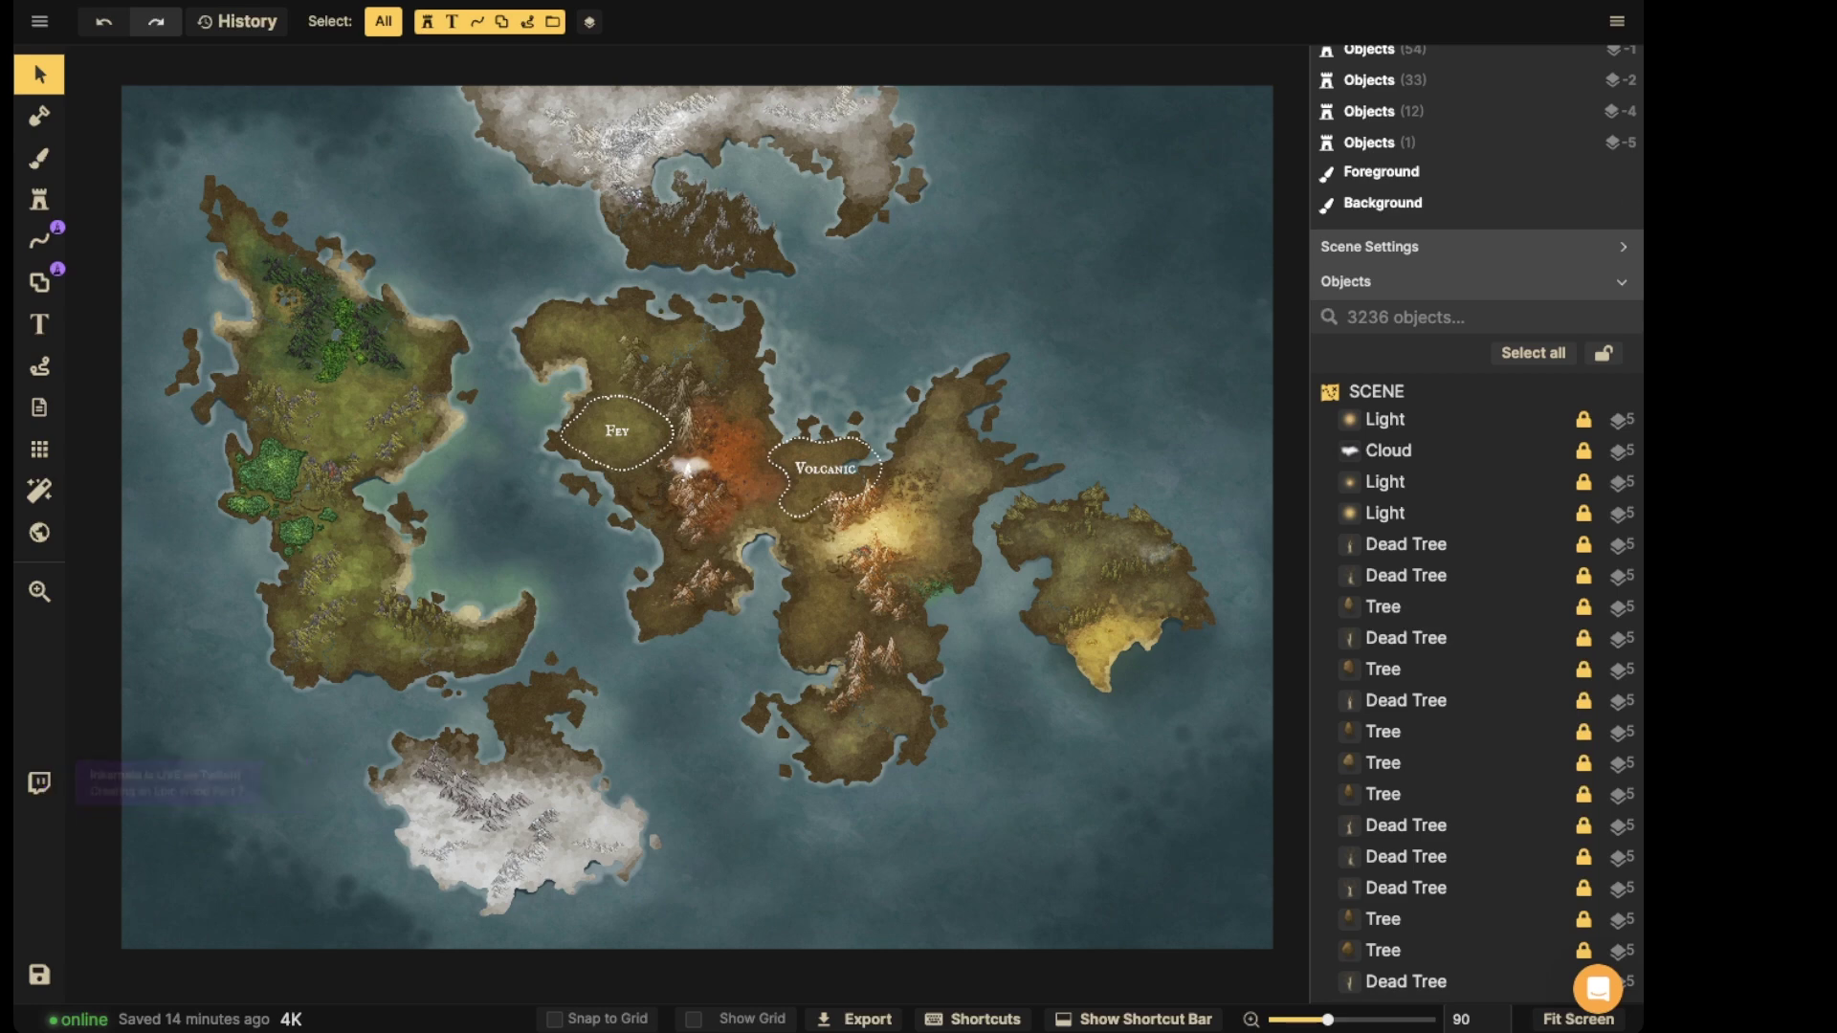
- Delete the Fey label and its dotted outline from the central continent
scroll(620, 431, "up", 5)
scroll(646, 412, "up", 10)
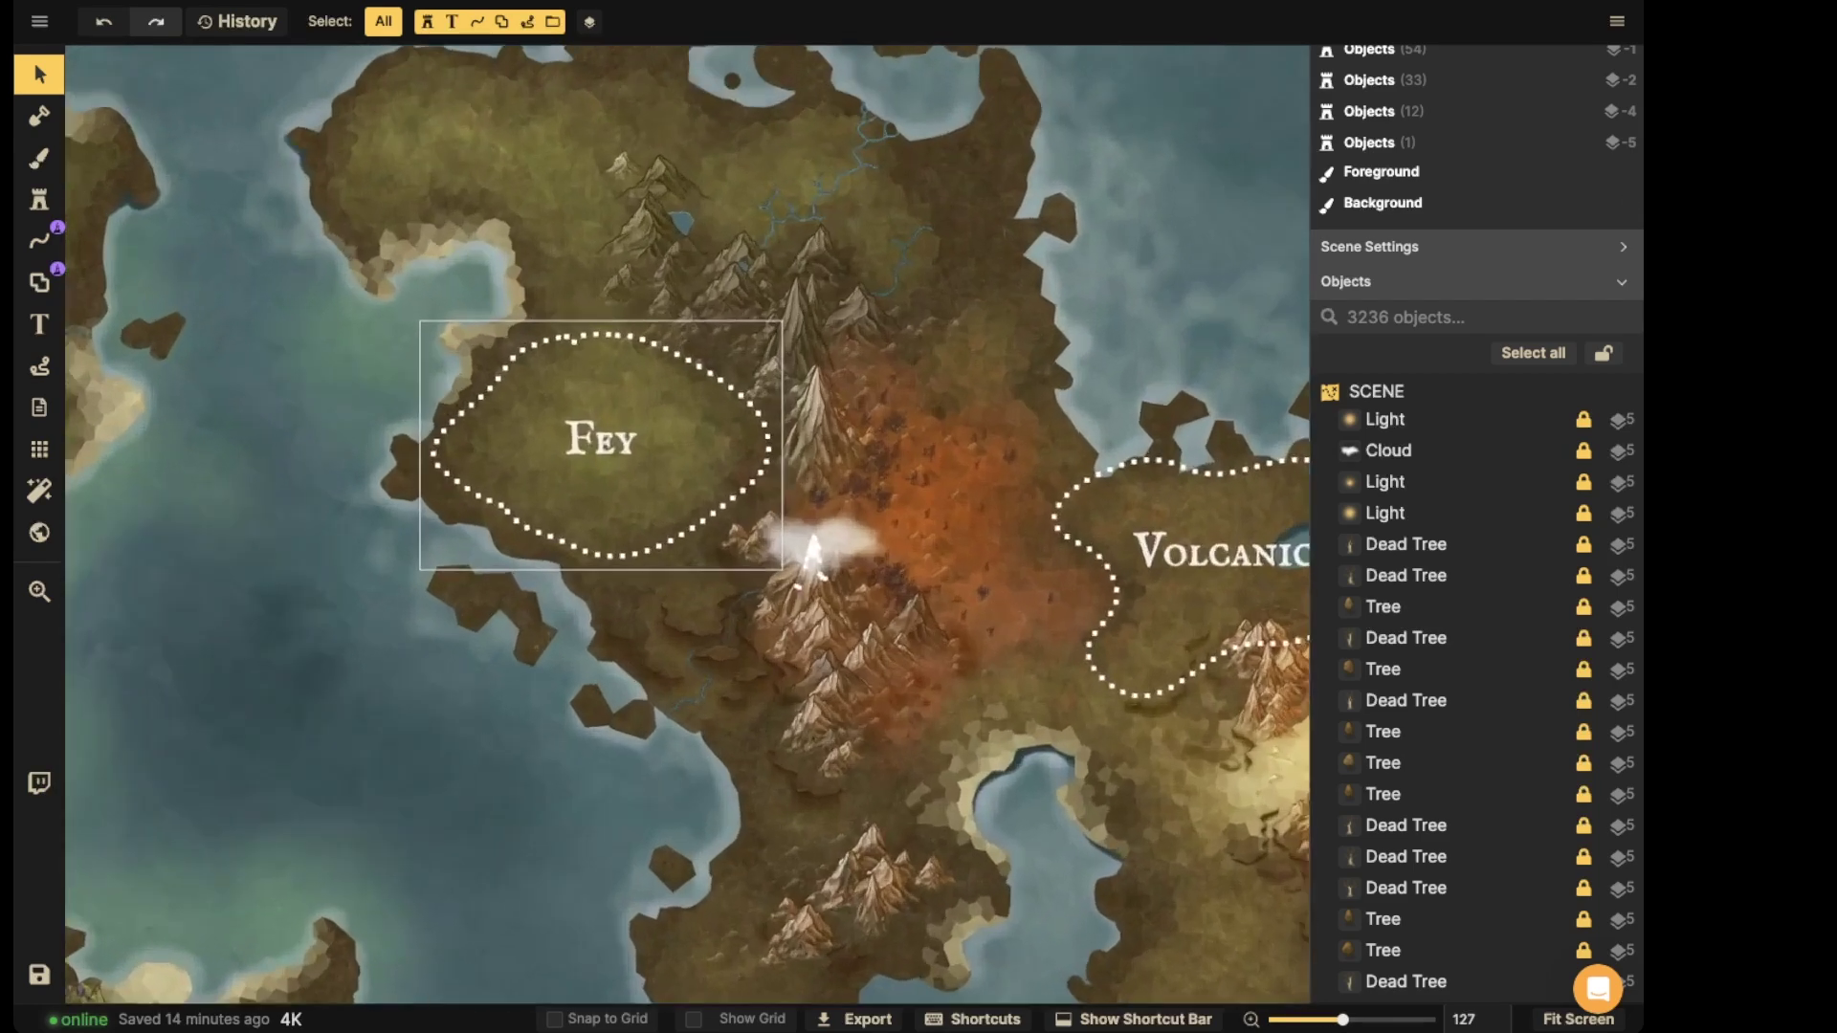
left_click_drag(647, 413, 372, 387)
left_click_drag(568, 449, 613, 451)
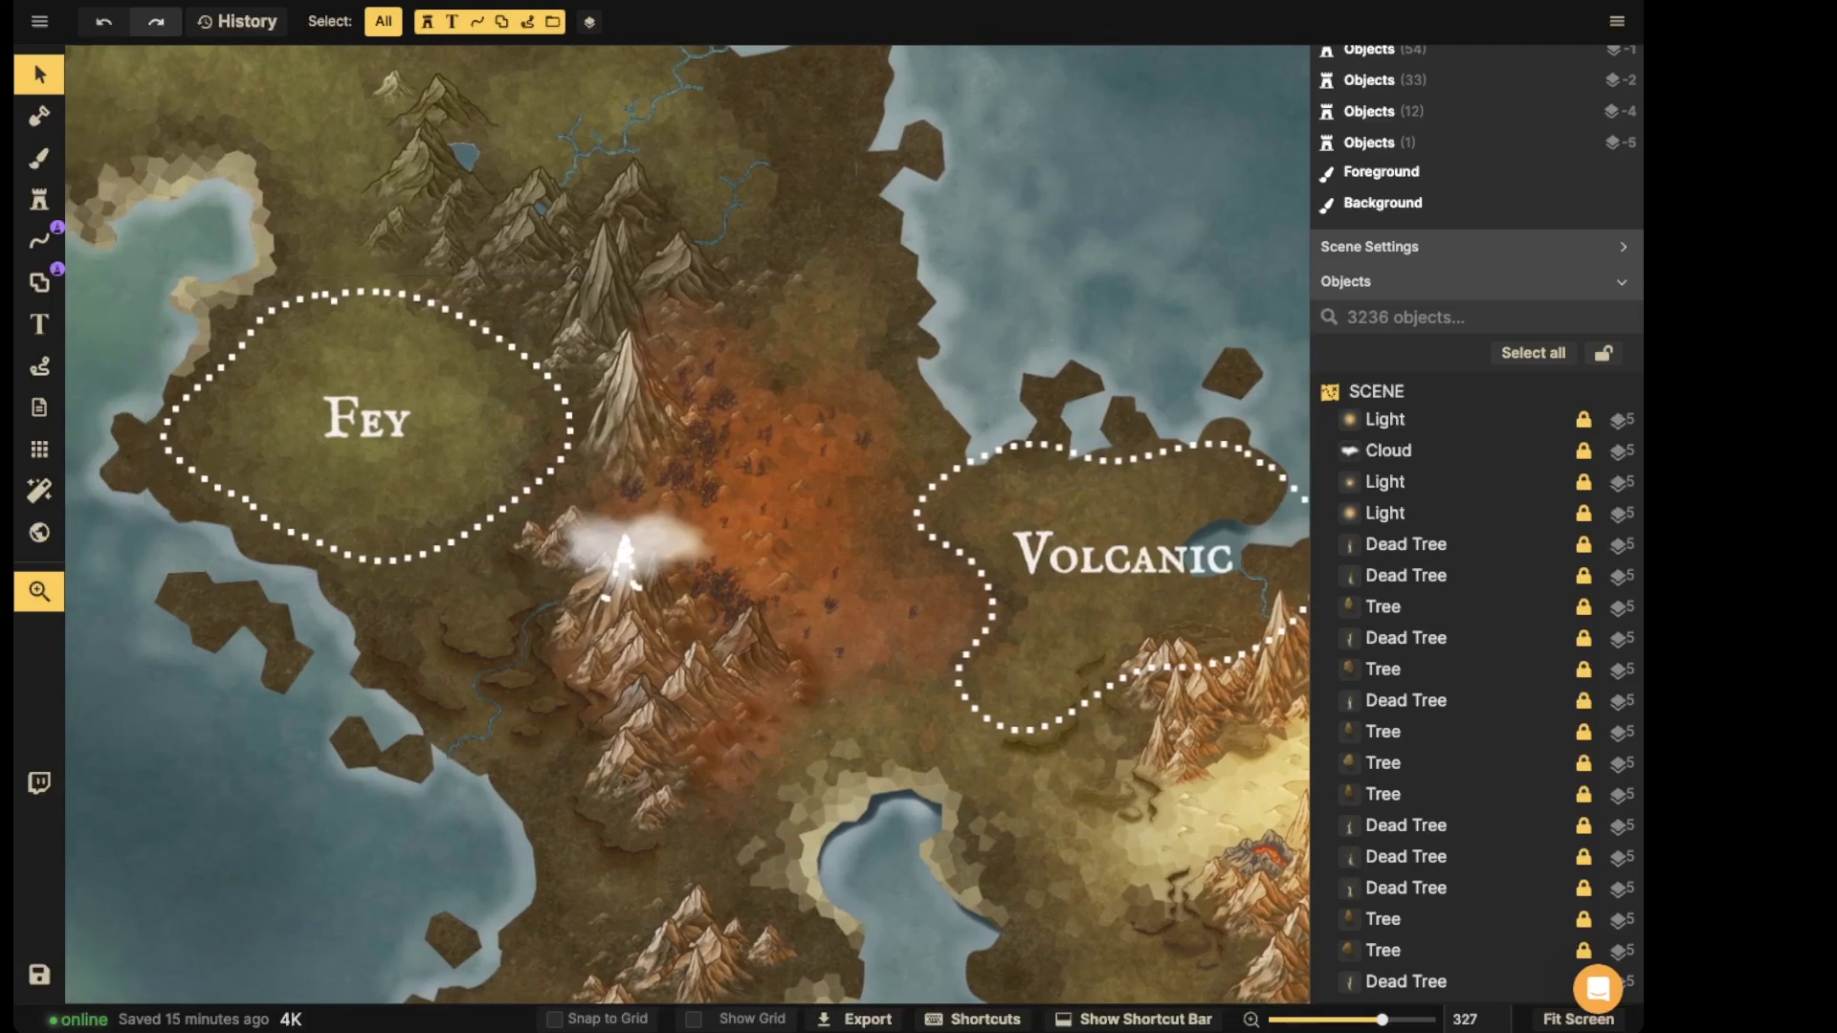
scroll(613, 451, "down", 2)
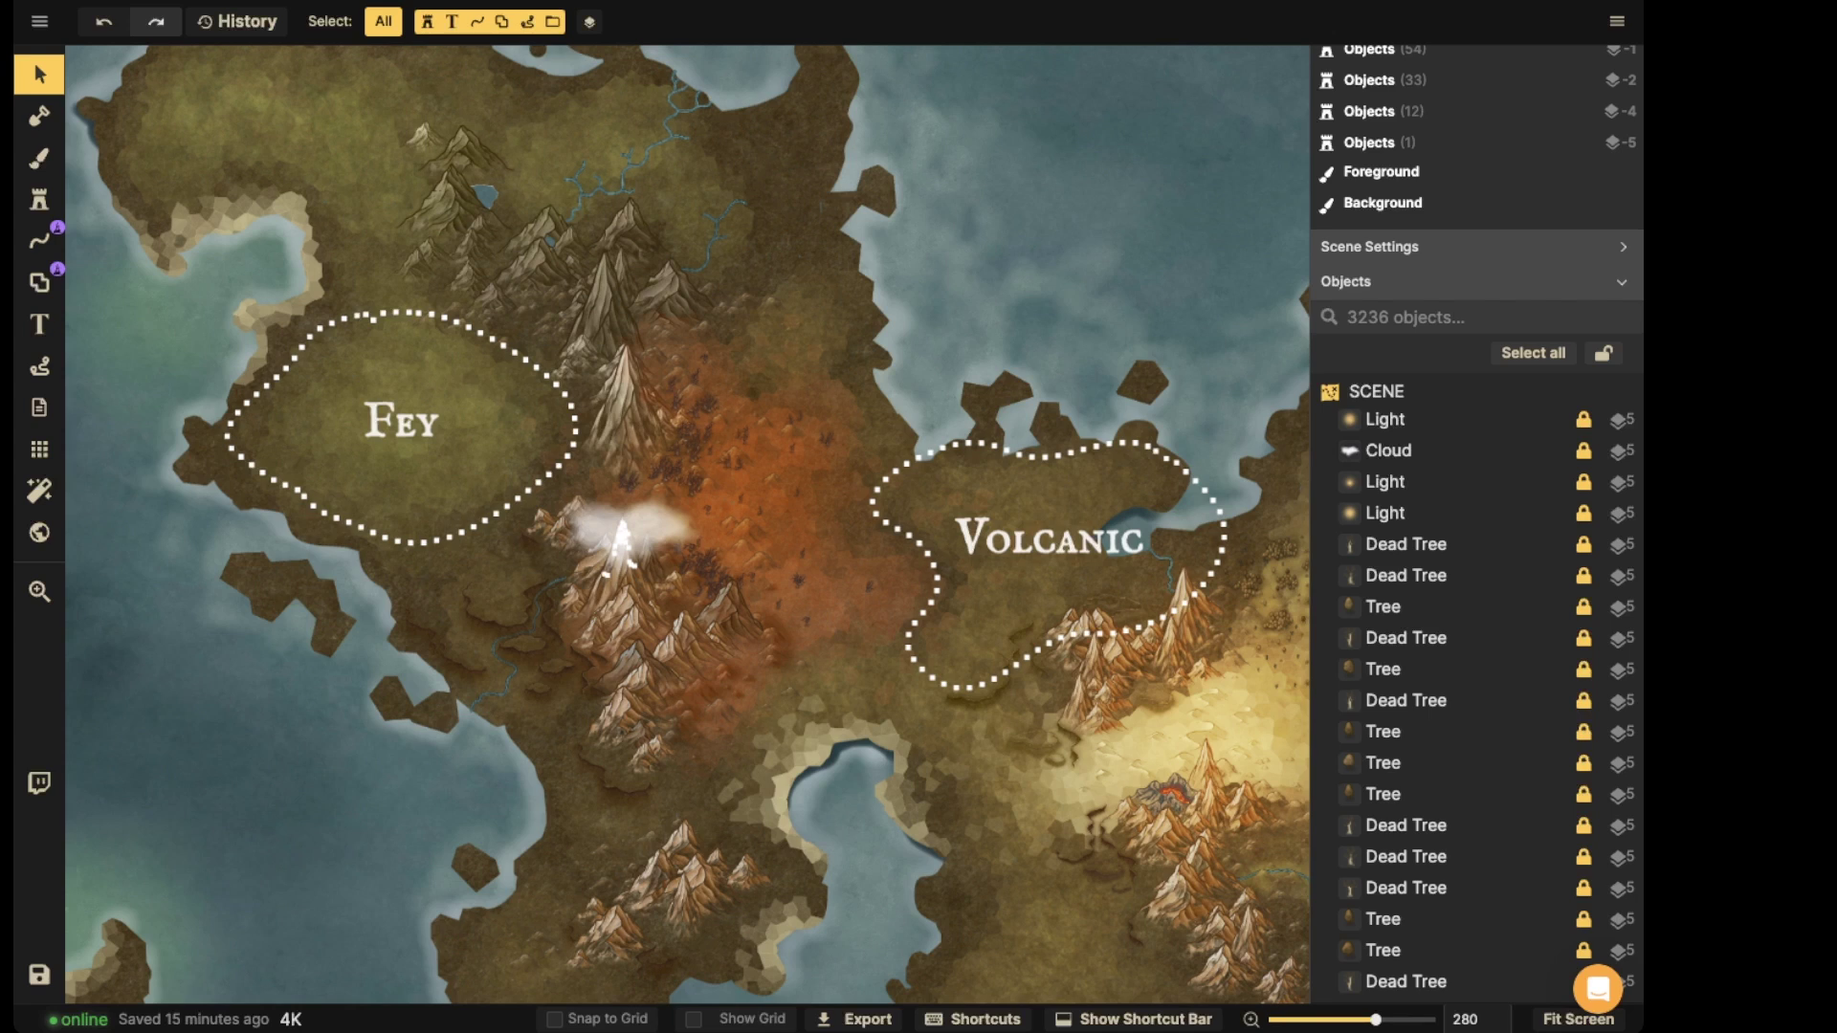
scroll(604, 312, "down", 3)
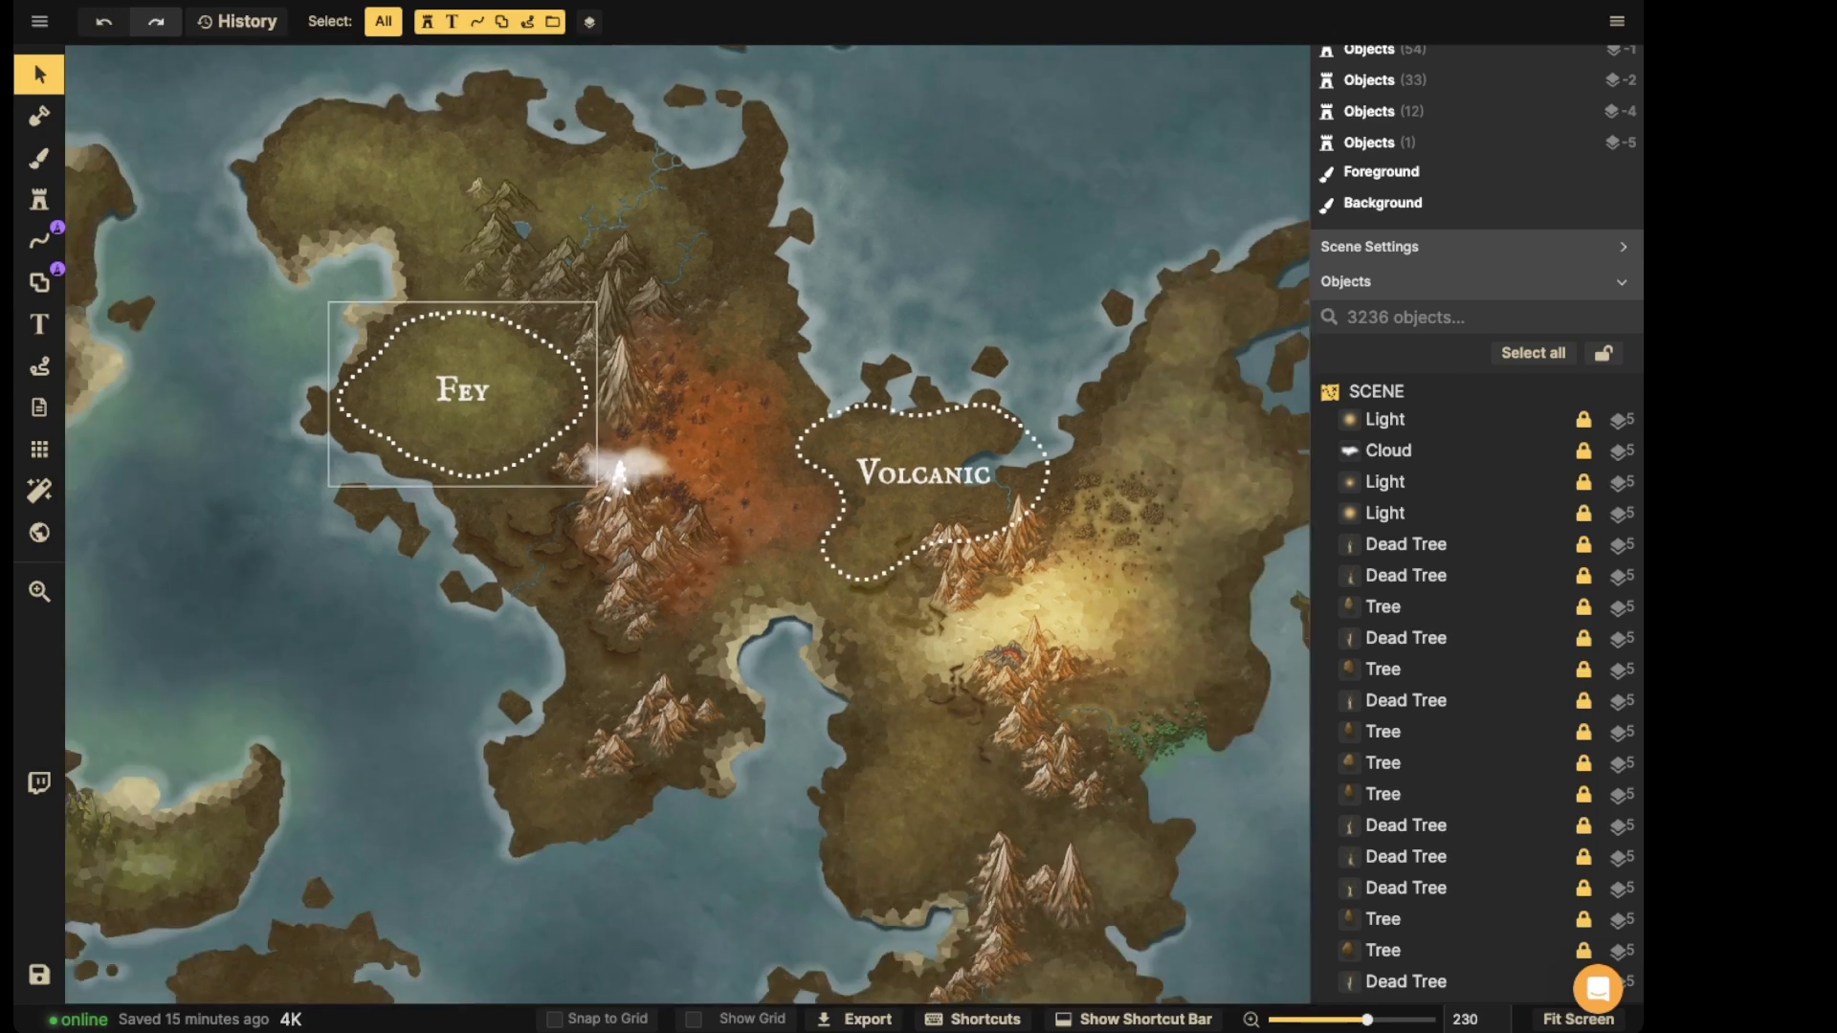
left_click_drag(595, 313, 772, 314)
left_click_drag(483, 274, 775, 487)
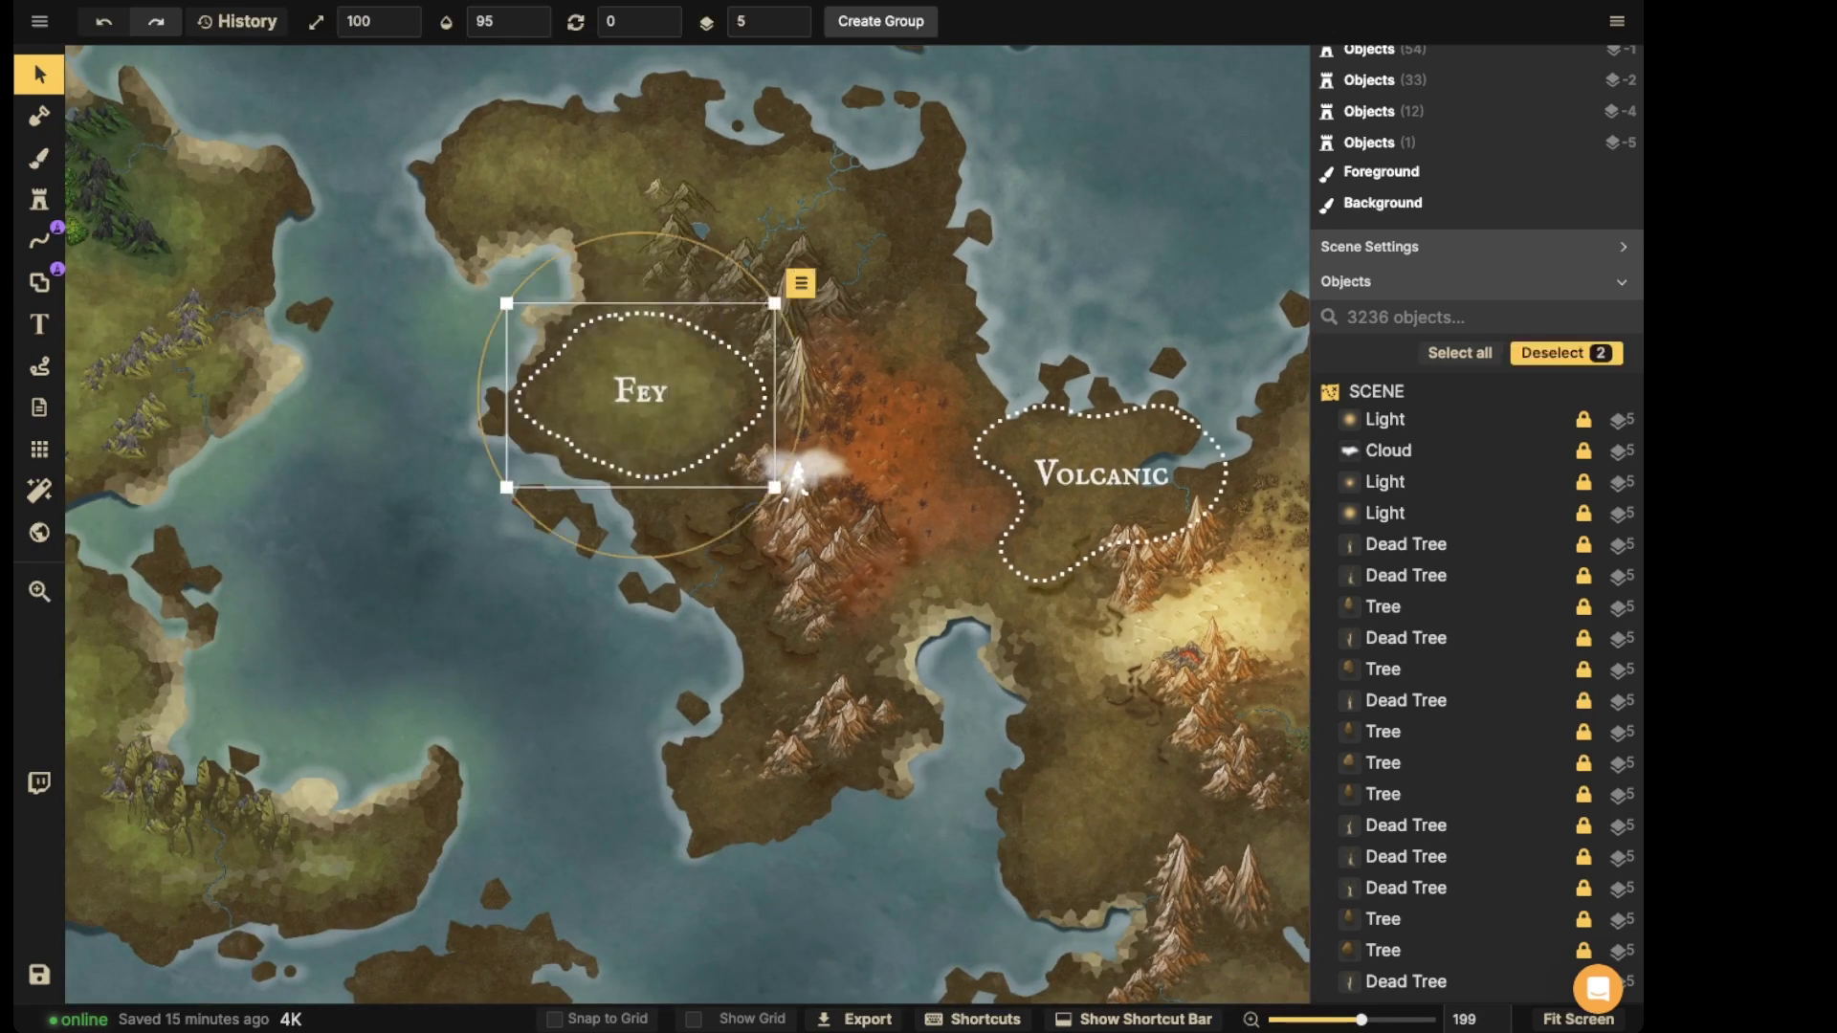
scroll(765, 285, "up", 2)
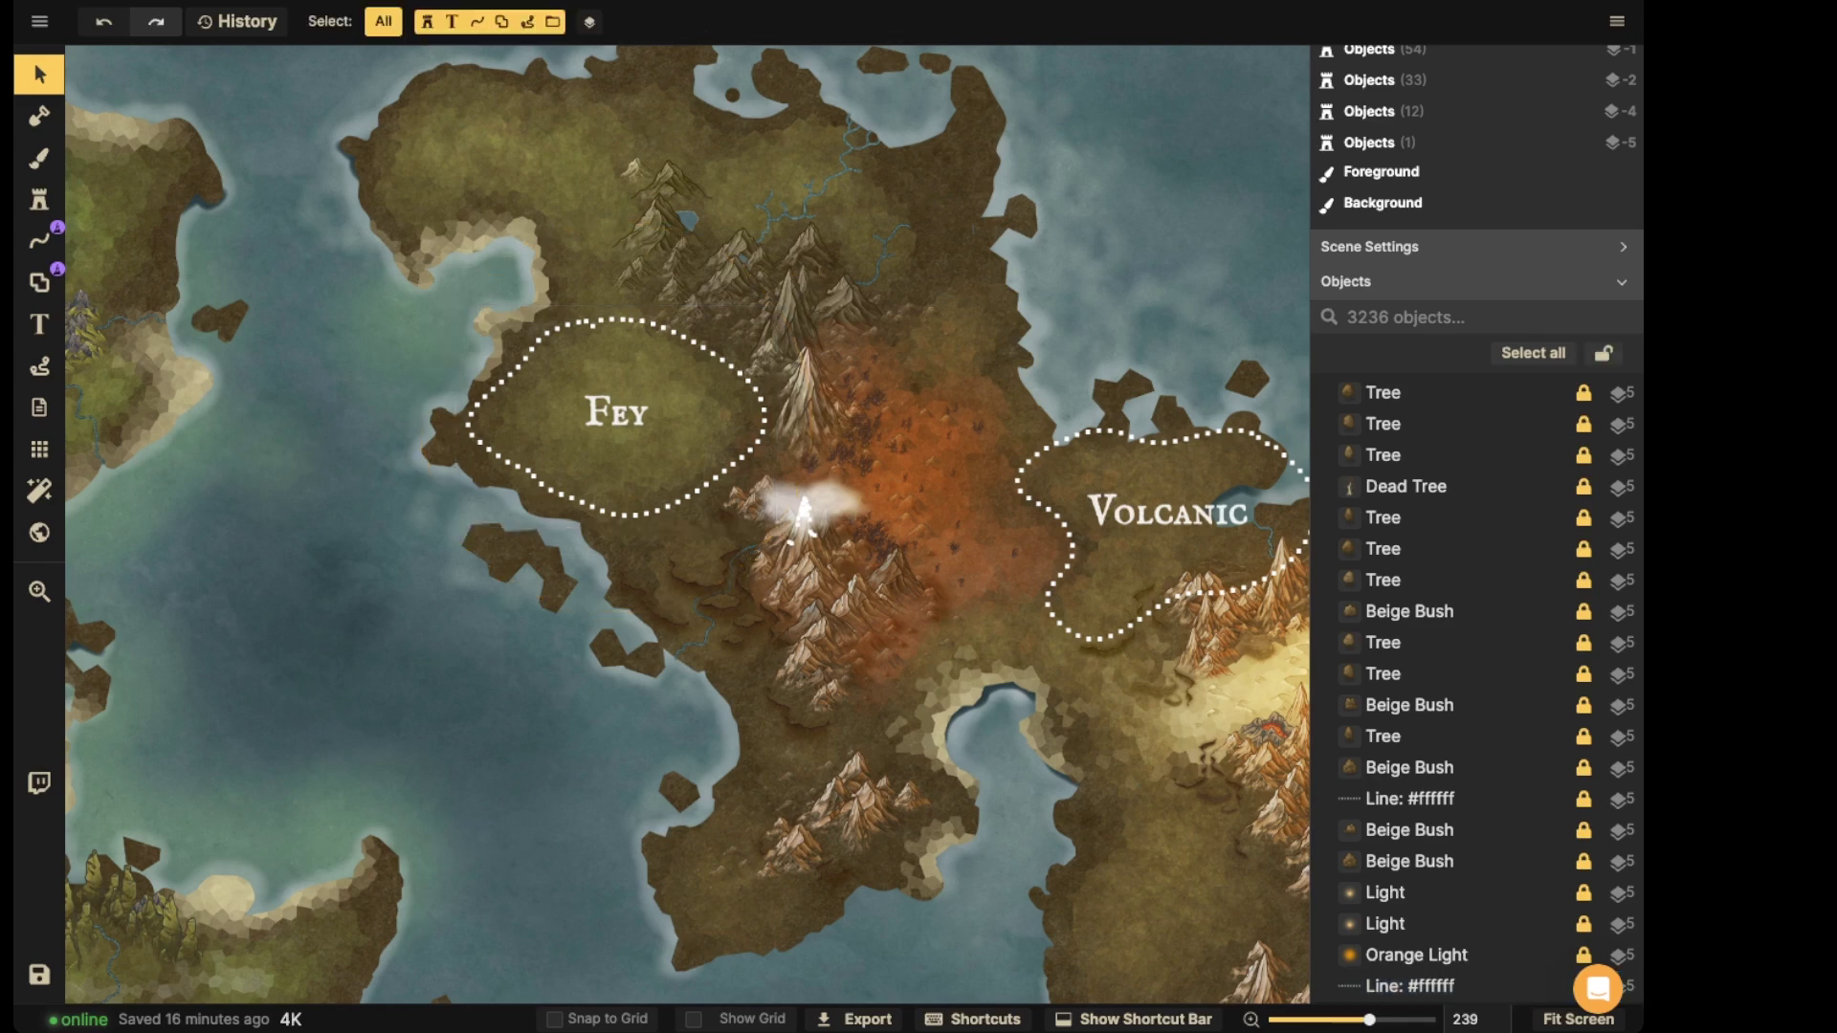
key("Delete")
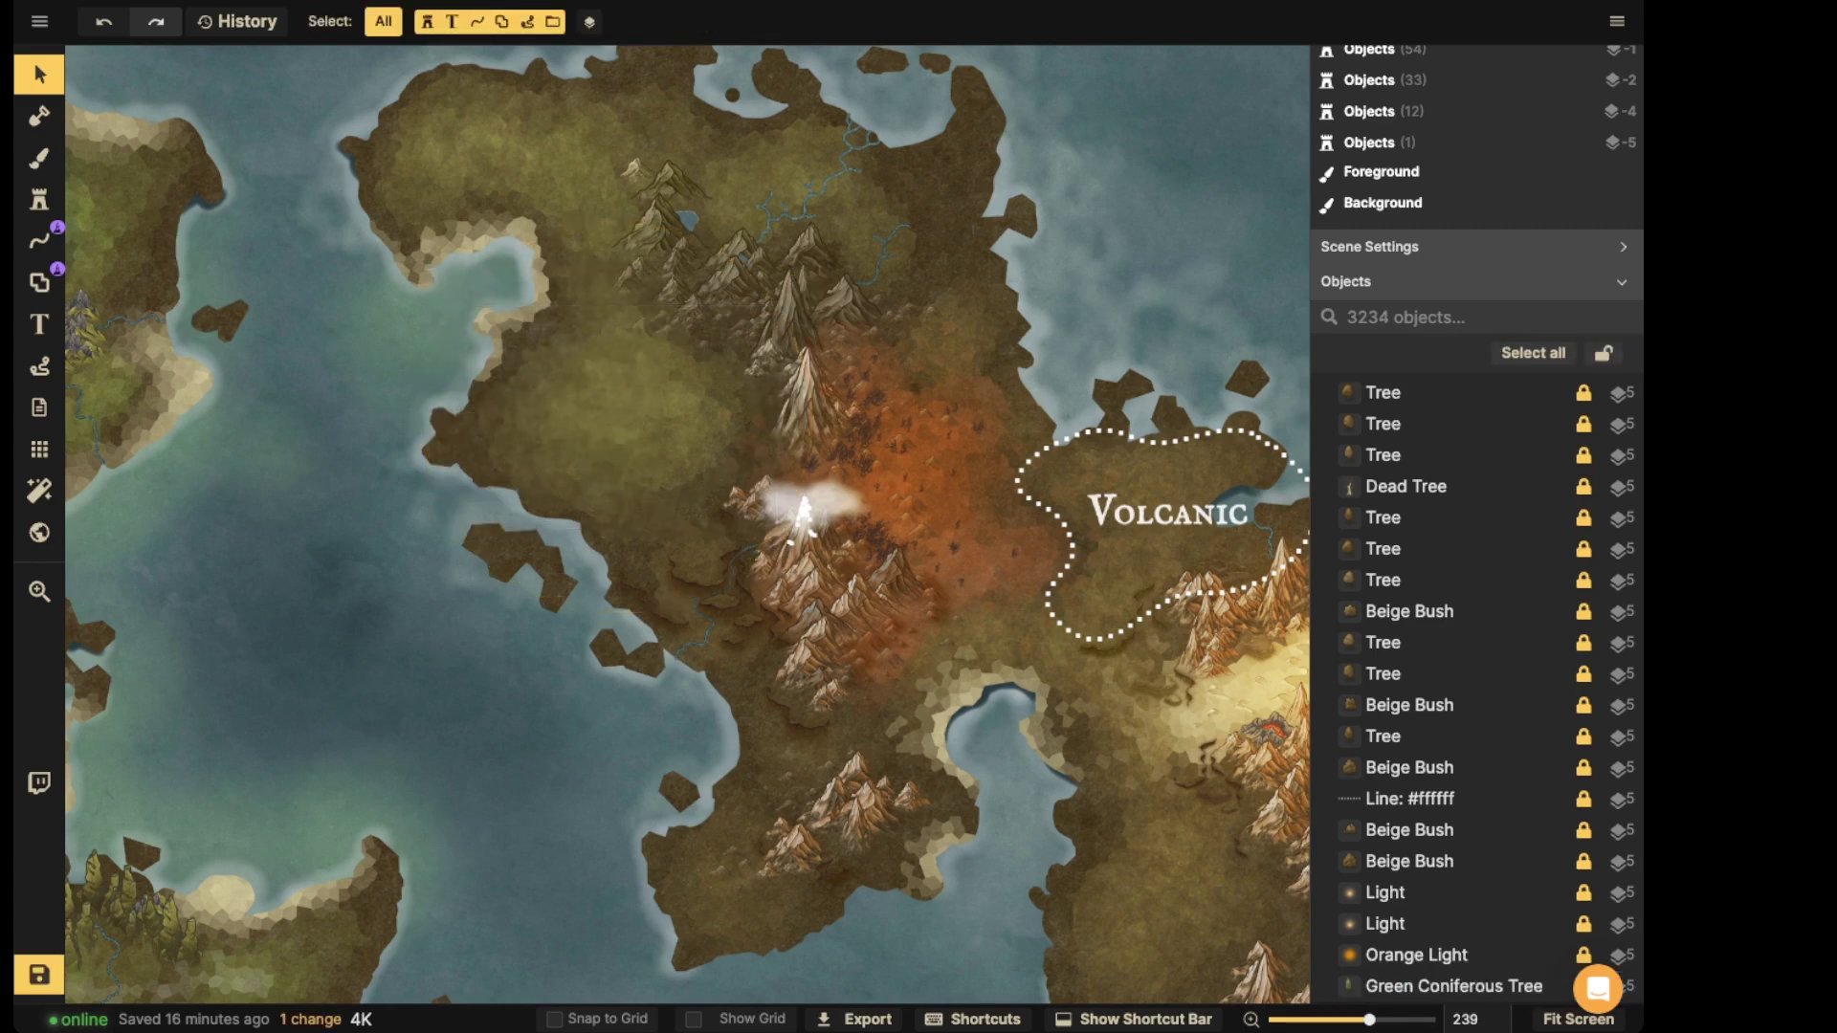
- Choose Swamp 4 from the Fantasy World Grasslands textures as the brush texture
scroll(636, 361, "up", 3)
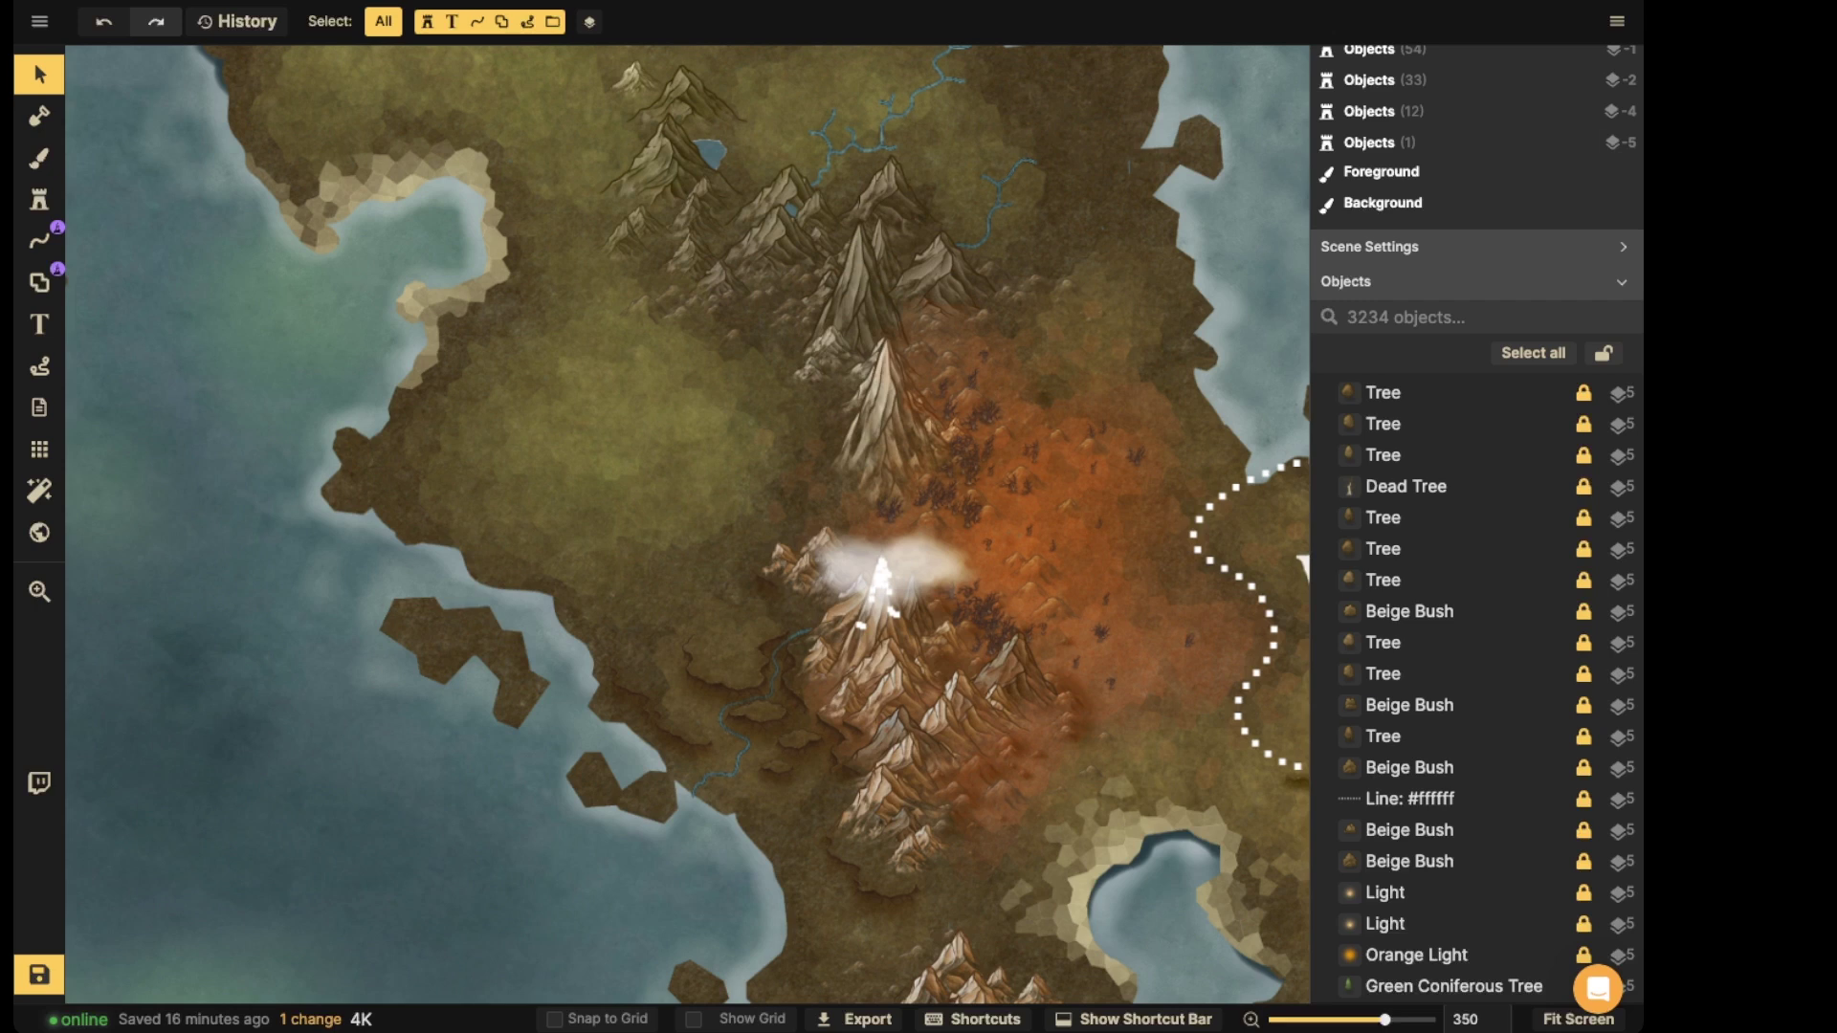
scroll(636, 368, "down", 1)
scroll(636, 368, "up", 1)
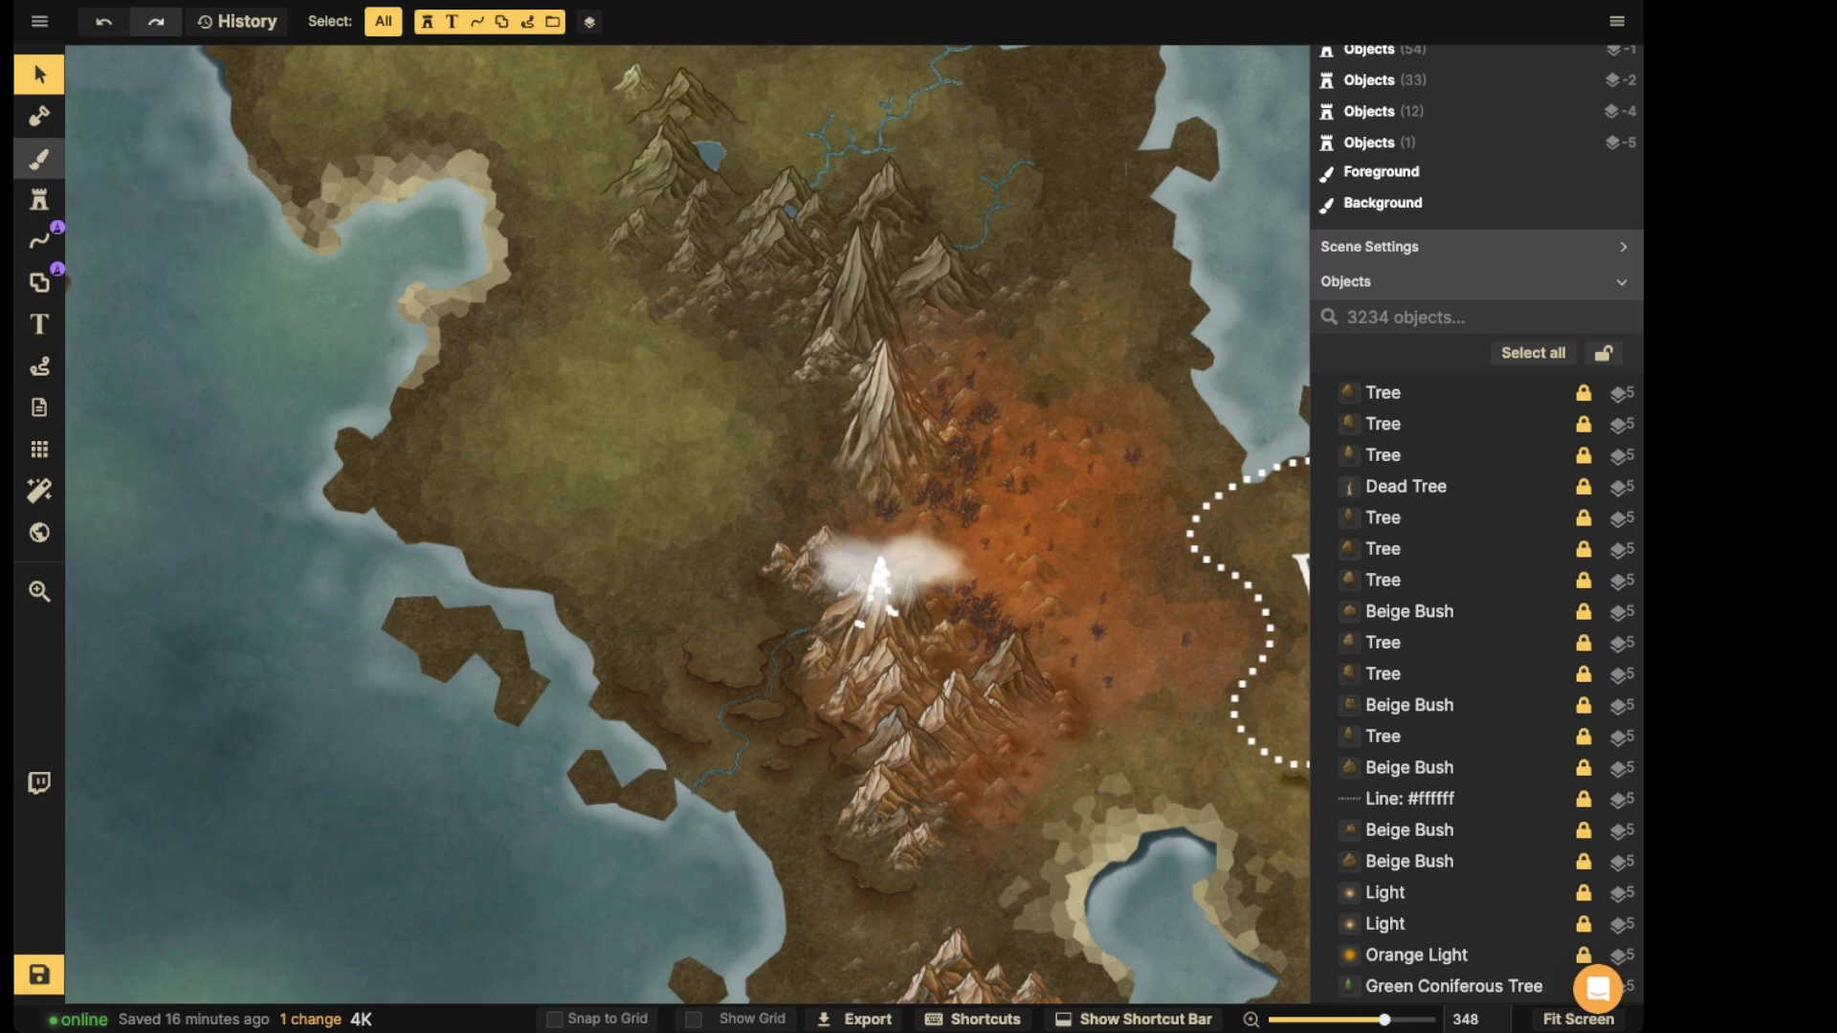
left_click(39, 157)
key("f")
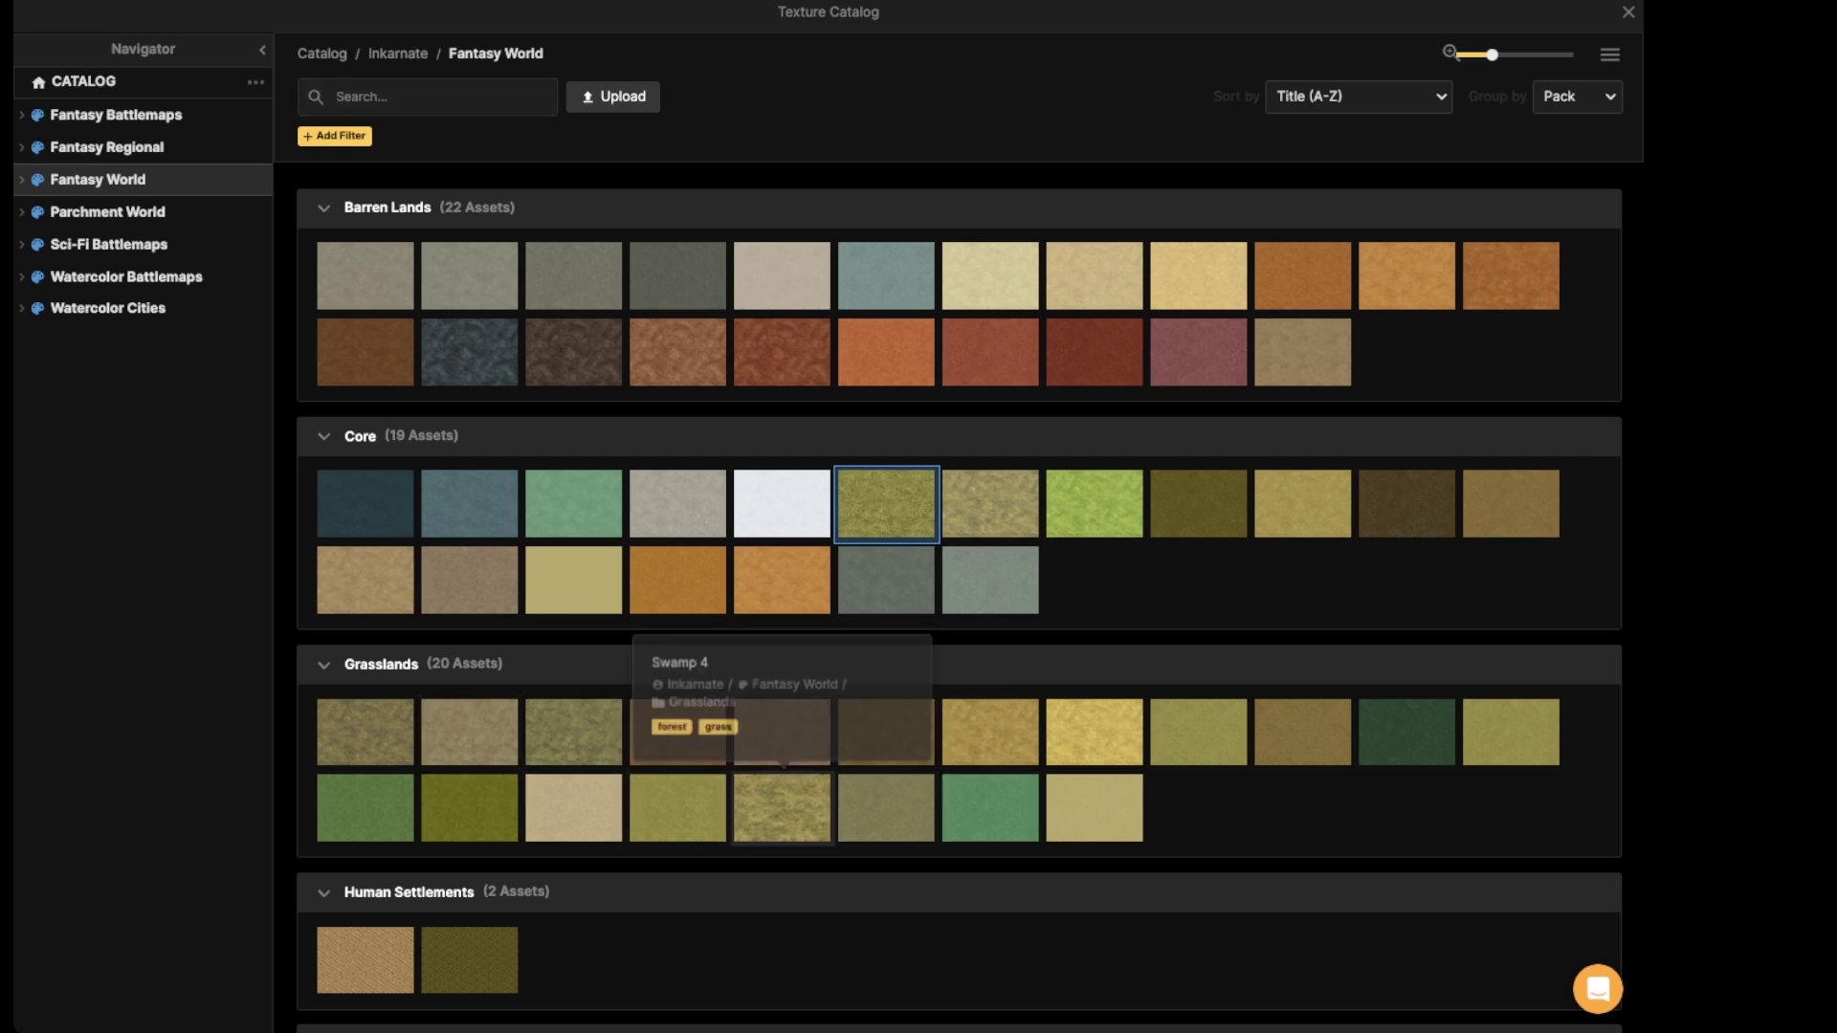
left_click(781, 808)
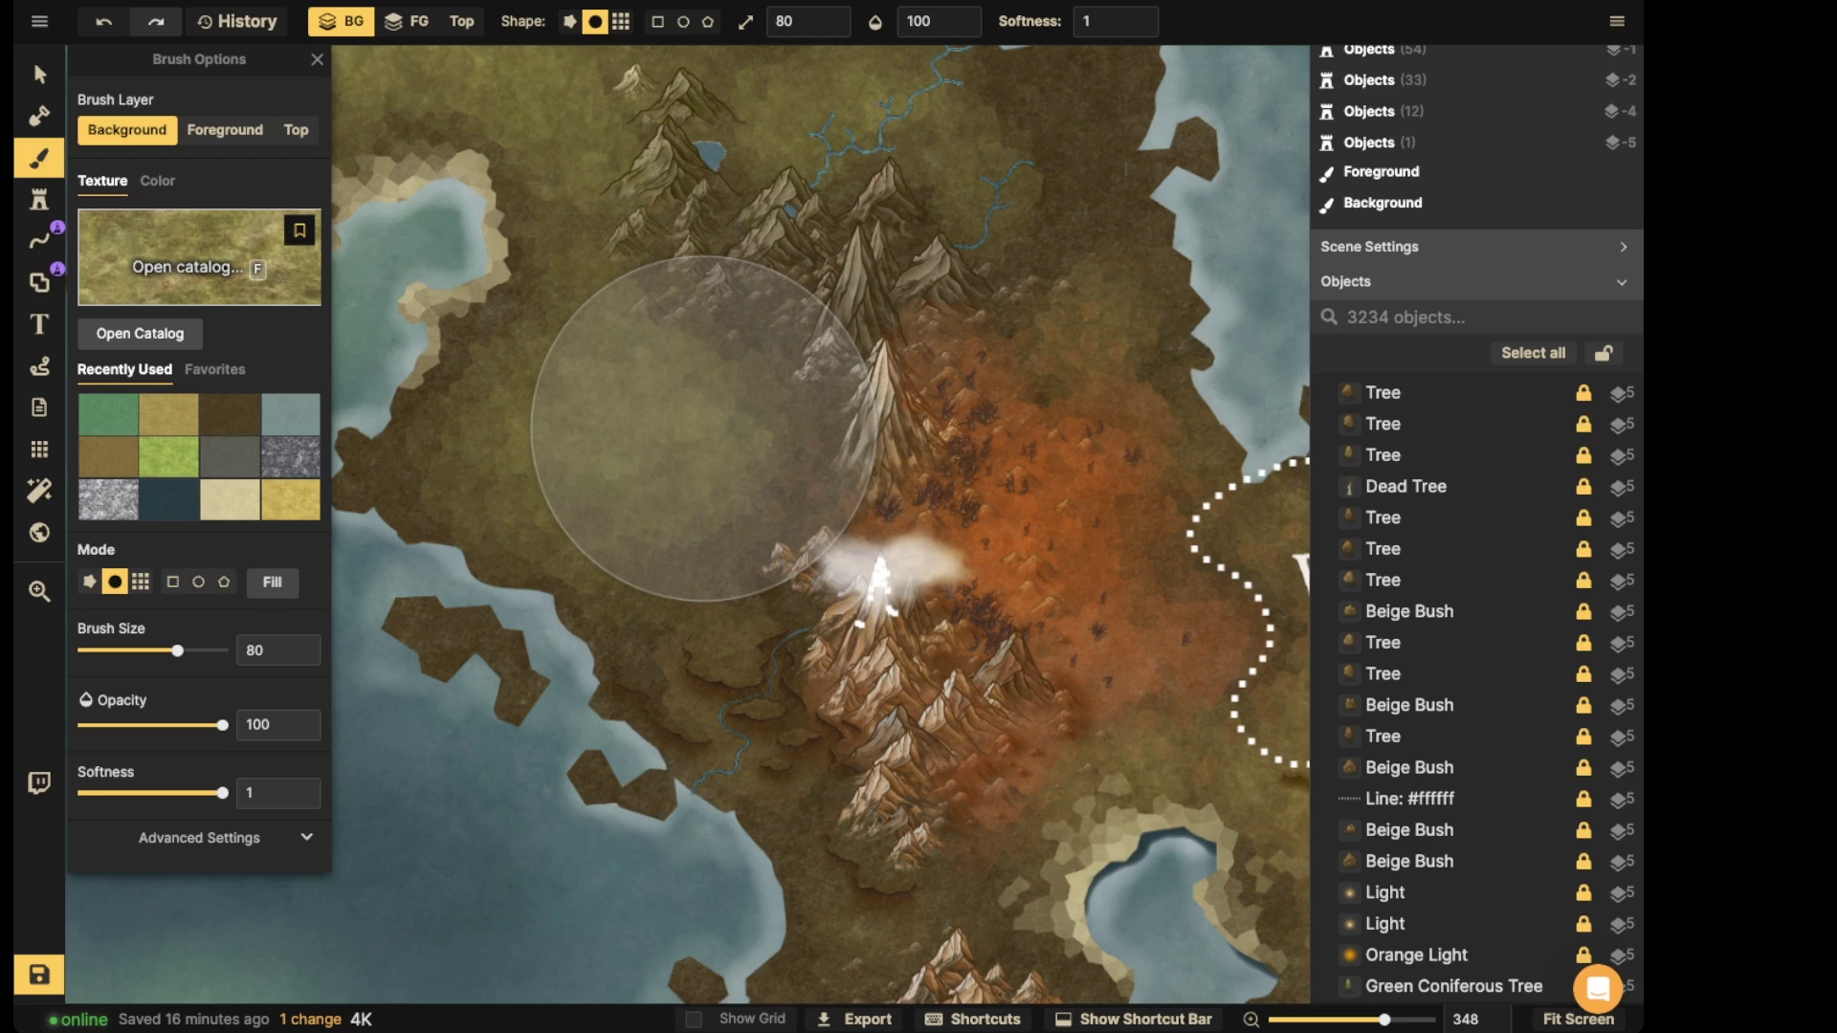
- Shift the brush texture's hue to -133 and set the brush size to 68
left_click(199, 838)
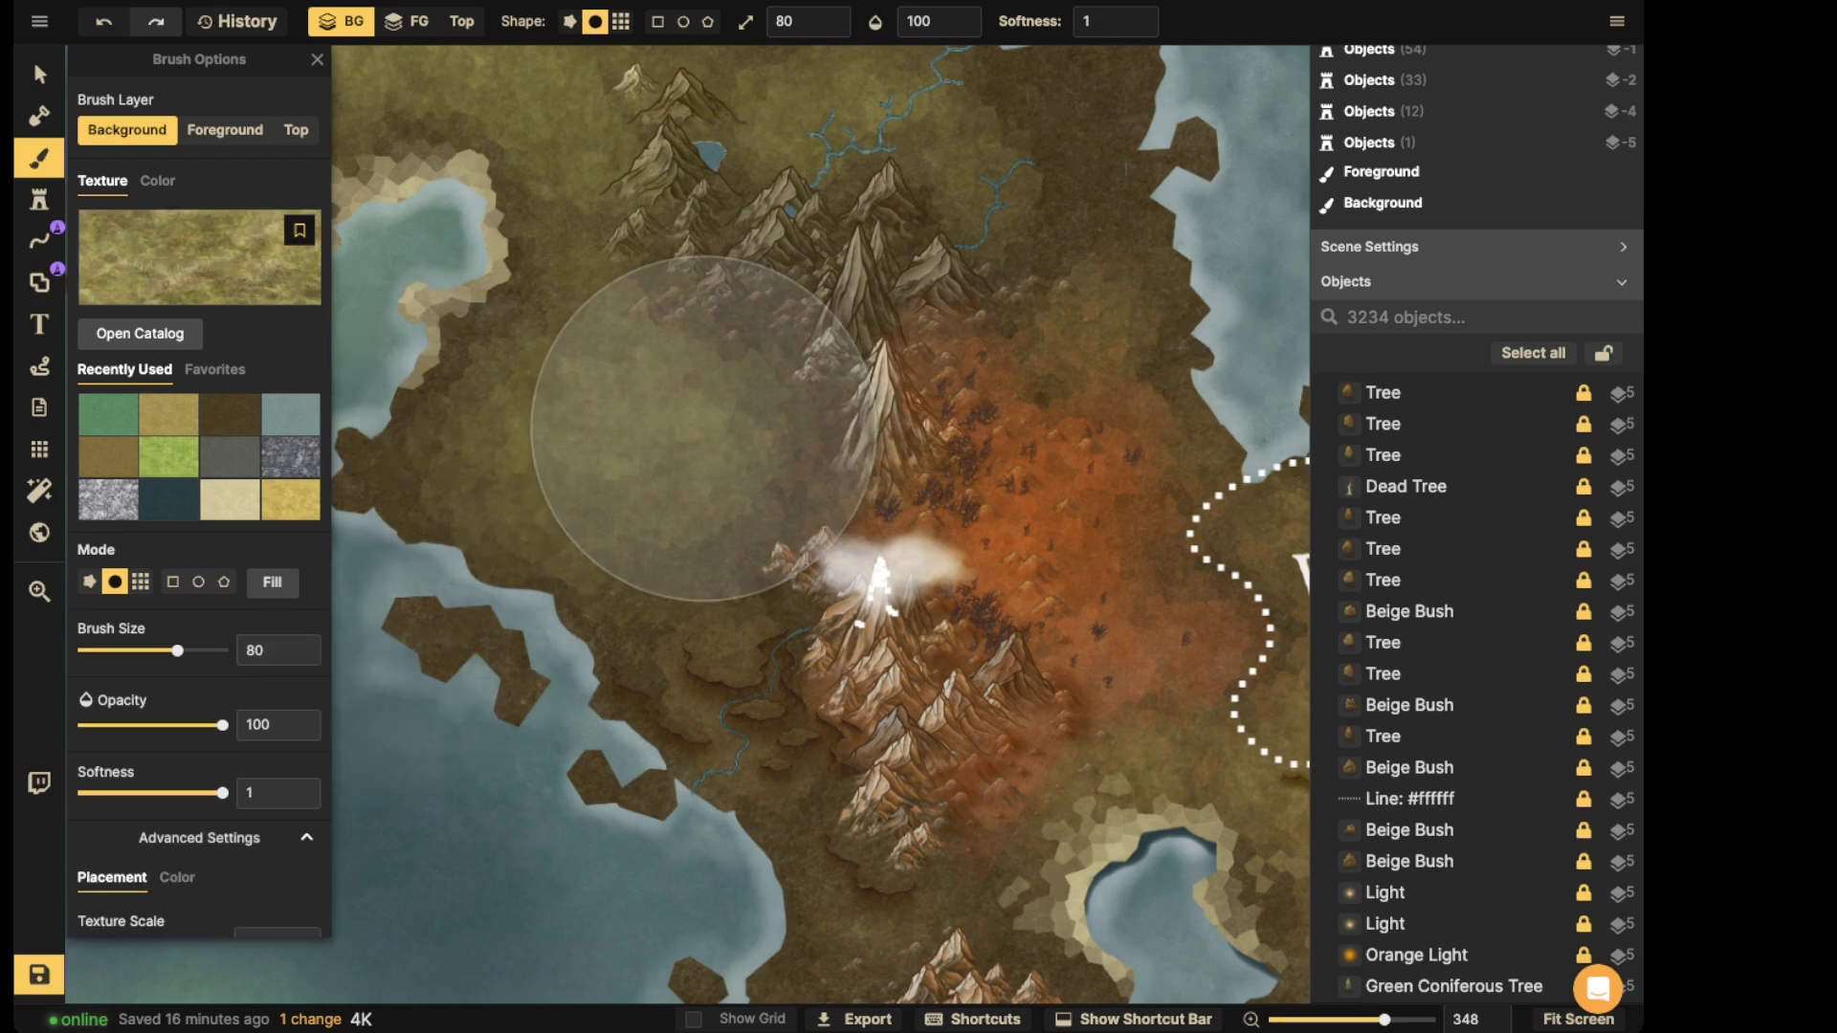
scroll(199, 746, "down", 3)
left_click(177, 655)
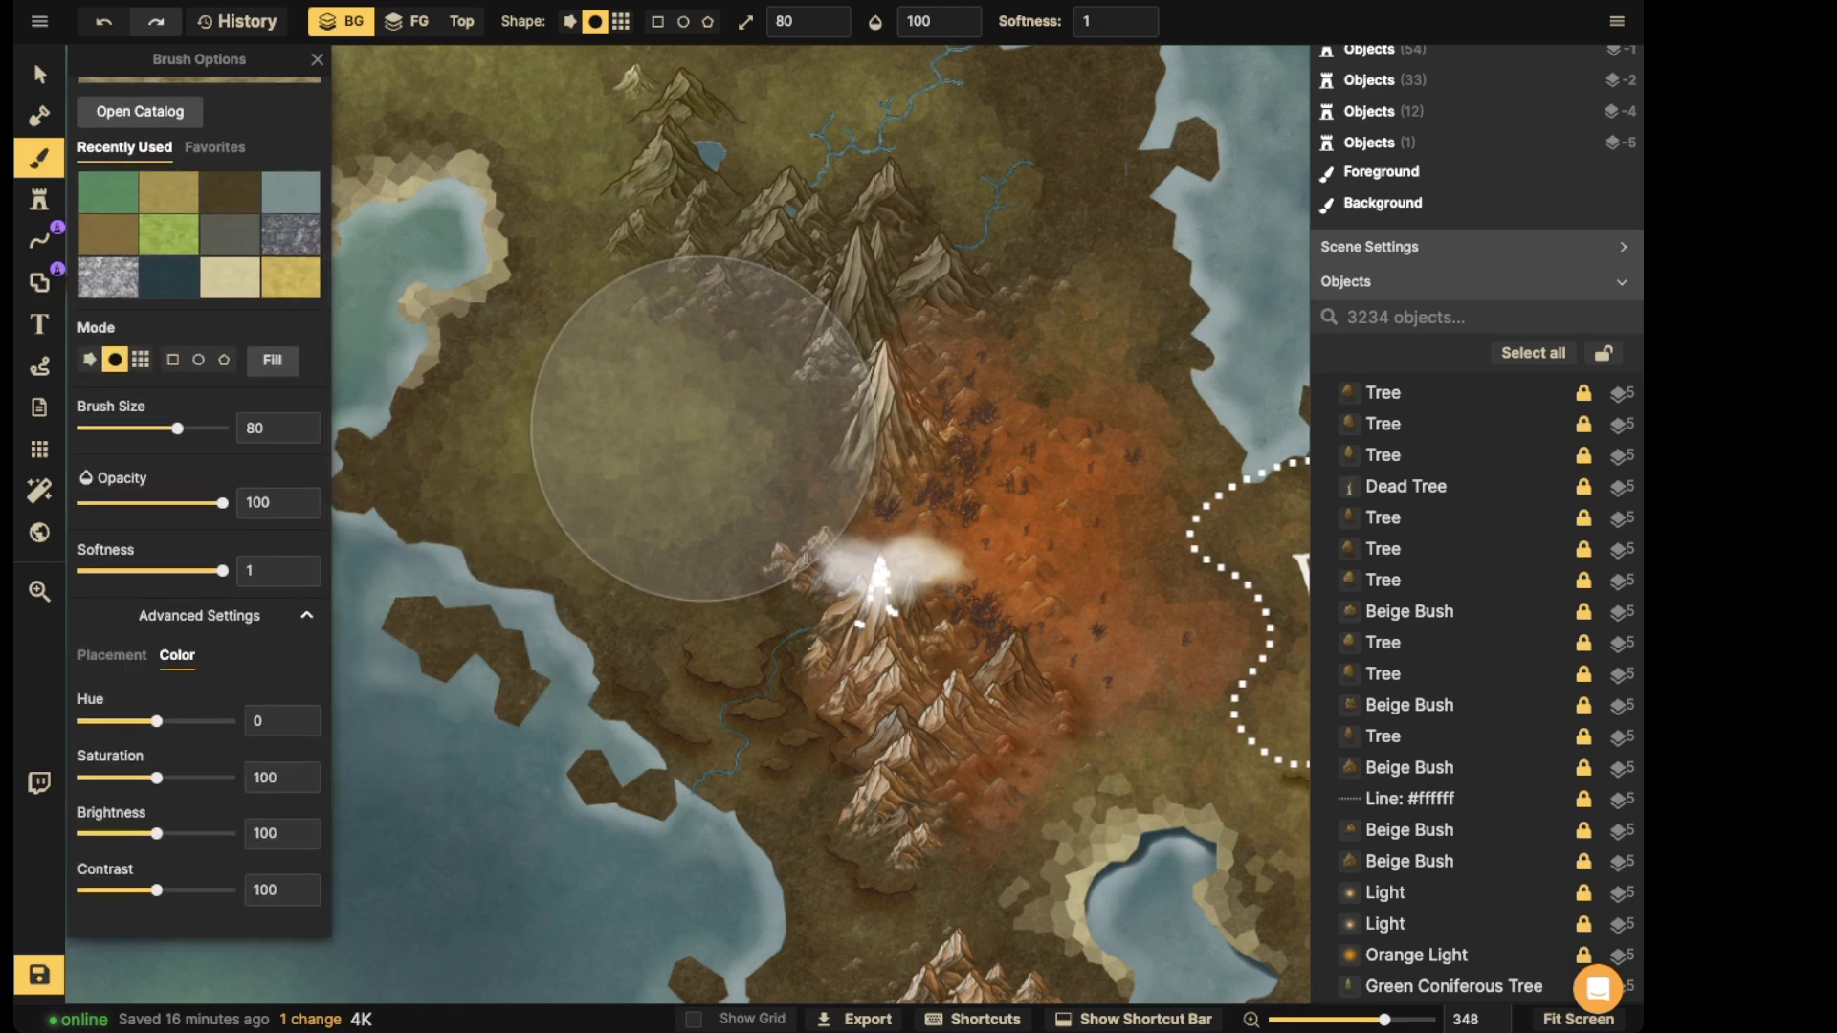
left_click_drag(156, 721, 102, 721)
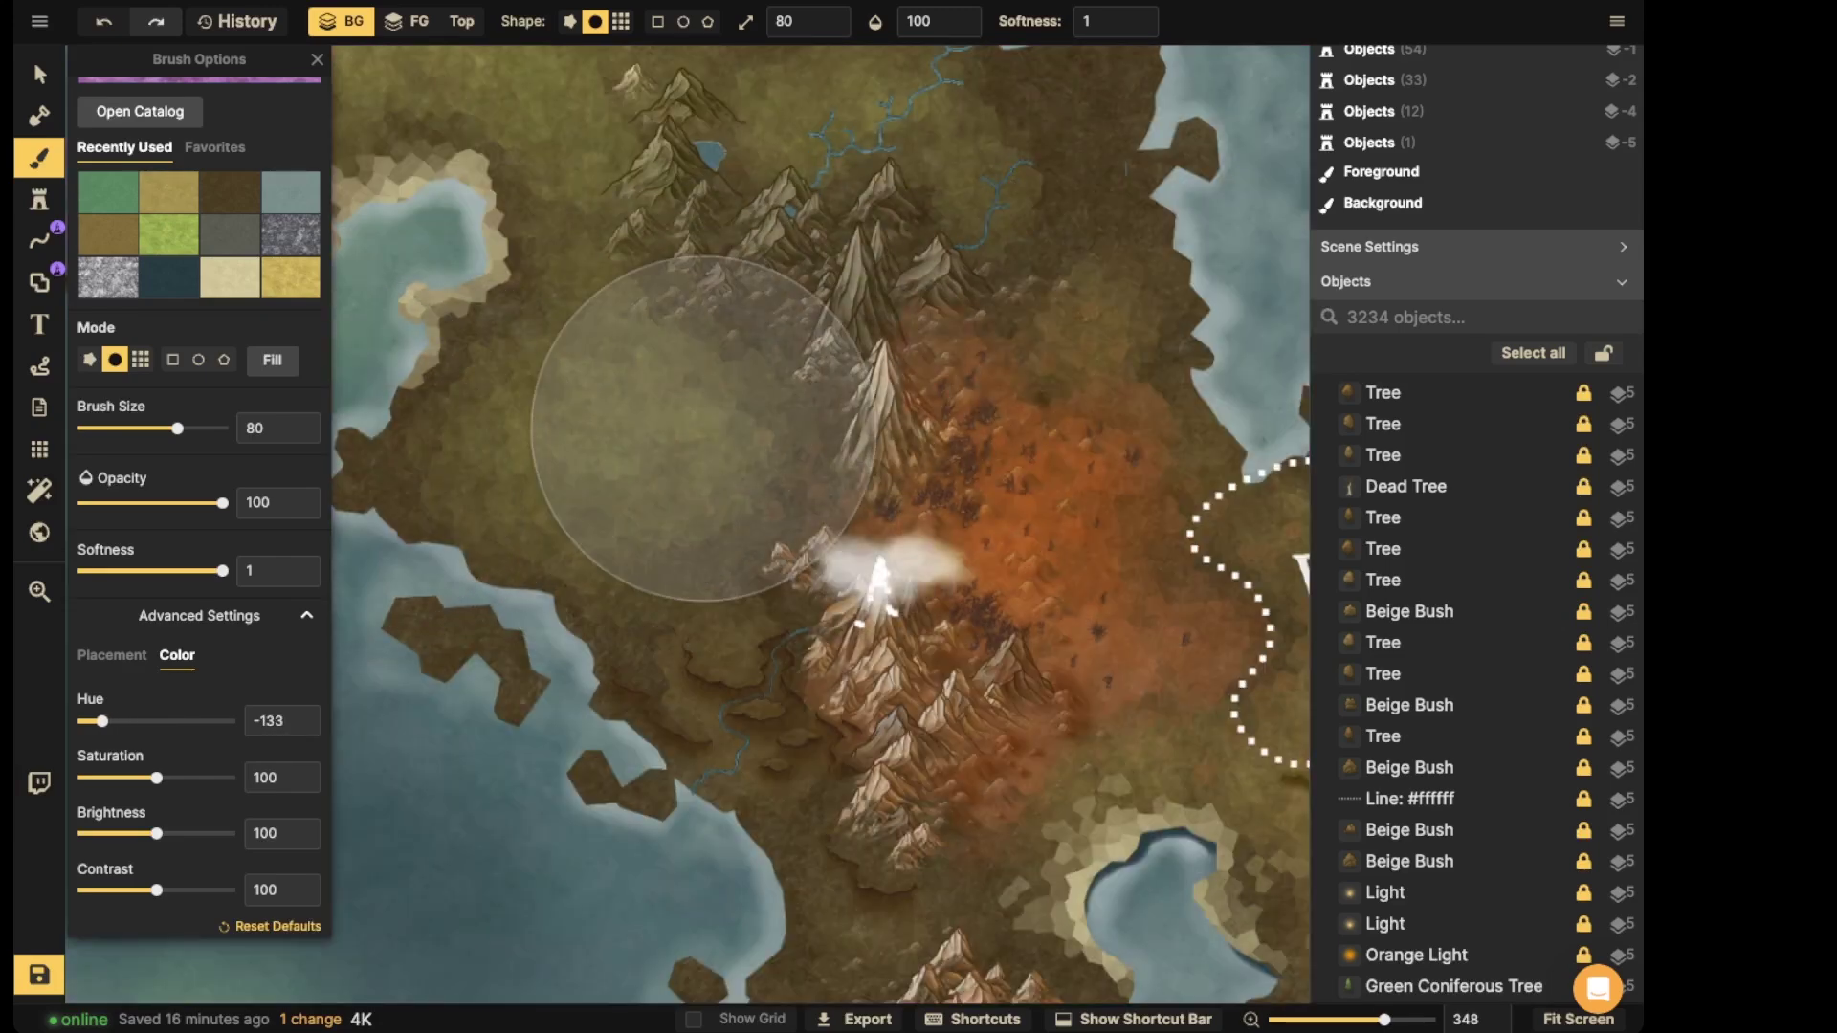
left_click_drag(177, 429, 170, 428)
- Set the texture scale to 45.74 and paint the purple texture on the foreground layer across the former Fey region west of the mountains
left_click(112, 656)
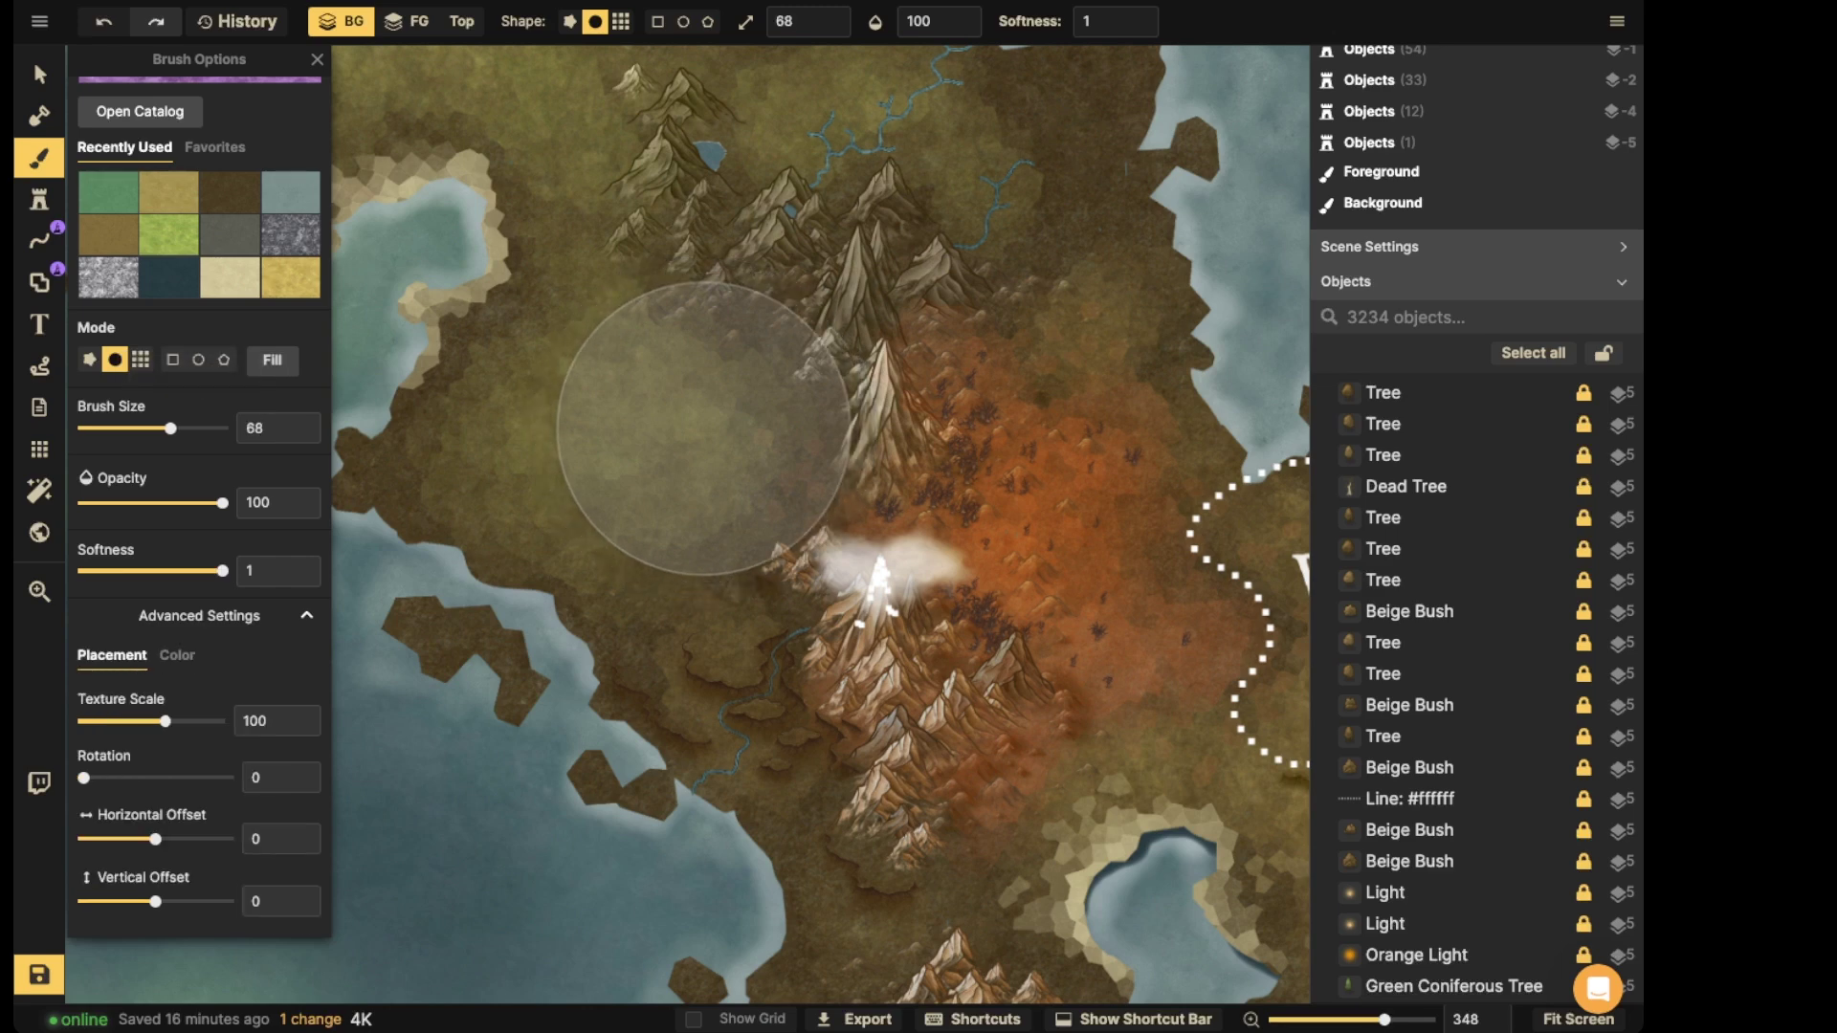
left_click_drag(165, 721, 143, 721)
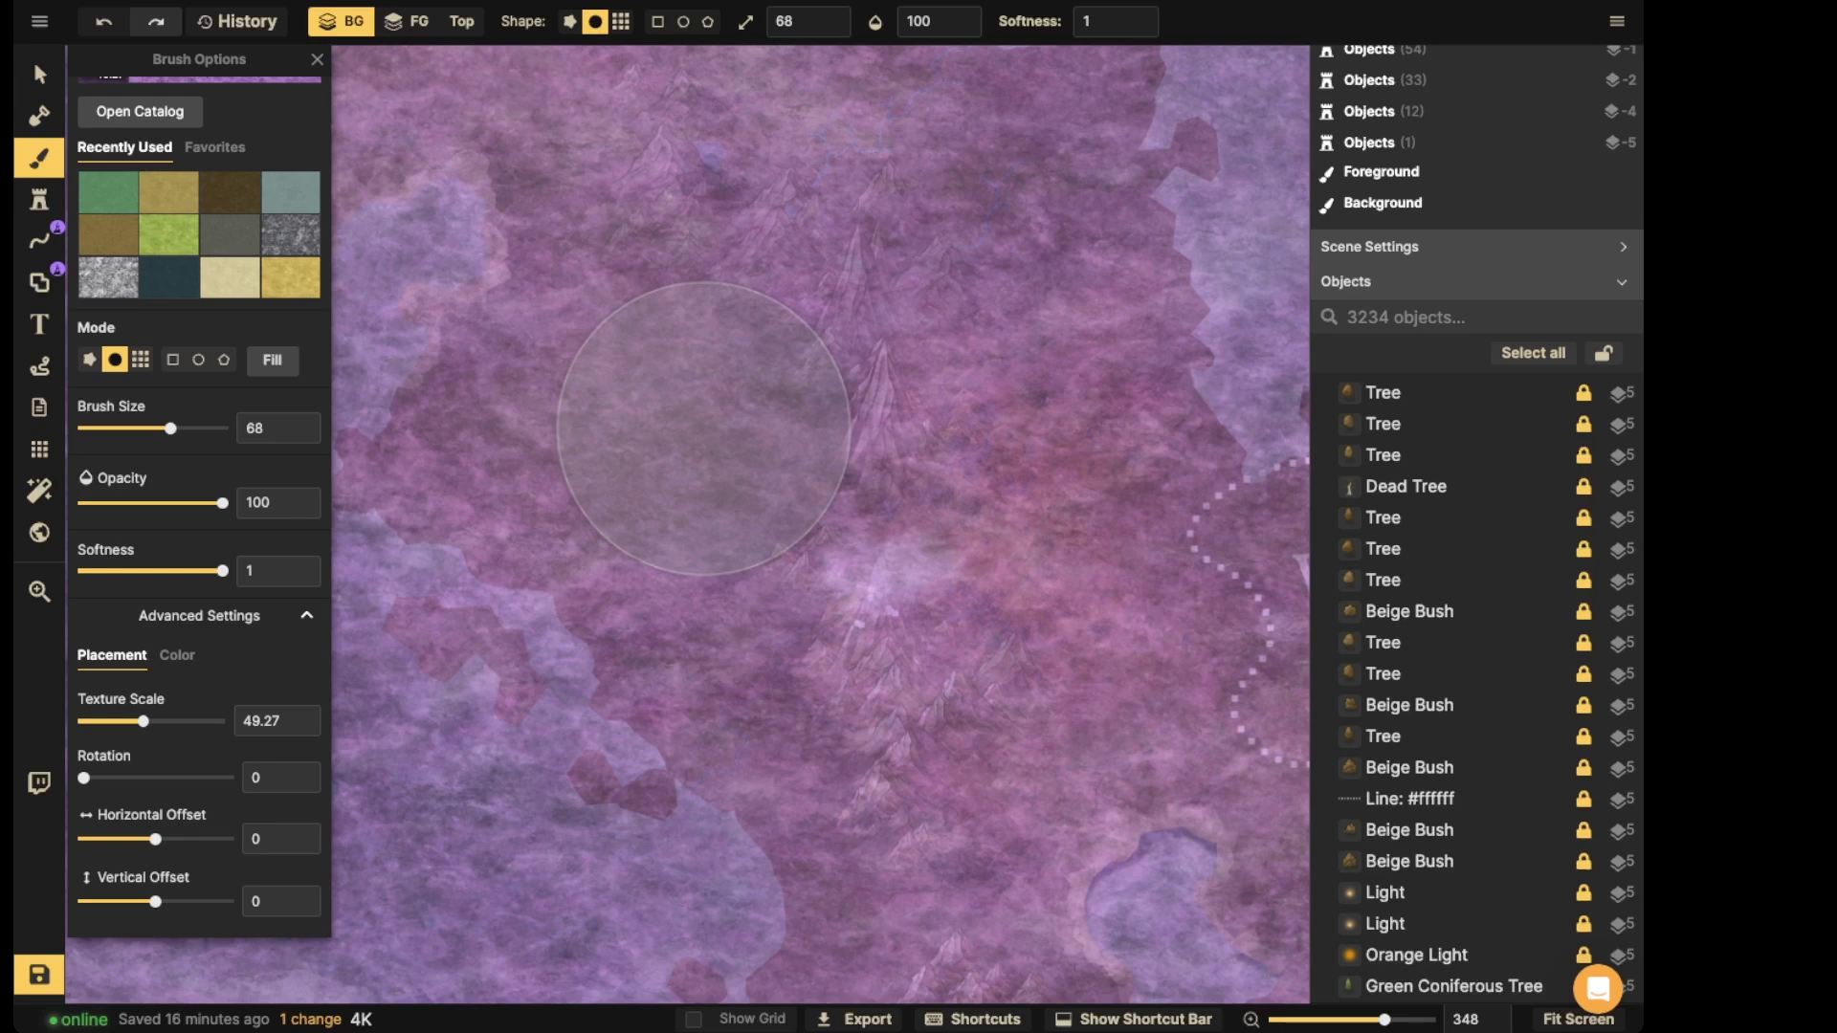
left_click_drag(143, 721, 142, 721)
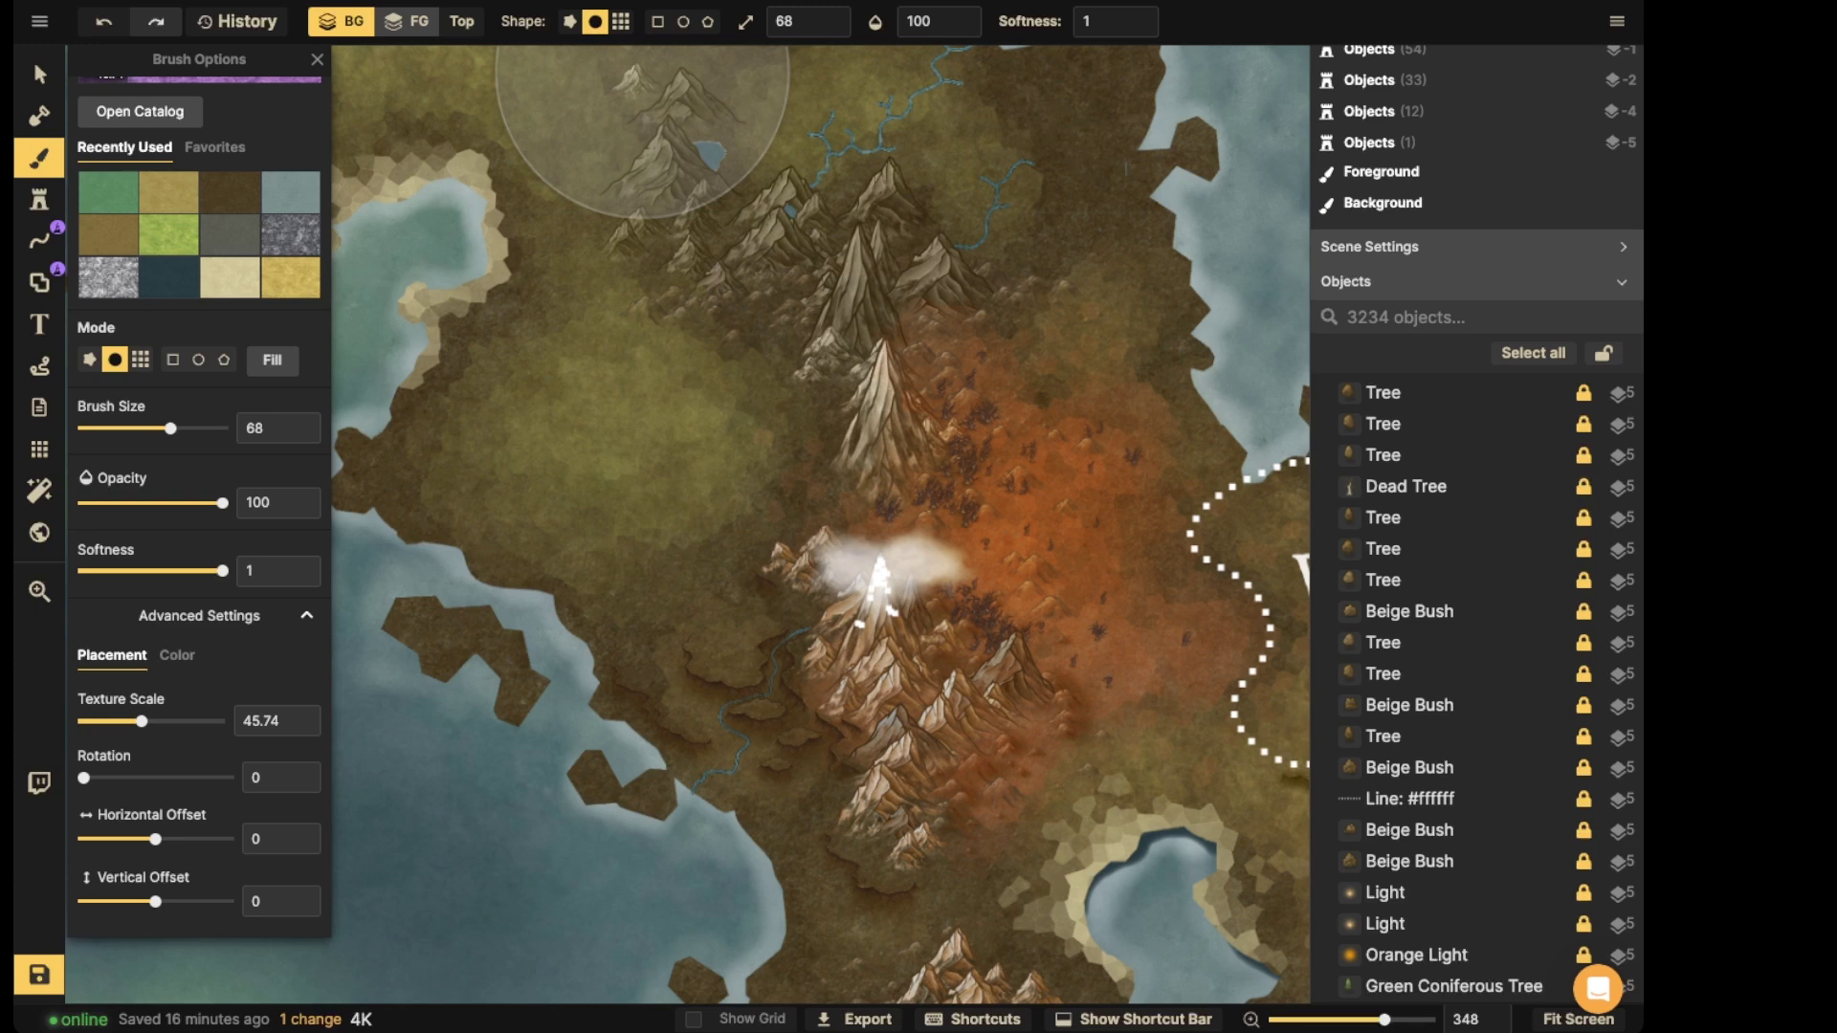
left_click(406, 21)
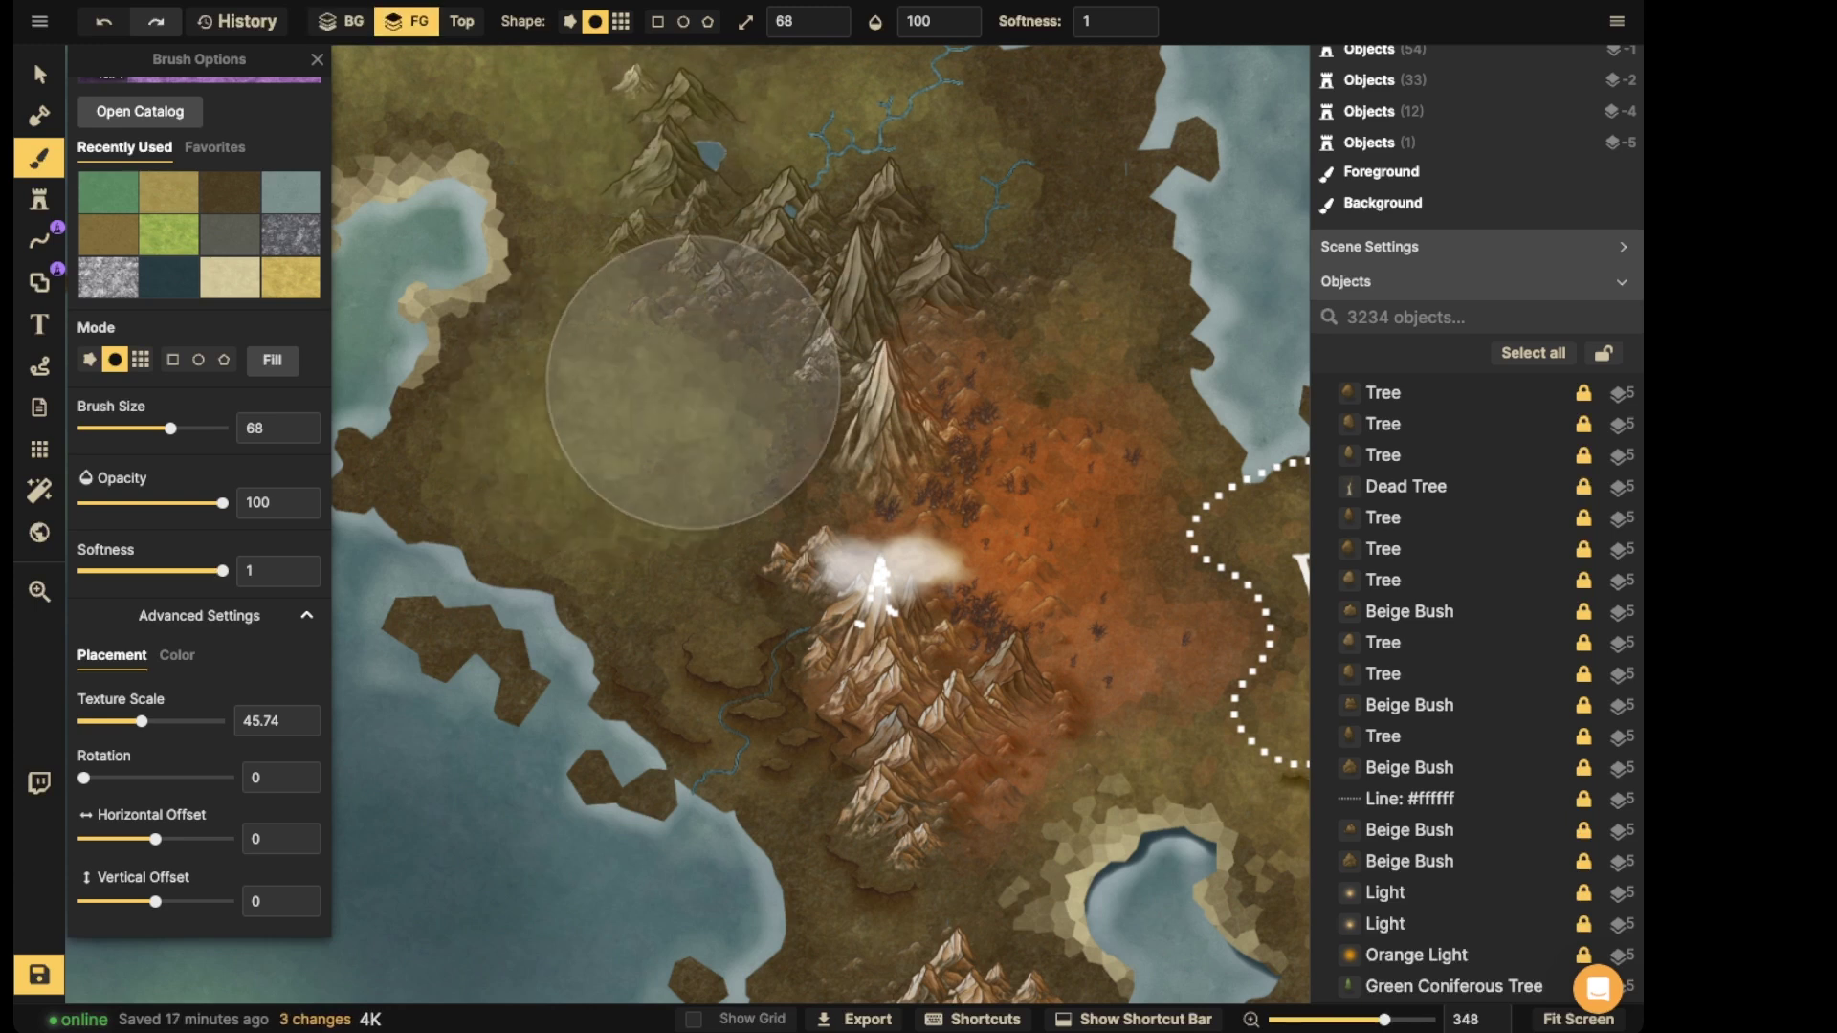
mouse_move(656, 349)
left_mouse_down()
mouse_move(531, 402)
mouse_move(494, 482)
mouse_move(479, 473)
mouse_move(554, 402)
mouse_move(493, 371)
mouse_move(635, 371)
mouse_move(726, 426)
mouse_move(632, 458)
mouse_move(641, 476)
mouse_move(604, 508)
mouse_move(406, 458)
mouse_move(628, 347)
mouse_move(689, 370)
mouse_move(702, 428)
mouse_move(455, 473)
mouse_move(505, 498)
mouse_move(460, 530)
mouse_move(660, 463)
left_mouse_up()
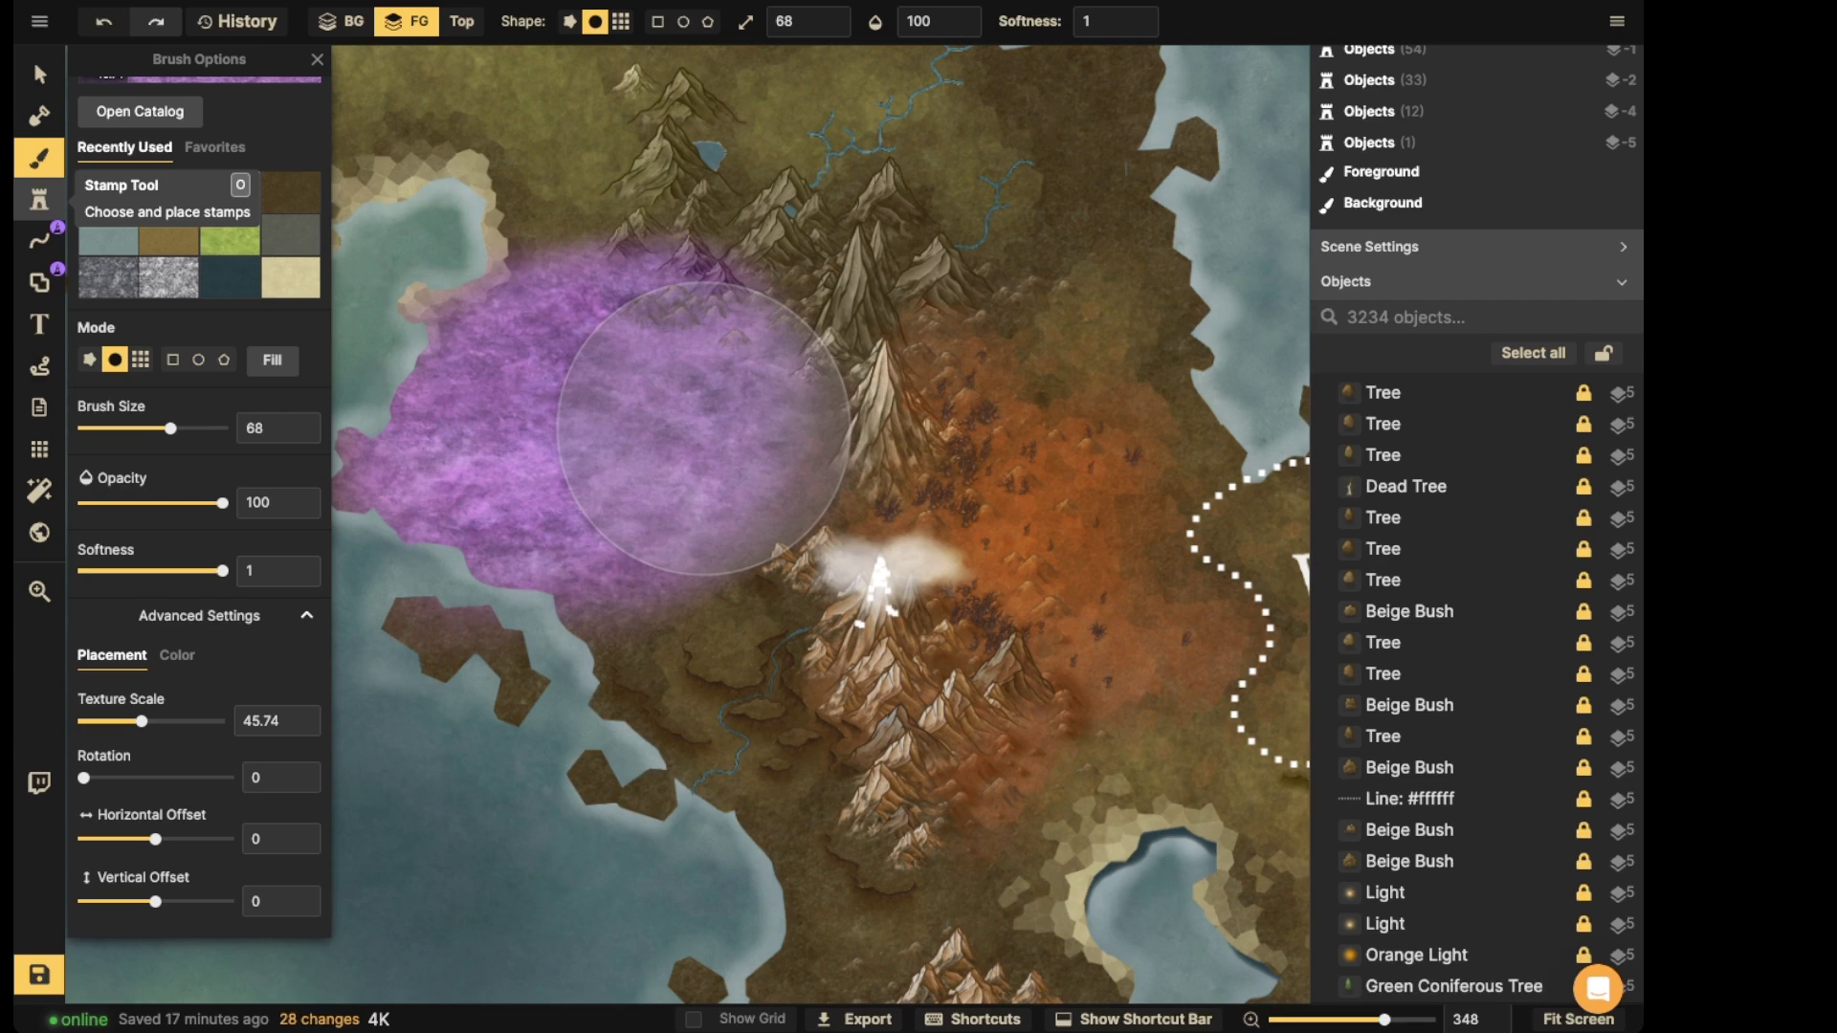
- Search the stamp catalog for "crater" and choose the first Craters stamp set from the Fantasy World terrain assets
left_click(39, 199)
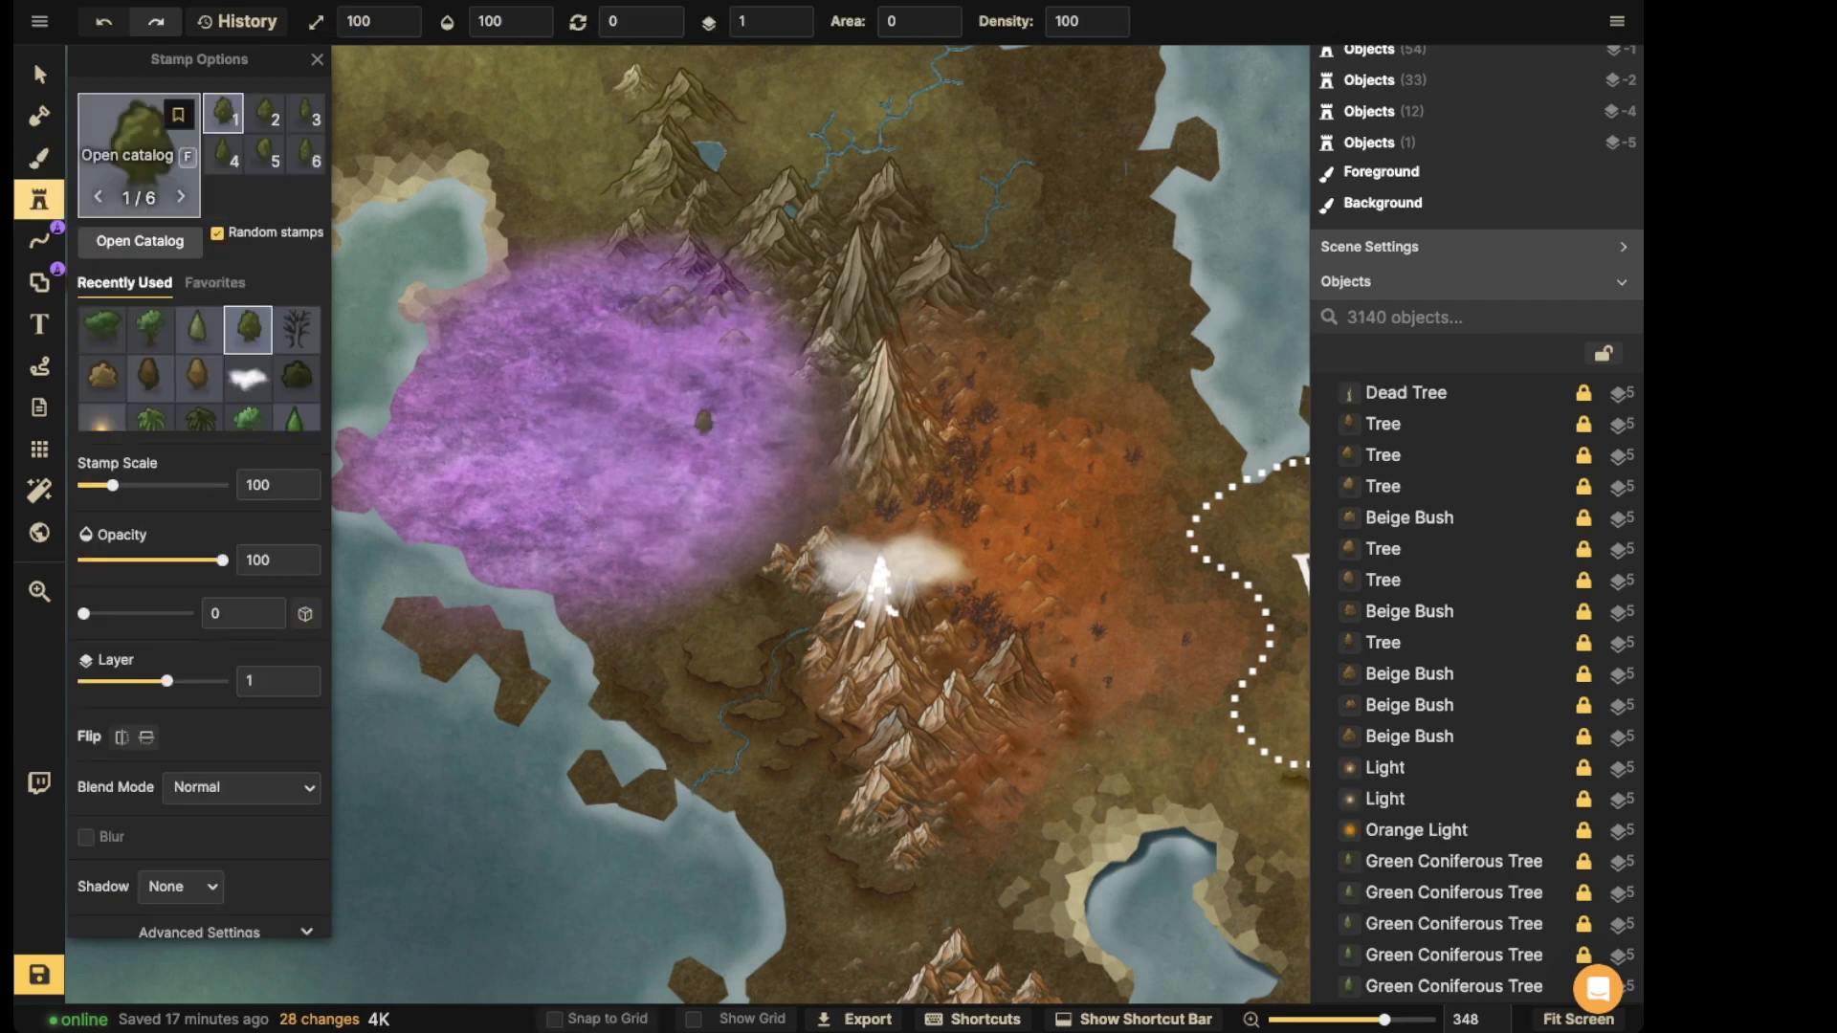
key("f")
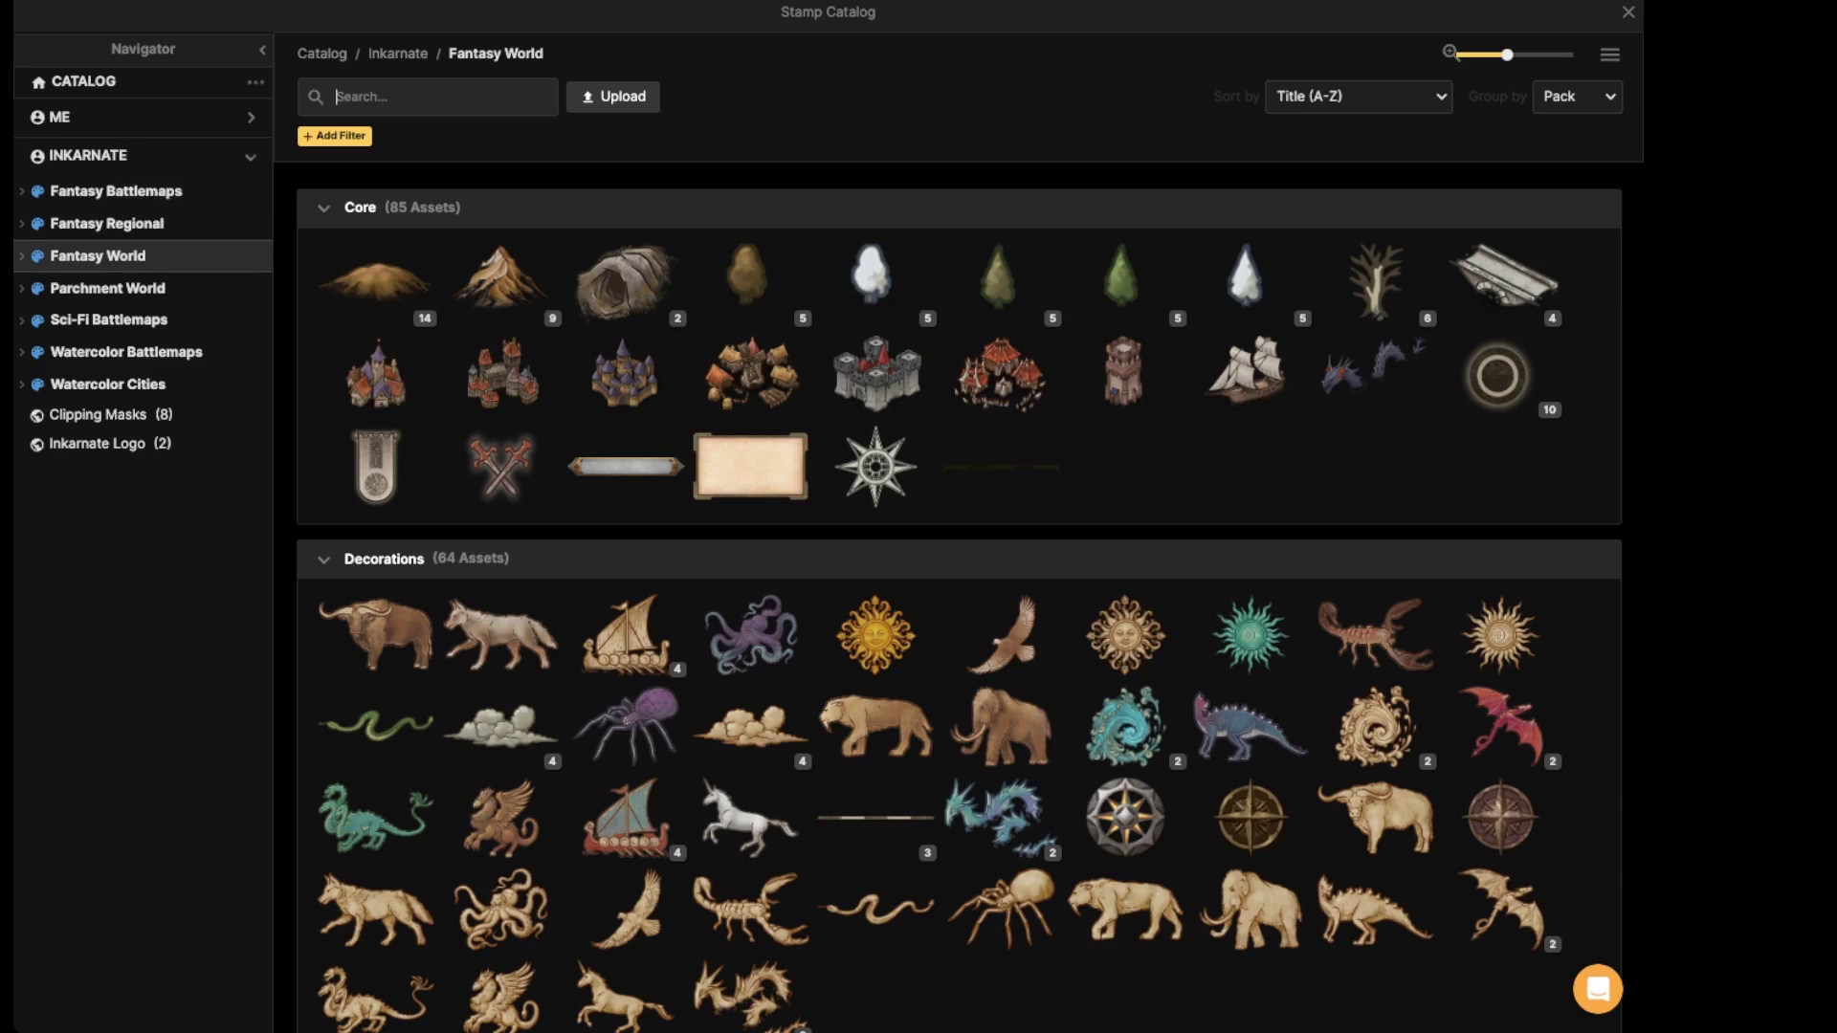
type("crater")
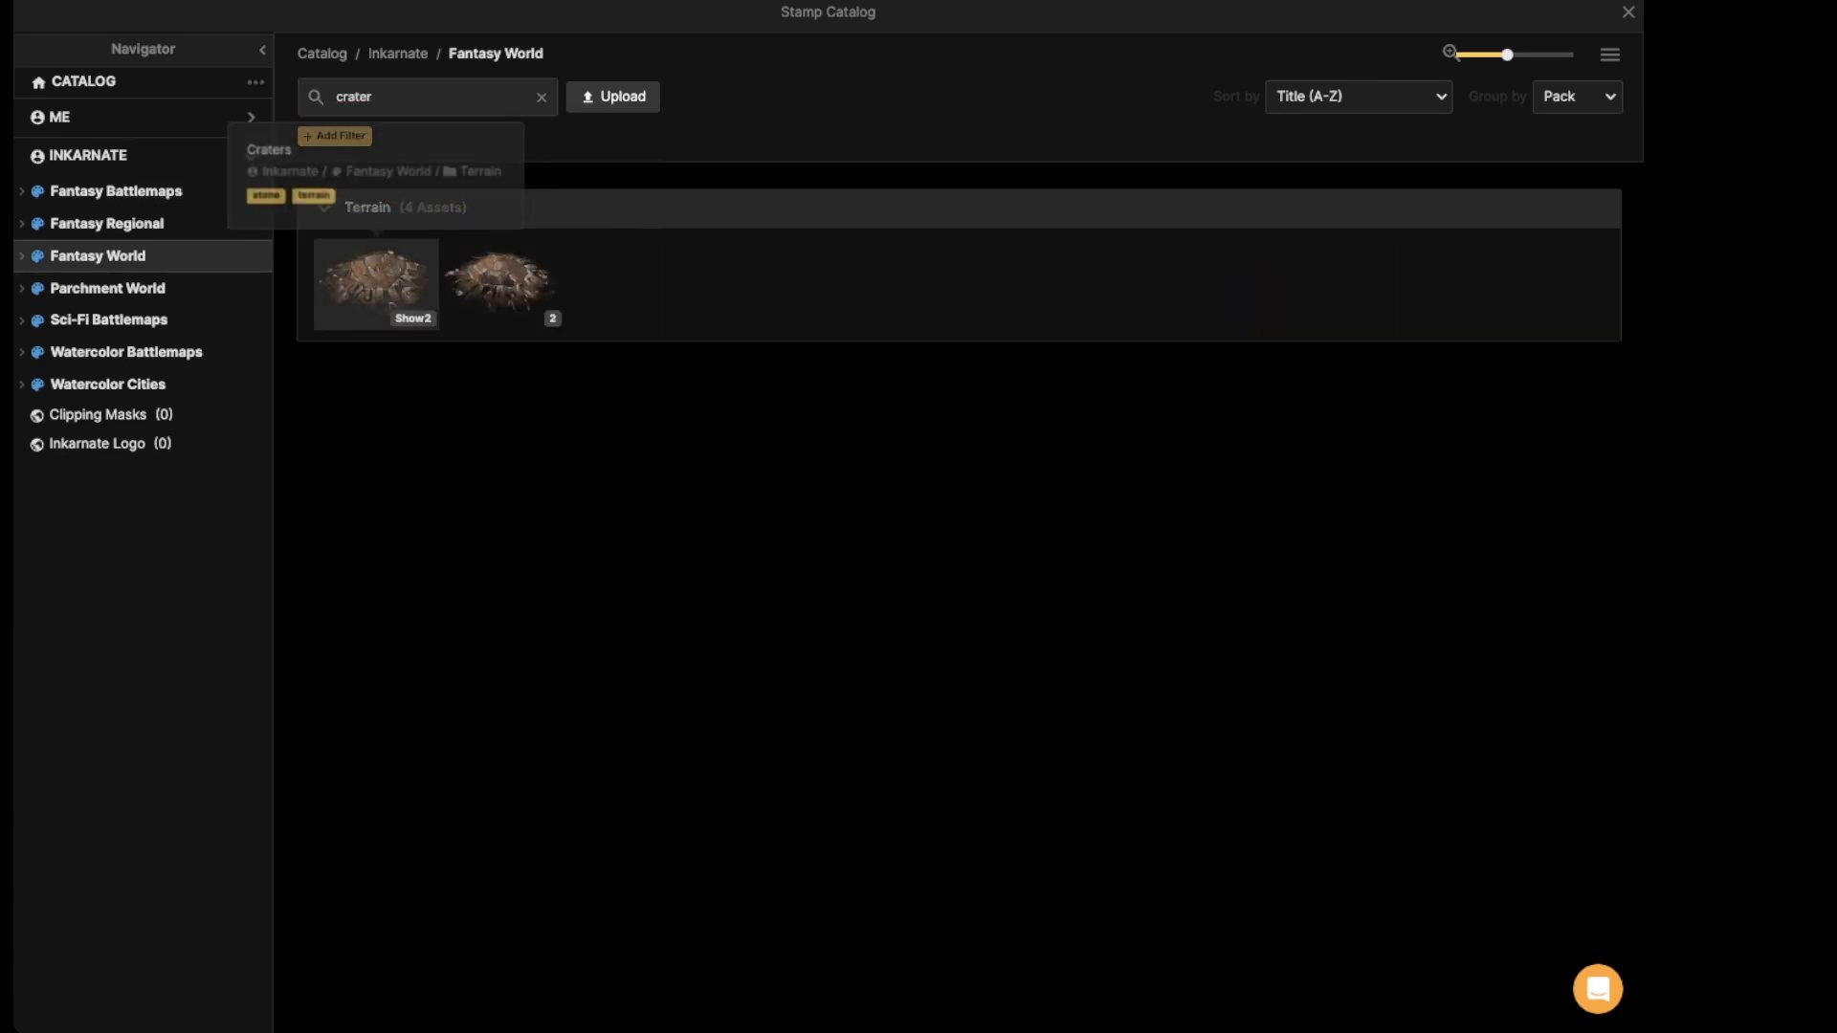
left_click(375, 282)
- Place variant 1 of the crater stamp at scale 100 in the middle of the purple region and select it
scroll(613, 411, "up", 5)
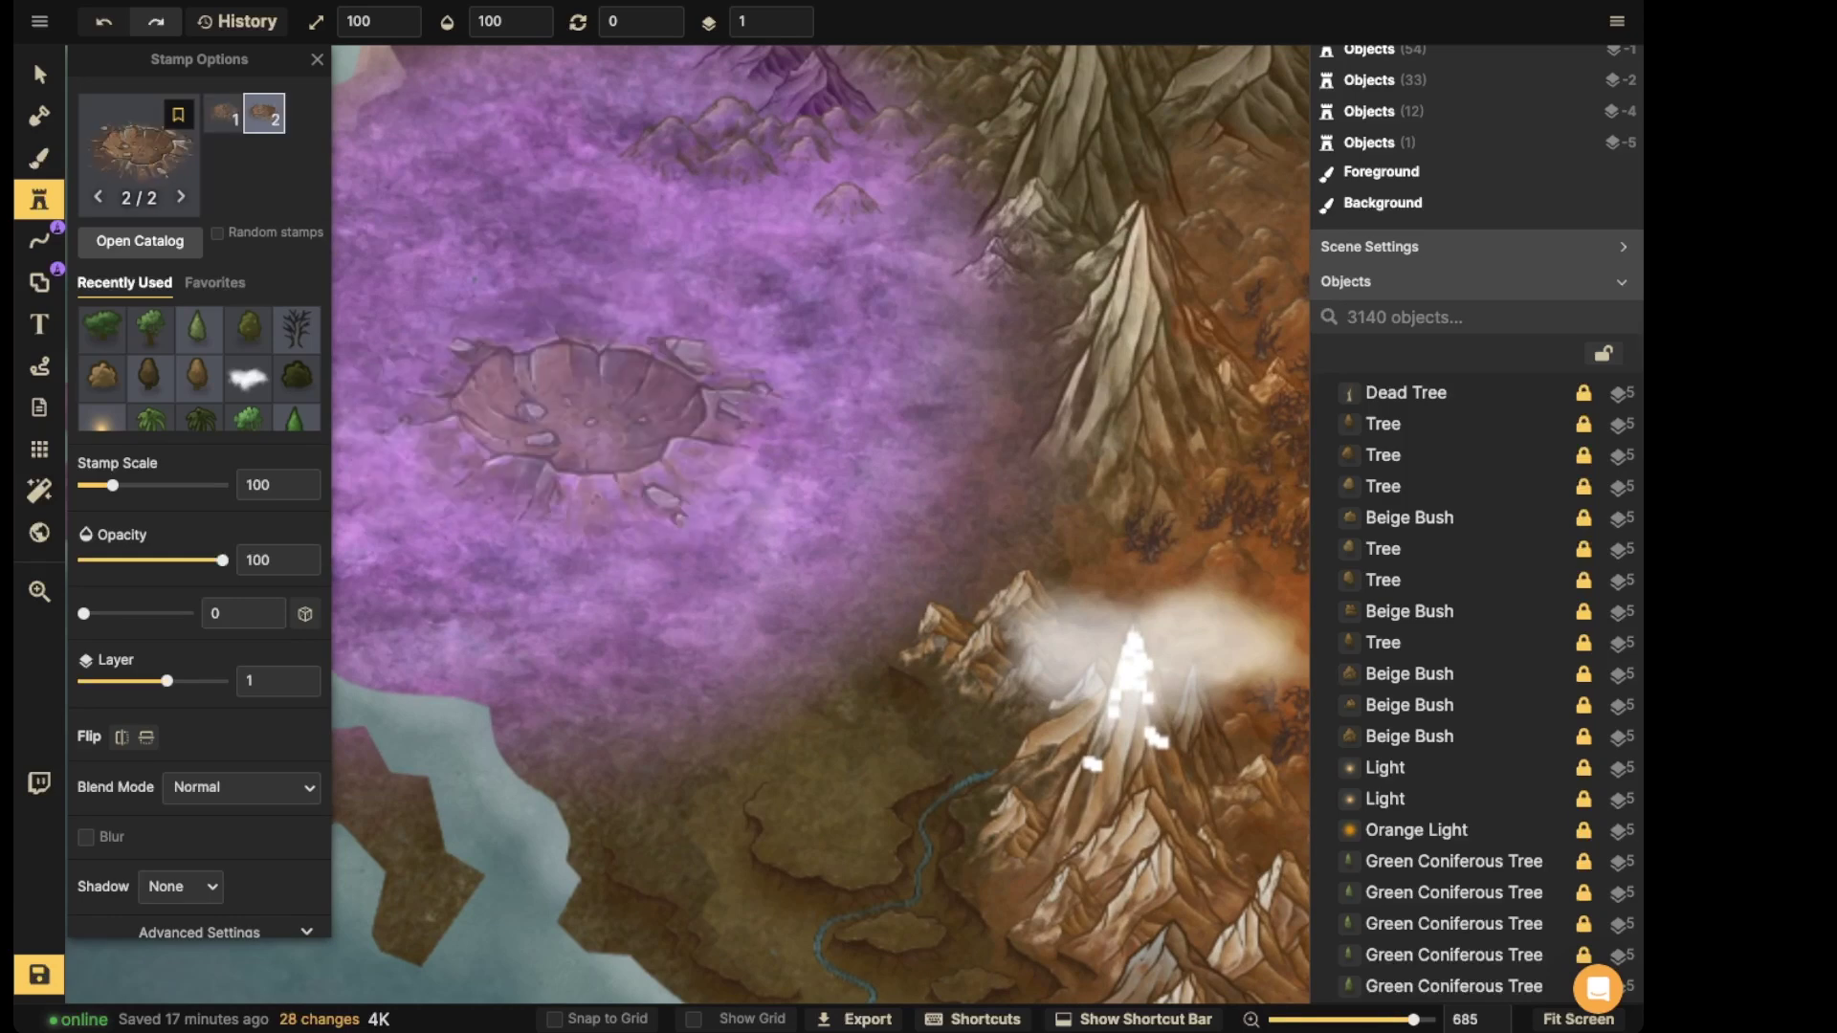
key("Right")
key("Right")
key("Right")
key("Right")
key("Right")
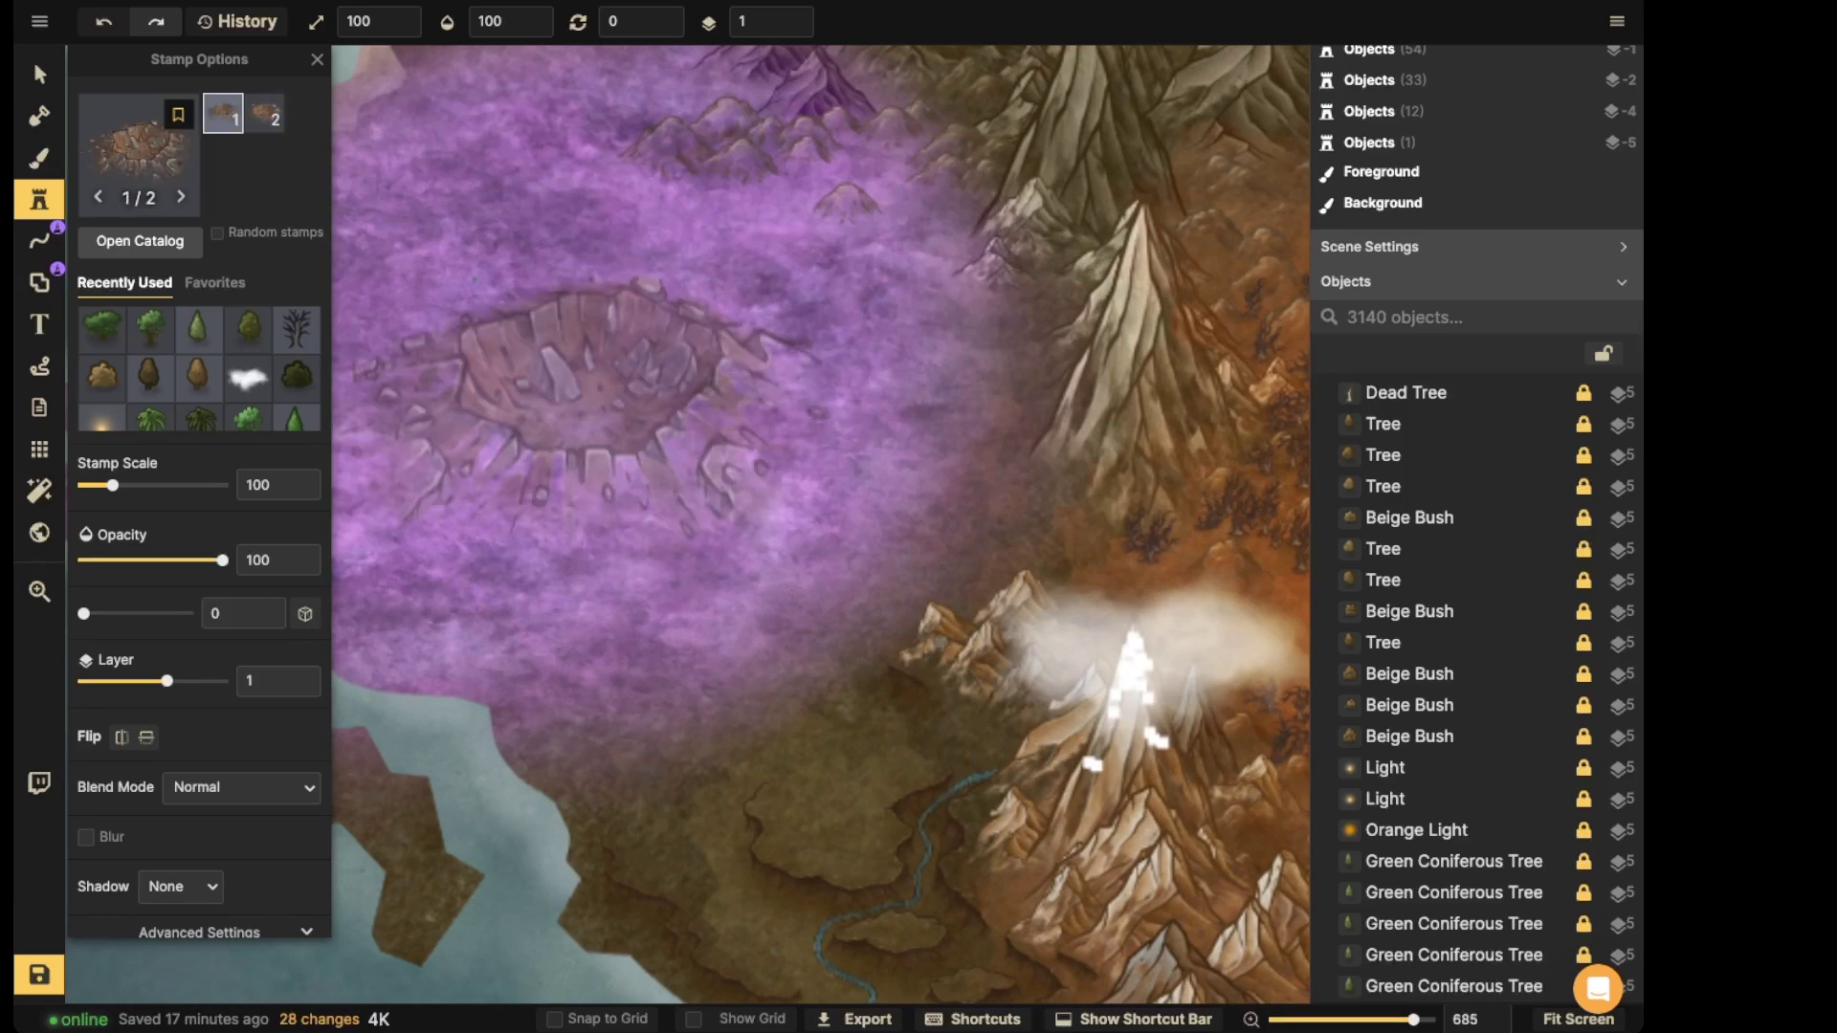
key("Right")
left_click_drag(579, 383, 770, 396)
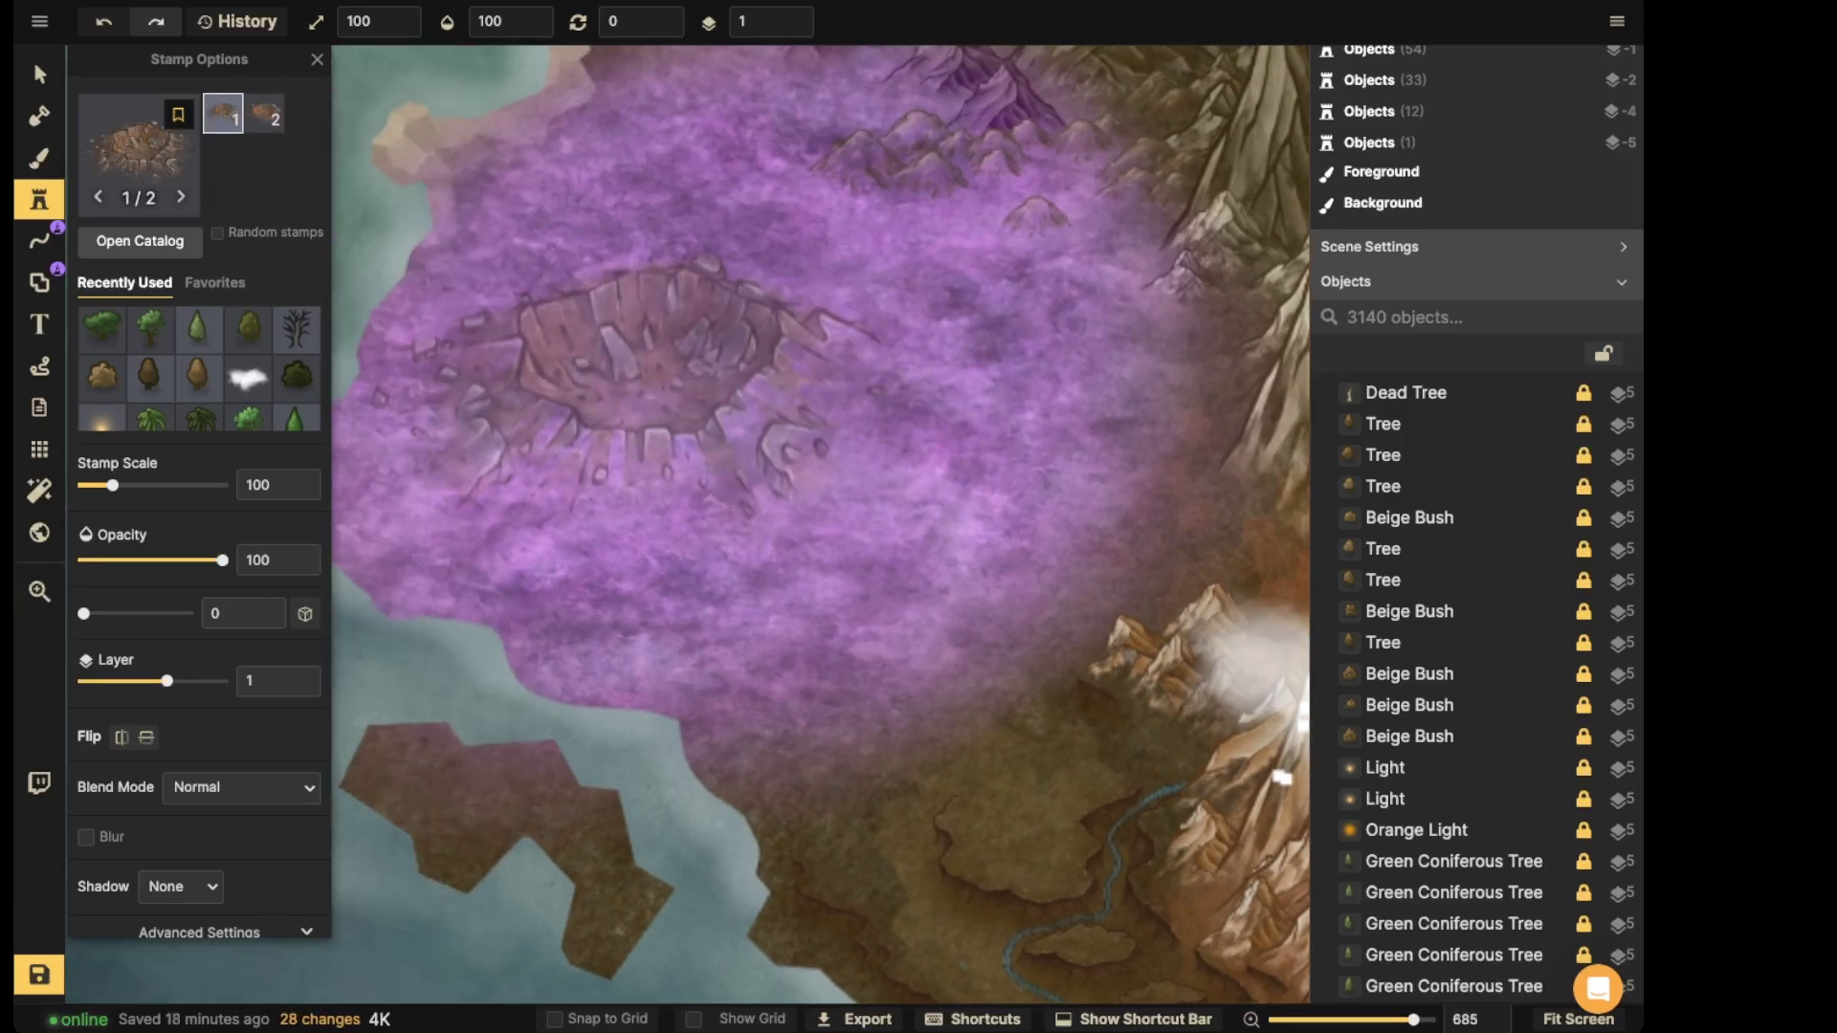
left_click(736, 400)
left_click(34, 61)
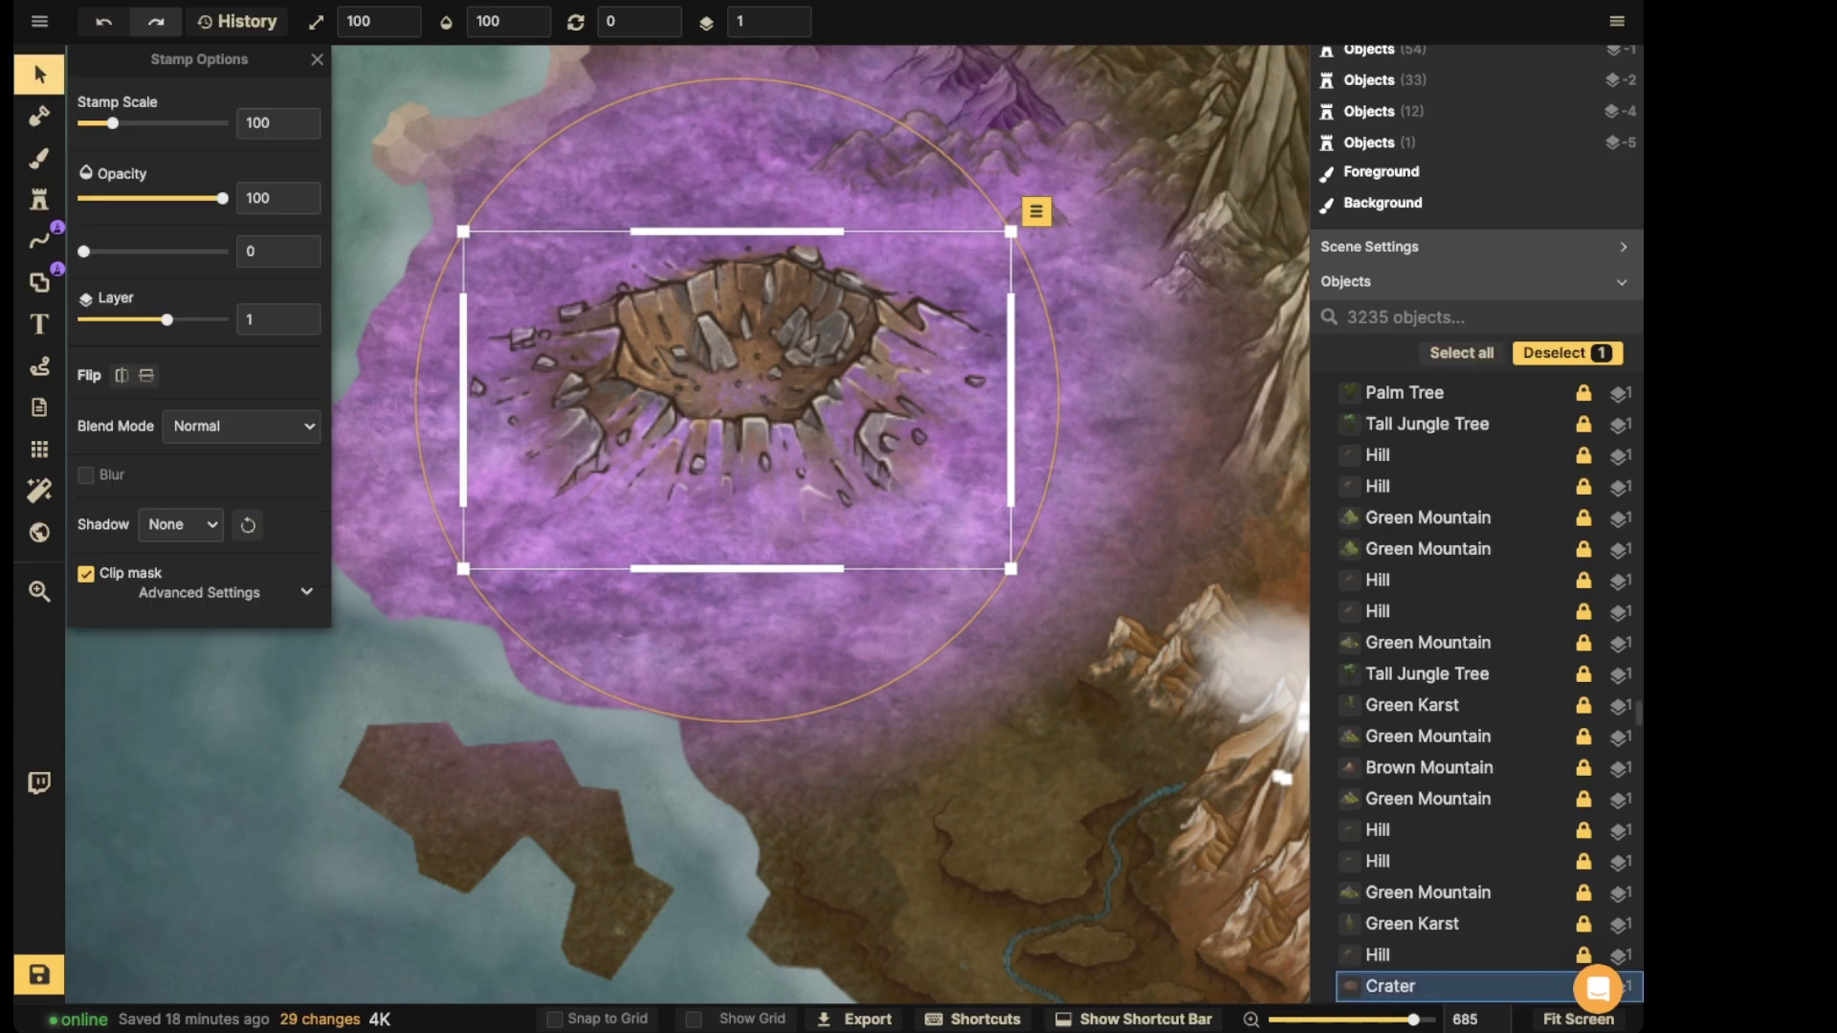
- Try the crater stamp at scale 60 with its clip mask turned off
left_click_drag(782, 335, 751, 370)
left_click(86, 574)
left_click(86, 574)
left_click(86, 574)
scroll(747, 411, "down", 4)
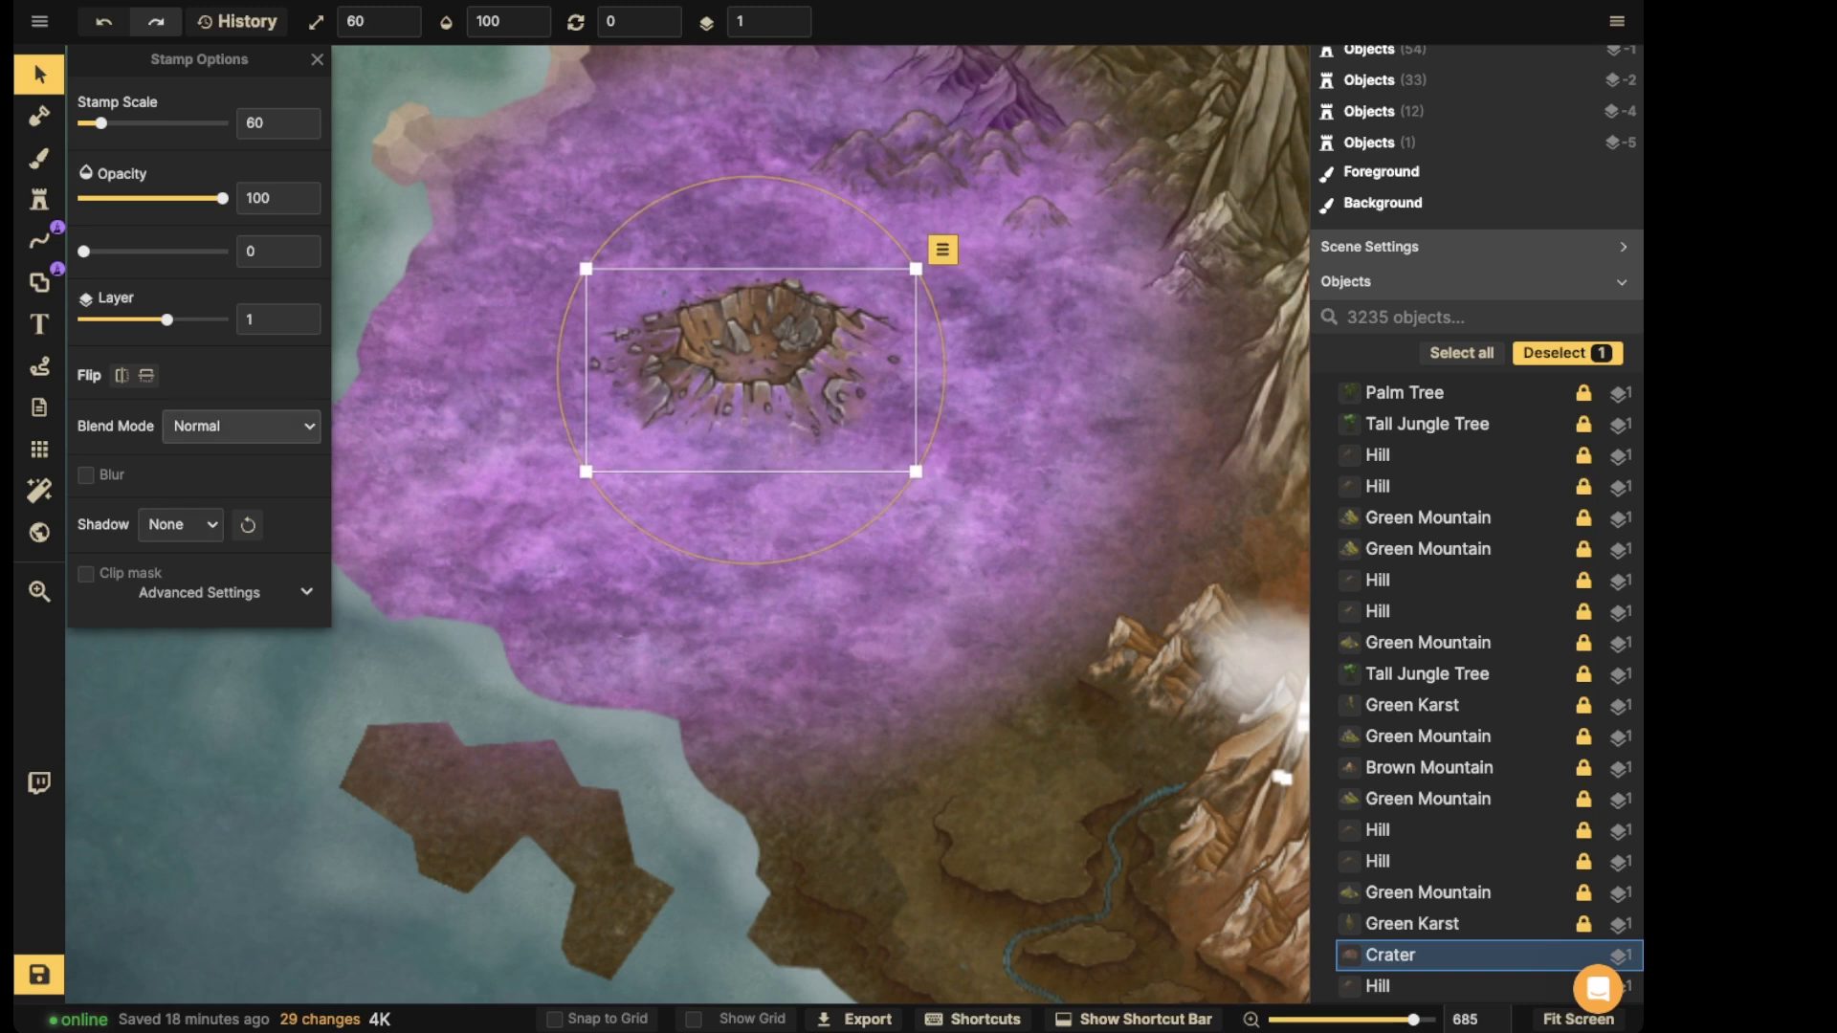
- Try a hue shift on the crater stamp and the Luminosity blend mode
left_click(199, 594)
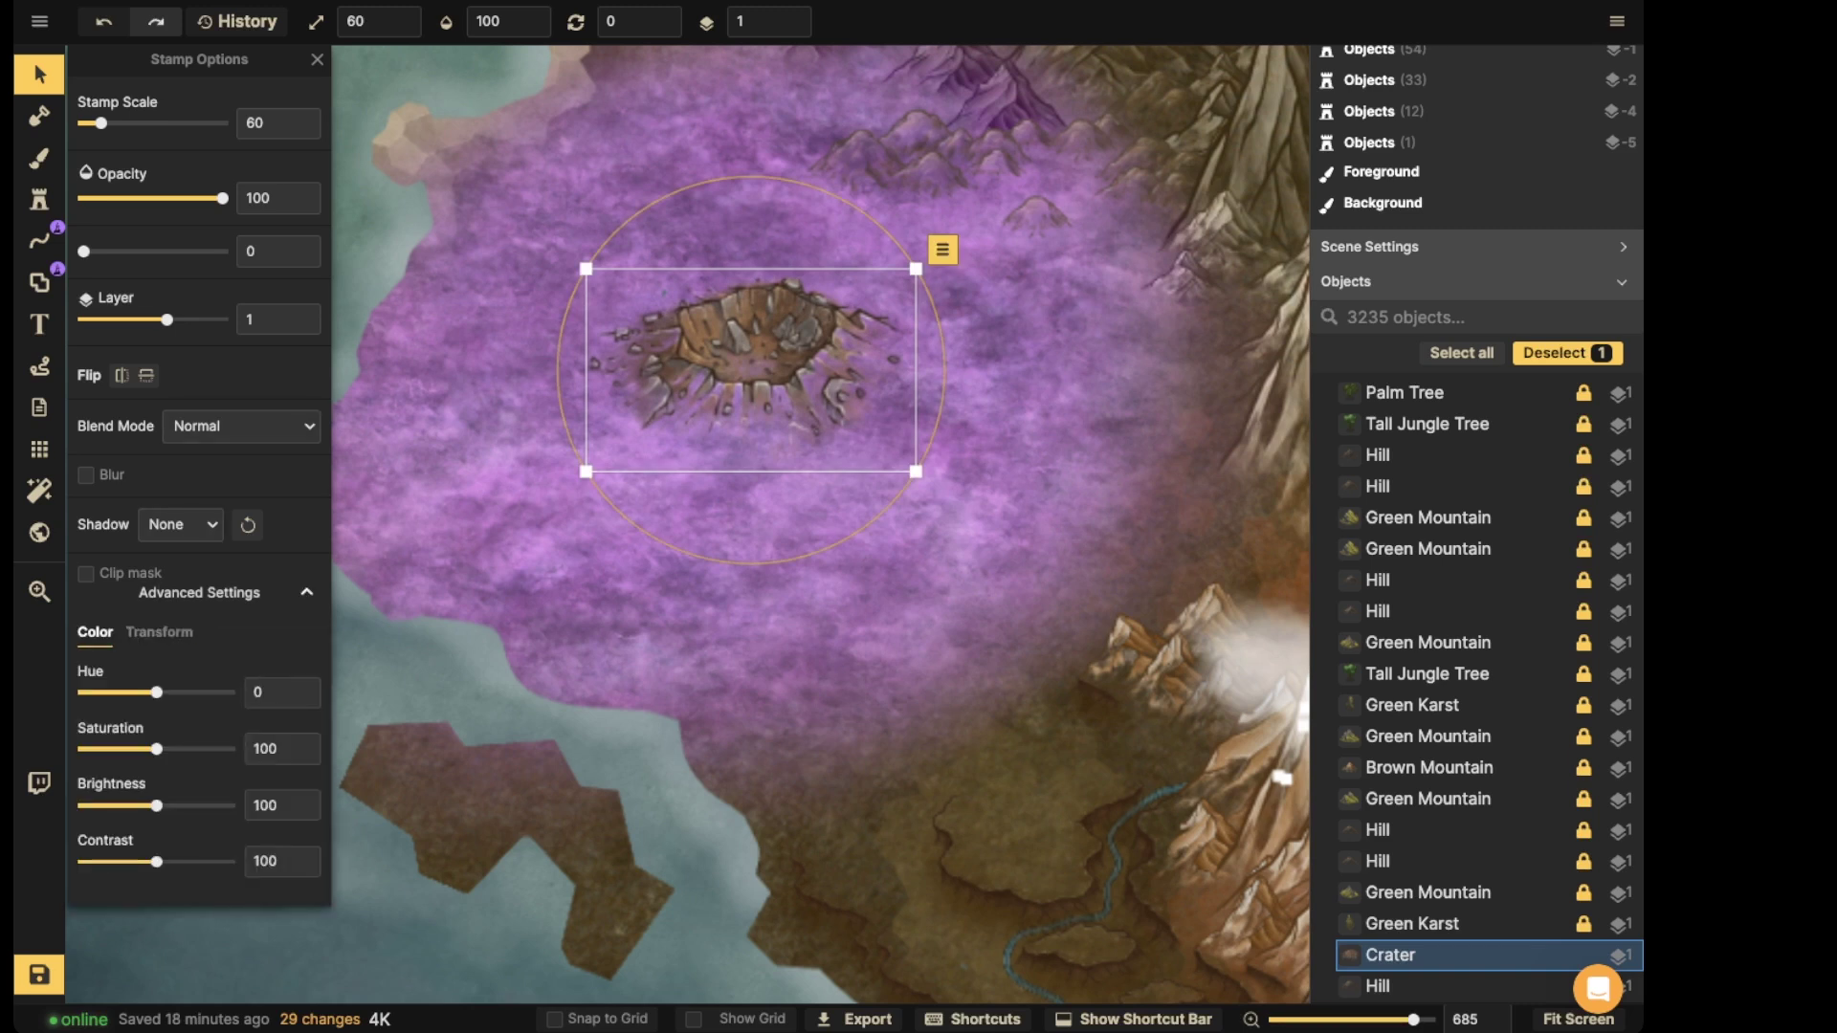
left_click_drag(156, 692, 118, 692)
left_click(309, 693)
left_click(242, 426)
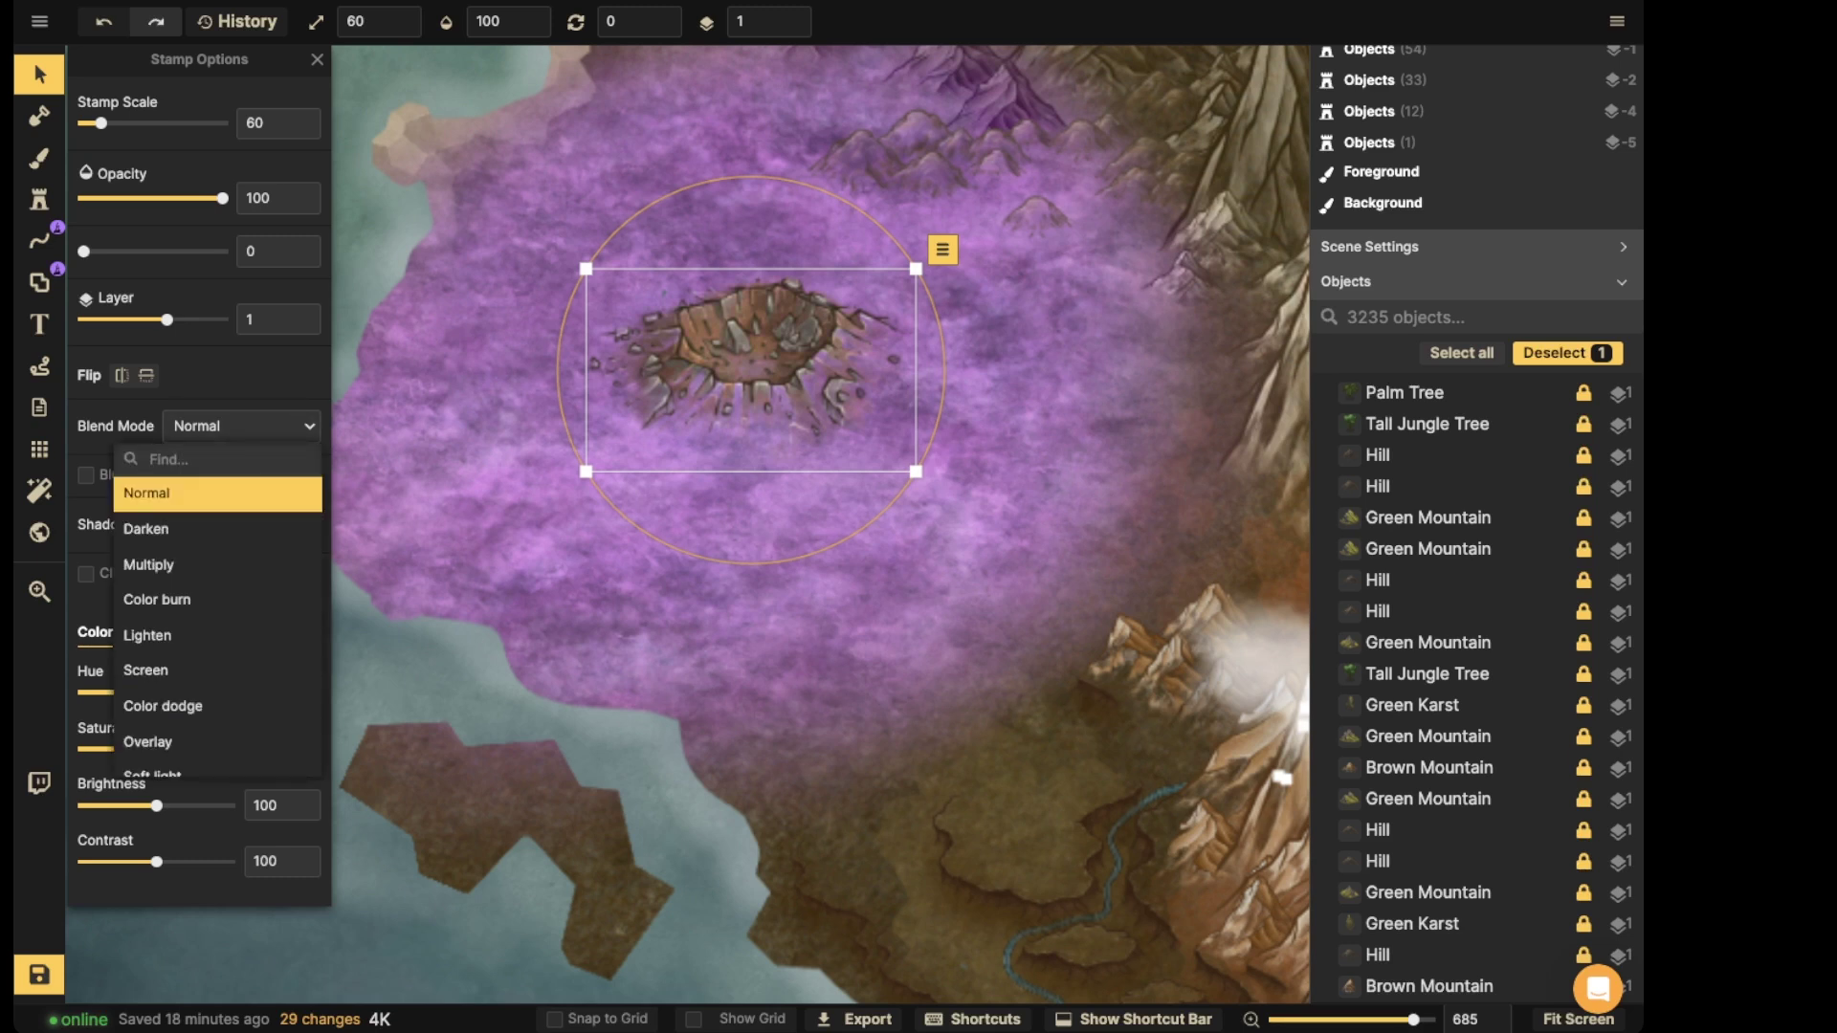
scroll(218, 612, "down", 5)
left_click(156, 755)
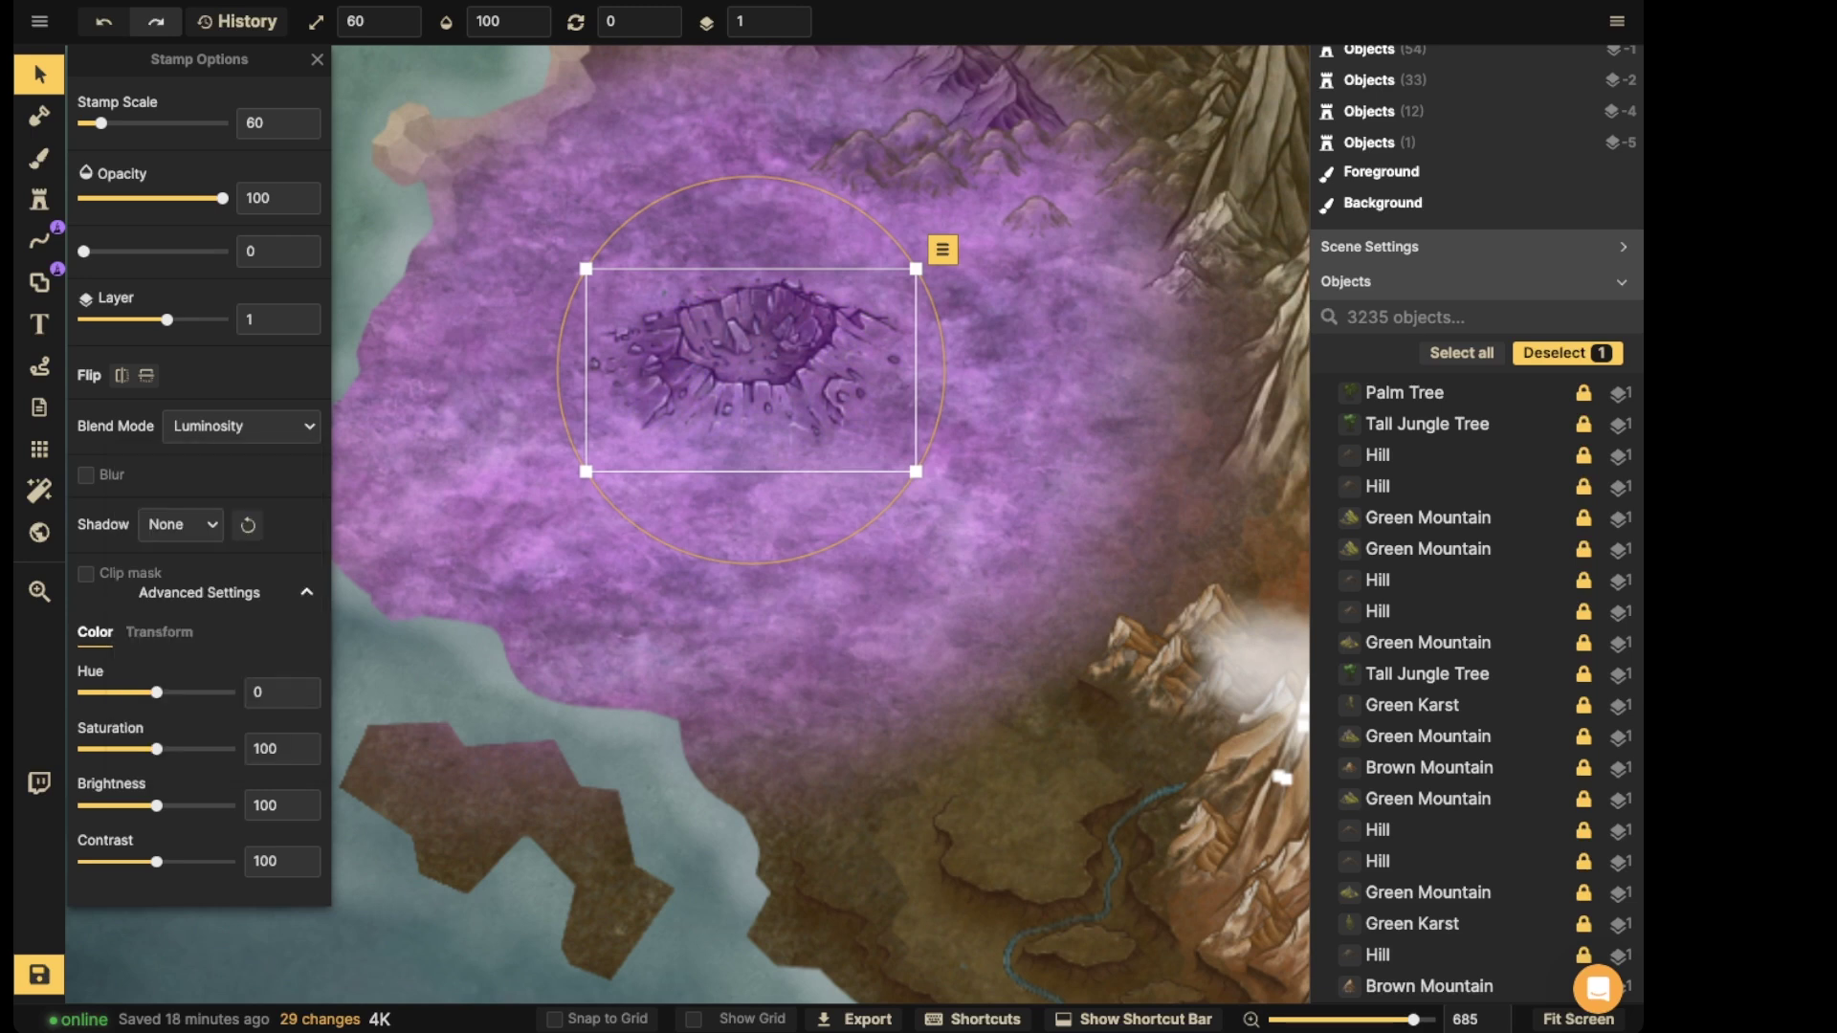
left_click_drag(736, 369, 738, 368)
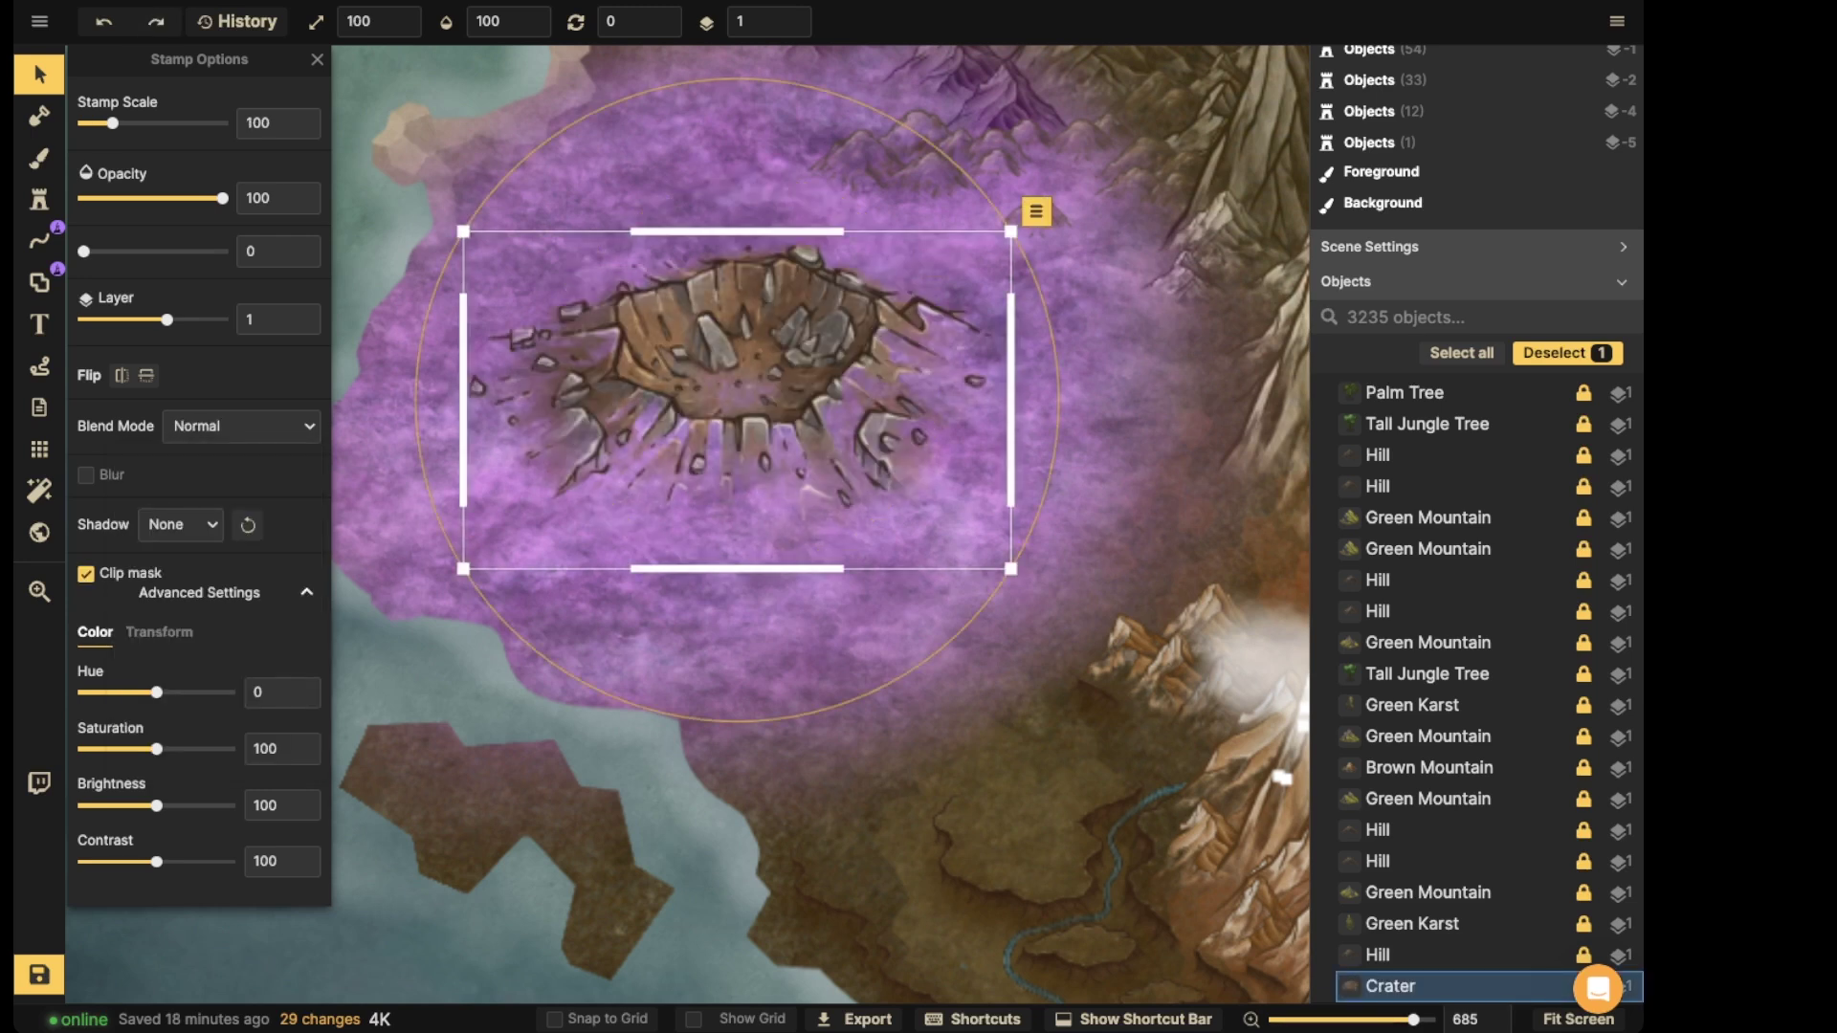
- Set the crater stamp's hue to -79 and enlarge it to scale 110
left_click_drag(156, 692, 126, 692)
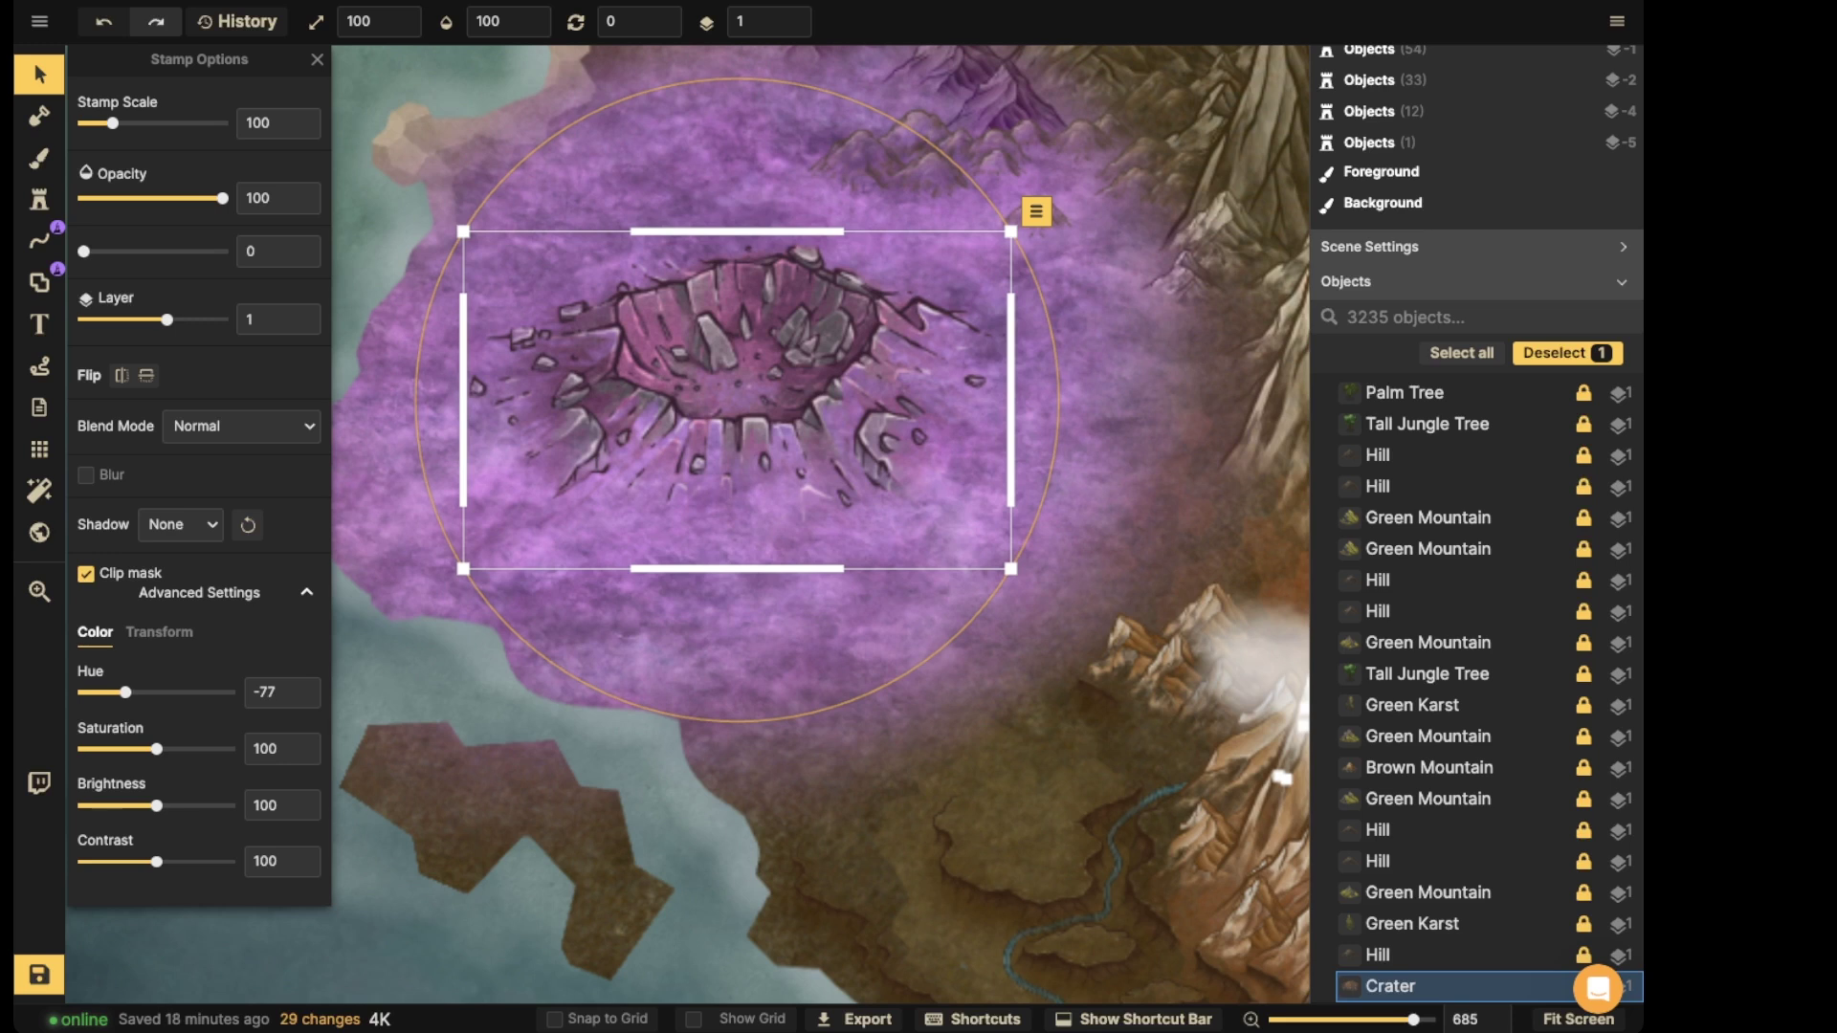
left_click_drag(112, 122, 103, 122)
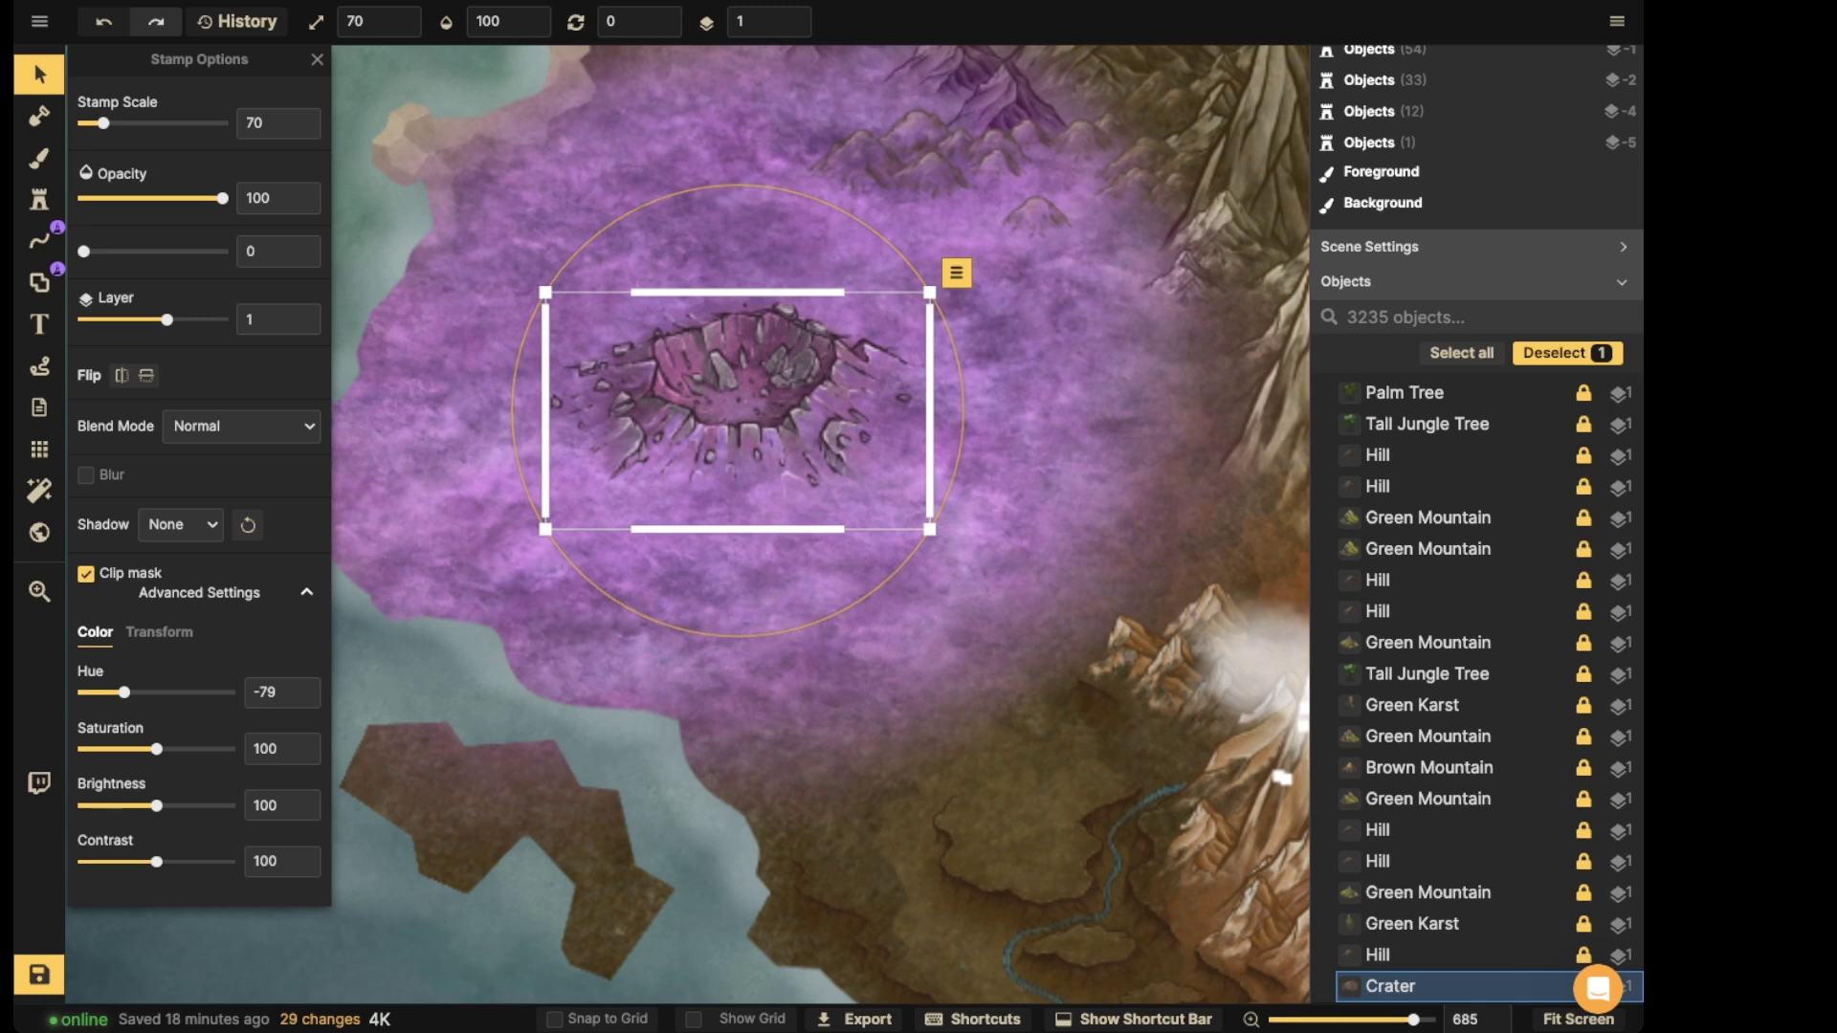
key("bracketright")
key("bracketright")
key("bracketright")
key("bracketright")
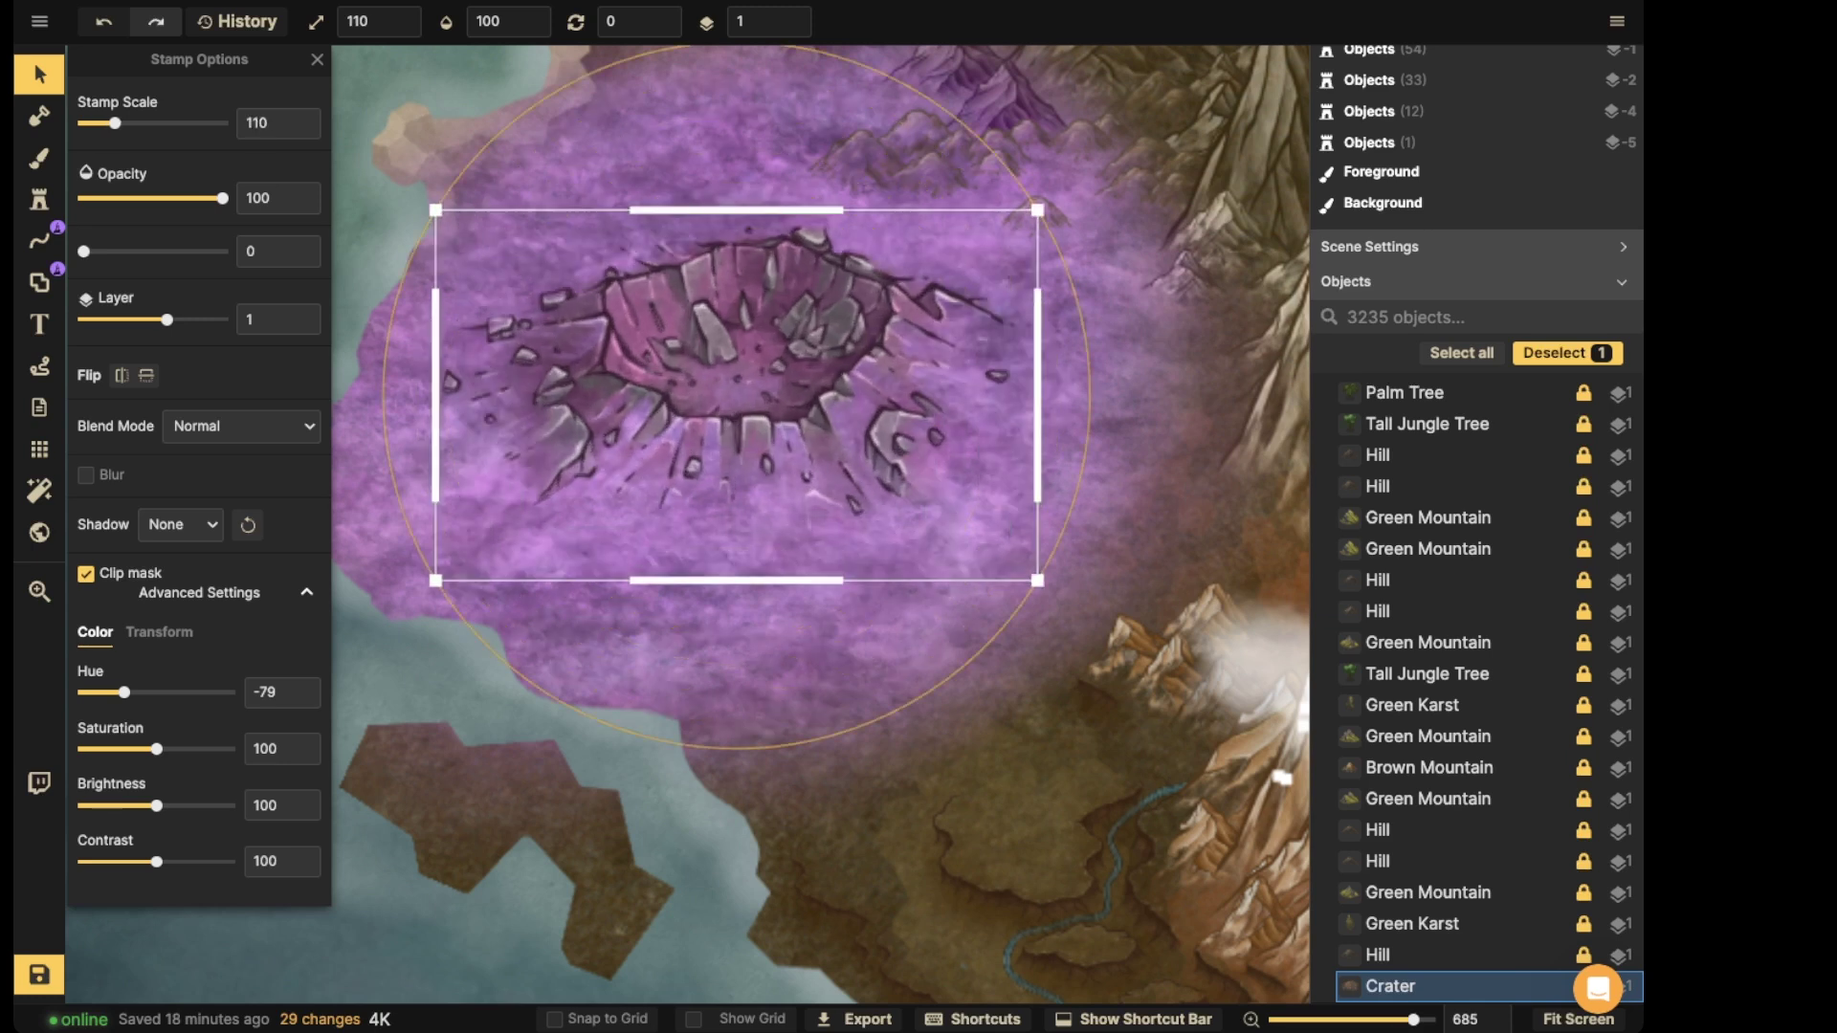
key("space")
left_click_drag(737, 395, 735, 521)
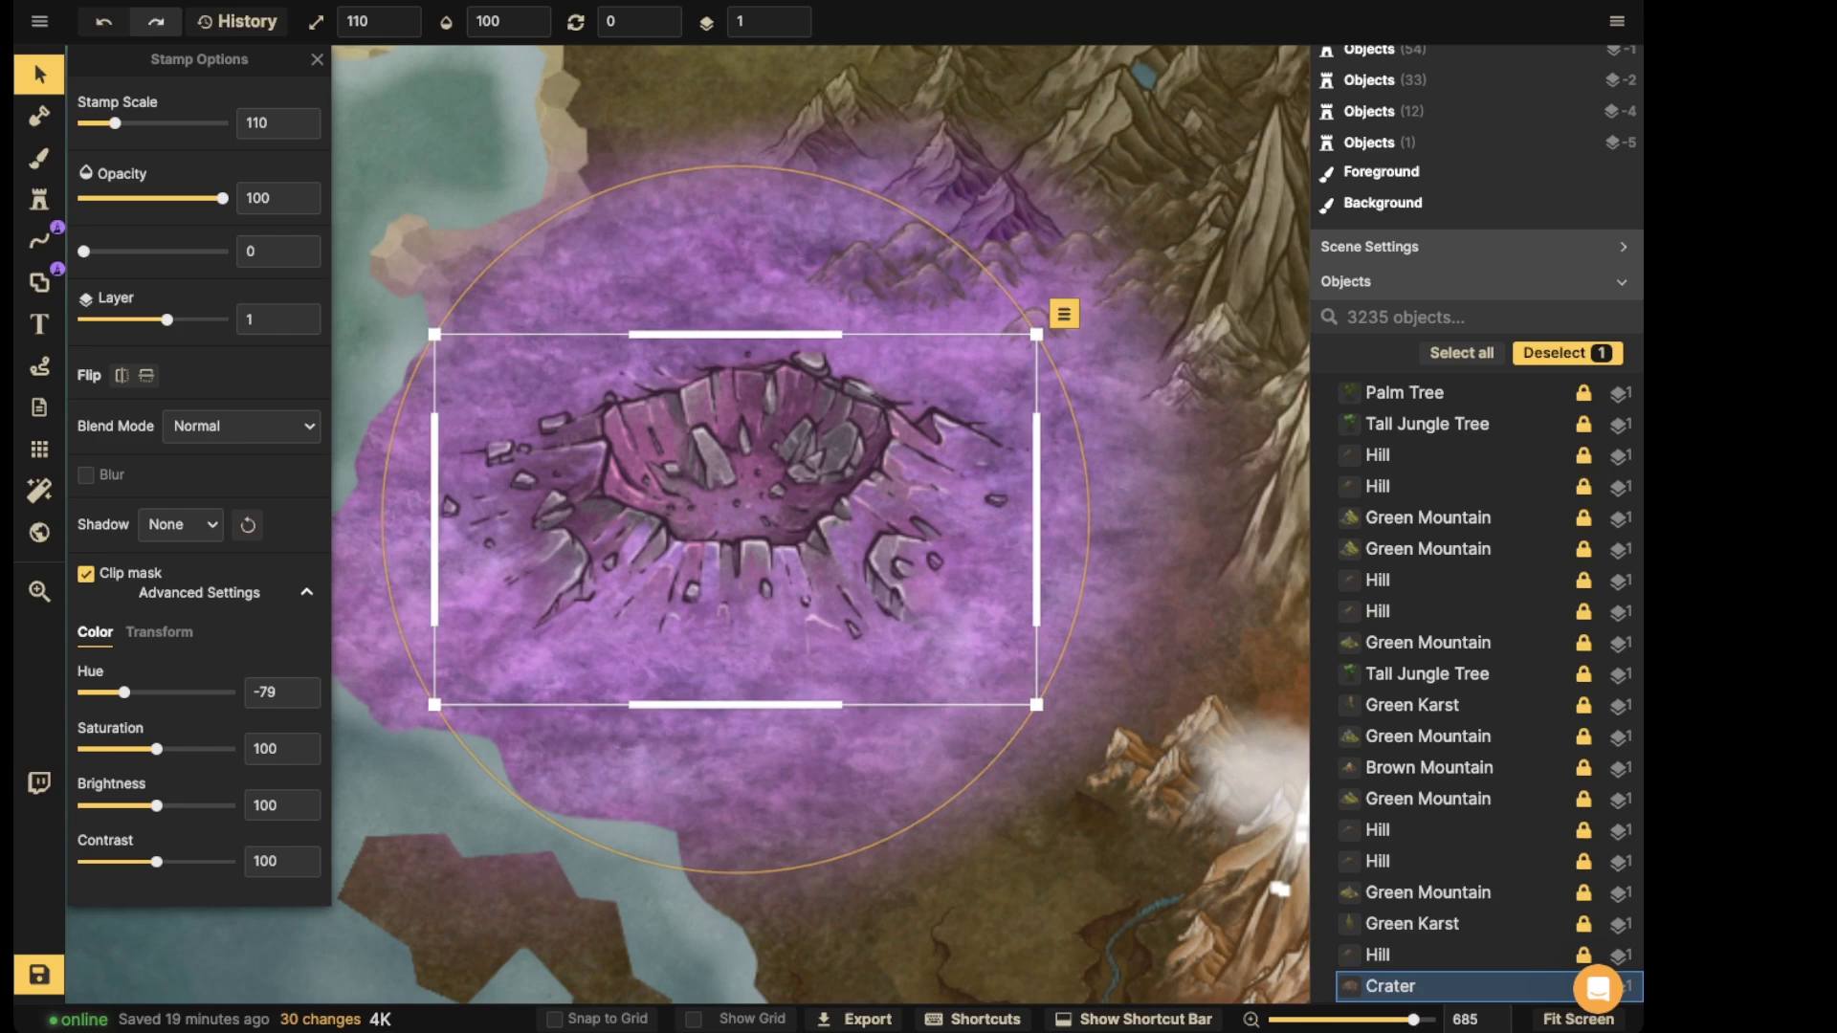
- Enlarge the crater stamp to scale 120 and centre it in the purple region
mouse_move(734, 519)
left_mouse_down()
mouse_move(749, 477)
mouse_move(739, 535)
left_mouse_up()
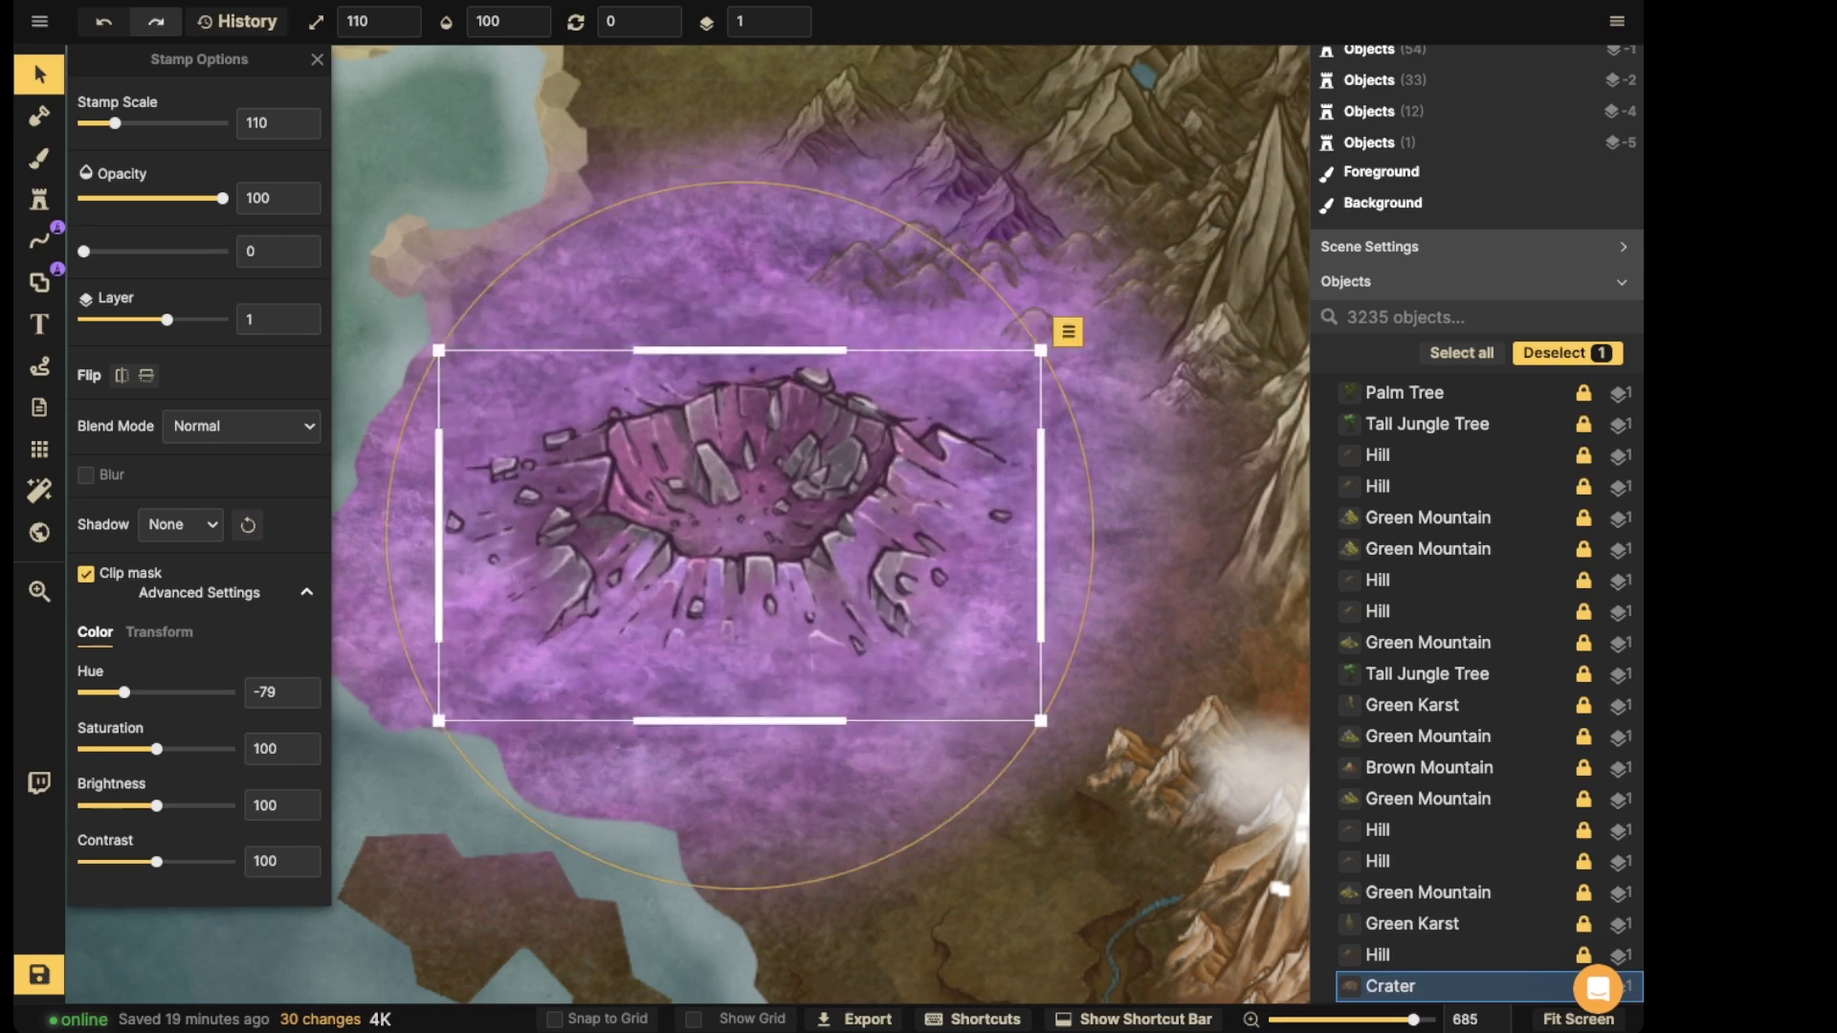
scroll(739, 536, "down", 9)
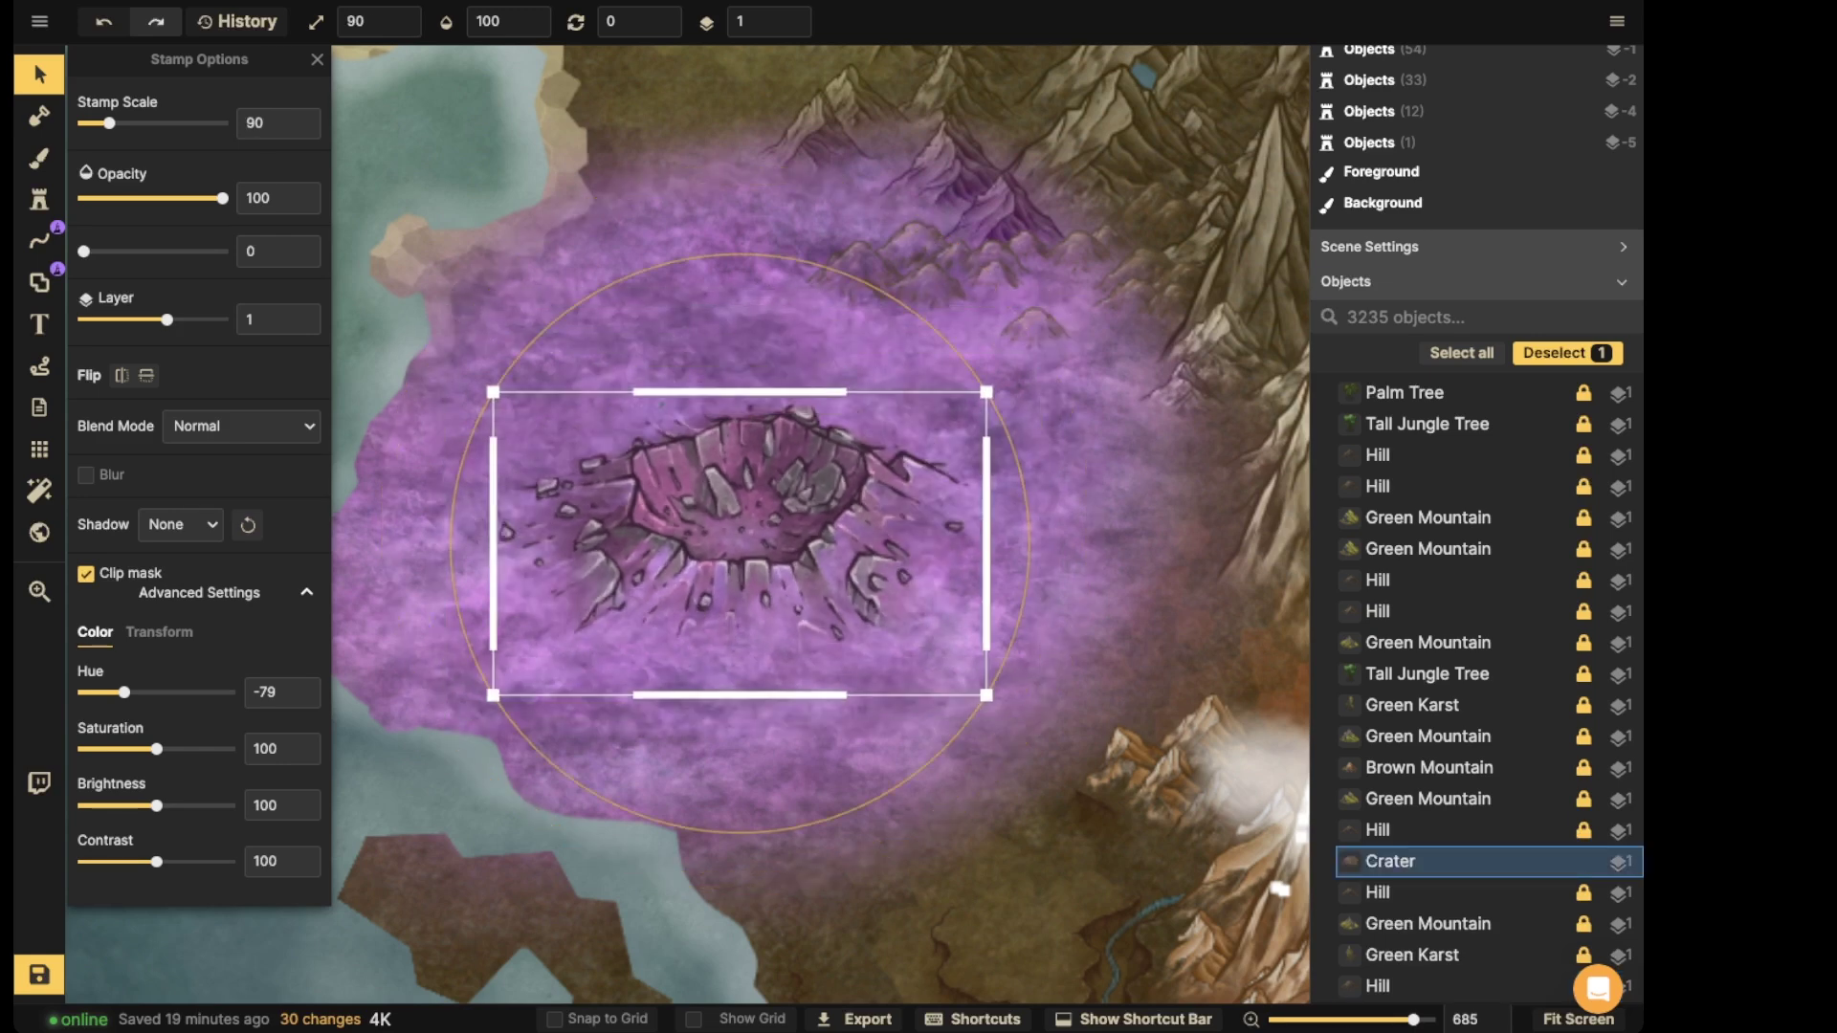
left_click_drag(743, 568, 773, 479)
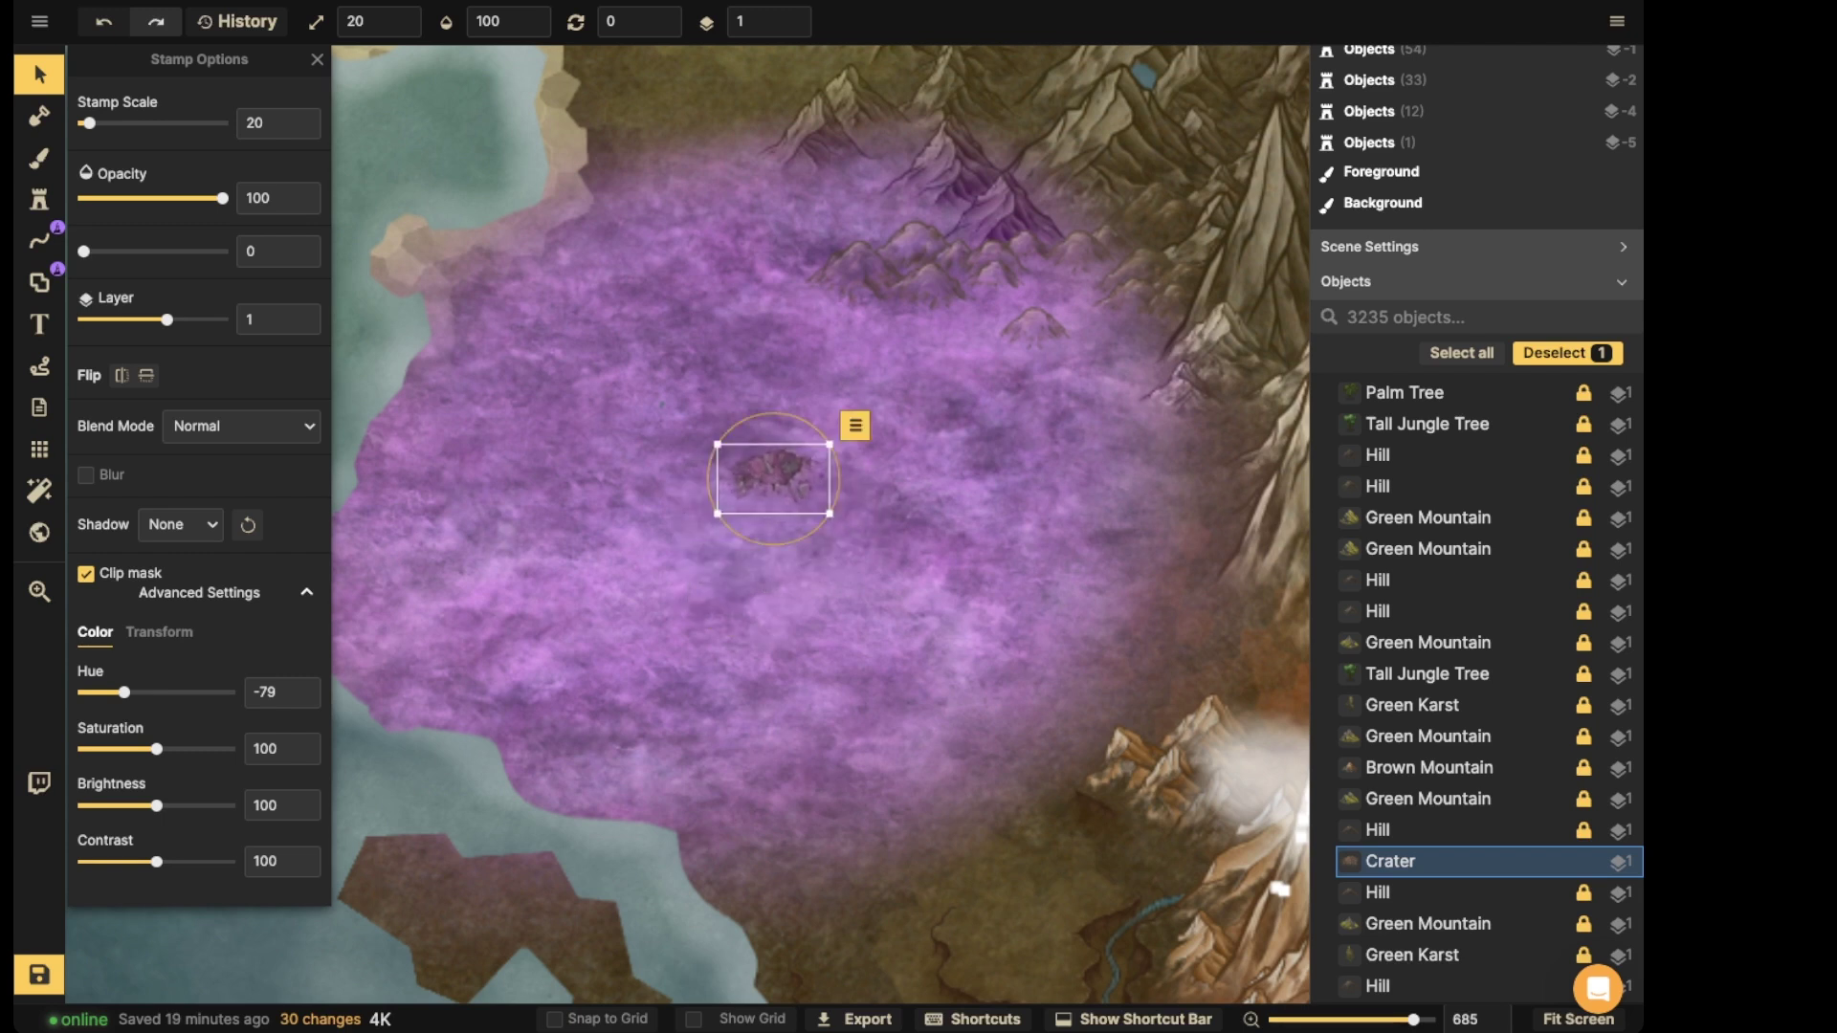
scroll(773, 479, "up", 10)
left_click_drag(773, 479, 749, 562)
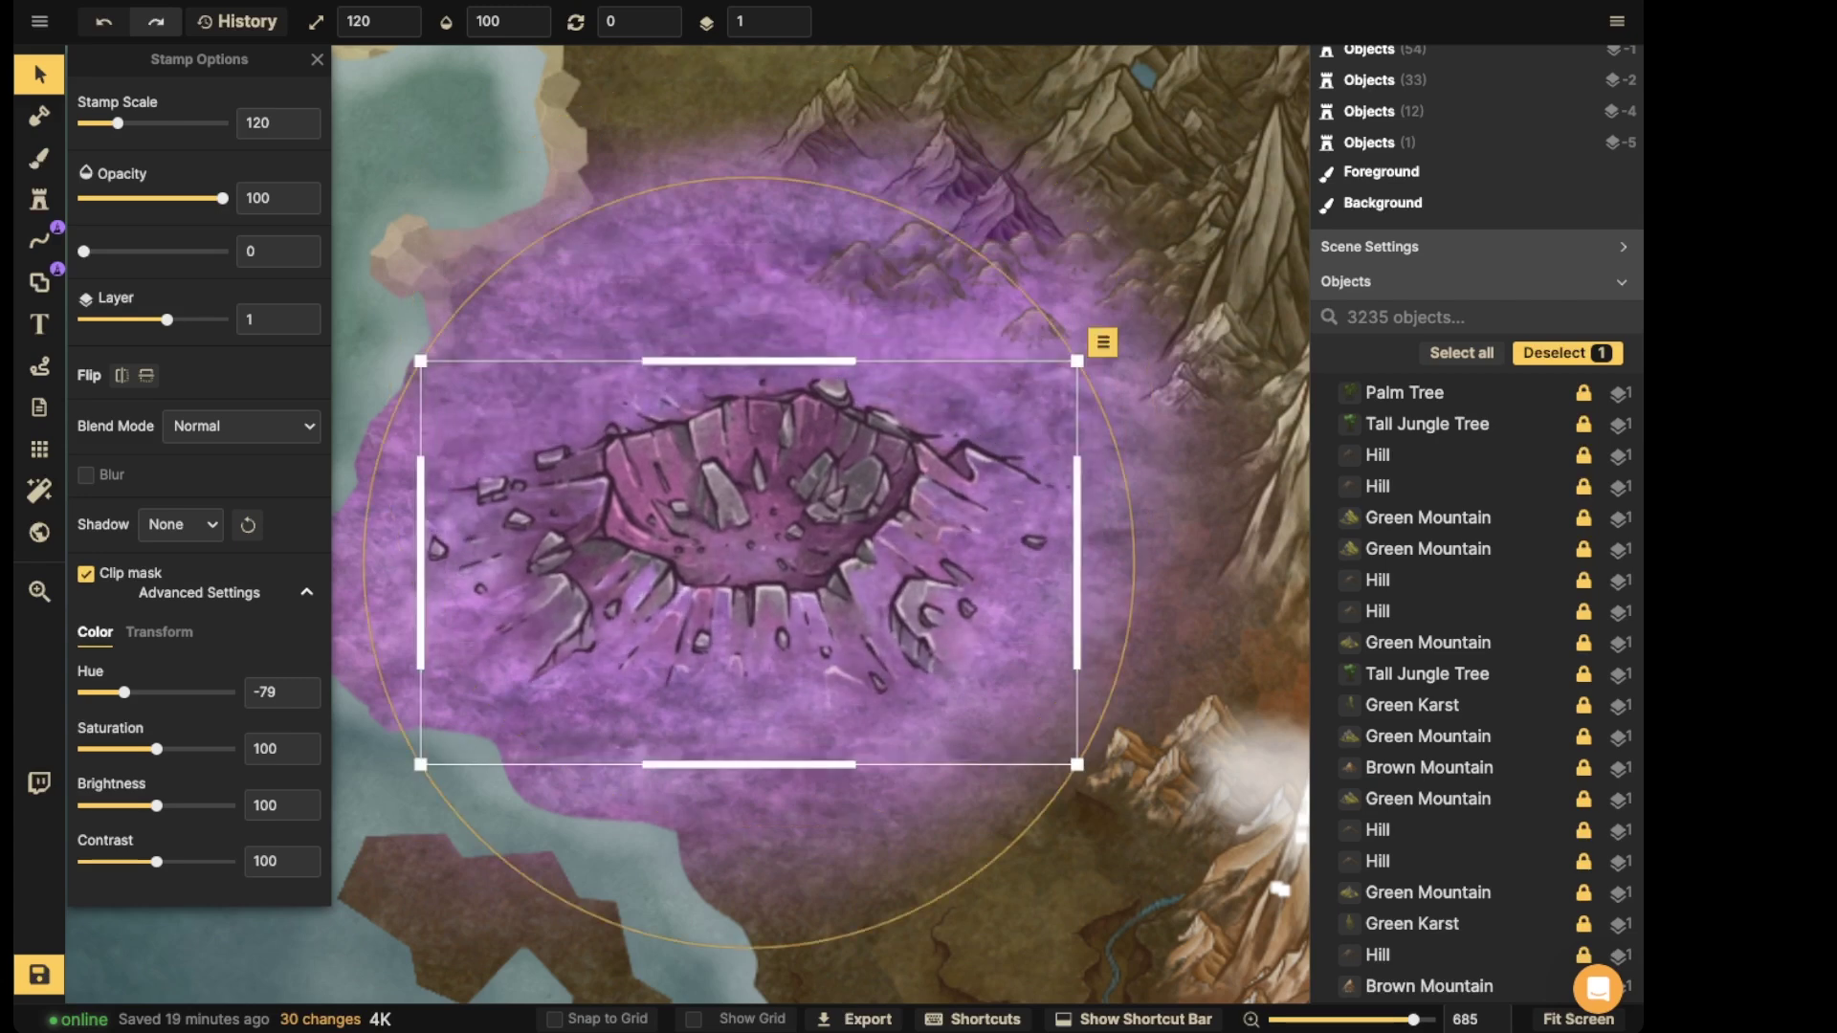
- Set up the Pen shape tool with the stroke turned off and a texture fill turned on
left_click(39, 283)
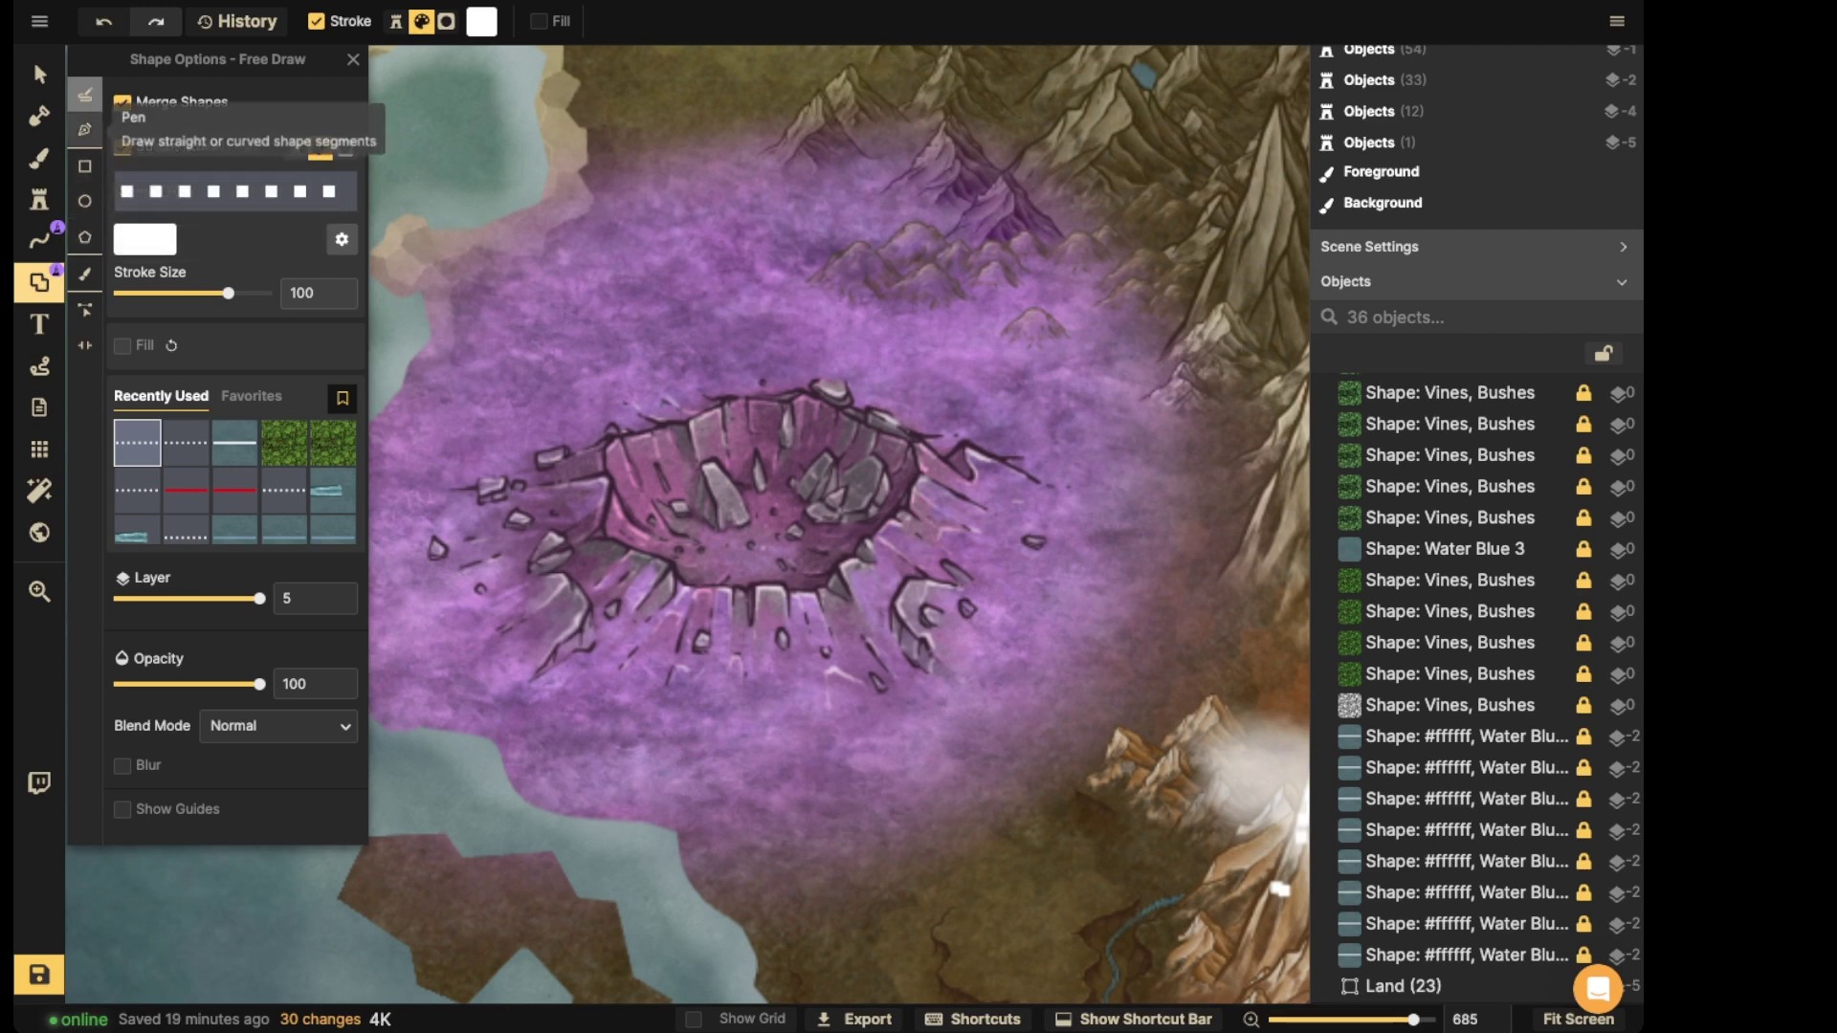
left_click(84, 130)
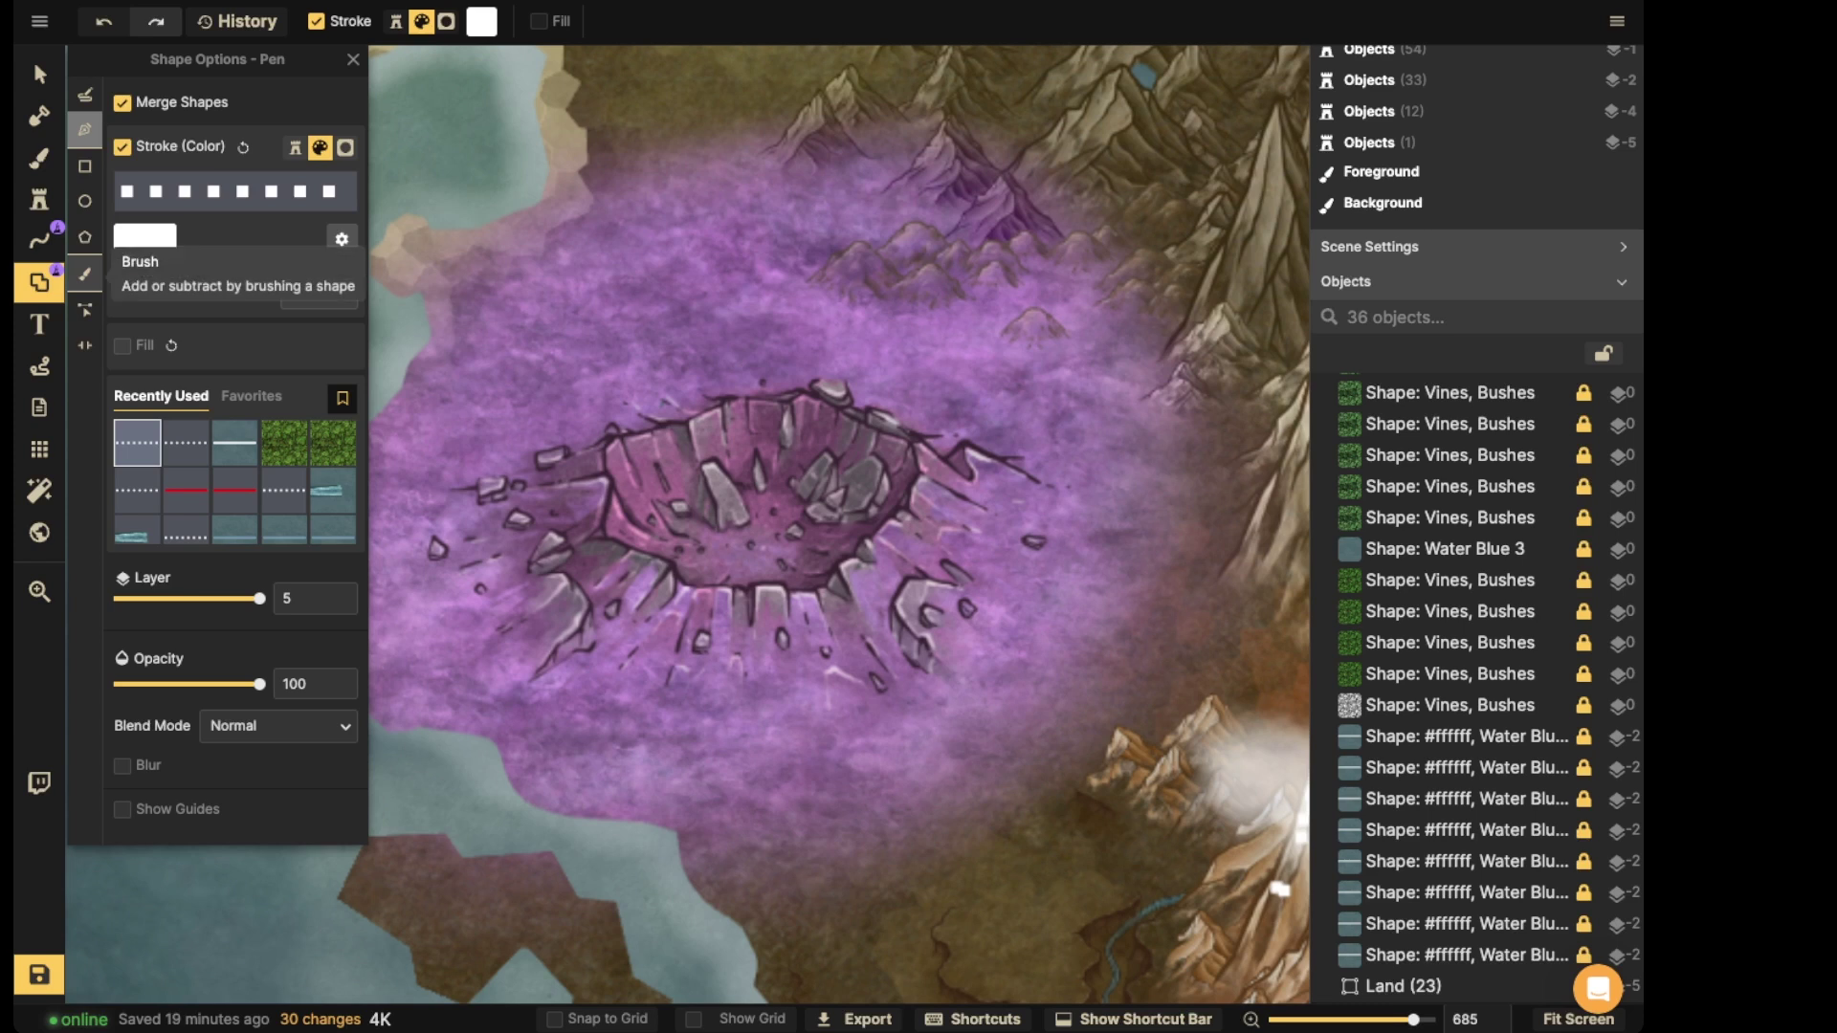
left_click(85, 94)
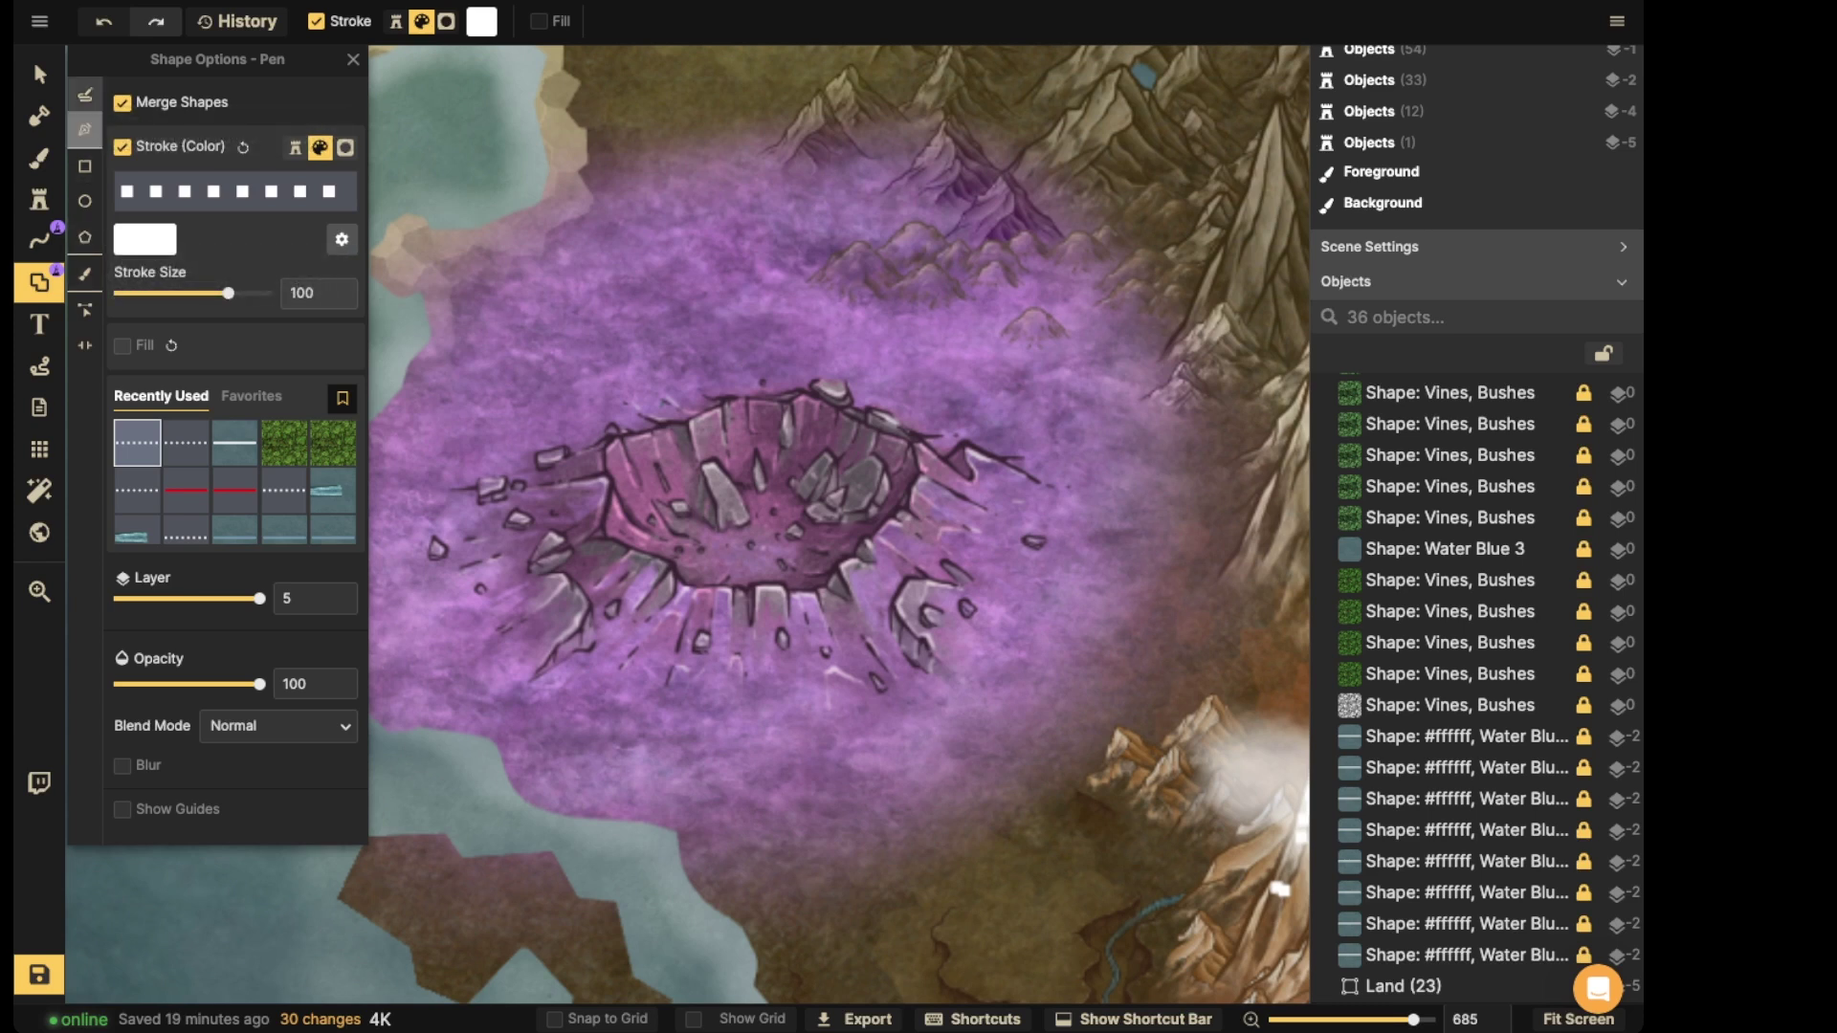
left_click(84, 129)
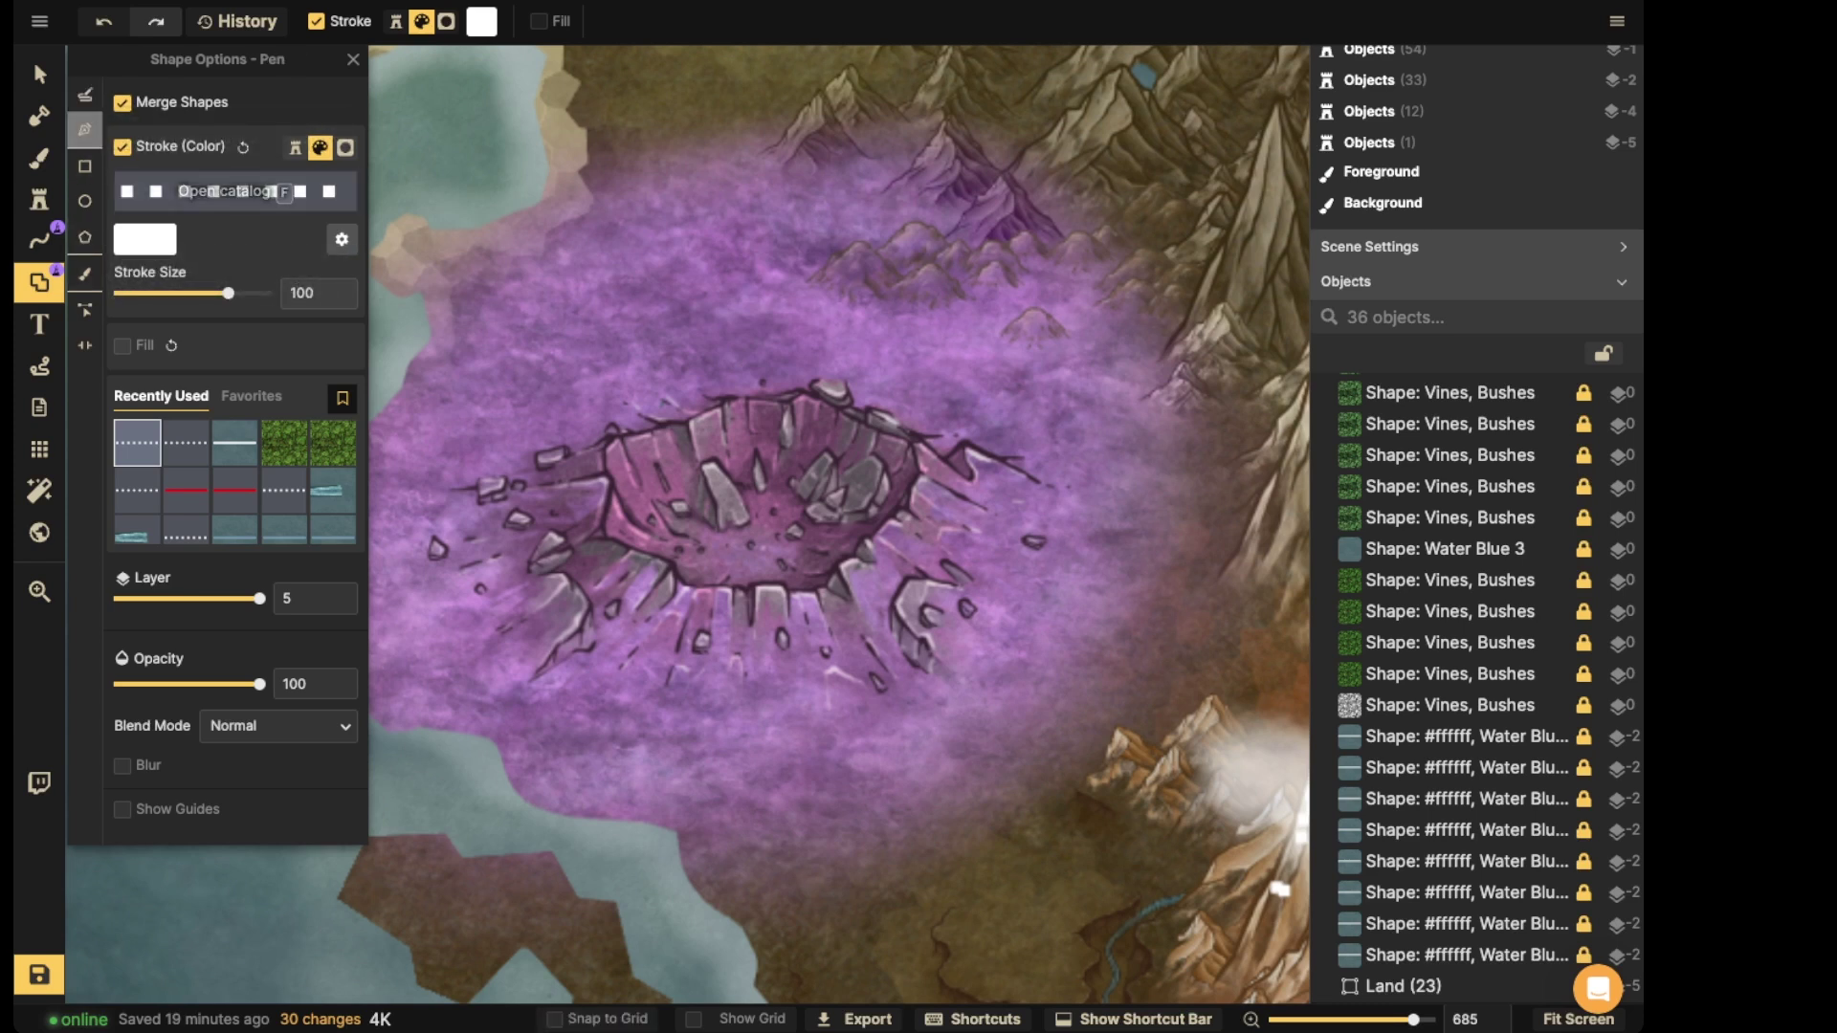
left_click(122, 147)
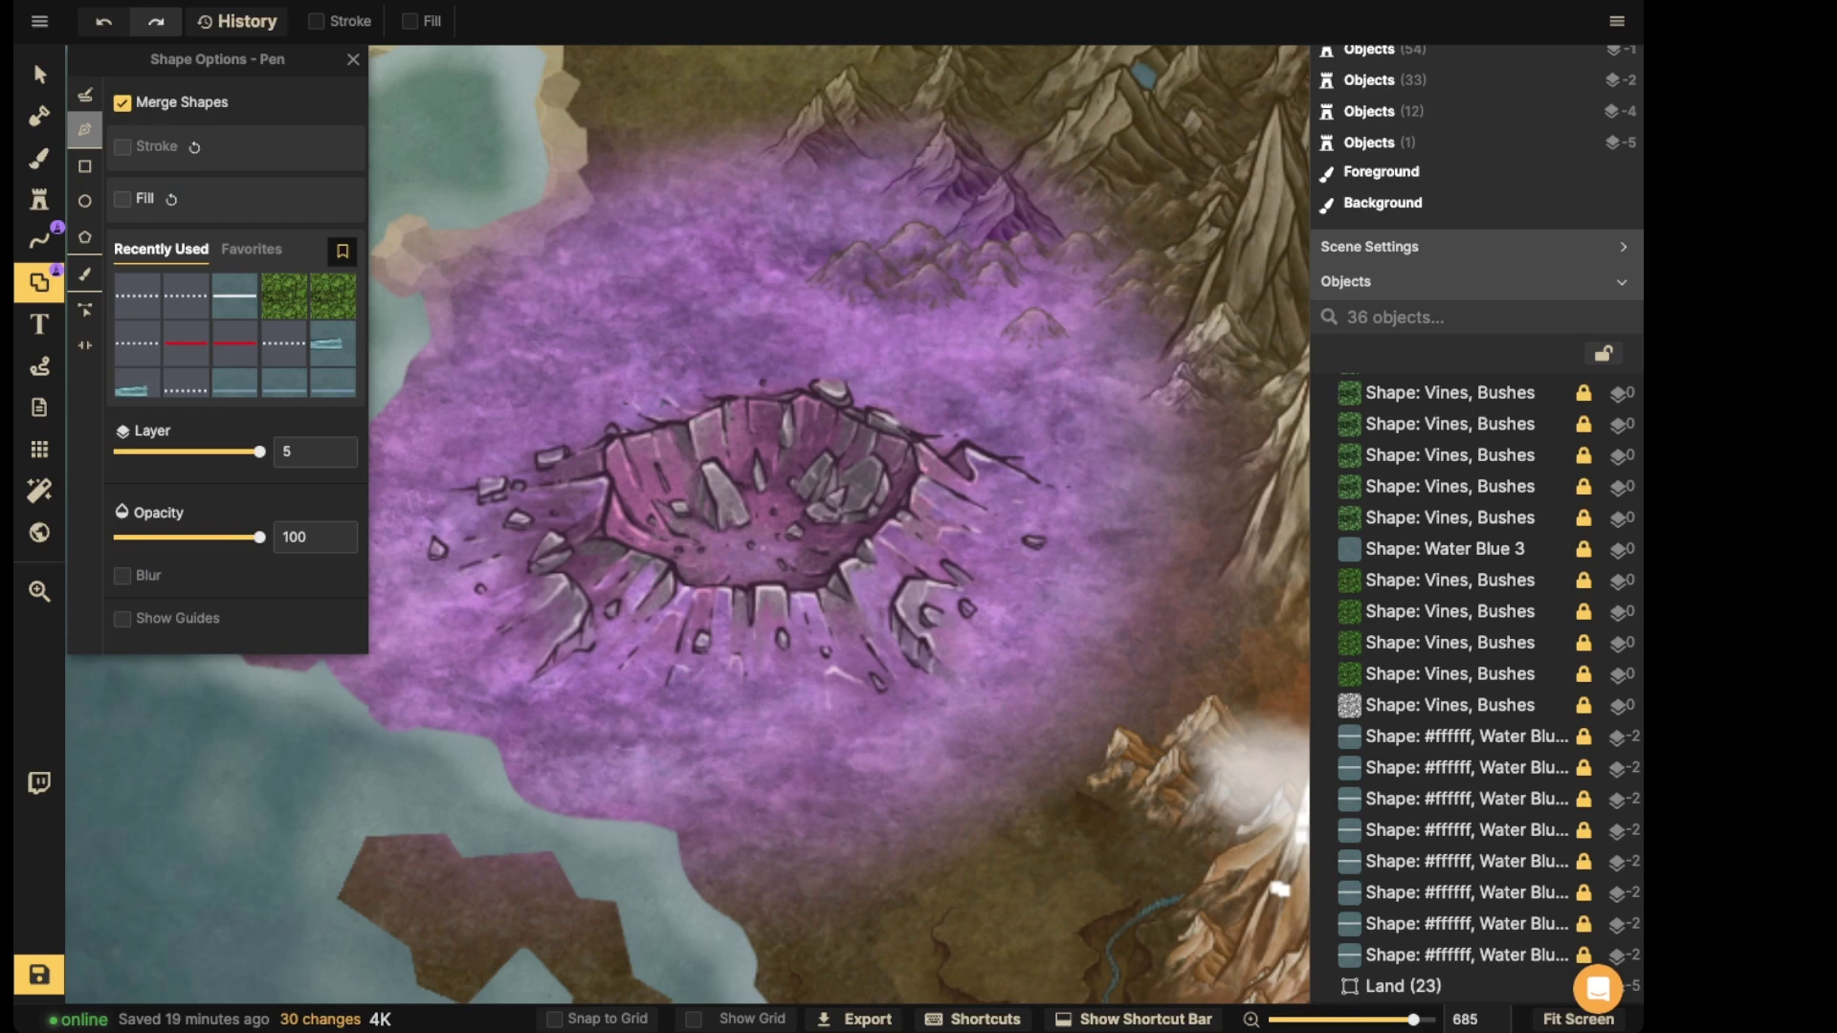
left_click(122, 199)
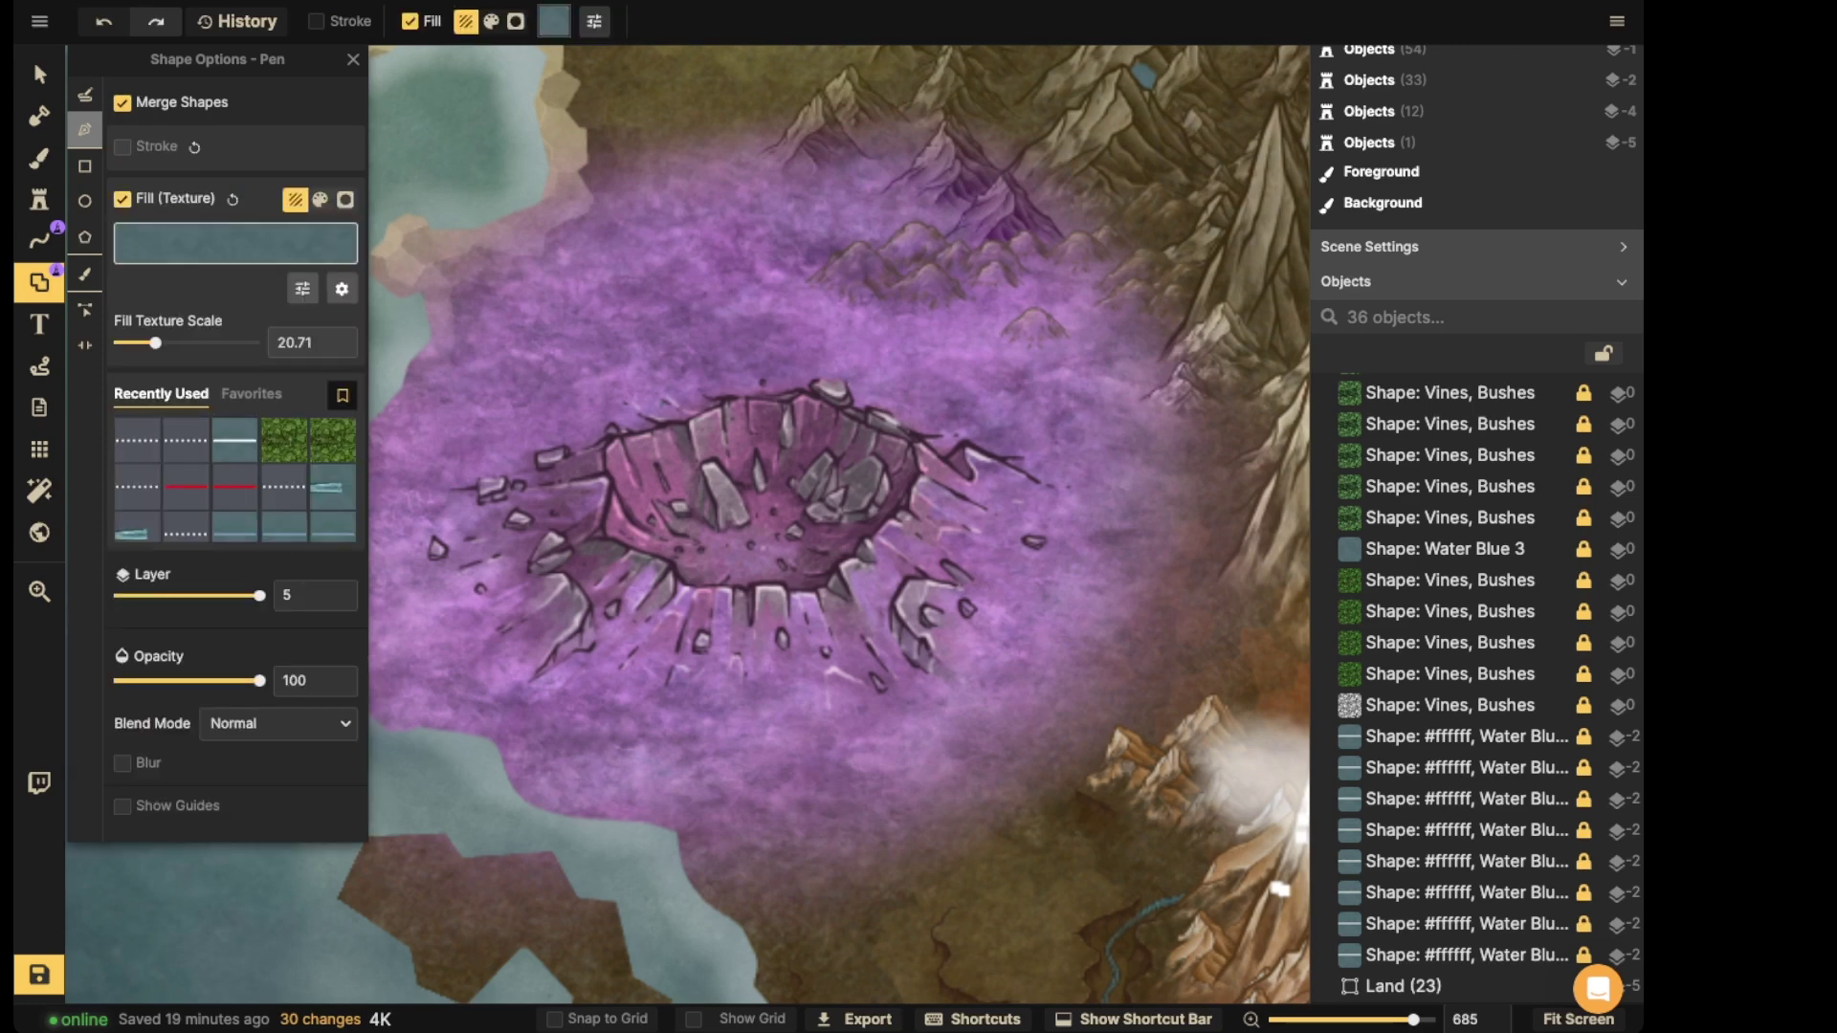
- Choose the Magma texture from the Hell Terrain pack of Fantasy Battlemaps as the shape's fill
left_click(235, 243)
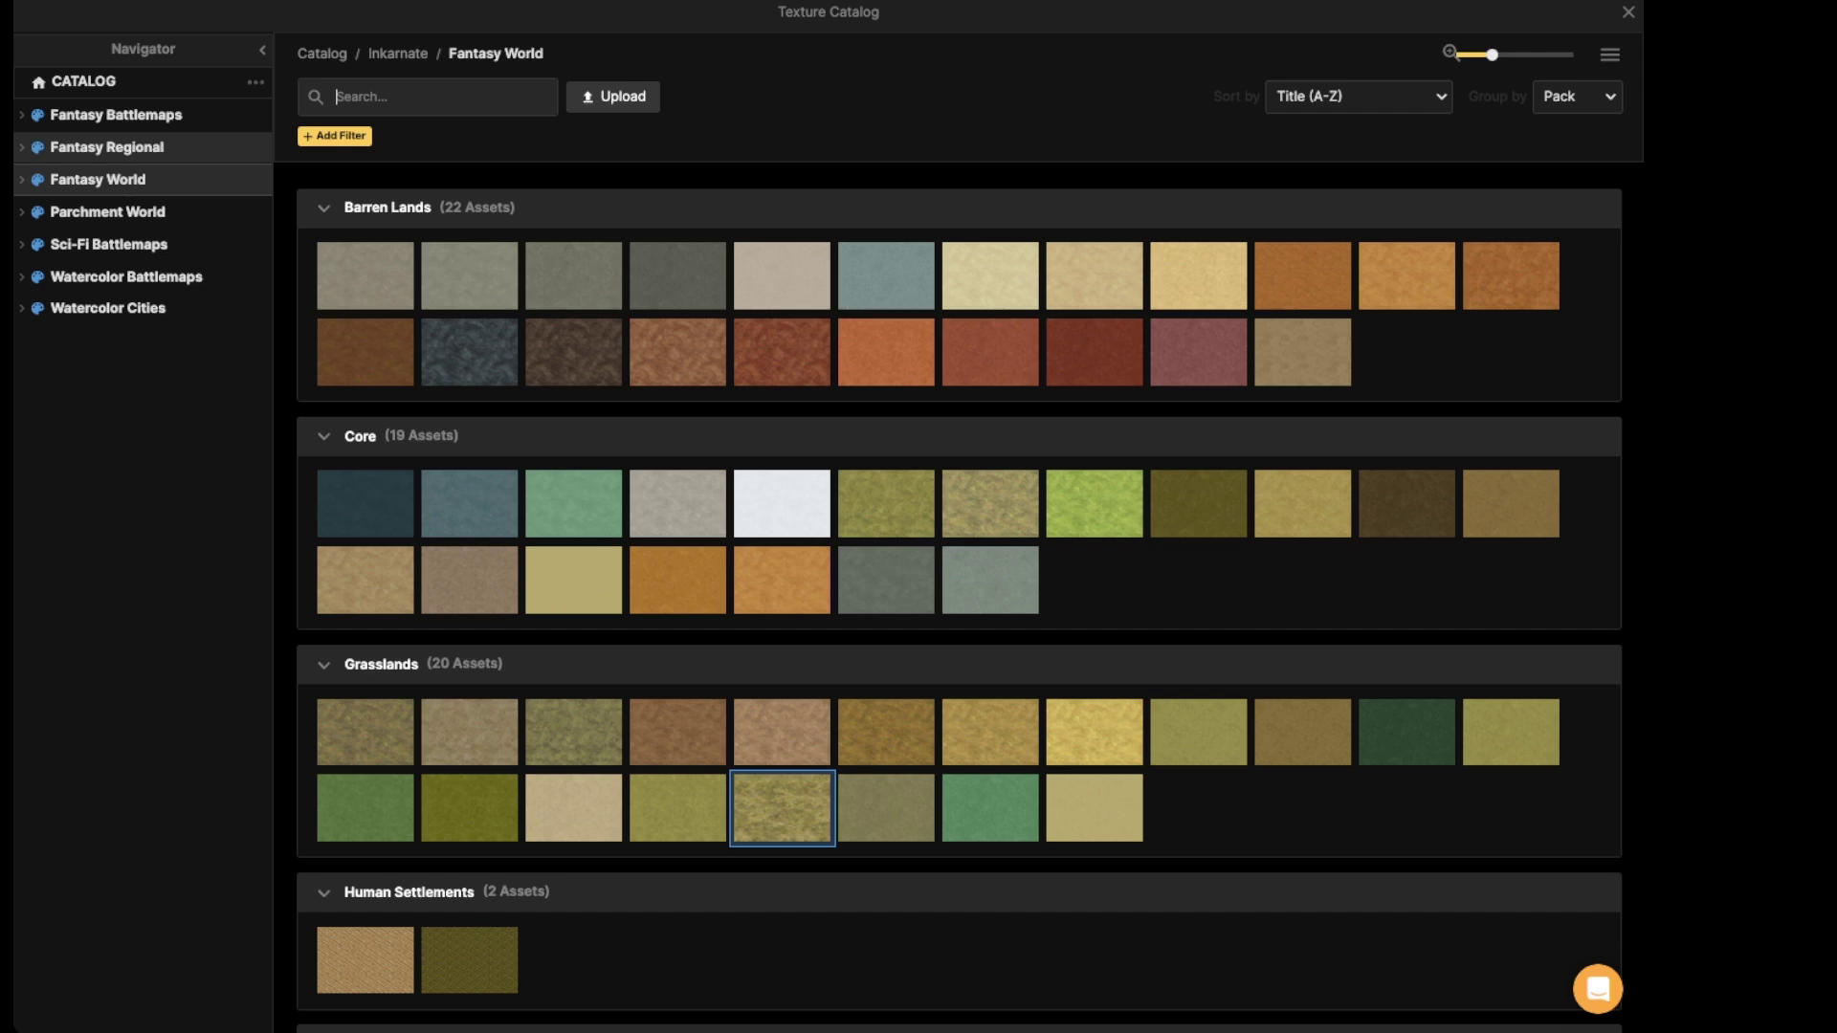
left_click(115, 114)
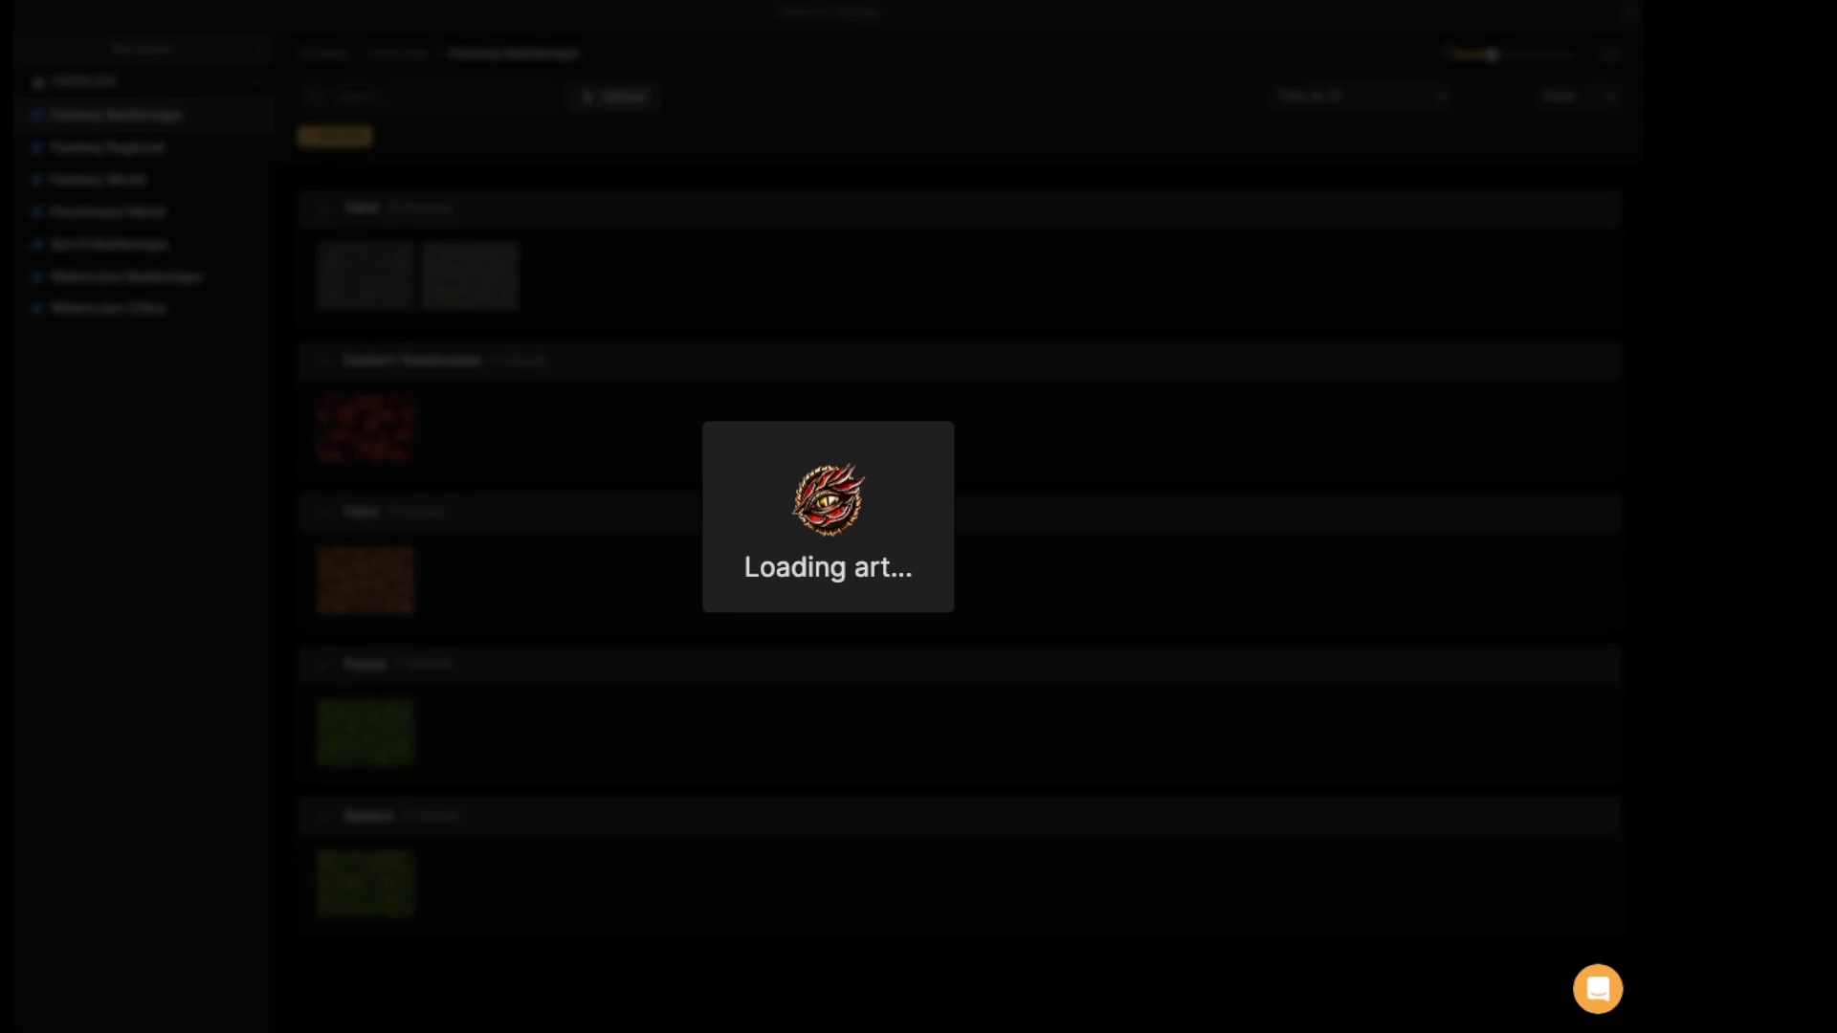
scroll(957, 593, "down", 8)
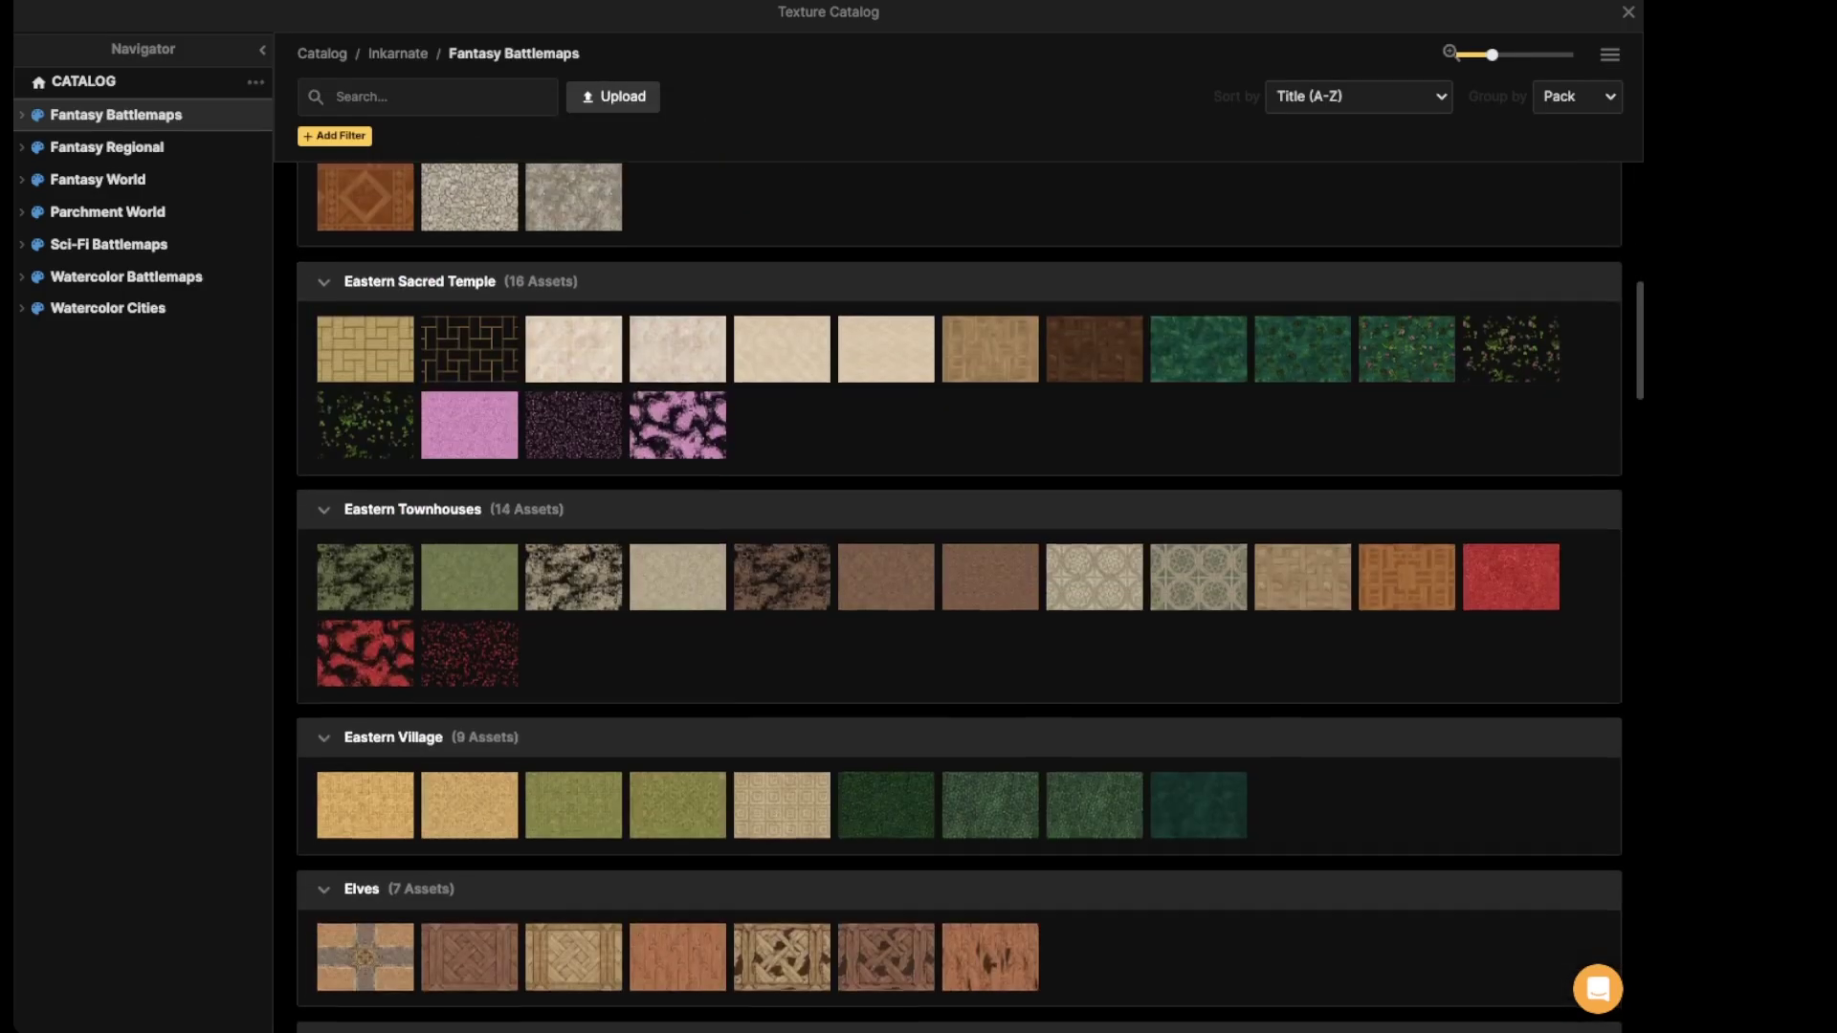
scroll(956, 593, "down", 20)
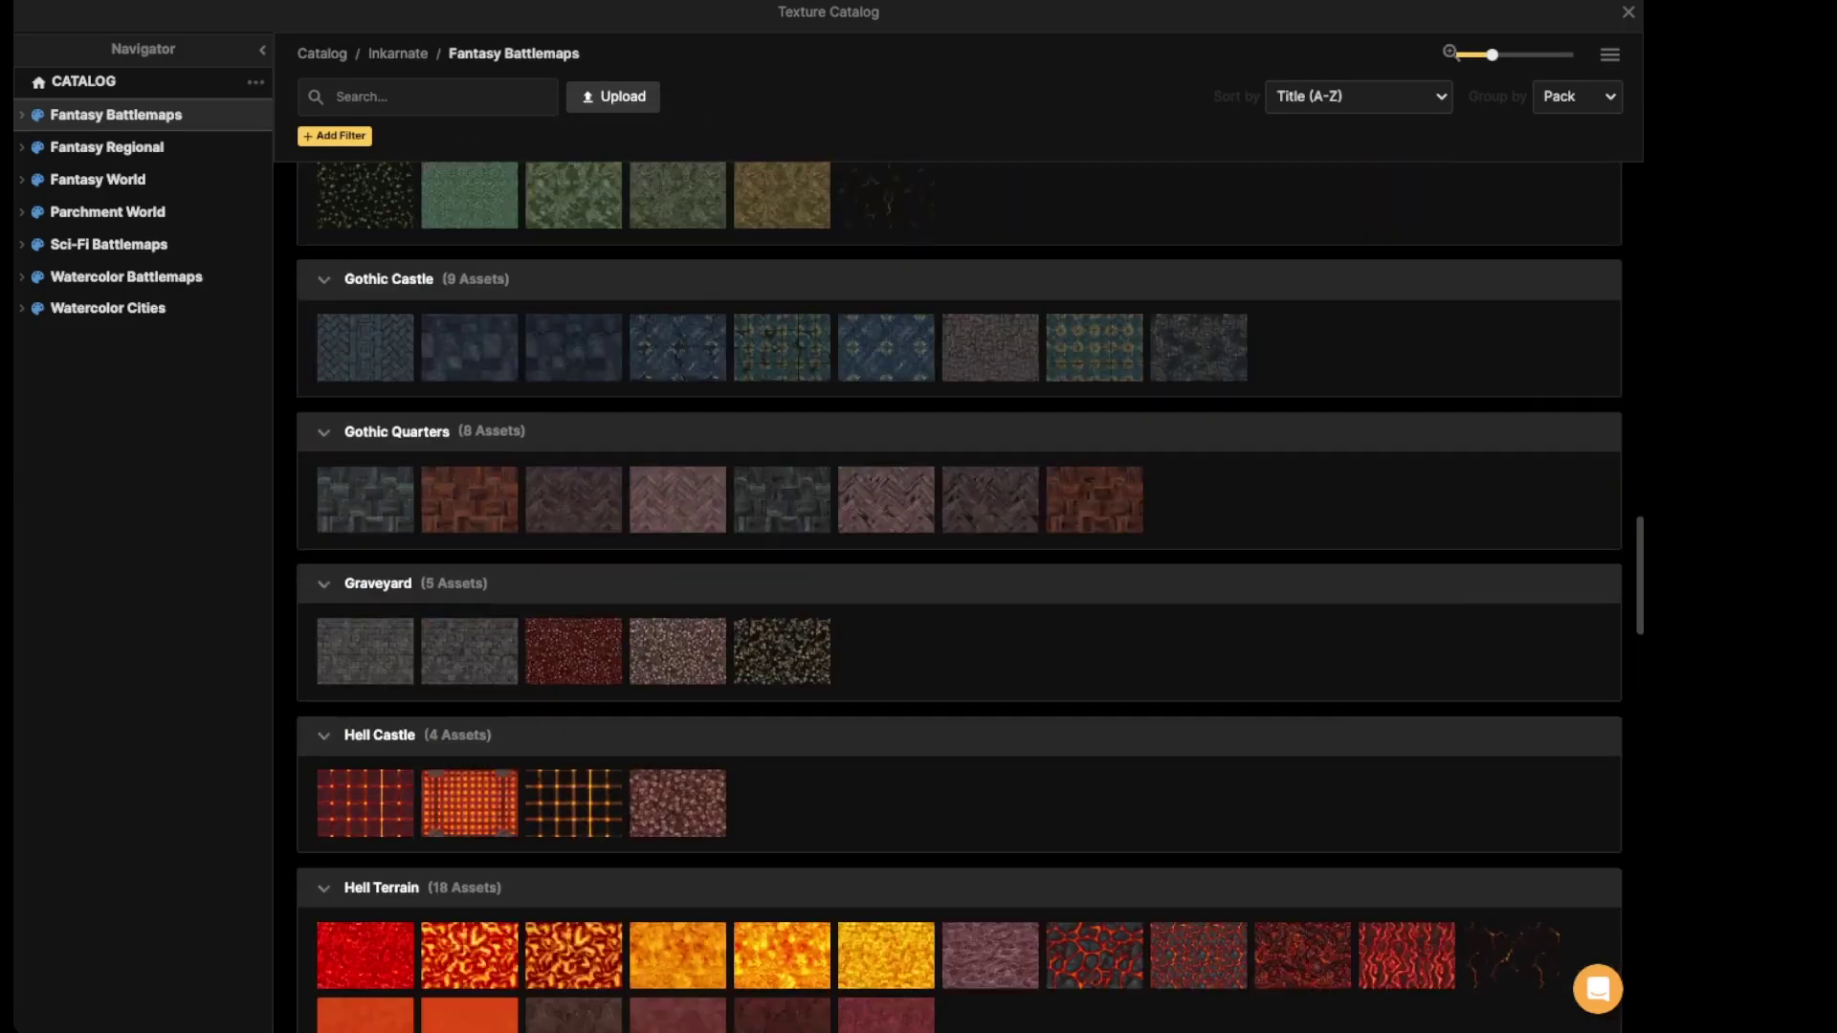
scroll(573, 624, "down", 4)
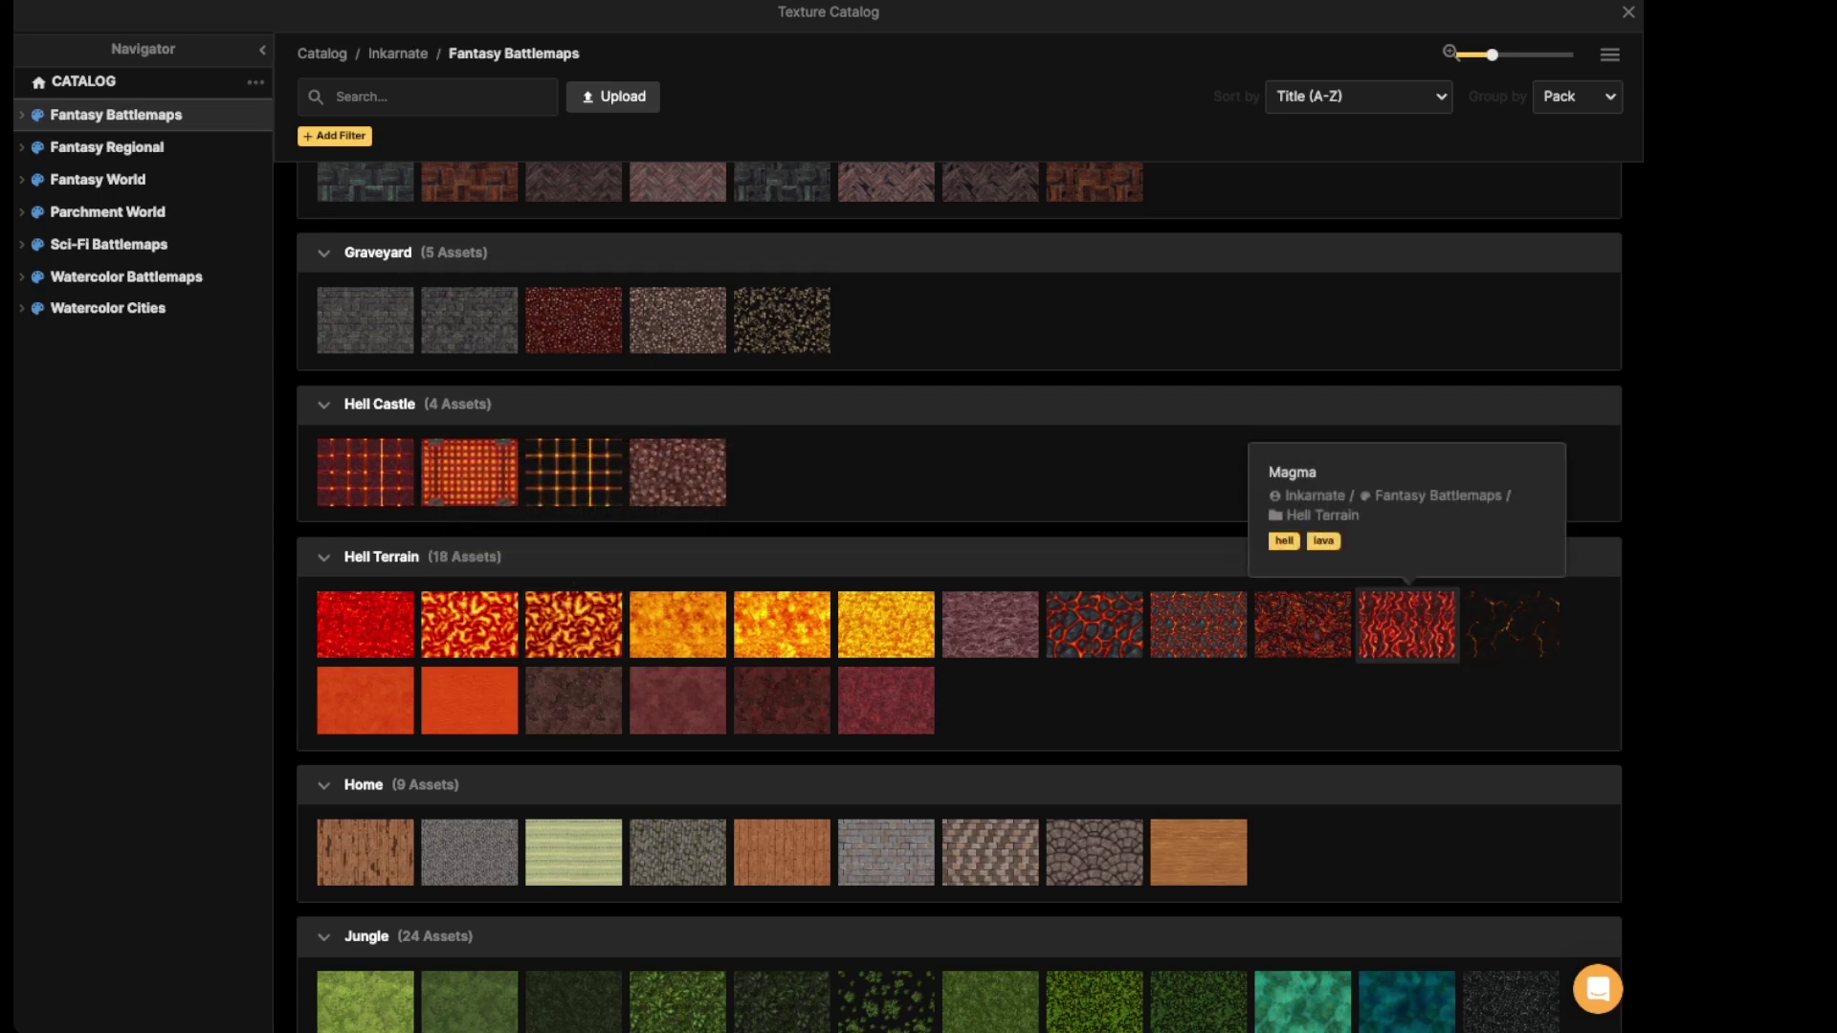
left_click(1406, 623)
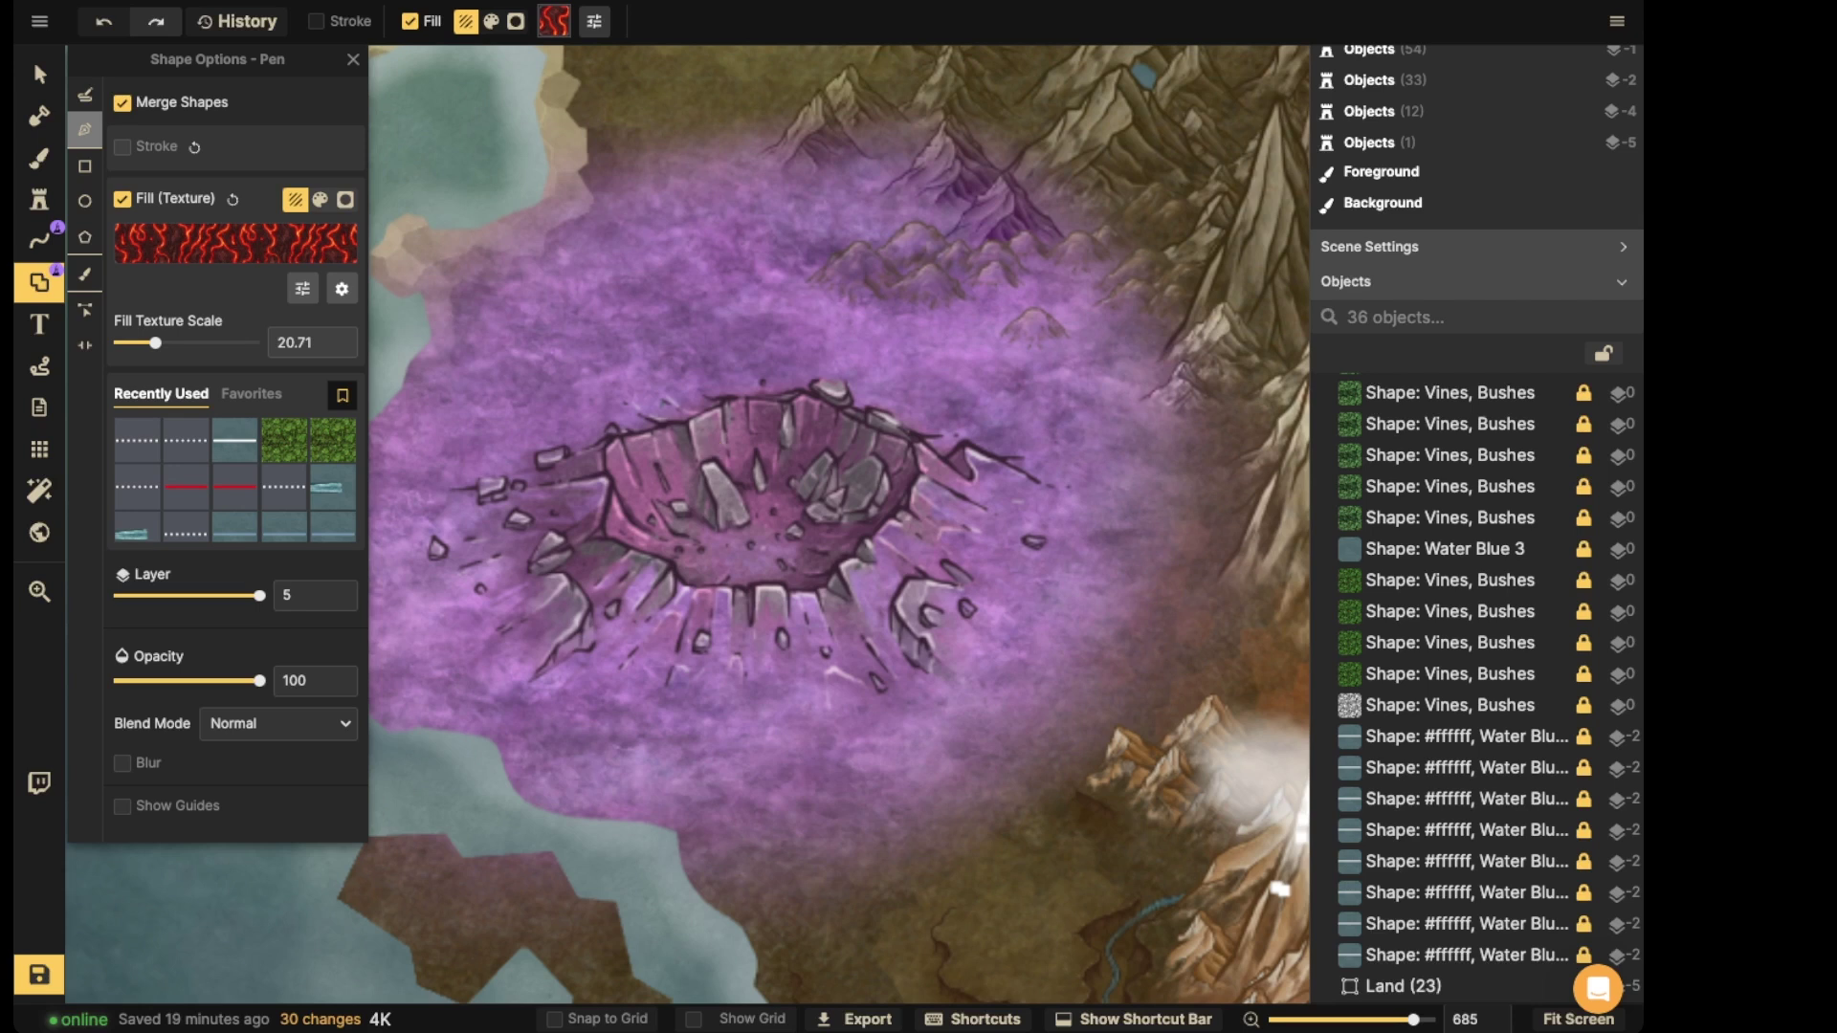
- Check which layer the crater stamp is on and set the new shape's layer to 2
left_click_drag(259, 596, 190, 596)
left_click(34, 61)
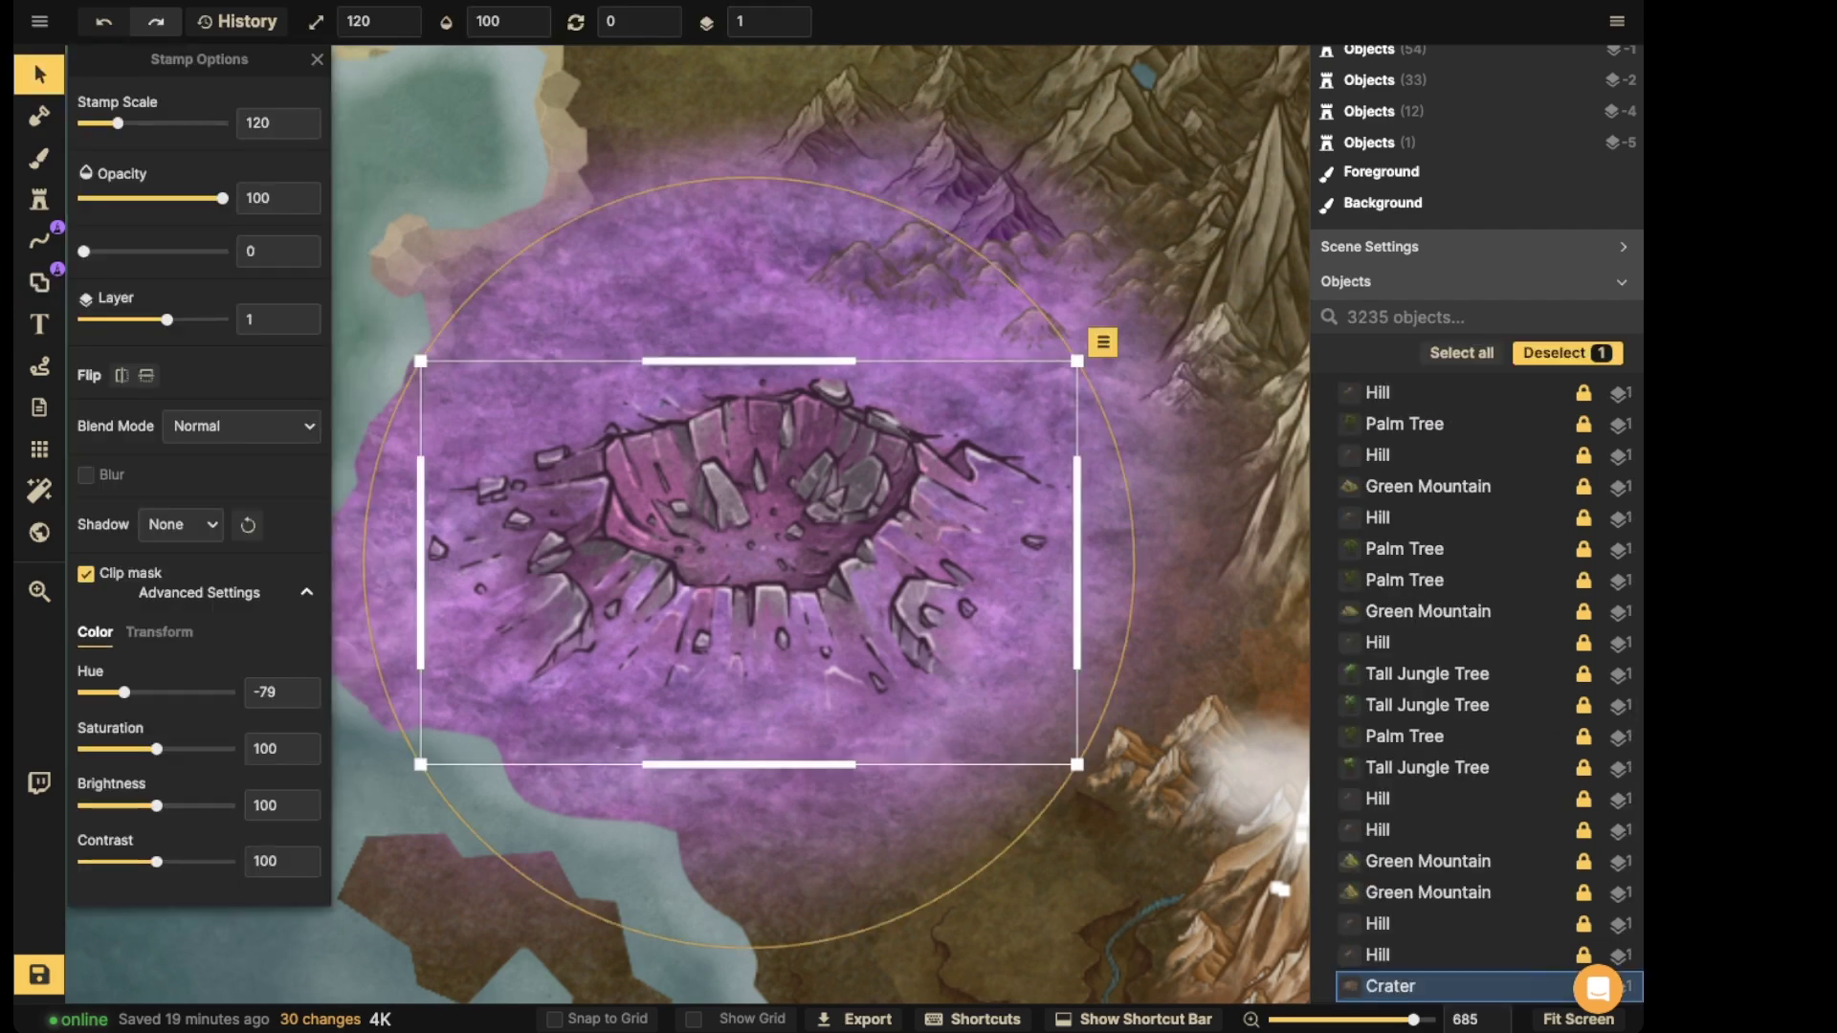
left_click(38, 283)
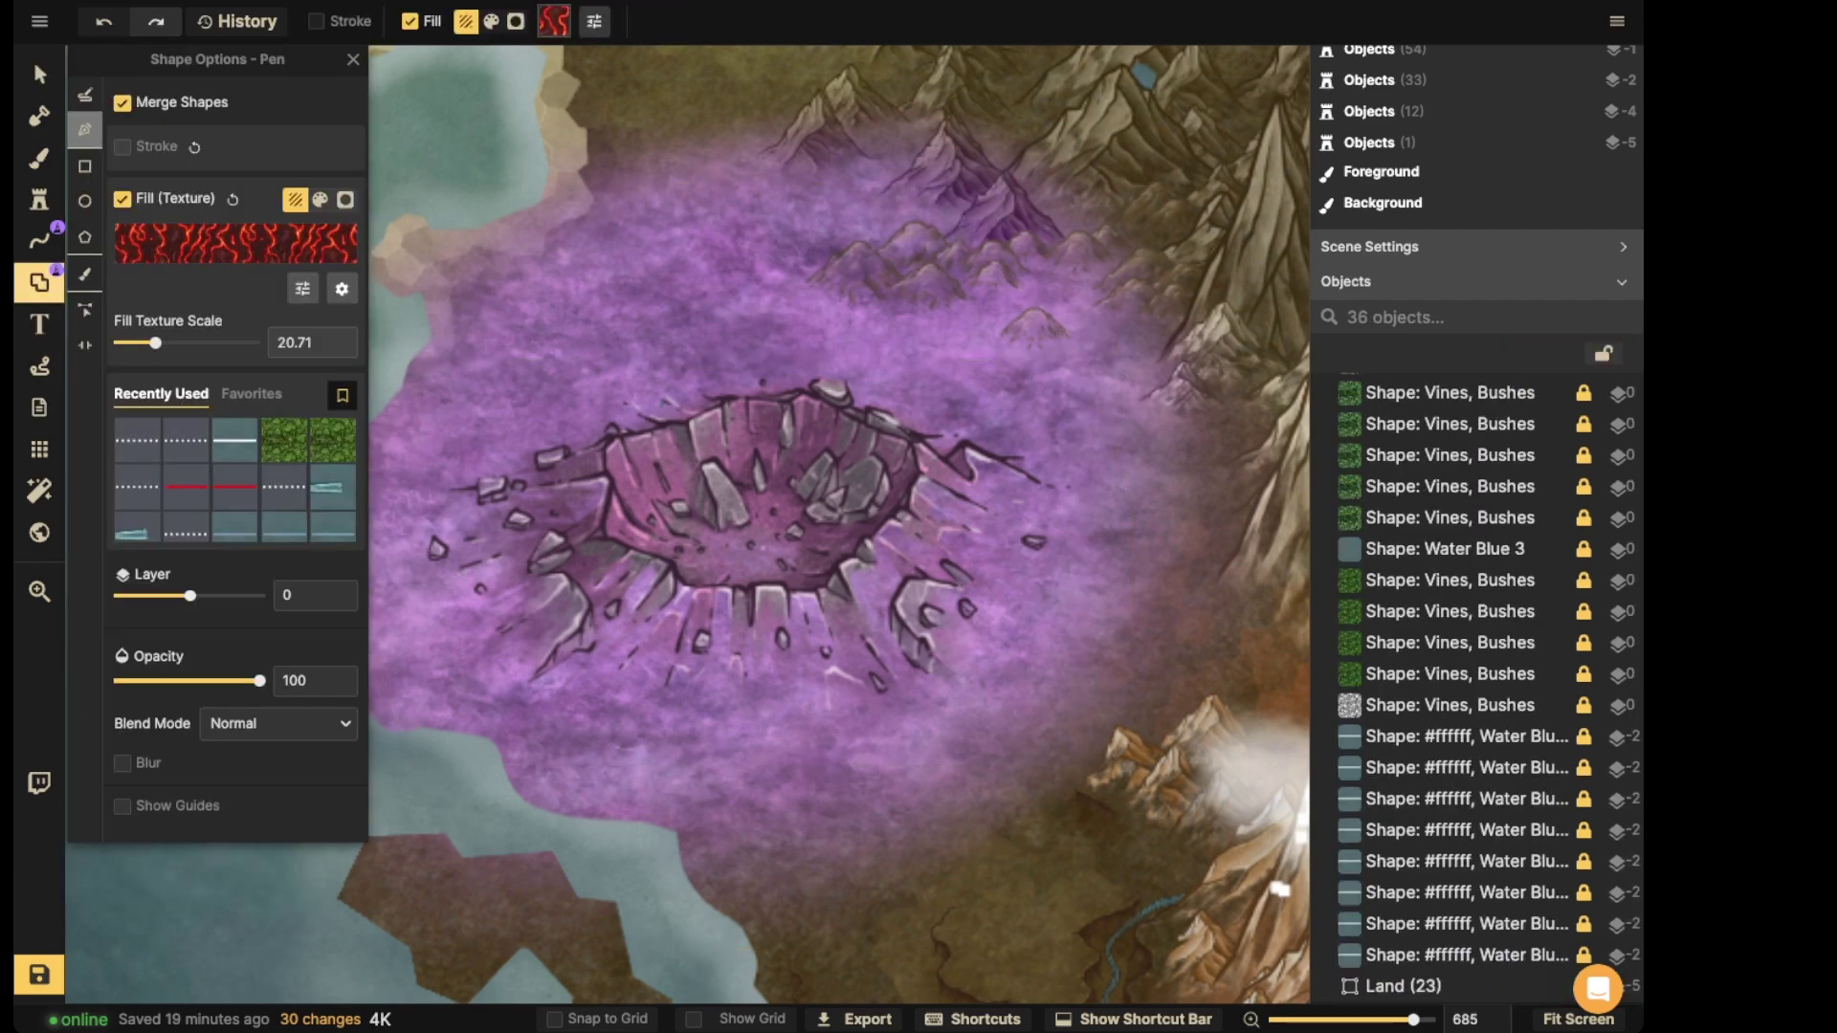
double_click(337, 587)
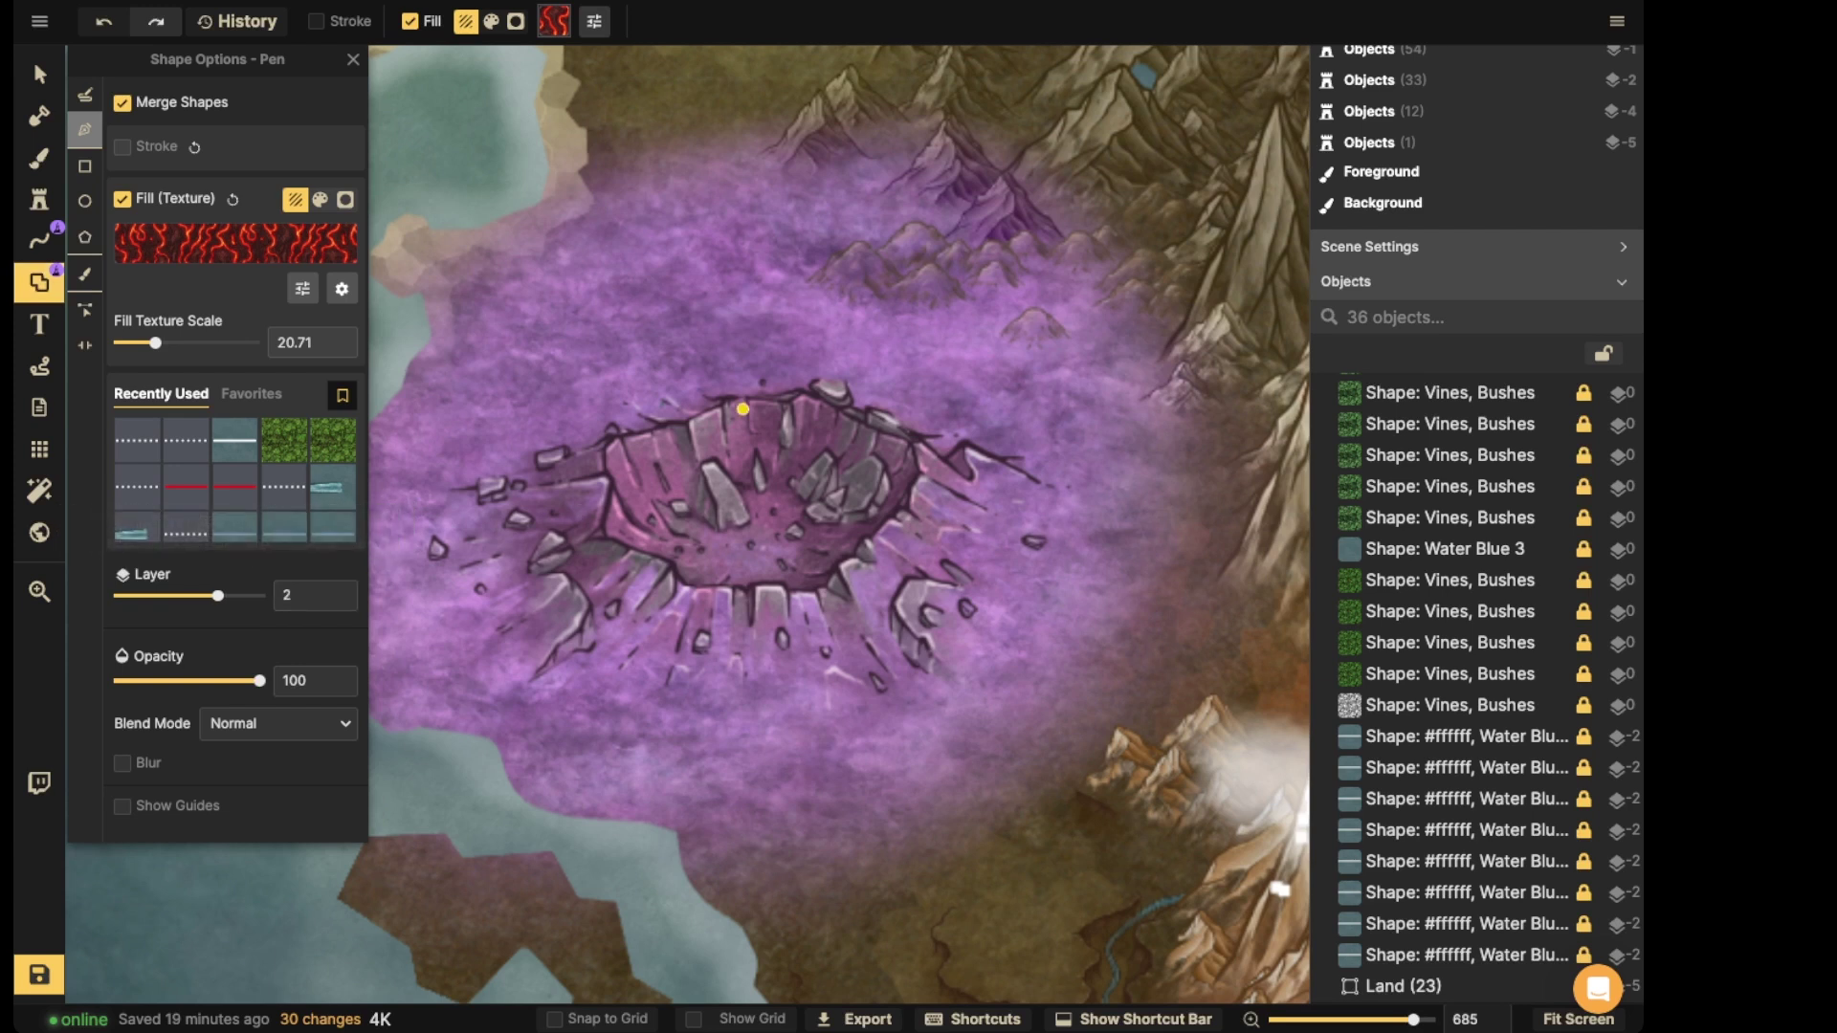
- Trace a closed outline around the crater's inner basin and add it as a magma-filled shape
left_click(728, 434)
left_click(696, 451)
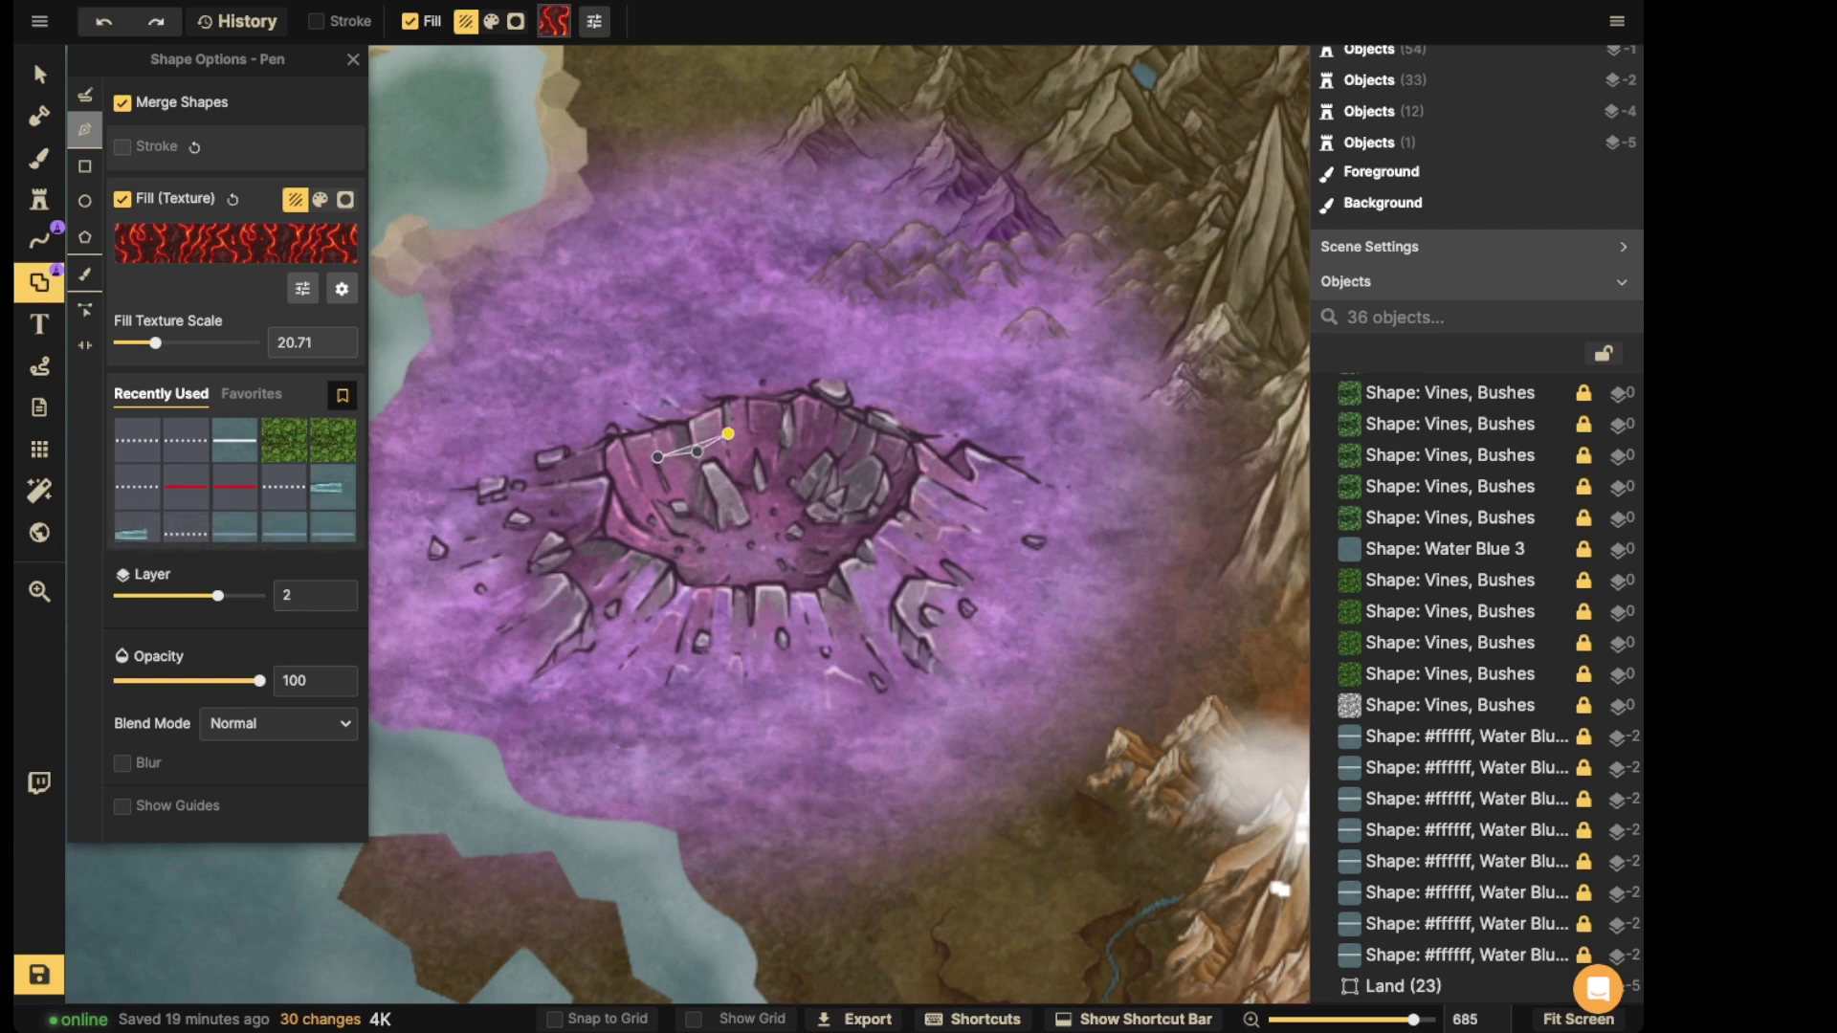
left_click(633, 464)
left_click(626, 486)
left_click(622, 505)
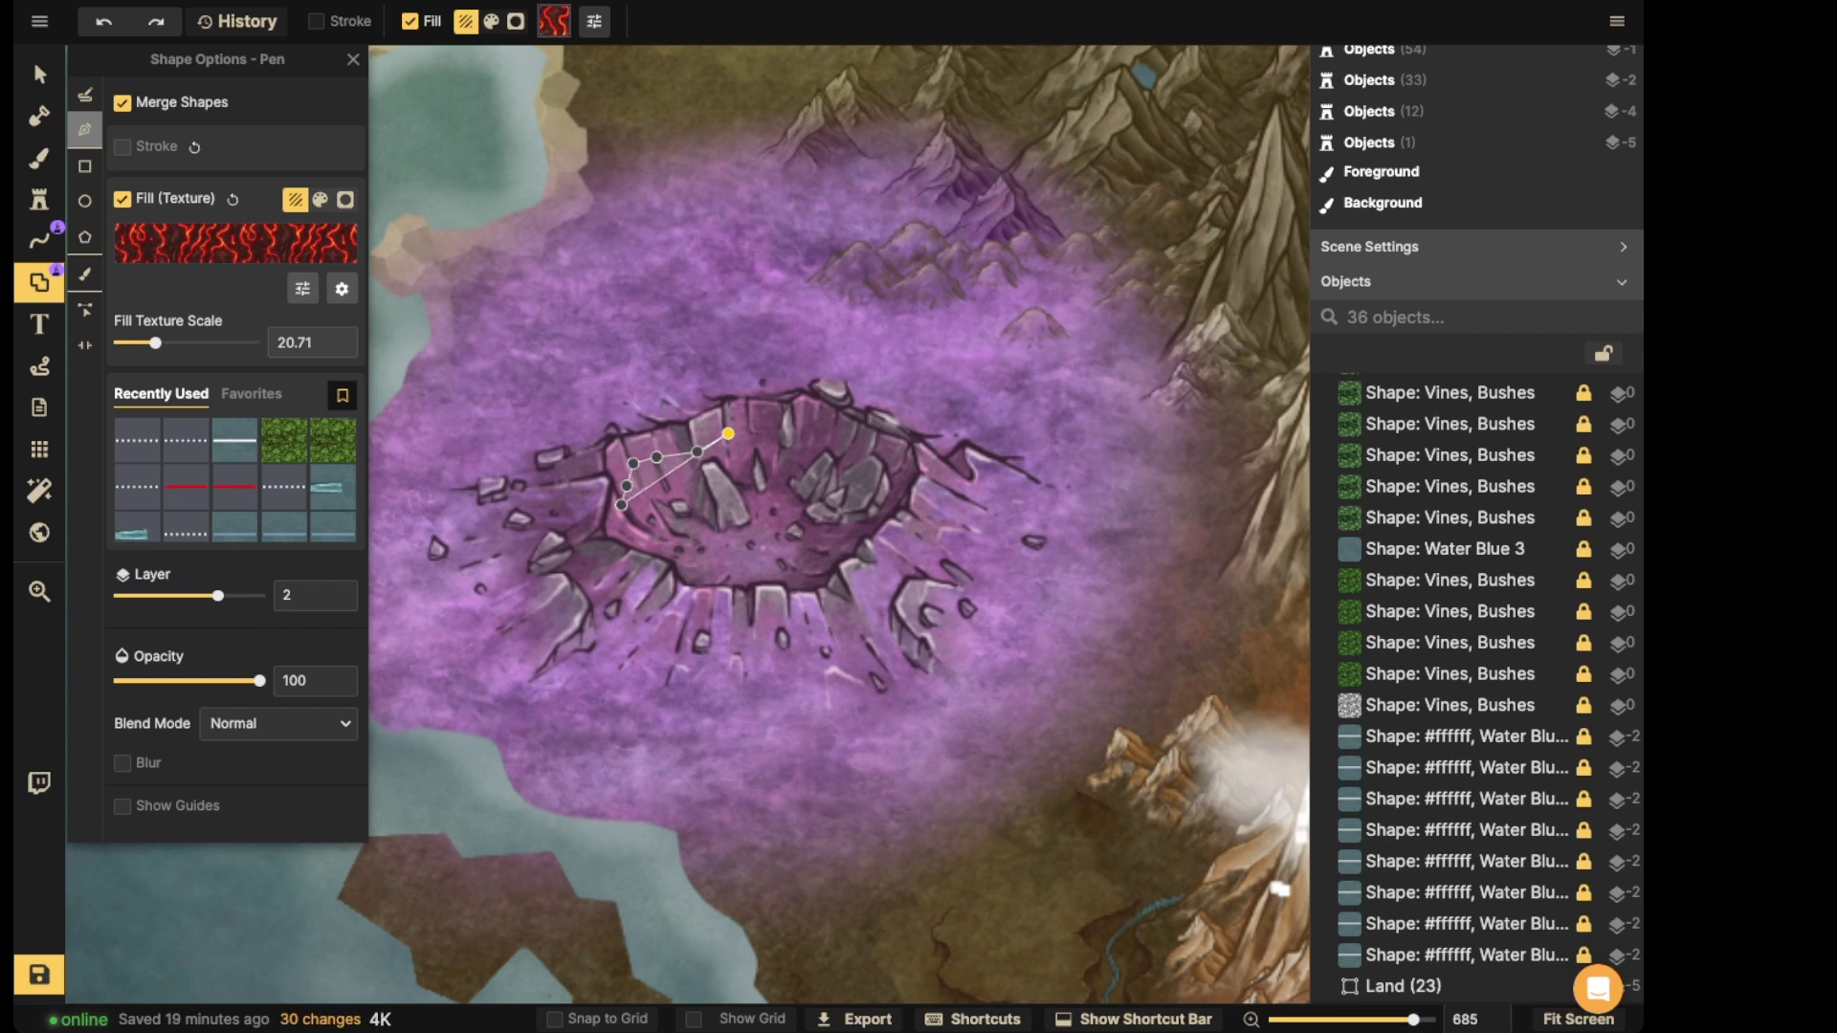
left_click(635, 530)
left_click(671, 551)
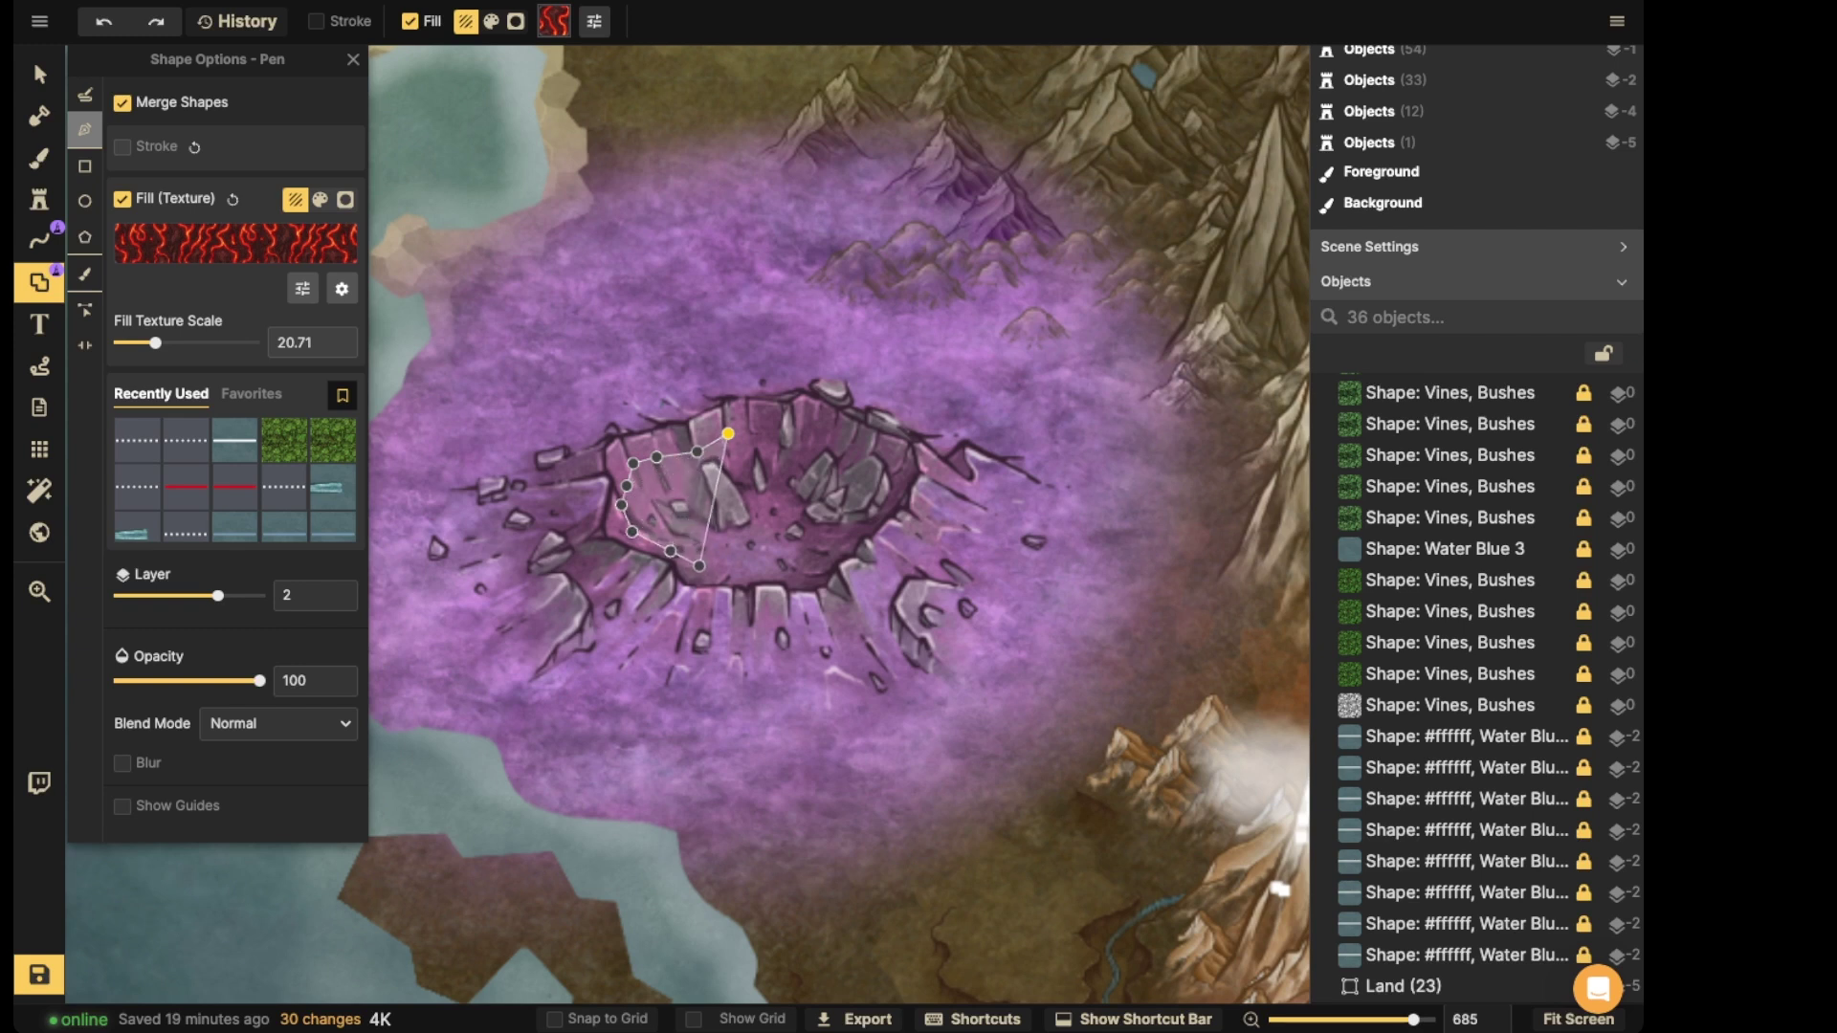
left_click(687, 565)
left_click(730, 572)
left_click(781, 575)
left_click(812, 572)
left_click(837, 547)
left_click(864, 517)
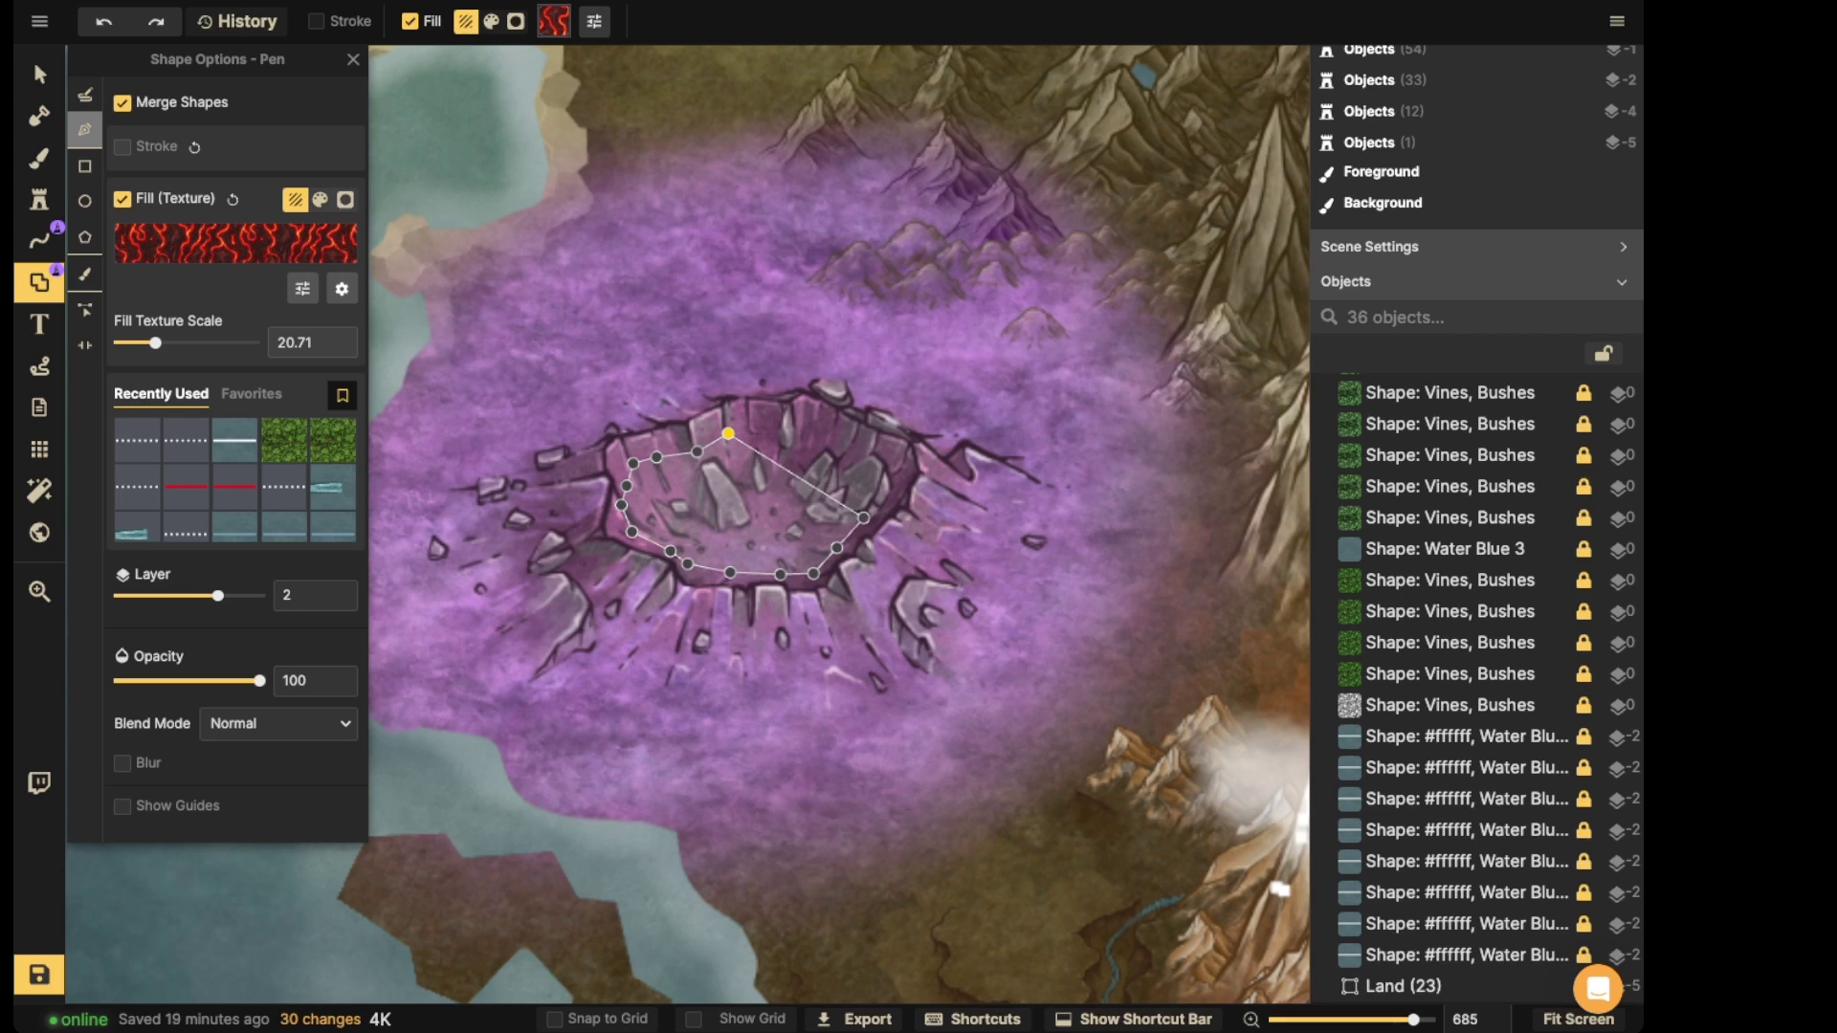
left_click(893, 501)
left_click(907, 463)
left_click(890, 446)
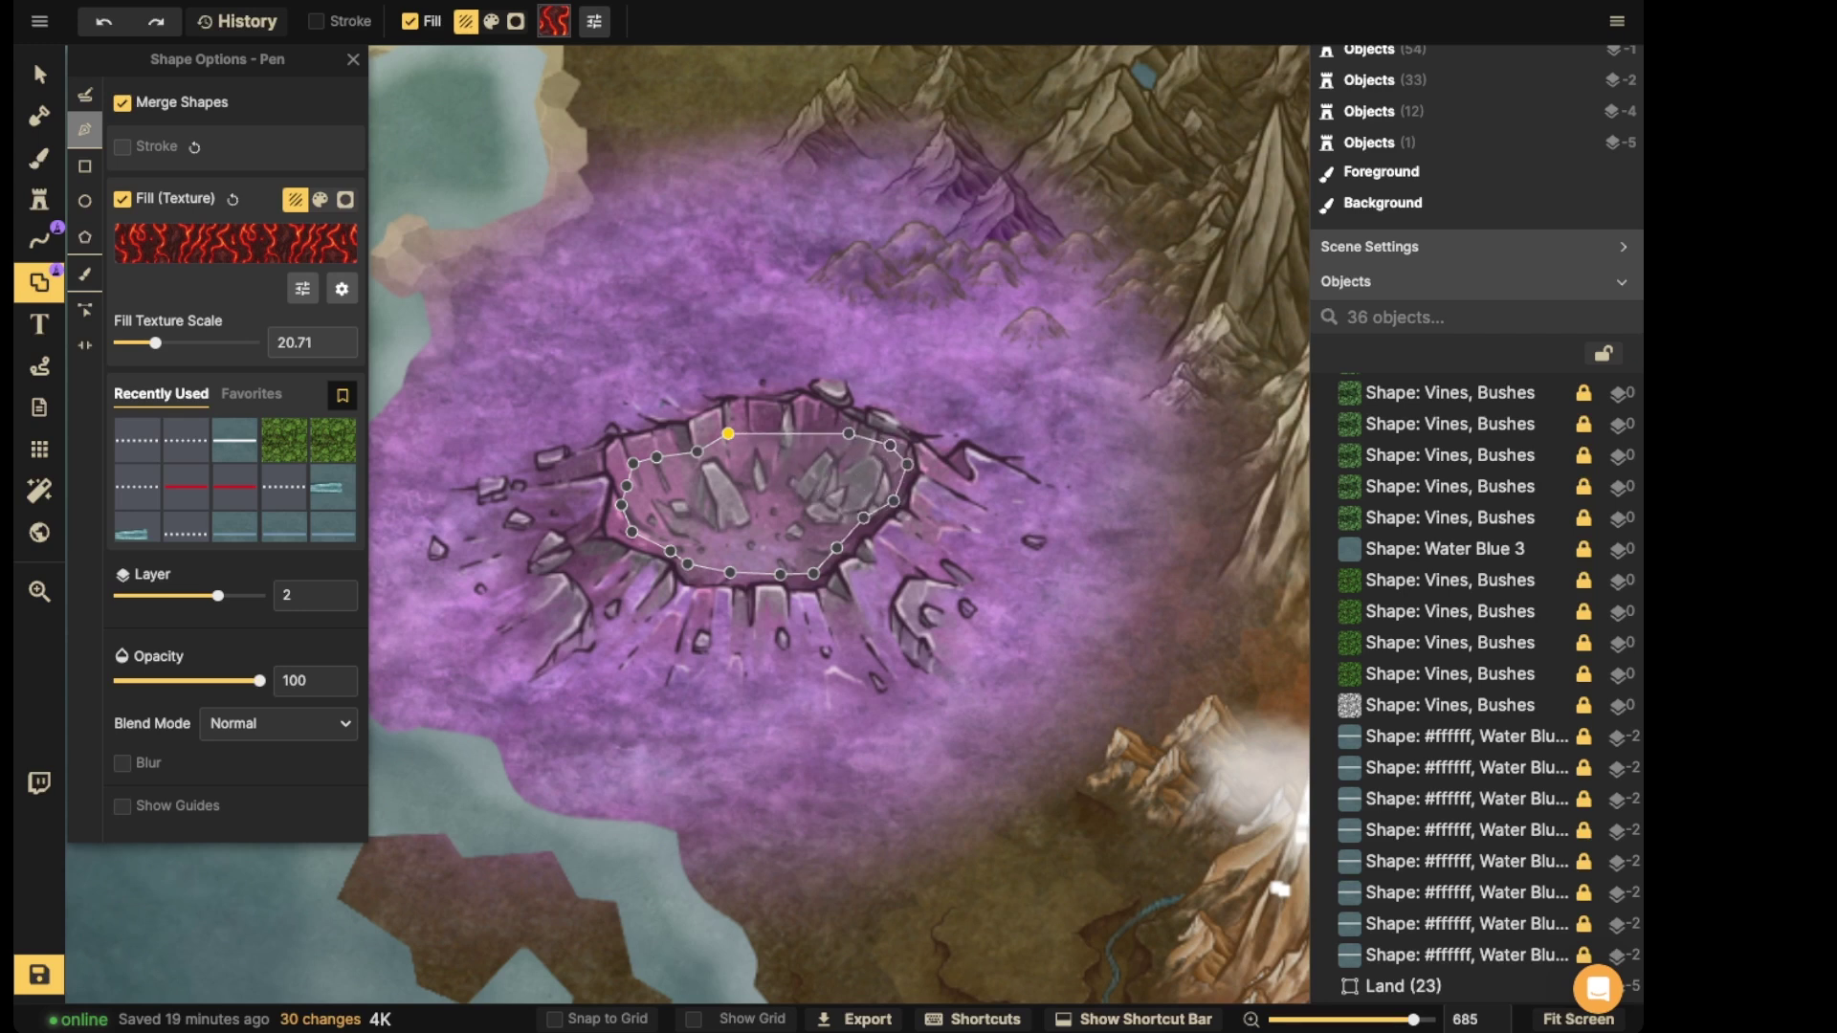
left_click(838, 433)
left_click(794, 421)
left_click(728, 434)
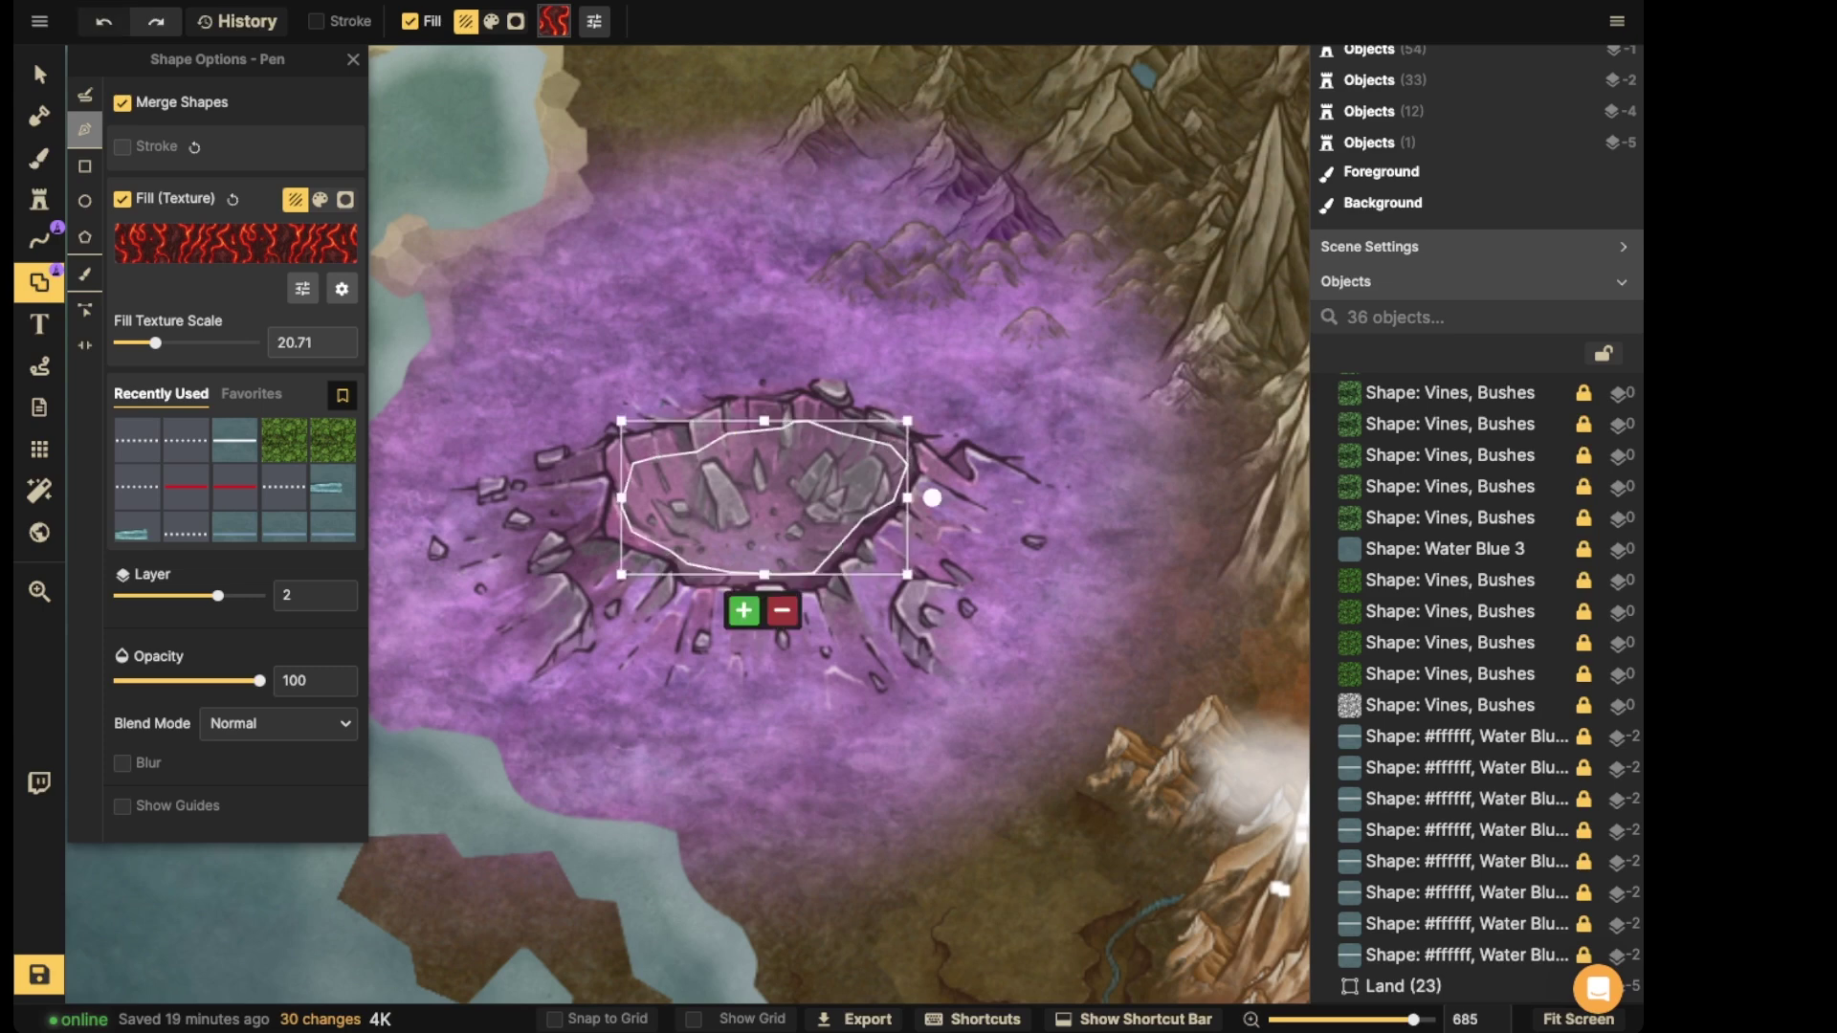
left_click(743, 610)
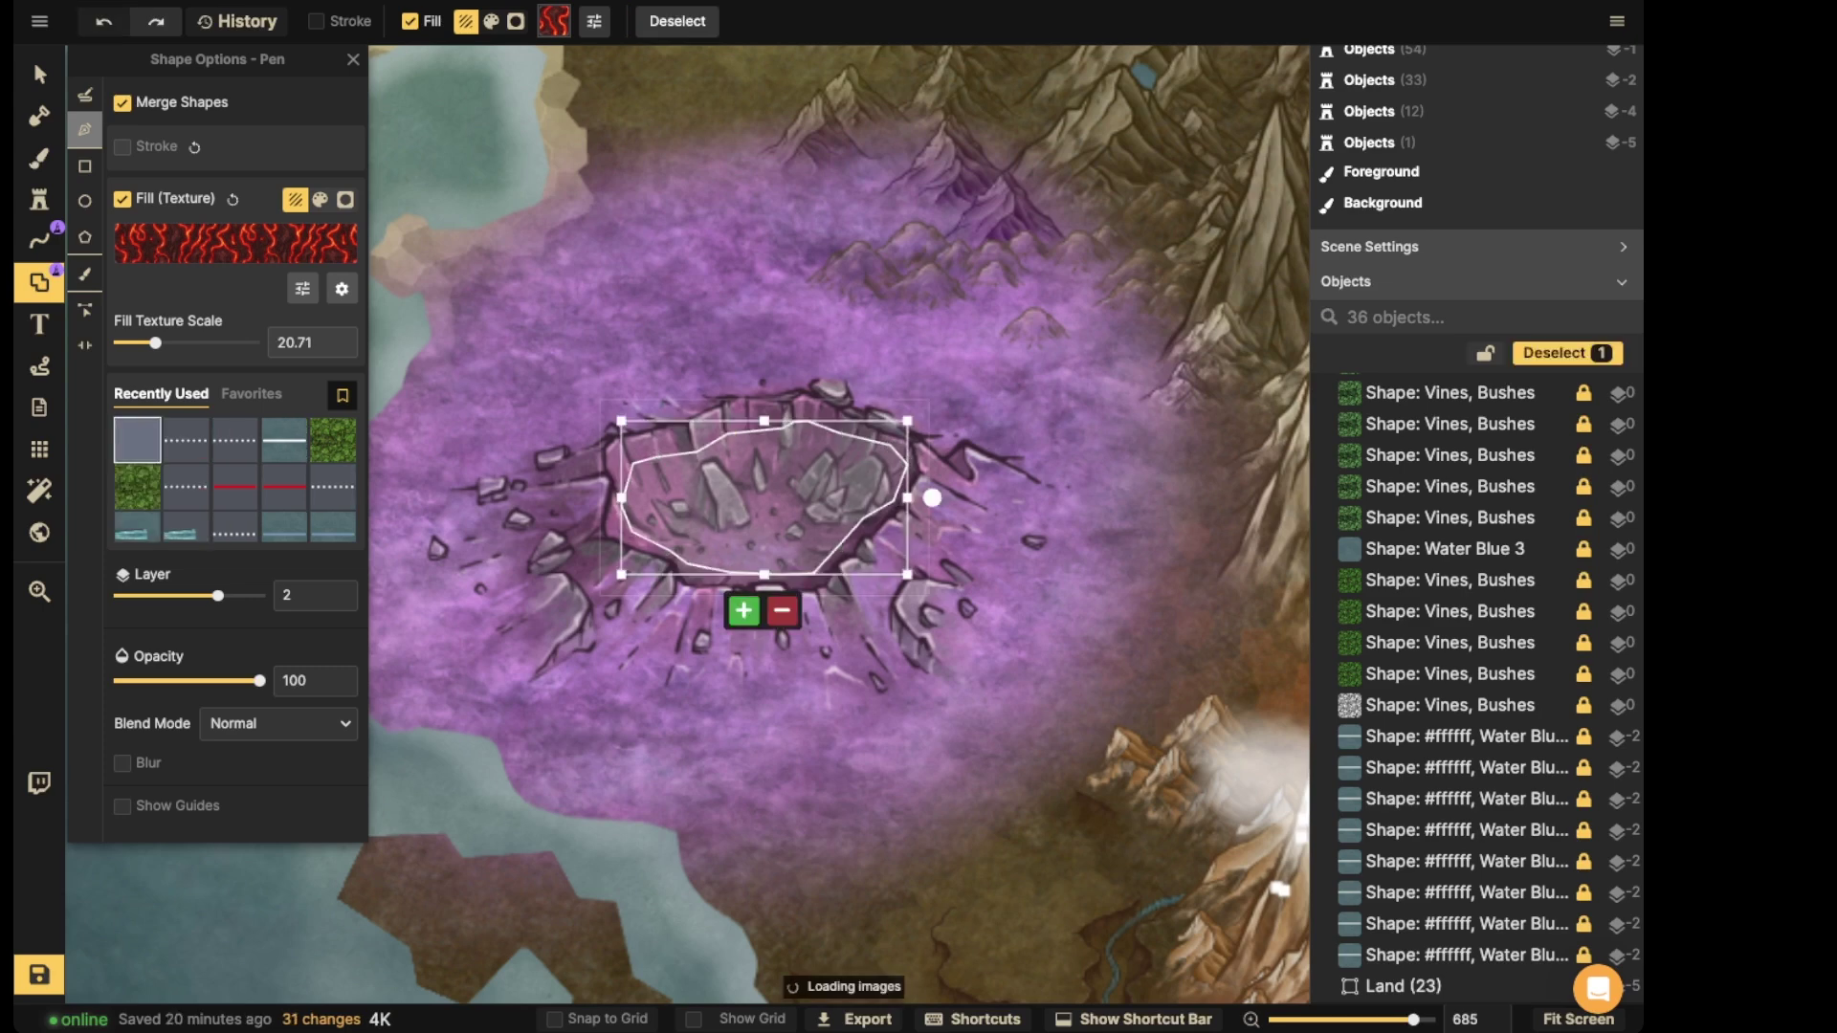
- Select the magma shape and set its fill texture scale to 4.17 and fill rotation to 79.5
left_click(38, 73)
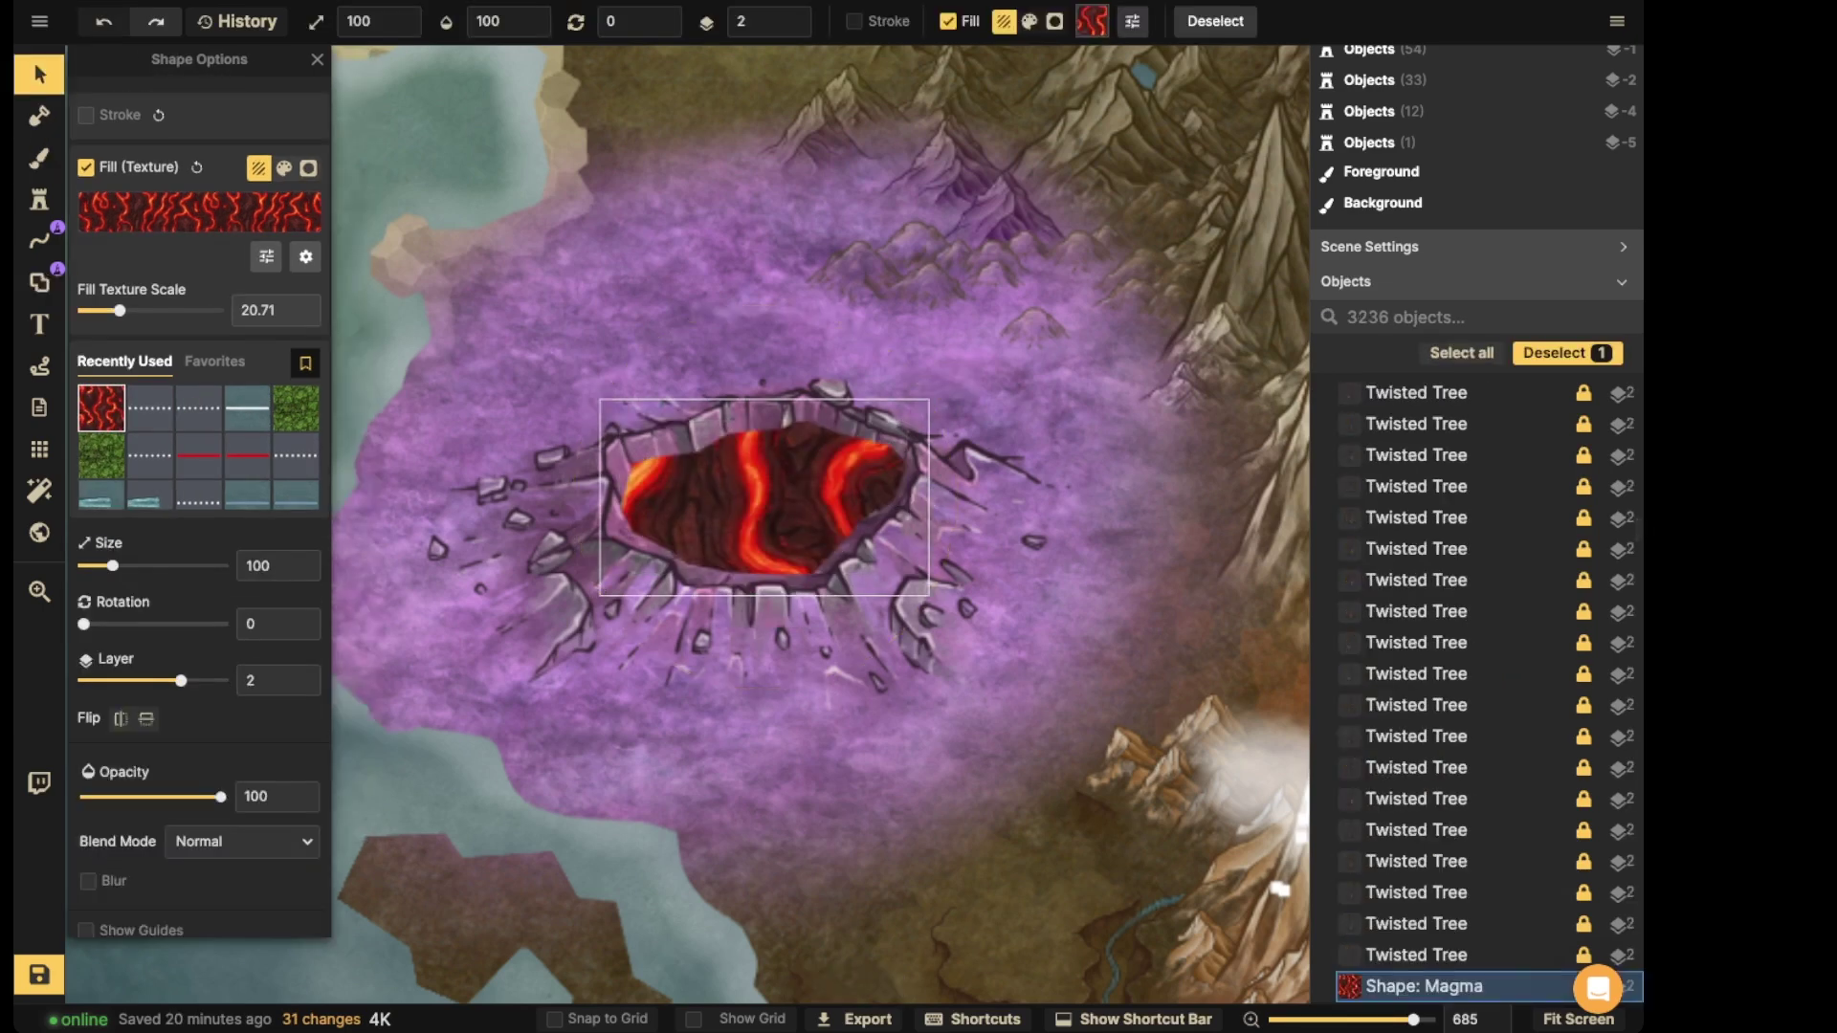
left_click_drag(120, 310, 90, 310)
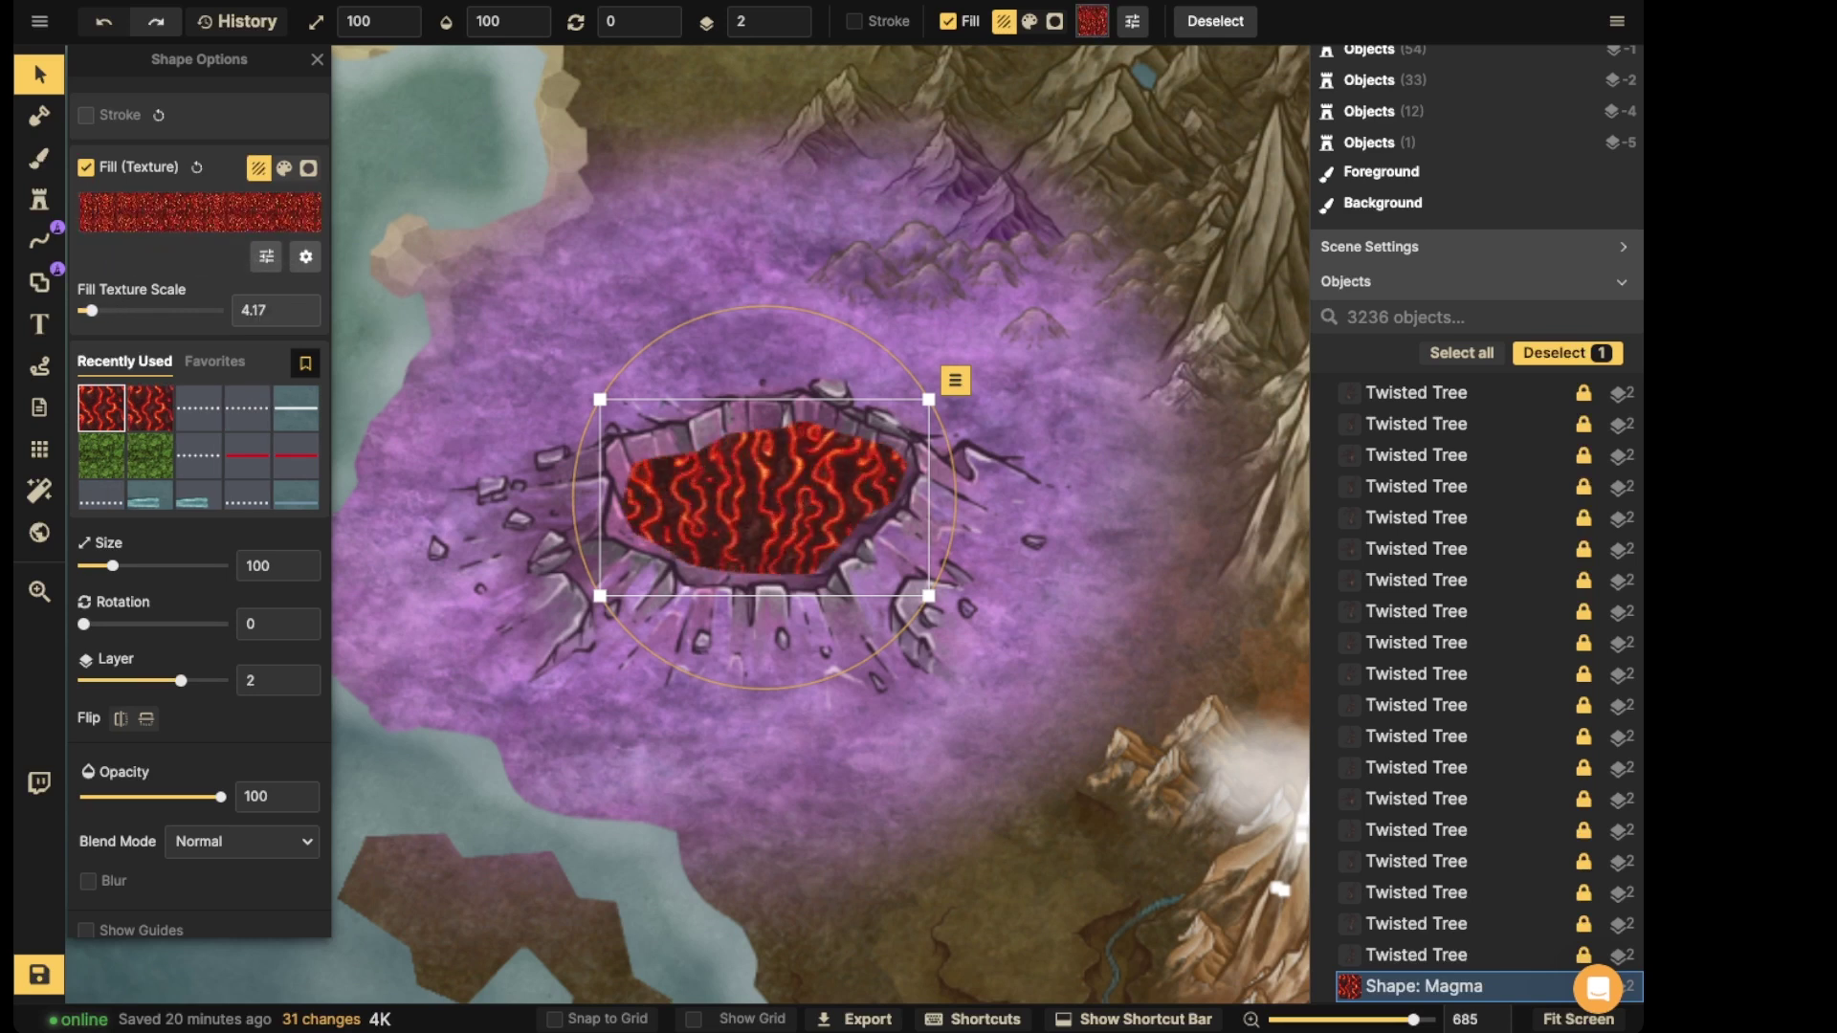
left_click(305, 256)
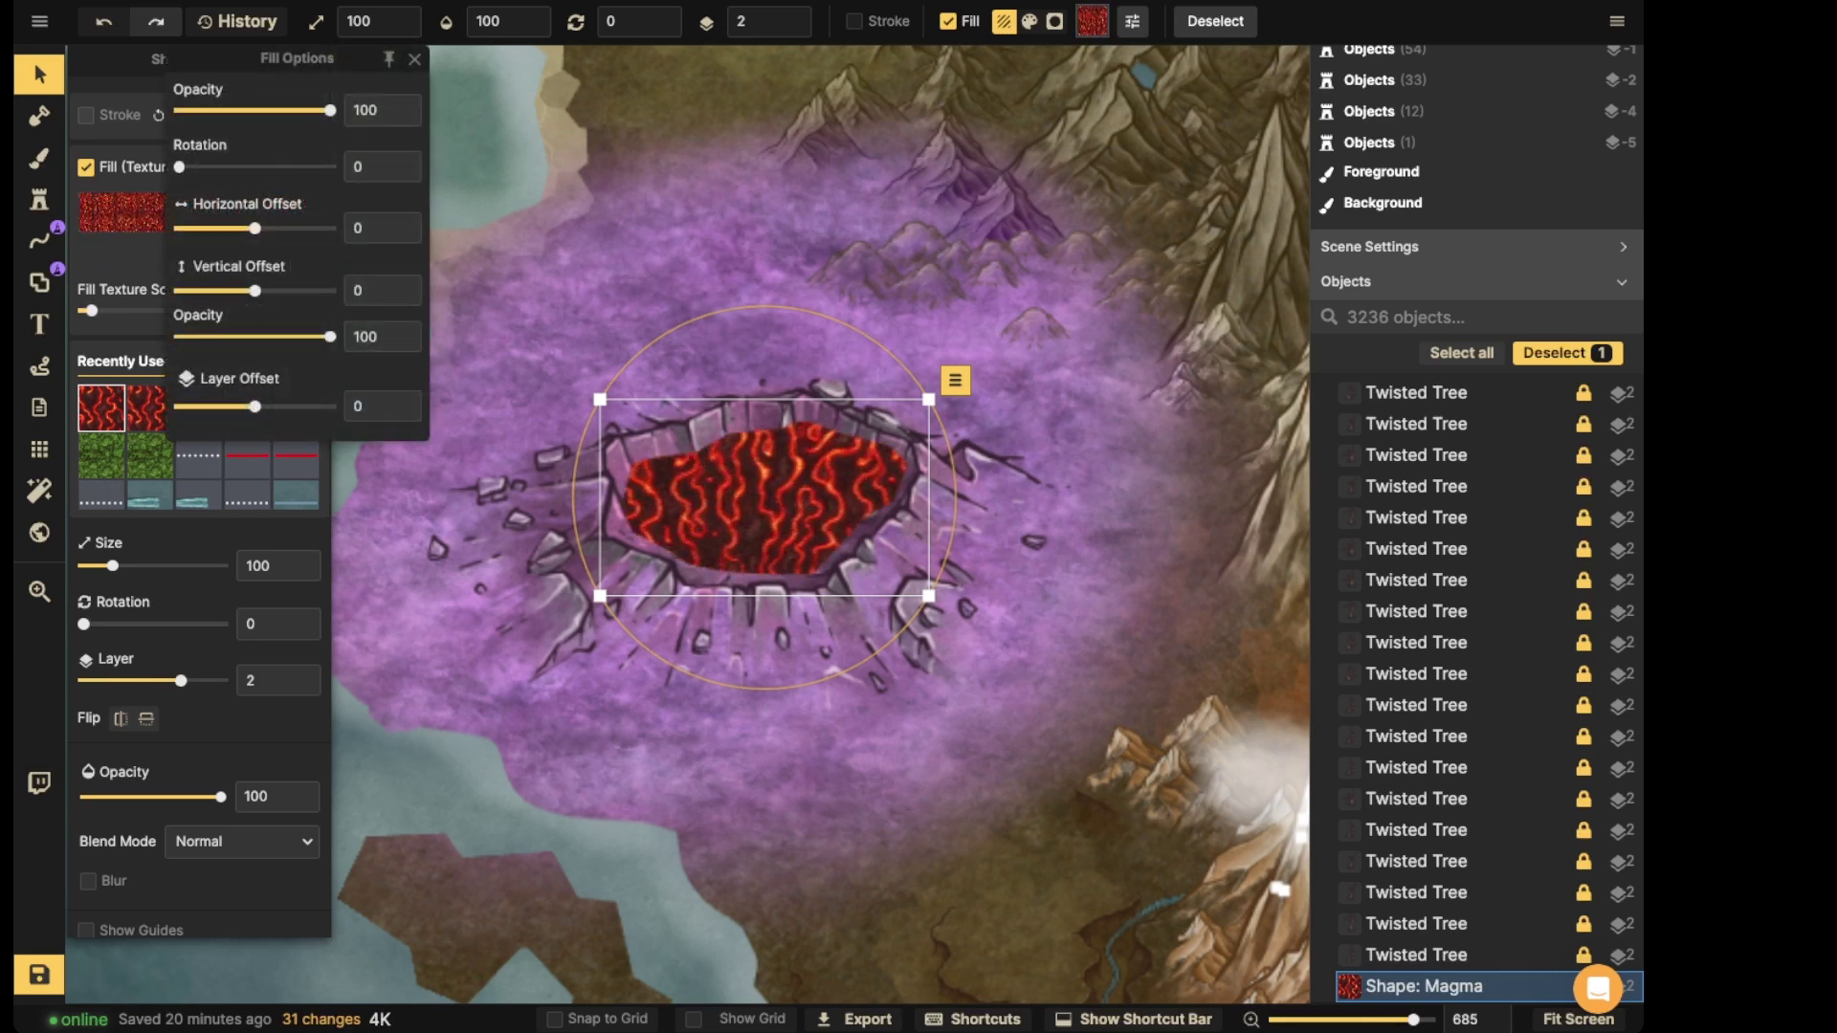
left_click_drag(178, 167, 212, 166)
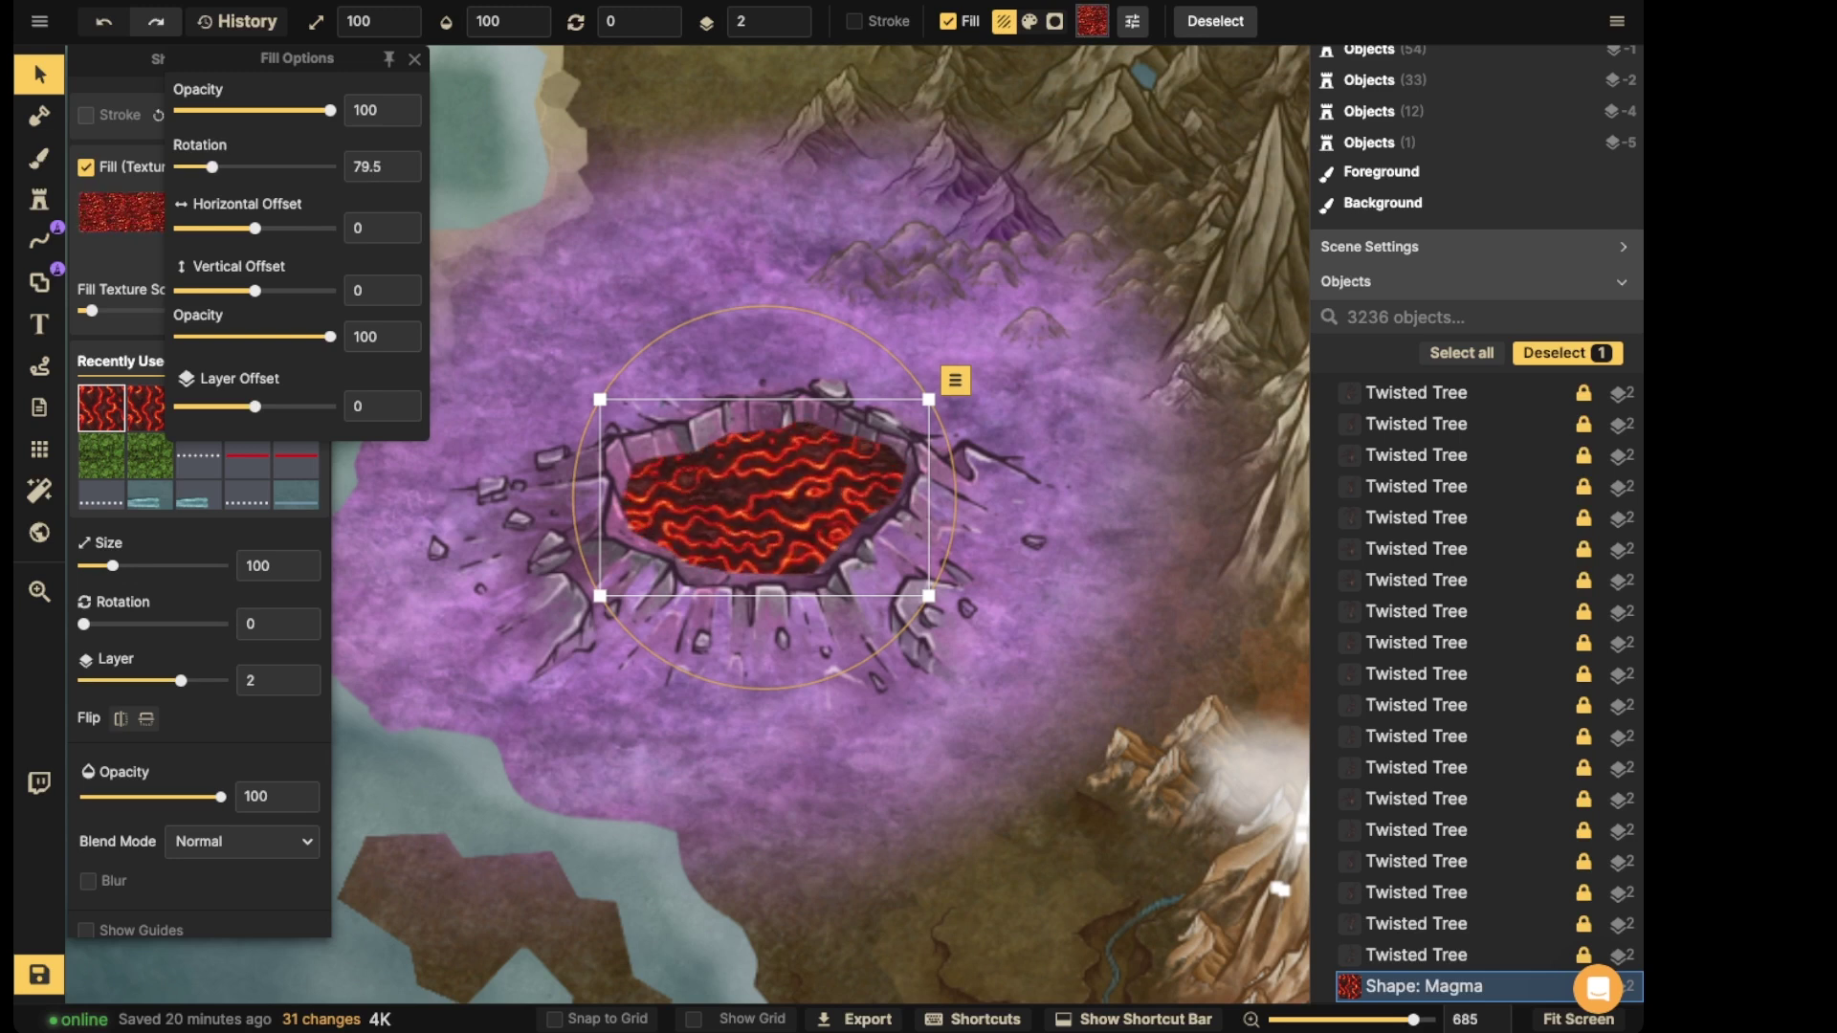
left_click(414, 59)
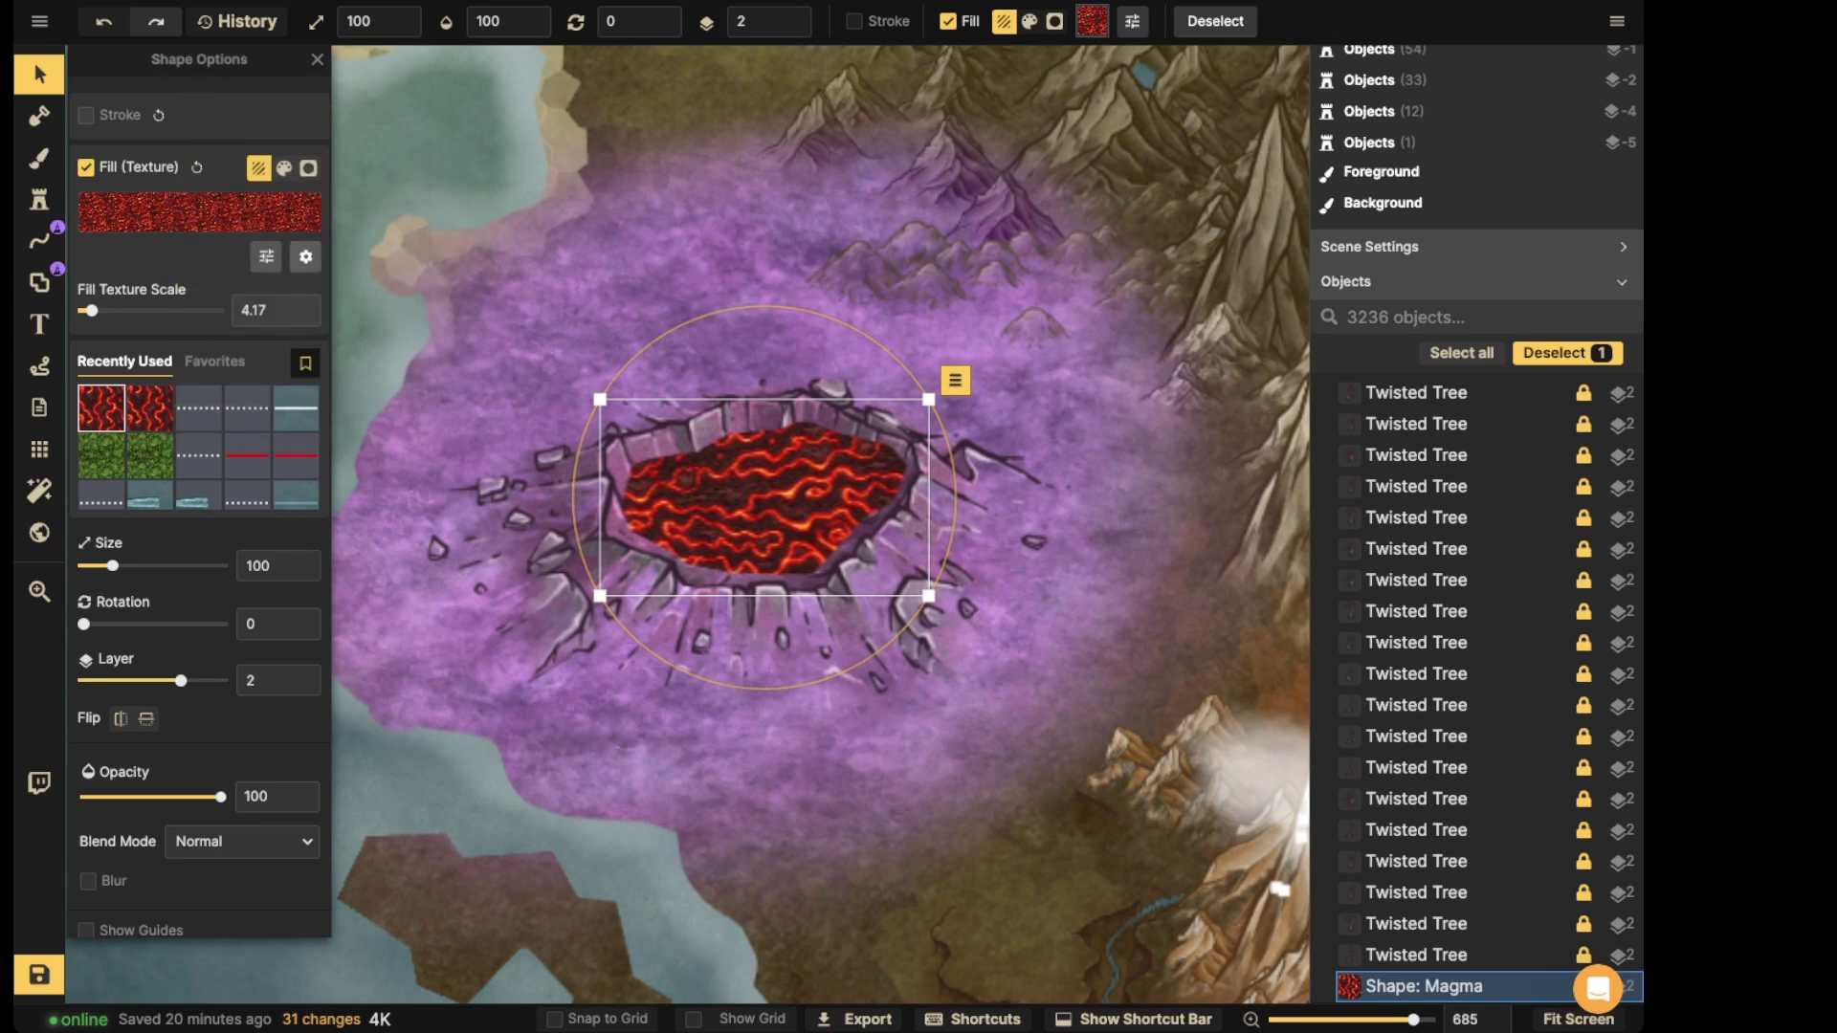
- Recolour the magma shape's fill texture to bright green by setting its hue adjustment to 99
left_click(306, 256)
left_click(415, 59)
left_click(266, 257)
left_click_drag(215, 140, 188, 139)
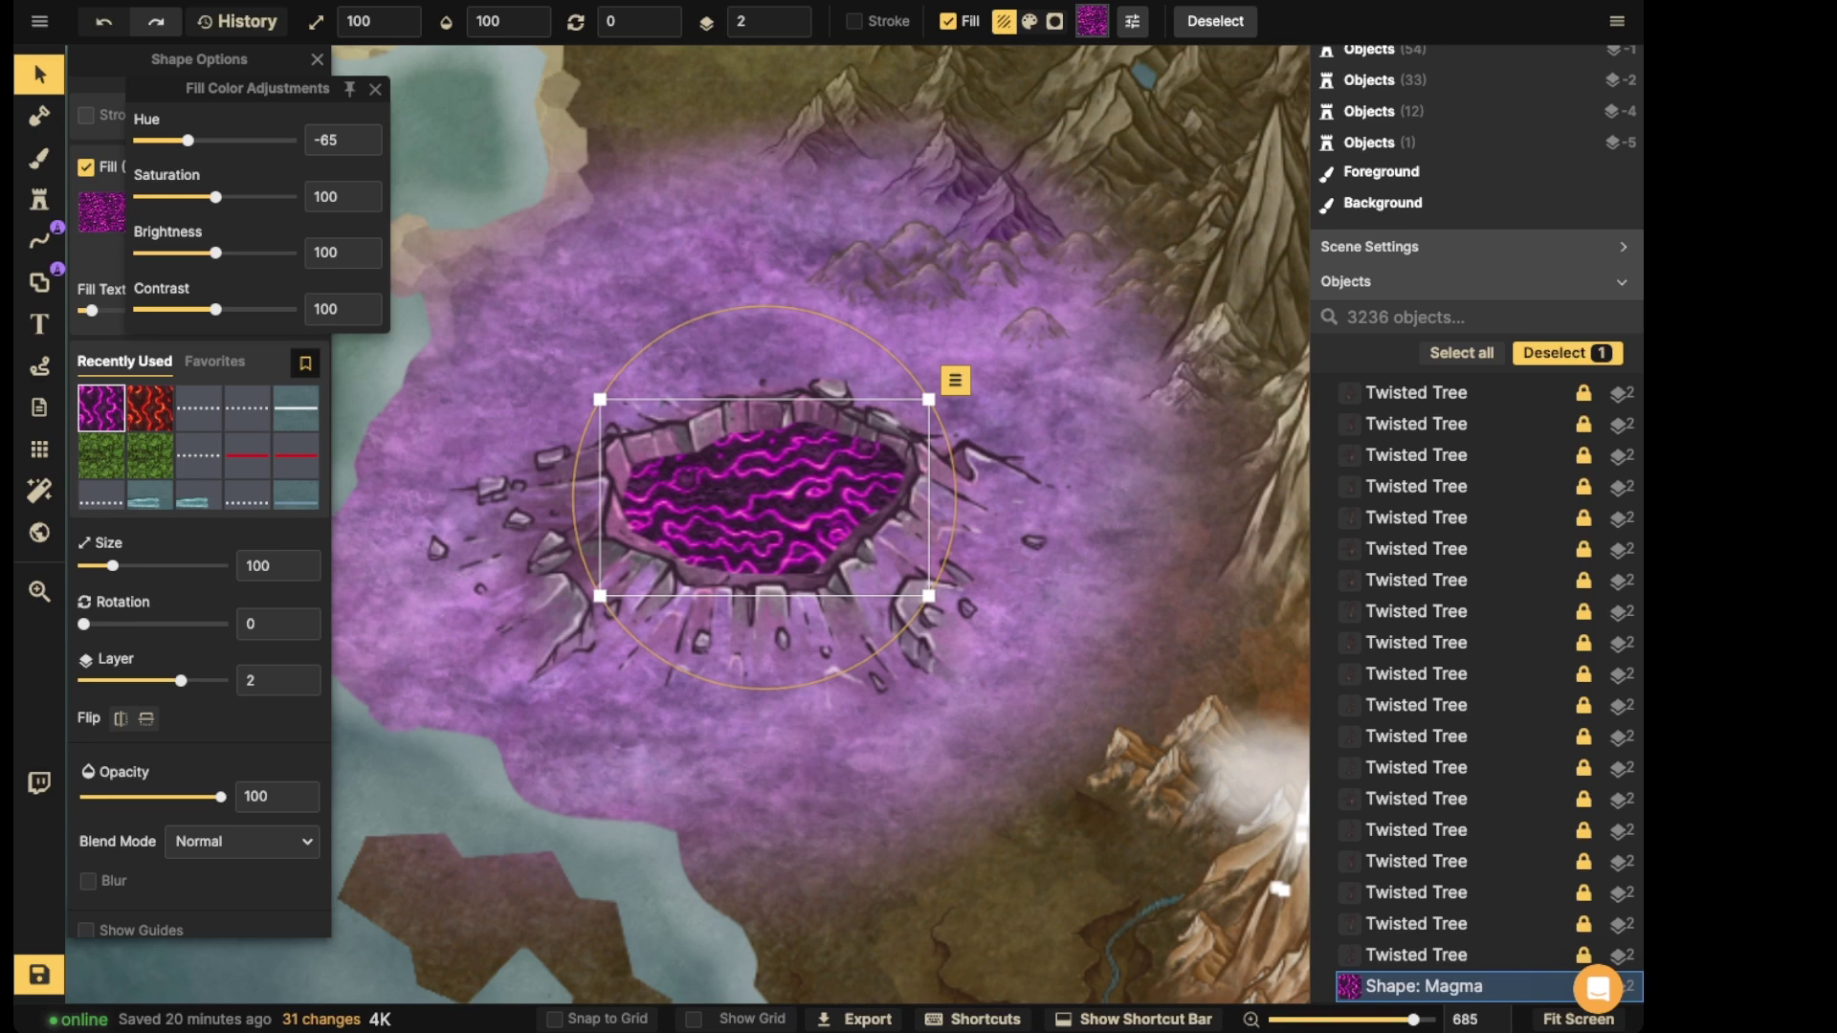
left_click_drag(189, 140, 226, 139)
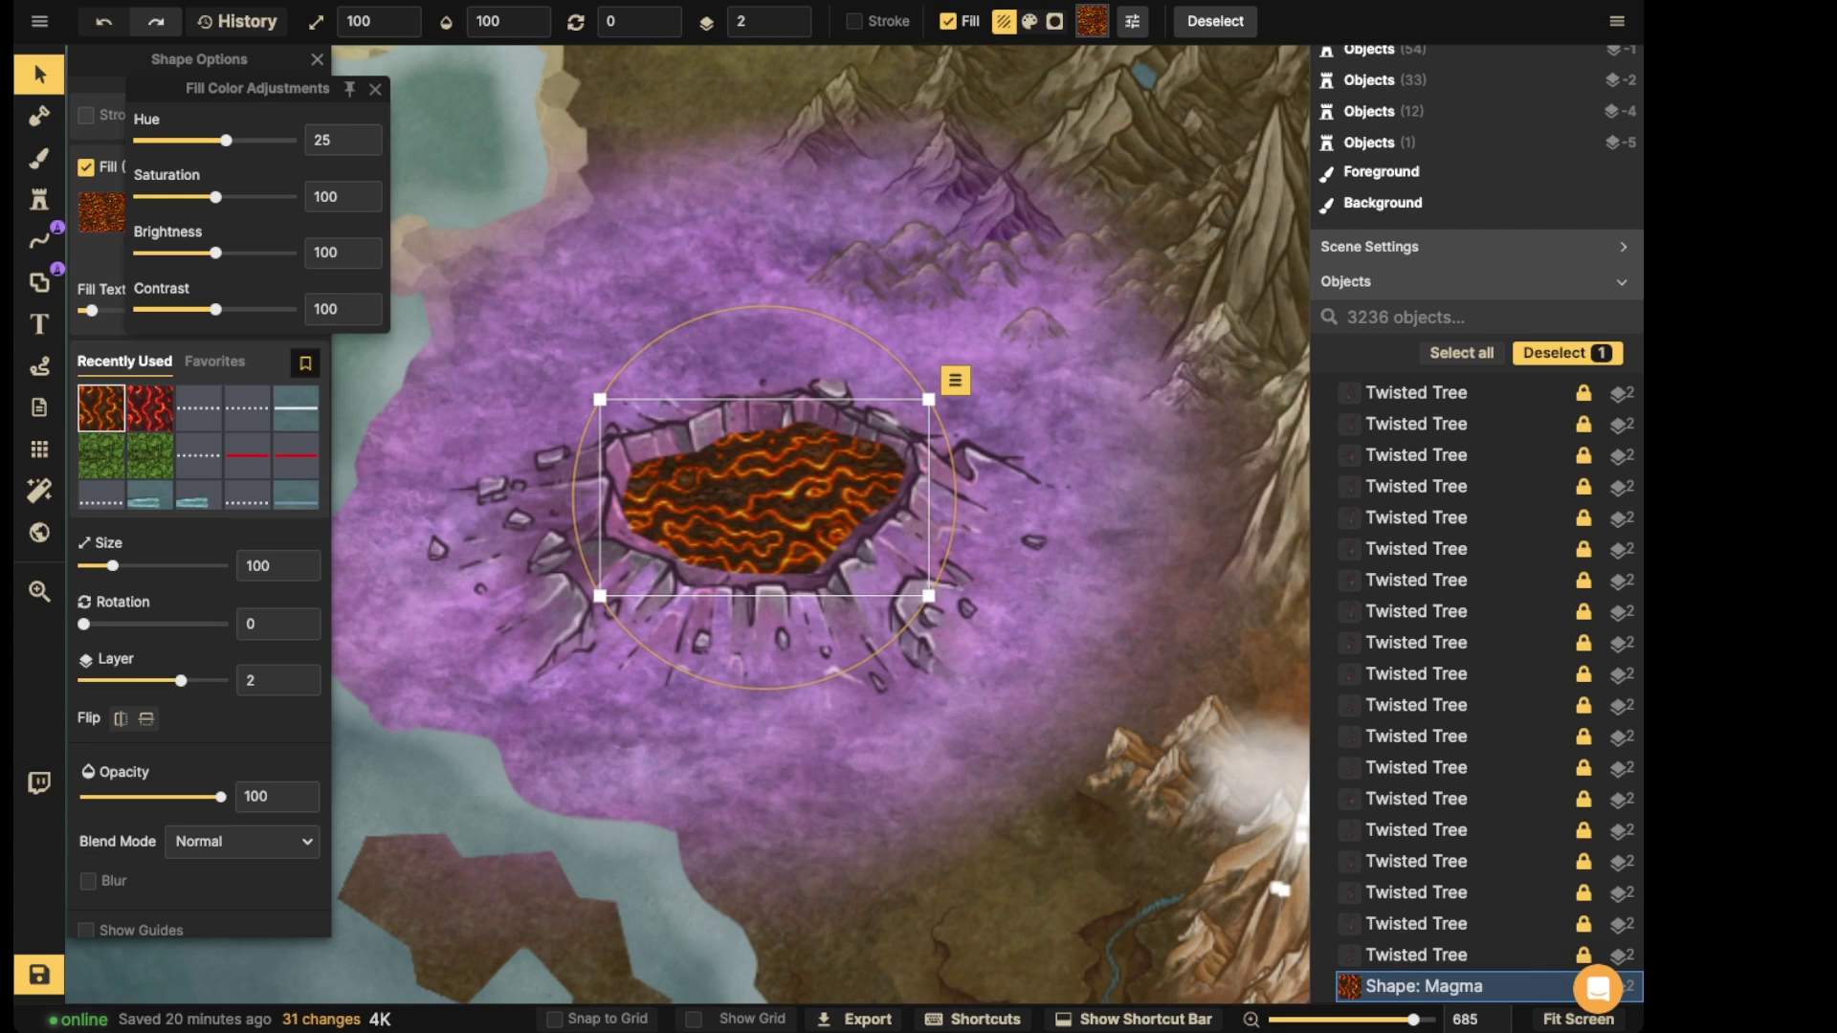
left_click_drag(225, 139, 183, 139)
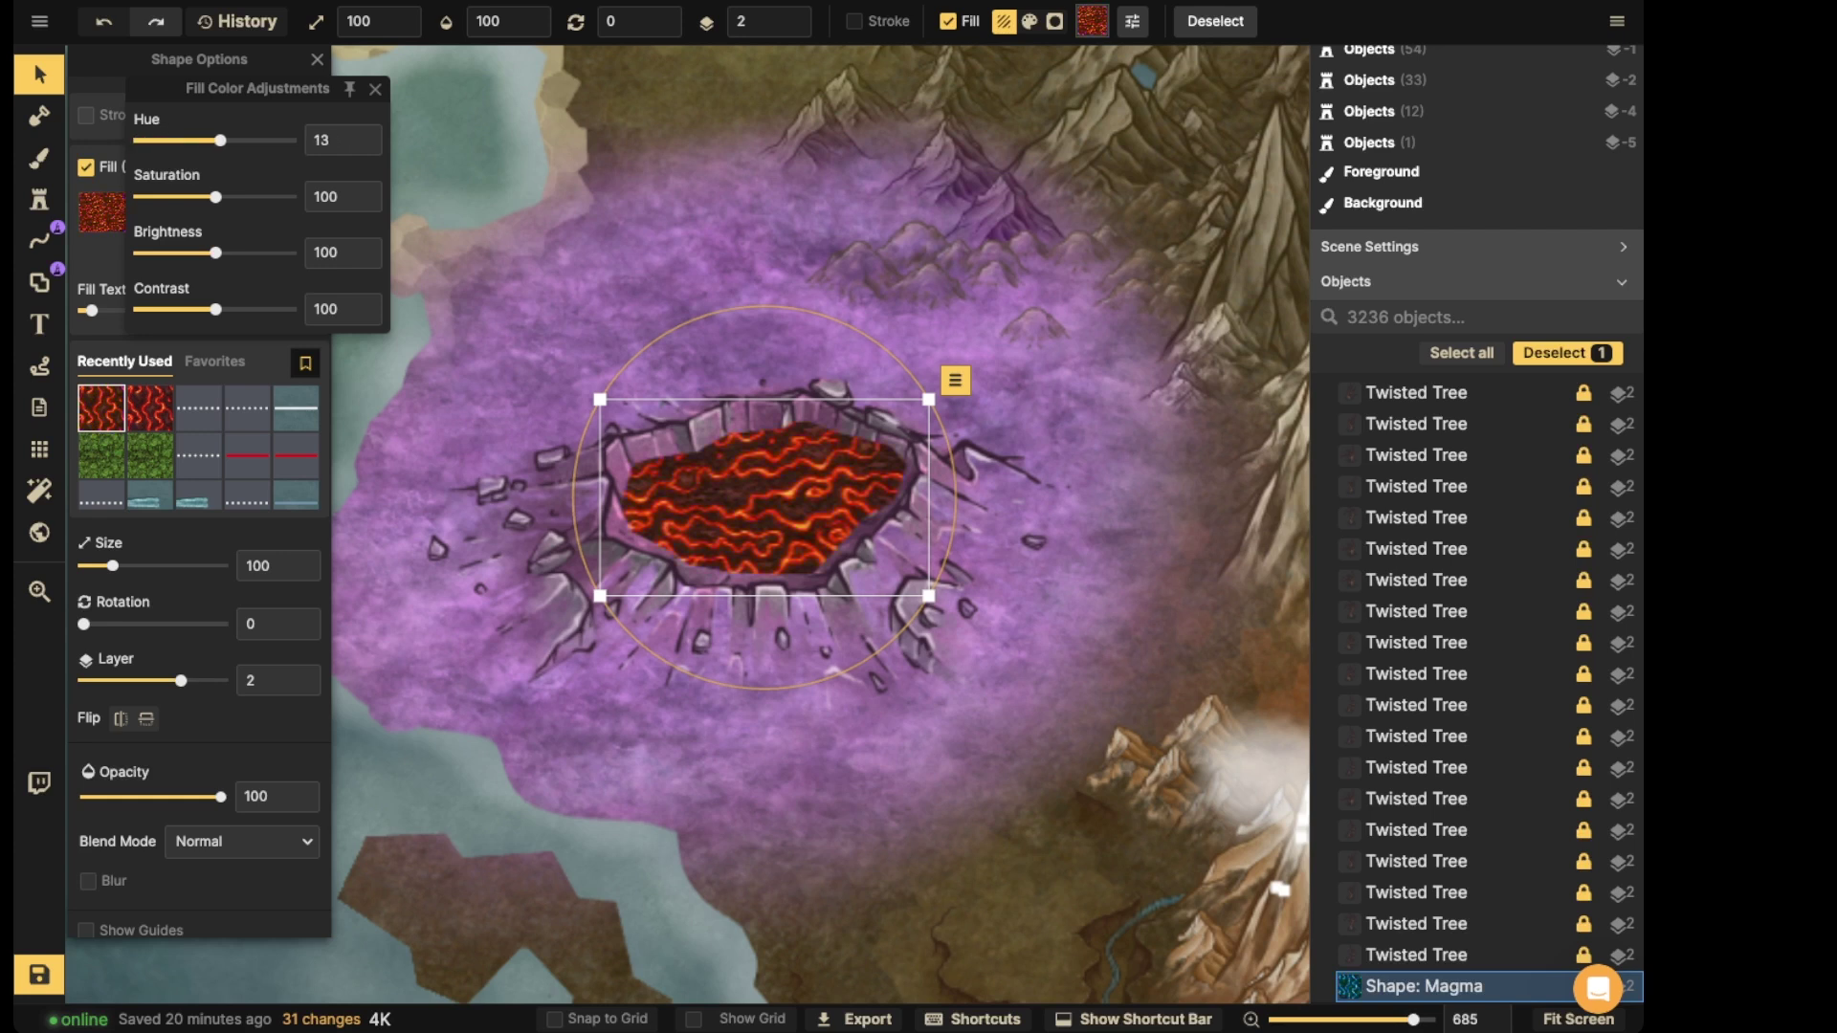
left_click_drag(223, 141, 216, 140)
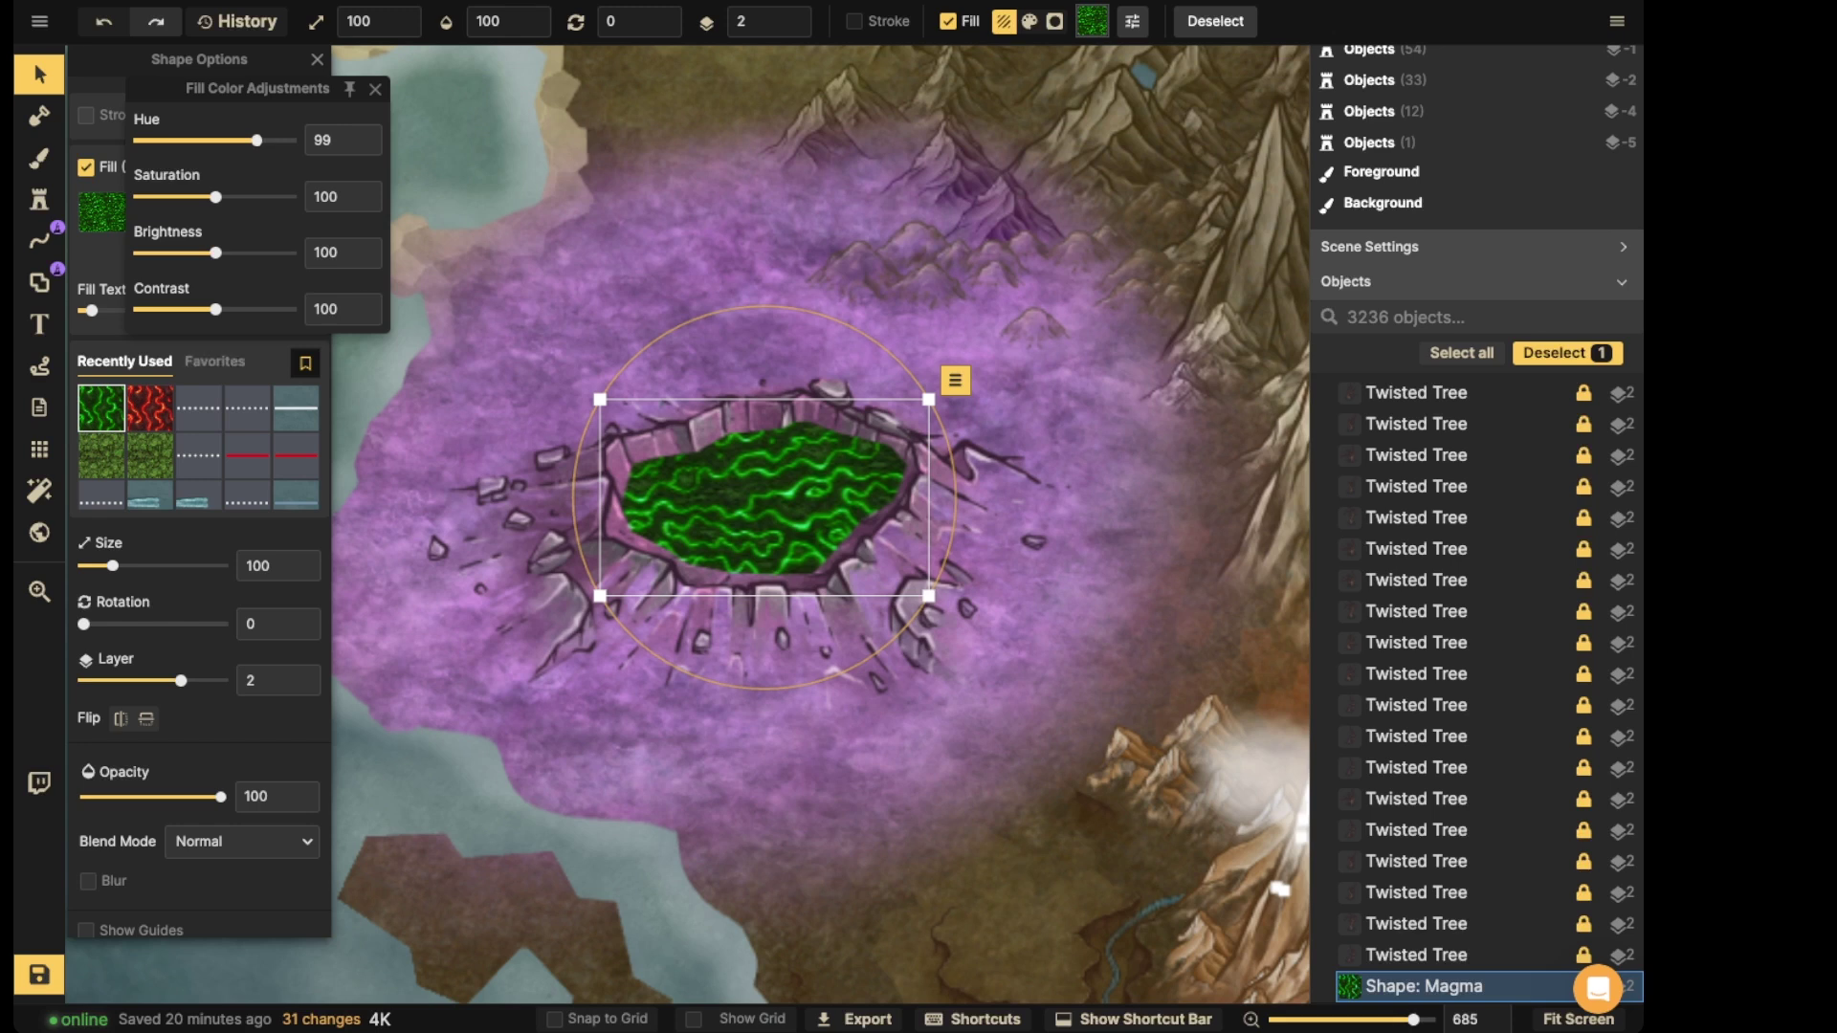
left_click(181, 772)
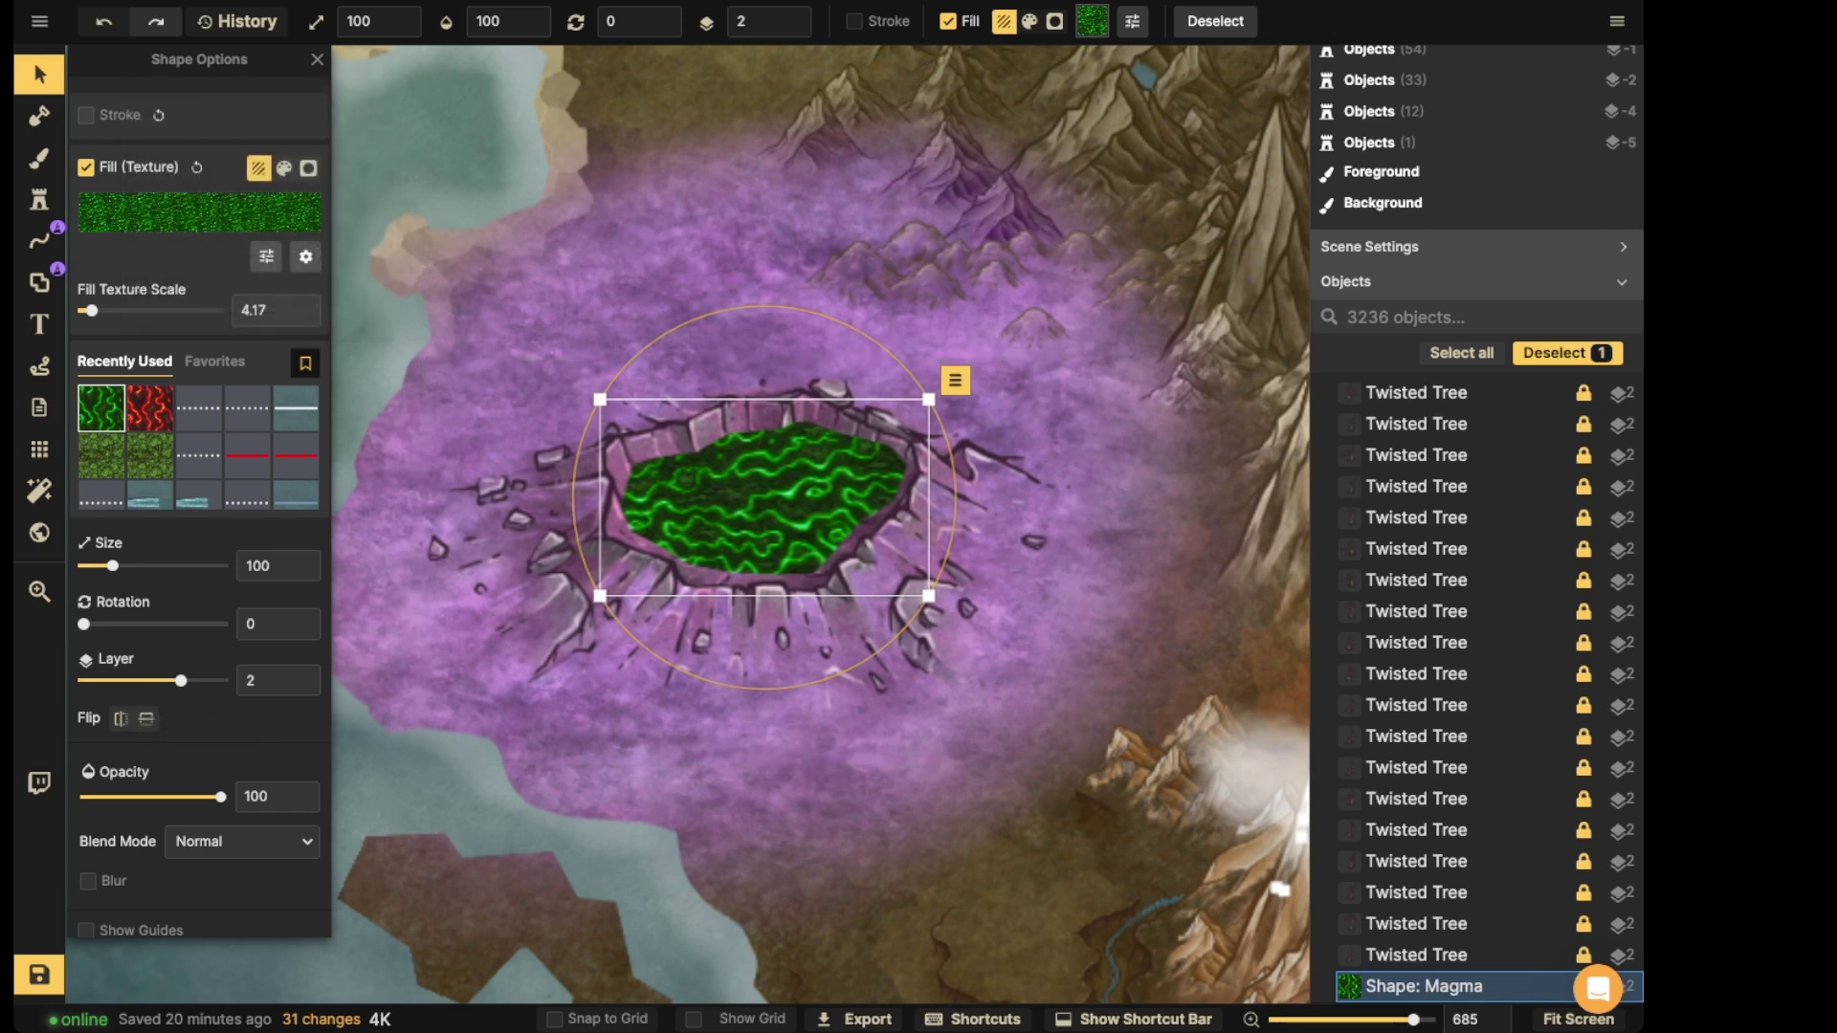
- Try blend modes such as Multiply, Overlay, Hard light and Color on the magma shape and return it to Normal
scroll(199, 516, "down", 1)
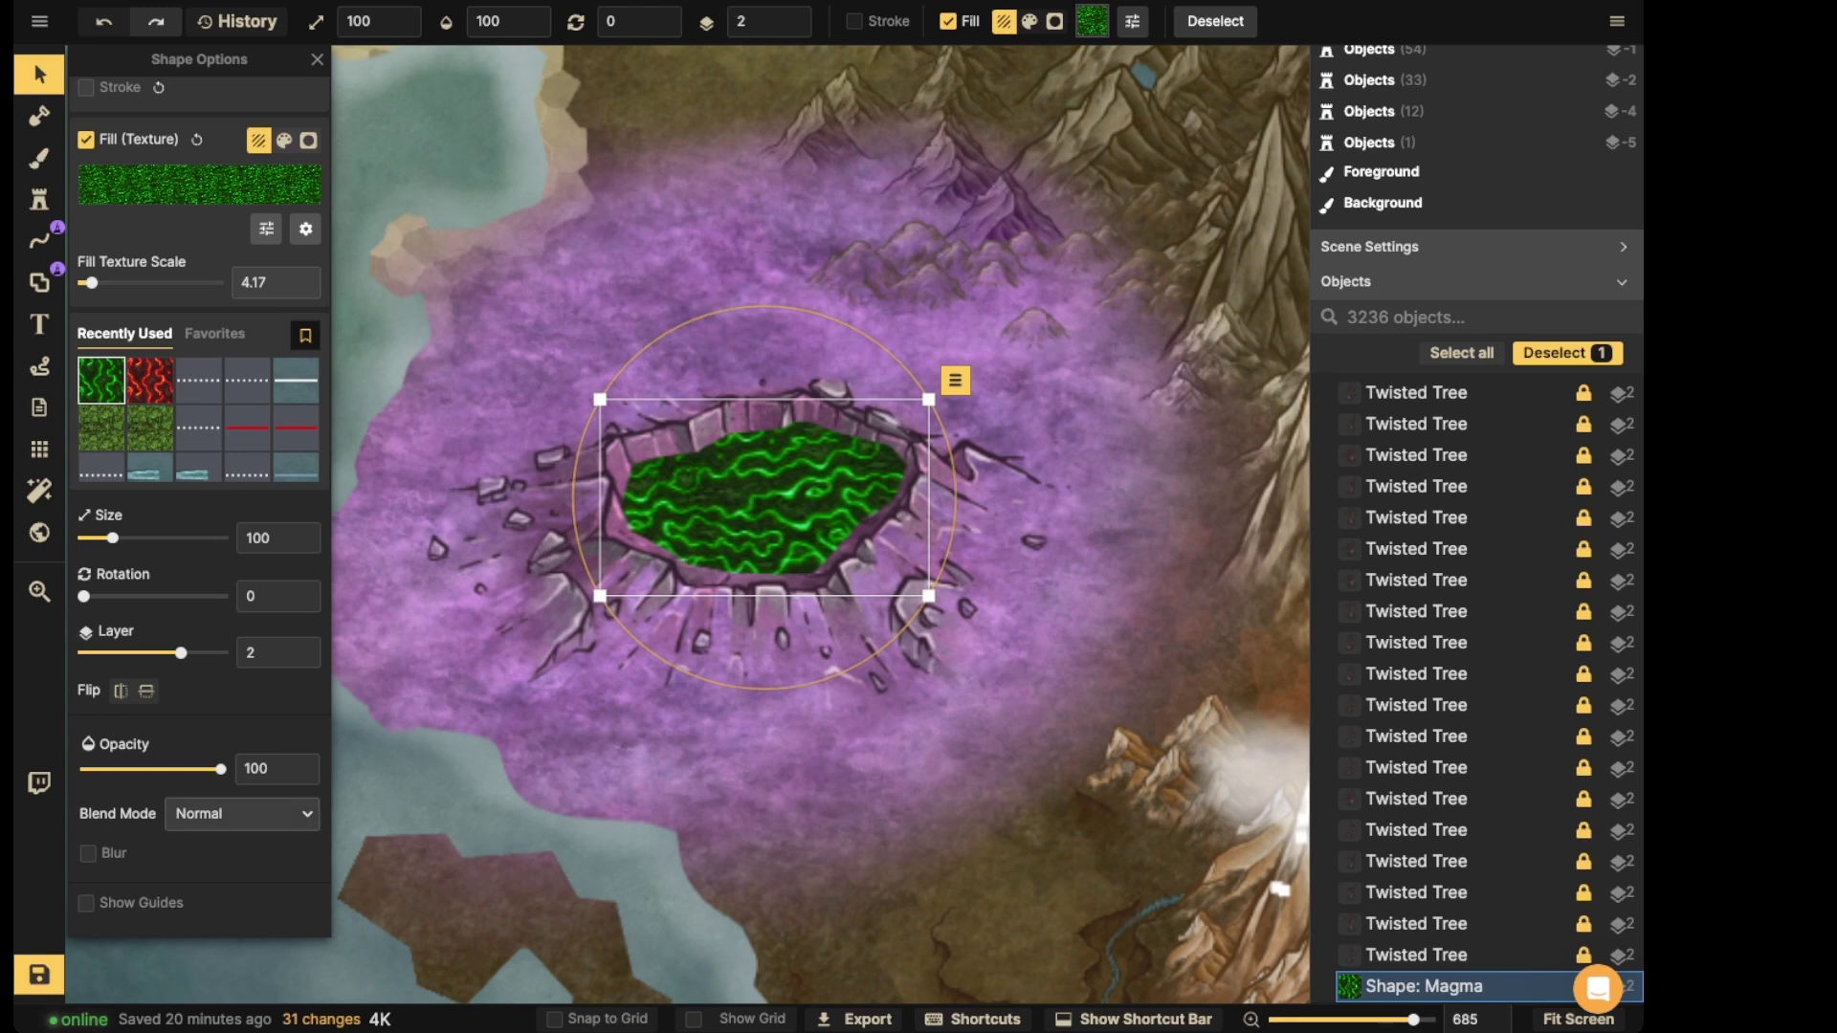
left_click(242, 814)
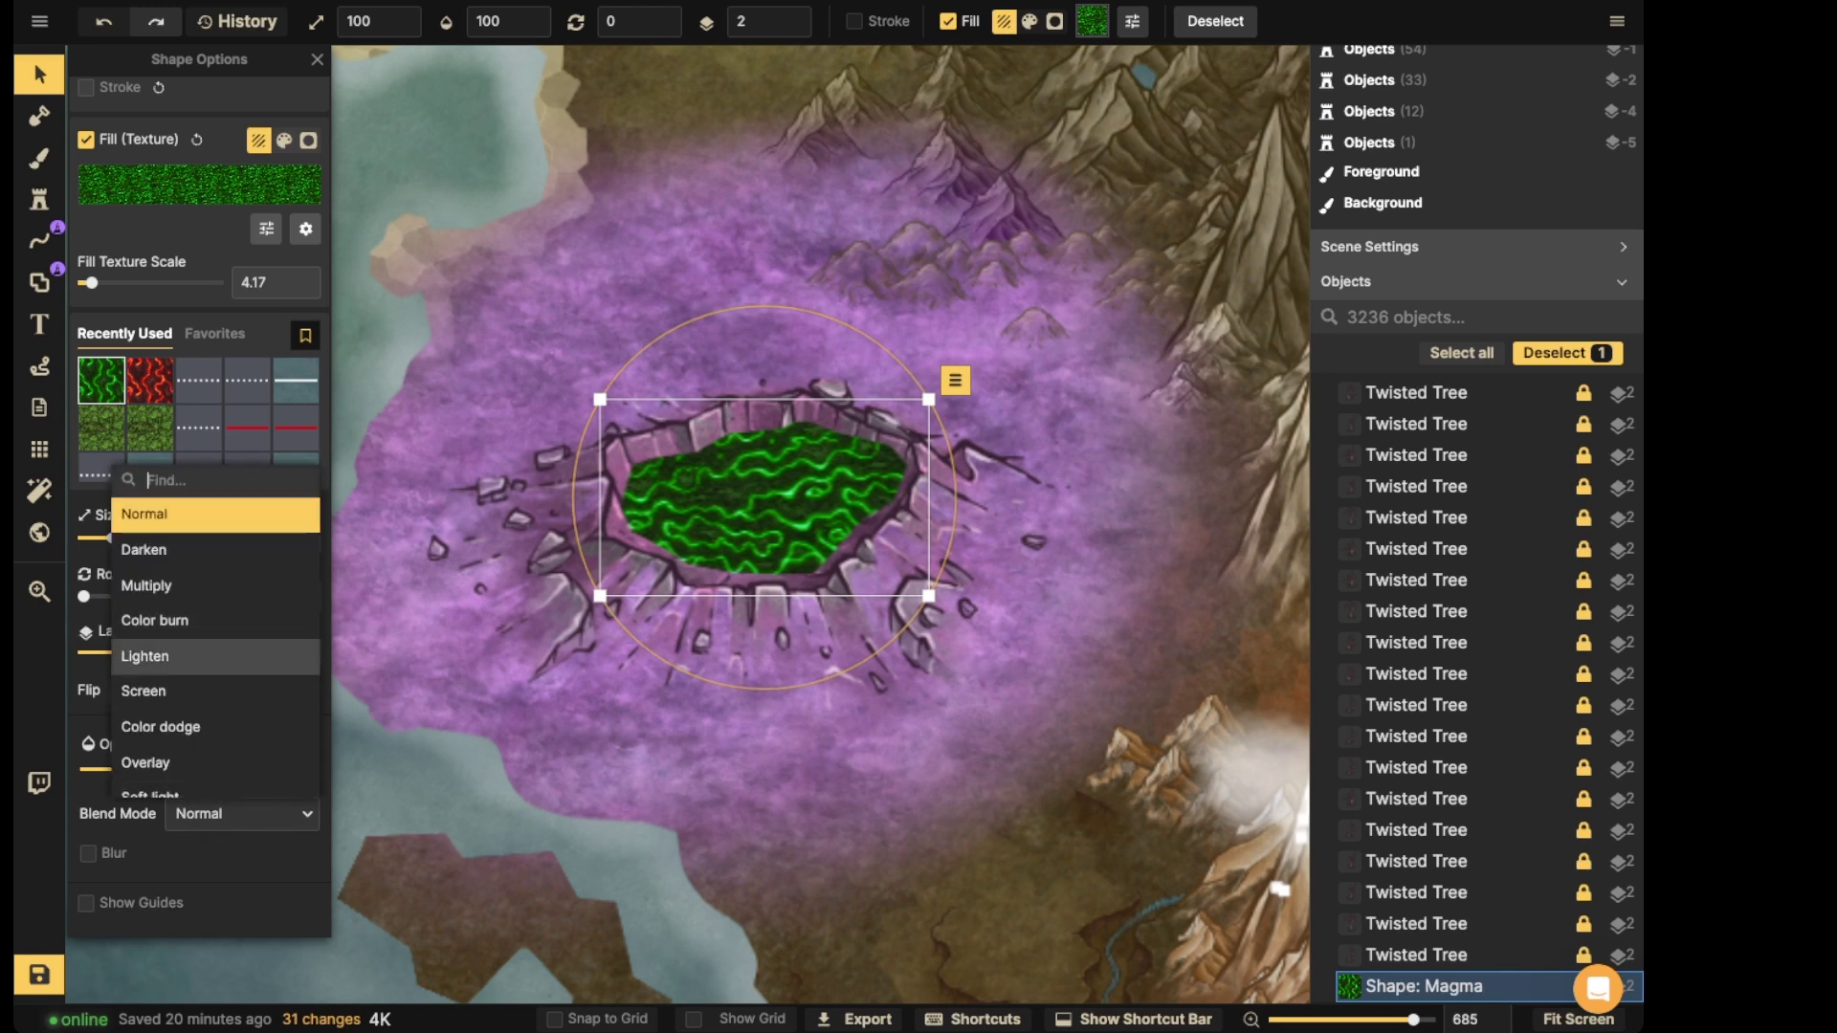
left_click(215, 657)
key("Up")
key("Up")
key("Up")
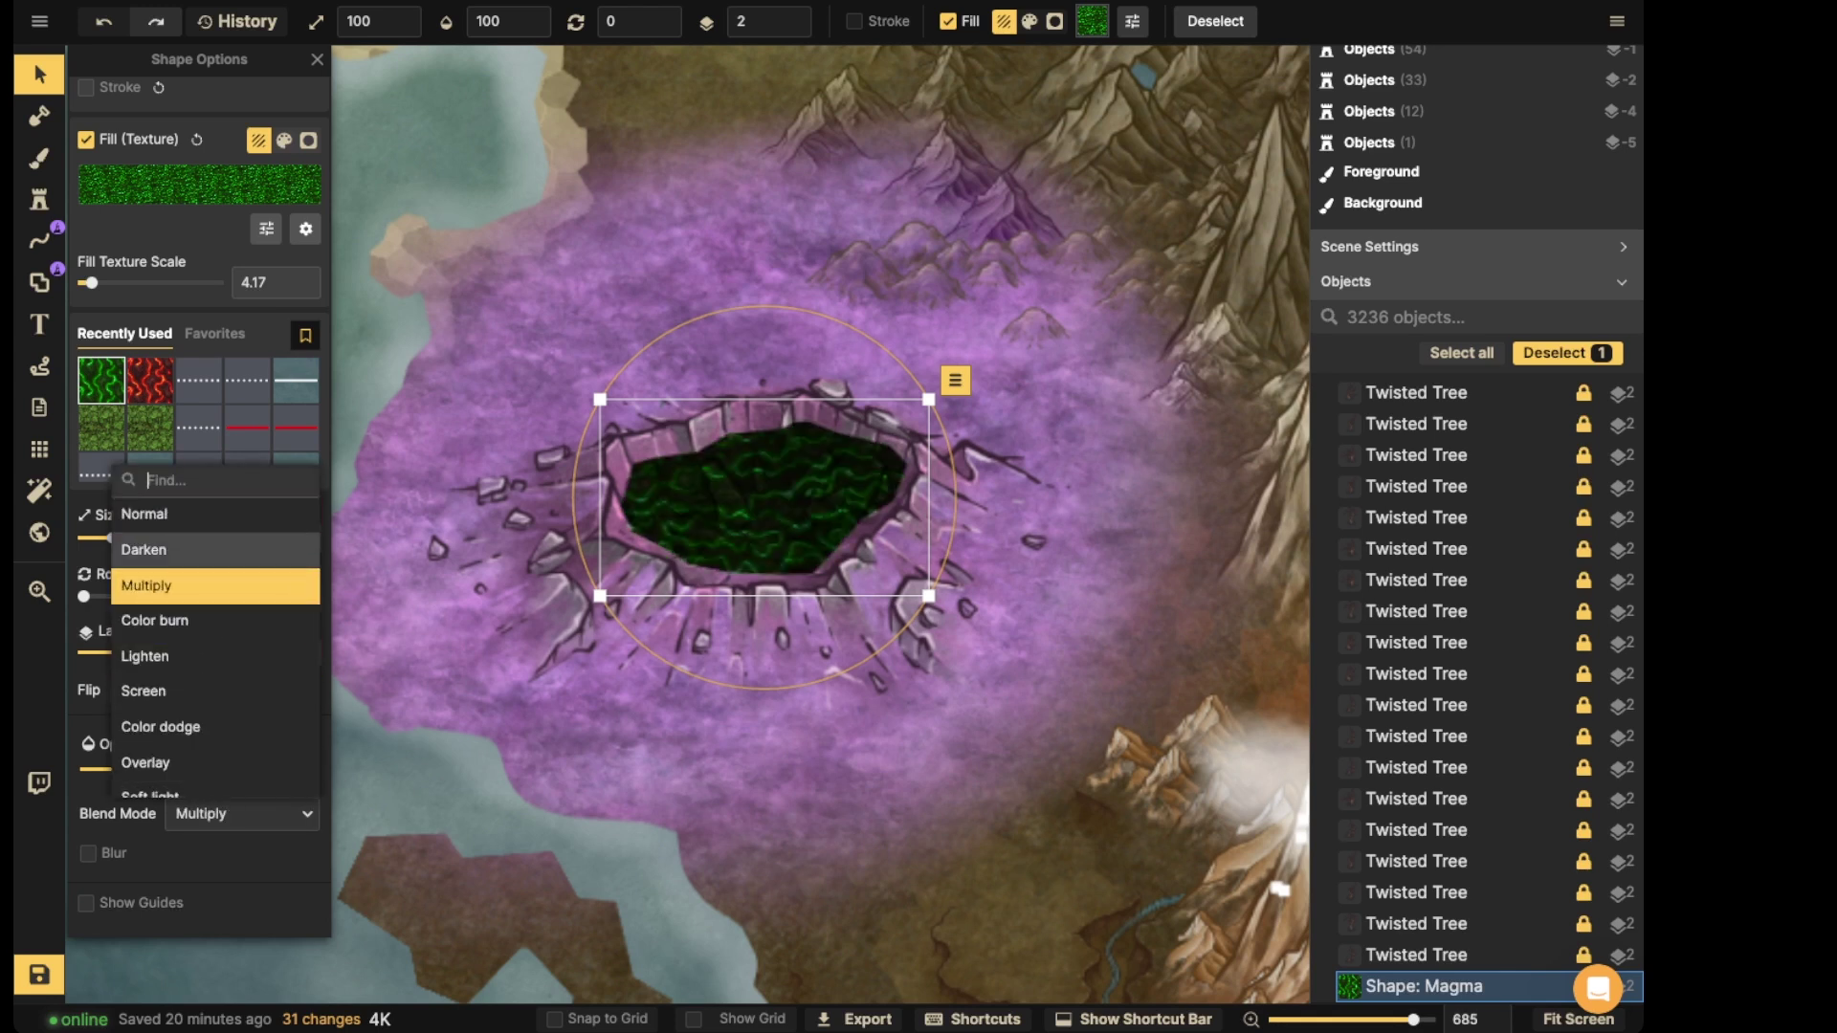
key("Down")
key("Down")
key("Down")
key("Down")
key("Down")
key("Down")
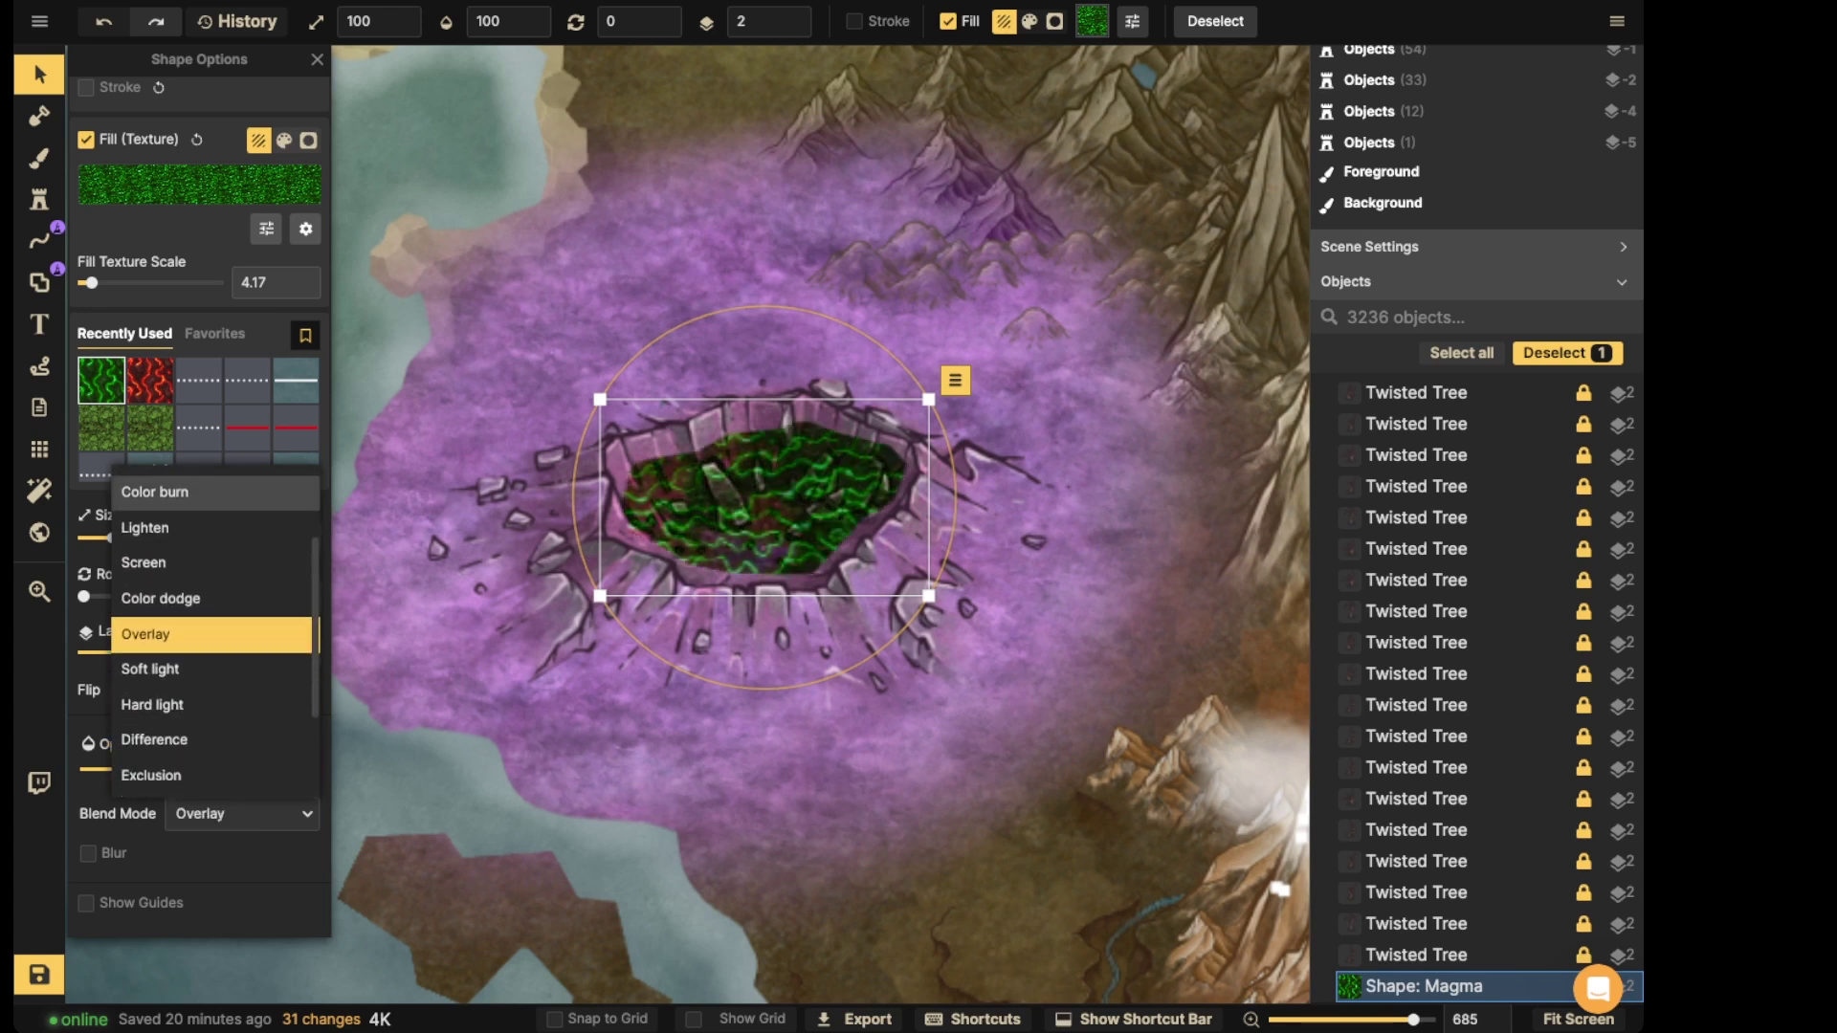
key("Down")
key("Down")
key("Down")
key("Down")
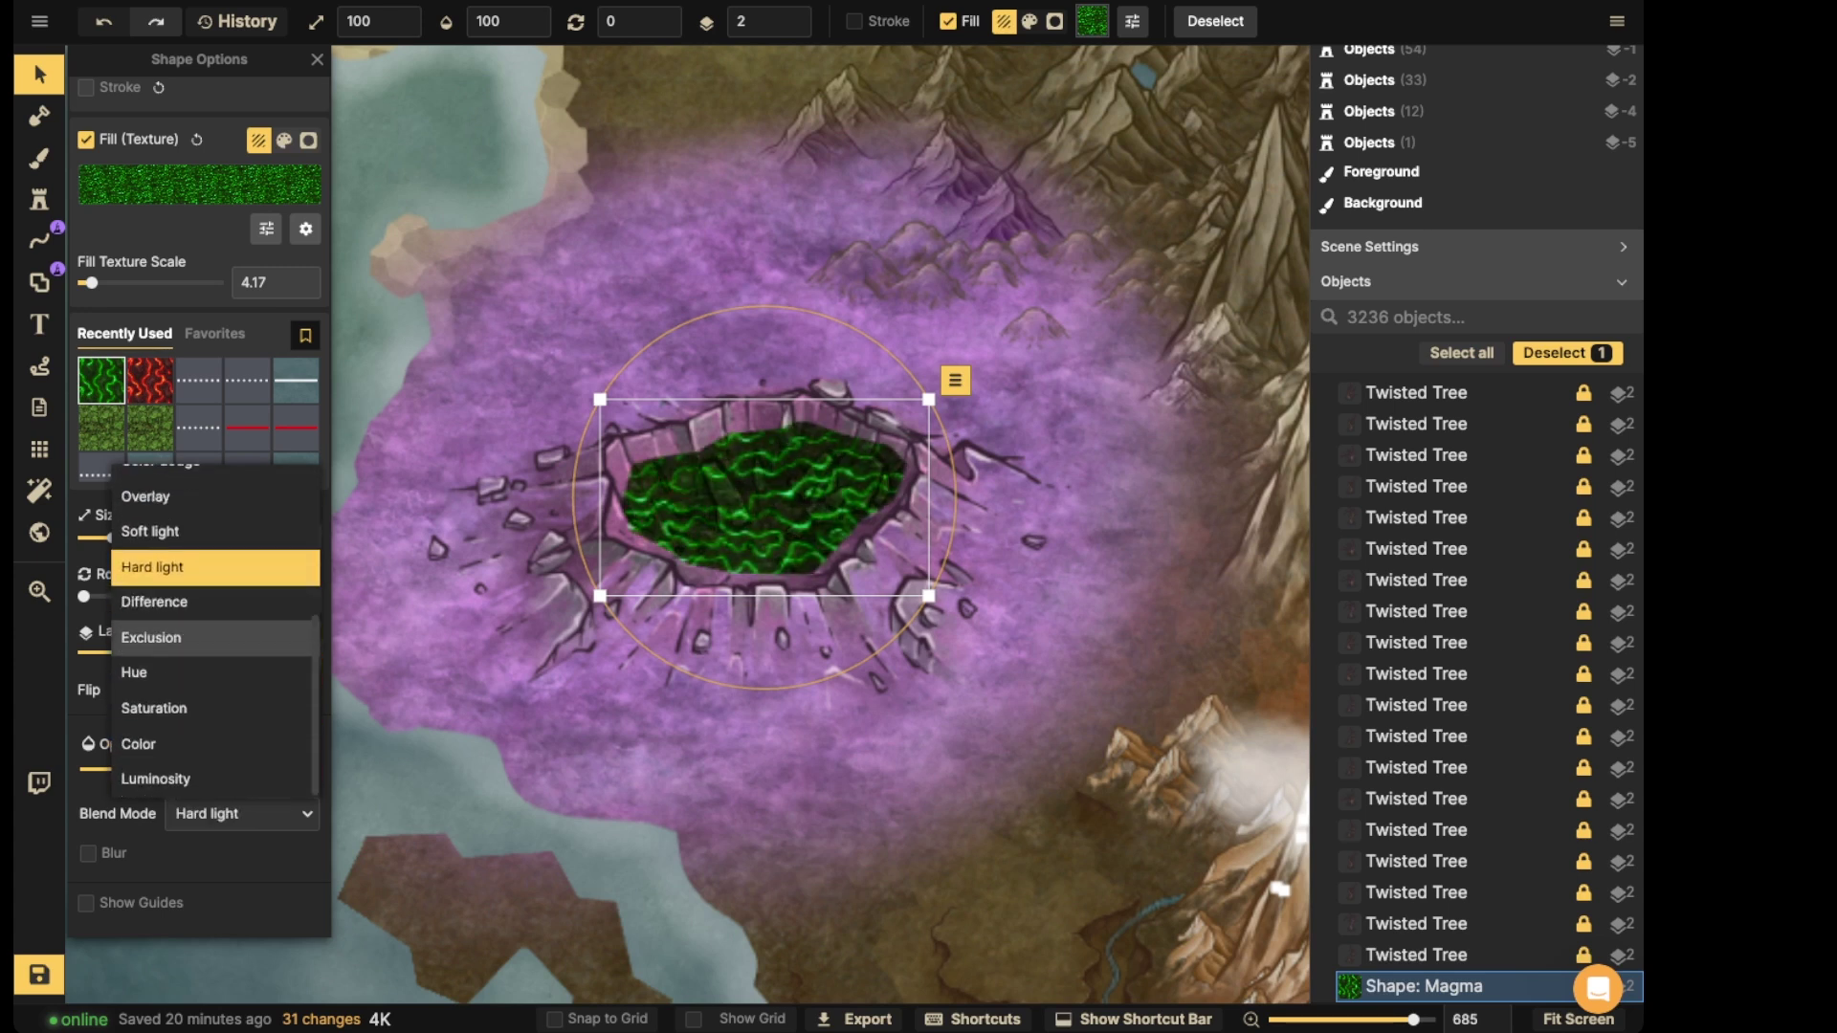
key("Down")
key("Down")
key("Down")
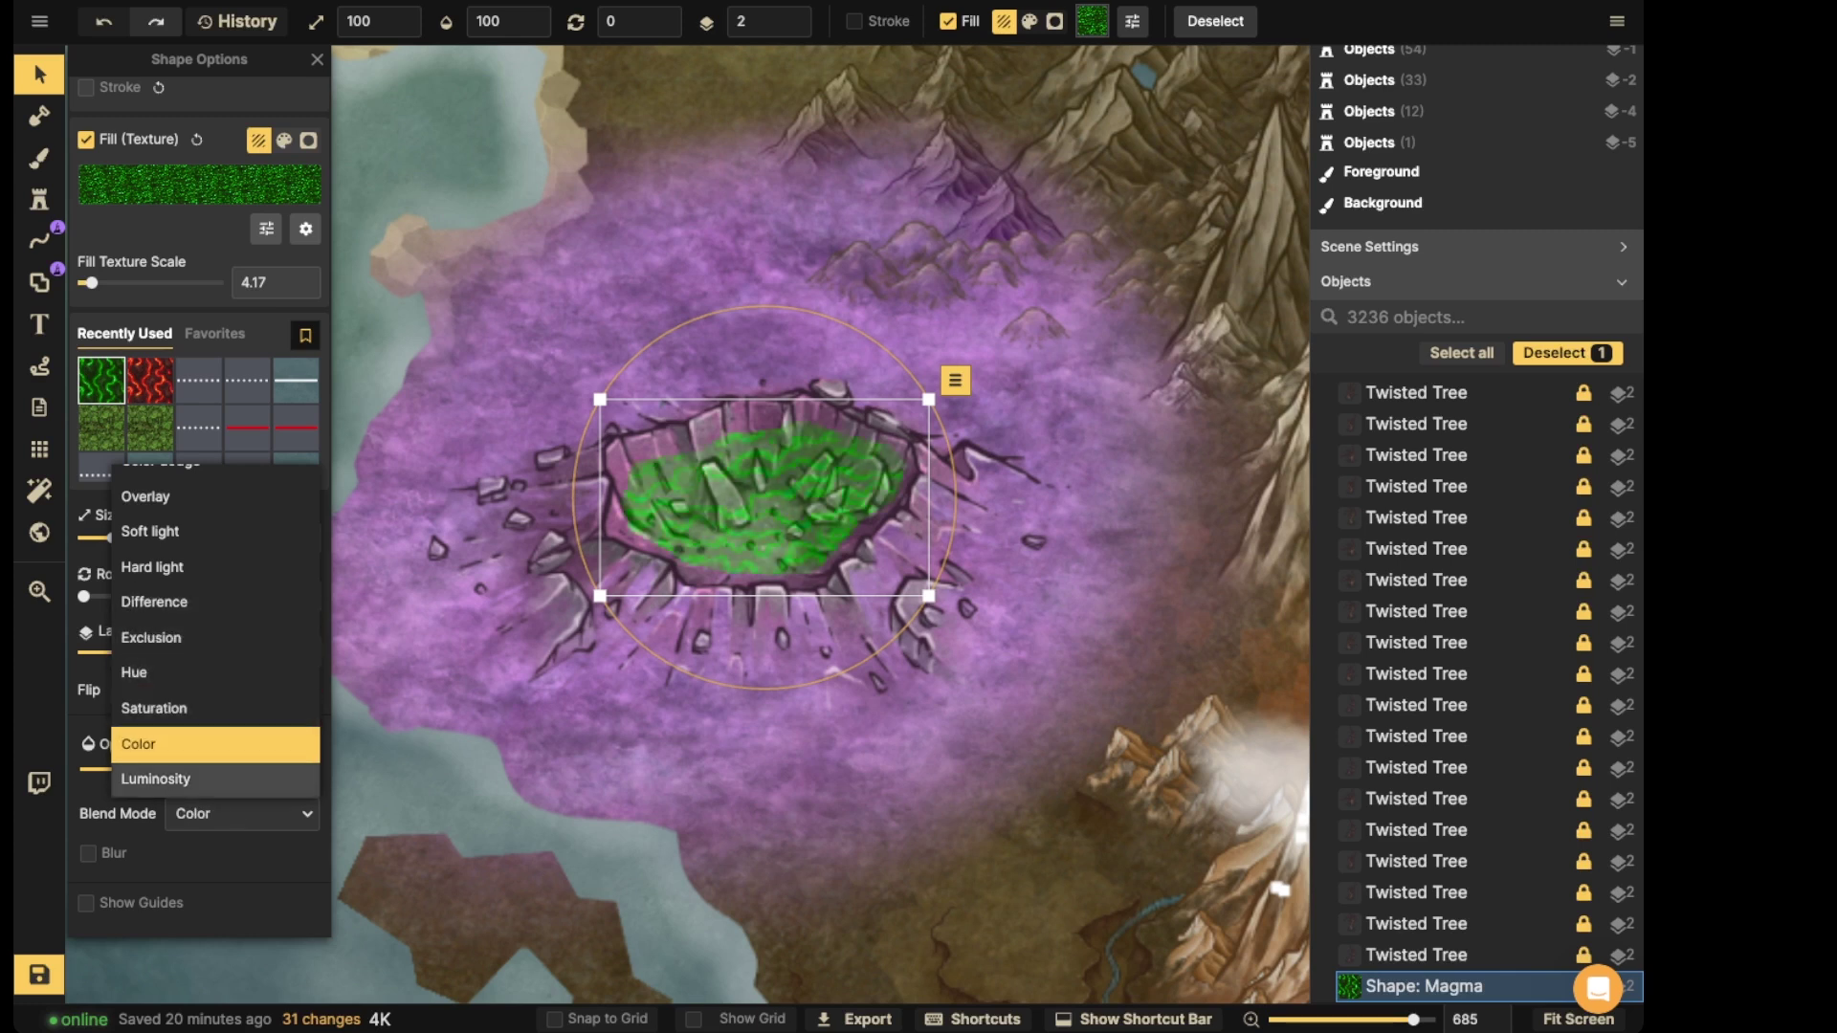
key("Down")
key("Down")
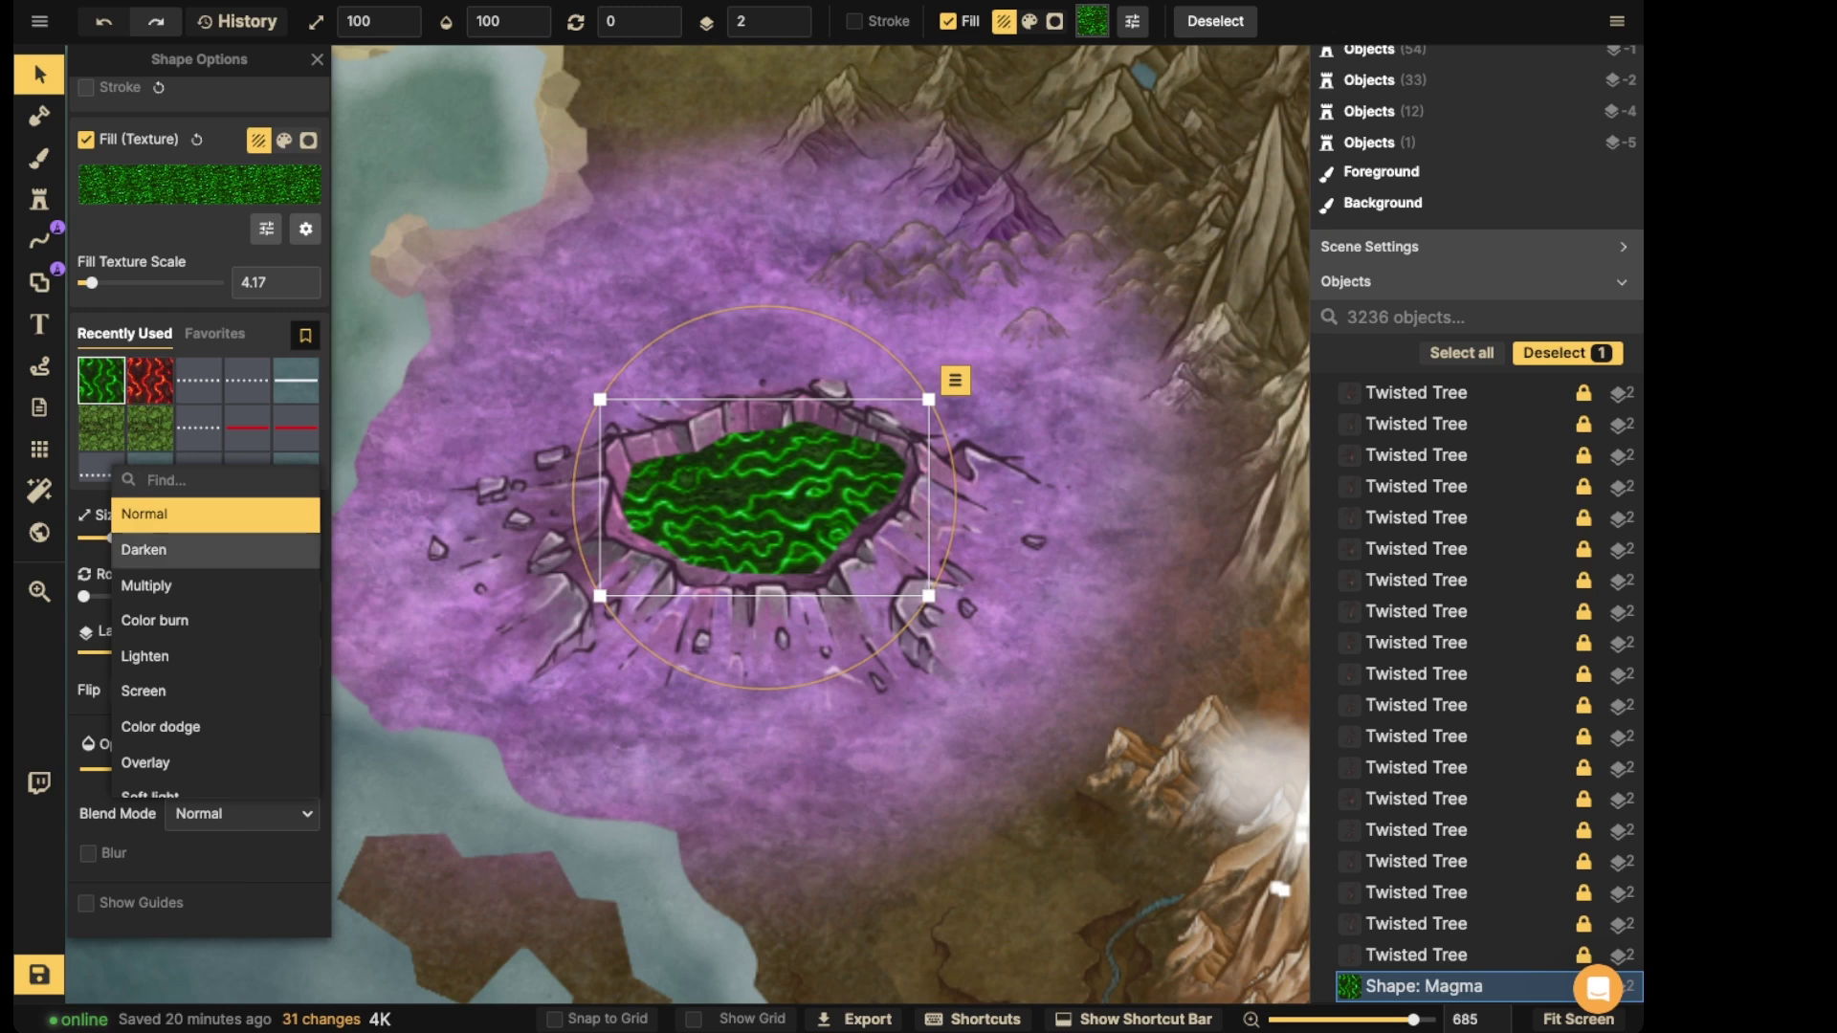
key("Return")
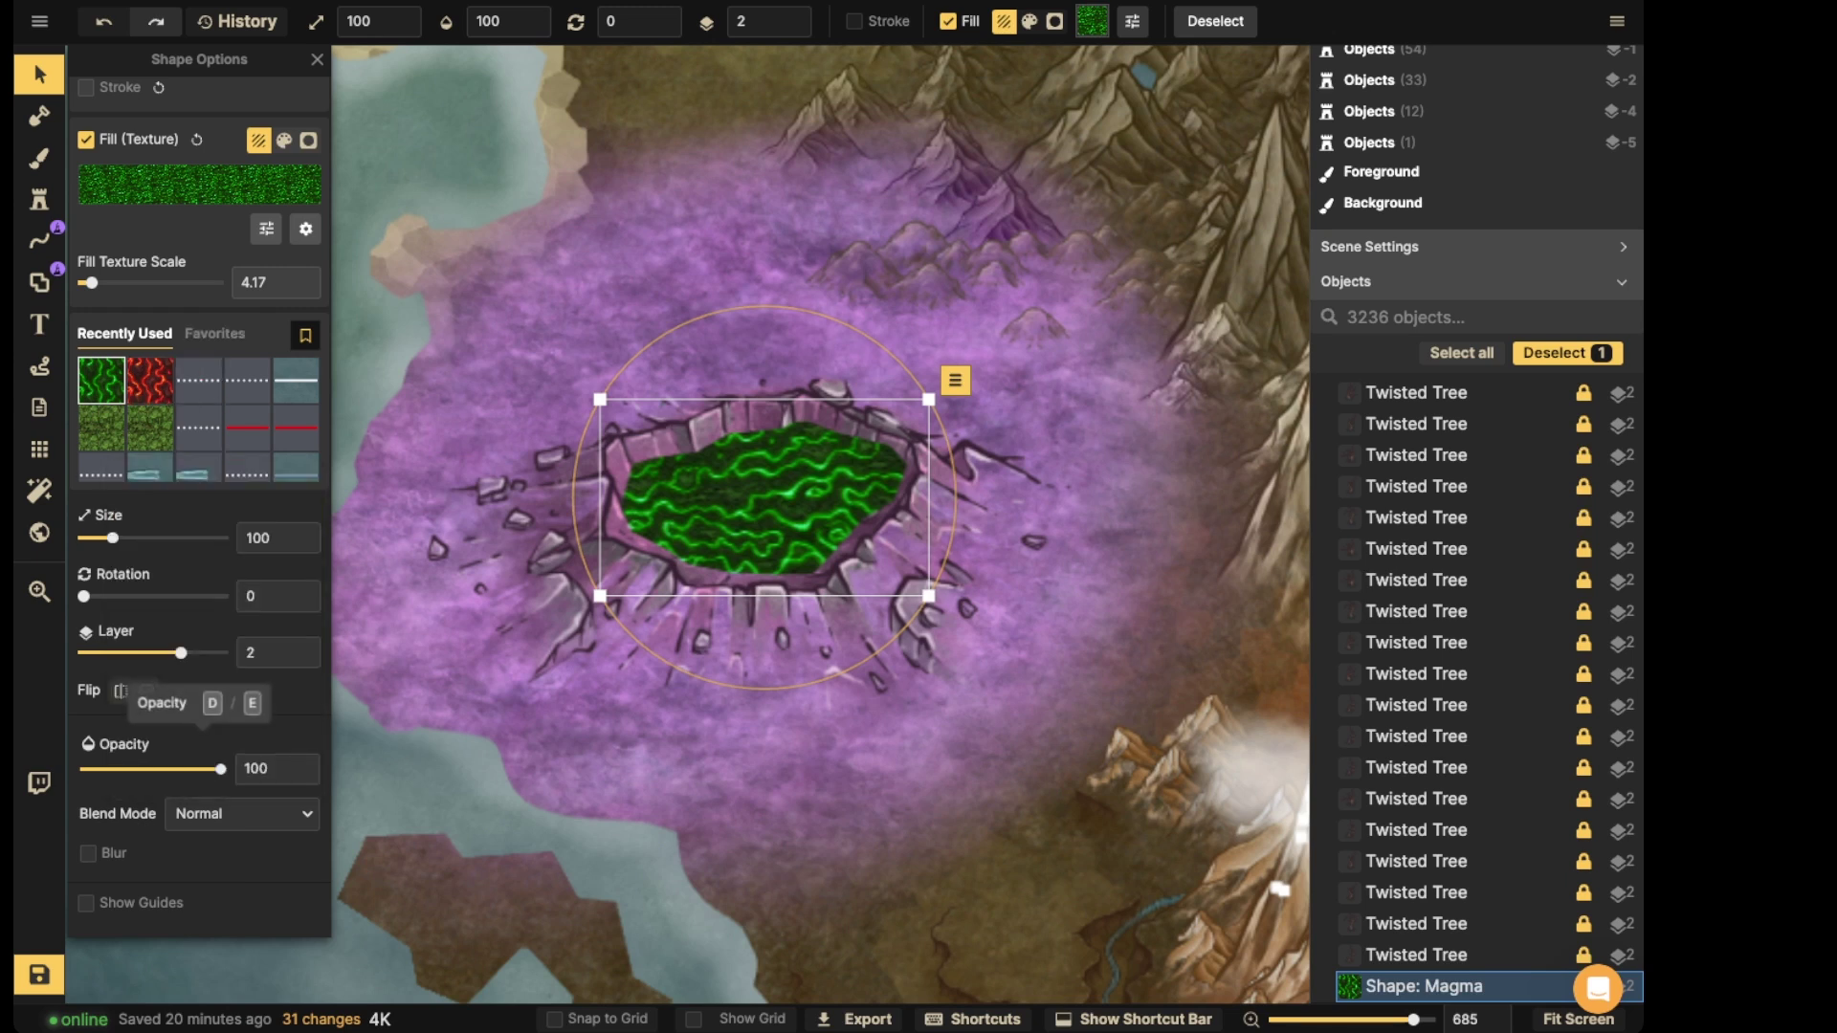
- Set the magma shape's opacity to 63, its fill brightness to 161 and its fill texture scale to 5.96
left_click_drag(221, 769, 179, 769)
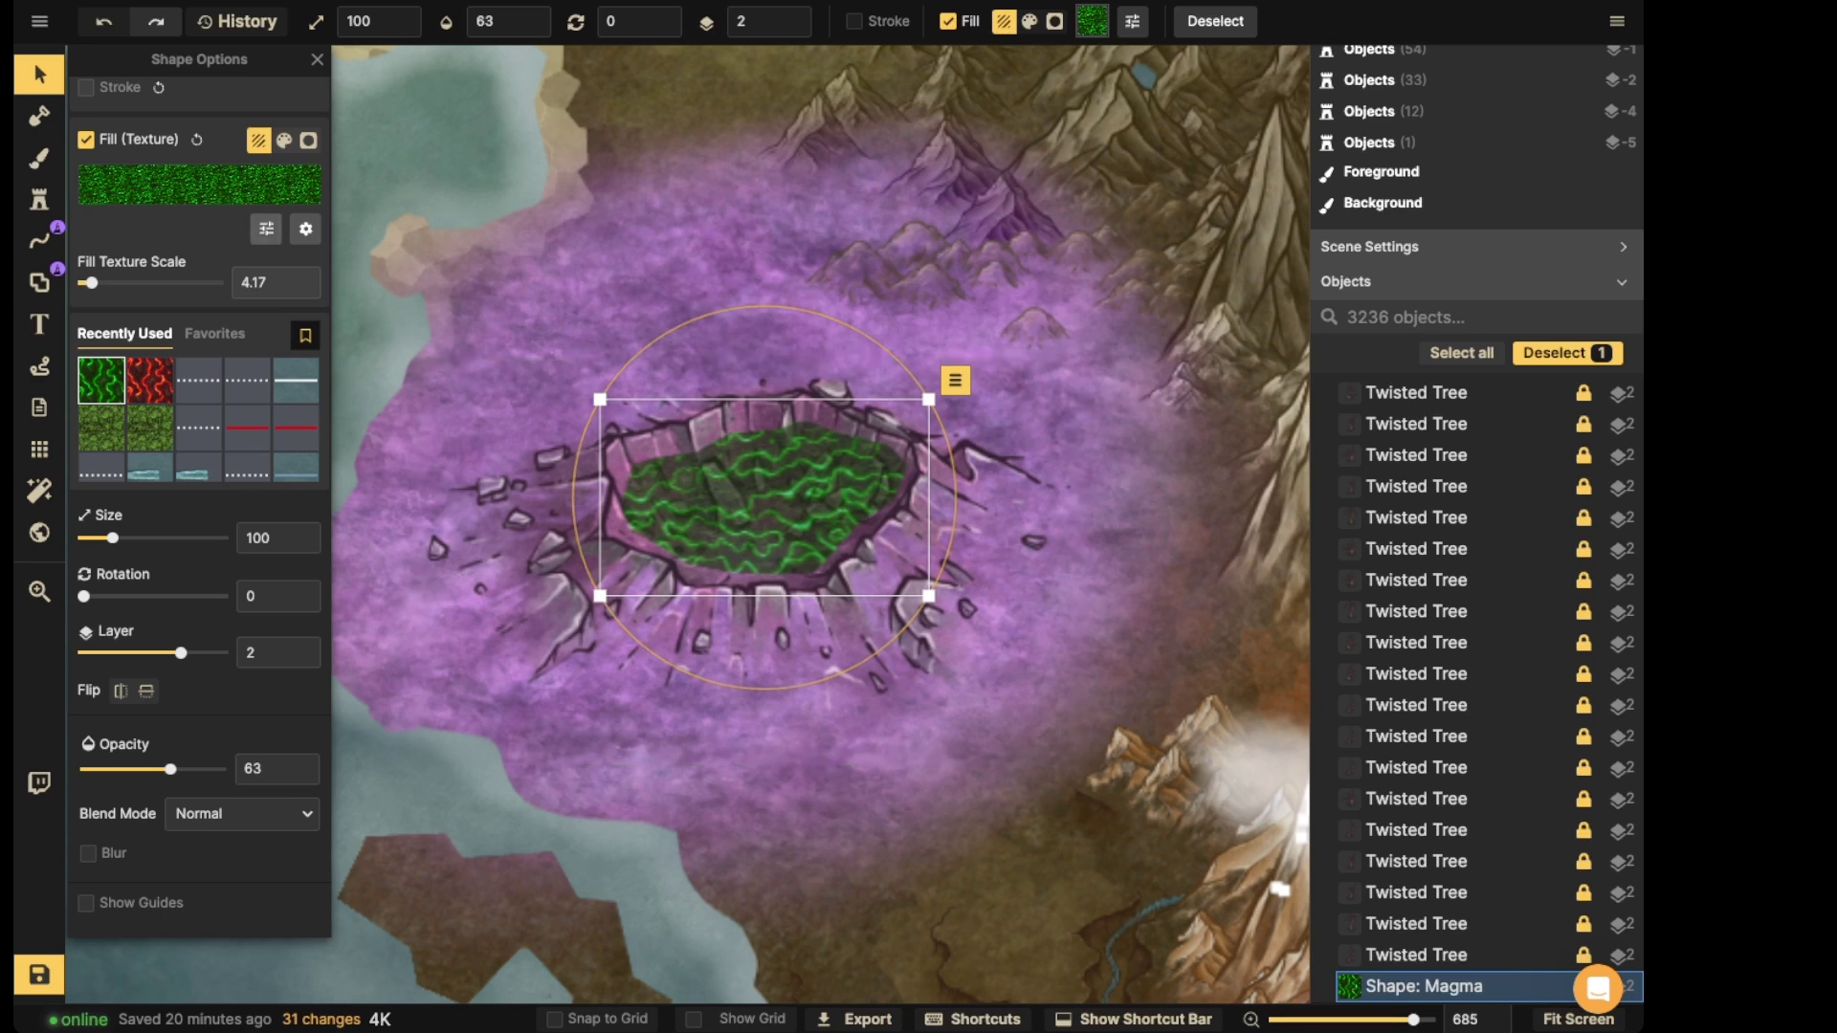
left_click(265, 230)
left_click_drag(216, 225, 237, 225)
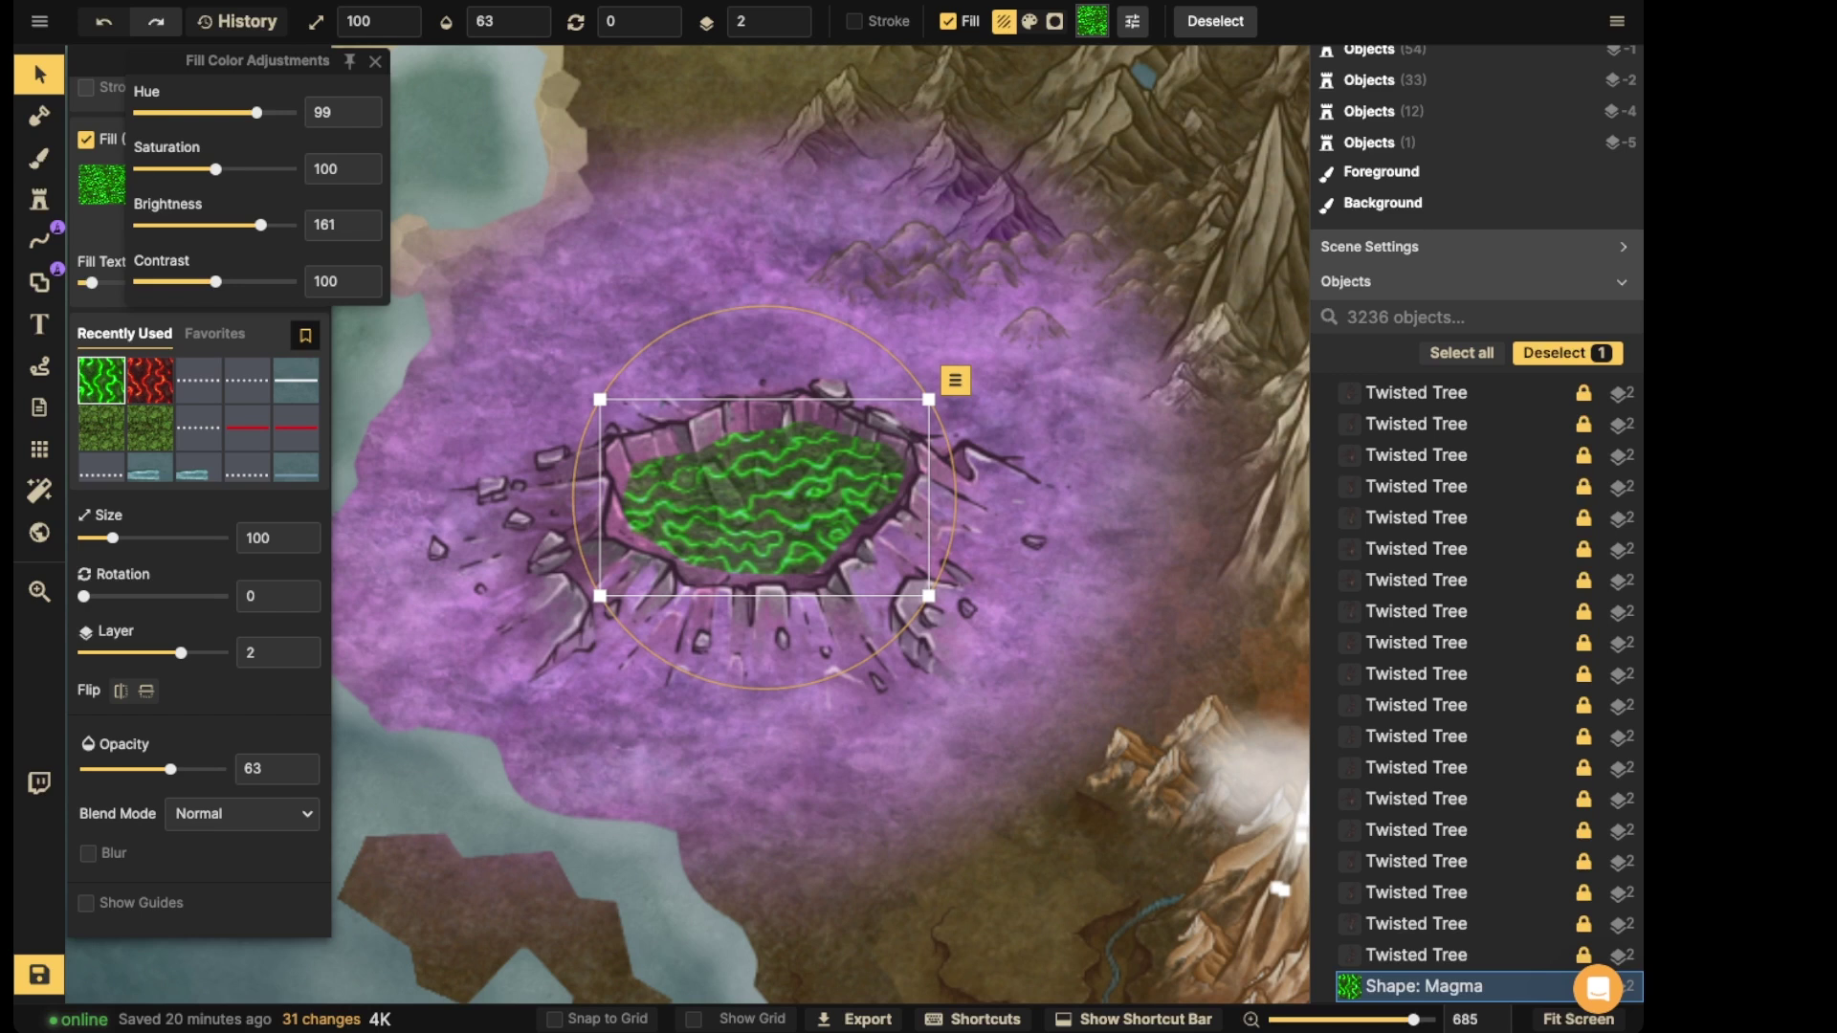
left_click_drag(92, 282, 97, 282)
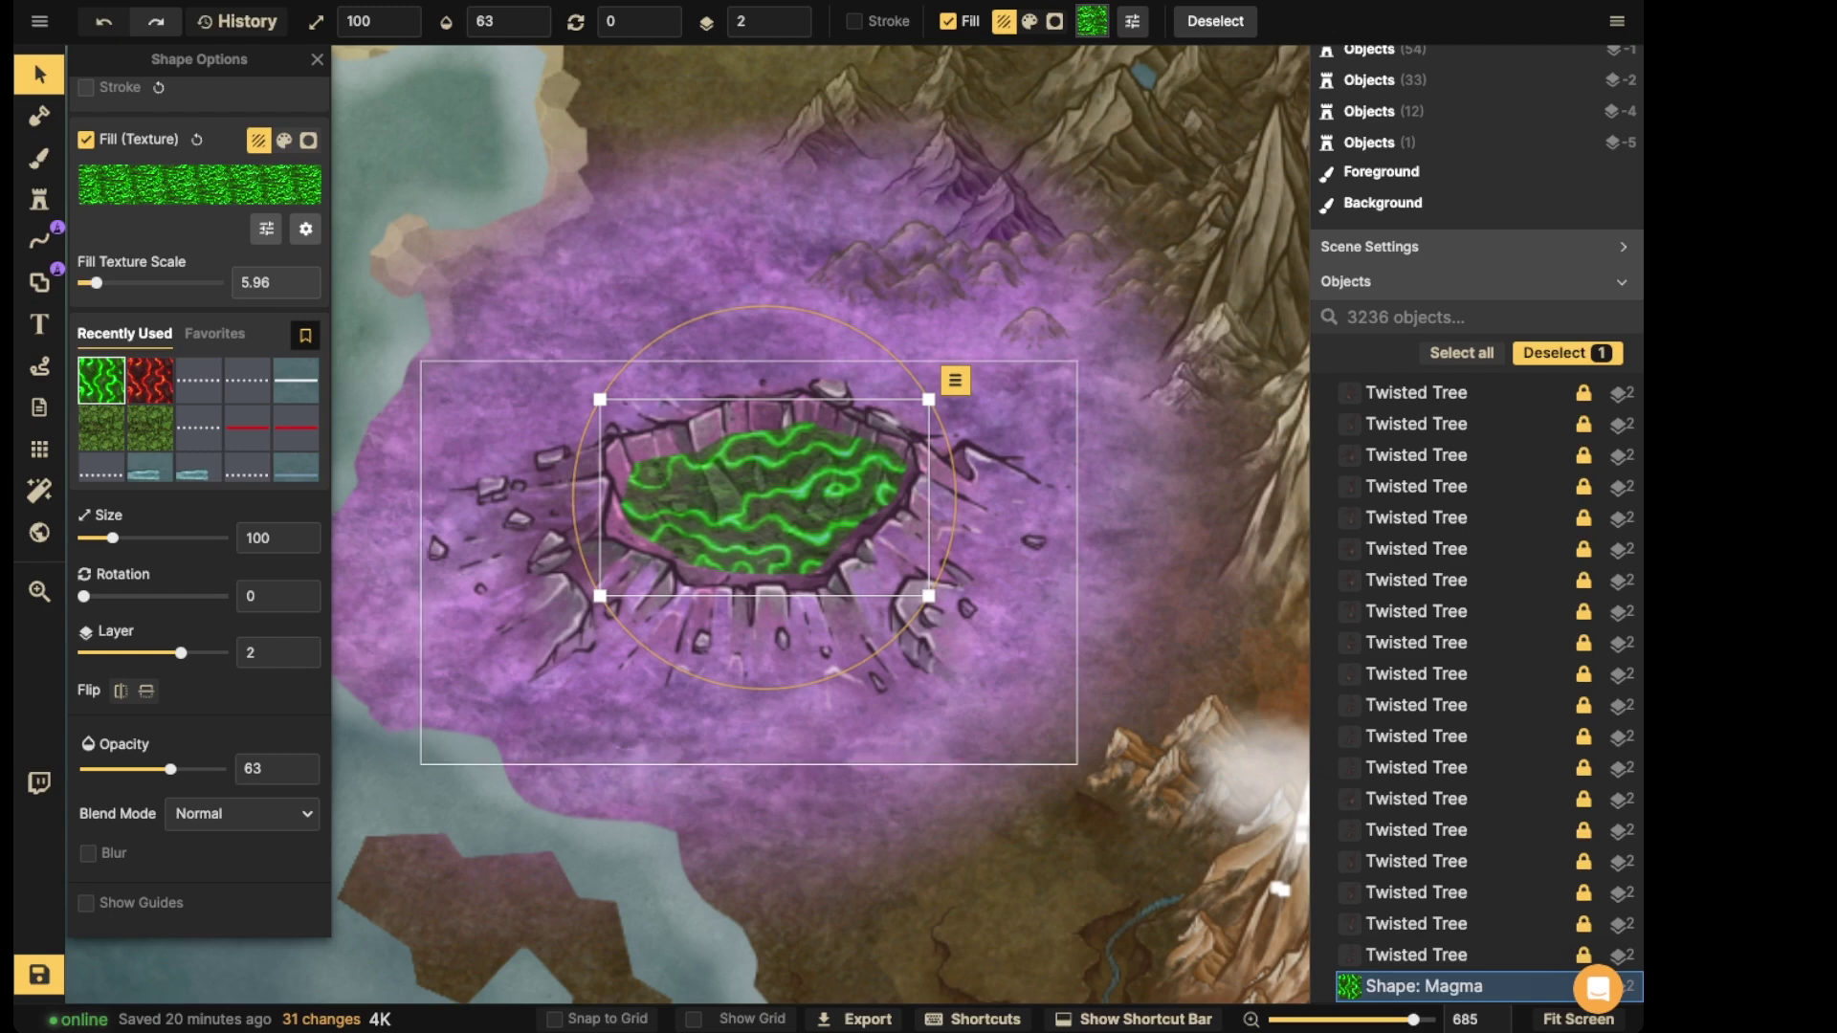
- Select the crater stamp and its magma shape together and nudge both slightly
mouse_move(459, 304)
left_mouse_down()
mouse_move(750, 574)
mouse_move(895, 657)
left_mouse_up()
mouse_move(794, 526)
left_mouse_down()
mouse_move(829, 517)
mouse_move(791, 528)
left_mouse_up()
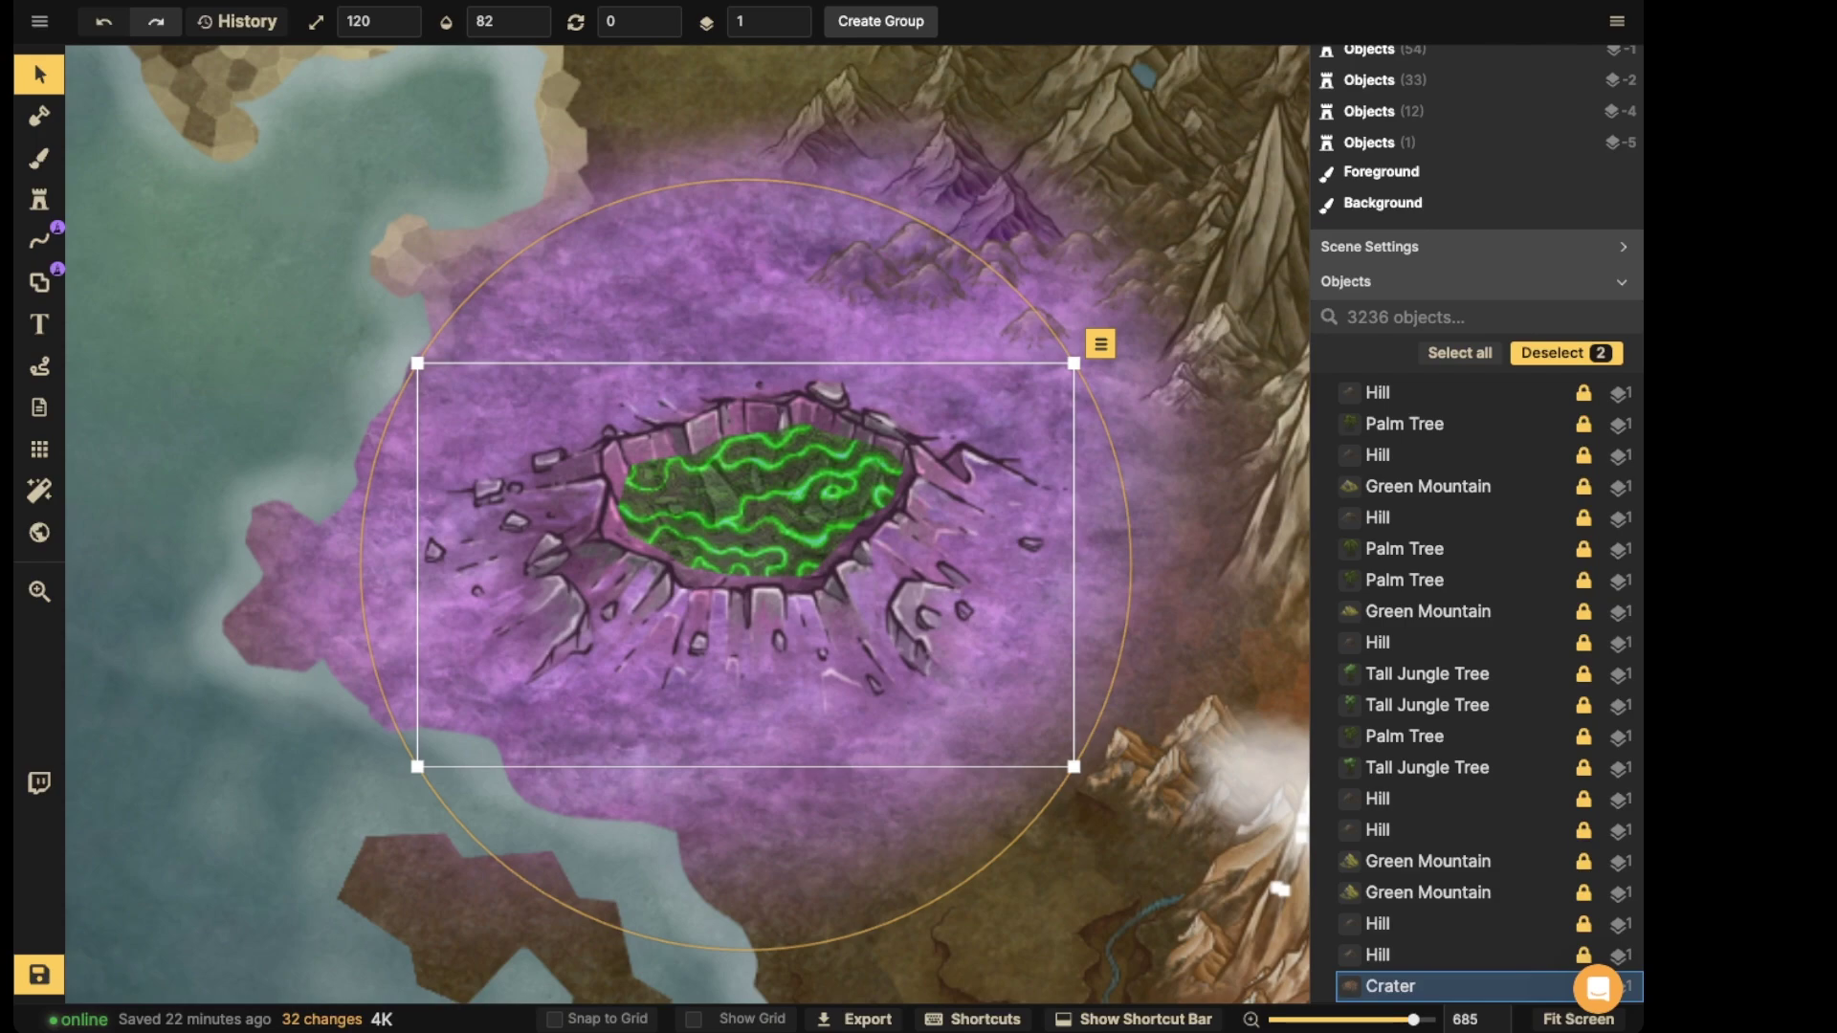
- Search the stamp catalog for "tree" and look through the Fantasy Battlemaps results for a suitable tree
left_click(39, 199)
left_click(140, 241)
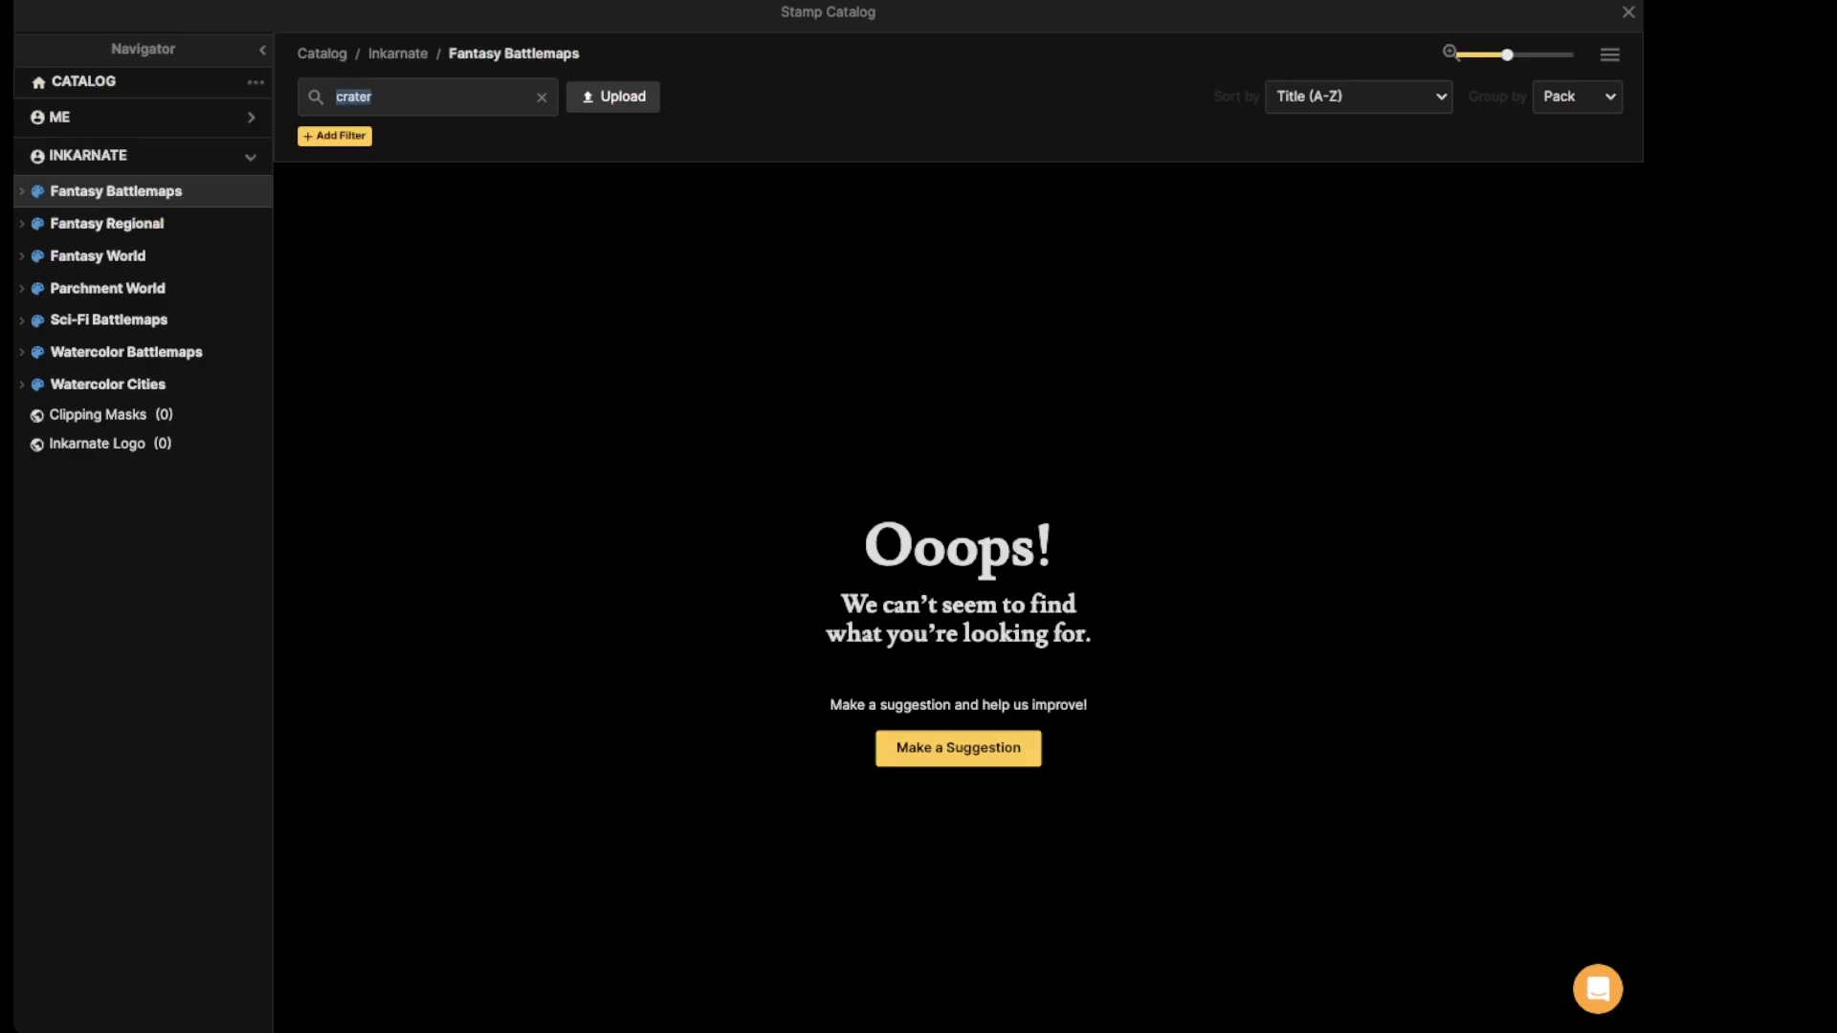
type("tree")
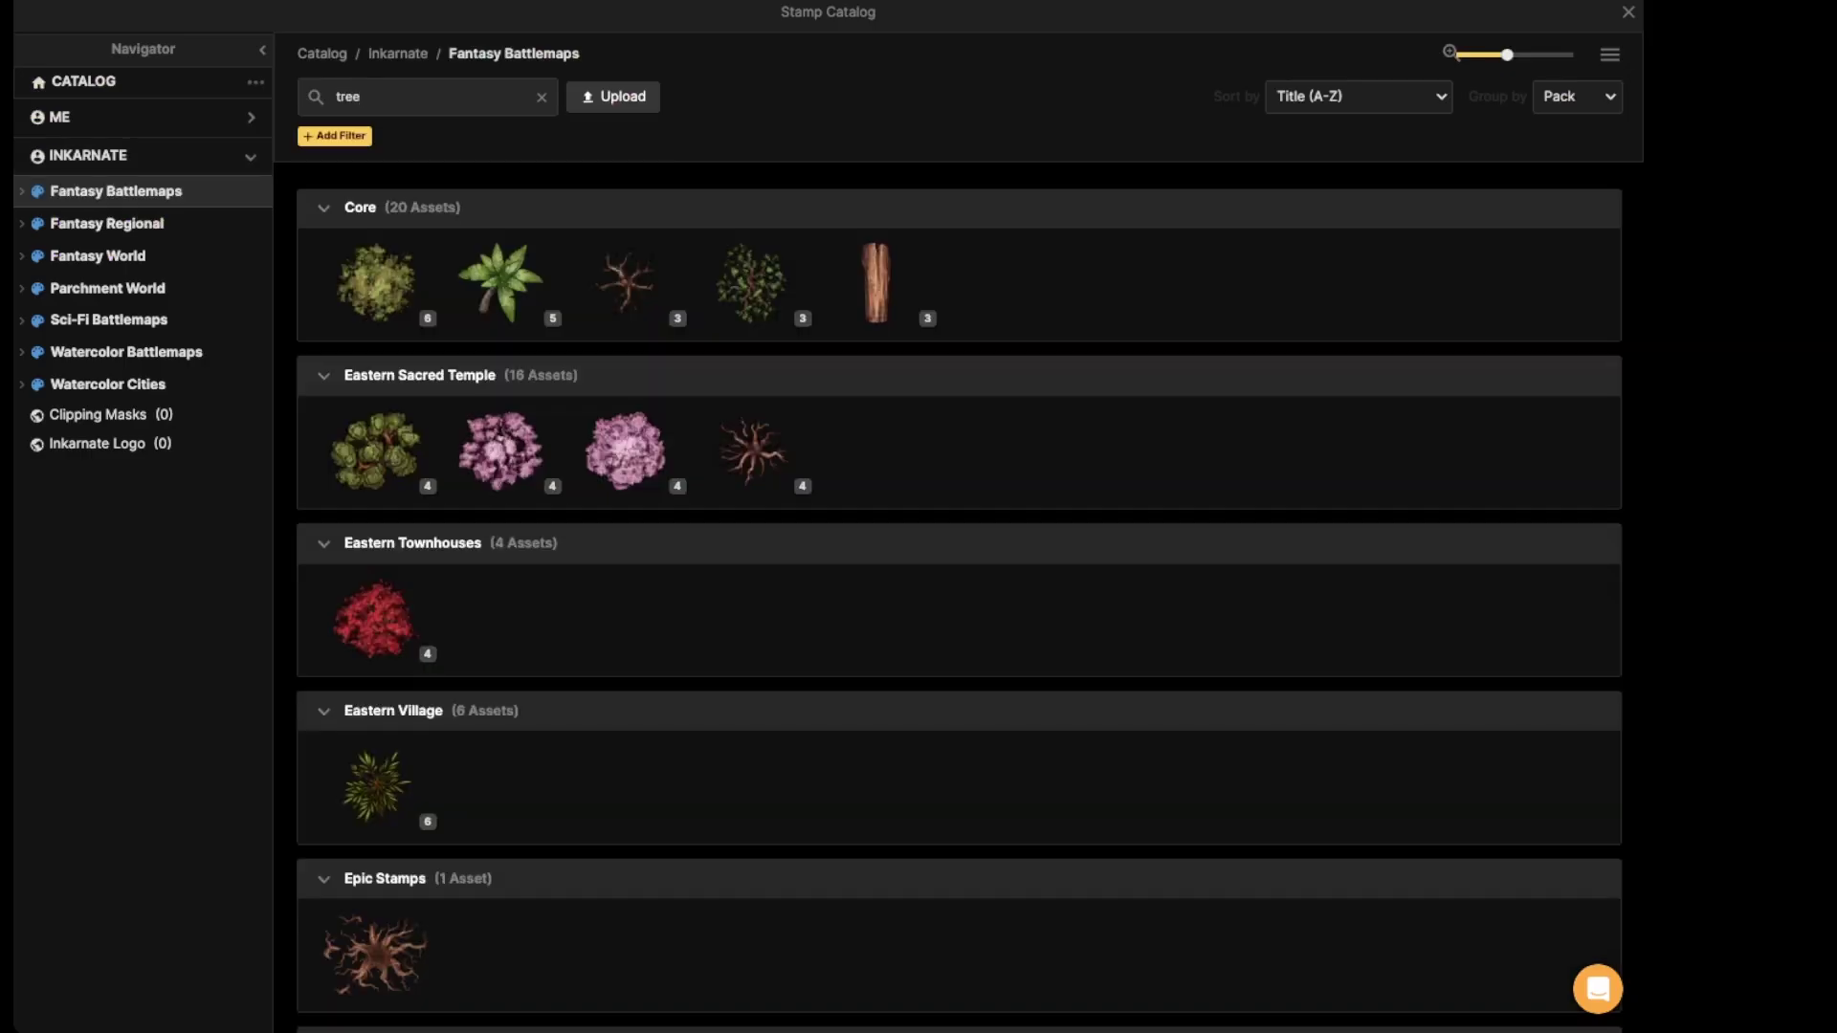
scroll(502, 367, "down", 15)
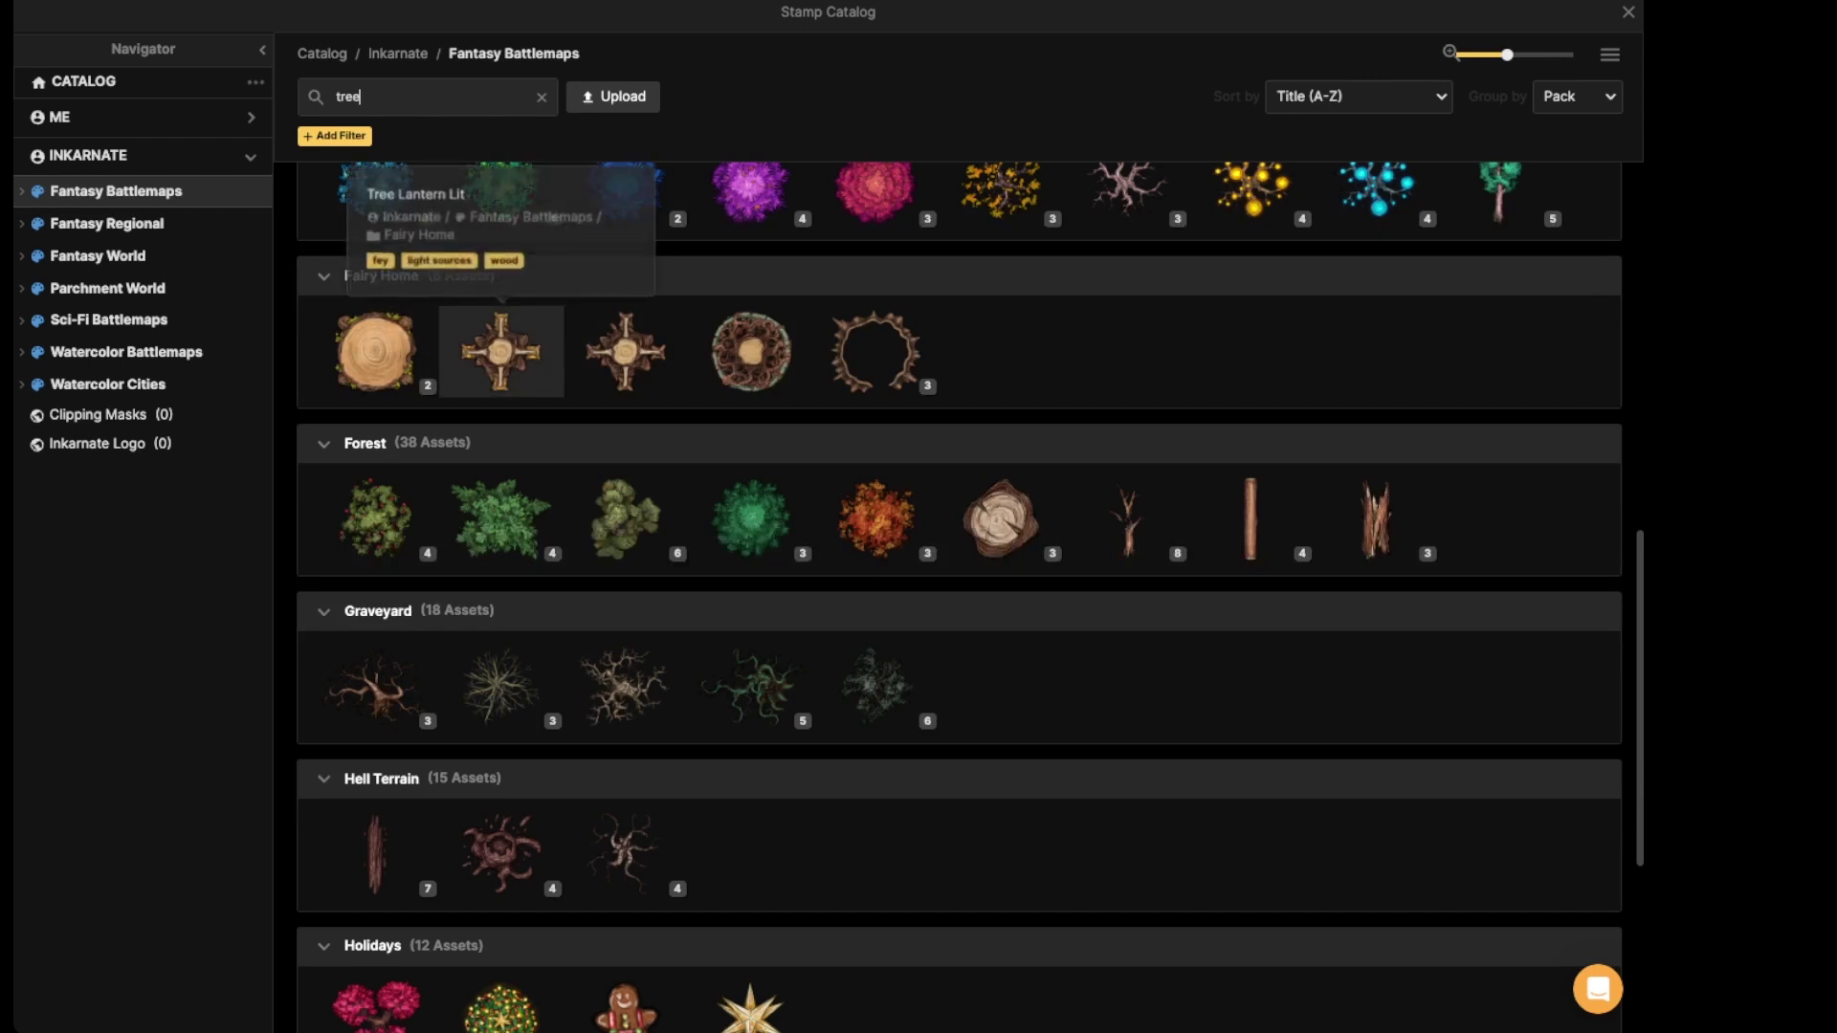
scroll(499, 475, "down", 1)
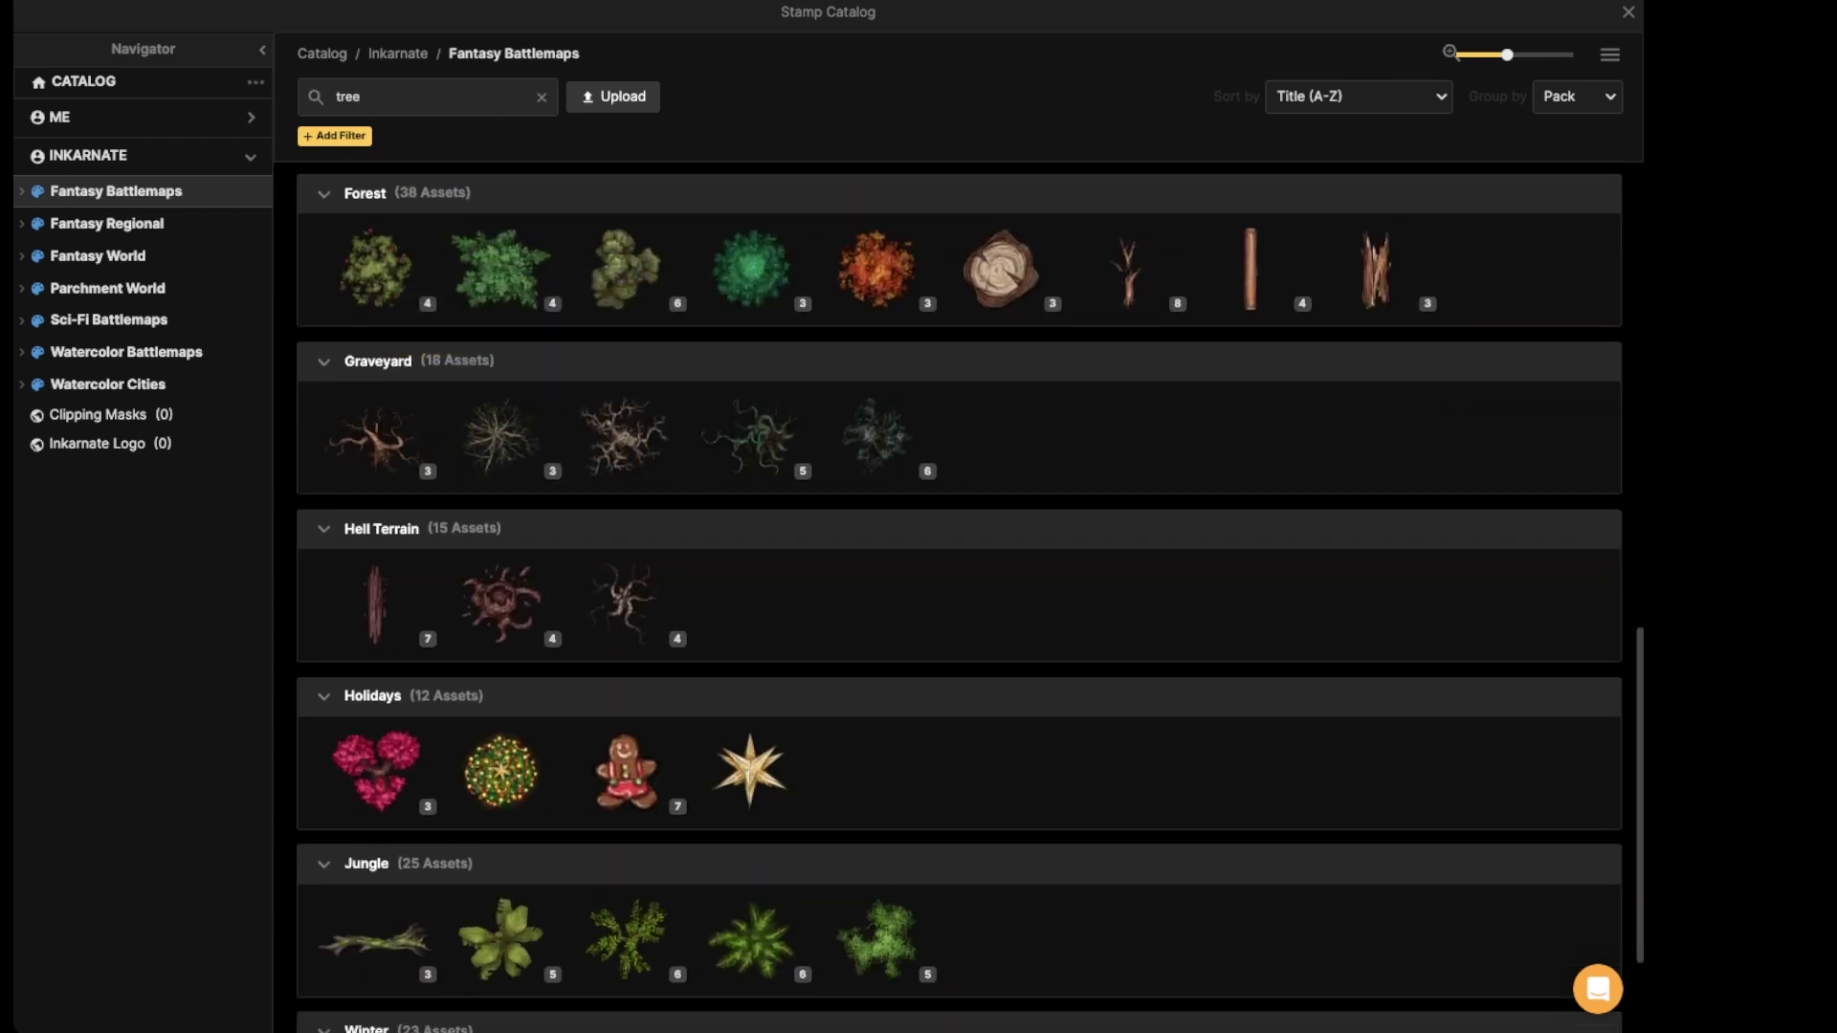
scroll(626, 498, "down", 3)
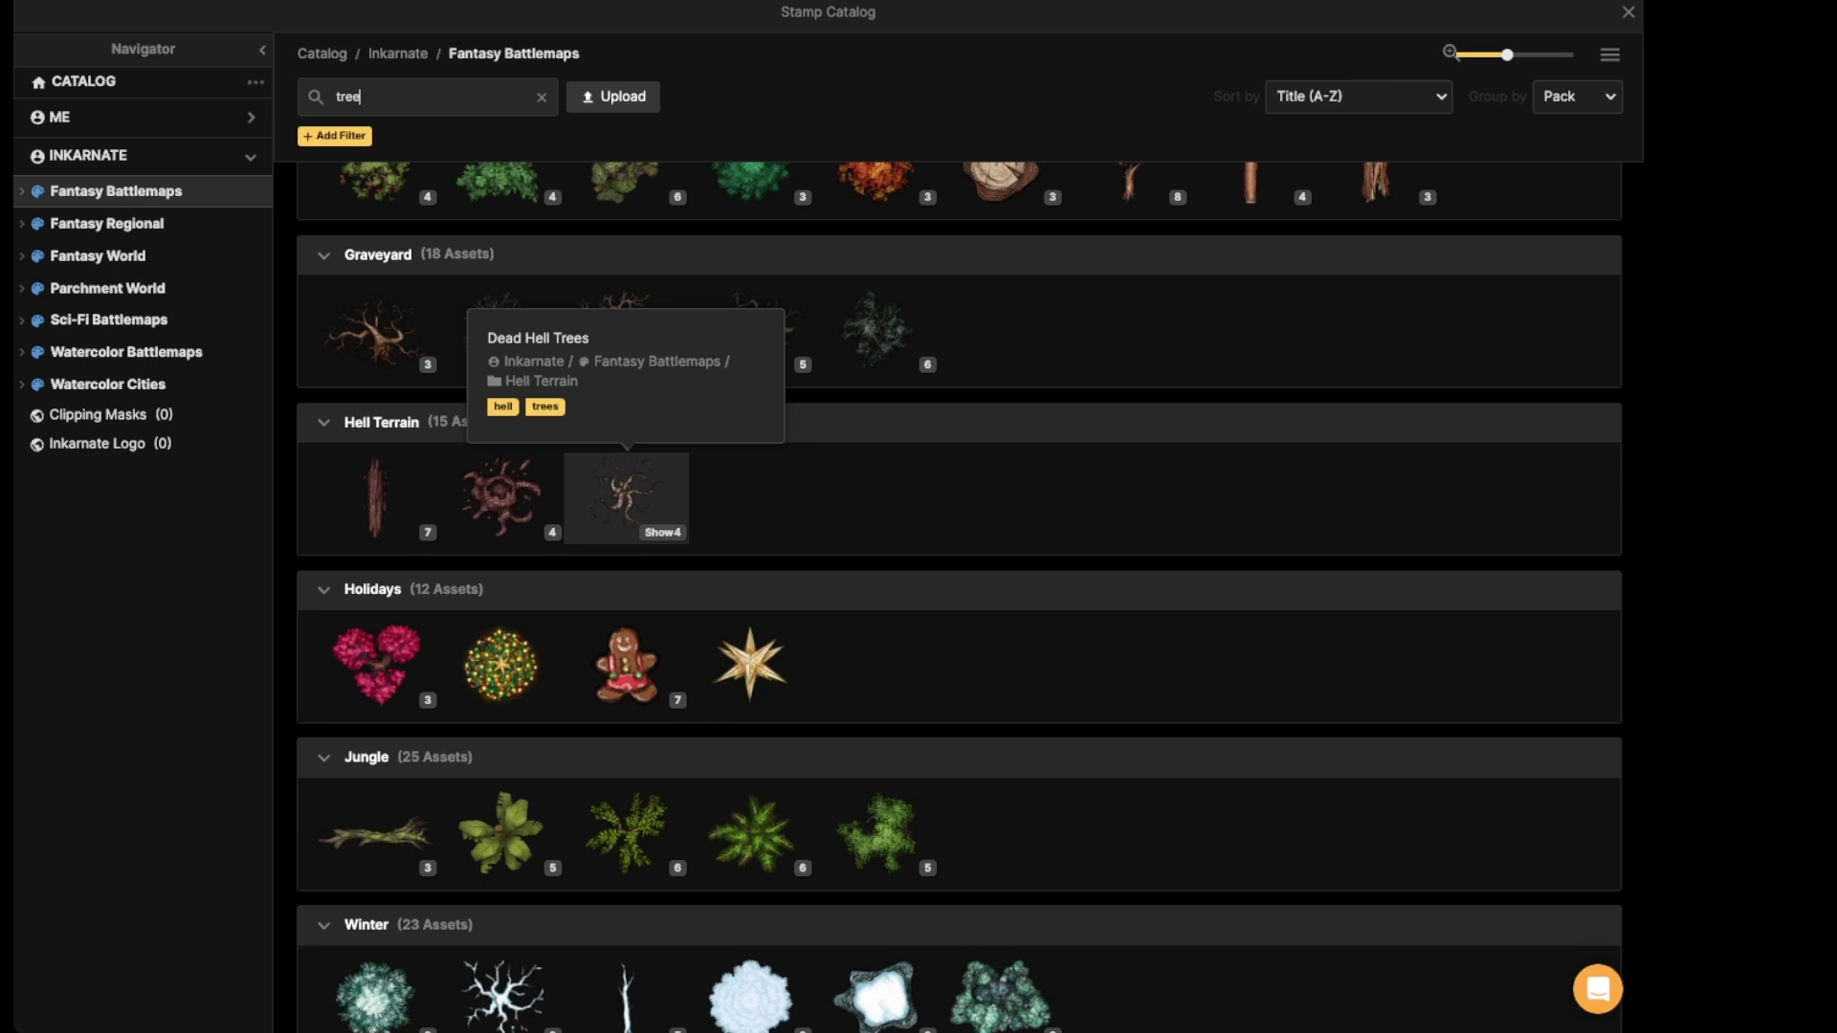
scroll(626, 498, "down", 3)
scroll(626, 497, "up", 15)
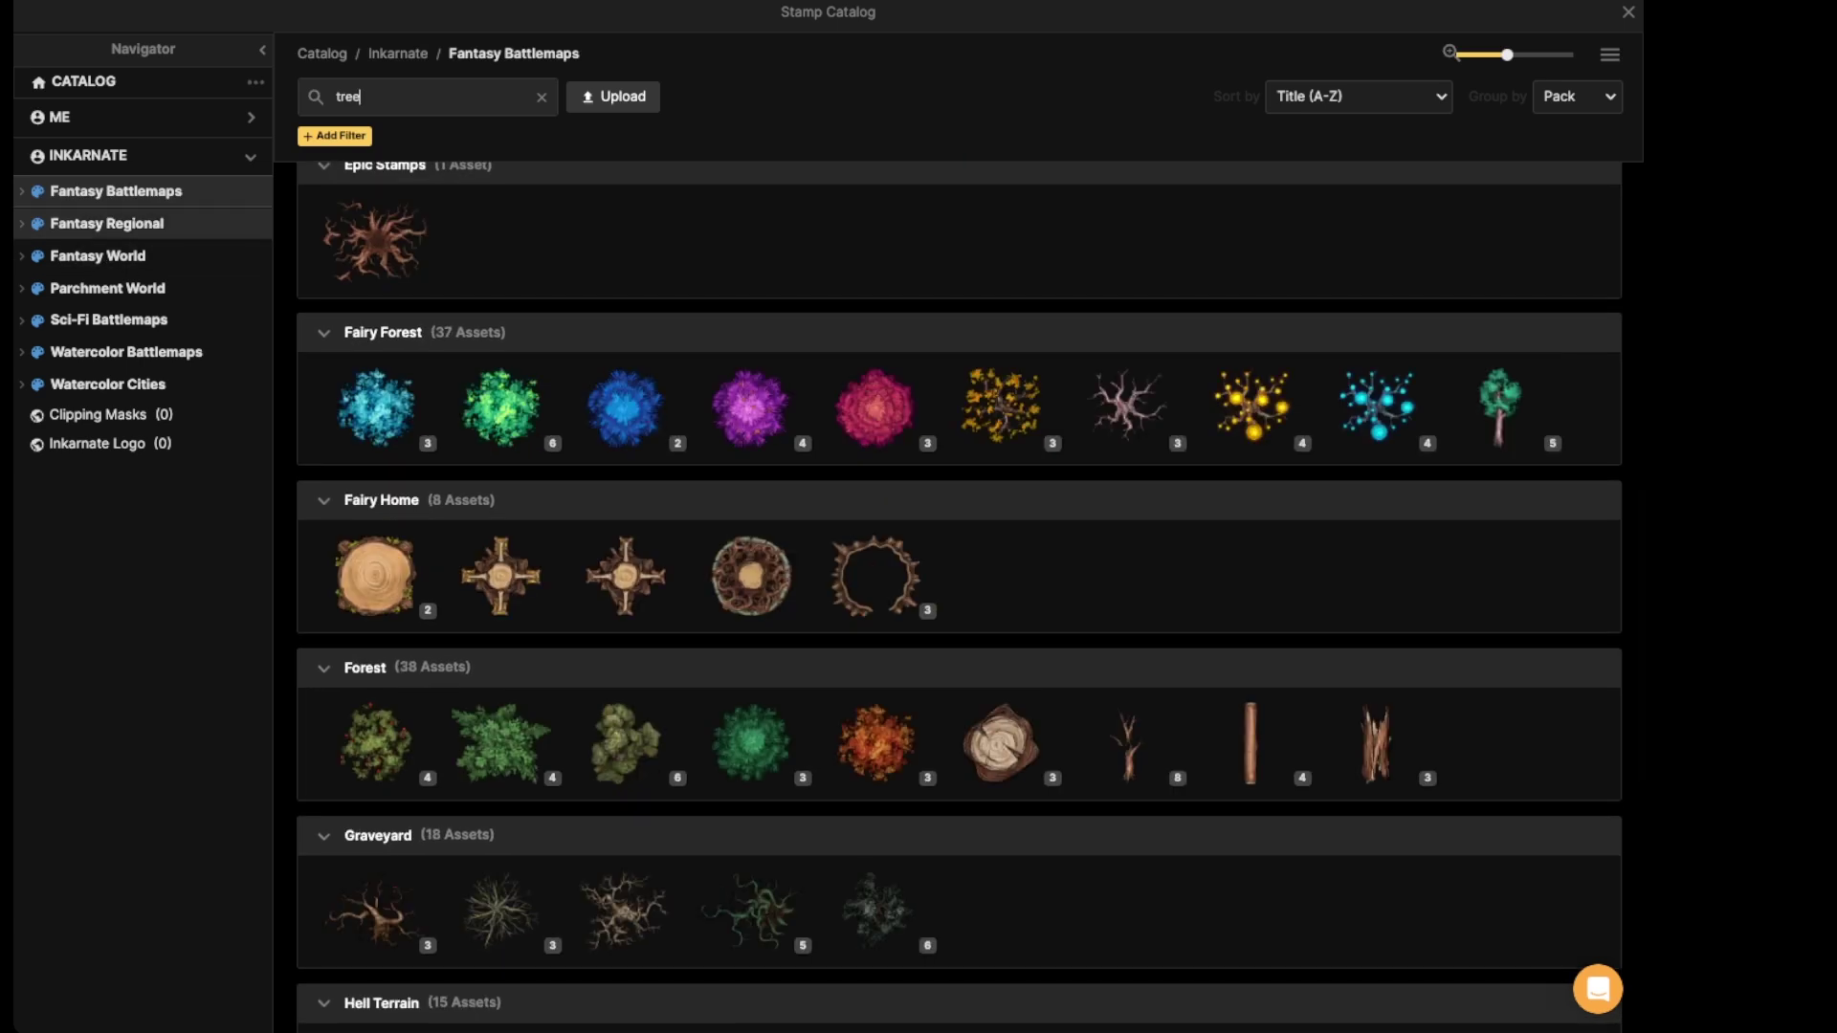
- Choose the World Tree stamp with swirling clouds from the Points of Interest pack of Fantasy World
left_click(96, 255)
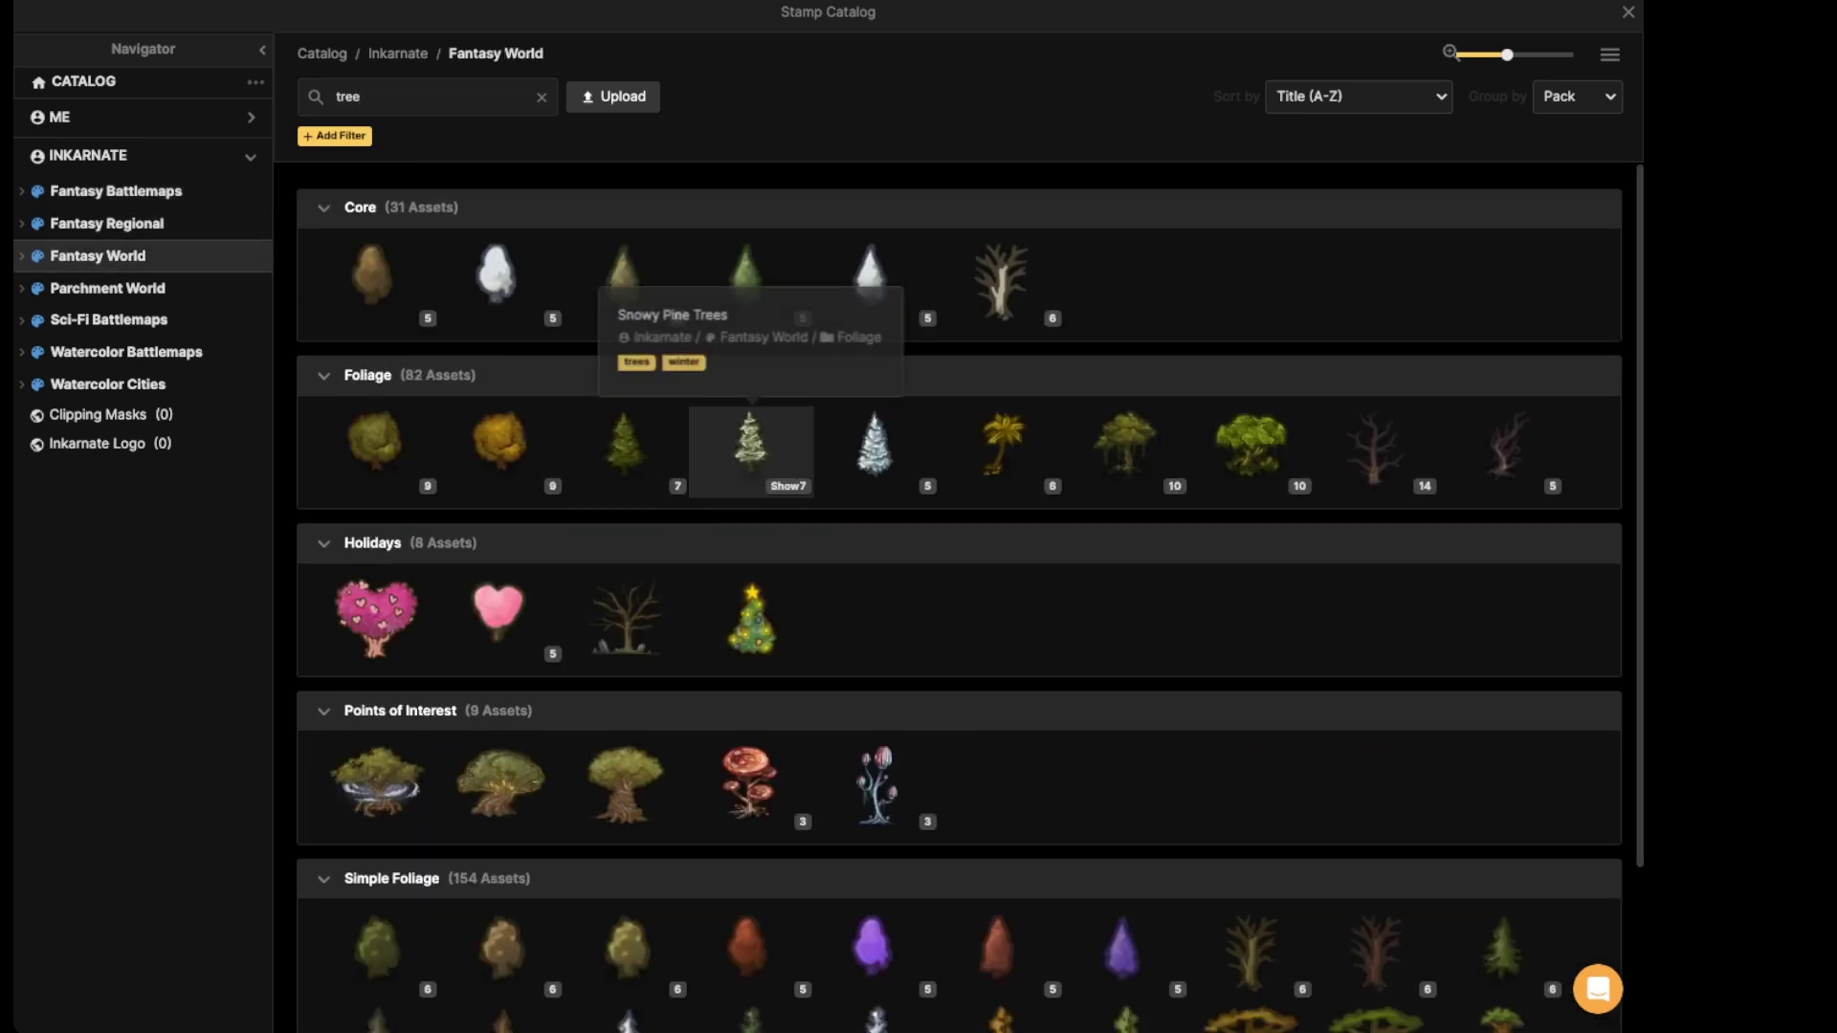
scroll(749, 445, "down", 2)
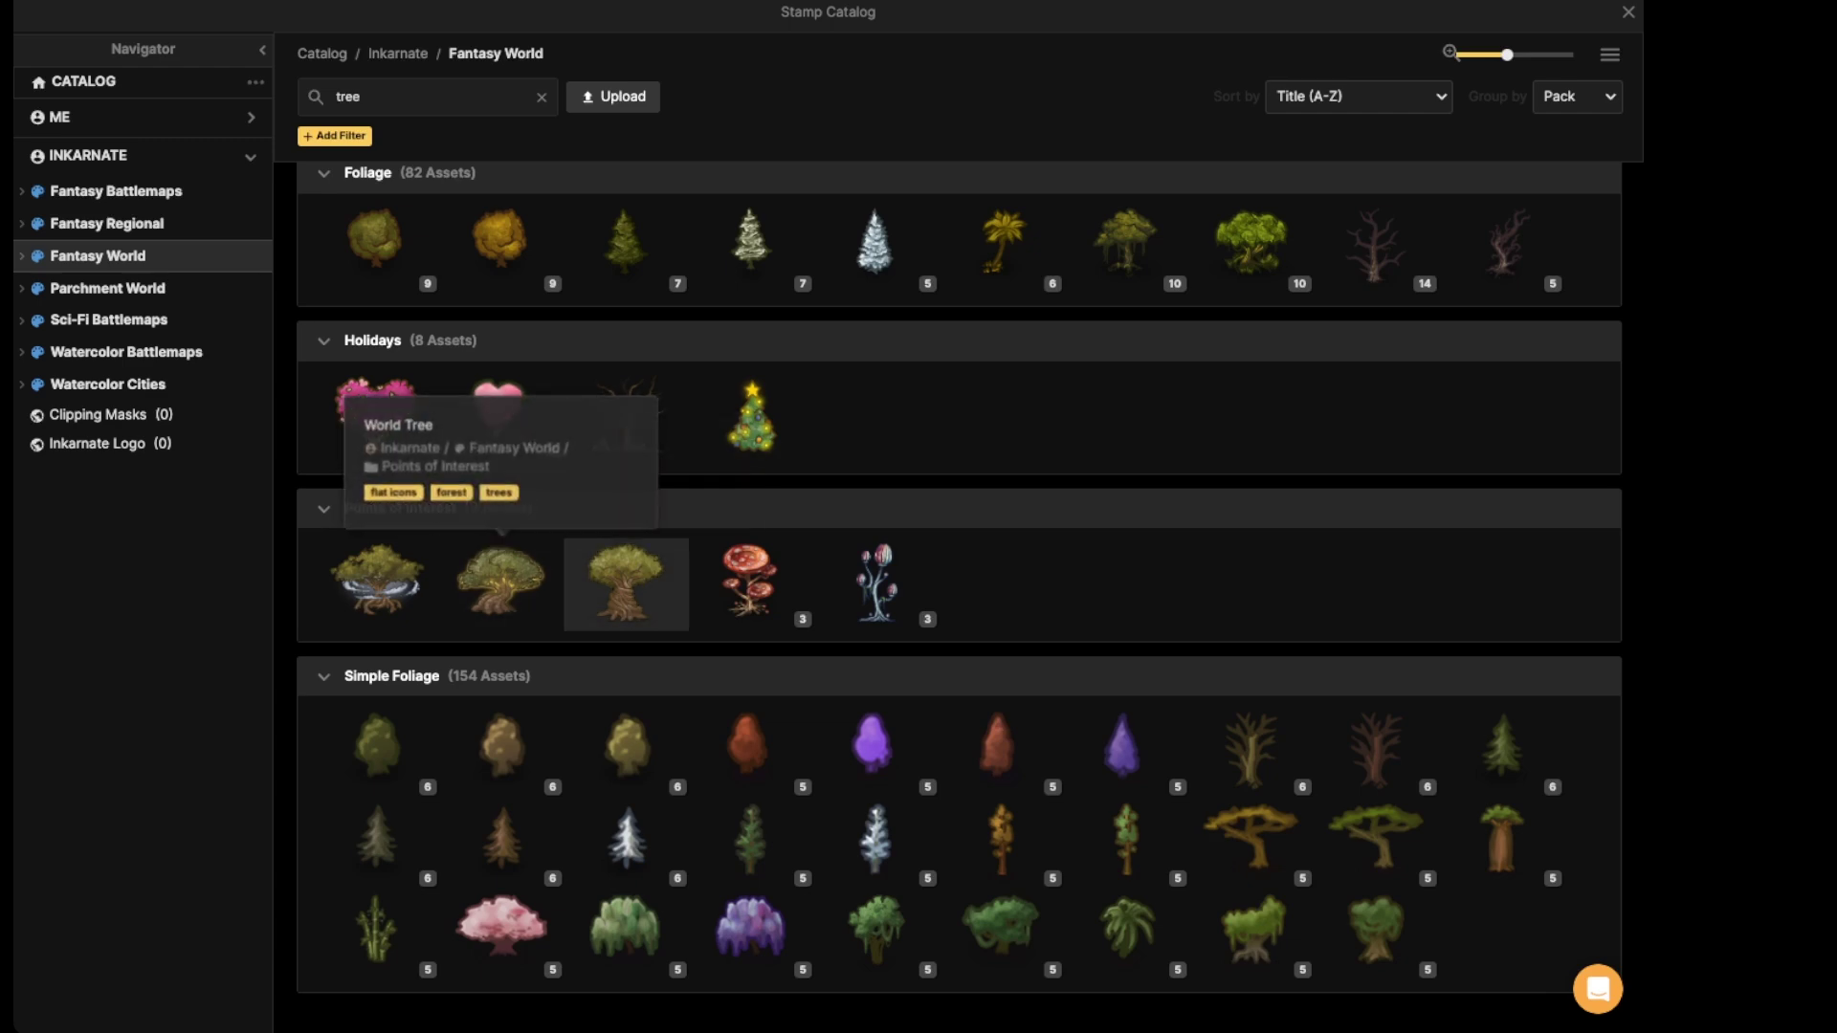
left_click(378, 580)
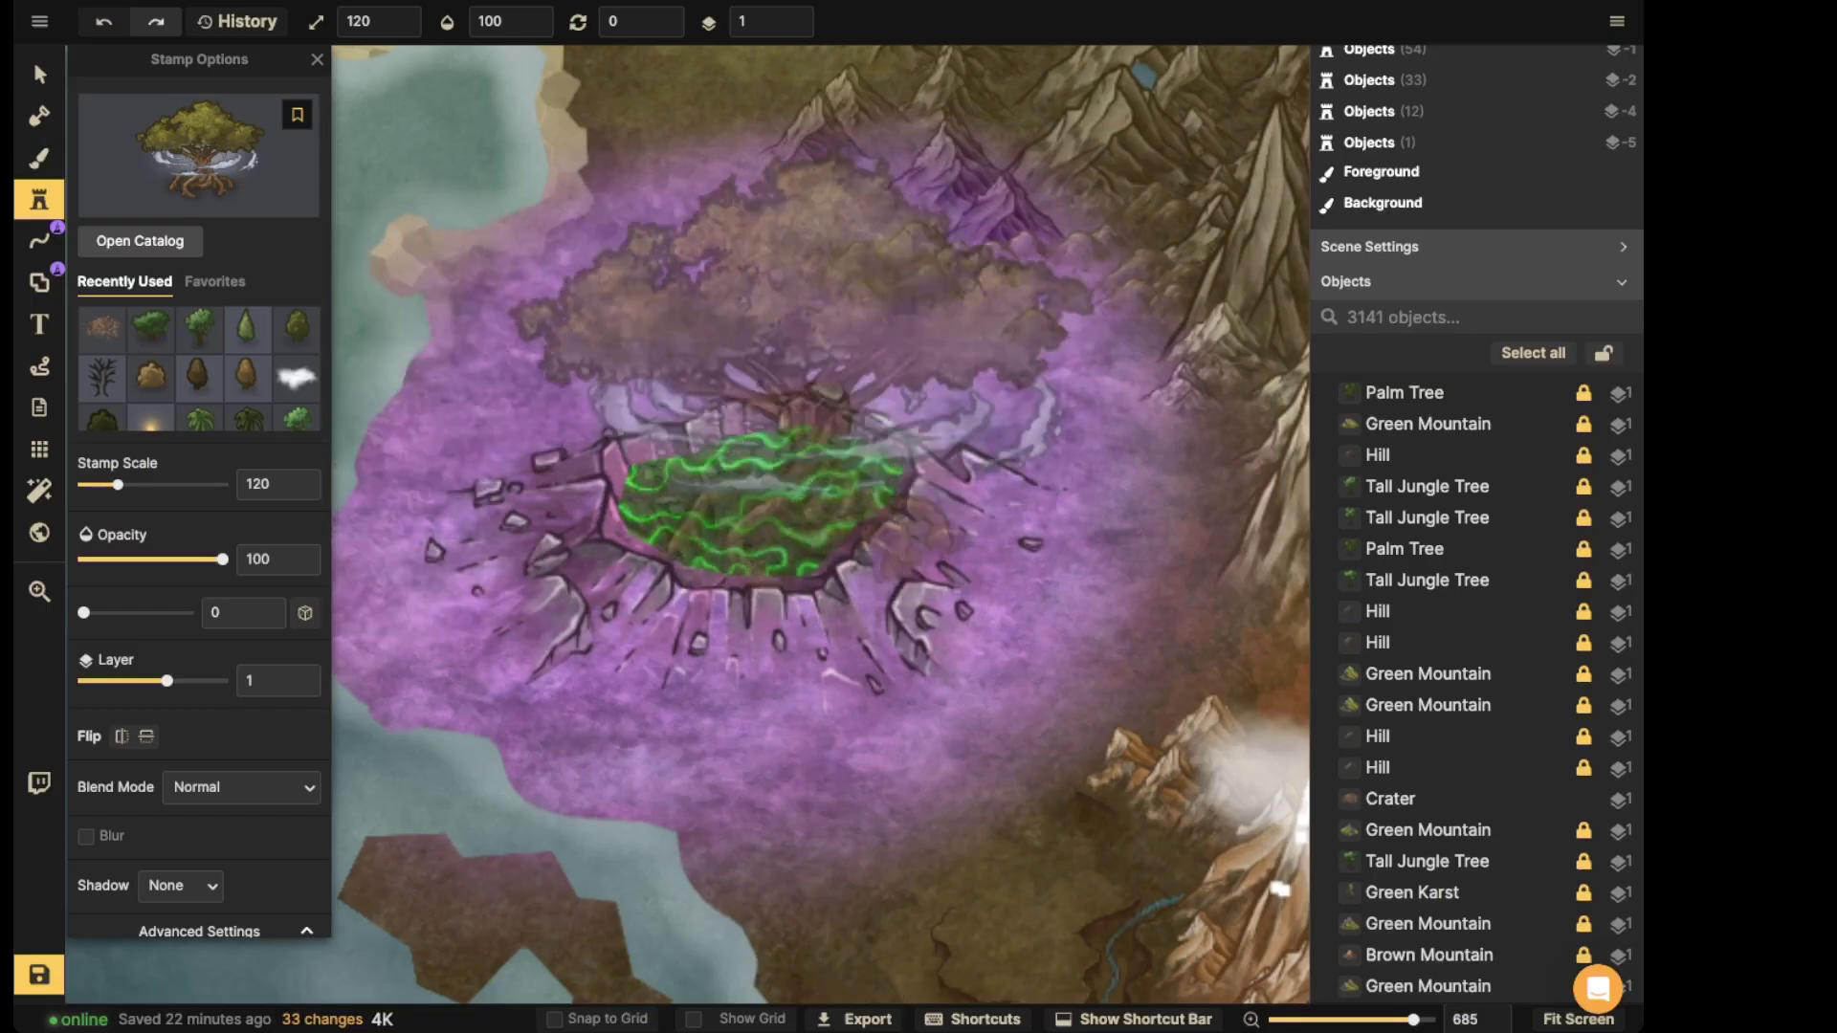
- Reduce the stamp scale to 90 and place the World Tree over the crater
key("bracketleft")
key("bracketleft")
key("bracketleft")
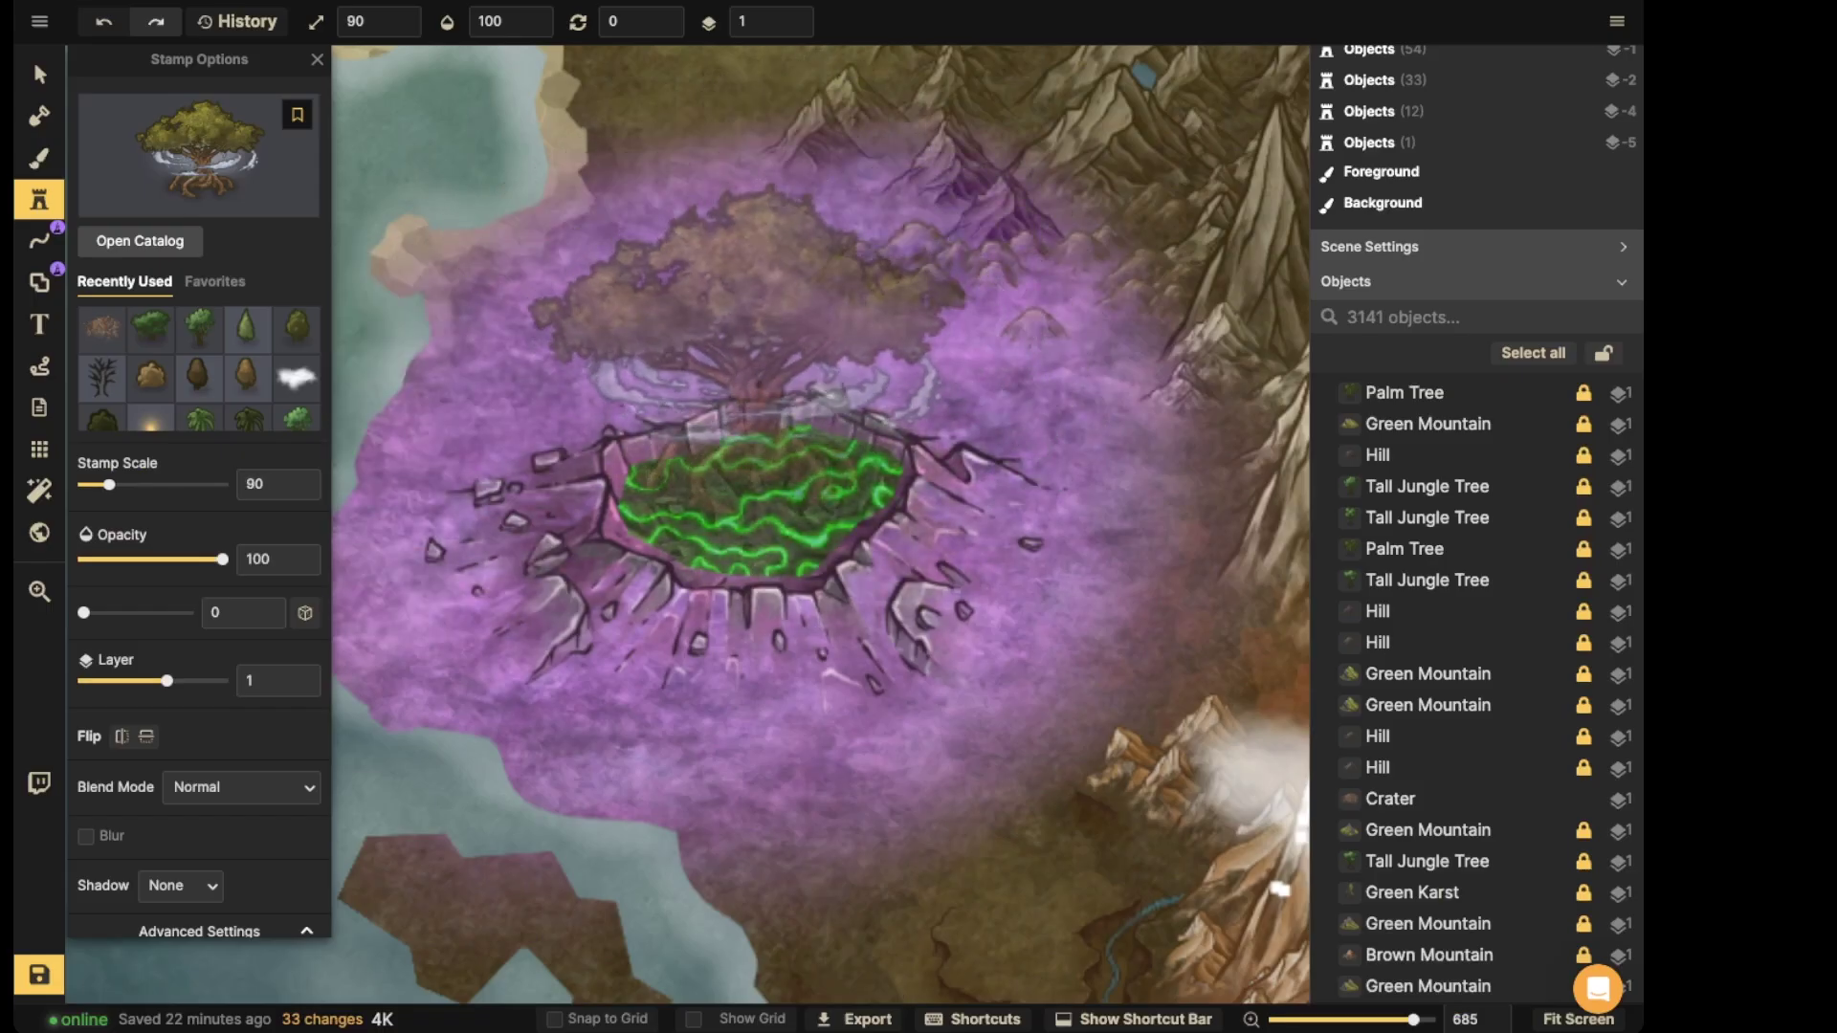
left_click(741, 375)
- Set the placed World Tree's layer to 3 and shift it down so its roots sit in the crater's magma
left_click(38, 71)
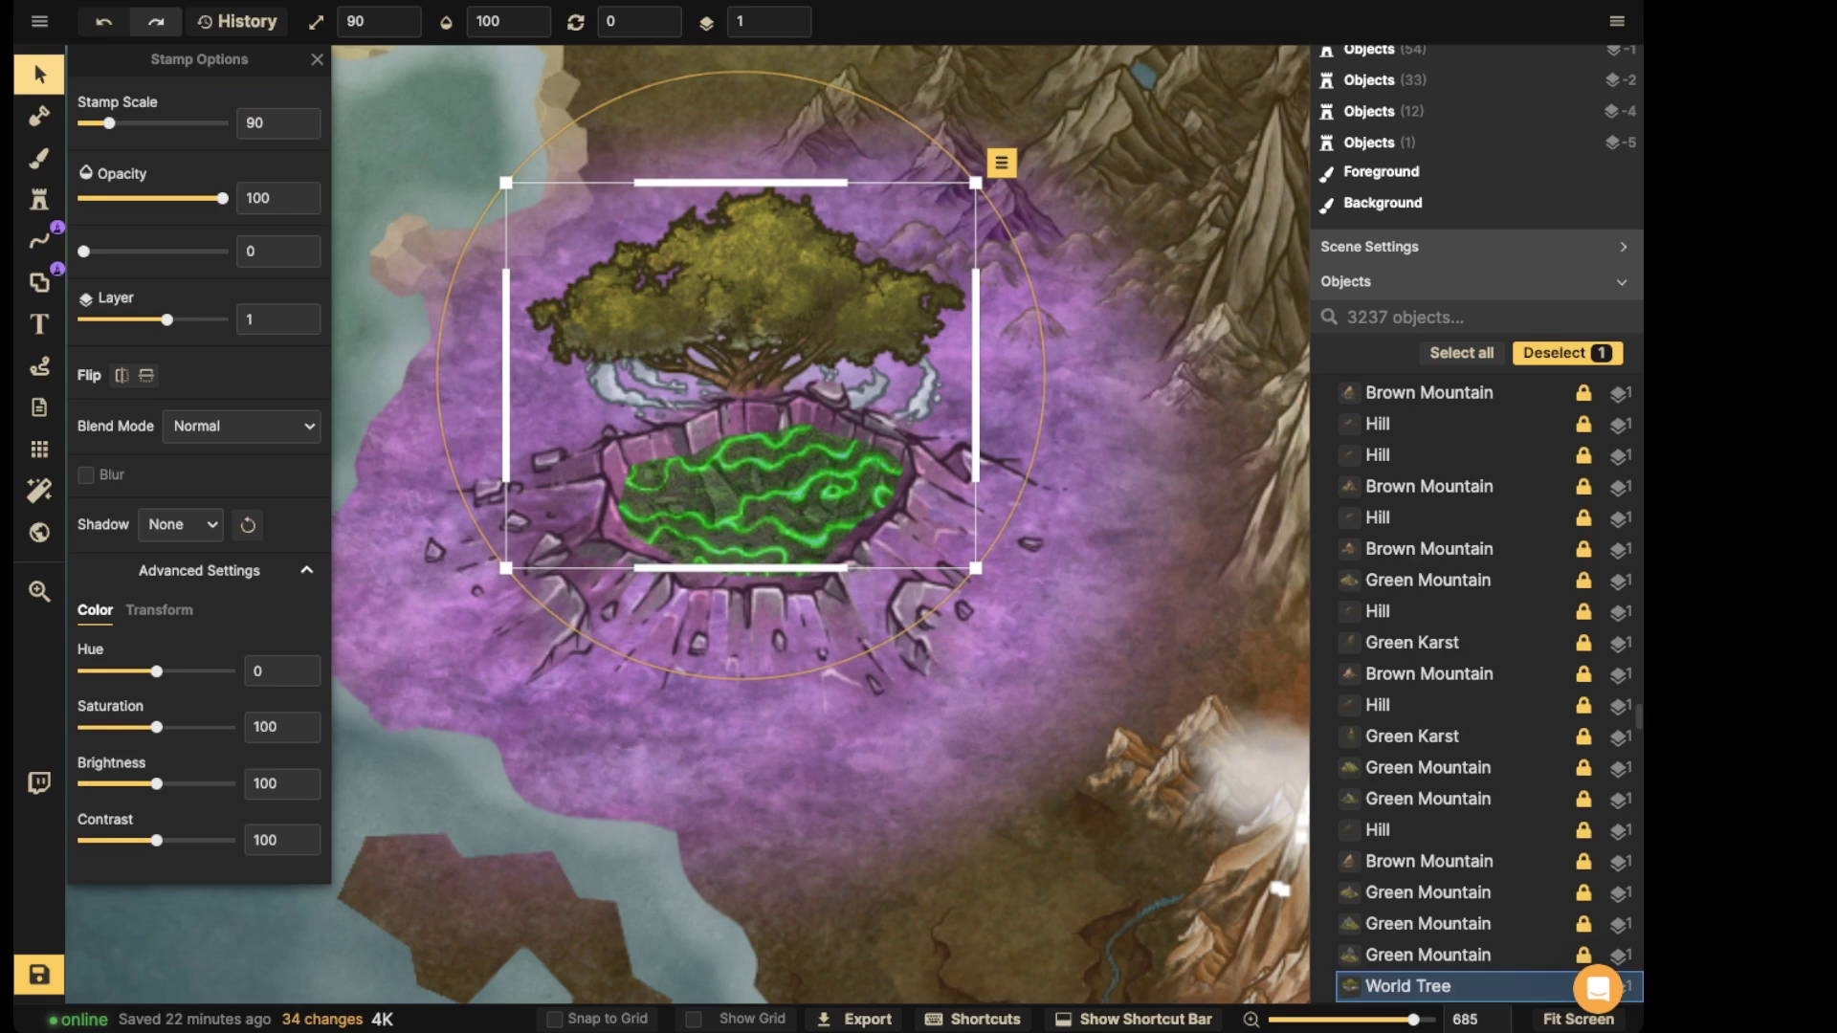
double_click(800, 18)
left_click_drag(751, 325, 752, 347)
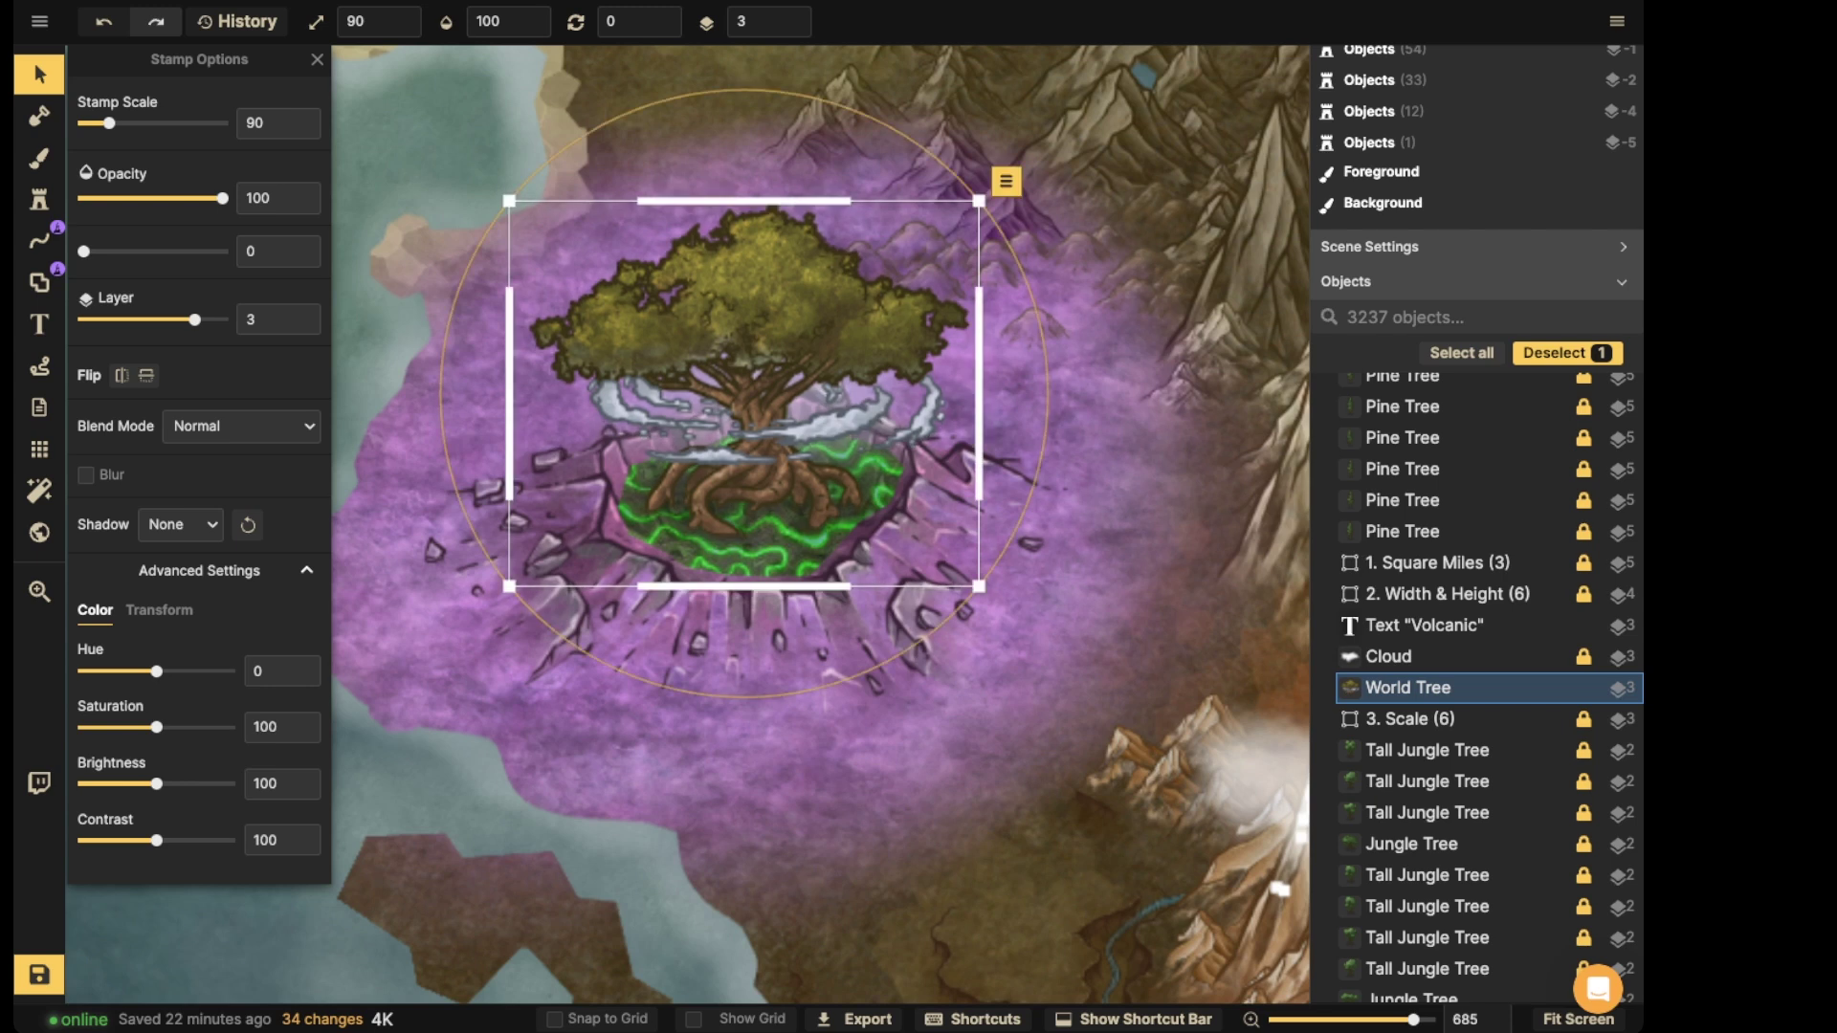
- Stretch the World Tree upward to make it taller and lower it slightly into the crater
left_click_drag(743, 201, 743, 78)
left_click_drag(747, 278, 746, 304)
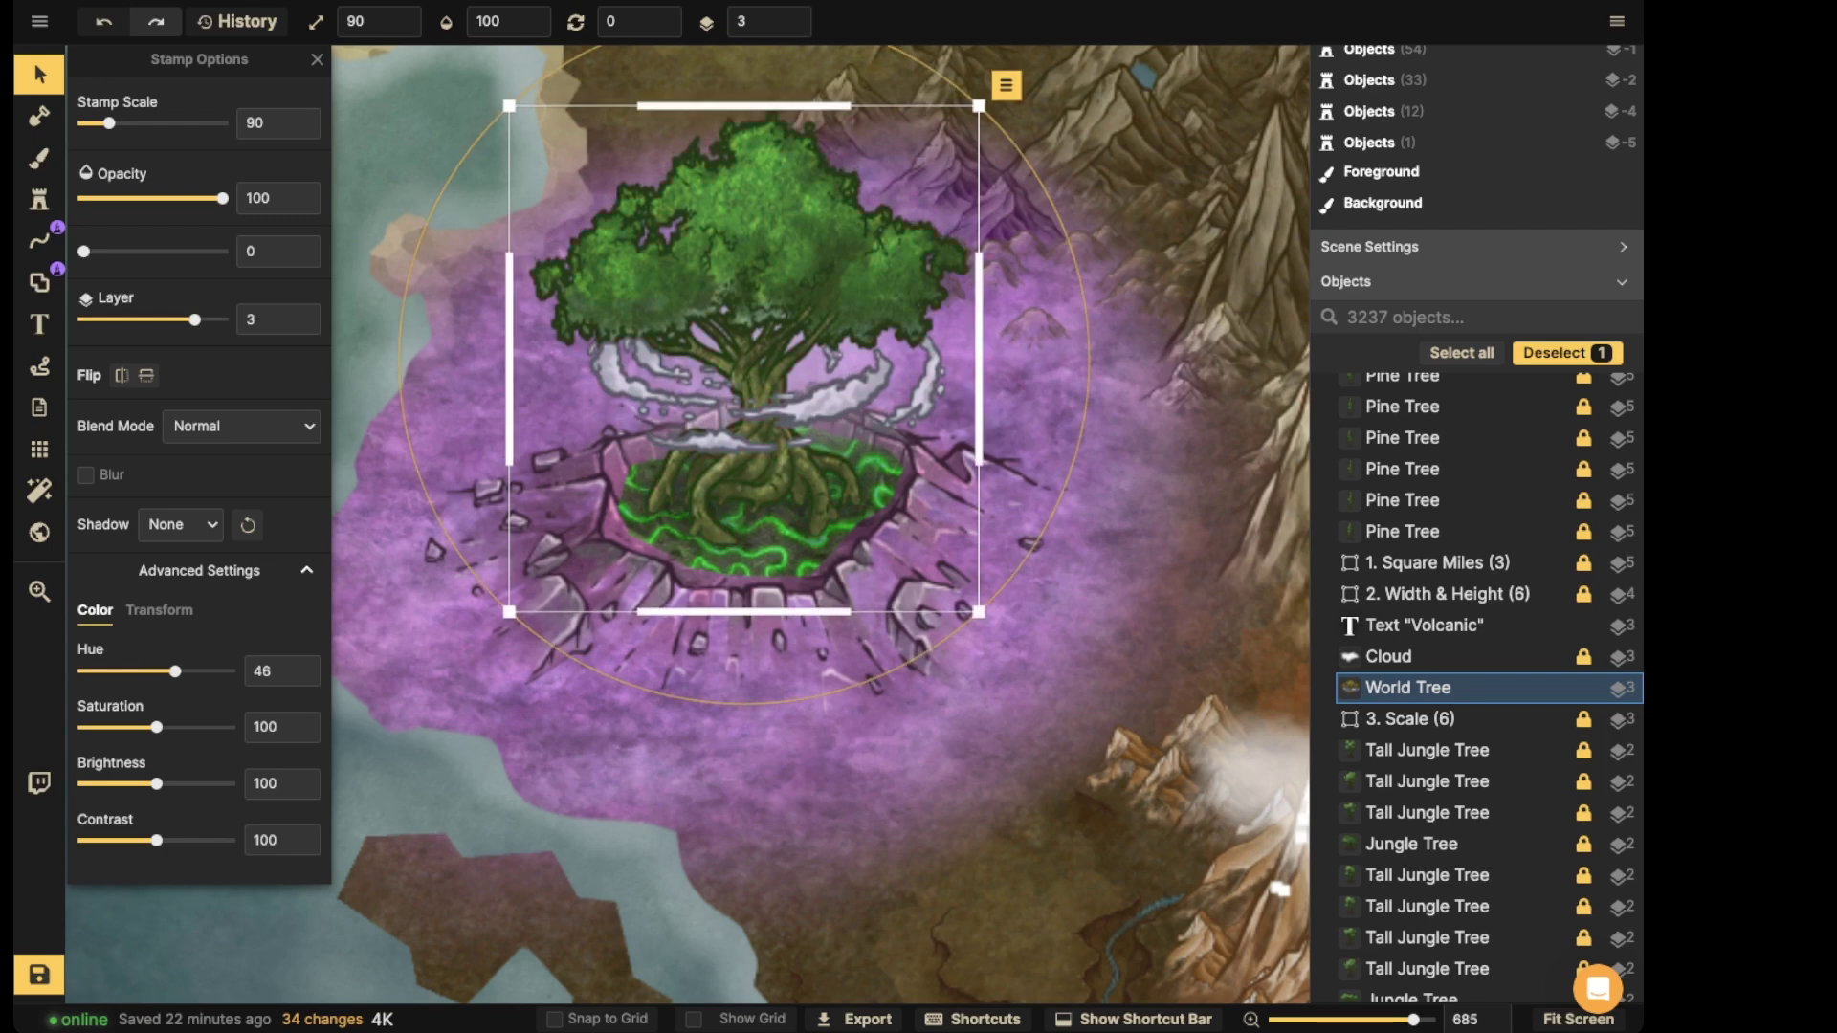
- Recolour the World Tree reddish pink by setting its hue to -74 and its brightness to 116
scroll(842, 489, "down", 3)
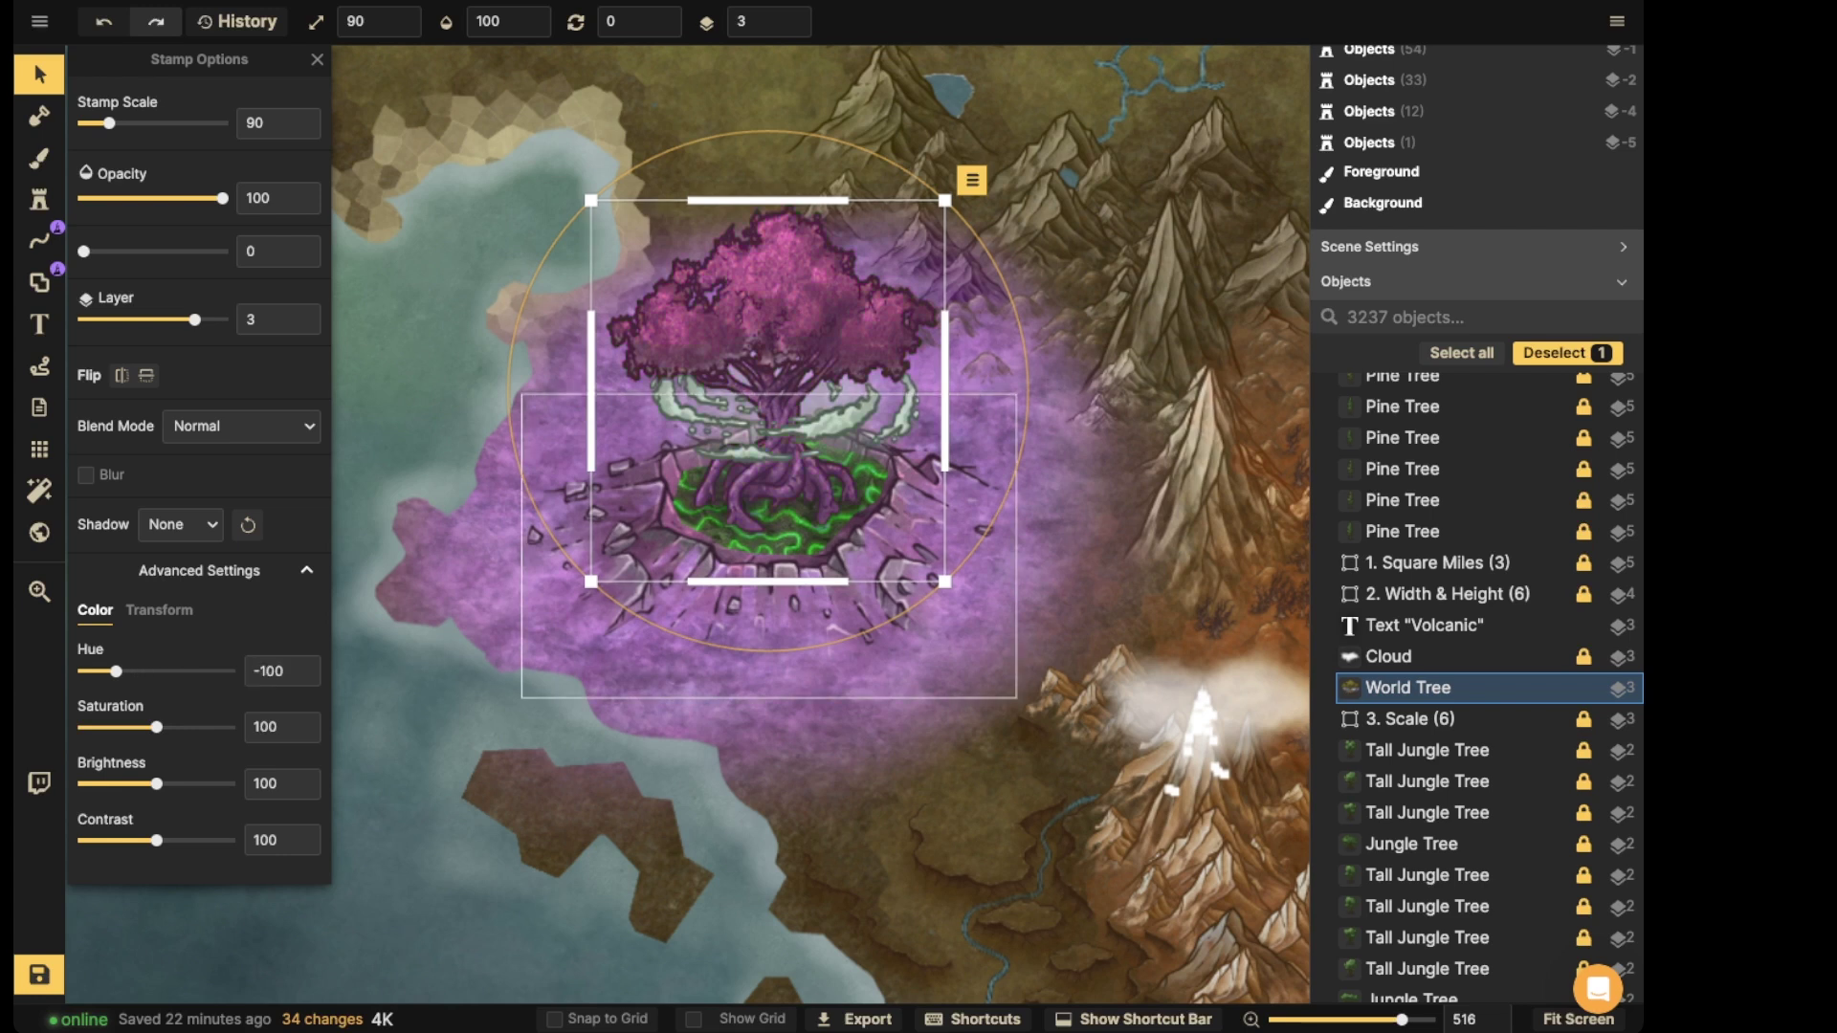
left_click_drag(116, 671, 130, 671)
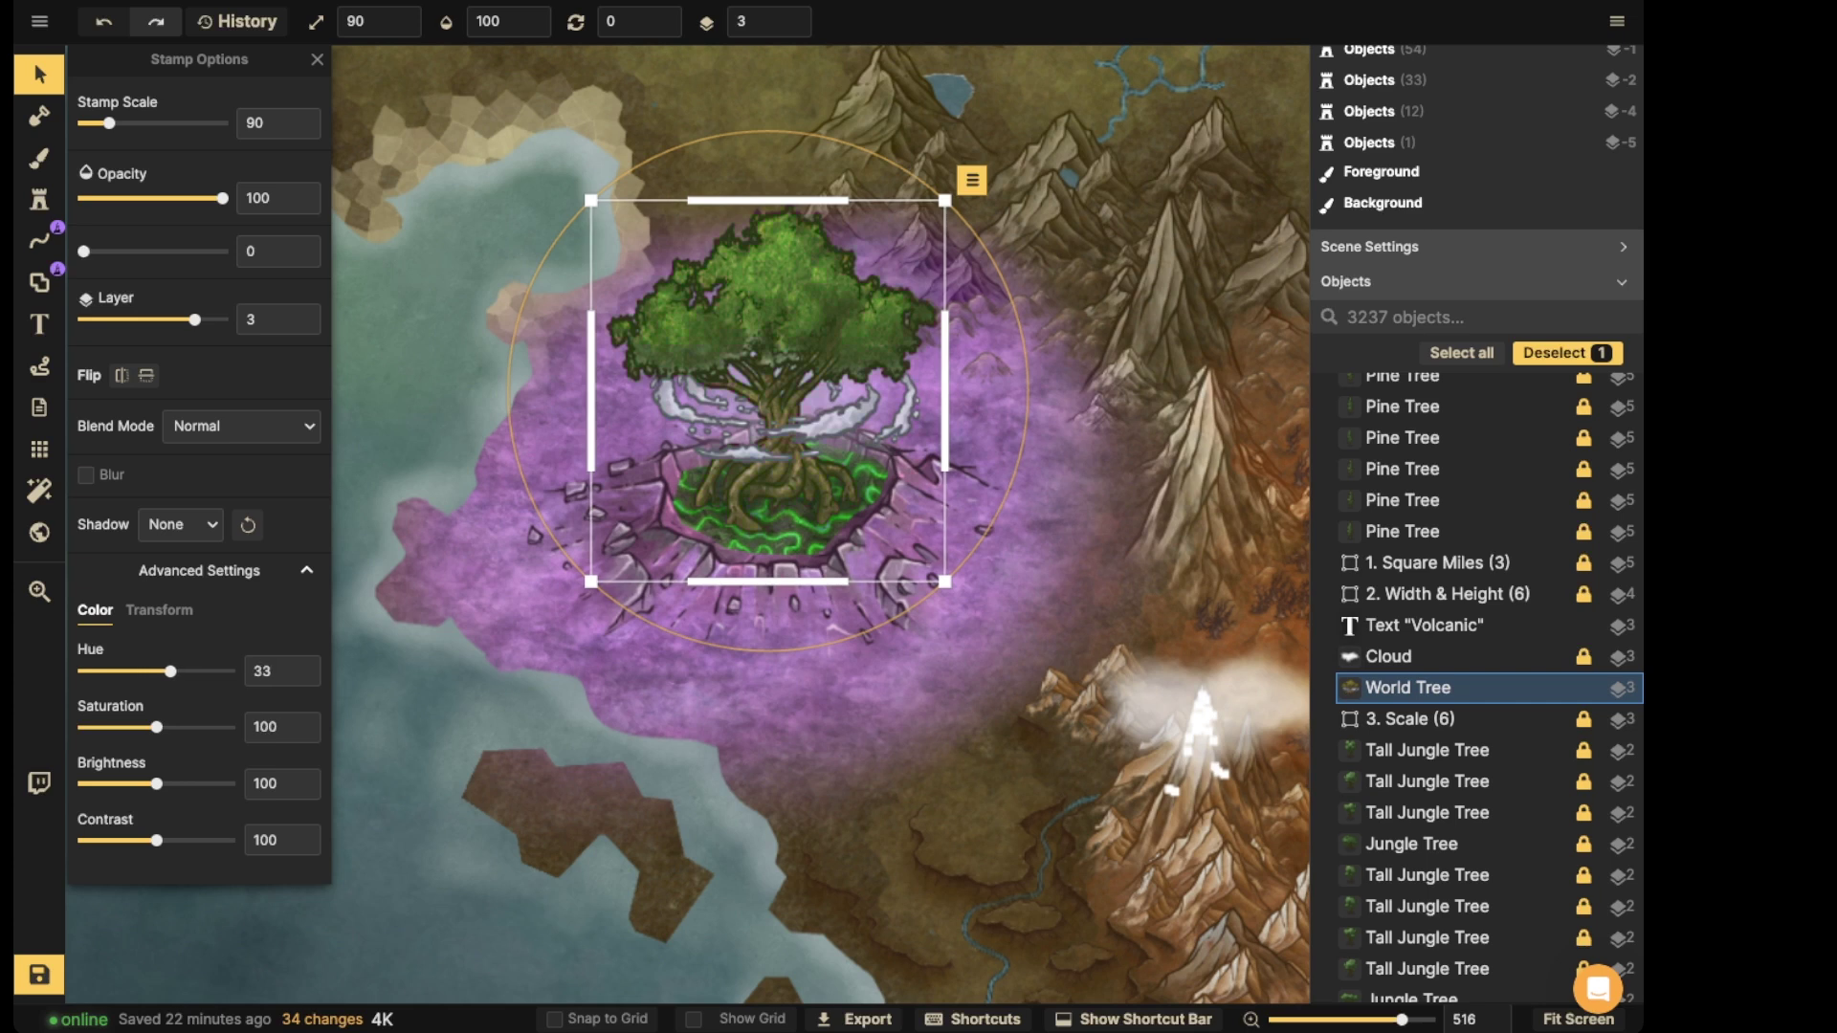
left_click_drag(200, 671, 122, 671)
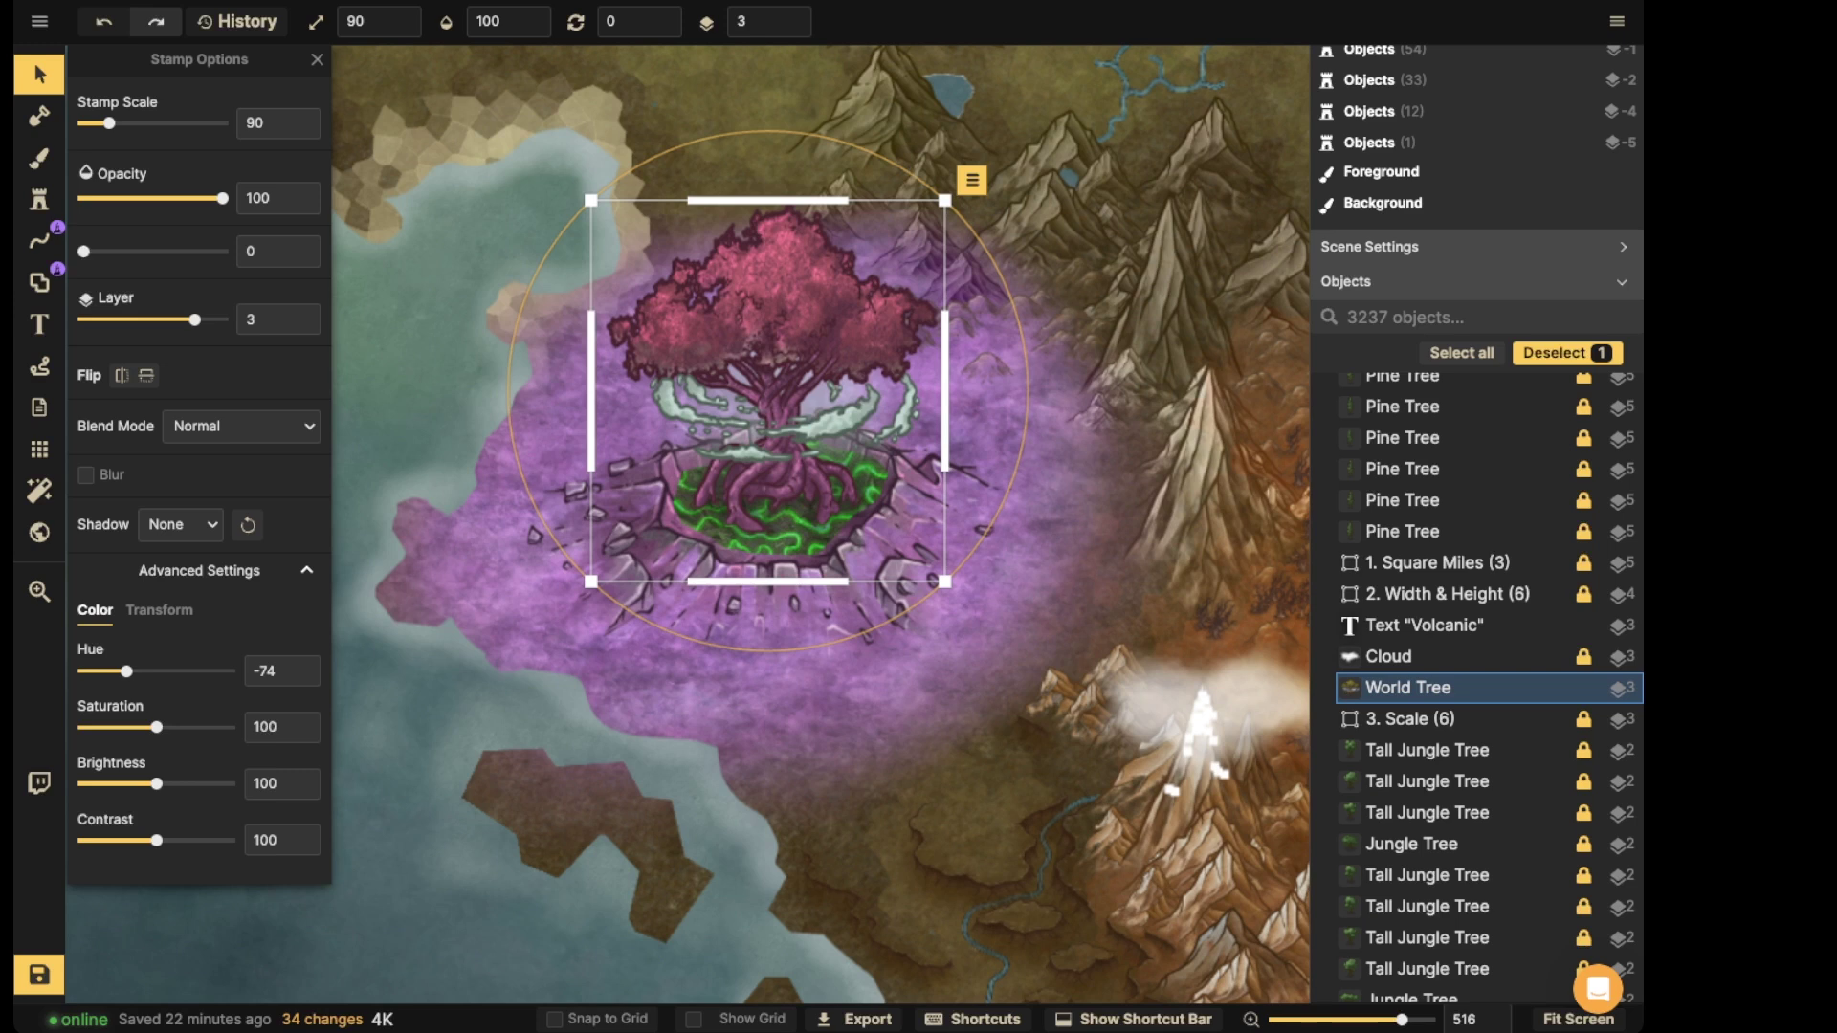
left_click_drag(157, 783, 170, 784)
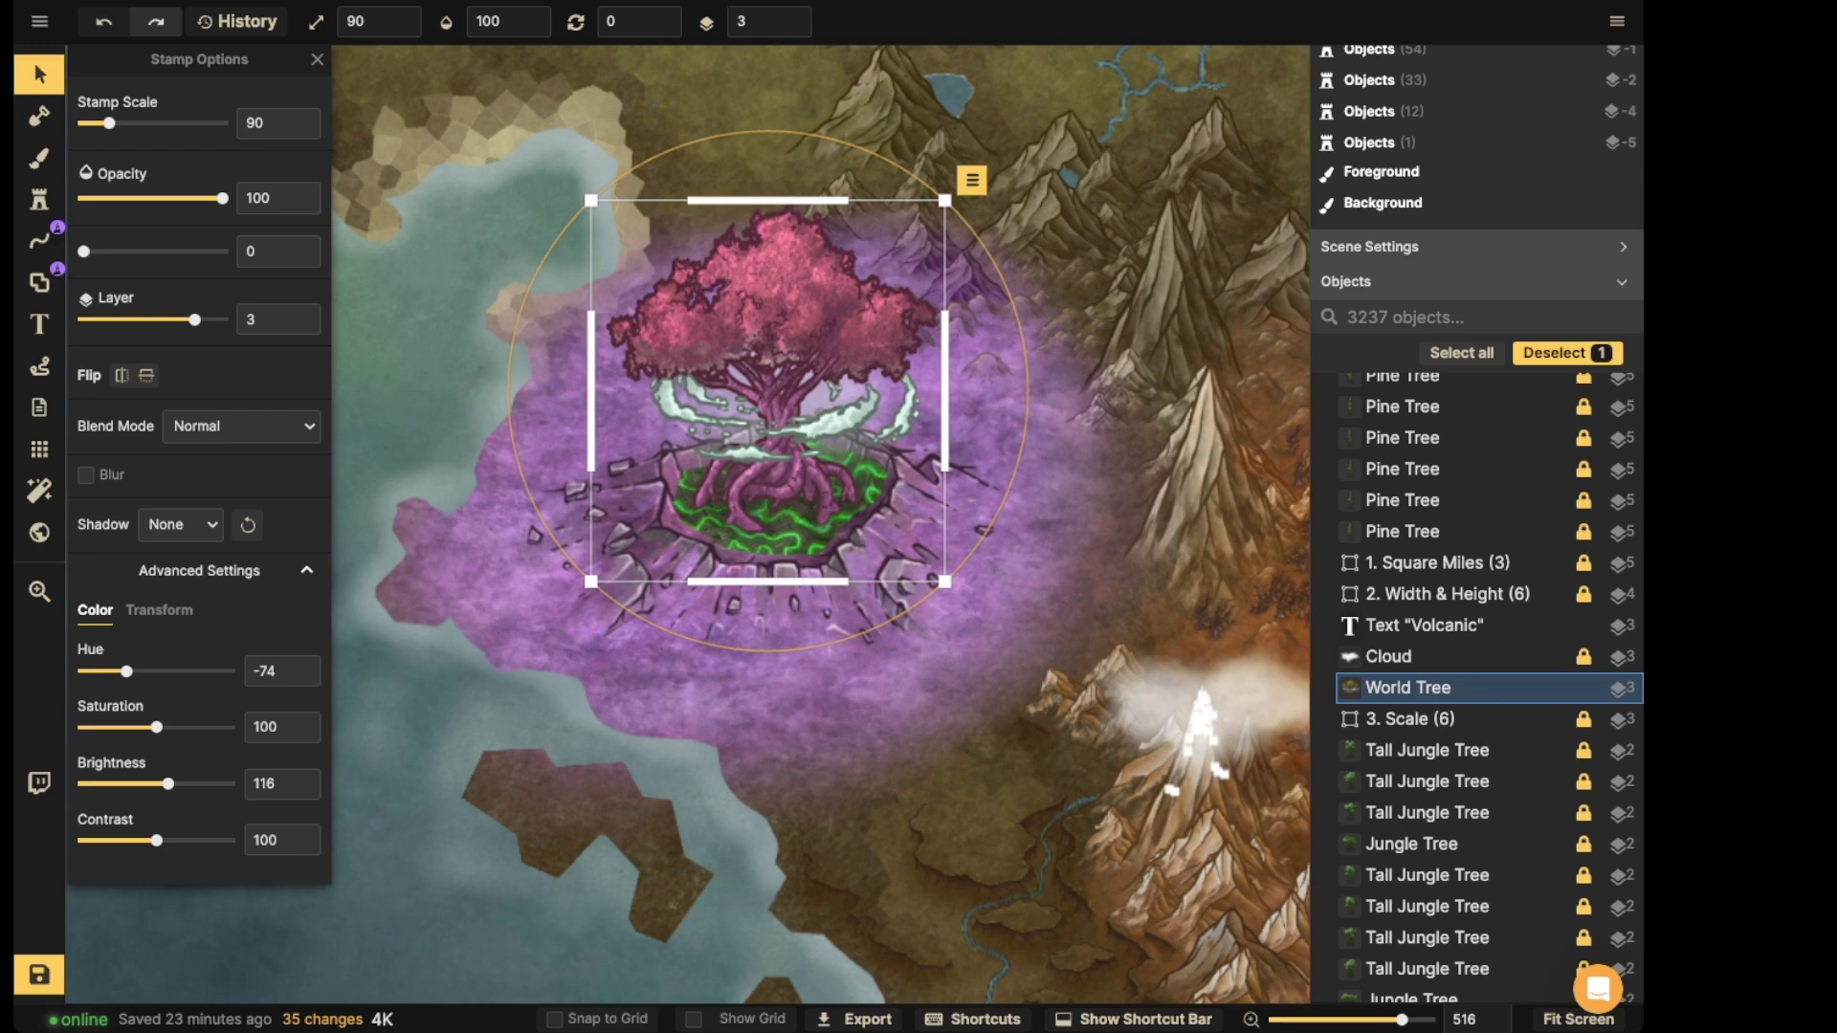
scroll(776, 381, "up", 3)
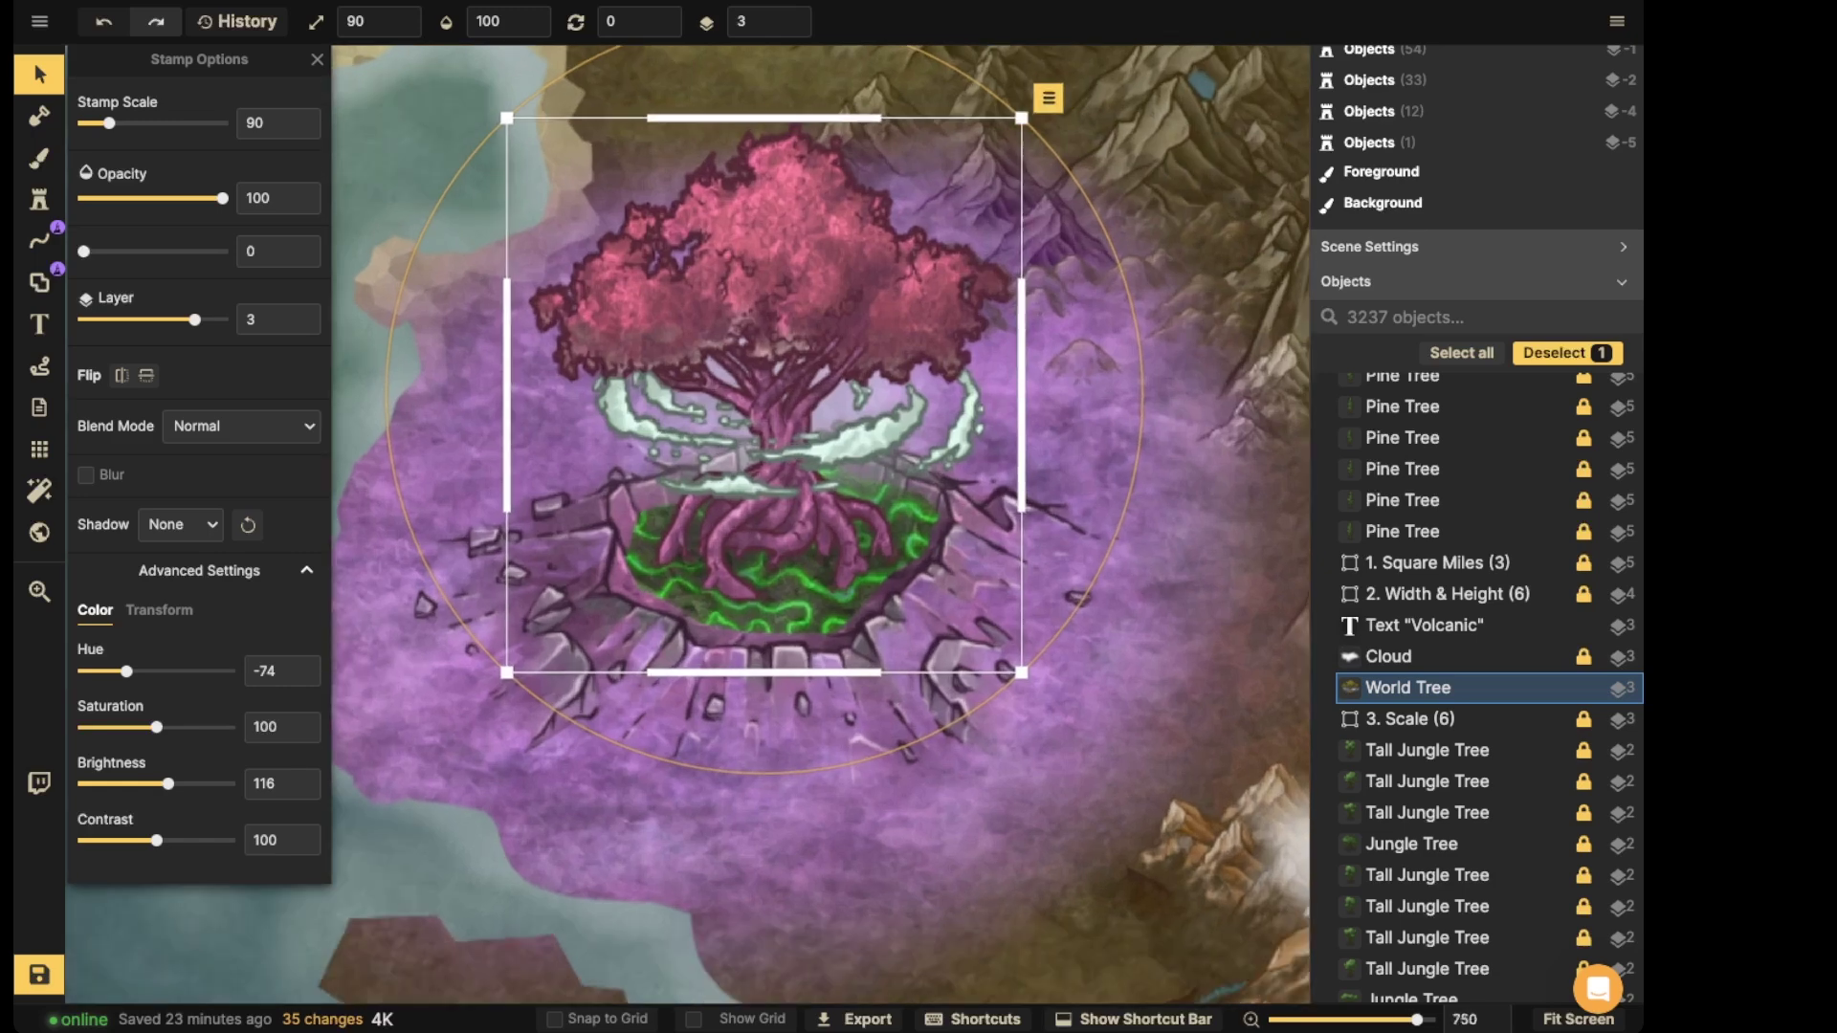
- Clear the tree search in the stamp catalog and choose the Green Karsts stamp from the Fantasy World terrain assets
scroll(776, 380, "down", 3)
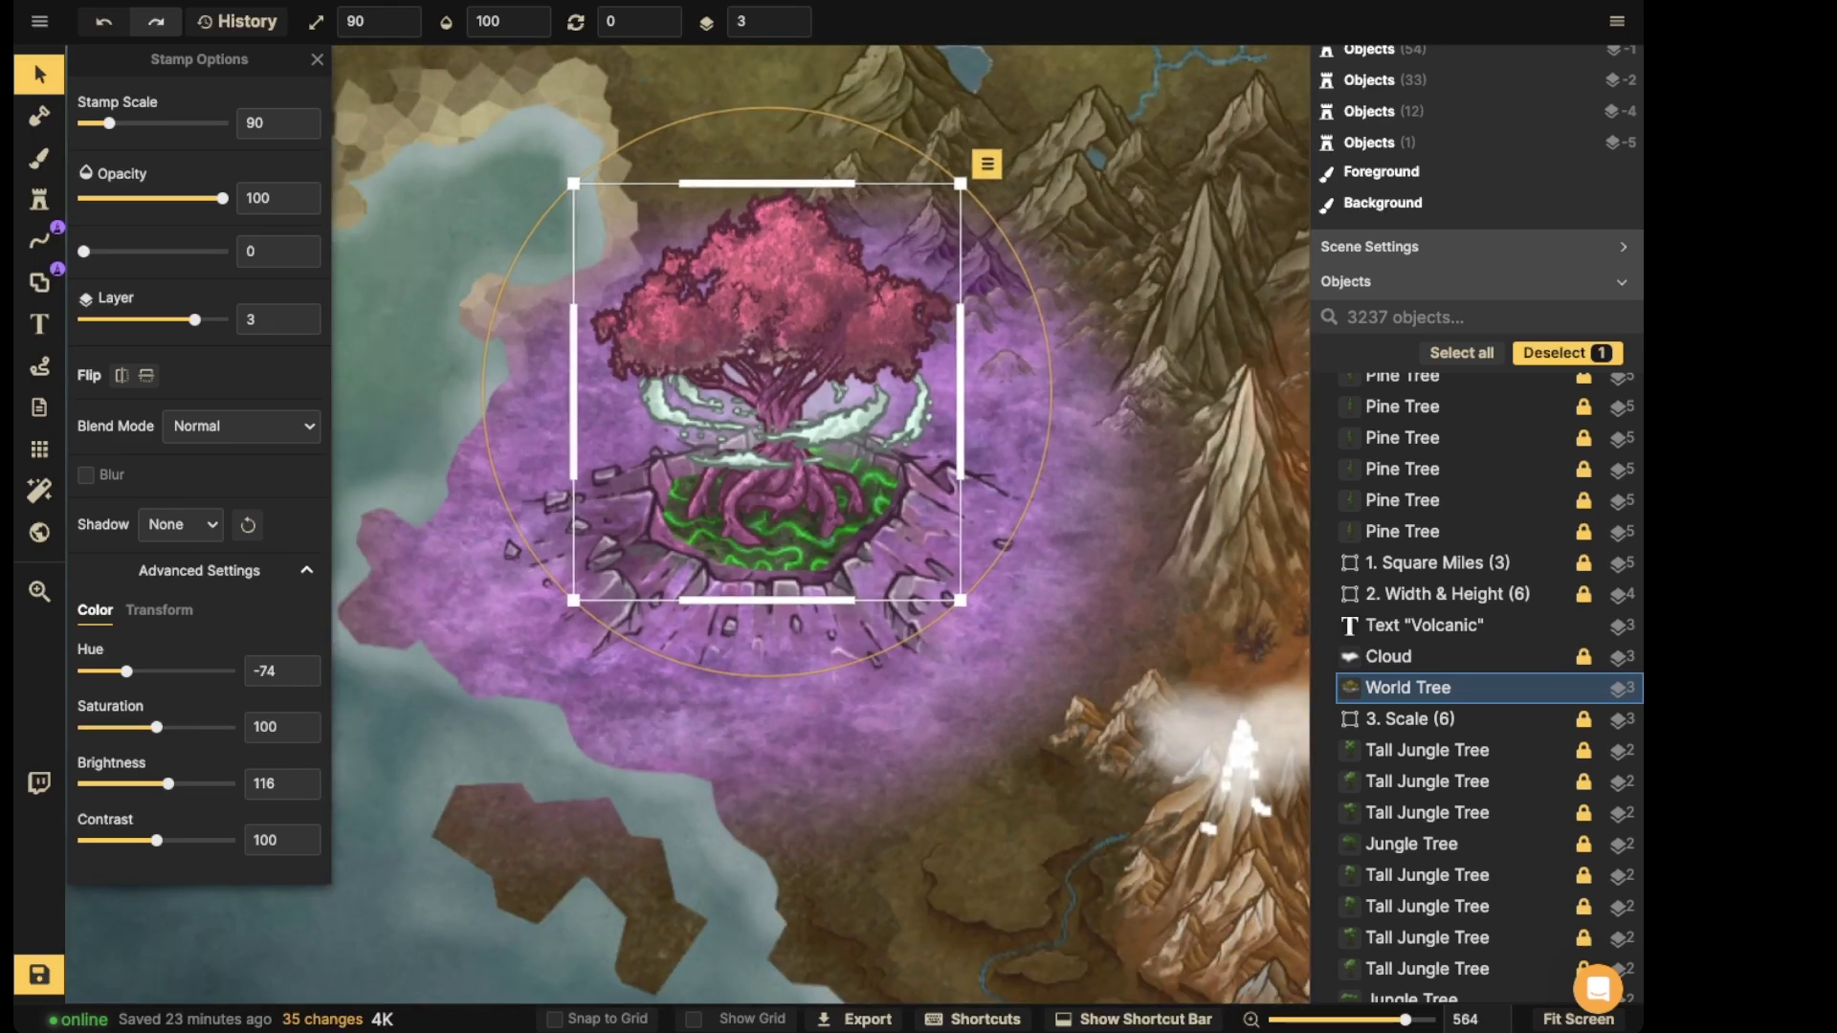
key("Escape")
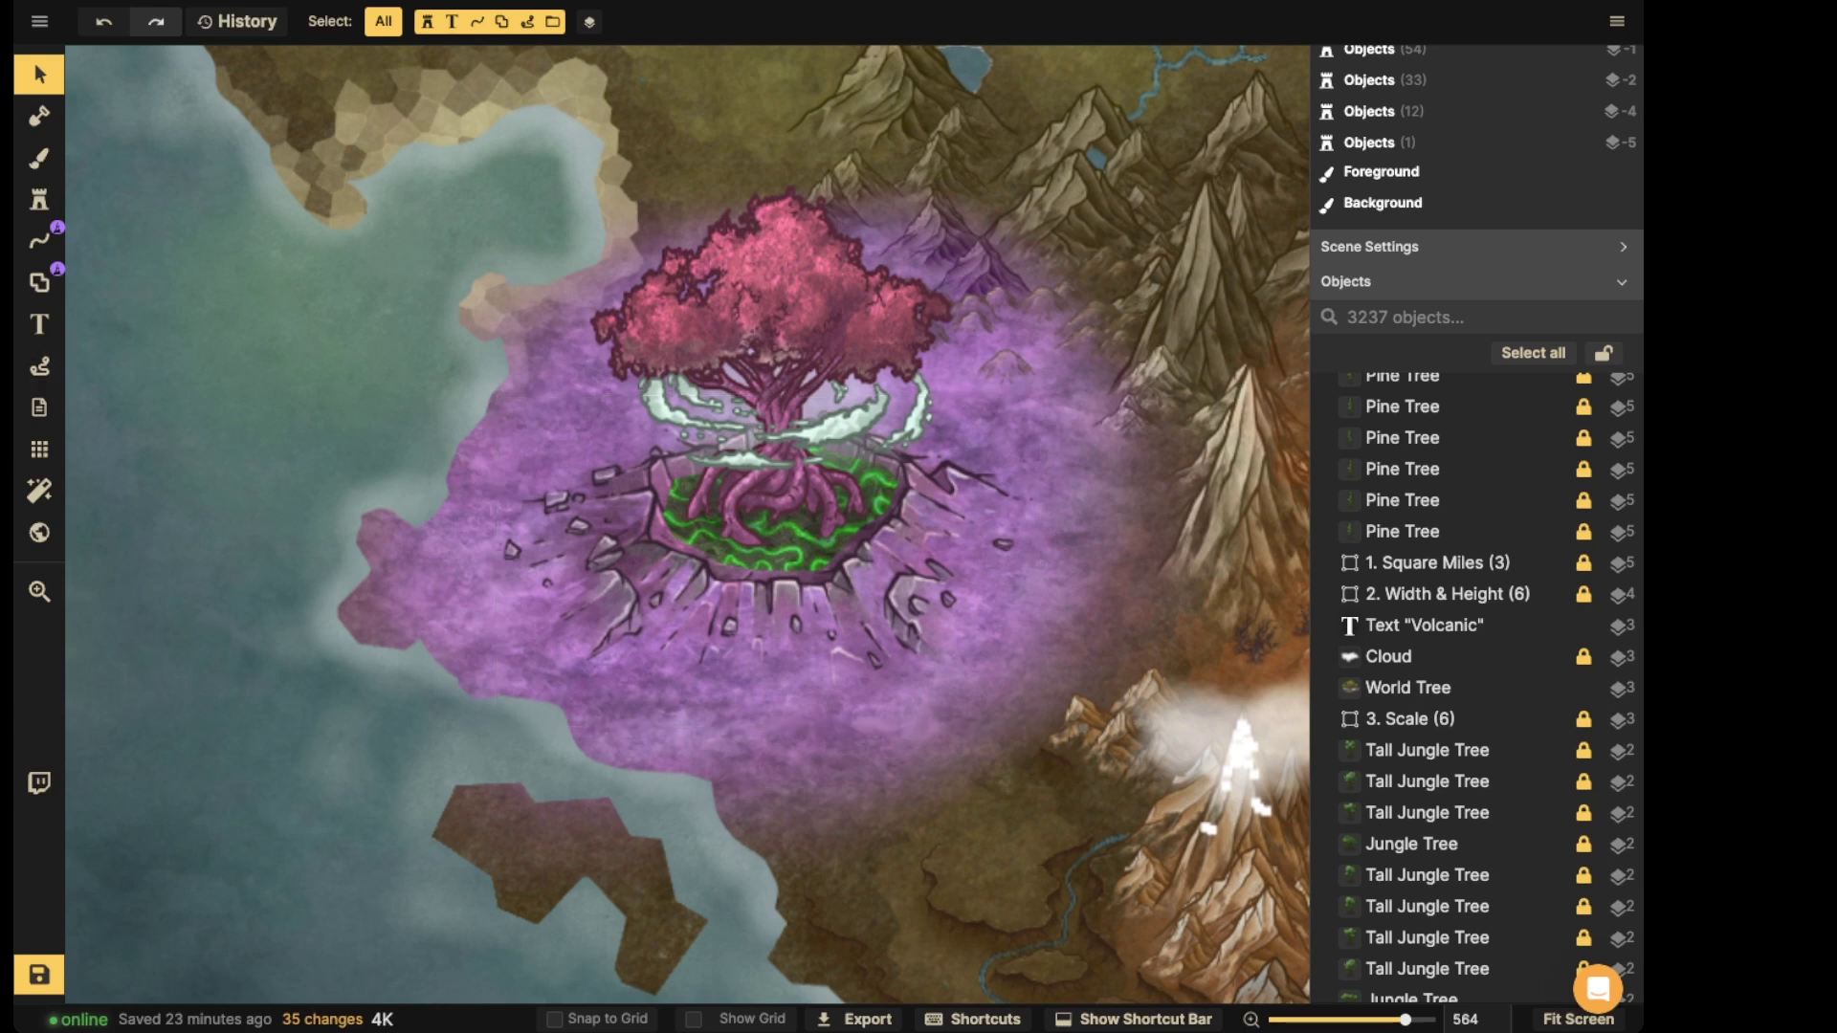
left_click(39, 199)
left_click(189, 188)
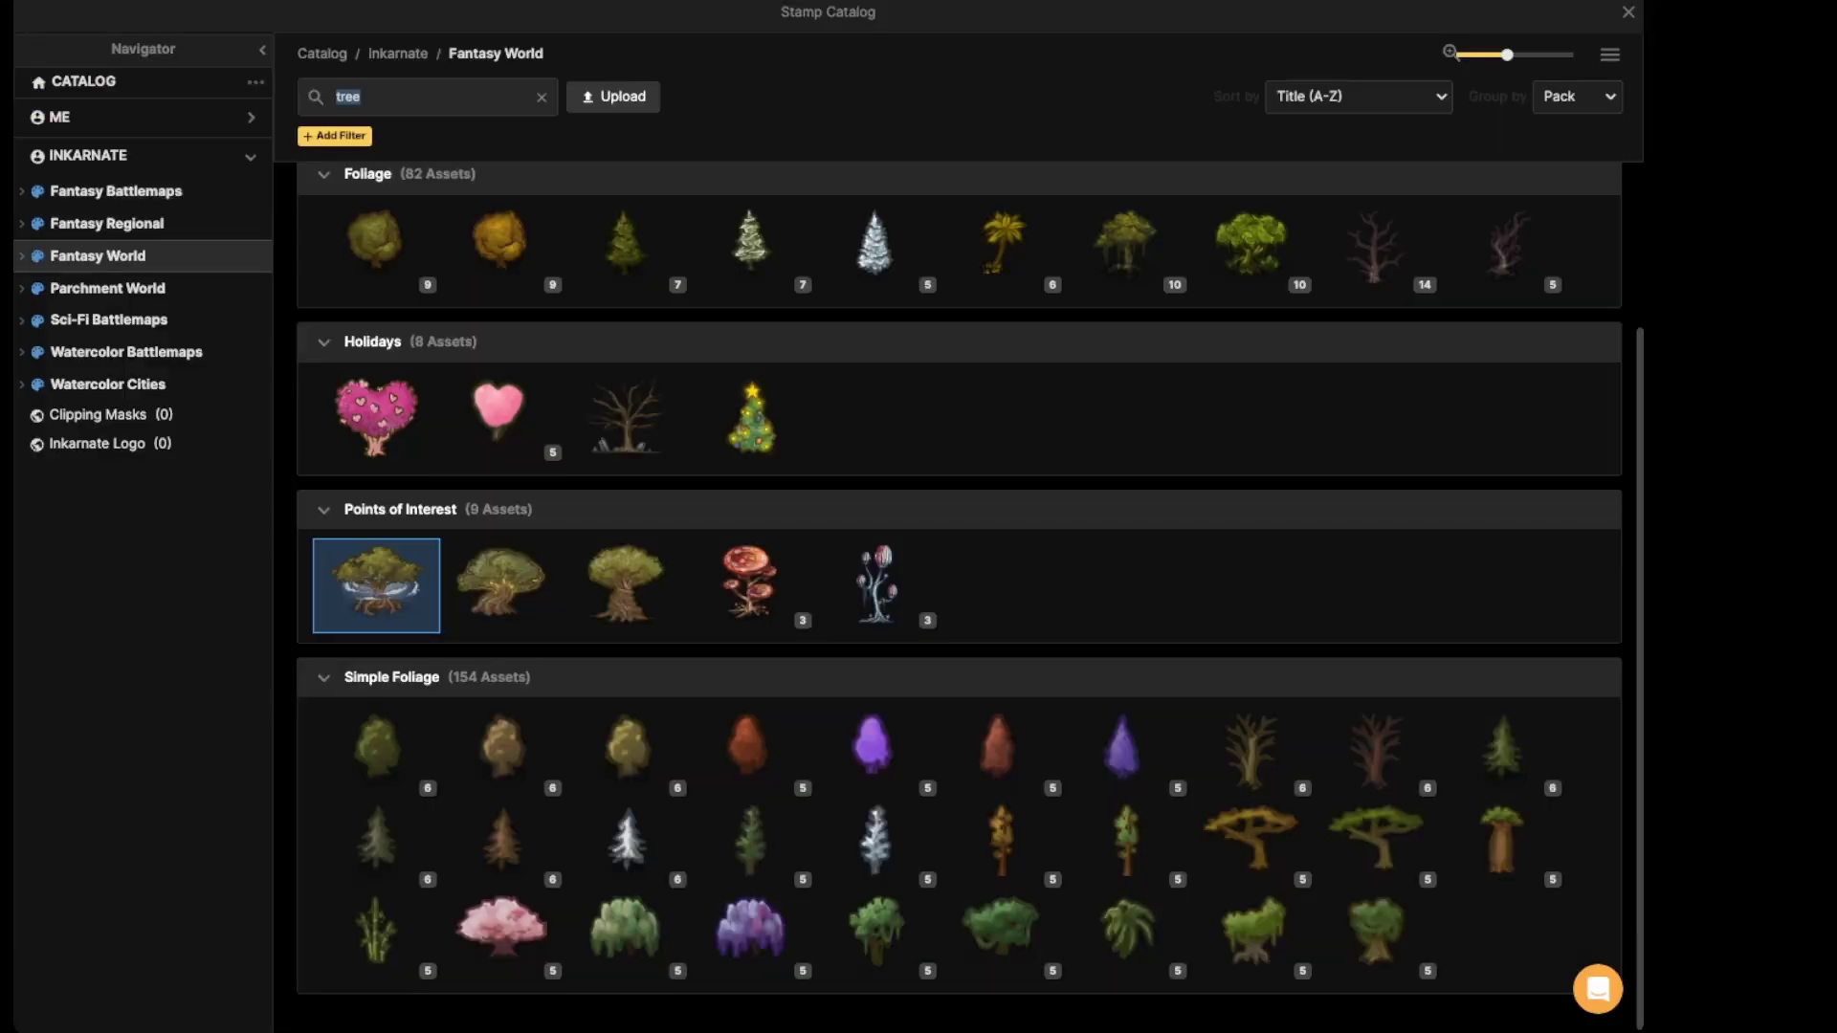
left_click(542, 97)
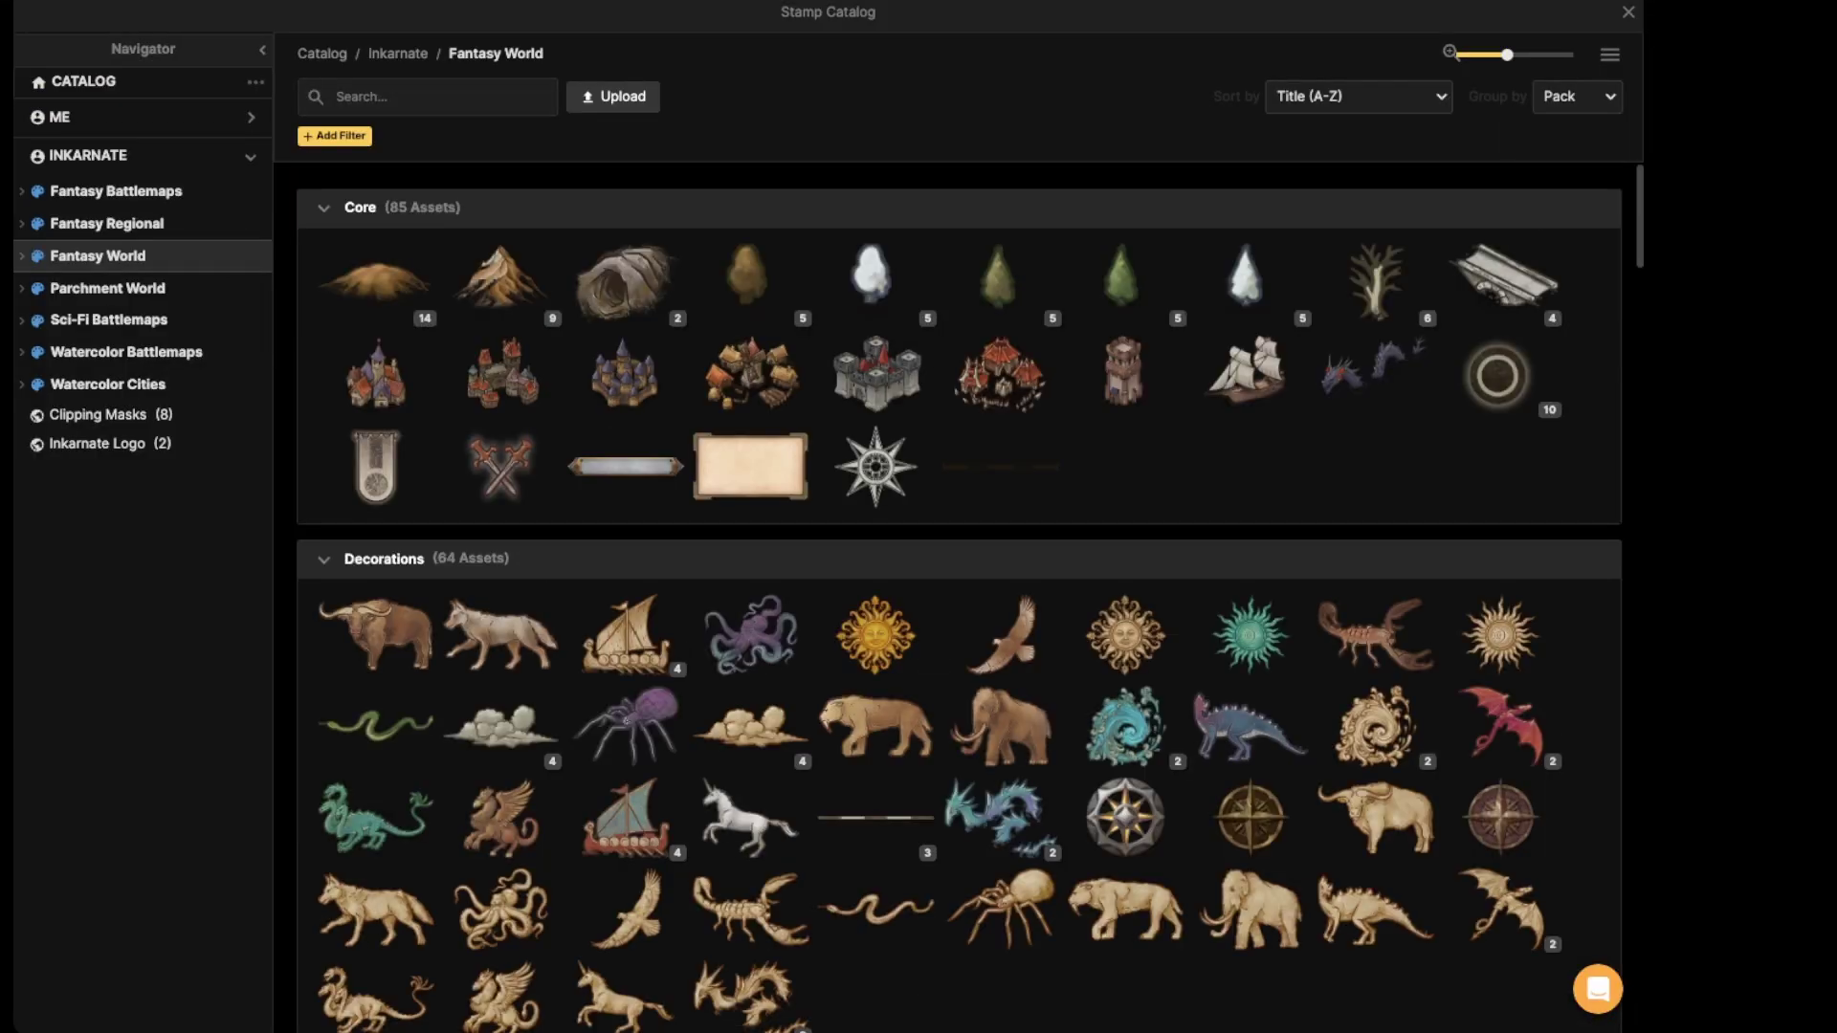
scroll(957, 593, "down", 20)
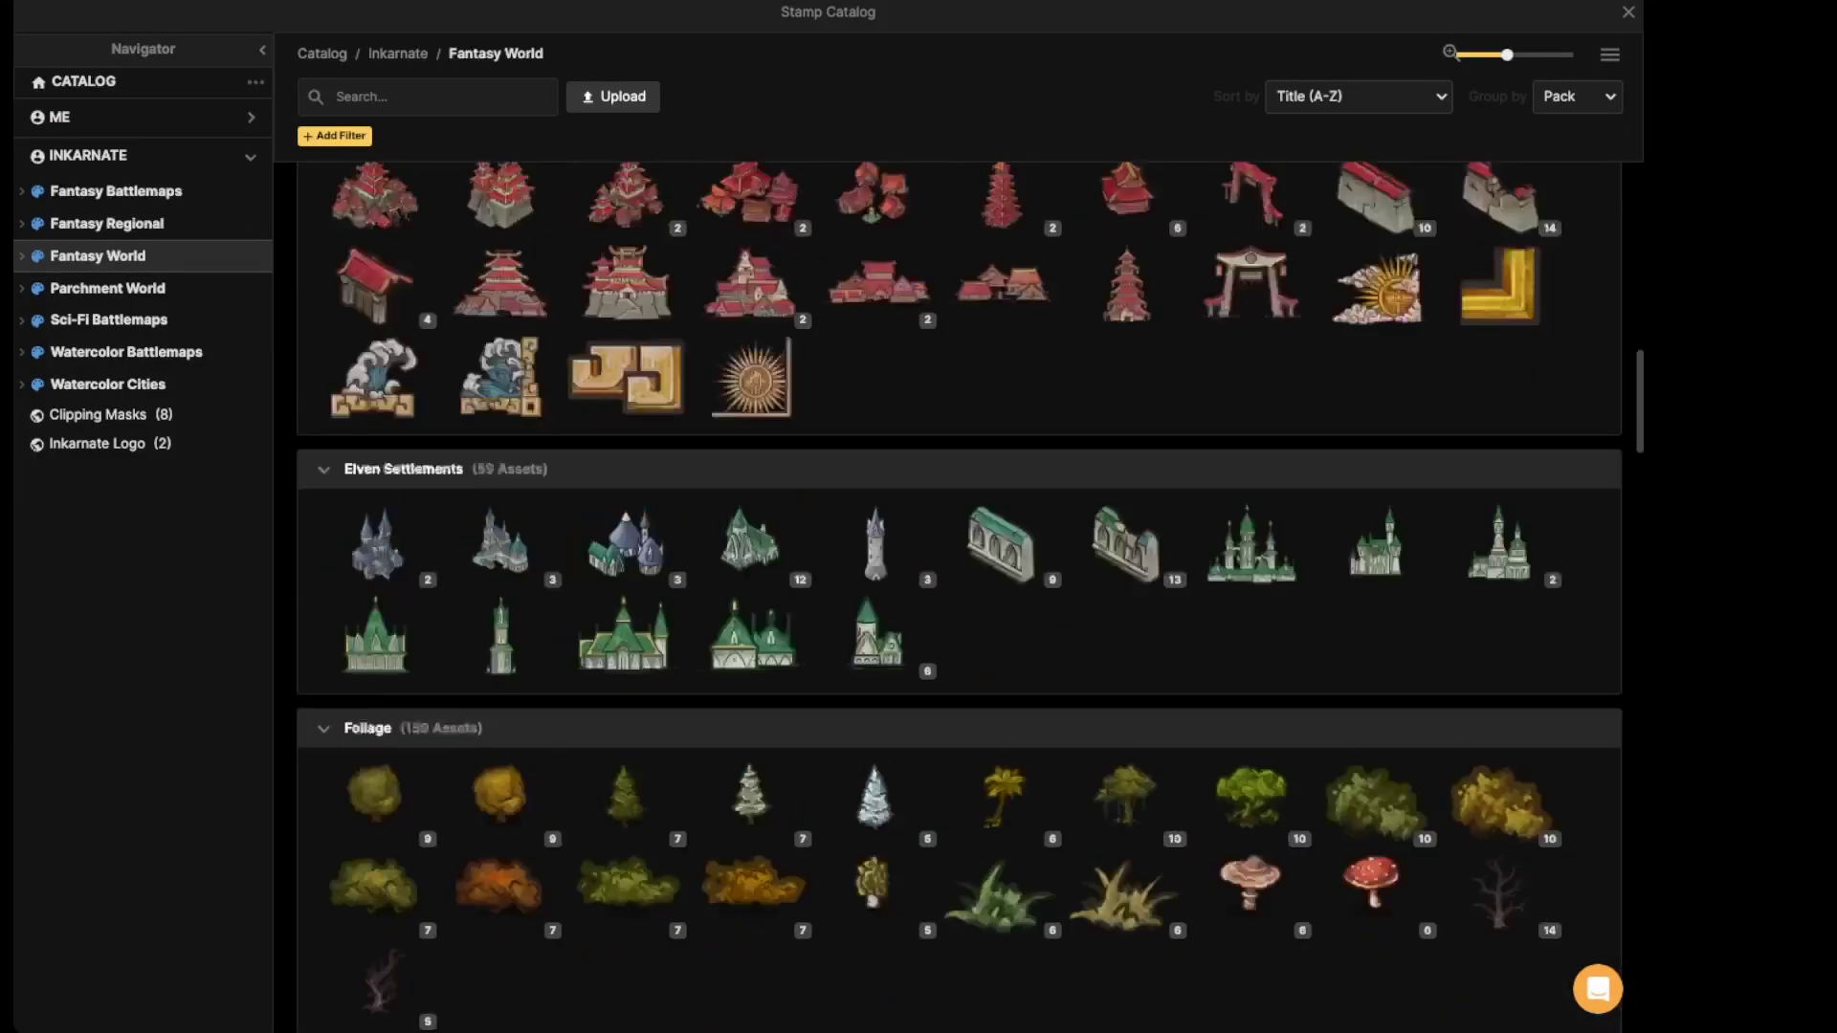
scroll(957, 593, "down", 20)
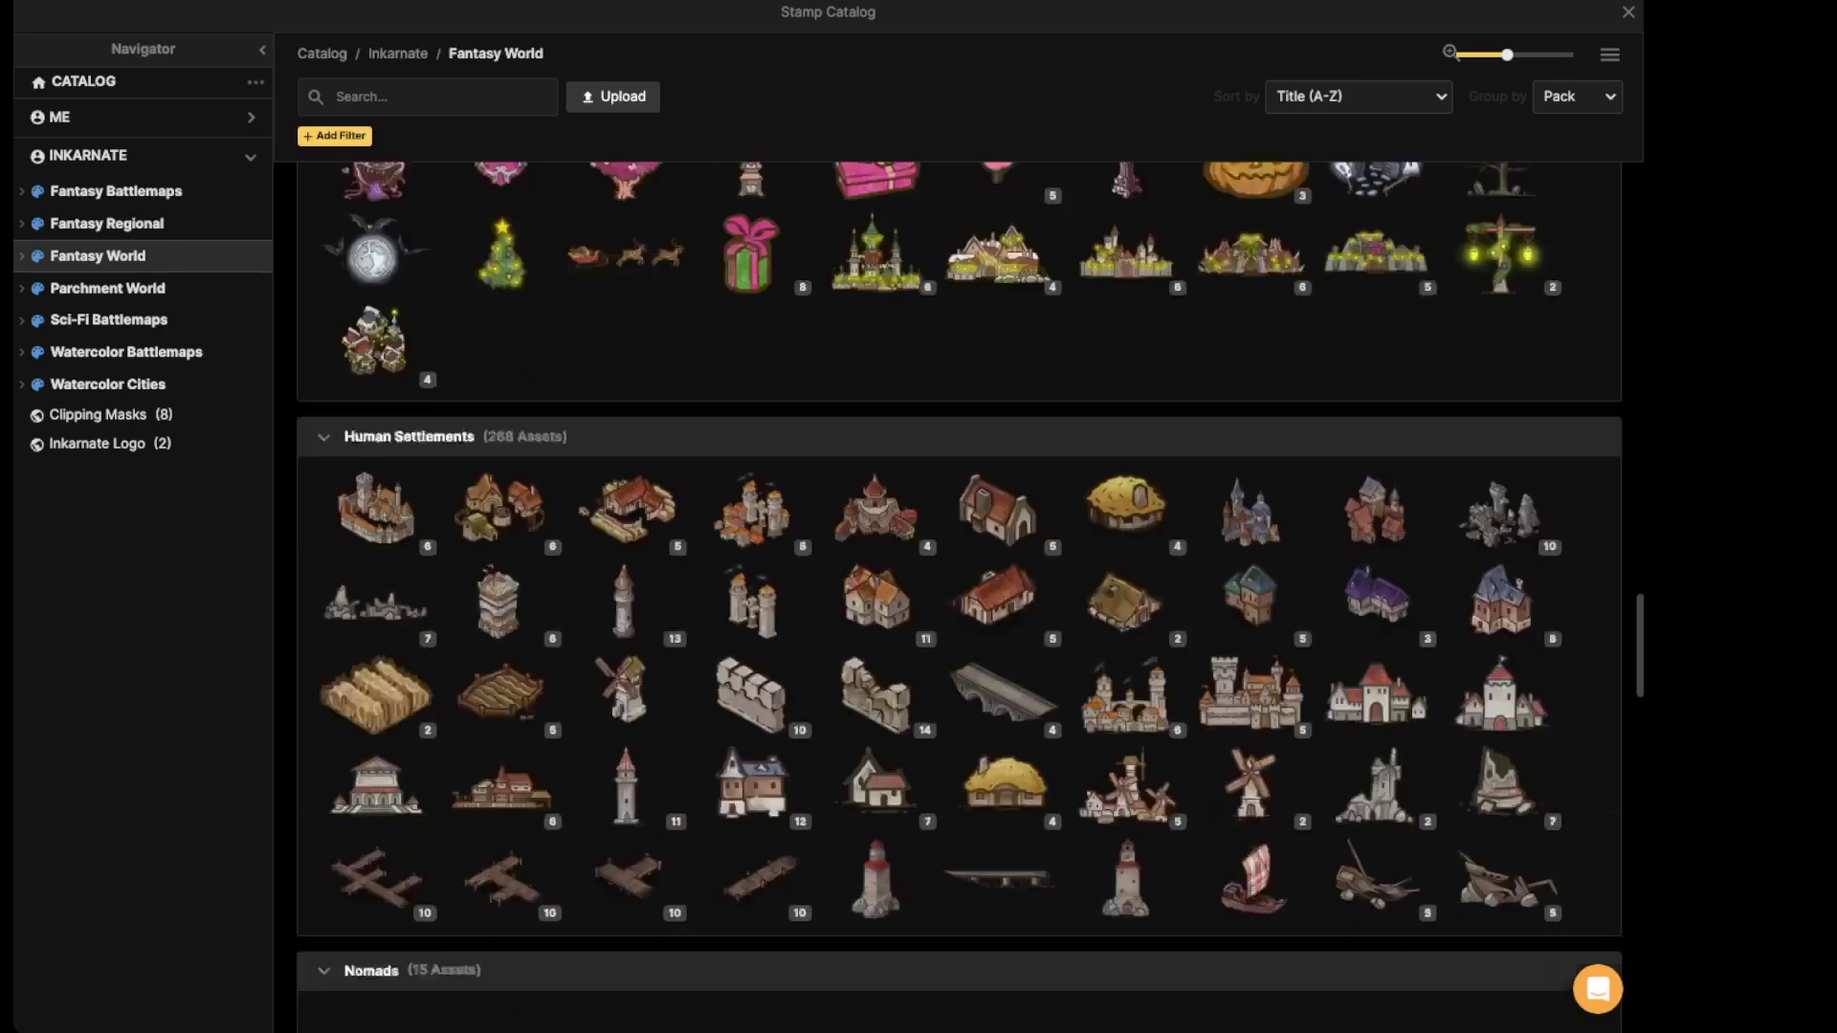
scroll(957, 593, "down", 20)
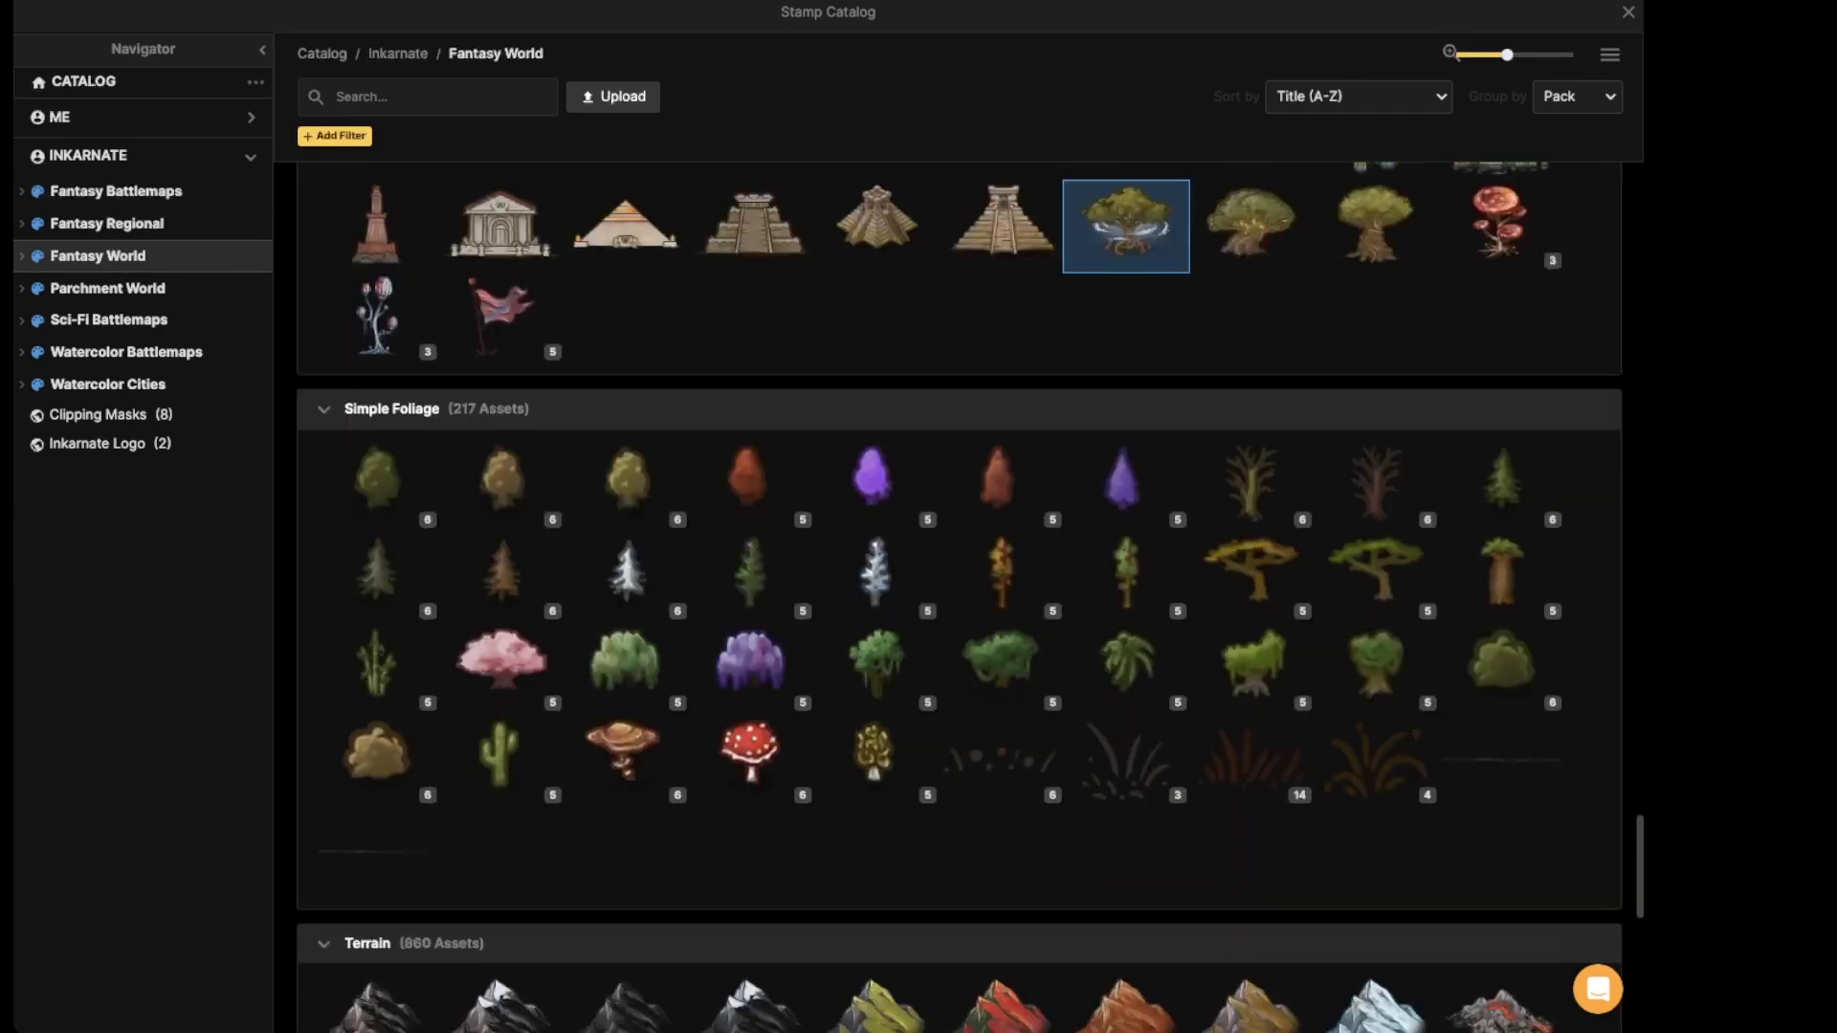
scroll(876, 428, "down", 5)
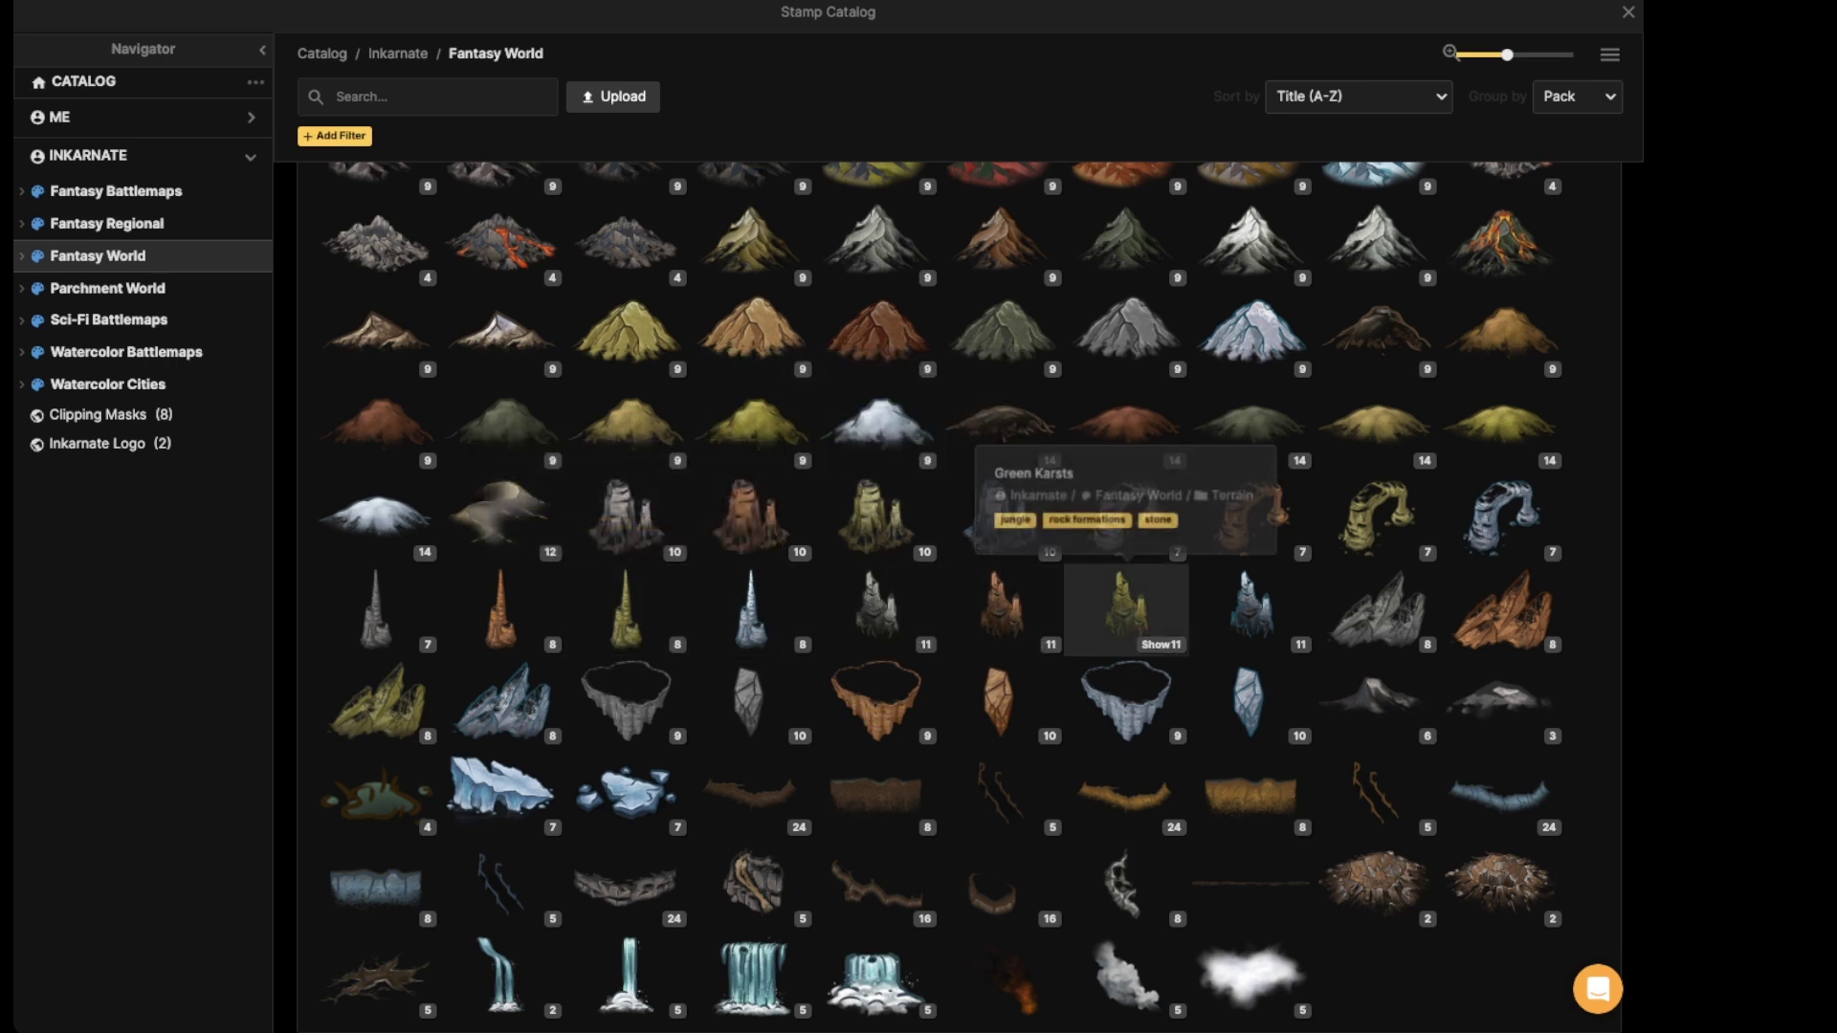
left_click(1125, 604)
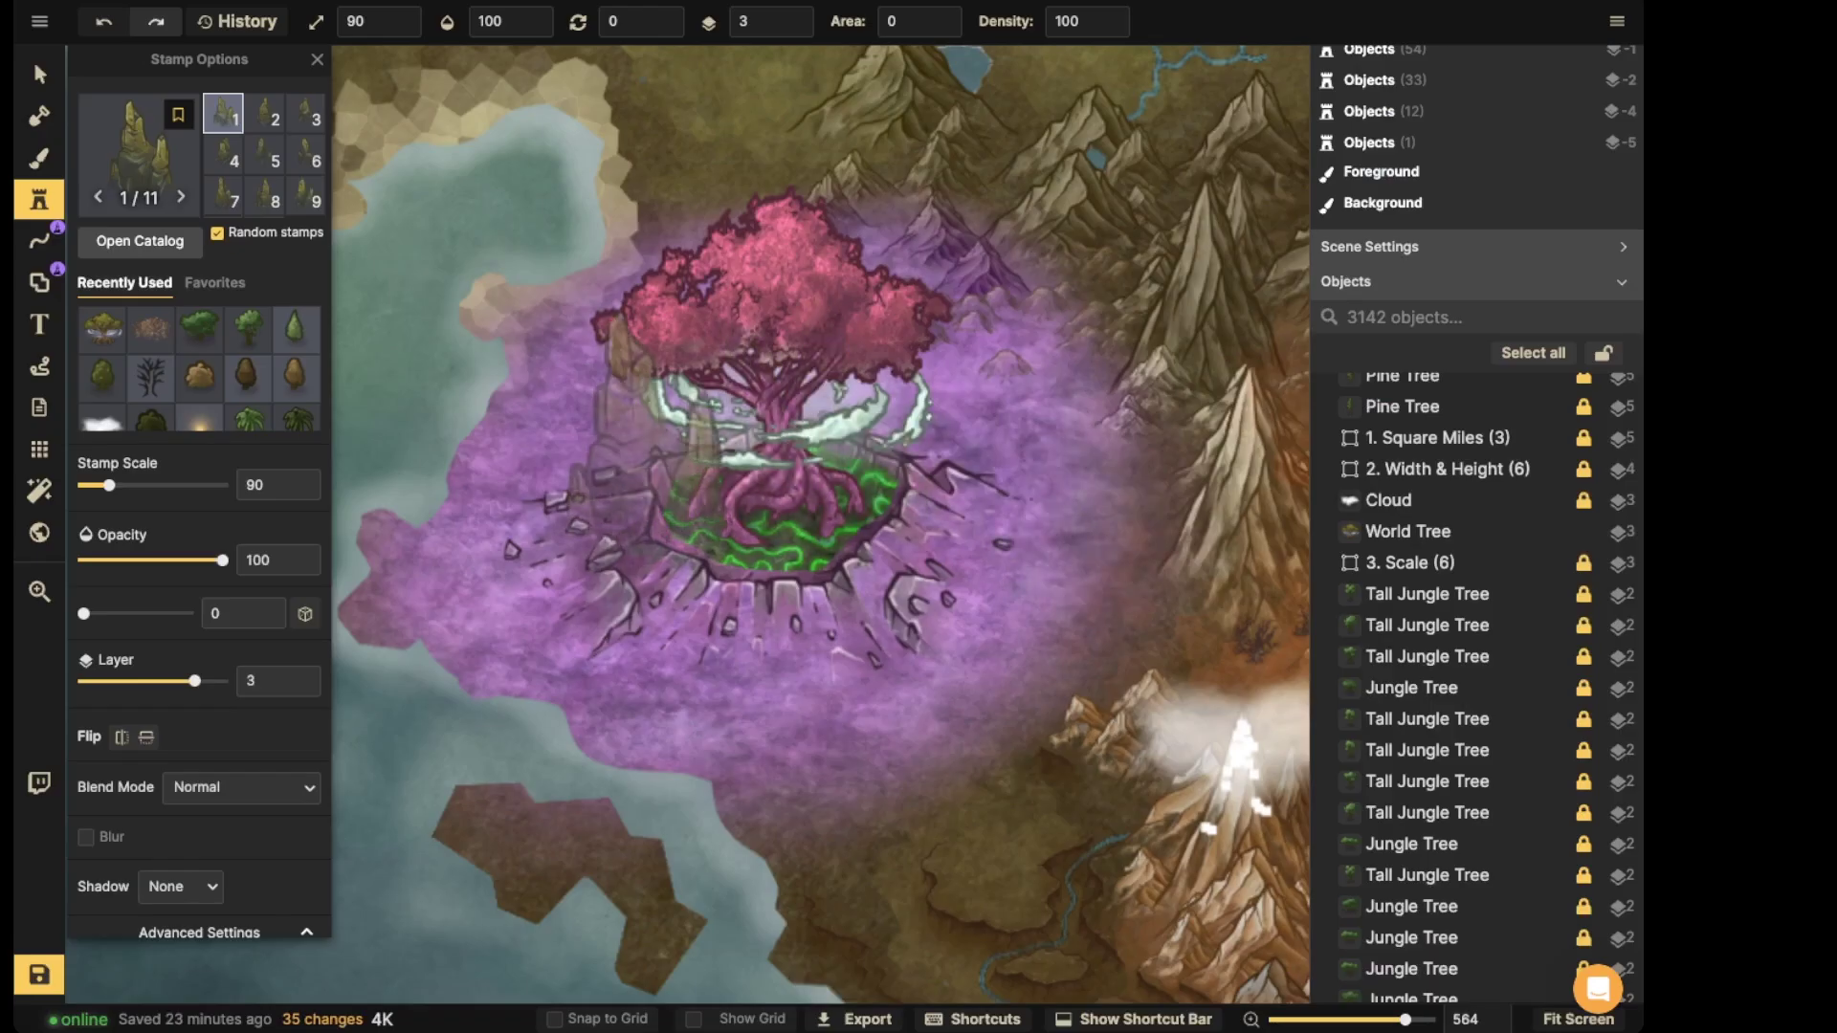
- Place a Green Karst, reduce its scale to 40, recolour it with hue -112 and position it on the crater's southwest rim
left_click(489, 521)
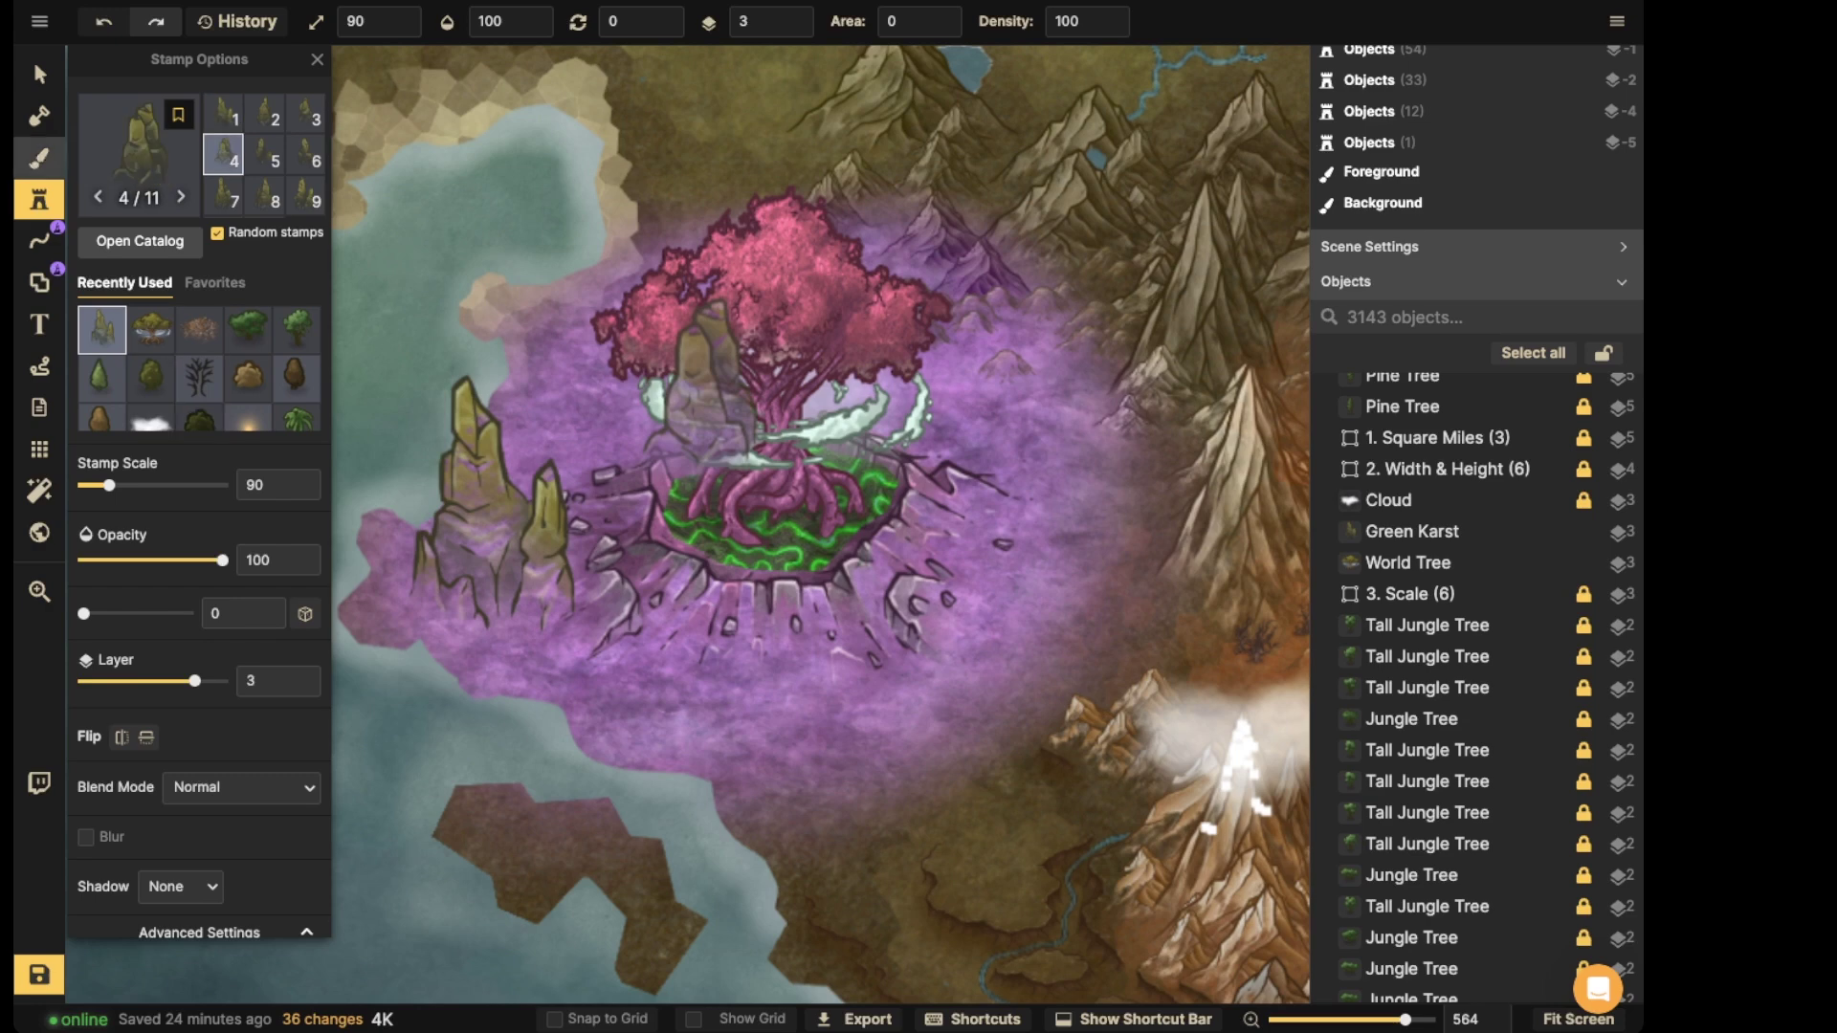
left_click(39, 75)
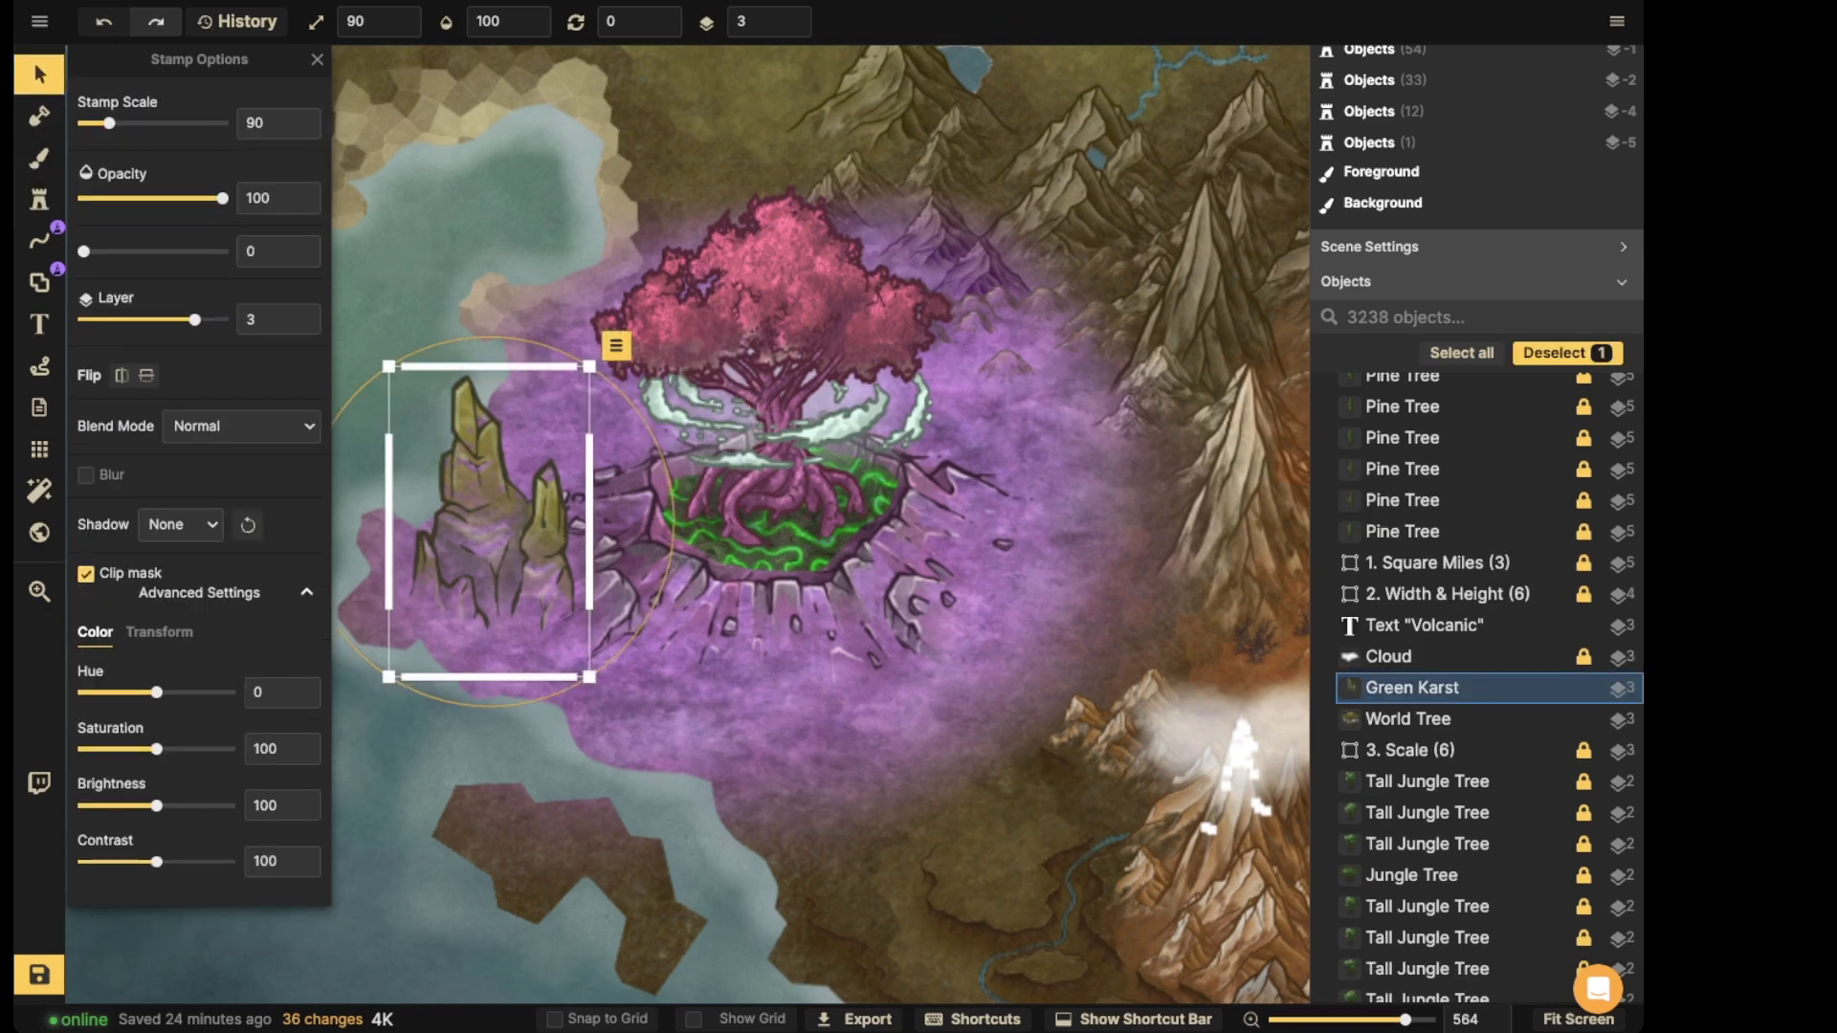
scroll(497, 564, "up", 1)
scroll(460, 517, "up", 5)
key("bracketleft")
key("bracketleft")
key("bracketleft")
key("bracketleft")
key("bracketleft")
left_click_drag(492, 565, 749, 556)
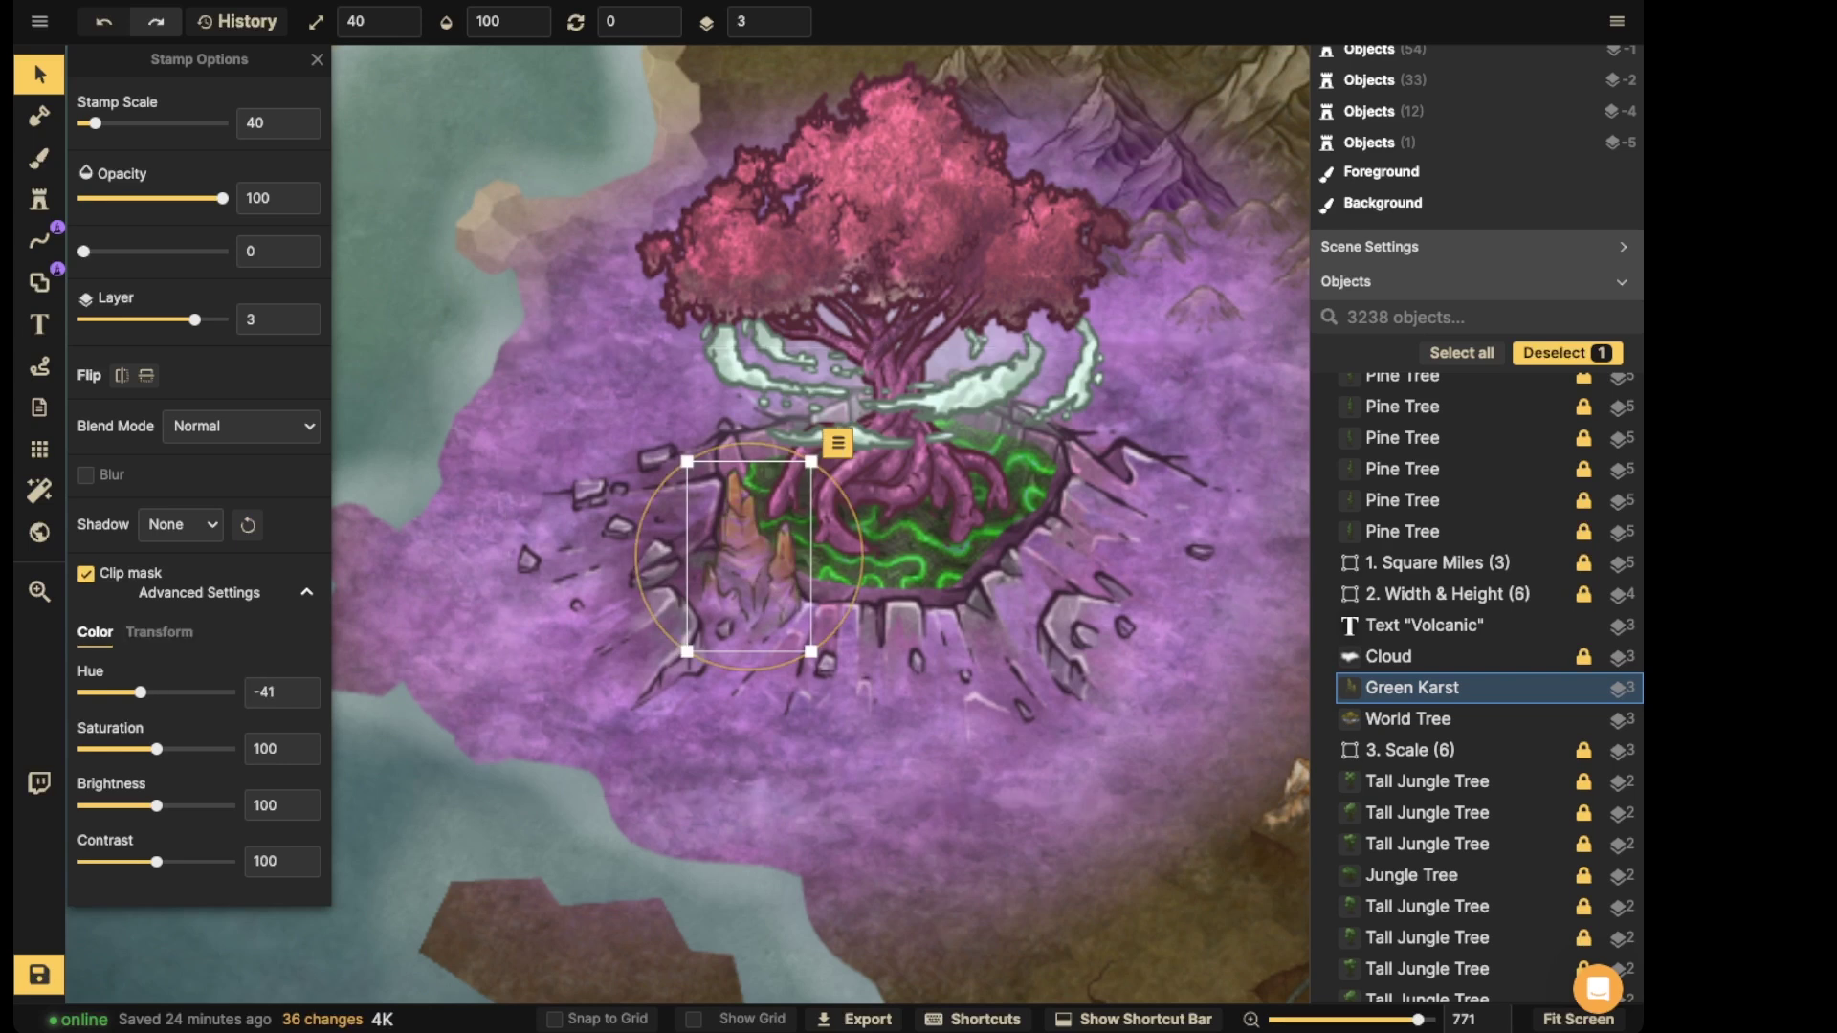
left_click_drag(749, 560, 823, 573)
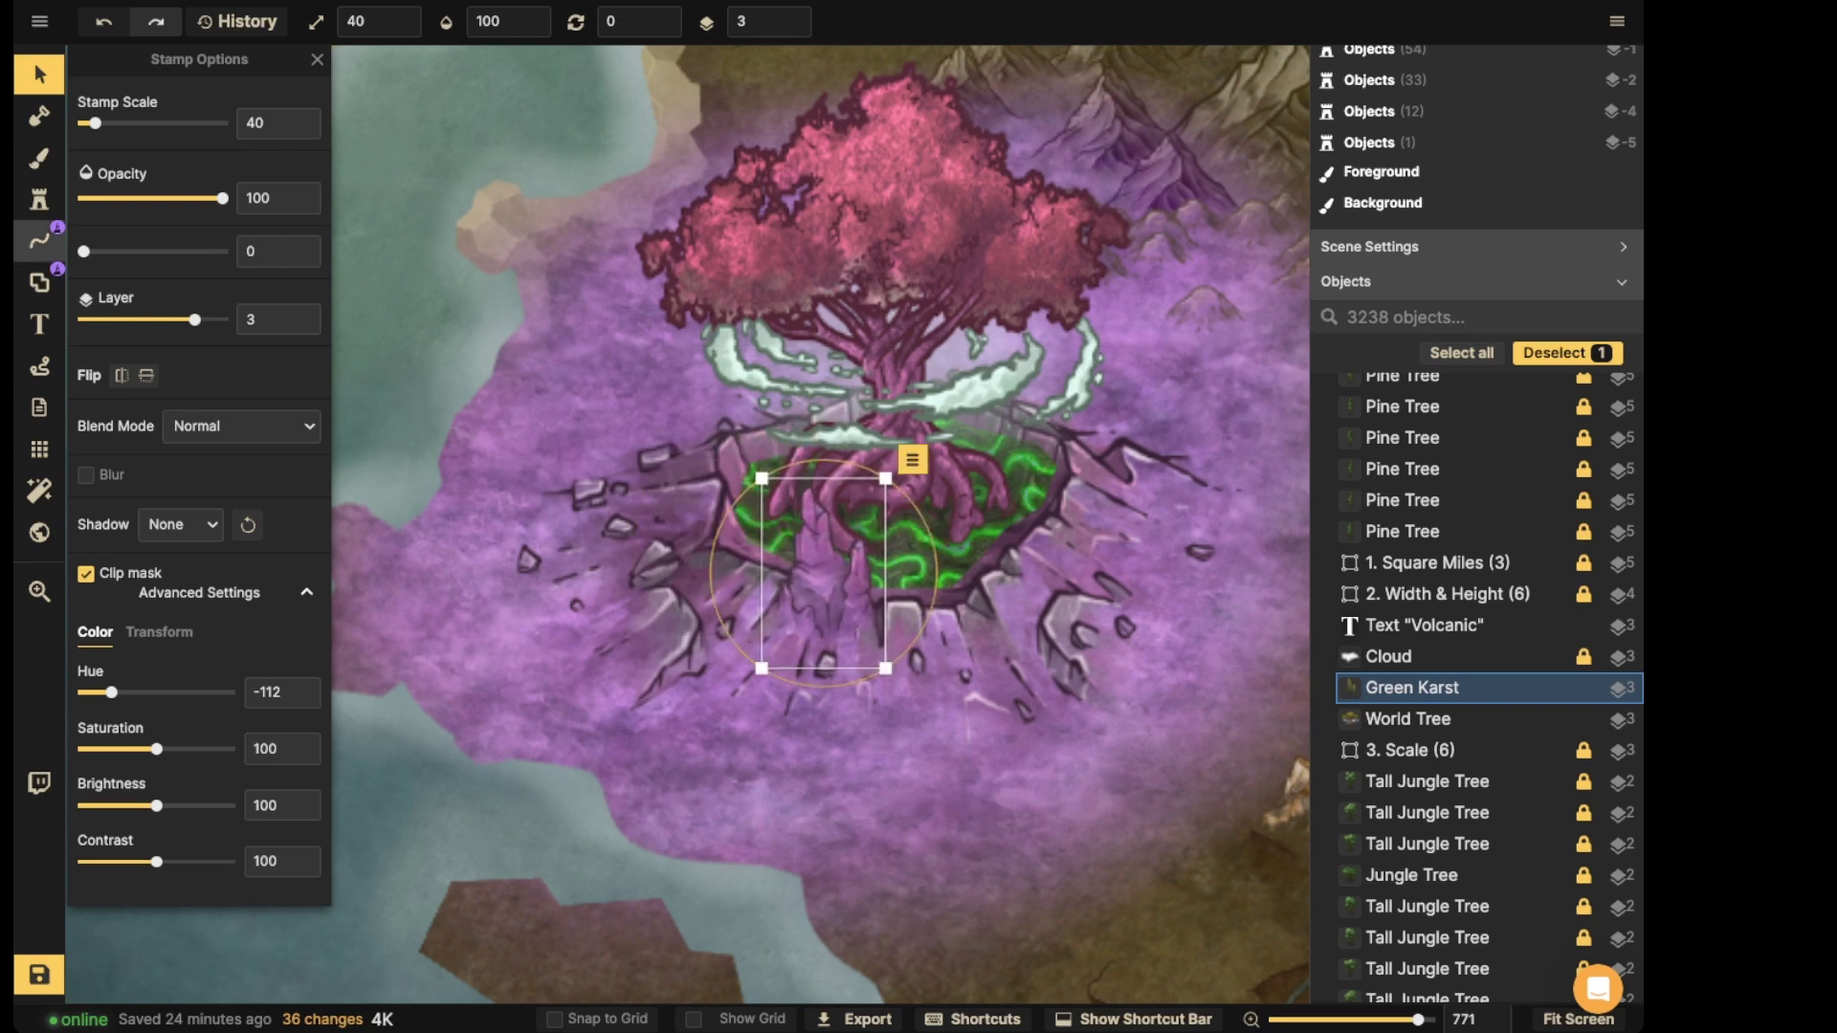
- Add matching purple karsts around the crater: one at scale 40 on the southeast rim, and one each at scale 20 to the northeast and northwest
left_click(39, 199)
left_click(1008, 574)
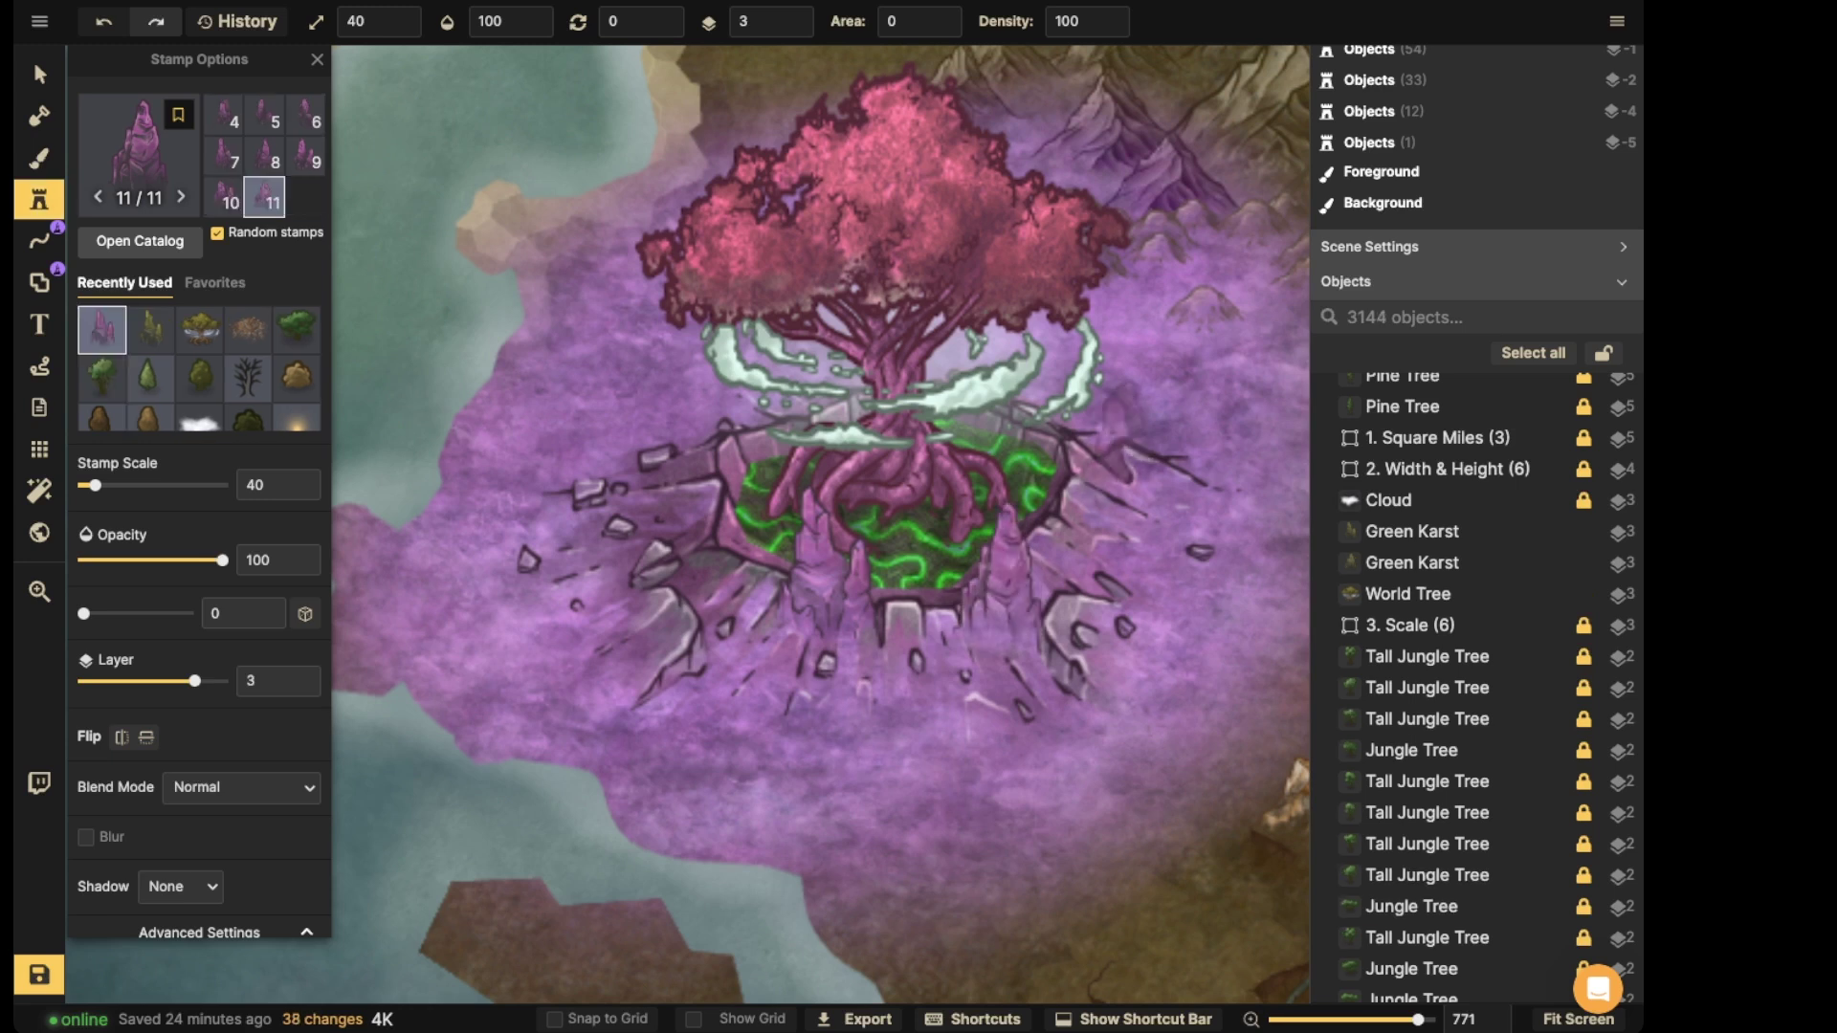
key("bracketleft")
key("bracketleft")
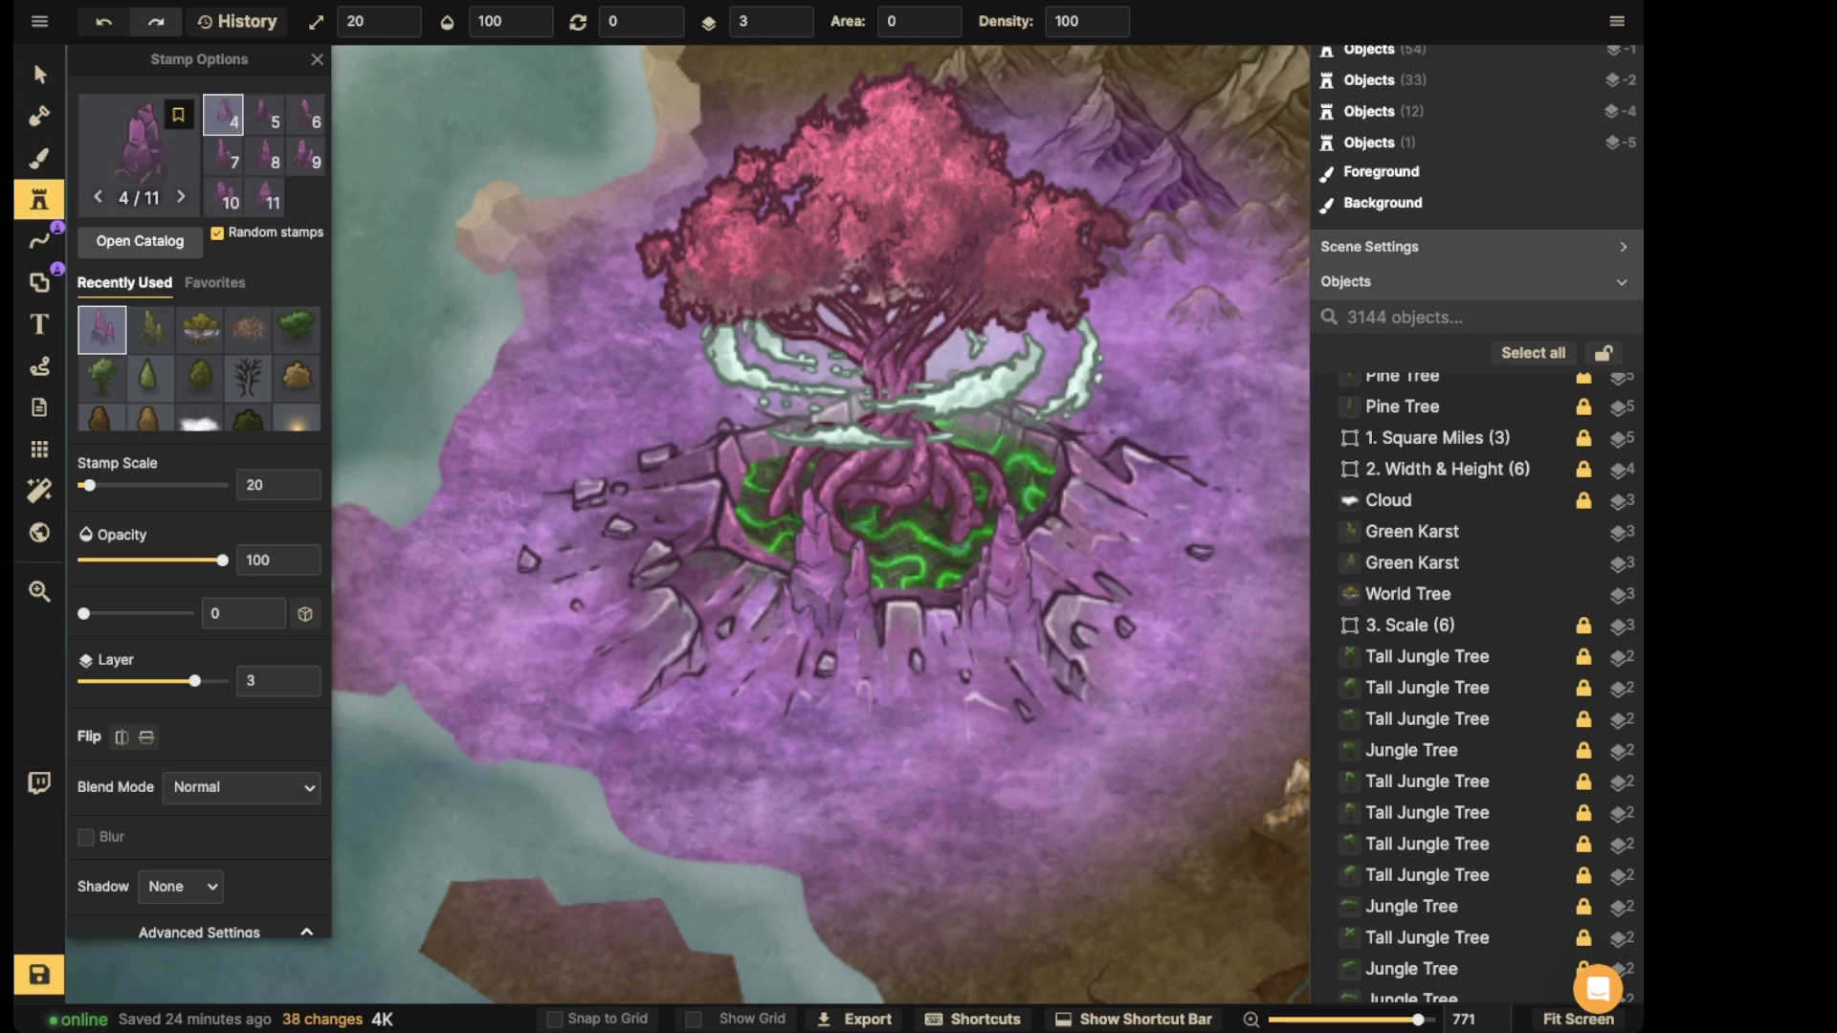
left_click(1090, 421)
left_click(789, 407)
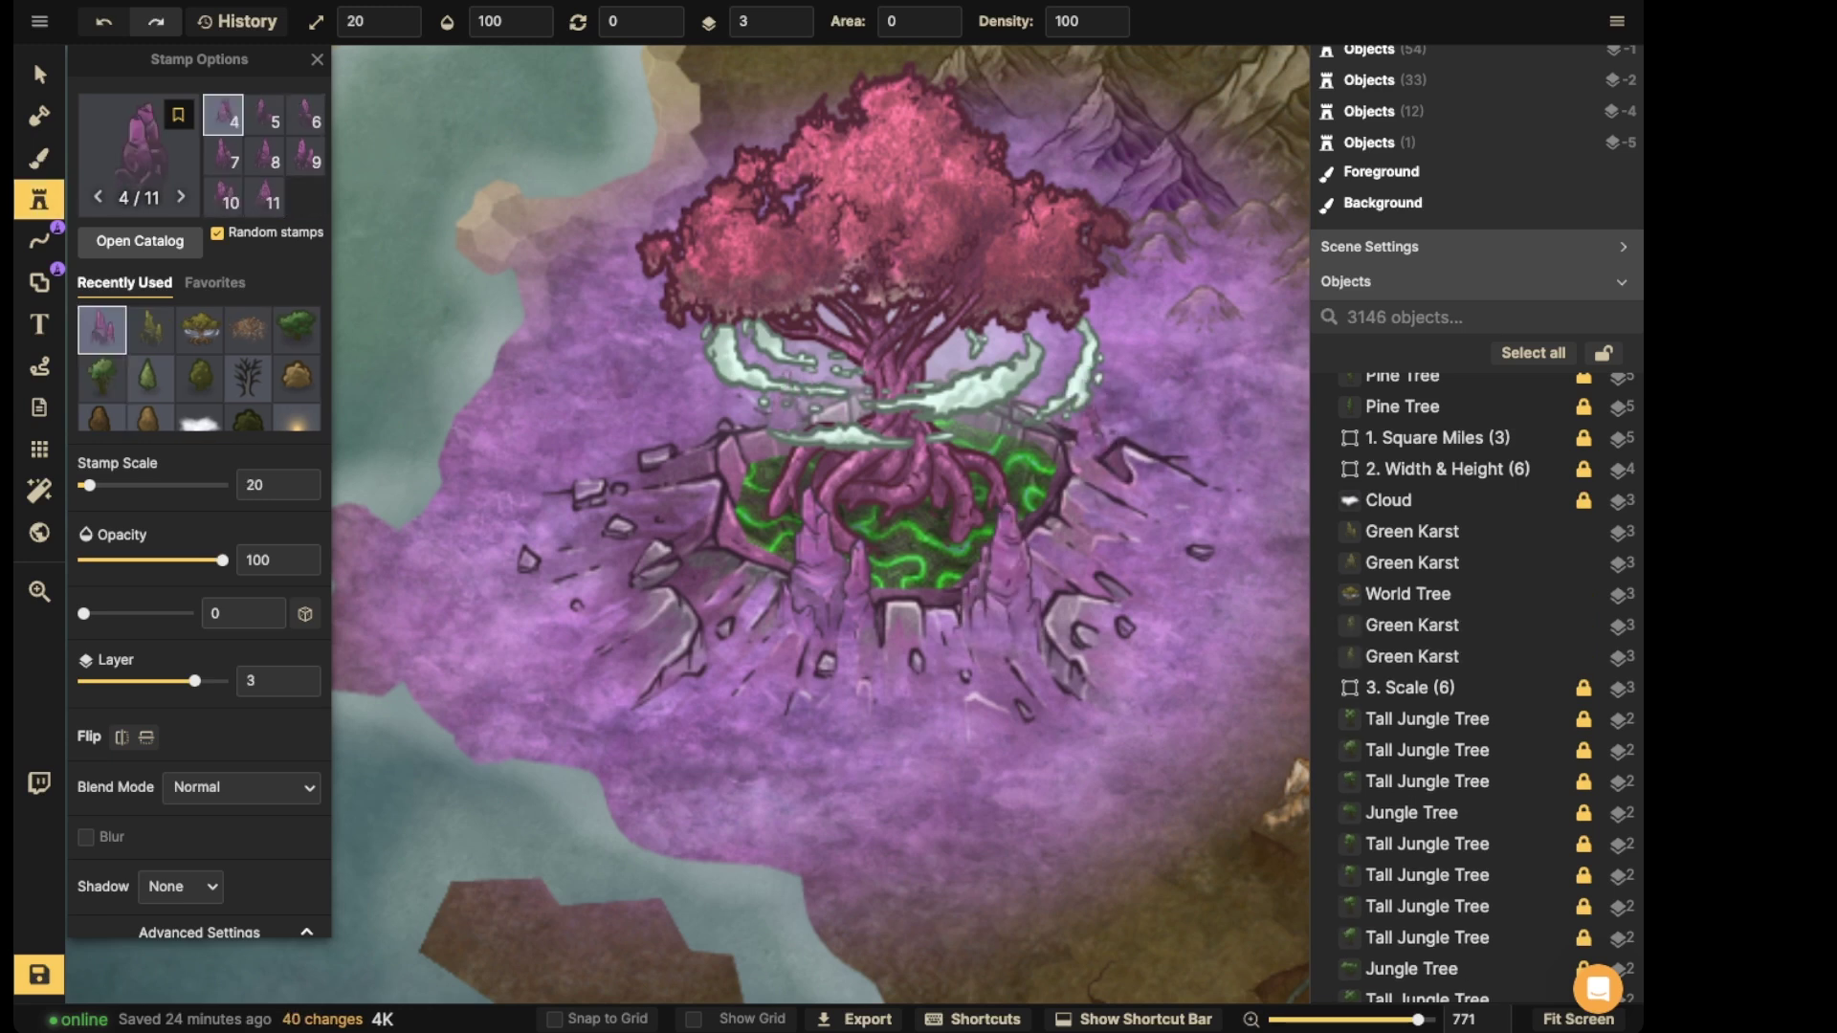
key("ctrl+z")
left_click(733, 407)
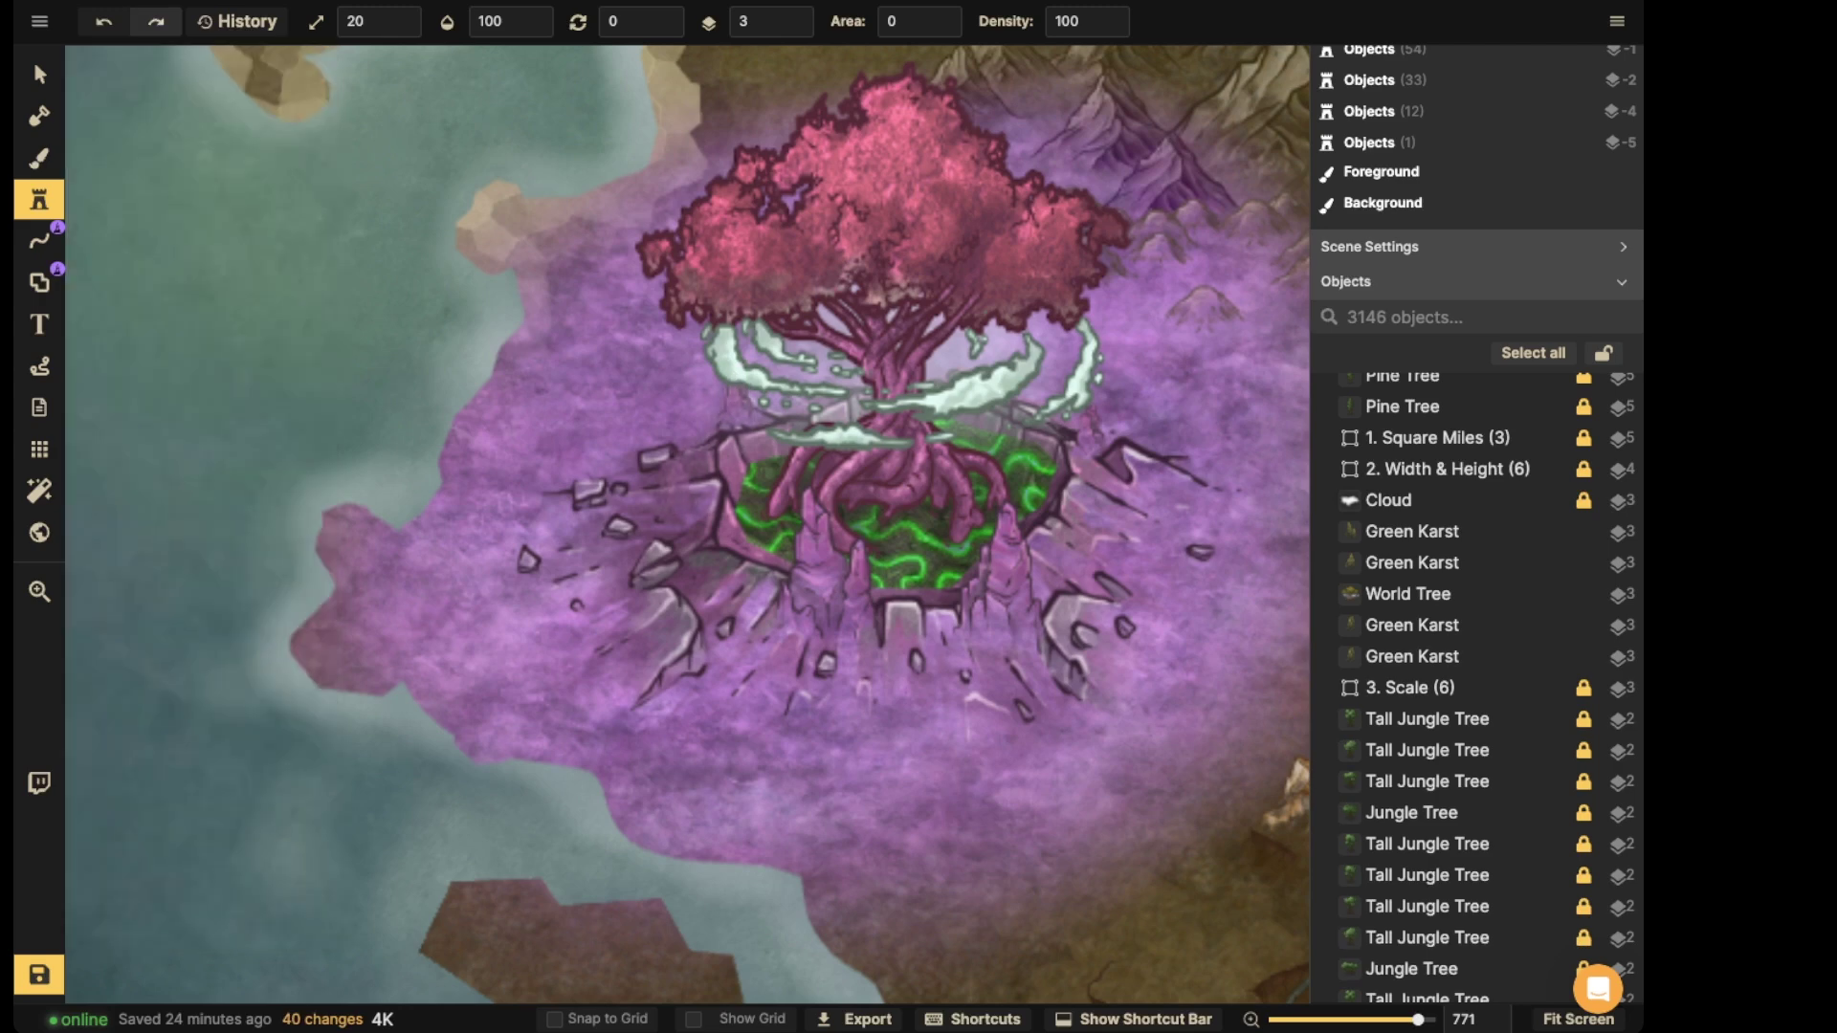
- Add two more purple karsts at scale 30, one on the crater's west side and one on its east rim
key("bracketright")
key("bracketright")
left_click(674, 445)
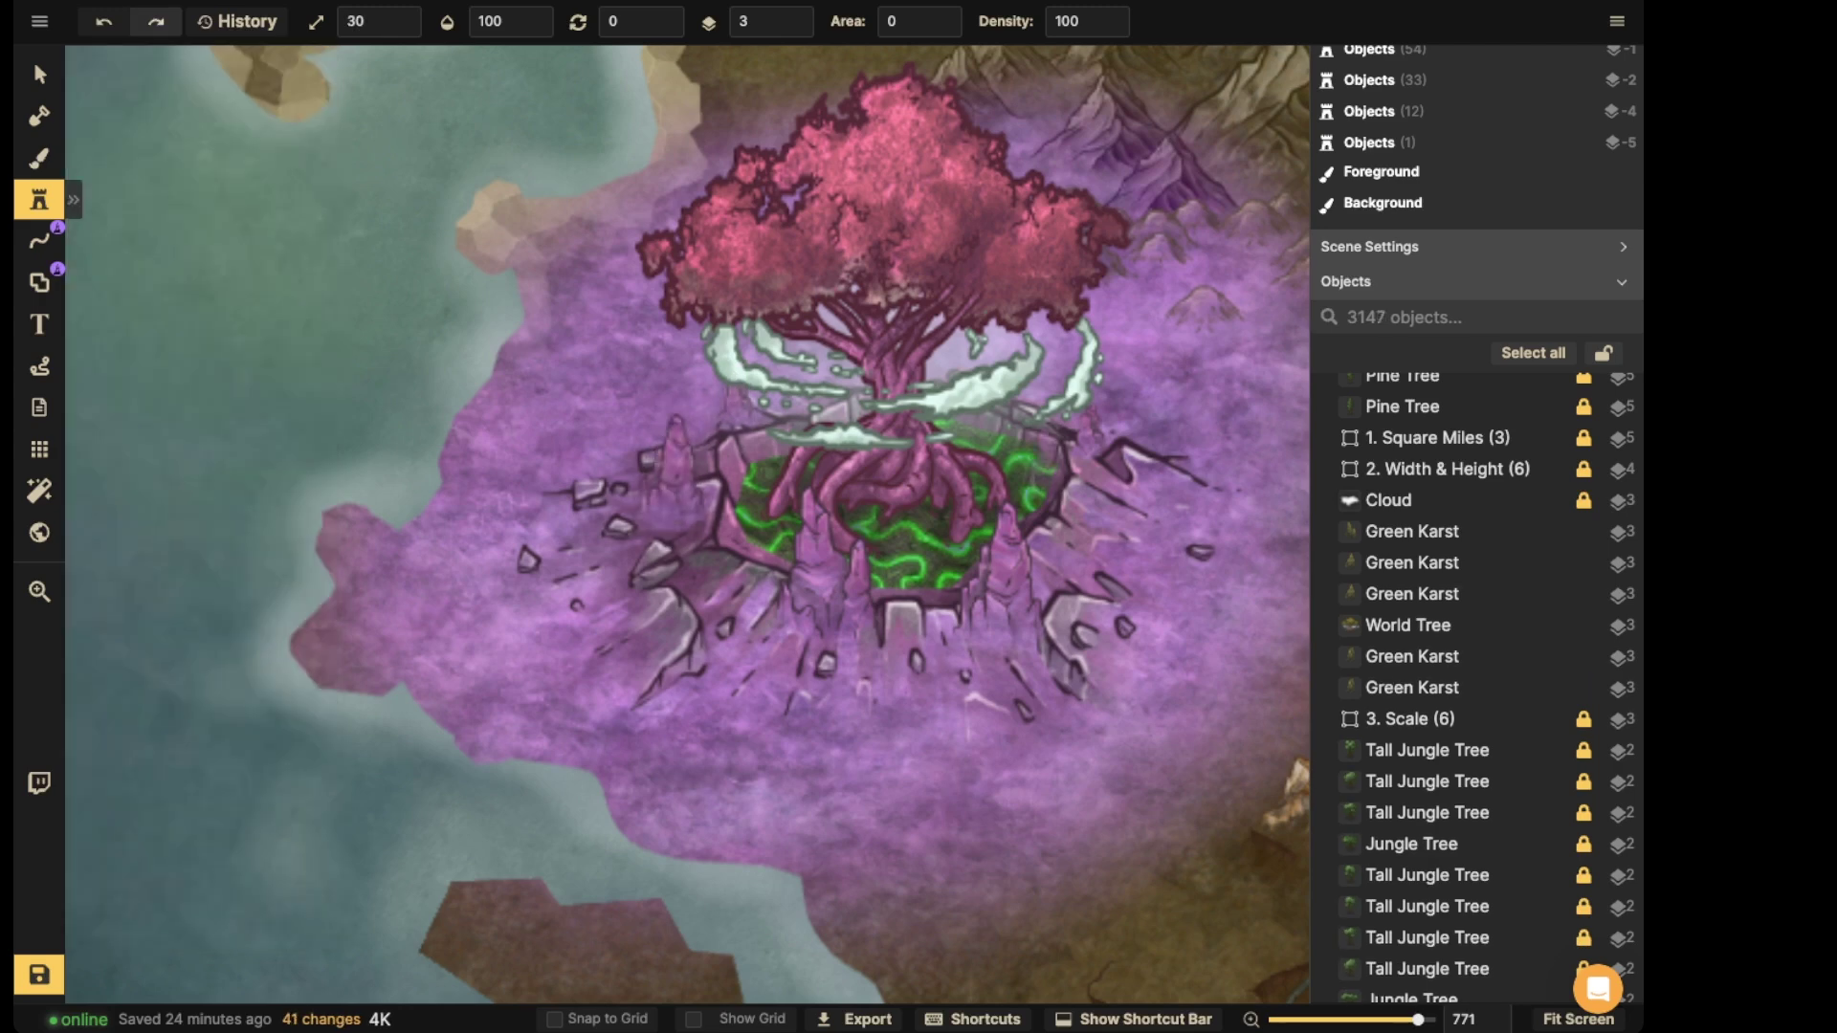
left_click(1074, 504)
- Rotate the karsts on the crater's west and southwest sides to 345 degrees
scroll(751, 418, "down", 5)
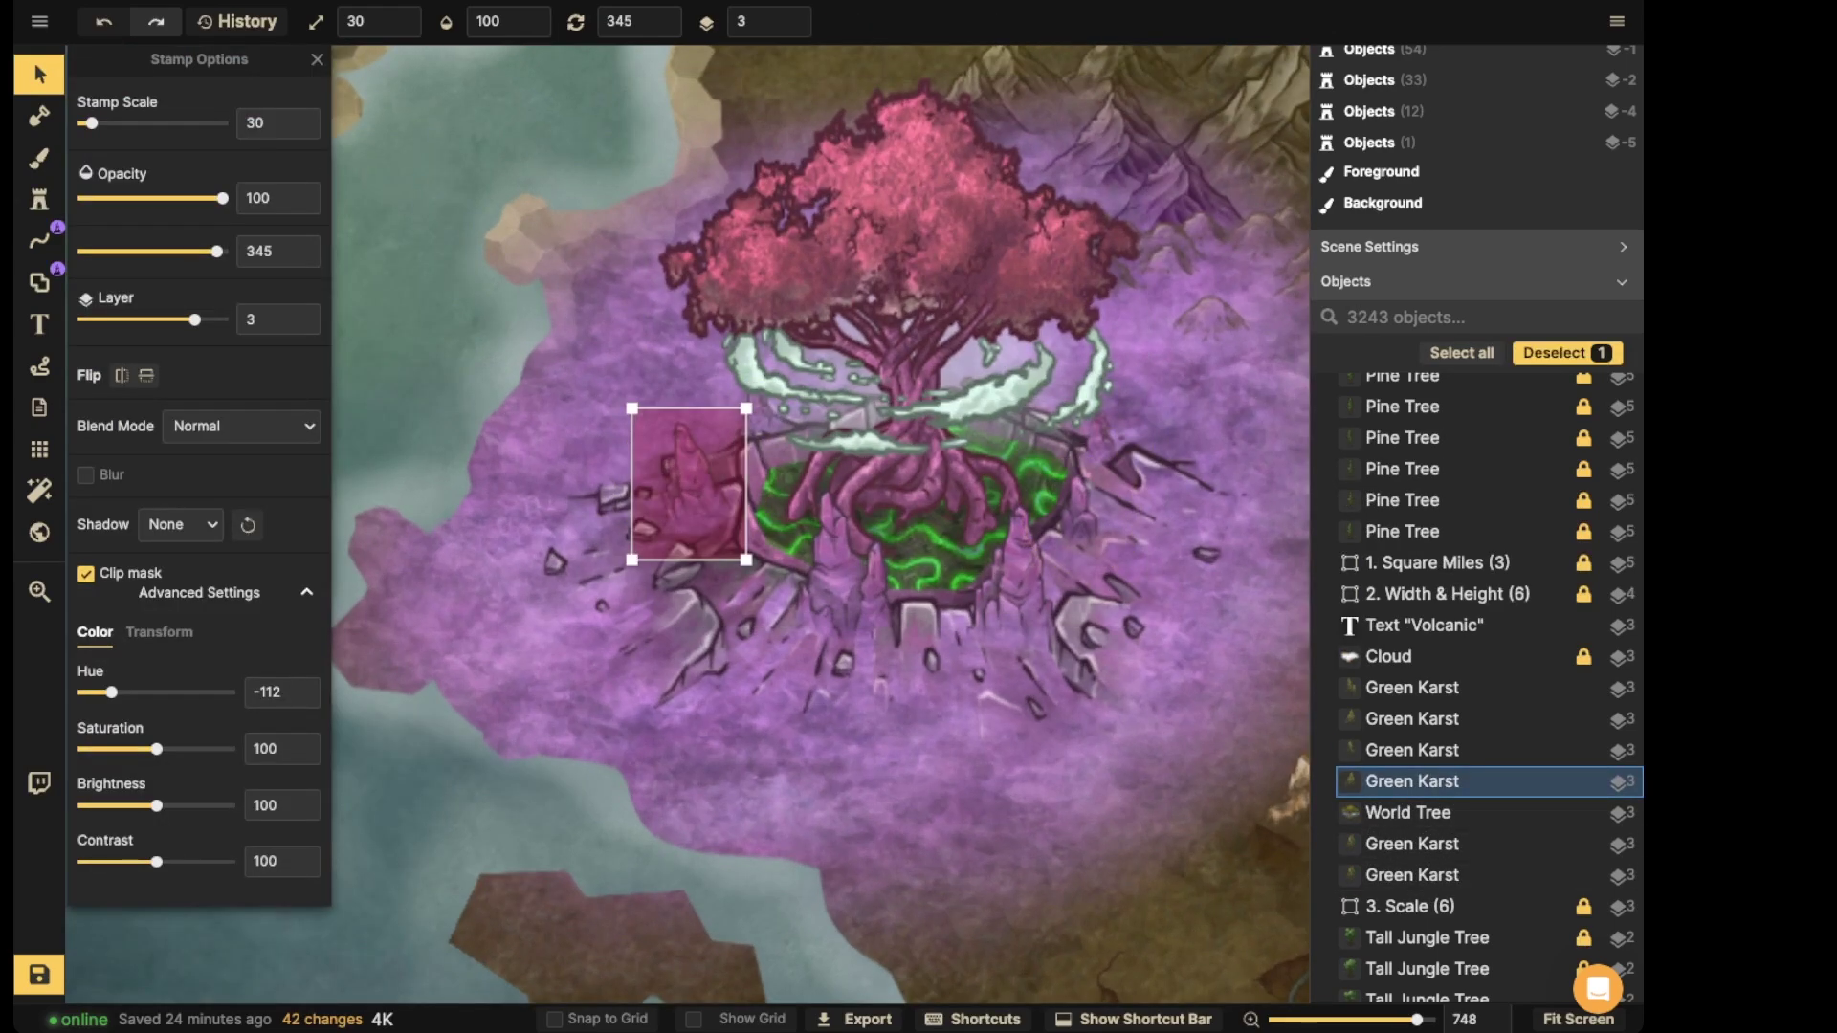
scroll(688, 484, "down", 1)
left_click(831, 569)
left_click(835, 572)
scroll(834, 572, "down", 1)
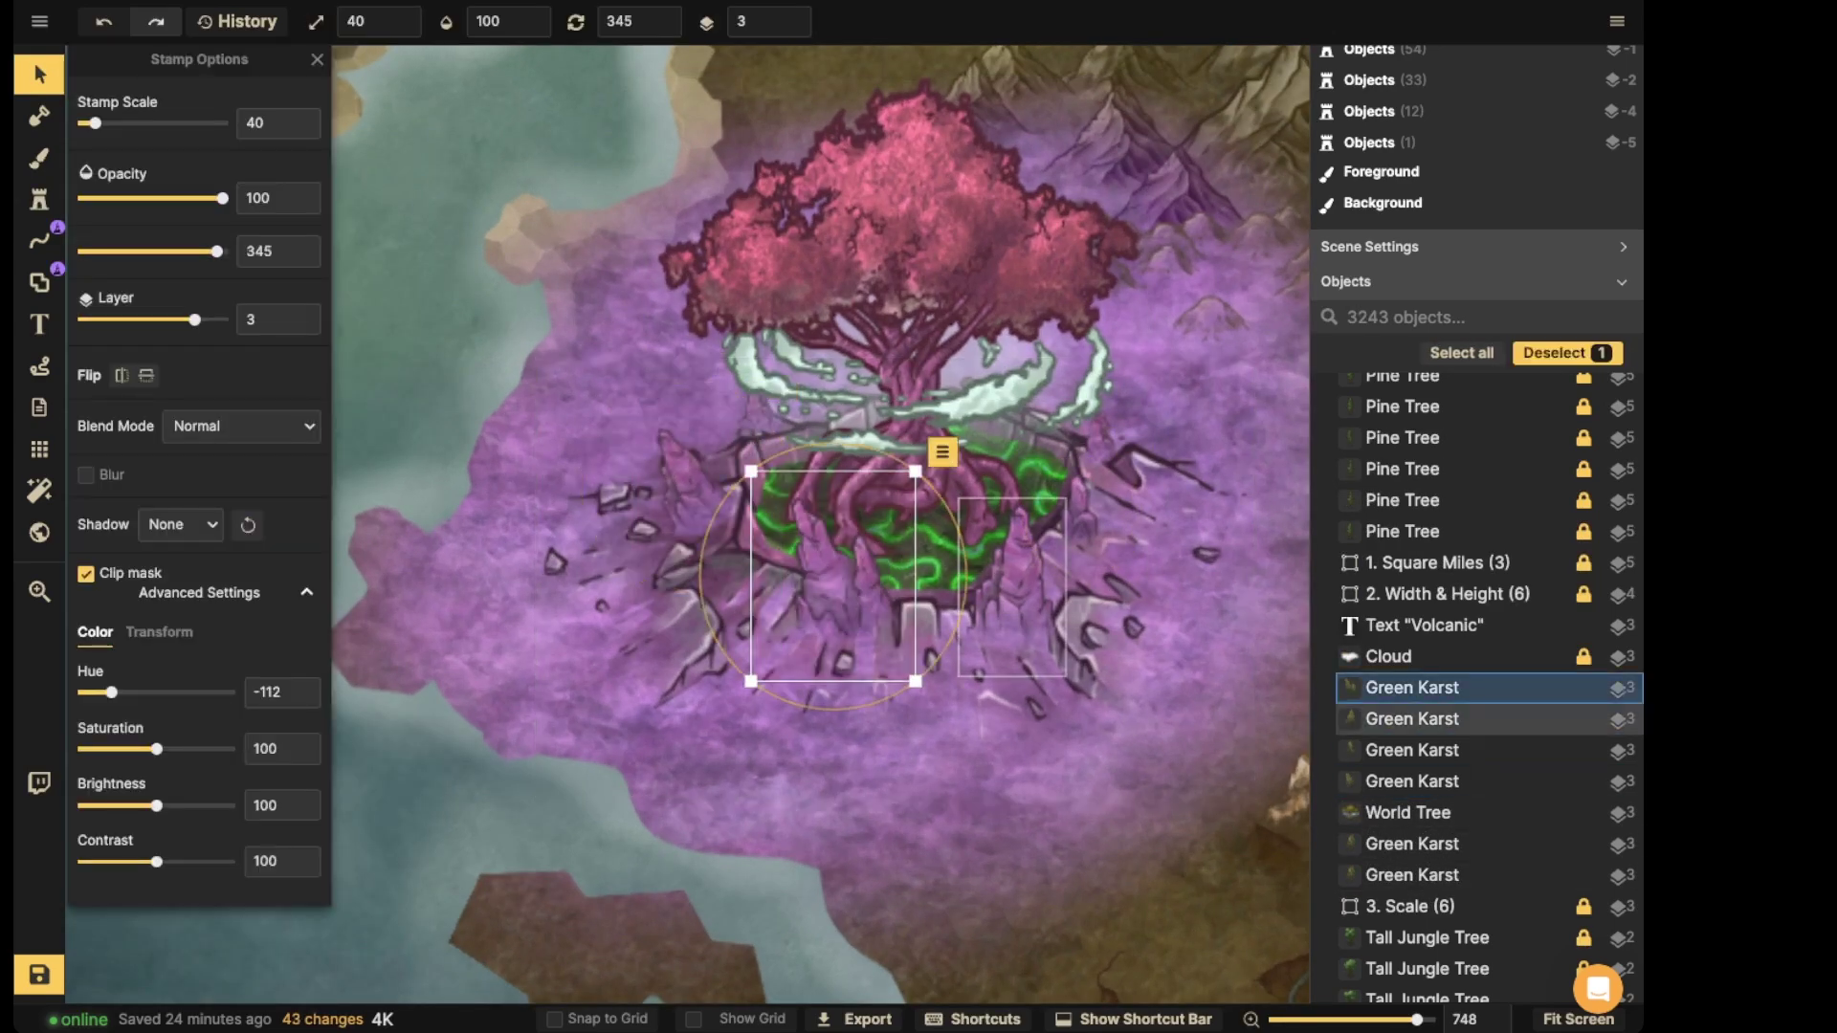
- Tilt the karsts on the crater's southeast, east, northeast and northwest sides
left_click(1016, 580)
left_click(1016, 579)
scroll(1016, 580, "up", 1)
left_click(1083, 516)
left_click(1082, 517)
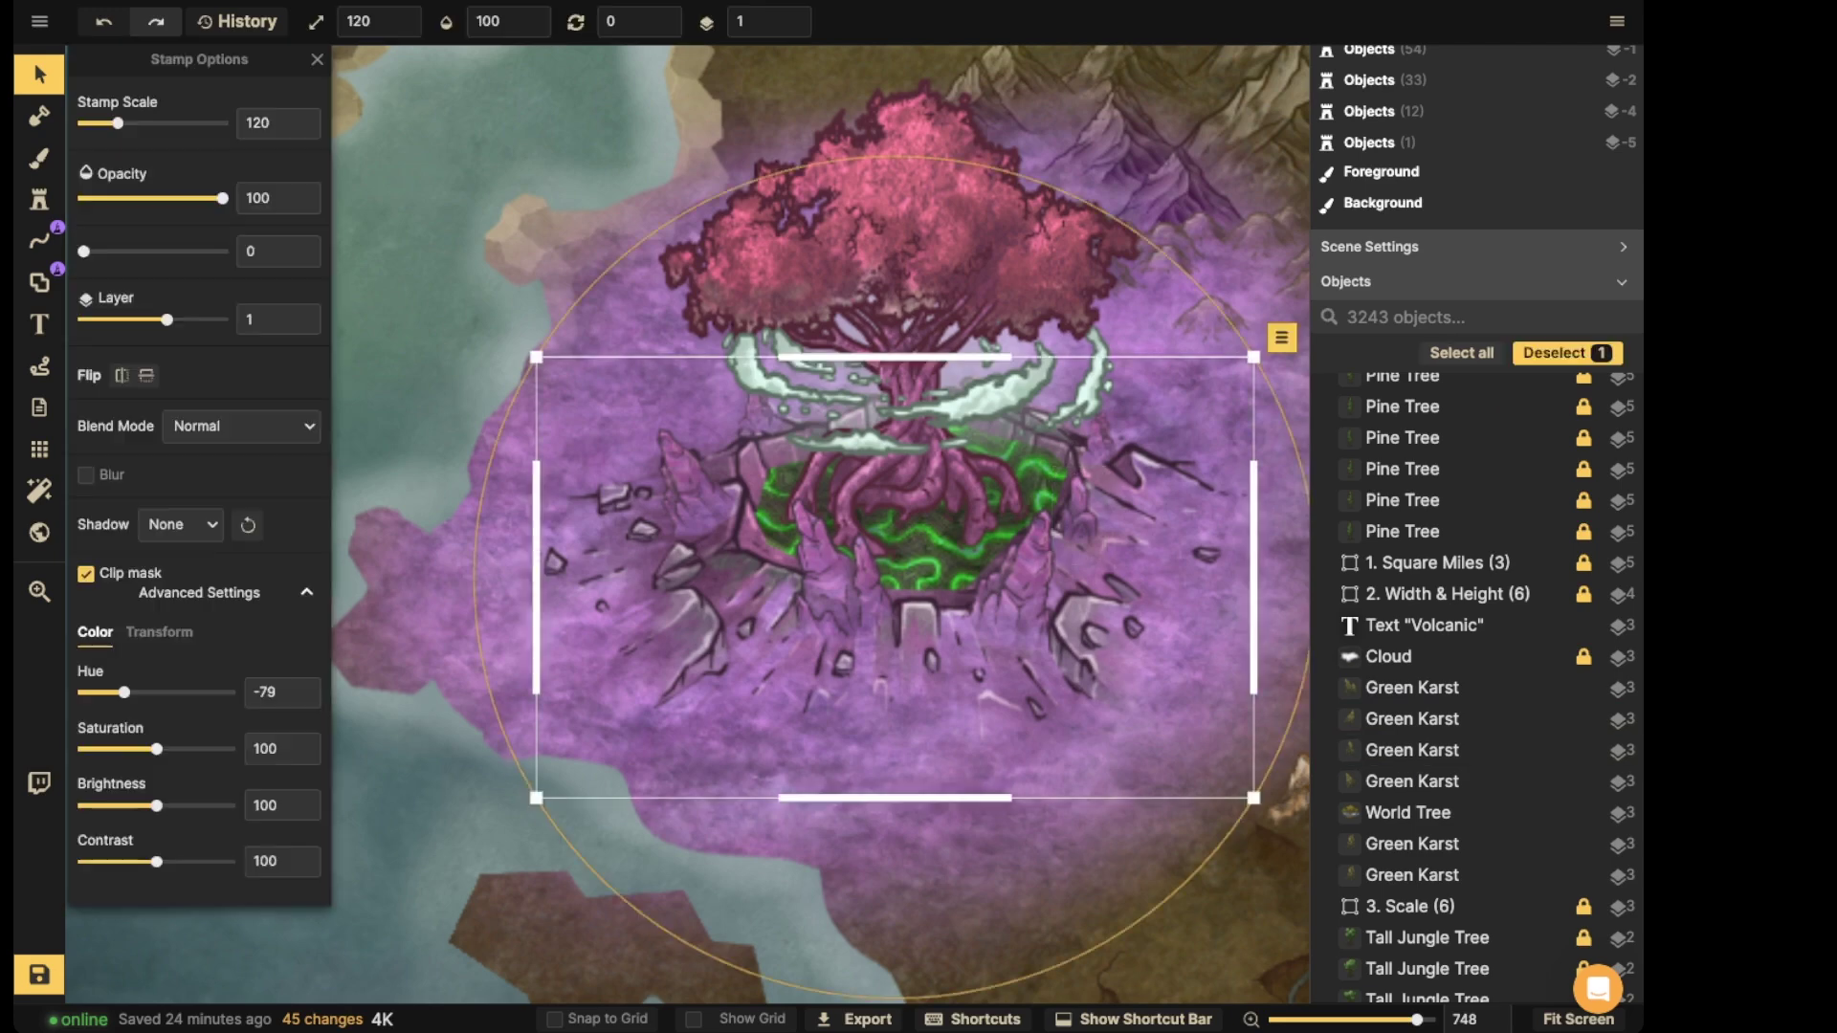
left_click(1081, 512)
scroll(1081, 511, "up", 1)
left_click(1090, 454)
left_click(752, 413)
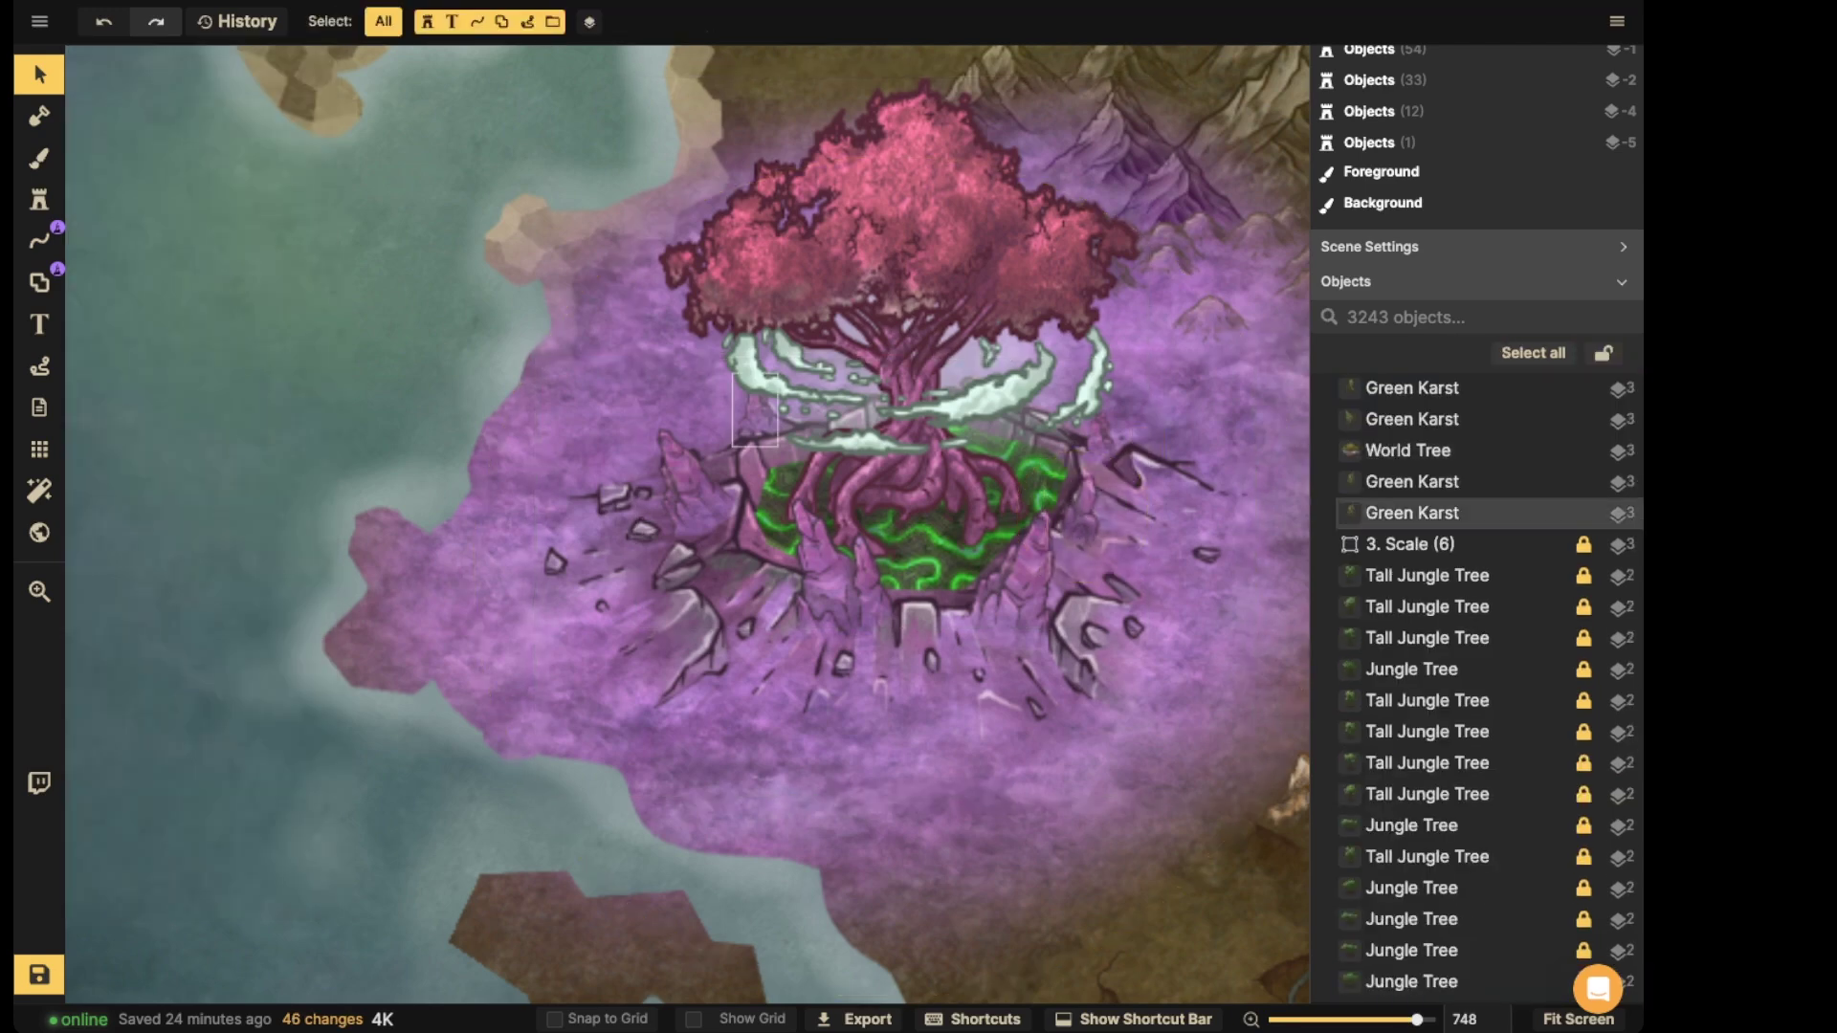
scroll(750, 411, "down", 1)
left_click(746, 411)
scroll(746, 411, "down", 2)
scroll(696, 473, "down", 2)
scroll(876, 521, "down", 3)
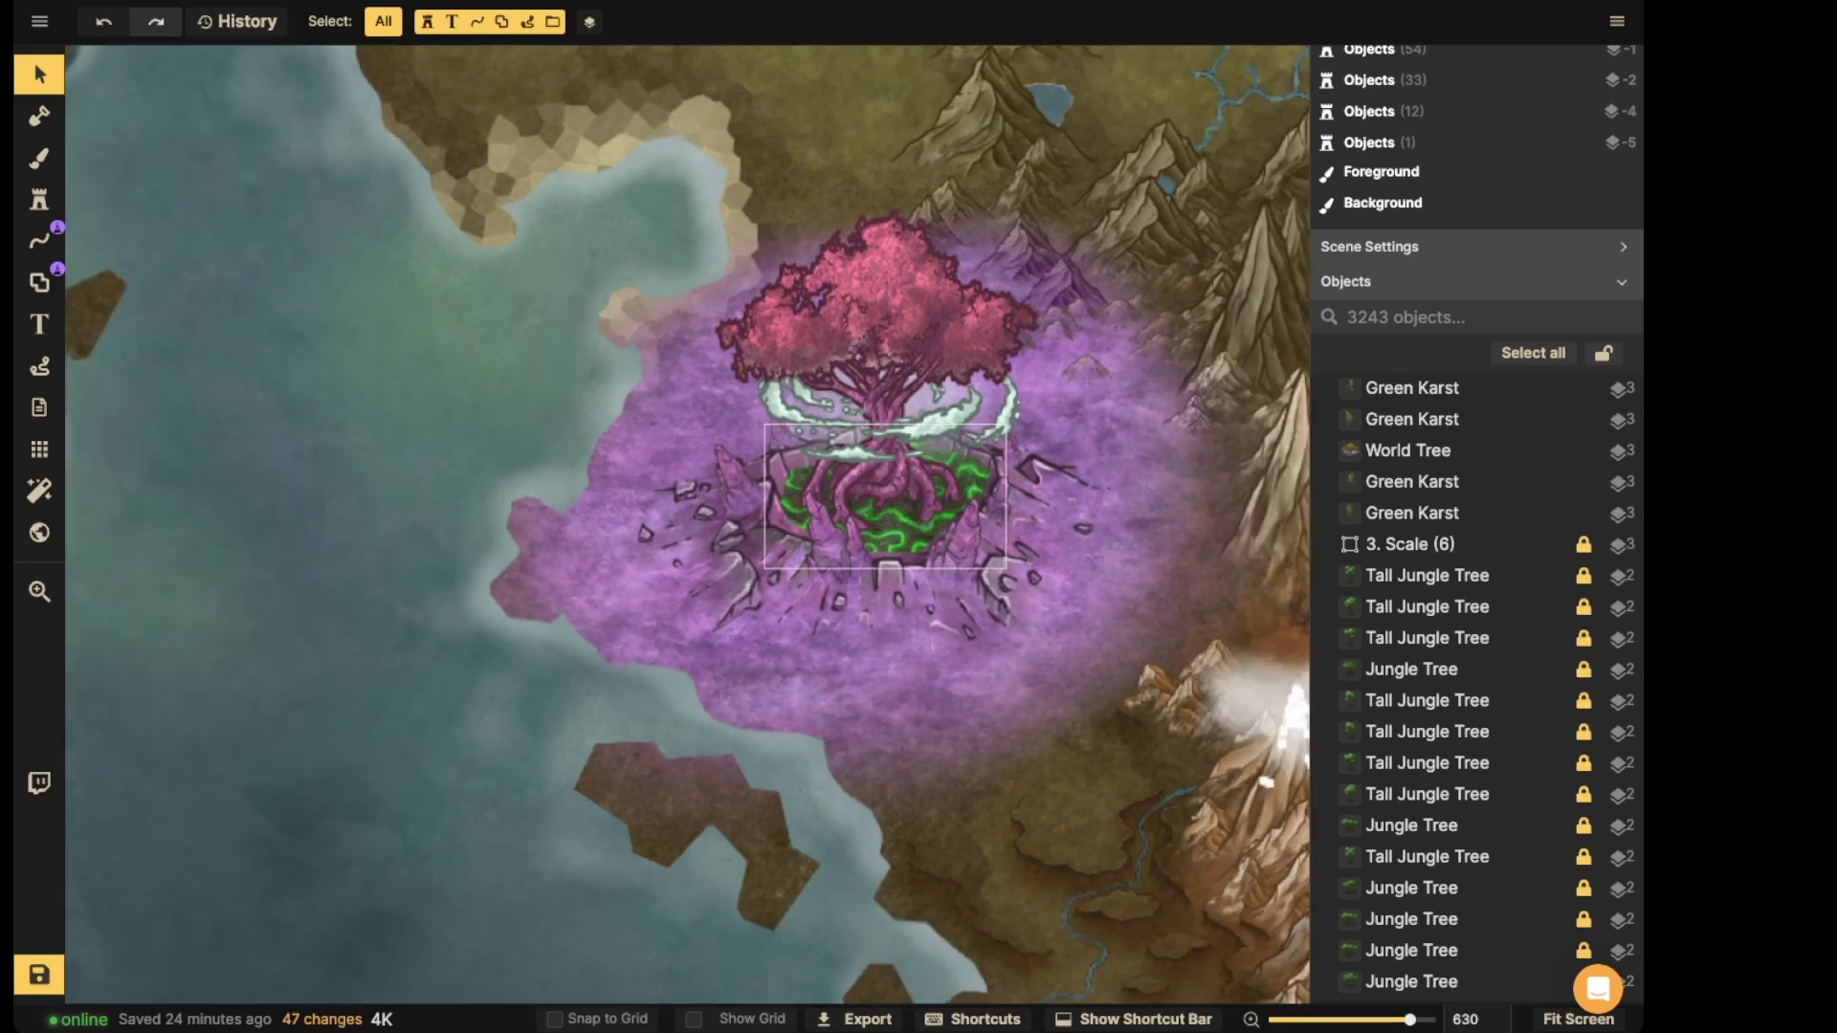
left_click_drag(661, 321, 986, 602)
key("Escape")
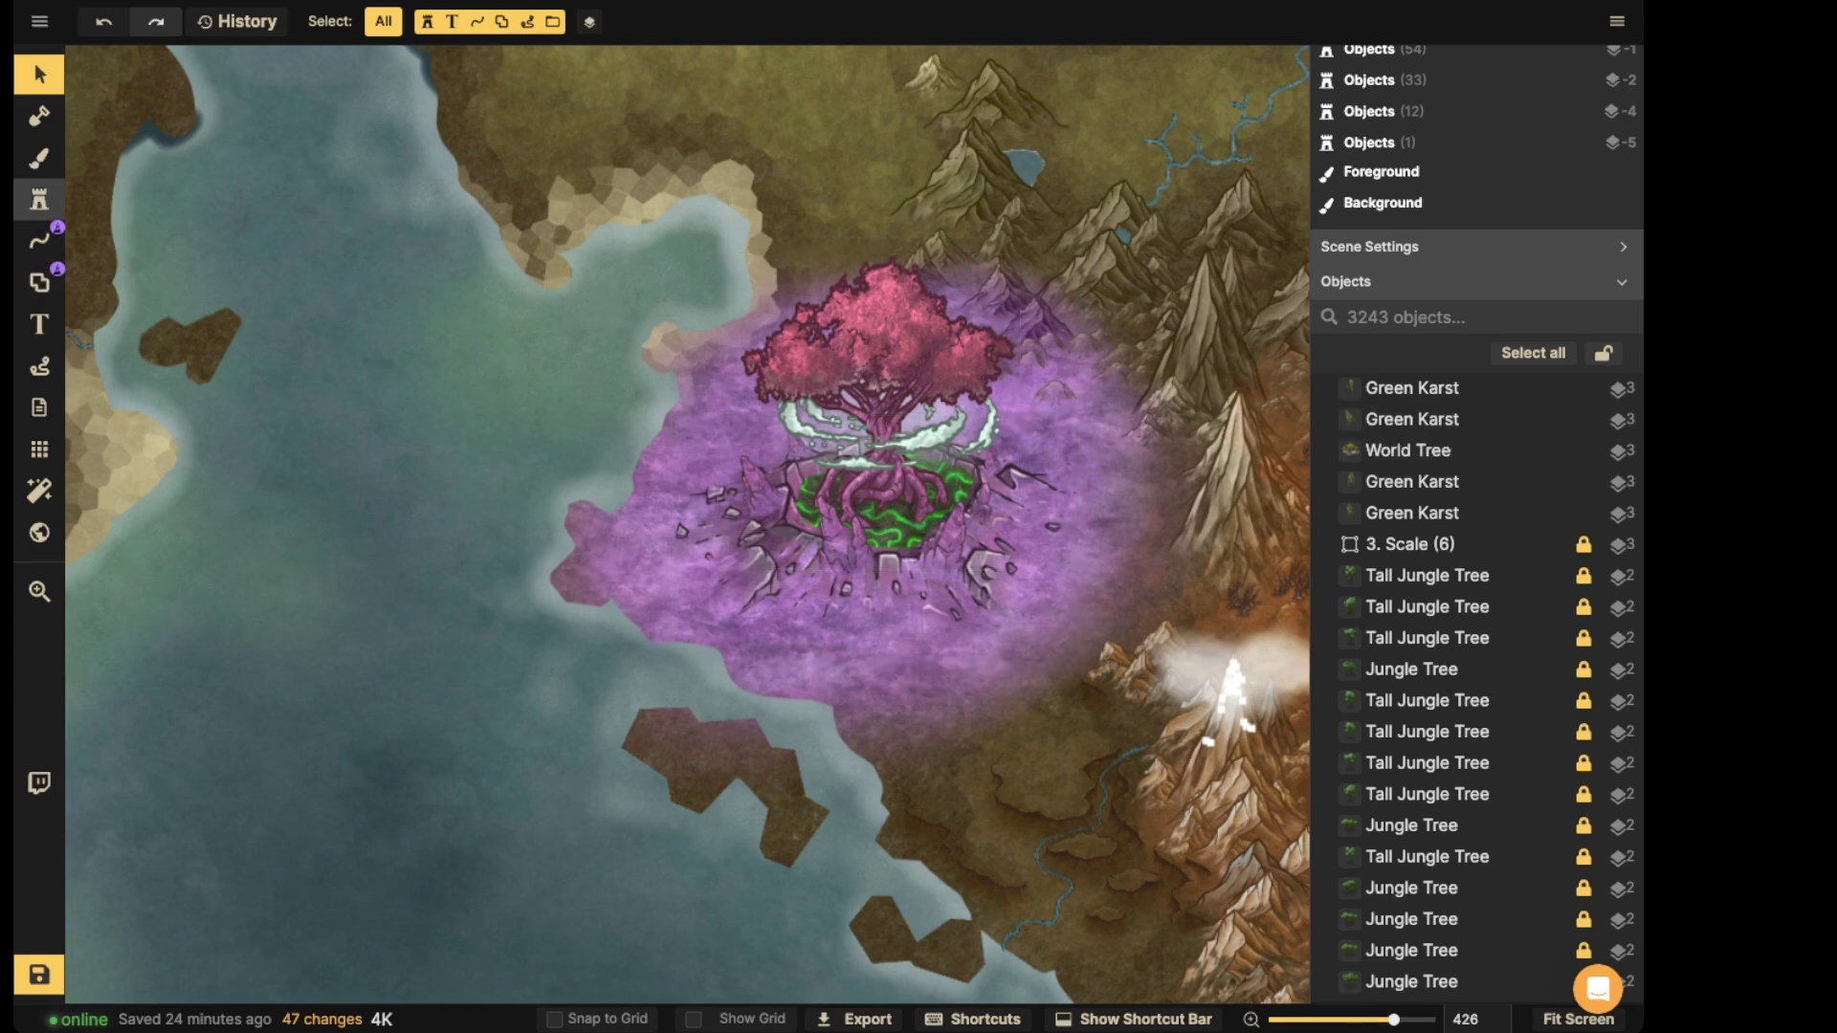
left_click(39, 199)
left_click(139, 153)
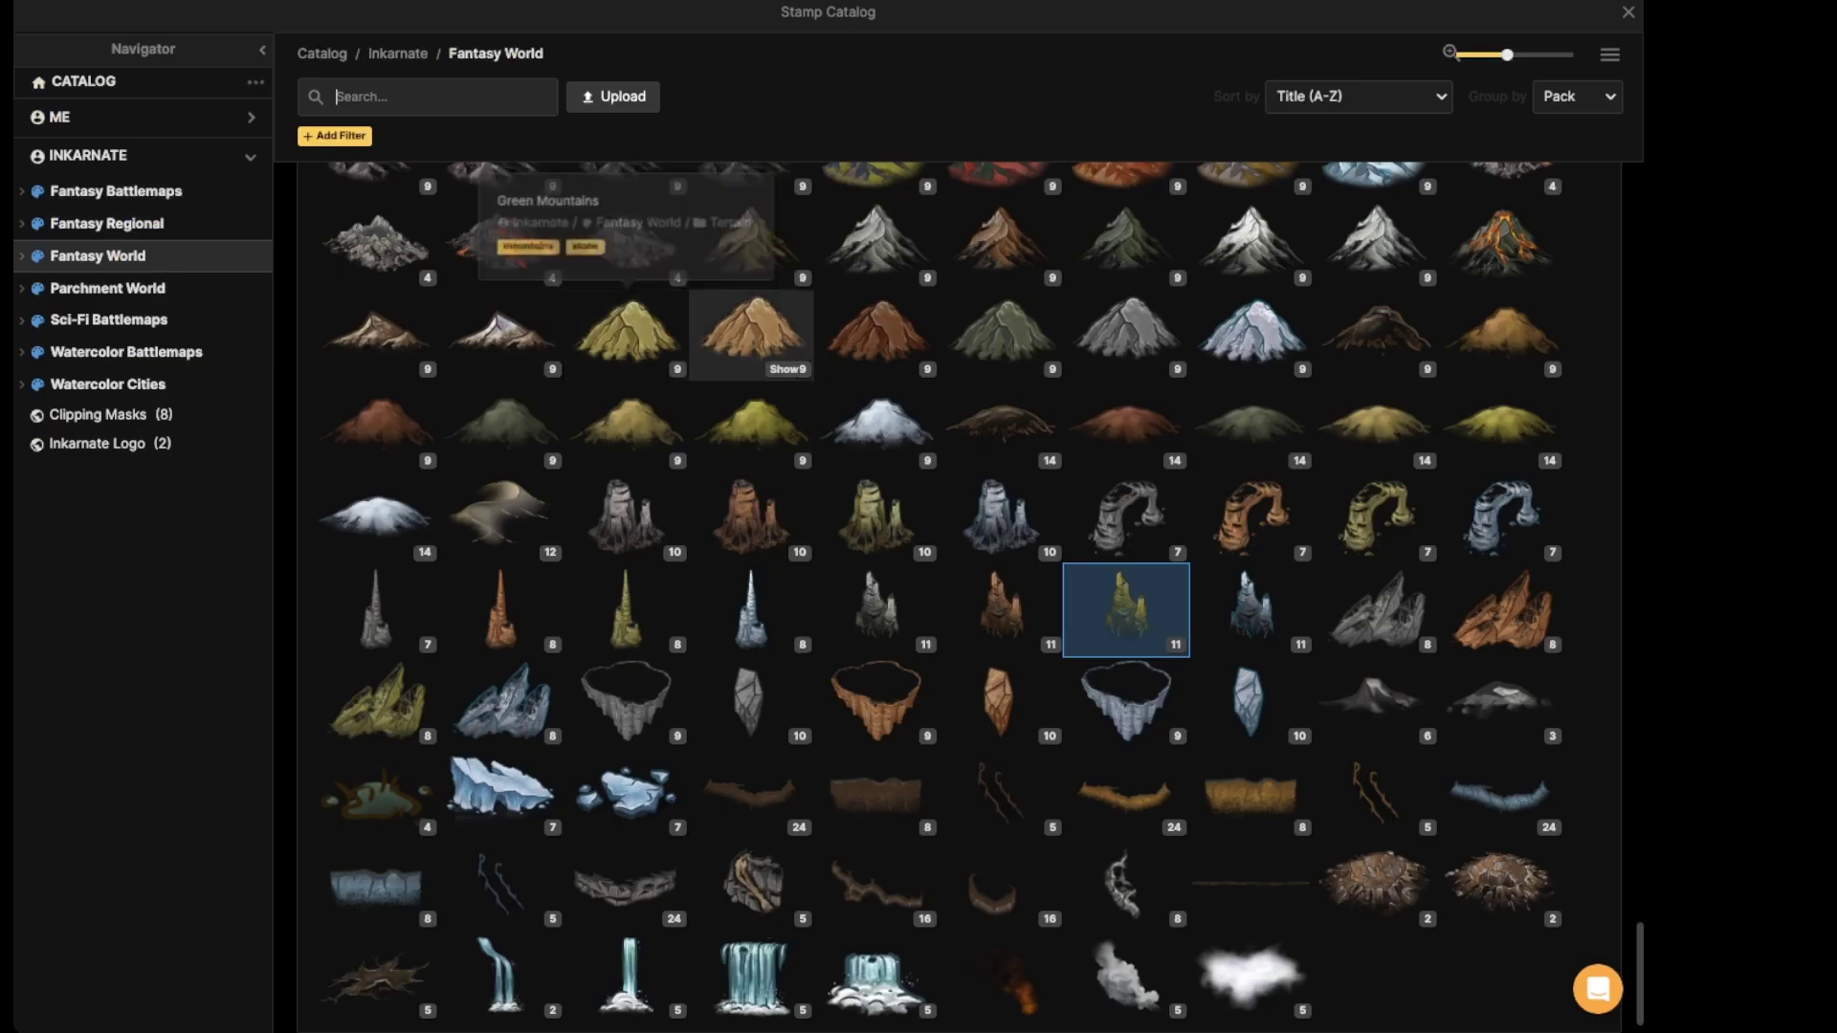
scroll(627, 478, "down", 1)
scroll(626, 478, "up", 8)
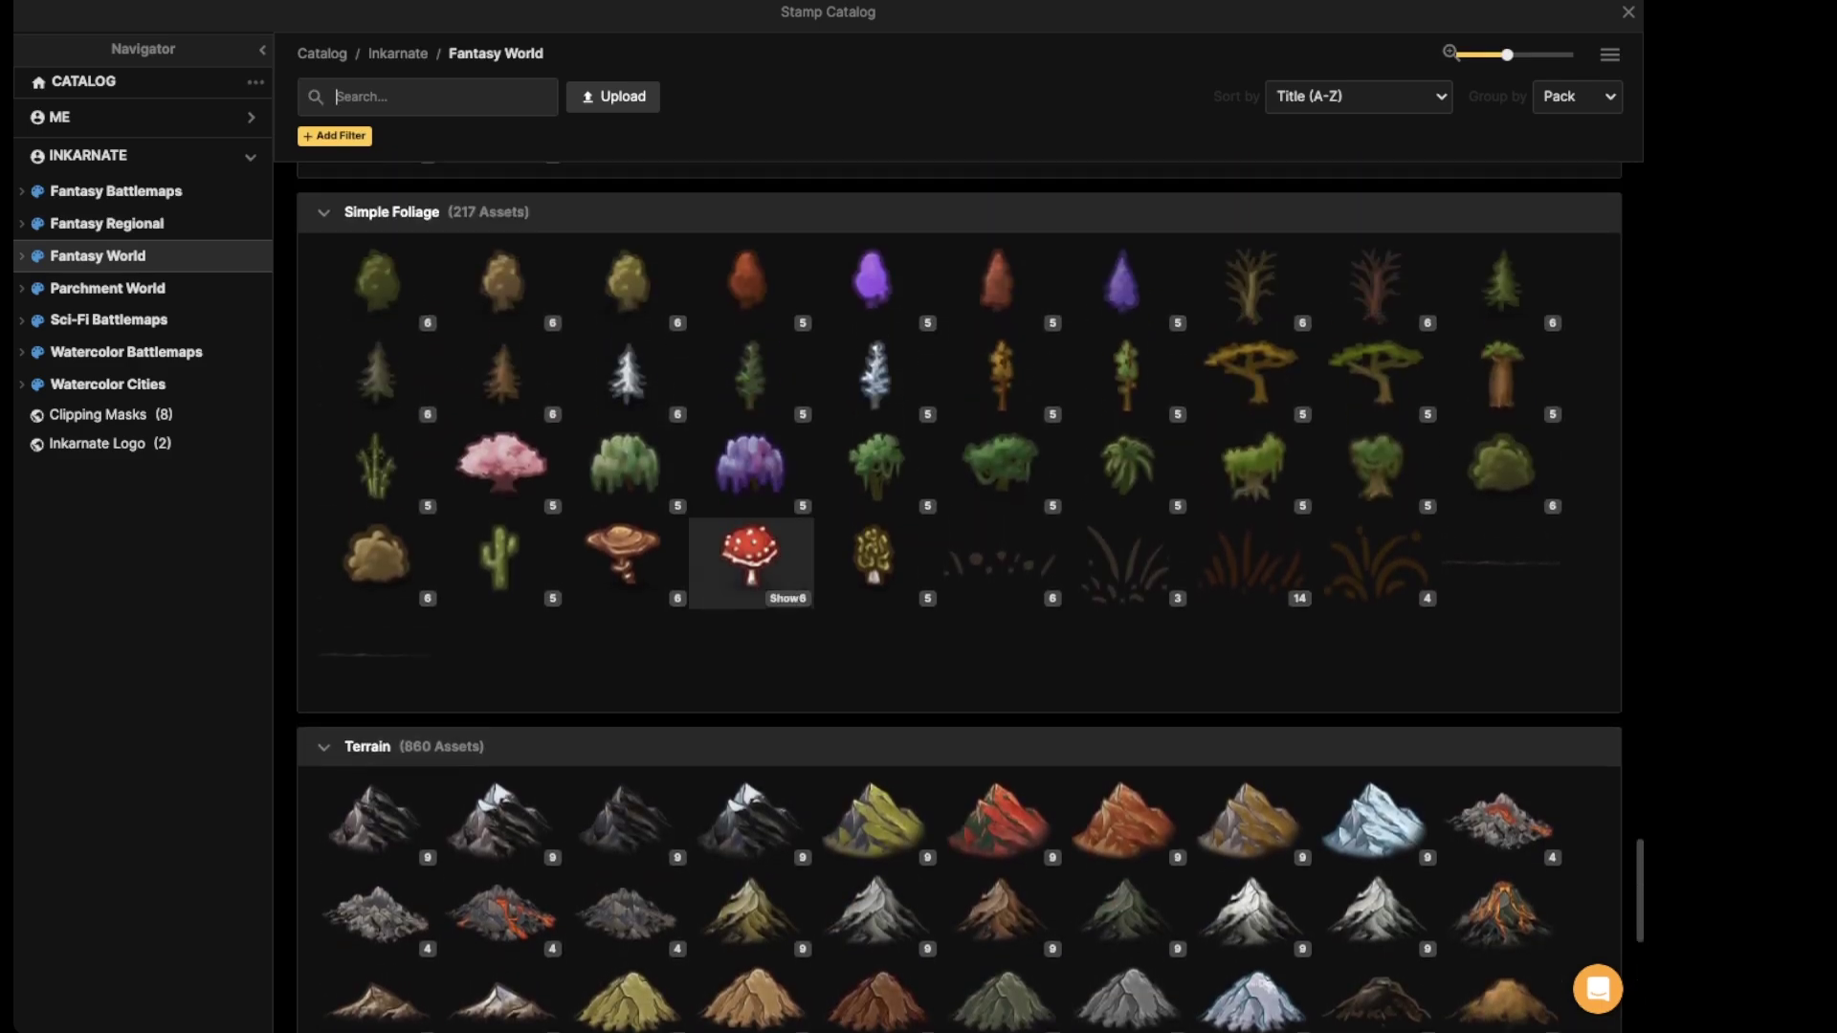
left_click(751, 560)
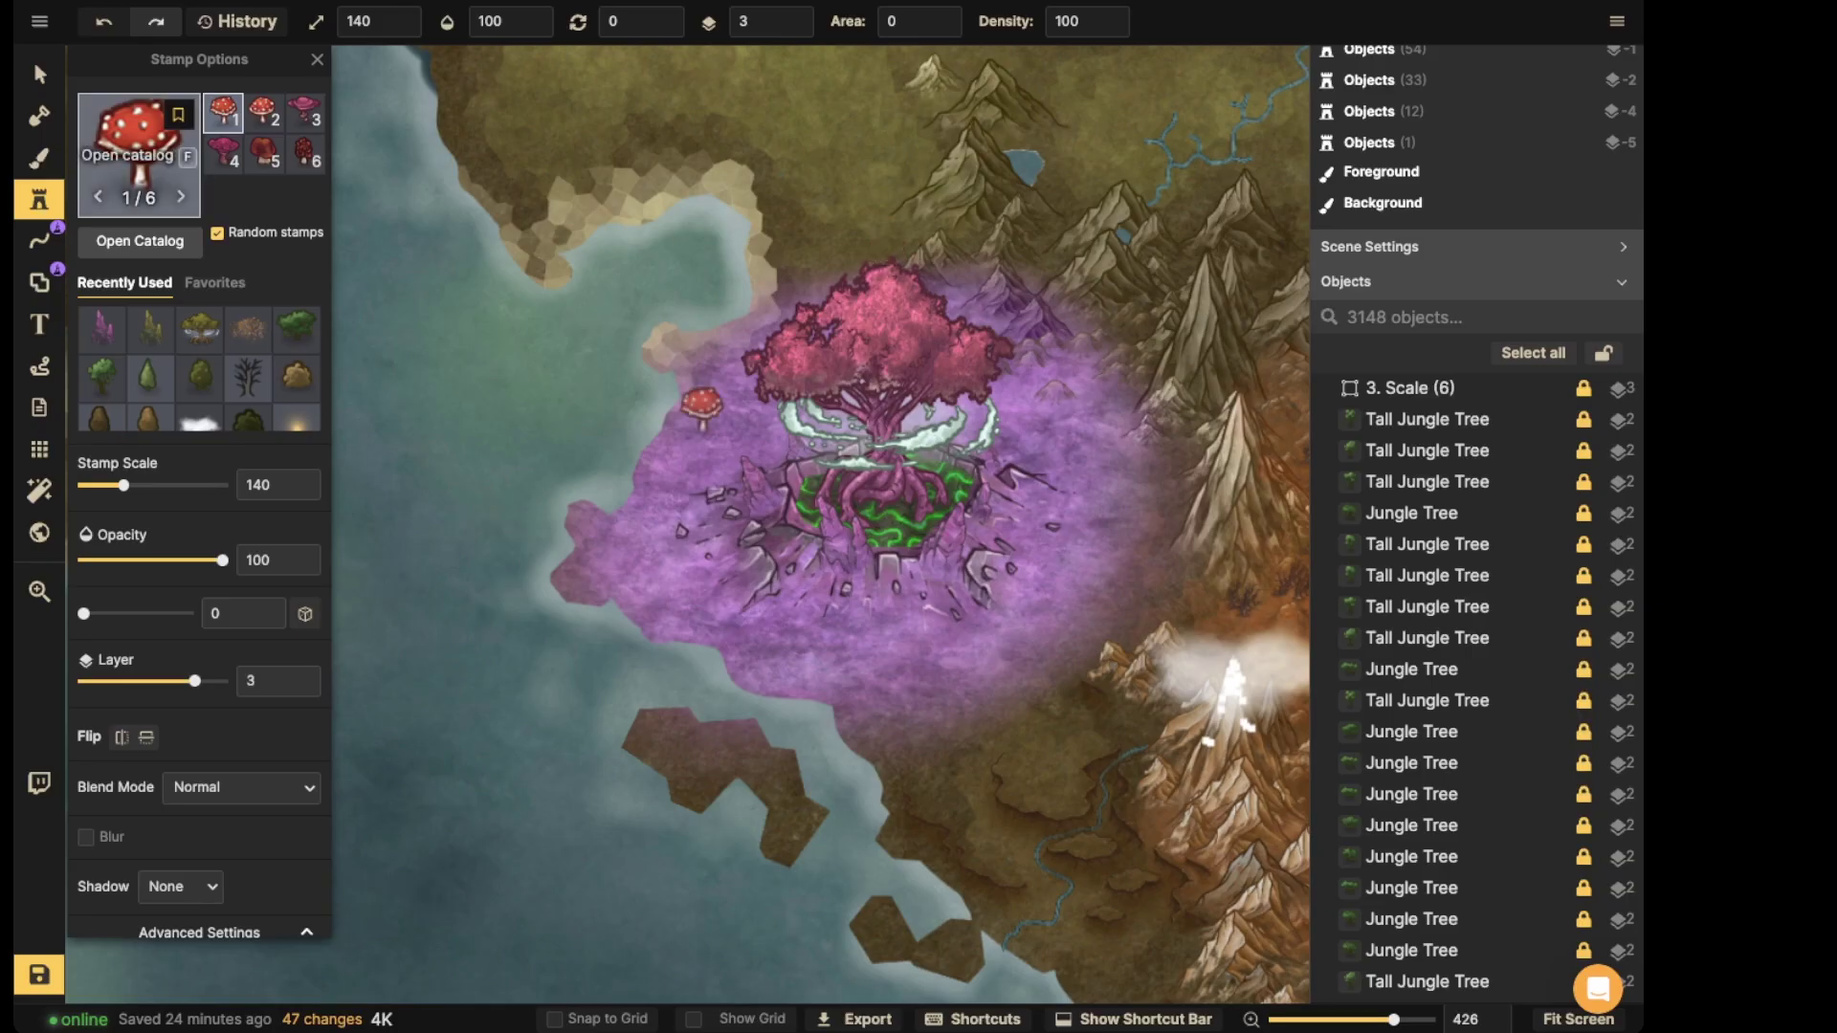
- Try a Green Stalagmite at scale 90 above the World Tree with layer 4 and hue -67, and delete it
left_click(139, 156)
scroll(627, 469, "down", 8)
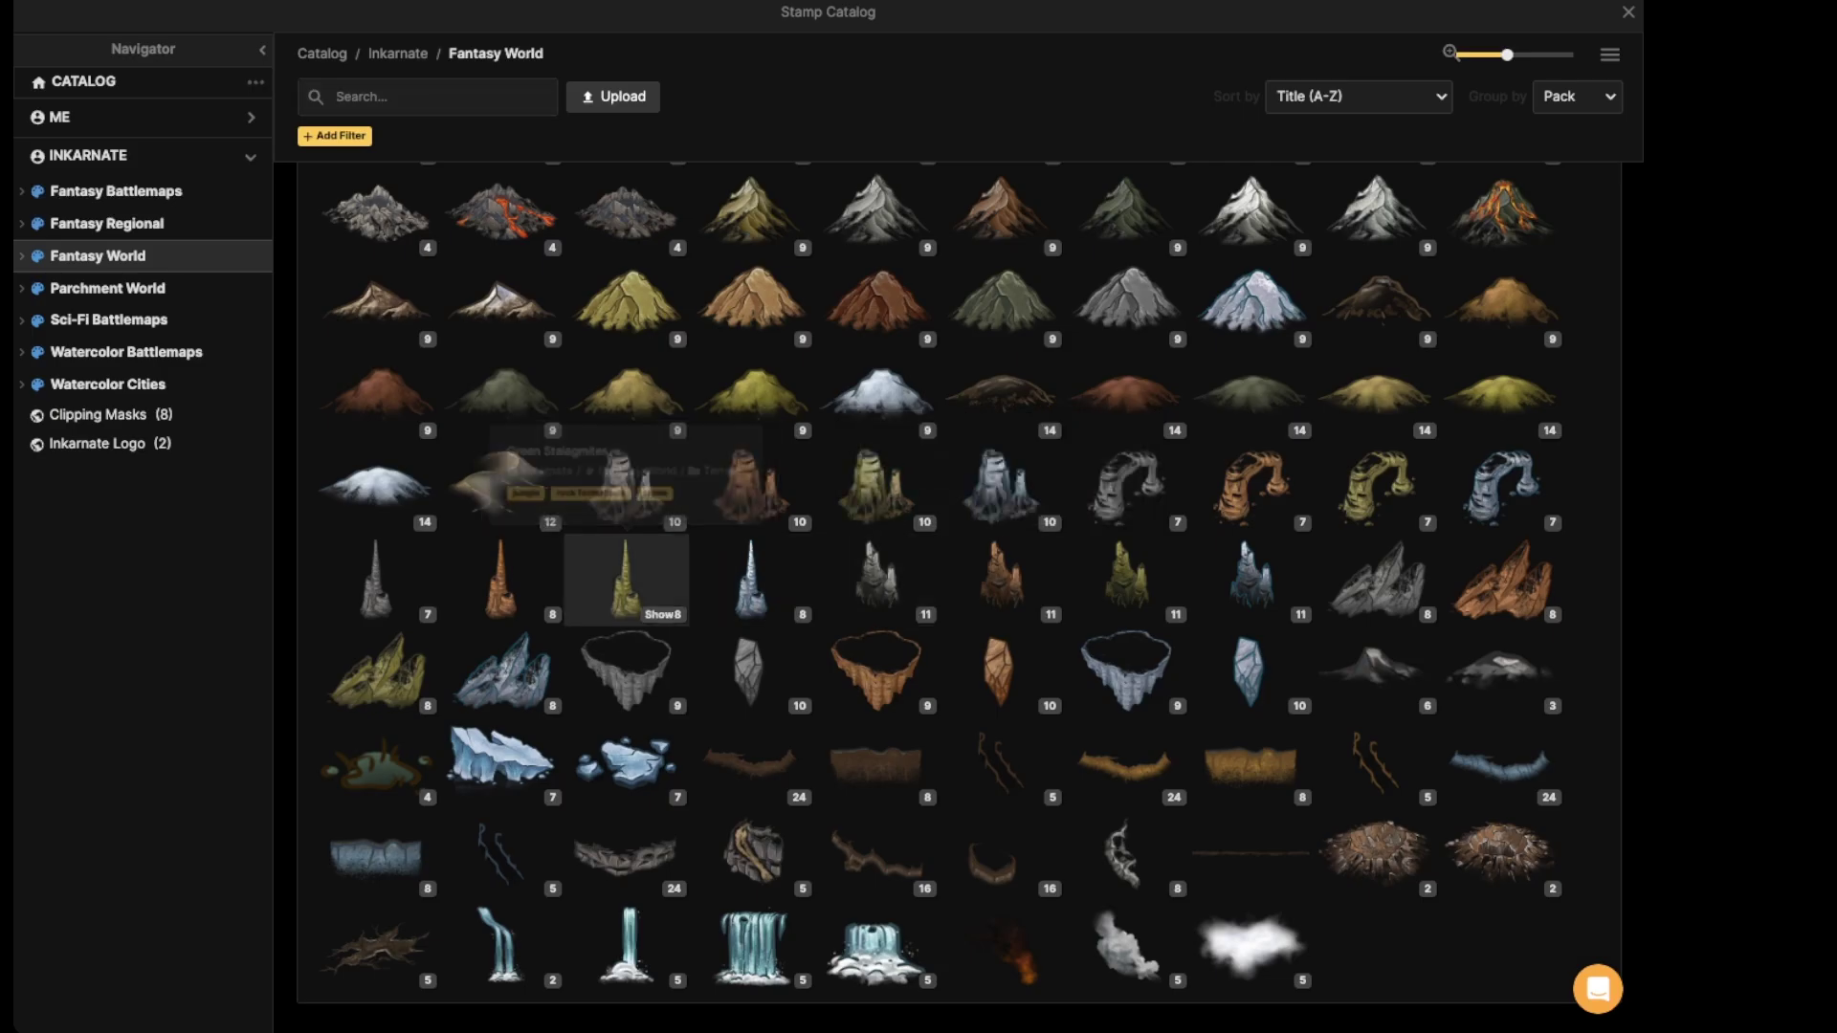
left_click(627, 579)
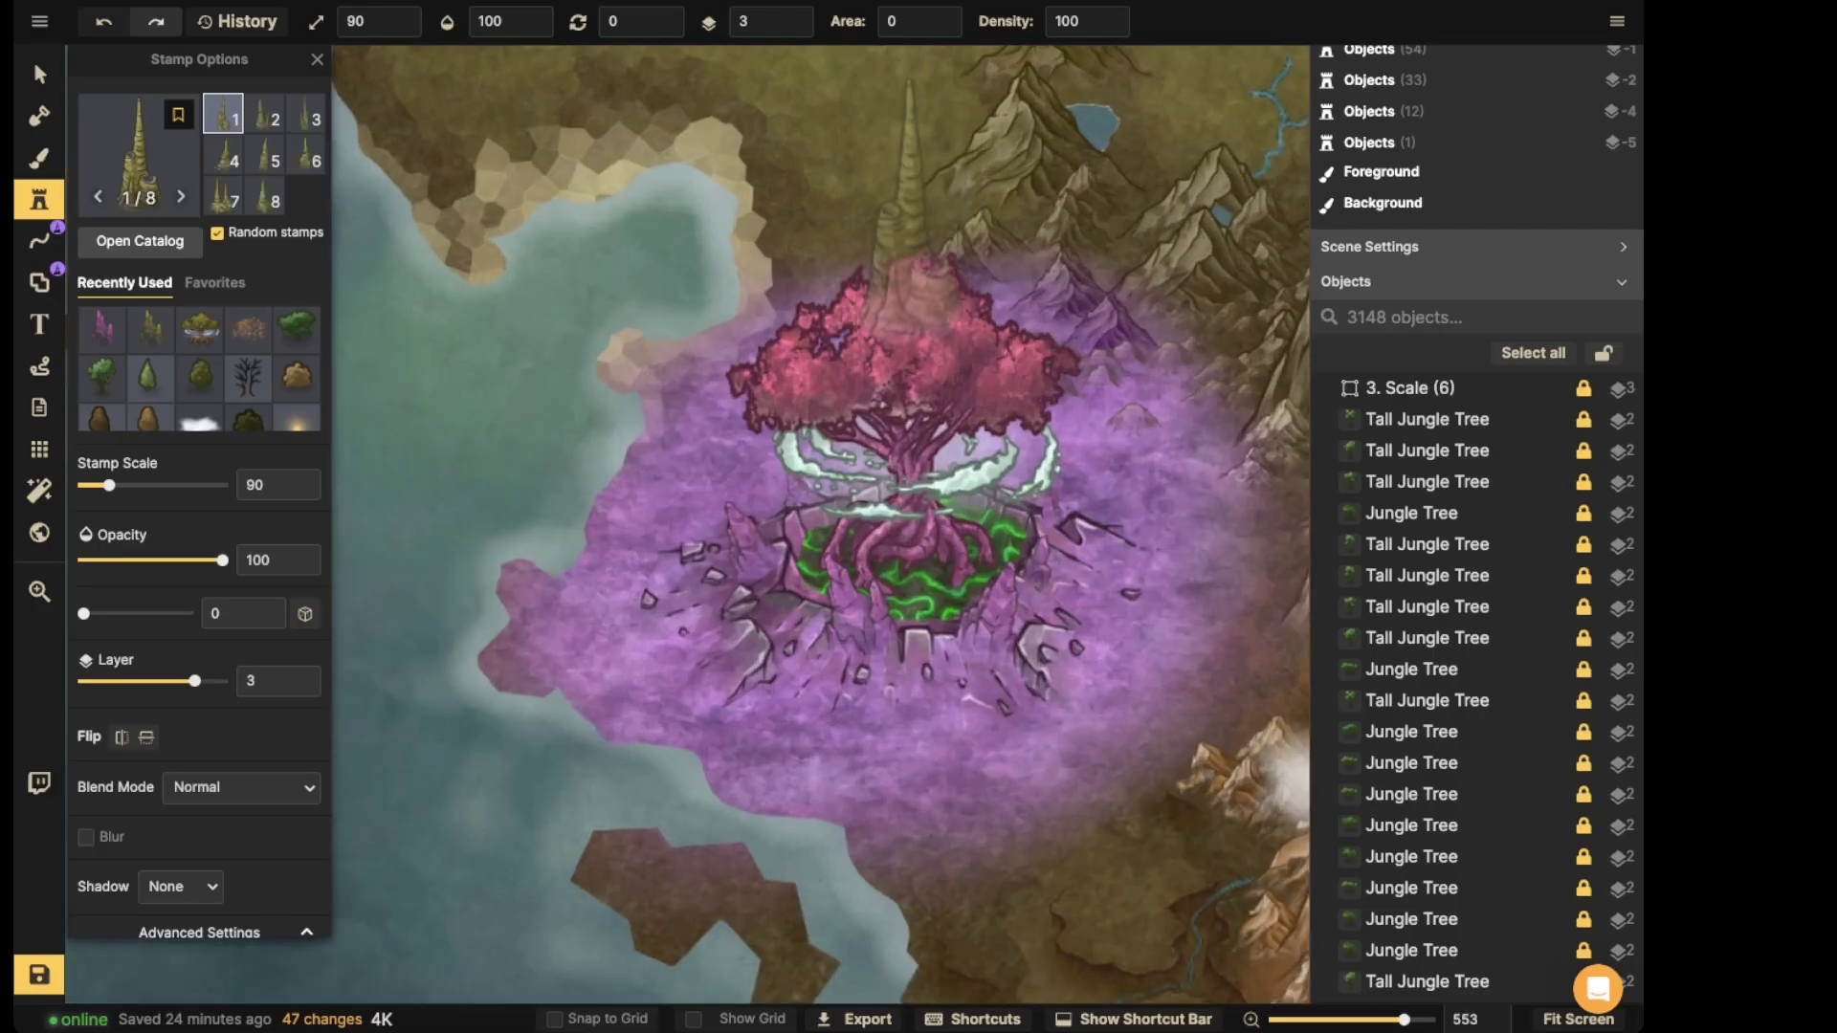
left_click(909, 162)
left_click(40, 75)
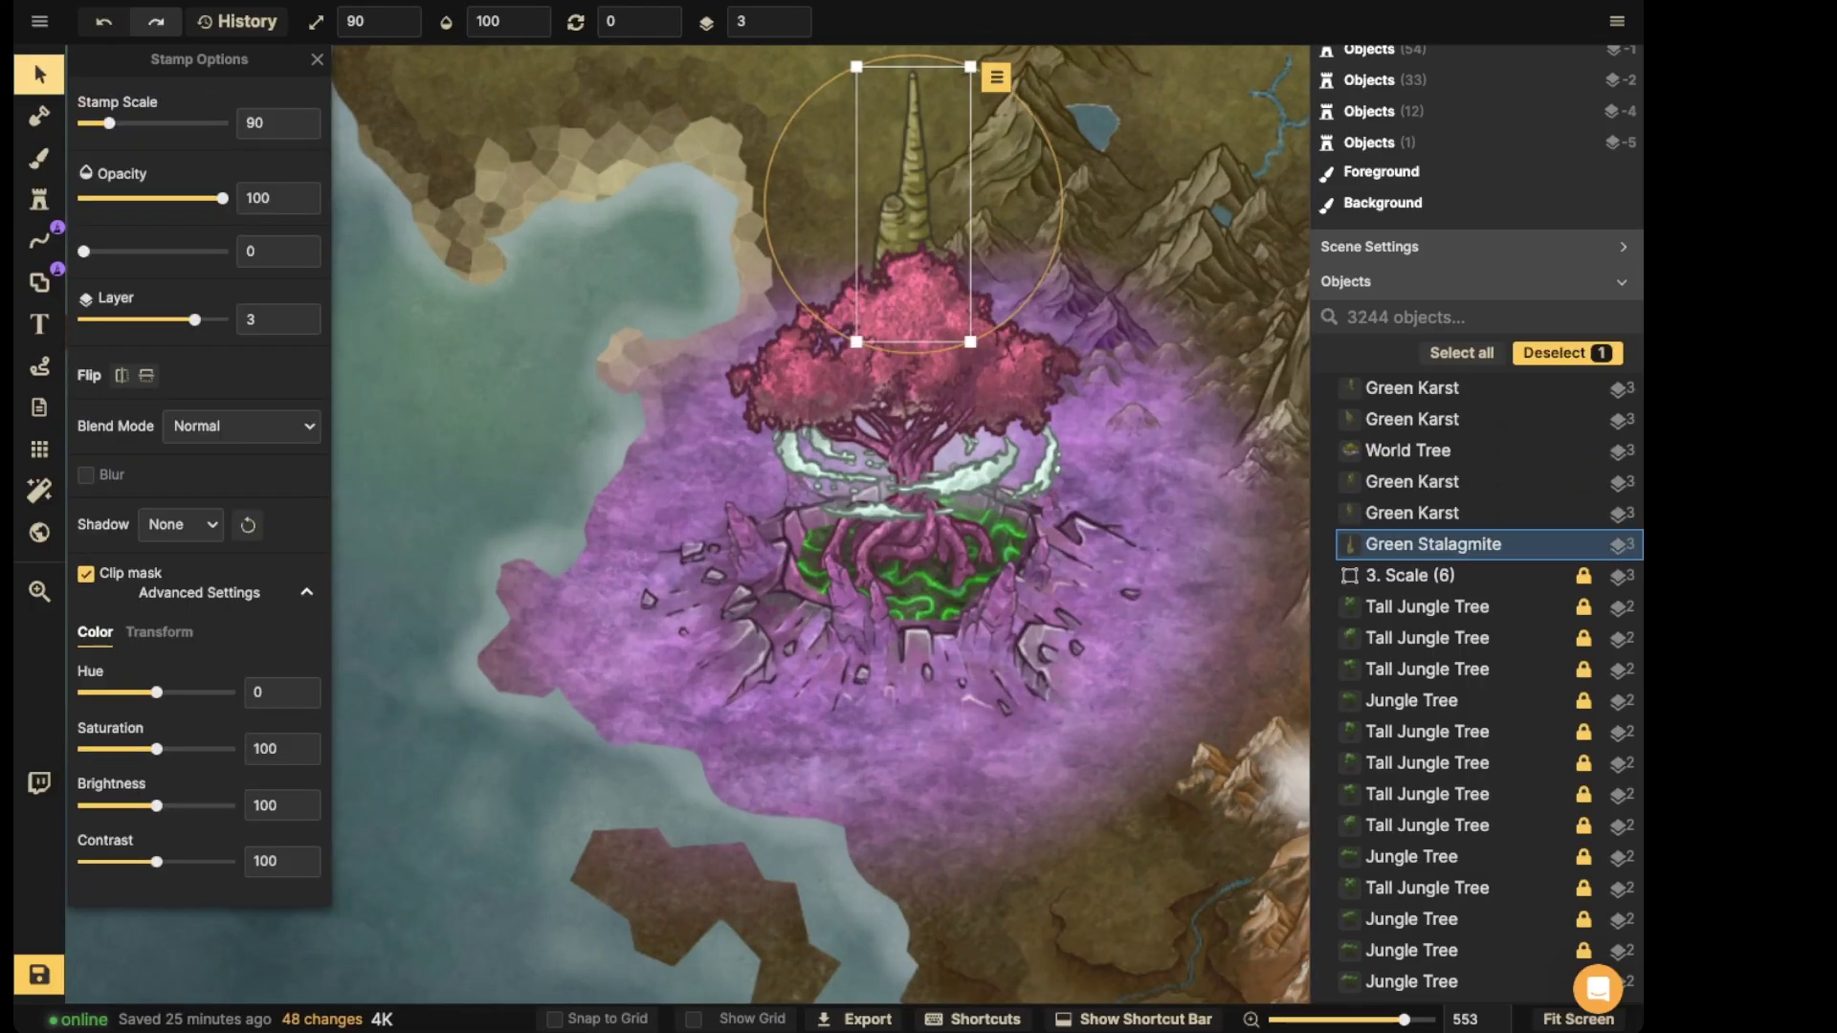
left_click(792, 15)
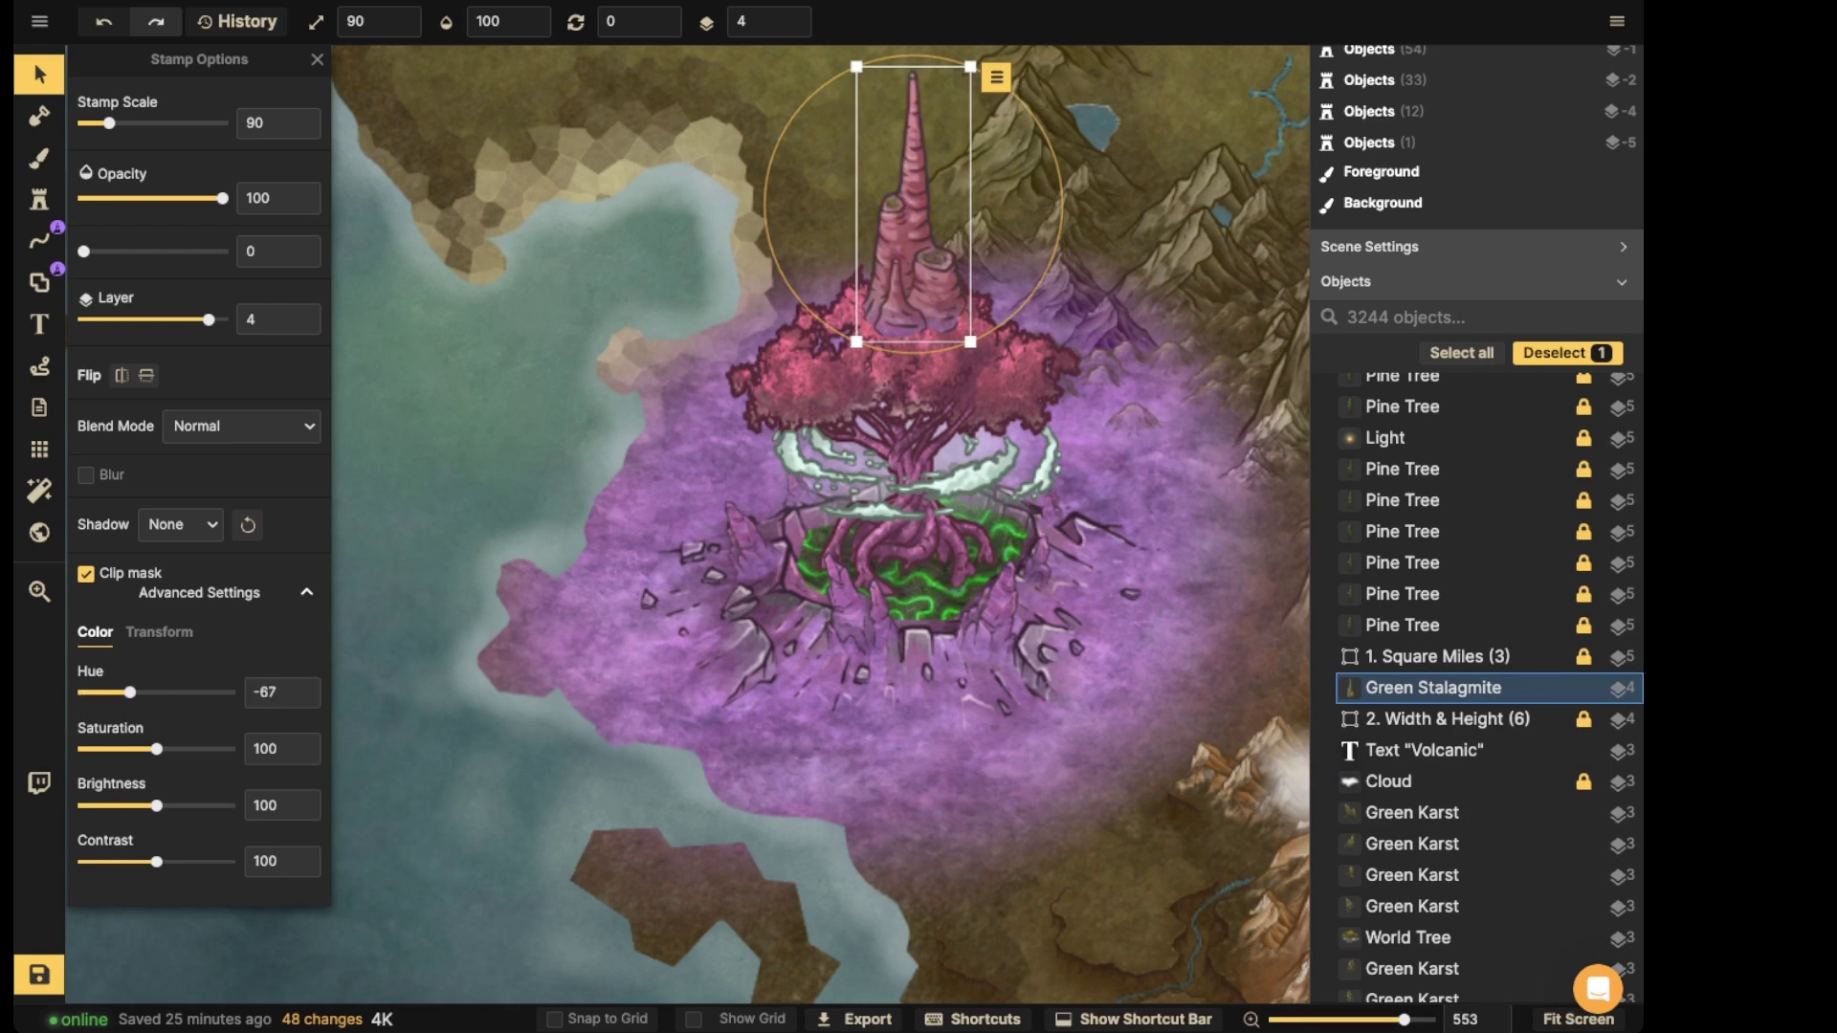
key("Delete")
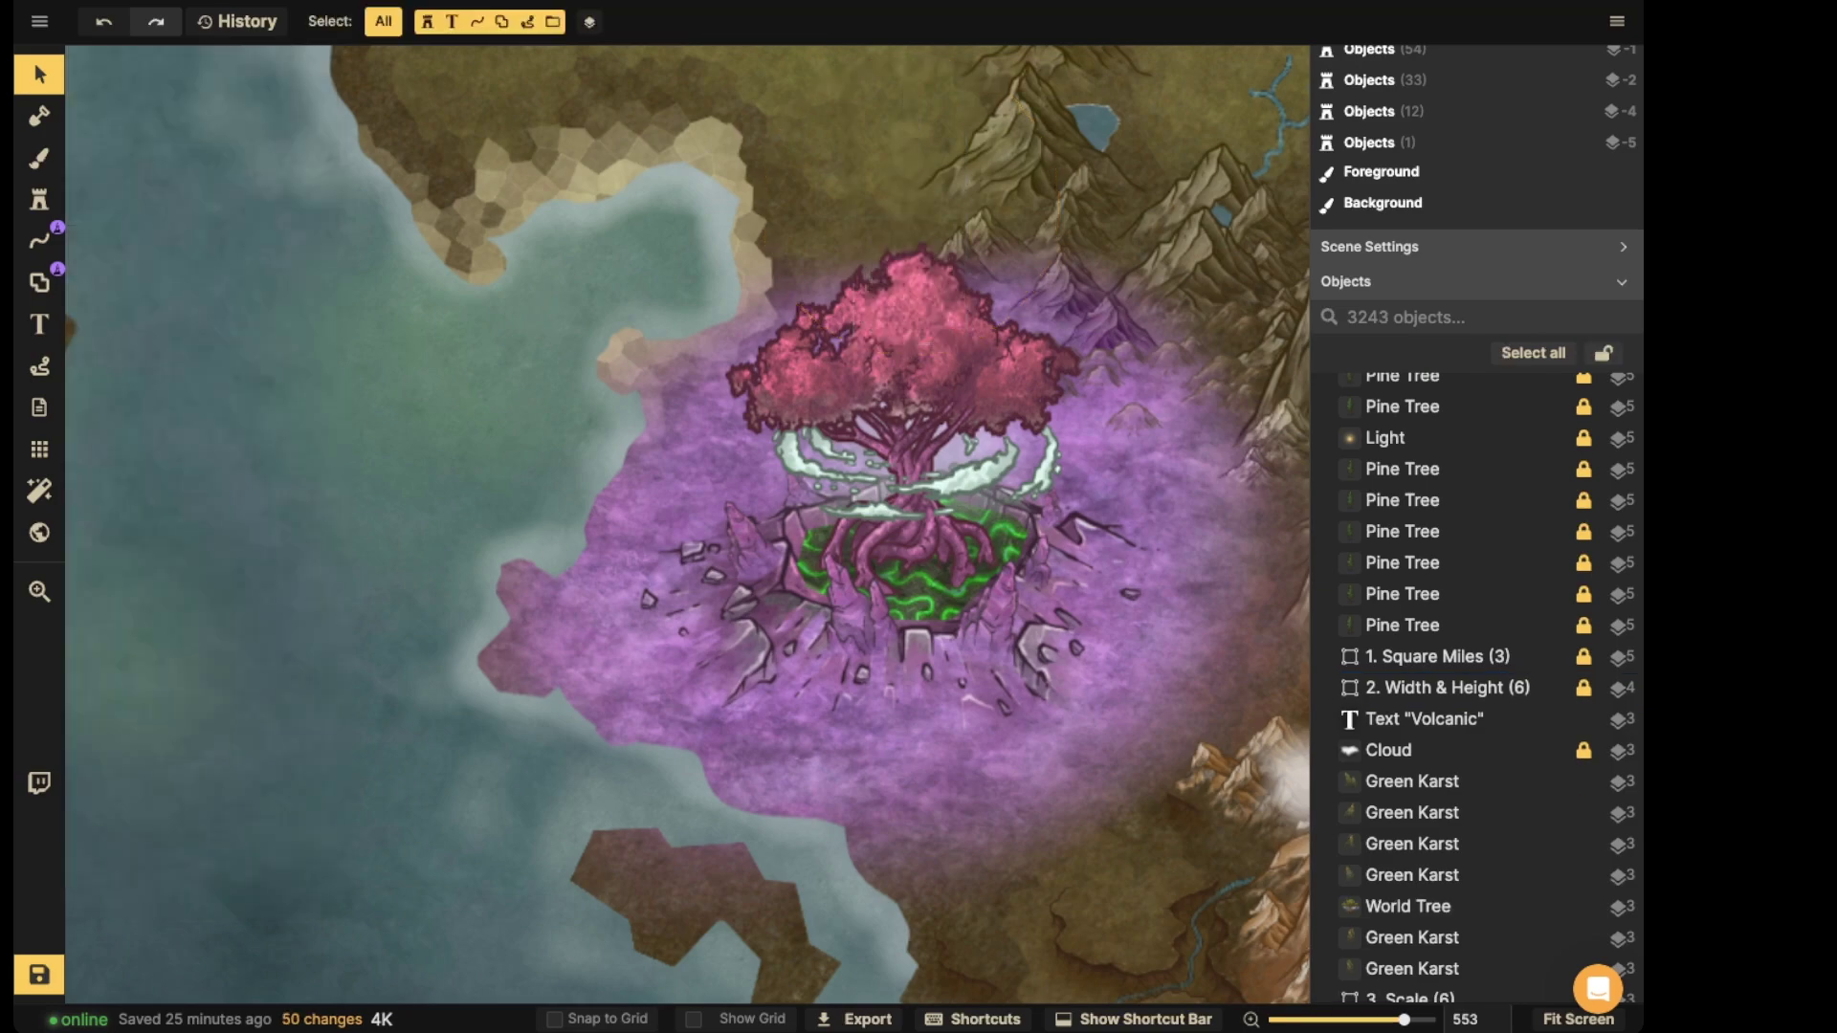
- Choose the Large Waterfall stamp from the terrain assets of the Fantasy World stamp catalog
left_click(39, 200)
left_click(112, 193)
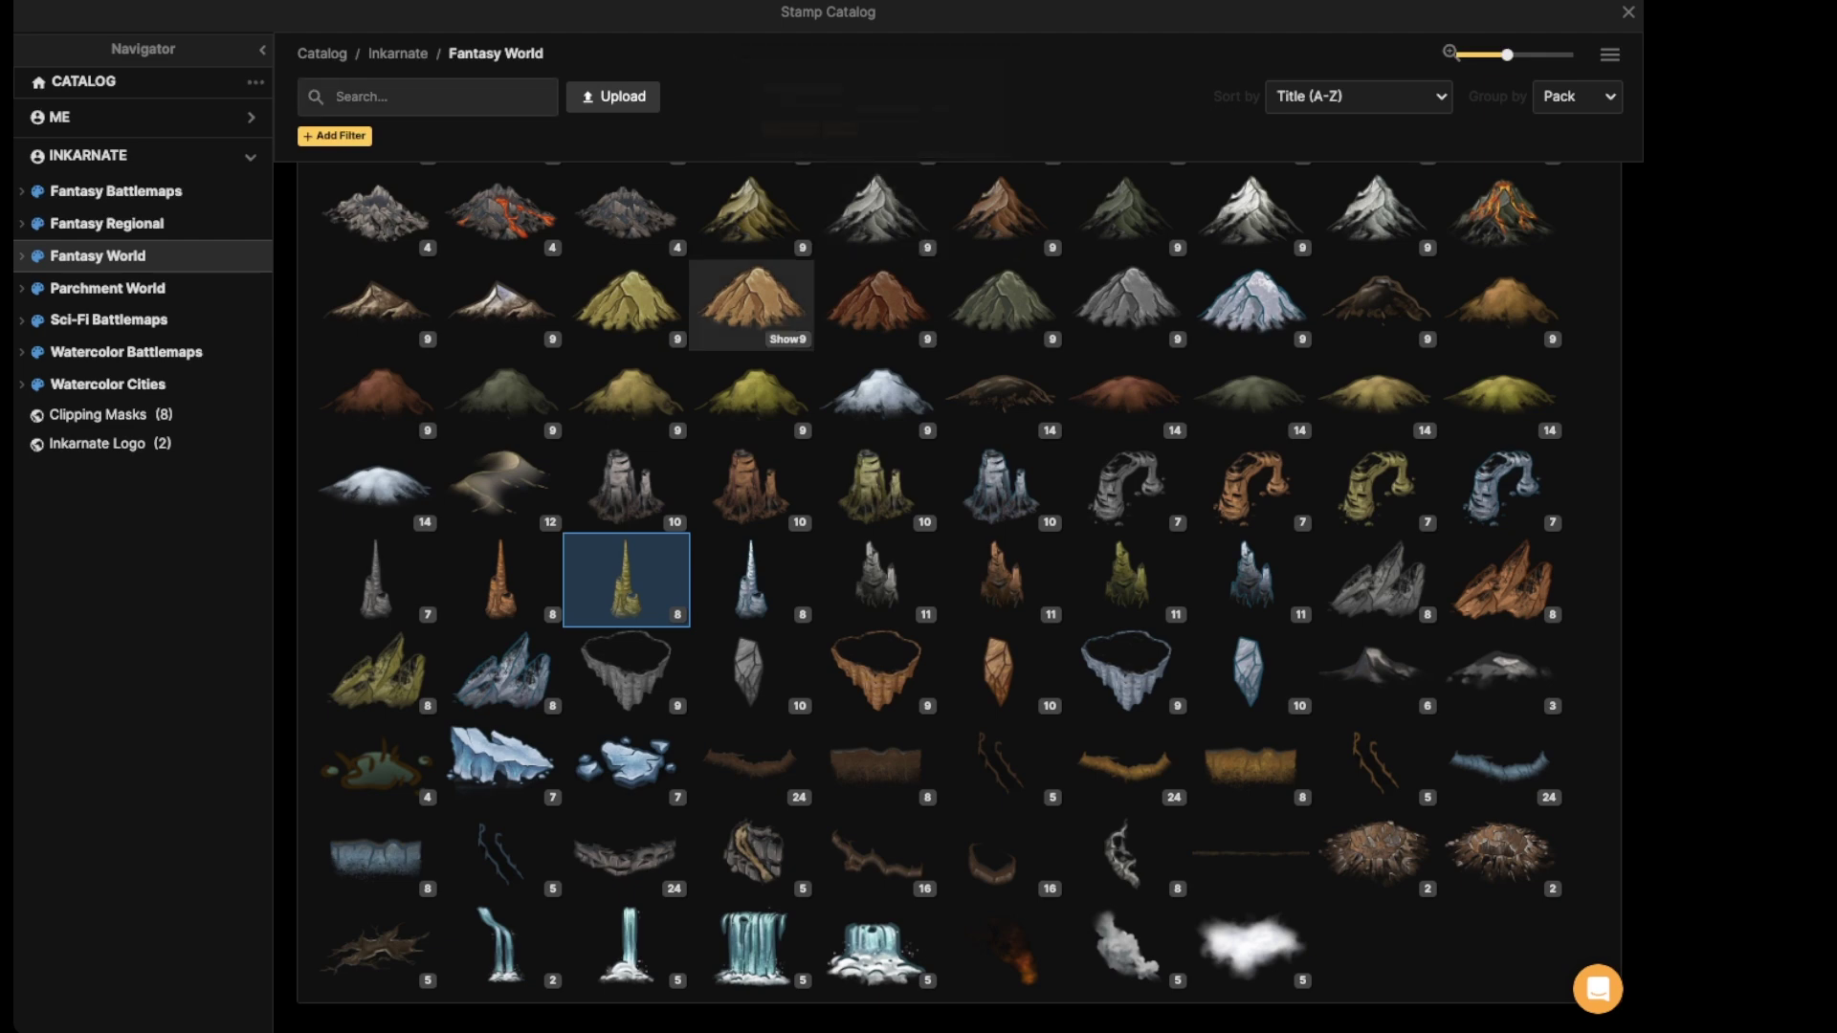
scroll(627, 401, "up", 2)
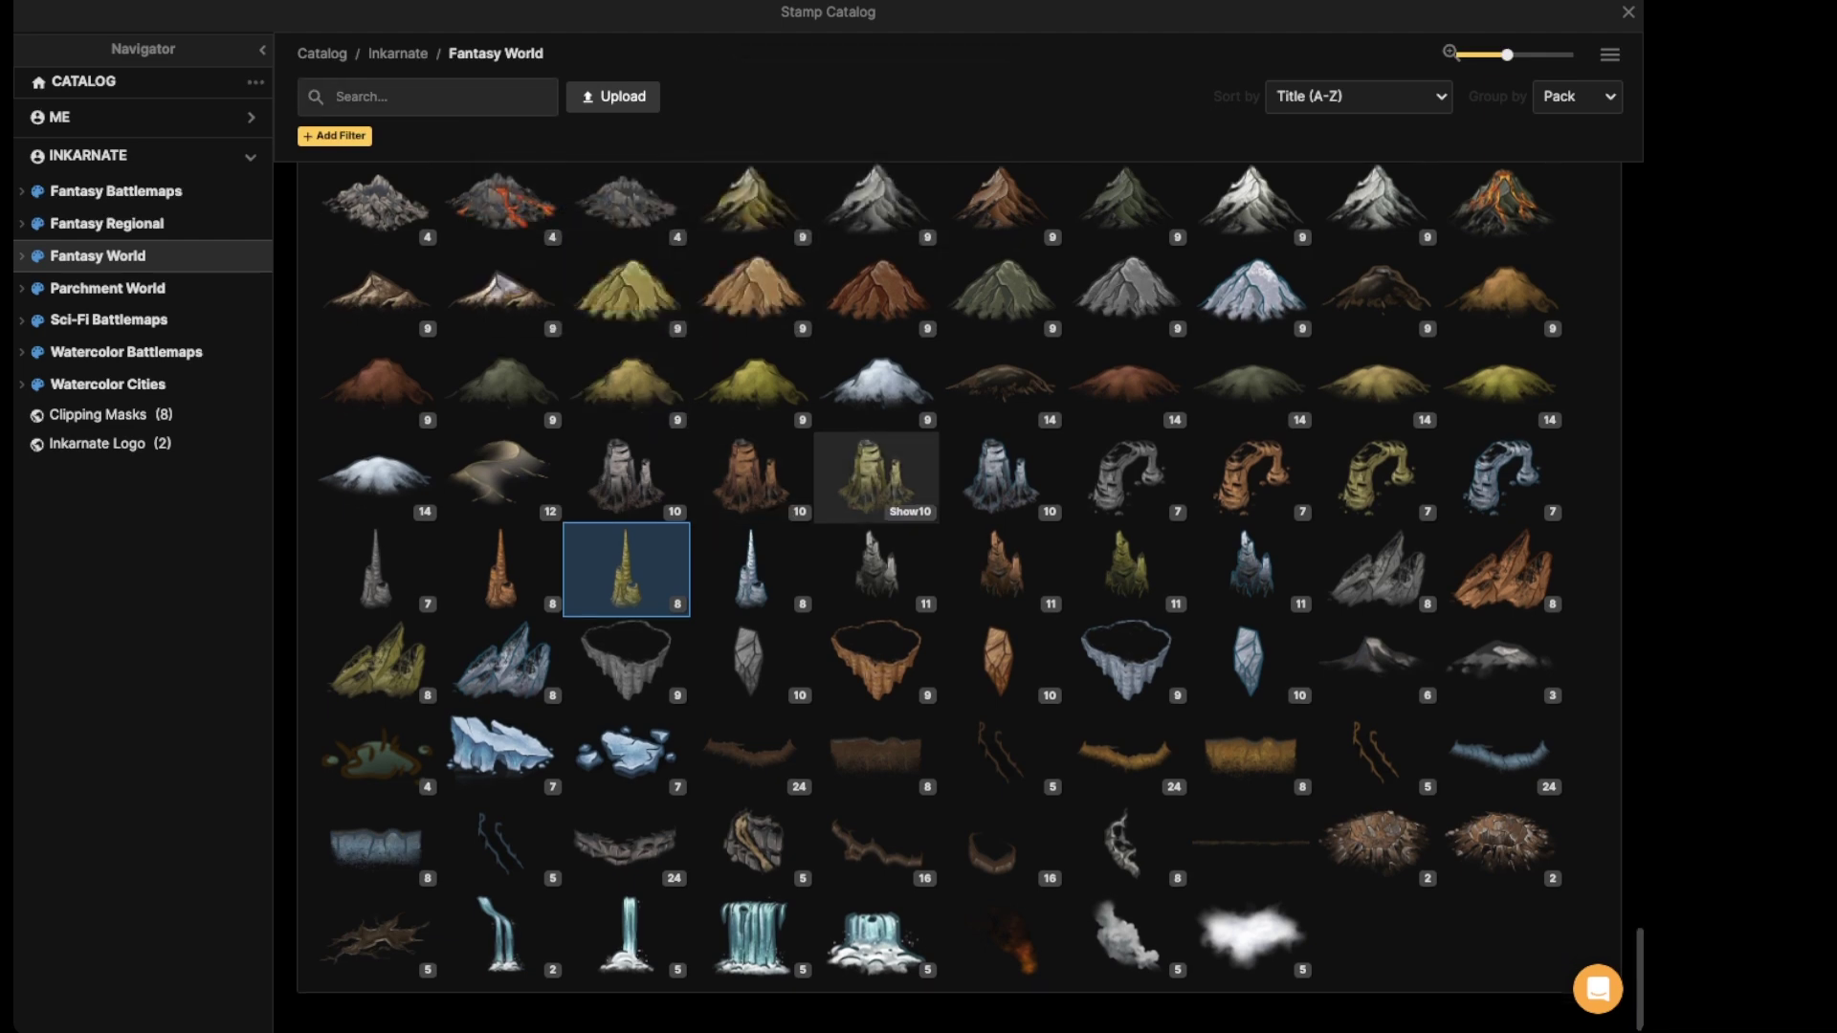
scroll(751, 417, "up", 2)
scroll(751, 416, "down", 4)
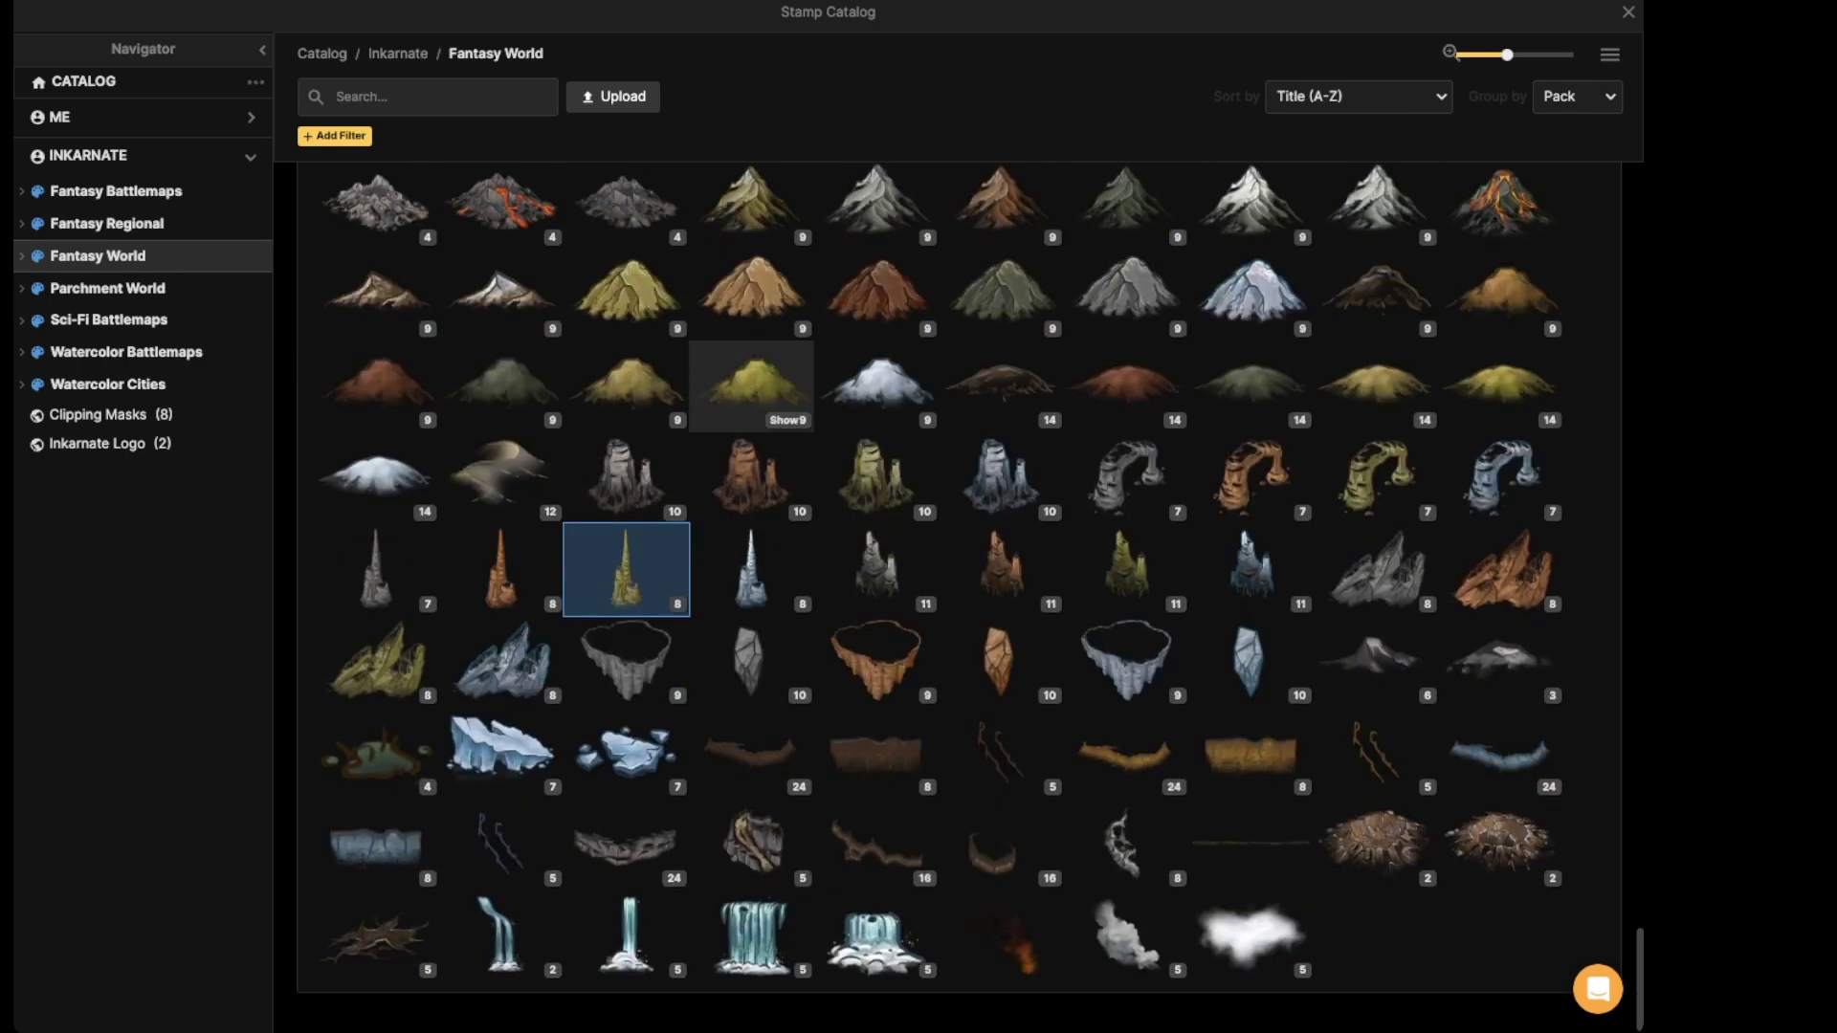
left_click(627, 933)
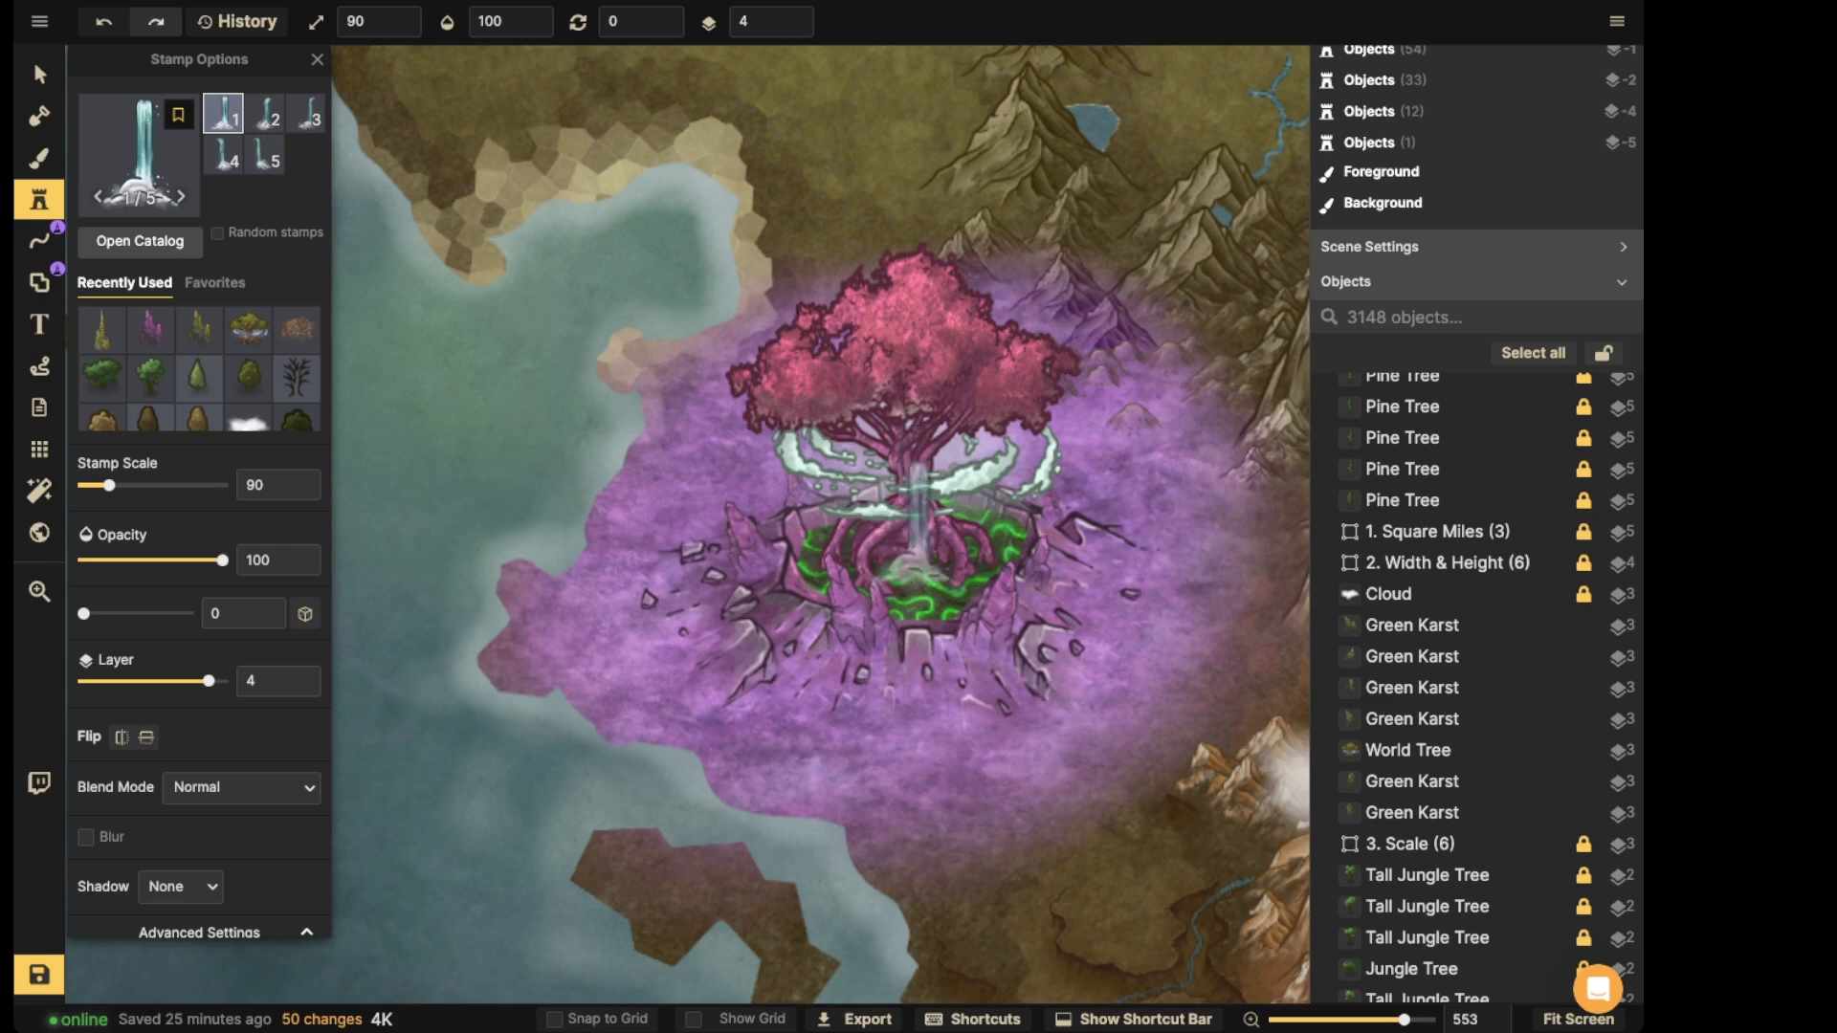
- Place the fifth Large Waterfall variant at scale 110 on layer 4, just east of the World Tree's trunk, with hue -72
left_click(550, 253)
left_click(264, 155)
scroll(894, 455, "up", 3)
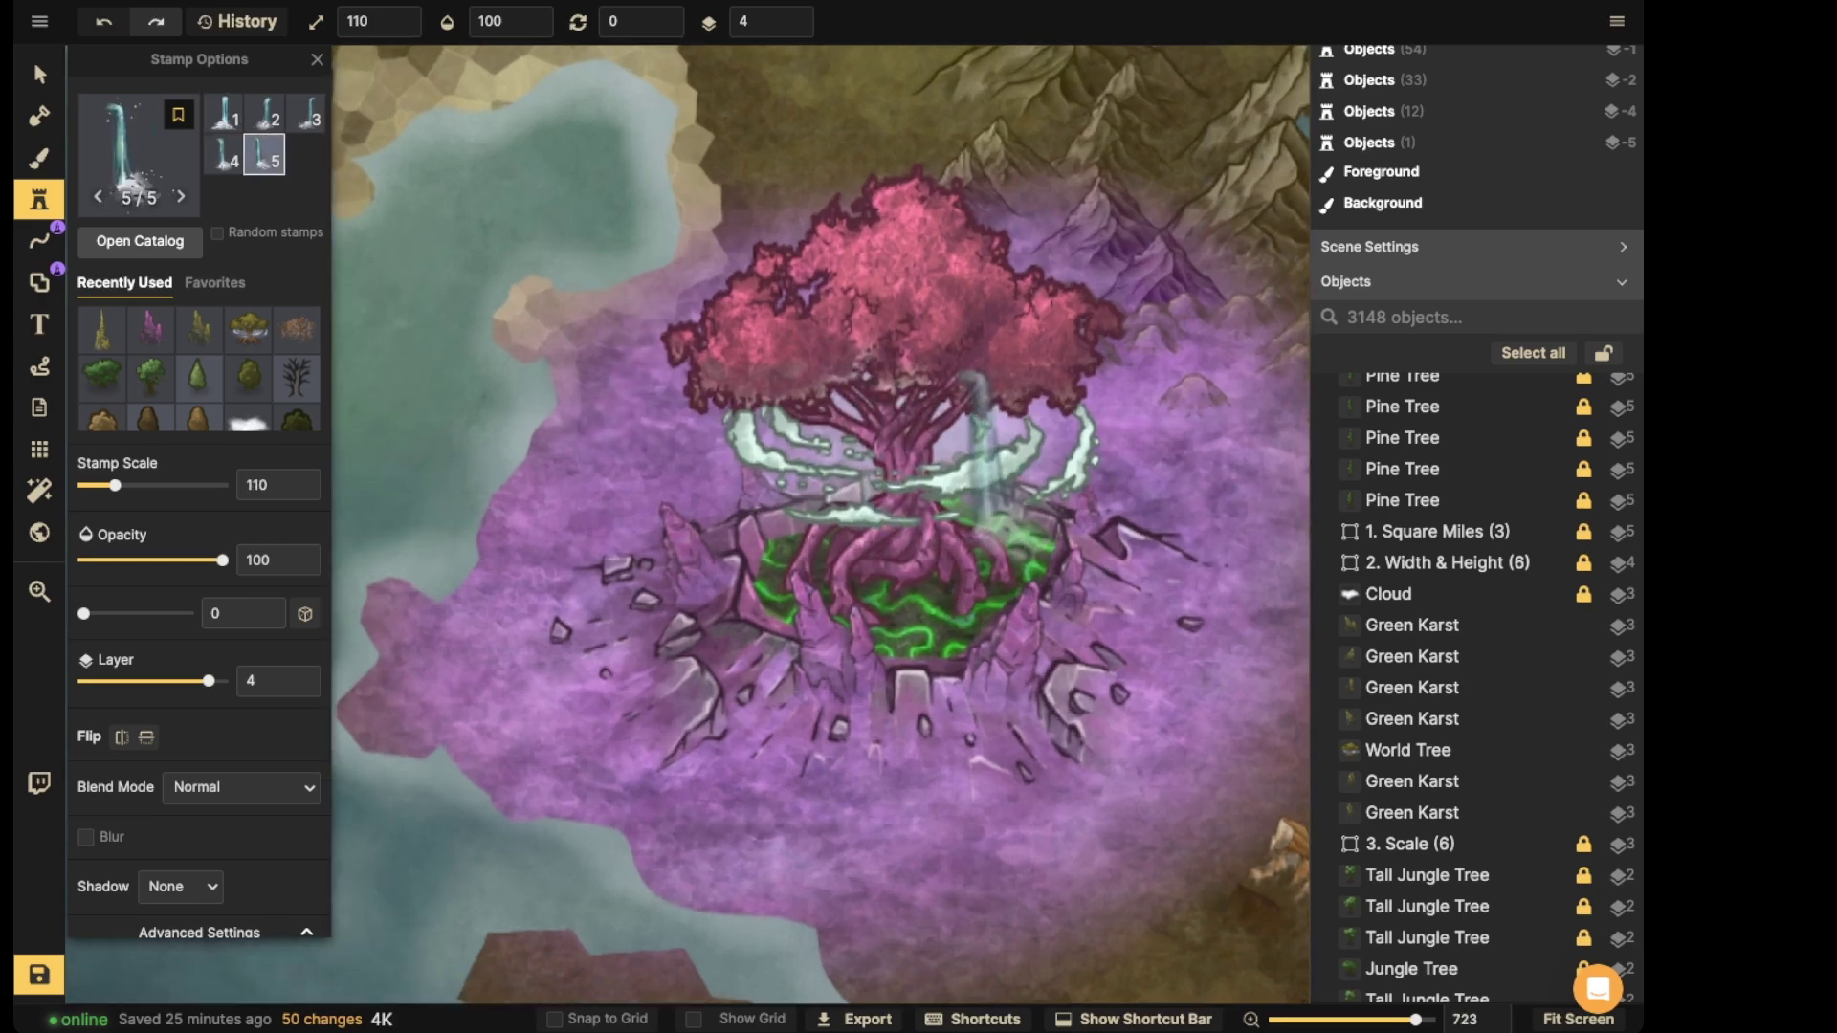
left_click(1013, 462)
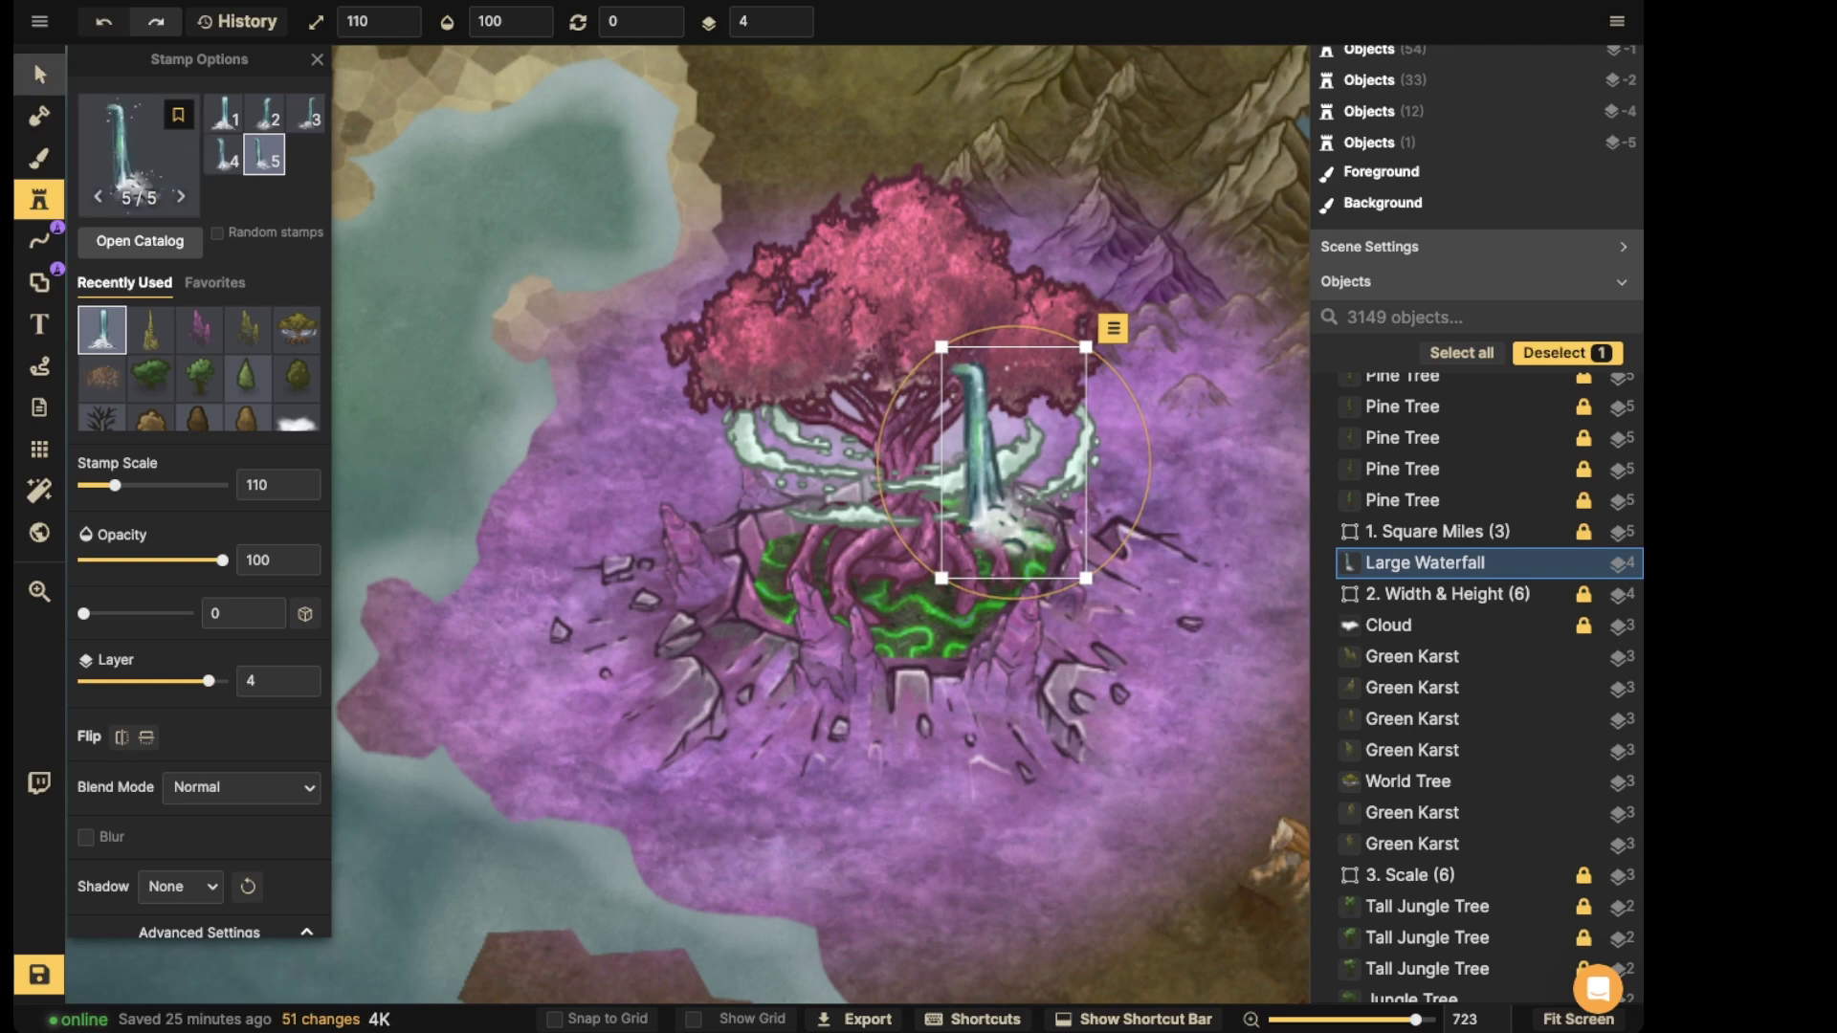
key("v")
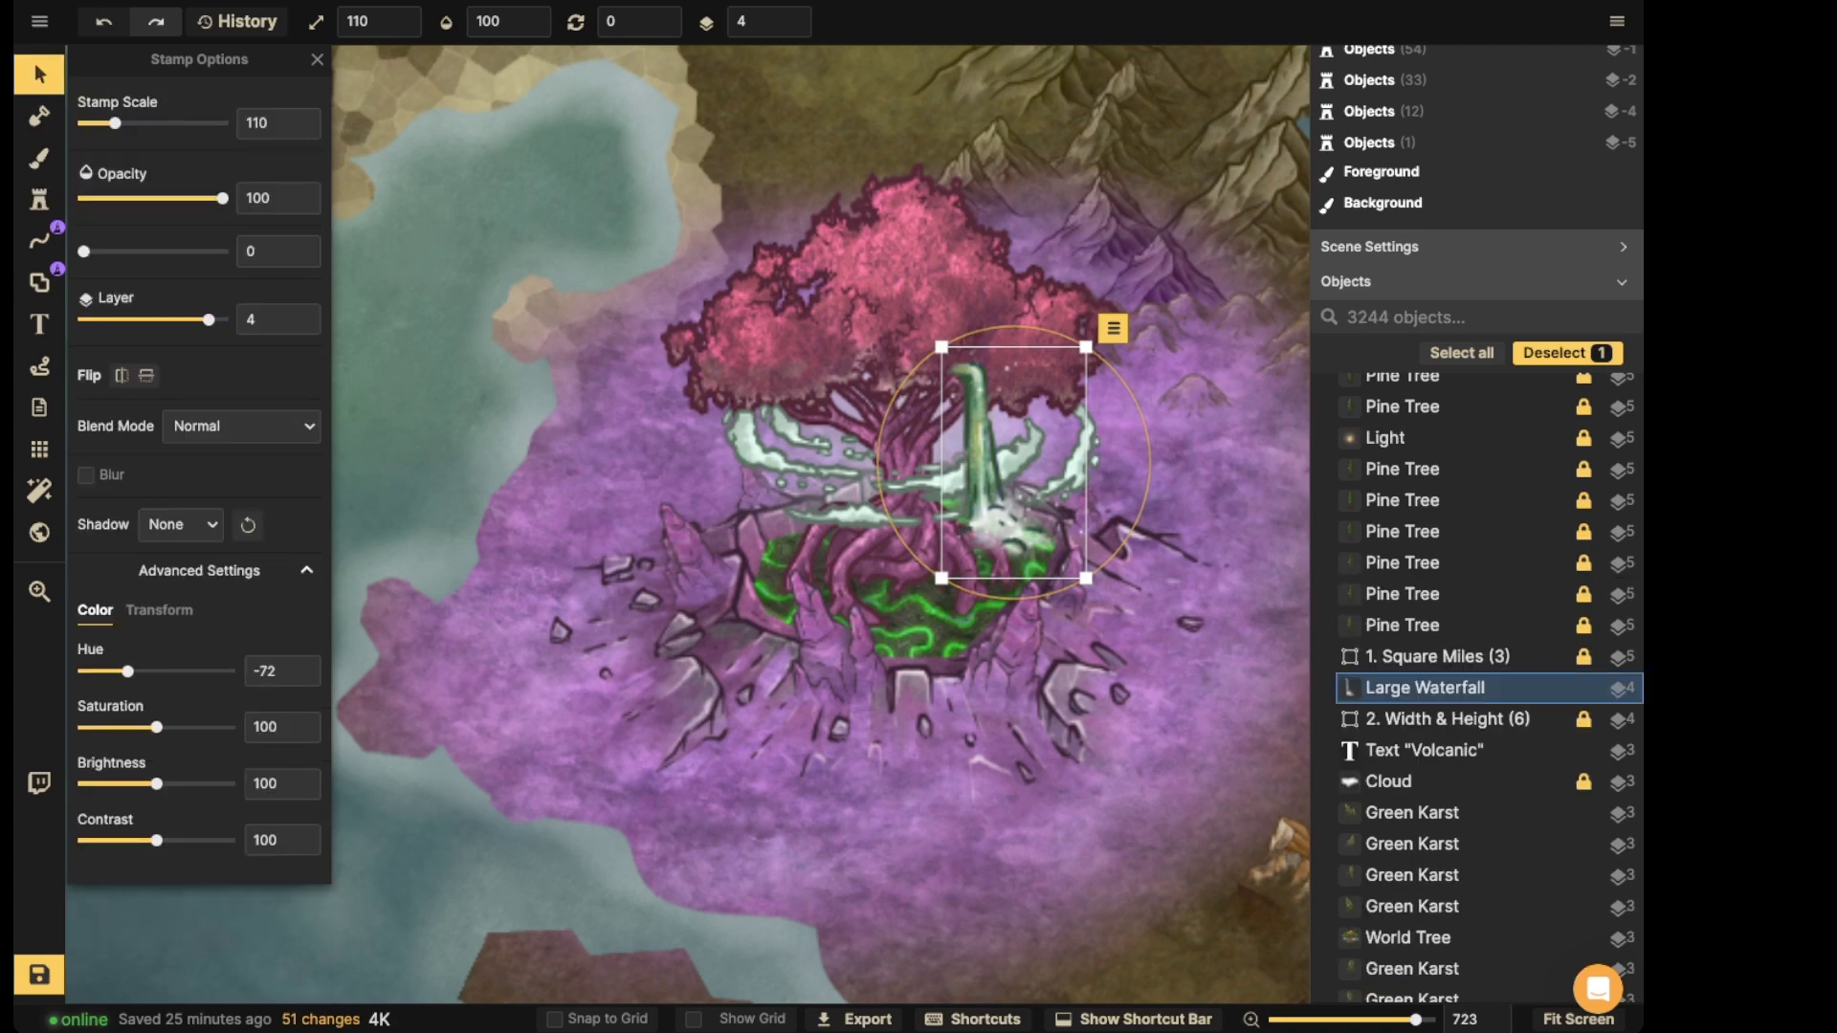
key("l")
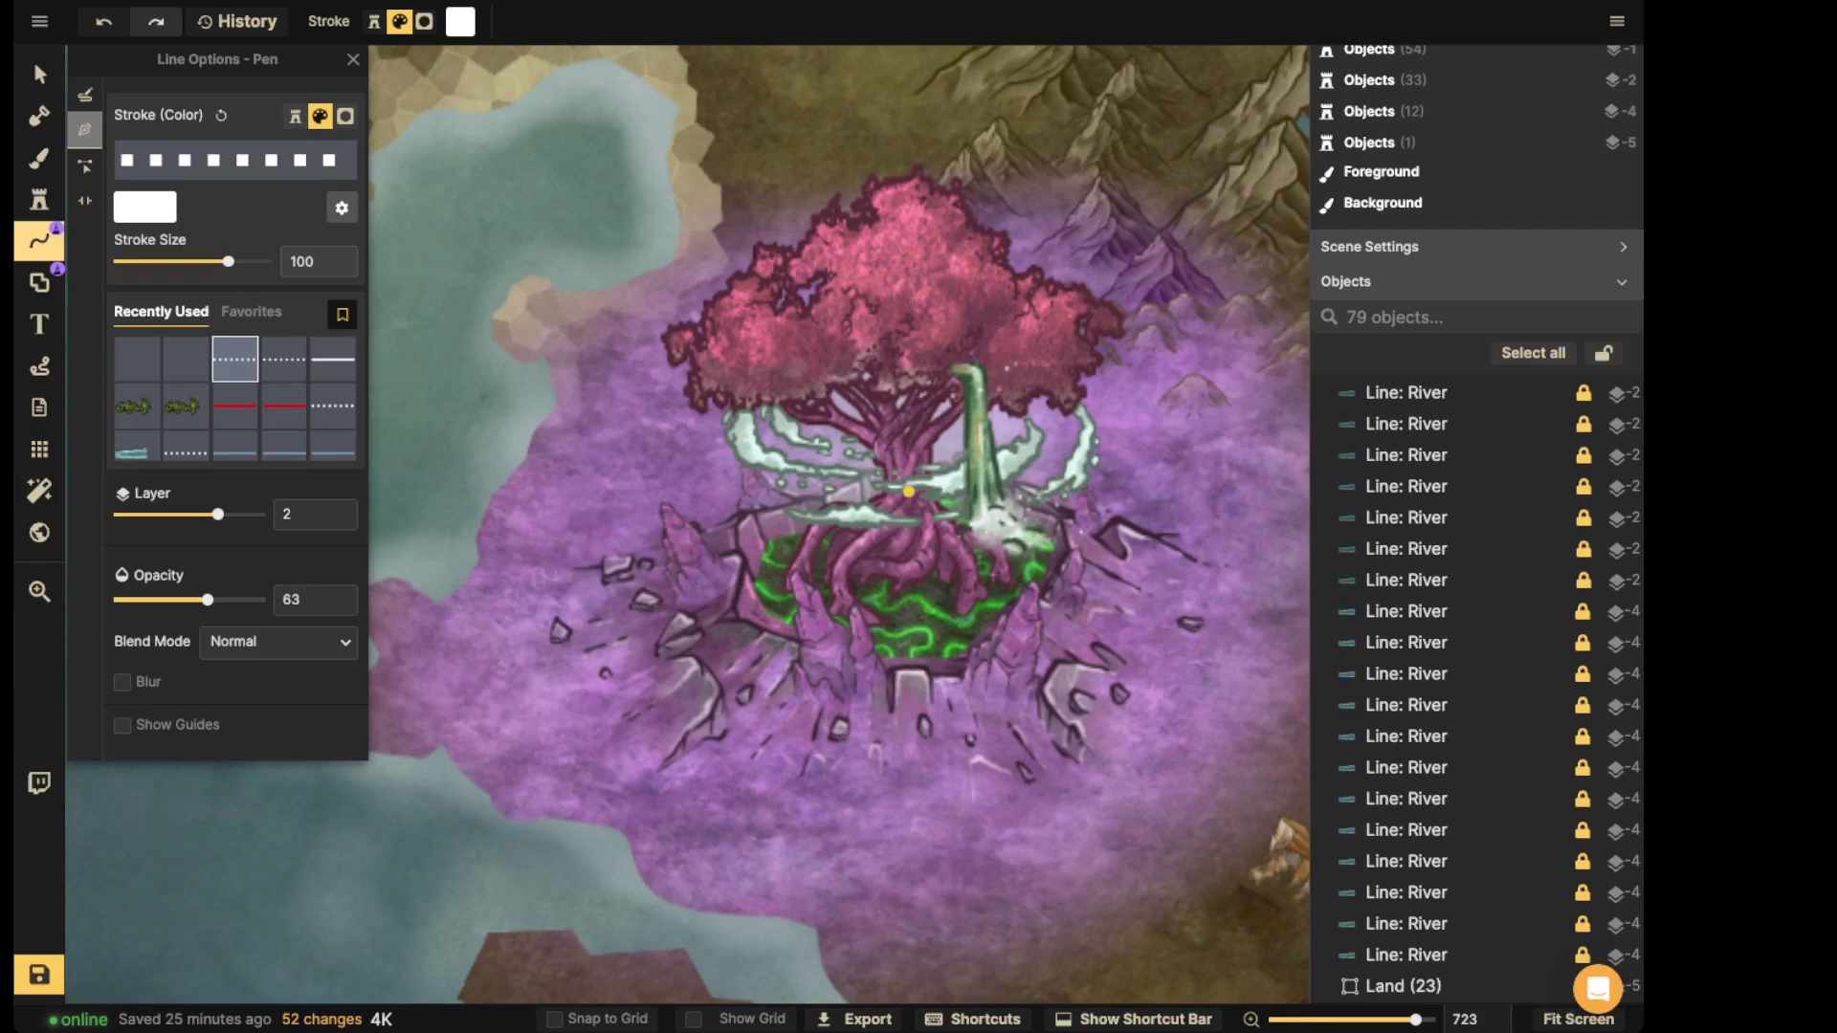
- Place the fourth Large Waterfall variant west of the World Tree and stretch it upward to make it taller
key("s")
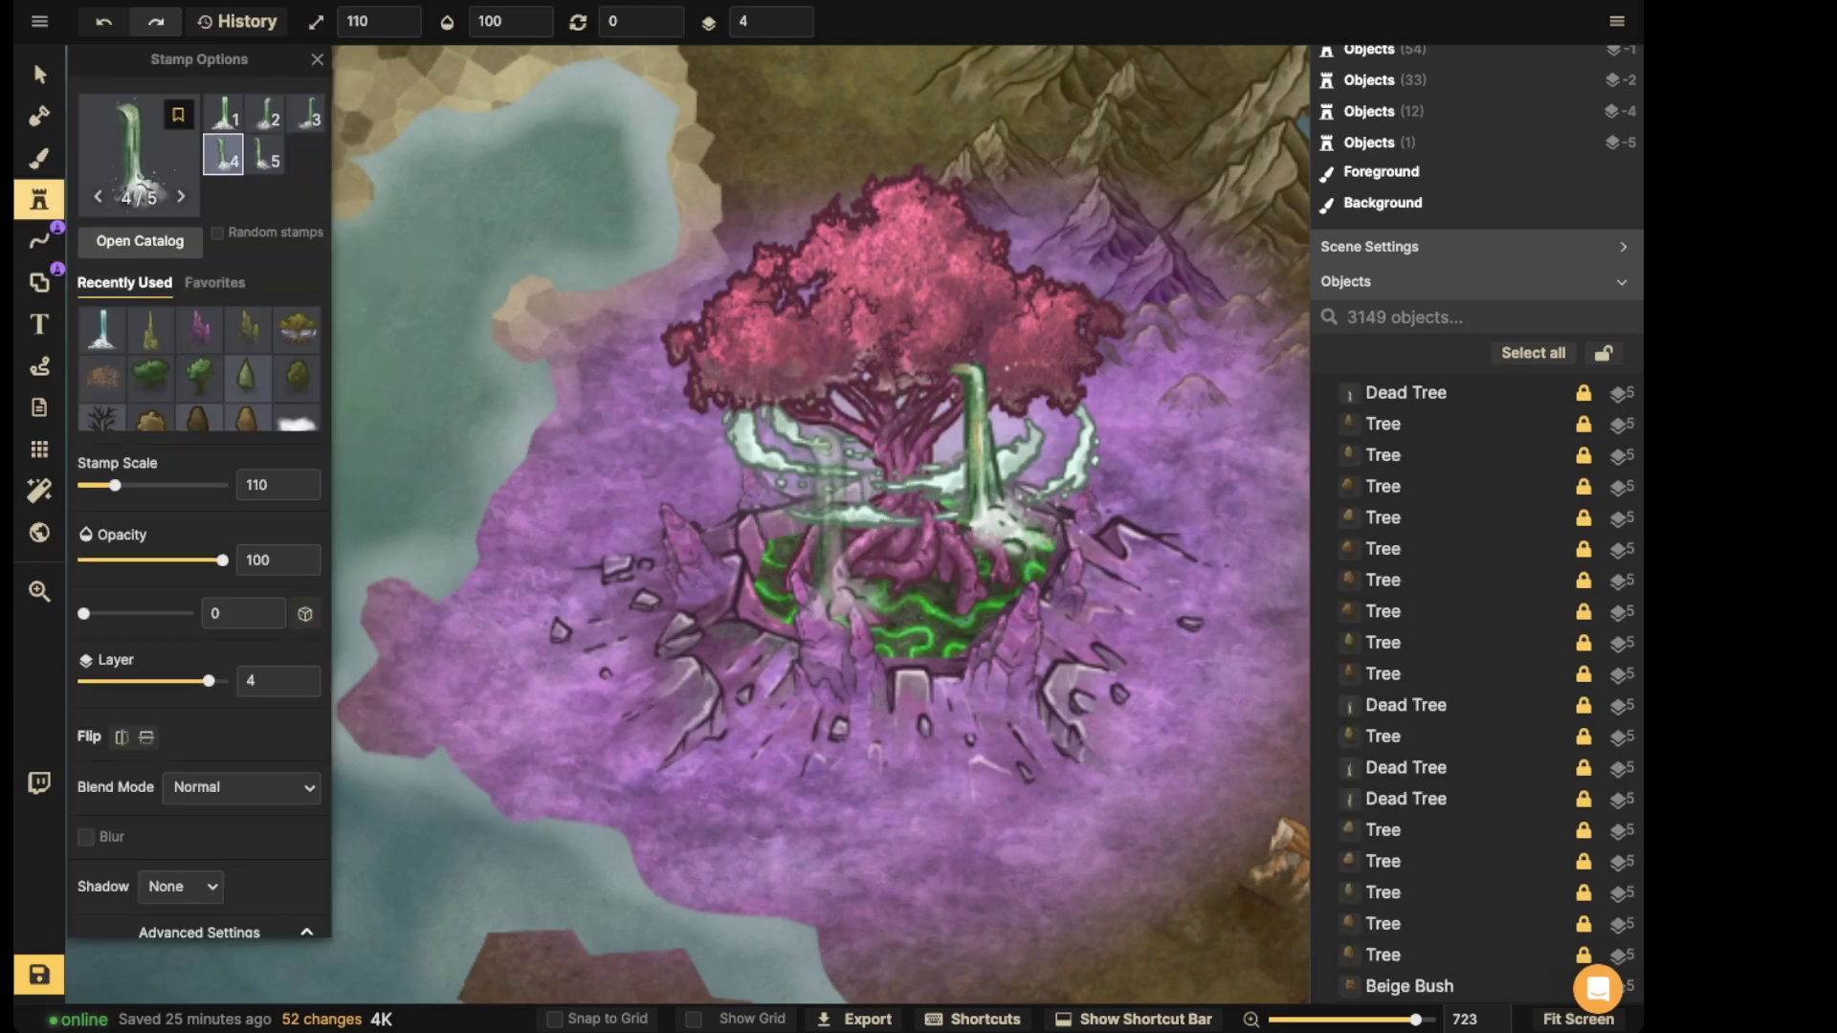
left_click(646, 438)
key("v")
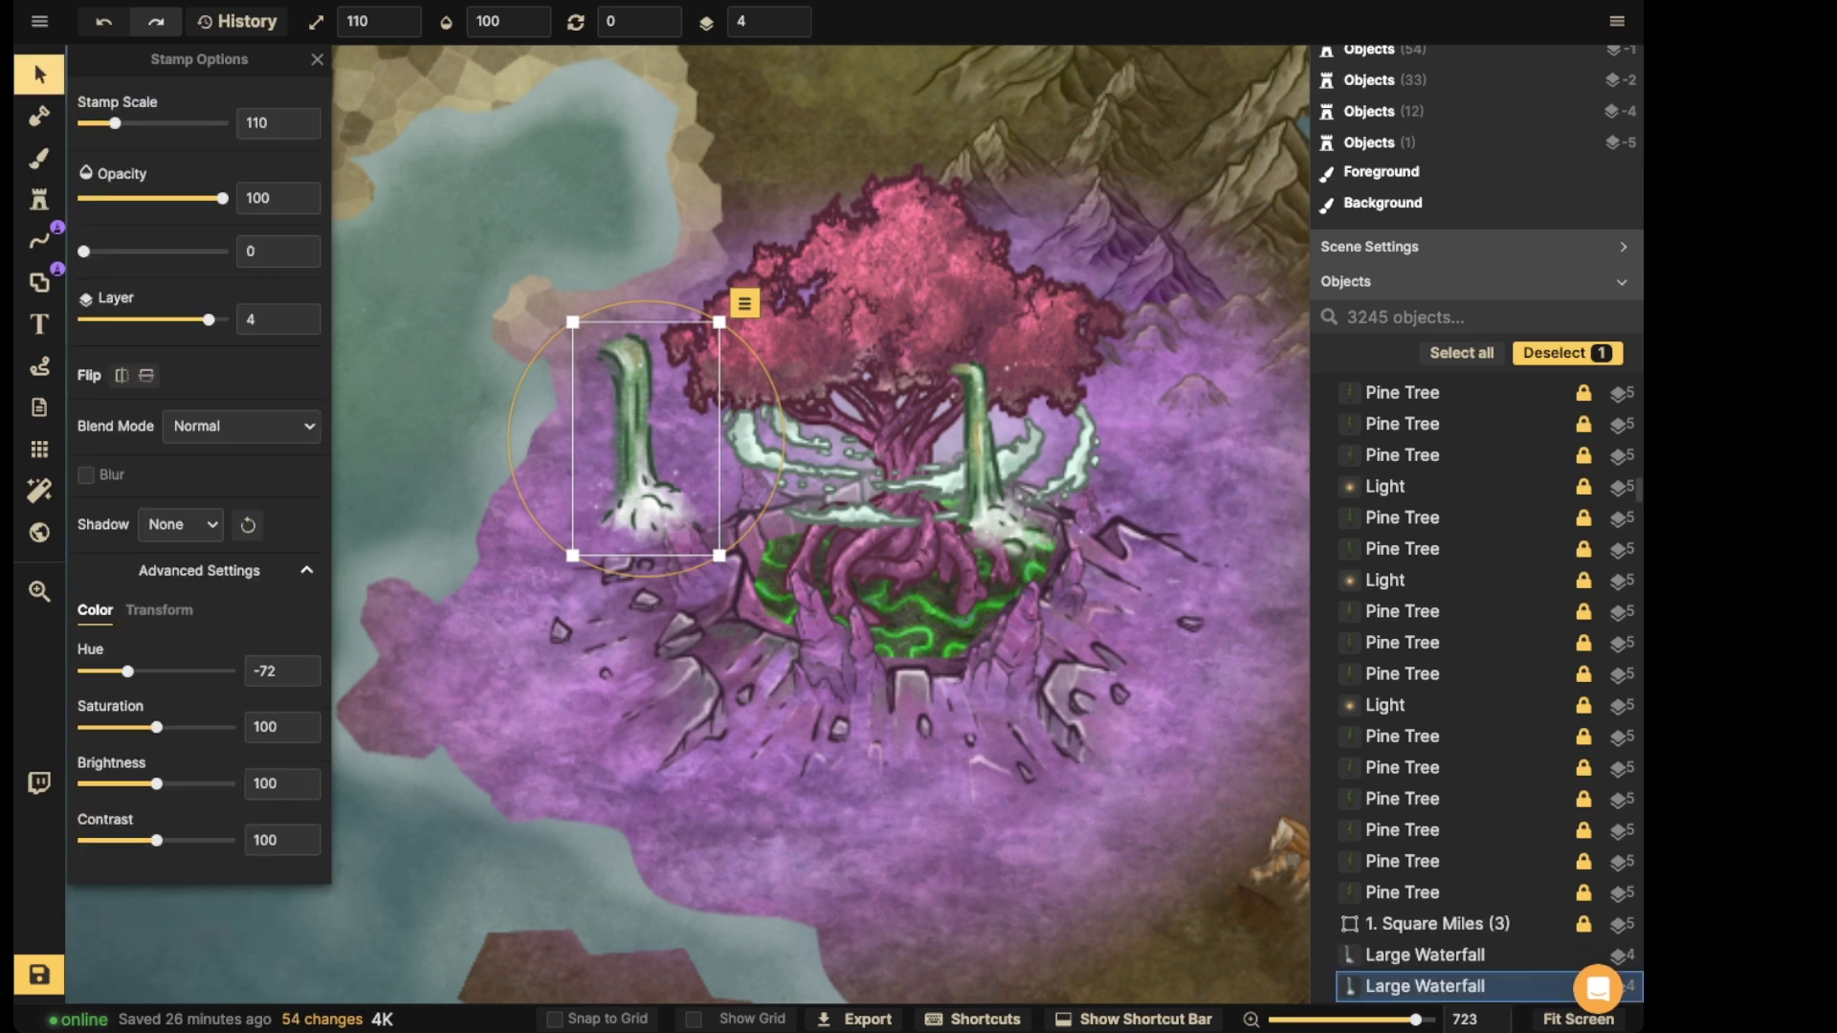
scroll(646, 438, "up", 8)
left_click_drag(647, 197, 647, 0)
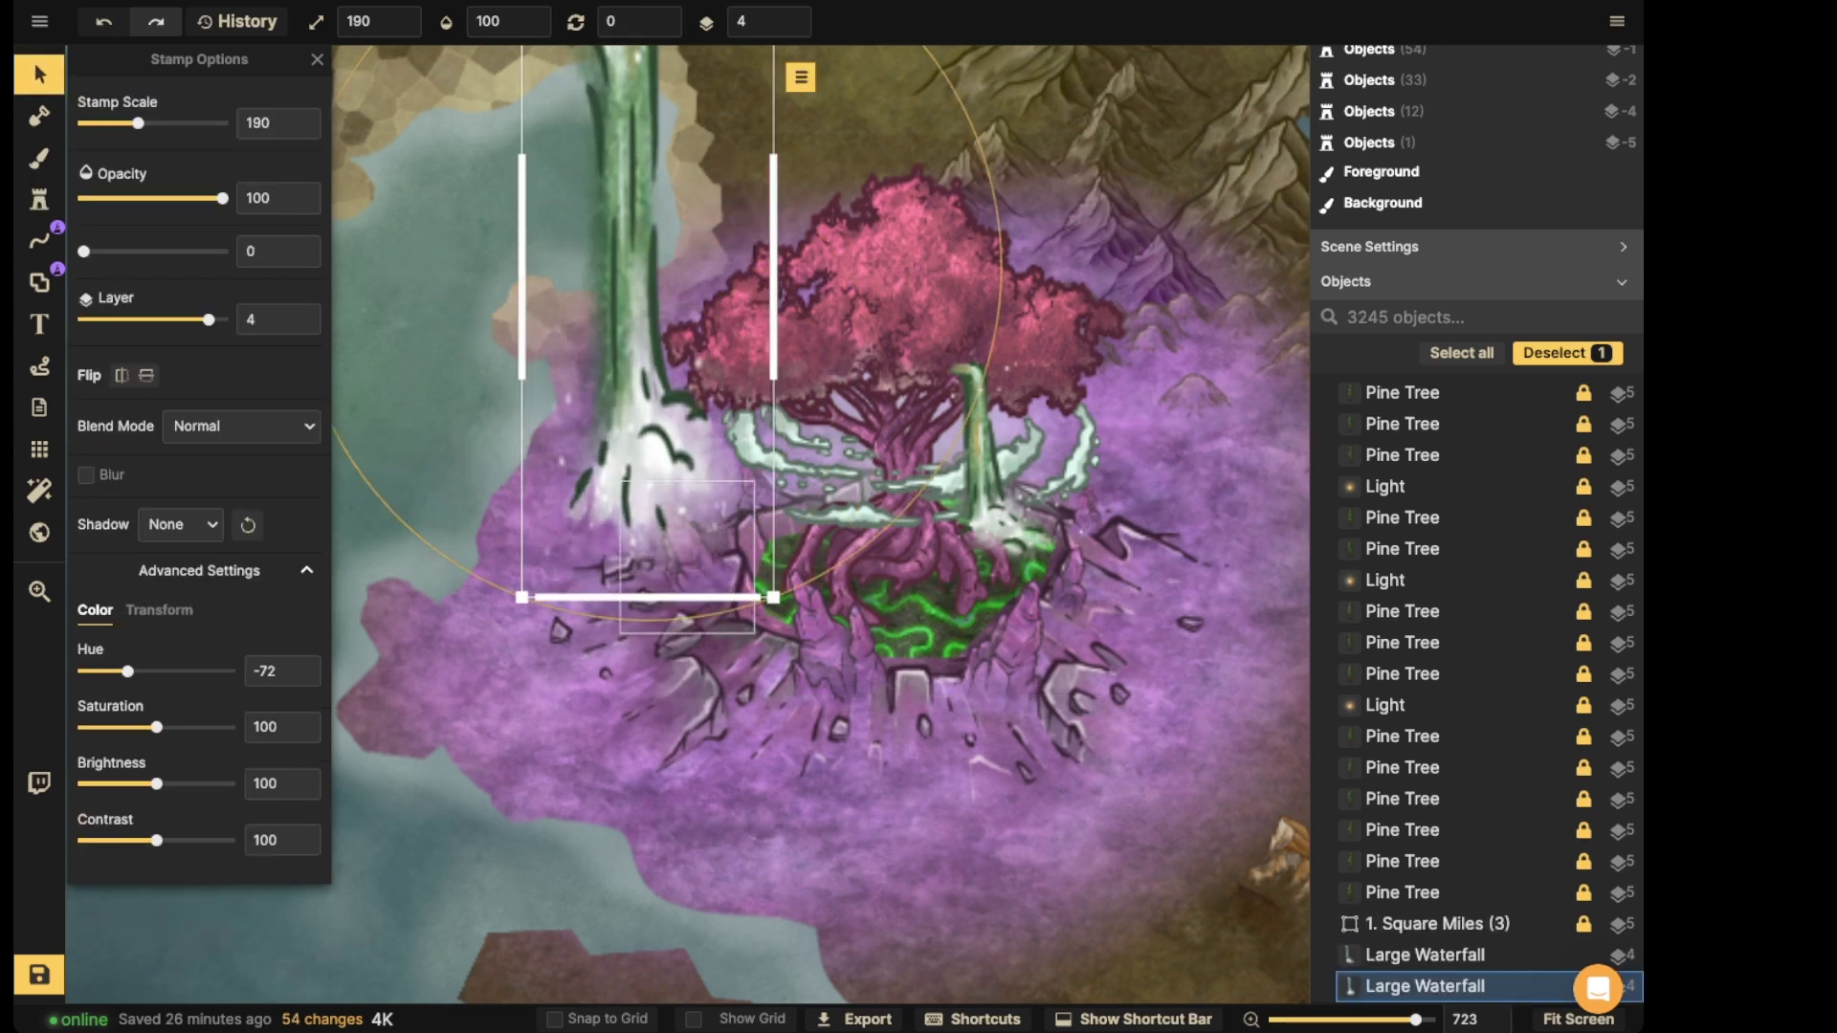
- Reduce the stretched waterfall to scale 90 and position it, flipped horizontally, in front of the World Tree's trunk
scroll(644, 373, "down", 9)
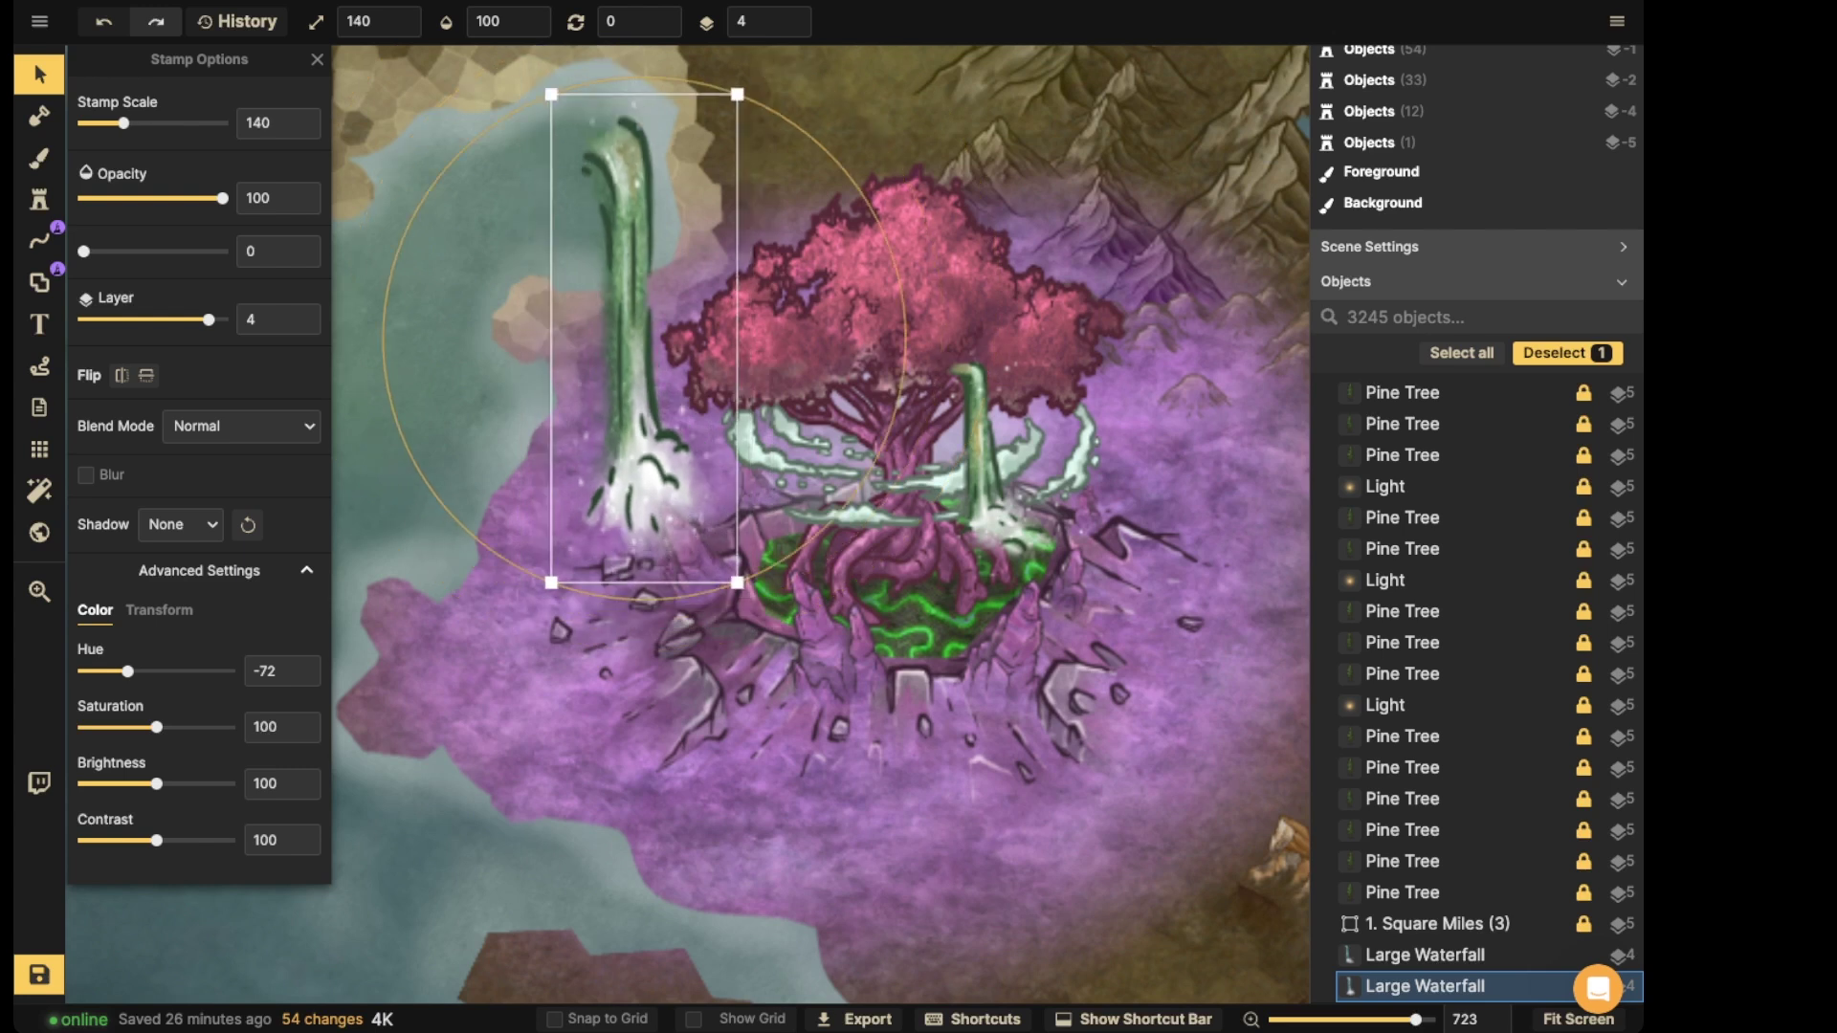
scroll(644, 373, "down", 1)
left_click_drag(644, 374, 912, 493)
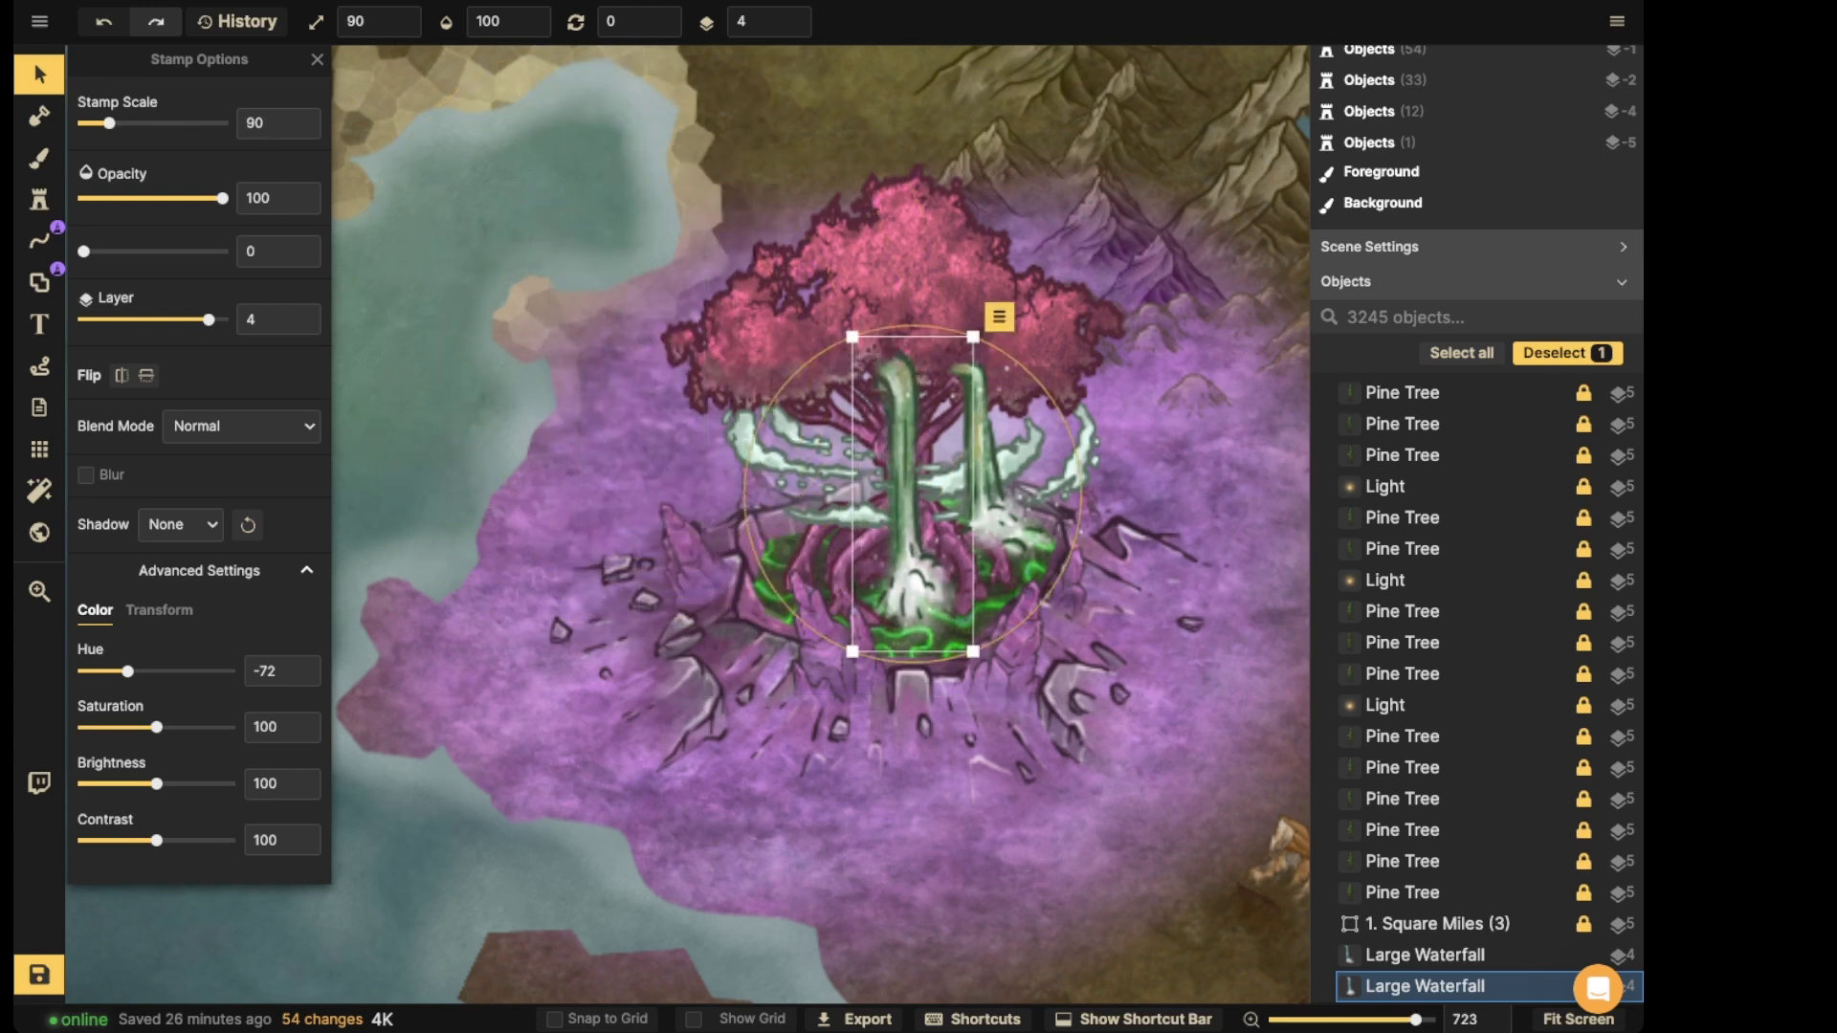
left_click(121, 376)
left_click_drag(918, 493, 884, 487)
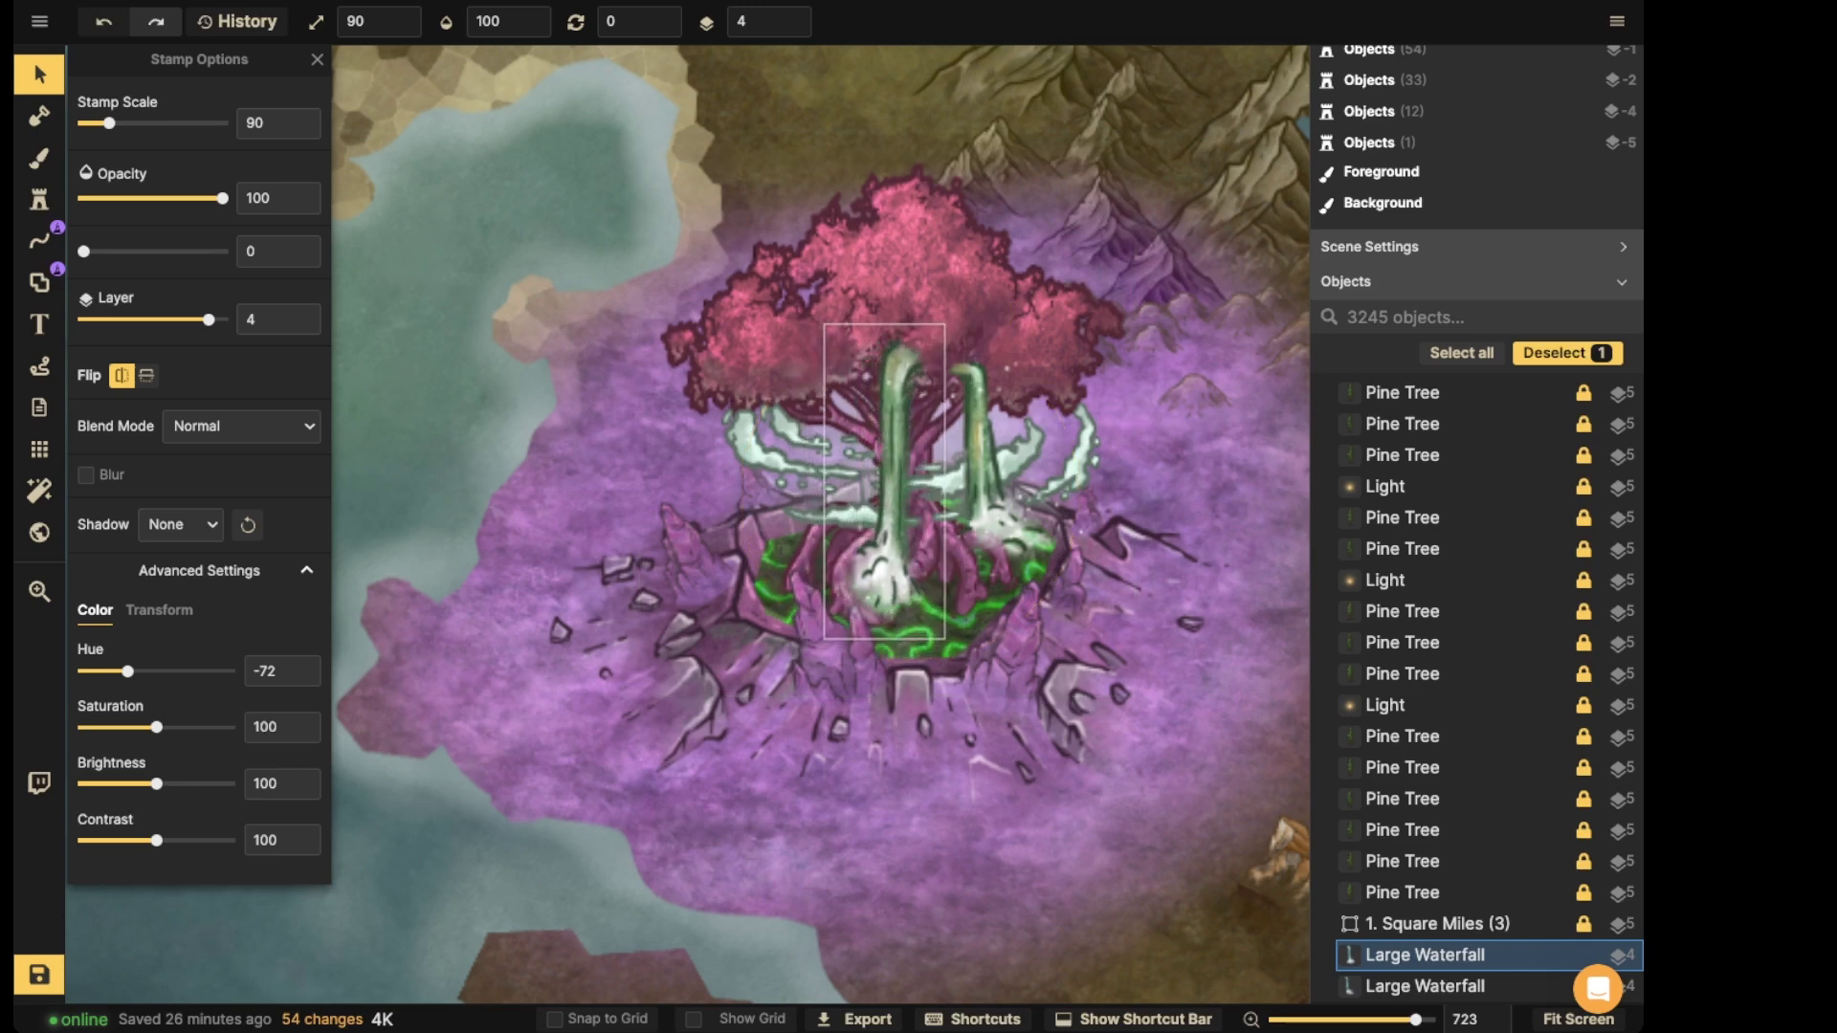
key("Escape")
- Place a horizontally flipped, unrotated Large Waterfall at scale 90 on the World Tree's west side and move it to layer 2 behind the tree
left_click(824, 649)
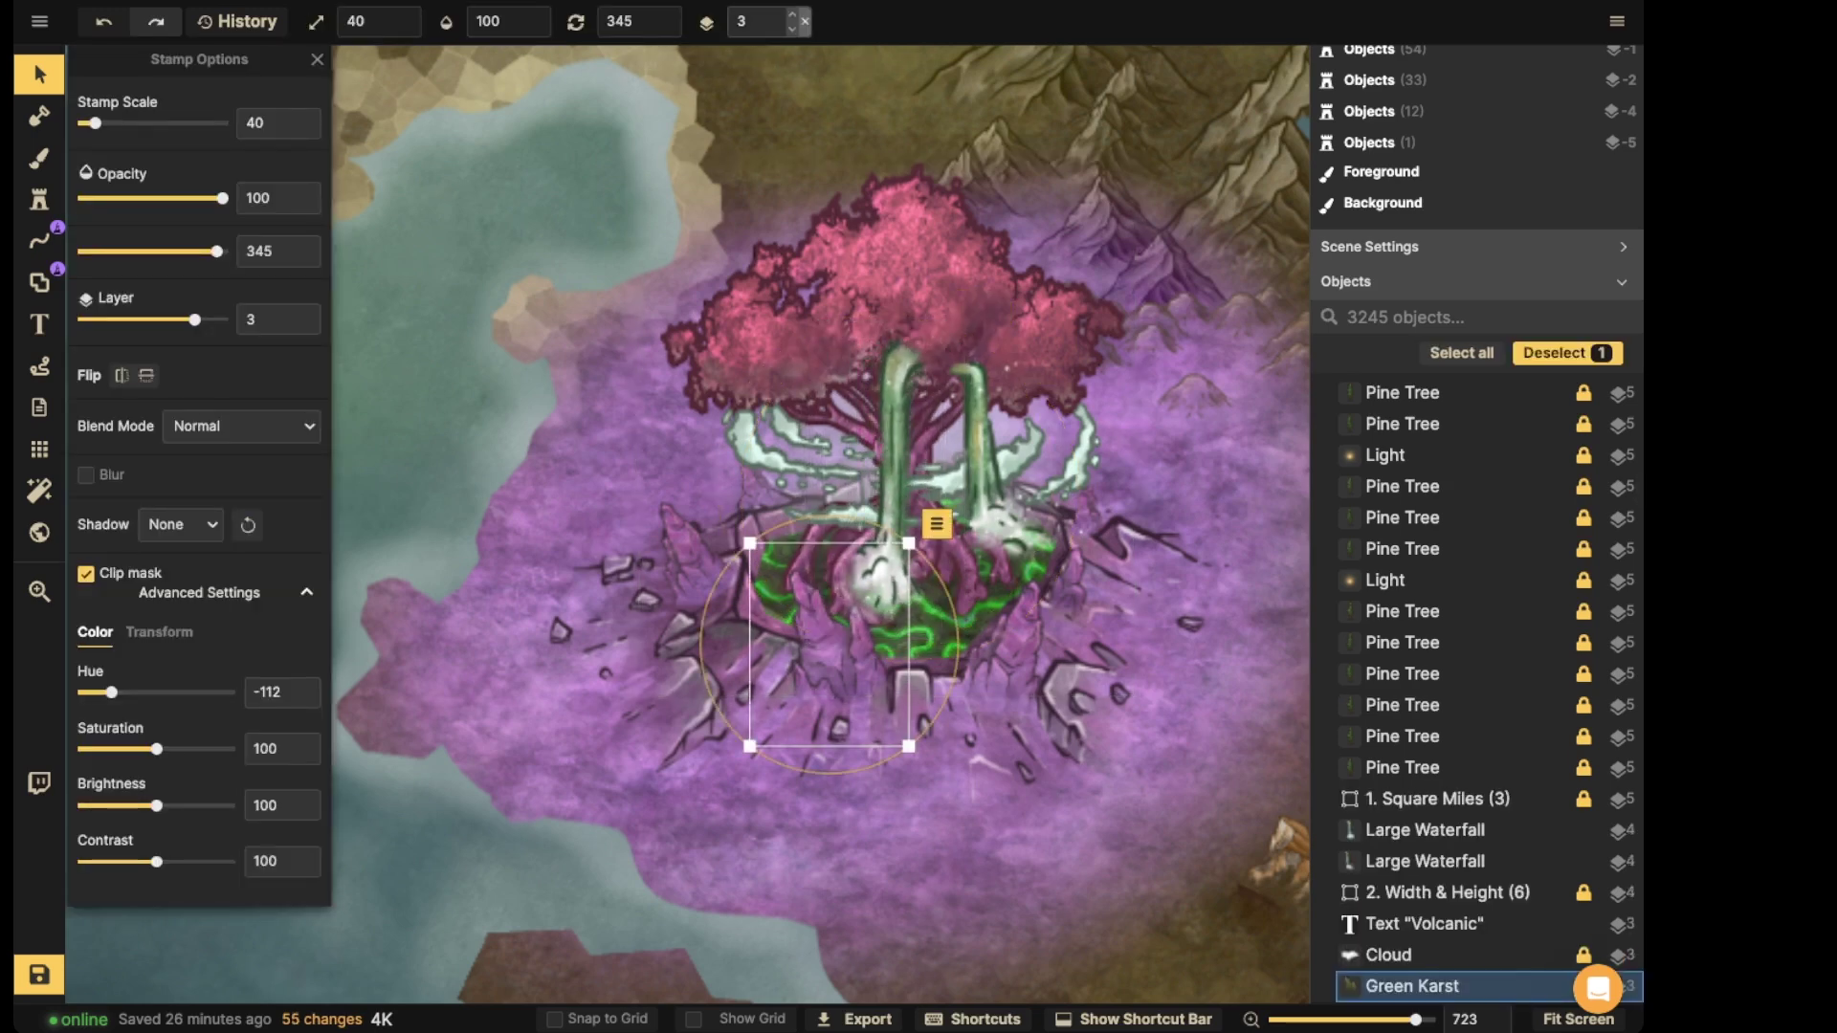
scroll(1415, 813, "down", 10)
scroll(1416, 813, "up", 7)
left_click(1408, 813)
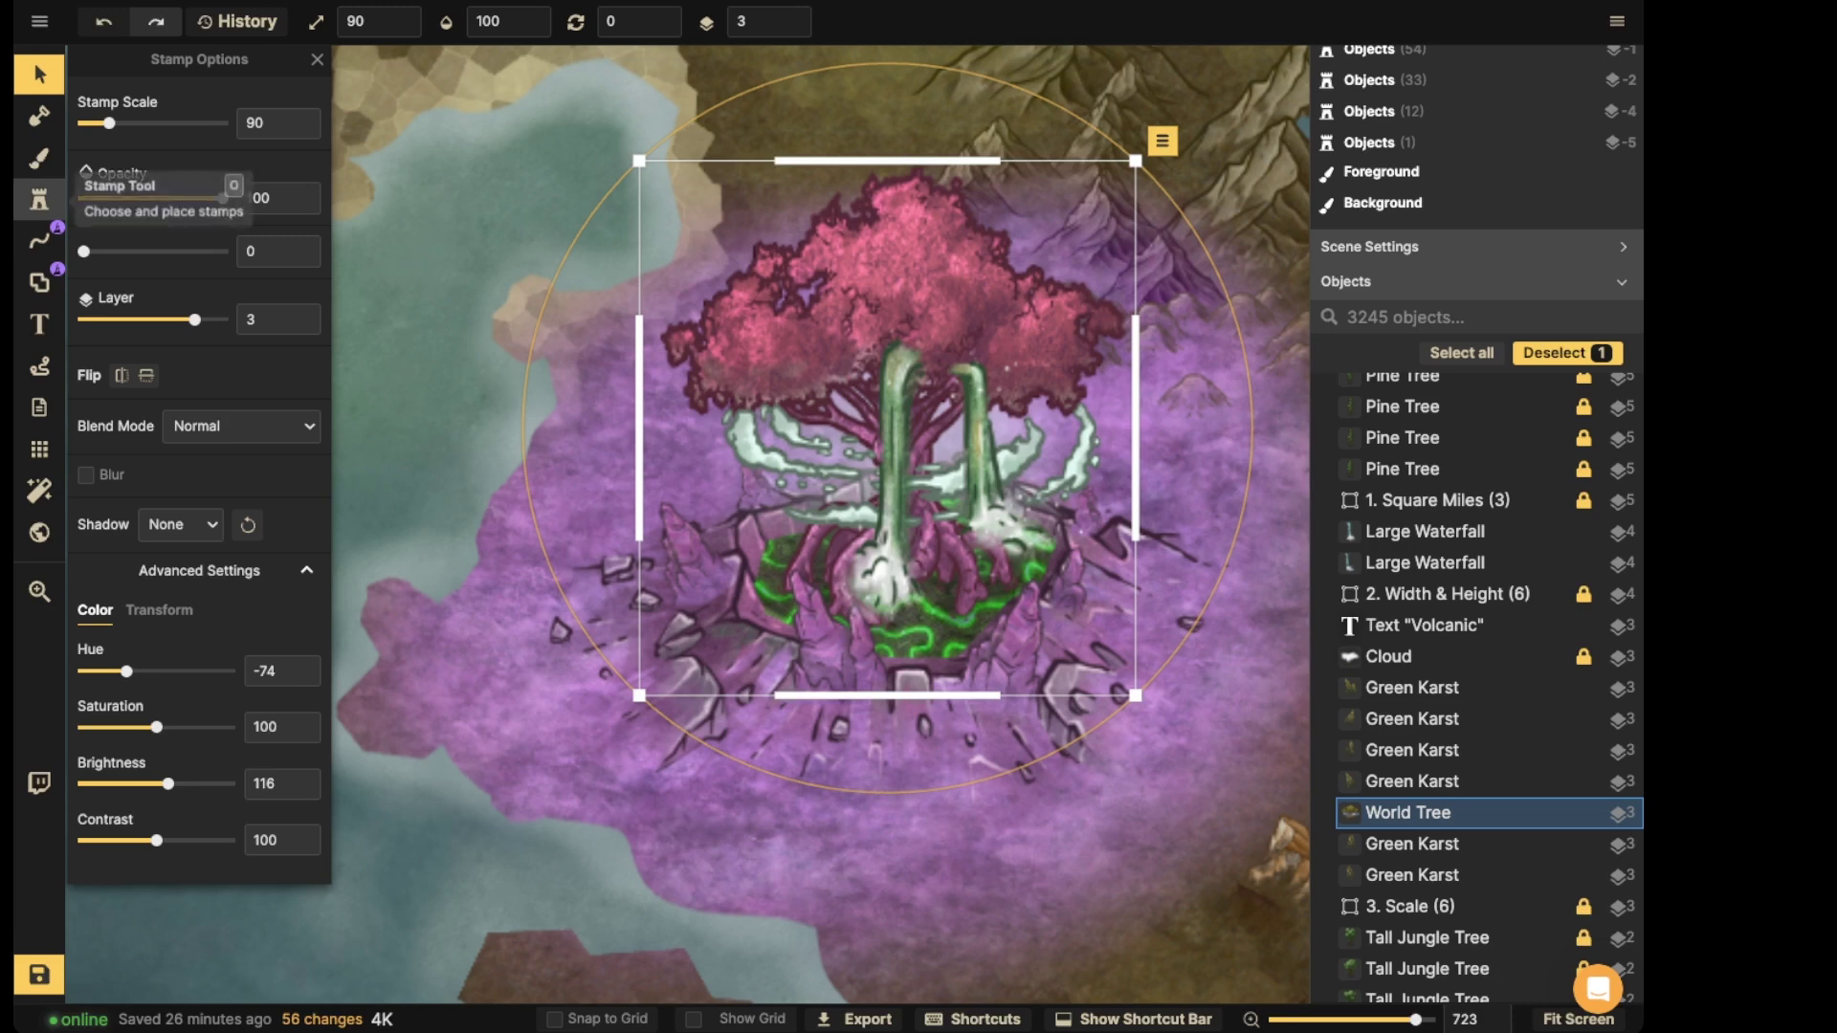
left_click(39, 199)
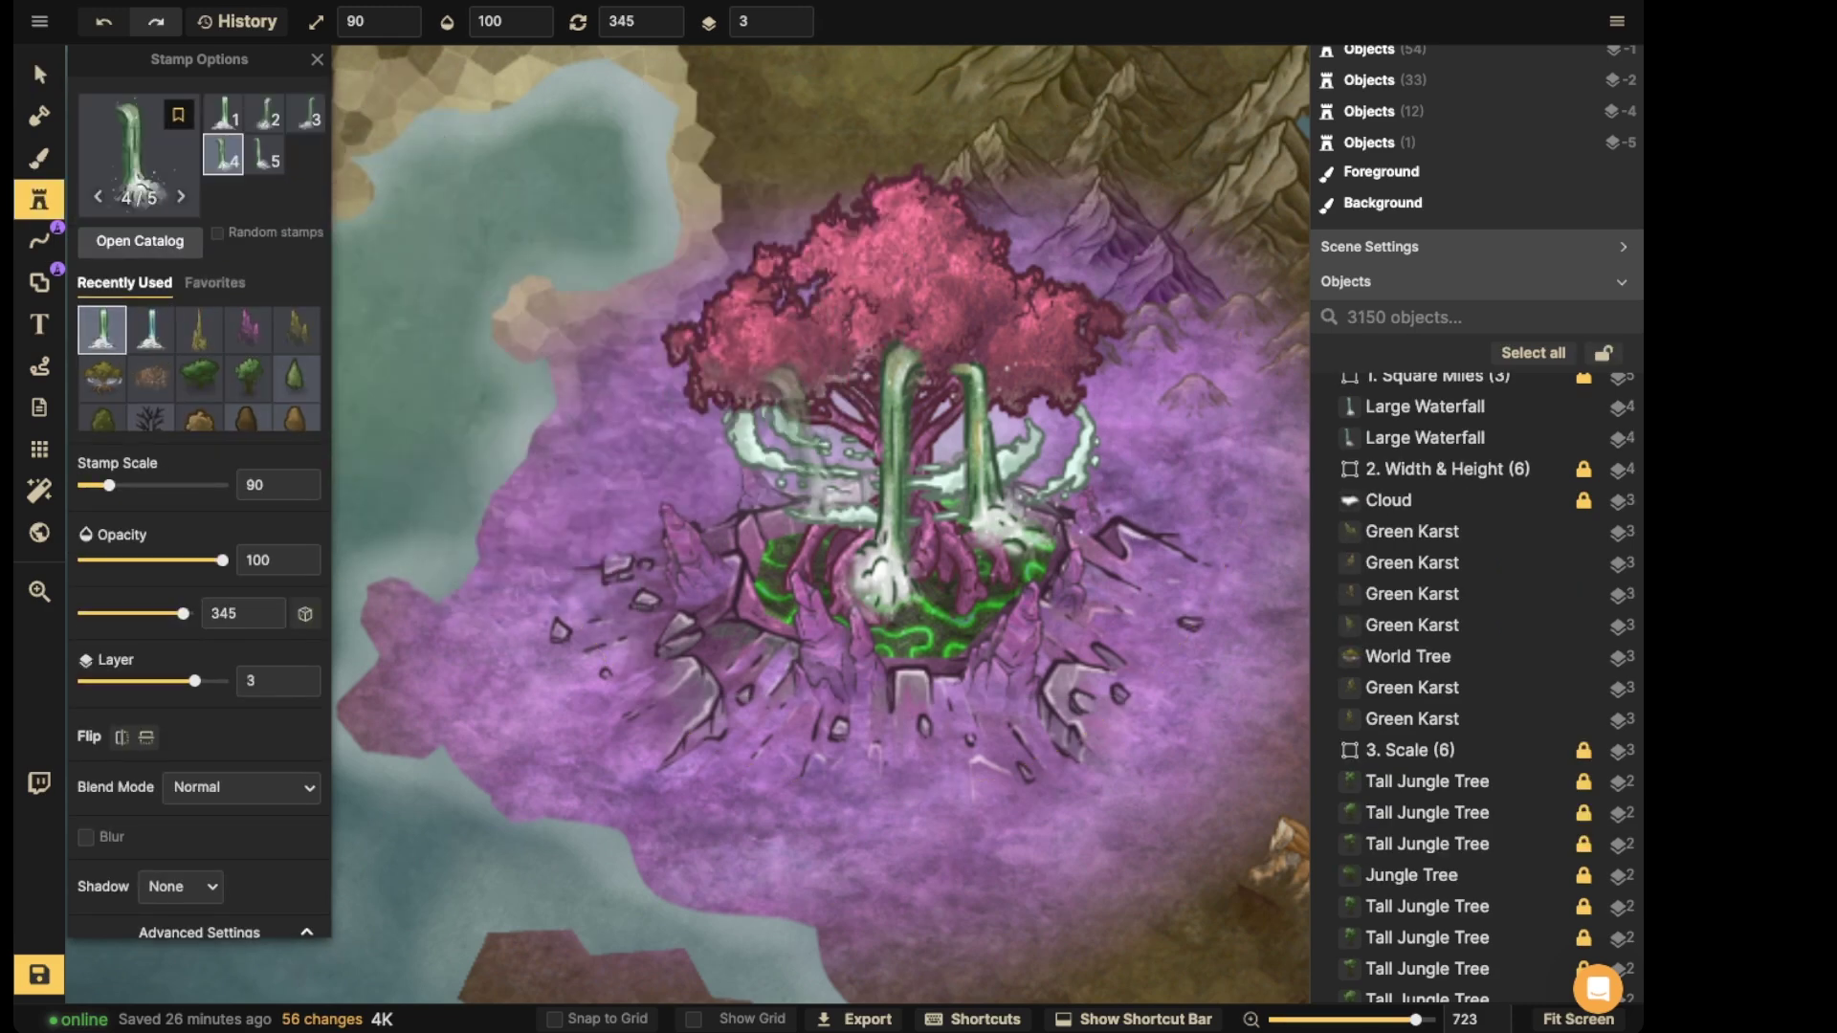
scroll(818, 437, "up", 2)
scroll(794, 454, "down", 1)
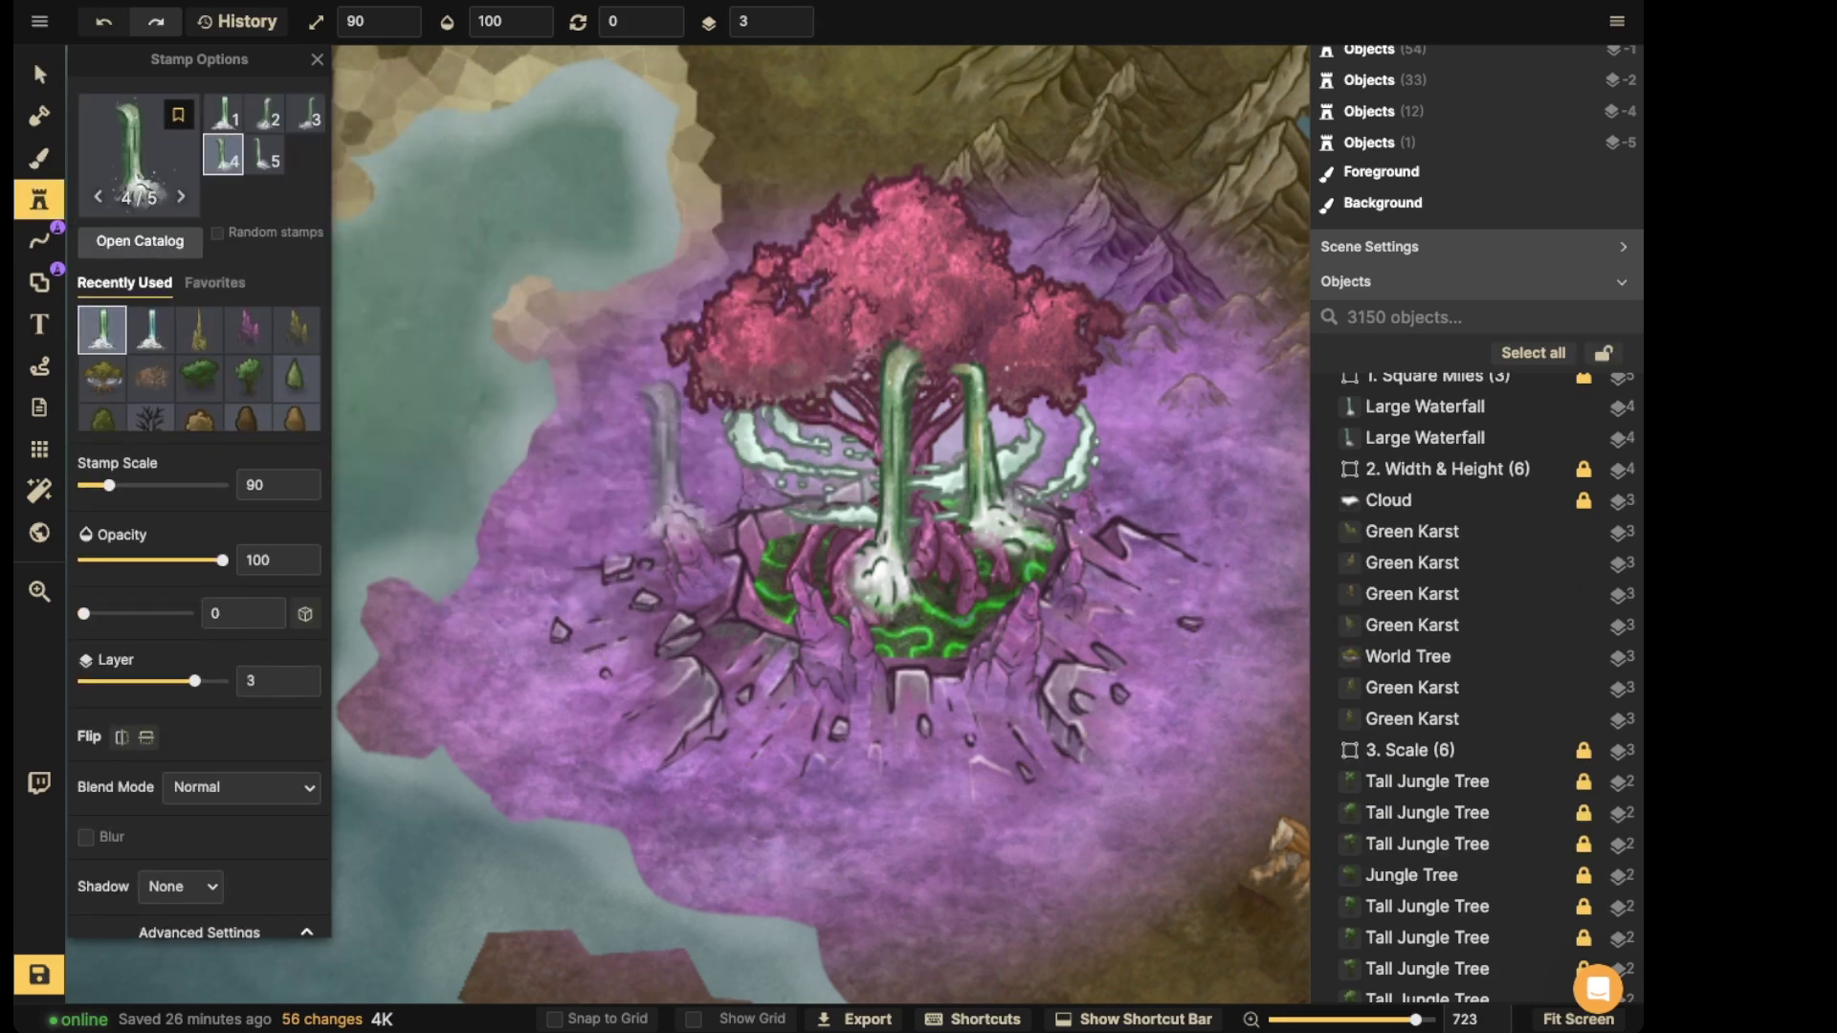
key("f")
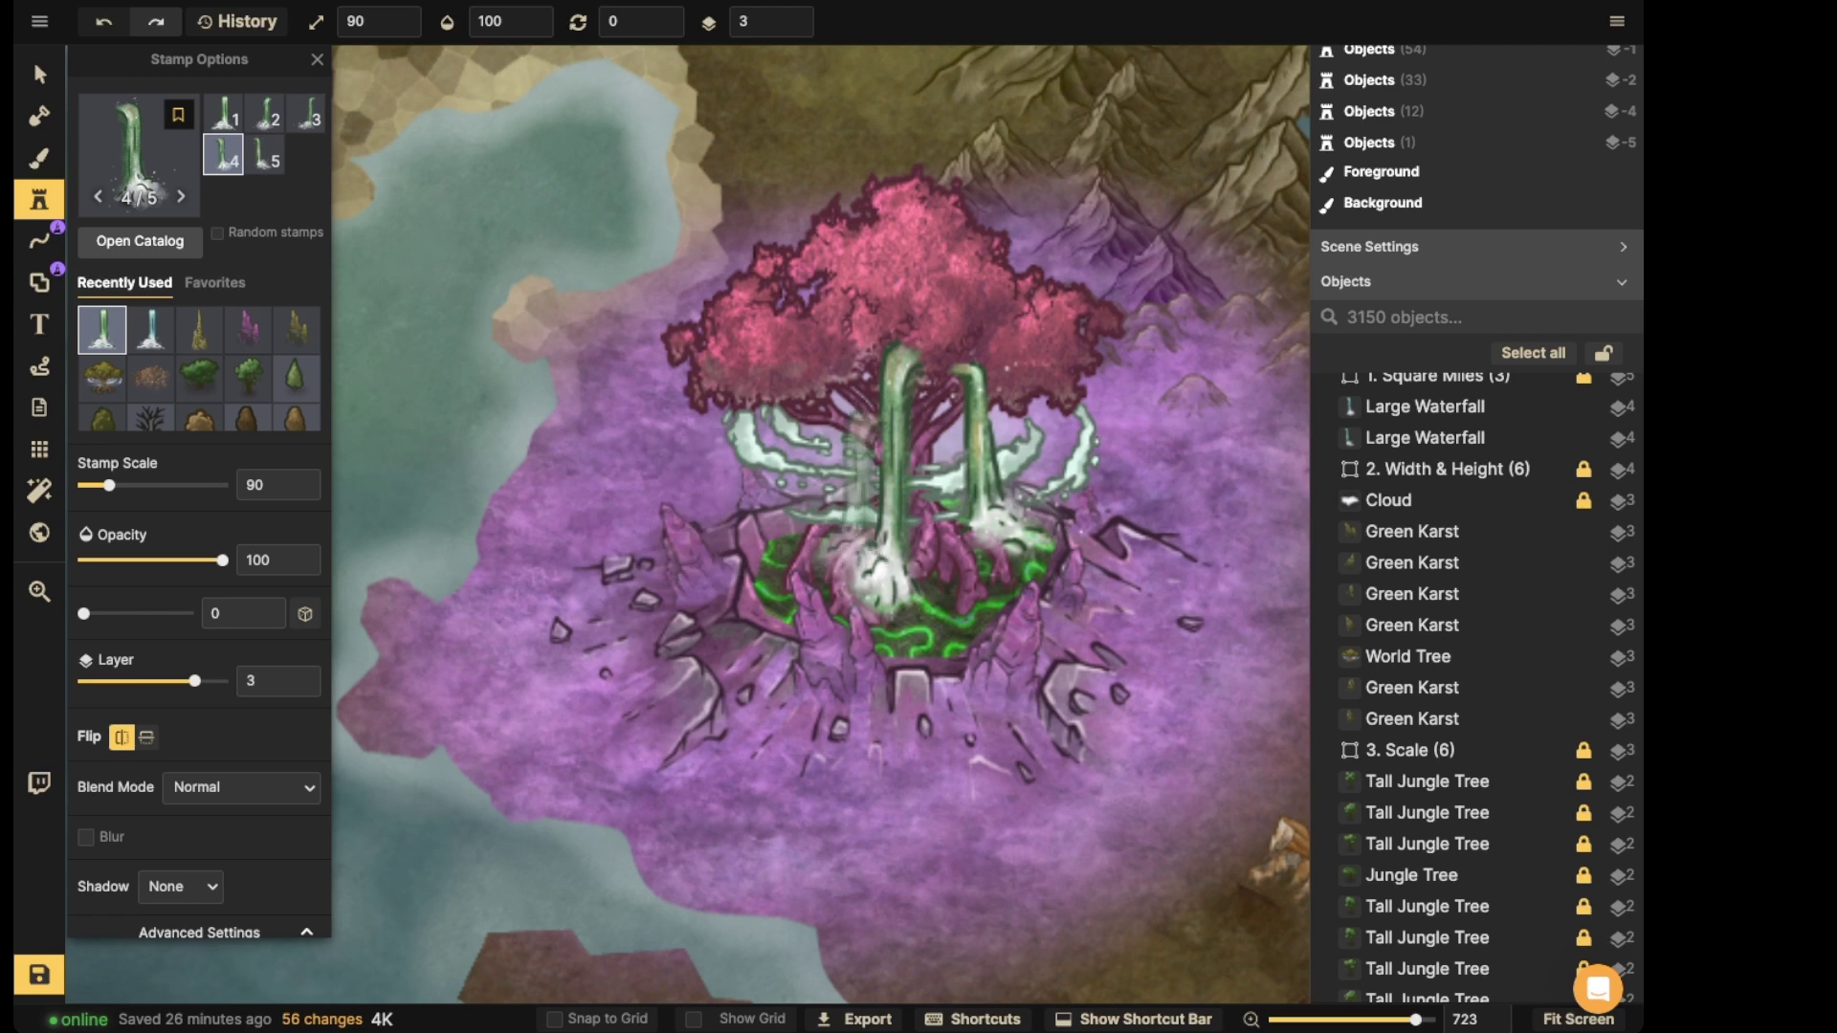
left_click(821, 475)
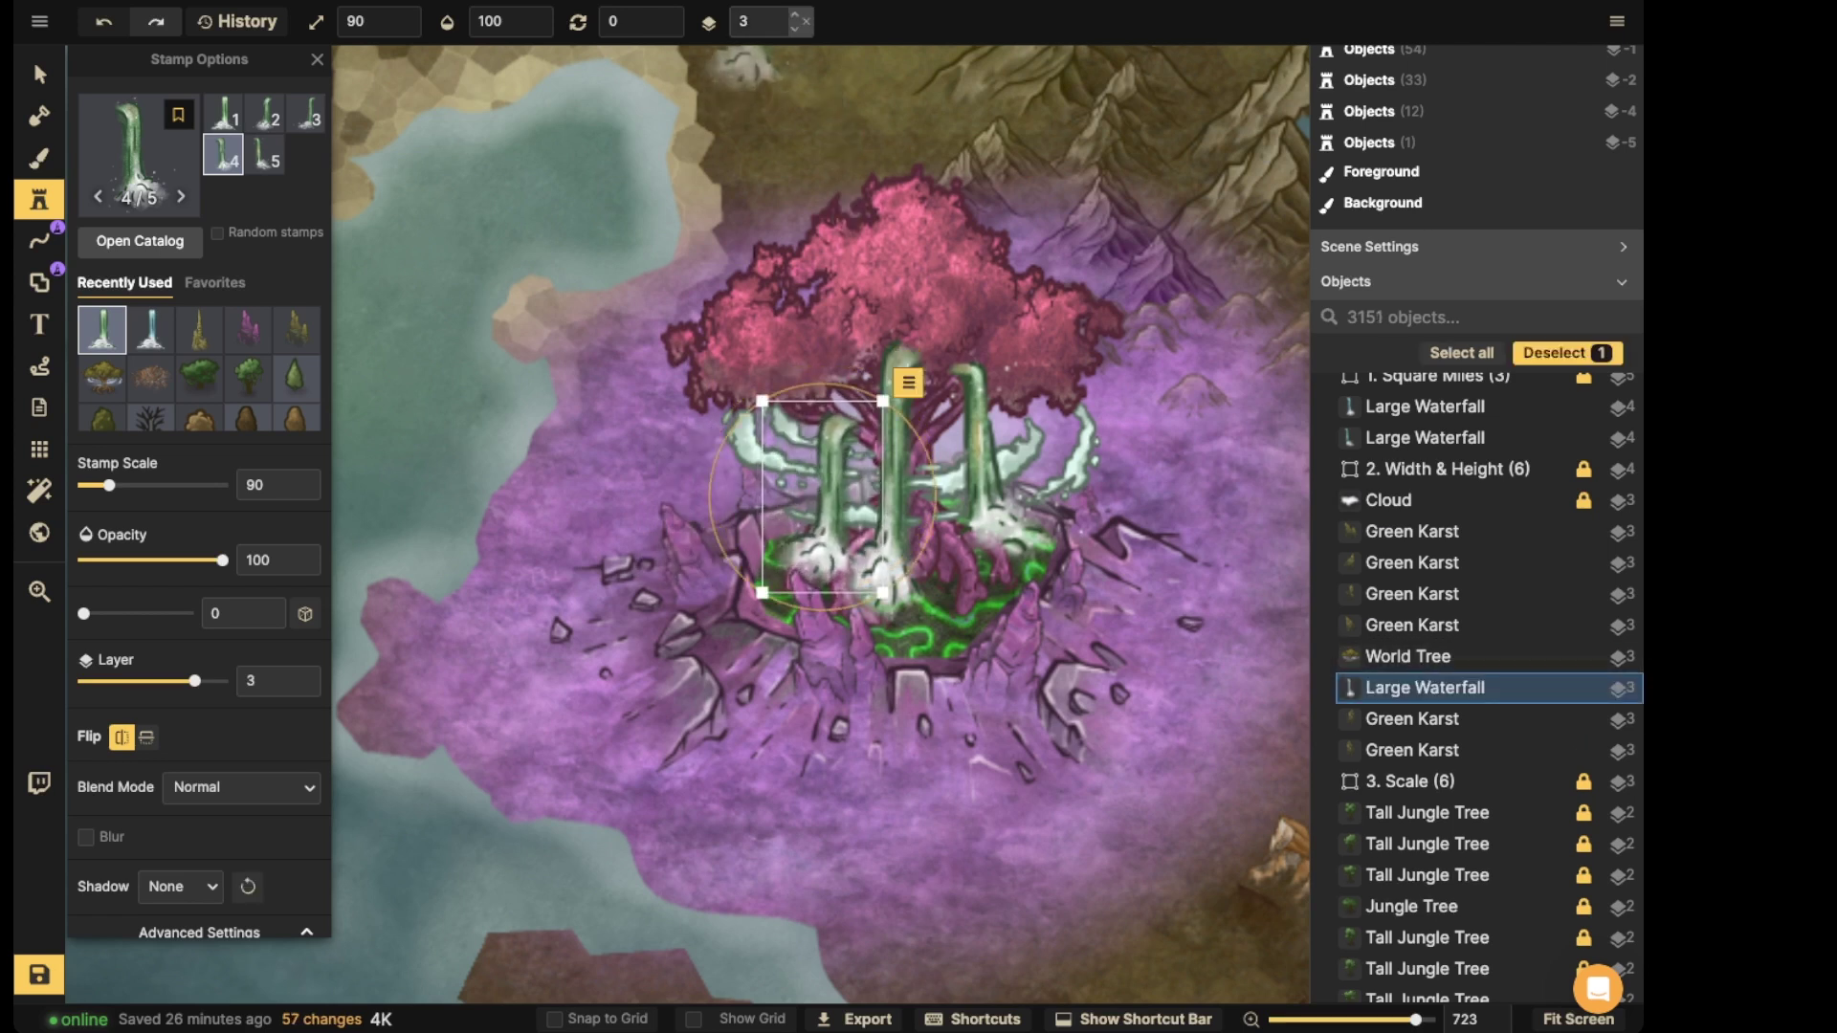
left_click(794, 30)
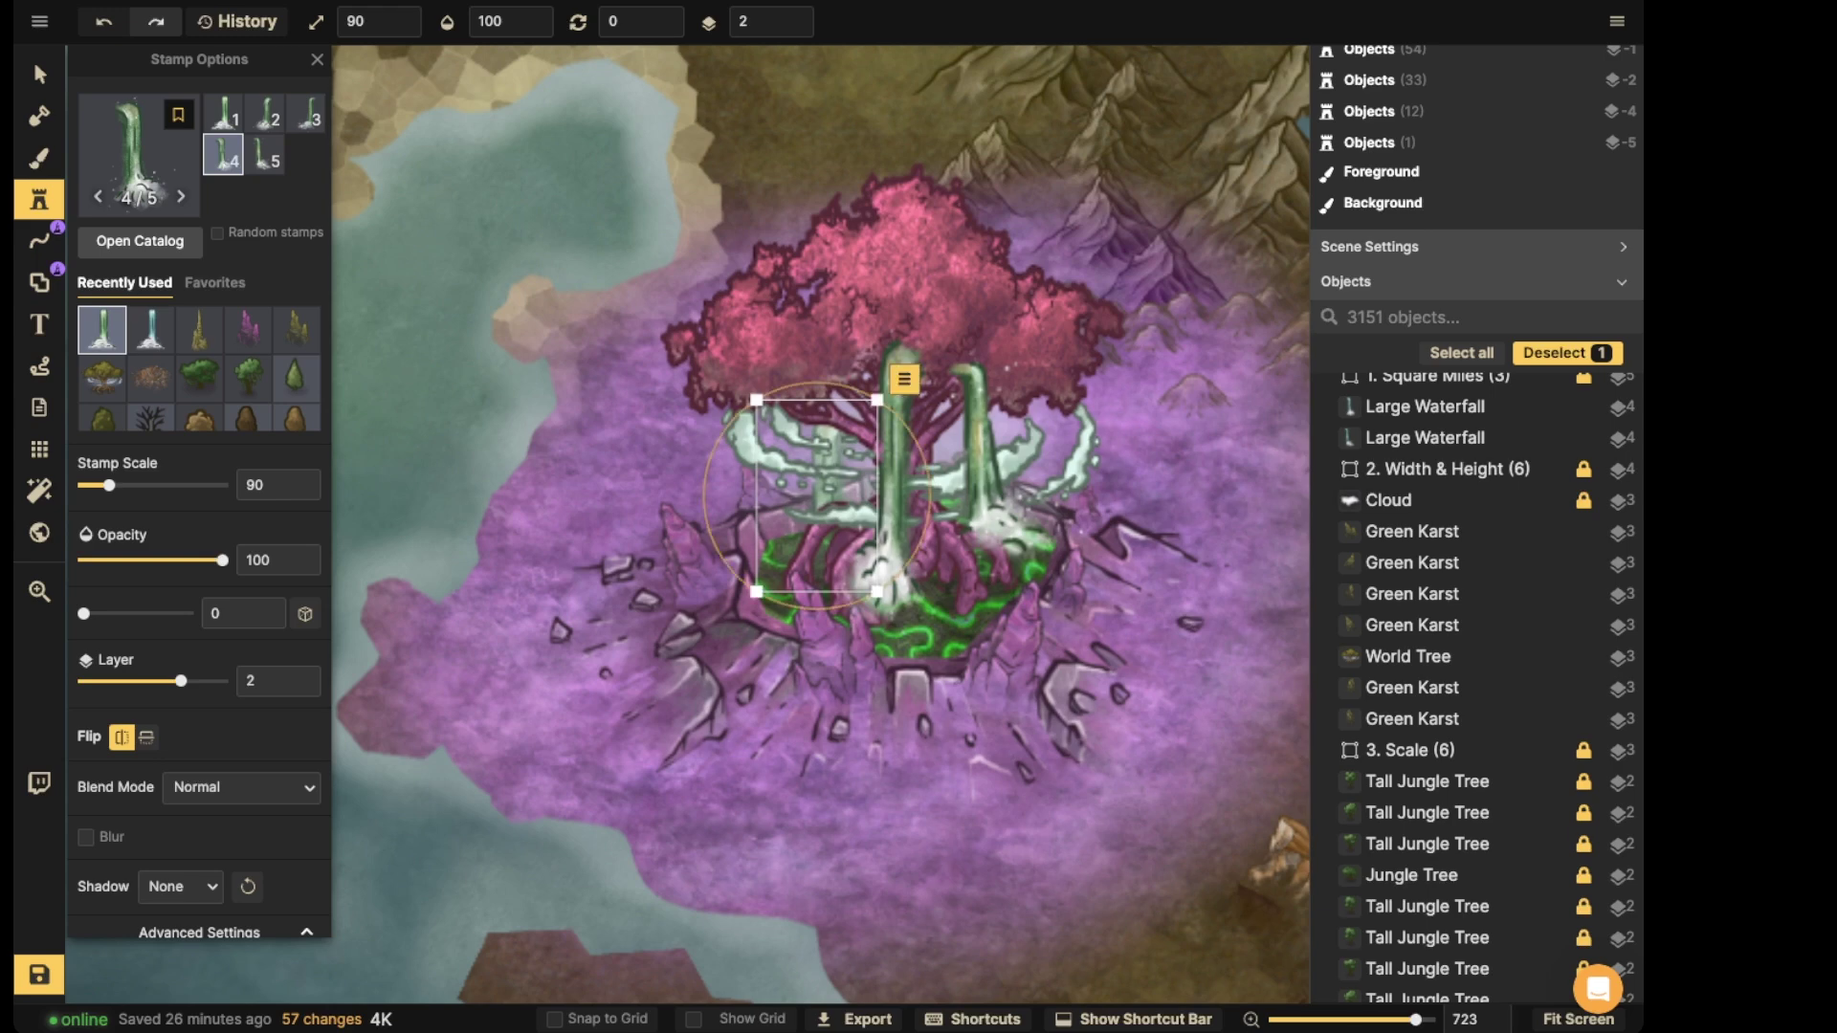
- Set the brightness of the waterfall behind the World Tree's west side to 12
scroll(162, 765, "down", 3)
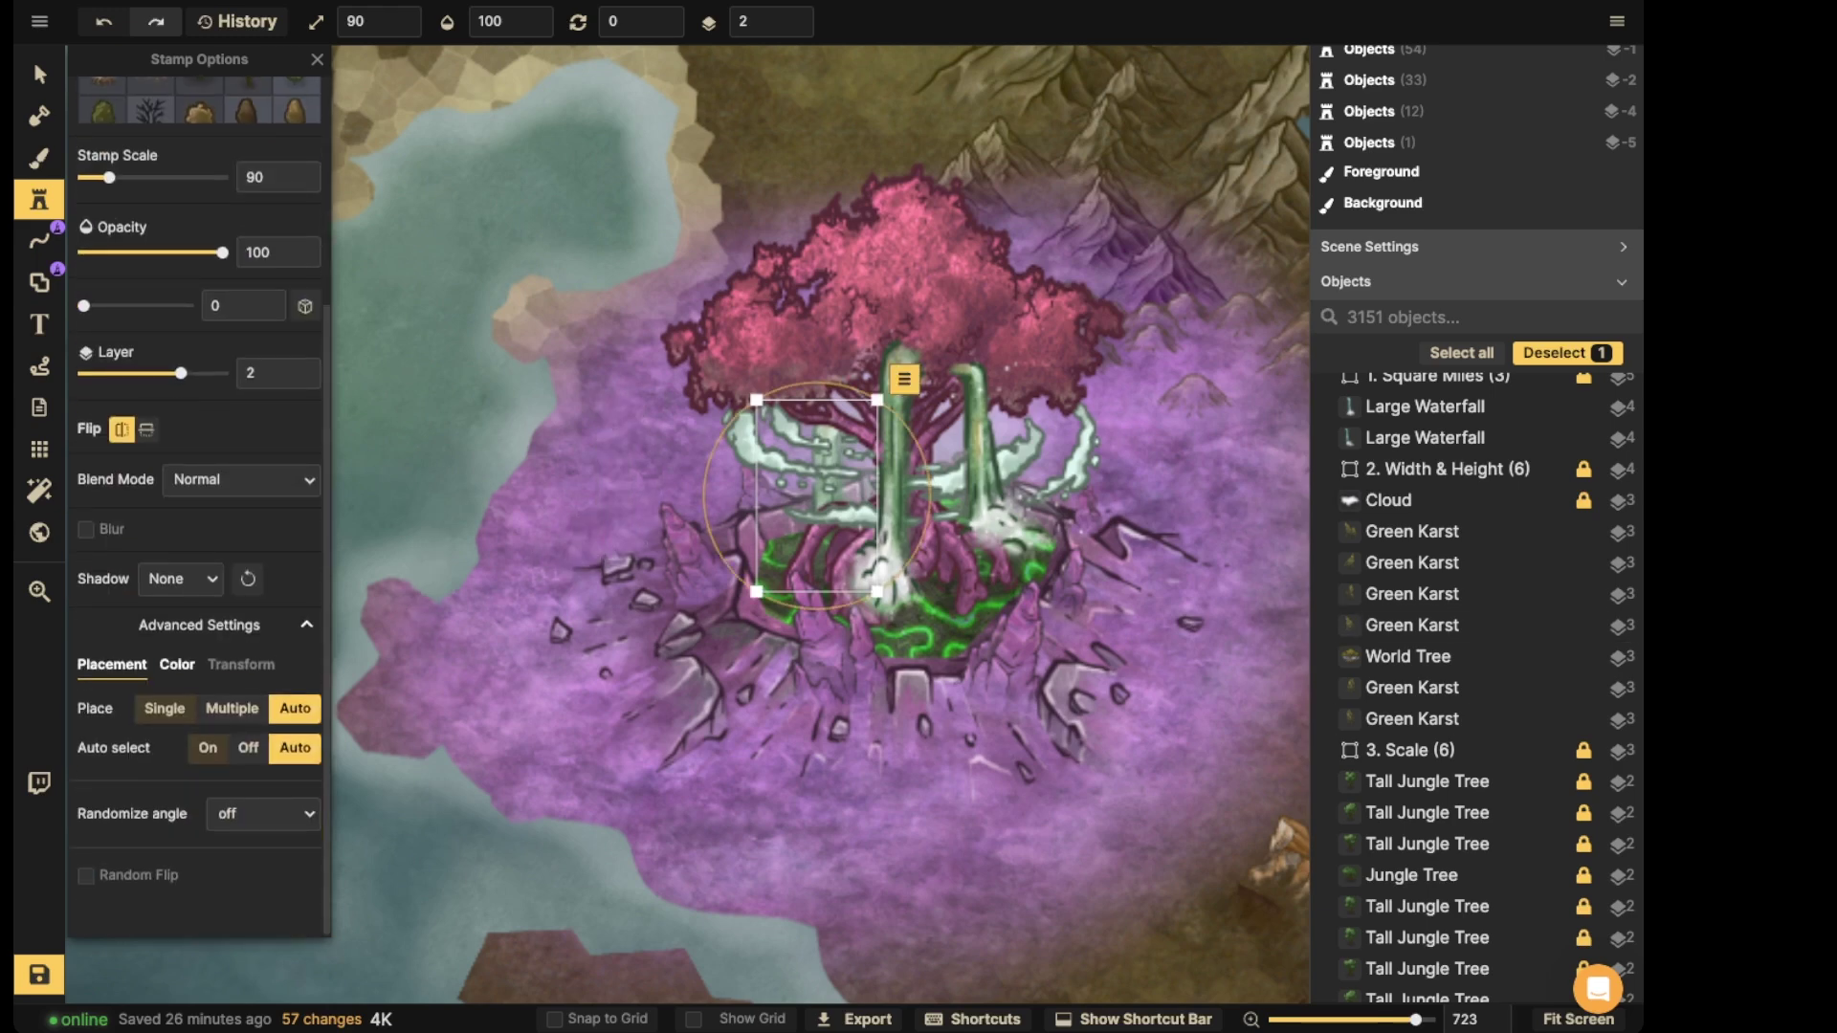
left_click(199, 628)
left_click(199, 902)
scroll(199, 669, "down", 3)
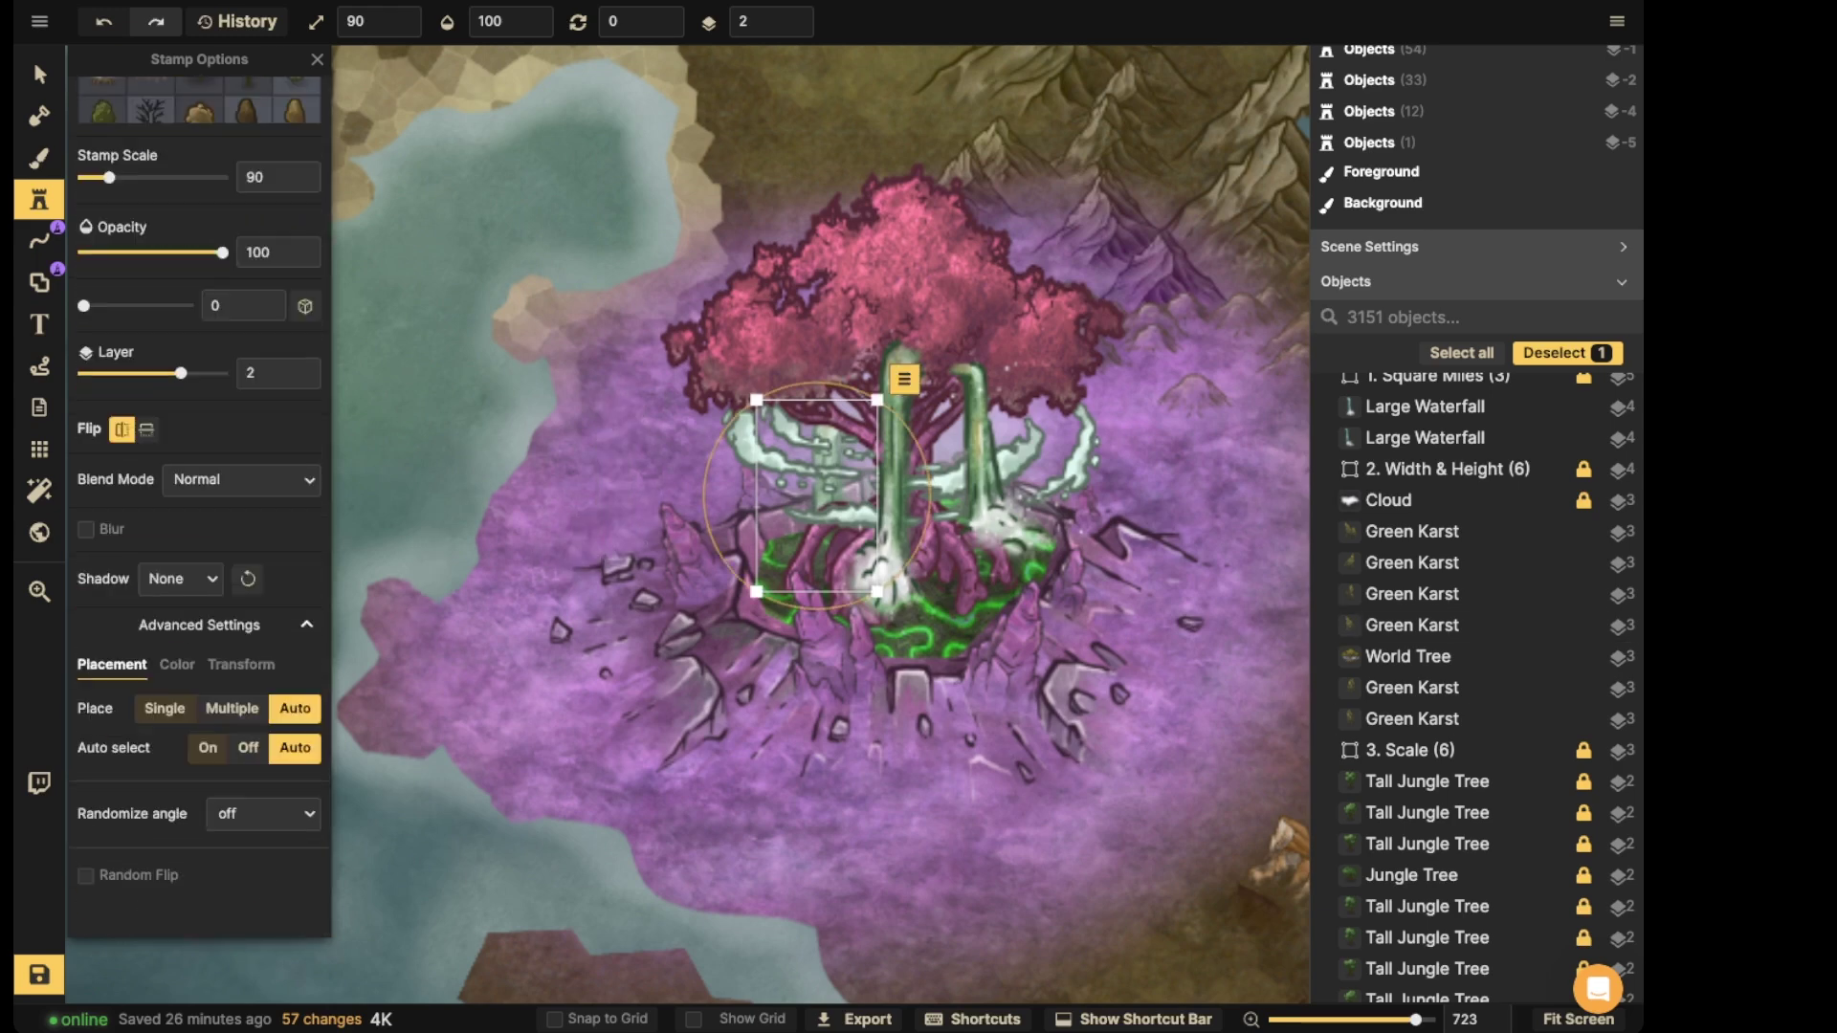
left_click(177, 664)
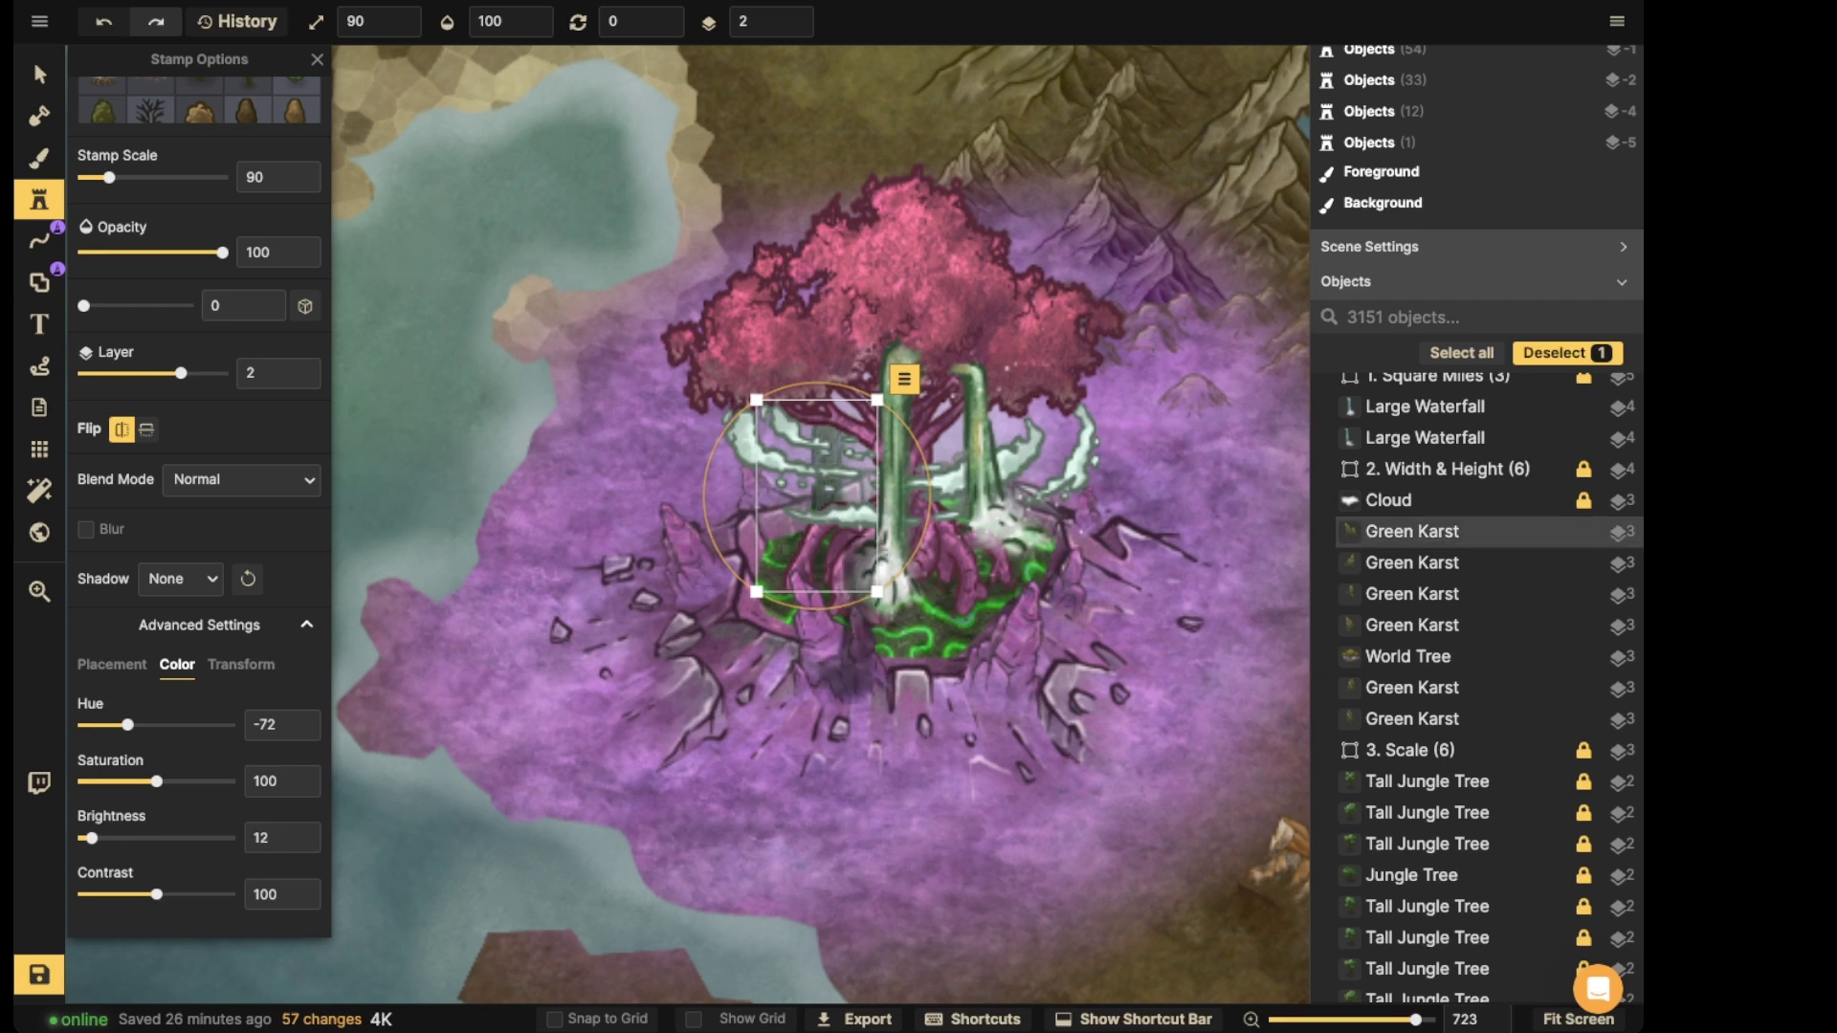
- Place another darkened, flipped Large Waterfall at scale 90 on layer 2, behind the east side of the World Tree
left_click(1001, 474)
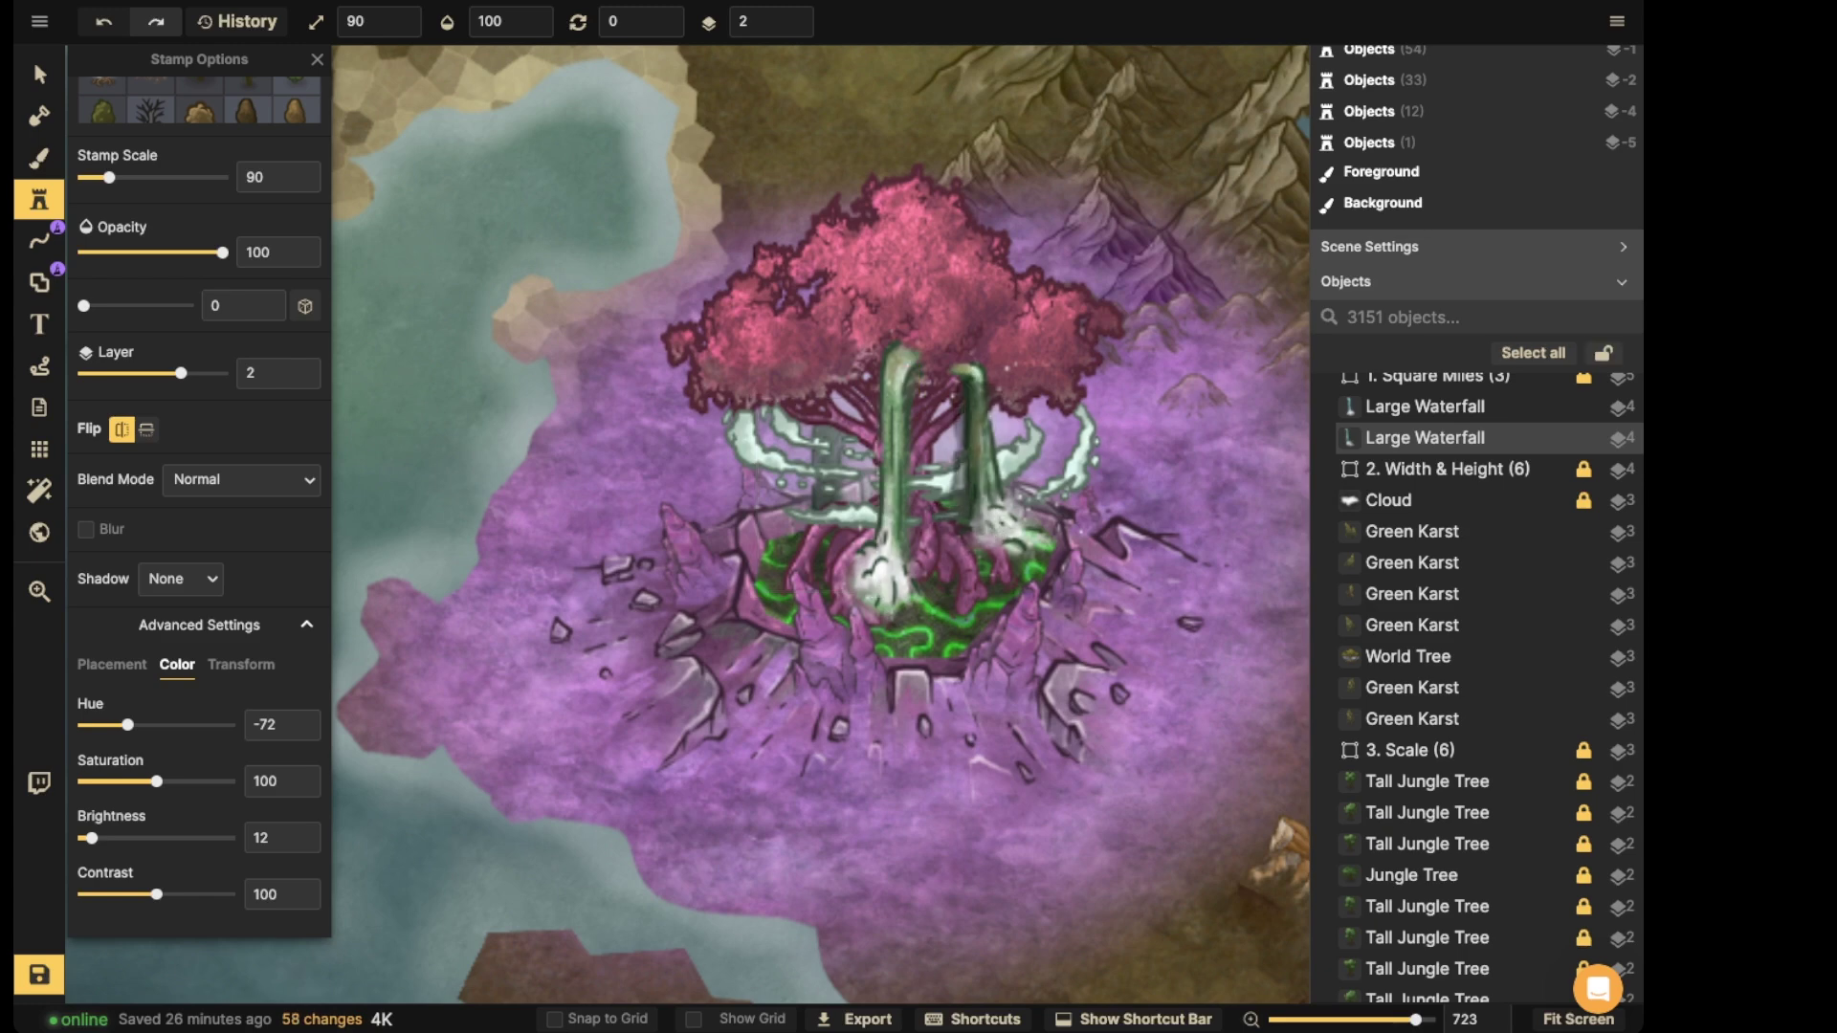
left_click(980, 474)
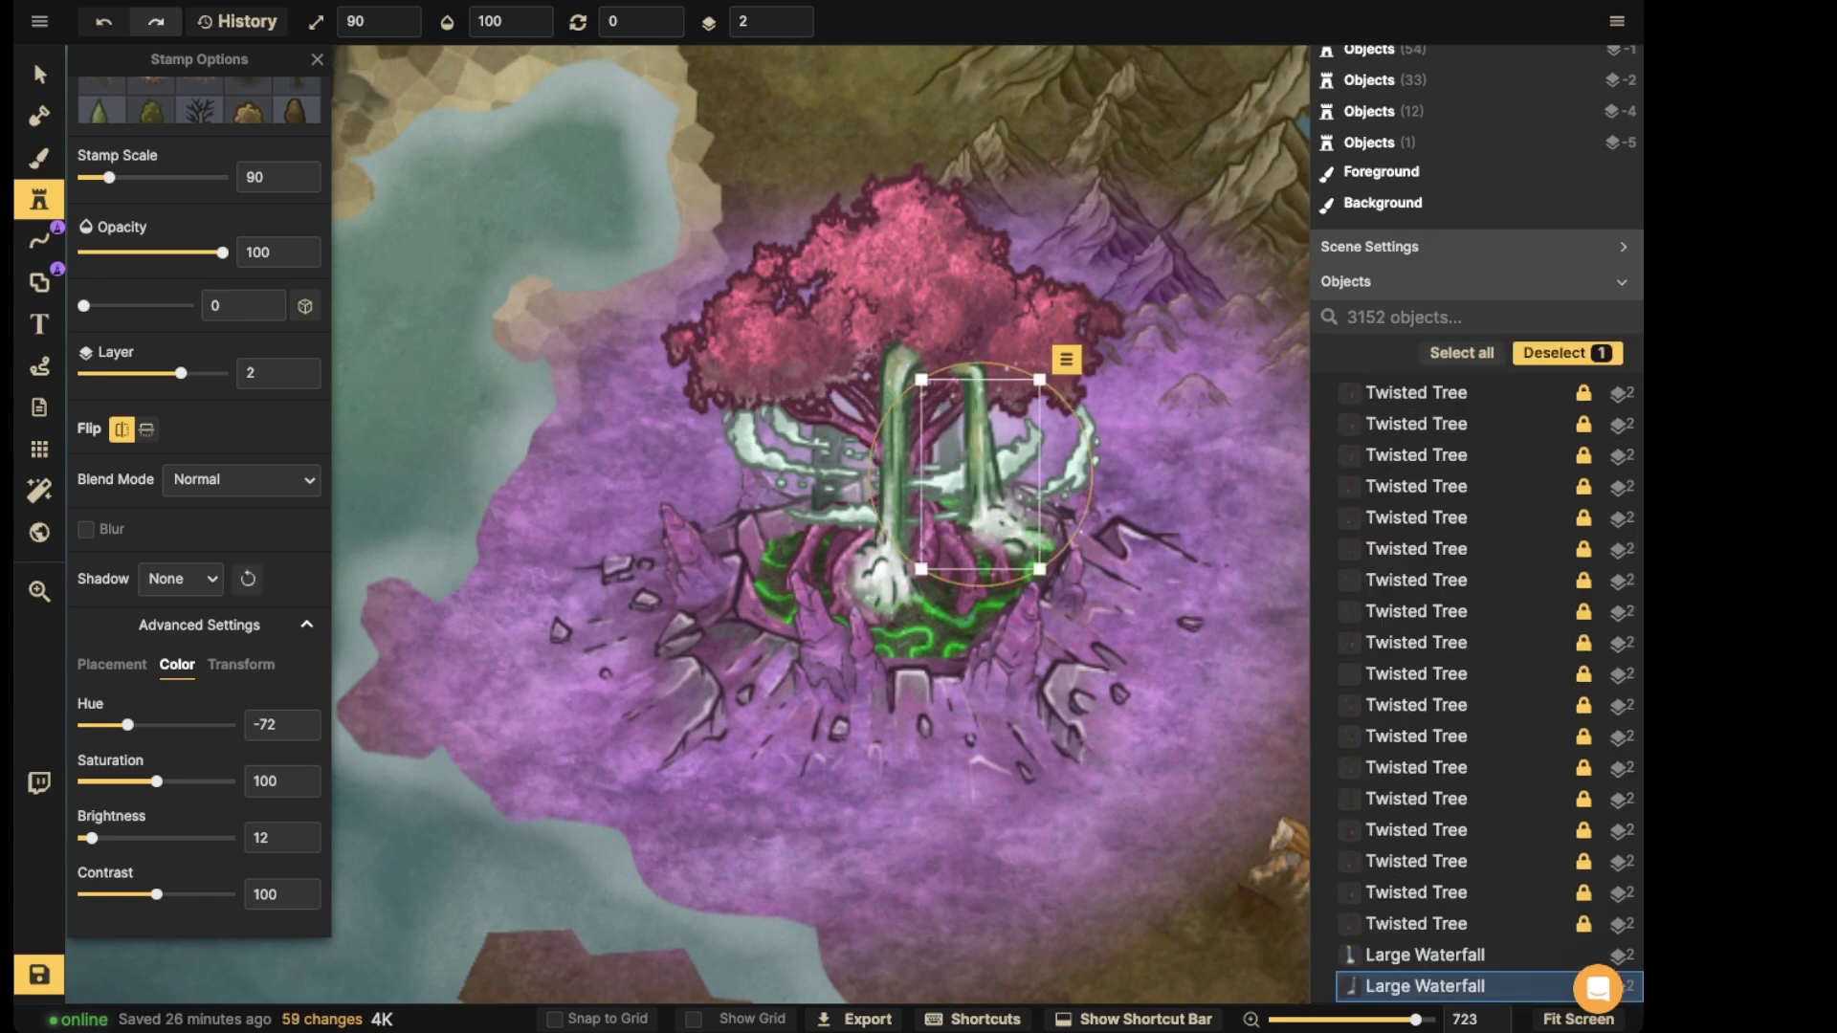
left_click(40, 75)
scroll(810, 287, "down", 3)
left_click_drag(933, 427, 884, 429)
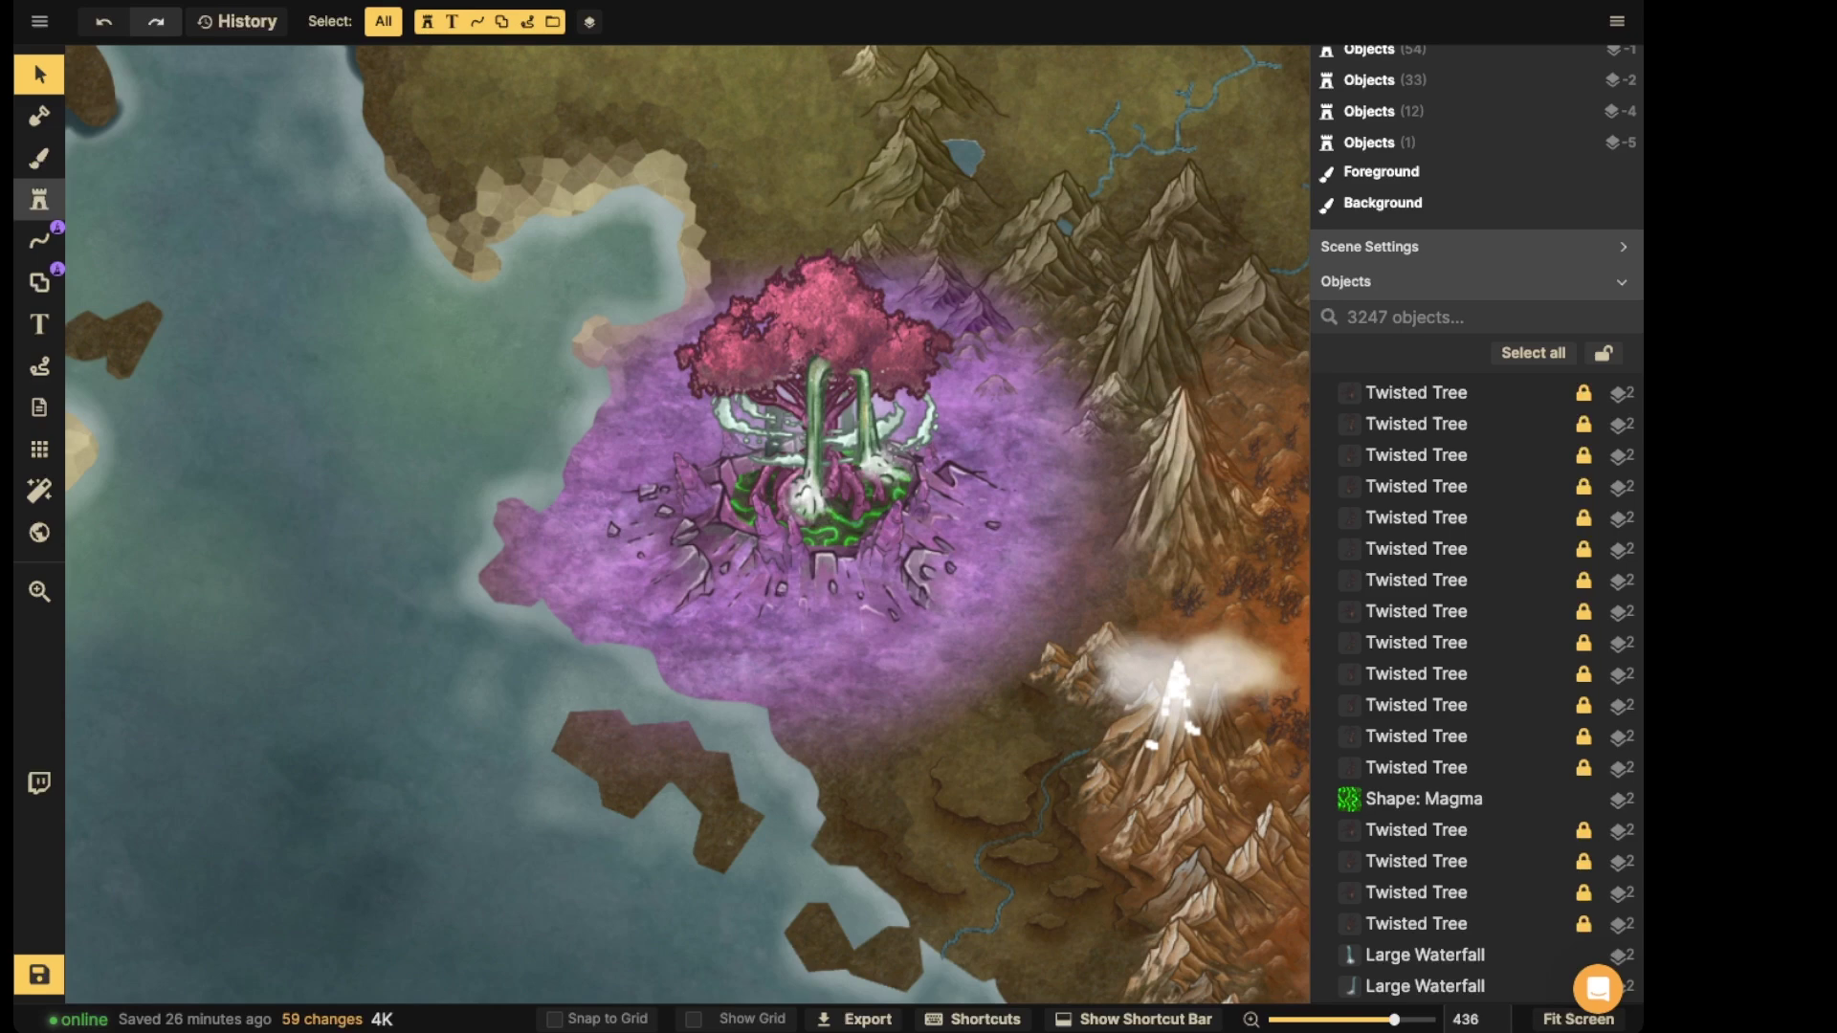
left_click(39, 199)
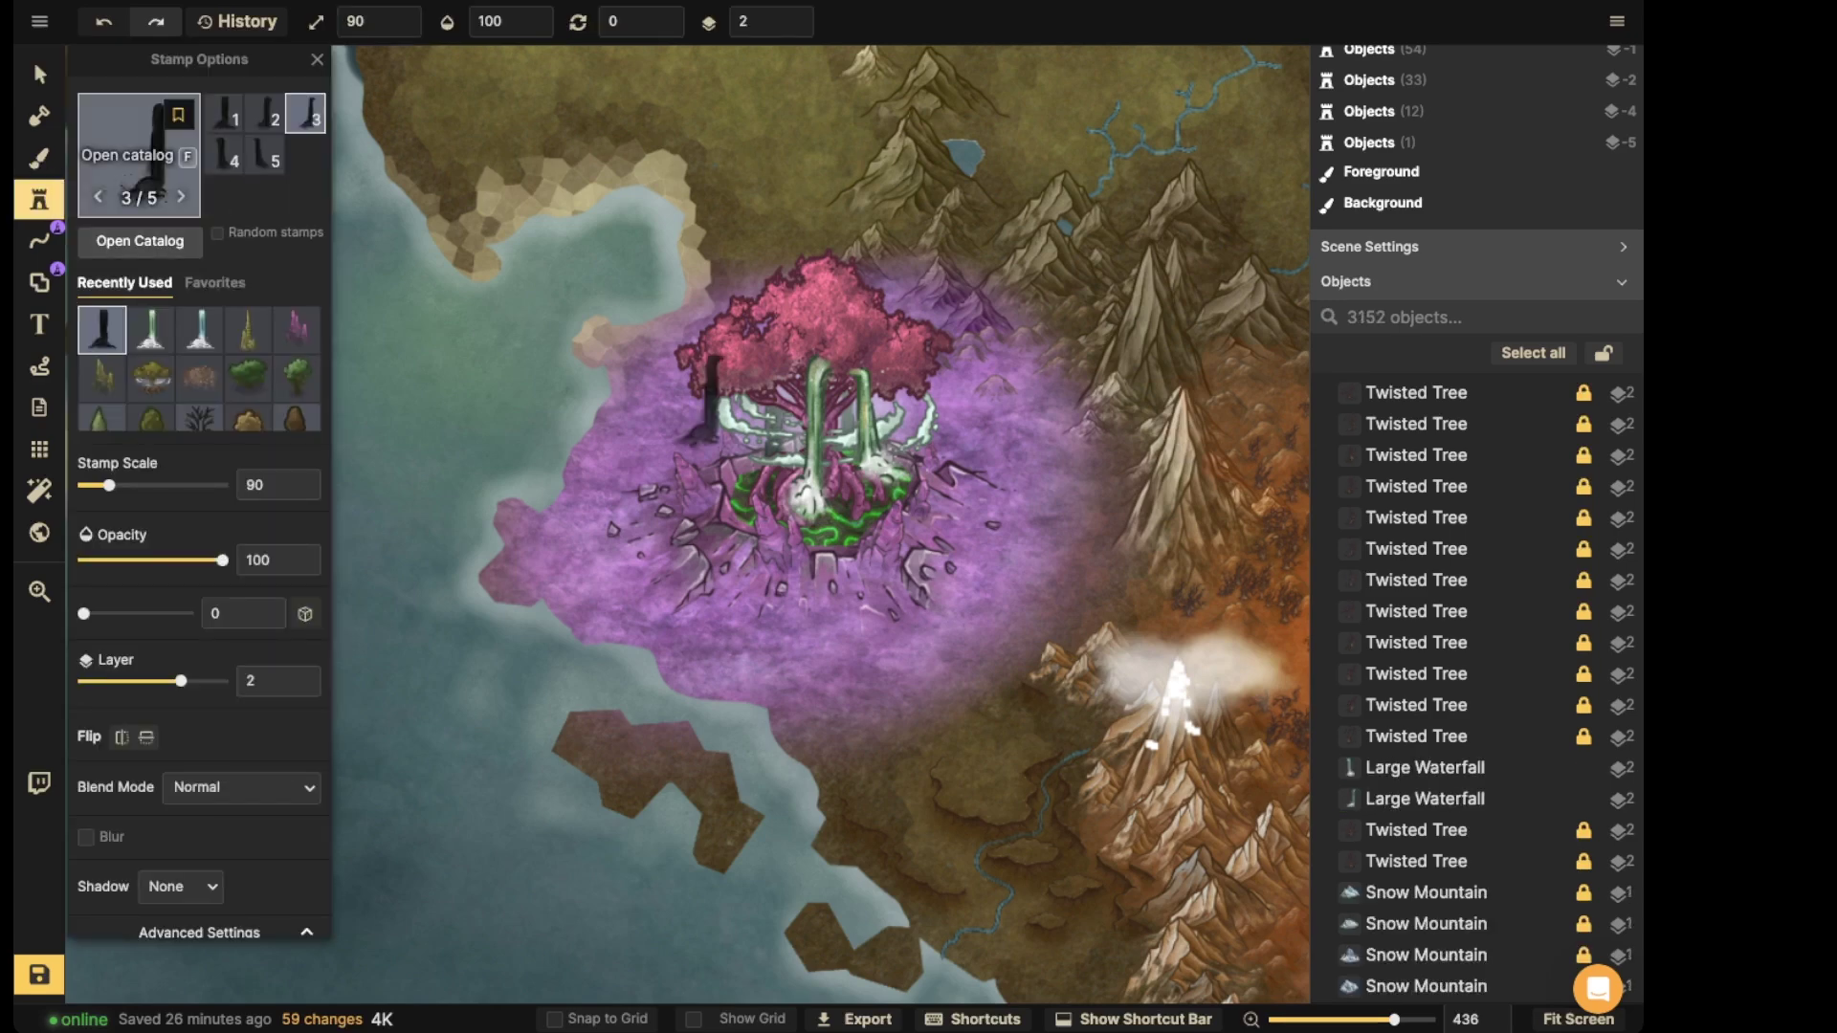
key("f")
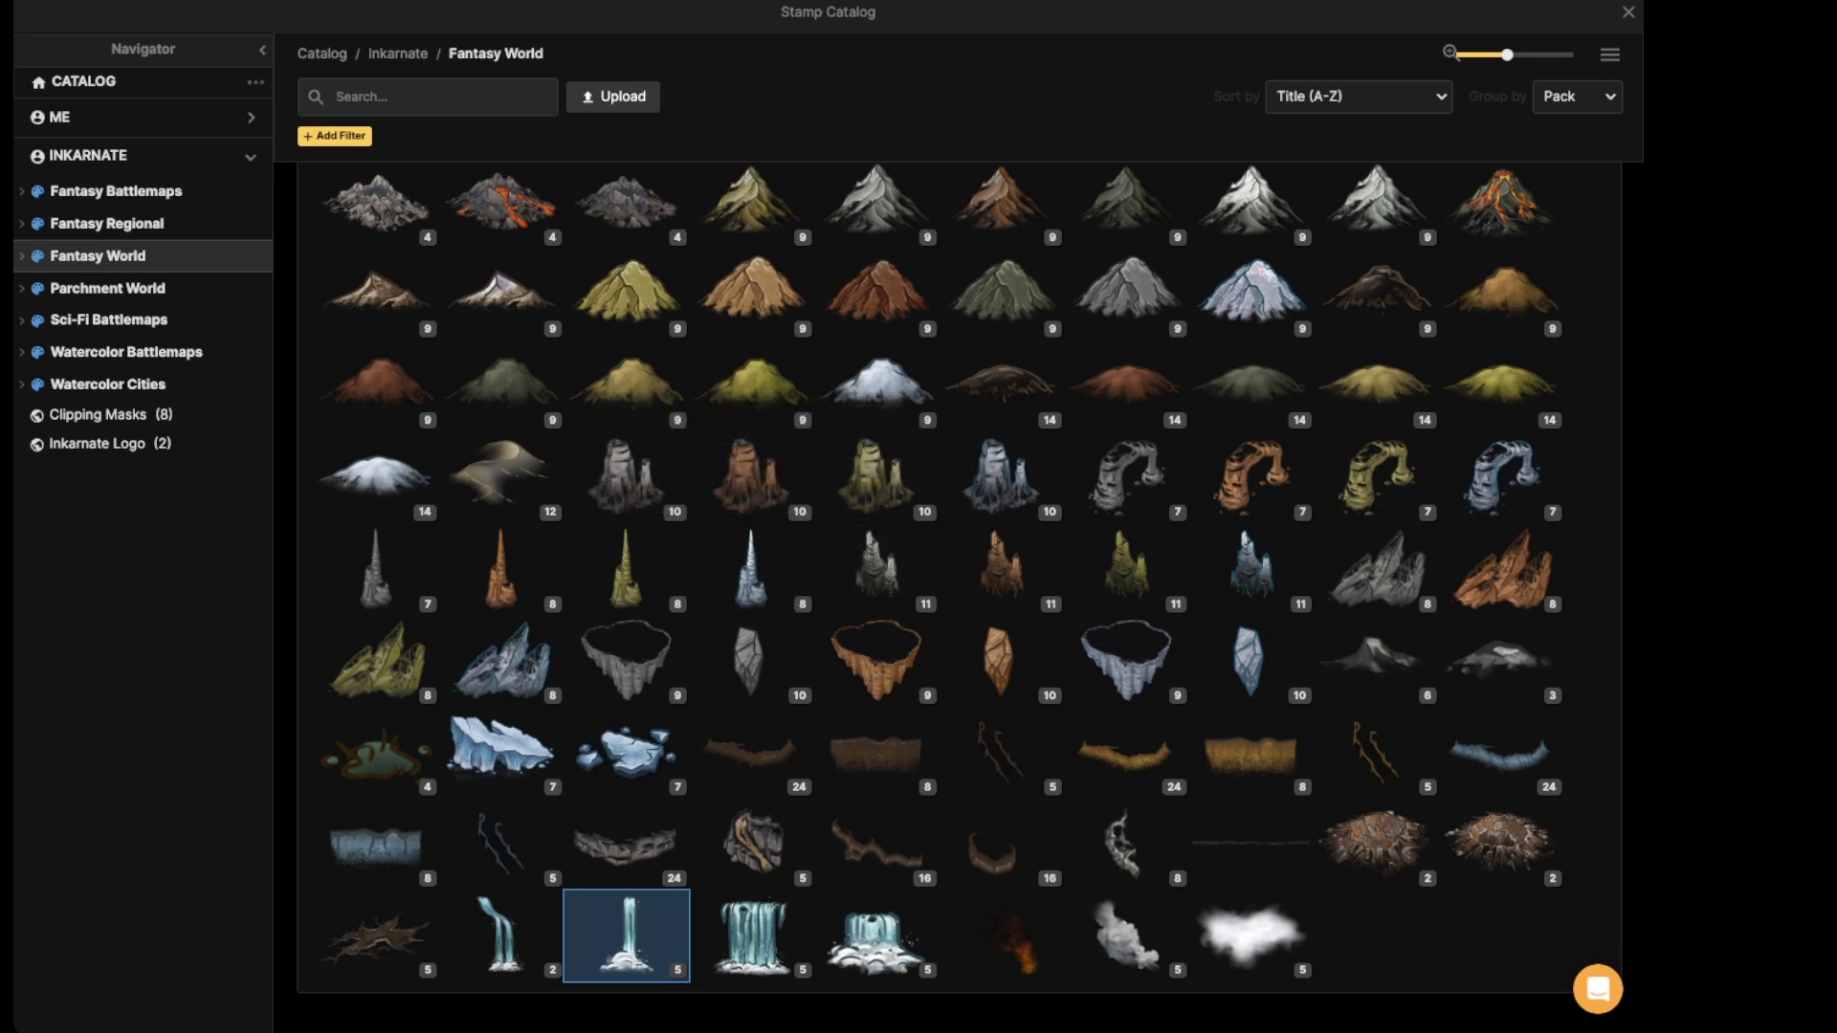
key("Escape")
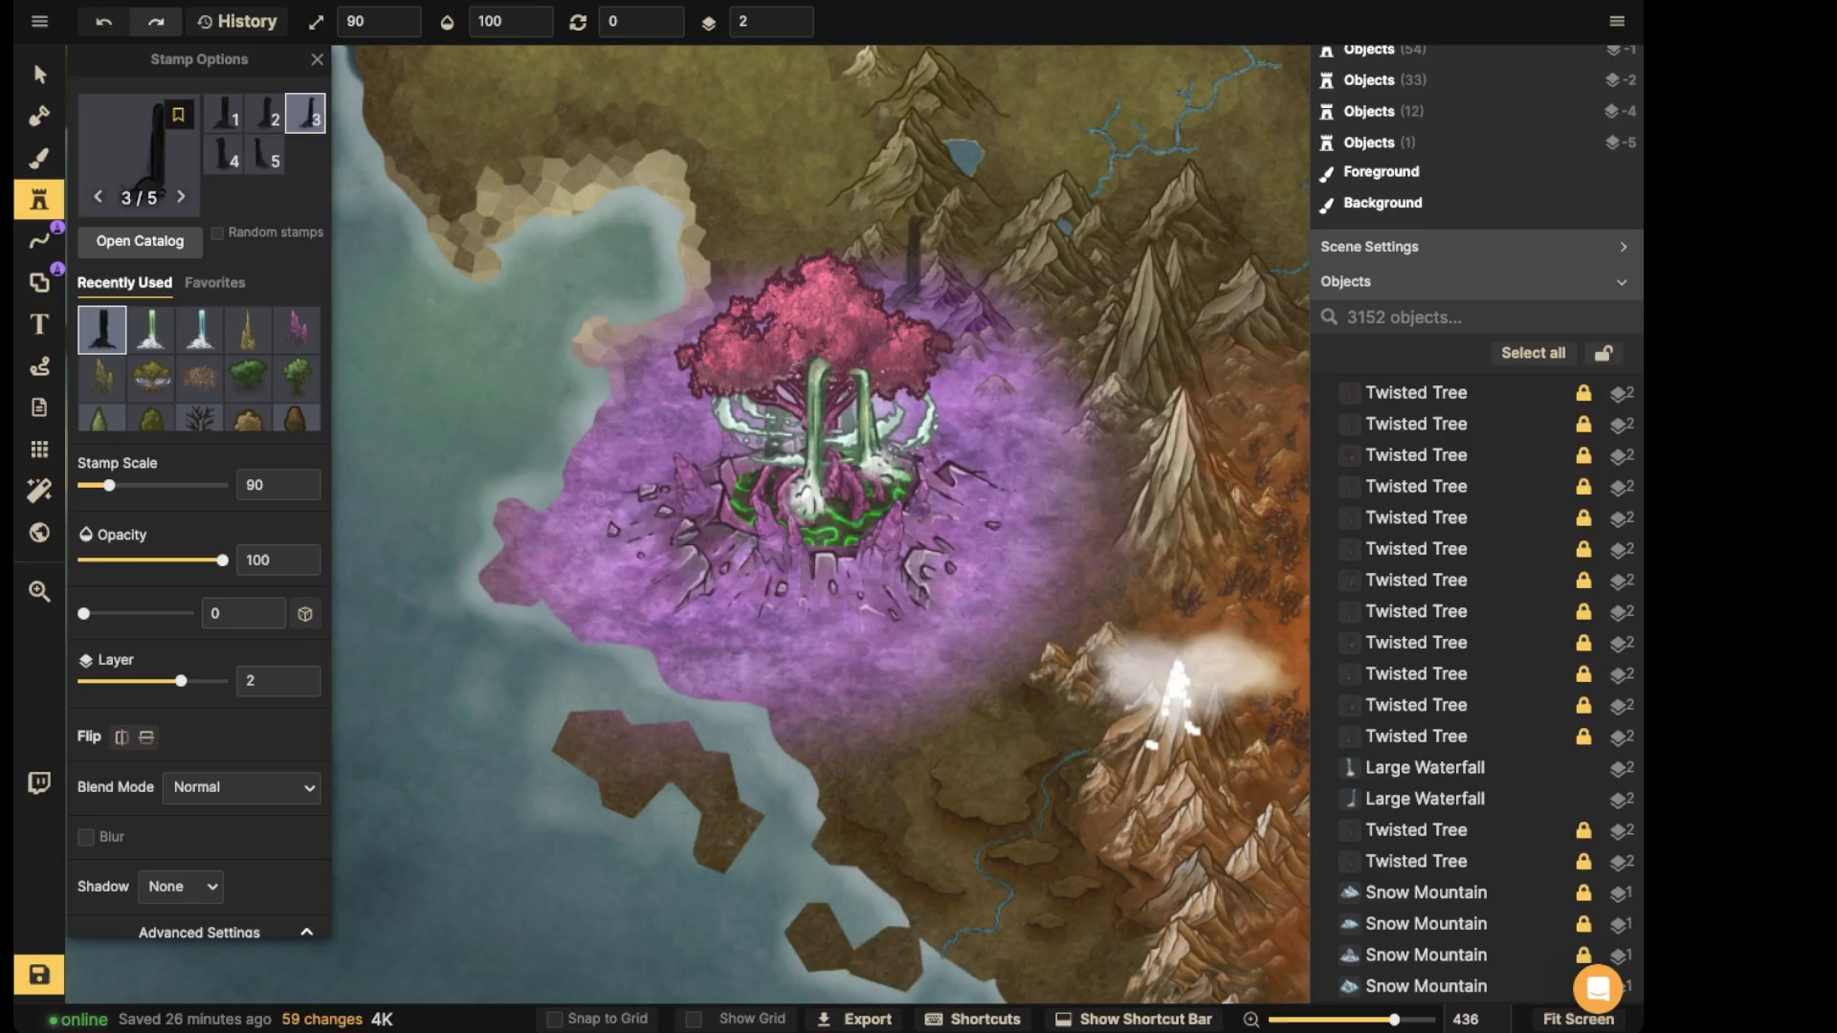
- Choose the Green Crystal stamp from the Dwarven Settlements set of the Fantasy World stamp catalog
left_click(40, 200)
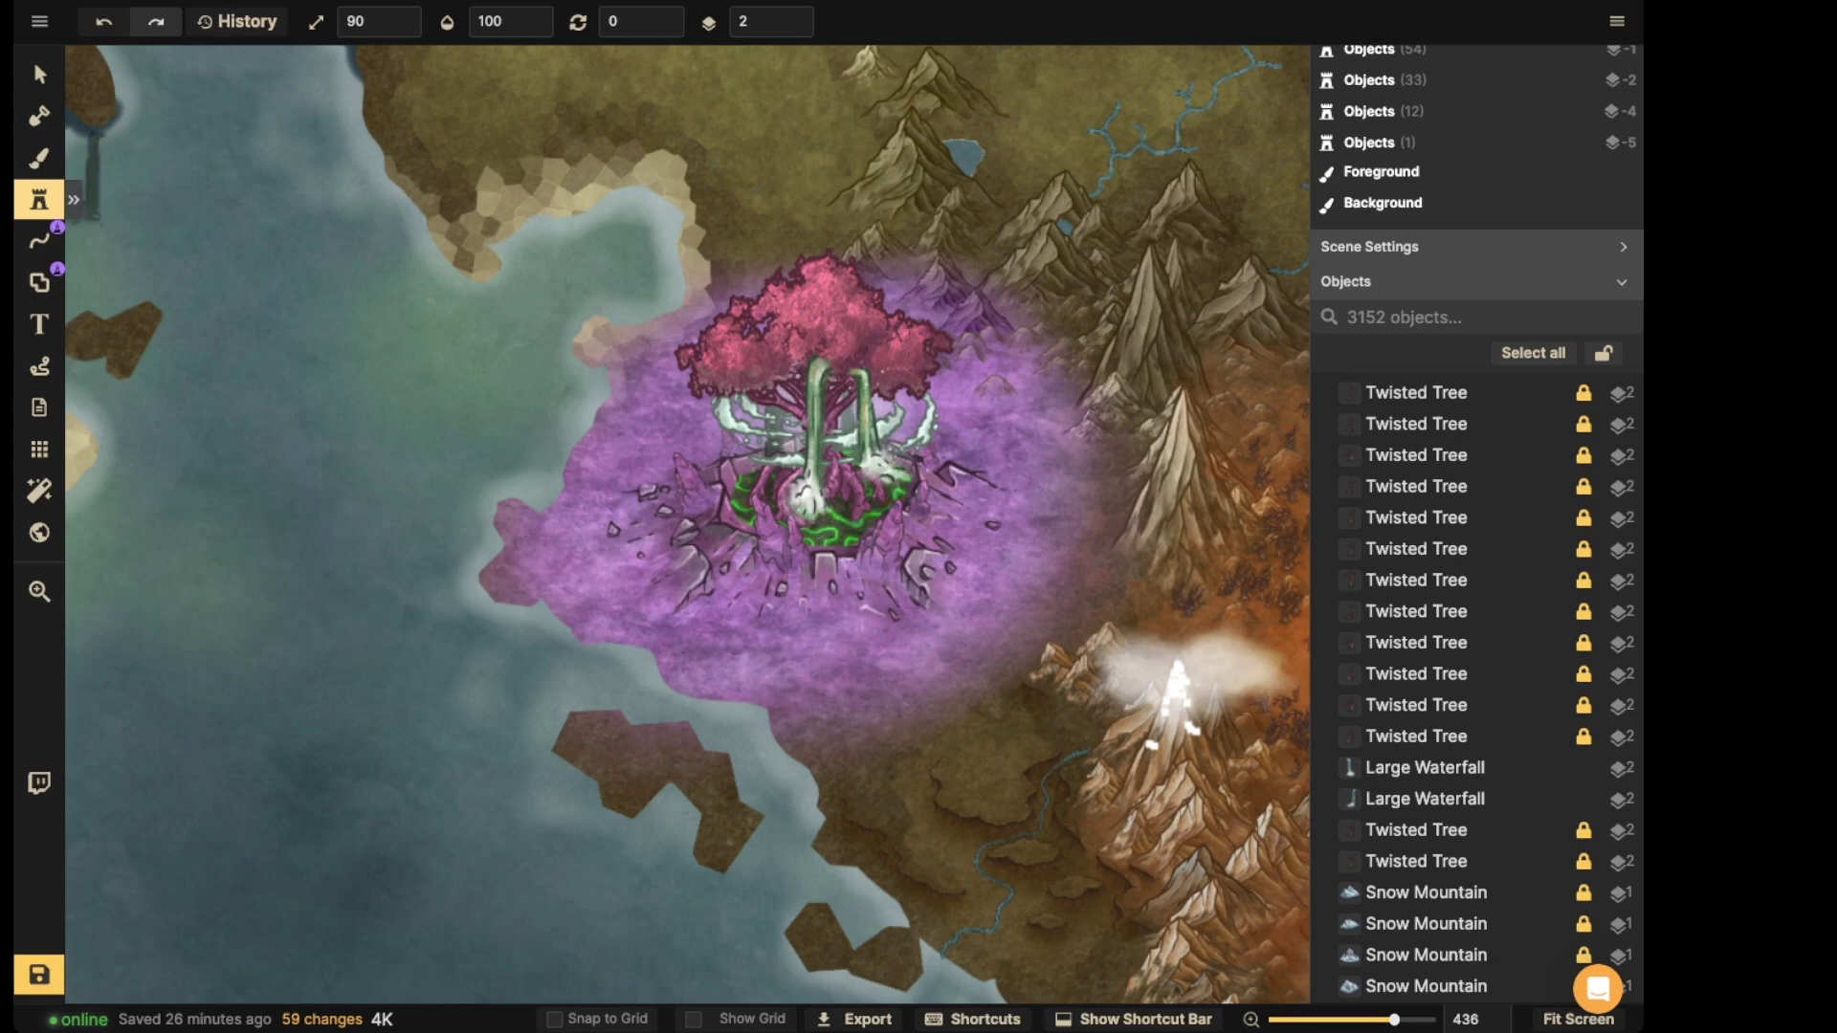
left_click(43, 200)
left_click(140, 176)
scroll(751, 478, "up", 9)
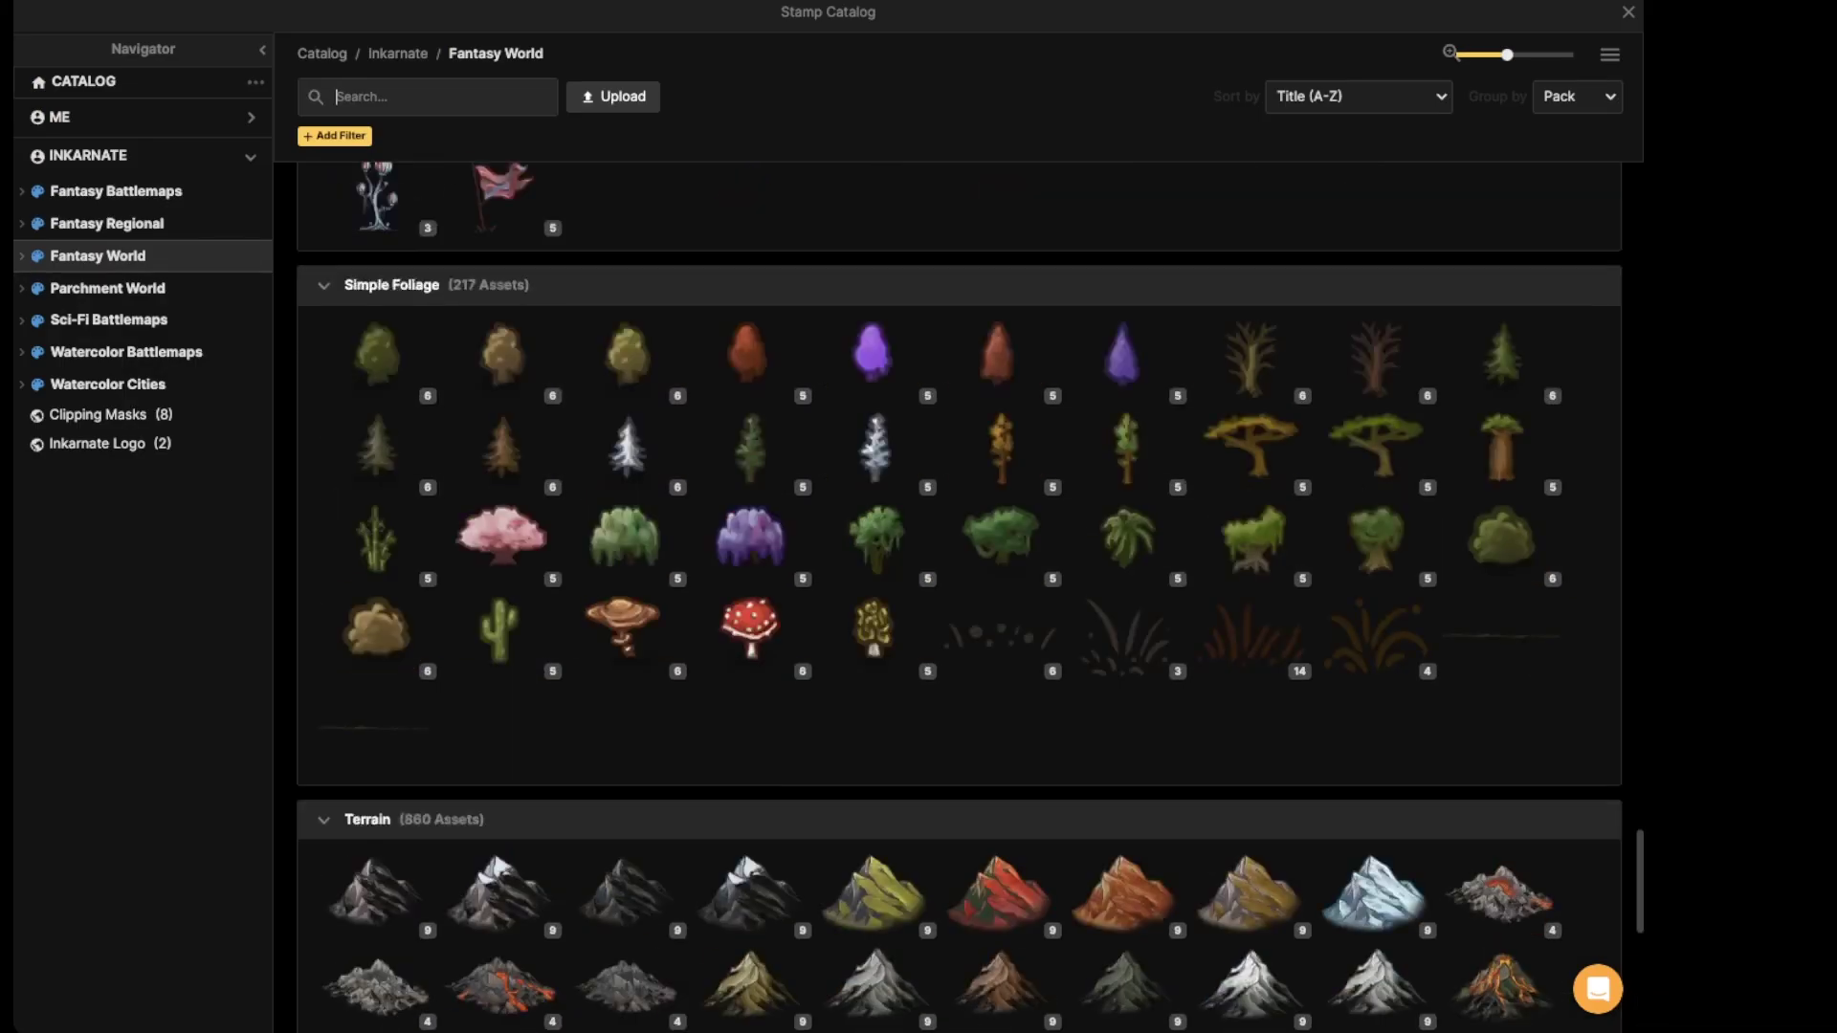
scroll(574, 430, "up", 10)
scroll(626, 435, "up", 10)
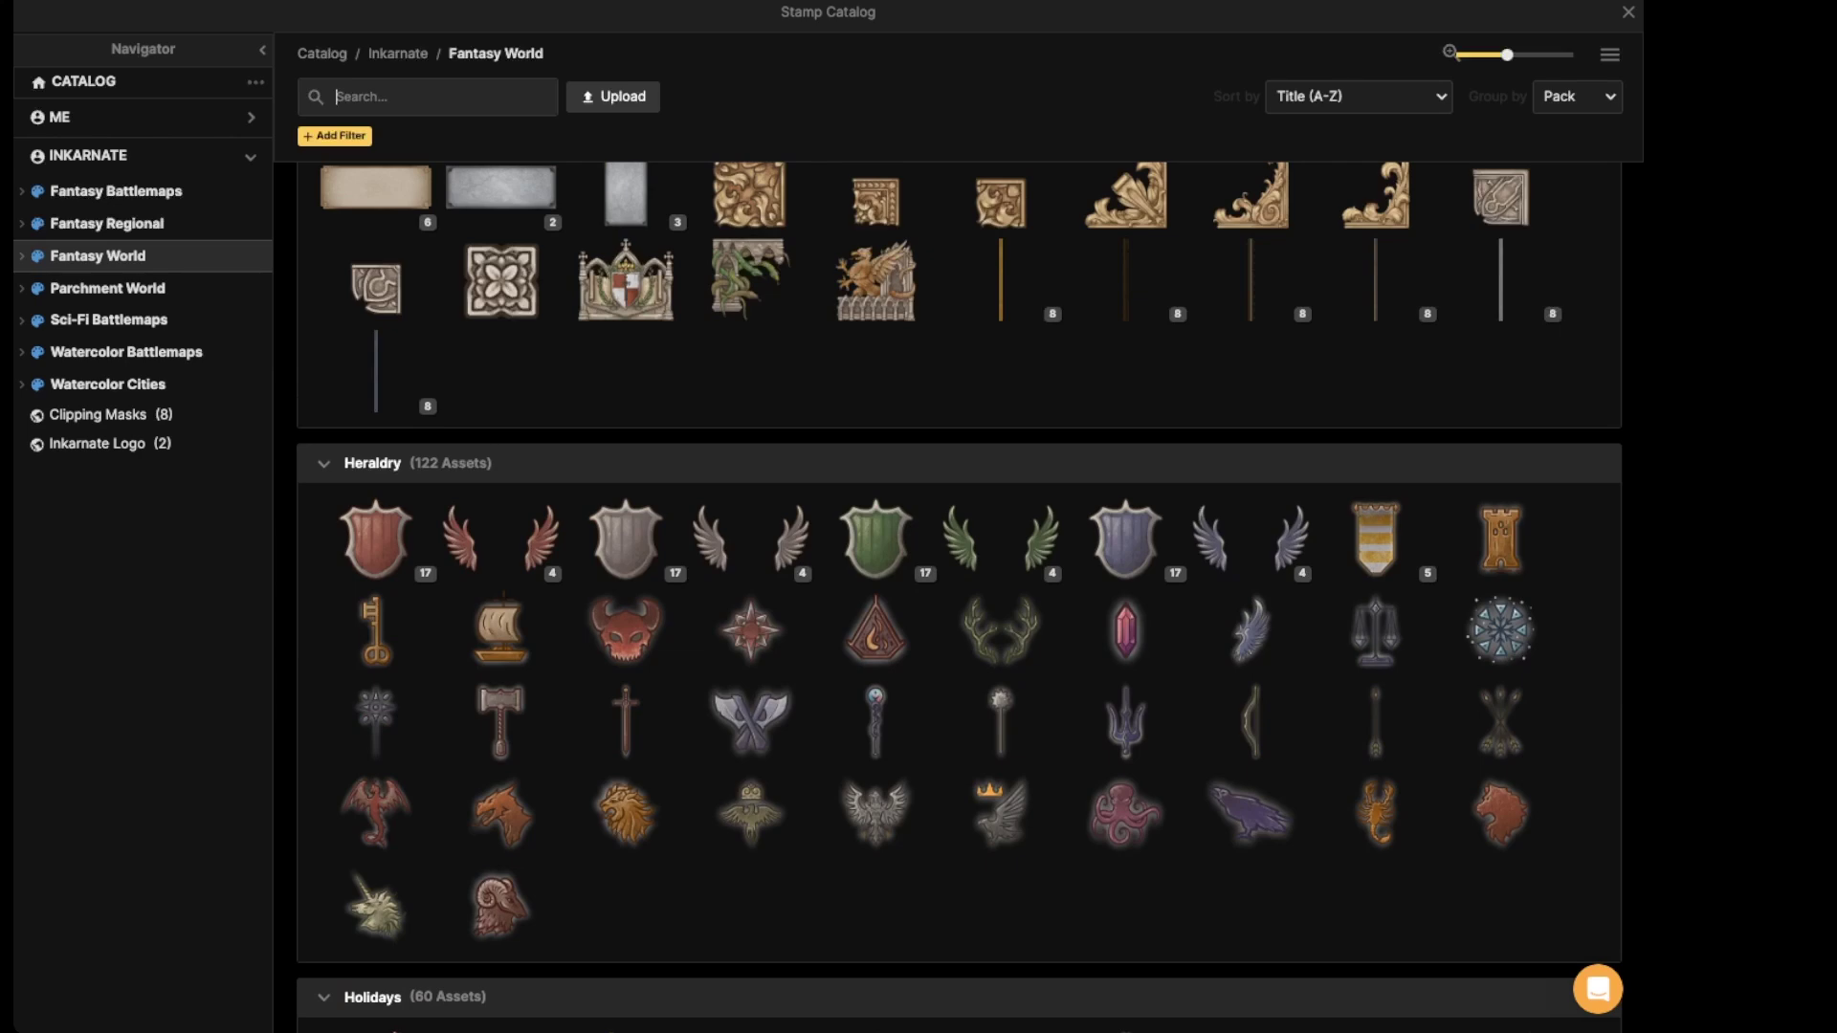
scroll(957, 593, "up", 10)
scroll(876, 742, "up", 8)
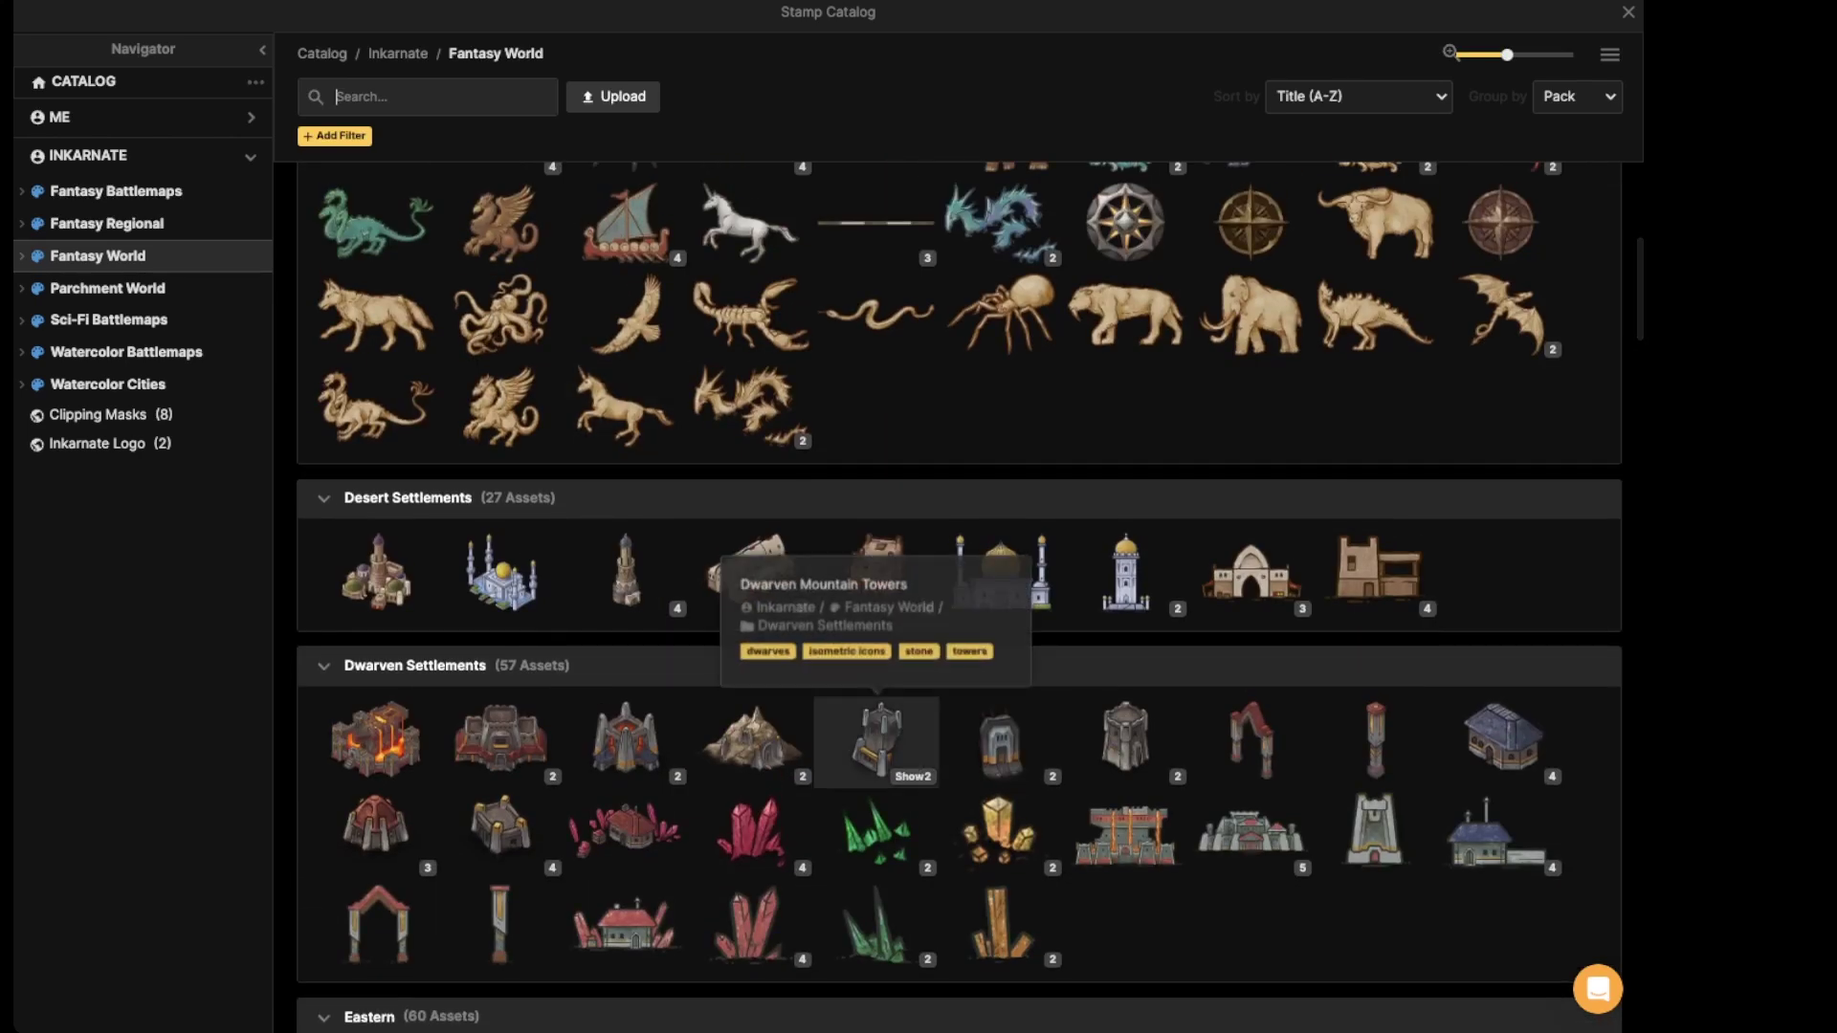
scroll(876, 741, "down", 1)
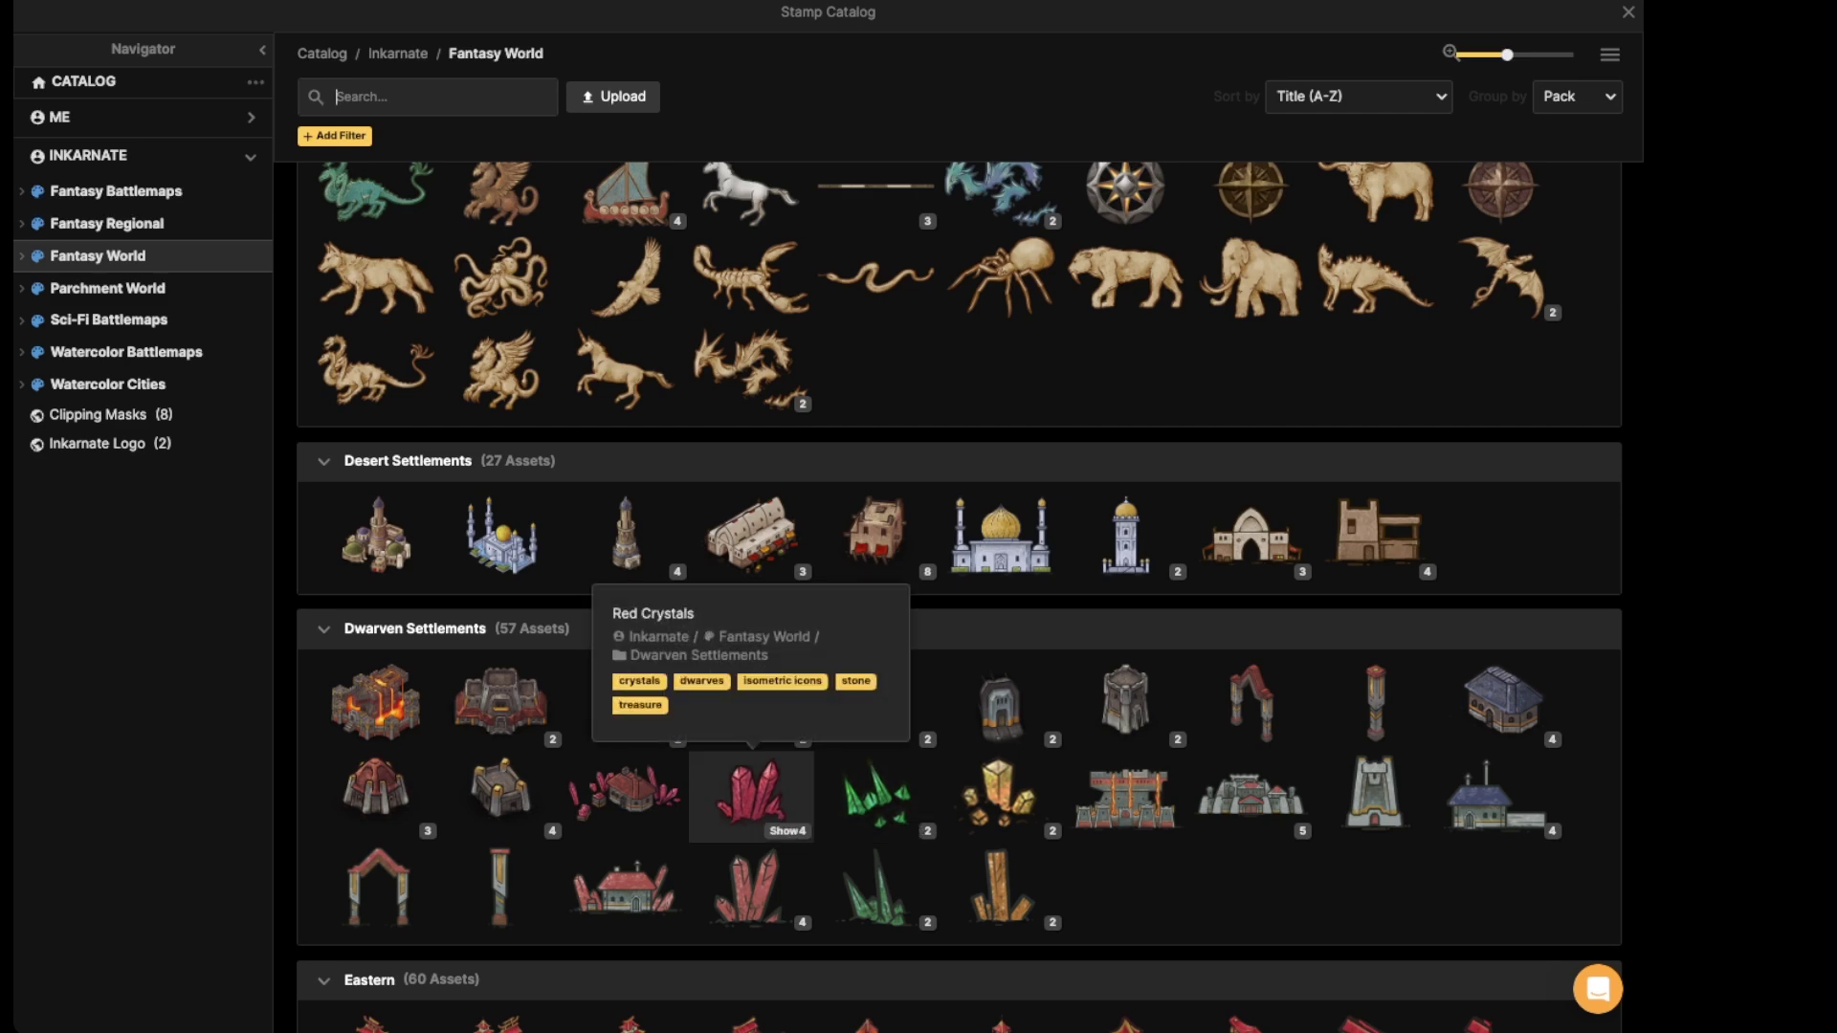
left_click(876, 797)
- Place four differently rotated Green Crystals at scale 150 on layer 2, sticking out from behind the World Tree's crown
scroll(832, 412, "up", 4)
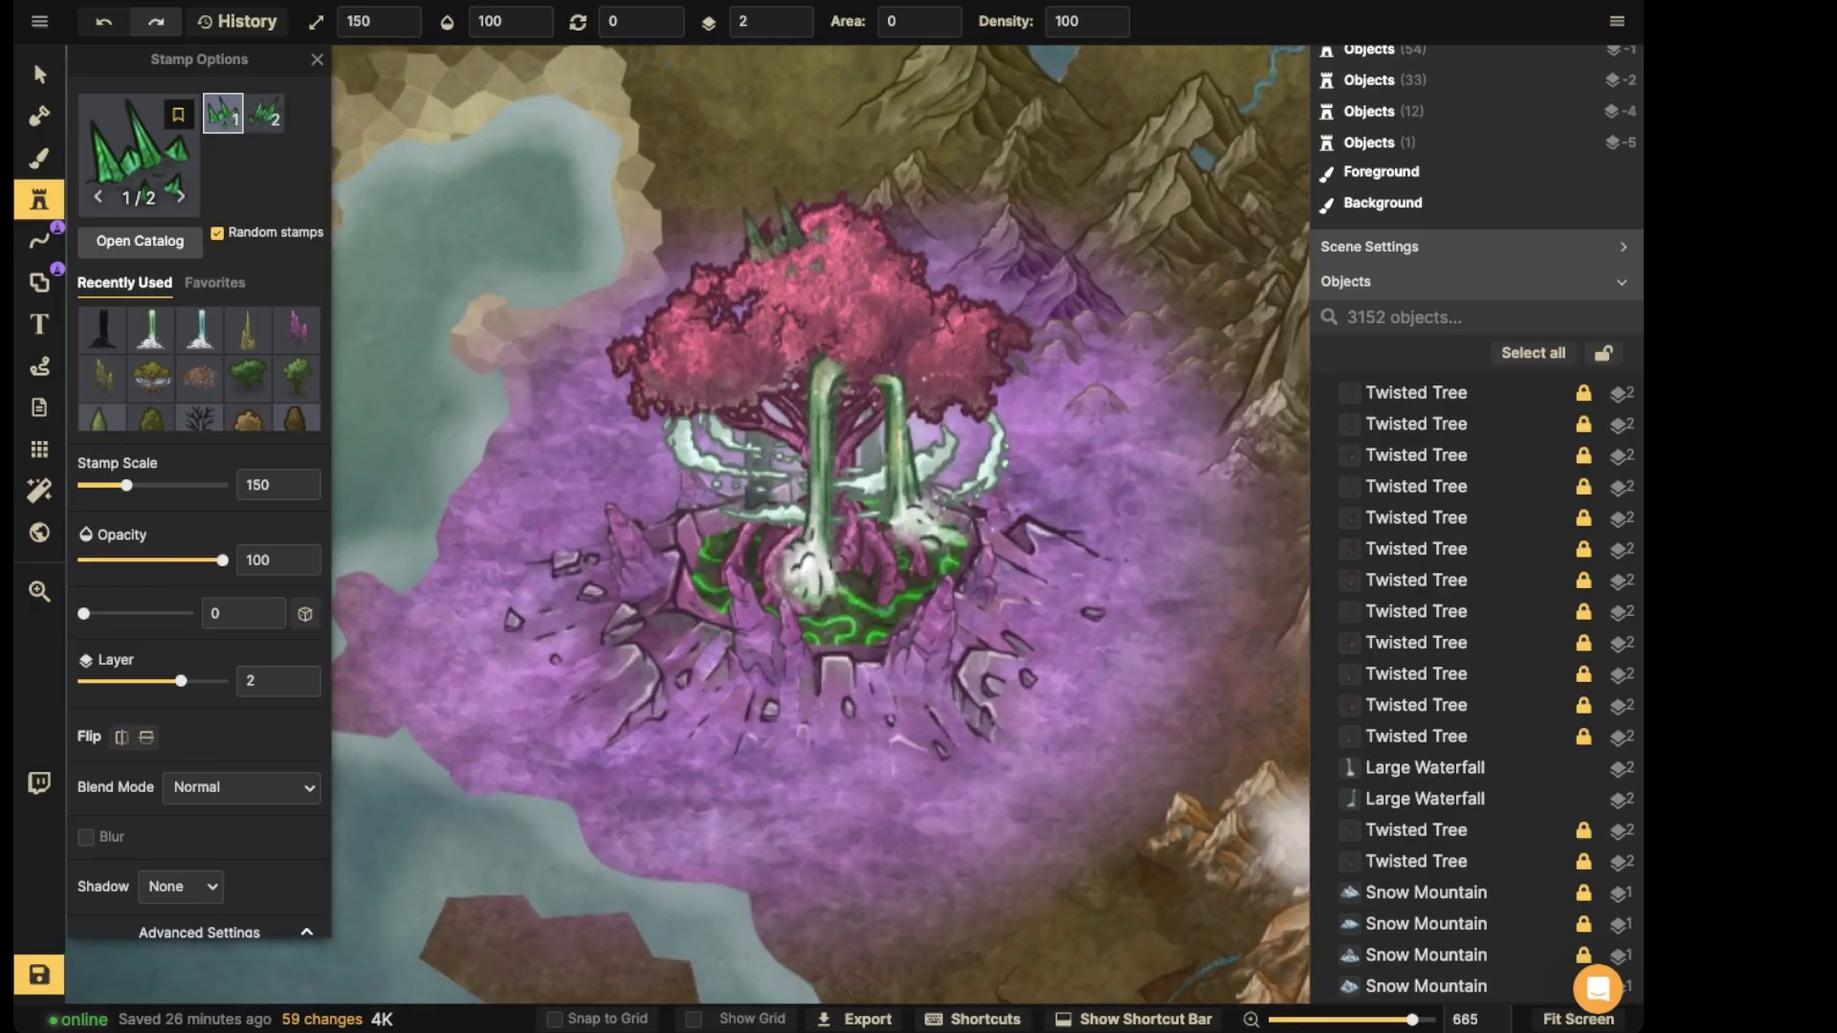
scroll(809, 267, "up", 3)
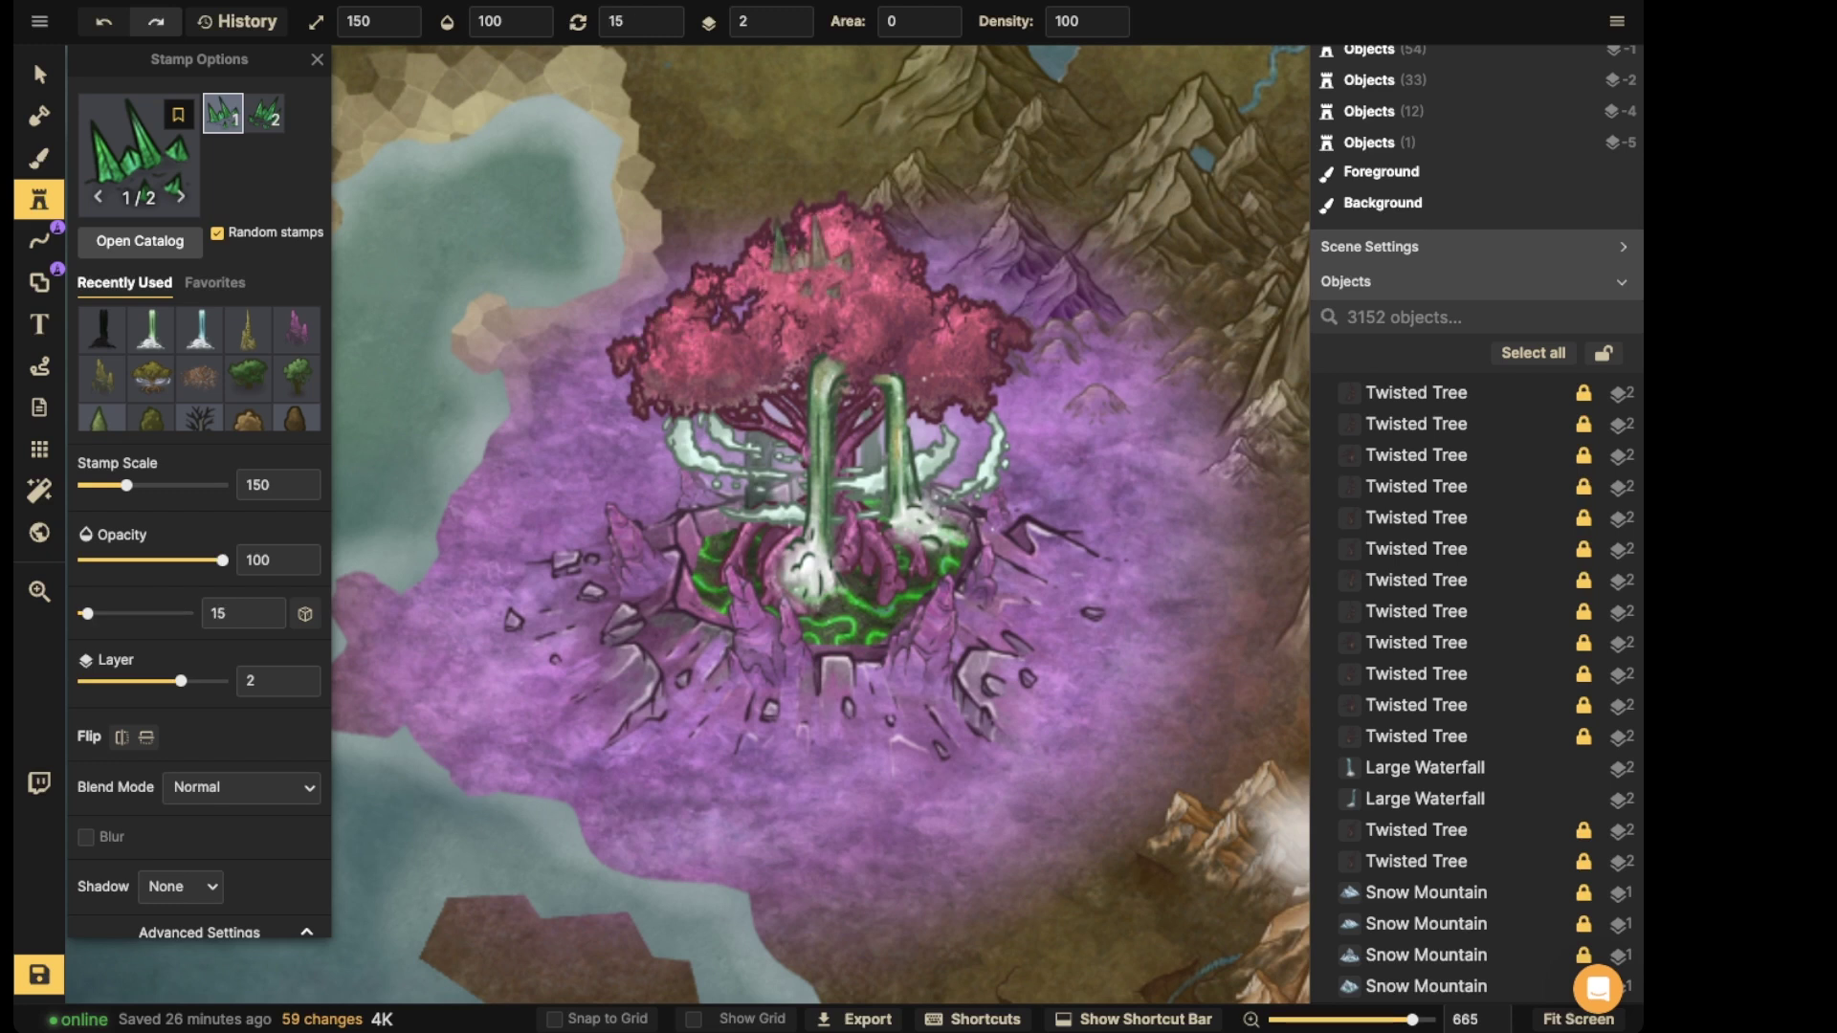
left_click(861, 206)
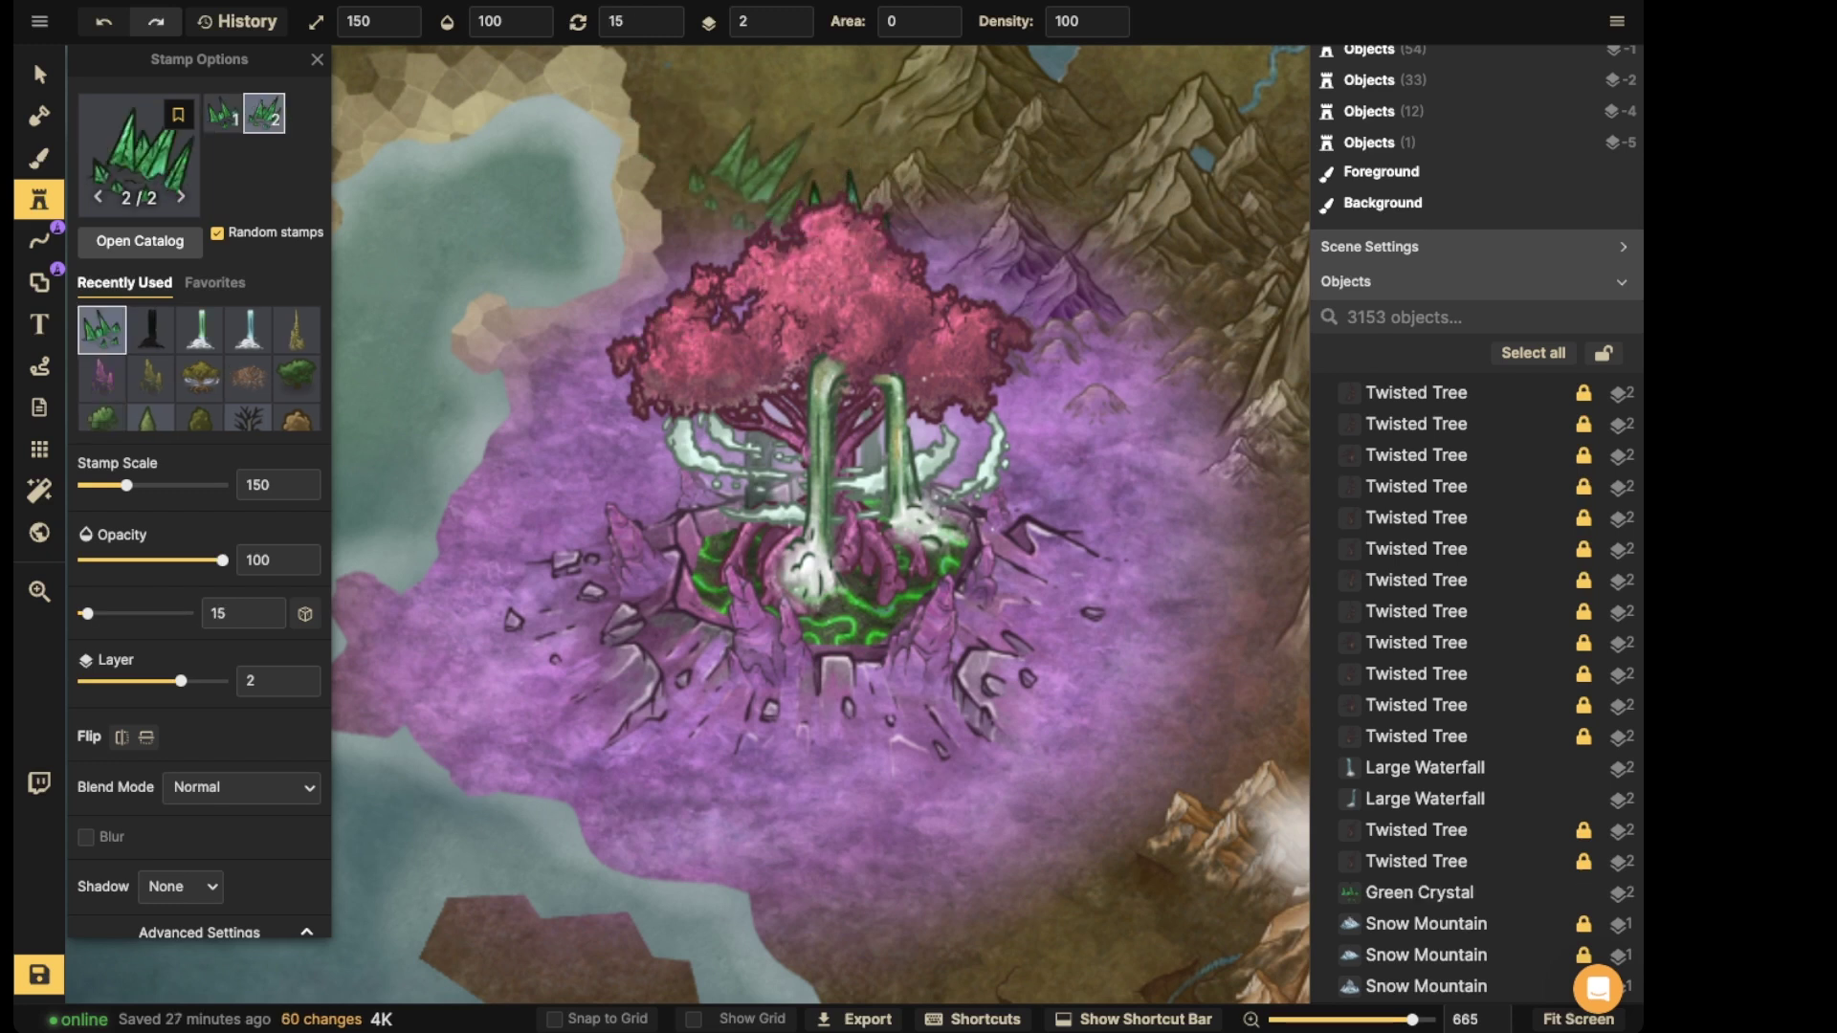
scroll(756, 210, "up", 1)
scroll(732, 254, "up", 1)
left_click(732, 254)
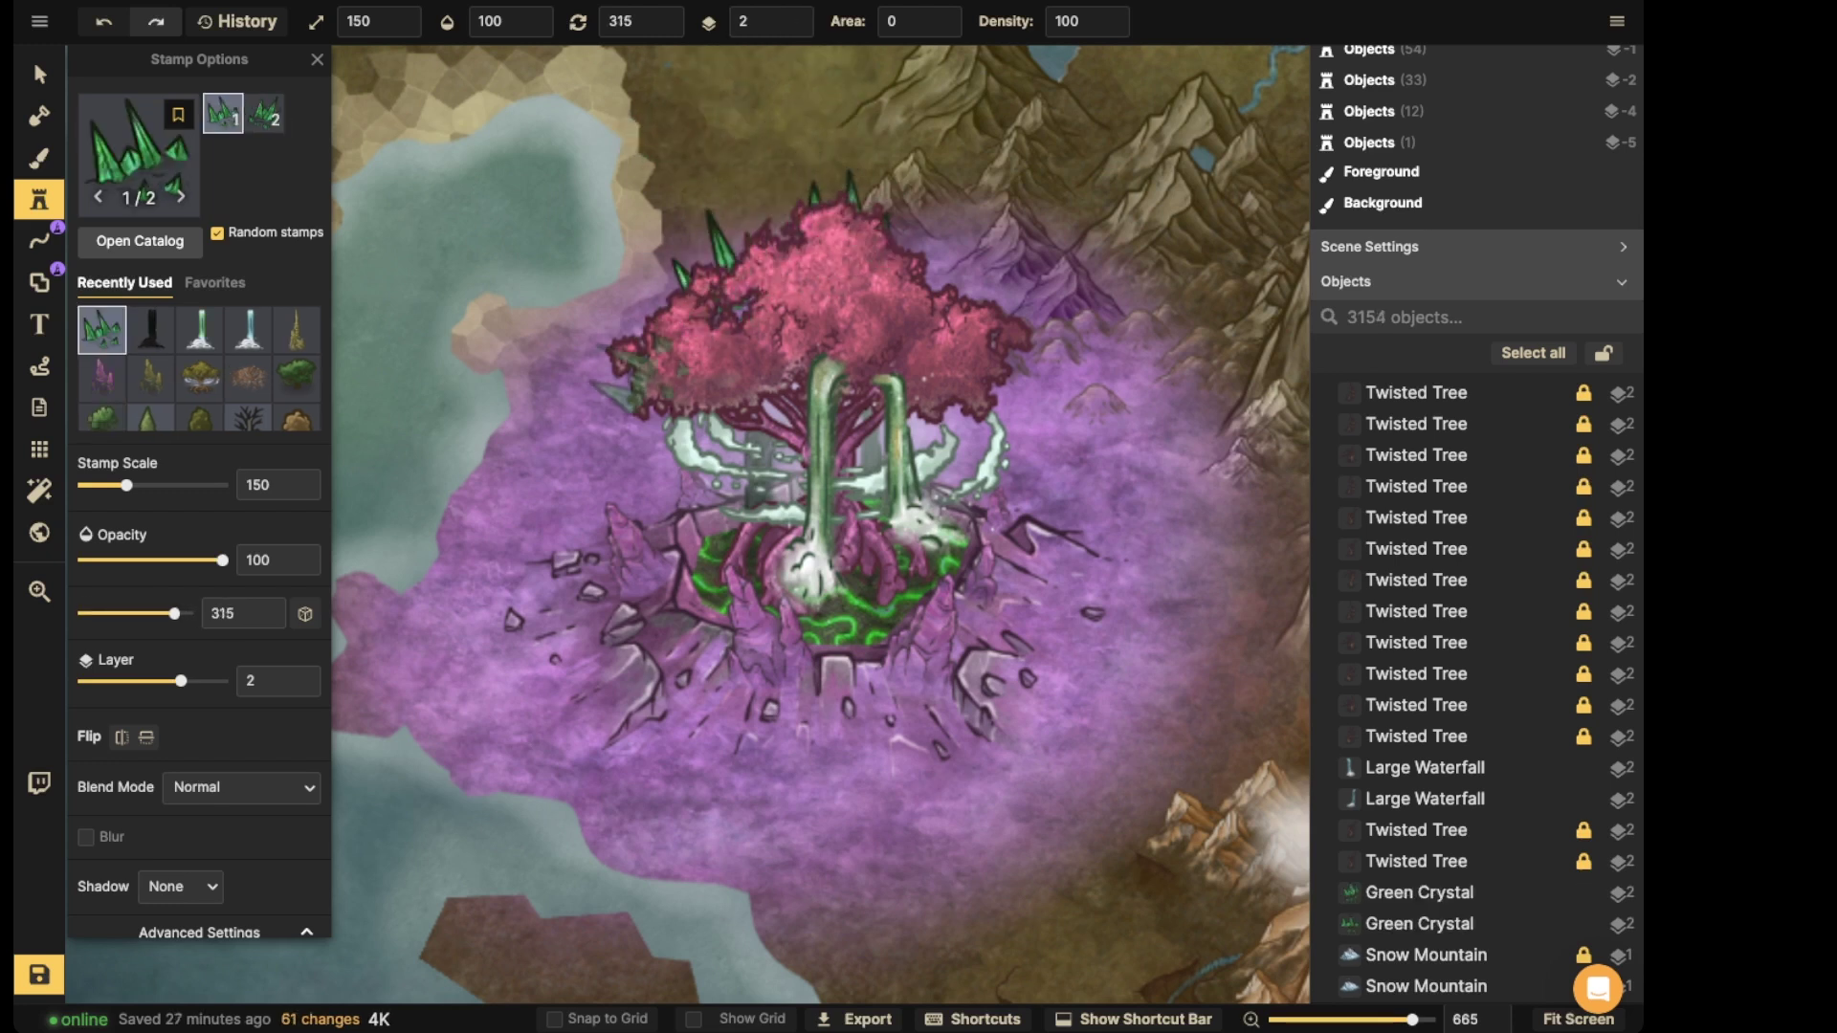
scroll(649, 363, "up", 1)
left_click(655, 350)
scroll(918, 290, "down", 4)
left_click(933, 286)
- Select all four Green Crystals behind the World Tree's crown and darken them
left_click(40, 74)
left_click(722, 259, "shift")
left_click(632, 366, "shift")
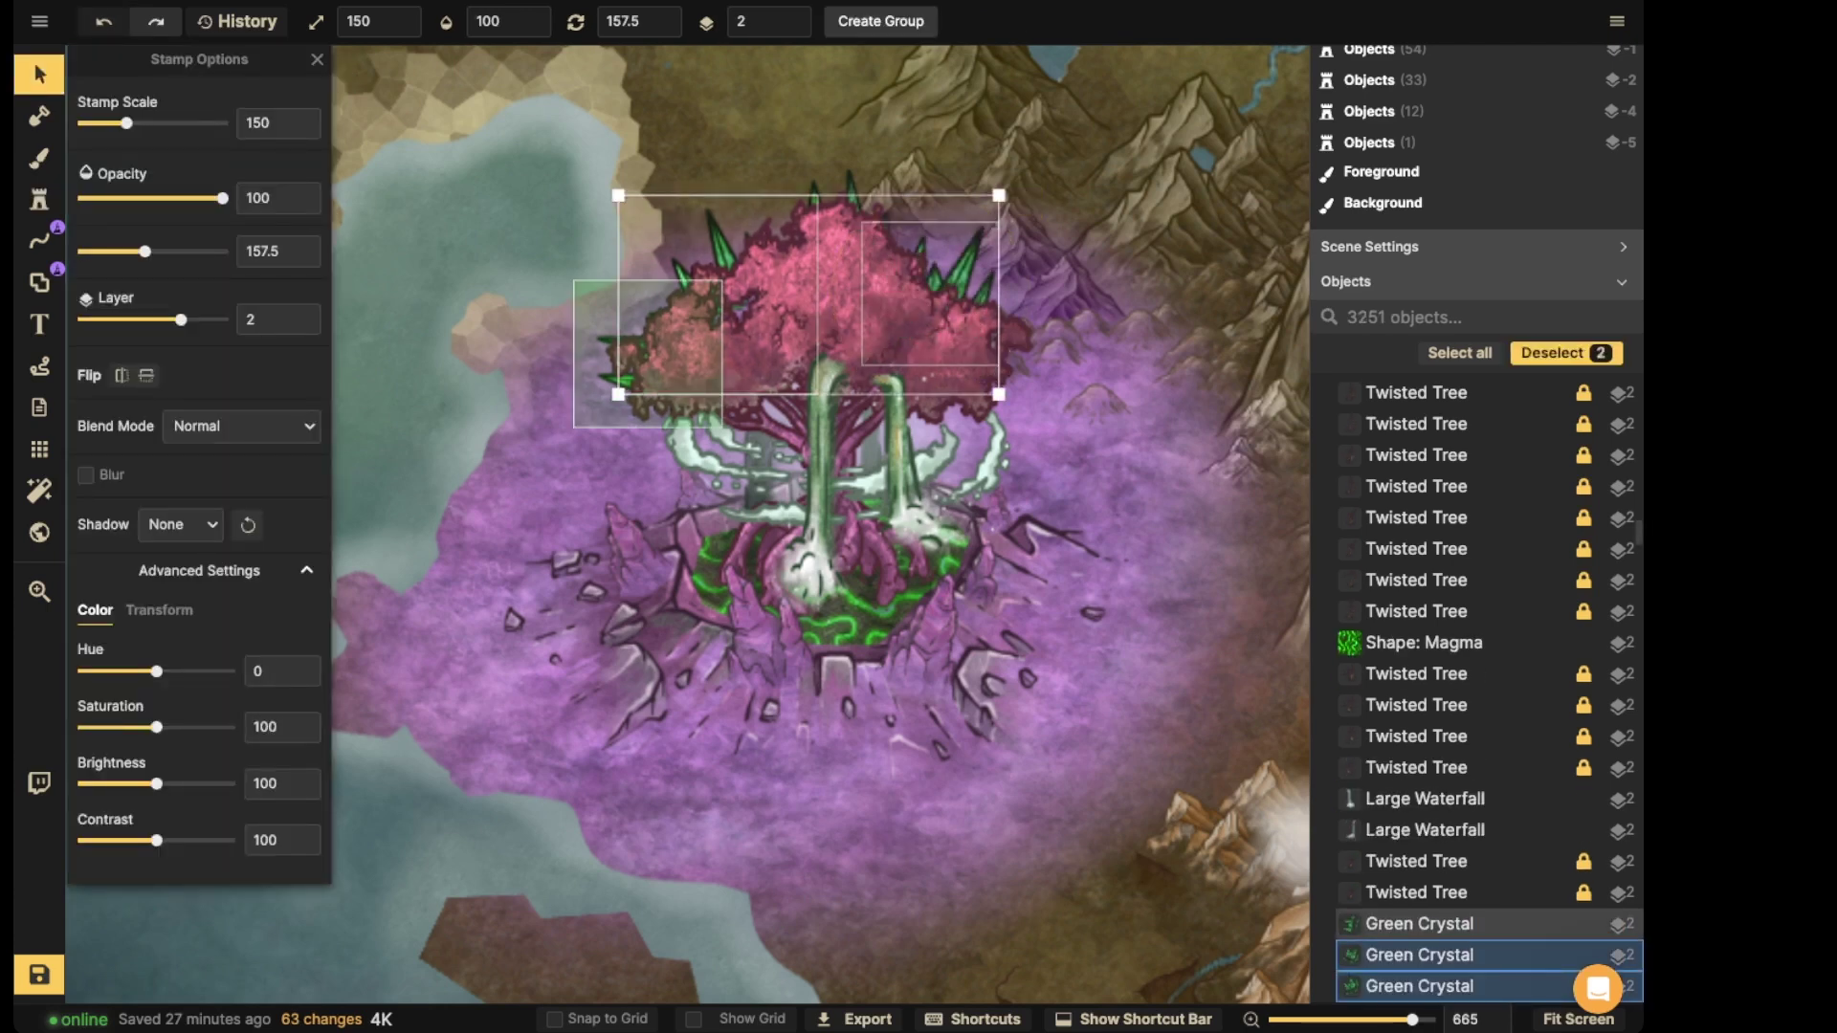
left_click(847, 209, "shift")
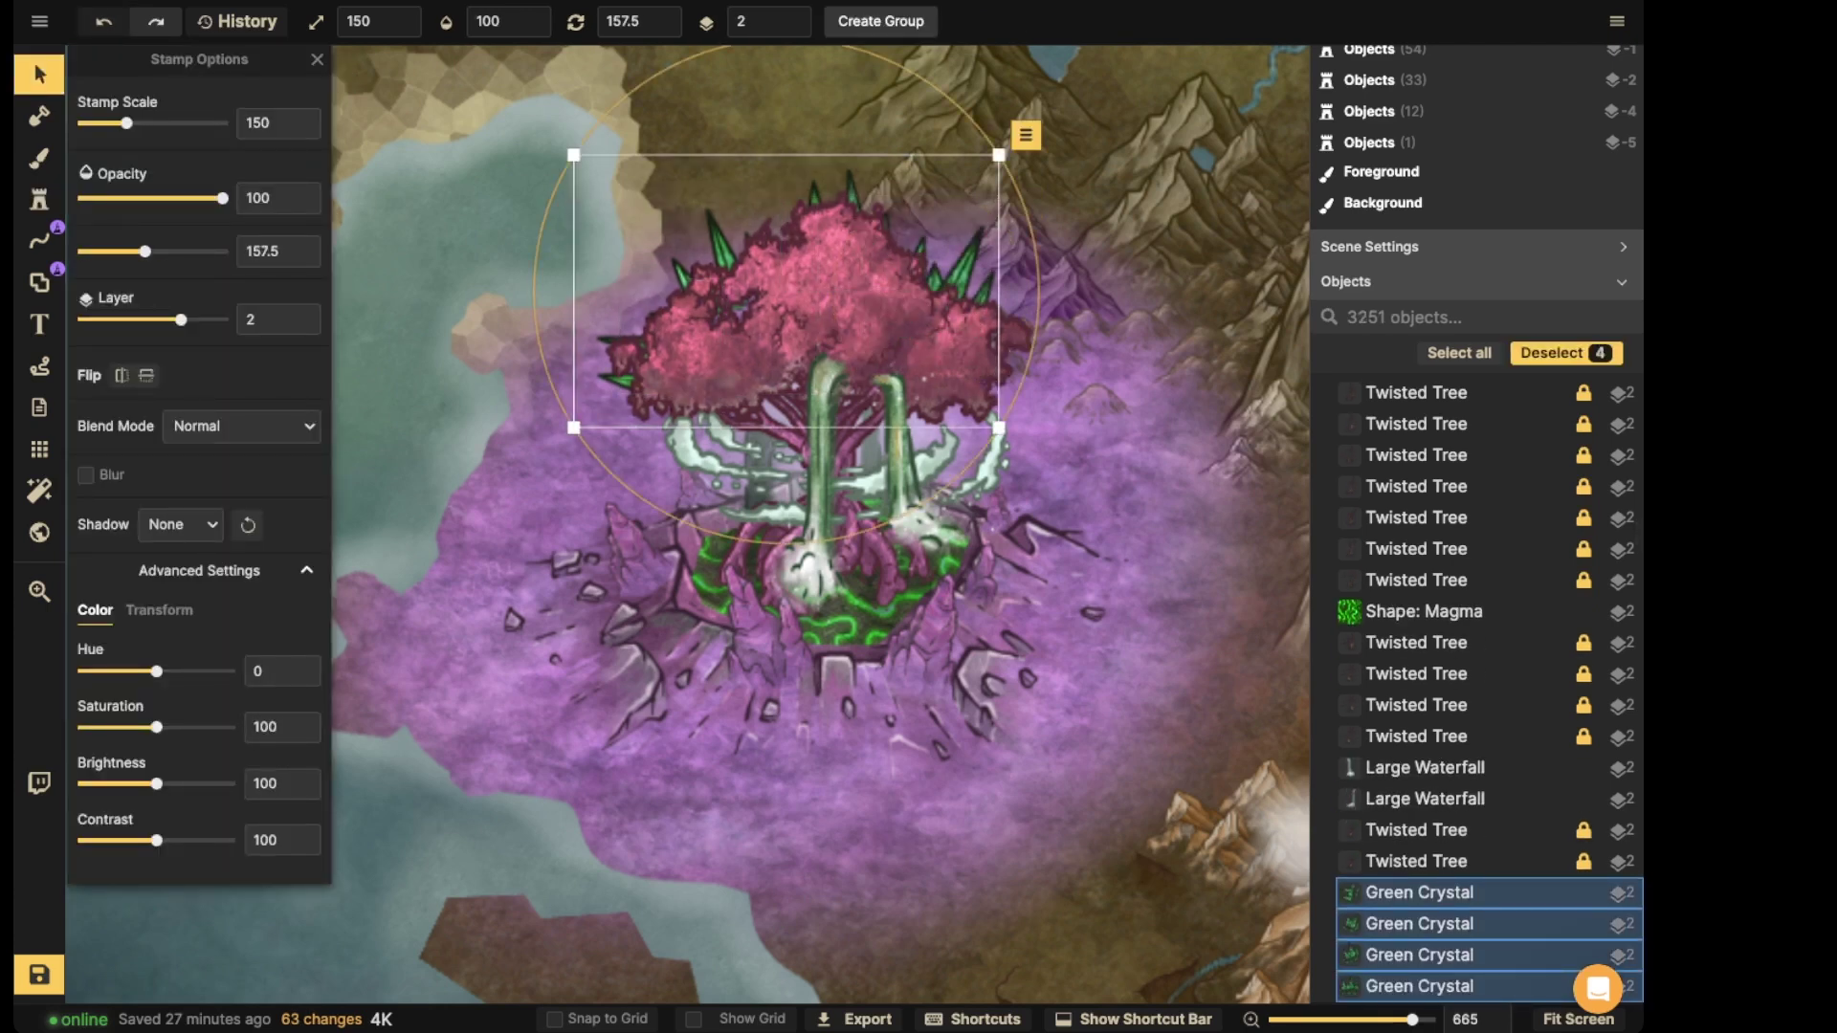
left_click(497, 258)
- Place three brighter Green Crystals at scale 190 on layer 4 across the front of the World Tree's crown, fanned outward
left_click(39, 199)
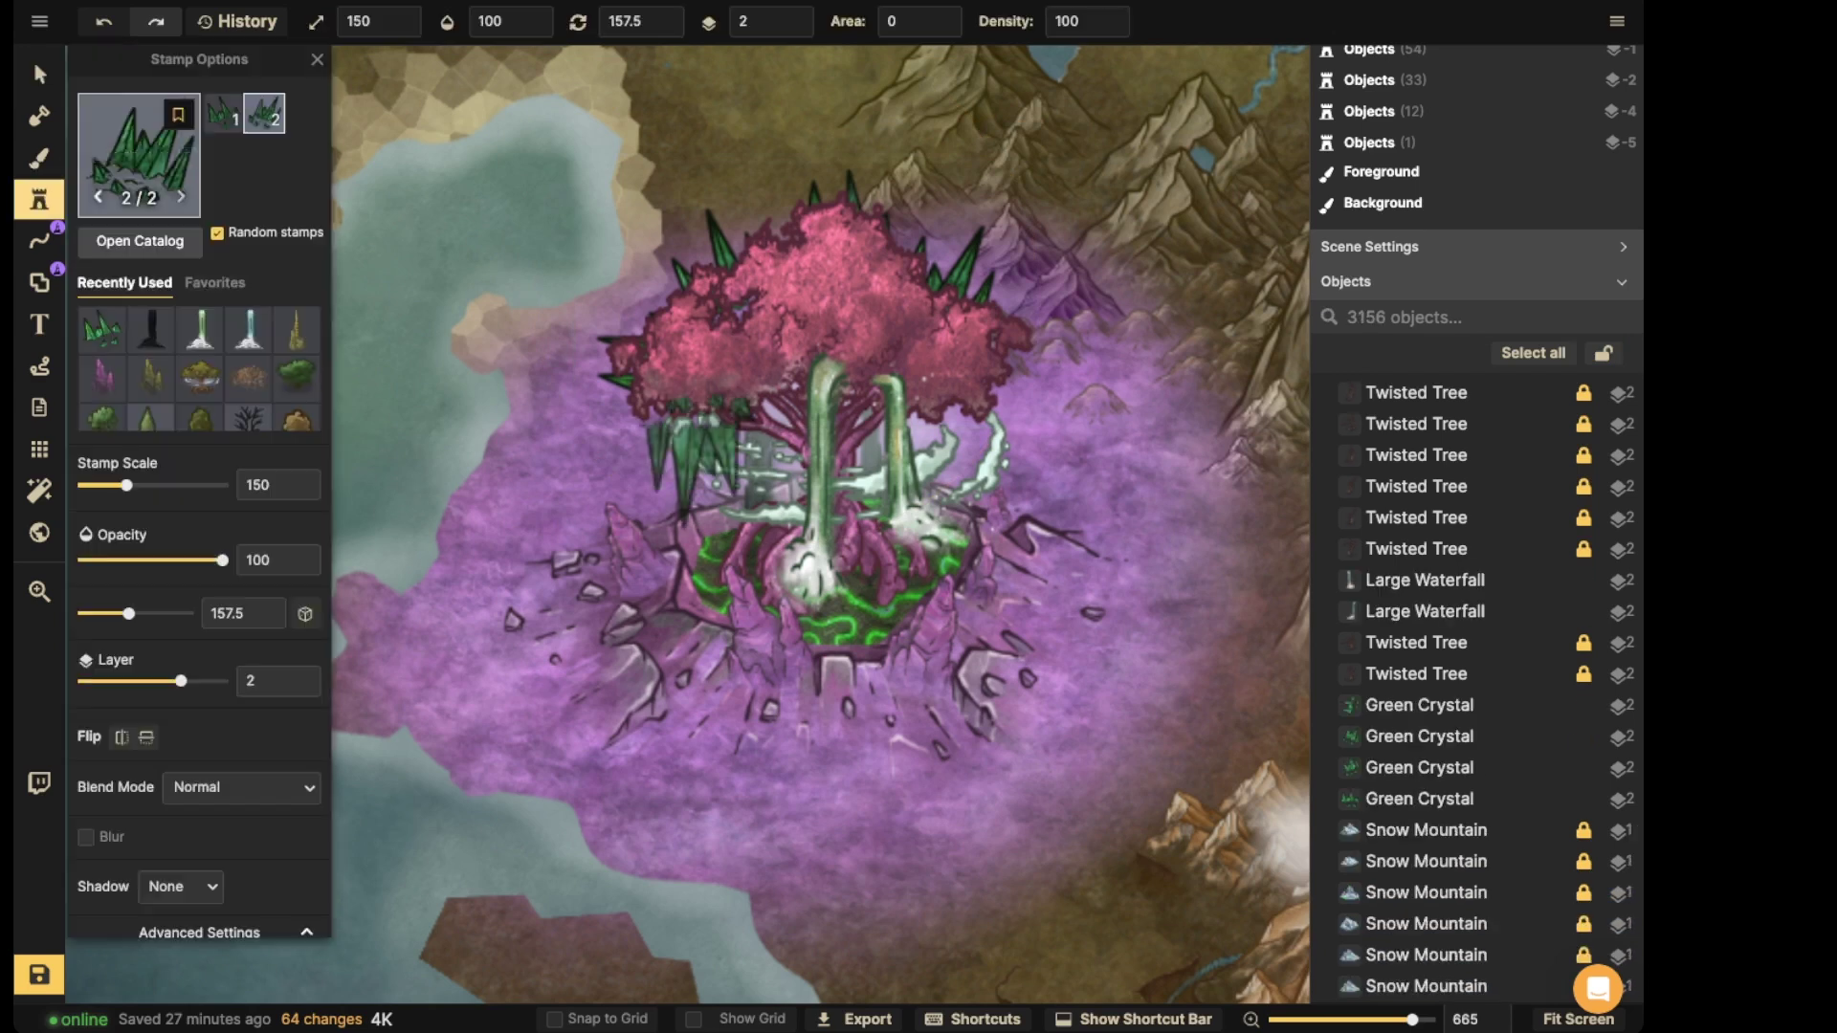
left_click(802, 17)
left_click(802, 16)
scroll(840, 249, "down", 5)
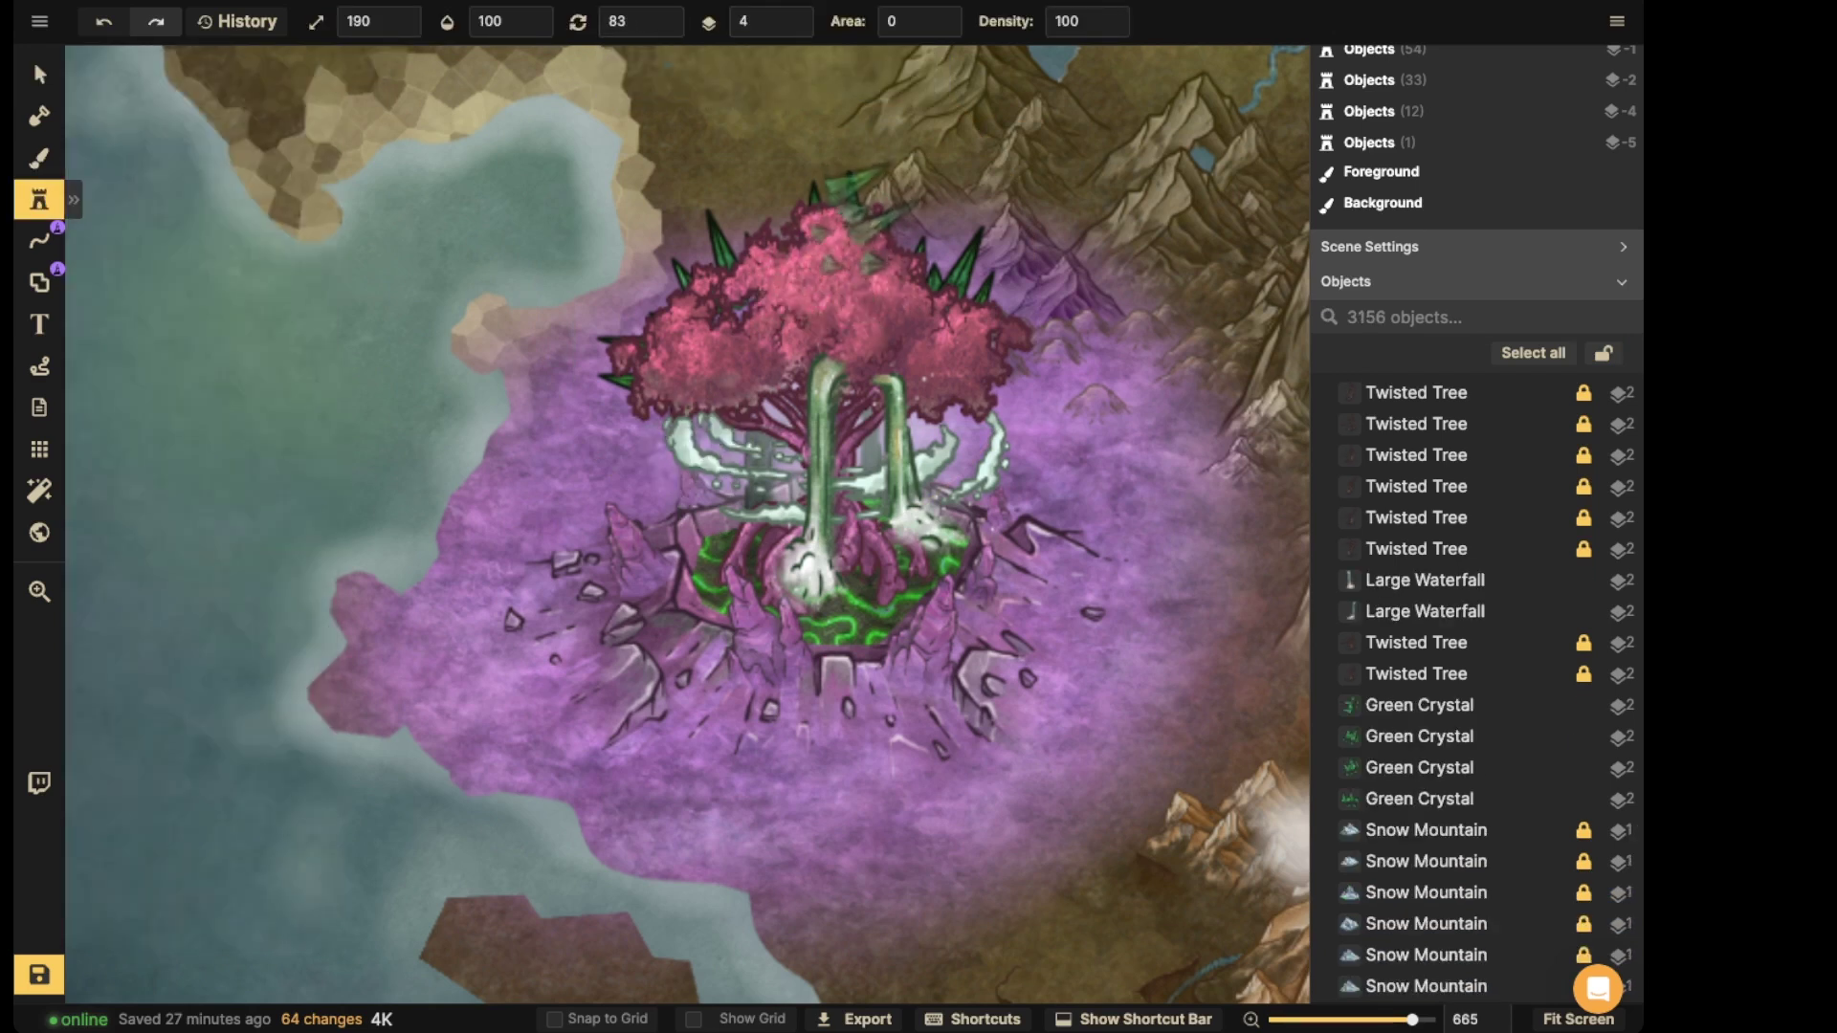
left_click(842, 225)
scroll(885, 287, "down", 1)
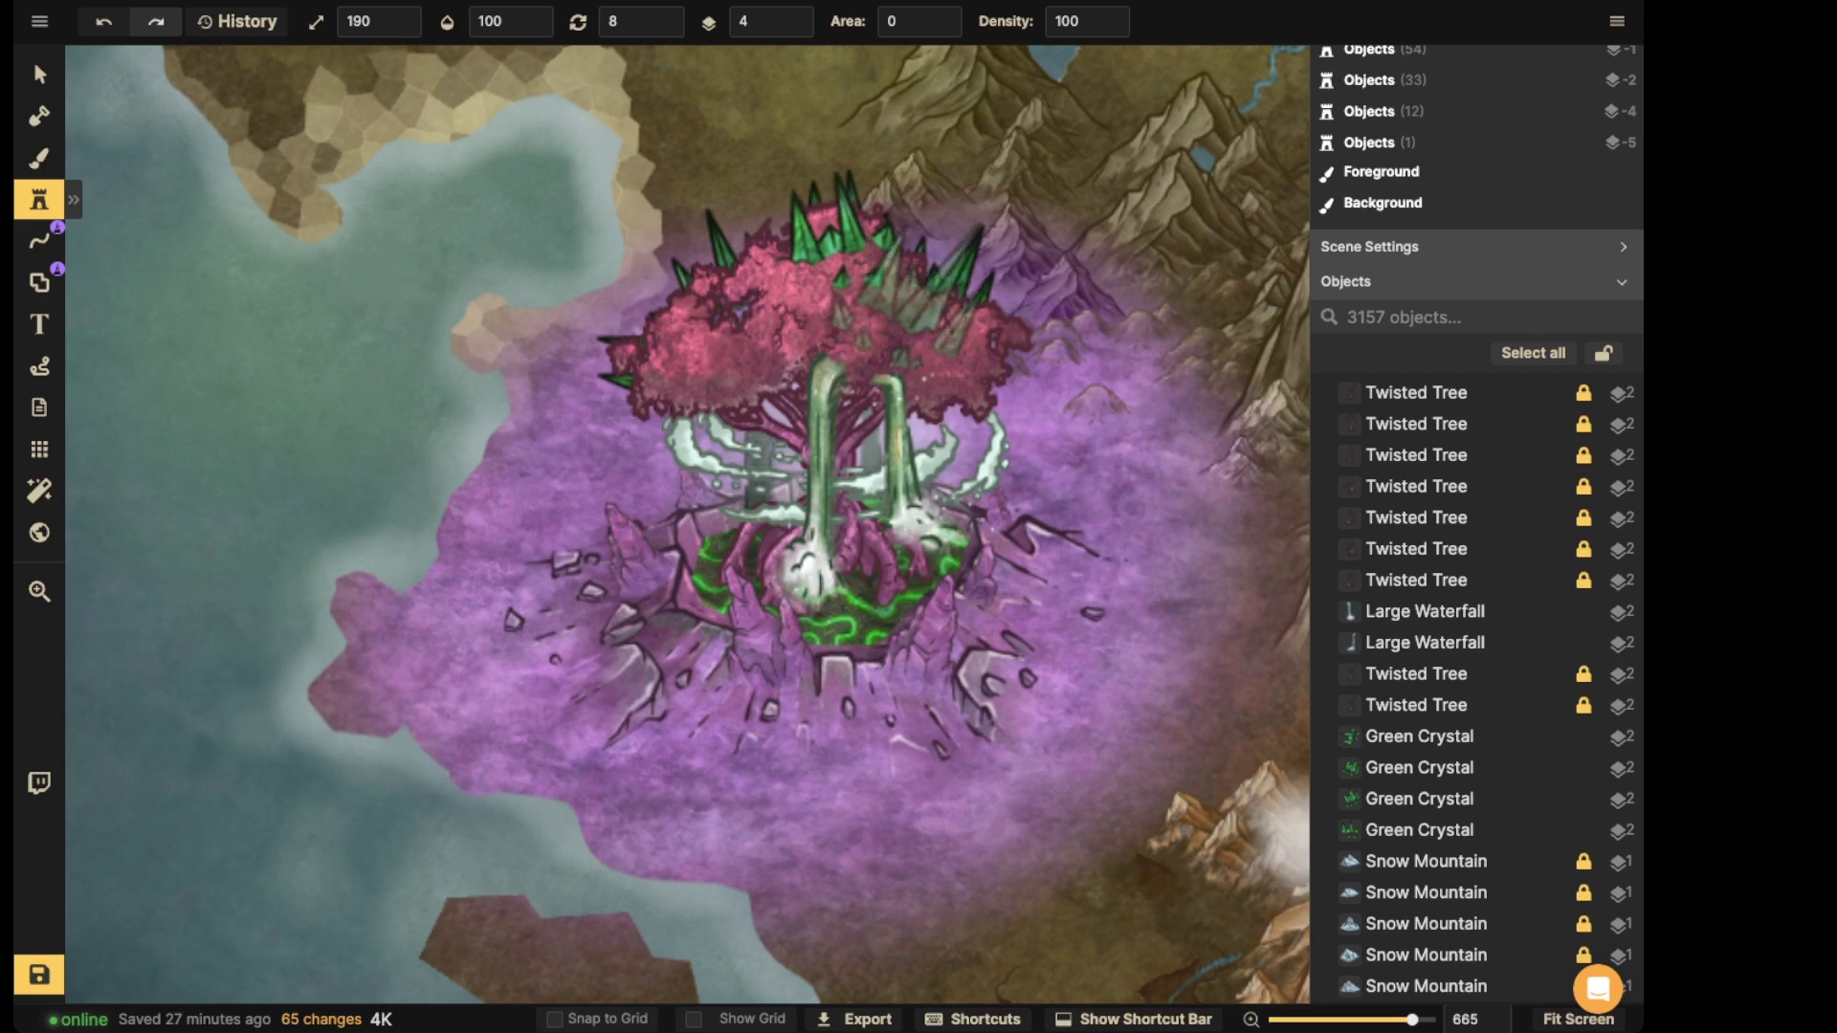
left_click(952, 301)
scroll(951, 301, "up", 1)
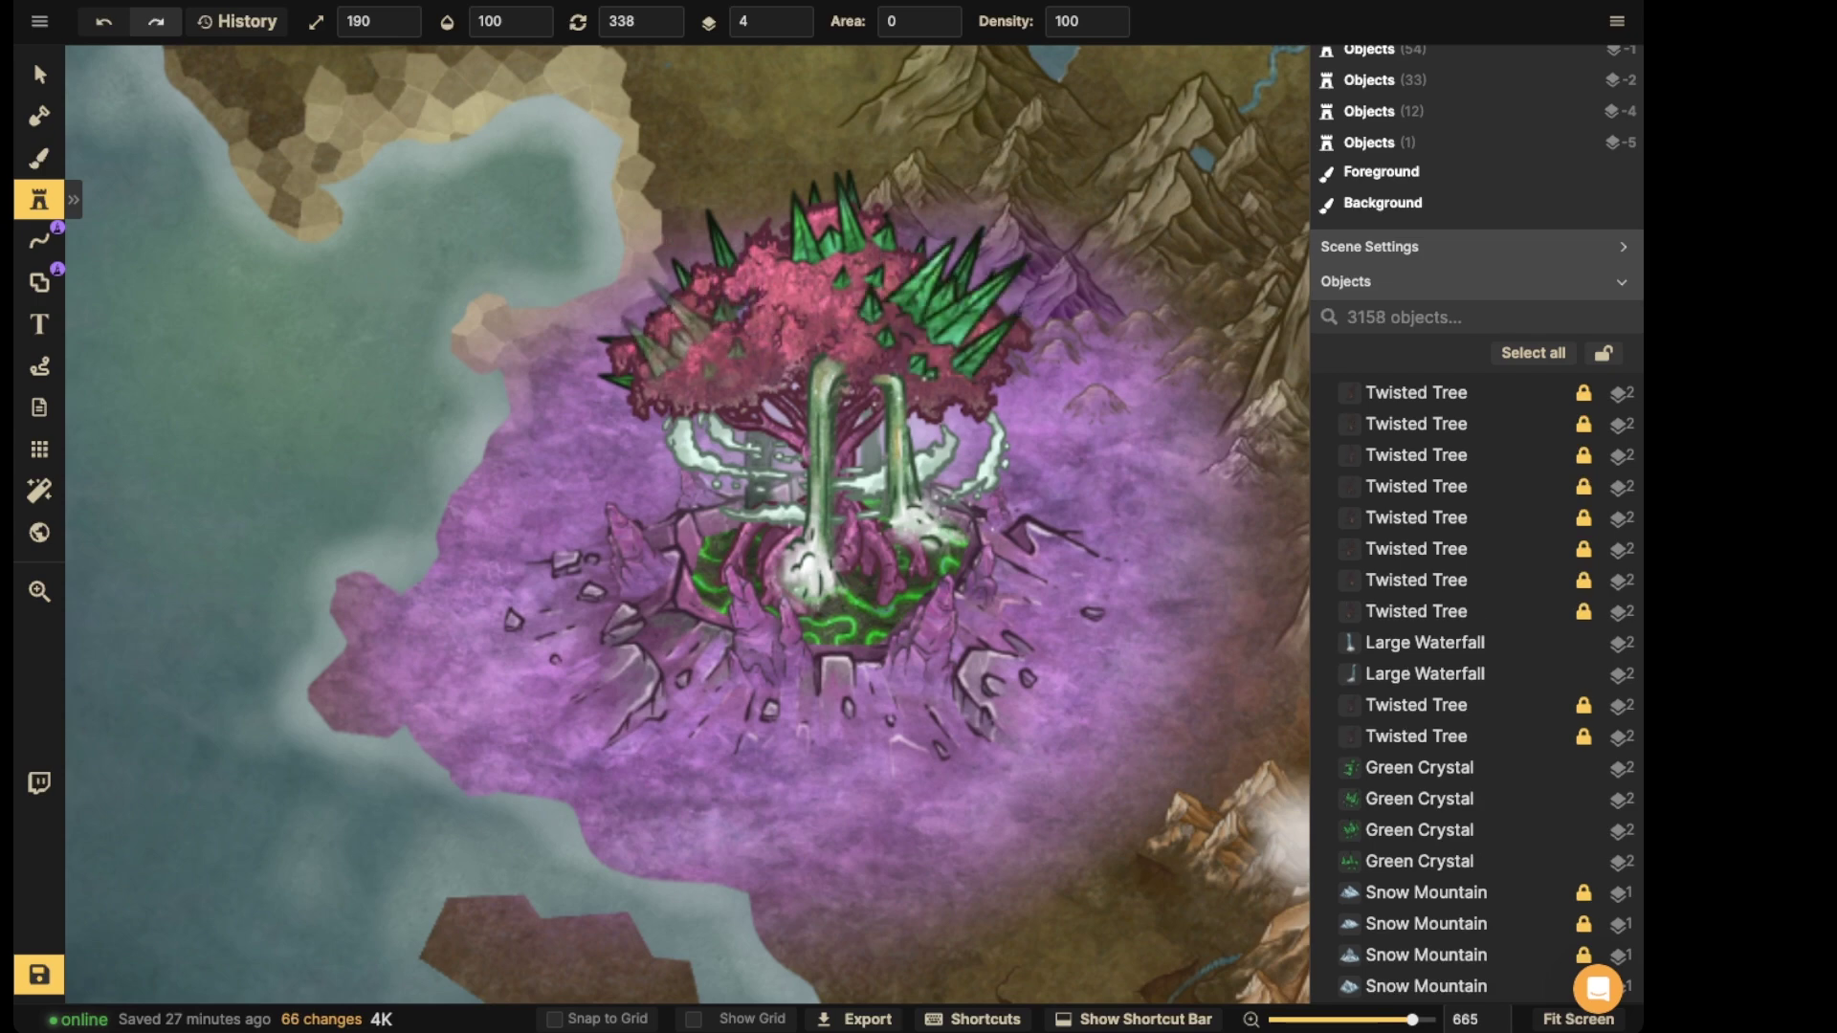
left_click(675, 285)
- Group the tree, crystals, waterfalls, rocks and crater as "World Tree"
scroll(411, 101, "down", 1)
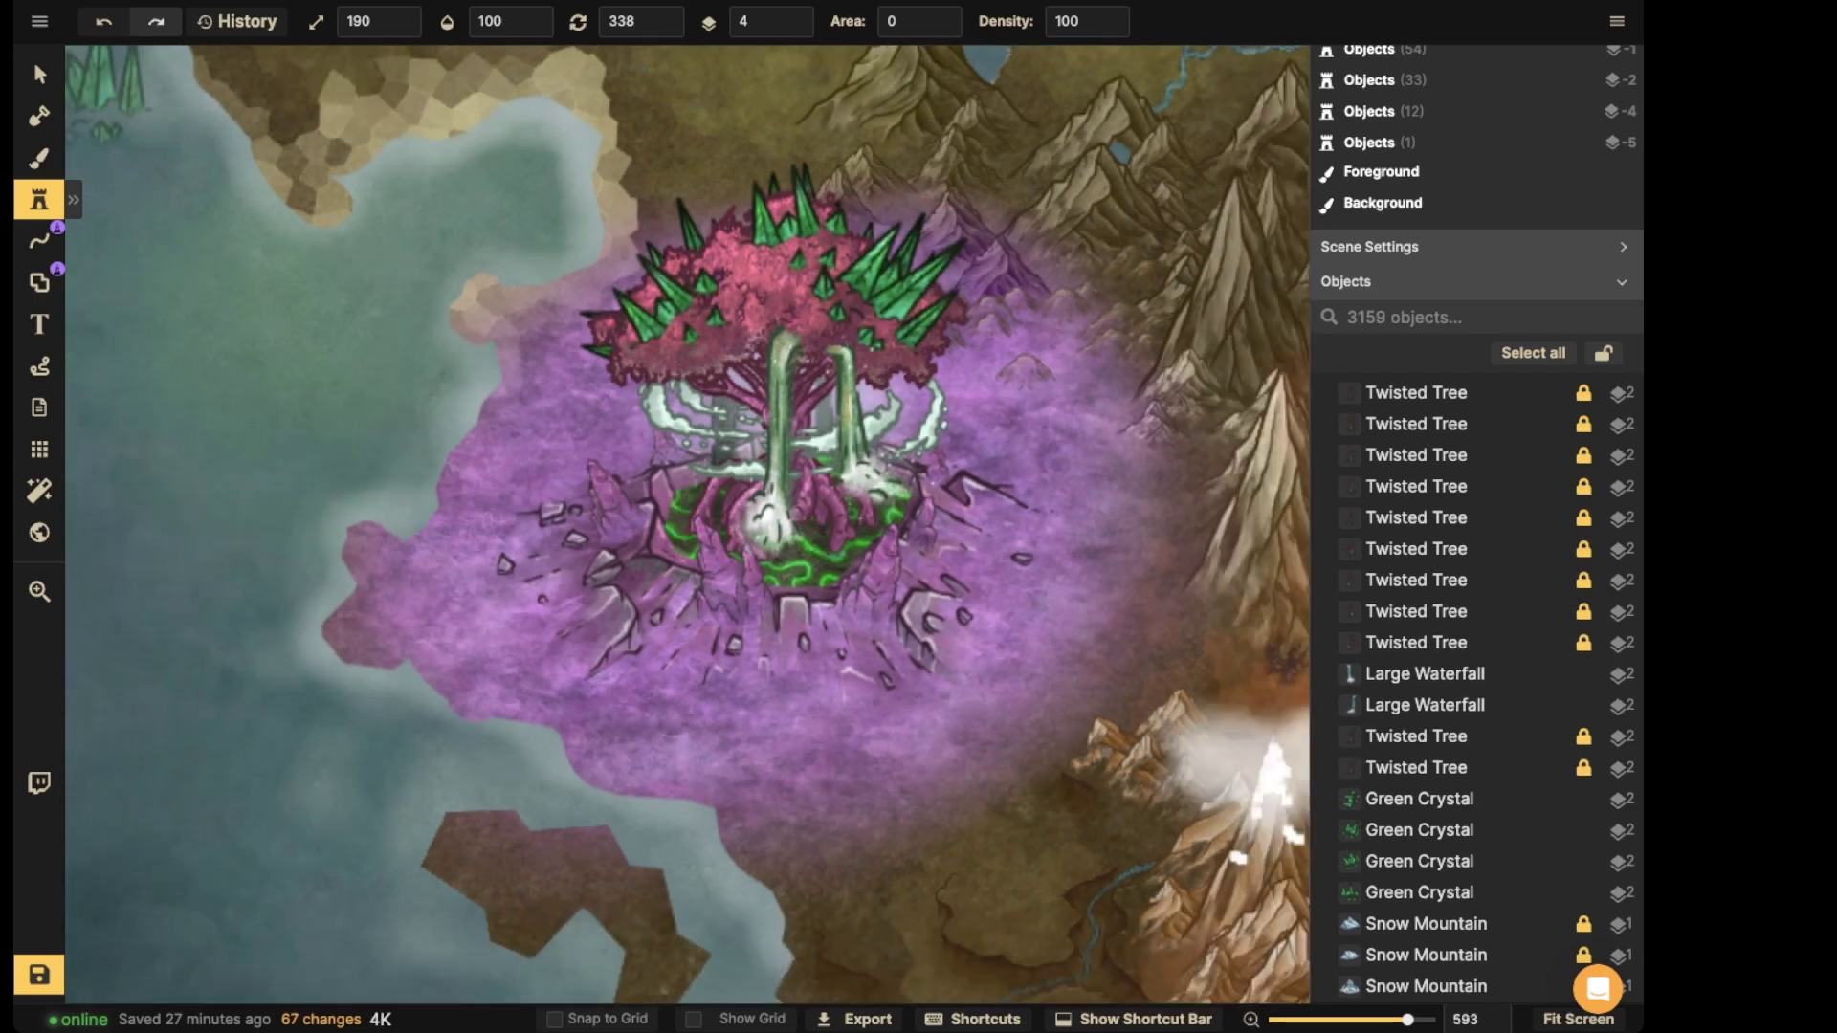
left_click(39, 75)
scroll(651, 301, "down", 2)
left_click_drag(377, 143, 995, 632)
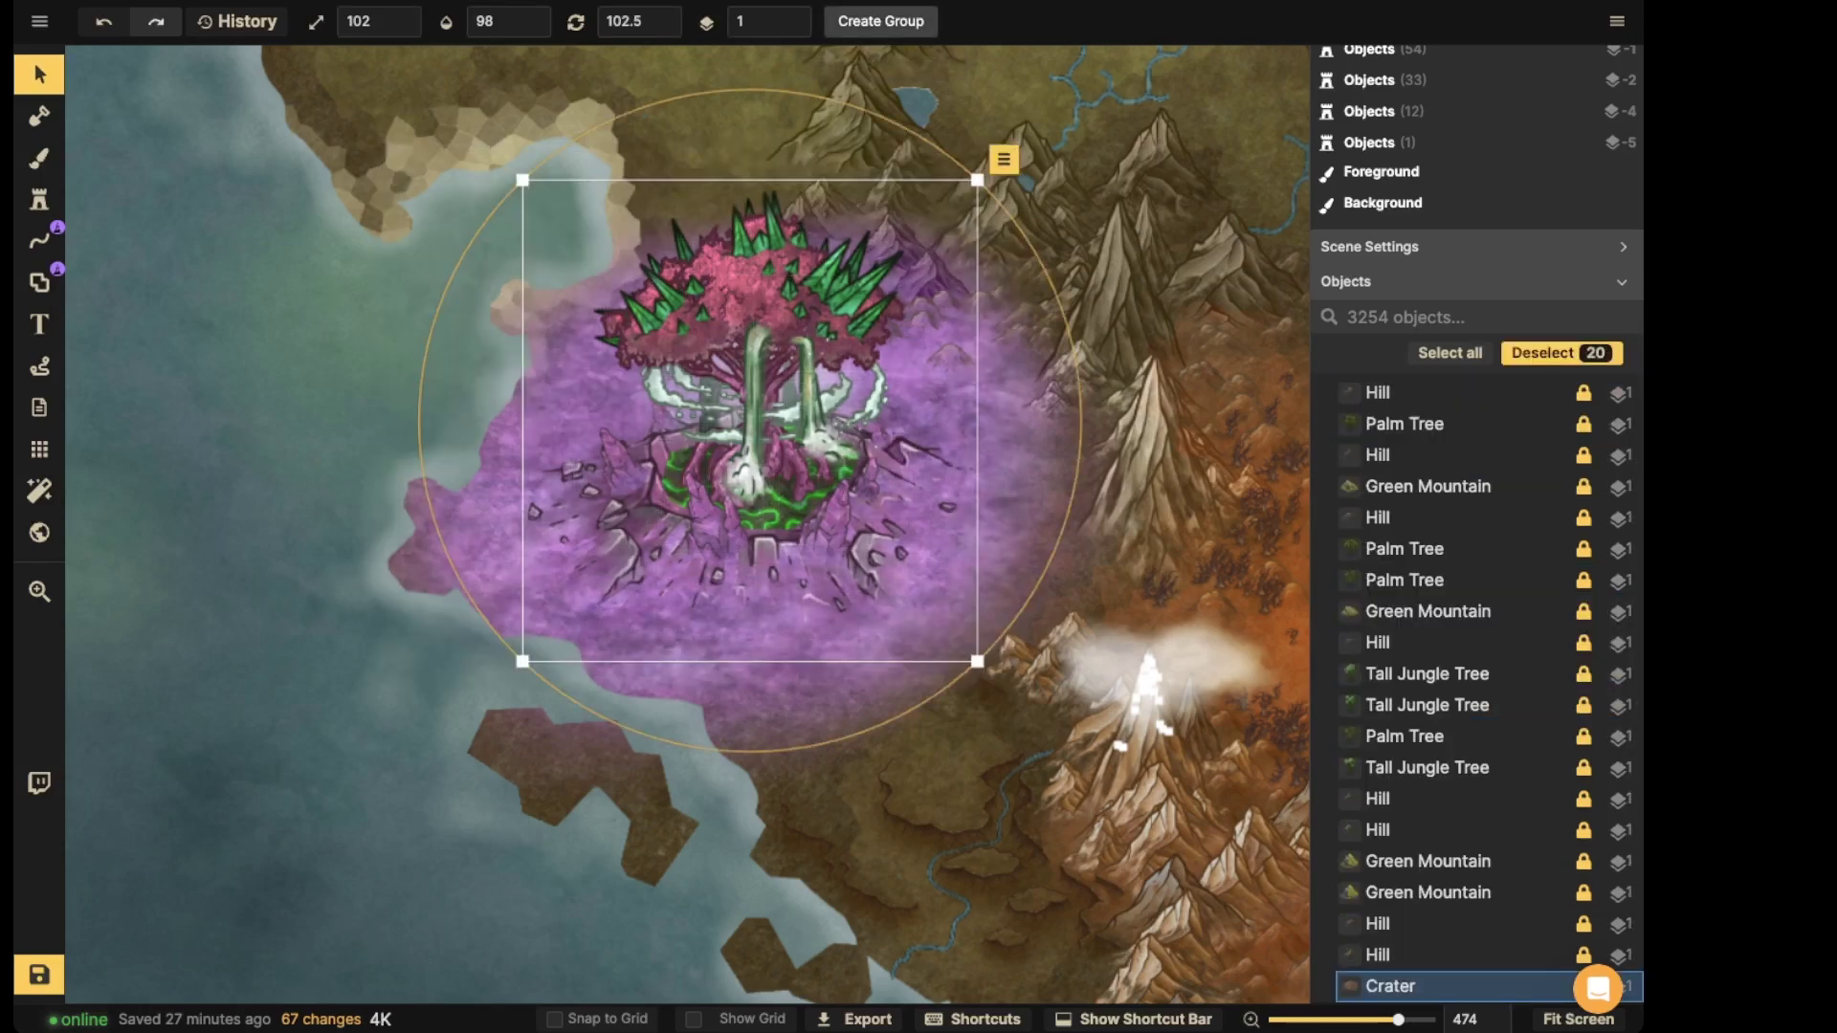
left_click(880, 21)
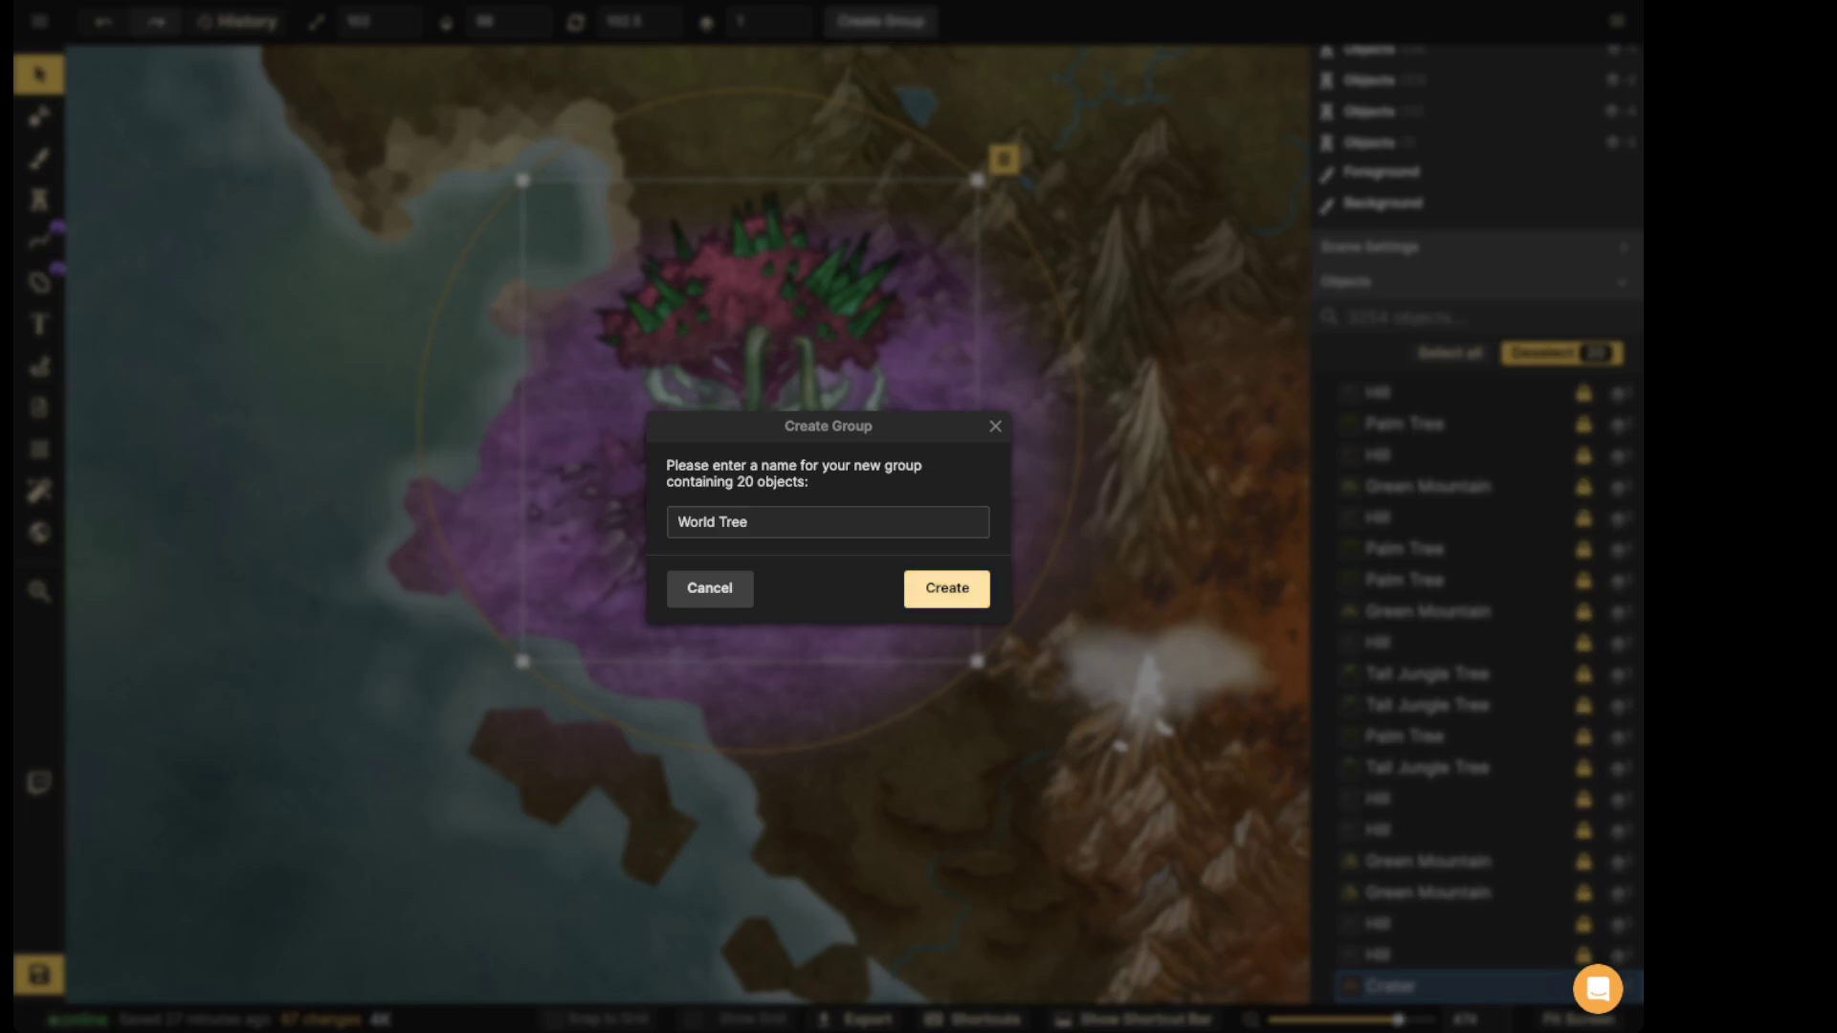
type("World Tree")
key("Return")
- Scale the World Tree group to 60 and try it over the mountains east of the purple land
scroll(750, 421, "down", 4)
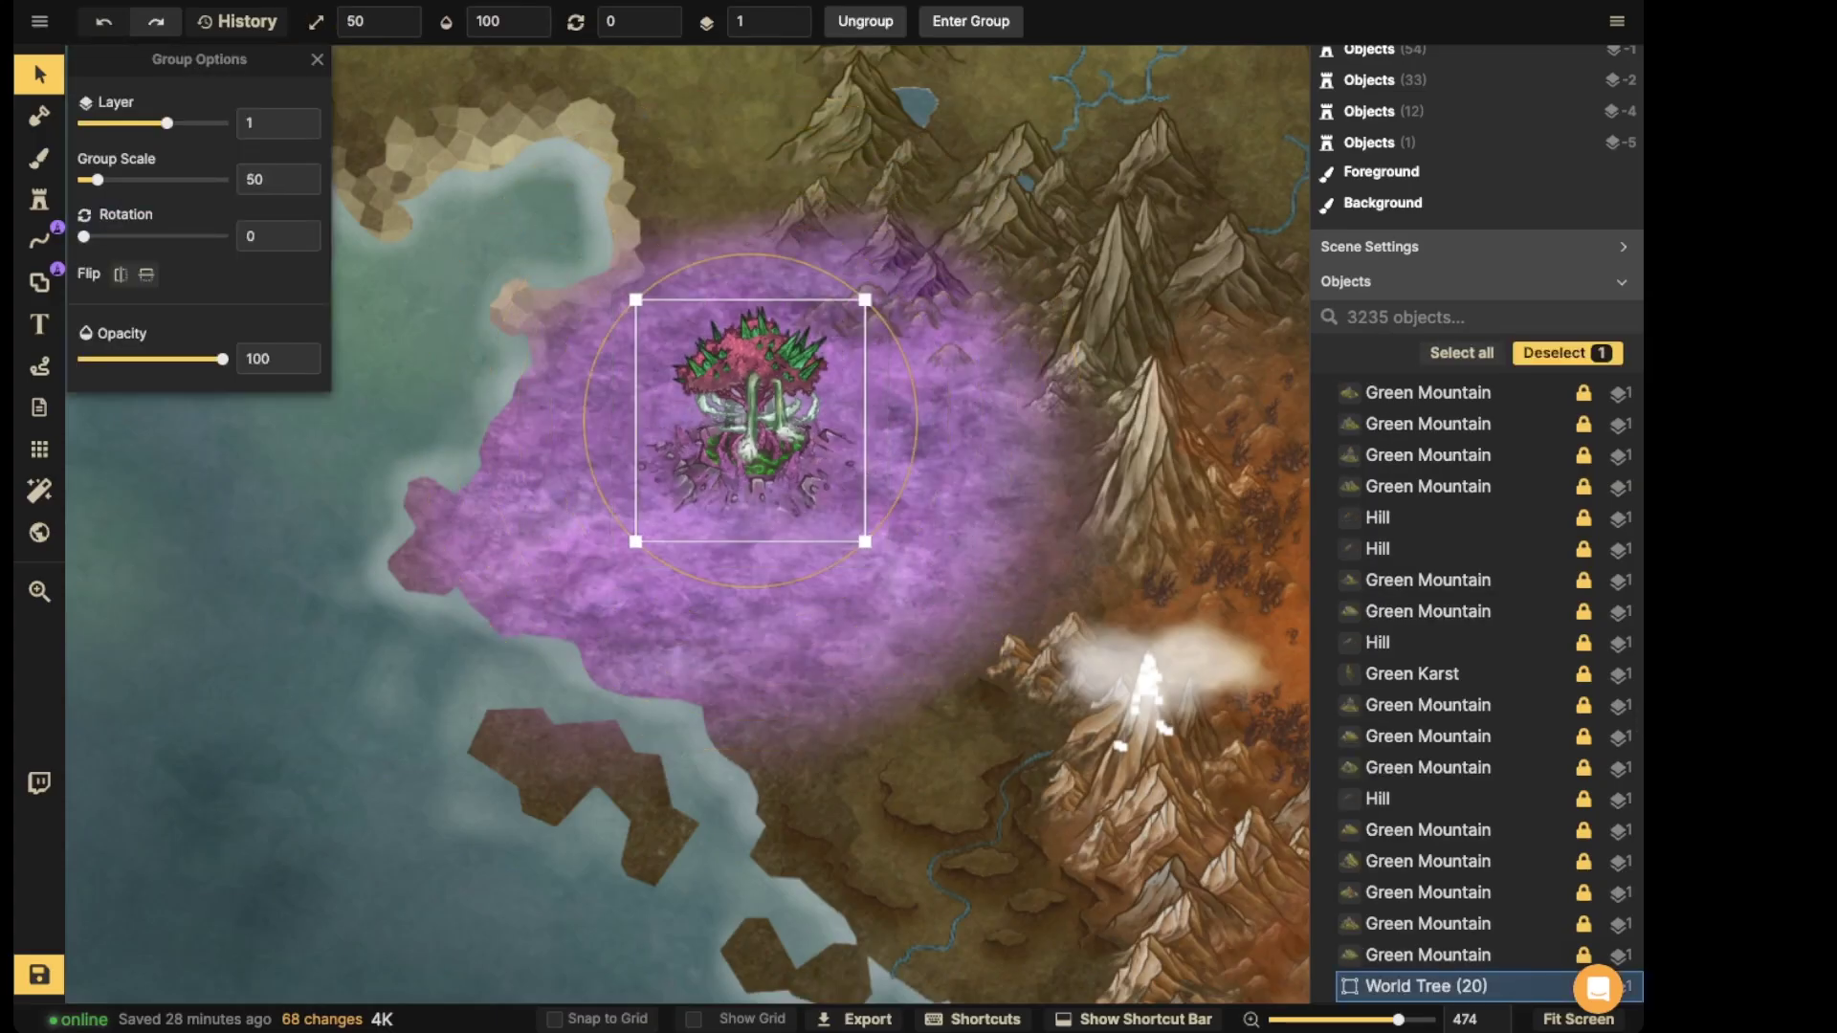
left_click_drag(750, 420, 749, 432)
scroll(750, 432, "up", 2)
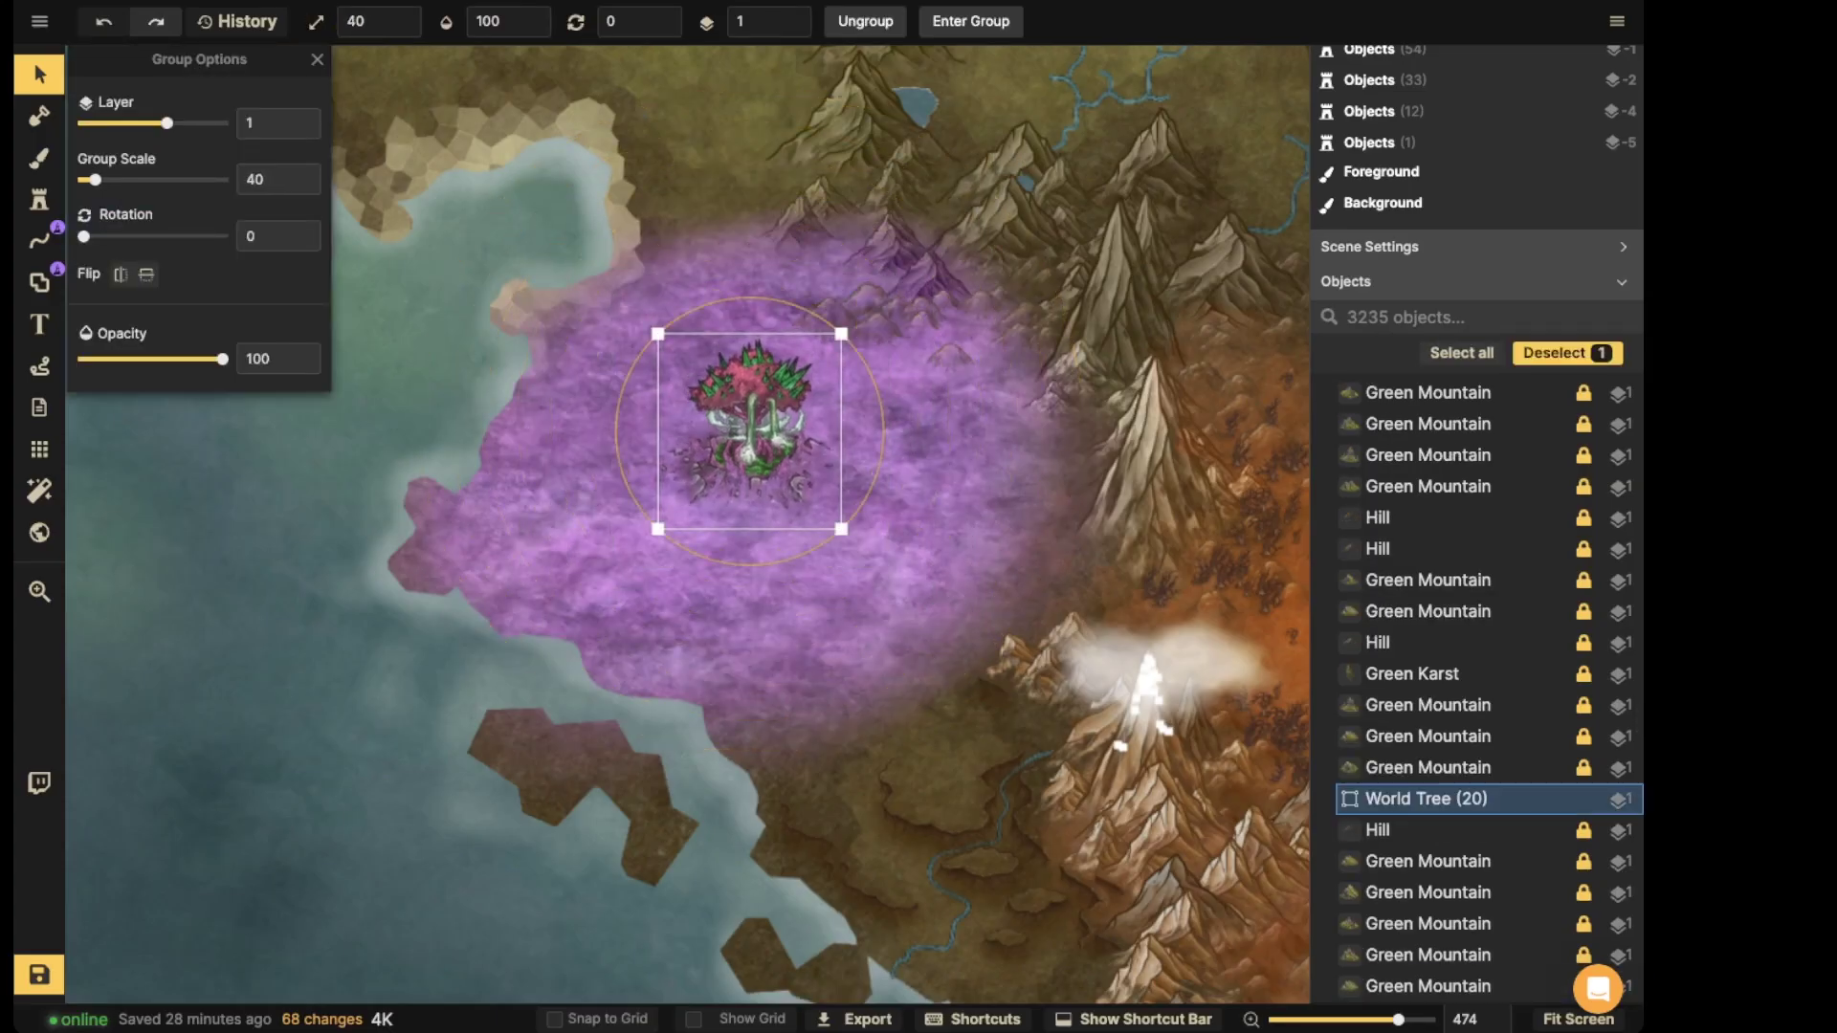
scroll(835, 395, "down", 4)
left_click_drag(834, 394, 1025, 410)
scroll(973, 421, "down", 2)
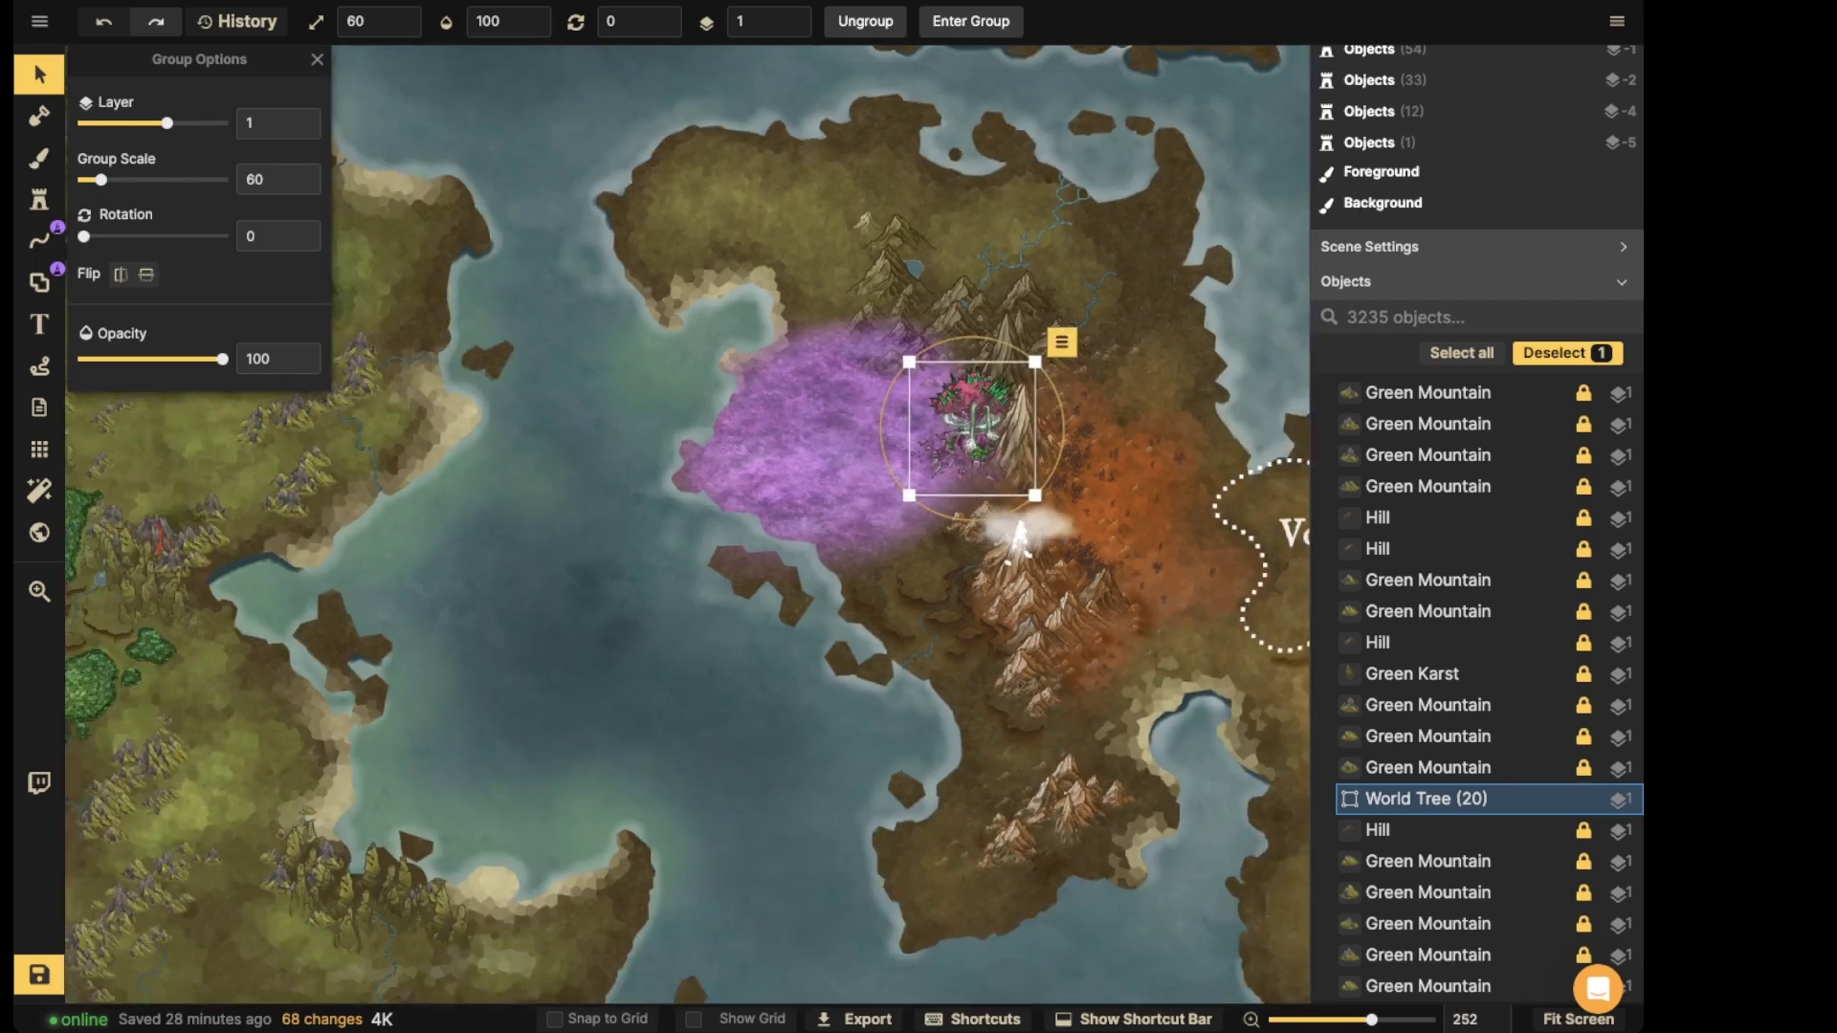
left_click_drag(982, 347, 971, 358)
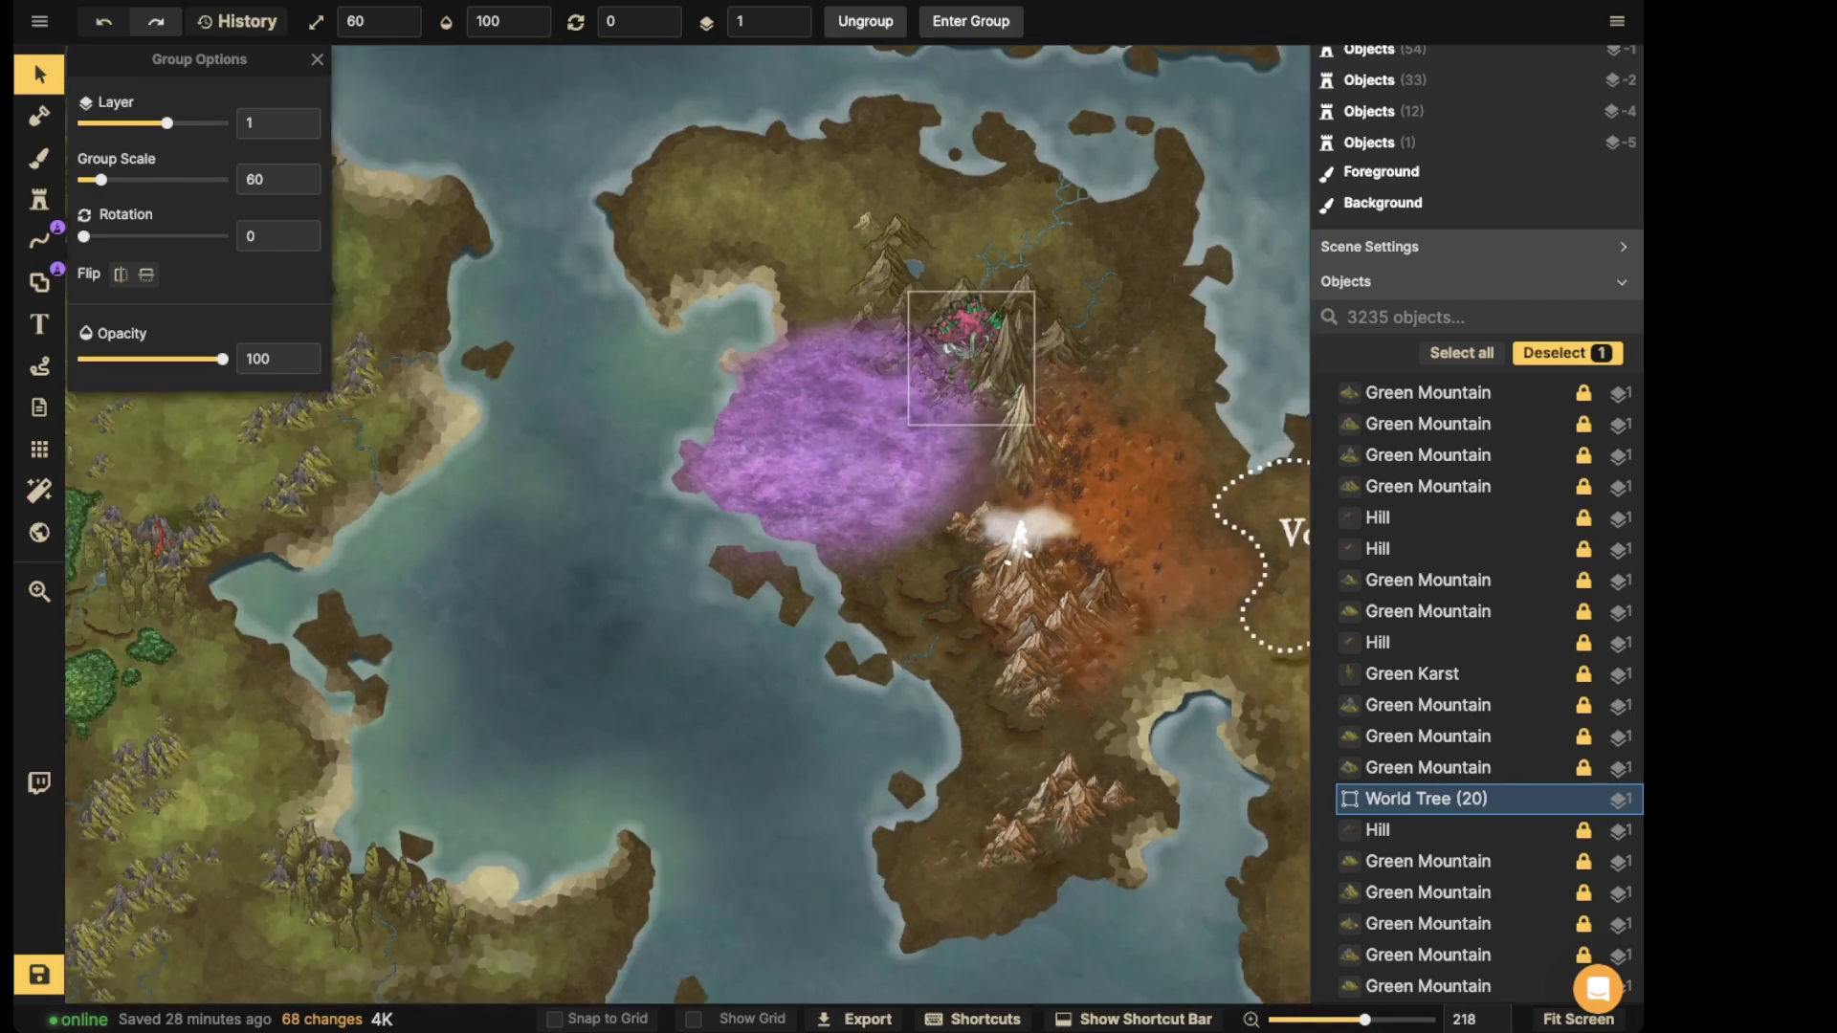
- Raise the World Tree group to layer 4 and position it in the northern half of the purple land
left_click_drag(837, 376, 1065, 478)
left_click(792, 16)
left_click(792, 15)
left_click(792, 15)
scroll(850, 454, "up", 3)
left_click_drag(936, 321, 918, 303)
left_click_drag(1006, 399, 1001, 393)
left_click_drag(913, 298, 738, 268)
left_click_drag(841, 380, 845, 382)
left_click(700, 301)
scroll(700, 301, "down", 3)
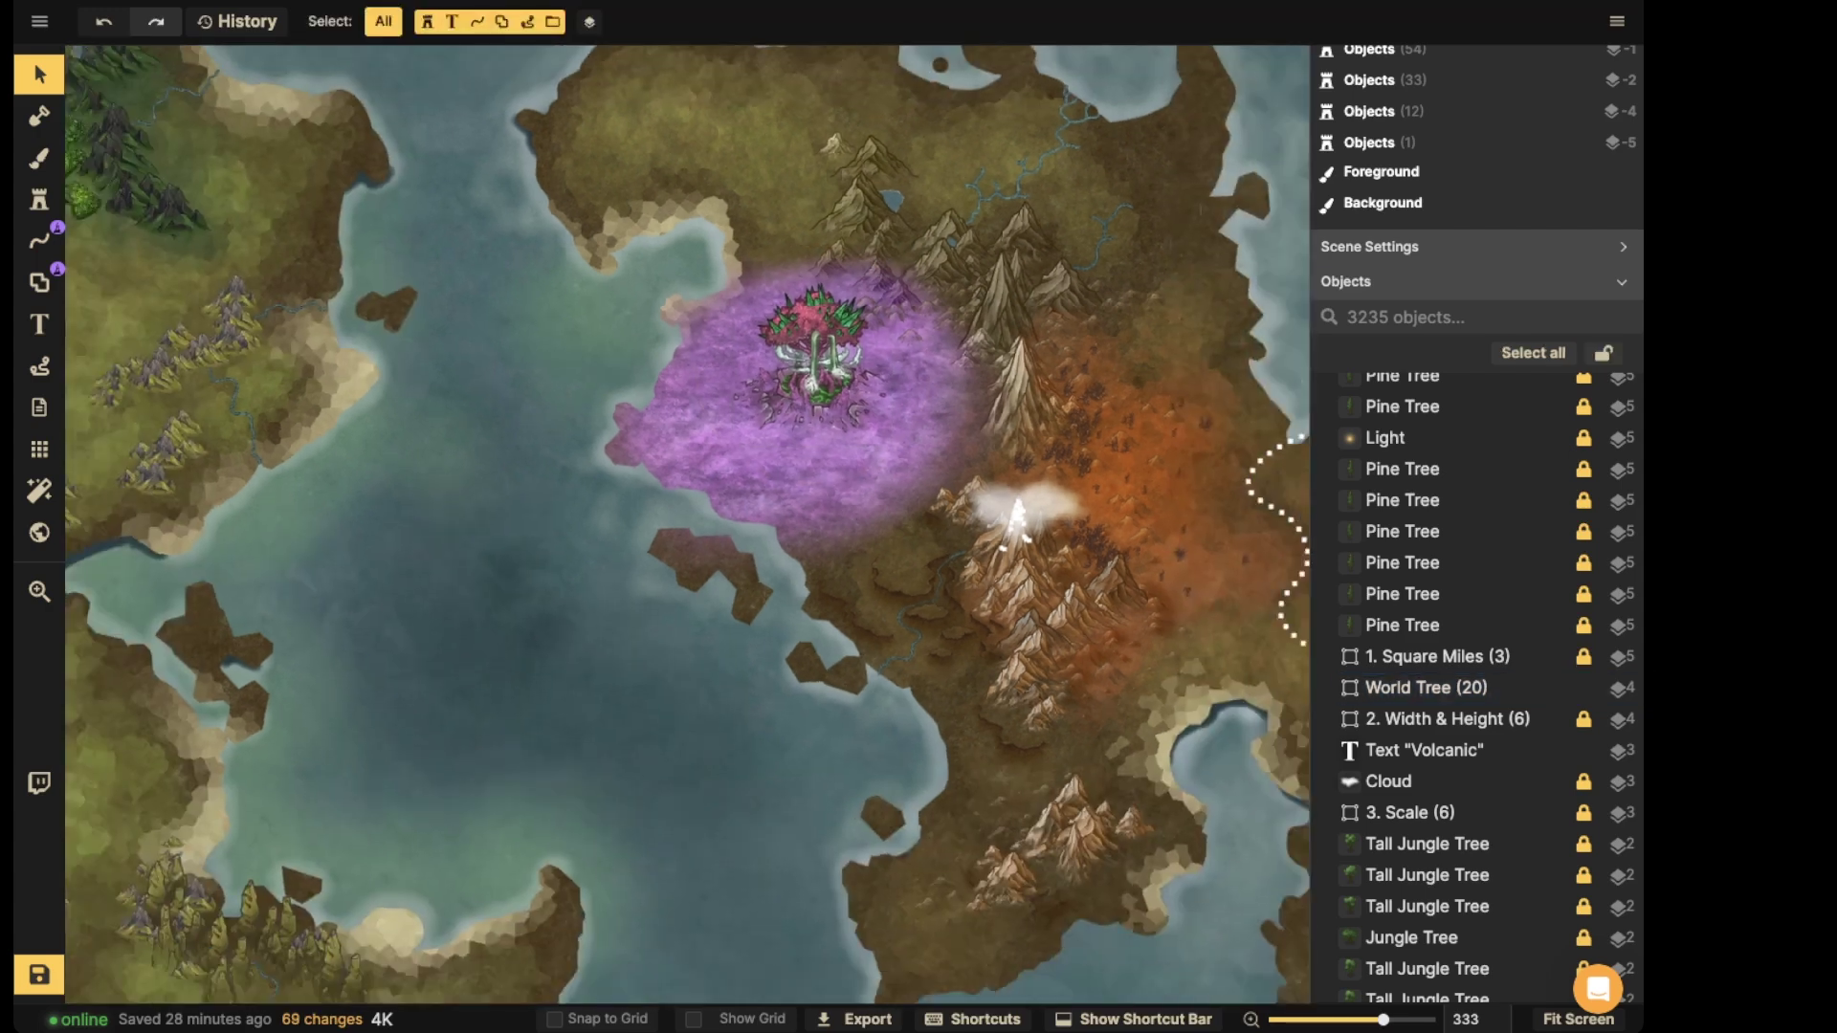
- Find the Cave stamp by searching for "cave" and place it at scale 50 on layer 4, southwest of the World Tree
left_click(814, 363)
scroll(829, 399, "up", 5)
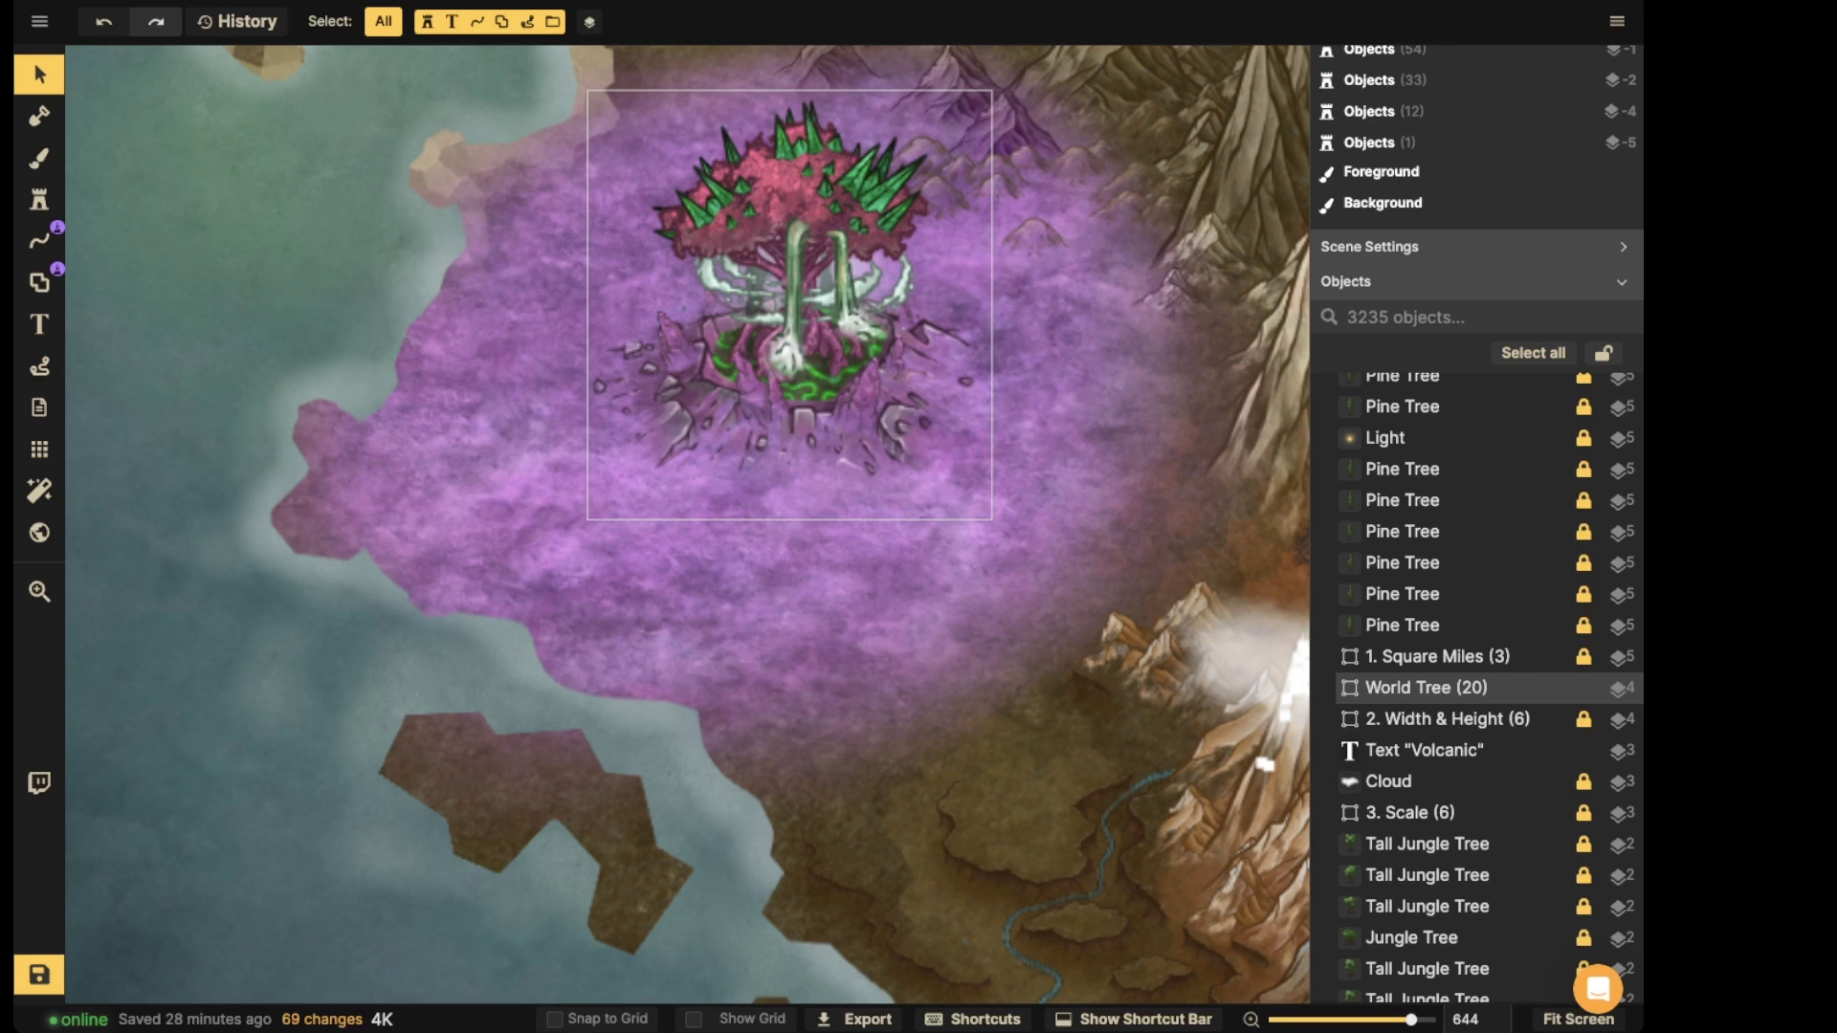
left_click(40, 200)
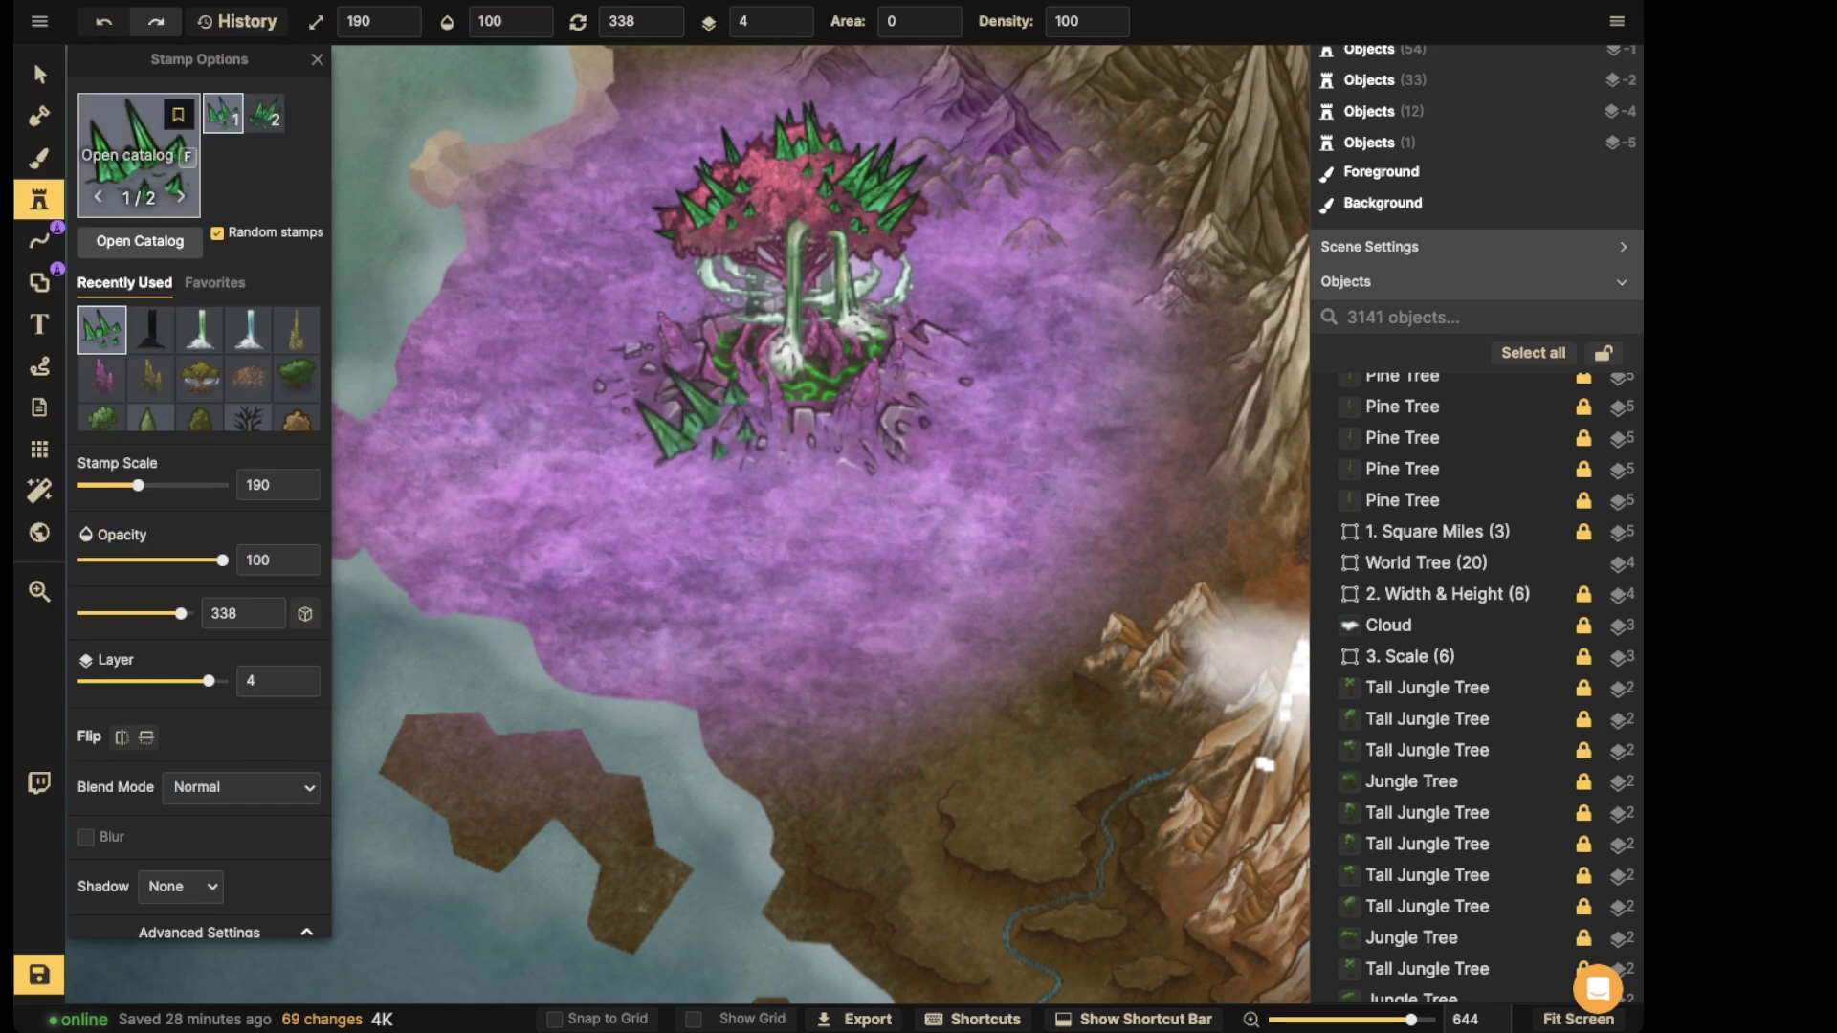
left_click(140, 158)
type("cave")
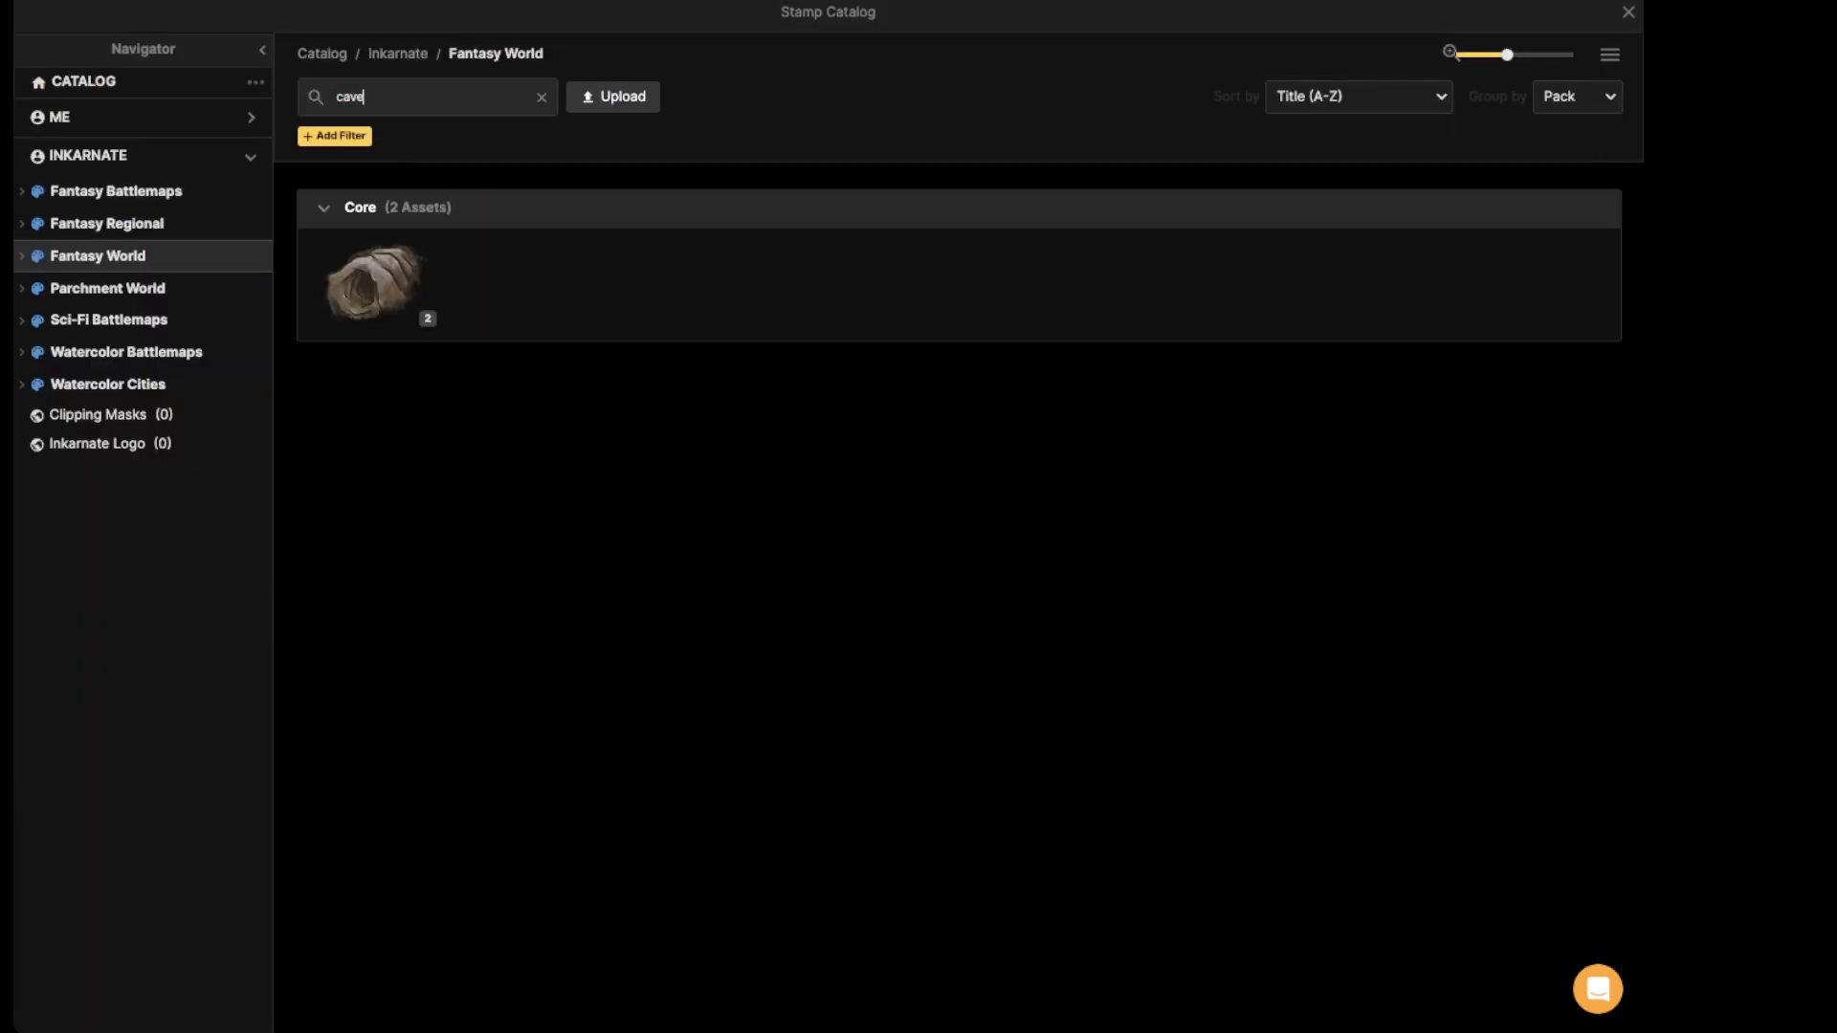
left_click(375, 284)
scroll(703, 442, "up", 5)
scroll(664, 426, "down", 10)
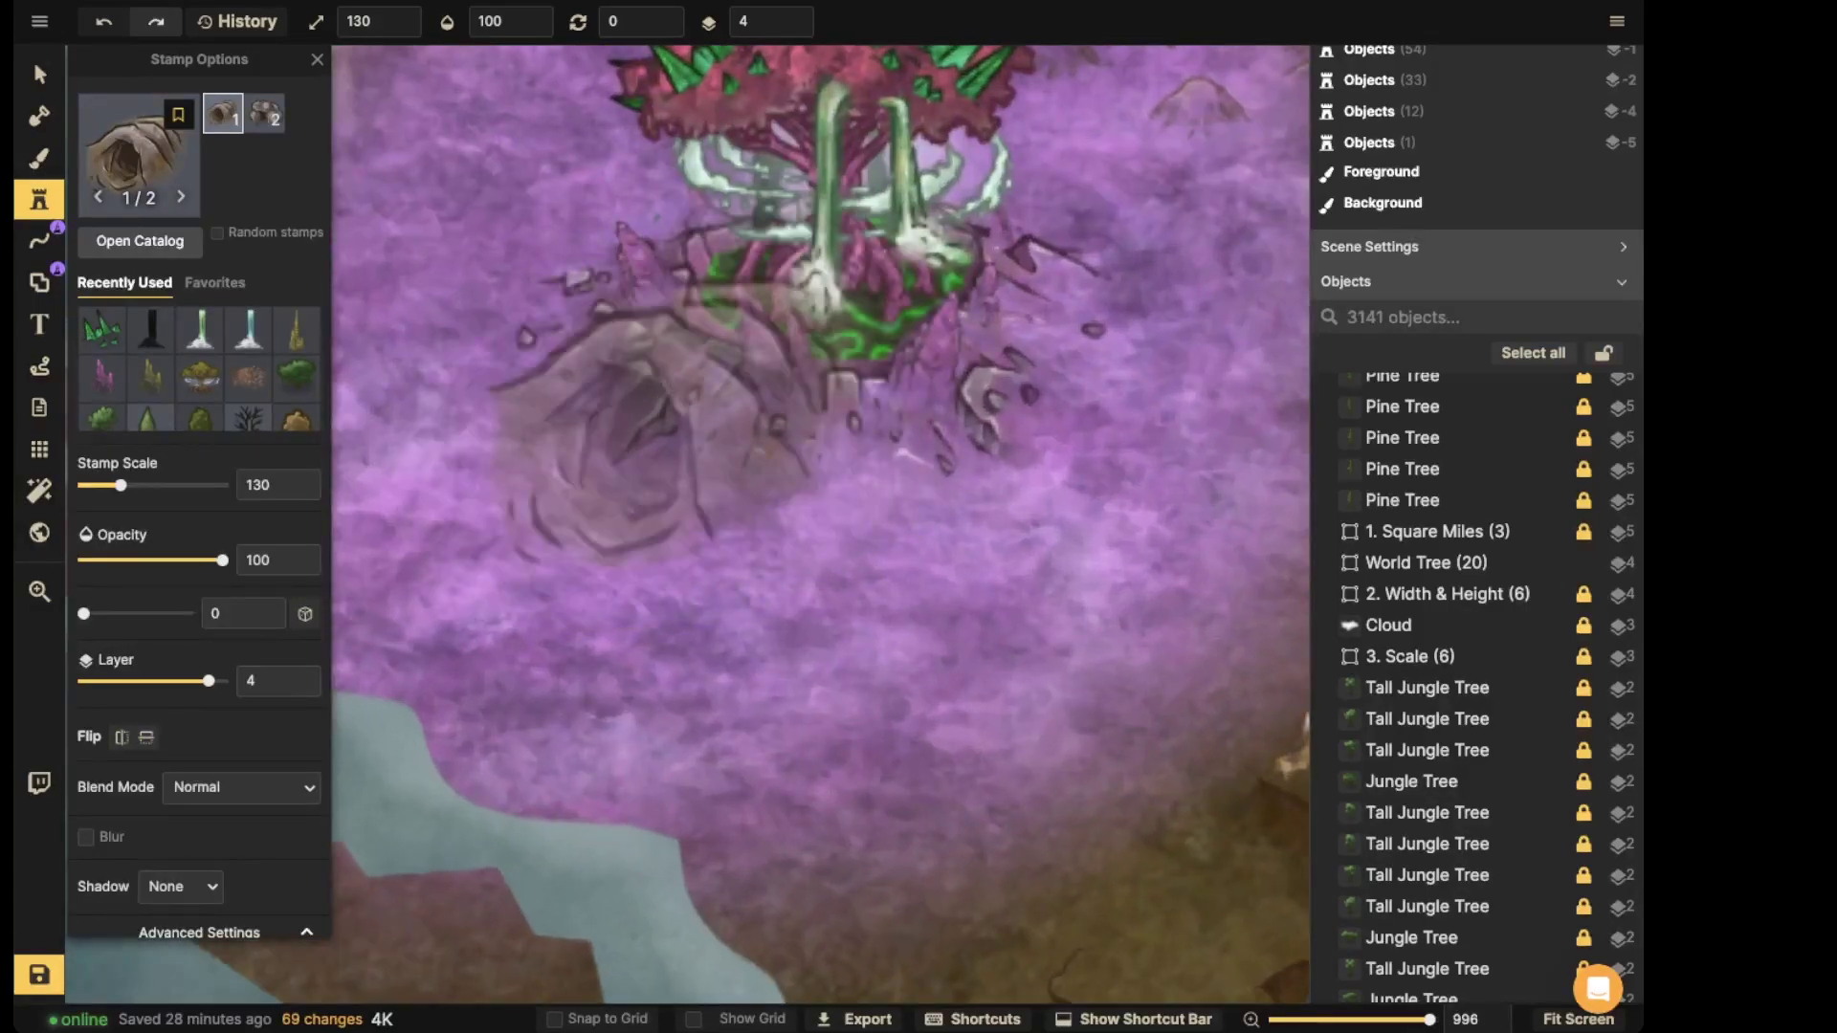
left_click(635, 411)
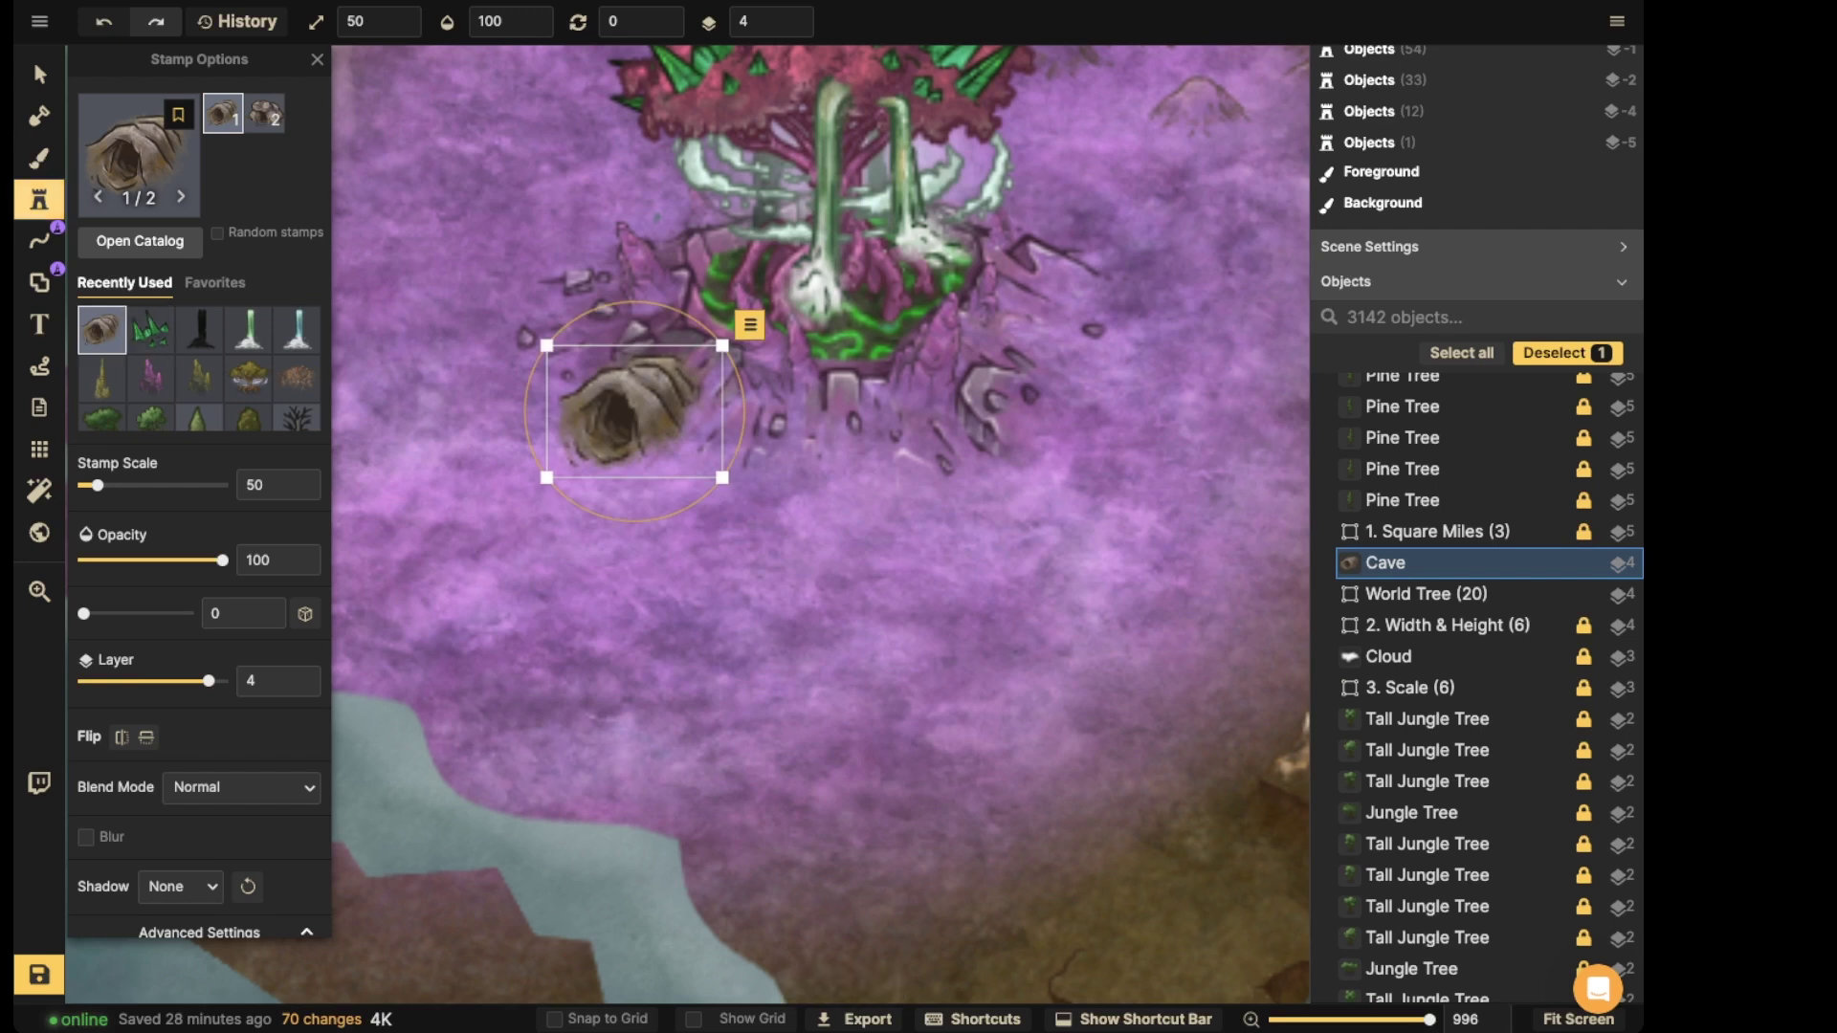
- Try a hue of -110 on the Cave stamp and undo it
key("v")
left_click(242, 425)
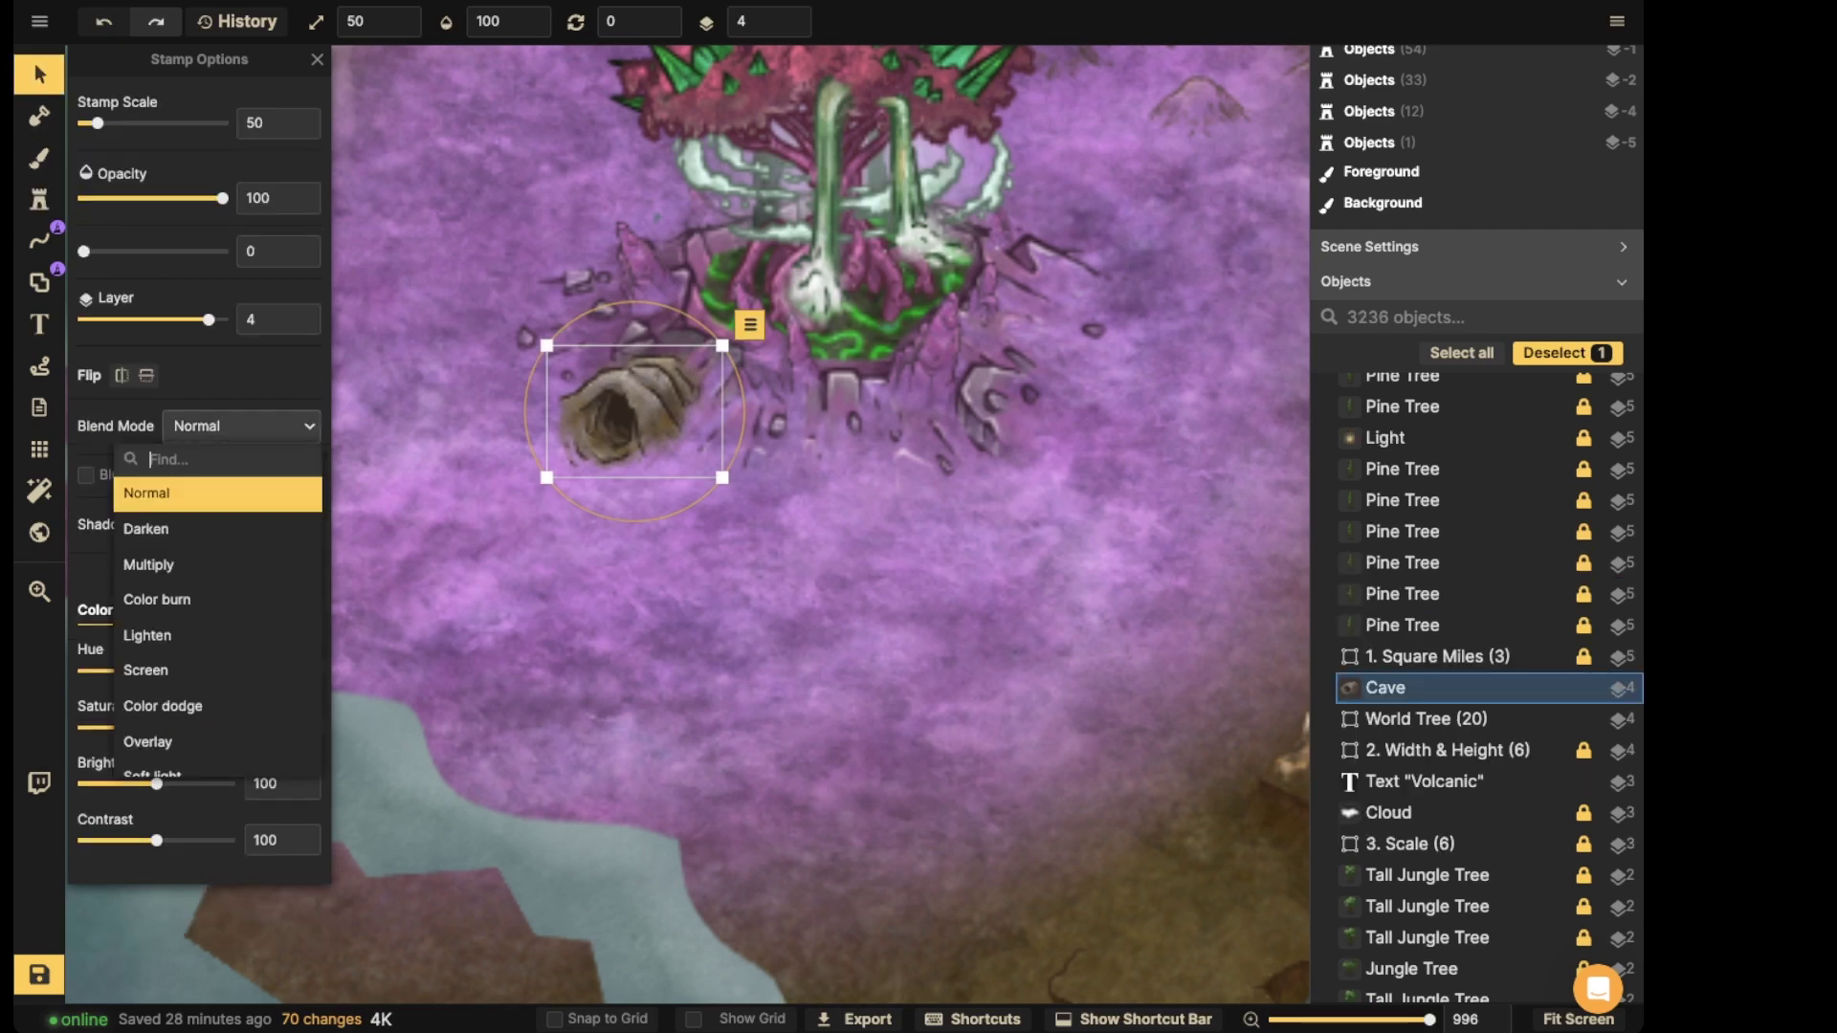
key("Escape")
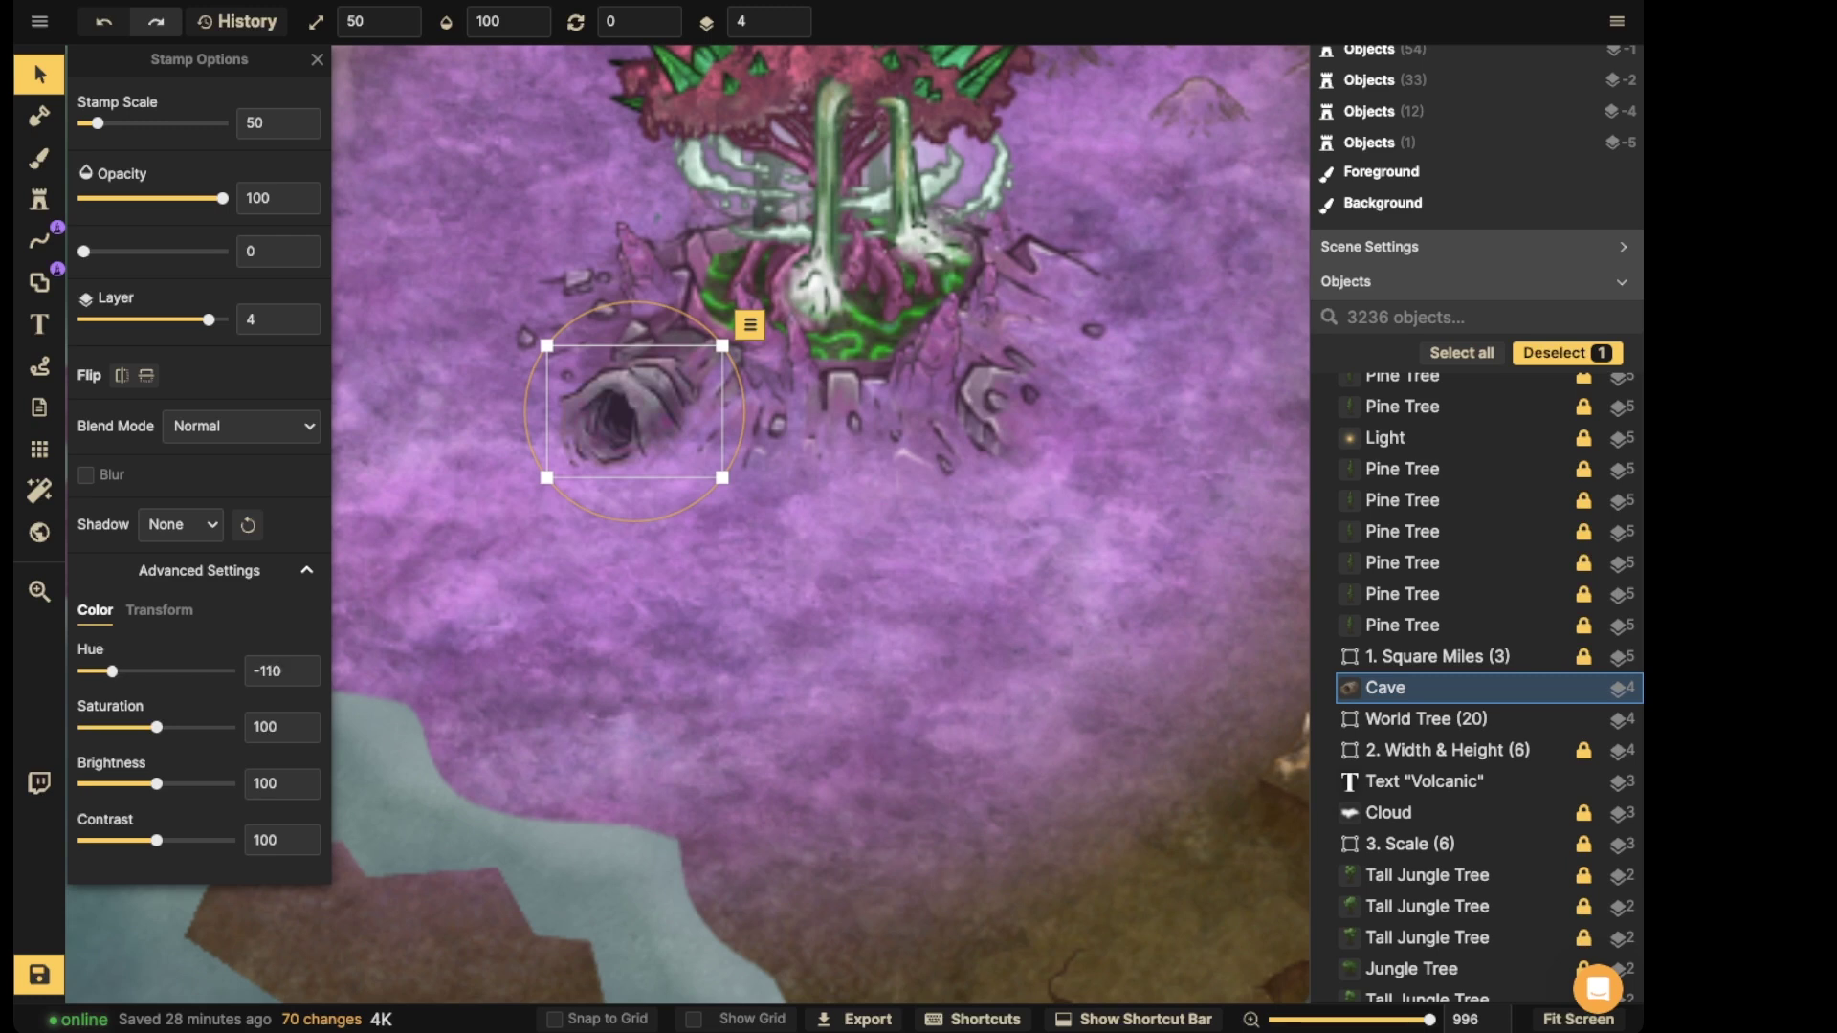
key("ctrl+z")
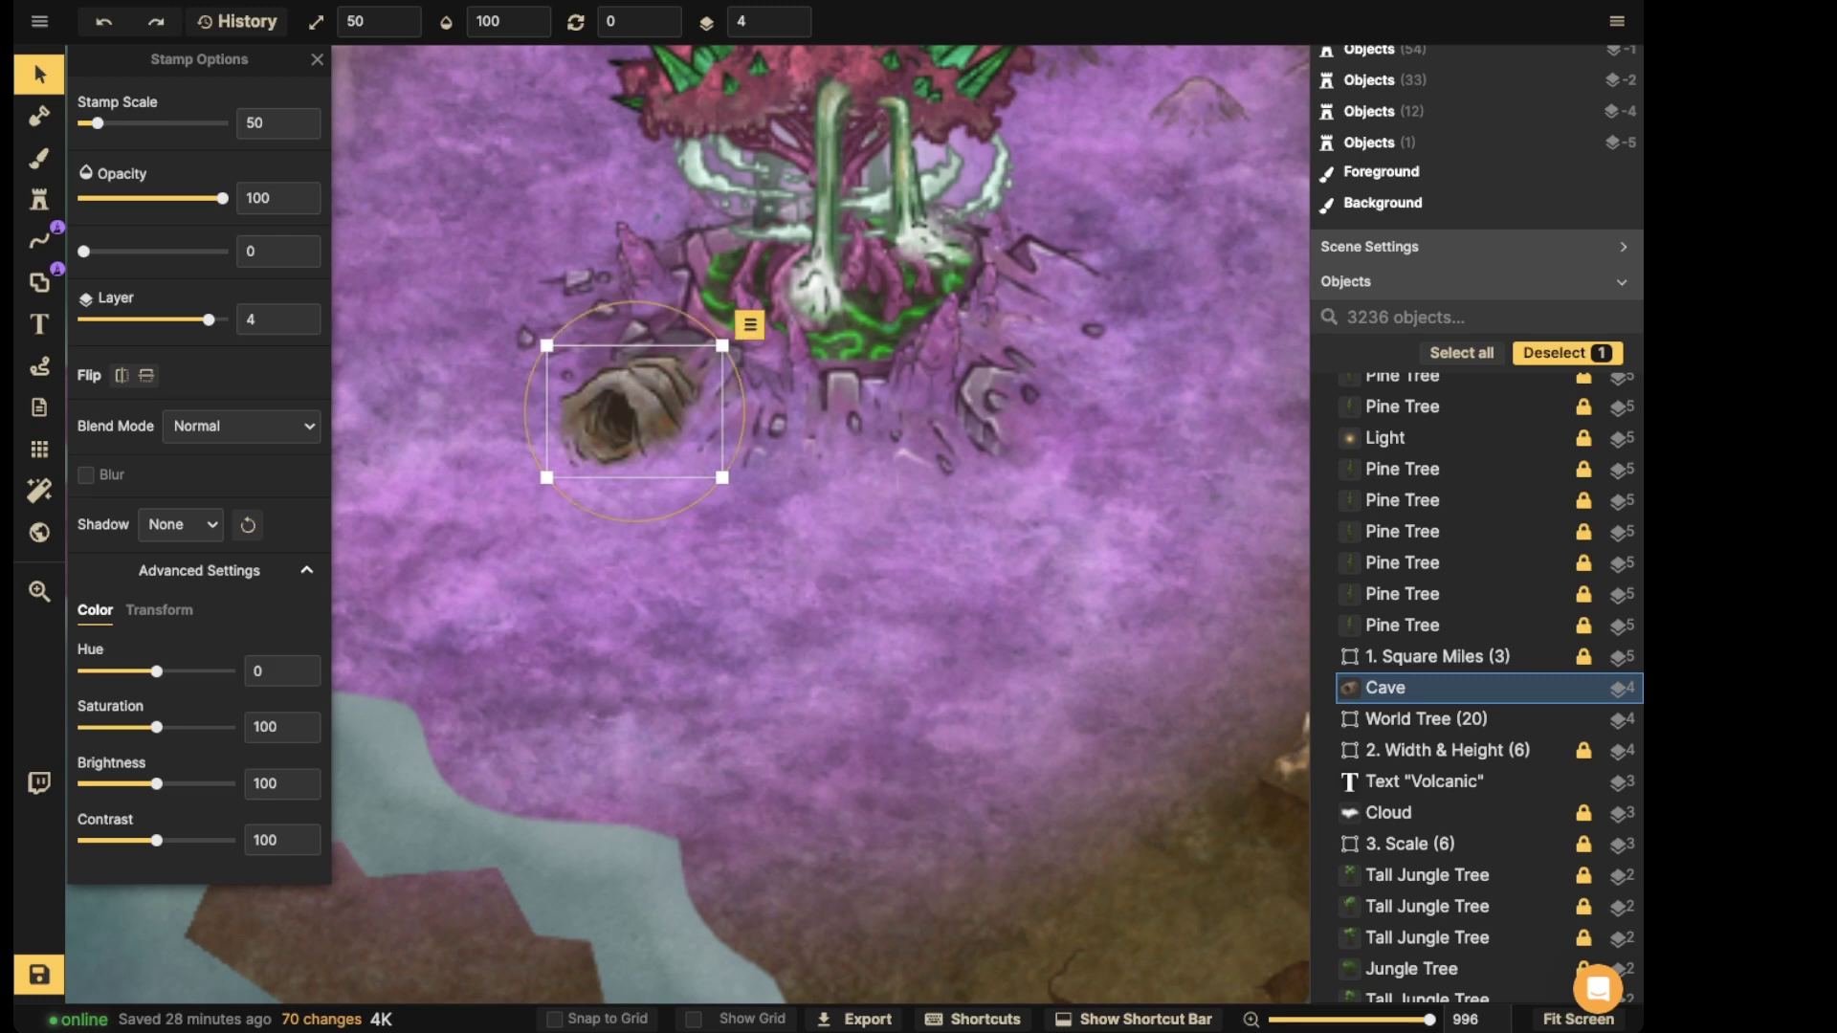
- Set the Cave stamp's blend mode to Luminosity
left_click(242, 426)
scroll(218, 599, "down", 3)
left_click(153, 754)
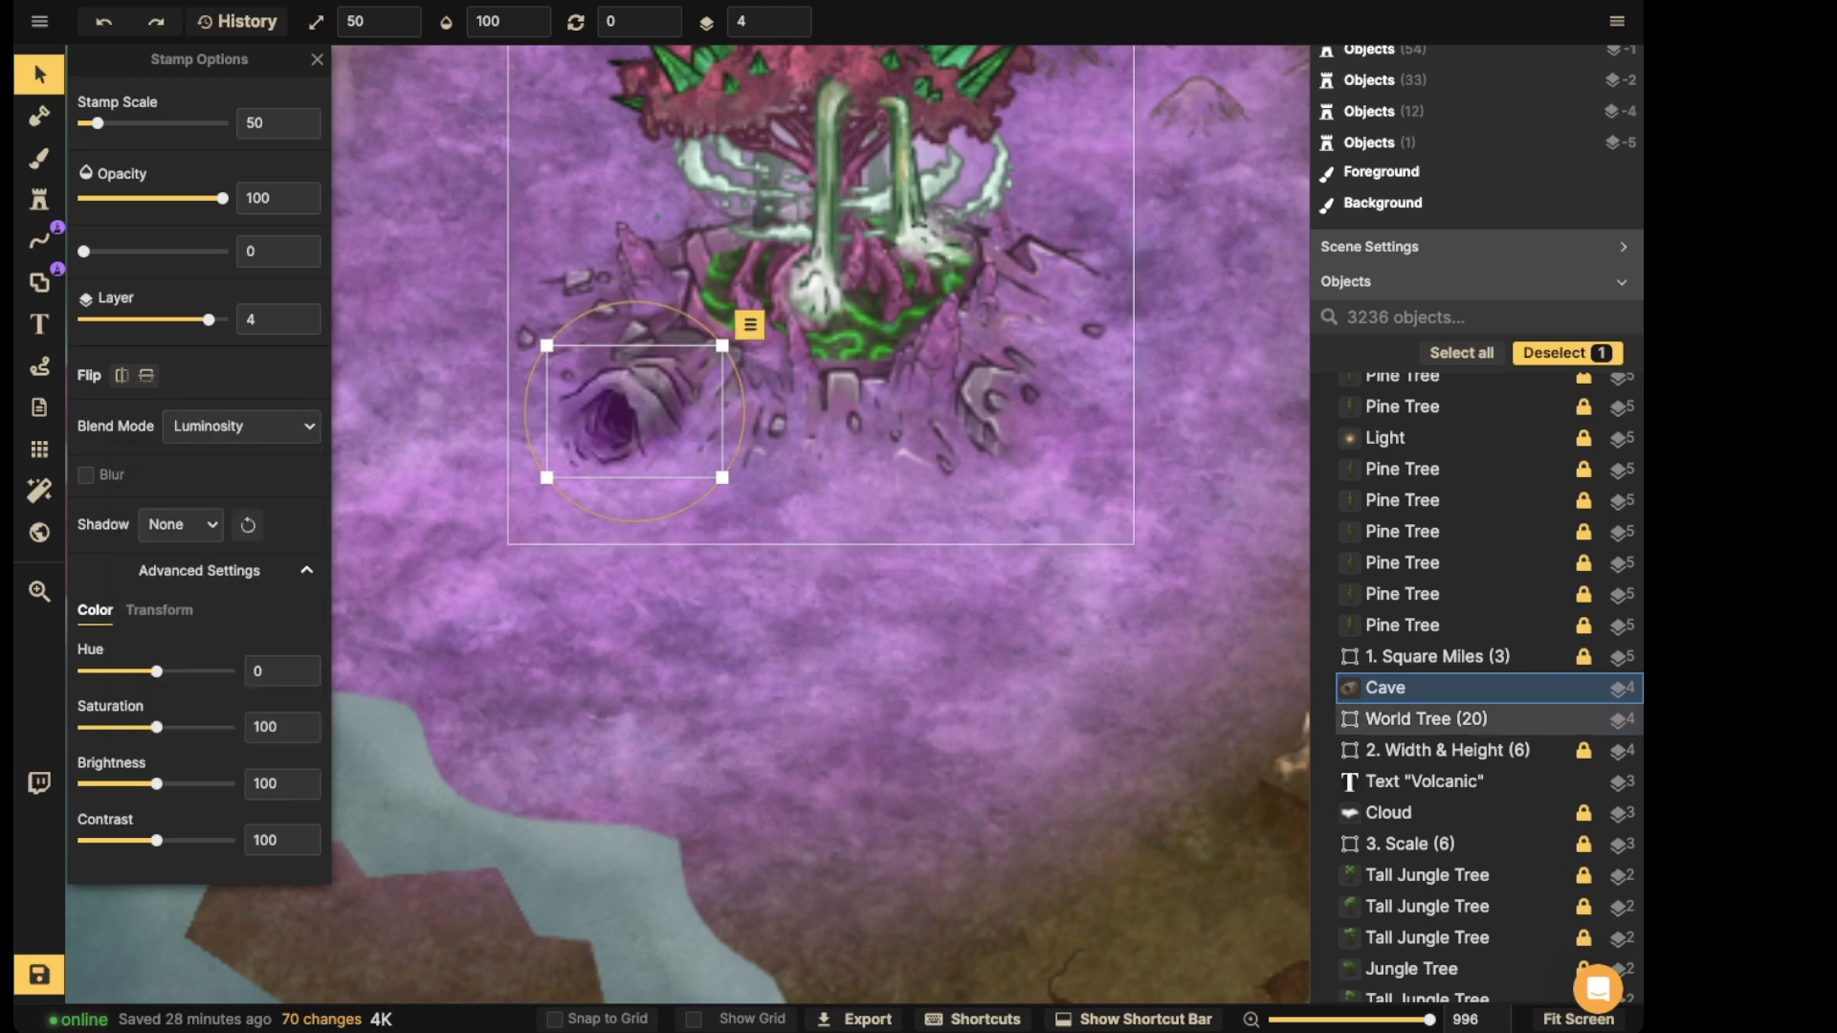
- Undo the Cave's move and Luminosity blend mode, and recolour the stamp with hue -84 and saturation 141
left_click_drag(654, 413, 660, 402)
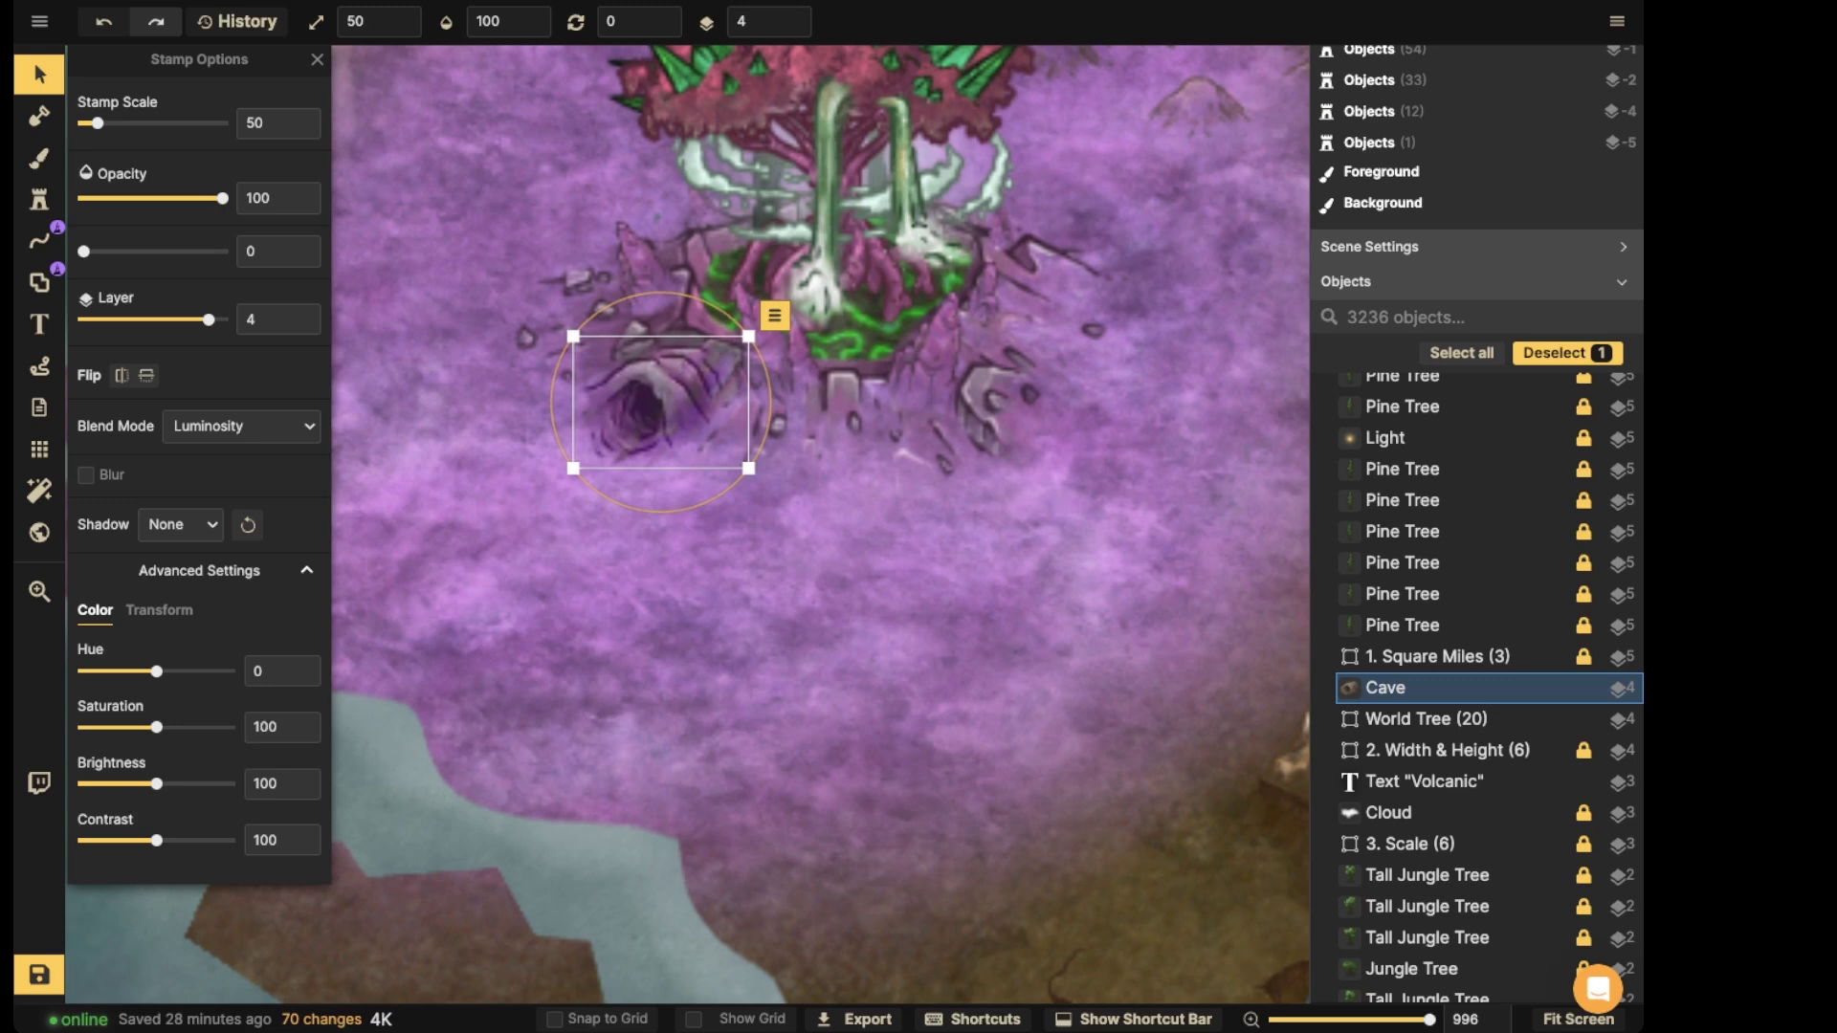
key("ctrl+z")
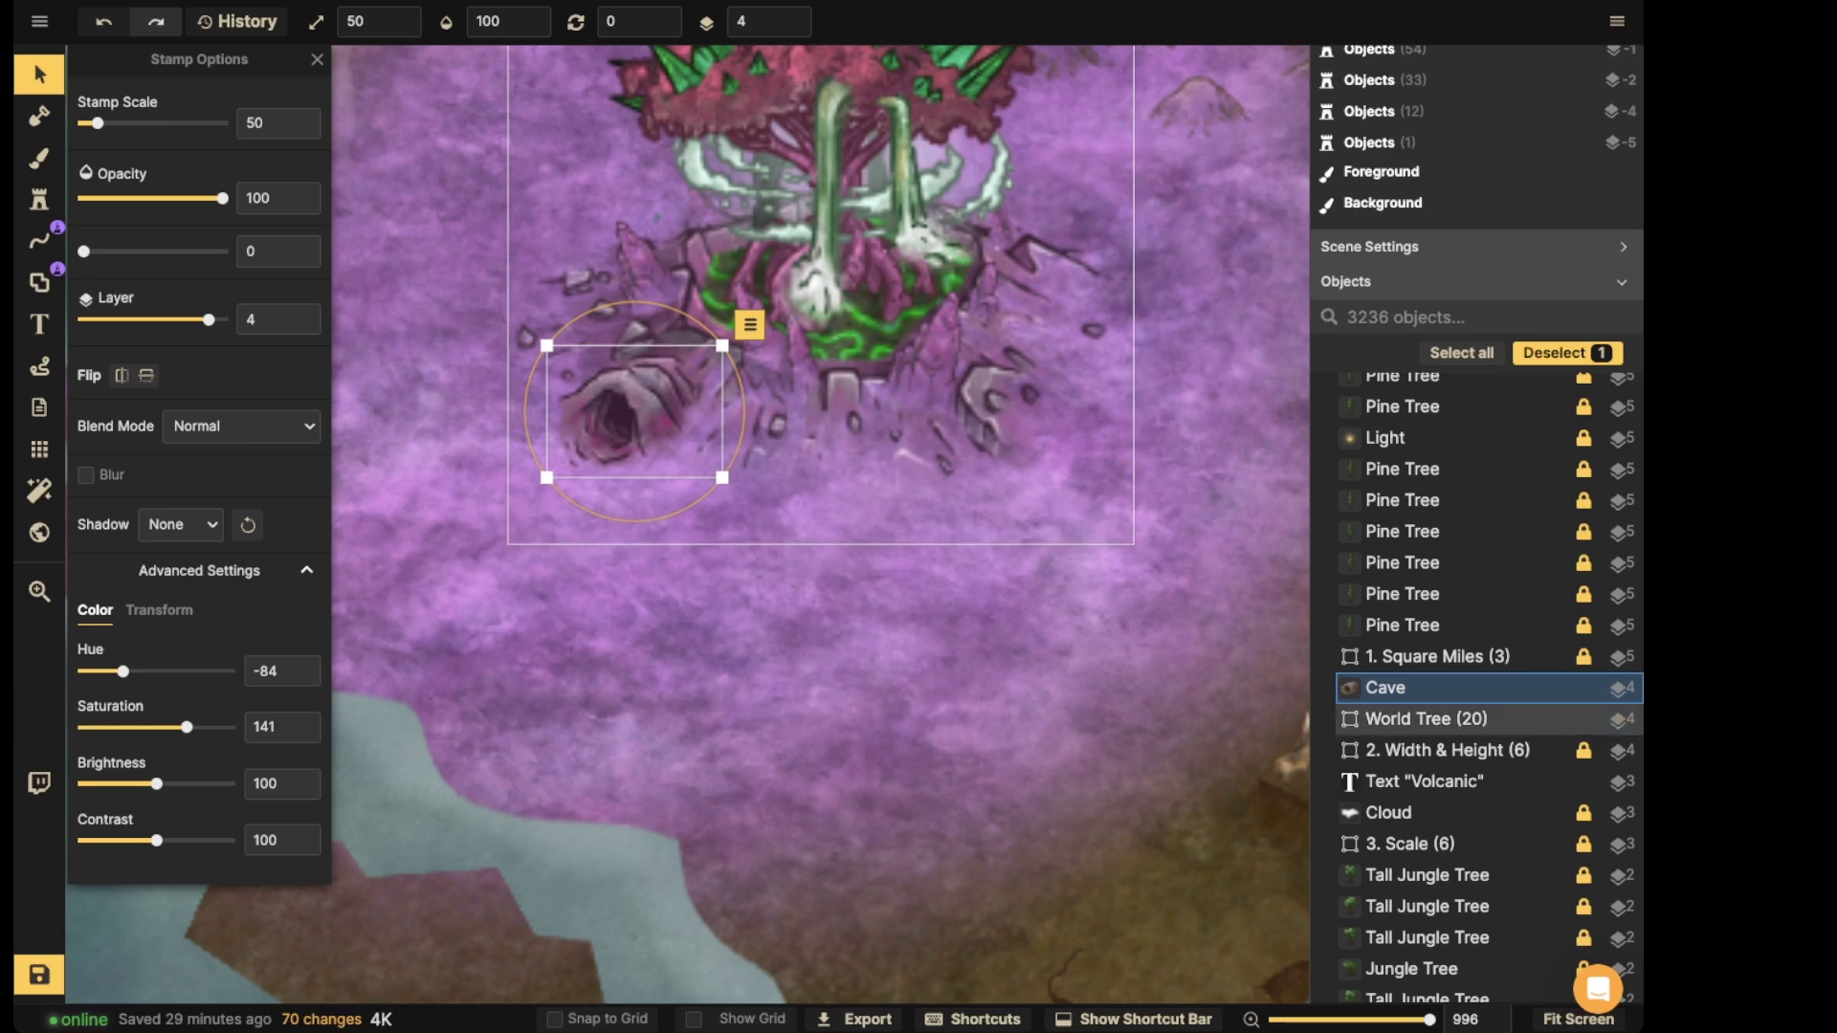
- Shrink the Cave to scale 40, set its contrast to 96 and move it against the World Tree's southwest base
left_click_drag(634, 412, 651, 416)
key("[")
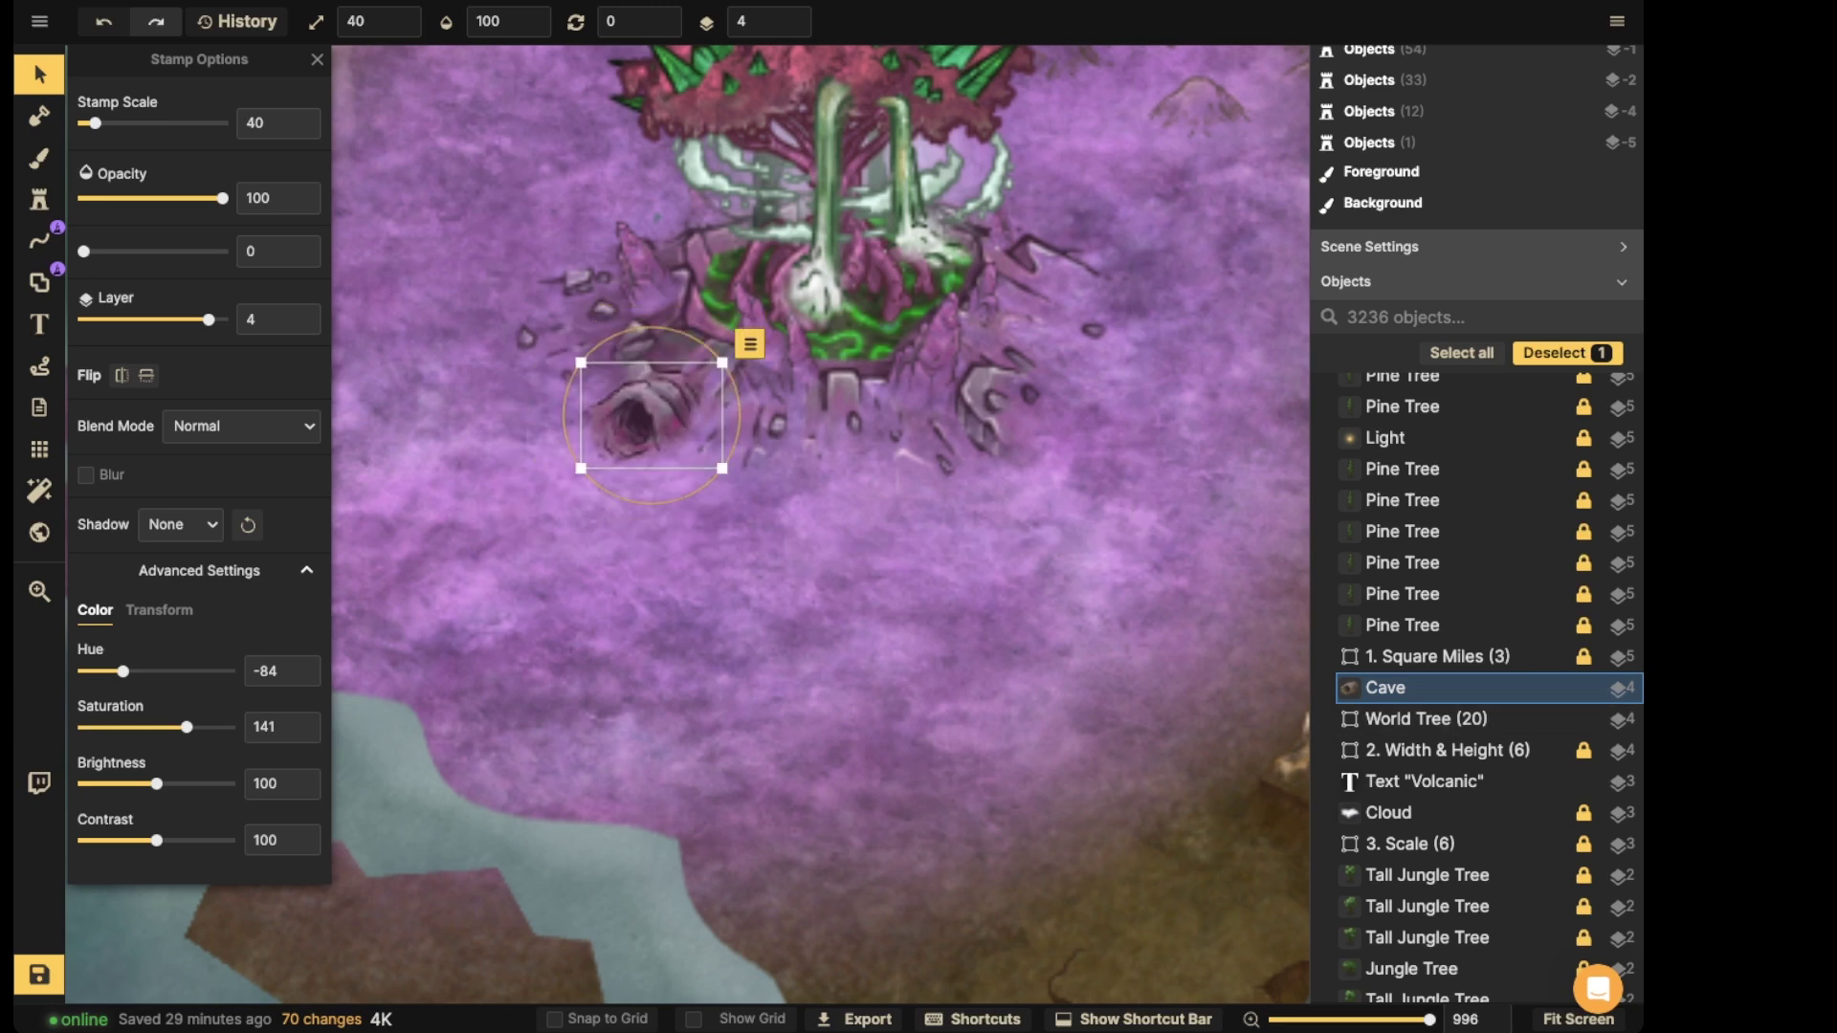
left_click_drag(651, 415, 652, 384)
key("period")
key("comma")
- Duplicate the Cave and fit the small copy against the south base of the World Tree
key("ctrl+c")
key("ctrl+v")
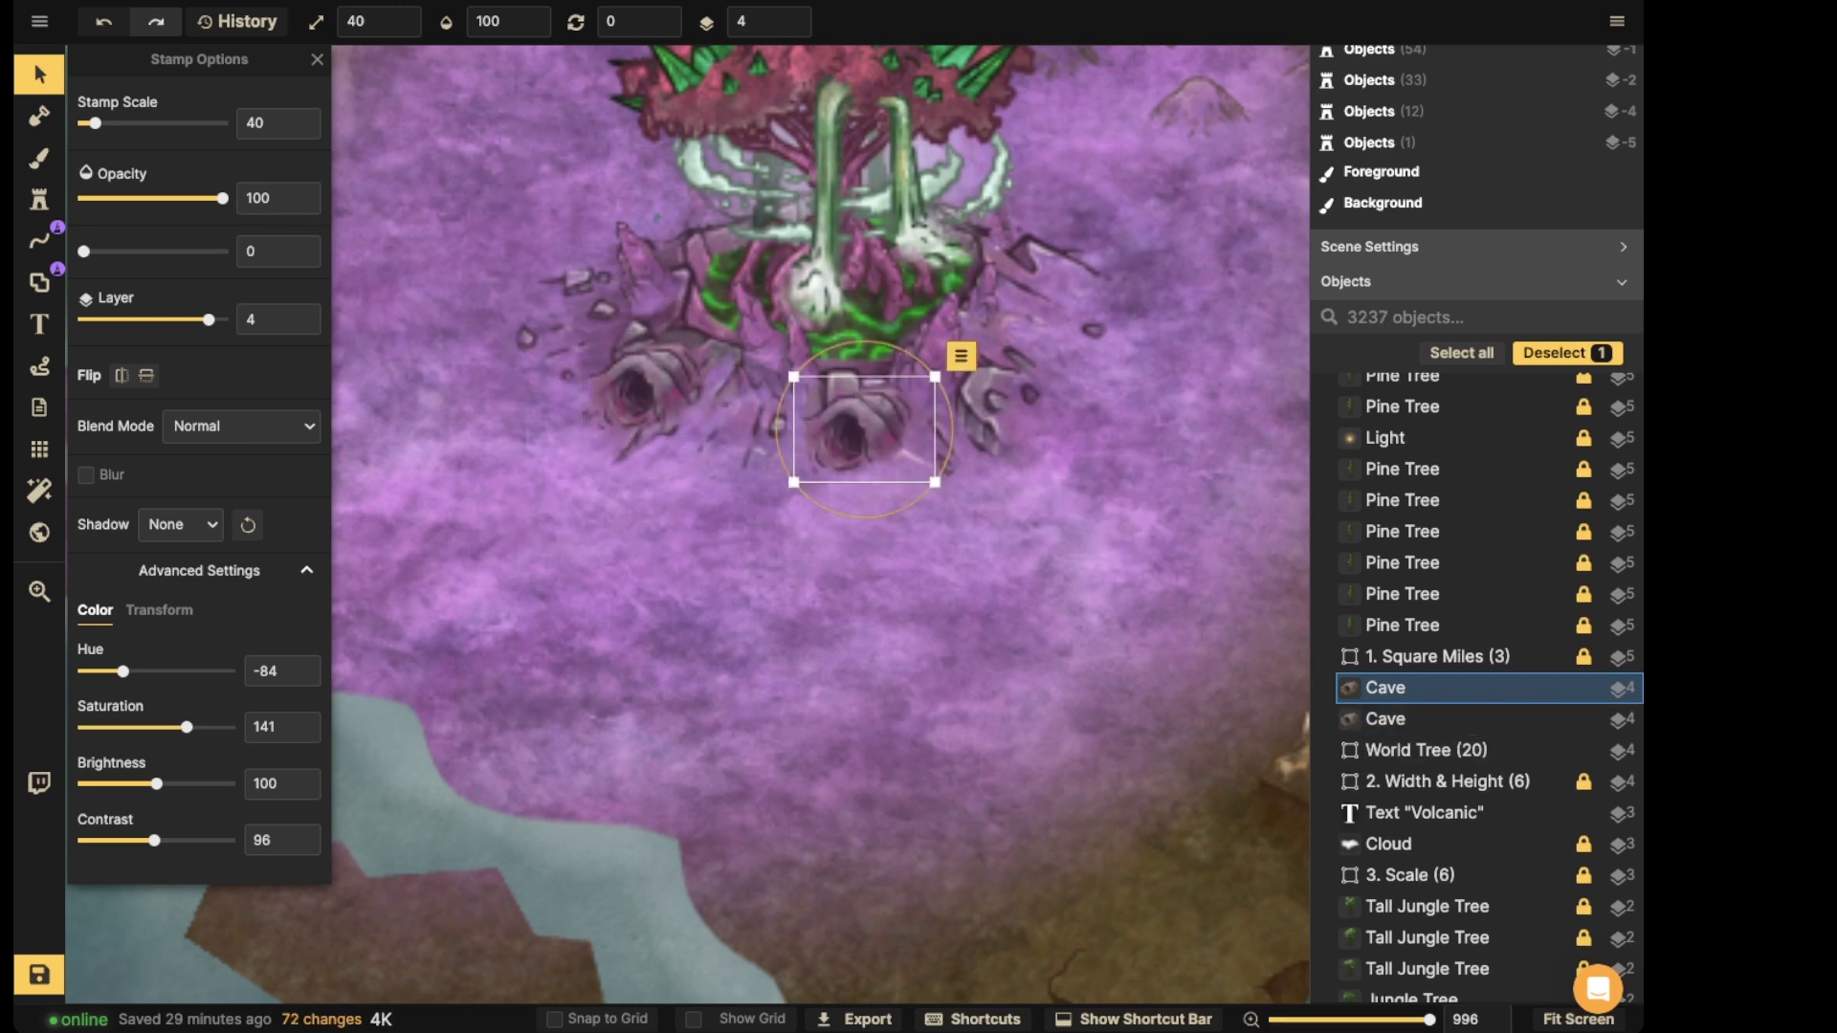
left_click(122, 375)
key("bracketright")
key("bracketright")
key("bracketright")
key("bracketright")
key("bracketright")
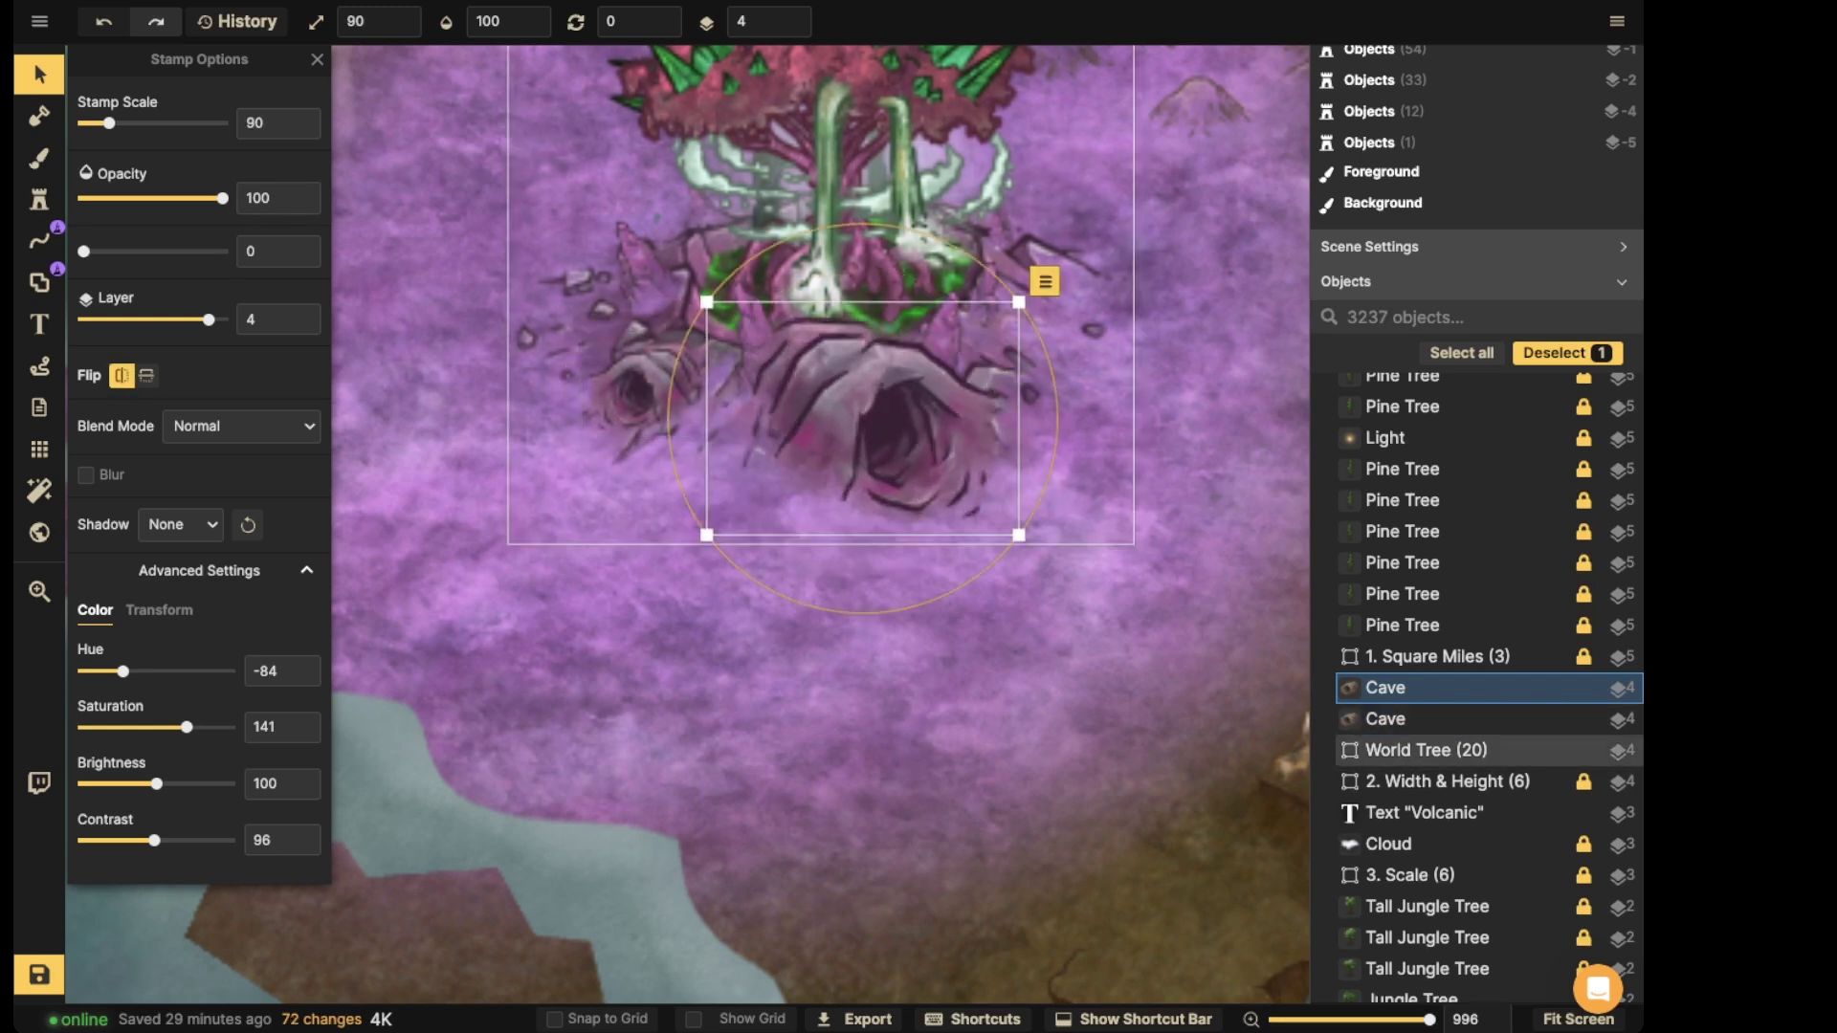
scroll(842, 526, "up", 4)
scroll(861, 637, "down", 7)
left_click_drag(912, 646, 775, 431)
scroll(809, 431, "down", 1)
key("f")
- Duplicate the southwest Cave, flip the copy horizontally and place it at the World Tree's southeast base
left_click(660, 390)
key("ctrl+c")
key("ctrl+v")
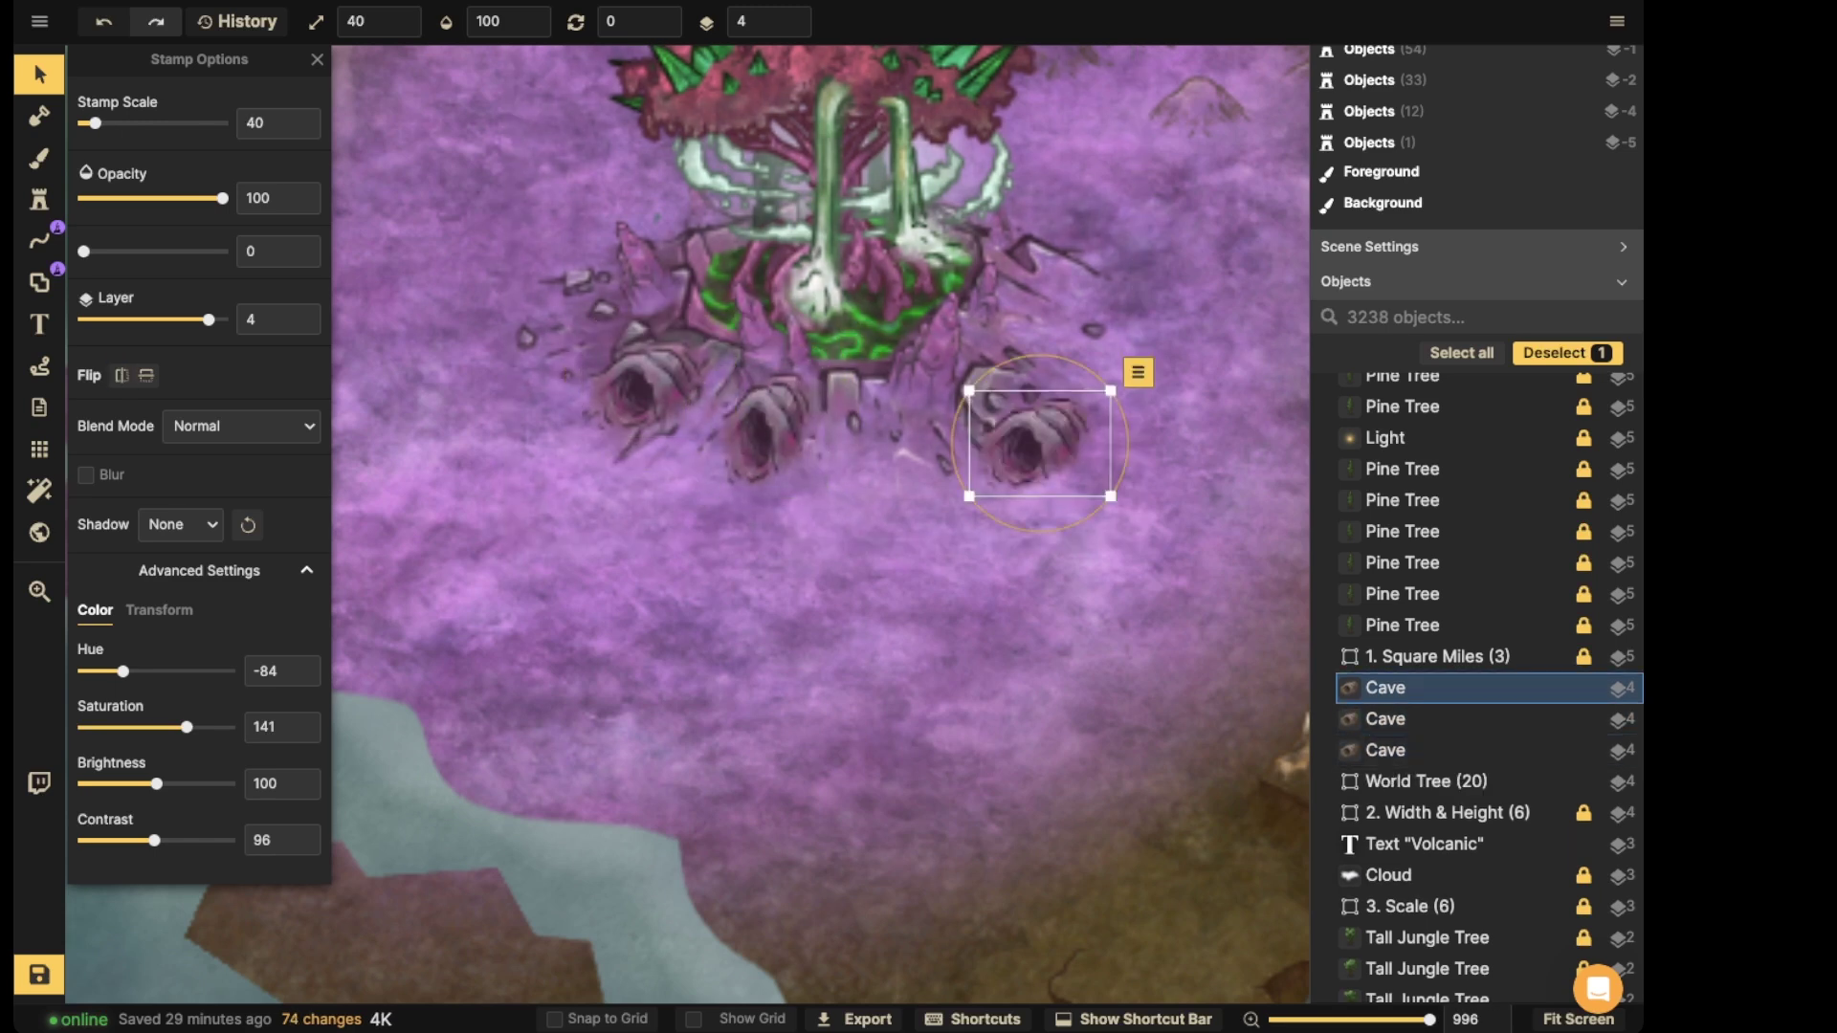
key("f")
left_click_drag(1040, 442, 1008, 414)
key("r")
left_click(766, 403)
- Choose the River path from the Fantasy World terrain assets and free-draw a winding river from the southwest cave to the coast
scroll(765, 403, "down", 5)
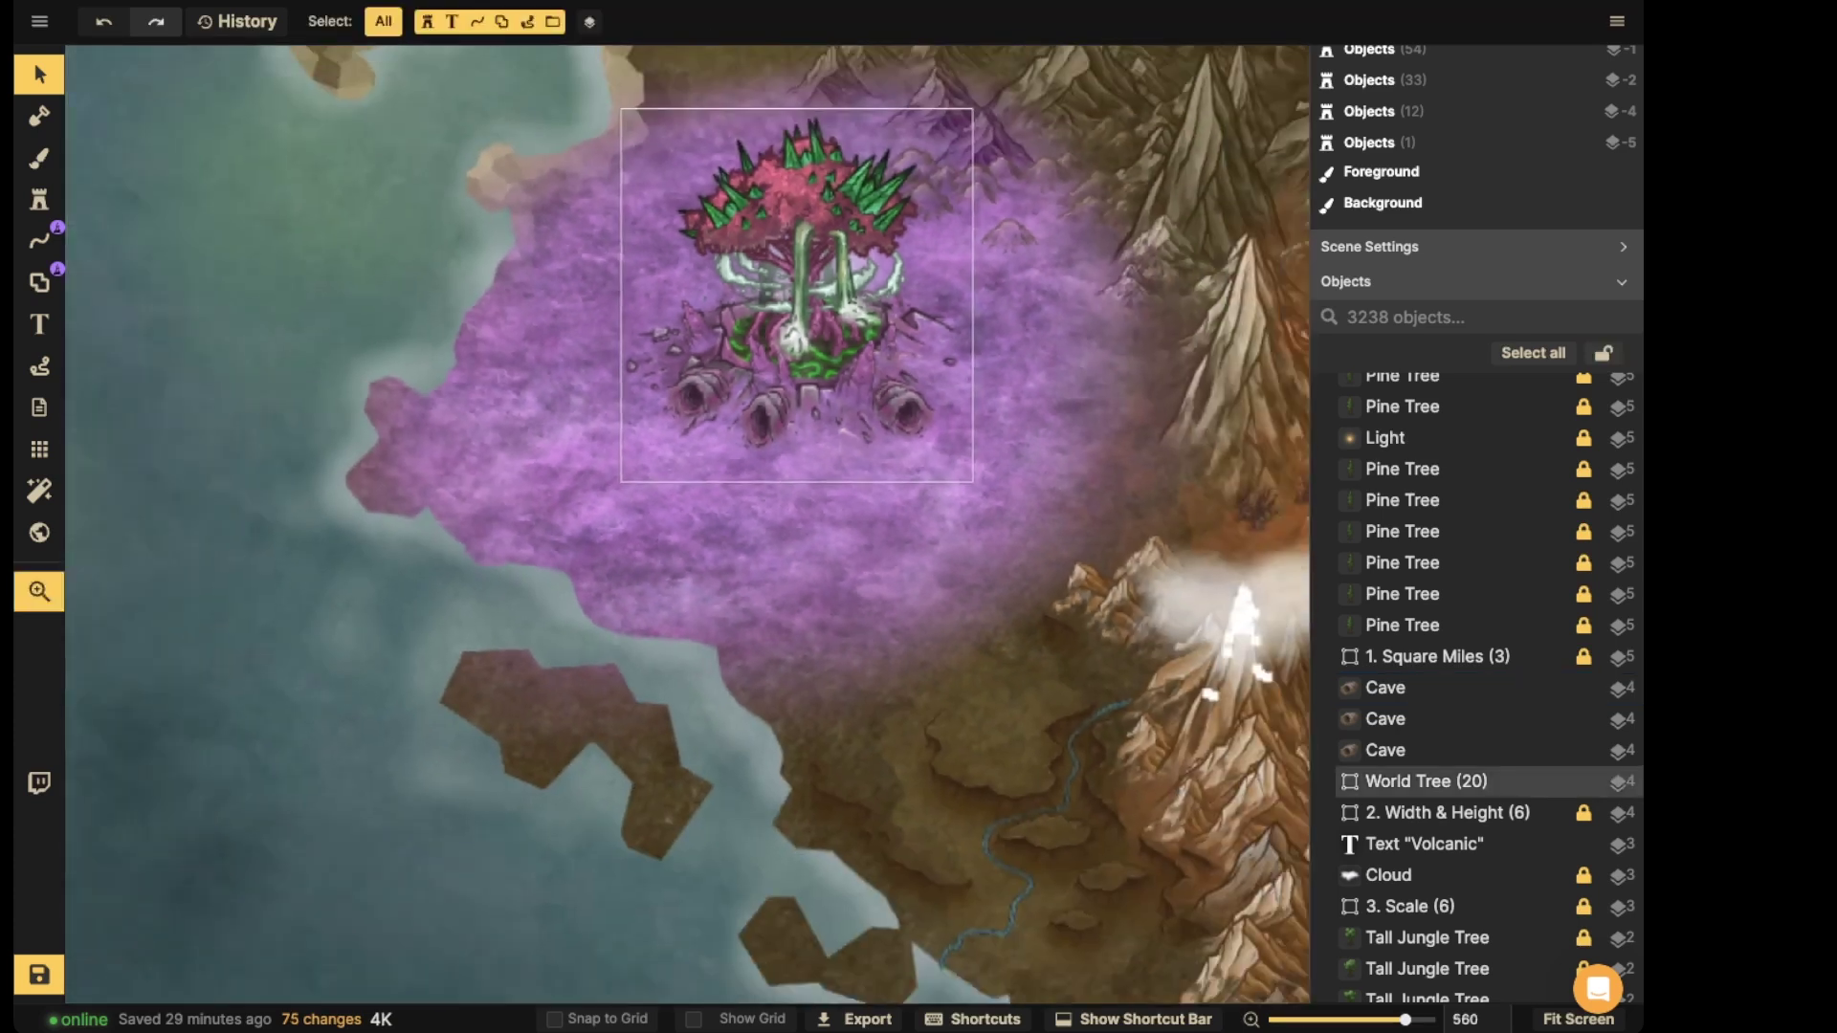
left_click_drag(765, 404, 826, 396)
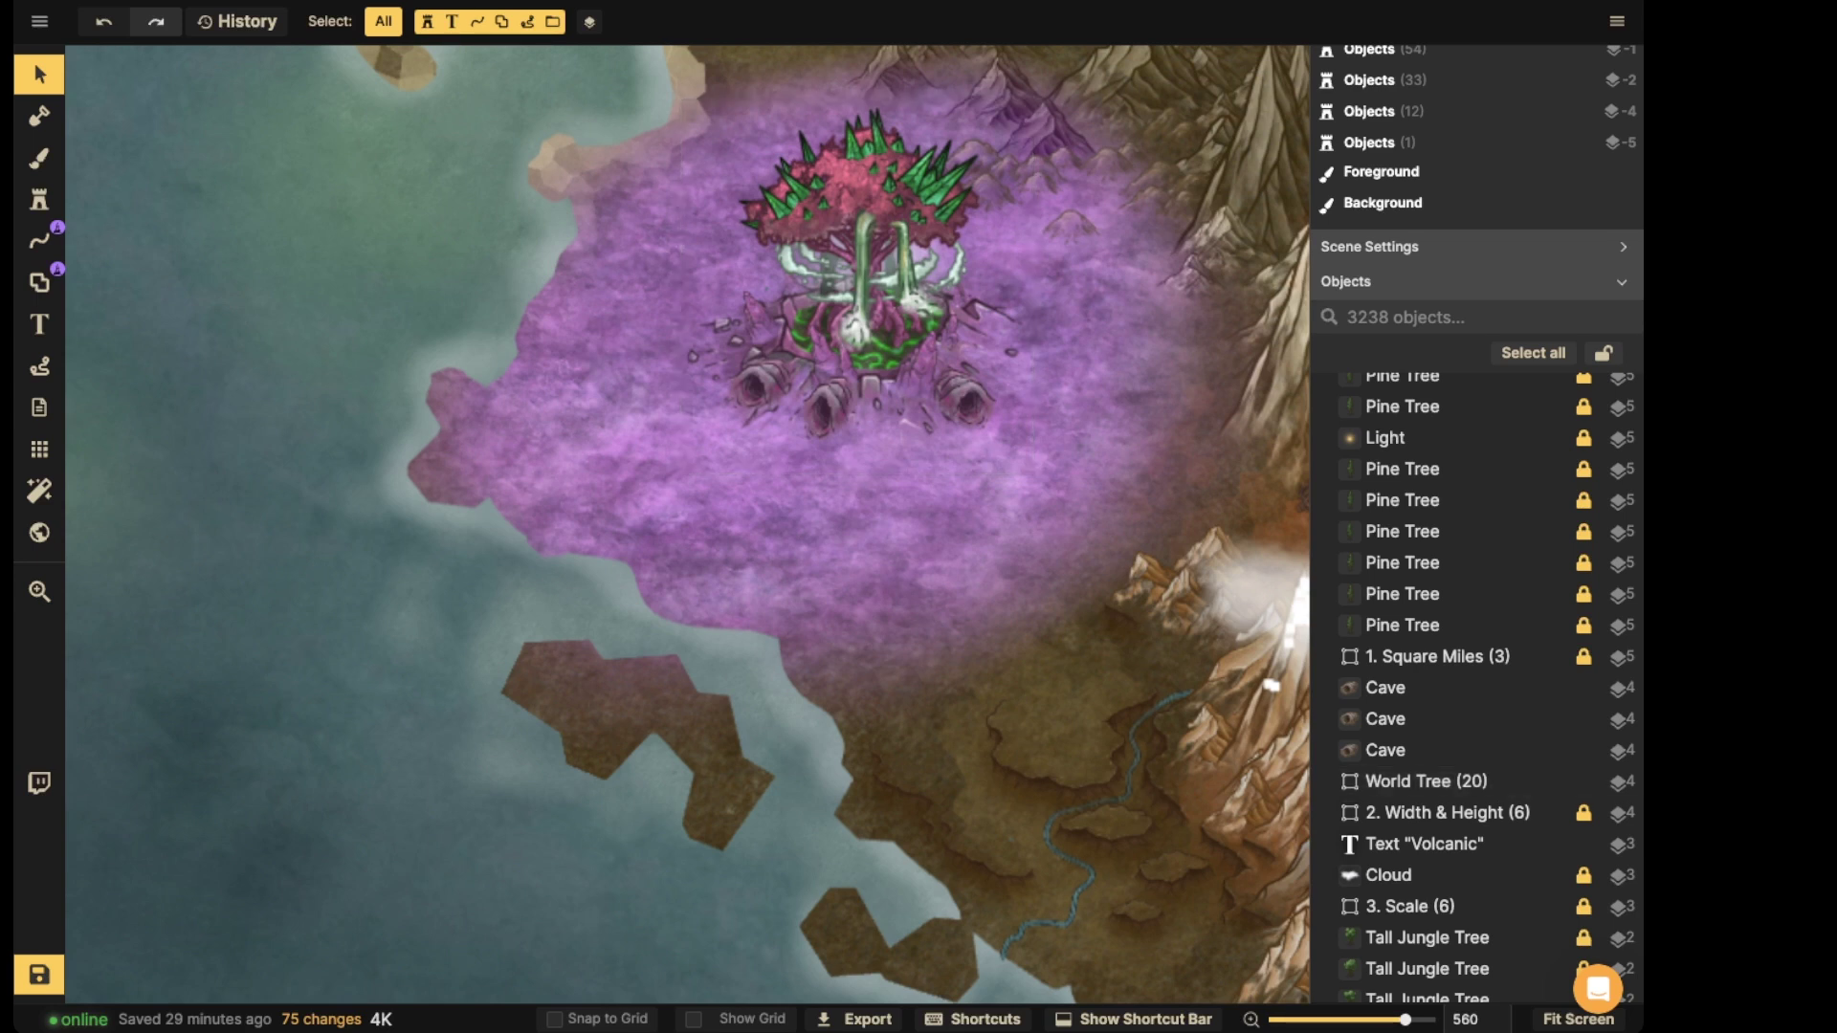
left_click(39, 241)
left_click(137, 445)
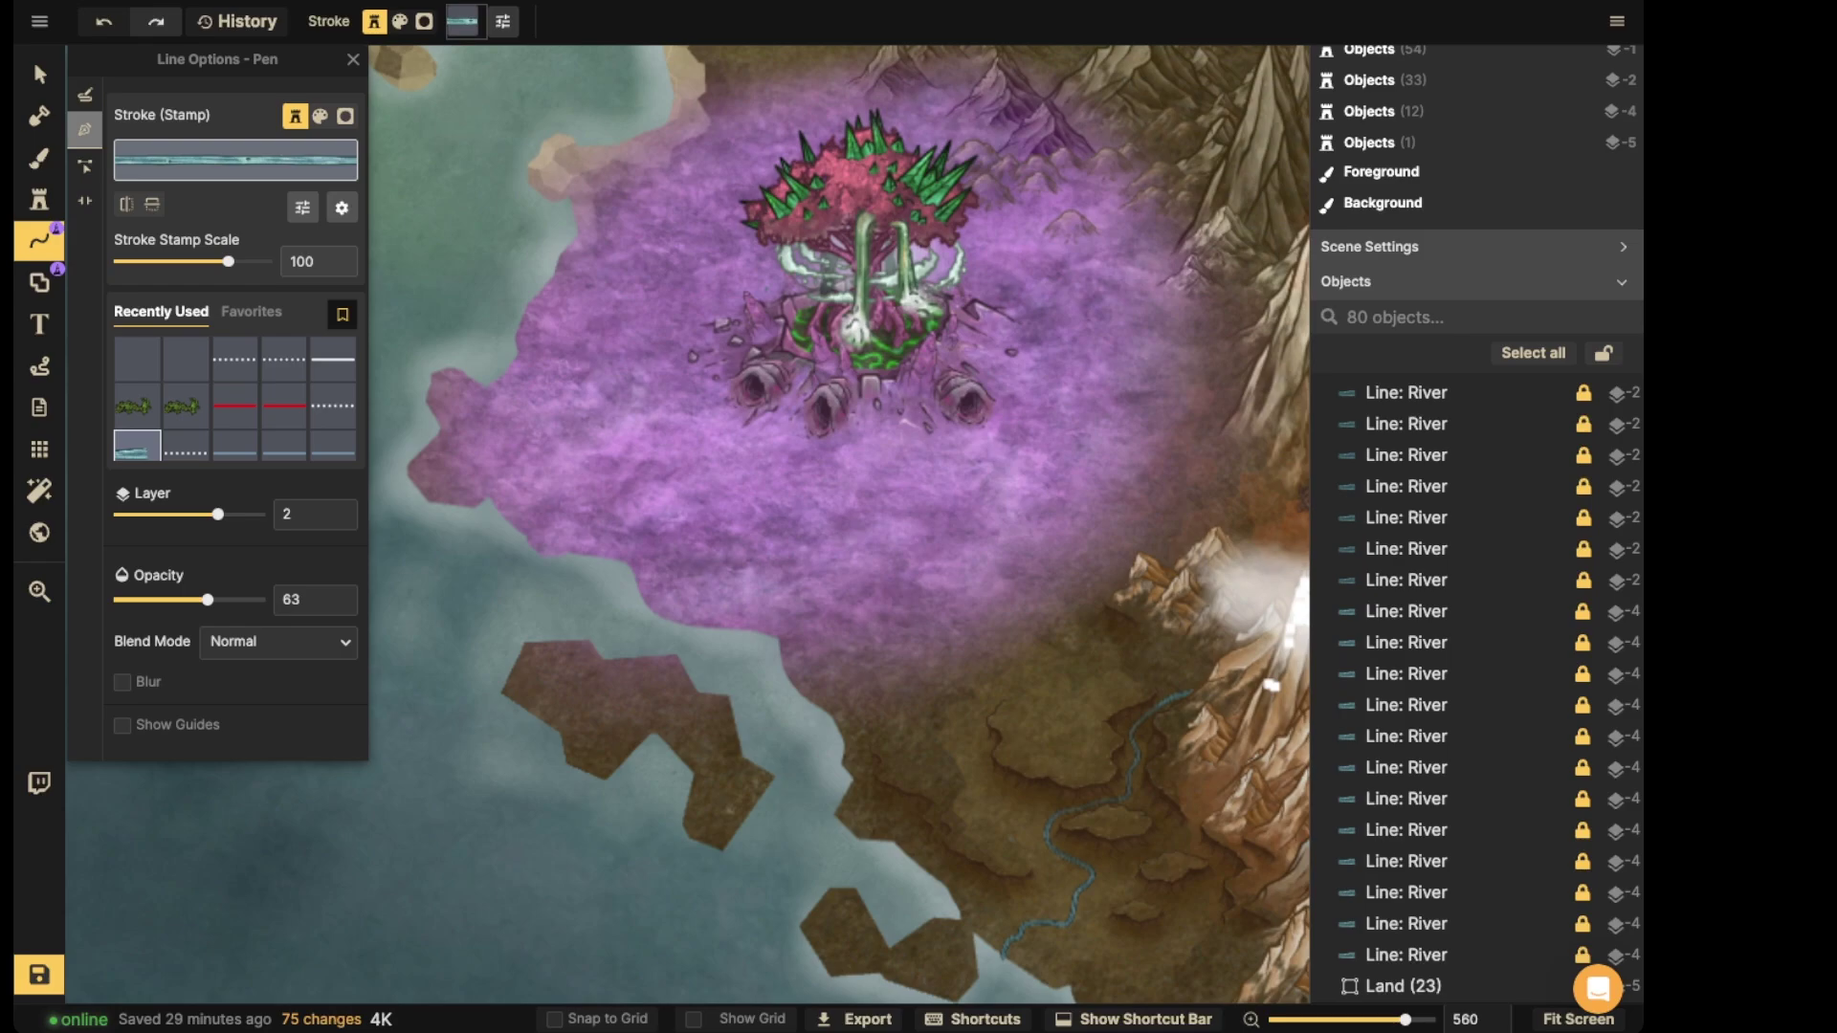
left_click(235, 159)
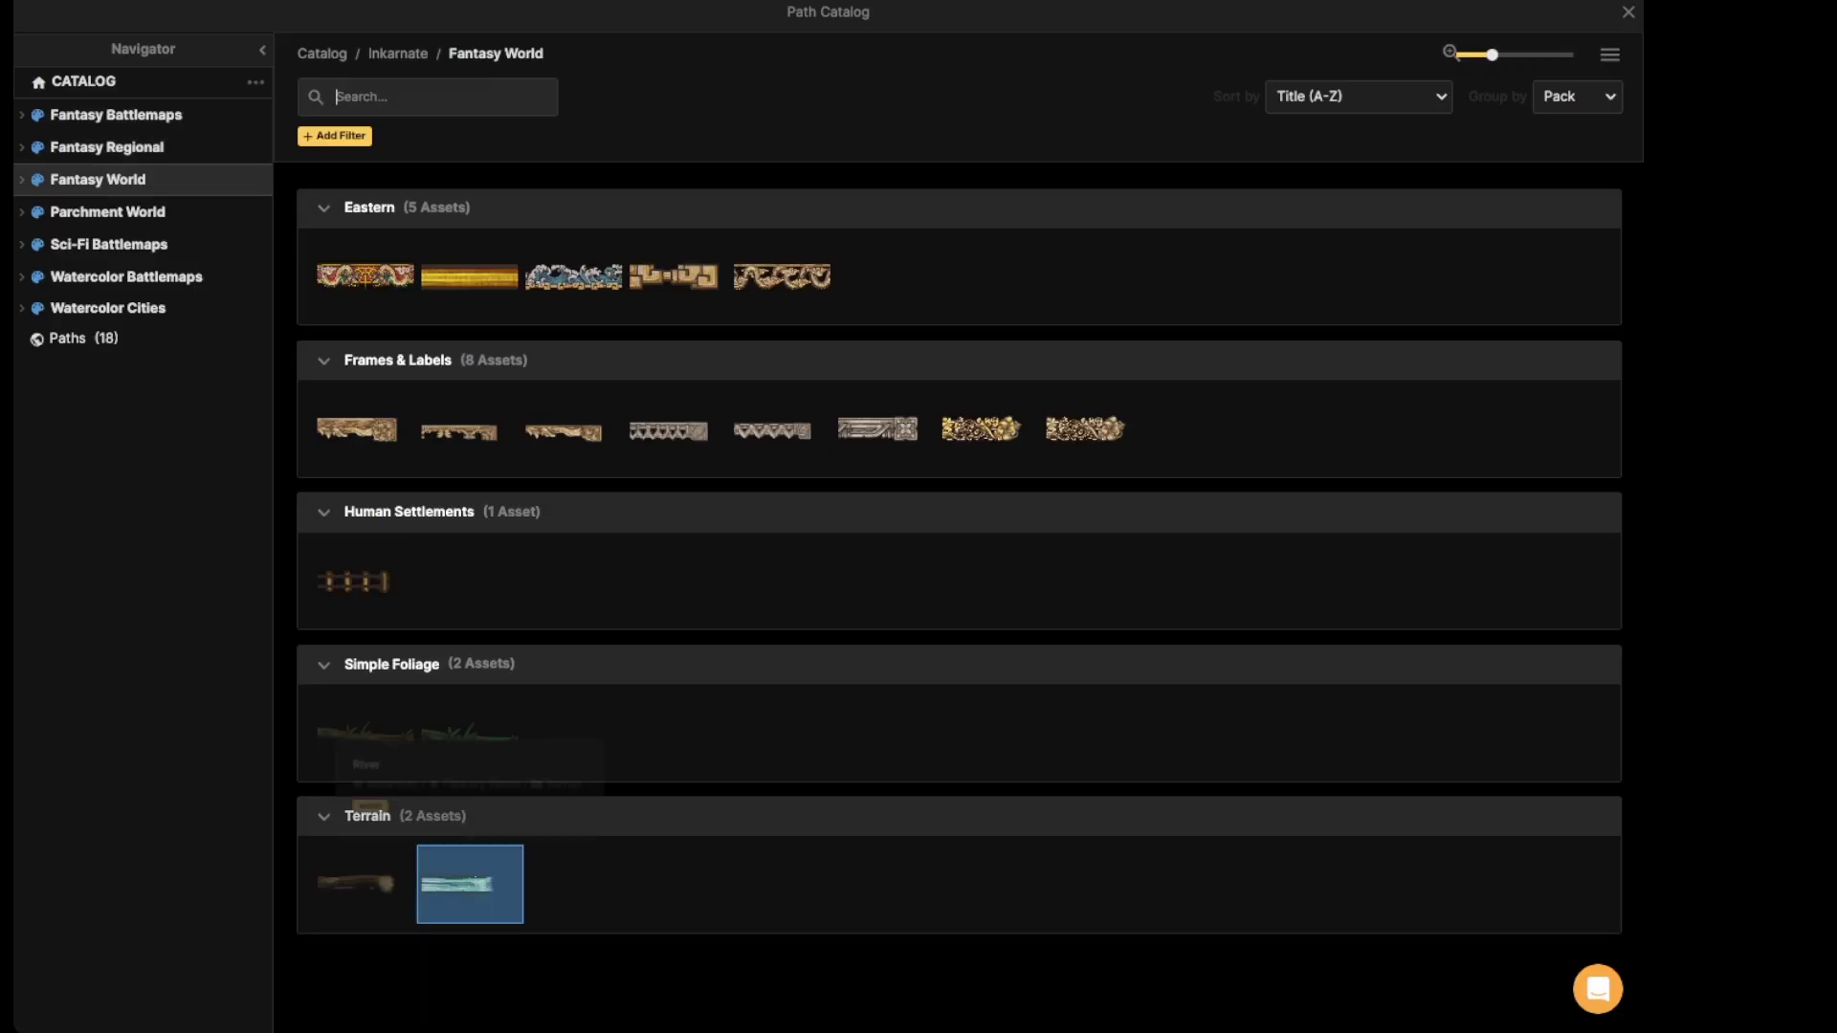
left_click(469, 884)
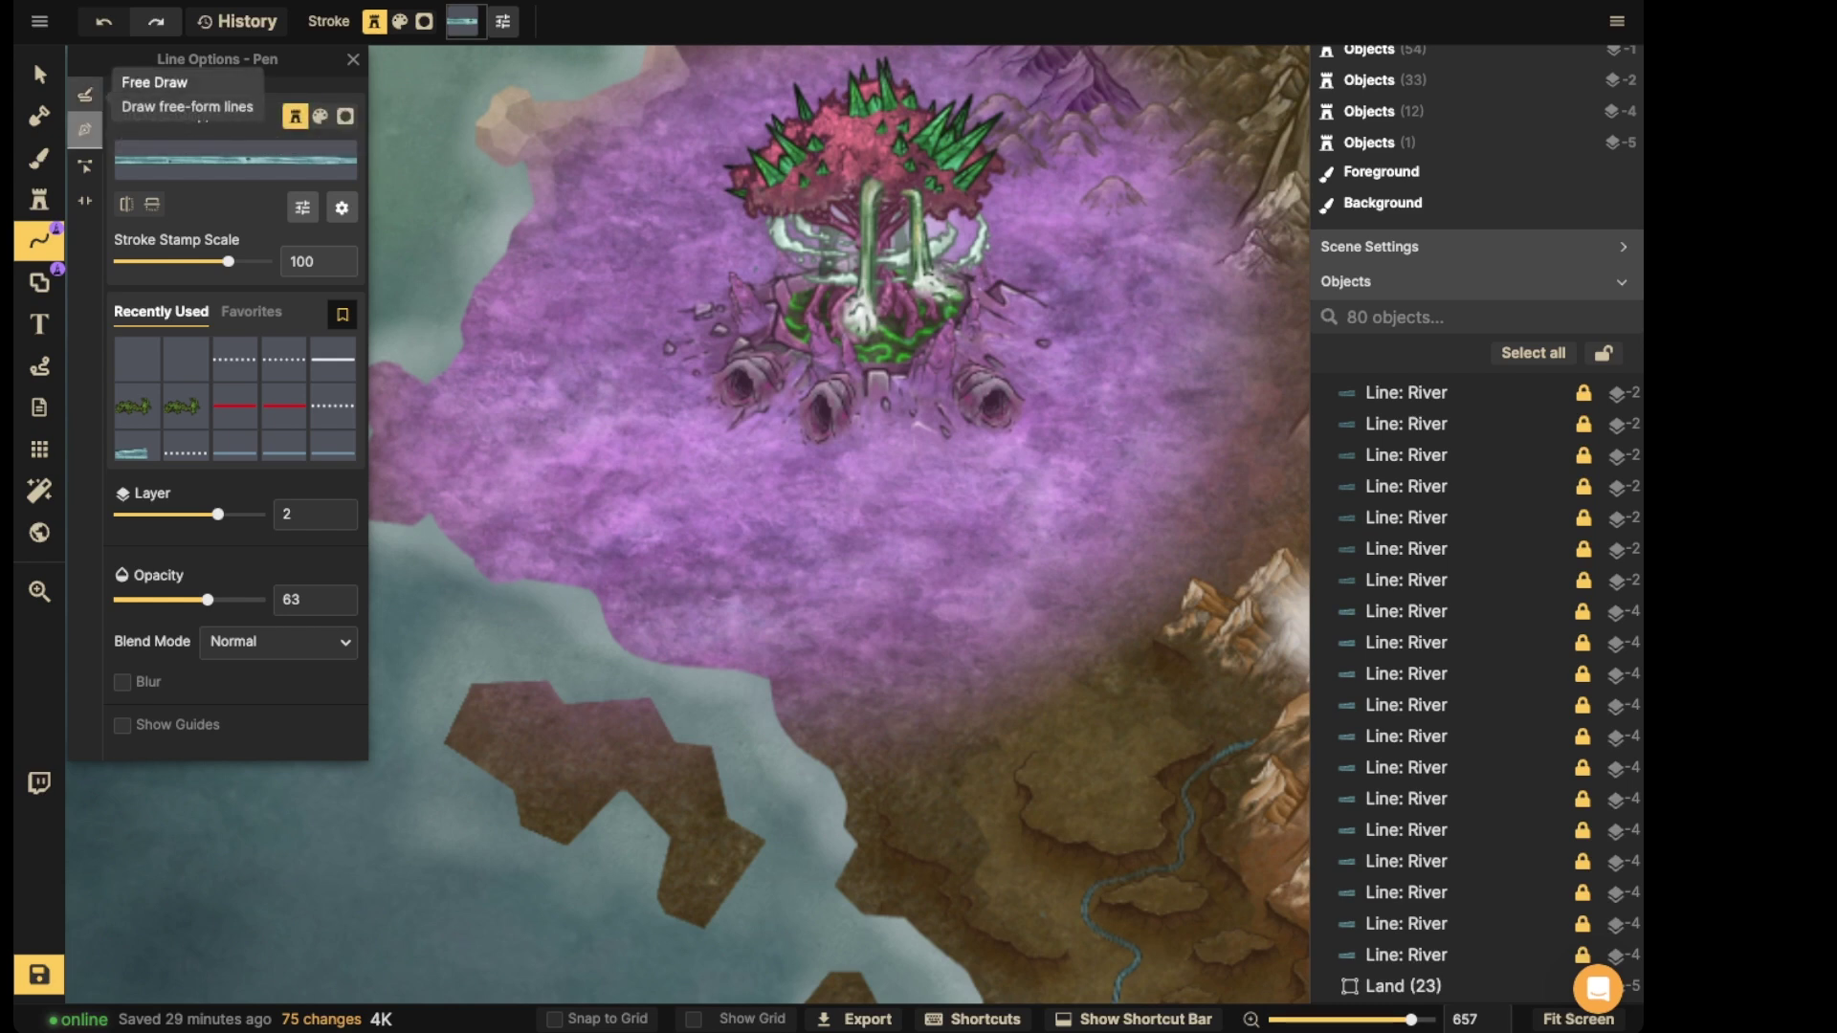
left_click(84, 94)
mouse_move(976, 421)
left_mouse_down()
mouse_move(849, 458)
mouse_move(824, 483)
mouse_move(809, 512)
mouse_move(852, 553)
mouse_move(782, 622)
left_mouse_up()
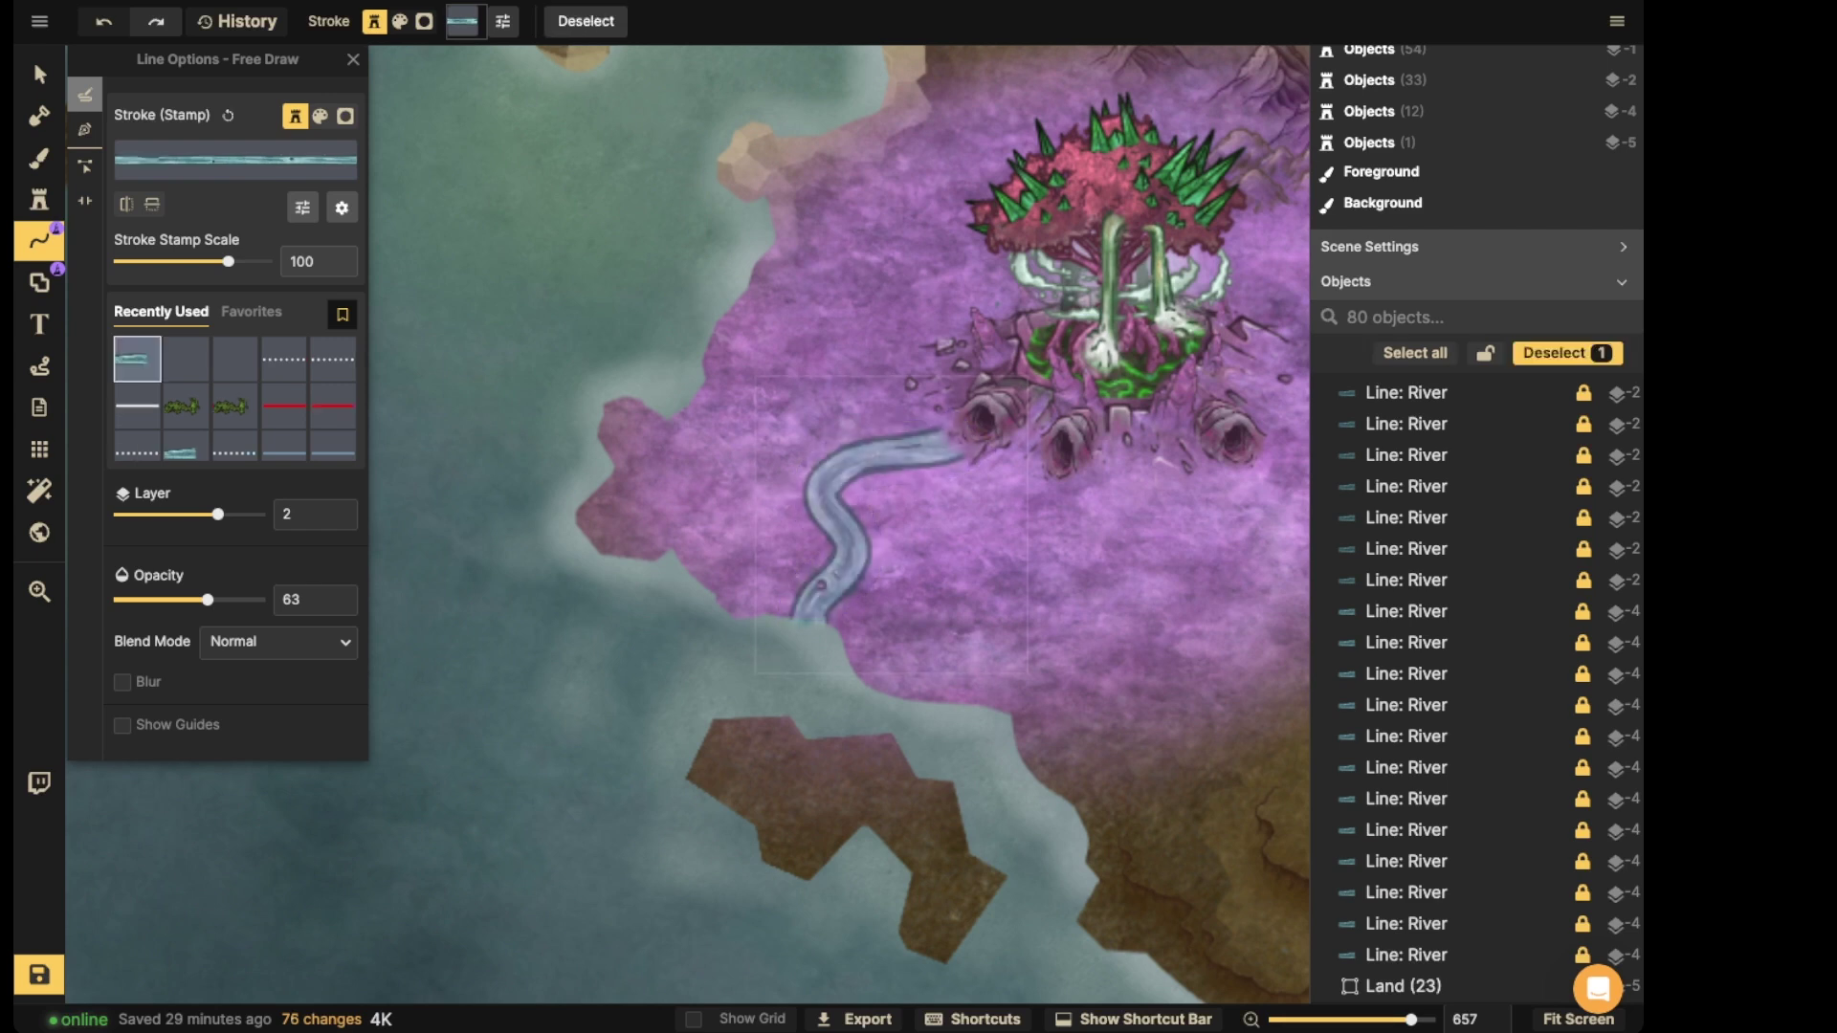
- Set the river's stroke stamp scale to 32, its opacity to 100 and its layer to 4
left_click_drag(227, 261, 206, 262)
key("BackSpace")
type("2")
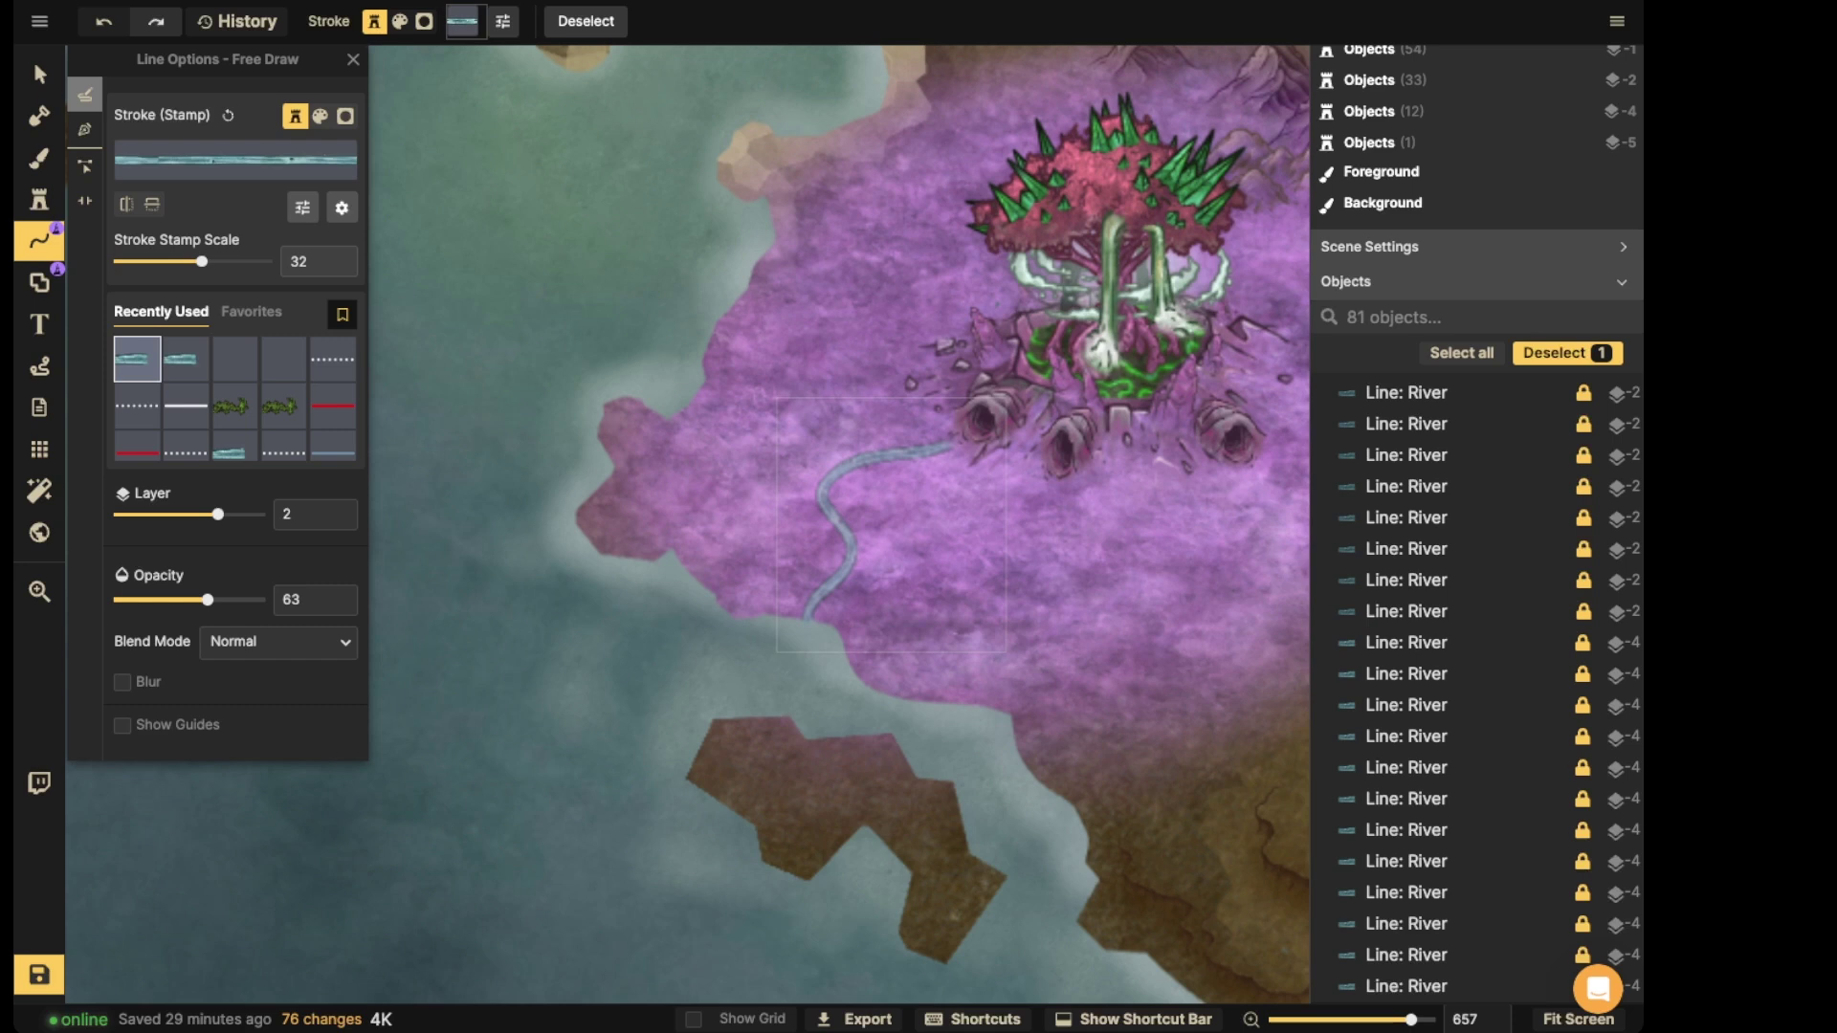
left_click_drag(208, 600, 261, 600)
left_click(301, 514)
type("3")
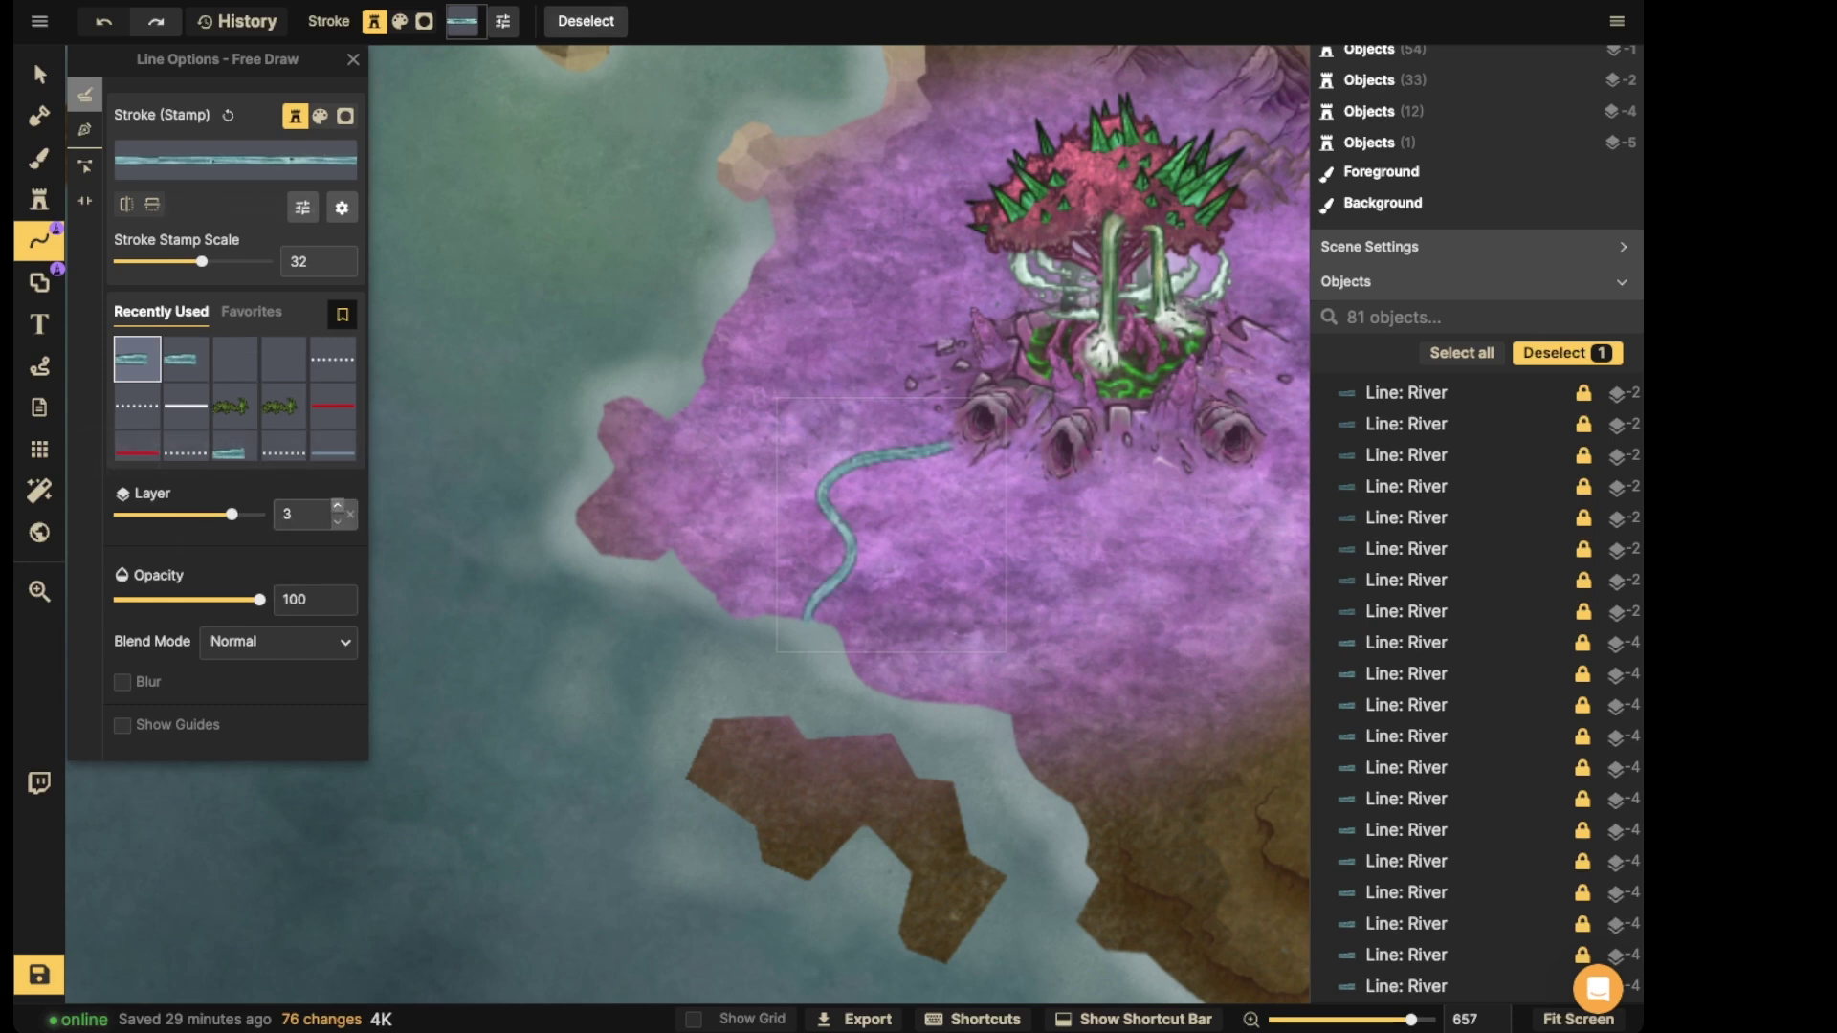
left_click(39, 74)
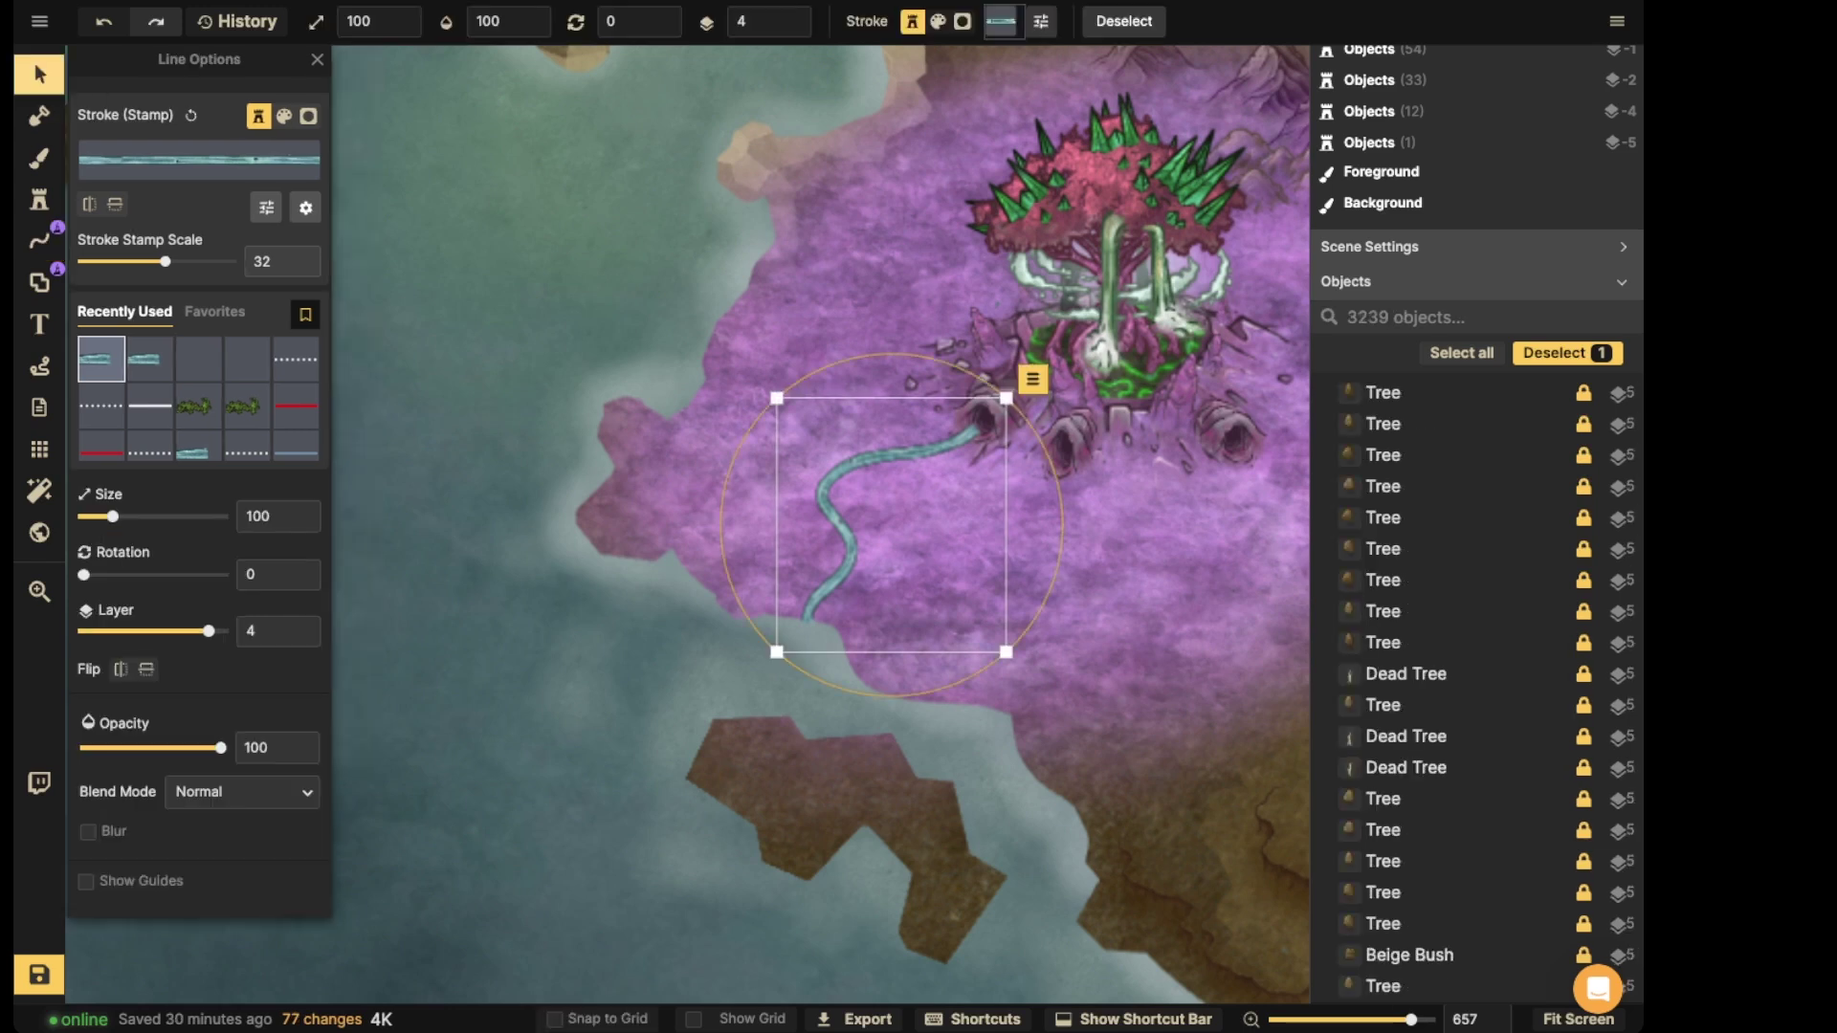
- Nudge the river slightly east and turn it green with a stroke hue of -40
left_click_drag(850, 544, 855, 545)
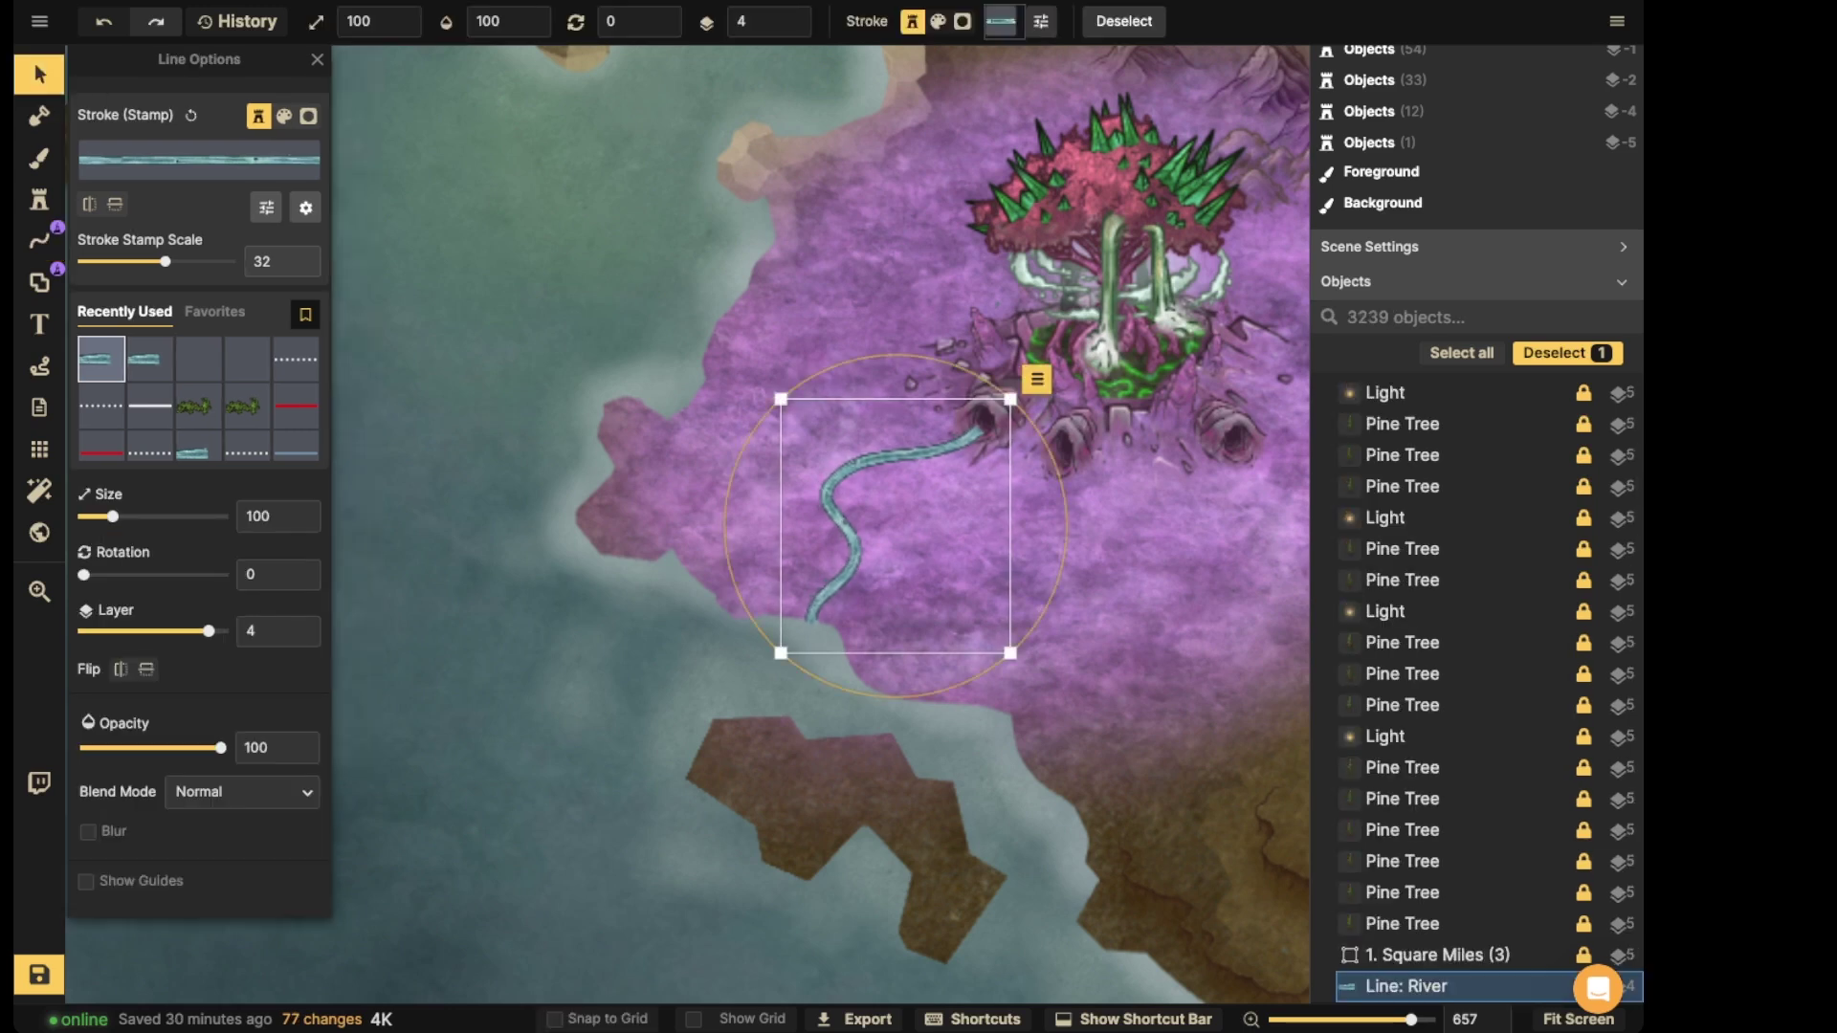
left_click(267, 207)
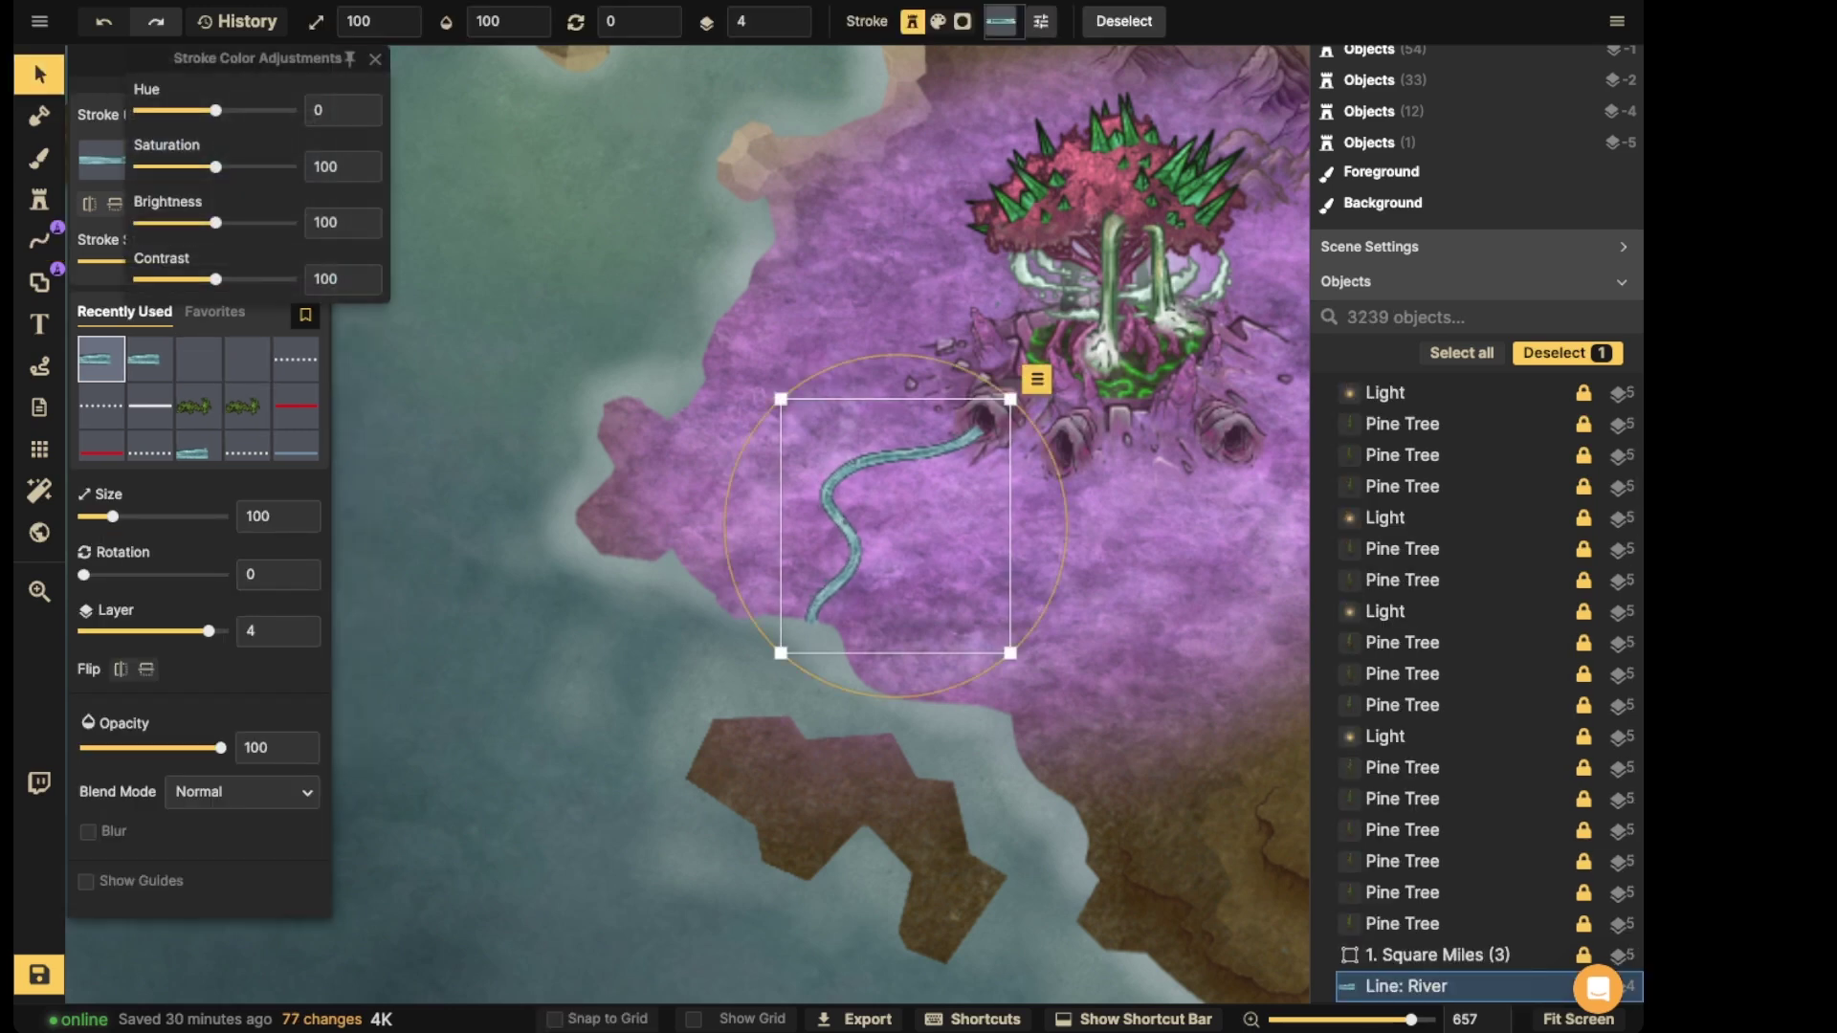
left_click_drag(215, 111, 203, 111)
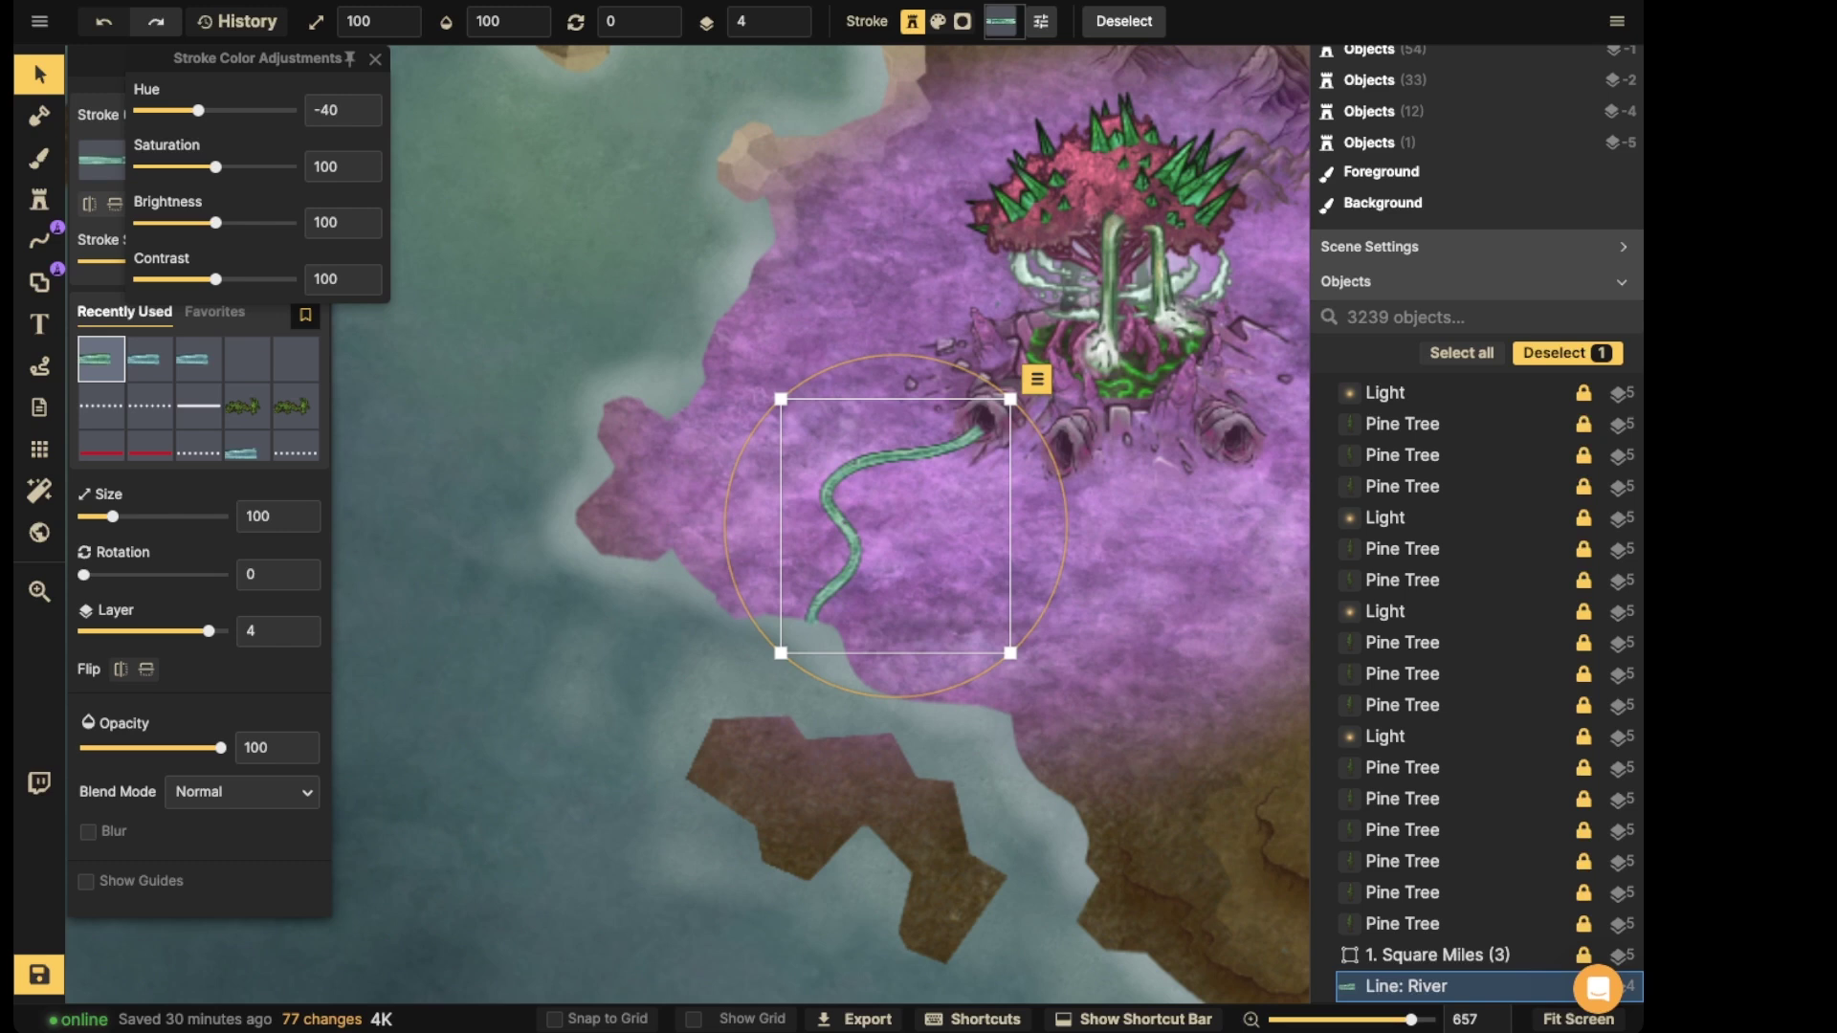
- Free-draw a second green river winding from the south cave down to the coast
left_click(40, 239)
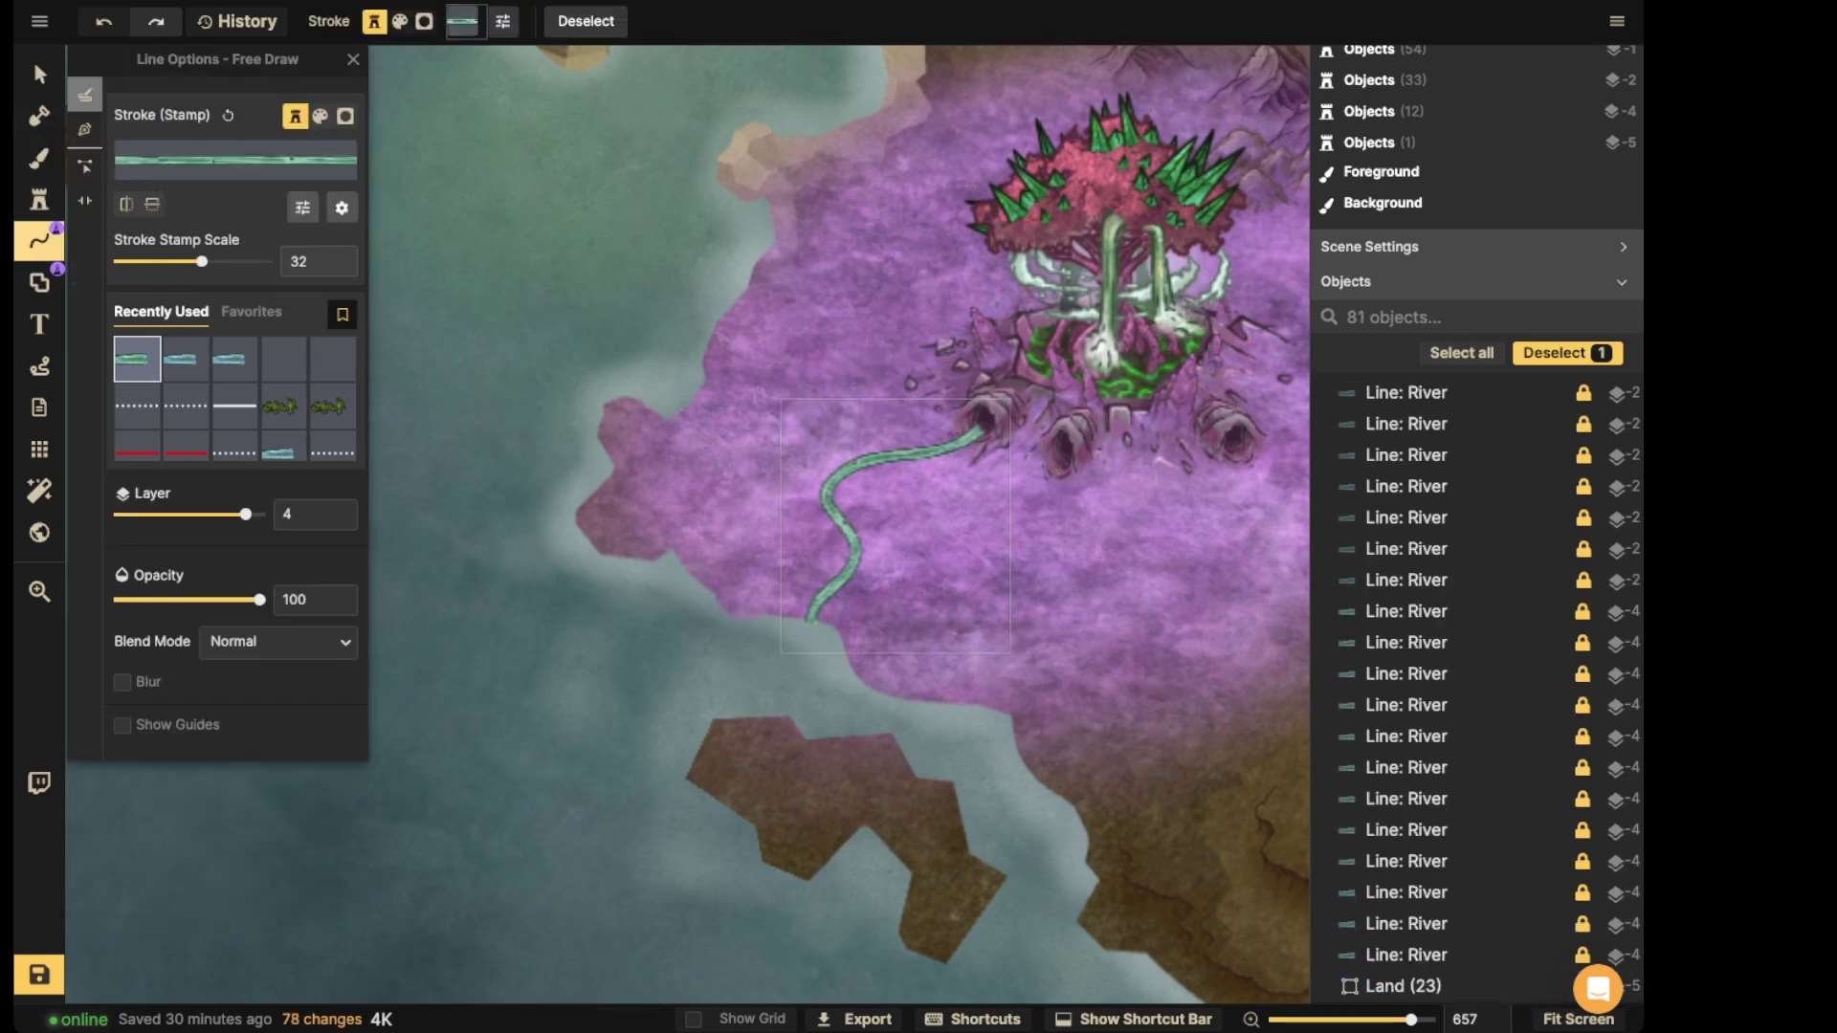
key("space")
left_click_drag(955, 915, 818, 801)
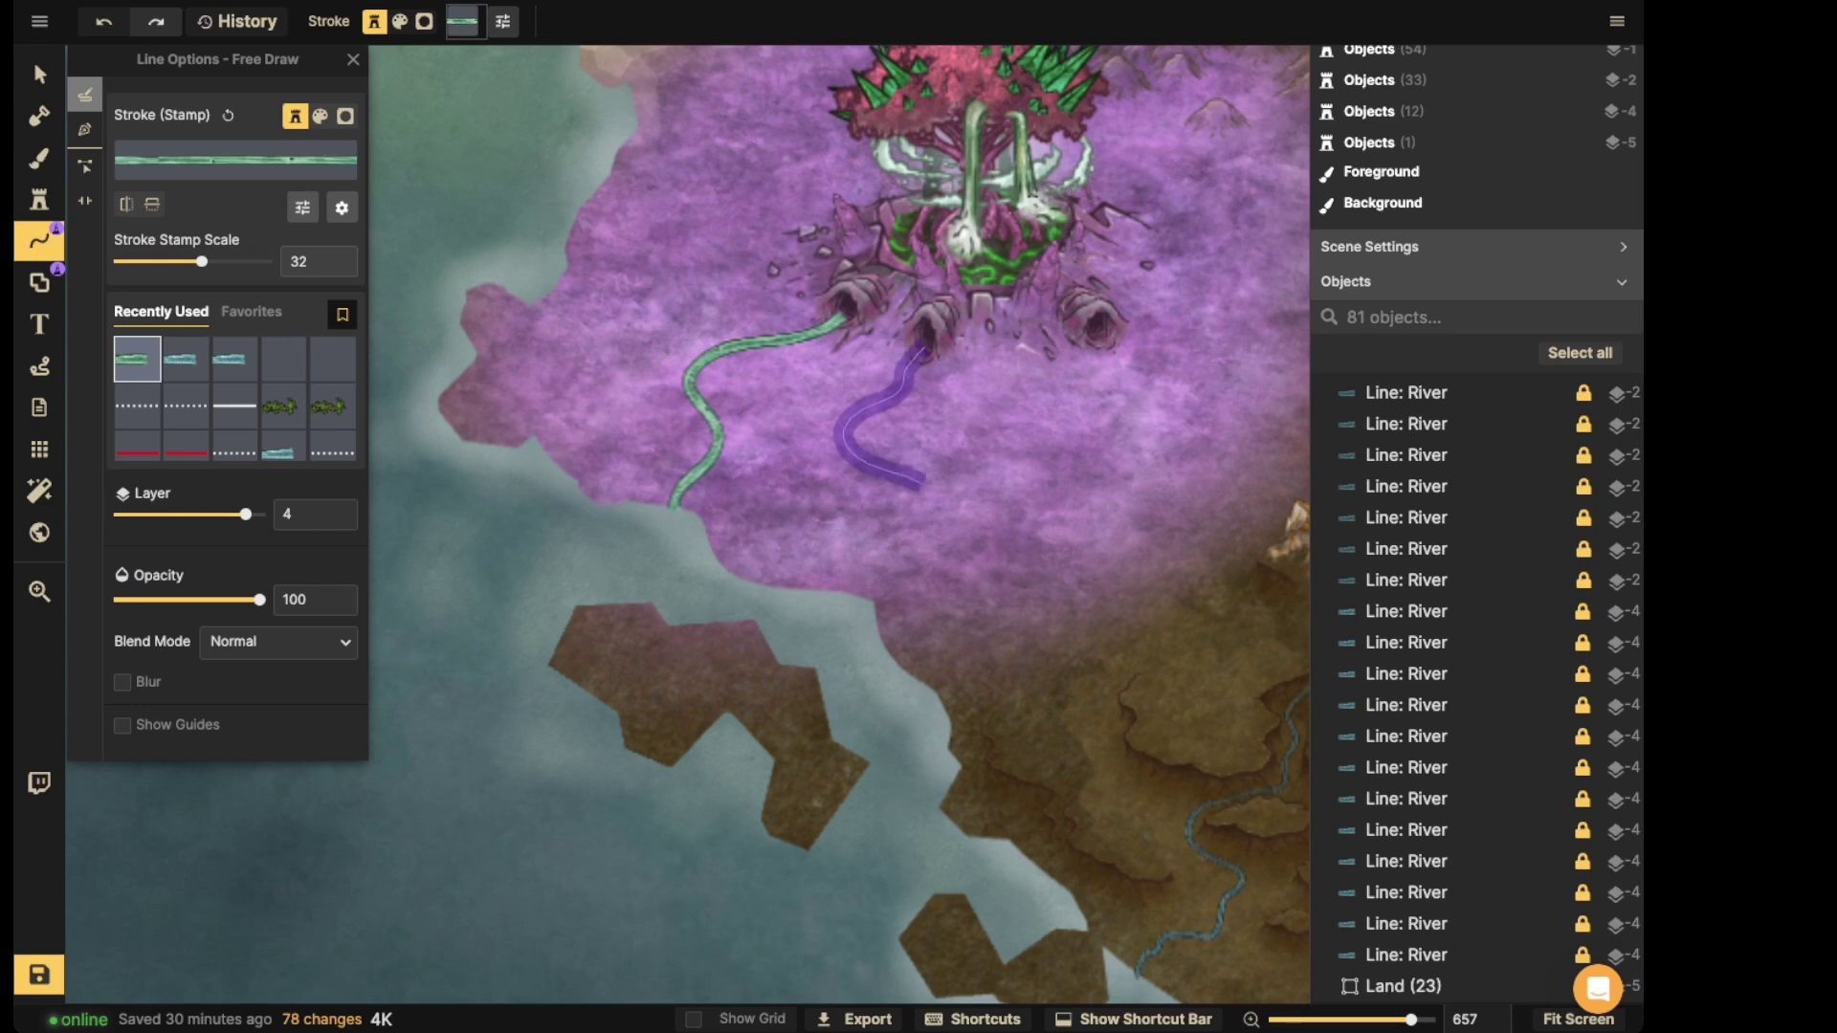
left_click_drag(858, 590, 564, 698)
key("space")
key("space")
- Try a green river running east from the southeast cave and delete it
mouse_move(670, 574)
left_mouse_down()
mouse_move(859, 653)
mouse_move(859, 575)
mouse_move(659, 547)
left_mouse_up()
key("space")
key("space")
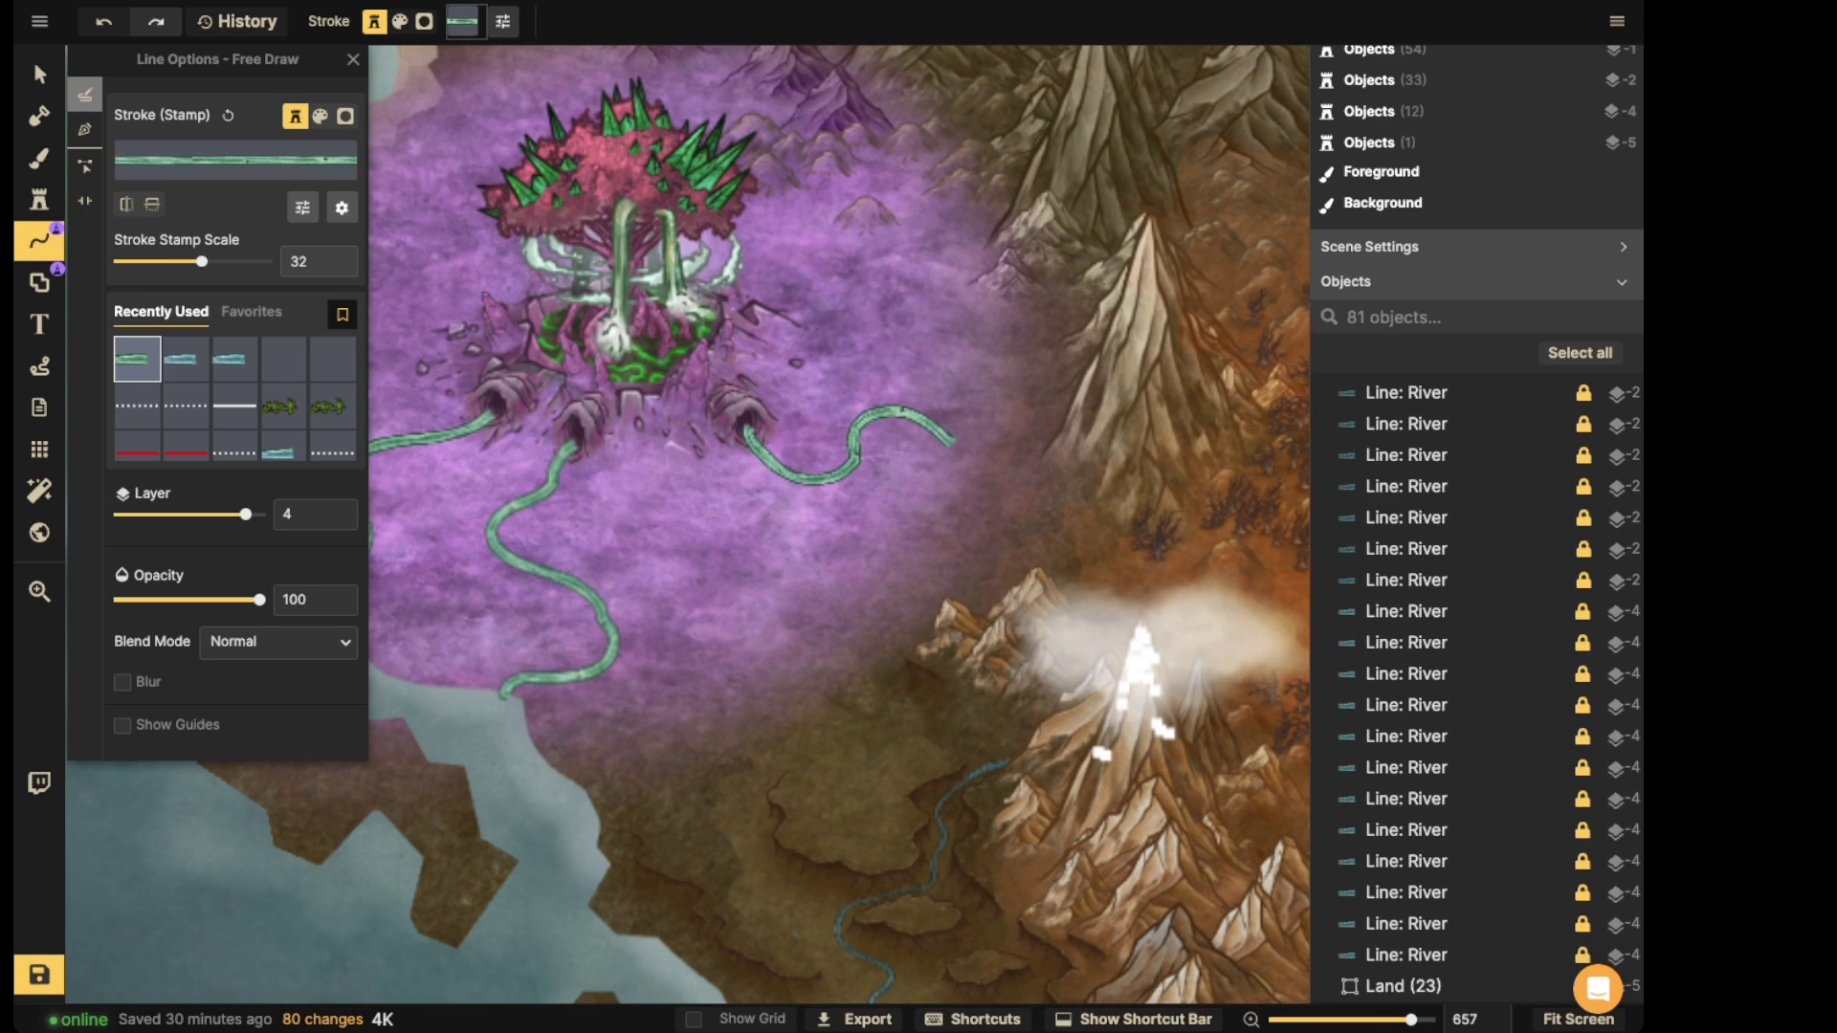
left_click(39, 75)
left_click(760, 450)
key("Delete")
- Copy the Crater and the Magma shape out of the World Tree group and paste them into the scene
left_click(736, 416)
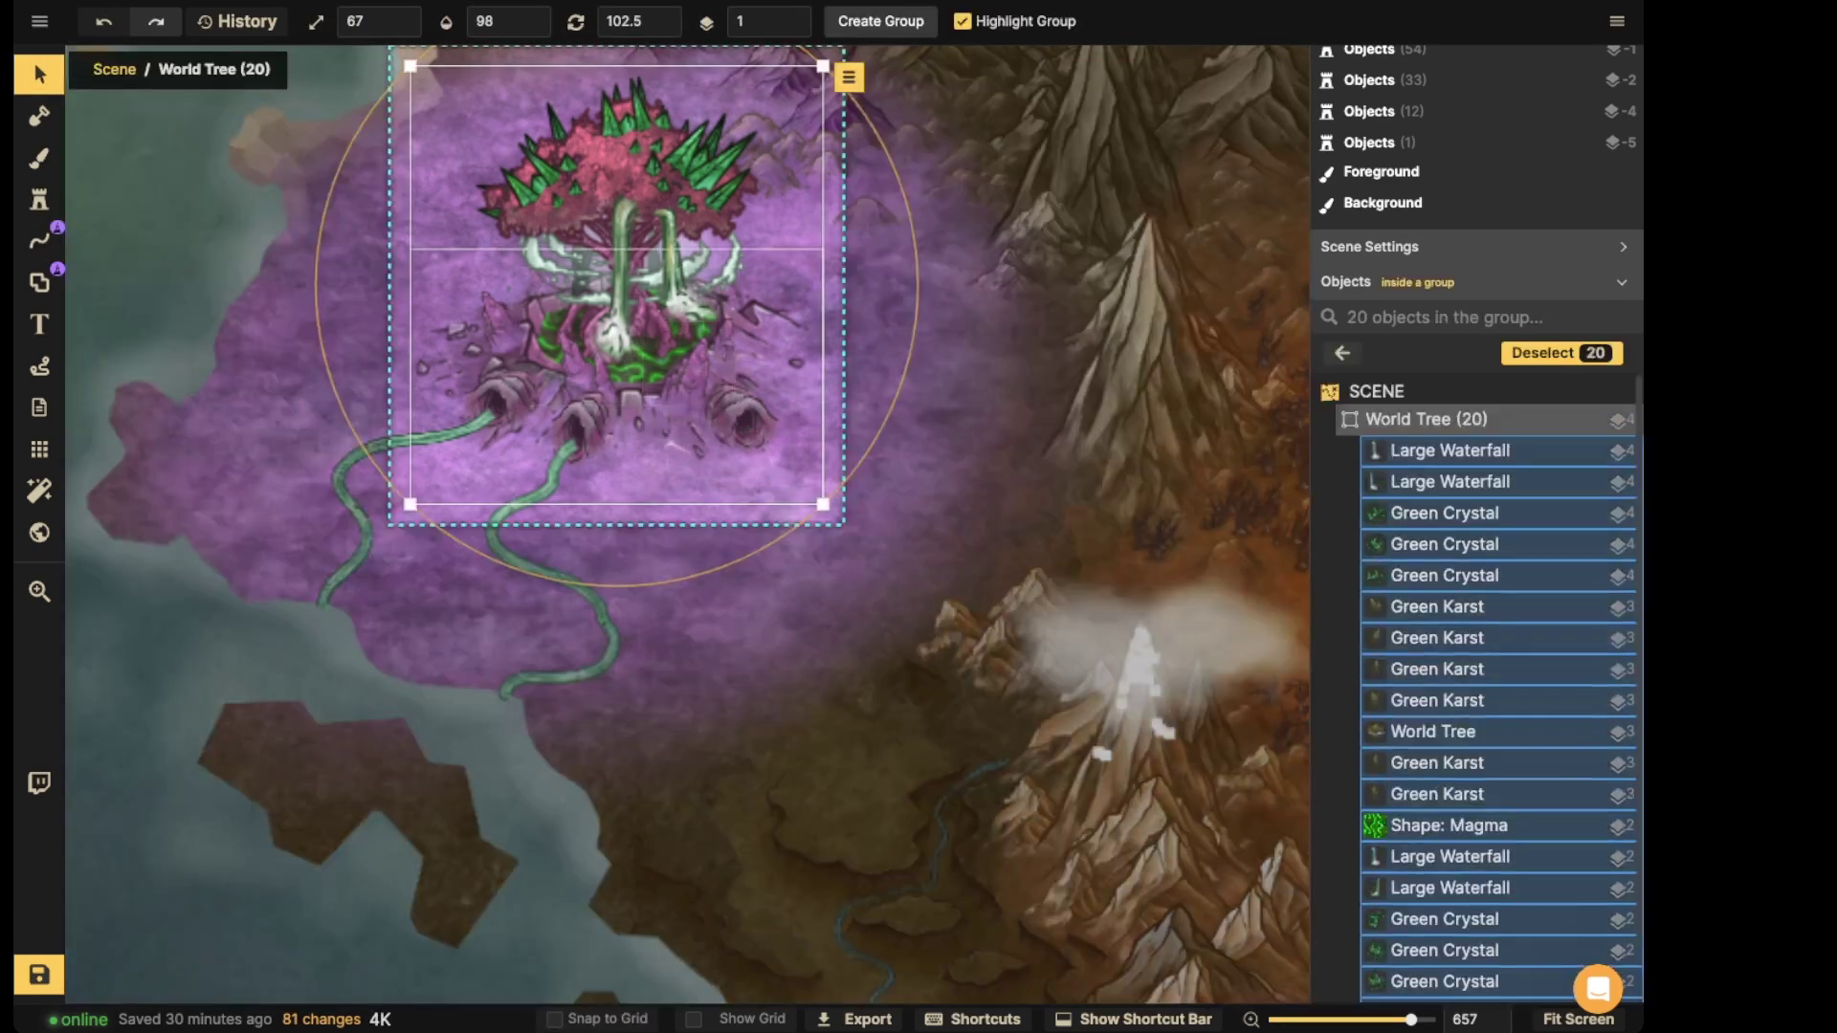
scroll(1478, 689, "down", 1)
left_click(1449, 768, "shift")
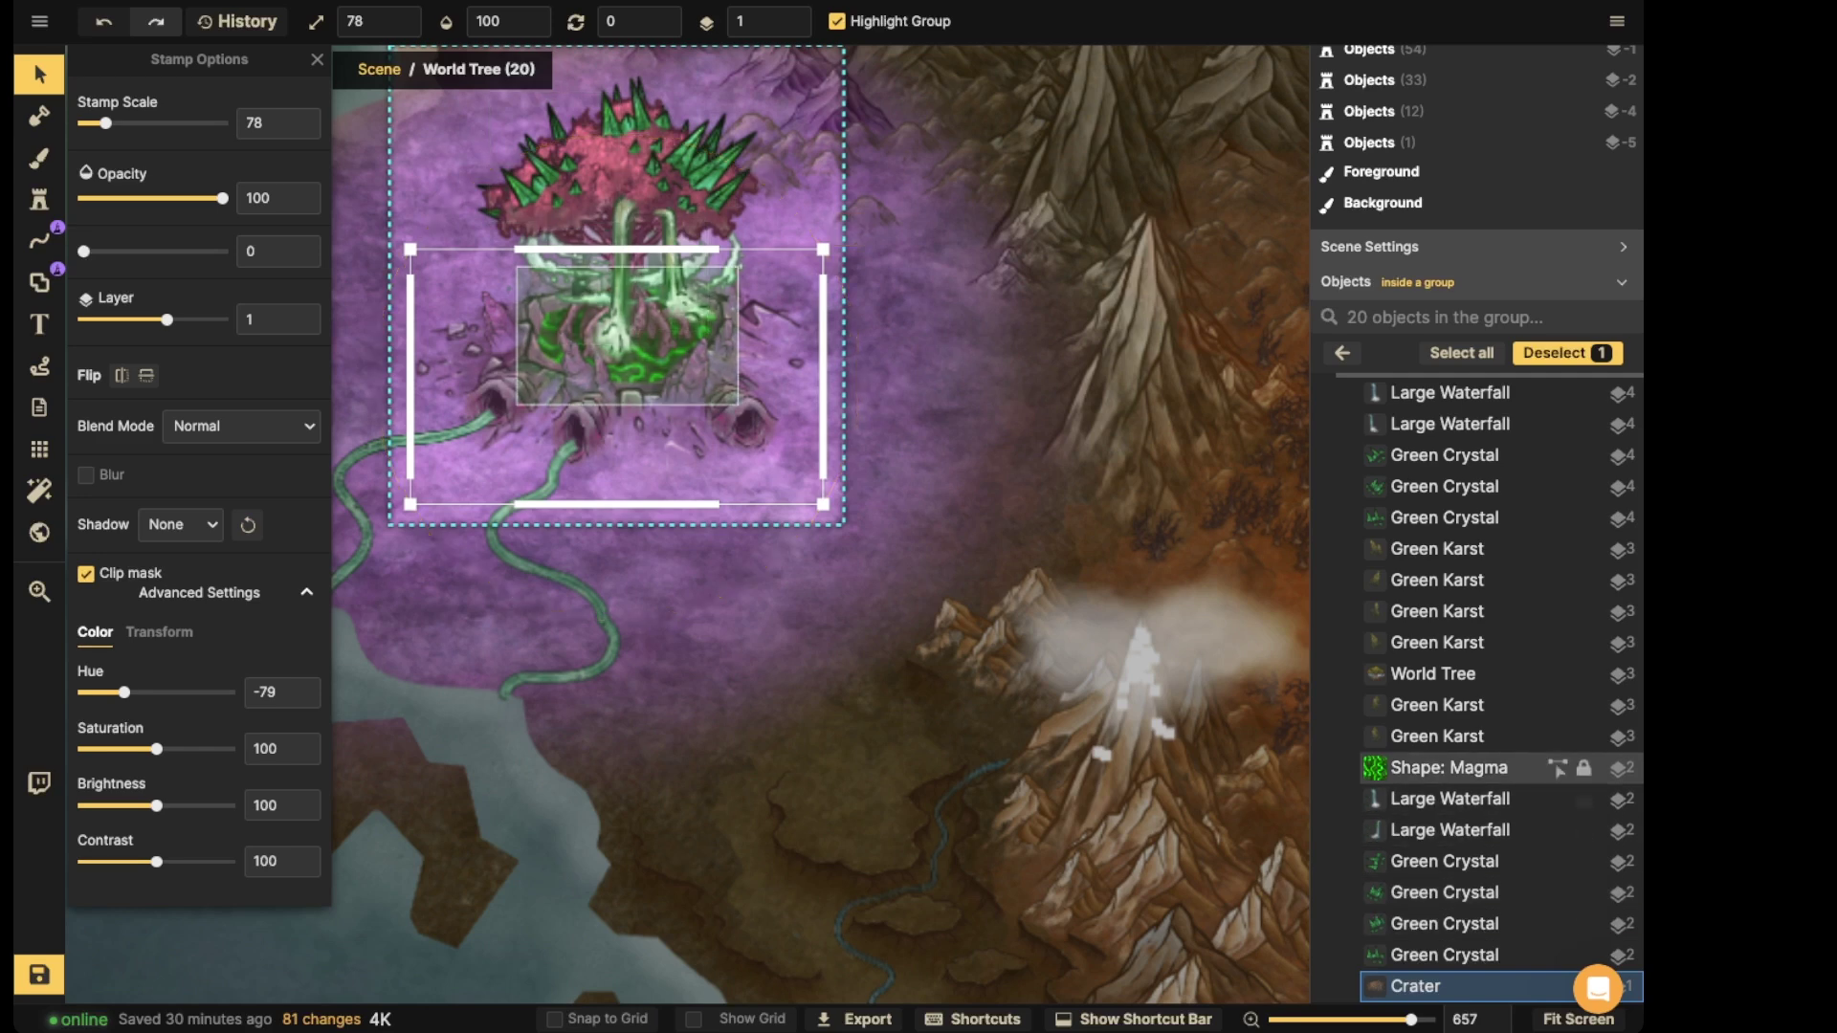
key("Escape")
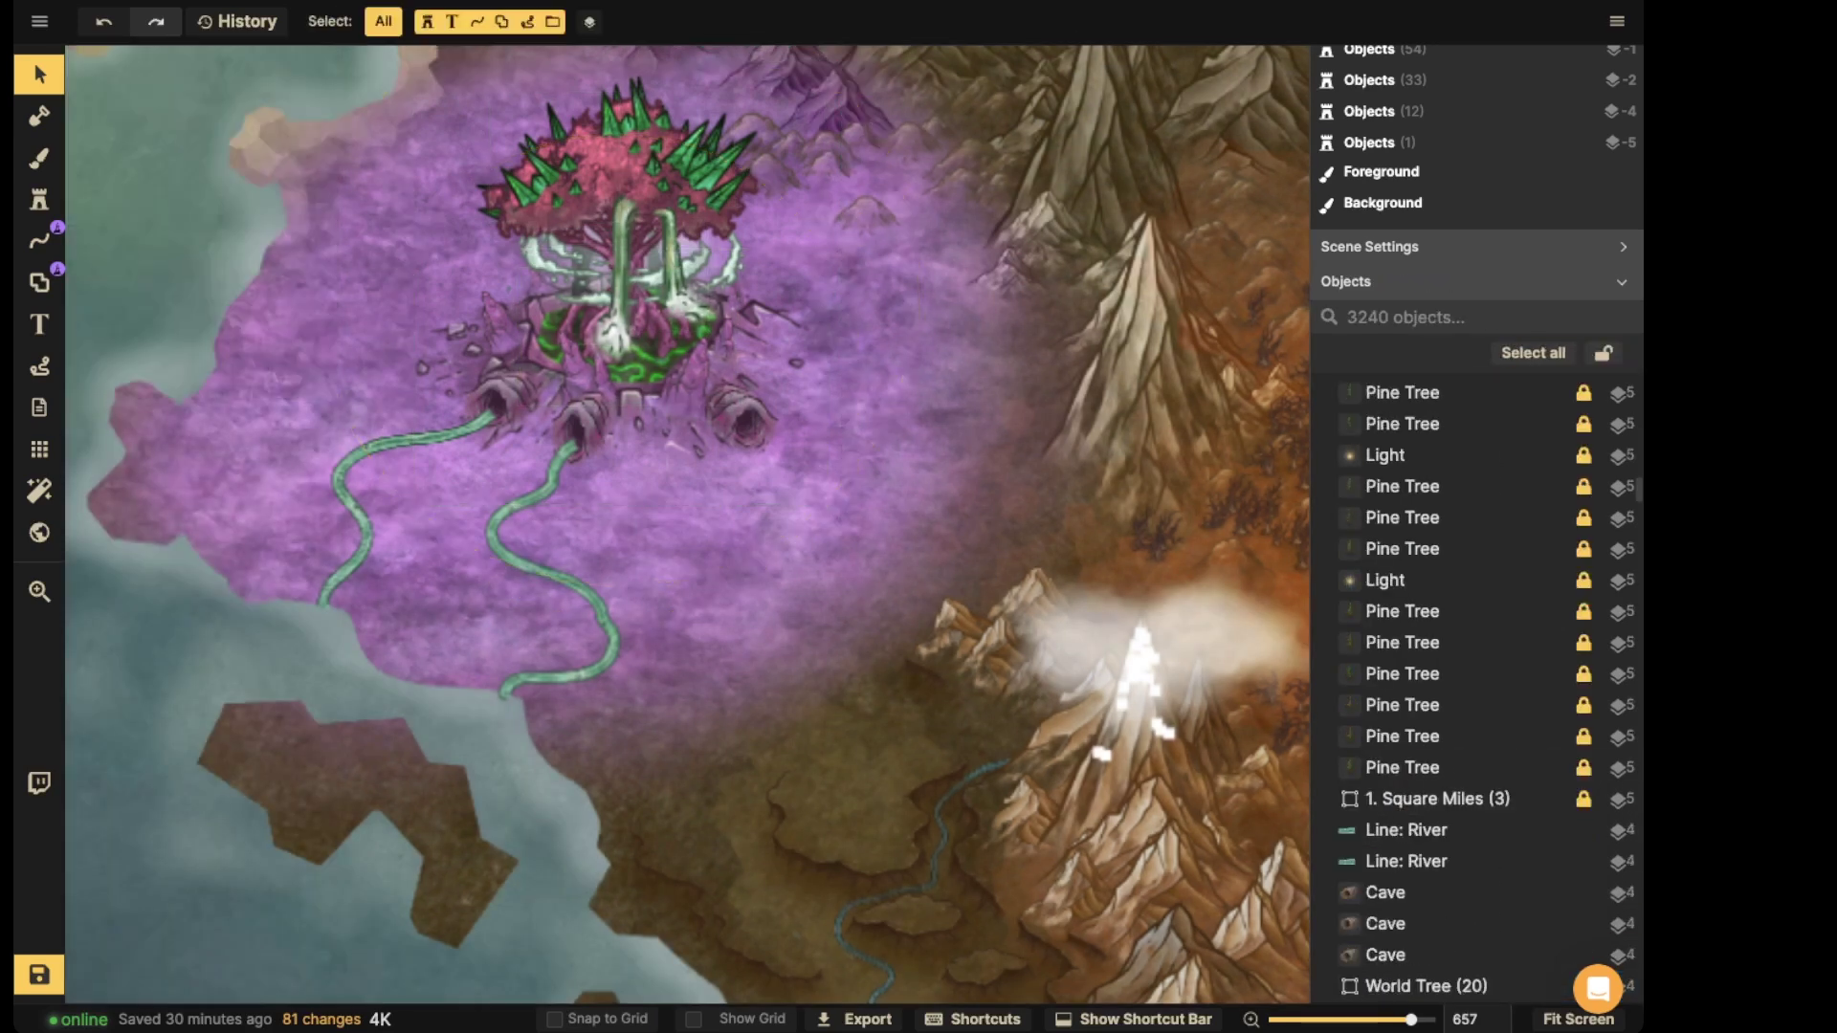
key("ctrl+v")
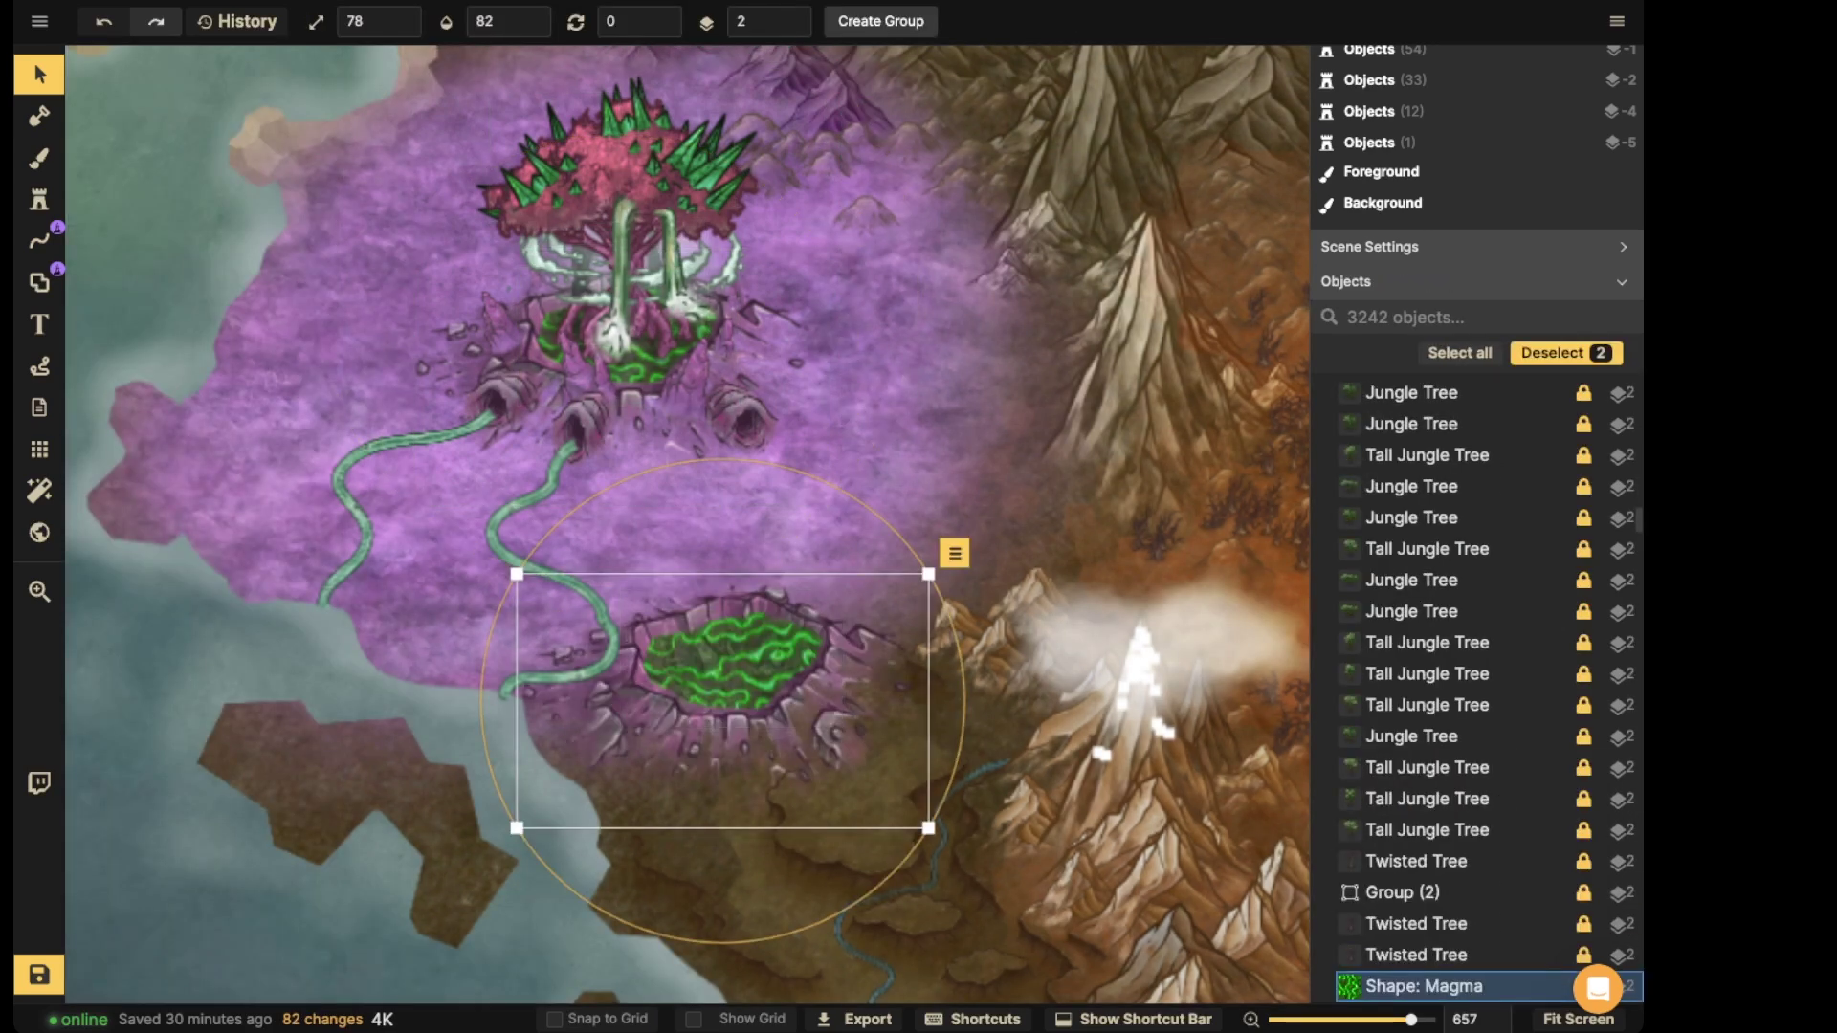
- Shrink the pasted crater and magma to about half size, move them southeast of the World Tree and group them
left_click_drag(928, 829, 730, 707)
left_click_drag(631, 626, 800, 513)
left_click(880, 22)
key("Return")
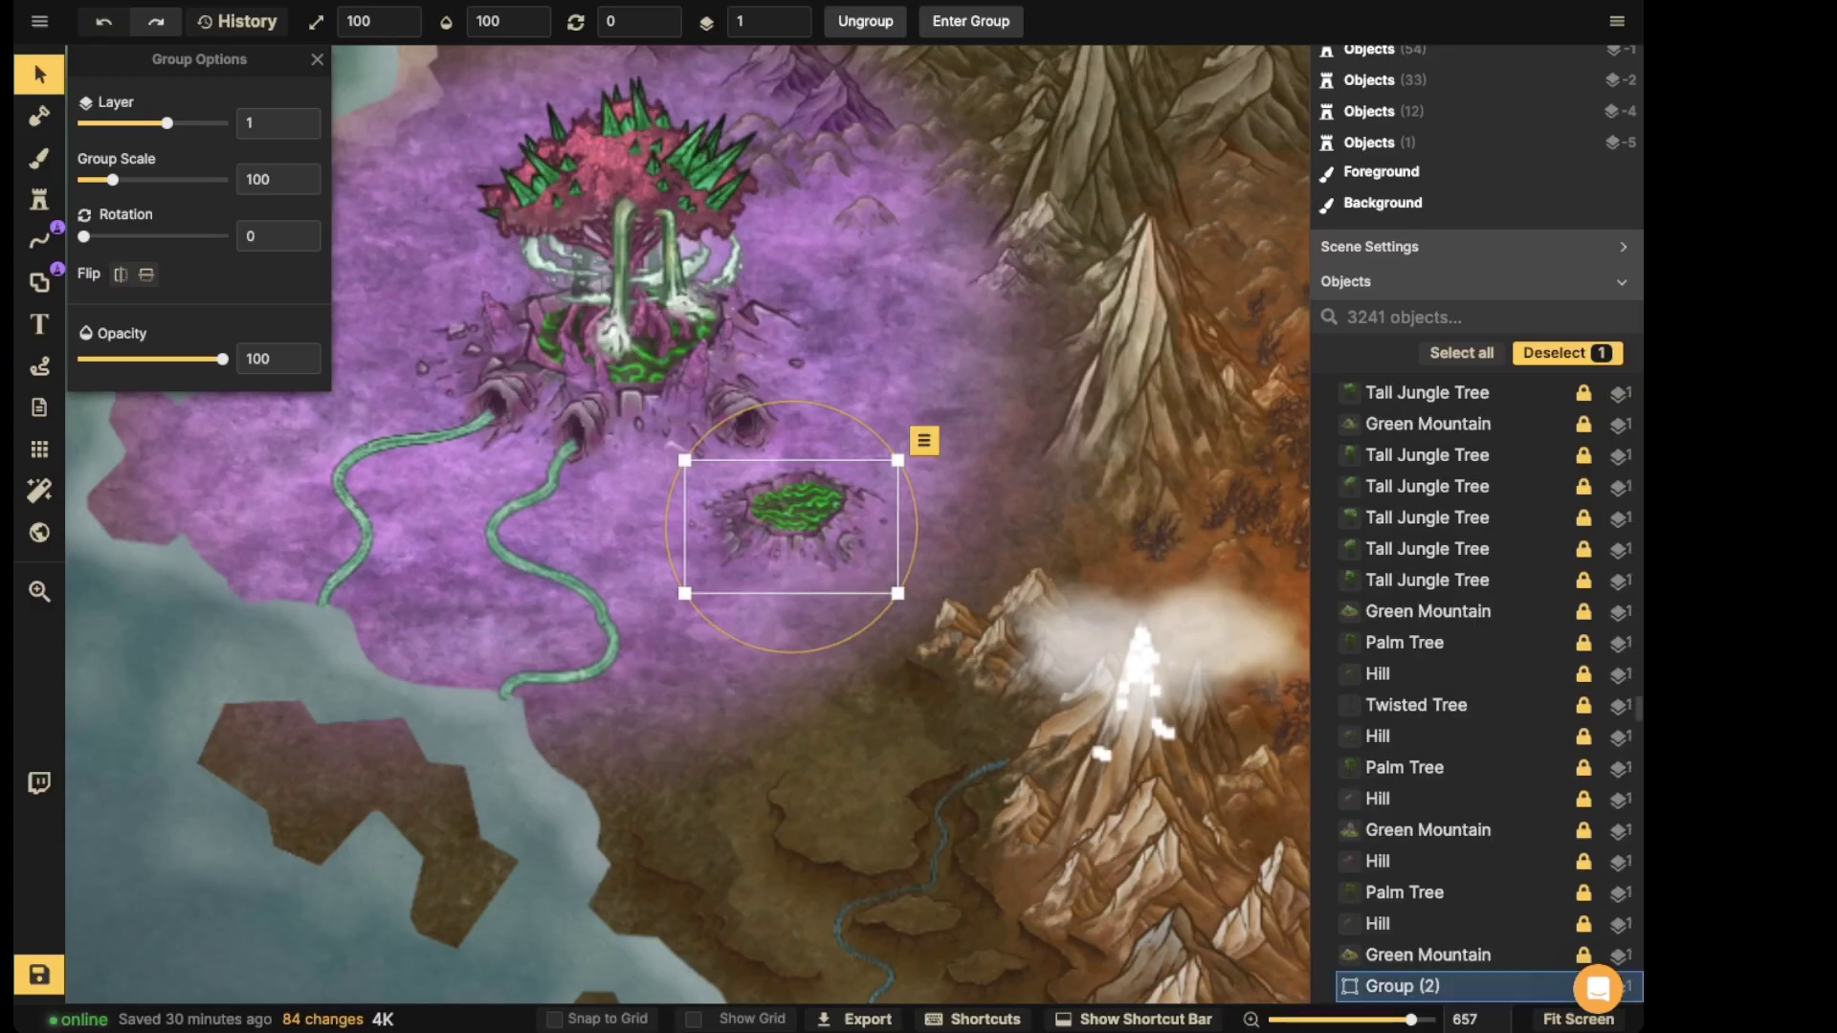
- Flip the magma crater group horizontally and move it east of the southeast cave
left_click(121, 274)
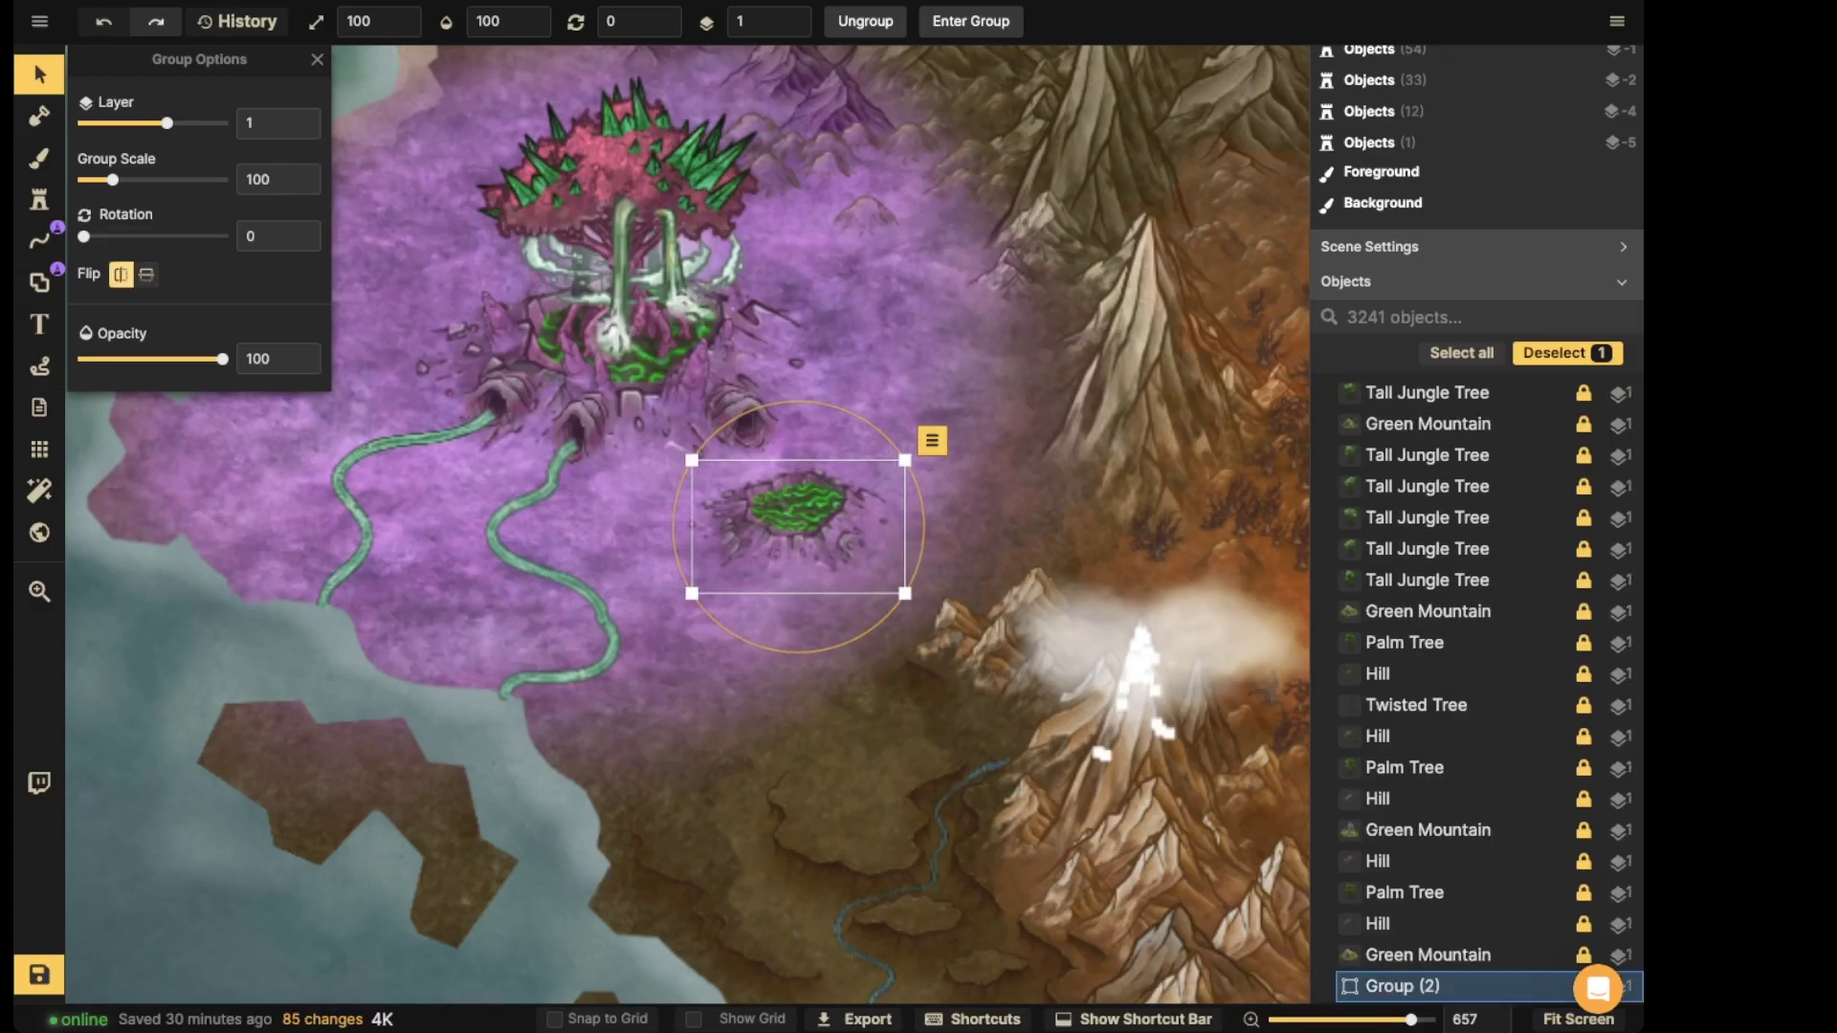
left_click_drag(798, 526, 731, 475)
key("space")
left_click_drag(731, 476, 1140, 513)
- Duplicate the magma crater group, flip the copy back, set its scale to 80 and place it south of the World Tree
key("ctrl+c")
key("ctrl+v")
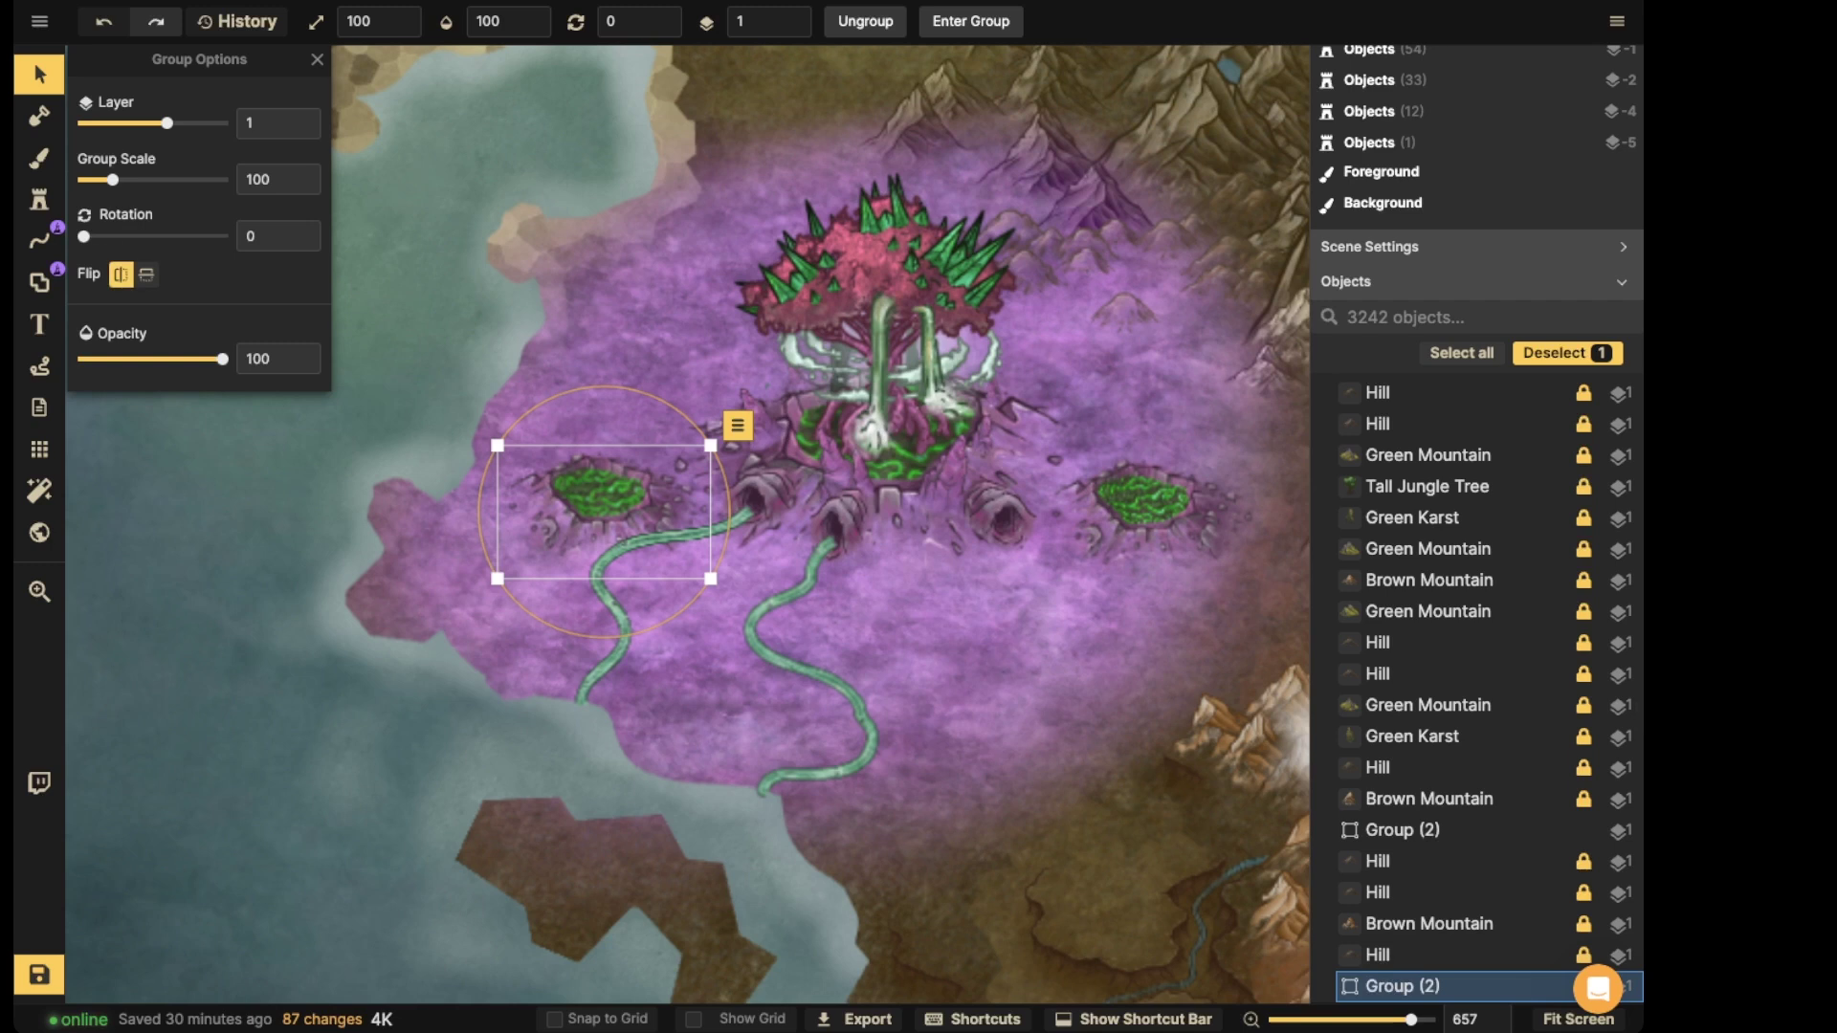
key("f")
key("[")
key("[")
key("[")
left_click_drag(598, 511, 930, 620)
key("]")
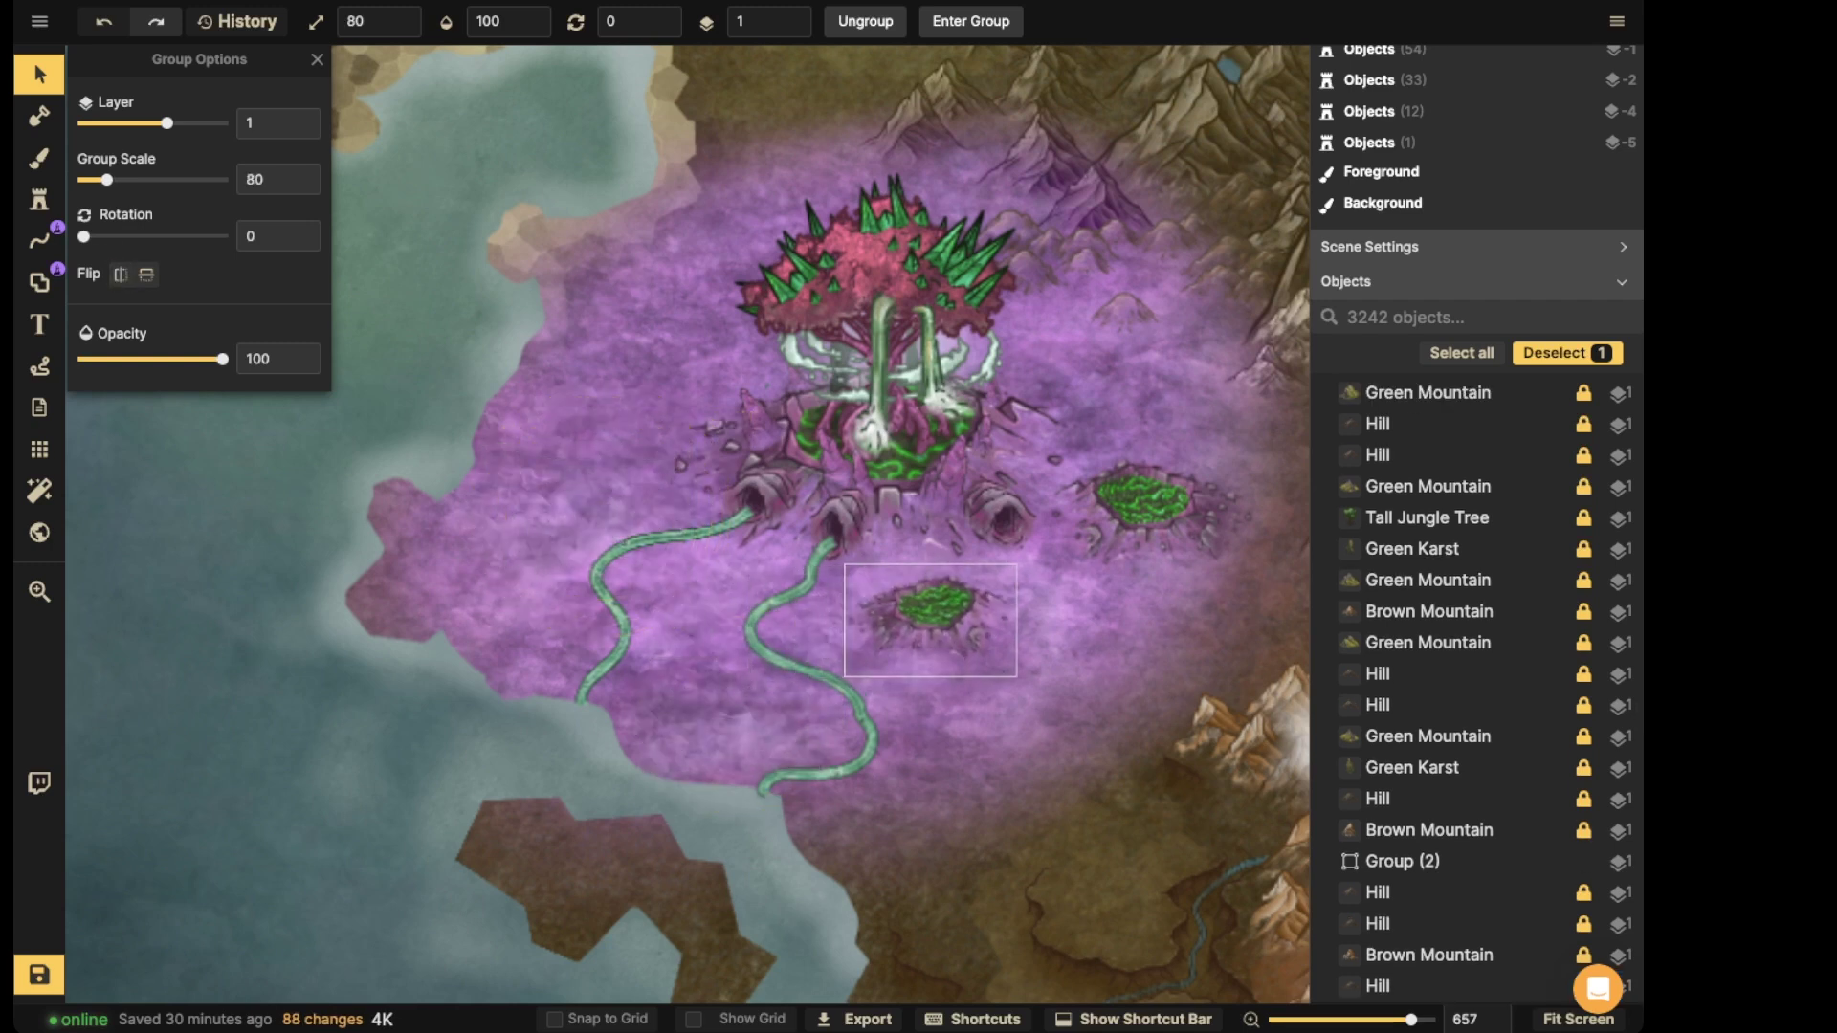
- Duplicate the small crater group, enlarge the copy to scale 130 and place it behind the World Tree's northwest canopy
key("ctrl+c")
key("ctrl+v")
key("]")
left_click_drag(662, 370, 741, 323)
key("]")
key("]")
key("]")
key("]")
key("]")
key("[")
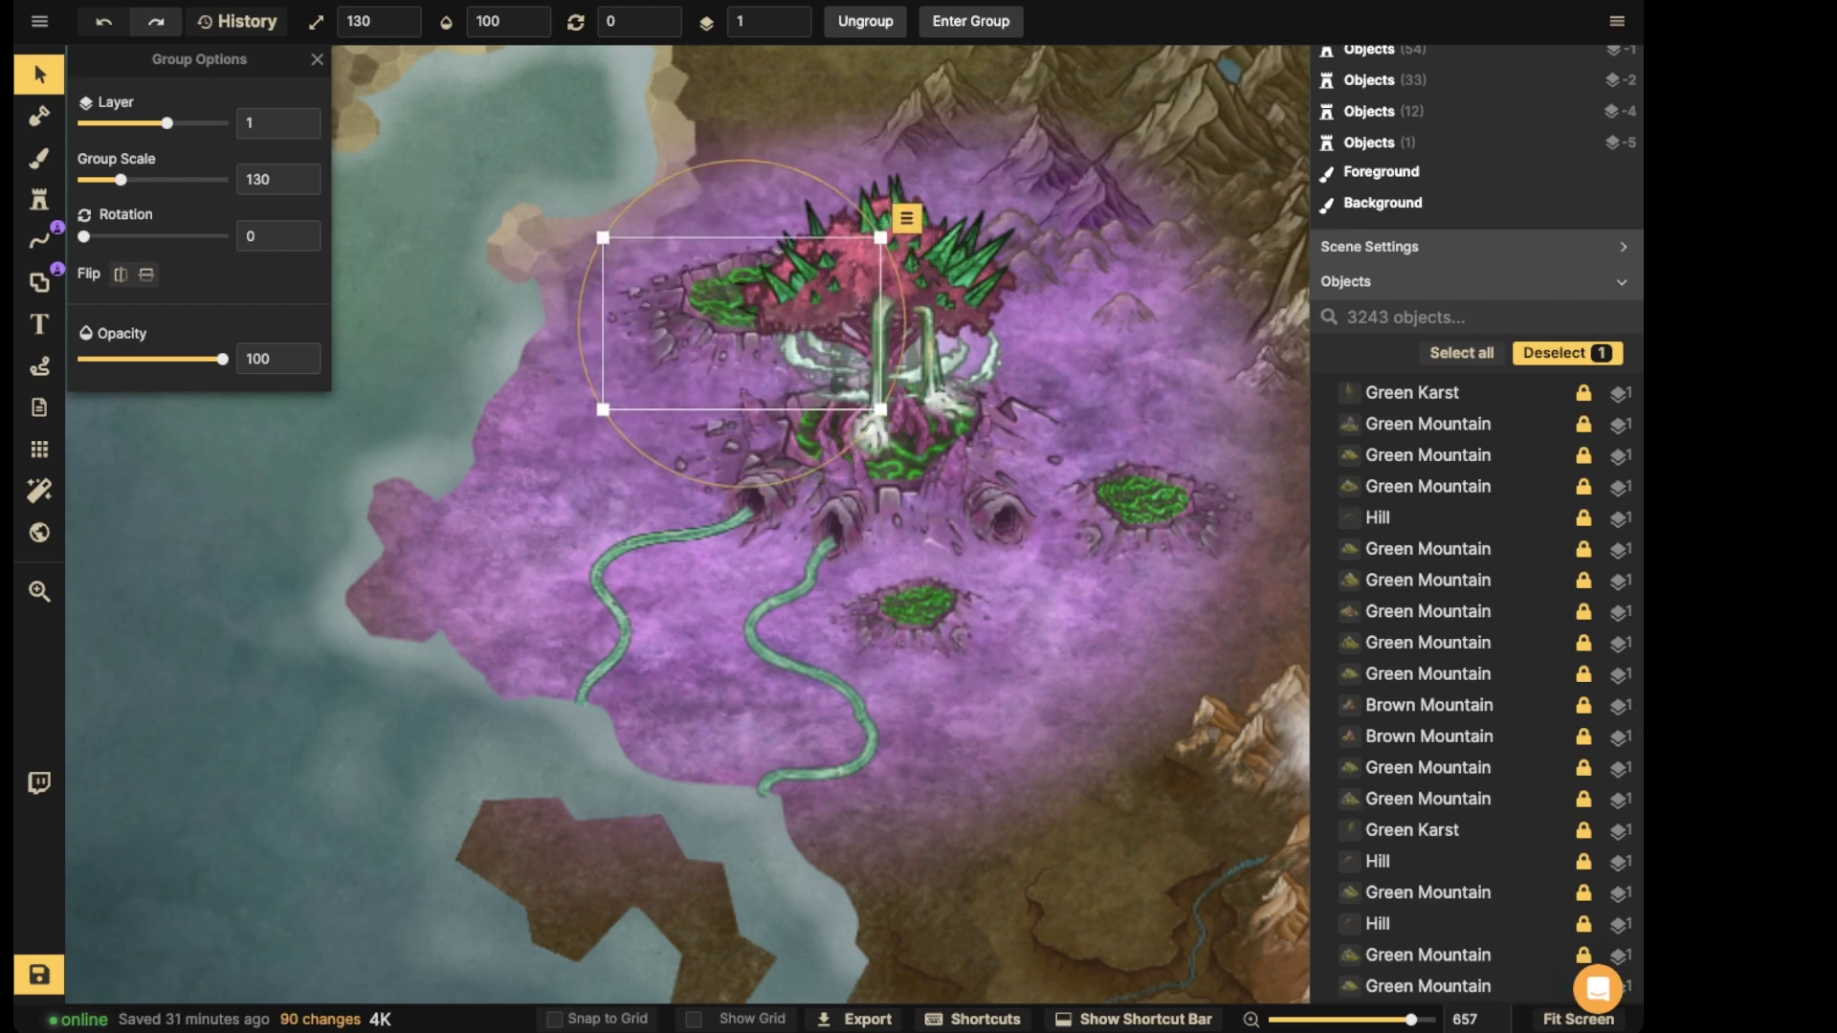
key("Escape")
- Try deleting the southeast Cave and undo the deletion
scroll(627, 285, "down", 5)
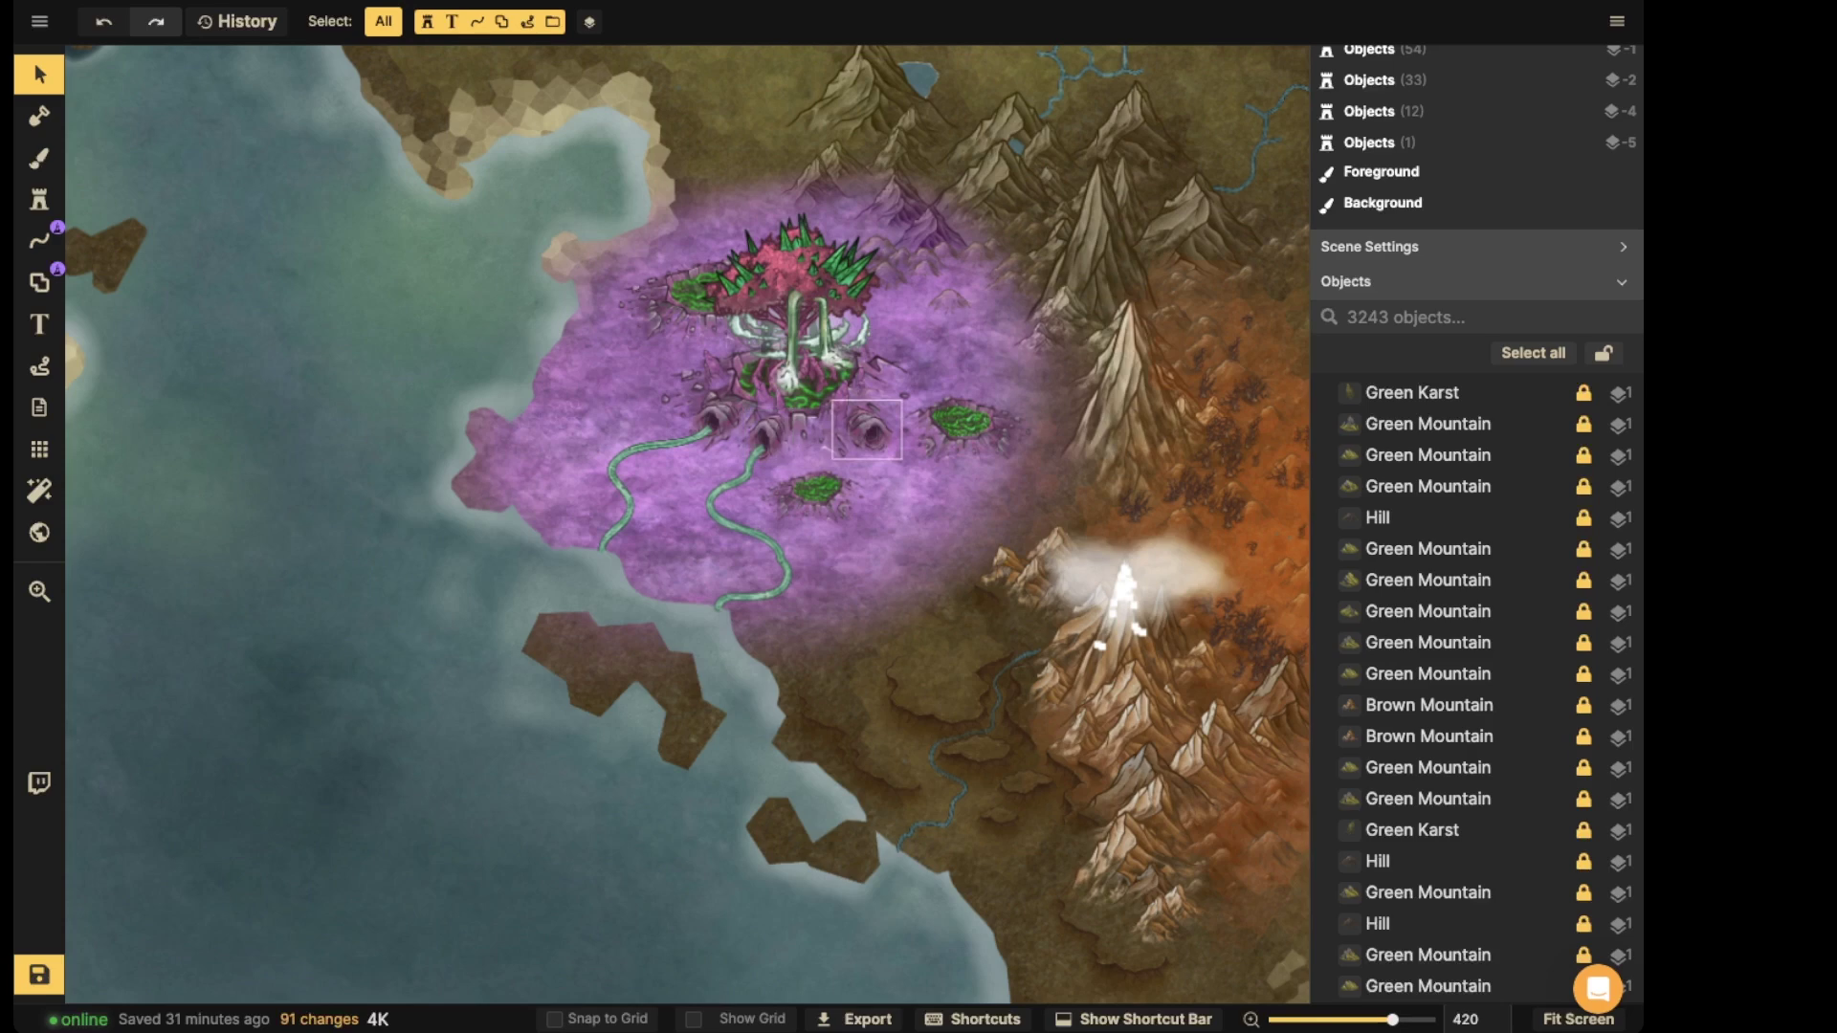
left_click(867, 431)
scroll(1100, 526, "up", 1)
key("Delete")
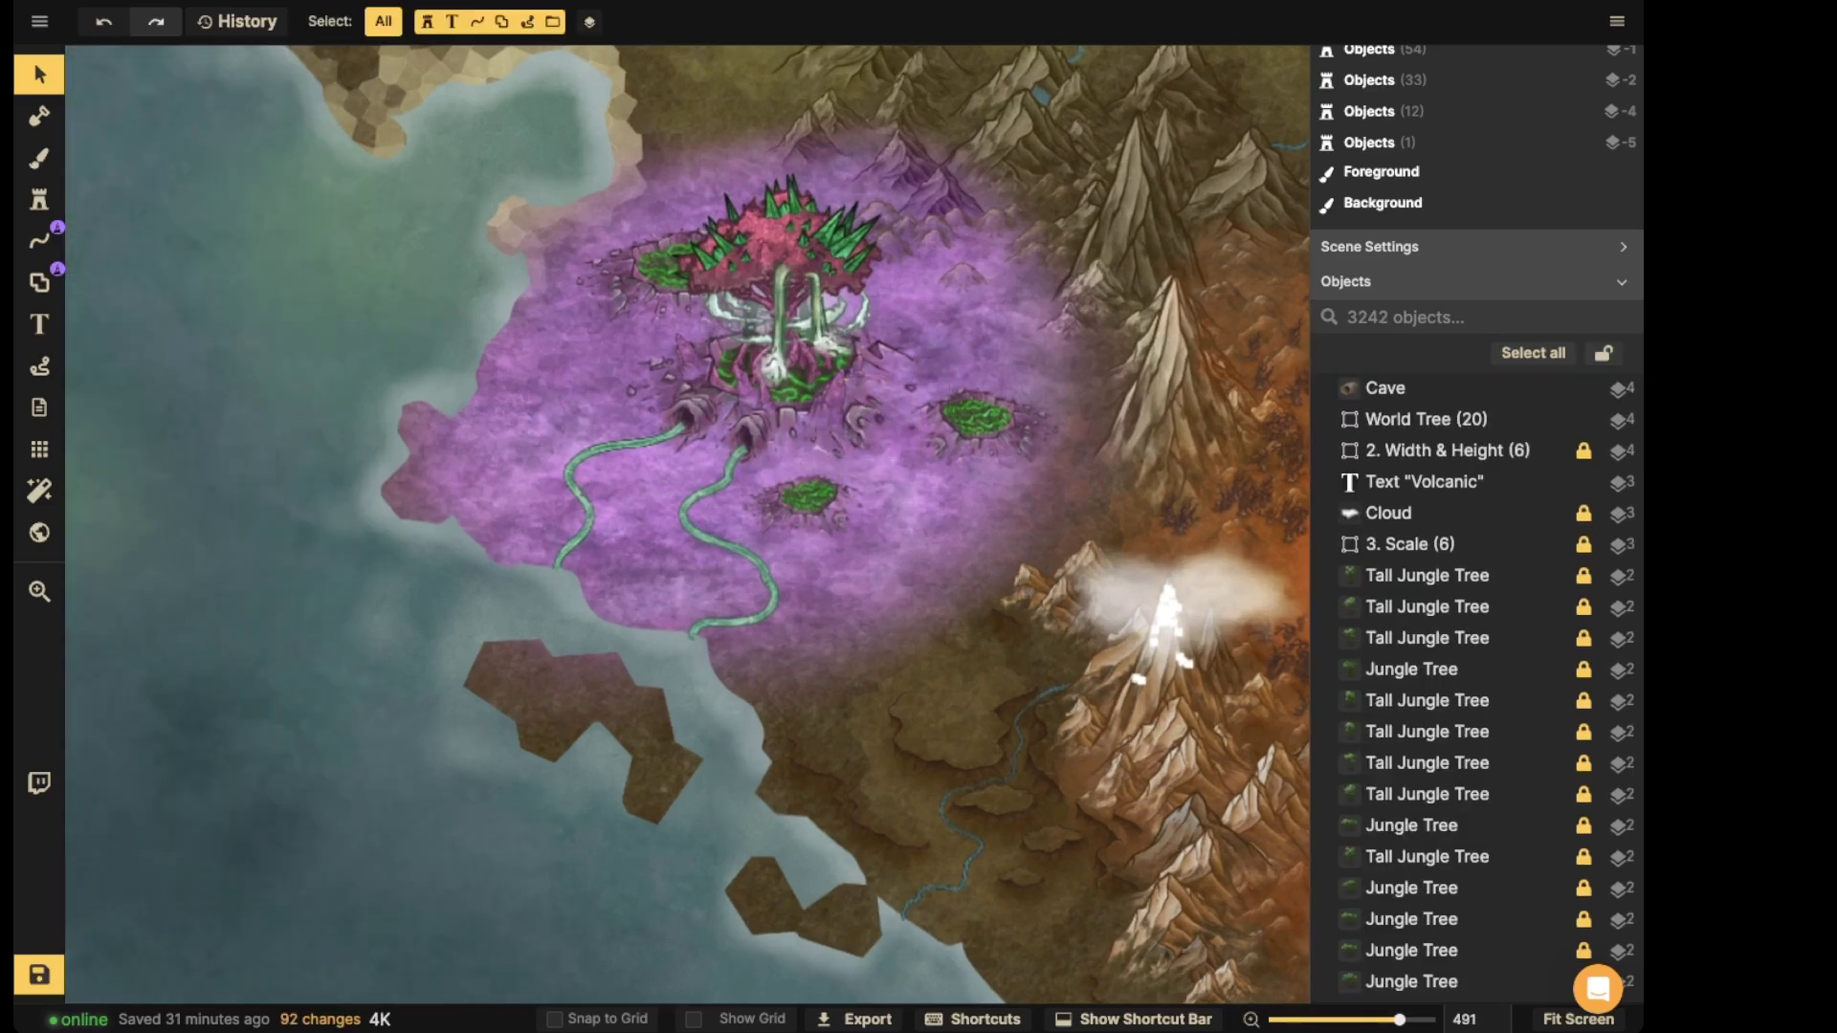
key("ctrl+z")
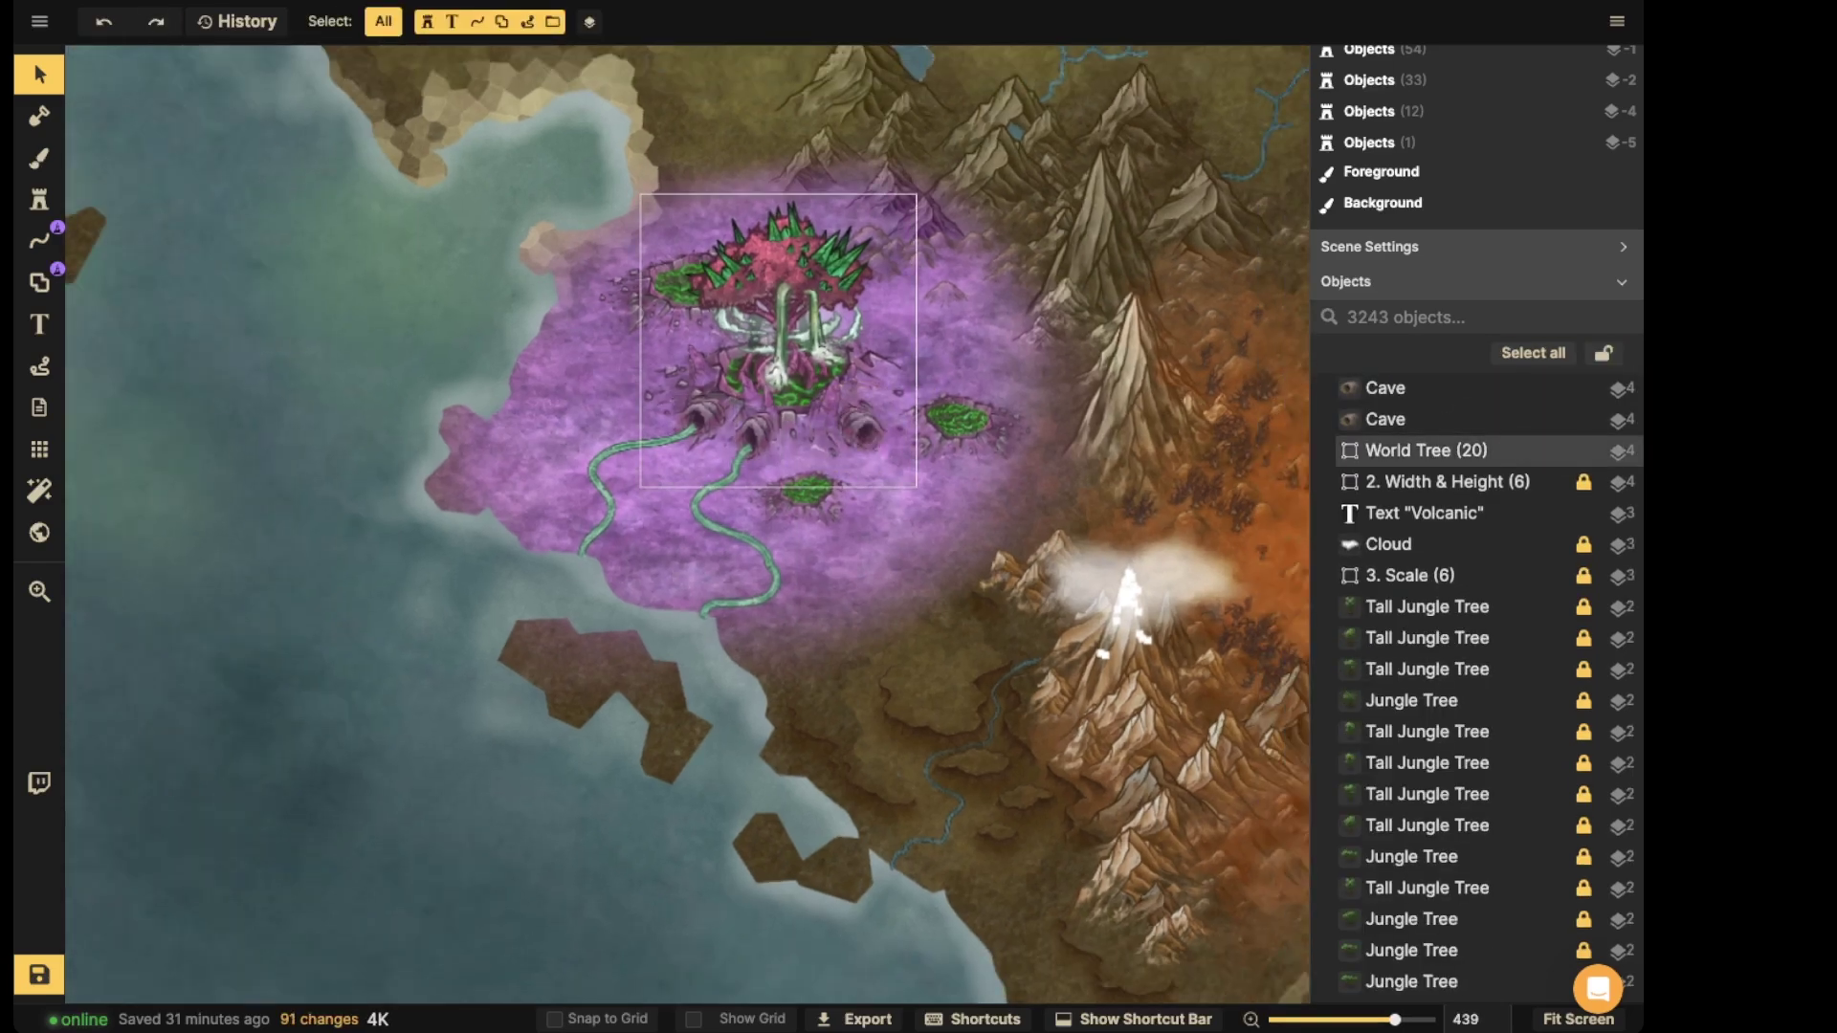
- Free-draw a green river from the southeast cave, curving around the southern crater to join the middle river
scroll(829, 423, "up", 3)
key("l")
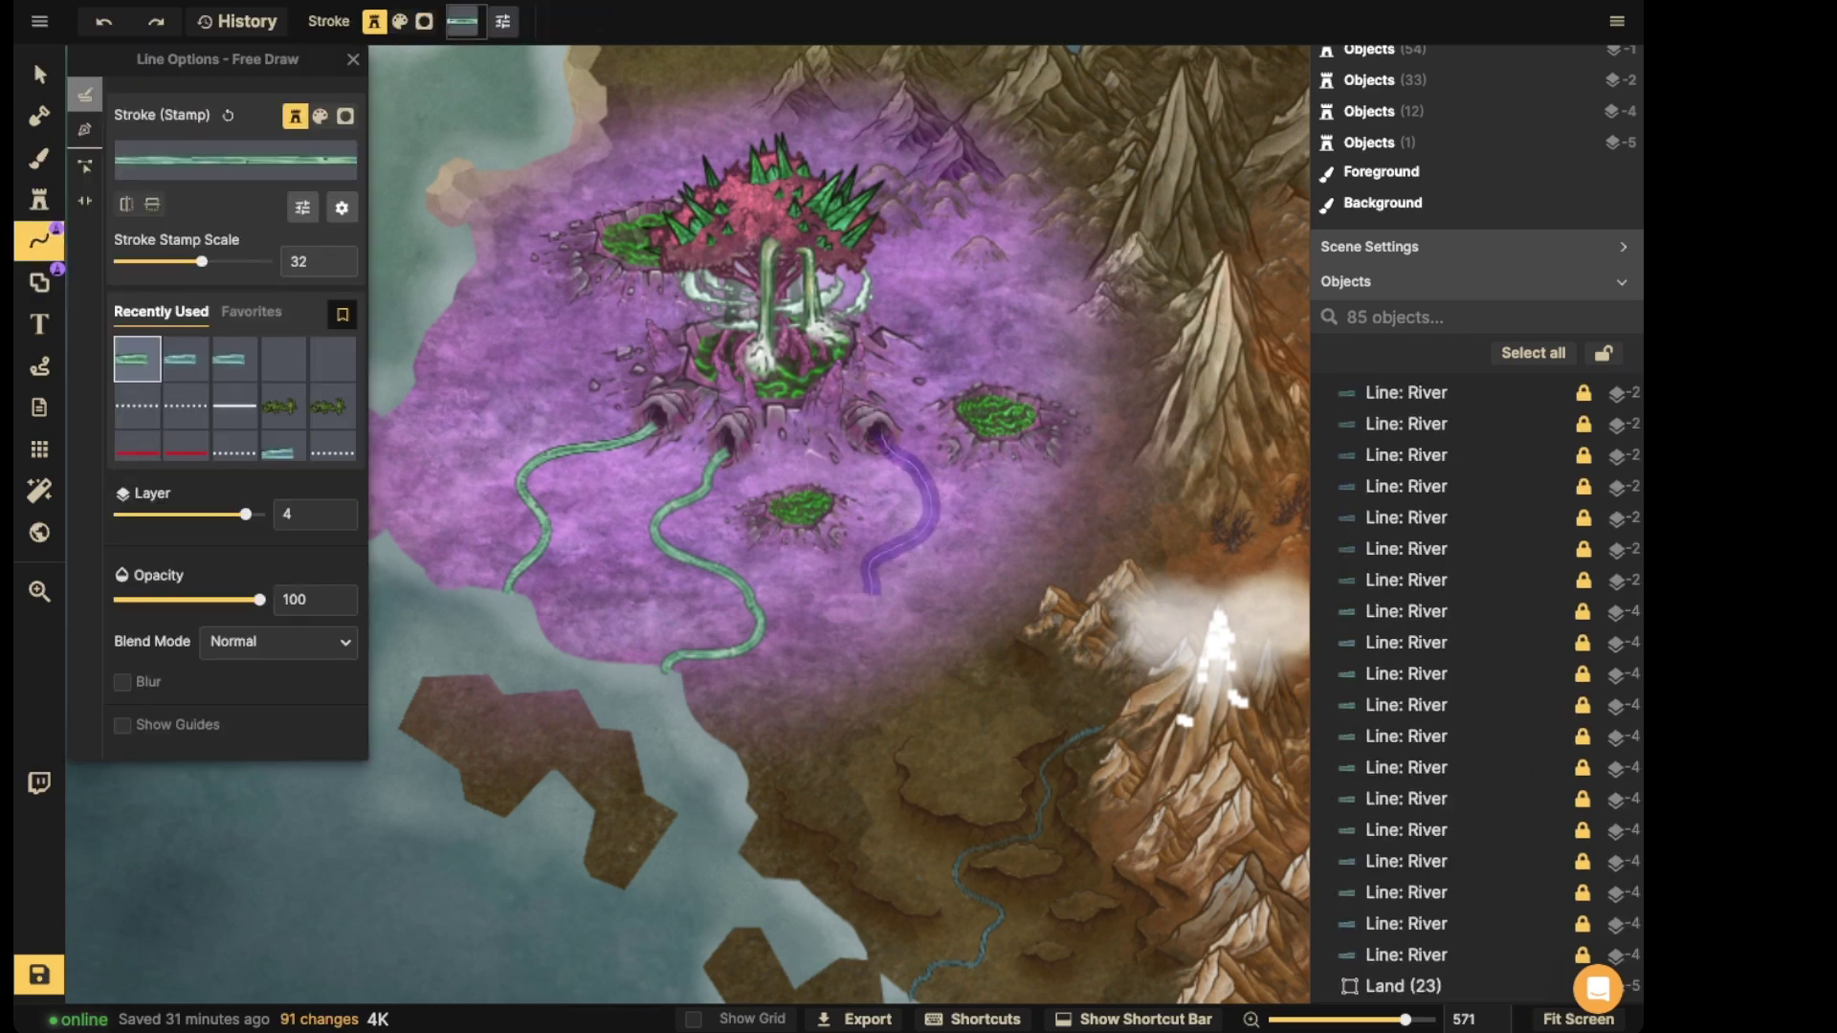
left_click_drag(773, 624, 765, 626)
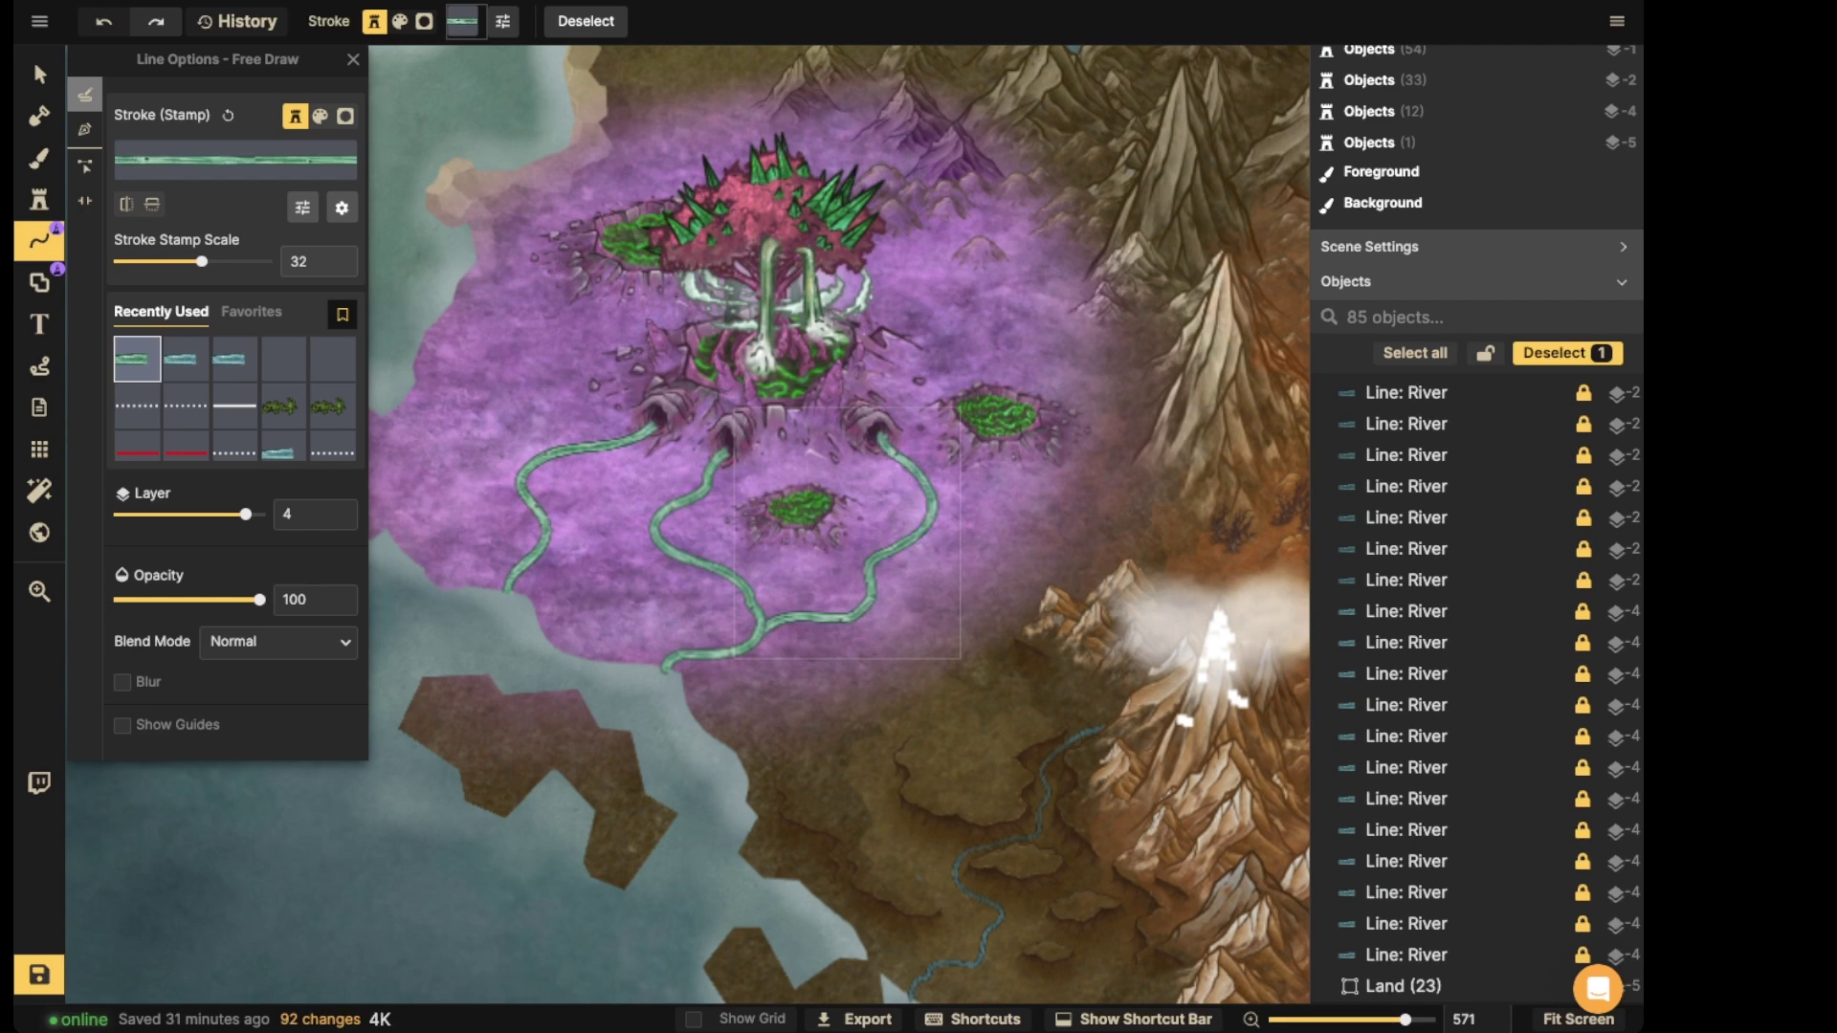
- Deselect the finished green river and save the map
key("Escape")
left_click(32, 58)
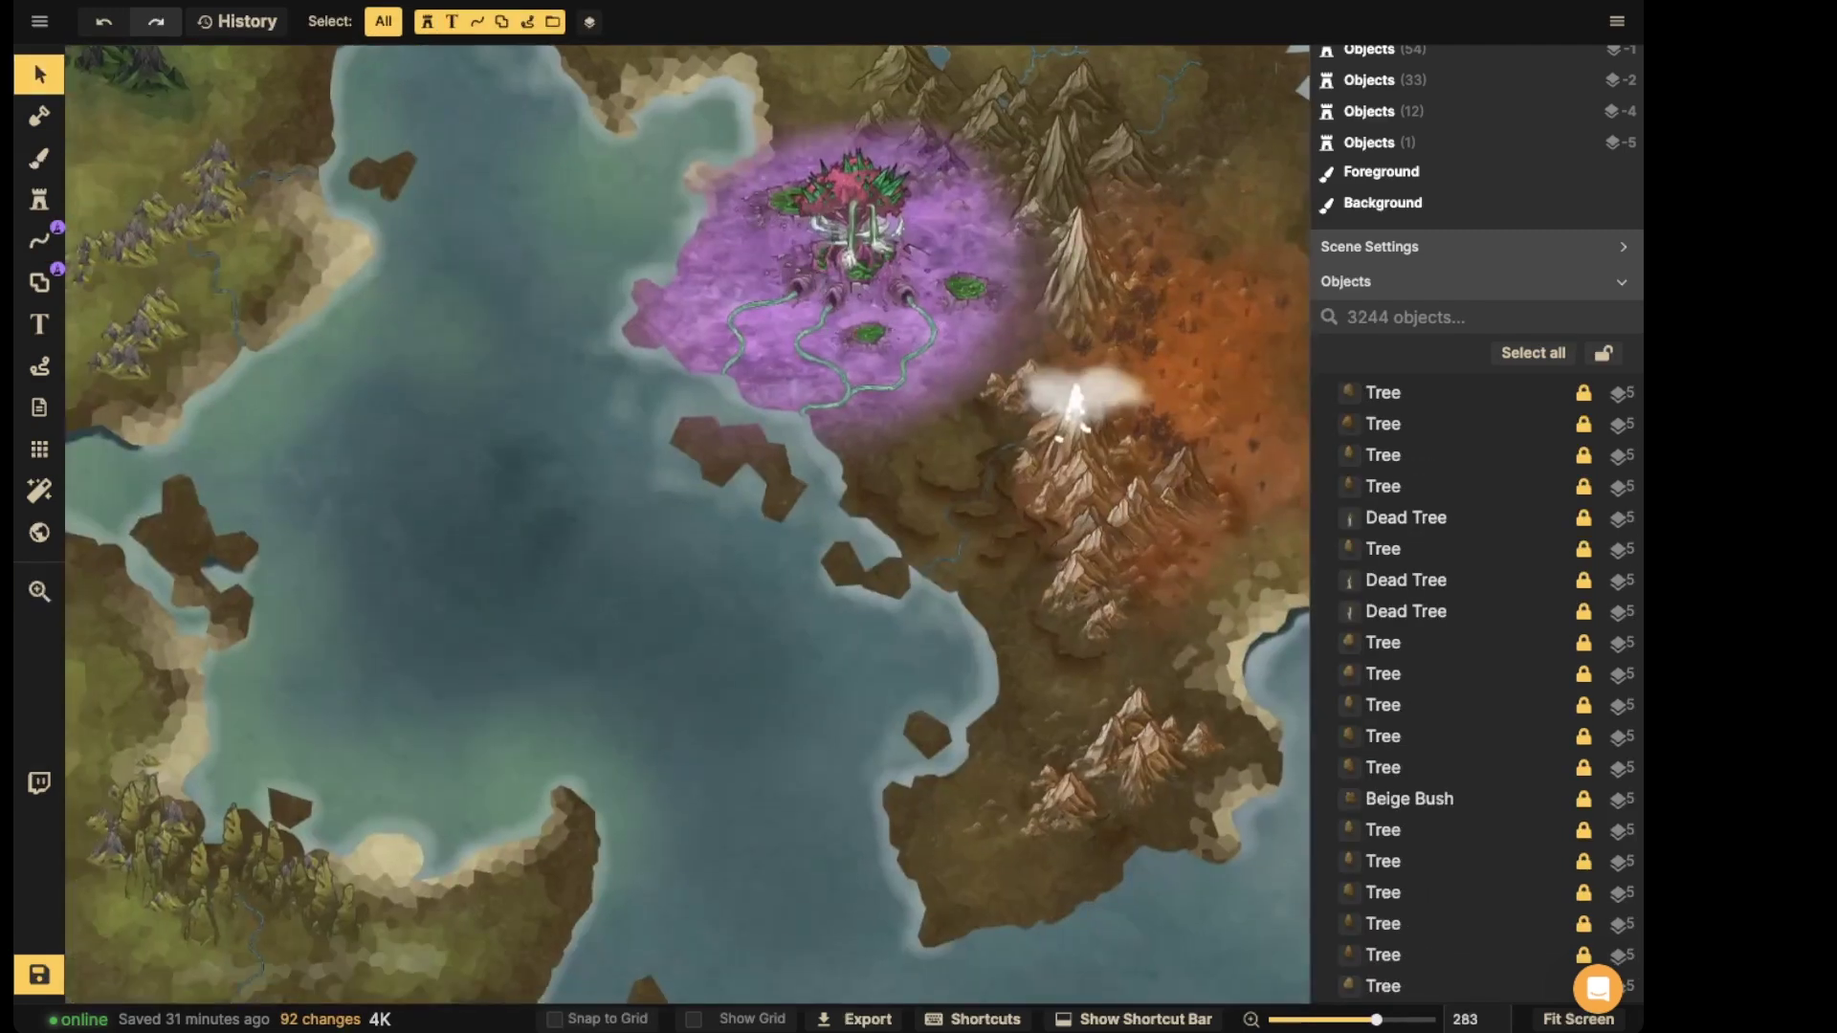
left_click(38, 975)
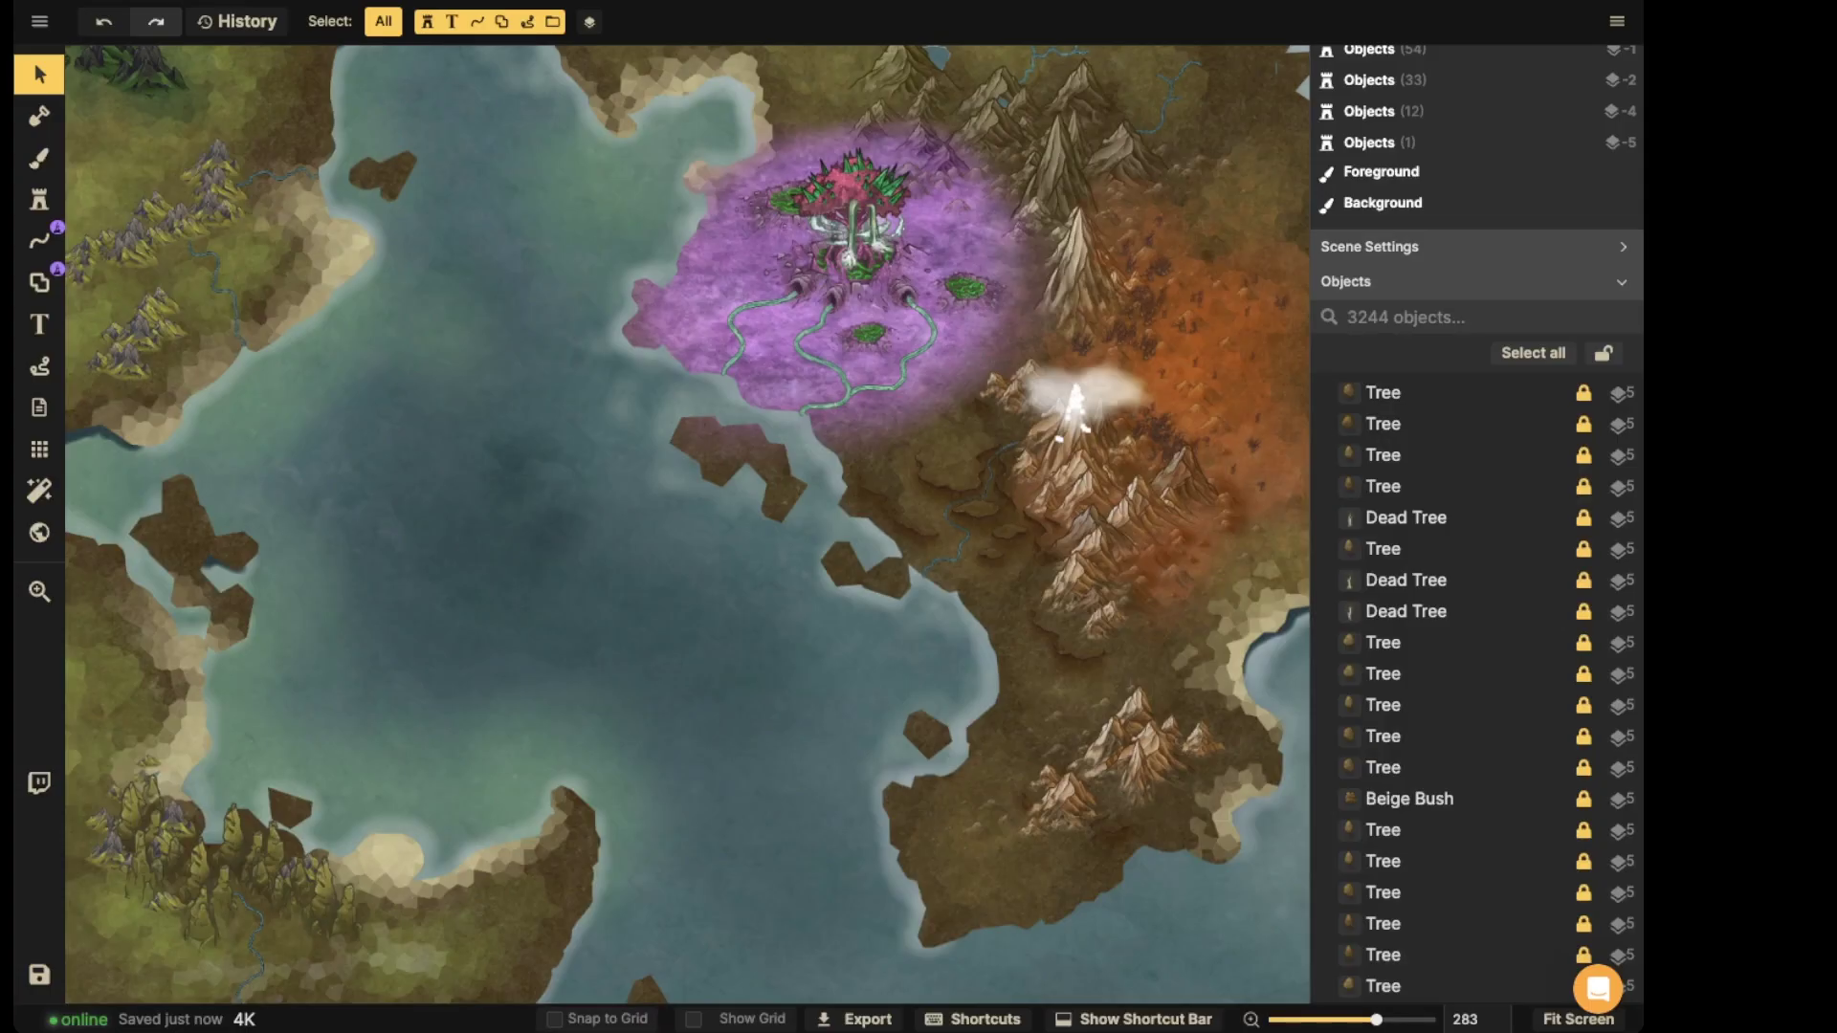
- Examine the purple Fey region up close and compare it with the rest of the world map
scroll(904, 177, "up", 5)
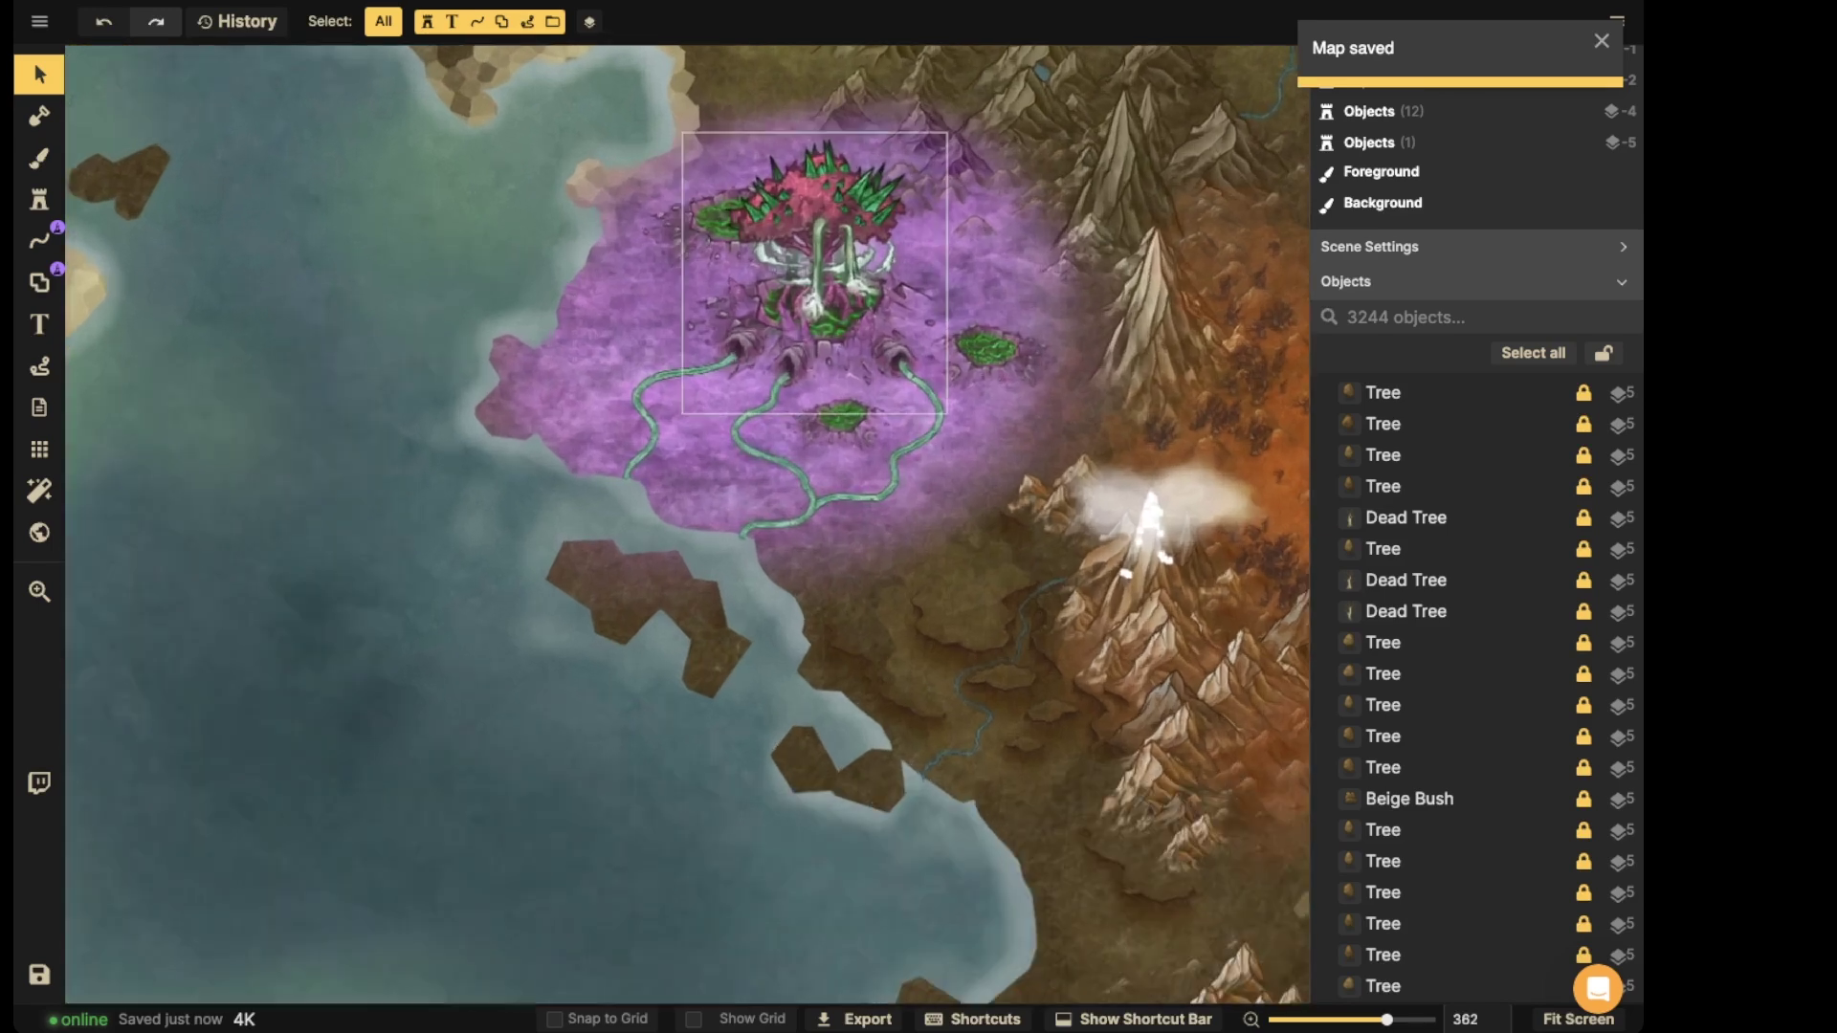
left_click_drag(830, 303, 695, 273)
scroll(757, 426, "down", 4)
scroll(754, 422, "down", 10)
scroll(1177, 499, "down", 2)
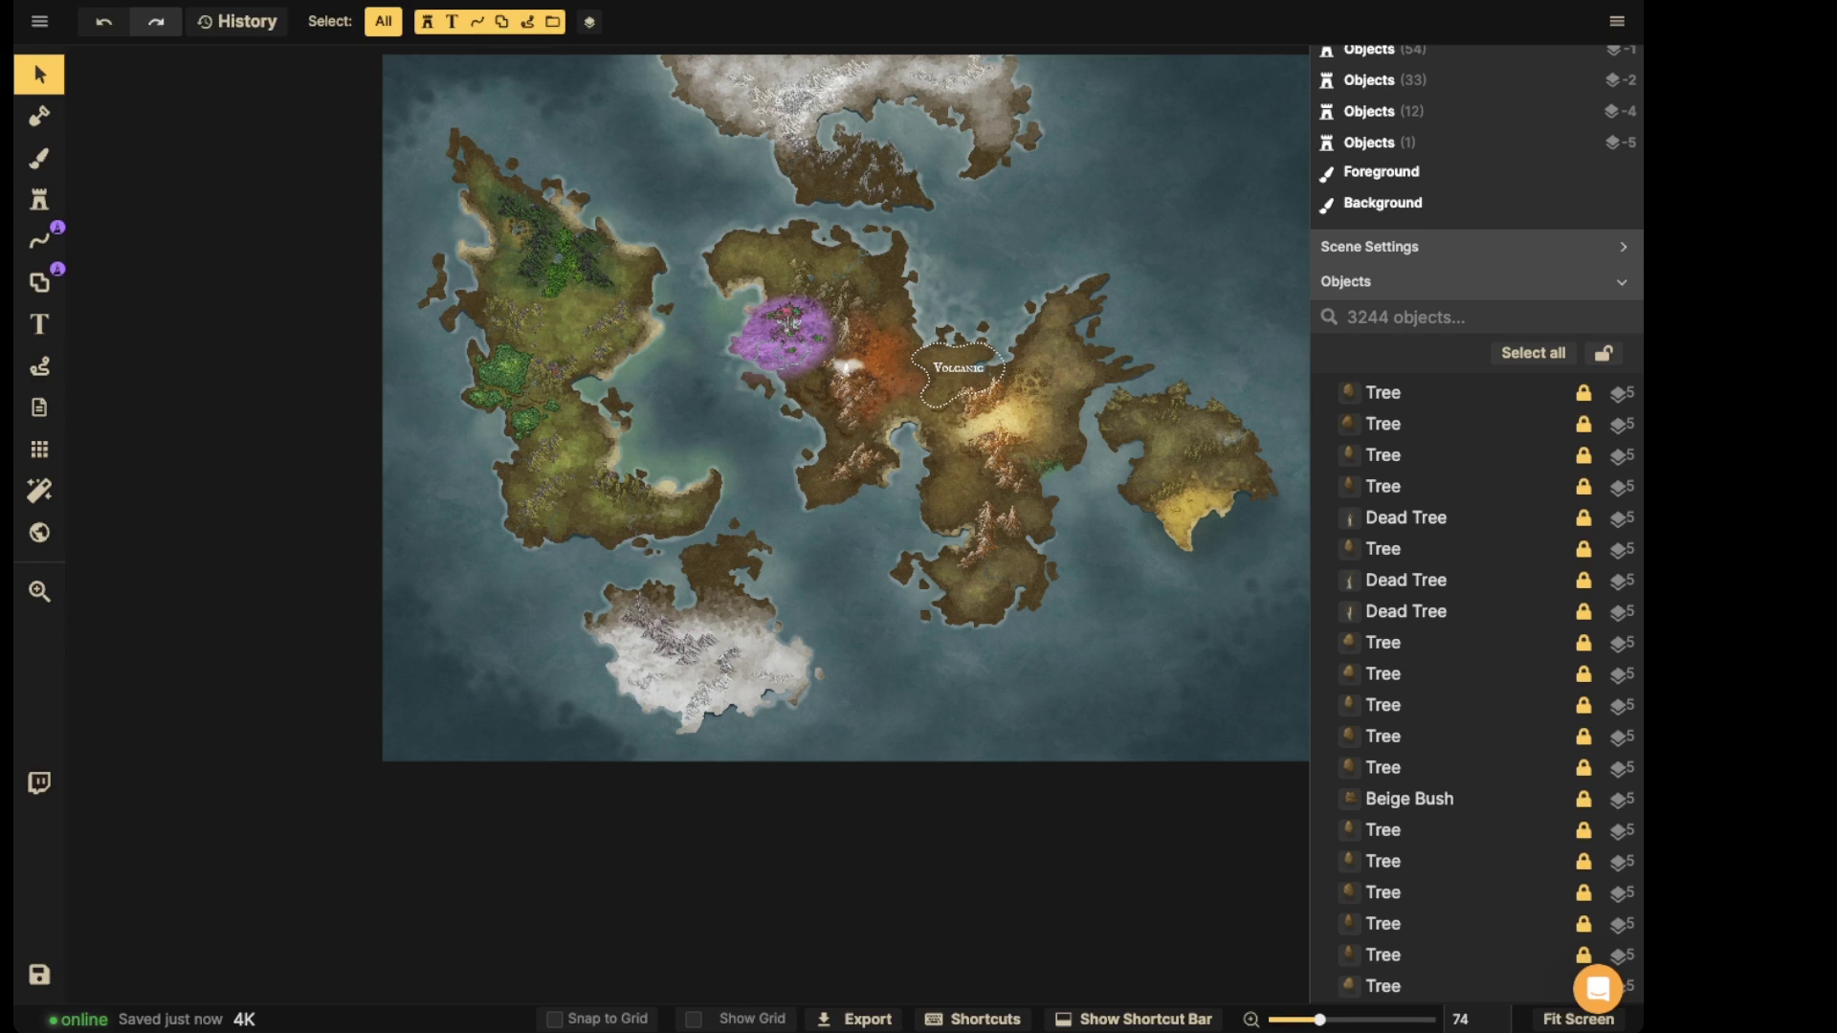
scroll(614, 197, "down", 2)
left_click_drag(614, 197, 525, 252)
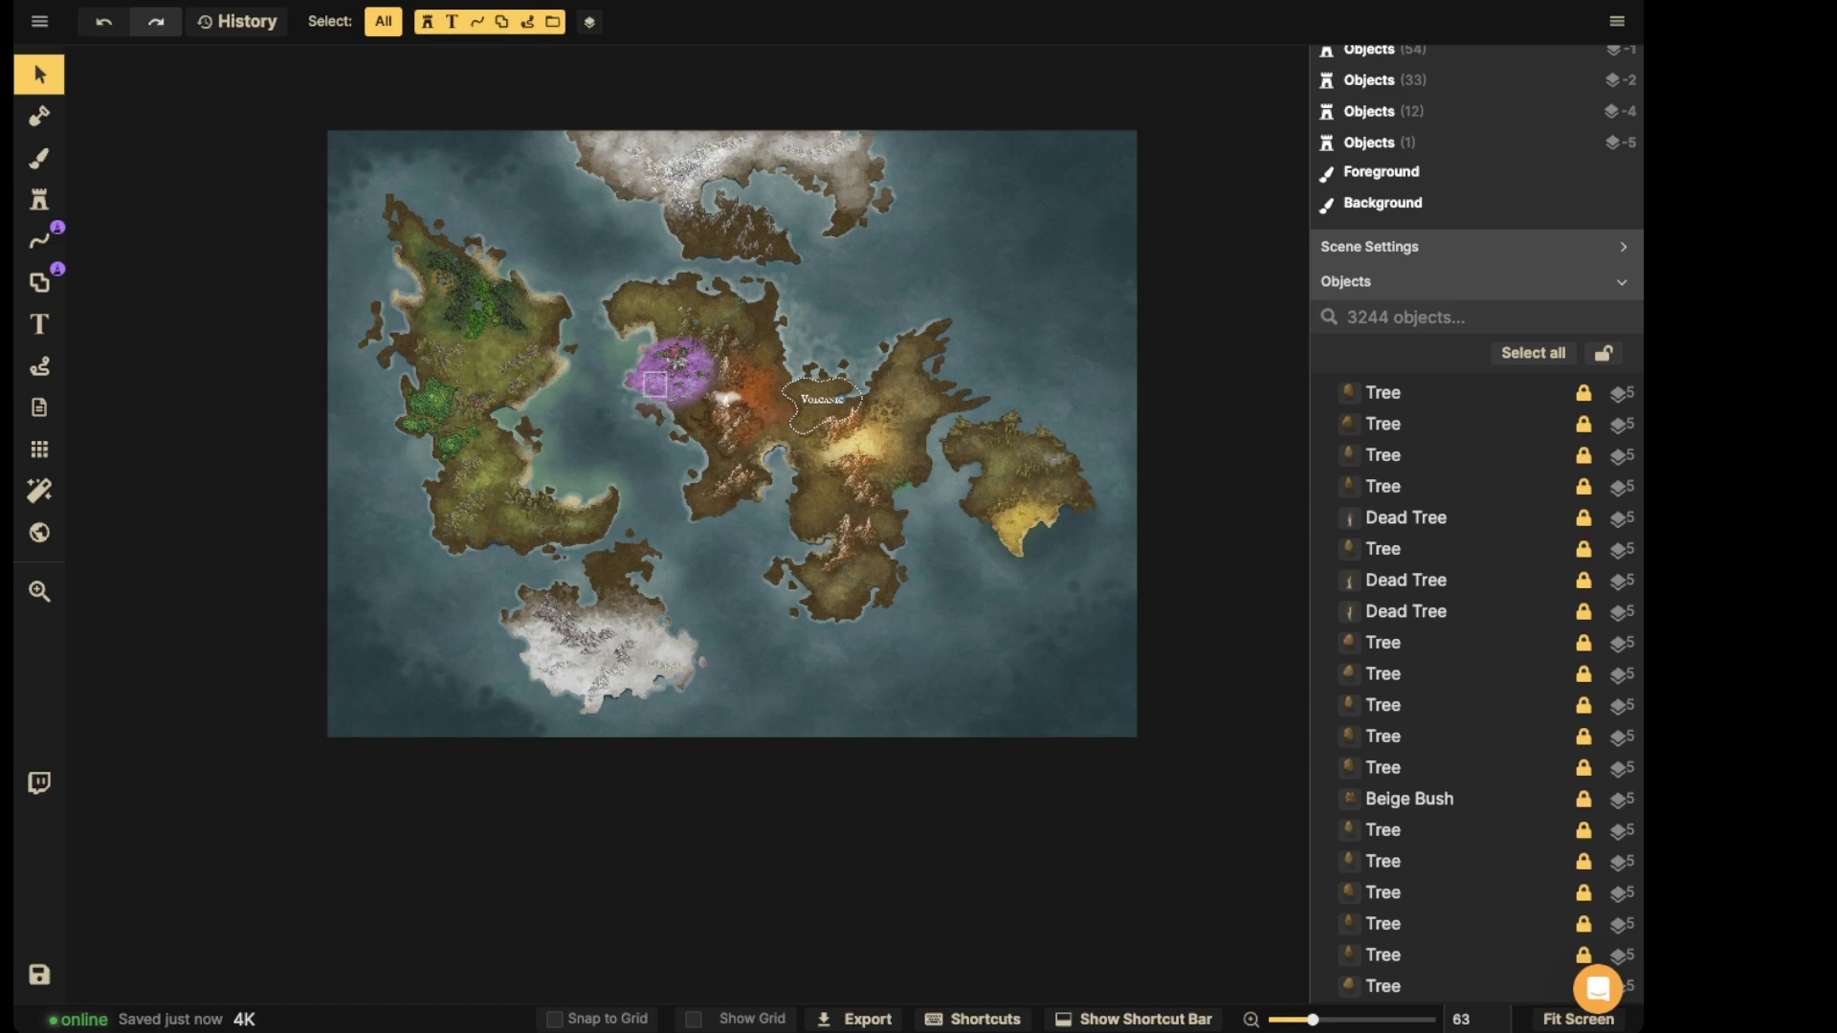
scroll(676, 366, "up", 5)
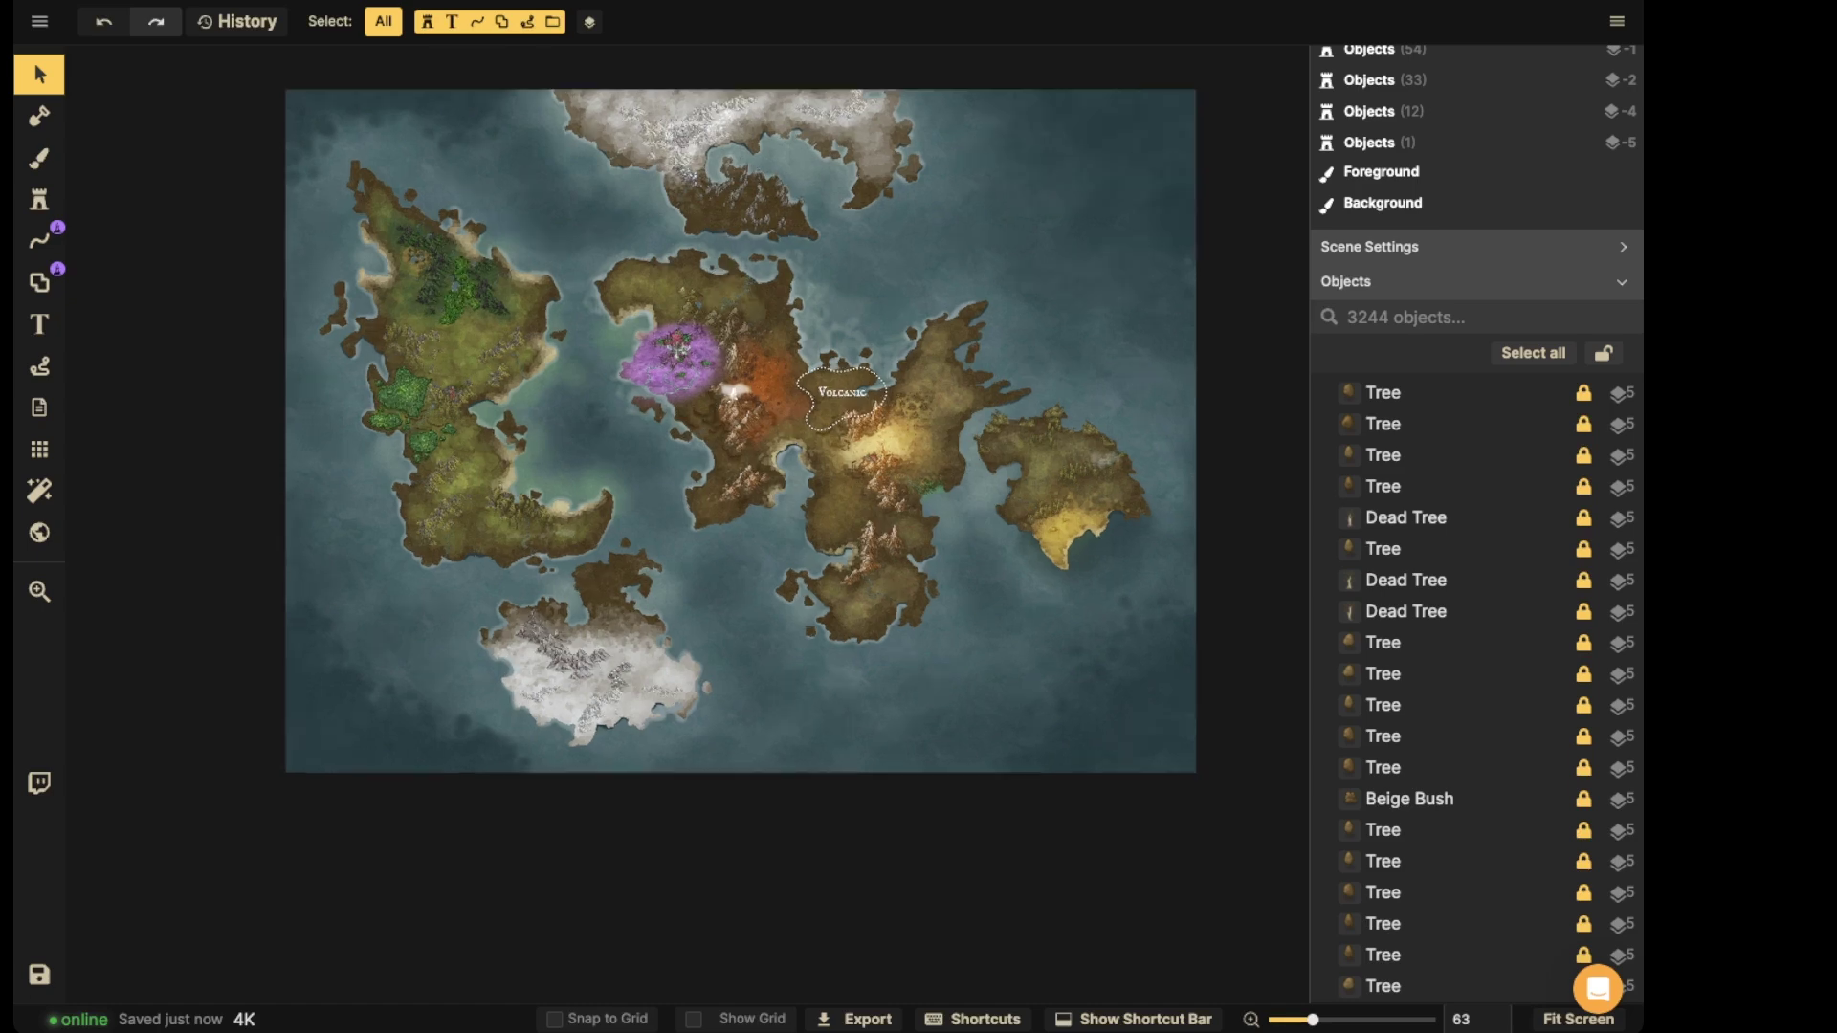
scroll(705, 234, "up", 10)
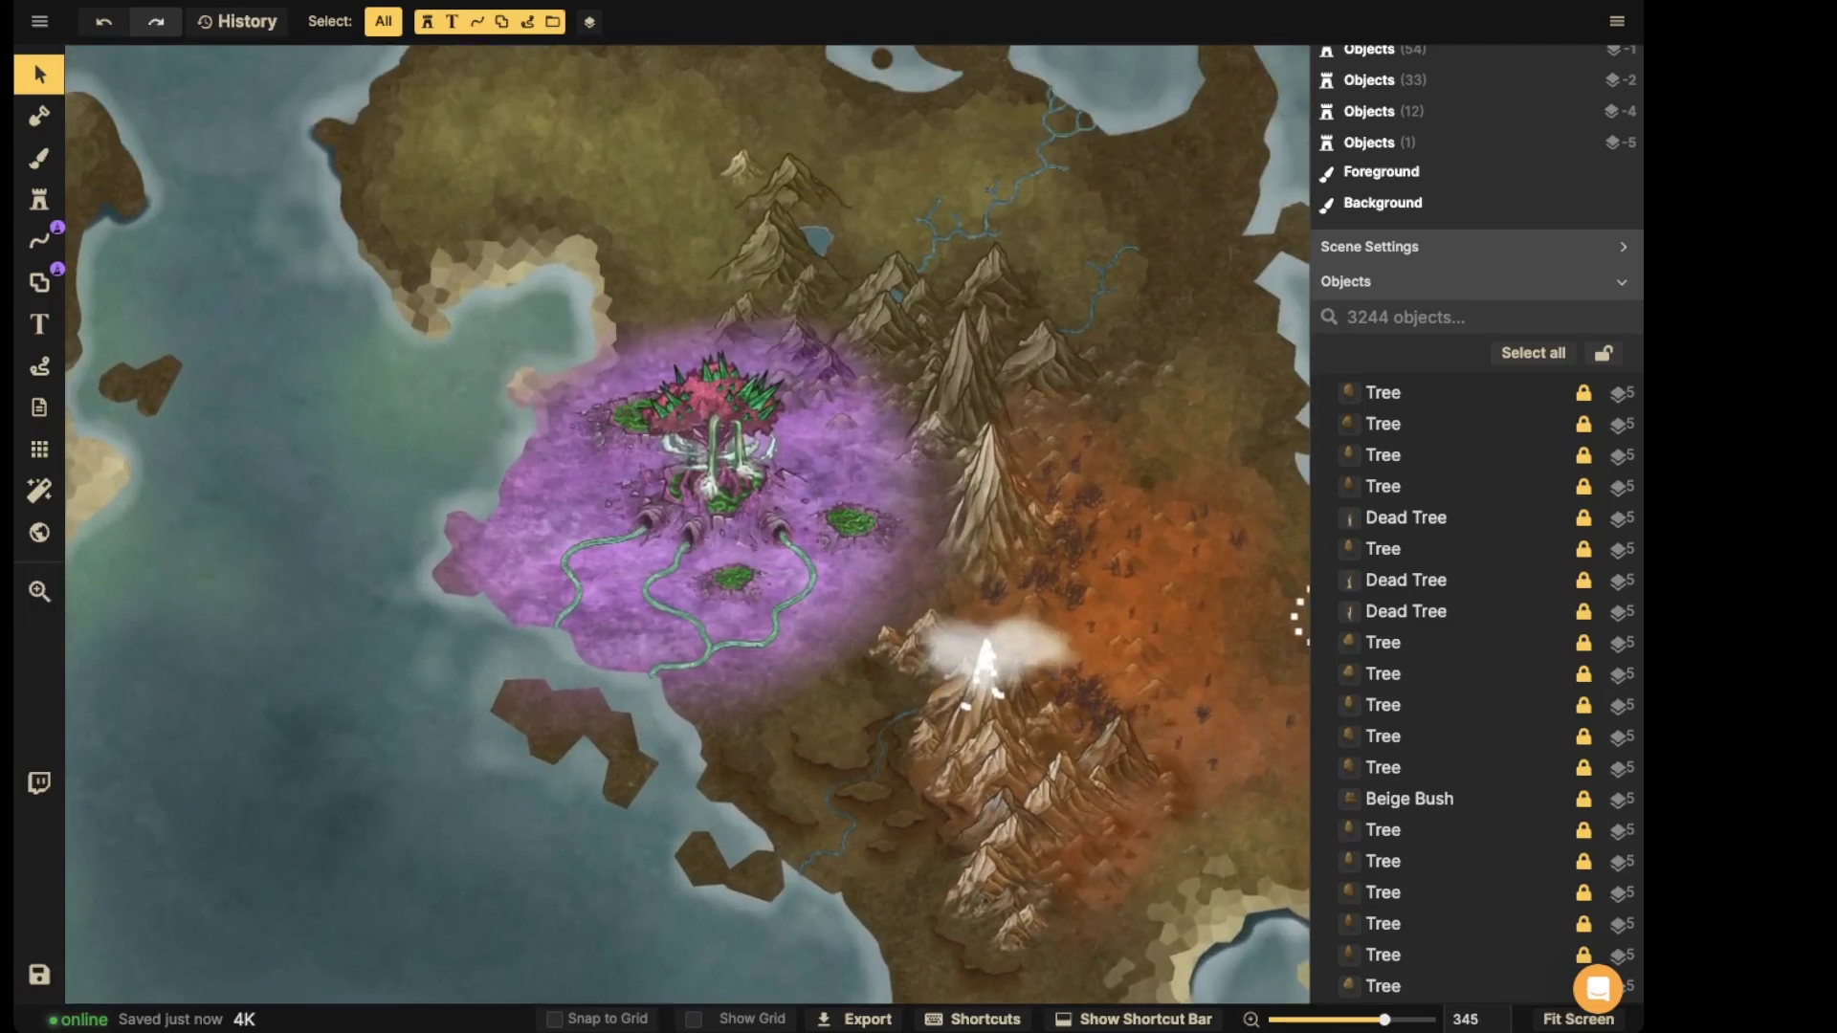
- Paint over the purple ground around the World Tree with the dark brown foreground texture, using a brush of size 48
key("b")
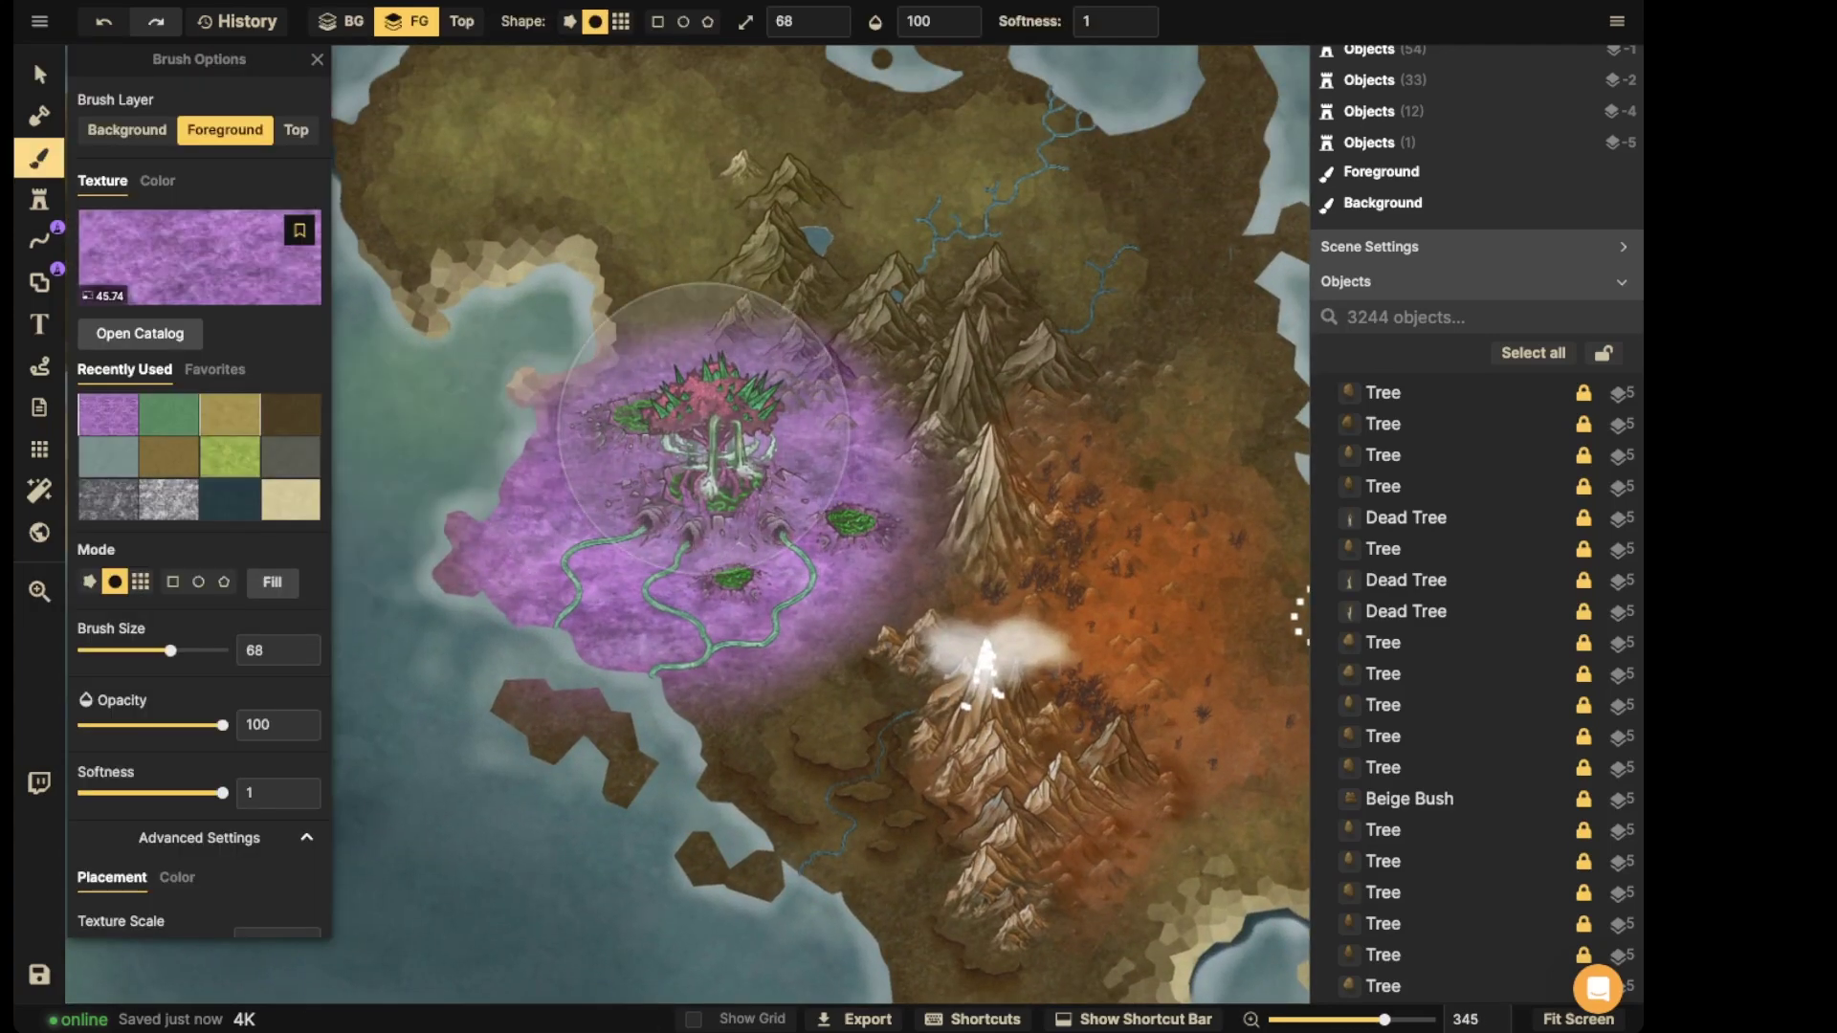
left_click(290, 415)
key("bracketleft")
key("bracketleft")
key("bracketleft")
key("bracketleft")
mouse_move(828, 564)
left_mouse_down()
mouse_move(689, 621)
mouse_move(518, 574)
mouse_move(598, 503)
mouse_move(593, 452)
mouse_move(755, 419)
mouse_move(818, 431)
mouse_move(836, 470)
mouse_move(694, 372)
mouse_move(598, 405)
mouse_move(688, 512)
mouse_move(854, 574)
left_mouse_up()
mouse_move(853, 578)
left_mouse_down()
mouse_move(812, 630)
mouse_move(572, 693)
mouse_move(495, 692)
mouse_move(763, 611)
mouse_move(830, 566)
mouse_move(873, 510)
mouse_move(879, 438)
mouse_move(859, 387)
mouse_move(757, 364)
left_mouse_up()
scroll(779, 545, "down", 3)
left_click_drag(1171, 660, 914, 628)
scroll(866, 660, "up", 3)
- Switch the foreground brush to the purple texture with a rough-edged shape, roughness 3 and smoothing off
left_click(168, 416)
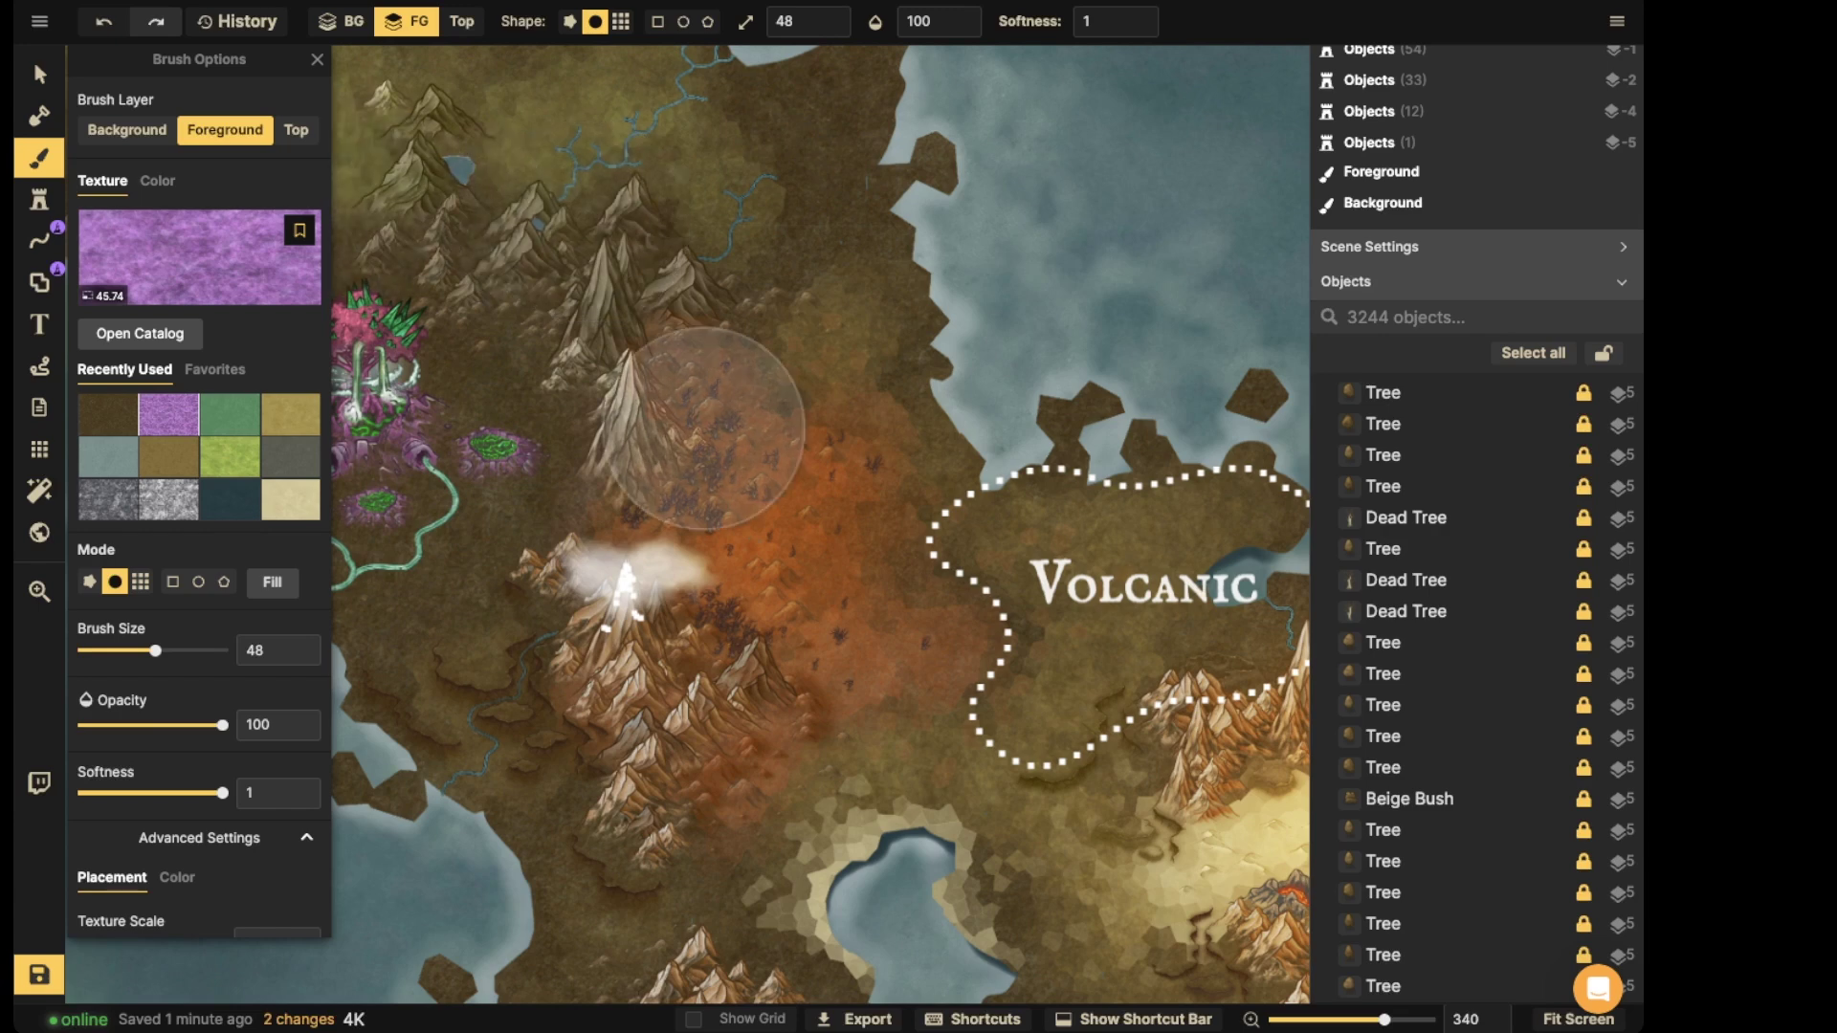
left_click(569, 21)
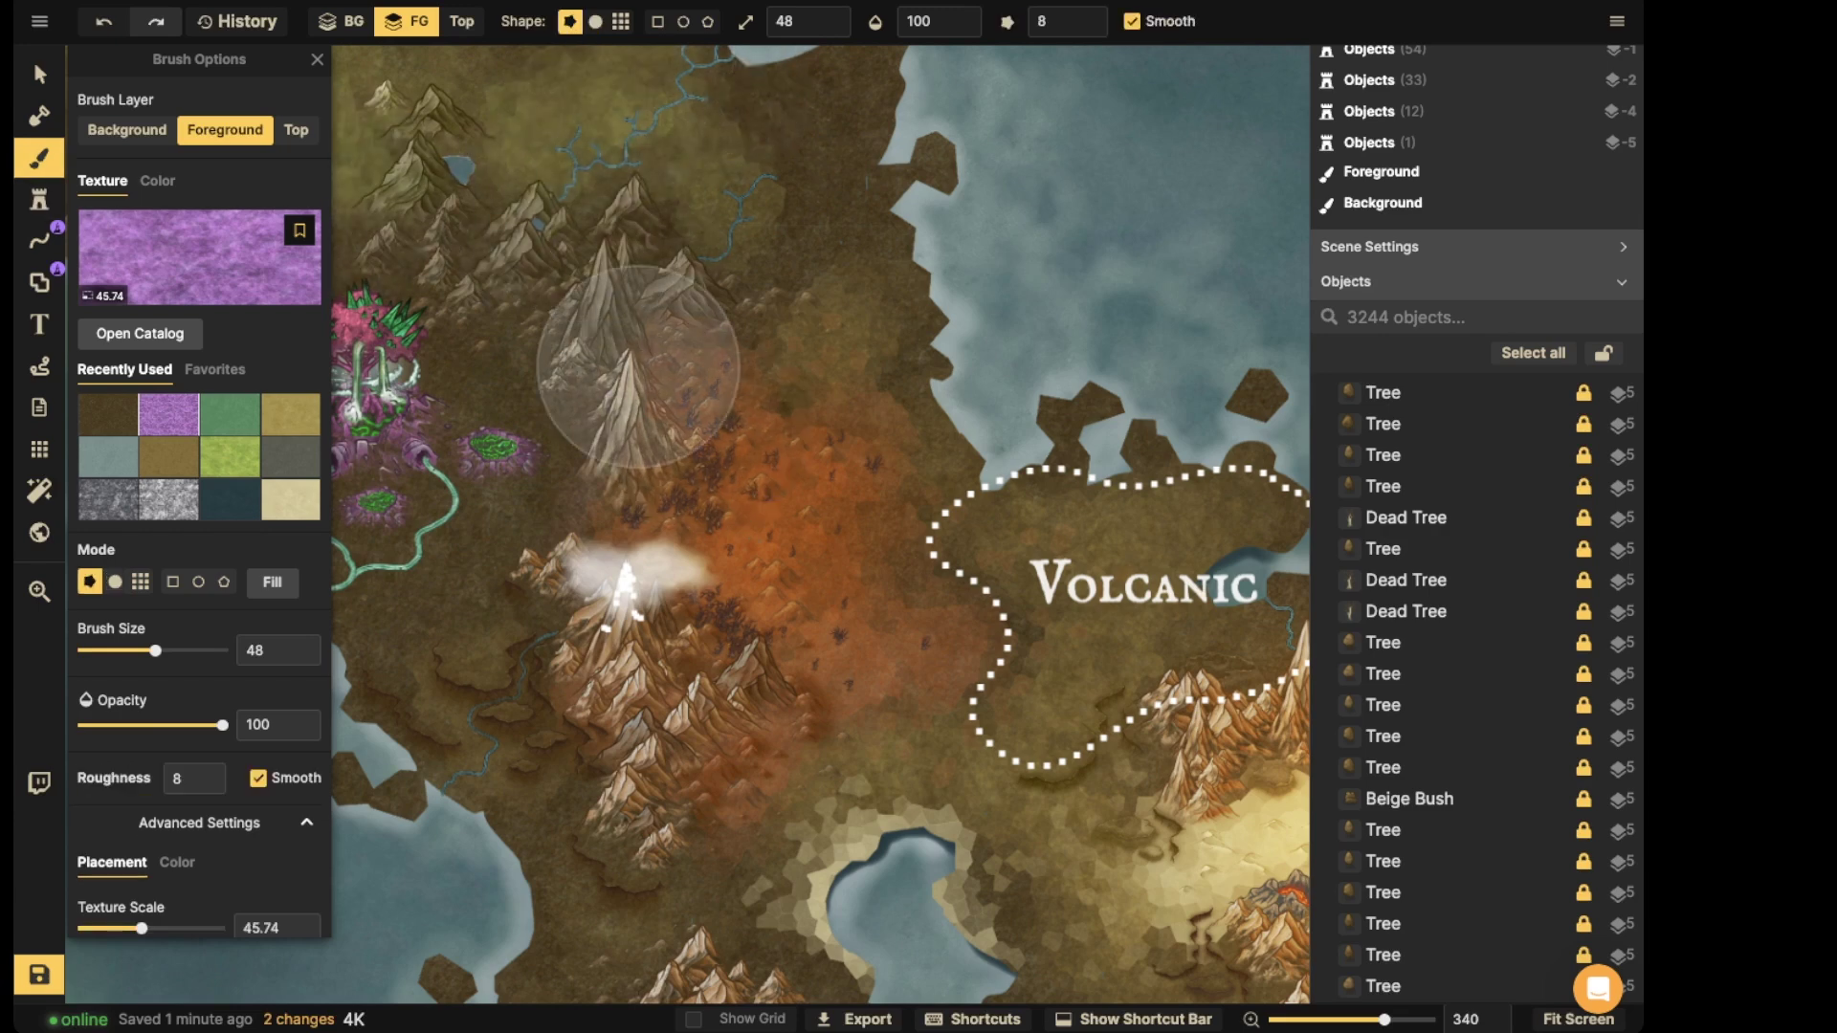
scroll(638, 394, "down", 3)
left_click_drag(505, 494, 770, 455)
scroll(708, 382, "down", 2)
scroll(708, 385, "up", 2)
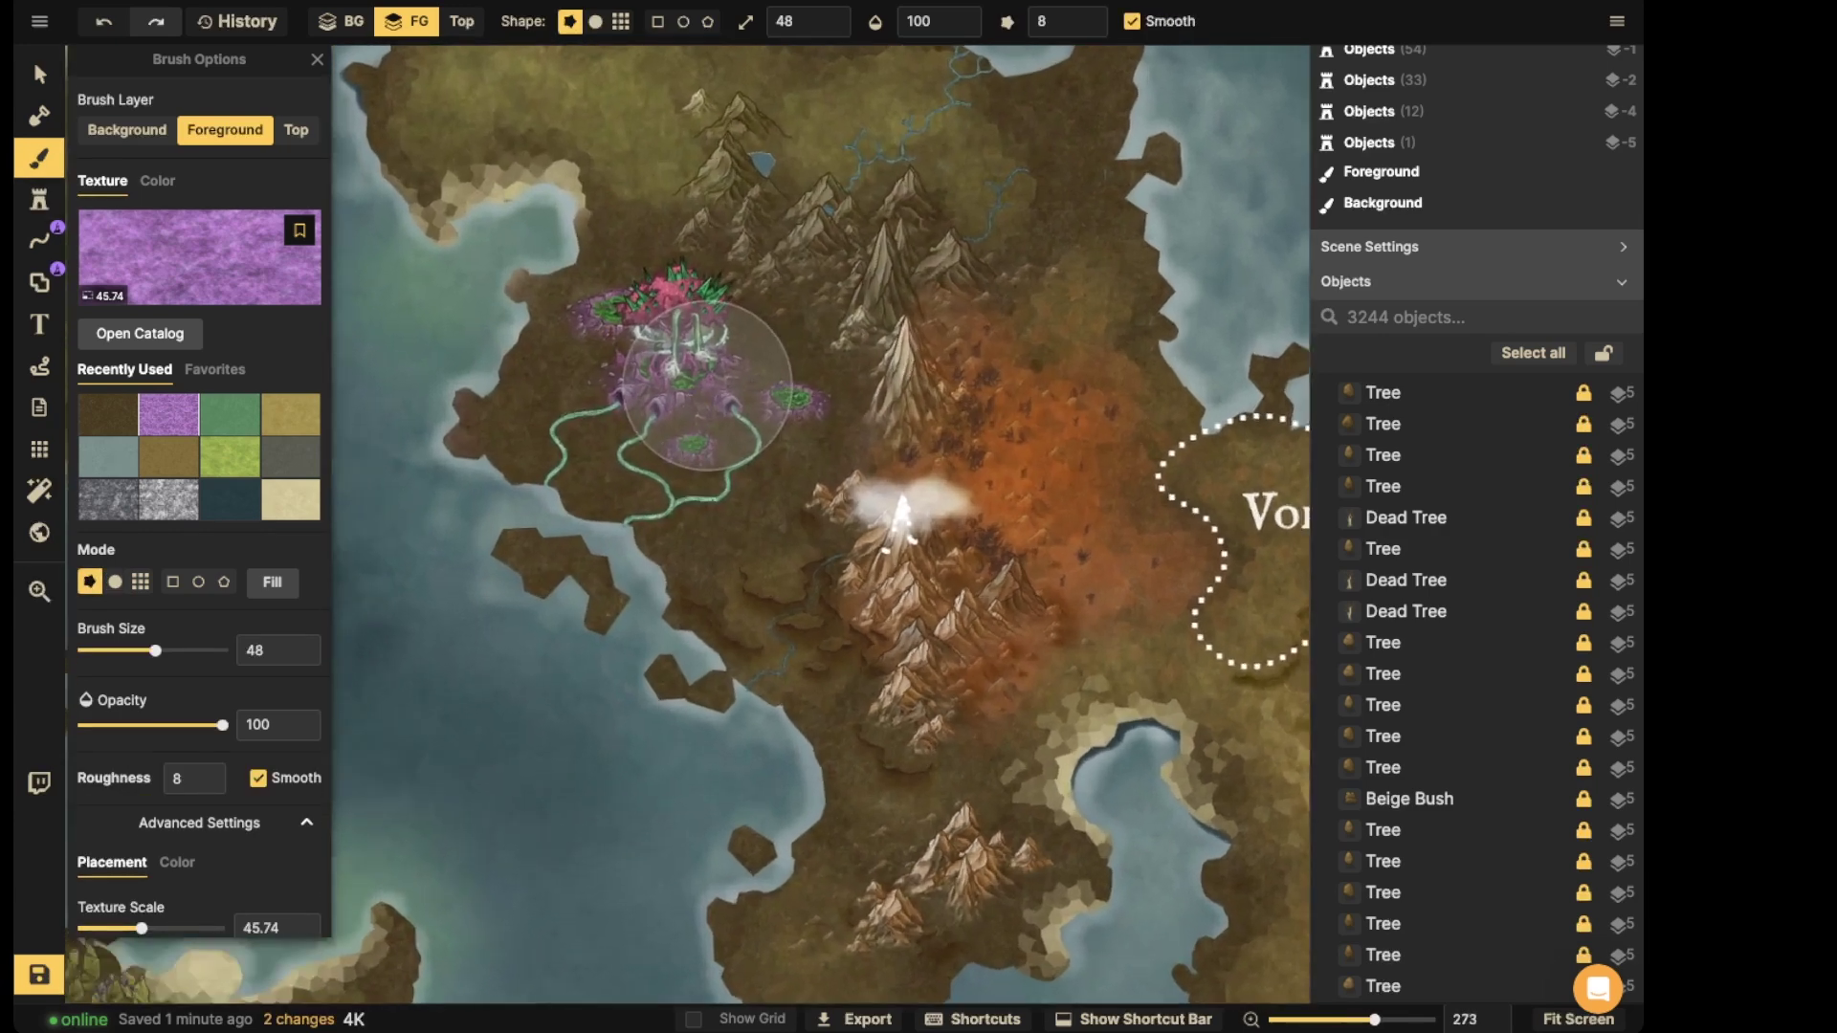
scroll(708, 382, "up", 2)
left_click(1131, 21)
left_click(1087, 31)
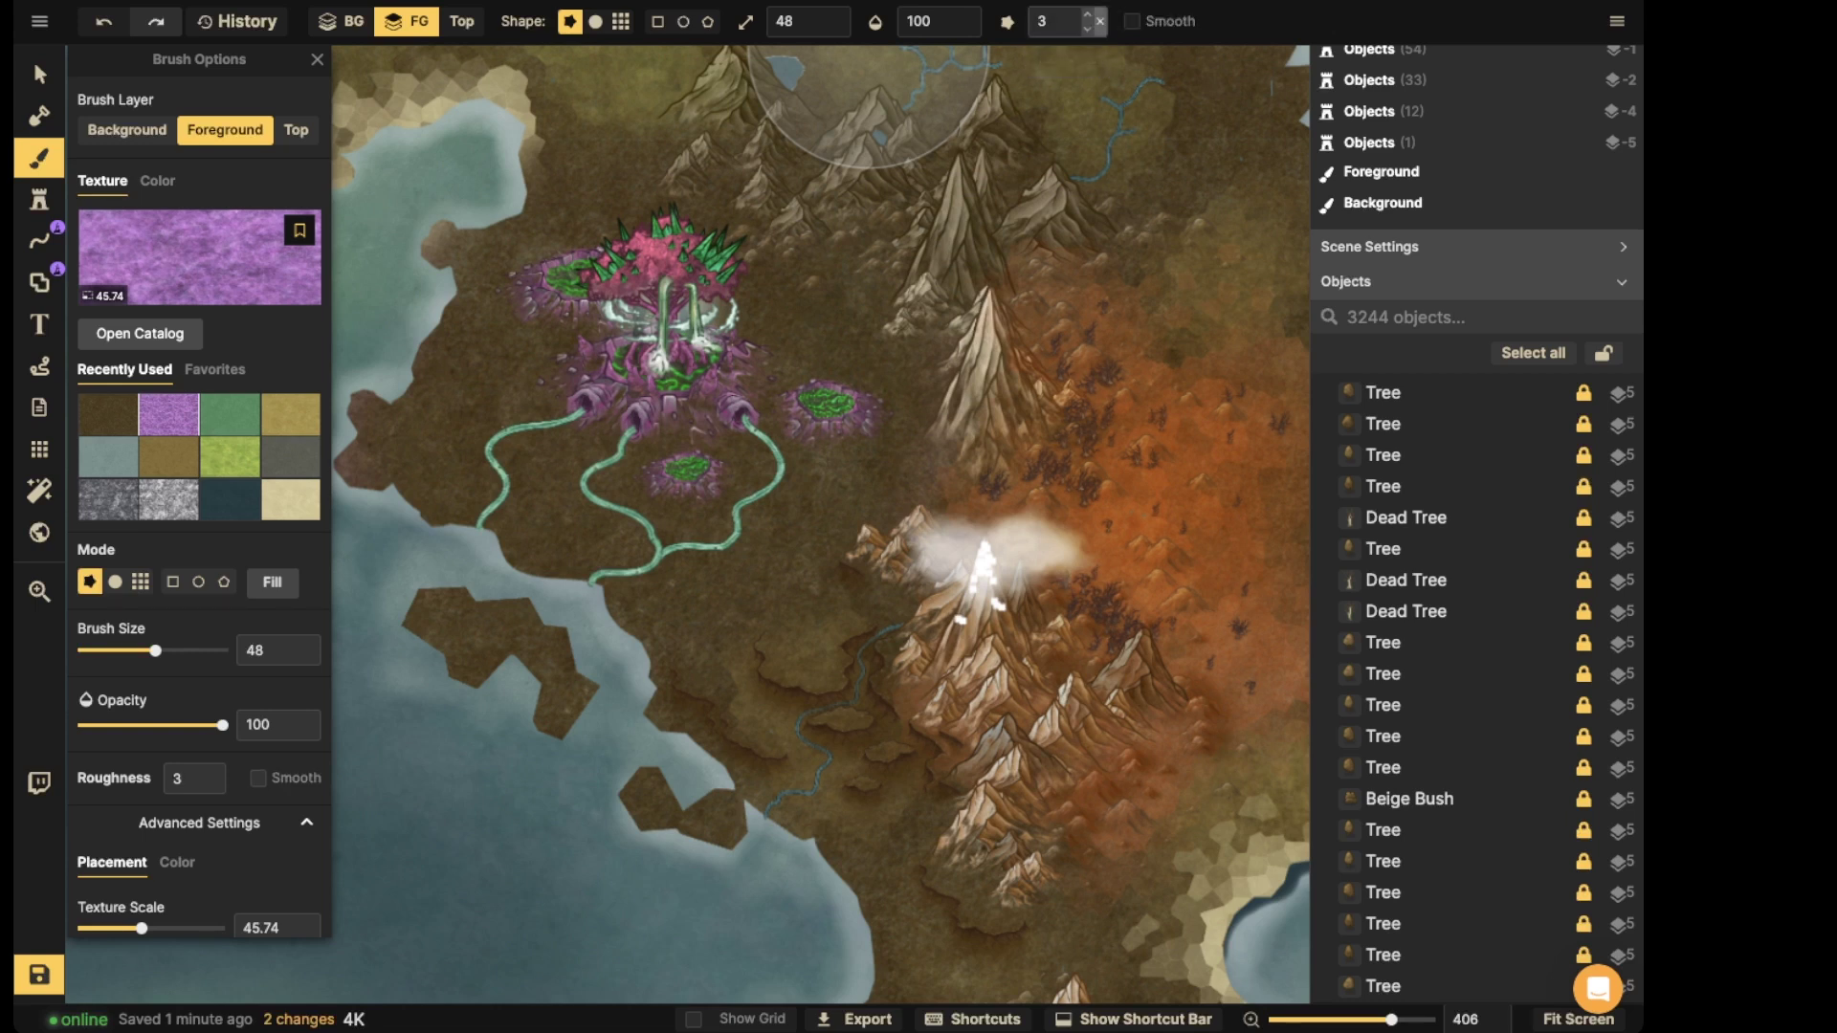
- Try a purple stroke below the World Tree at brush size 27 and opacity 25, and undo it
left_click(809, 21)
left_click_drag(797, 92, 713, 93)
key("BackSpace")
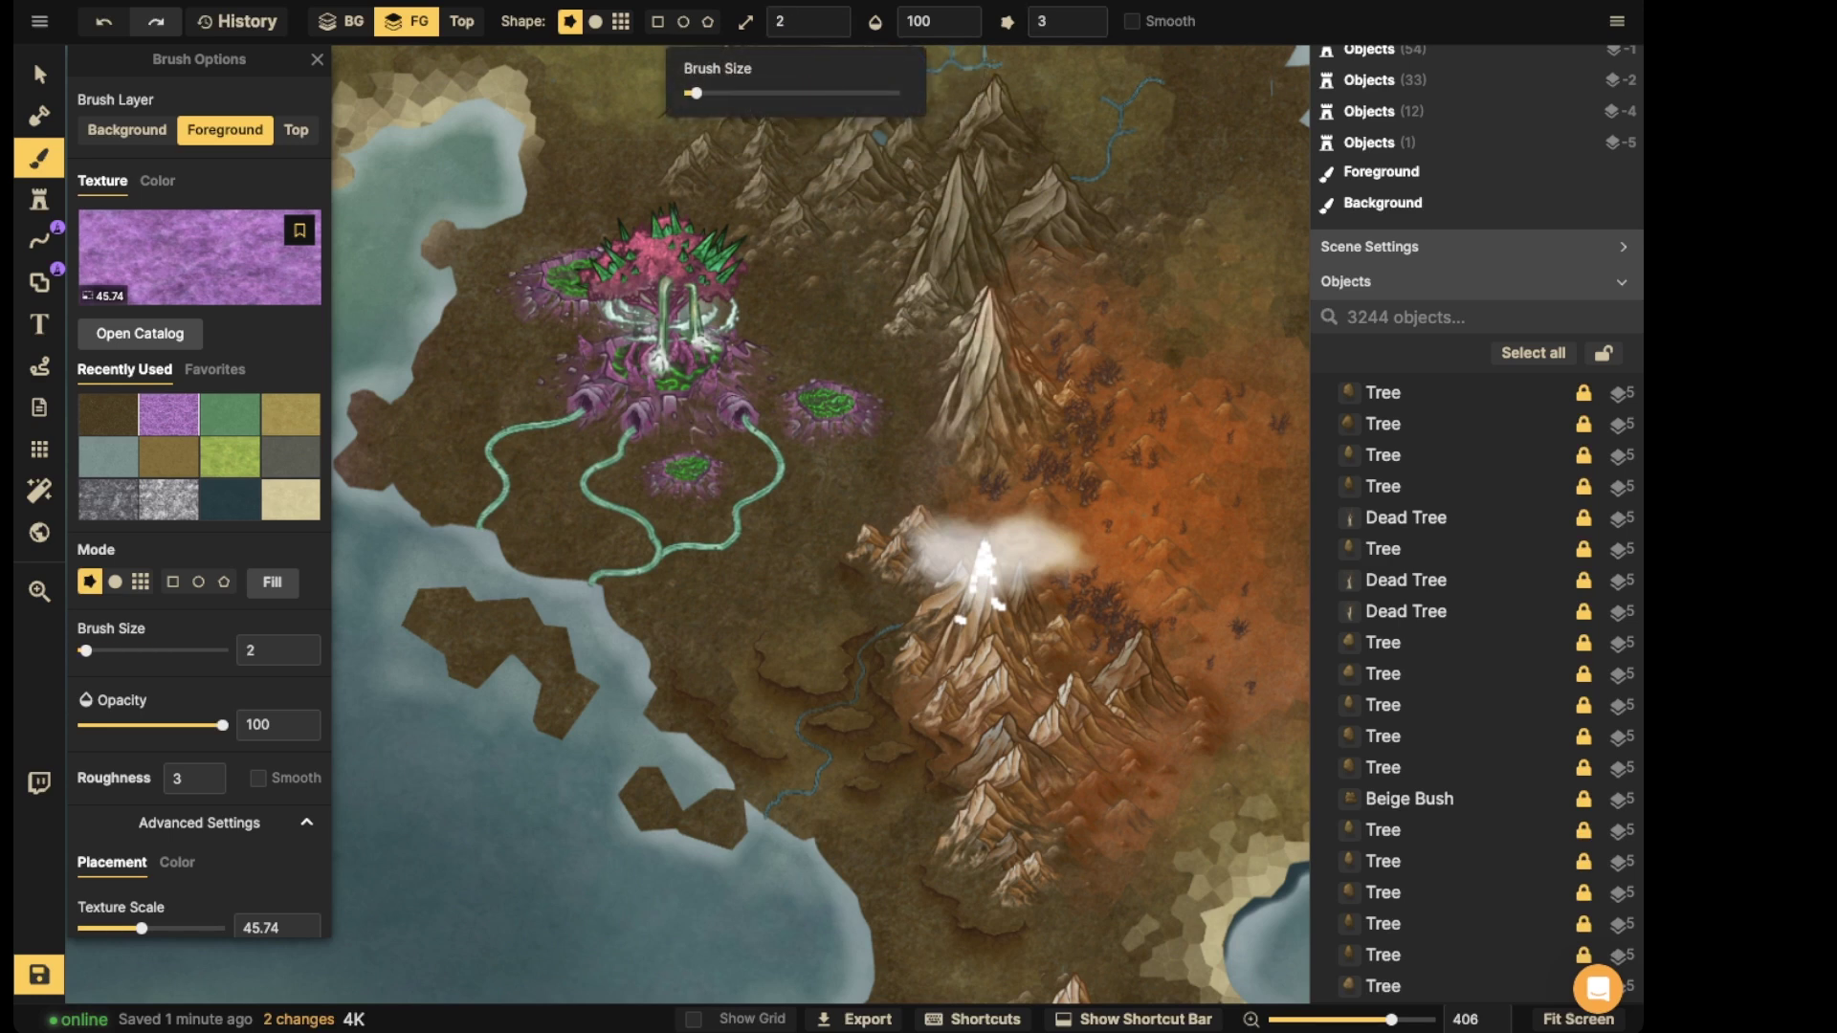
type("5")
key("BackSpace")
type("7")
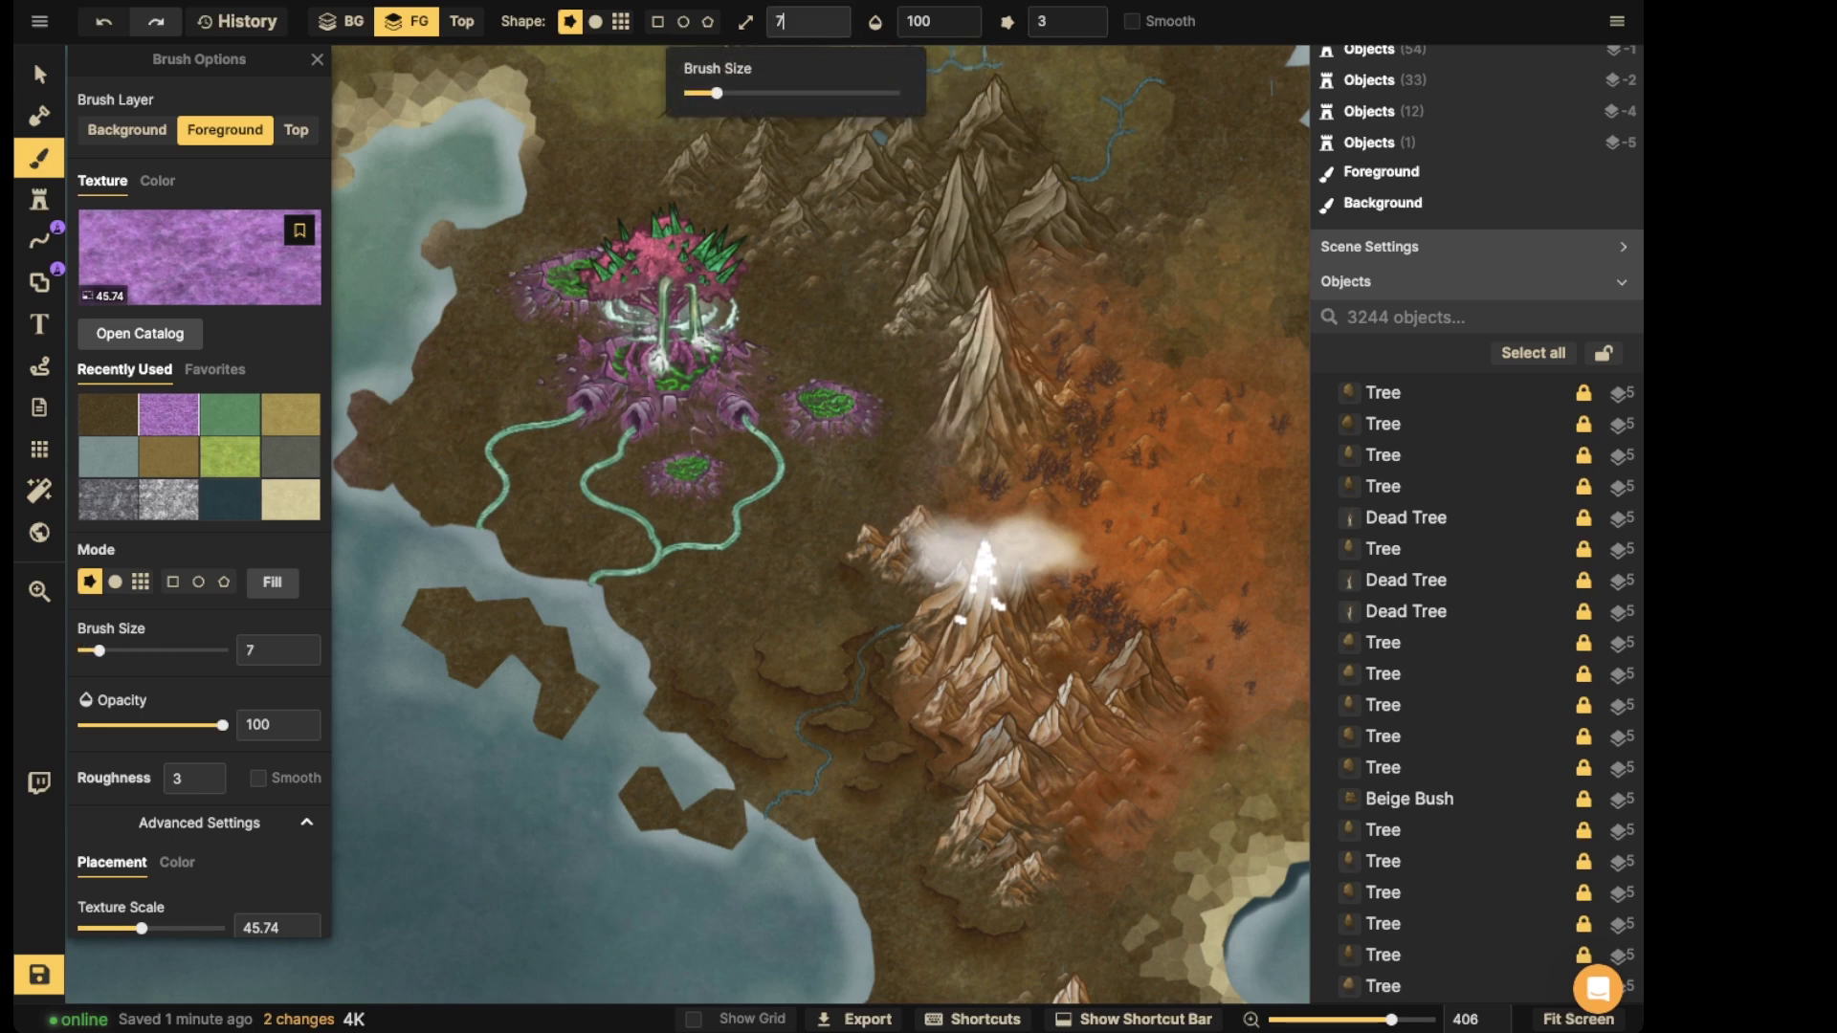
left_click_drag(223, 725, 122, 725)
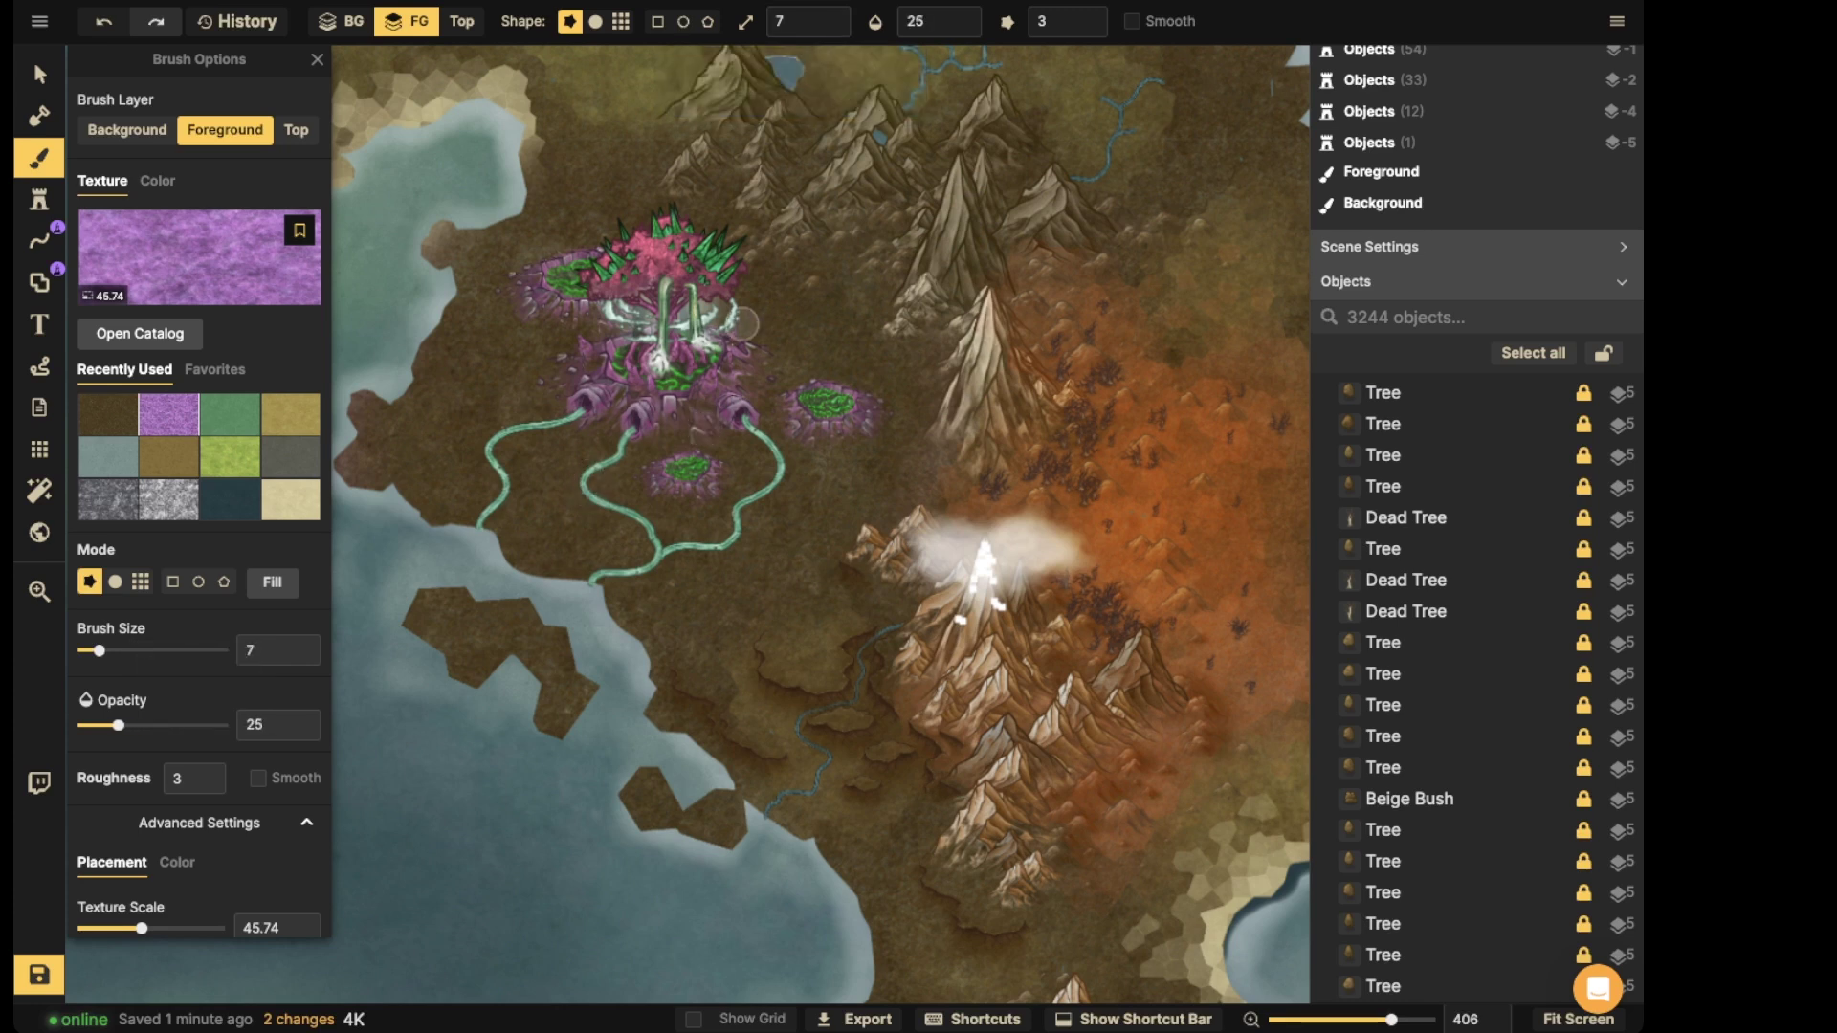
scroll(592, 344, "up", 10)
scroll(536, 339, "down", 1)
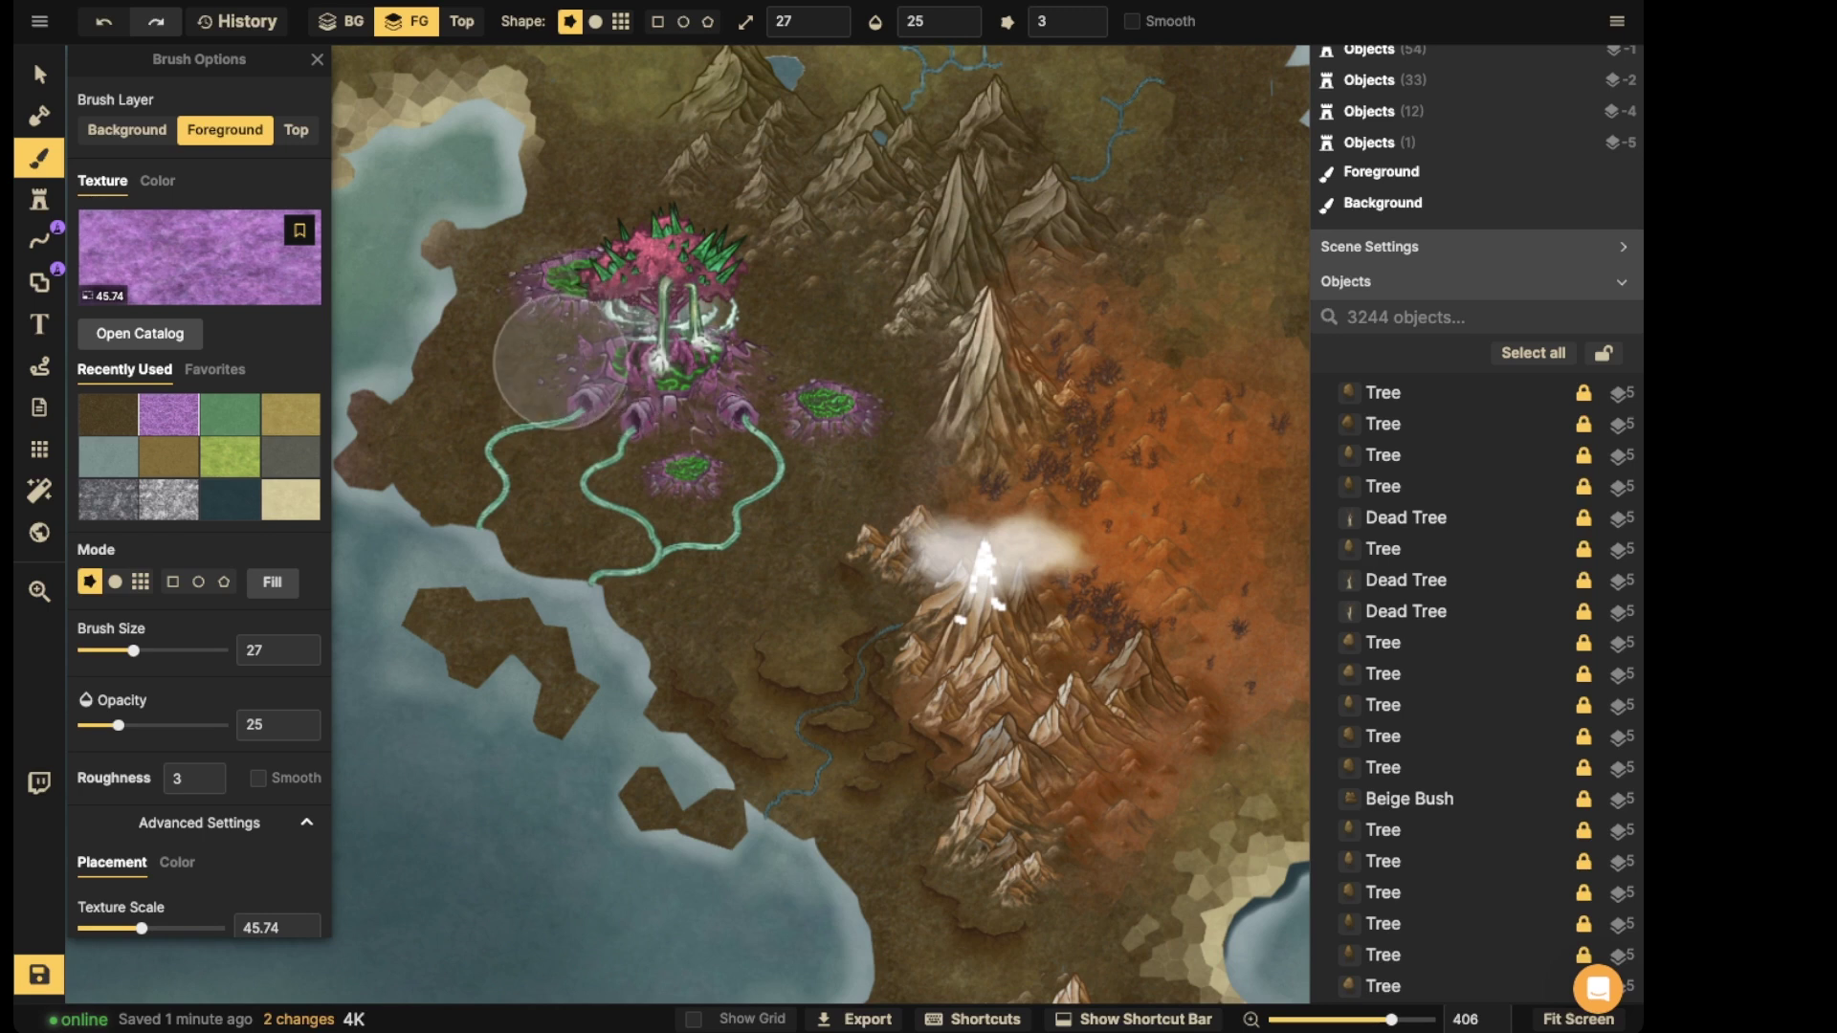
mouse_move(521, 338)
left_mouse_down()
mouse_move(646, 413)
mouse_move(677, 472)
mouse_move(709, 476)
left_mouse_up()
key("ctrl+z")
- Set the brush opacity to 12 and size to 11, and build up layered purple patches around the World Tree and craters
left_click_drag(119, 725, 109, 725)
scroll(704, 429, "down", 1)
scroll(600, 413, "down", 5)
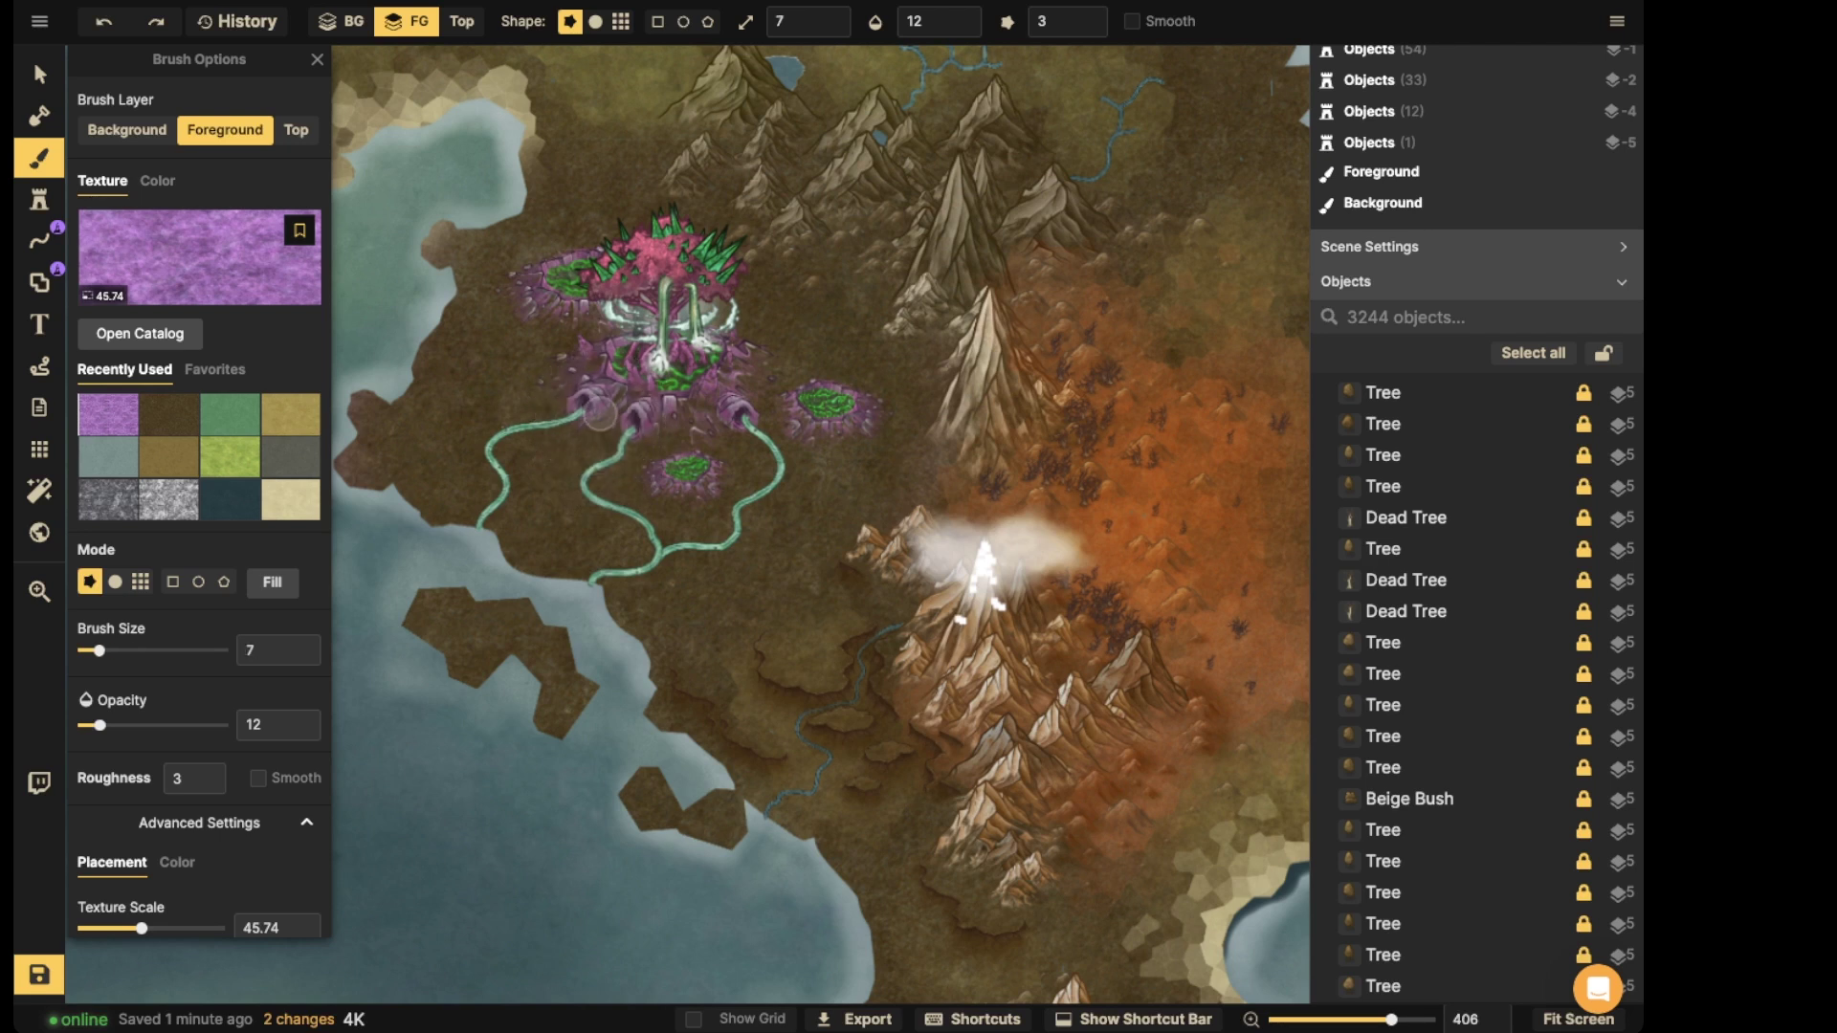
scroll(600, 414, "up", 2)
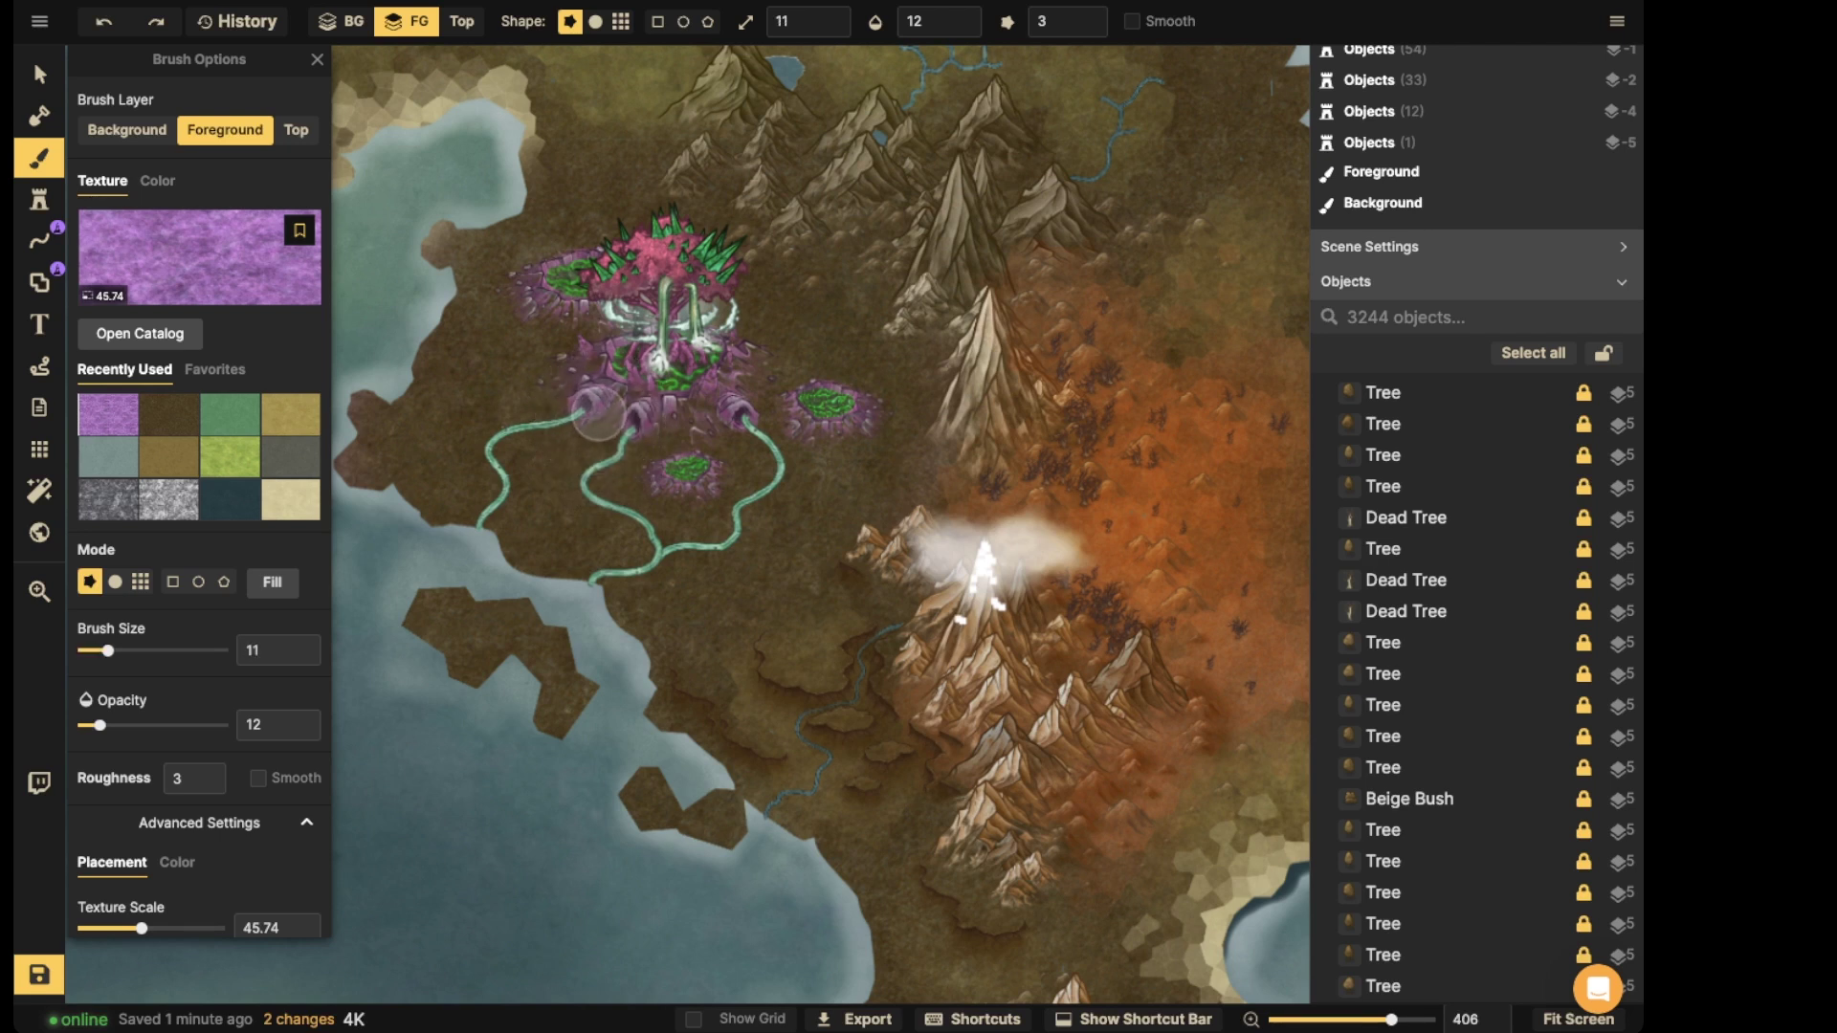
mouse_move(616, 209)
left_mouse_down()
mouse_move(518, 265)
mouse_move(496, 362)
mouse_move(448, 438)
mouse_move(572, 501)
mouse_move(646, 465)
mouse_move(742, 453)
mouse_move(667, 459)
mouse_move(666, 484)
mouse_move(592, 508)
mouse_move(689, 585)
left_mouse_up()
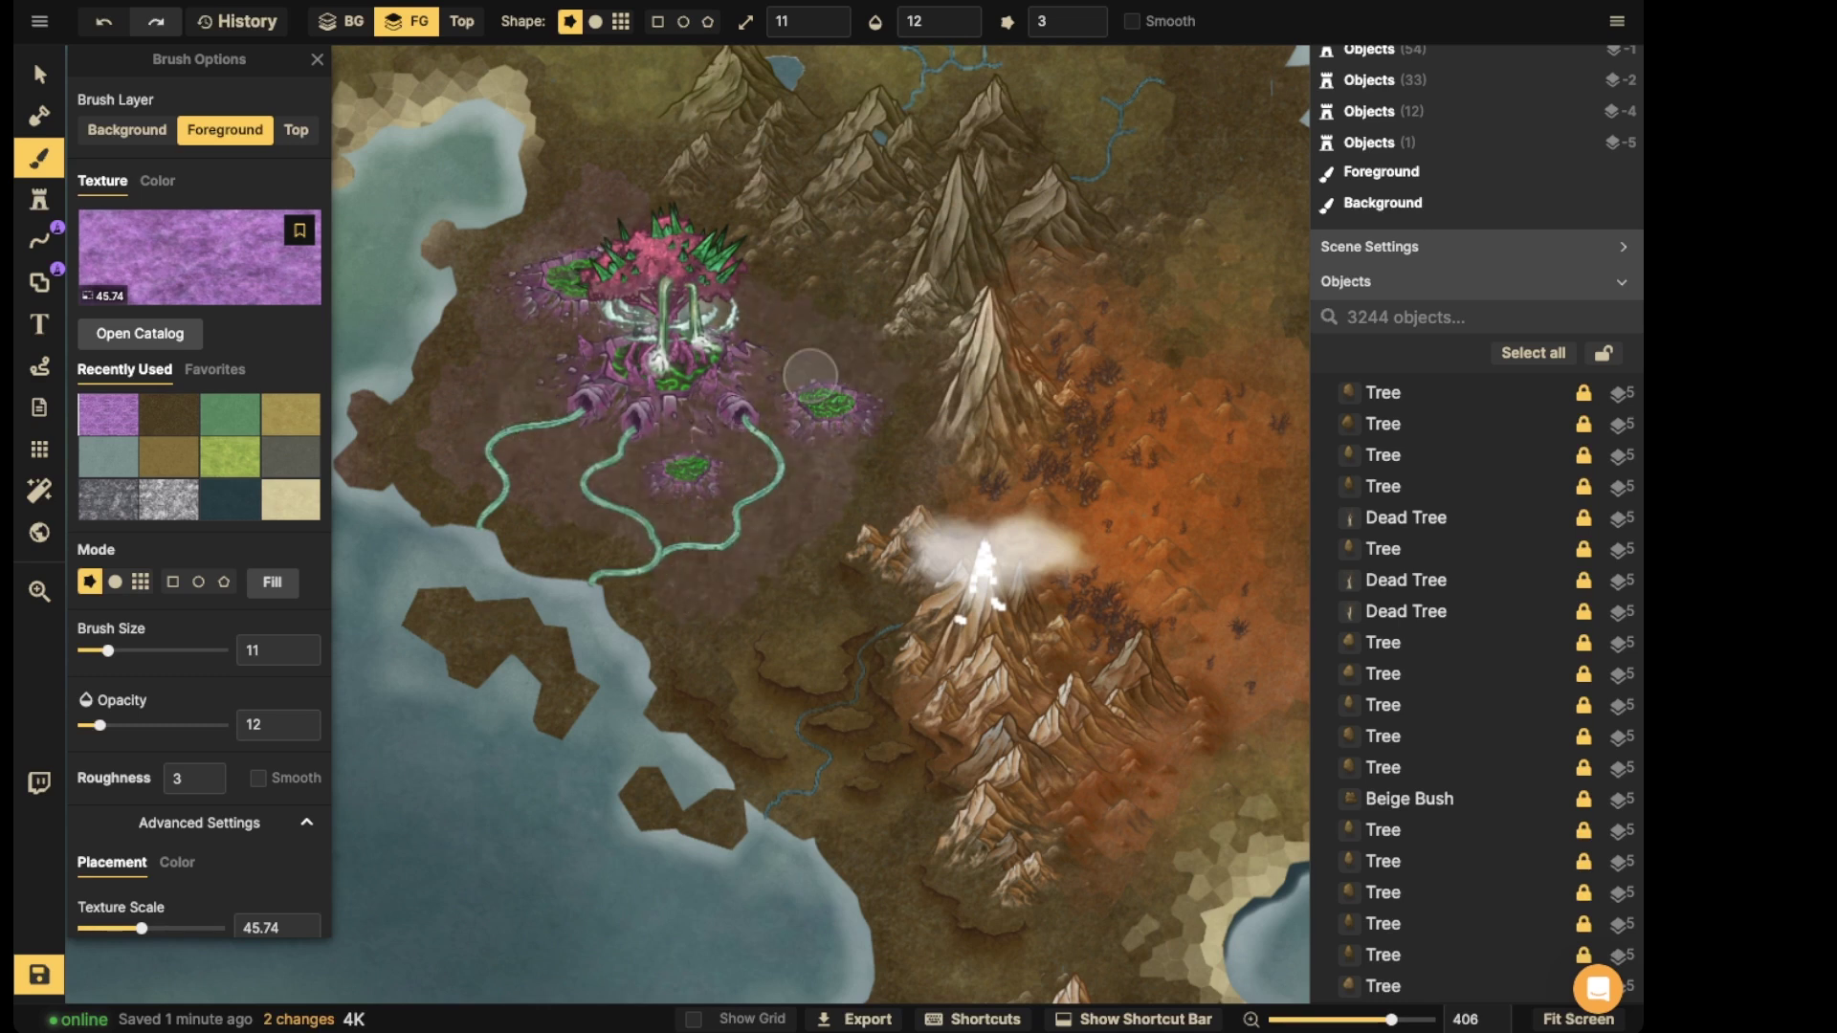
mouse_move(829, 345)
left_mouse_down()
mouse_move(832, 460)
mouse_move(874, 463)
mouse_move(857, 371)
left_mouse_up()
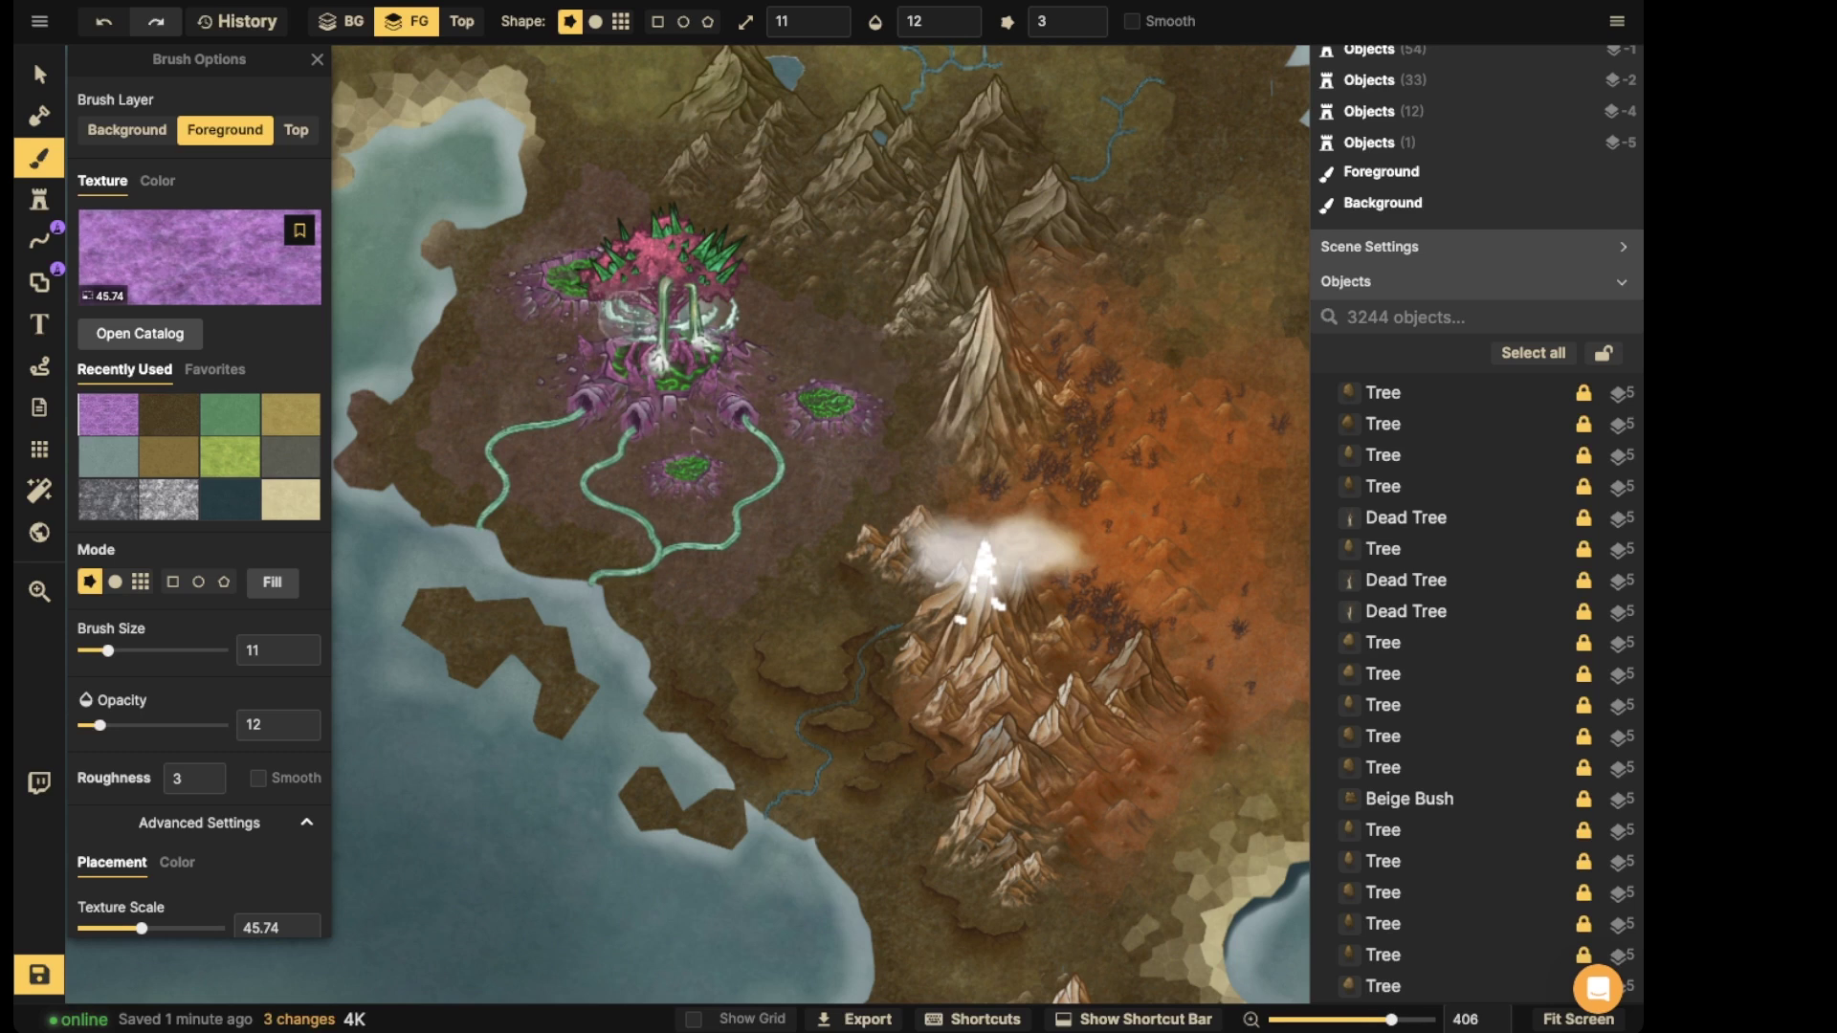
left_click_drag(574, 445, 658, 508)
left_click_drag(801, 450, 814, 470)
mouse_move(738, 325)
left_mouse_down()
mouse_move(788, 301)
mouse_move(744, 336)
mouse_move(828, 331)
mouse_move(740, 370)
mouse_move(788, 449)
mouse_move(788, 497)
mouse_move(629, 460)
mouse_move(710, 502)
mouse_move(721, 443)
mouse_move(665, 416)
mouse_move(556, 415)
mouse_move(625, 366)
mouse_move(525, 327)
left_mouse_up()
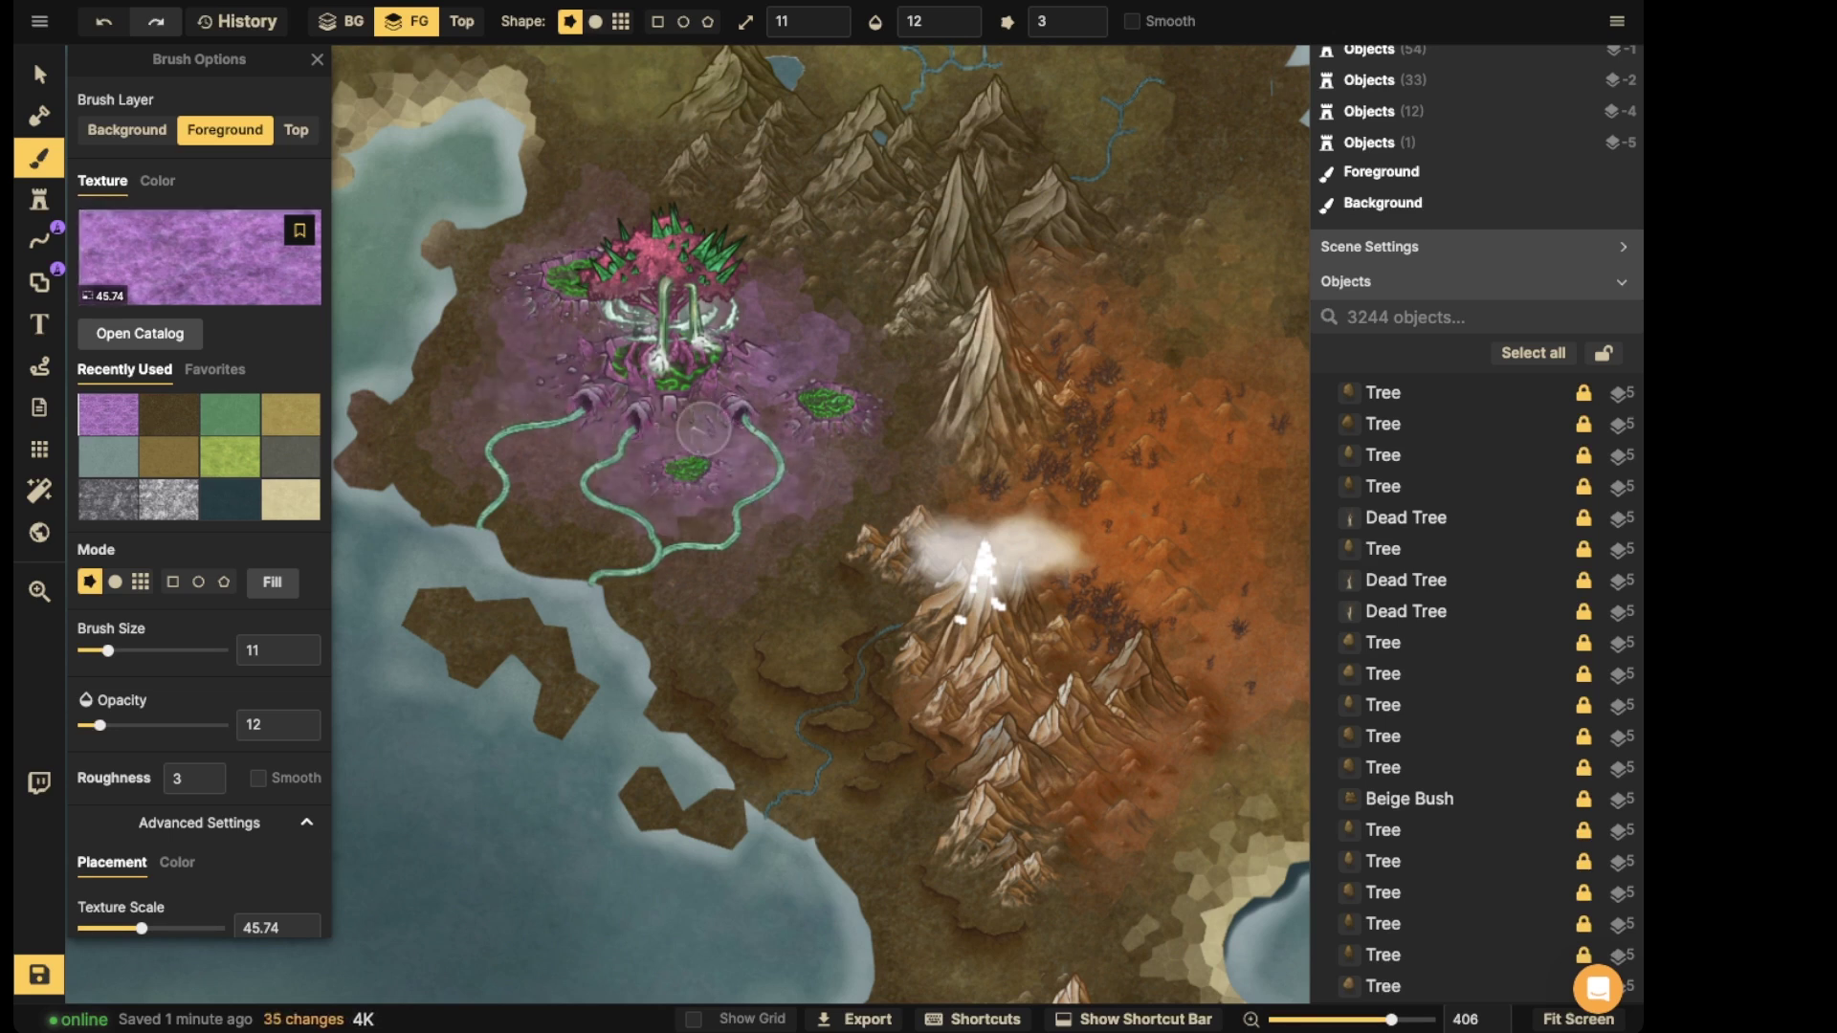
- Scatter faint purple specks around the edges of the Fey ground with a size 1 brush and save the map
scroll(703, 429, "down", 10)
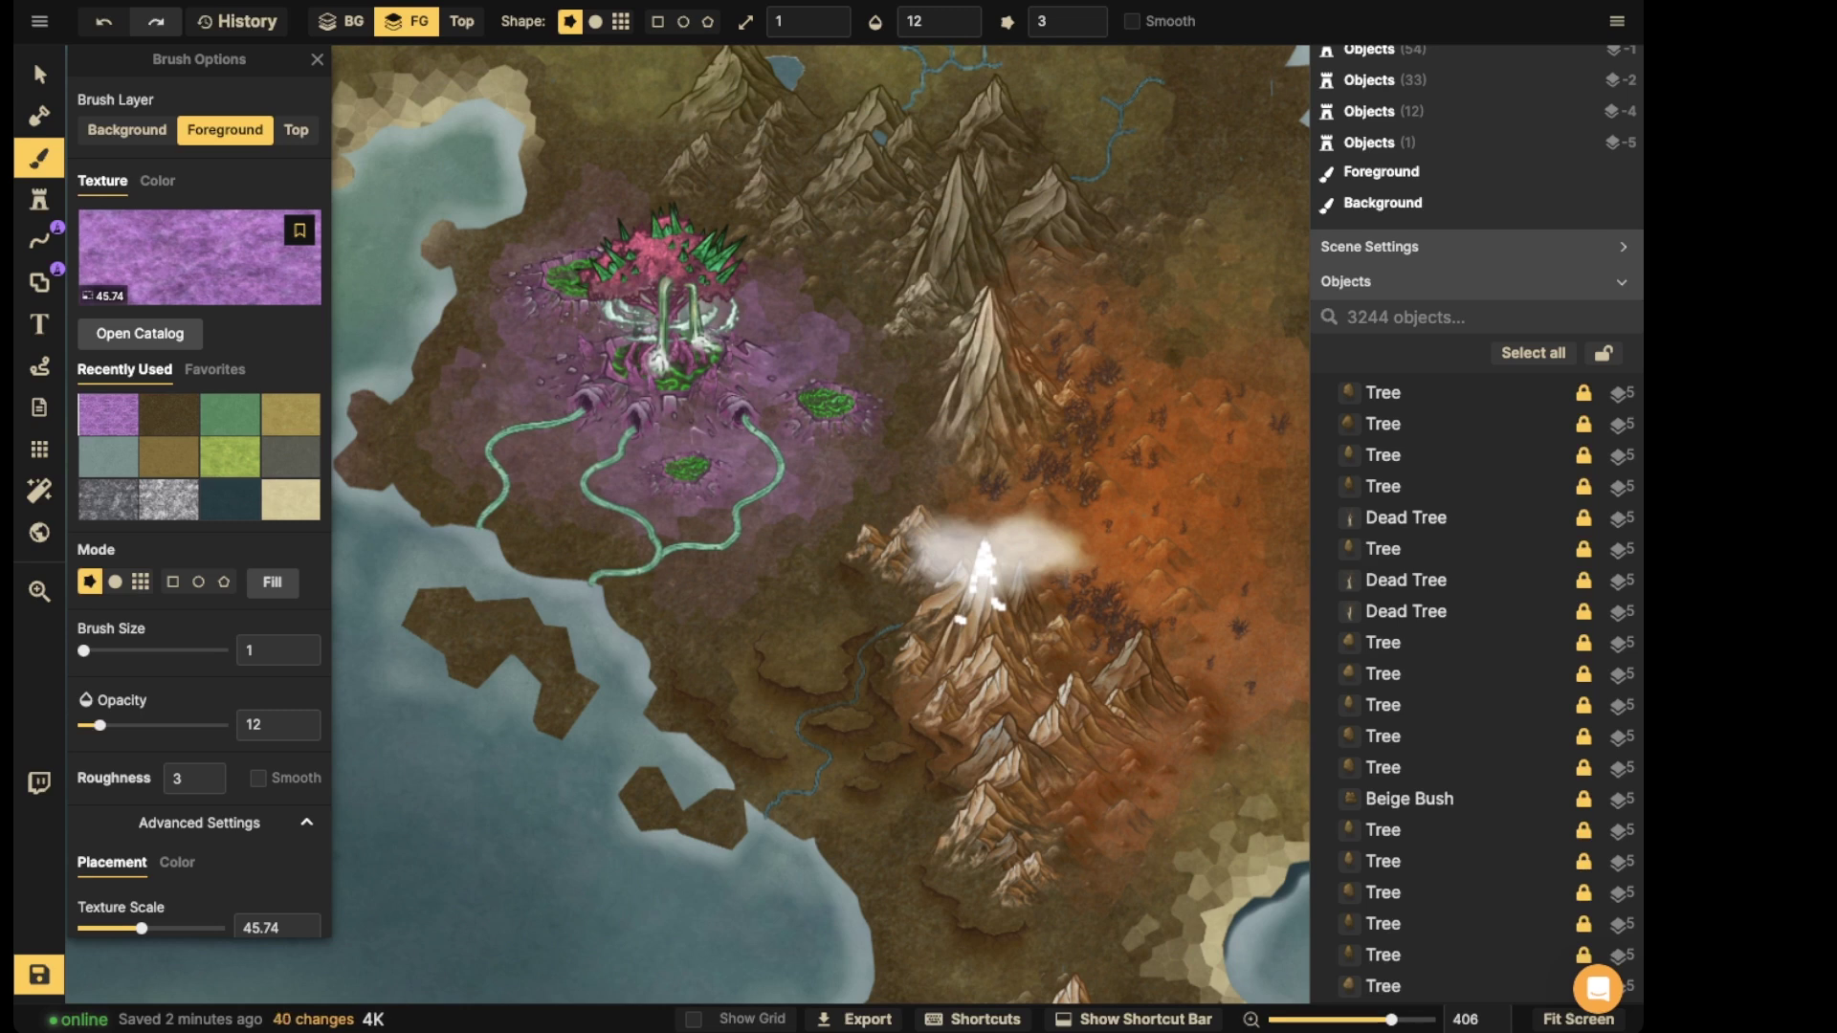
left_click_drag(405, 420, 398, 458)
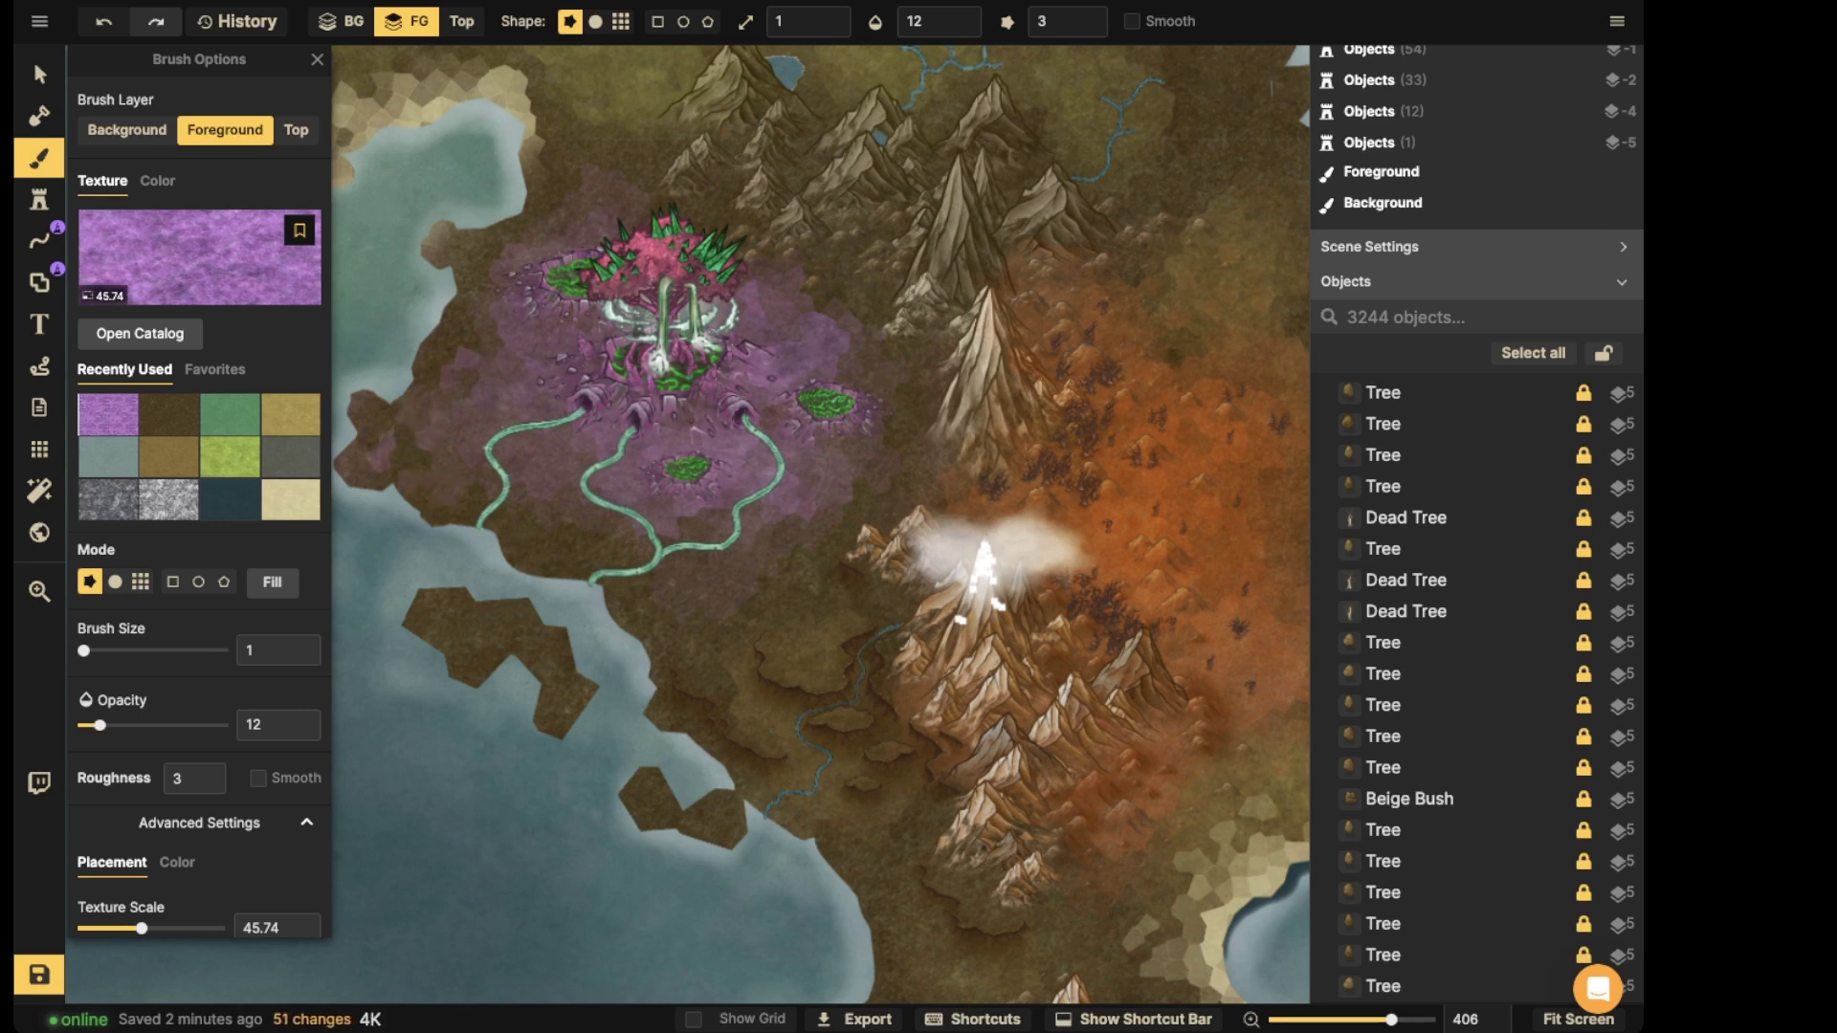
left_click_drag(718, 523, 738, 553)
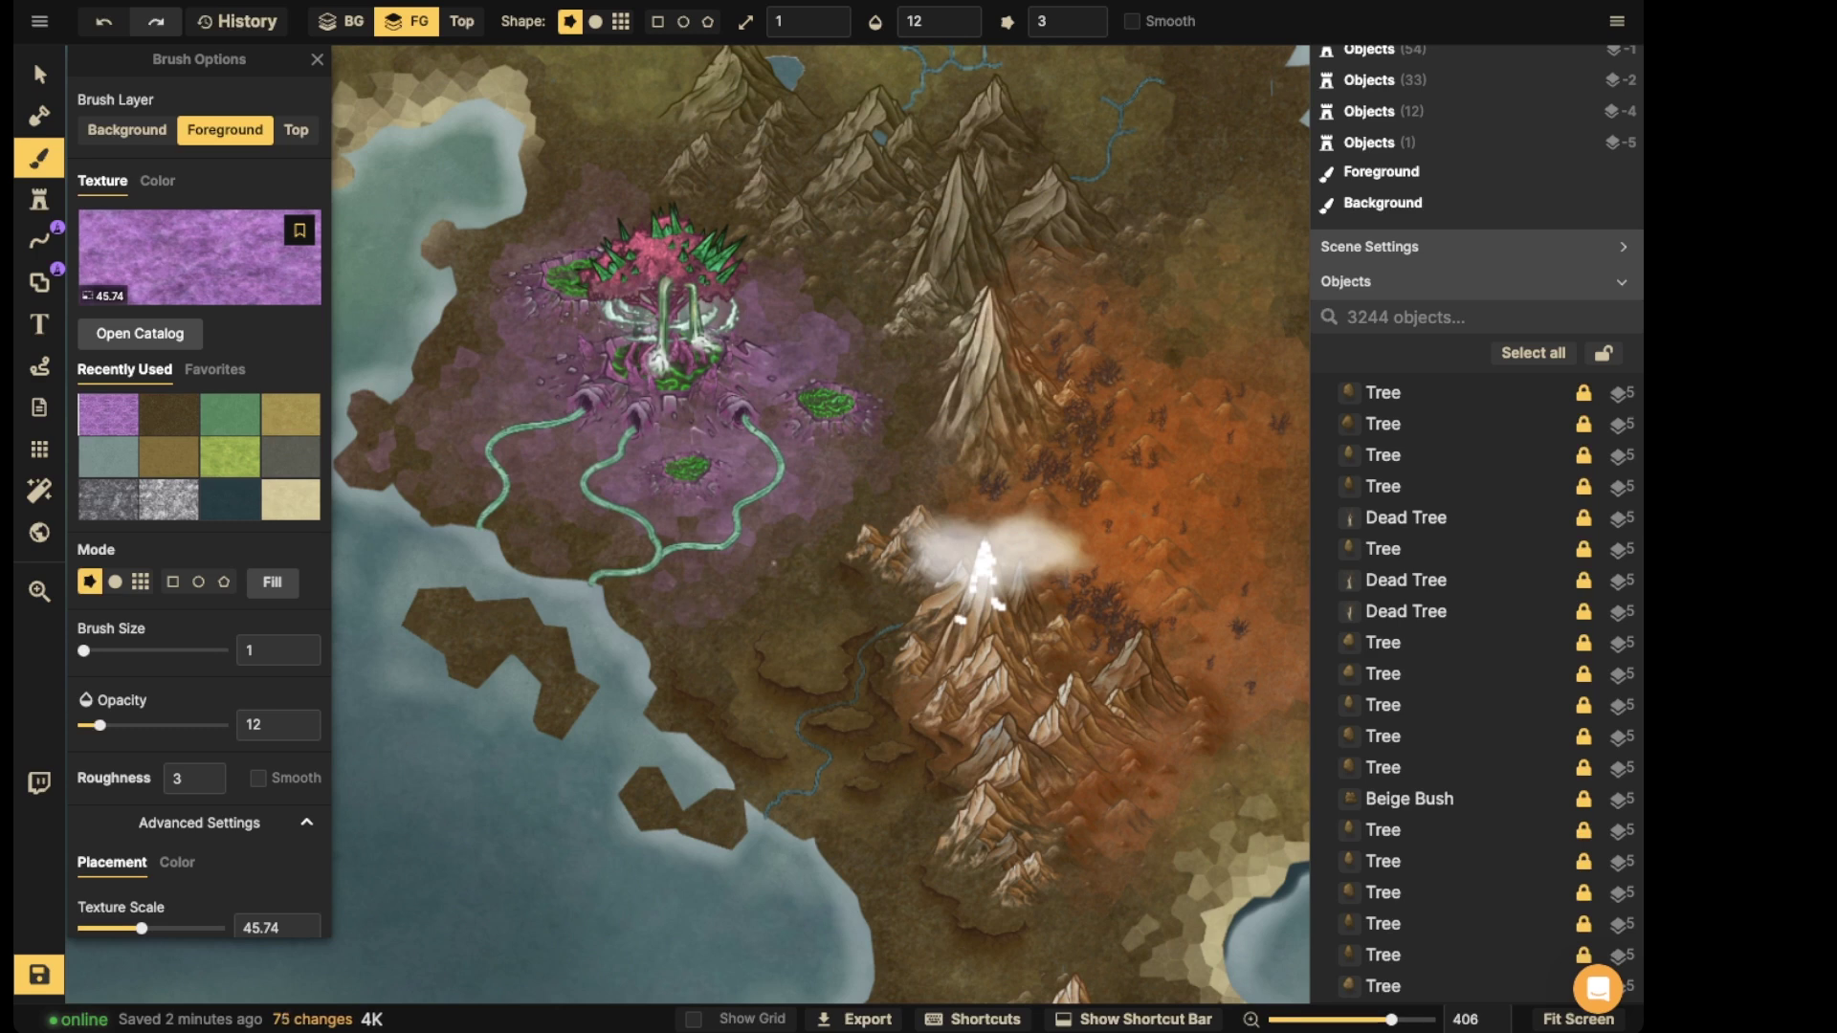
left_click_drag(861, 499, 796, 601)
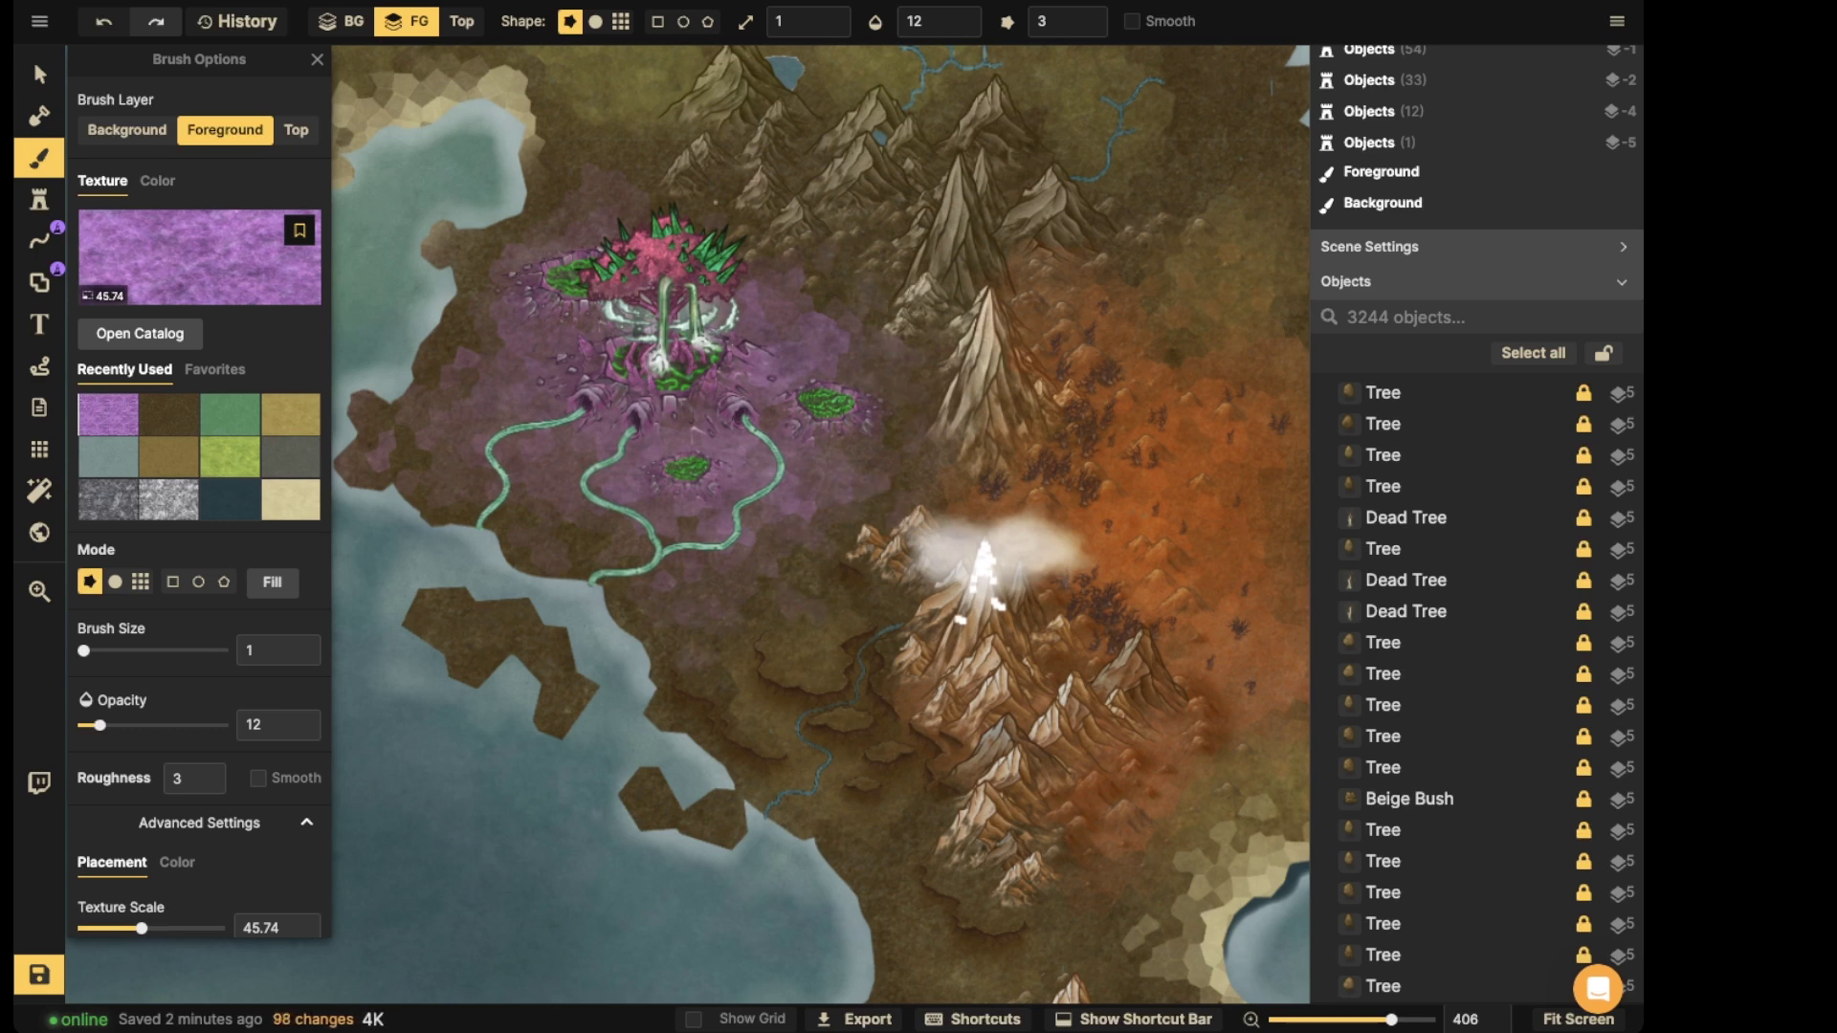
left_click_drag(623, 155, 561, 141)
left_click_drag(488, 449, 478, 292)
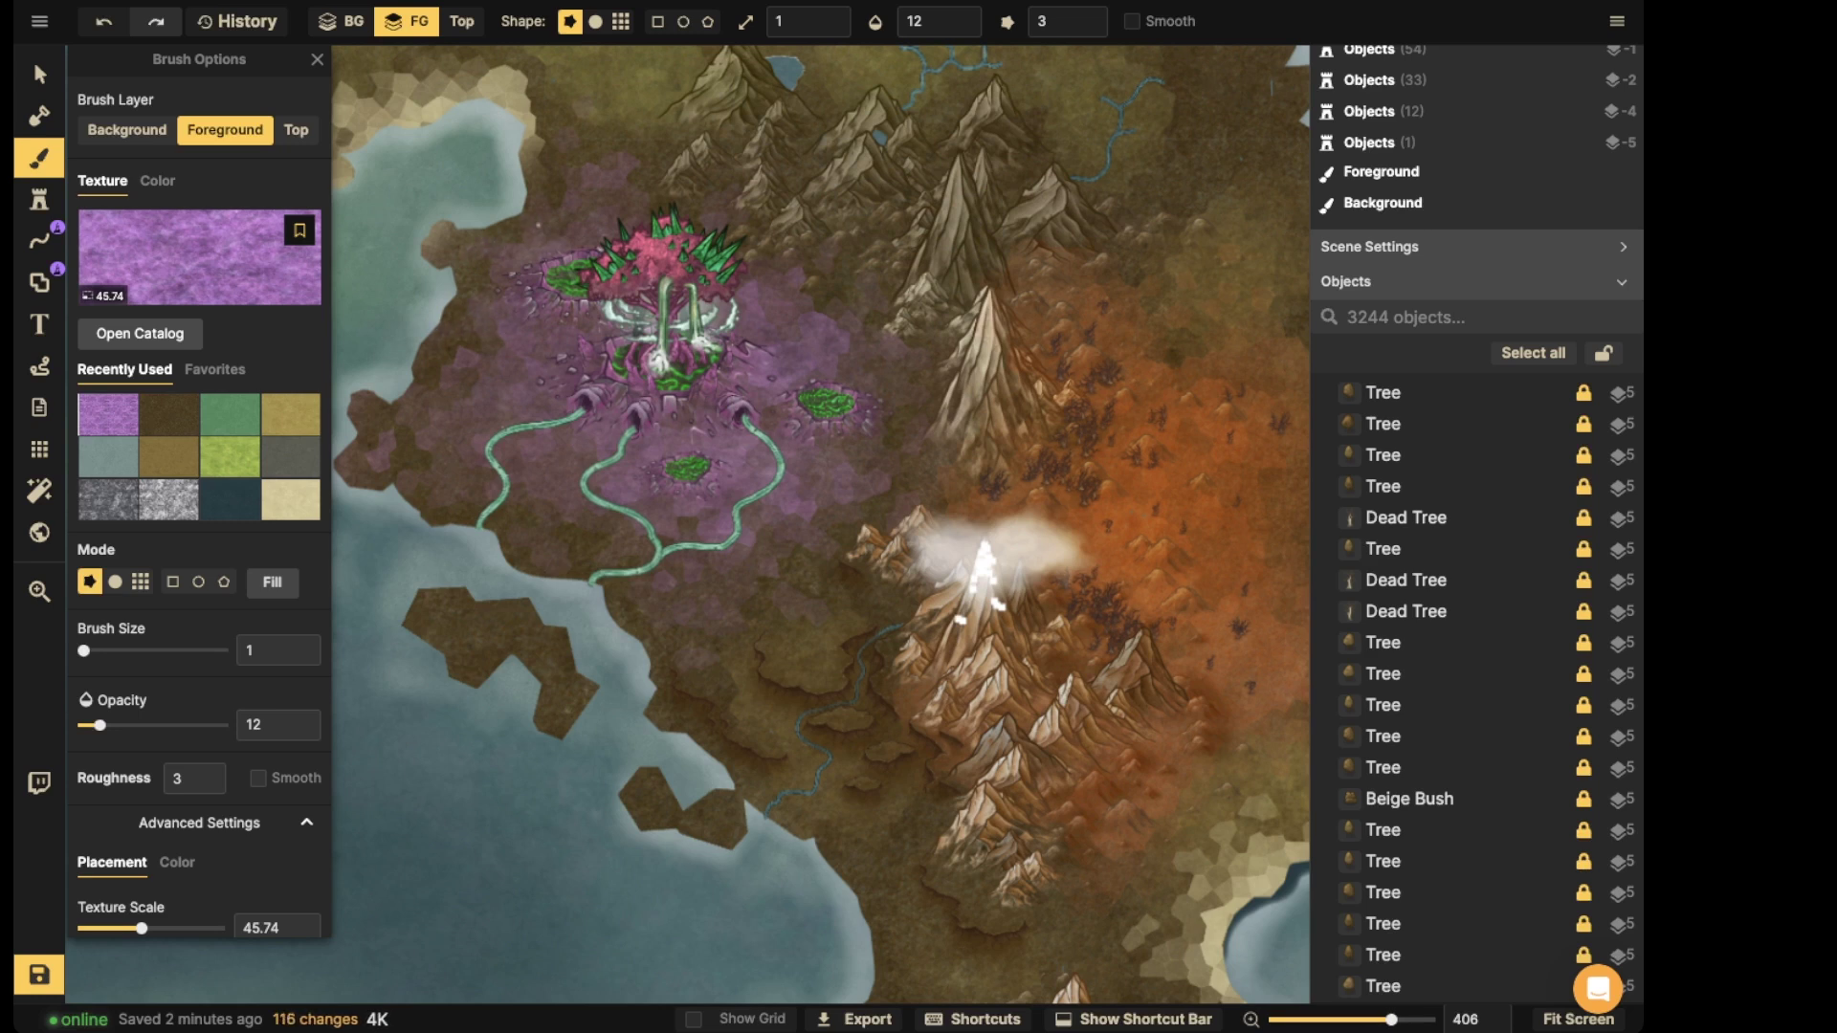
left_click_drag(892, 381, 919, 352)
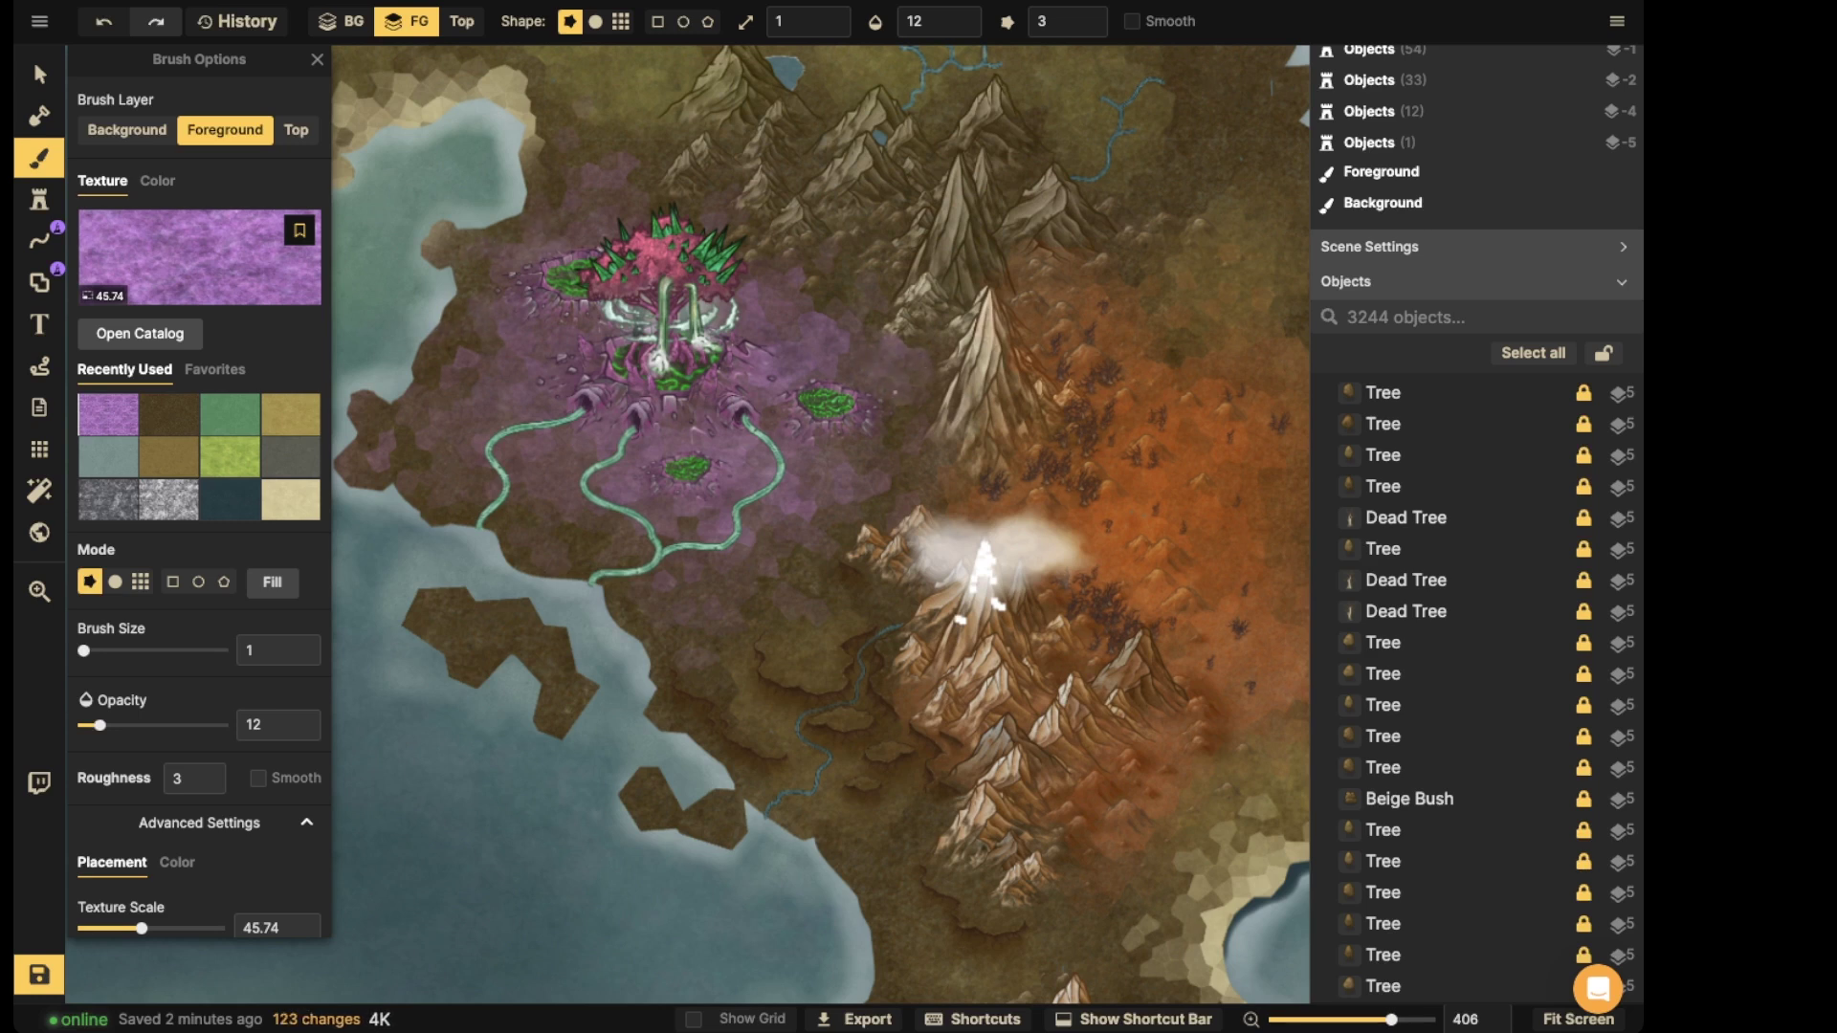
left_click_drag(902, 481, 869, 509)
key("ctrl+s")
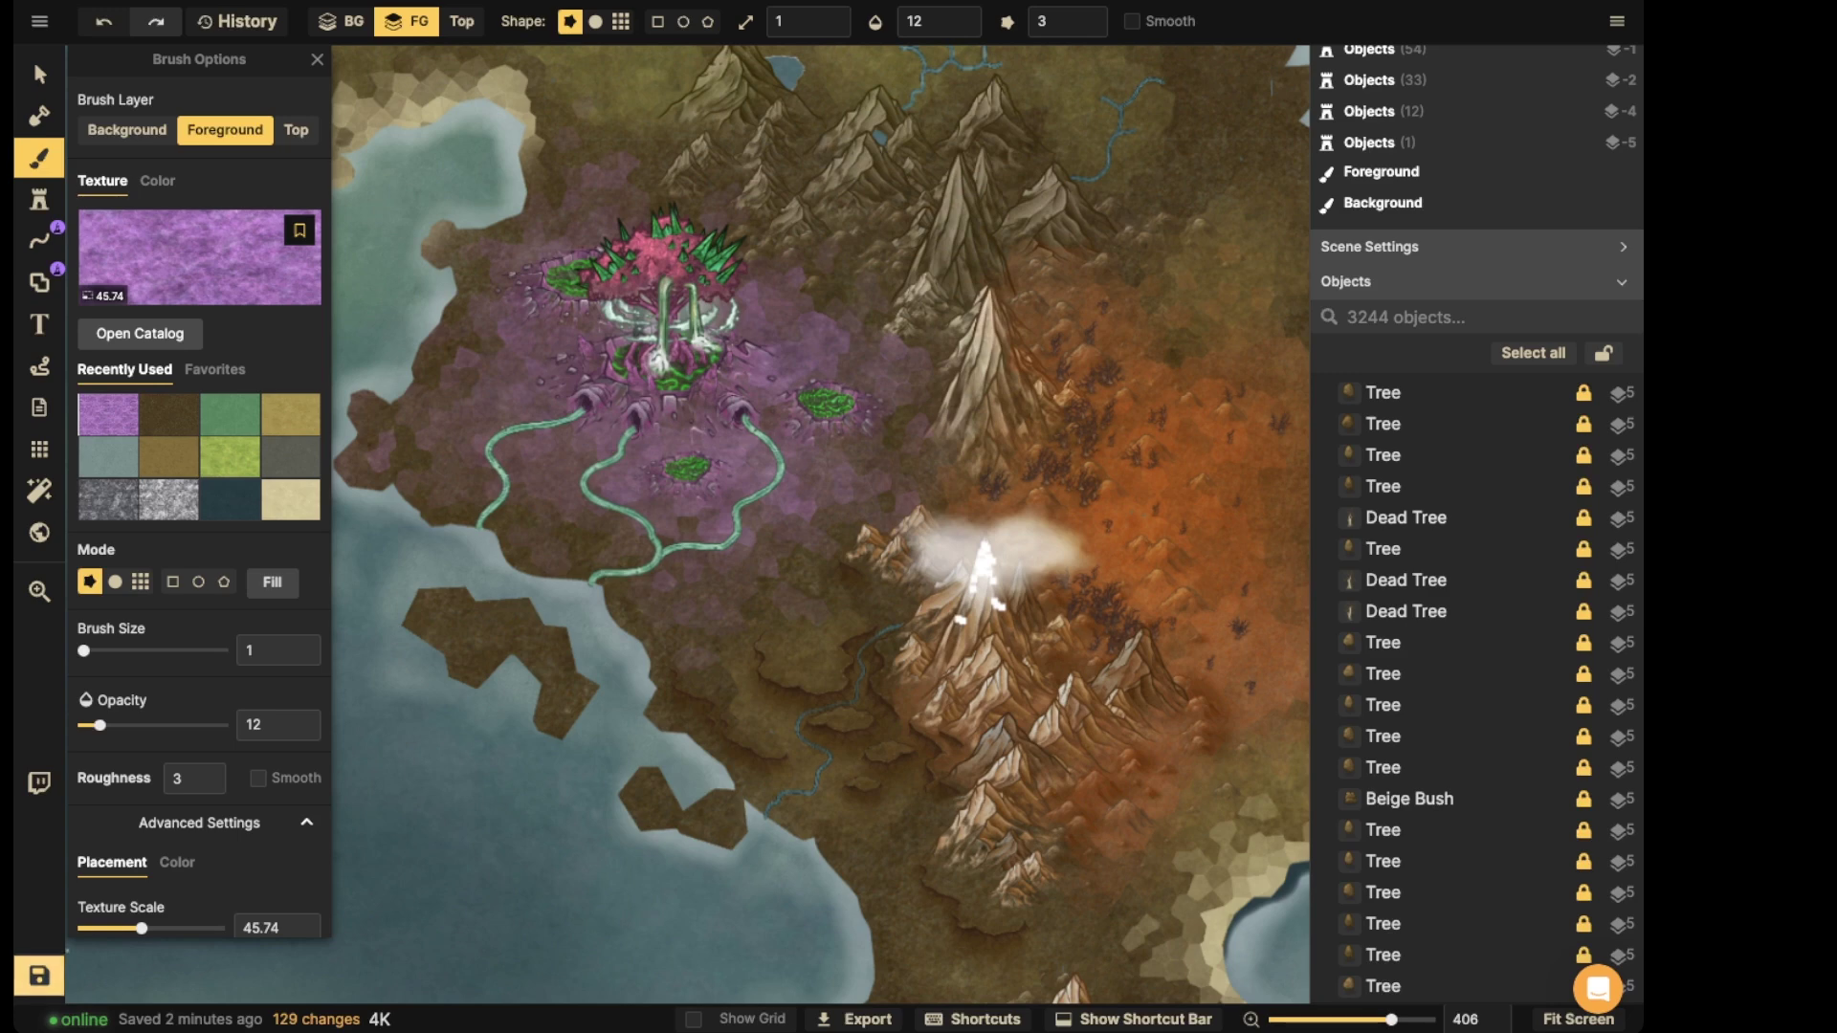
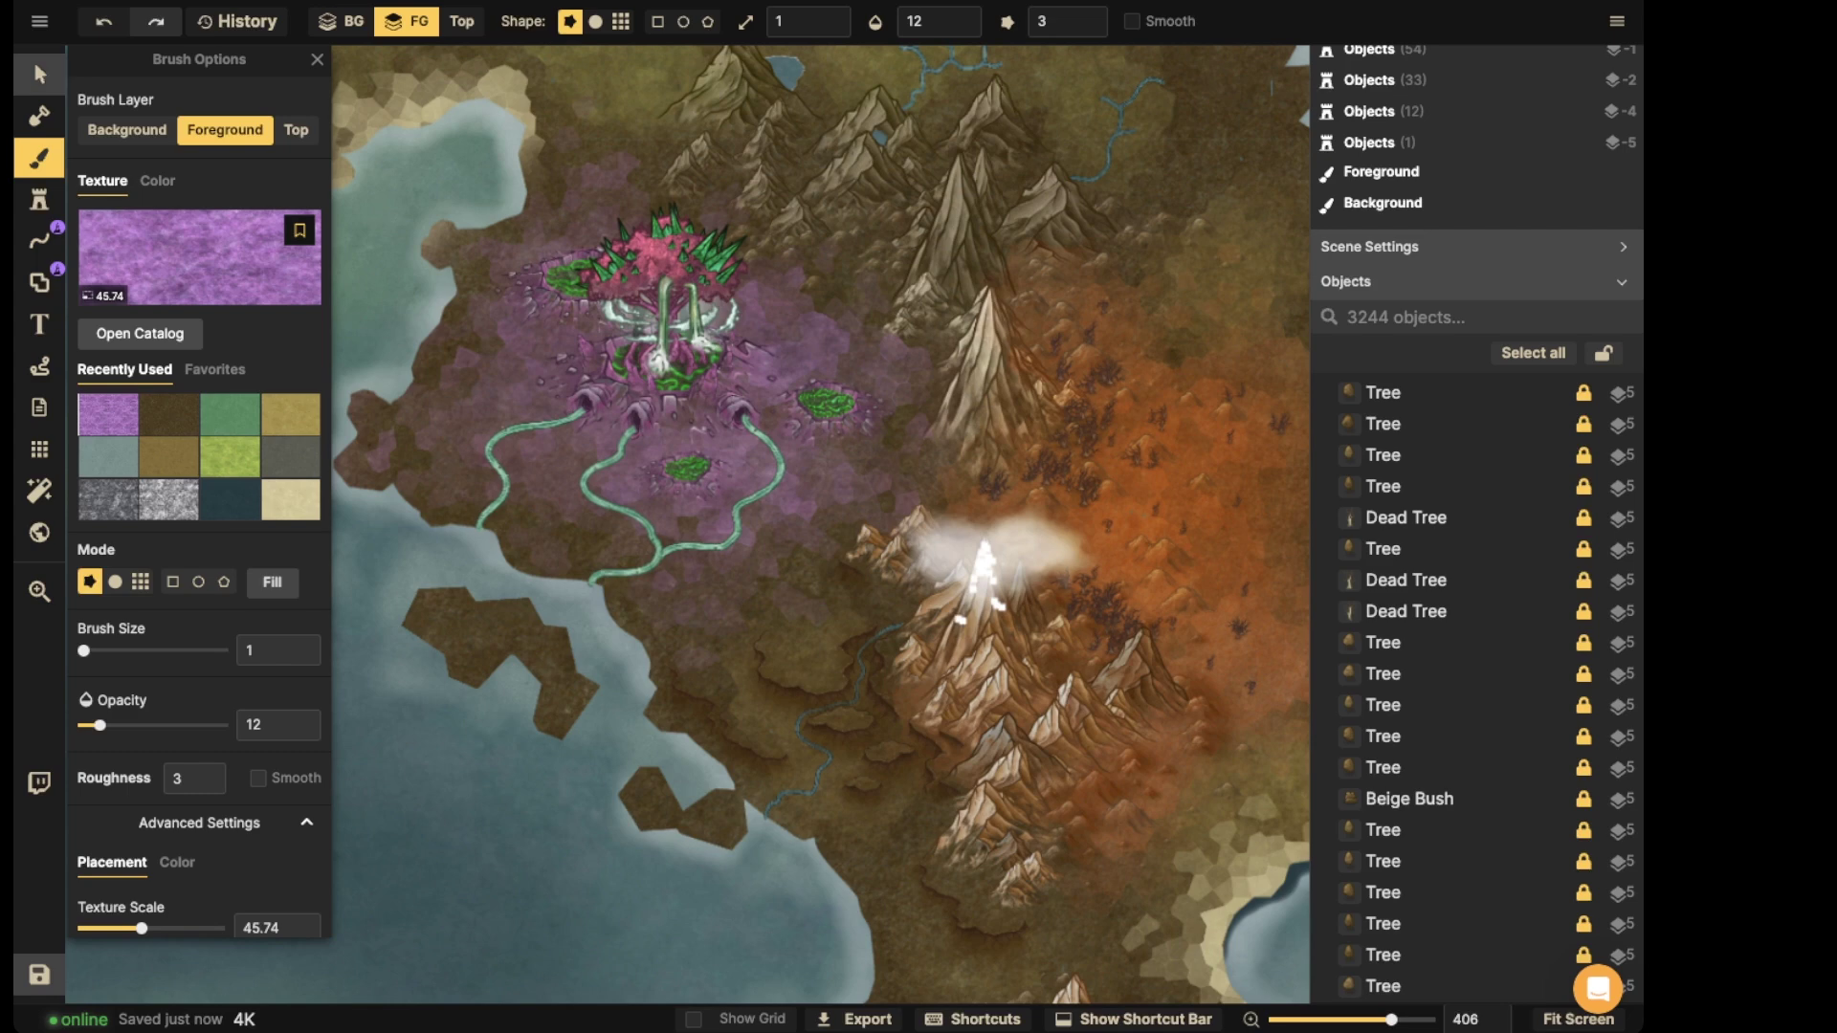
- Inspect the repainted Fey ground around the World Tree, and look over the forested western continent
left_click(39, 75)
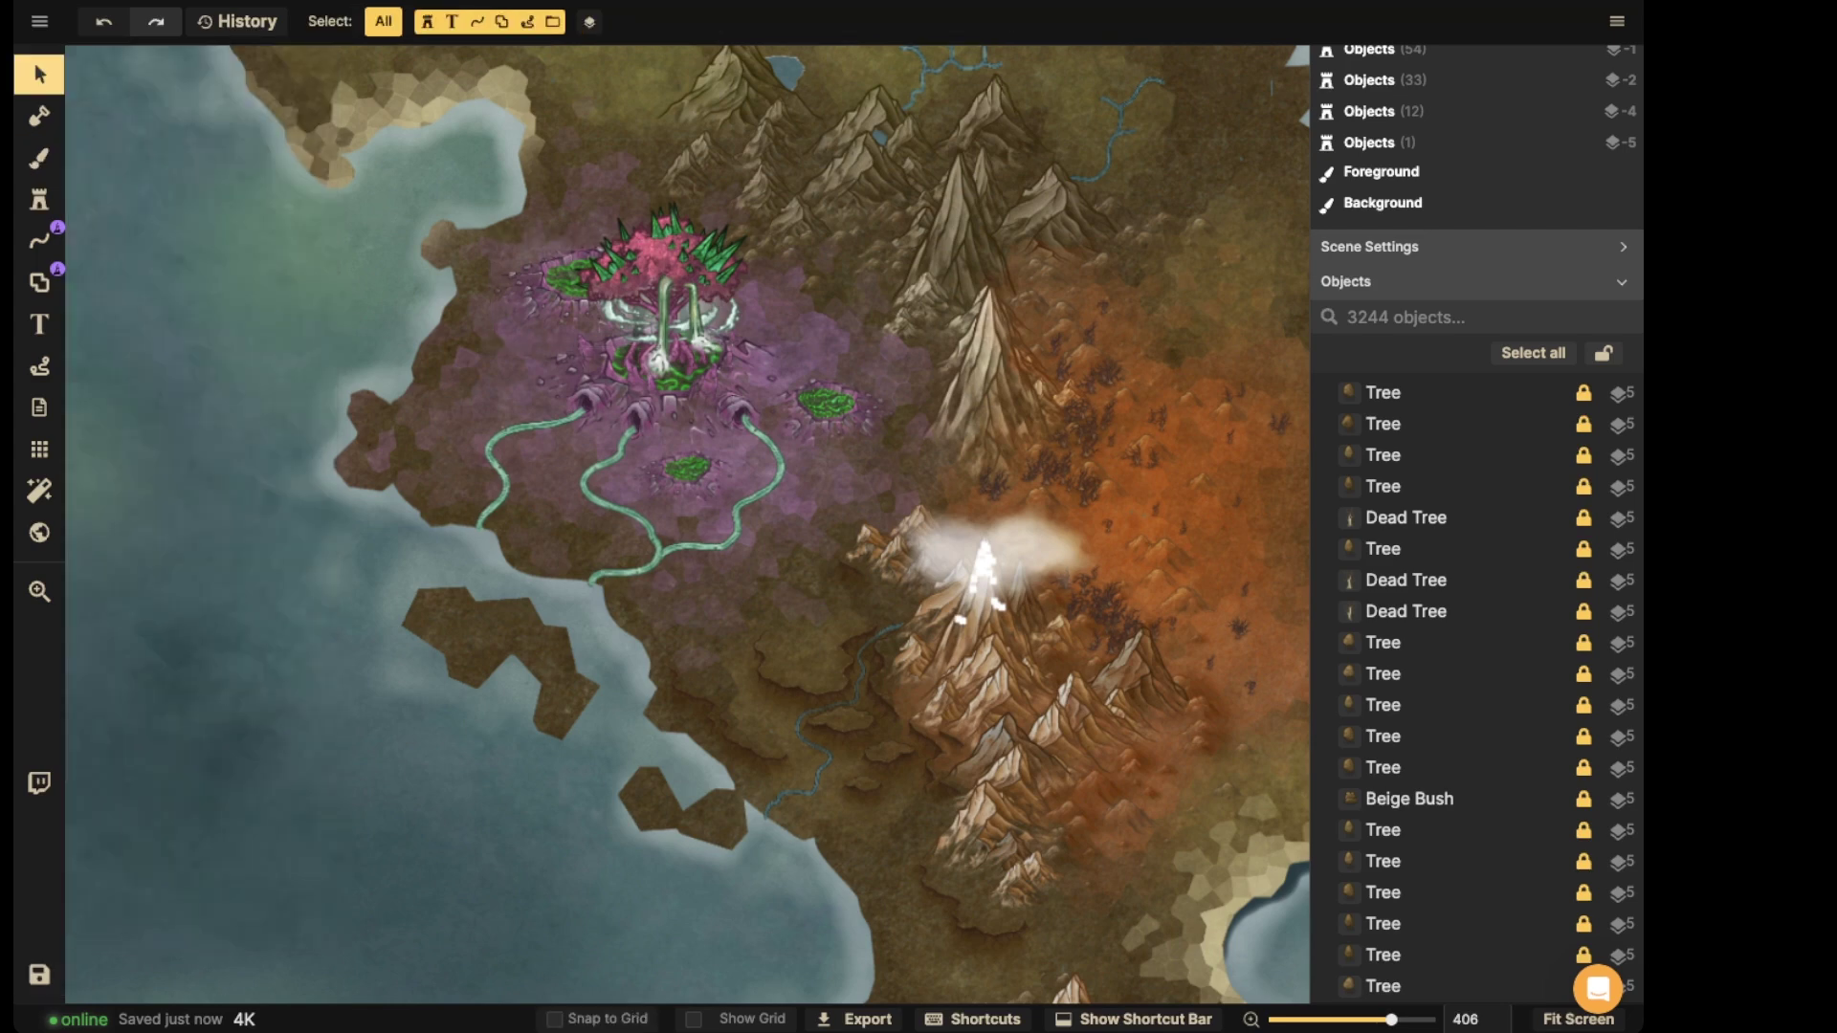
scroll(567, 384, "up", 3)
scroll(635, 403, "up", 2)
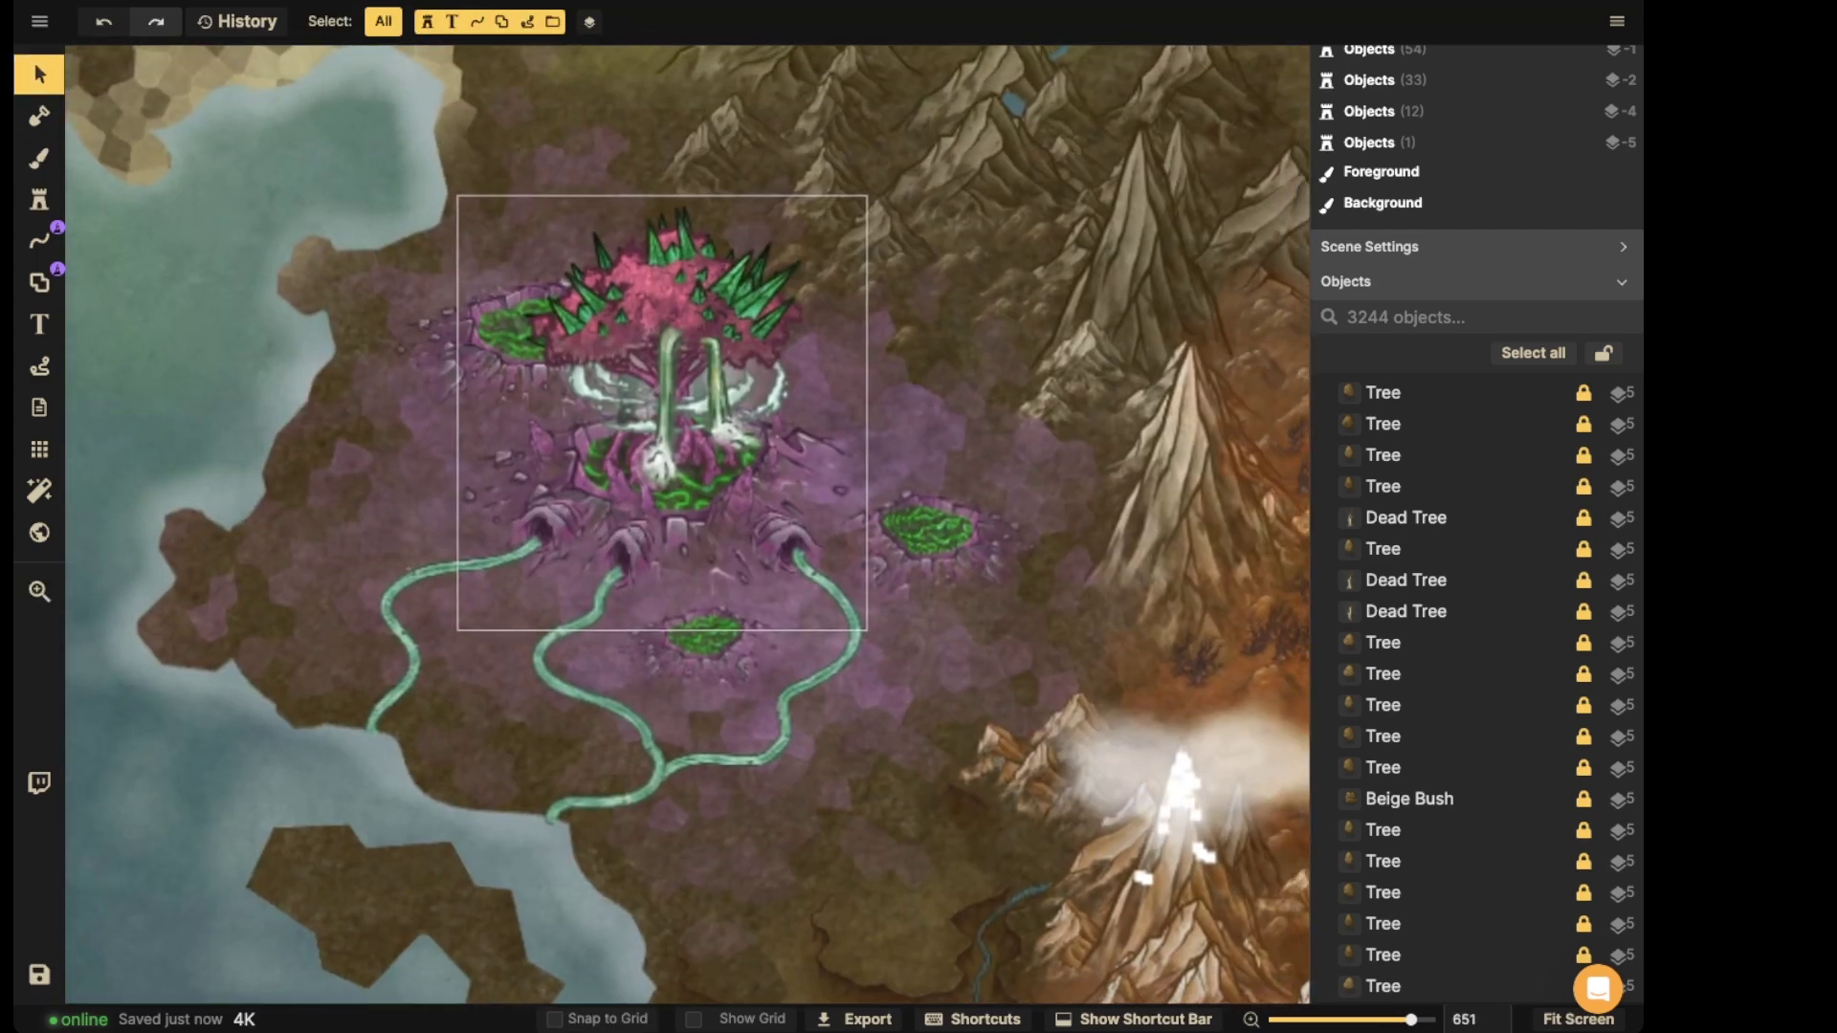
scroll(655, 402, "down", 3)
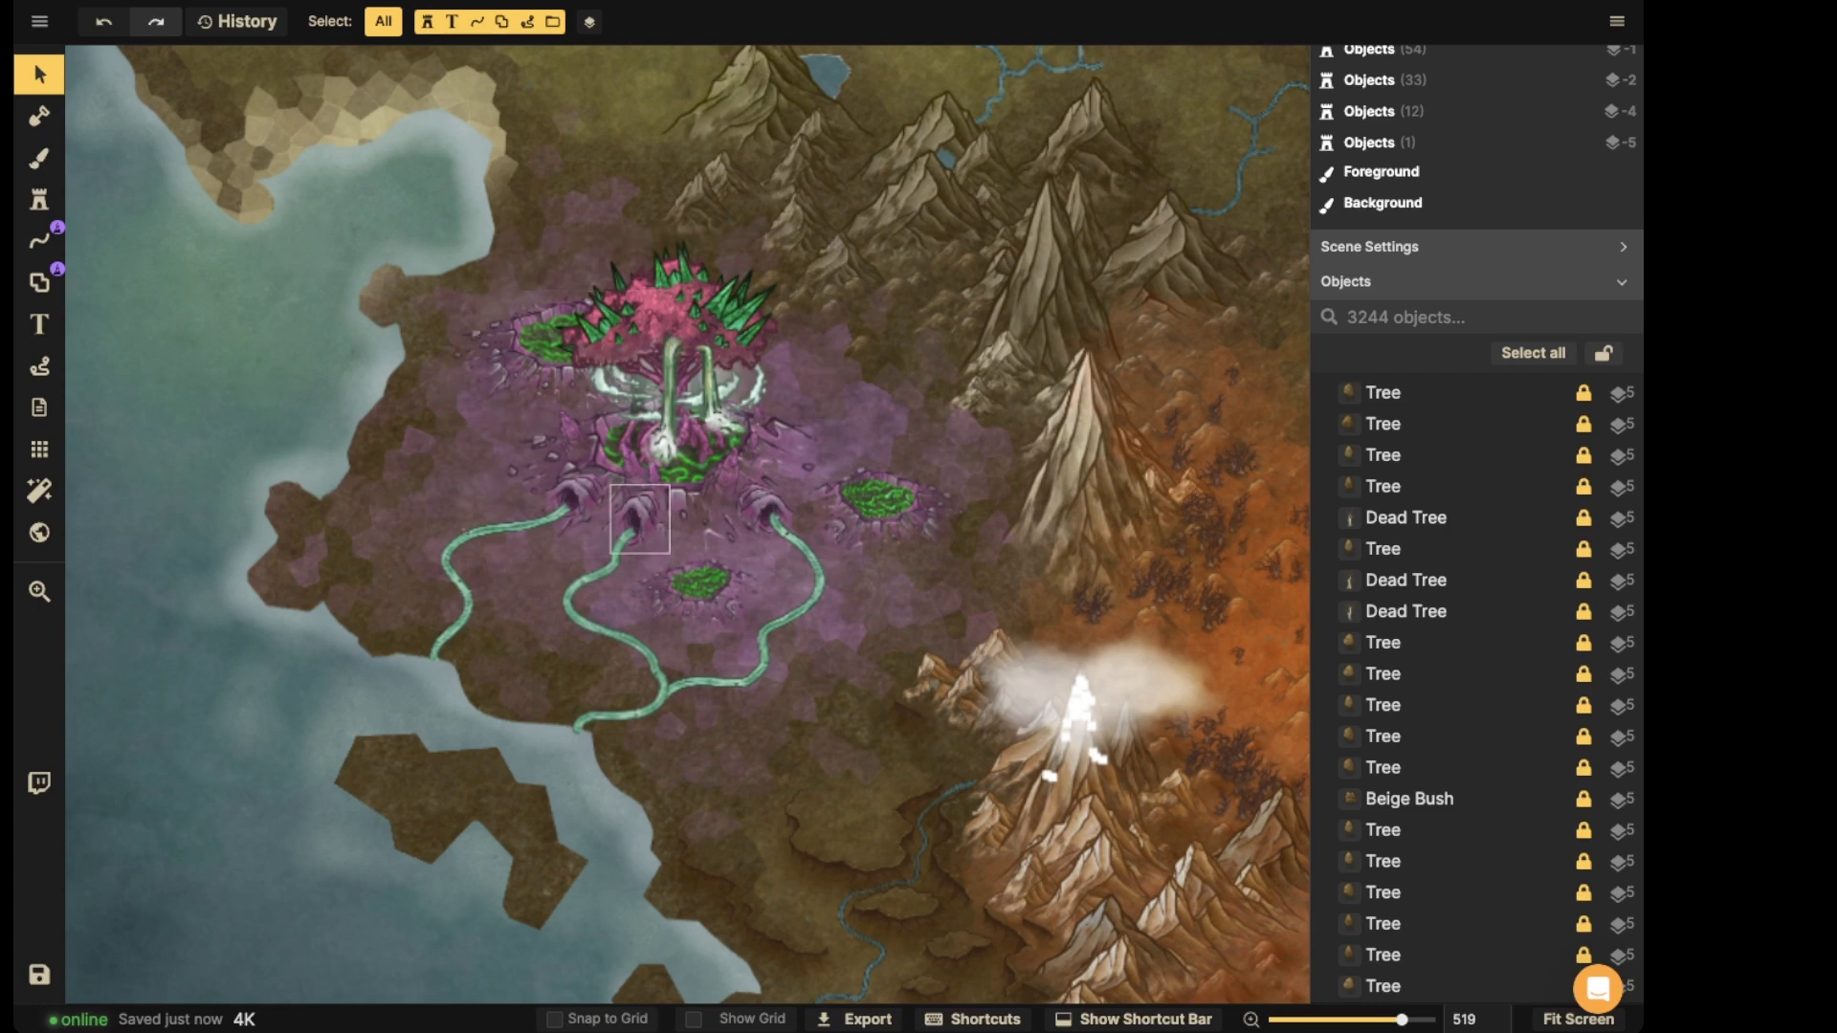
scroll(540, 560, "down", 2)
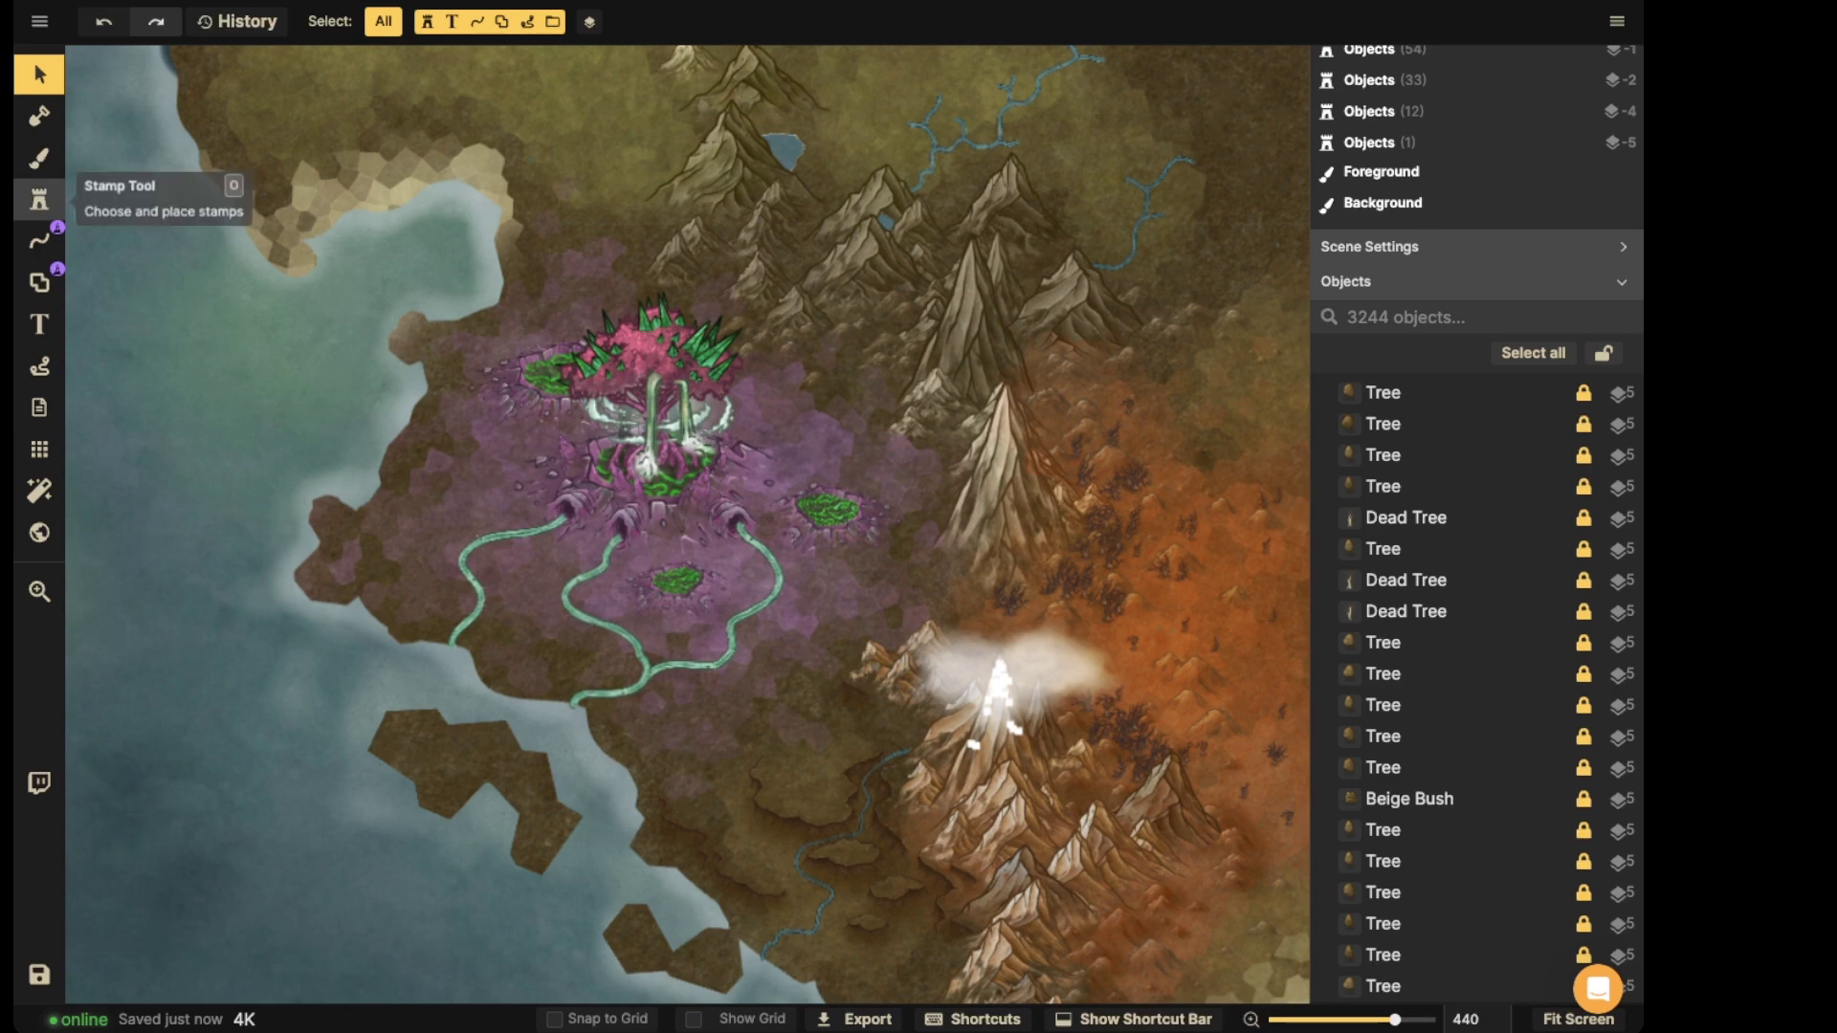
left_click(39, 200)
scroll(660, 459, "down", 5)
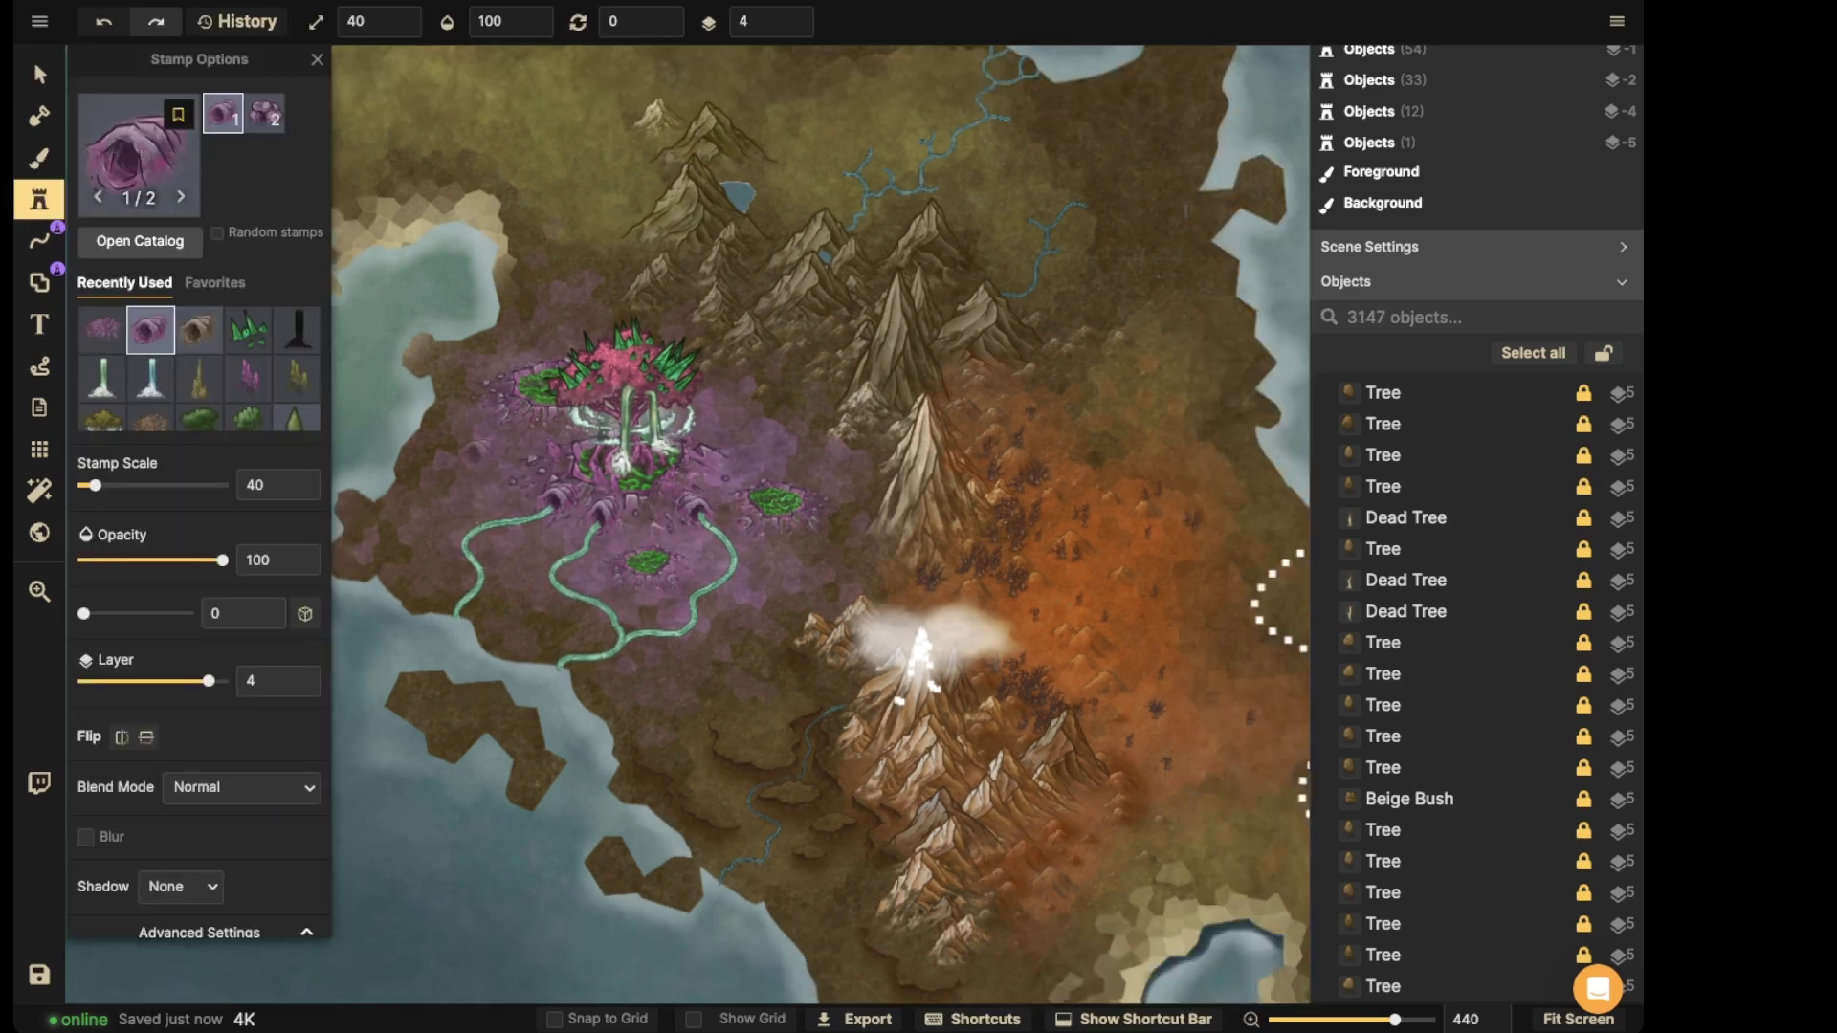
left_click(39, 74)
scroll(580, 516, "down", 3)
left_click_drag(580, 505, 670, 603)
left_click_drag(364, 631, 1033, 665)
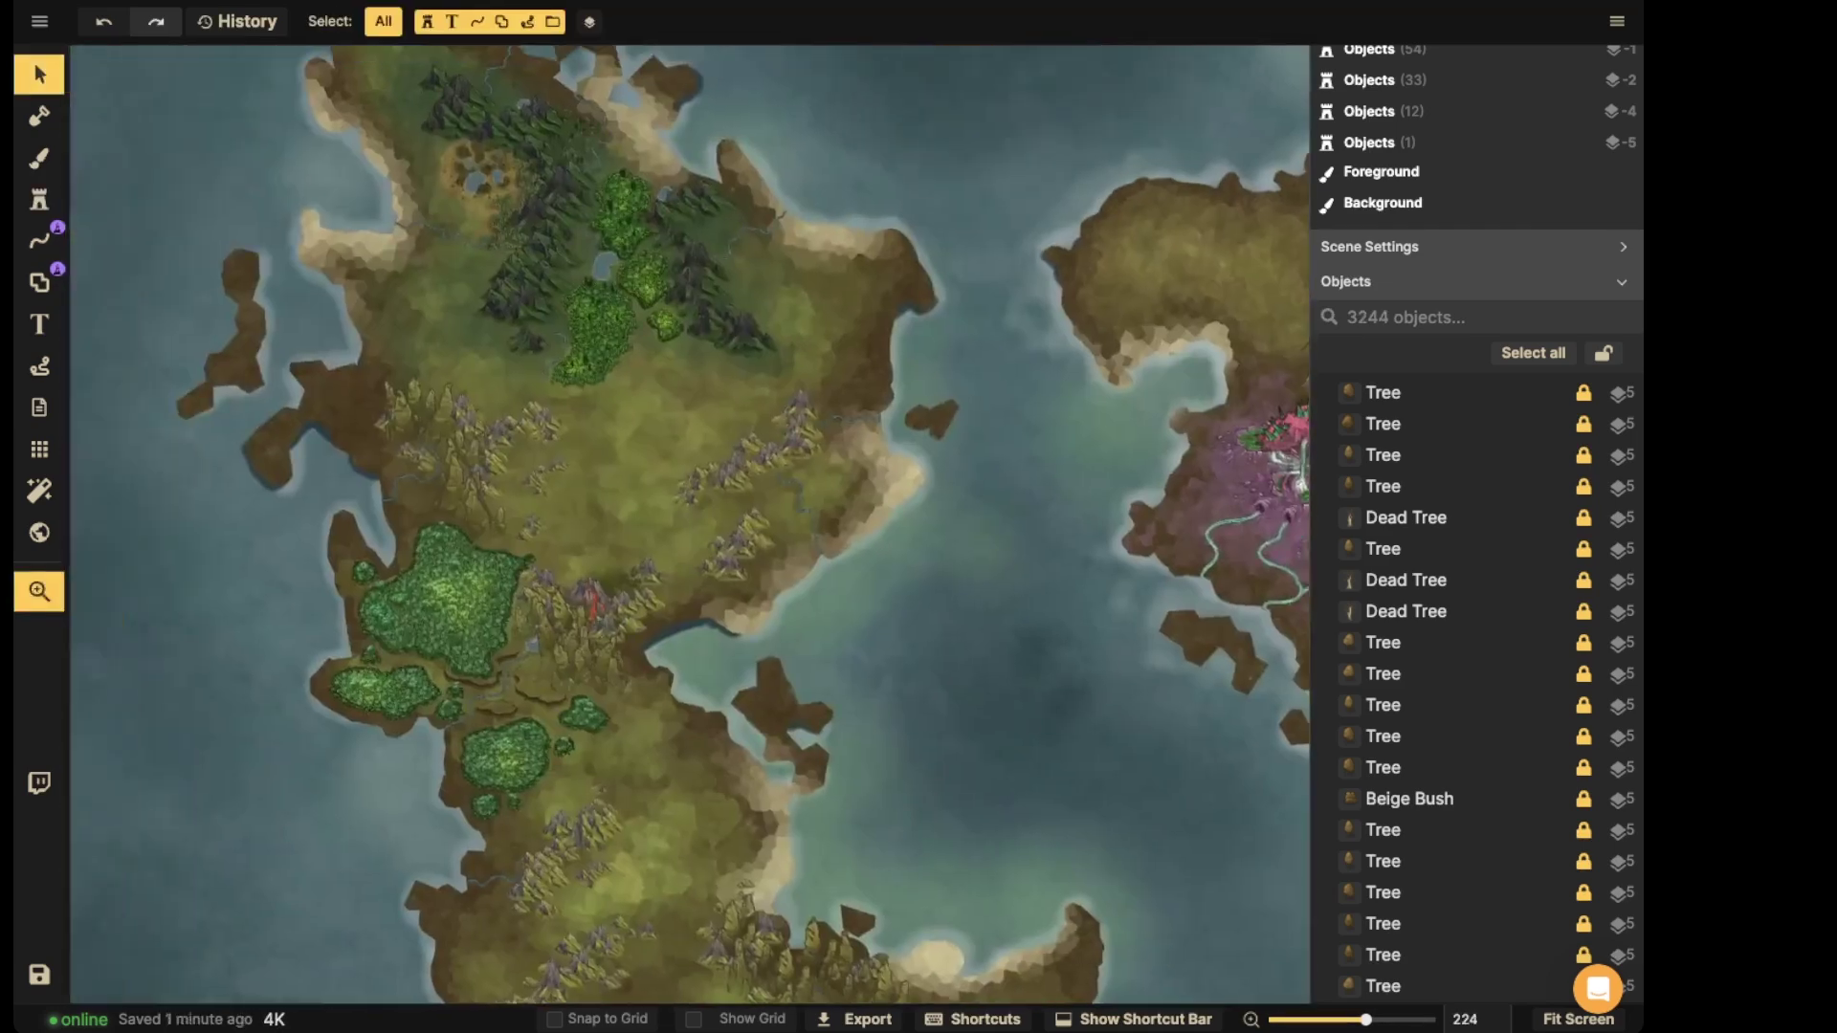
- Look over the western continent's forests and mountains, and compare them with the Fey region around the World Tree
scroll(1005, 660, "up", 4)
left_click_drag(788, 510, 585, 537)
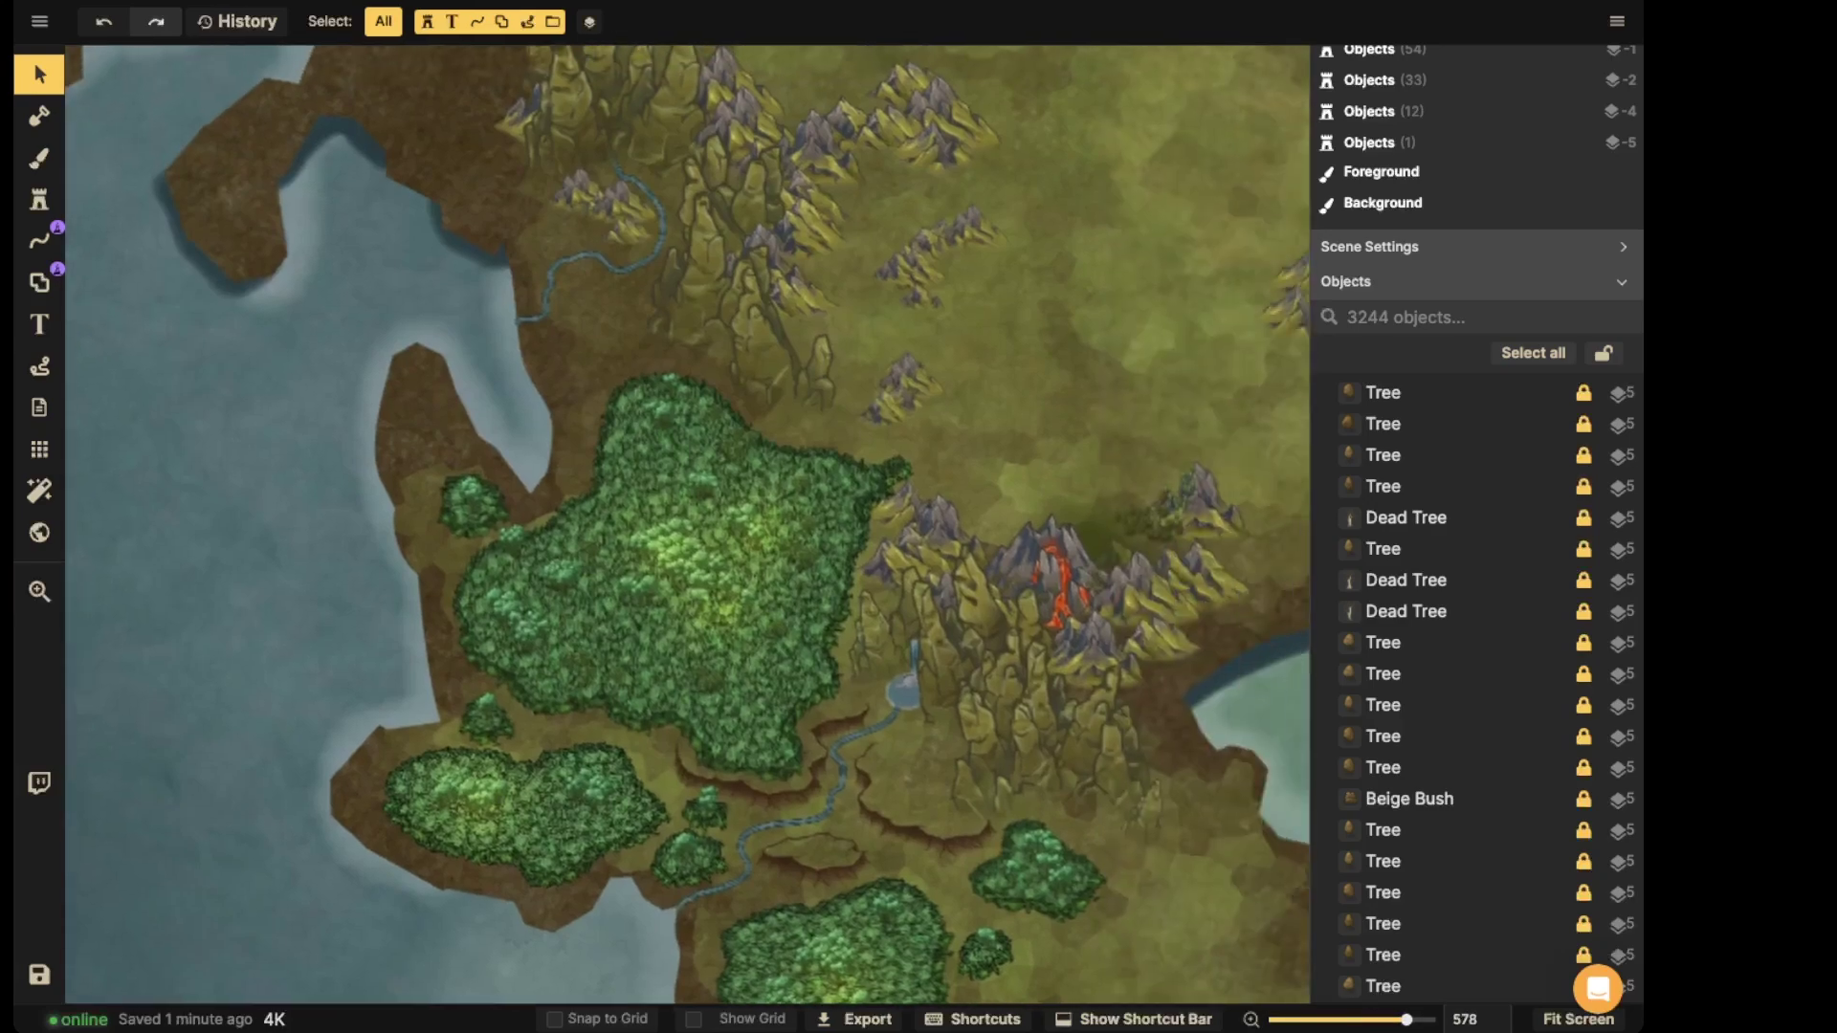
key("space")
left_click_drag(823, 330, 486, 998)
scroll(686, 523, "up", 3)
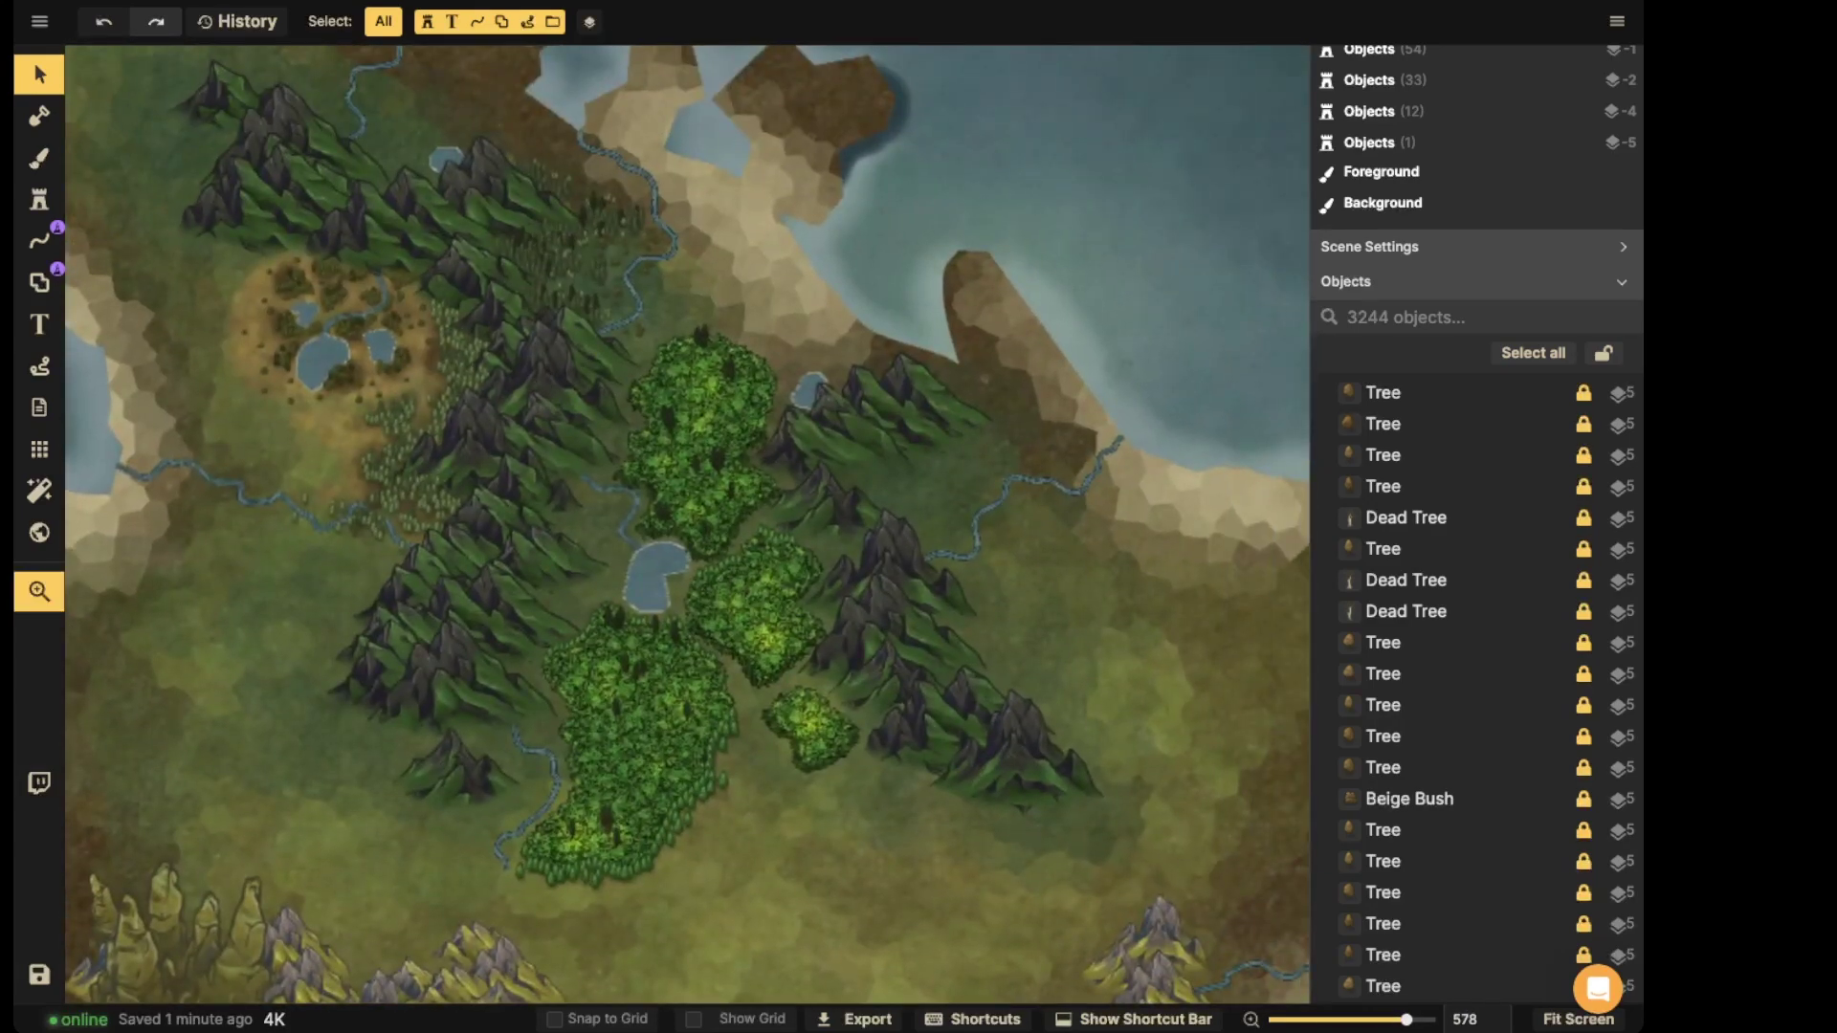
scroll(687, 523, "up", 8)
scroll(632, 383, "right", 10)
scroll(631, 383, "down", 4)
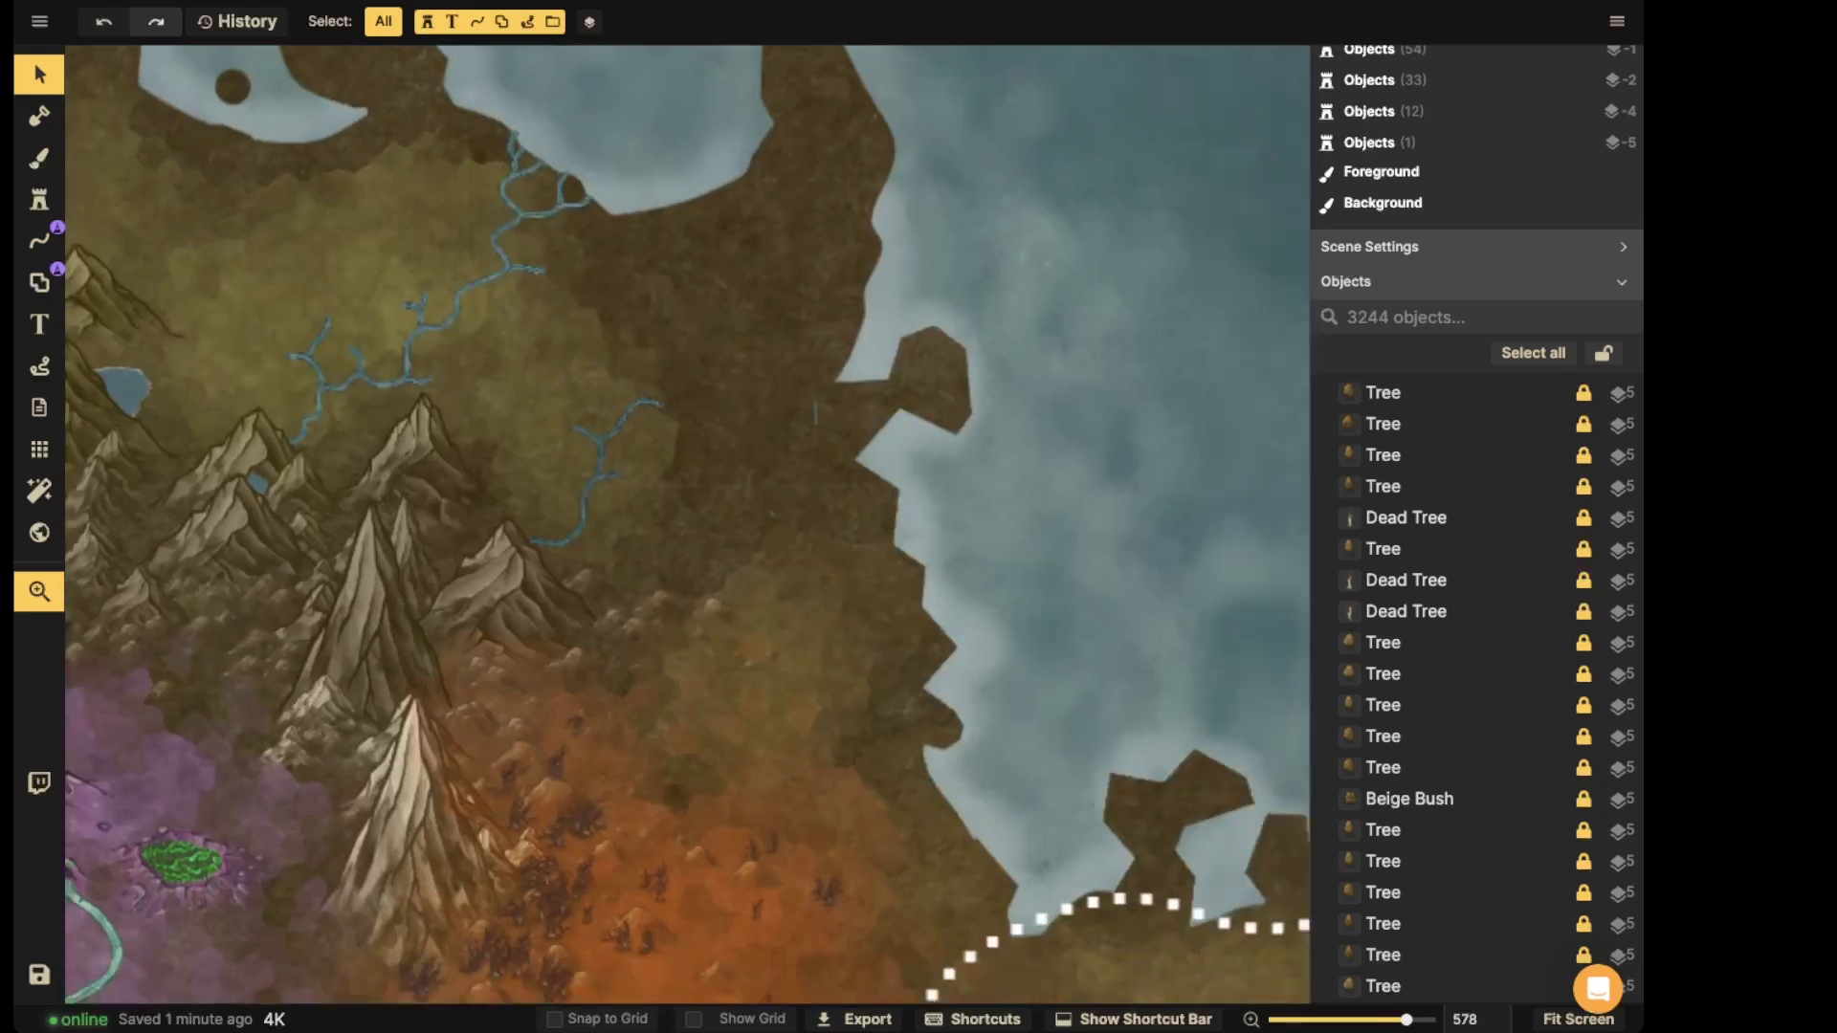
scroll(631, 383, "down", 5)
scroll(632, 383, "left", 6)
left_click_drag(555, 344, 632, 361)
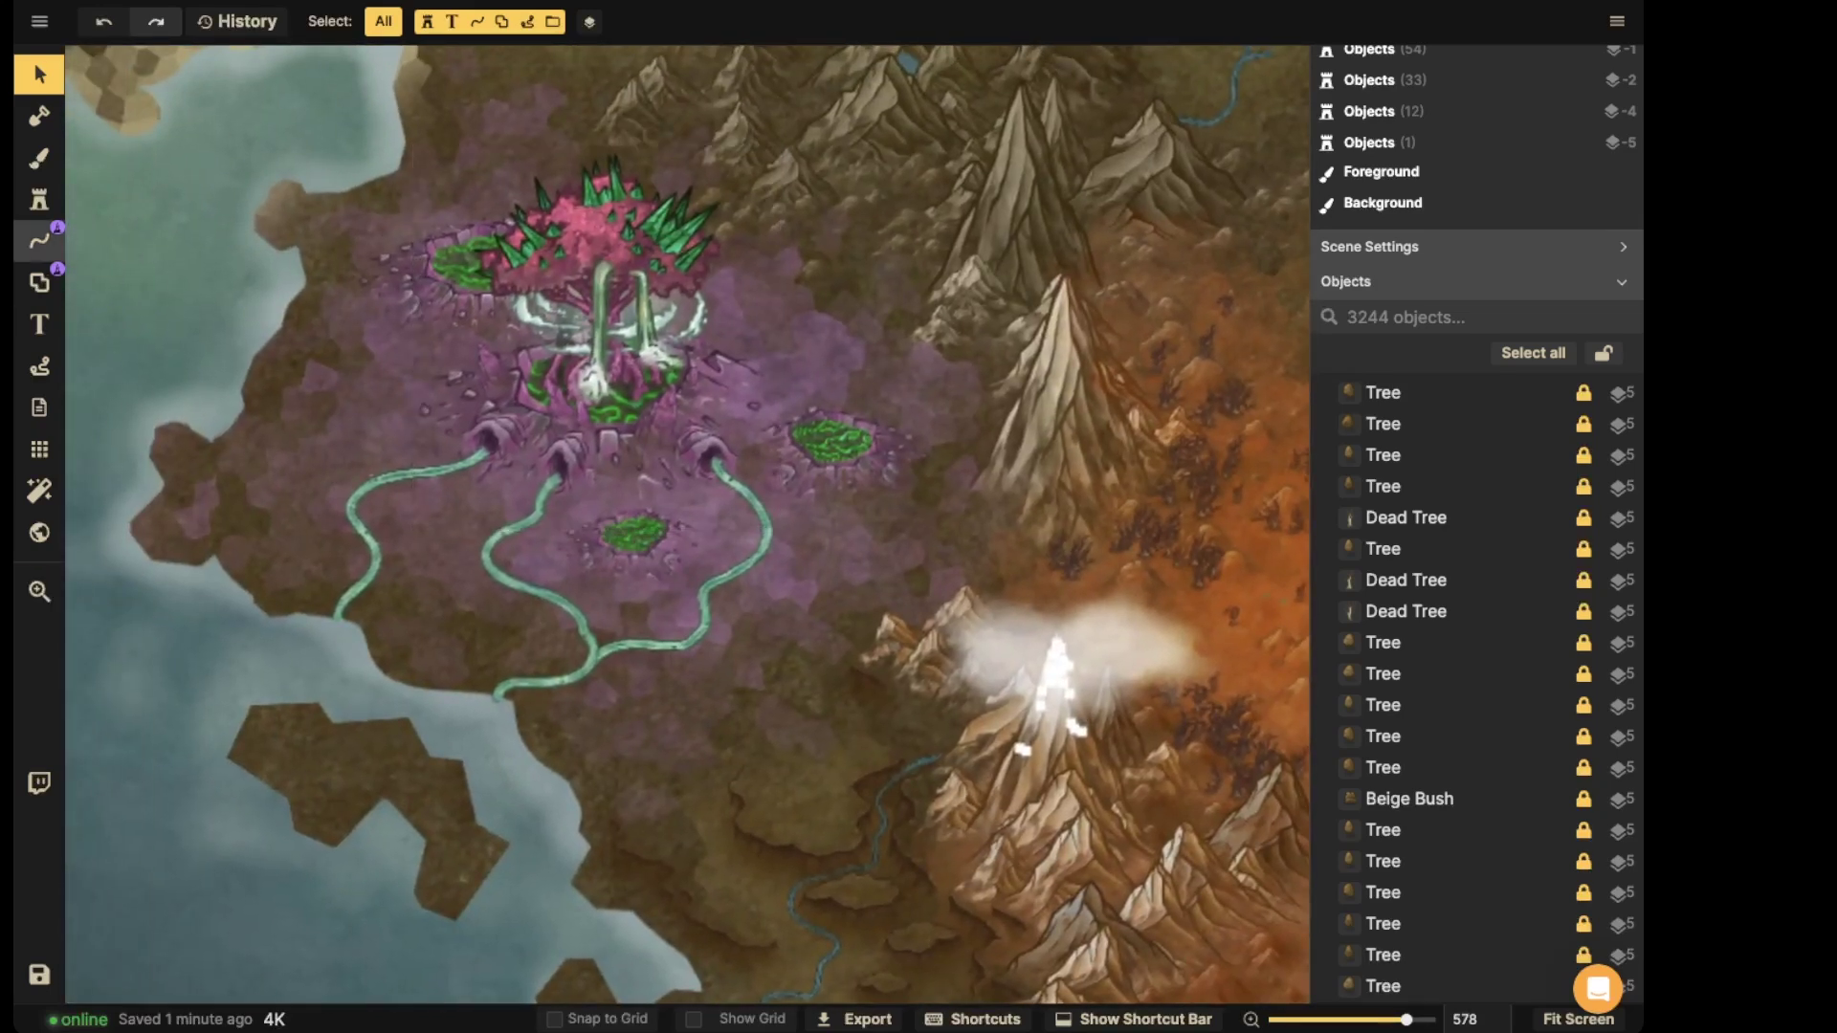
- Clear the "cave" search and browse the Fantasy World stamp catalog for vegetation that suits the Fey region
left_click(40, 200)
key("f")
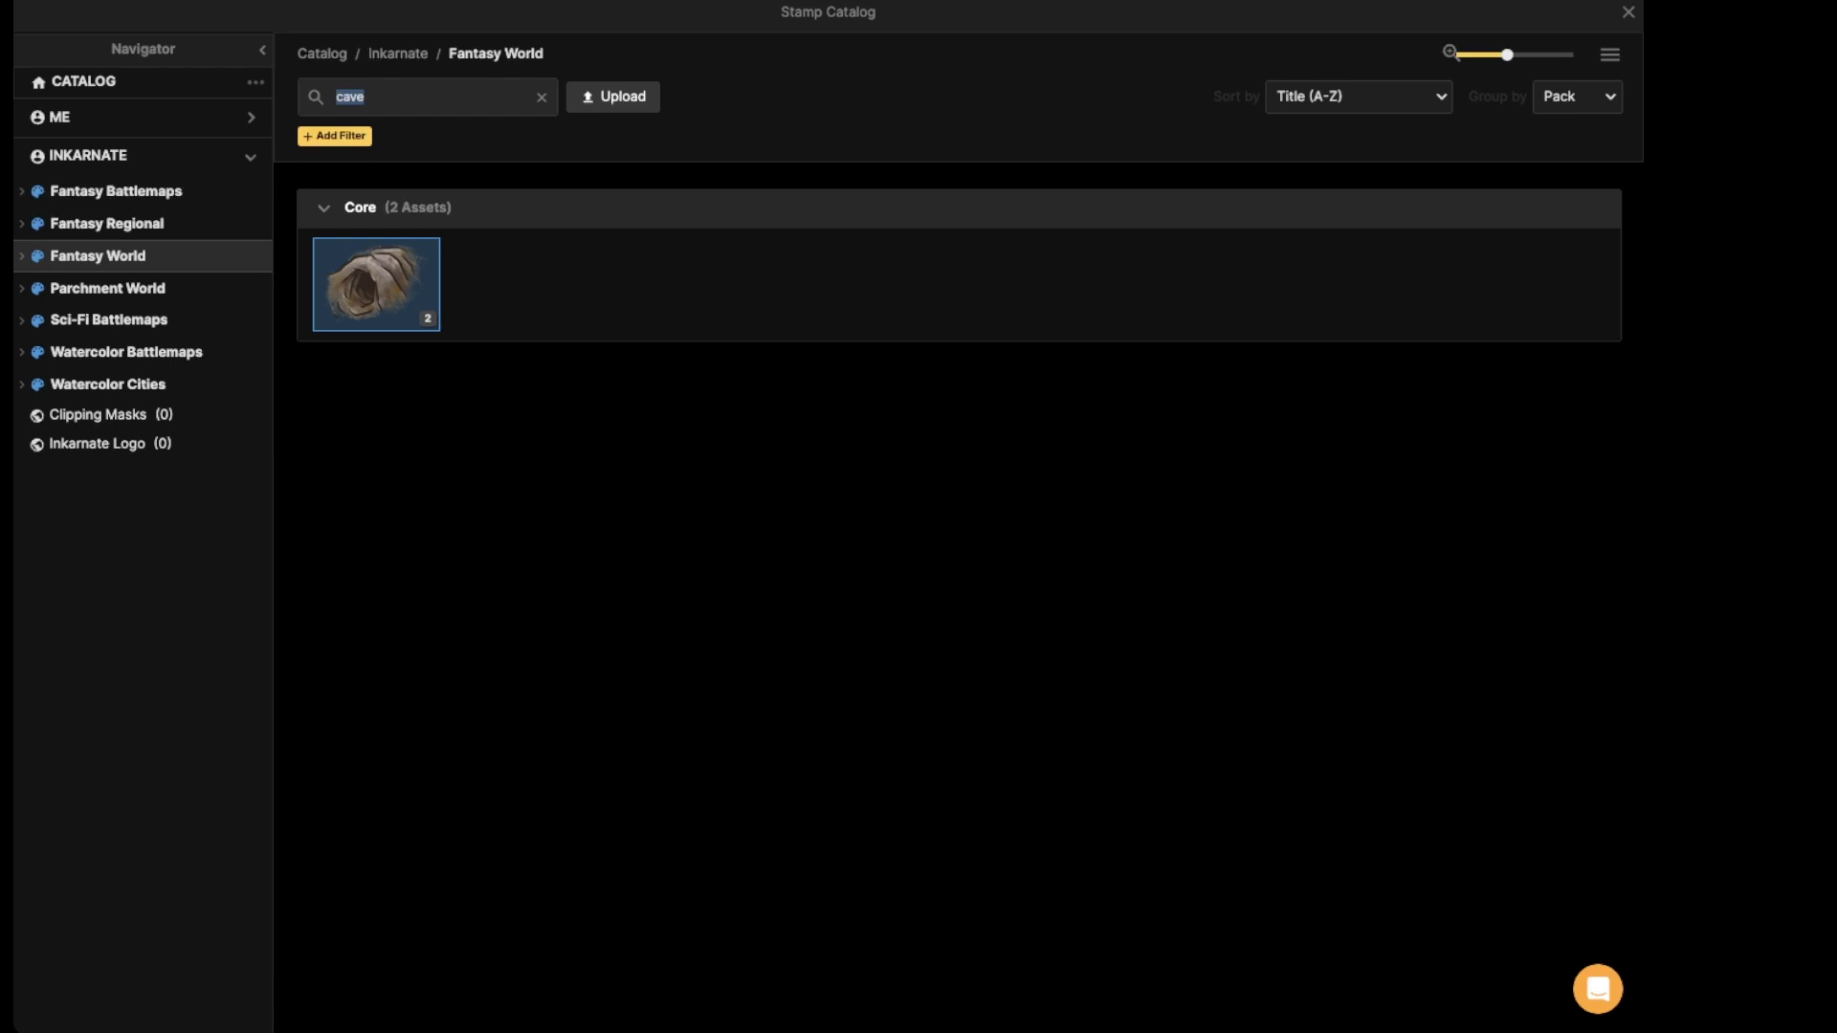
left_click(541, 98)
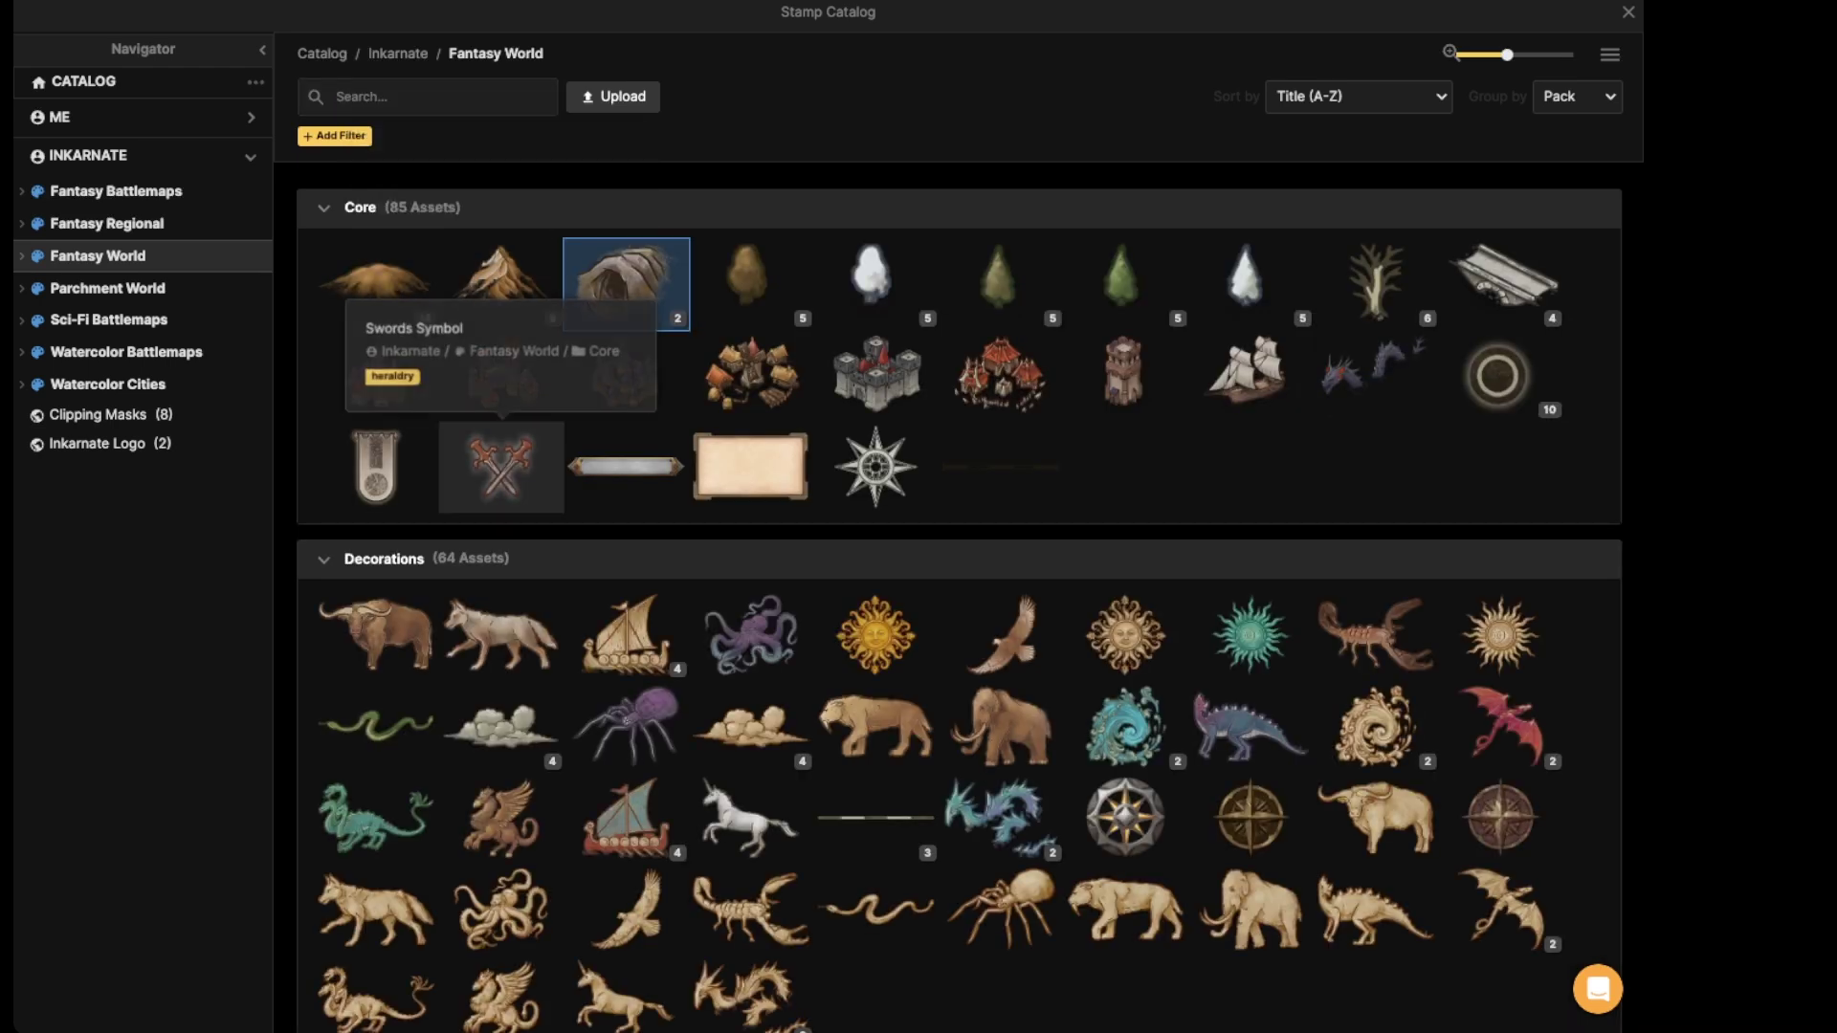
scroll(765, 724, "down", 2)
scroll(752, 727, "down", 10)
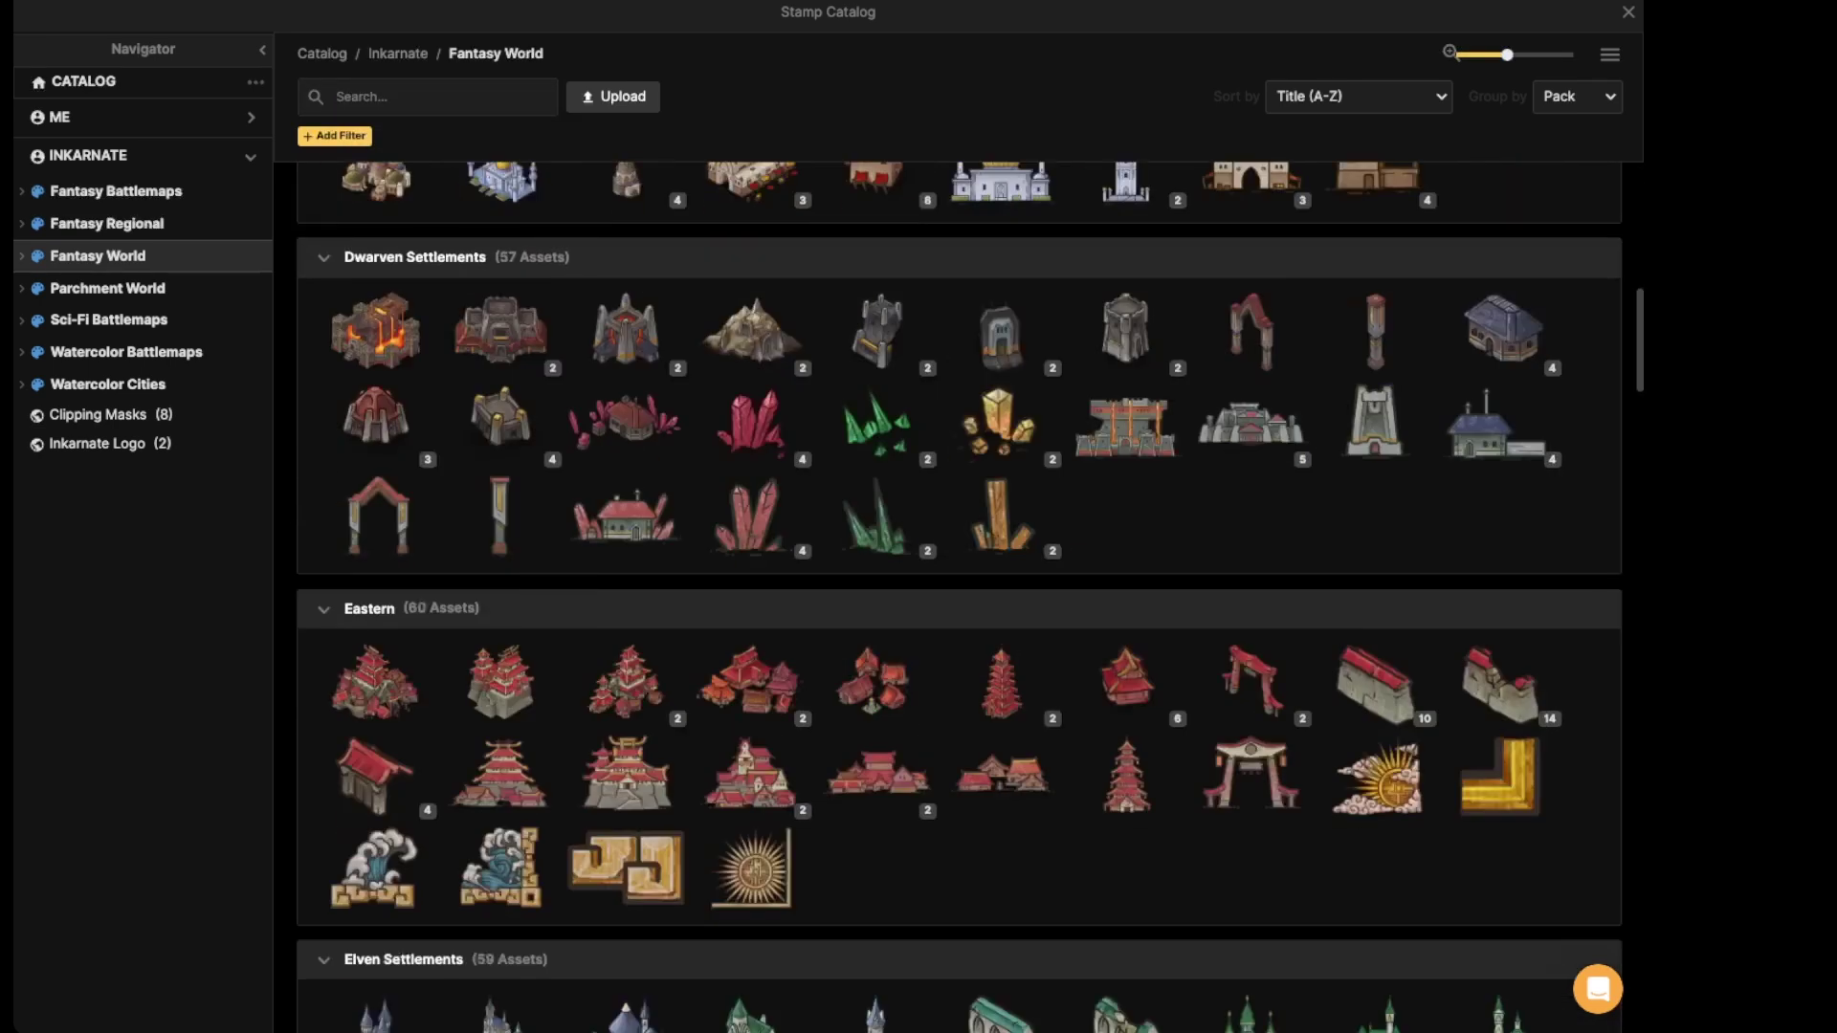
scroll(752, 727, "down", 5)
scroll(752, 727, "up", 2)
scroll(752, 727, "down", 6)
scroll(752, 727, "down", 3)
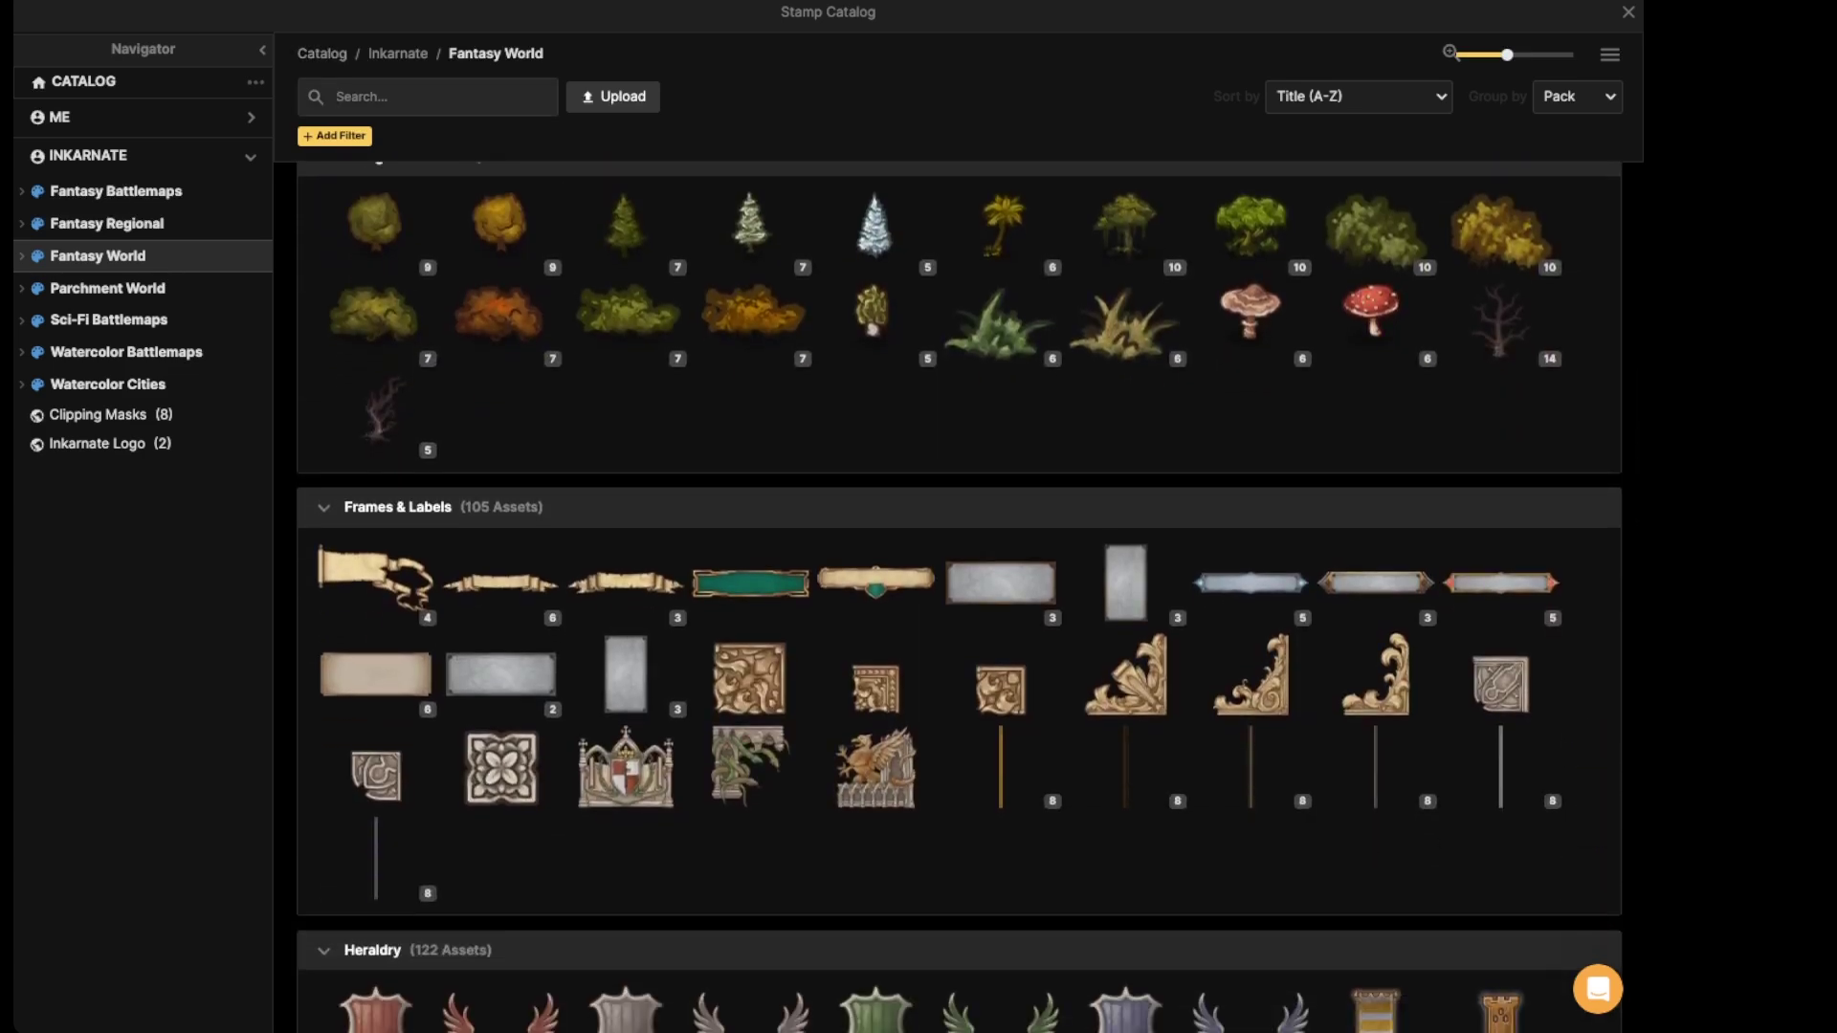
- Find the tree stamps by searching "tree", and place one Pointy Fey Tree and one Floofy Fey Tree as samples in the bay
left_click(428, 97)
type("tree")
key("Return")
scroll(959, 598, "down", 3)
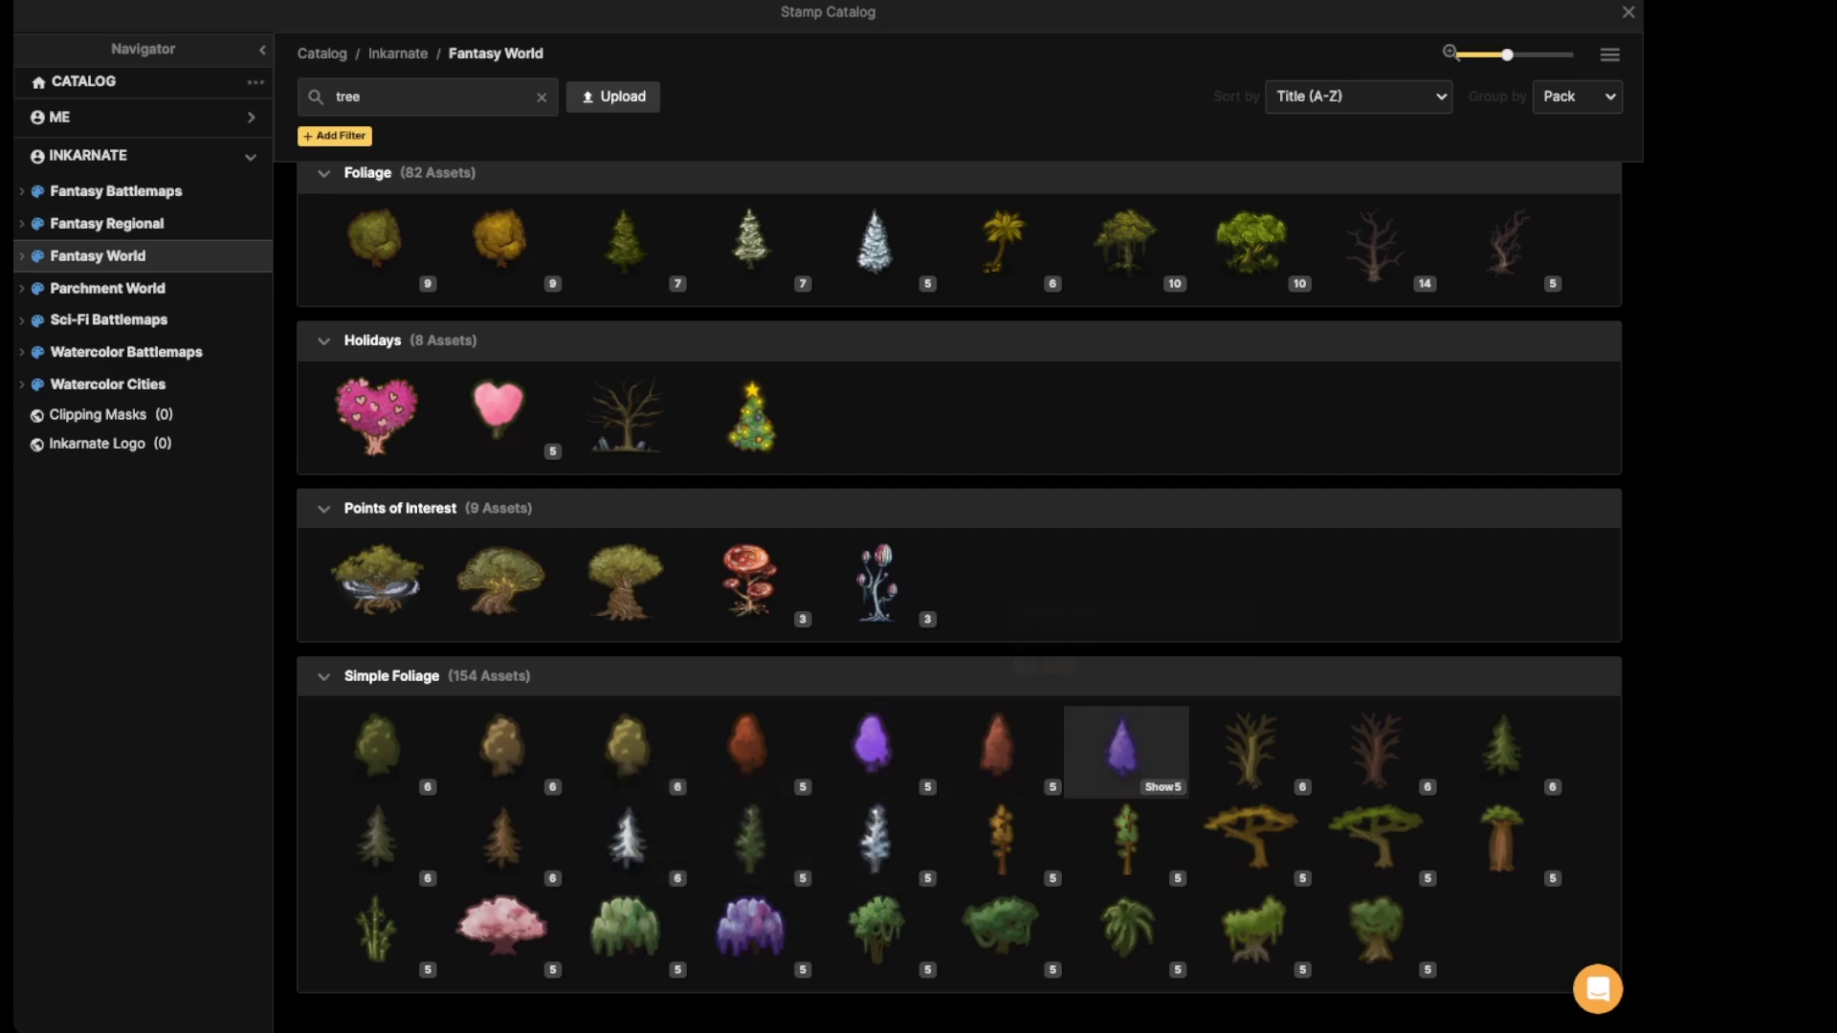
left_click(1124, 751)
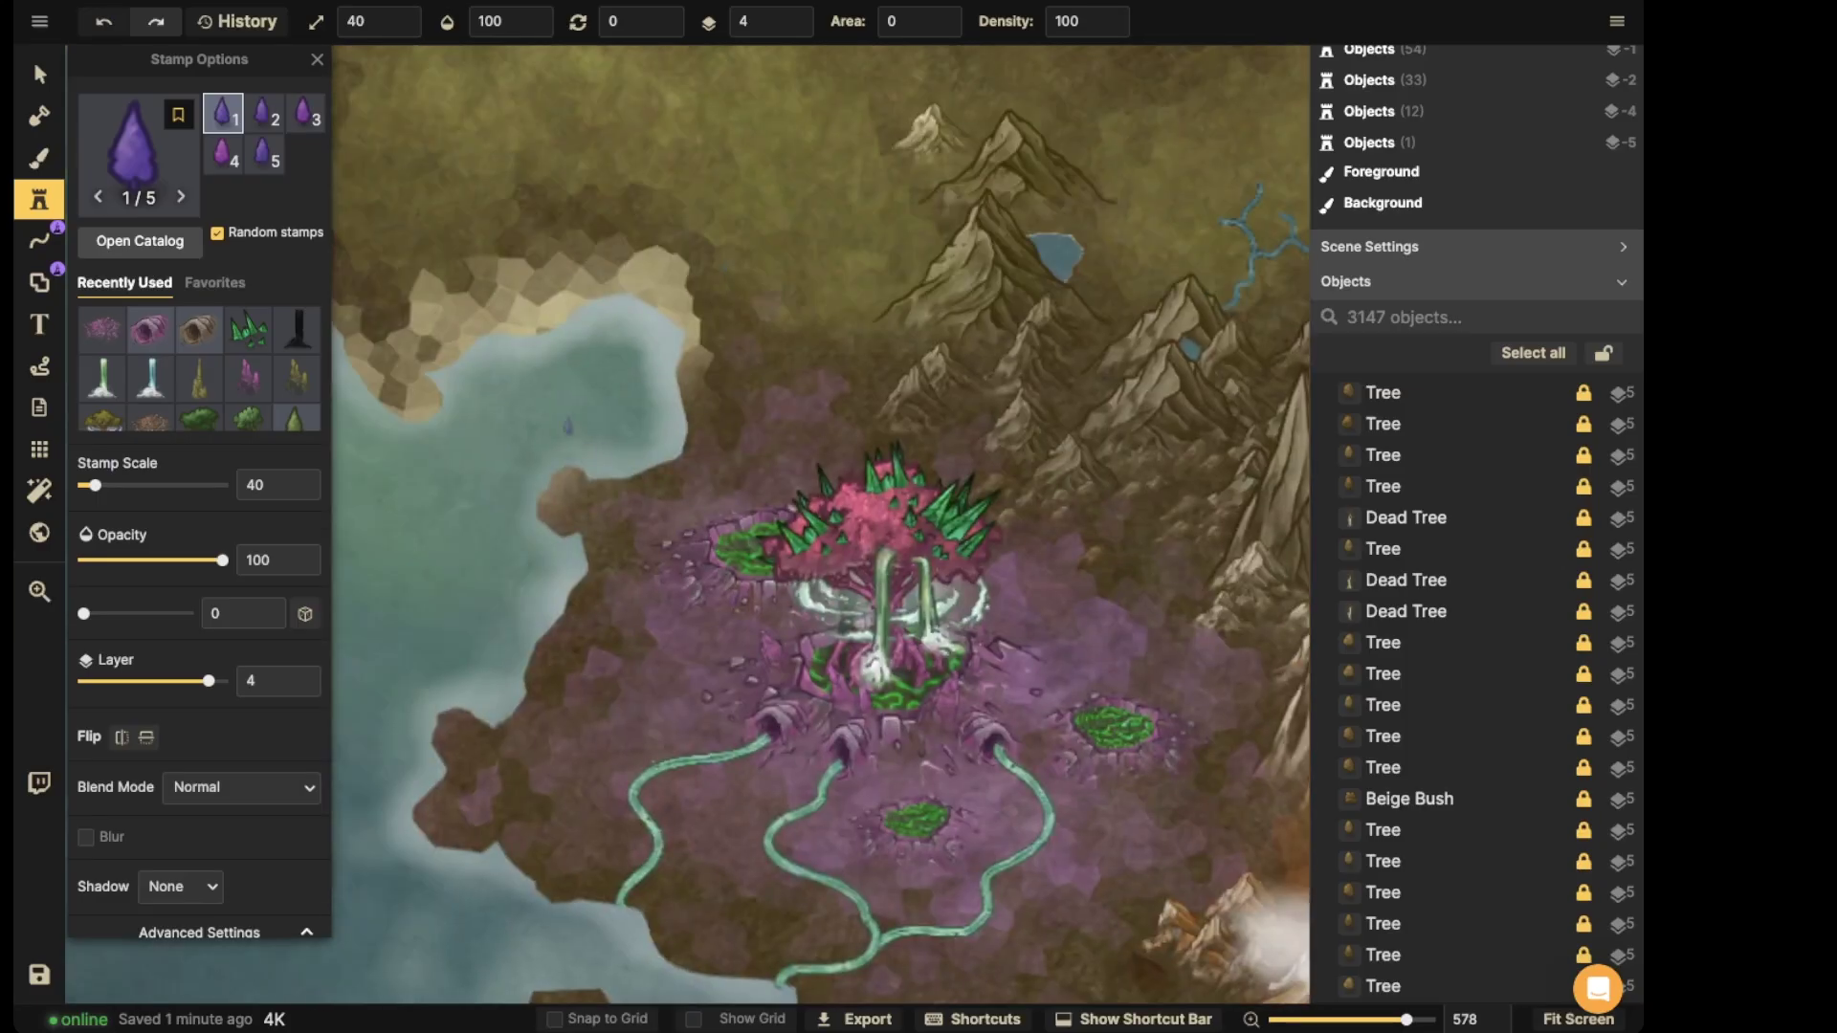
left_click(134, 148)
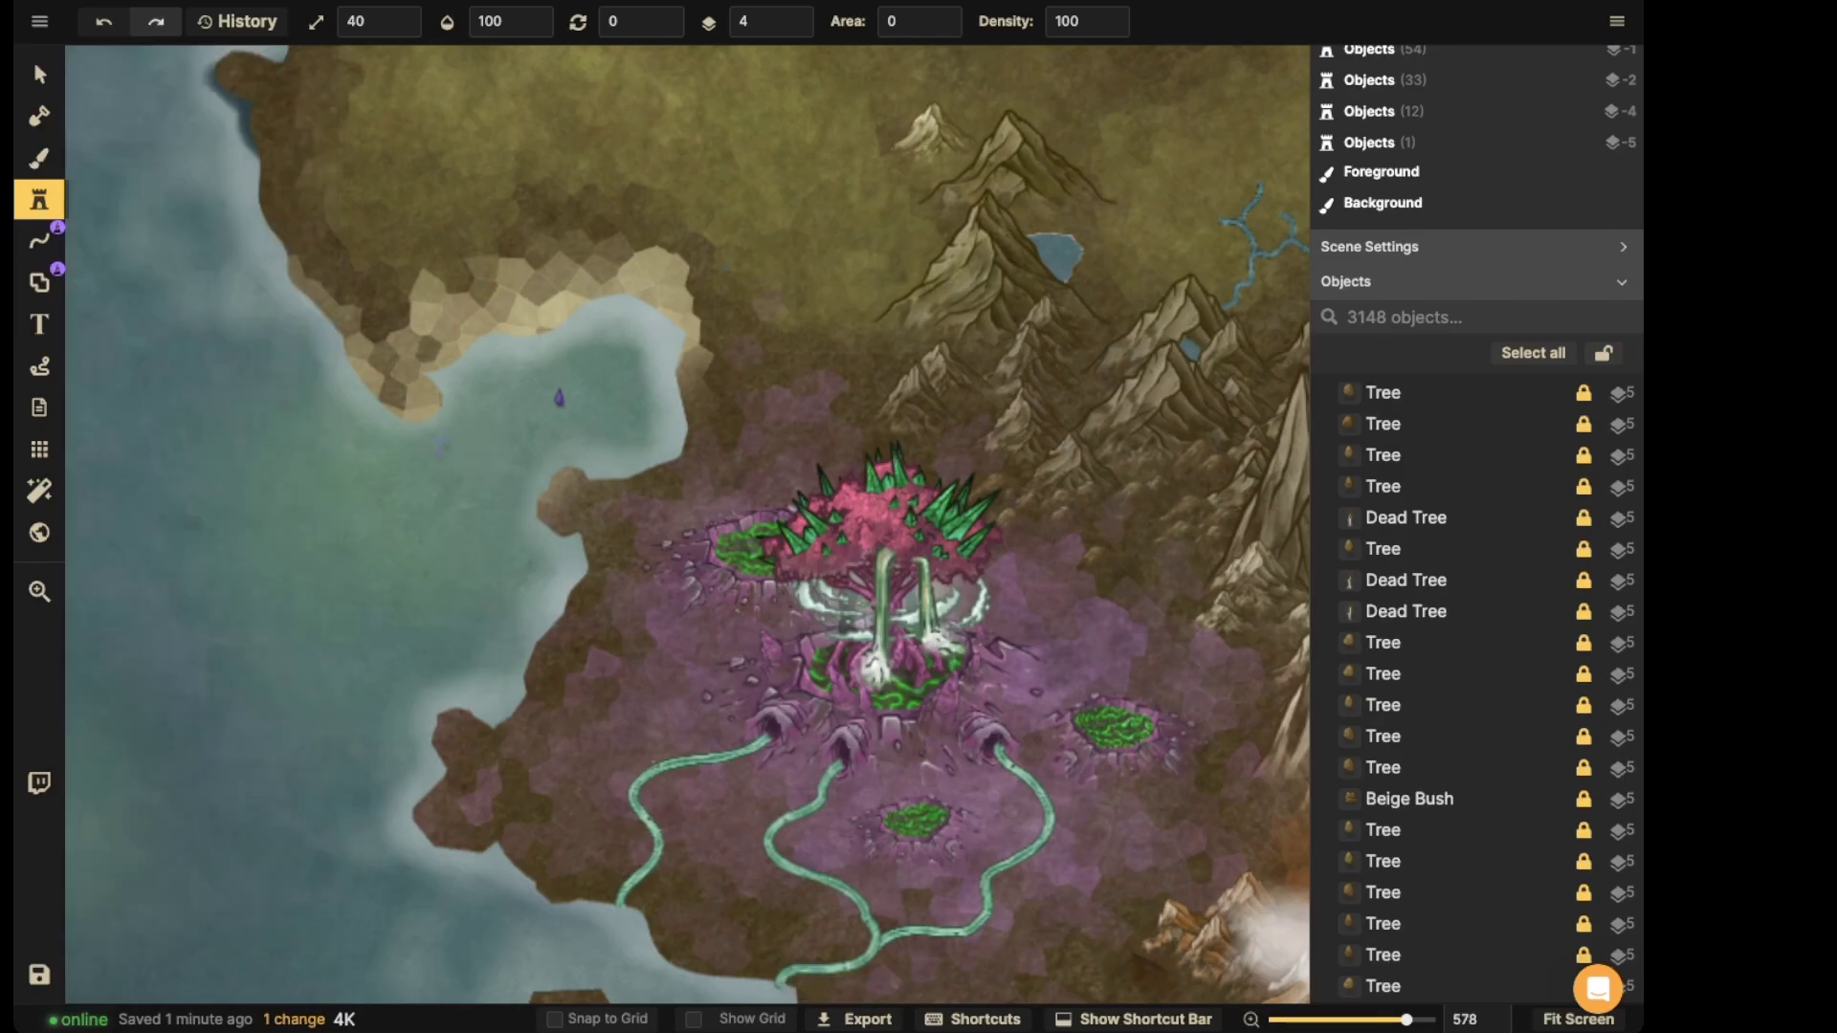
left_click(441, 456)
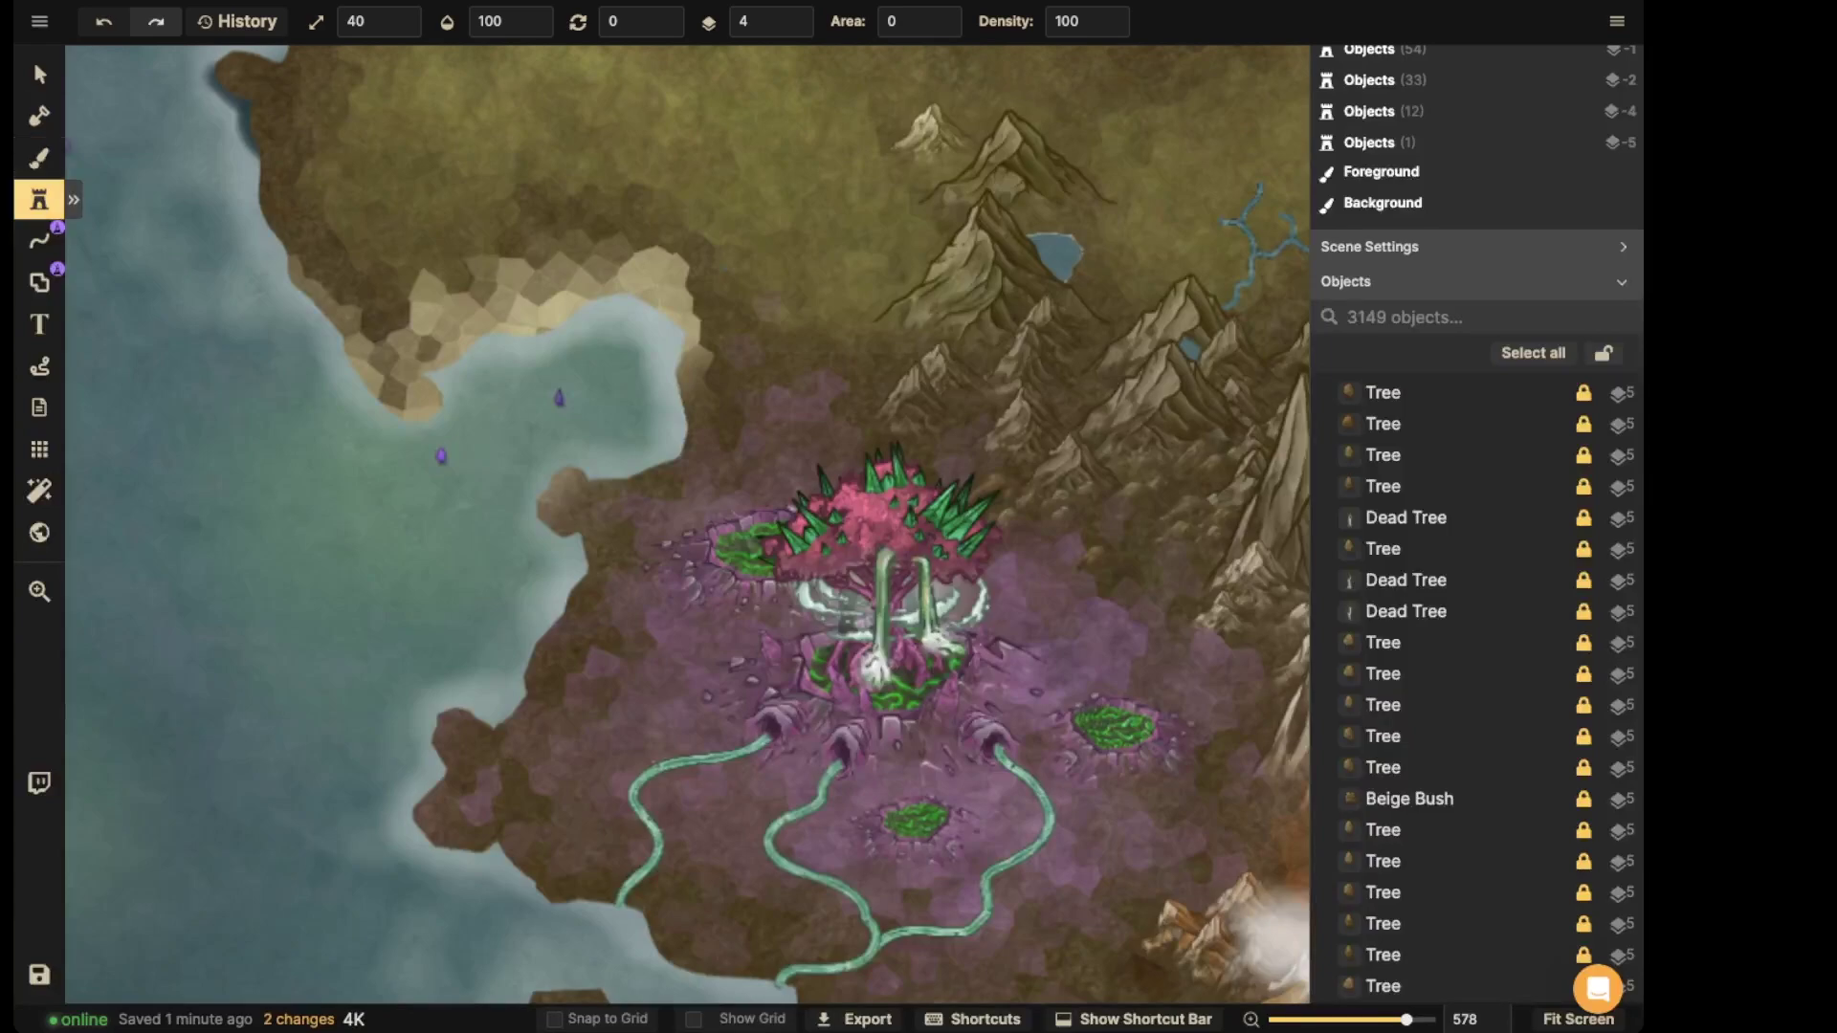
- Place a Purple Willow Tree sample between the two sample trees in the bay and select it
left_click(40, 200)
left_click(134, 151)
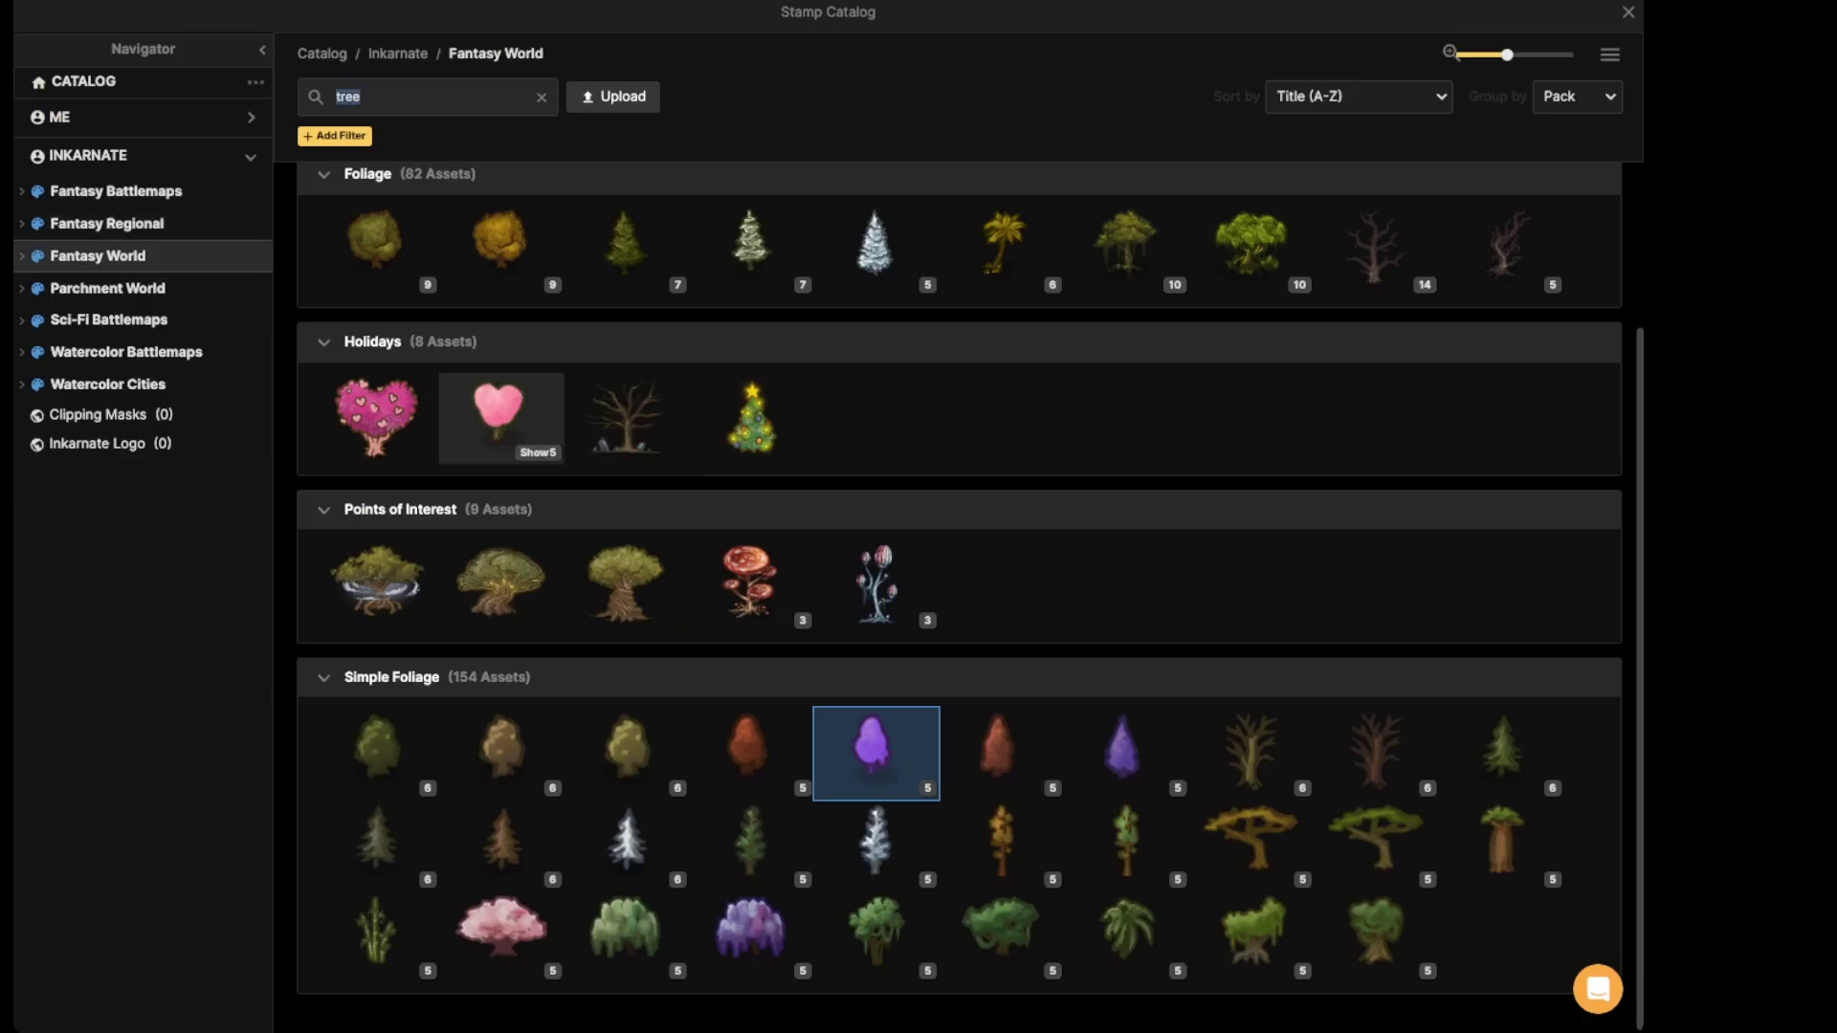
left_click(751, 930)
left_click(495, 413)
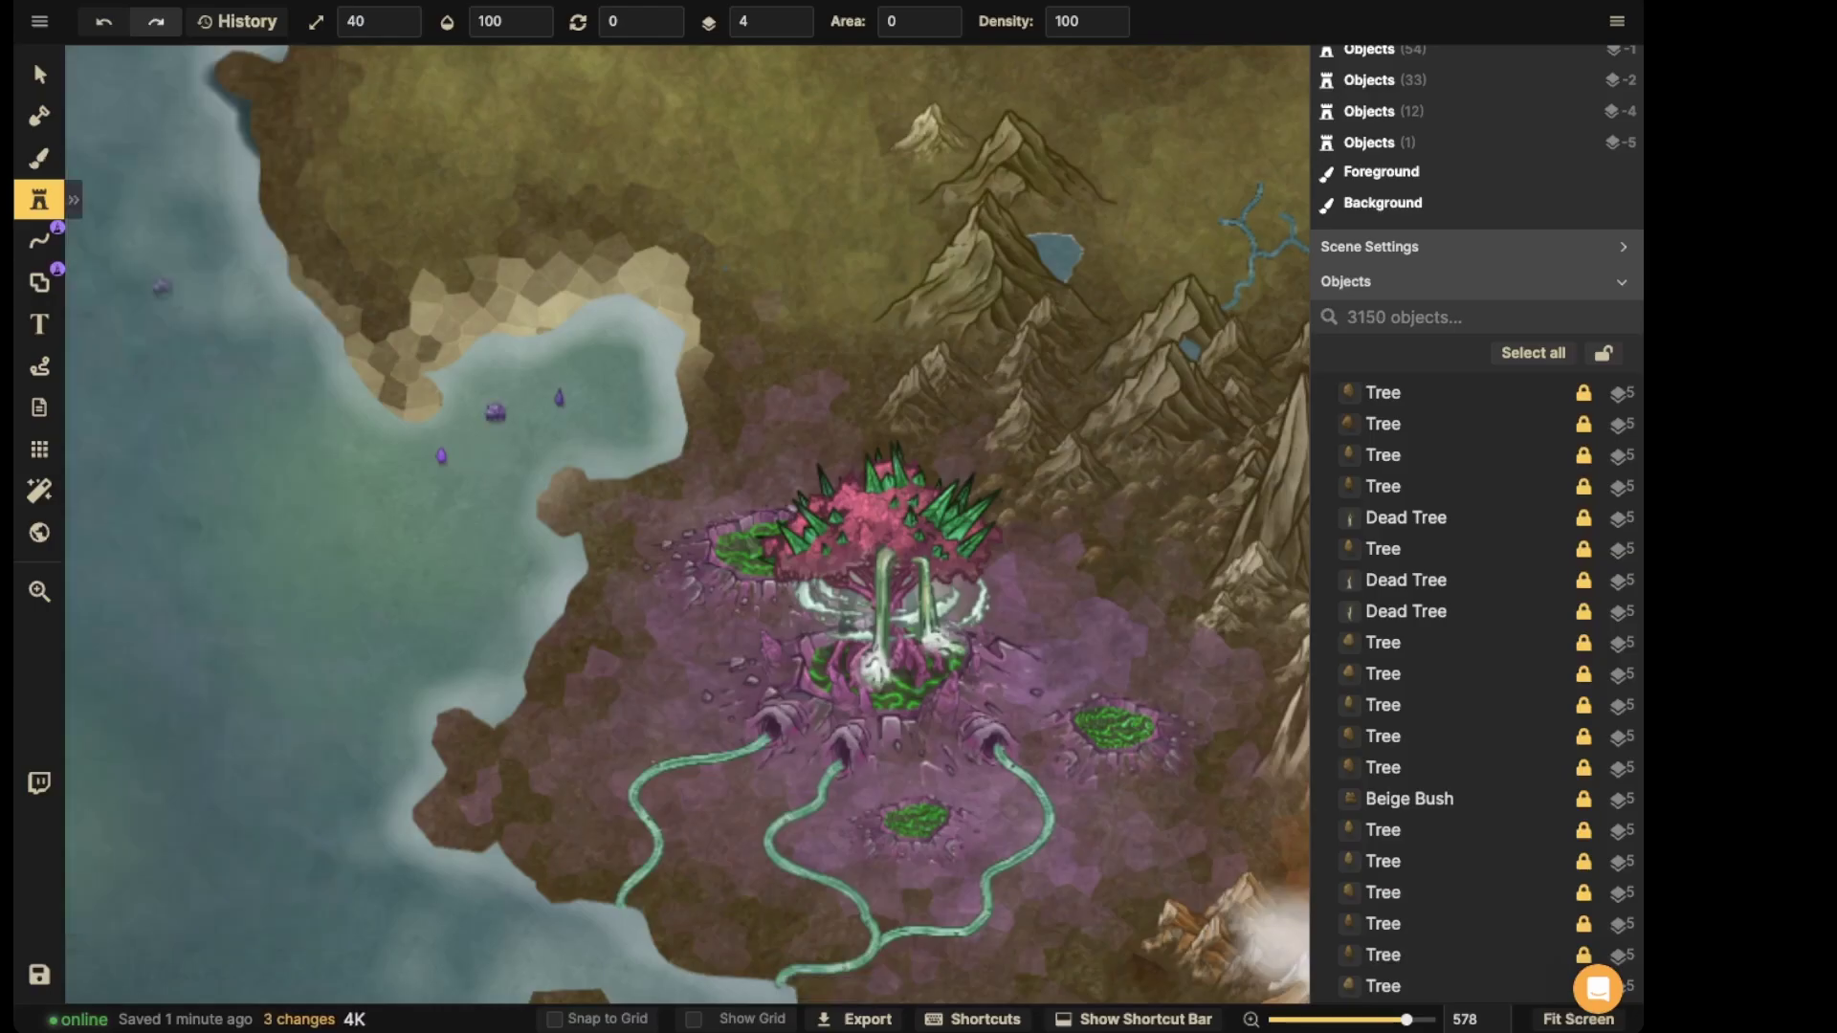
key("v")
left_click(494, 413)
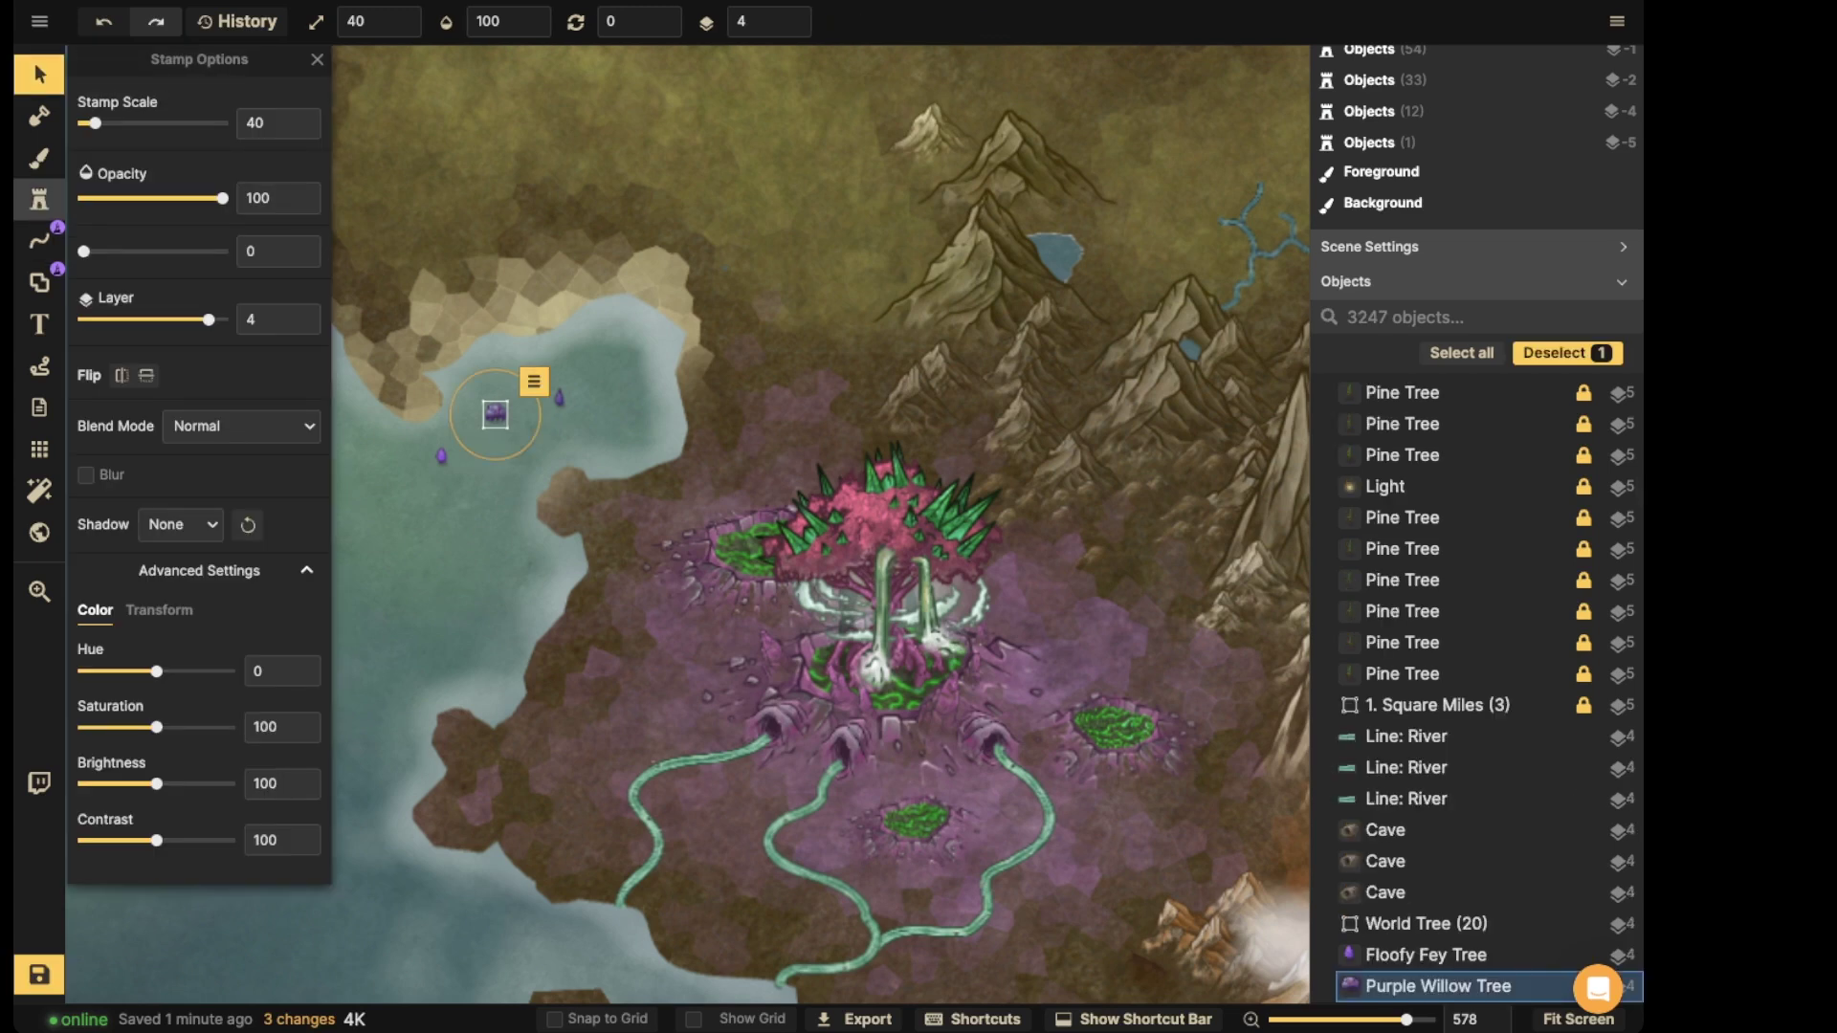
- Stamp a dense cluster of Purple Willow Trees at scale 40 on layer 4, just west of the World Tree's caves
left_click(38, 199)
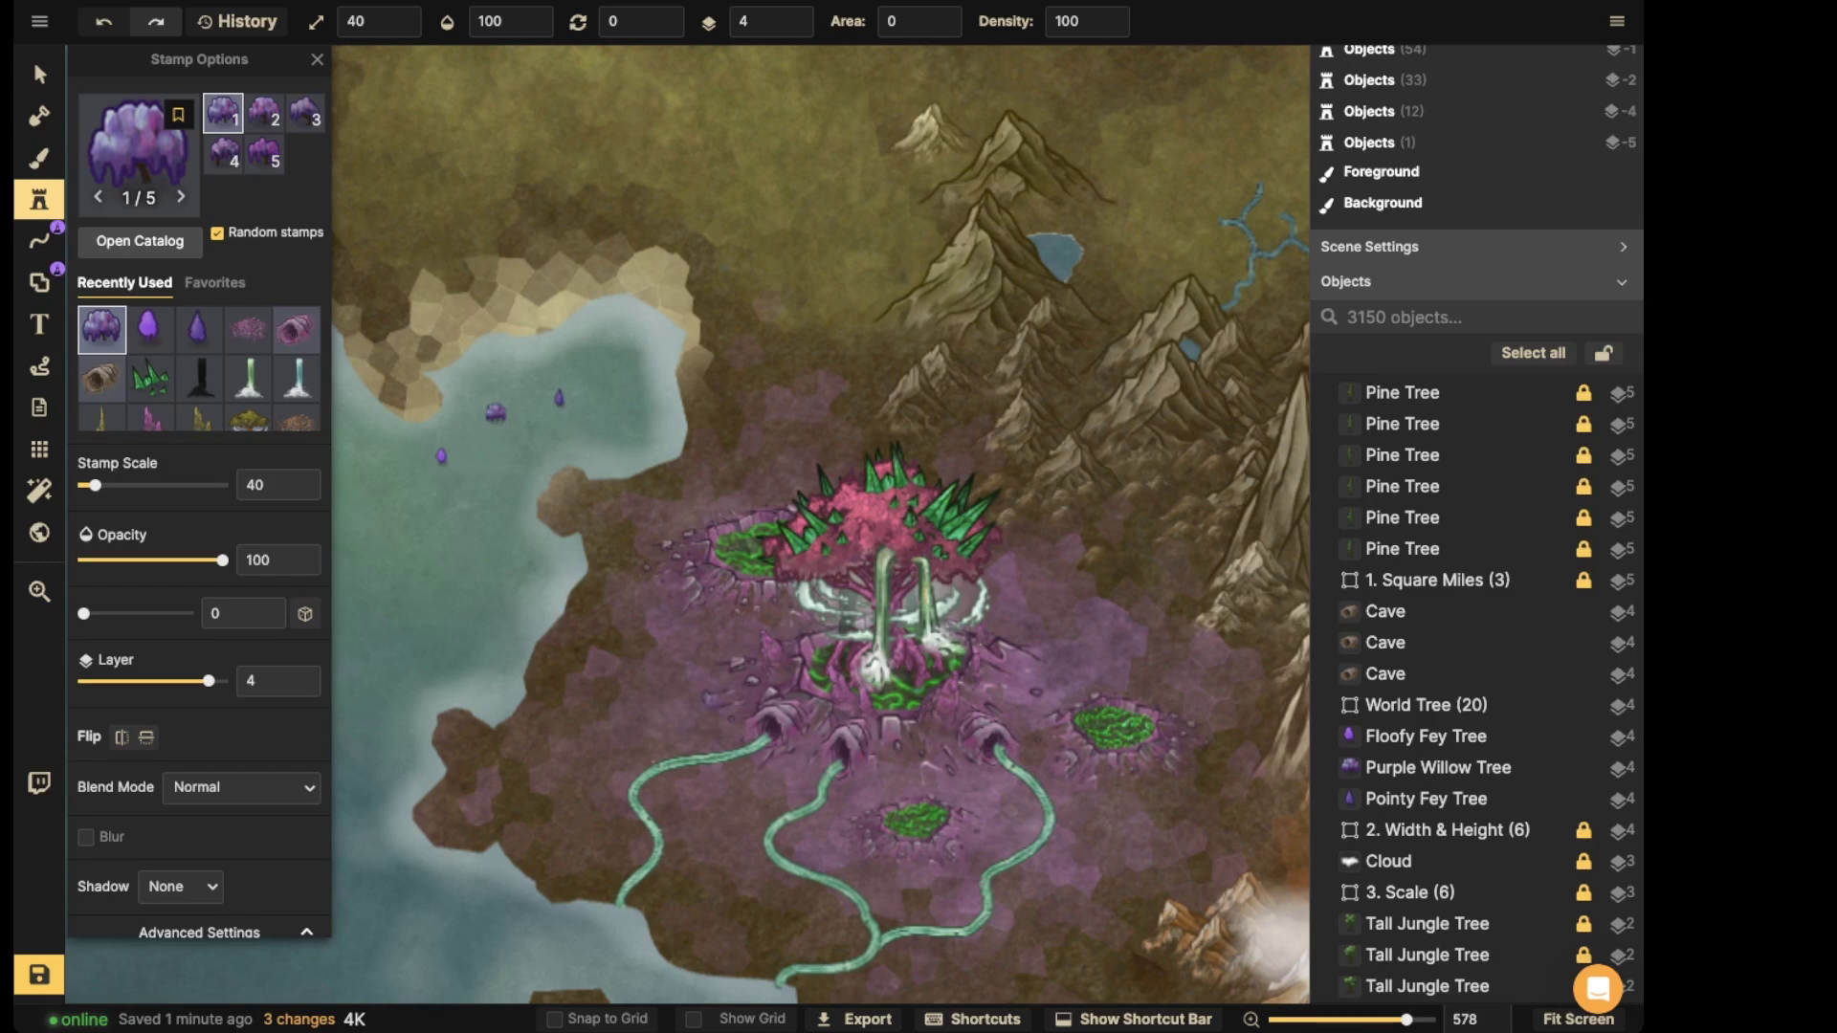
left_click(694, 683)
left_click(719, 696)
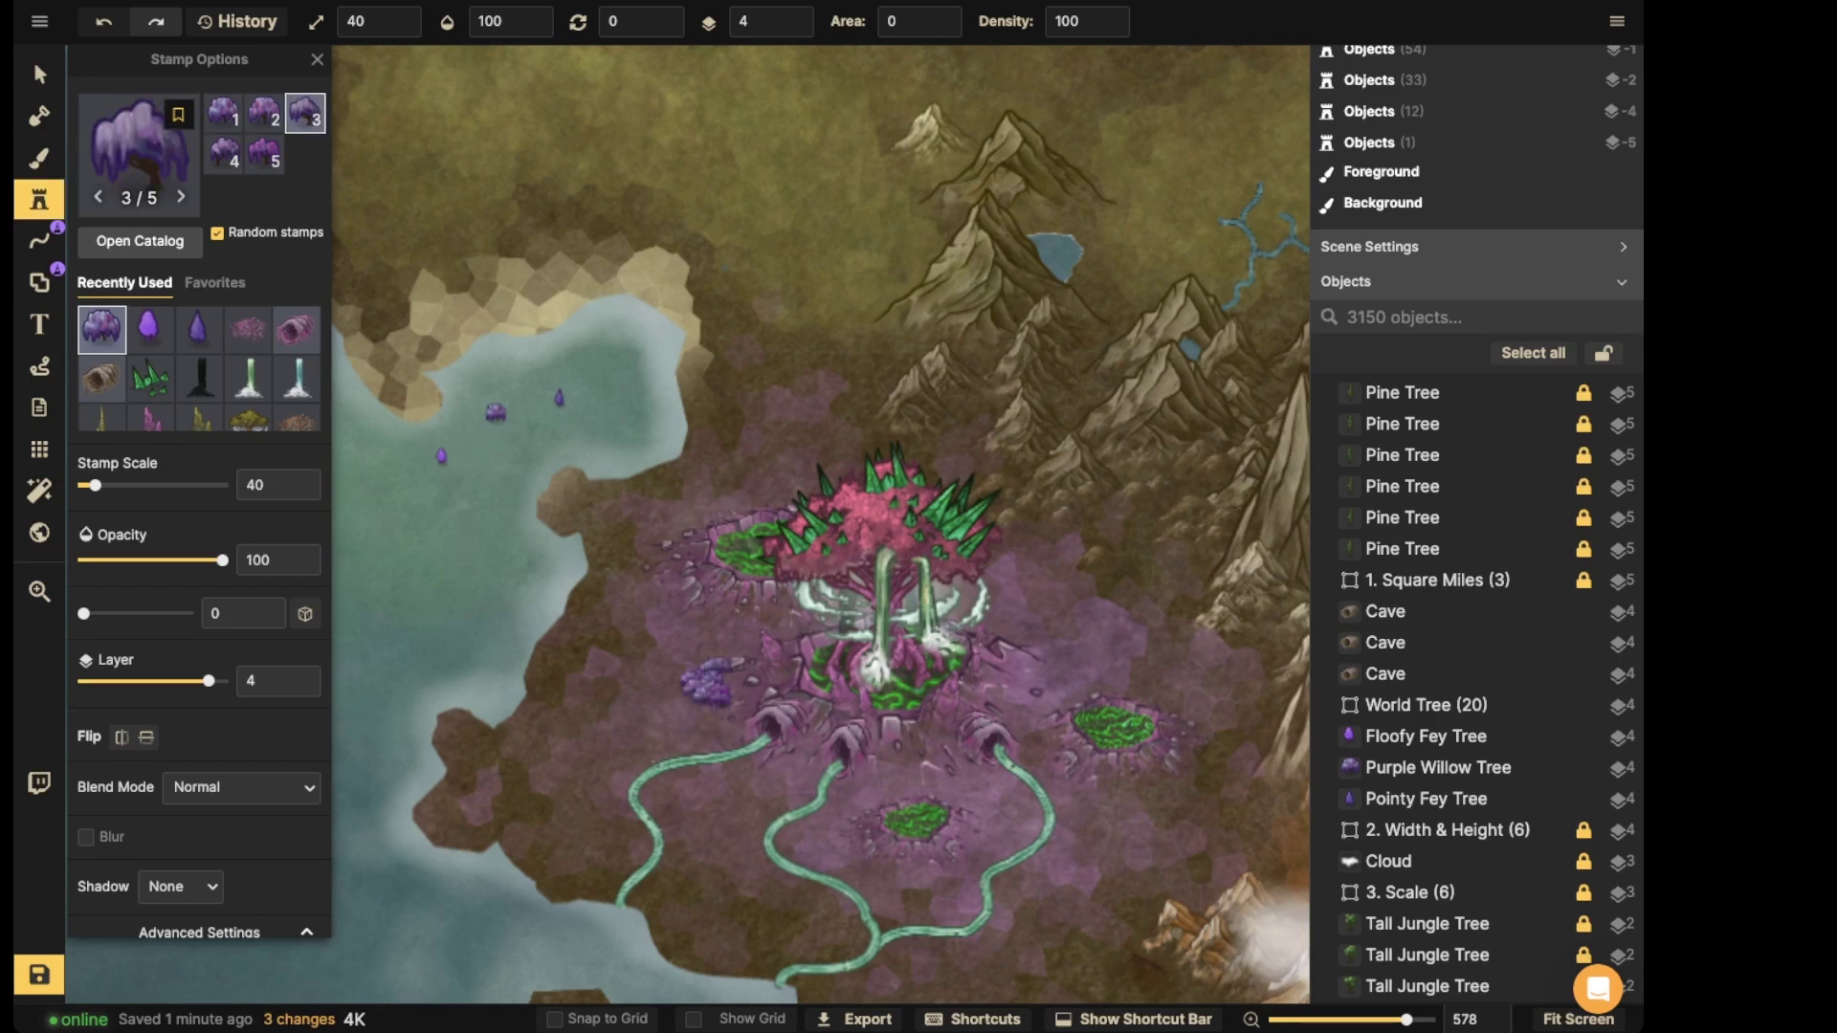
left_click(727, 671)
left_click(735, 694)
left_click(683, 708)
left_click(706, 717)
left_click(686, 731)
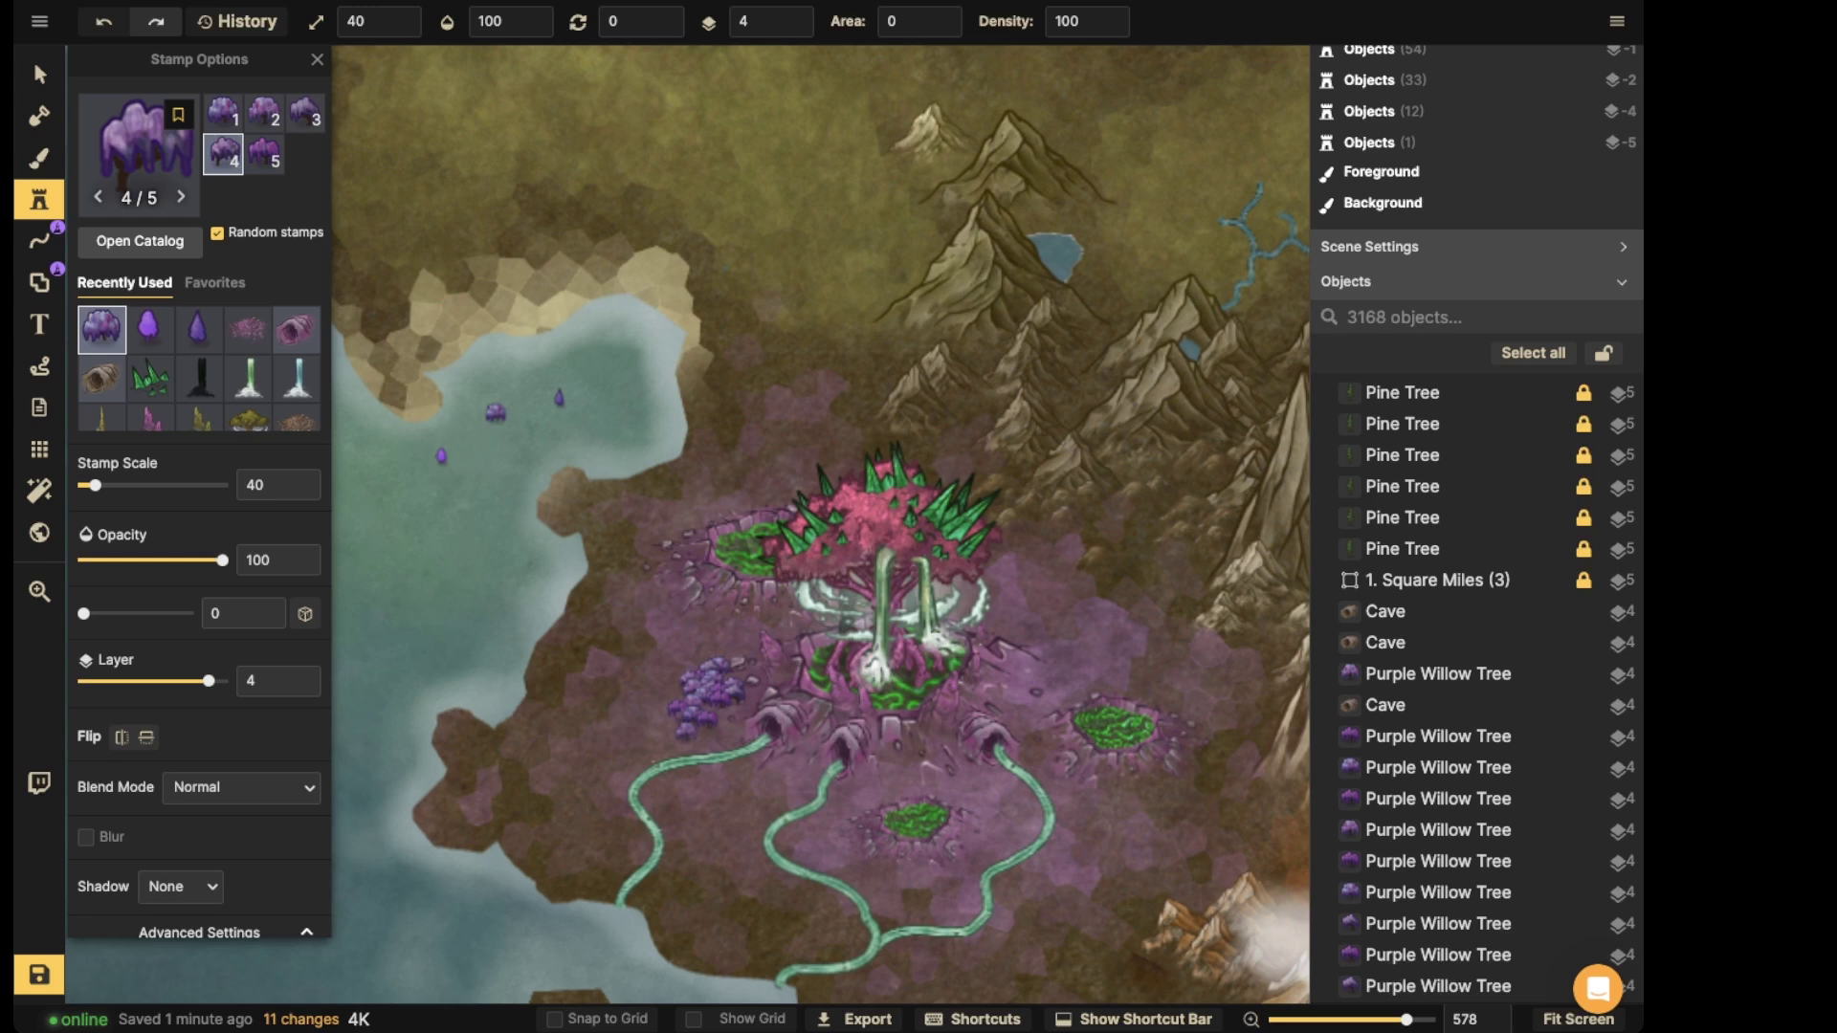
- Add Purple Willow Tree clusters between the rivers, around the southern crater, near the eastern river and east of the World Tree
left_click_drag(754, 783, 804, 793)
left_click(718, 781)
left_click(861, 832)
mouse_move(988, 814)
left_mouse_down()
mouse_move(1024, 811)
mouse_move(1068, 764)
left_mouse_up()
mouse_move(1078, 615)
left_mouse_down()
mouse_move(1094, 629)
mouse_move(1070, 591)
left_mouse_up()
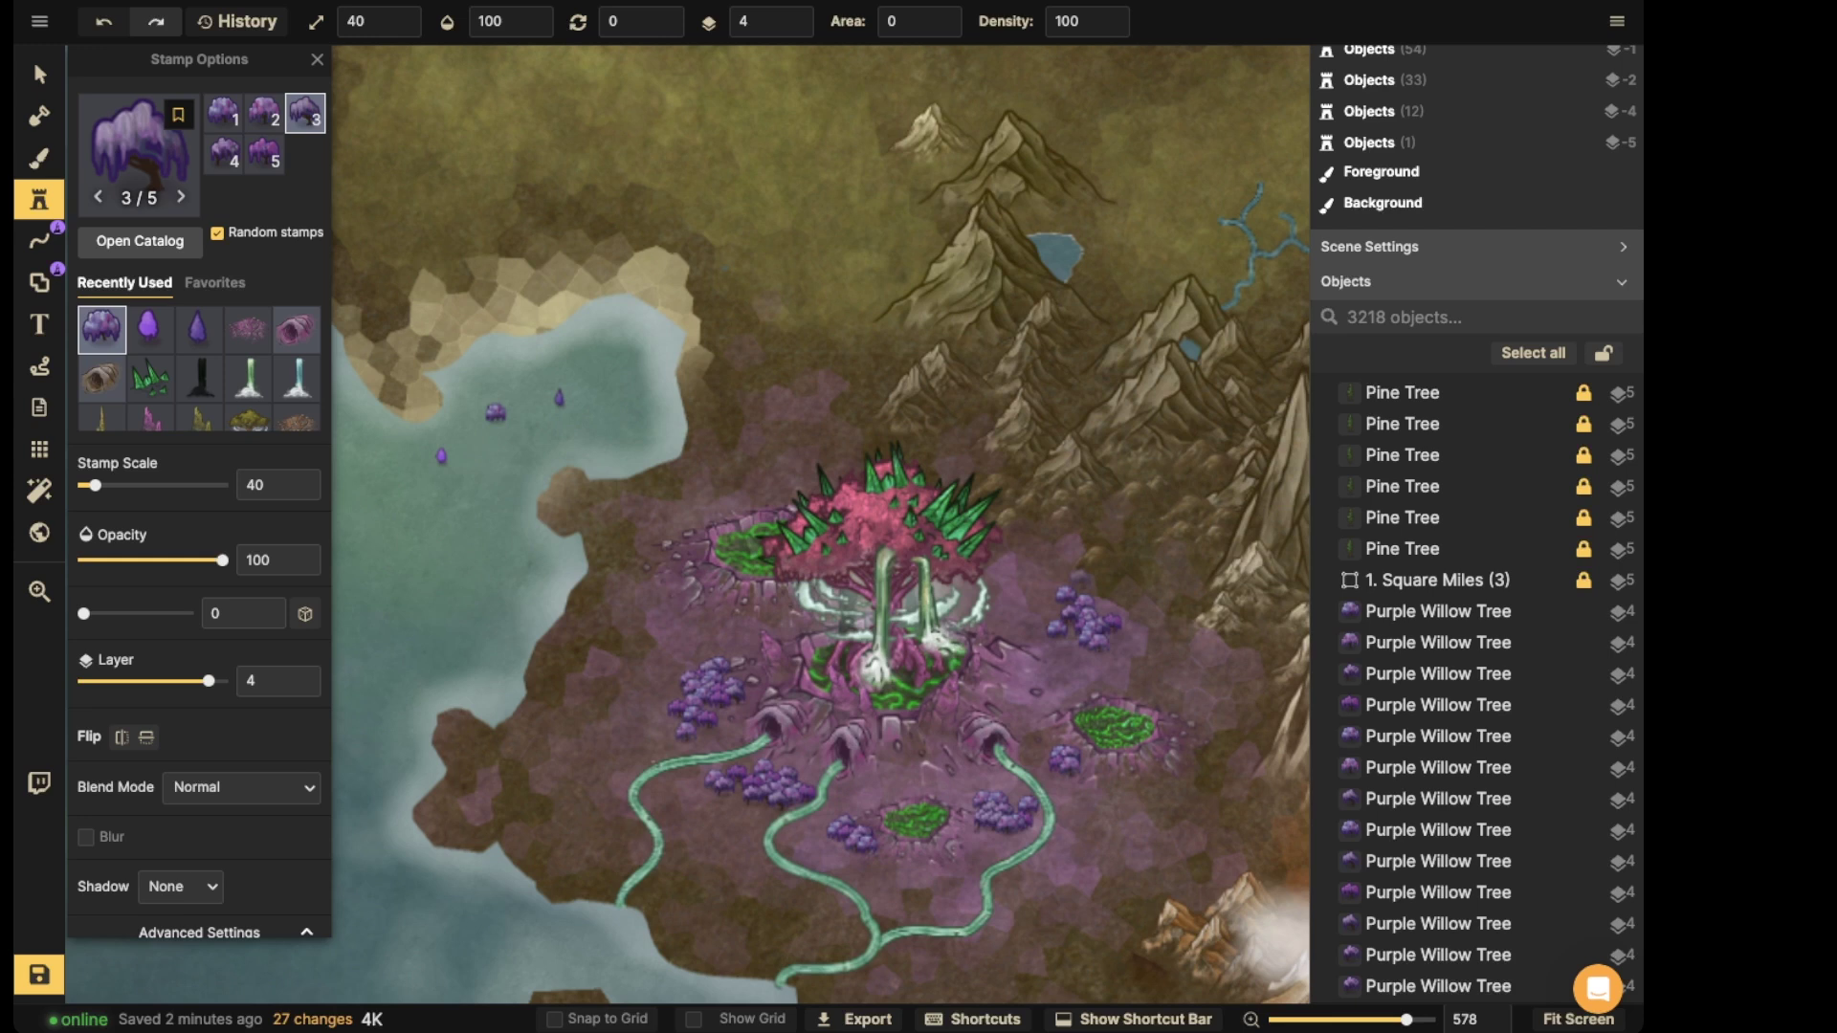
- Extend the willow groves on both sides of the World Tree and add single willows beside the rivers and caves
left_click(991, 572)
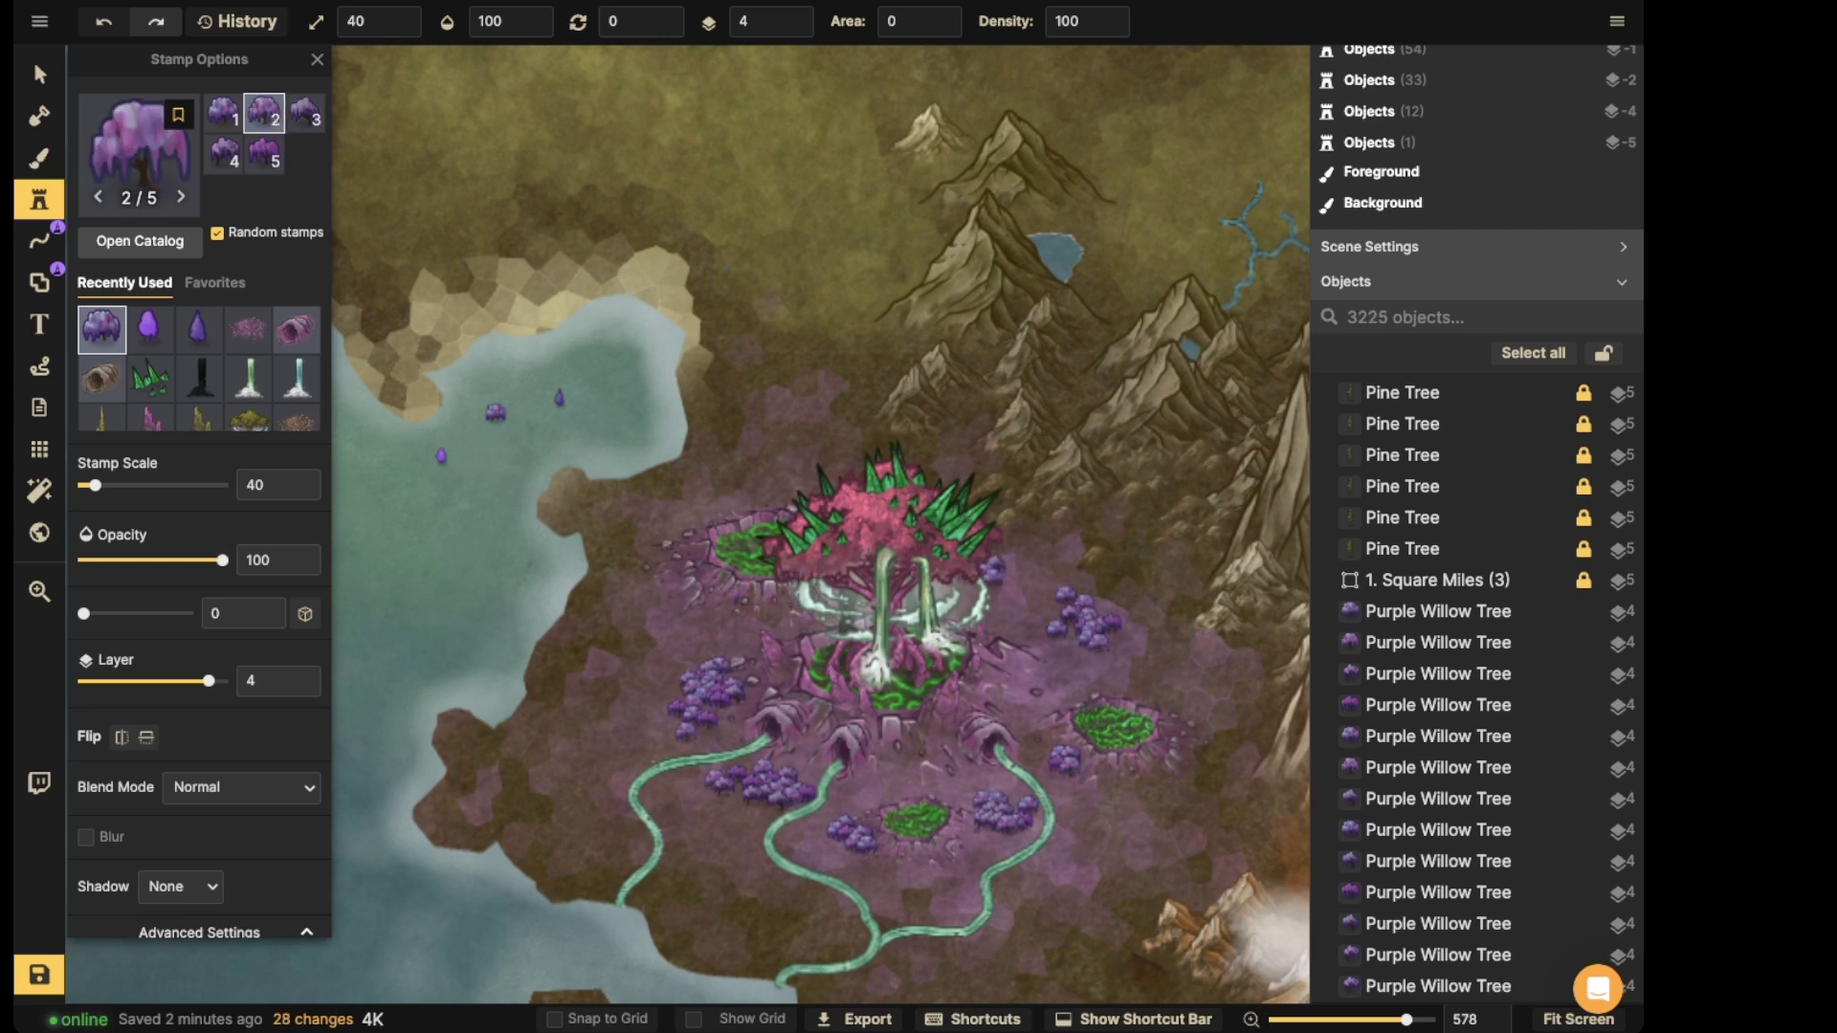
left_click(724, 626)
left_click(1139, 613)
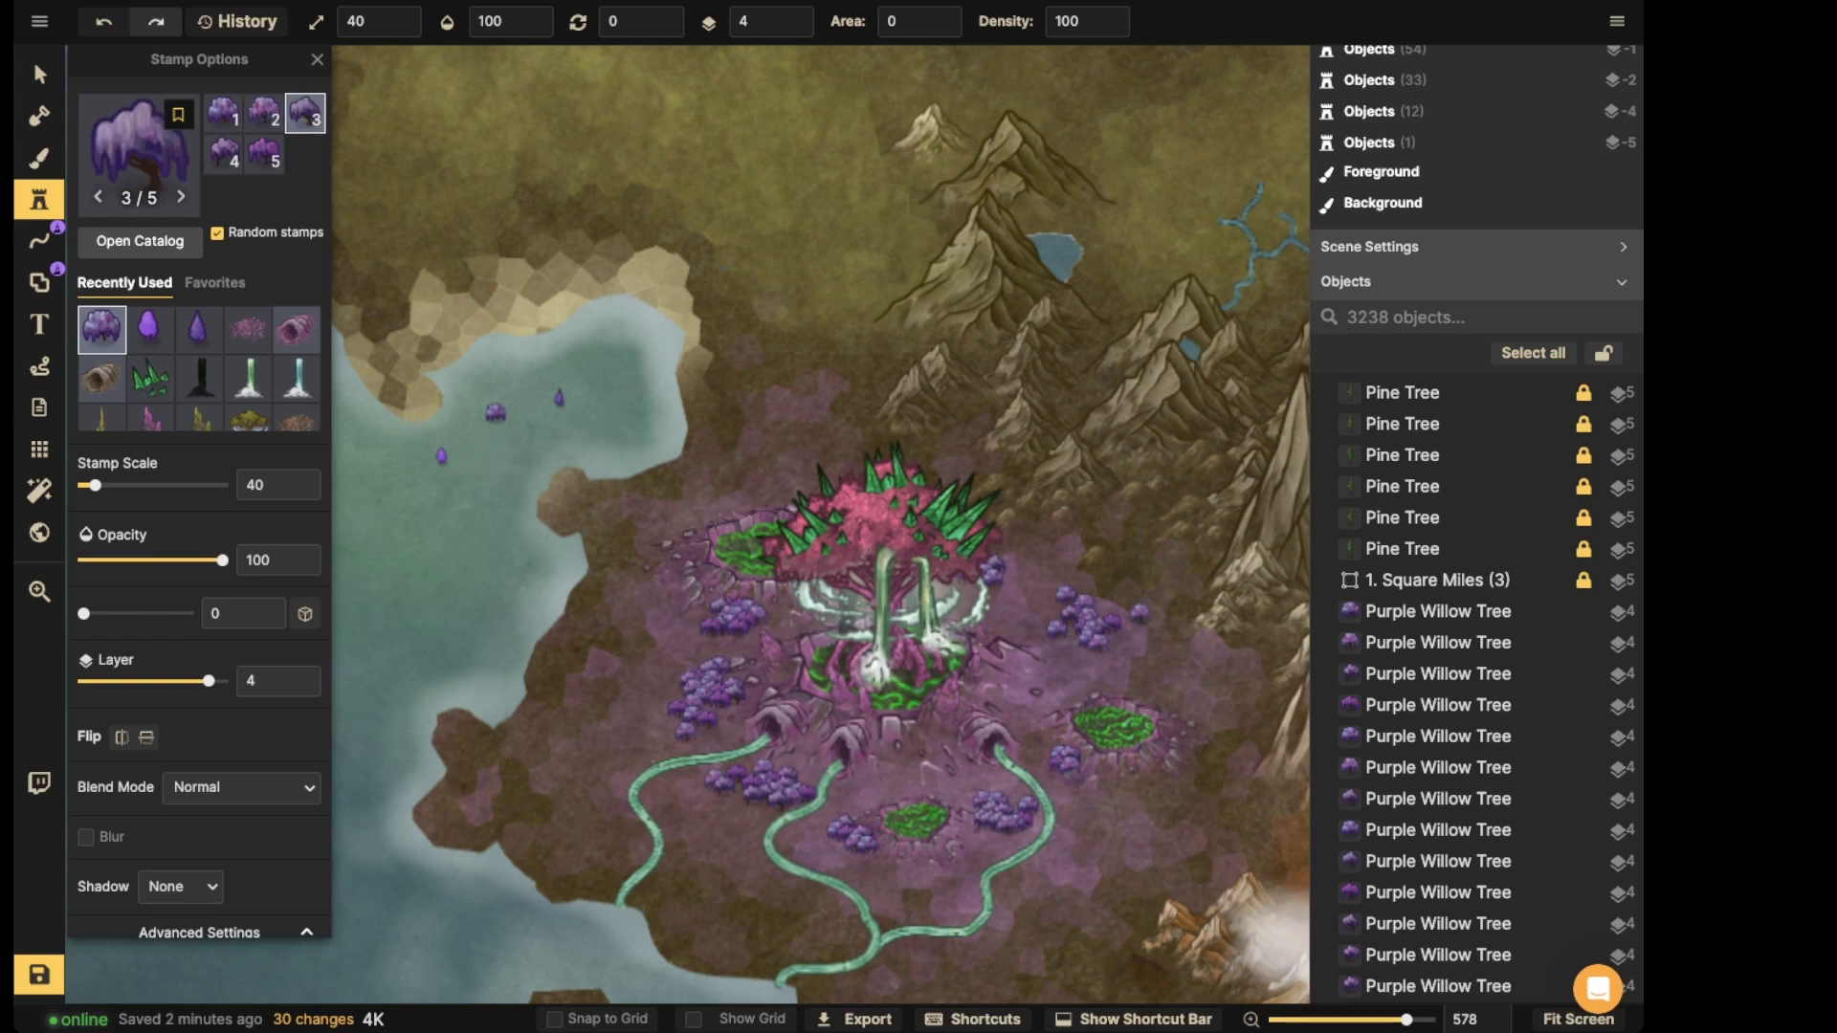
left_click(1074, 815)
left_click(1024, 864)
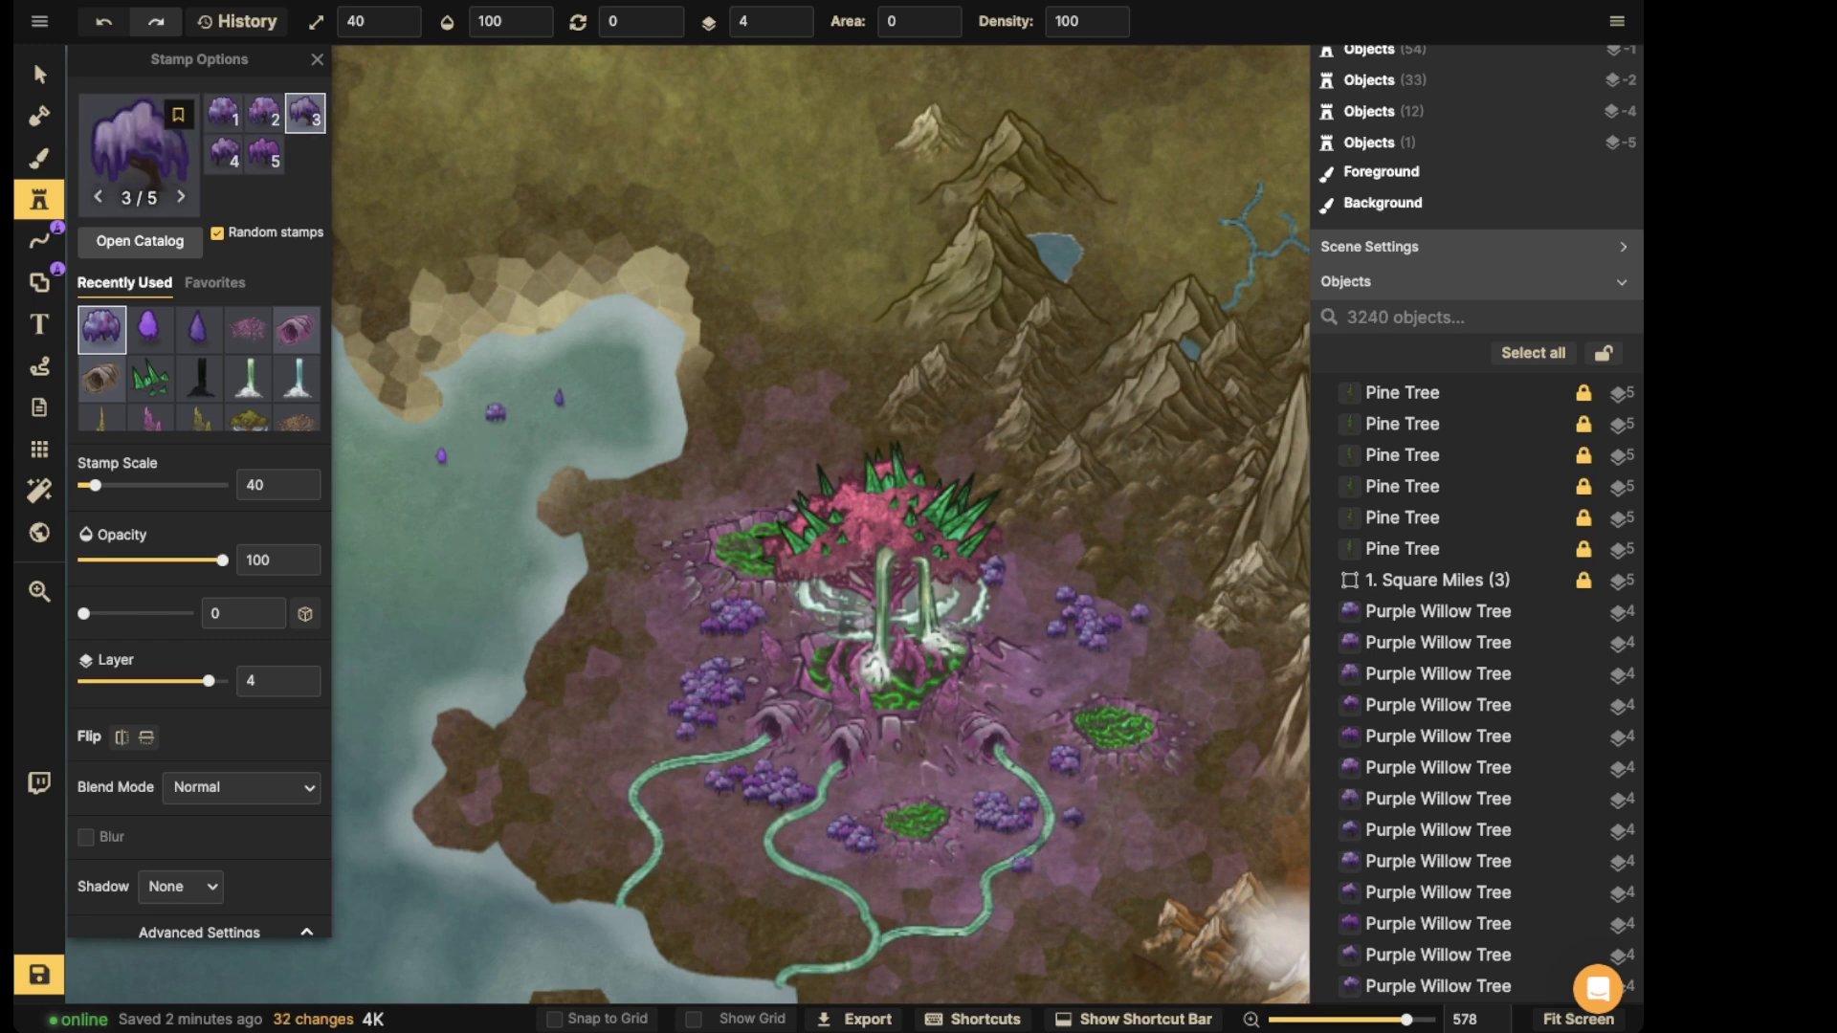
left_click(807, 819)
left_click(861, 769)
left_click(973, 759)
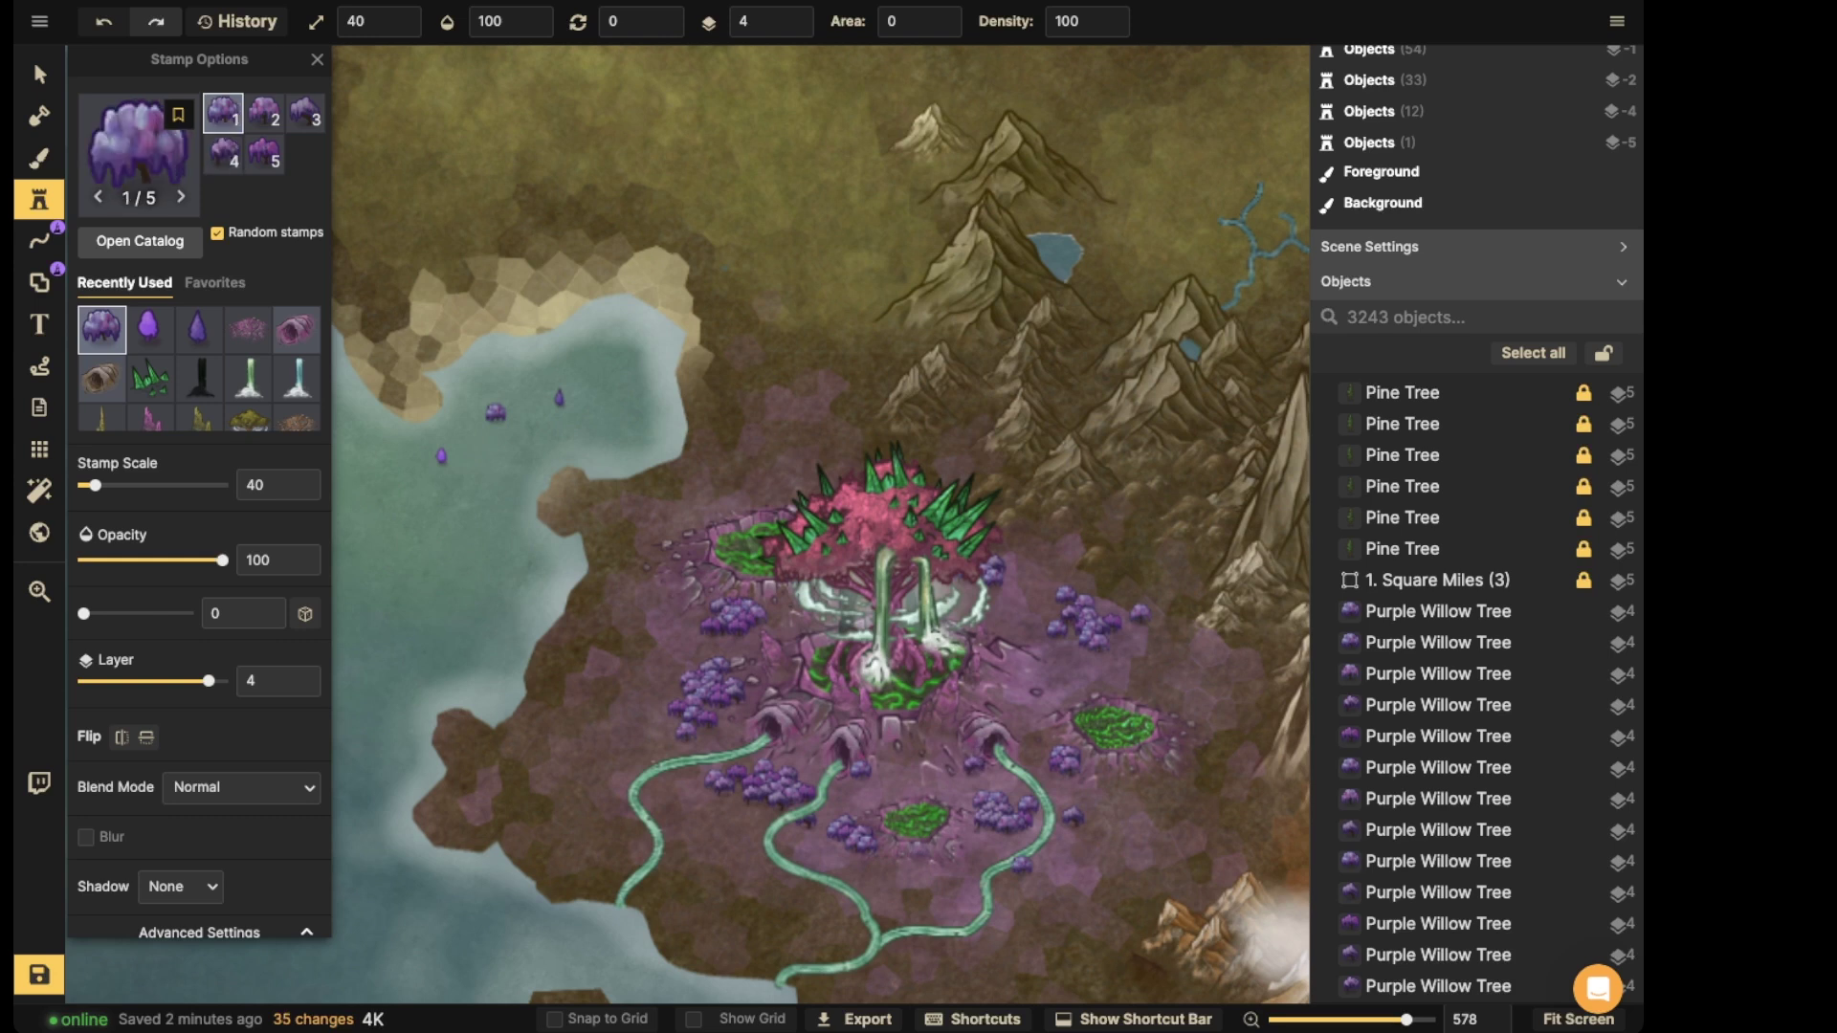
- Undo the last willow placed below the southern crater, set the stamp layer to 5, and place willows beside the western and middle rivers
left_click(918, 848)
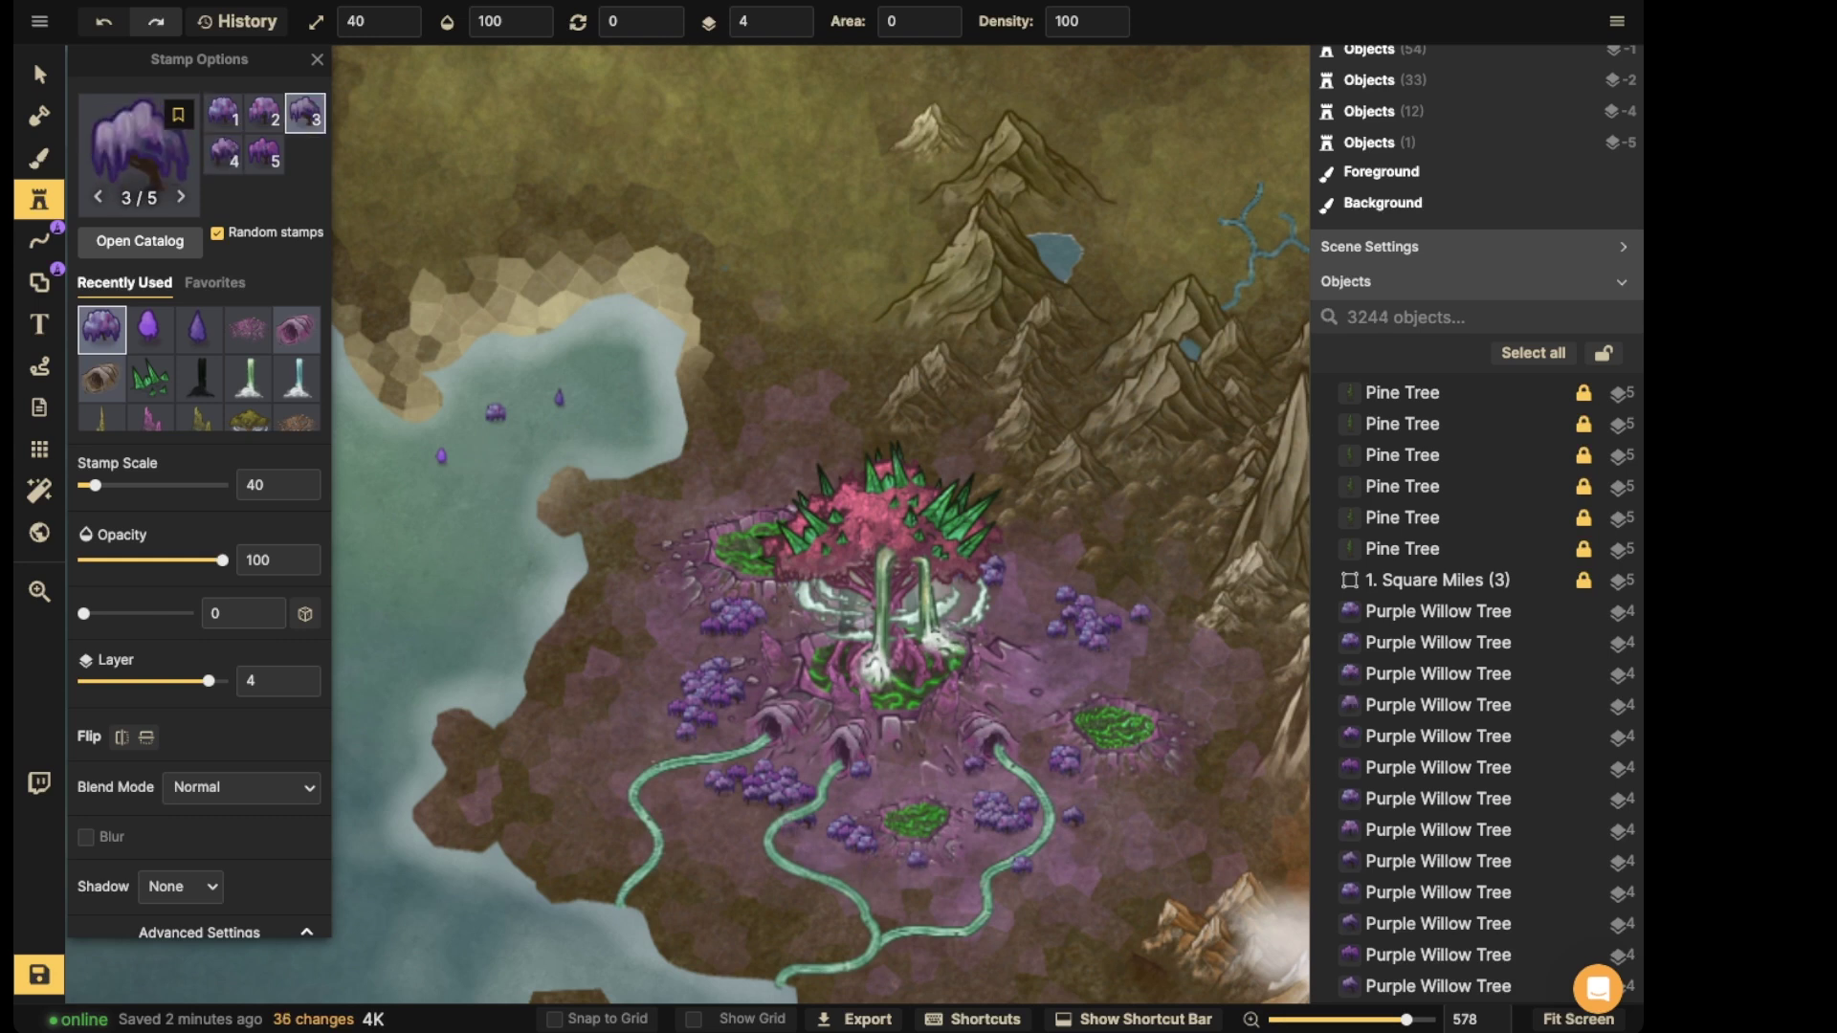
key("ctrl+z")
left_click(801, 16)
left_click(806, 819)
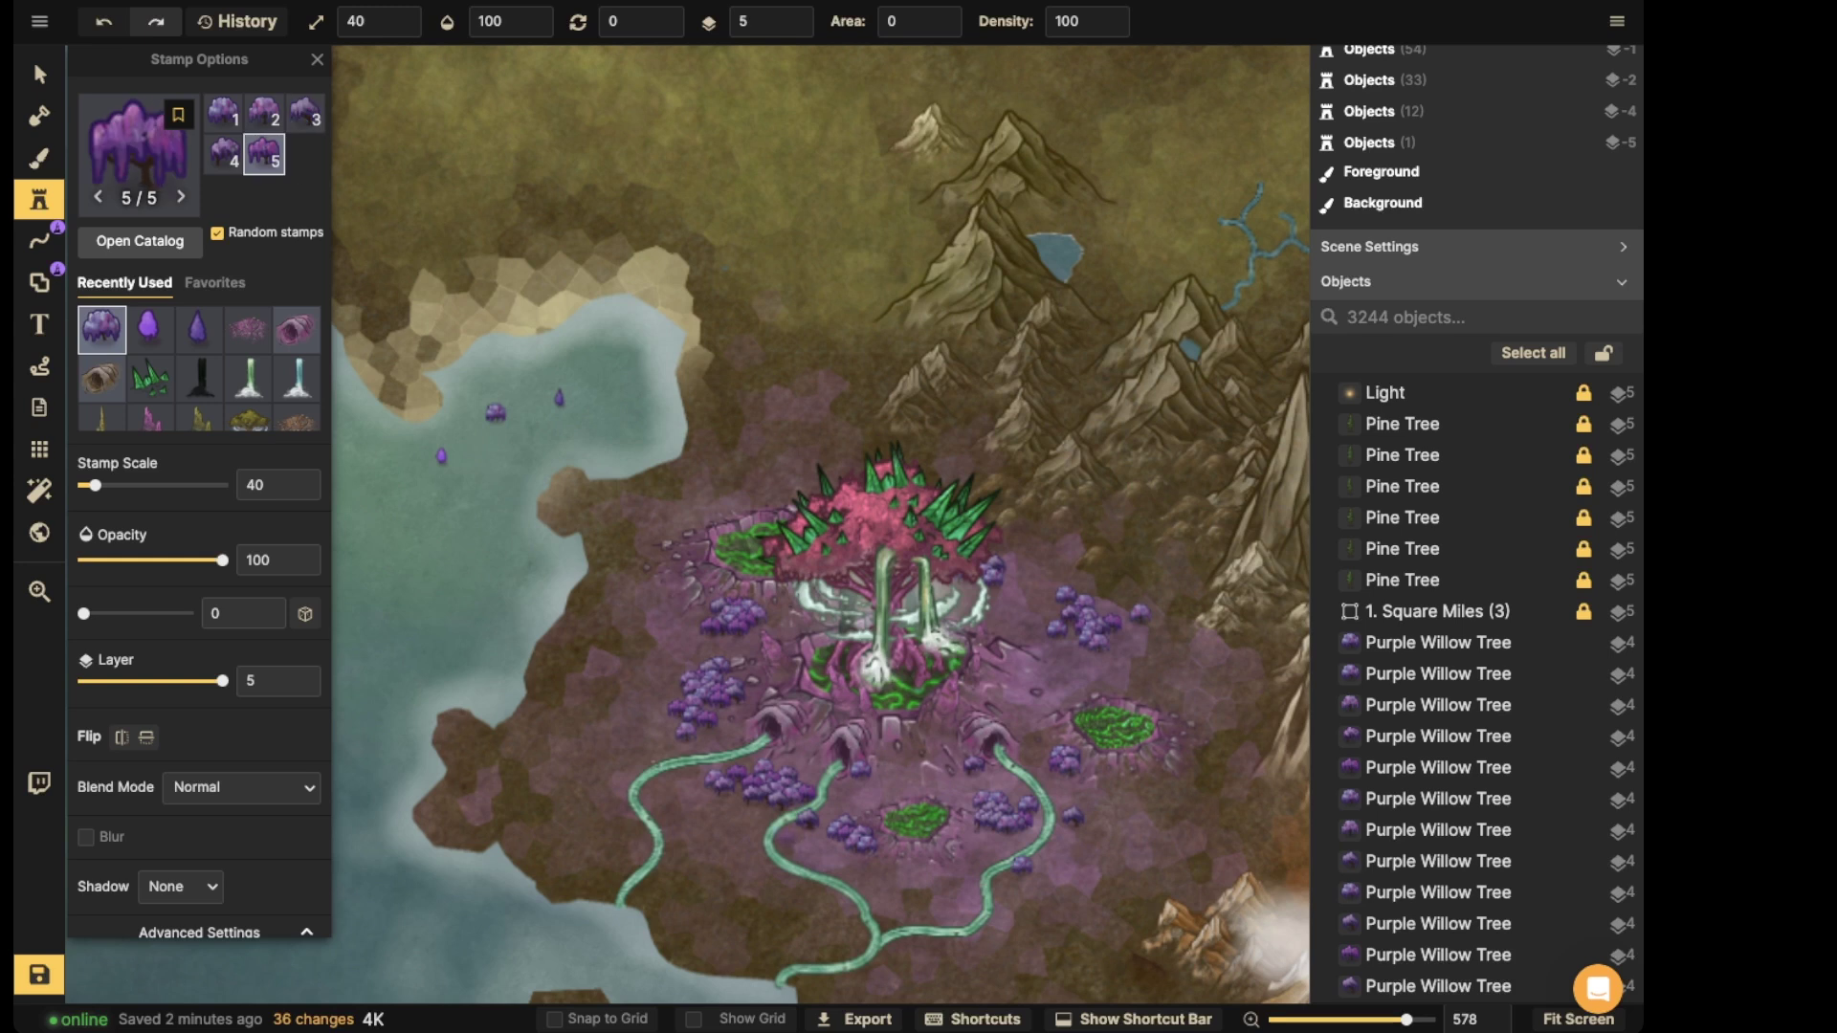
left_click(679, 768)
left_click(638, 827)
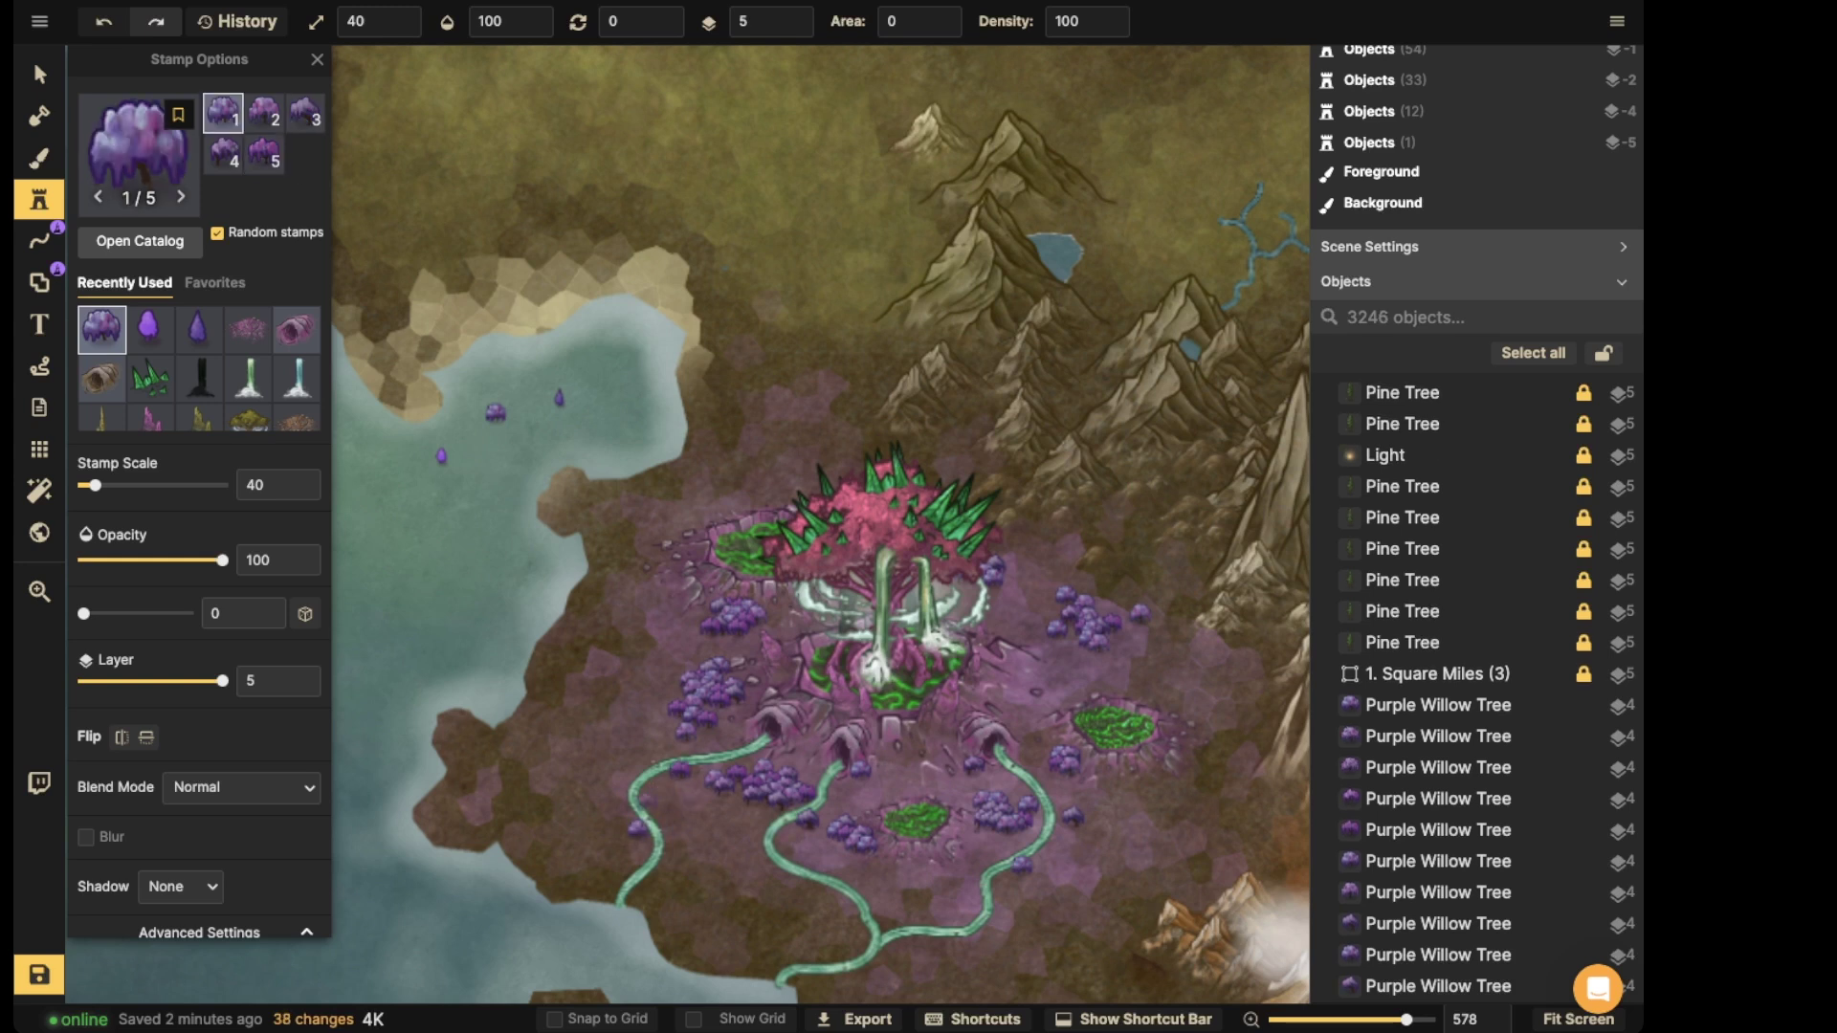
- Scatter single Purple Willow Trees on layer 5 along the rivers, around the eastern crater and beside the World Tree
left_click(804, 750)
left_click(830, 891)
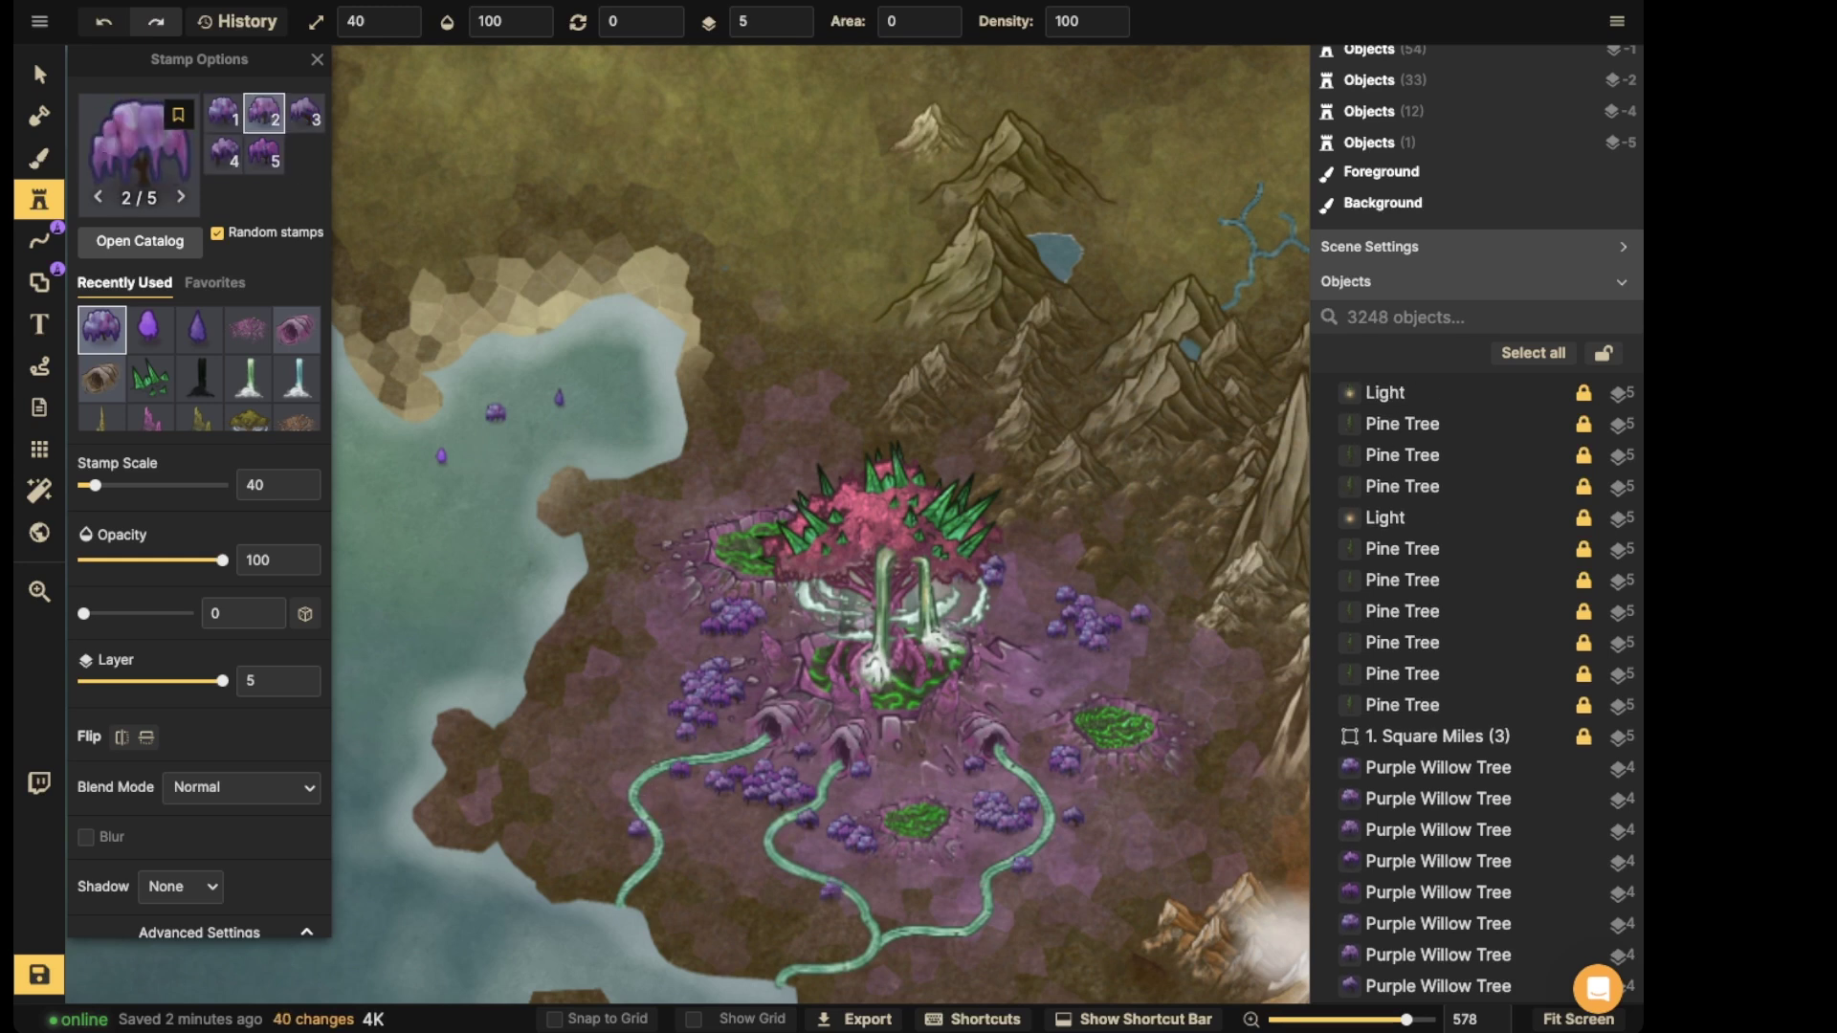
left_click(1016, 784)
left_click(1138, 767)
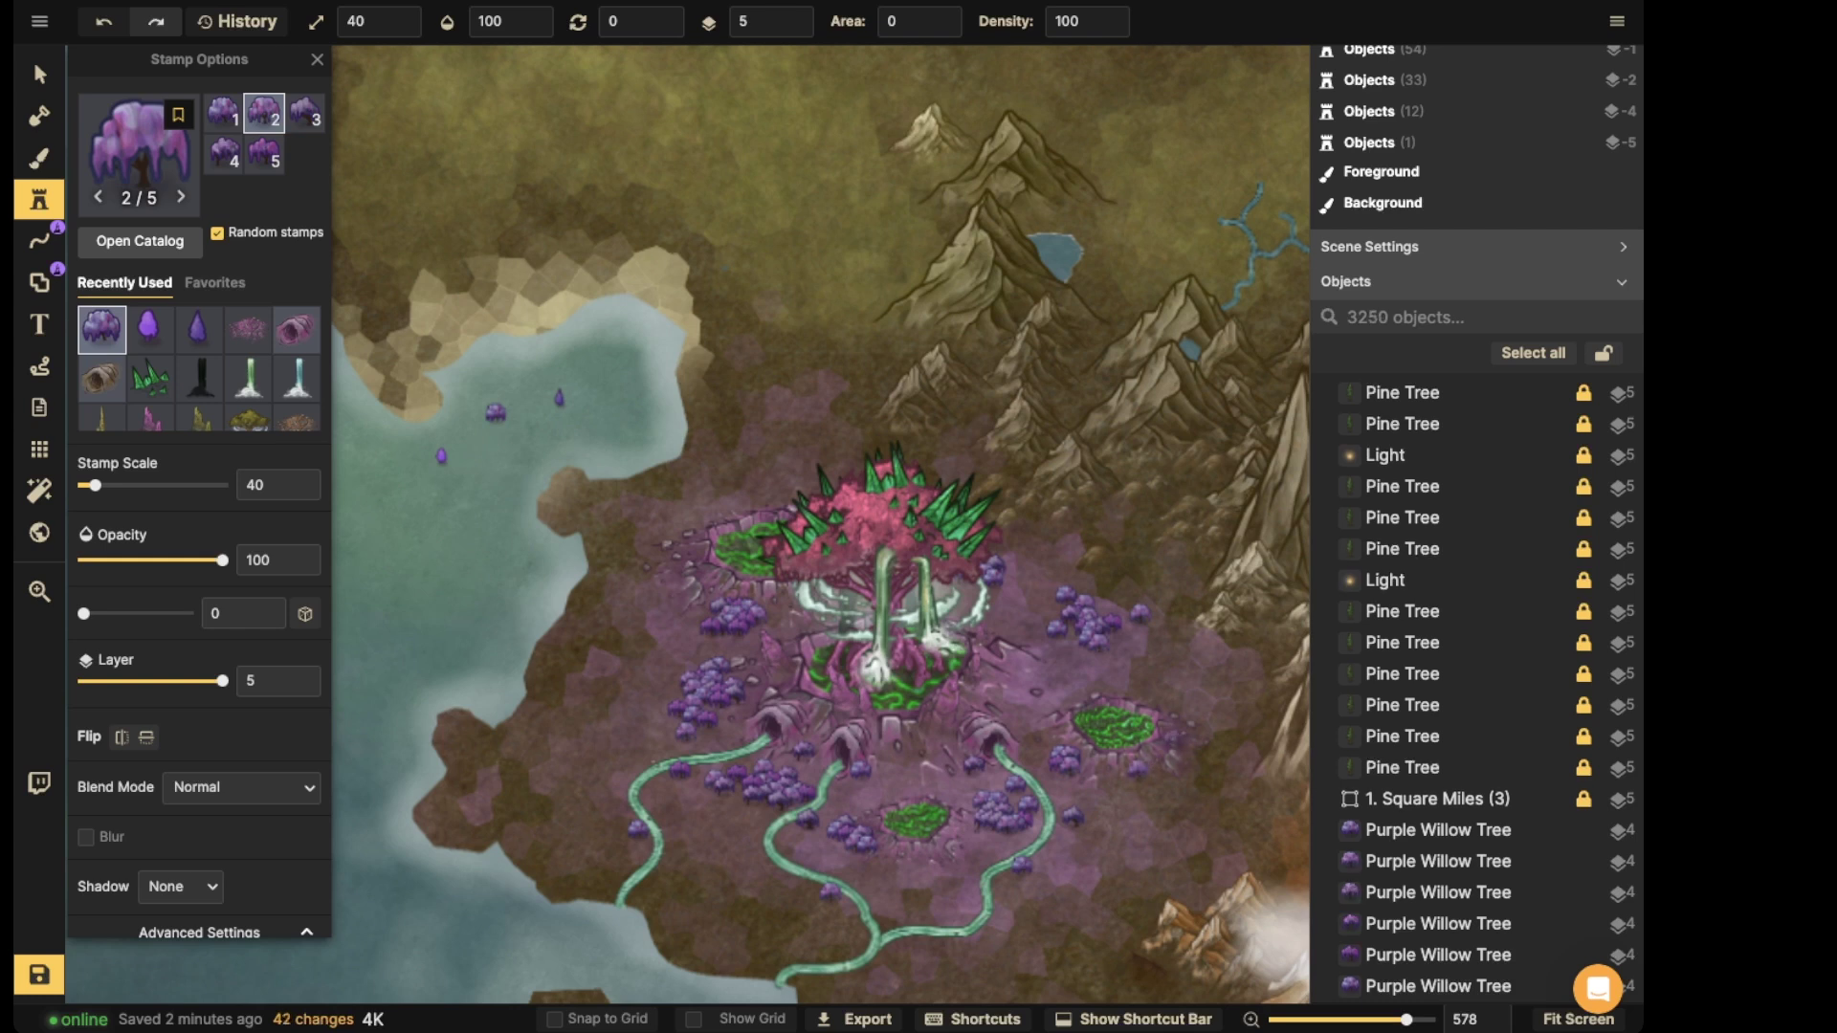
left_click(1176, 761)
left_click(1204, 746)
left_click(1172, 741)
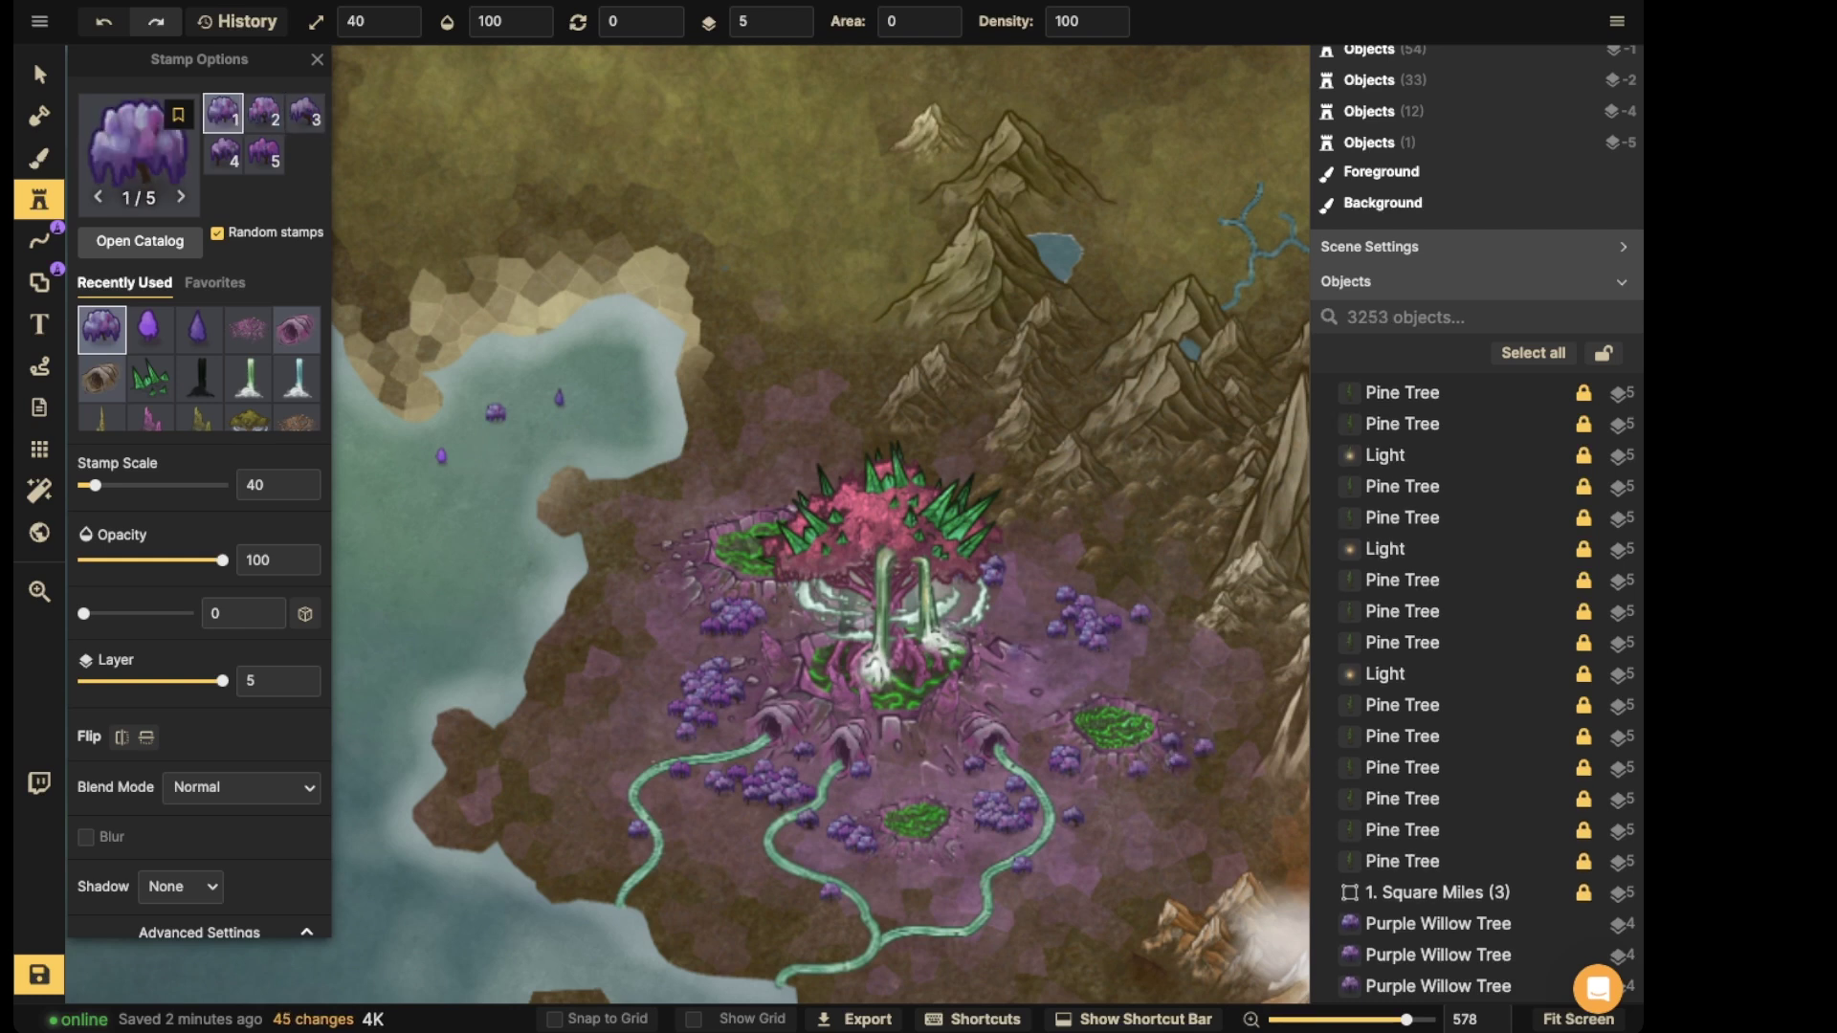
left_click(1030, 658)
left_click(992, 572)
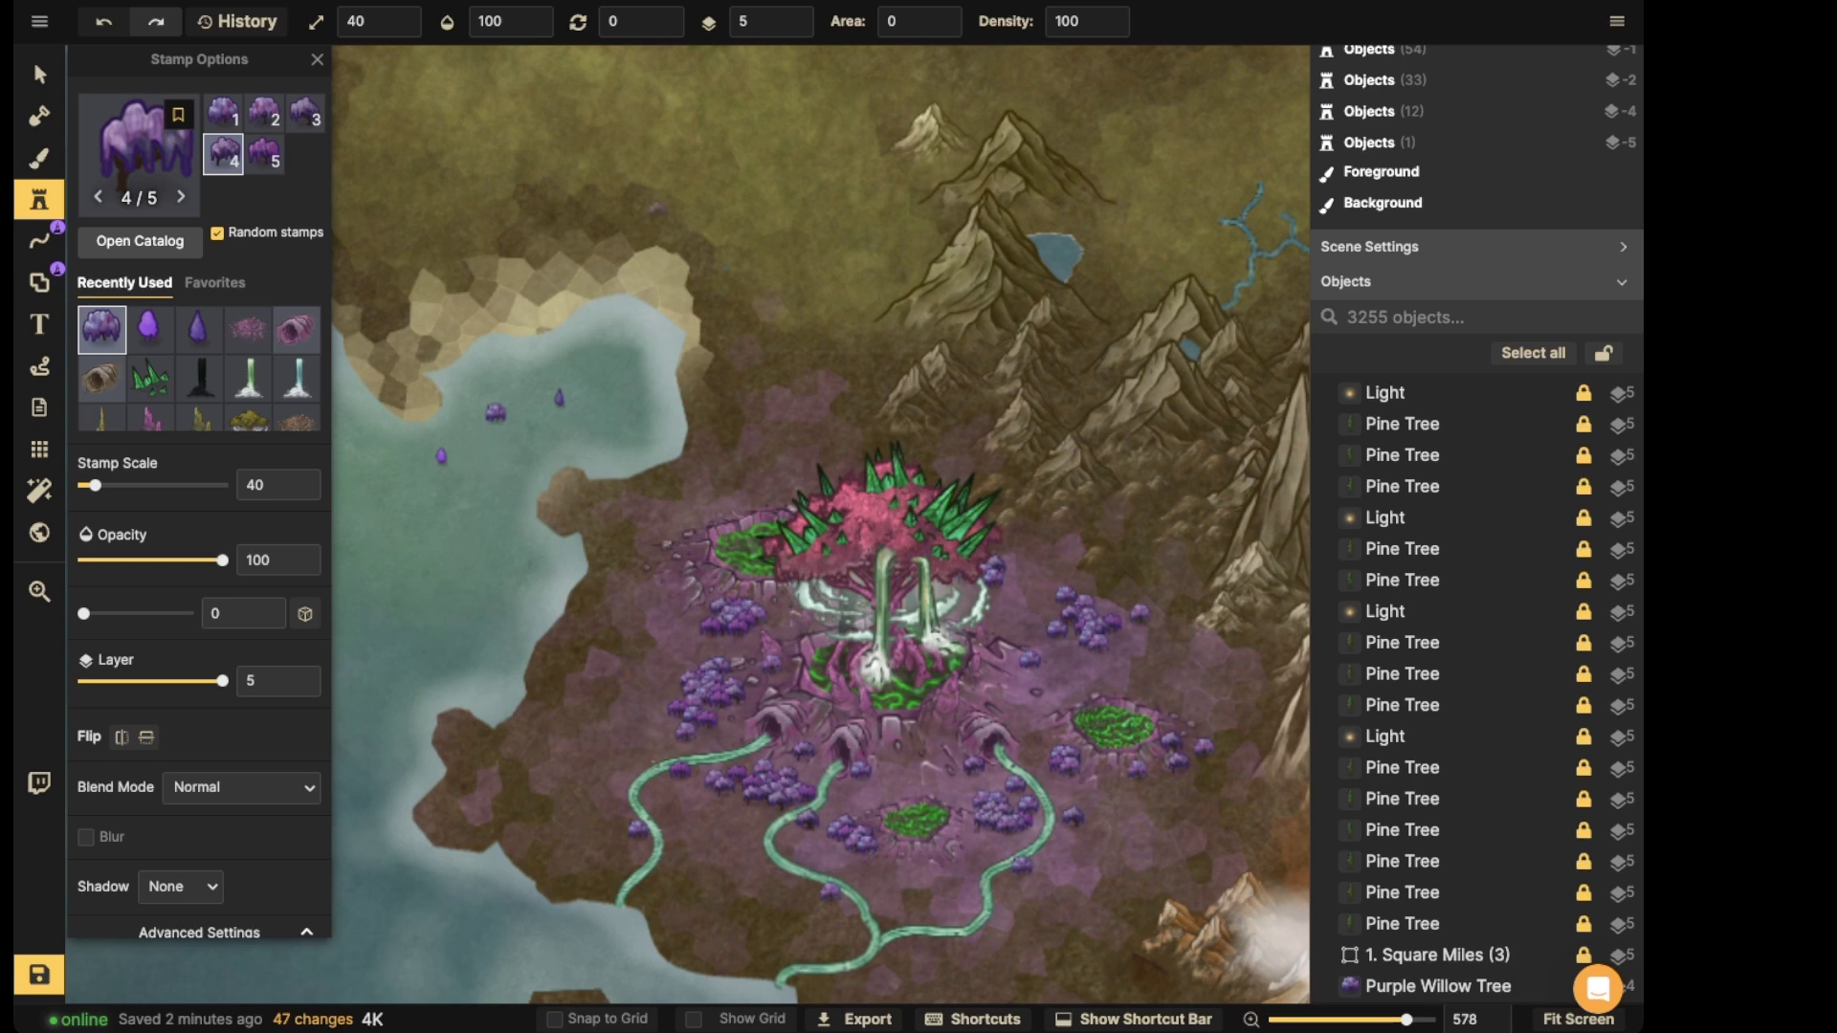
- Set the stamp layer to 4 and place a small group of three willows on the western Fey ground
left_click(307, 686)
left_click(631, 649)
left_click(648, 645)
left_click(643, 660)
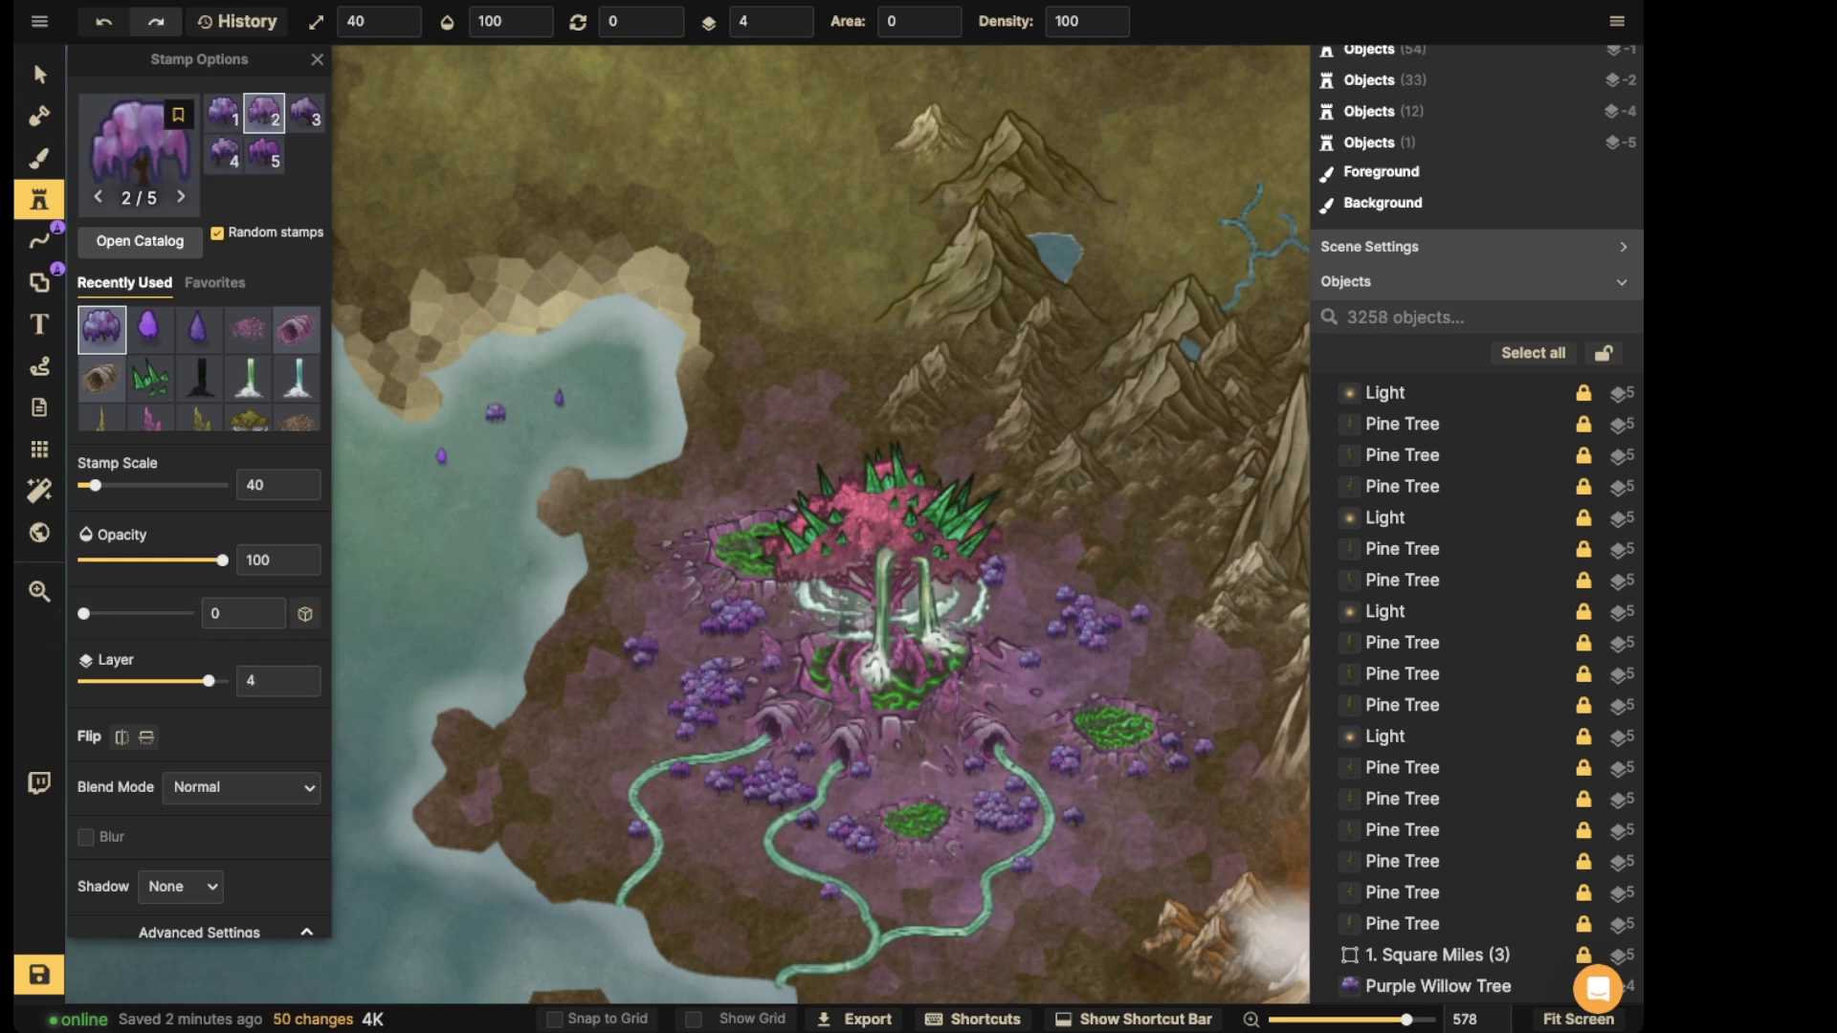
- Fill in the willow groves west of the World Tree with scattered Floofy Fey Trees at scale 40 on layer 4
left_click(150, 330)
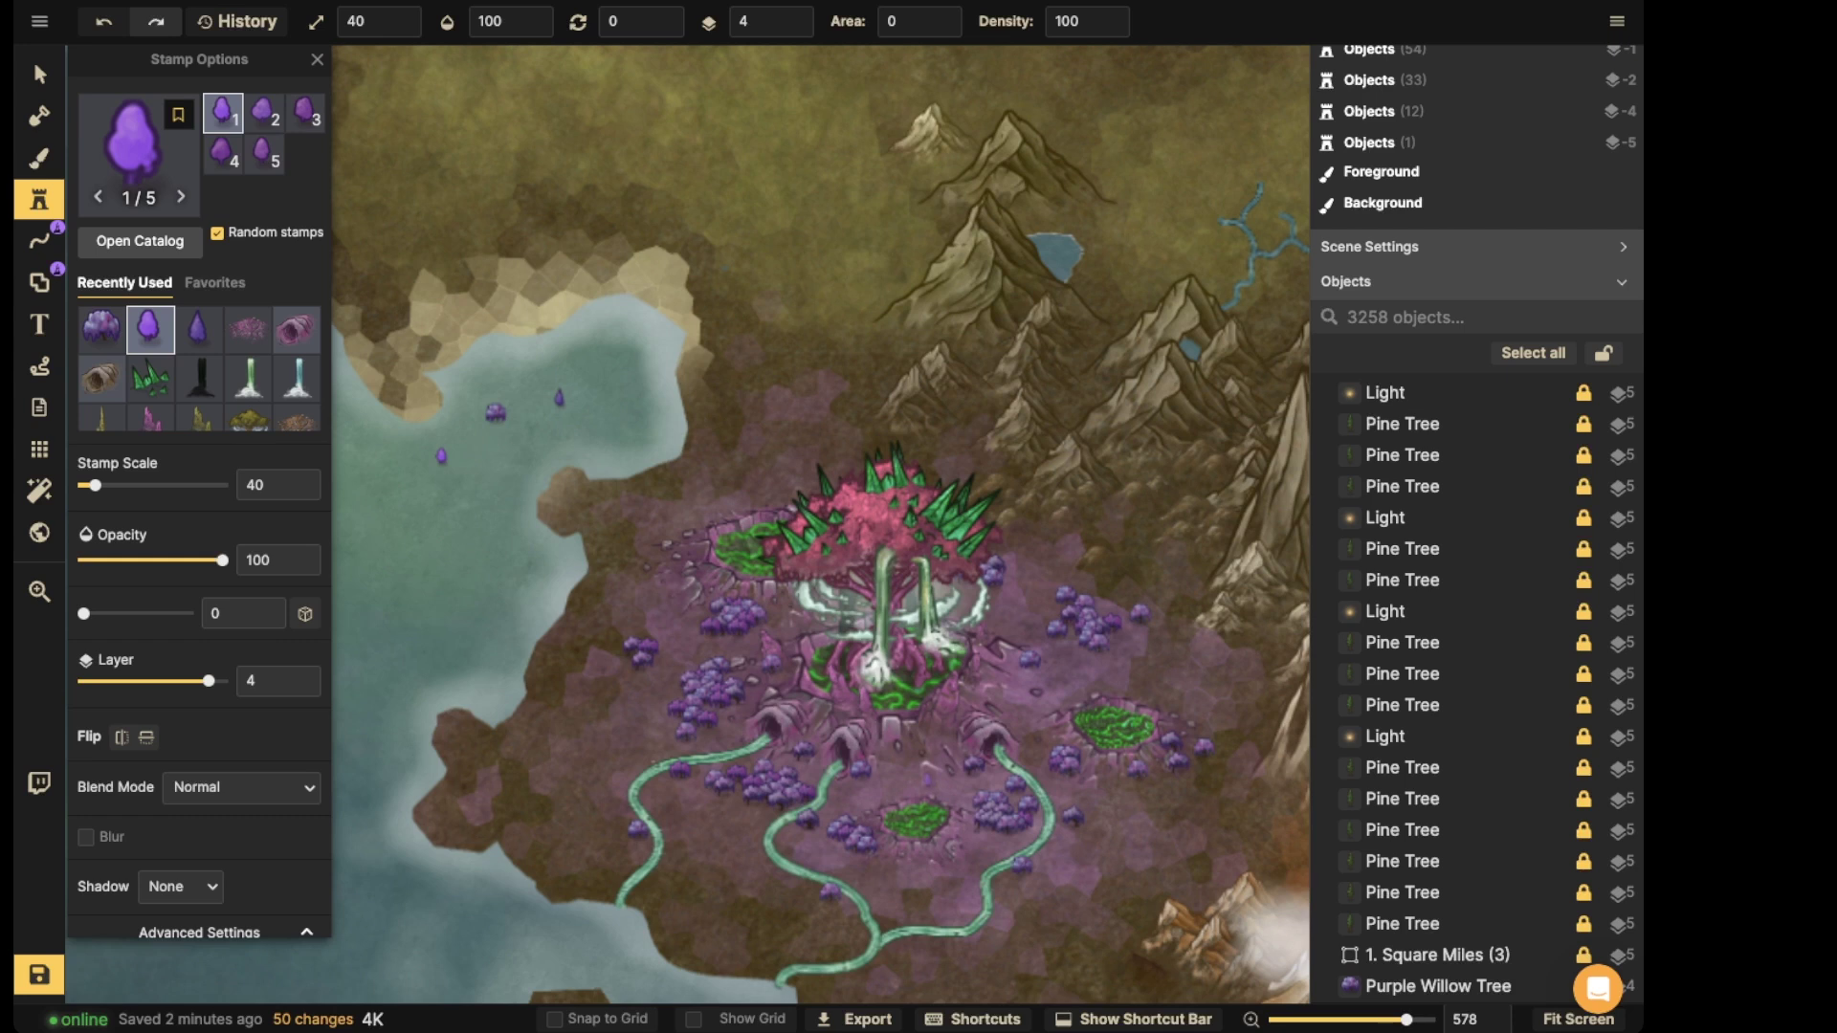
left_click(664, 648)
left_click(616, 668)
left_click(635, 671)
left_click(707, 617)
left_click(718, 624)
left_click(729, 638)
left_click(744, 640)
left_click(759, 614)
left_click(781, 621)
left_click(675, 598)
left_click(683, 604)
left_click(648, 716)
left_click(660, 713)
left_click(670, 724)
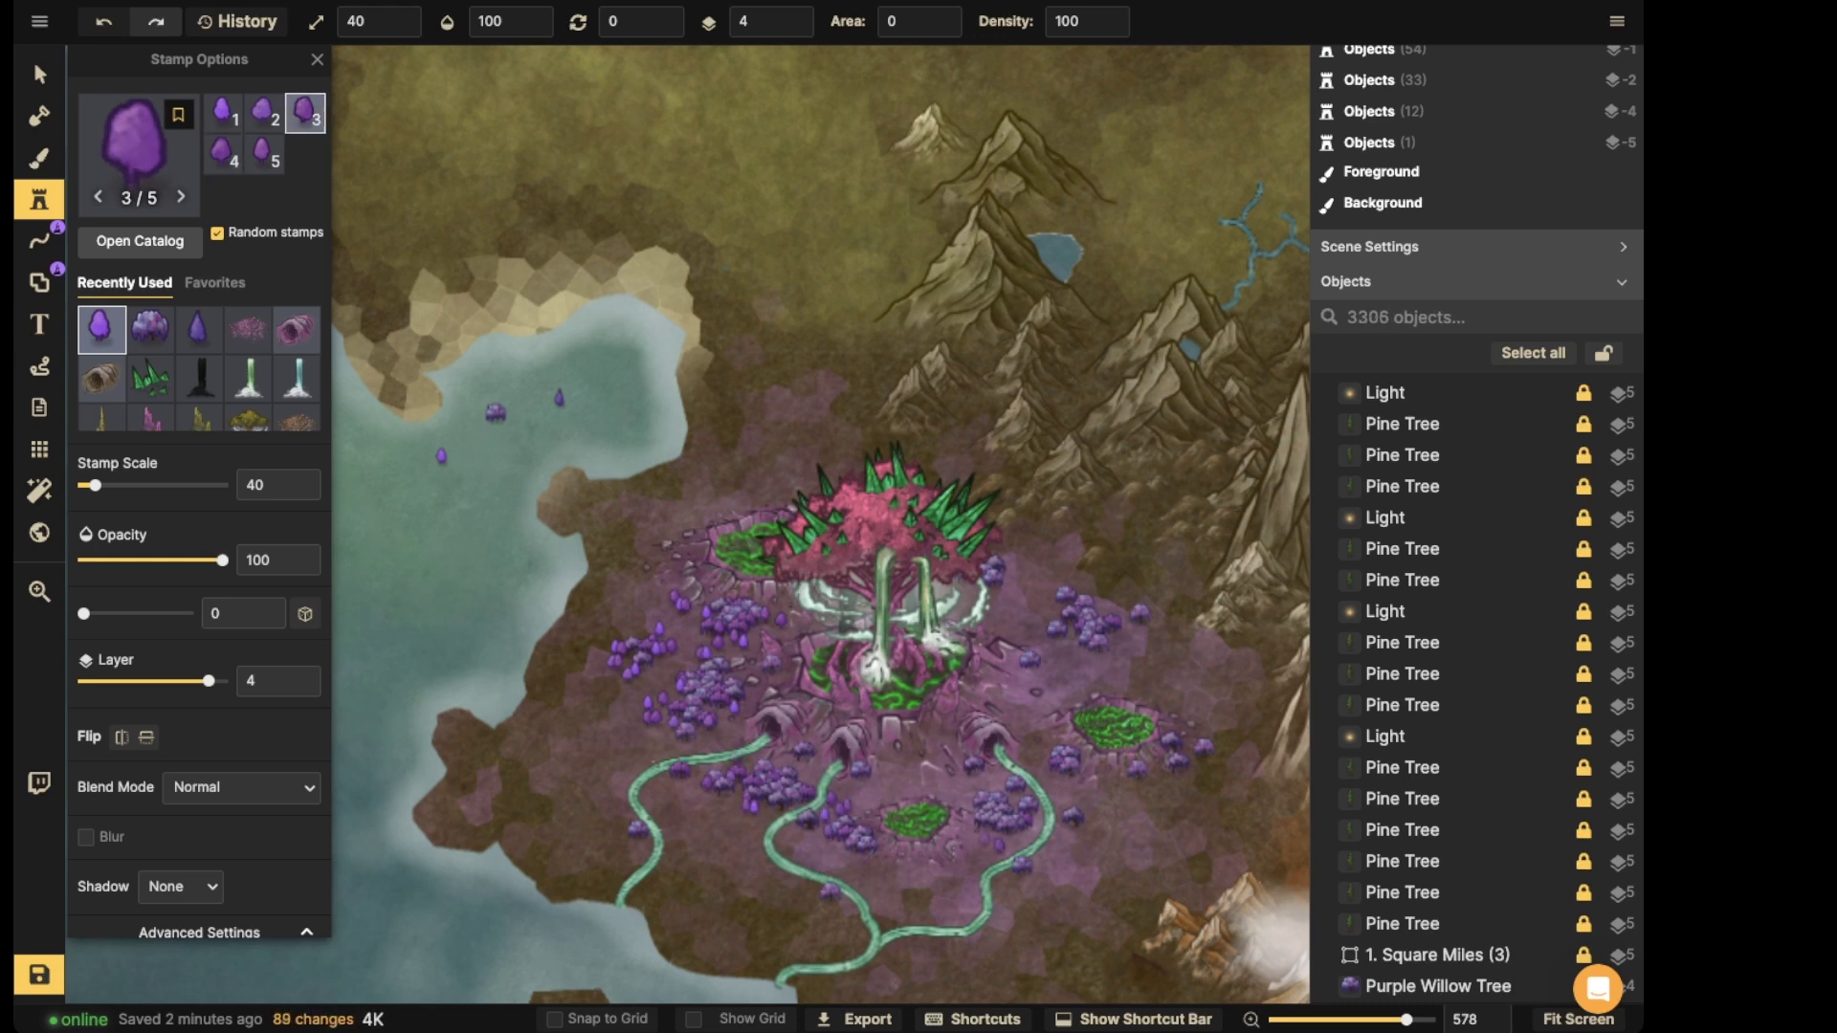
- Scatter Floofy Fey Trees among and around the willow groves east of the World Tree
left_click(1112, 664)
left_click(1147, 647)
left_click(1131, 632)
left_click(1169, 664)
left_click(1185, 676)
left_click(1010, 620)
left_click(1029, 602)
left_click(1049, 593)
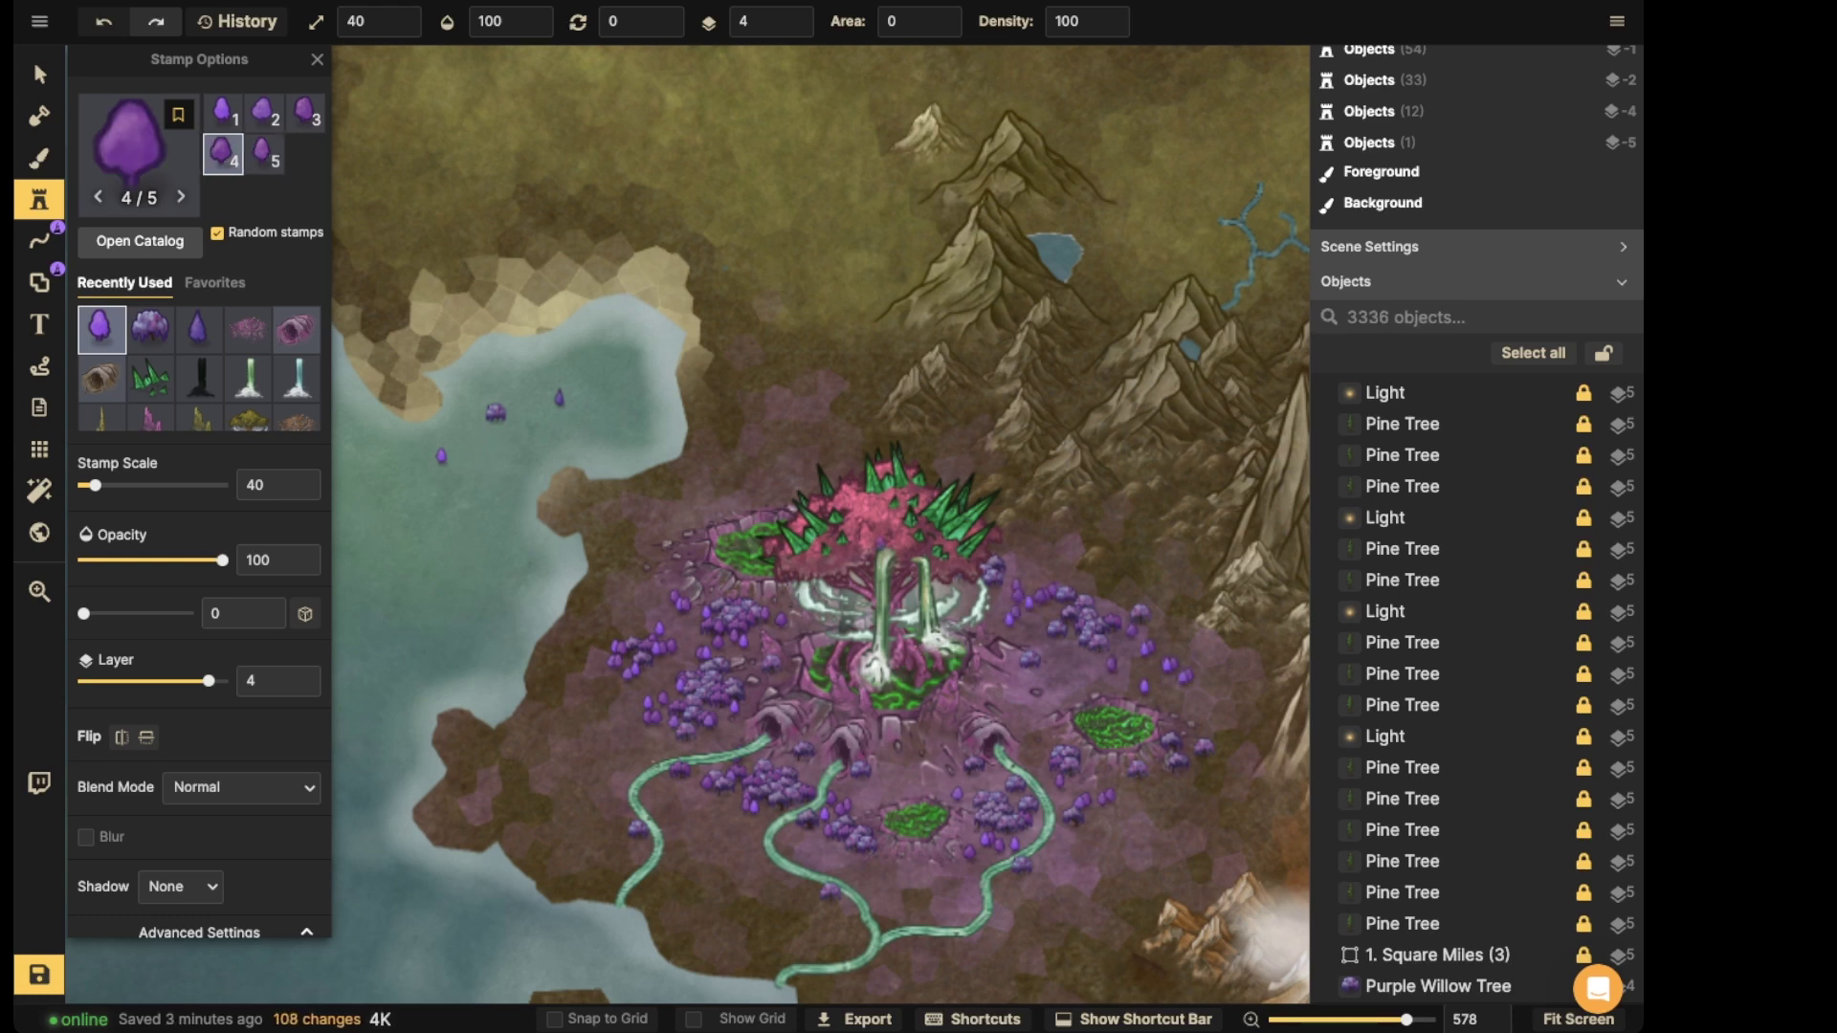
- Place sparse Floofy Fey Trees around the northwestern crater and along the western edge of the Fey ground
left_click(676, 511)
left_click(647, 529)
left_click(659, 543)
left_click(628, 580)
left_click(573, 731)
left_click(583, 727)
left_click(585, 765)
left_click(597, 753)
left_click(609, 749)
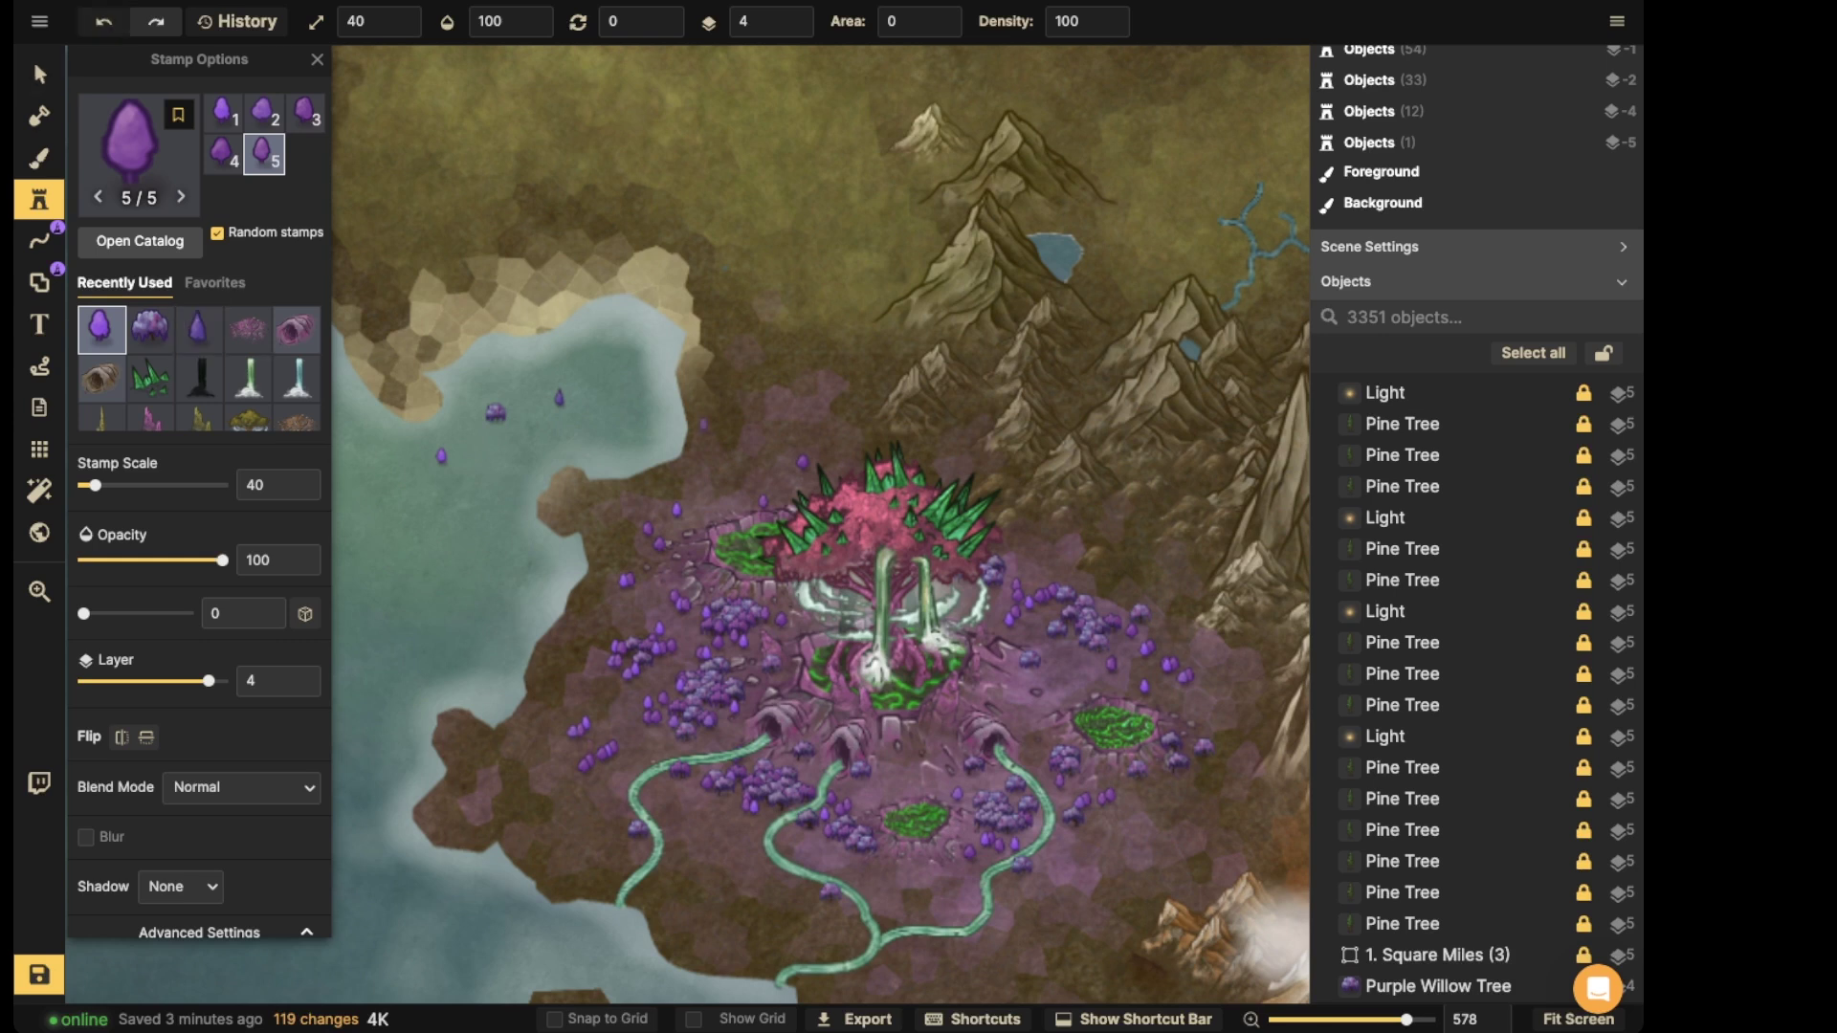
- Pick the Pointy Fey Tree sample in the bay as the stamp and scatter trees over the western peninsula
left_click(39, 74)
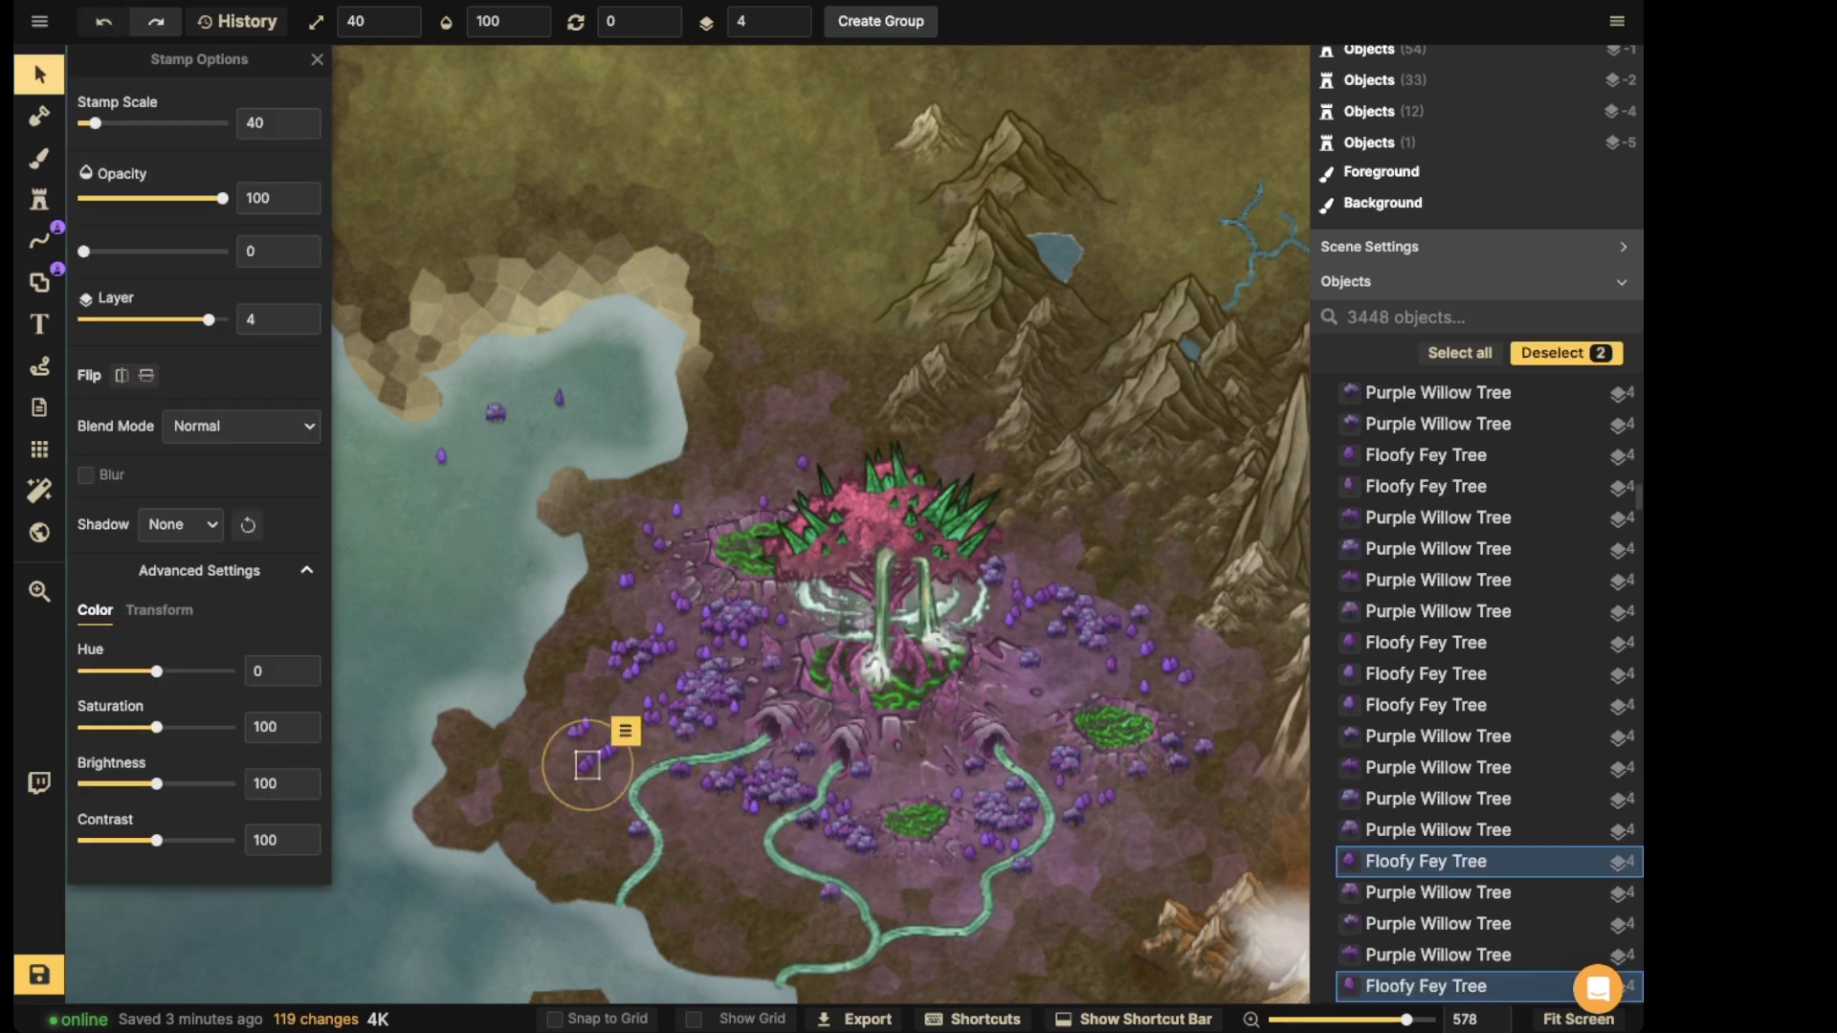
left_click(560, 398)
left_click(40, 200)
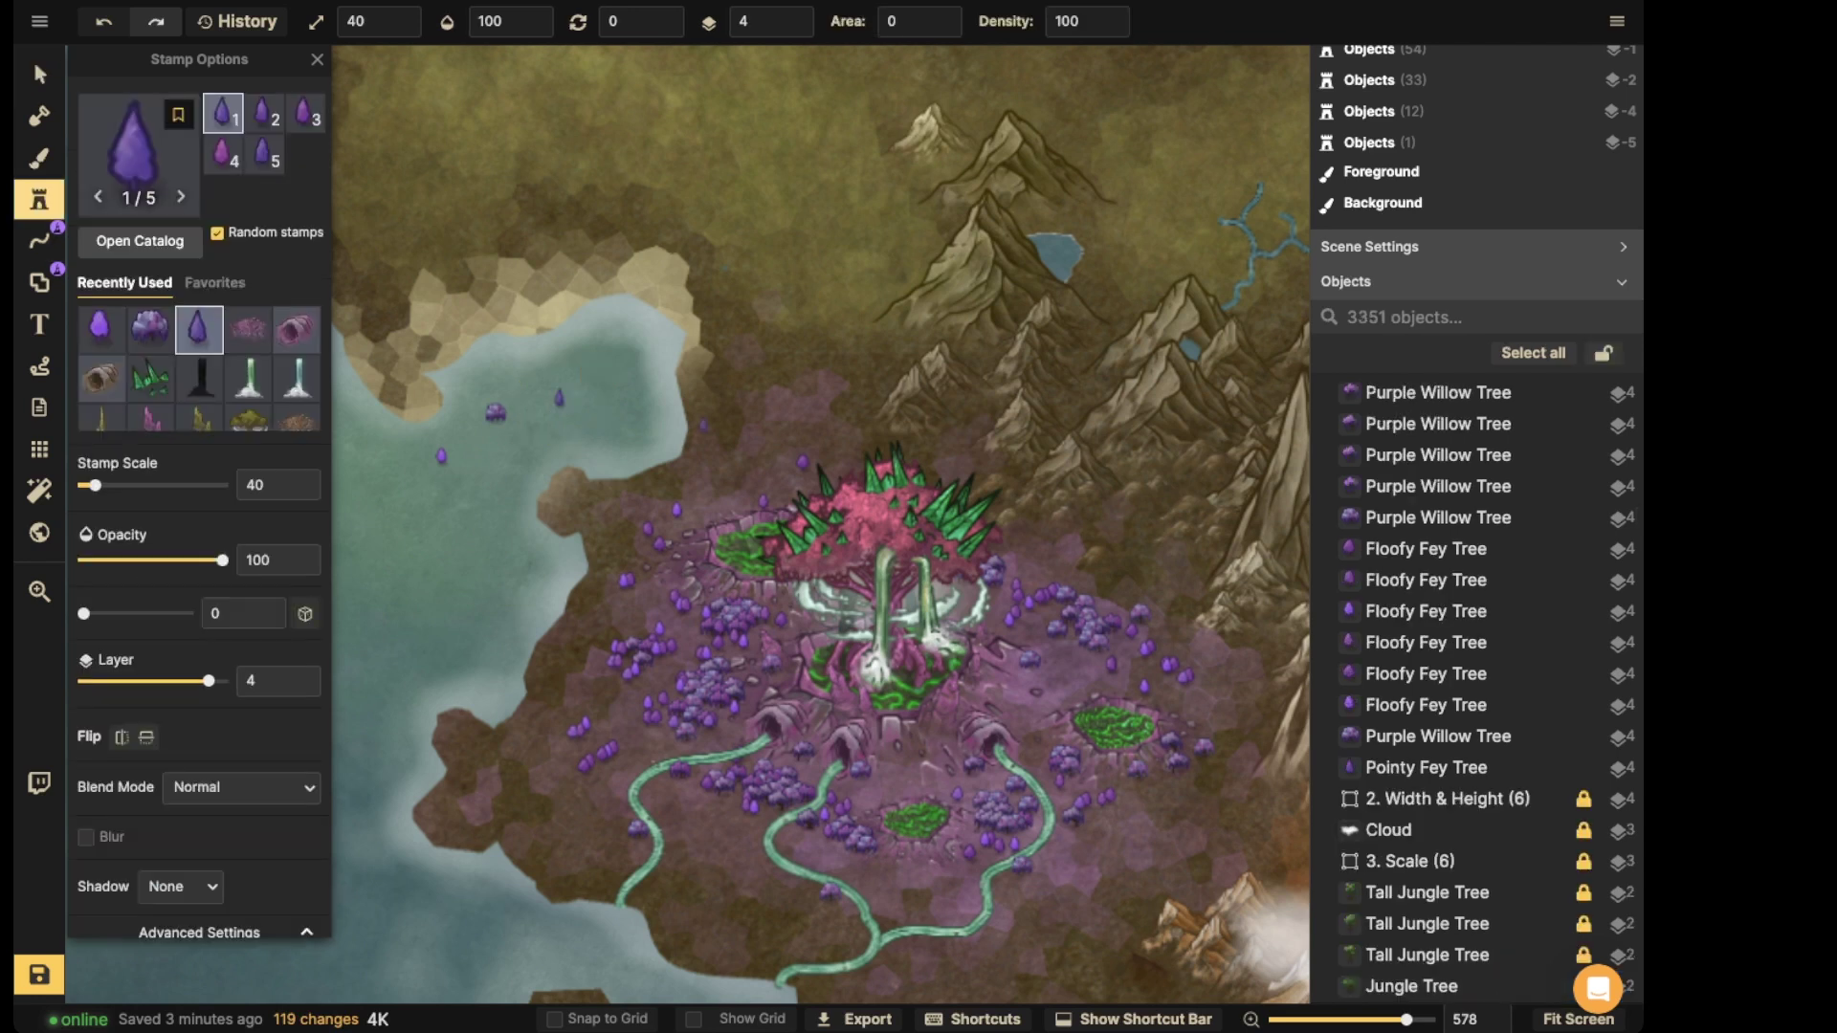
left_click(475, 756)
left_click(534, 734)
left_click(502, 781)
left_click(541, 839)
left_click(580, 816)
left_click(607, 851)
left_click(469, 797)
- Scatter single Pointy Fey Trees along the northwestern coast, north of the World Tree and around the southwestern rivers
left_click(586, 634)
left_click(614, 520)
left_click(744, 462)
left_click(731, 422)
left_click(808, 412)
left_click(717, 866)
left_click(772, 894)
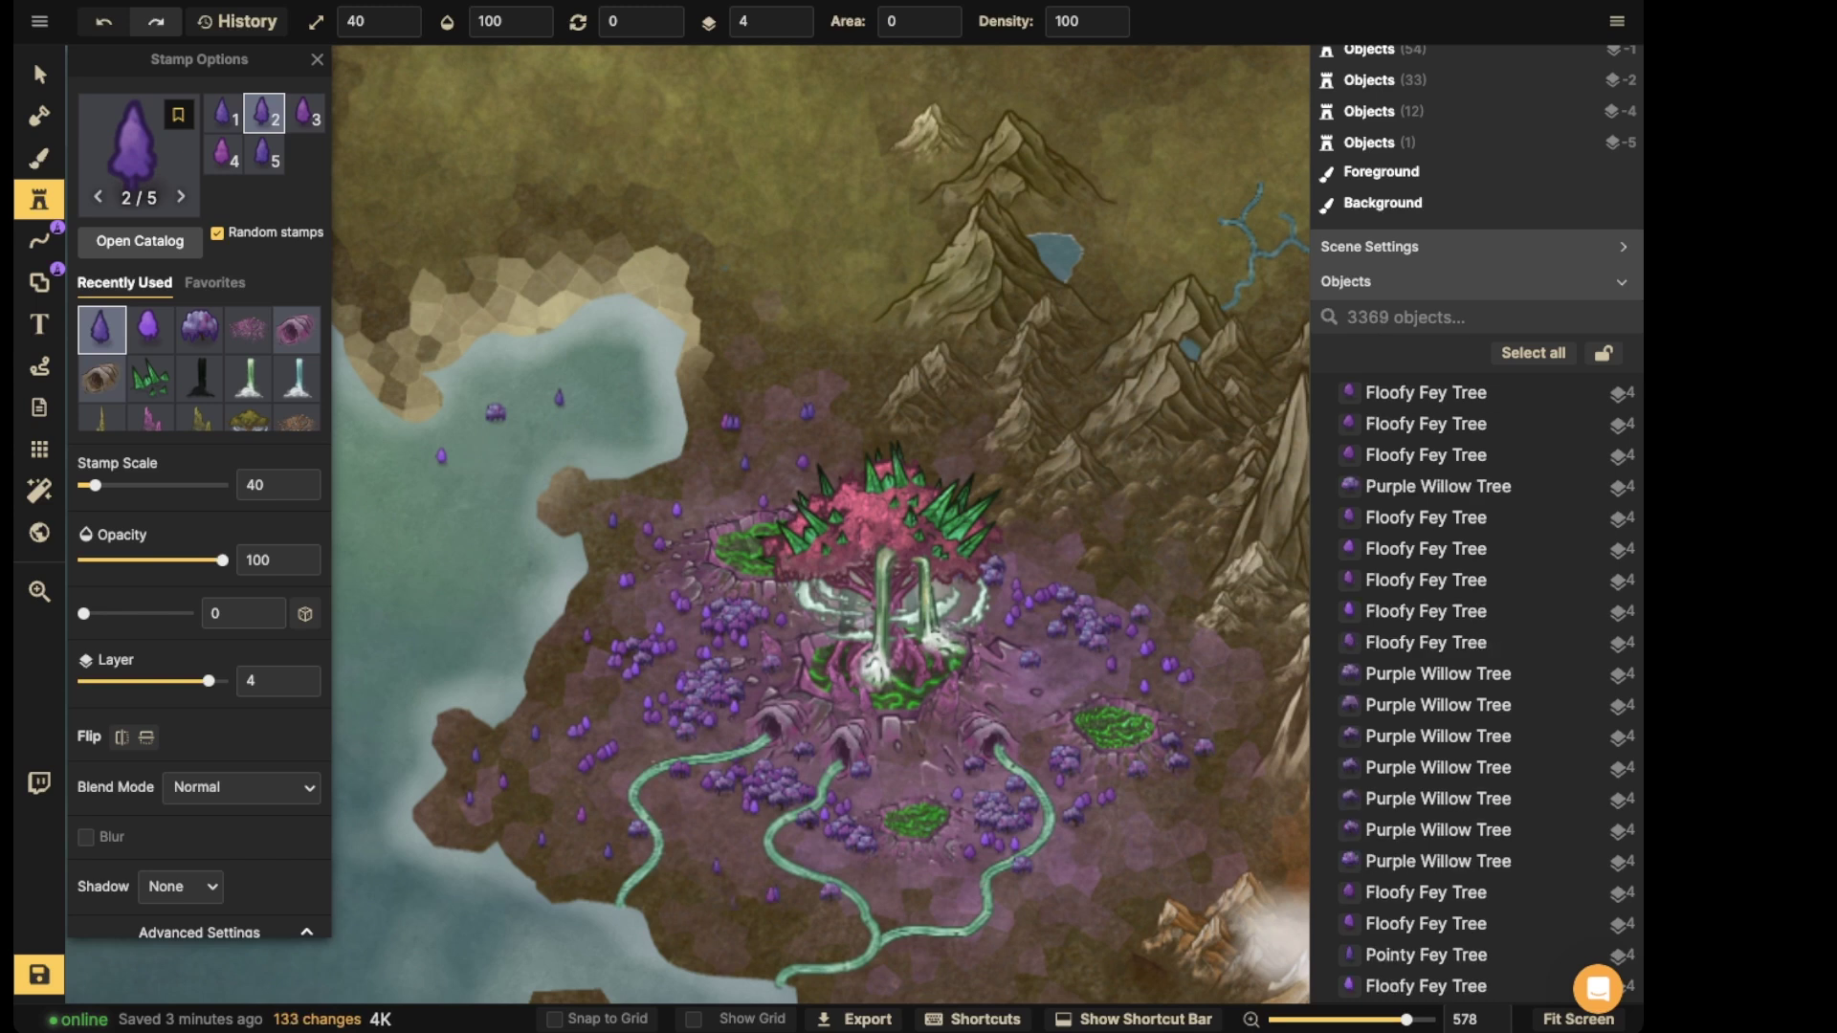
left_click(695, 929)
left_click(899, 977)
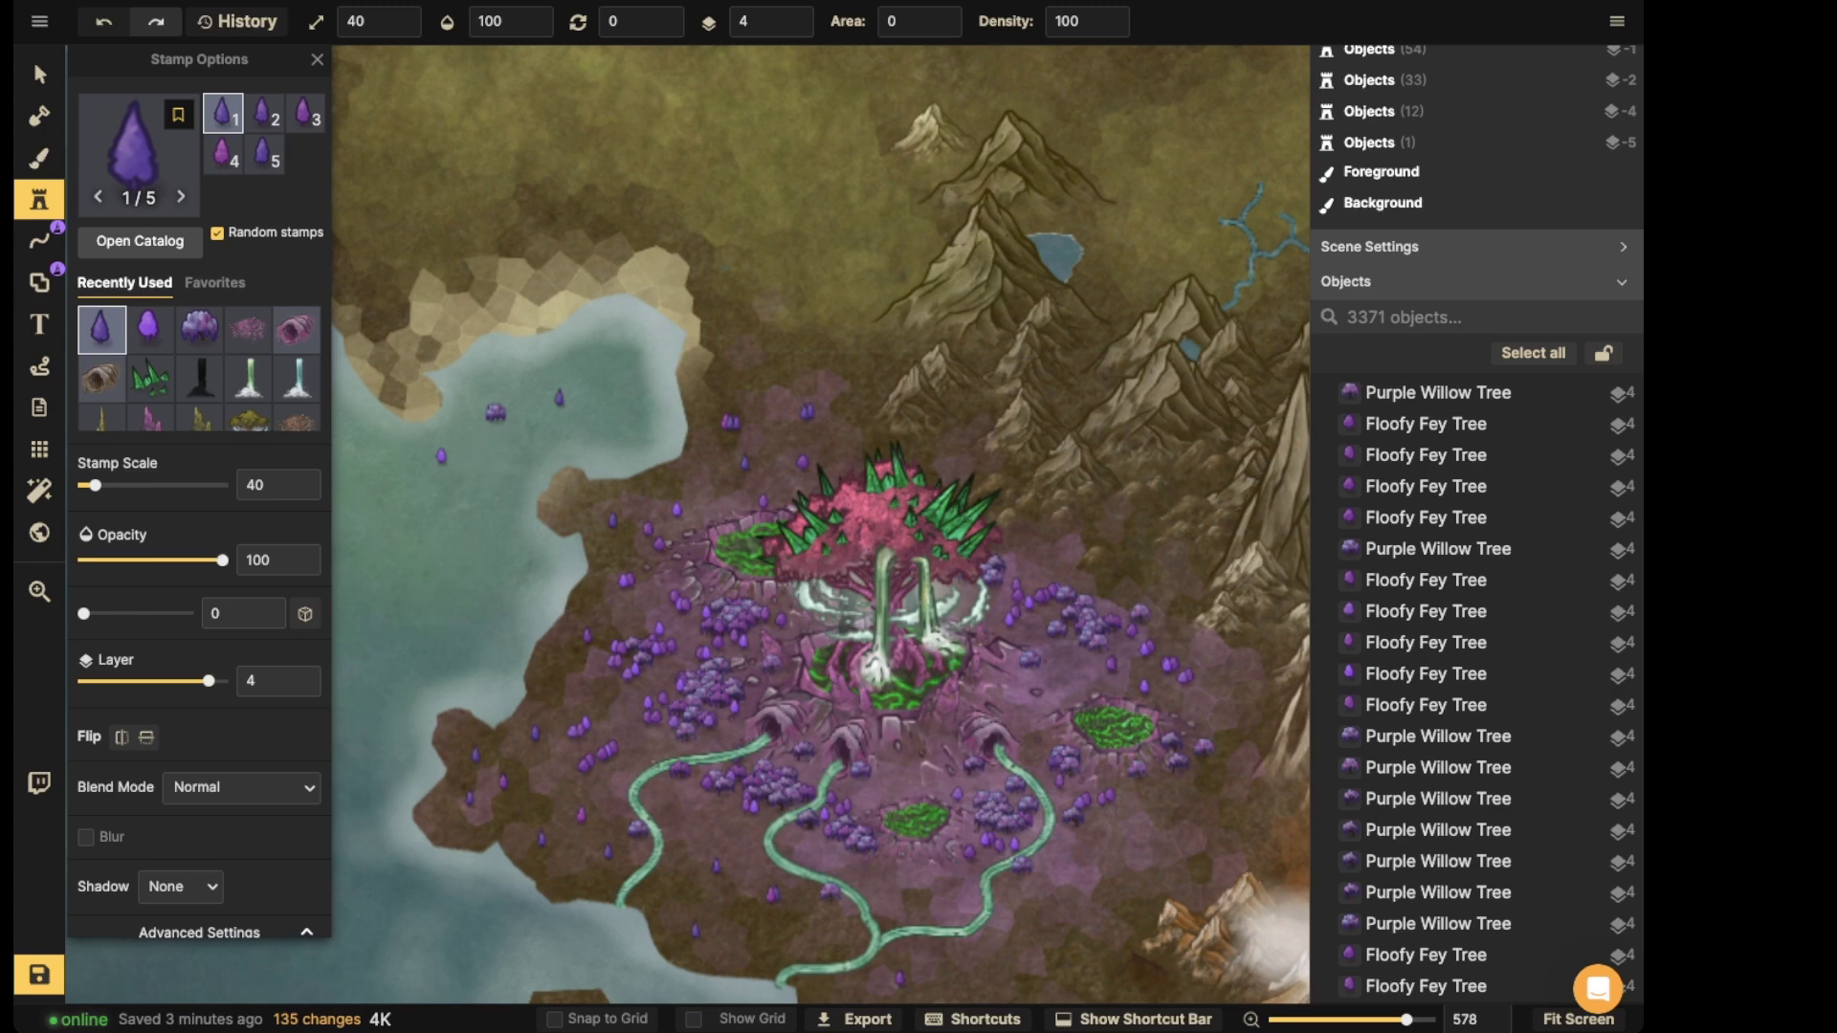
- Place four Pointy Fey Trees on the ground southeast of the river mouth
key("space")
left_click_drag(861, 813, 826, 515)
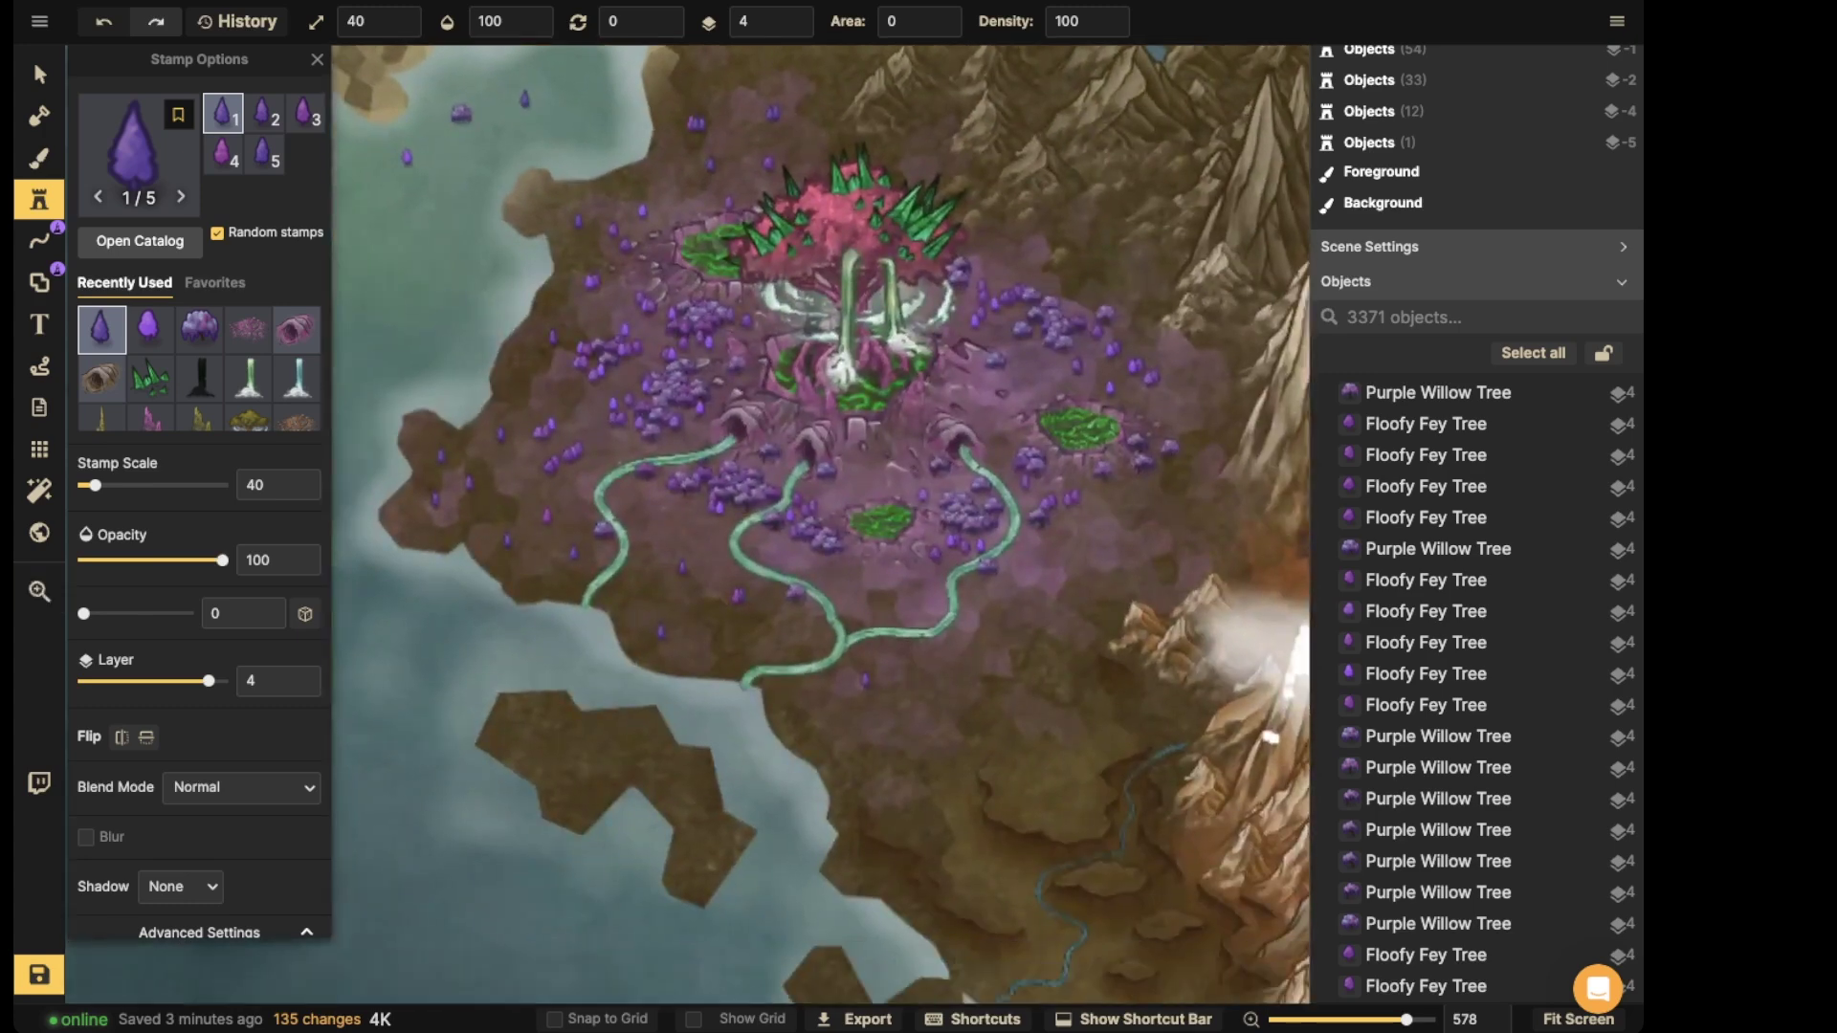
left_click(928, 679)
left_click(878, 715)
left_click(902, 746)
left_click(1028, 663)
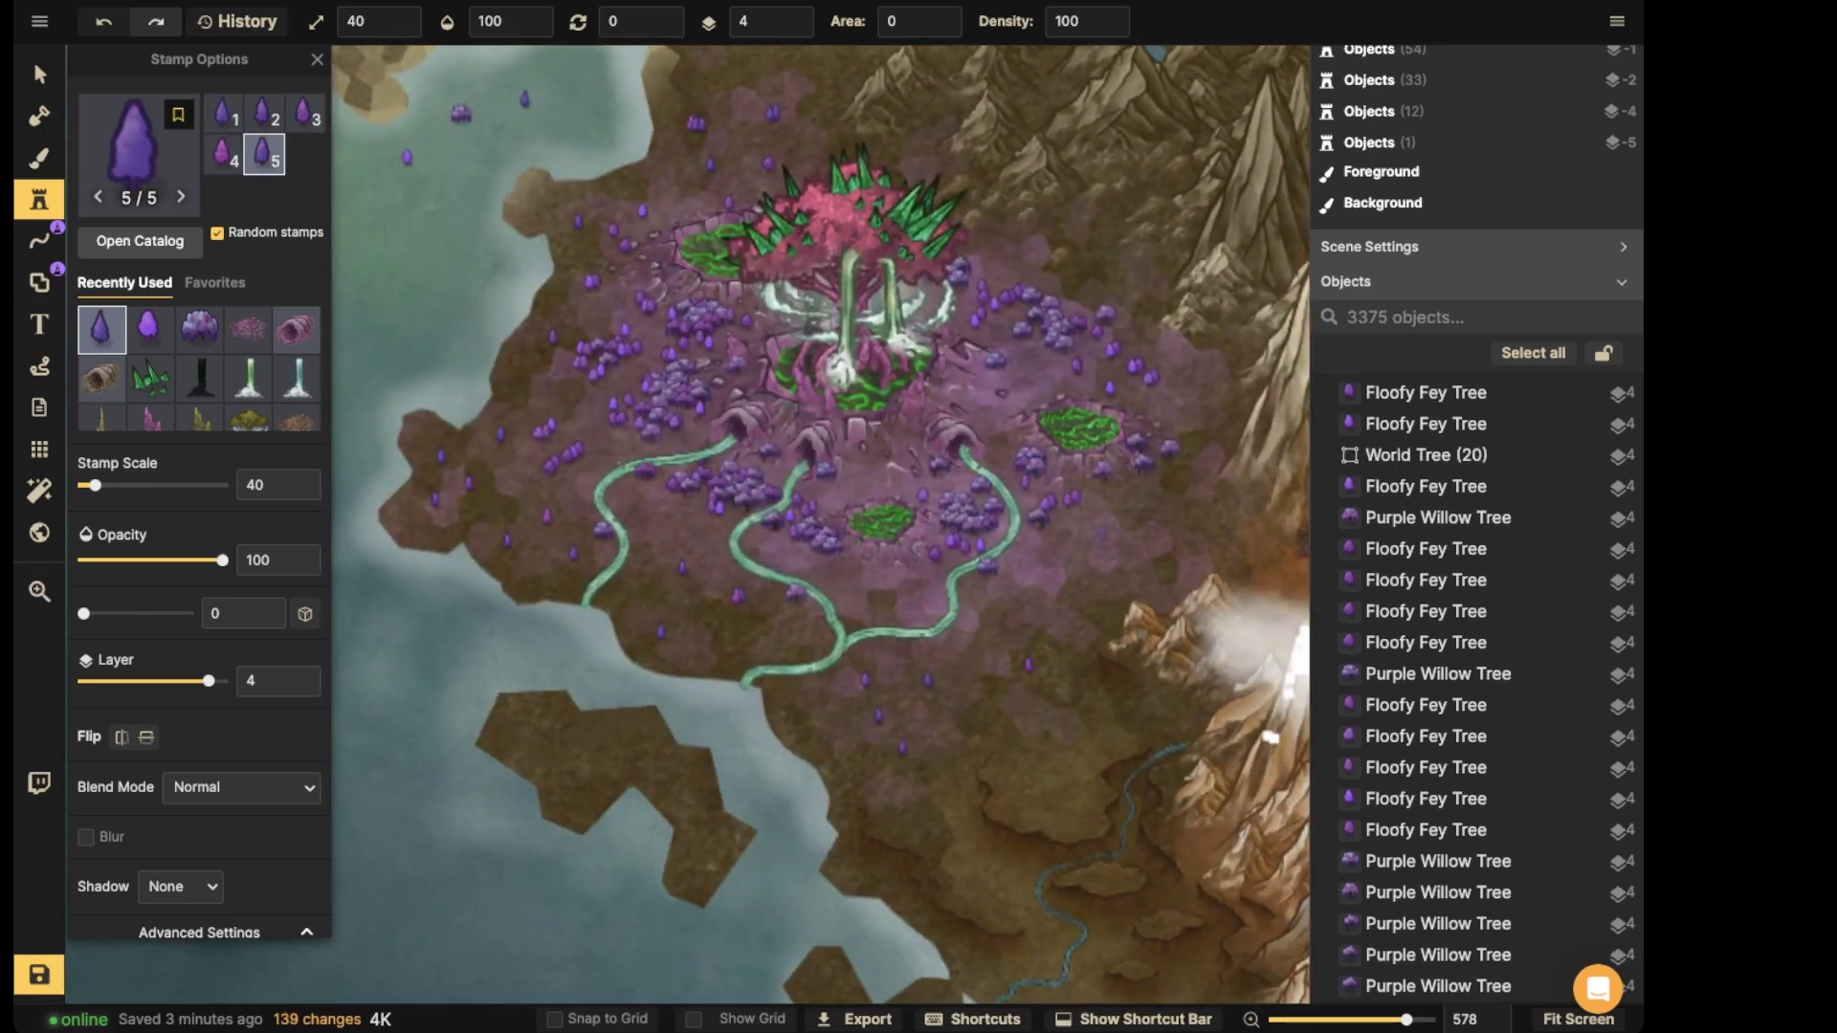
- Scatter eight Pointy Fey Trees along the eastern edge of the Fey ground and up to the World Tree's crown
left_click(1102, 533)
left_click(1173, 524)
left_click(1164, 570)
left_click(1202, 364)
left_click(1135, 364)
left_click(1140, 266)
left_click(1093, 219)
left_click(916, 146)
scroll(823, 526, "up", 3)
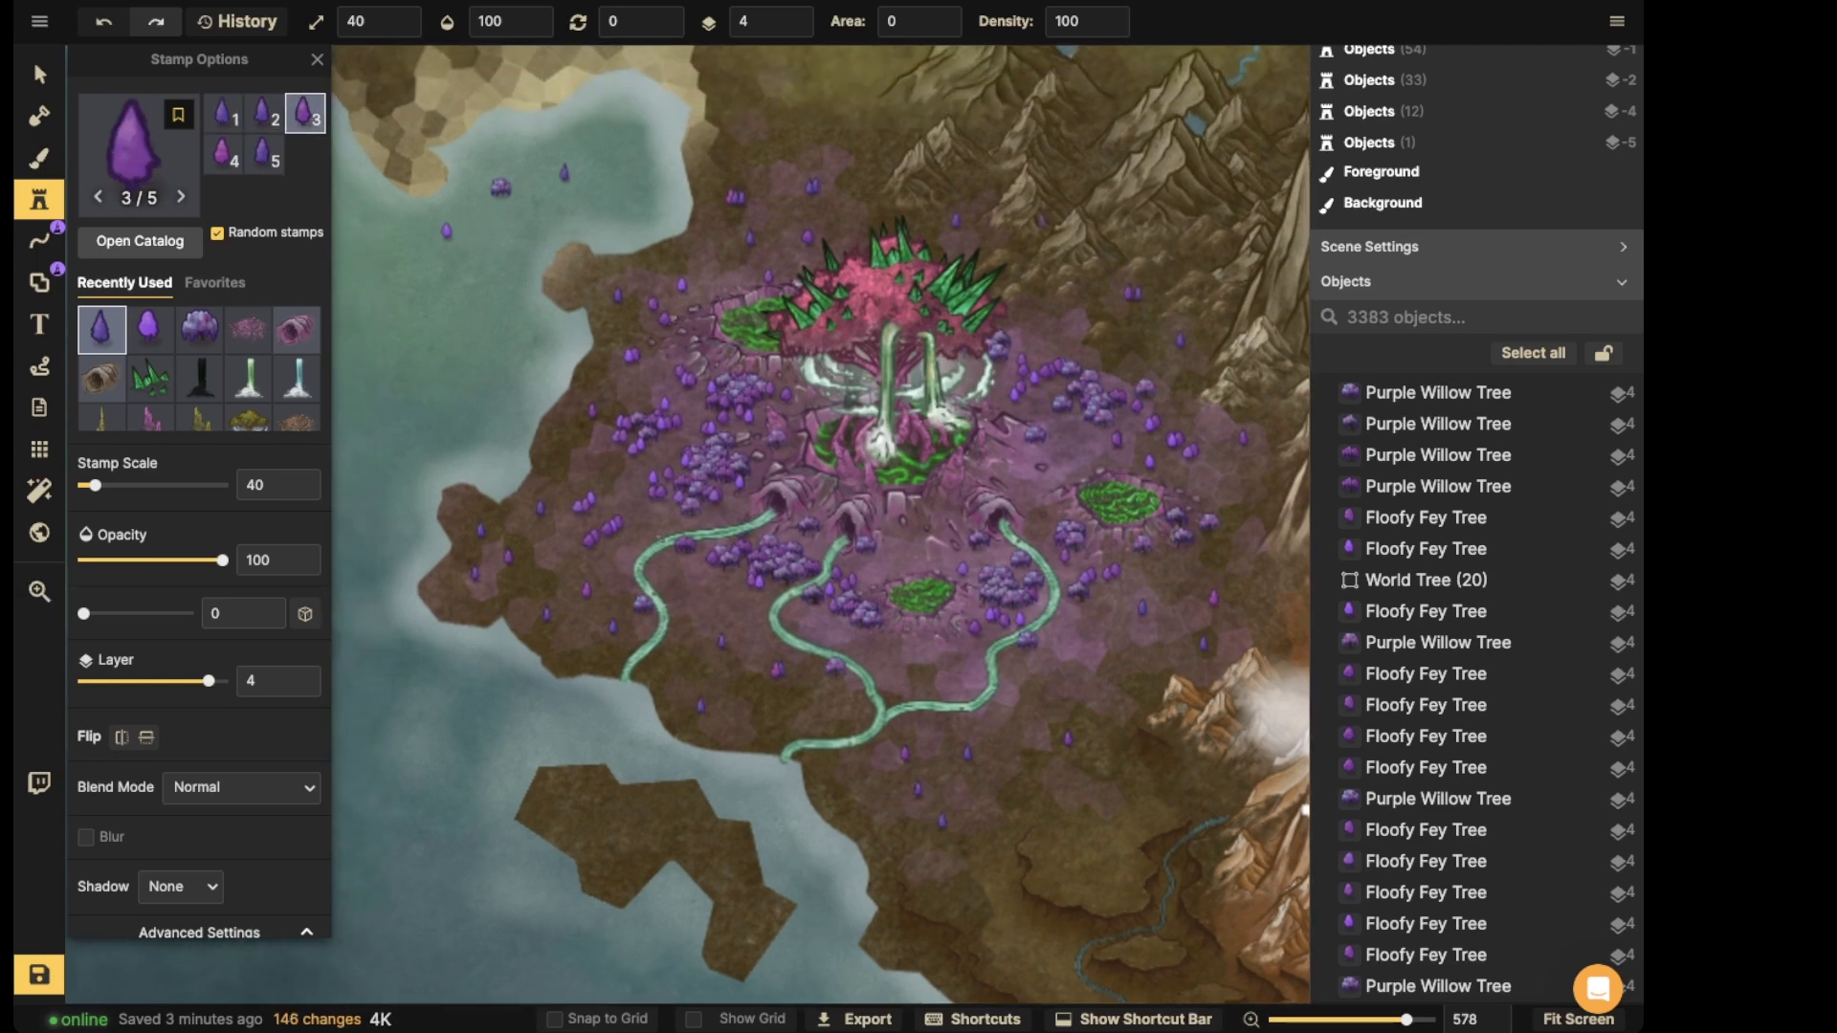
- Delete the three sample fey trees standing in the bay northwest of the Fey region
left_click(39, 75)
scroll(808, 429, "down", 4)
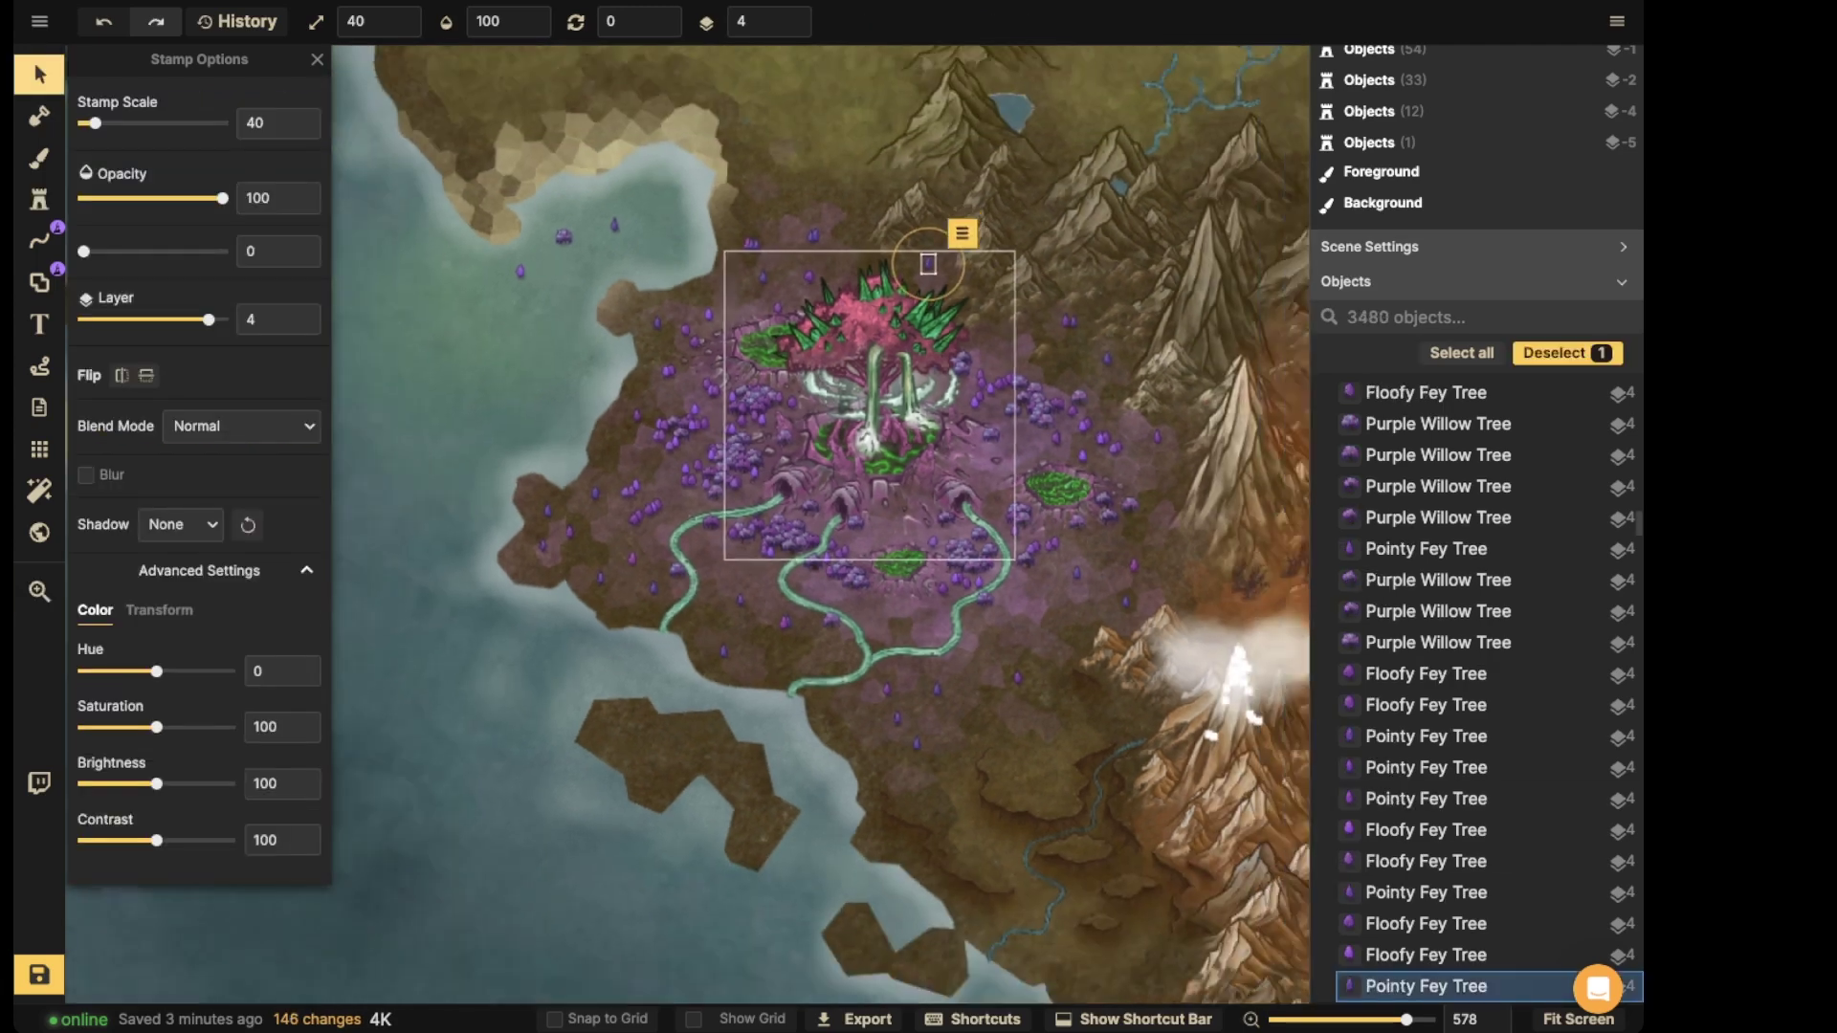
left_click(564, 296)
key("Delete")
left_click_drag(583, 248, 656, 277)
key("Delete")
scroll(574, 430, "down", 2)
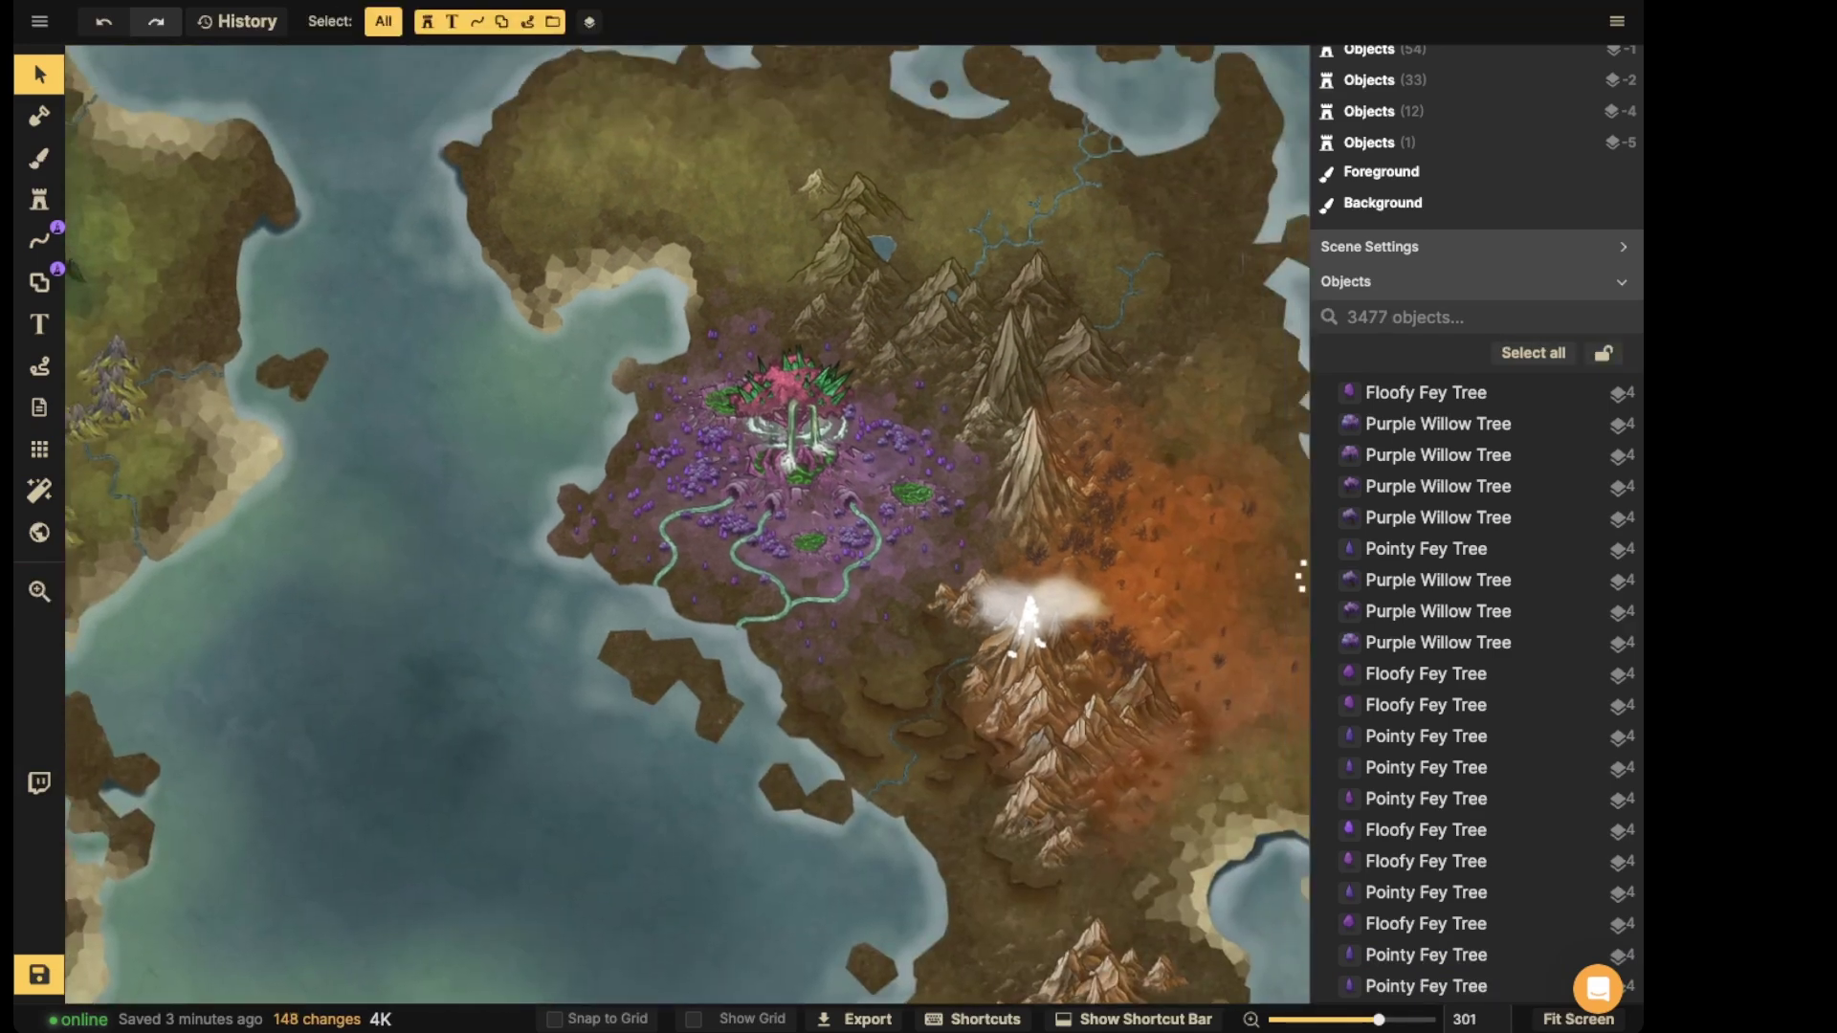
left_click(784, 421)
scroll(782, 402, "up", 2)
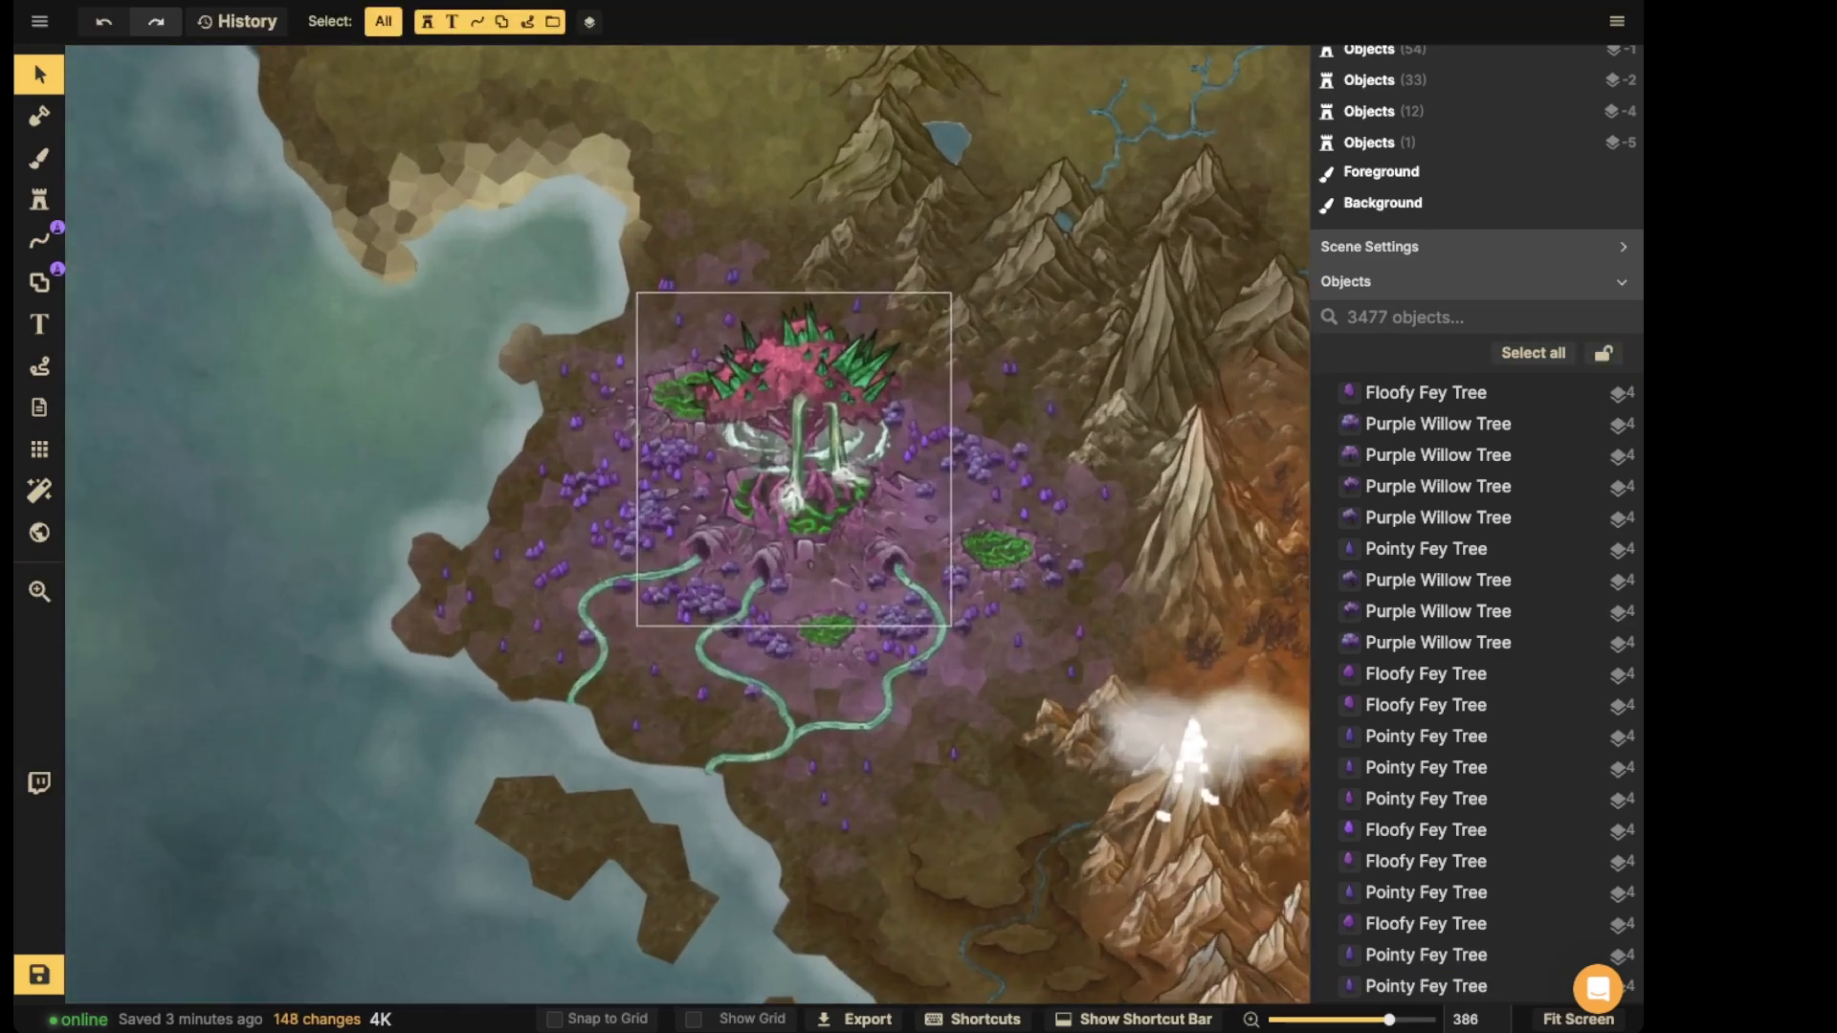
scroll(755, 478, "up", 2)
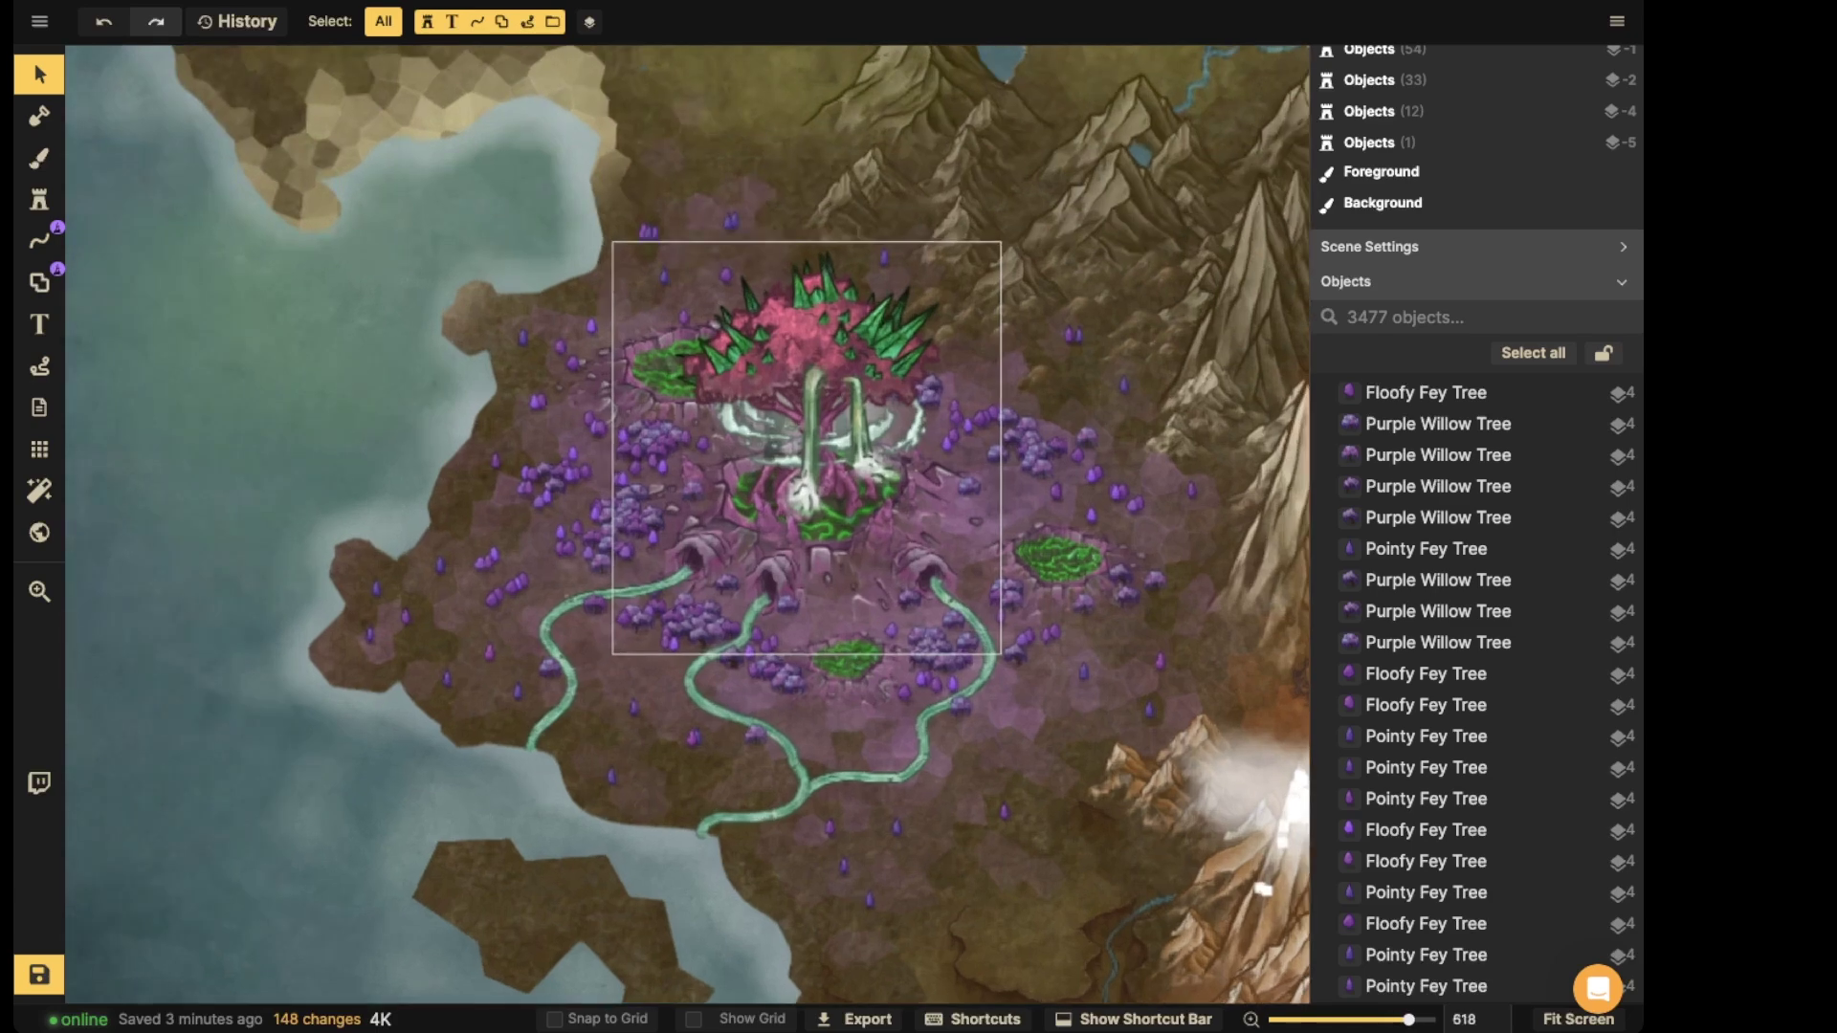
left_click(765, 468)
- Search the Sci-Fi Battlemaps stamp catalog for "light" and choose the blue Lens Flare stamp under Lighting
left_click(39, 199)
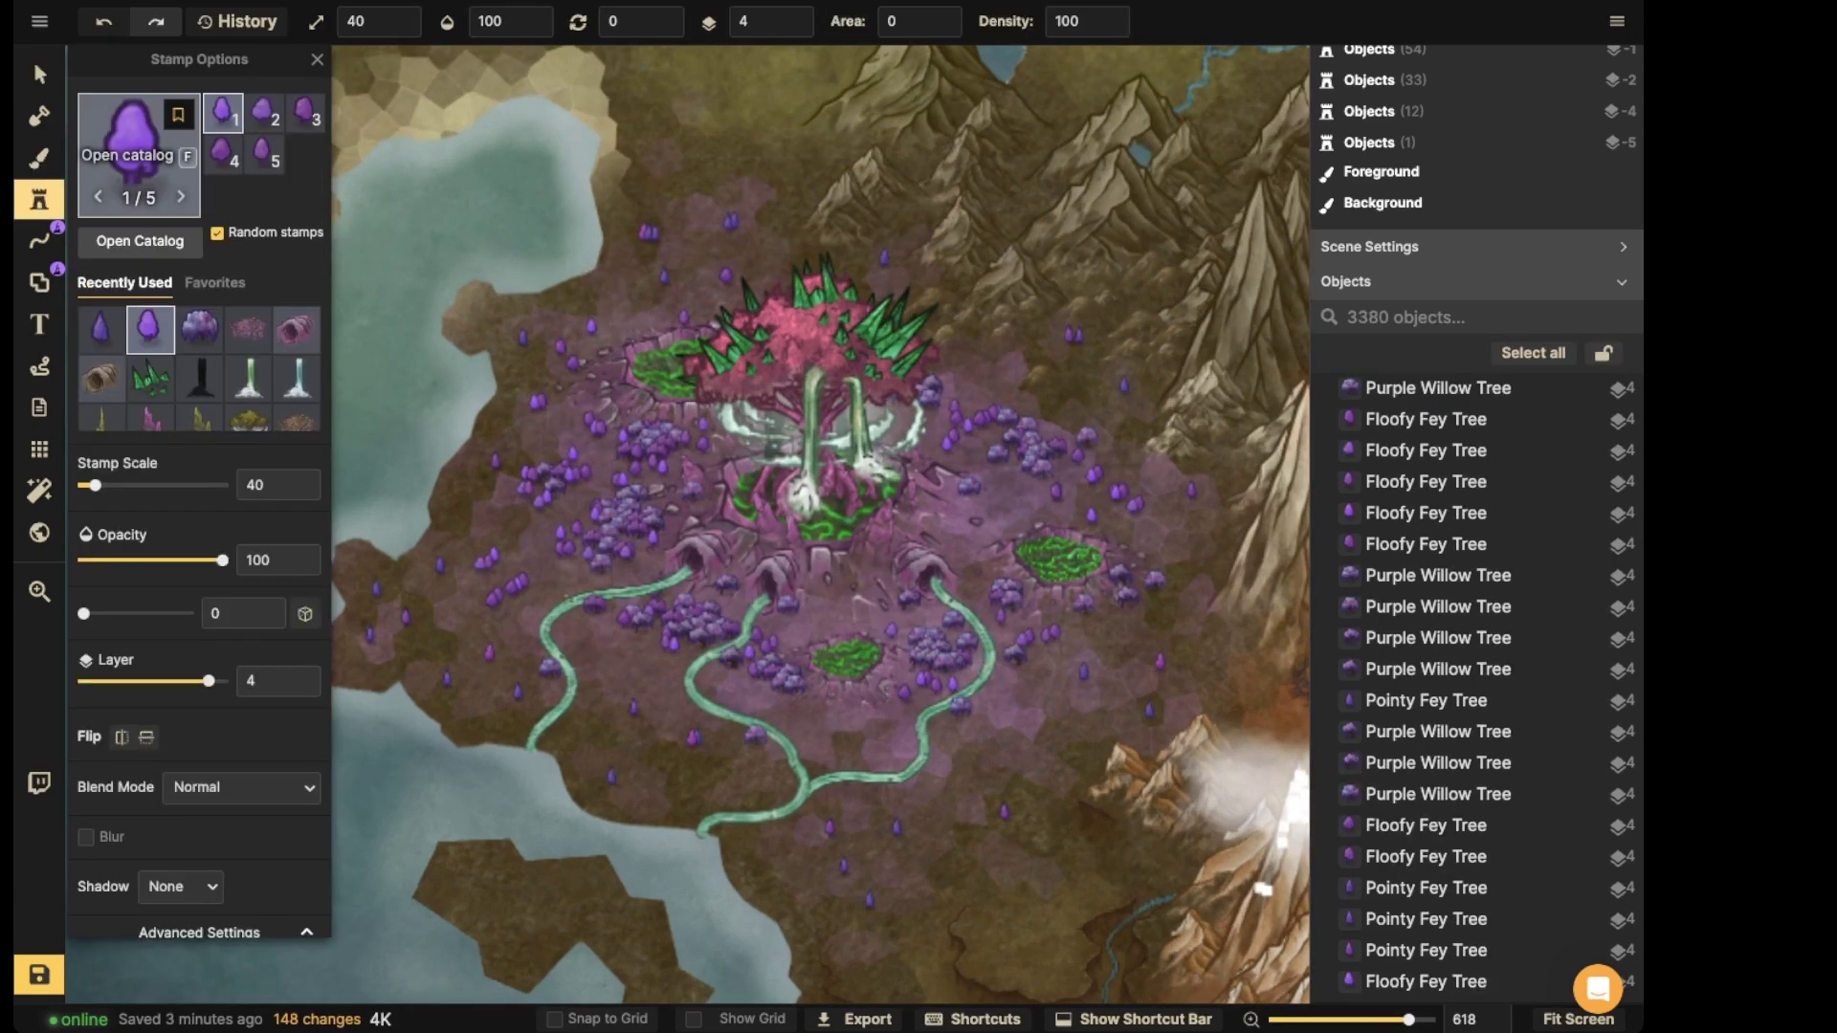
key("f")
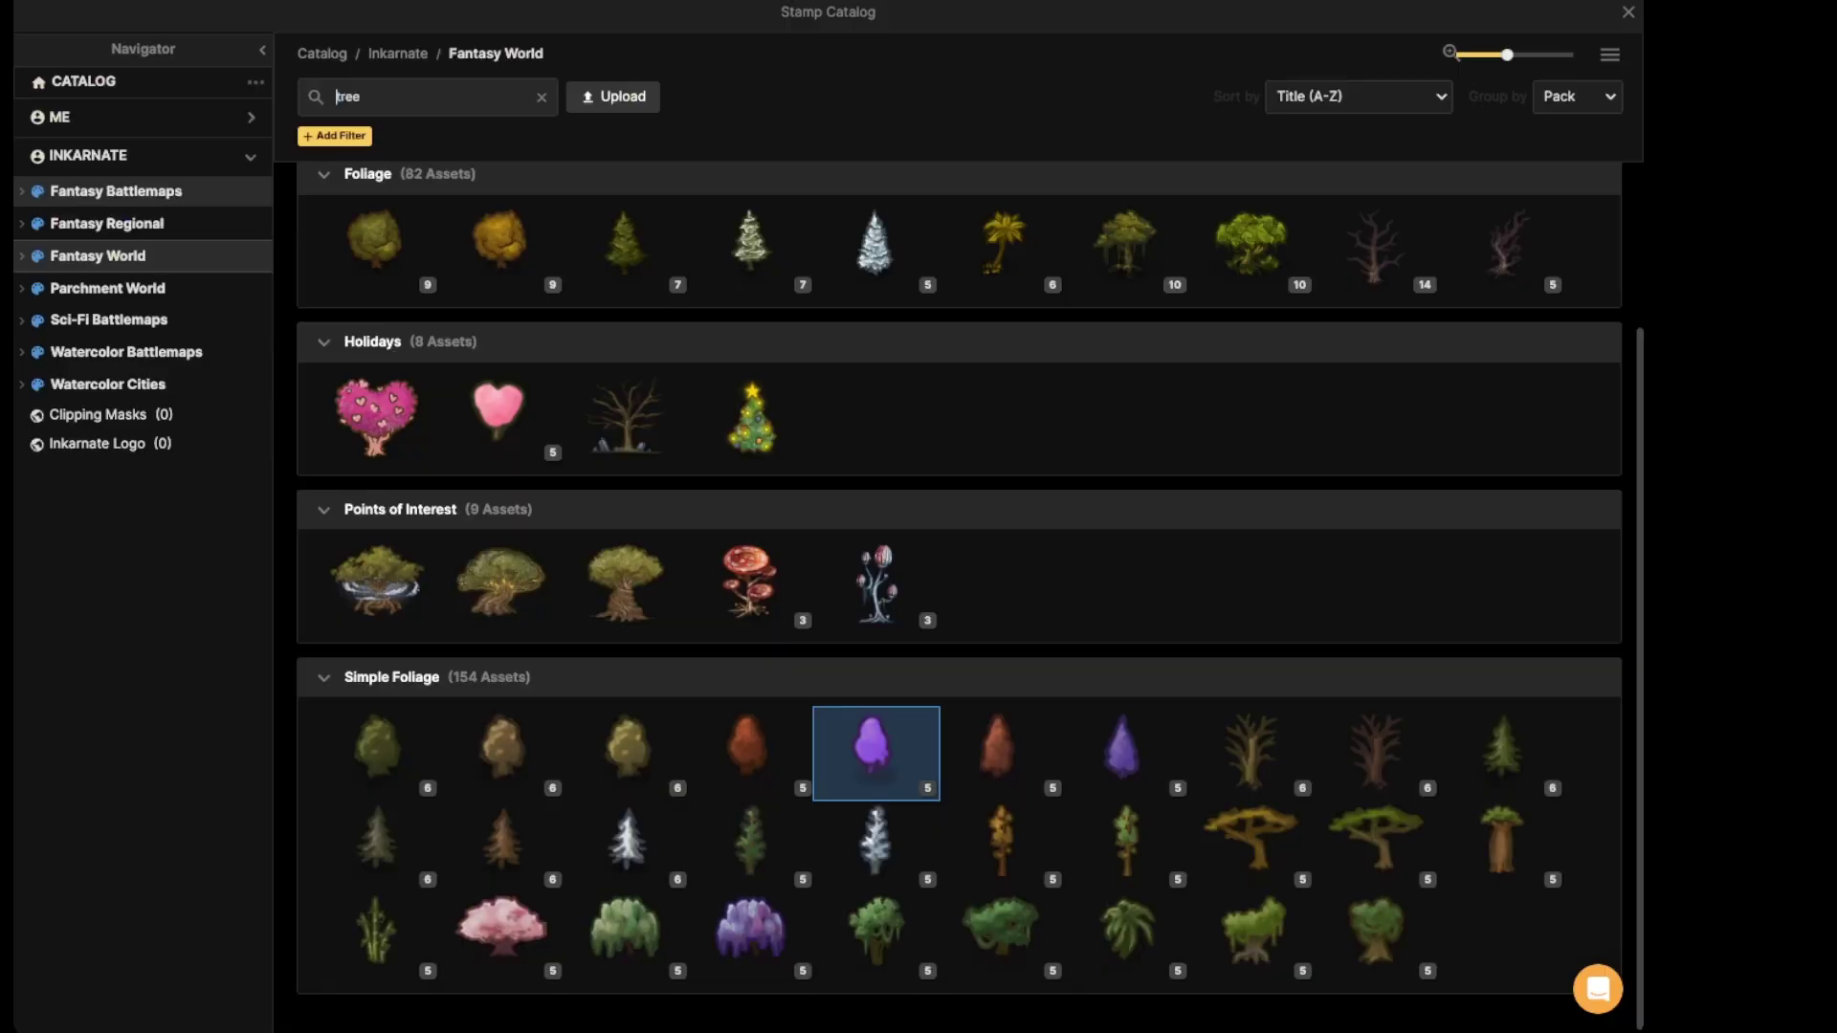
left_click(541, 97)
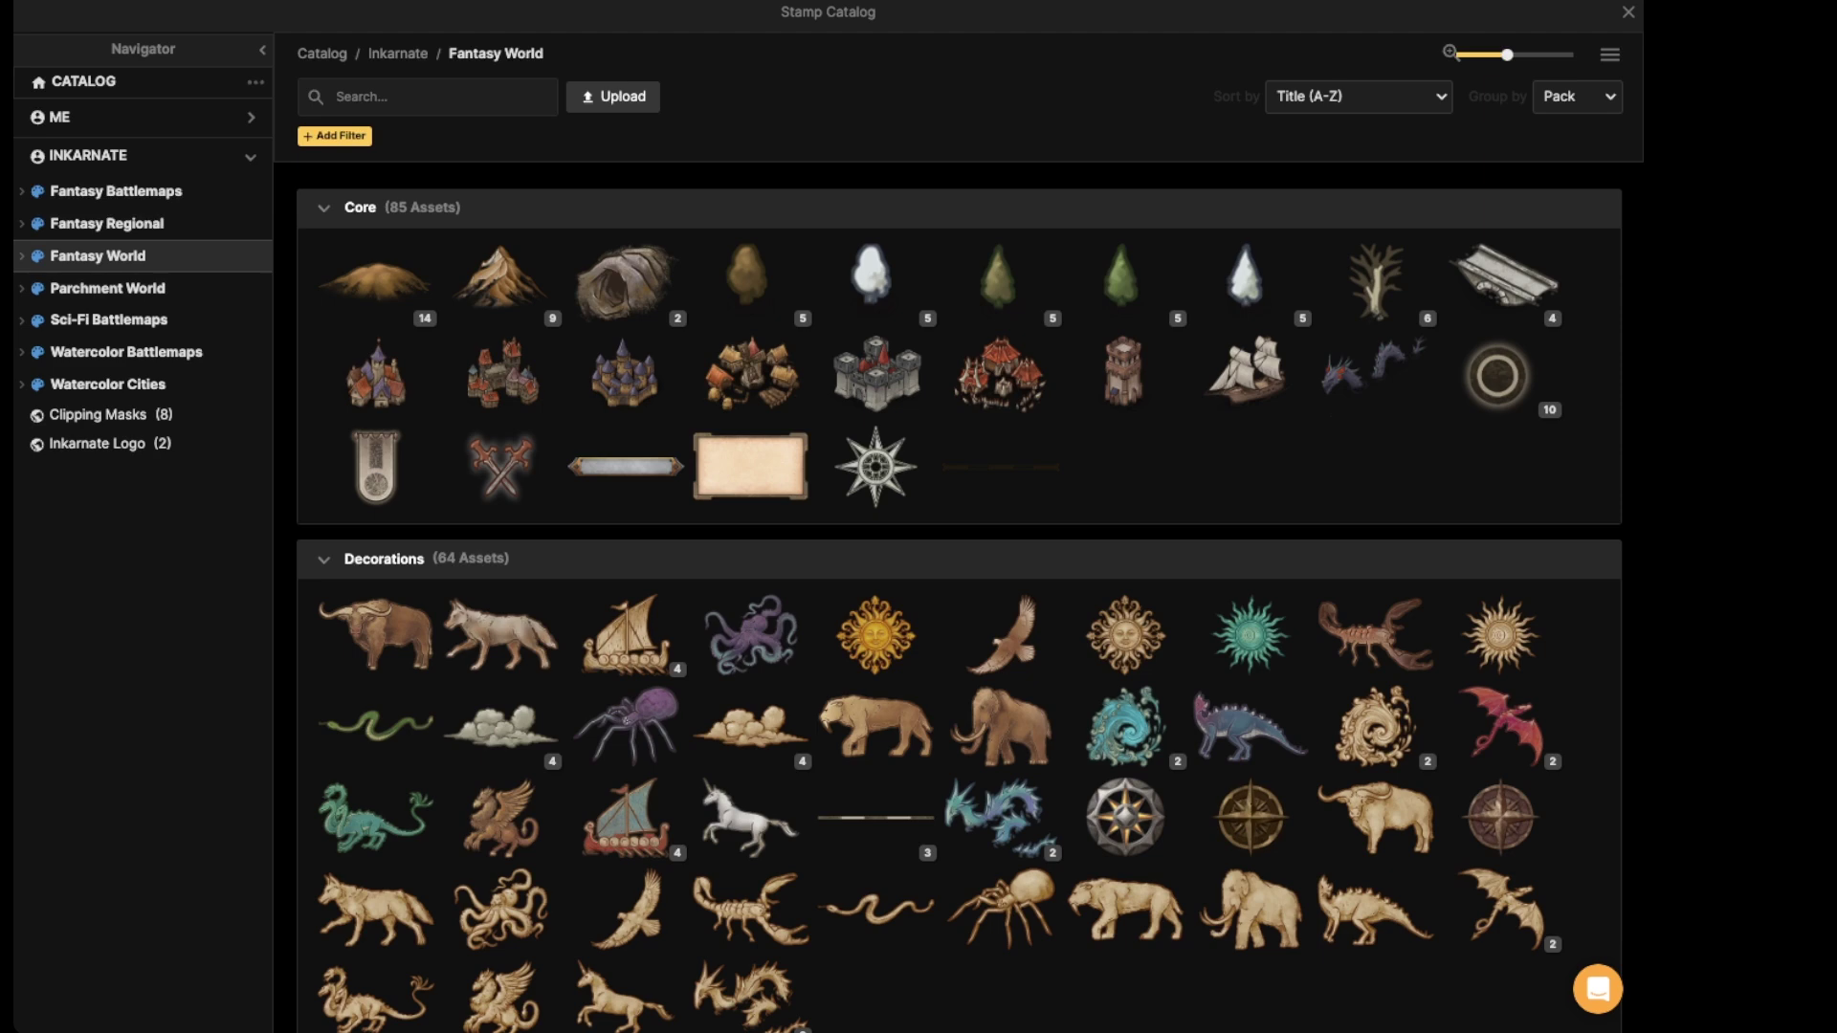
scroll(958, 593, "down", 8)
scroll(959, 593, "up", 6)
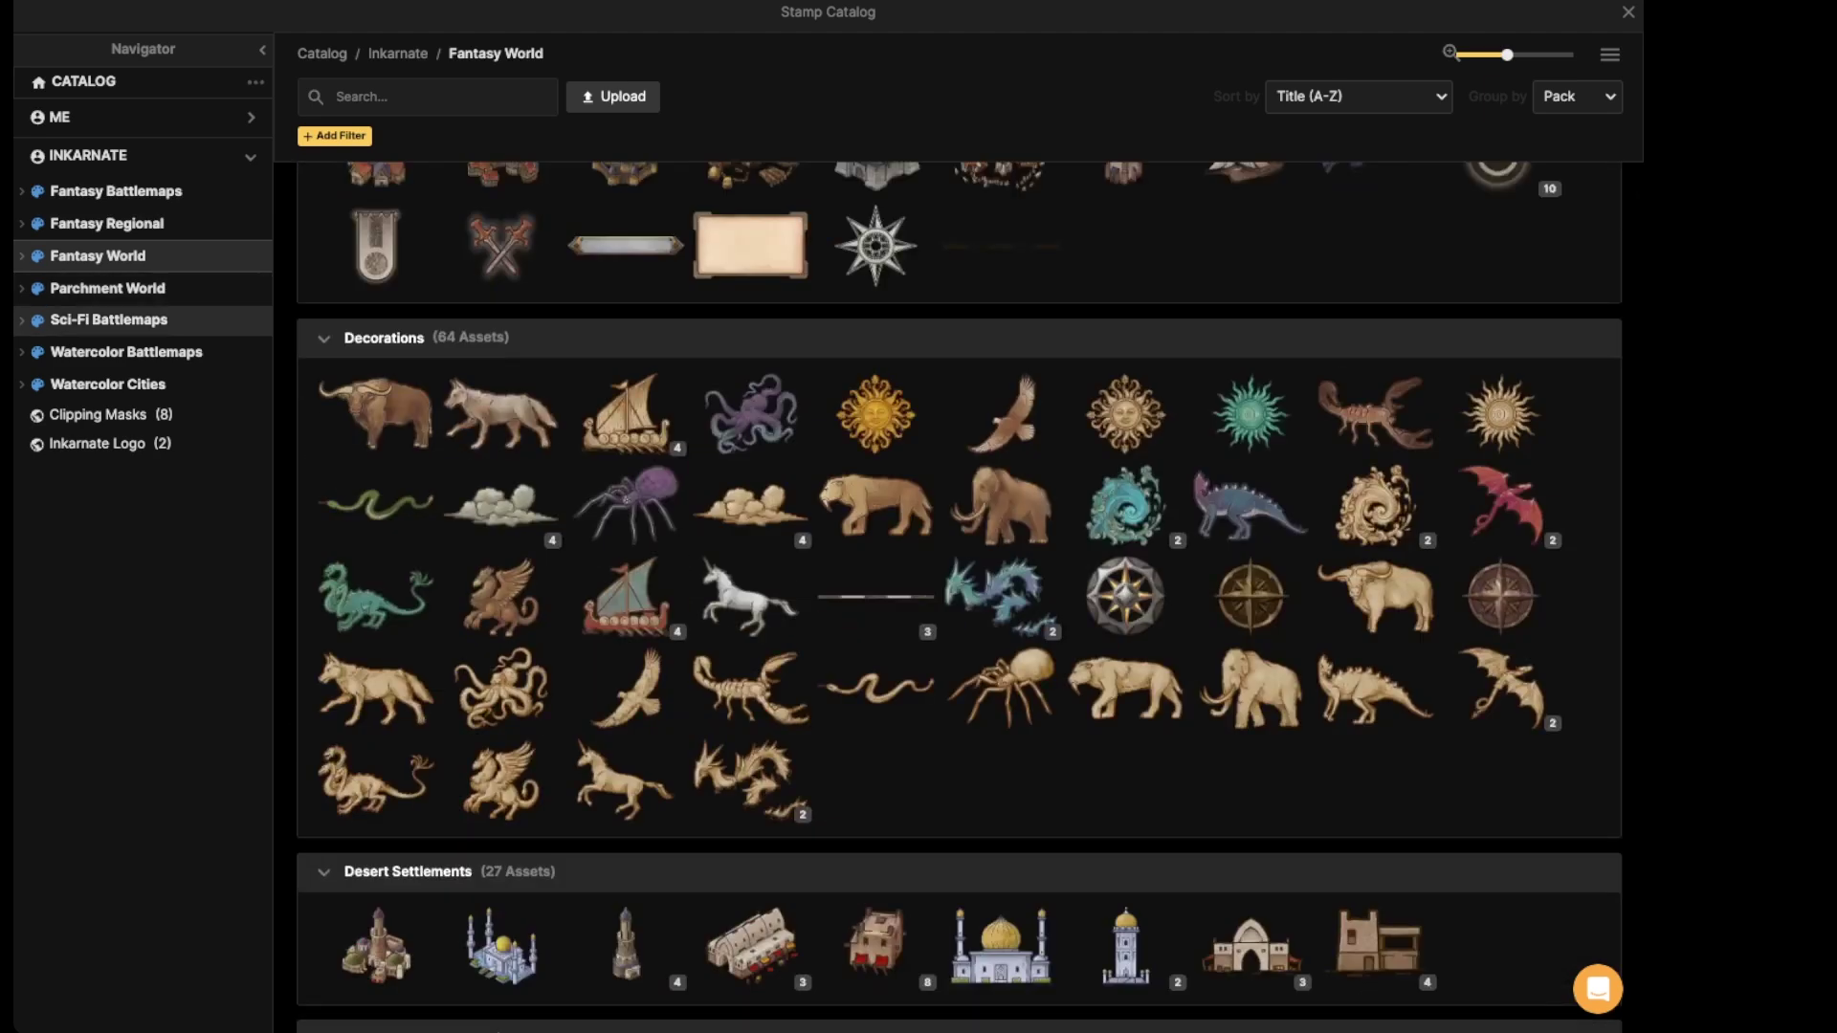
left_click(109, 321)
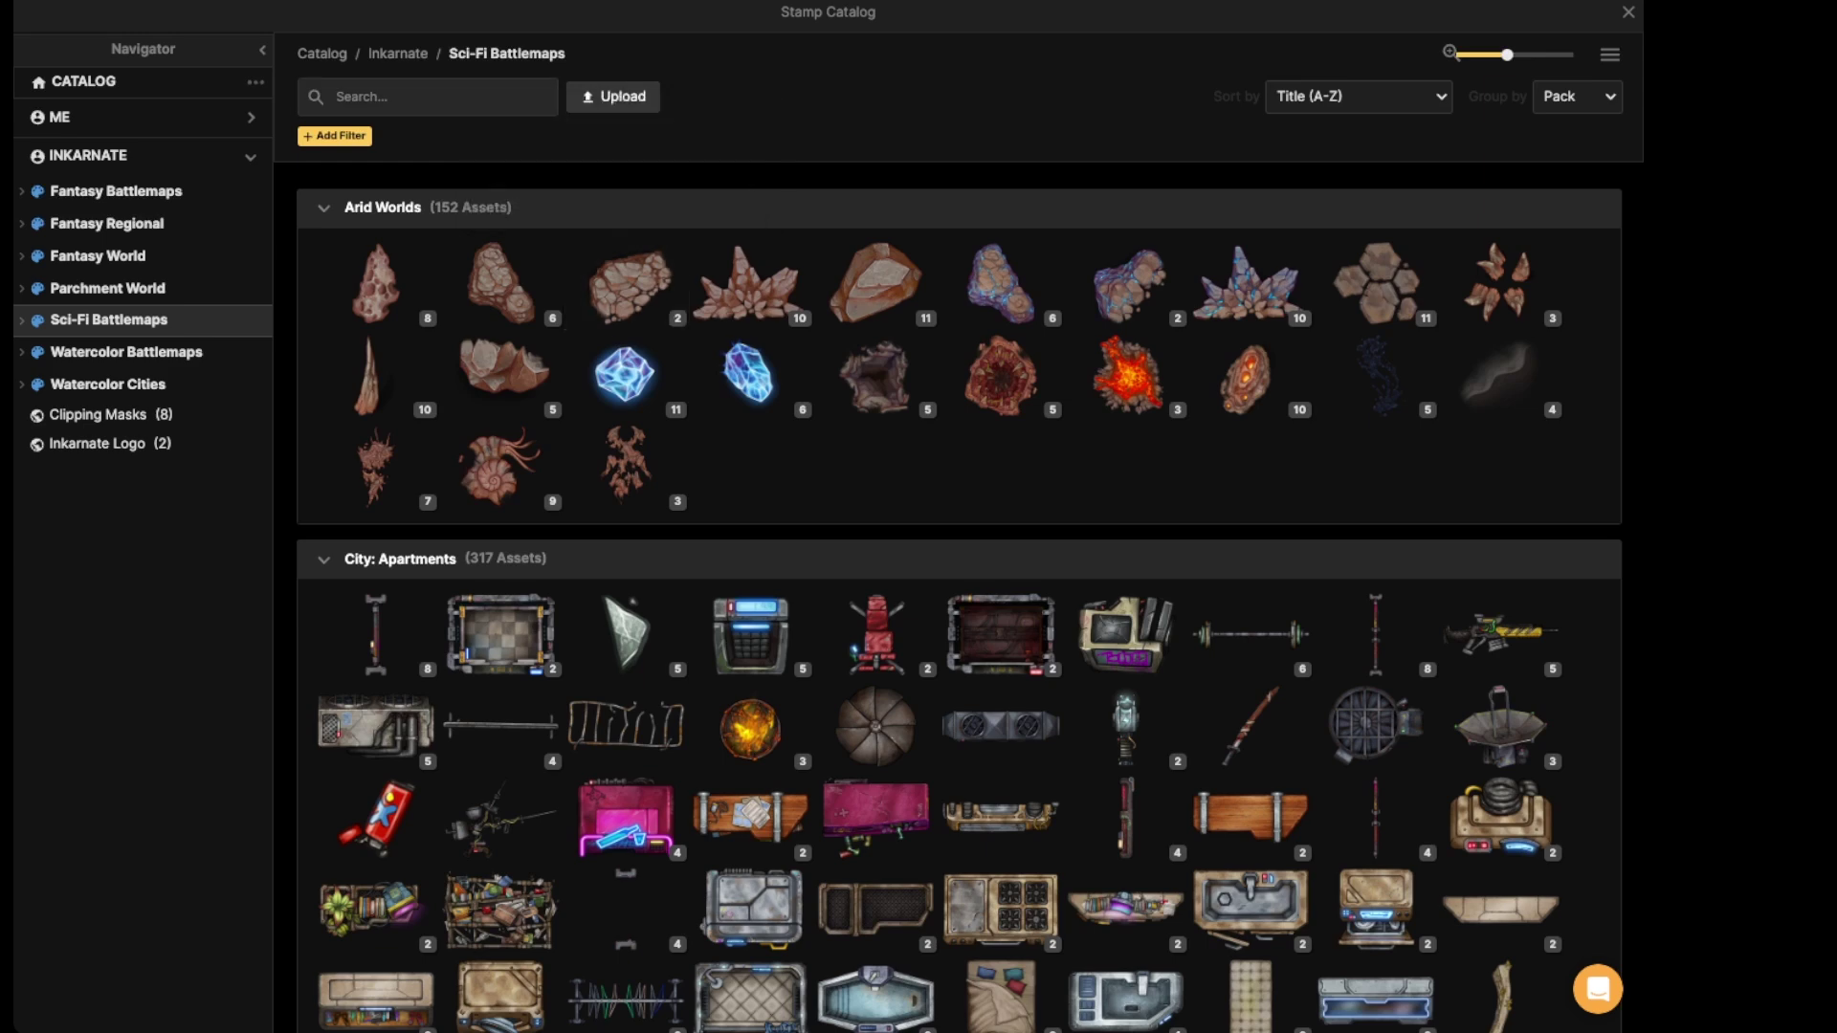
type("light")
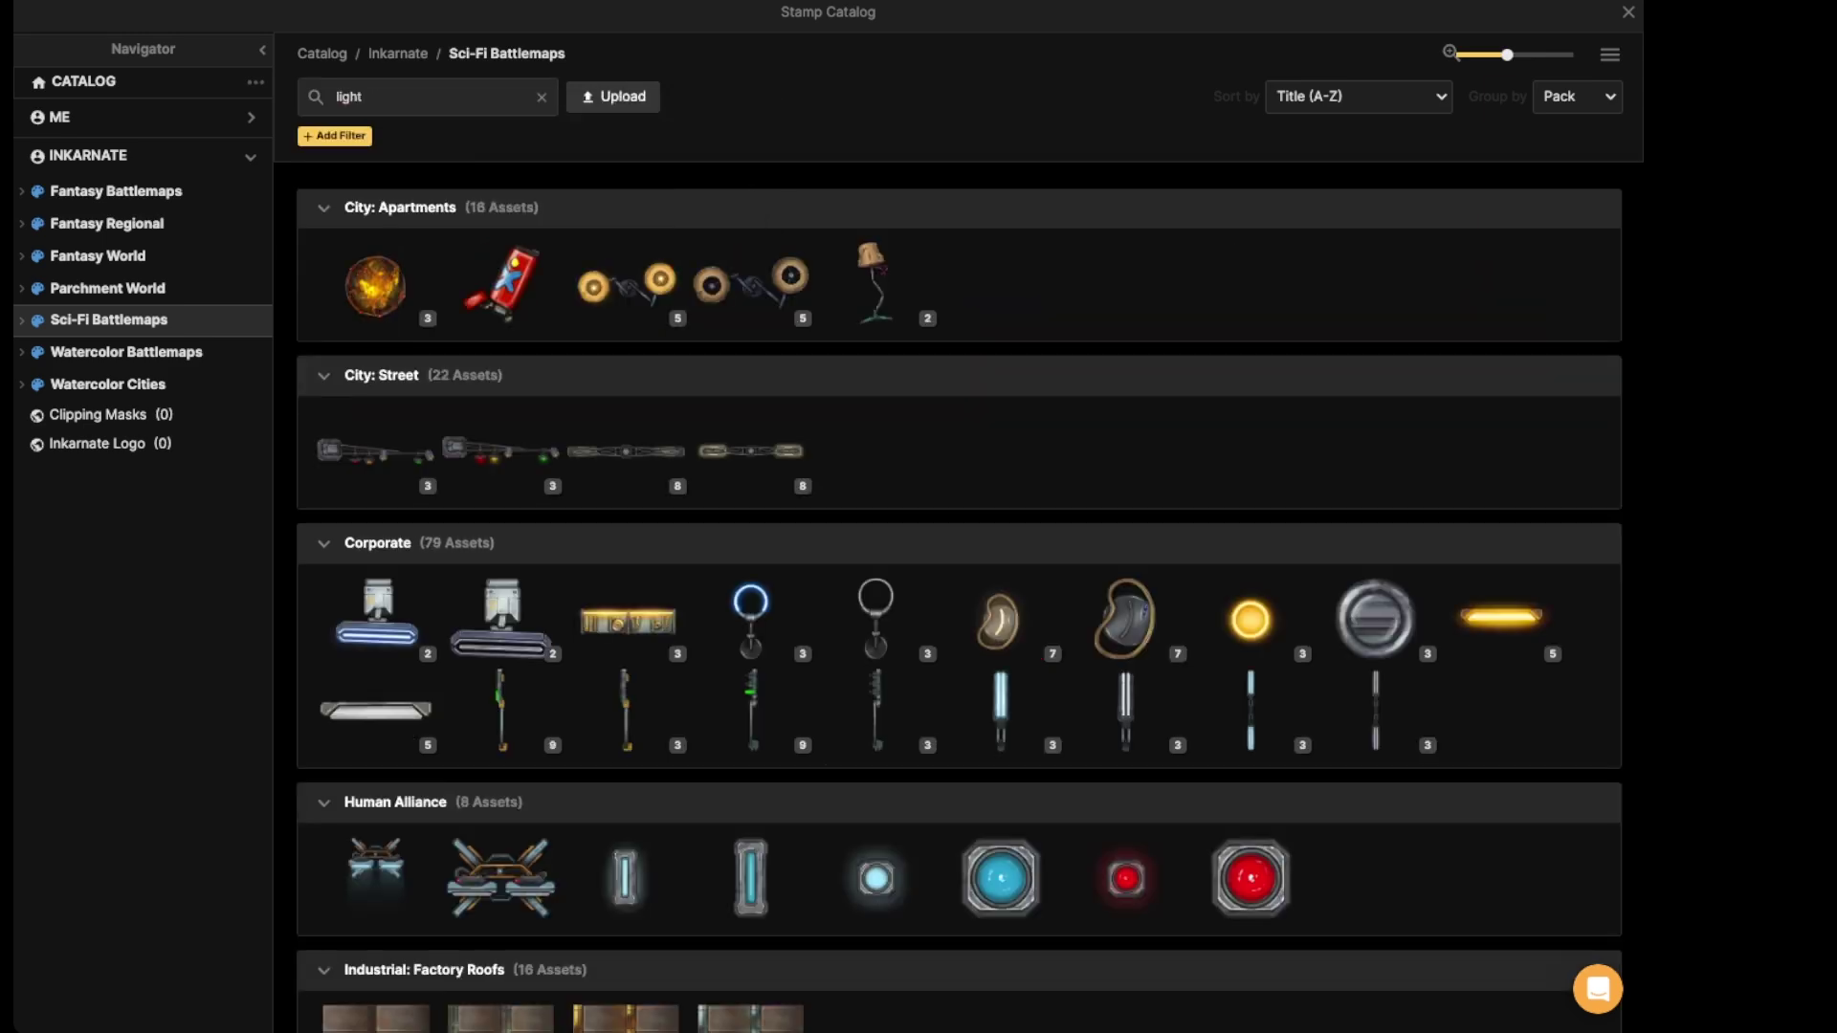
scroll(959, 594, "down", 5)
scroll(958, 593, "down", 5)
left_click(377, 599)
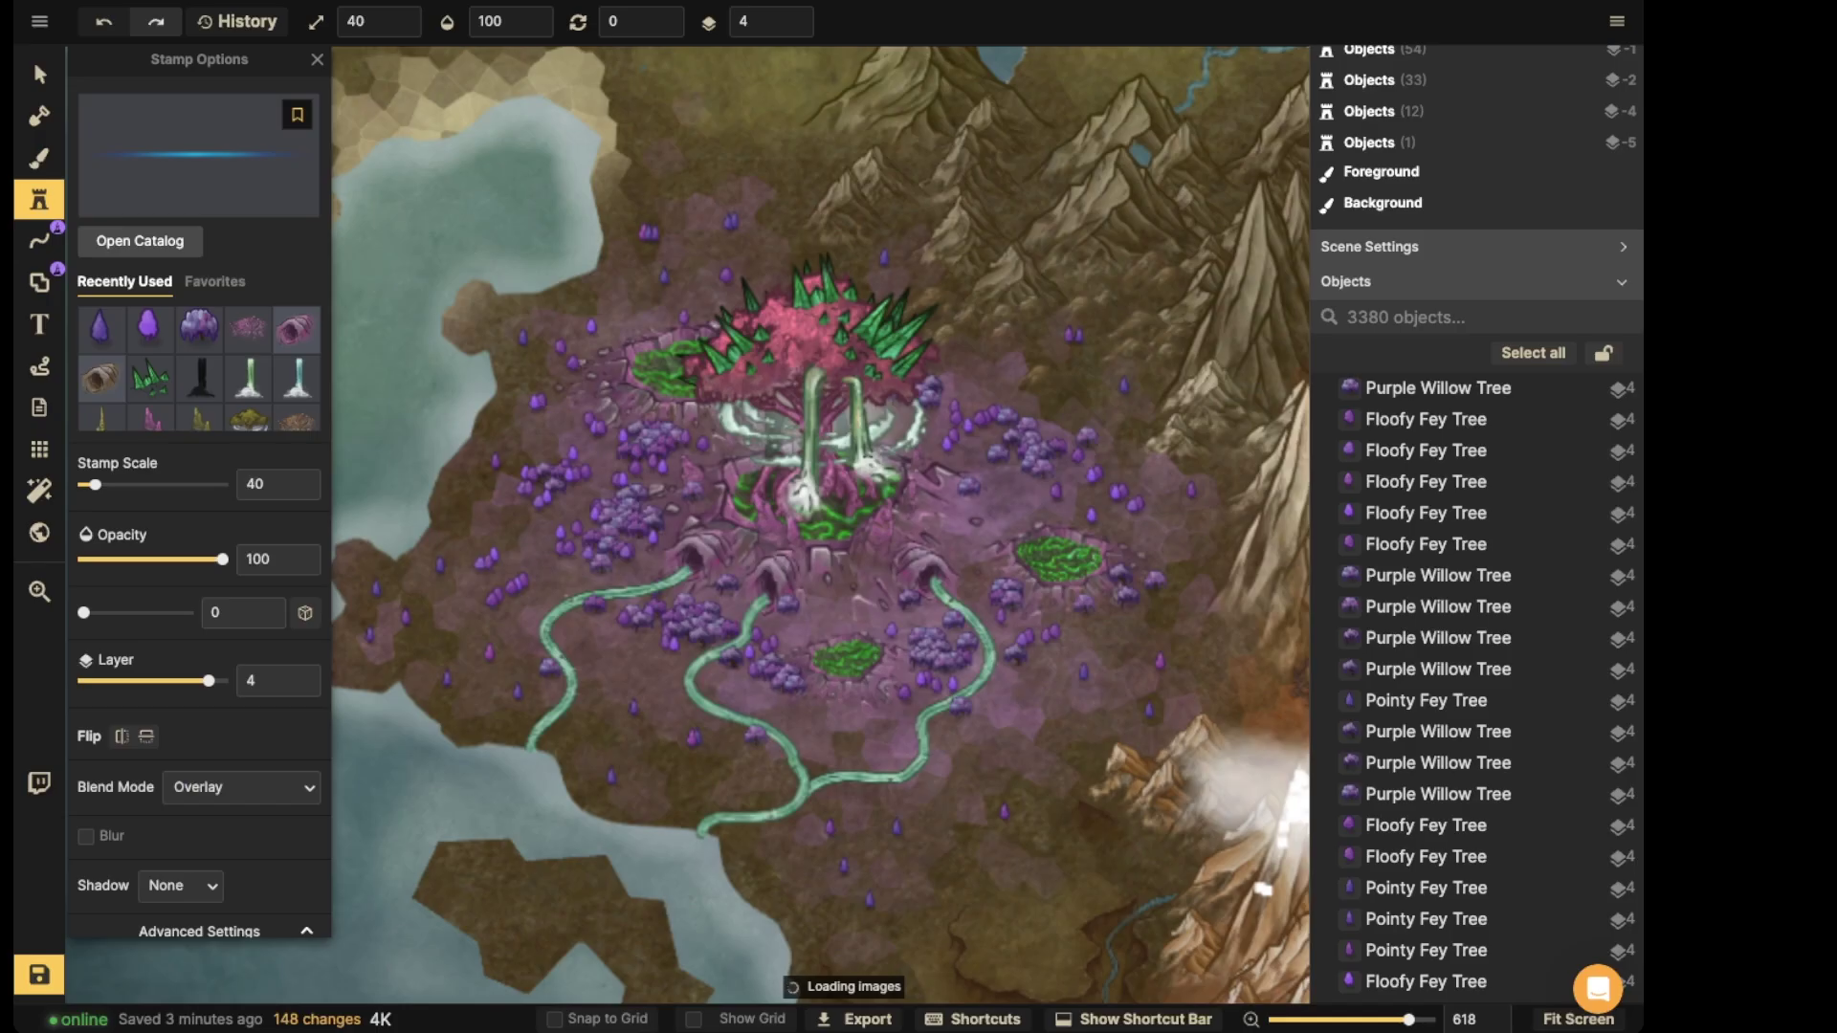
- Place a Lens Flare over the sea west of the Fey region and set its hue to -72
left_click_drag(354, 413, 957, 451)
left_click(956, 450)
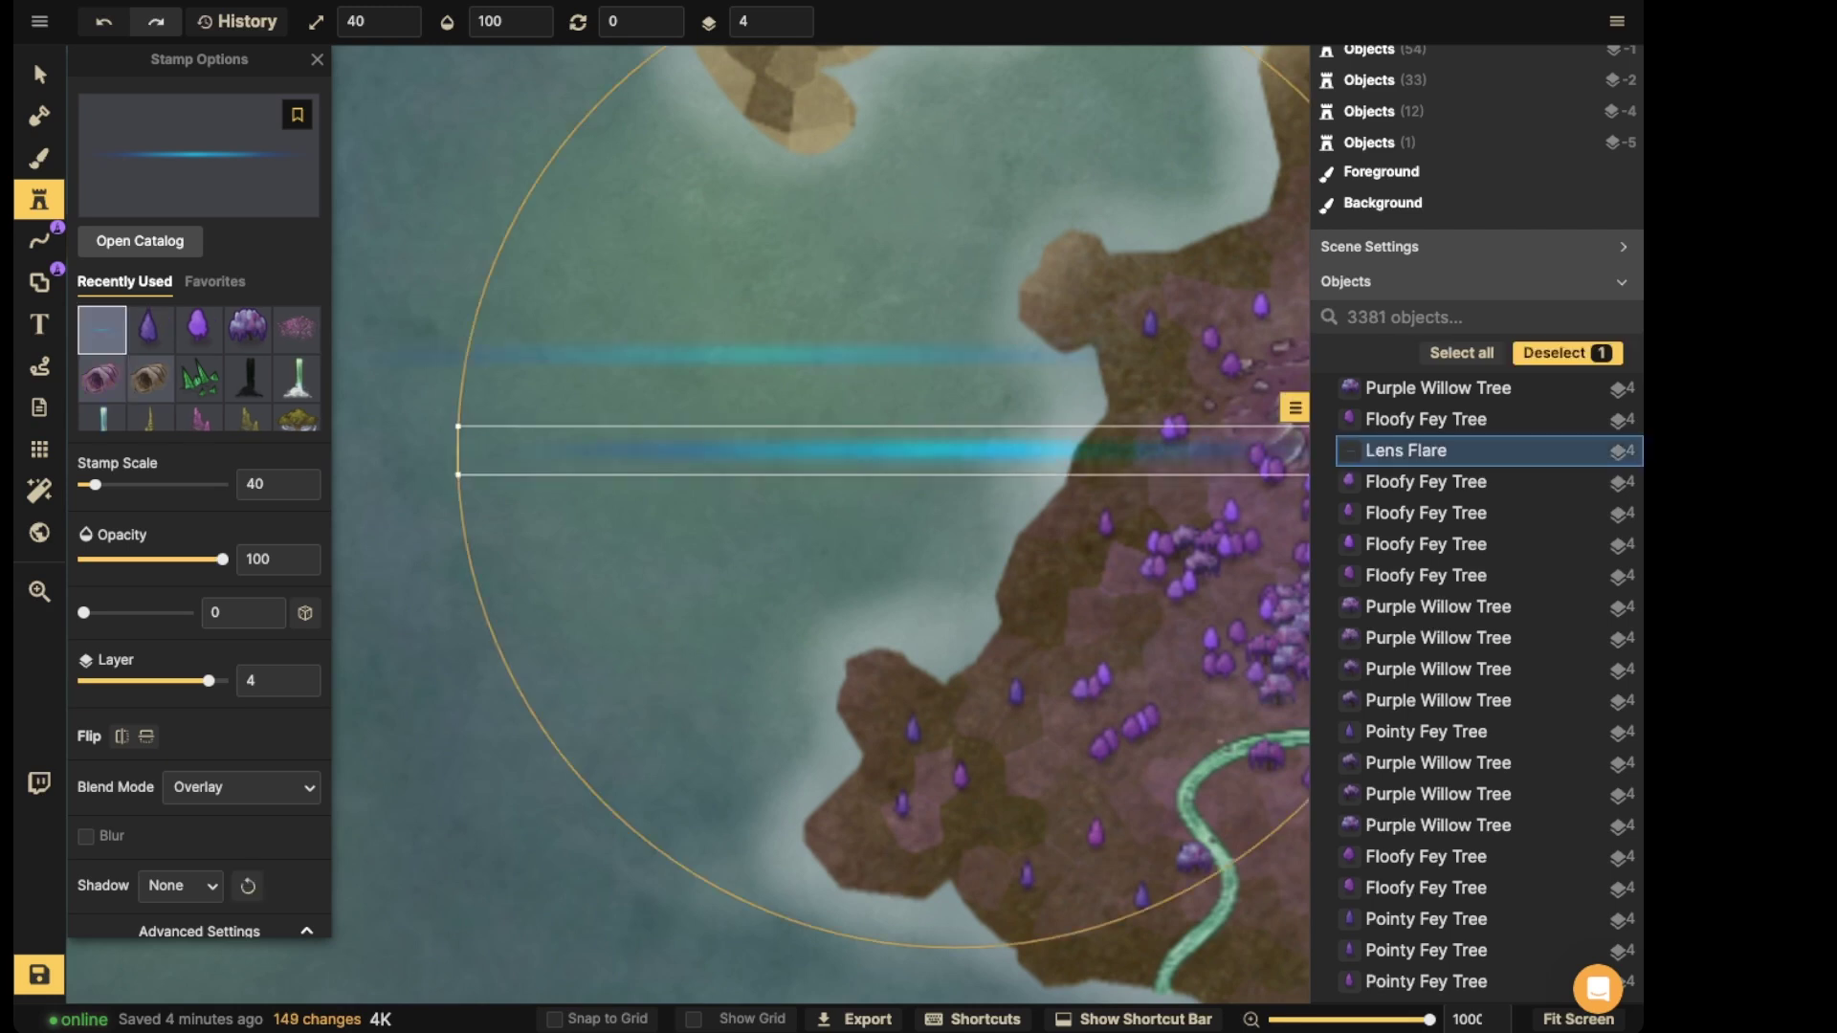
left_click(38, 72)
scroll(655, 390, "down", 6)
left_click_drag(654, 389, 561, 400)
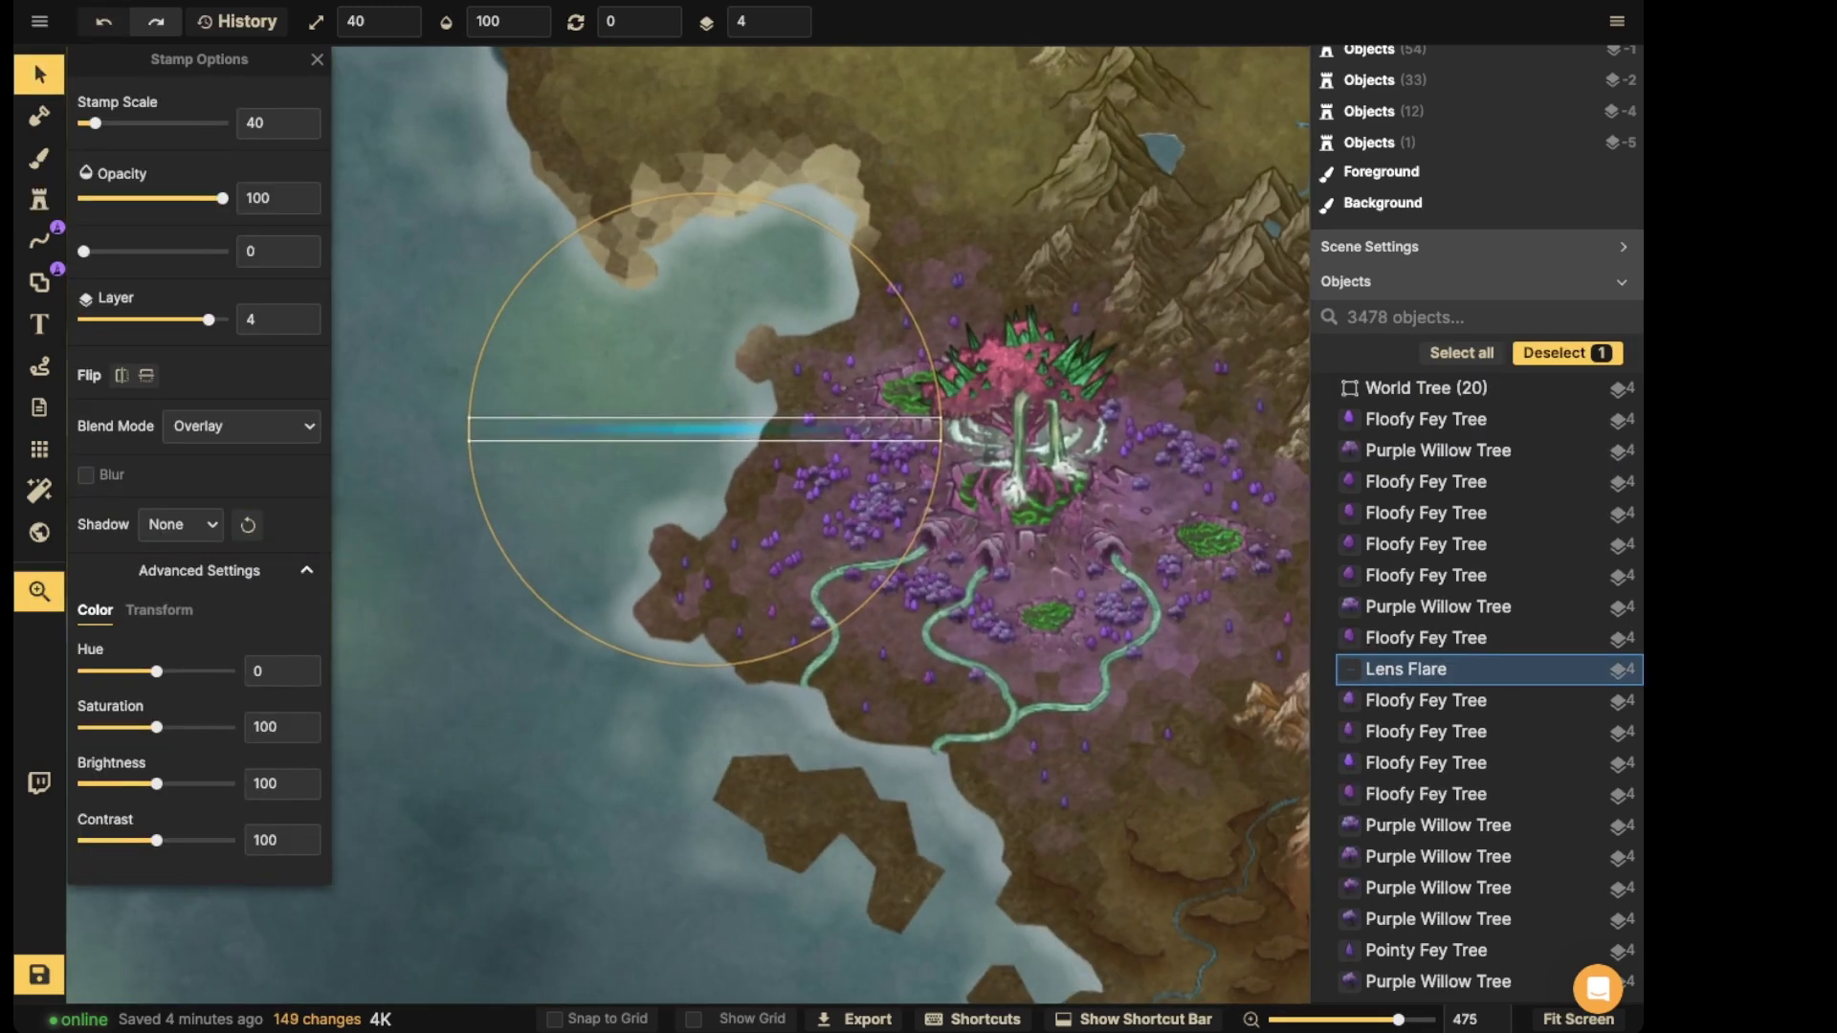
left_click_drag(705, 429, 568, 432)
left_click_drag(157, 672, 144, 672)
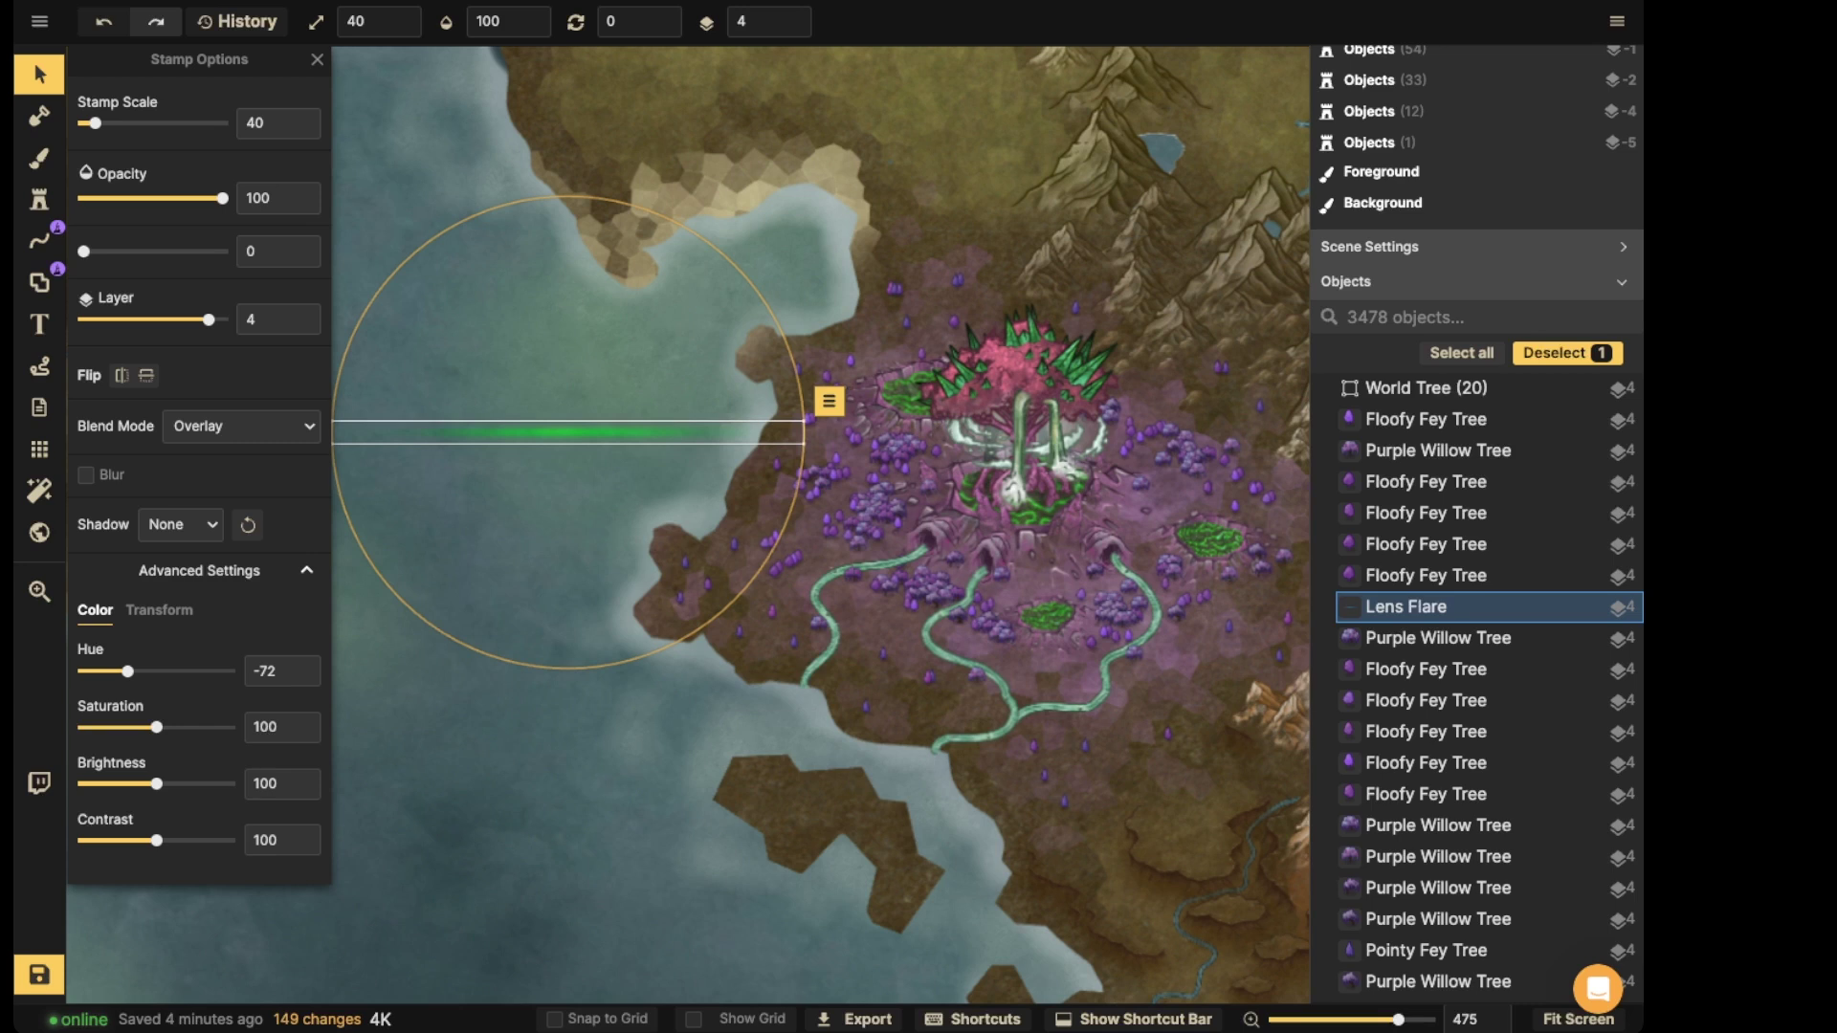
- Set the Lens Flare's width to 33, rotation to 90 and layer to 5, and move it beside the western cave
left_click(158, 610)
left_click_drag(186, 670, 162, 671)
left_click_drag(85, 252, 119, 252)
left_click_drag(568, 432, 908, 521)
left_click(792, 13)
scroll(874, 427, "up", 5)
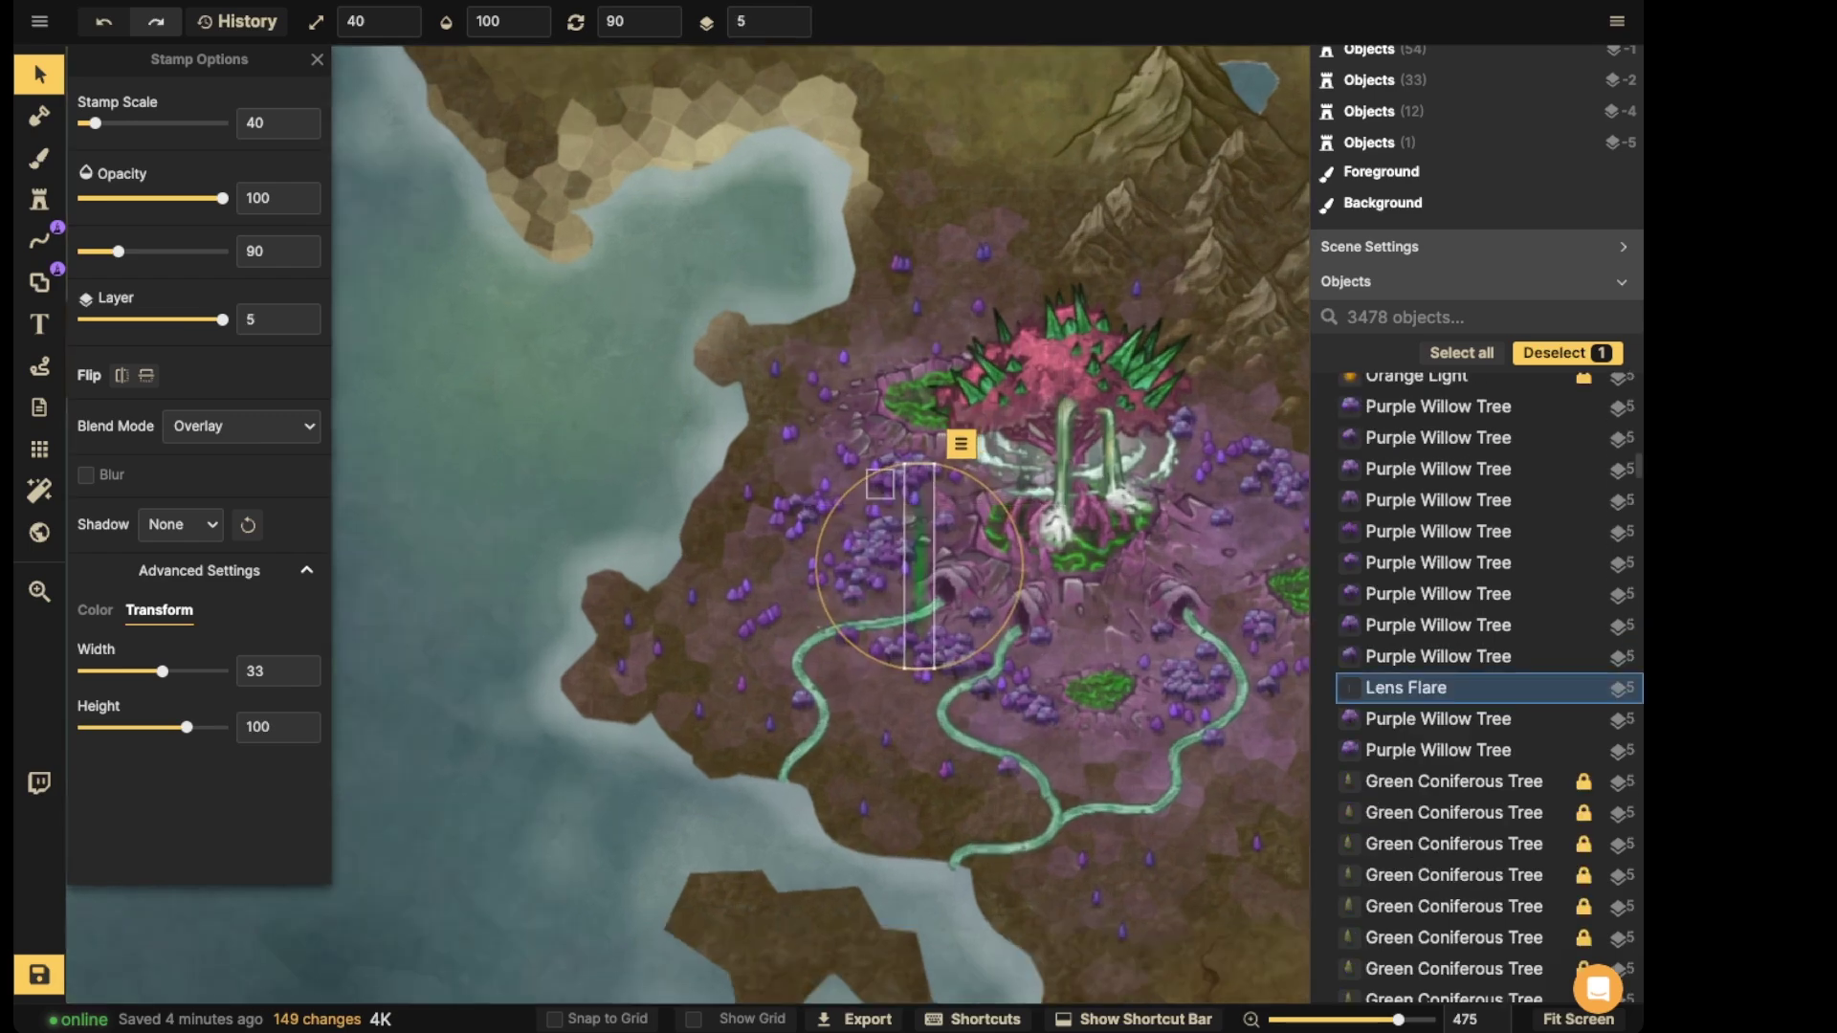
- Set the Lens Flare's scale to 20 and place copies along the western river from its cave to the coast
key("Down")
key("Down")
left_click(936, 597)
left_click(909, 617)
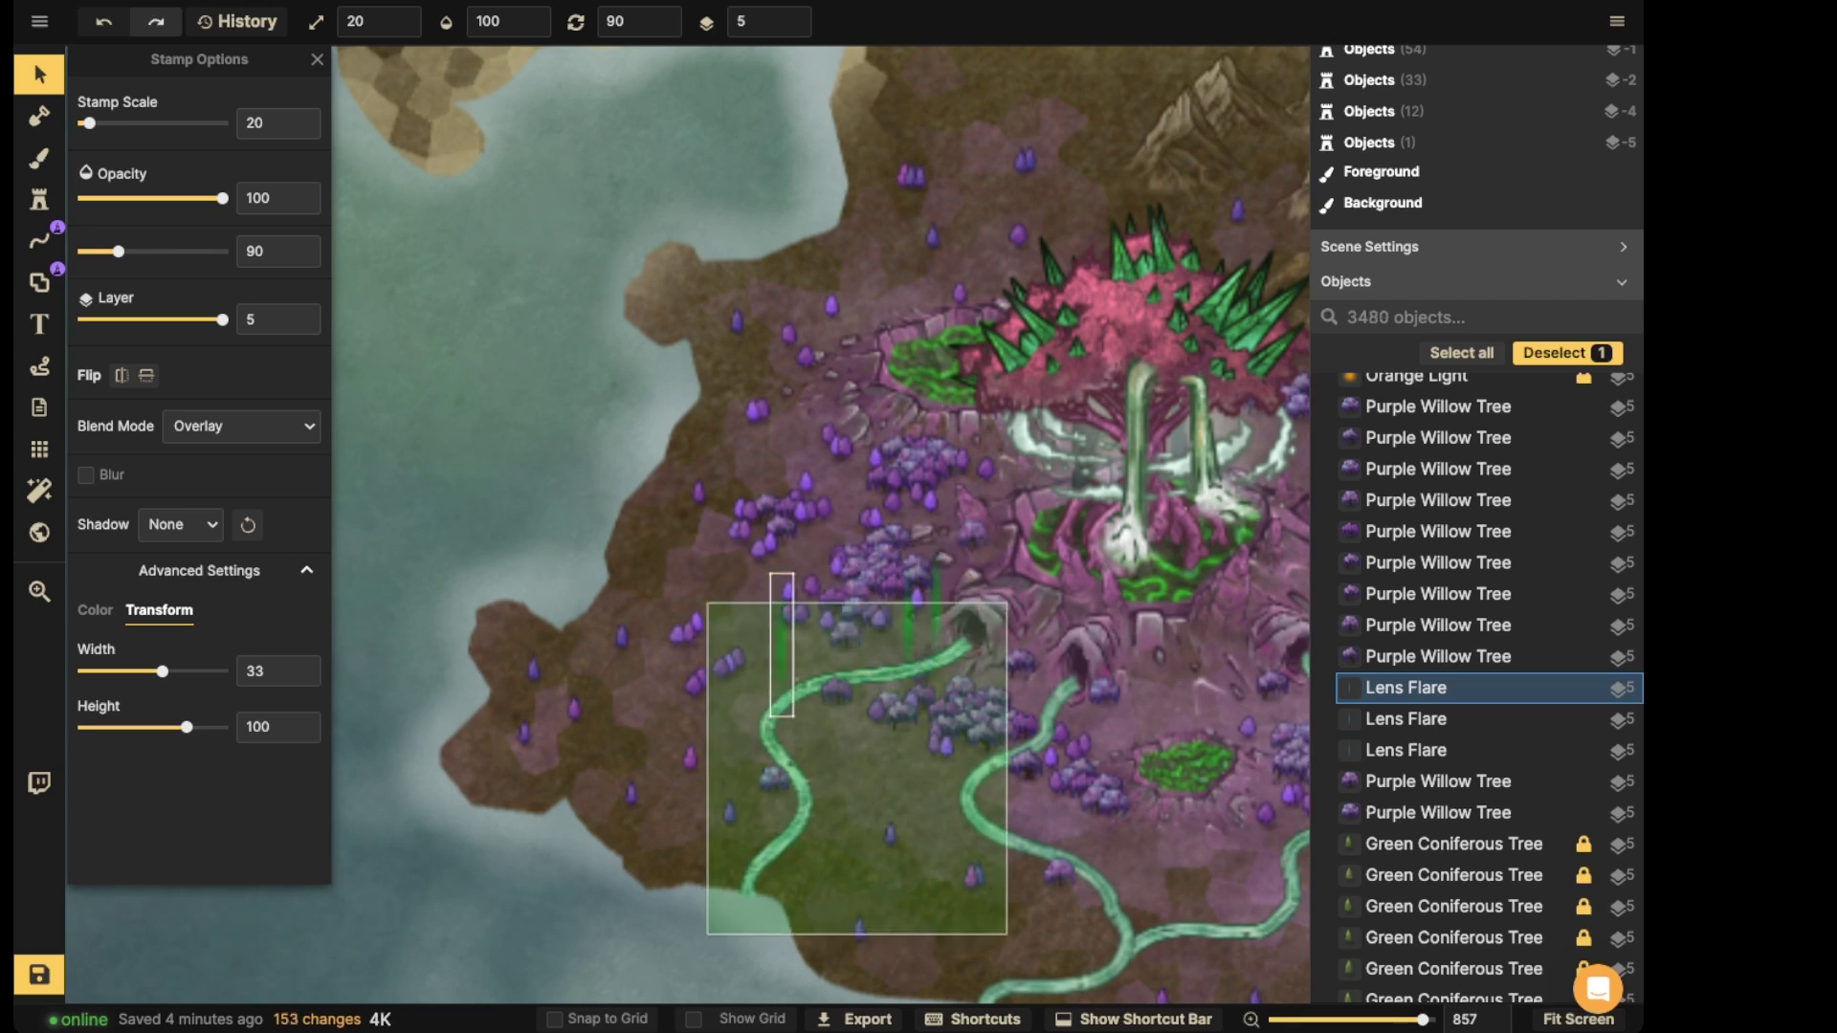
key("ctrl+v")
key("ctrl+v")
left_click_drag(785, 766, 749, 825)
key("ctrl+v")
key("ctrl+v")
left_click_drag(942, 622, 921, 628)
- Place copies of the green Lens Flare along the middle river below its cave
key("ctrl+v")
left_click_drag(1066, 649, 1035, 697)
key("ctrl+d")
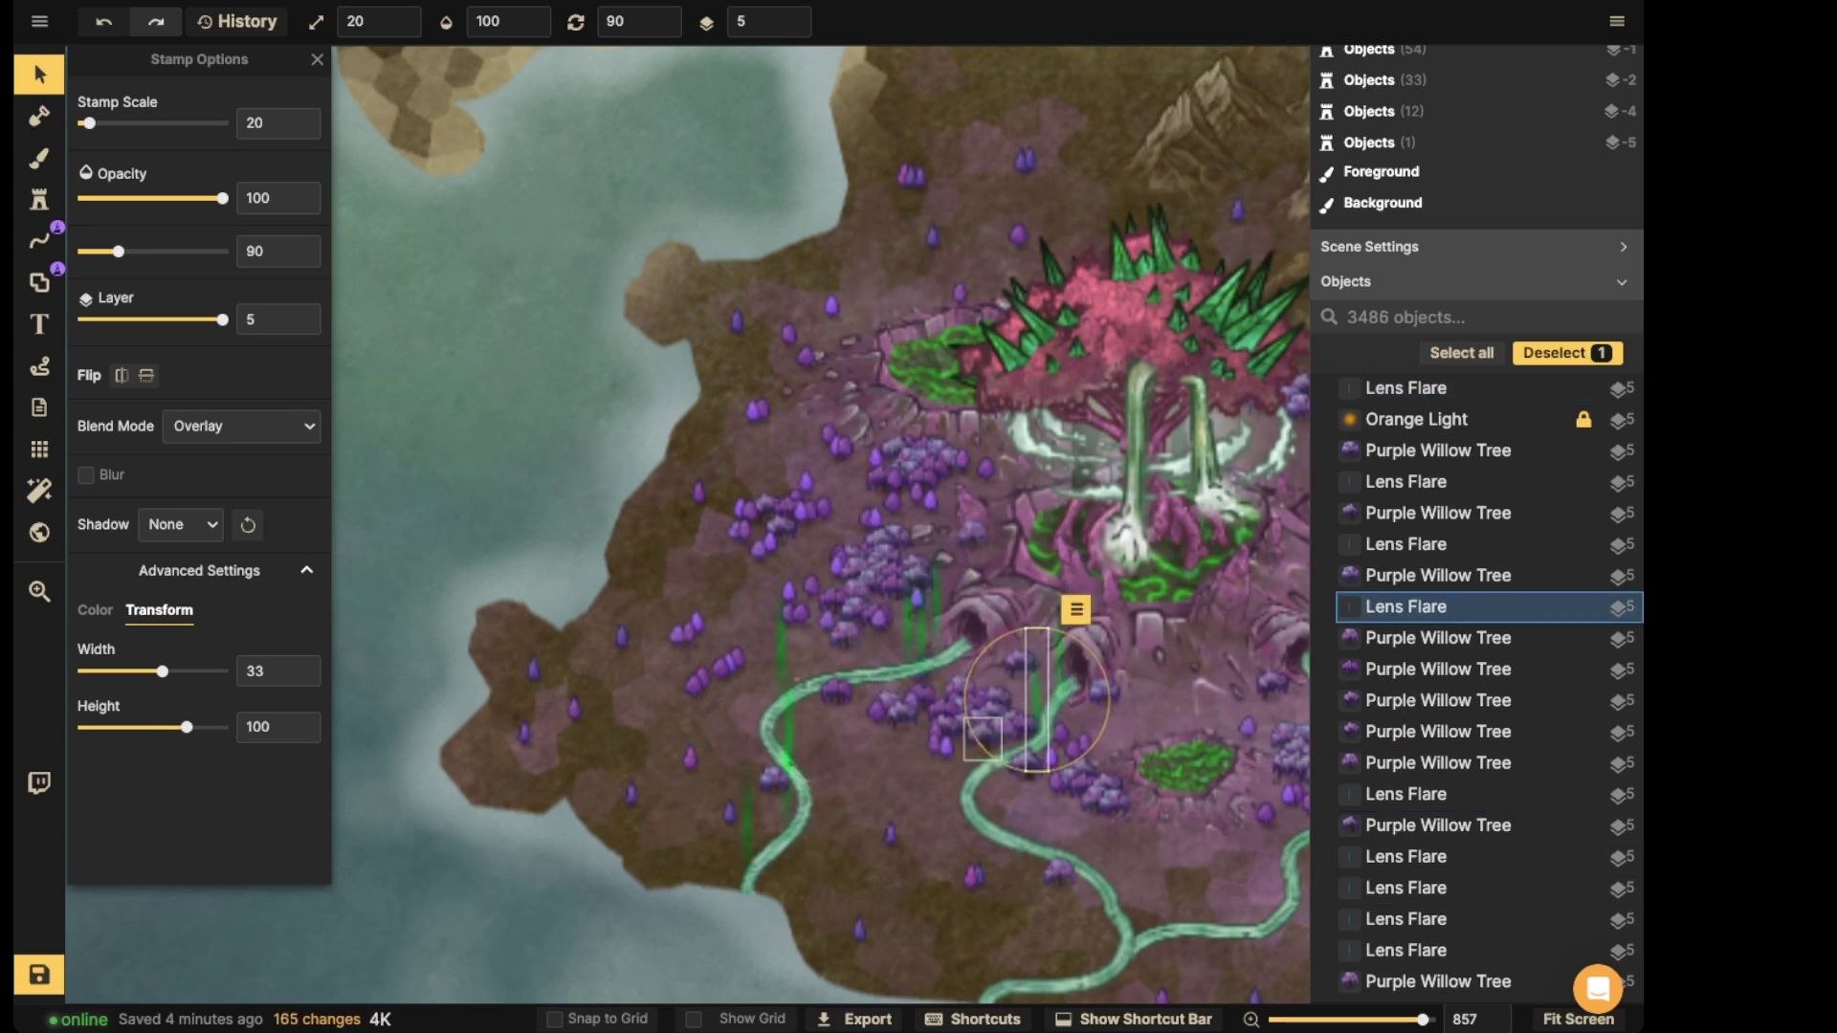
key("ctrl+v")
key("ctrl+v")
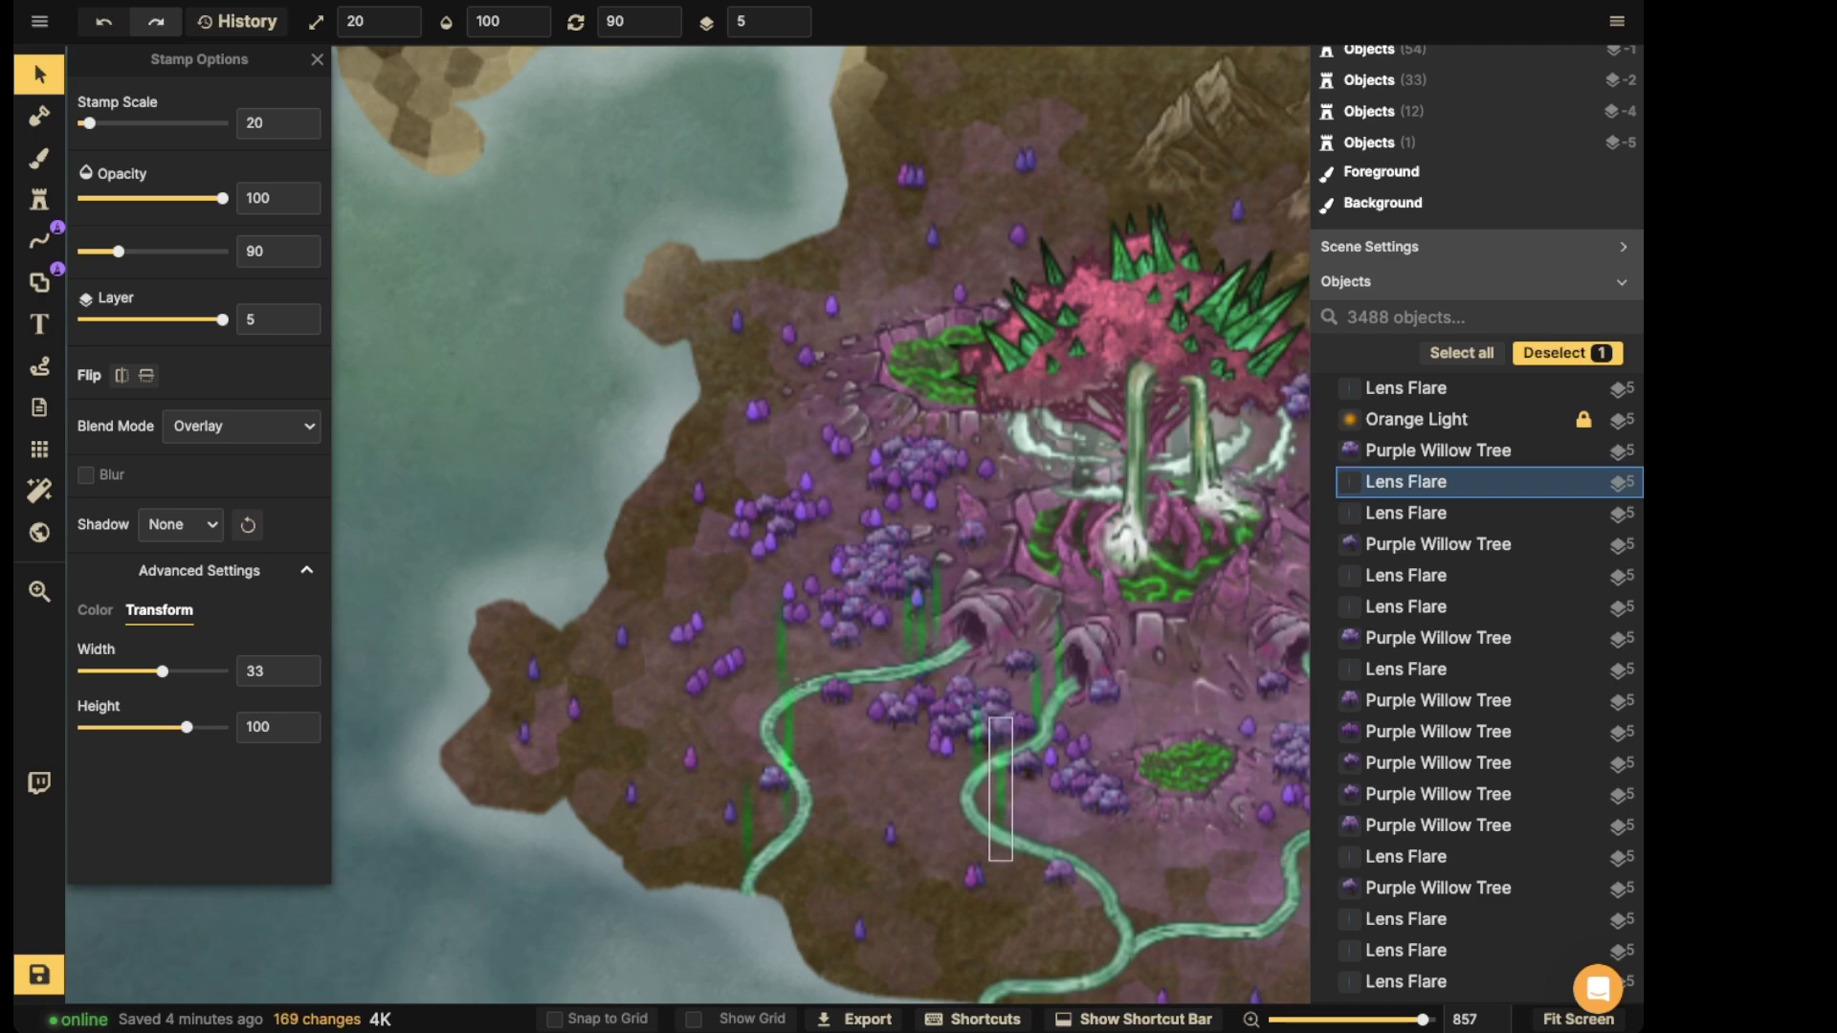
key("ctrl+d")
left_click_drag(1000, 780, 750, 723)
key("ctrl+d")
- Add Lens Flare copies around the lower river, near its mouth and just east of the confluence
key("space")
key("ctrl+d")
key("ctrl+d")
key("space")
key("ctrl+v")
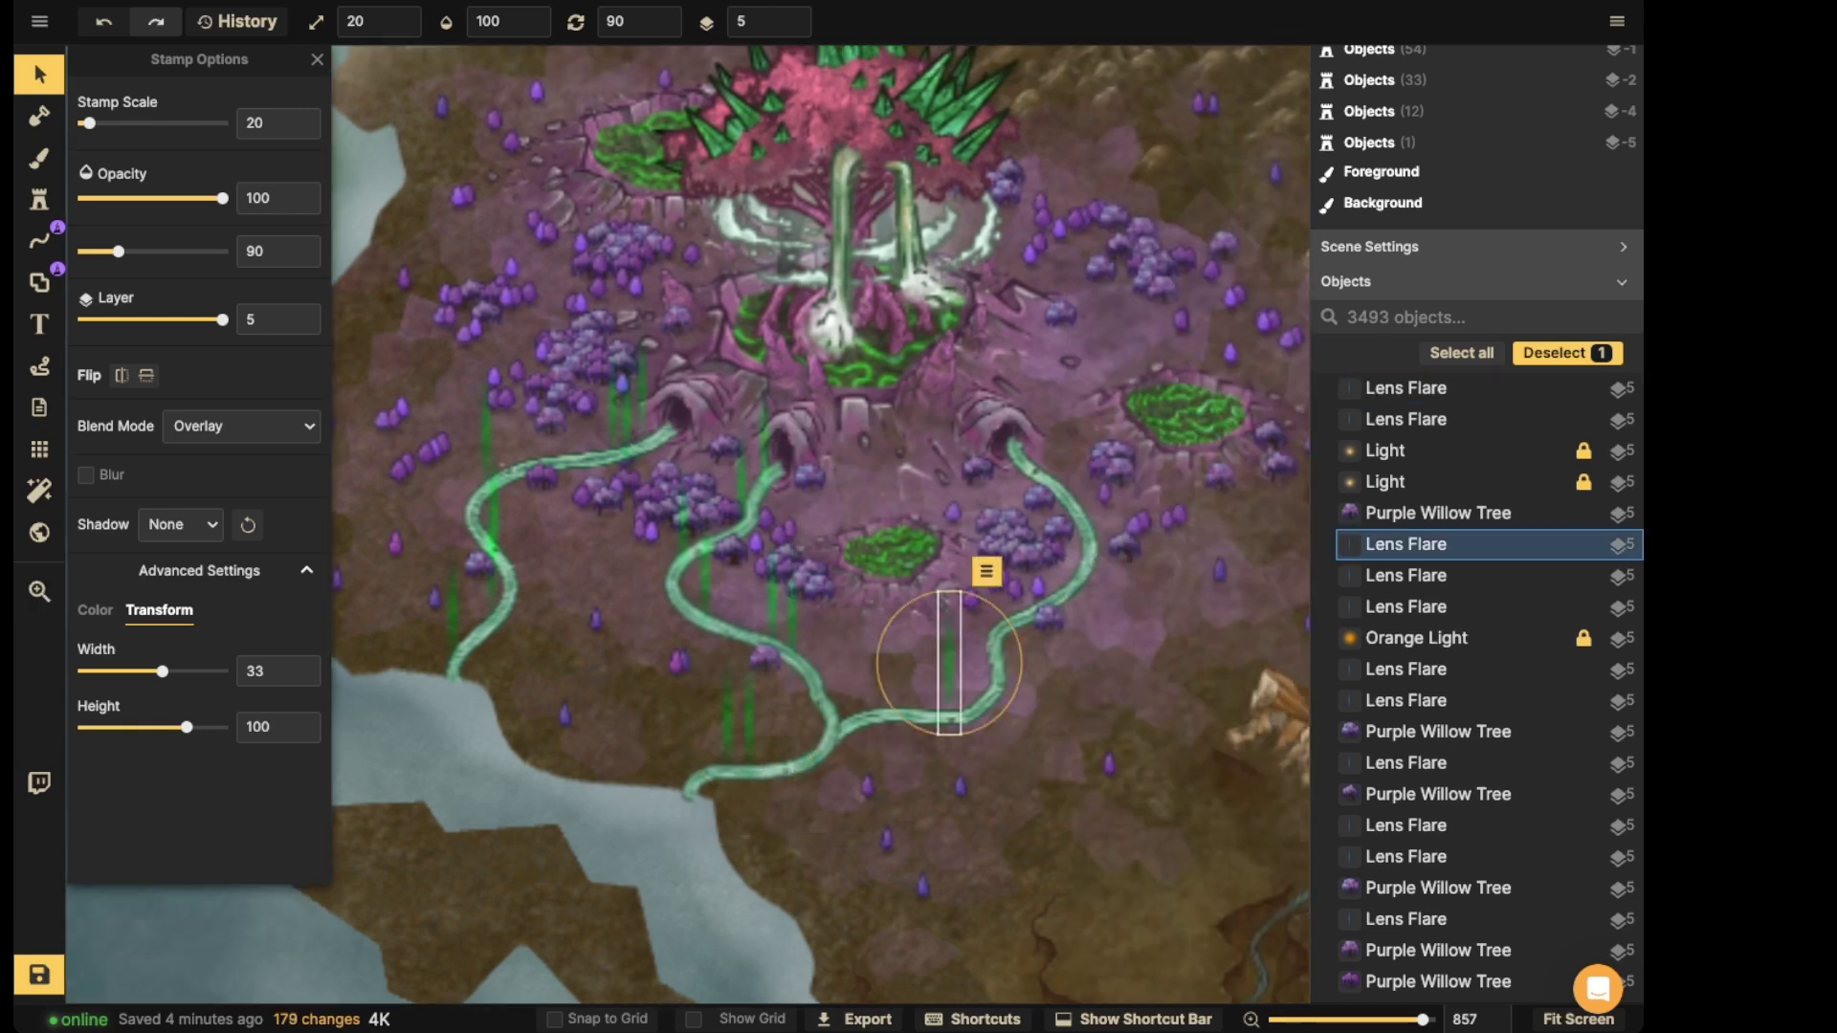
key("ctrl+d")
- Place Lens Flare copies up along the eastern river and around its cave opening
left_click_drag(949, 662, 1017, 565)
key("ctrl+v")
key("ctrl+d")
left_click_drag(1056, 433, 1017, 403)
key("ctrl+d")
scroll(1105, 511, "down", 3)
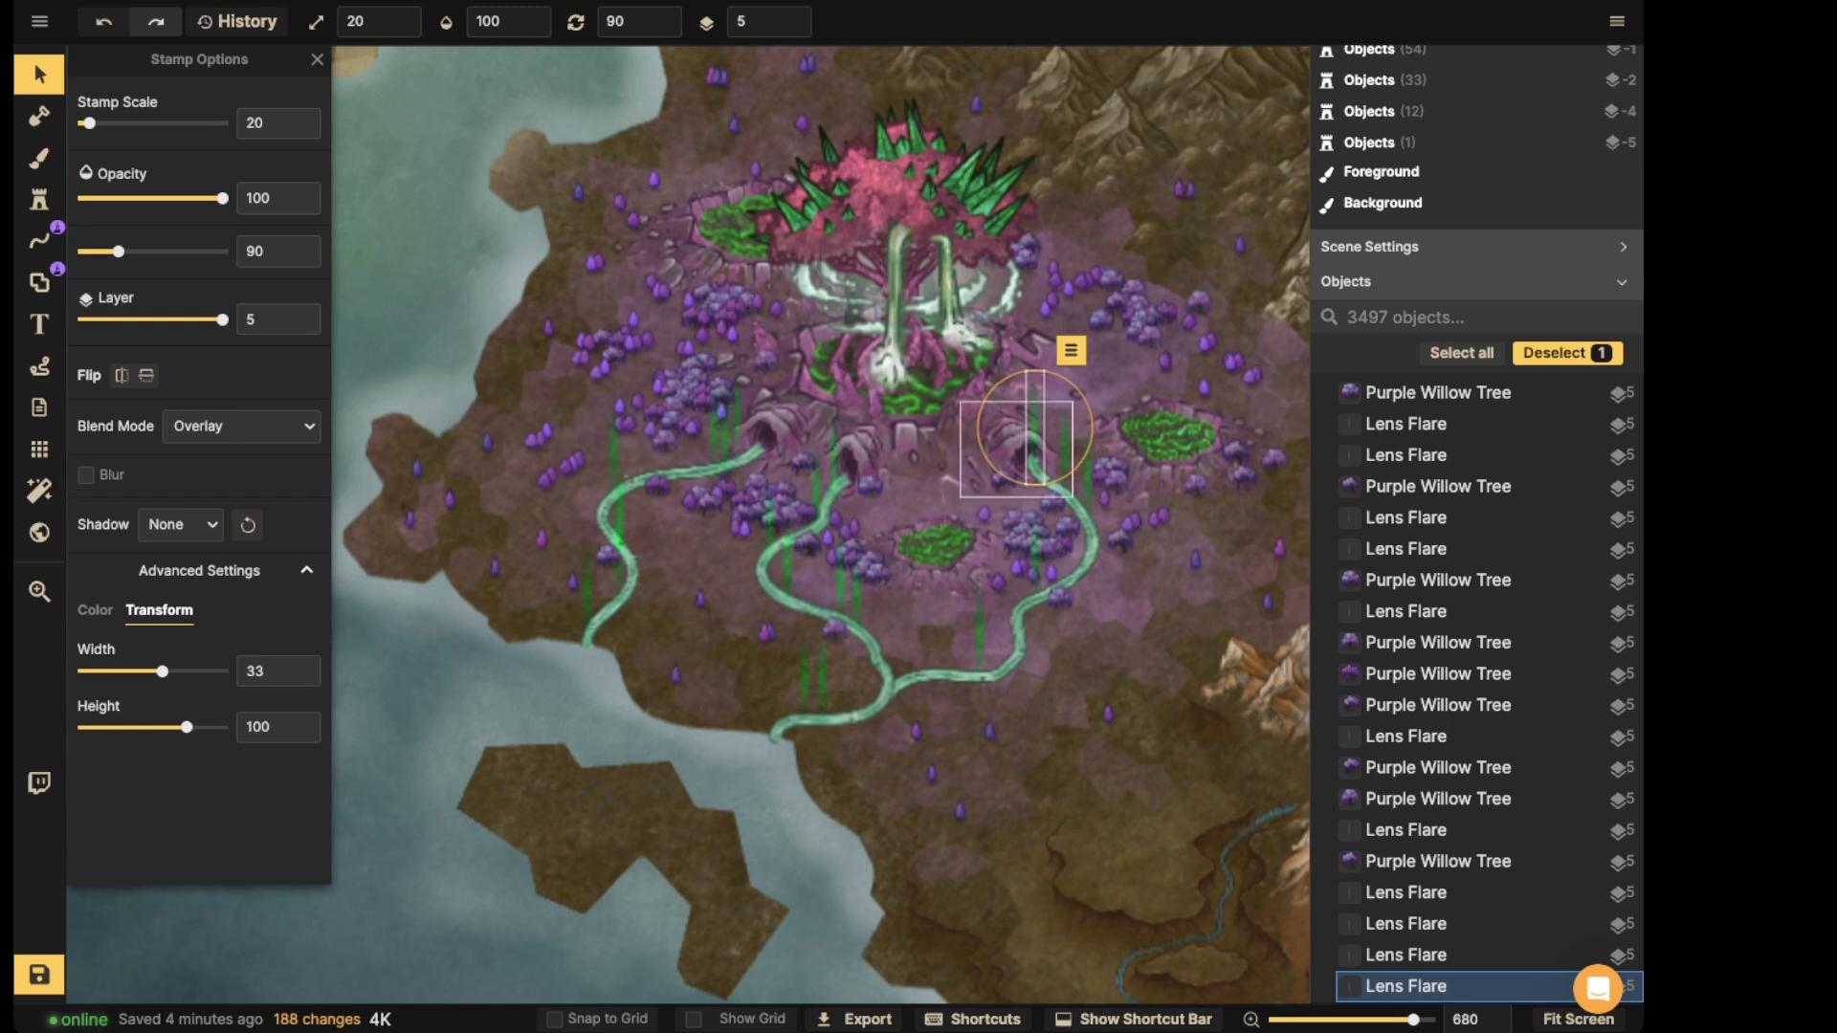
- Select all the Lens Flare stamps together and change their blend mode to Lighten
left_click(1071, 351)
mouse_move(1167, 382)
left_click(1351, 477)
left_click(241, 426)
left_click(182, 637)
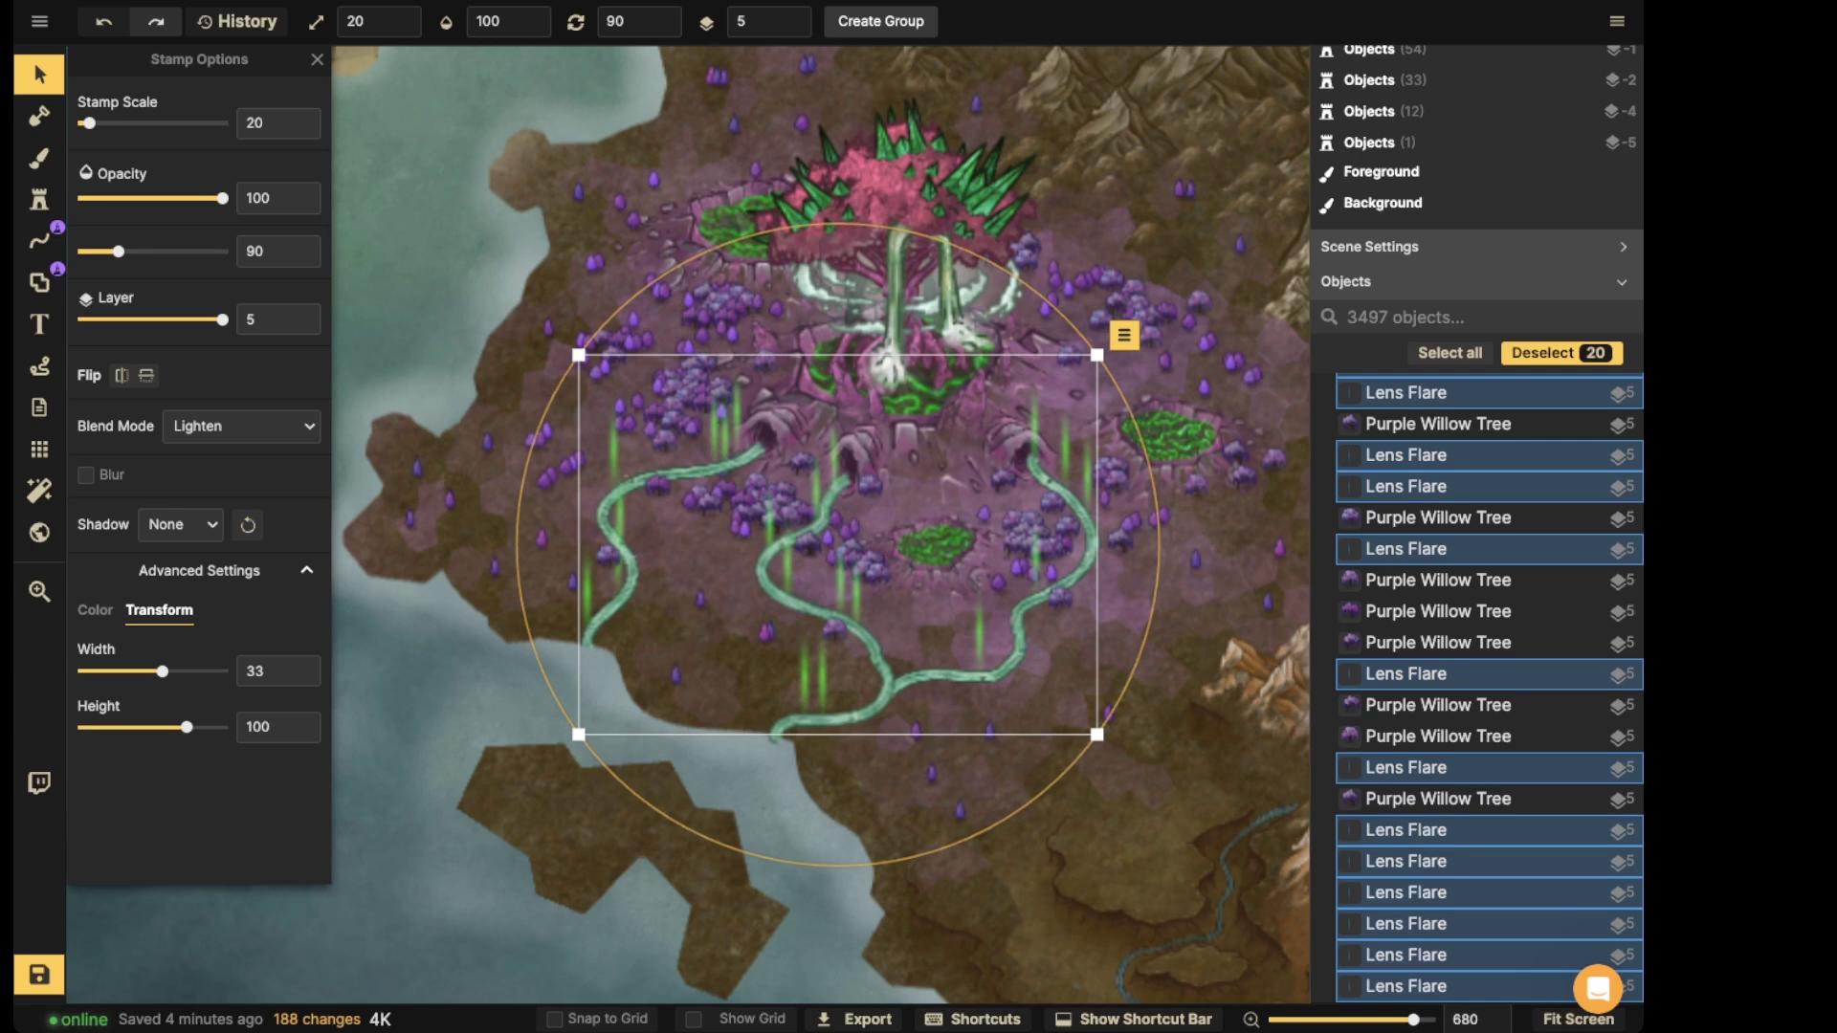
- Set the selected Lens Flares' width to 27 and hue to -64, and shift them slightly down
left_click_drag(163, 671, 158, 672)
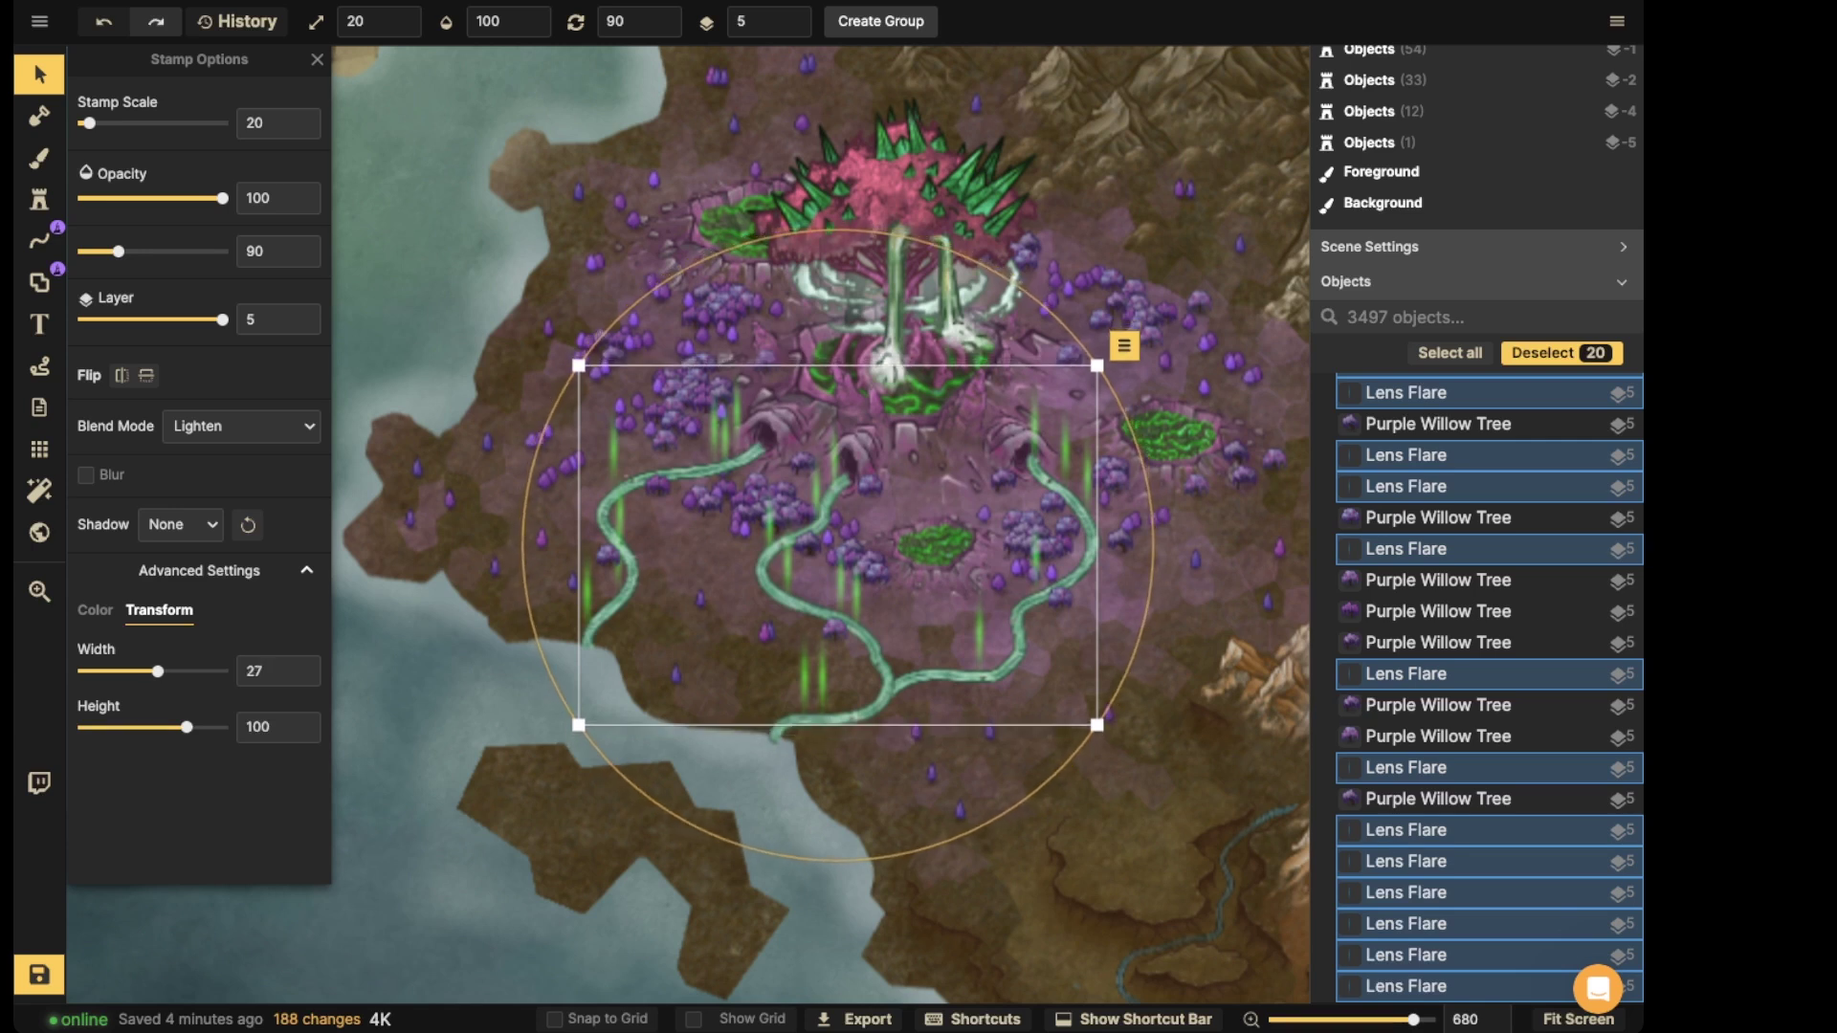
left_click_drag(775, 432, 774, 442)
left_click(94, 611)
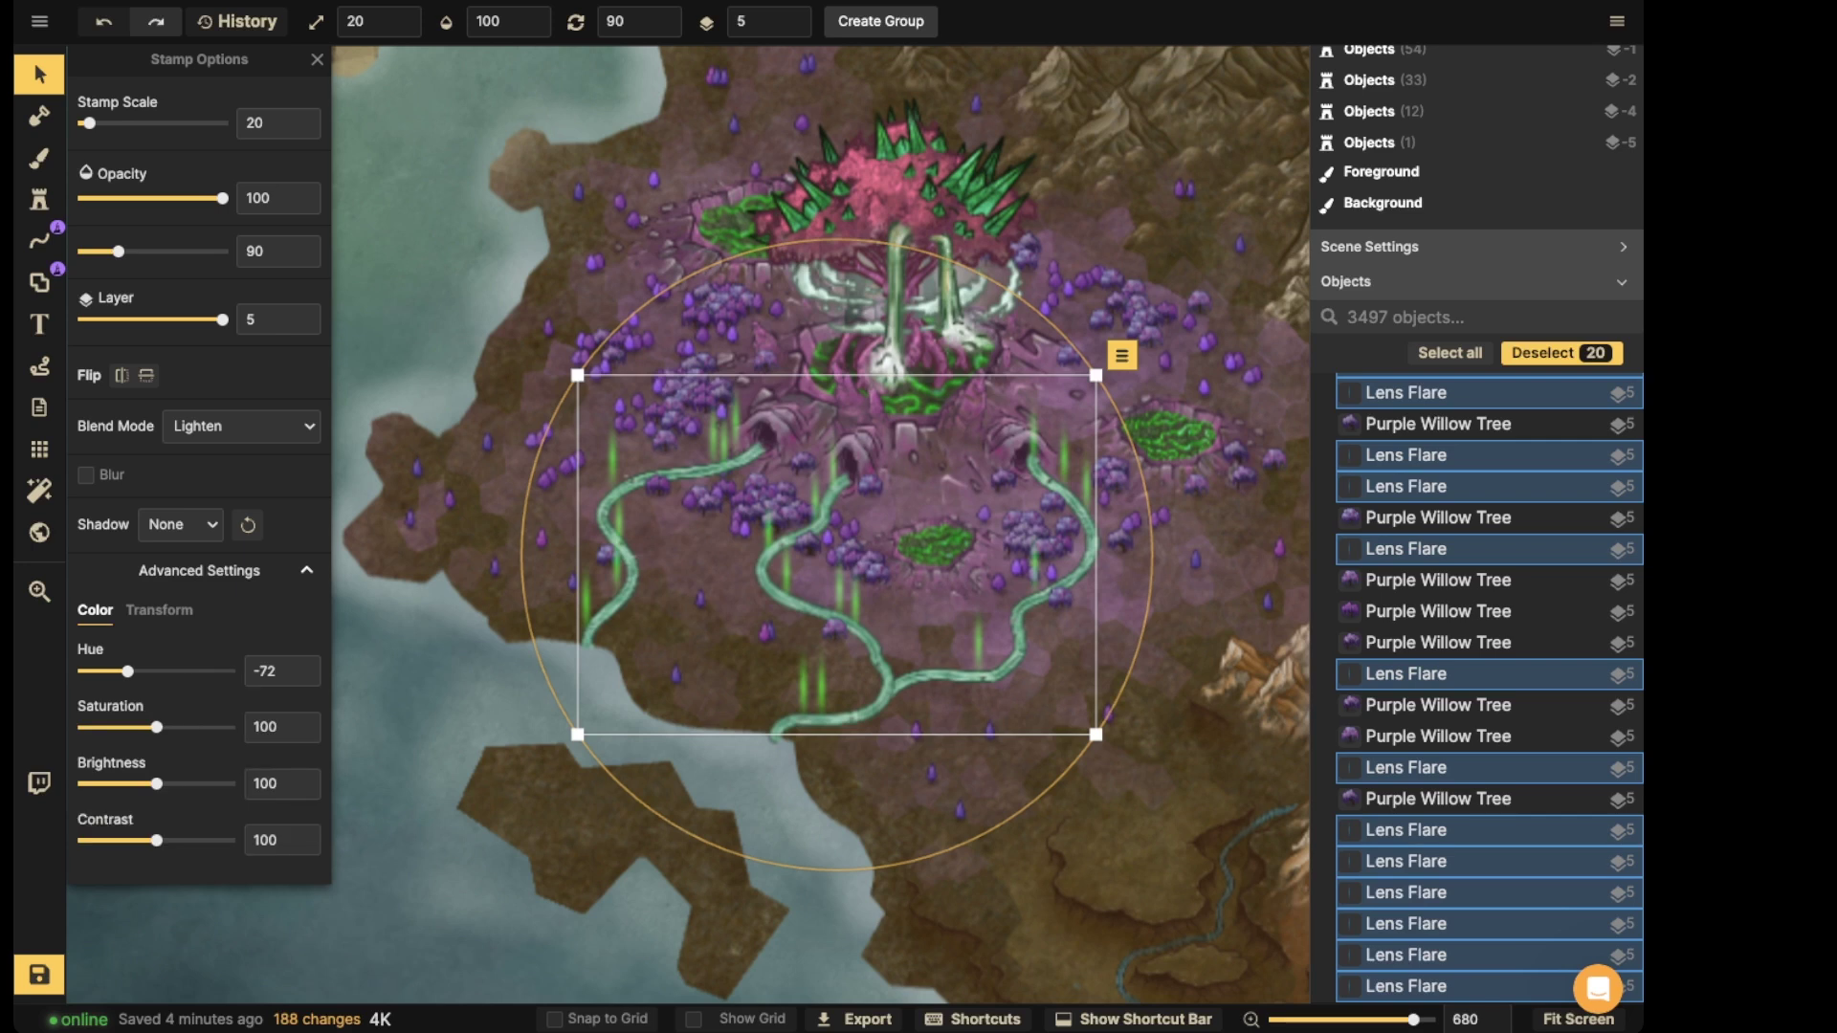
left_click_drag(127, 672, 123, 672)
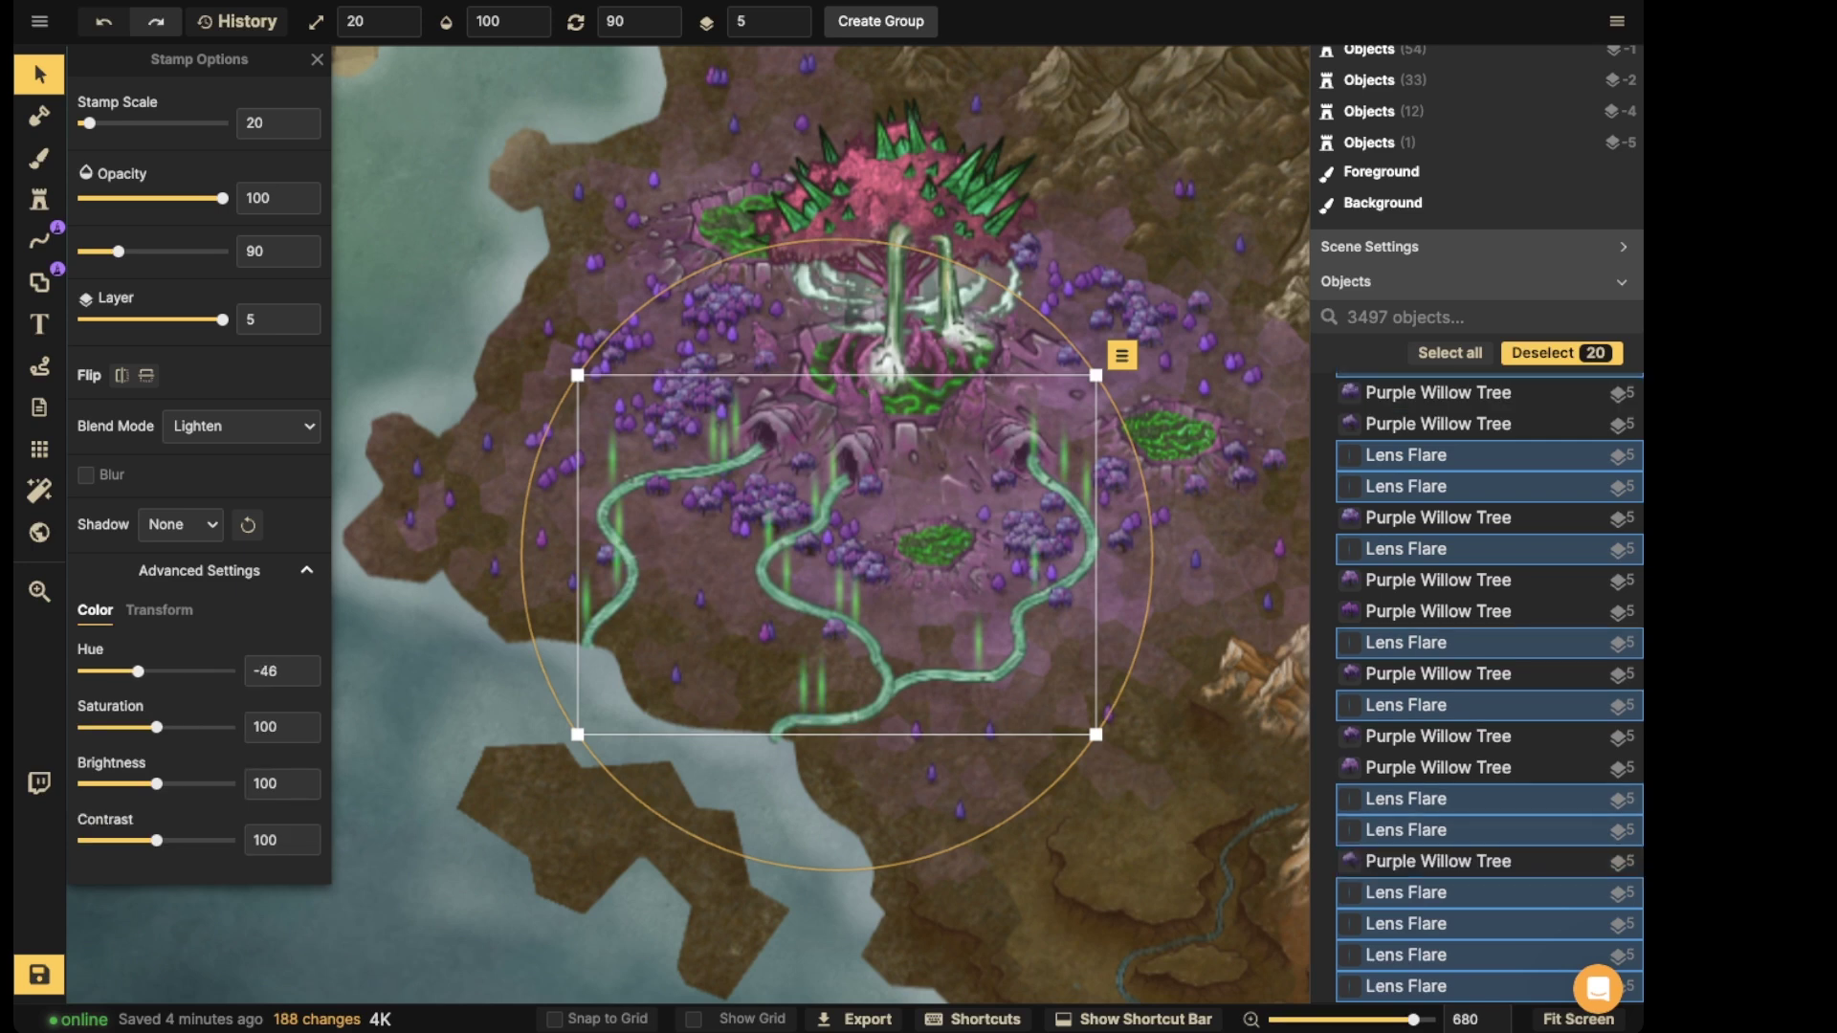
key("Down")
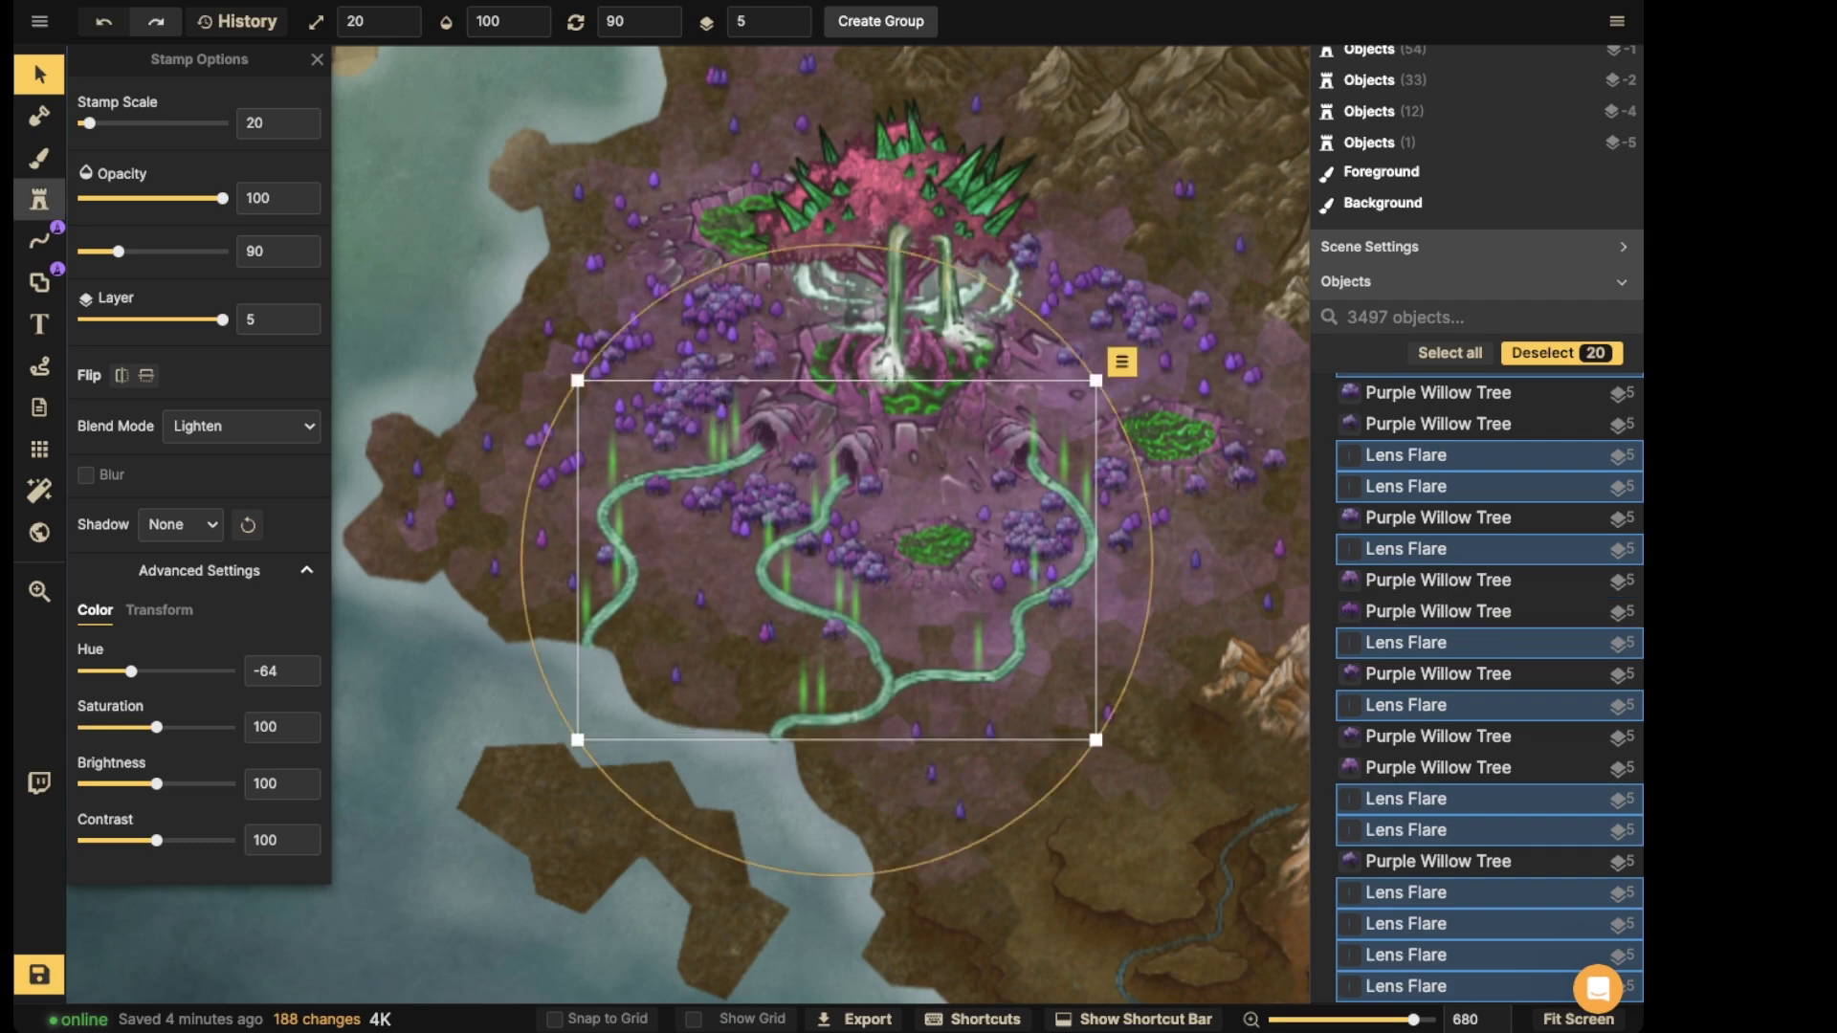
- Load the glowing Orange Light stamp from the Effects pack of the Fantasy Battlemaps catalog
left_click(39, 199)
left_click(143, 238)
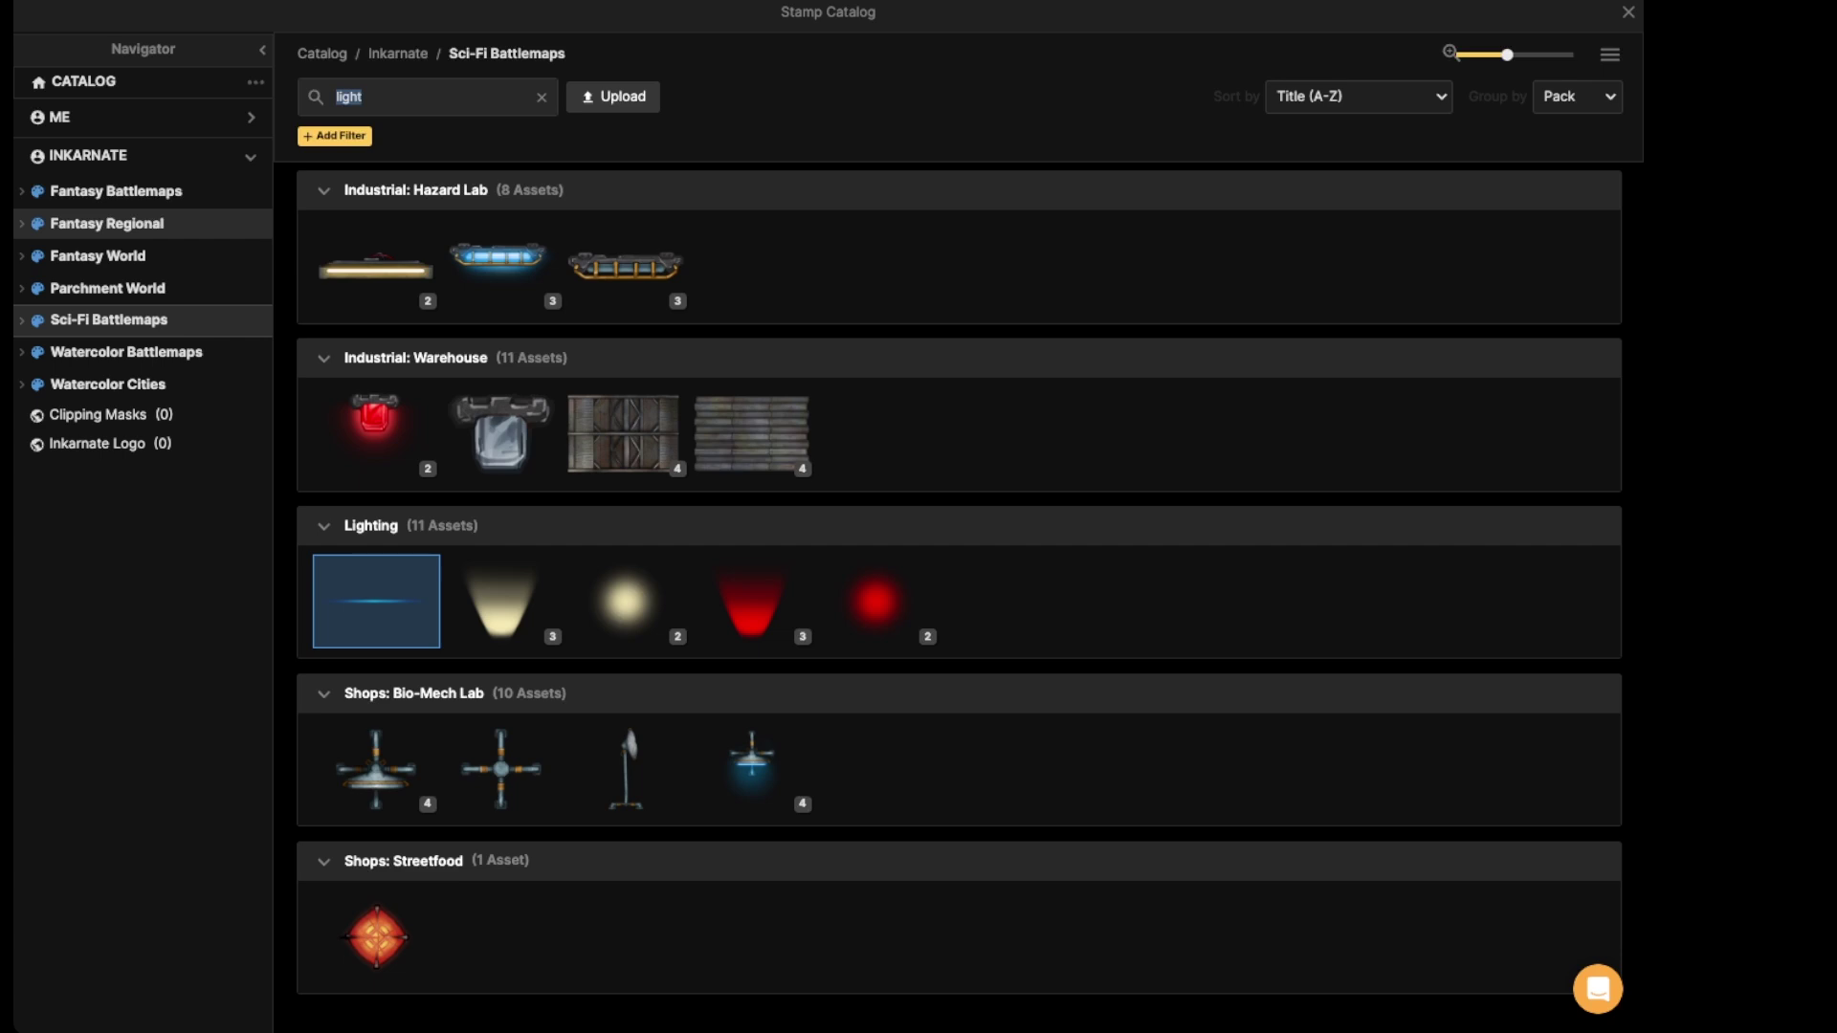
left_click(114, 190)
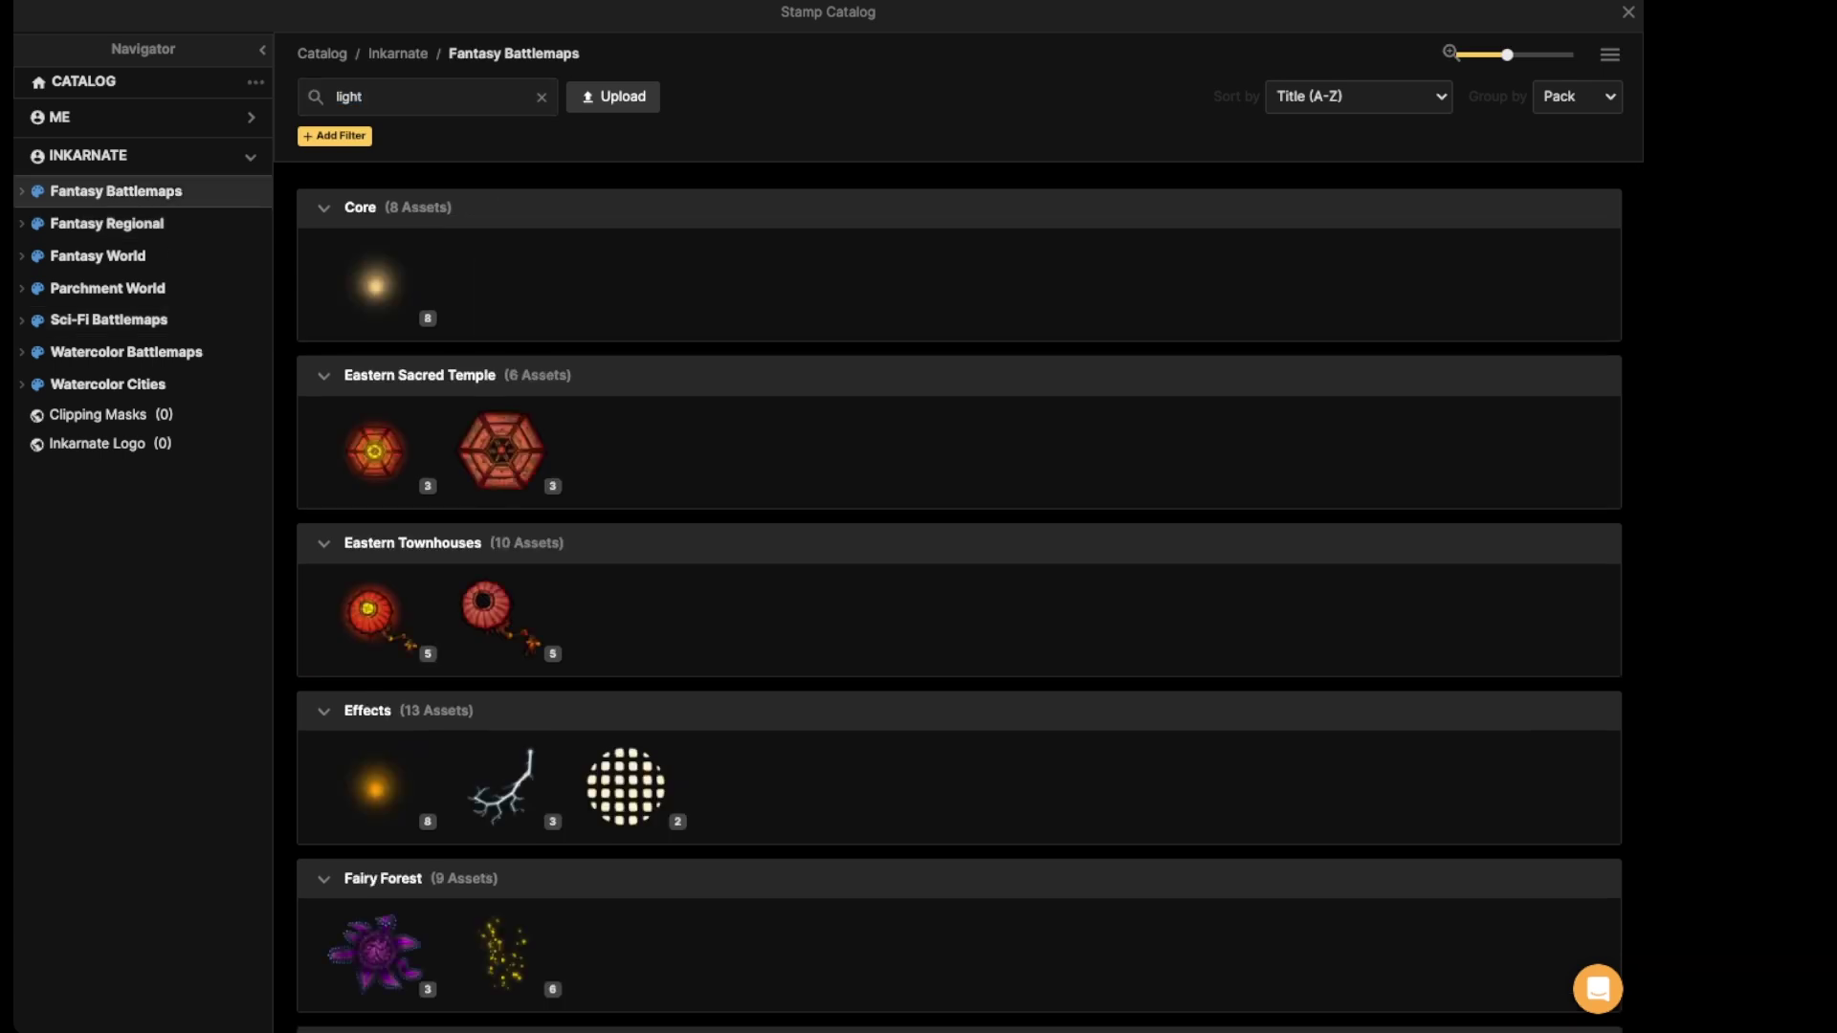
scroll(376, 373, "down", 5)
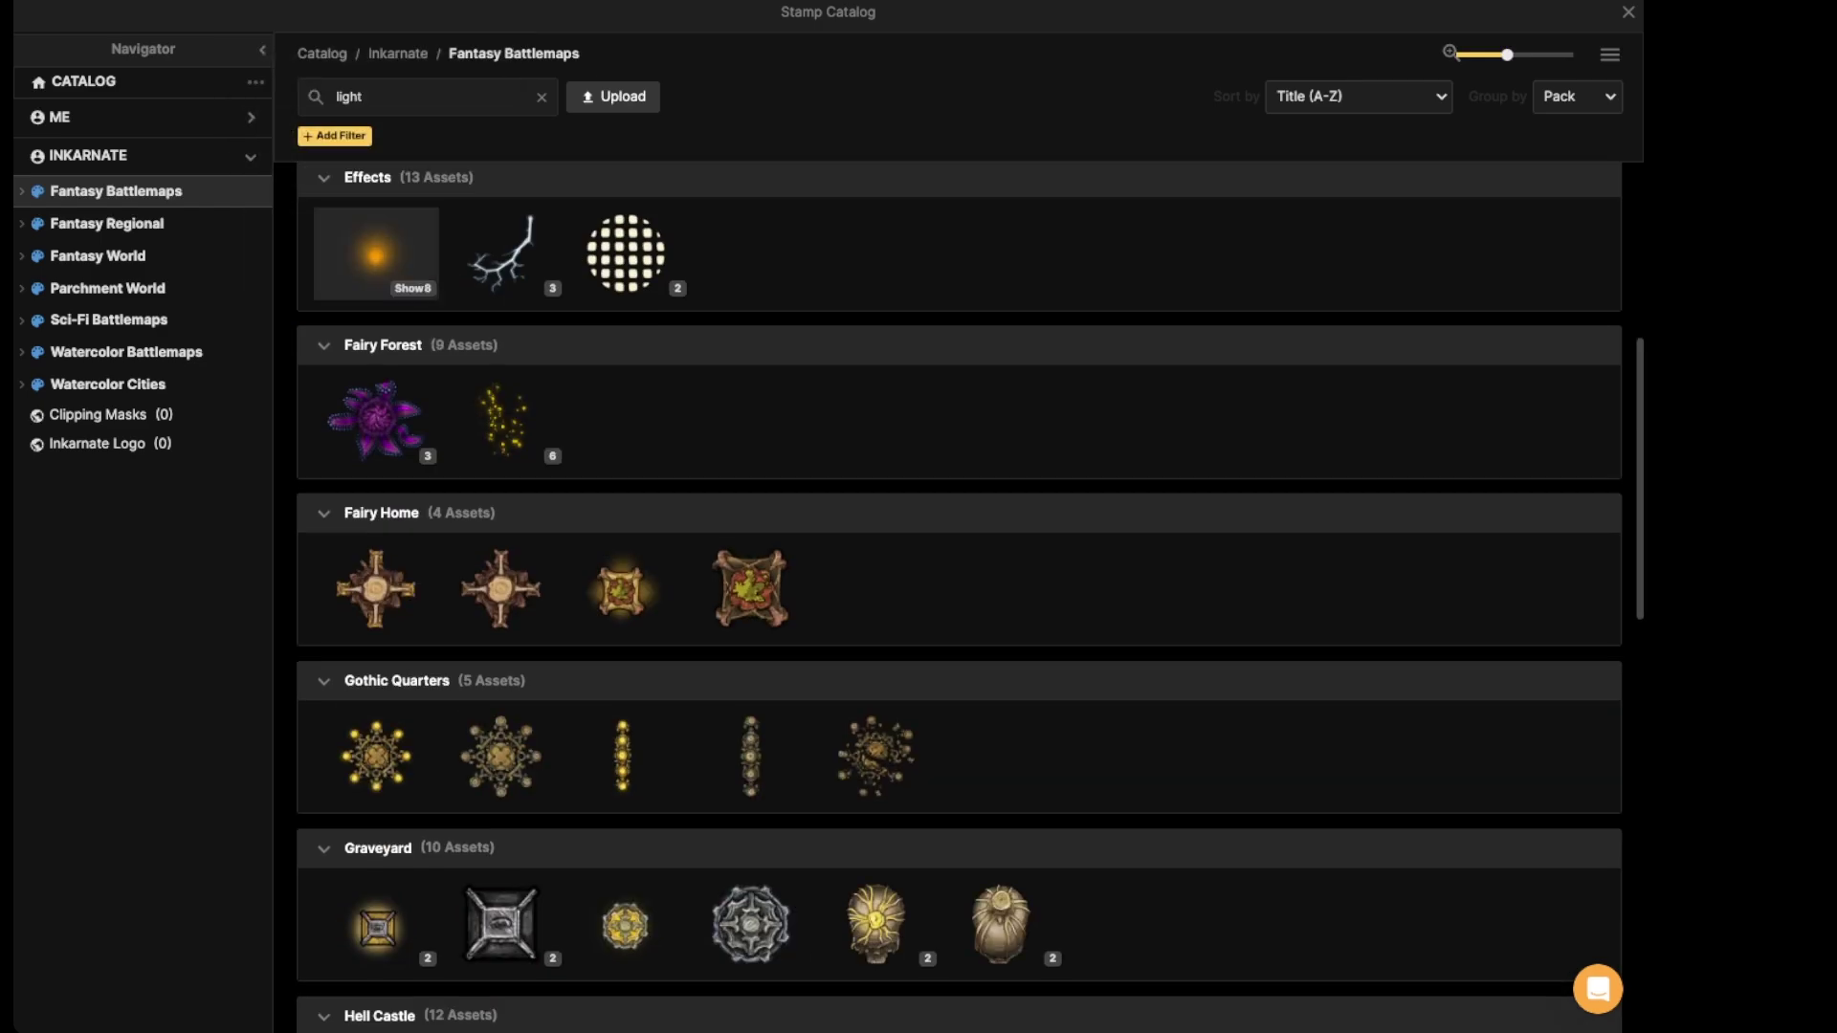
left_click(376, 253)
- Place one Orange Light just off the Fey region's western coast and set its hue to 51
scroll(809, 533, "up", 5)
left_click_drag(623, 542, 951, 541)
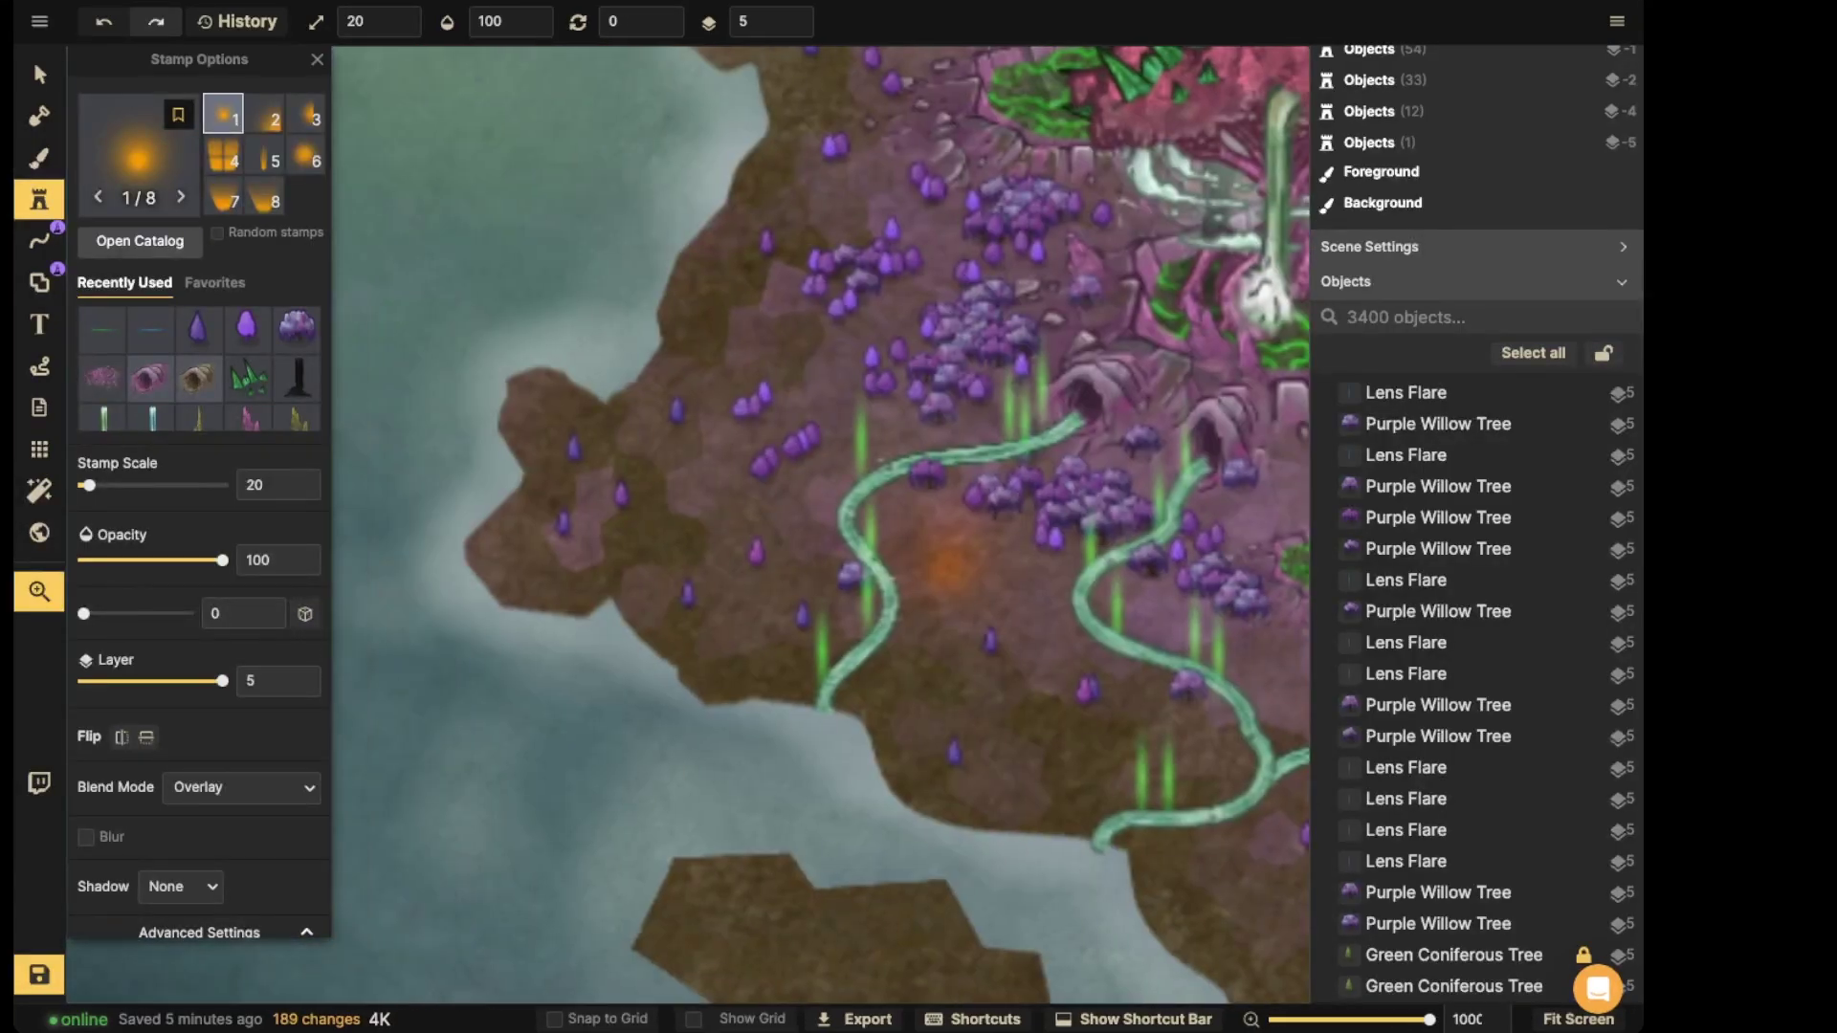
left_click(619, 341)
left_click(39, 74)
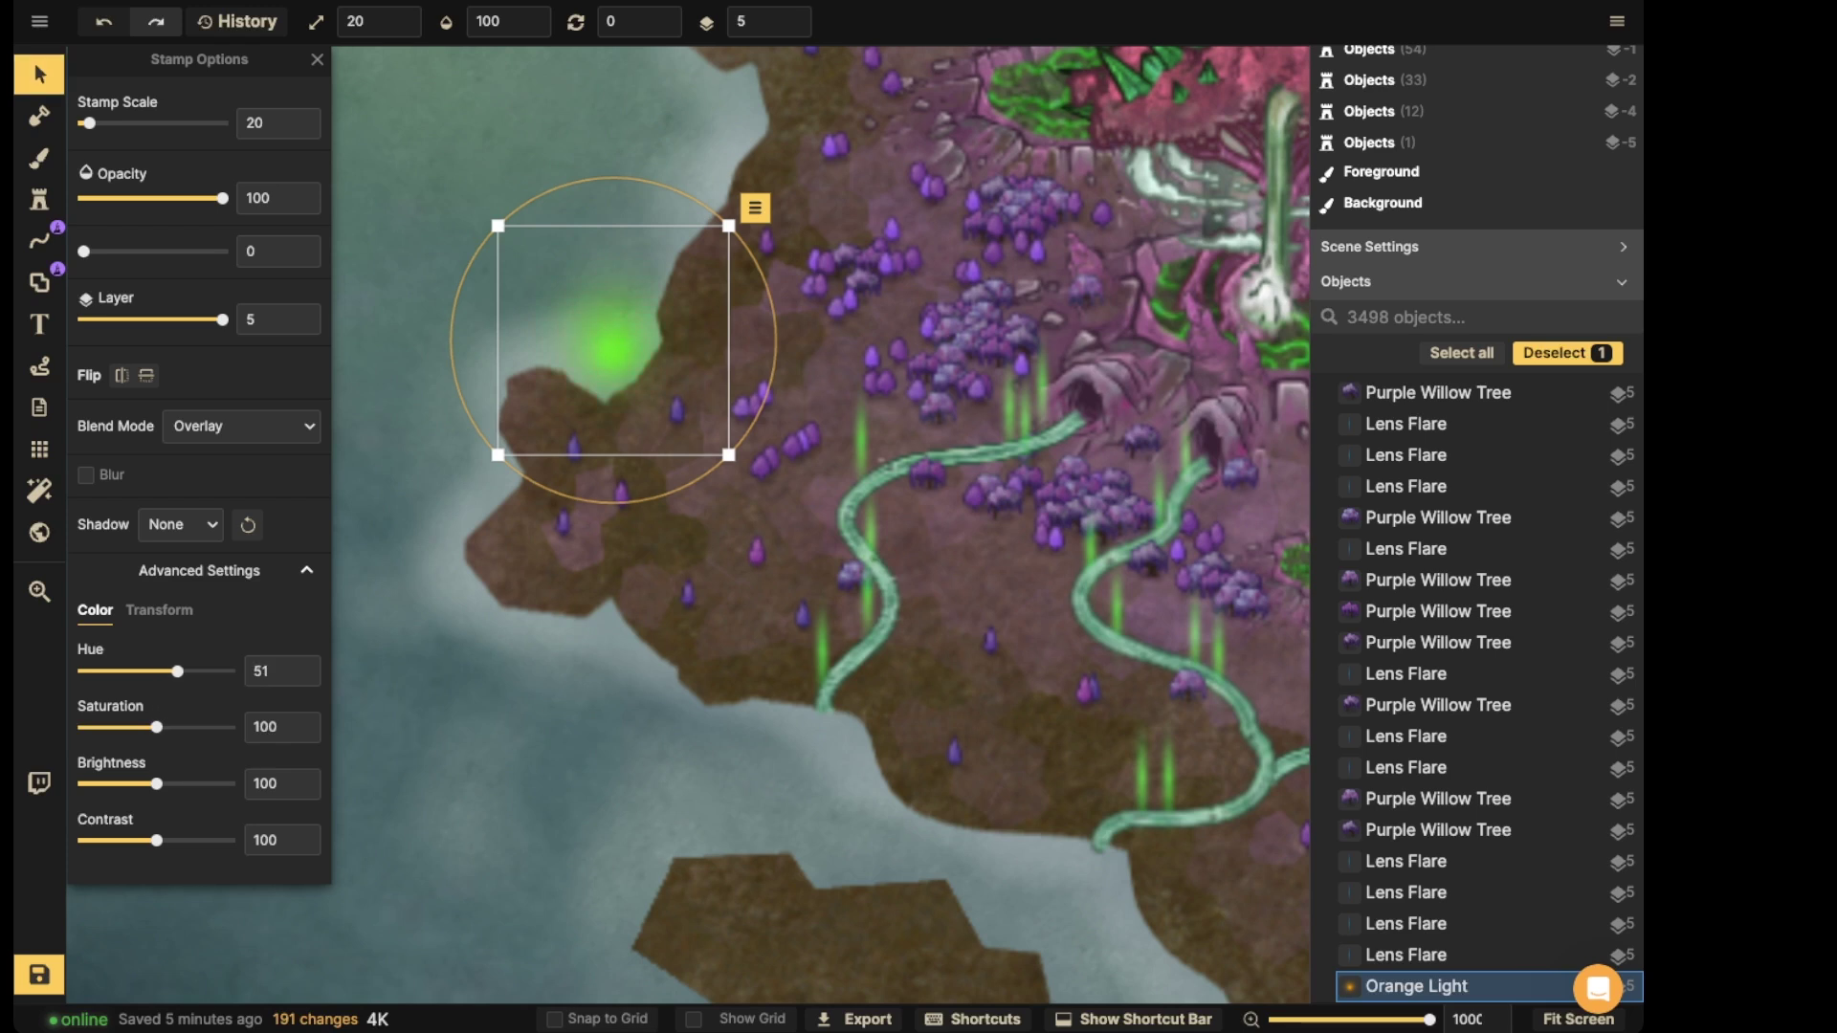
- Set the Orange Light's scale to 60 and opacity to 39, and move it over the western river
scroll(614, 314, "up", 4)
scroll(614, 314, "down", 5)
left_click_drag(615, 313, 821, 365)
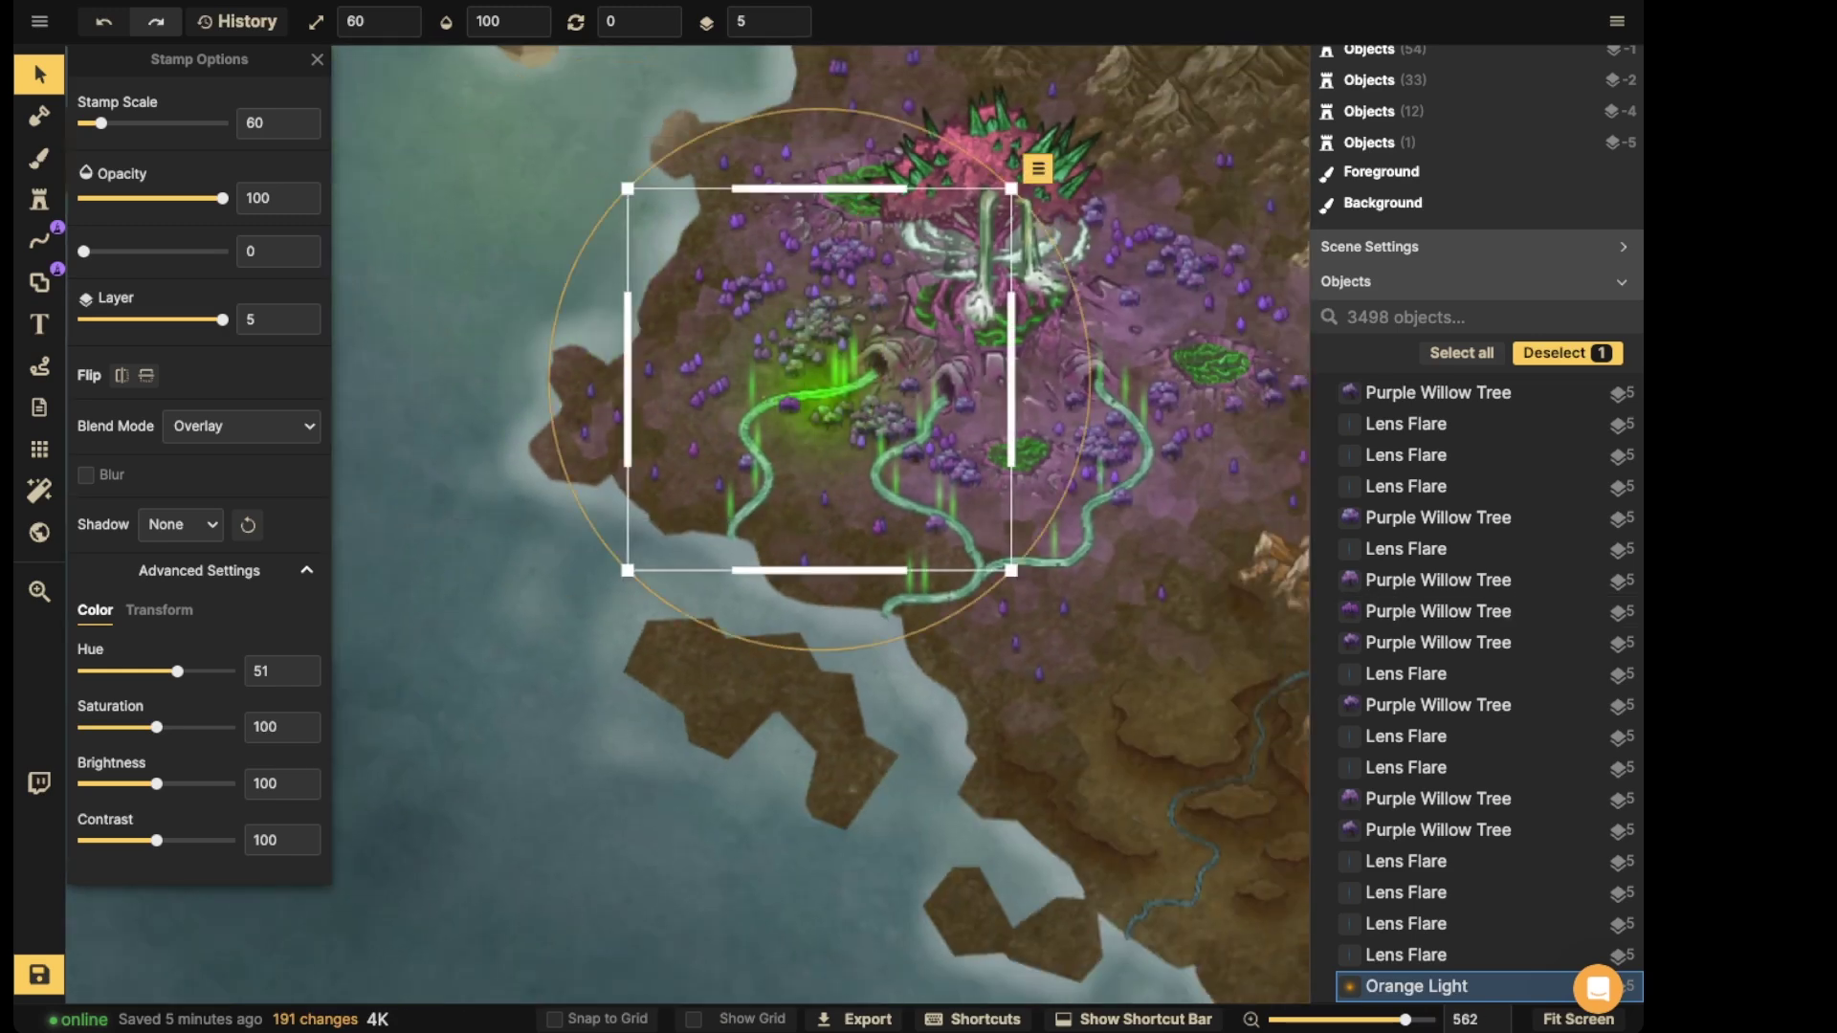
left_click_drag(222, 198, 138, 198)
left_click_drag(819, 380, 678, 528)
- Paste copies of the green light along the lower western river, the central river and the eastern river up to its cave
key("ctrl+v")
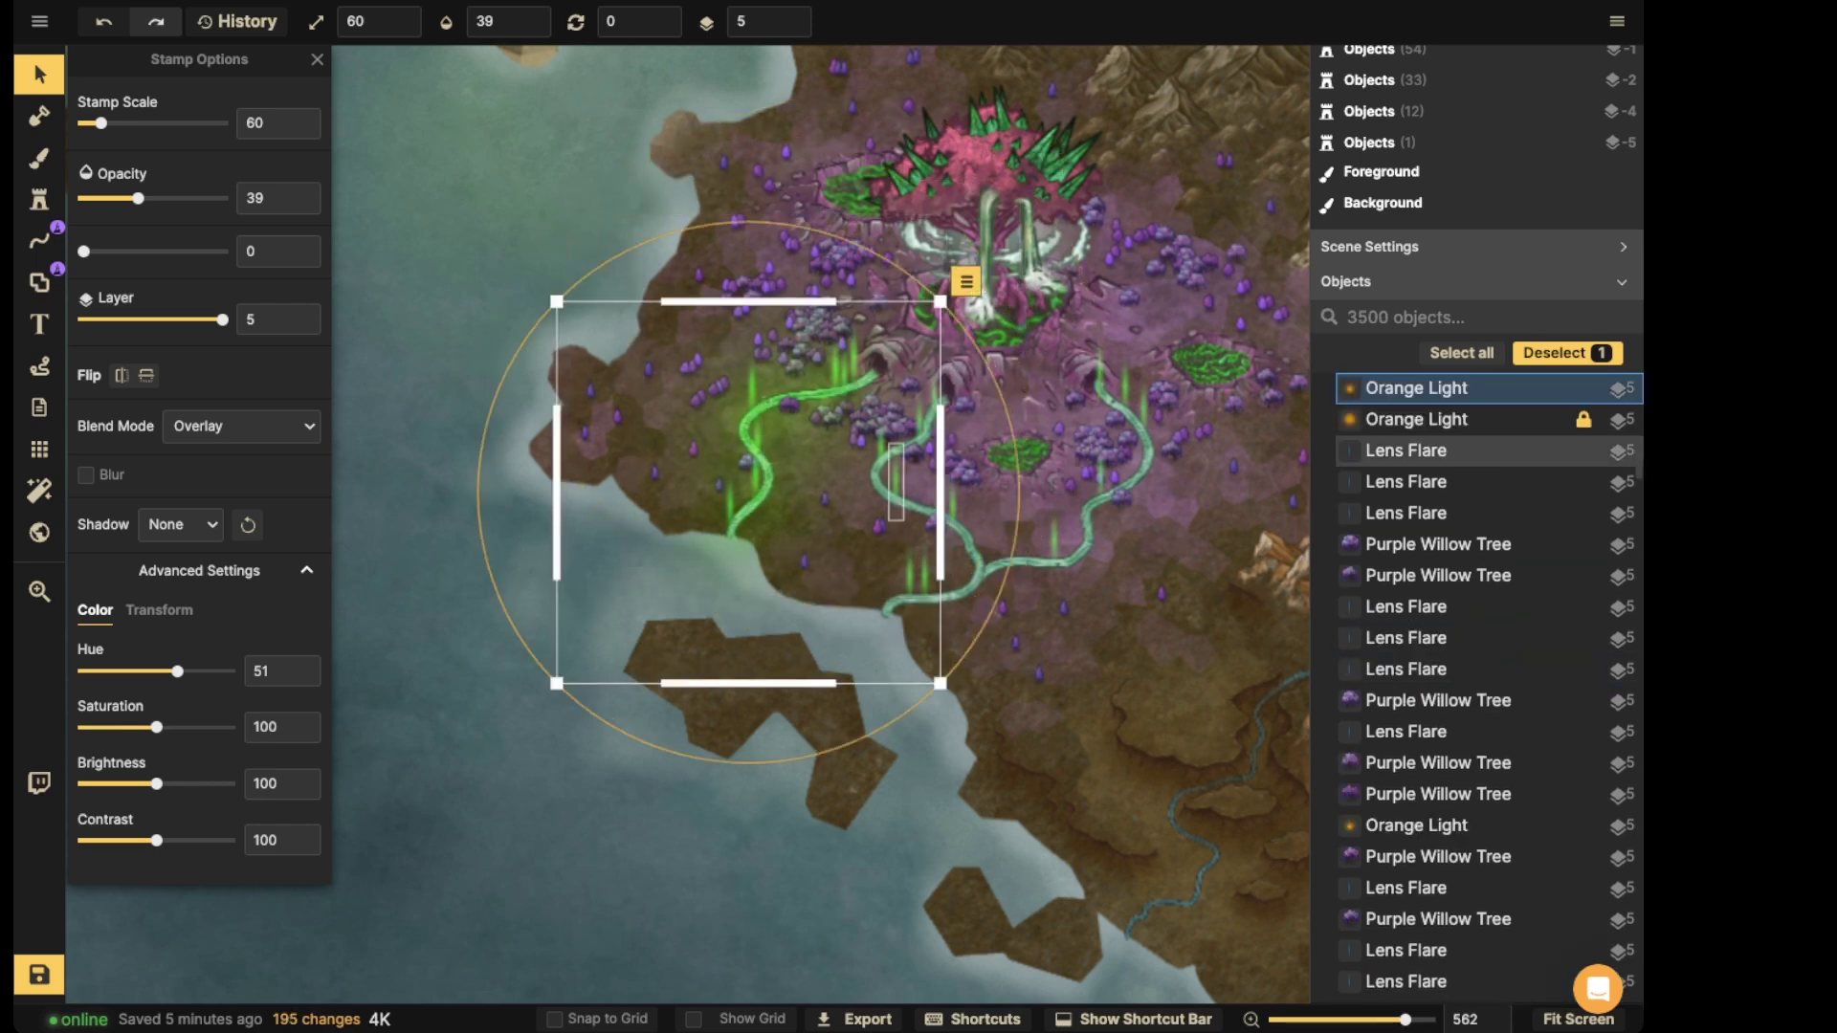
key("ctrl+v")
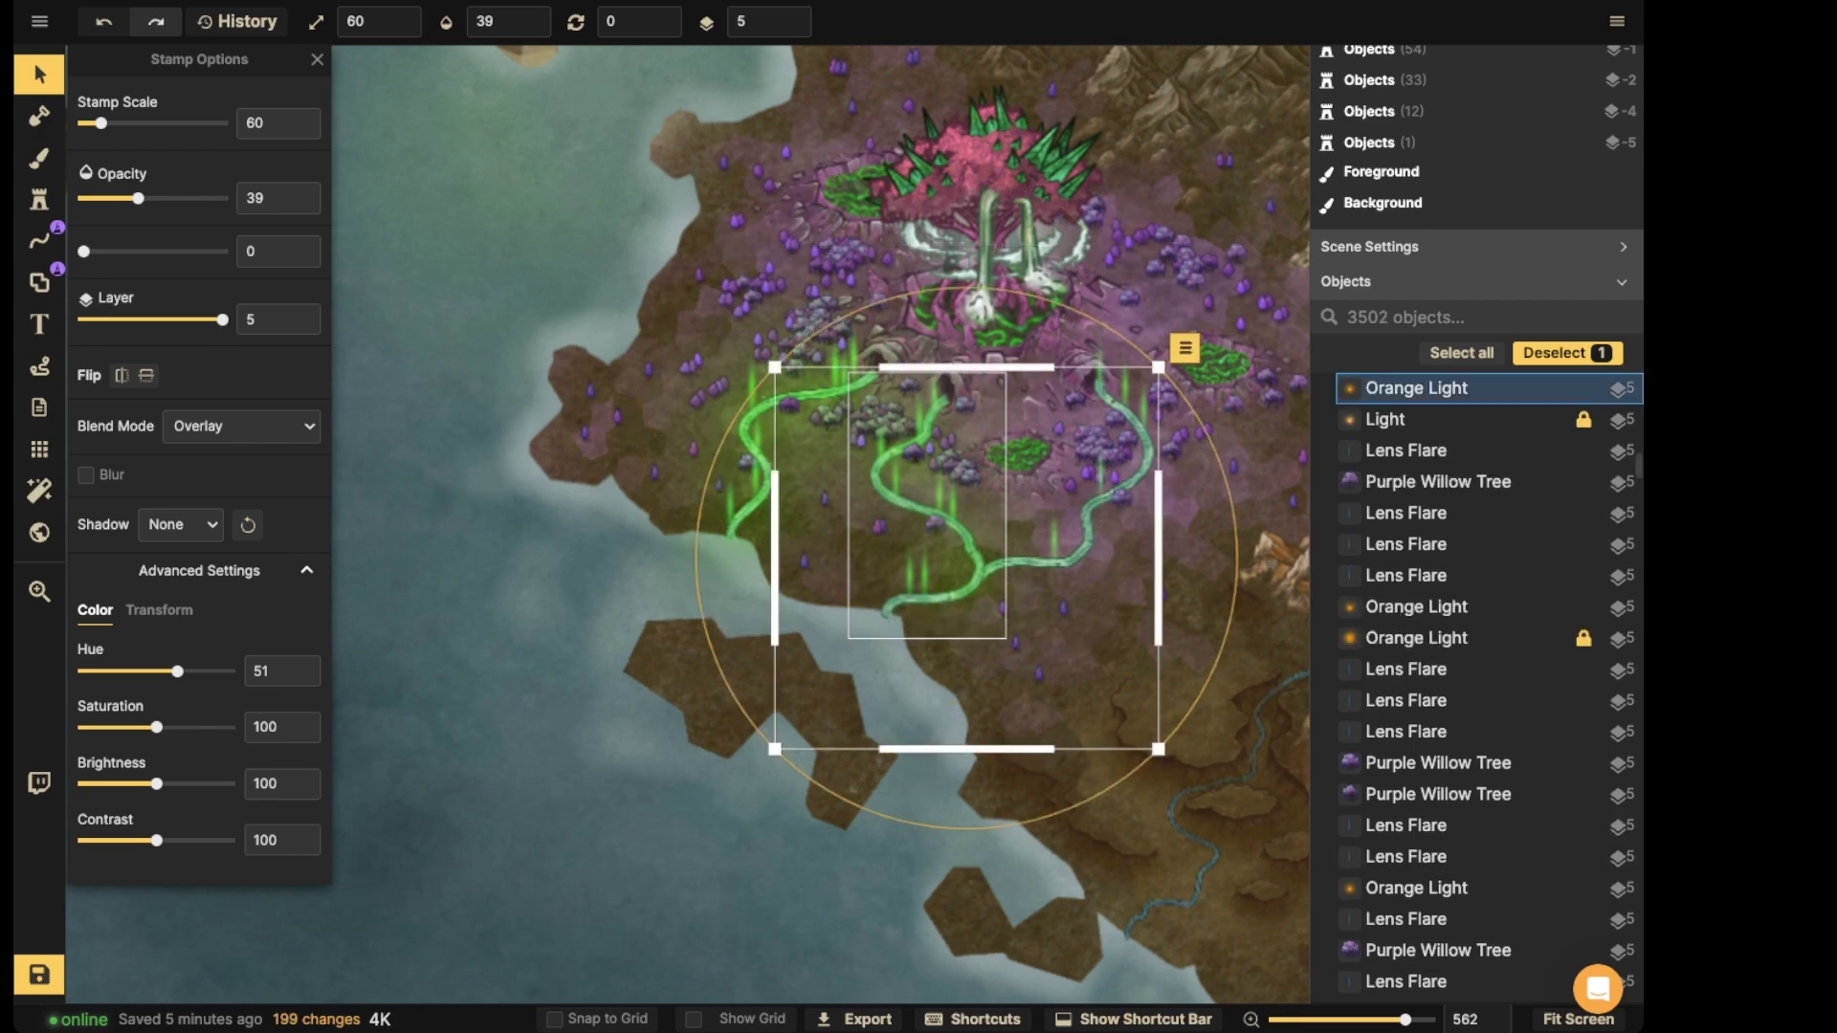
key("ctrl+v")
key("ctrl+v")
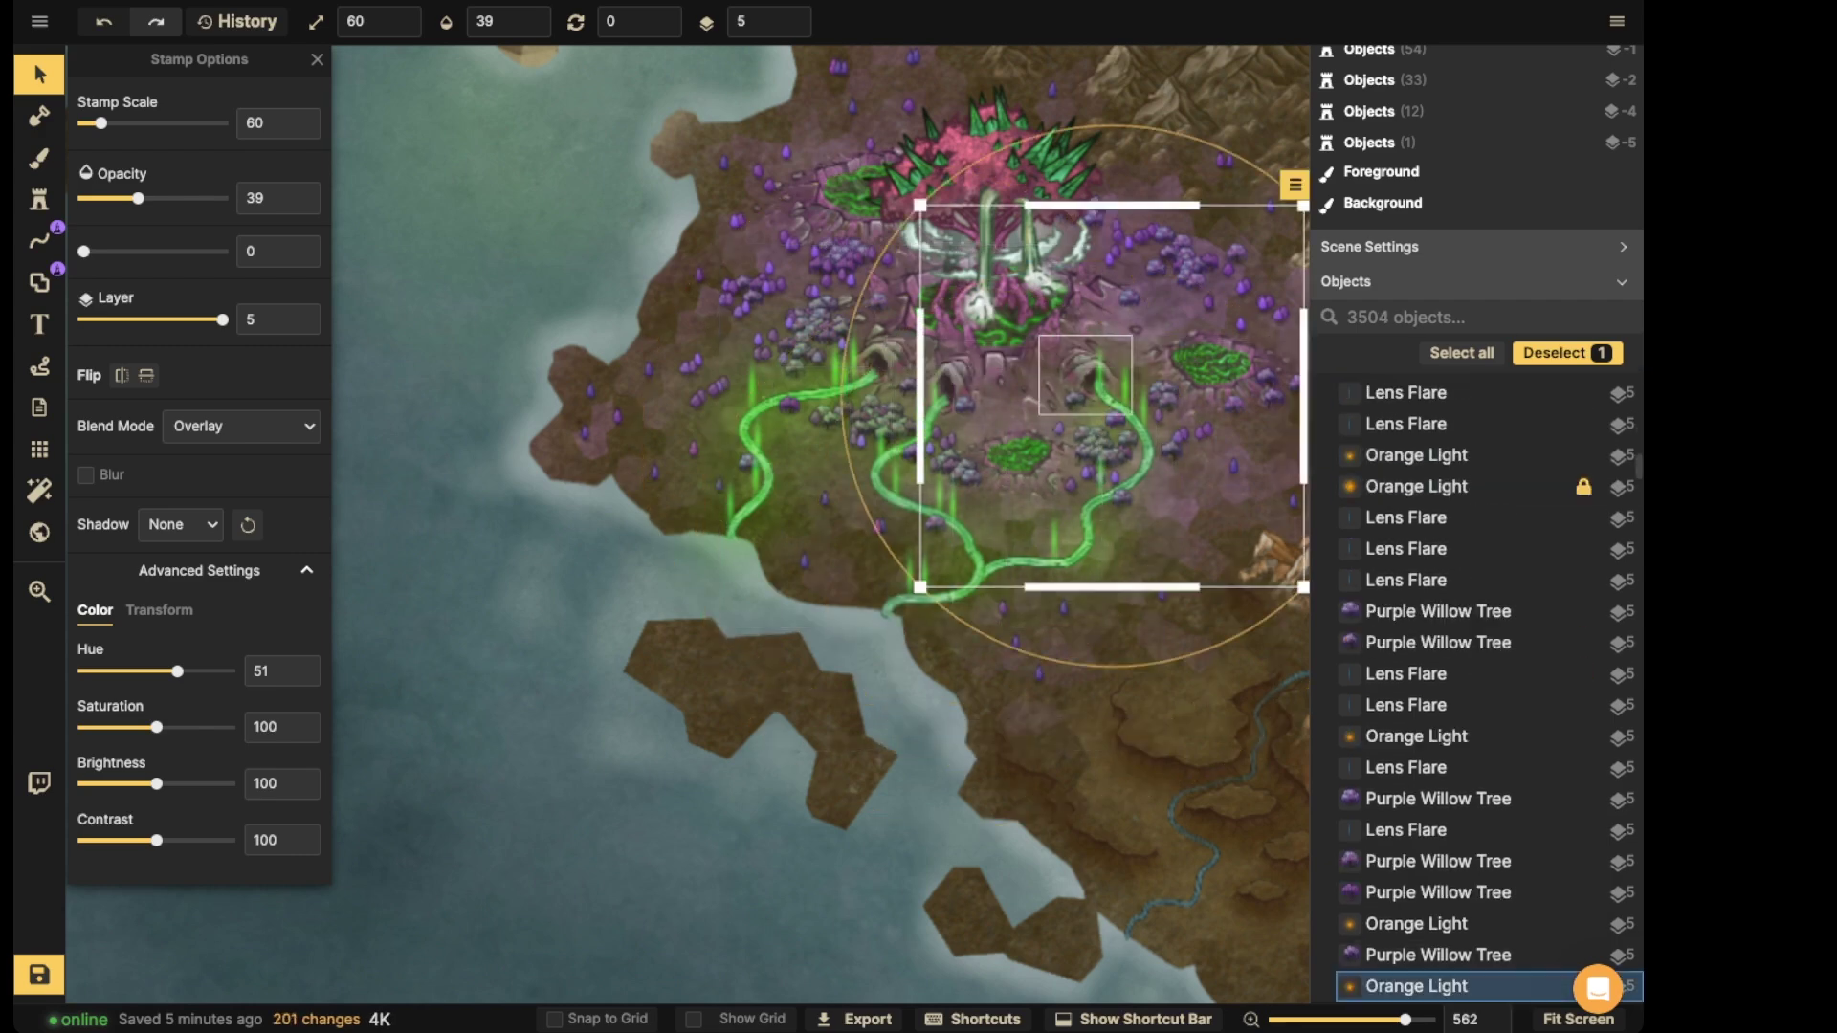
- Enlarge another copy of the green light to scale 150 and place it over the World Tree
scroll(936, 329, "down", 4)
key("ctrl+v")
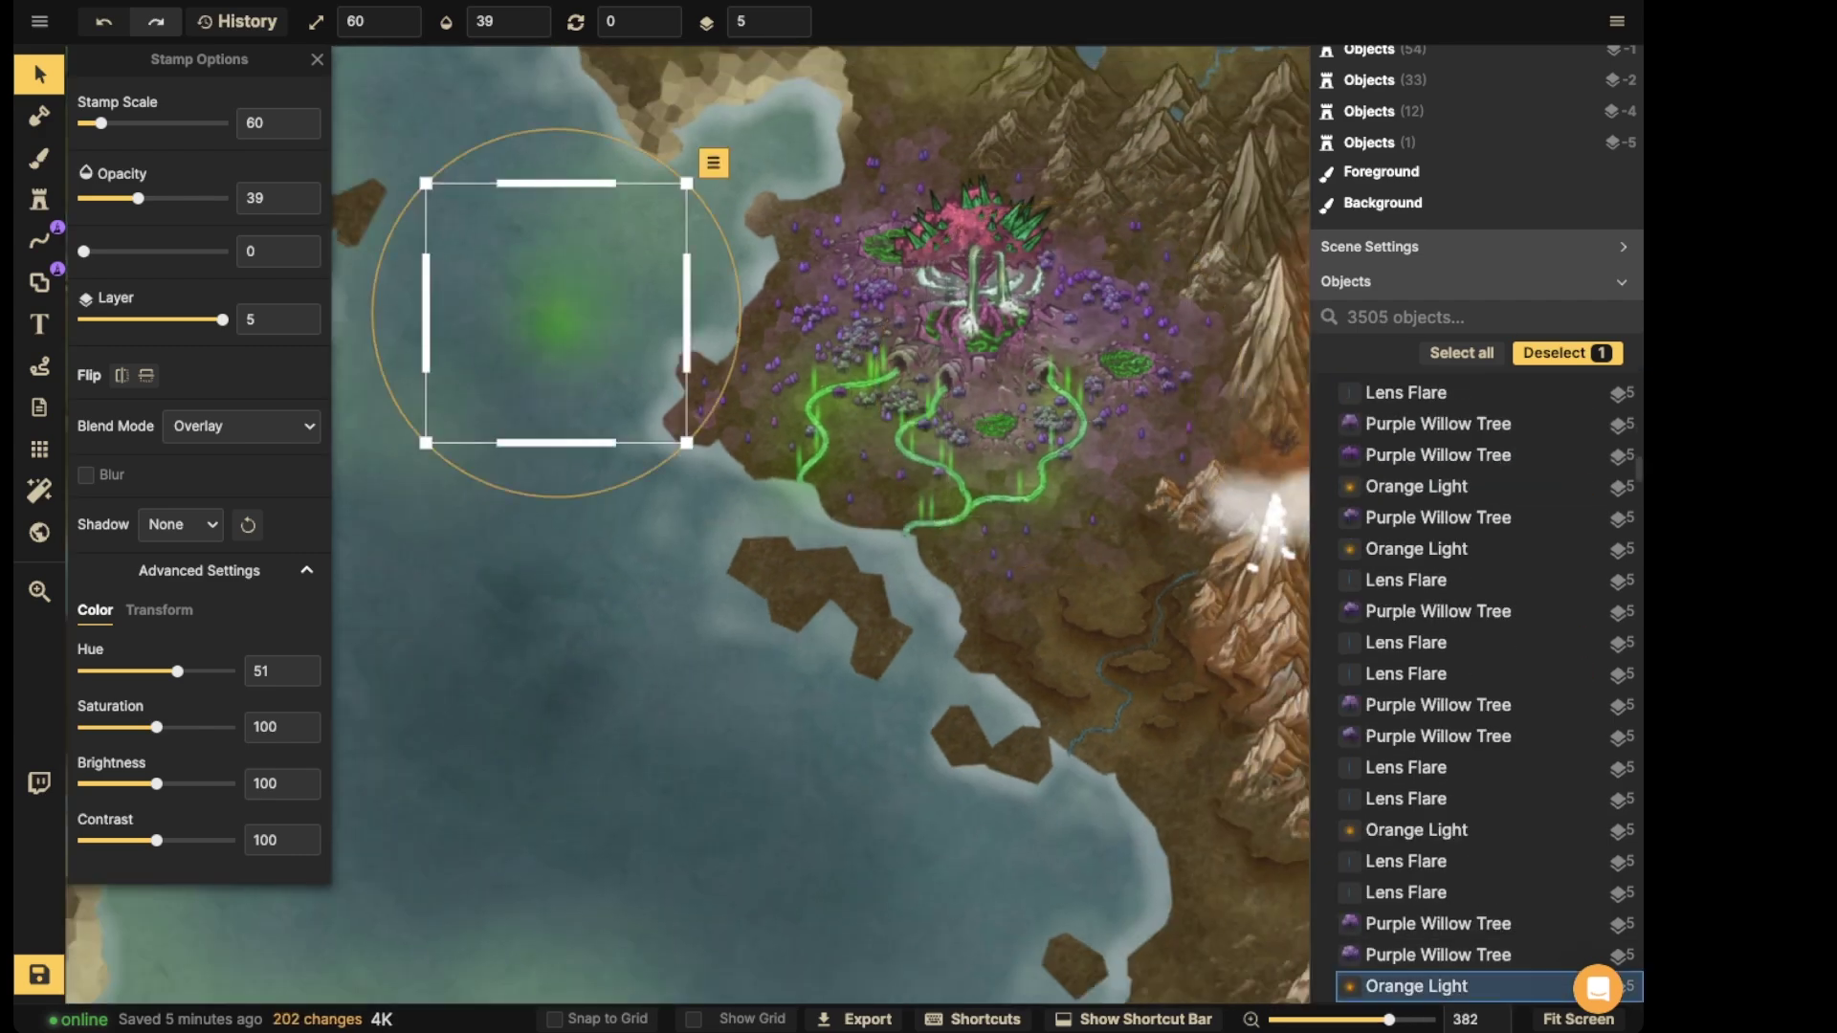
left_click_drag(686, 443, 881, 636)
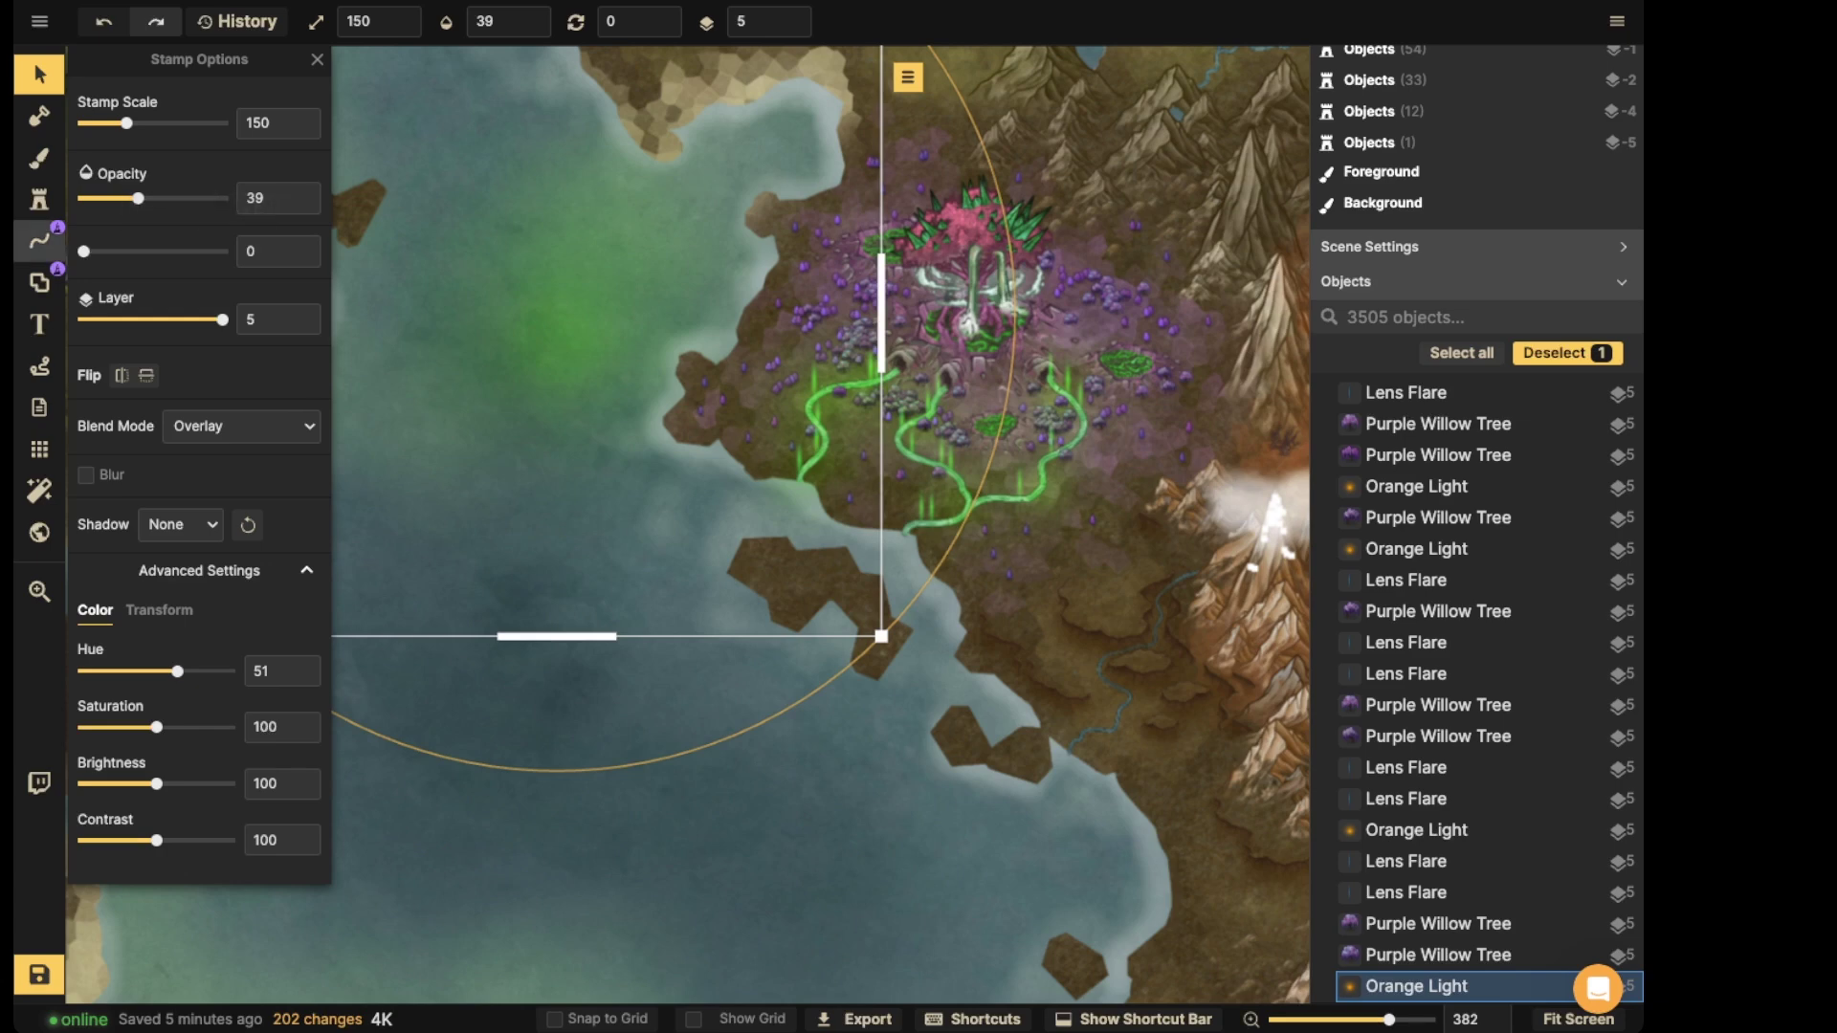
left_click(39, 200)
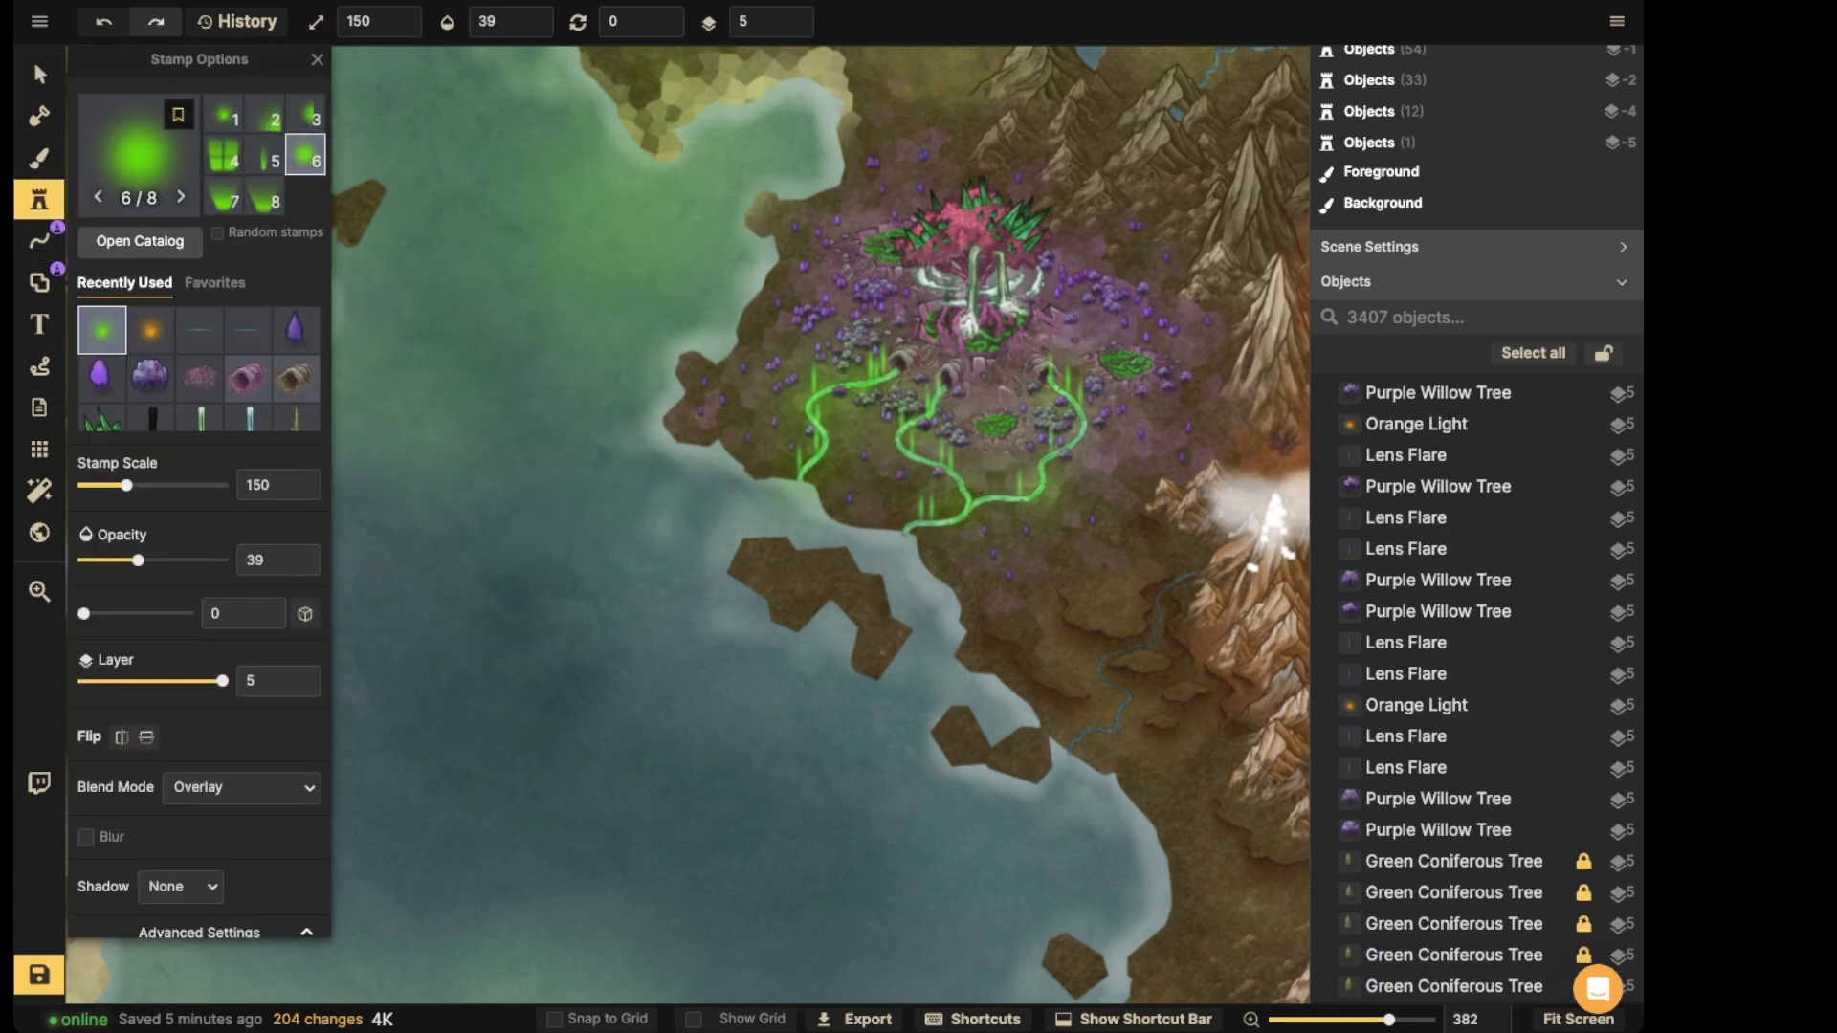
left_click(947, 303)
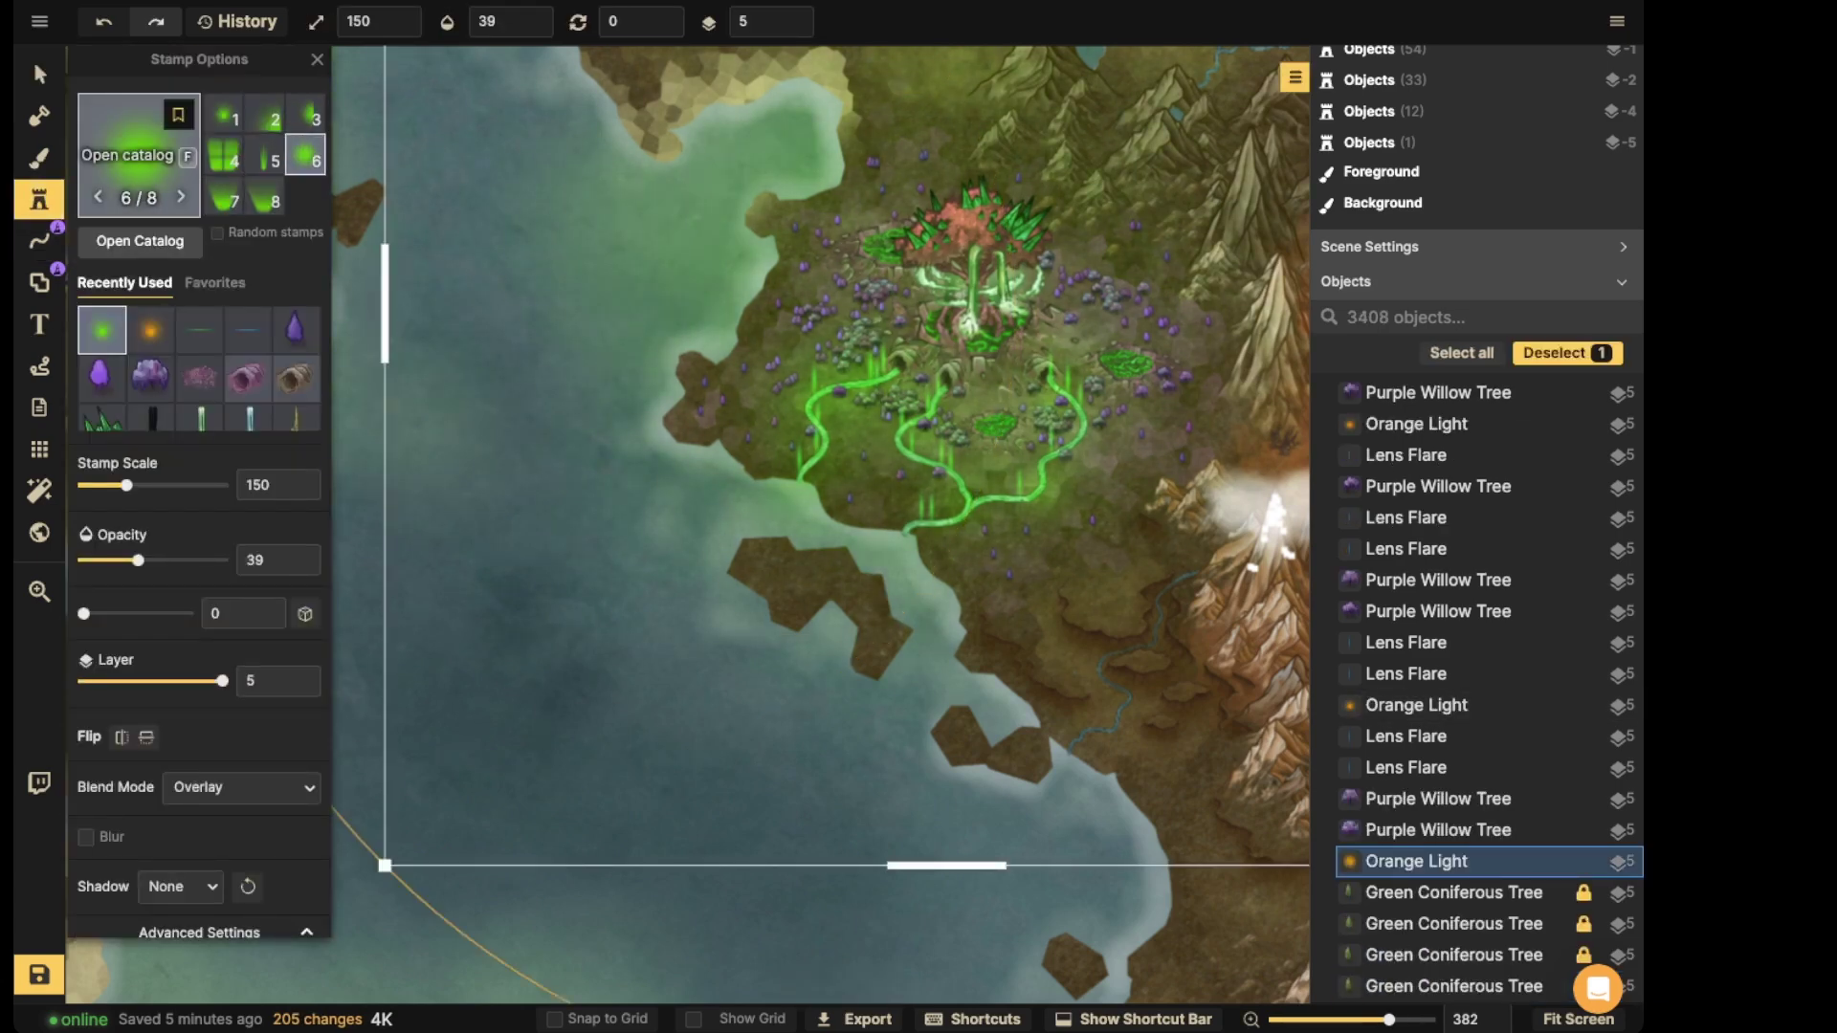
- Reduce the large light to scale 100 and centre it on the World Tree
left_click(39, 74)
left_click_drag(836, 361, 638, 488)
scroll(756, 430, "down", 10)
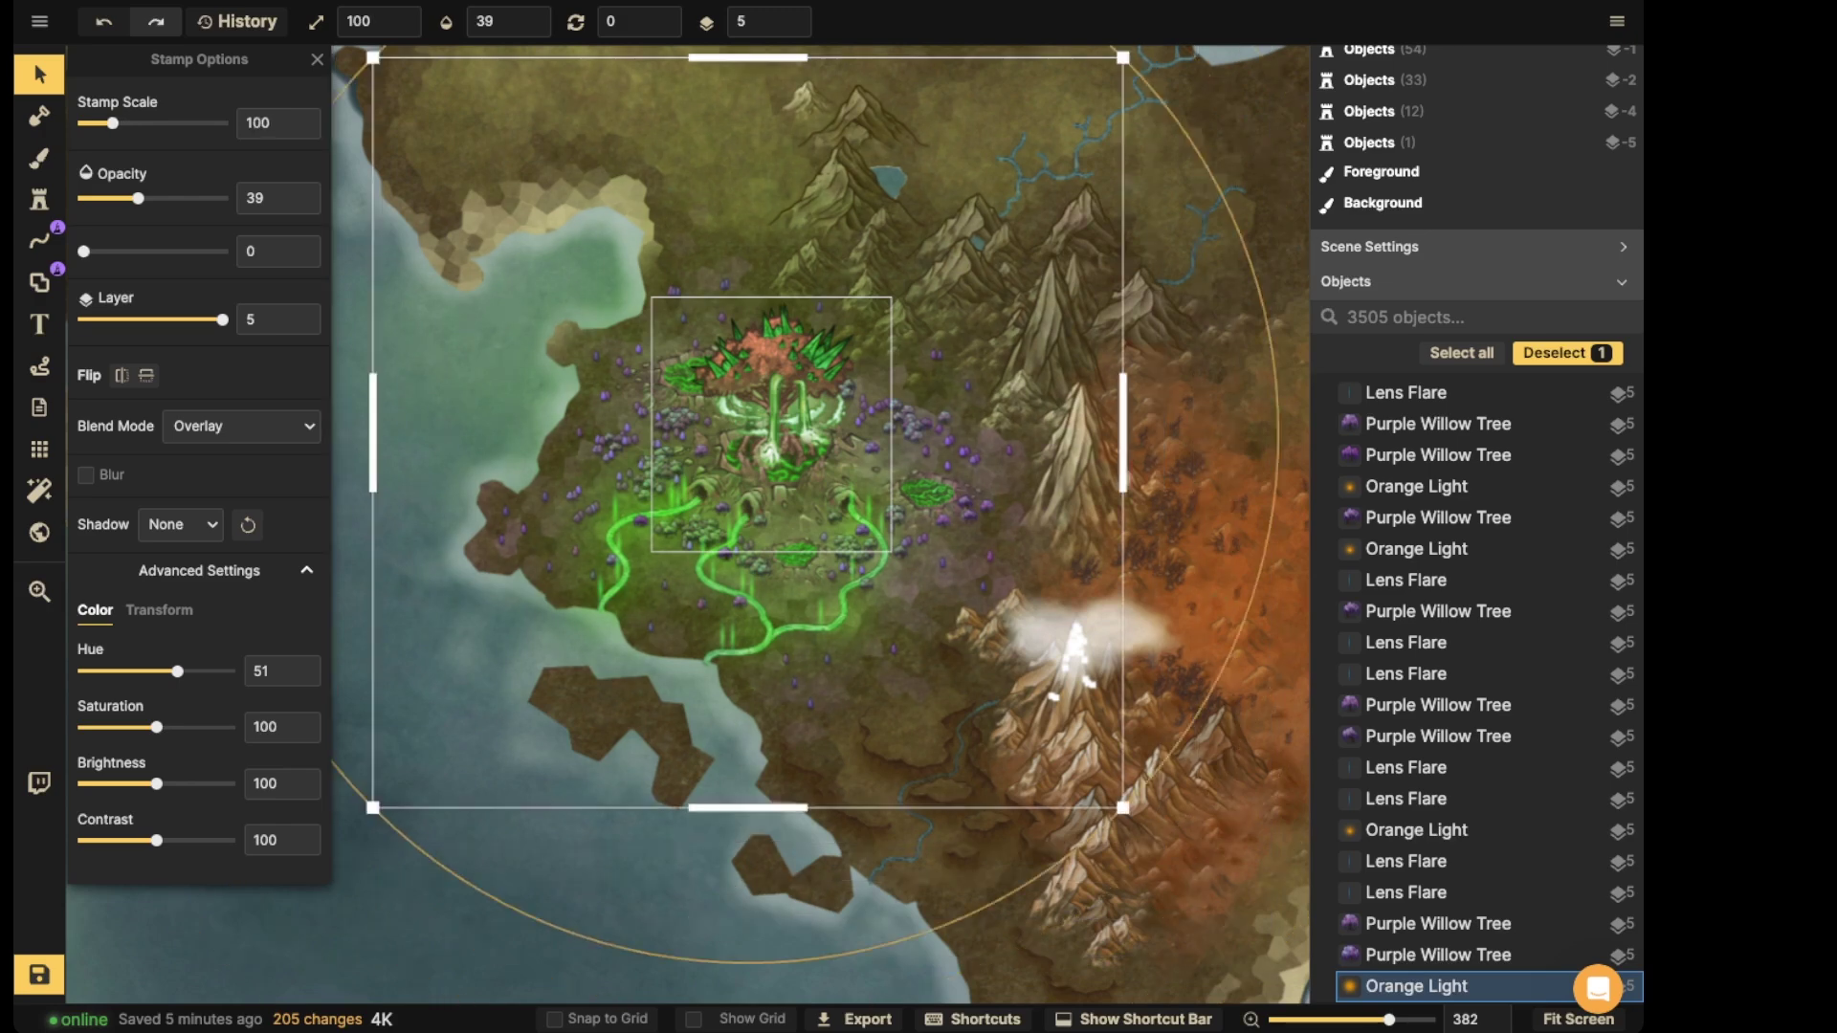
left_click_drag(755, 431, 773, 399)
scroll(773, 399, "up", 5)
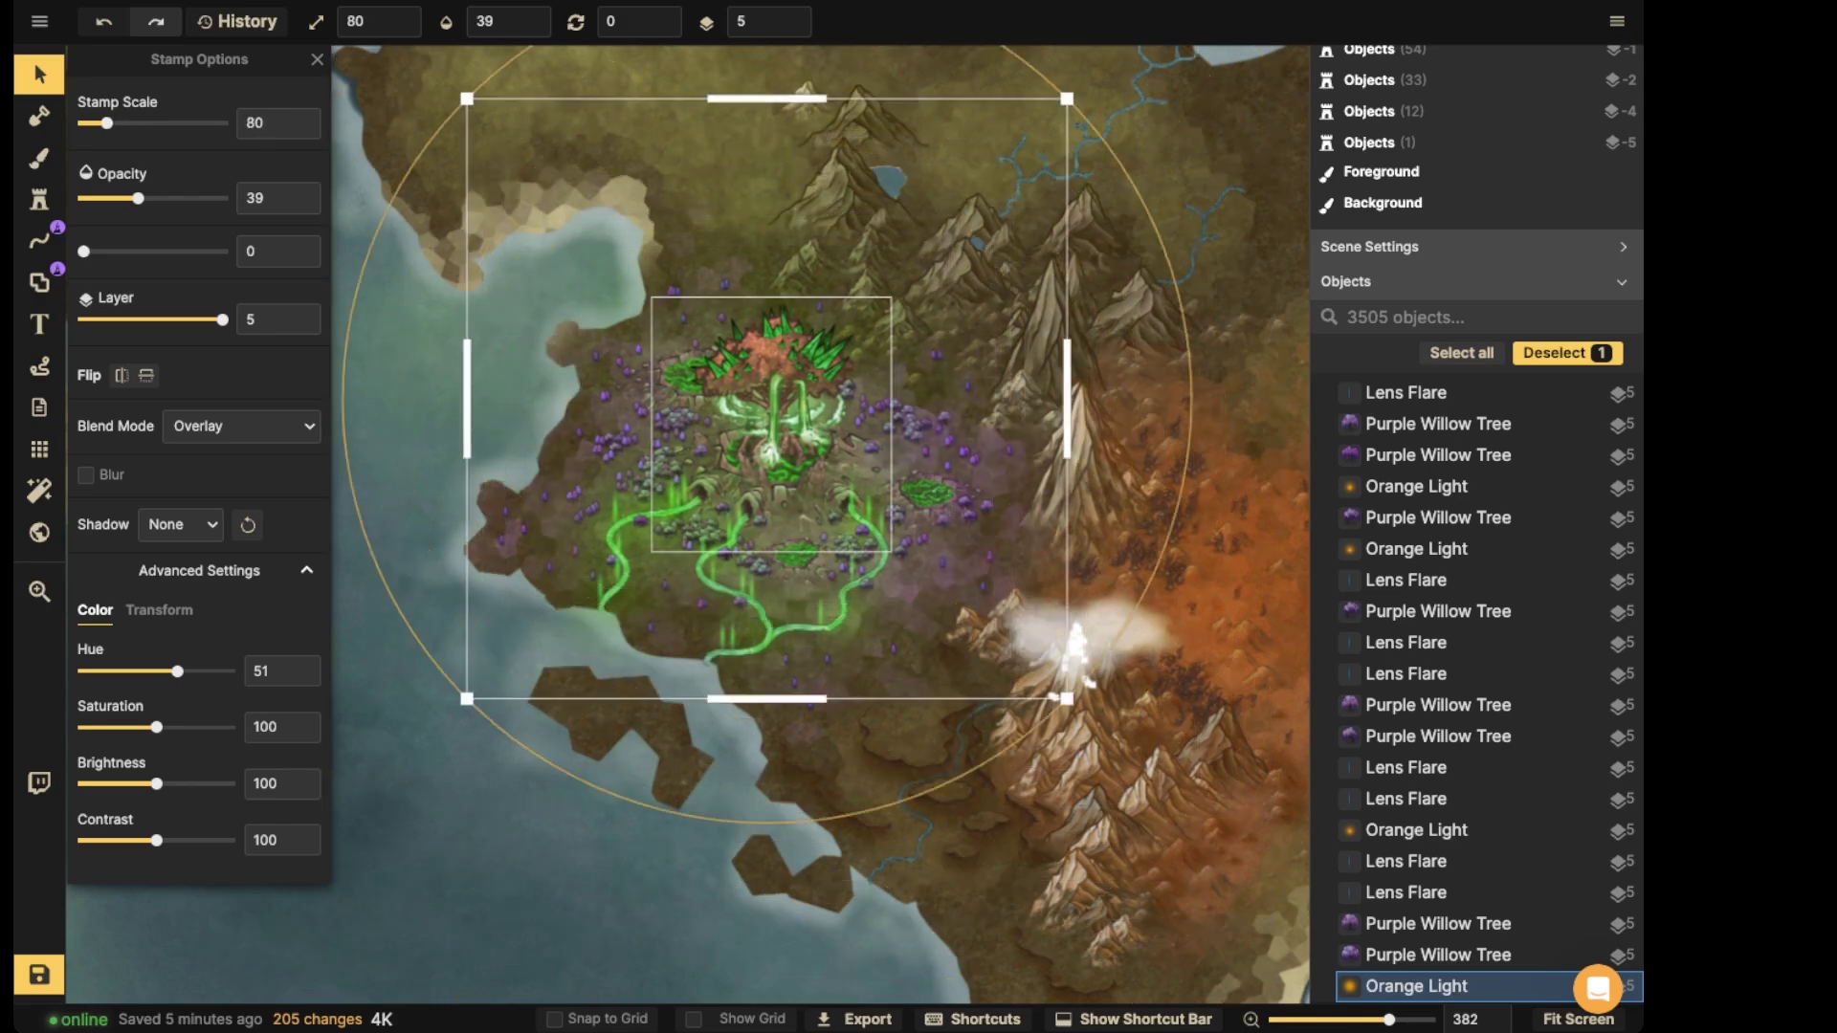
- Try different blend modes on the World Tree's large light and settle on Difference
left_click(241, 427)
left_click(218, 494)
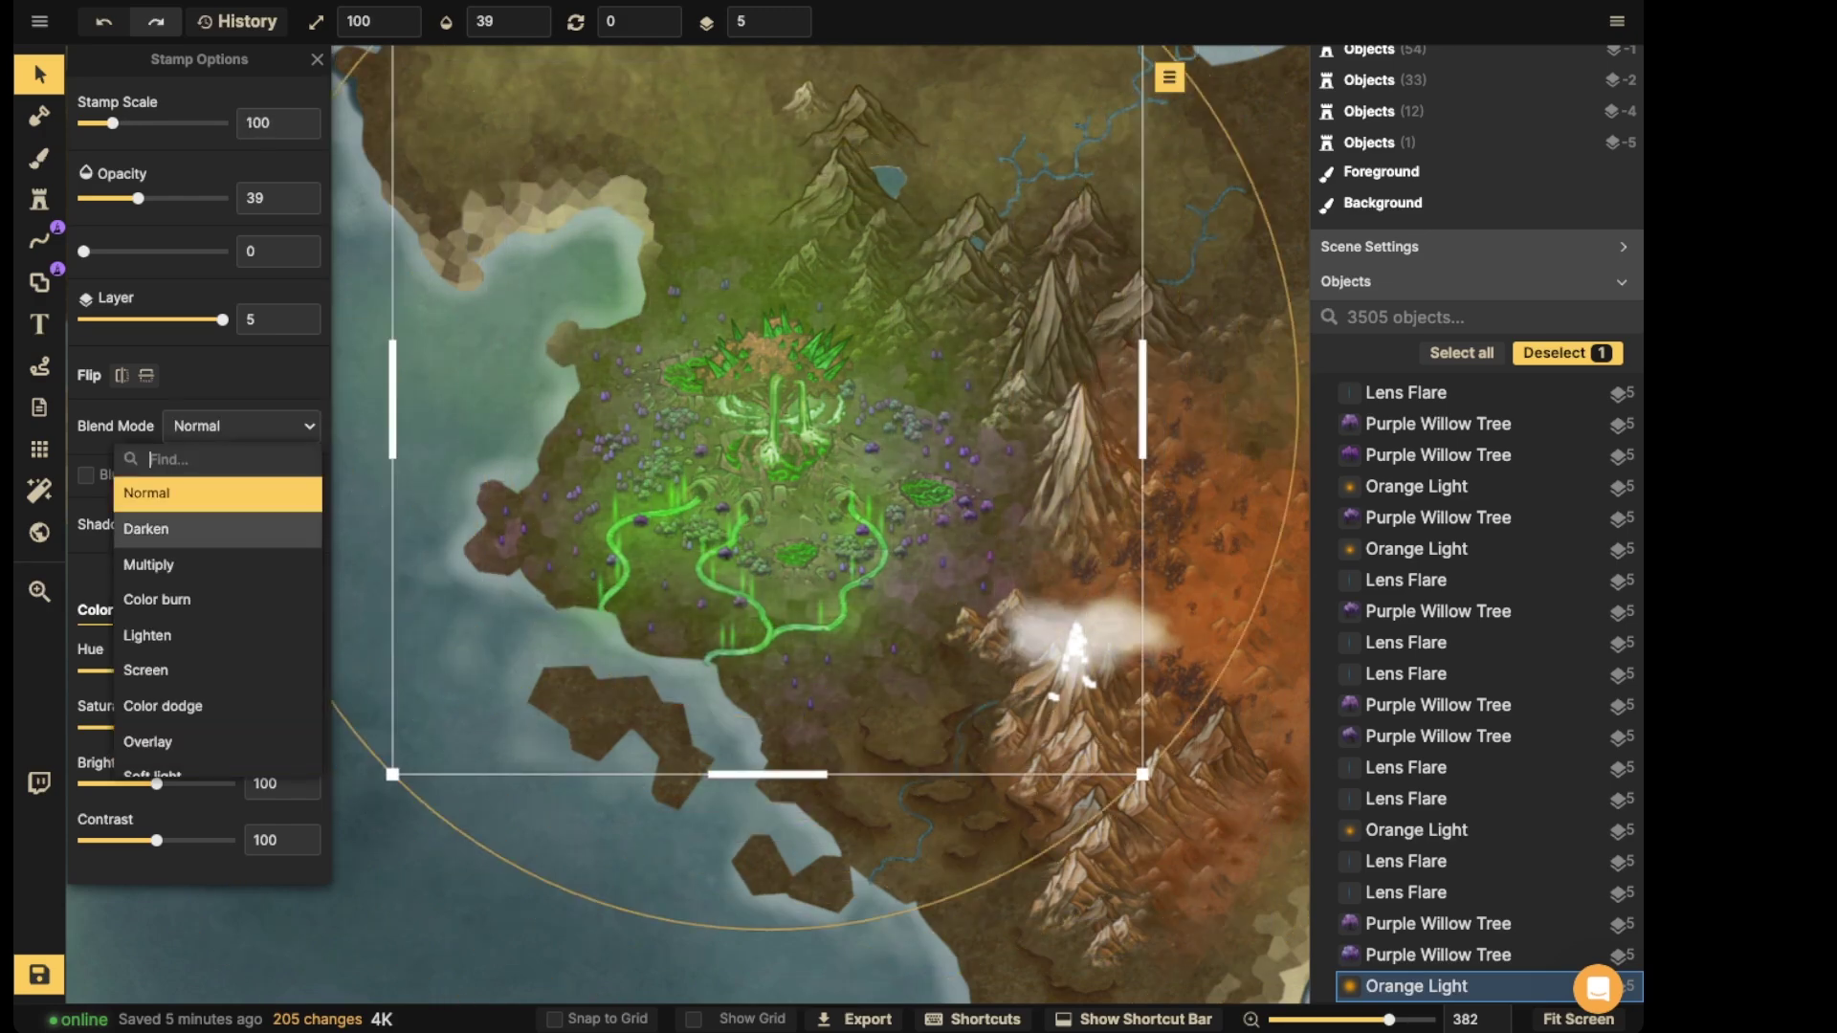
left_click(218, 529)
key("Down")
key("Up")
key("Down")
key("Down")
key("Down")
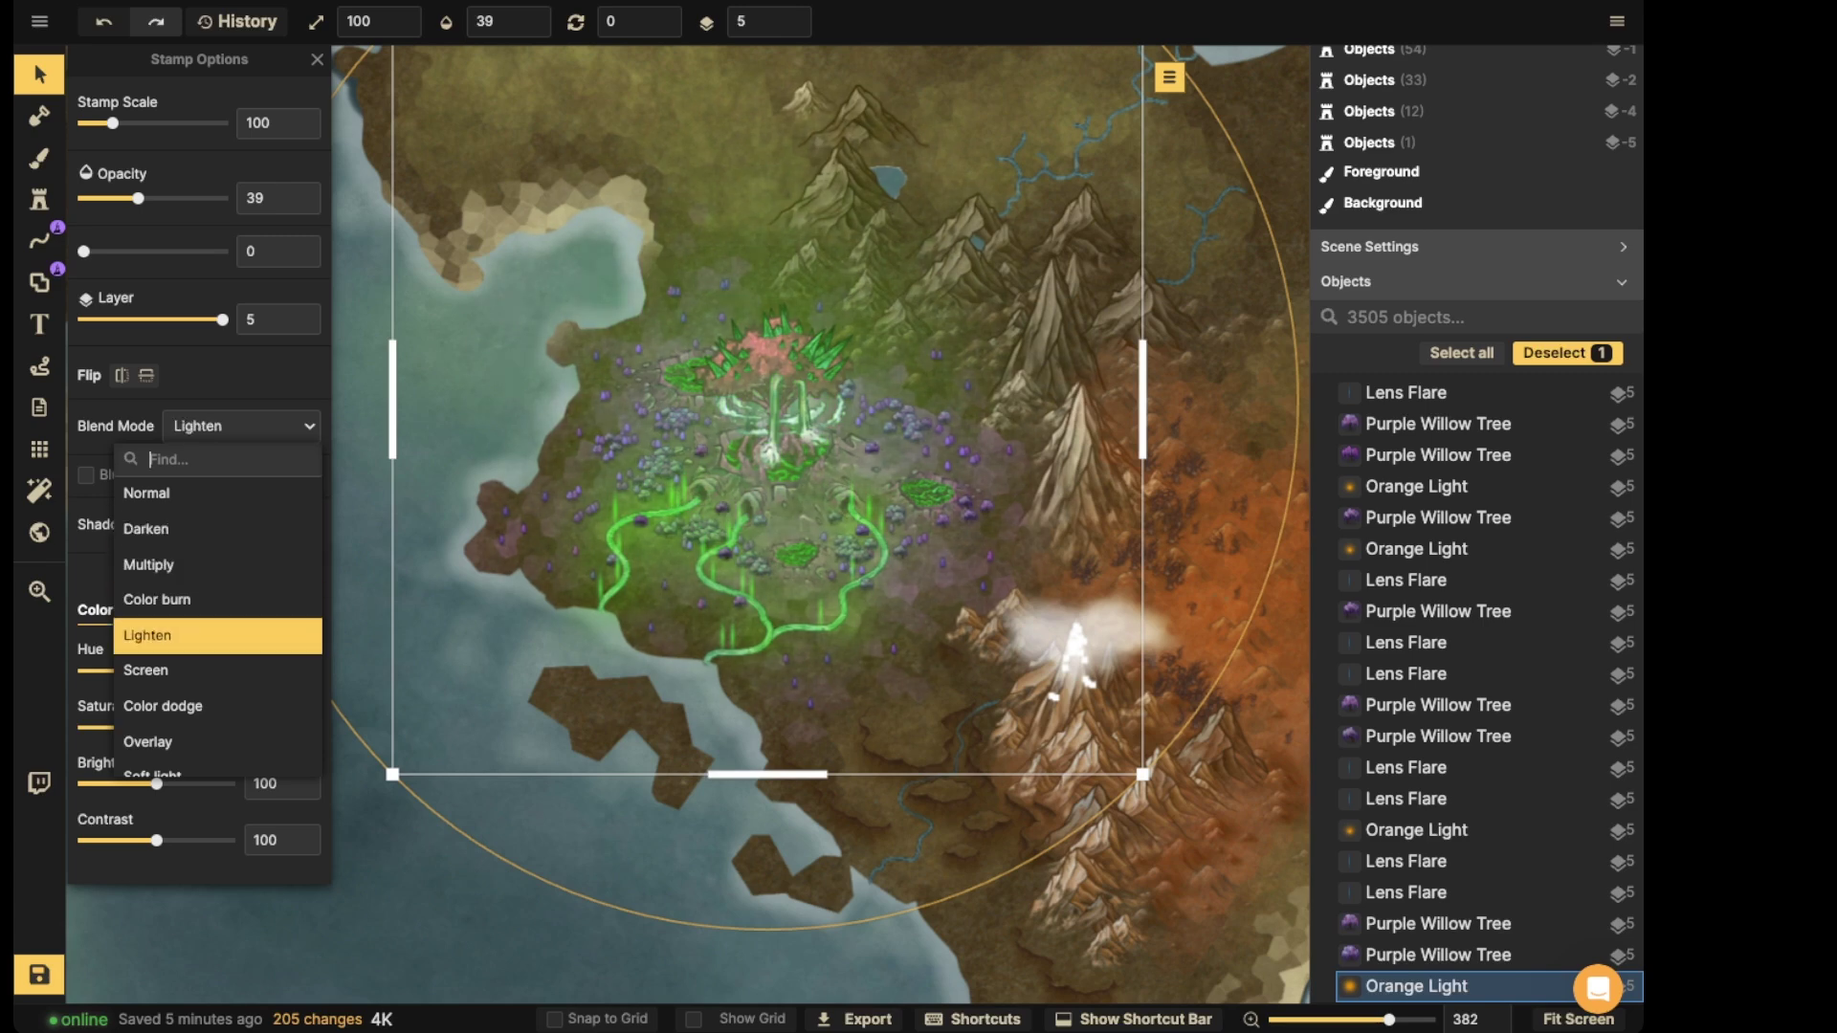
key("Down")
key("Down")
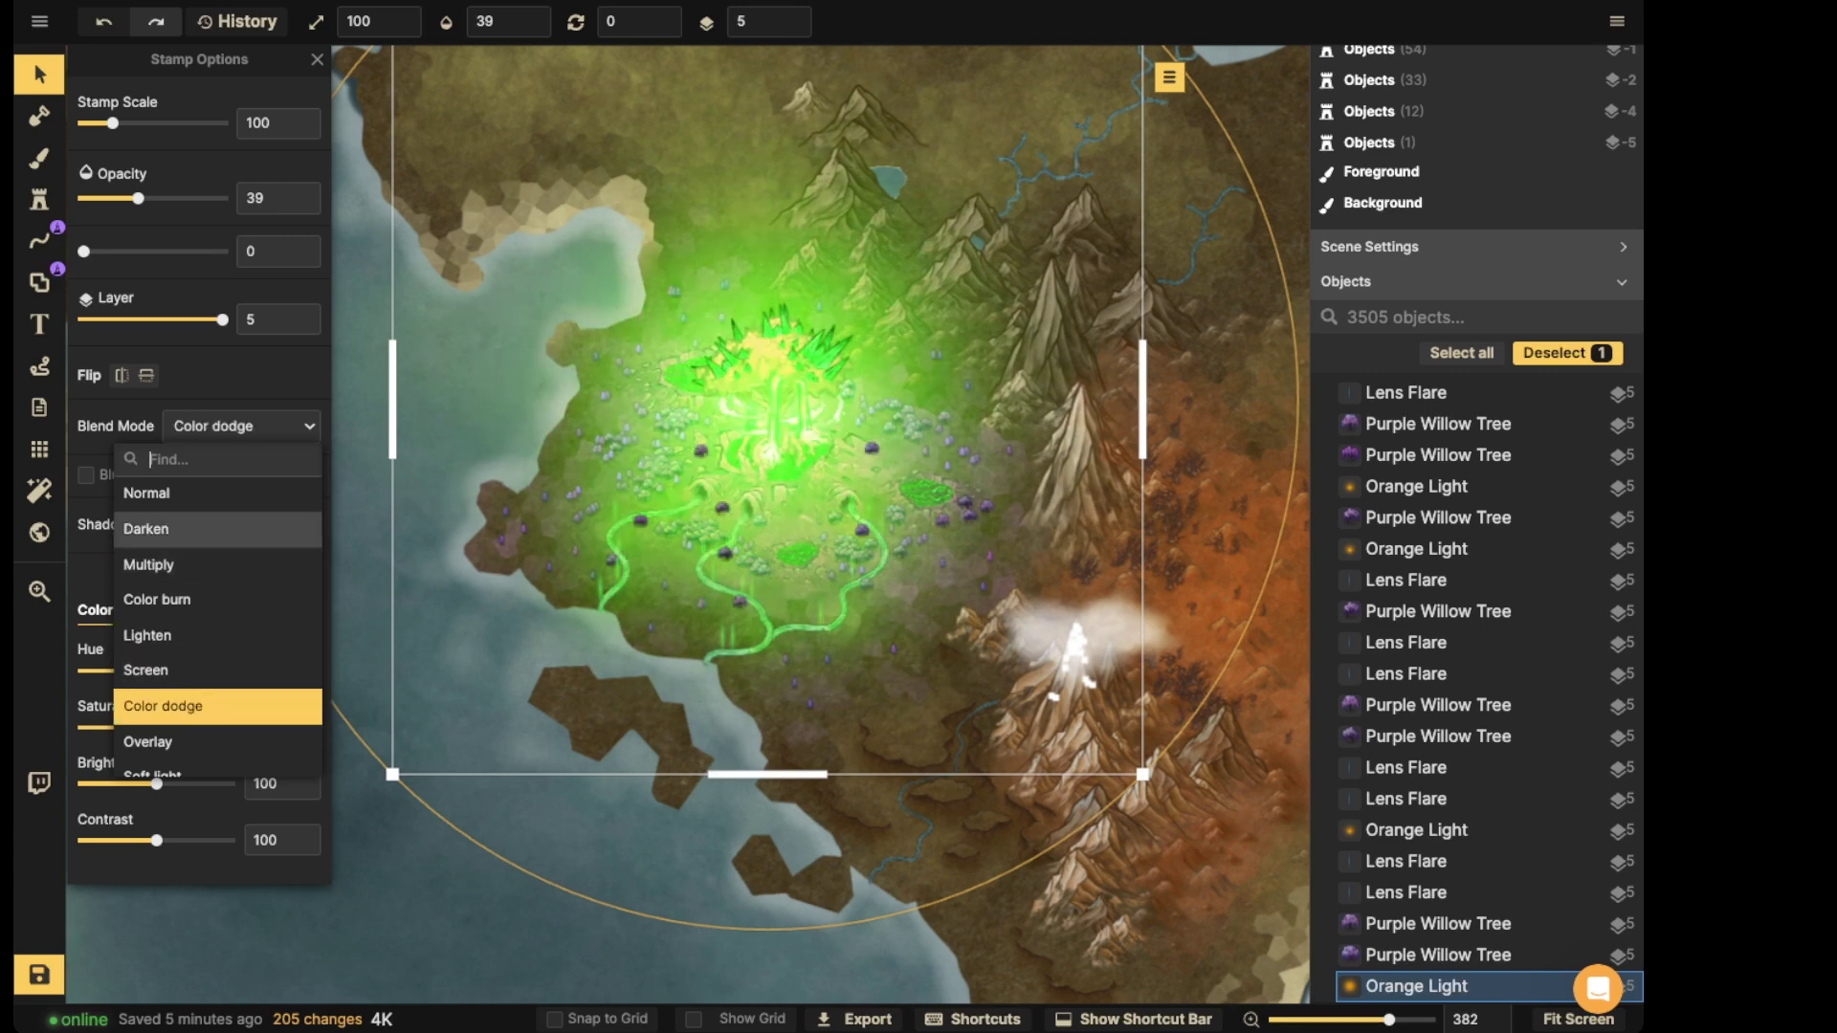
key("Down")
key("Down")
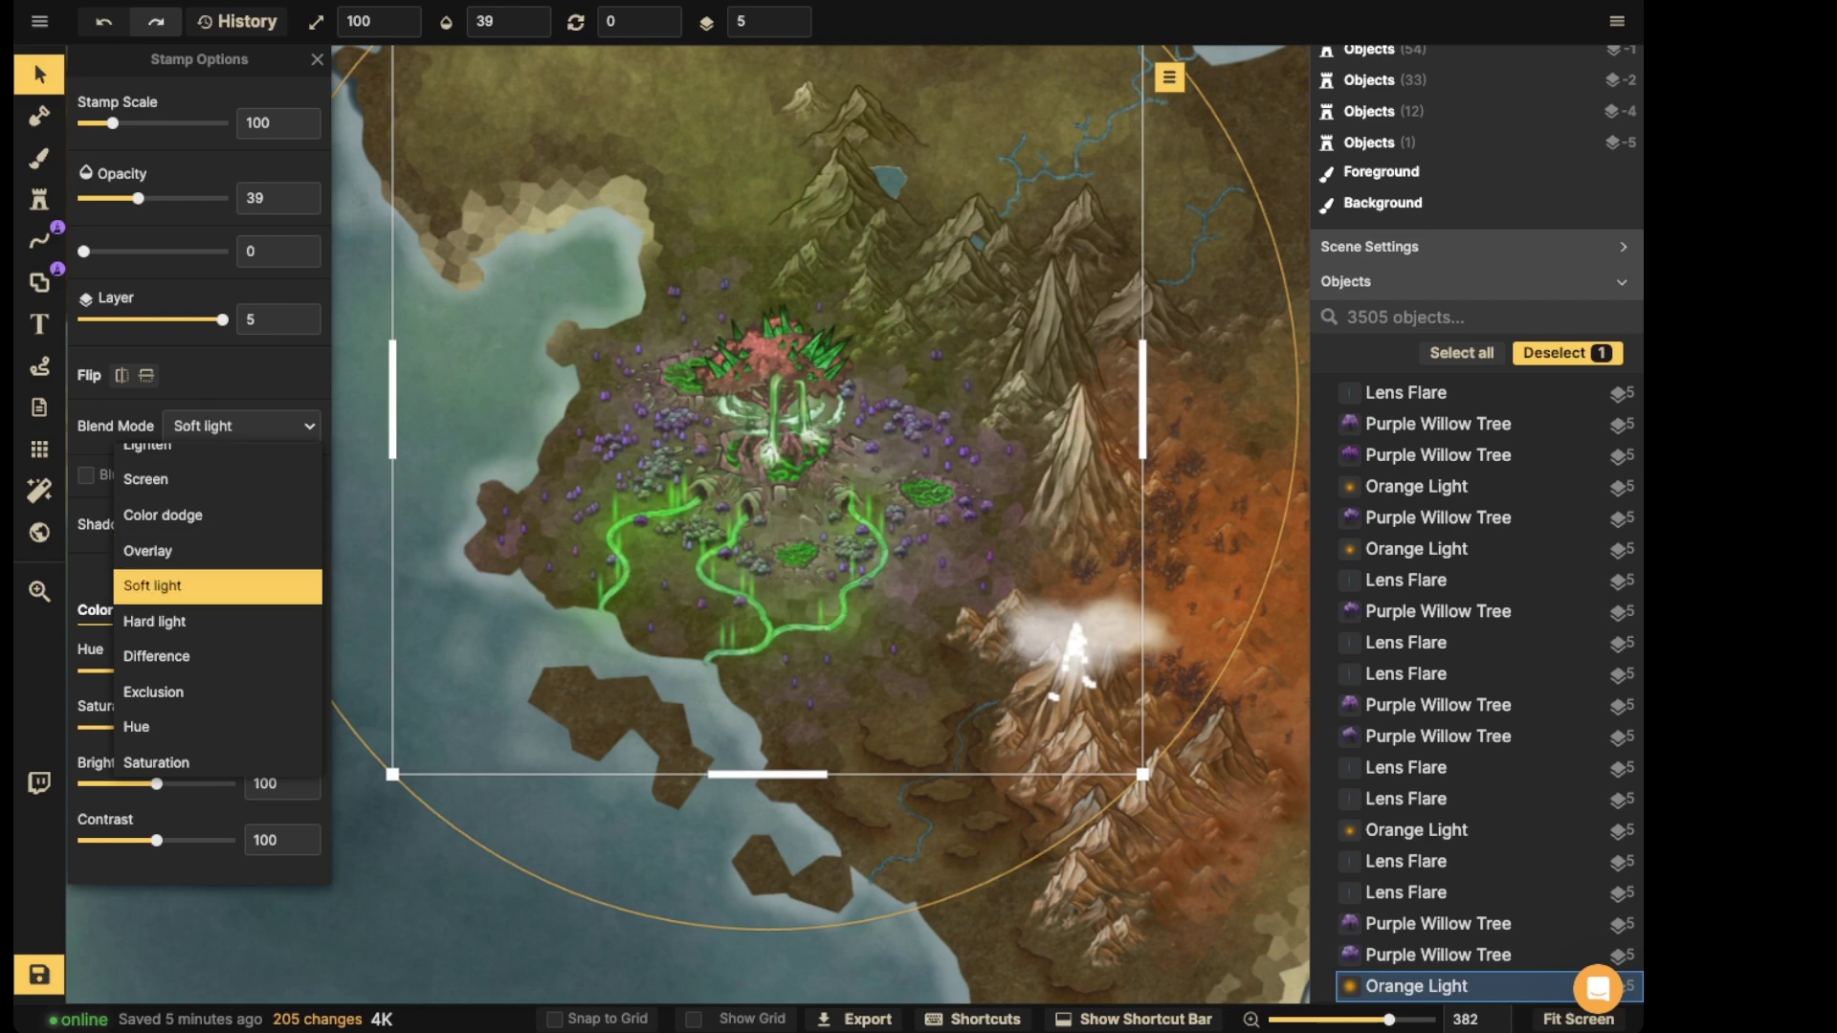
key("Down")
key("Down")
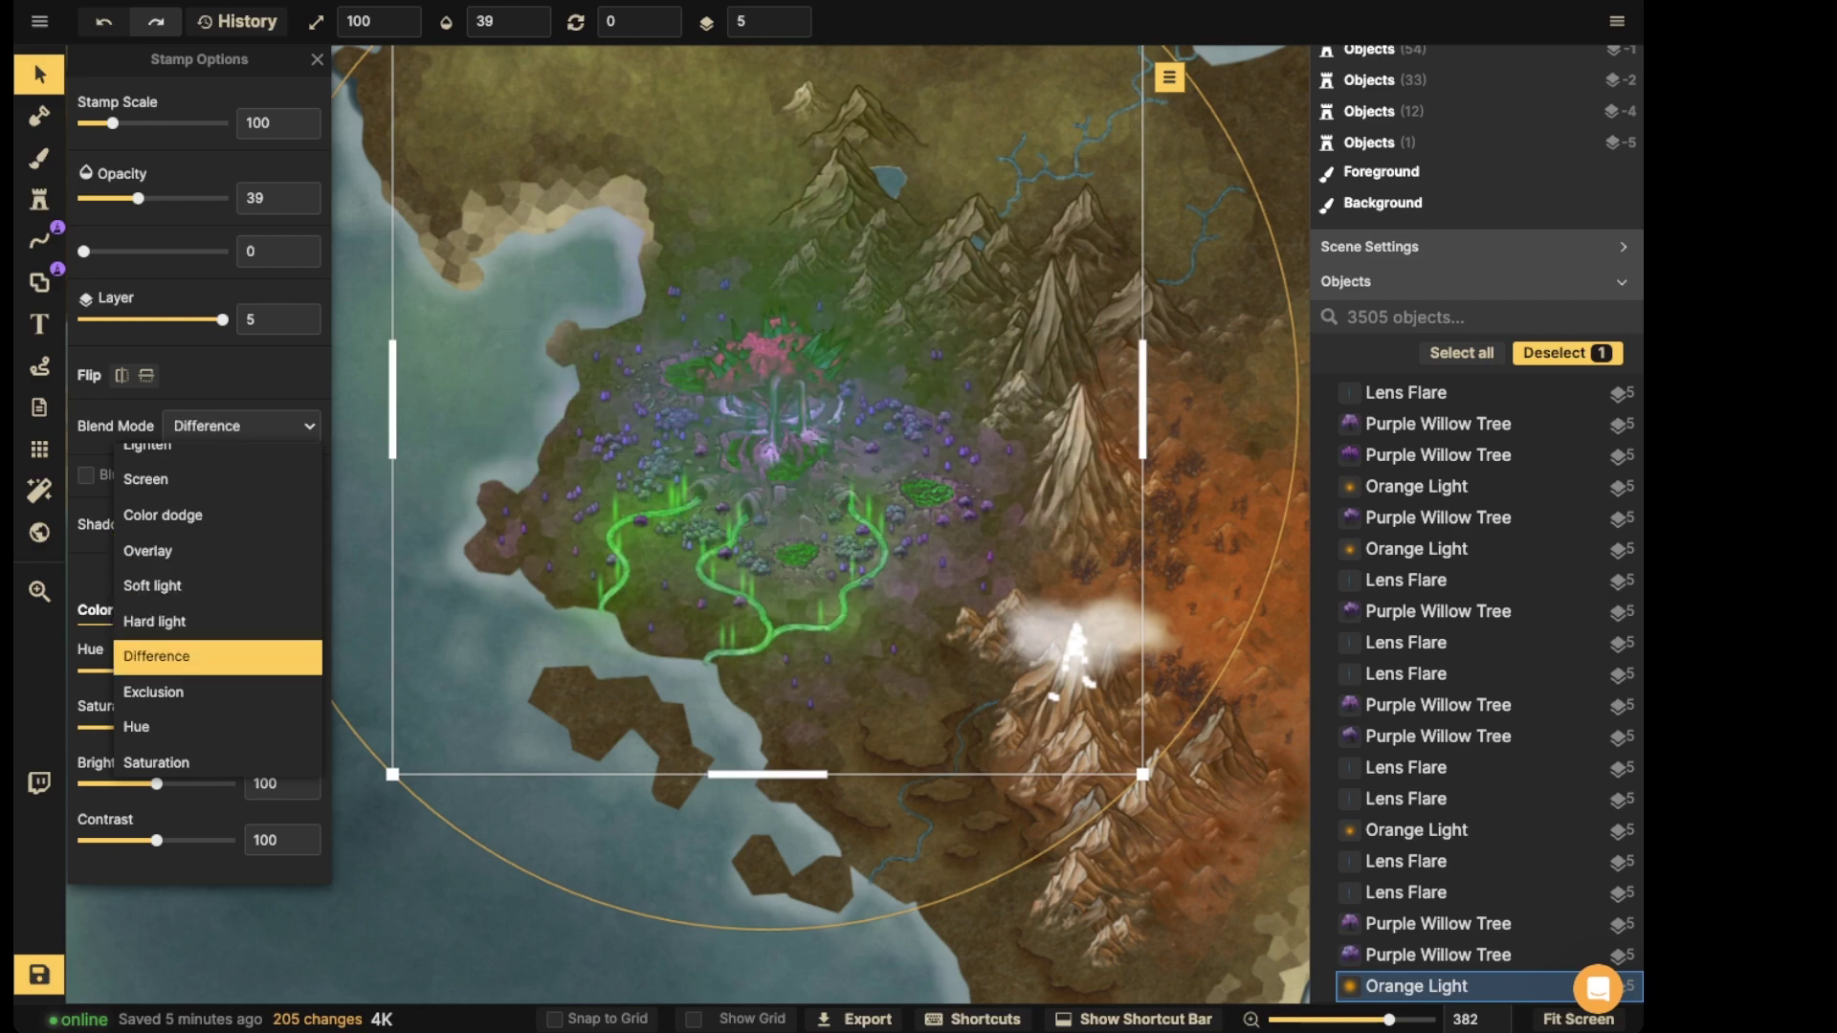
key("Return")
- Adjust the scale of the World Tree's large light to 110
scroll(771, 423, "down", 4)
scroll(771, 424, "up", 1)
scroll(767, 398, "up", 4)
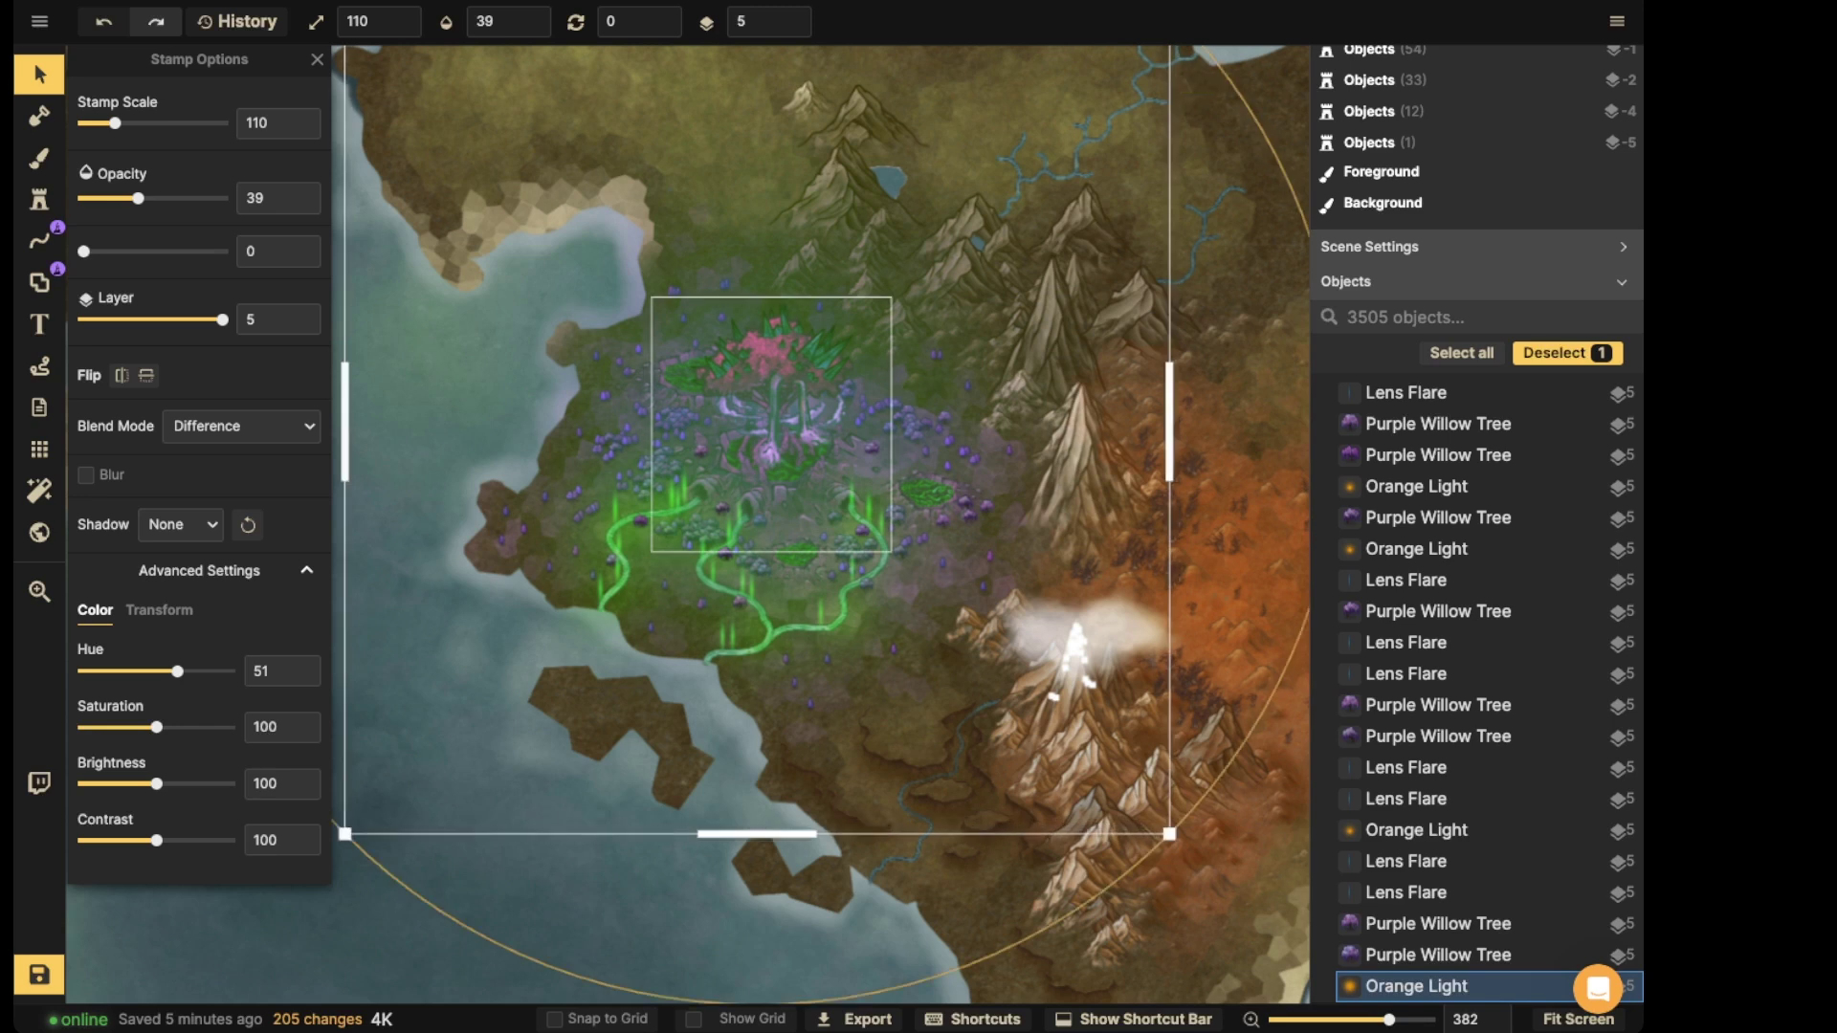
- Add another copy of the light, shrink it to scale 30 and position it over the World Tree's crown
left_click(771, 423)
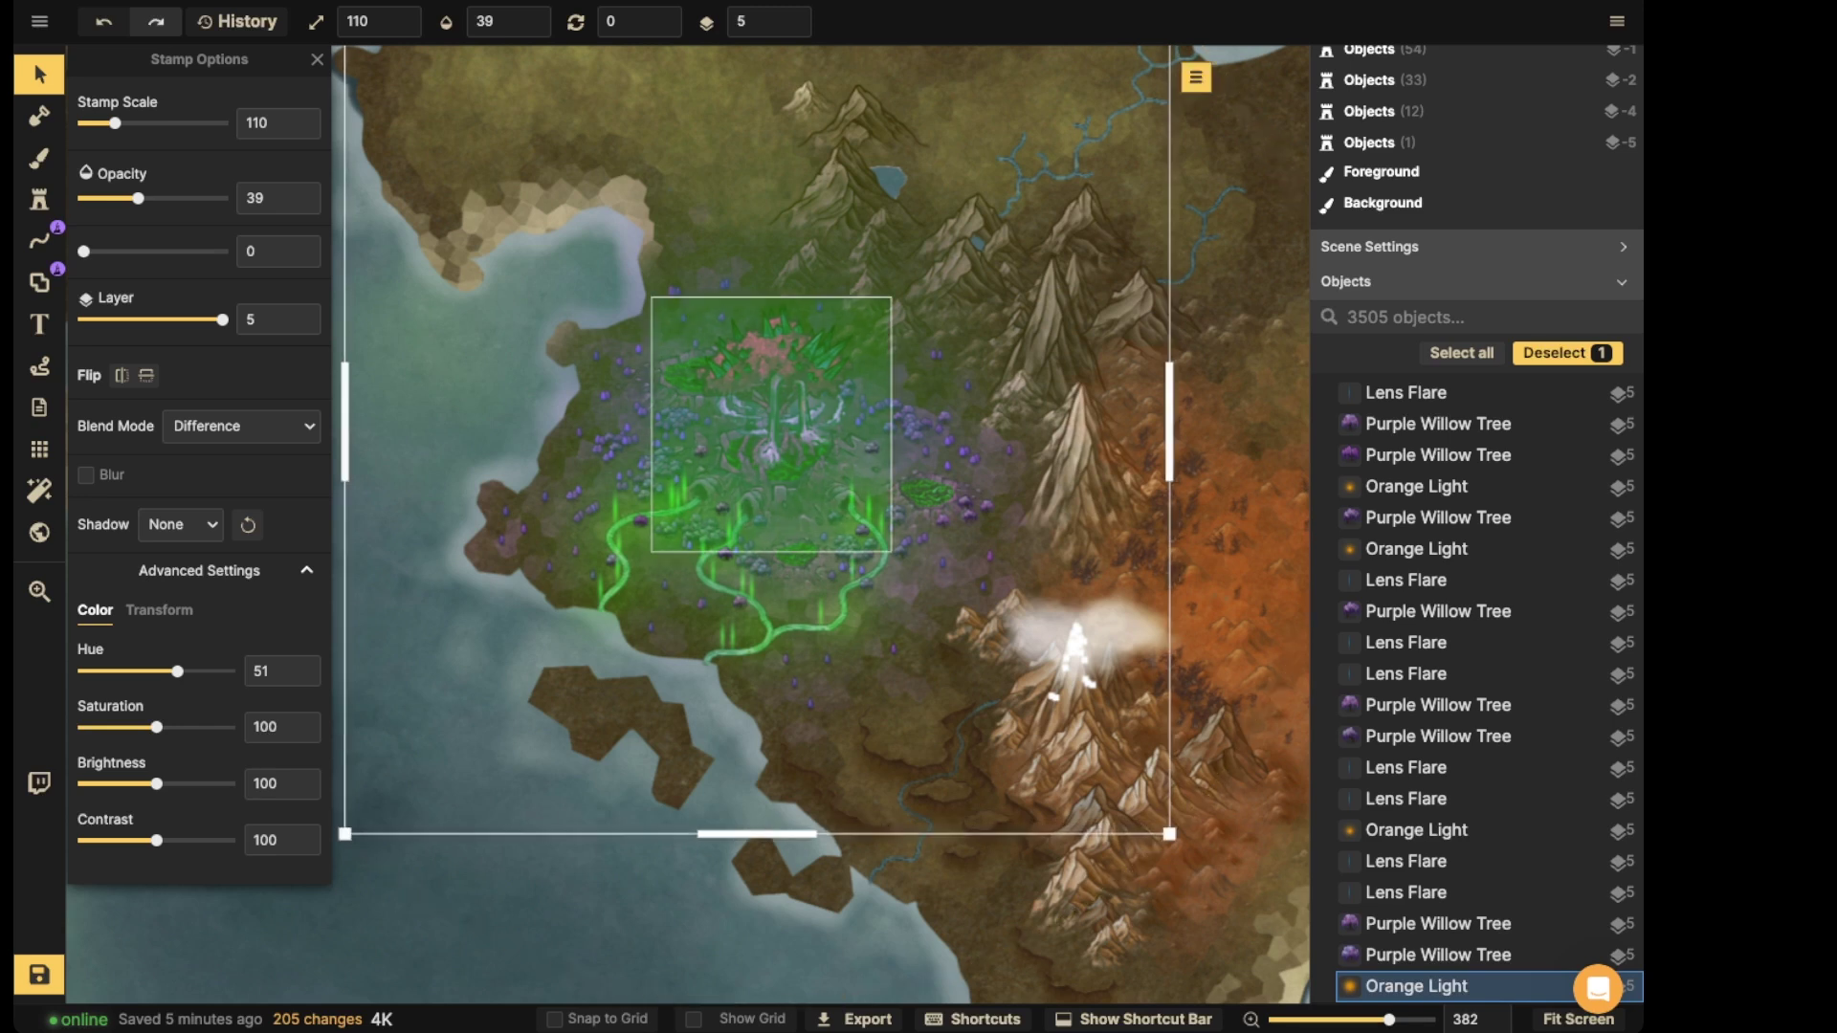
left_click(825, 391)
scroll(824, 392, "down", 8)
left_click_drag(824, 391, 778, 350)
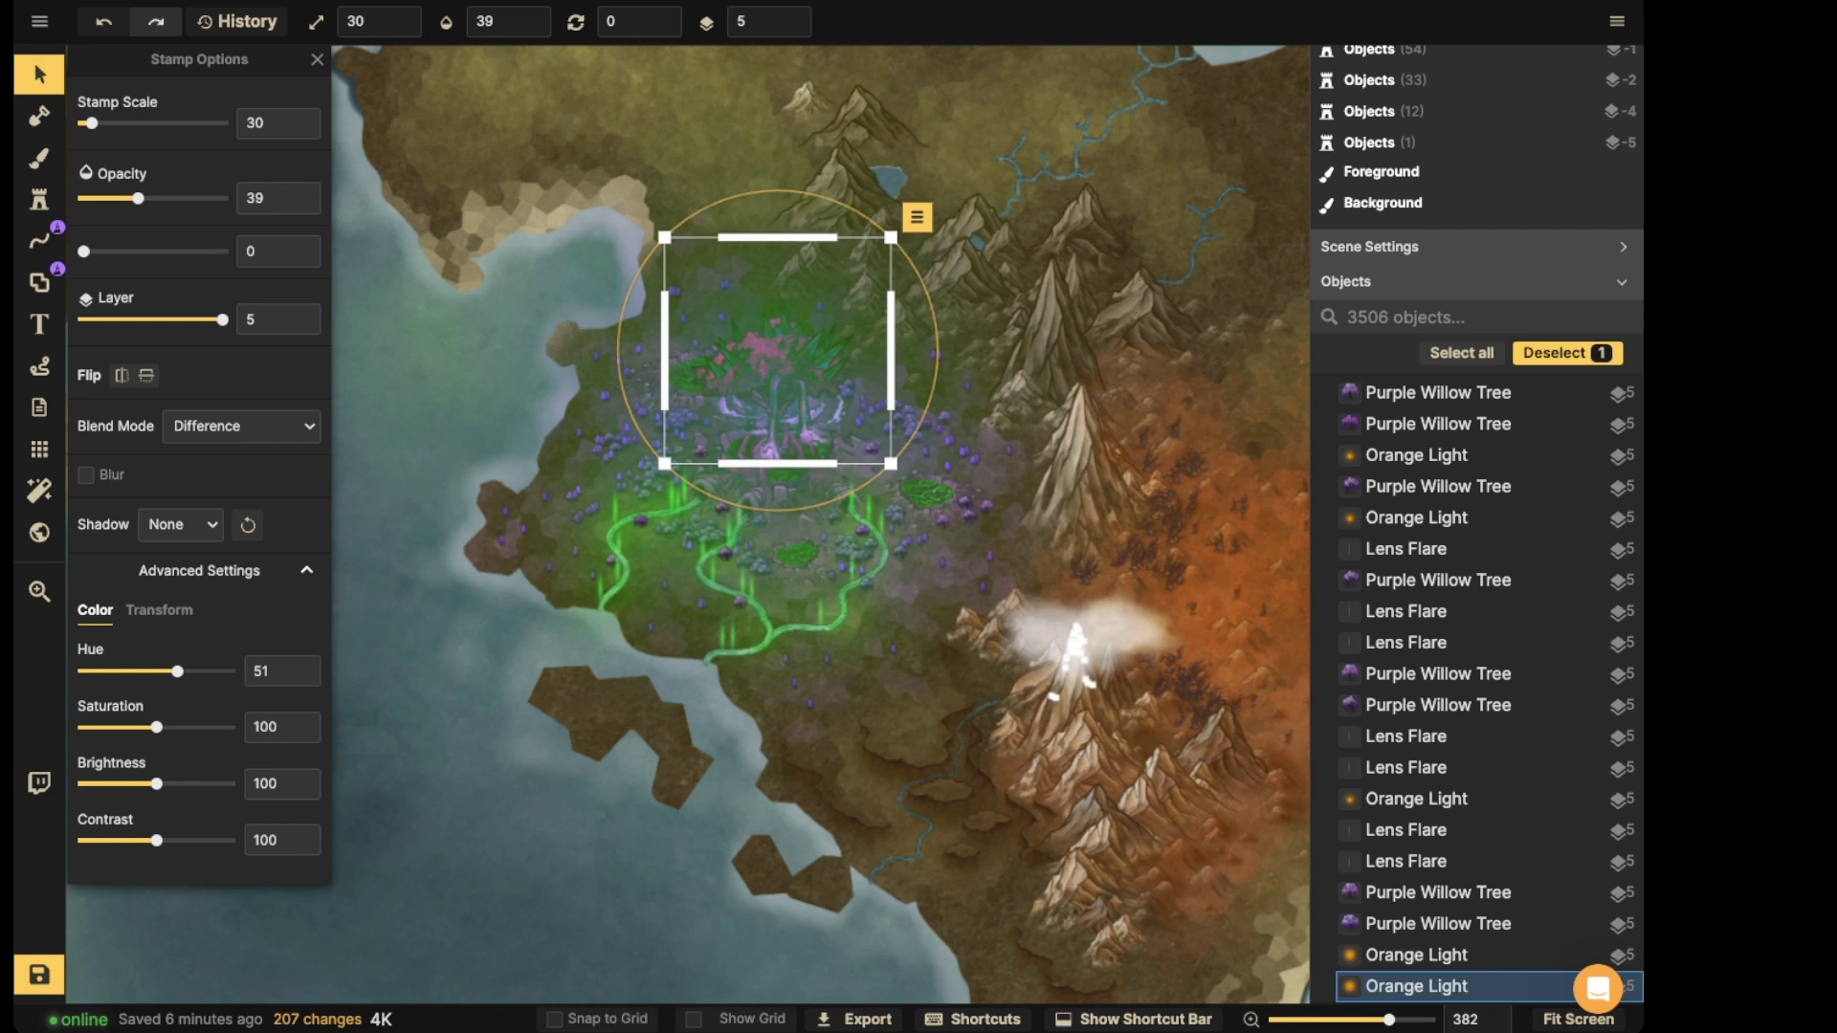
- Compare blend modes on the small light over the World Tree's crown and set it to Lighten
left_click(242, 426)
key("Up")
key("Up")
key("Up")
key("Up")
key("Up")
key("Up")
key("Up")
key("Up")
key("Down")
key("Down")
key("Down")
key("Down")
key("Down")
key("Down")
key("Down")
key("Down")
key("Down")
key("Down")
key("Down")
key("Down")
key("Down")
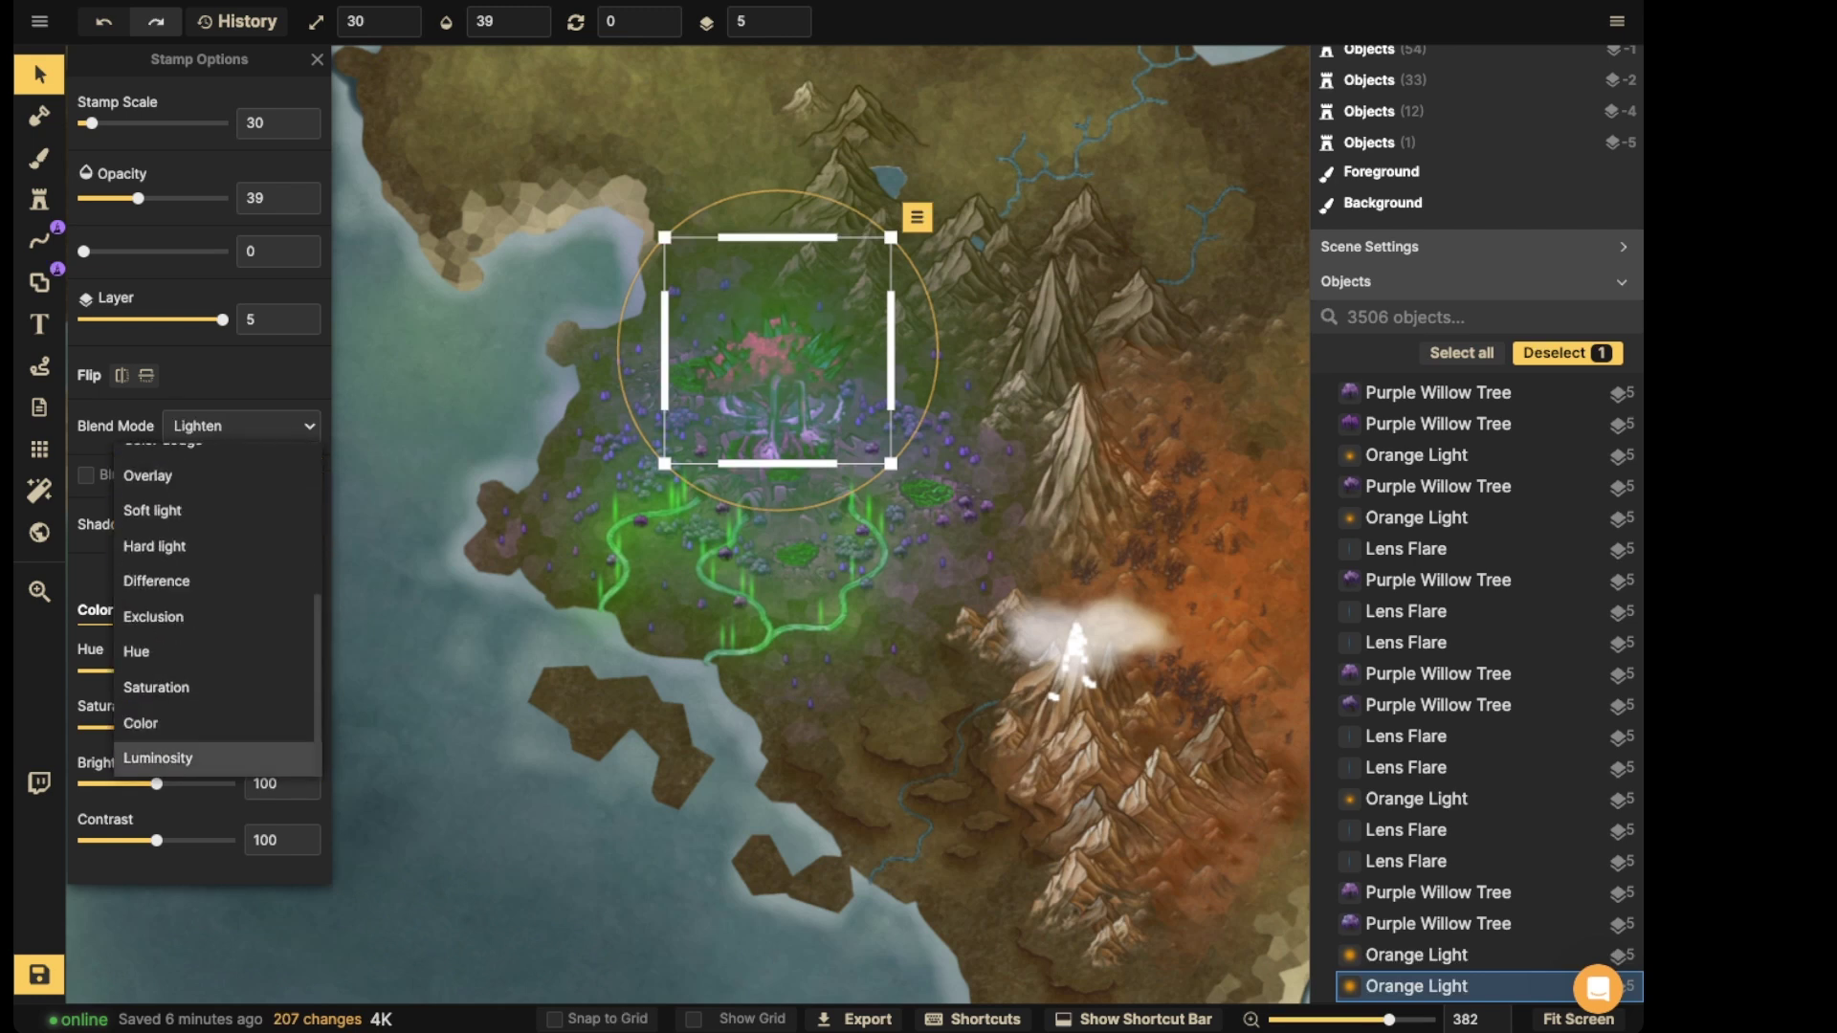
key("Up")
key("Up")
key("Up")
key("Up")
key("Up")
key("Up")
key("Up")
key("Up")
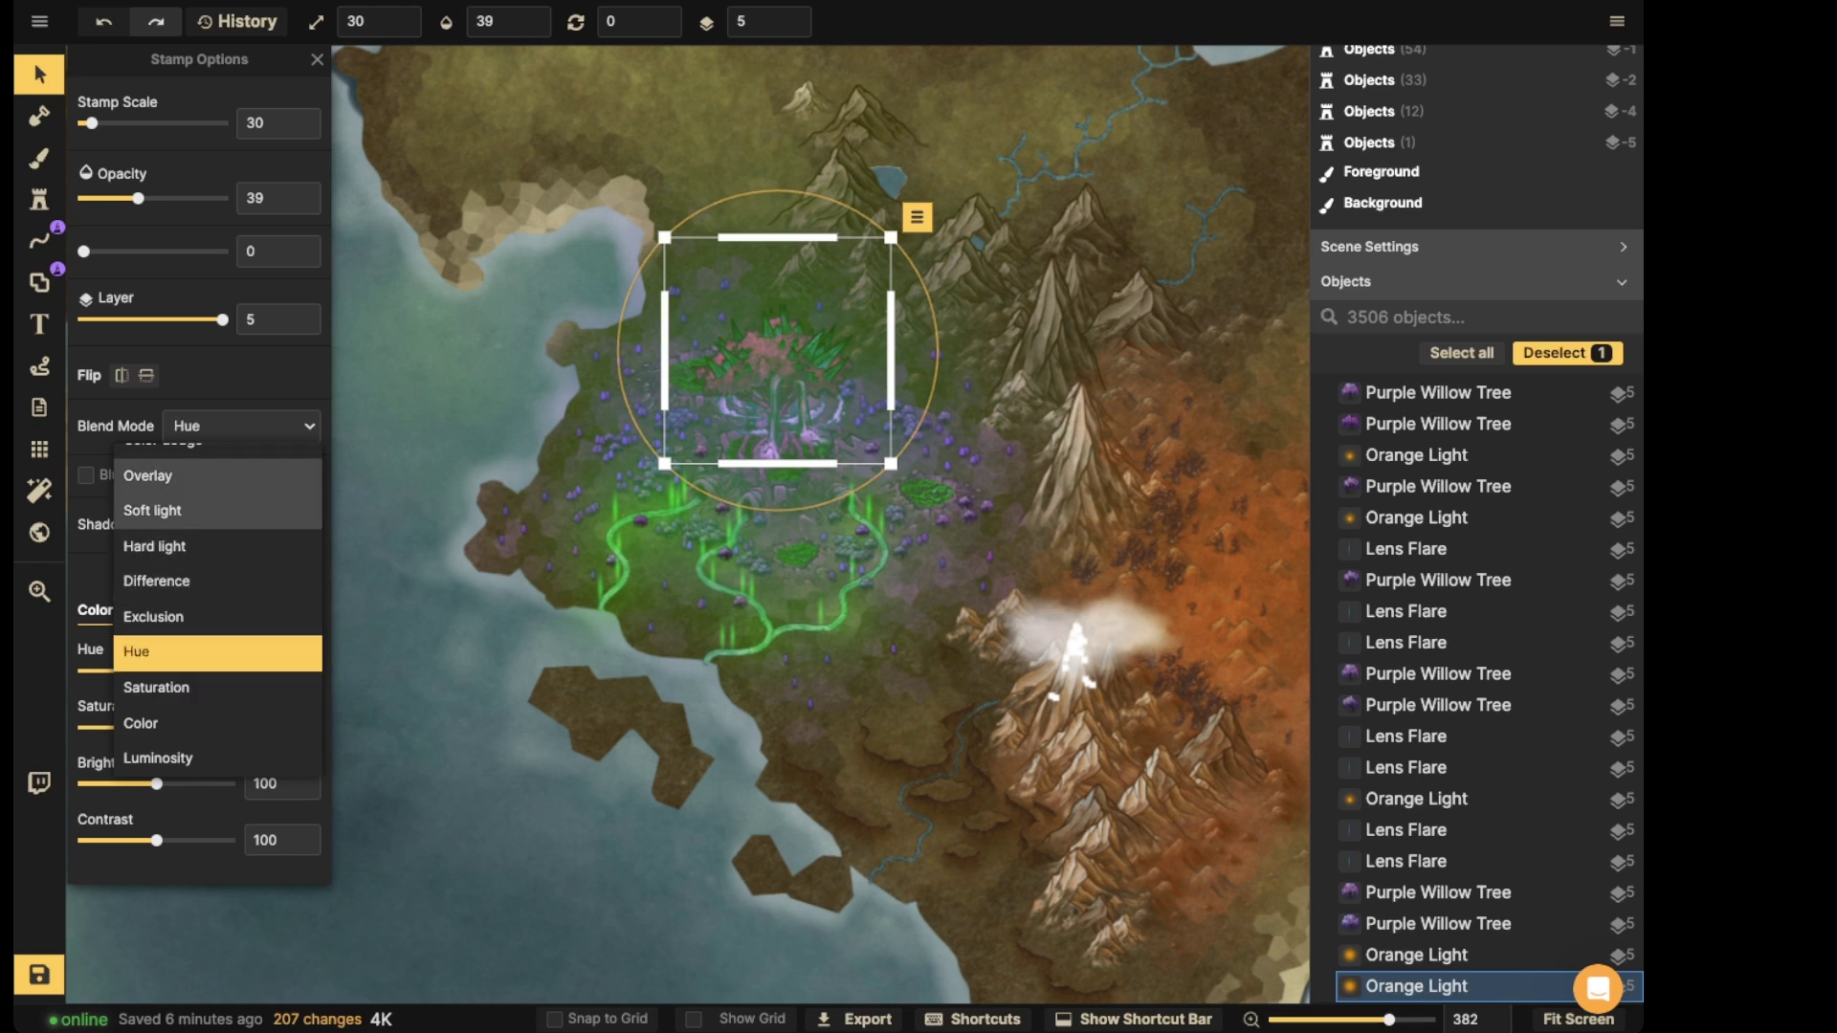
scroll(218, 507, "up", 1)
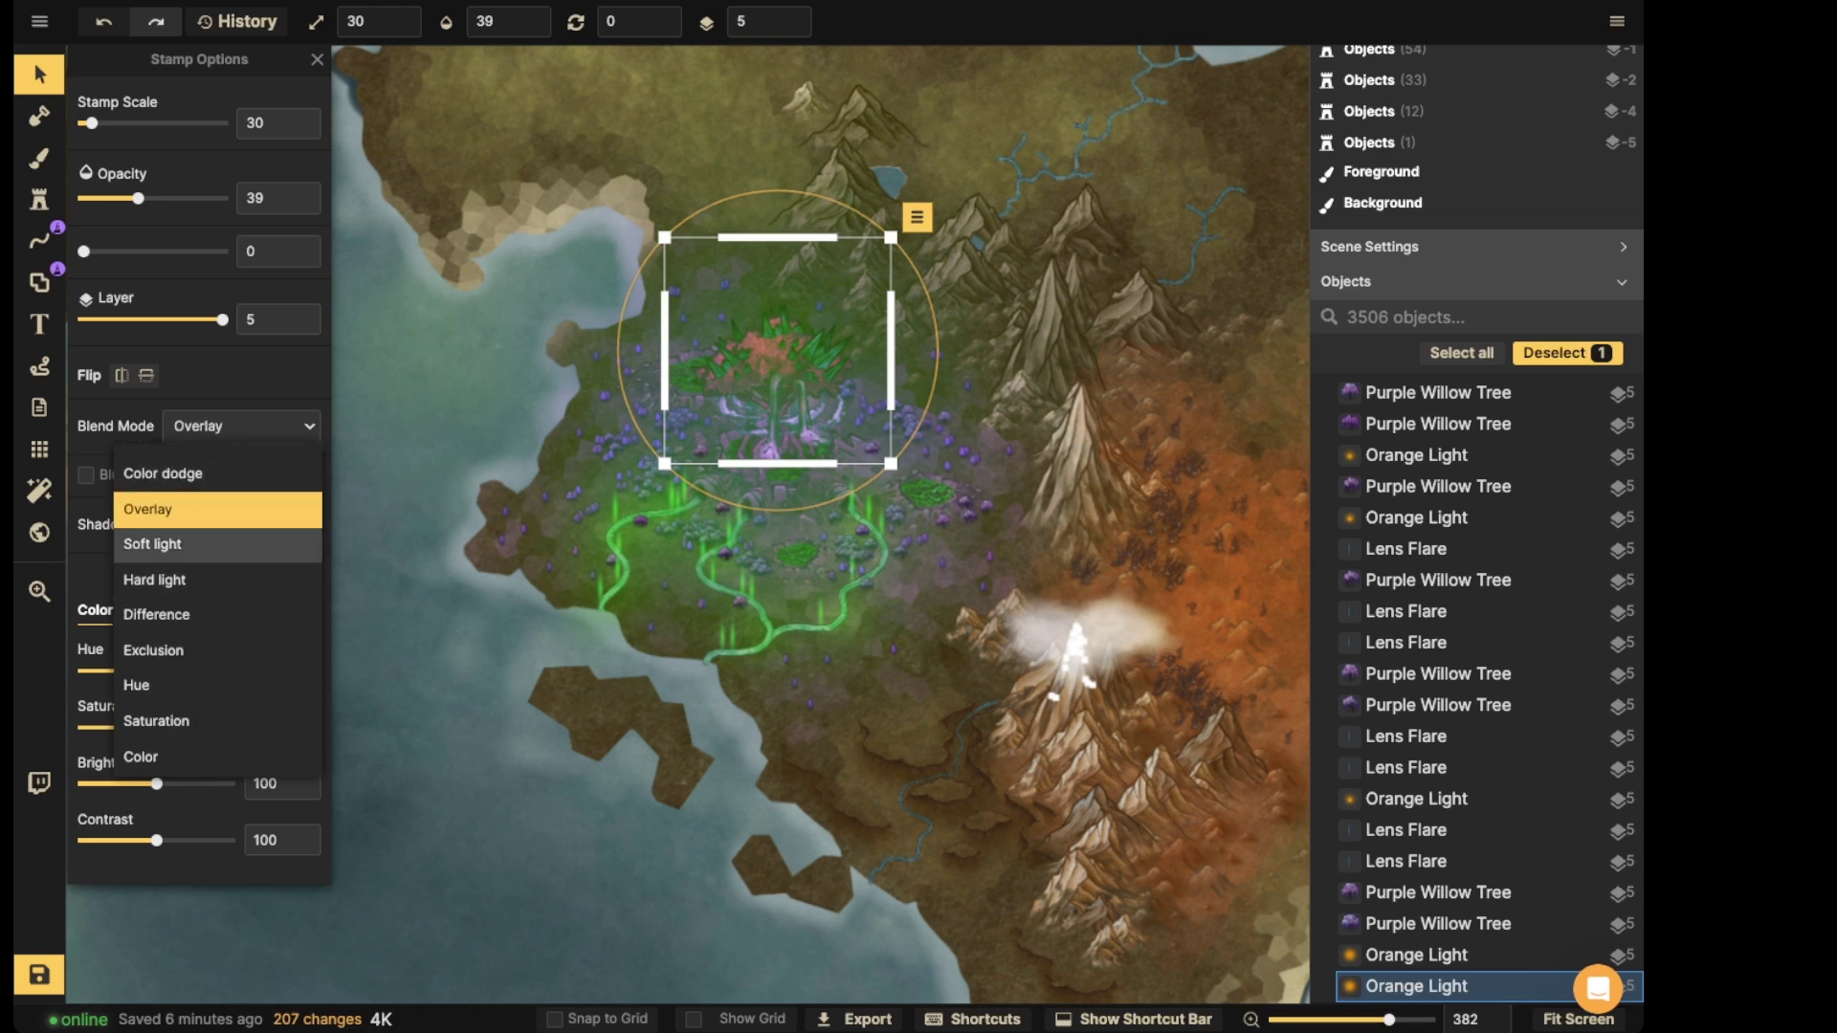
key("Down")
scroll(218, 612, "up", 1)
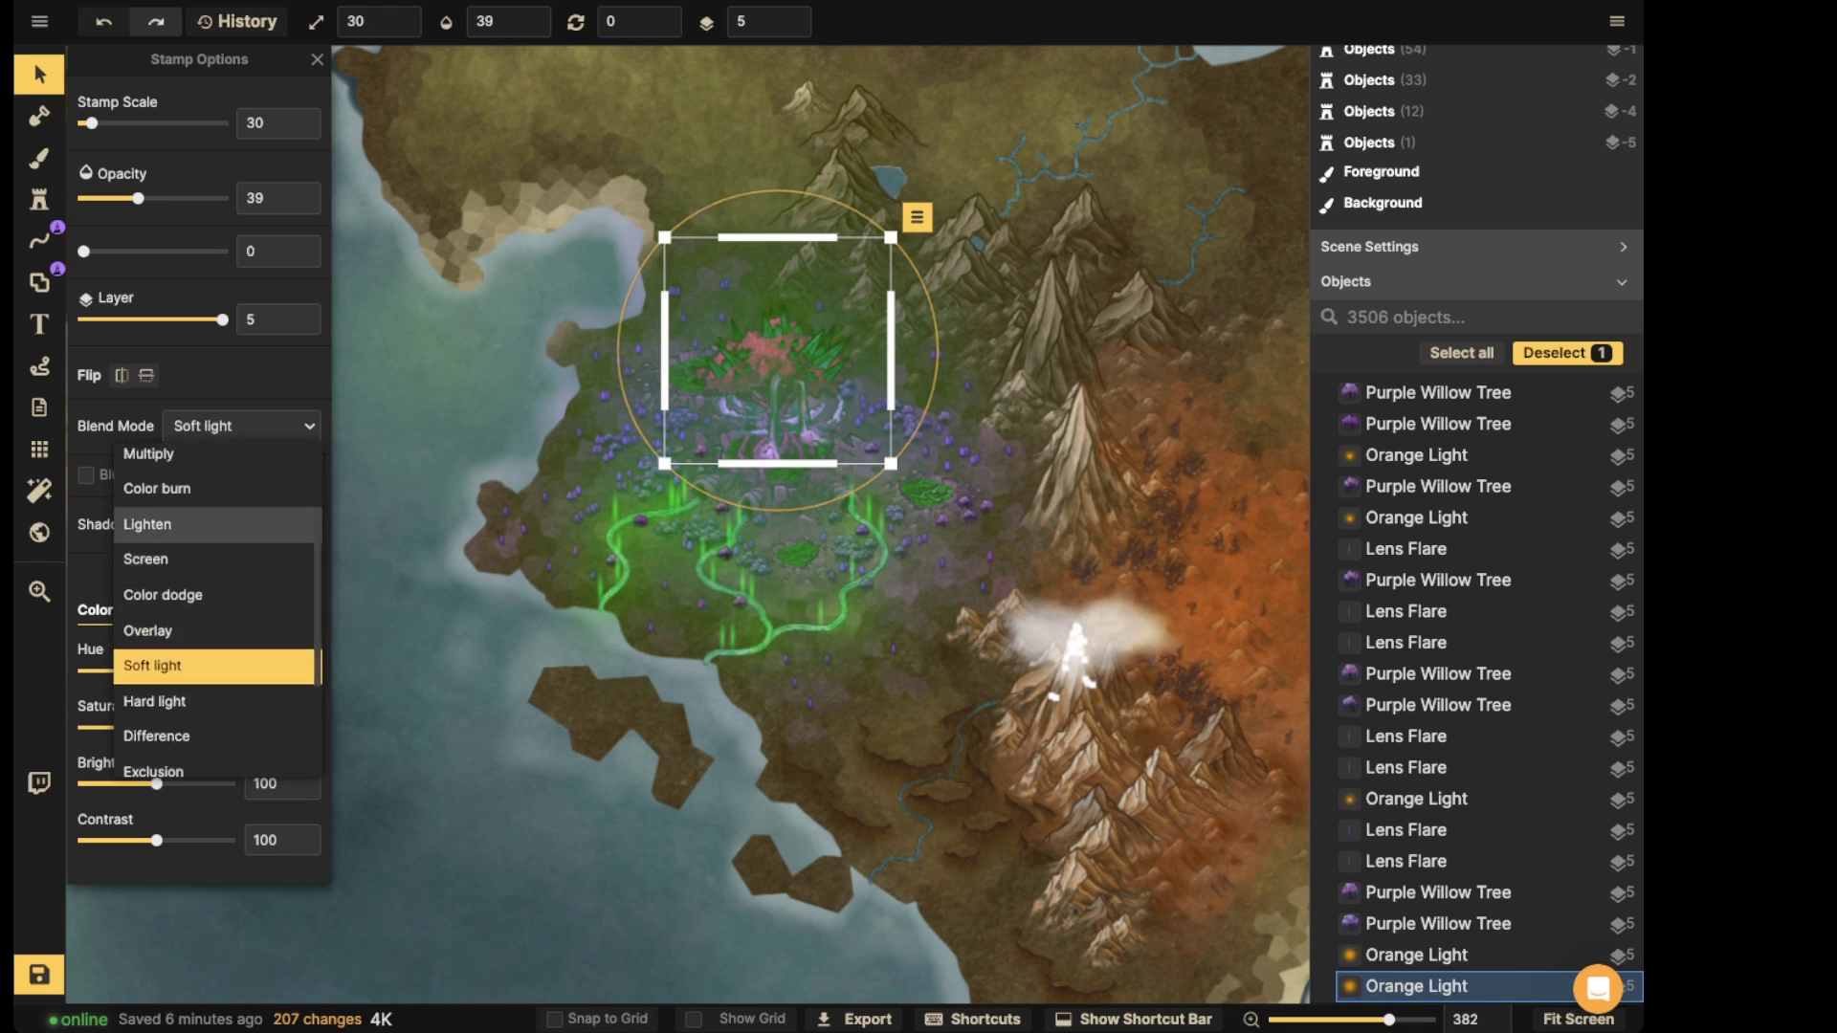
key("Up")
key("Up")
key("Up")
key("Up")
key("Return")
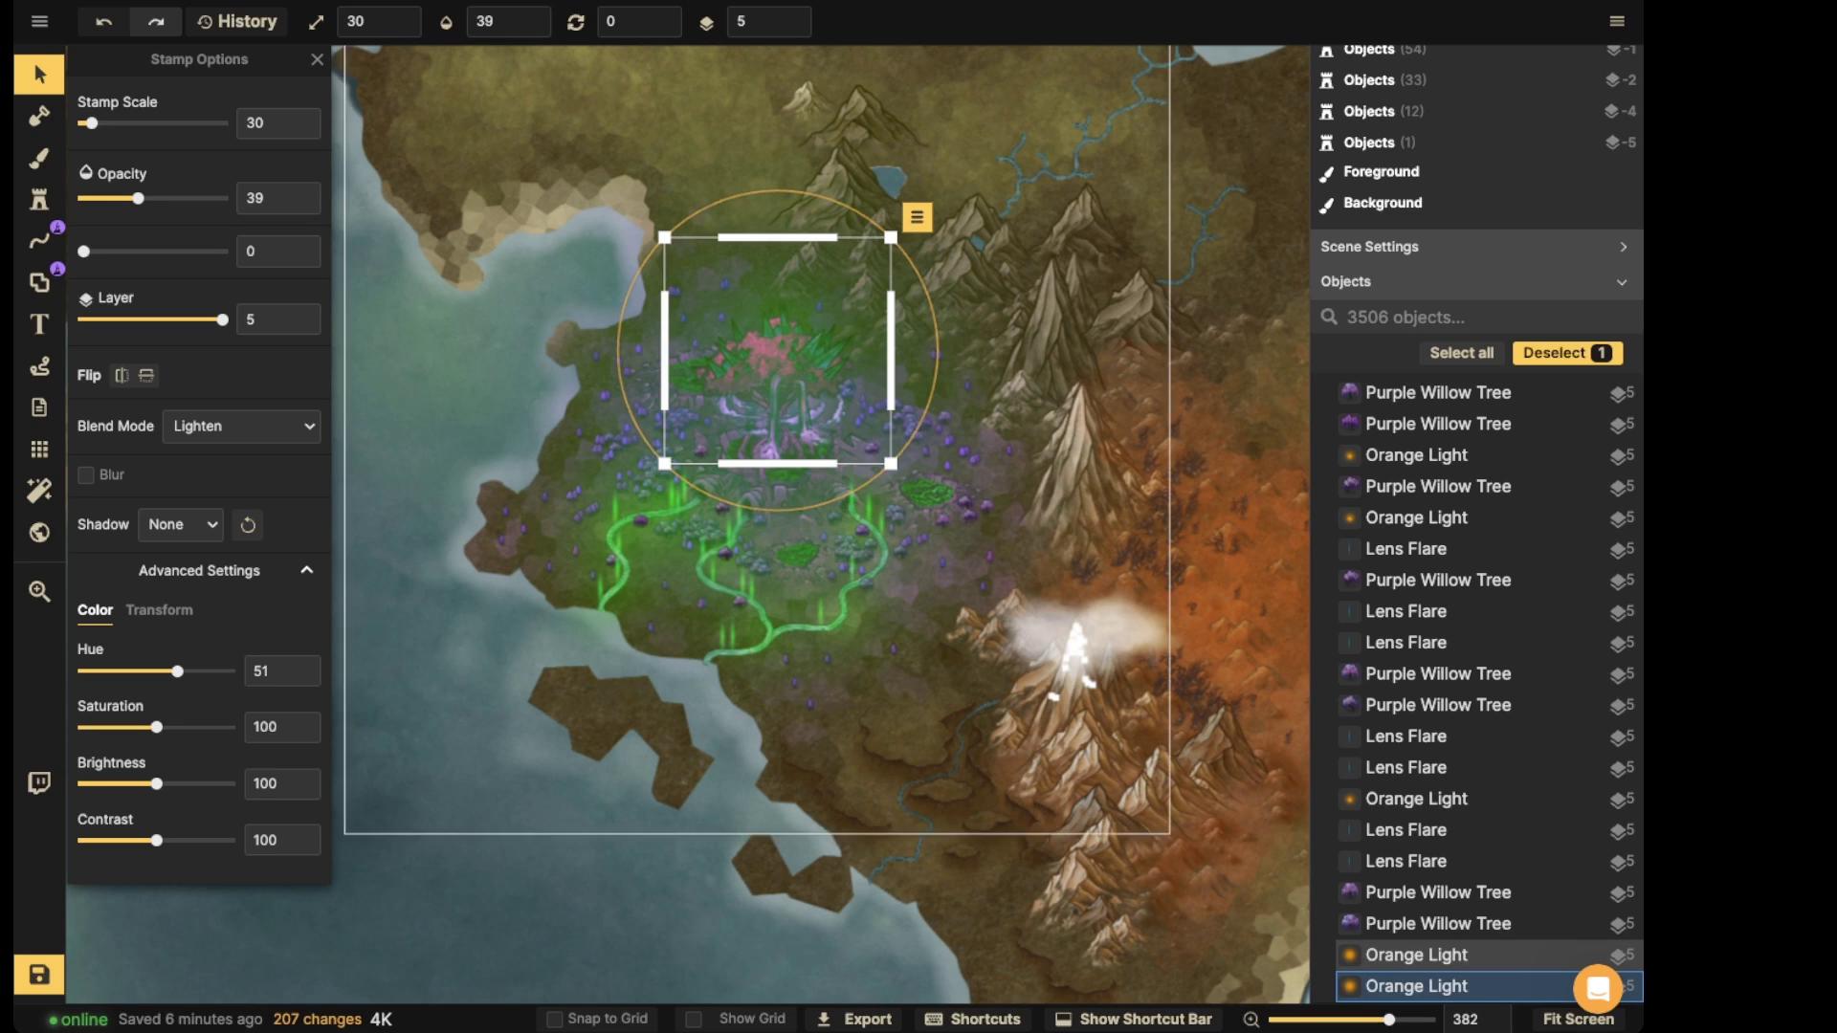
- Enlarge the light over the glowing red-topped tree, shift its hue to -18, and save the map
left_click_drag(664, 237, 629, 203)
left_click_drag(717, 291, 730, 307)
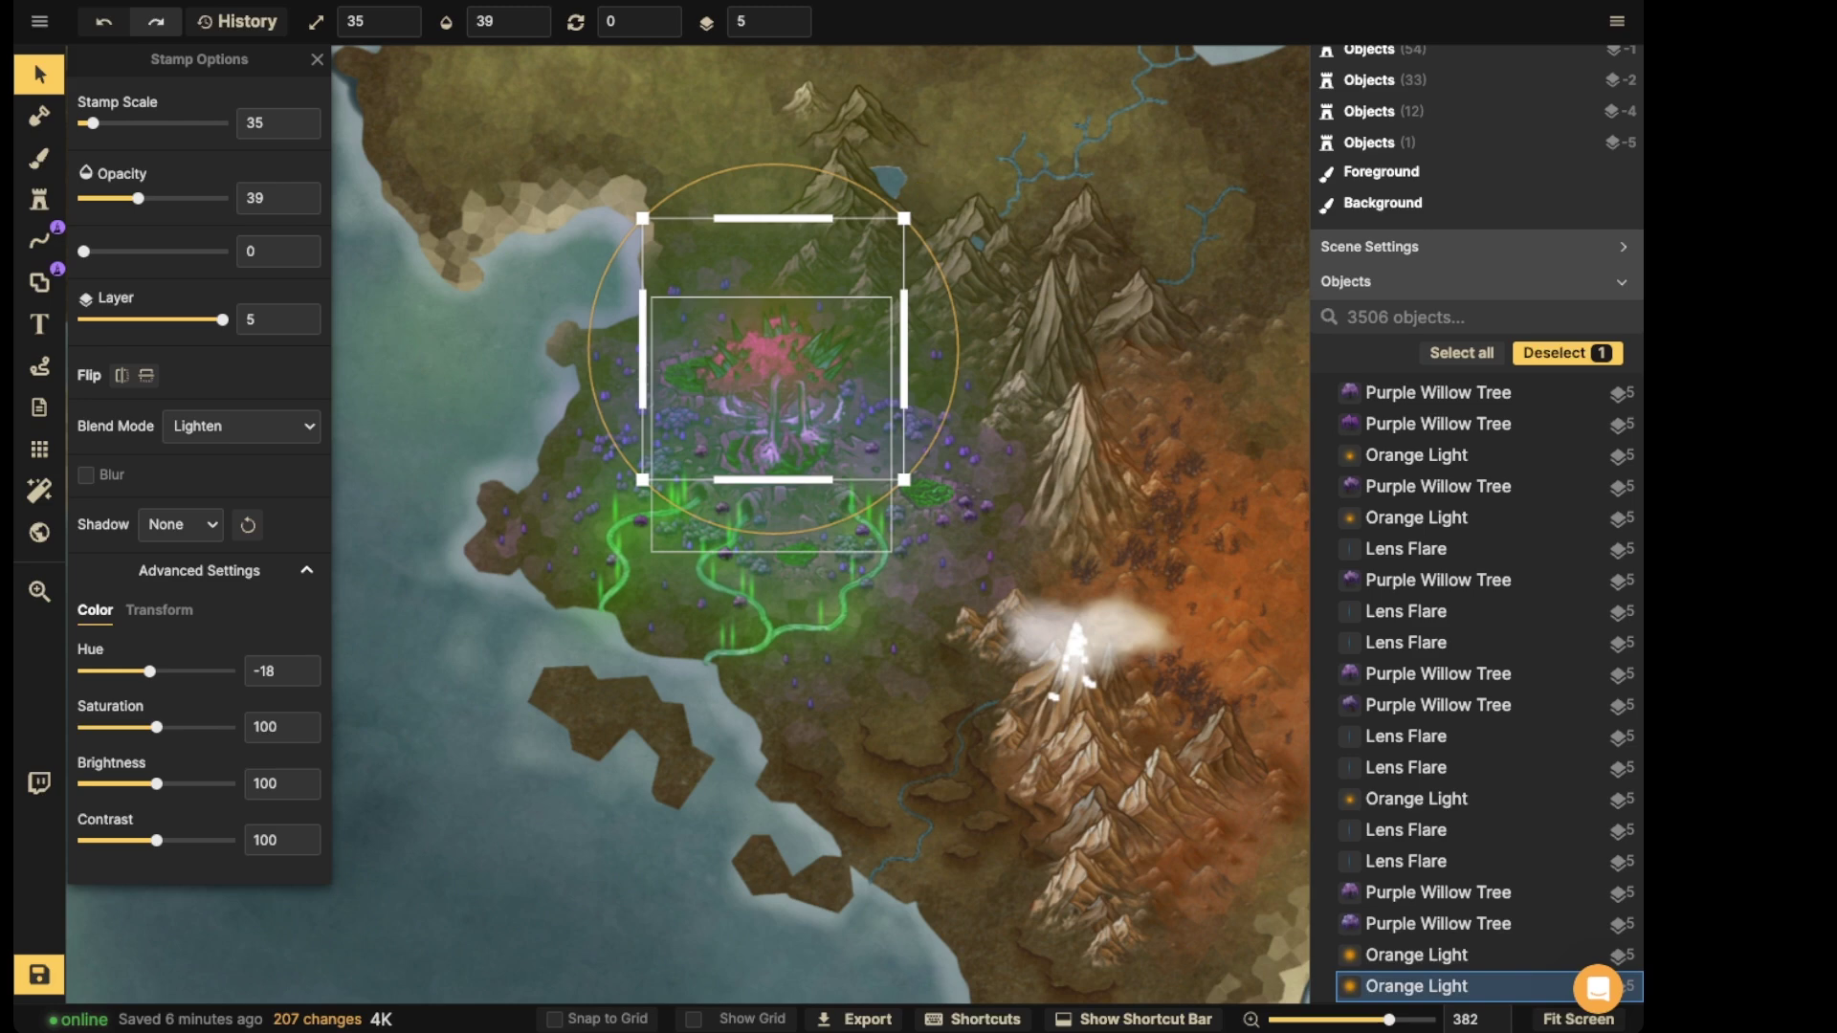
scroll(772, 349, "up", 10)
scroll(772, 349, "down", 20)
left_click(586, 349)
scroll(585, 348, "down", 8)
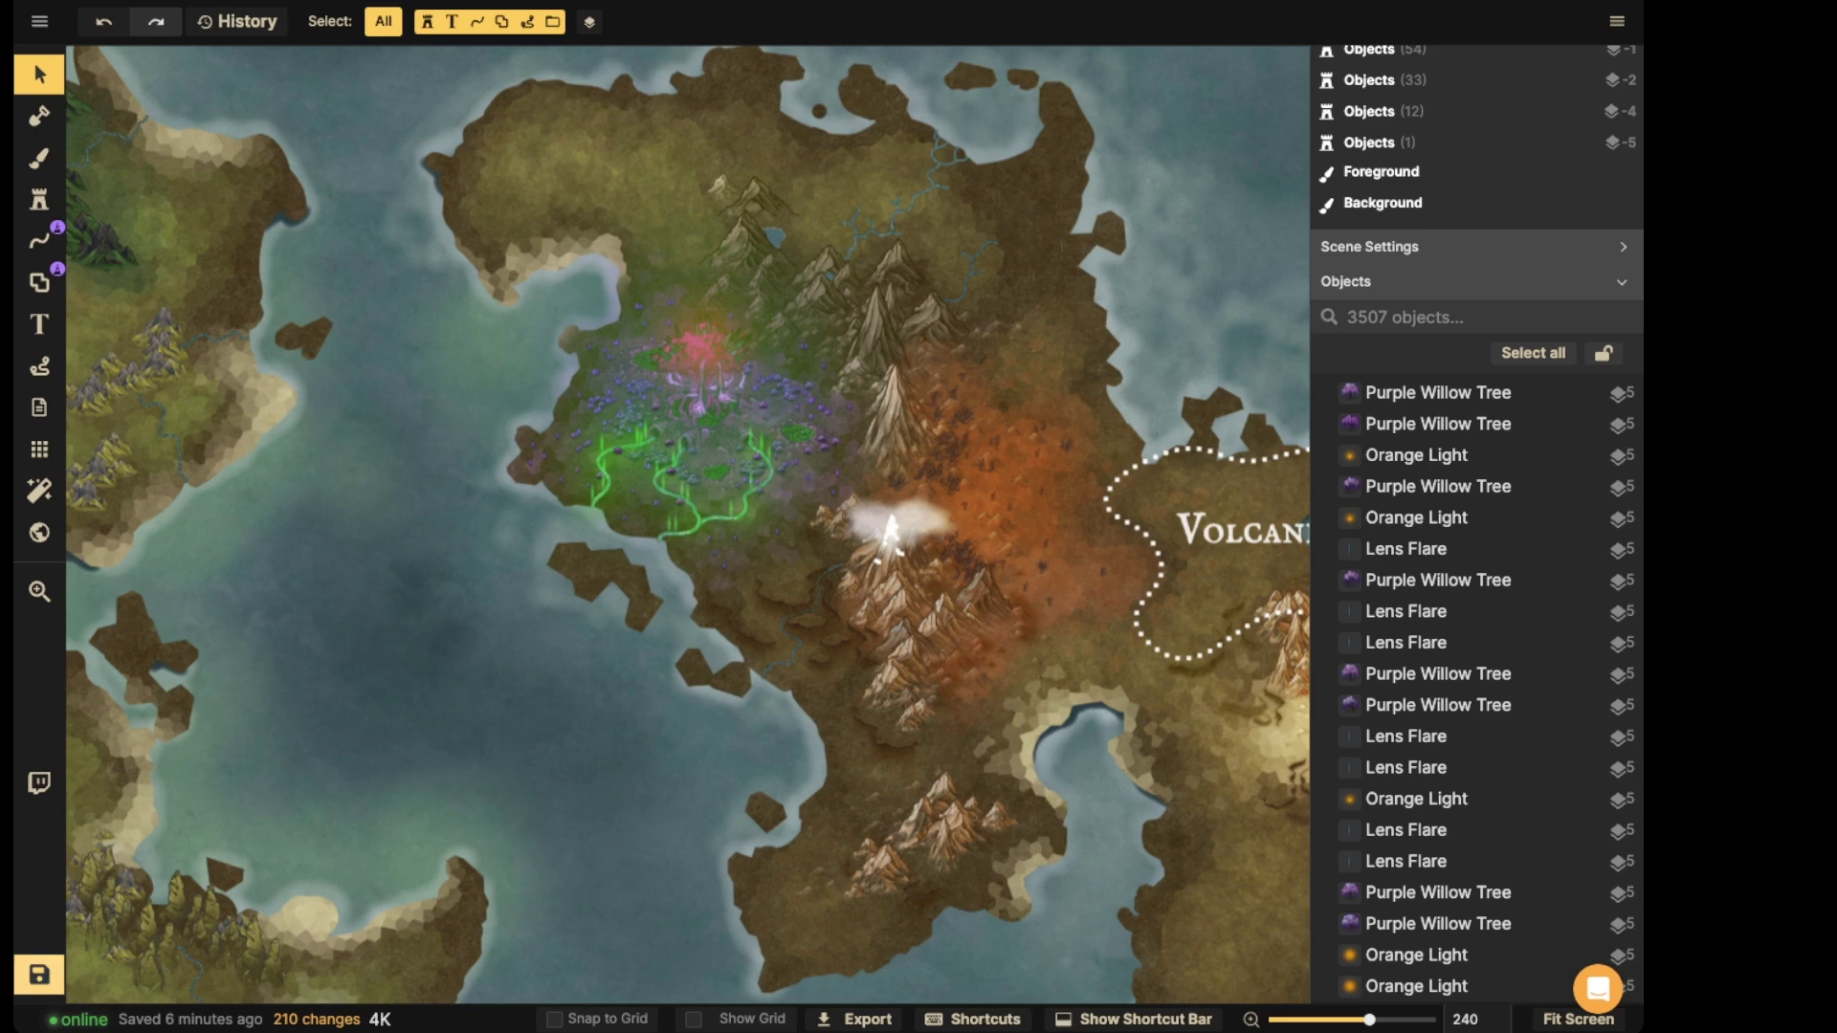
key("ctrl+s")
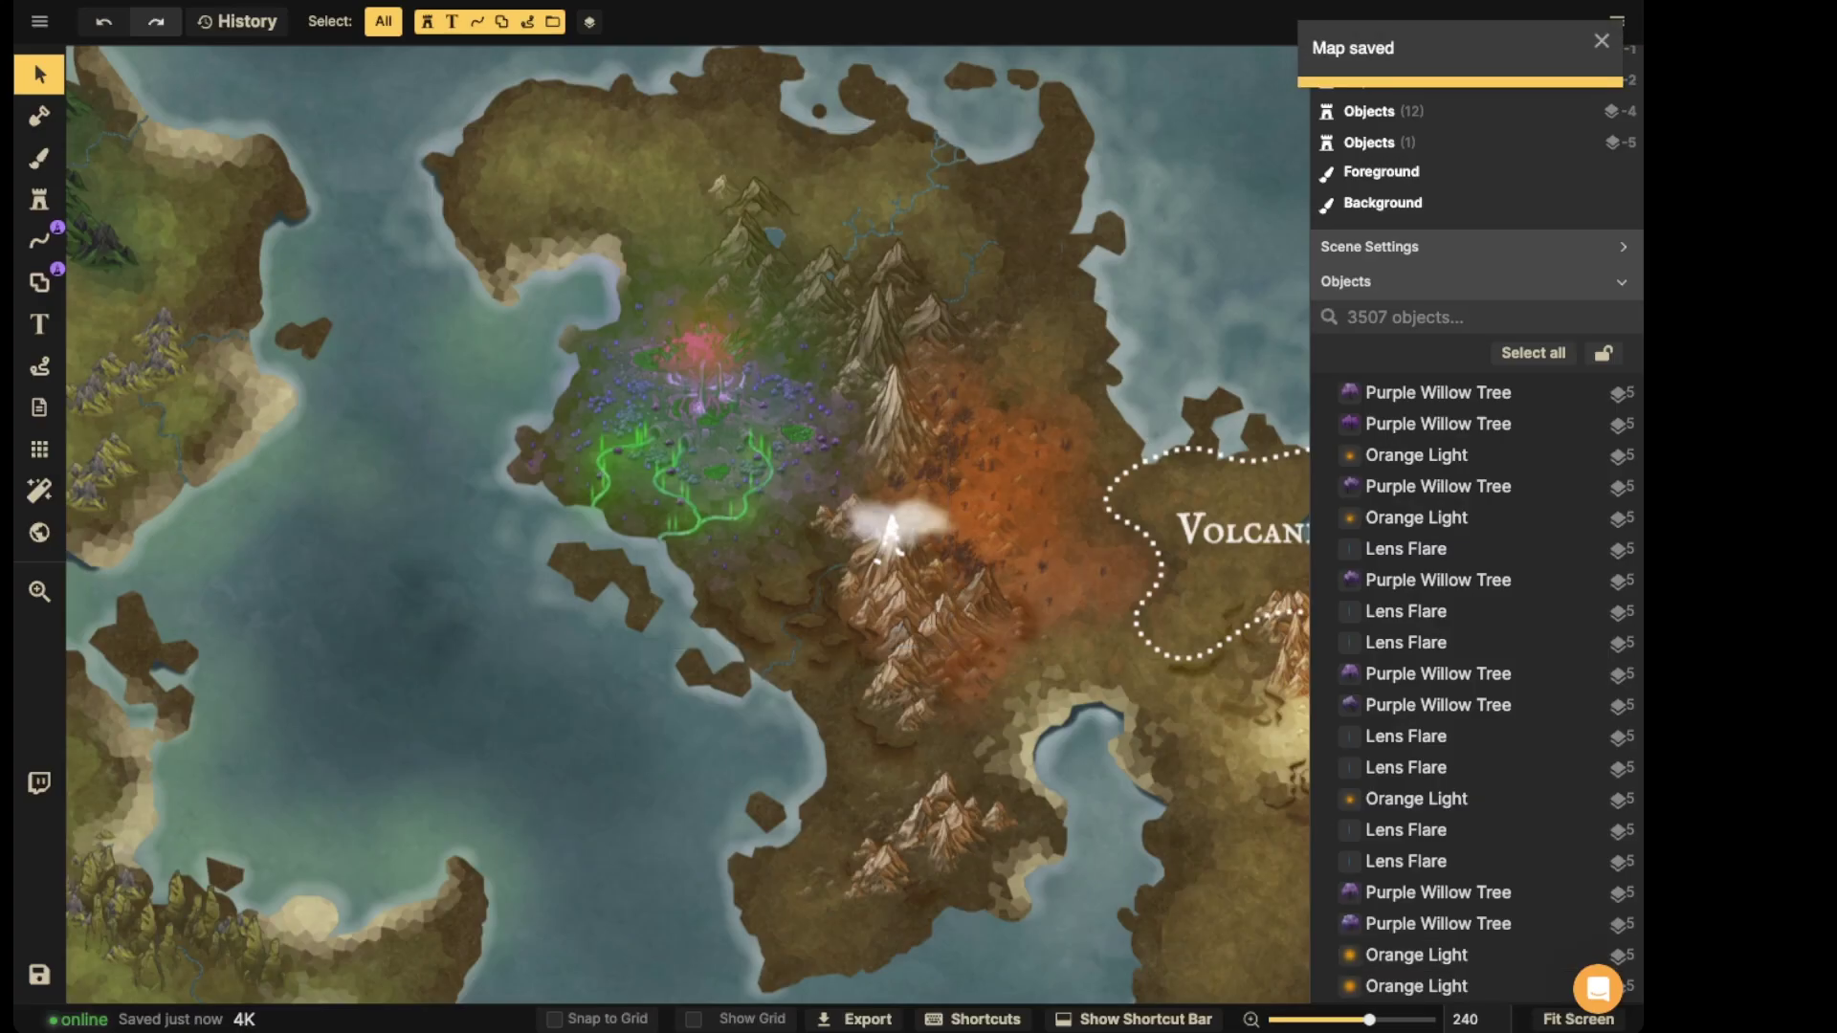
- Search the stamp catalog for "cloud" and switch the results to the Fantasy World collection
left_click(39, 283)
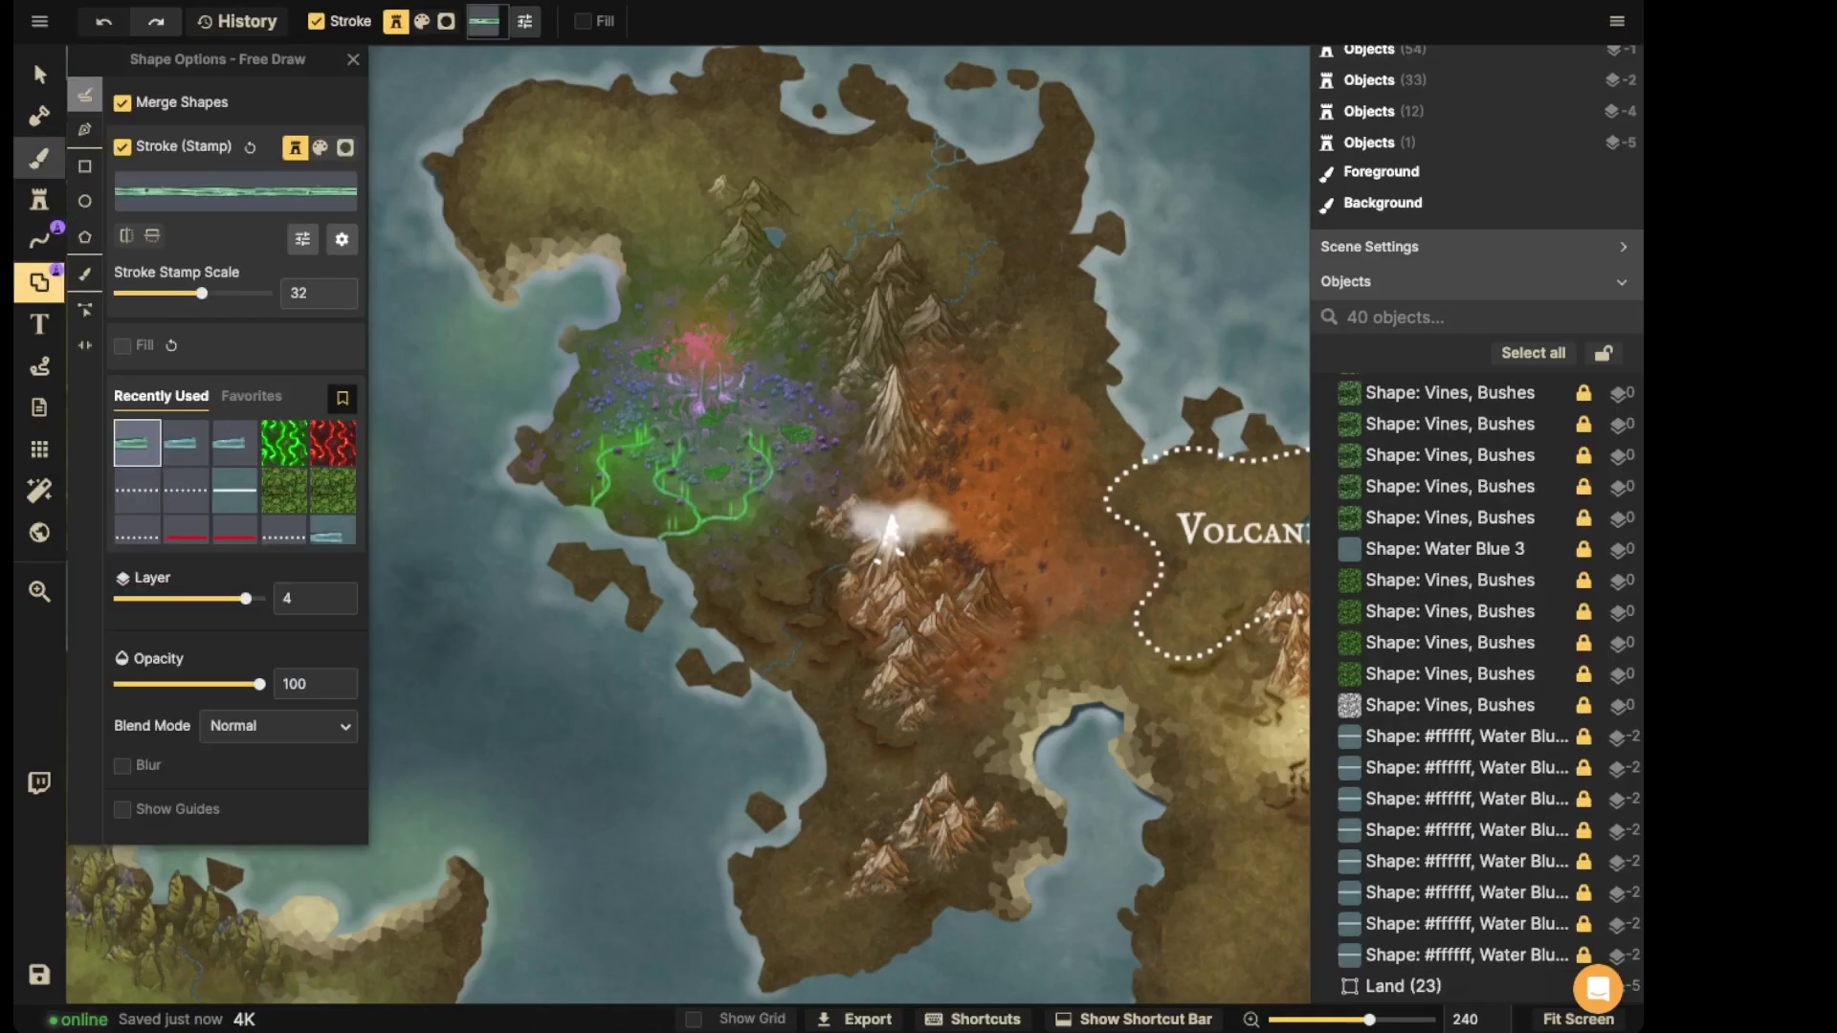
left_click(39, 200)
left_click(135, 153)
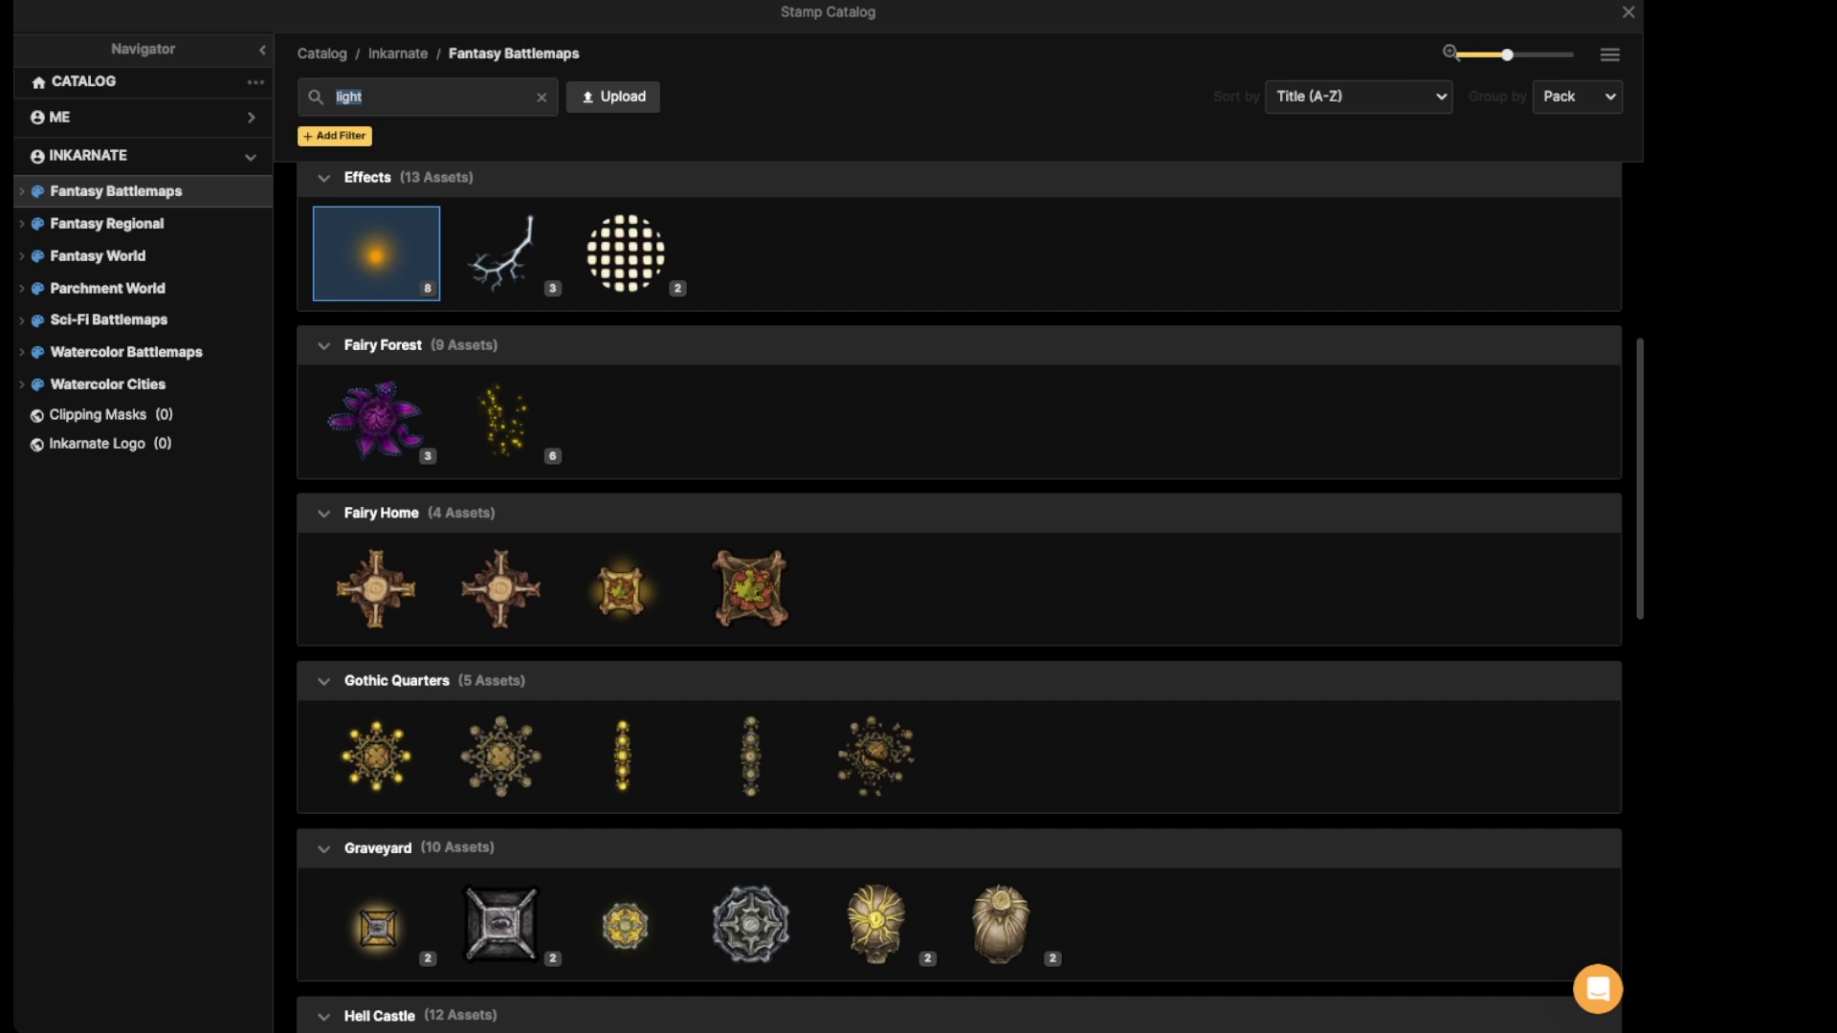
type("cloud")
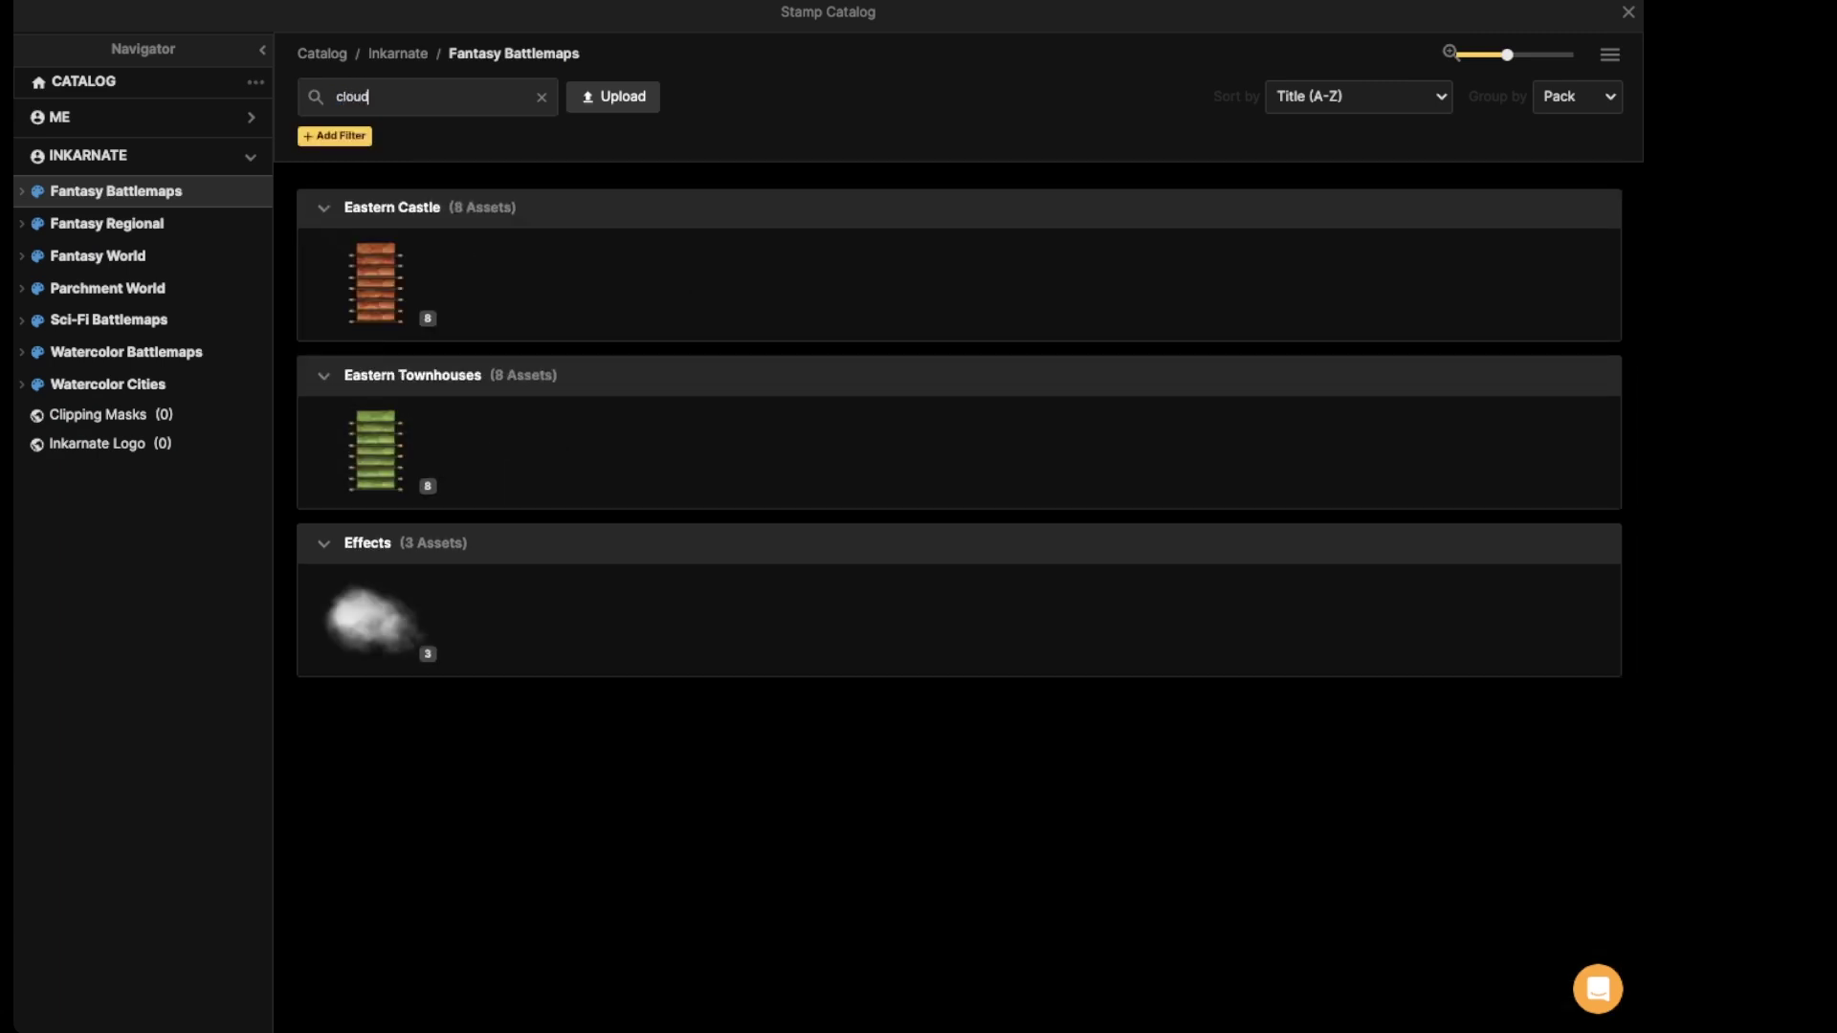
left_click(97, 256)
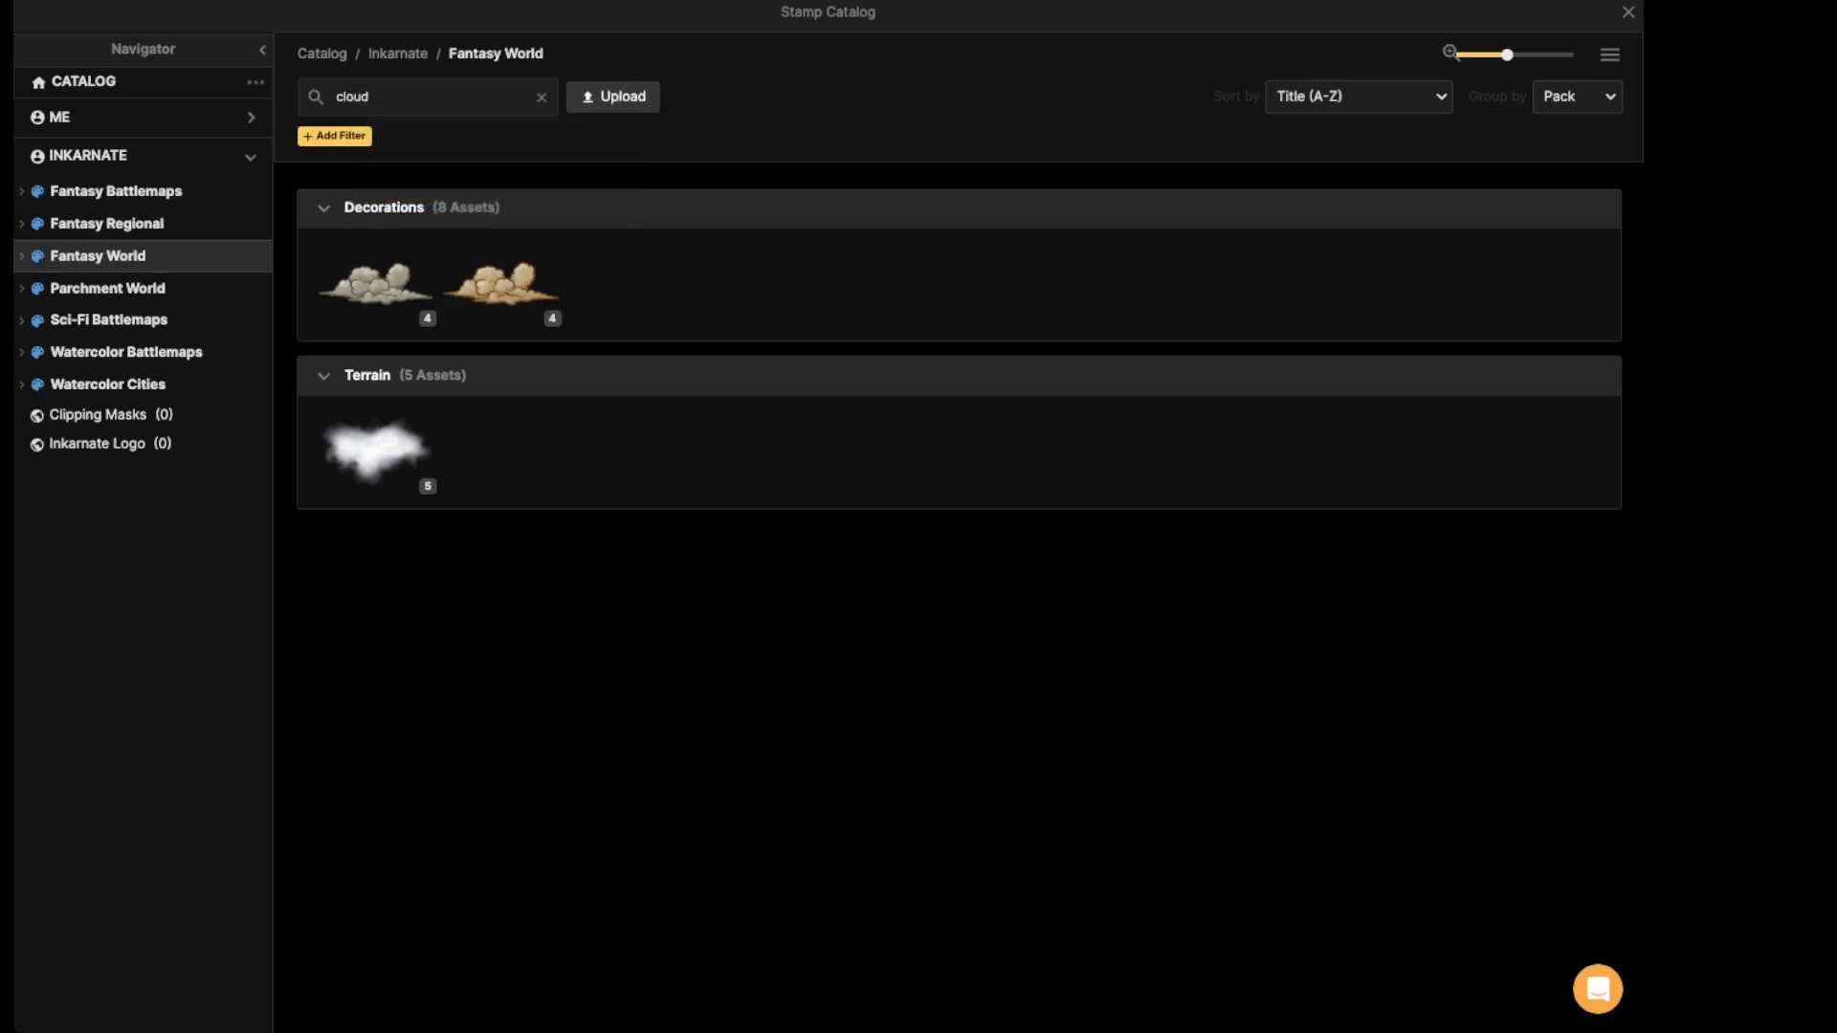
- Search the Fantasy World stamps for "smoke" and choose the white smoke stamp set
left_click(412, 96)
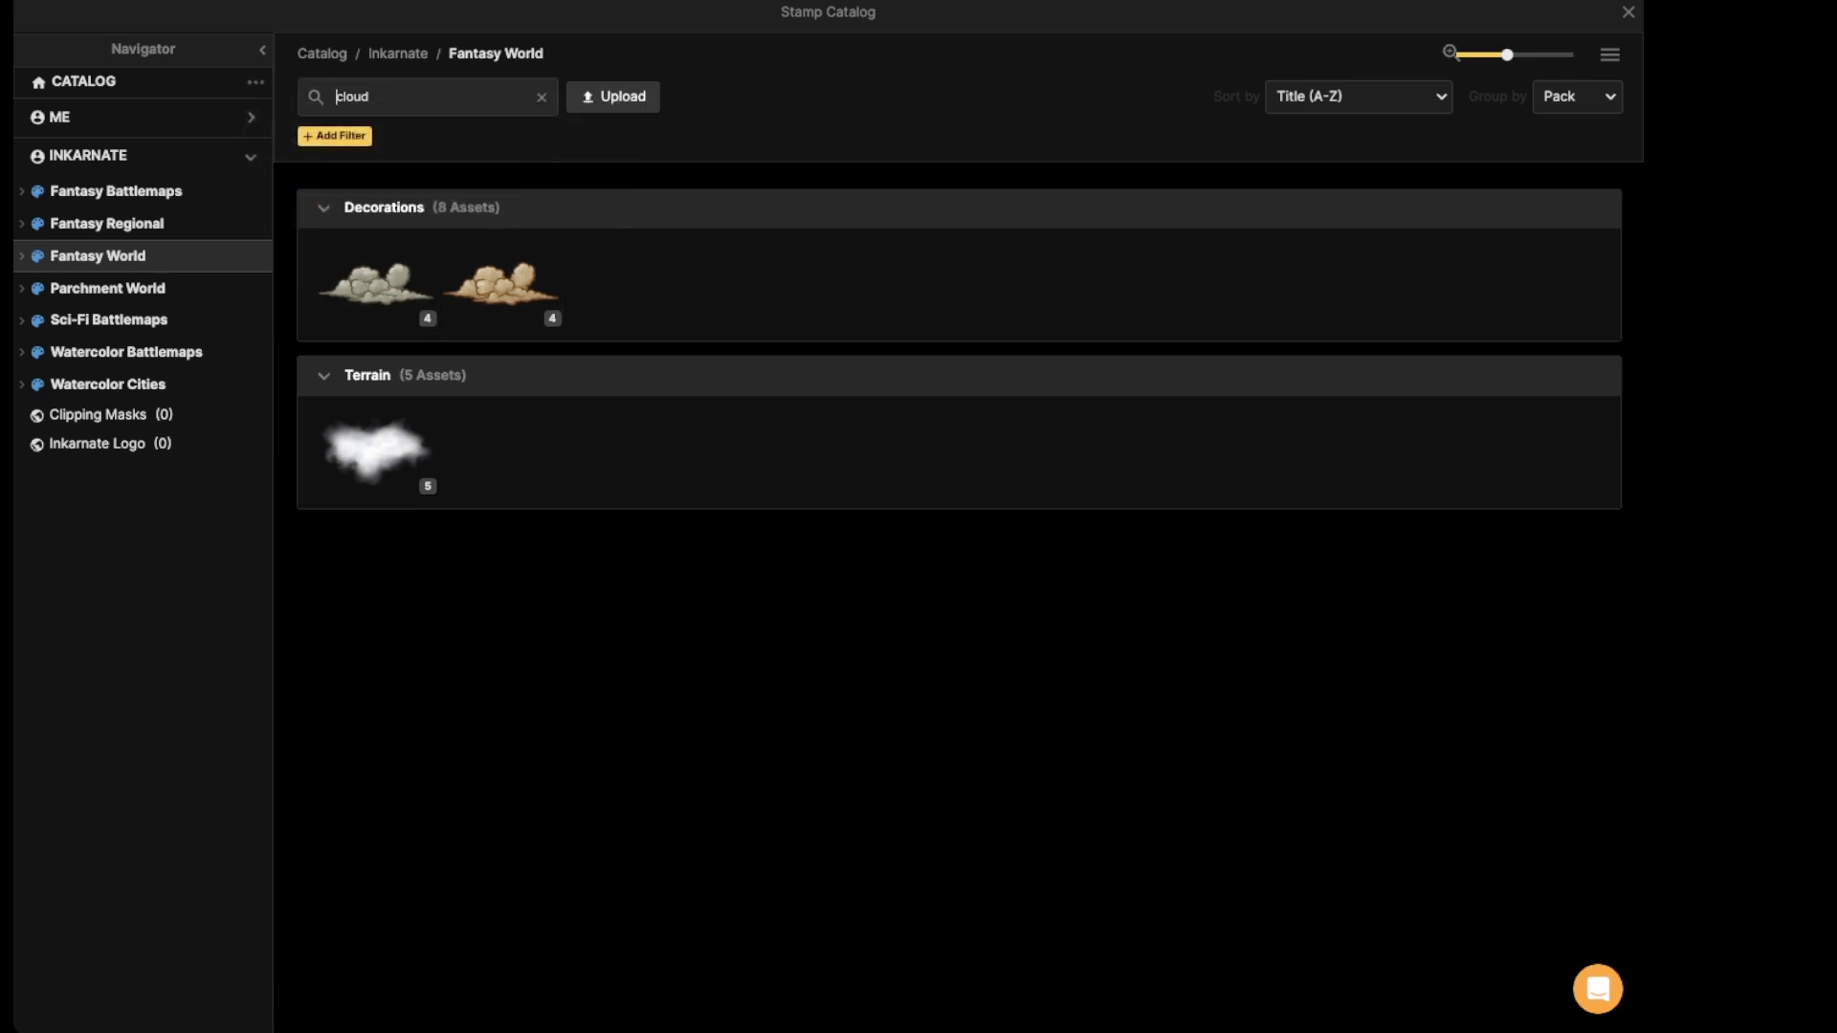
left_click(541, 98)
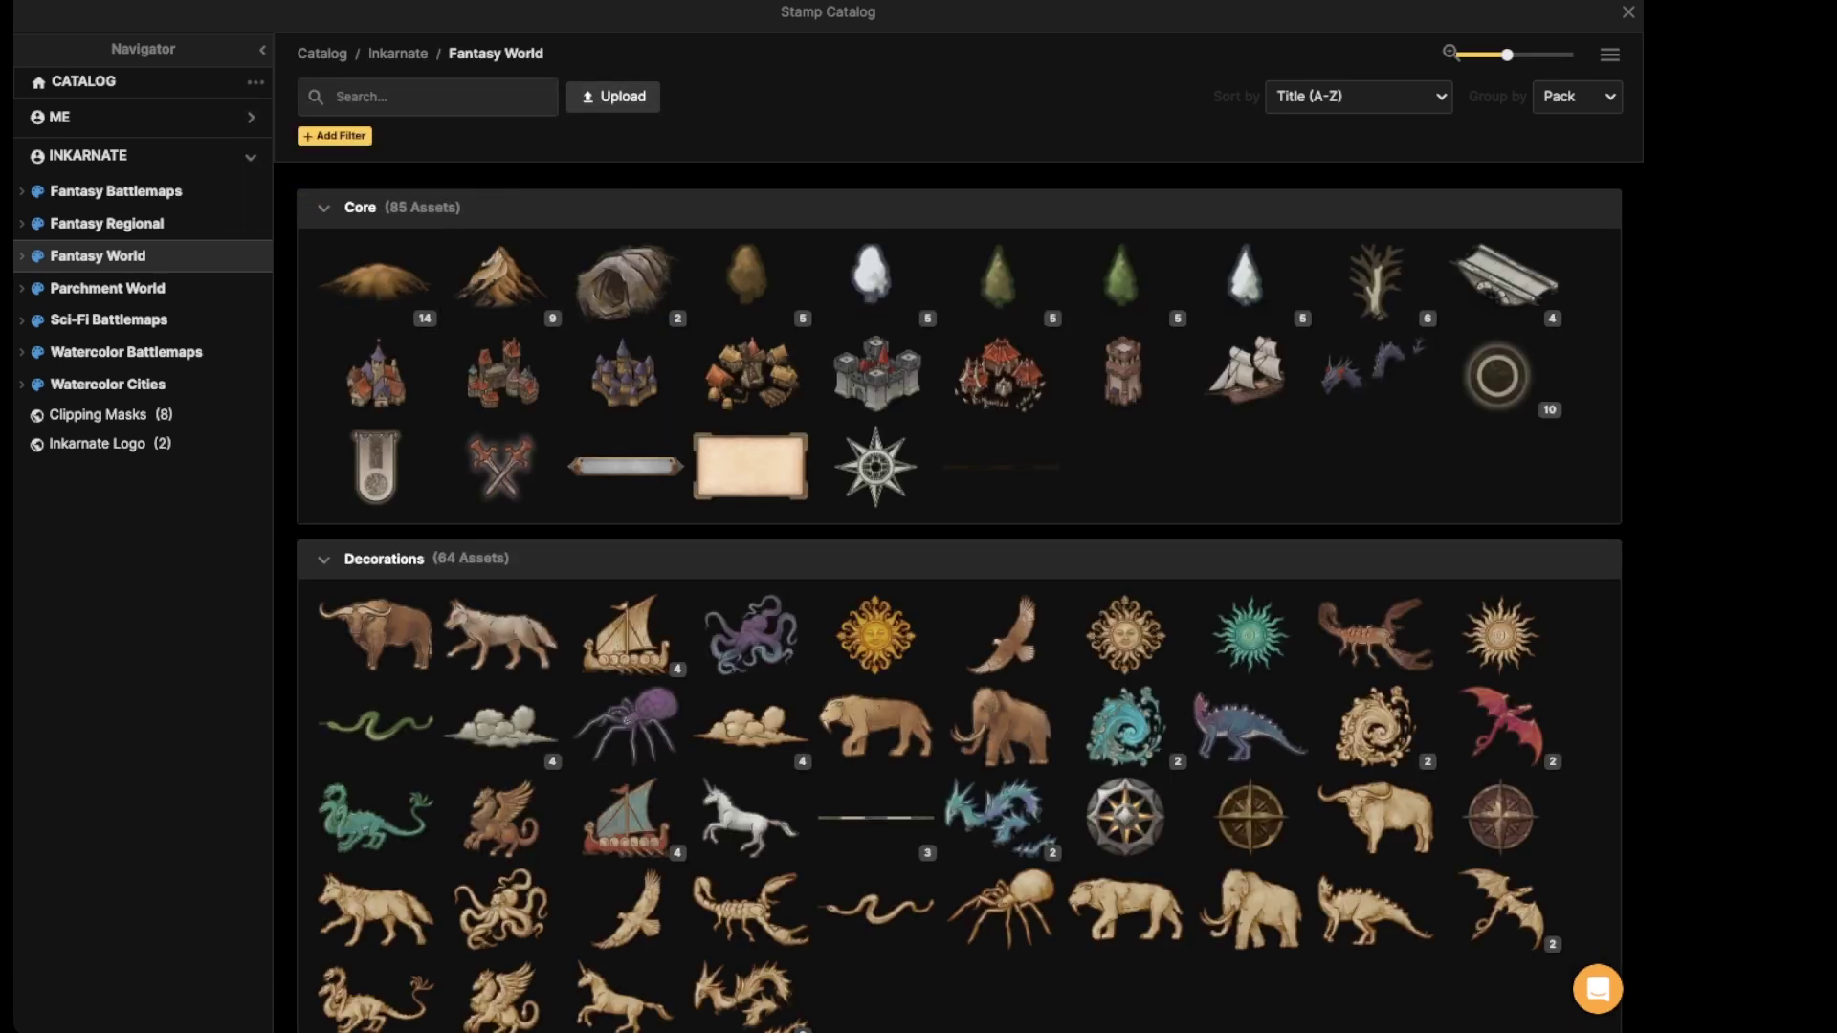
type("smoke")
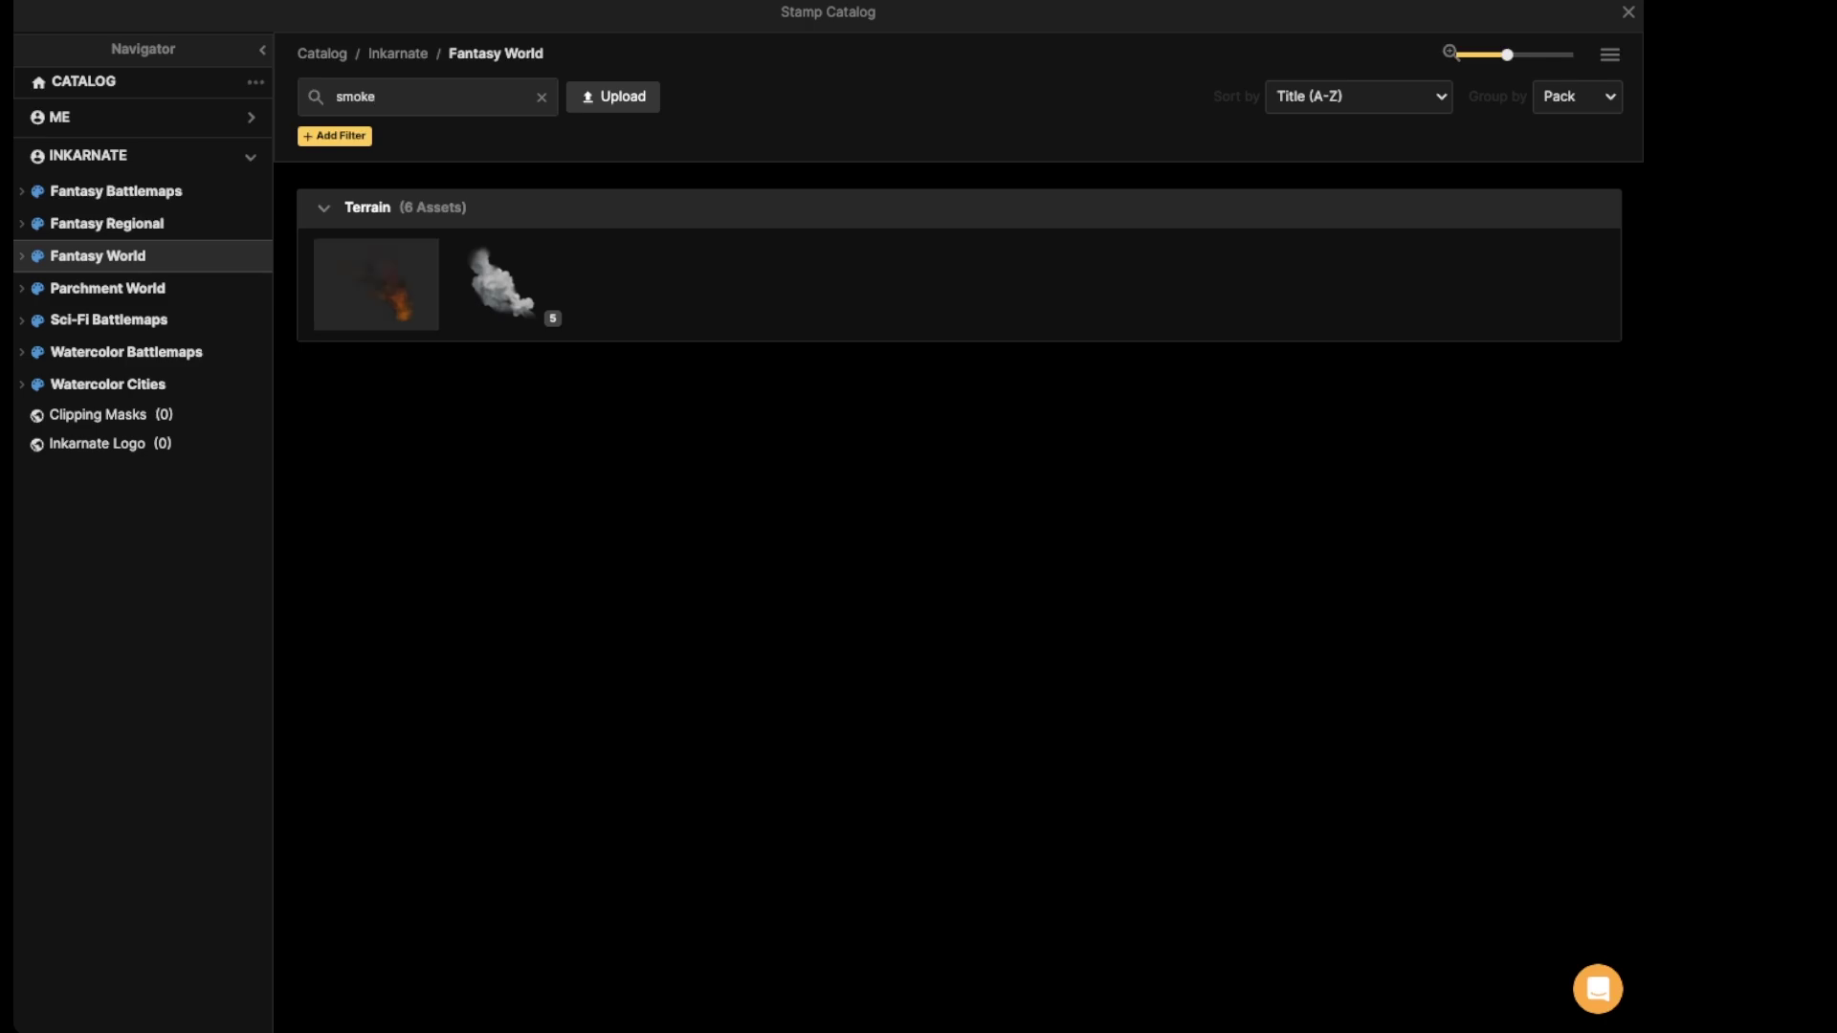
left_click(381, 287)
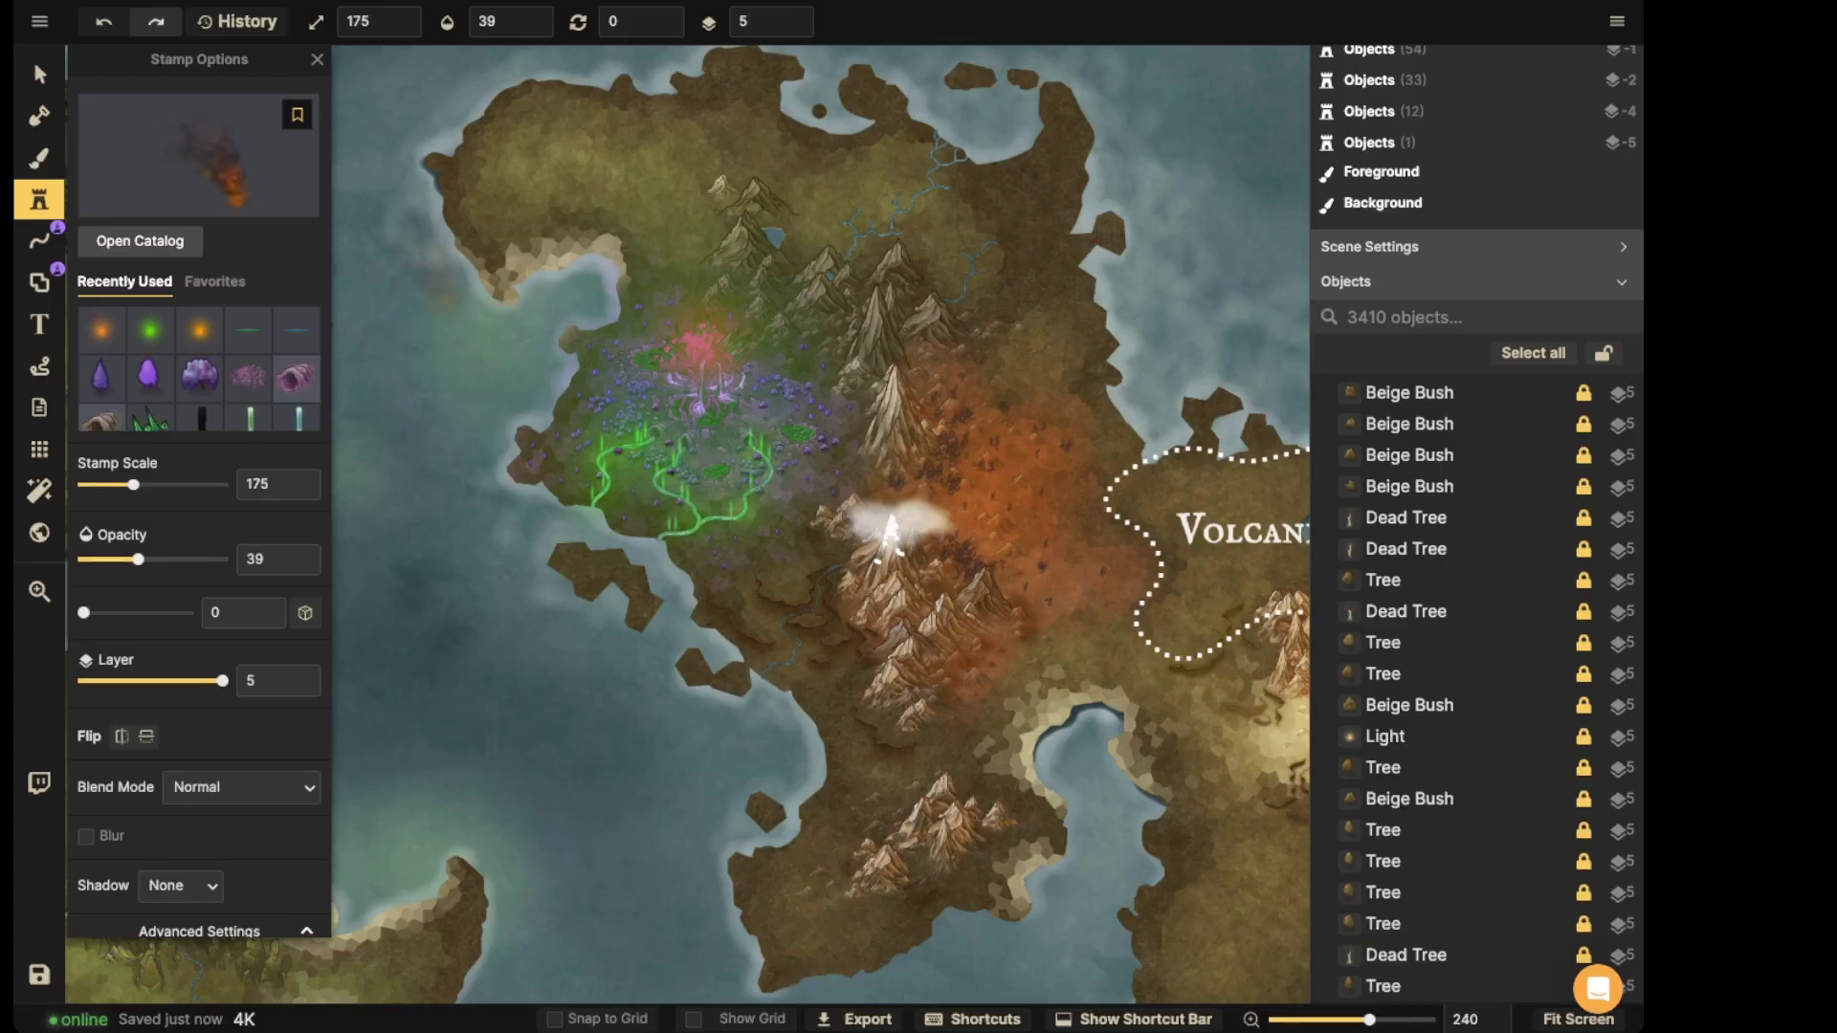
scroll(435, 285, "up", 6)
left_click(198, 157)
left_click(503, 287)
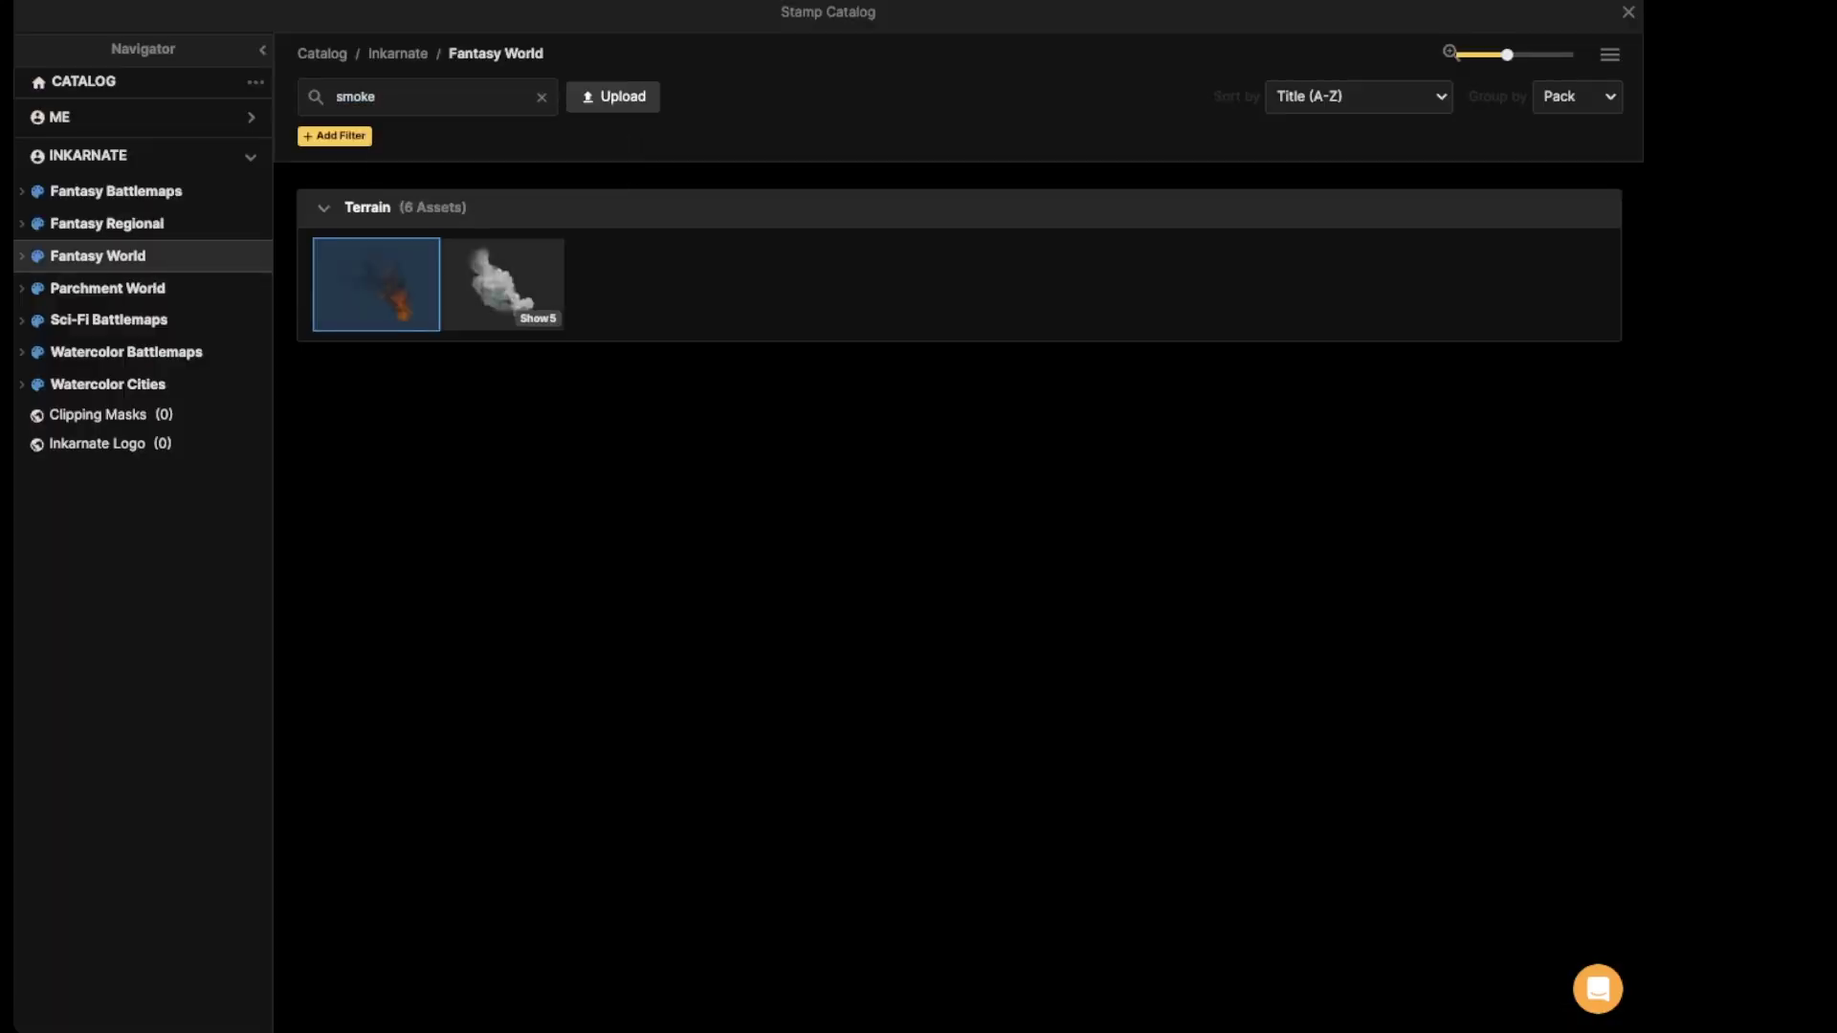
- Place a smoke stamp on the coast north of the fey forest at scale 115, opacity 100, rotation 105, layer 1
scroll(411, 220, "up", 9)
scroll(469, 167, "down", 15)
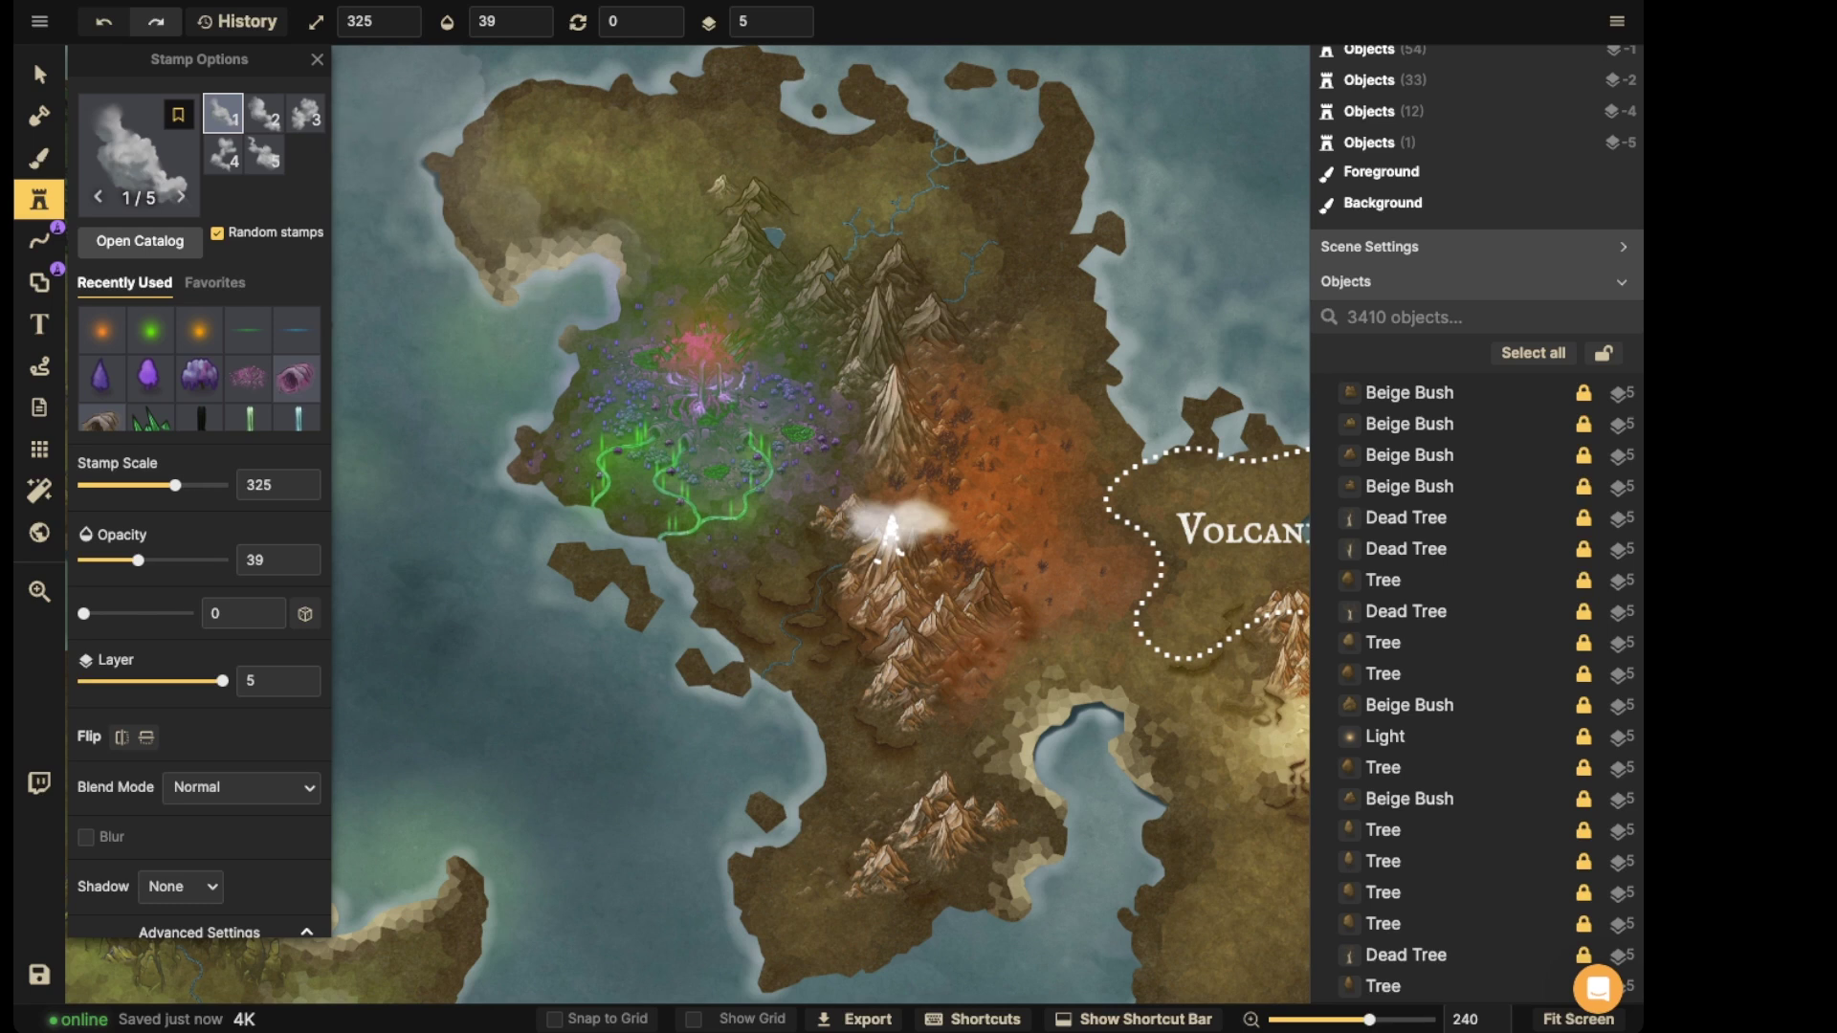
left_click_drag(145, 485, 116, 485)
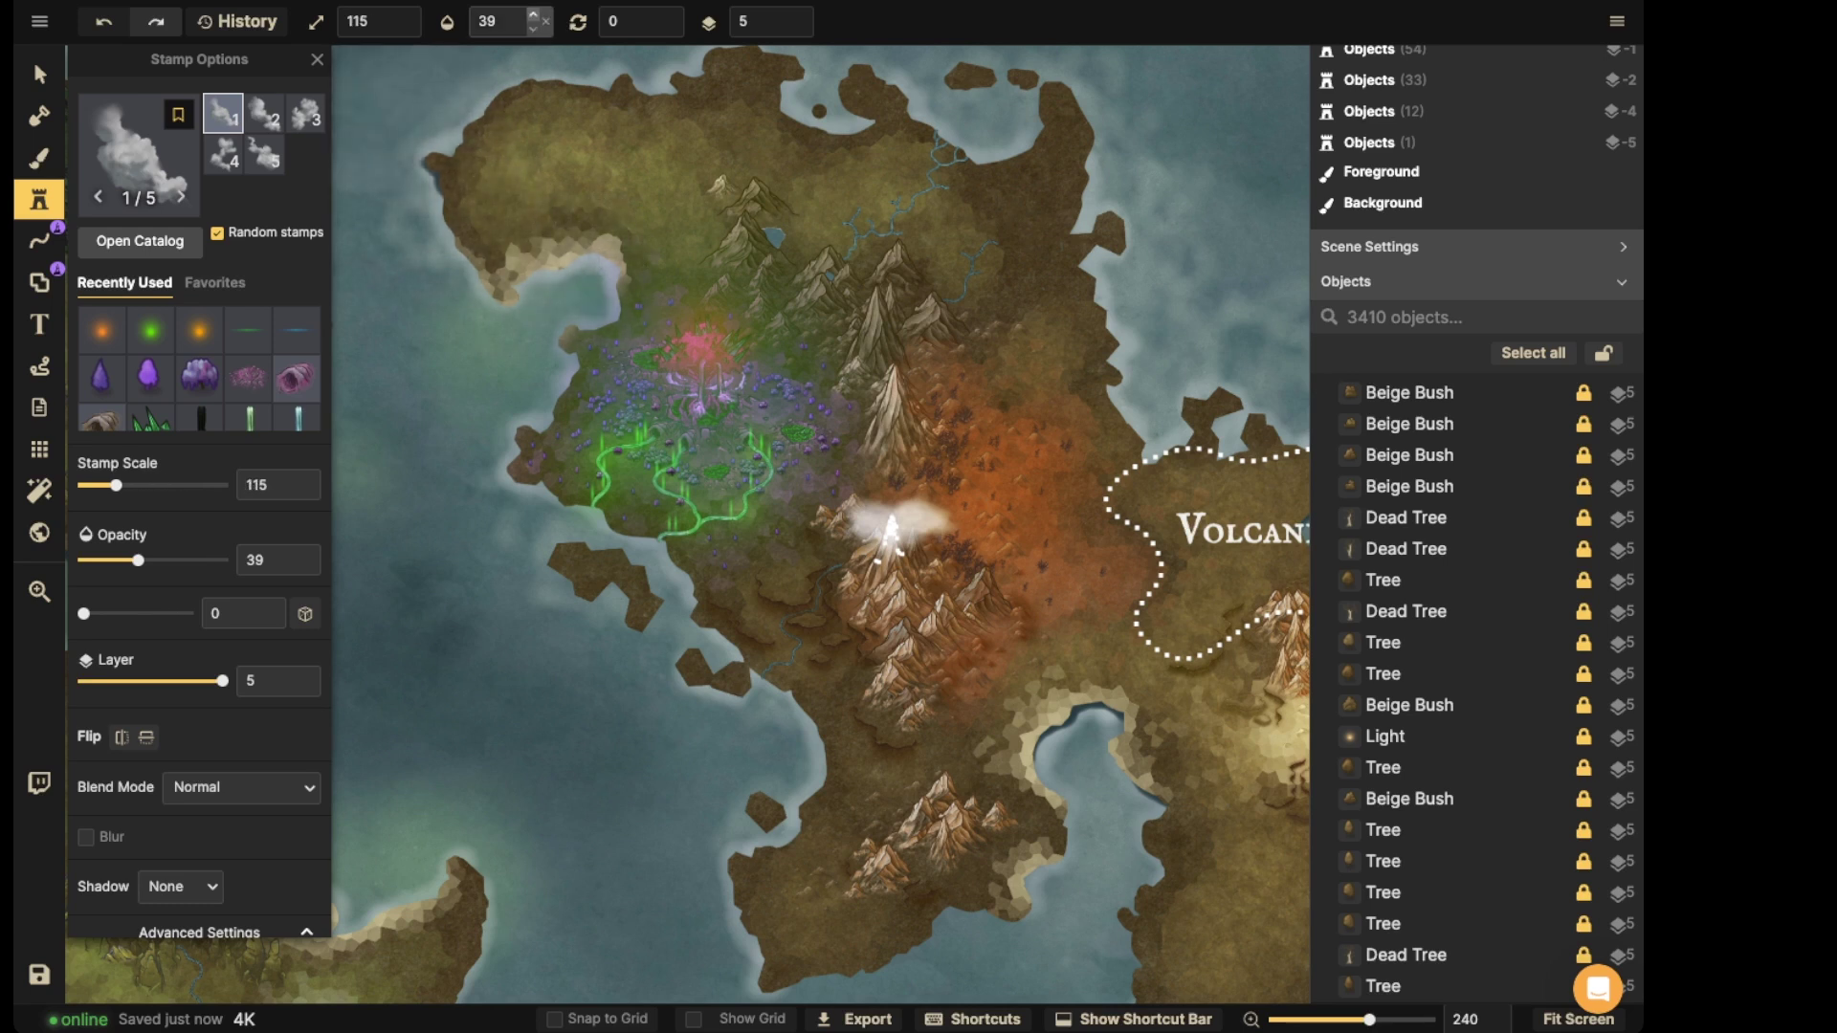
left_click(545, 21)
left_click(804, 21)
scroll(598, 240, "up", 5)
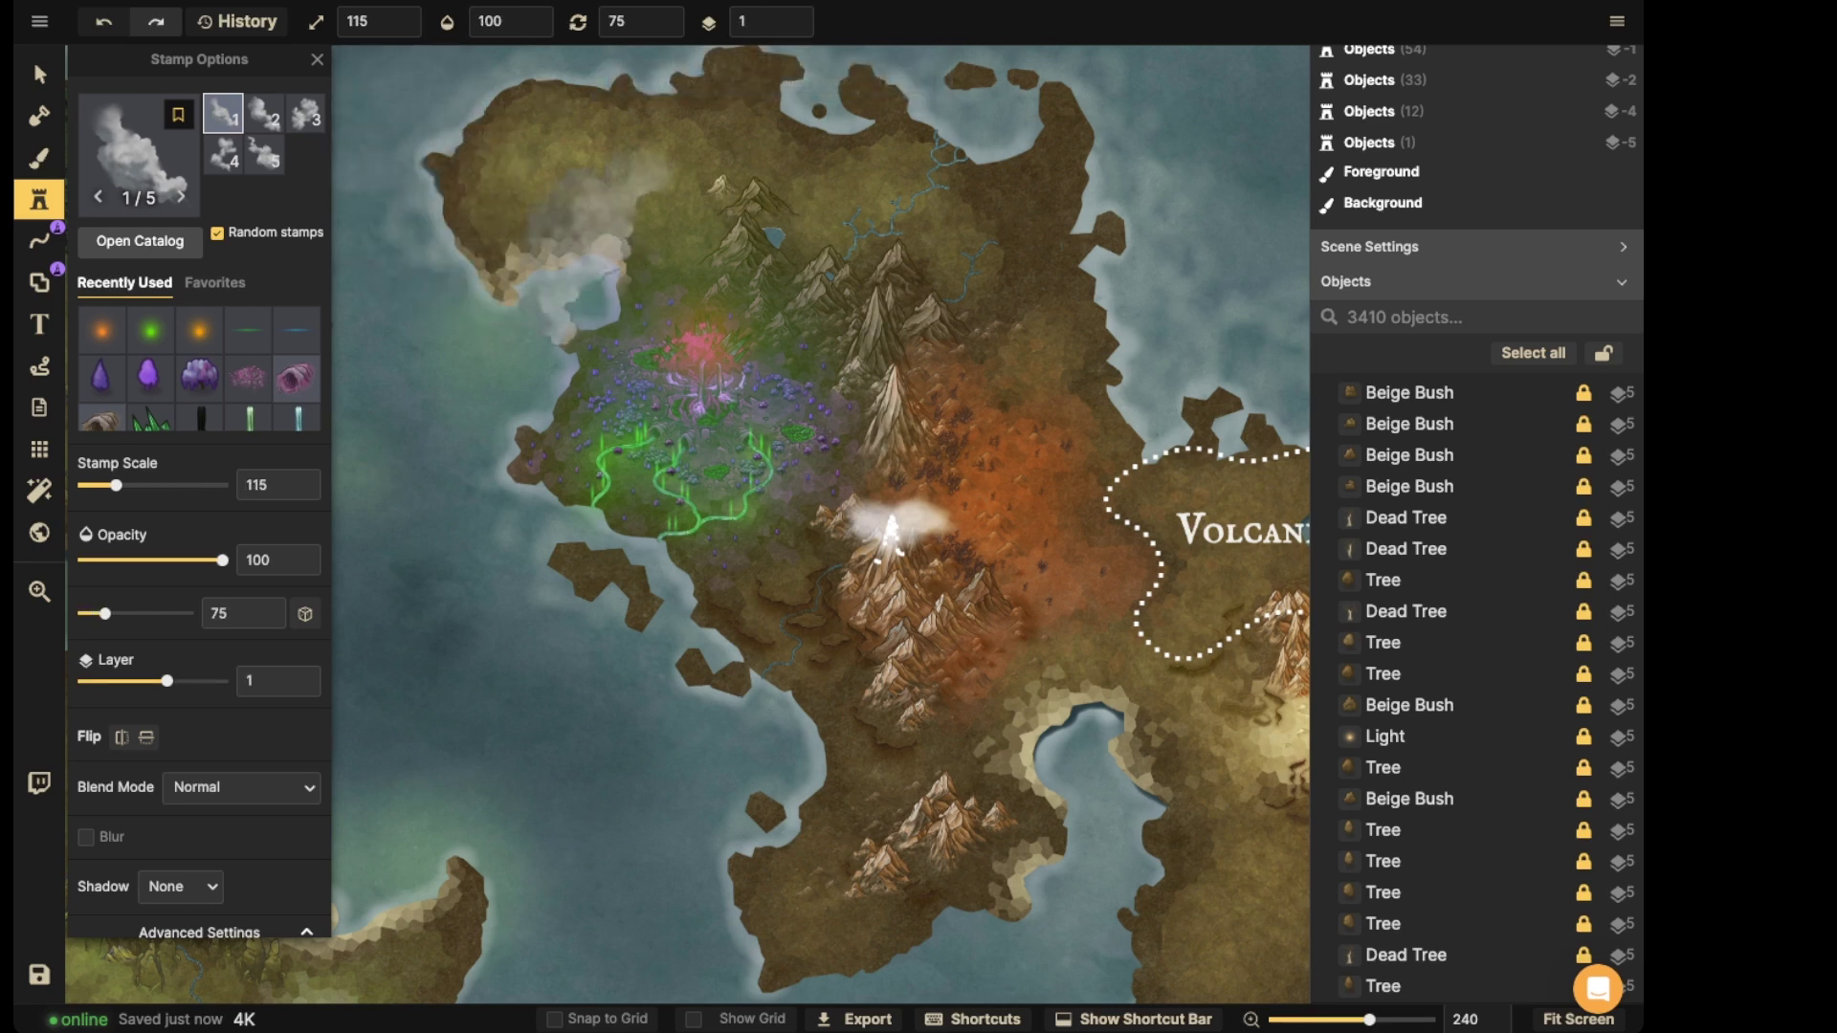
left_click(621, 320)
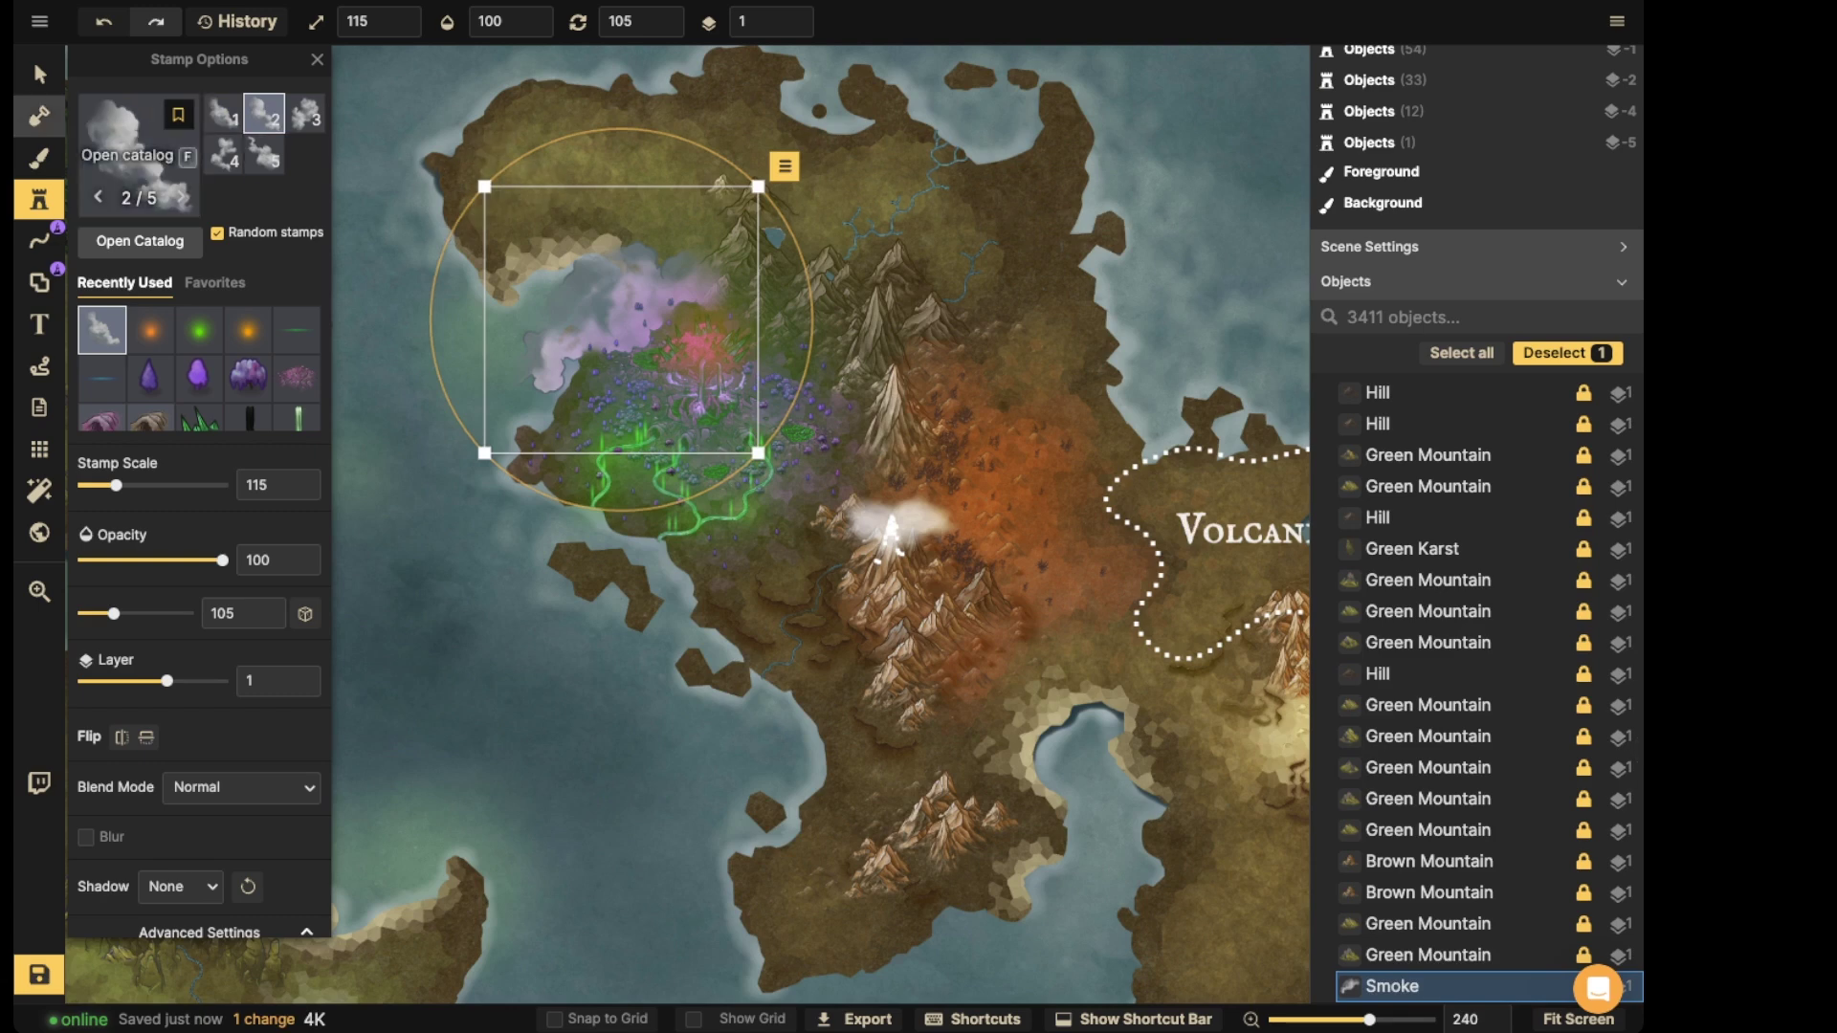
- Shrink the placed smoke to scale 85 over the northern forest edge and set its hue to 41 and saturation to 200
left_click(39, 75)
left_click_drag(757, 186, 693, 238)
left_click_drag(592, 336, 633, 324)
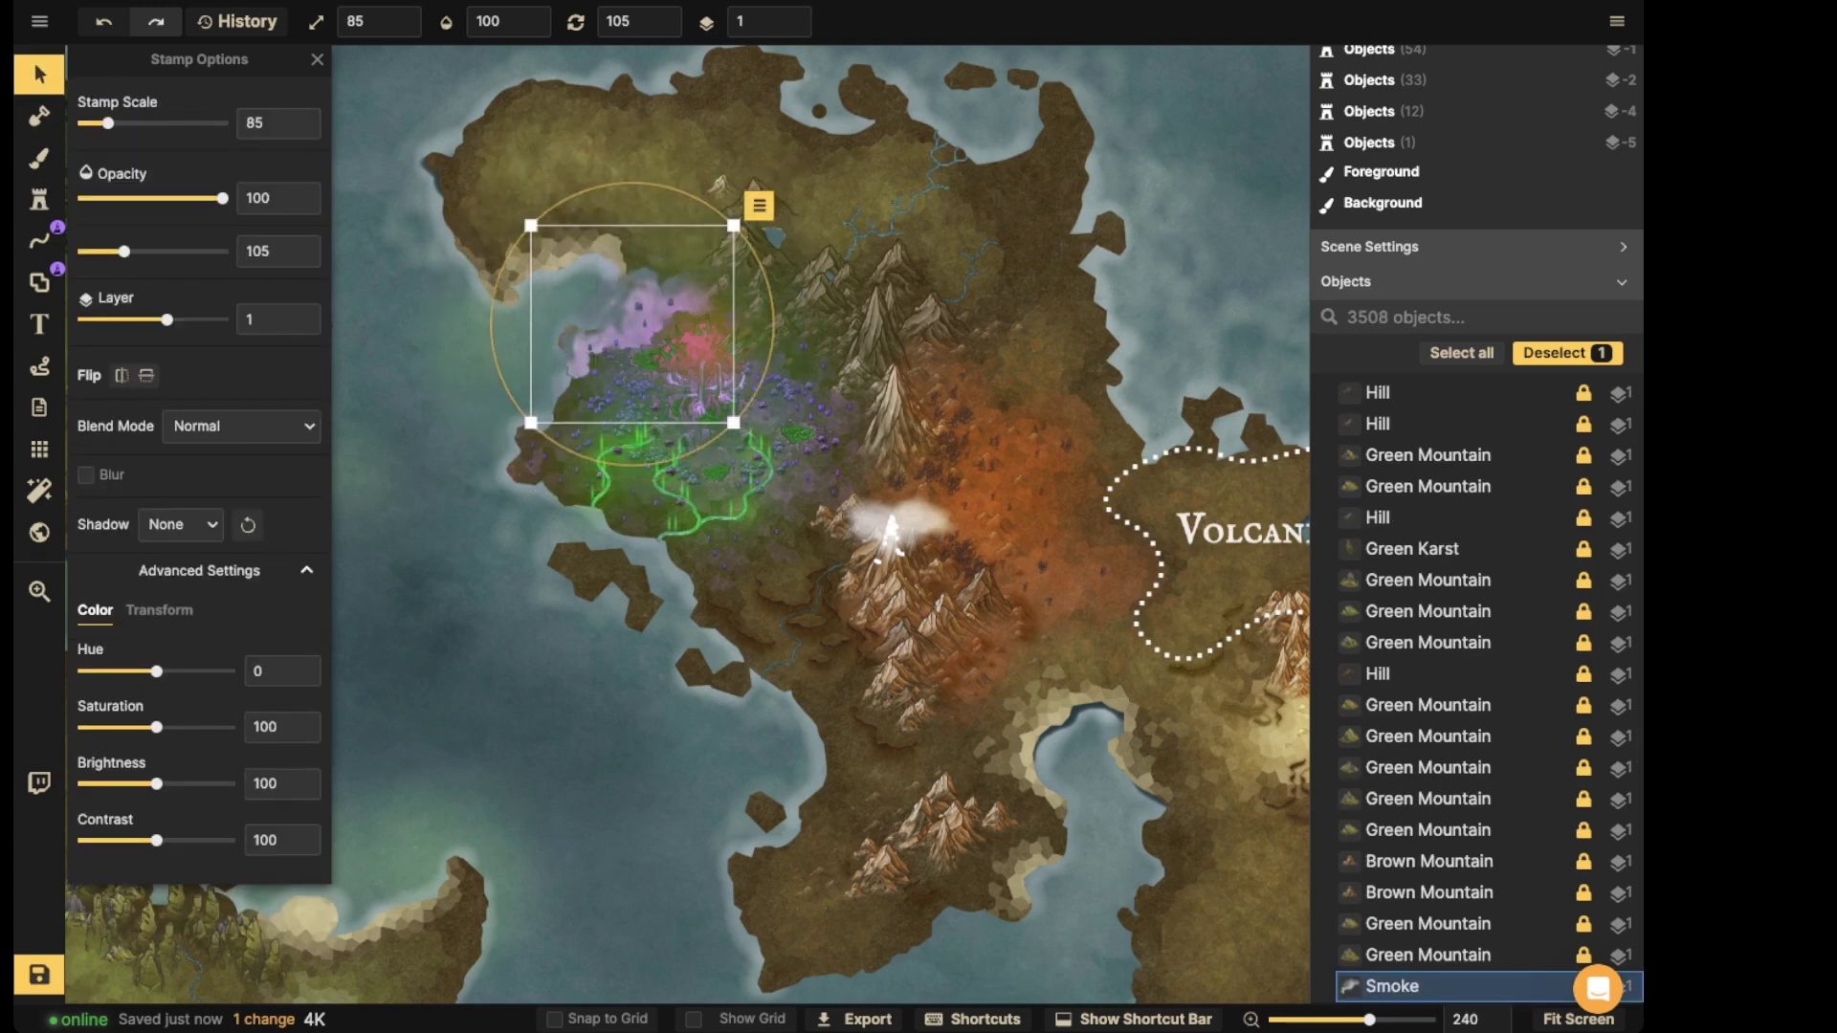
left_click_drag(157, 672, 141, 672)
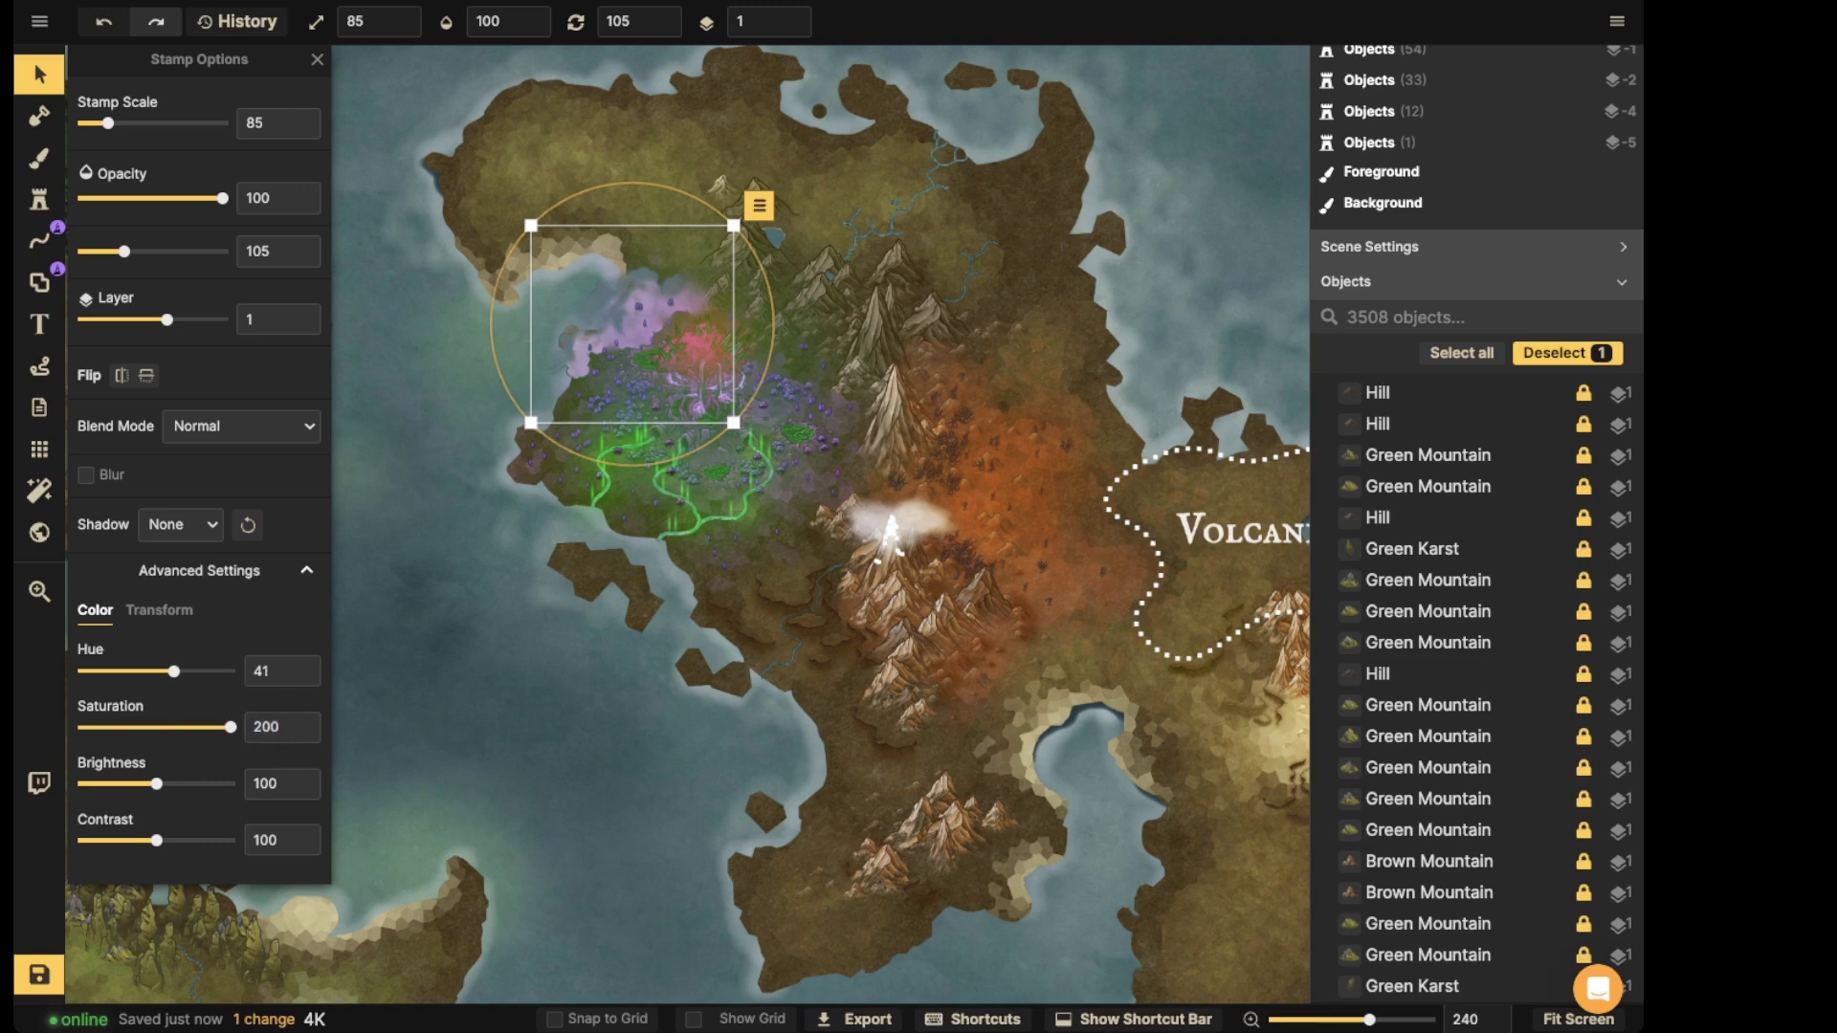
- Stamp more smoke at scale 85 along the western coast of the fey forest, with rotations 60 and 0
key("o")
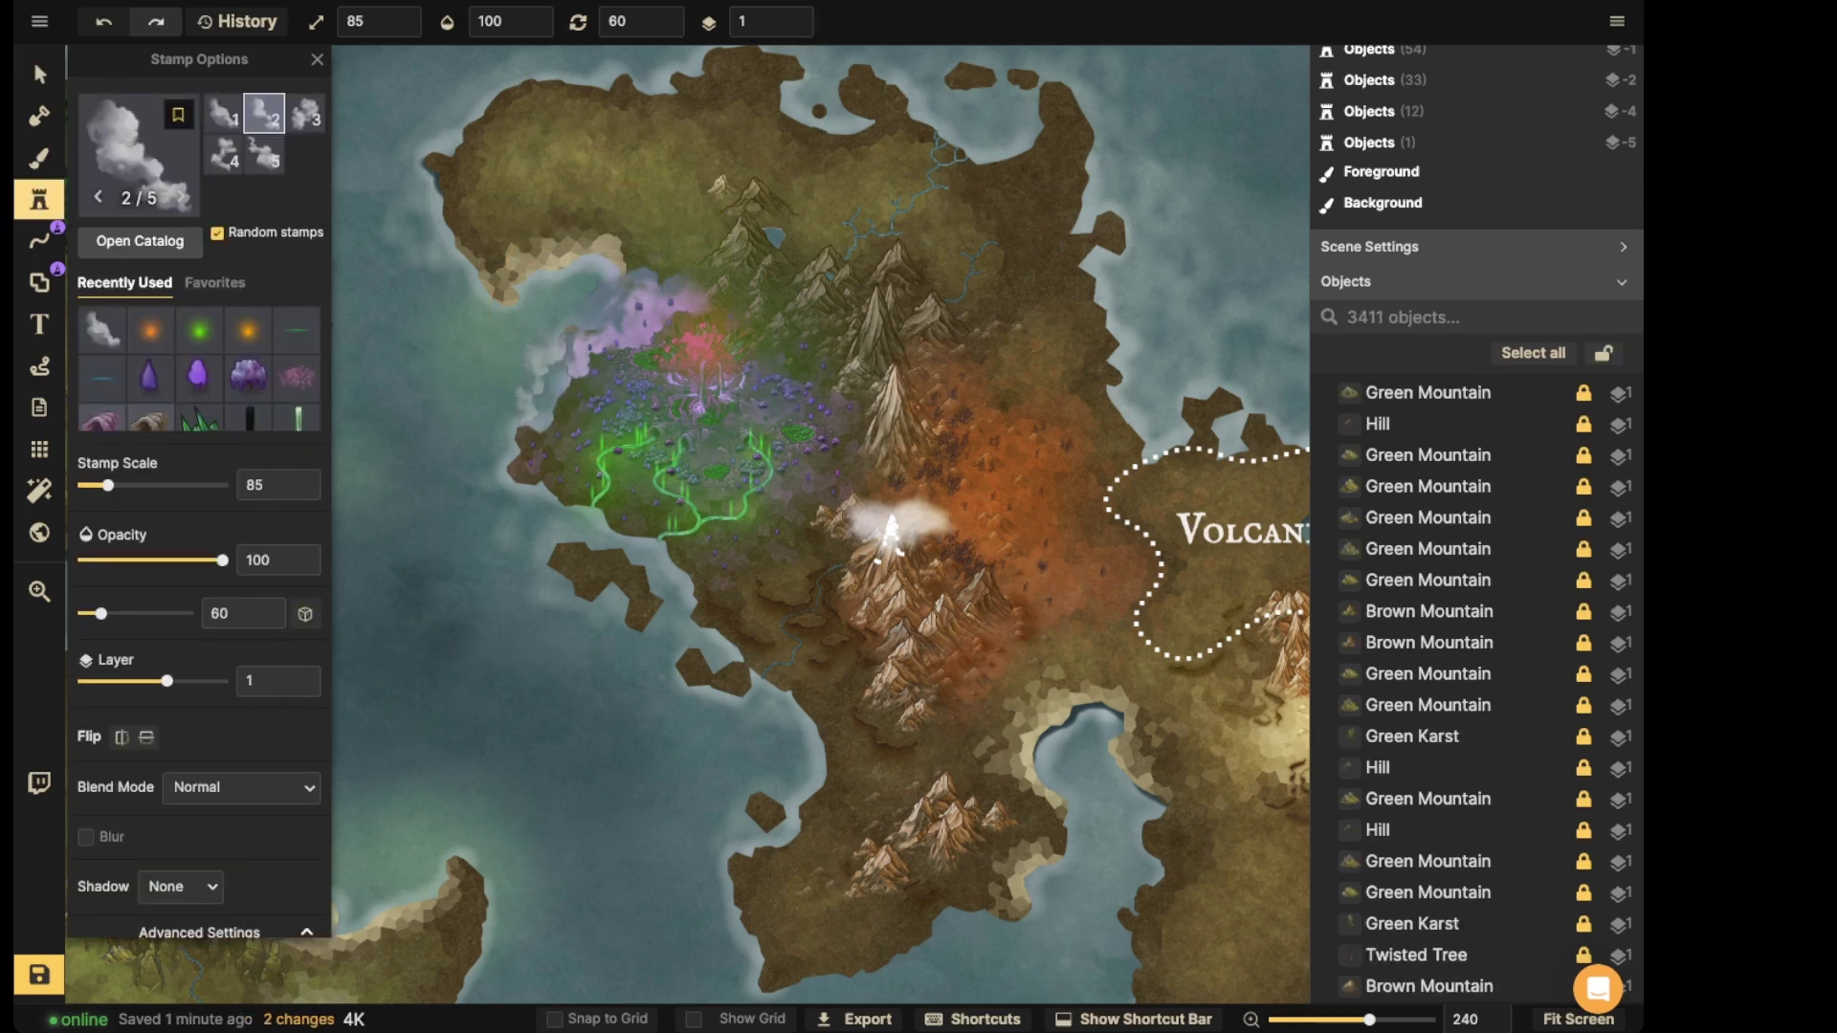
left_click(564, 378)
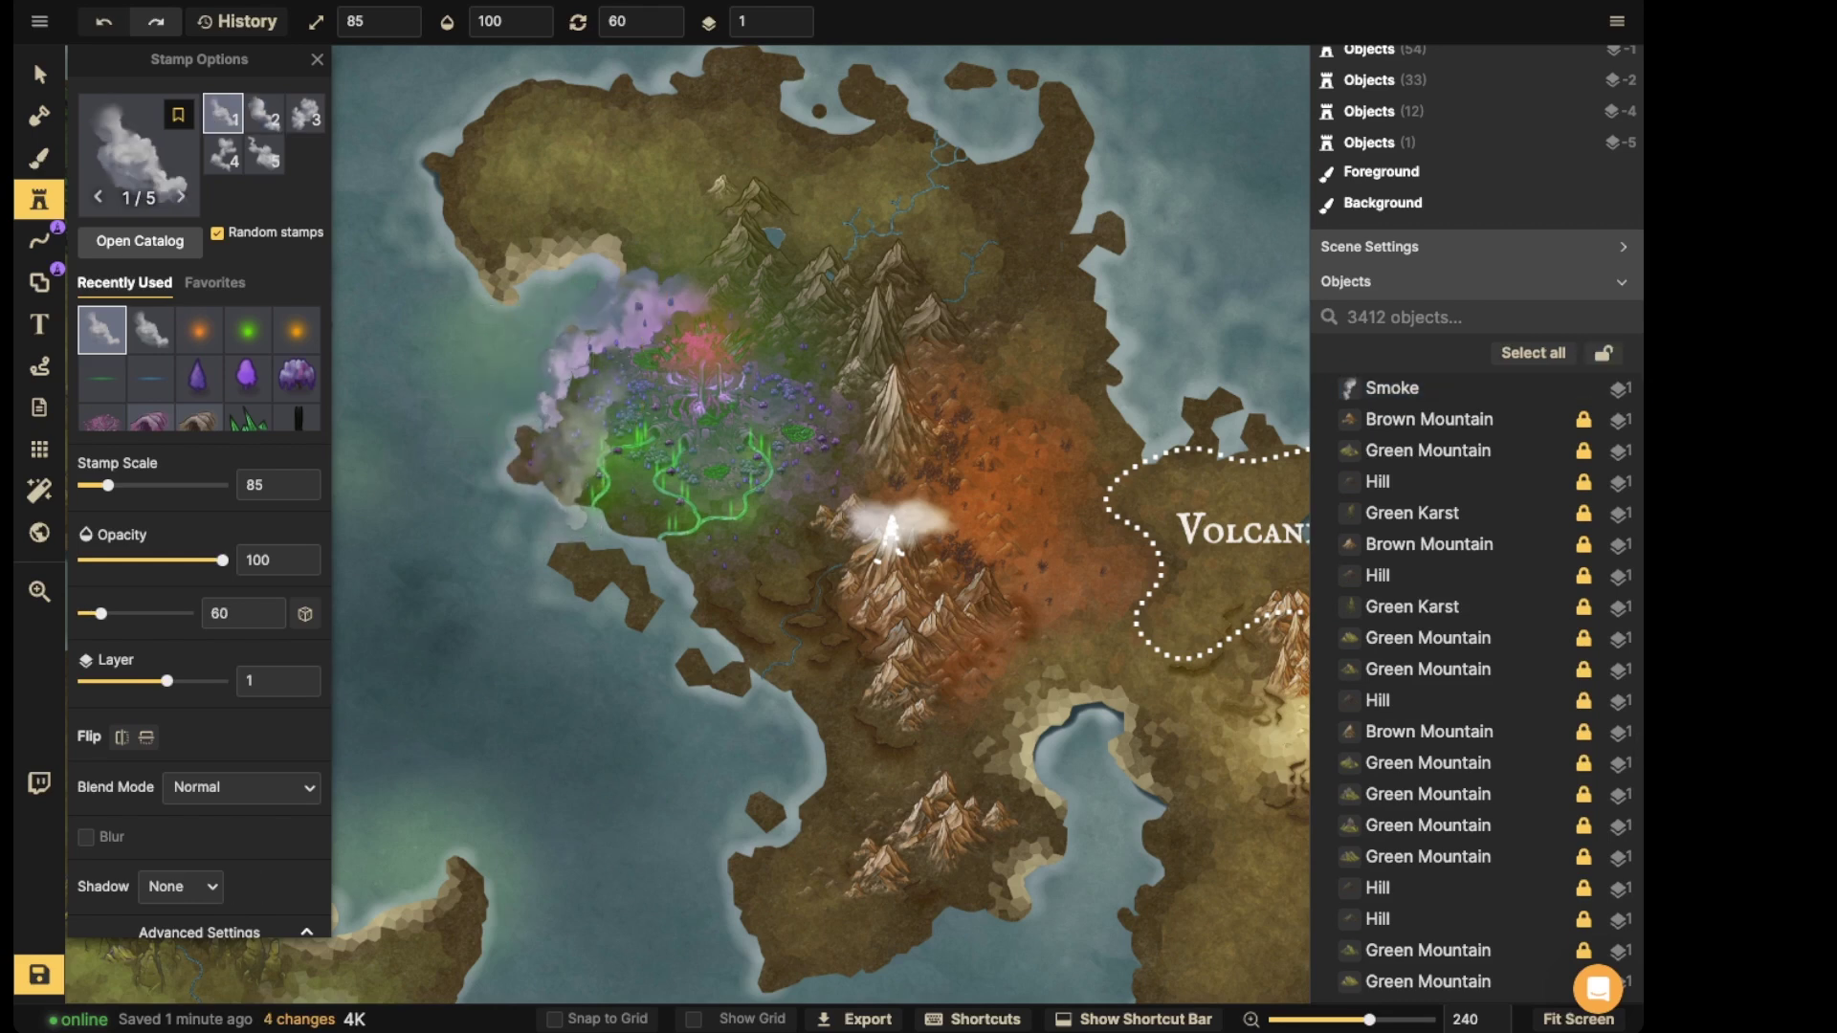
scroll(565, 383, "down", 1)
left_click(572, 469)
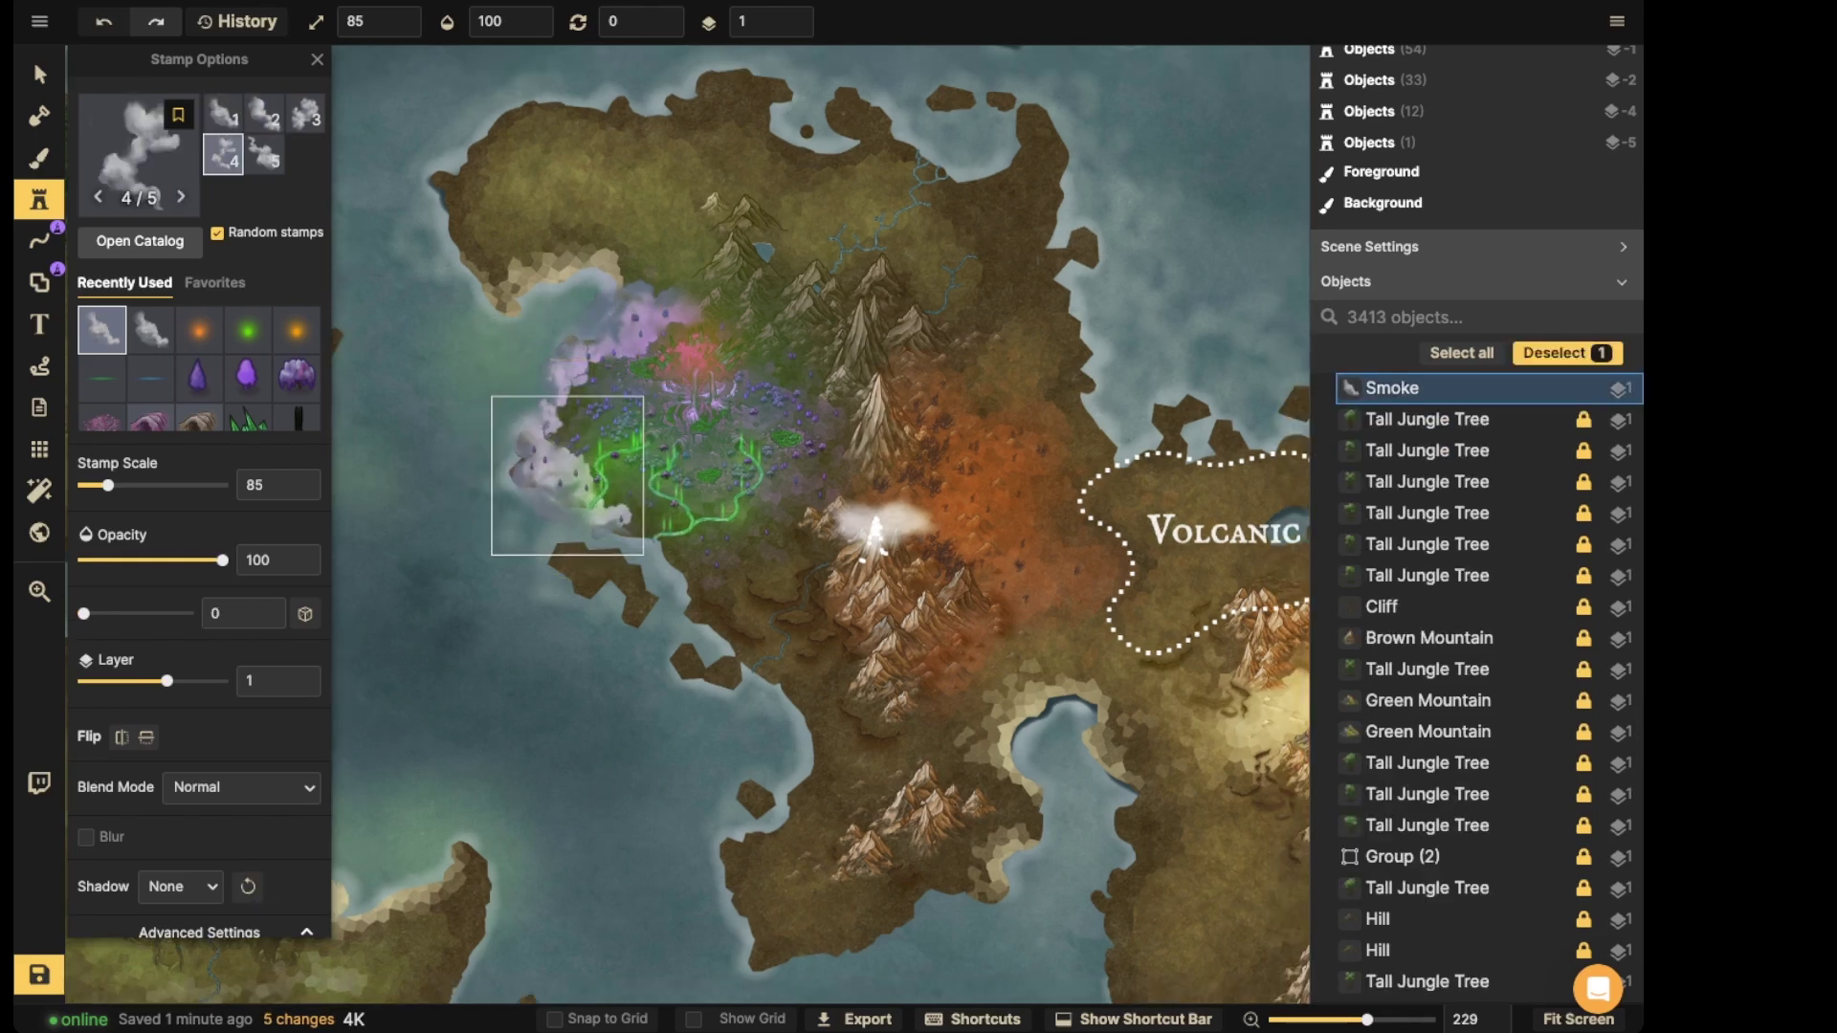
- Nudge the southwestern smoke stamp slightly downward and set it to layer 4
scroll(771, 21, "up", 4)
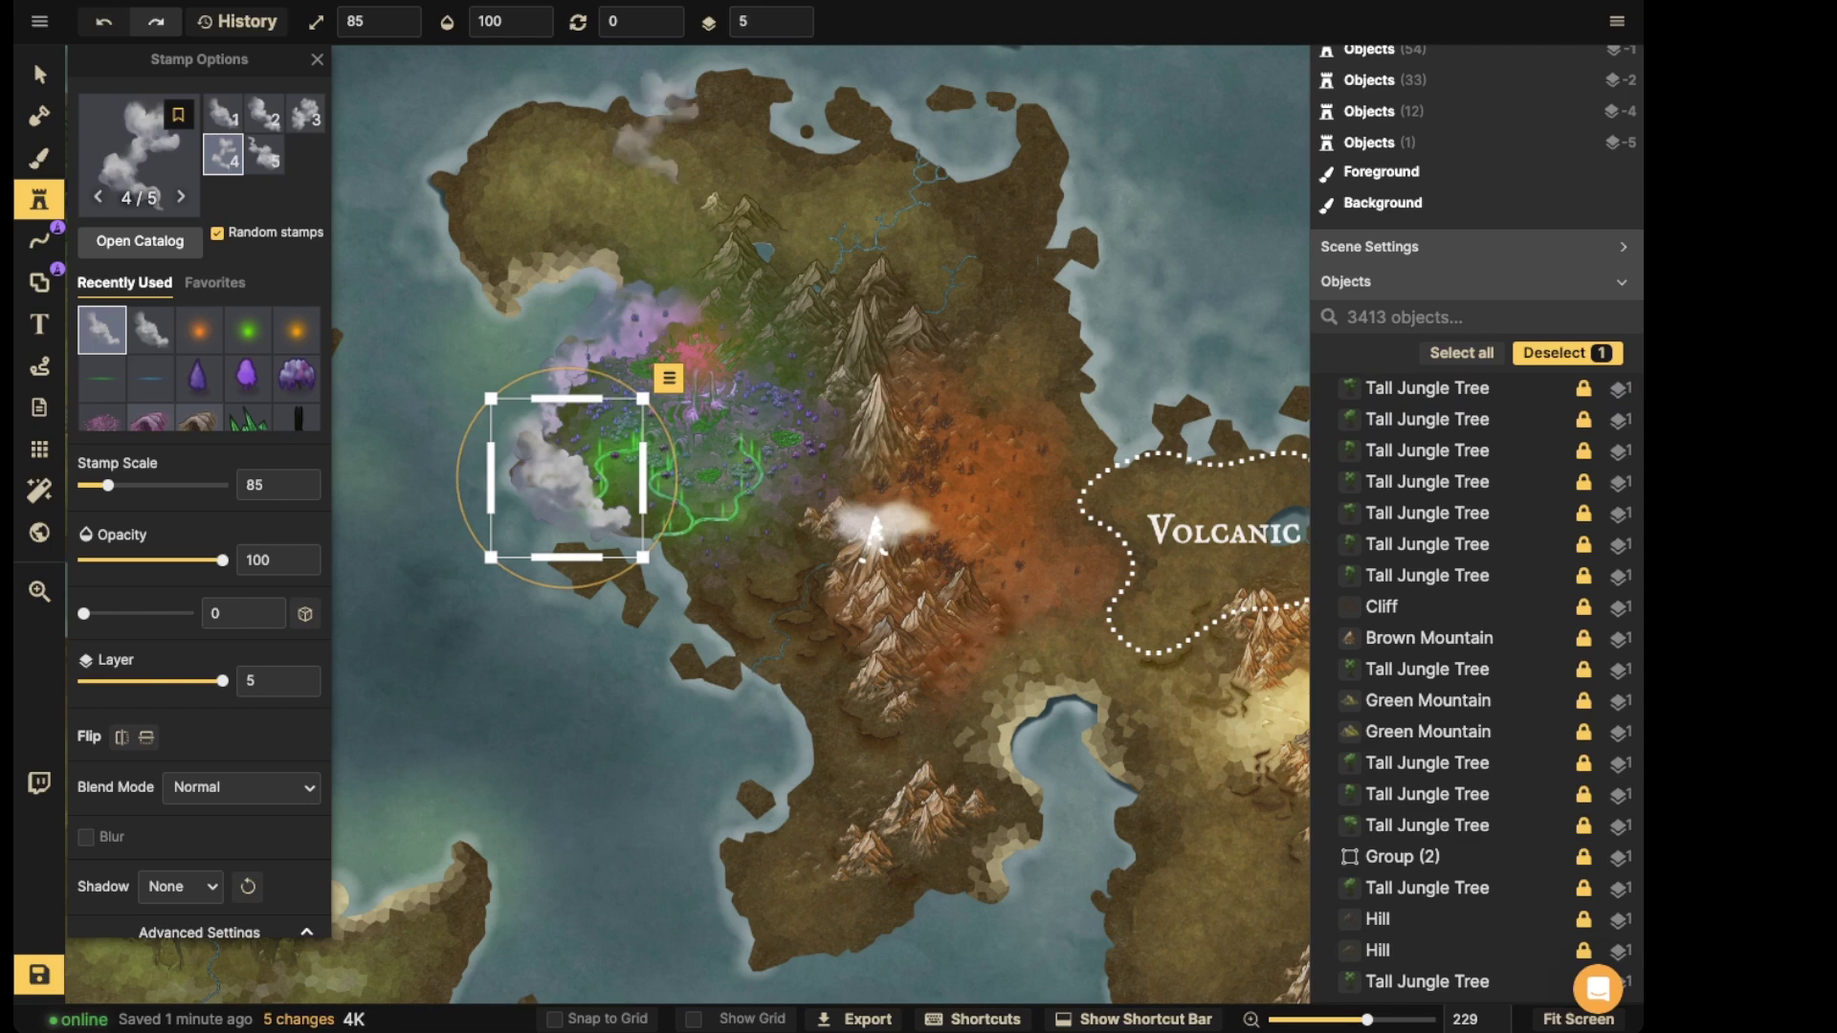
left_click_drag(565, 477, 567, 485)
left_click(462, 364)
scroll(665, 563, "down", 5)
left_click(40, 74)
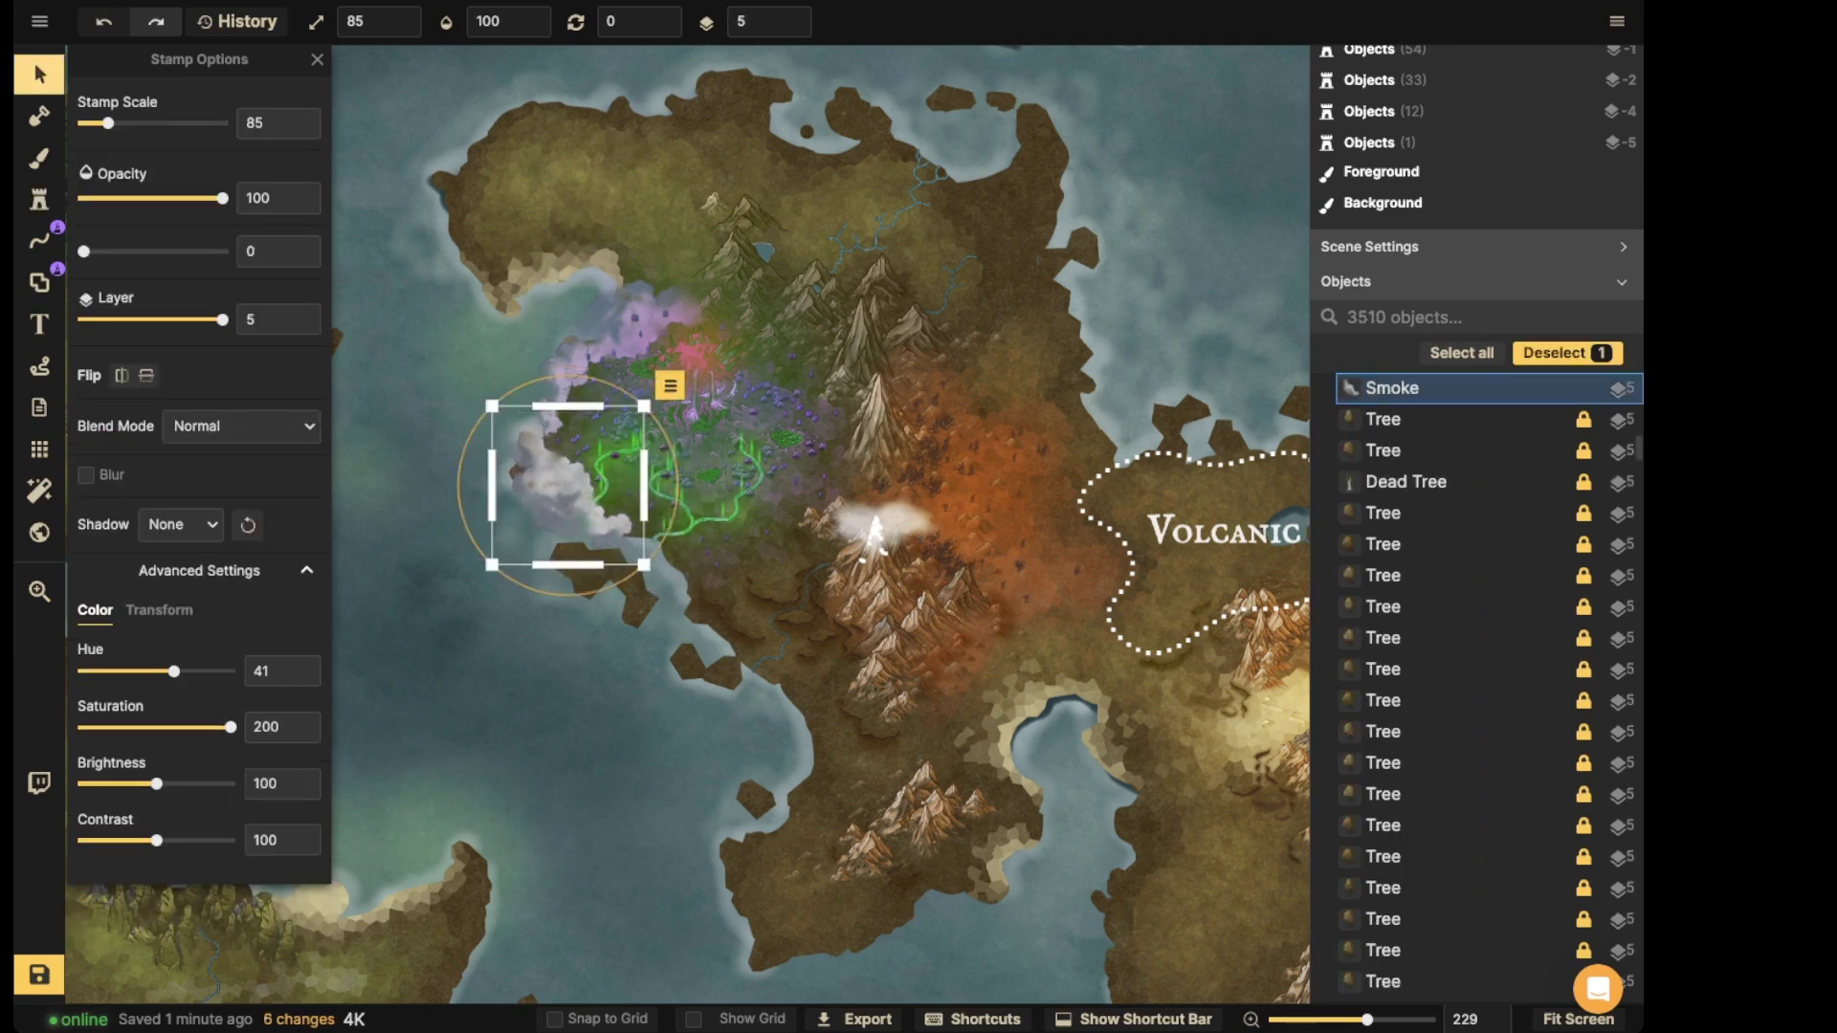
left_click(800, 27)
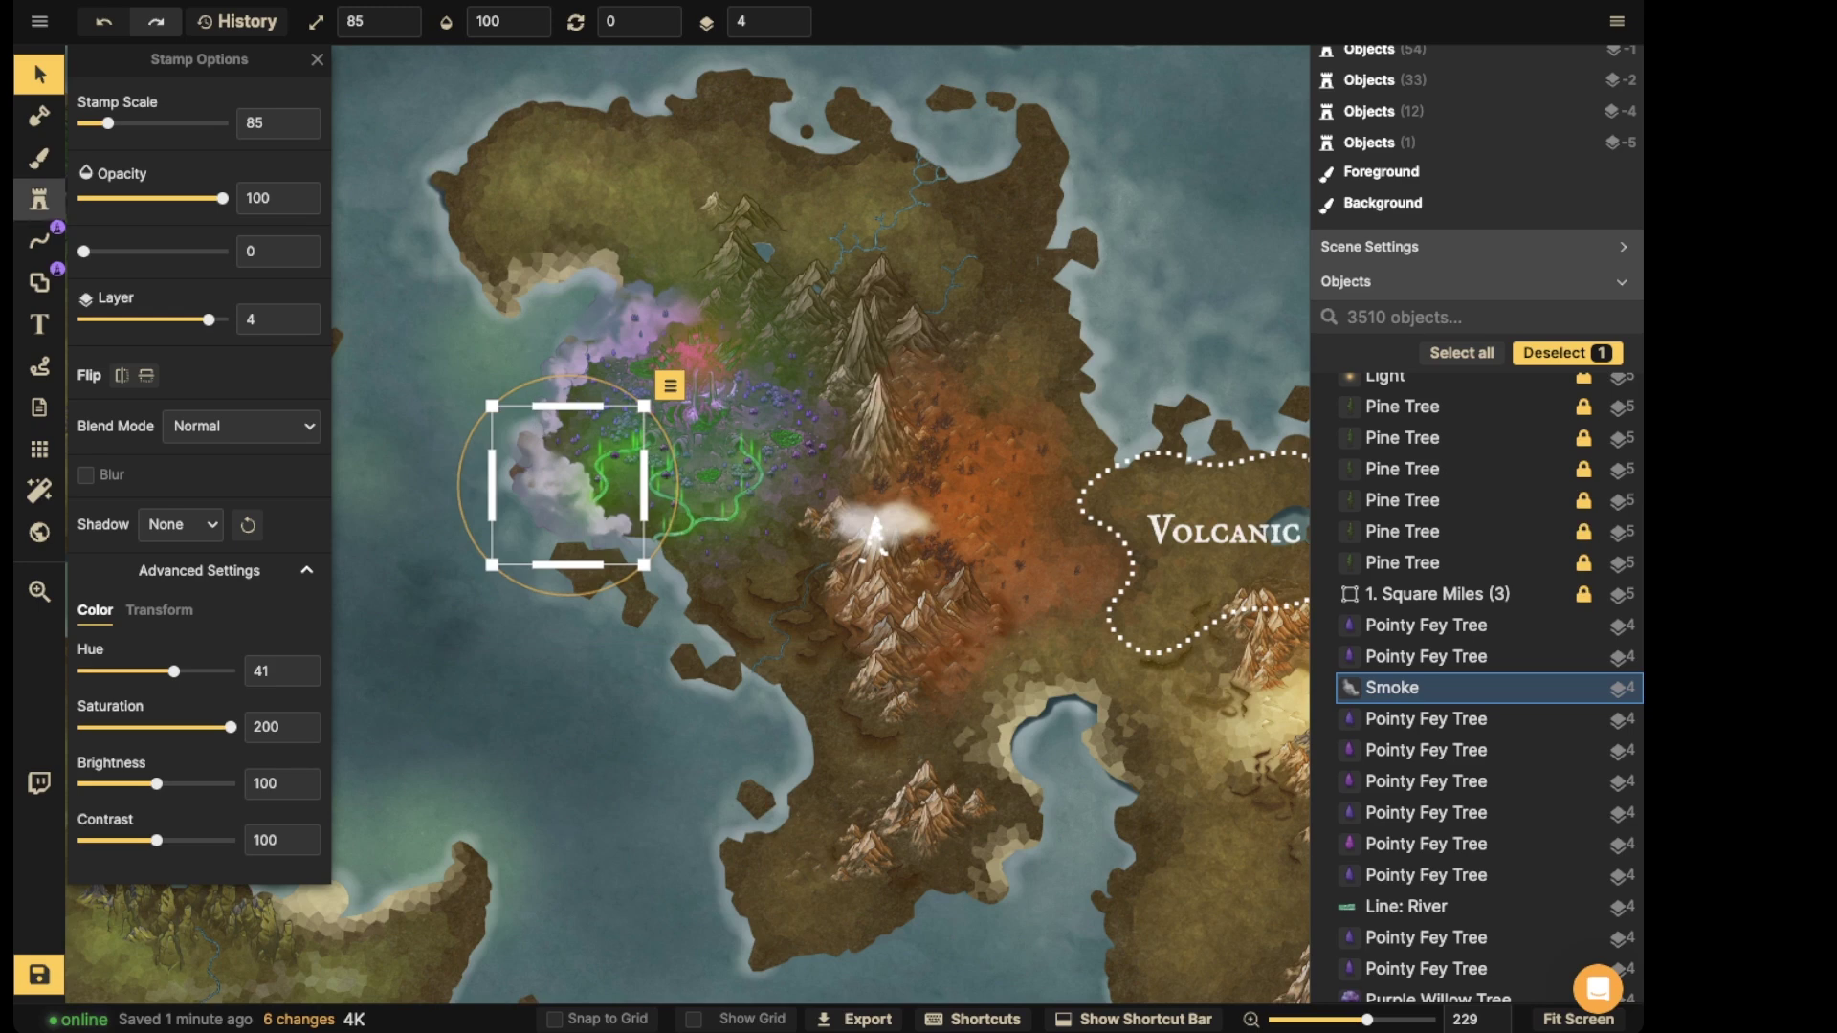
- Stamp rotated smoke variants on layer 4 along the southern and eastern edges of the fey forest
left_click(39, 199)
scroll(702, 544, "down", 4)
key("5")
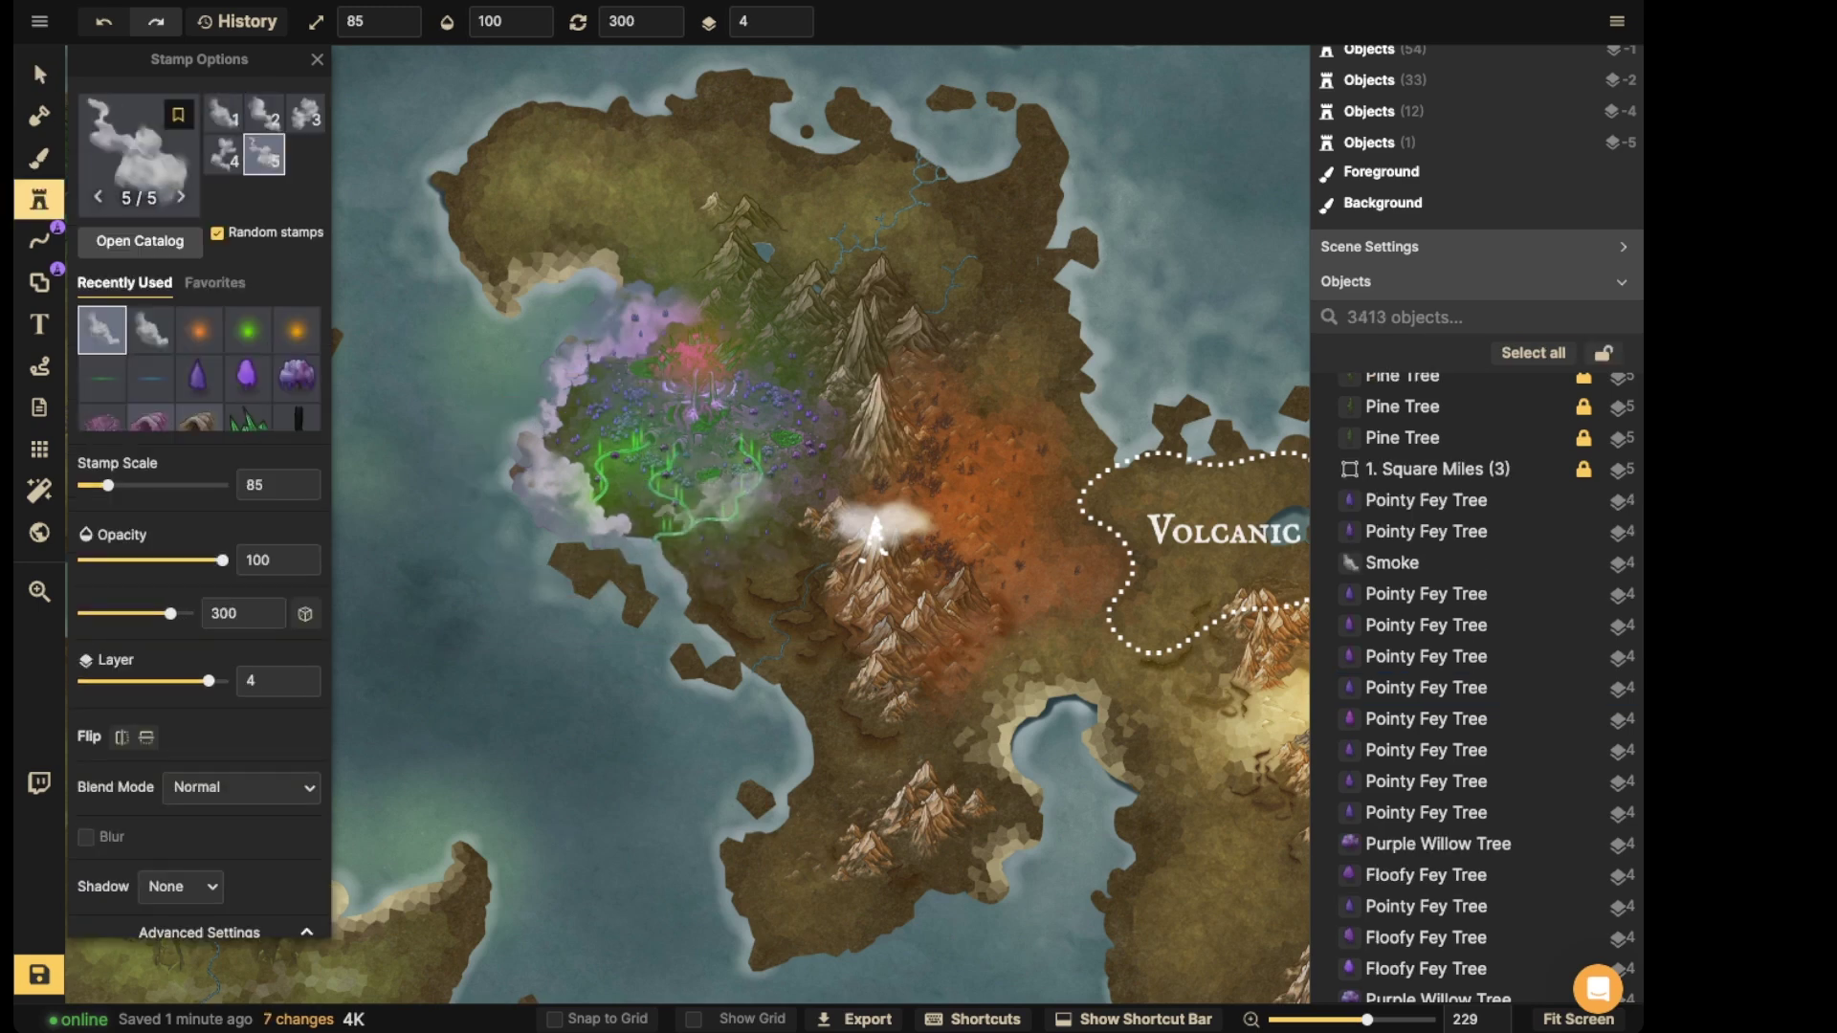
key("4")
scroll(691, 524, "down", 2)
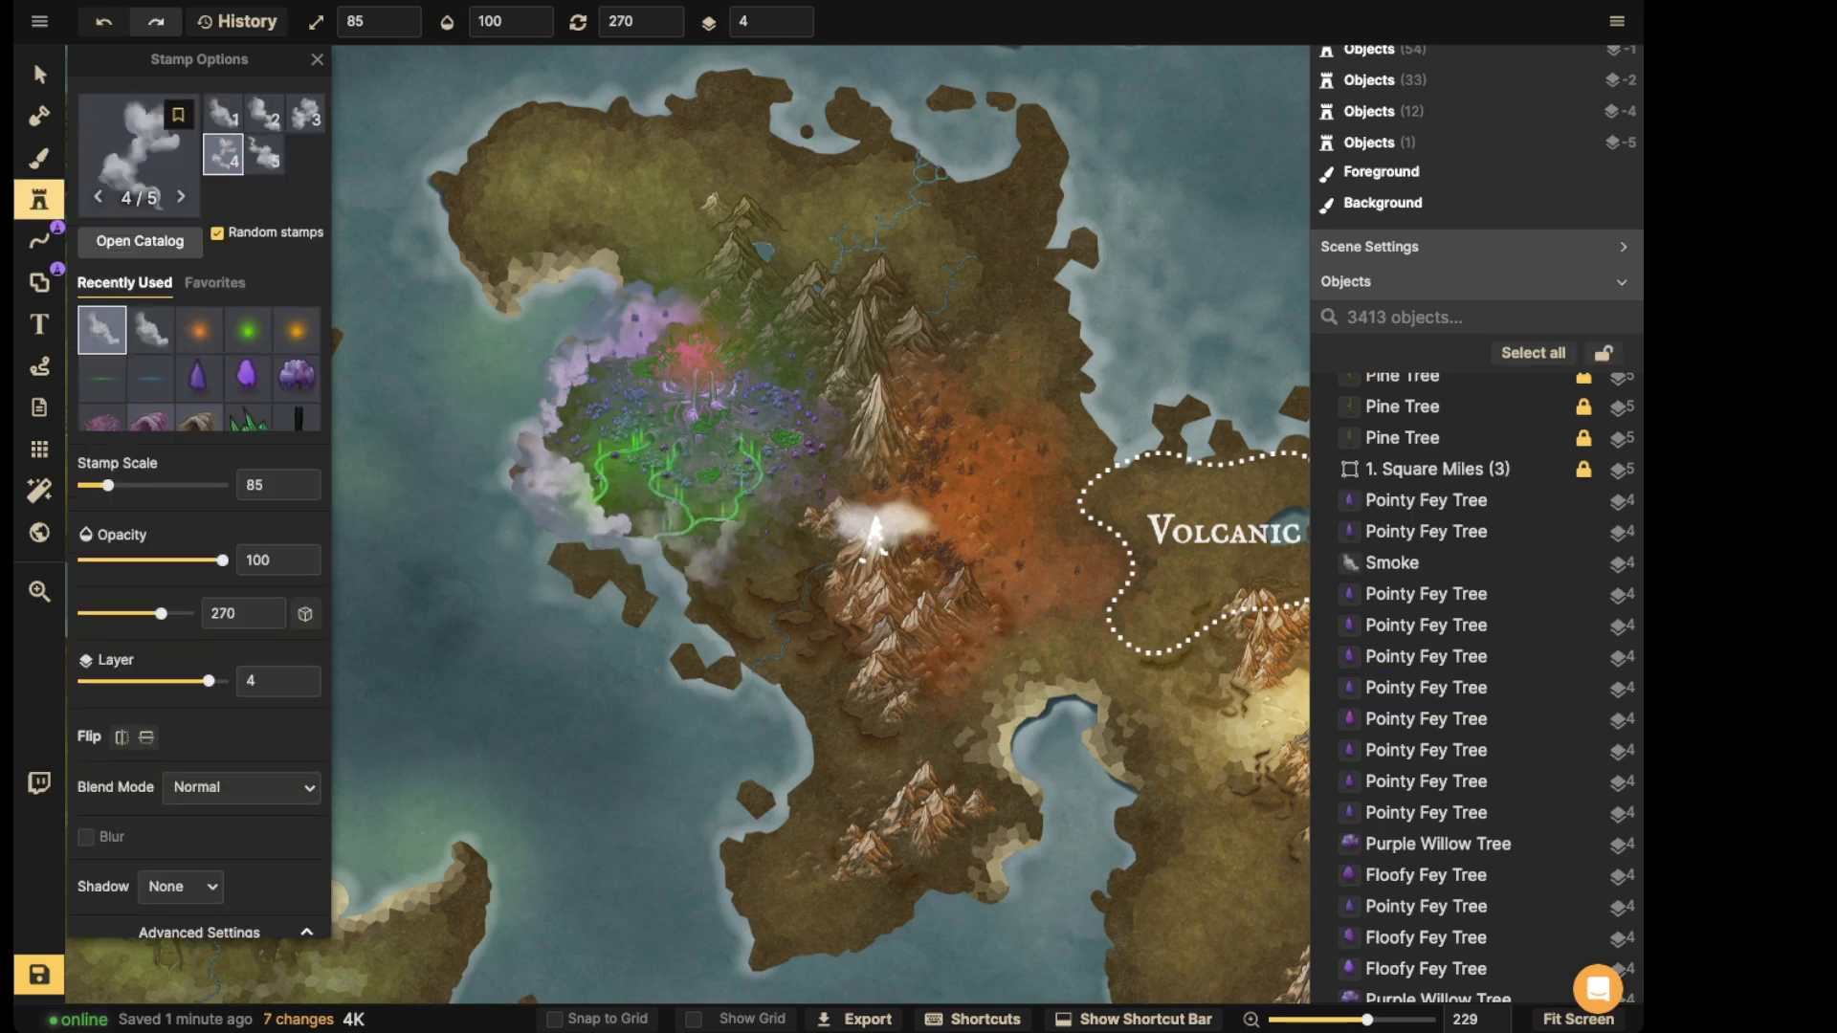
key("3")
scroll(677, 547, "down", 3)
left_click(751, 540)
scroll(731, 535, "up", 4)
left_click(672, 528)
scroll(762, 498, "down", 2)
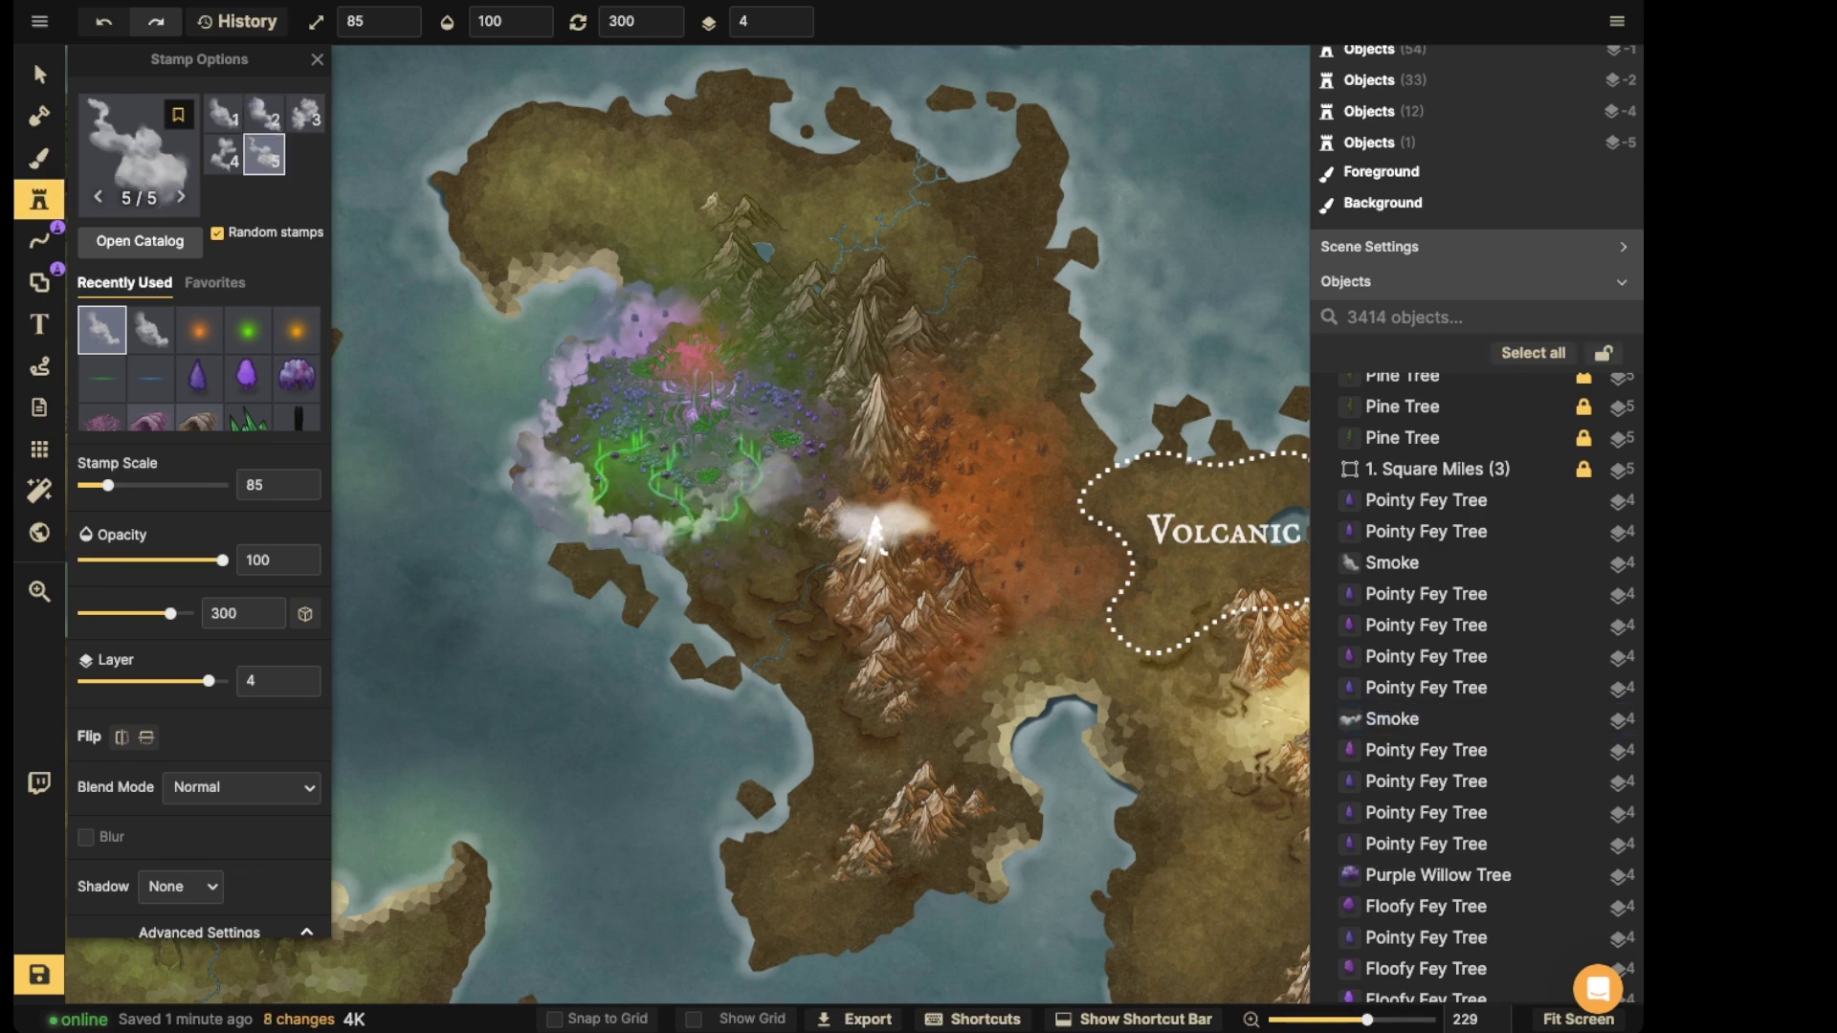
left_click(775, 473)
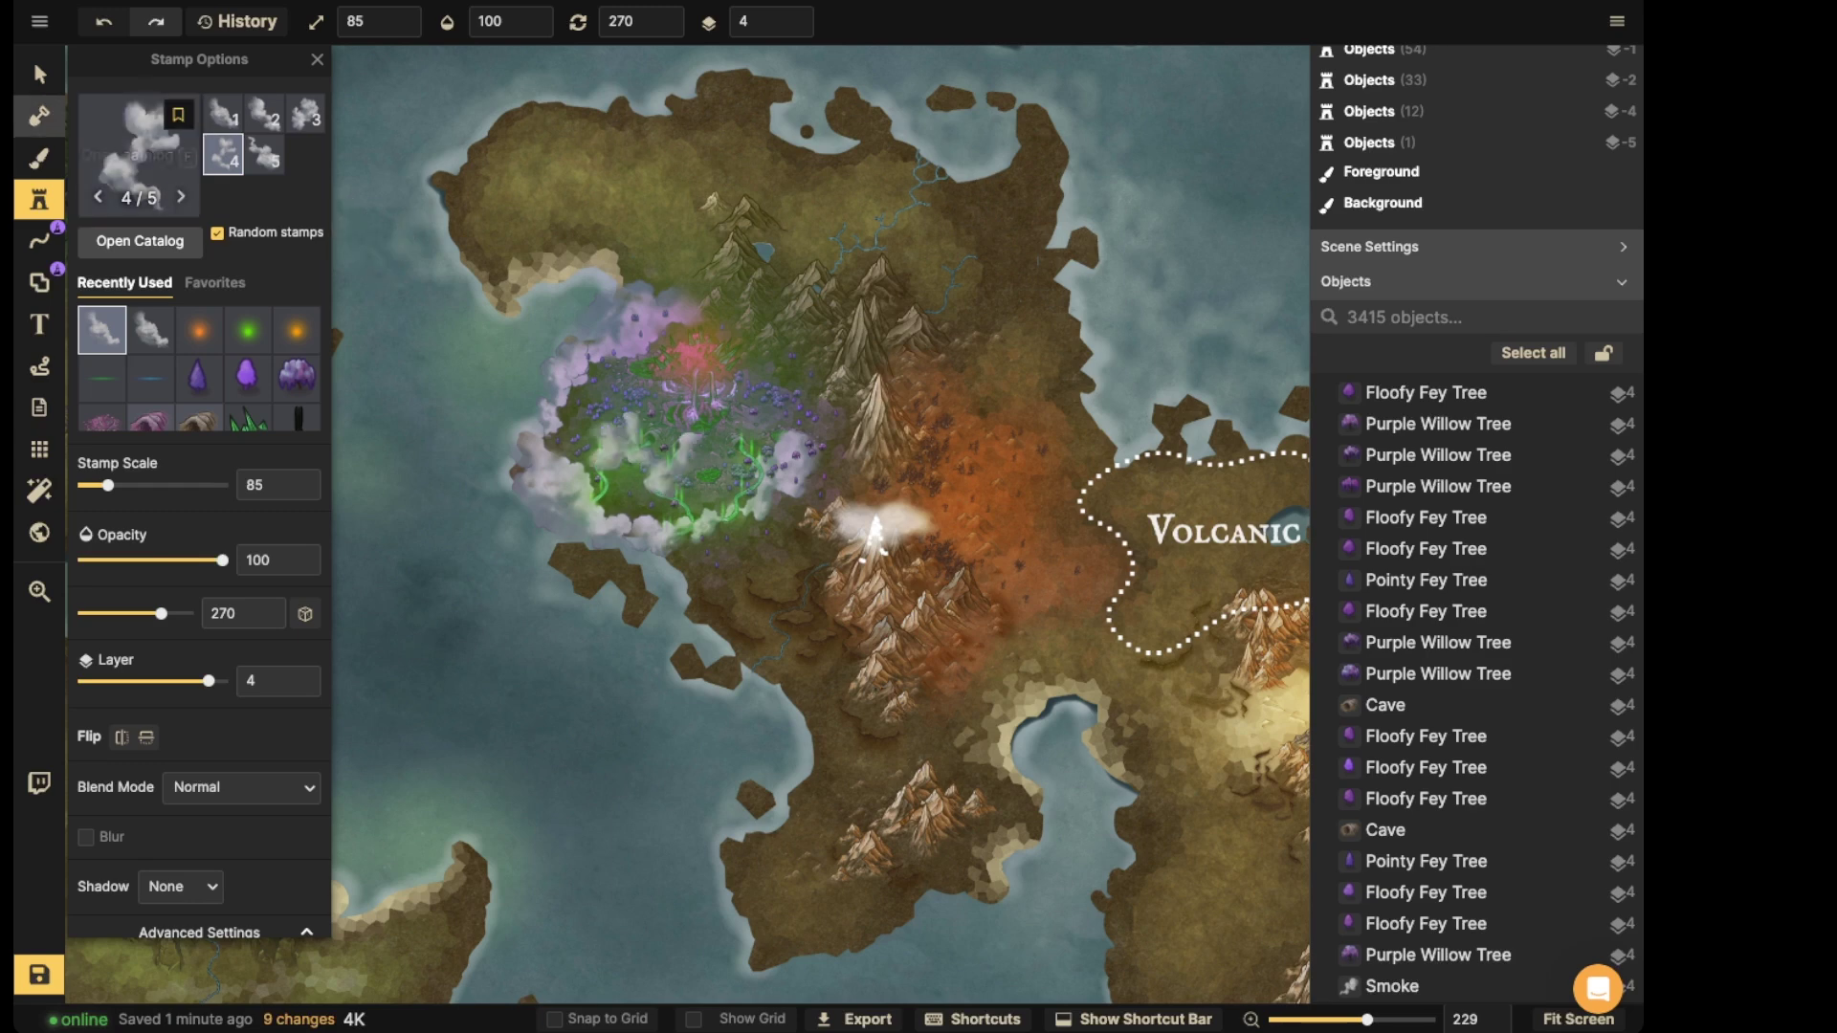
left_click(39, 74)
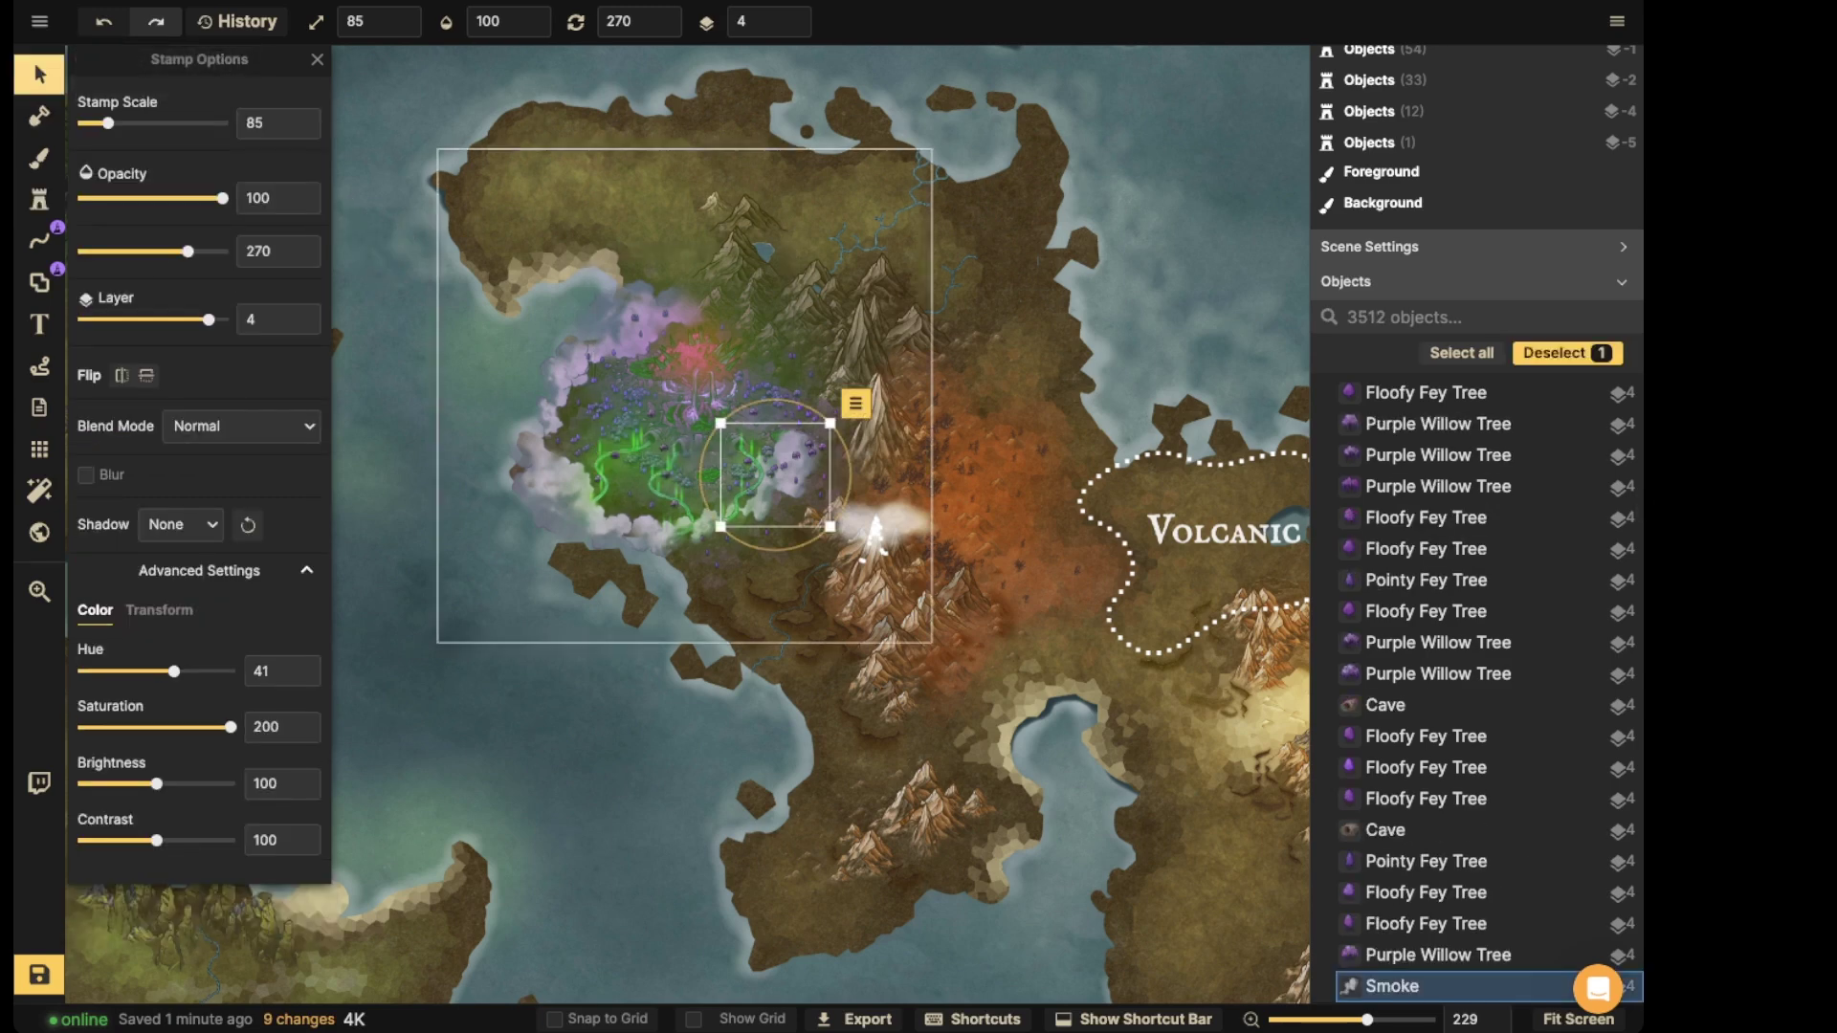
left_click(681, 352)
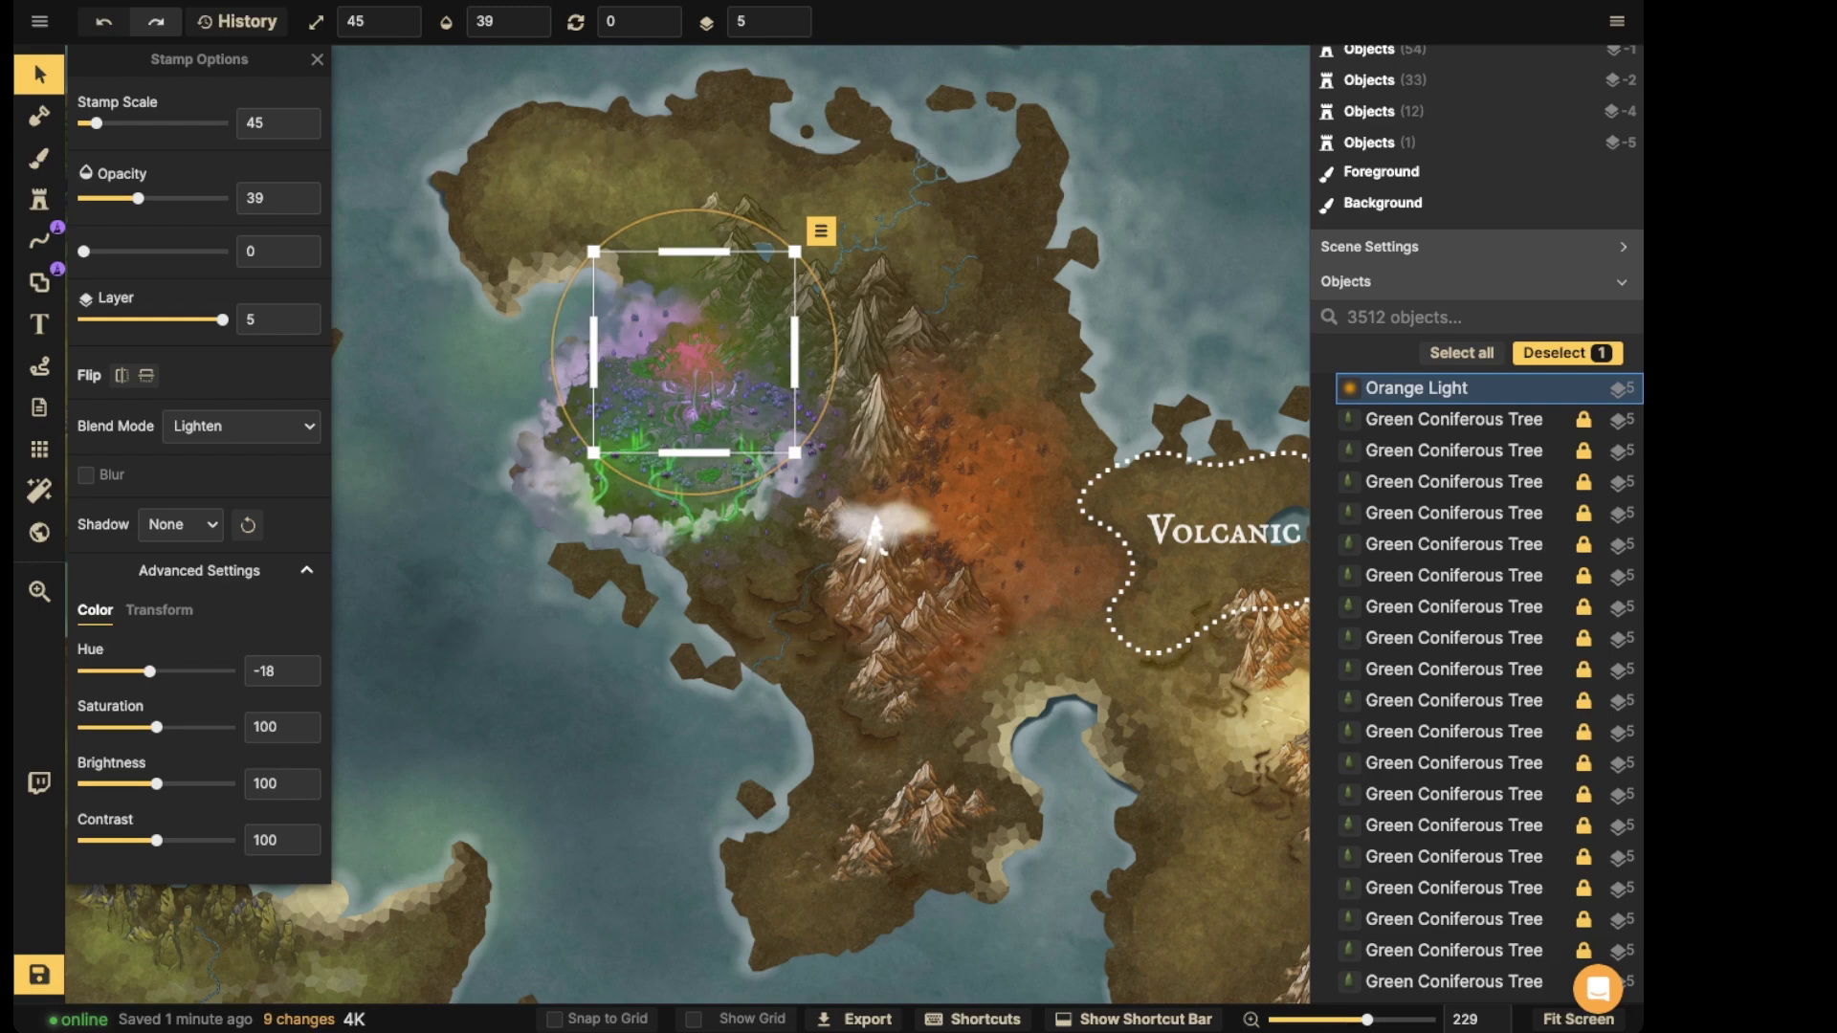
left_click(687, 480)
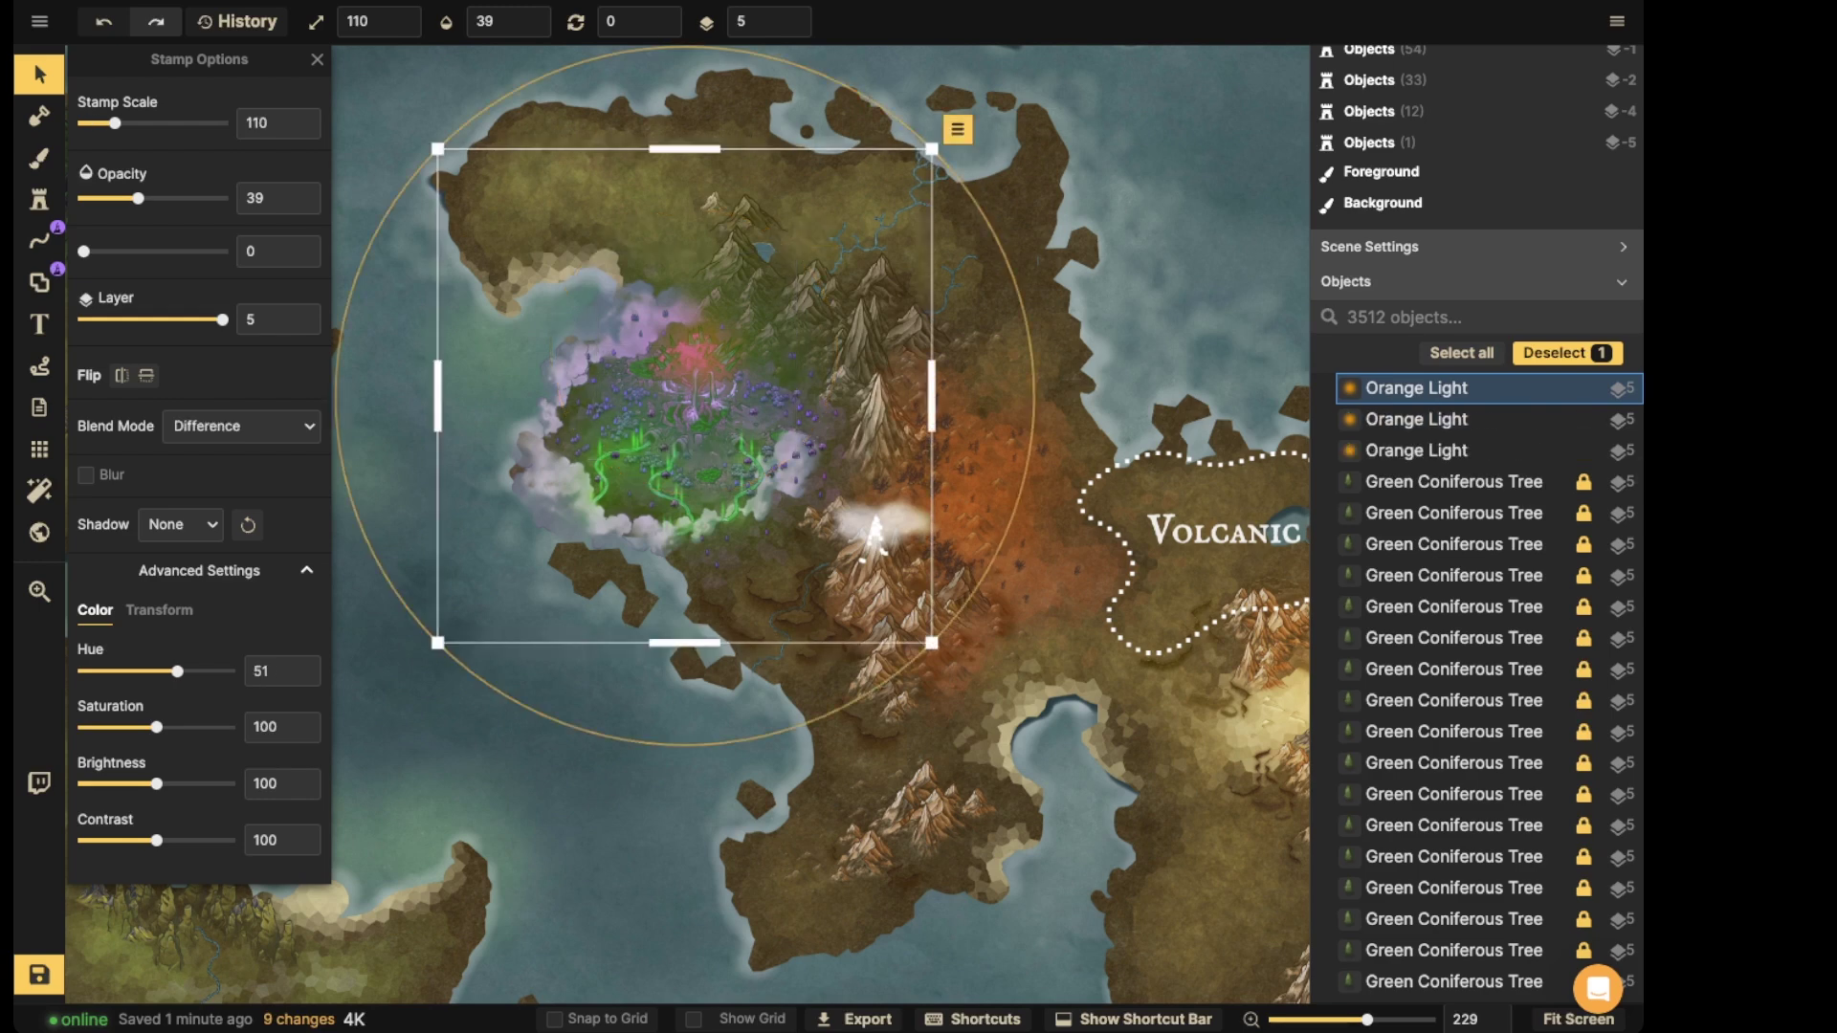
- Search the stamp catalog for "snow" and choose the falling-snow stamp from Fantasy Battlemaps
left_click(39, 200)
left_click(192, 156)
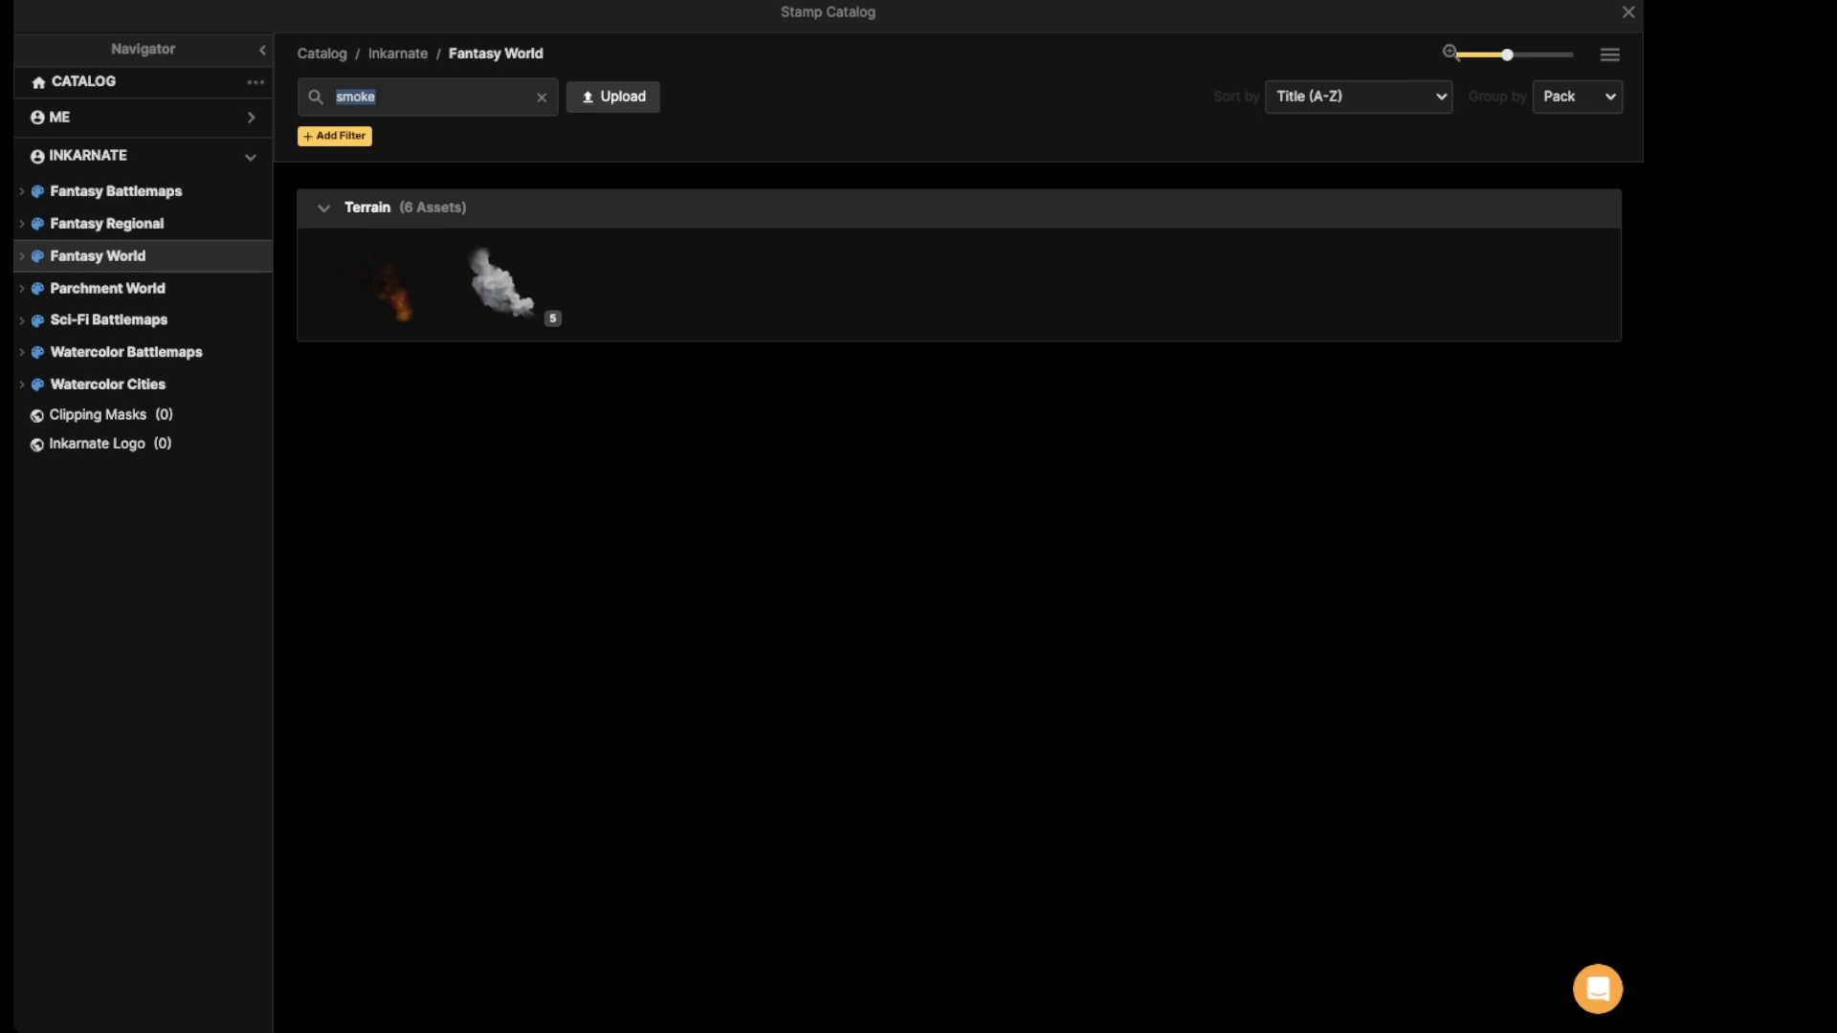
type("snow")
key("Return")
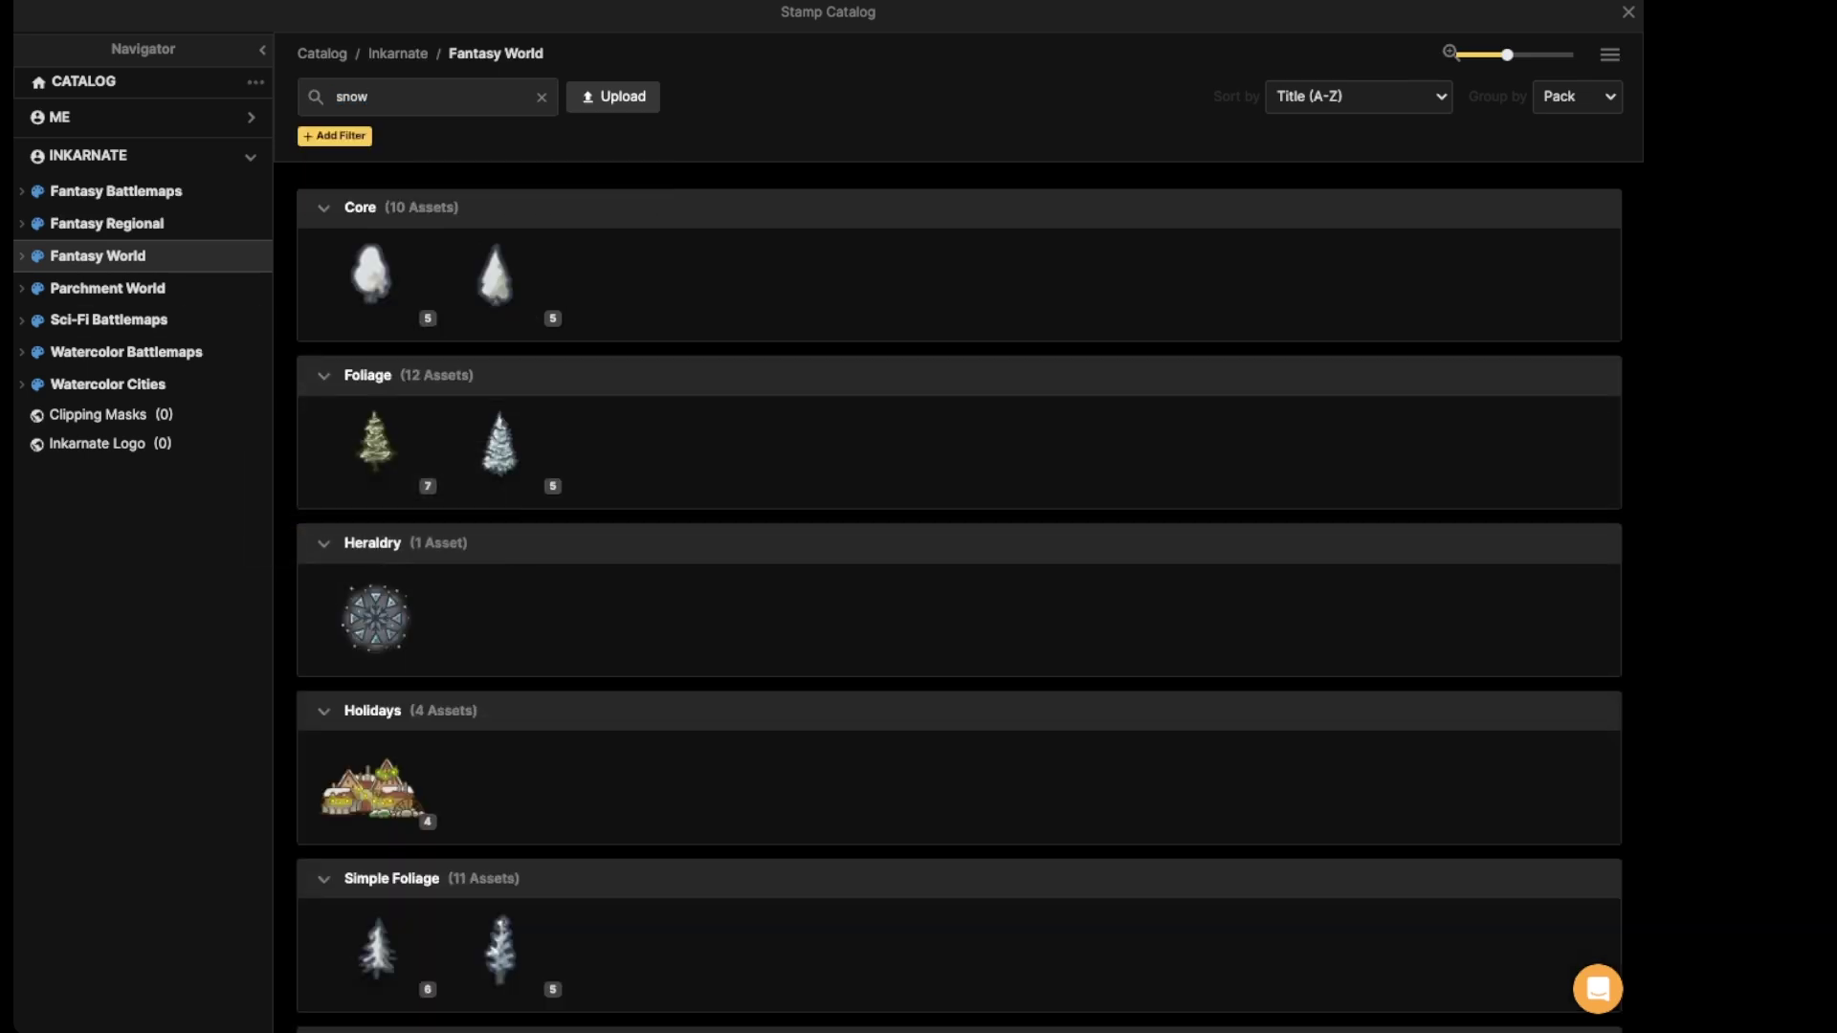
left_click(115, 191)
left_click(377, 285)
- Place a snow stamp at scale 70 over the glowing tree, set its opacity to 100, and adjust its position
scroll(959, 626, "up", 5)
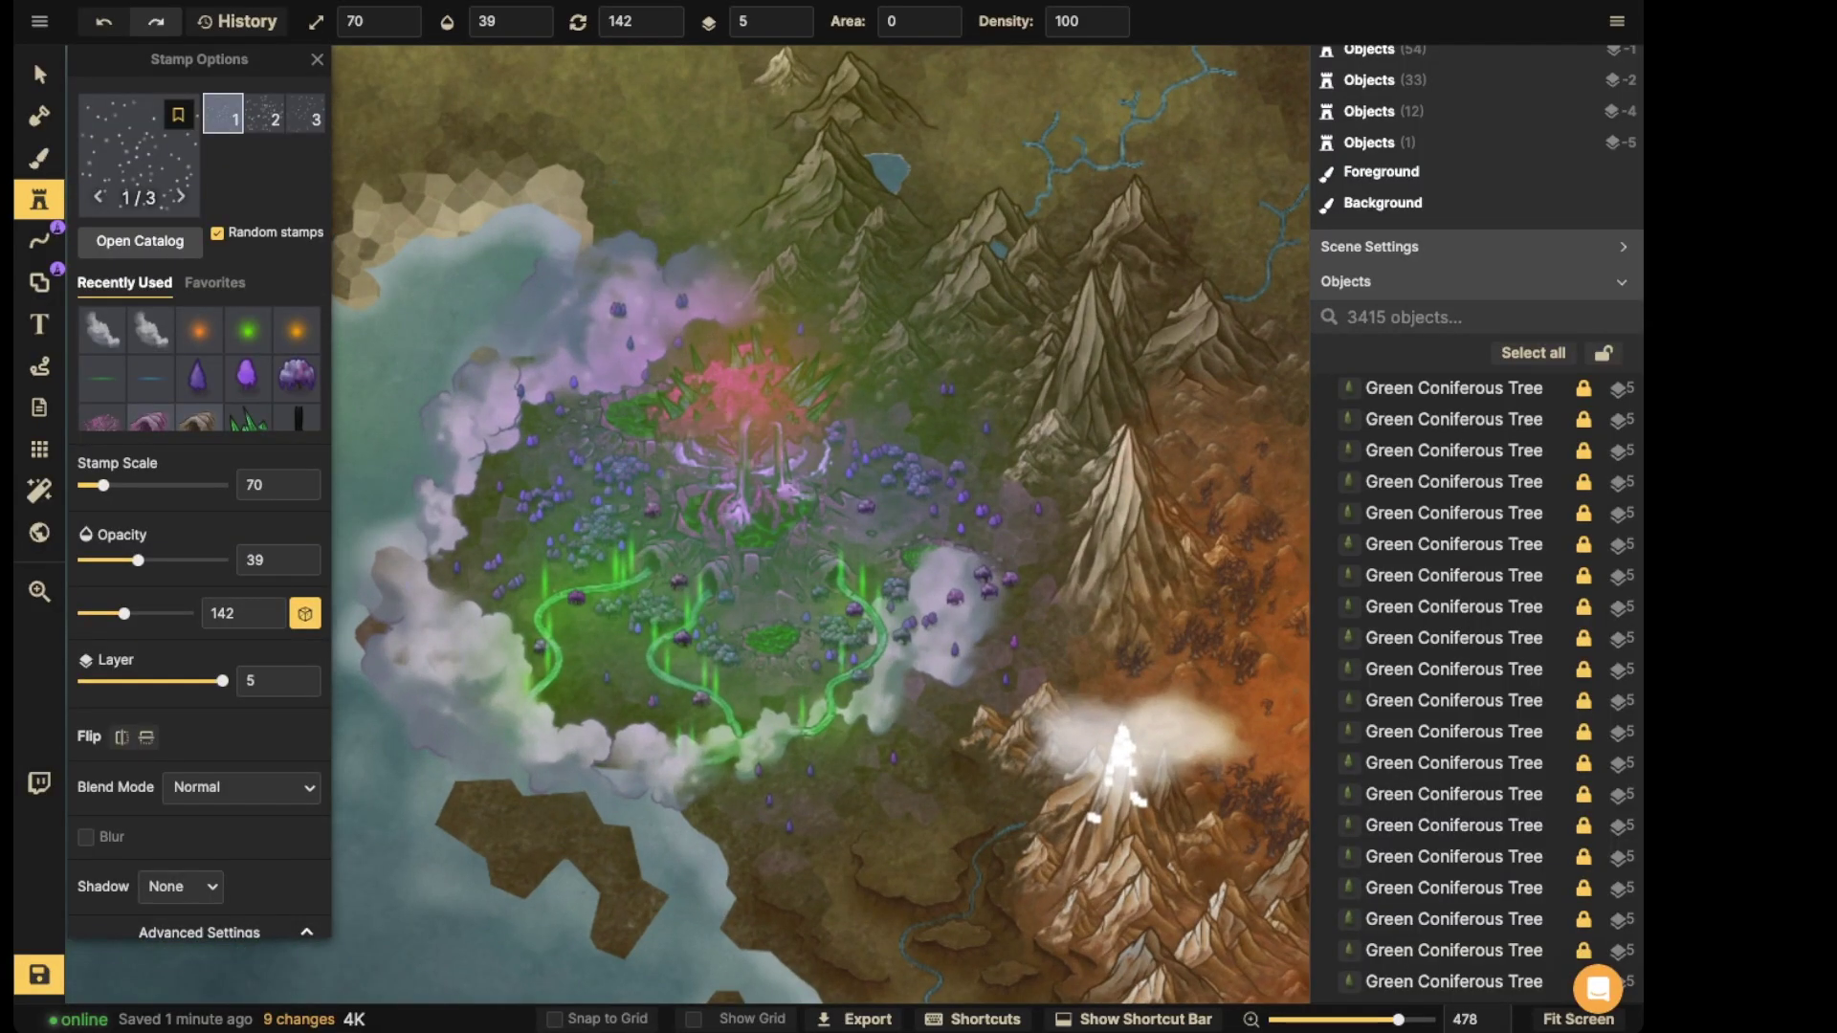
left_click(711, 411)
left_click(39, 75)
scroll(740, 459, "up", 3)
scroll(741, 459, "up", 1)
left_click(543, 21)
mouse_move(732, 430)
left_mouse_down()
mouse_move(734, 413)
mouse_move(739, 436)
left_mouse_up()
scroll(725, 418, "down", 4)
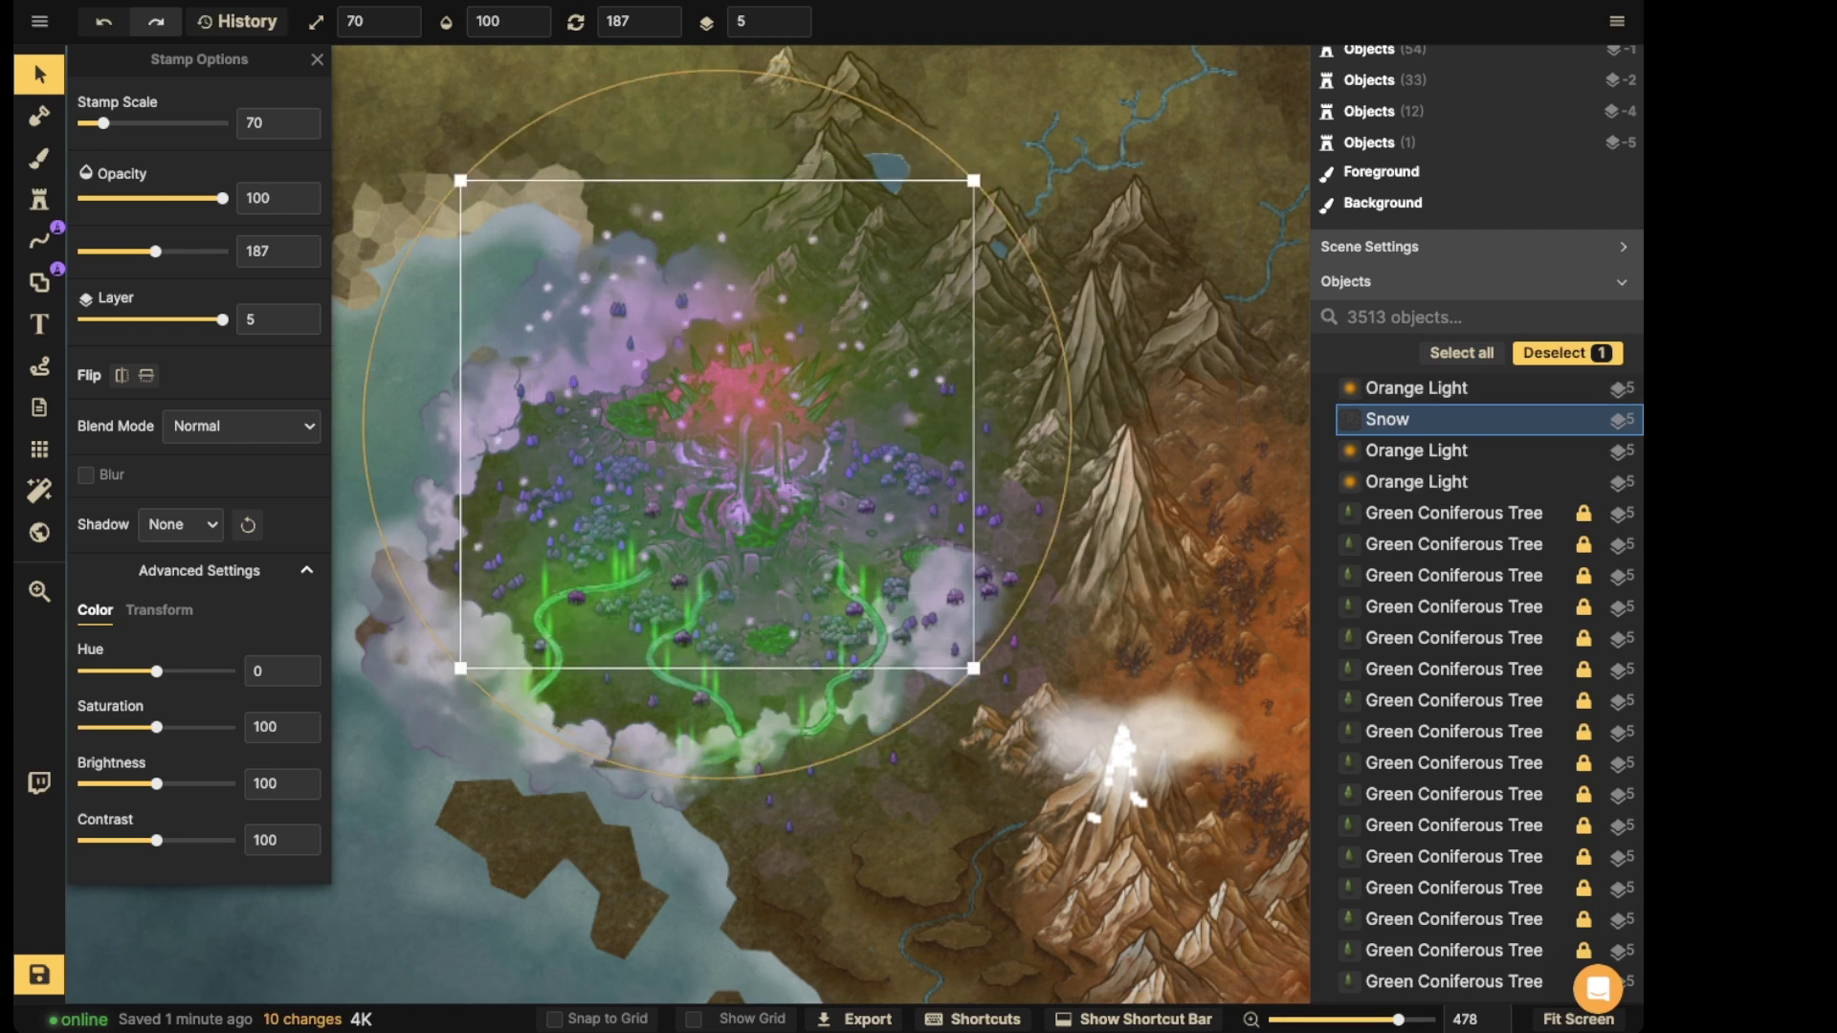
- Set the snow stamp's scale to 50 and nudge it slightly over the glowing tree
scroll(737, 402, "down", 2)
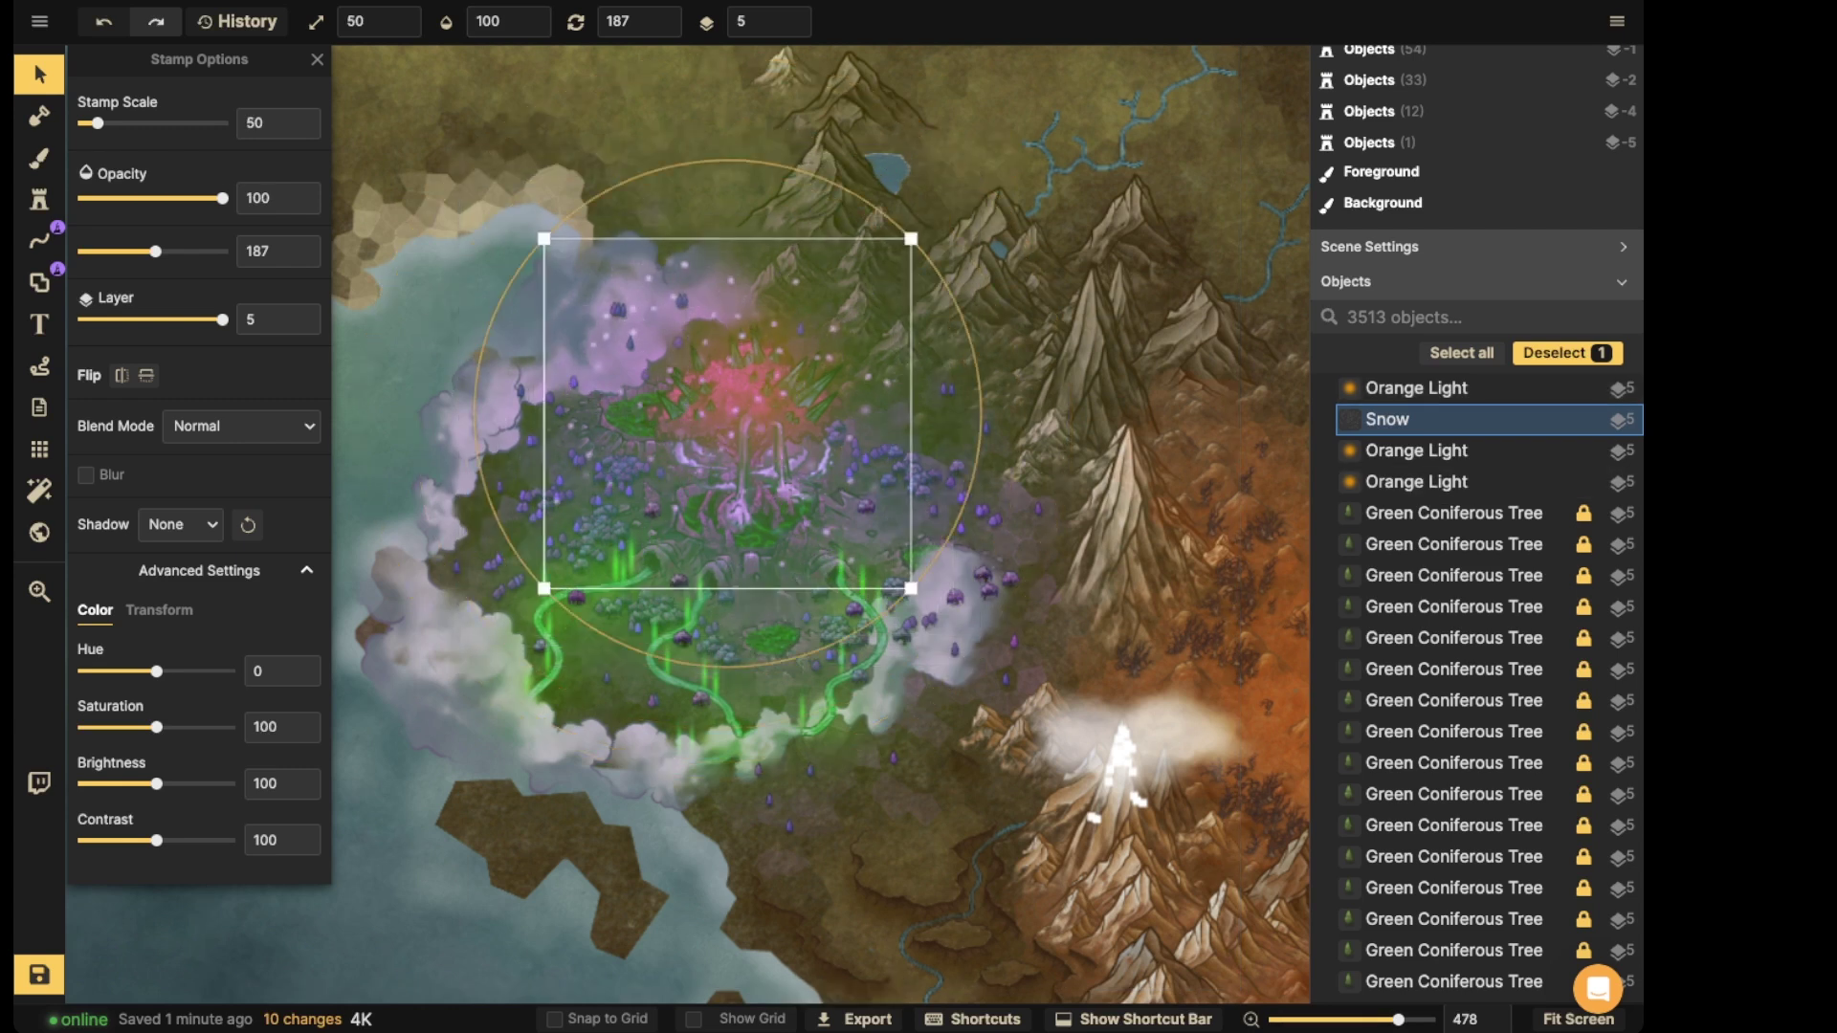
left_click_drag(738, 402, 735, 413)
left_click(548, 328)
- Select all the stamps in and around the fey forest and group them under the name Fey
scroll(548, 328, "down", 3)
scroll(550, 323, "down", 4)
left_click_drag(376, 237, 858, 601)
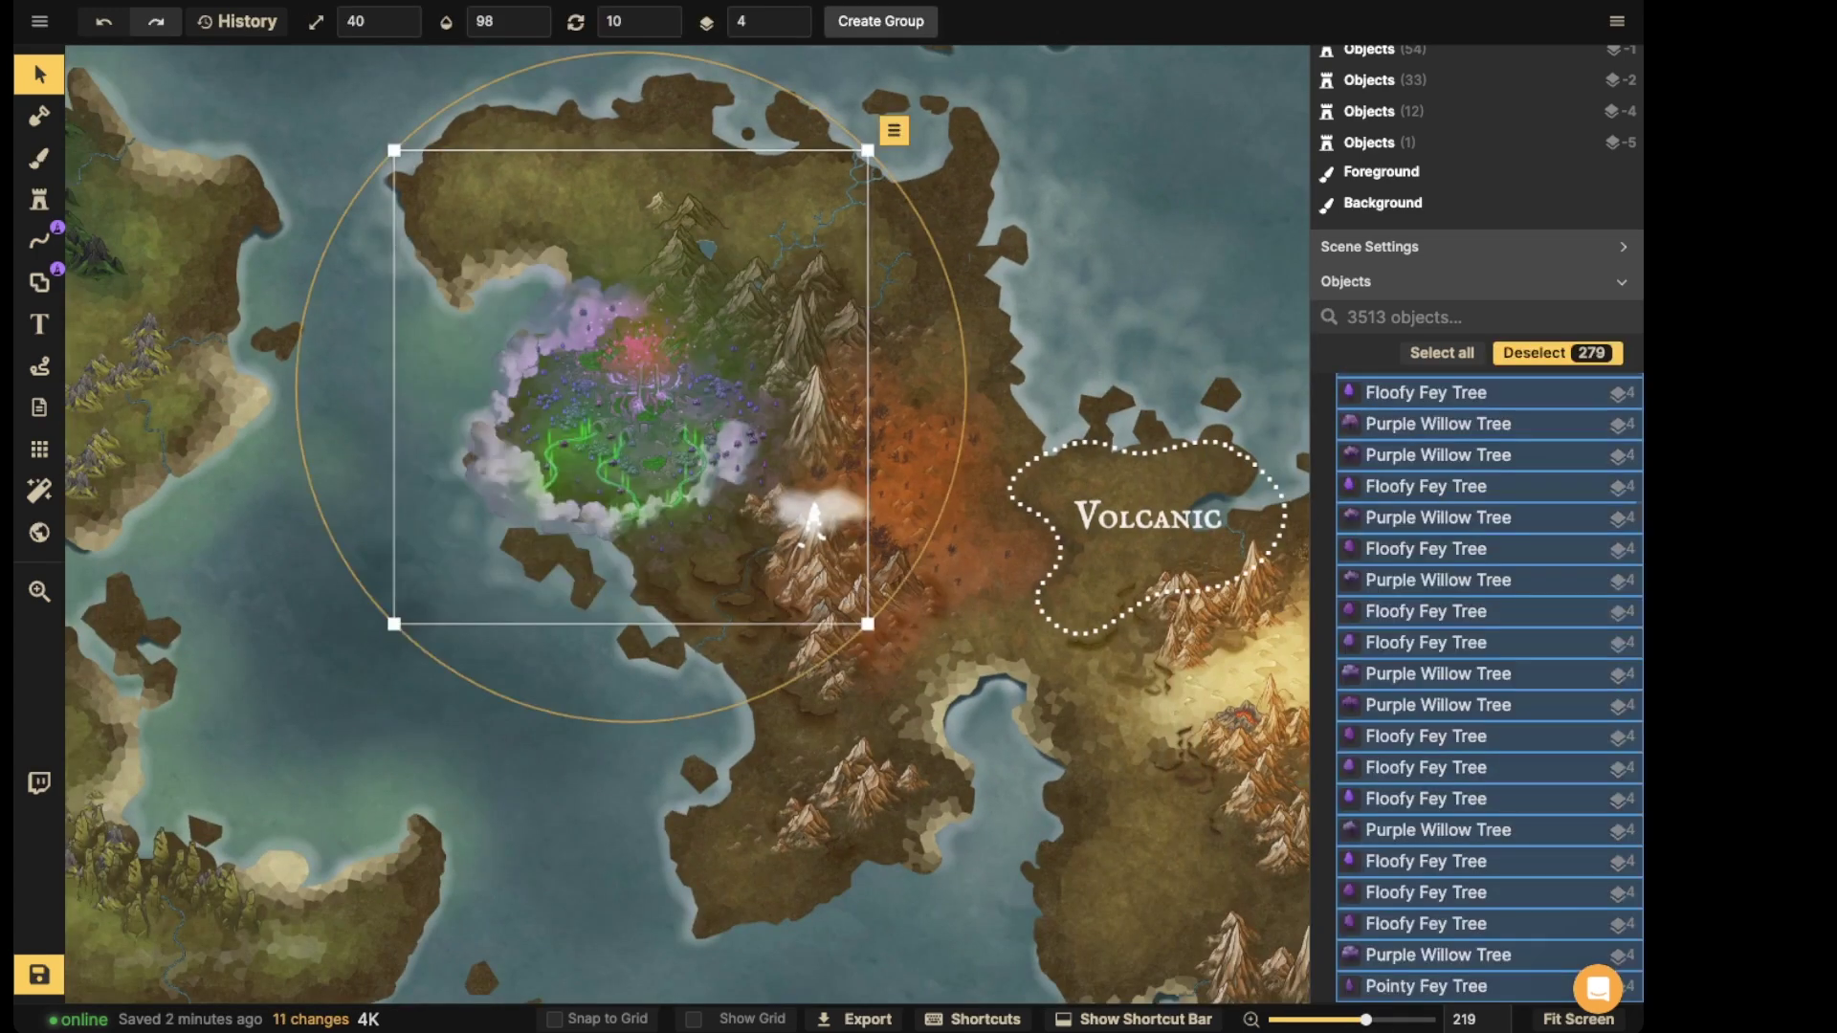
left_click(880, 21)
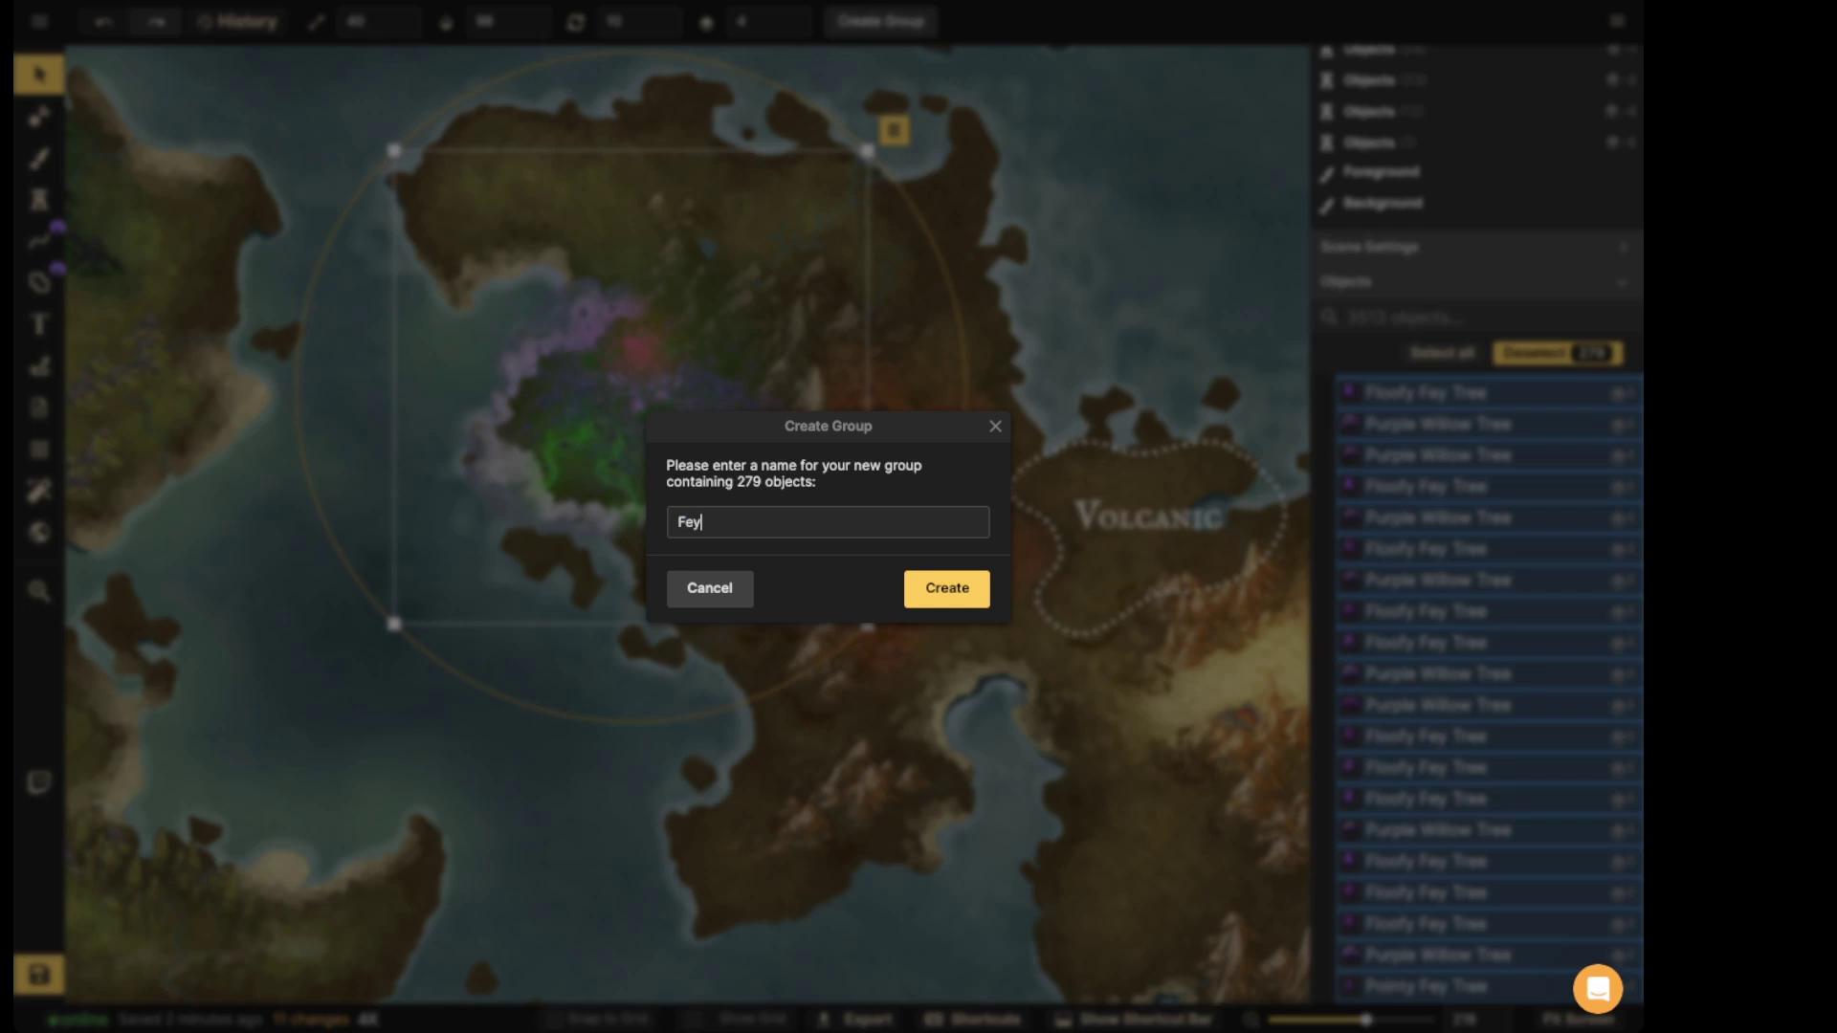
left_click(946, 589)
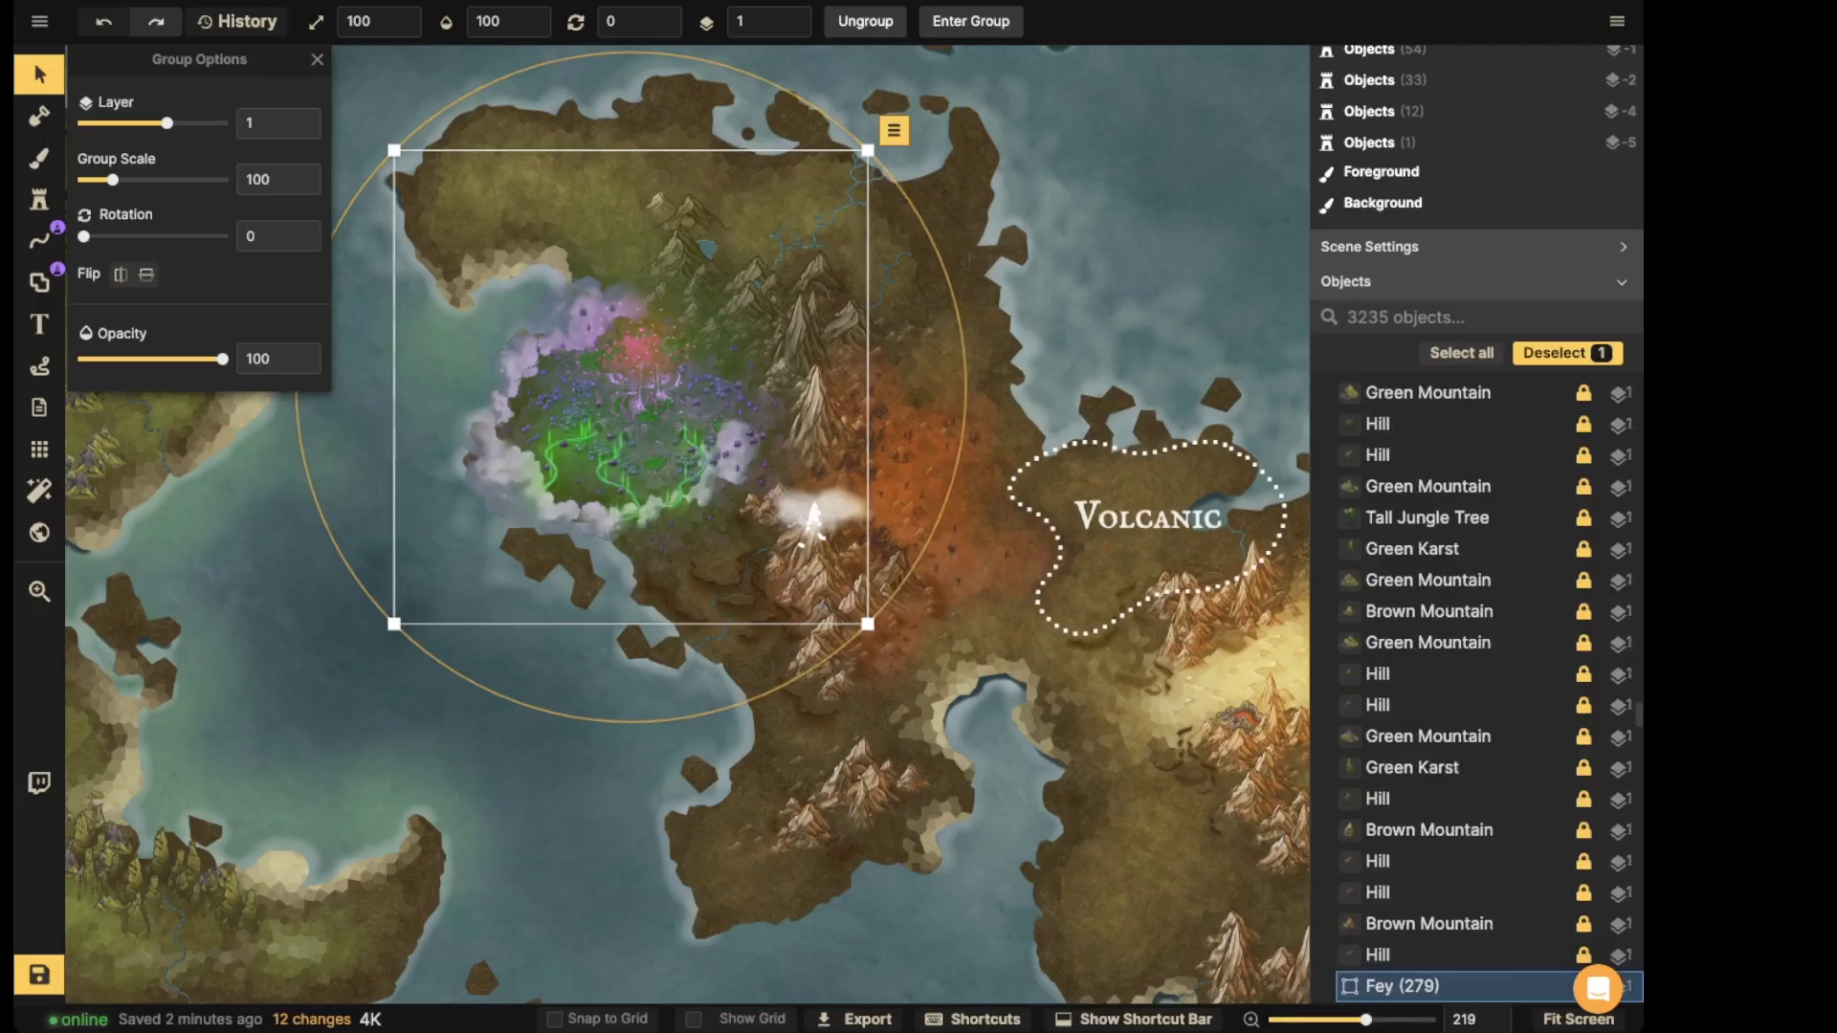
- Move the whole Fey group eastward and bring it back over the forest
scroll(589, 267, "down", 1)
left_click_drag(589, 268, 1009, 372)
left_click_drag(1043, 471, 633, 365)
- Enter the Fey group and raise the smoke stamp at the forest's eastern edge to layer 5
scroll(705, 474, "up", 5)
left_click(715, 445)
scroll(726, 417, "up", 6)
double_click(729, 402)
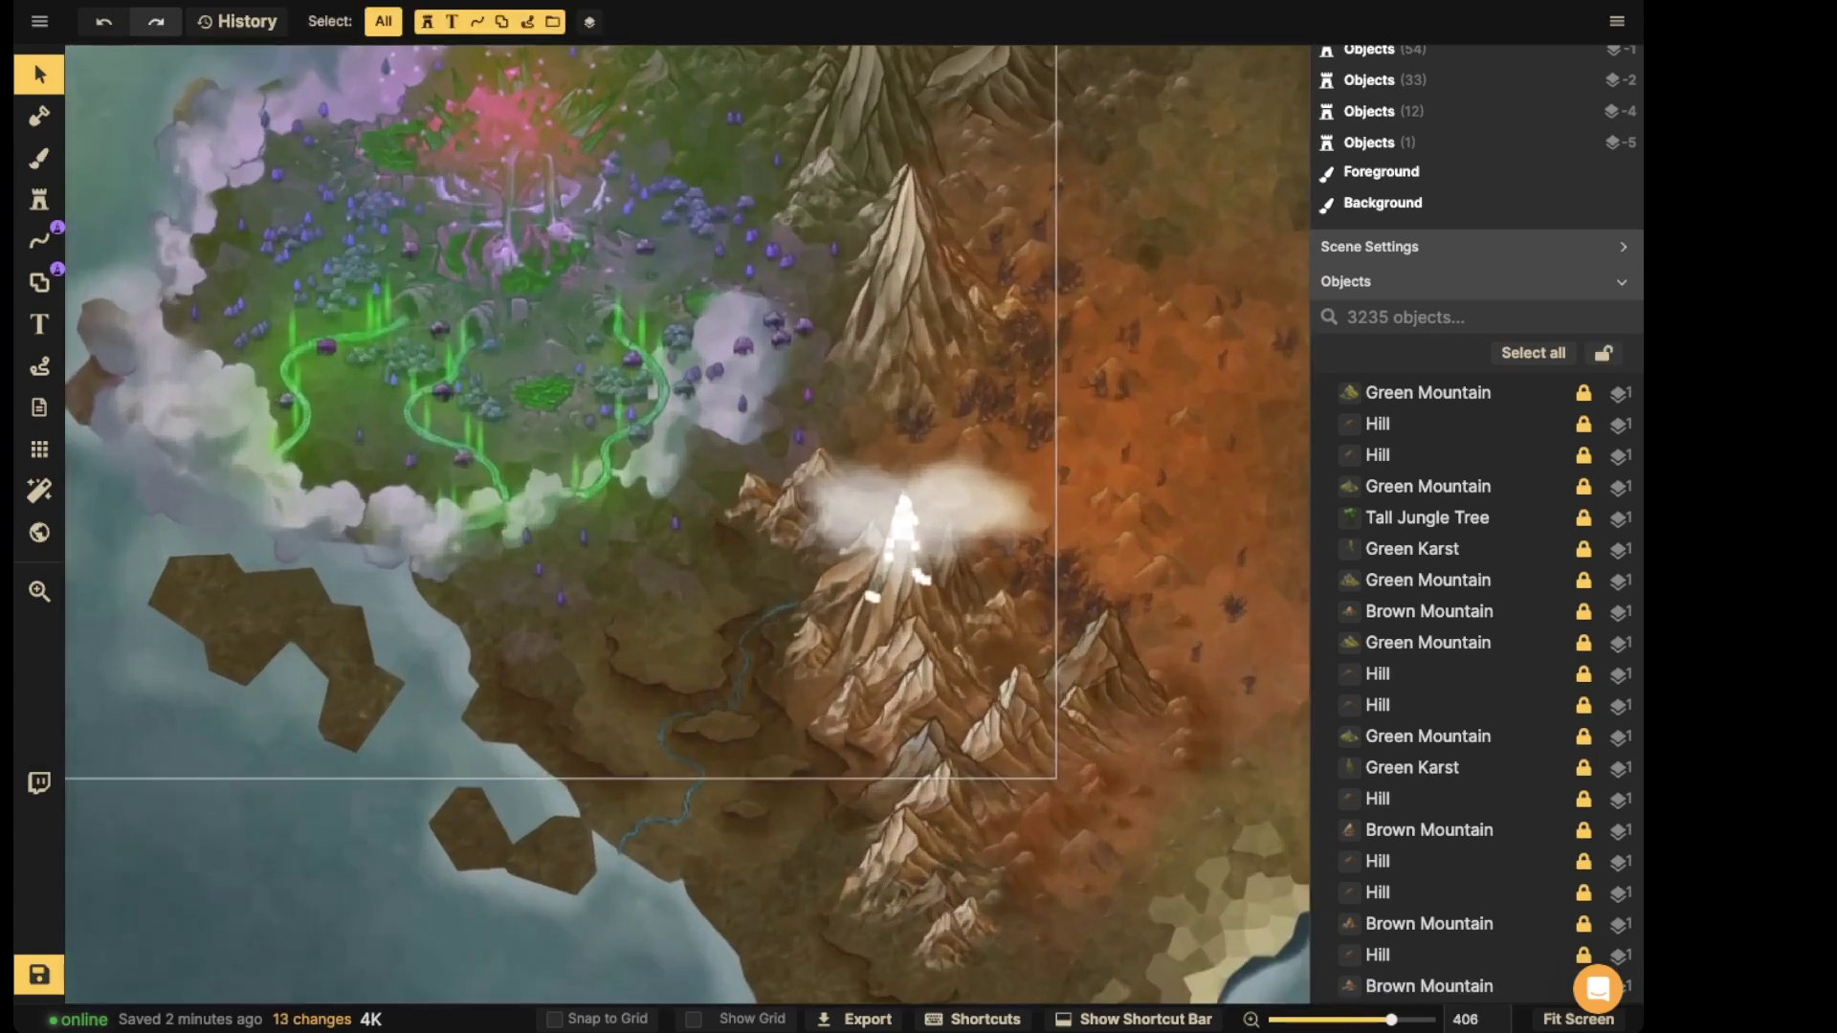
left_click(733, 385)
scroll(735, 377, "up", 2)
left_click_drag(735, 378, 750, 403)
left_click(792, 14)
- Set the four Purple Willow Trees overlapping the eastern smoke to layer 1 and leave the group
left_click(746, 338)
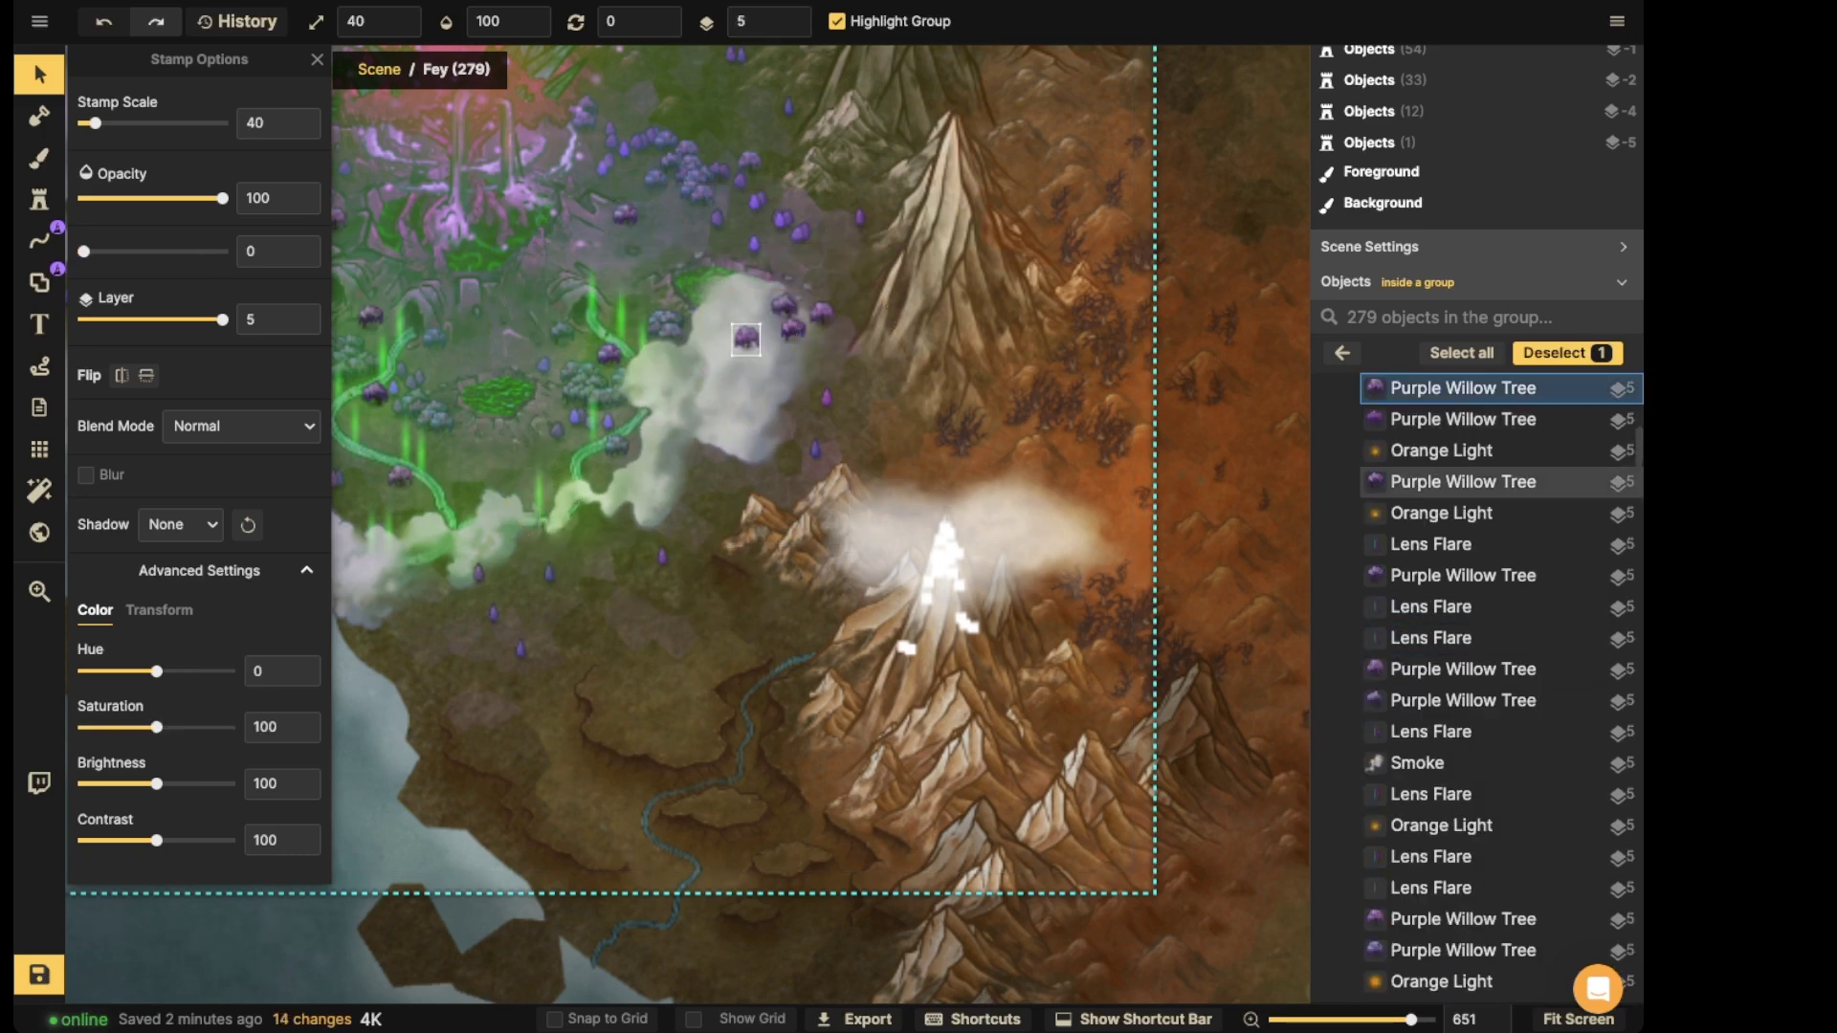
left_click(820, 312, "shift")
left_click(792, 330, "shift")
left_click(785, 308, "shift")
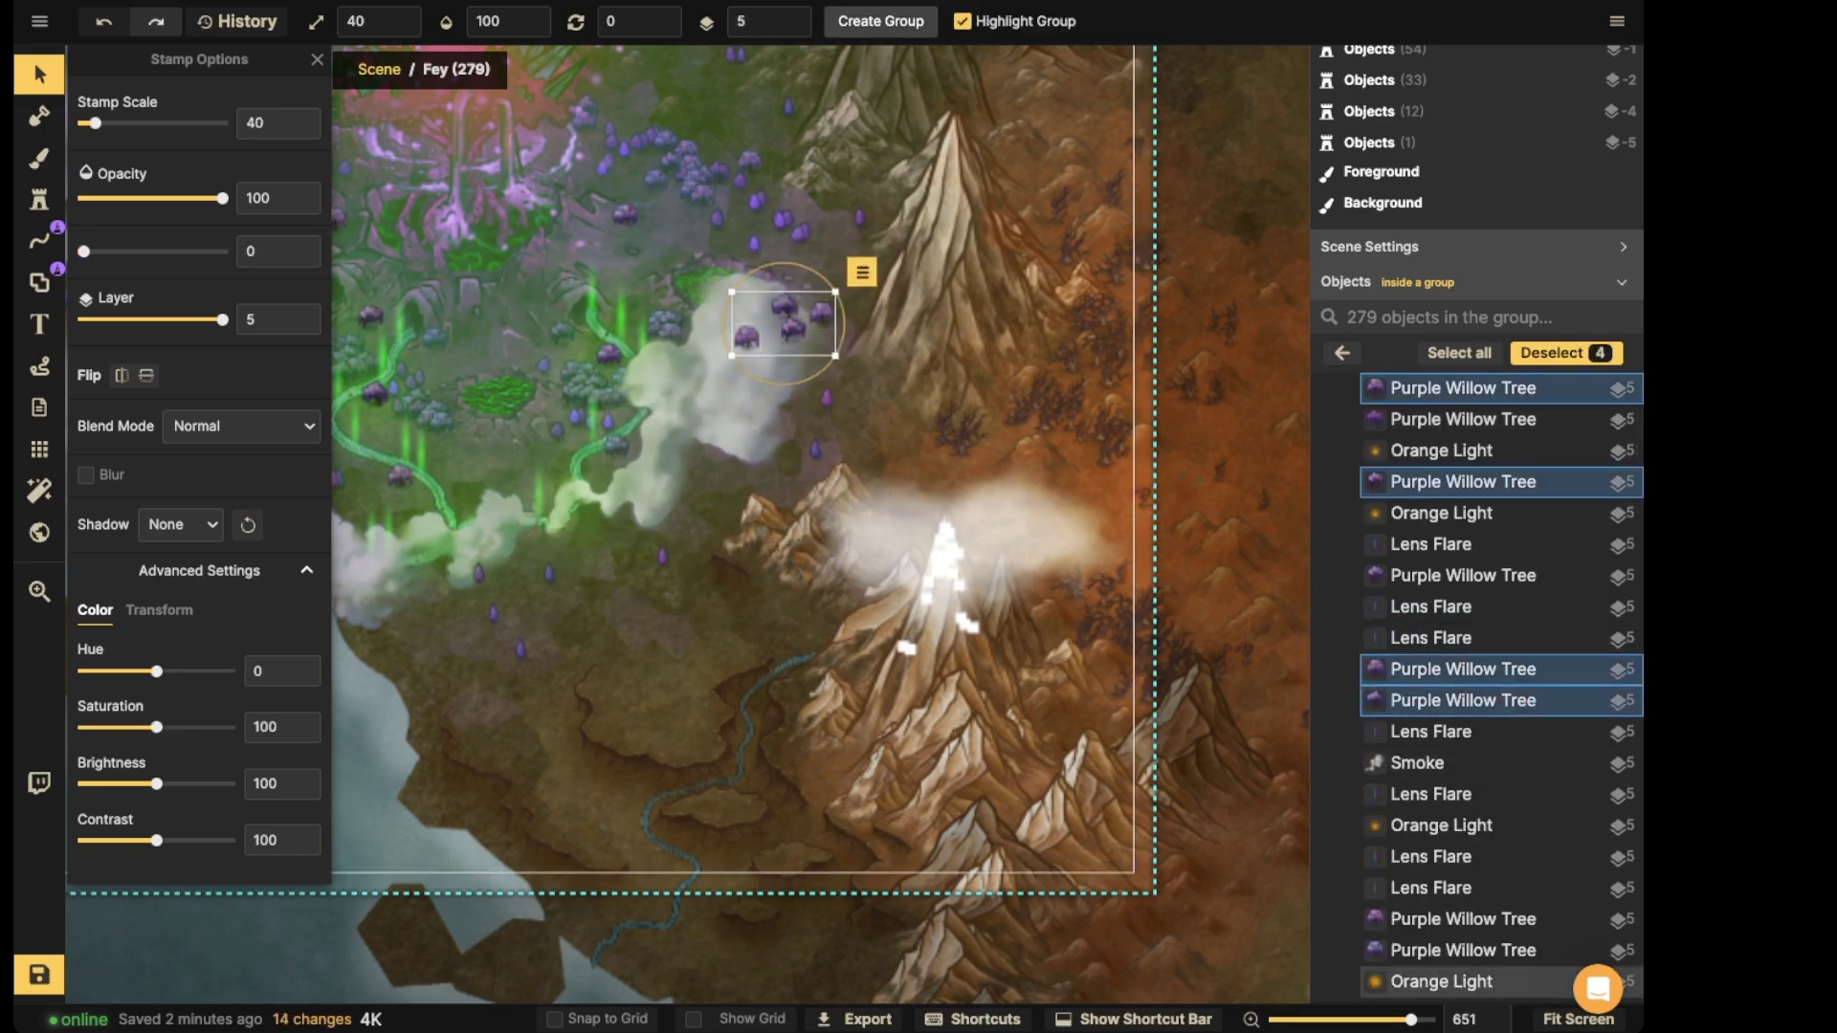
left_click(793, 28)
left_click(793, 28)
left_click(793, 28)
left_click(793, 28)
scroll(672, 305, "down", 3)
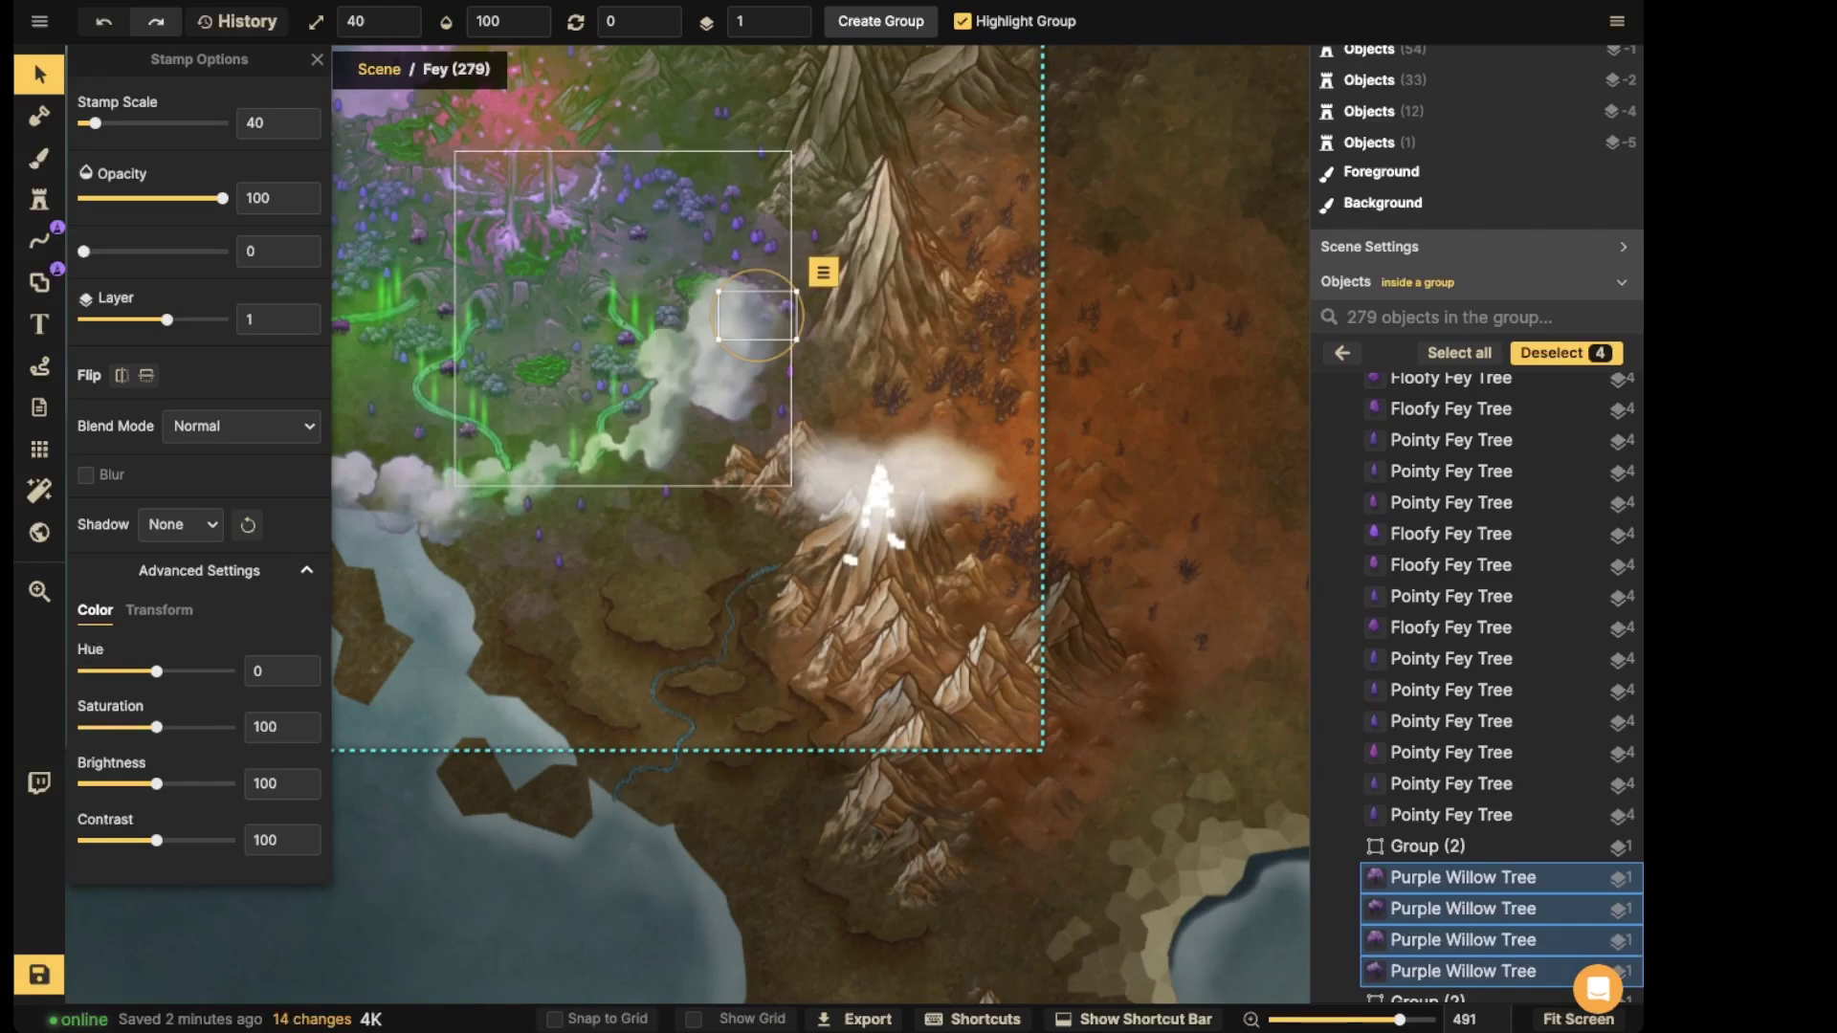
key("Escape")
- Reenter the Fey group and set seven floofy and pointy fey trees around the northwestern smoke to layer 1
scroll(446, 394, "down", 4)
left_click_drag(446, 394, 722, 394)
scroll(746, 155, "up", 3)
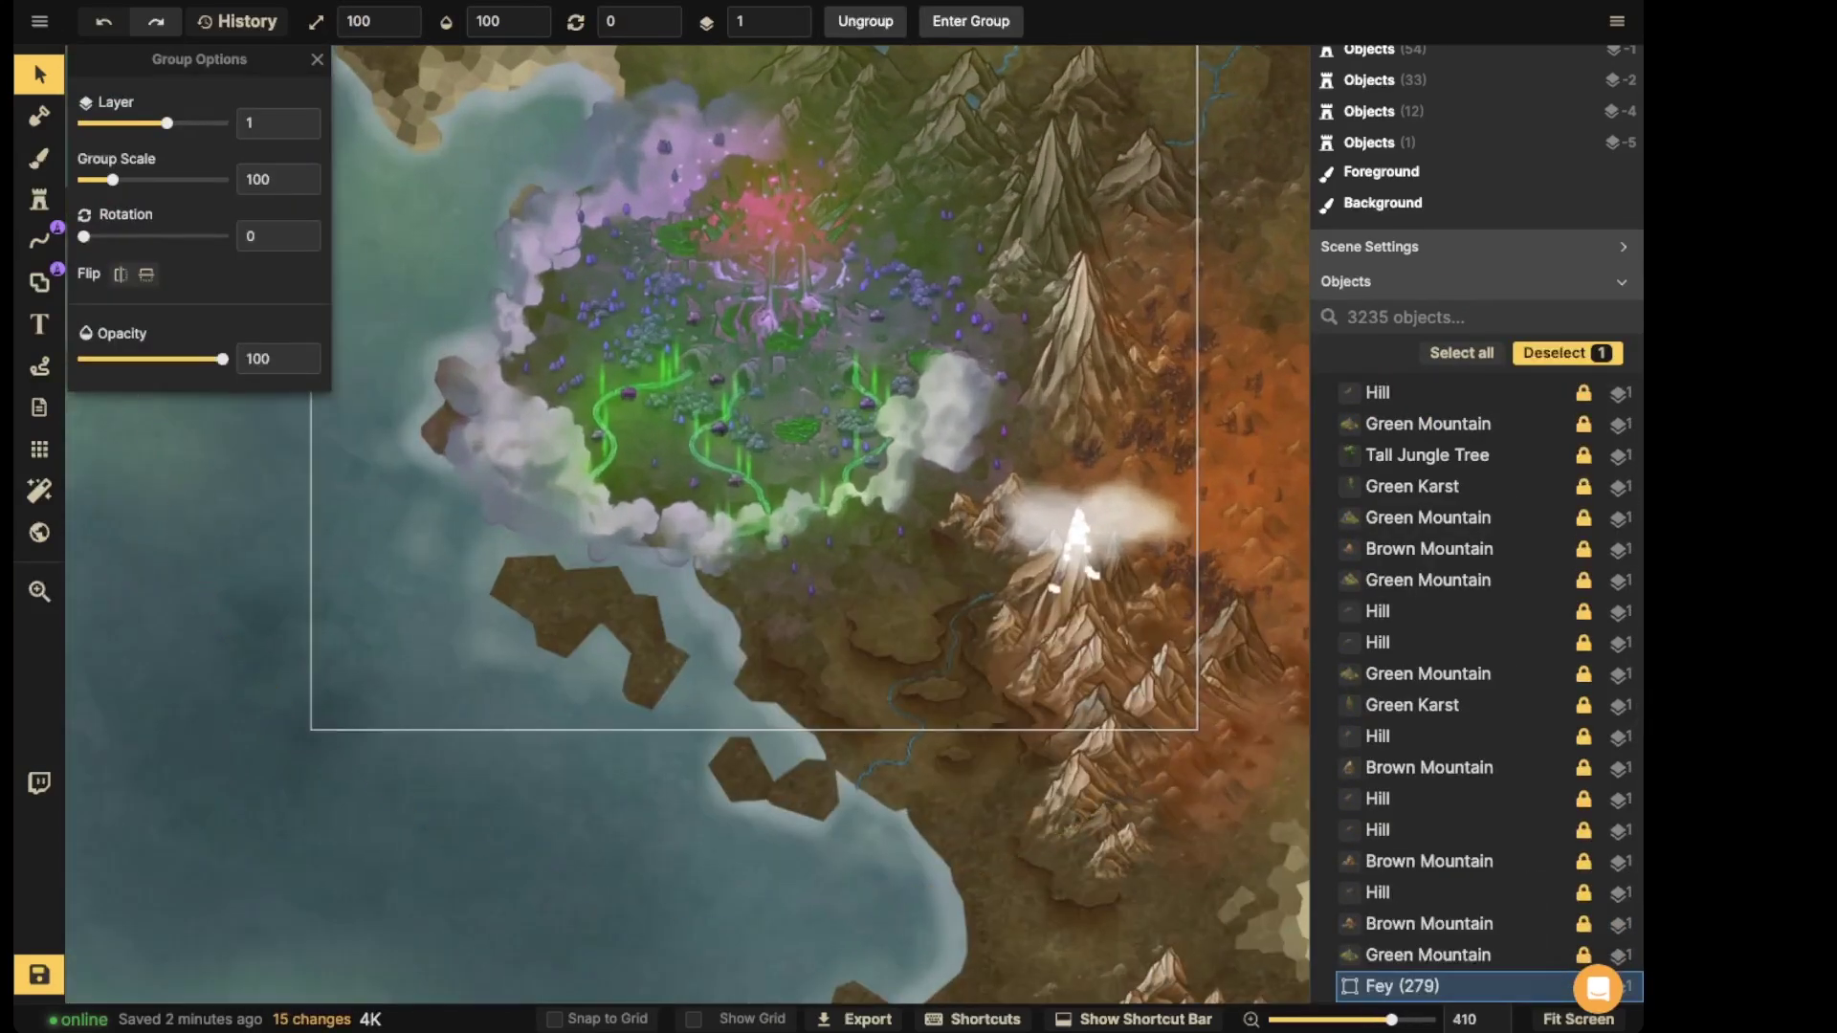
double_click(670, 146)
left_click(666, 146)
scroll(666, 146, "up", 4)
scroll(667, 147, "up", 2)
left_click(667, 145)
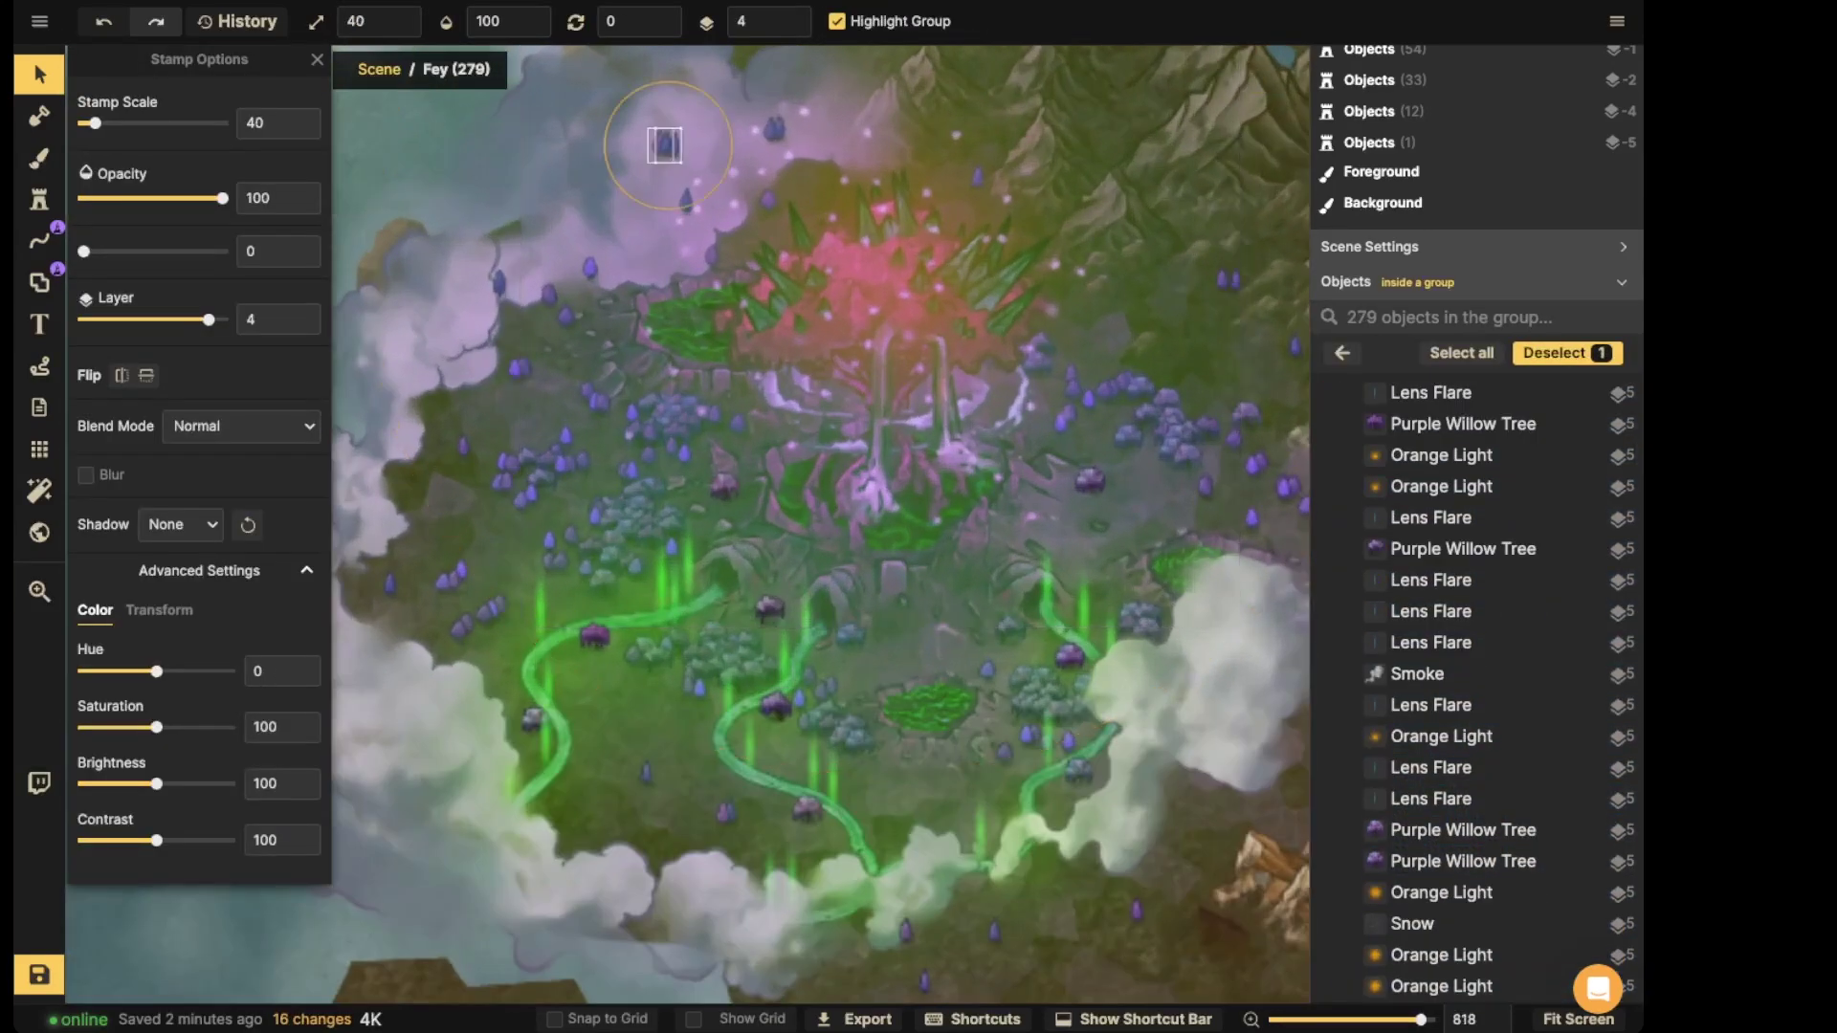
left_click(660, 145, "shift")
left_click(687, 202, "shift")
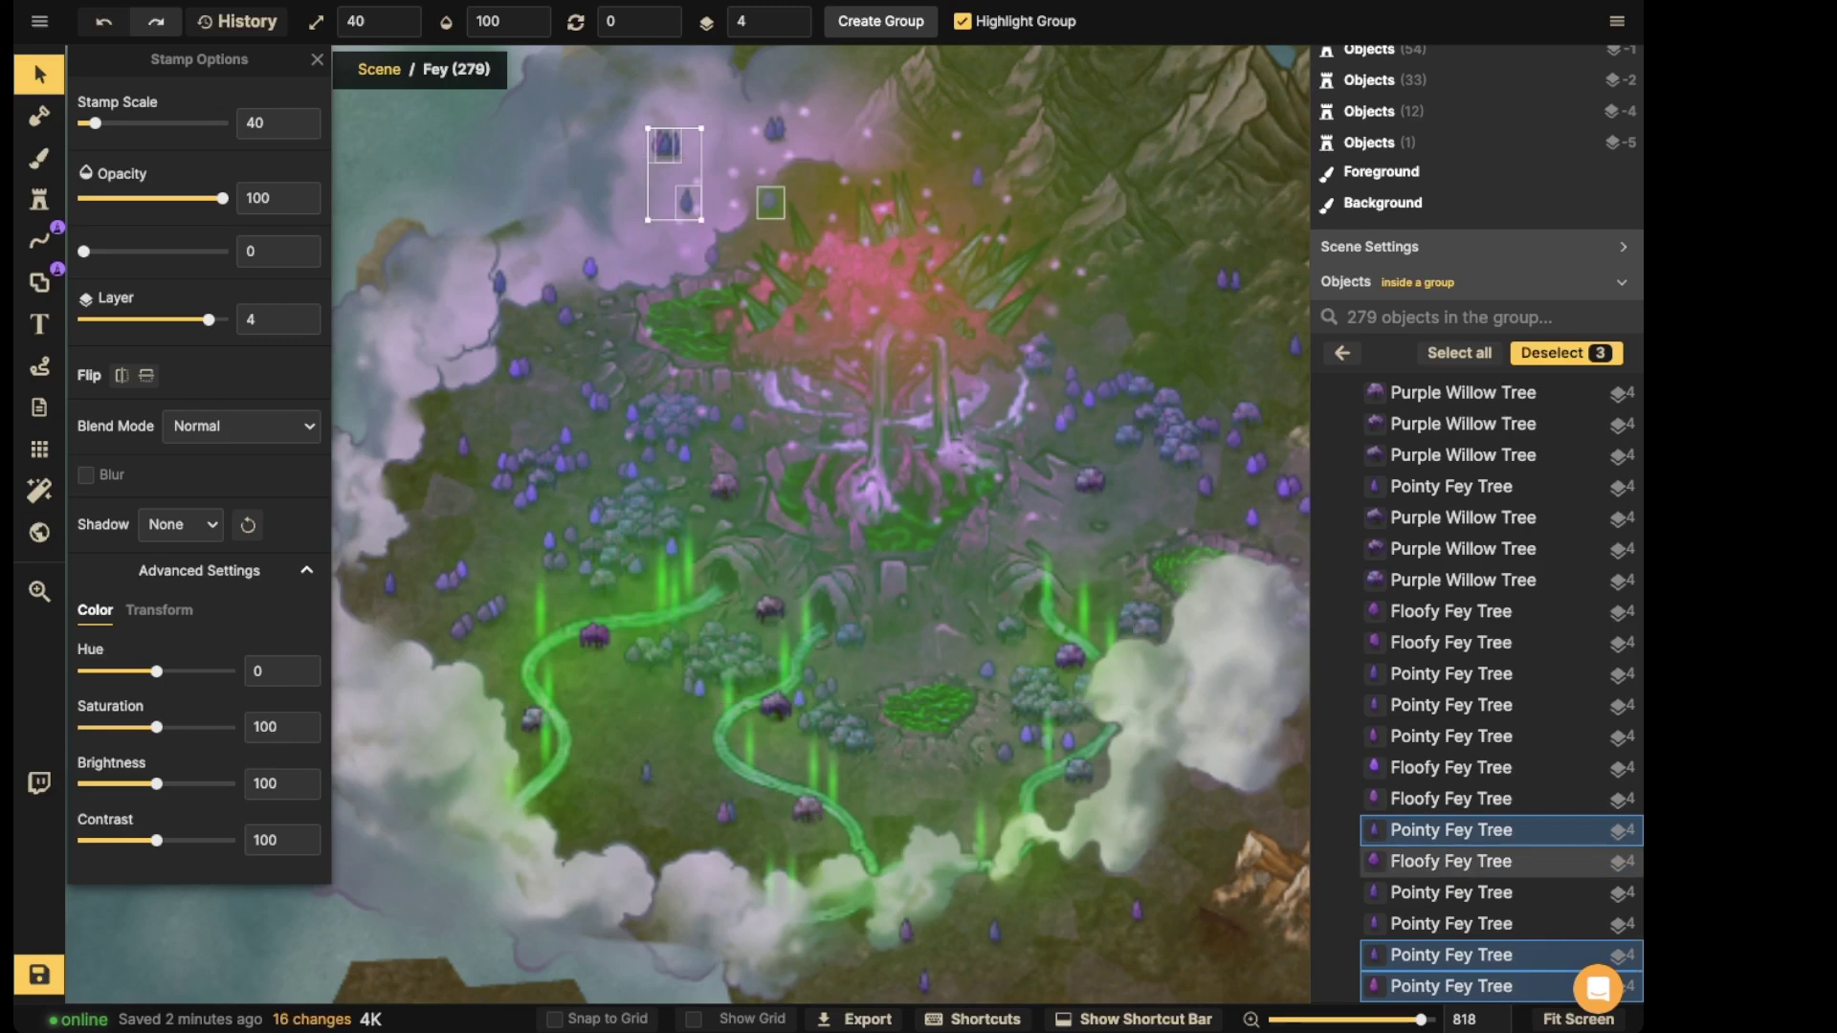
left_click(590, 268, "shift")
left_click(500, 284, "shift")
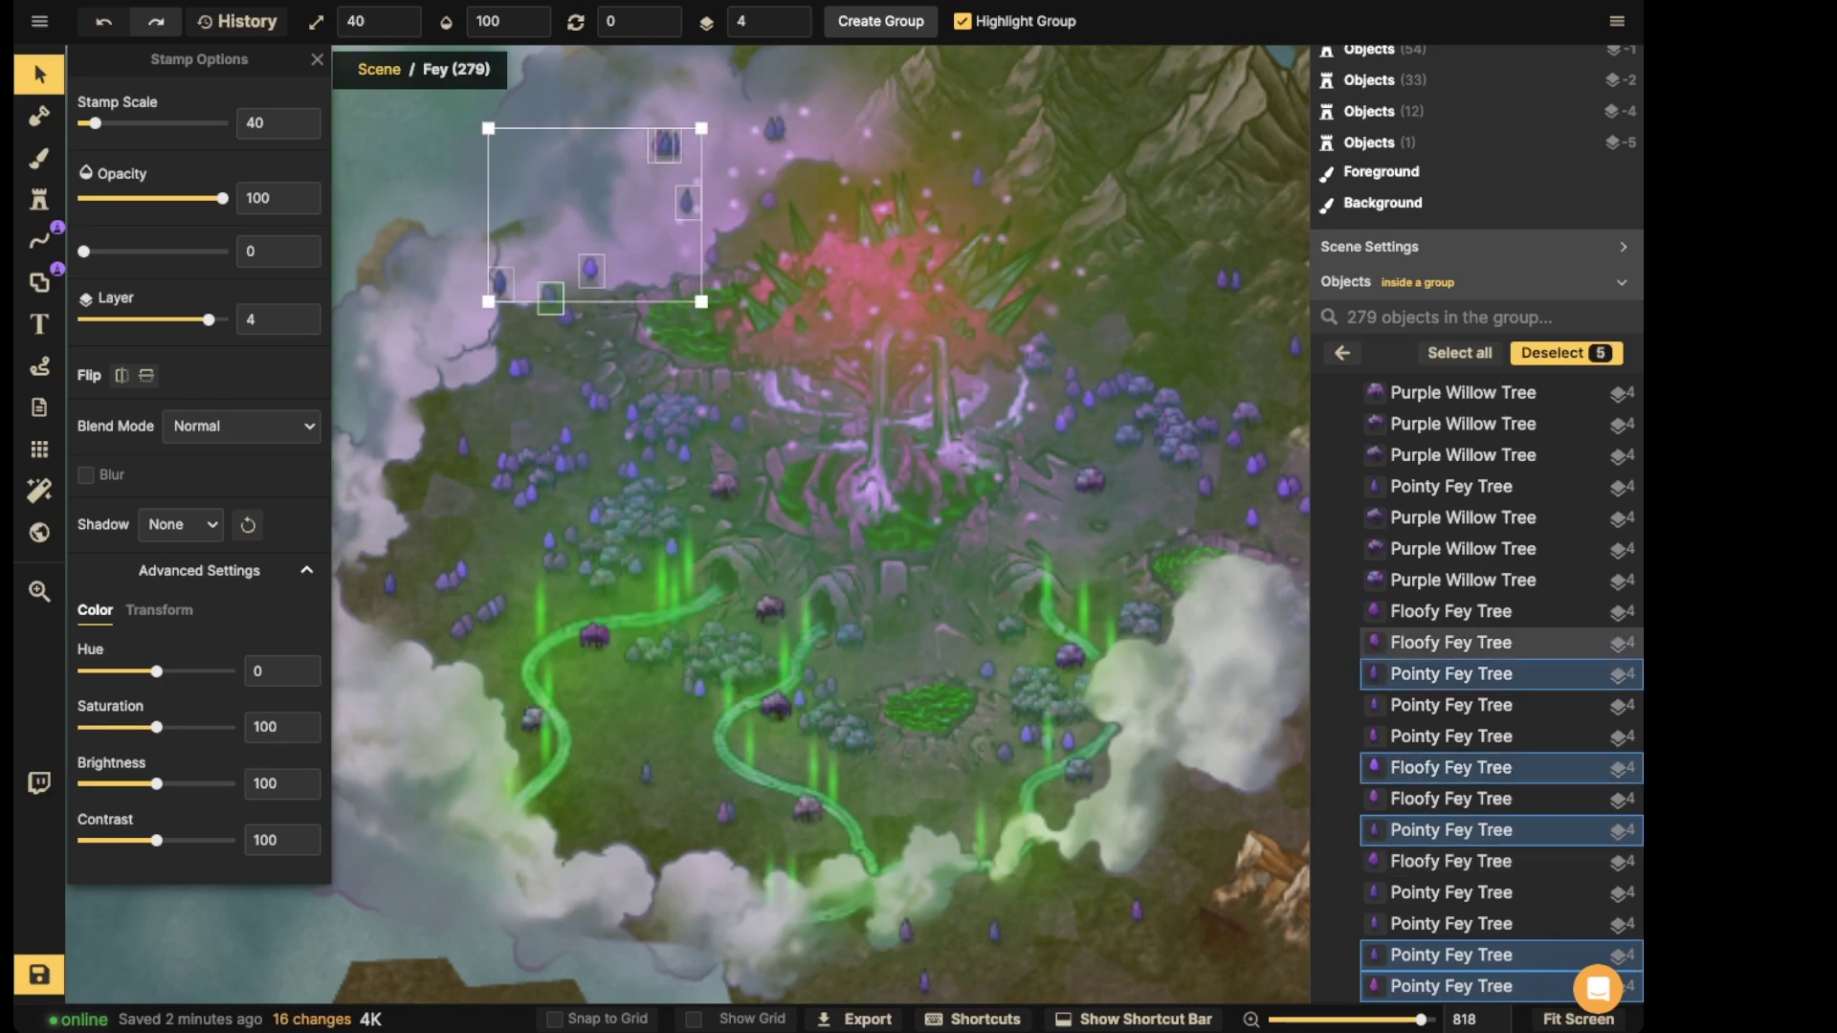
left_click(568, 318, "shift")
left_click(773, 131, "shift")
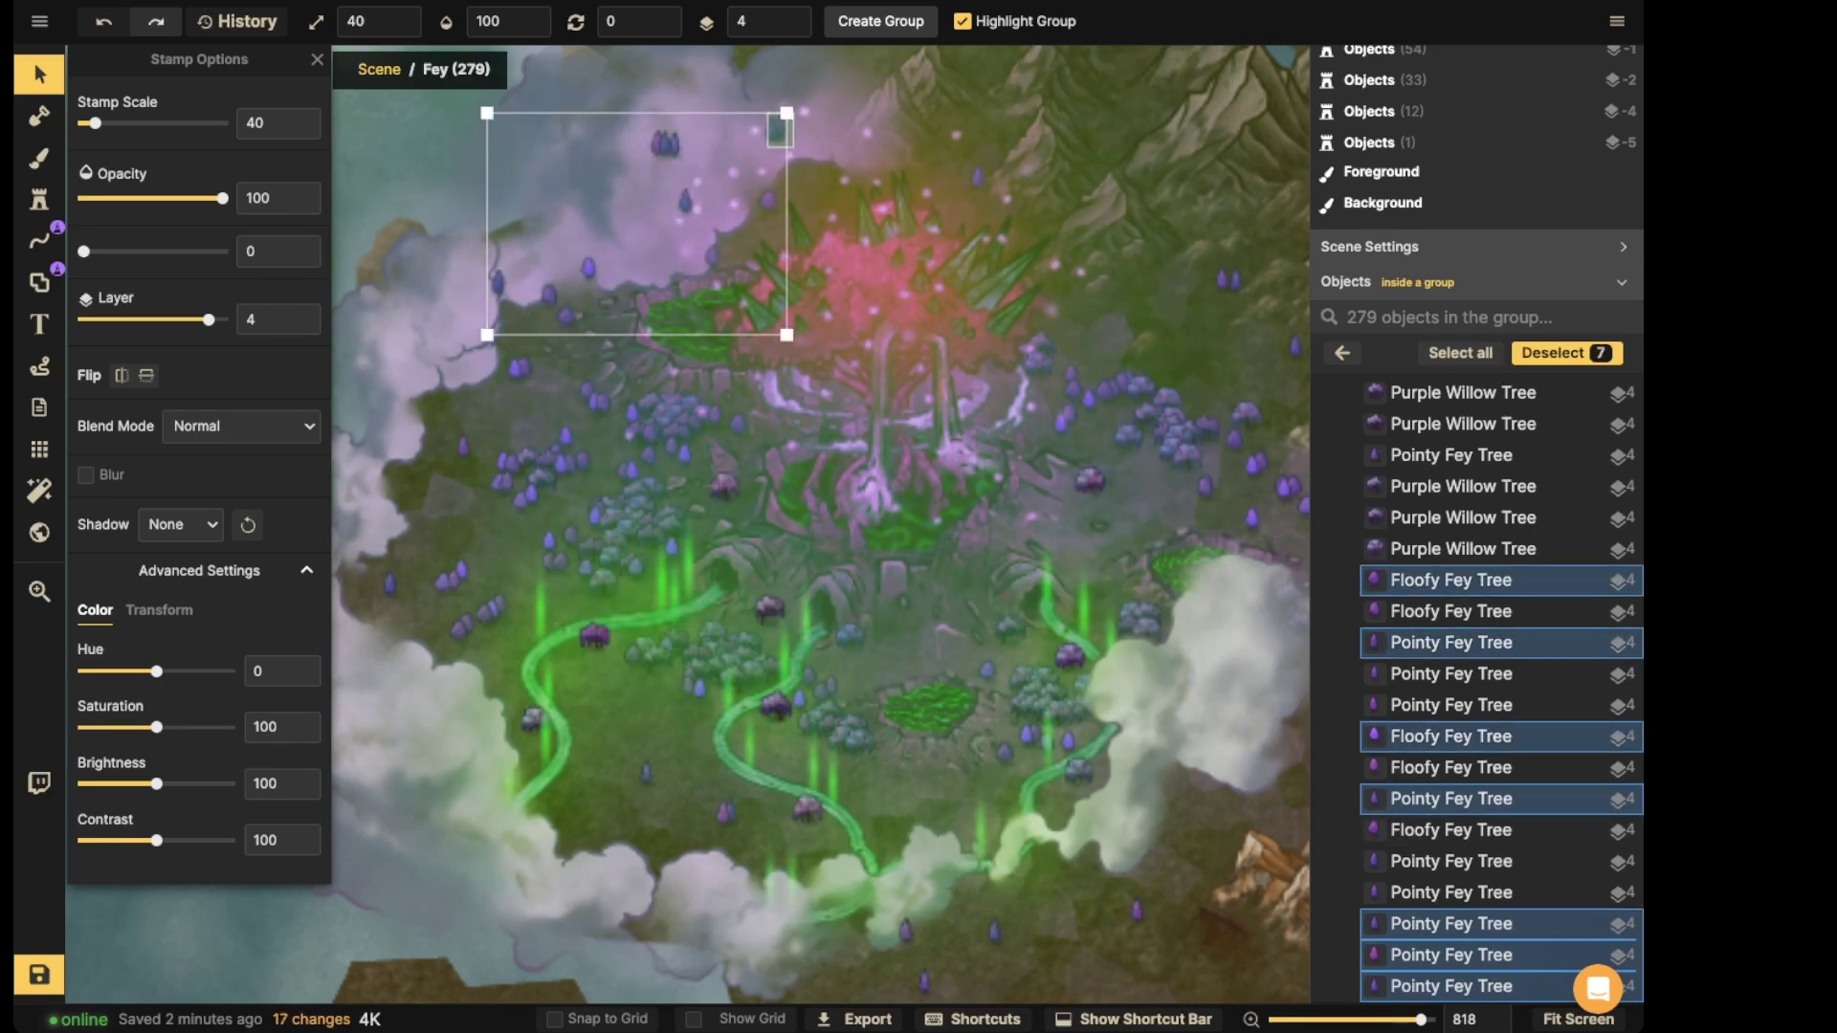
left_click(792, 29)
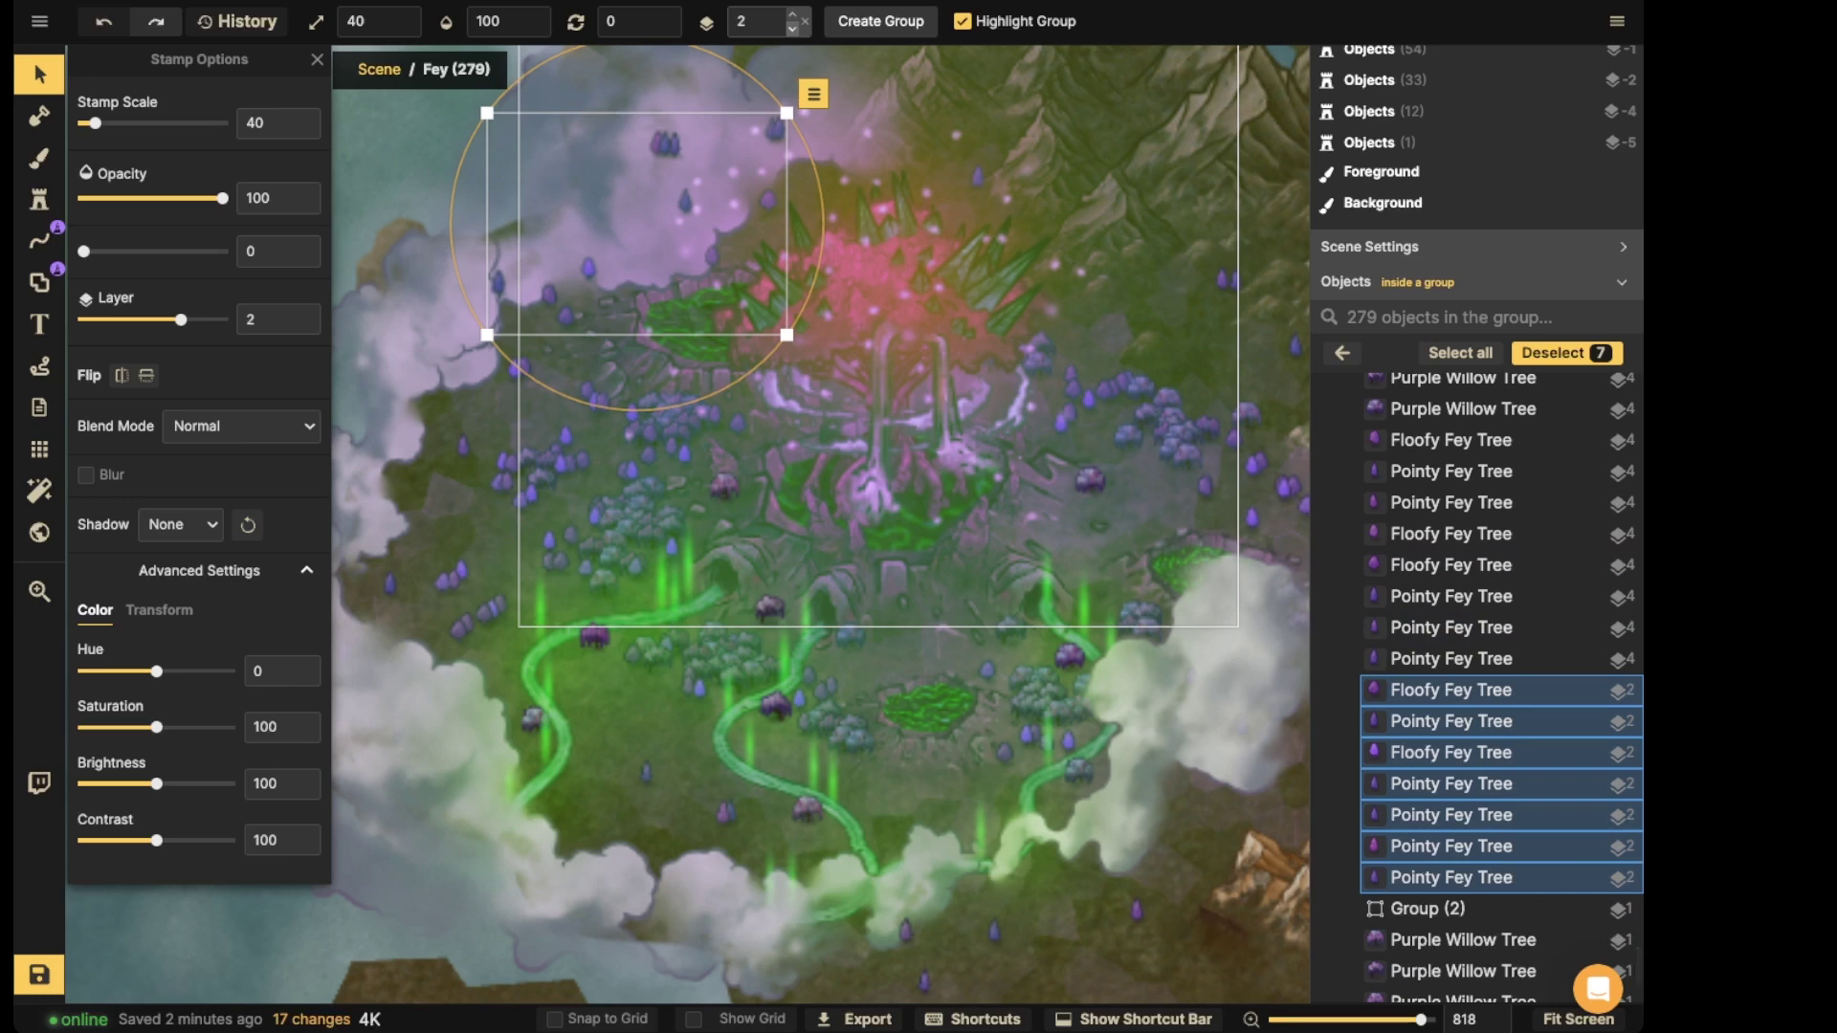
left_click(792, 29)
- Set the Pointy Fey Tree at the northern smoke's eastern end to layer 0 and delete the one left to its west
left_click(783, 123)
left_click(780, 130)
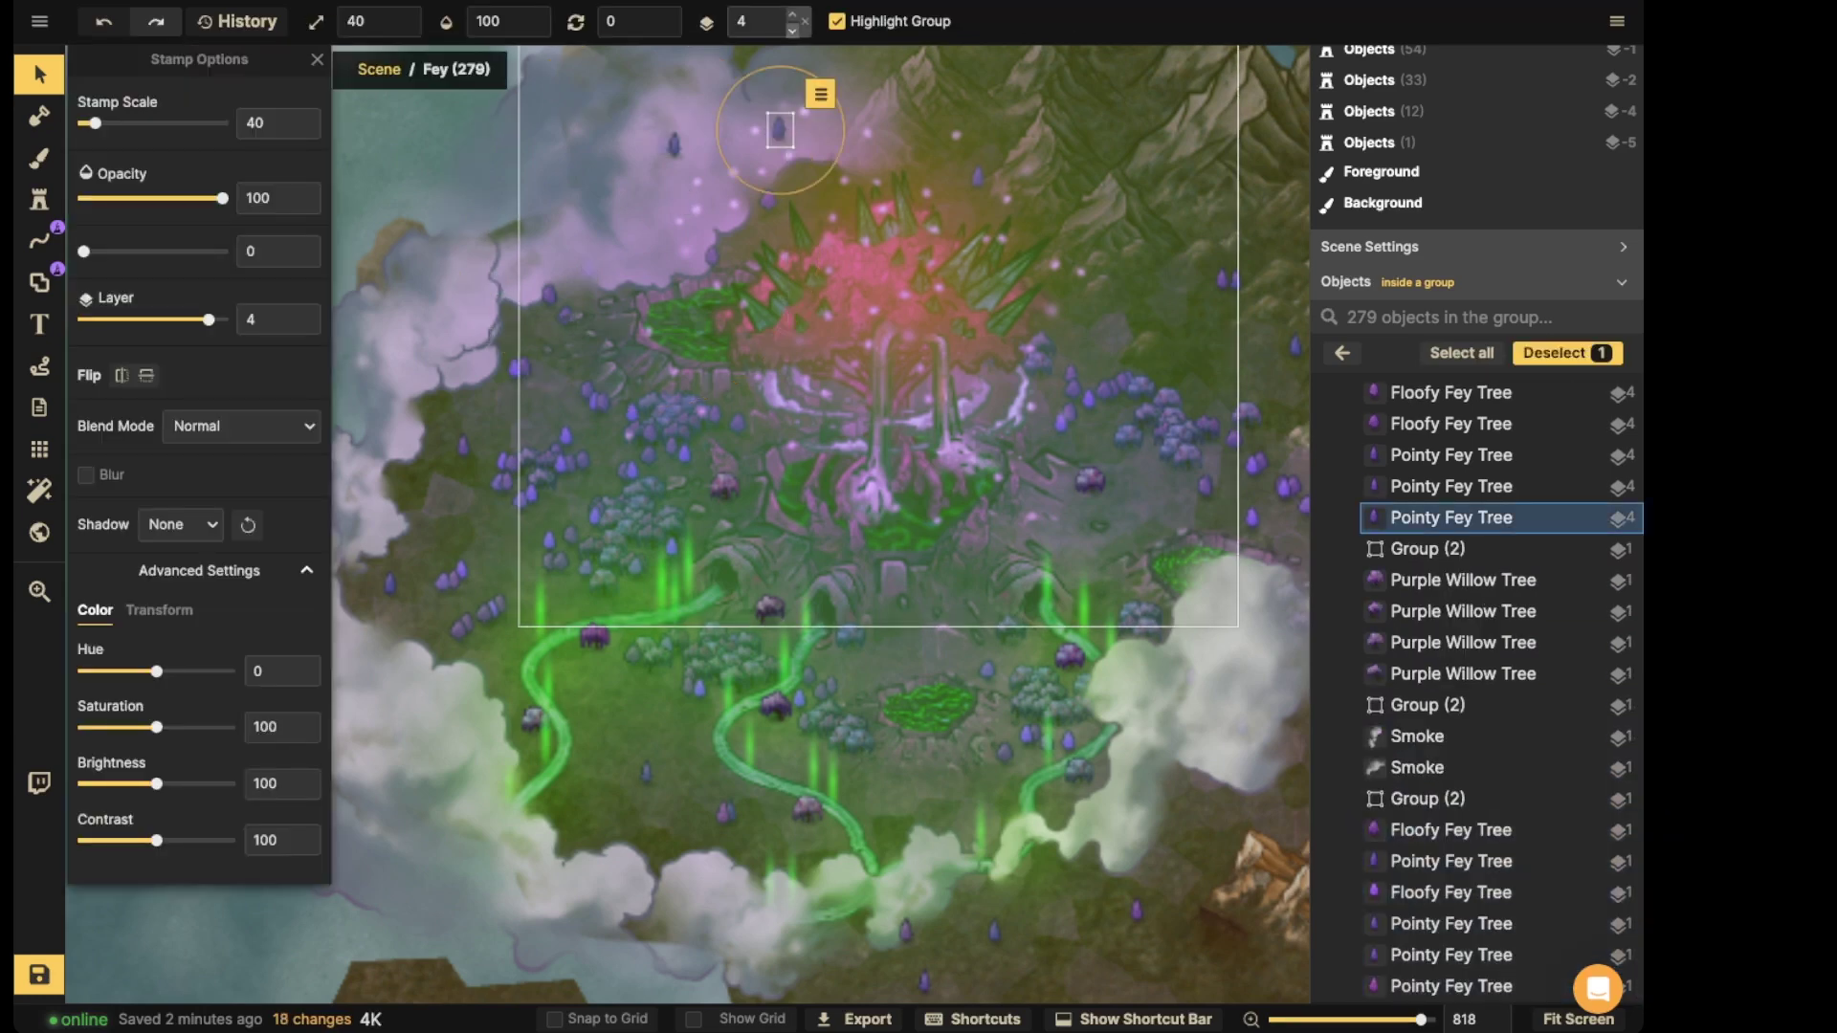
left_click(792, 30)
left_click(792, 30)
left_click(792, 30)
left_click(792, 30)
left_click(674, 146)
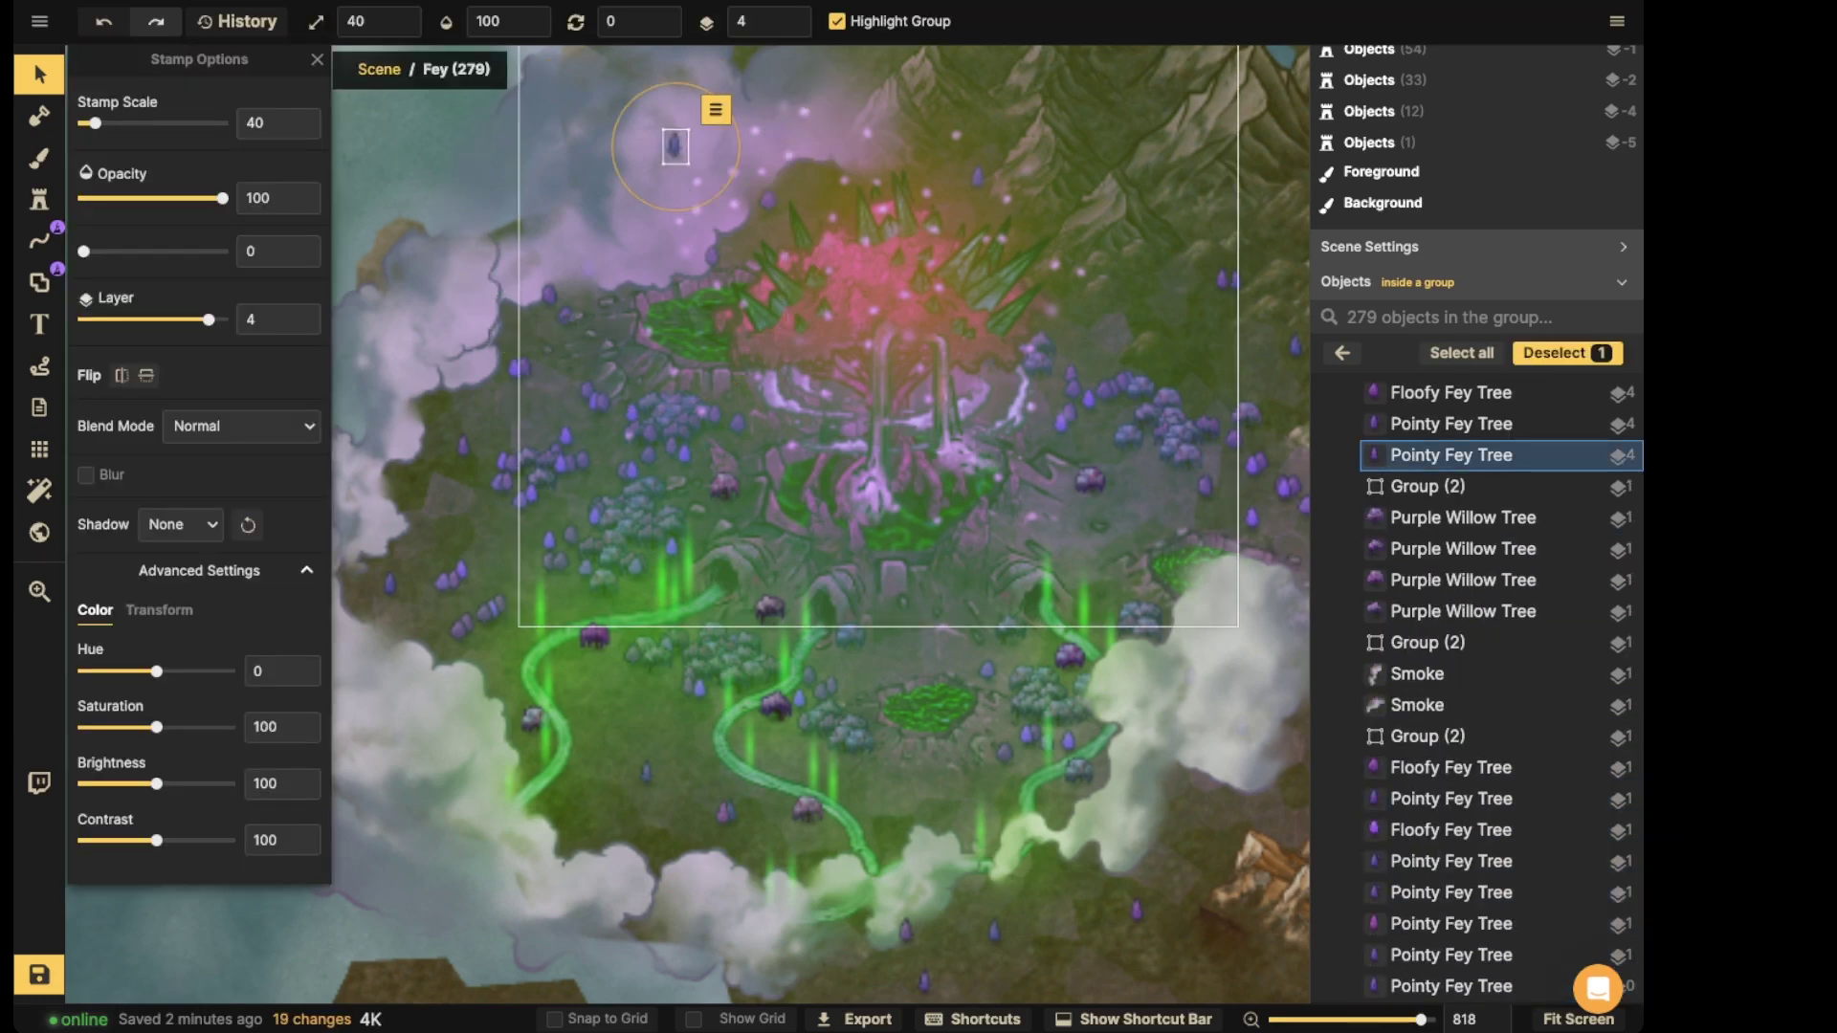
key("Delete")
- Exit the Fey group, clear the selection and save the map
scroll(520, 234, "down", 10)
key("Escape")
key("space")
scroll(951, 594, "down", 3)
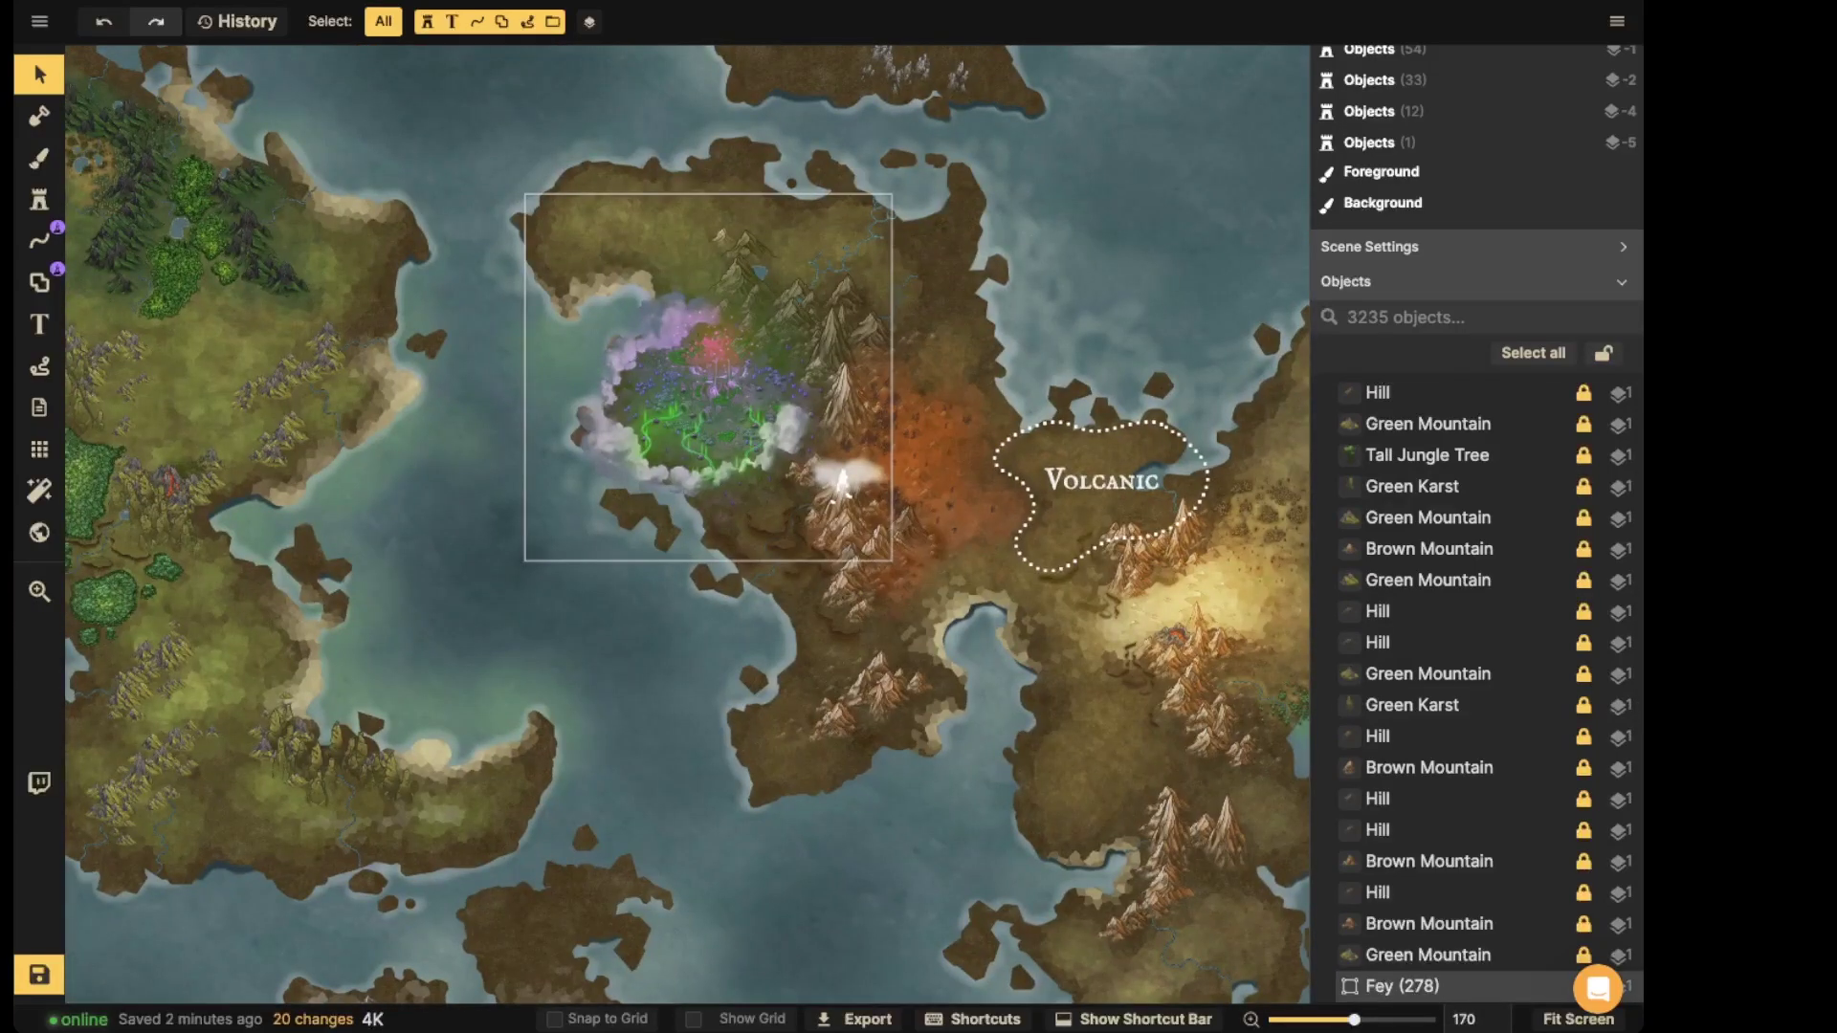
left_click(713, 412)
key("Escape")
key("ctrl+s")
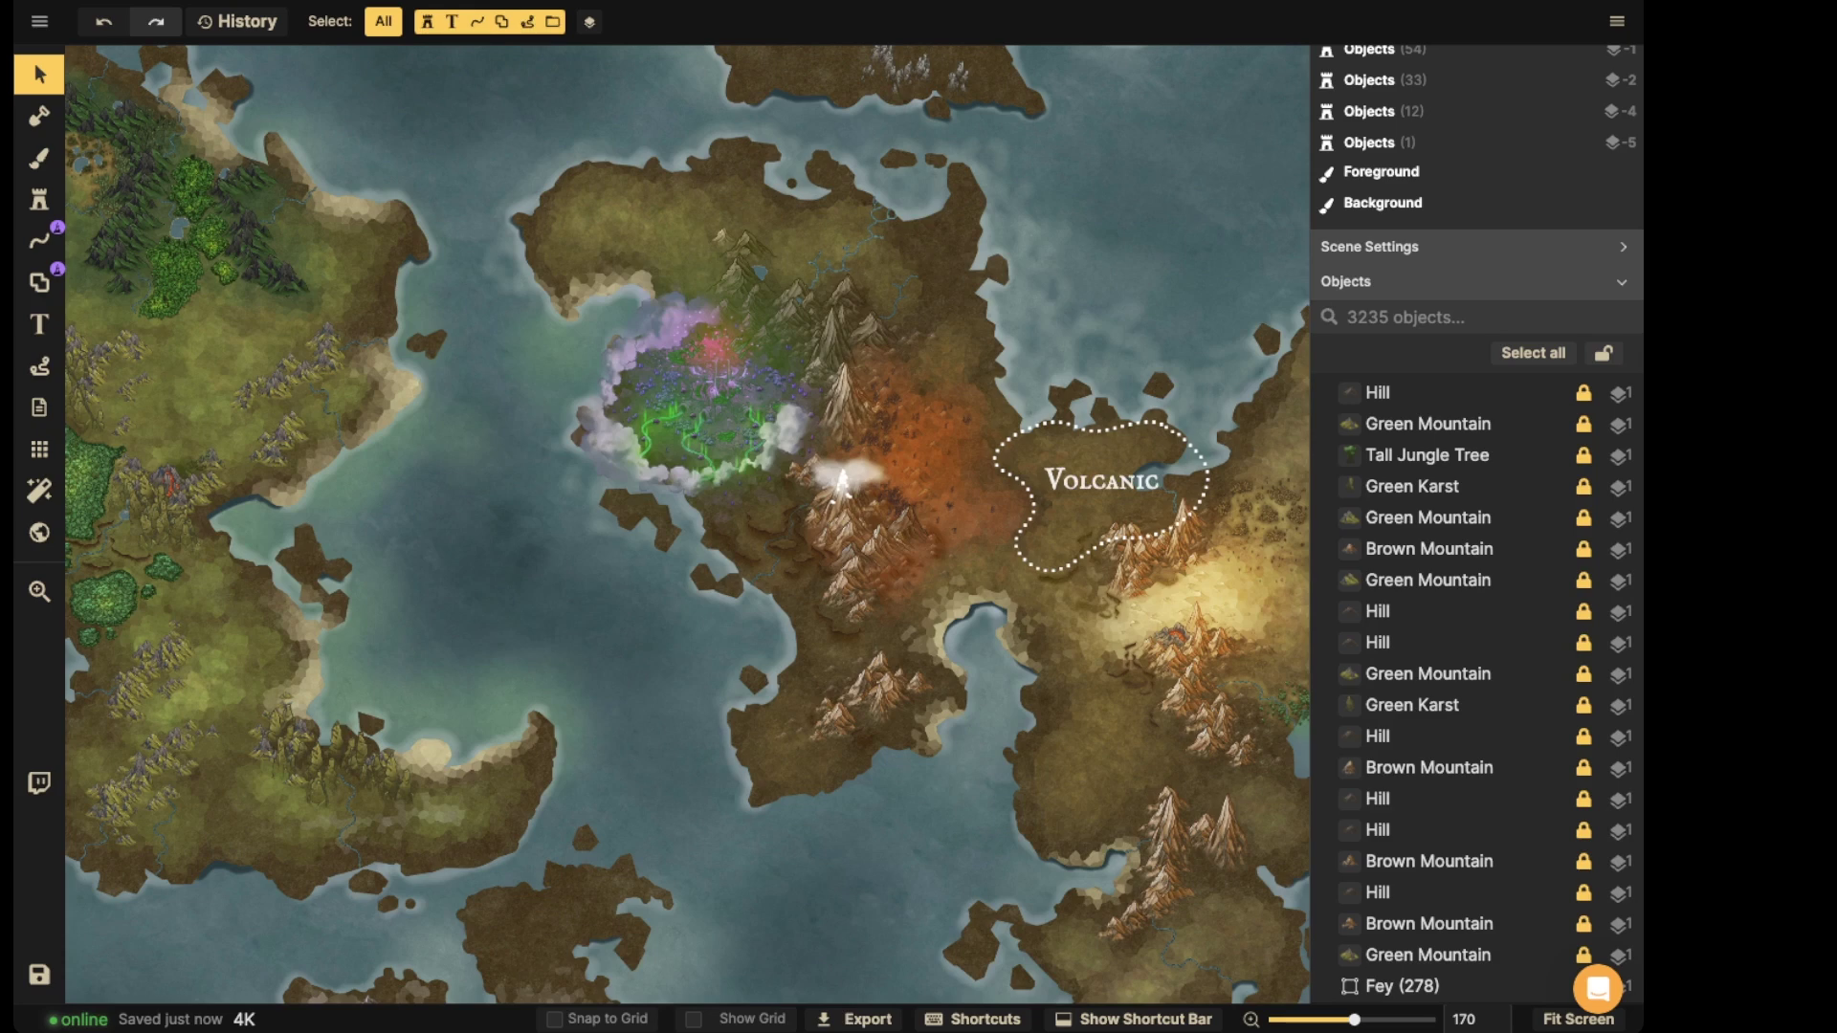
- Examine the whole world map and how the fey region fits in with the surrounding continent
scroll(881, 267, "down", 3)
left_click_drag(880, 267, 678, 261)
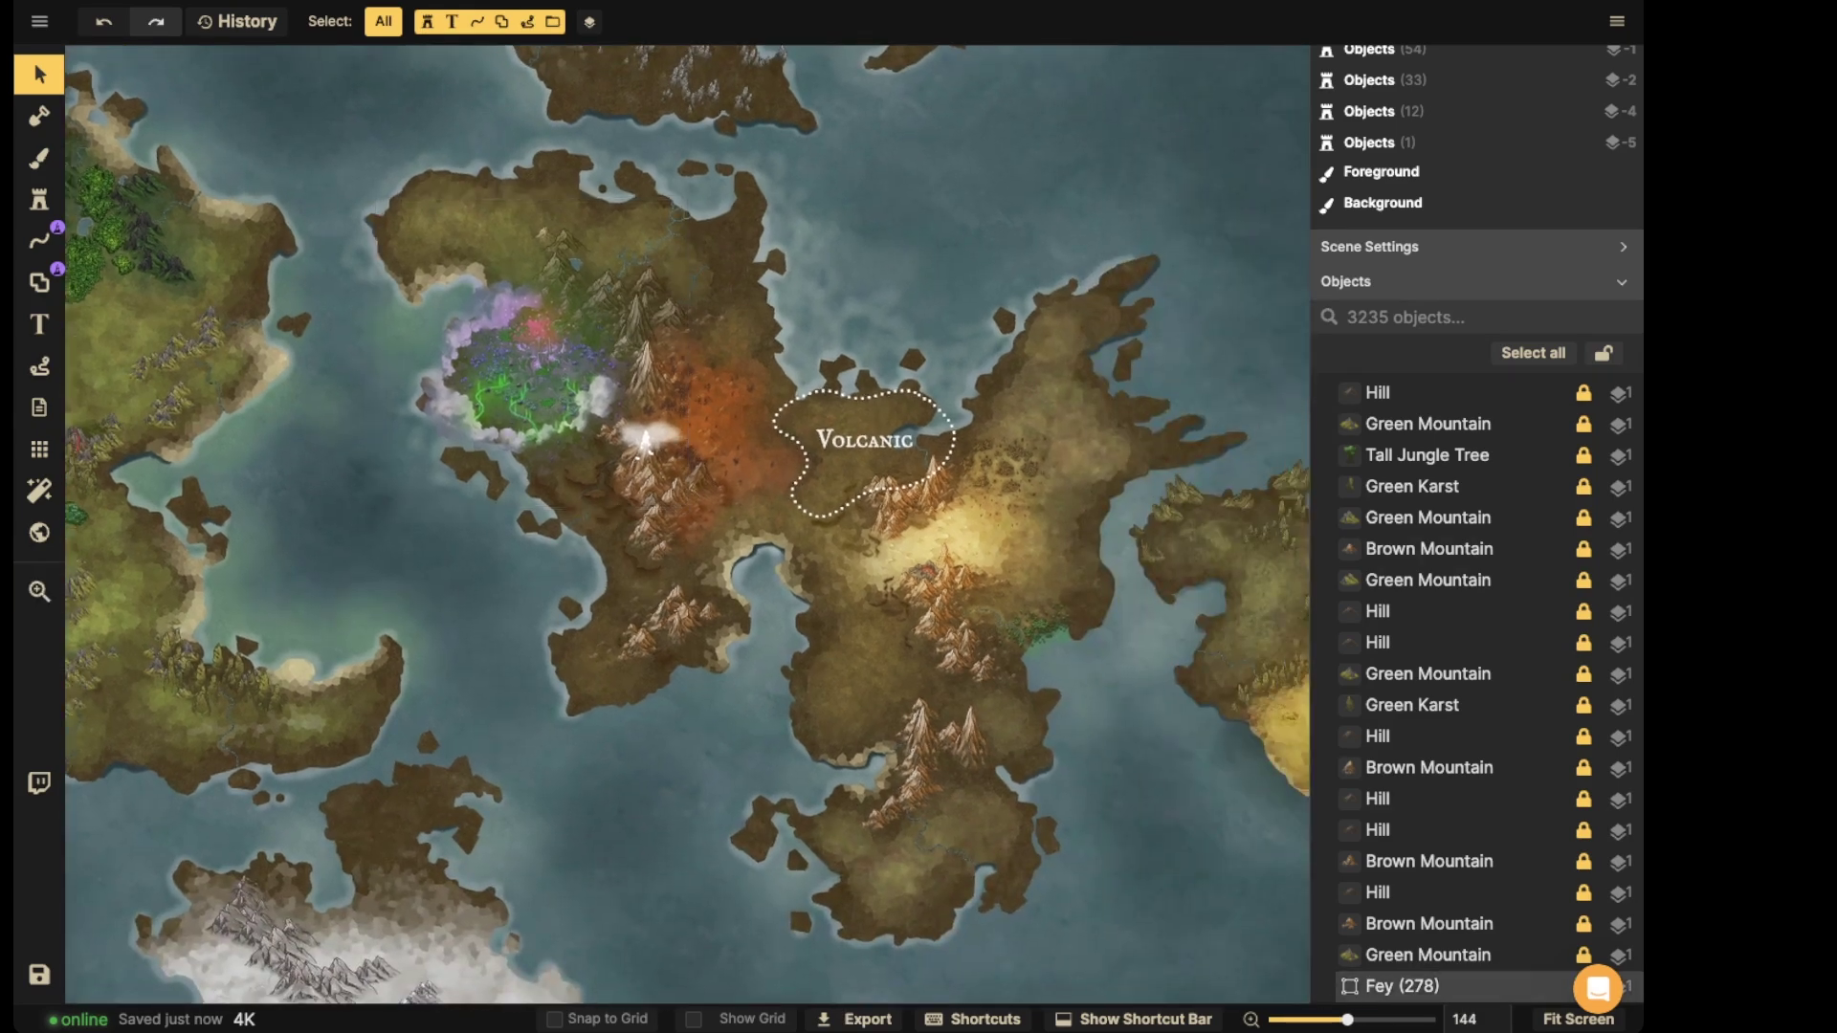
left_click(671, 262)
left_click(714, 180)
scroll(466, 320, "up", 3)
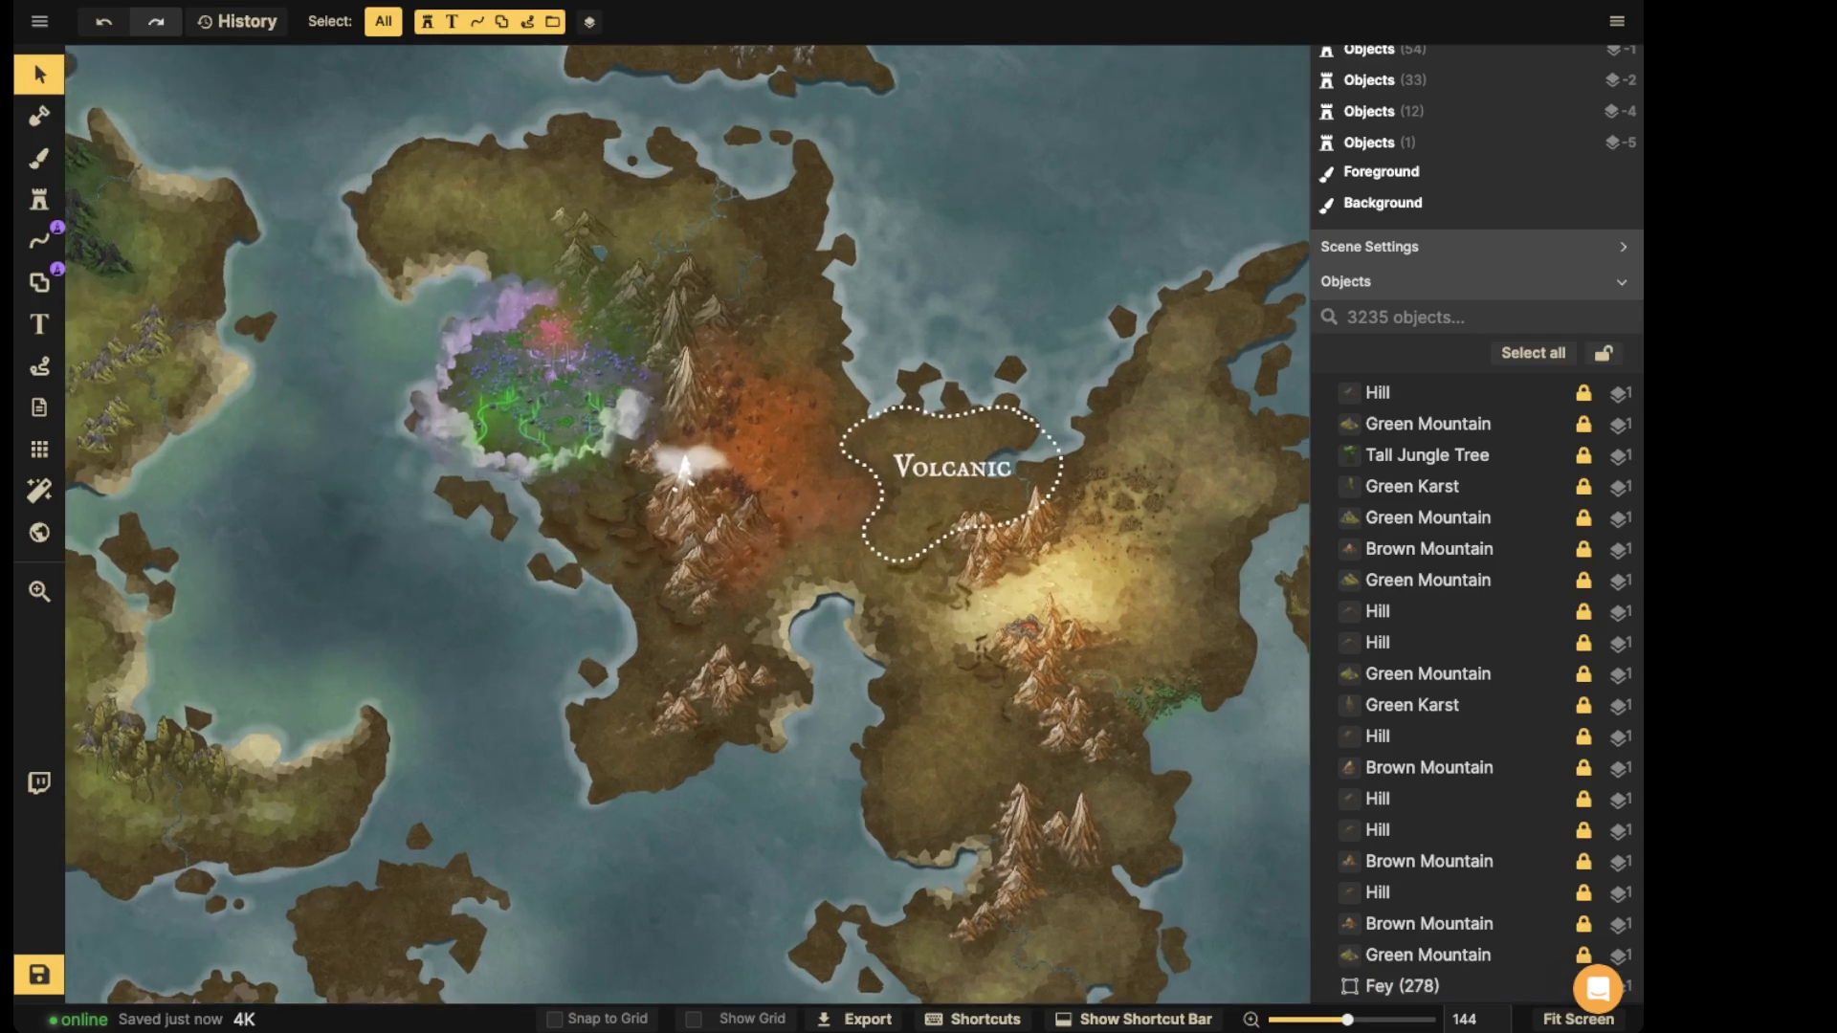
scroll(593, 339, "down", 5)
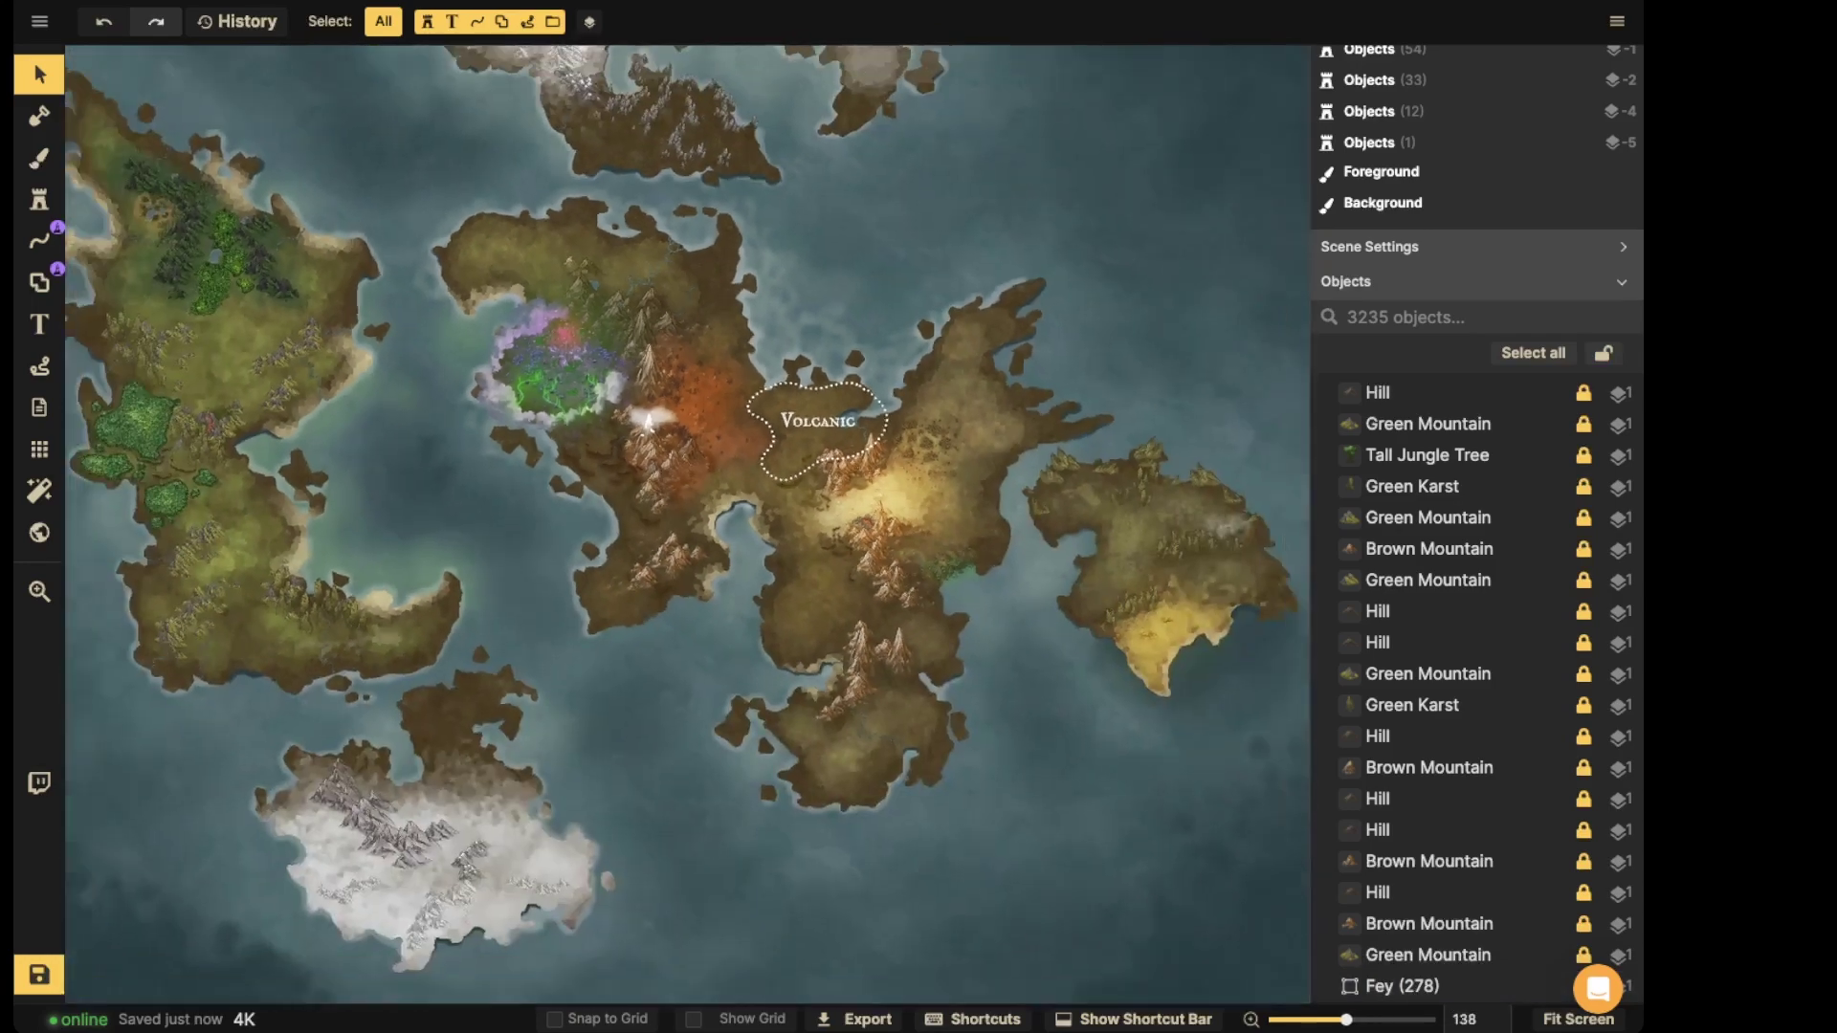
scroll(574, 342, "down", 5)
key("space")
left_click_drag(574, 342, 675, 429)
scroll(676, 428, "up", 2)
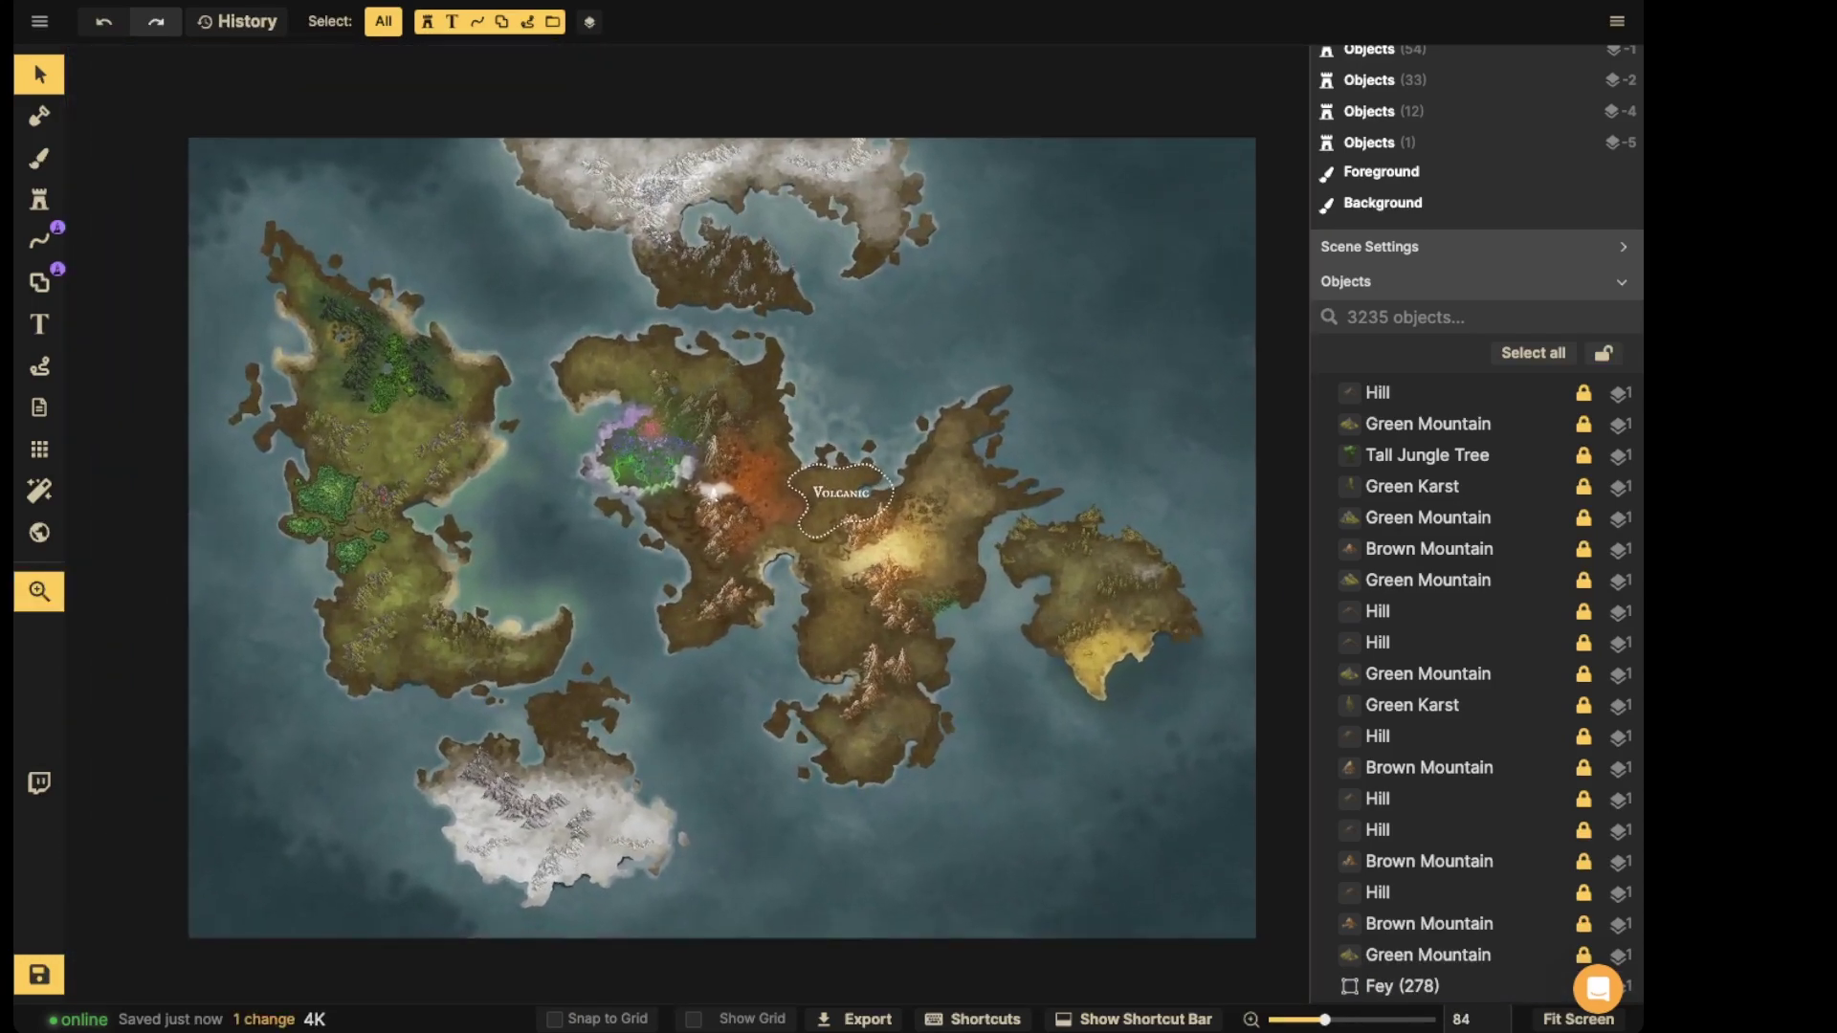
scroll(727, 785, "up", 1)
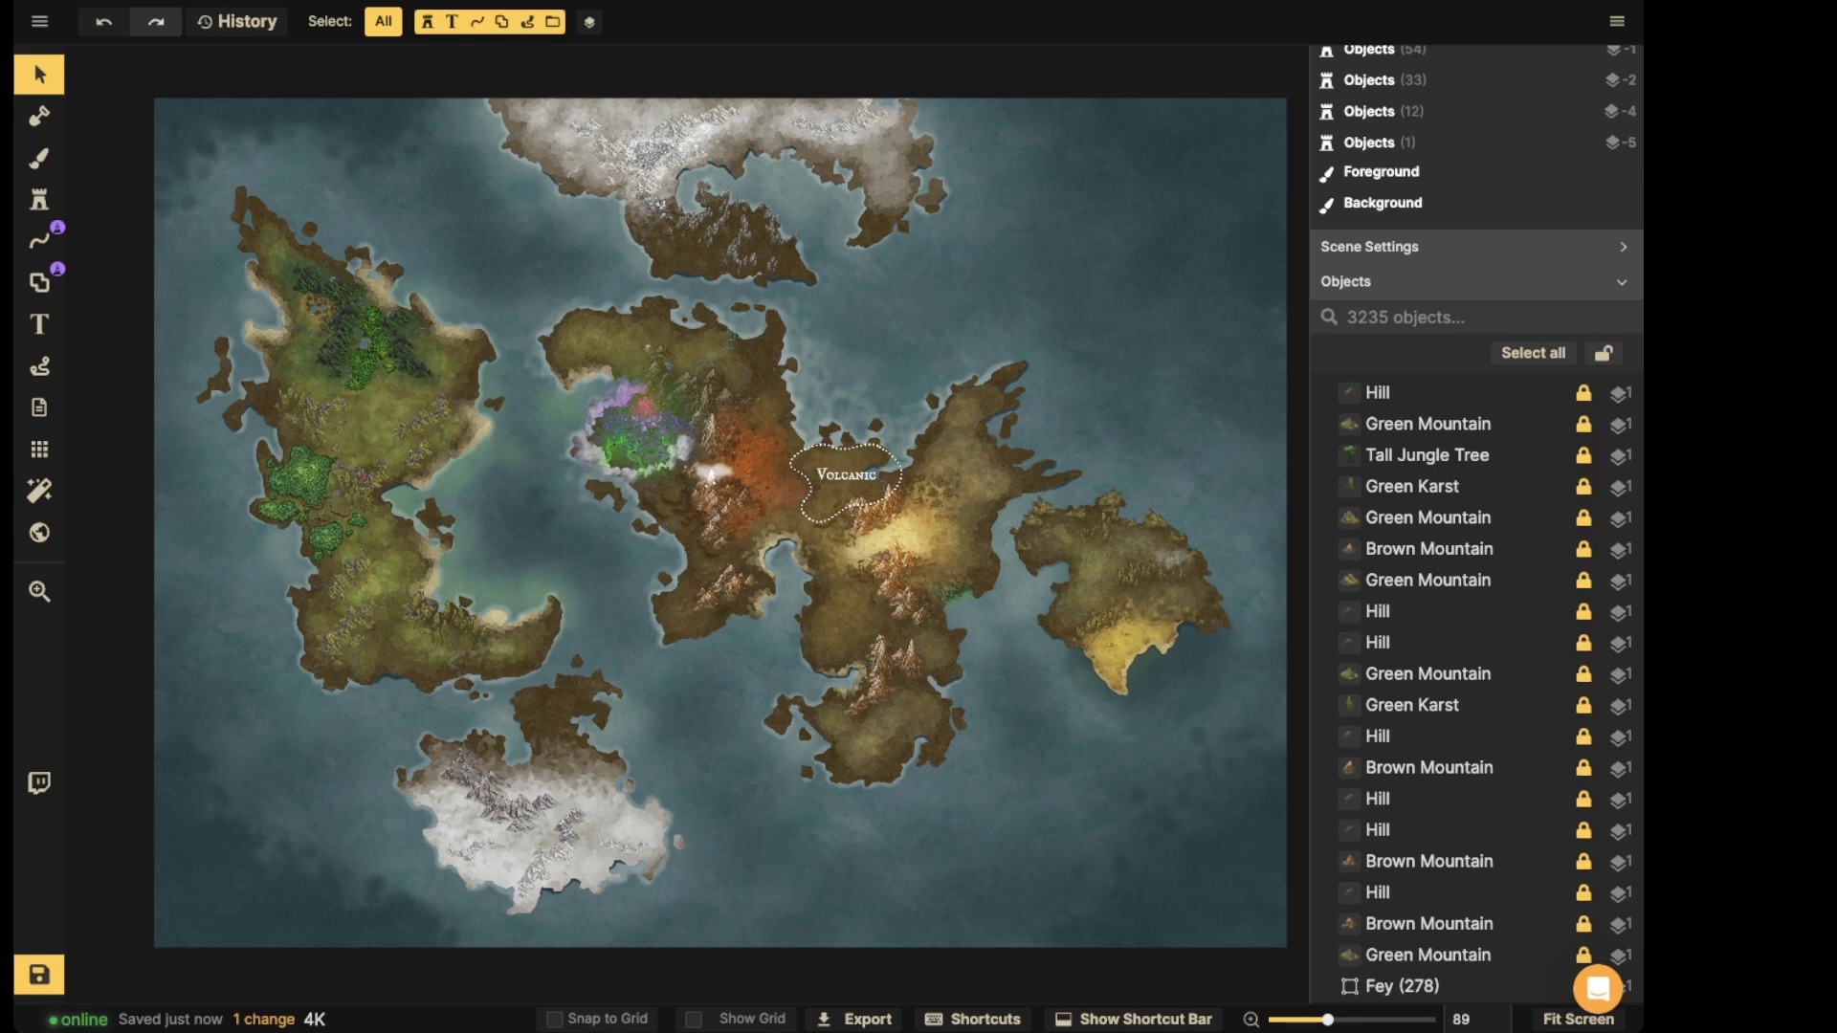
scroll(818, 434, "up", 10)
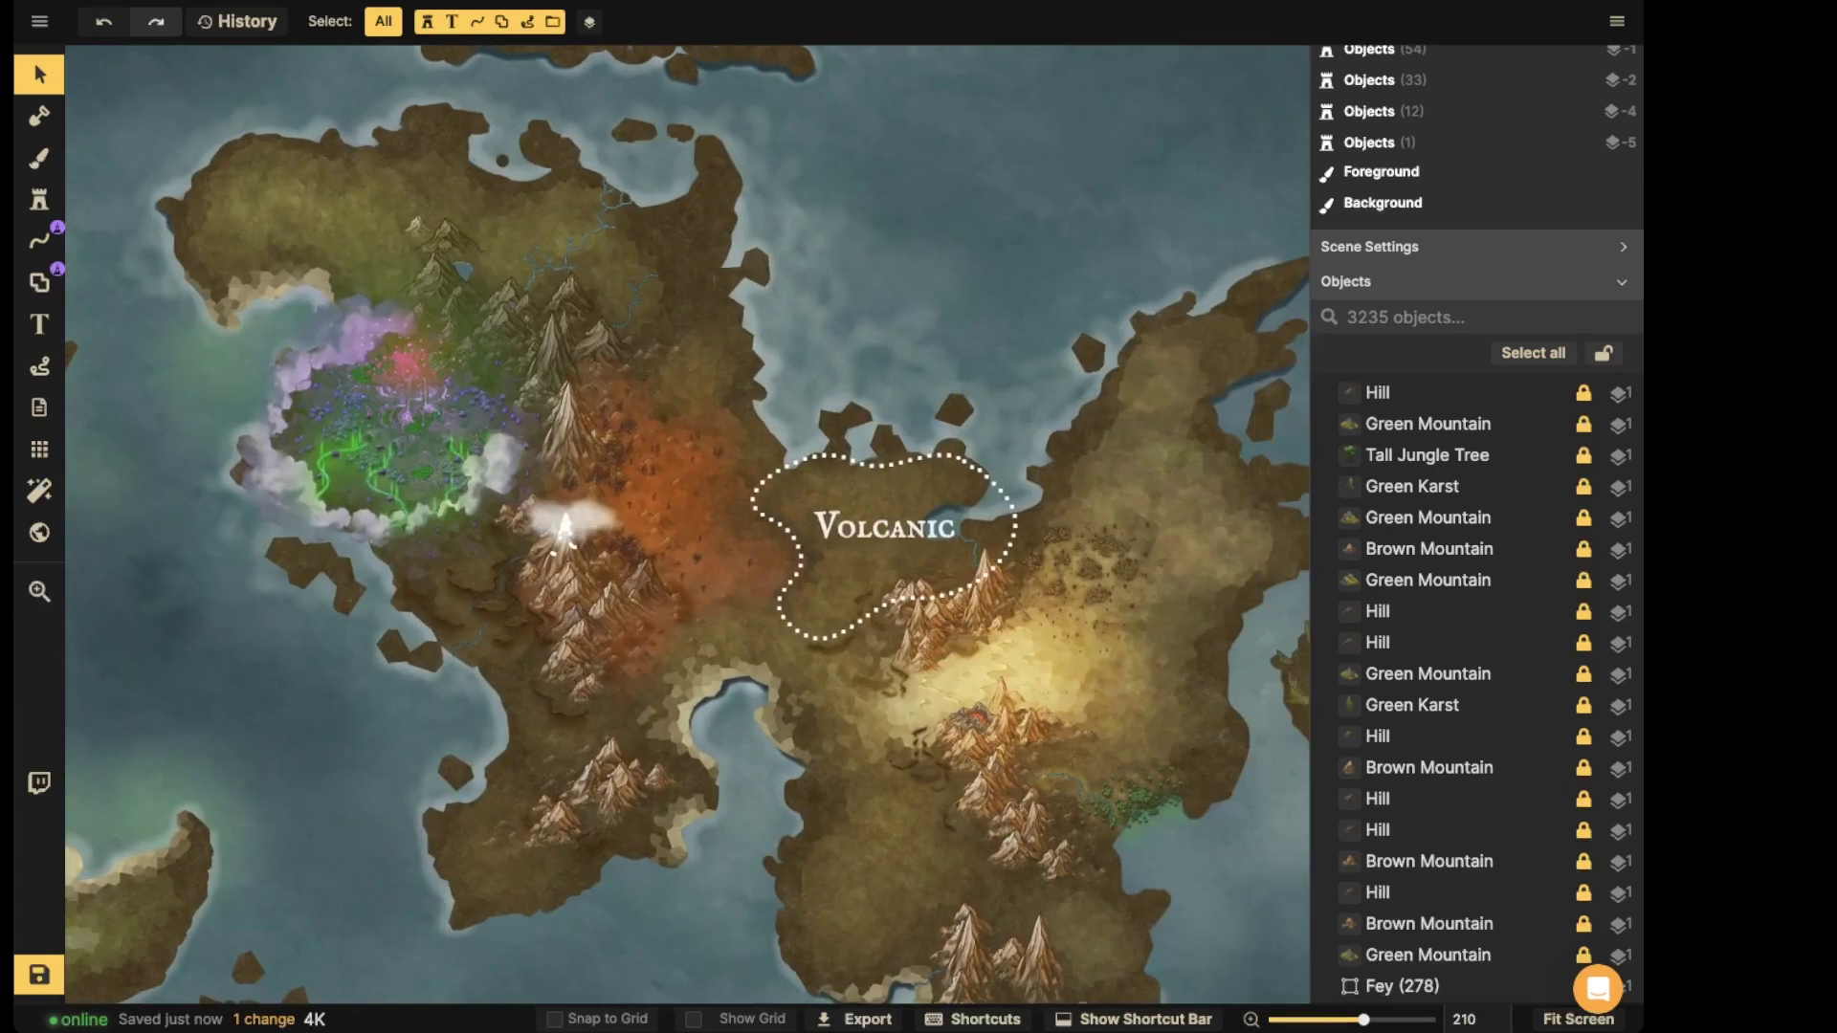
scroll(844, 428, "up", 5)
scroll(689, 478, "up", 2)
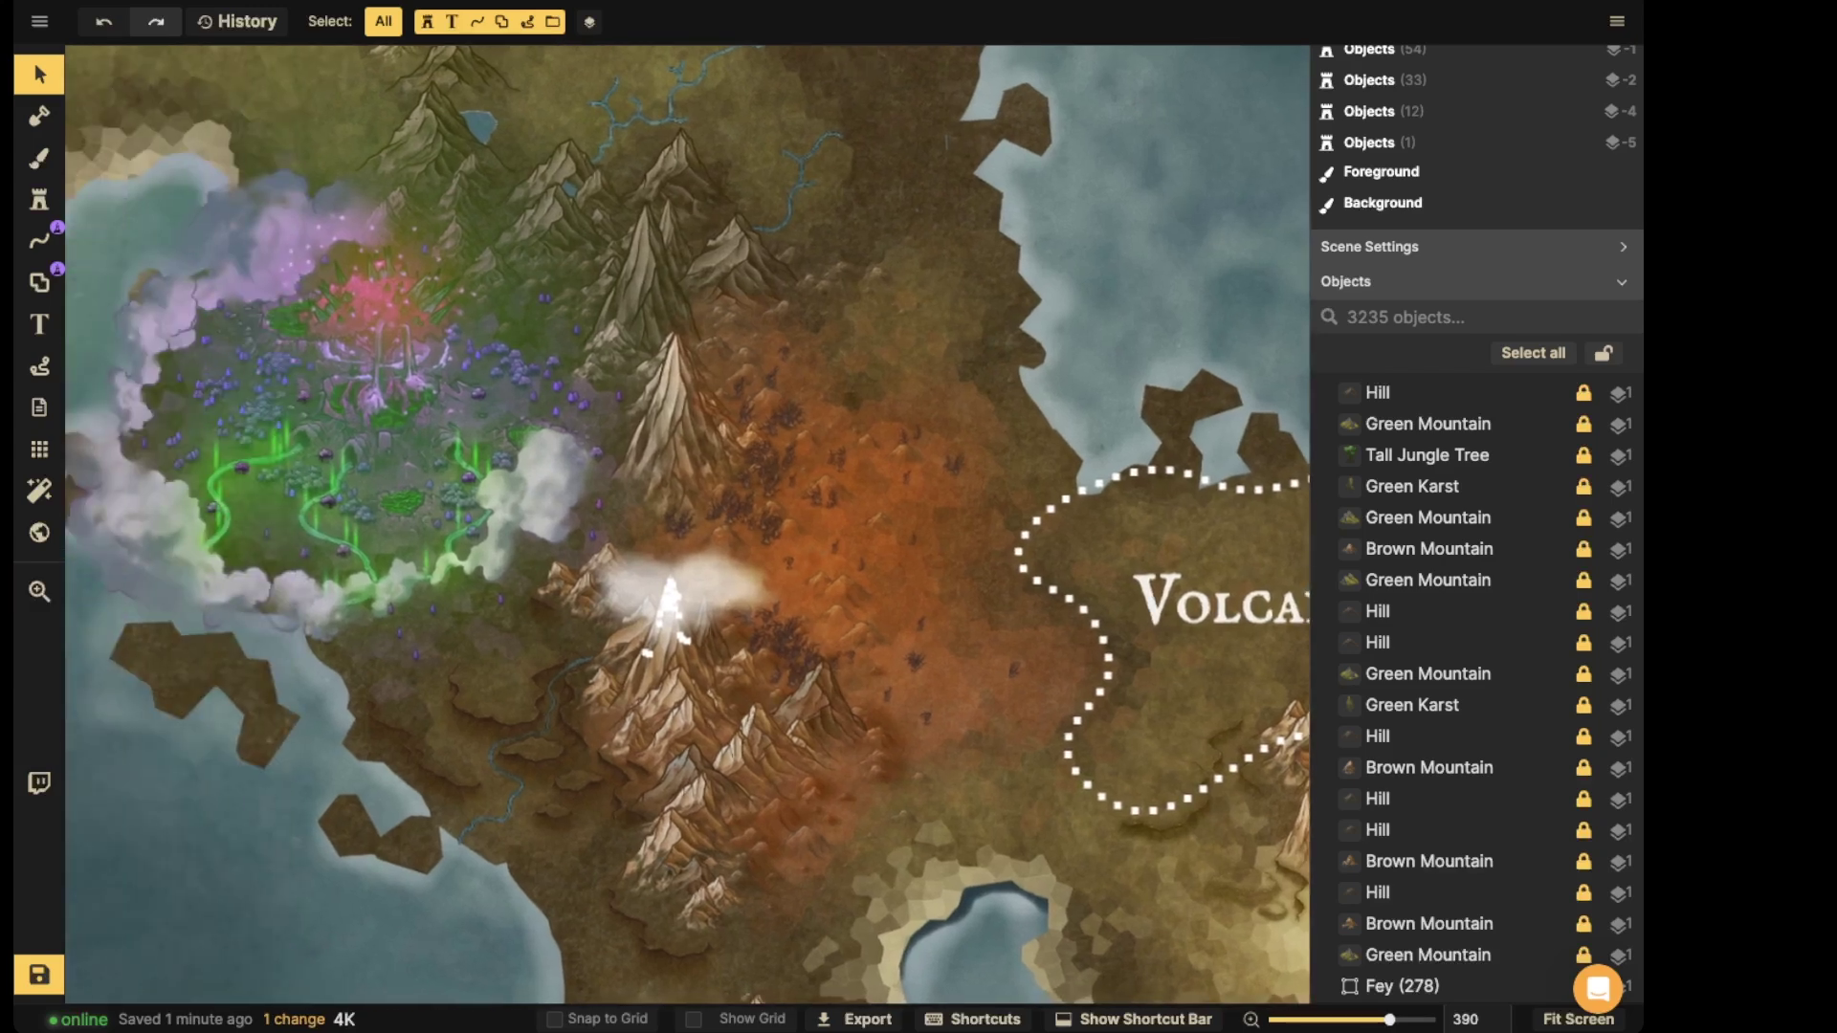
- Delete the Volcanic text label together with its white dotted outline
left_click_drag(742, 460, 689, 486)
left_click_drag(804, 421, 794, 756)
scroll(671, 638, "down", 2)
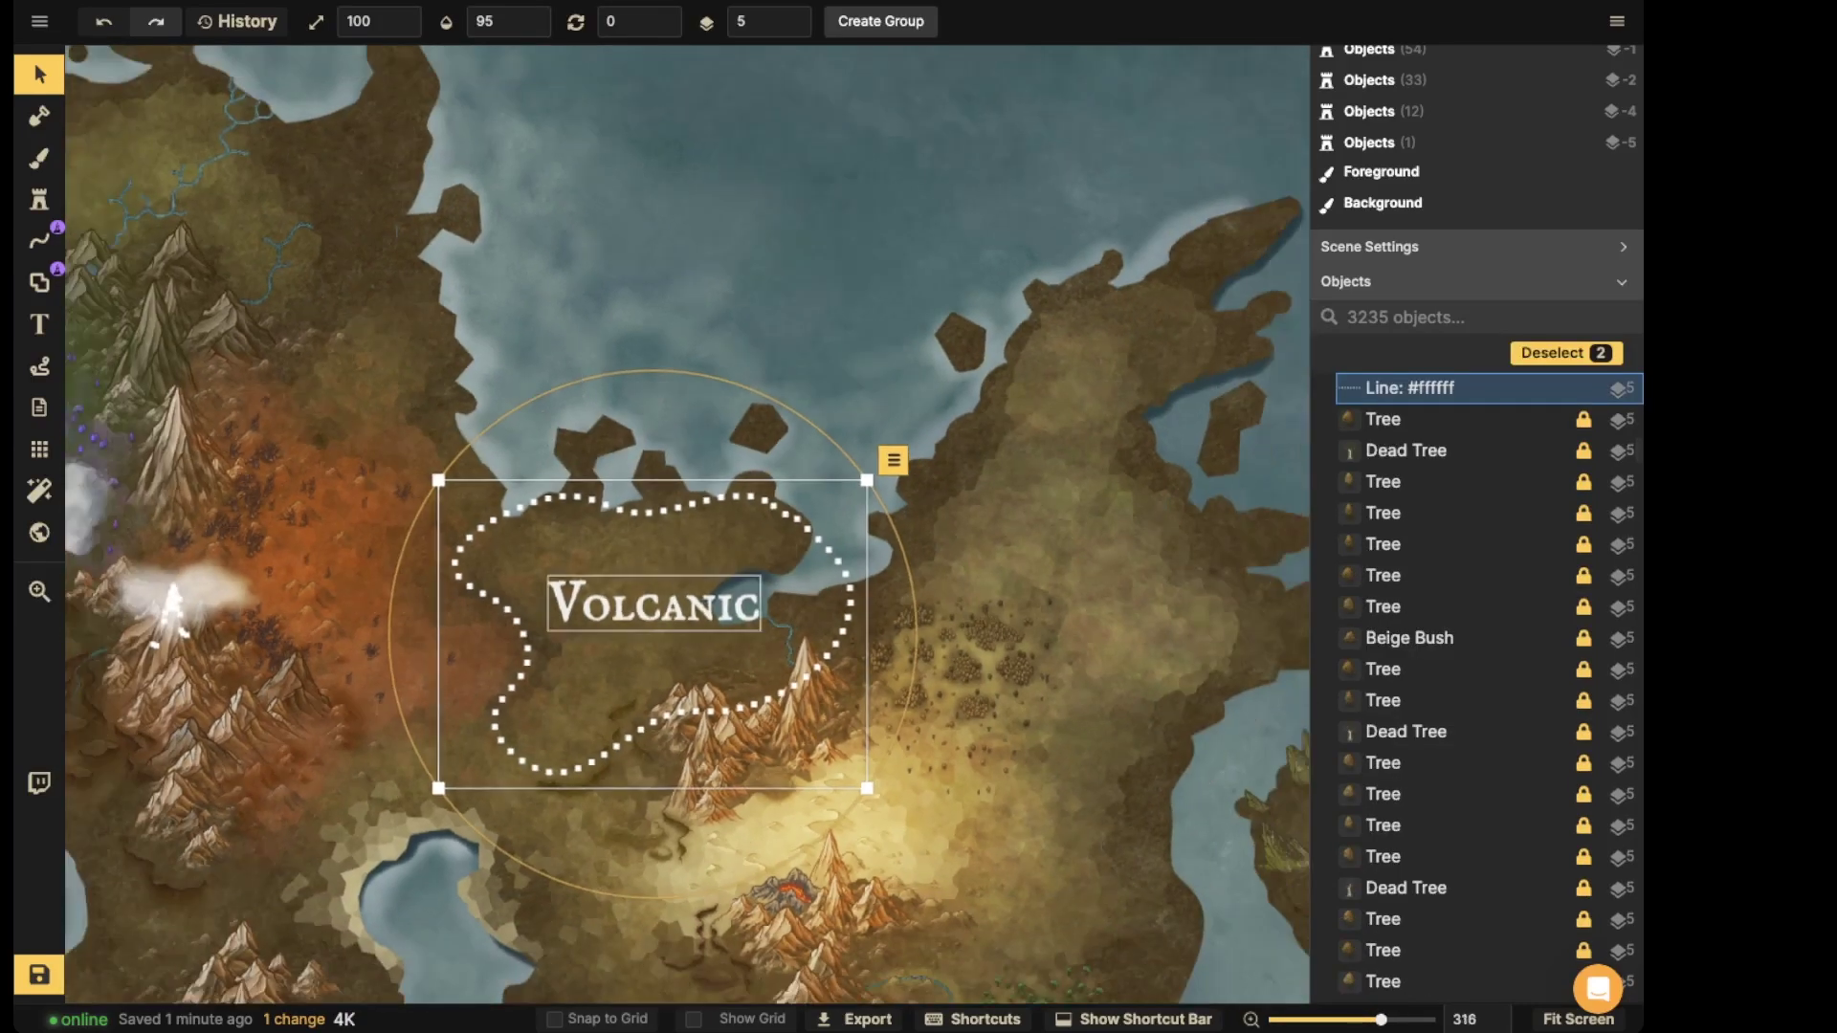
key("Delete")
scroll(714, 610, "up", 3)
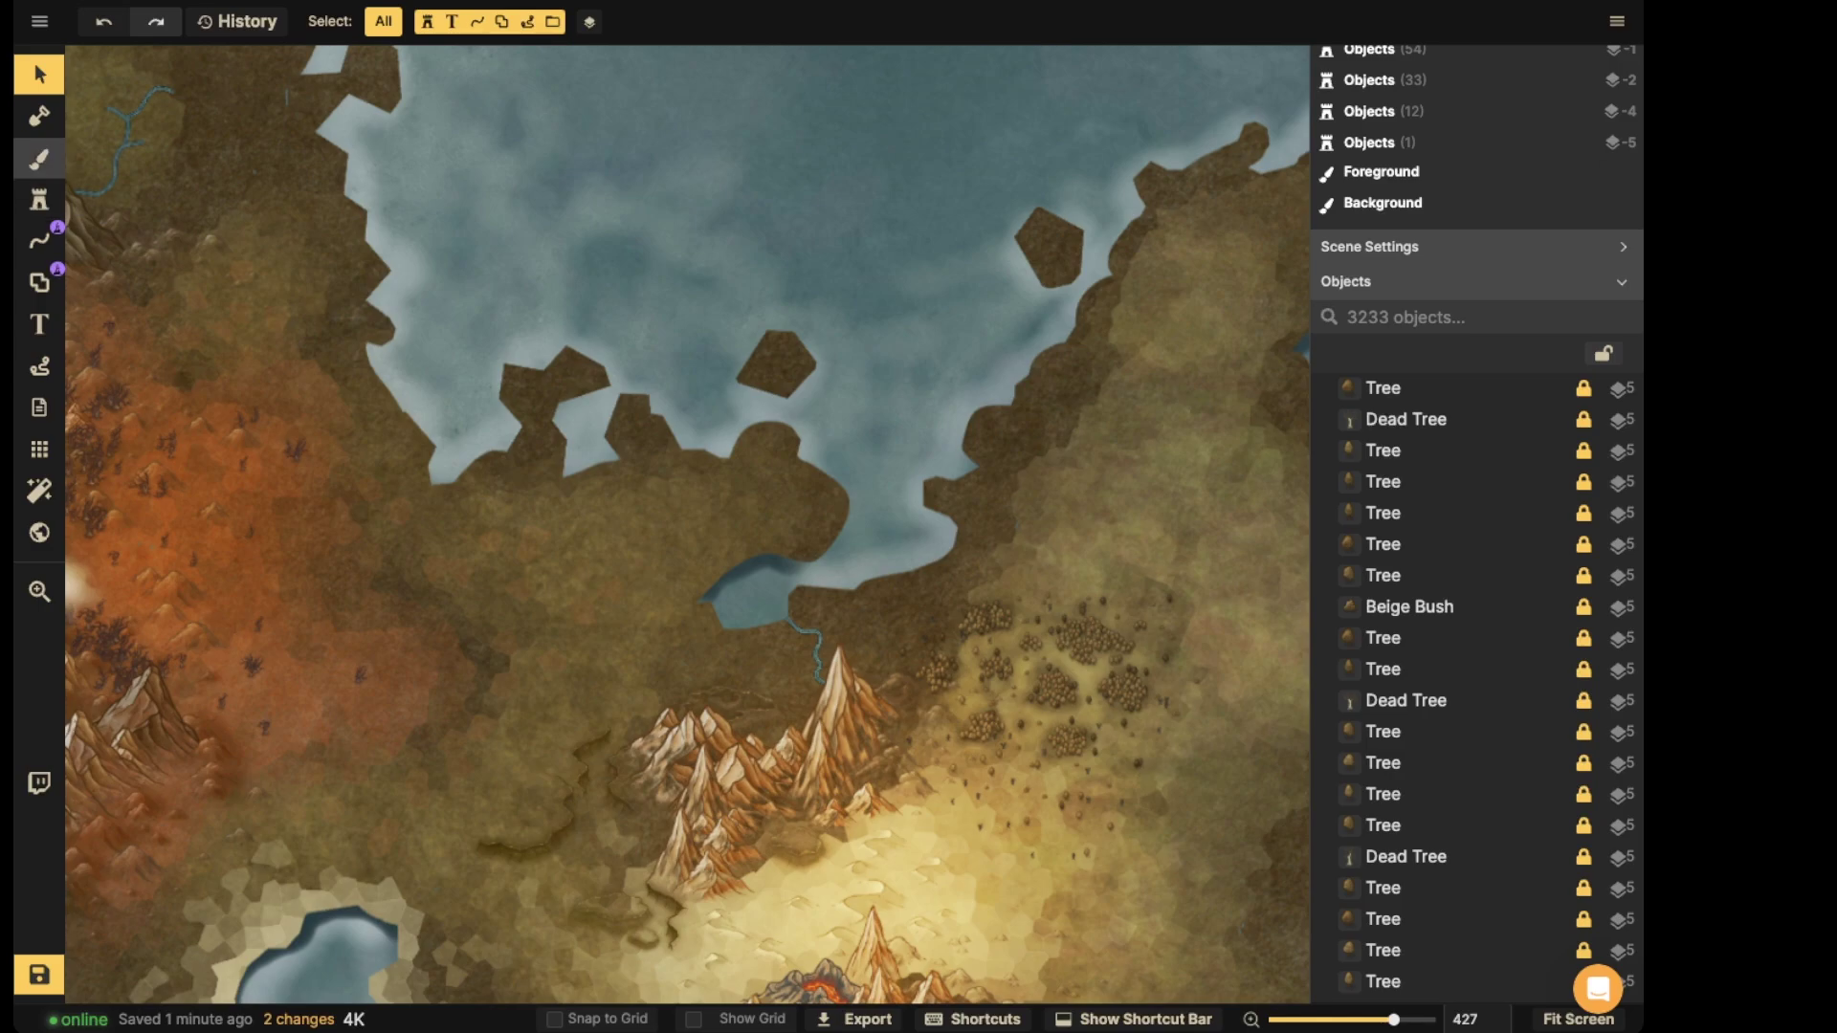
- Choose a mottled red-brown texture from the Fantasy World texture catalog for the foreground brush
left_click(39, 158)
left_click(144, 335)
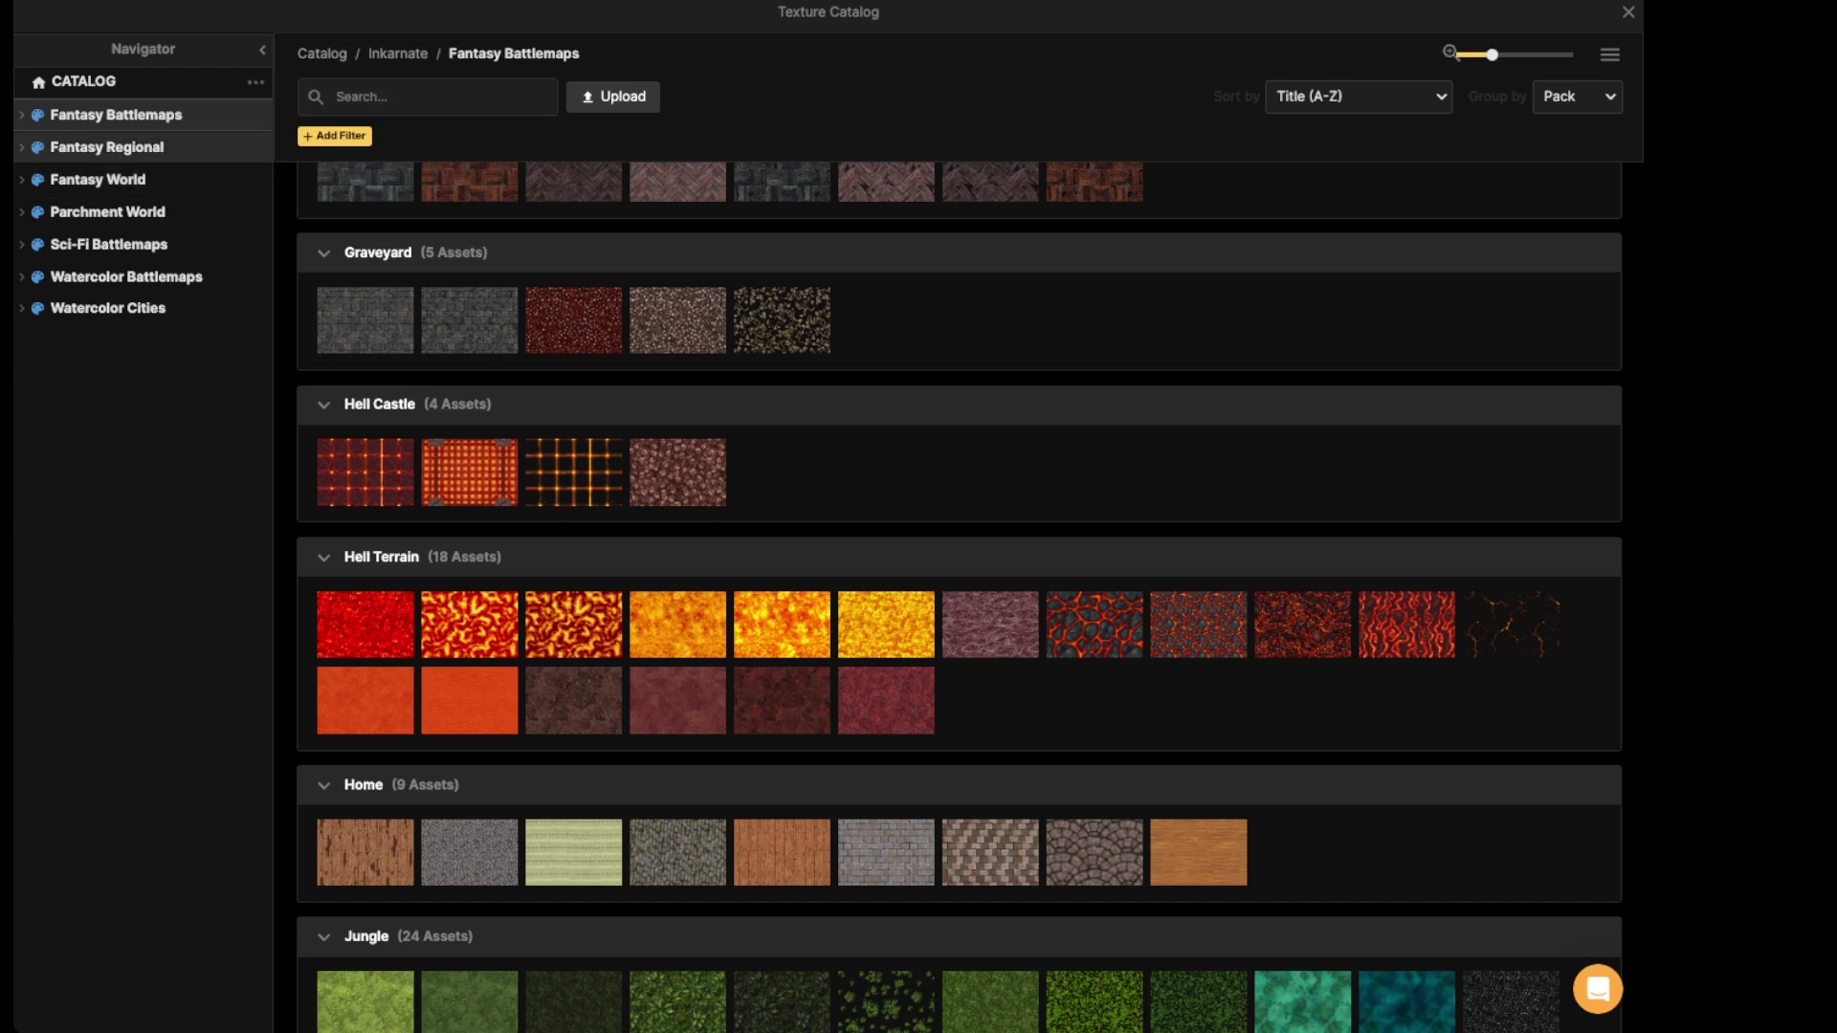
left_click(107, 147)
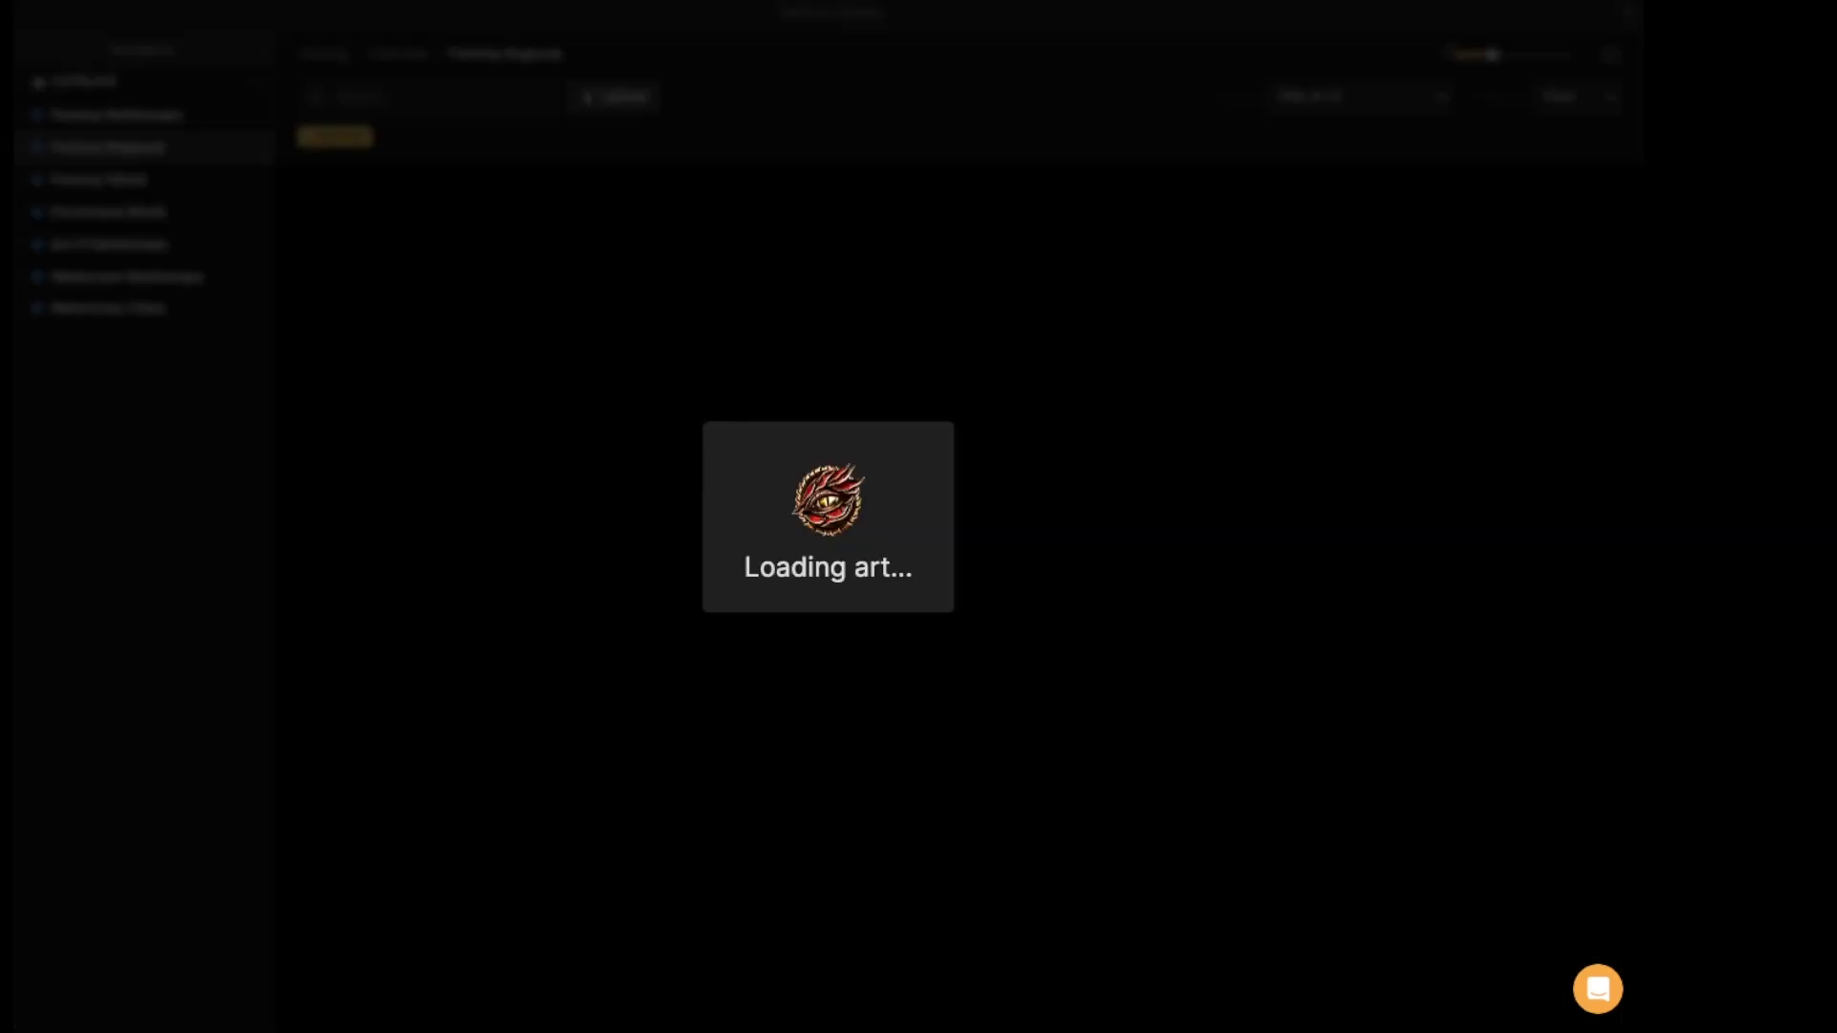
scroll(1043, 426, "down", 3)
scroll(1042, 425, "up", 3)
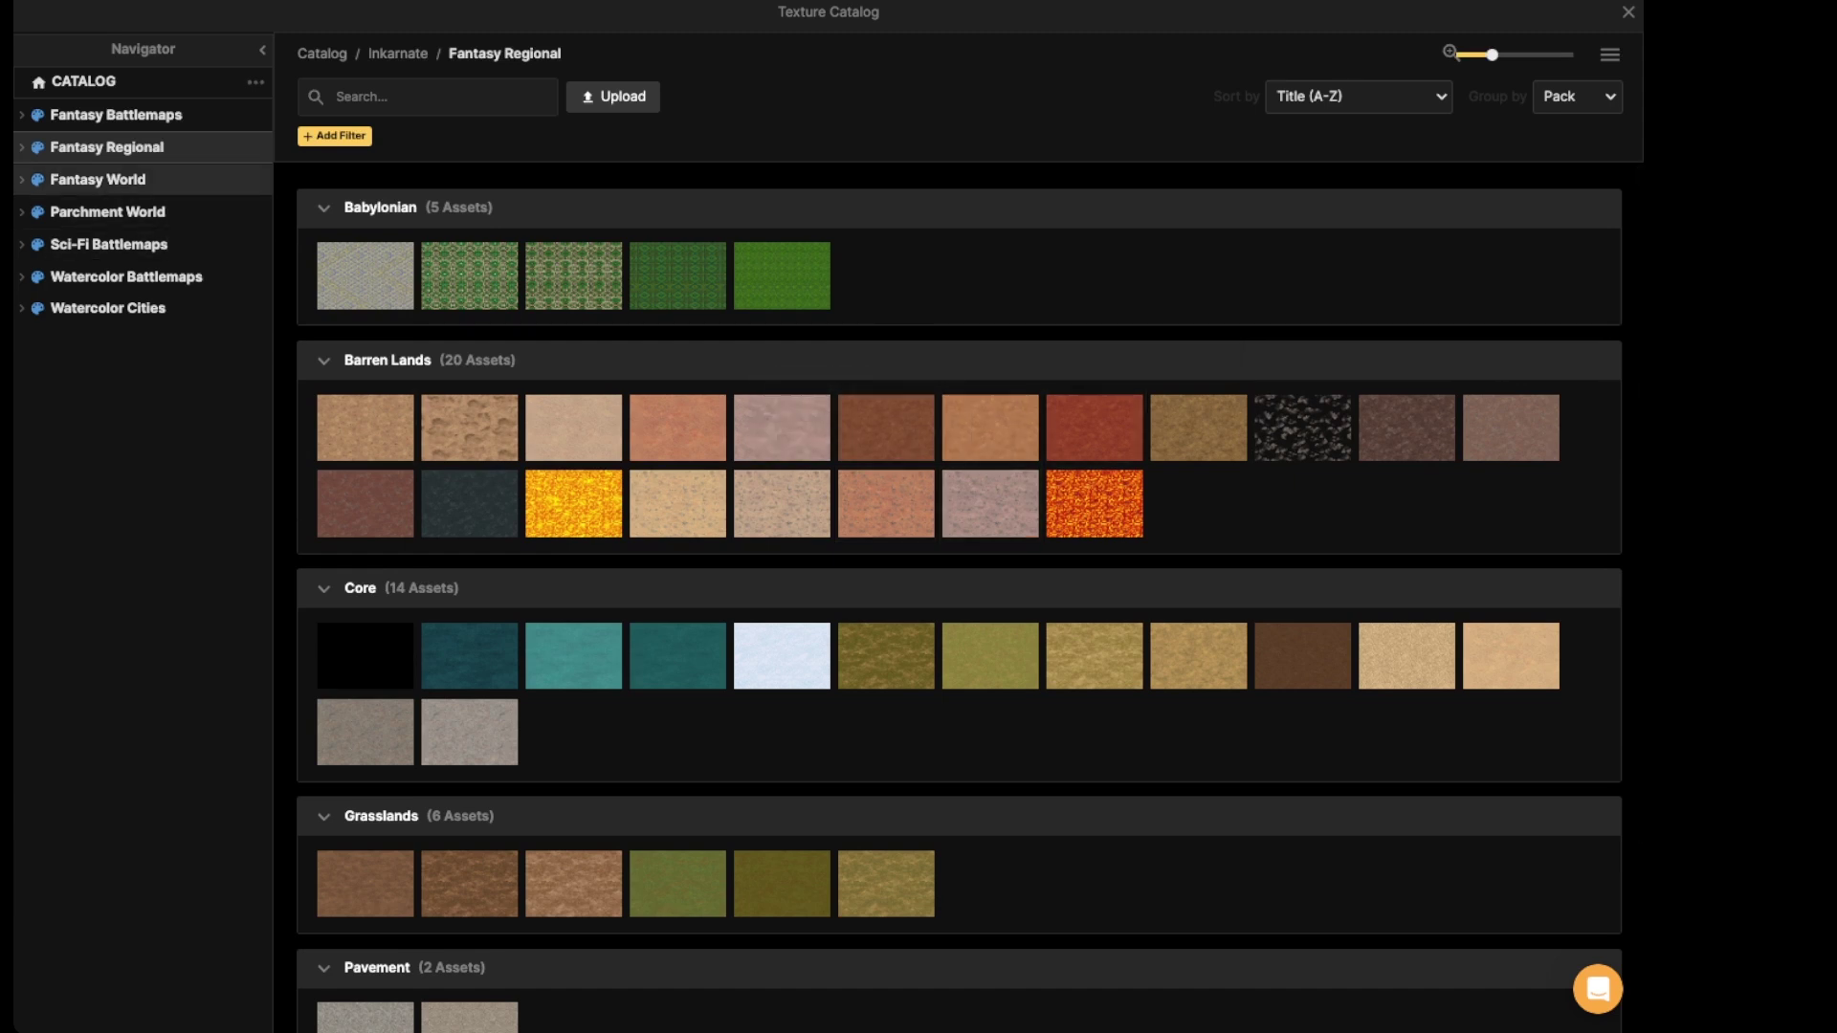
left_click(96, 179)
left_click(1199, 352)
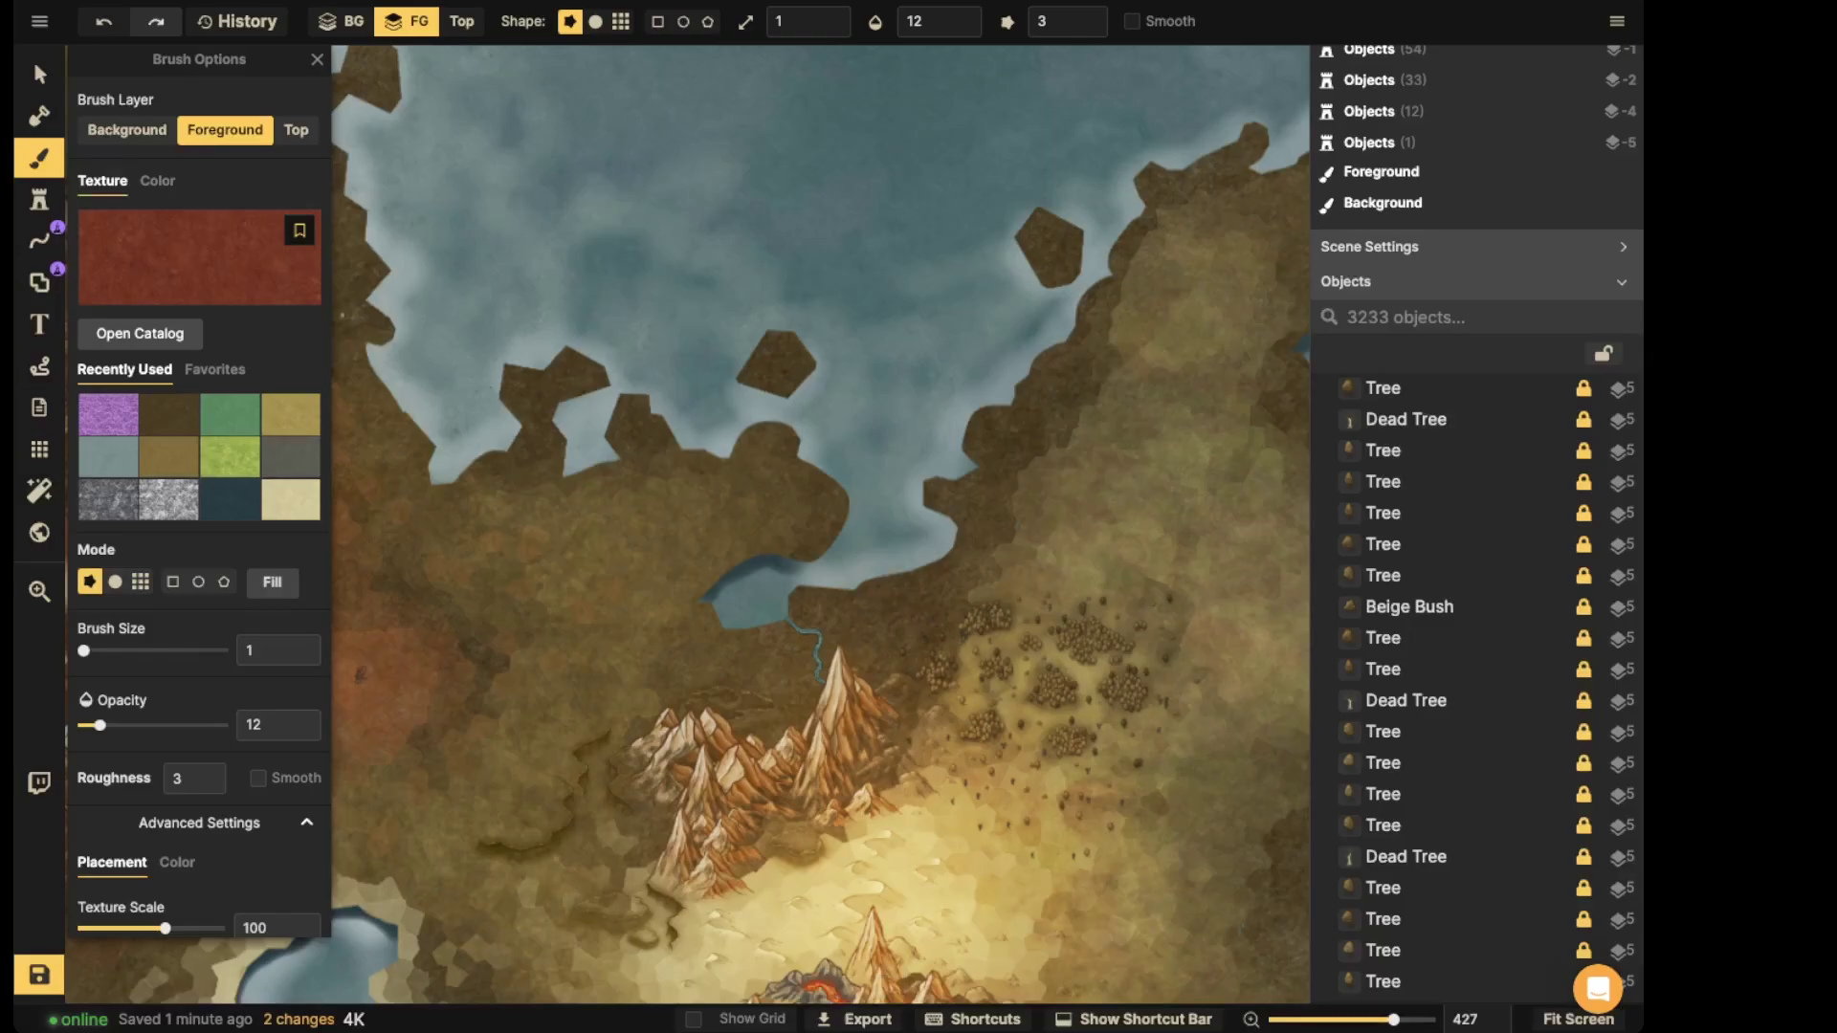
left_click(230, 276)
left_click(784, 352)
- Paint the red-brown texture over the land south of the northern bay with a size 41 foreground brush at opacity 12
scroll(630, 475, "up", 3)
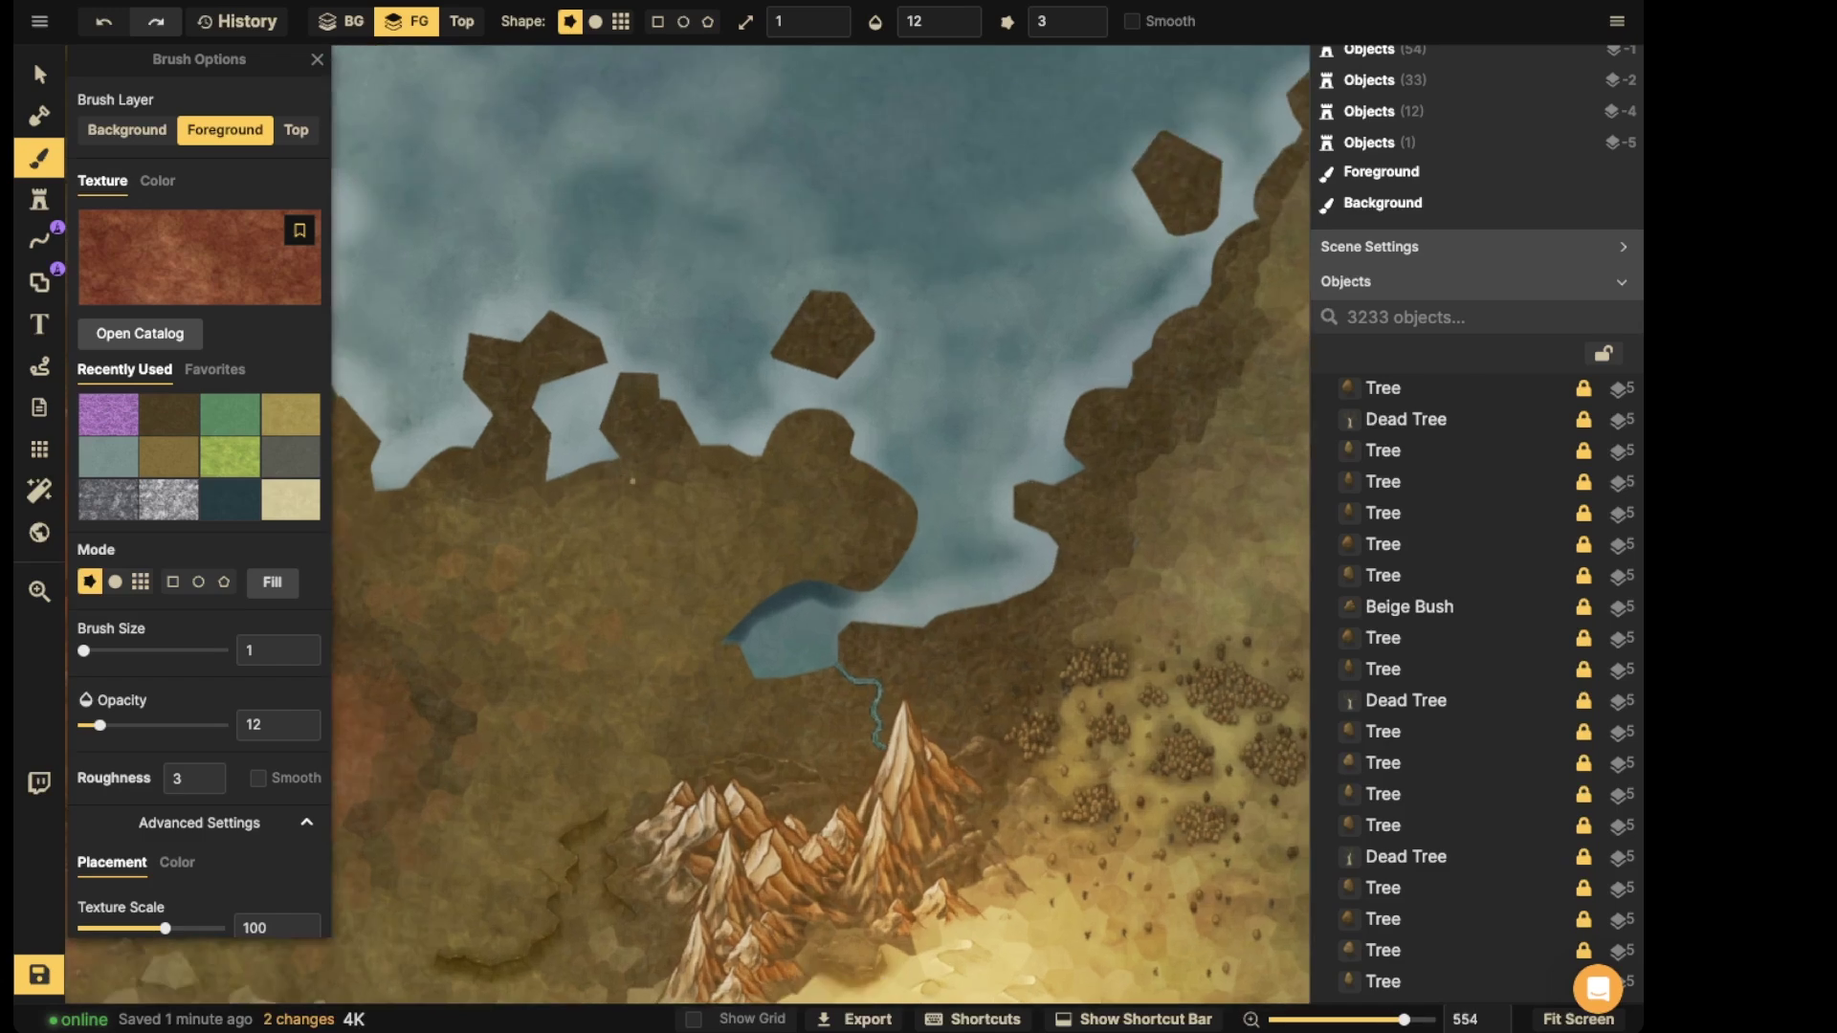
scroll(631, 479, "down", 5)
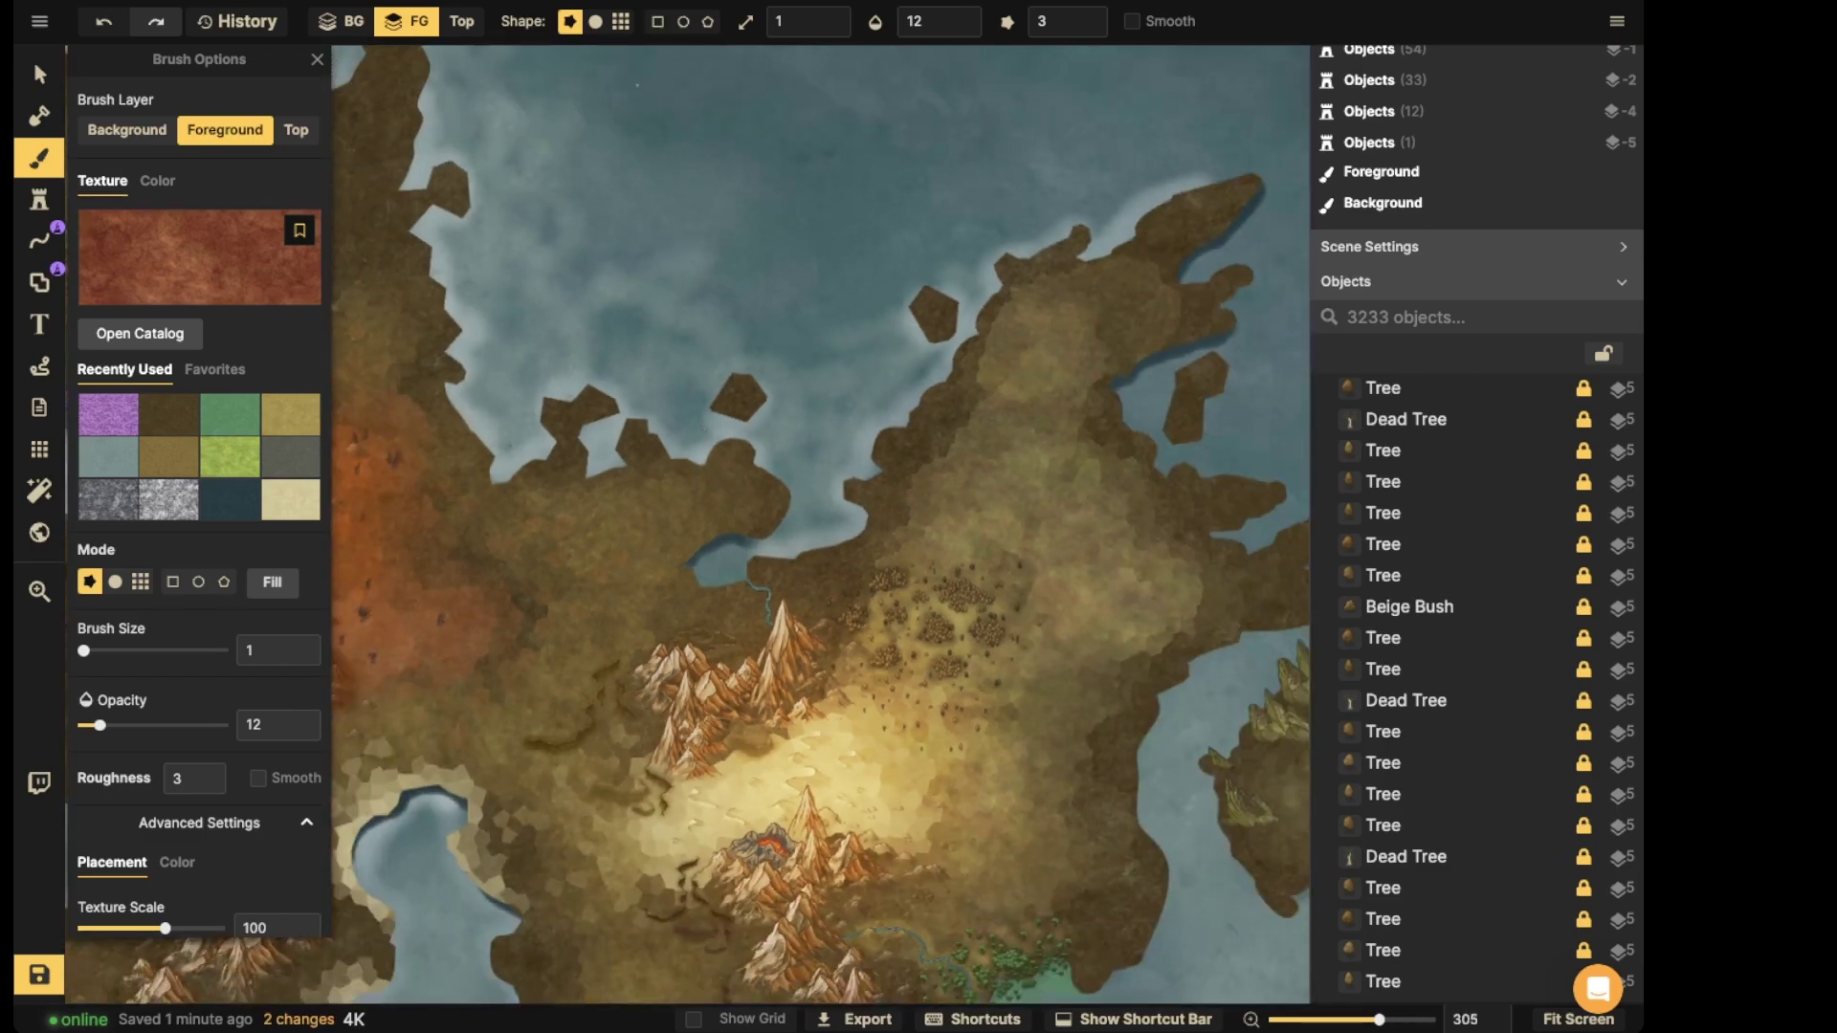
left_click(595, 21)
left_click(570, 21)
scroll(622, 360, "up", 5)
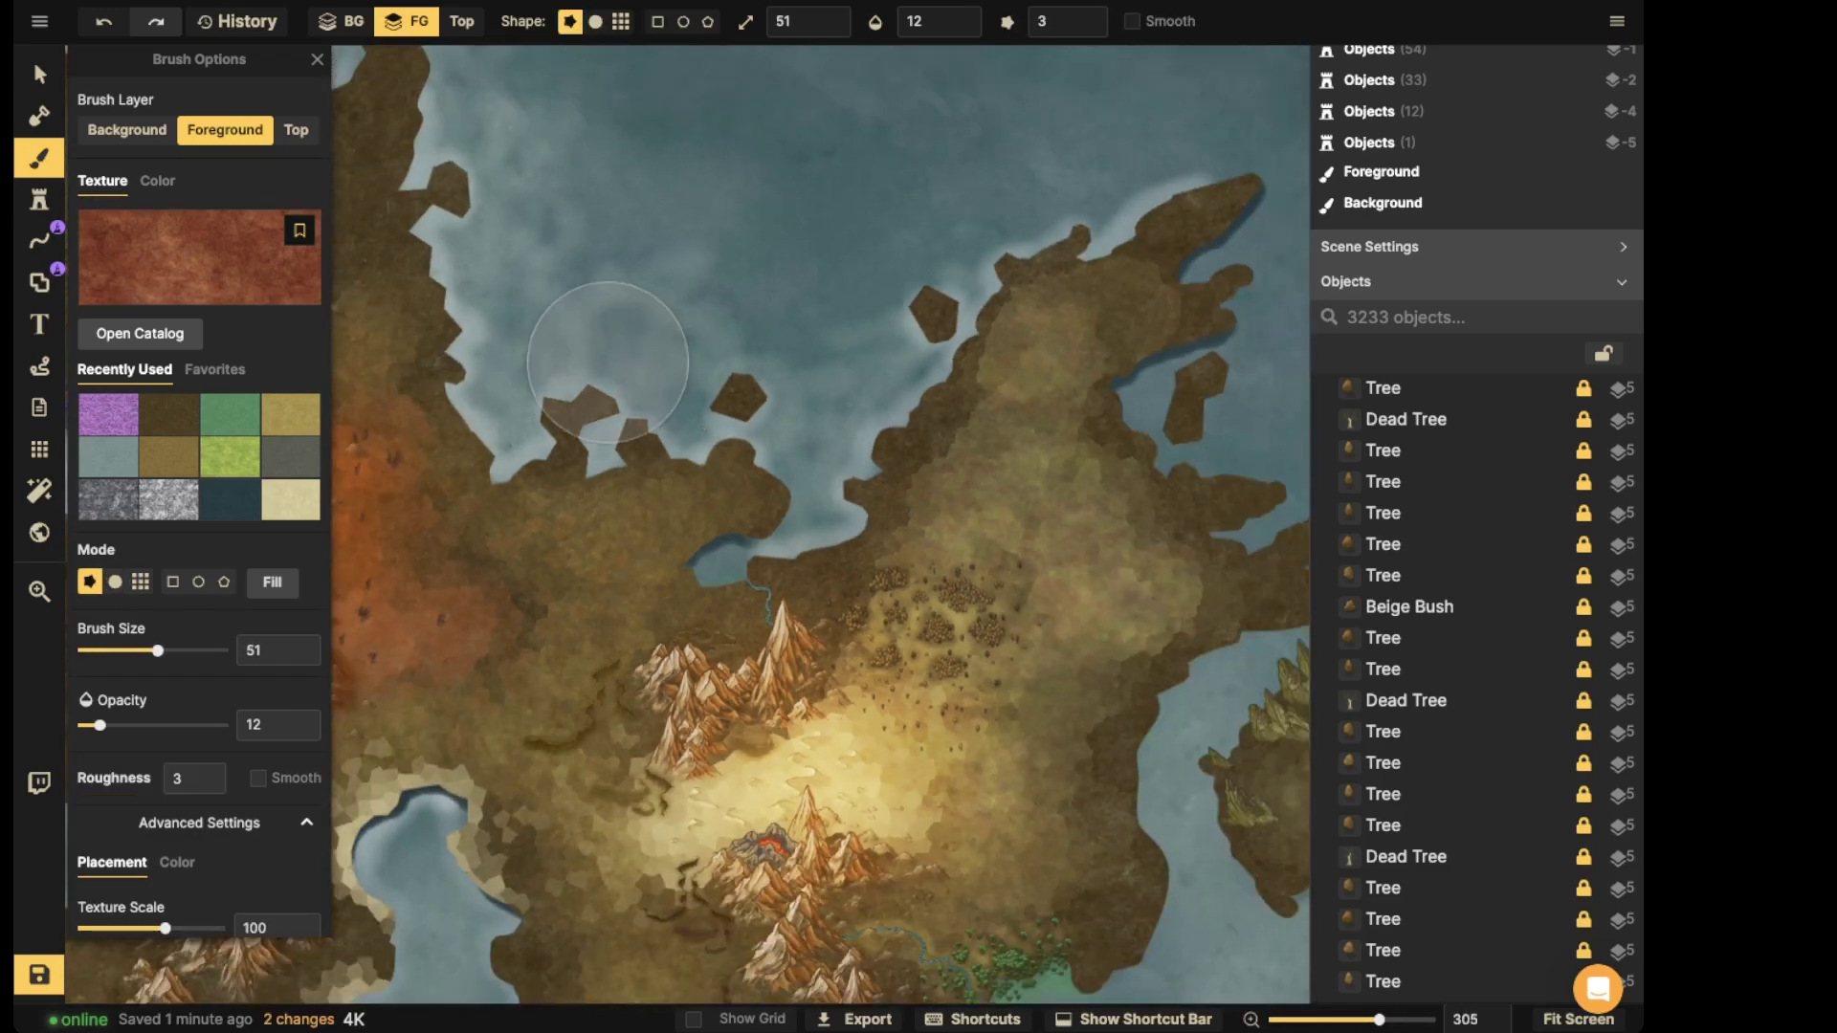
key("[")
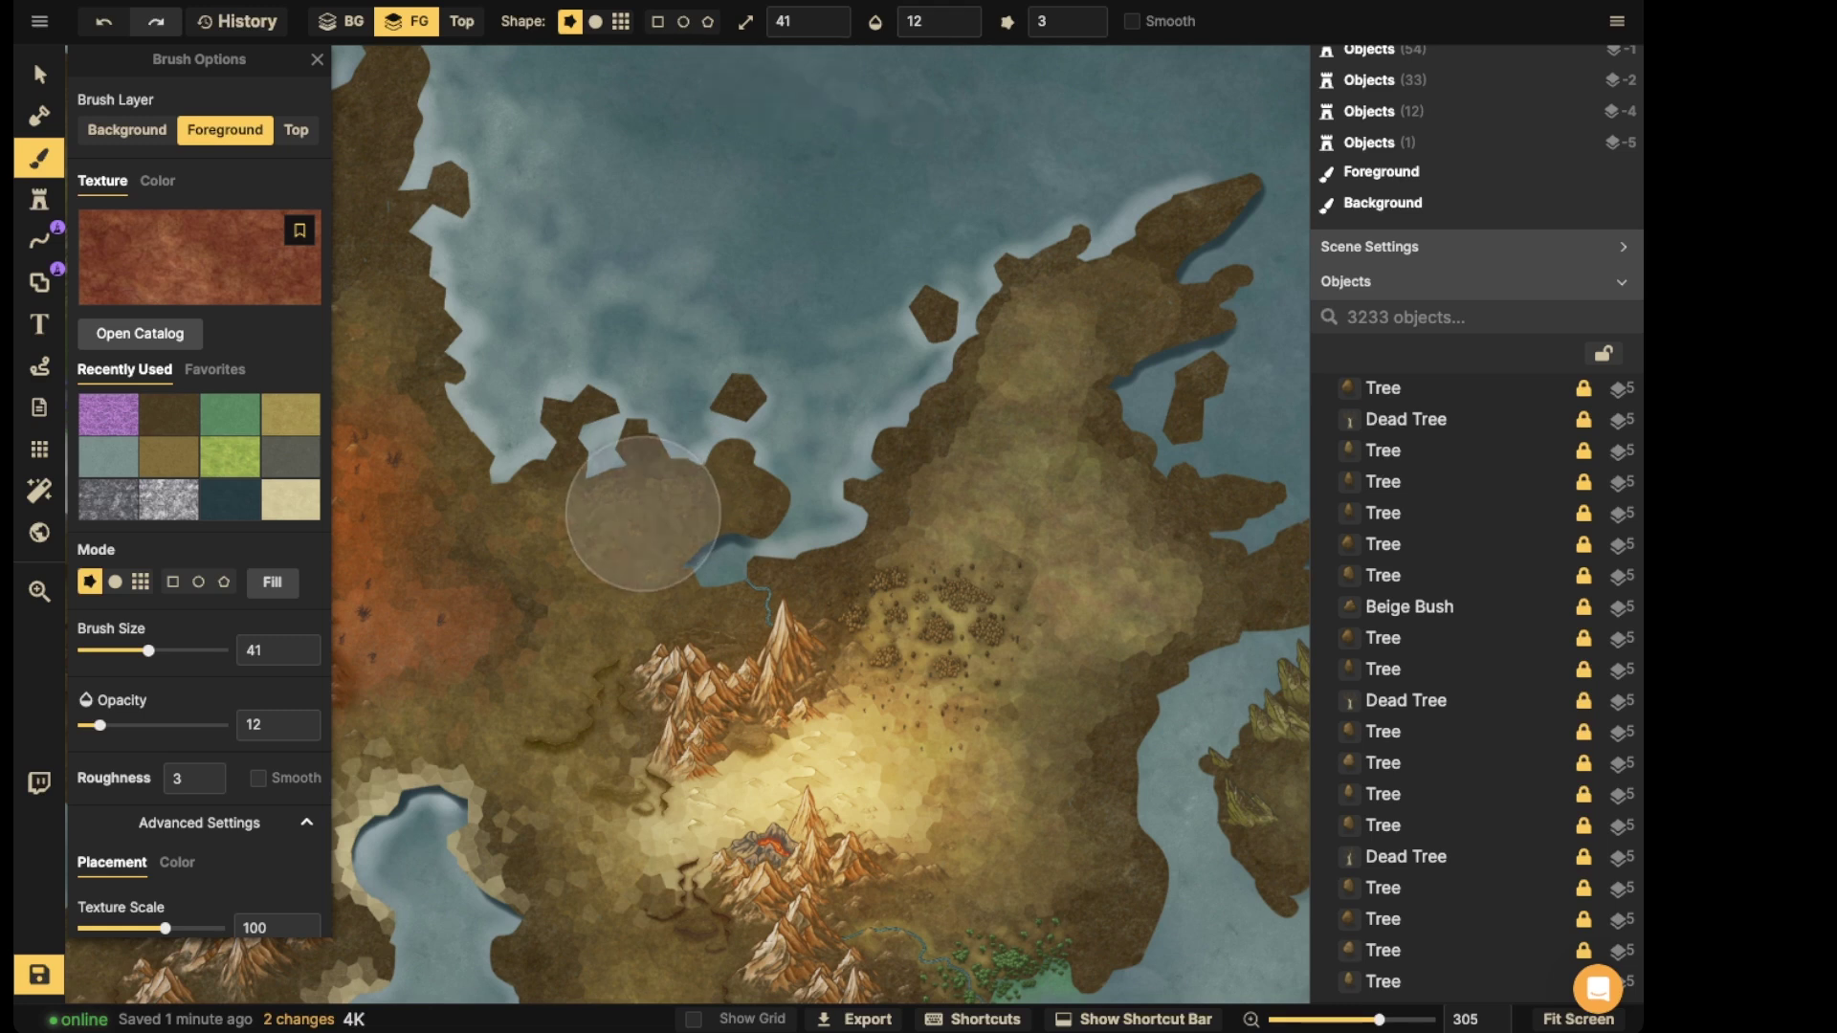
left_click(644, 516)
mouse_move(653, 488)
left_mouse_down()
mouse_move(555, 496)
mouse_move(541, 523)
mouse_move(488, 532)
mouse_move(569, 602)
mouse_move(548, 684)
mouse_move(496, 696)
mouse_move(598, 616)
mouse_move(702, 622)
mouse_move(732, 585)
mouse_move(806, 562)
mouse_move(791, 580)
mouse_move(685, 545)
mouse_move(738, 440)
mouse_move(602, 426)
mouse_move(556, 517)
mouse_move(459, 580)
mouse_move(549, 660)
mouse_move(451, 694)
mouse_move(533, 713)
mouse_move(557, 746)
mouse_move(552, 717)
mouse_move(798, 576)
mouse_move(865, 602)
mouse_move(866, 502)
left_mouse_up()
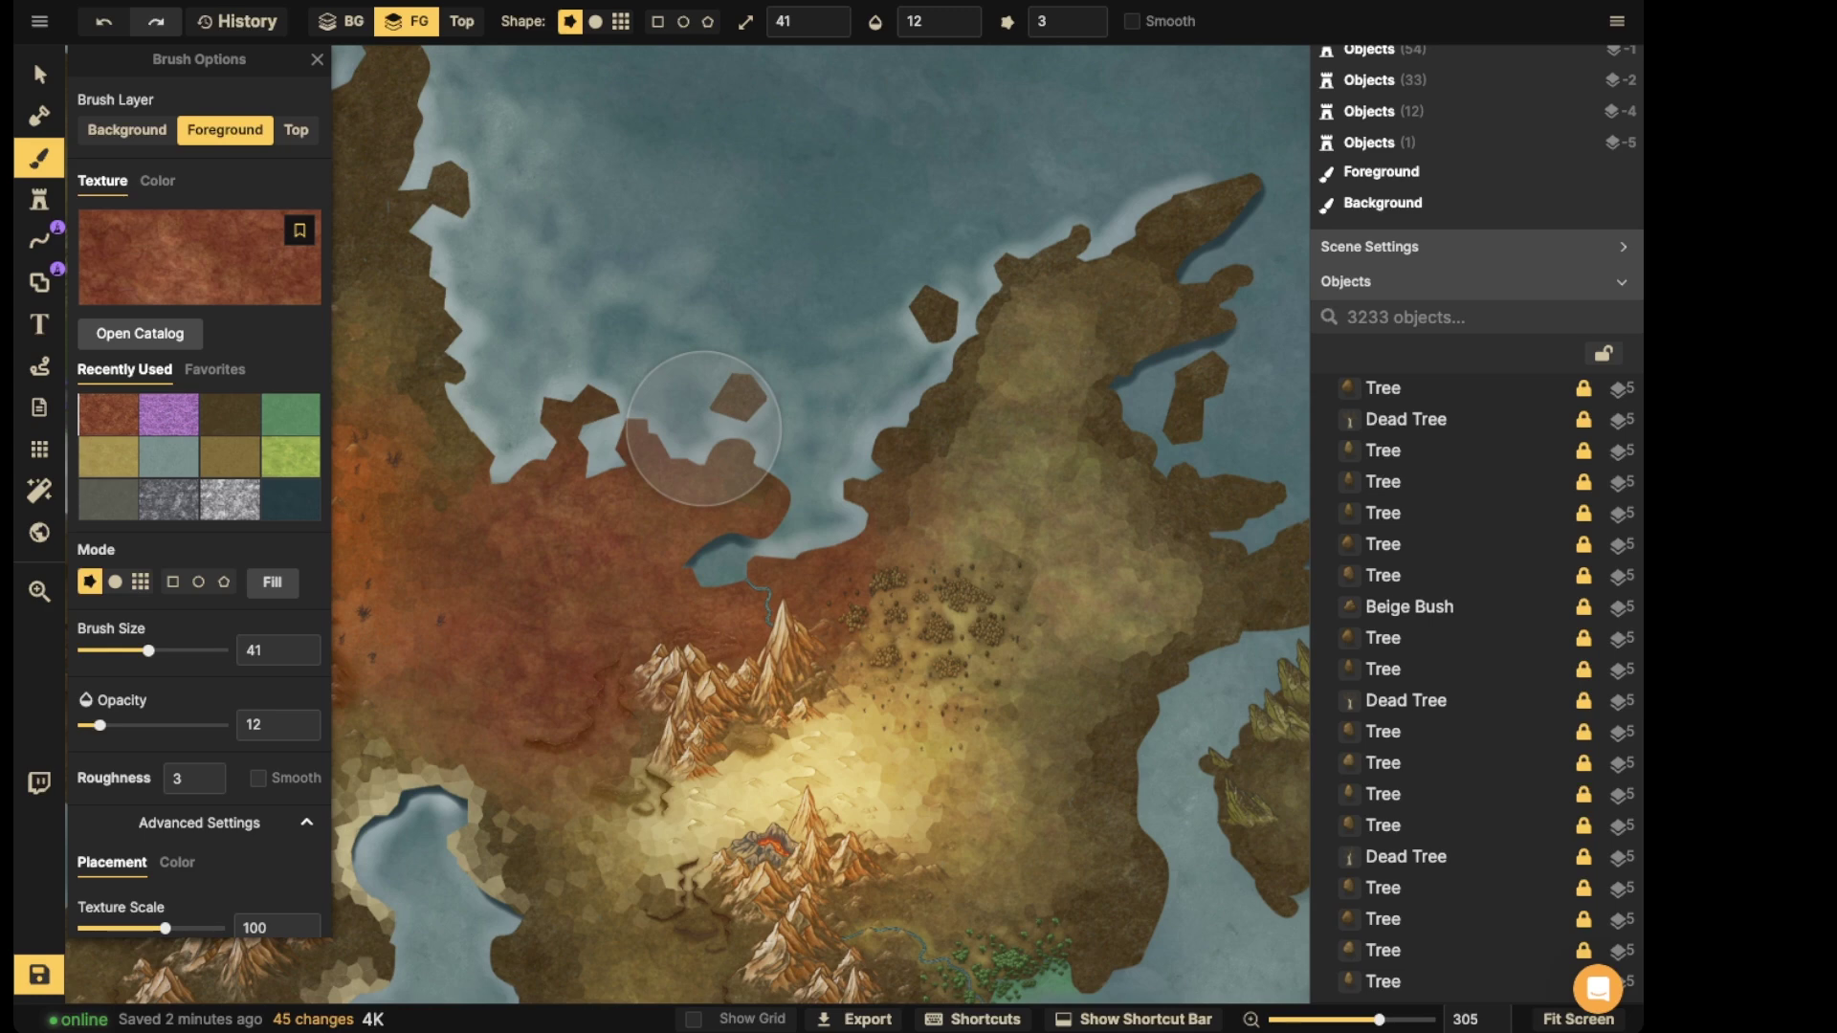
- Search the Fantasy World stamp catalog for "volcano"
left_click(39, 75)
left_click_drag(497, 517, 505, 370)
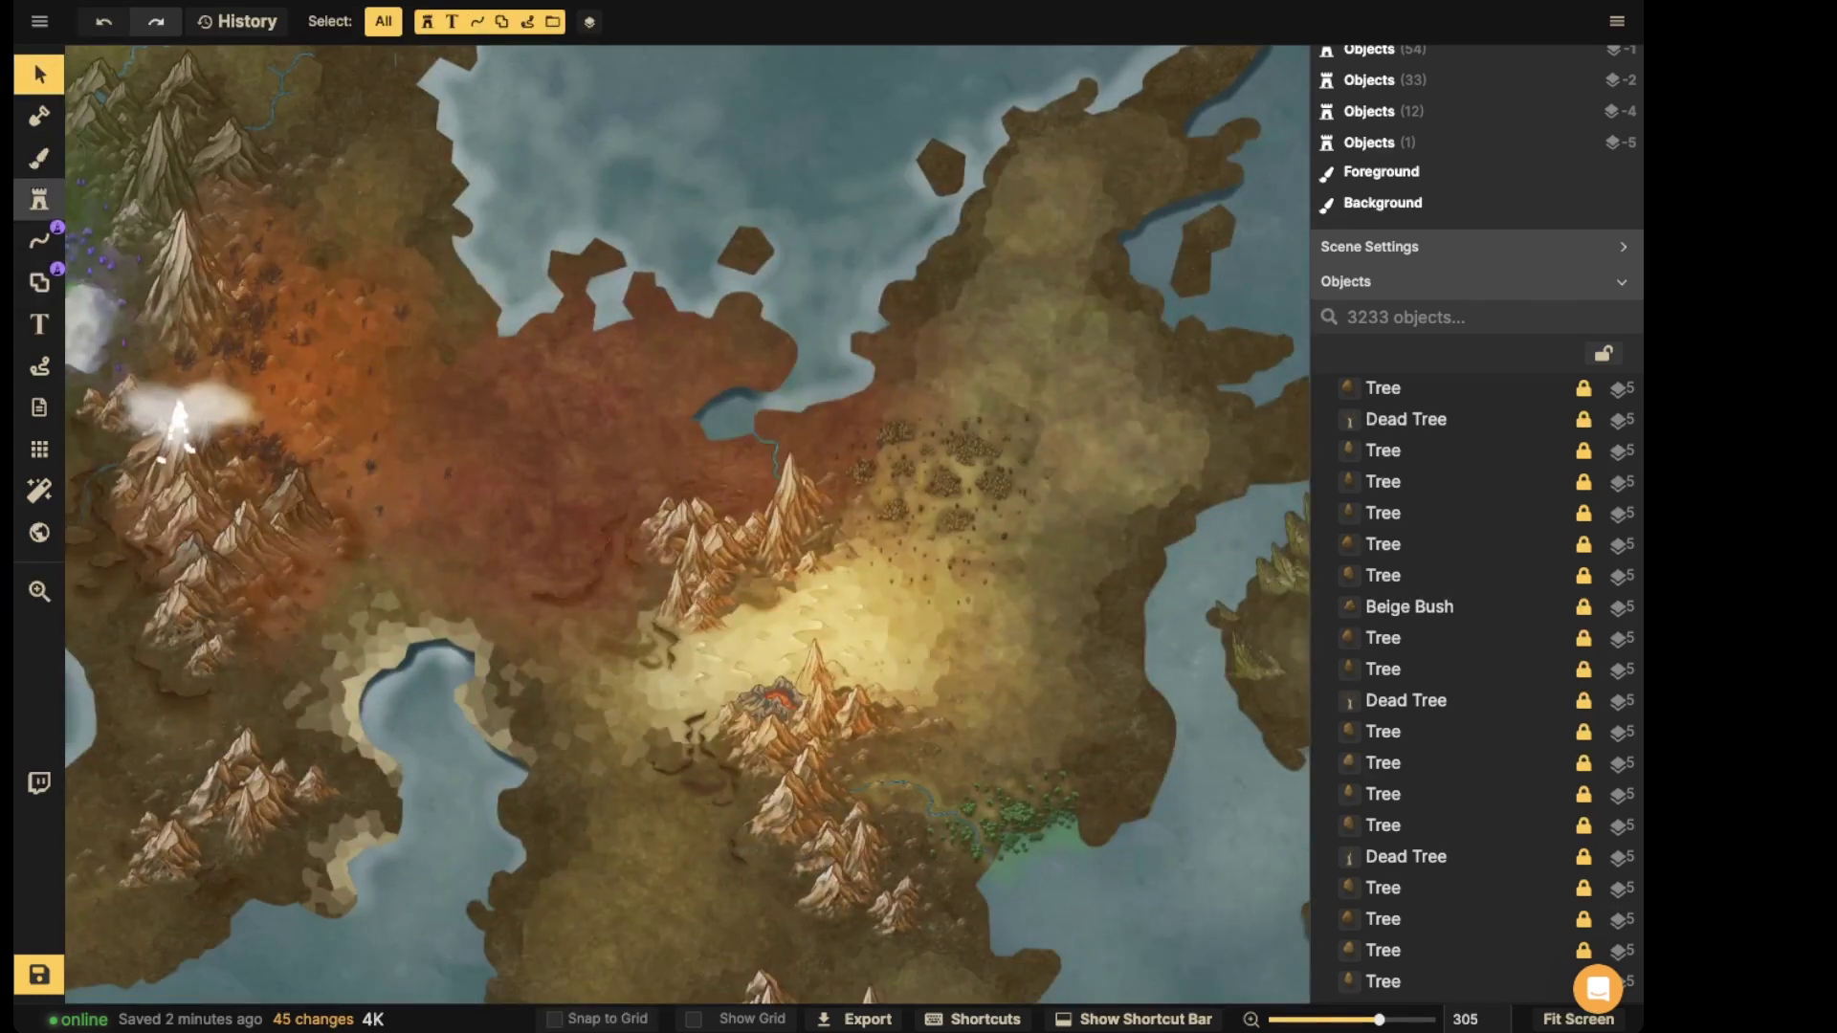
left_click(39, 200)
left_click(137, 240)
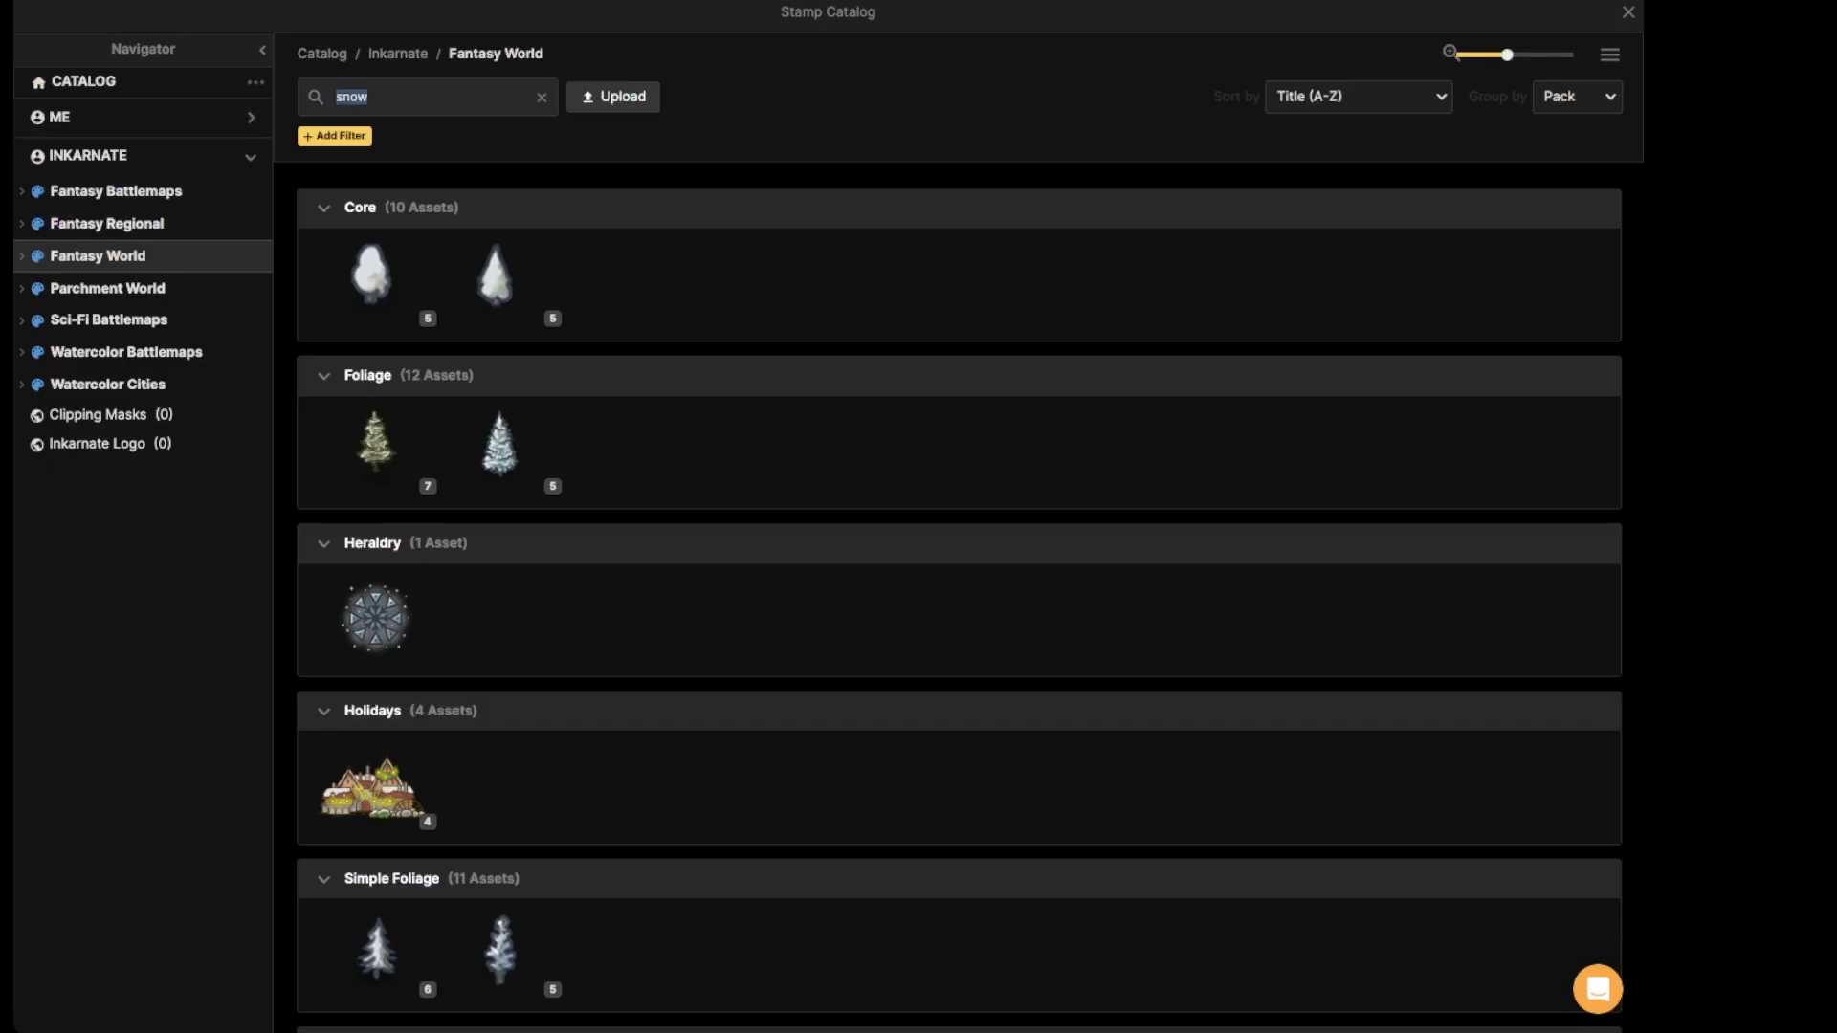
type("vo")
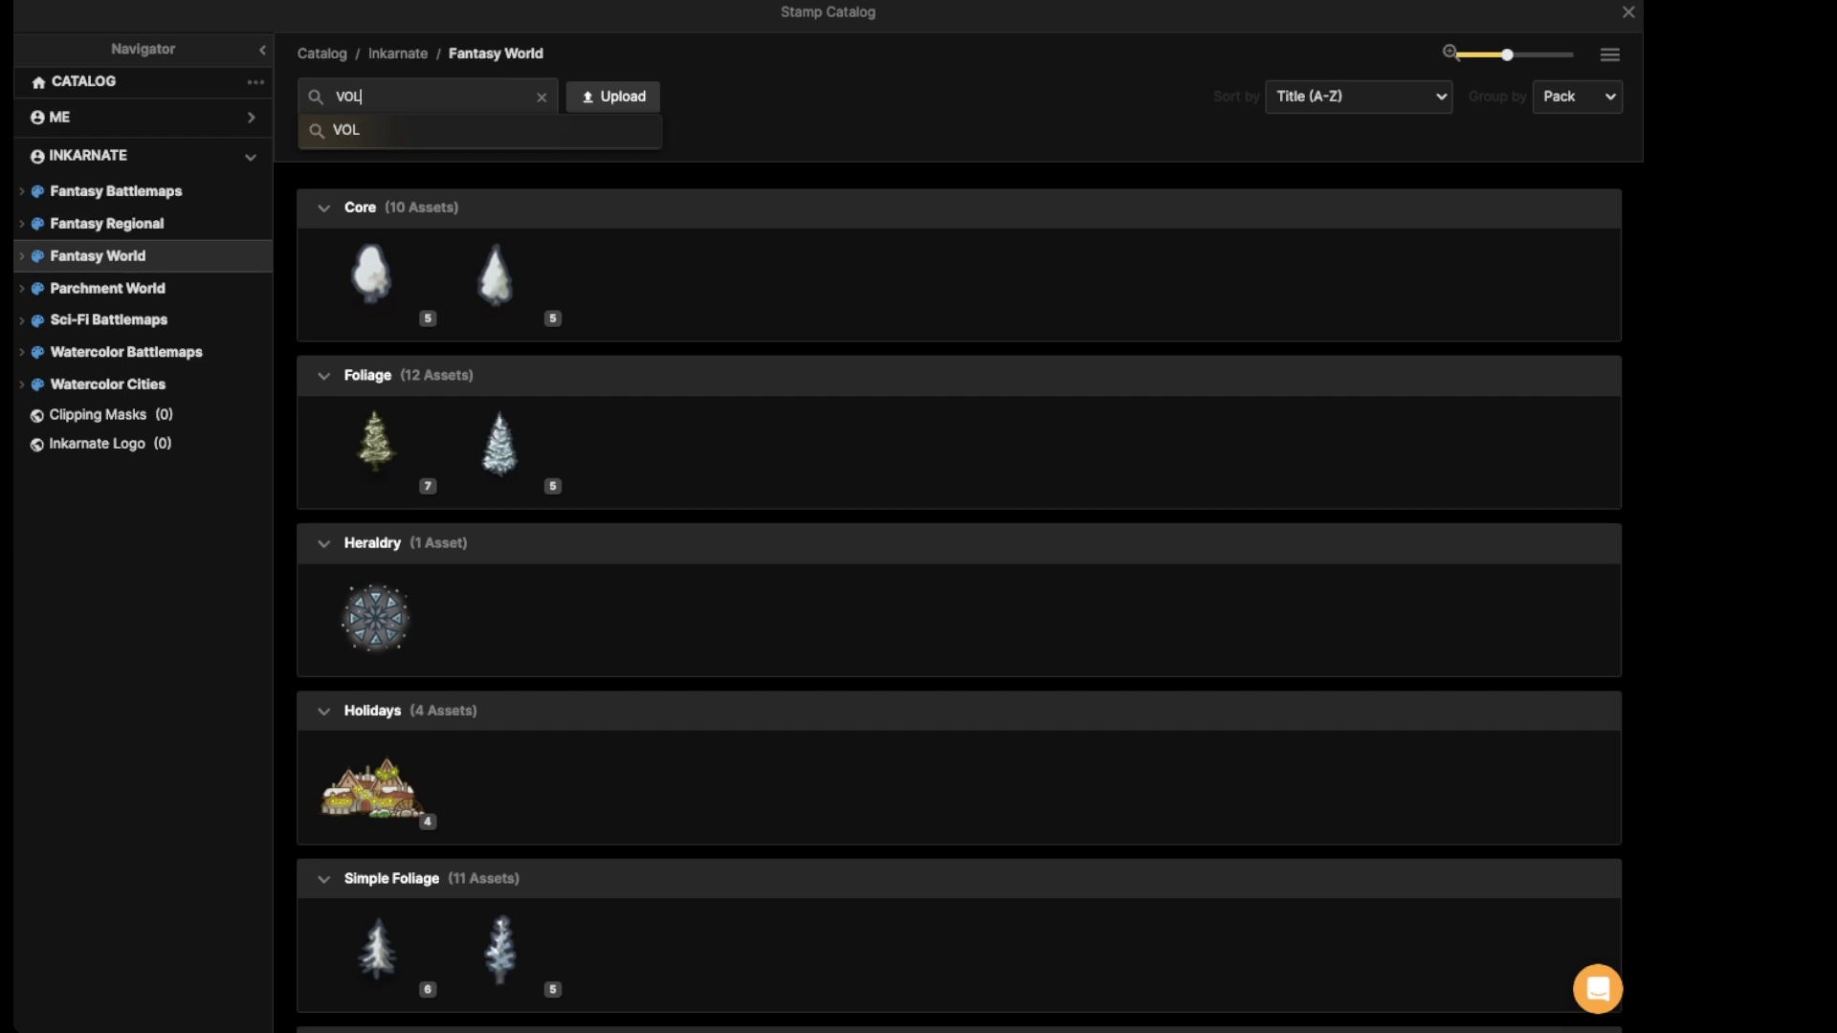
key("BackSpace")
key("BackSpace")
key("BackSpace")
type("vol")
key("Return")
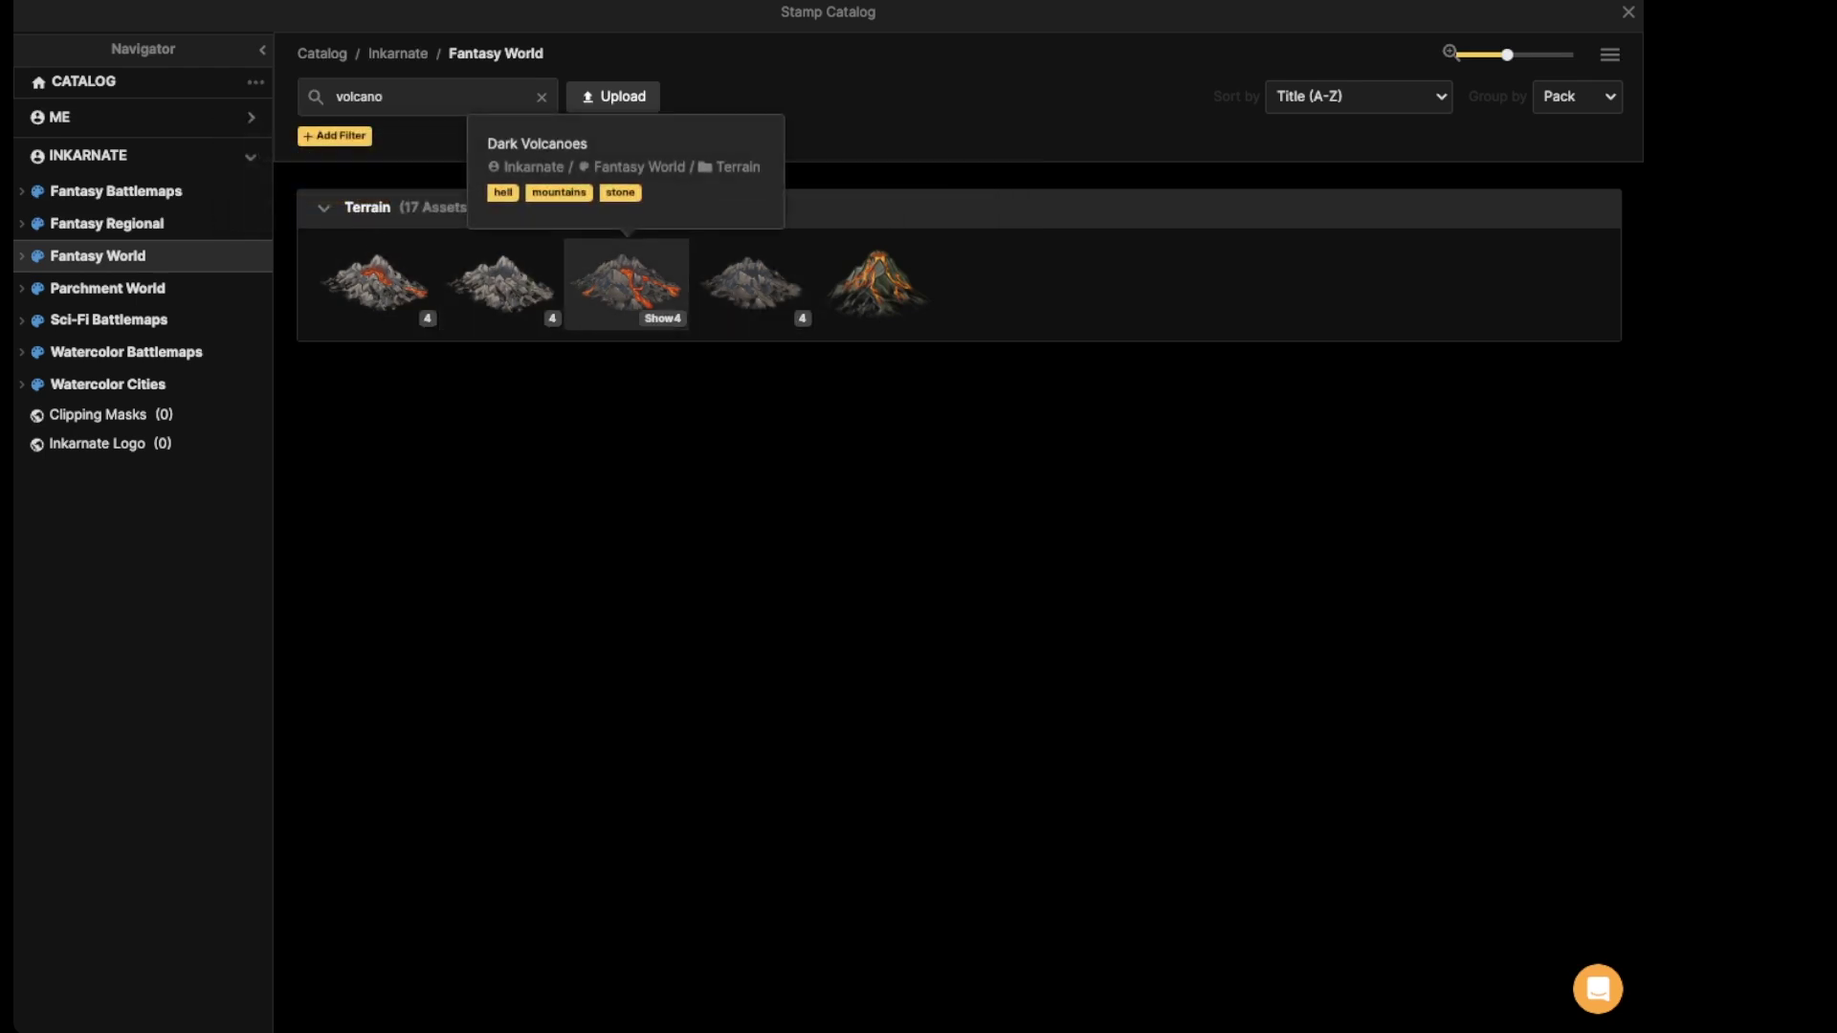
- Place a Dark Volcano stamp at scale 40 on the red-brown ground south of the bay
left_click(626, 283)
scroll(823, 517, "up", 3)
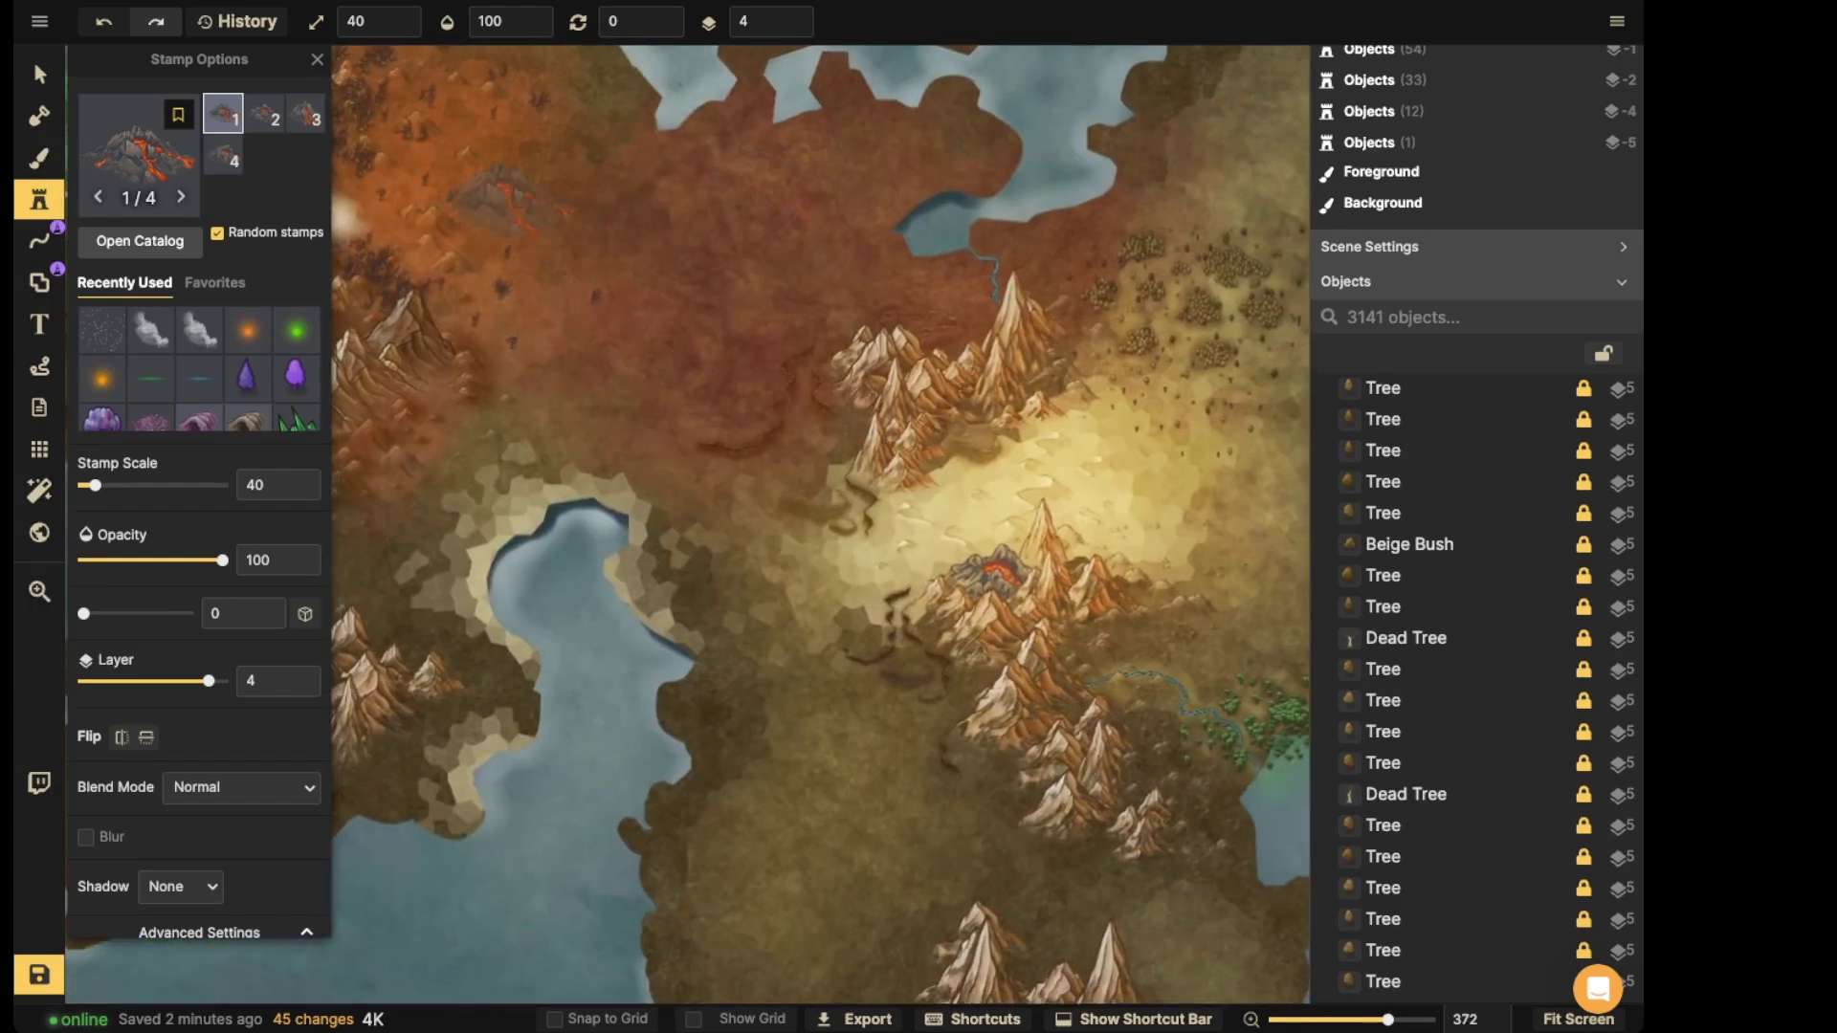
left_click(674, 208)
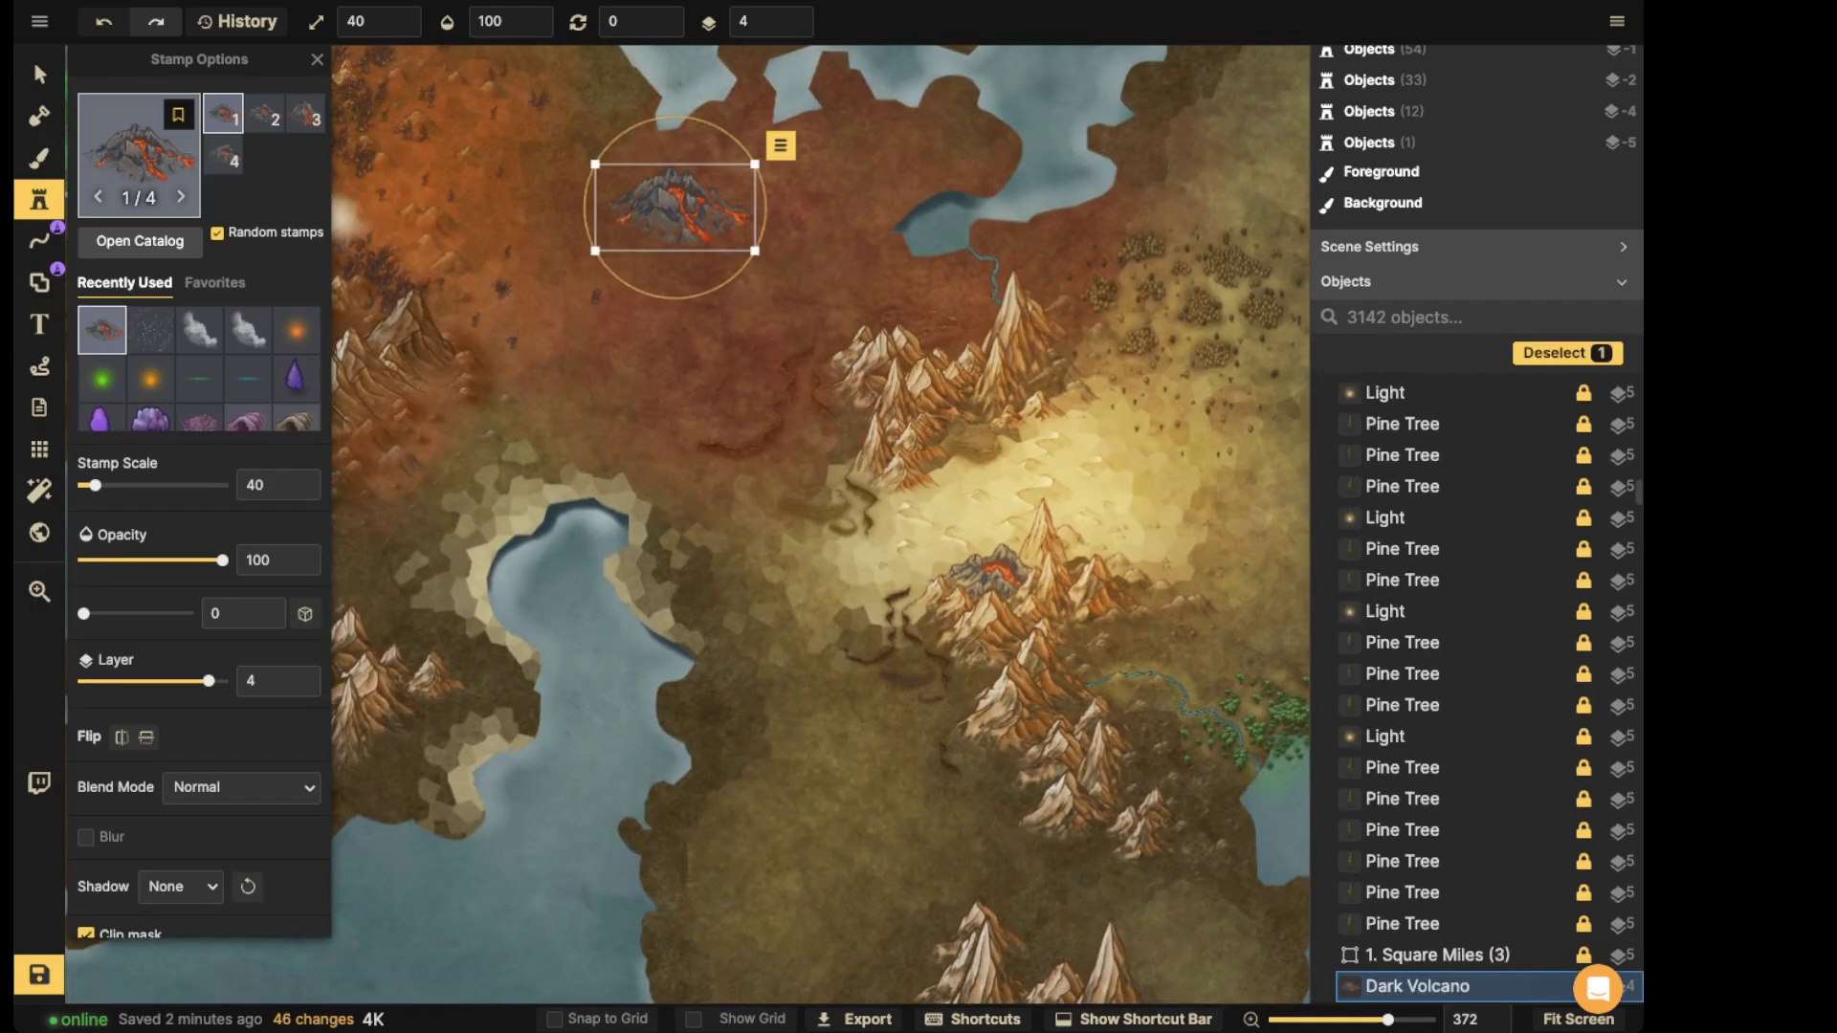
- Place a Volcano stamp with a lava crater just below the dark volcano and enlarge it to scale 60
left_click(140, 155)
left_click(502, 284)
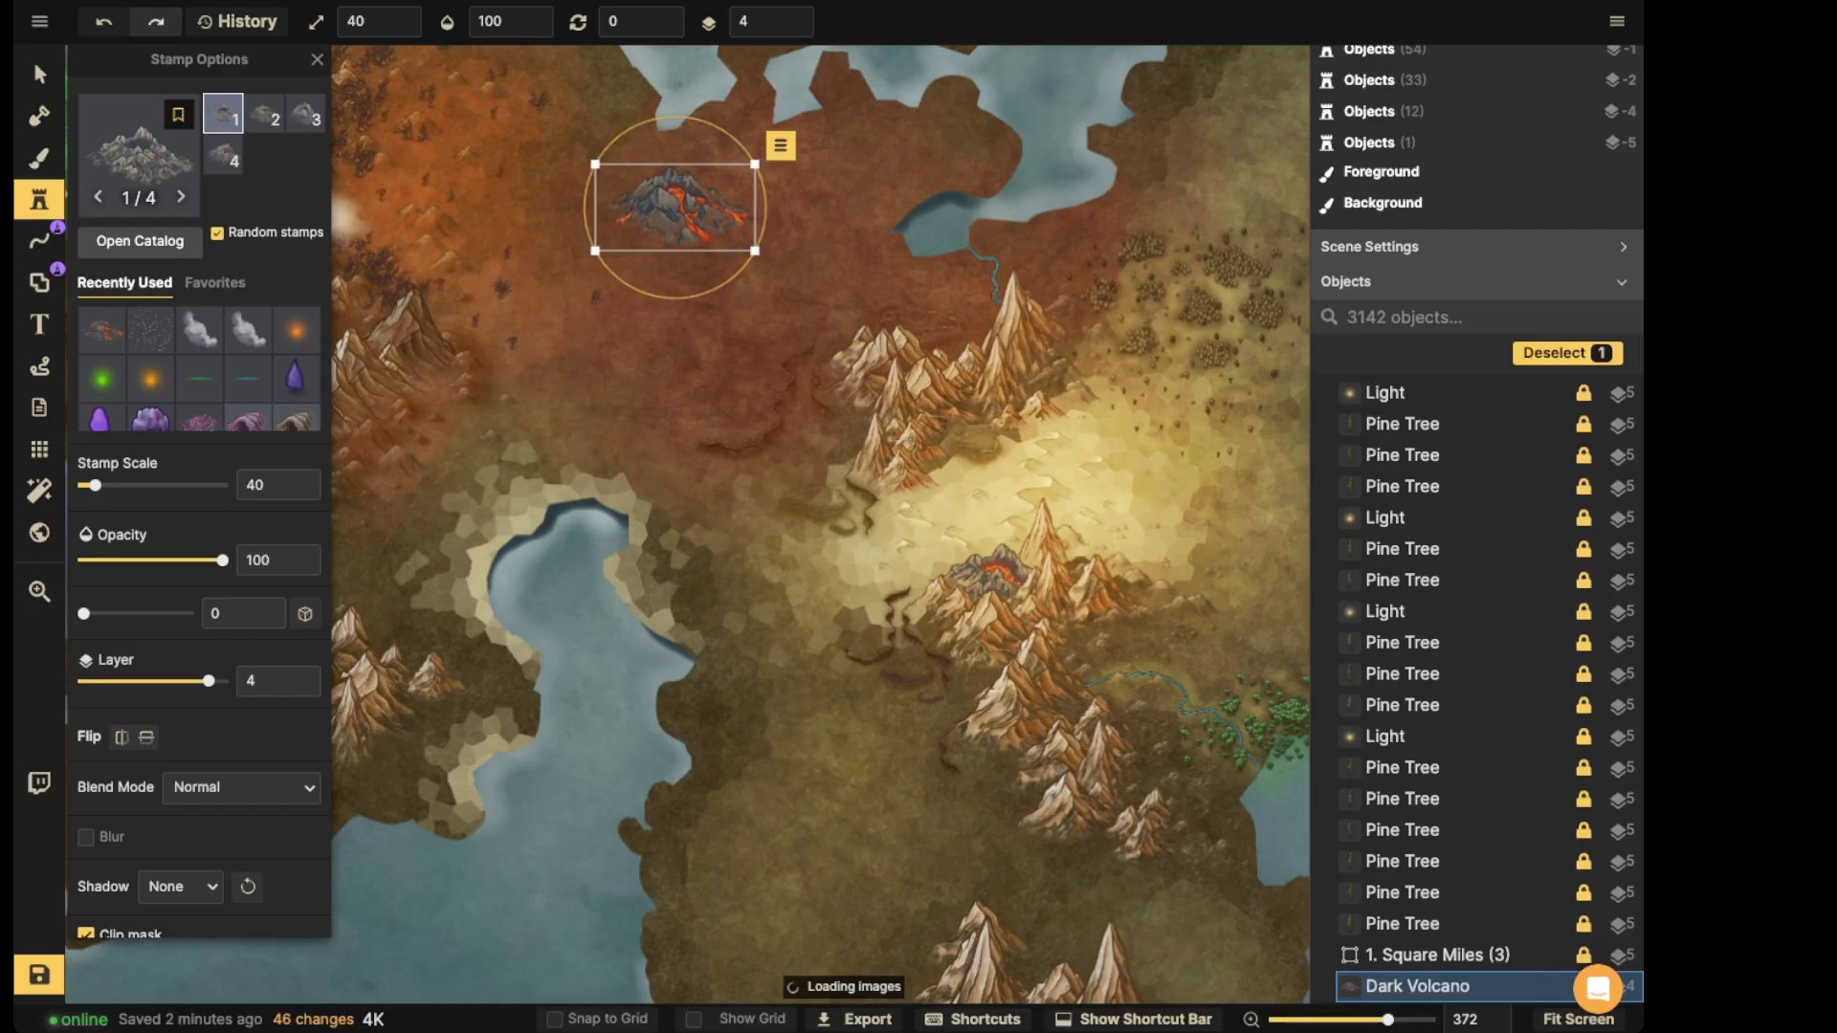
key("f")
left_click(500, 278)
left_click(691, 307)
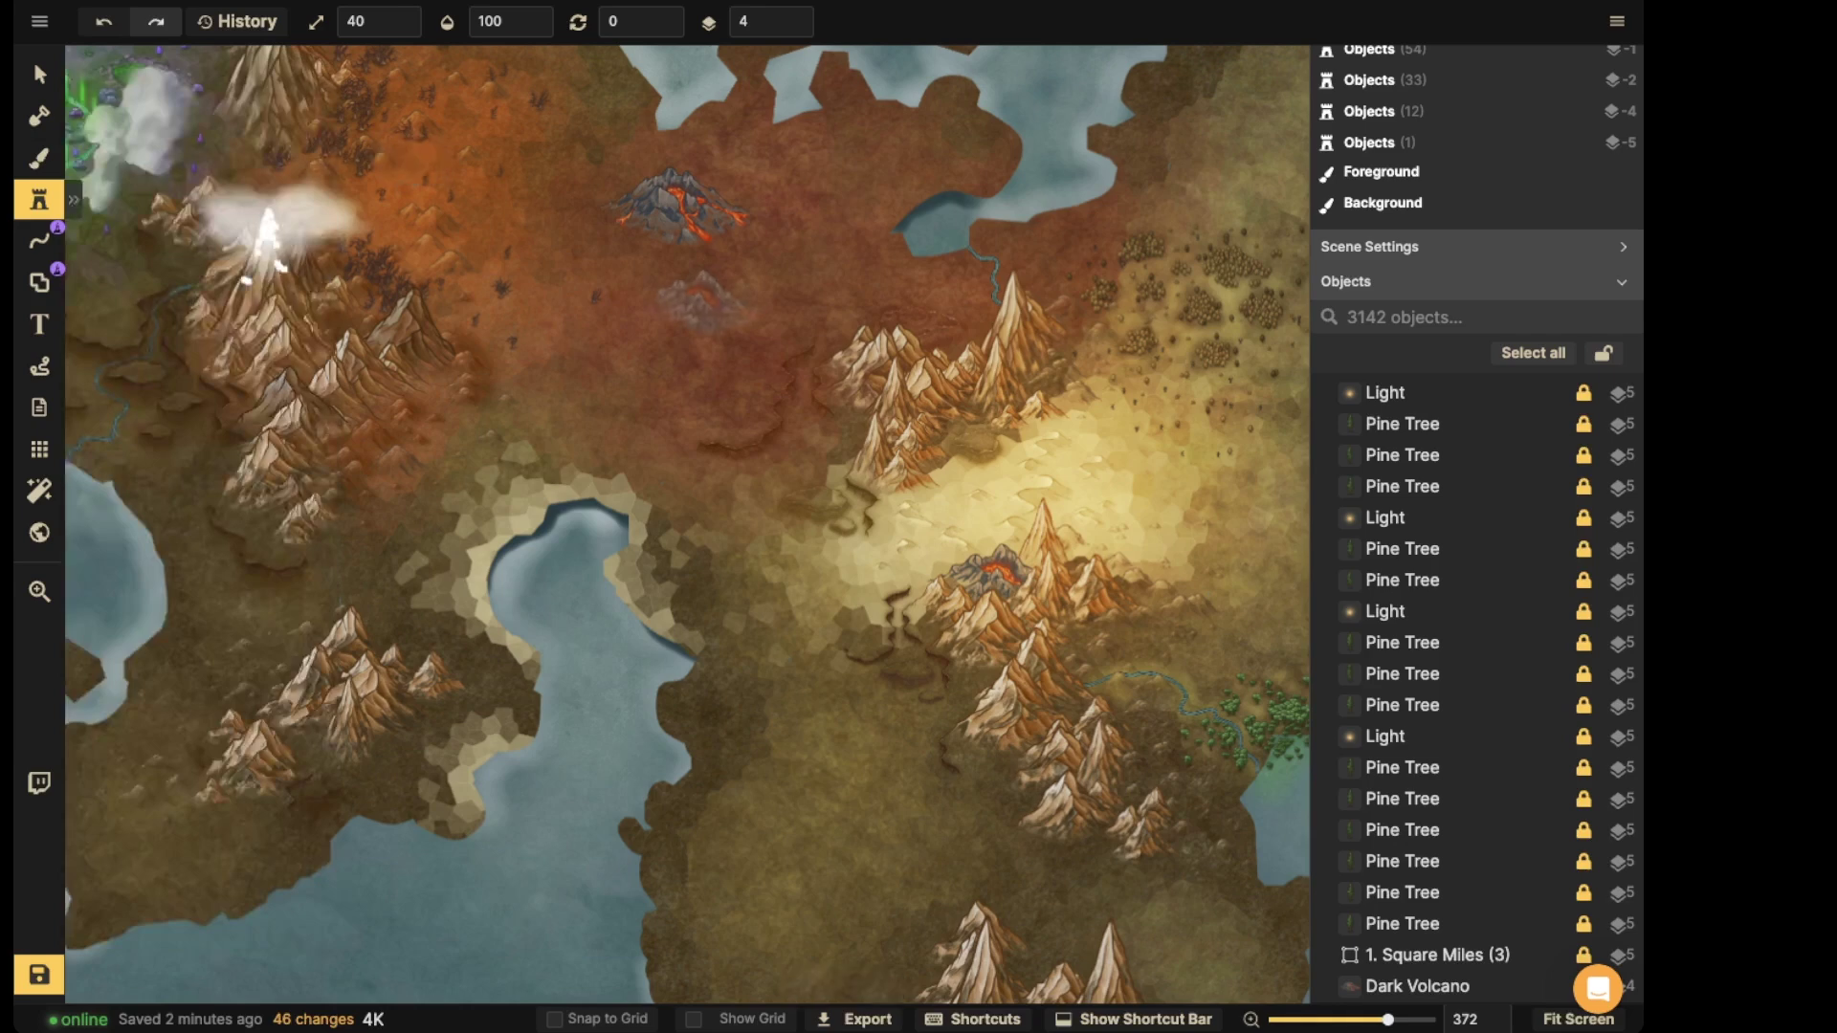
left_click(39, 75)
left_click_drag(93, 123, 102, 123)
left_click_drag(692, 297, 668, 297)
- Position the Volcano centrally in the red-brown region and delete the Dark Volcano next to it
left_click(677, 209)
left_click_drag(677, 208, 794, 190)
left_click(1397, 955)
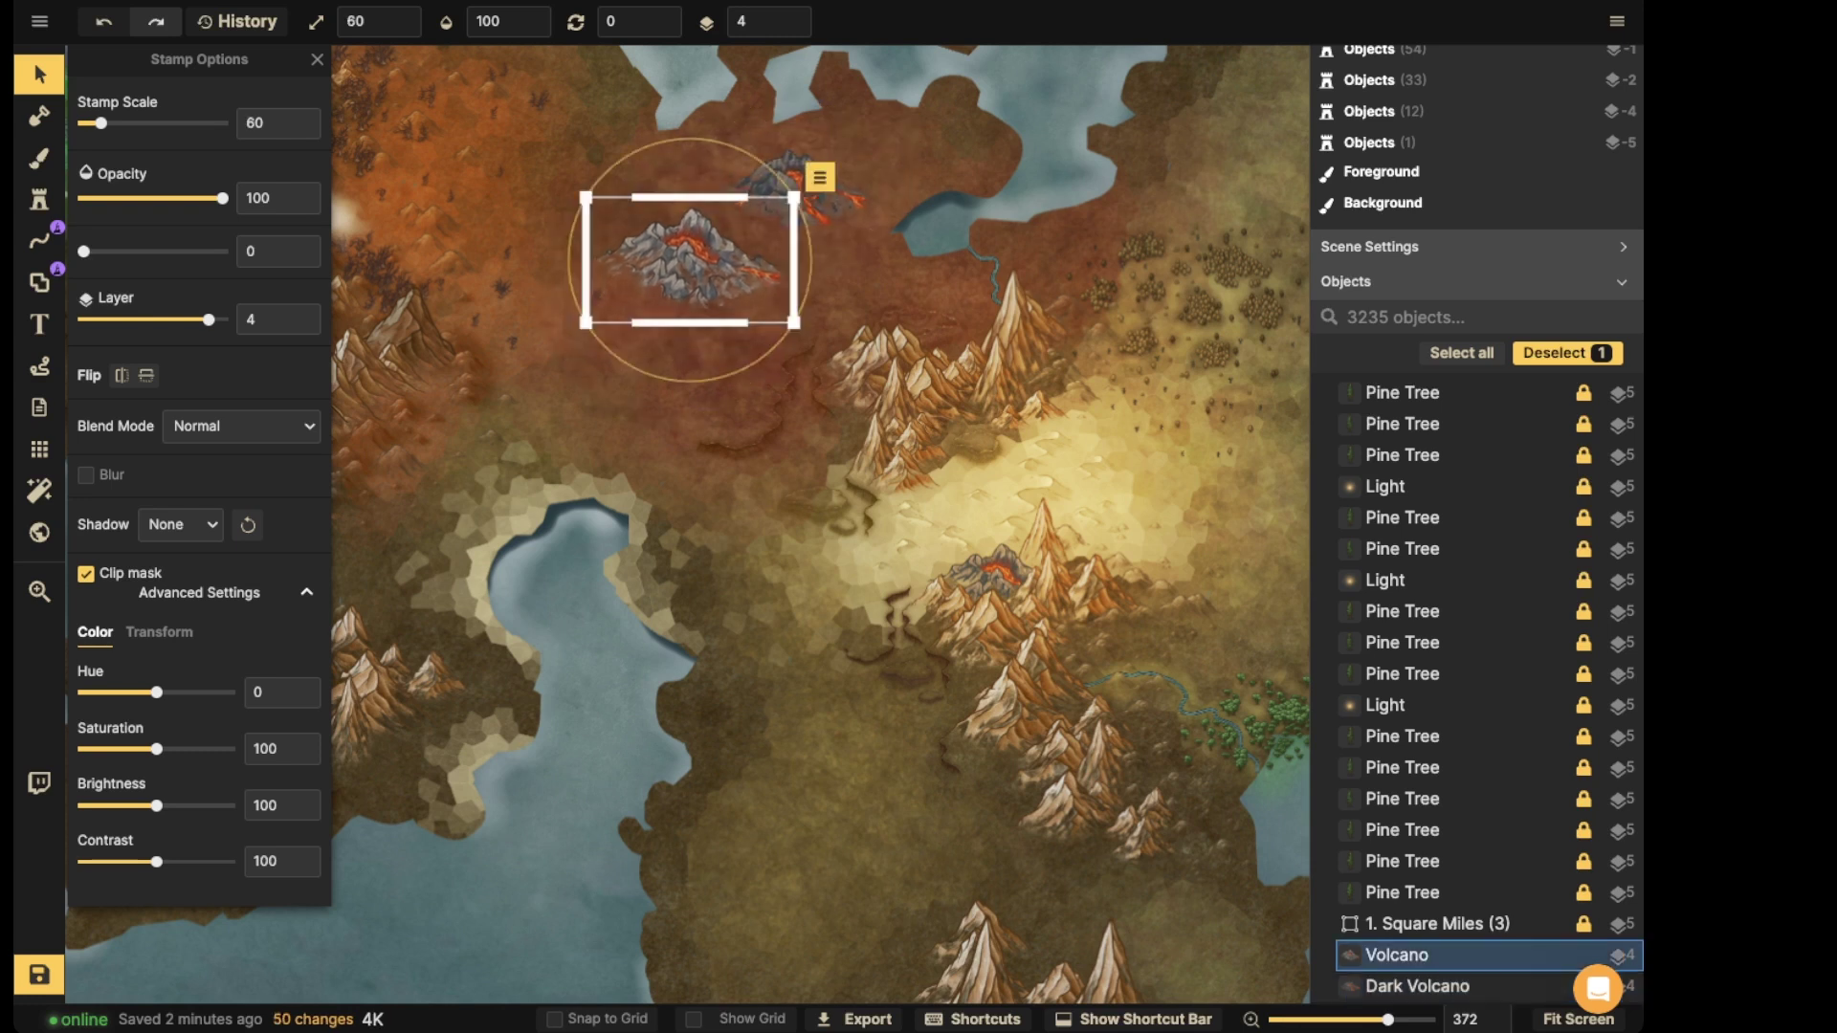
left_click_drag(691, 258, 704, 253)
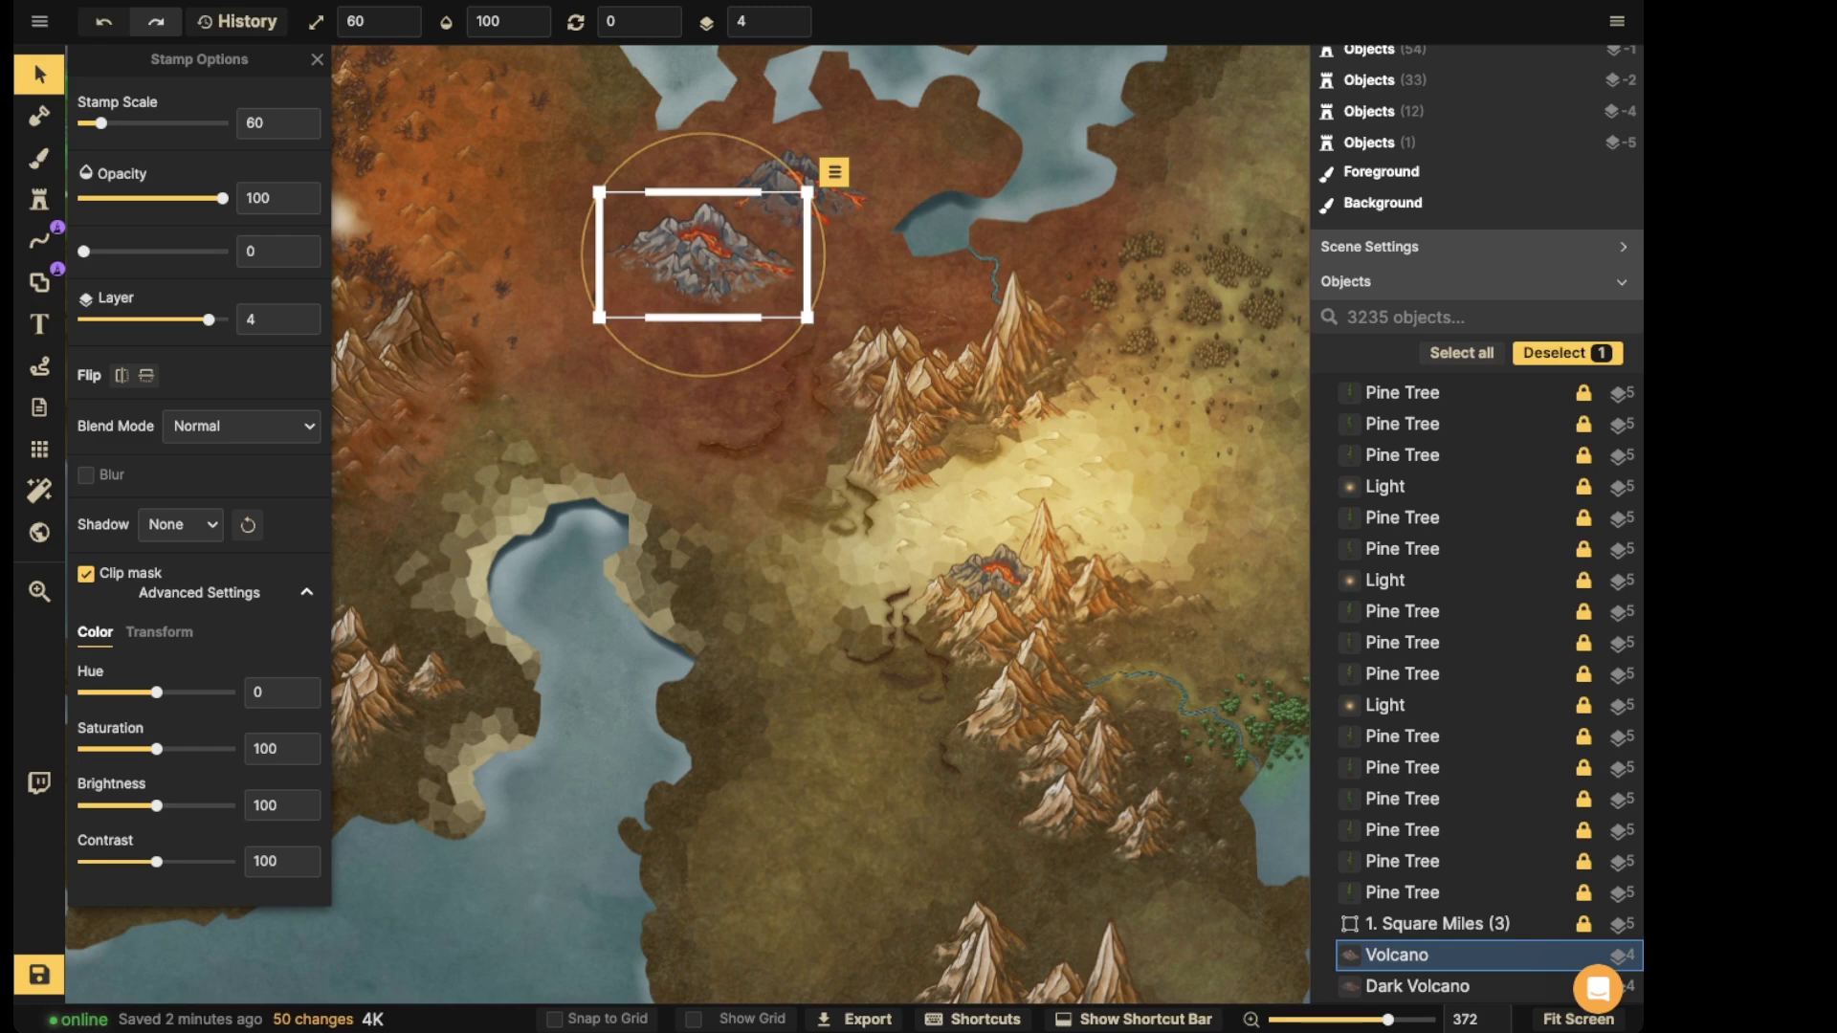
left_click_drag(704, 253, 704, 255)
left_click(793, 190)
key("Delete")
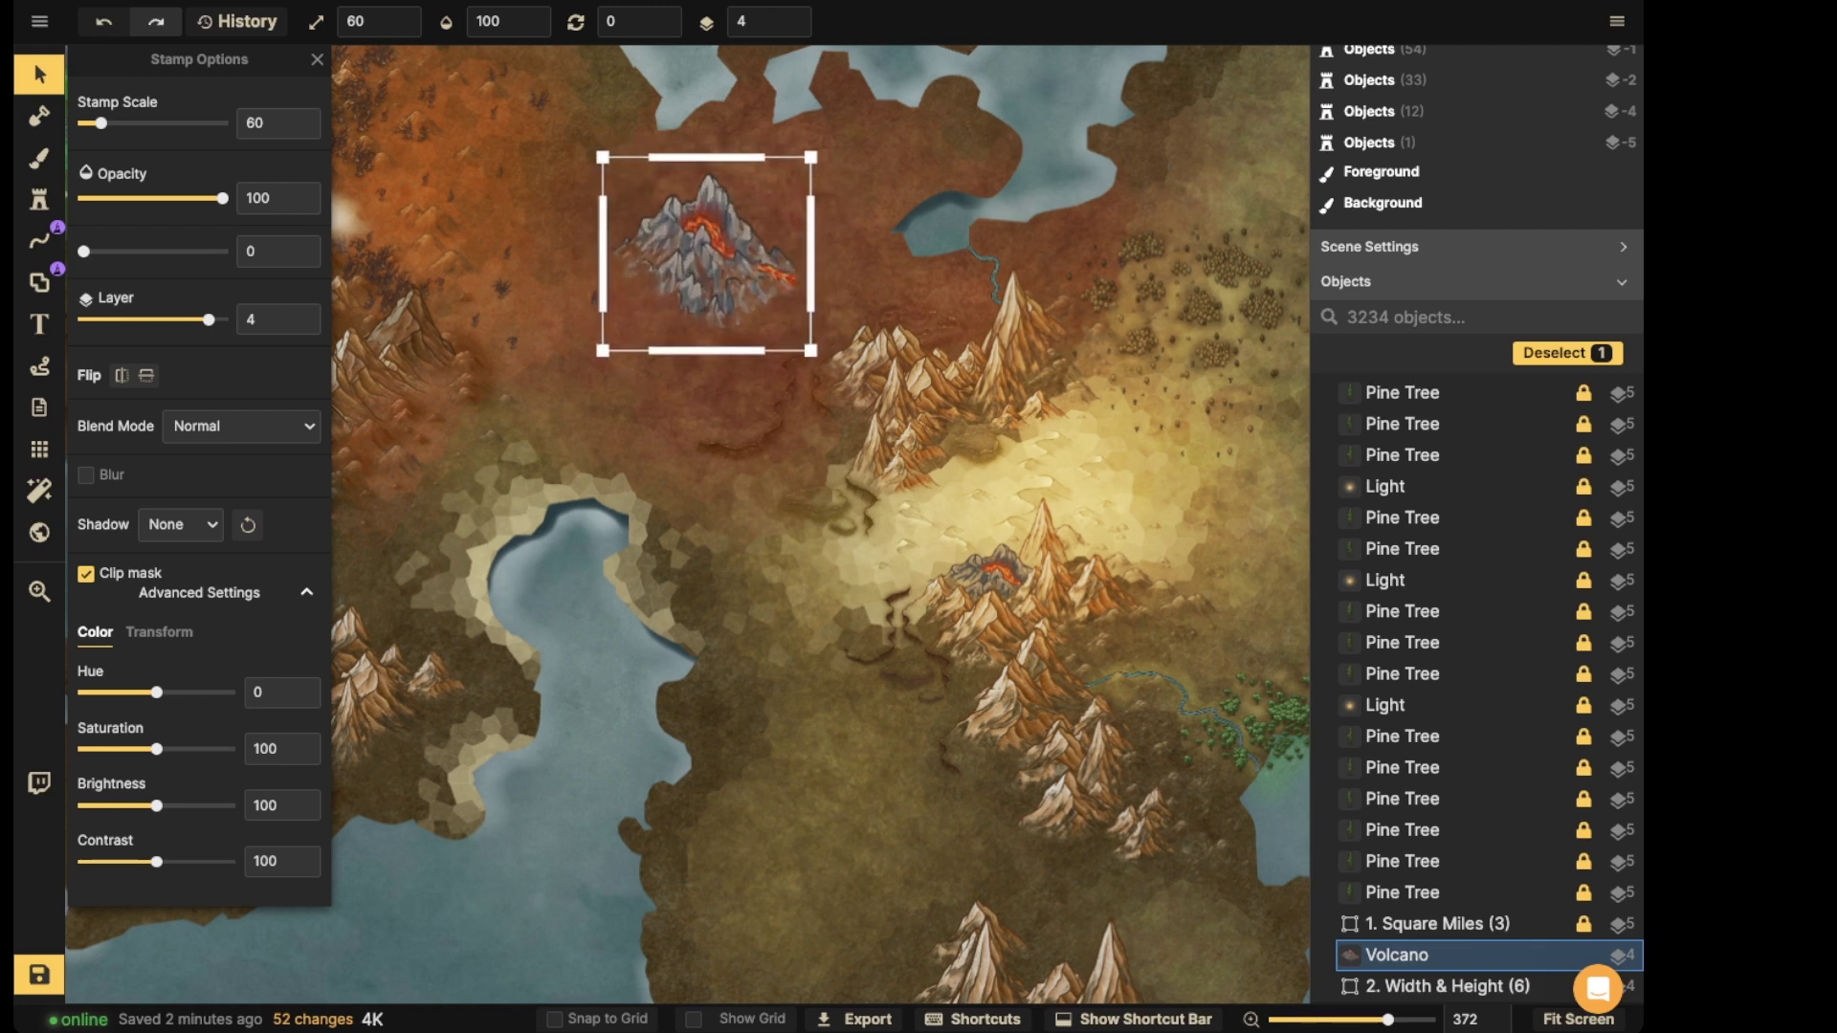
- Move the Volcano slightly northeast, reduce its scale by one increment and clear the selection
left_click_drag(715, 258, 757, 240)
key("[")
key("Escape")
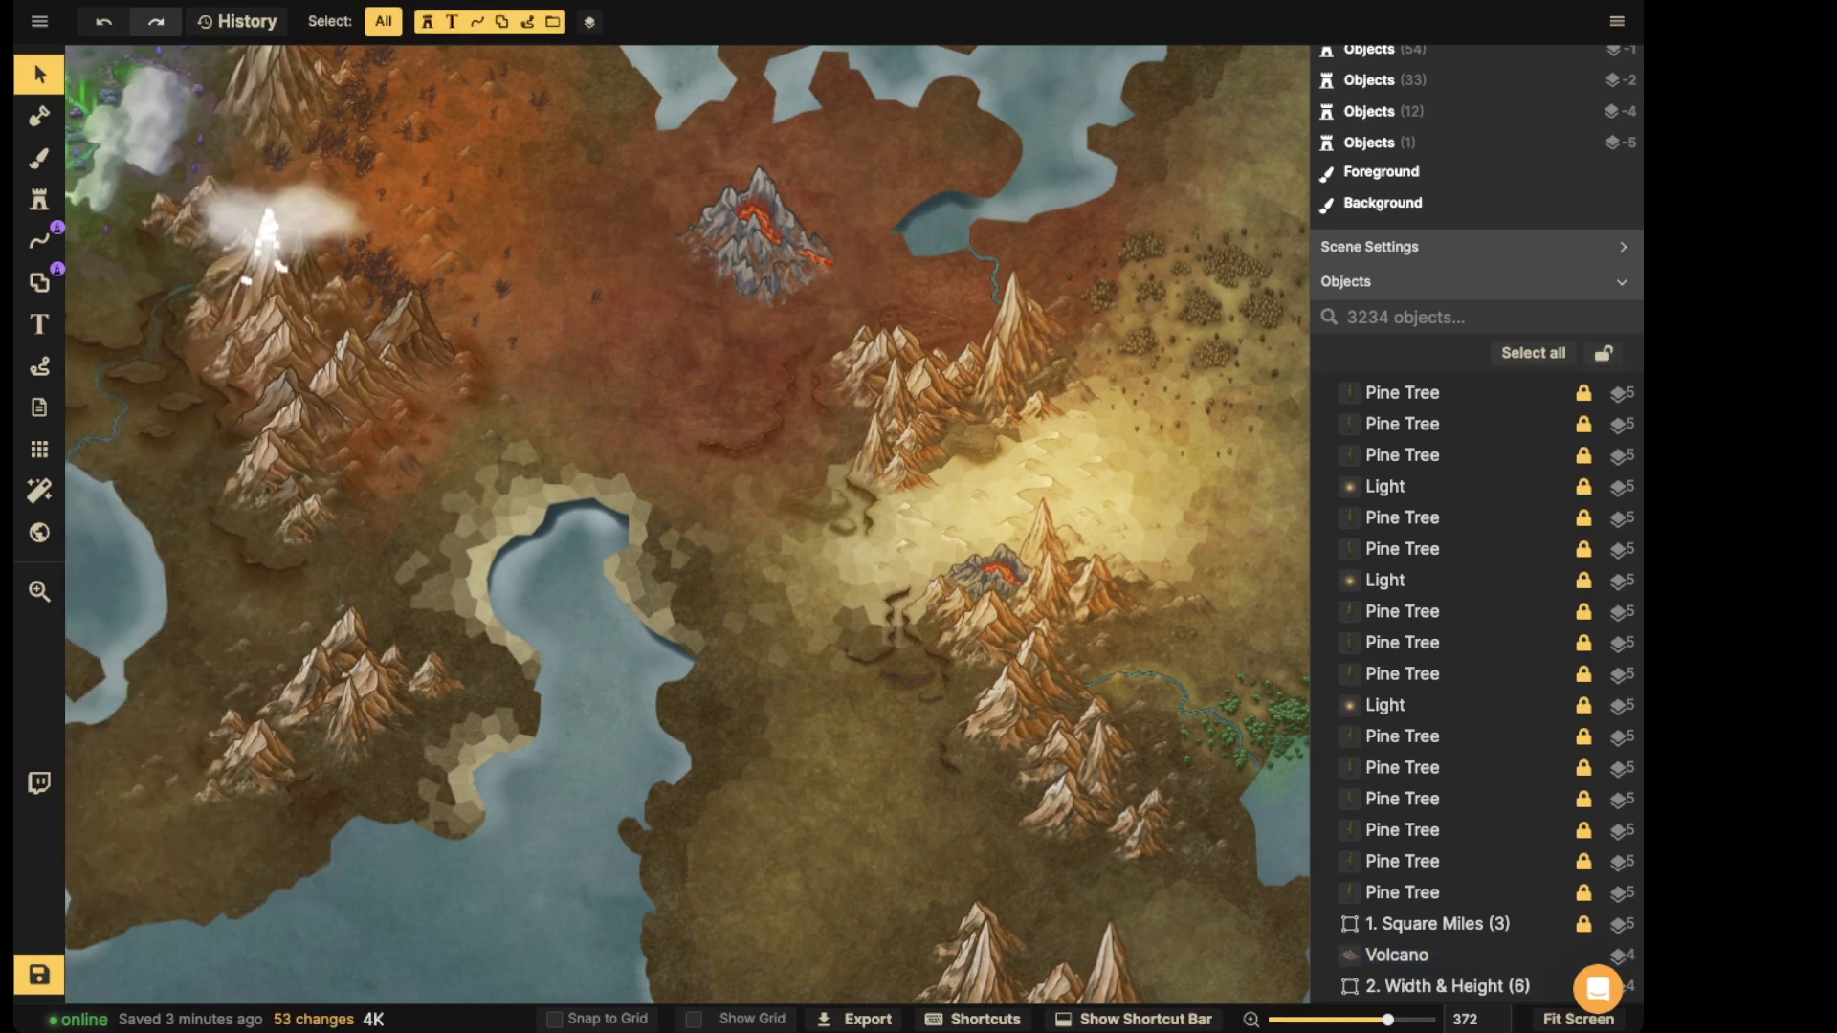
- Place three Dormant Volcano stamps at scale 50 to the southwest, south and northeast of the lava volcano
left_click(39, 200)
left_click(140, 153)
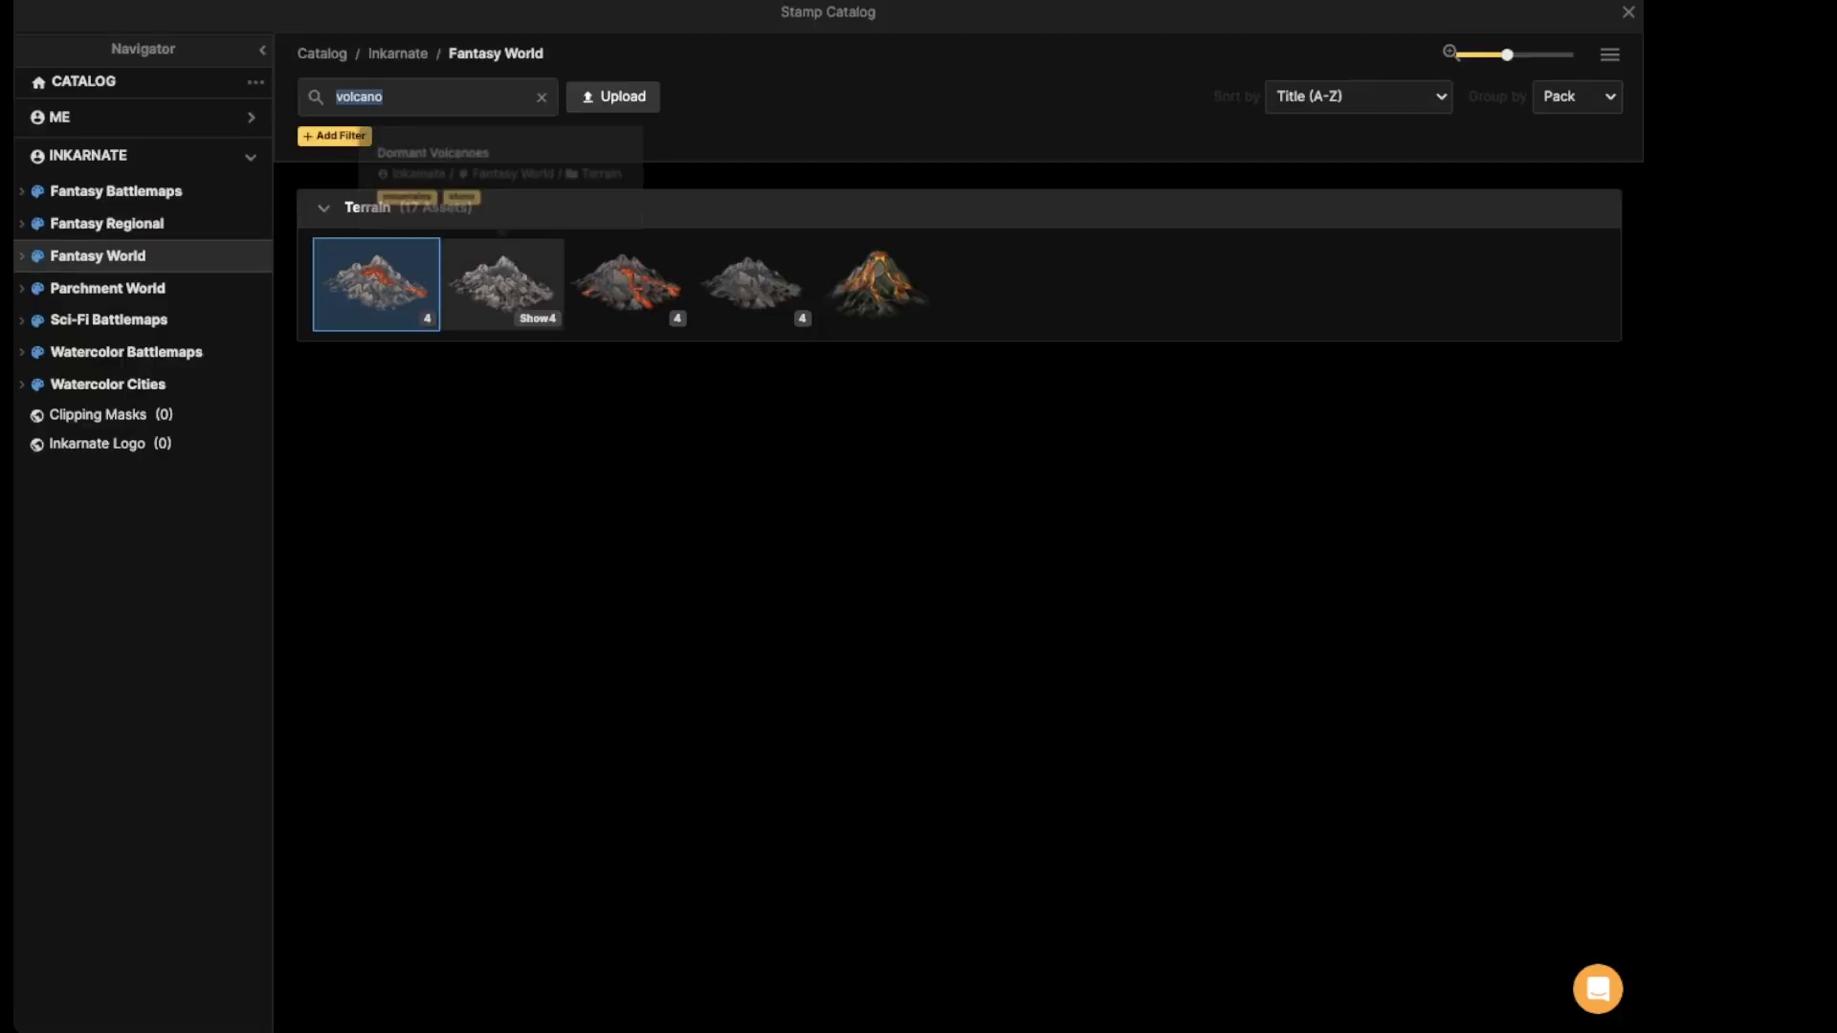
left_click(504, 284)
scroll(597, 306, "up", 3)
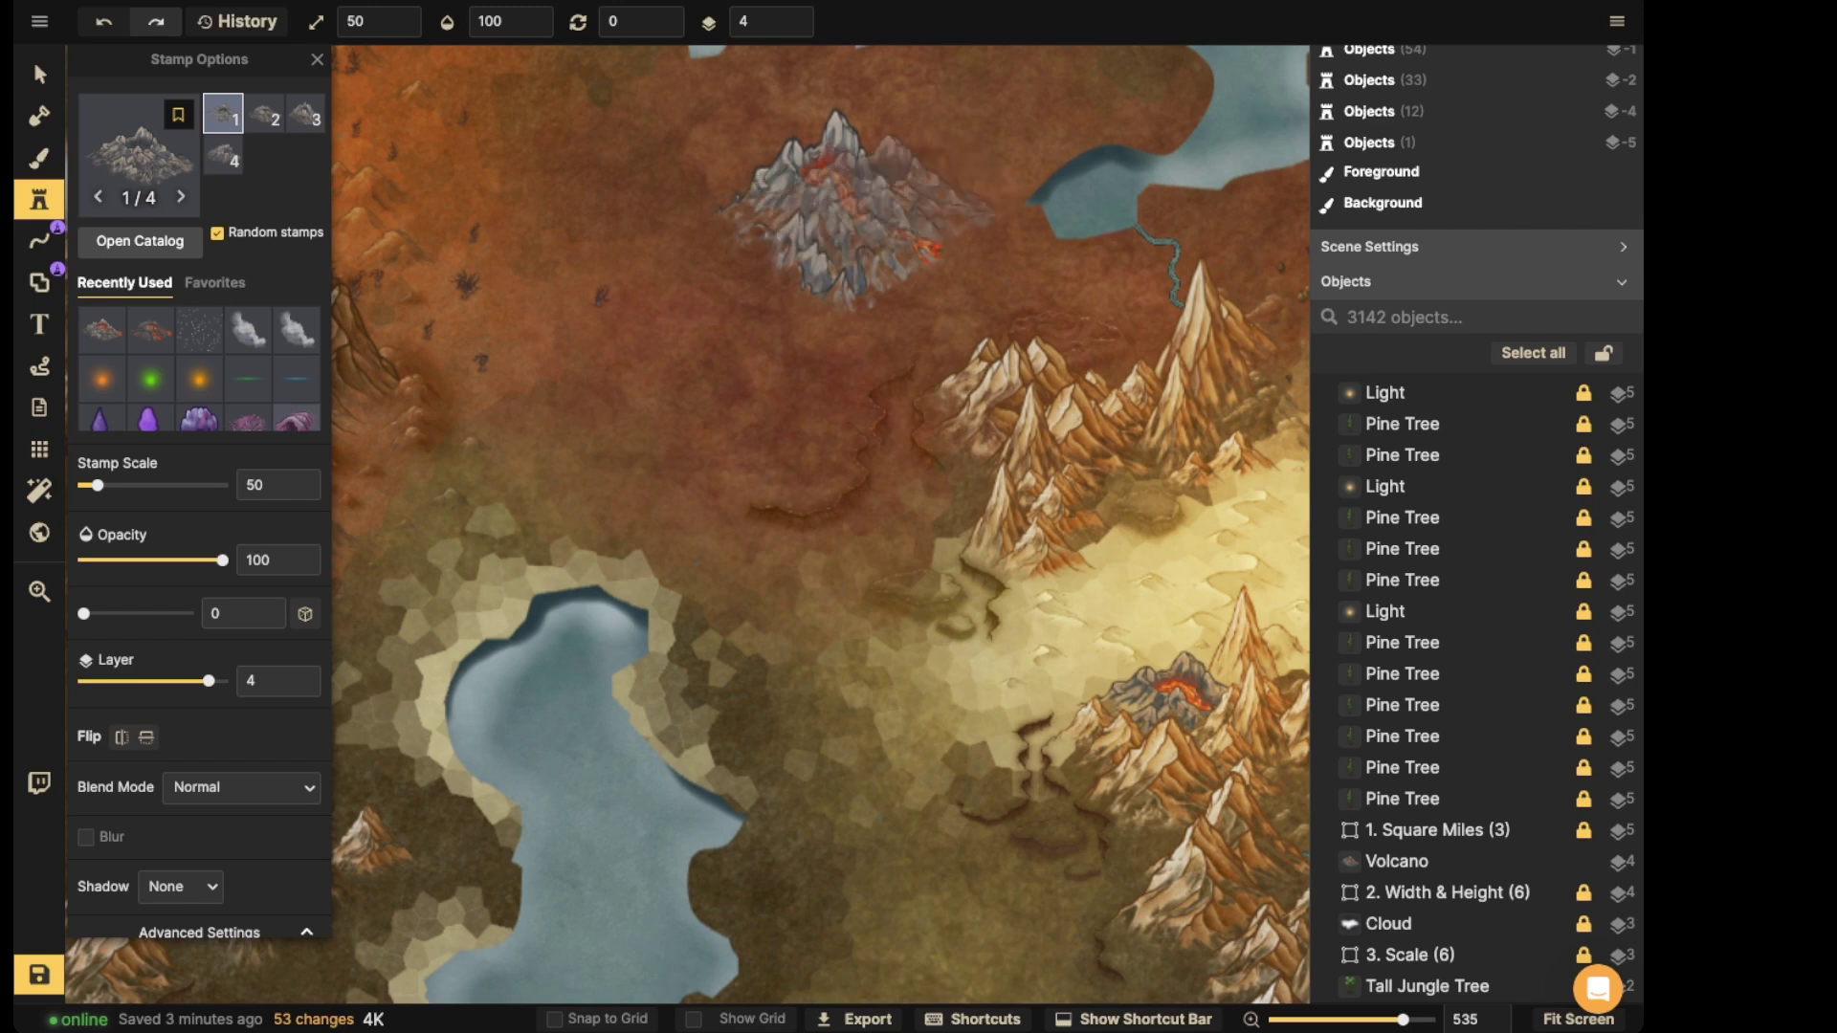
left_click(727, 250)
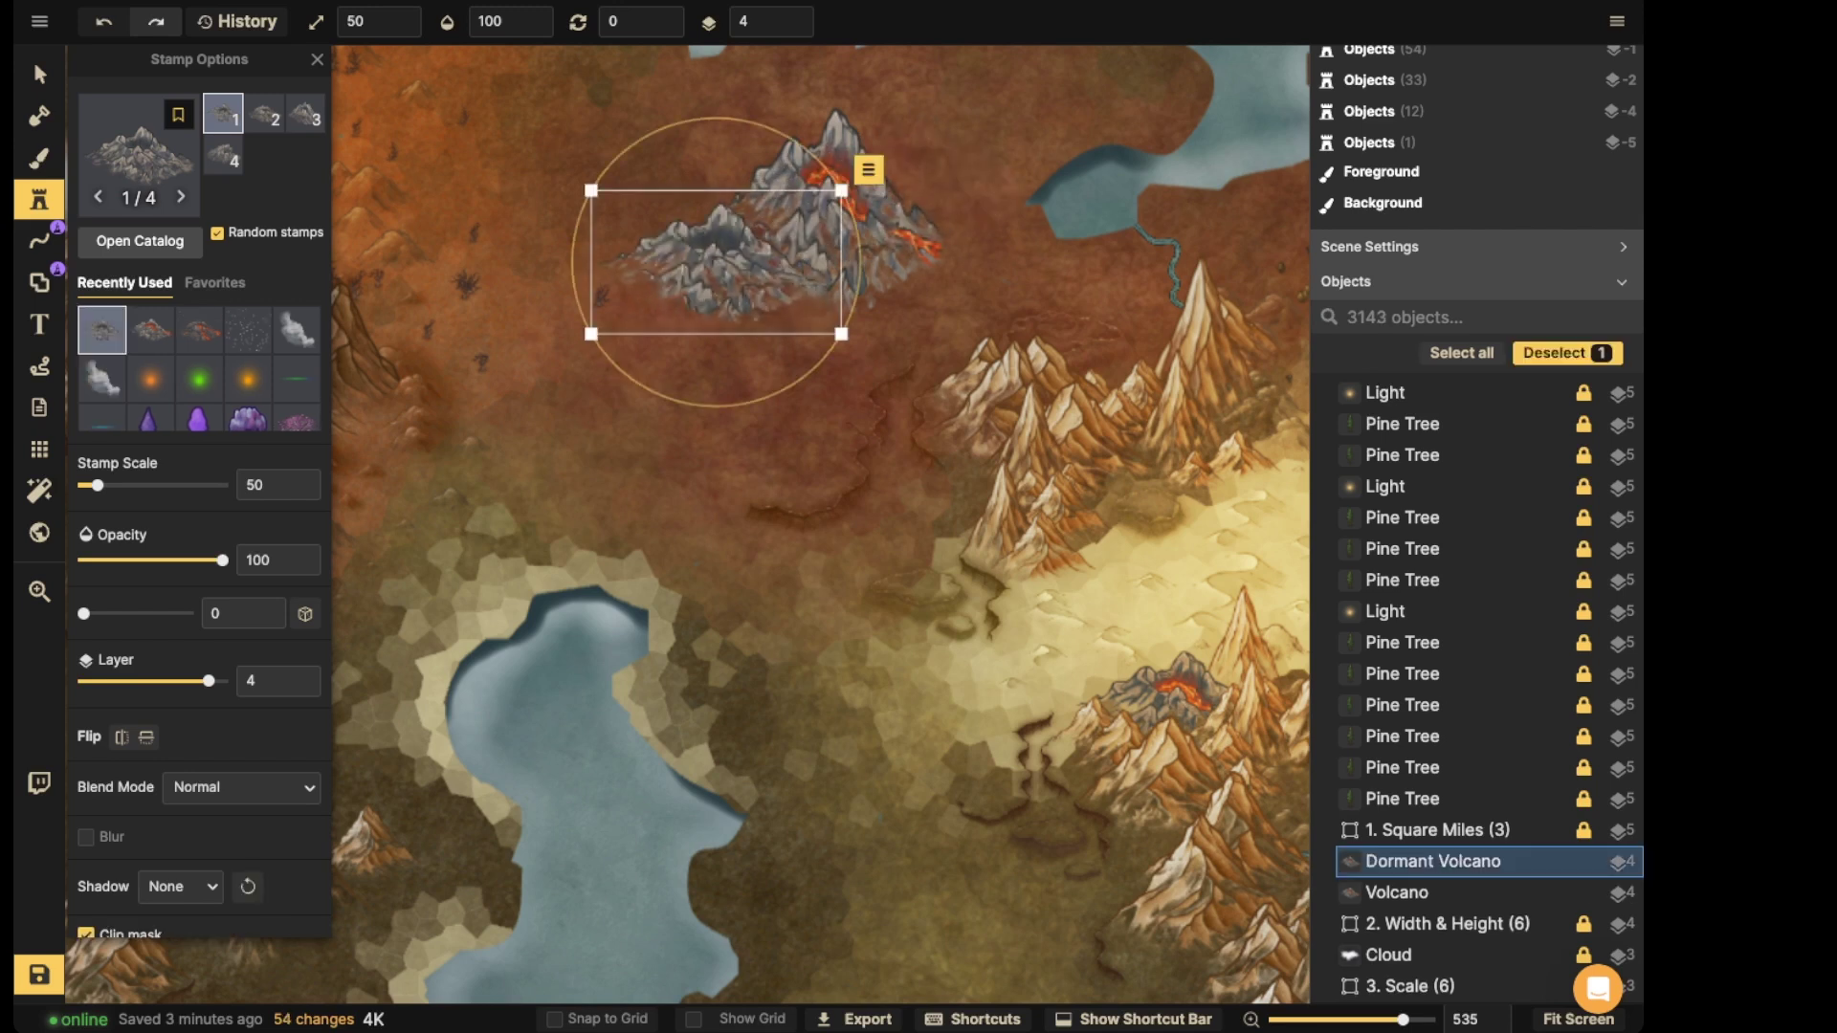
left_click(809, 349)
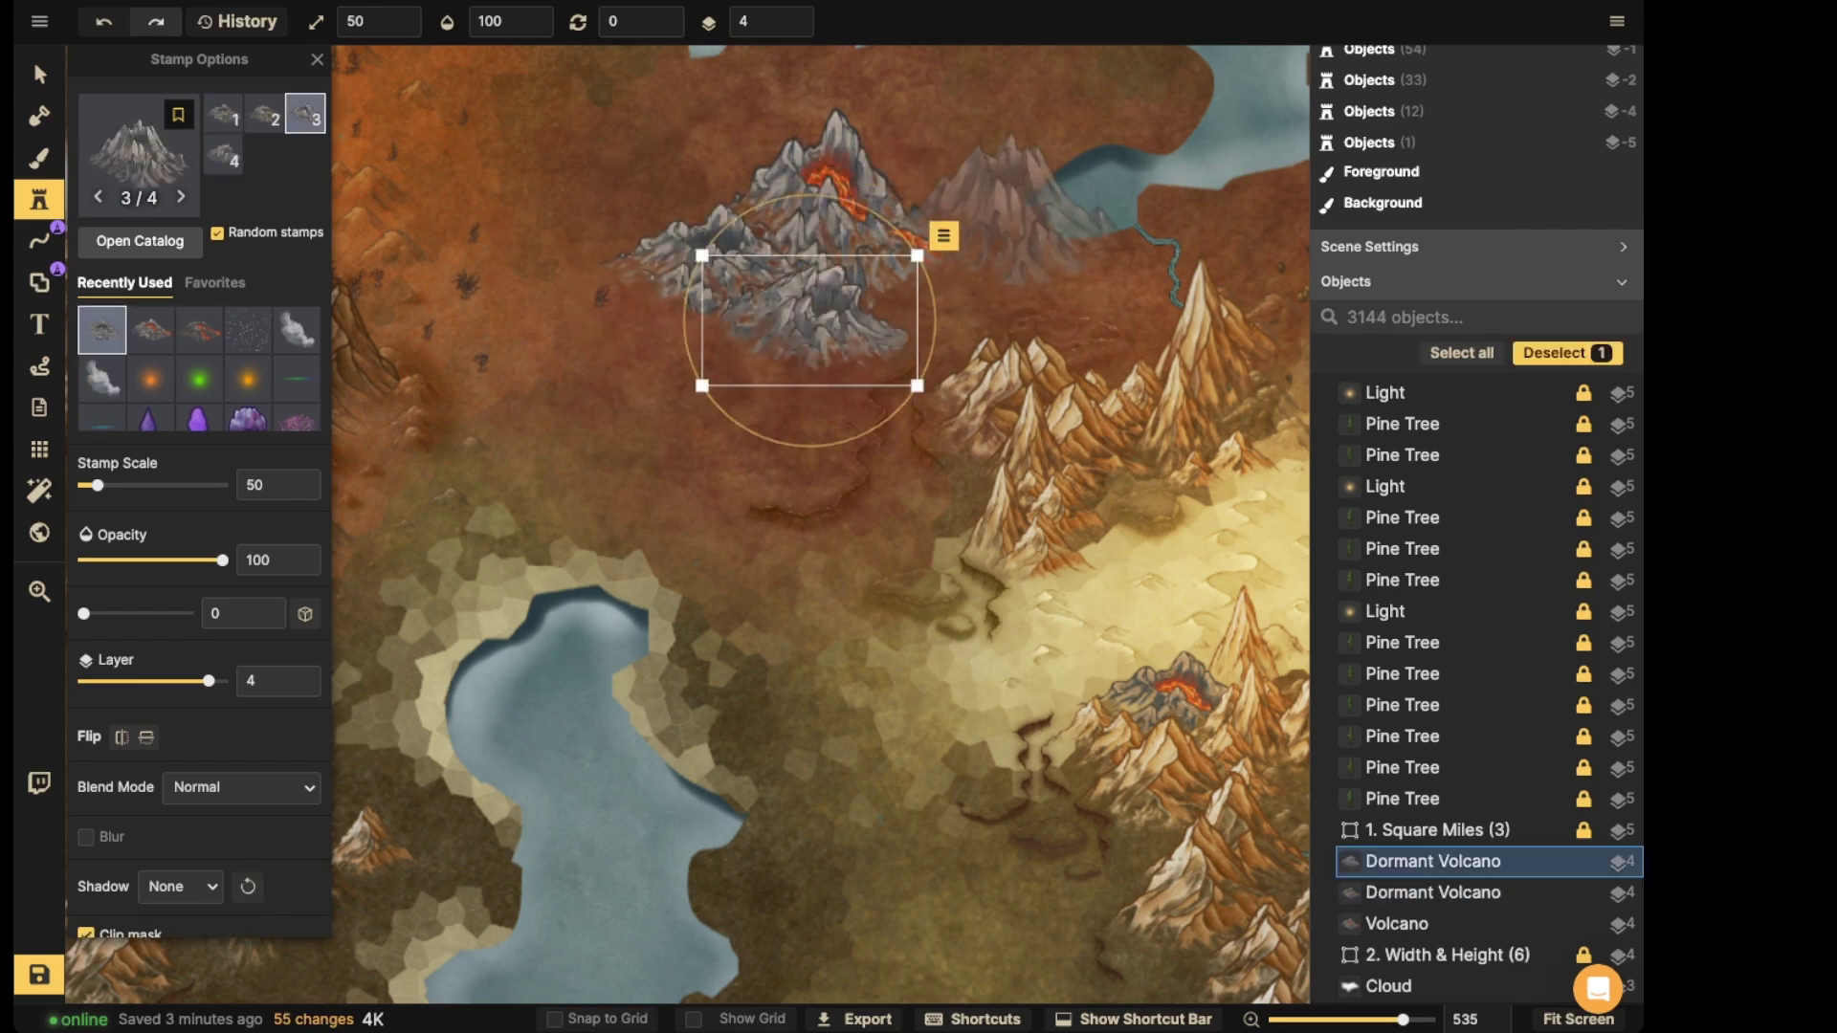
left_click(909, 143)
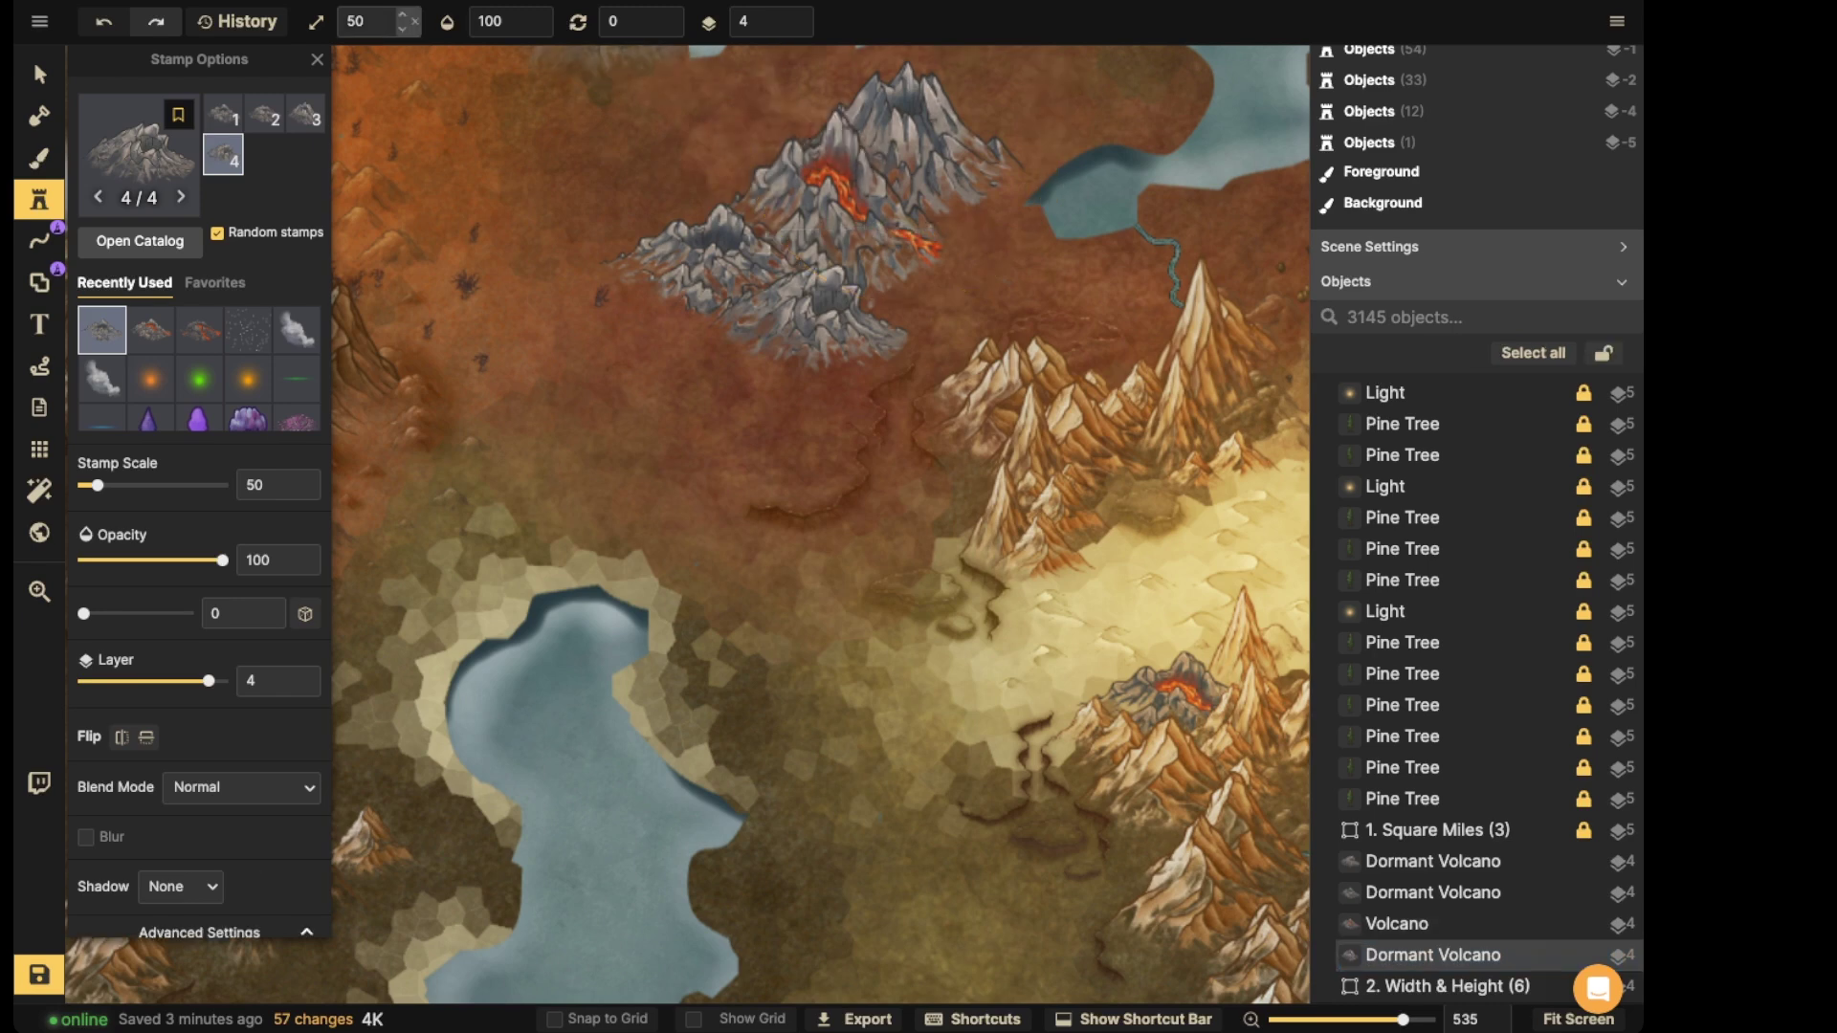
- Select all four volcano stamps and set their layer to 1
left_click(39, 74)
left_click(541, 103)
scroll(541, 102, "down", 2)
left_click_drag(540, 103, 551, 215)
left_click_drag(572, 141, 995, 443)
double_click(744, 21)
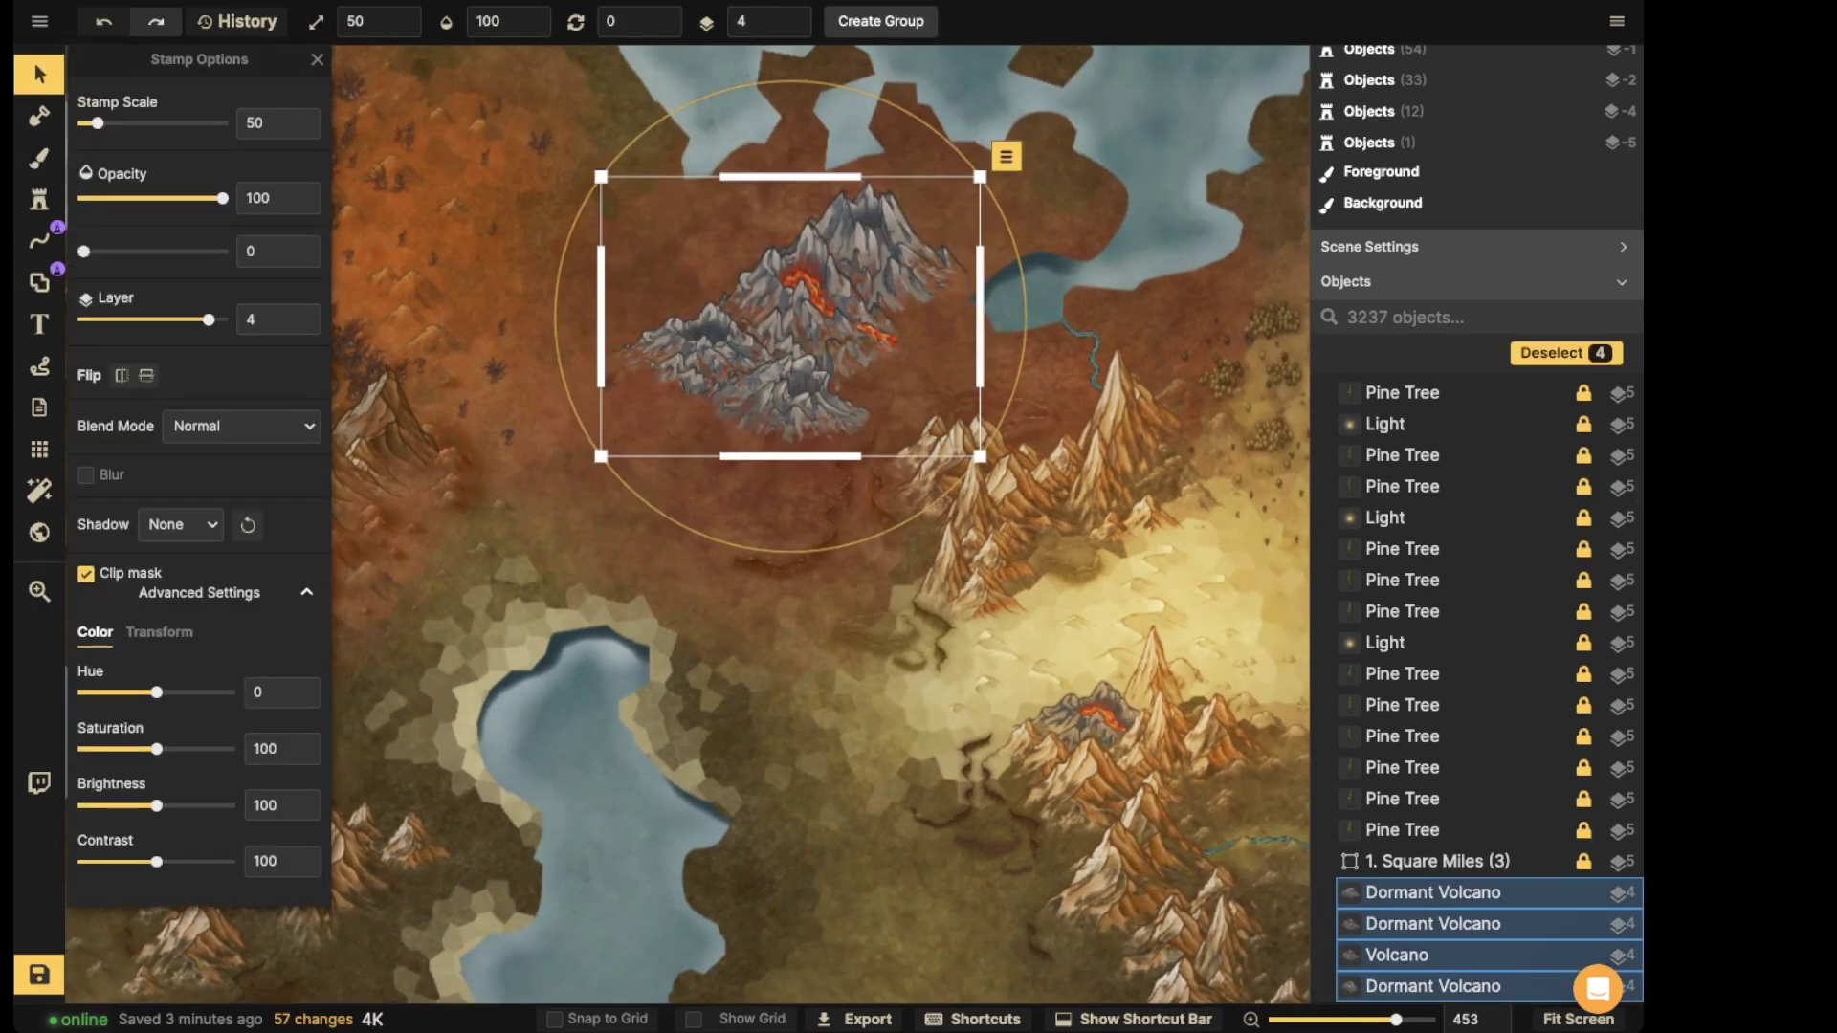
type("1")
key("Escape")
- Nudge the selected volcanoes slightly west, and shrink the northeastern dormant volcano closer against the lava peak
left_click_drag(632, 176, 891, 427)
left_click_drag(823, 335, 811, 334)
key("Escape")
left_click_drag(854, 246, 853, 269)
key("[")
key("[")
- Shrink the western dormant volcano, and nudge it and the southern one closer to the lava volcano
left_click(695, 346)
key("[")
left_click_drag(695, 348, 697, 339)
left_click_drag(780, 394, 792, 382)
scroll(803, 387, "down", 2)
left_click(699, 340)
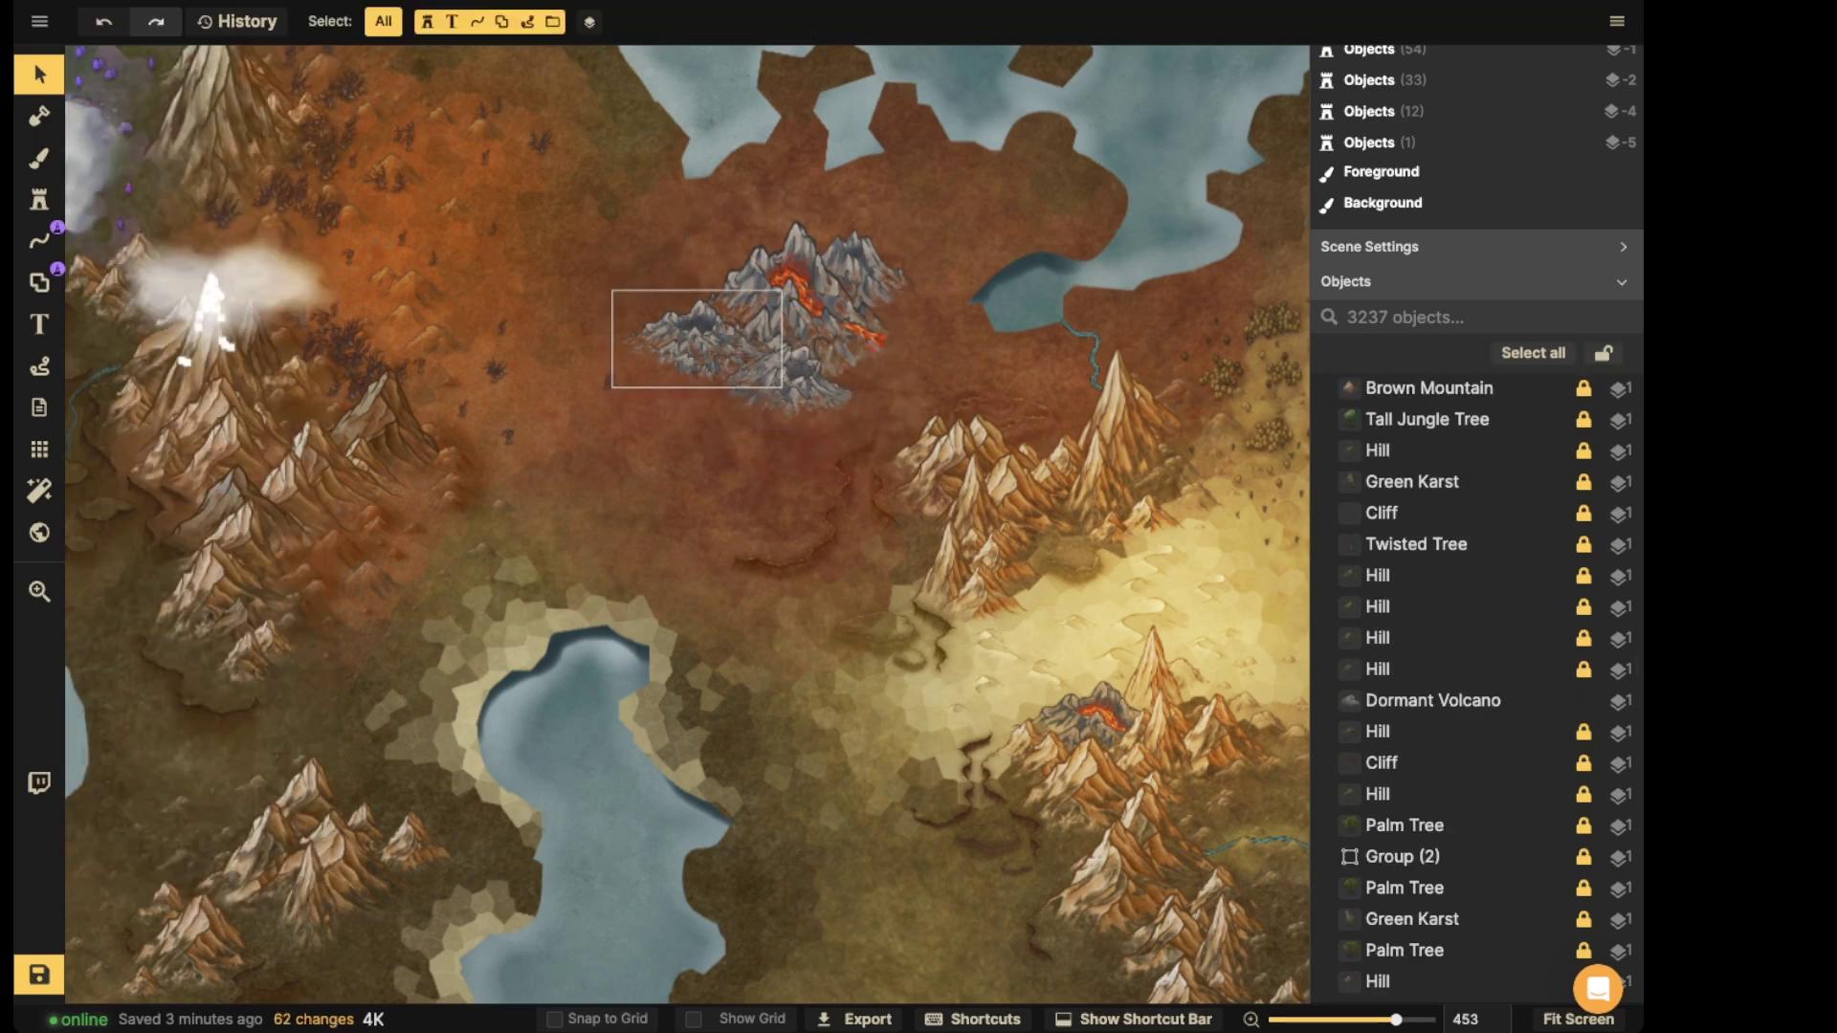
left_click(698, 341)
- Clear the catalog search and choose the brown mountain stamp from the Core pack
left_click(39, 199)
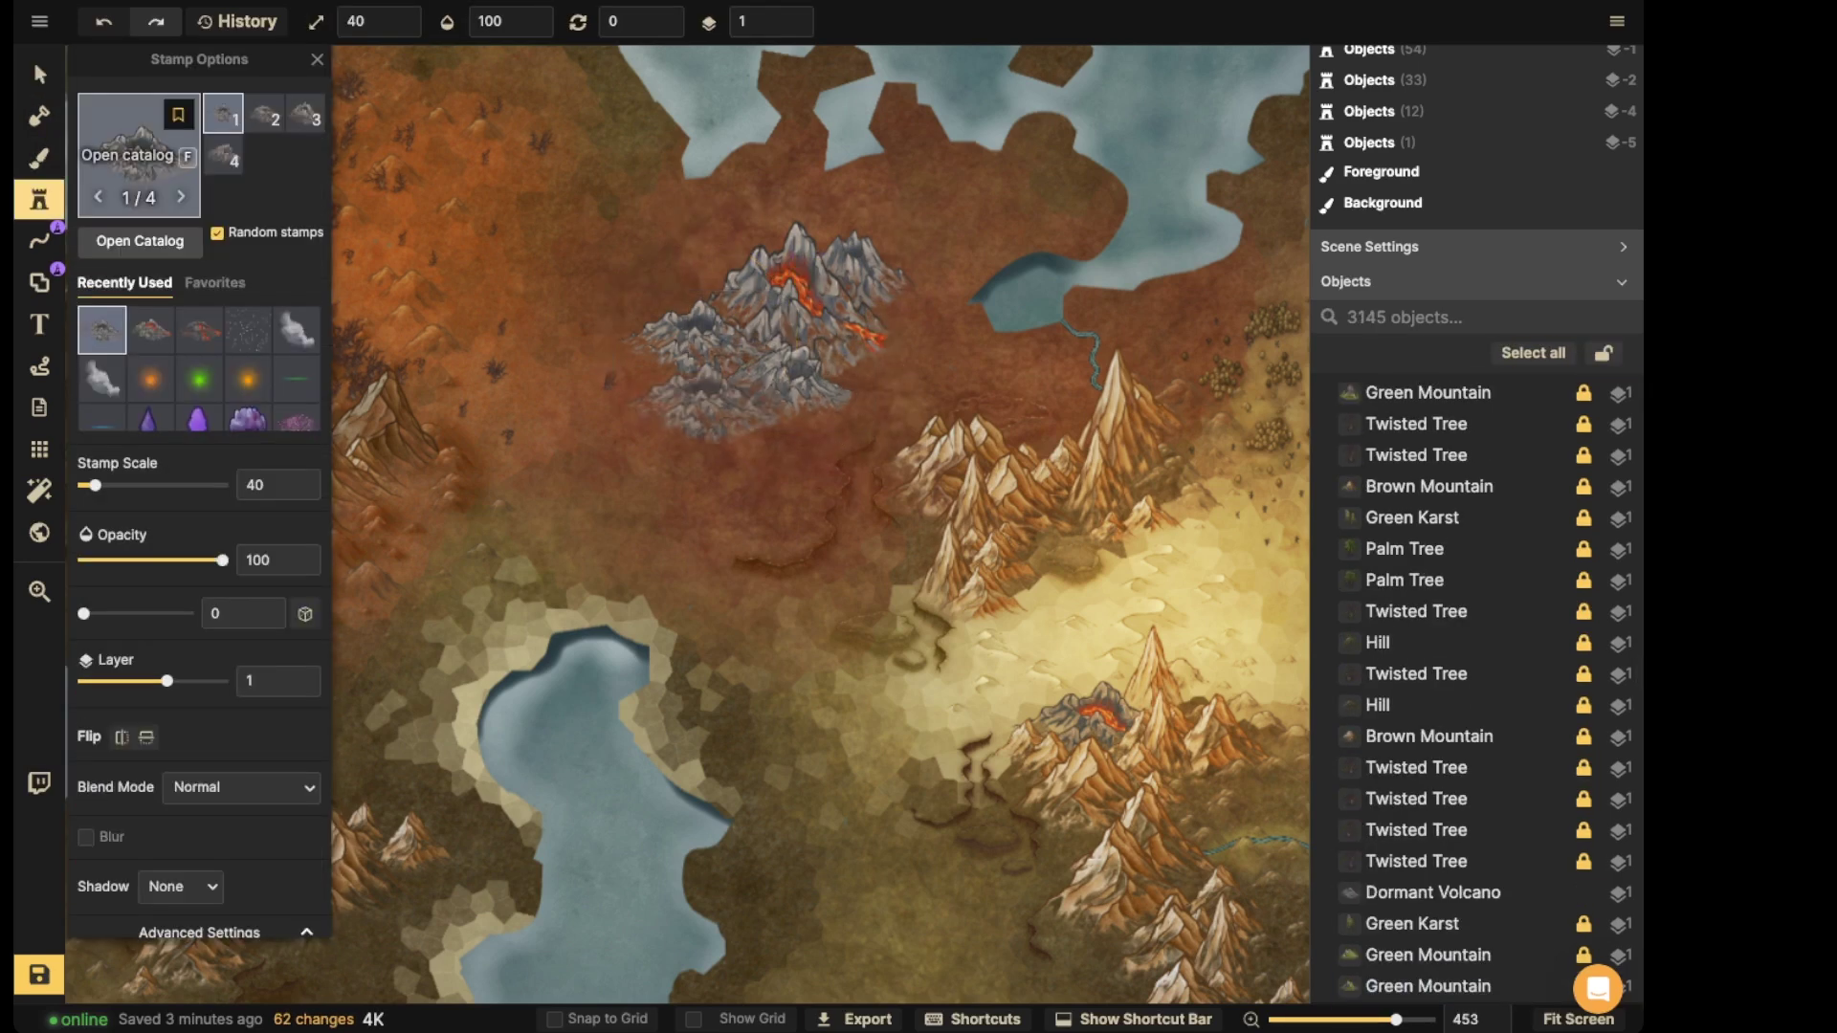
left_click(137, 158)
left_click(541, 98)
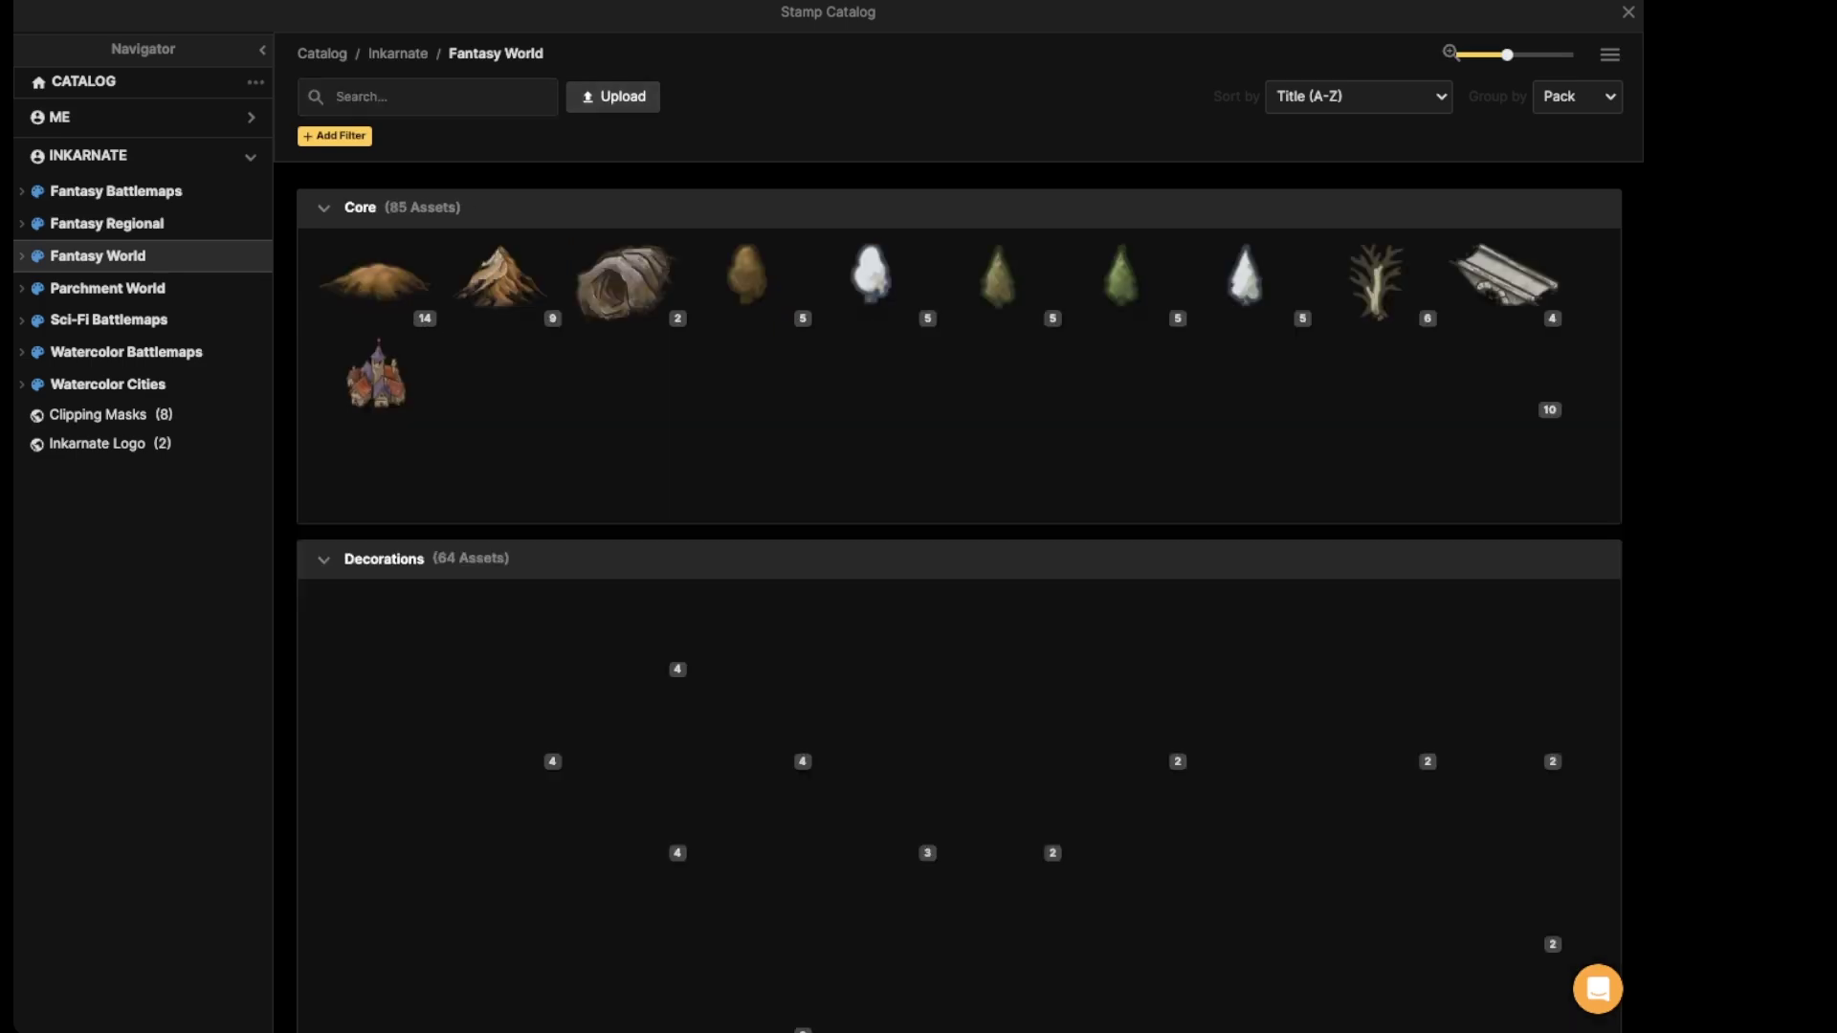
left_click(500, 280)
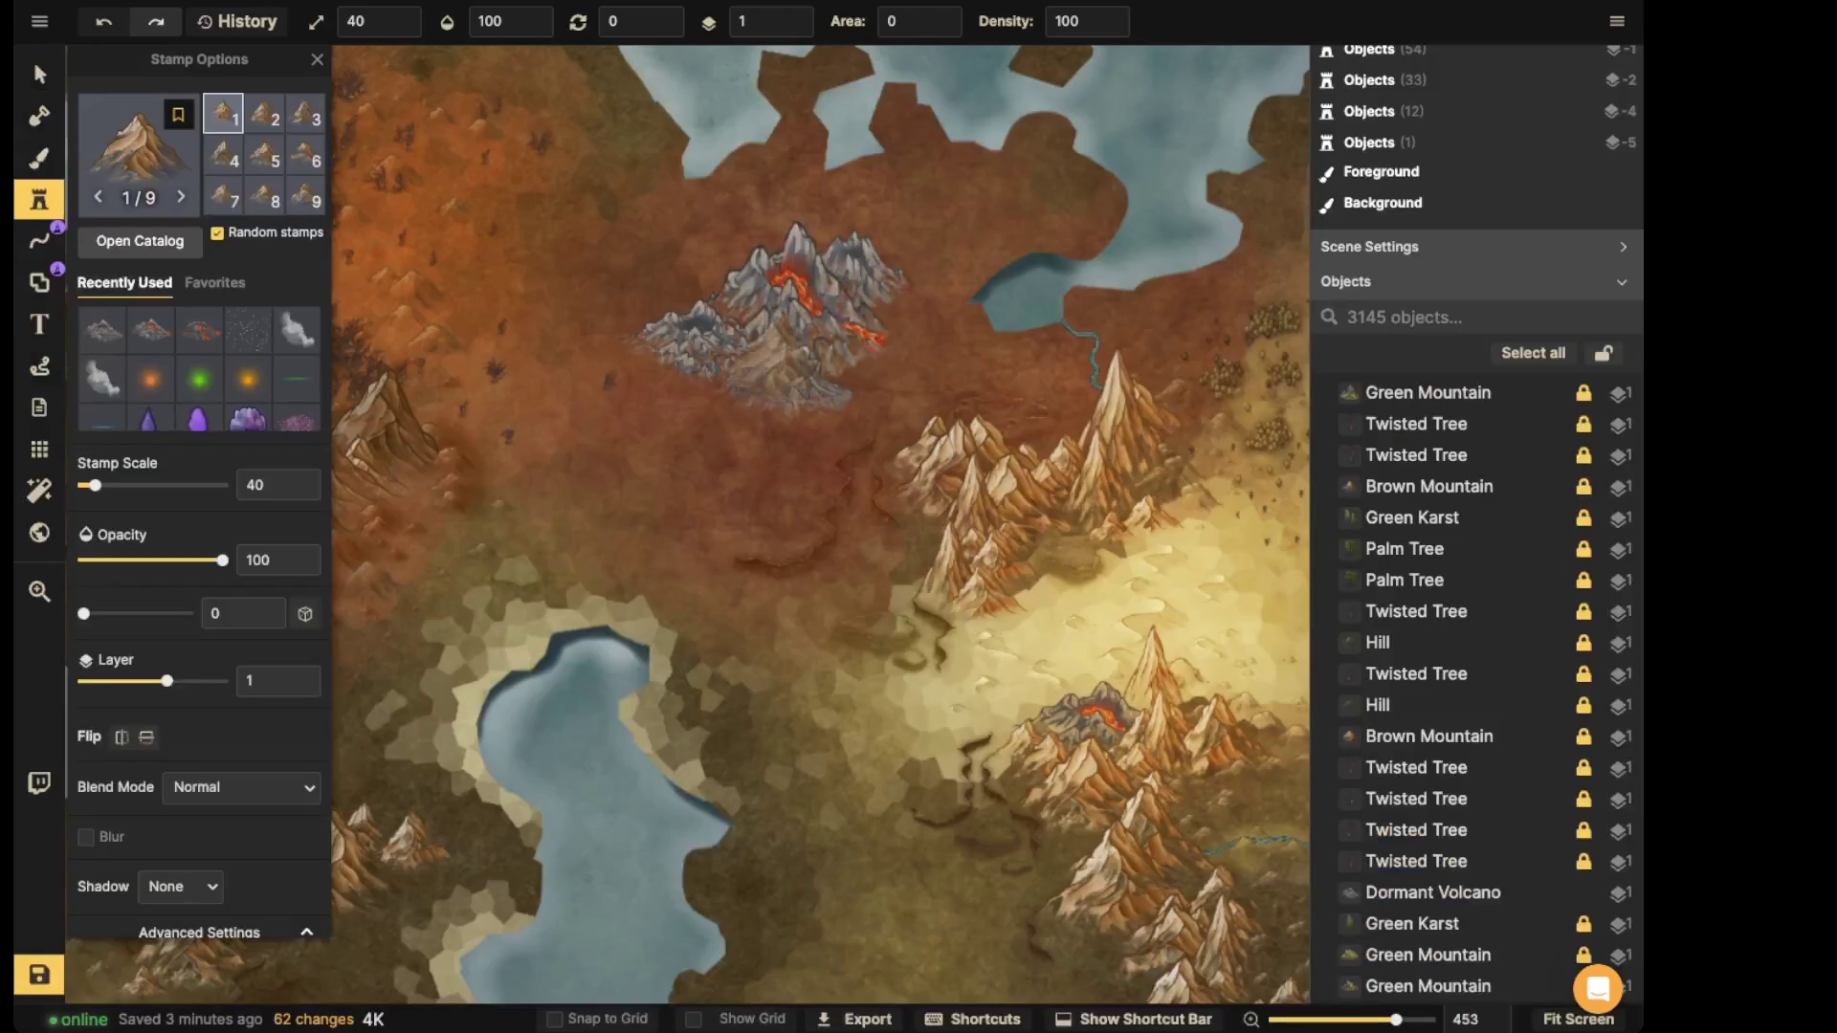
left_click(703, 397)
left_click(39, 74)
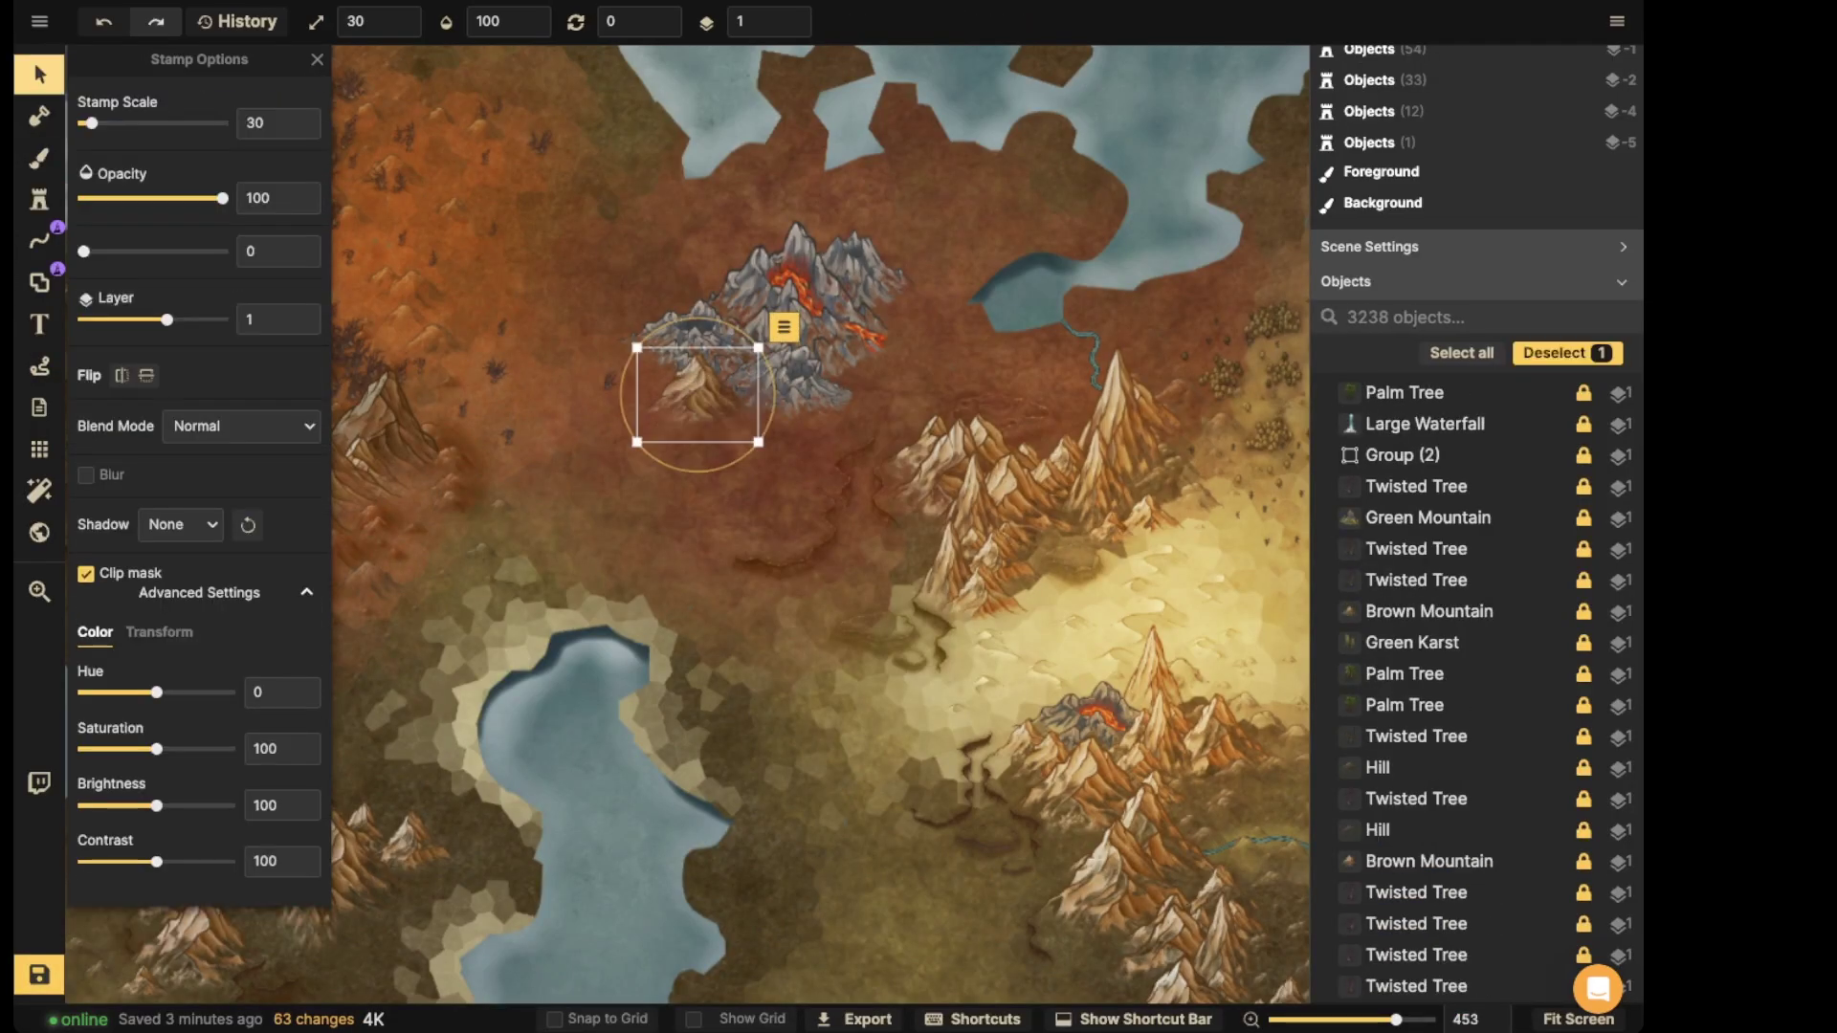
key("Delete")
- Set the mountain stamp to scale 20, hue -39 and saturation 0 so it matches the grey volcanoes
left_click(40, 200)
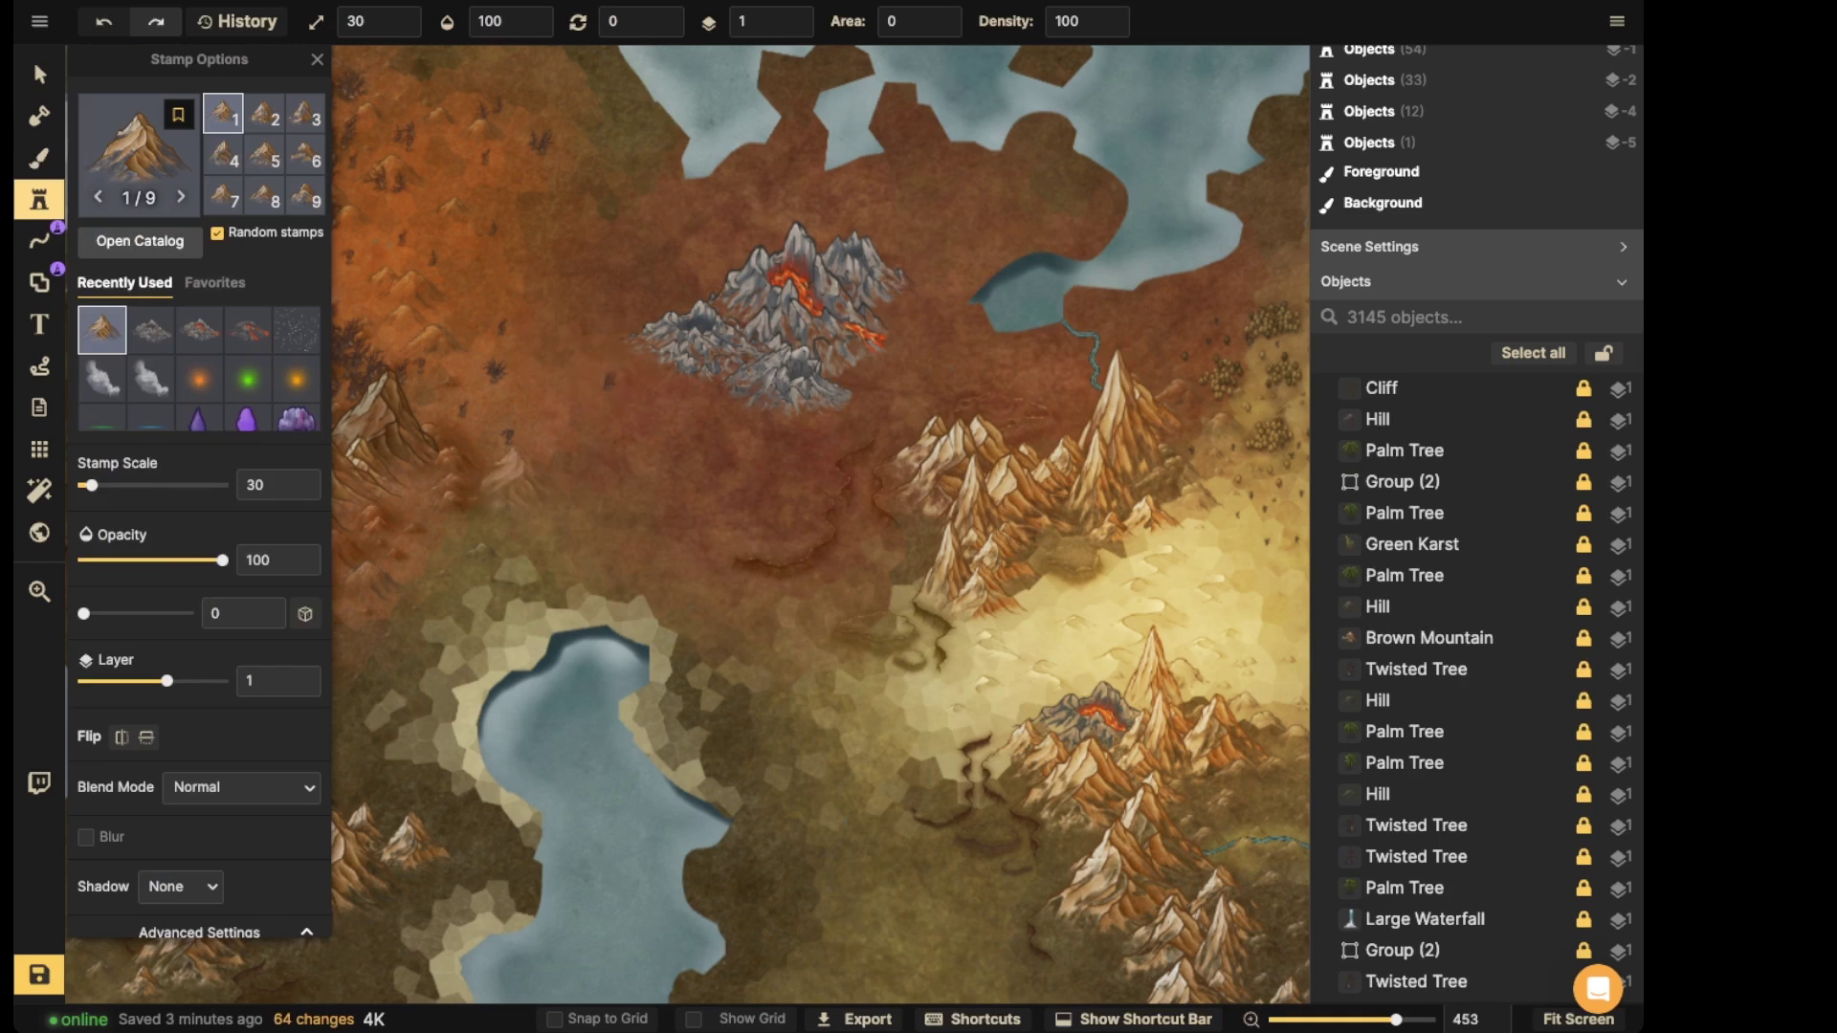
scroll(199, 497, "down", 3)
left_click_drag(157, 725, 149, 725)
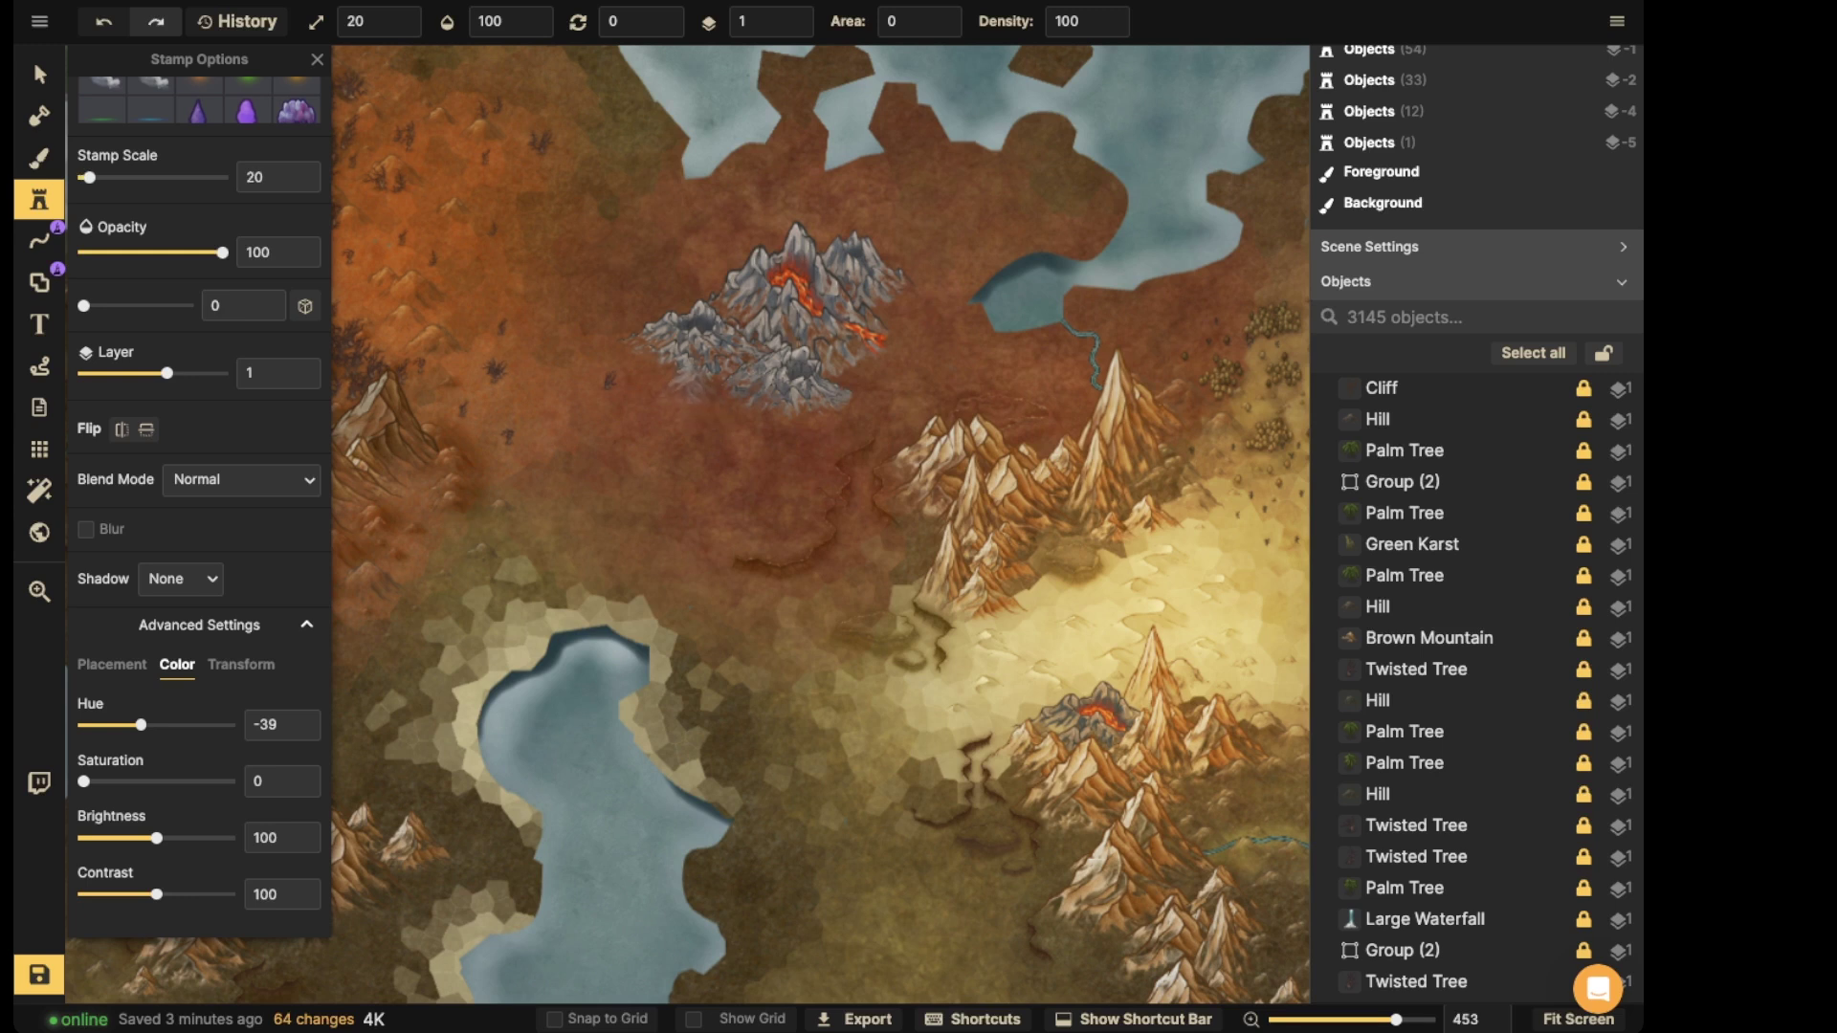
- Place small grey mountains along the southwestern and southern foot of the volcano cluster
left_click(712, 397)
left_click(689, 411)
left_click(756, 426)
left_click(794, 421)
left_click(778, 436)
left_click(789, 454)
- Extend the grey mountain range northeast toward the bay in two spurs, and add a cluster northwest of the volcano
left_click(826, 243)
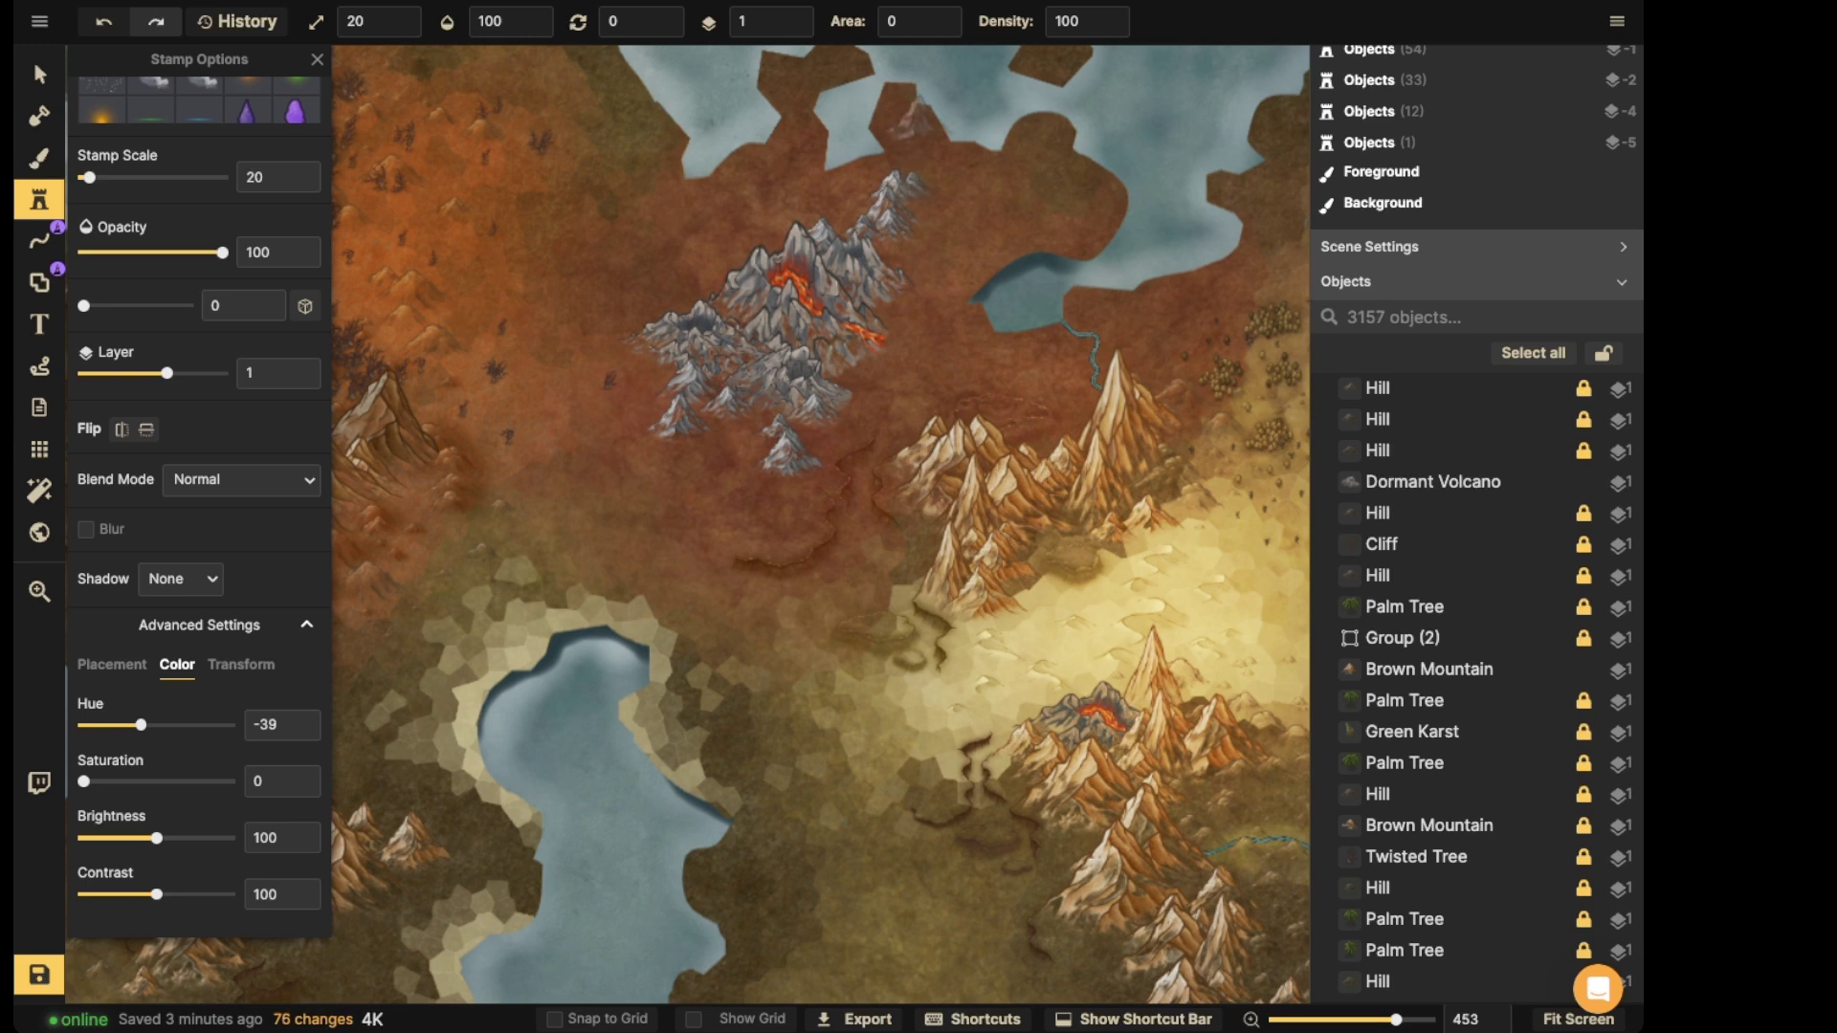
left_click(927, 155)
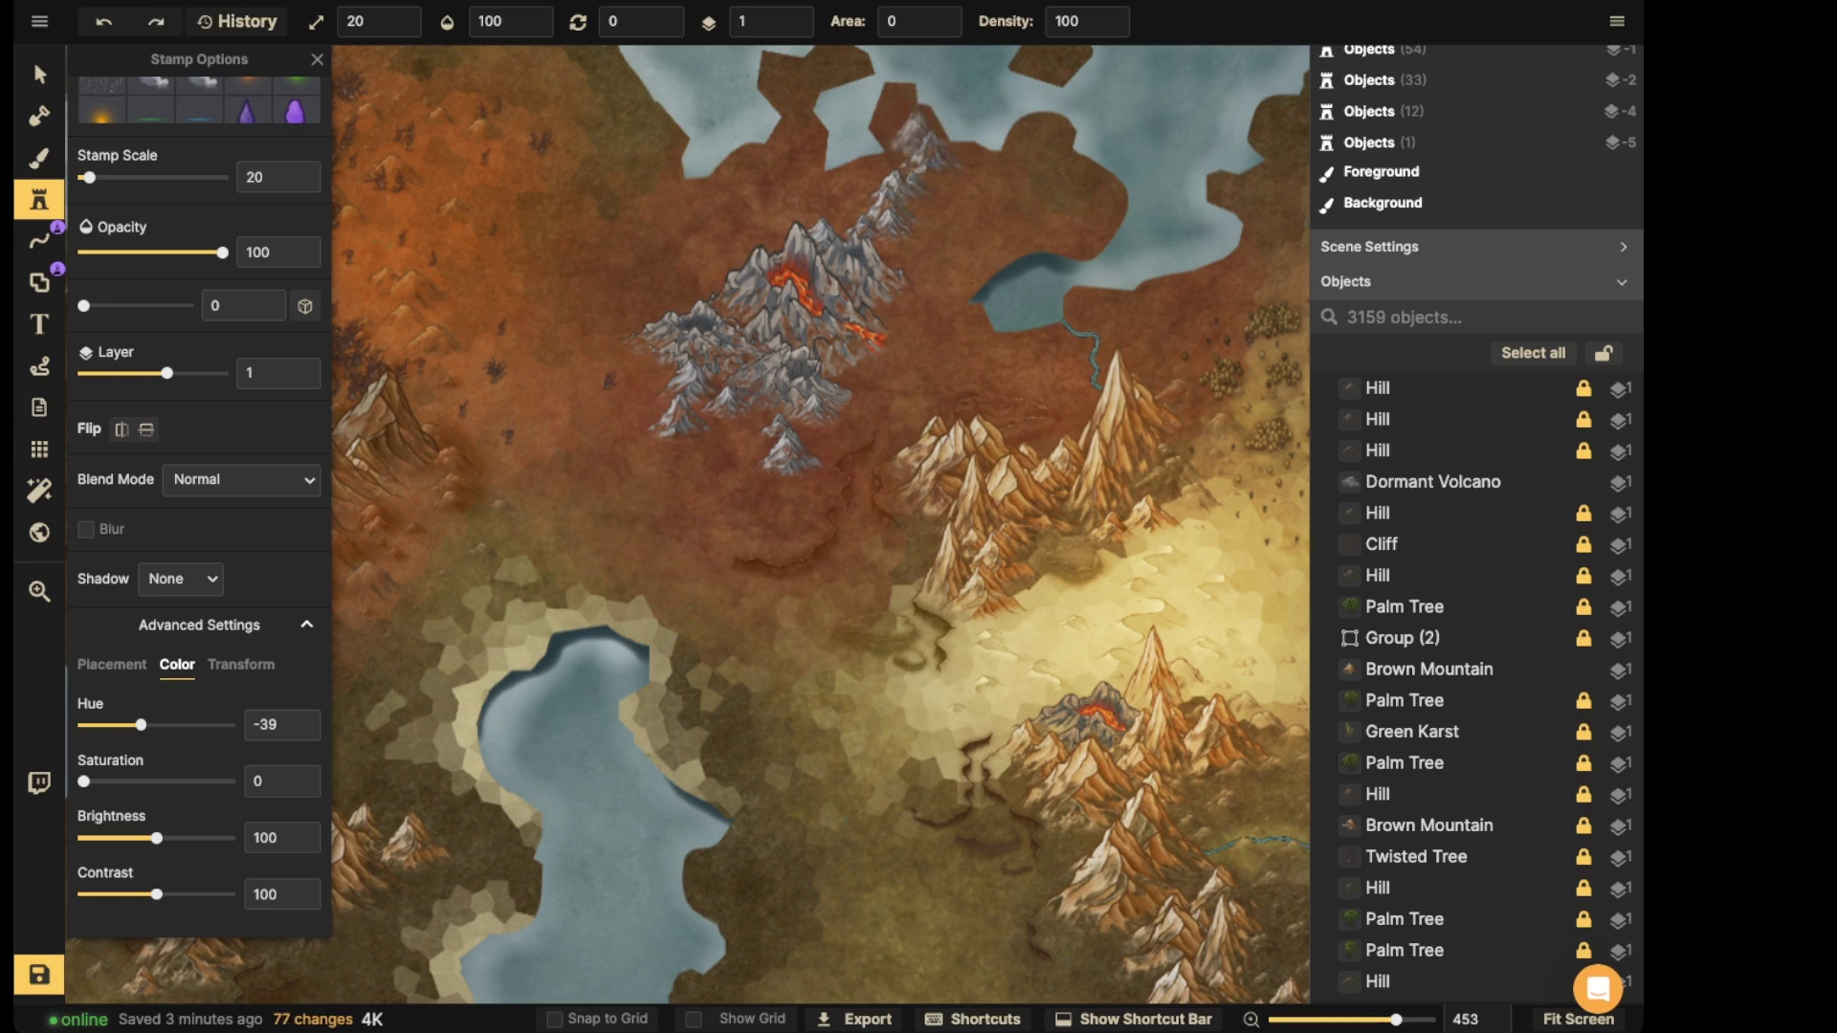
left_click(899, 247)
left_click(928, 232)
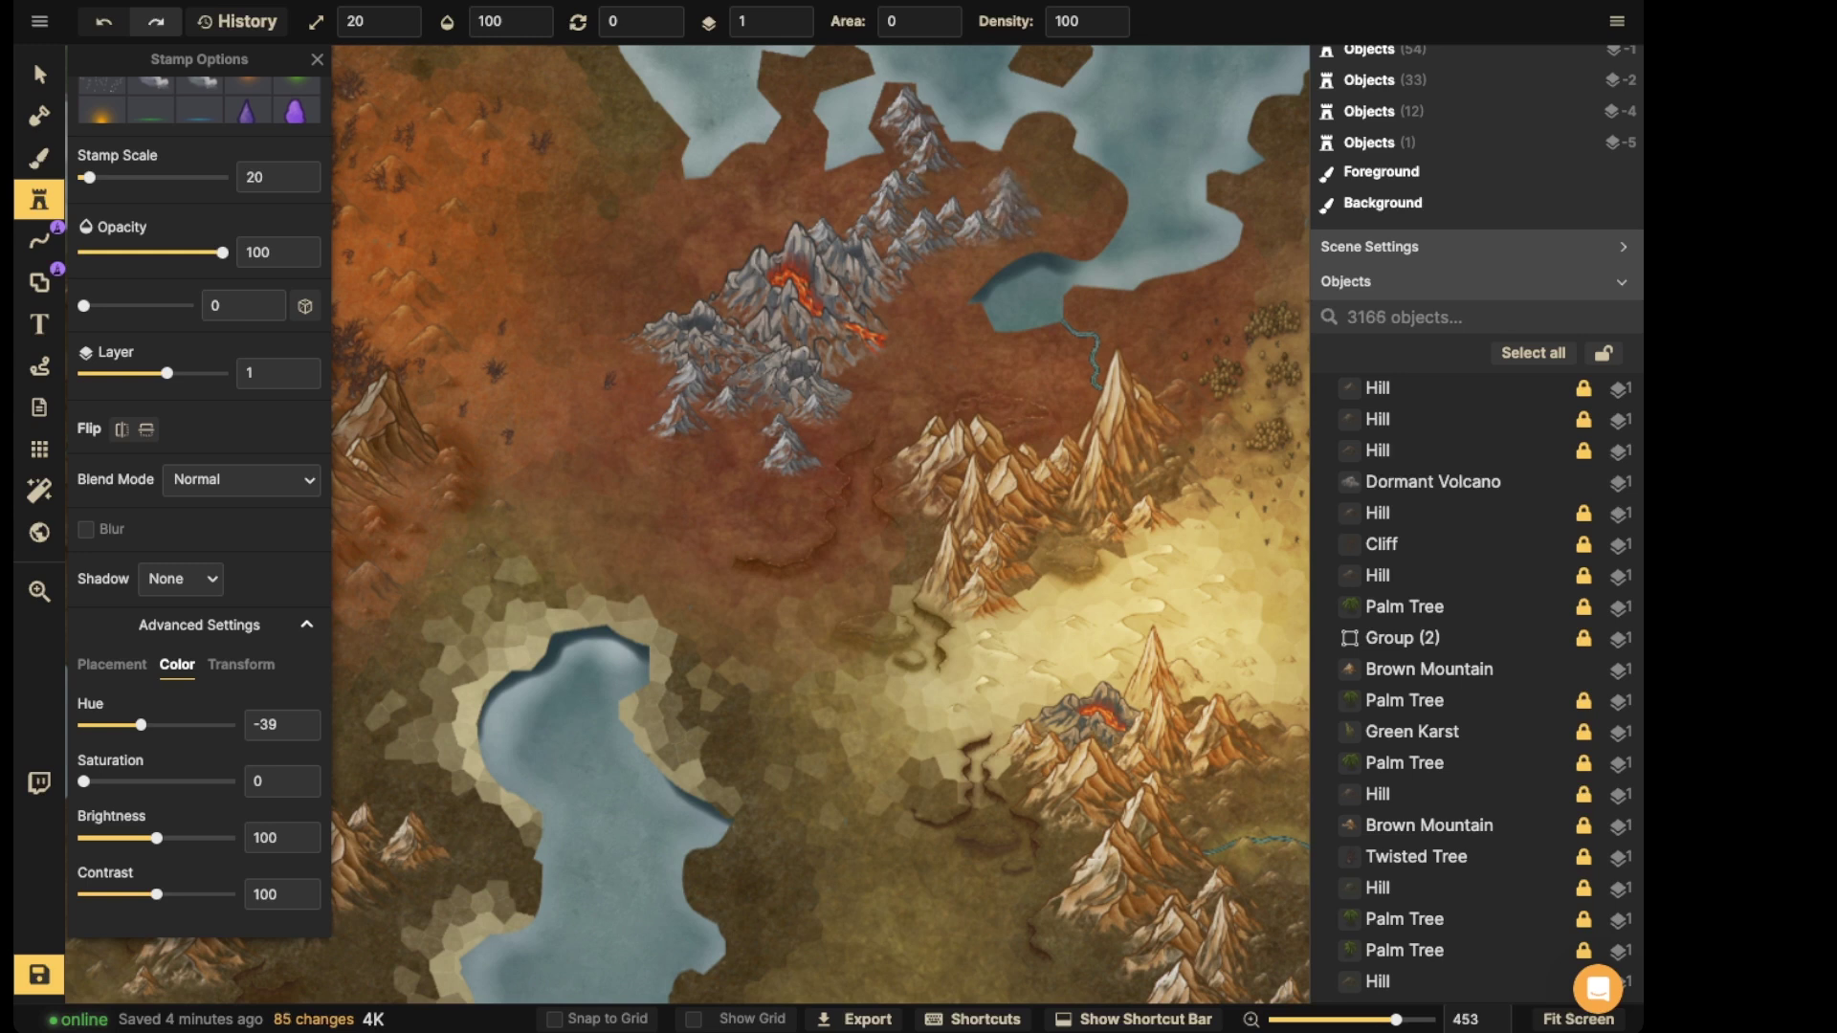
left_click(1008, 185)
left_click(1045, 168)
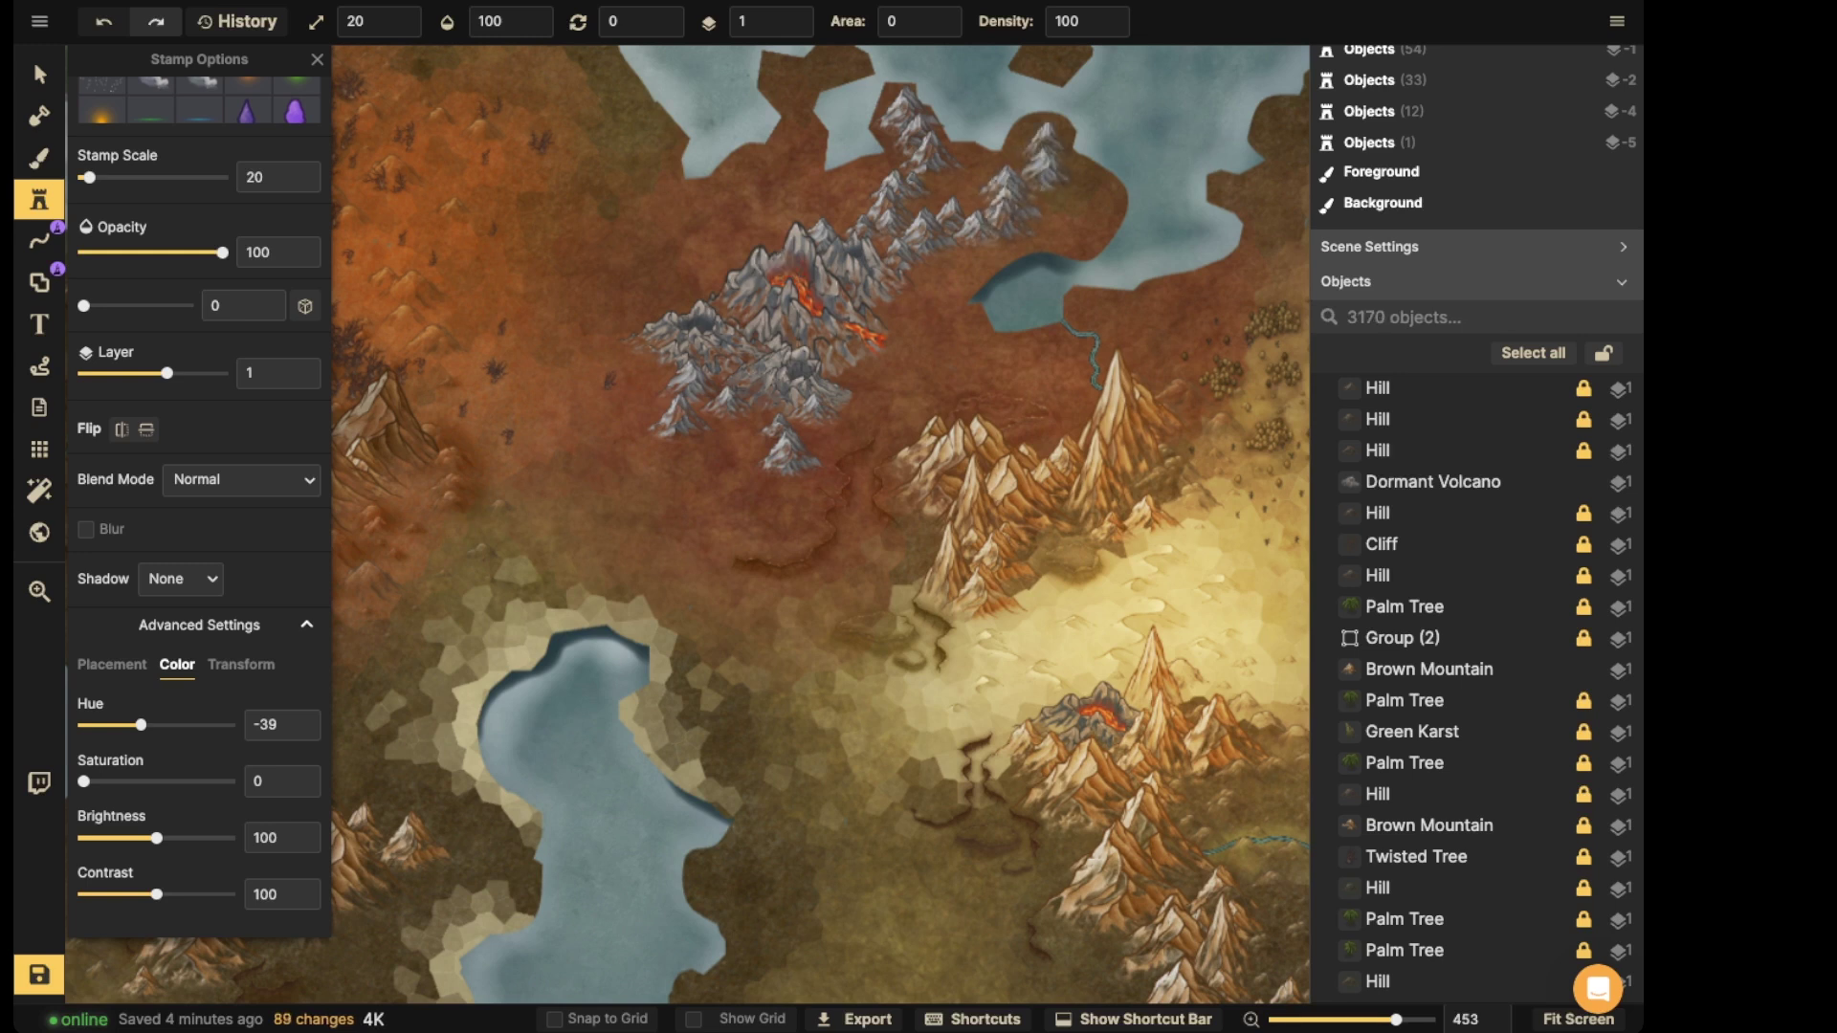
left_click(747, 227)
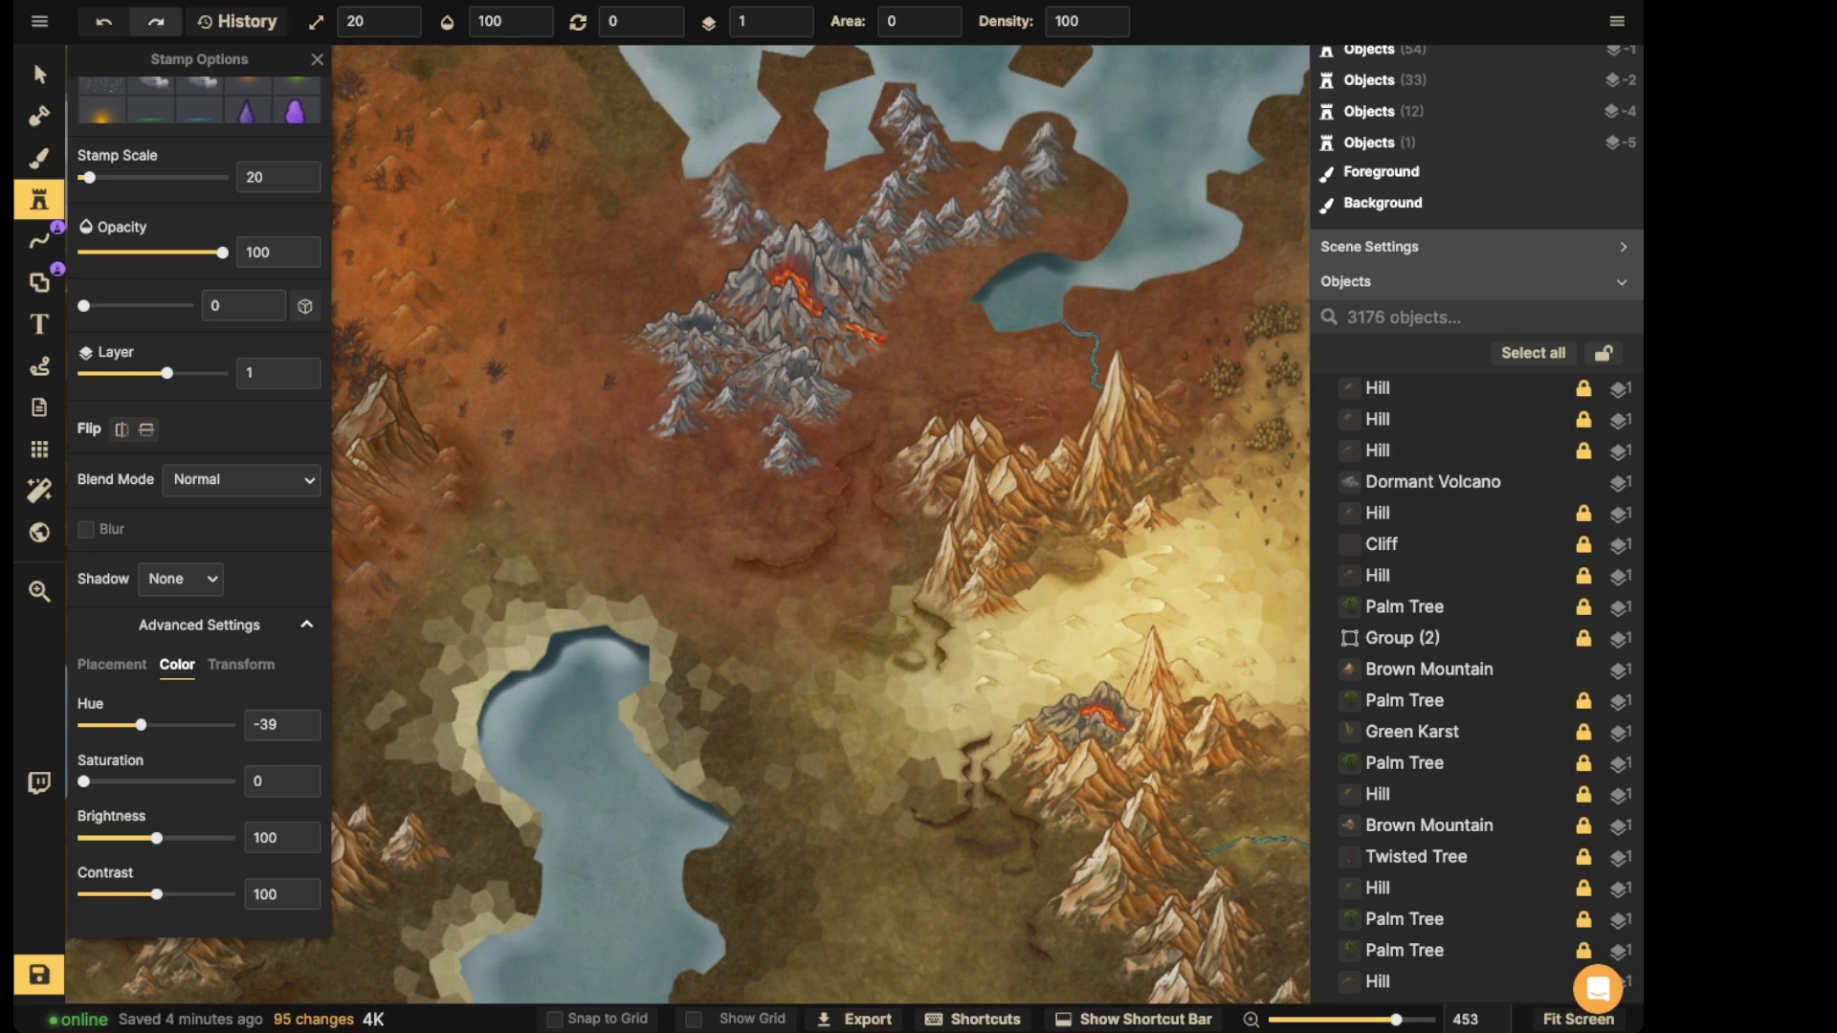
- Extend the grey mountain range west from the volcano cluster into an arc with arms curving north and south
left_click(632, 311)
left_click(616, 297)
left_click(576, 301)
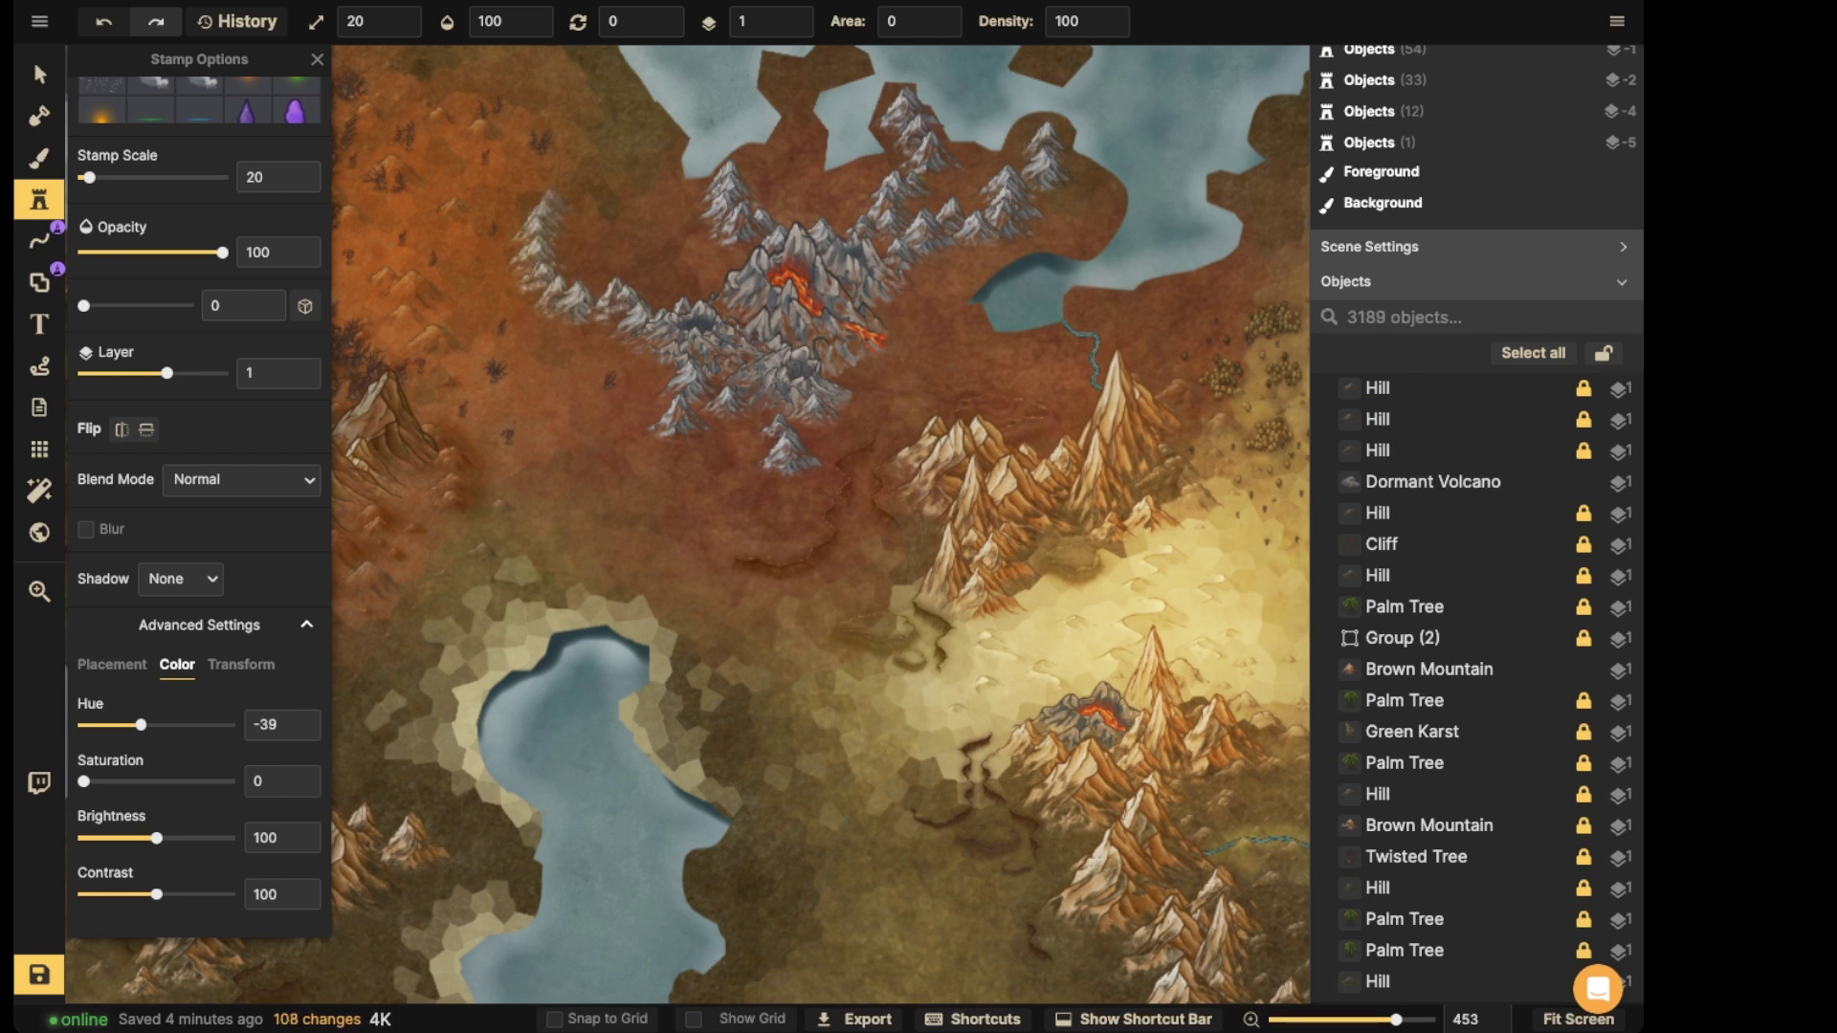
left_click(586, 182)
left_click(584, 167)
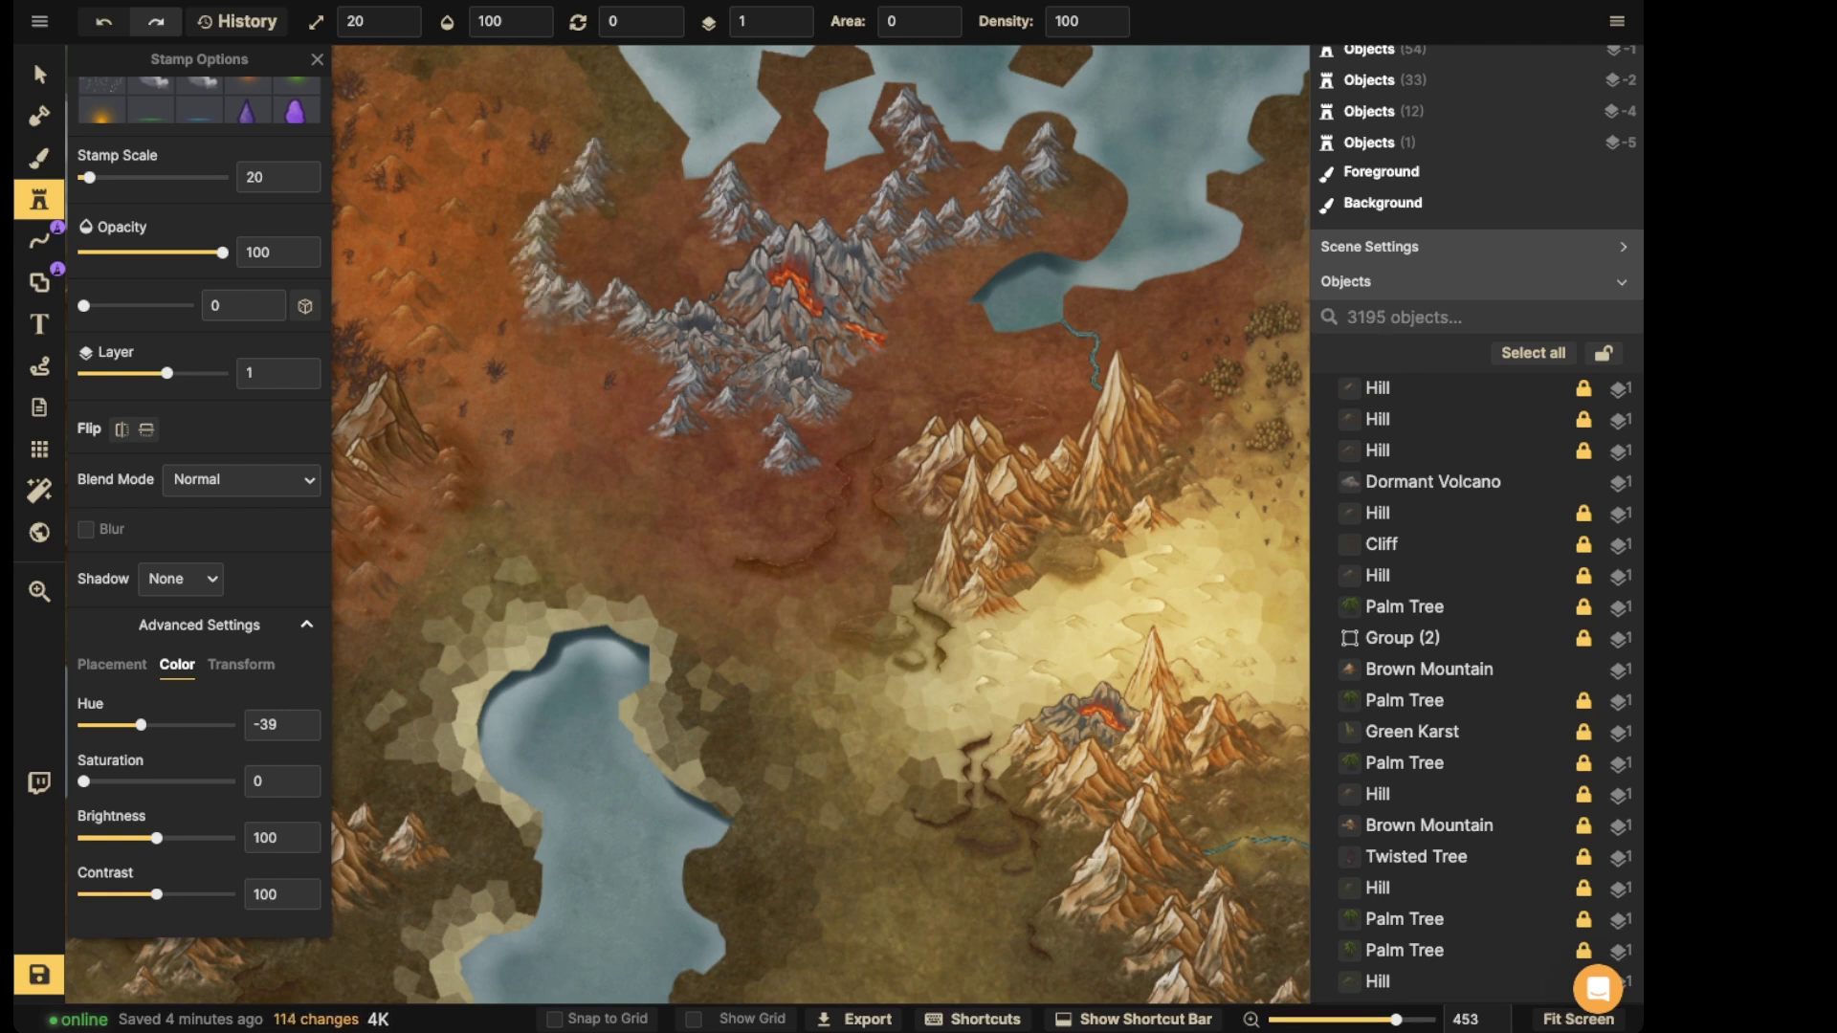
left_click(565, 336)
left_click(554, 348)
left_click(548, 358)
left_click(536, 368)
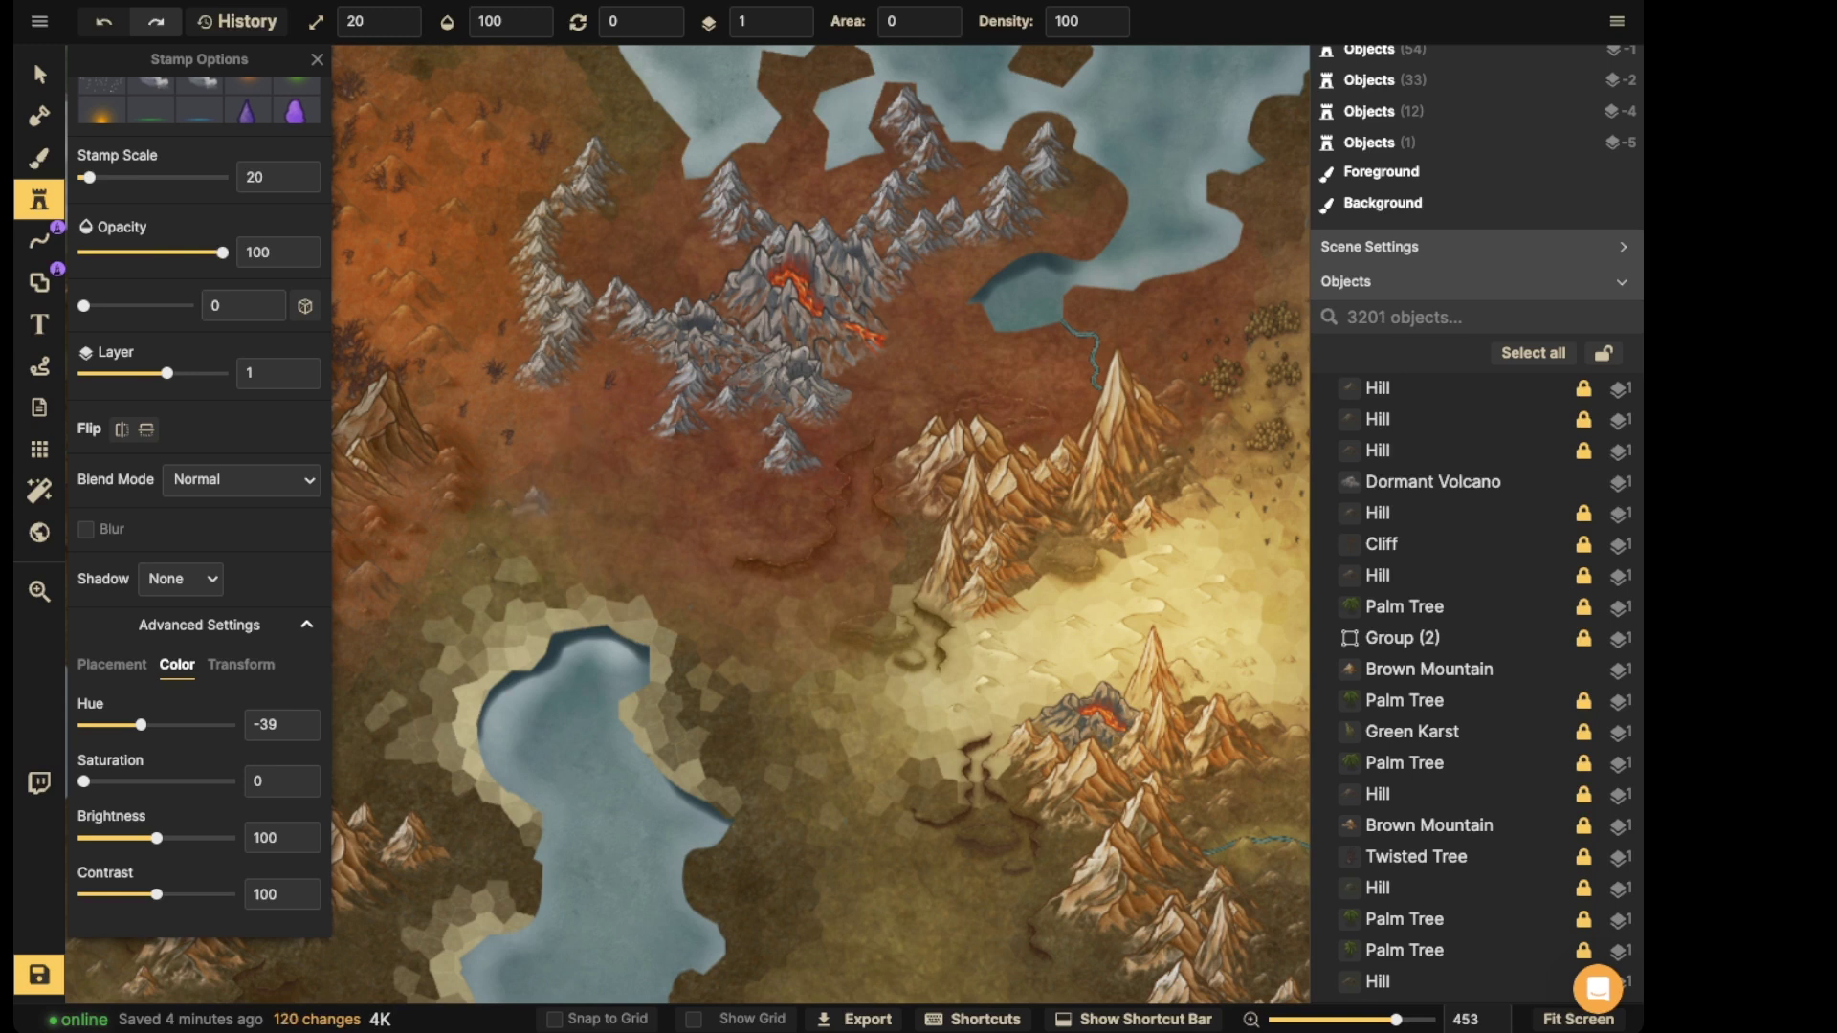
- Place a separate curved row of small grey mountains southwest of the volcano, north of the inland lake
left_click(540, 500)
left_click(551, 512)
left_click(563, 522)
left_click(577, 526)
left_click(580, 533)
left_click(590, 541)
left_click(603, 543)
left_click(625, 538)
left_click(626, 540)
left_click(636, 532)
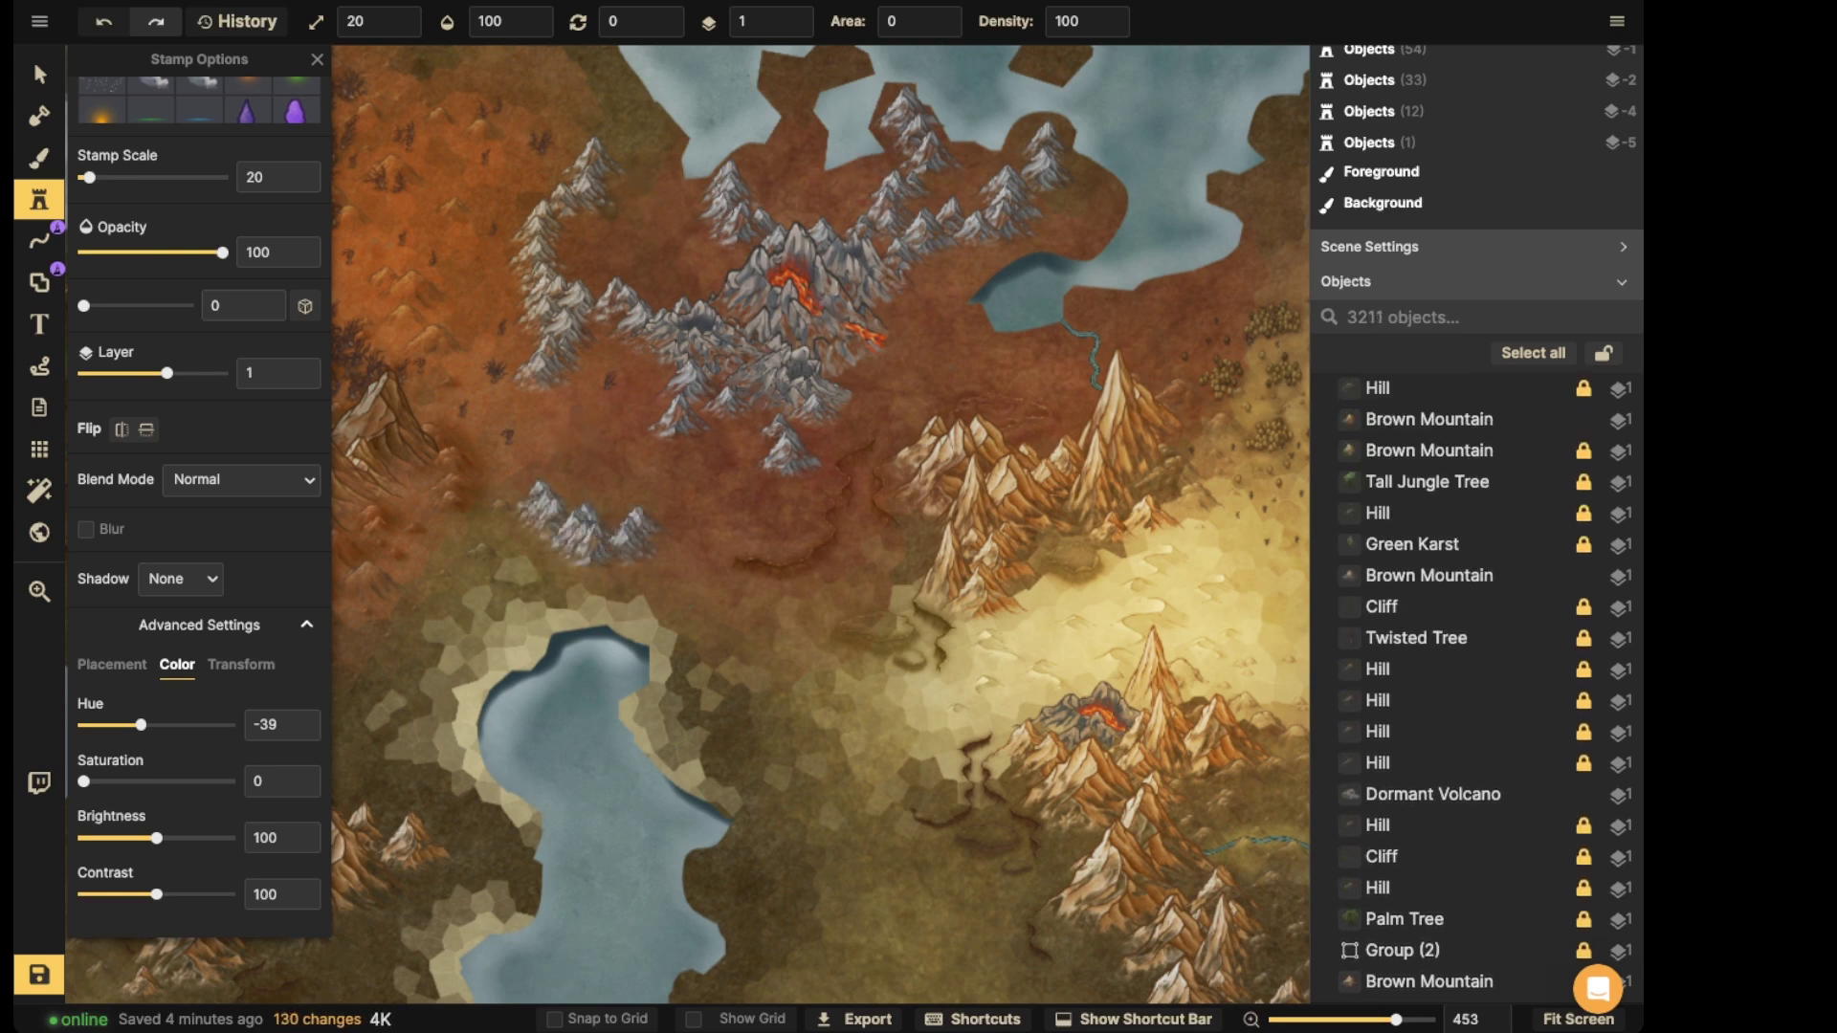
- Add grey mountains at the southern end of the western arc and between it and the volcano cluster
left_click(658, 436)
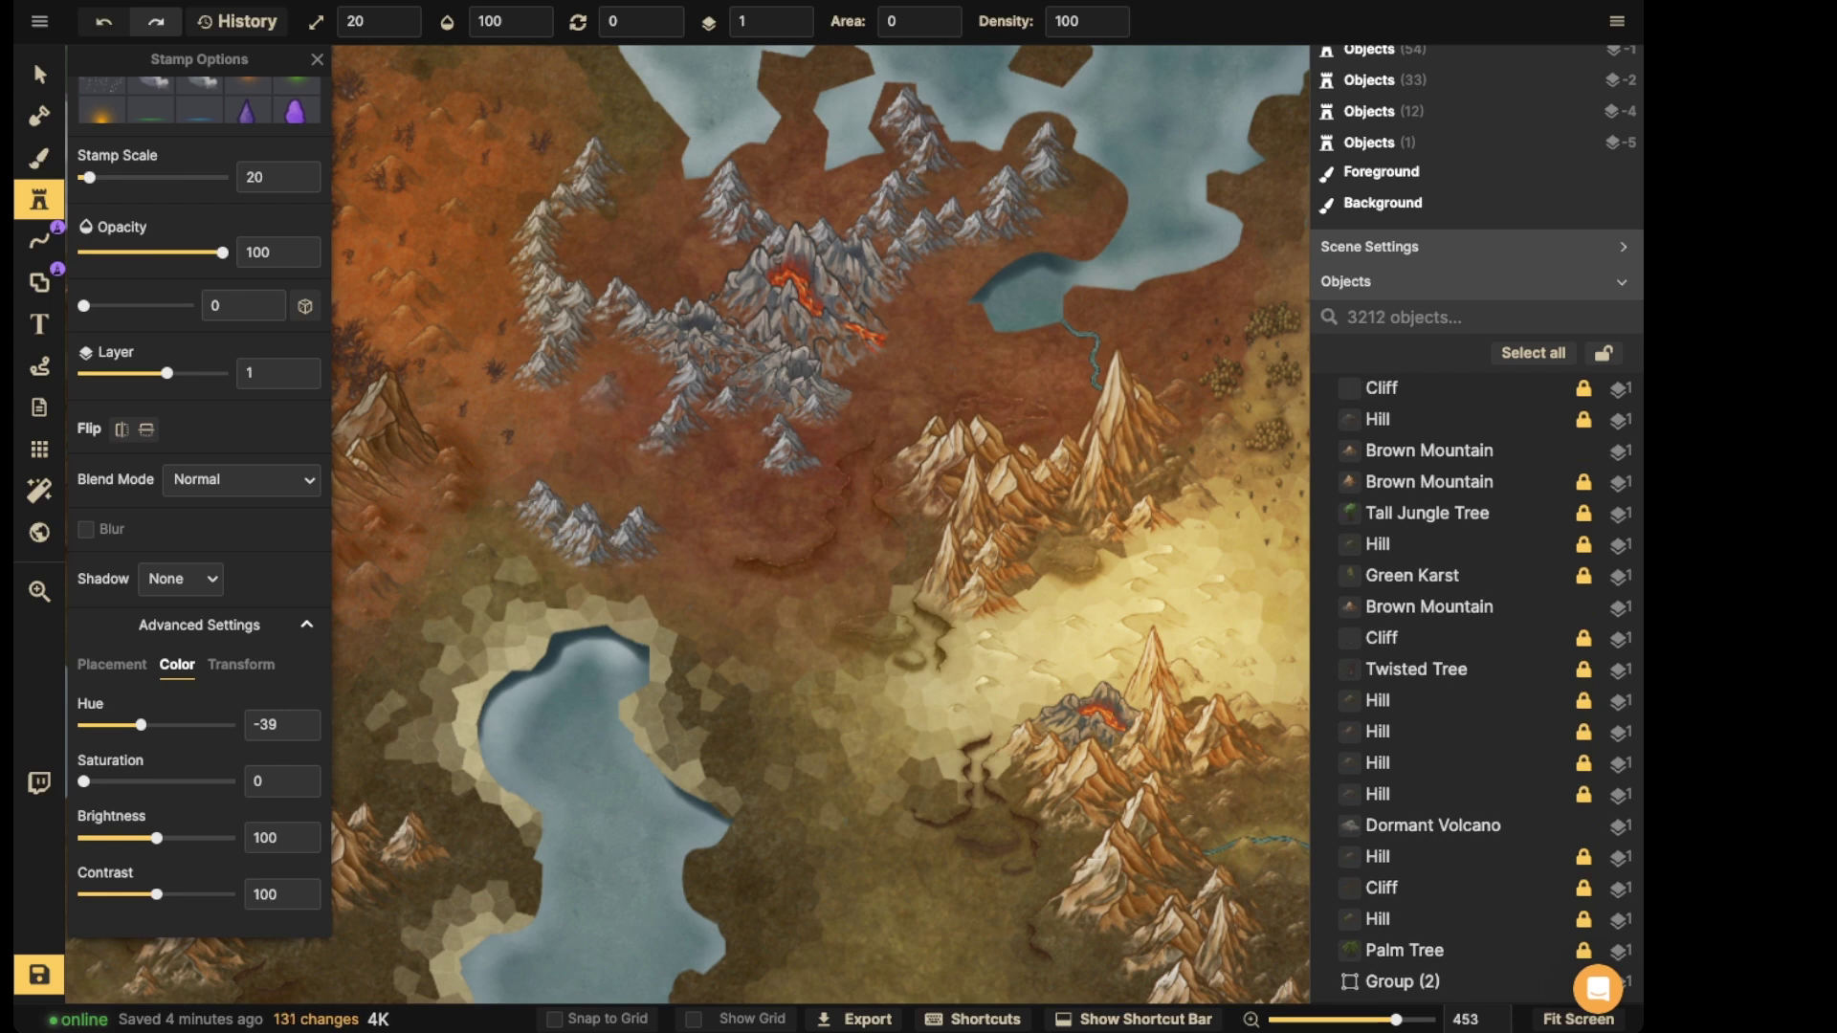
left_click(542, 397)
left_click(588, 402)
left_click(595, 419)
left_click(620, 440)
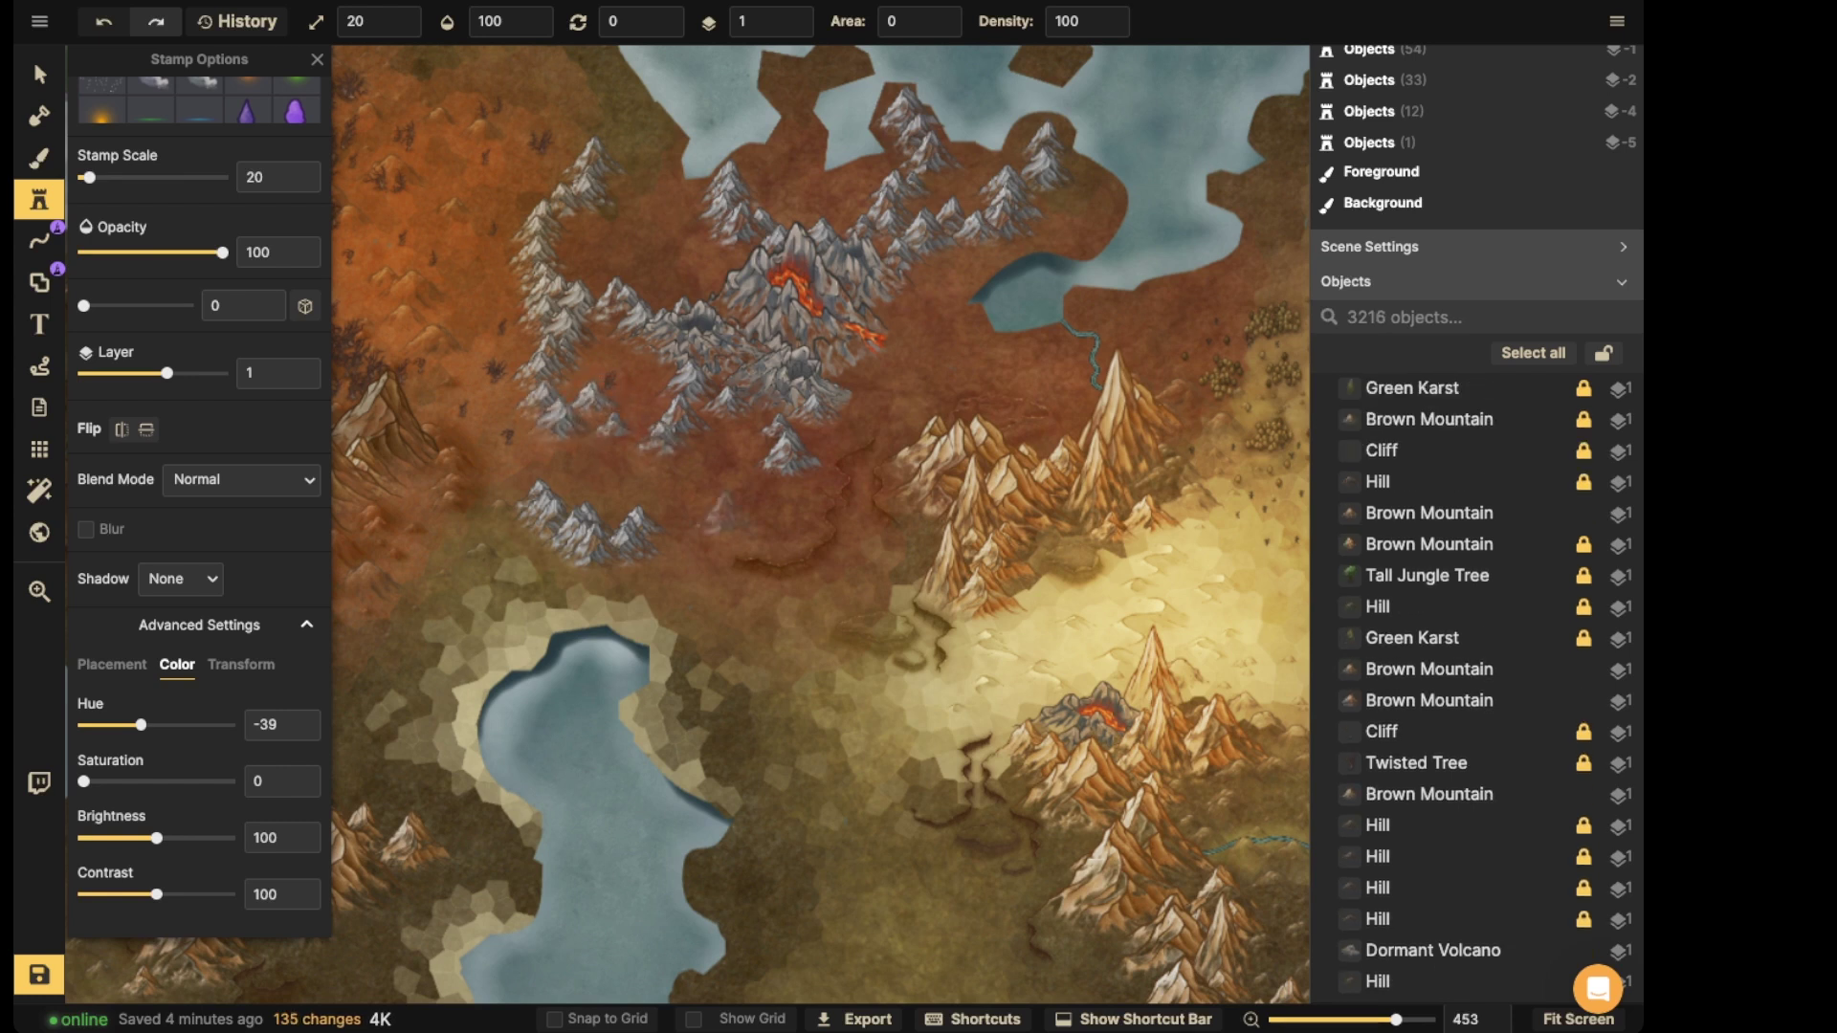
- Place a few small grey mountains along the southern shore of the bay, beside the river mouth
left_click(1017, 345)
left_click(1051, 358)
left_click(1105, 295)
key("space")
left_click_drag(877, 164, 879, 237)
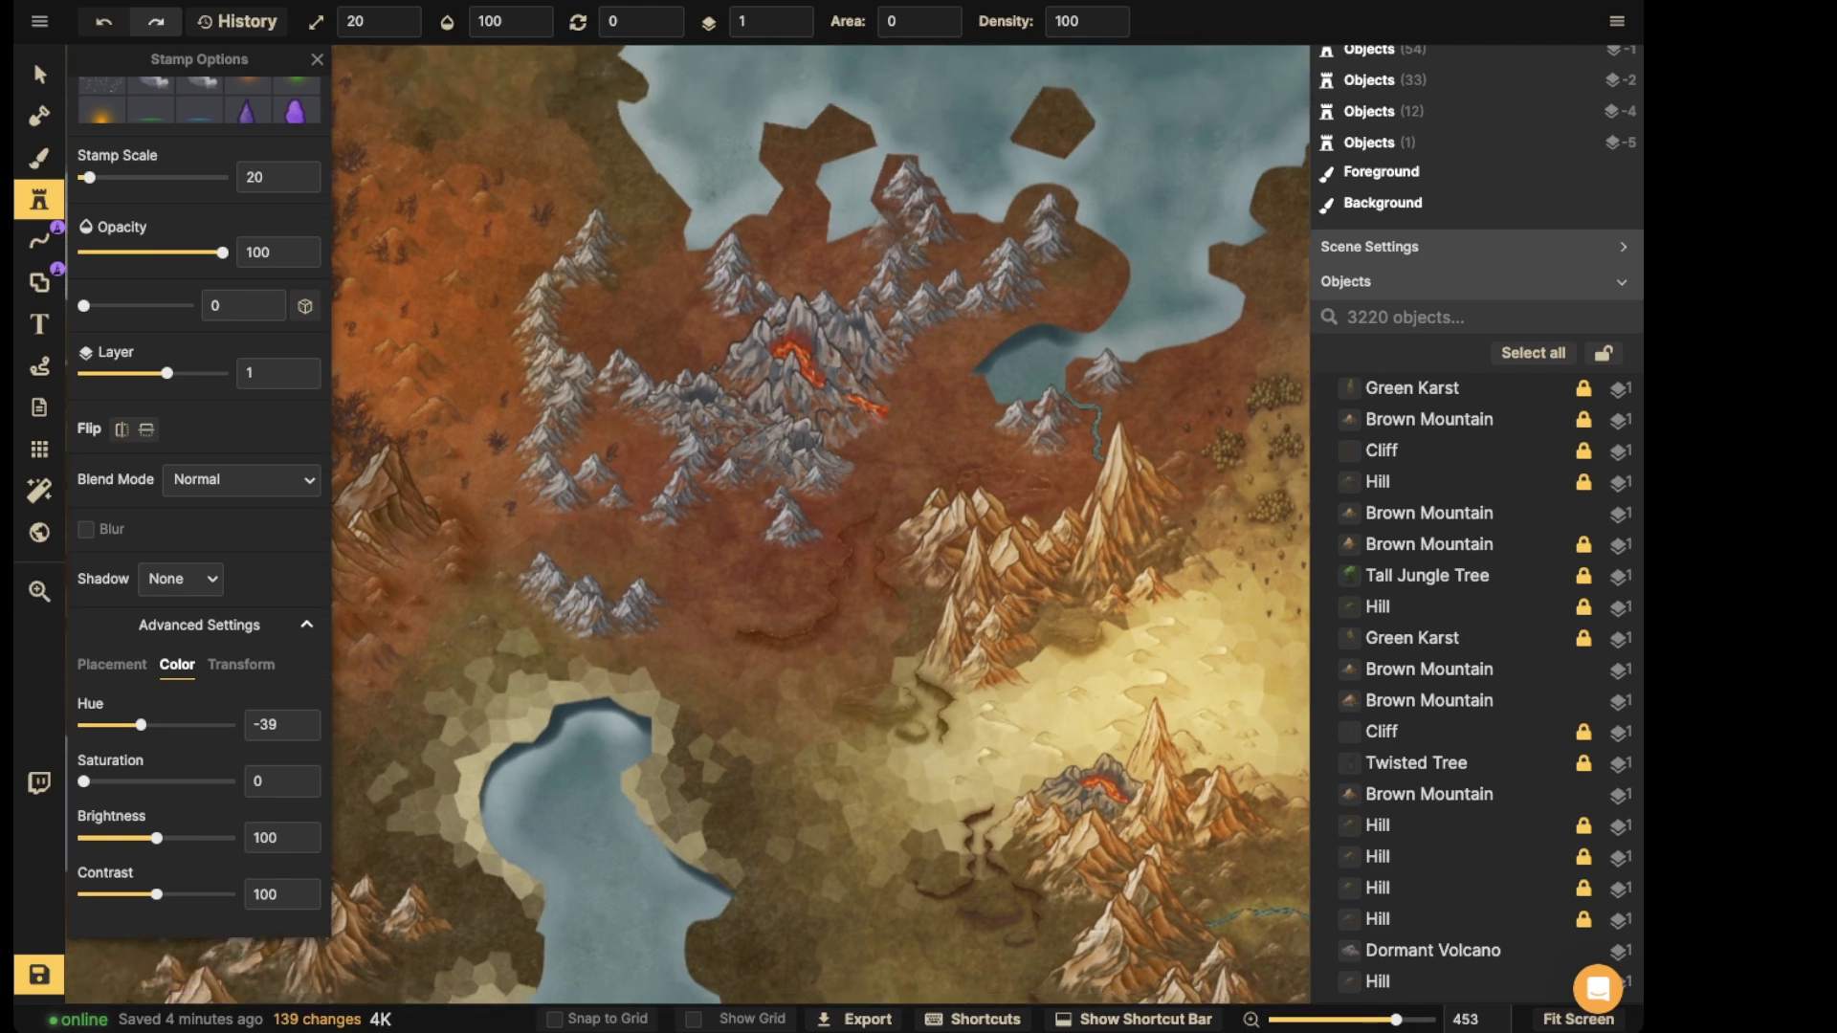
- Continue the southern spur below the volcano with grey mountains curving southwest
left_click(787, 559)
left_click(783, 570)
left_click(768, 578)
left_click(751, 586)
left_click(728, 594)
scroll(693, 512, "down", 3)
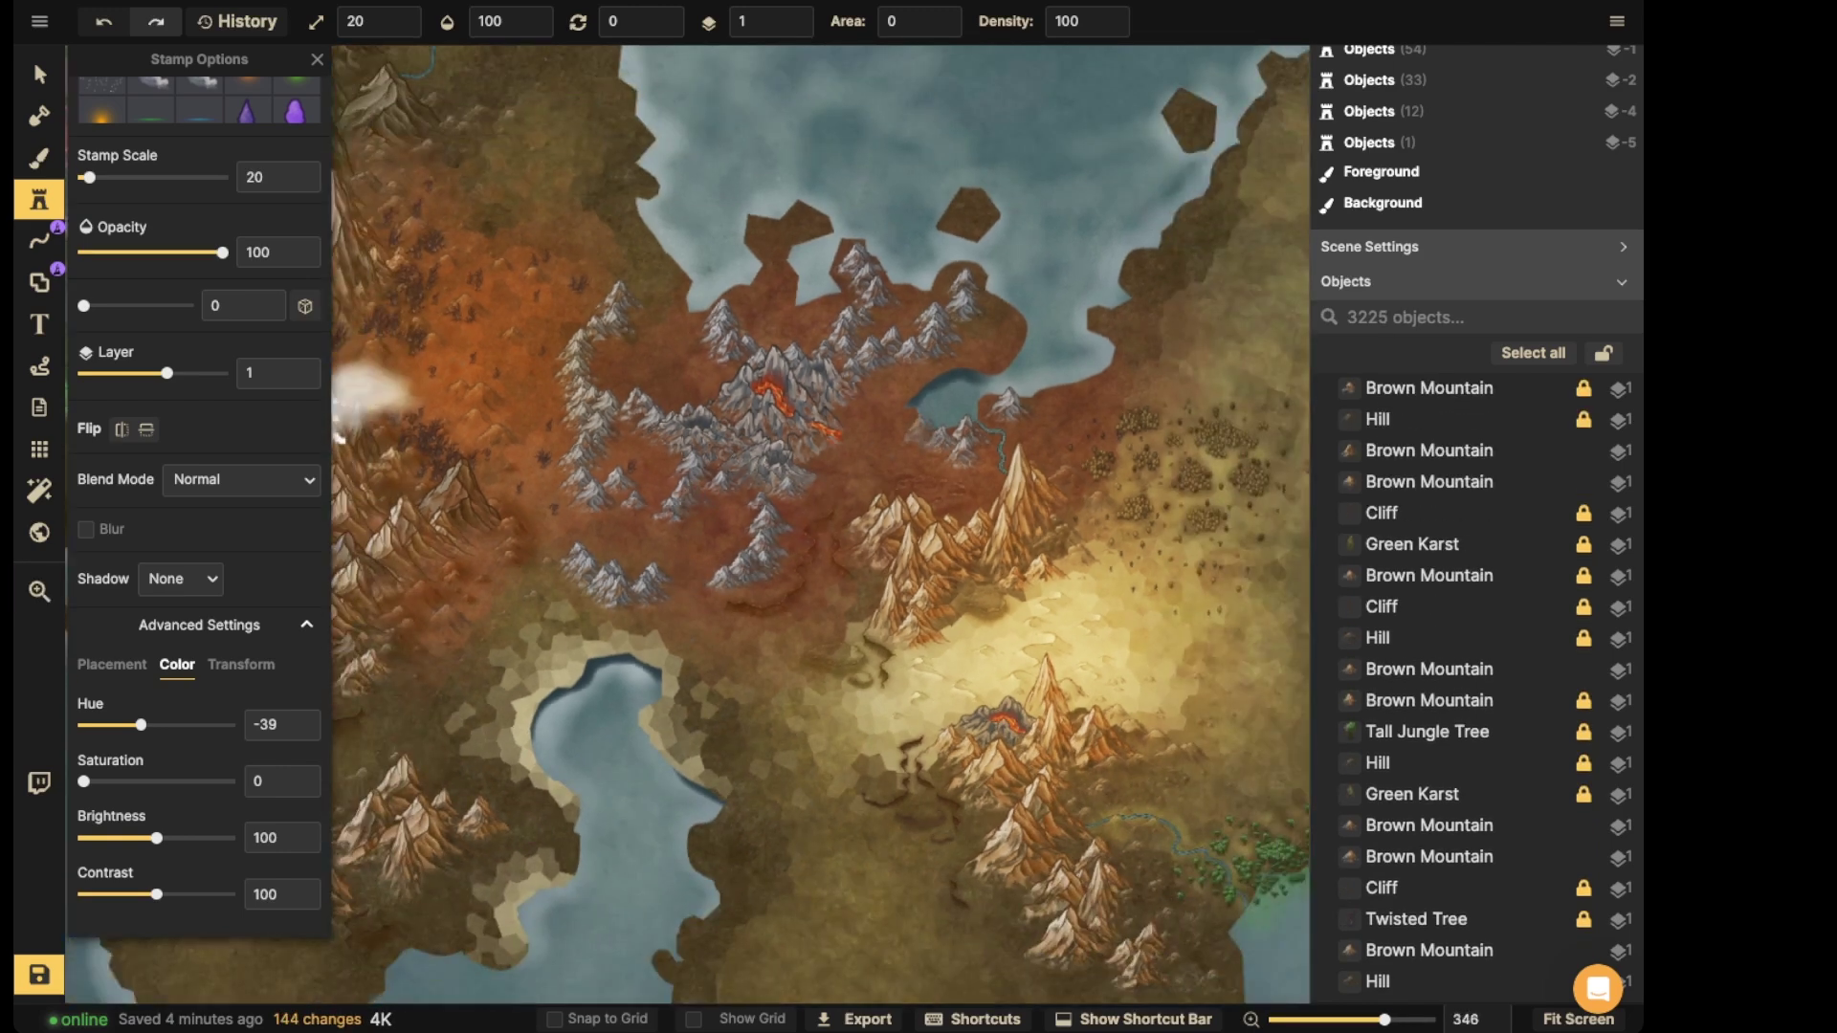
- Add two more grey mountains east of the volcano and adjust the one at the end of the eastern spur
left_click(900, 428)
left_click(967, 346)
scroll(789, 387, "down", 2)
left_click_drag(789, 387, 775, 313)
scroll(479, 315, "up", 1)
left_click(39, 75)
scroll(875, 244, "up", 2)
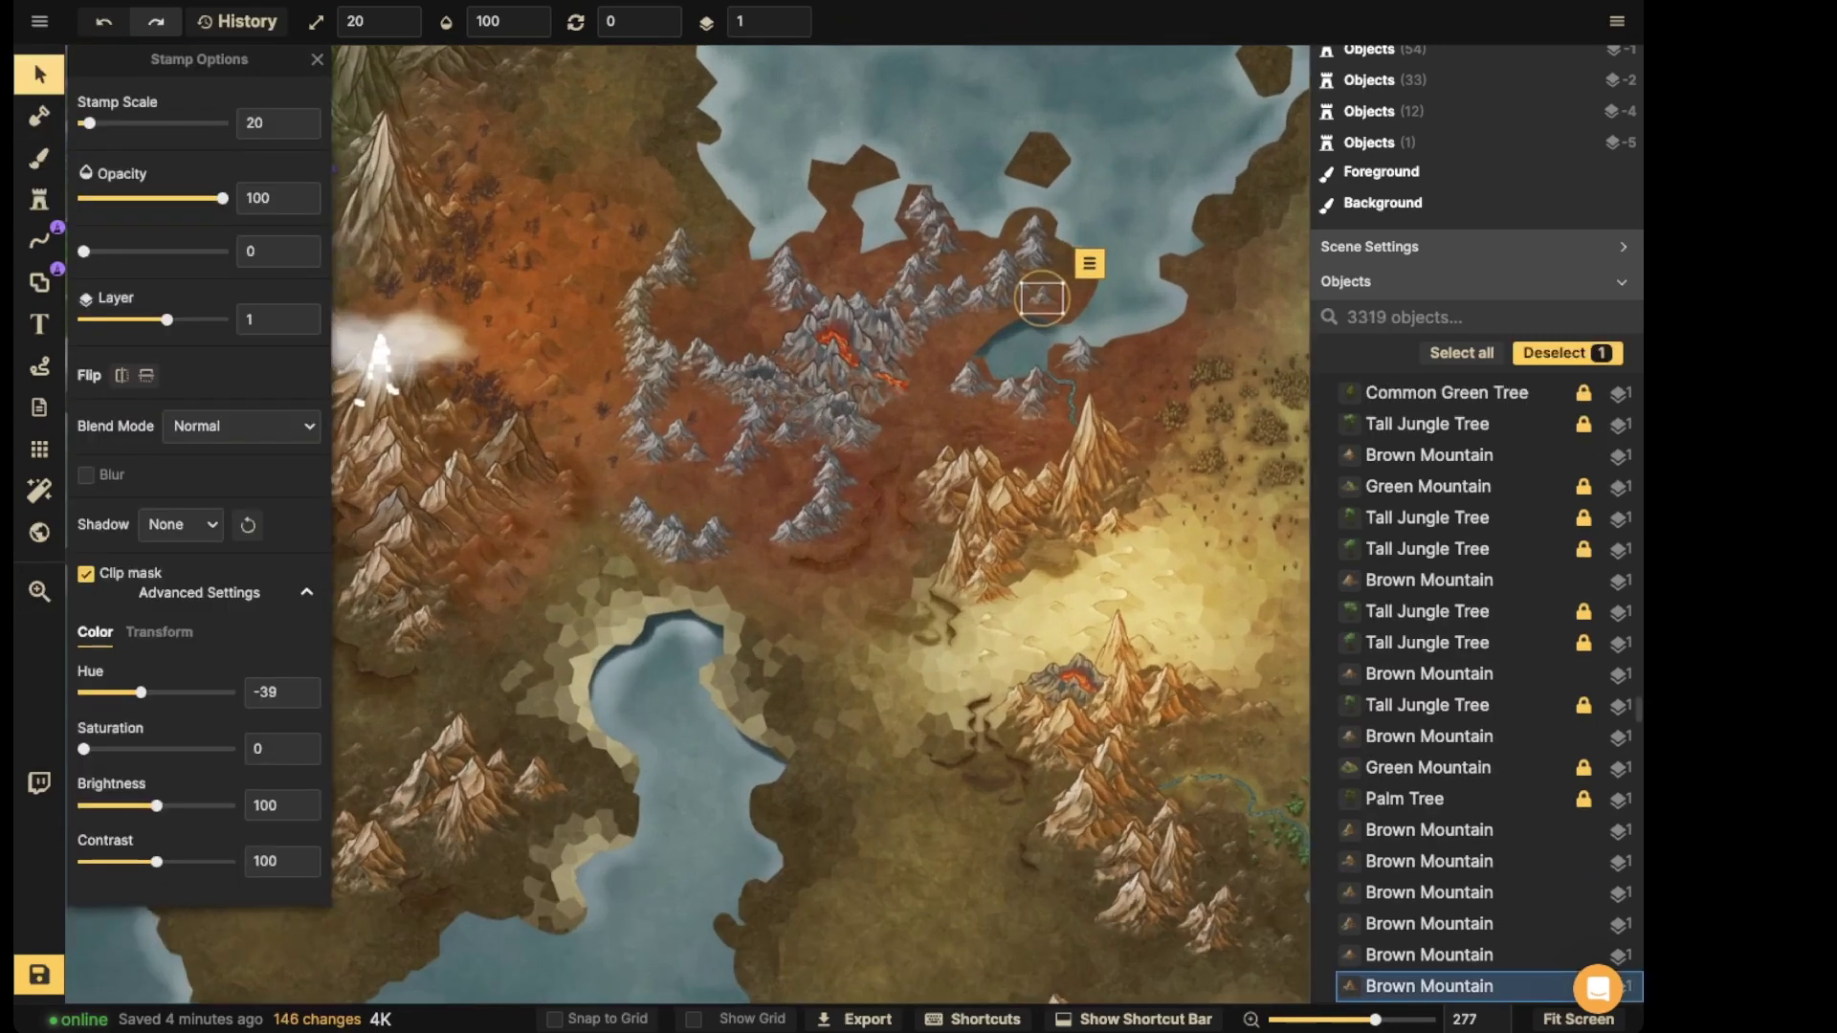
left_click_drag(968, 394, 961, 318)
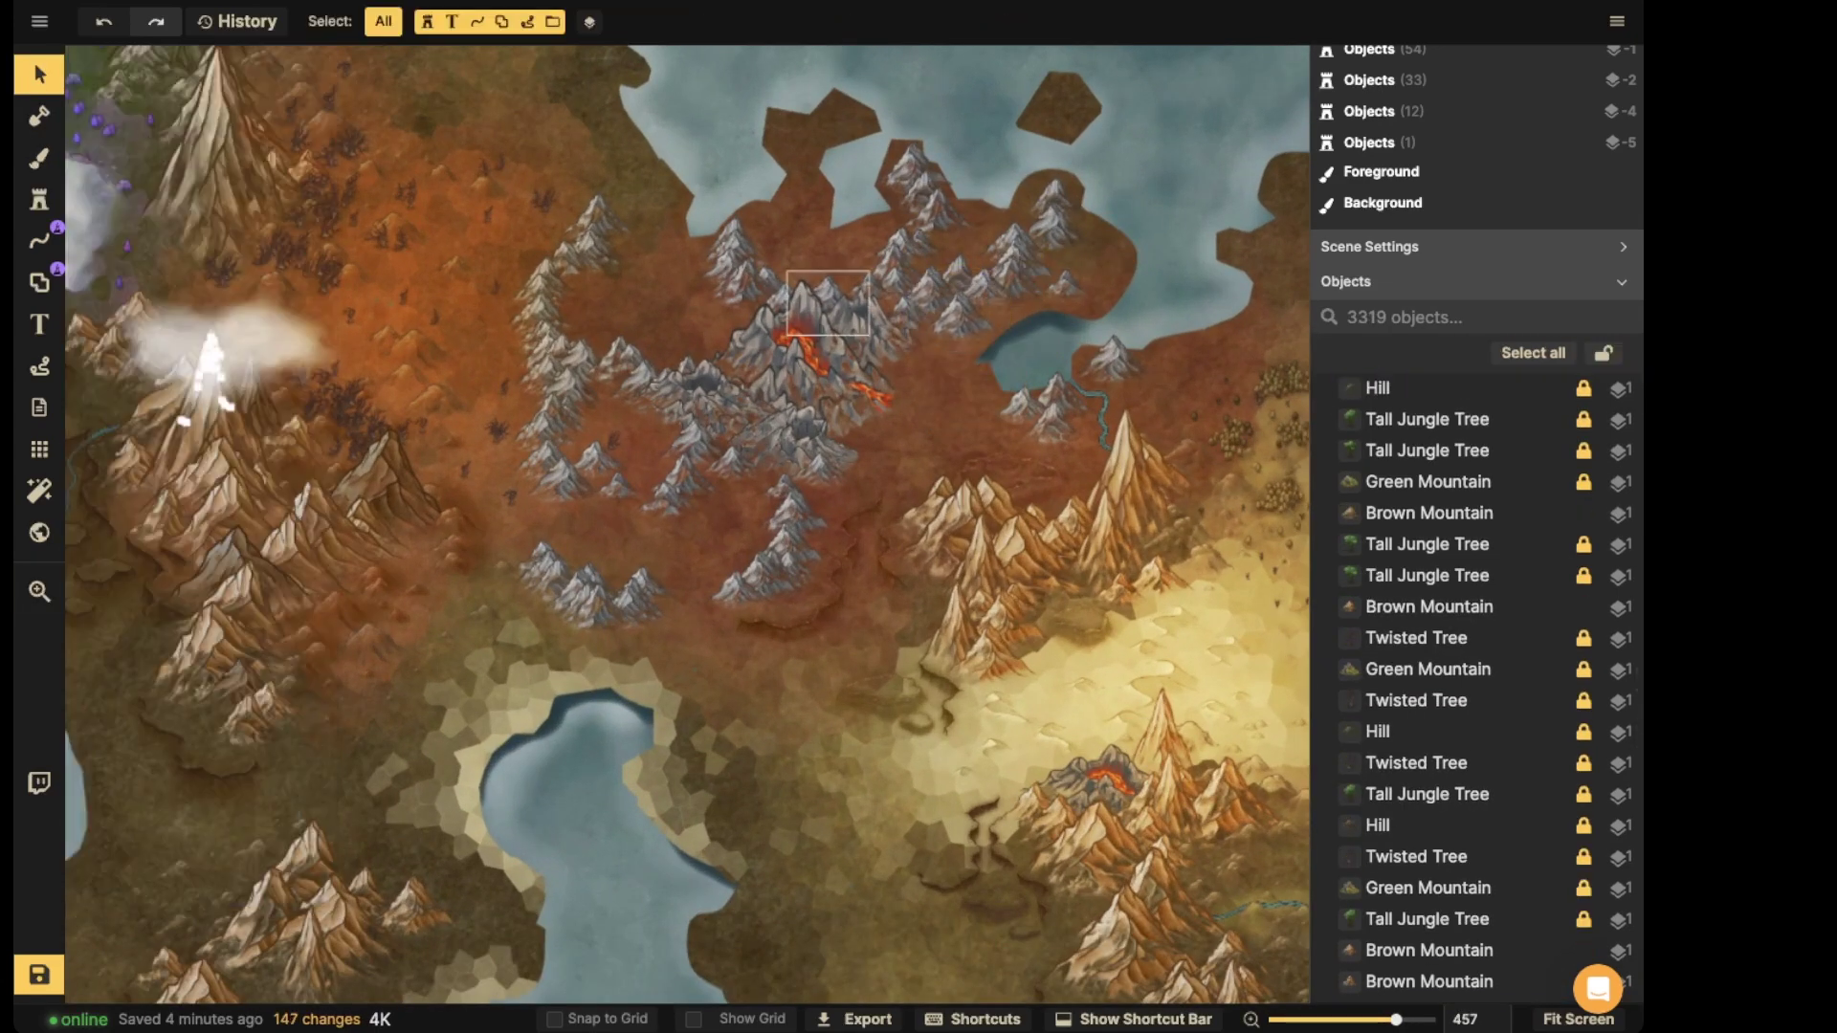
scroll(820, 336, "down", 1)
left_click_drag(821, 337, 676, 336)
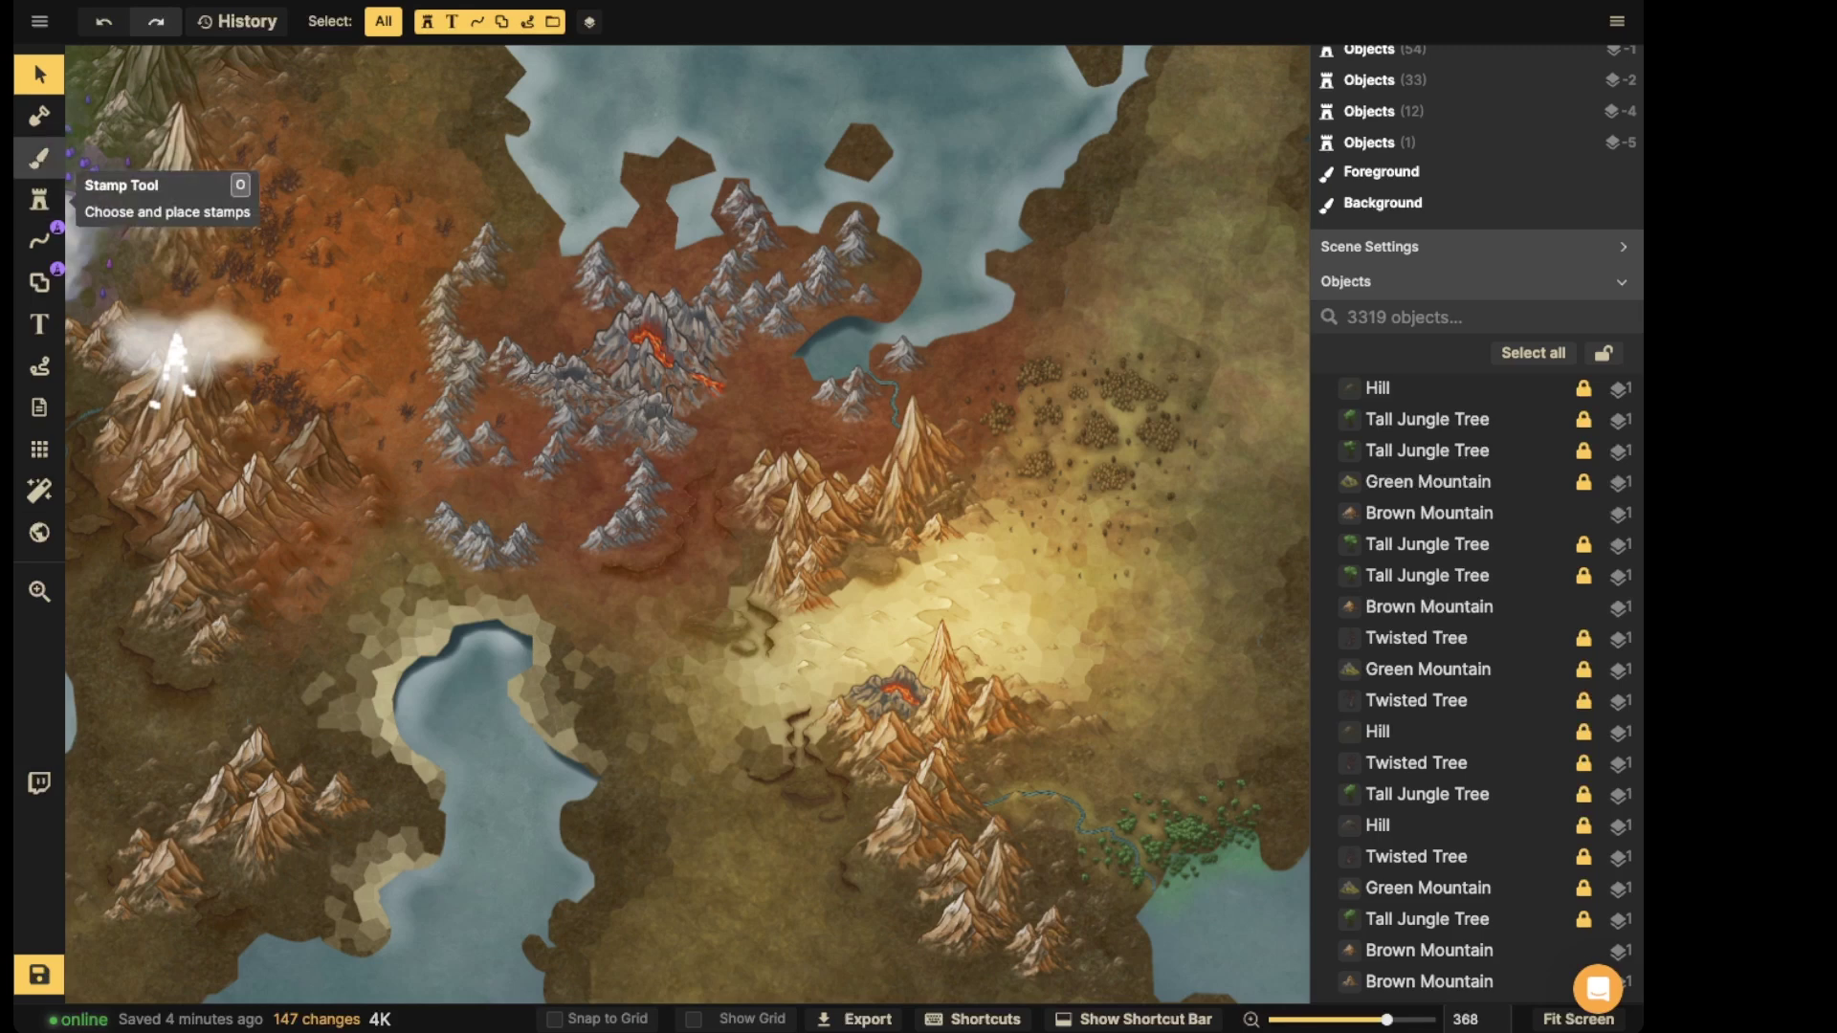
- Choose the light grey texture from the Core pack for the foreground brush and set the brush size to 1
left_click(38, 158)
left_click(191, 264)
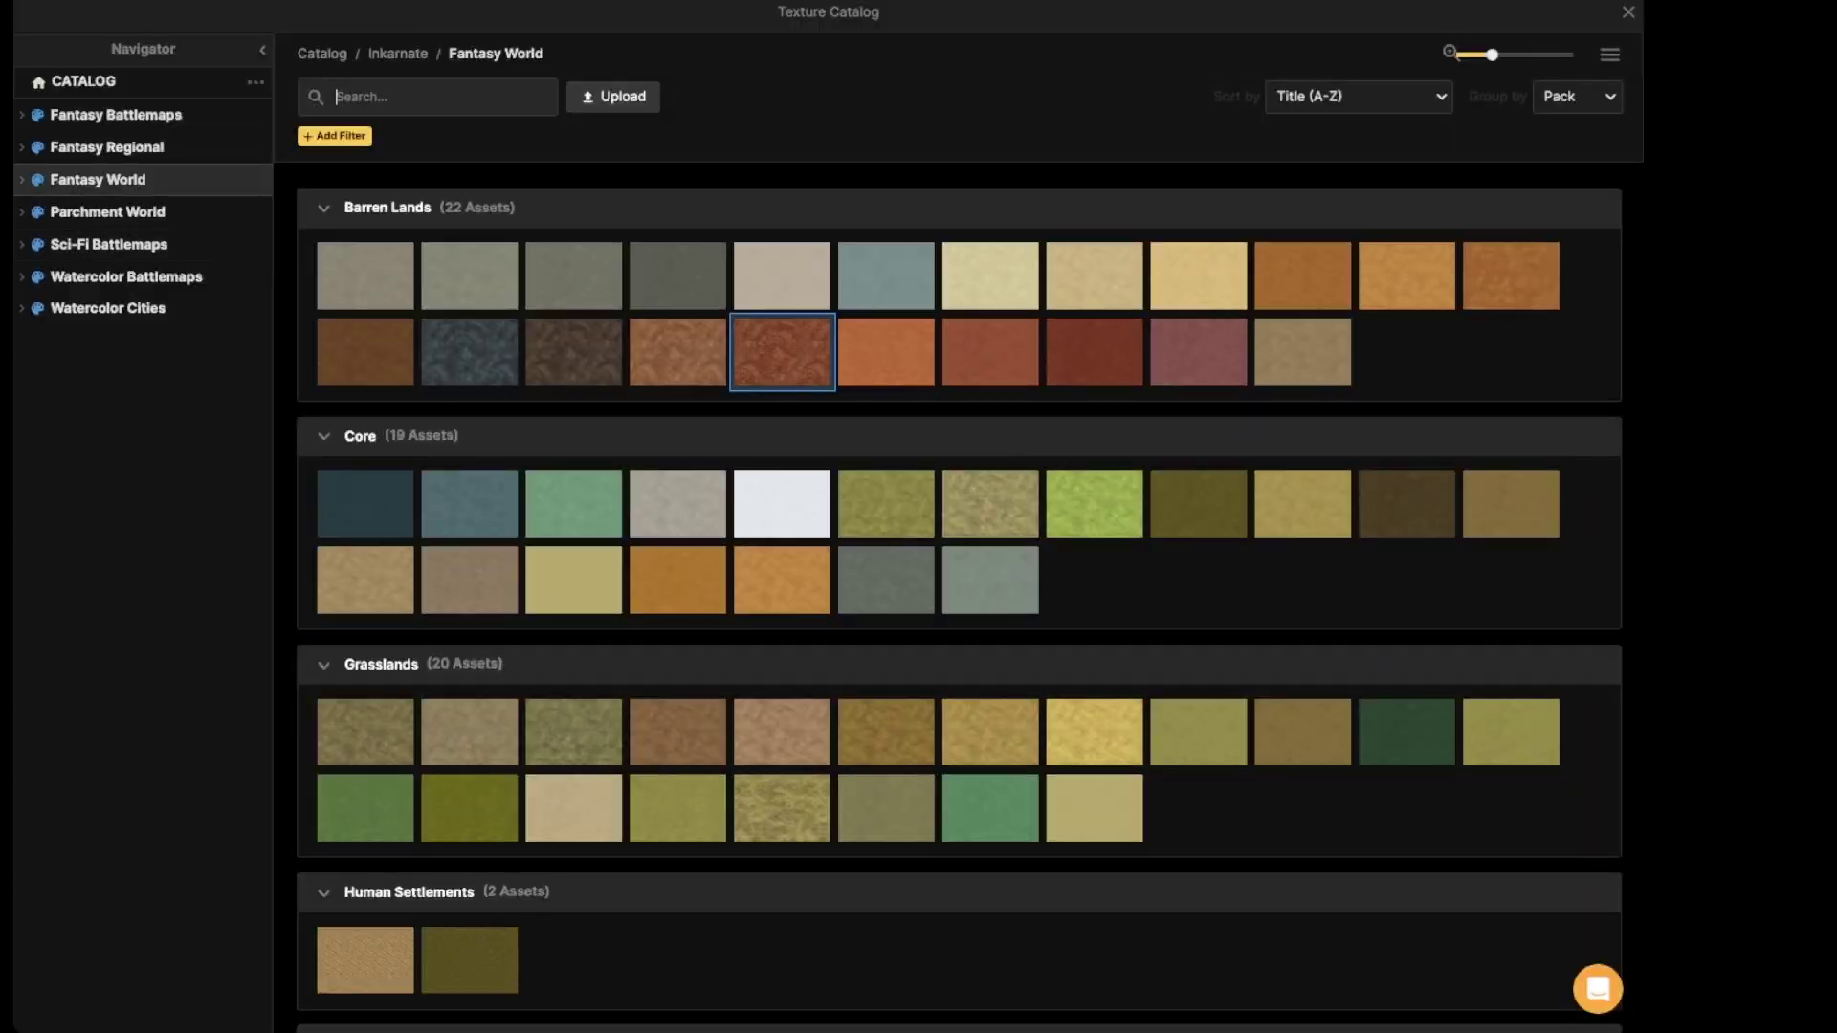
left_click(677, 504)
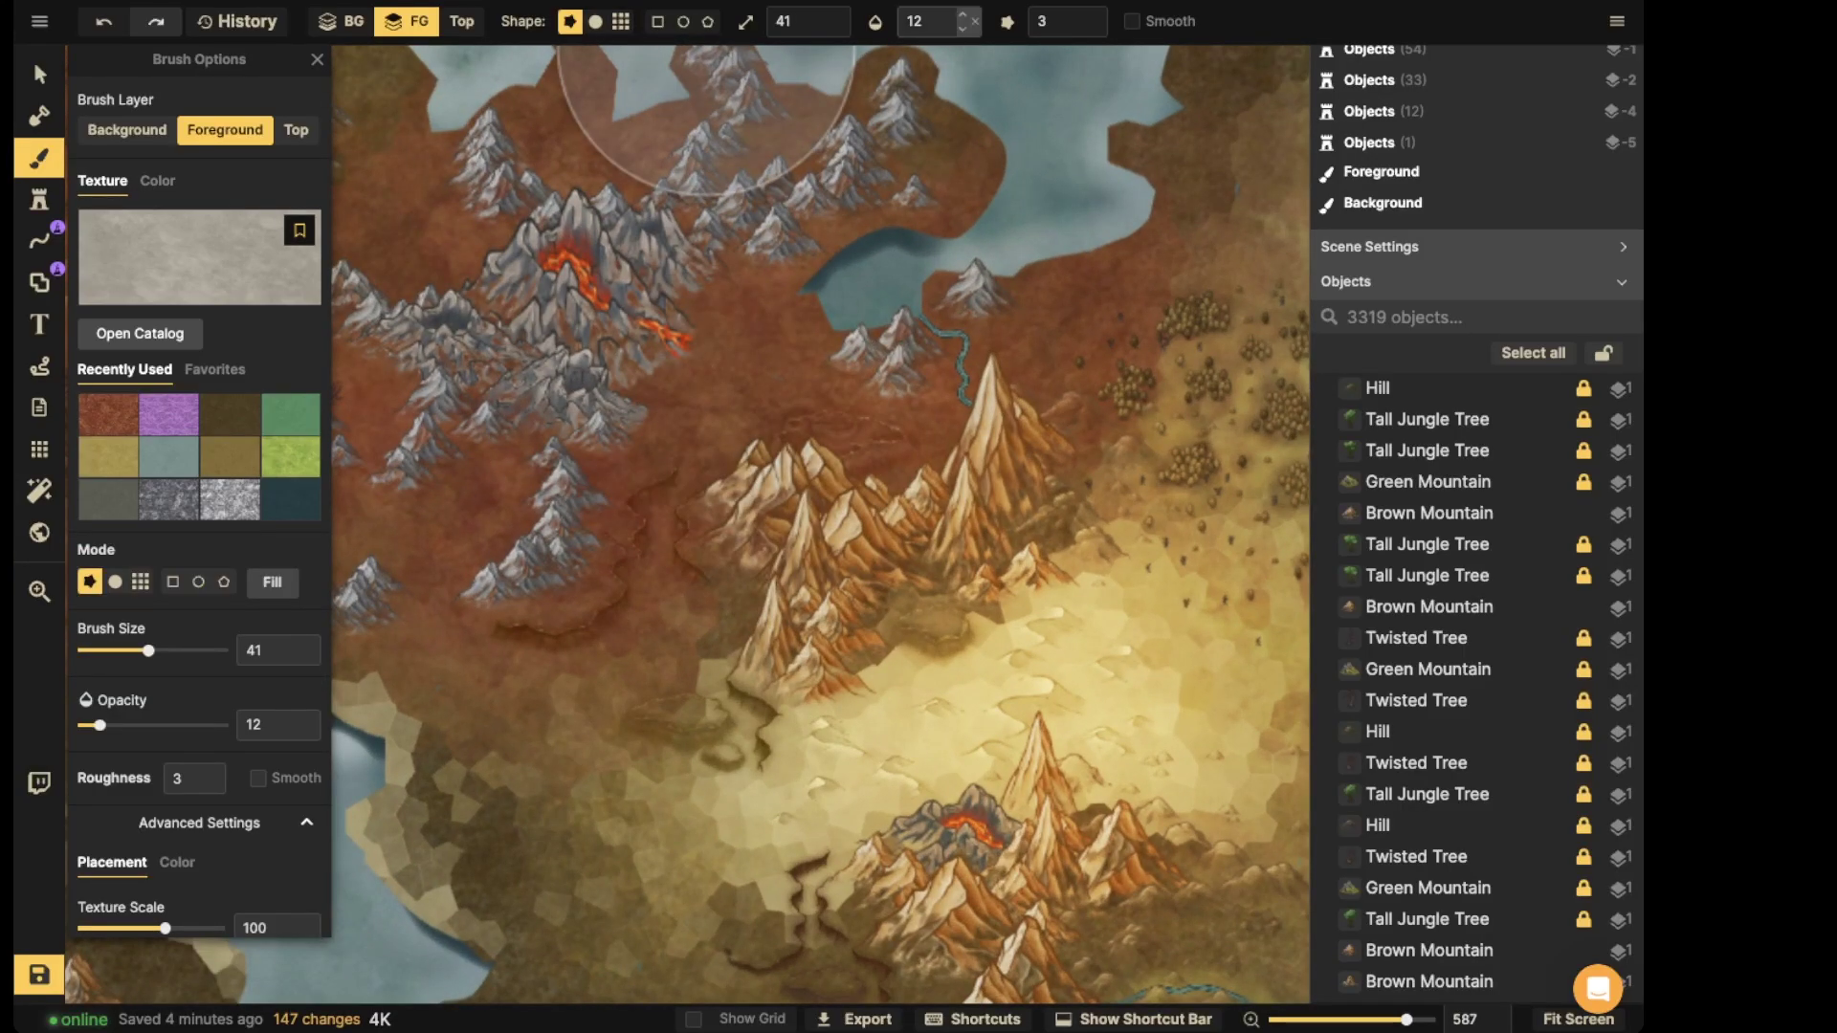
left_click(831, 31)
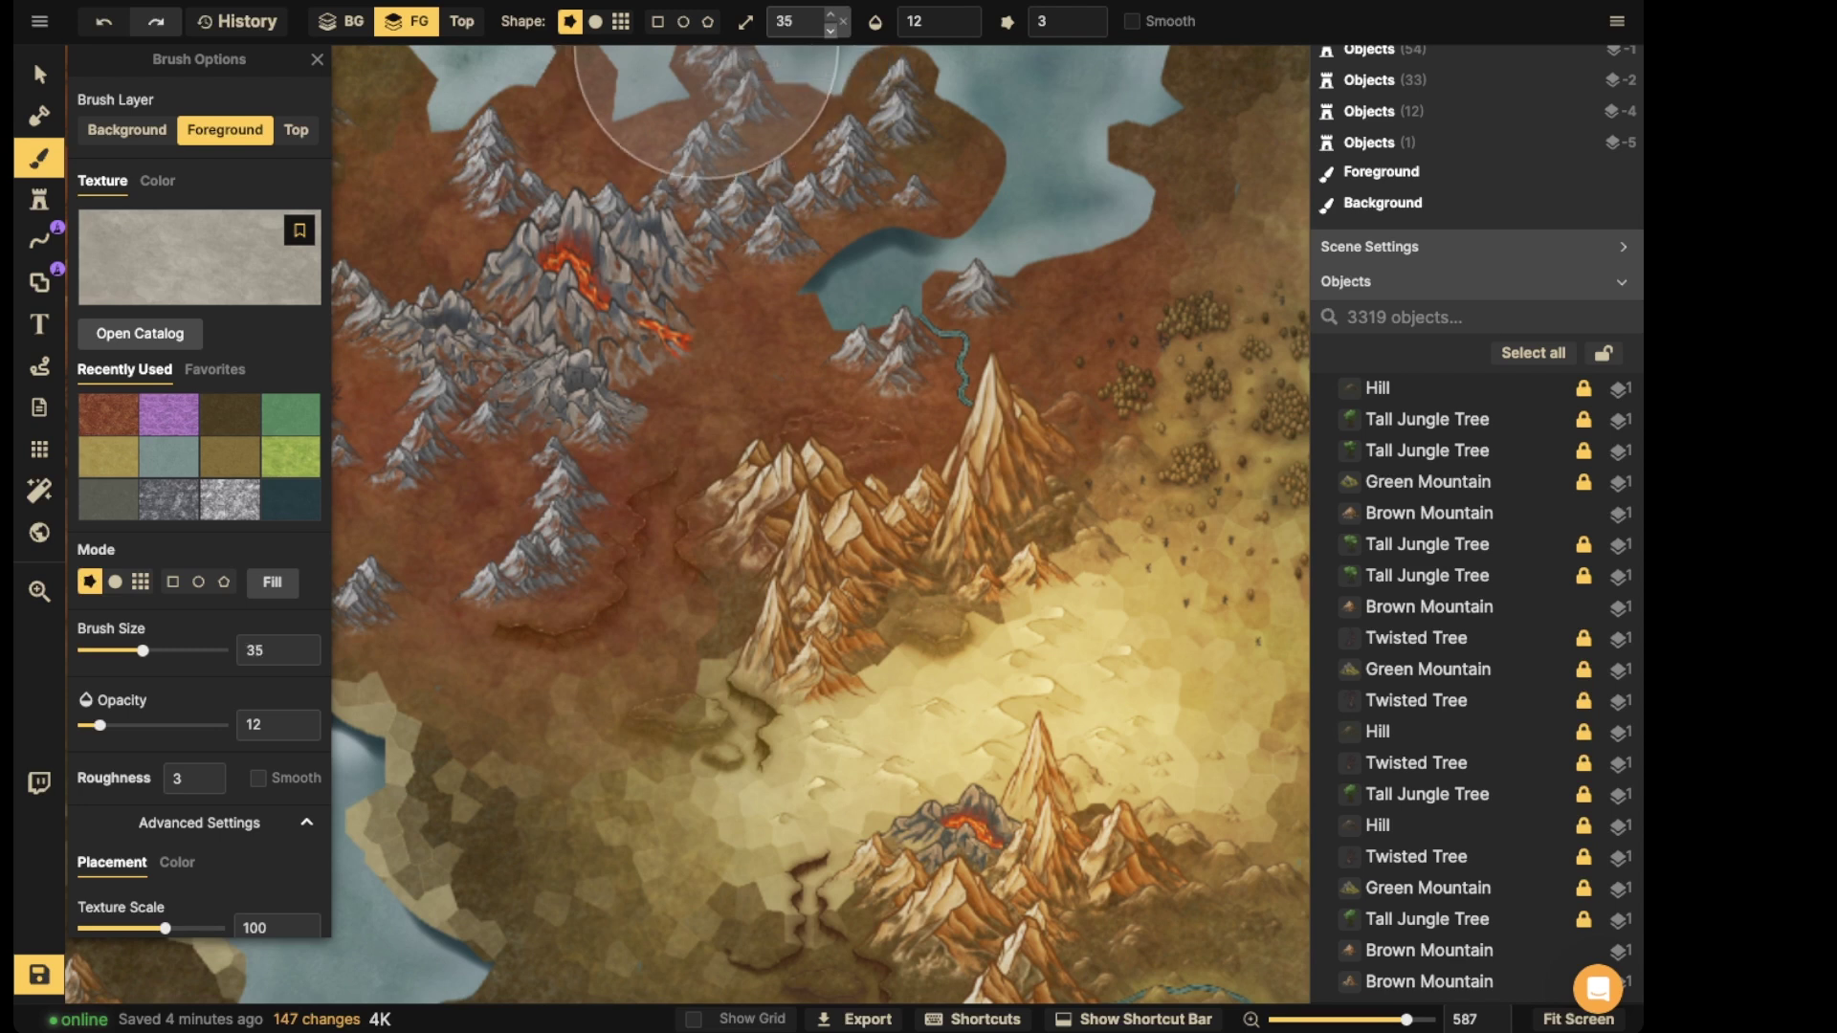
scroll(809, 21, "down", 1)
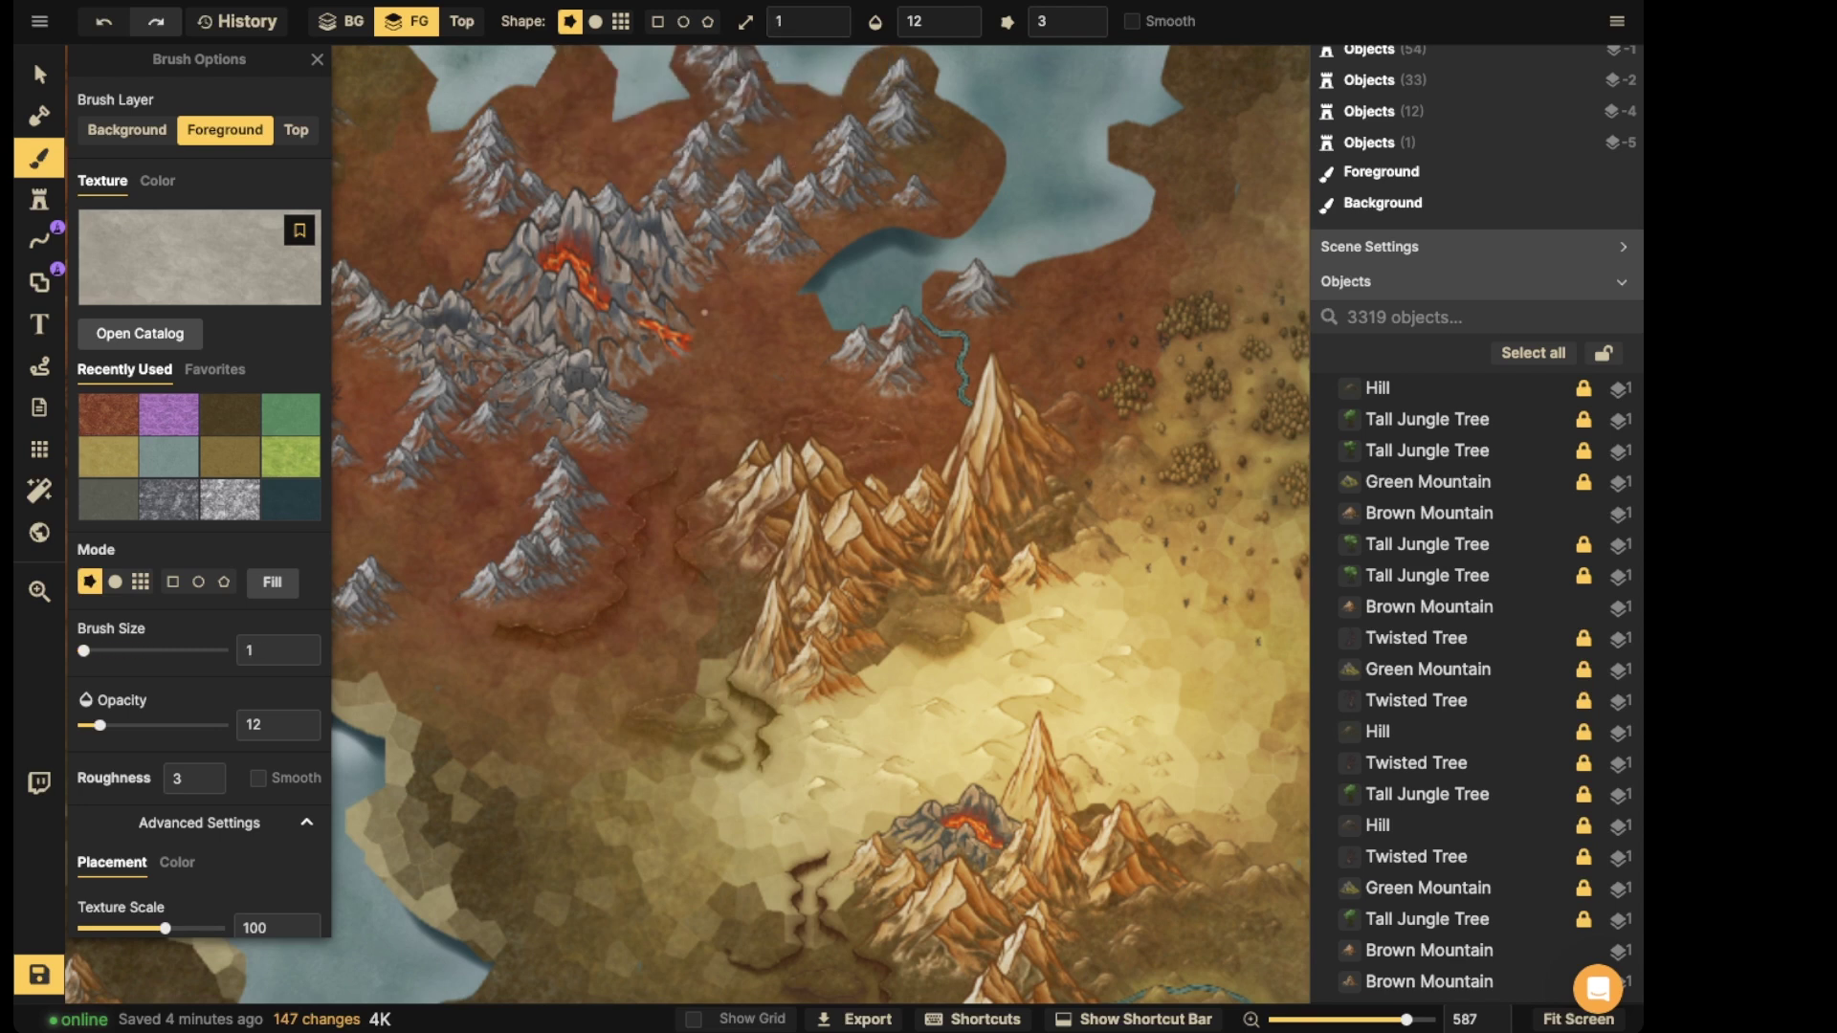
- Paint faint light grey ground at 12 opacity around the feet of the grey mountains, from the eastern spurs to the western arc
mouse_move(677, 362)
left_mouse_down()
mouse_move(769, 263)
mouse_move(782, 275)
mouse_move(814, 219)
mouse_move(960, 162)
mouse_move(928, 125)
mouse_move(767, 127)
mouse_move(712, 164)
mouse_move(753, 170)
mouse_move(802, 112)
mouse_move(644, 185)
left_mouse_up()
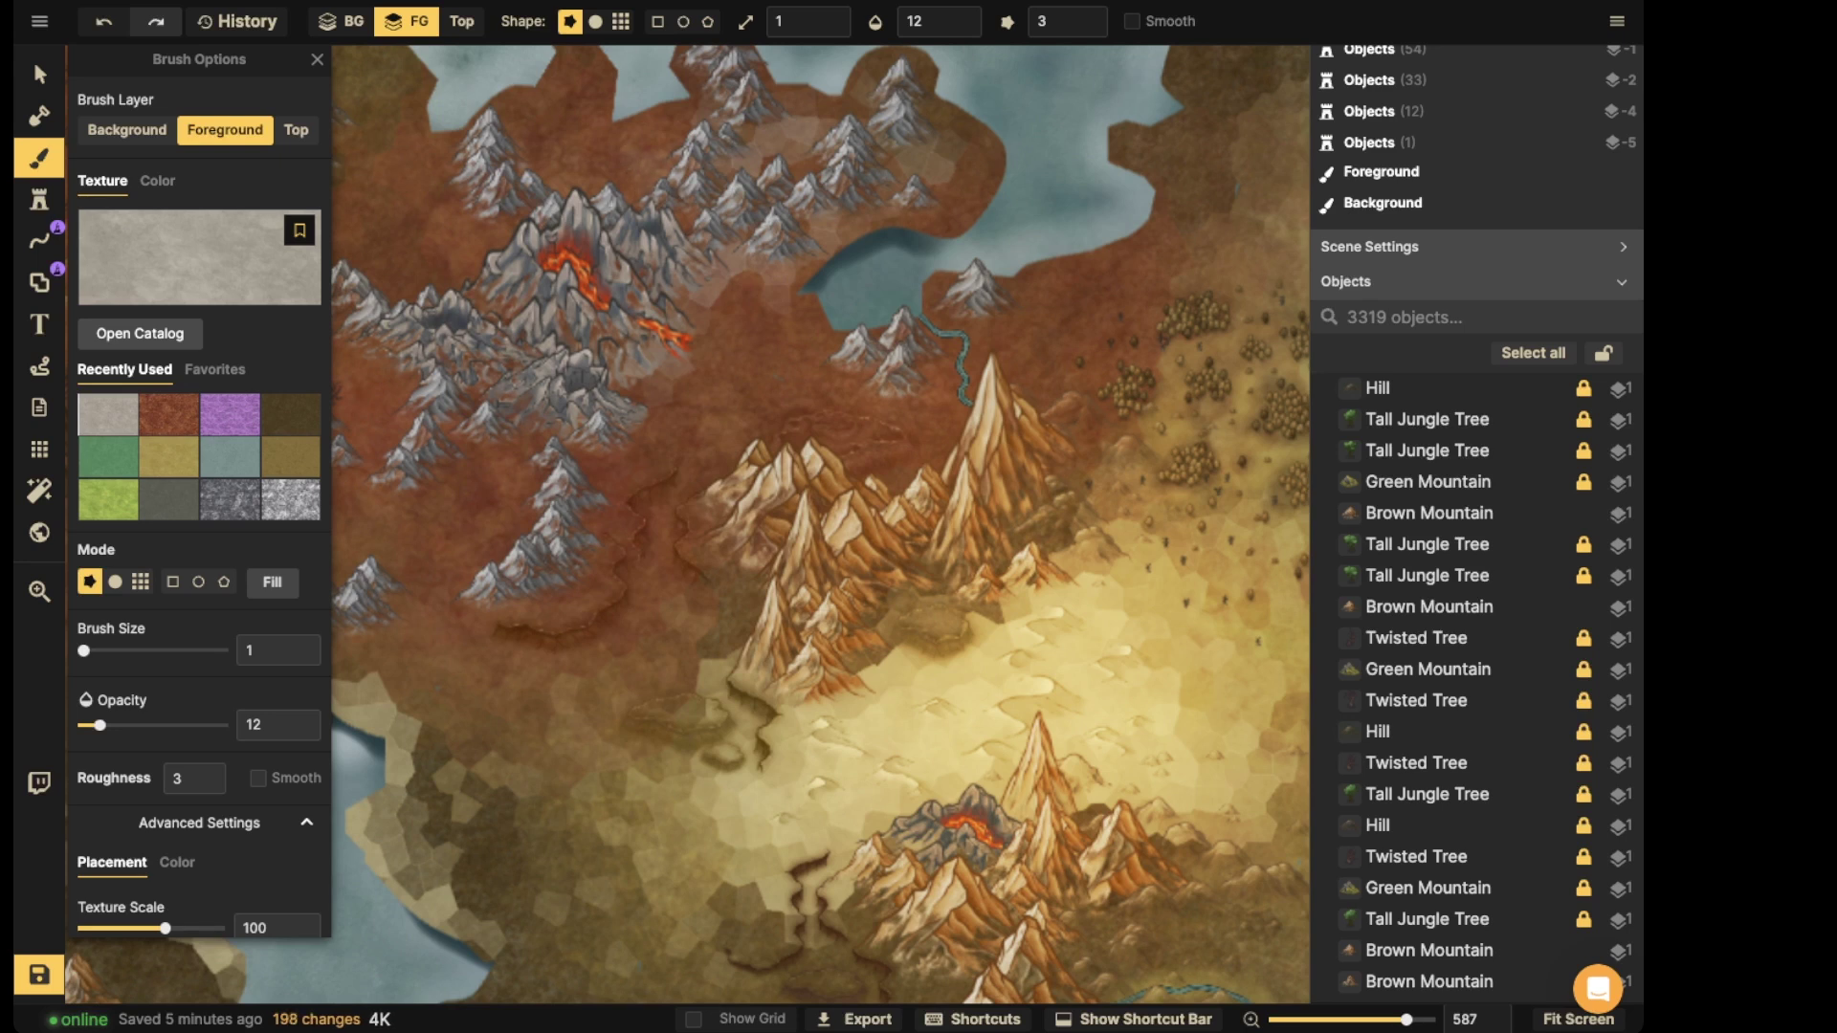
mouse_move(451, 179)
left_mouse_down()
mouse_move(464, 216)
mouse_move(535, 169)
mouse_move(514, 140)
mouse_move(540, 119)
mouse_move(430, 155)
mouse_move(614, 158)
mouse_move(473, 257)
left_mouse_up()
key("space")
left_click_drag(818, 382, 1097, 379)
mouse_move(618, 316)
left_mouse_down()
mouse_move(574, 361)
mouse_move(486, 398)
mouse_move(501, 482)
mouse_move(556, 475)
left_mouse_up()
mouse_move(601, 328)
left_mouse_down()
mouse_move(667, 404)
mouse_move(649, 458)
mouse_move(761, 380)
left_mouse_up()
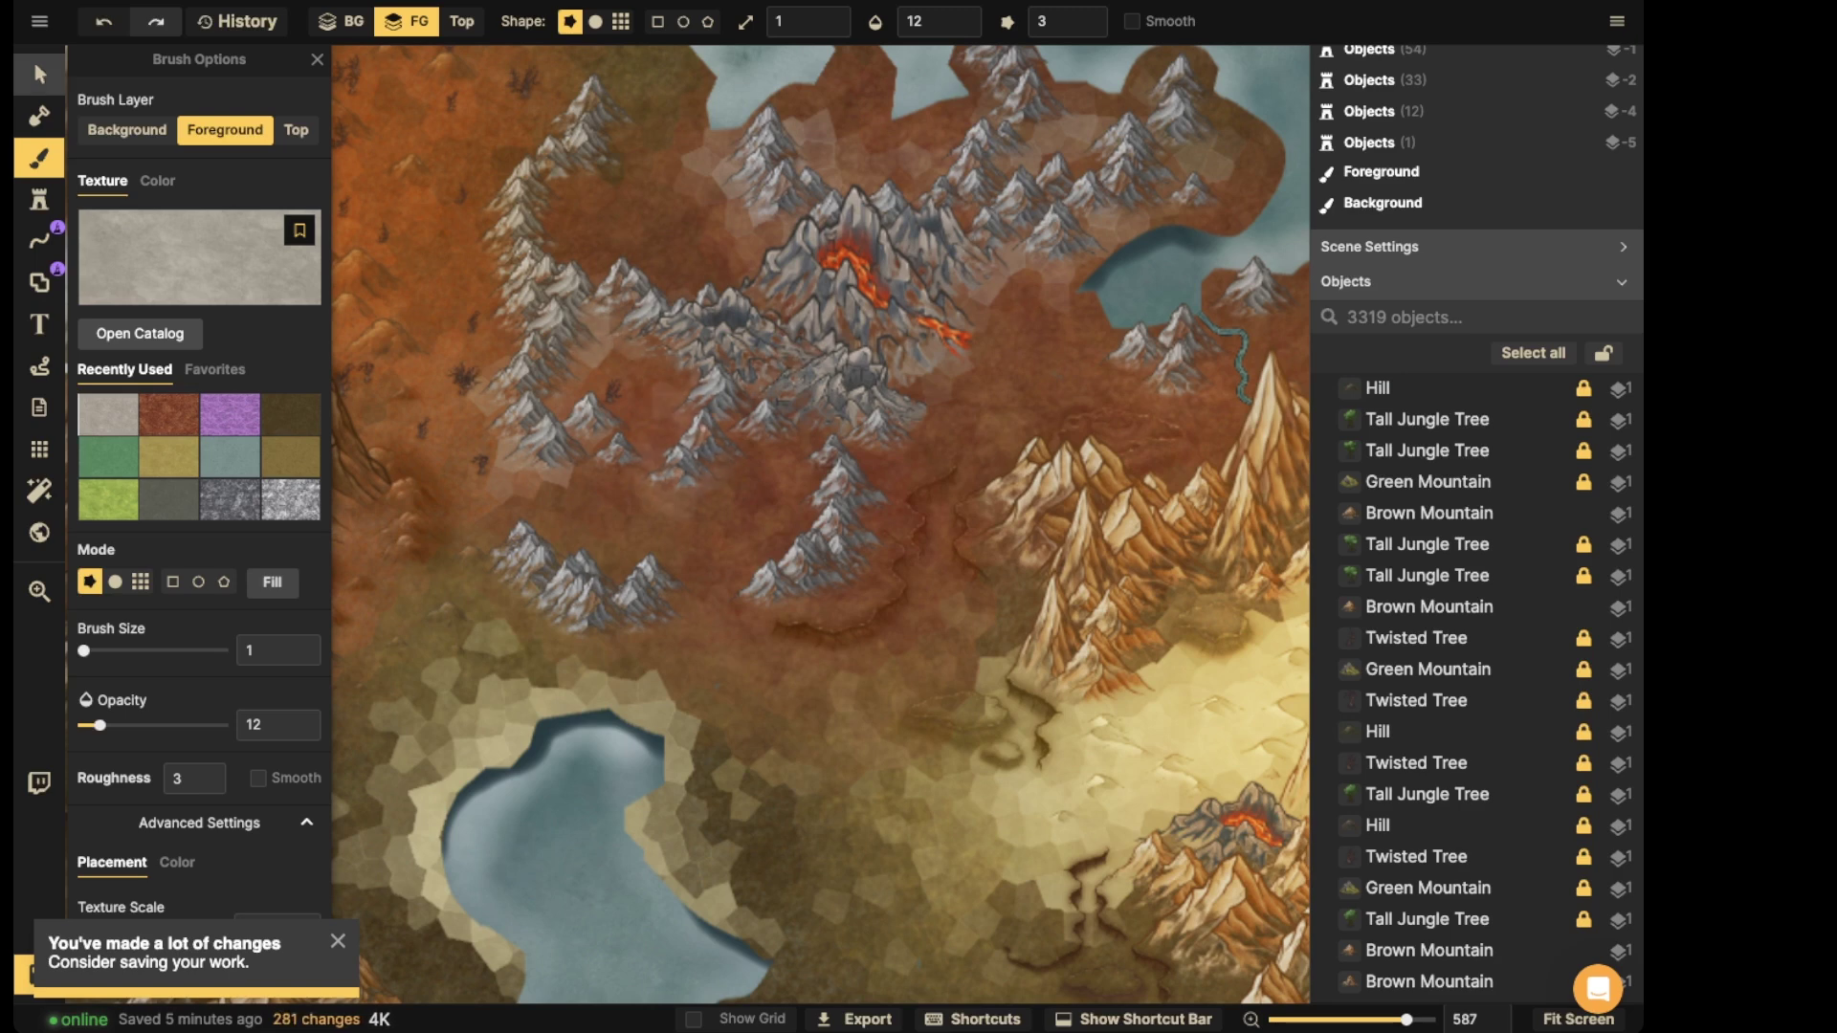
- Select all the stamps of the volcanic region together and try a Custom Object Shadow on them
left_click(39, 74)
scroll(483, 158, "down", 5)
left_click_drag(488, 163, 571, 306)
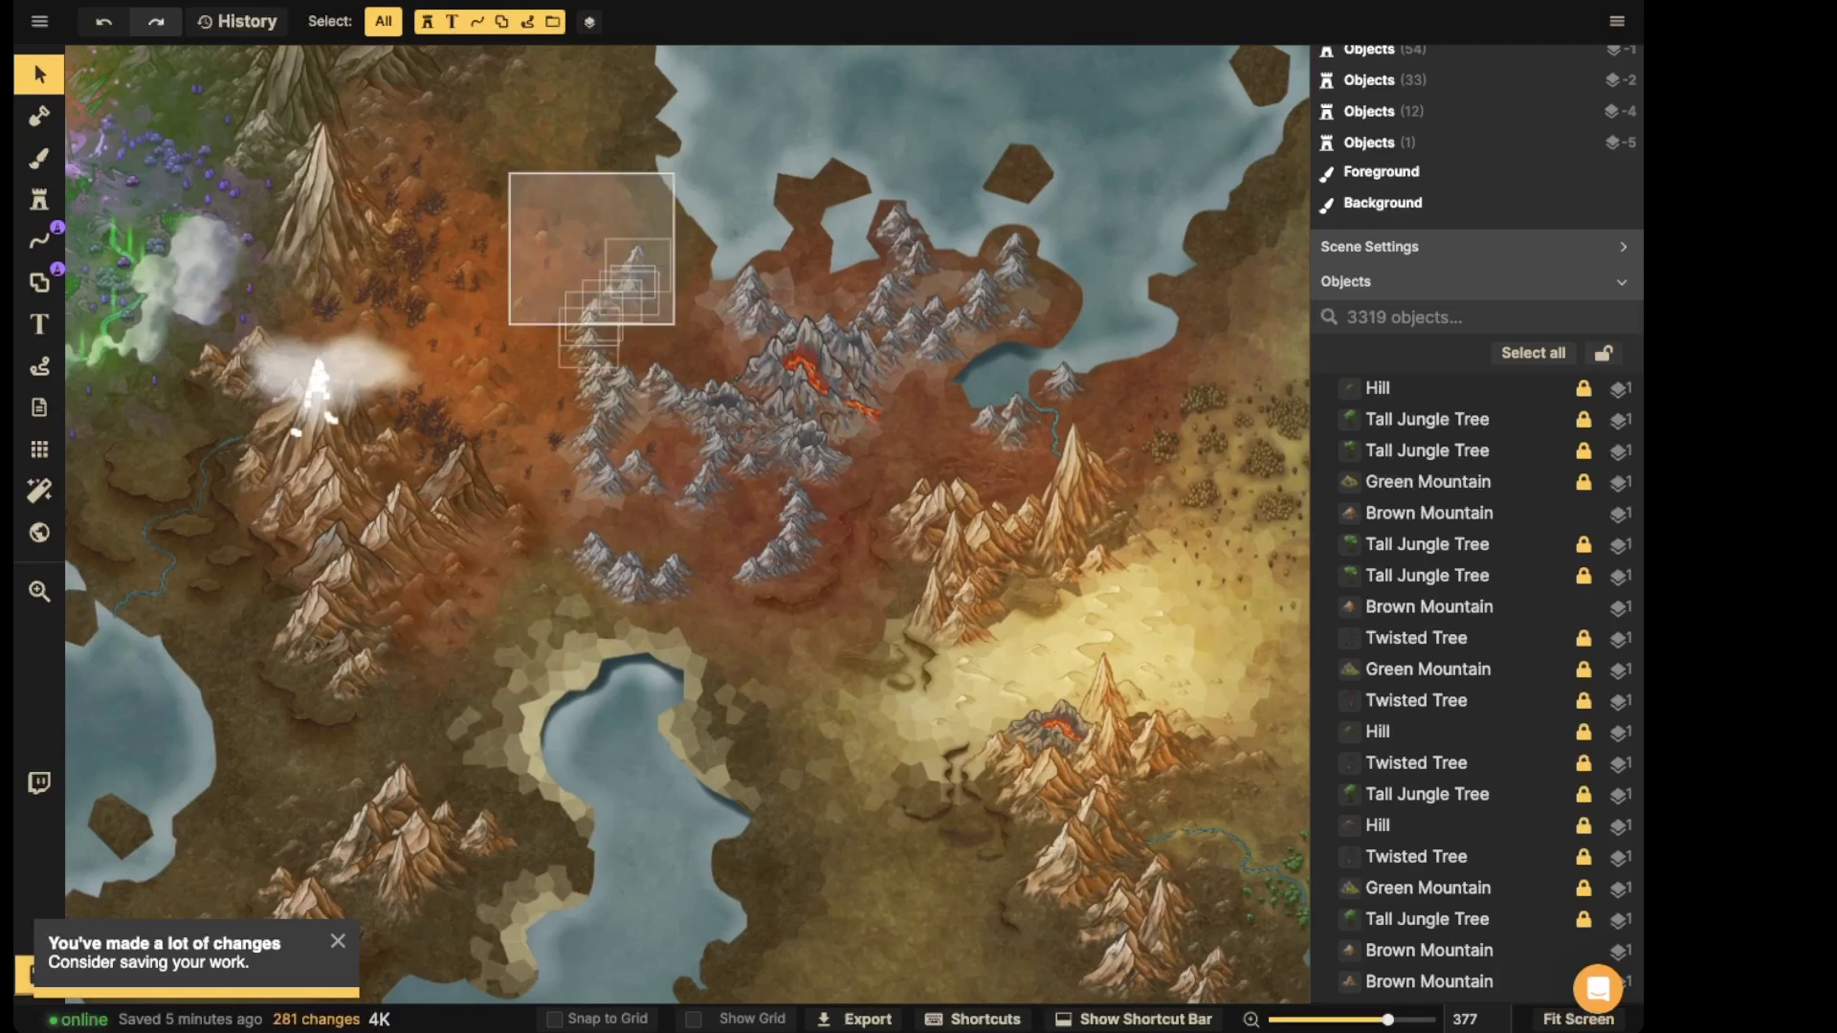
left_click_drag(510, 172, 1220, 704)
left_click(180, 525)
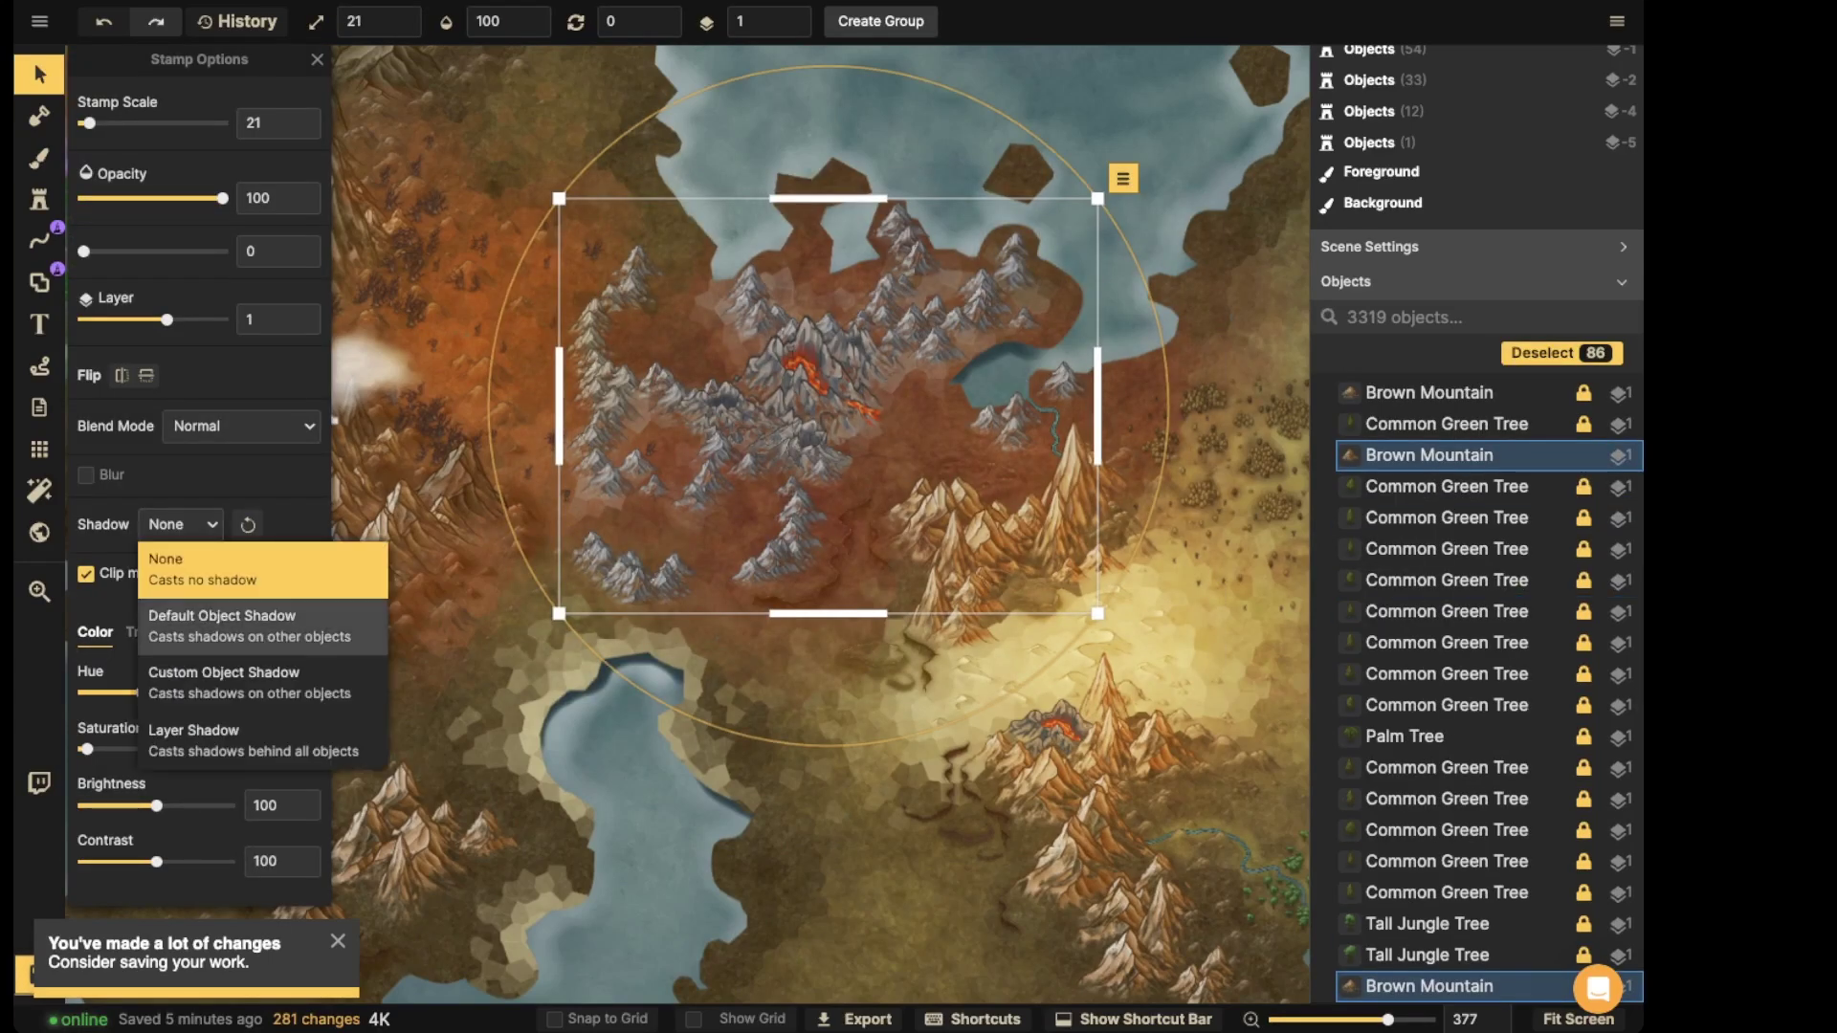
left_click(249, 681)
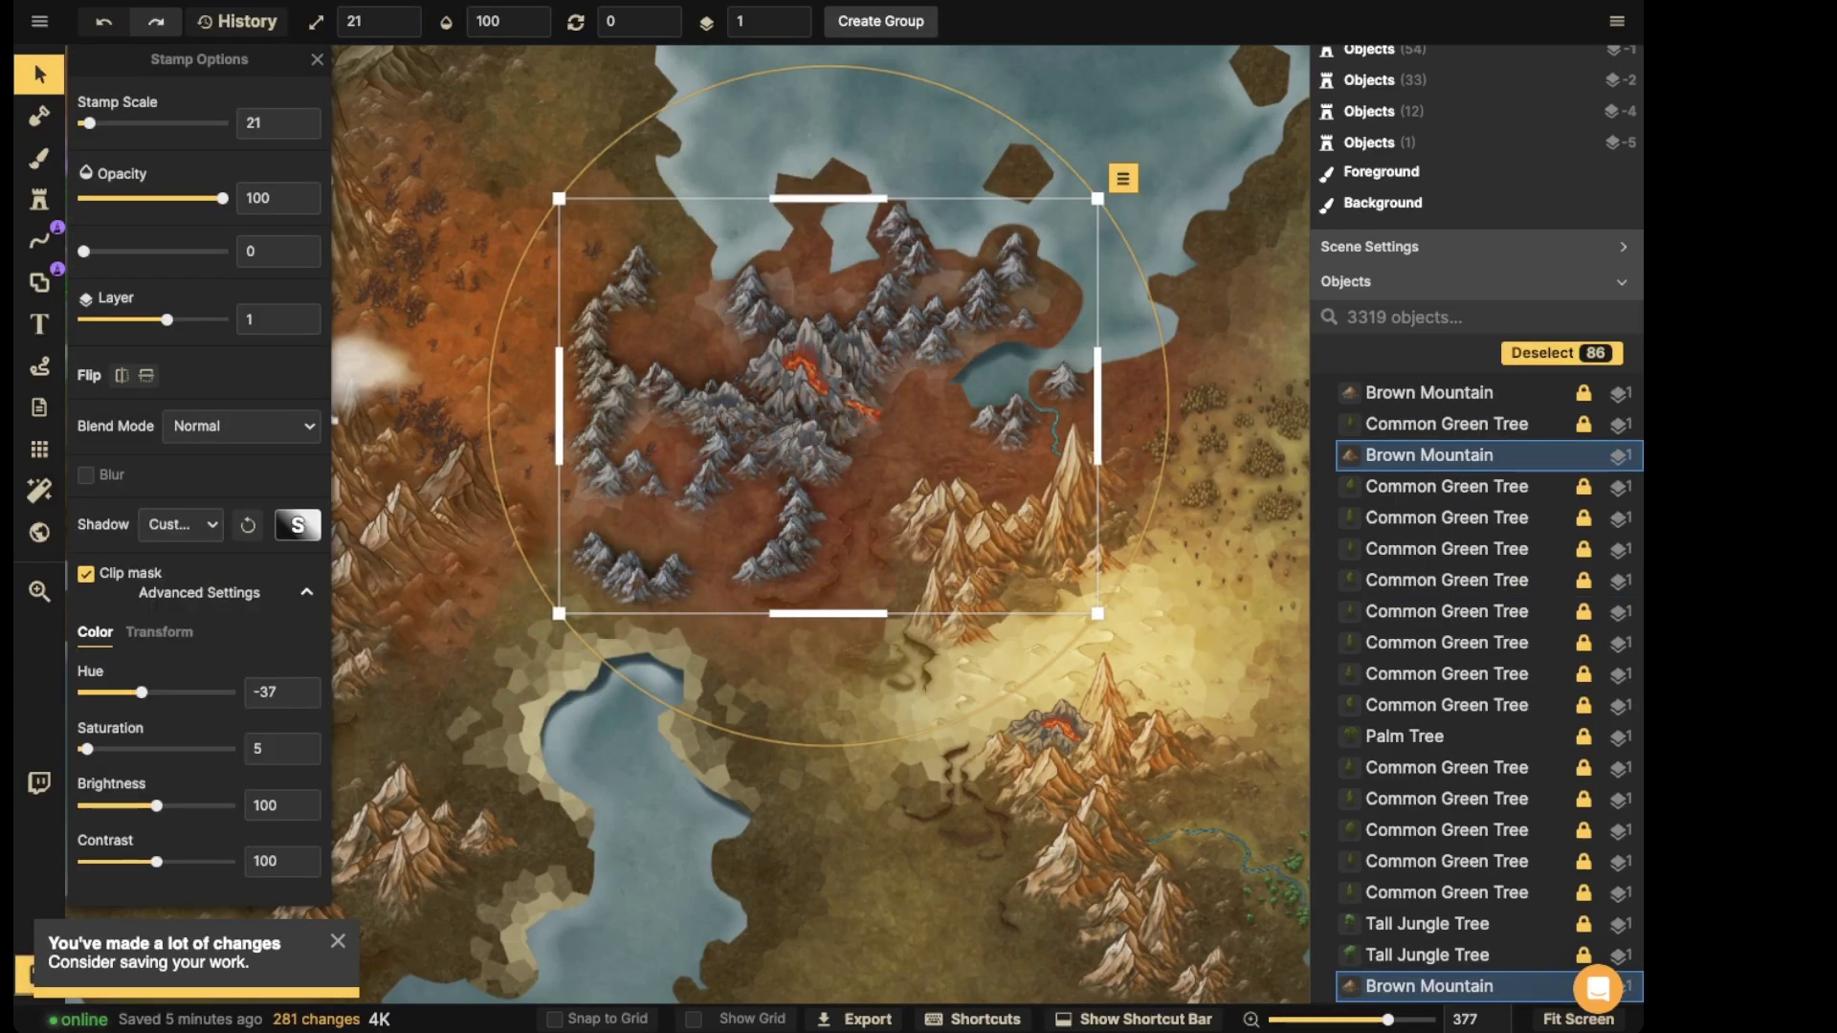
- Try the shadow colour 585858 with an increased vertical offset on the volcanic region's stamps
left_click(298, 525)
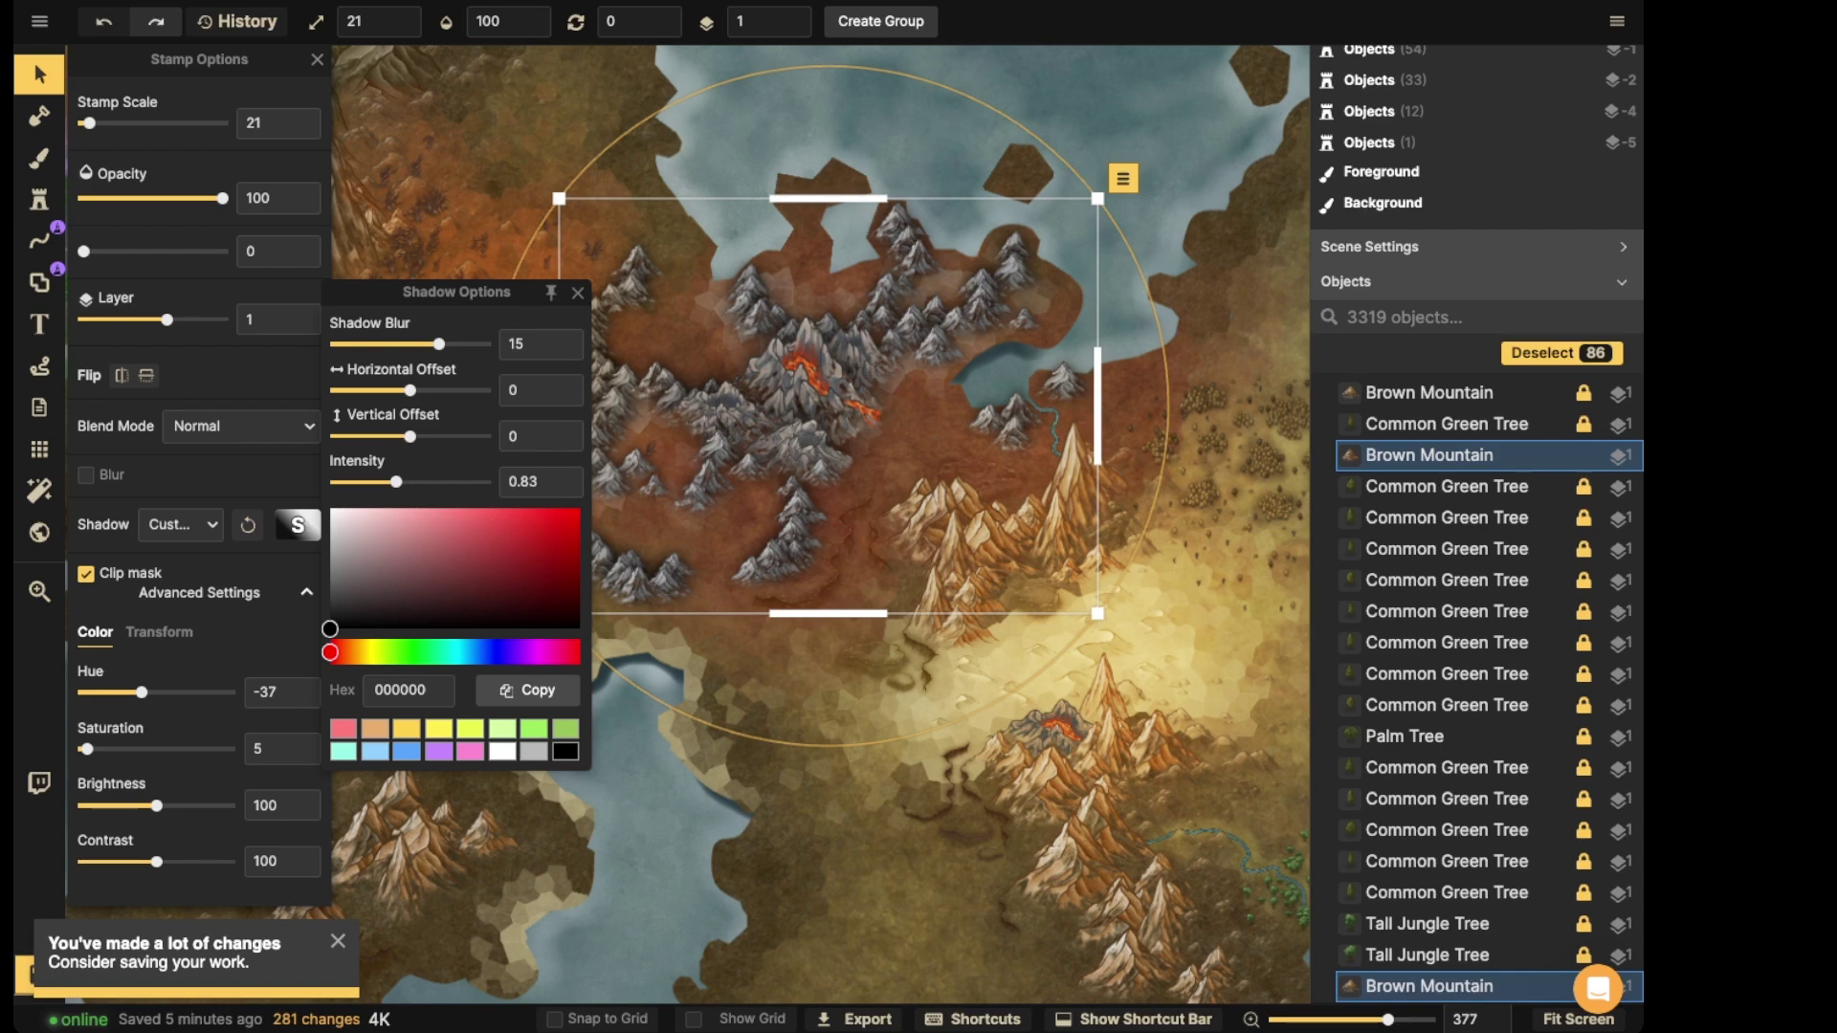
left_click_drag(330, 629, 330, 587)
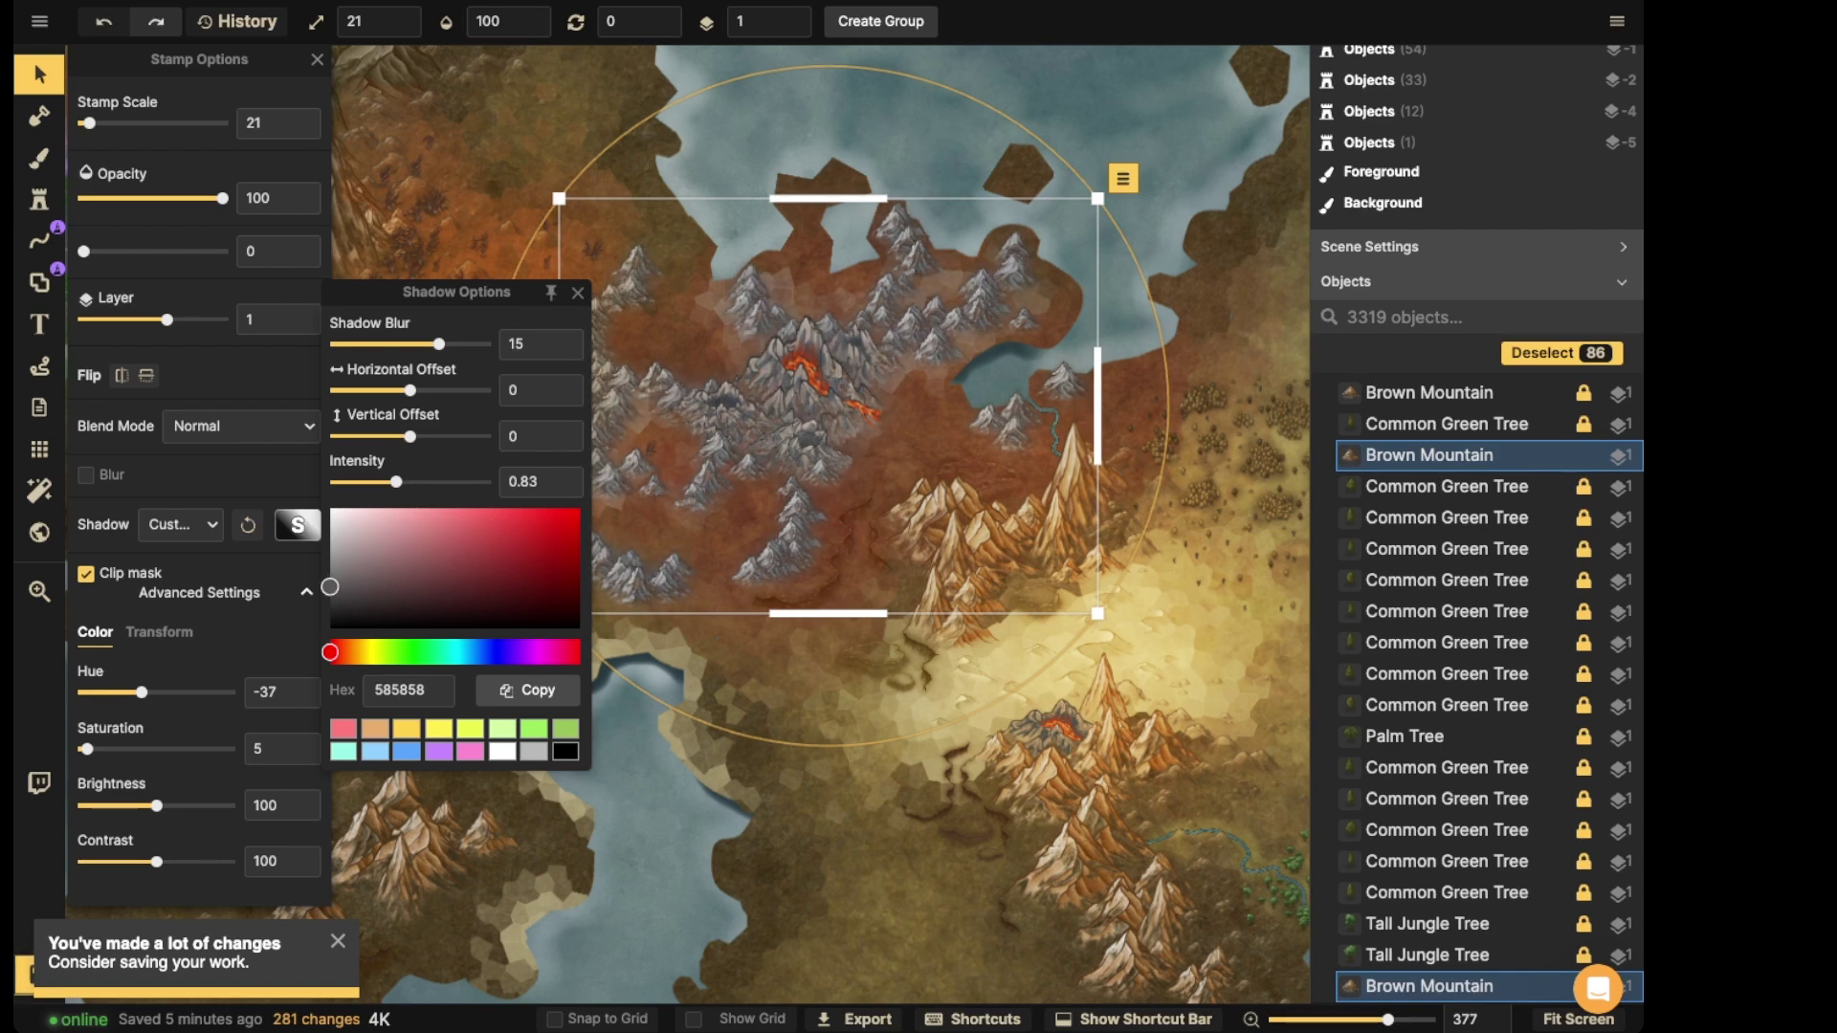
left_click_drag(410, 436, 427, 436)
left_click(578, 293)
key("Escape")
scroll(582, 420, "down", 5)
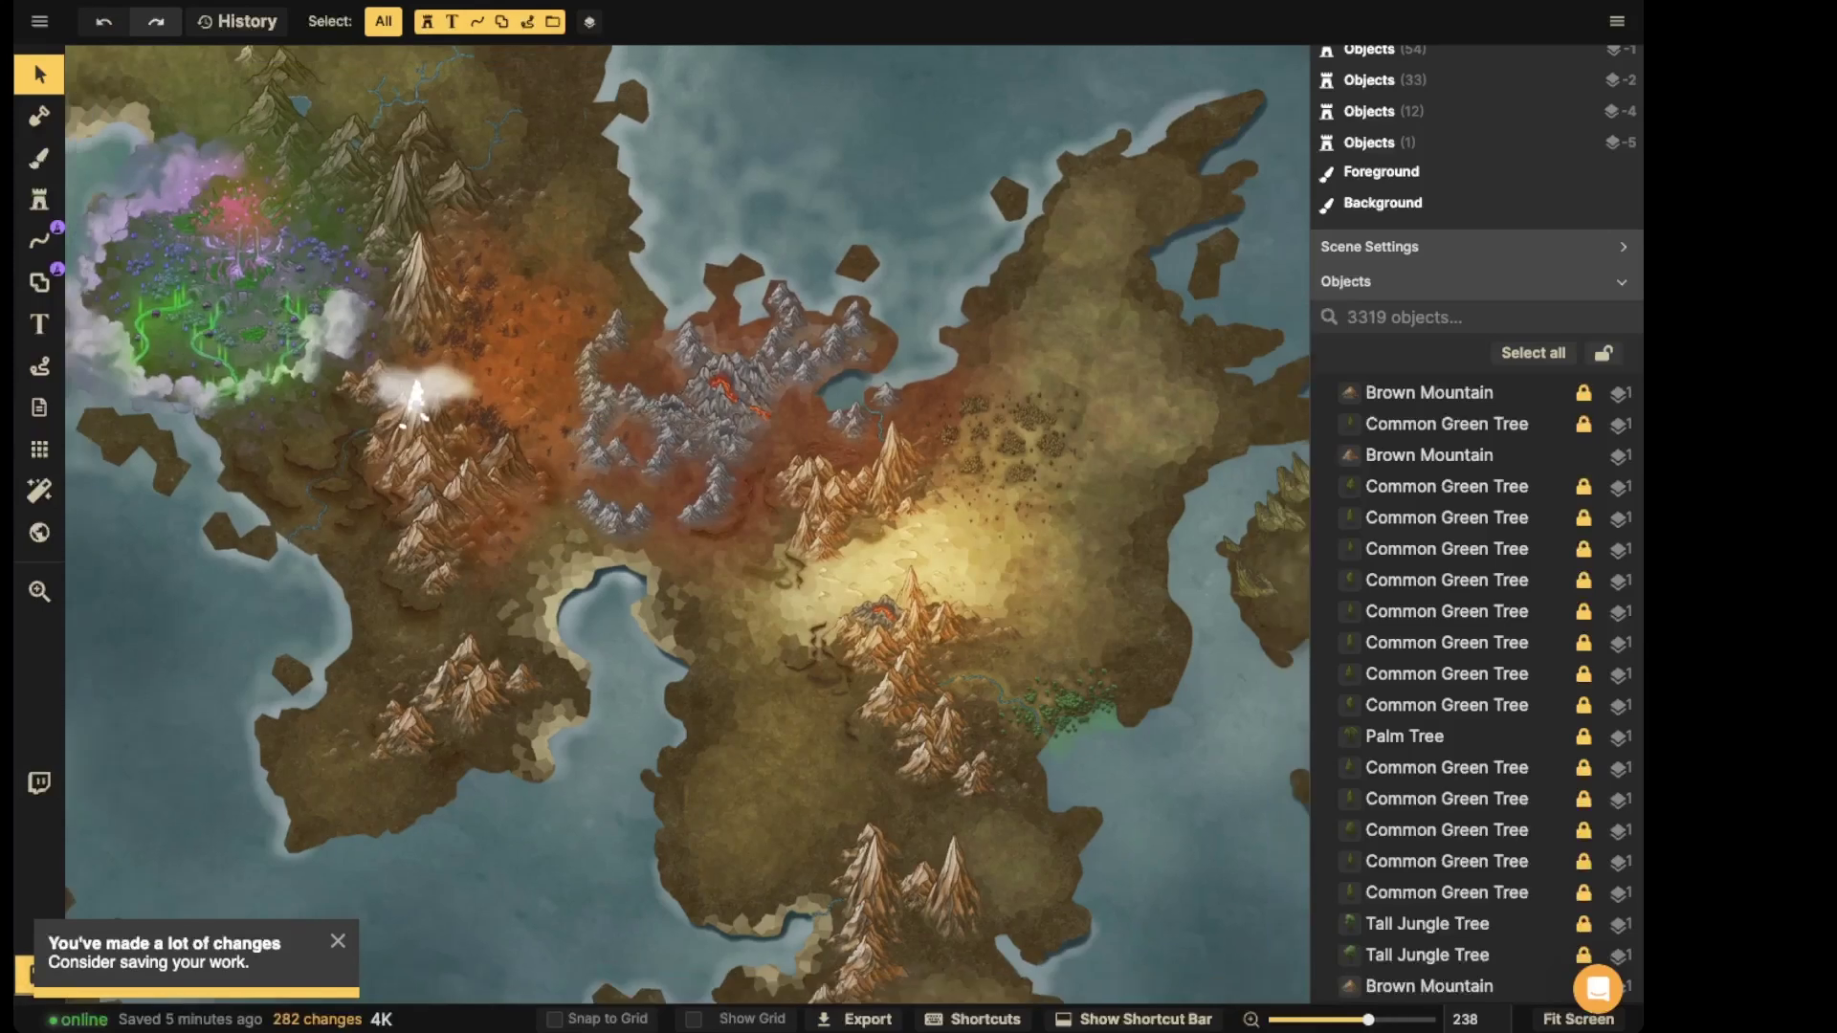
left_click(714, 462)
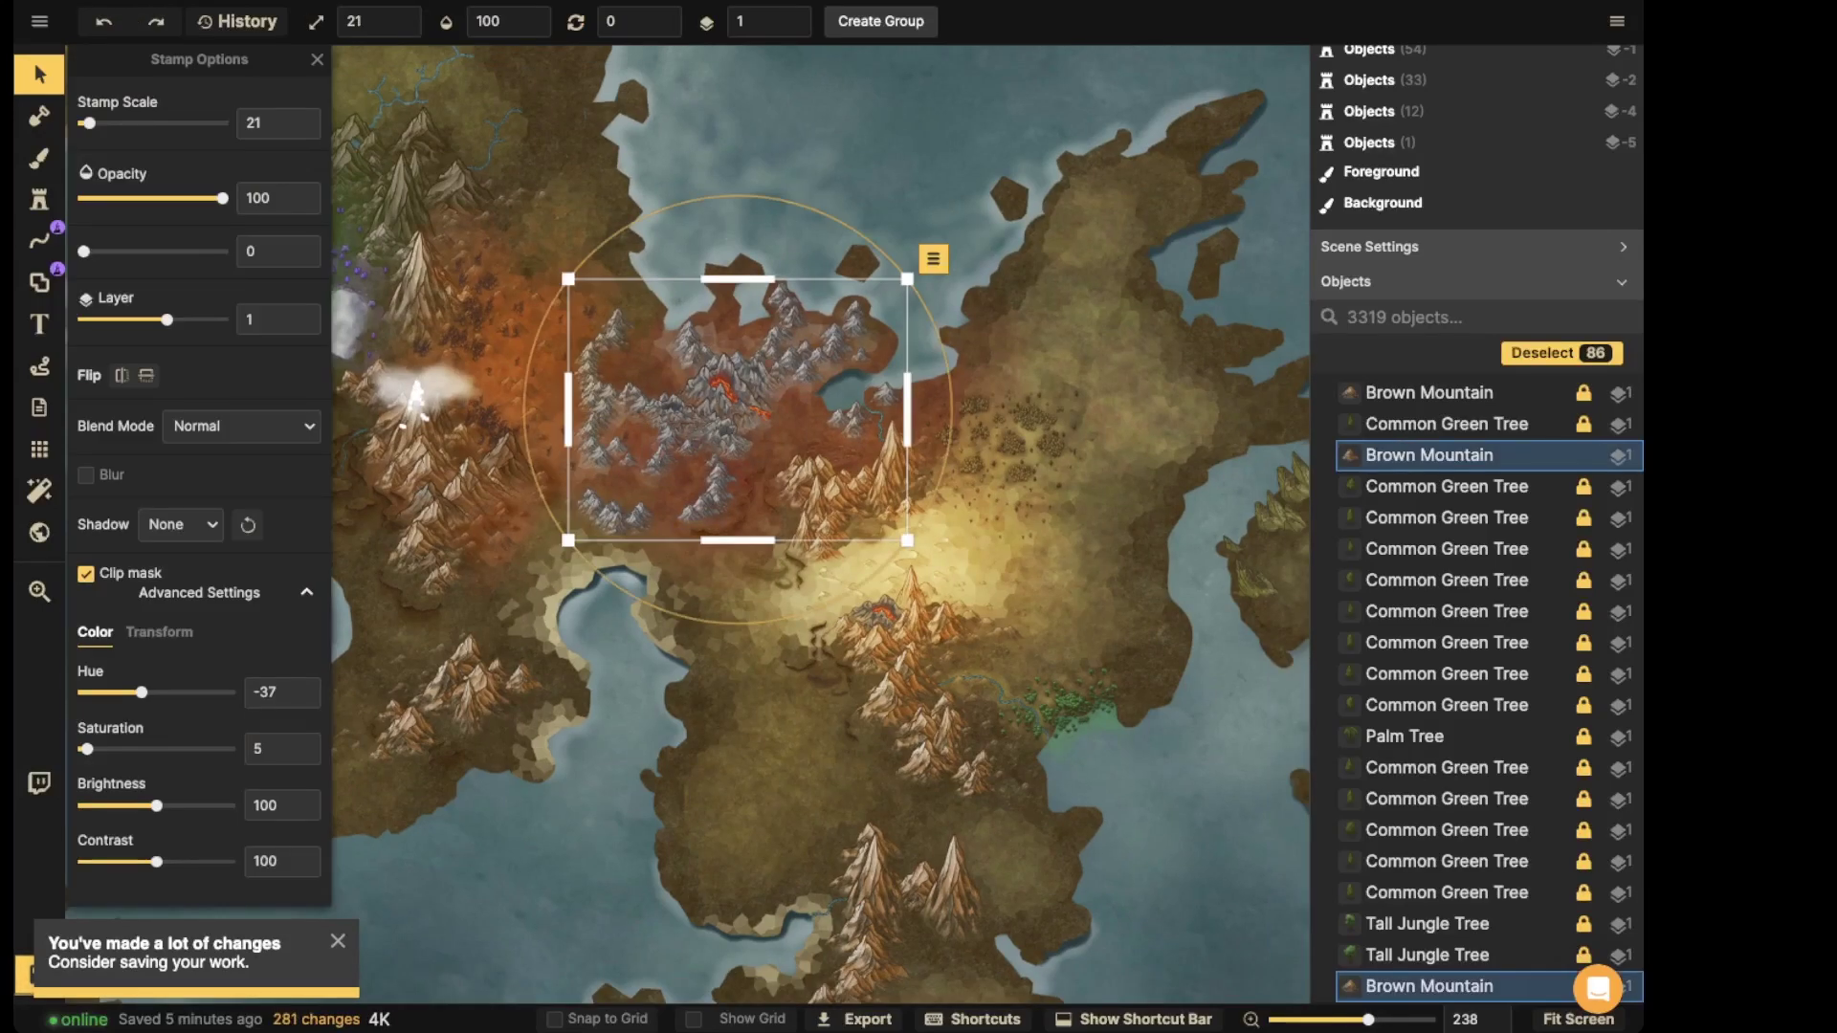
- Reselect the volcanic region's stamps and try a Layer Shadow on them
left_click(39, 158)
scroll(648, 493, "up", 3)
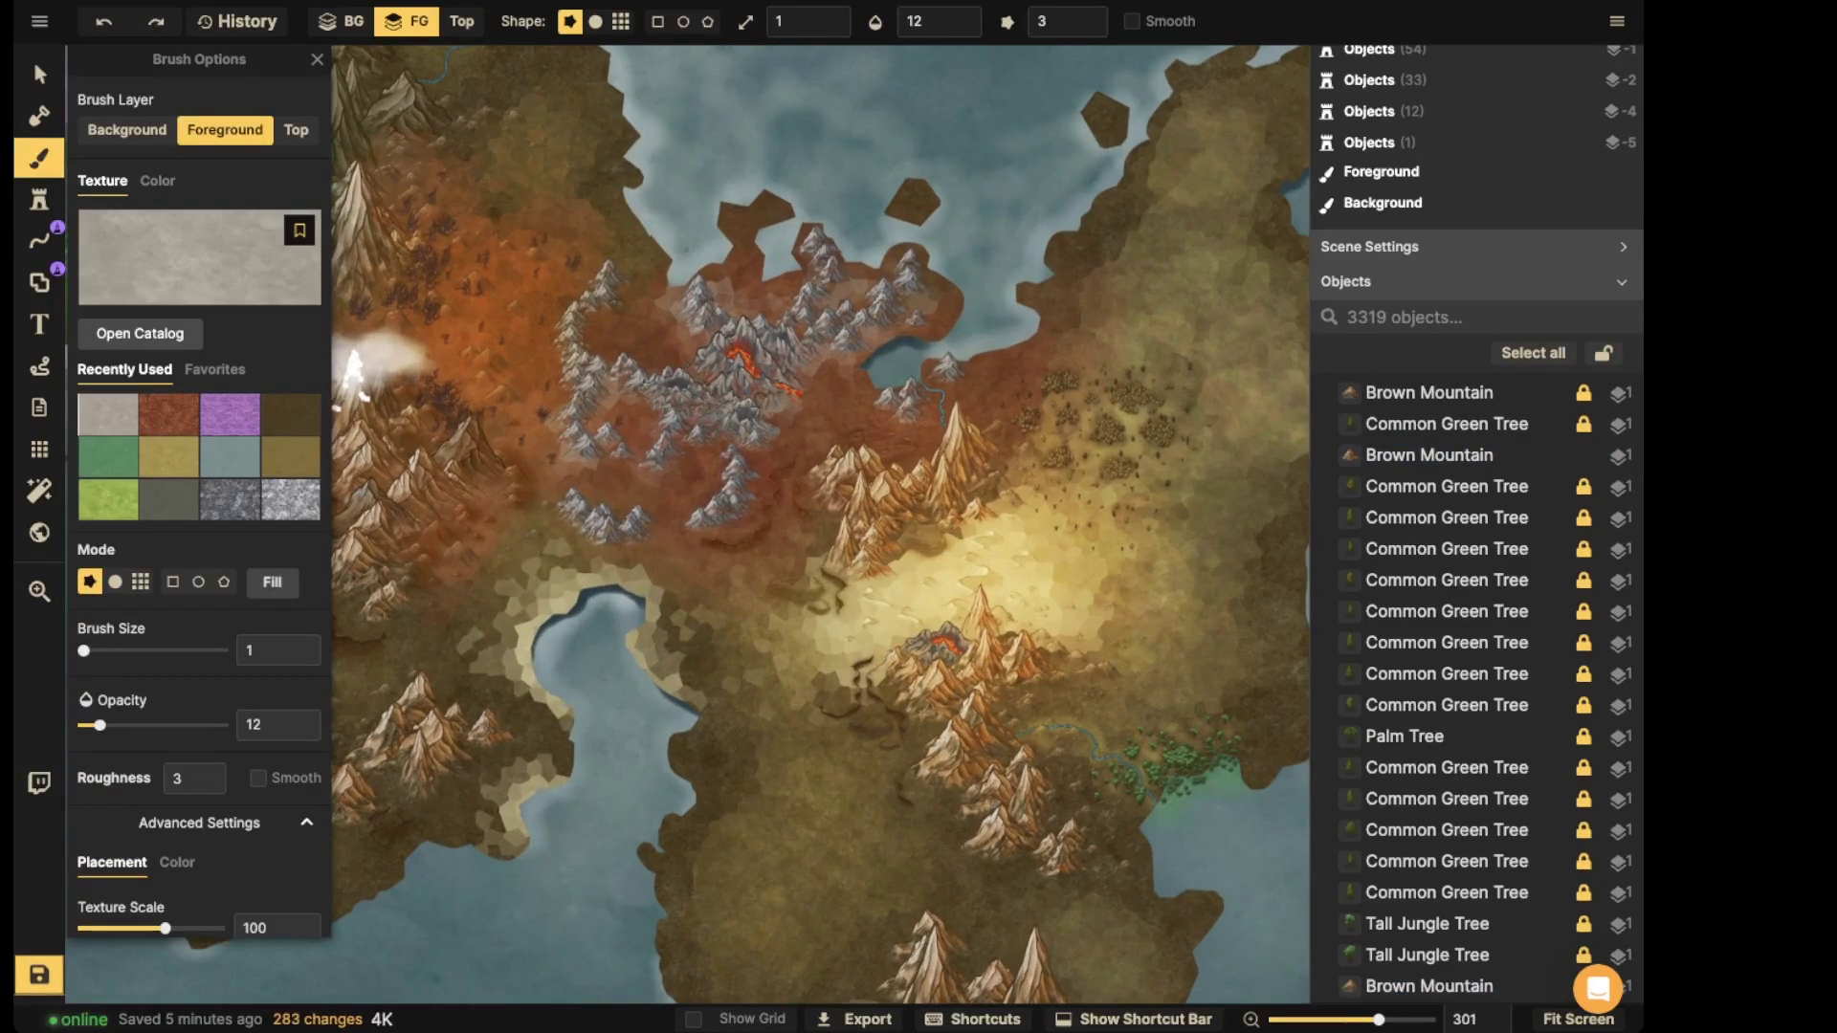
key("v")
mouse_move(518, 180)
left_mouse_down()
mouse_move(916, 519)
mouse_move(971, 591)
left_mouse_up()
left_click(242, 427)
left_click(220, 492)
left_click(179, 525)
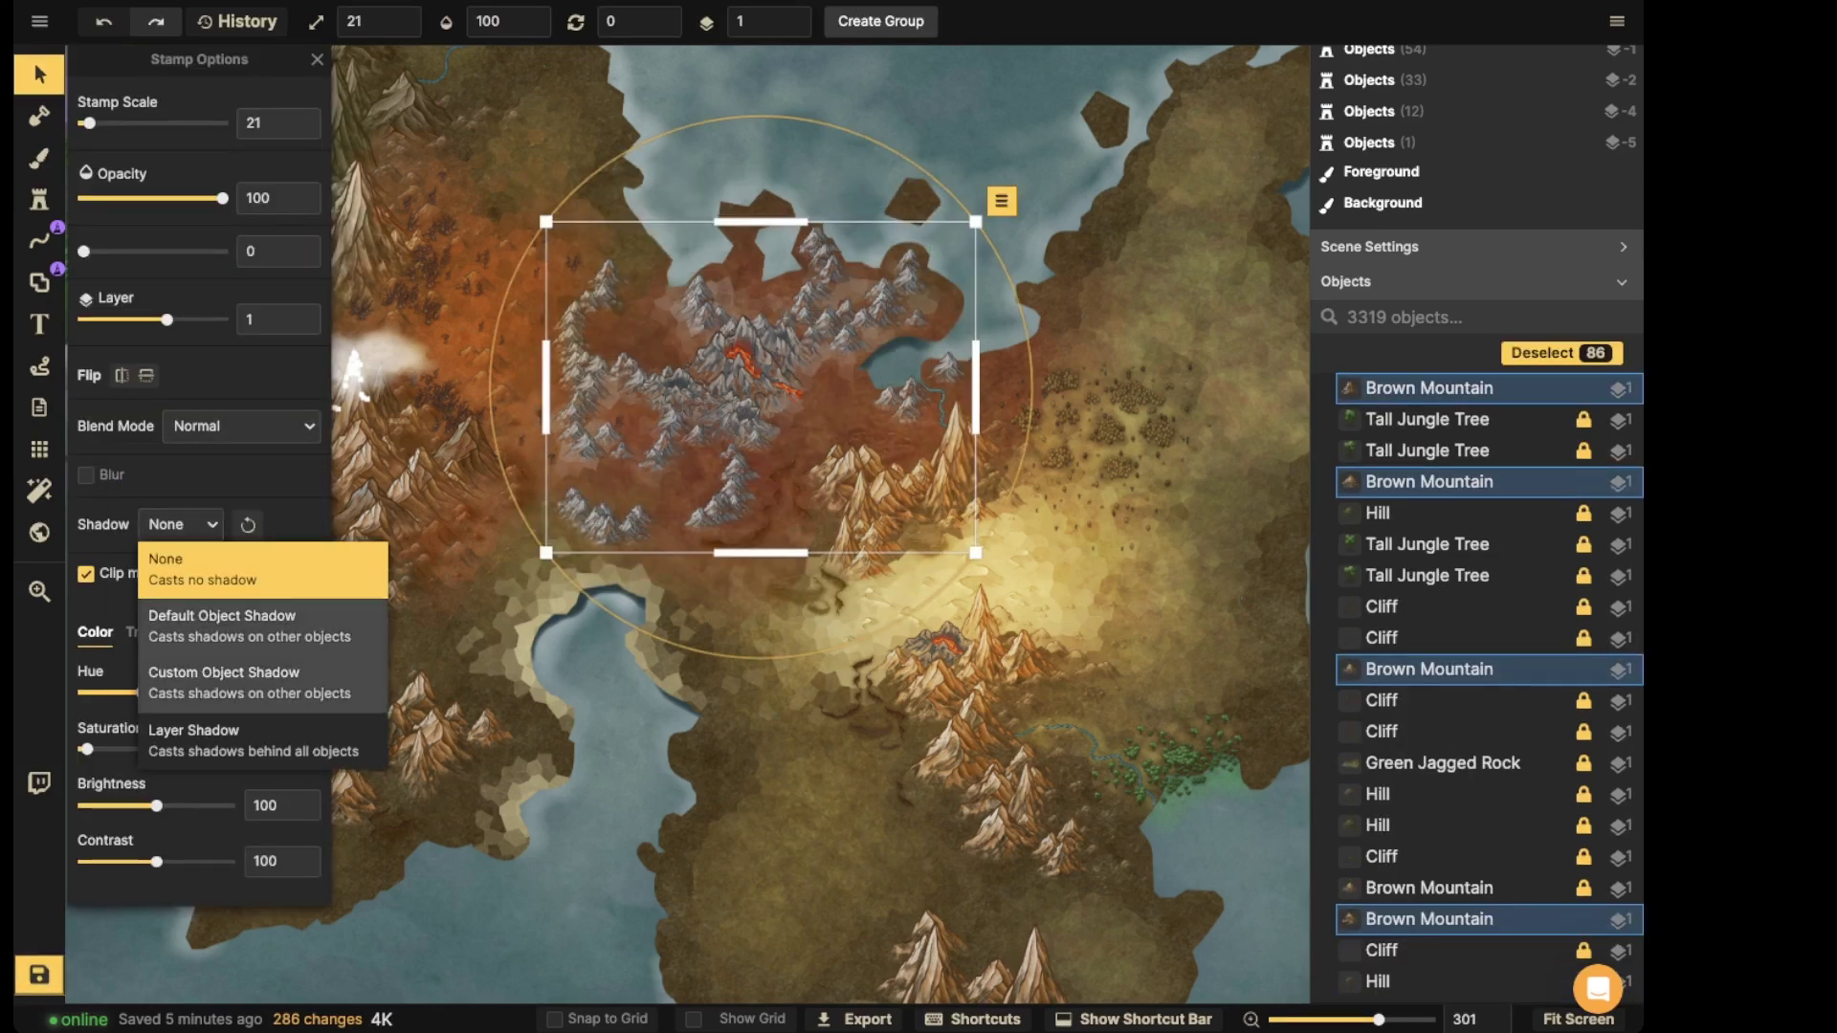
left_click(254, 741)
left_click(180, 524)
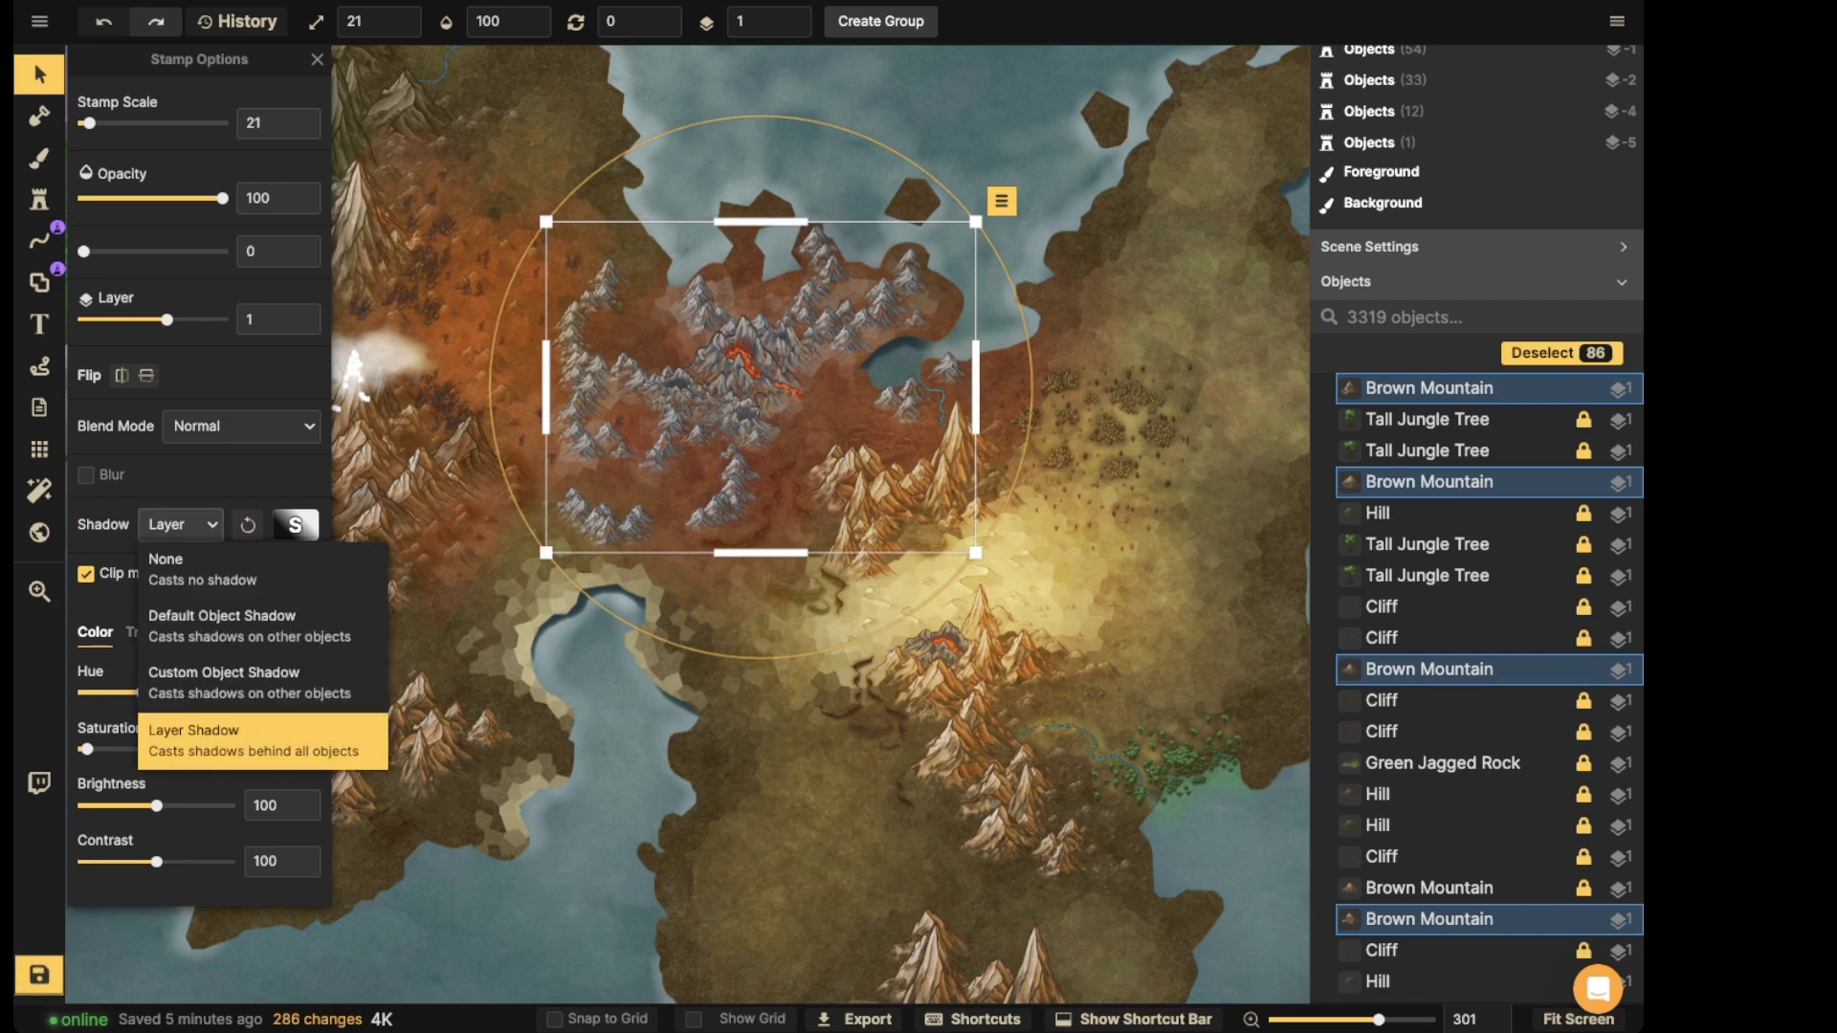
- Try a Custom Object Shadow with horizontal offset 4.9 and vertical offset -6.3 on the selected stamps, then undo it
left_click(248, 682)
left_click(298, 525)
left_click_drag(410, 391, 404, 436)
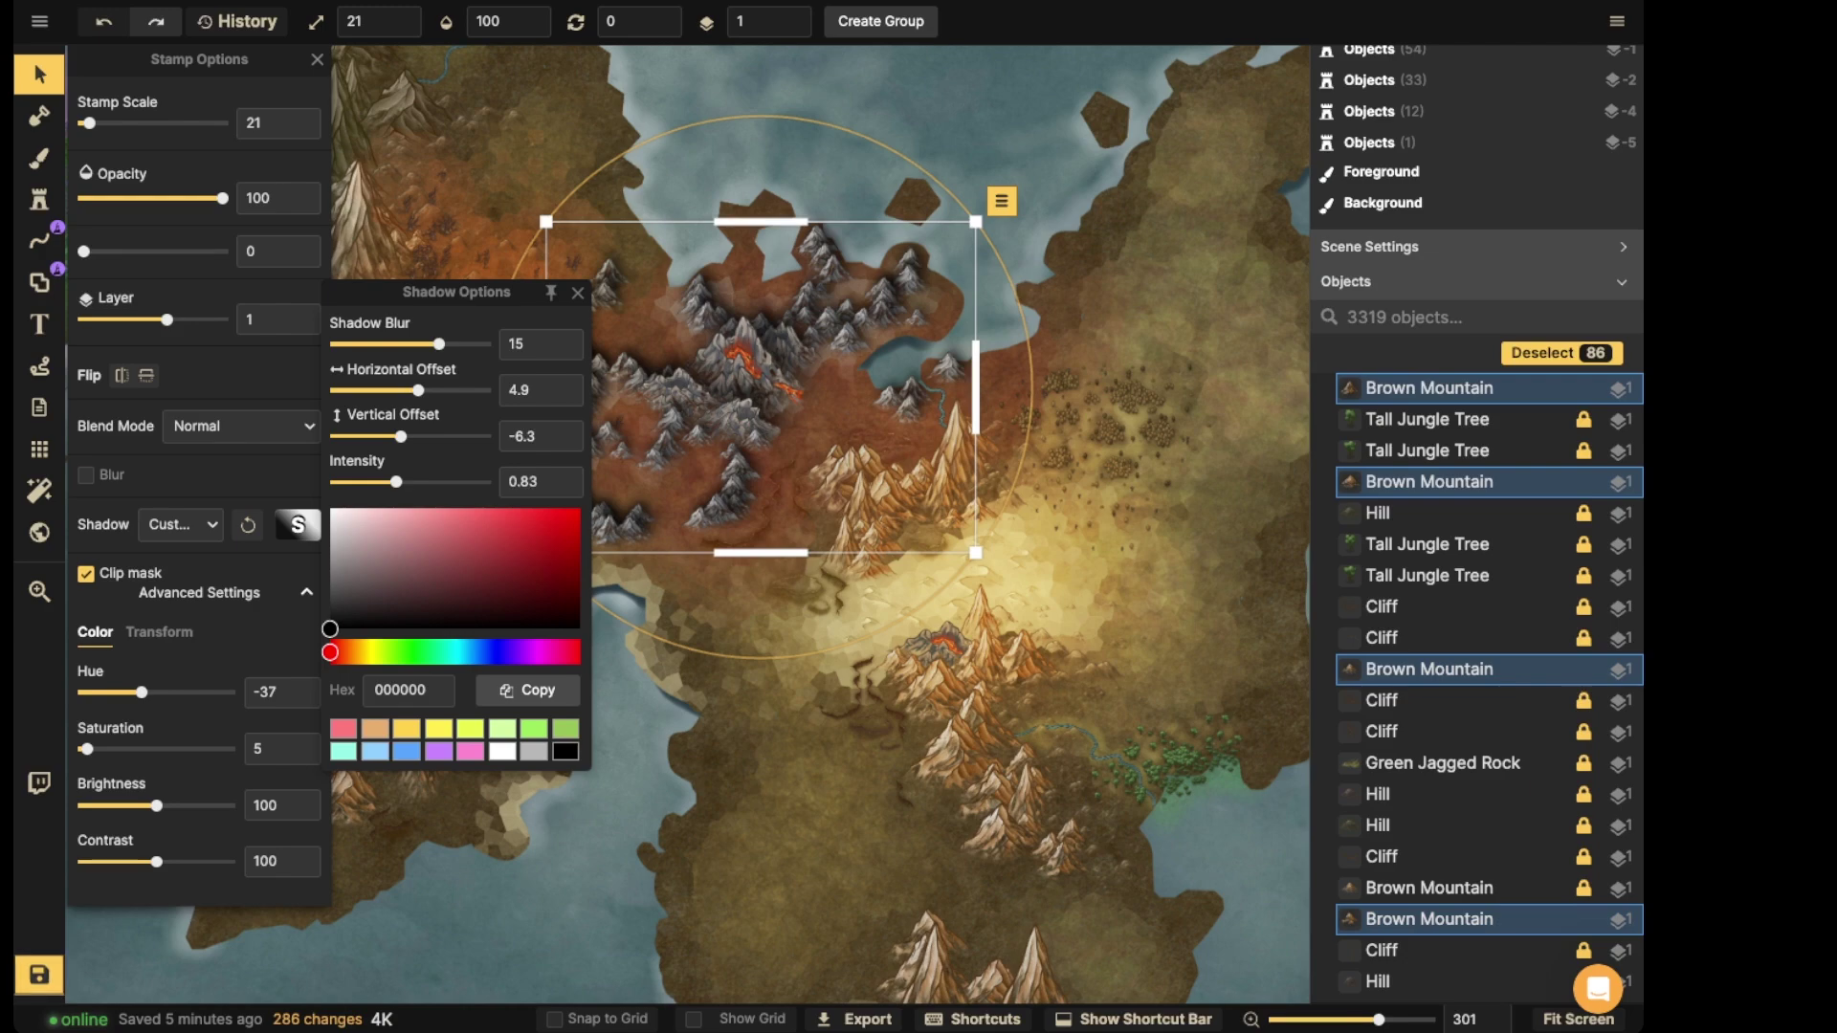
scroll(689, 335, "down", 5)
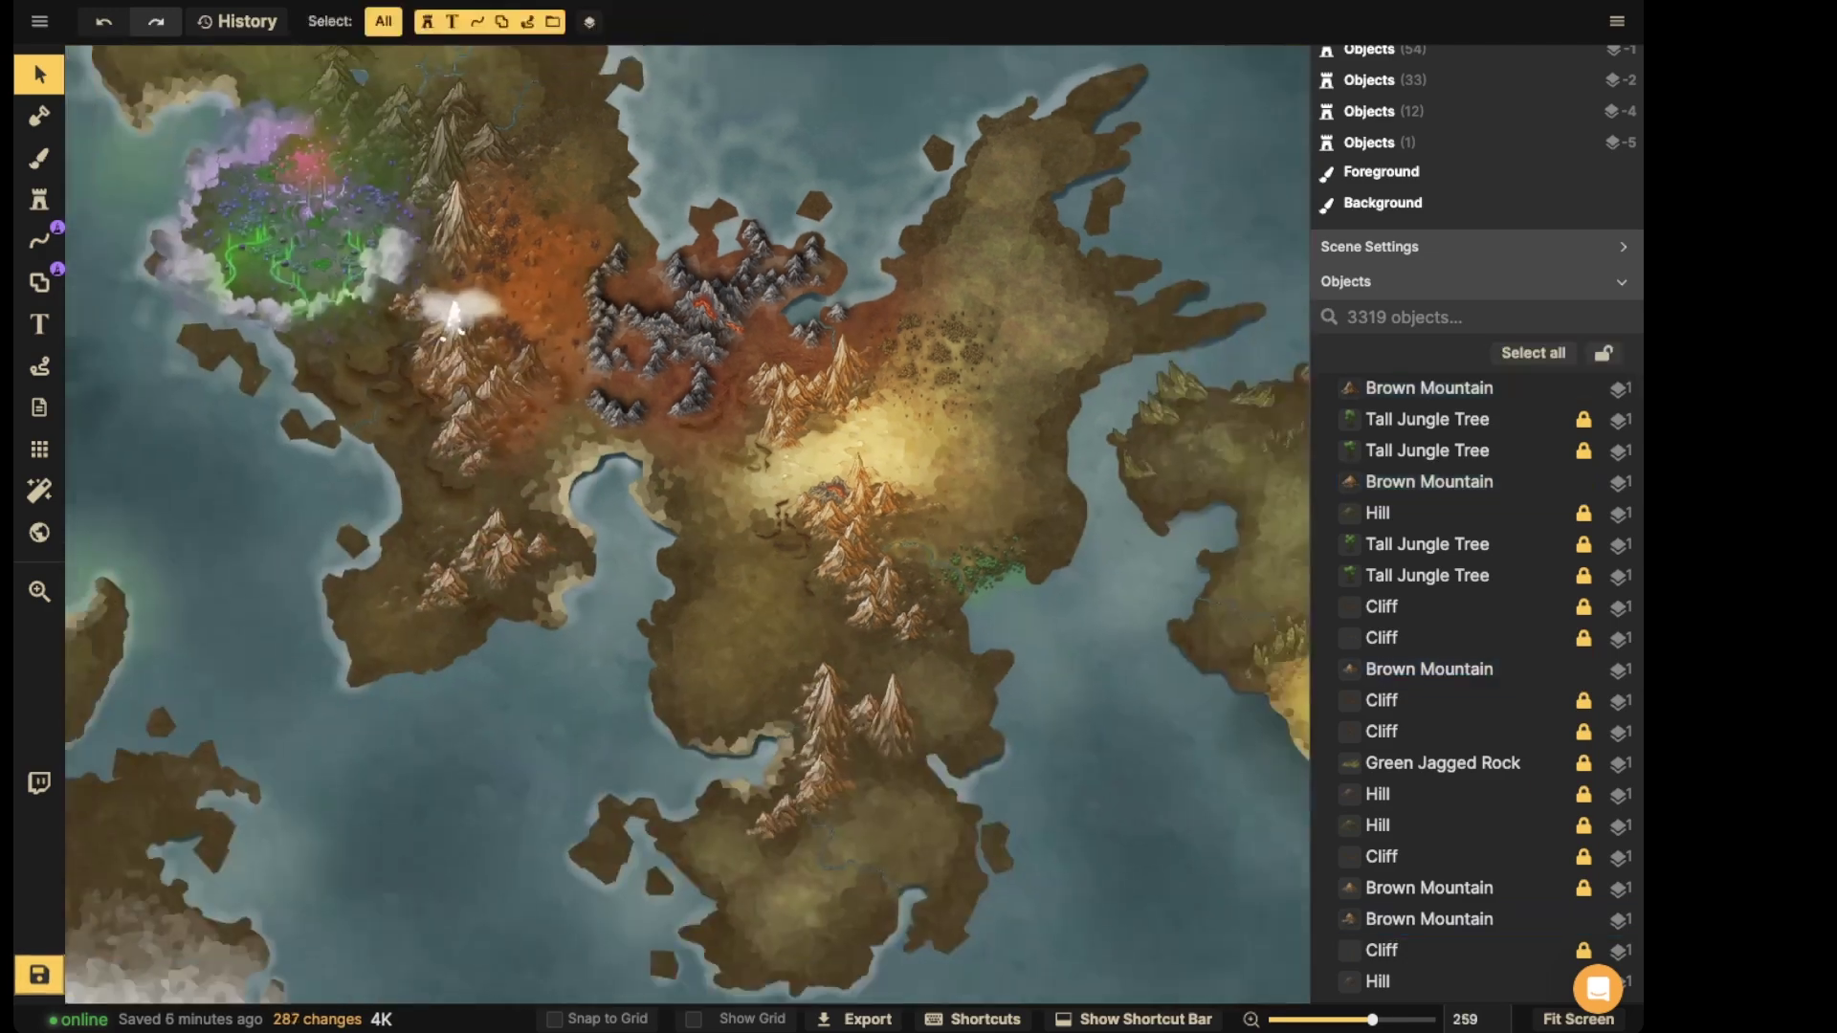
left_click_drag(689, 335, 838, 277)
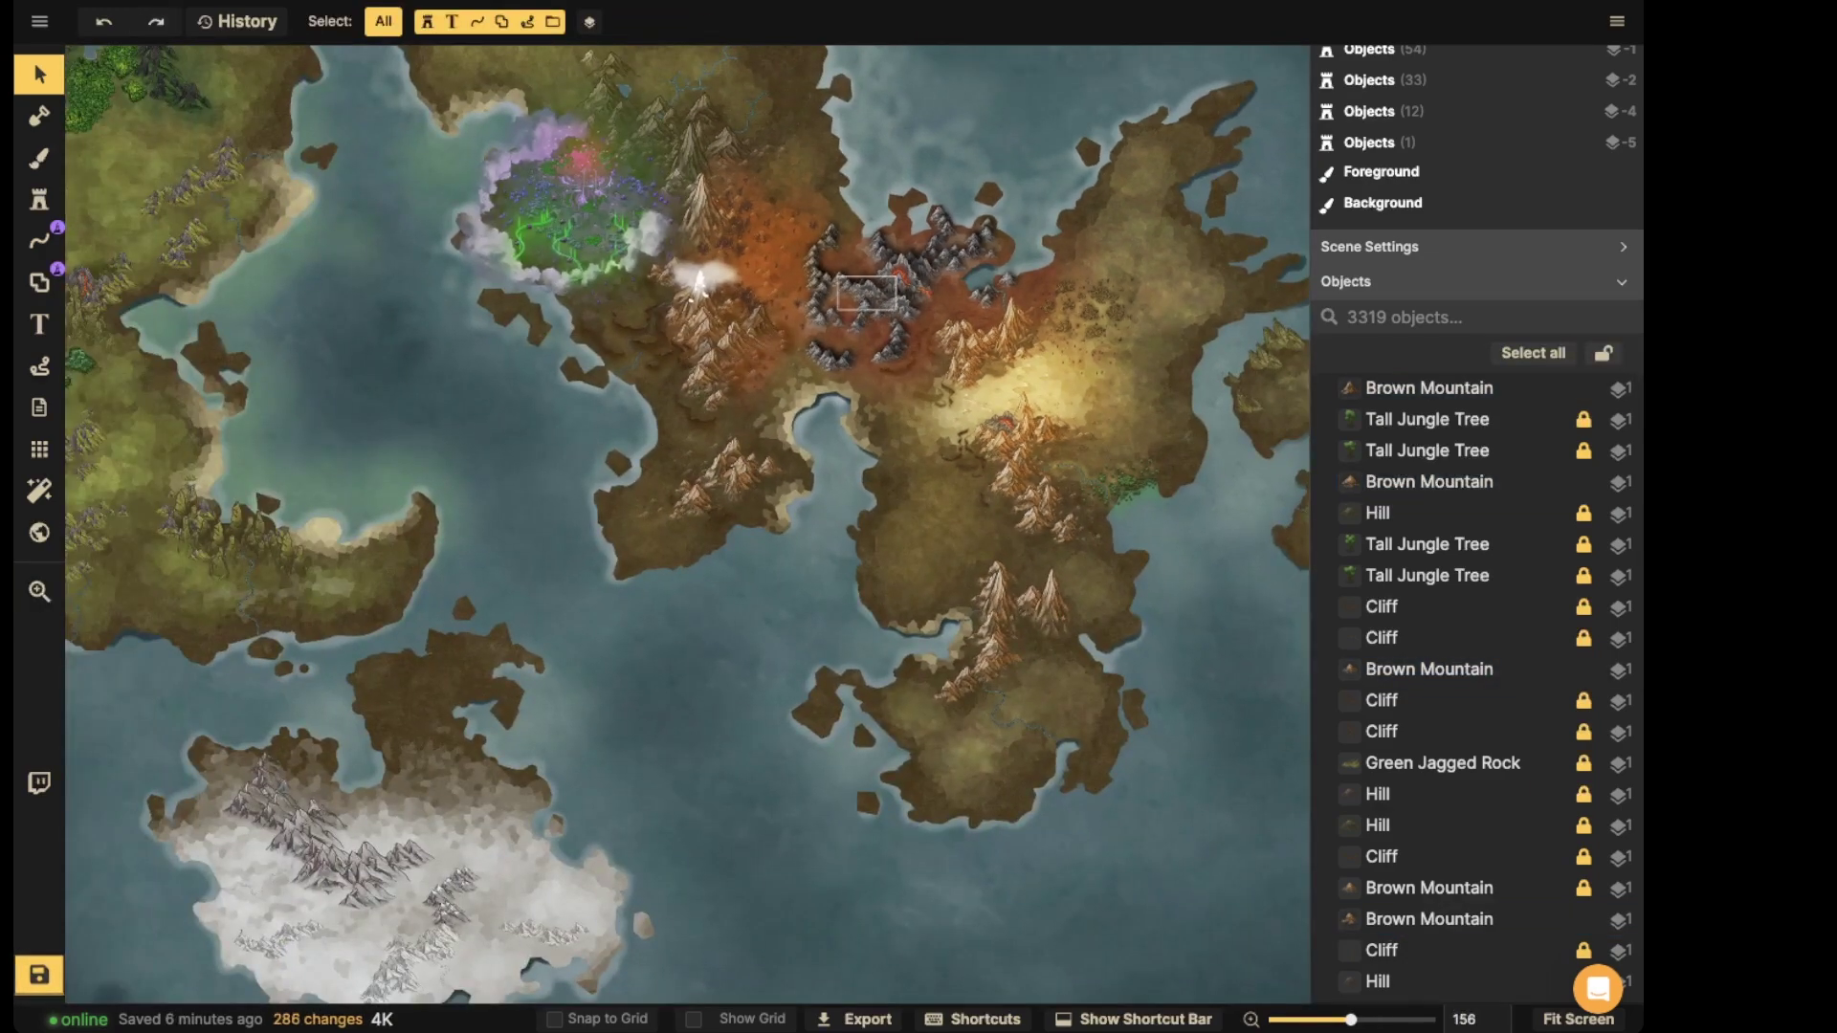
left_click(866, 292)
scroll(866, 292, "up", 4)
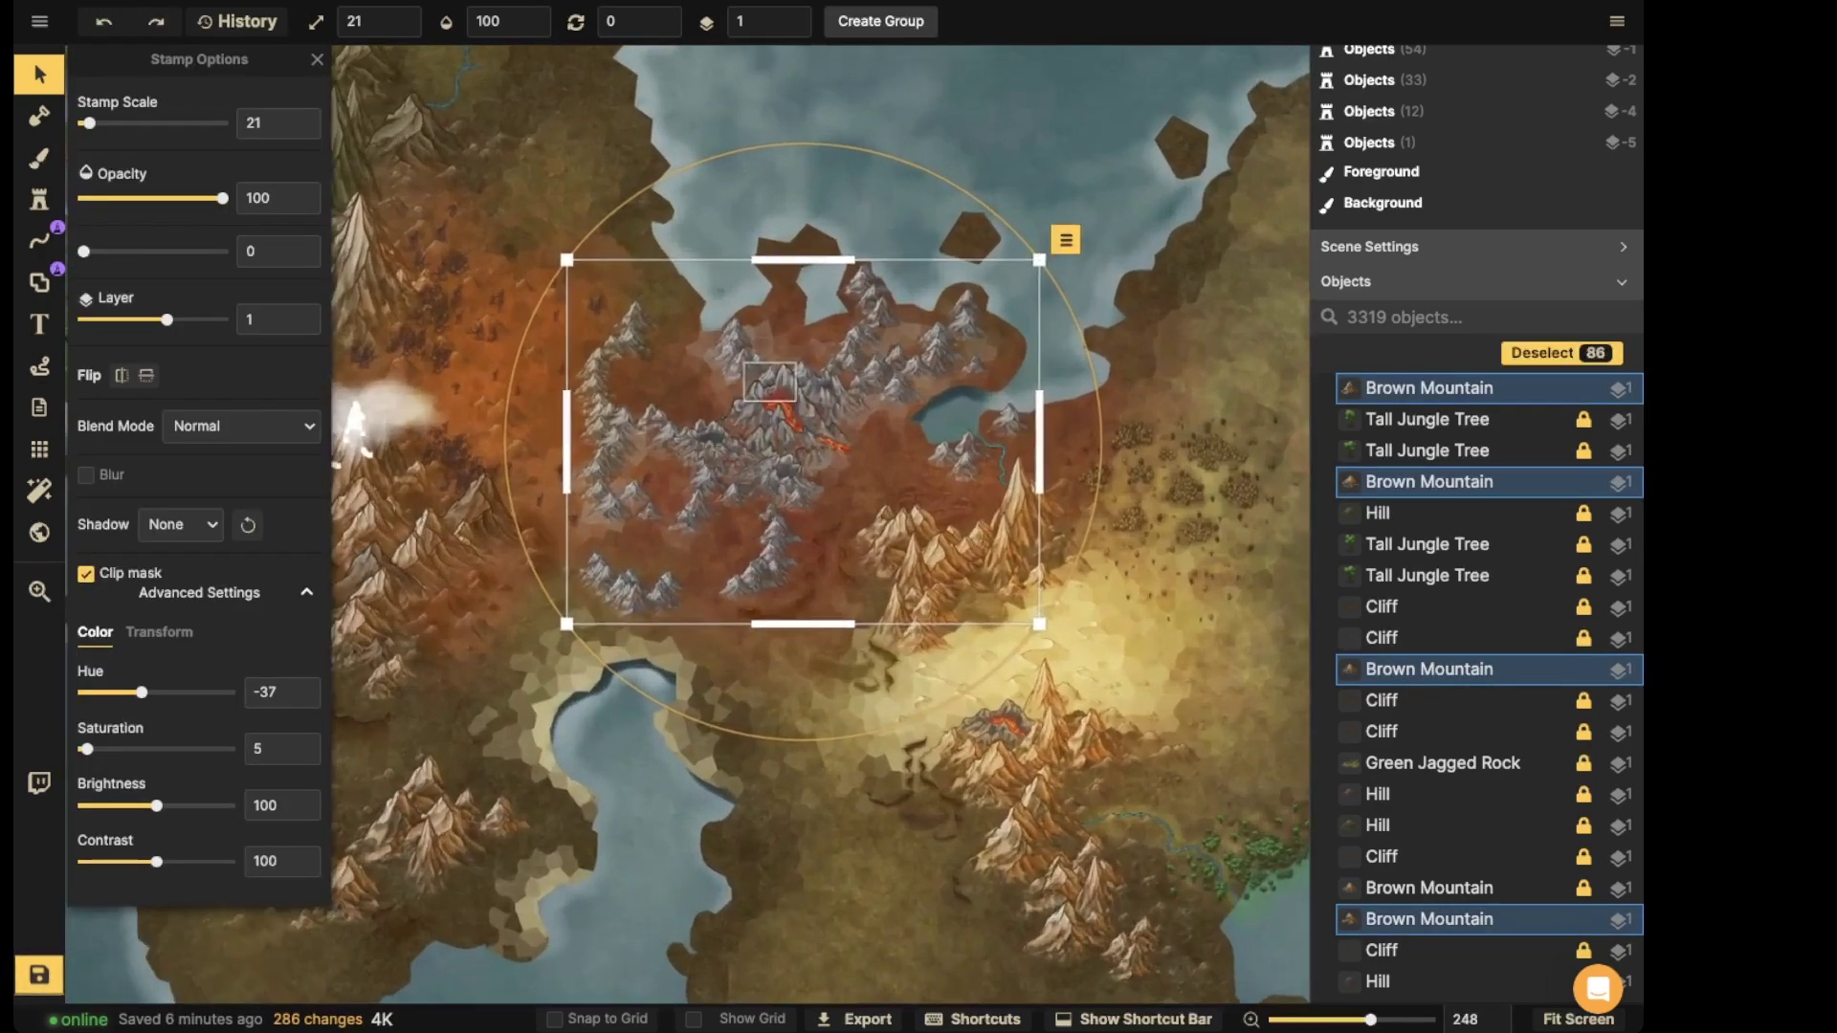
- Examine how the volcanic region's mountains fit with the neighbouring regions of the continent
scroll(769, 382, "up", 4)
left_click_drag(1038, 850, 971, 443)
scroll(735, 574, "down", 7)
left_click_drag(431, 449, 1301, 435)
left_click_drag(1062, 382, 411, 890)
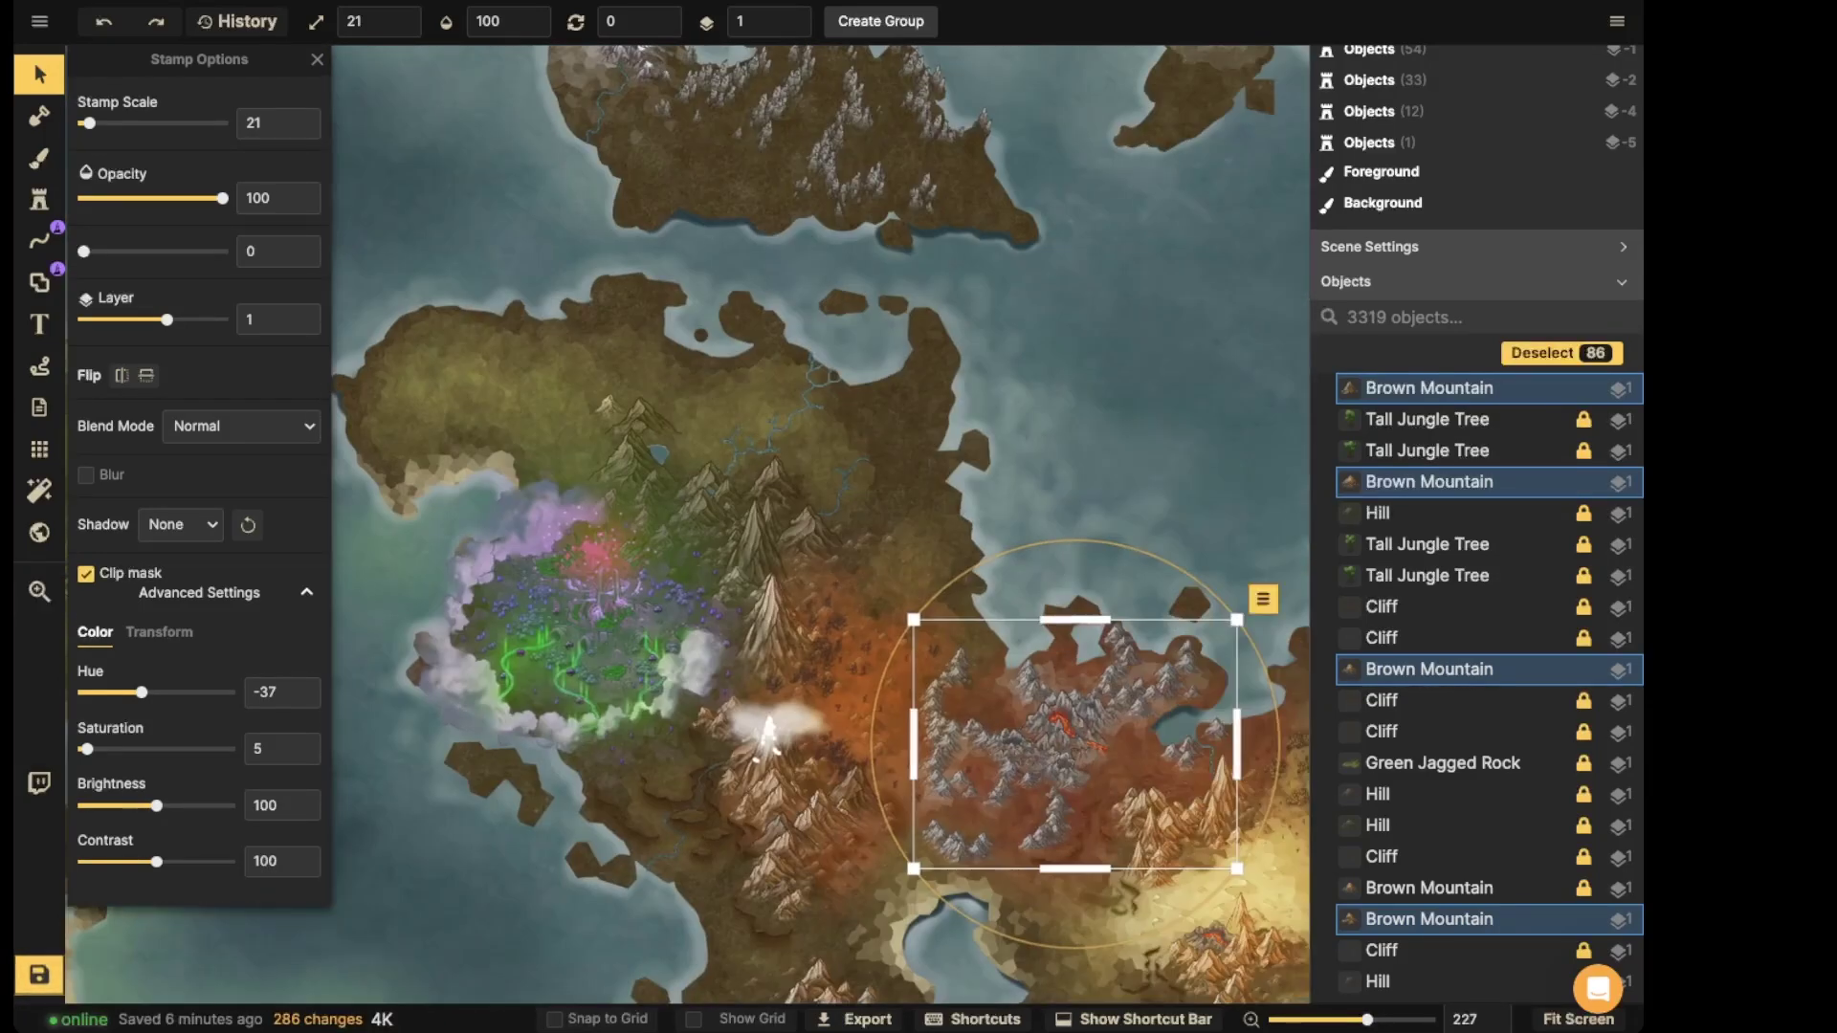
scroll(743, 531, "up", 5)
left_click_drag(1039, 693, 704, 469)
scroll(704, 469, "down", 2)
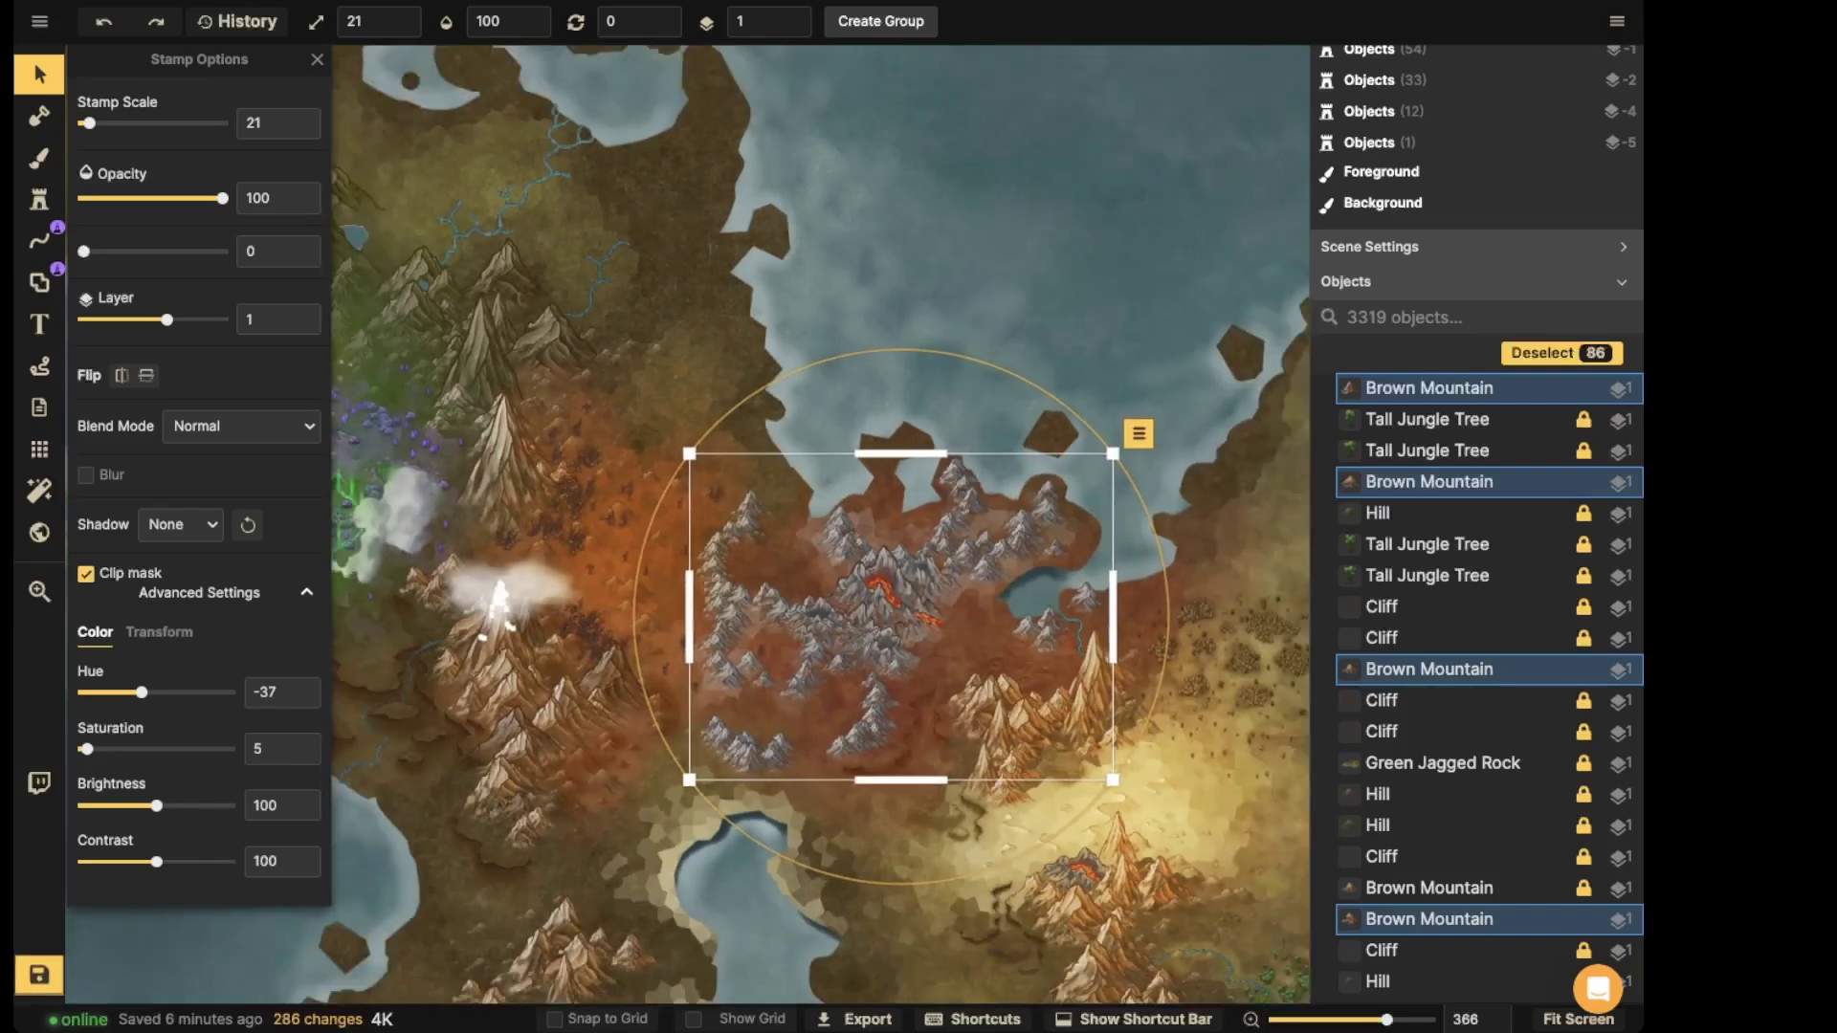
scroll(689, 454, "down", 2)
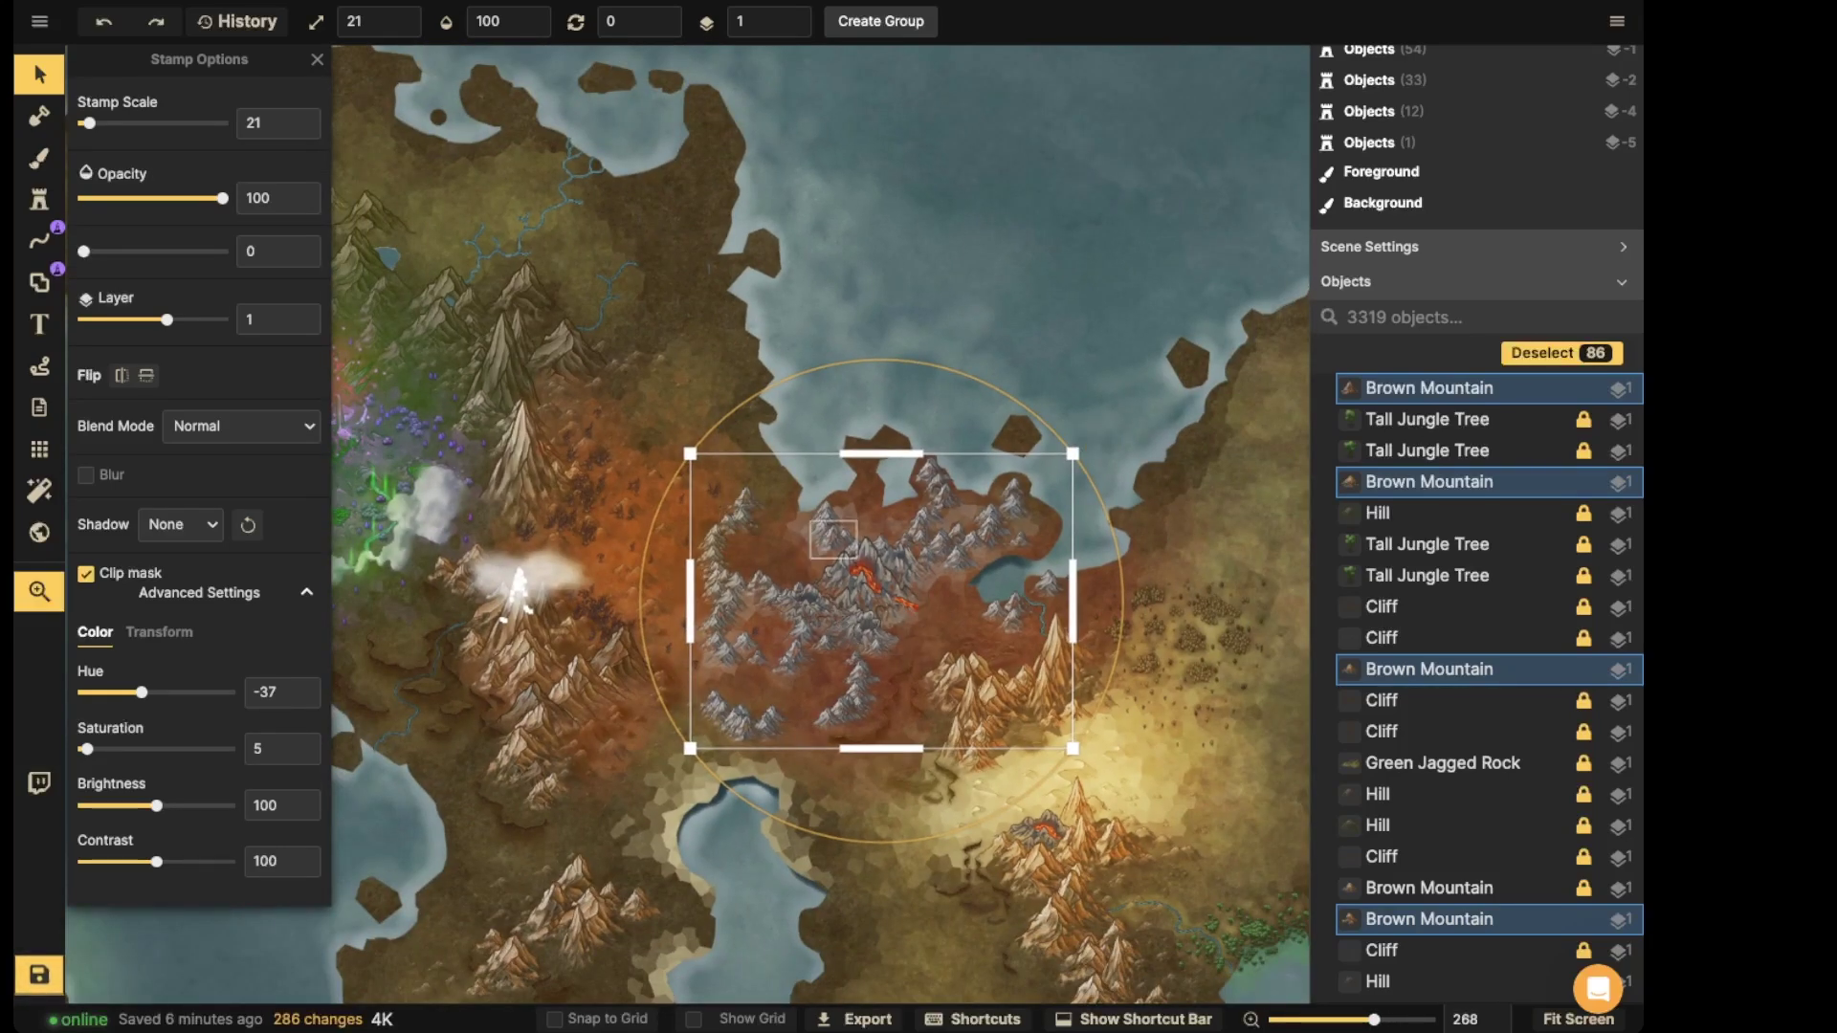
left_click_drag(834, 539, 747, 542)
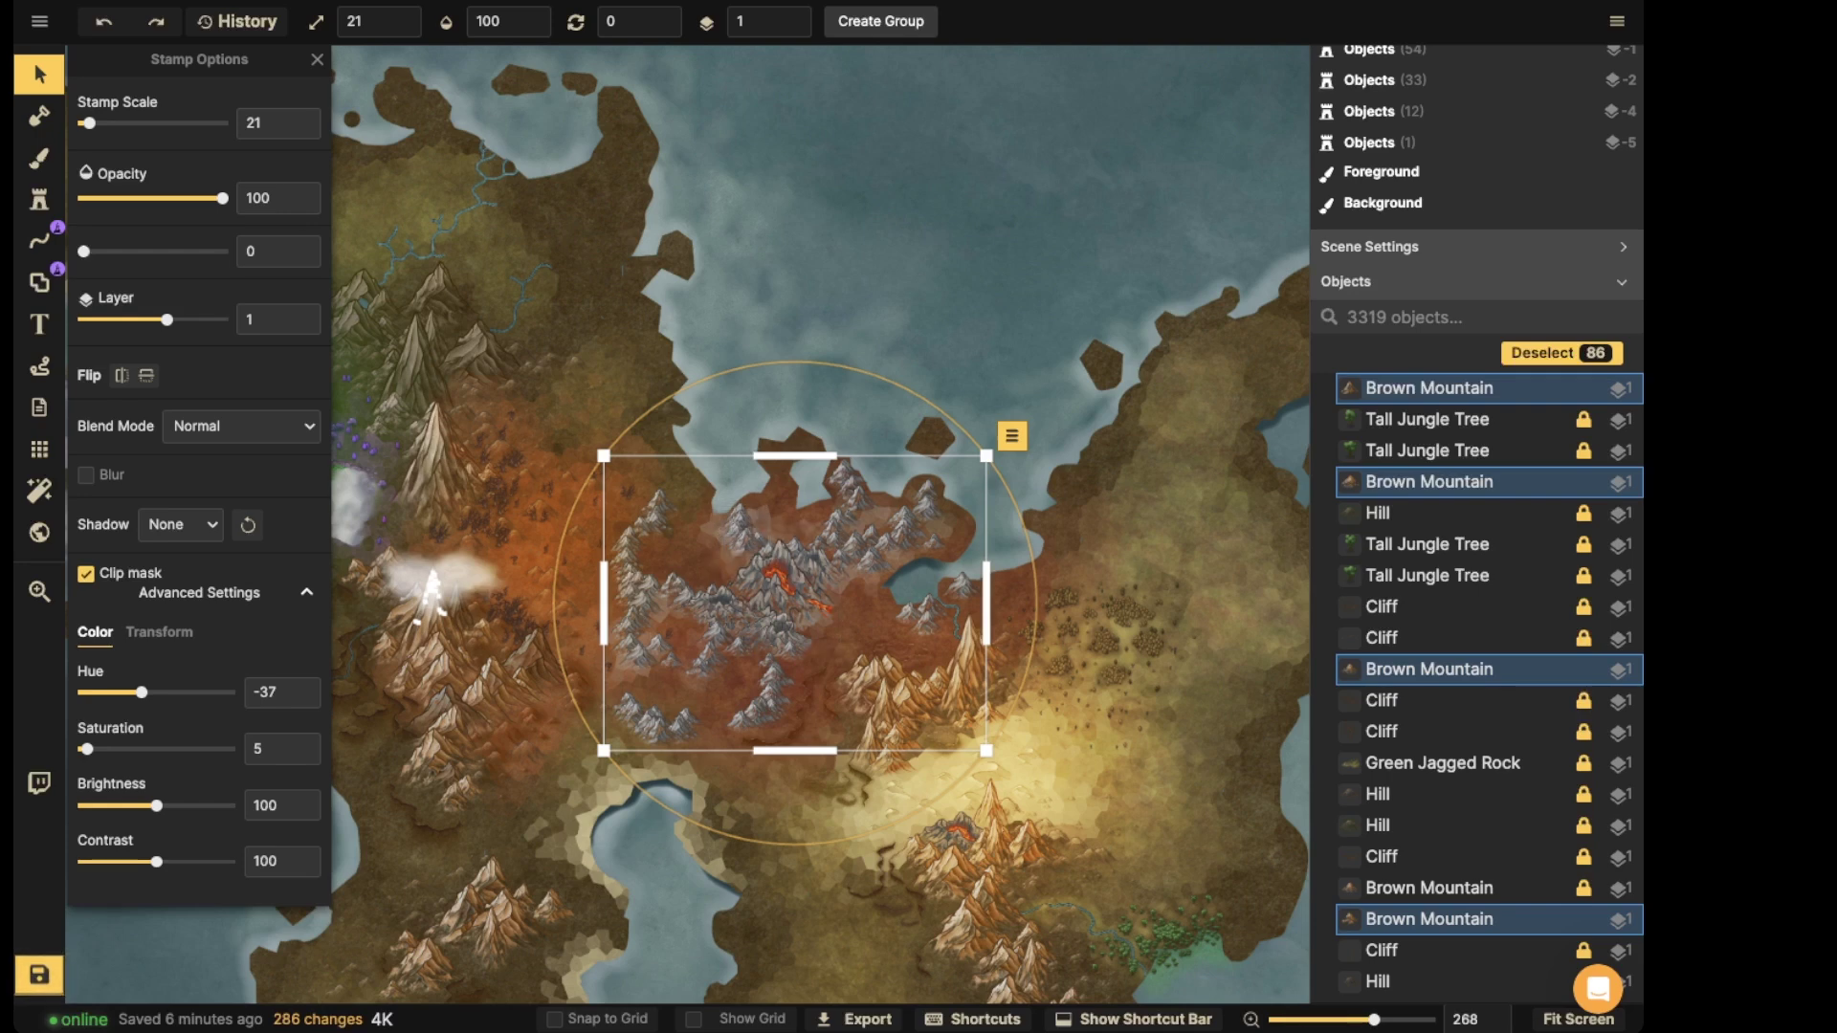
- Try a free-drawn river stamp line from the volcano's lava flow to the nearby lake
scroll(779, 522, "up", 5)
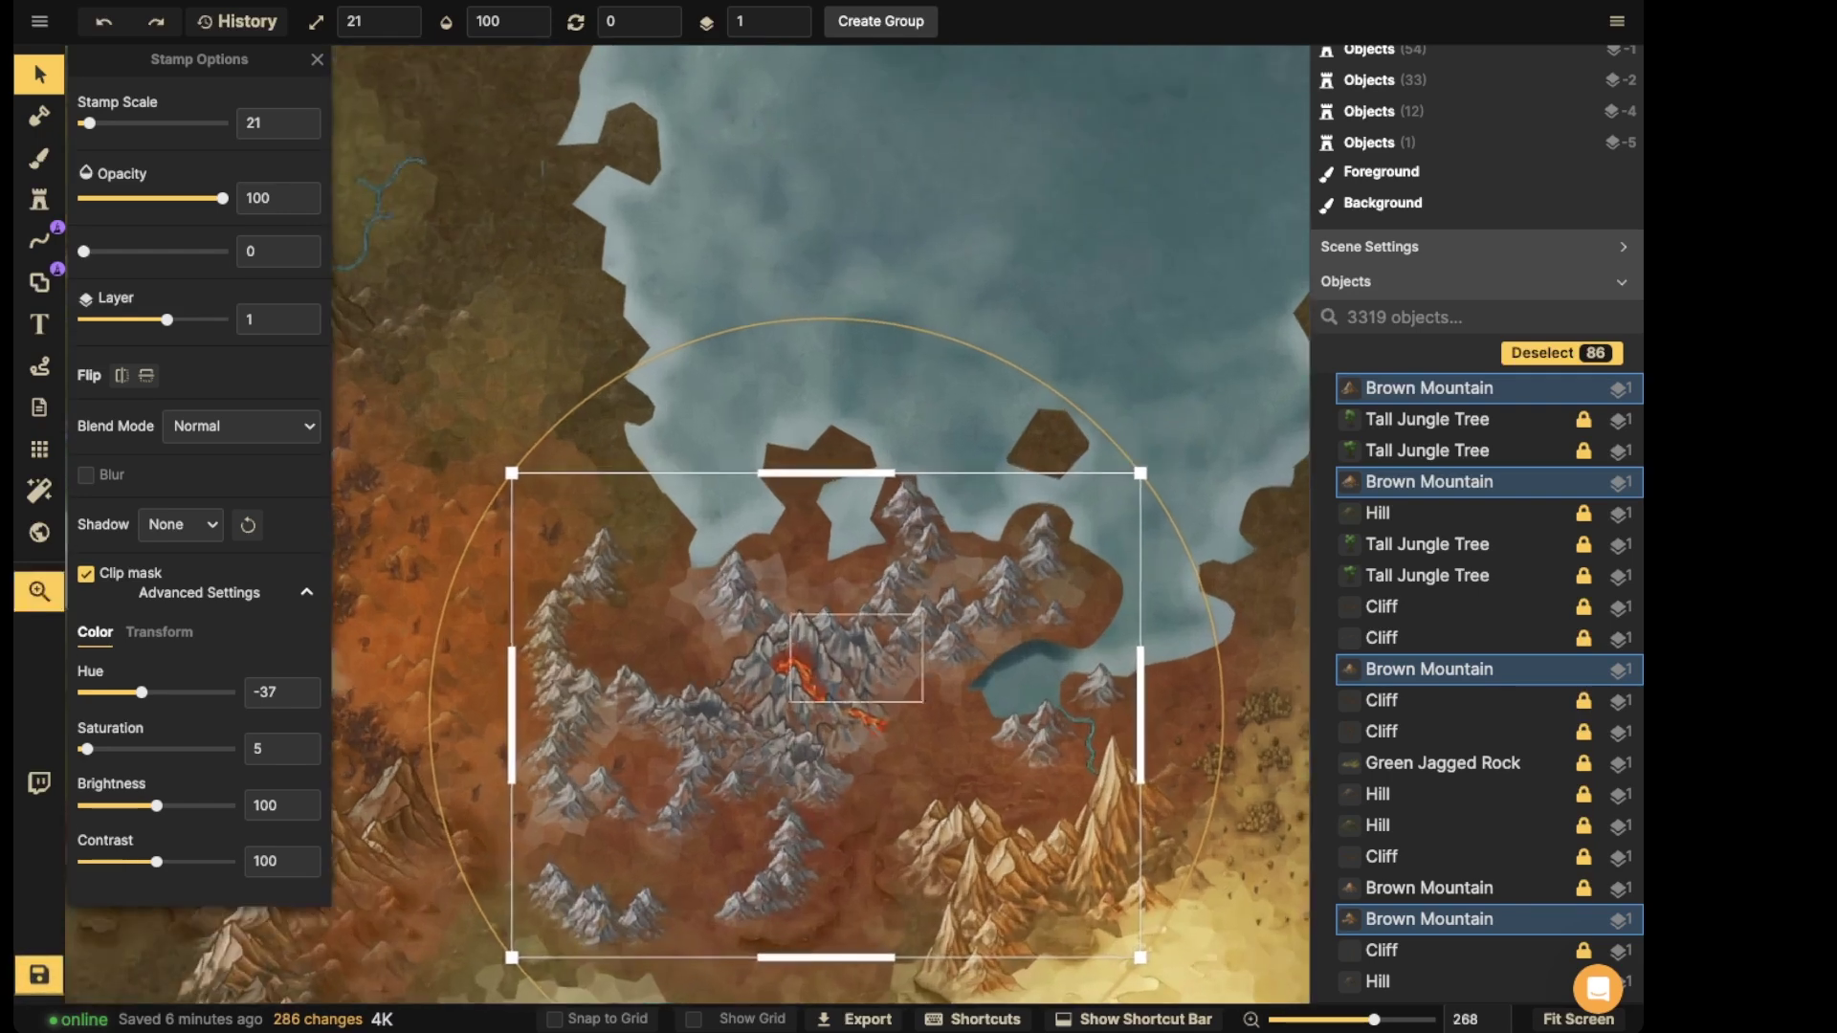
left_click_drag(841, 659, 808, 479)
left_click_drag(757, 585, 684, 564)
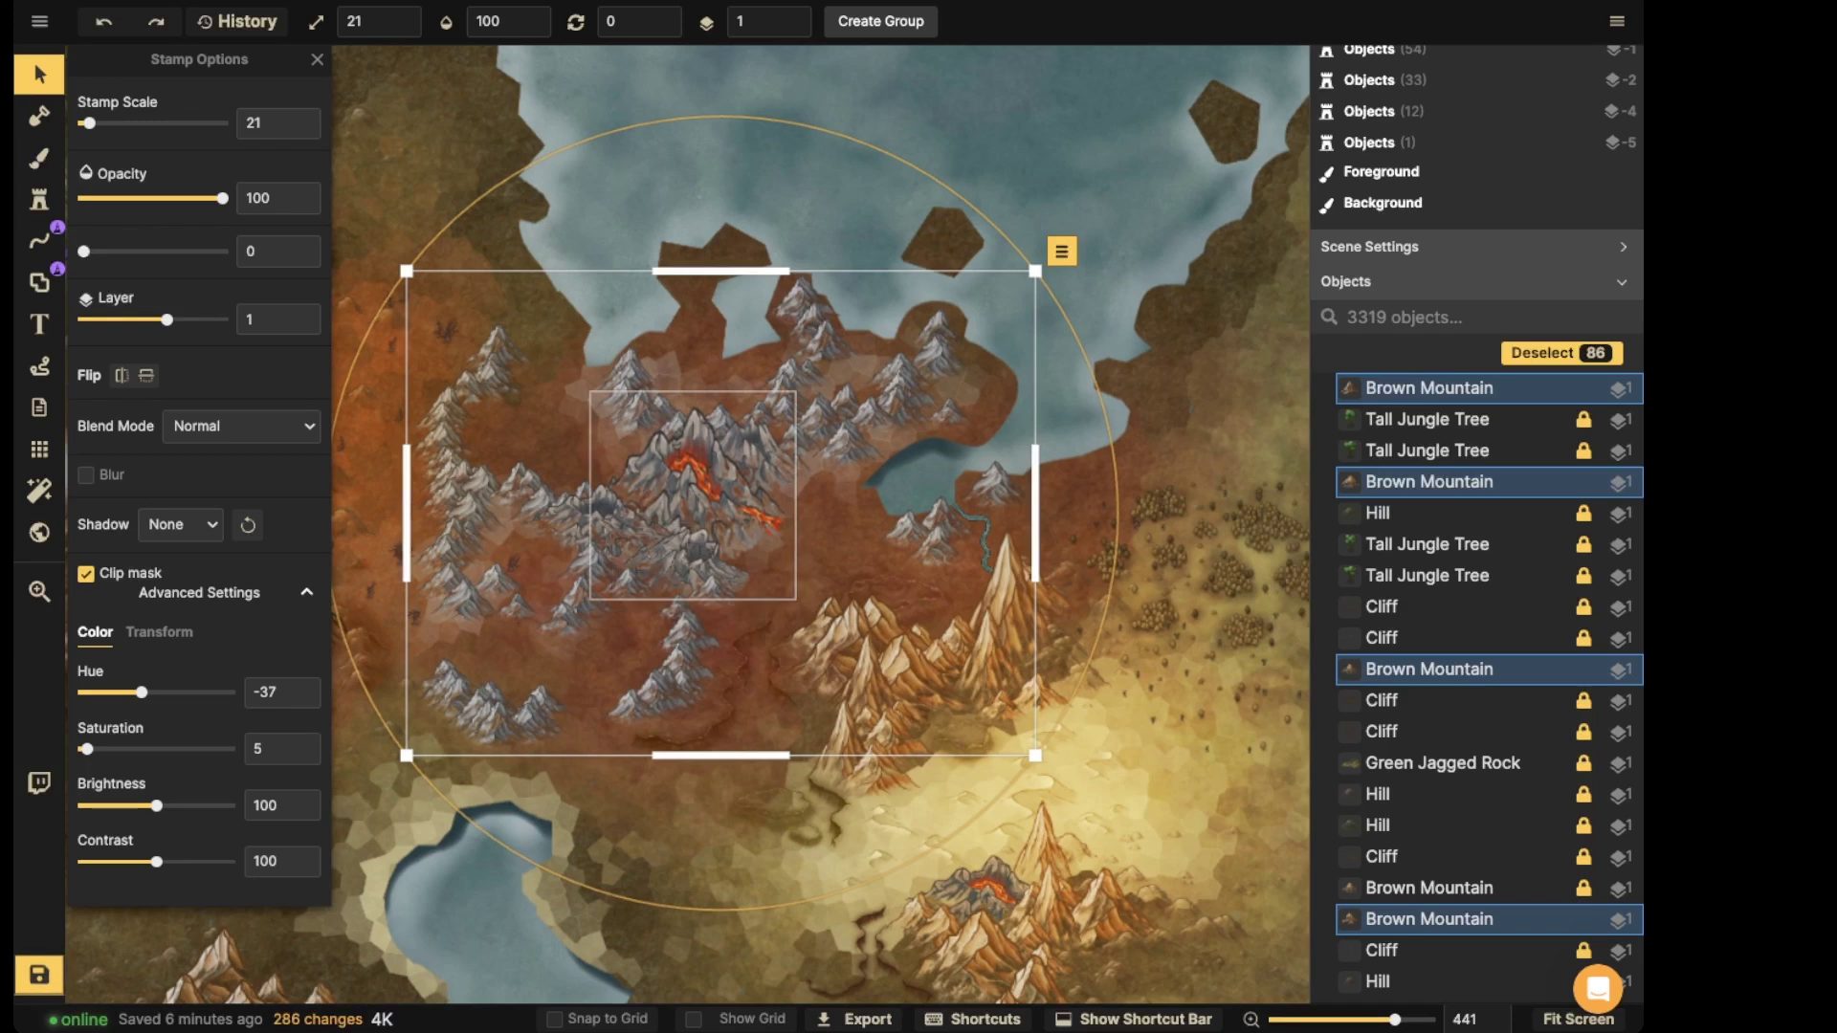
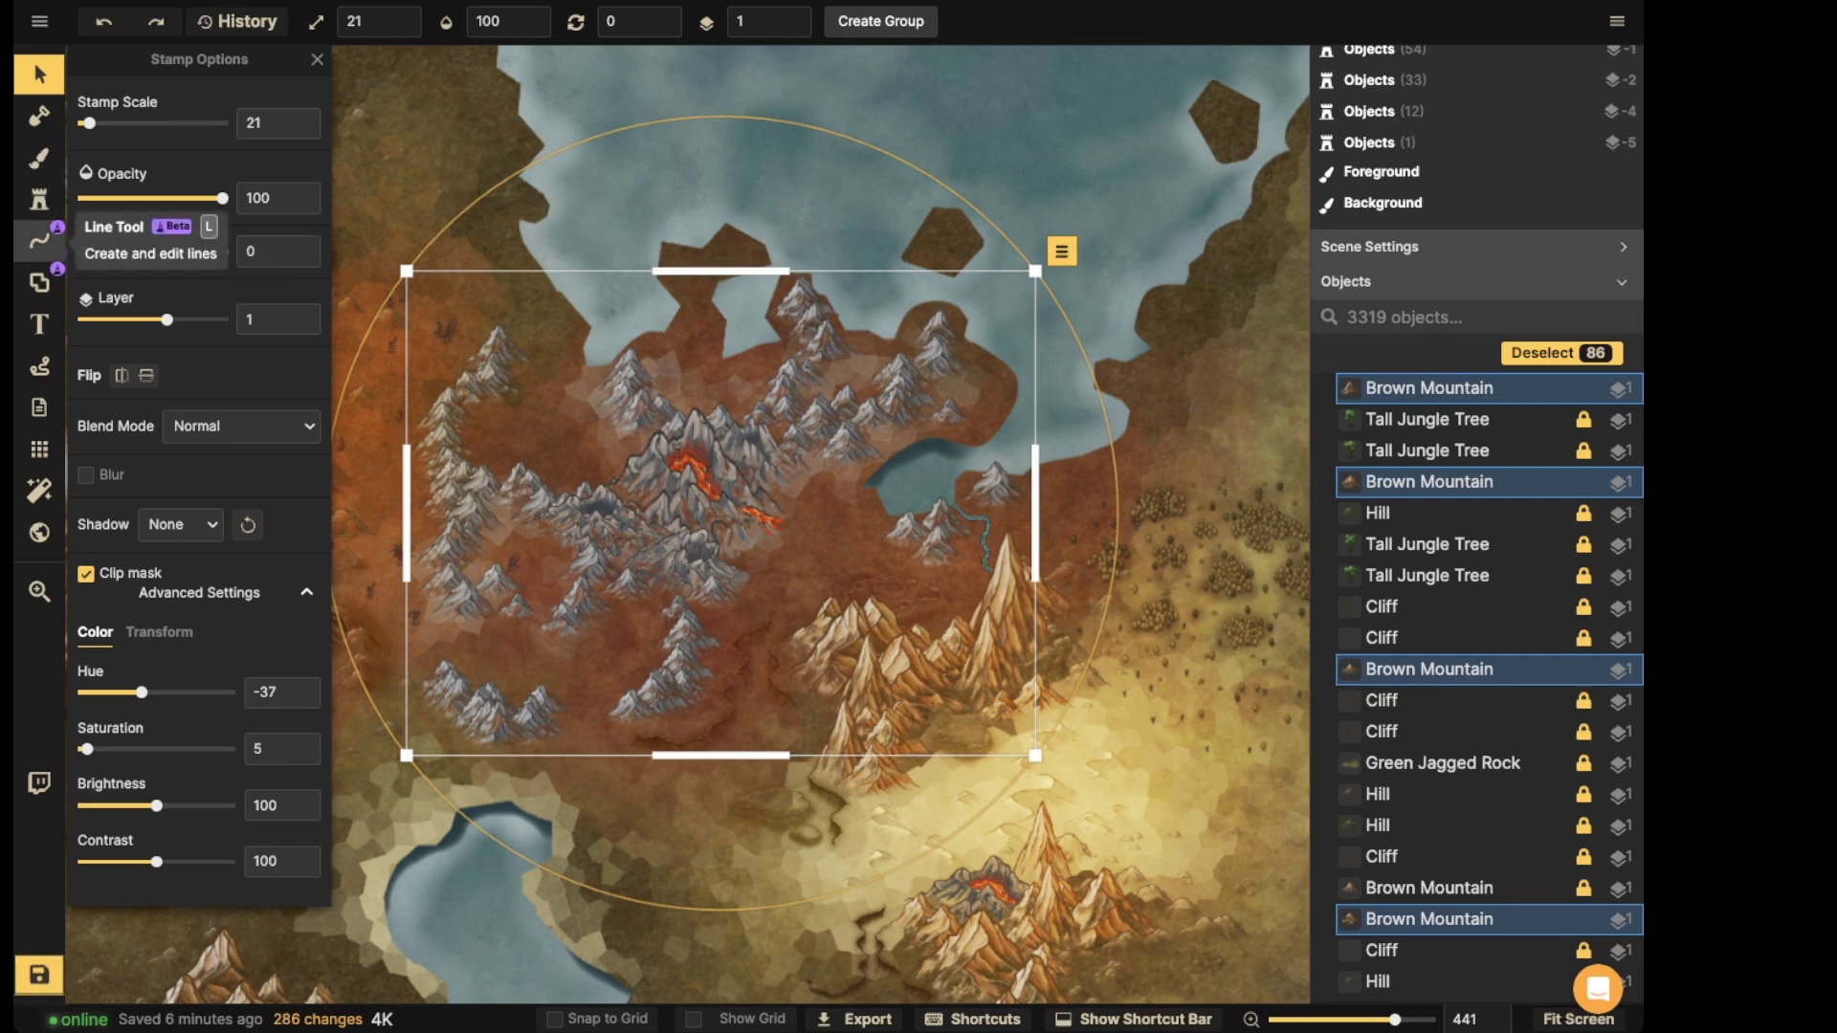
left_click(40, 239)
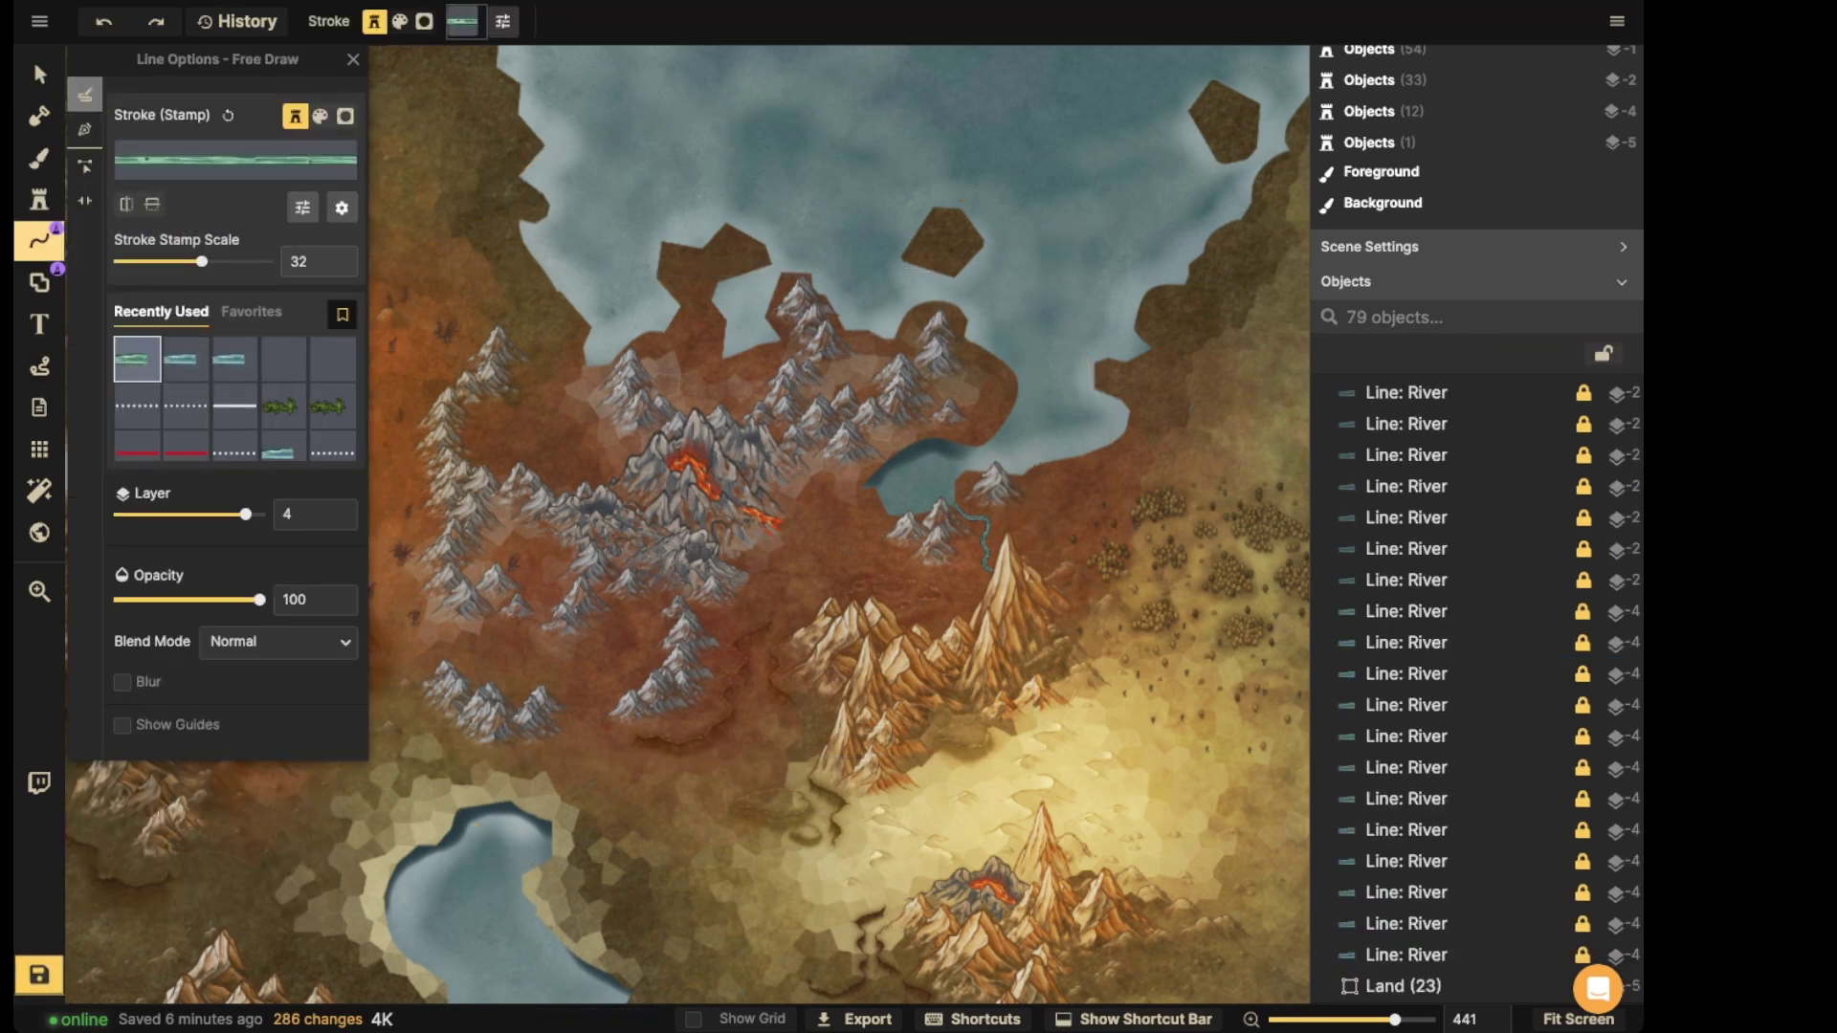
scroll(746, 526, "up", 4)
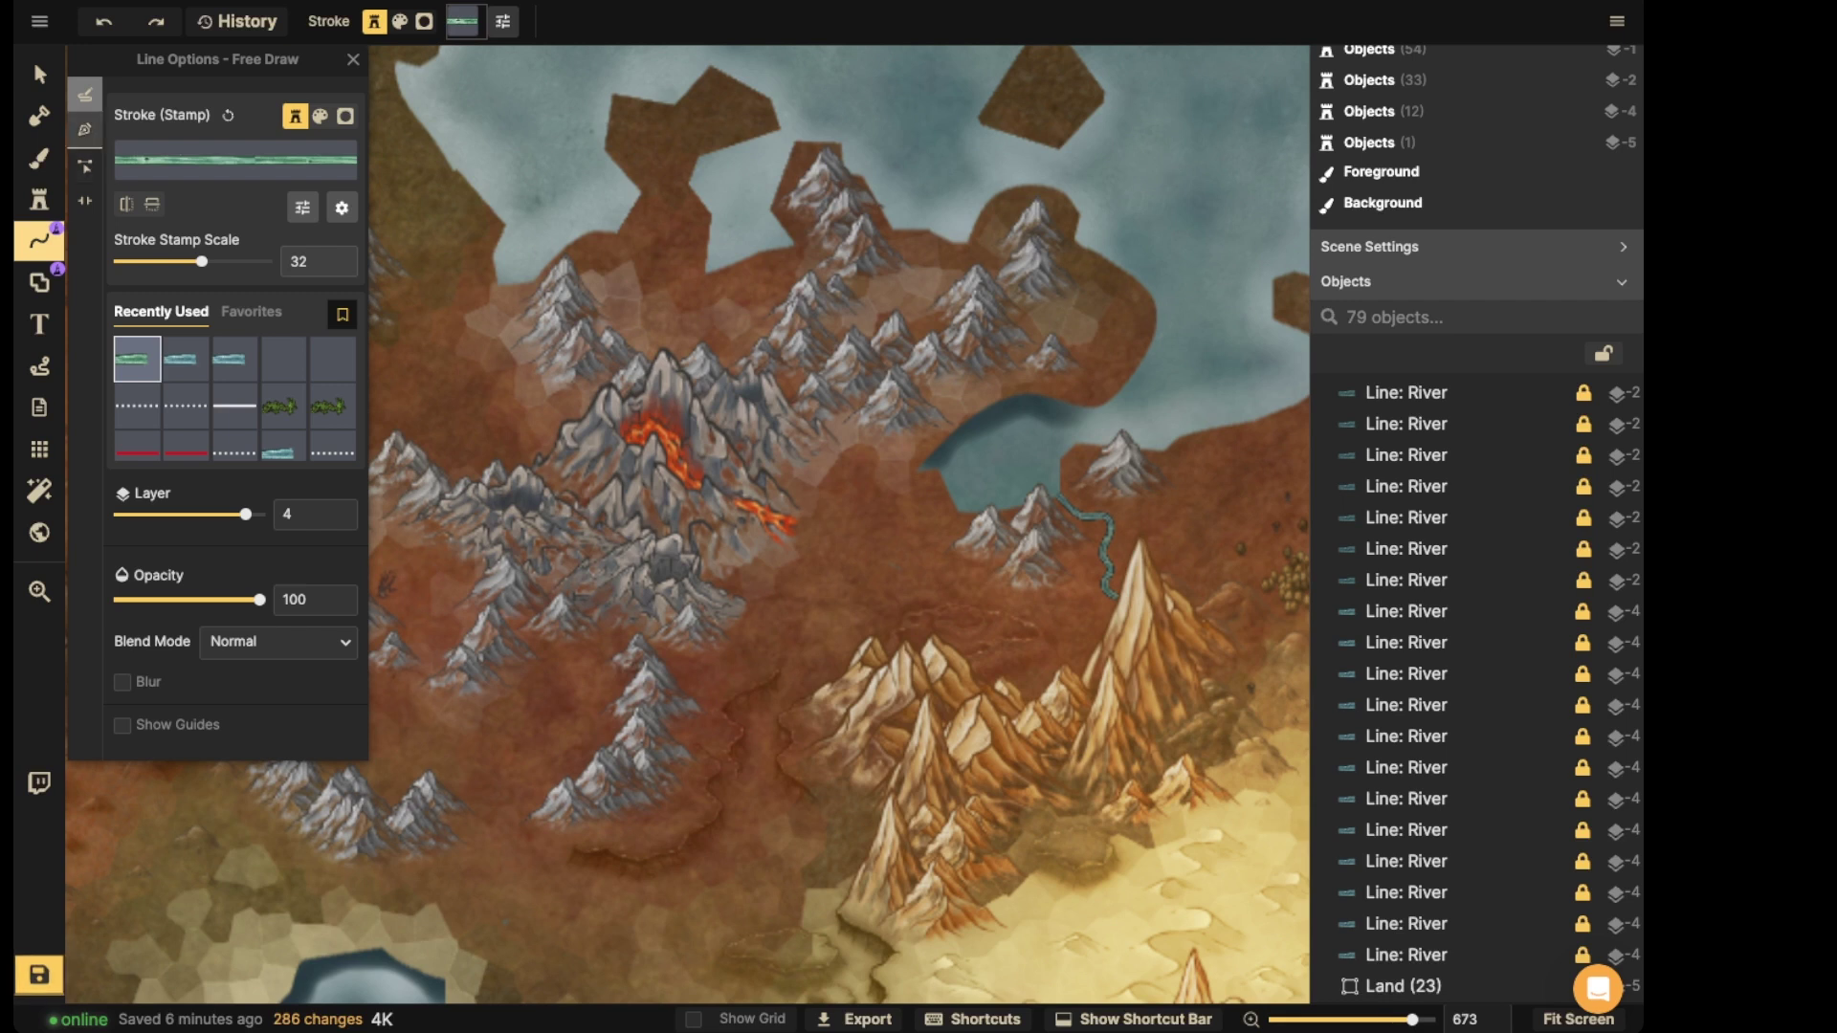
mouse_move(783, 524)
left_mouse_down()
mouse_move(862, 521)
mouse_move(896, 480)
mouse_move(944, 489)
left_mouse_up()
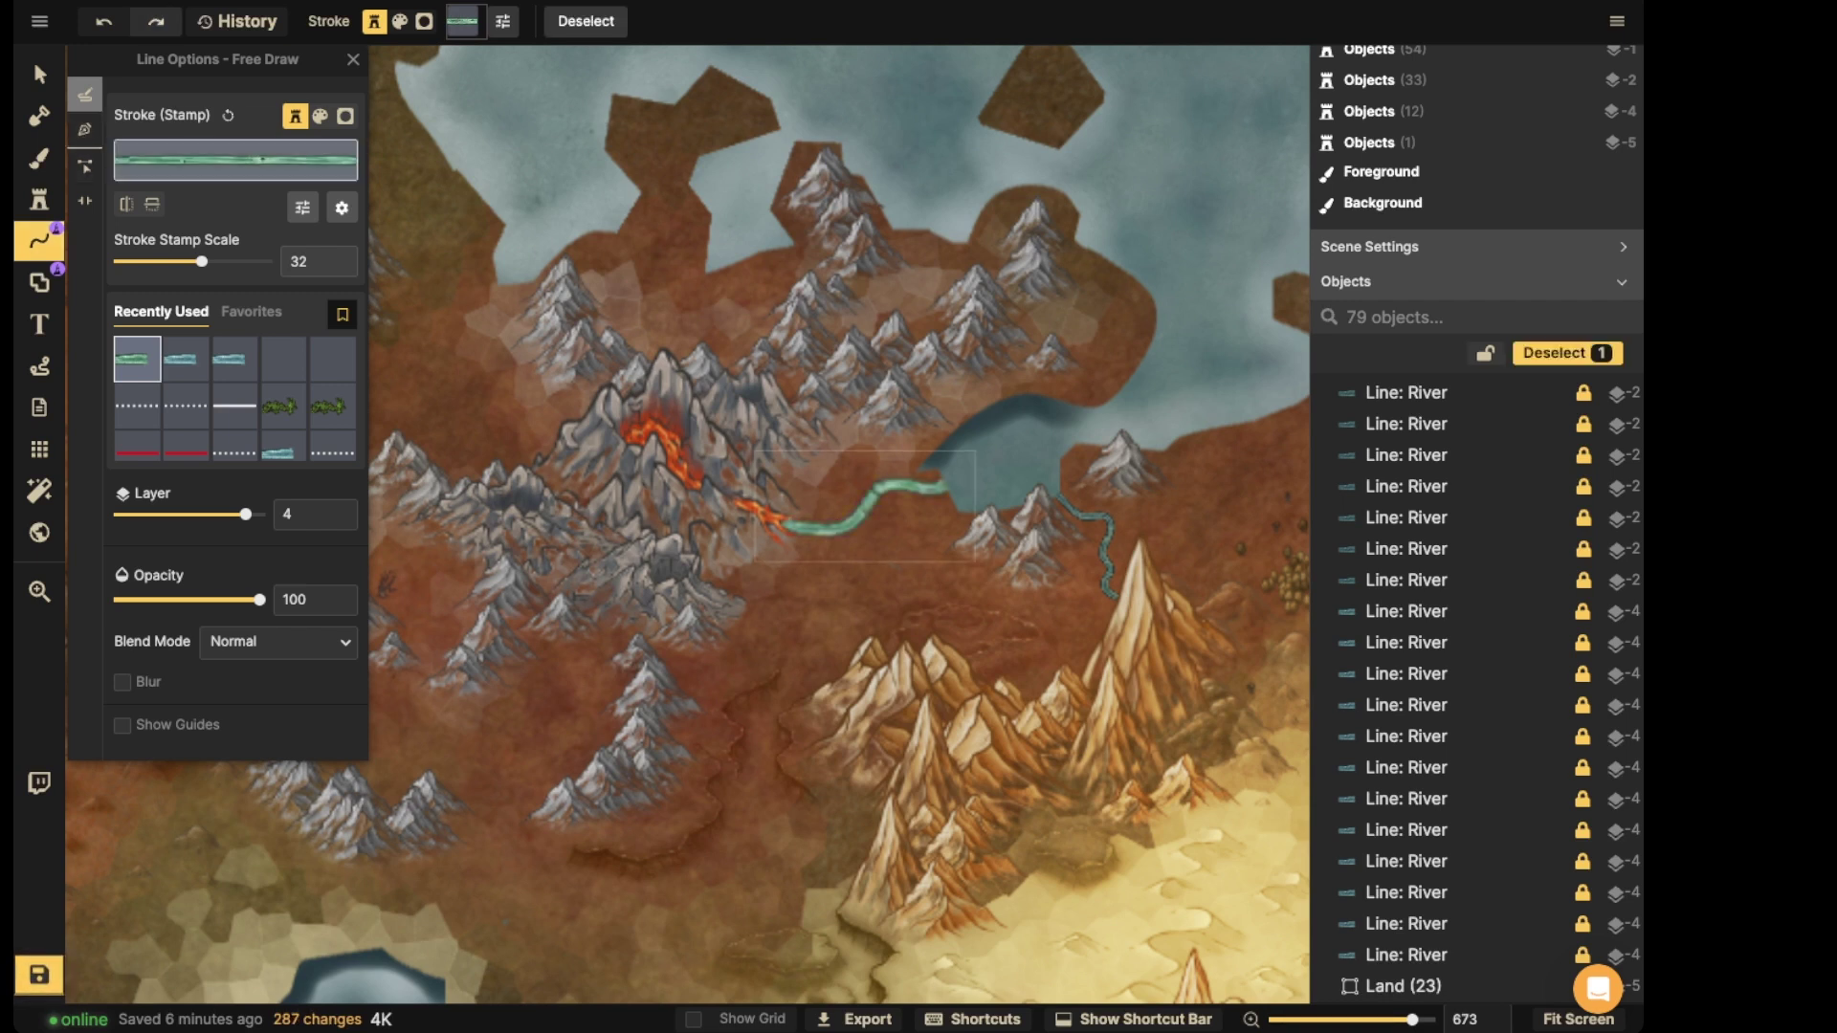
- Try recolouring the new river line with hue 122 and saturation 200, and delete the line
left_click(39, 75)
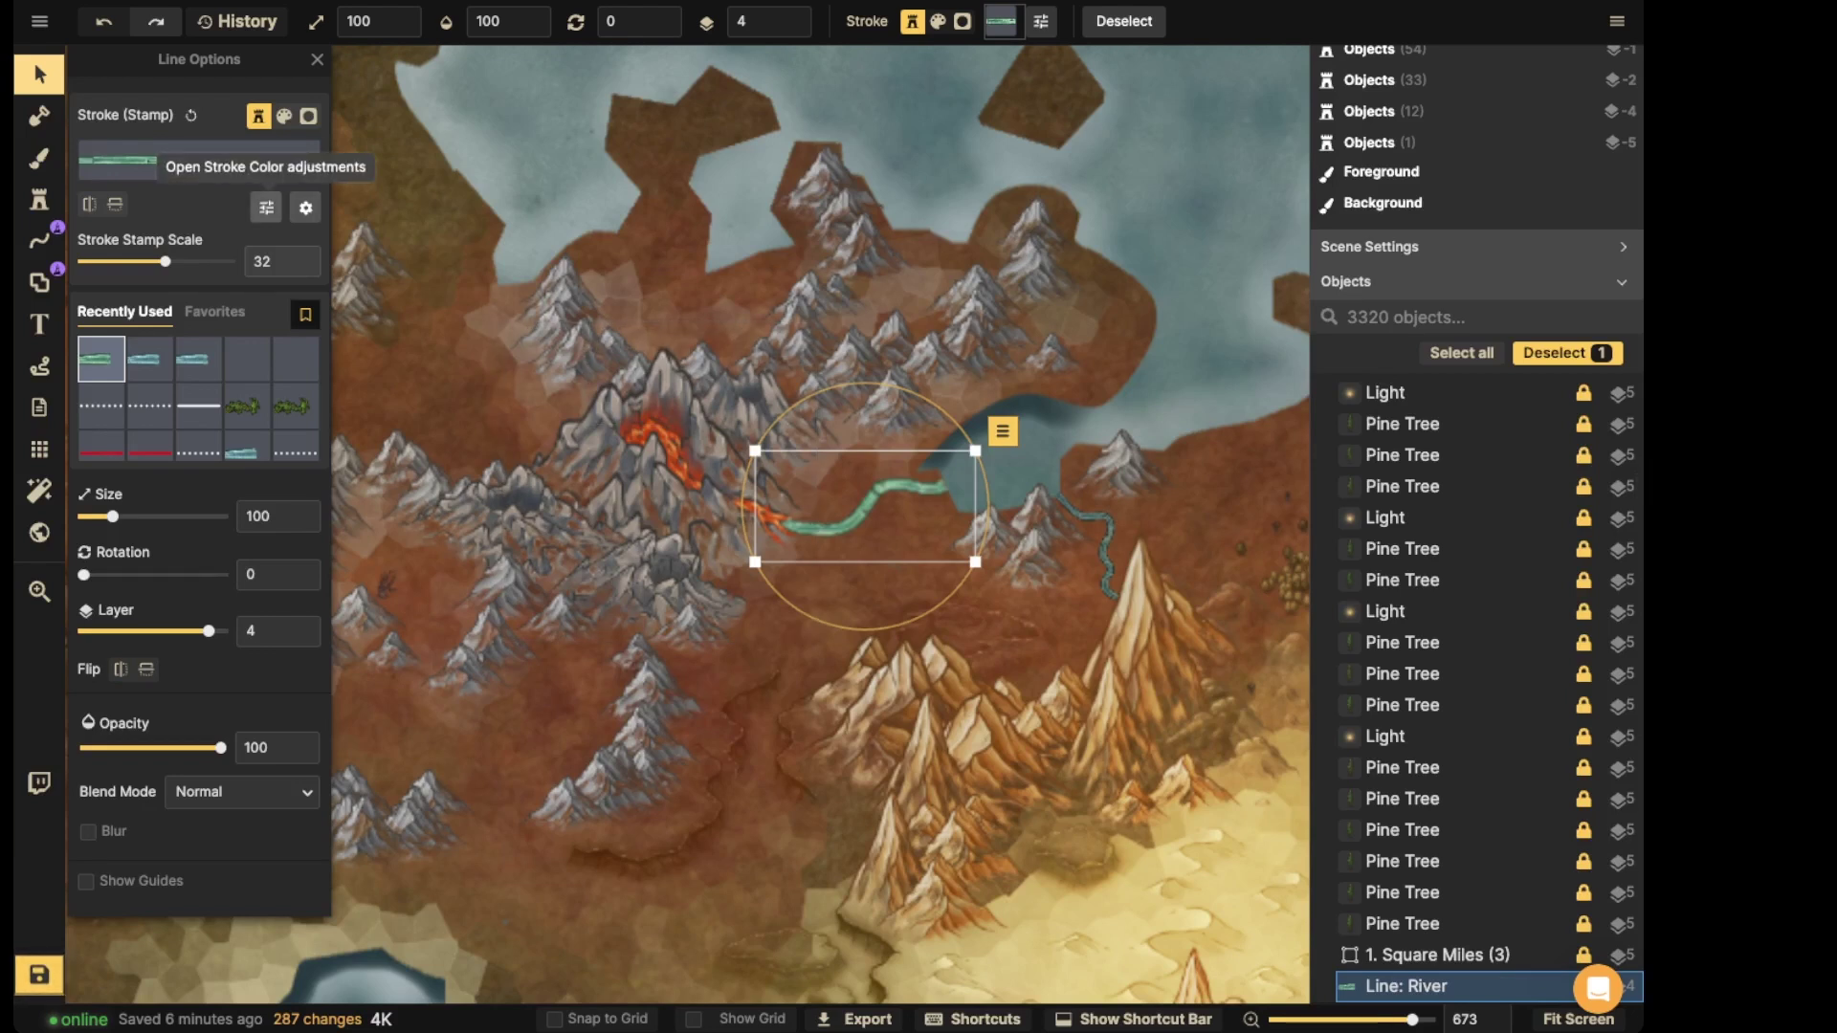
left_click(266, 208)
left_click_drag(215, 166, 292, 166)
mouse_move(203, 110)
left_mouse_down()
mouse_move(224, 110)
mouse_move(142, 110)
mouse_move(266, 110)
left_mouse_up()
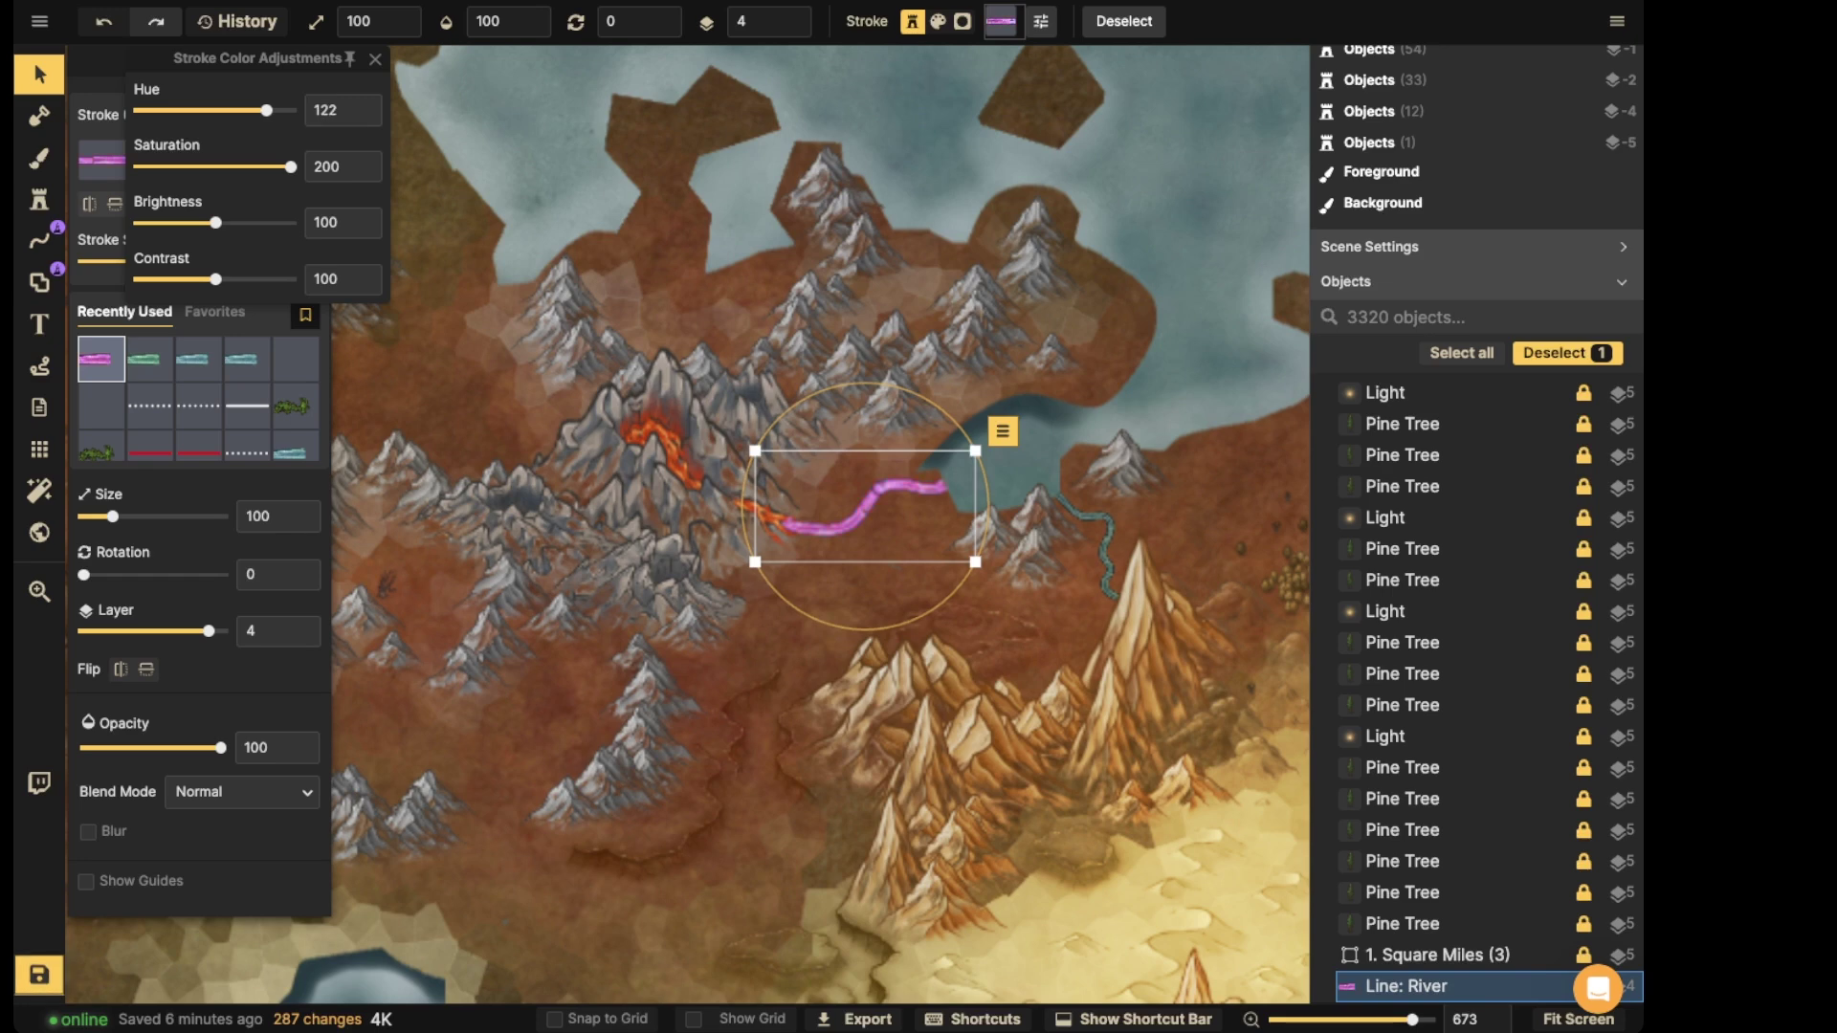
key("Delete")
left_click(39, 240)
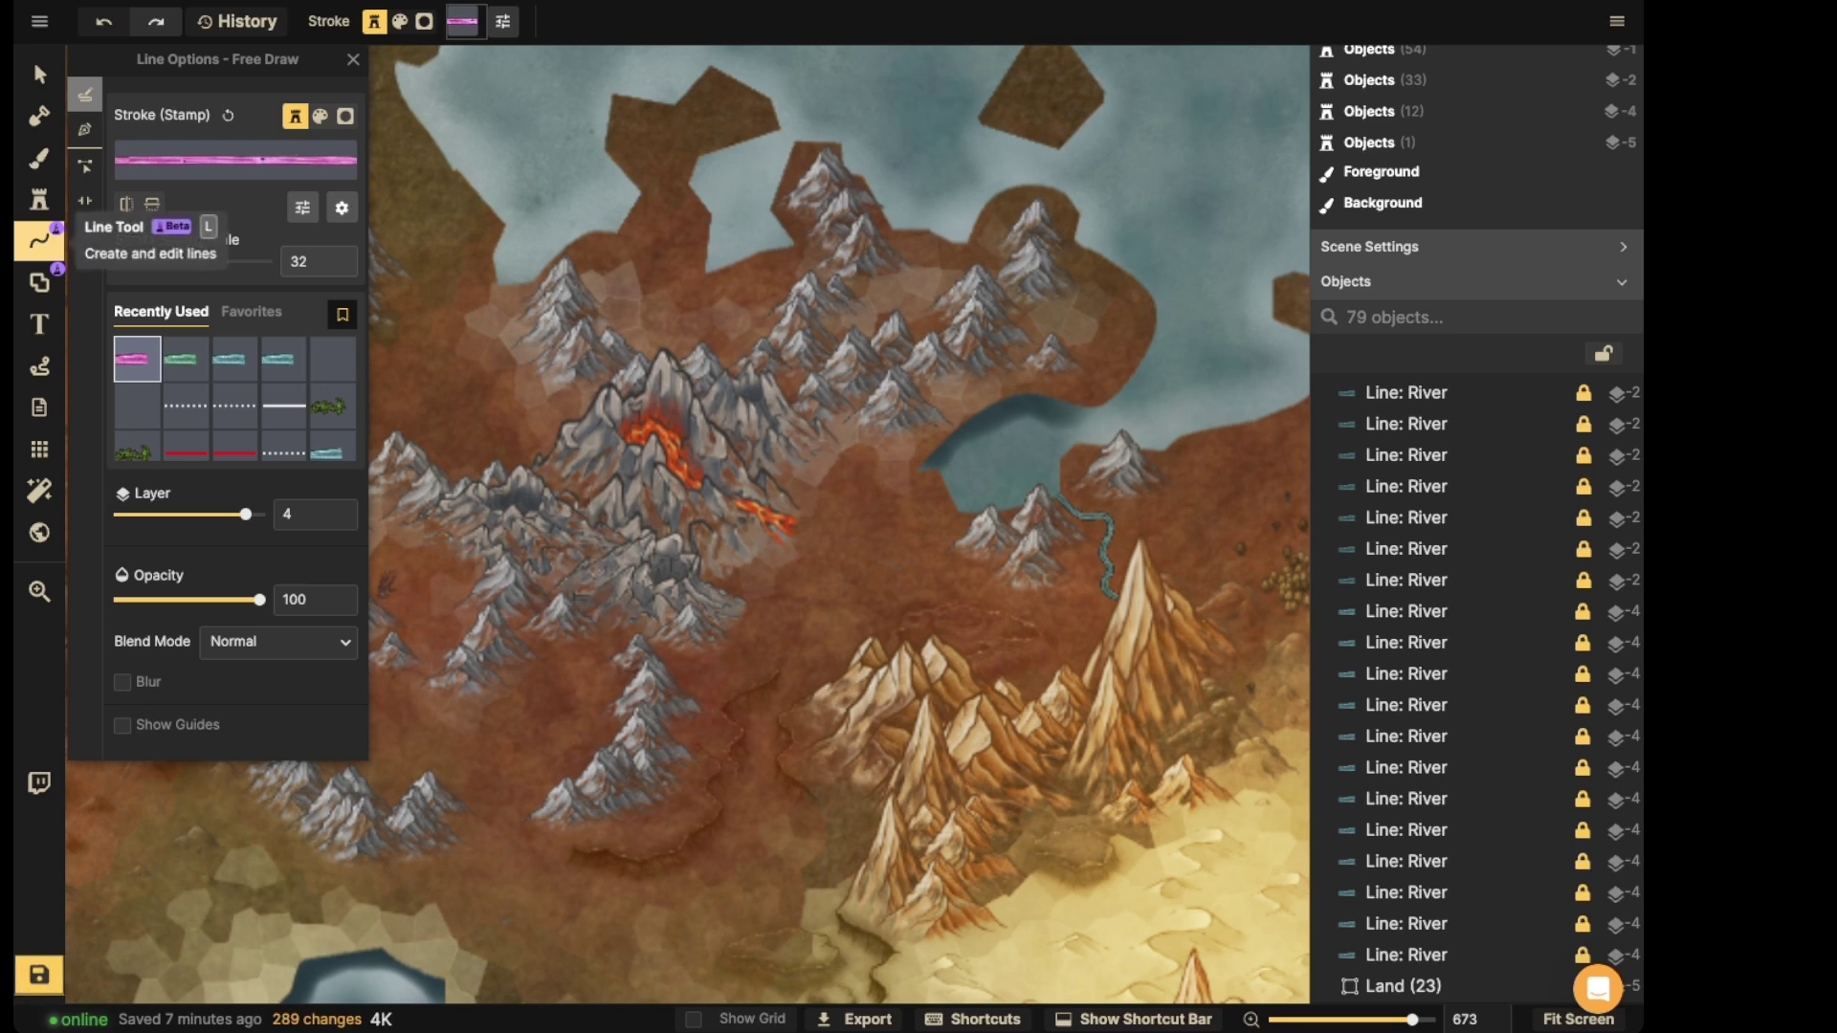
left_click(424, 21)
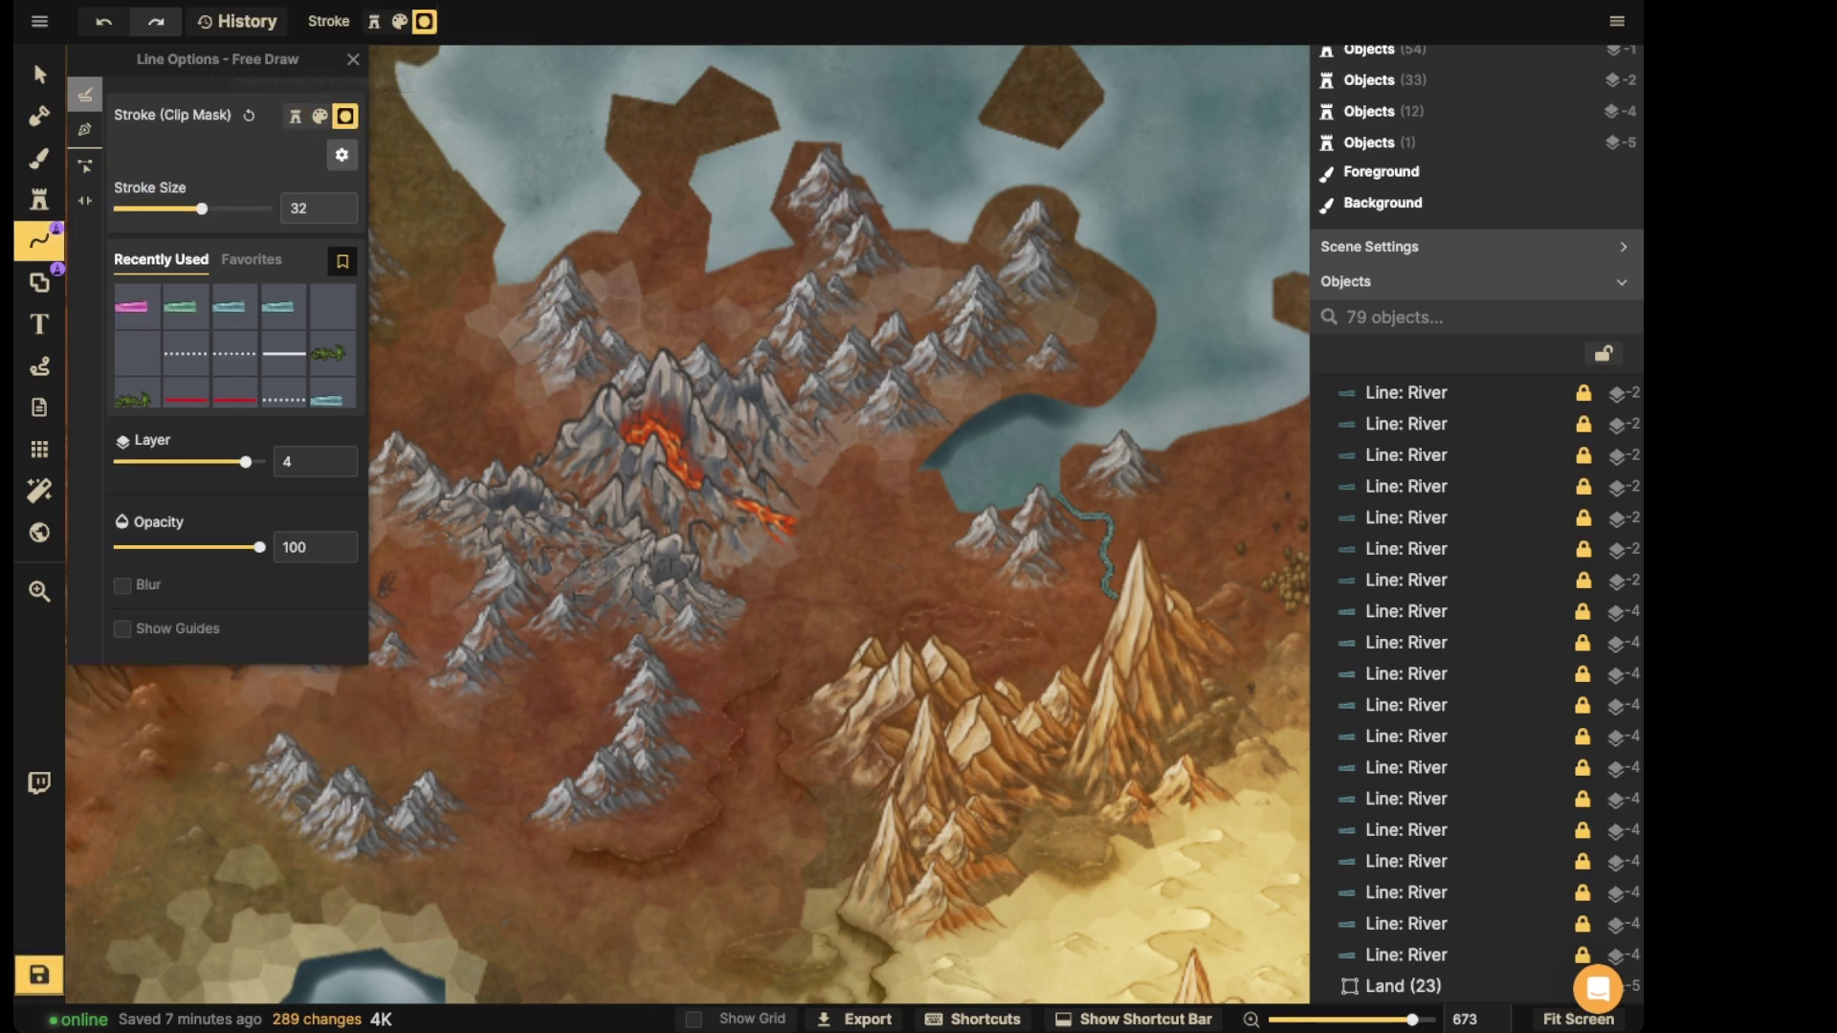
left_click(374, 21)
left_click(320, 116)
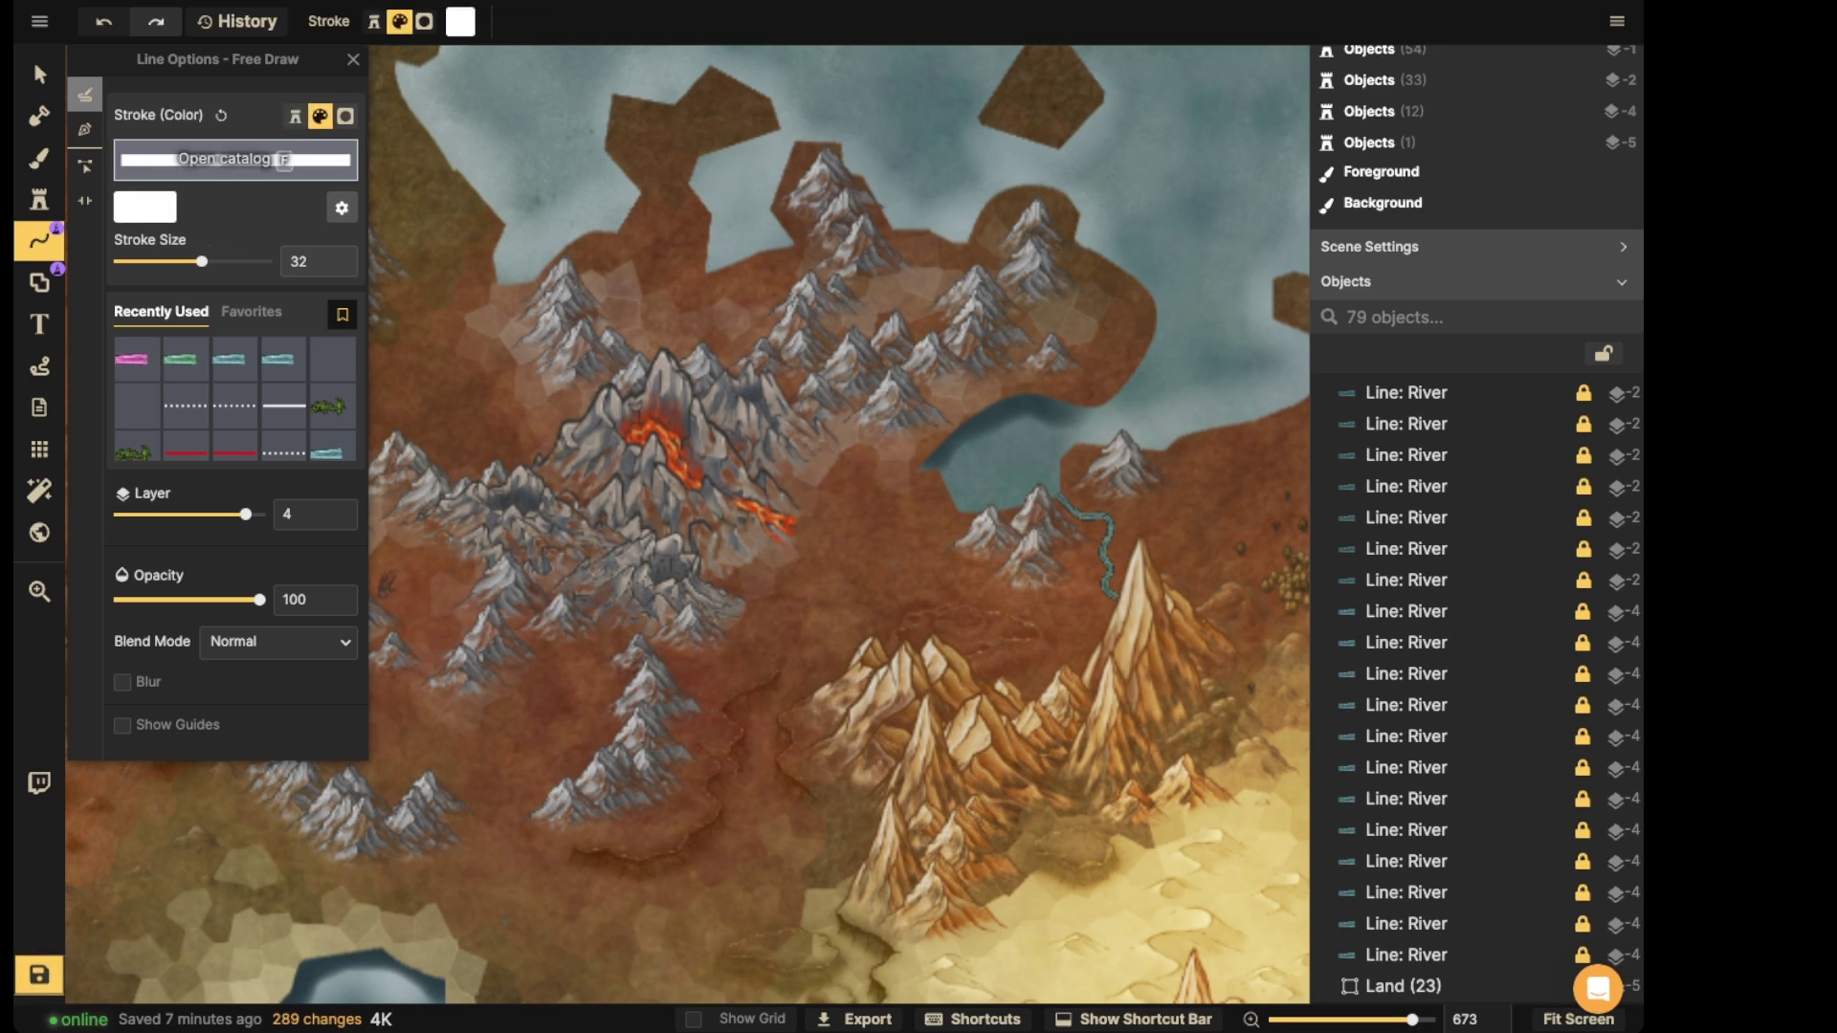
left_click(345, 116)
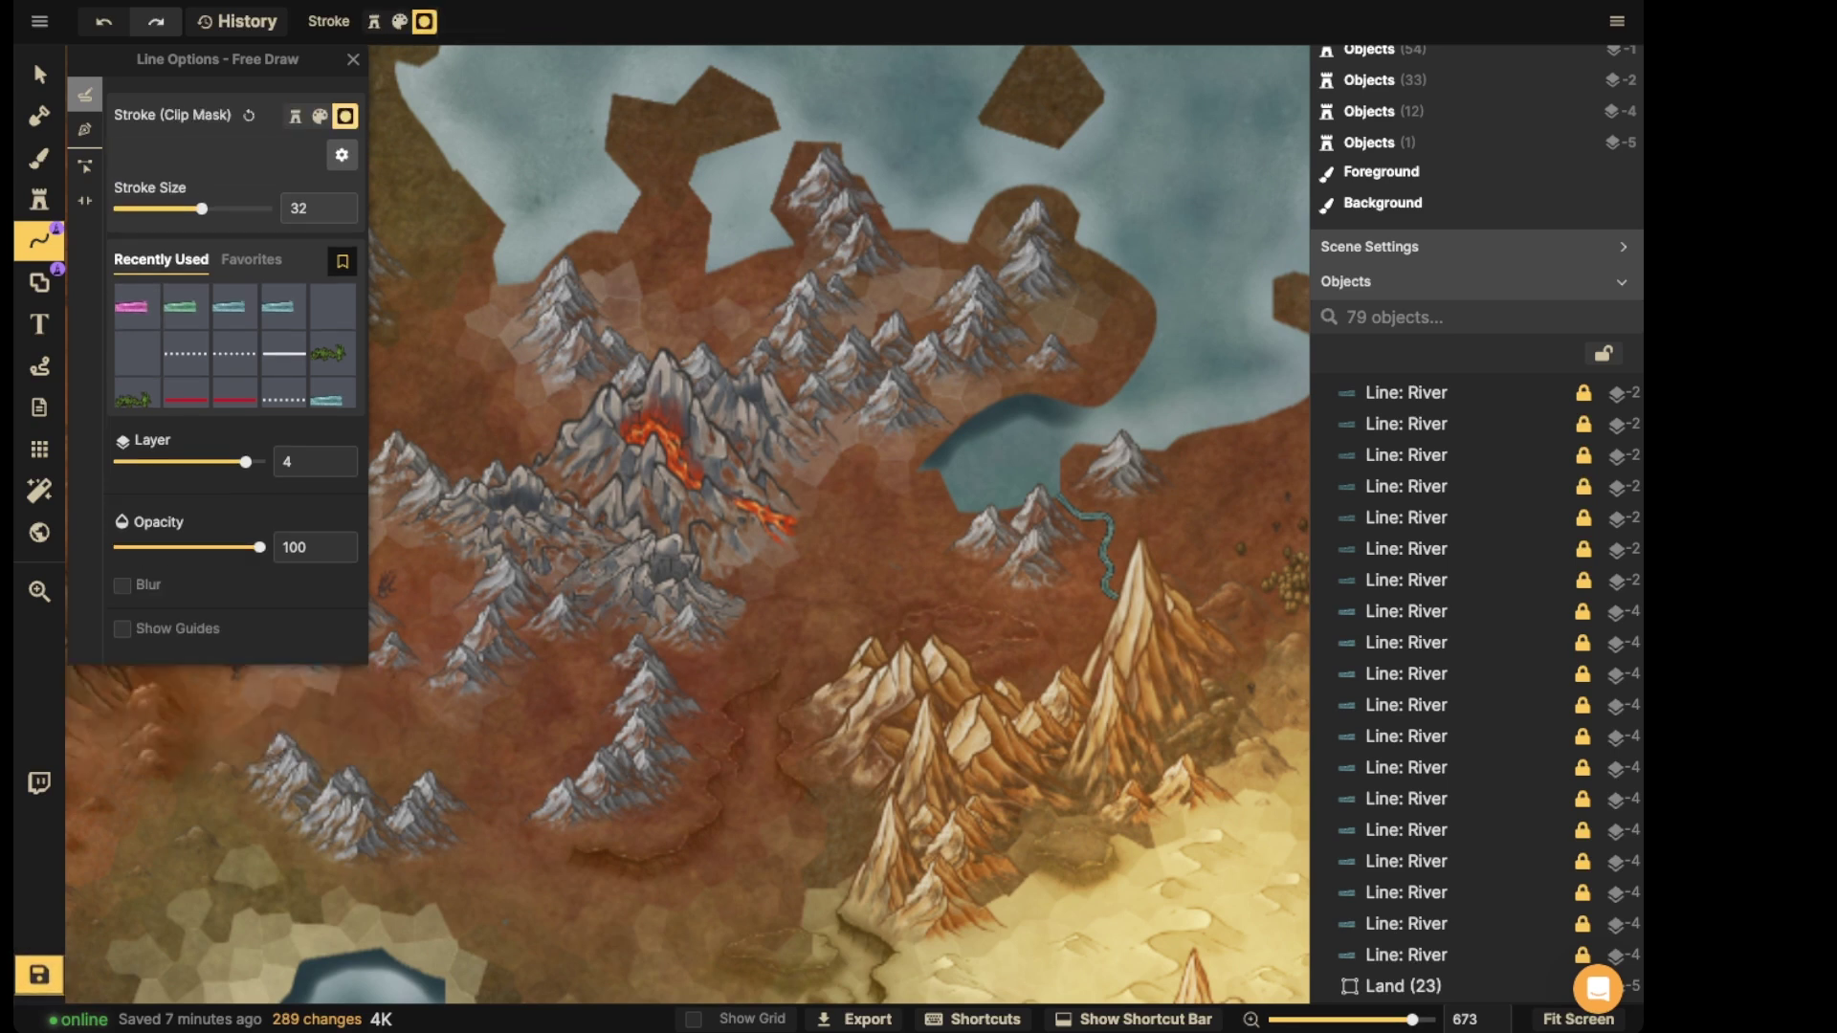
left_click(319, 116)
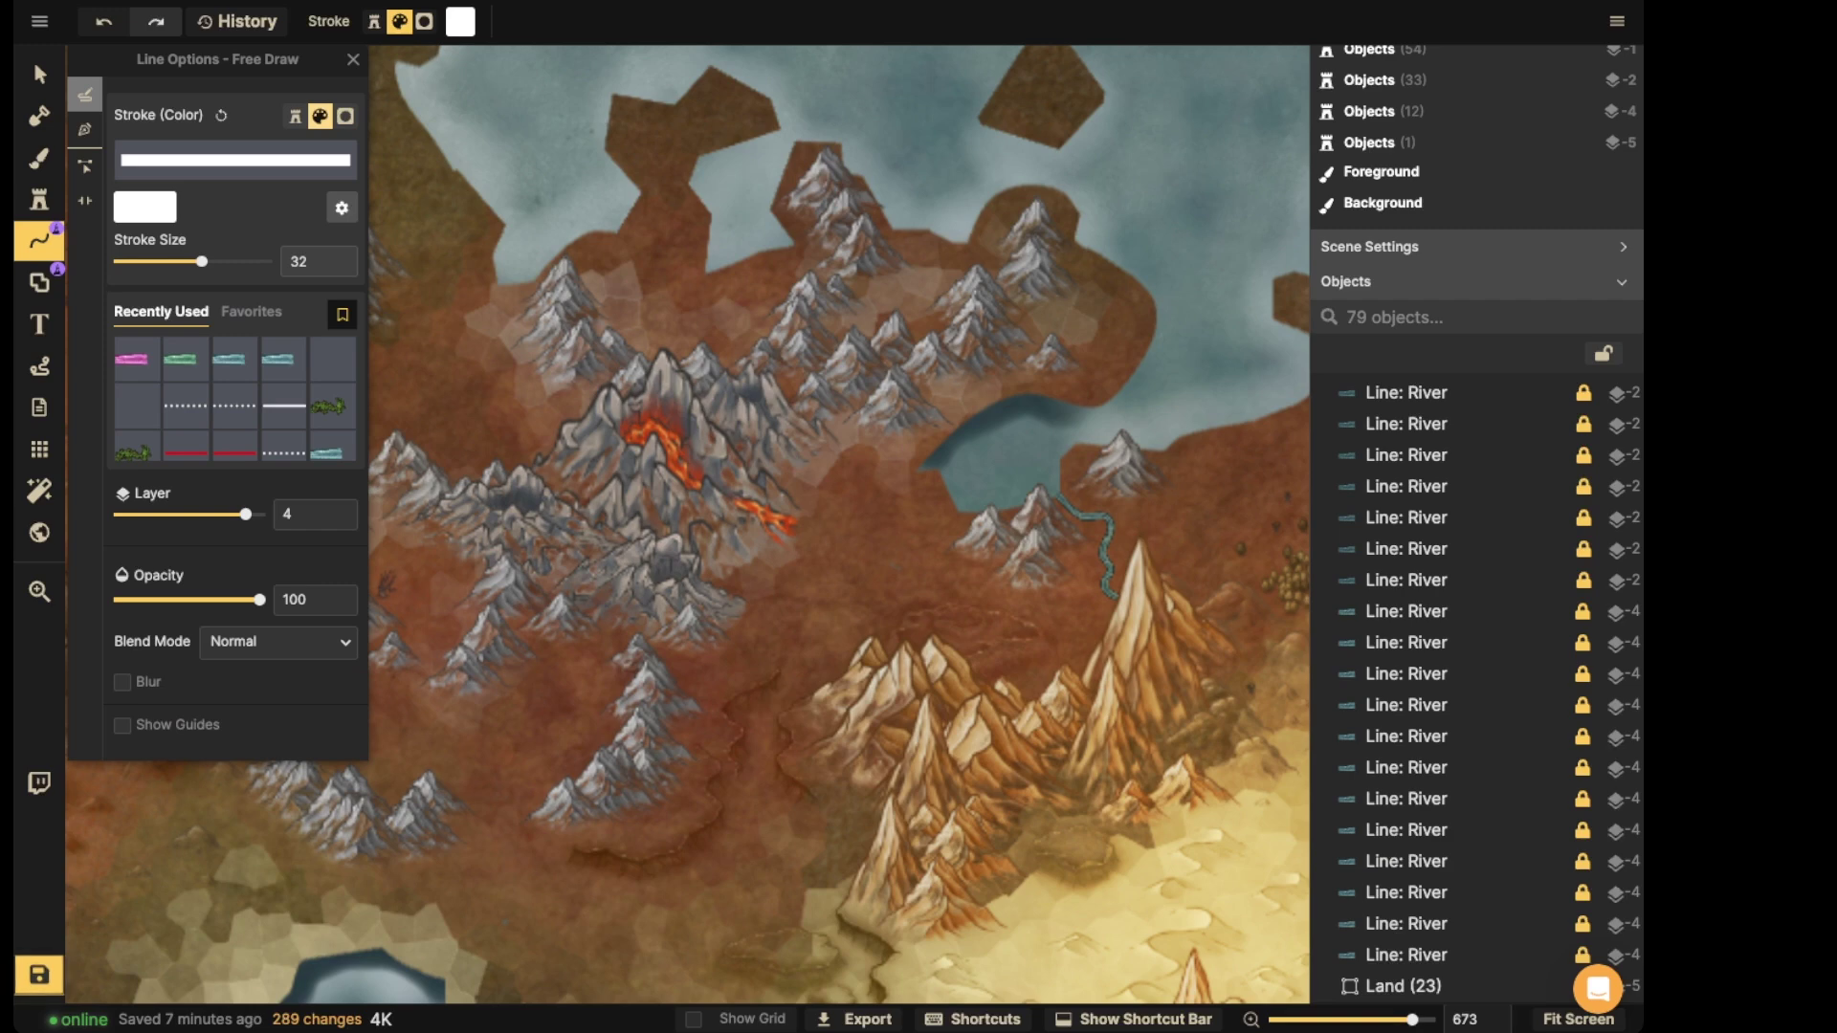
left_click(295, 116)
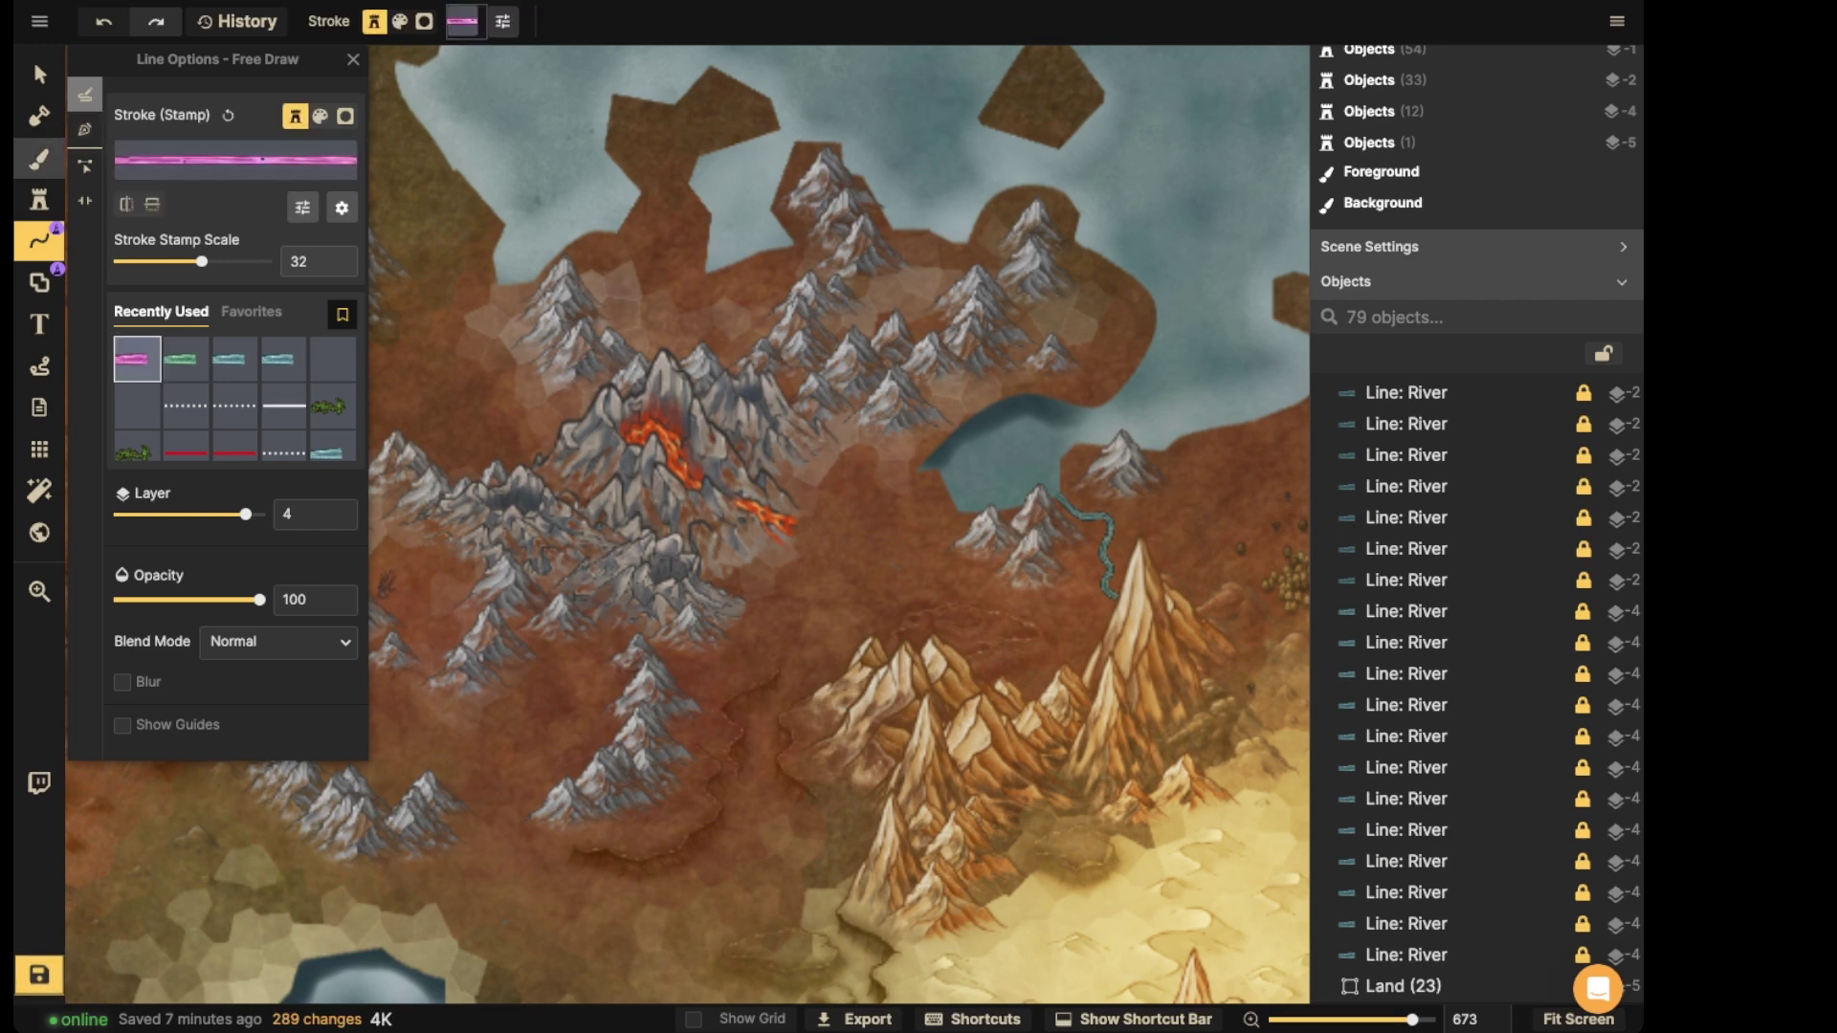
- Search the whole Inkarnate texture catalog for lava and load the orange-red Fantasy Regional Barren Lands texture into the foreground brush
left_click(39, 158)
left_click(199, 266)
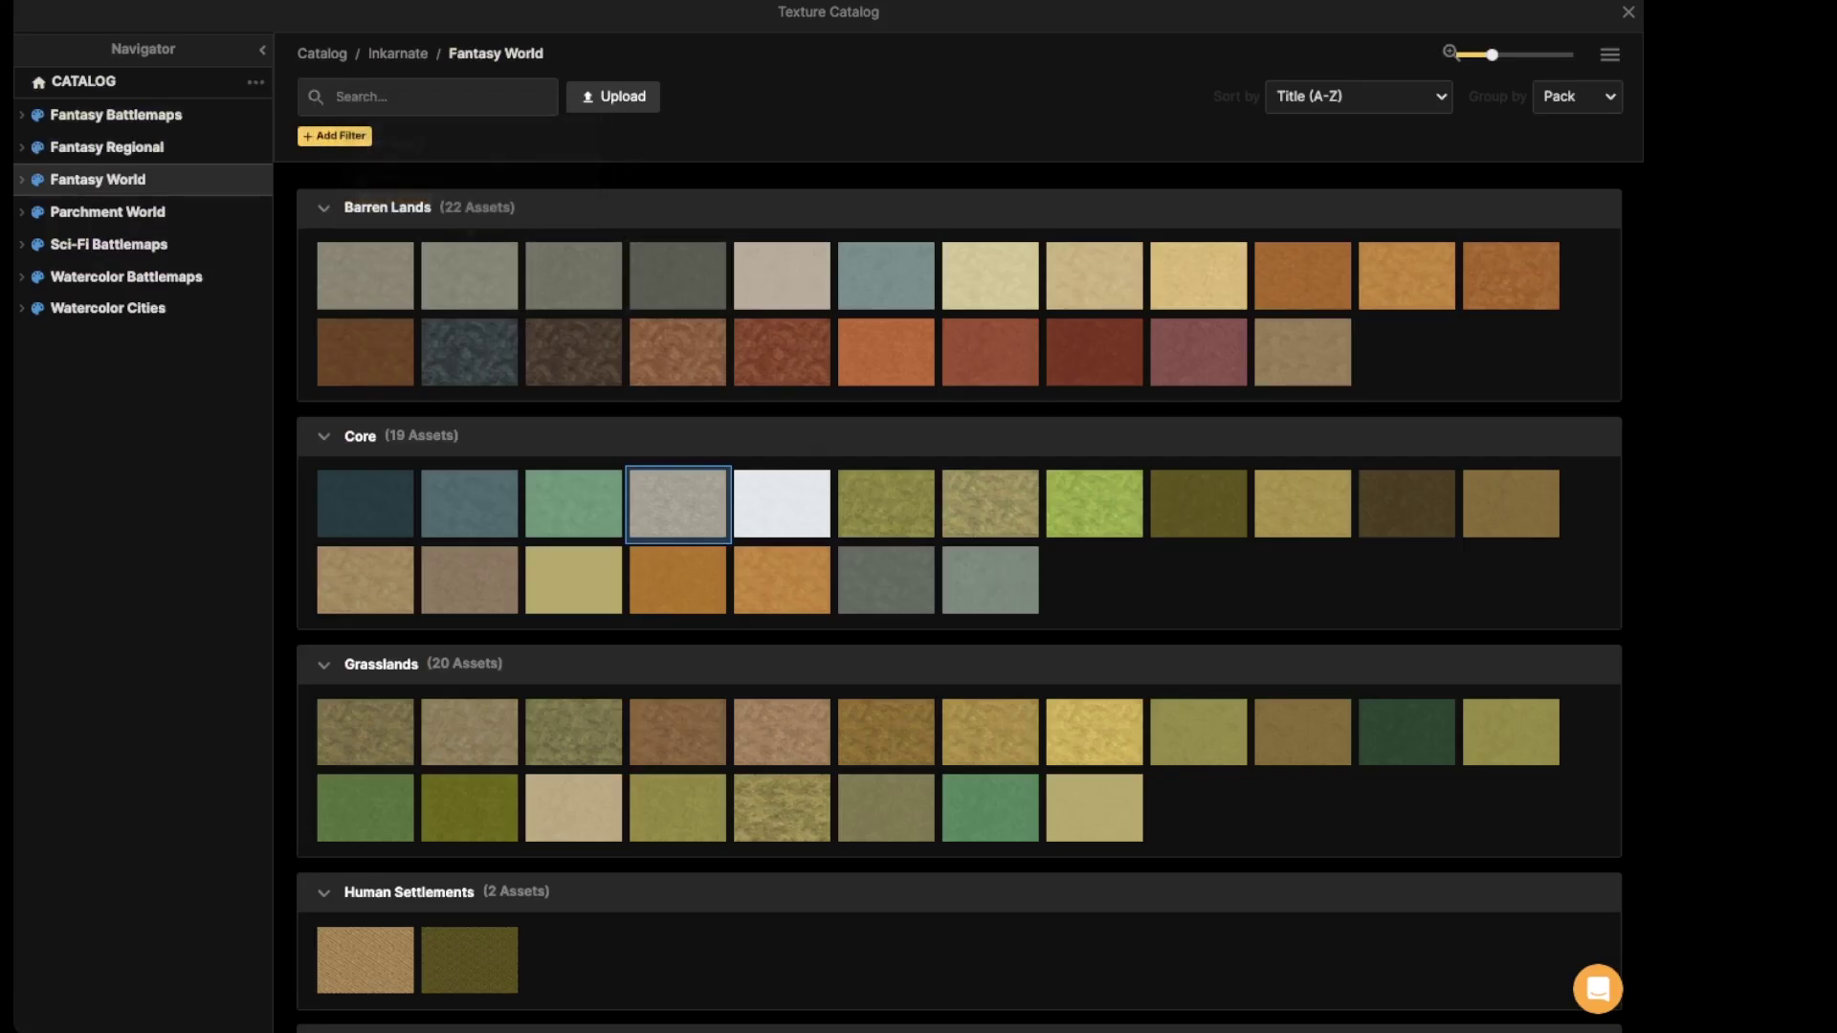
left_click(398, 54)
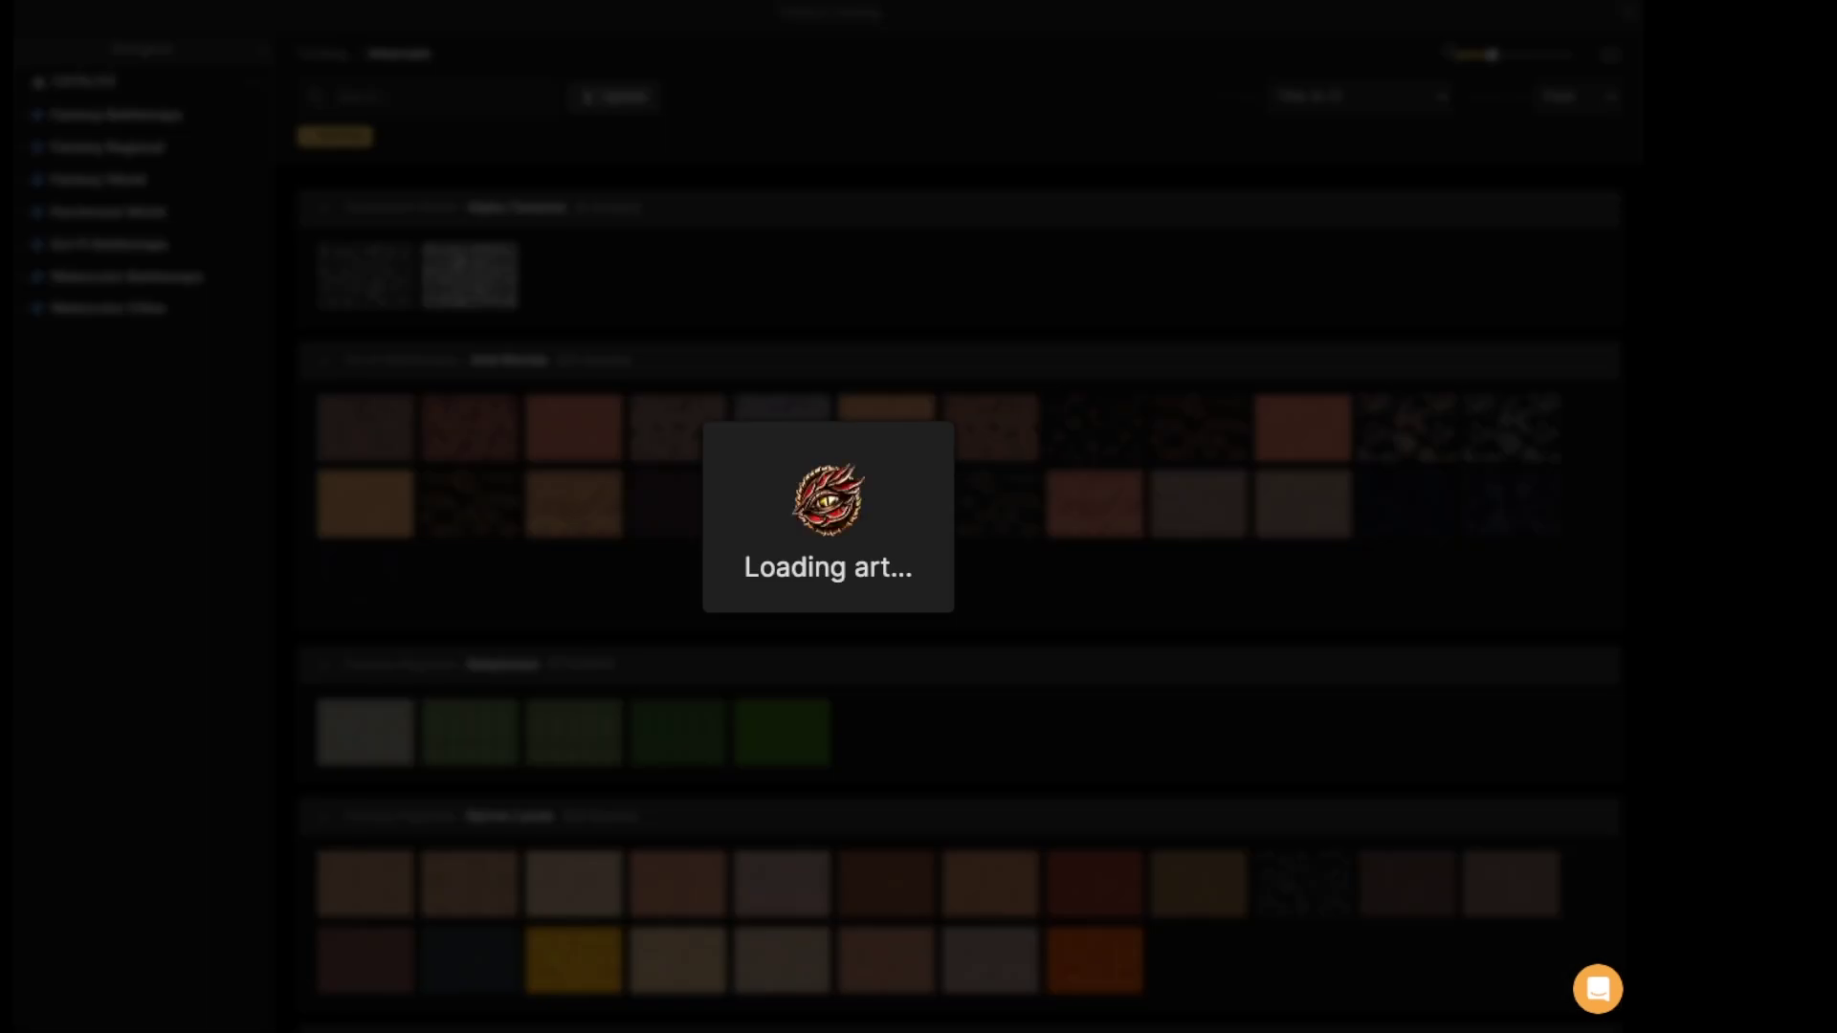
type("lava")
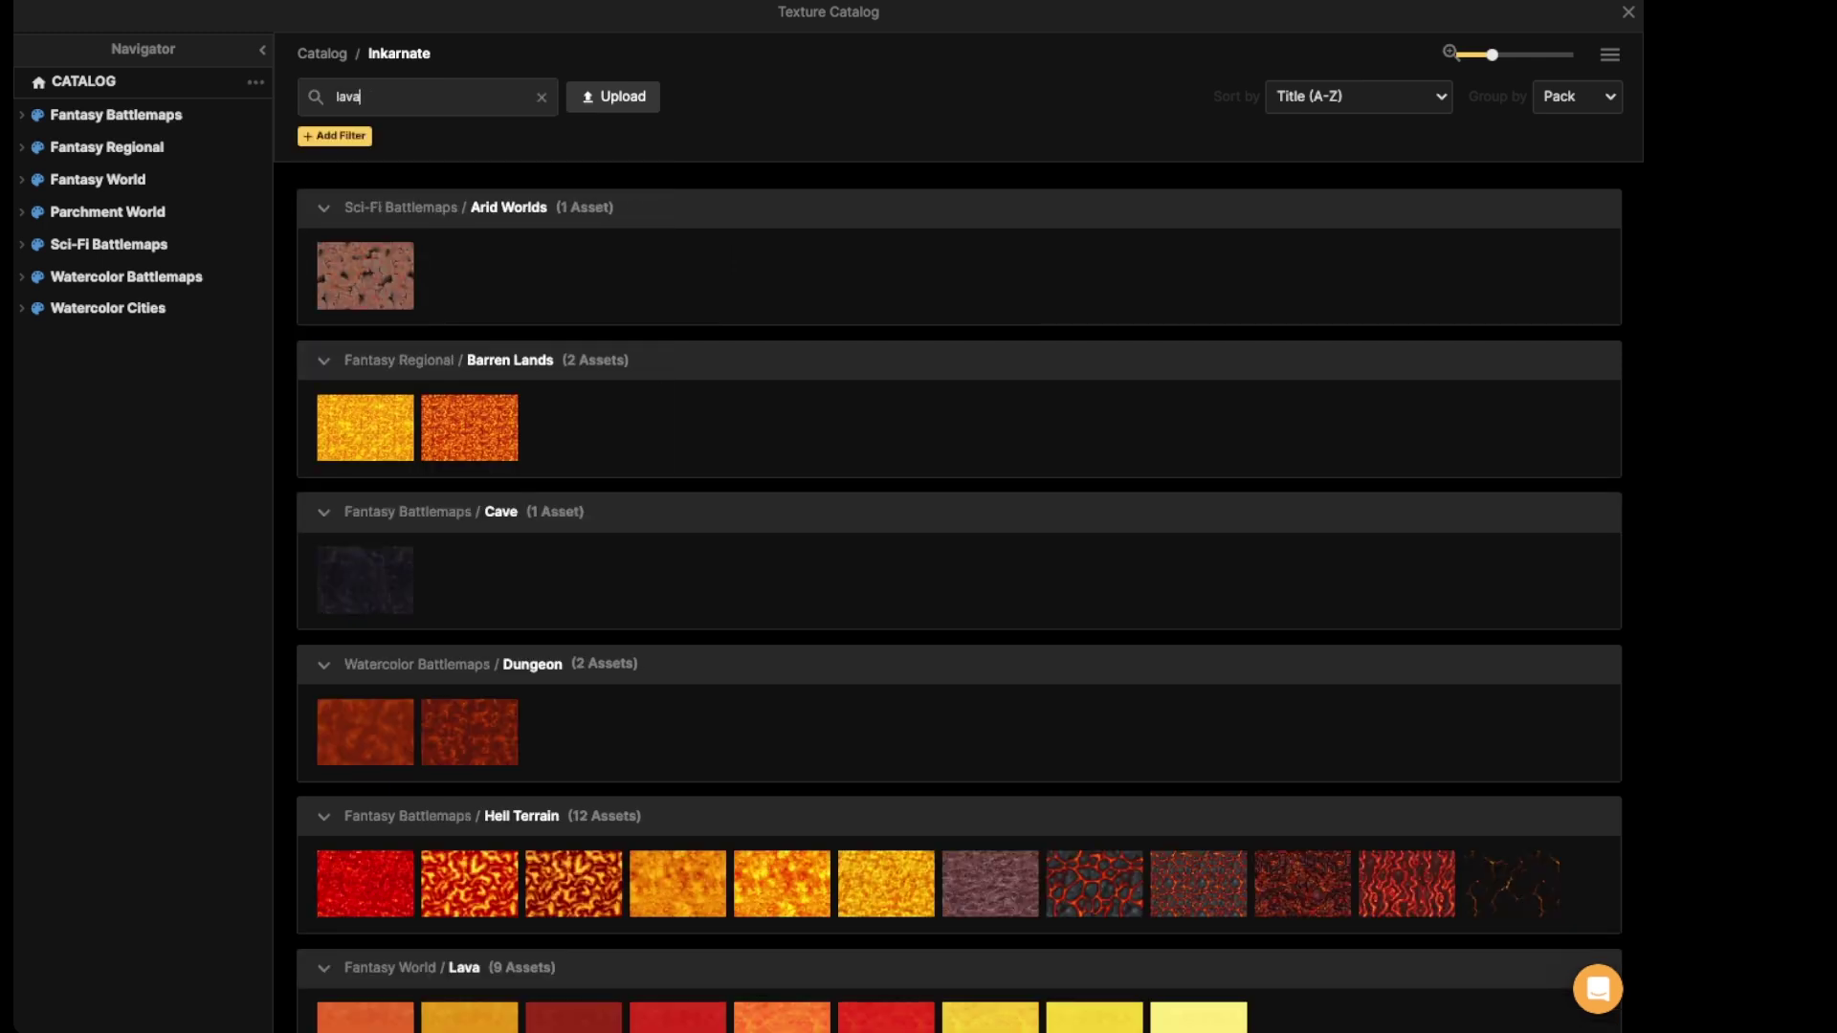
scroll(574, 794, "down", 1)
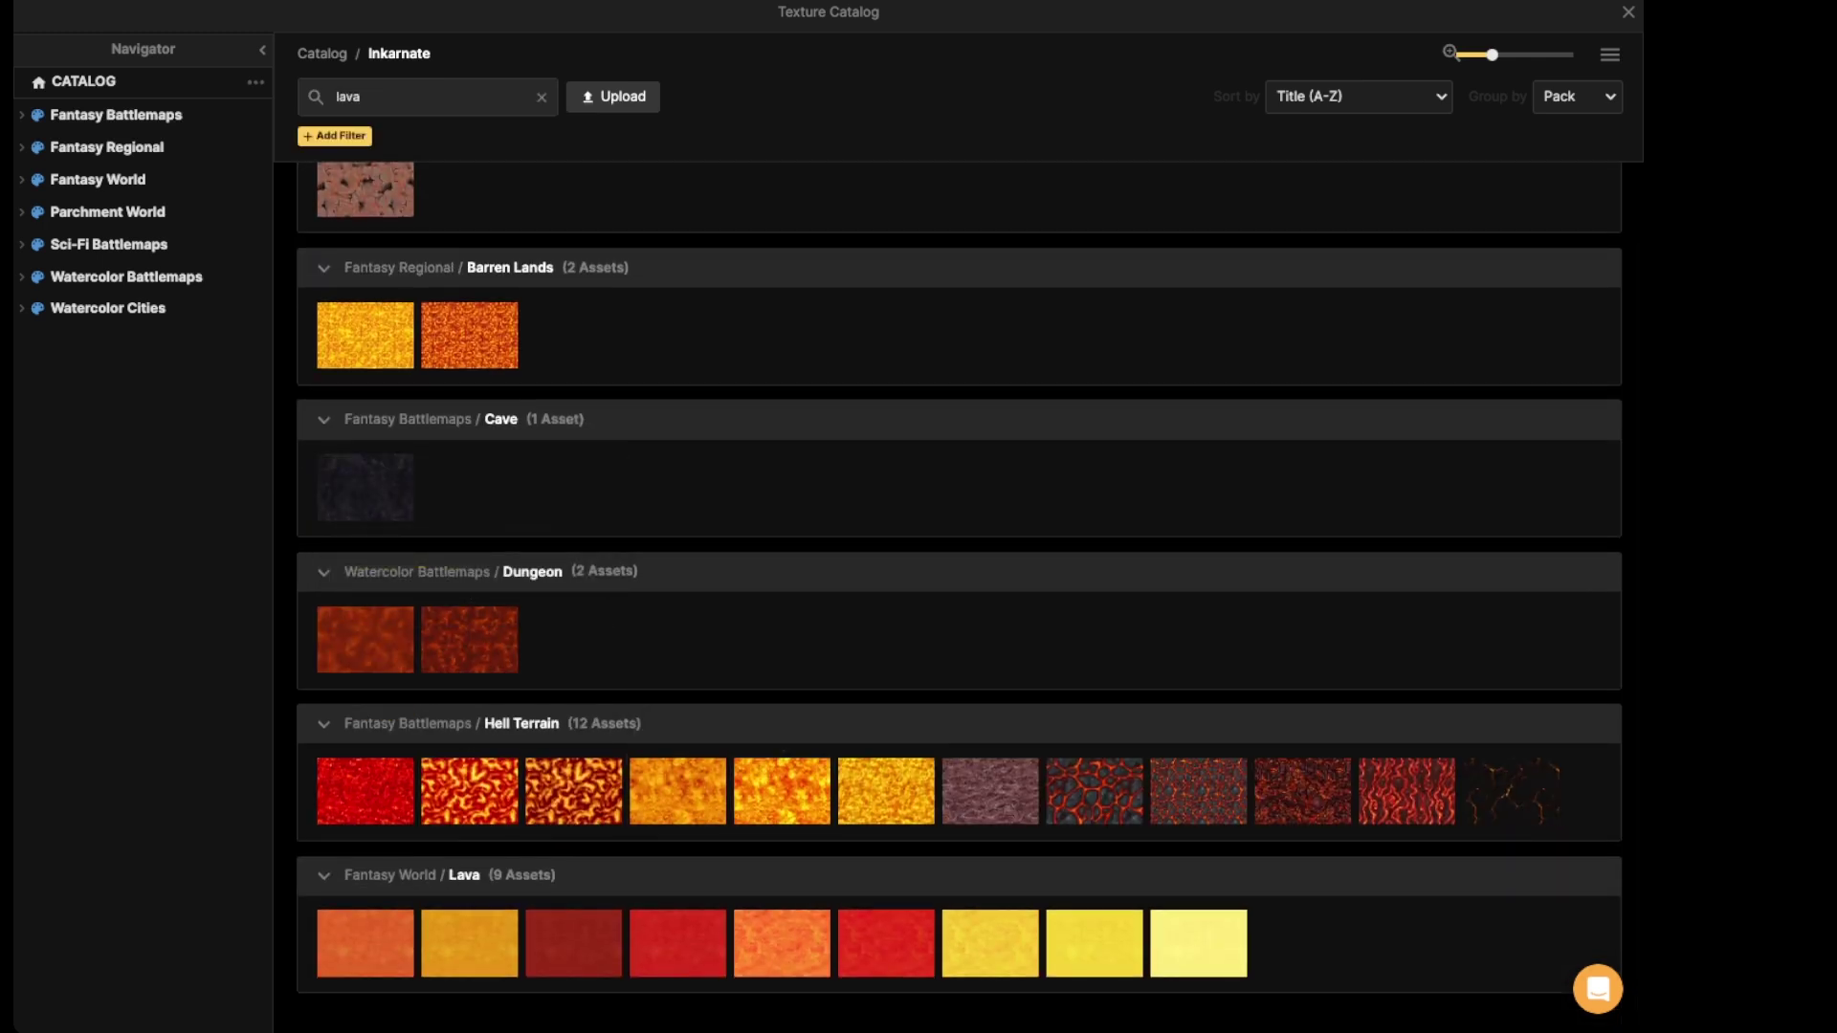
left_click(469, 336)
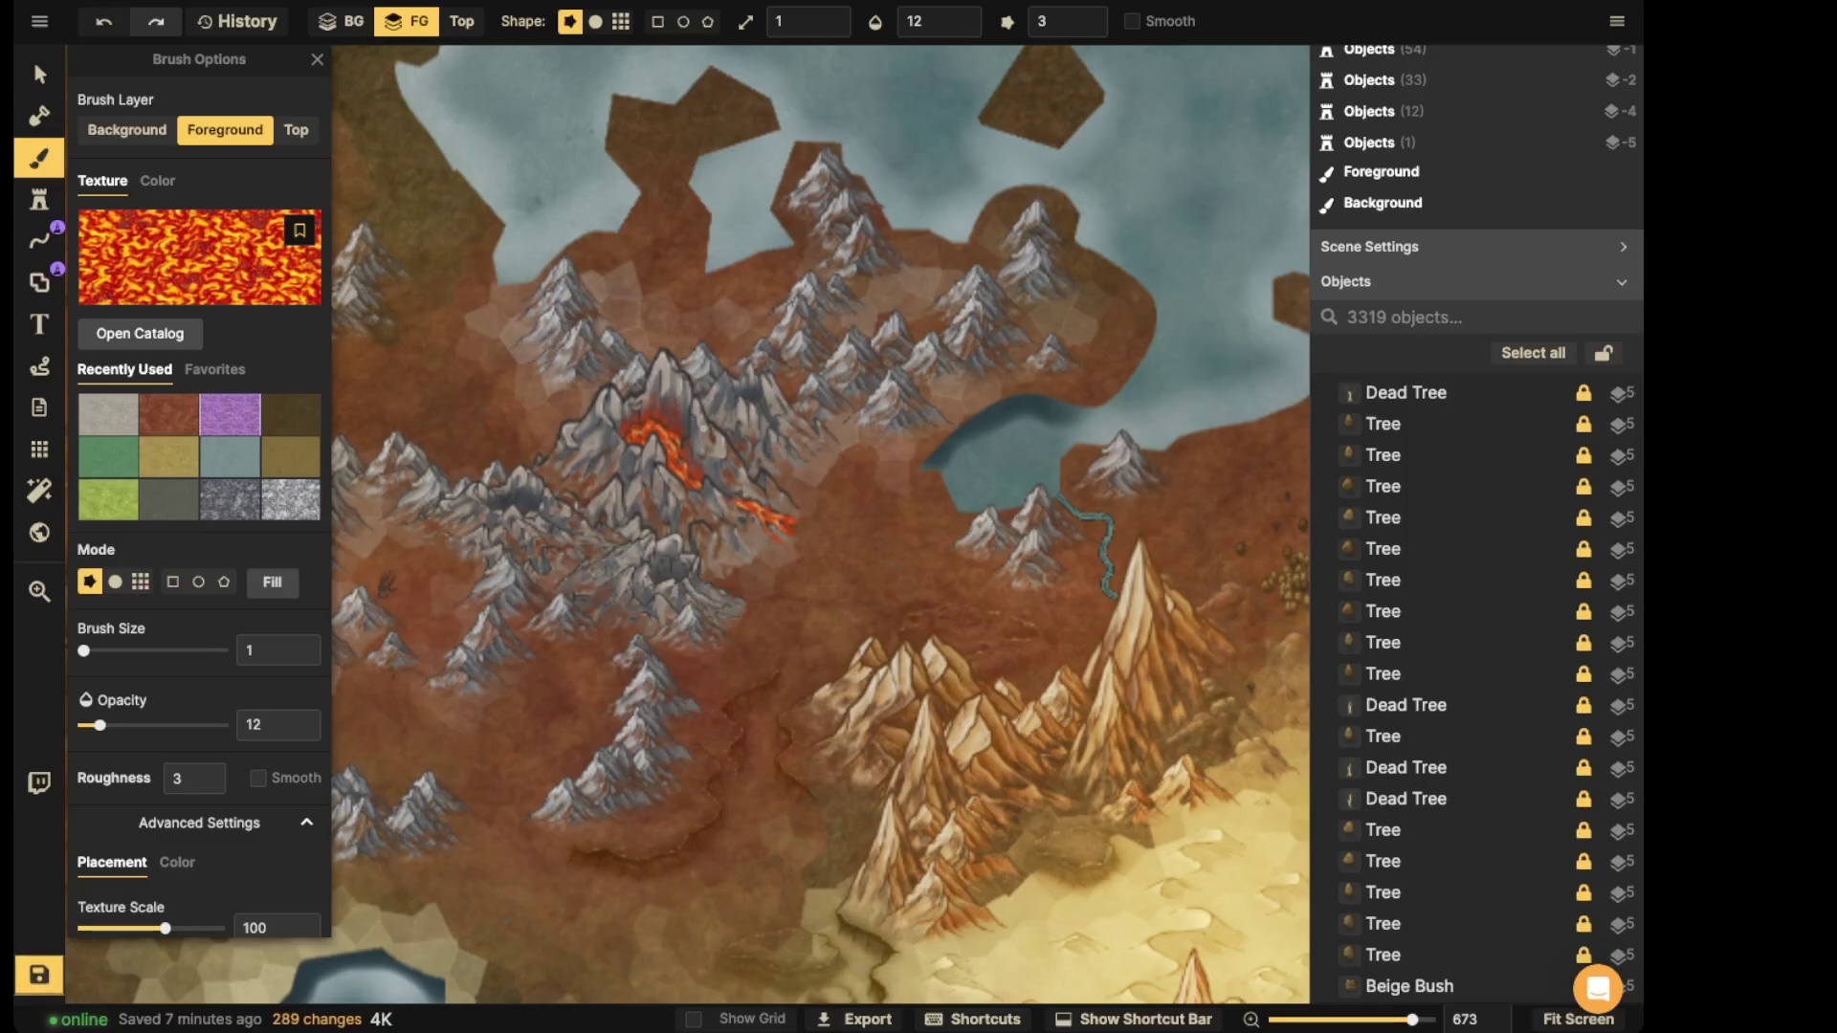
- Switch the lava brush to the round shape and set its opacity to 77
scroll(802, 529, "up", 1)
scroll(799, 532, "up", 1)
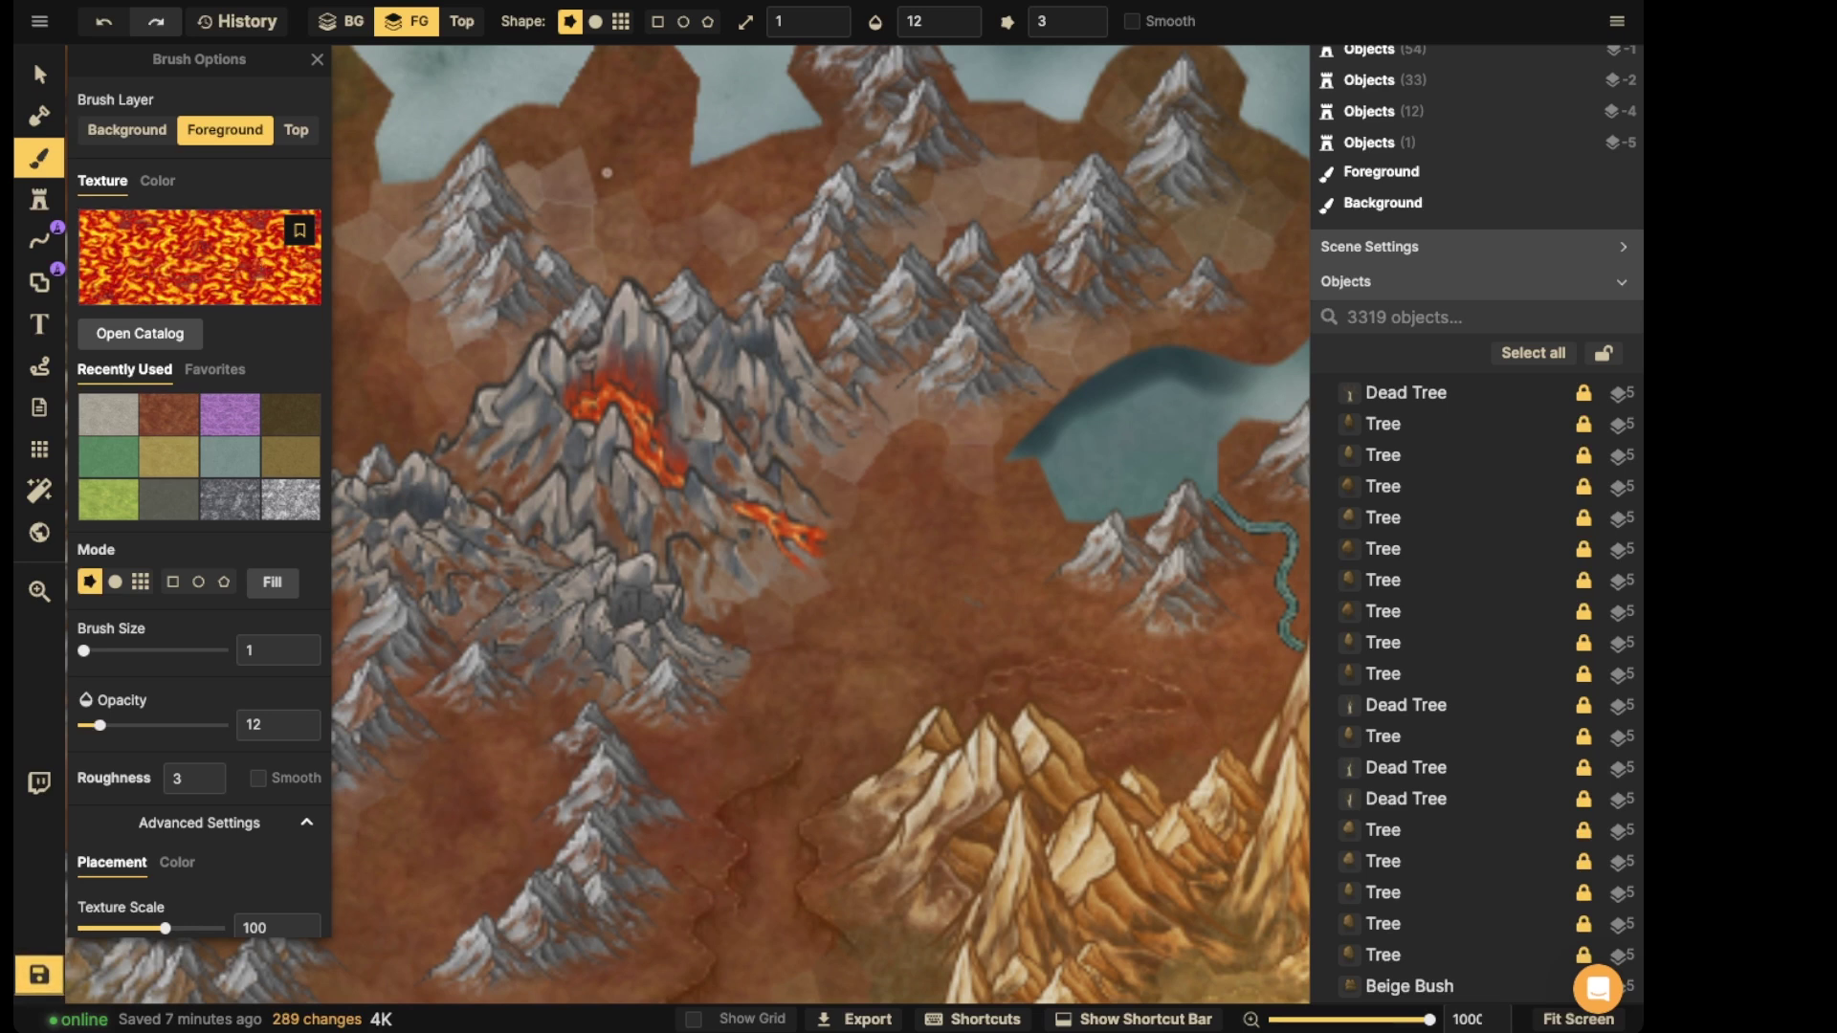
key("b")
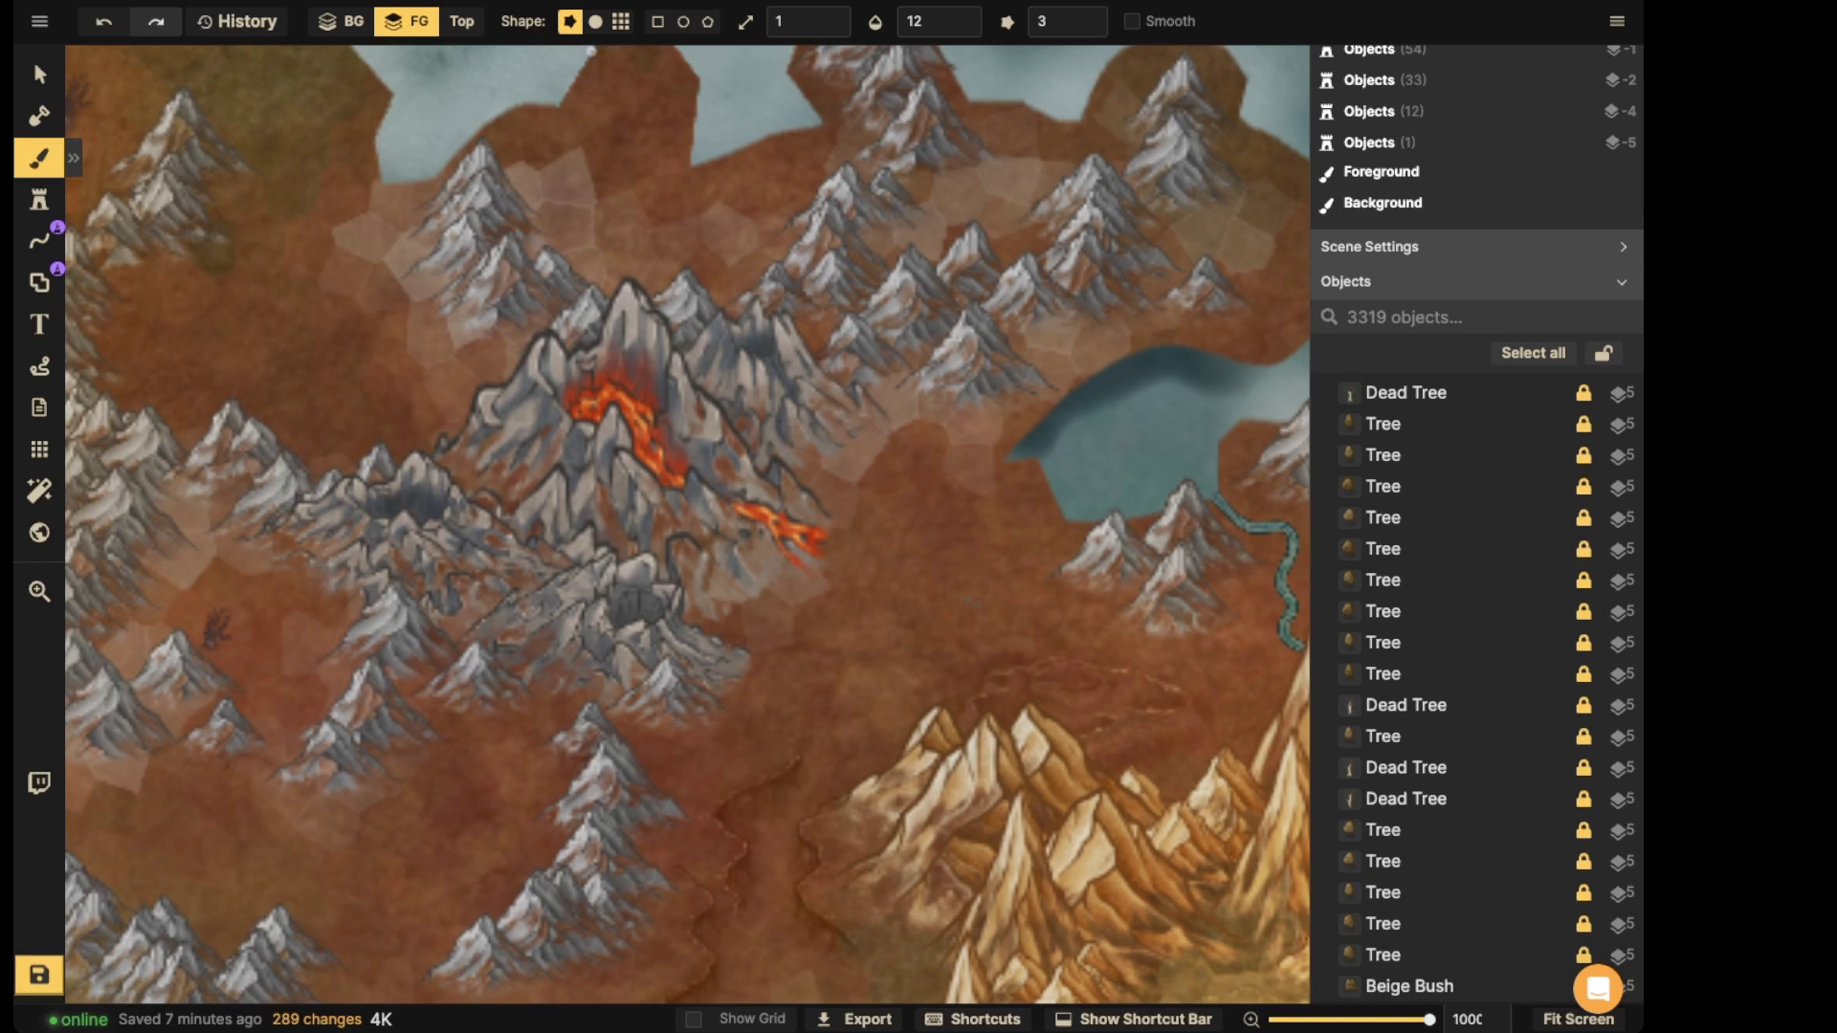
left_click(595, 21)
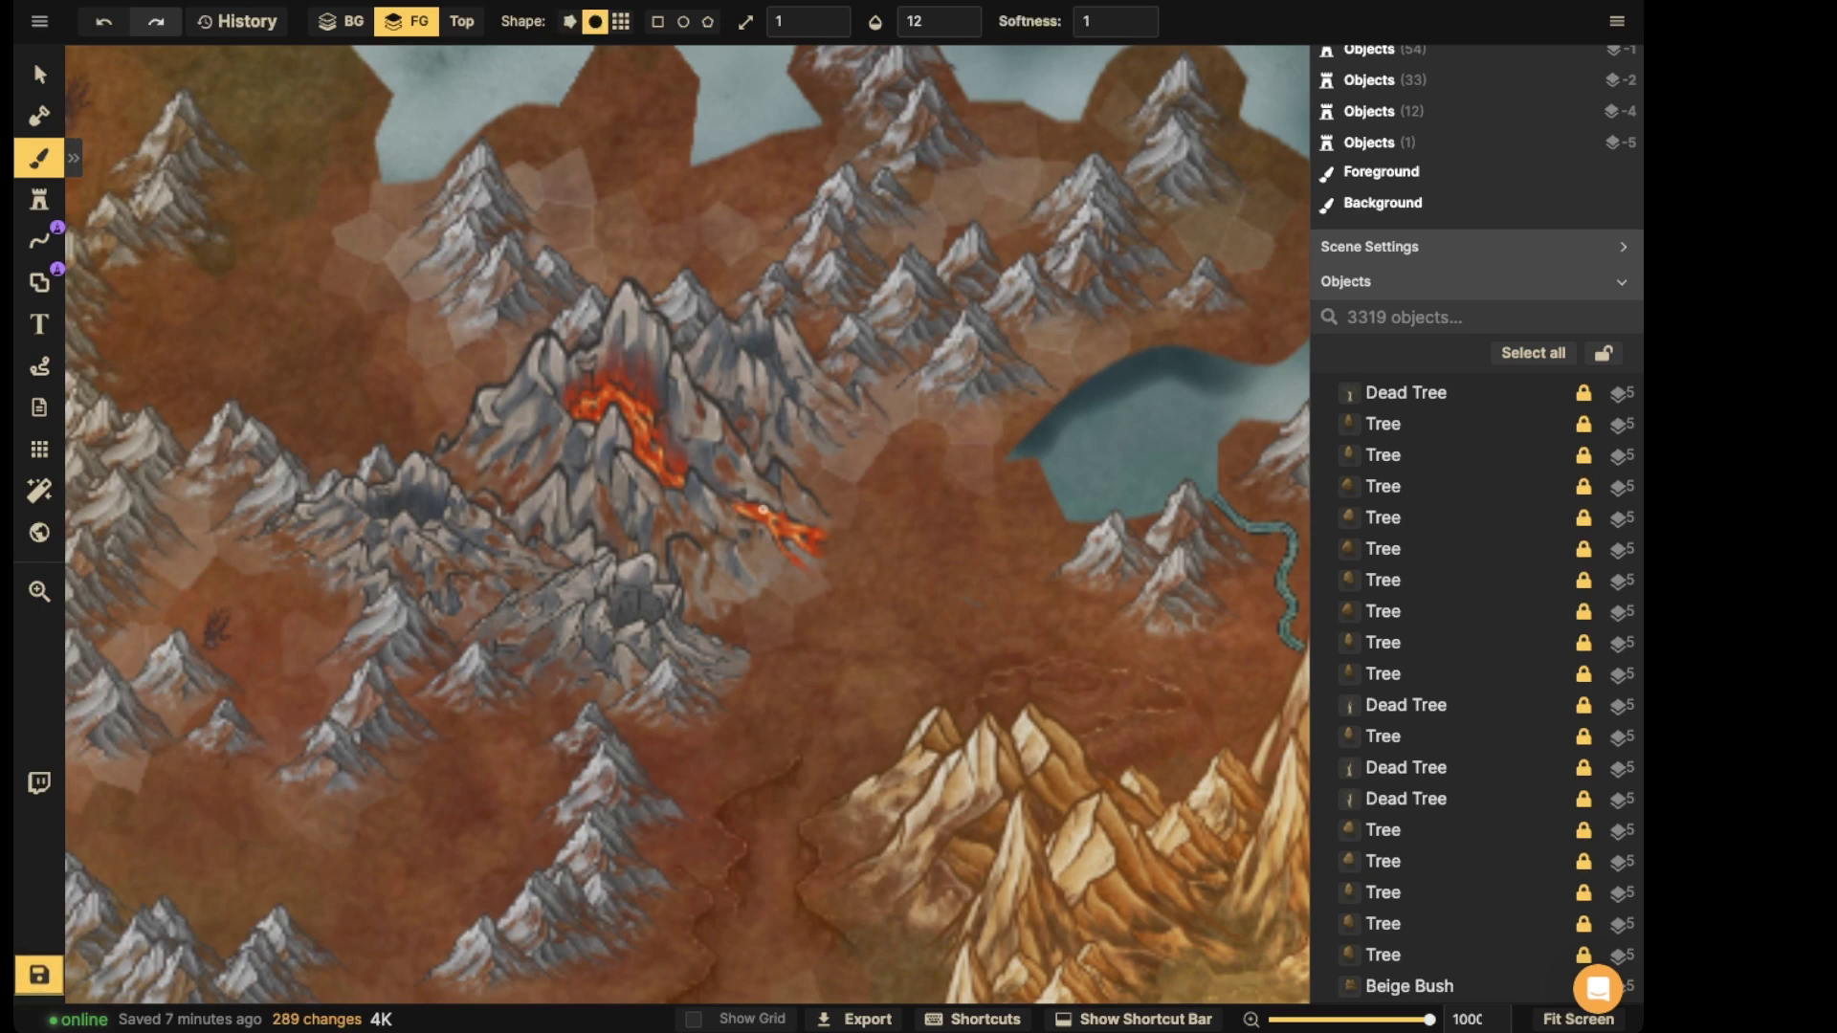
left_click(941, 22)
type("0")
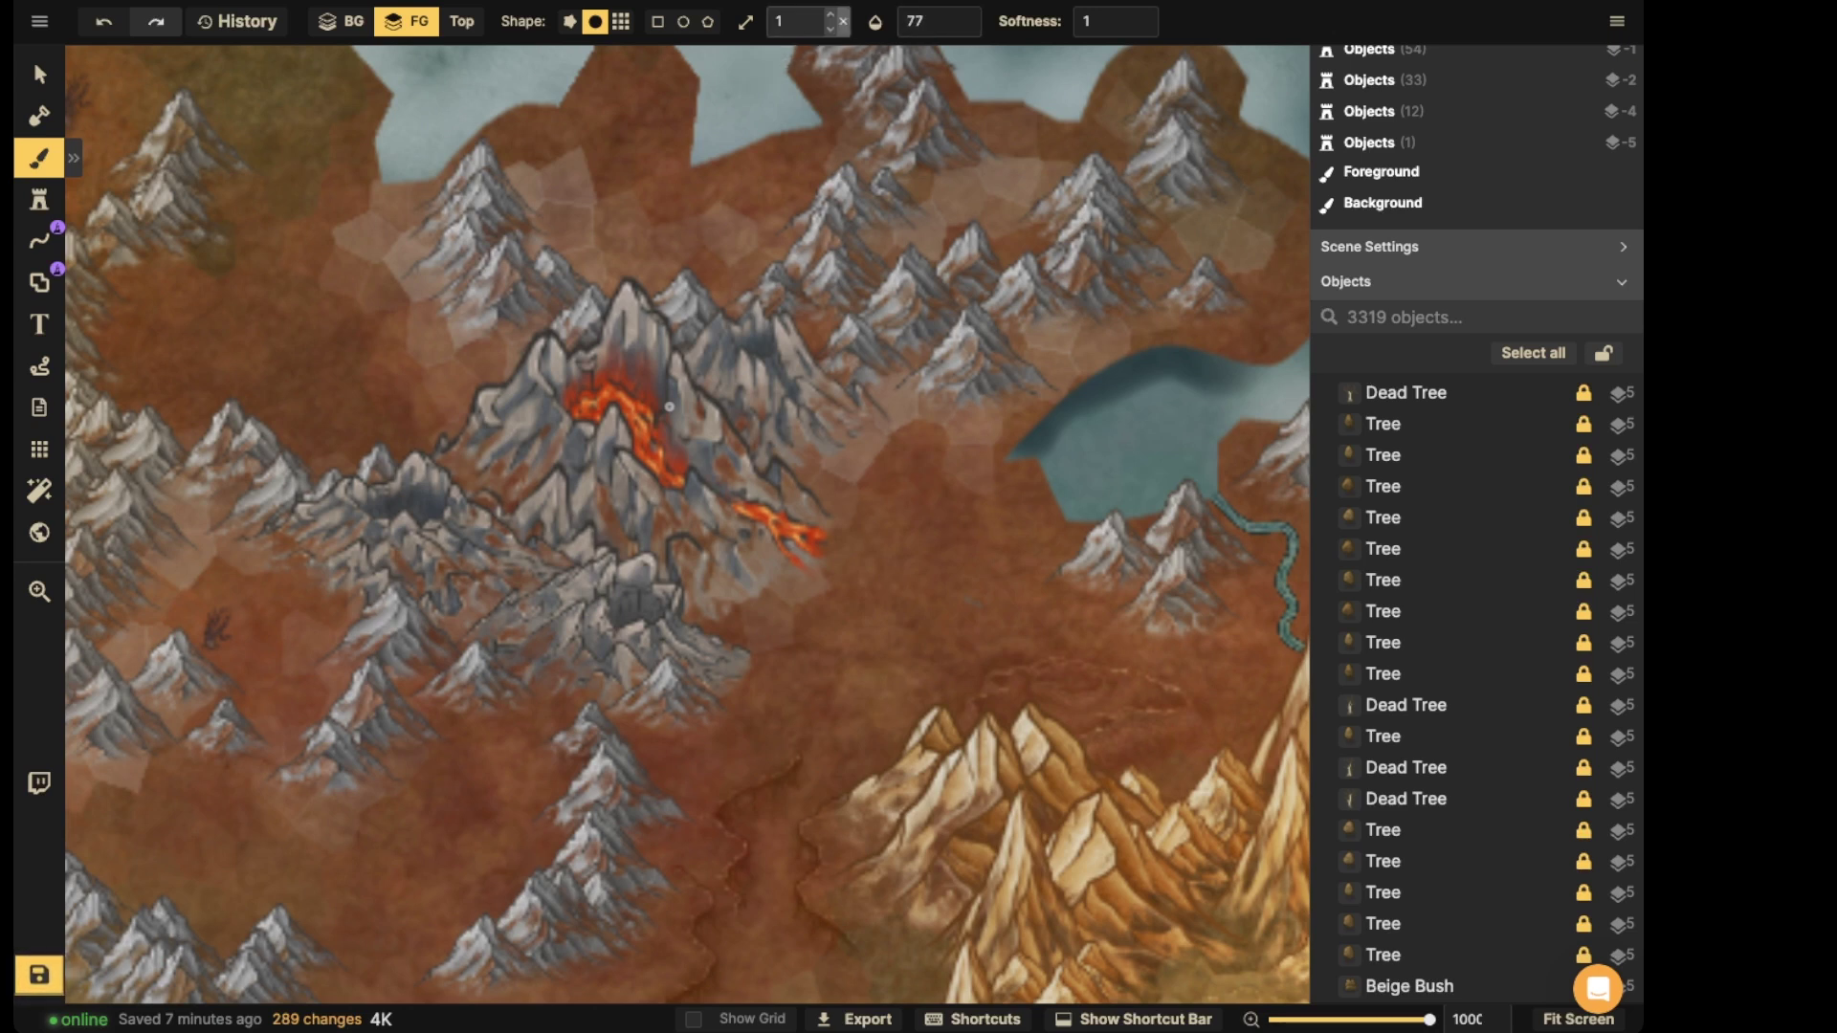
- Try a size 2 lava stroke from the volcano's flow towards the lake, then undo it and return the brush size to 1
left_click(830, 14)
scroll(670, 407, "down", 6)
left_click_drag(816, 536, 945, 507)
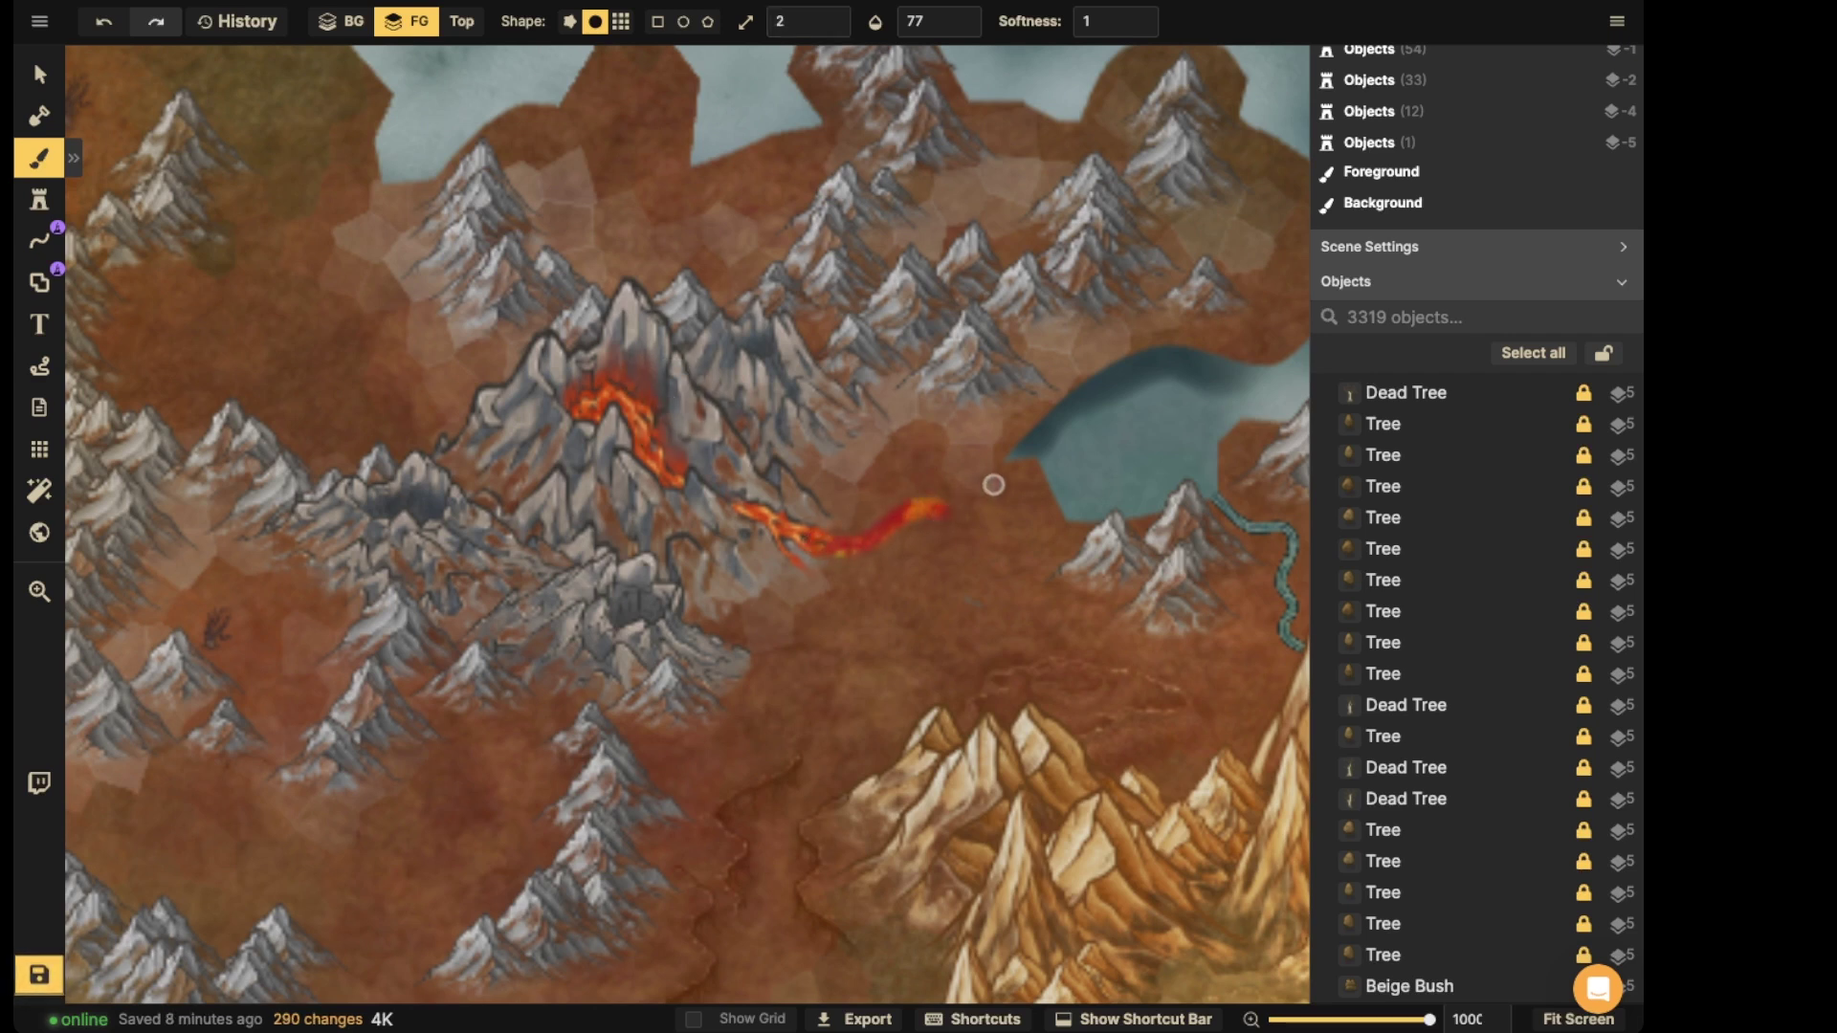
left_click(831, 27)
key("ctrl+z")
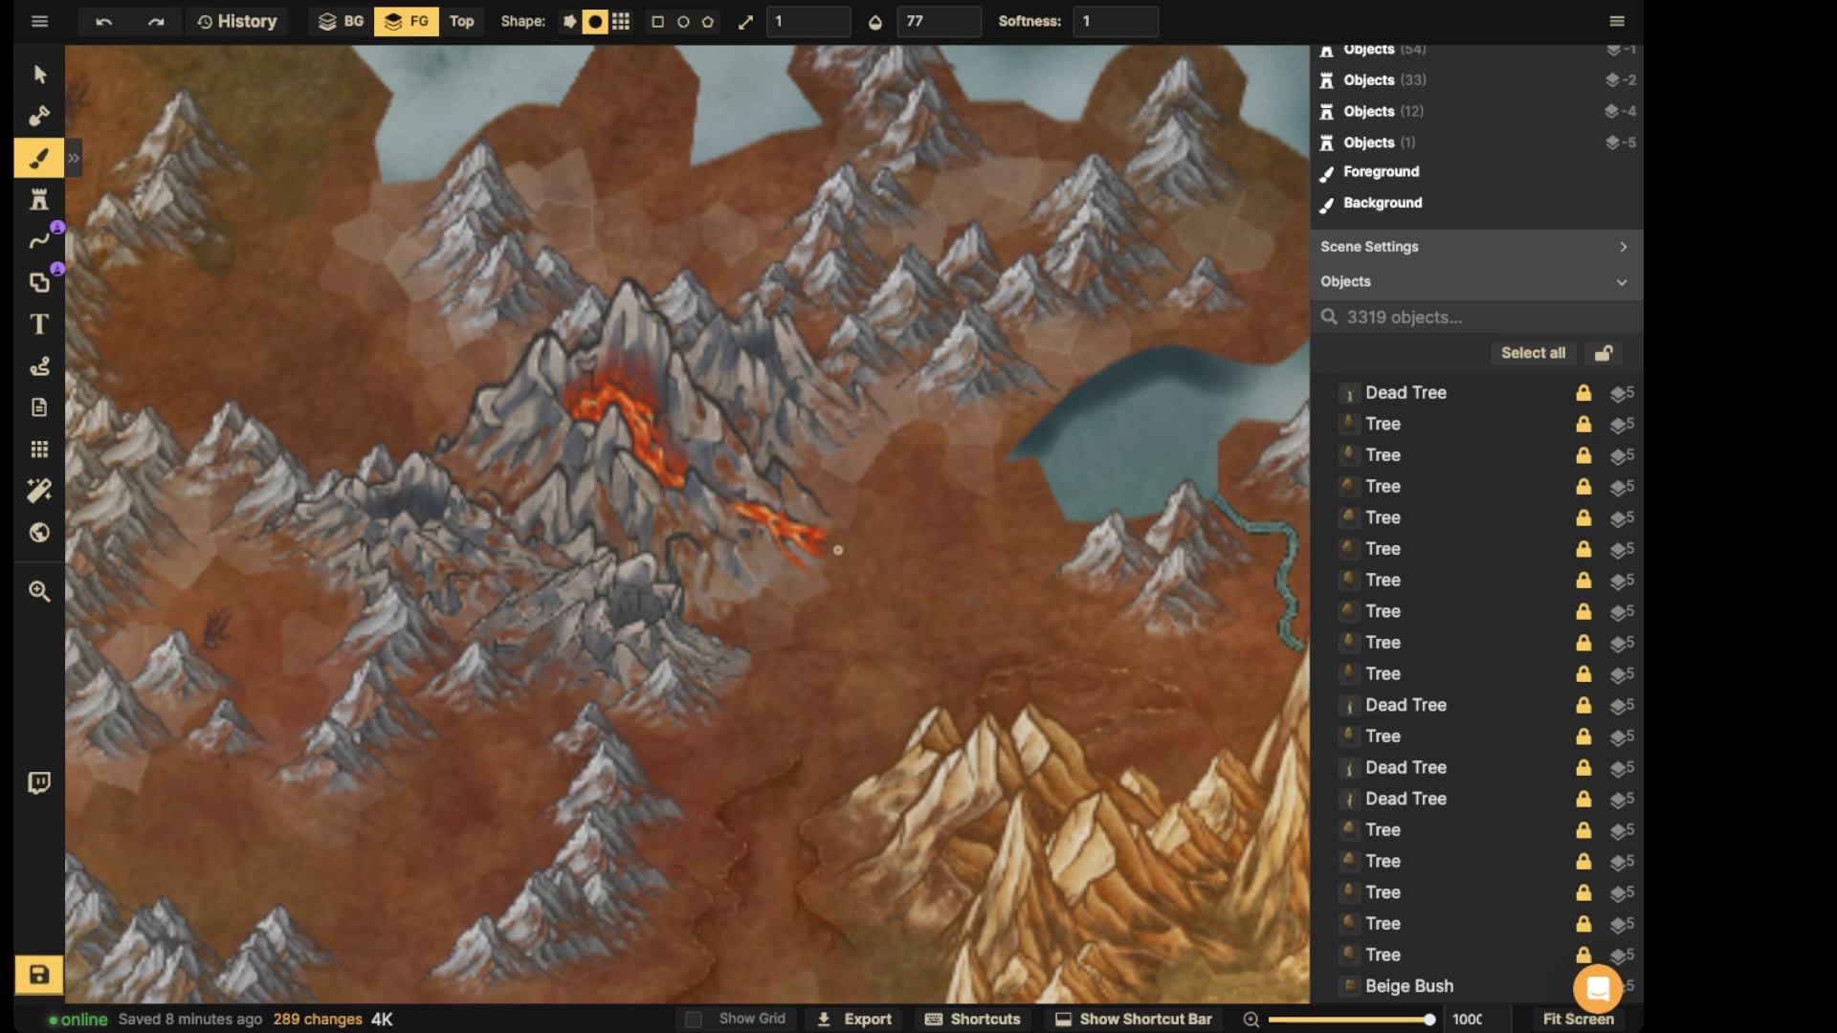
- Paint a branching network of thin size 1 lava streams from the volcano's flow to the lake shore, with one offshoot running south
mouse_move(841, 537)
left_mouse_down()
mouse_move(878, 538)
mouse_move(919, 490)
mouse_move(1041, 496)
left_mouse_up()
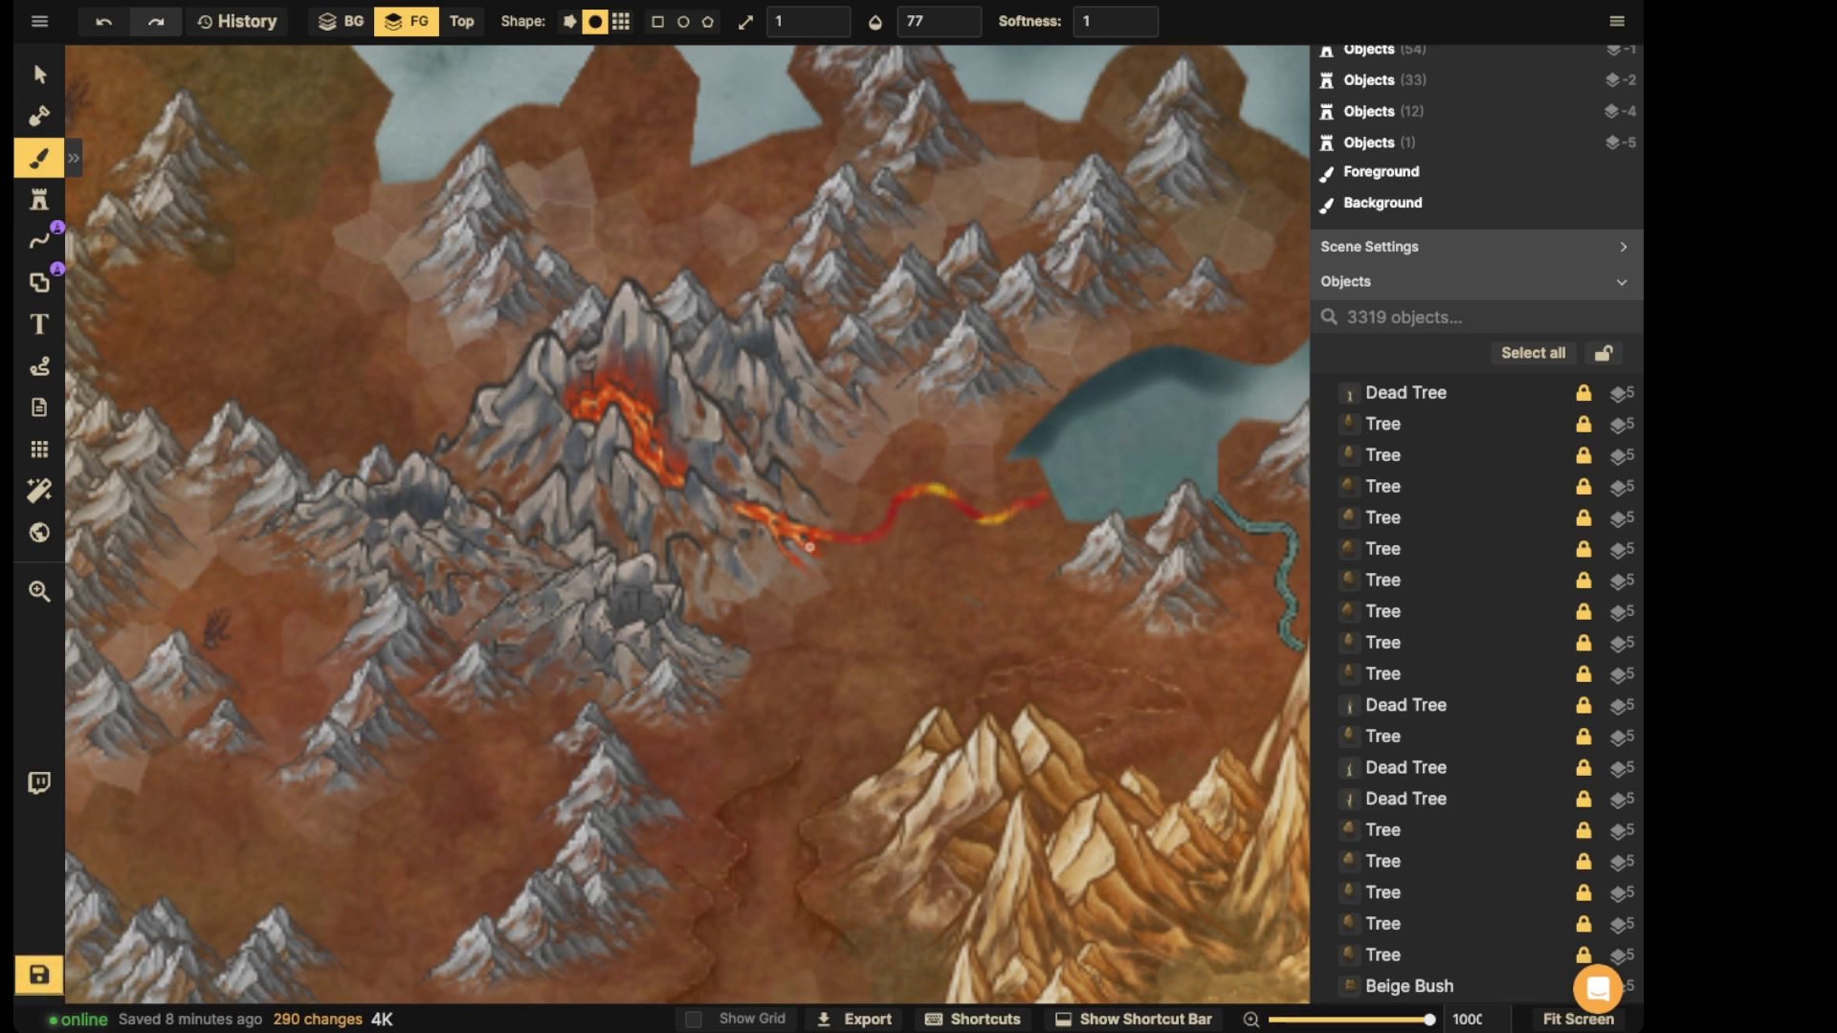
mouse_move(871, 538)
left_mouse_down()
mouse_move(812, 572)
mouse_move(829, 587)
mouse_move(778, 628)
mouse_move(782, 669)
left_mouse_up()
mouse_move(825, 594)
left_mouse_down()
mouse_move(873, 580)
mouse_move(868, 551)
left_mouse_up()
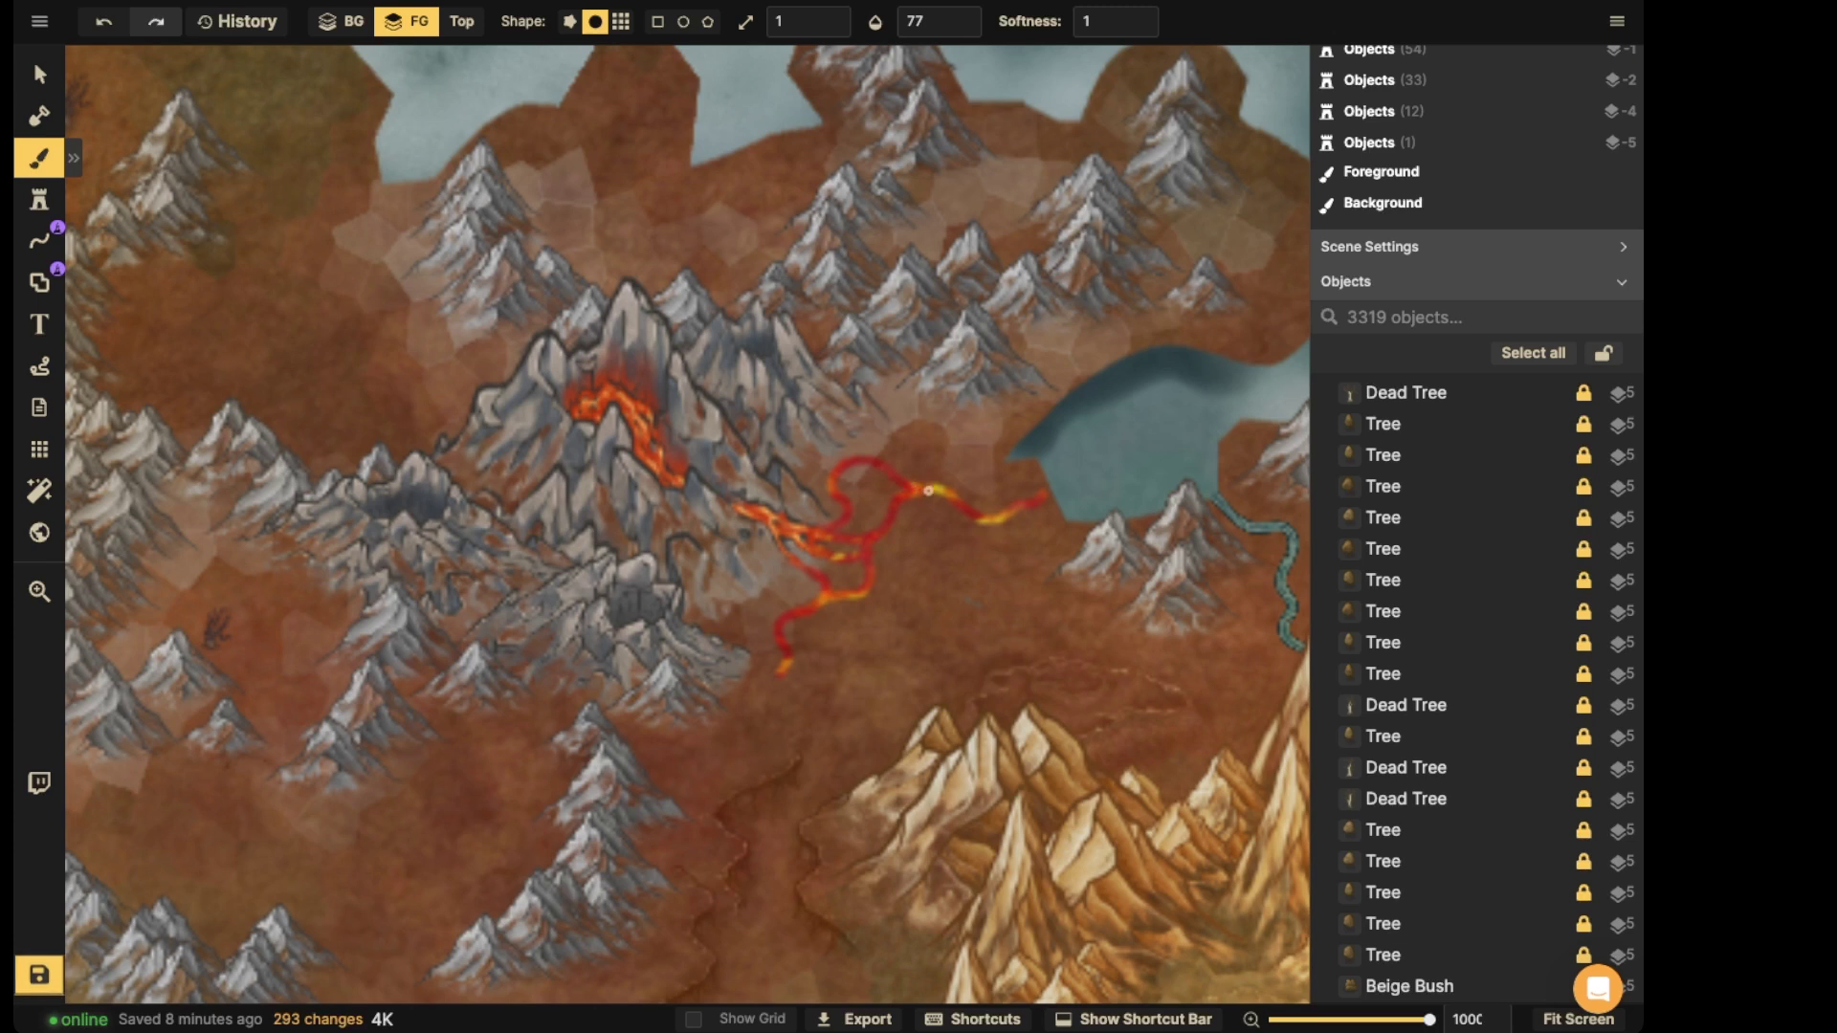
left_click_drag(962, 478, 1000, 456)
left_click_drag(1066, 519, 1069, 518)
mouse_move(878, 456)
left_mouse_down()
mouse_move(913, 418)
mouse_move(1052, 416)
left_mouse_up()
mouse_move(872, 593)
left_mouse_down()
mouse_move(1003, 602)
mouse_move(1025, 581)
mouse_move(1016, 553)
mouse_move(1072, 525)
left_mouse_up()
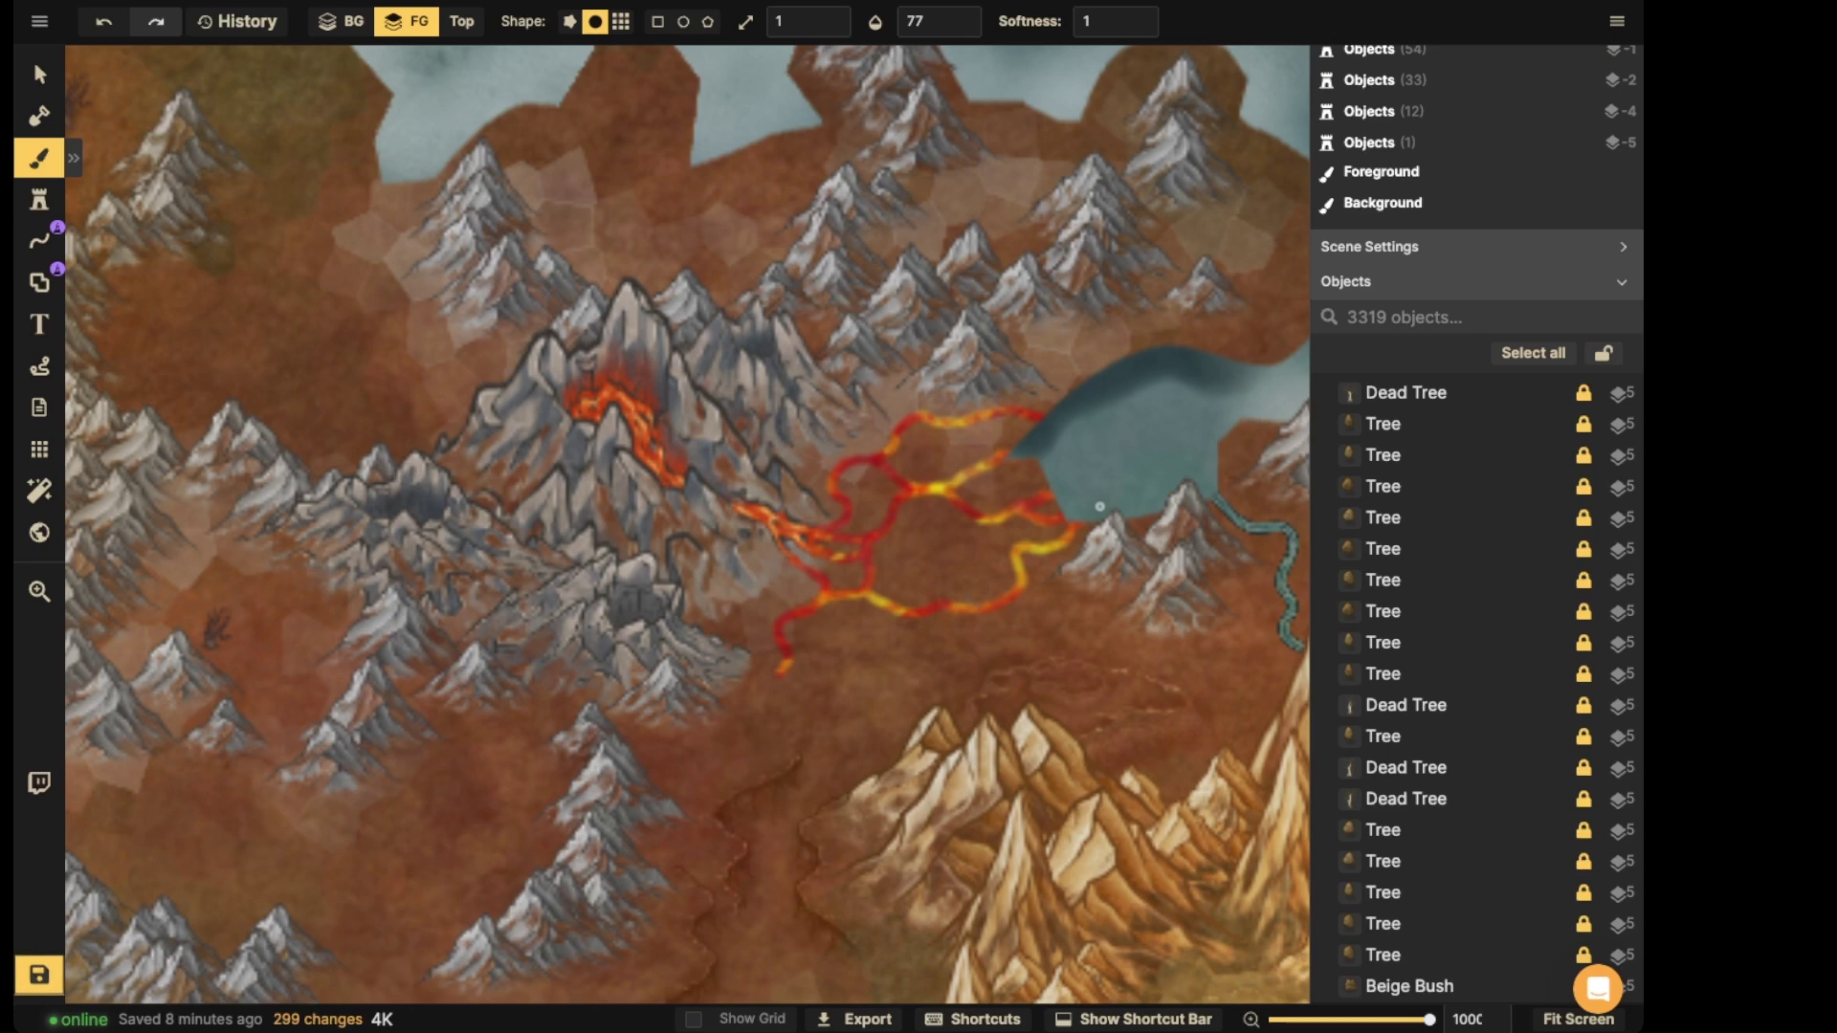
- Examine how the painted lava streams look within the volcanic region and the surrounding continent
left_click(38, 73)
scroll(559, 371, "down", 15)
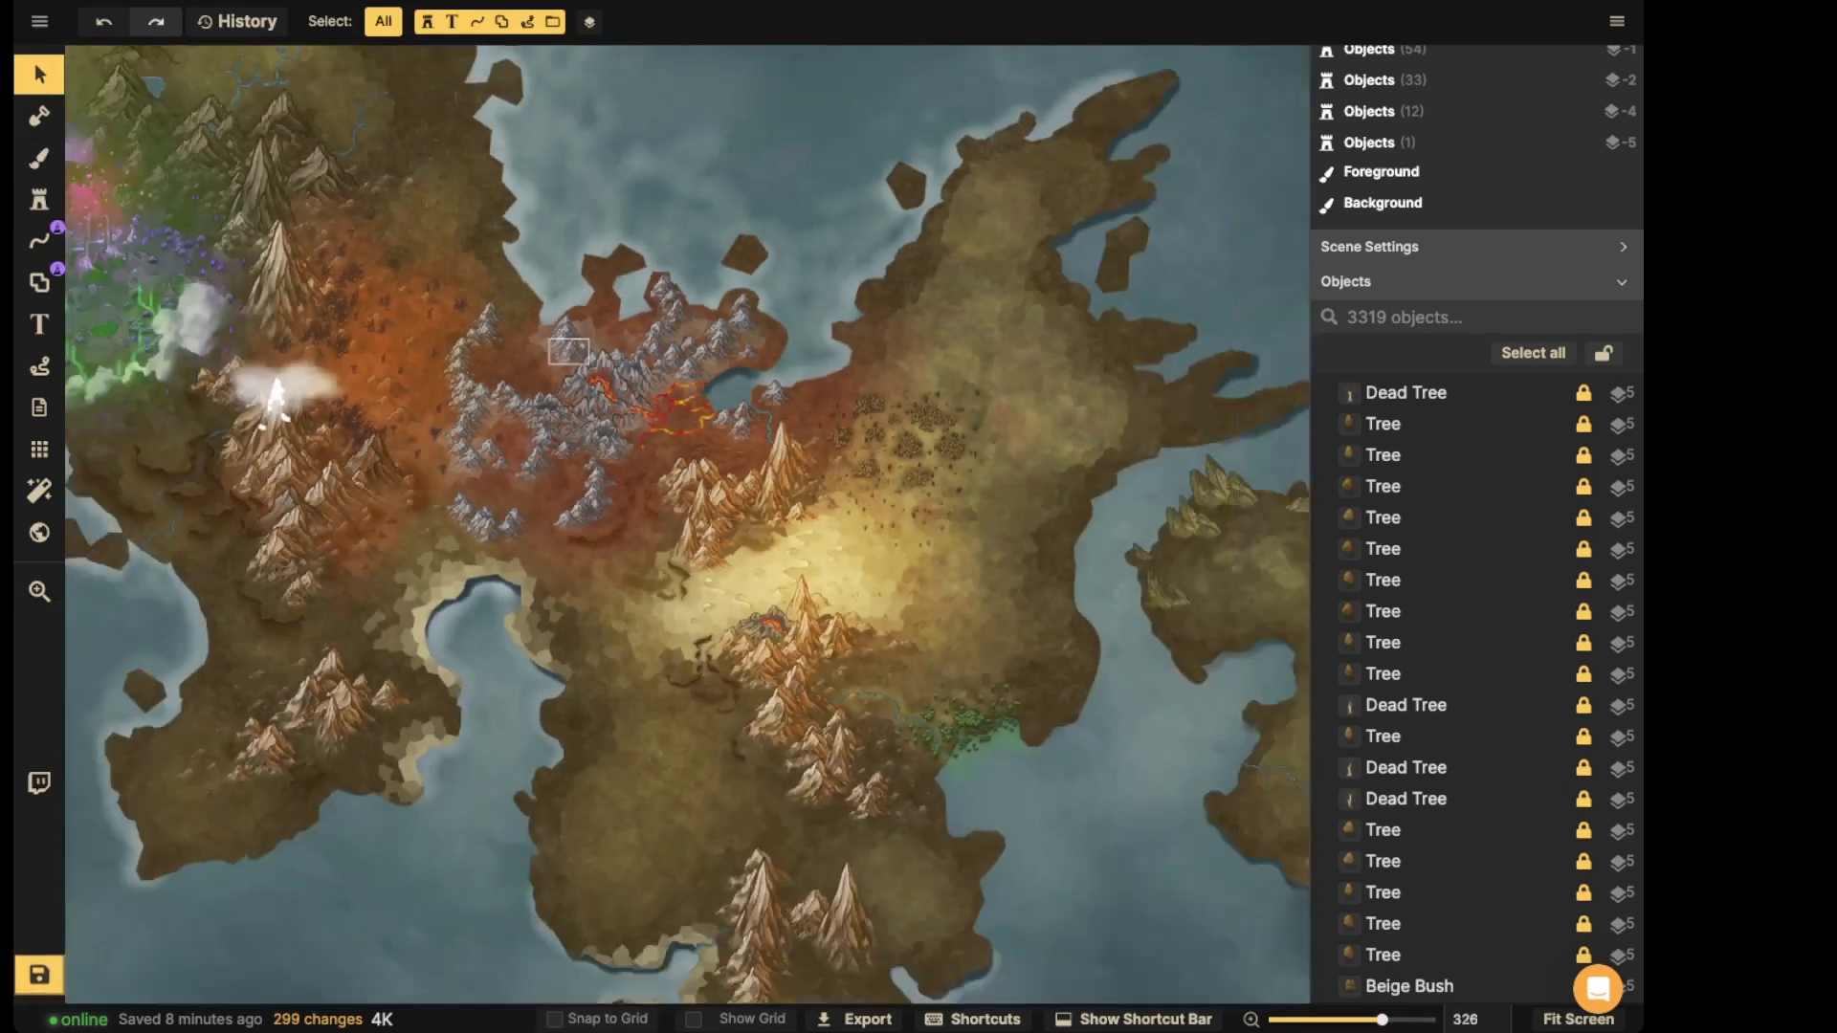
key("space")
left_click_drag(587, 390, 731, 472)
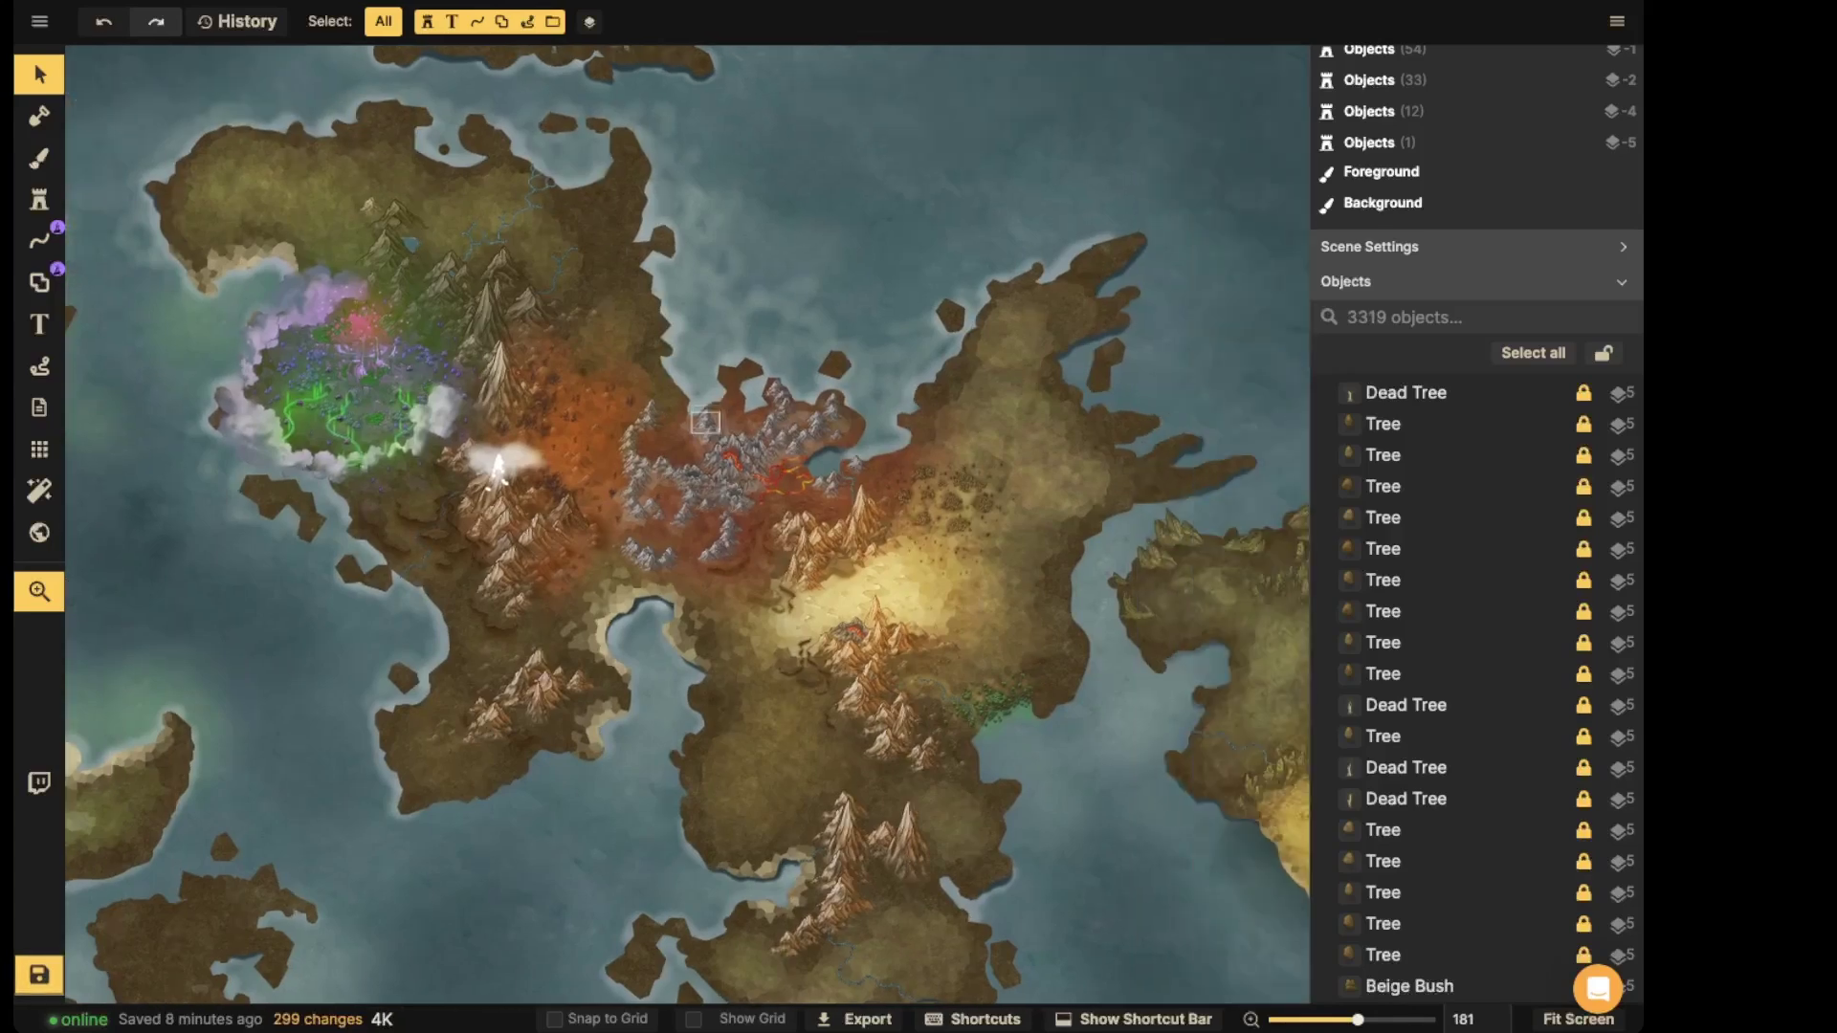
scroll(733, 471, "up", 5)
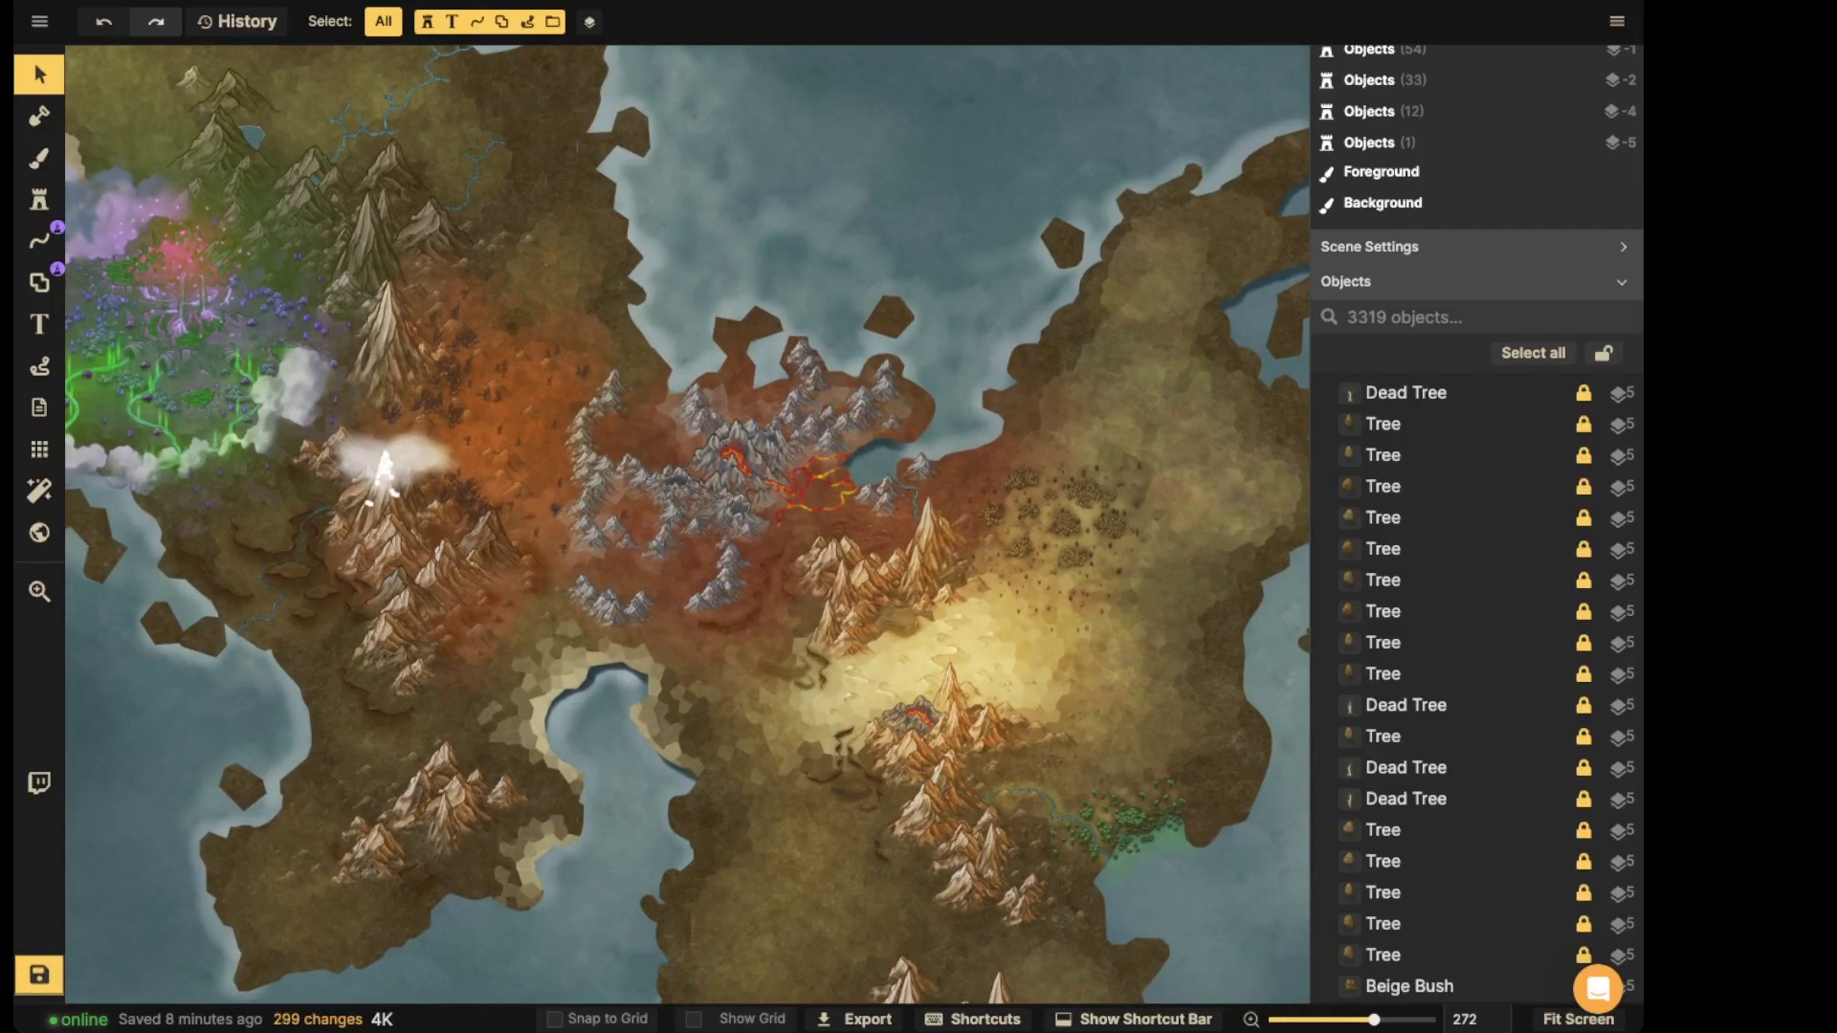
scroll(821, 424, "up", 6)
scroll(821, 424, "up", 7)
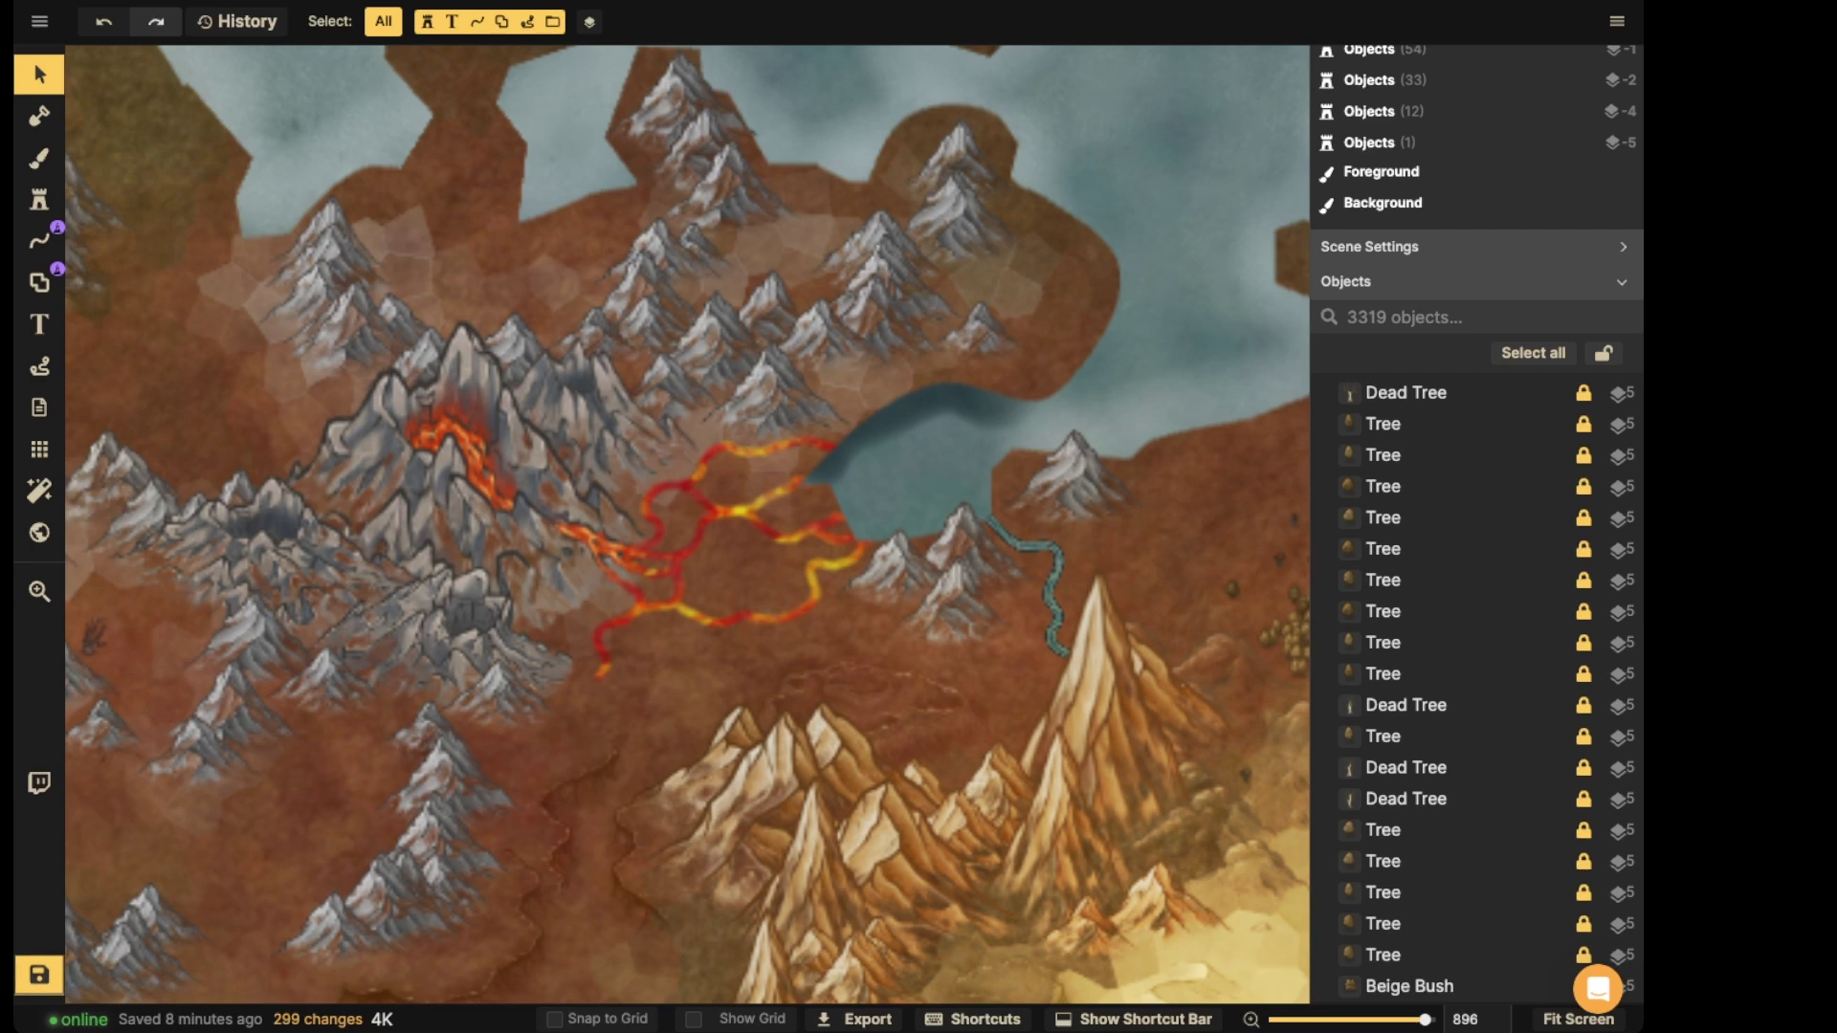
- Draw a size 32 clip-mask line down the volcano's western flank and paint a thin lava stream into it
left_click(38, 241)
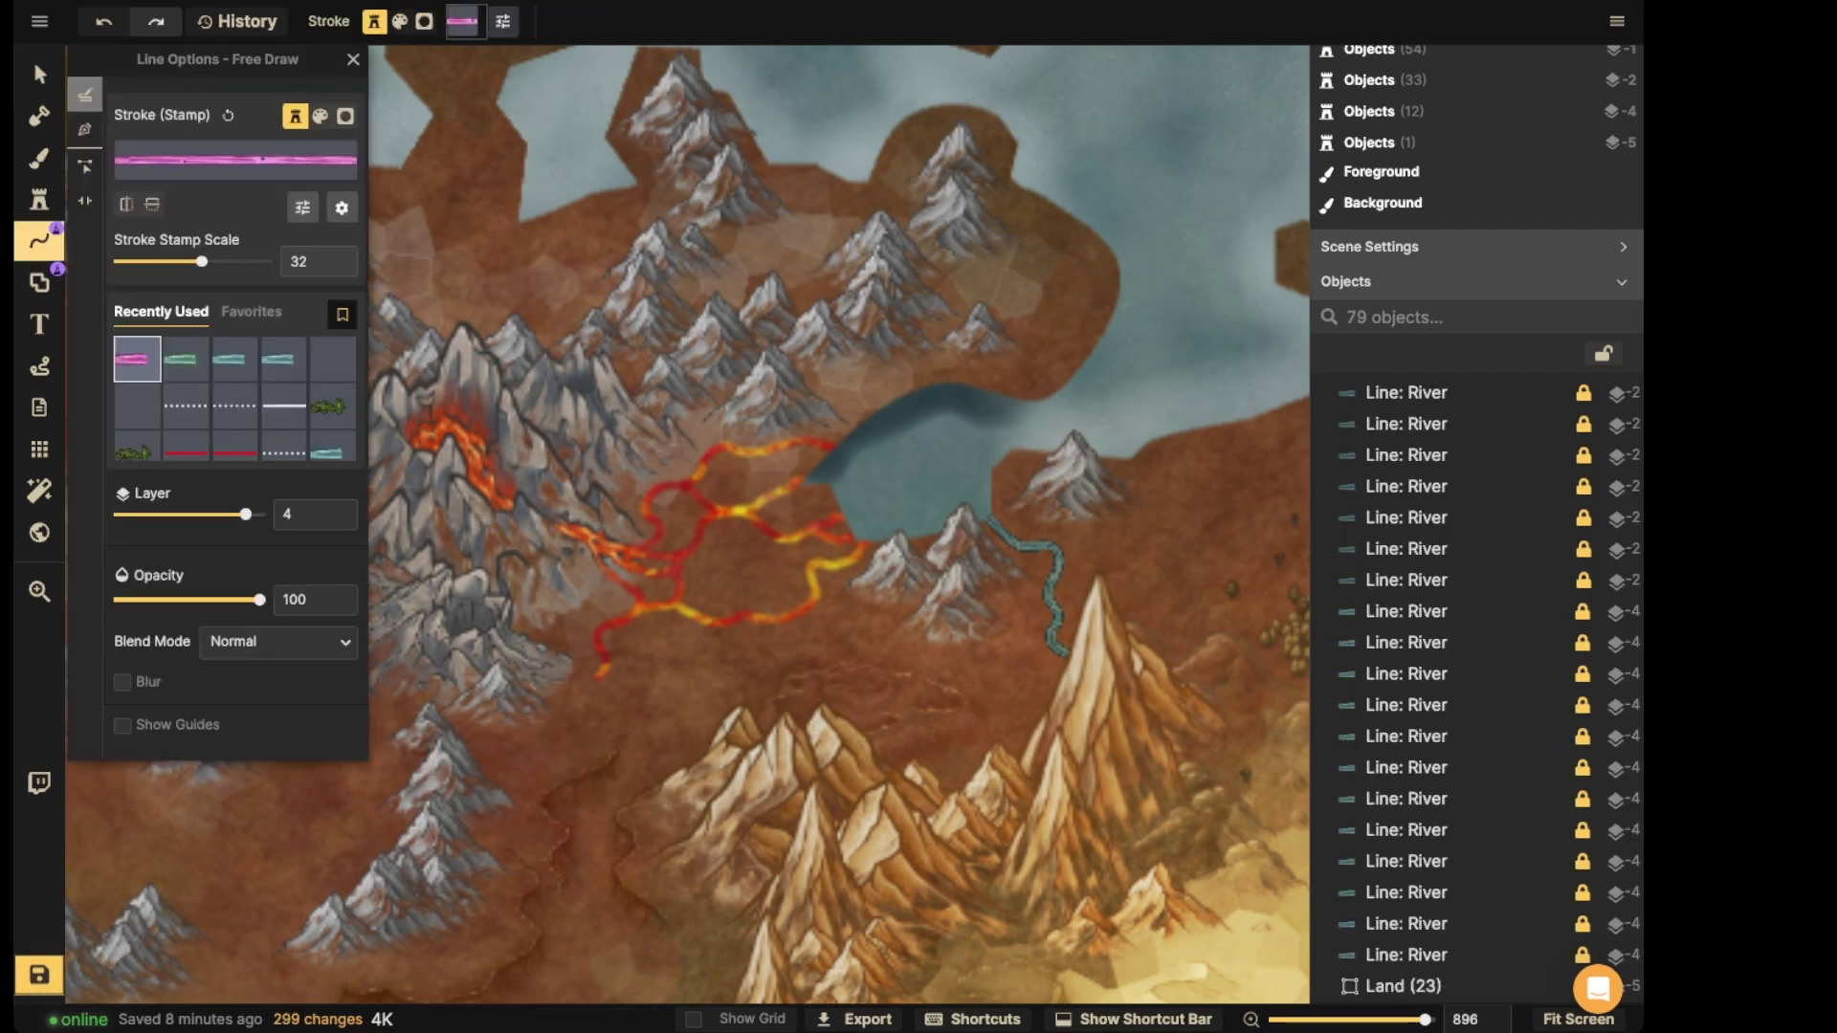
left_click(345, 116)
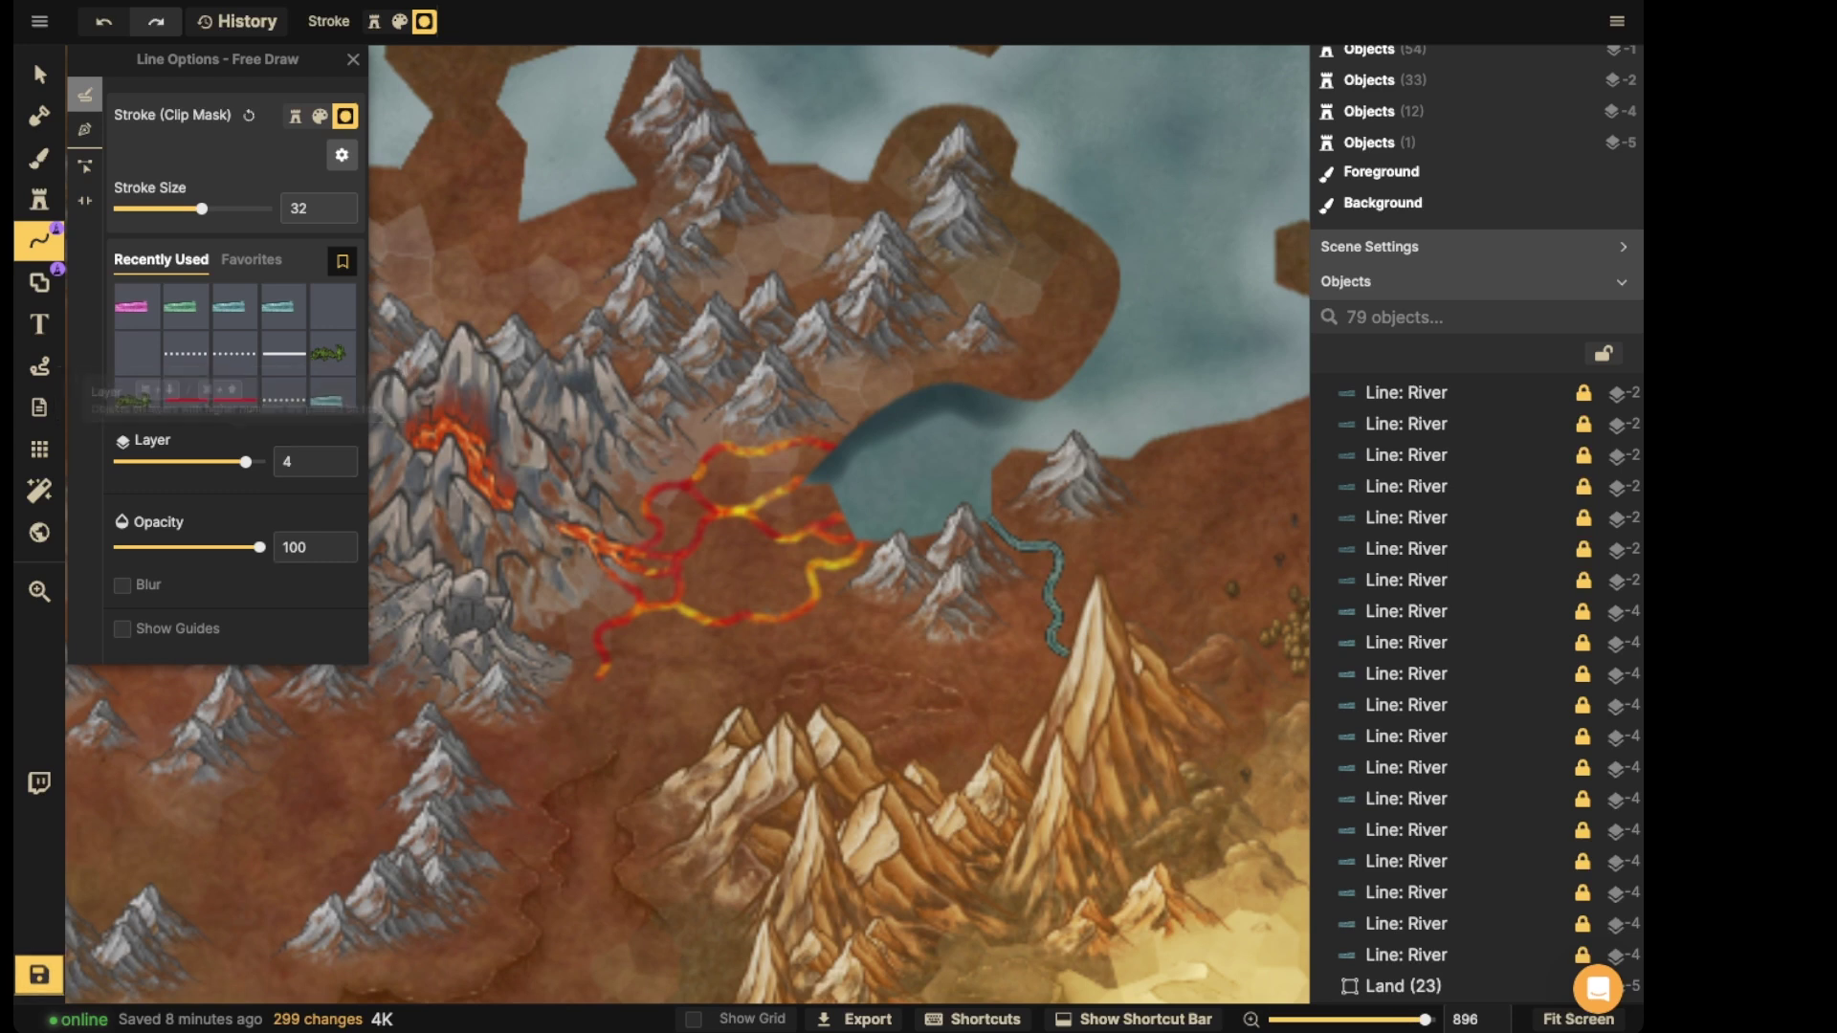
key("space")
left_click_drag(689, 554, 964, 447)
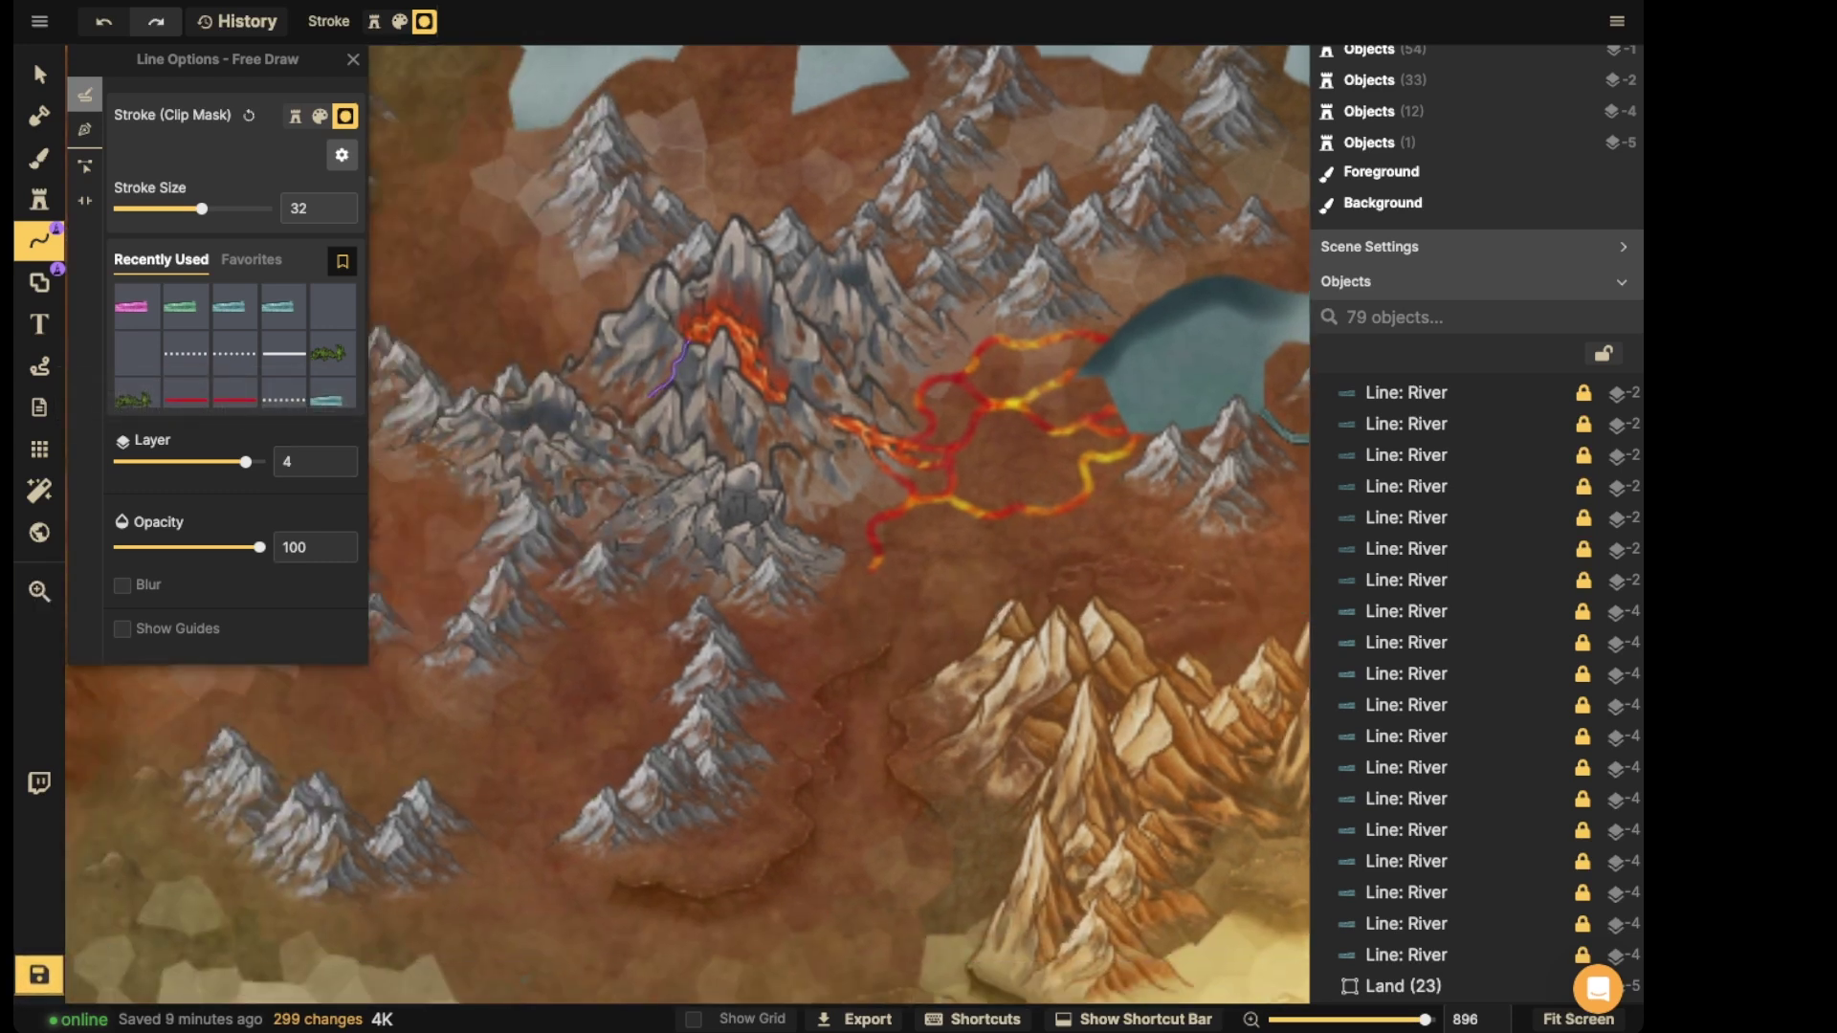
left_click_drag(655, 390, 637, 415)
key("b")
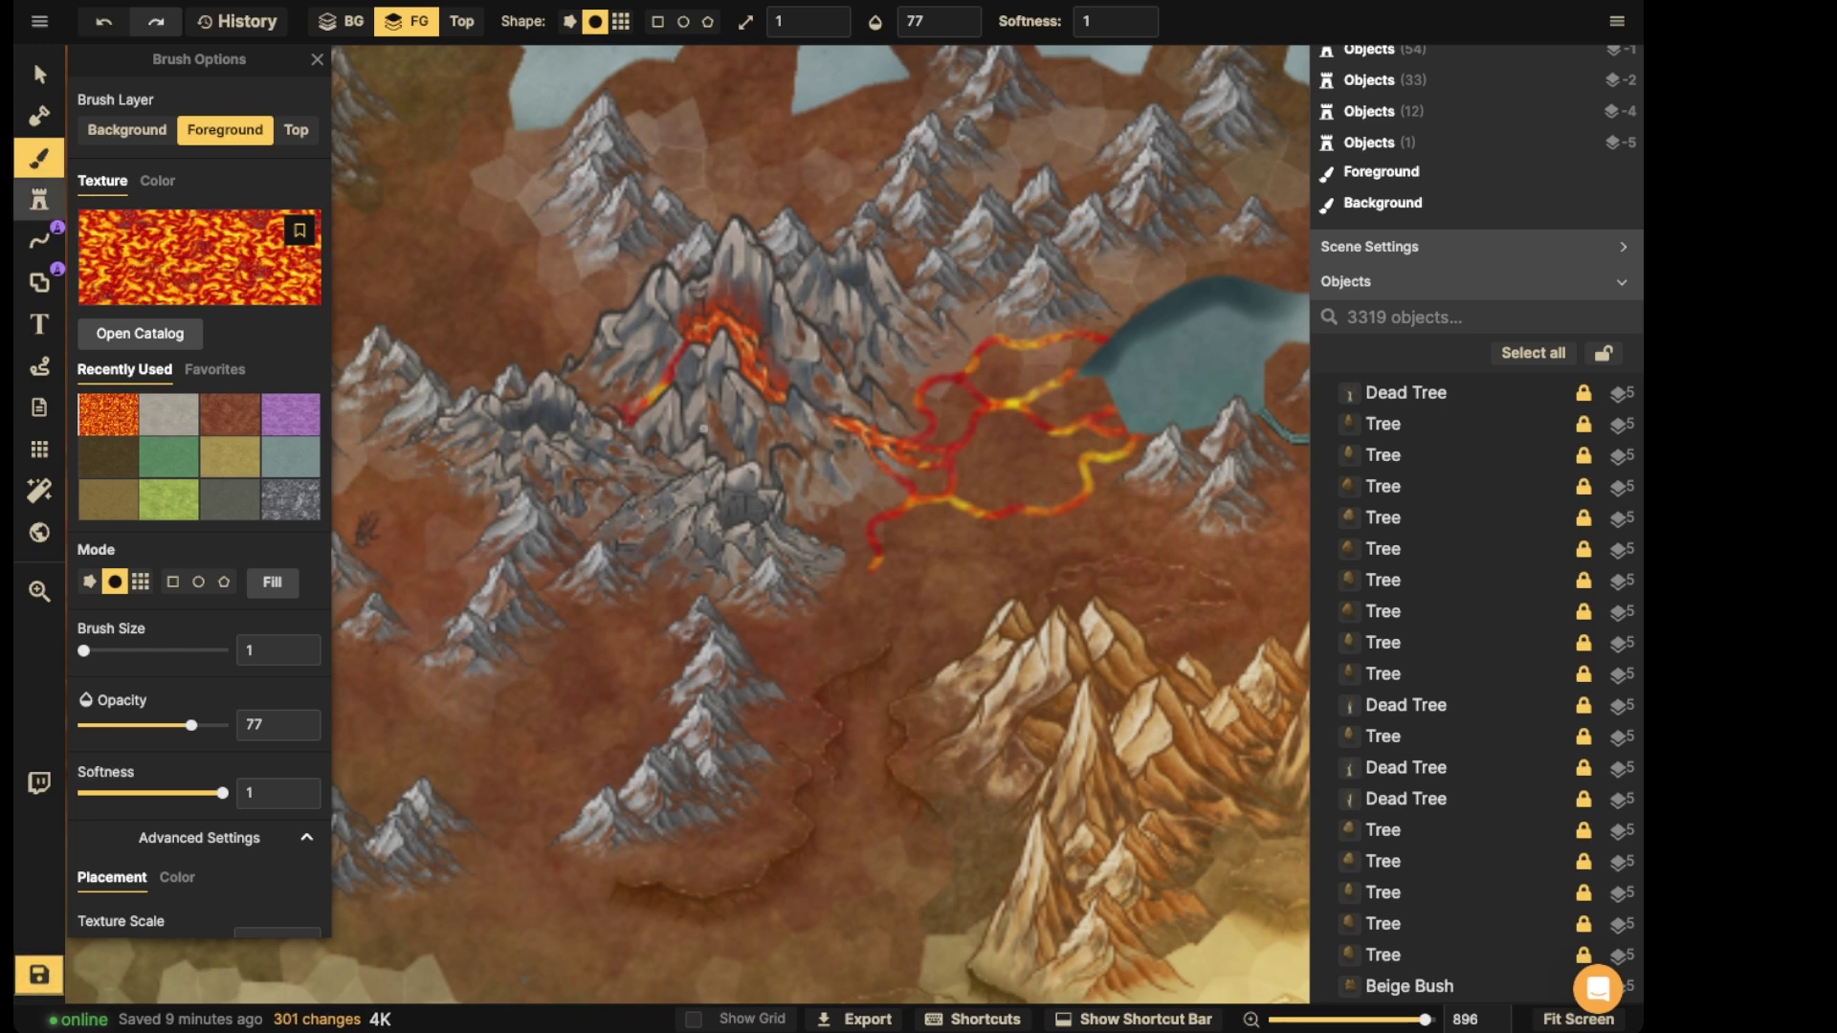
- Add further size 32 clip-mask lines down the volcano's slopes and paint them with size 1 lava streams
left_click(39, 240)
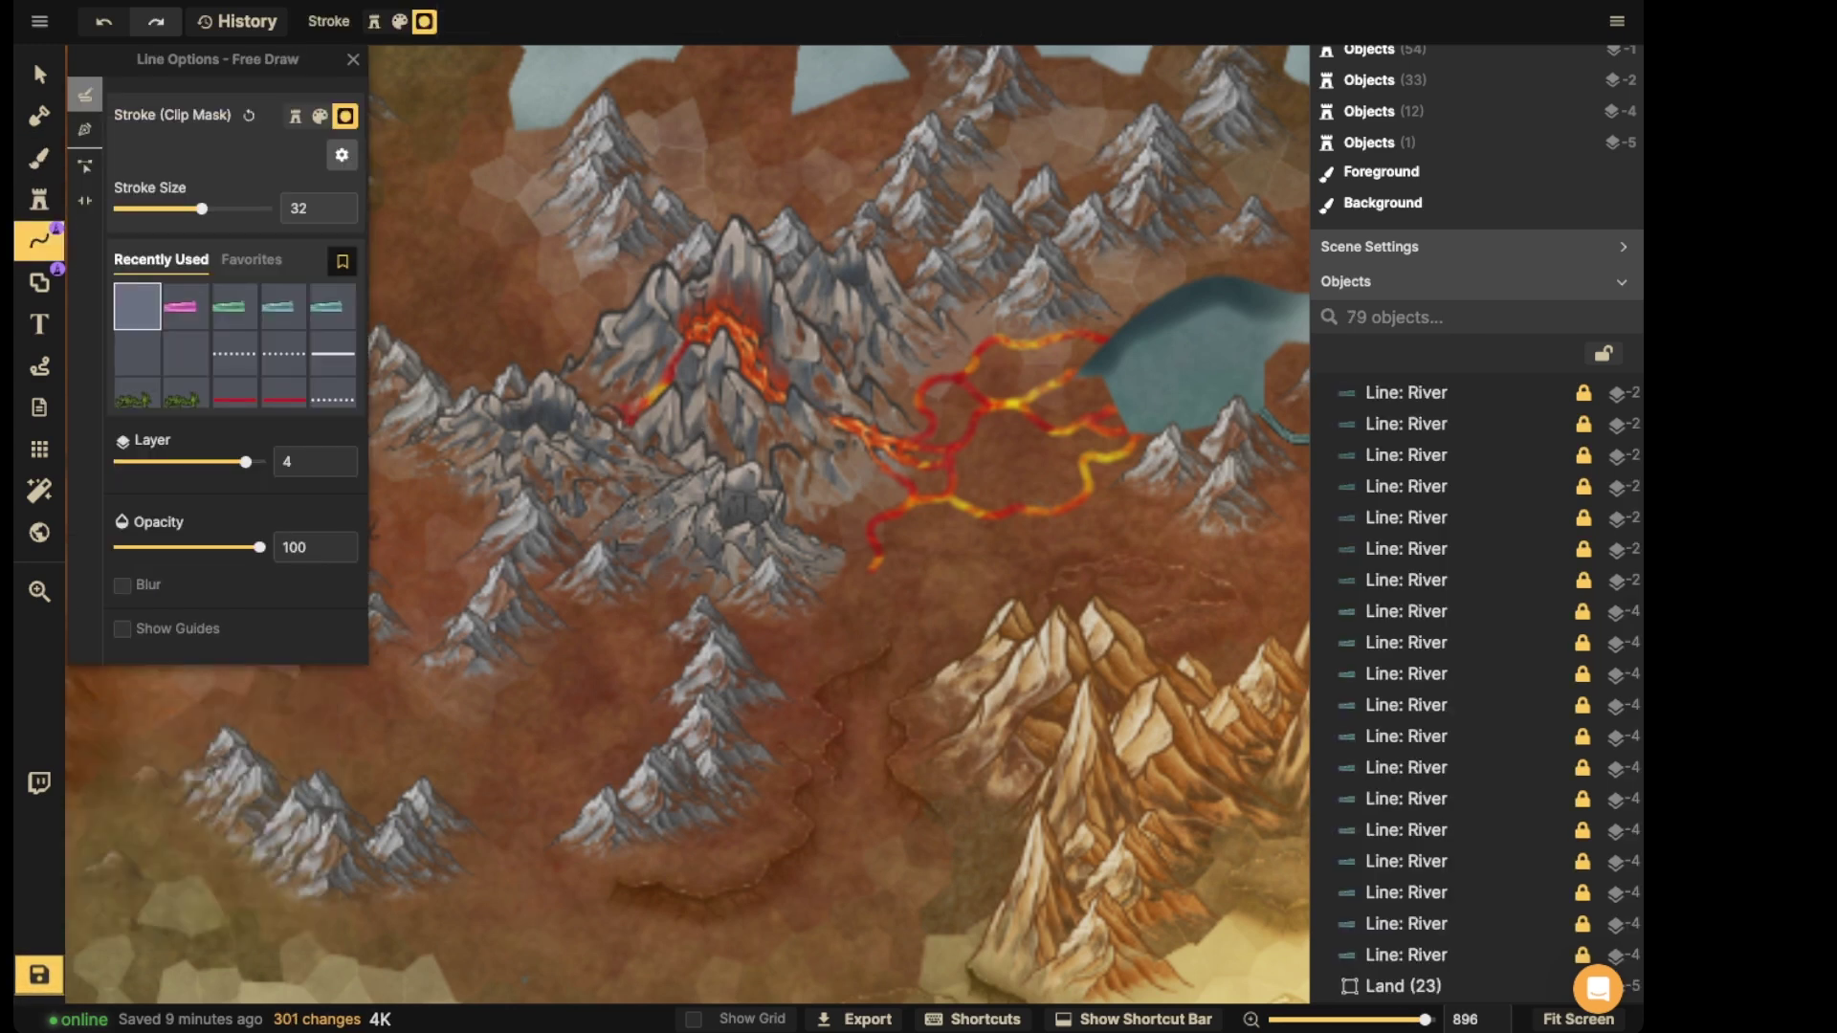
left_click_drag(795, 388, 828, 418)
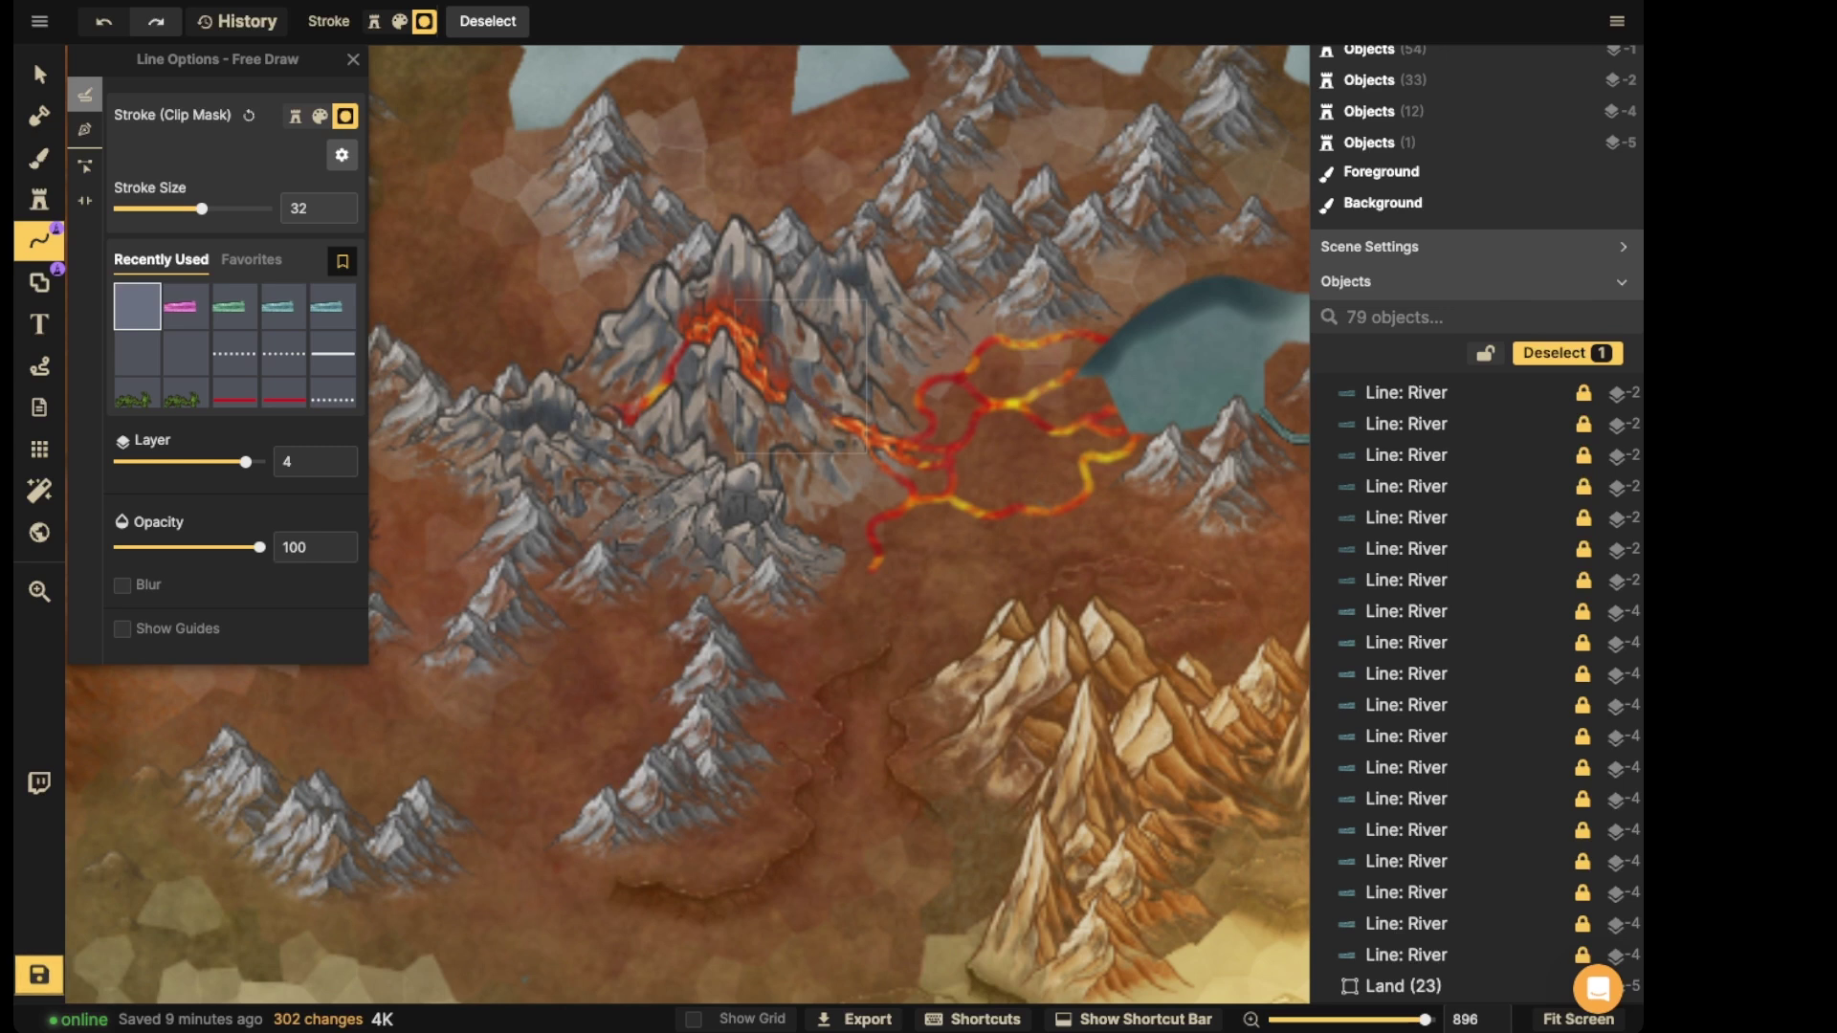
left_click_drag(617, 373, 593, 389)
key("Escape")
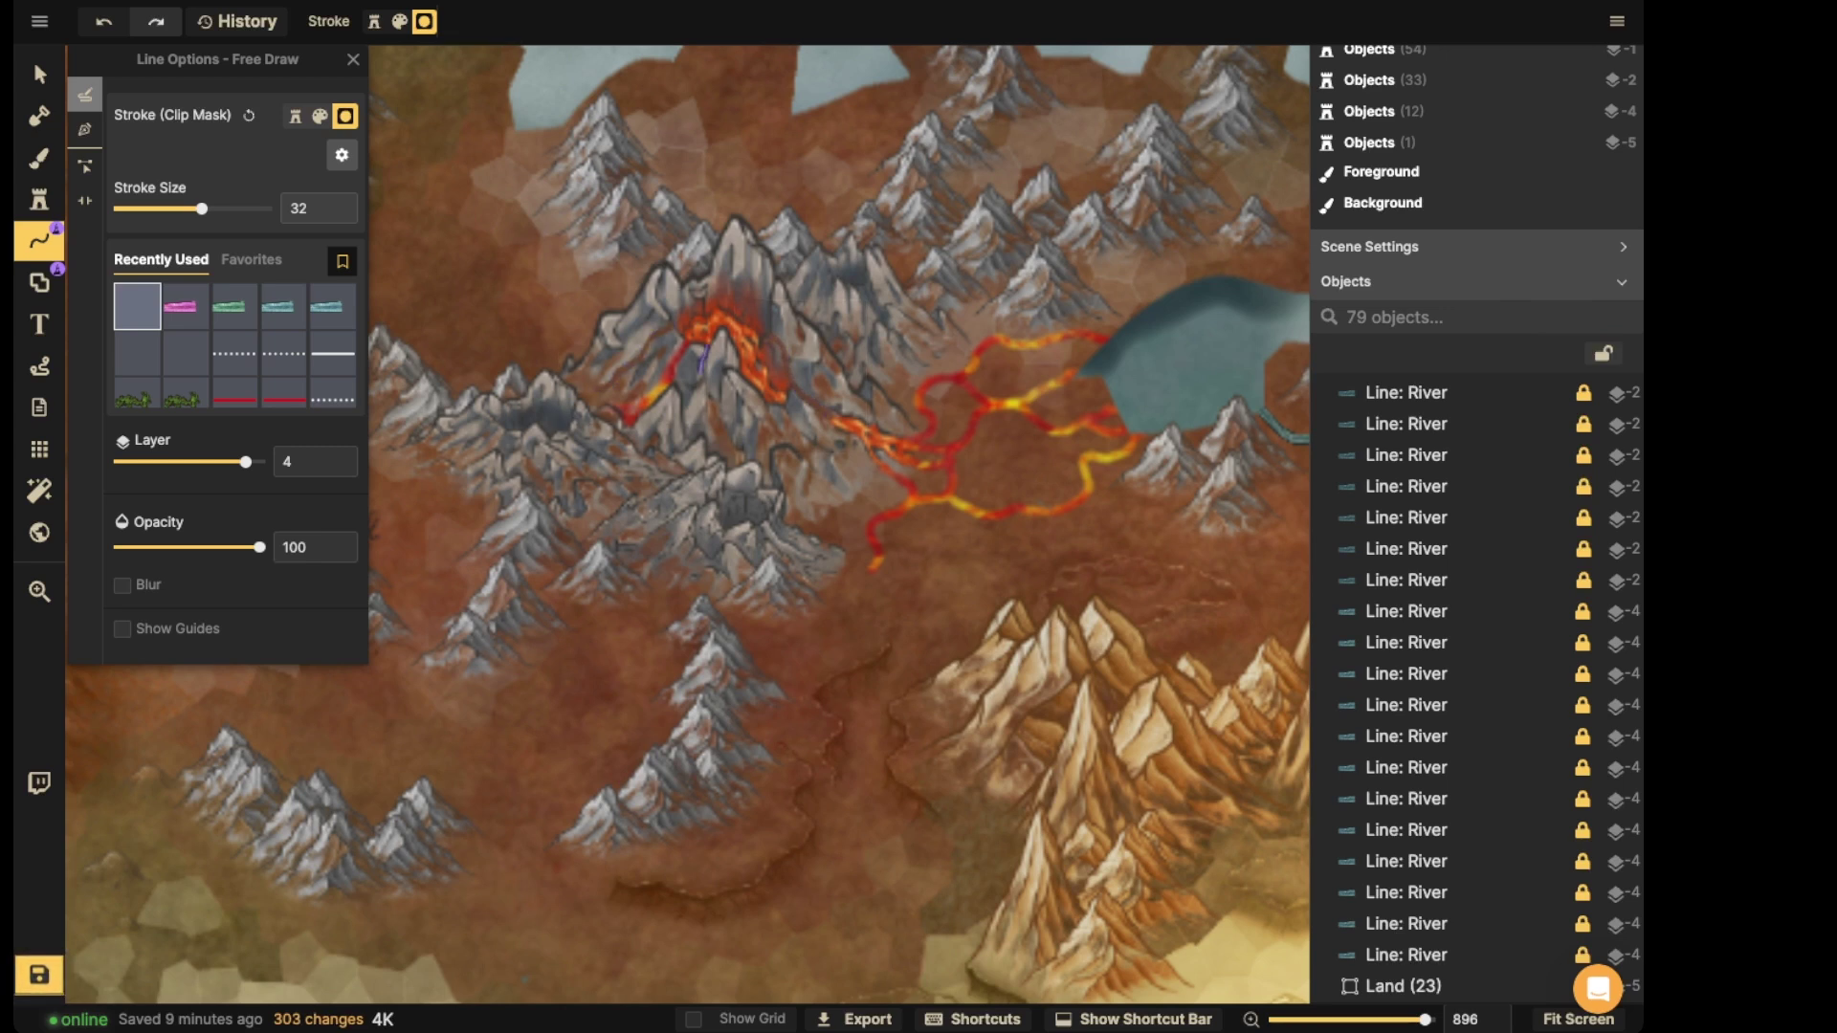
left_click_drag(732, 448, 735, 453)
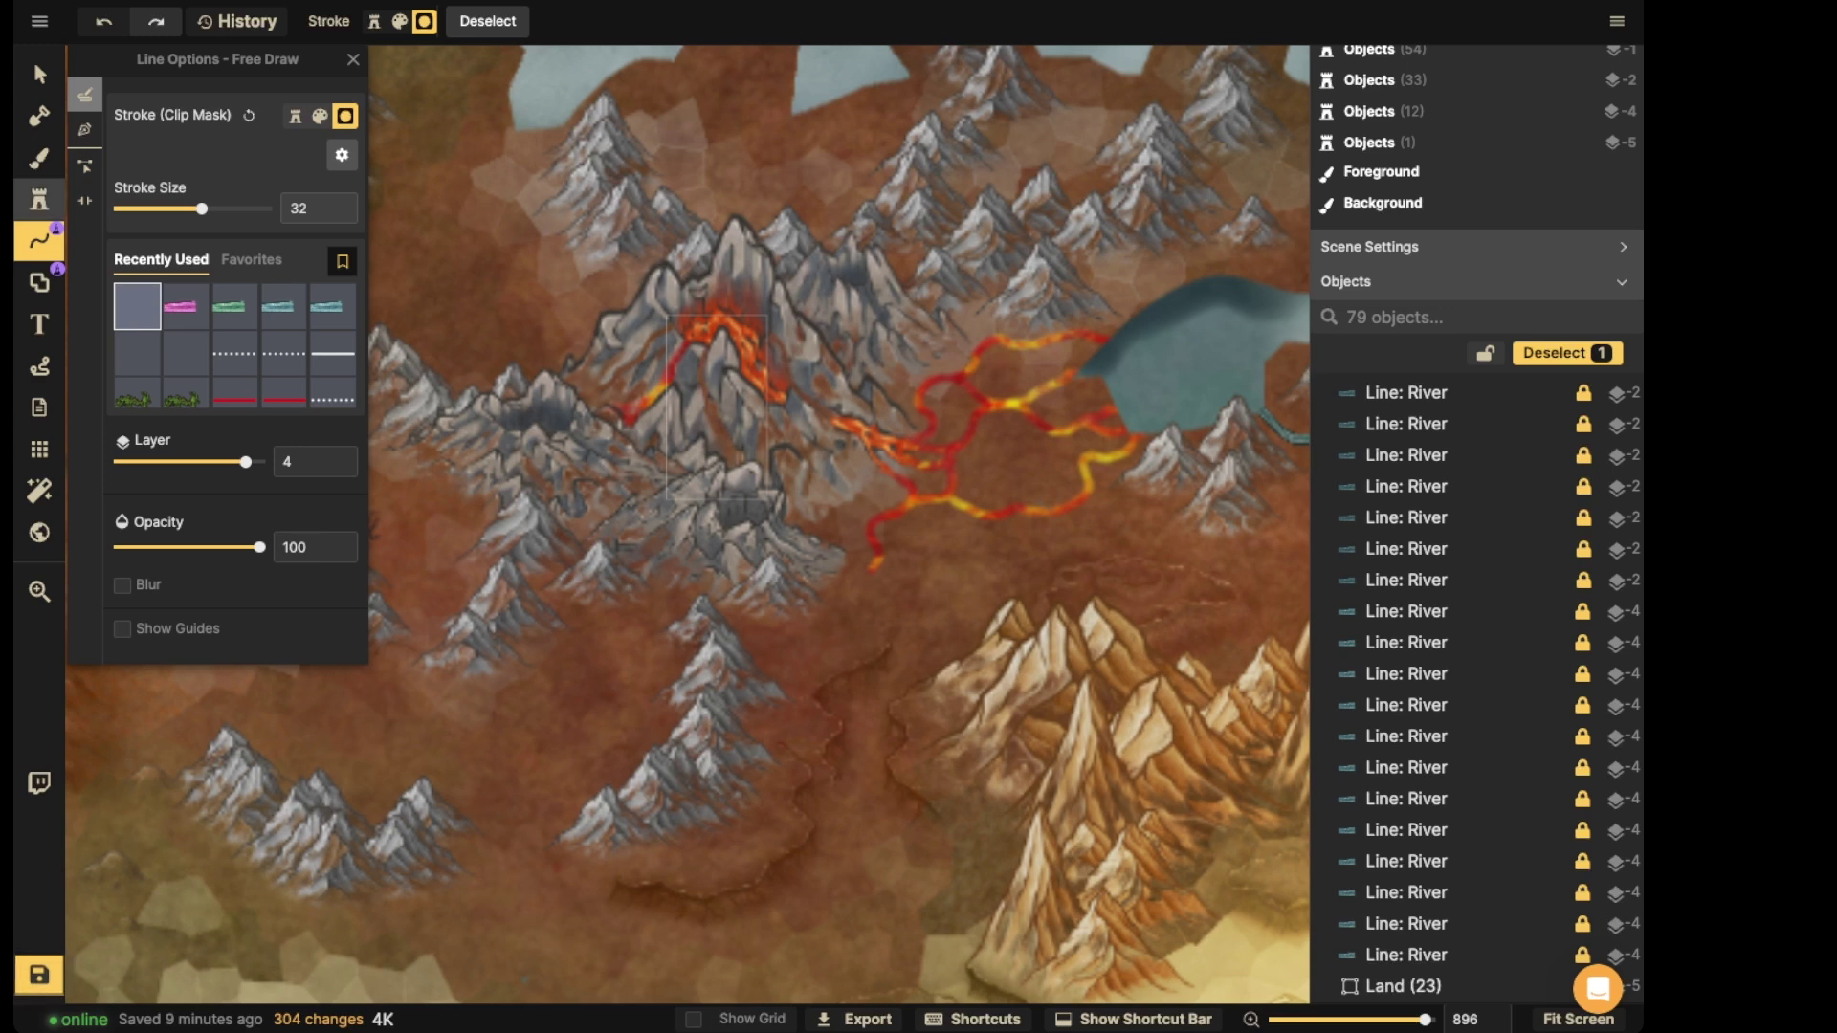
left_click(39, 159)
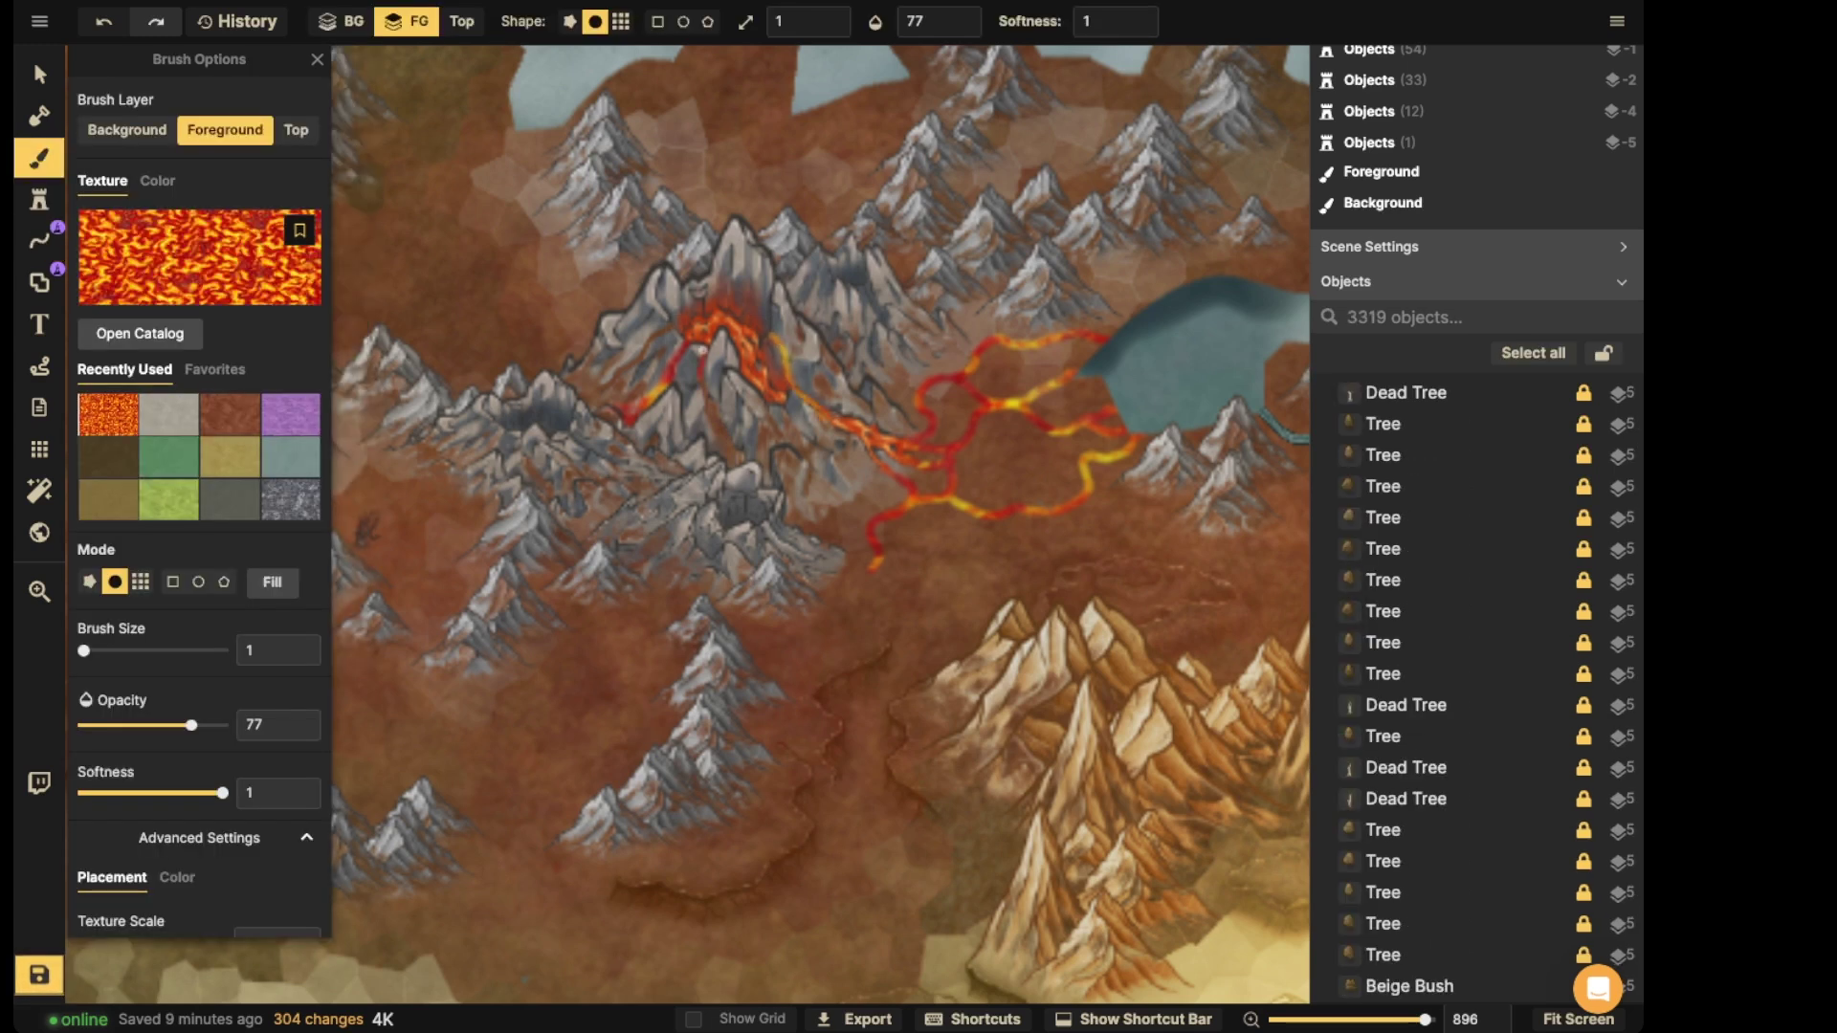
mouse_move(620, 369)
left_mouse_down()
mouse_move(696, 321)
mouse_move(592, 397)
left_mouse_up()
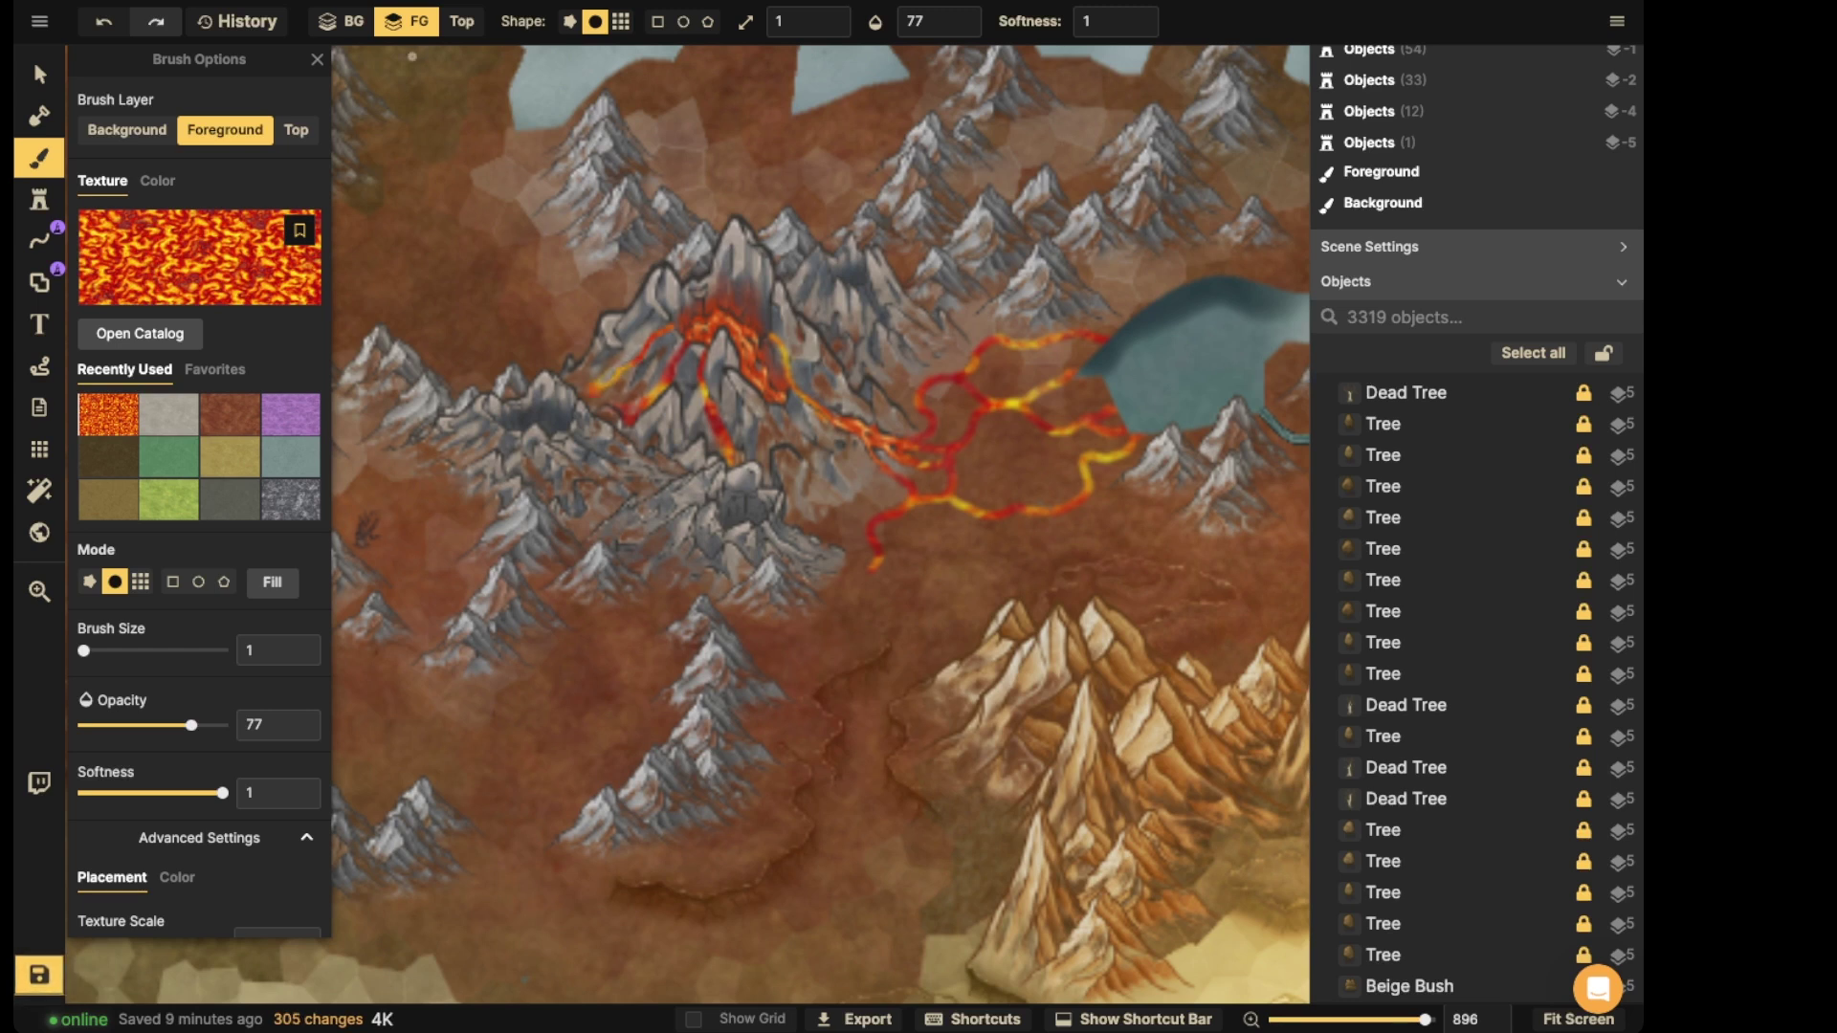
- Place an orange light stamp at scale 21 on layer 5 over the volcano's crater
left_click(39, 199)
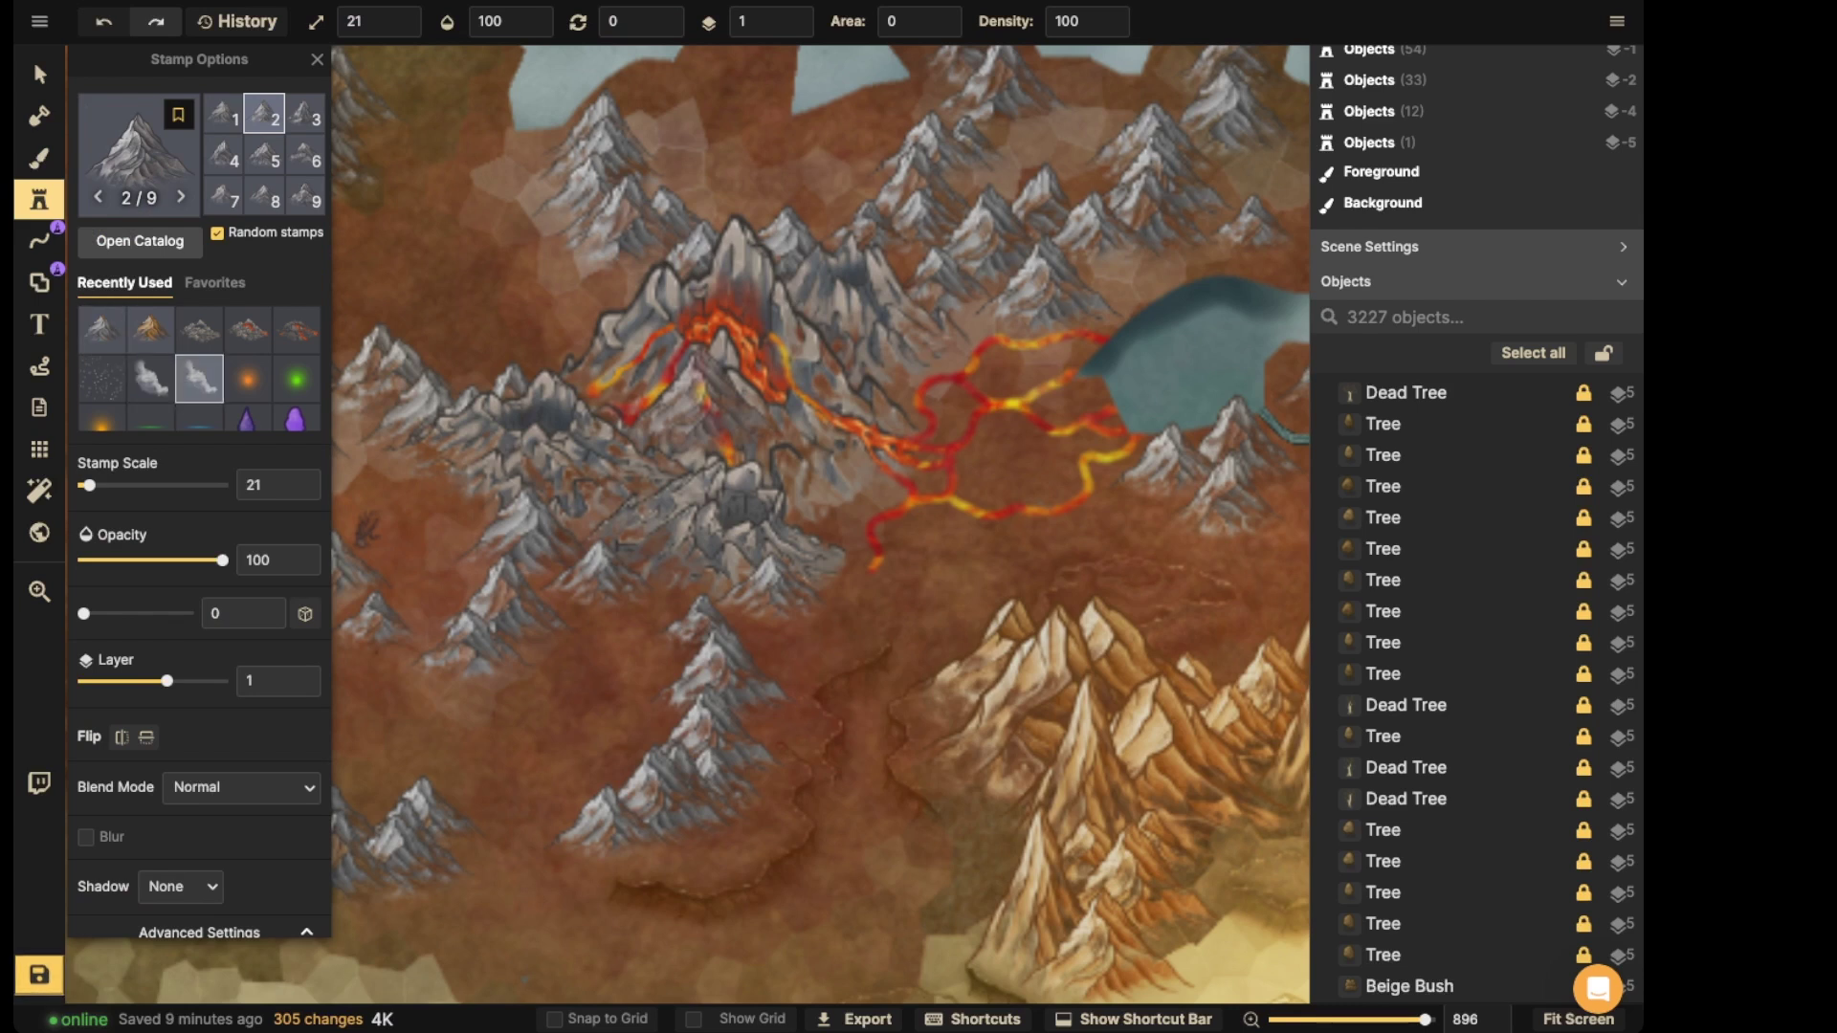
left_click(248, 379)
scroll(736, 224, "down", 2)
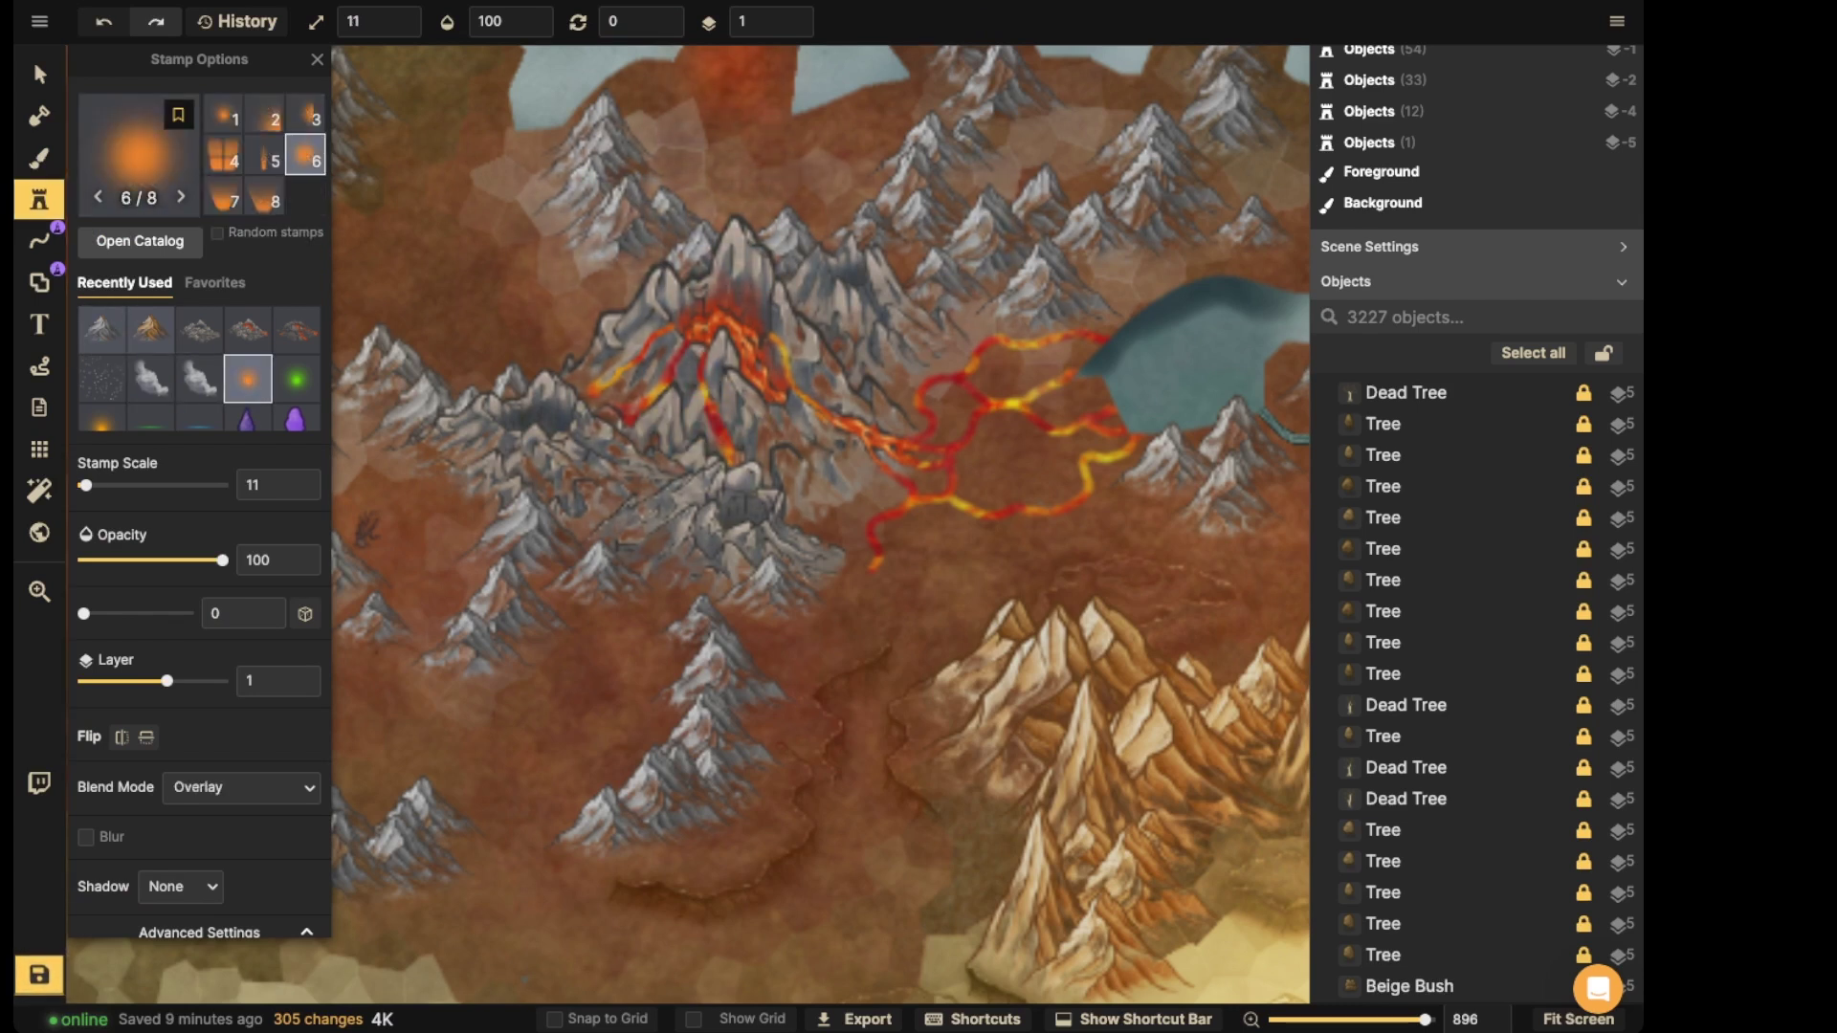
left_click(802, 16)
left_click(801, 16)
left_click(802, 16)
left_click(802, 16)
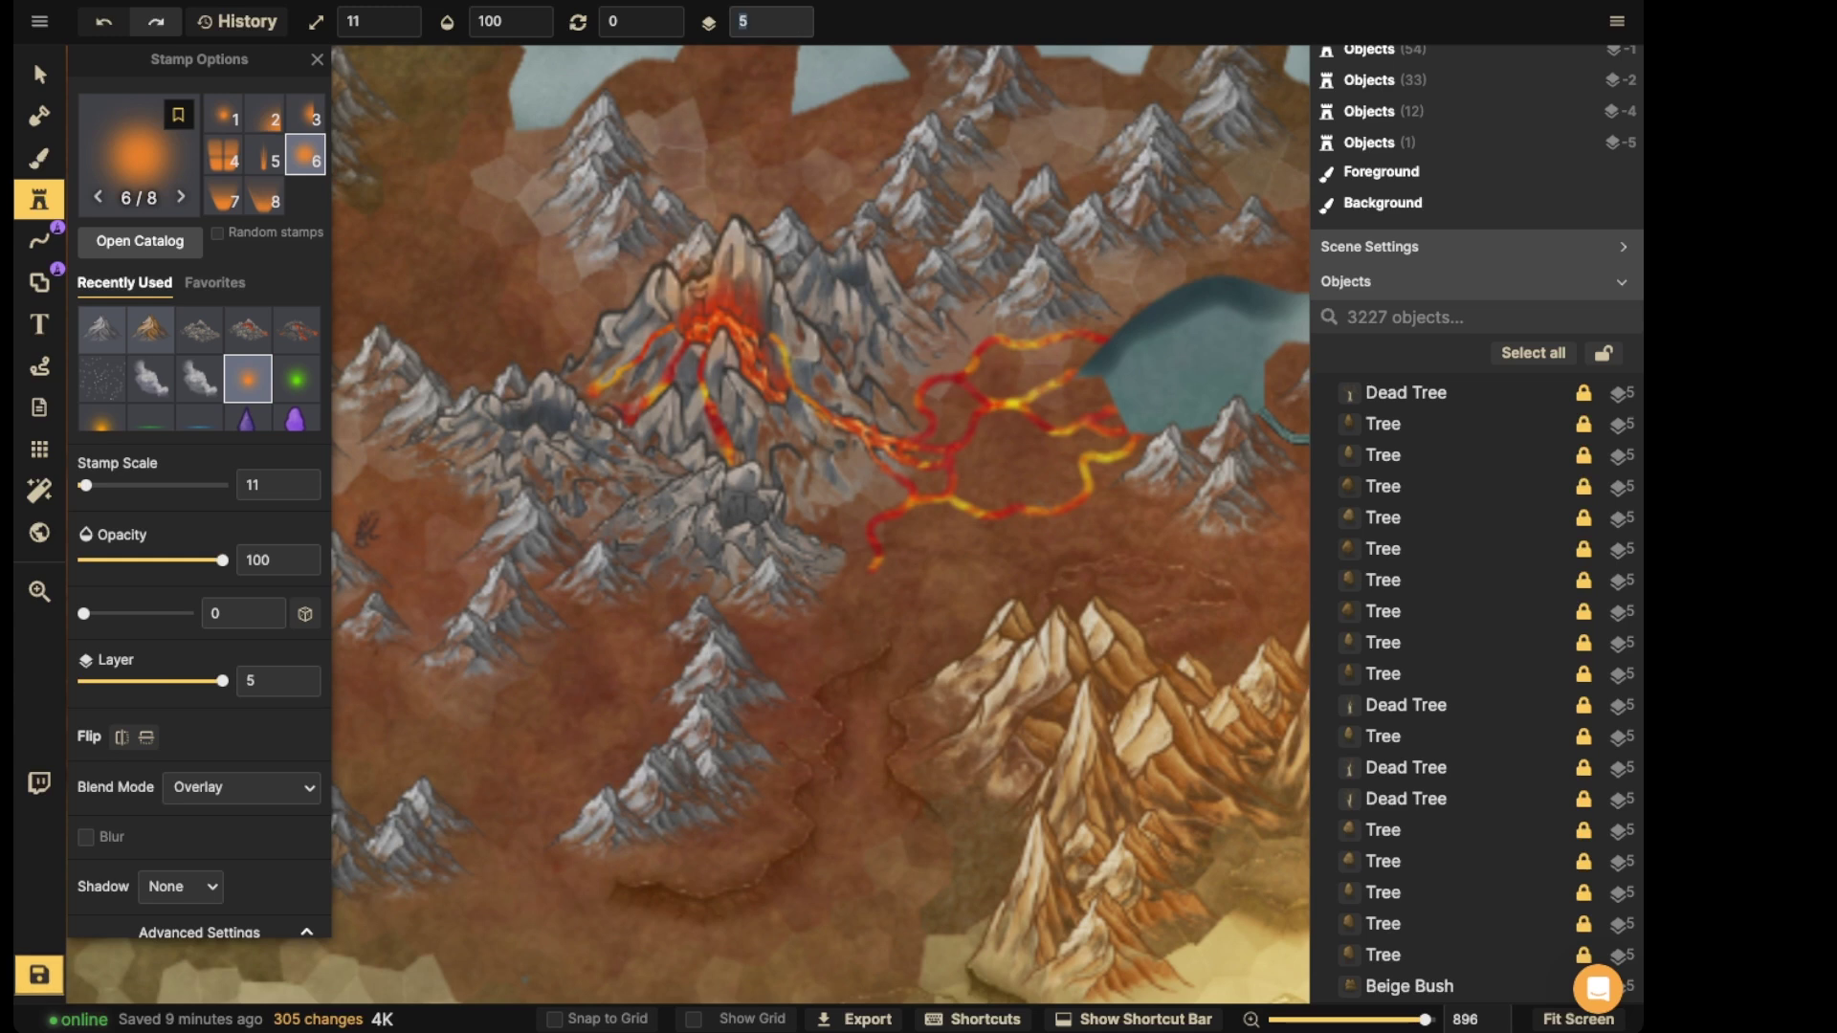
left_click(732, 293)
key("bracketright")
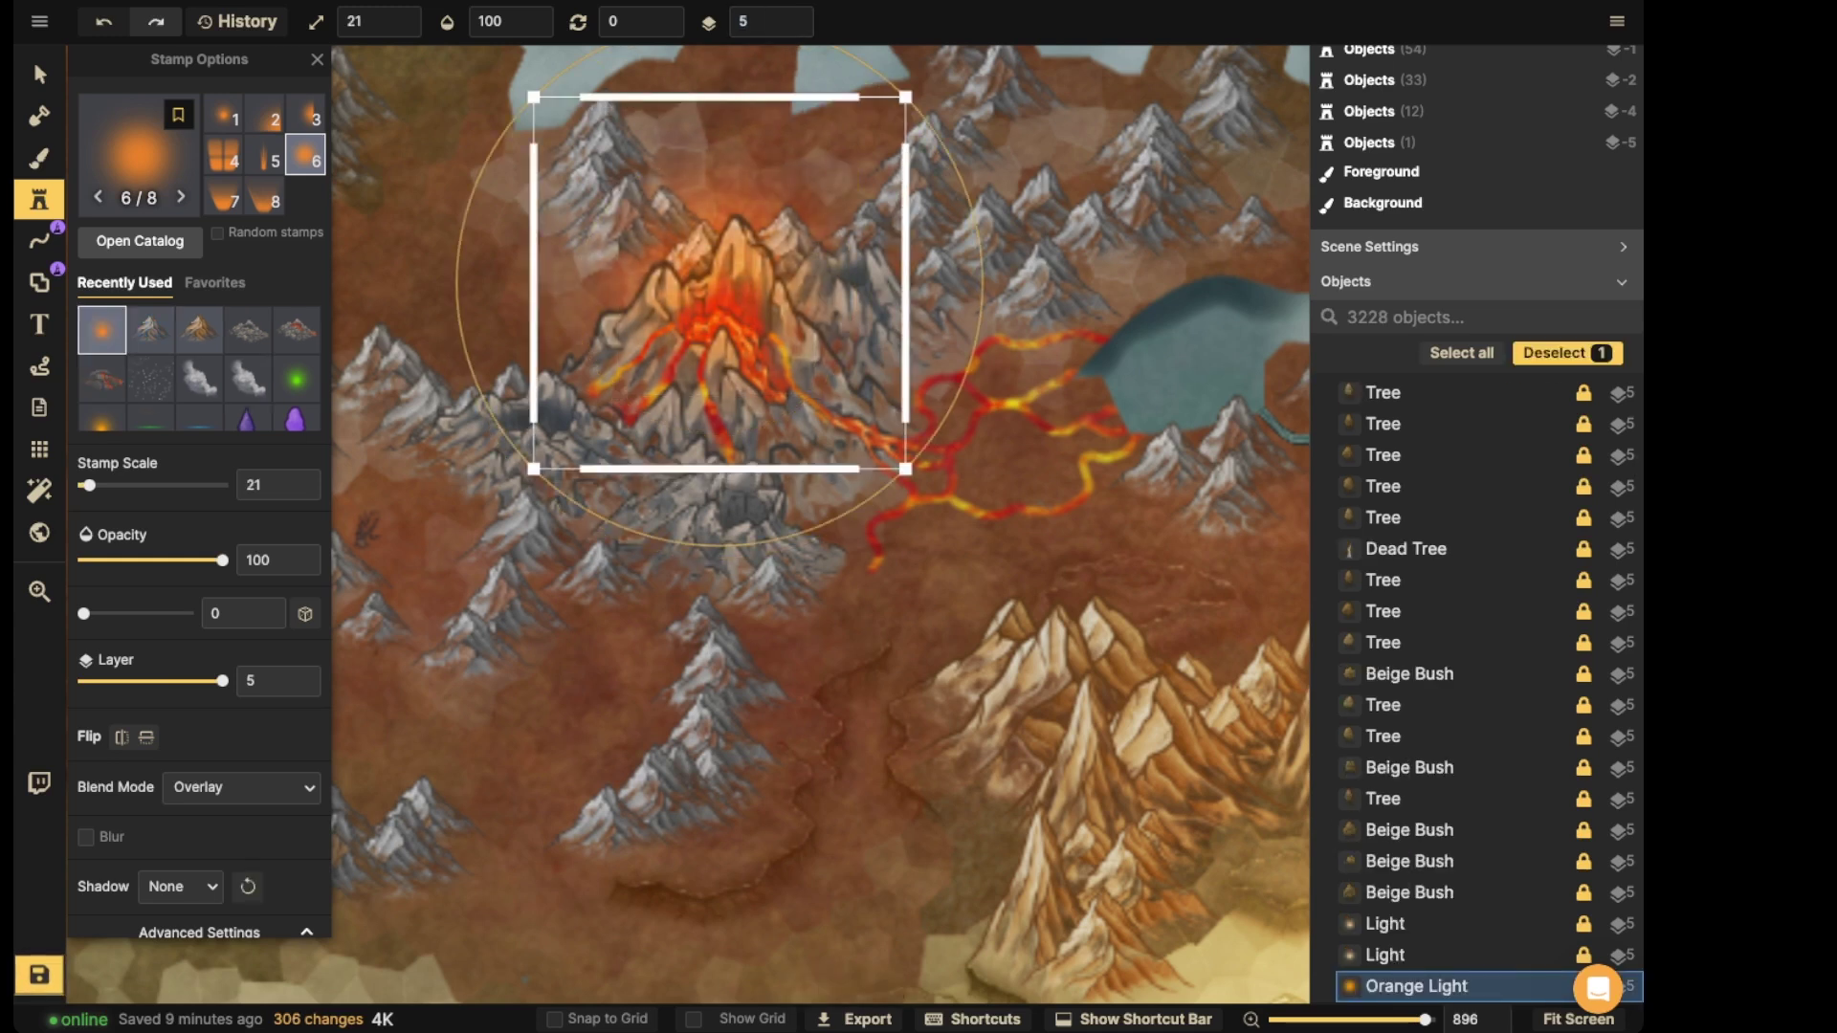
key("Escape")
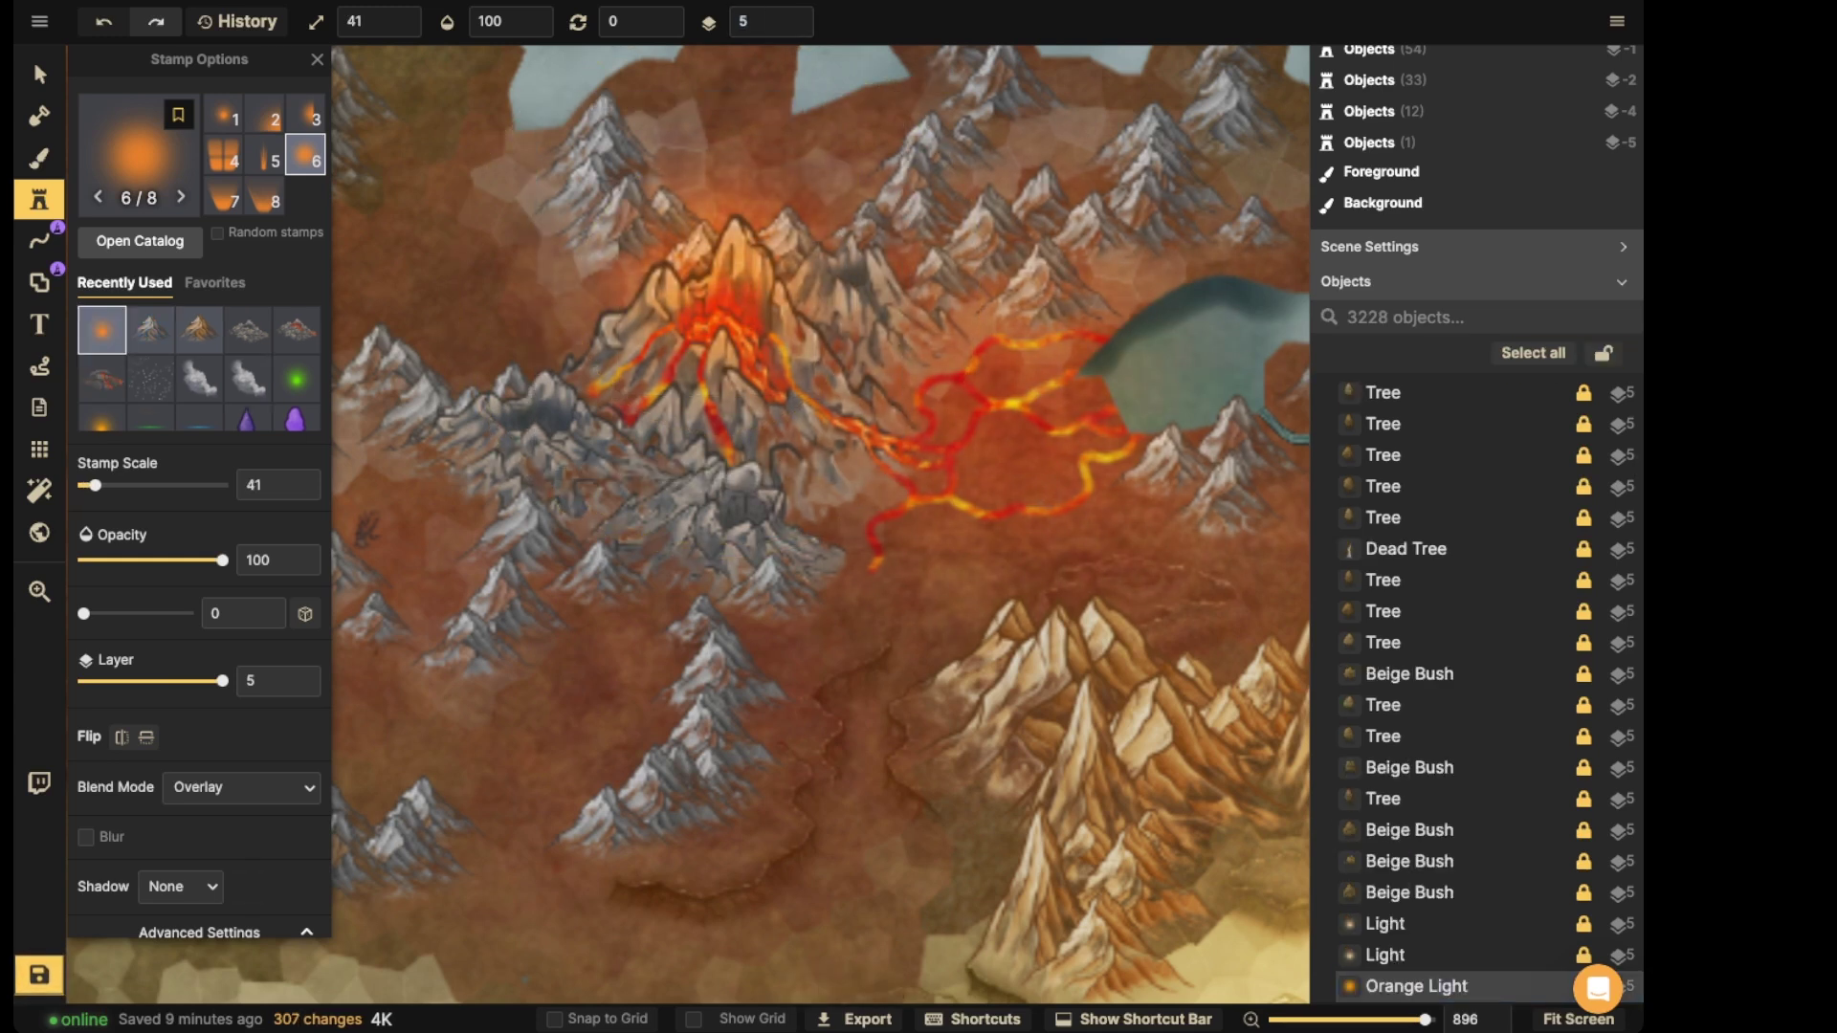
- Place a scale 31 orange light over the lava network by the lake and reduce its opacity to 47
left_click(1008, 372)
left_click(40, 75)
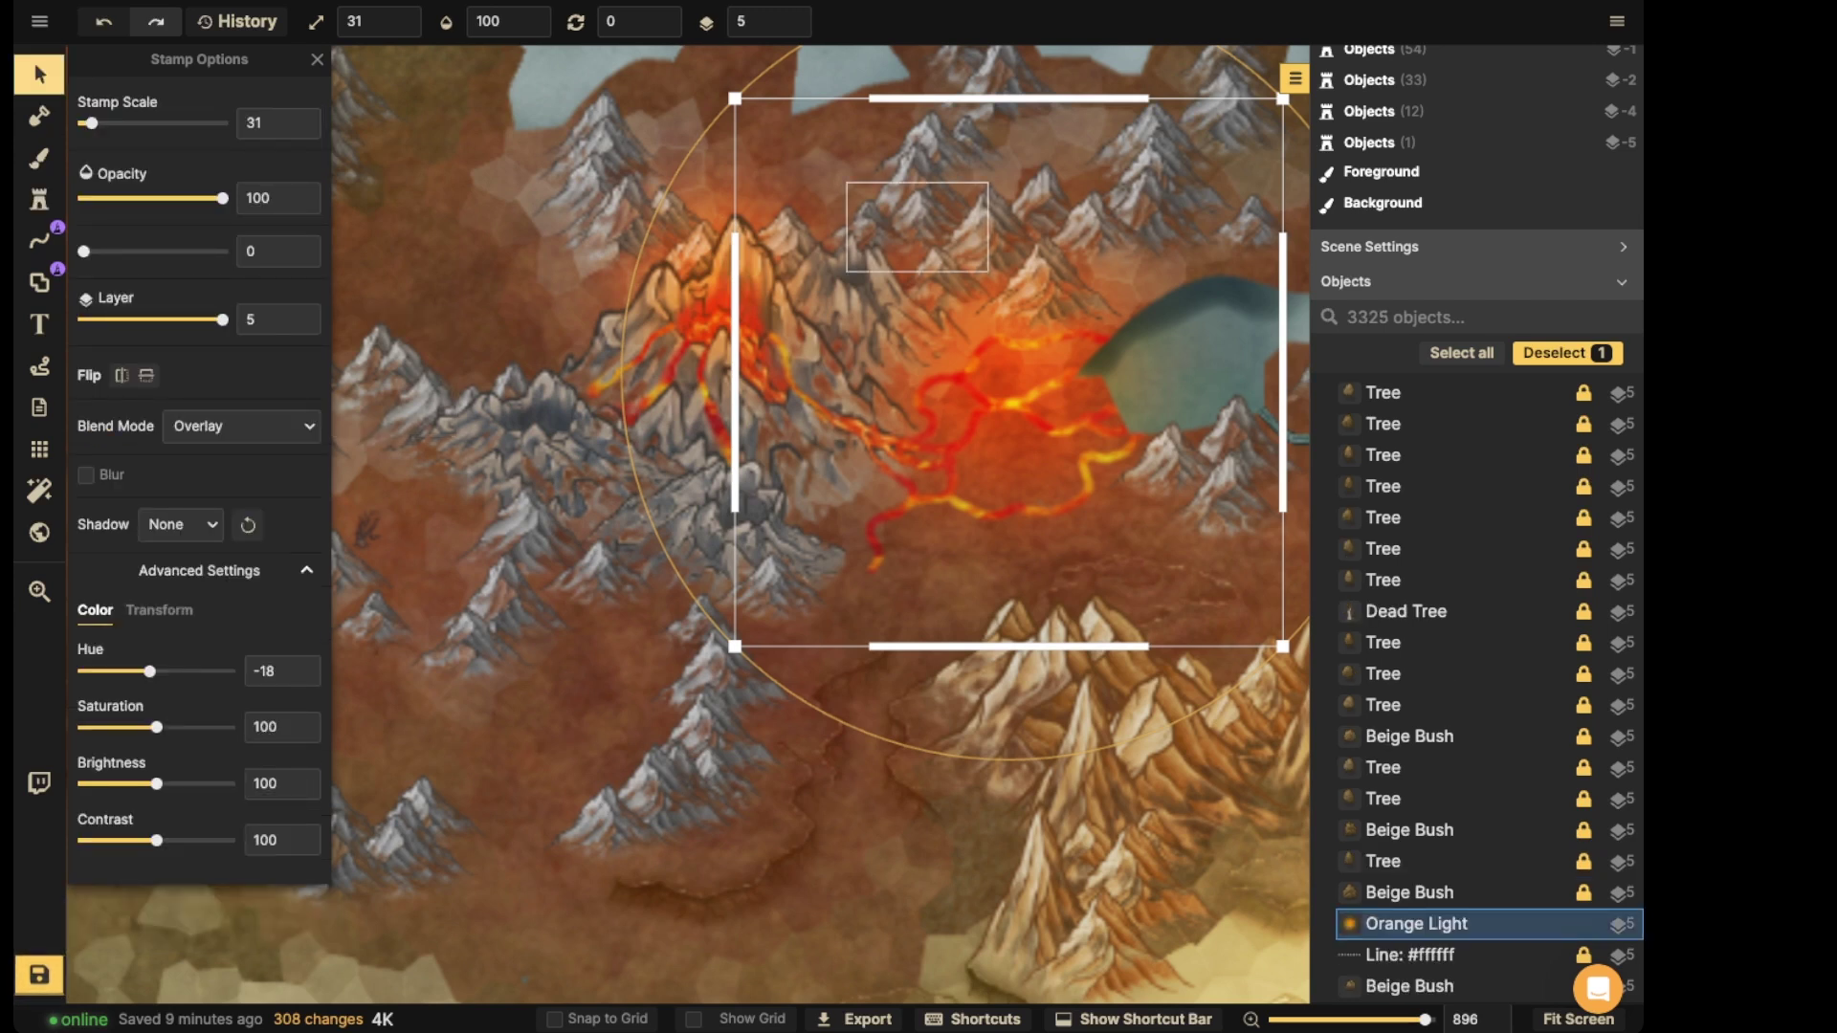
left_click(148, 199)
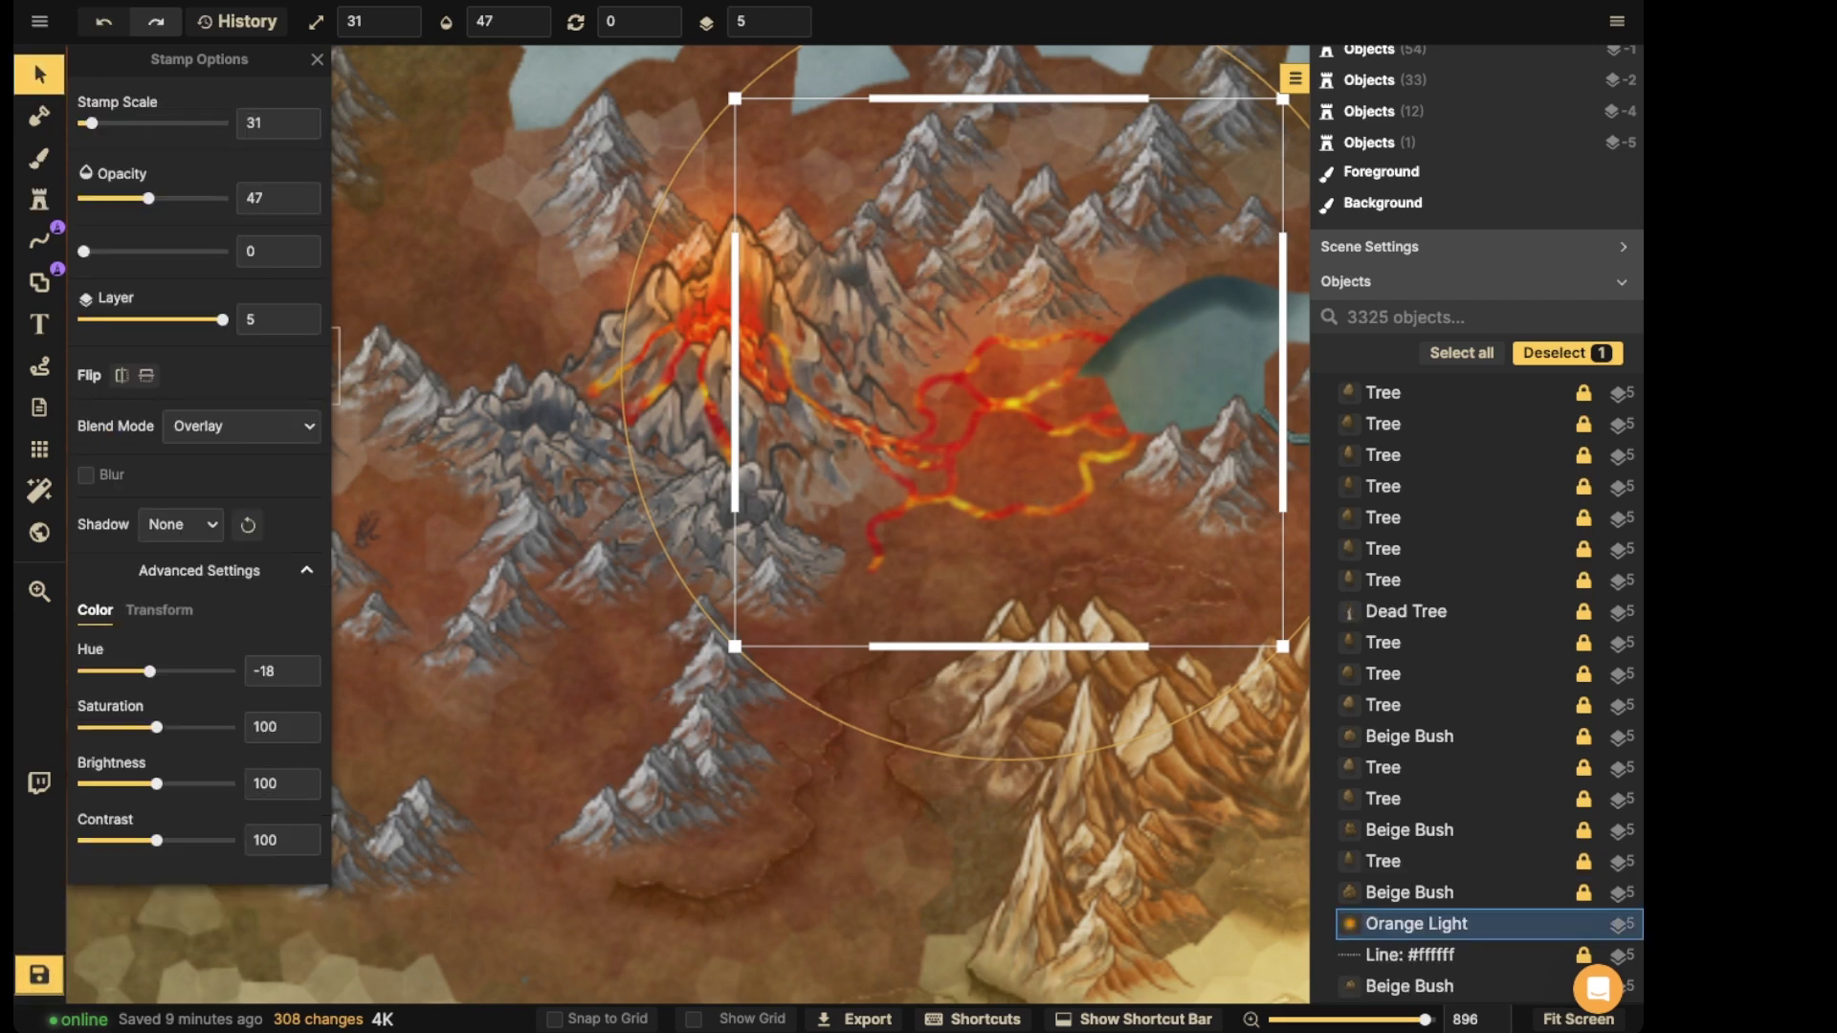
left_click_drag(1046, 304, 1049, 347)
key("Escape")
- Search the stamp catalog for "smoke" and choose the Dark Smoke stamp from Fantasy World Terrain
scroll(745, 348, "down", 10)
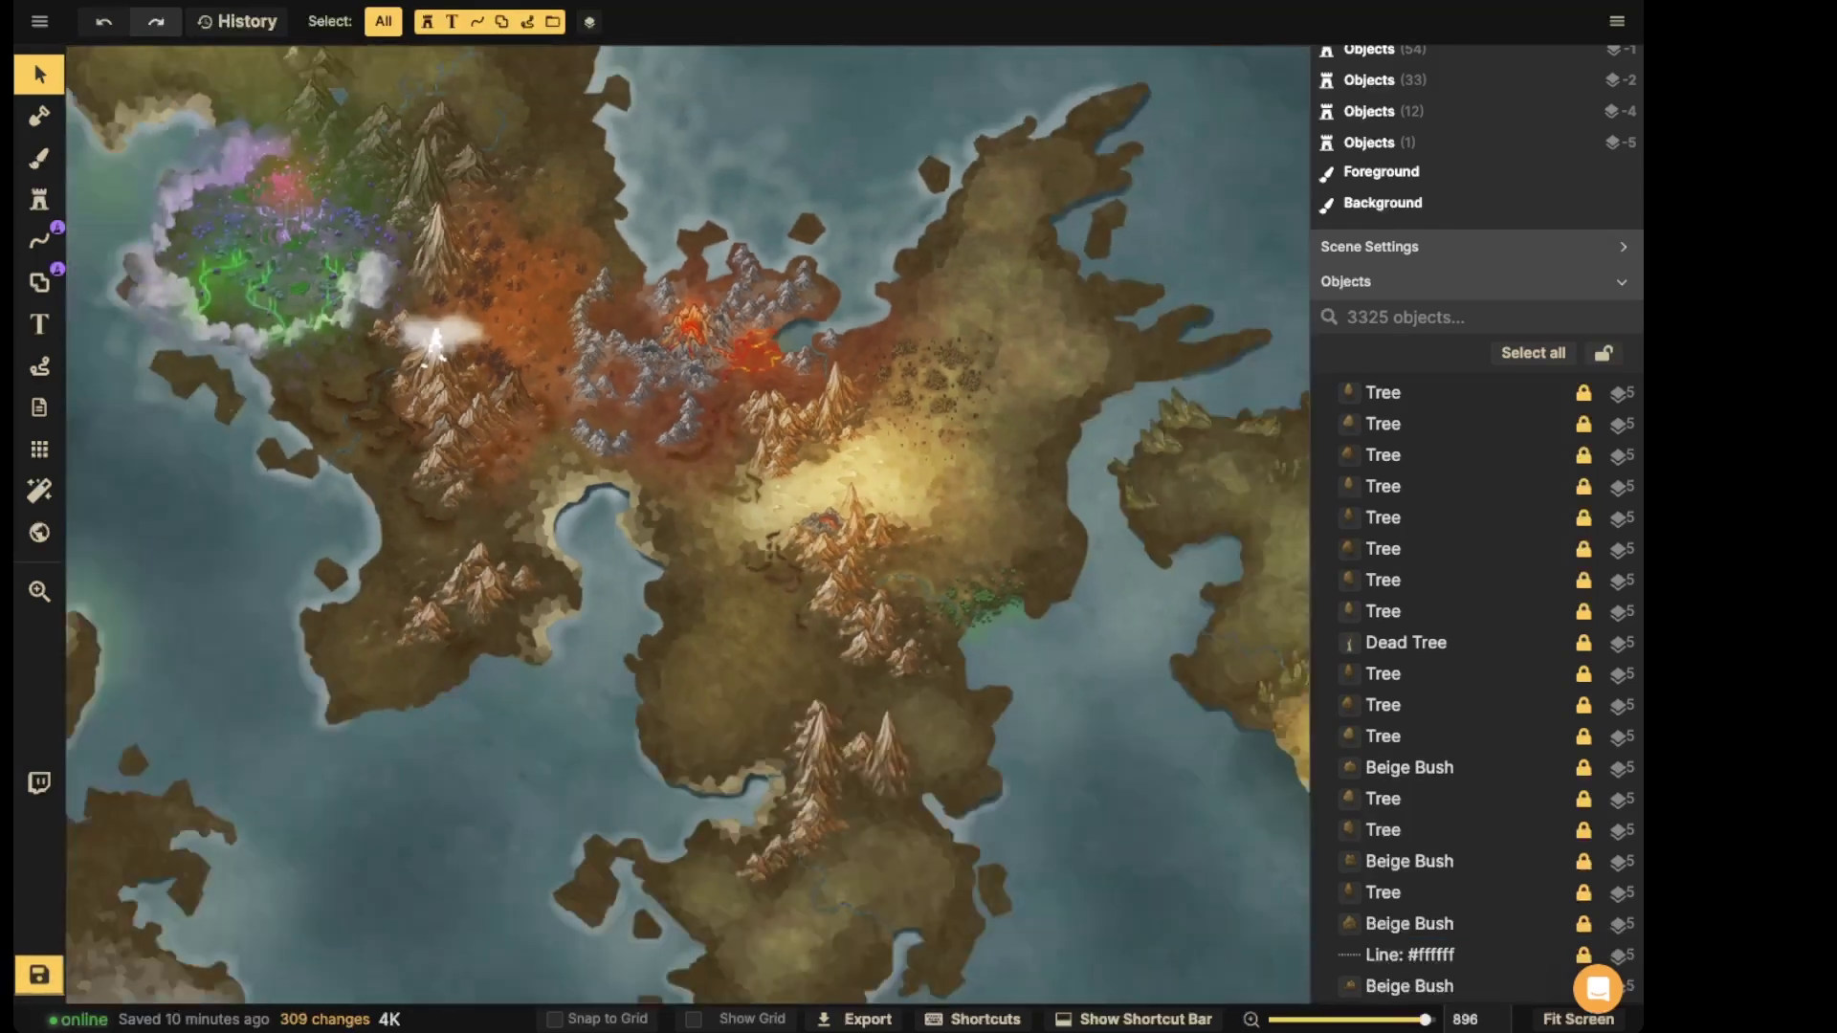
scroll(686, 524, "up", 3)
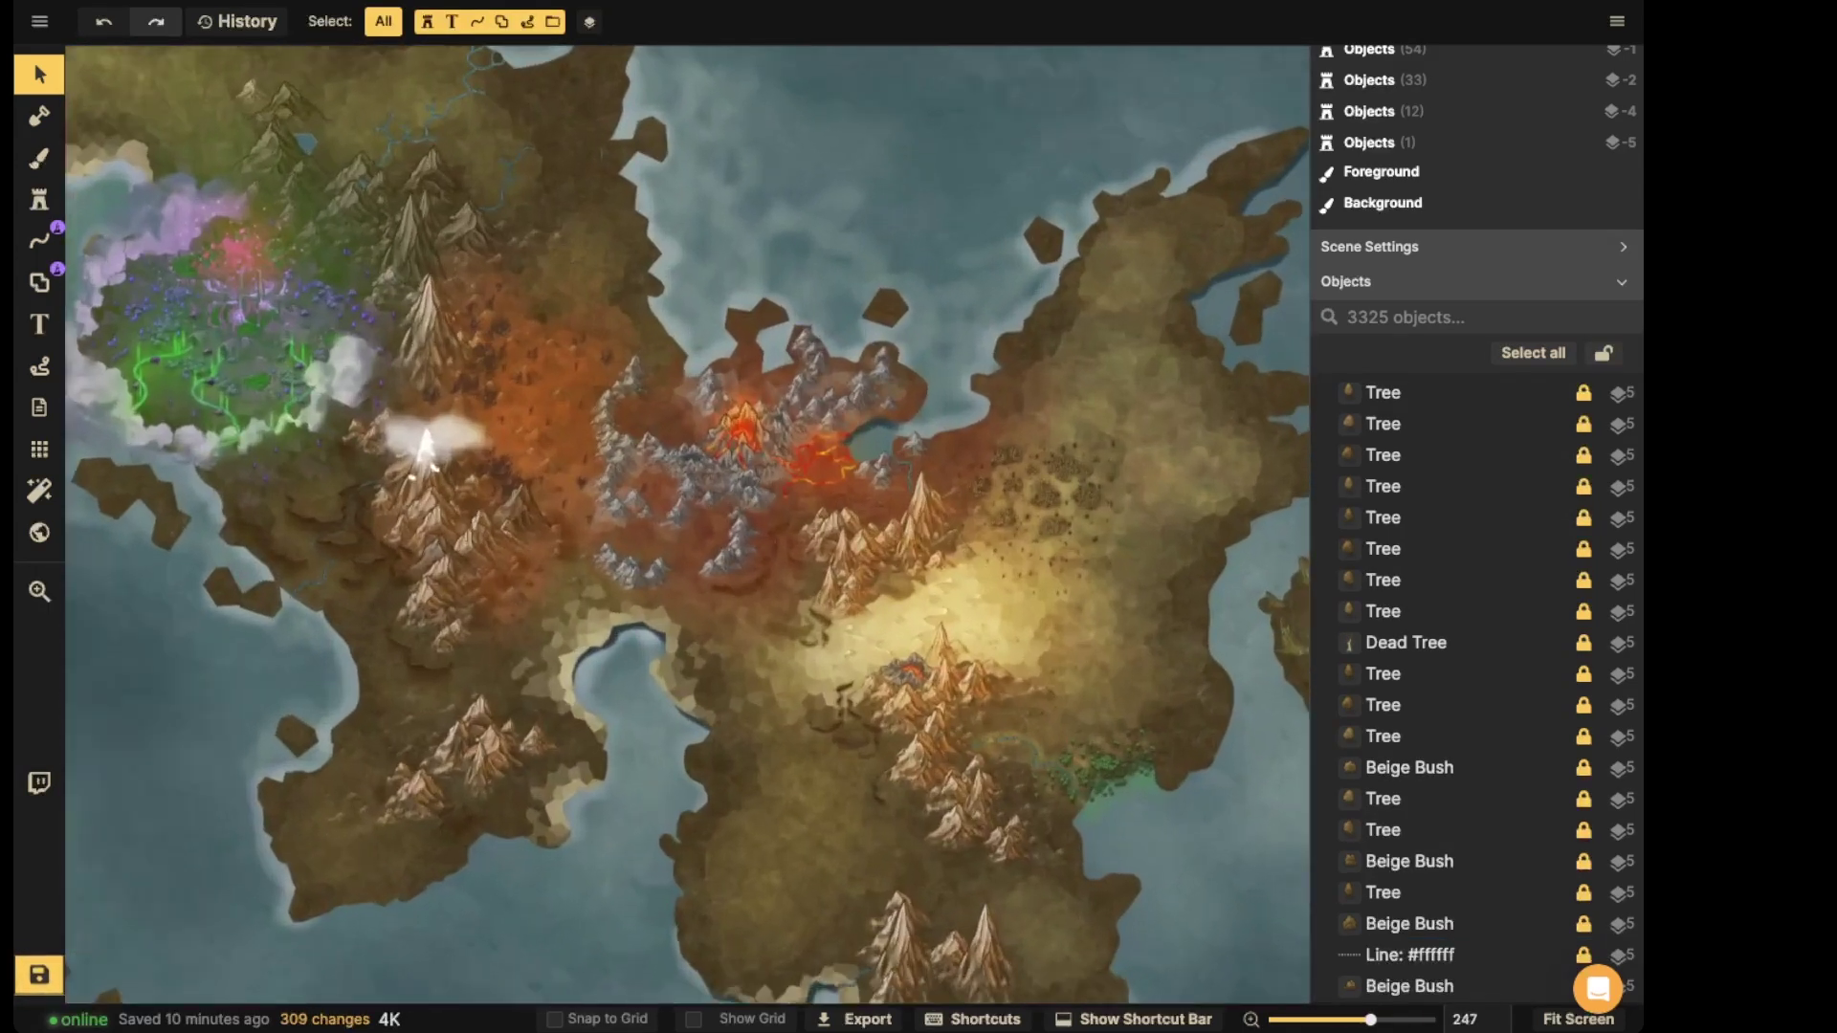
left_click(39, 200)
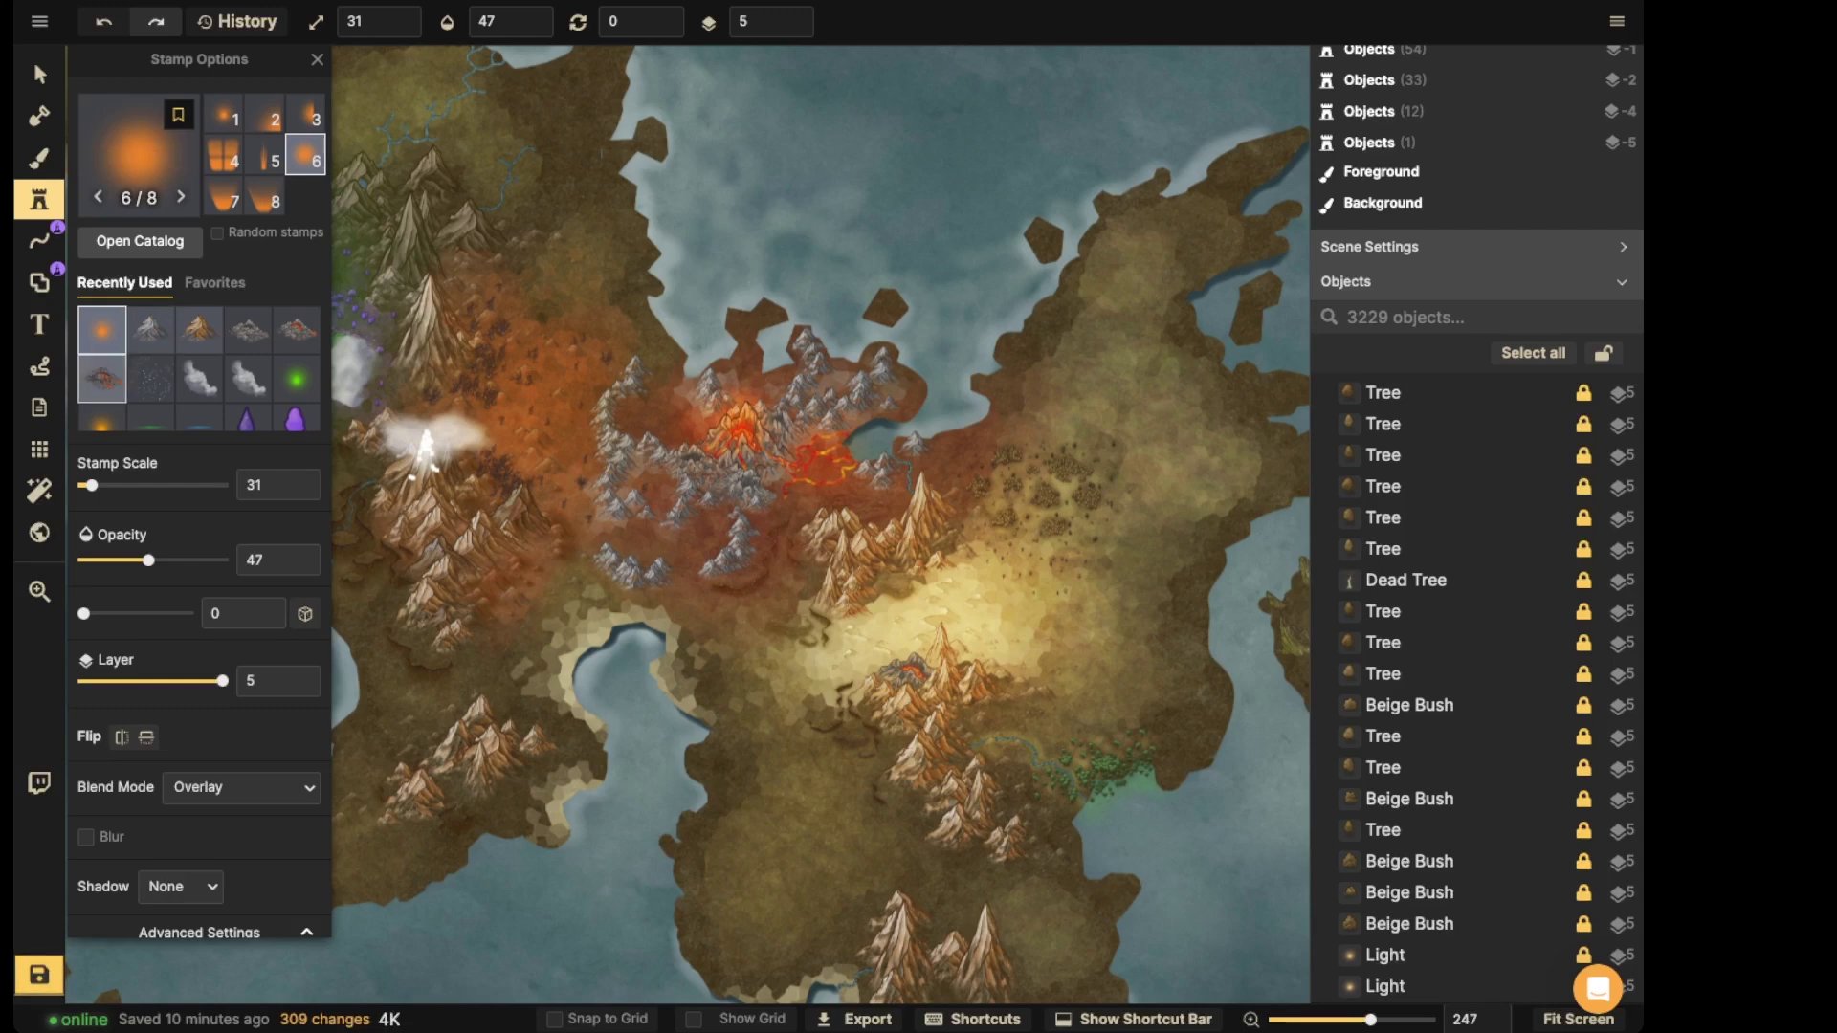
scroll(198, 368, "down", 2)
type("f")
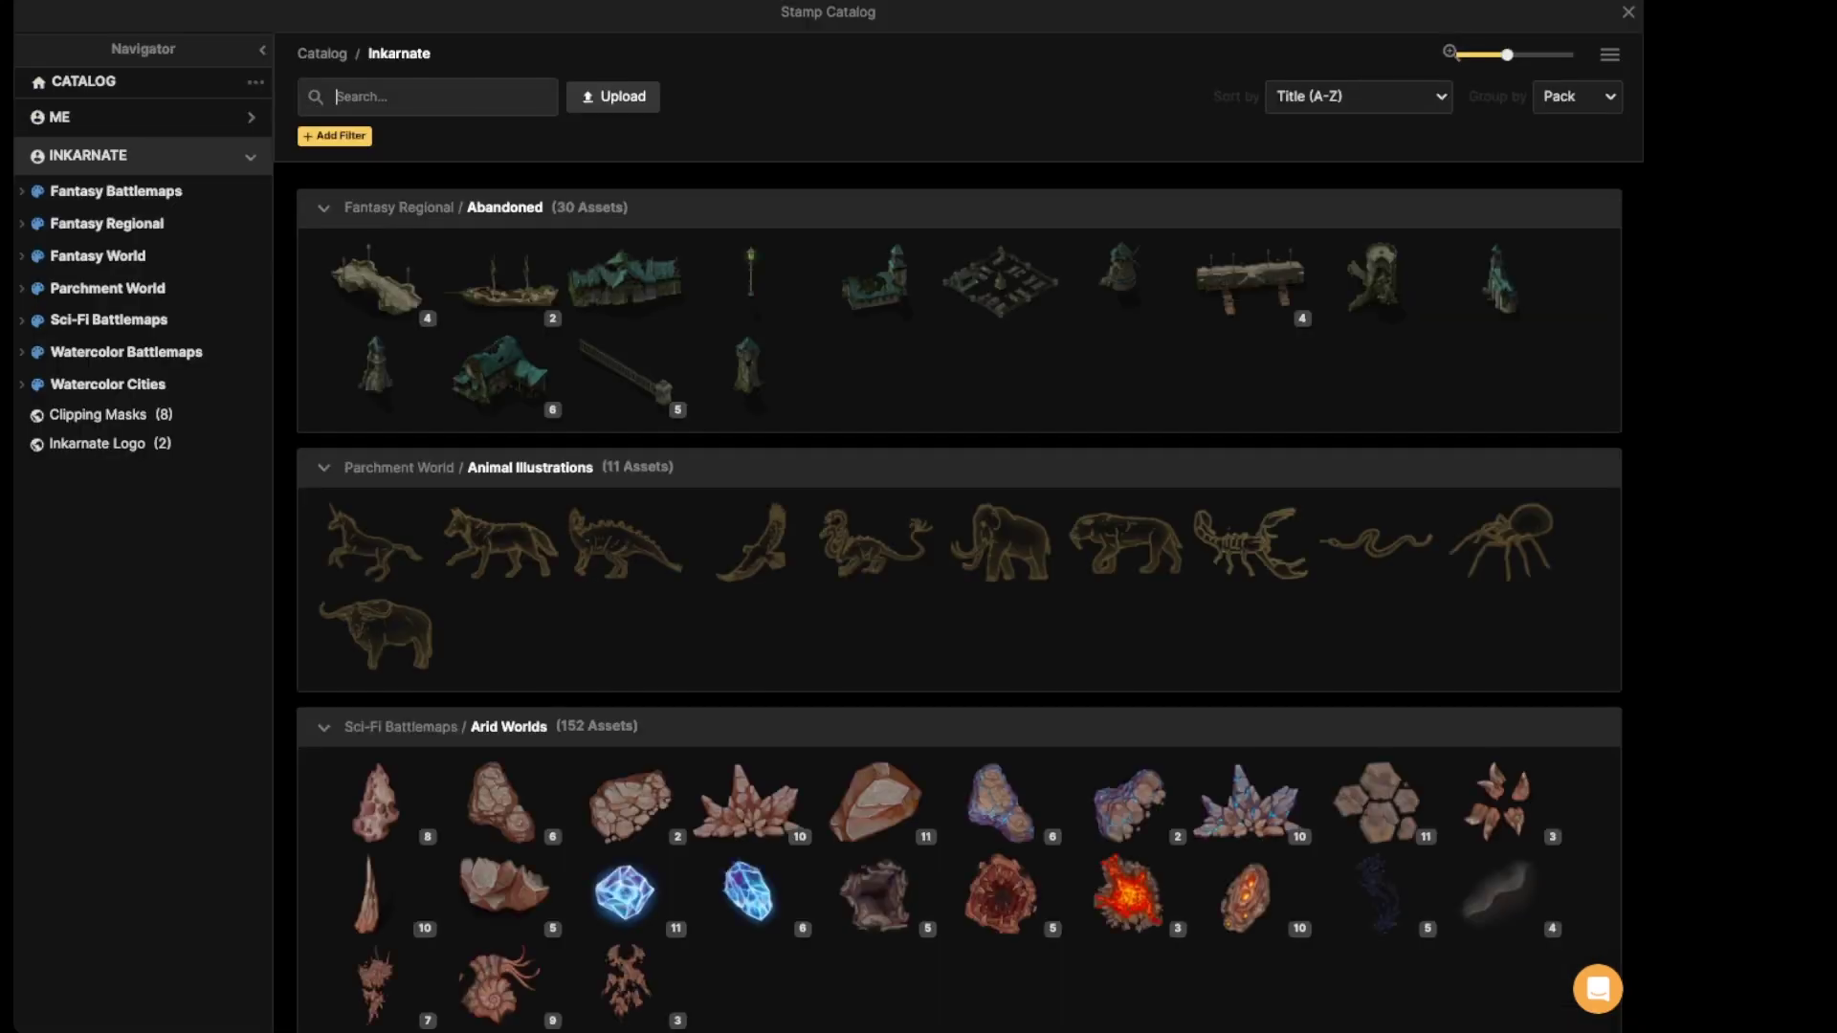
type("smoke")
key("Return")
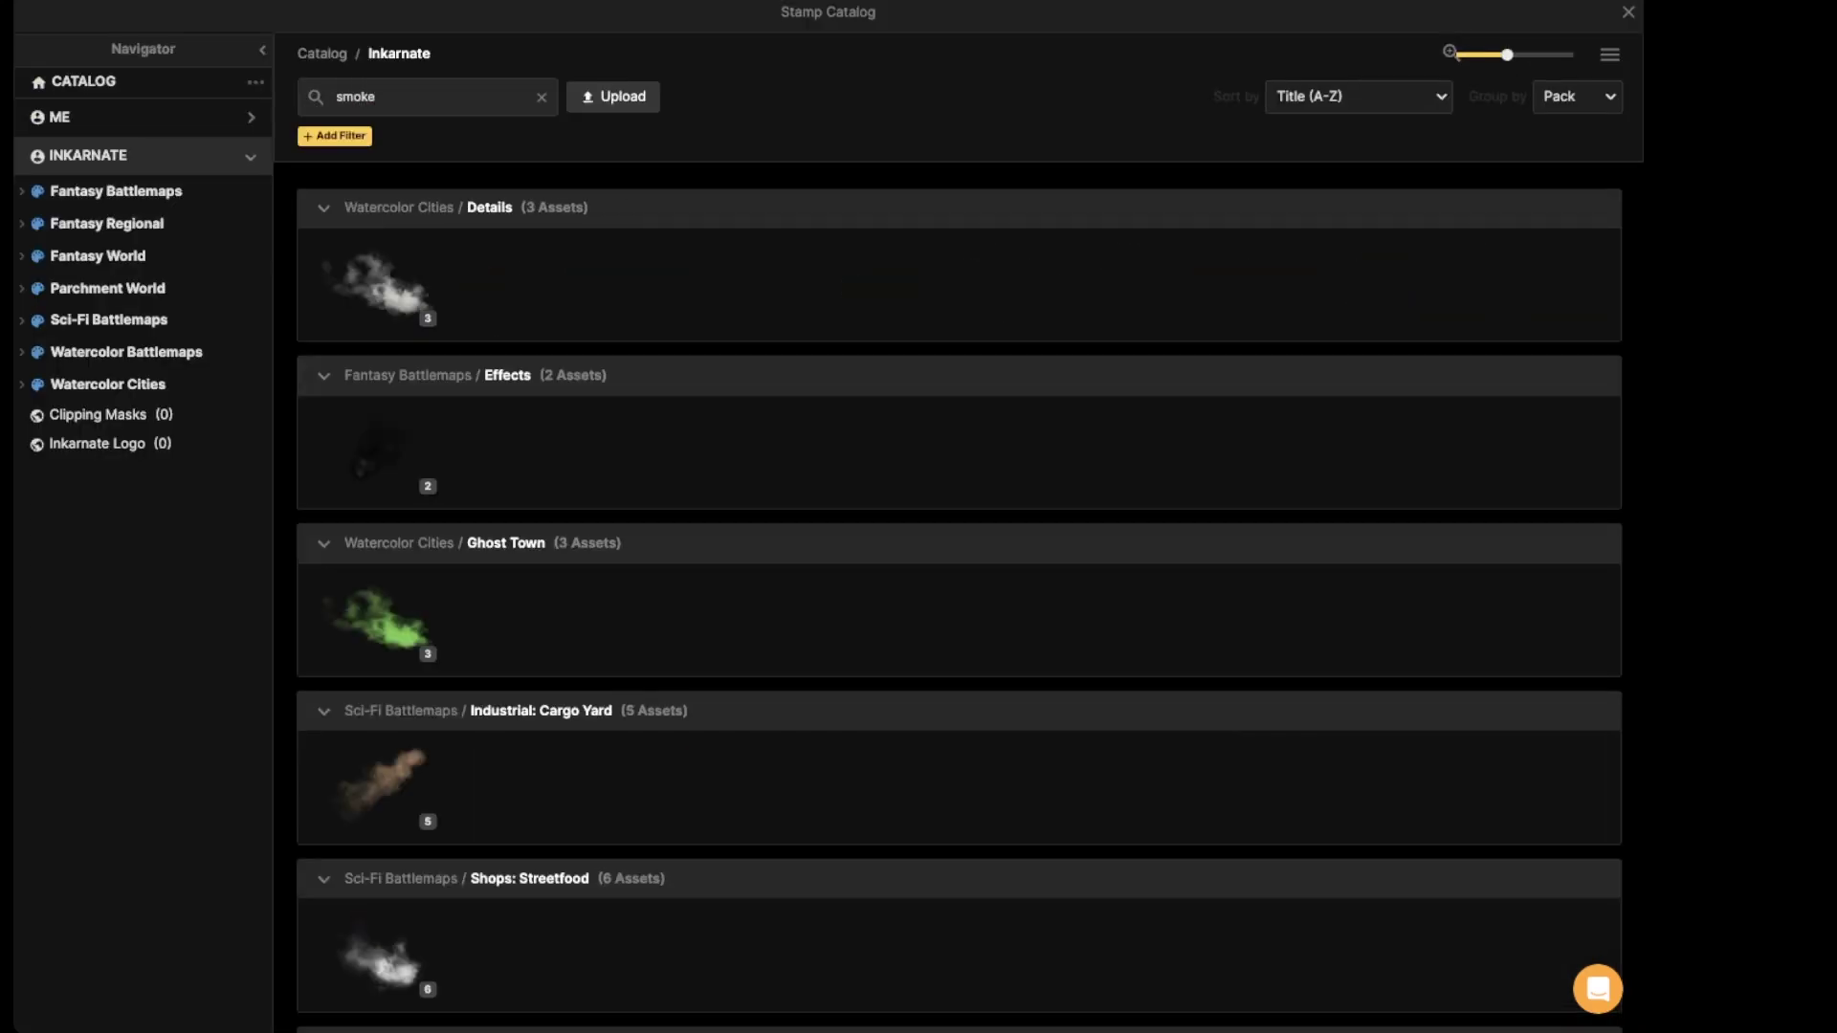
scroll(956, 593, "down", 2)
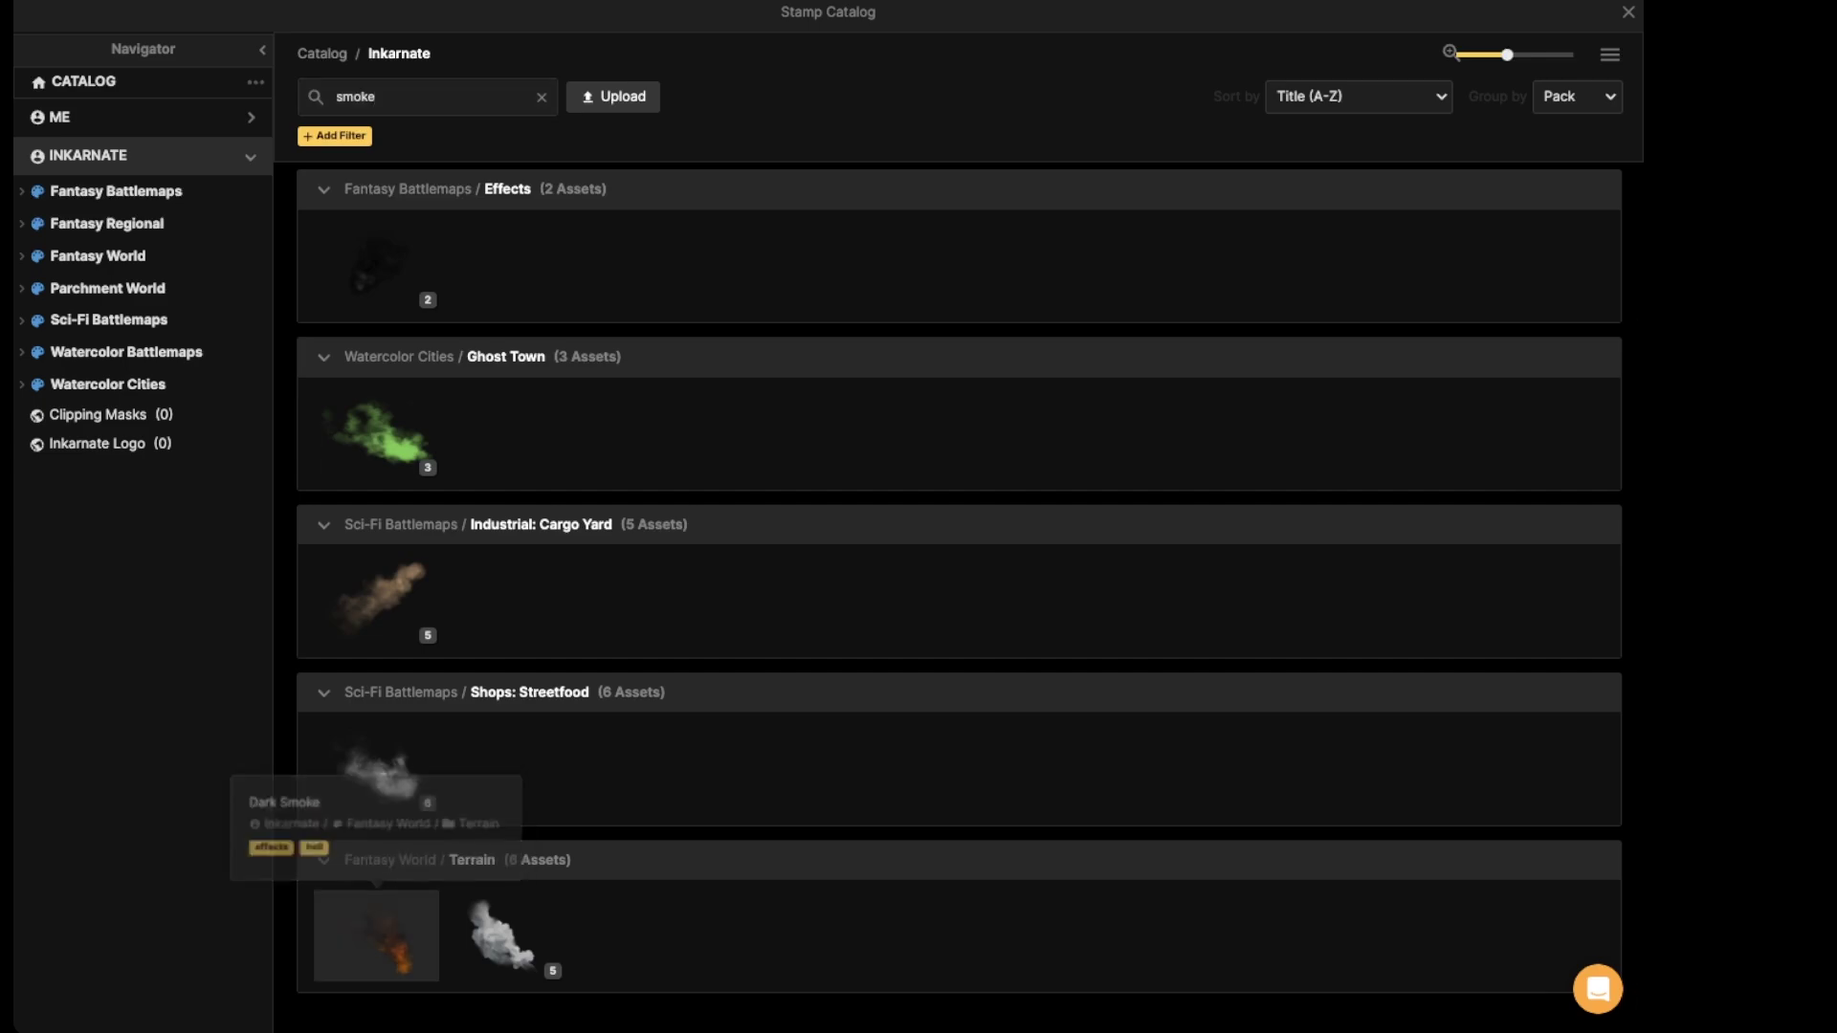
left_click(388, 943)
- Place the dark smoke at scale 281 over the sea northwest of the volcano and set its opacity to 100
scroll(588, 214, "up", 20)
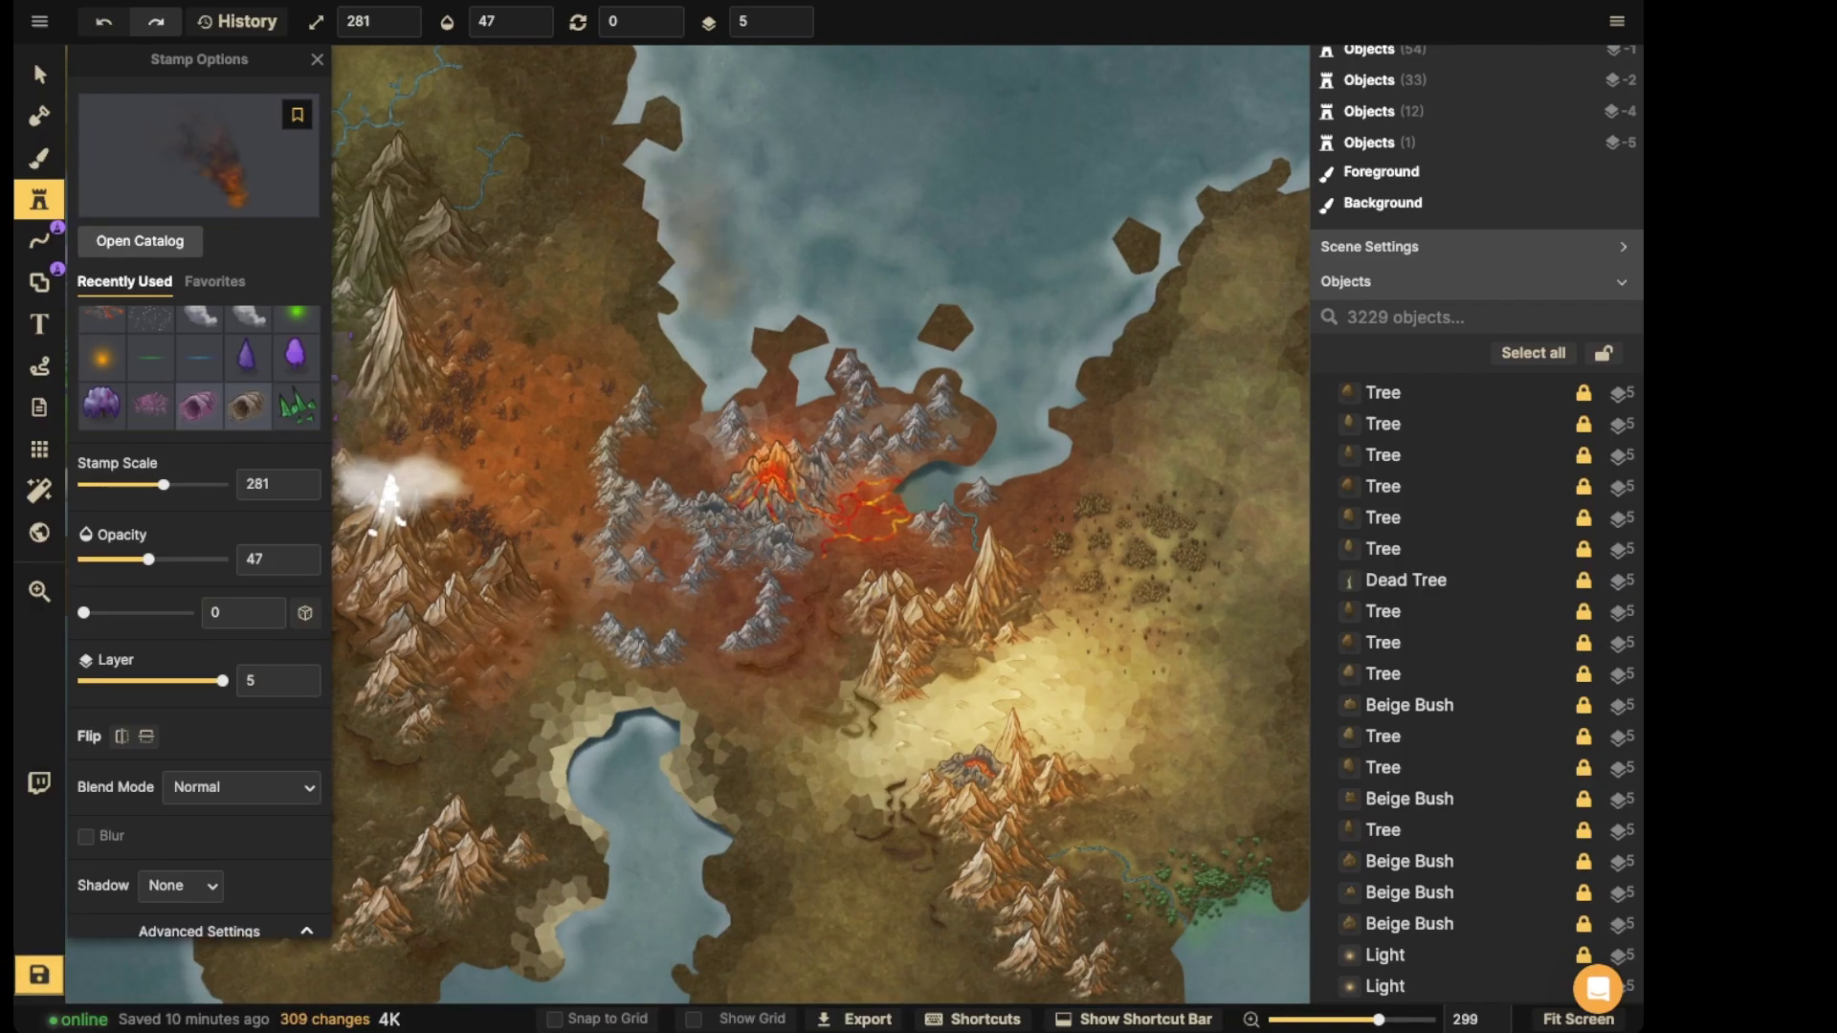
left_click(644, 134)
left_click(511, 21)
type("100")
key("Return")
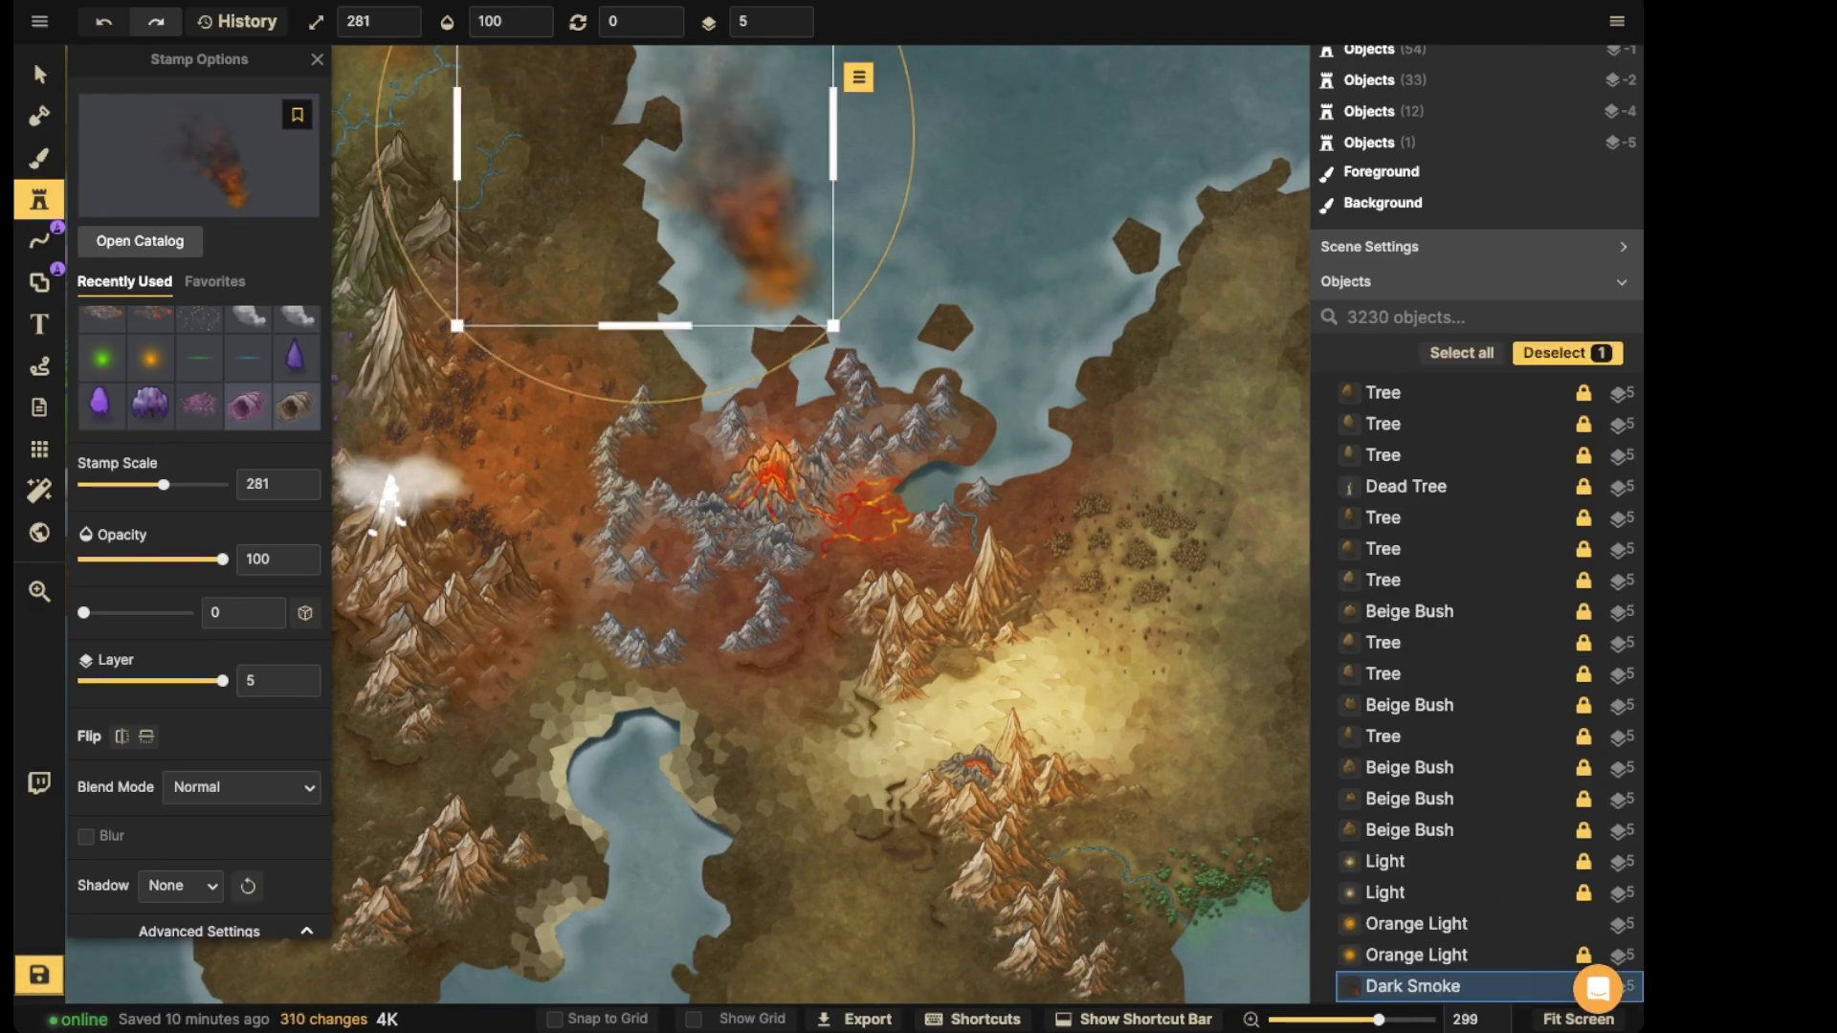
- Move the dark smoke down to the volcano's crater and reduce its scale to 241
left_click(39, 74)
scroll(777, 311, "up", 3)
left_click_drag(777, 311, 764, 482)
scroll(764, 481, "down", 1)
scroll(766, 445, "down", 6)
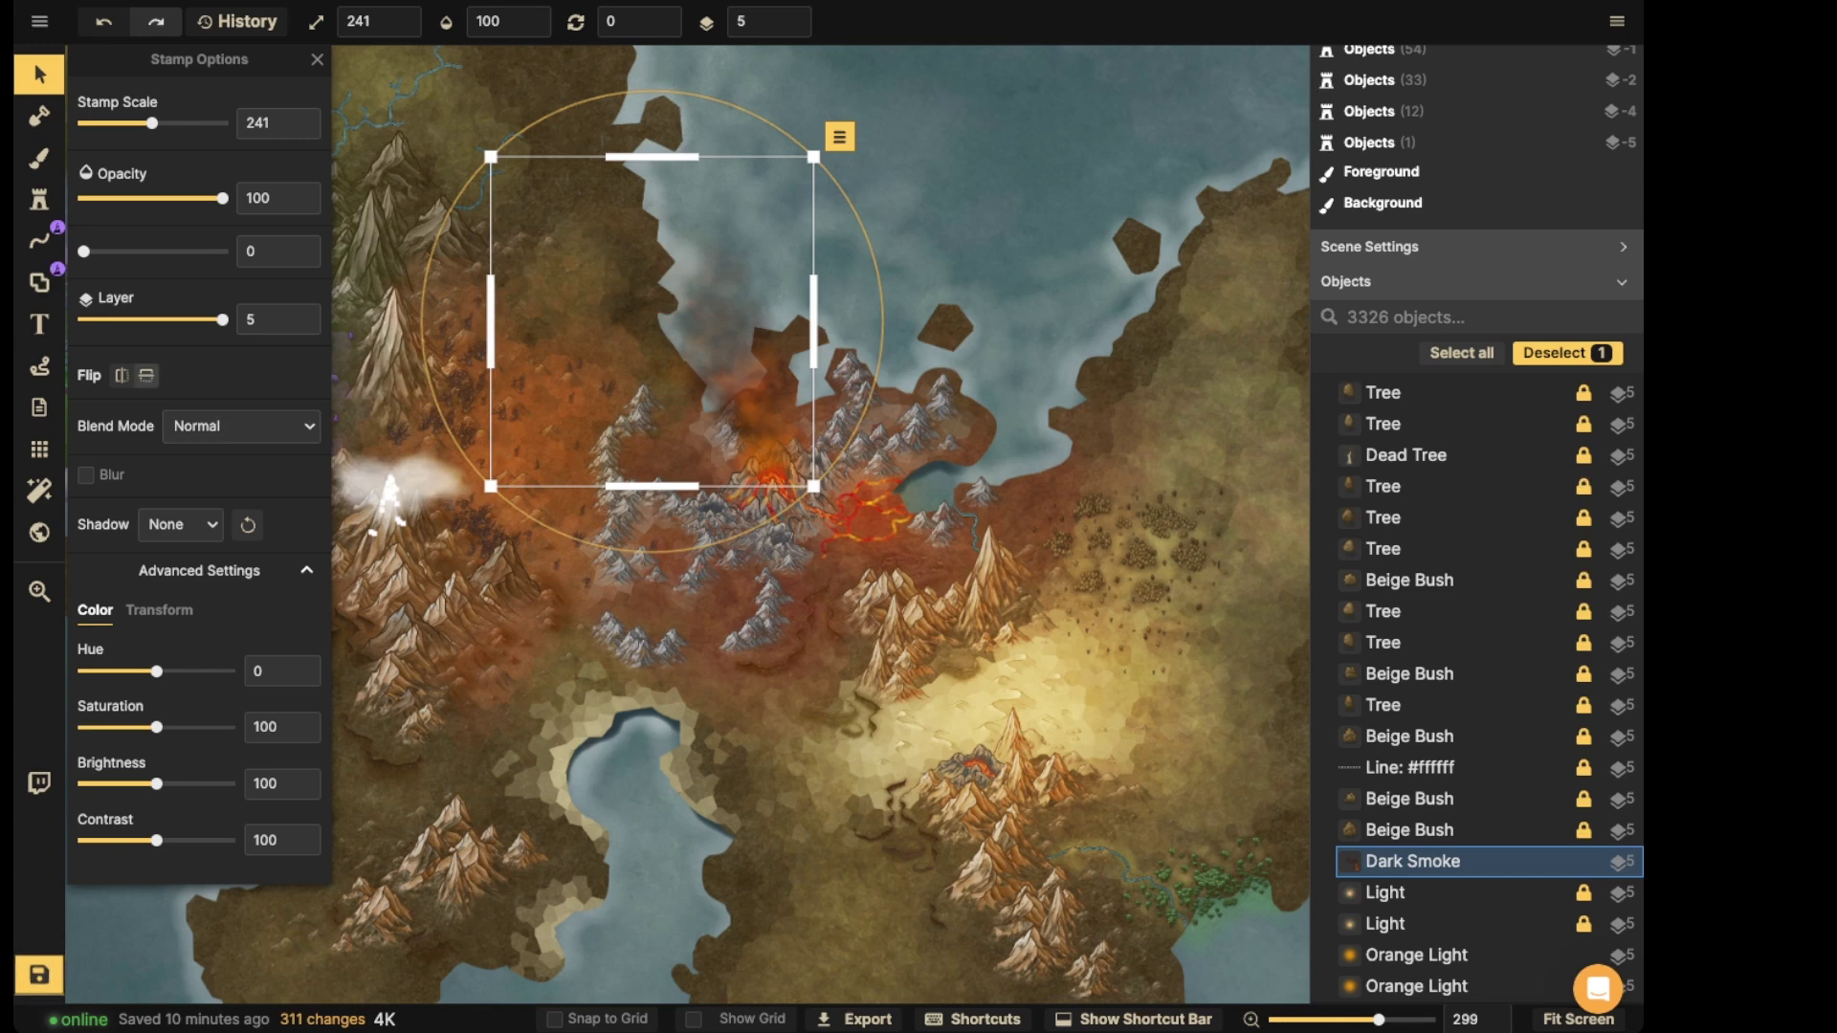
- Flip the dark smoke horizontally, rotate it to 345 so it rises from the crater, and shift it one place in the object order
left_click(122, 376)
left_click_drag(813, 402, 813, 409)
scroll(814, 409, "down", 3)
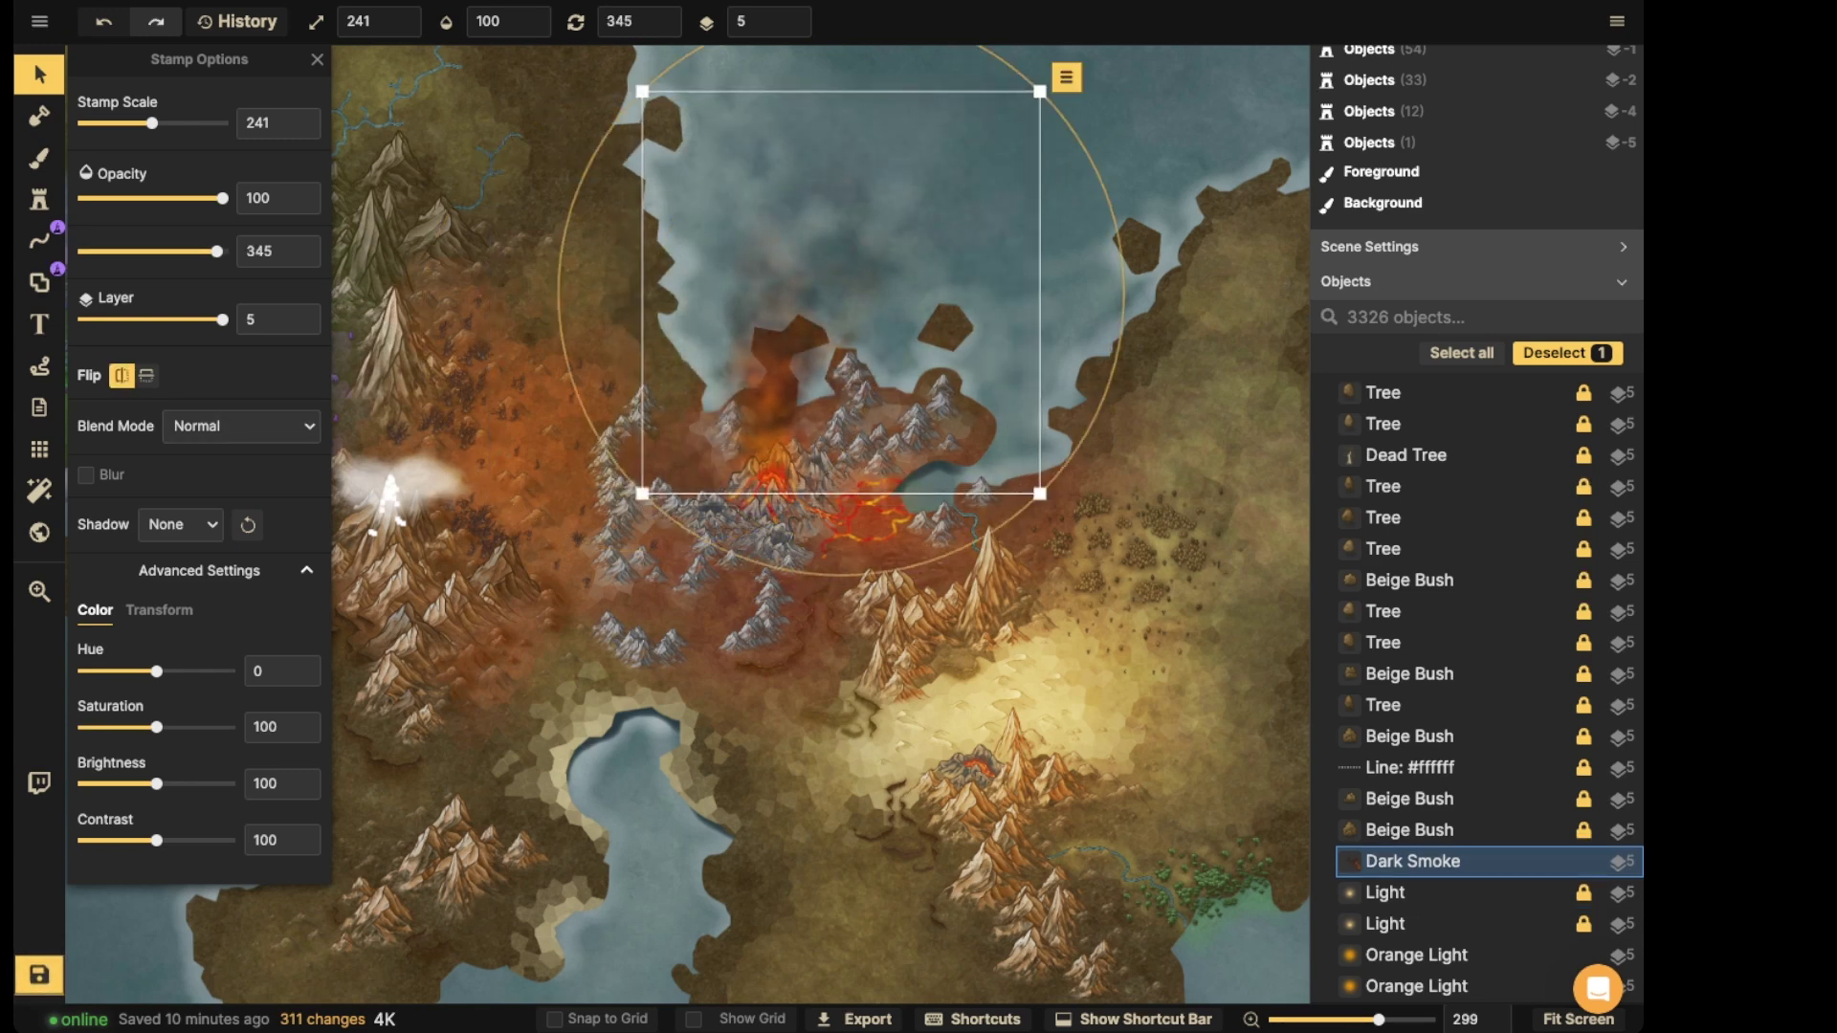
scroll(589, 291, "down", 2)
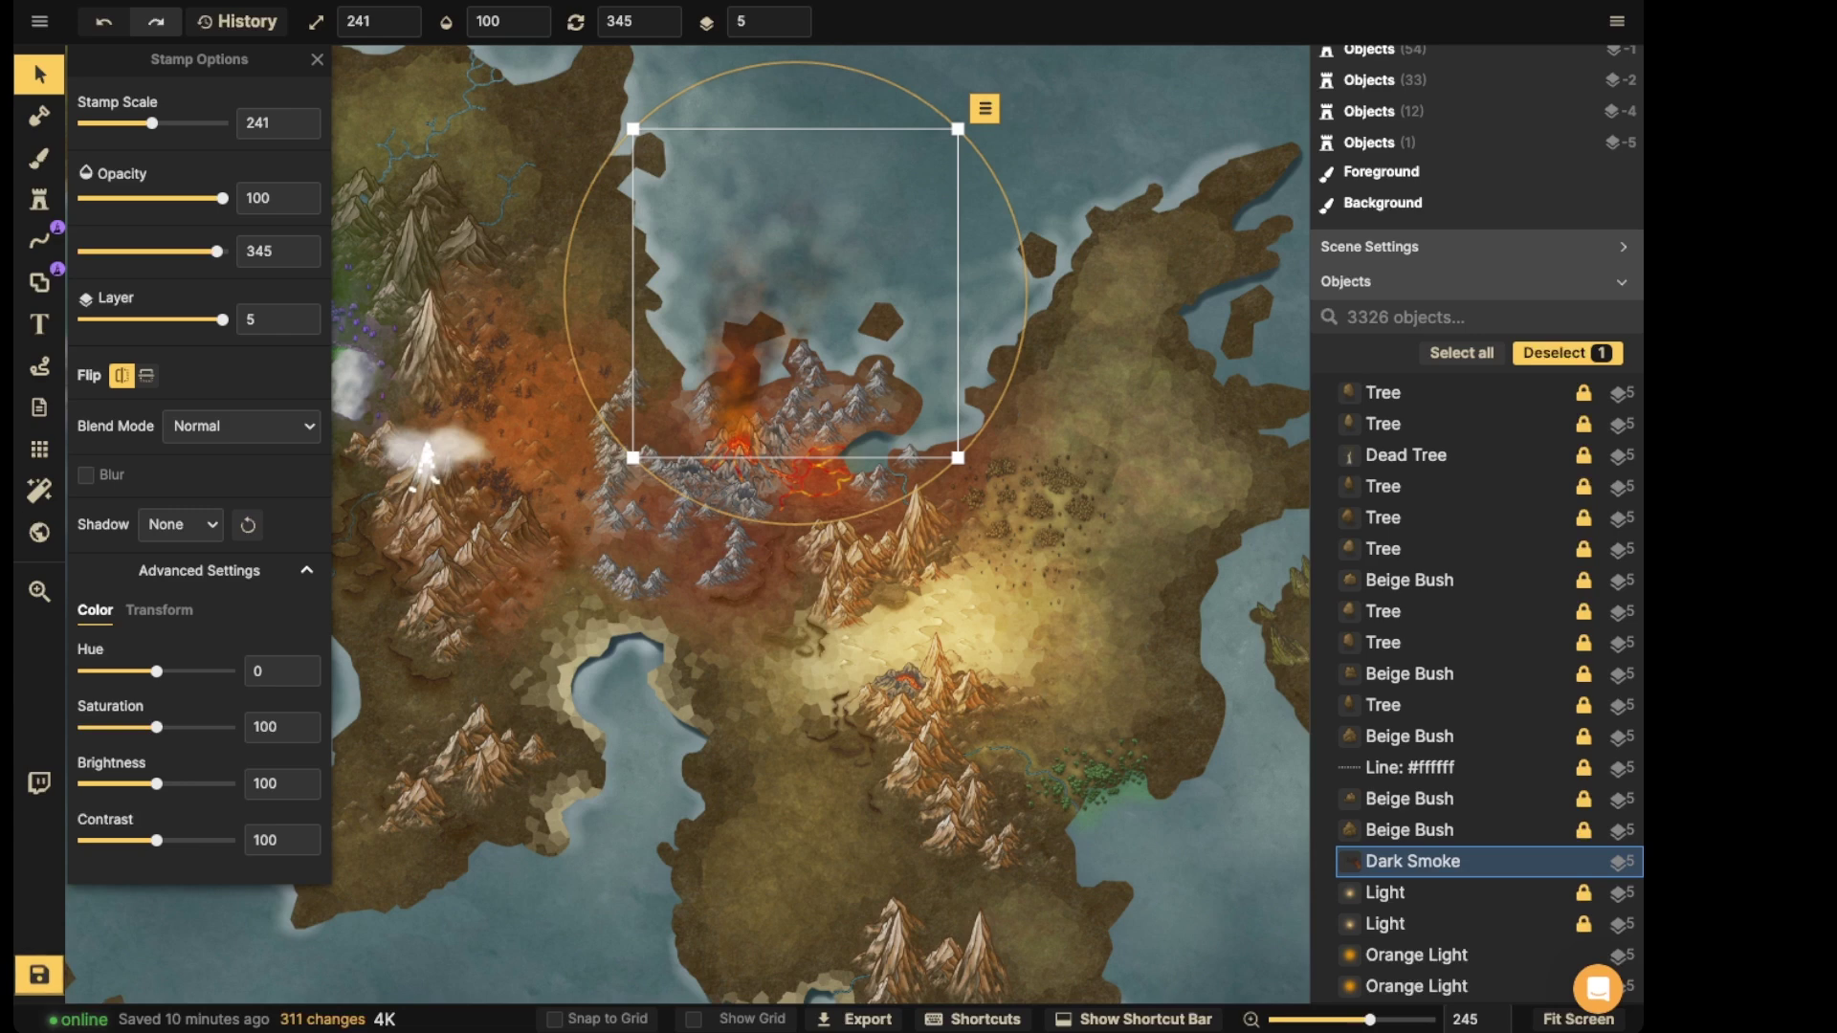
key("Page_Down")
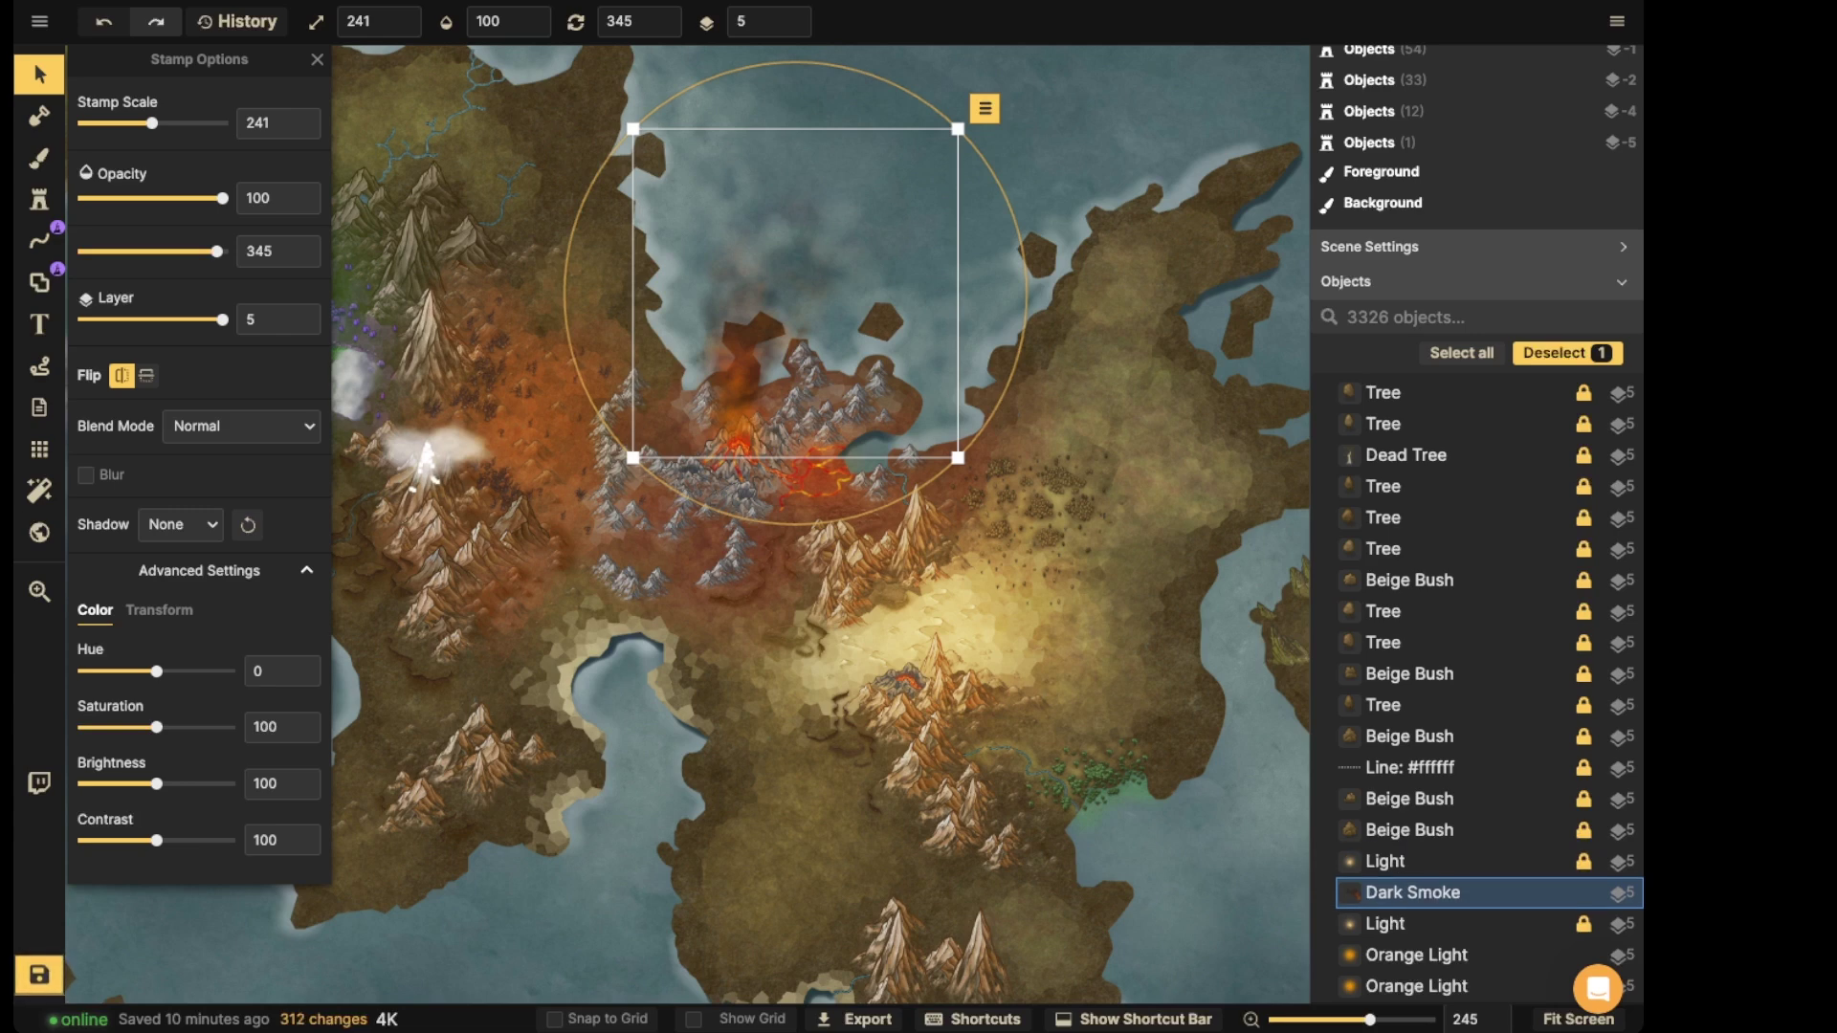
key("Escape")
scroll(618, 233, "down", 2)
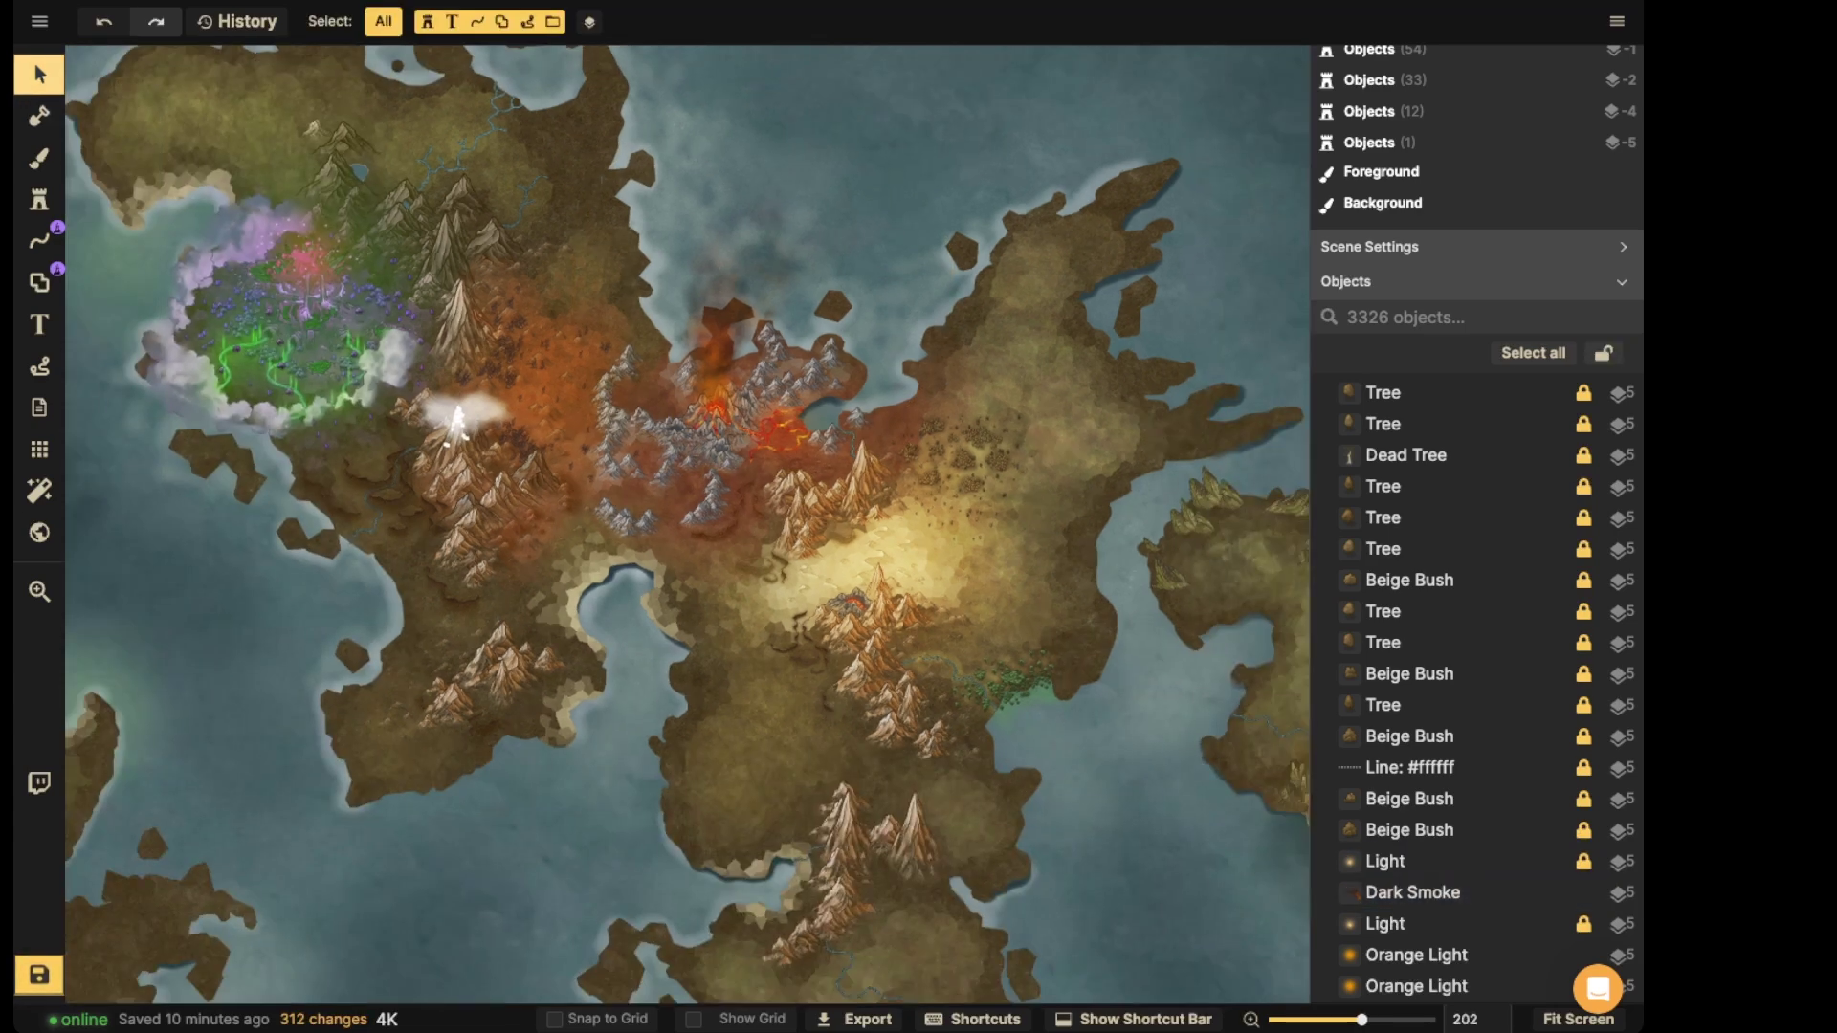
scroll(687, 407, "up", 5)
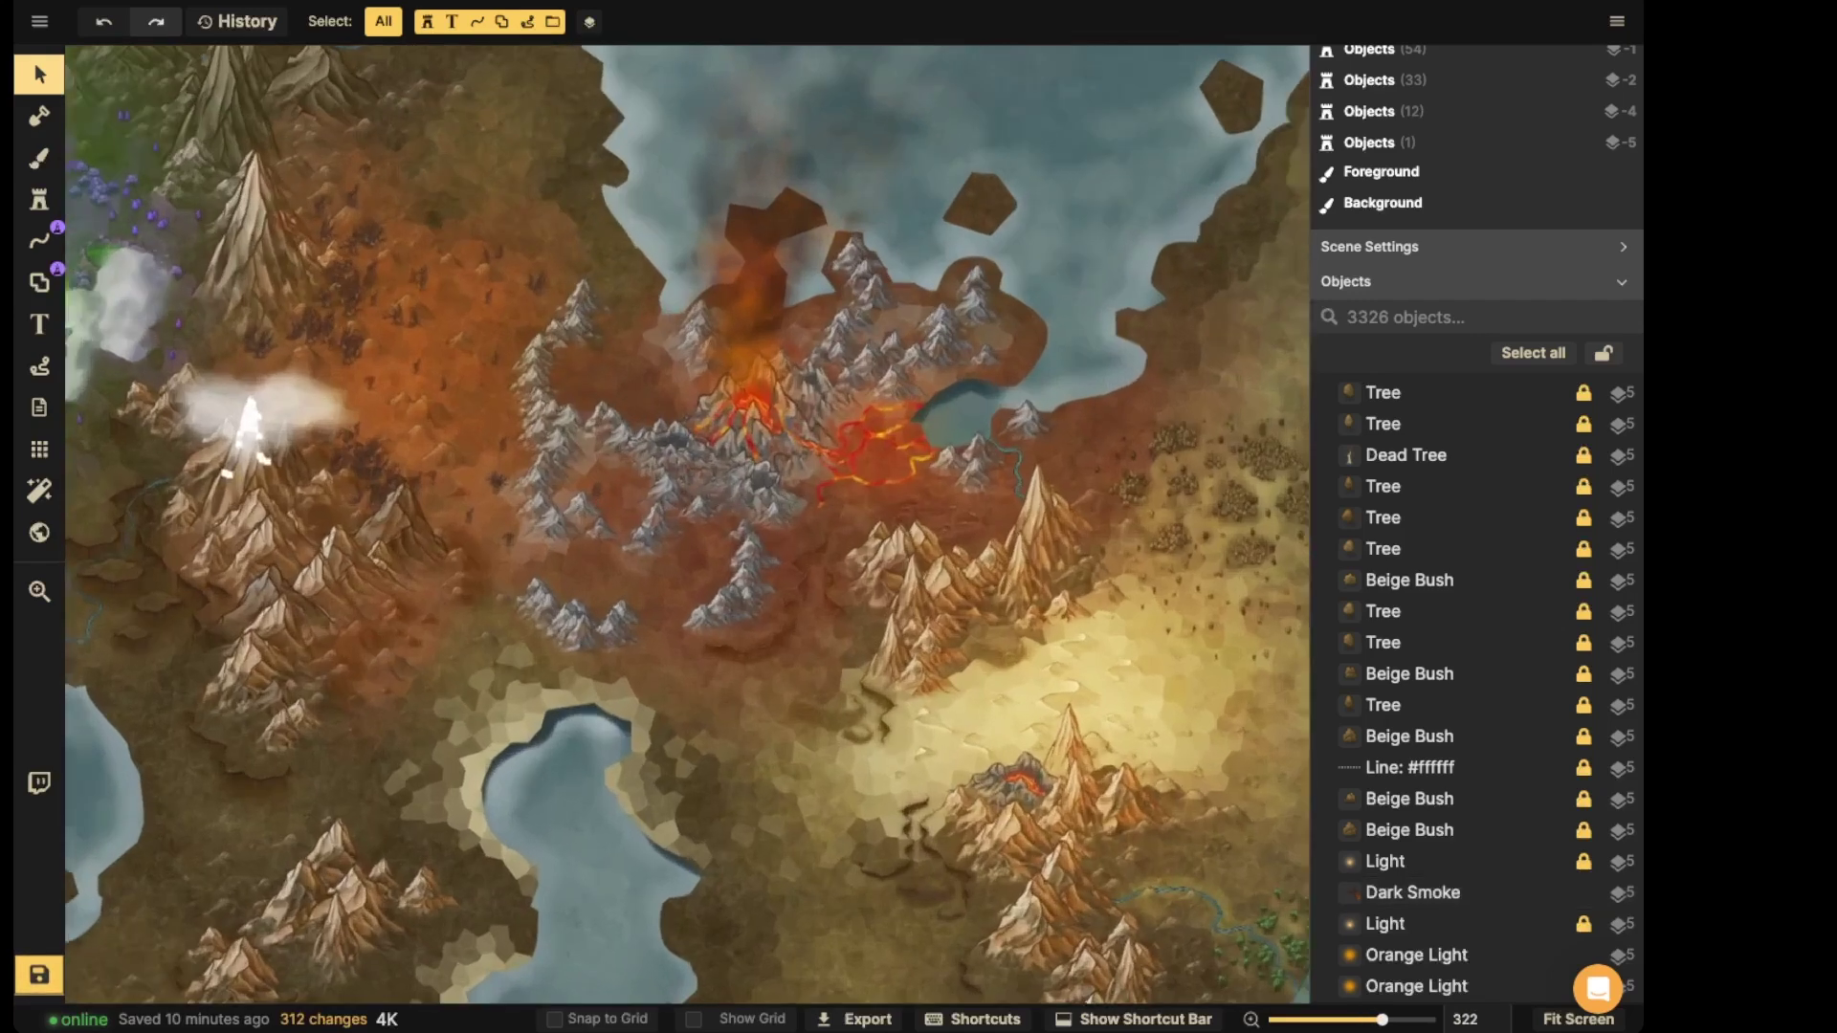
scroll(670, 572, "up", 3)
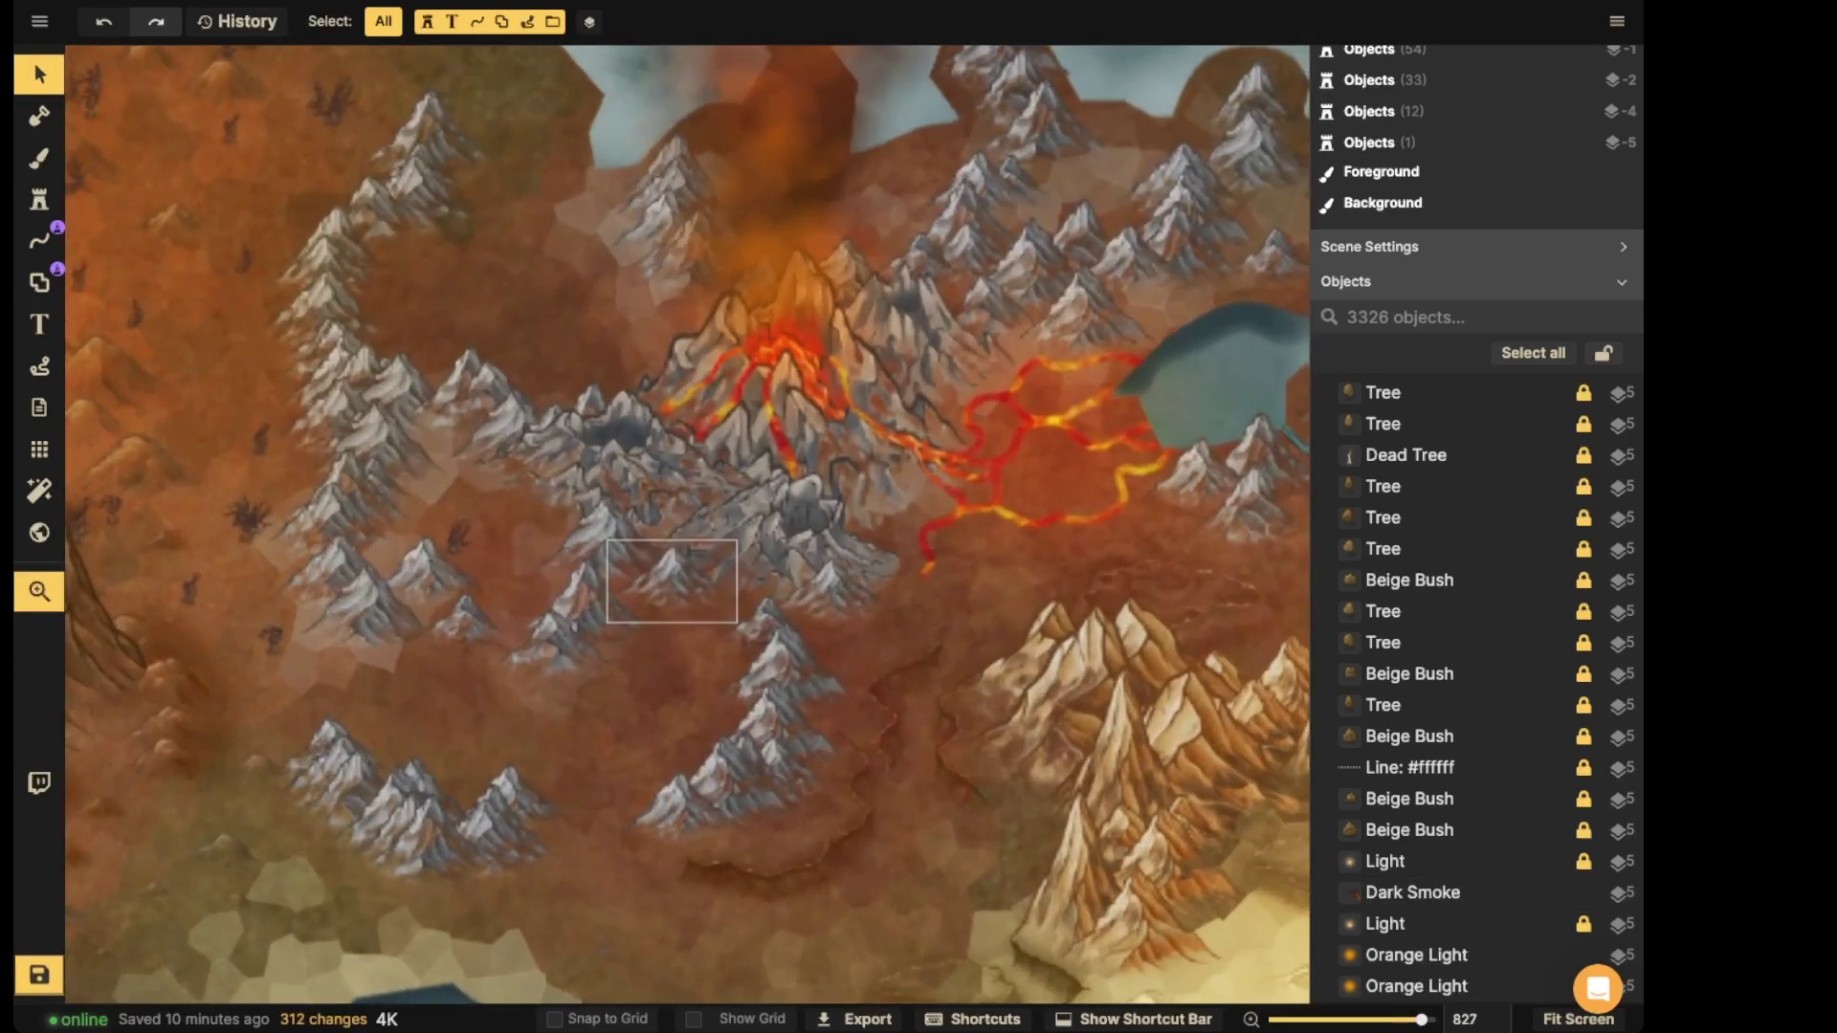
left_click(672, 579)
left_click_drag(858, 396, 836, 509)
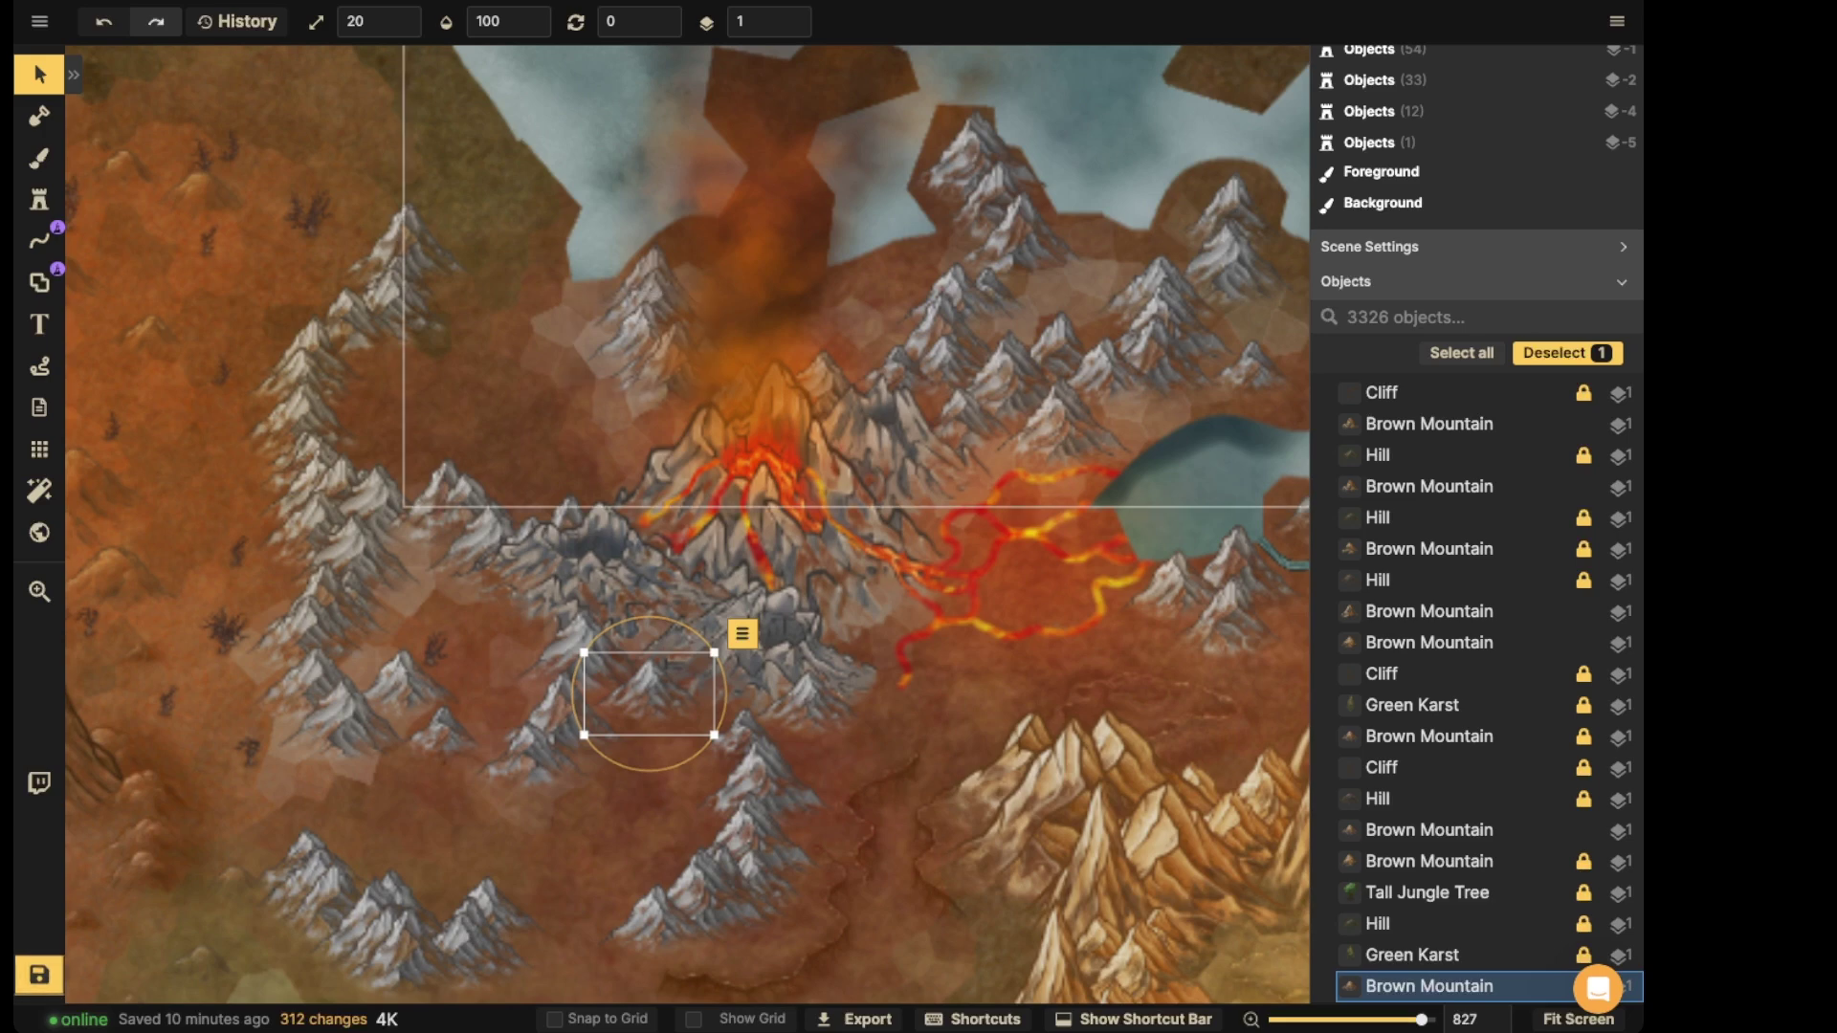
mouse_move(507, 363)
left_mouse_down()
mouse_move(678, 356)
mouse_move(500, 346)
mouse_move(610, 352)
left_mouse_up()
- Choose the green crystal stamp from the Dwarven Settlements pack of Fantasy World in the stamp catalog
left_click(40, 200)
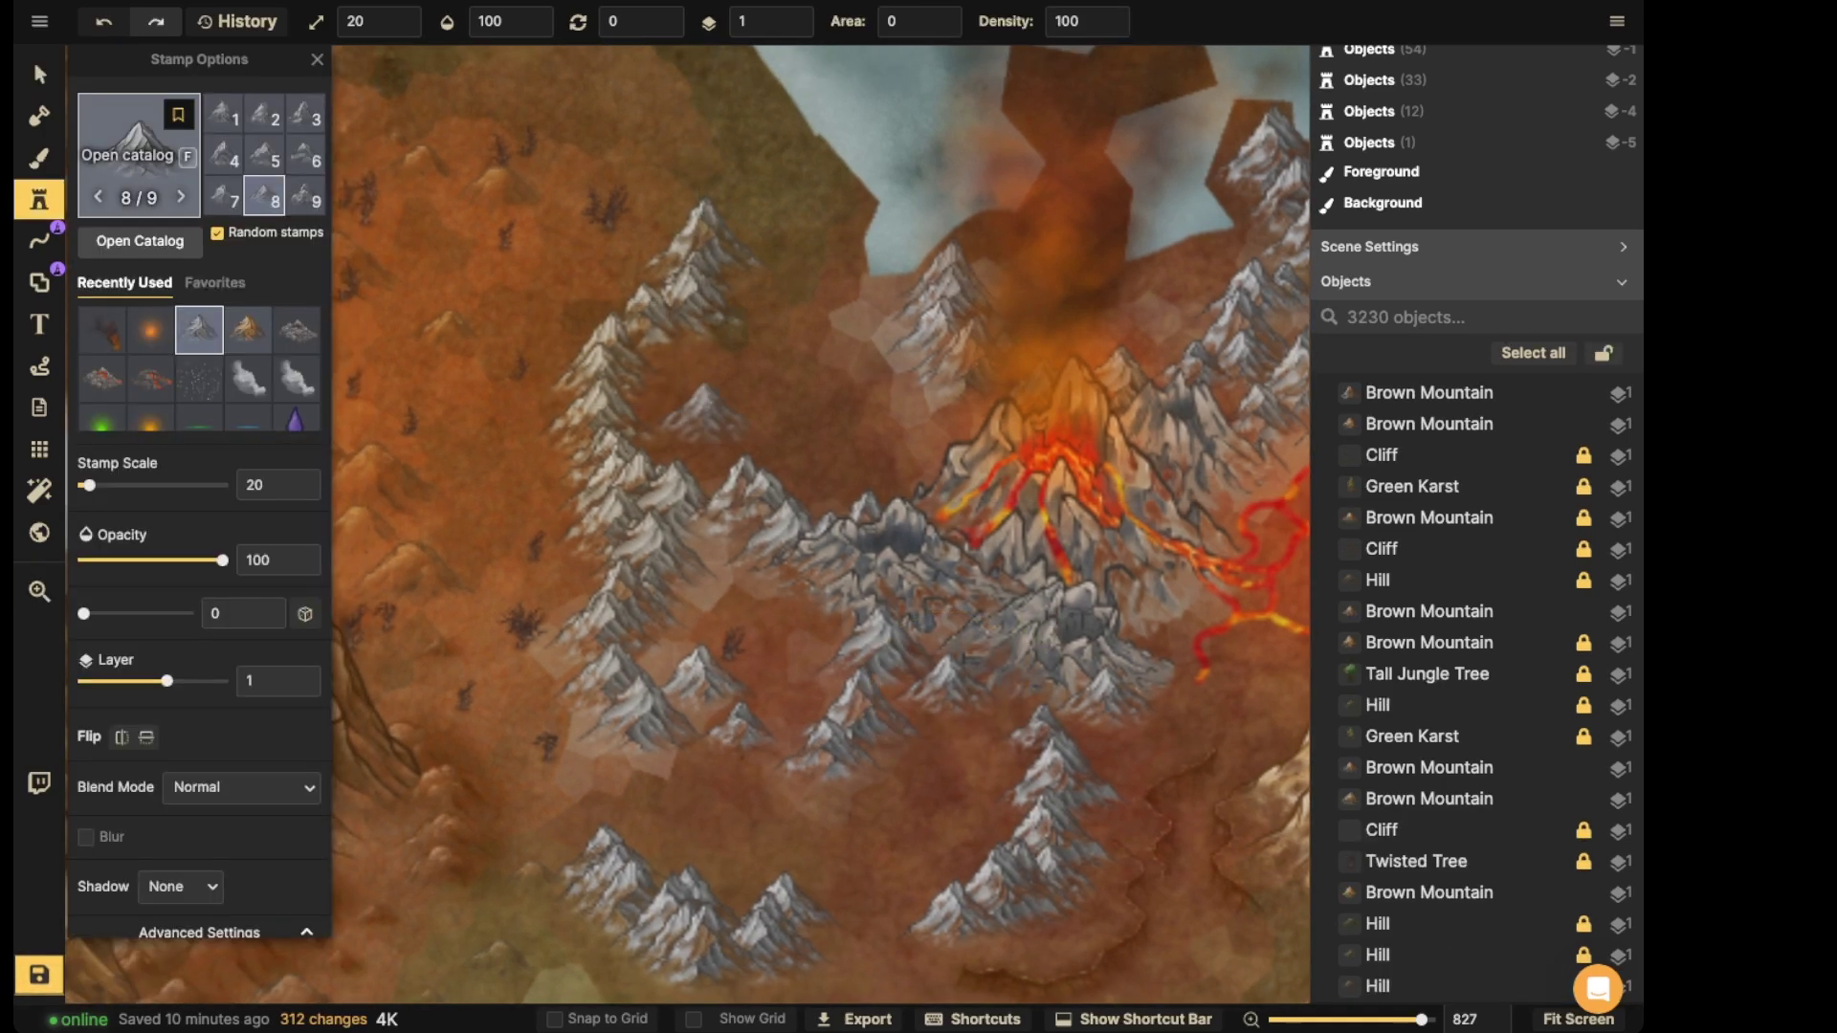
left_click(139, 239)
left_click(541, 97)
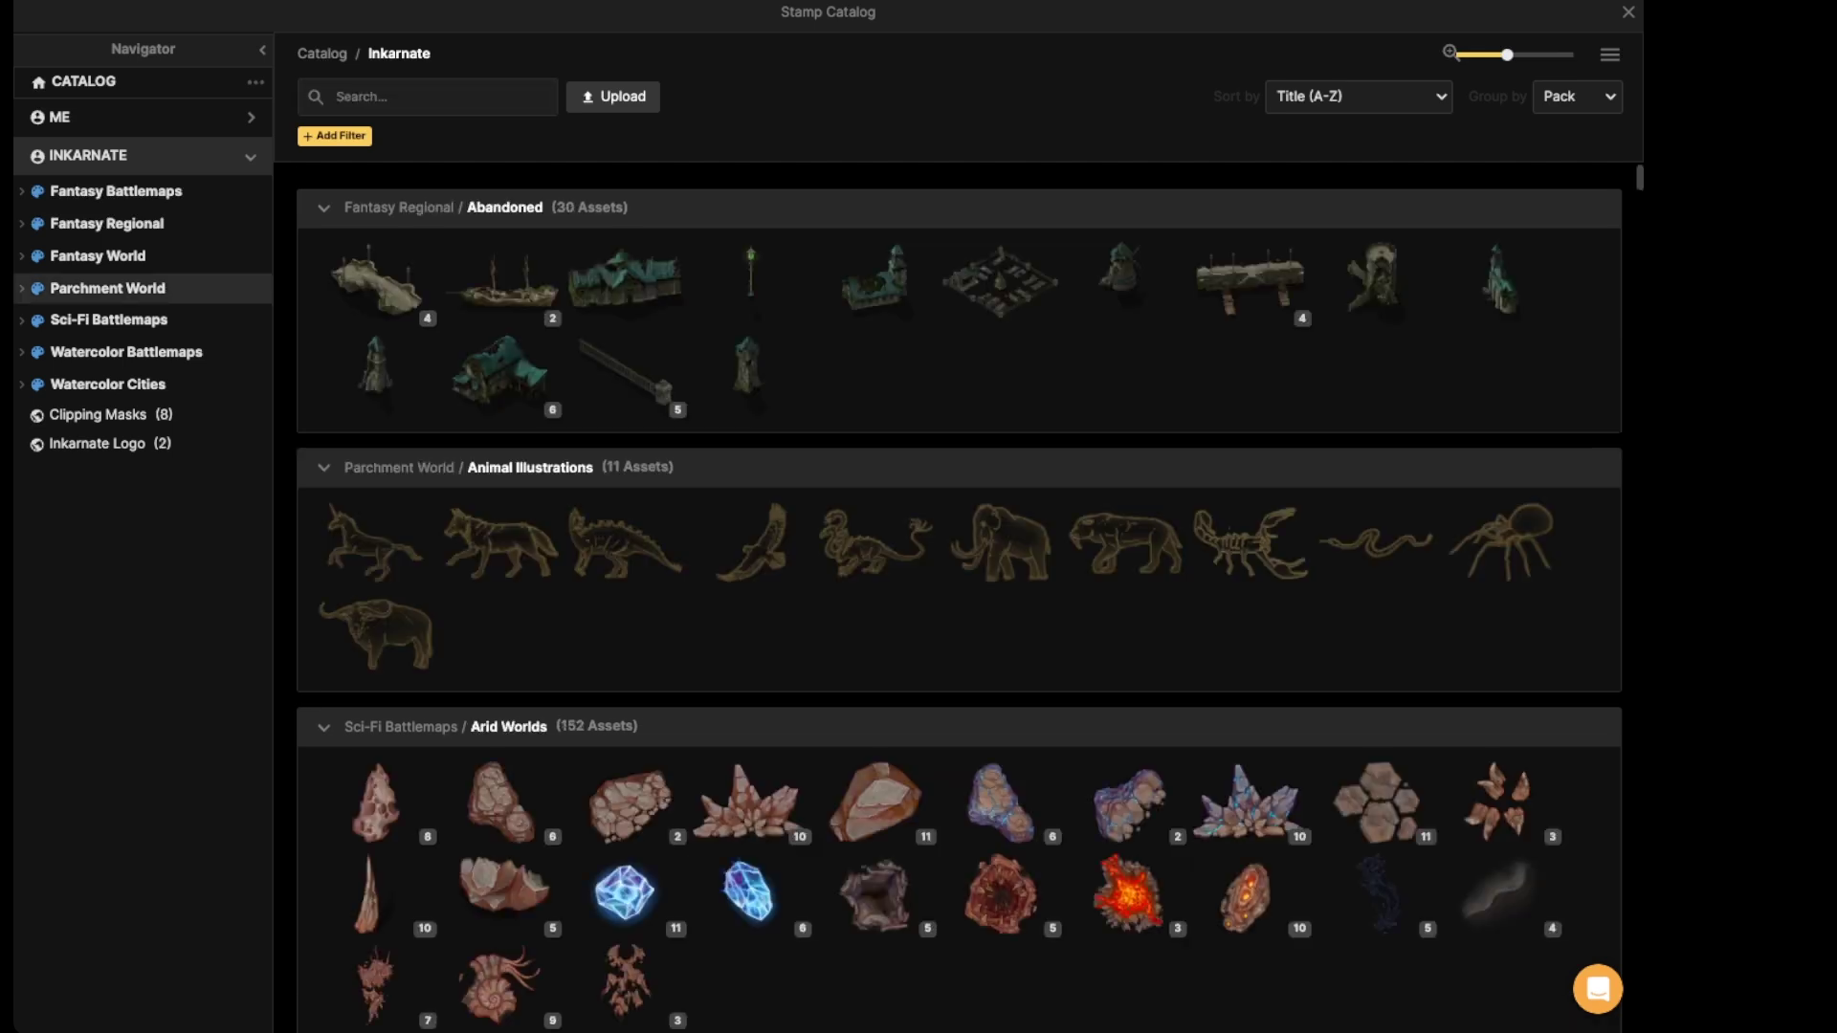
left_click(105, 258)
scroll(750, 467, "down", 10)
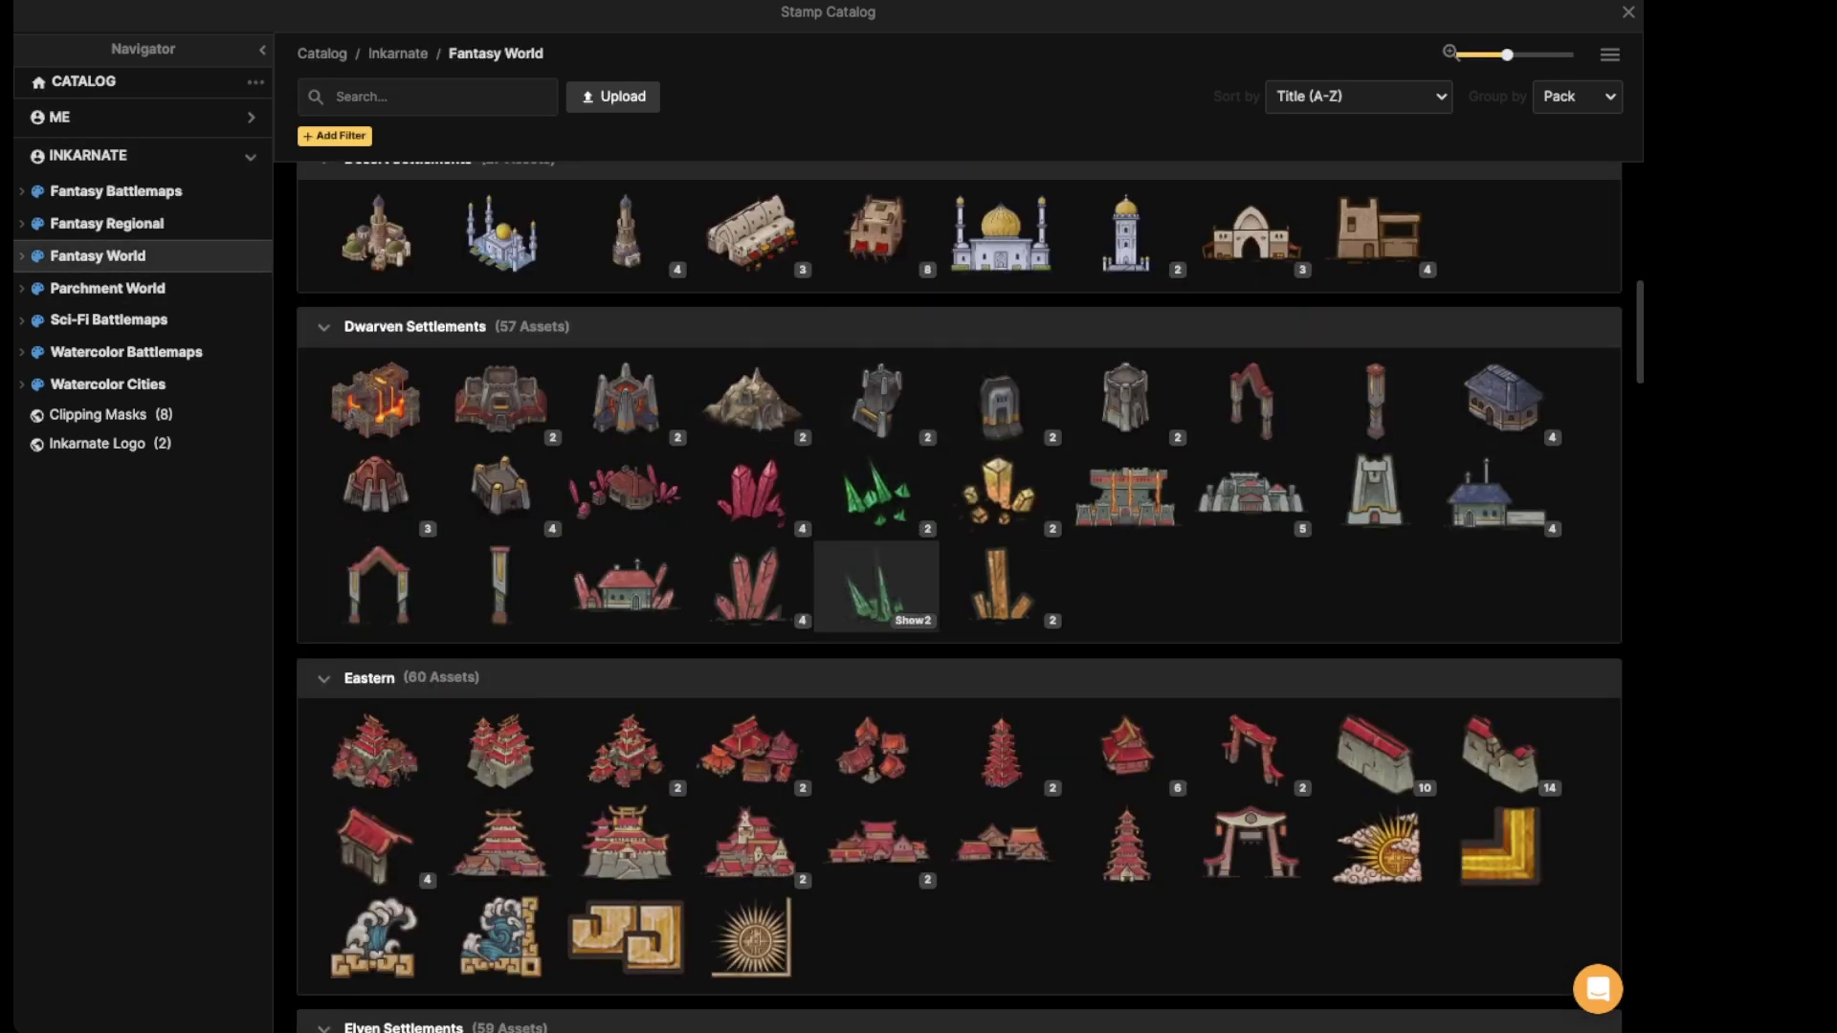
left_click(875, 583)
left_click(143, 238)
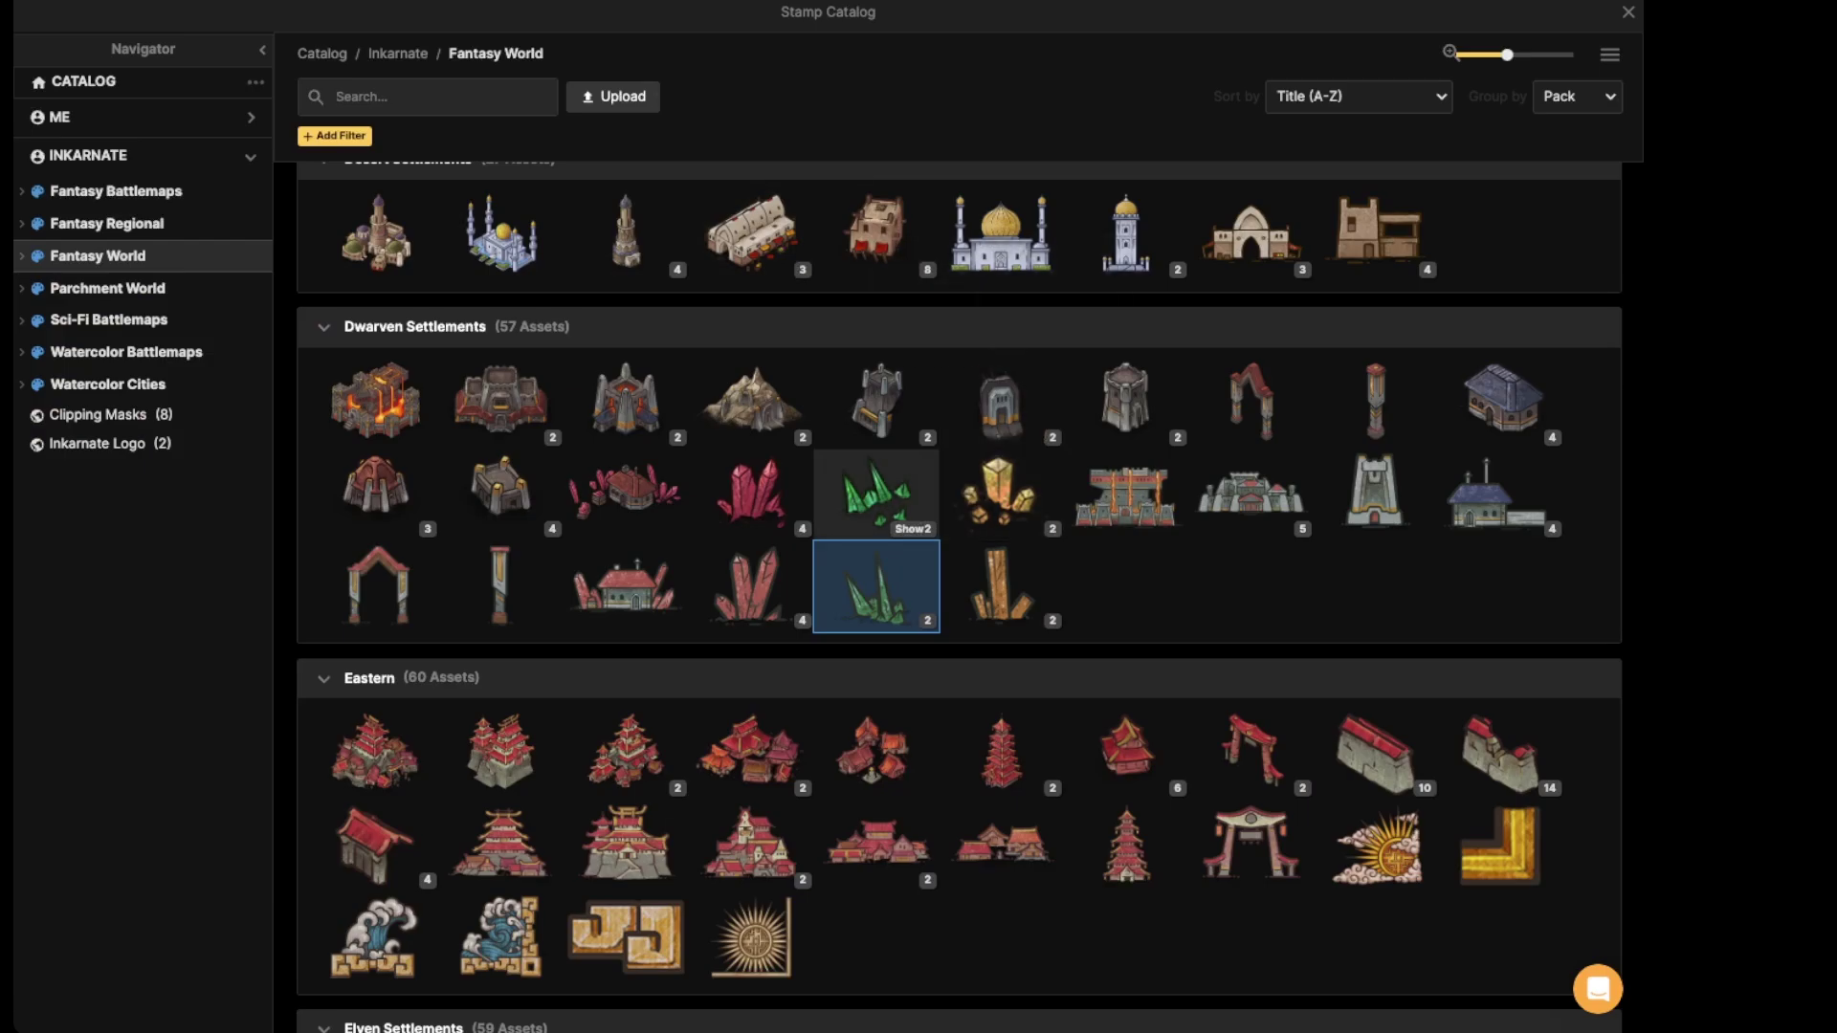
left_click(875, 584)
scroll(771, 454, "up", 3)
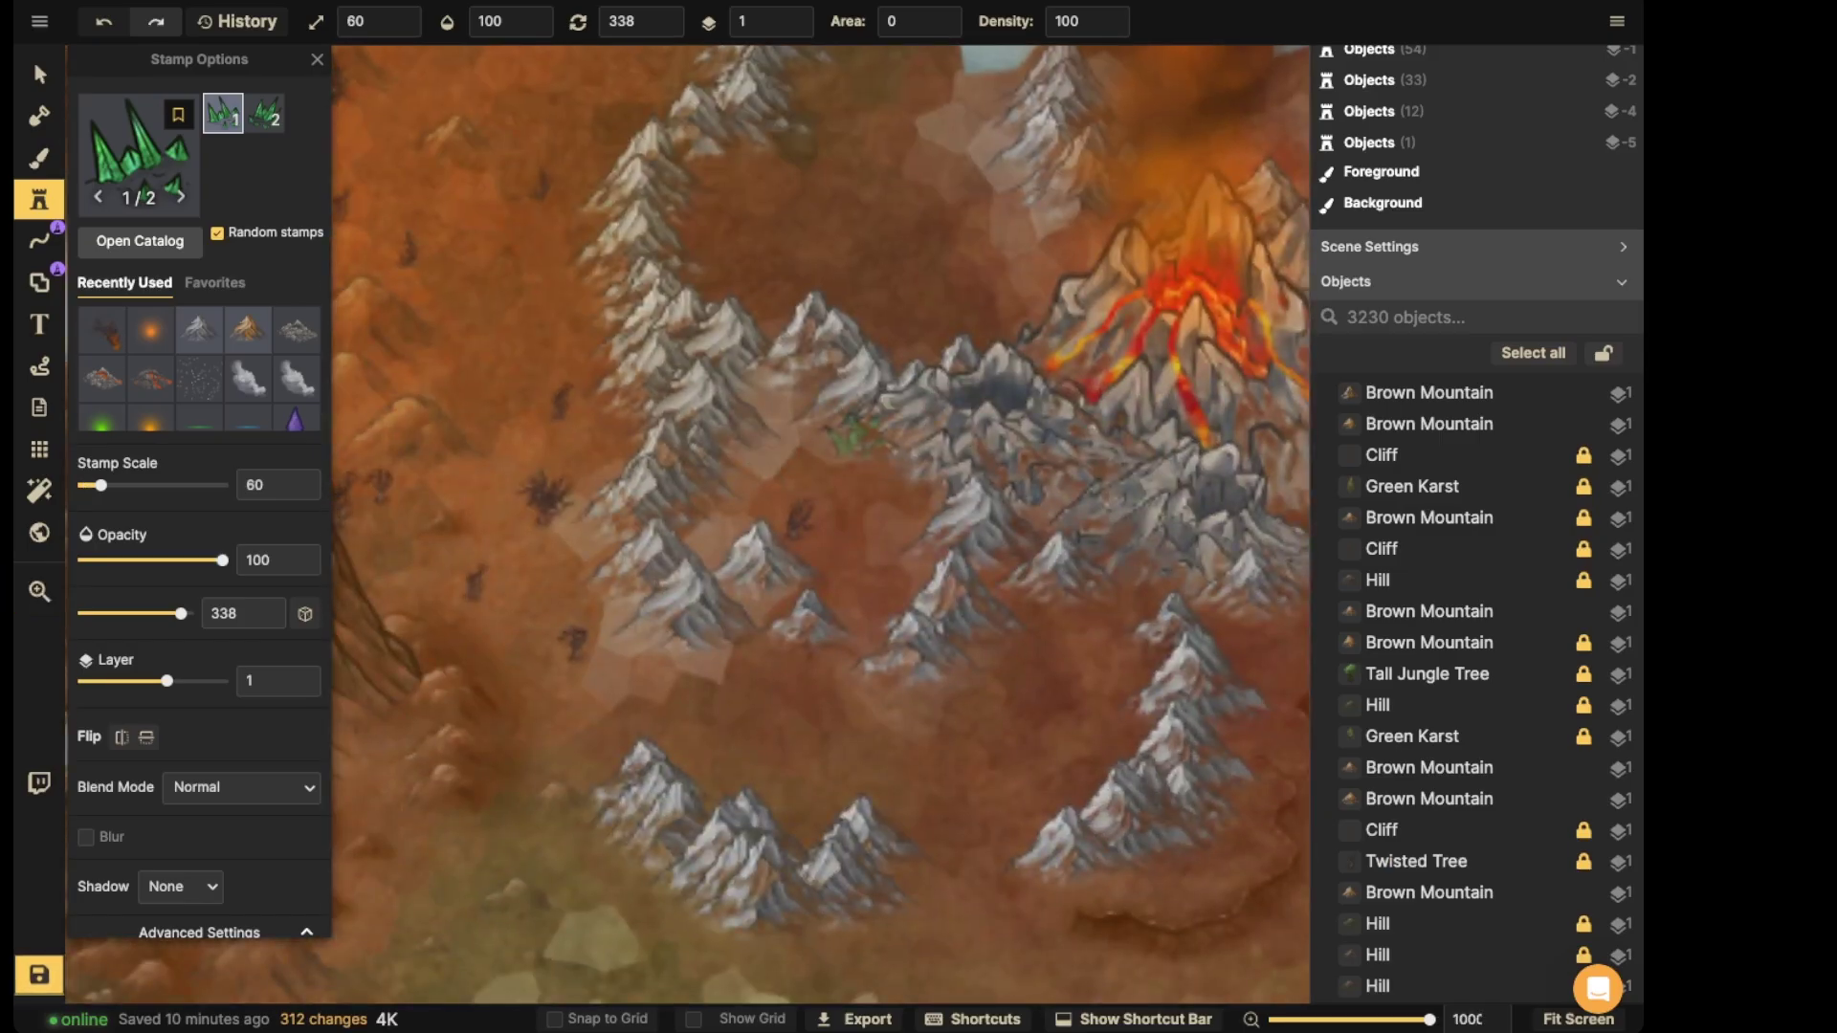
- Turn the crystal stamp grey by setting its saturation to 0 and its brightness to 123
scroll(796, 461, "up", 3)
scroll(277, 485, "down", 3)
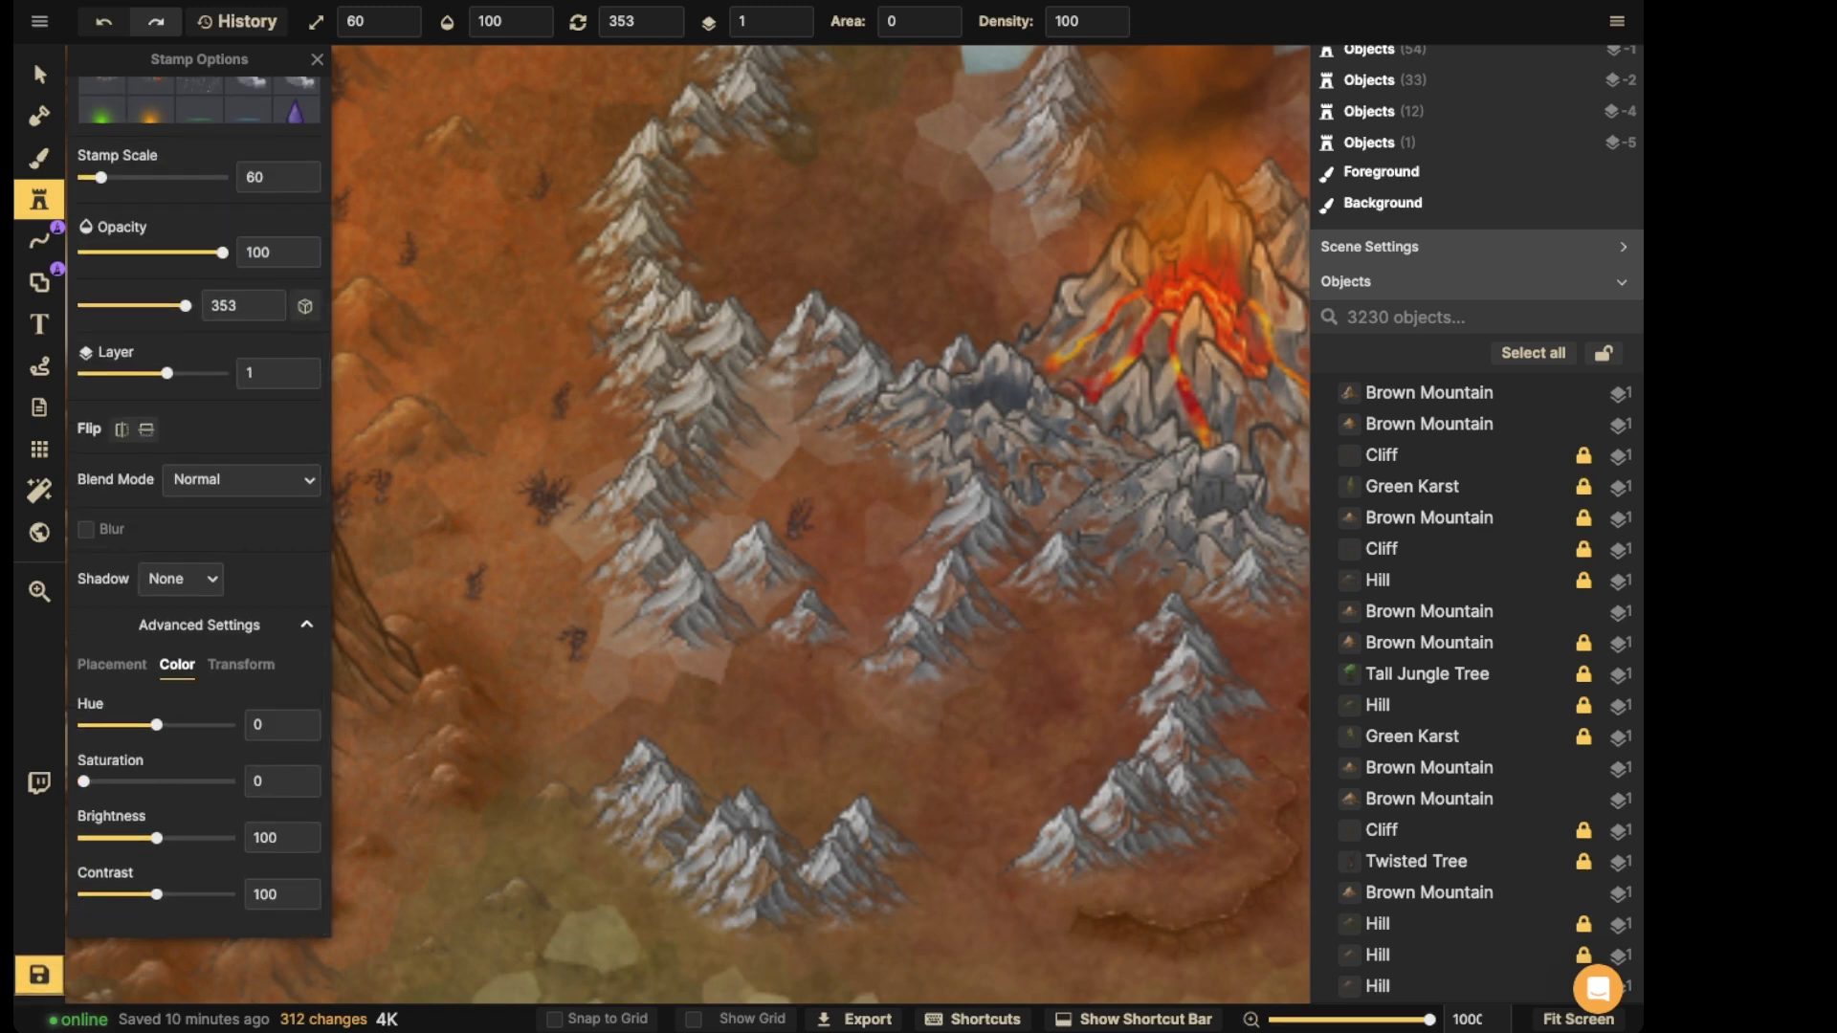
left_click_drag(157, 838, 158, 838)
key("ctrl+z")
left_click_drag(158, 838, 173, 837)
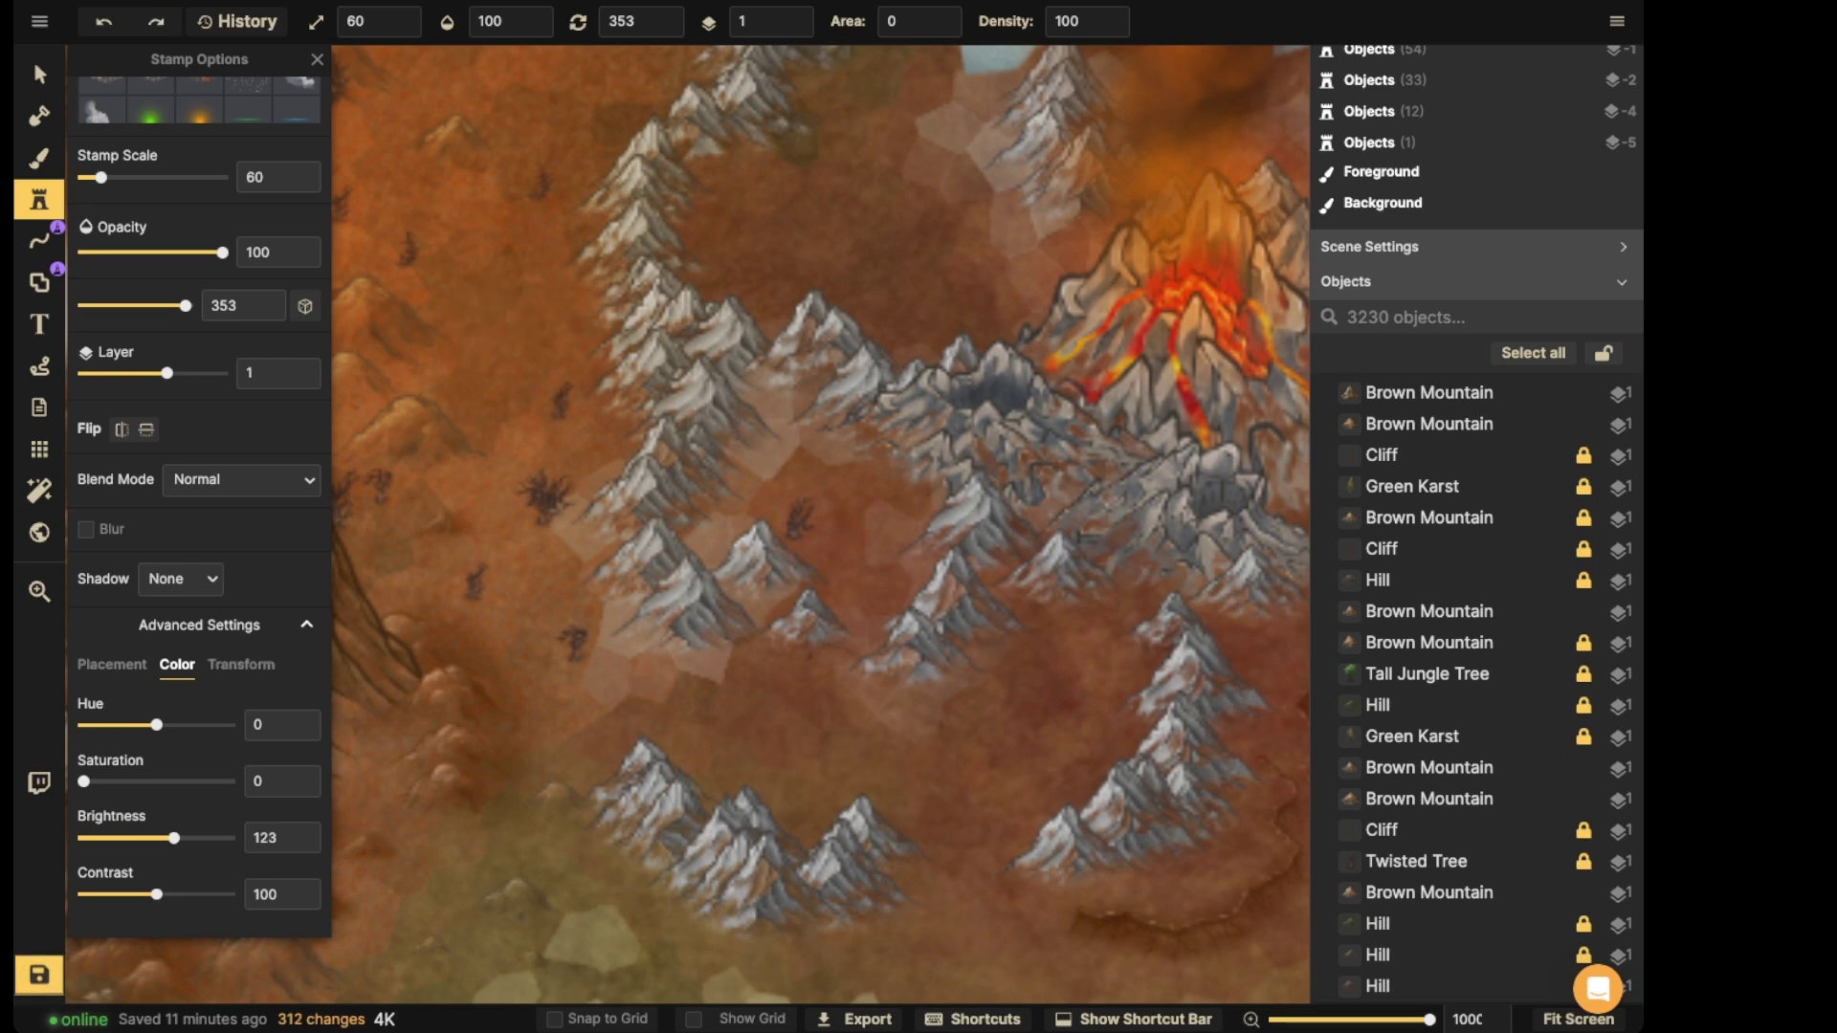
scroll(617, 335, "down", 3)
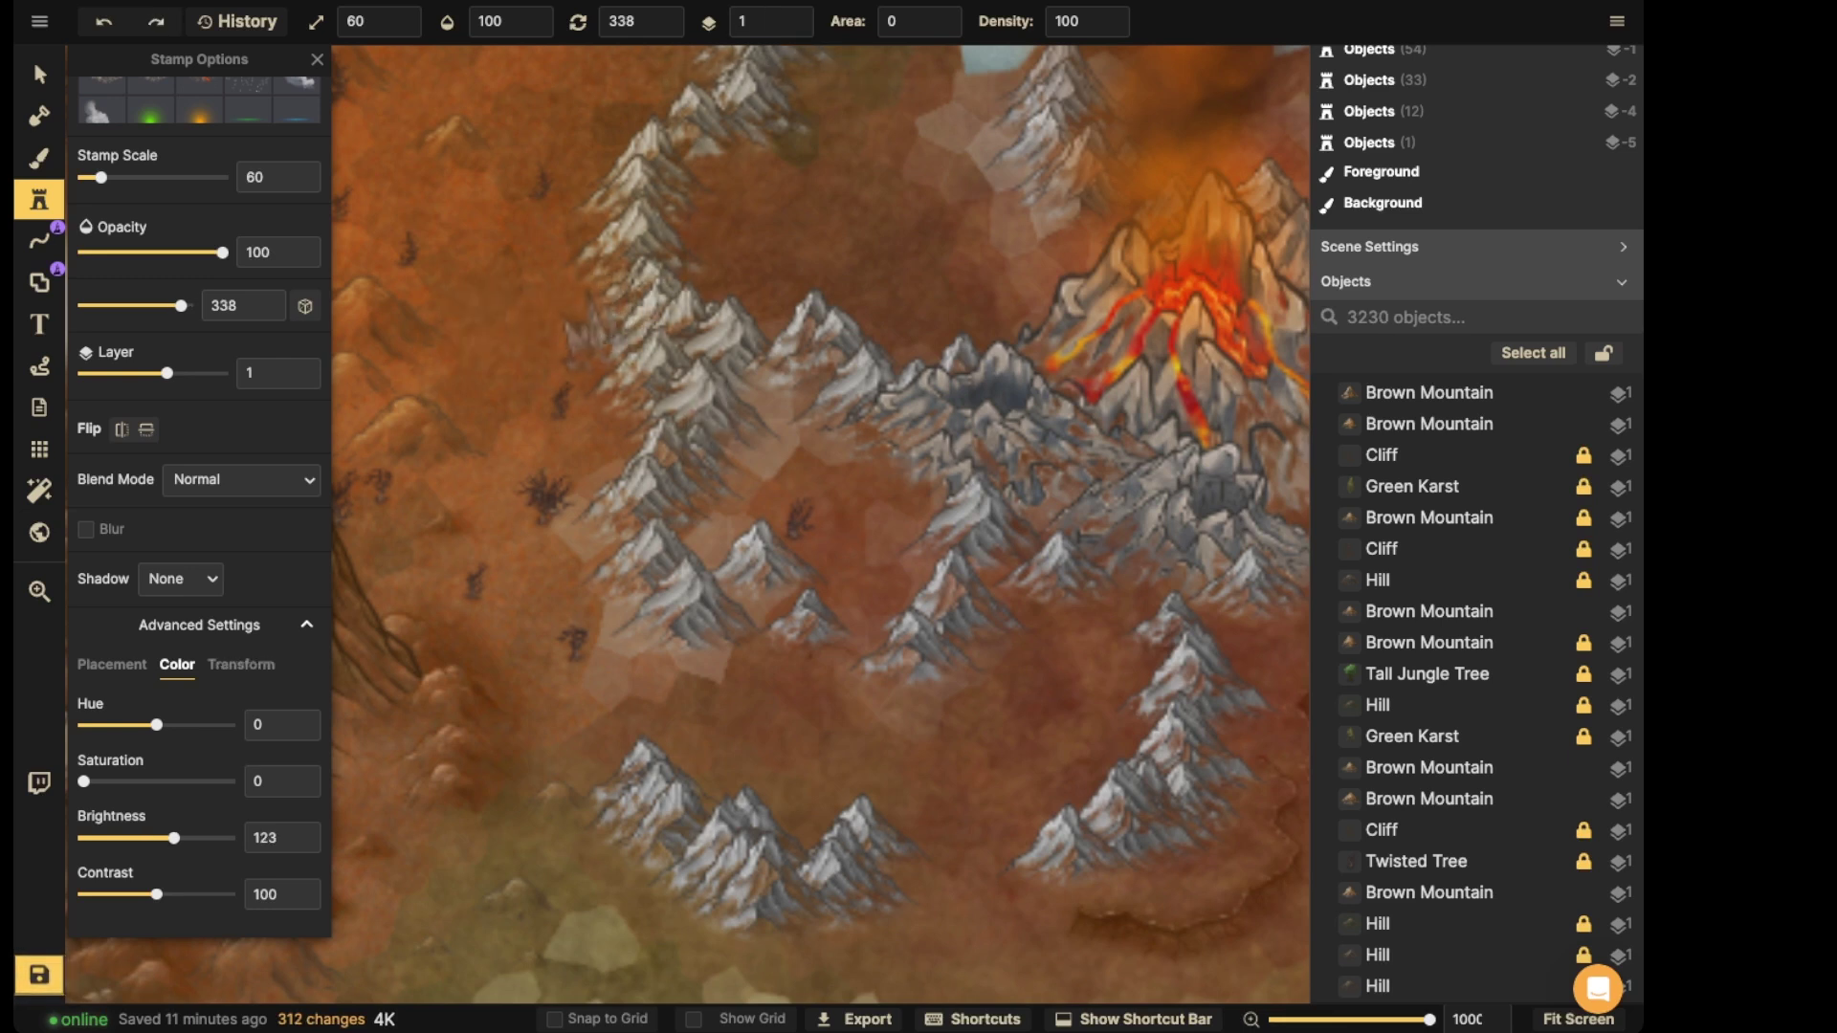
left_click(618, 339)
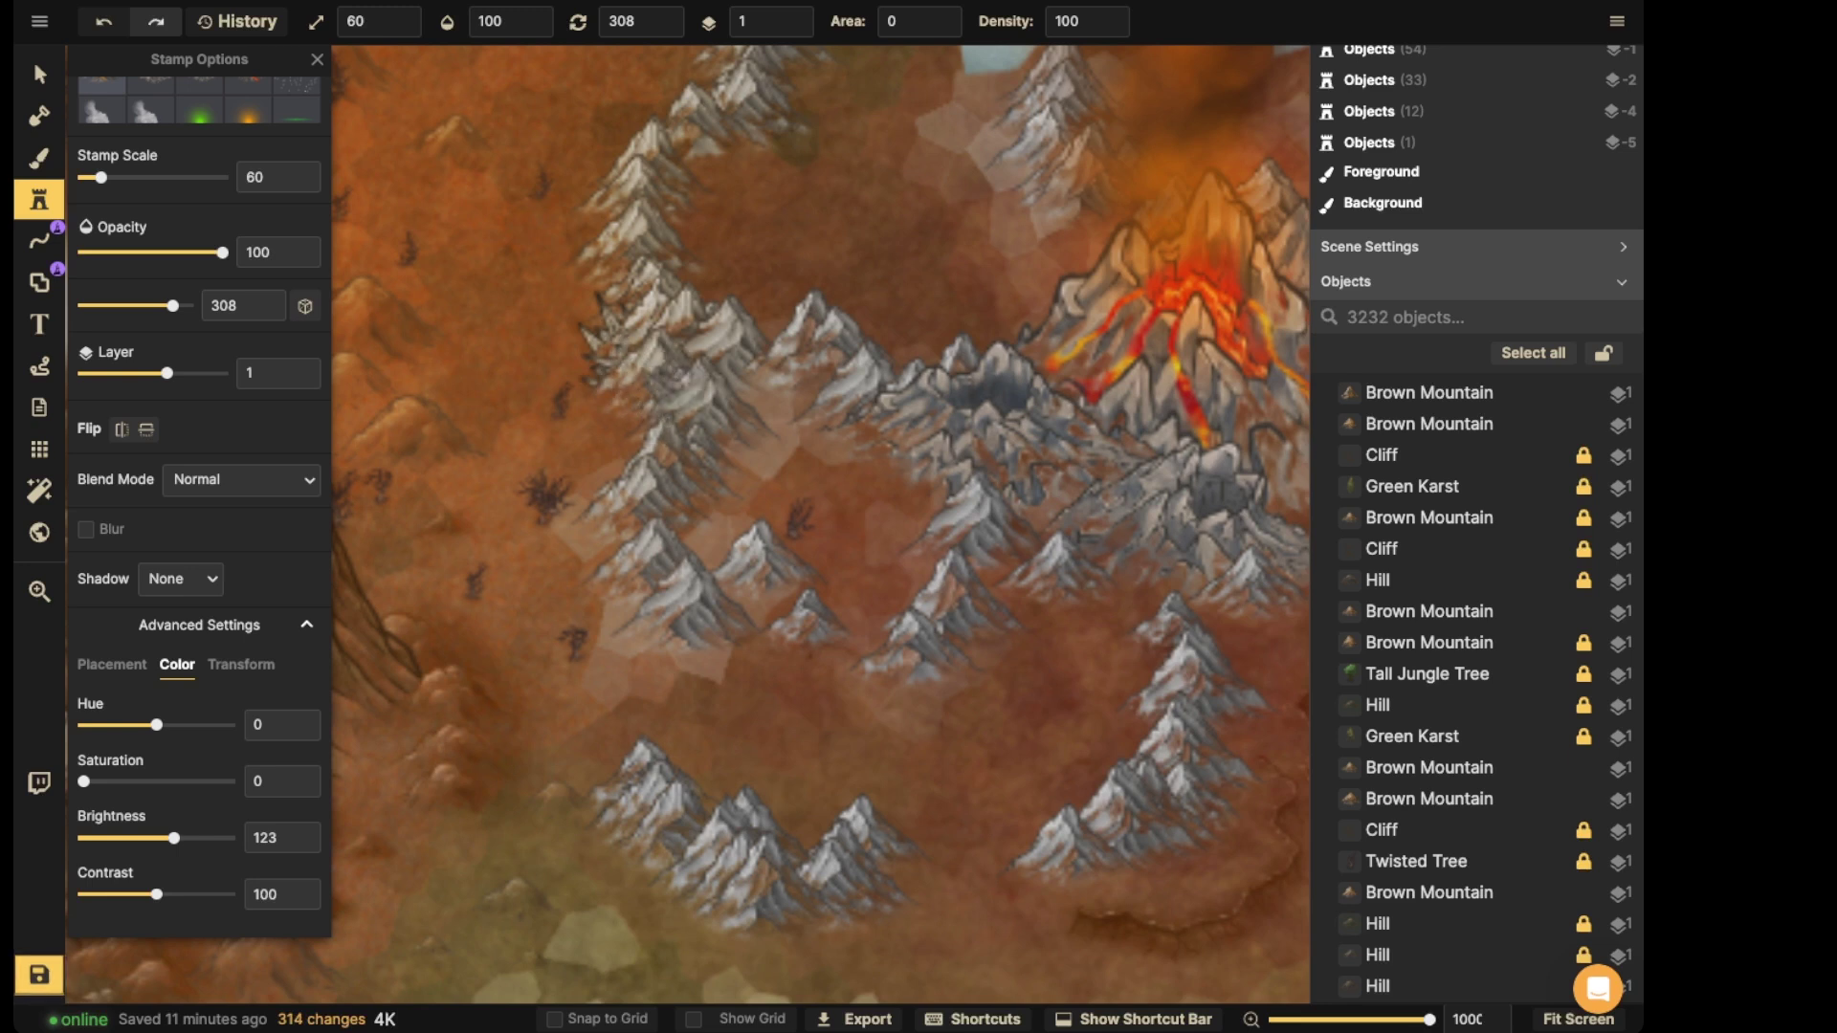
key("ctrl+z")
- Set the stamp layer to 2 and place grey crystals at scale 60 and rotation 308 along the western mountain ridge
left_click(794, 13)
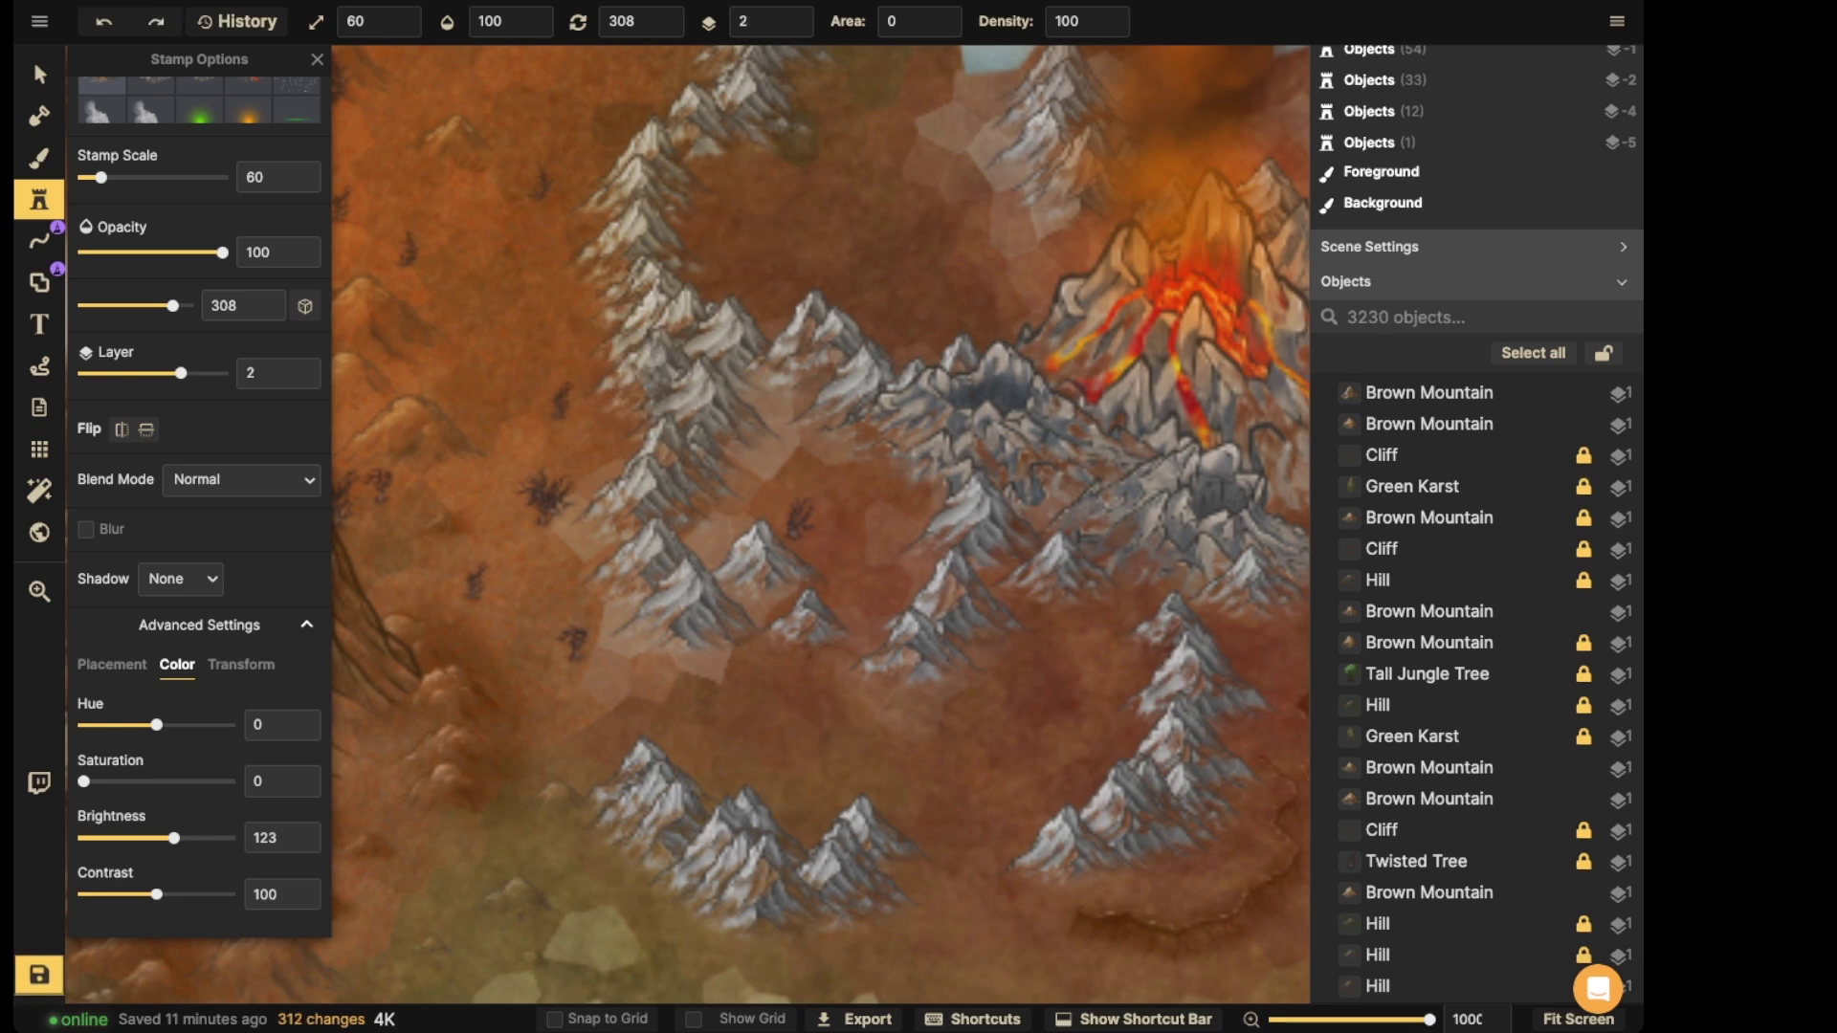
left_click(617, 335)
left_click(636, 376)
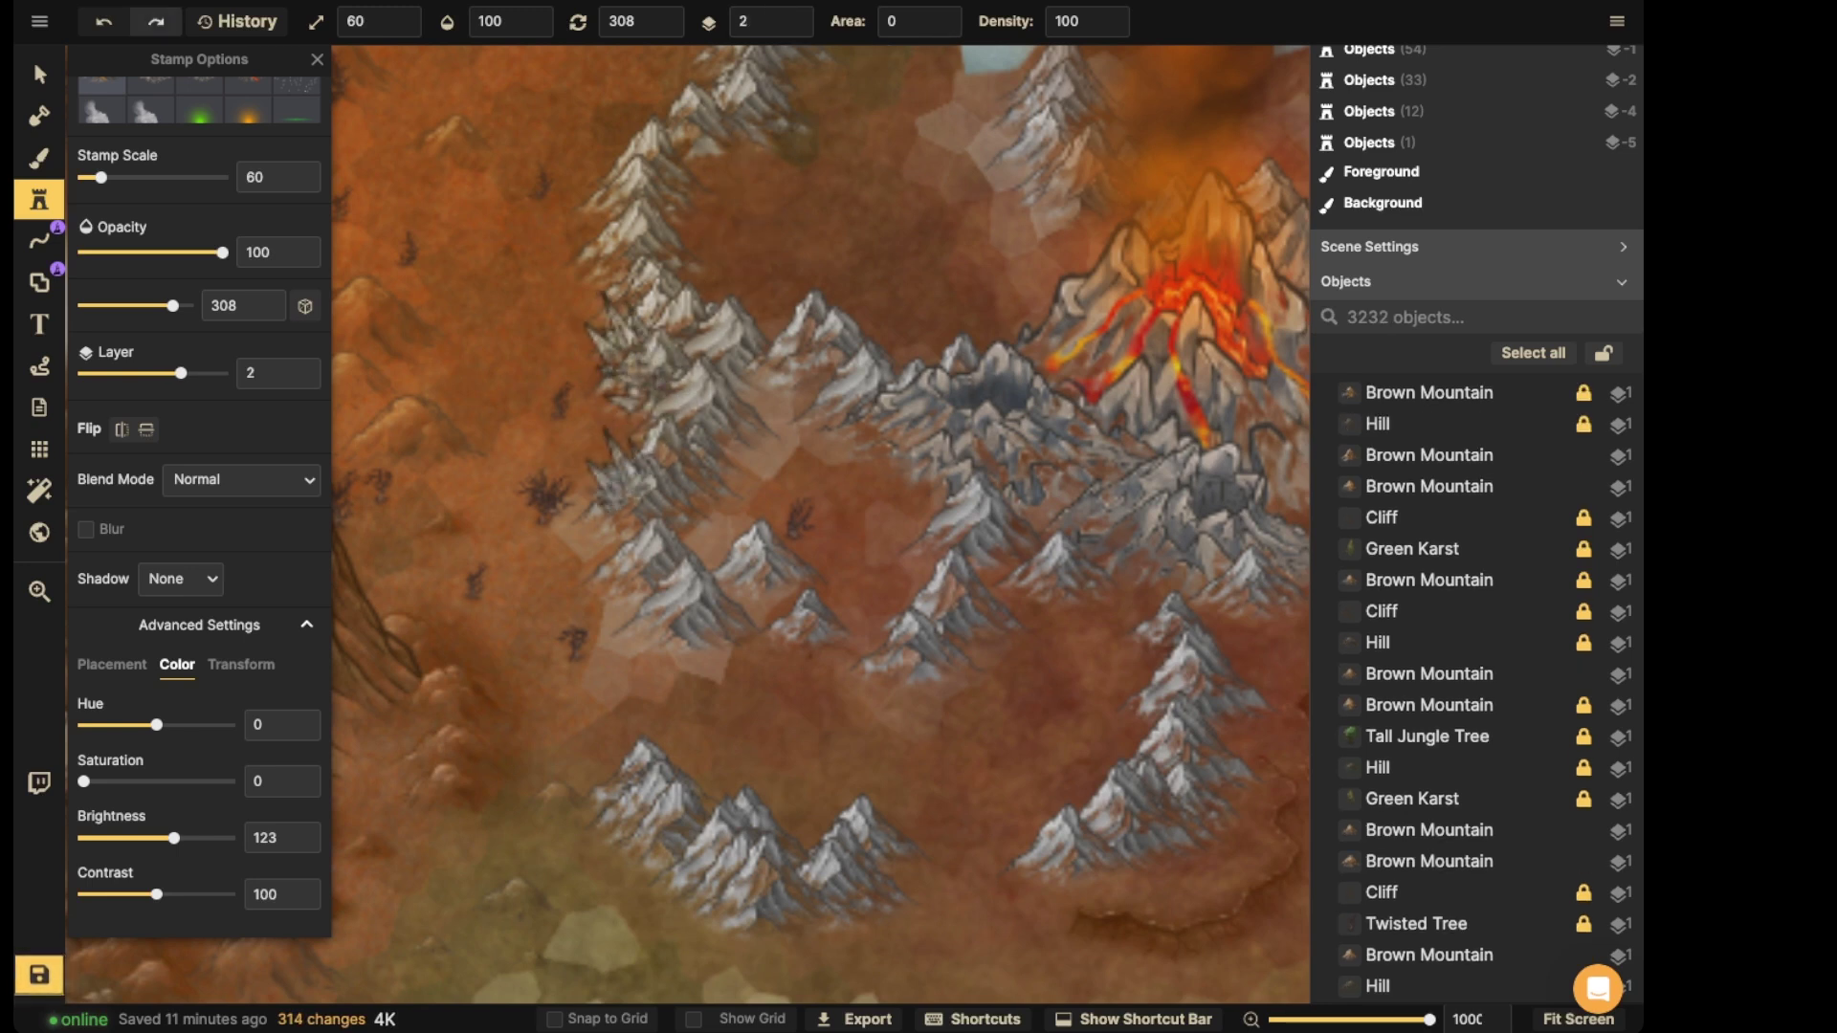
left_click(626, 474)
left_click(642, 563)
left_click(663, 582)
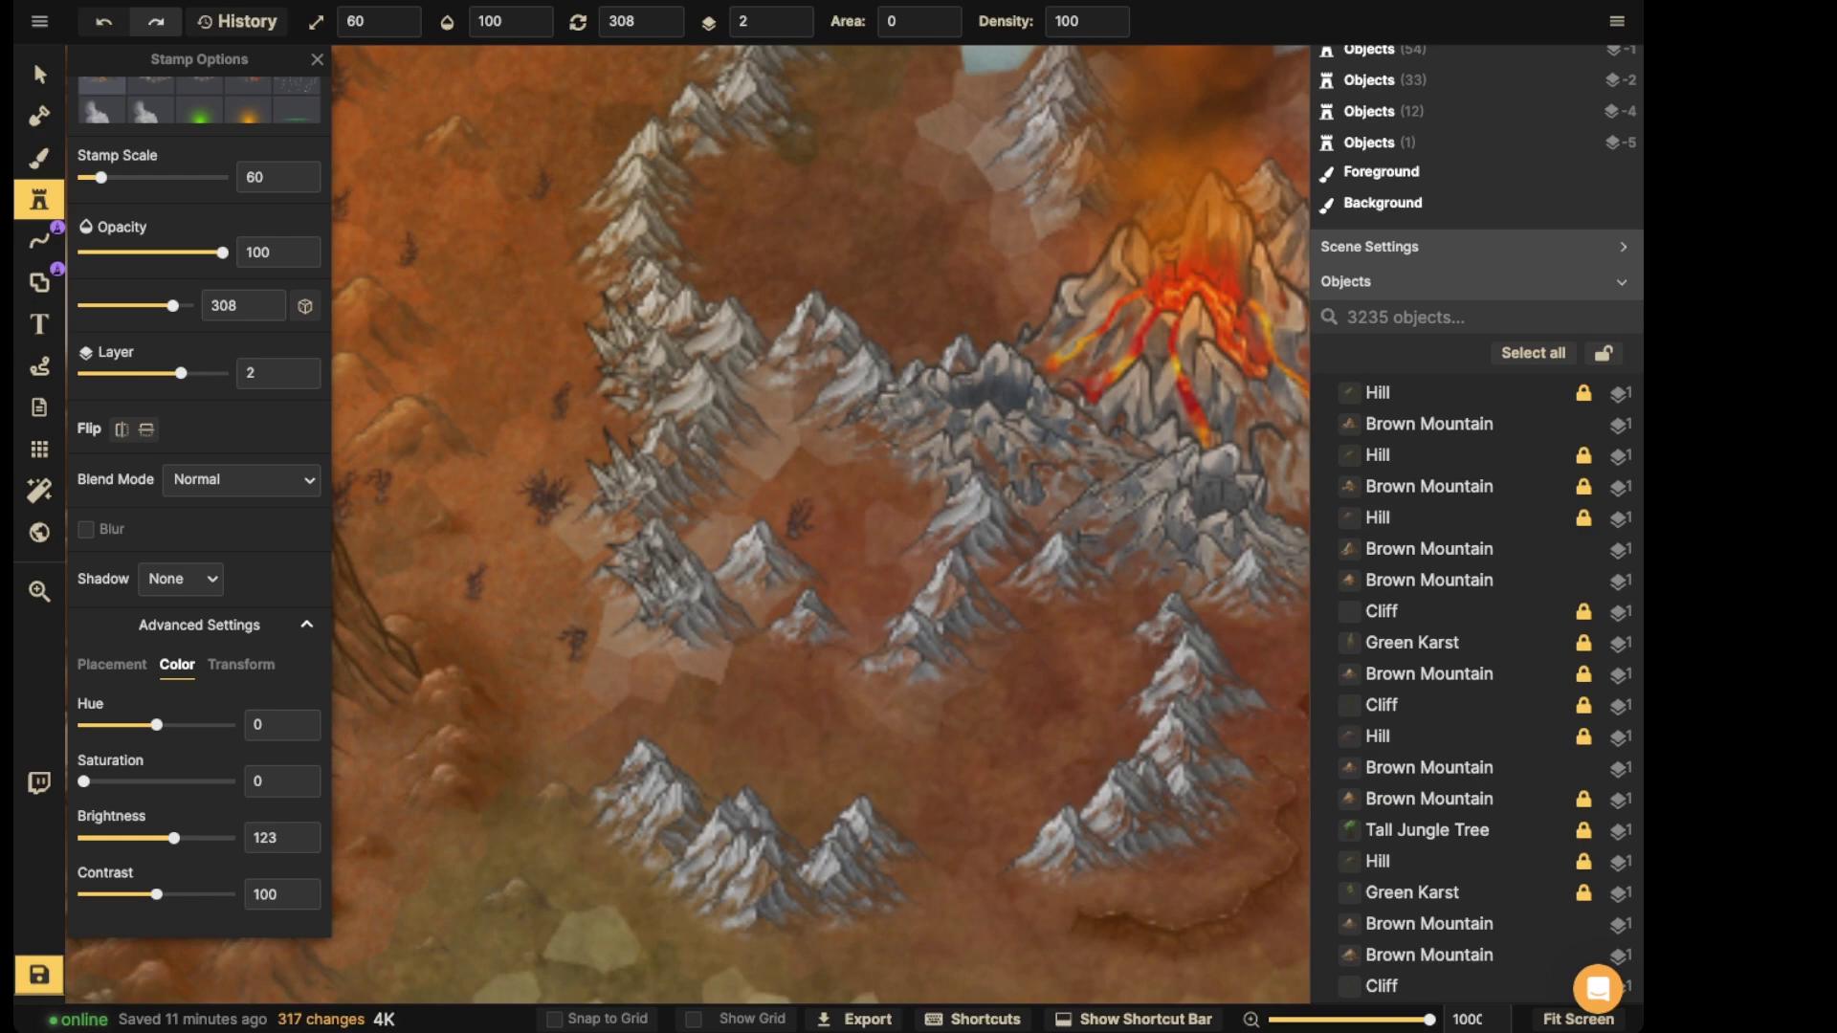
- Place grey crystals at scale 60 along the ridges west and southwest of the volcano and on the peak northwest of it
left_click(917, 431)
left_click(939, 459)
left_click(935, 543)
left_click(787, 330)
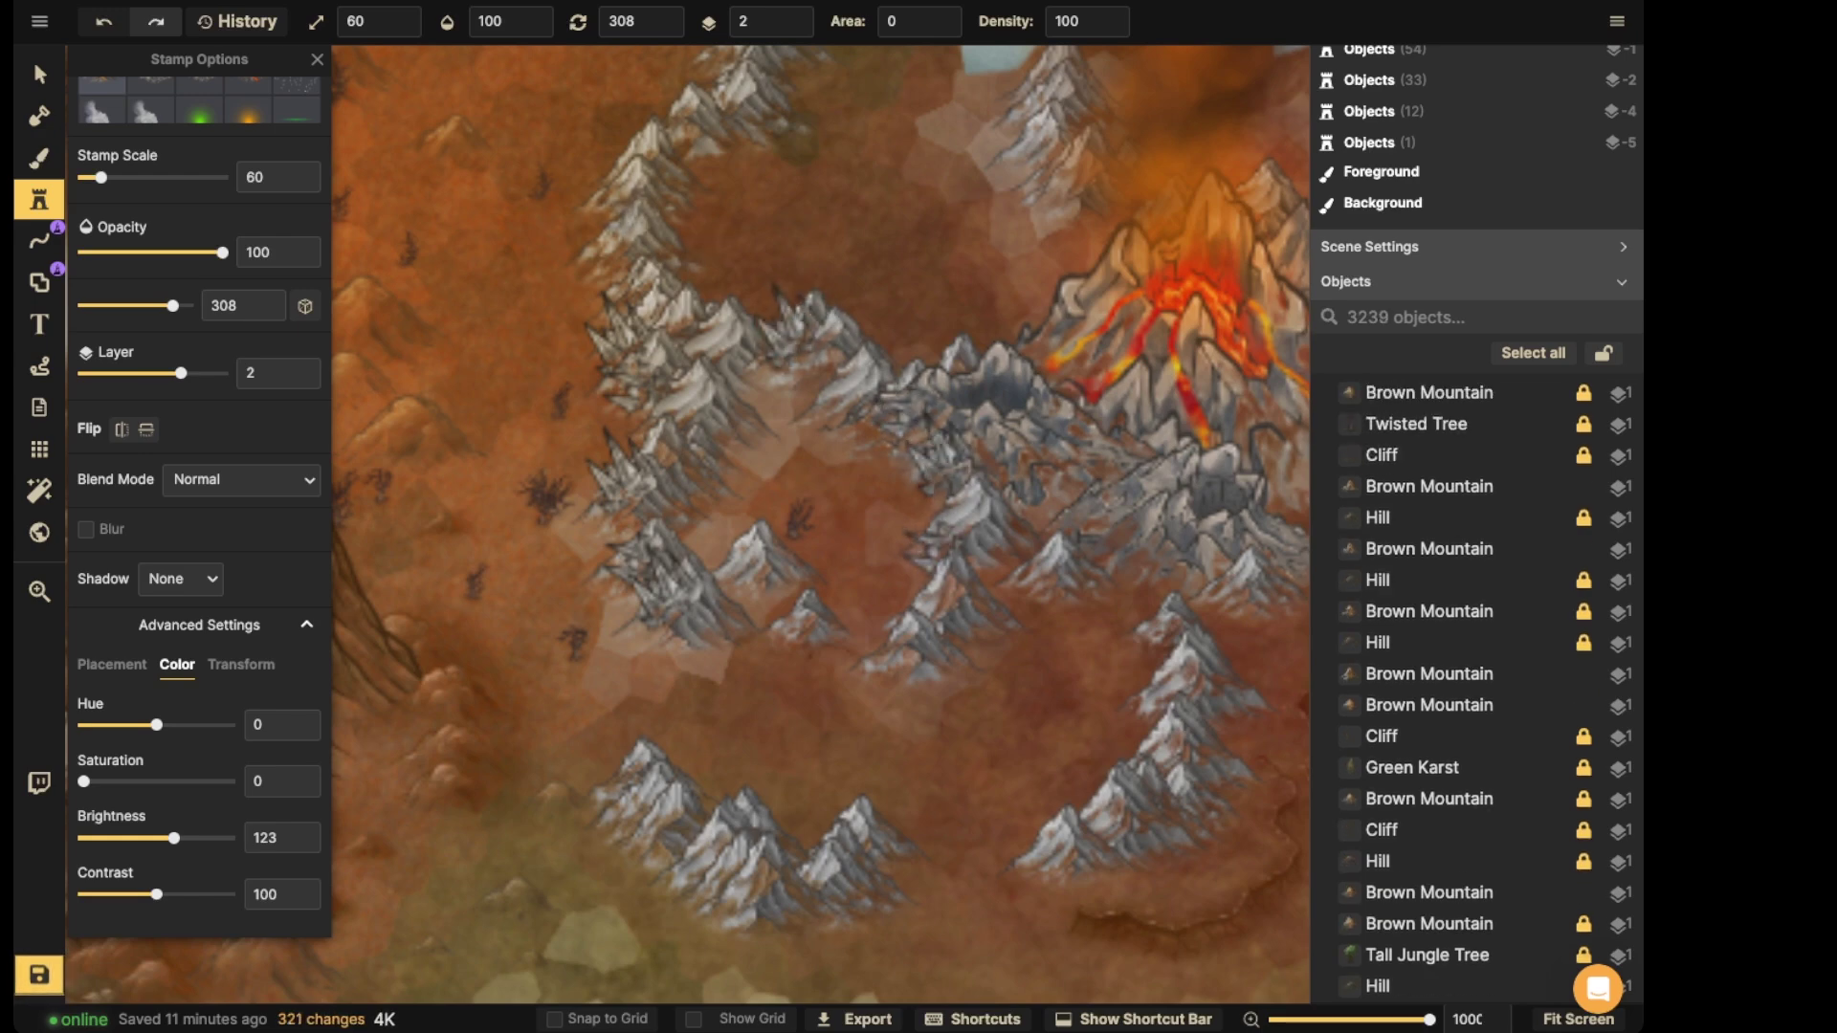
left_click(786, 331)
left_click_drag(1024, 221, 742, 457)
left_click(732, 343)
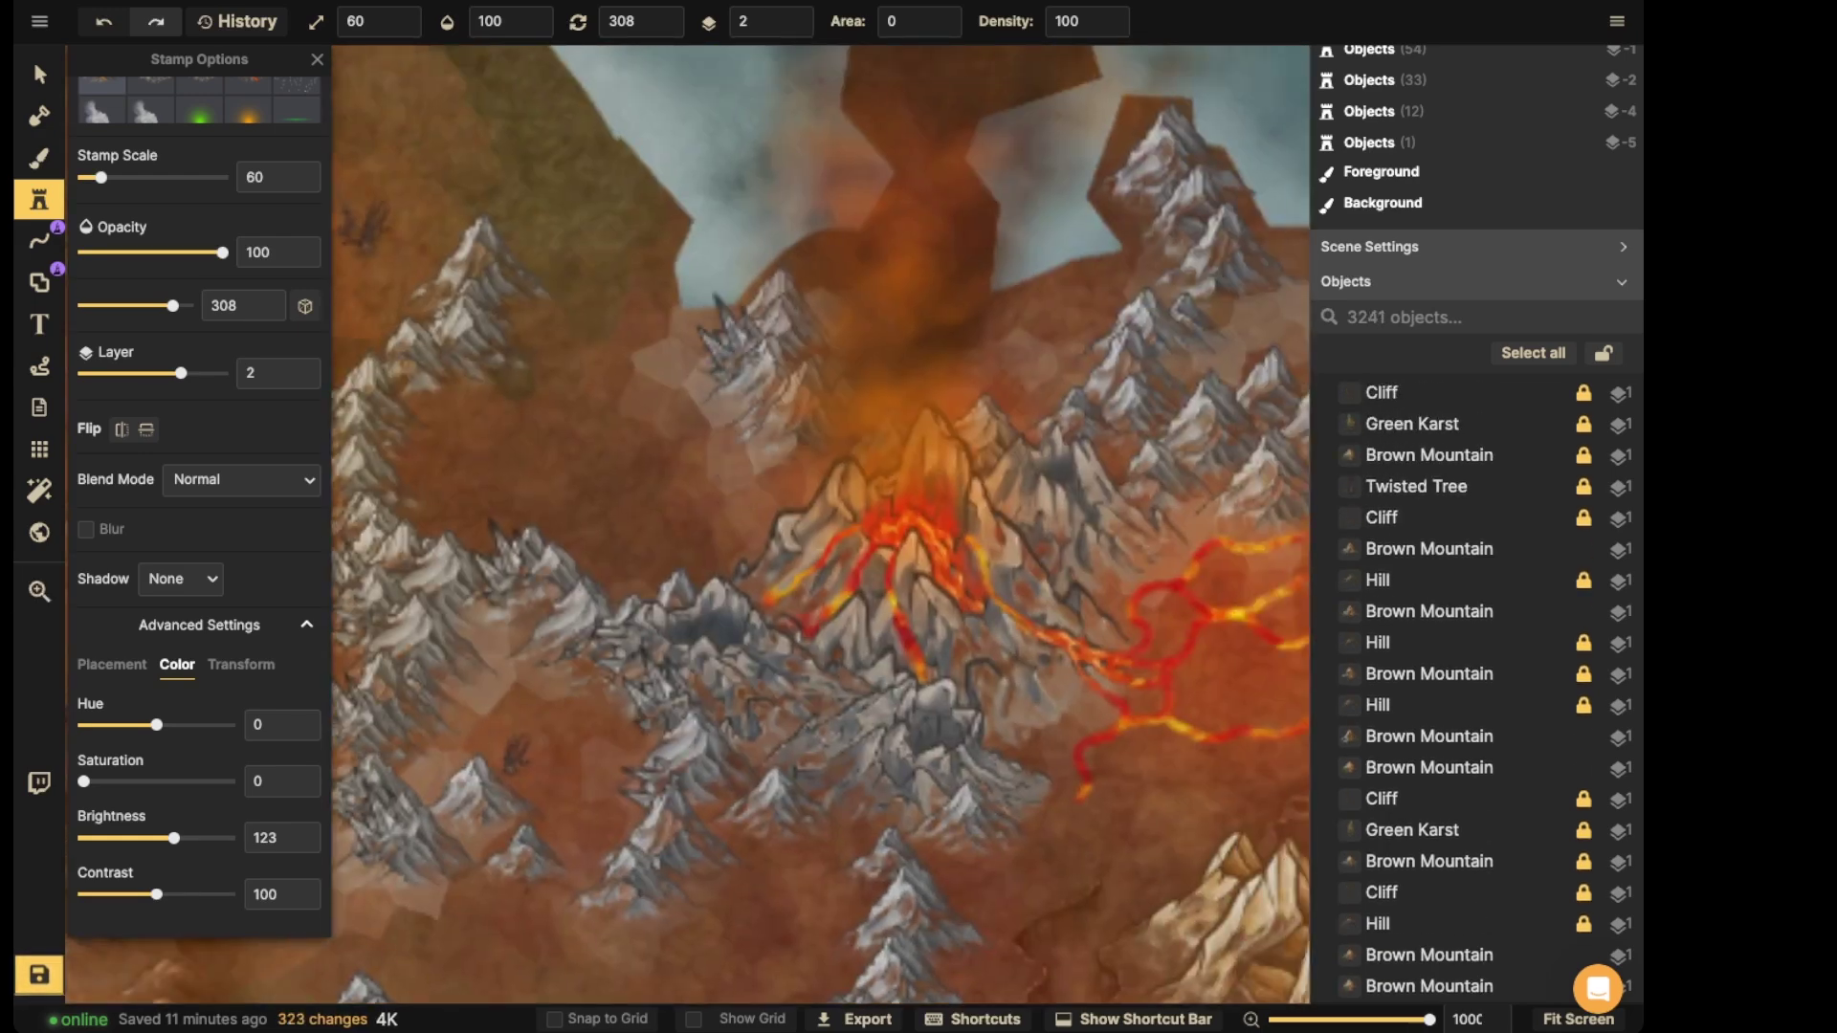
left_click(732, 342)
- Place grey crystals at scale 60 and rotation 308 on the mountains northeast of the volcano, redoing one misplaced stamp
left_click_drag(1143, 215, 729, 244)
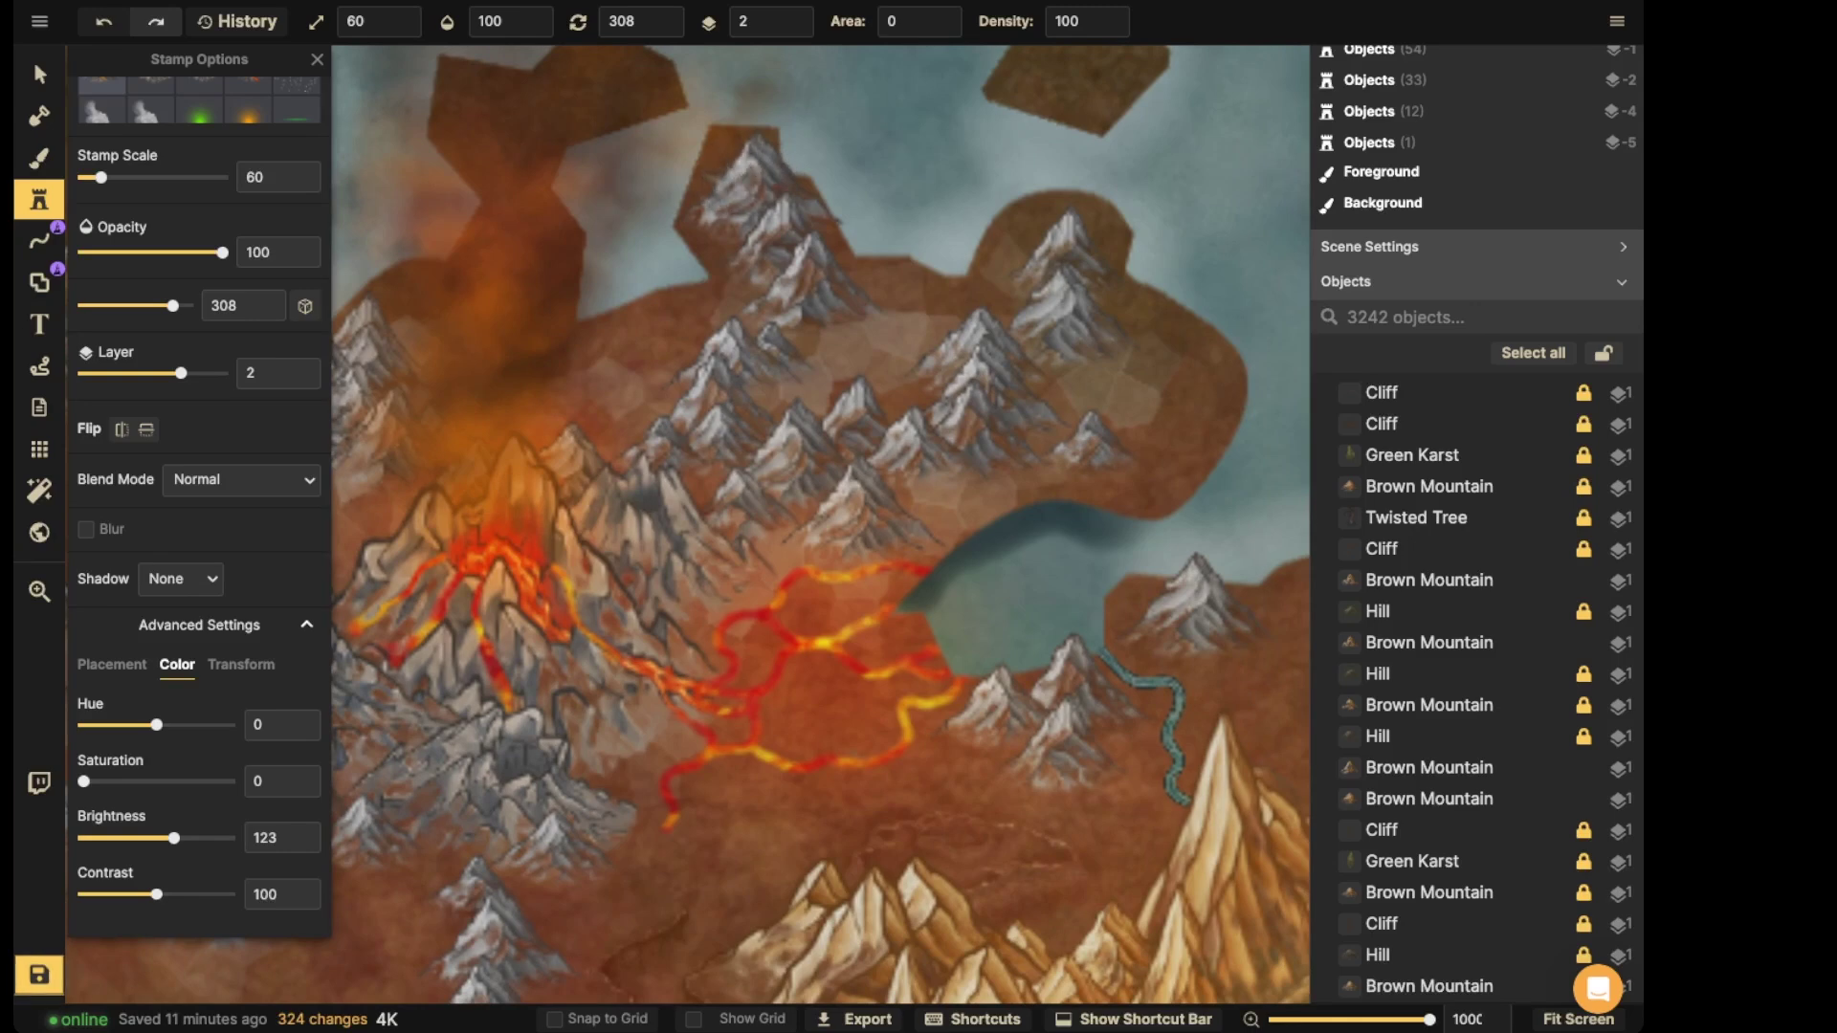
left_click(725, 184)
left_click(780, 253)
left_click(785, 260)
left_click(942, 335)
key("ctrl+z")
left_click(945, 325)
left_click_drag(945, 326, 1050, 134)
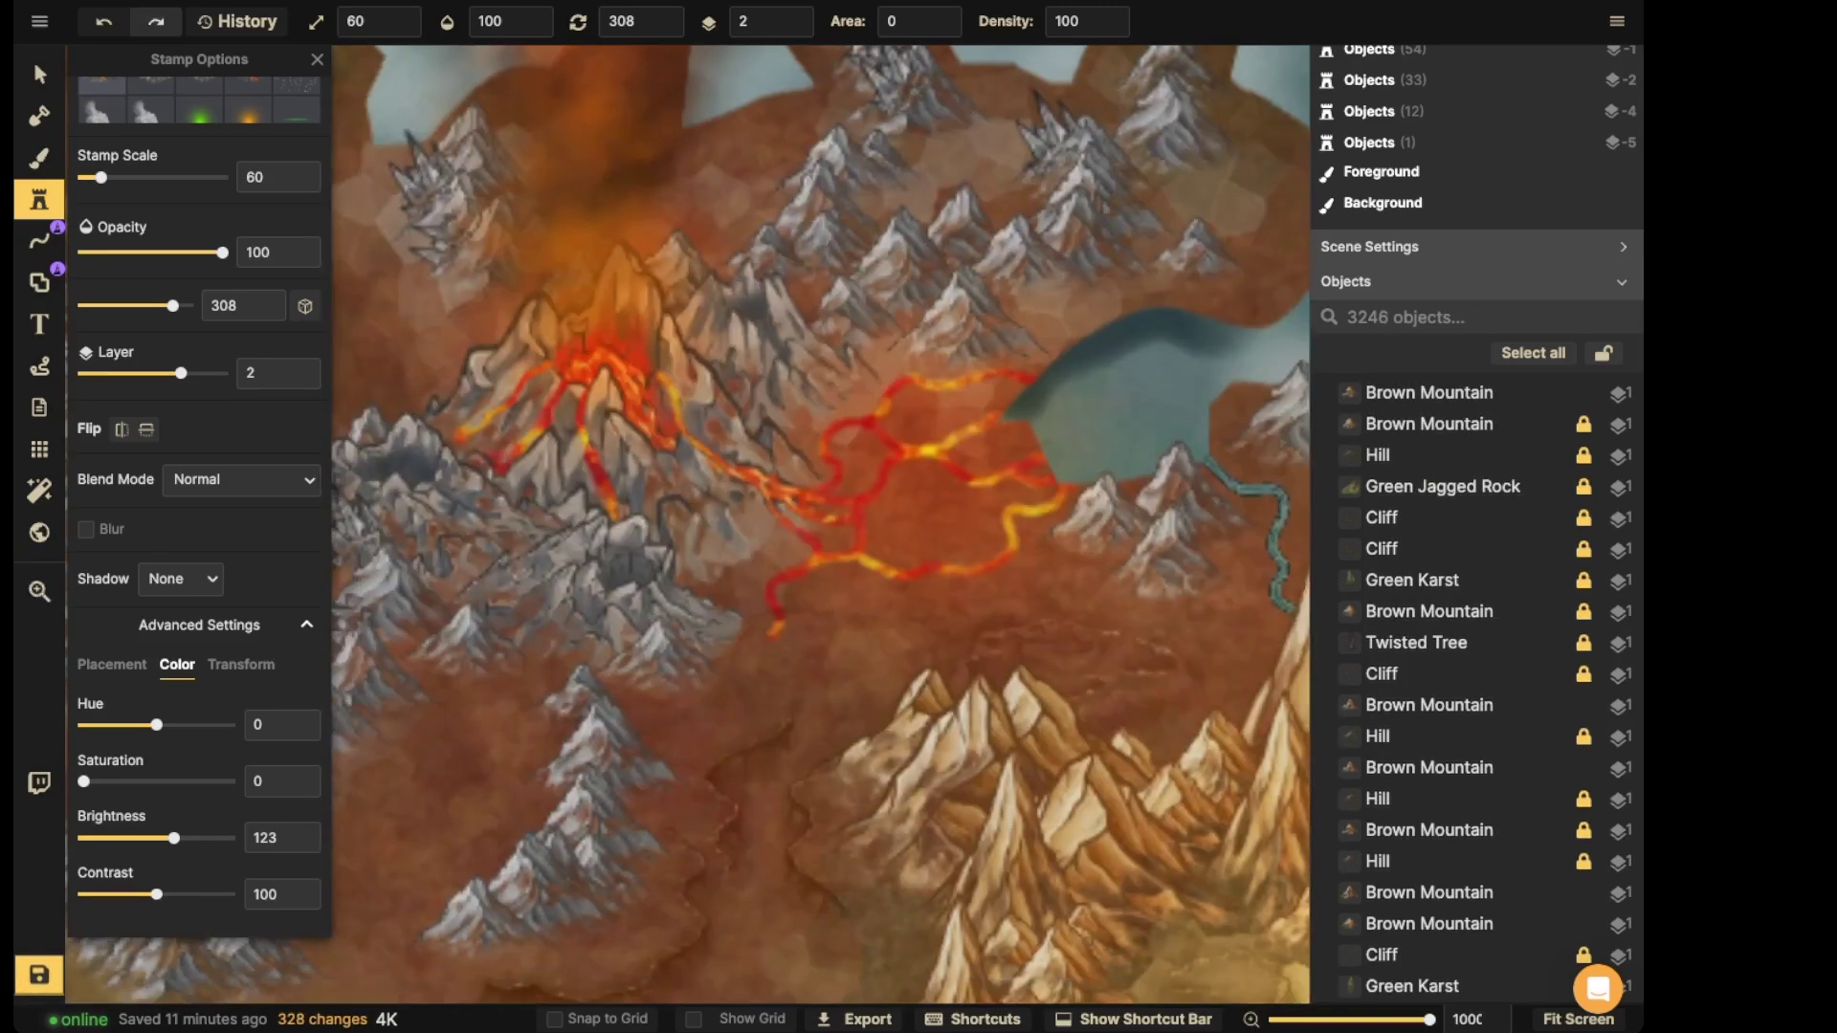
- Rotate the crystal stamp to 23 and place crystals on the upper peaks of the range south of the volcano
left_click_drag(681, 356, 917, 272)
left_click(667, 337)
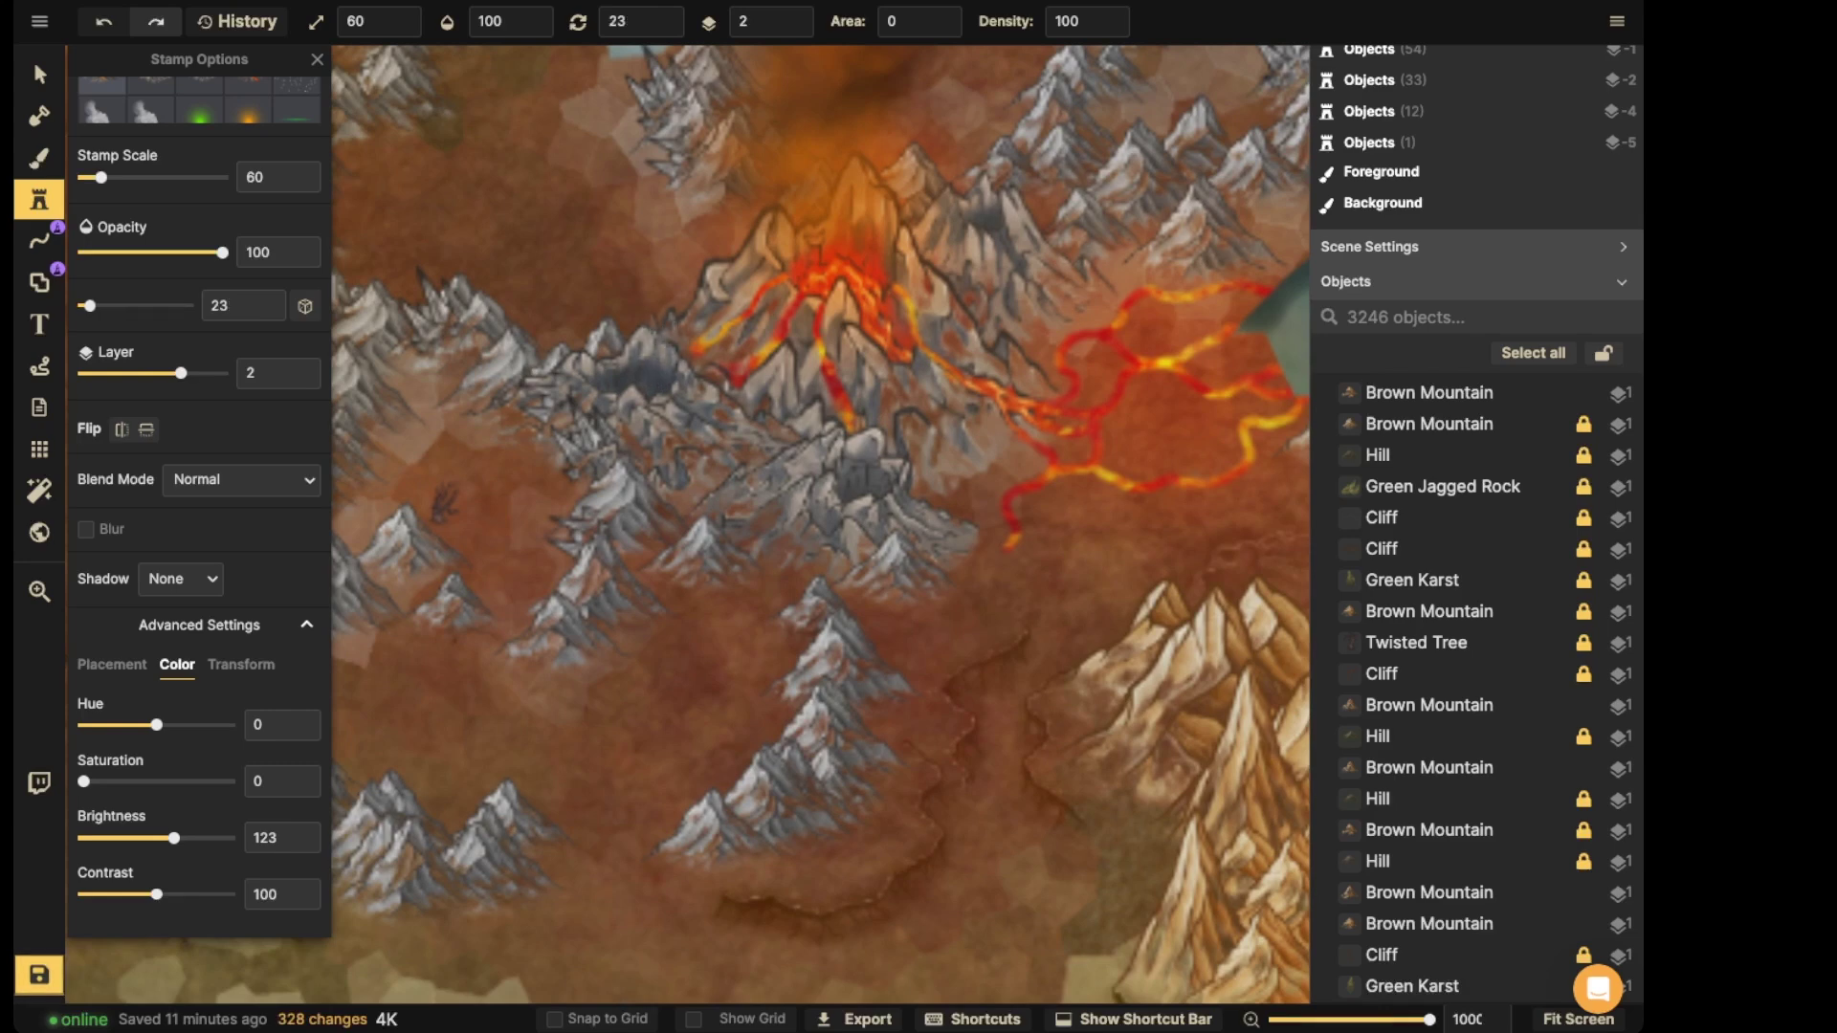
left_click(829, 602)
left_click_drag(828, 602, 833, 373)
scroll(834, 373, "down", 4)
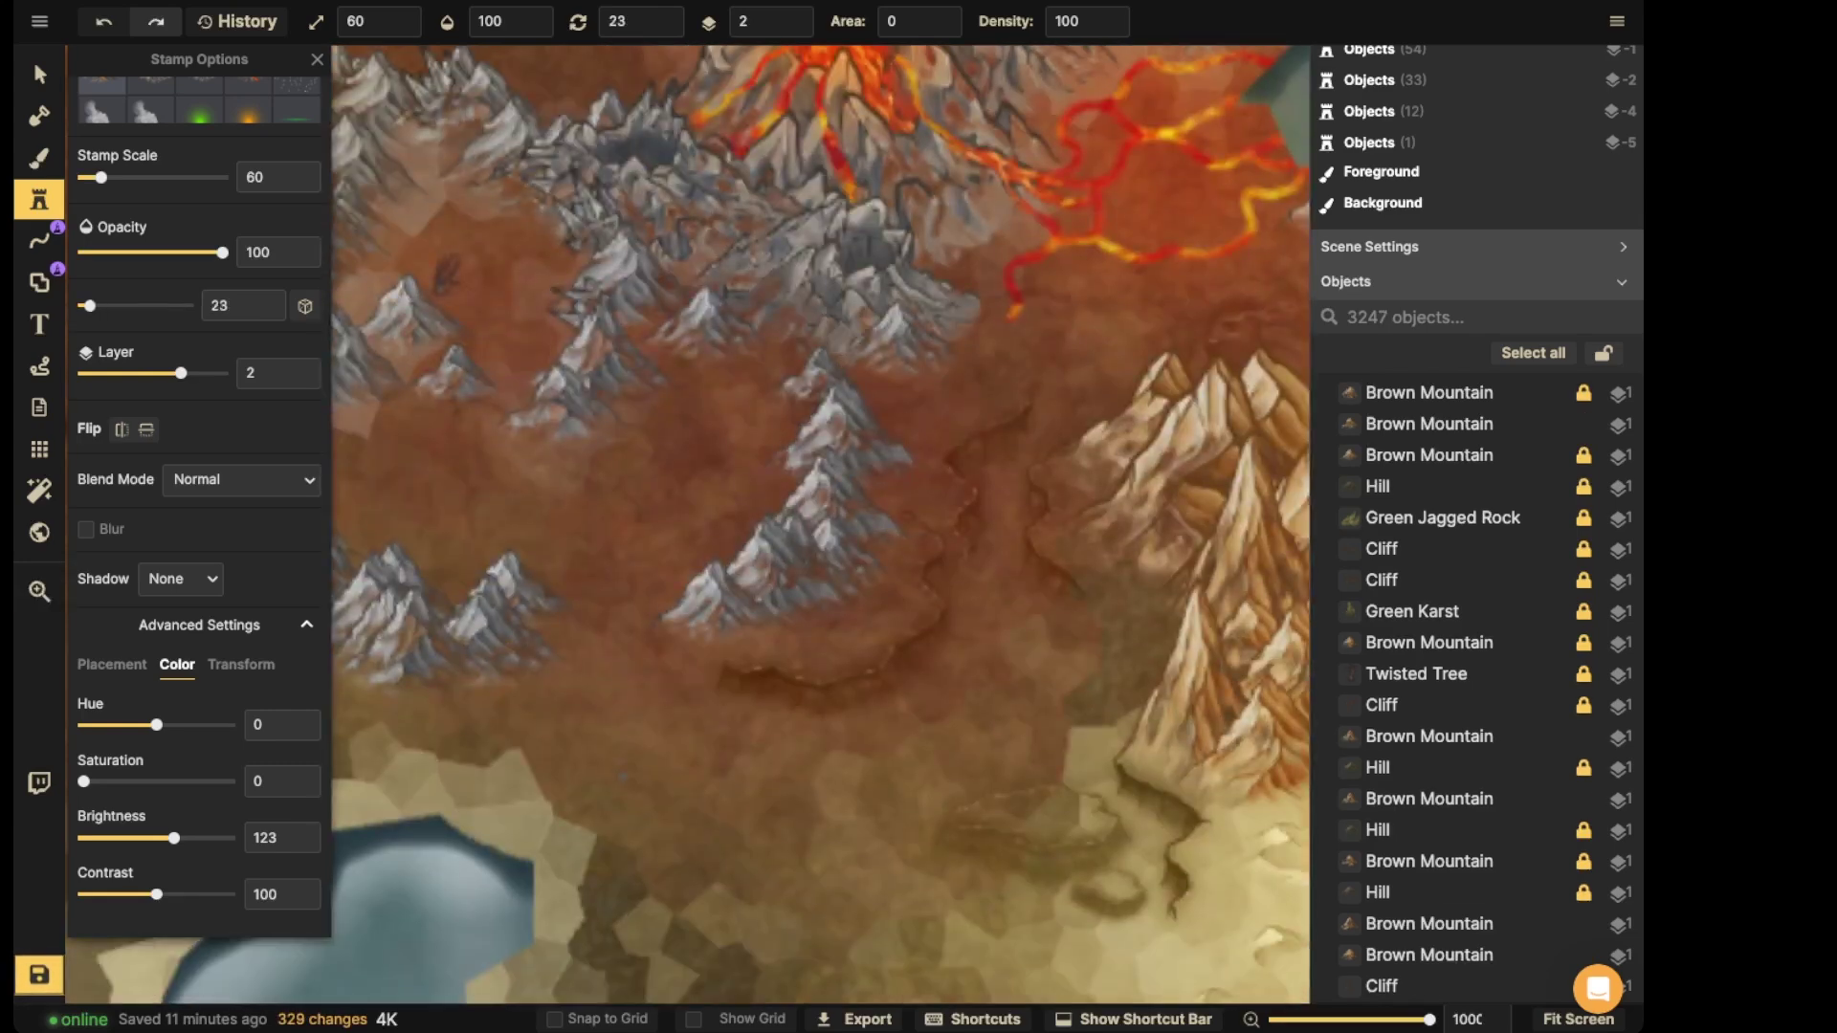
left_click(845, 380)
- Place grey crystals at scale 60 on the mountain cluster north of the southern bay
left_click_drag(407, 544, 561, 409)
left_click(546, 413)
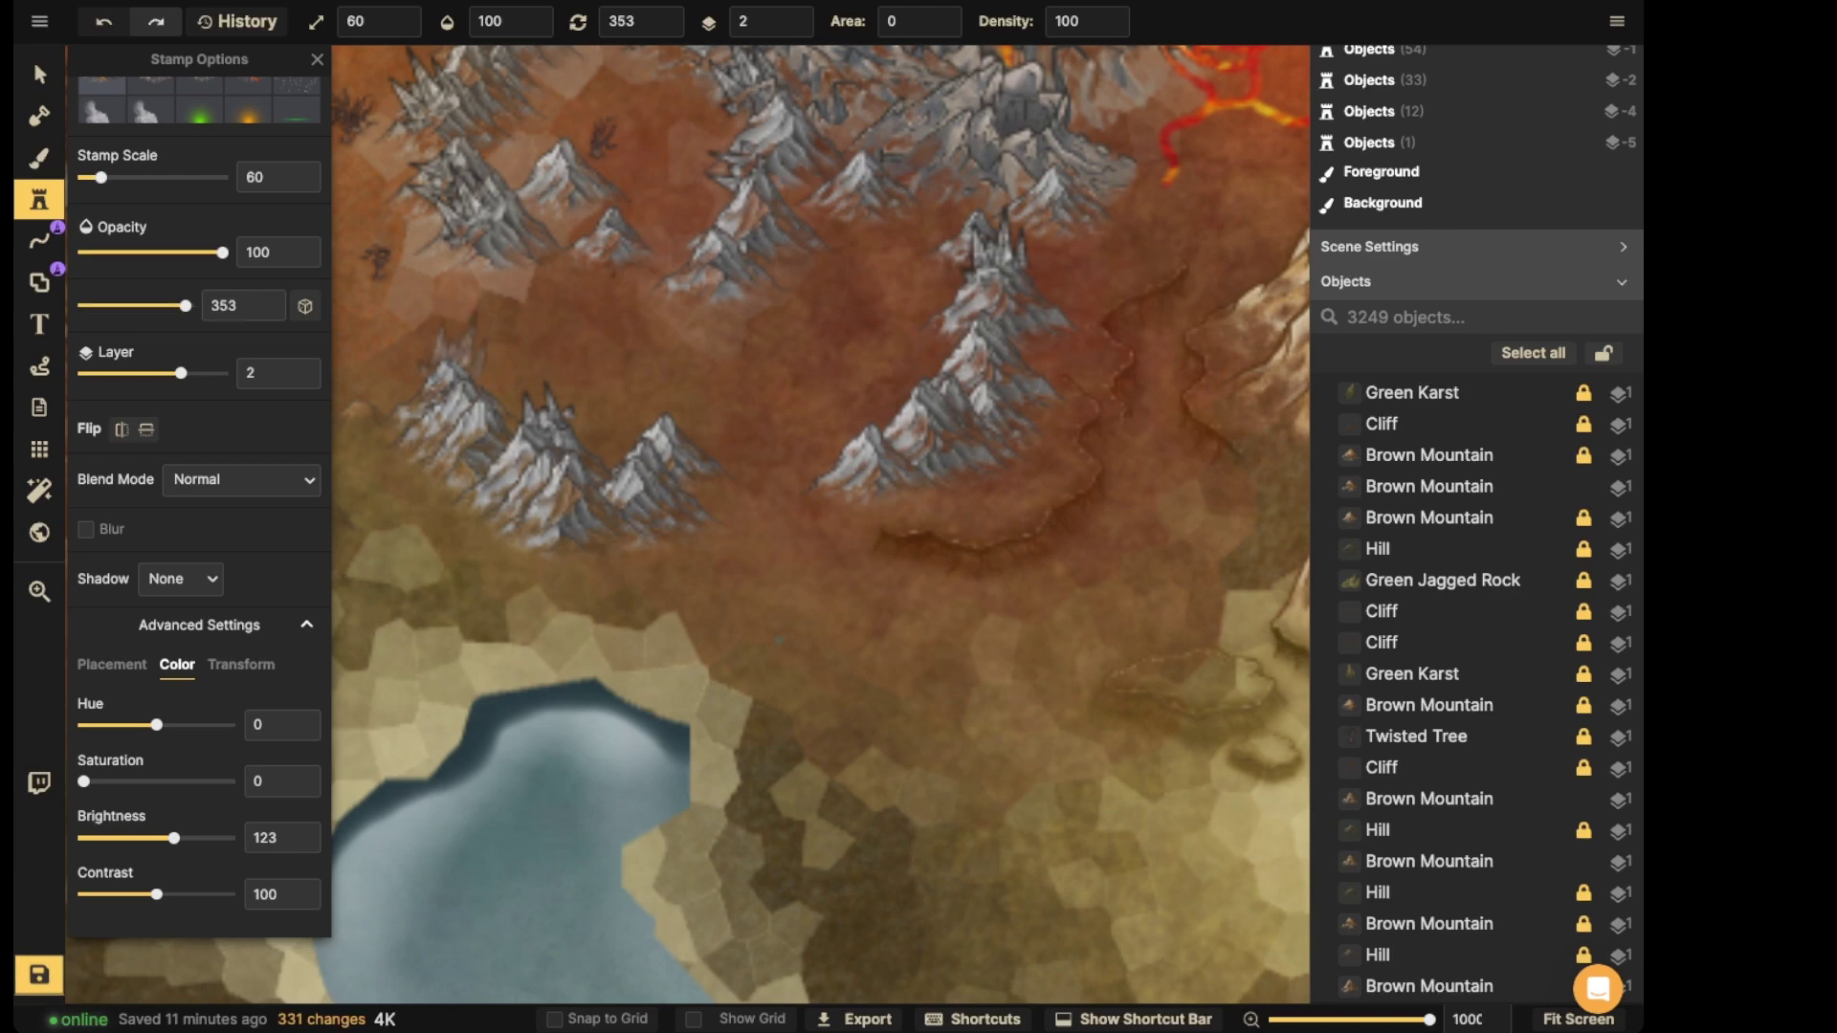
left_click(454, 375)
scroll(478, 383, "down", 3)
left_click_drag(517, 363, 555, 651)
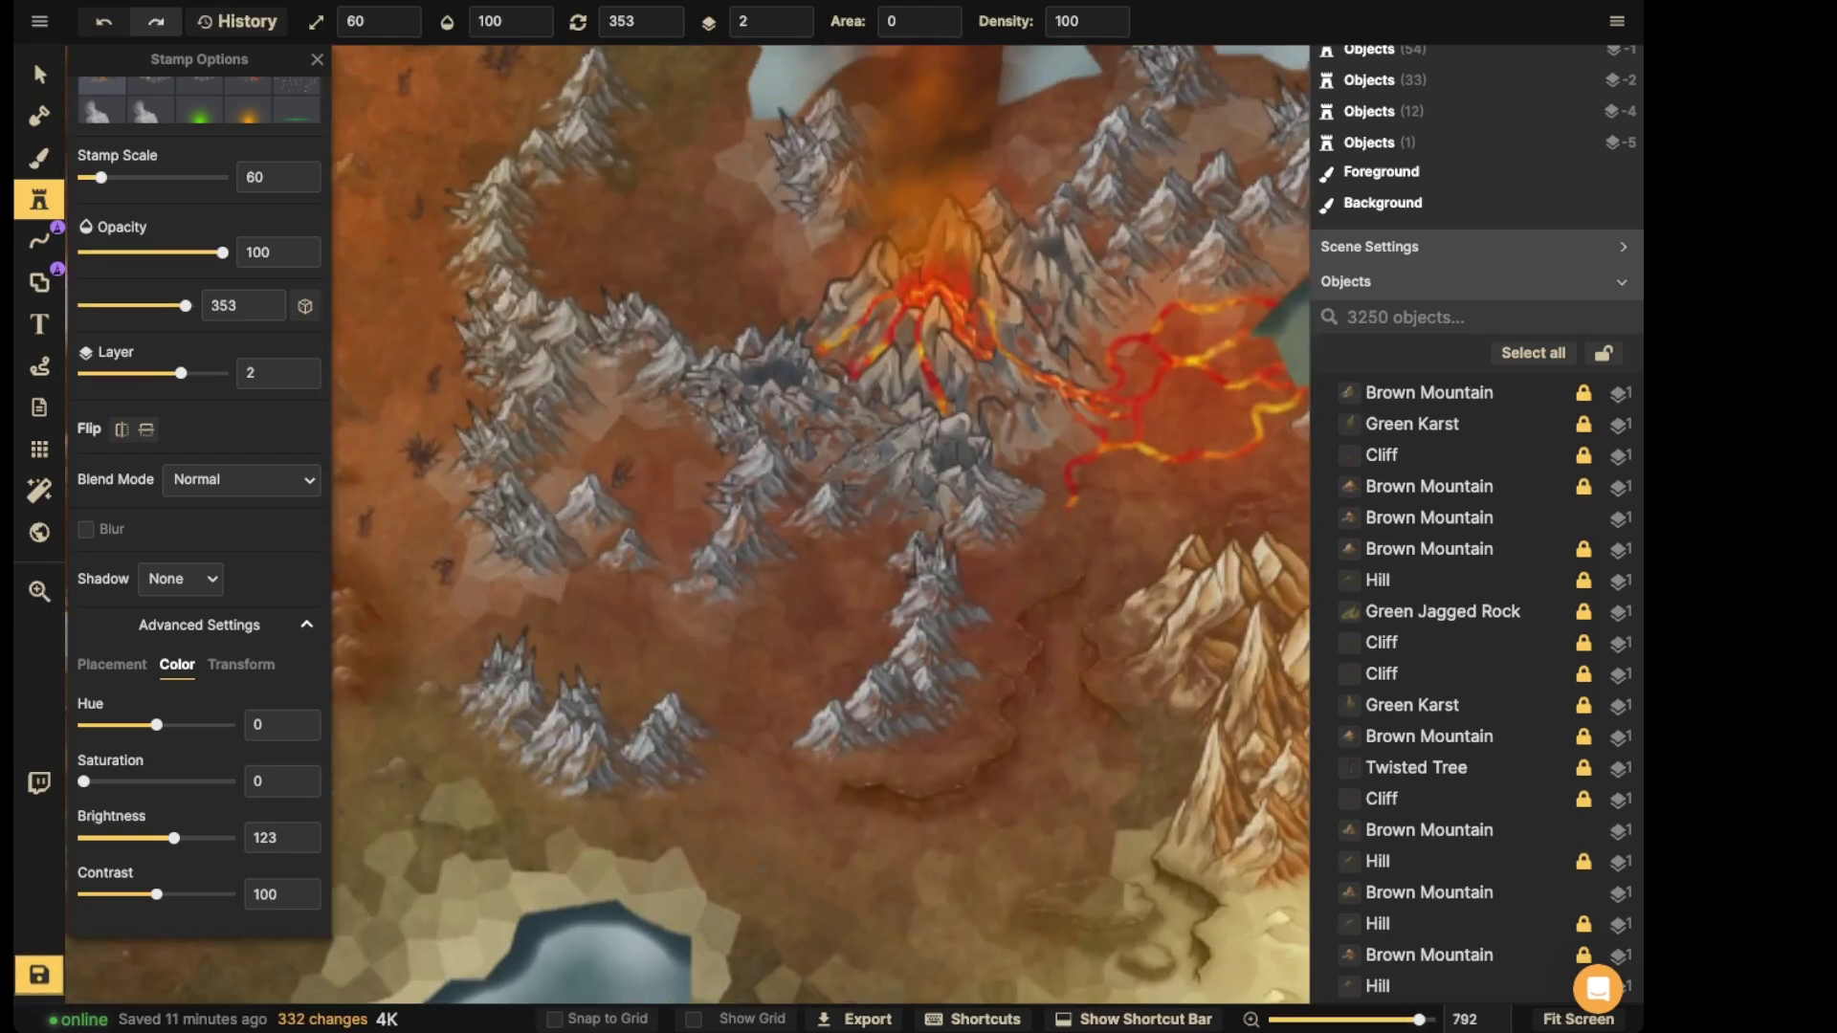
- Place grey crystals on the small isolated peaks southwest of the volcano
scroll(574, 612, "up", 3)
key("Right")
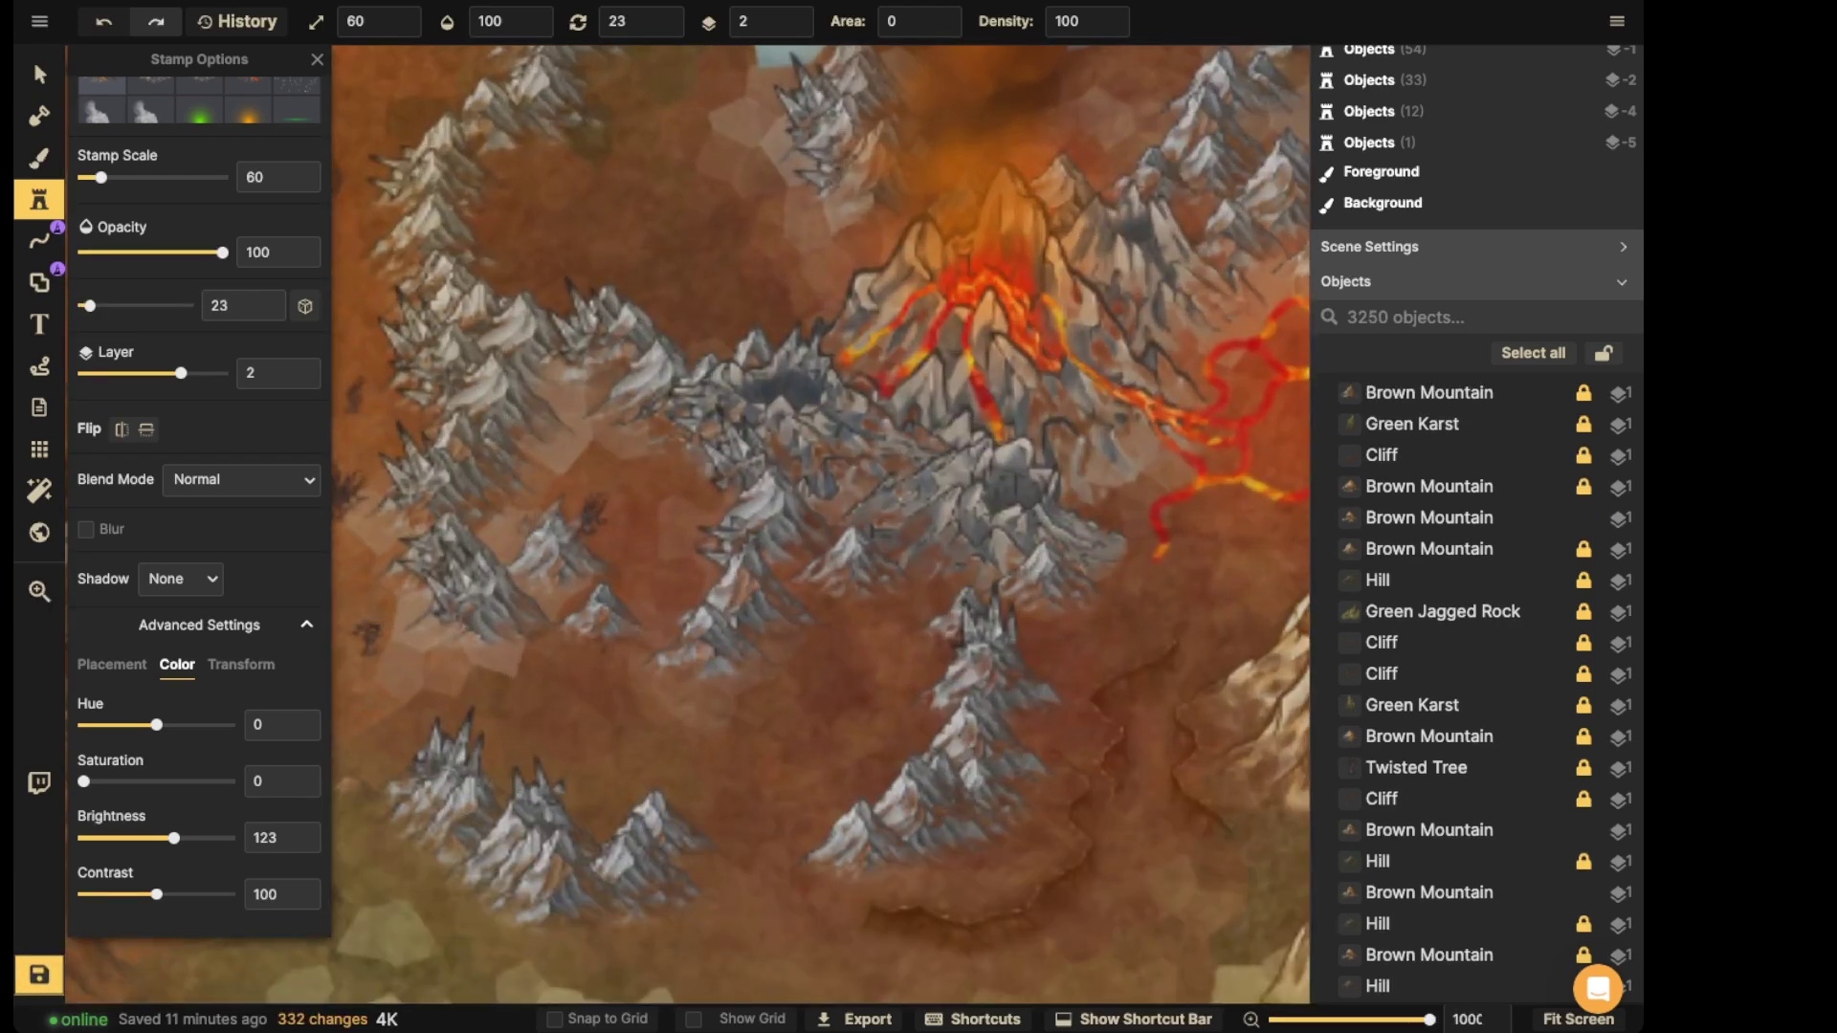
left_click(550, 542)
left_click_drag(718, 368, 582, 440)
scroll(866, 517, "down", 2)
left_click(858, 510)
- Reduce the crystal stamp scale to 30 and scatter small crystals west of the peak northwest of the volcano
left_click_drag(1019, 247, 992, 412)
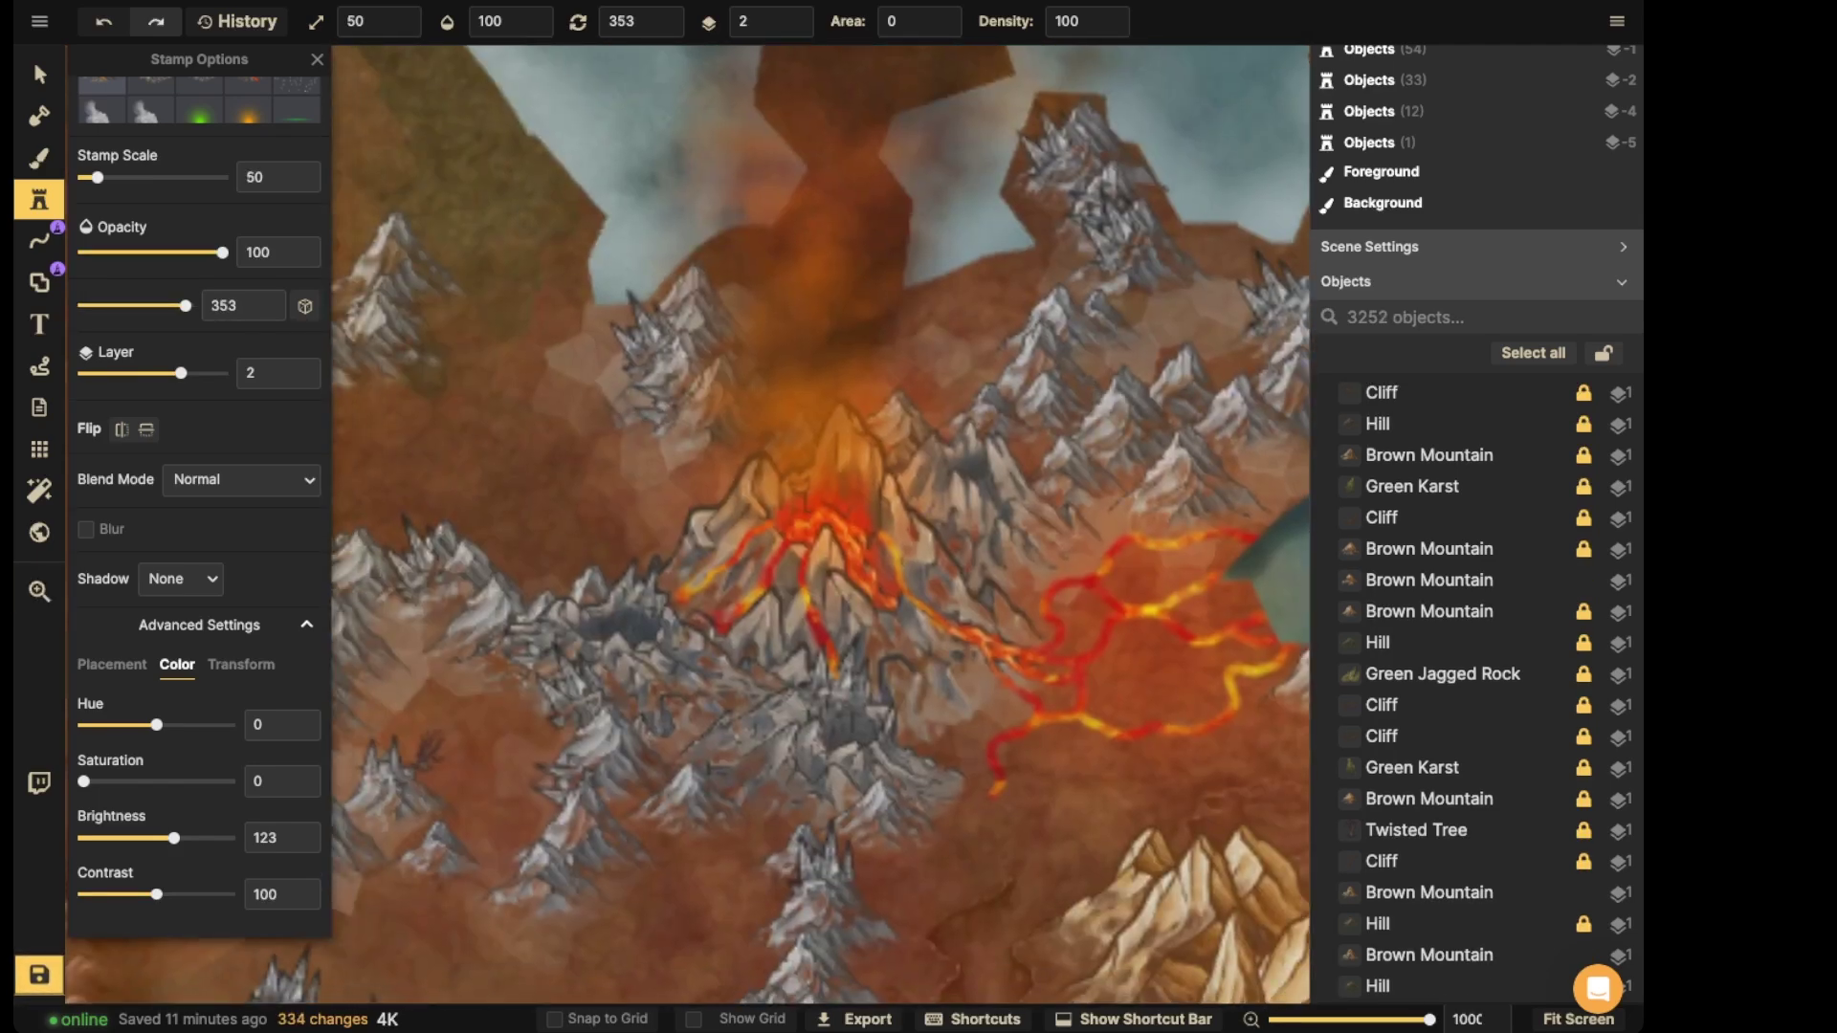
left_click(588, 374)
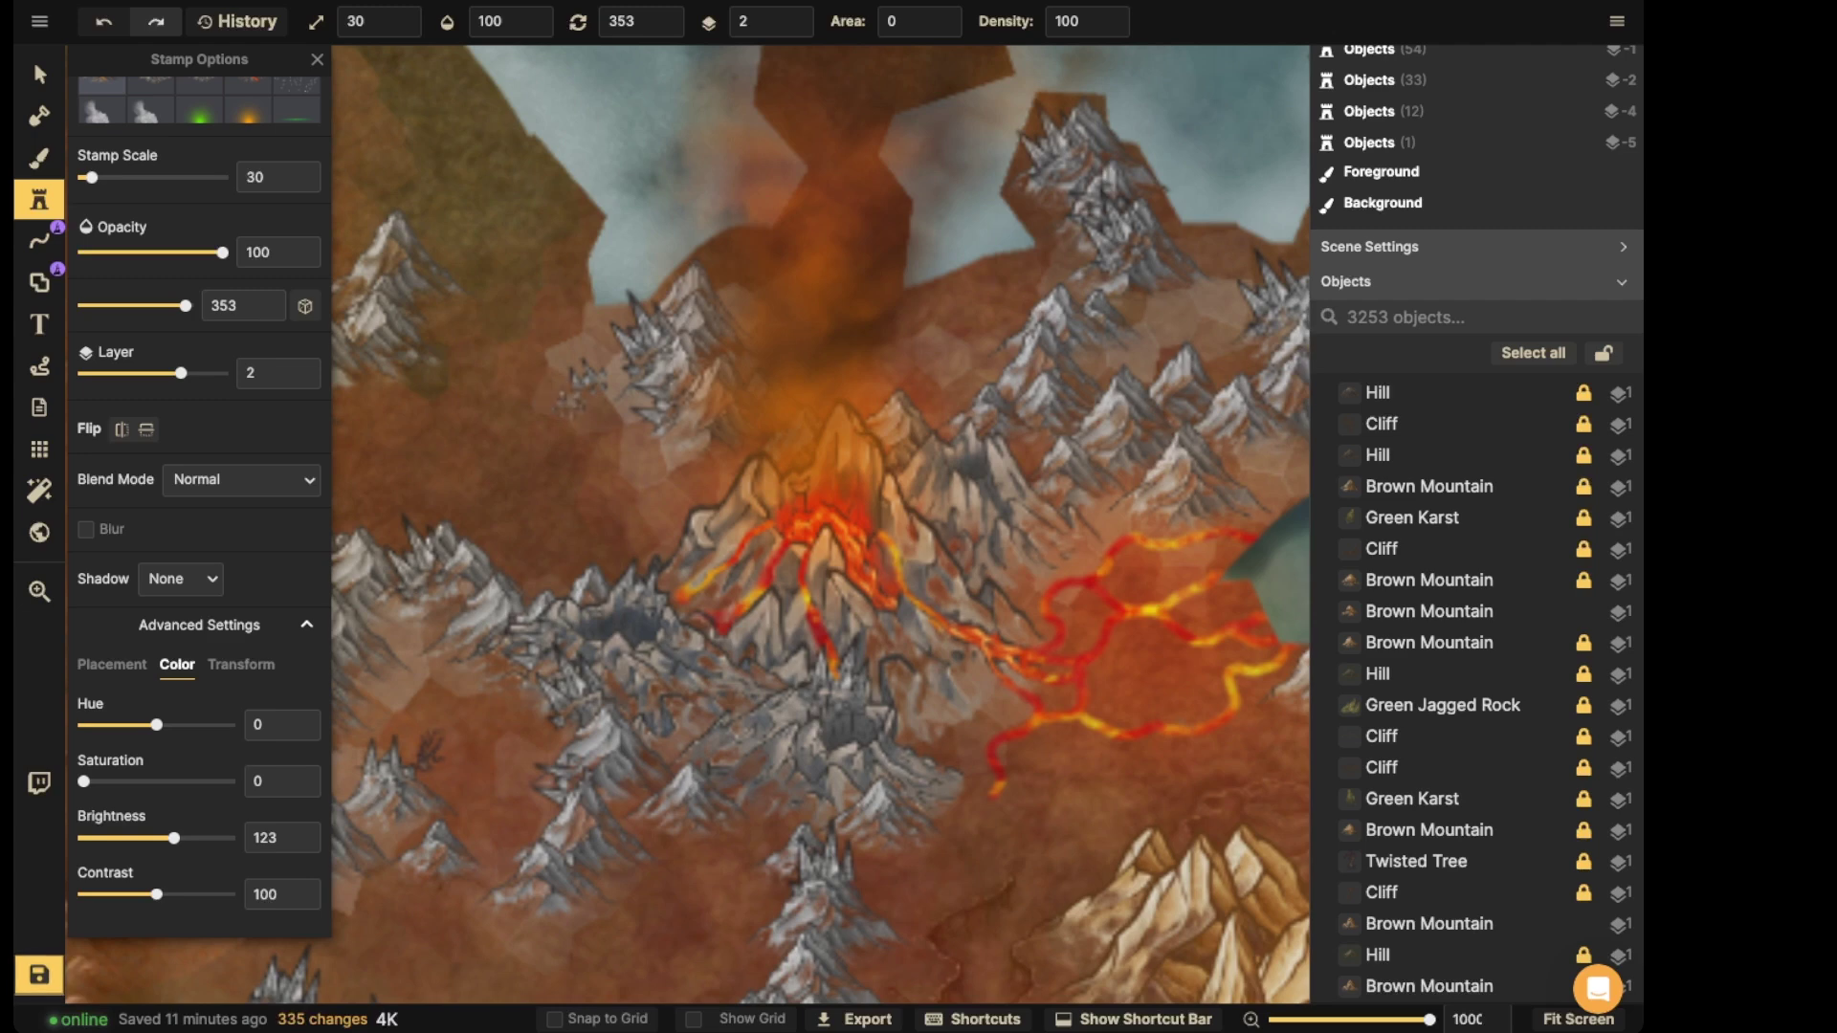
left_click(561, 402)
left_click(614, 440)
left_click_drag(555, 509, 903, 159)
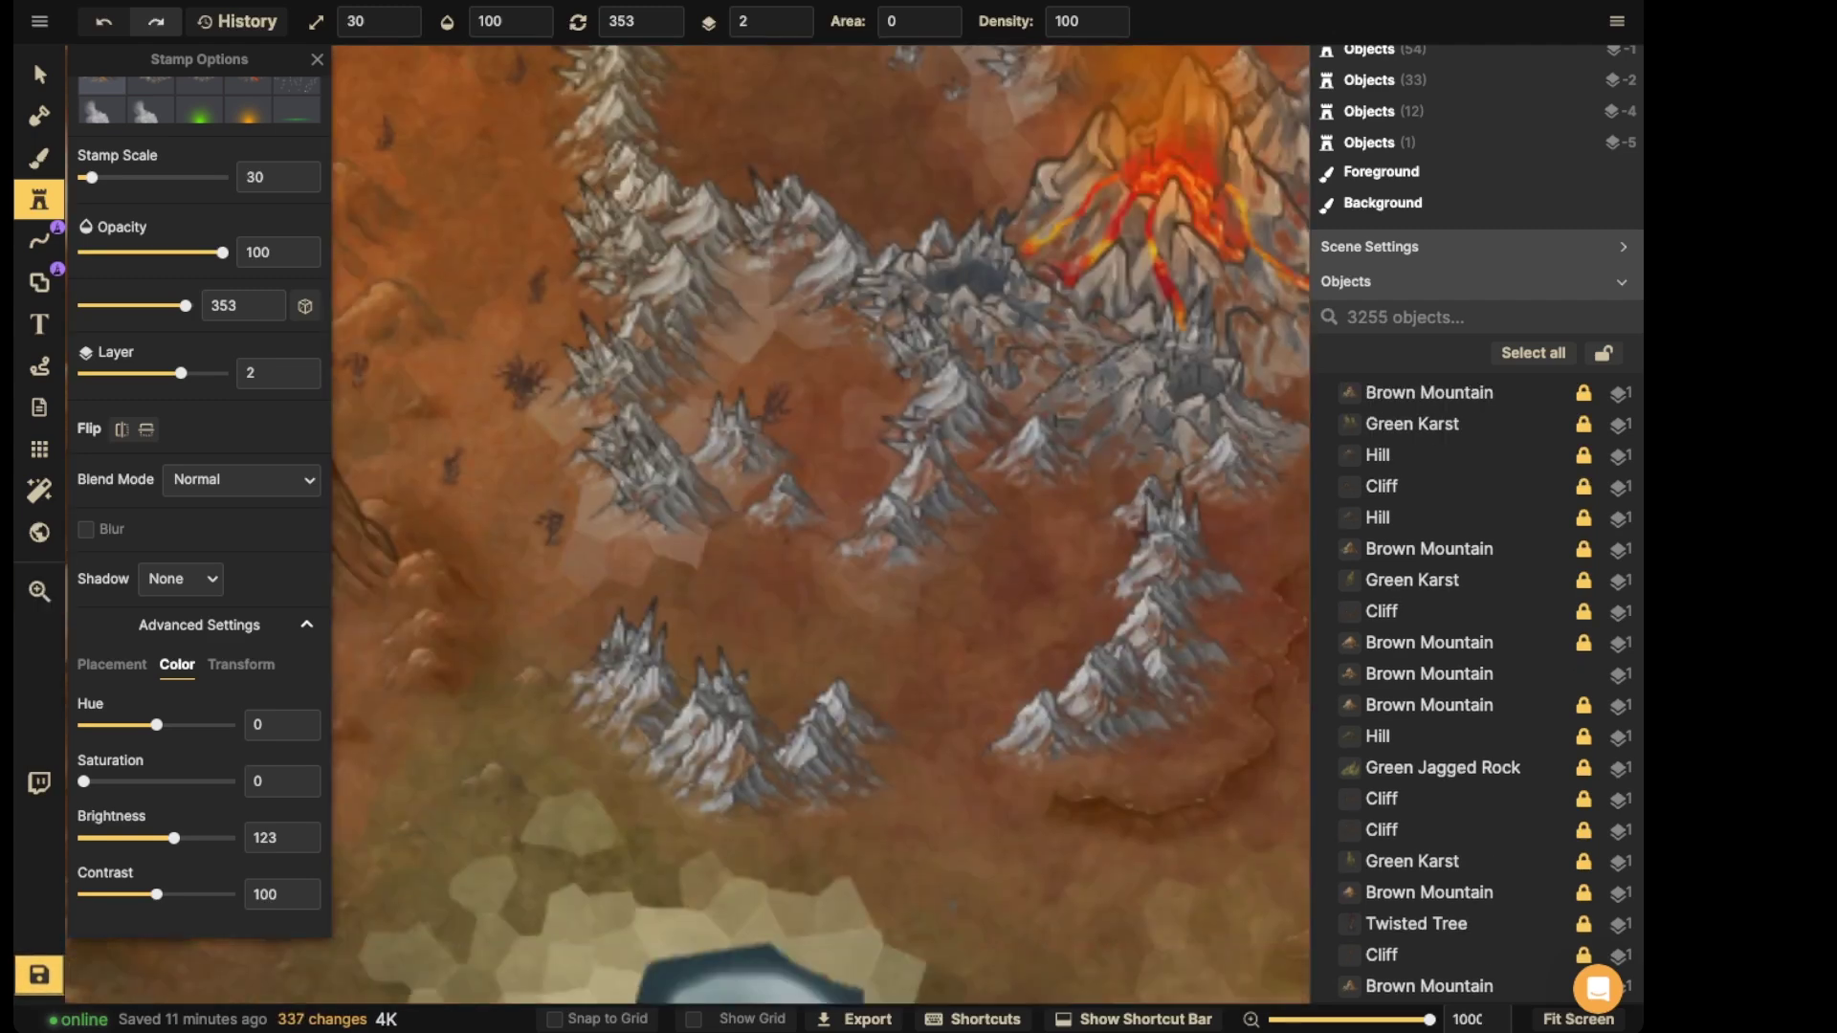
- Scatter small crystals at scale 30 across the valley between the western ridge and the ridge southwest of the volcano
left_click(796, 429)
left_click(854, 441)
left_click(864, 354)
left_click(817, 354)
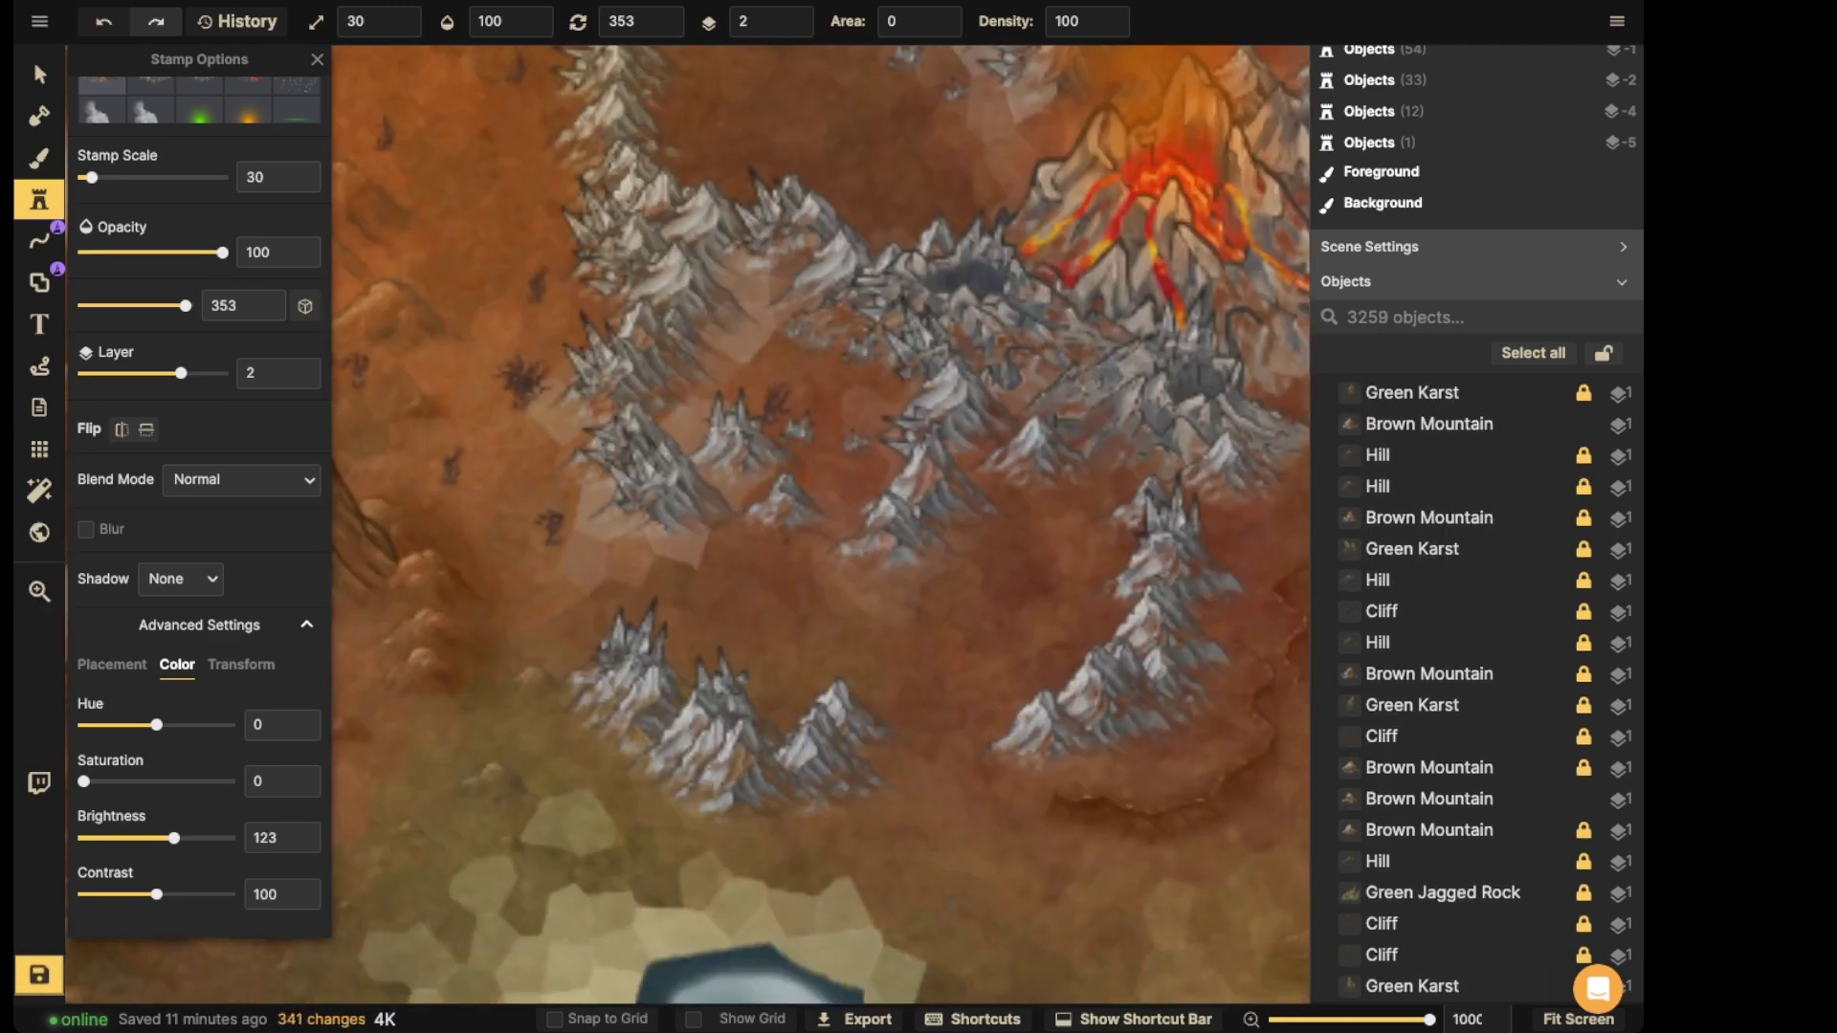
left_click(800, 328)
- Scatter small crystals at scale 30 beside the southern range and around the mountain cluster north of the bay
left_click(1066, 481)
left_click(1102, 498)
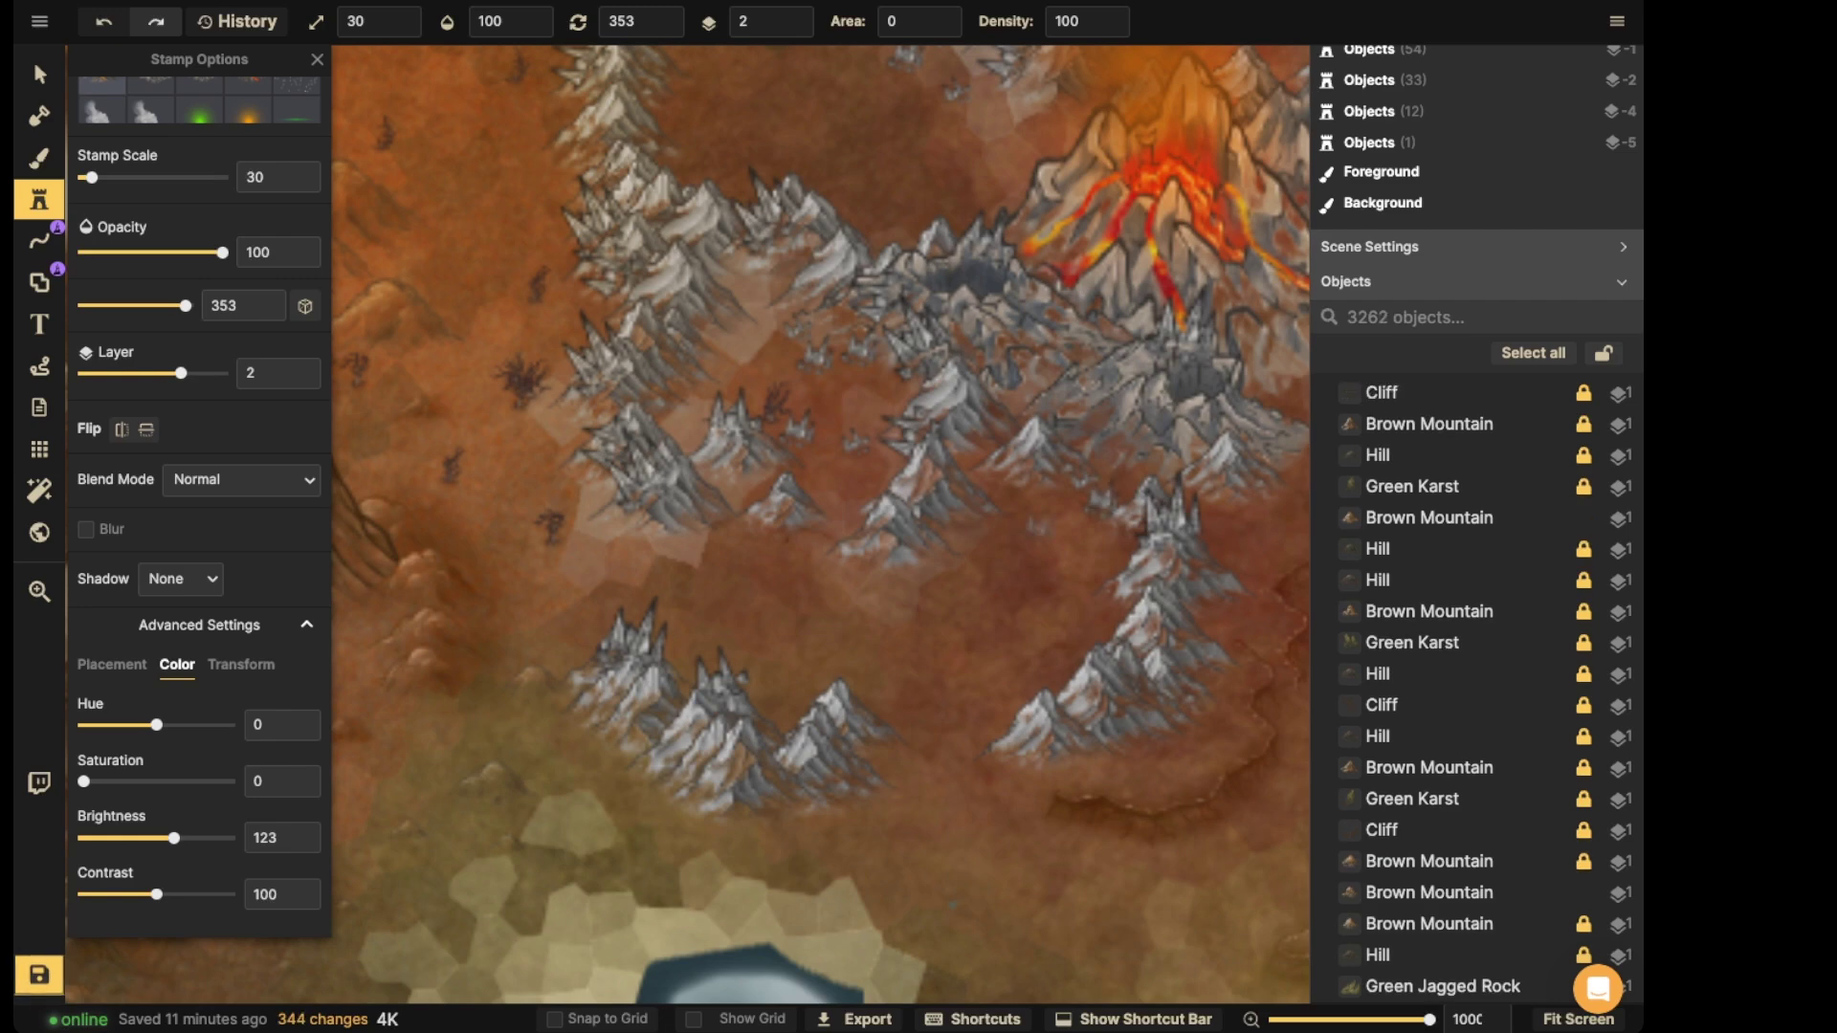
left_click(1033, 528)
left_click(694, 623)
left_click(720, 612)
left_click(588, 604)
left_click_drag(622, 536, 714, 912)
- Scatter small crystals at scale 30 along the west side and inner edge of the northwestern ridge
left_click(608, 455)
left_click(629, 469)
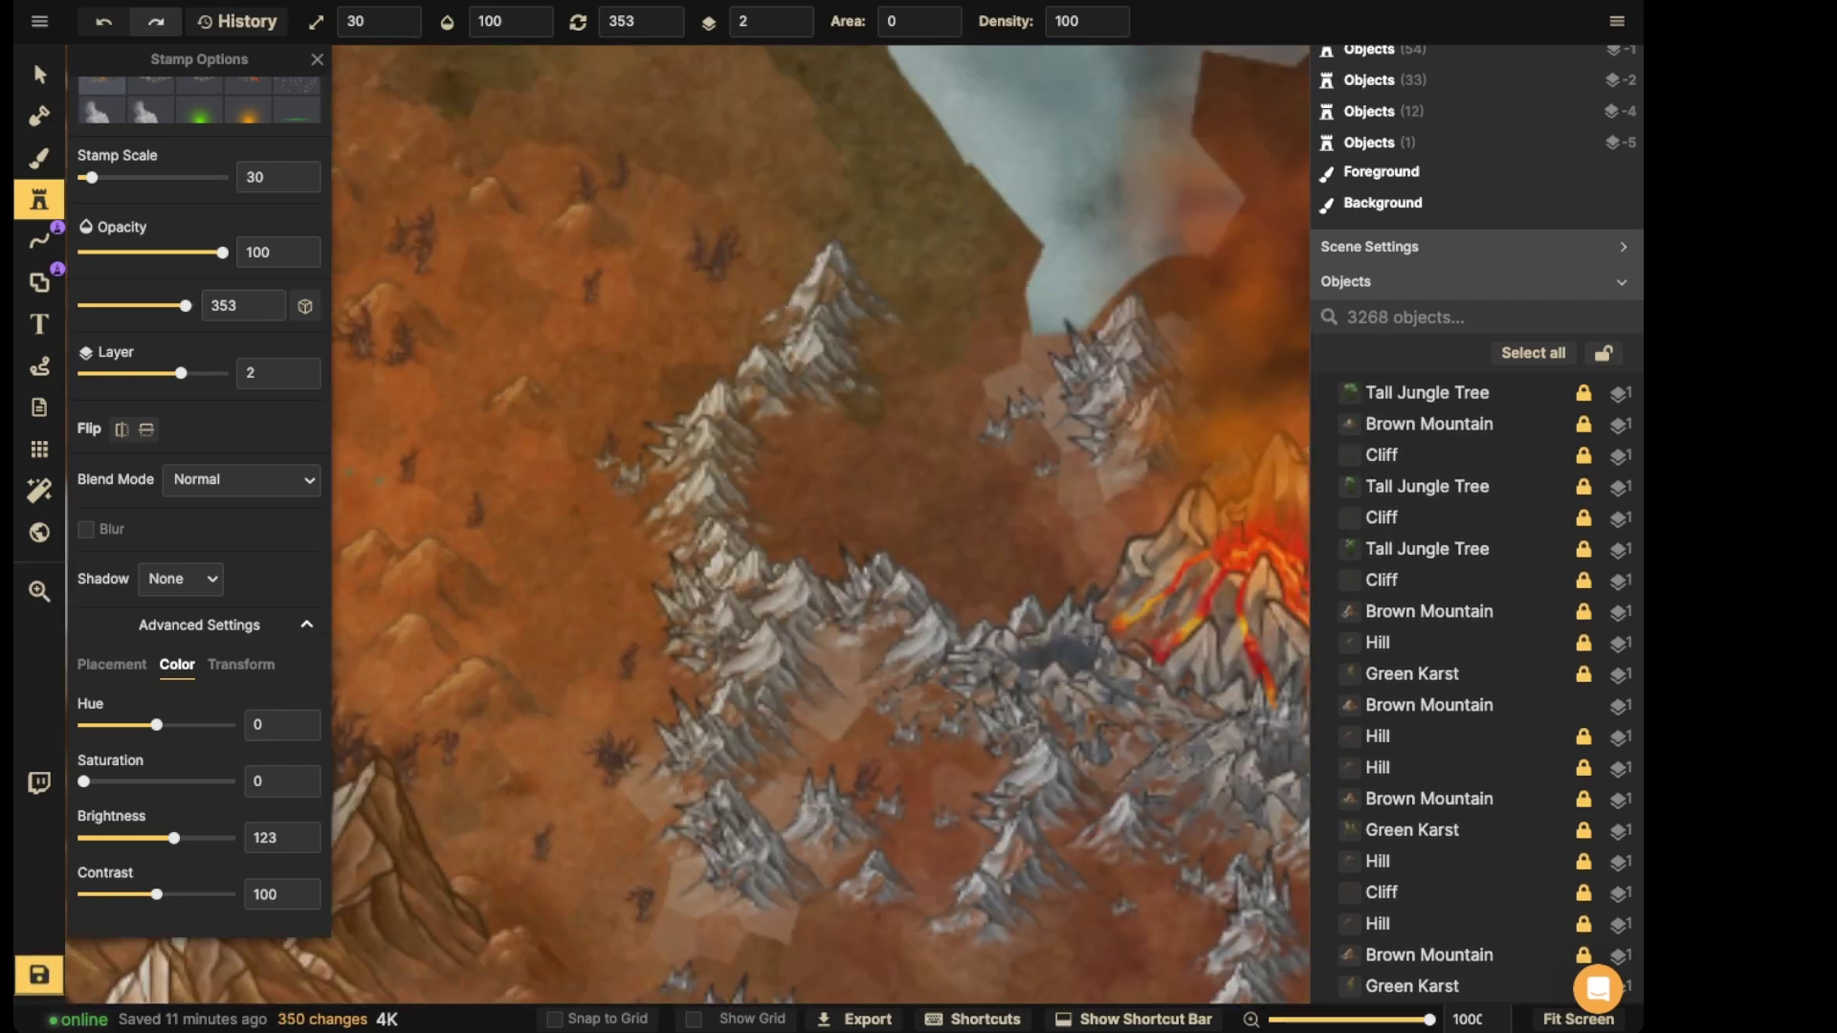
left_click(623, 502)
left_click(714, 355)
left_click(793, 426)
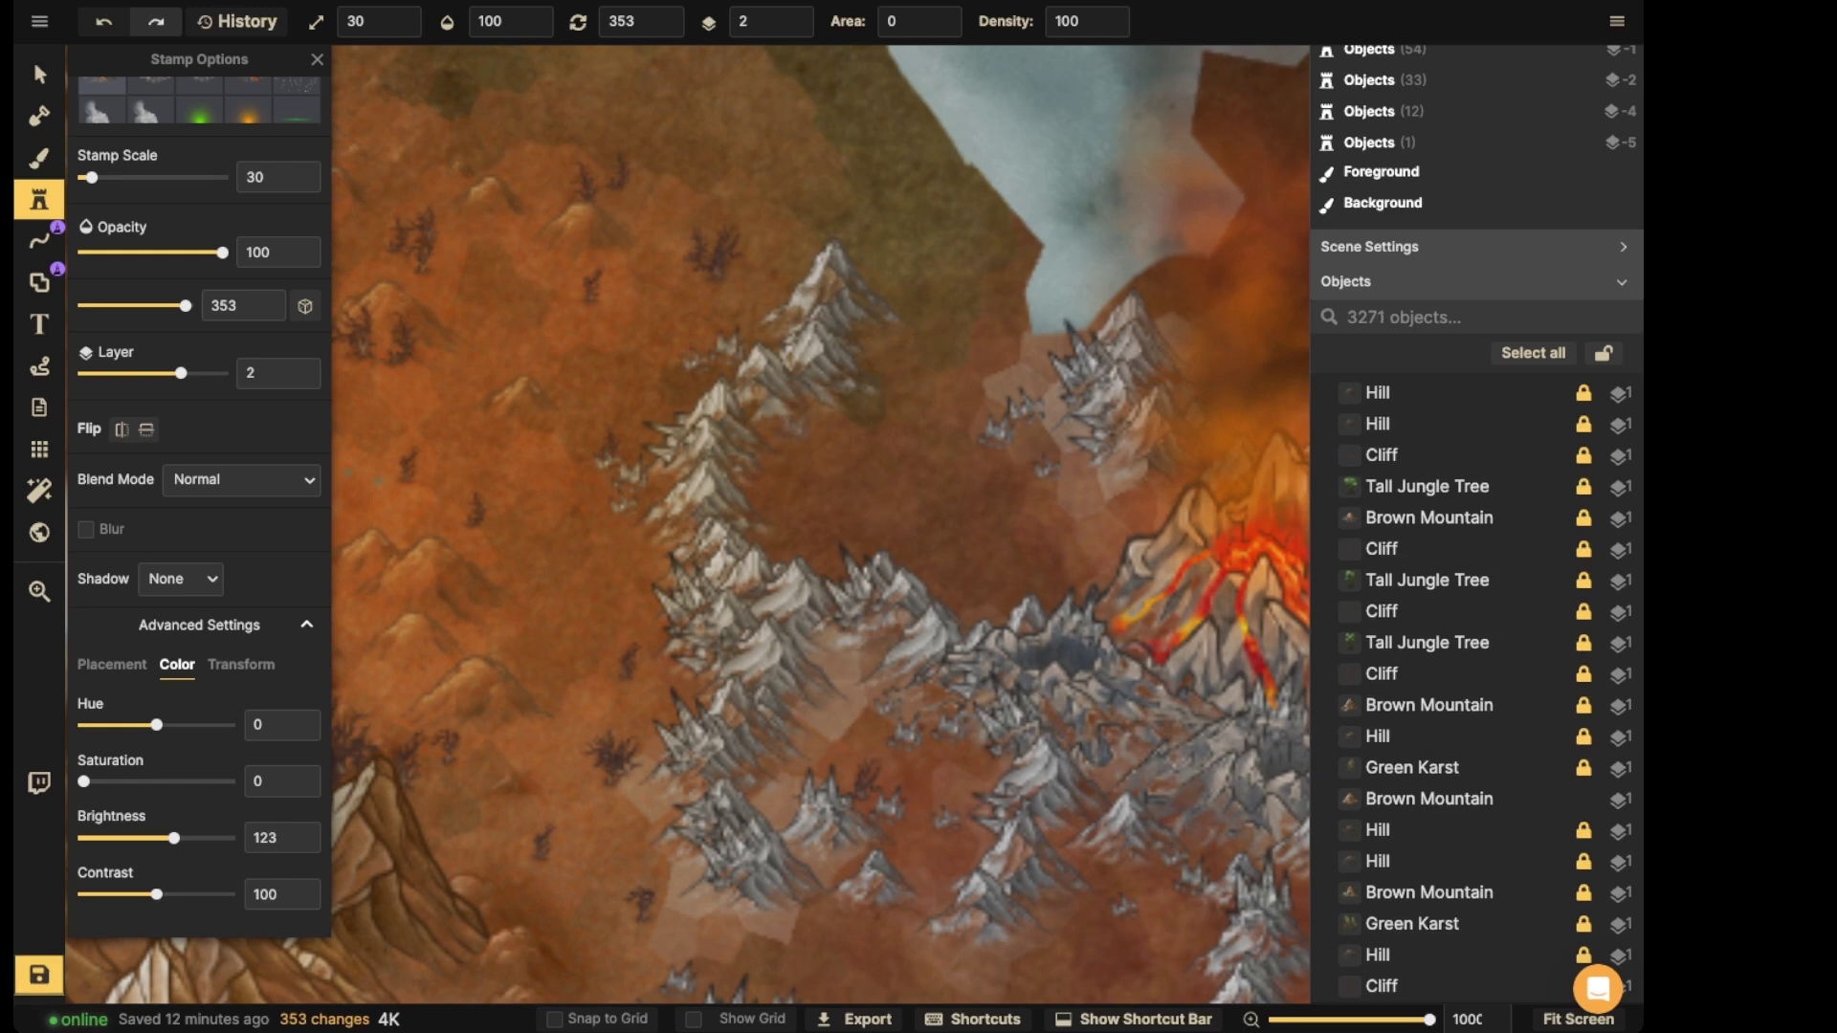
left_click(806, 354)
- Scatter small crystals at scale 30 east of the northwestern ridge's northernmost peak
scroll(806, 354, "down", 2)
left_click_drag(805, 354, 530, 357)
left_click(593, 271)
left_click(628, 267)
left_click(605, 288)
- Scatter small crystals at scale 30 around the mountains northeast of the volcano, between the sea and the lake
left_click_drag(612, 289, 391, 260)
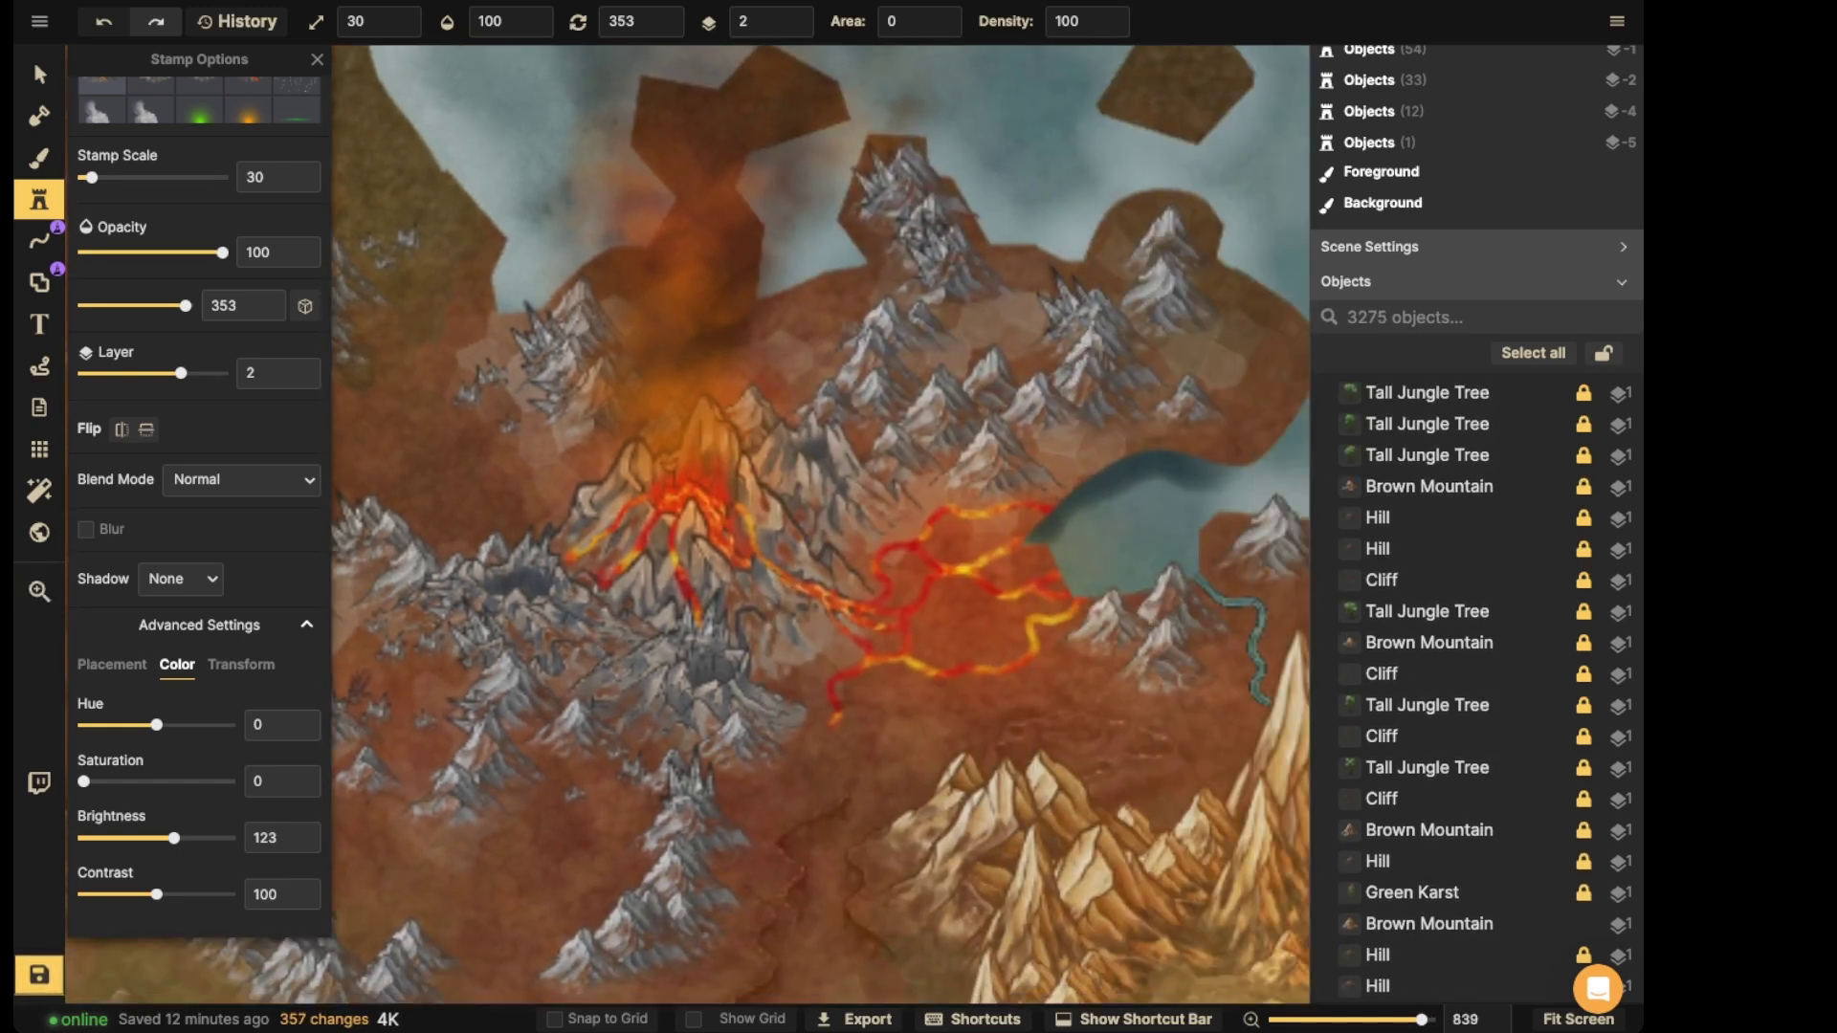
left_click(888, 271)
left_click(869, 233)
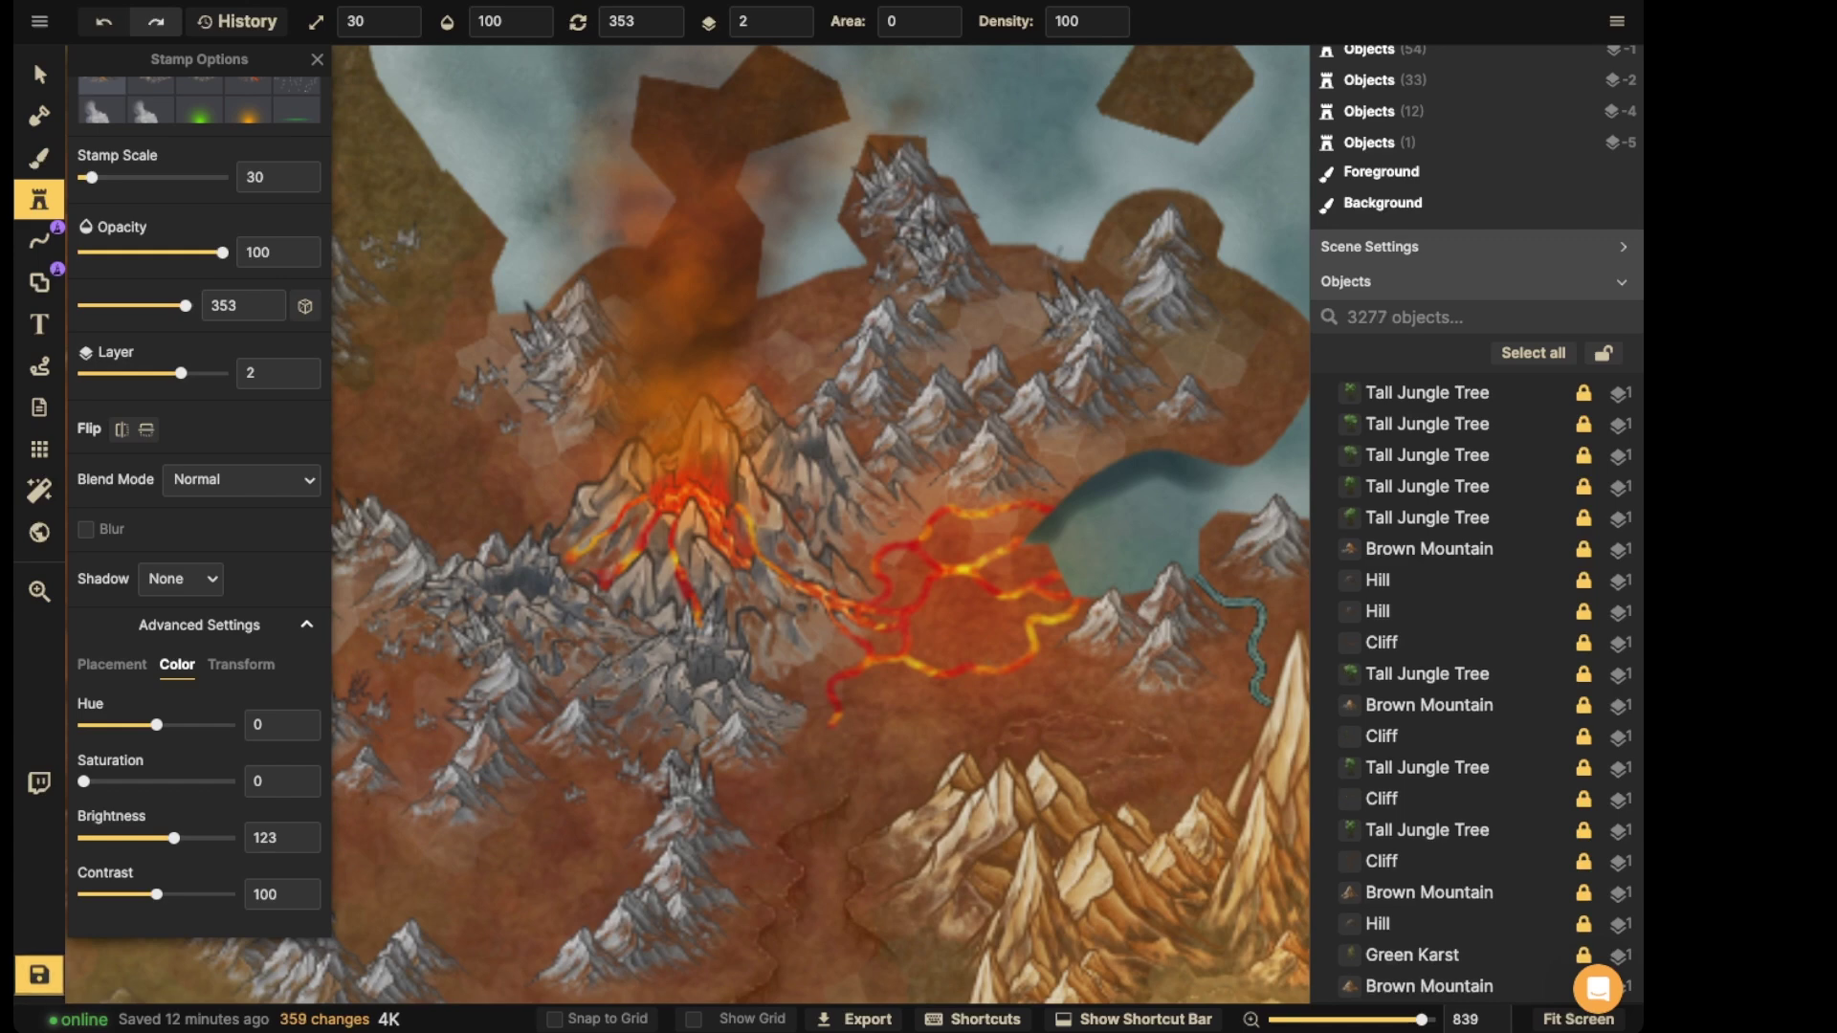
left_click(879, 311)
left_click(1187, 399)
key("space")
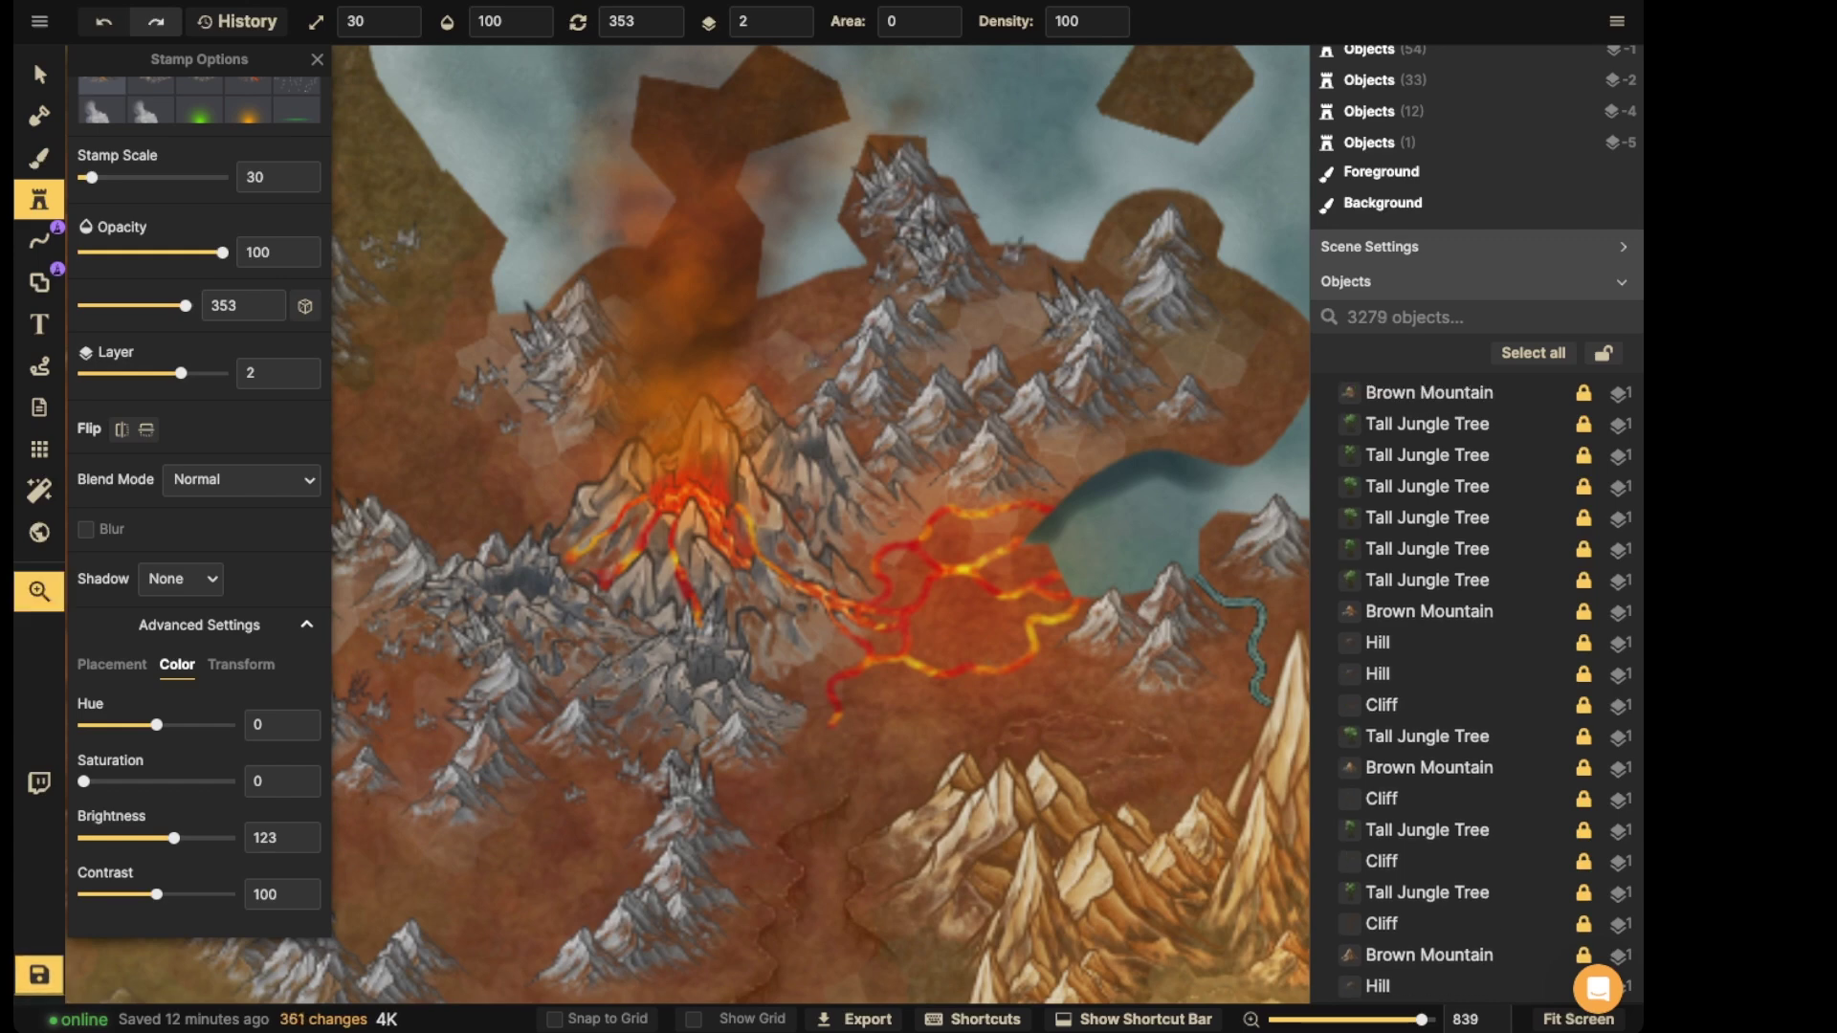
- Scatter small crystals at scale 30 around the easternmost grey peaks on the headland north of the lake
left_click_drag(1187, 399, 859, 397)
left_click(869, 330)
left_click(892, 289)
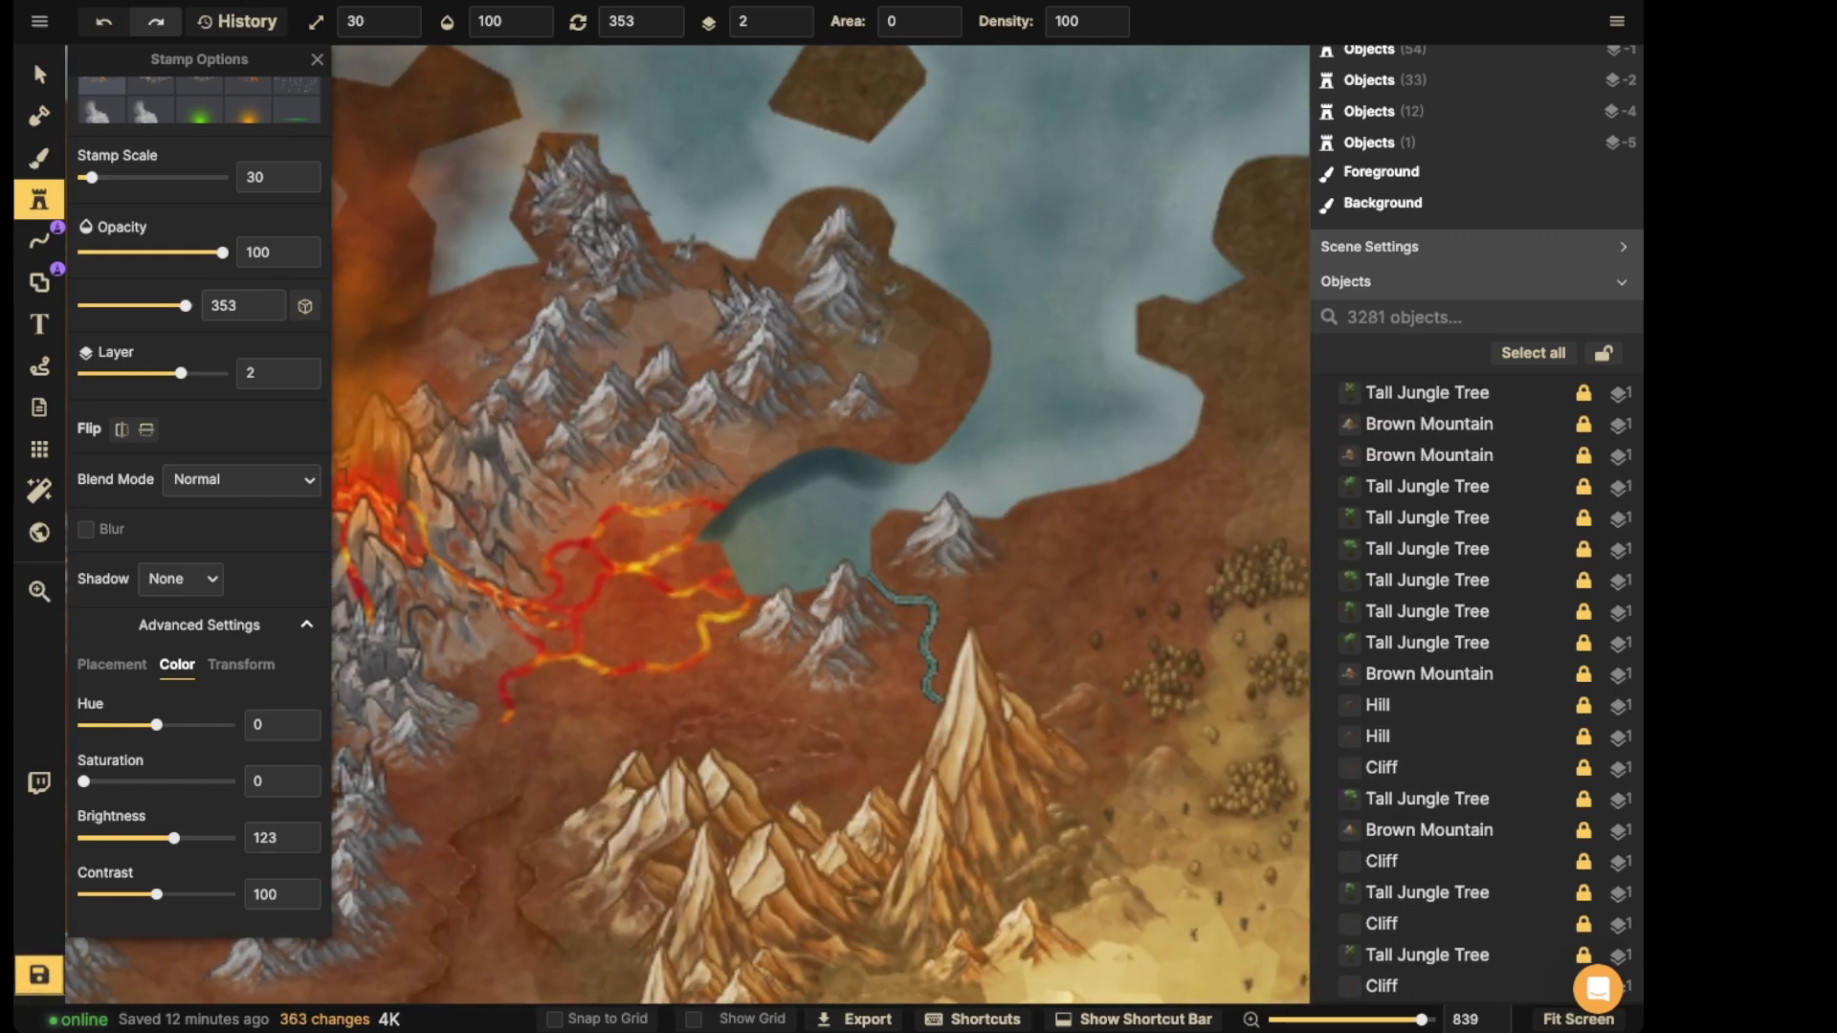
left_click(876, 213)
left_click(803, 211)
left_click(790, 234)
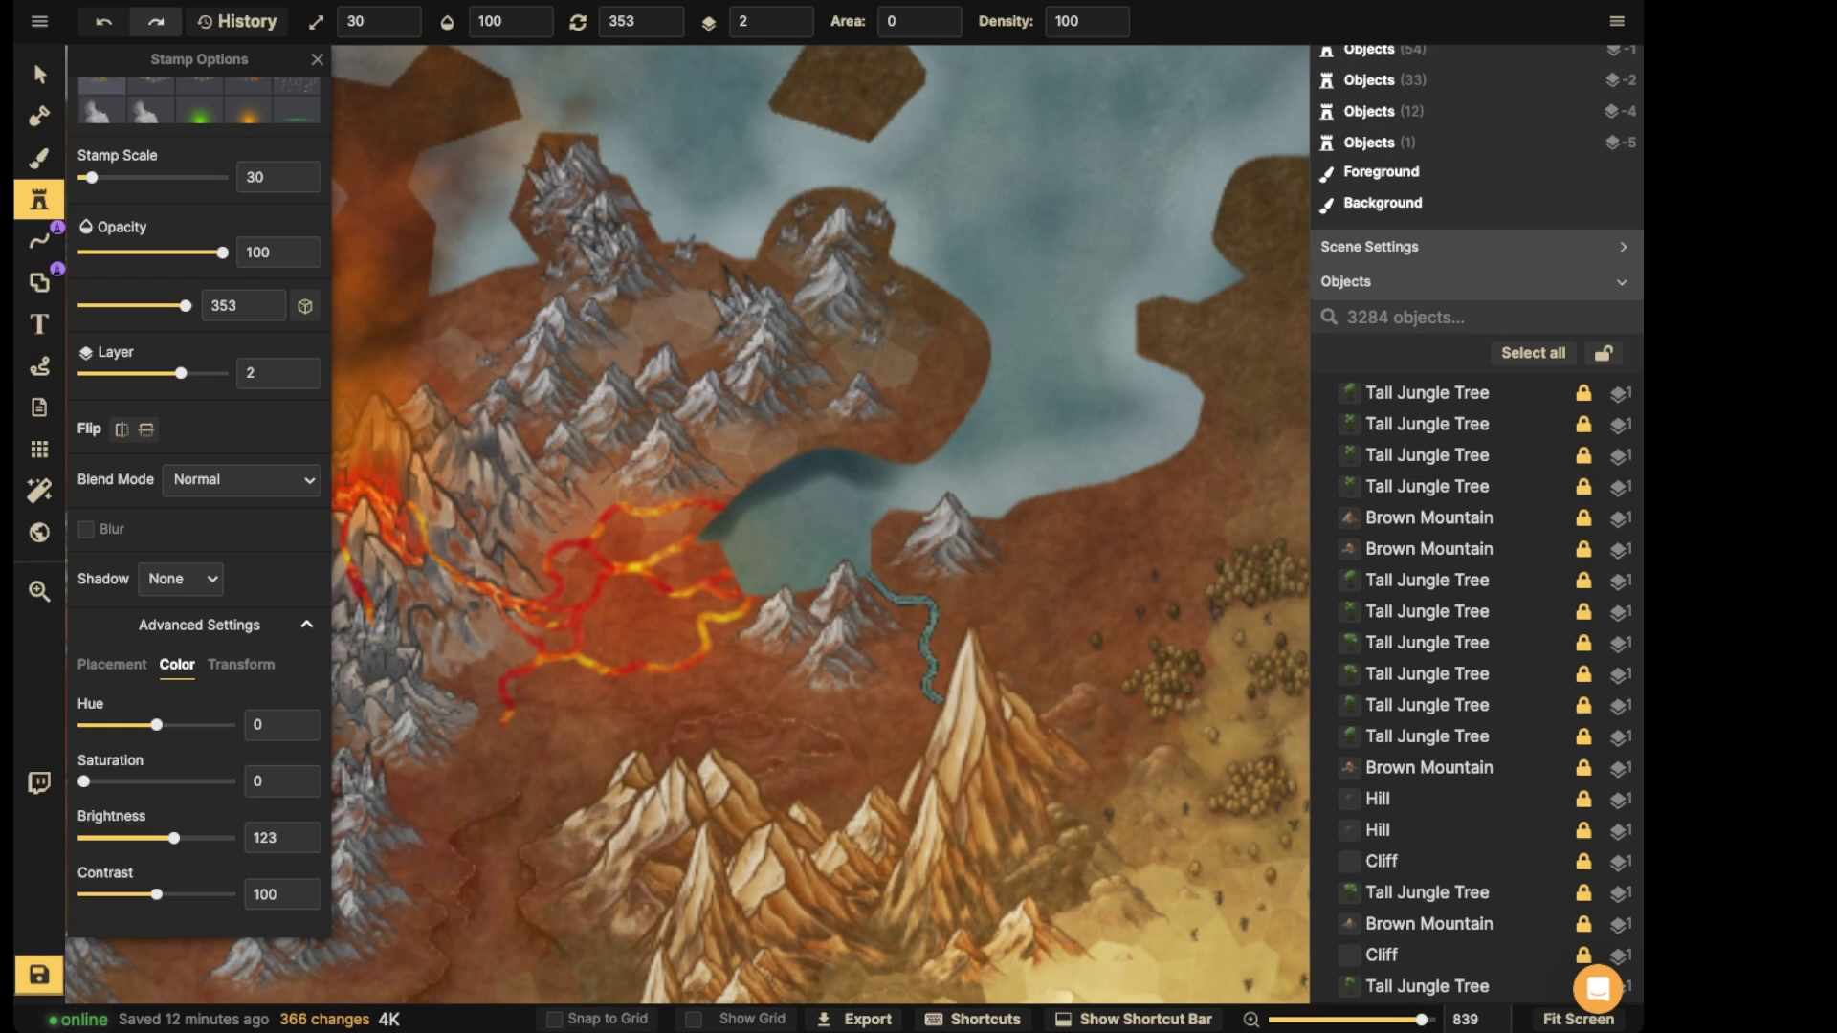
left_click(929, 322)
left_click(739, 441)
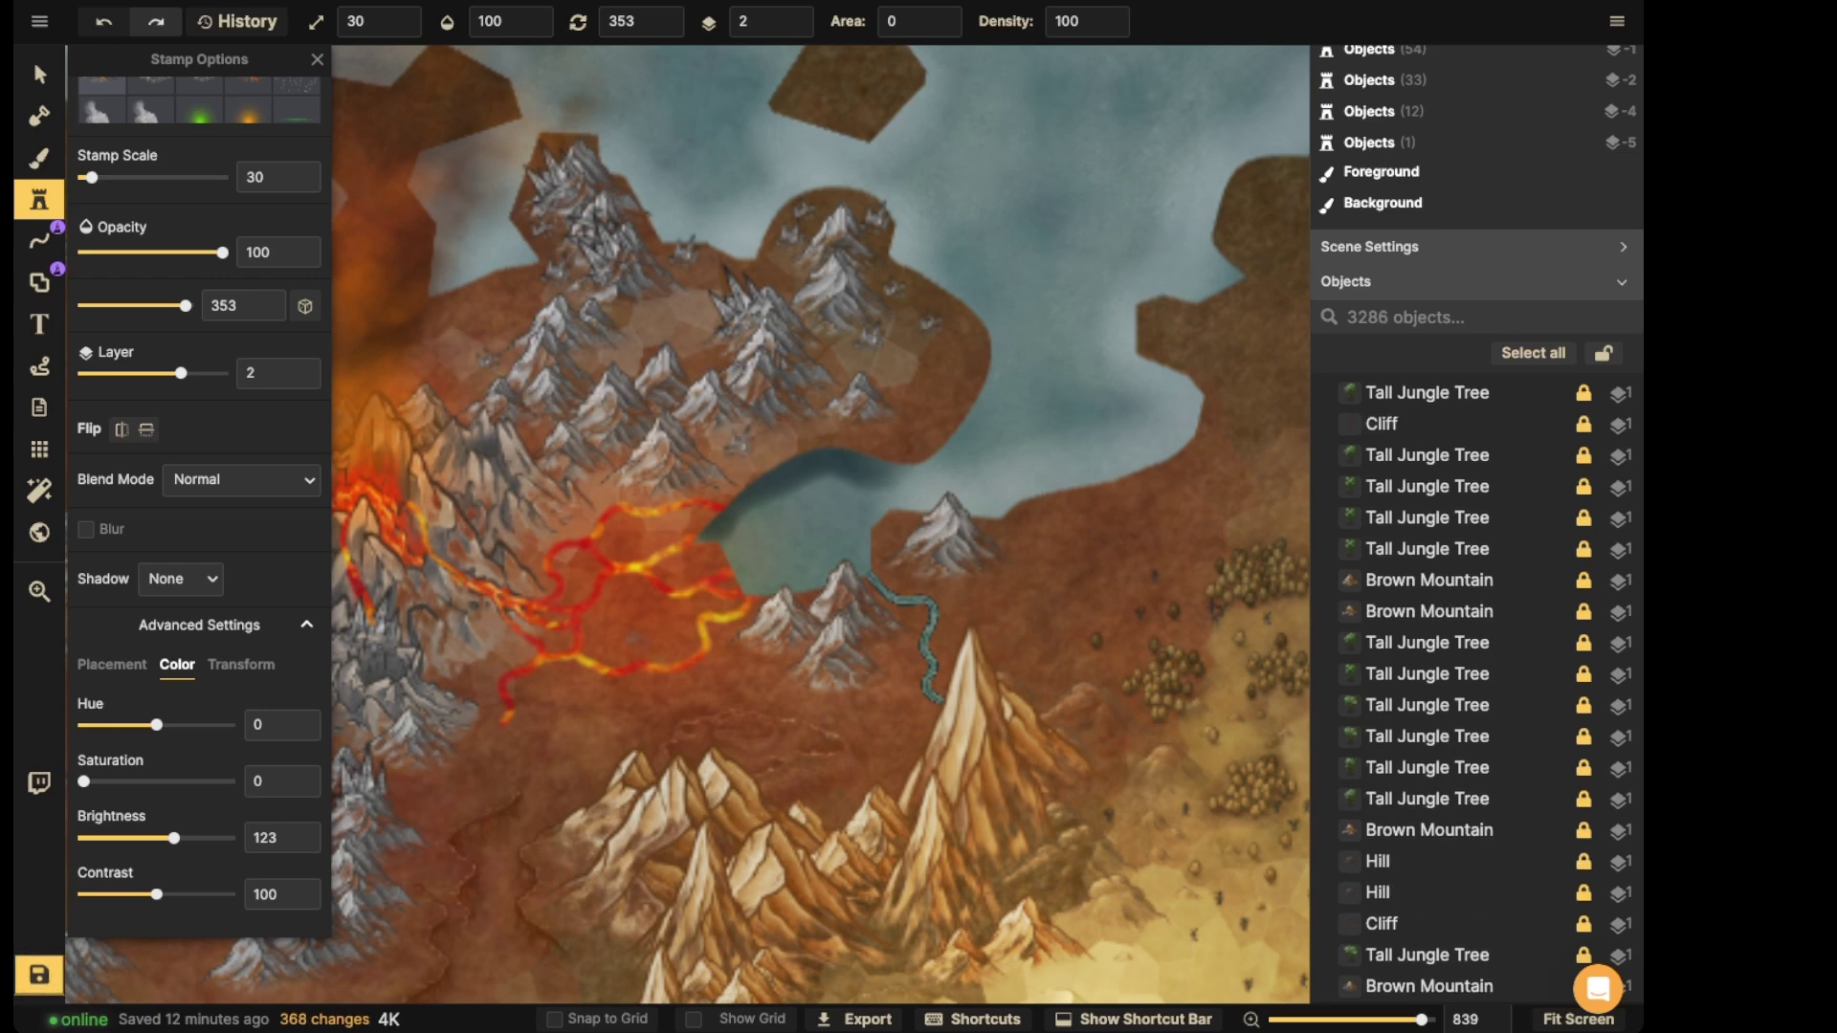
- Scatter small crystals at scale 30 down the eastern side of the grey mountains south of the volcano
key("space")
left_click_drag(635, 642, 893, 420)
left_click(724, 448)
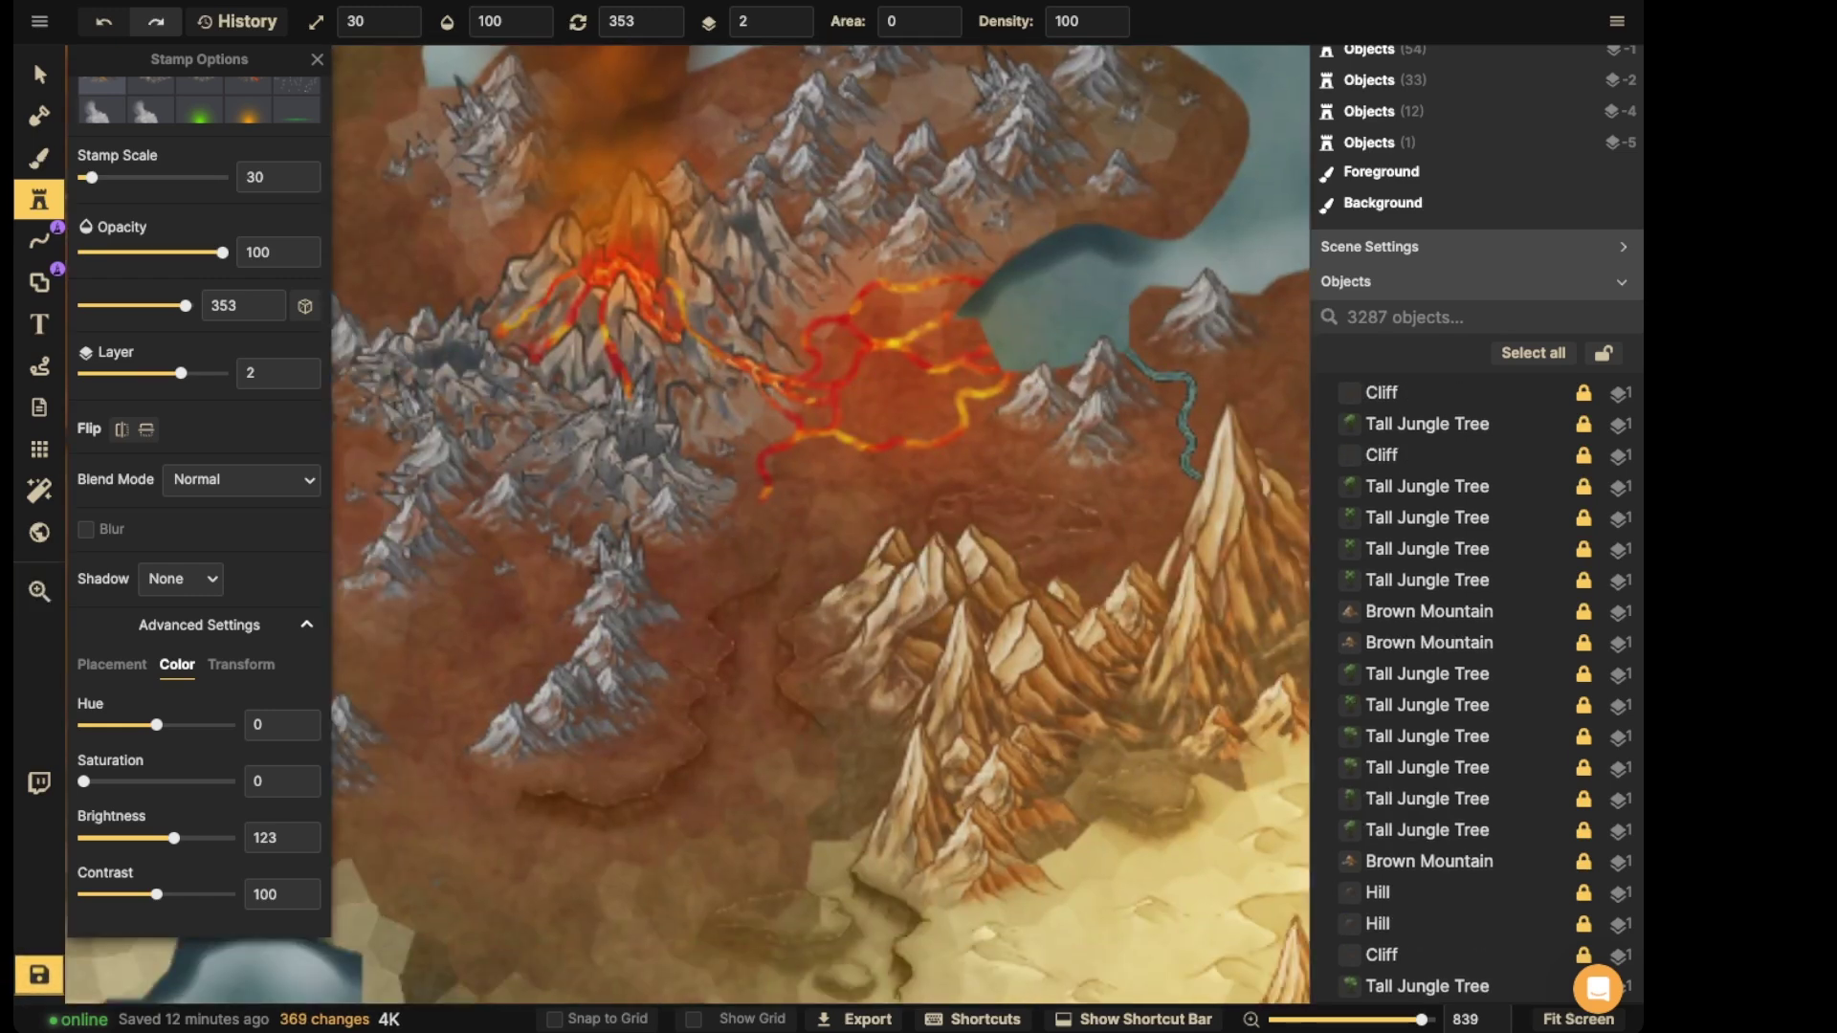
left_click(734, 525)
left_click(771, 537)
left_click(706, 559)
left_click(672, 618)
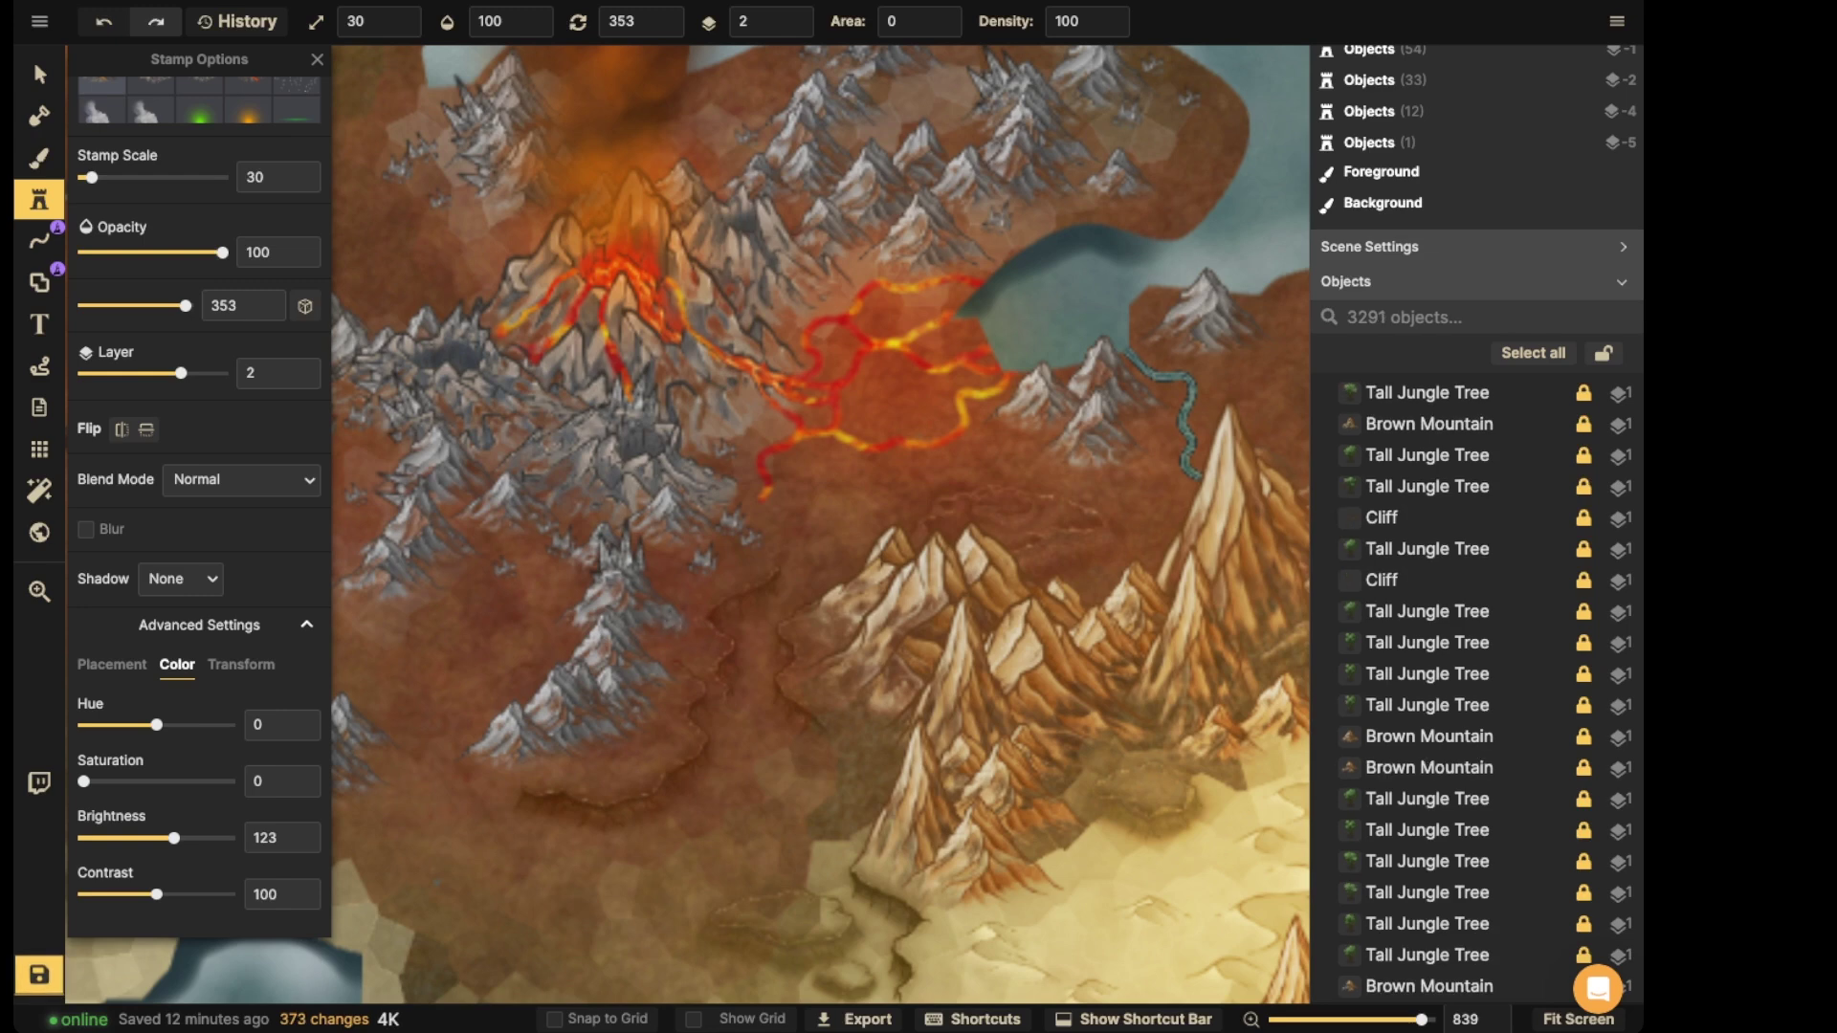
left_click(682, 647)
left_click(663, 681)
- Scatter small crystals at scale 30 along the southern foot of the southern range and just west of it
left_click(599, 747)
left_click(633, 740)
left_click(549, 753)
left_click(497, 732)
left_click(425, 741)
- Scatter small crystals at scale 30 around the southwestern mountain cluster, mainly along its western and southern foot
key("space")
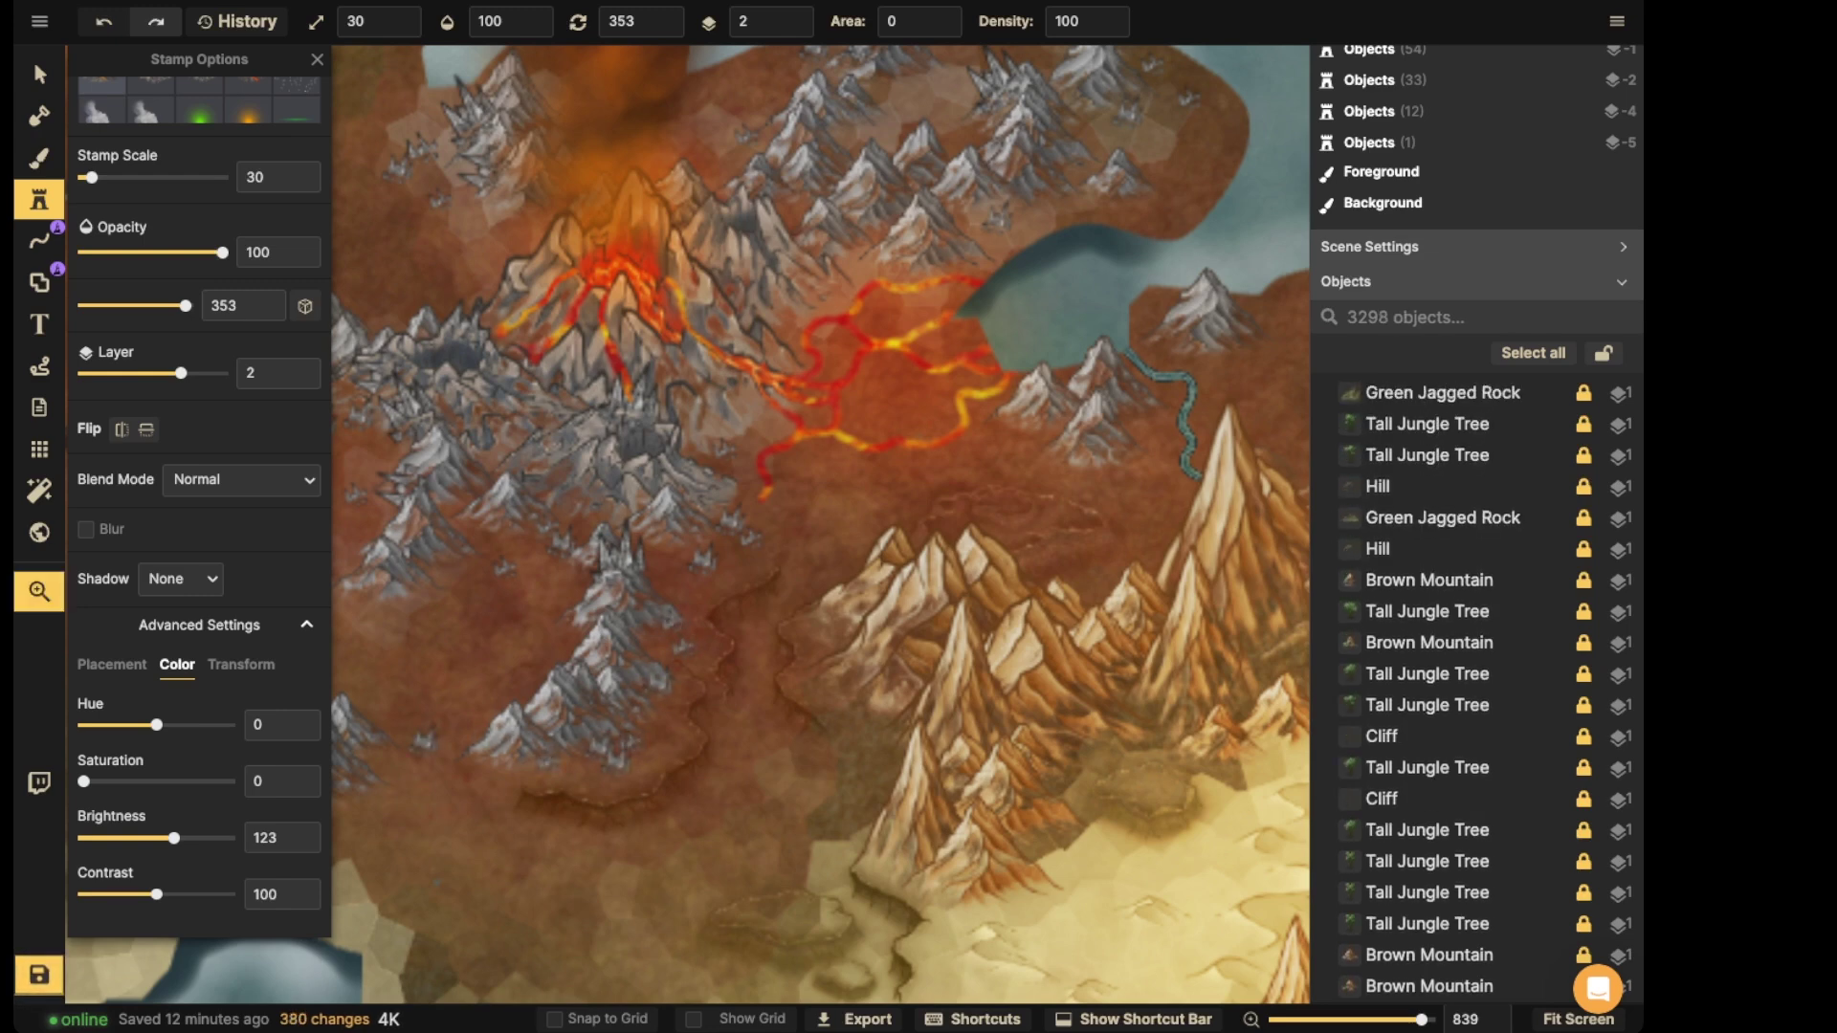
left_click_drag(424, 740, 679, 632)
left_click(533, 597)
key("space")
left_click_drag(368, 627, 512, 546)
left_click(504, 548)
left_click(514, 581)
left_click(553, 572)
left_click(585, 605)
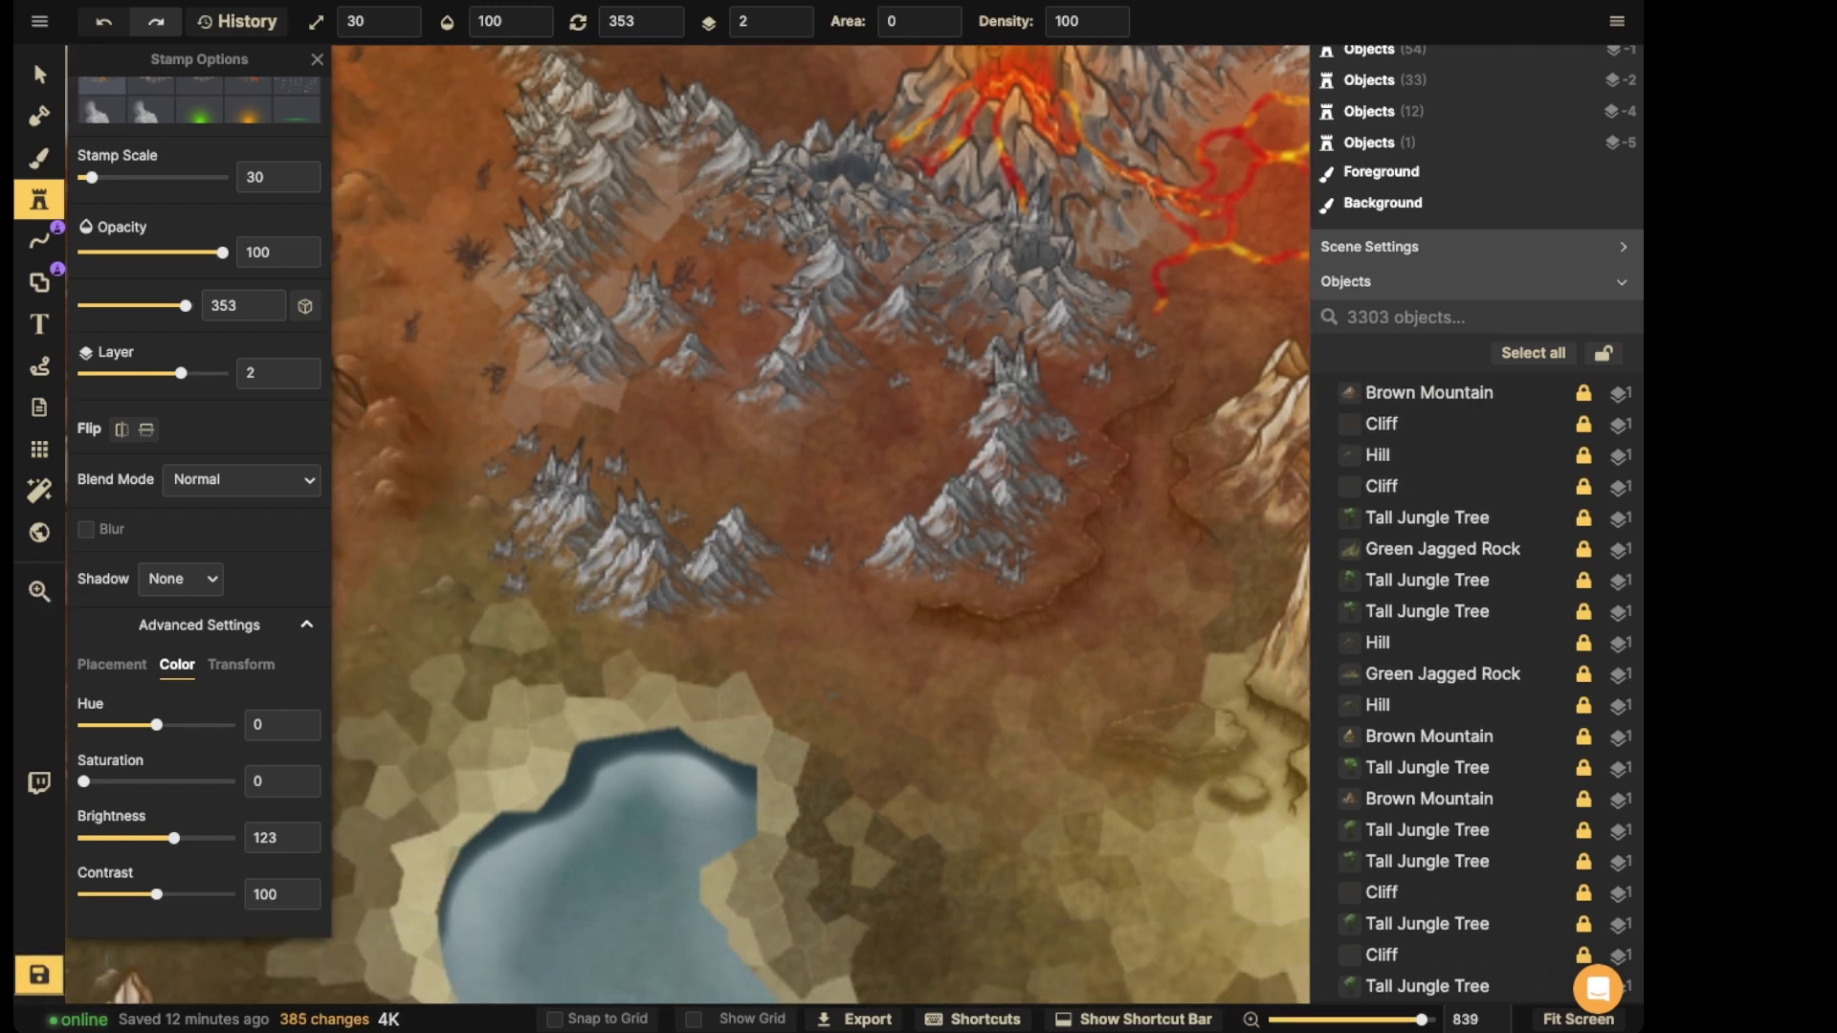
left_click(718, 620)
left_click(779, 623)
left_click(654, 632)
left_click(941, 575)
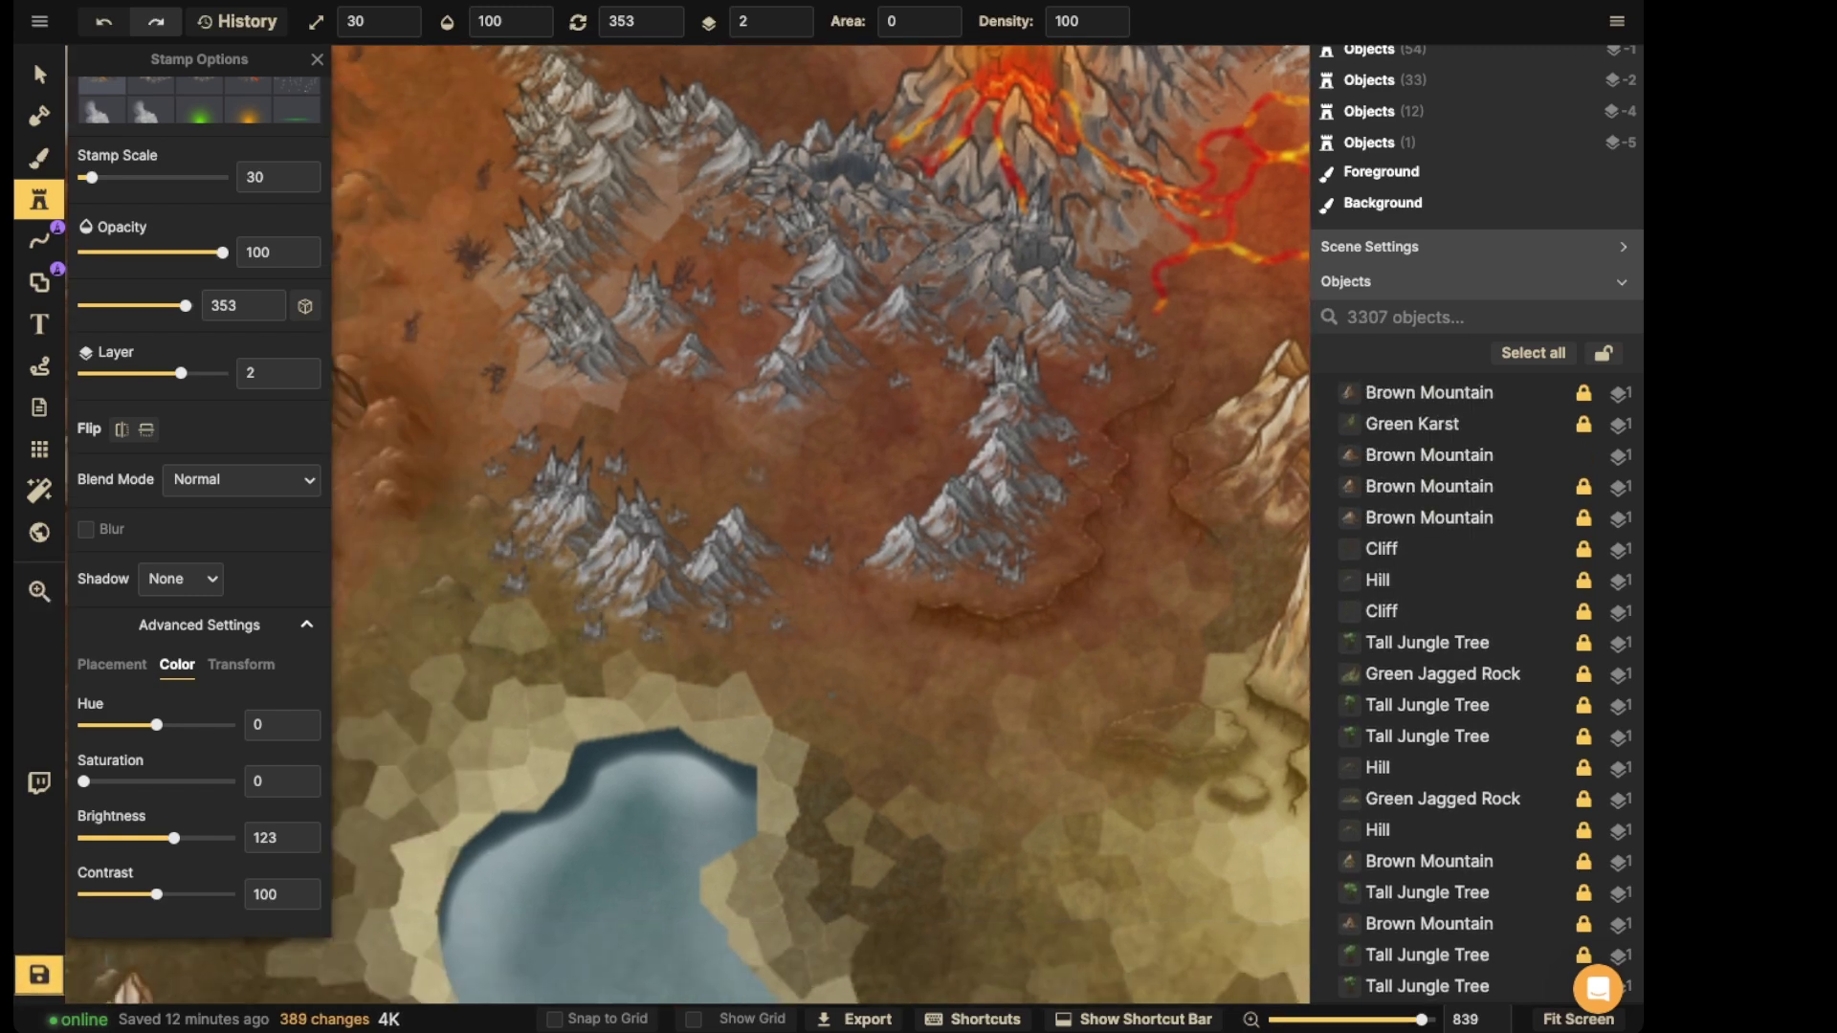
- Add four small crystals at scale 30 among the grey mountains south of the volcano
scroll(823, 435, "down", 5)
key("space")
left_click_drag(822, 434, 619, 553)
left_click(691, 440)
left_click(710, 457)
left_click(783, 450)
left_click(798, 469)
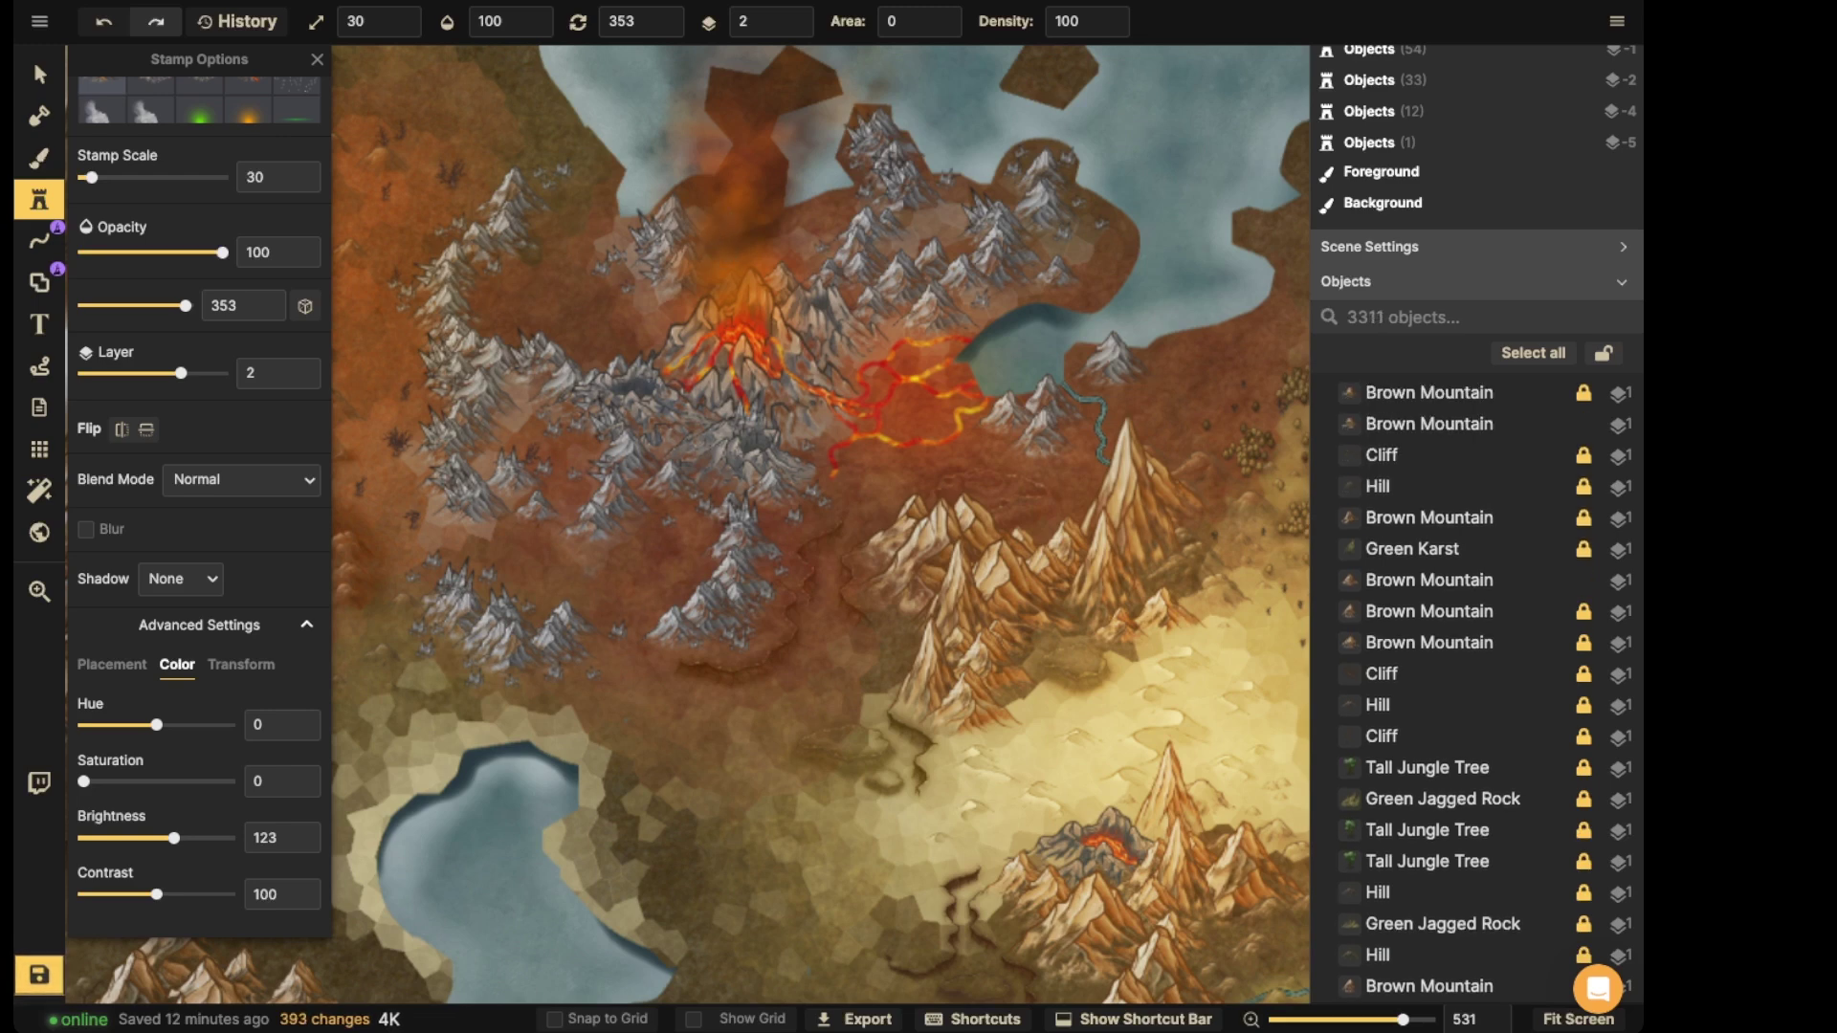
scroll(574, 230, "up", 2)
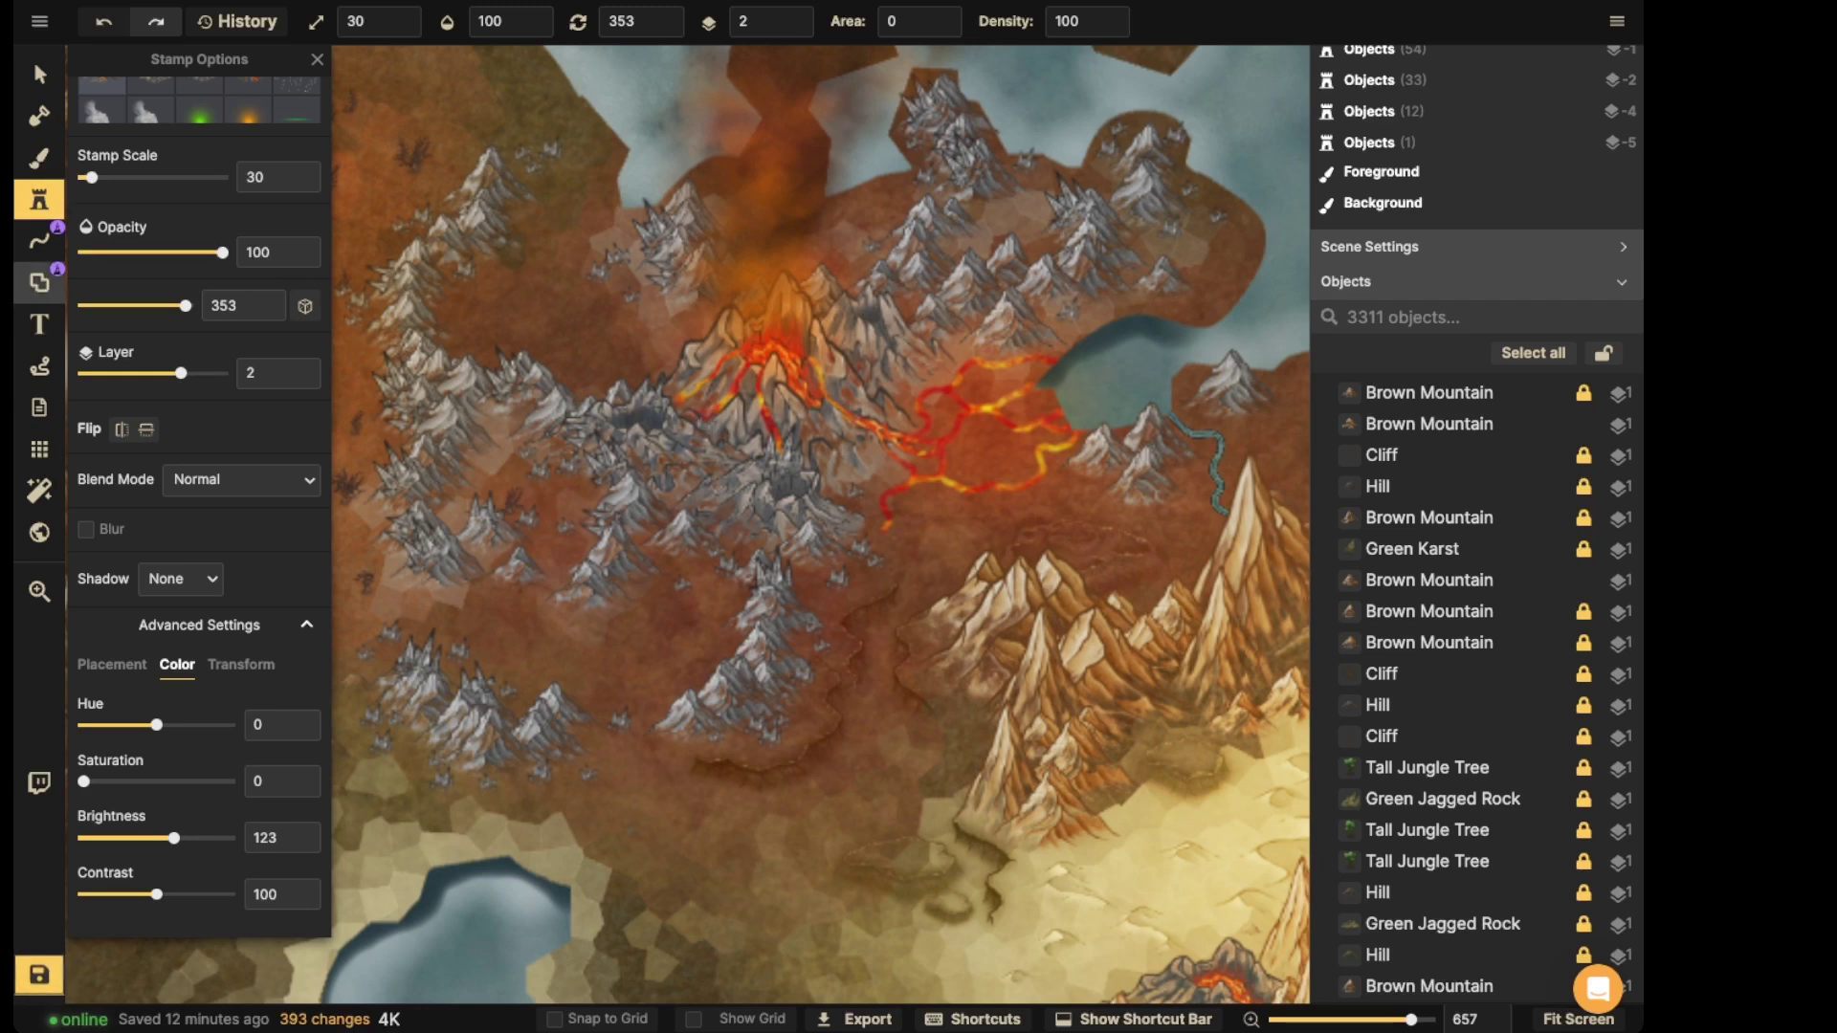
left_click(38, 239)
left_click(235, 354)
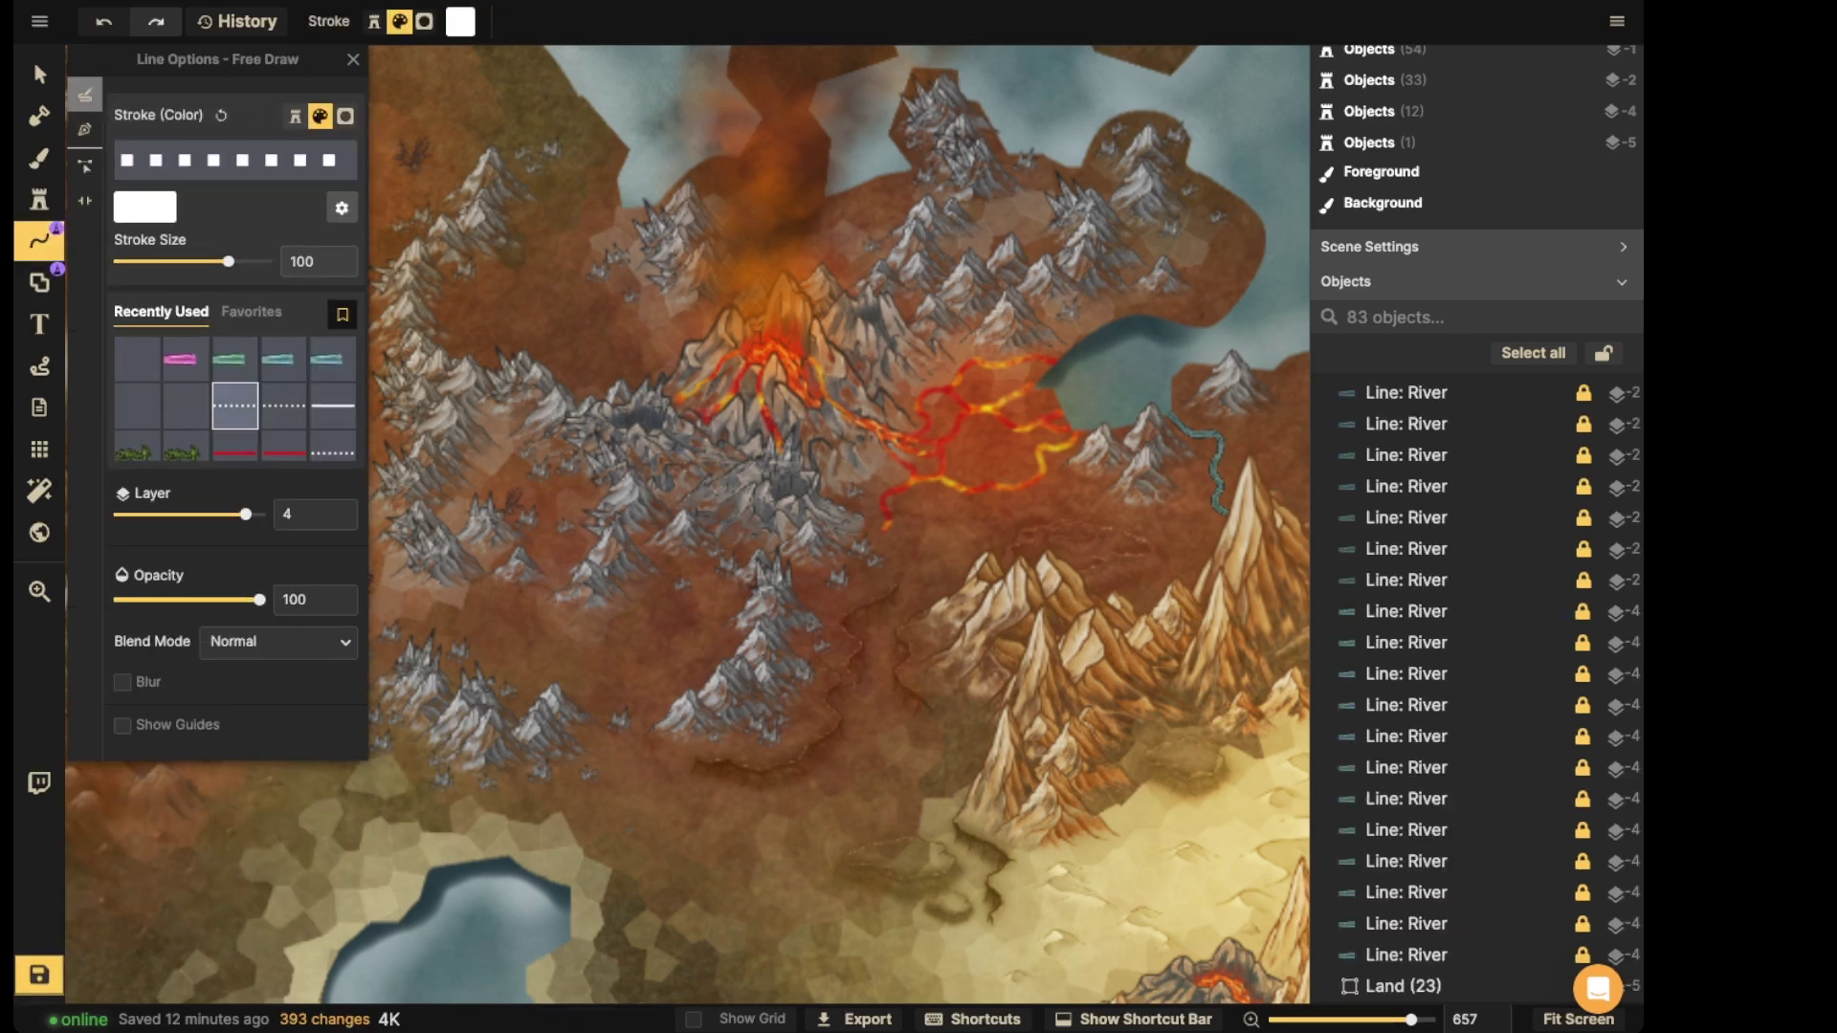
mouse_move(476, 590)
left_mouse_down()
mouse_move(613, 648)
mouse_move(700, 594)
mouse_move(549, 614)
mouse_move(457, 681)
mouse_move(730, 651)
mouse_move(706, 595)
left_mouse_up()
key("ctrl+z")
key("ctrl+z")
mouse_move(543, 250)
left_mouse_down()
mouse_move(431, 314)
mouse_move(682, 410)
mouse_move(524, 246)
left_mouse_up()
key("Delete")
mouse_move(497, 436)
left_mouse_down()
mouse_move(554, 582)
mouse_move(497, 436)
left_mouse_up()
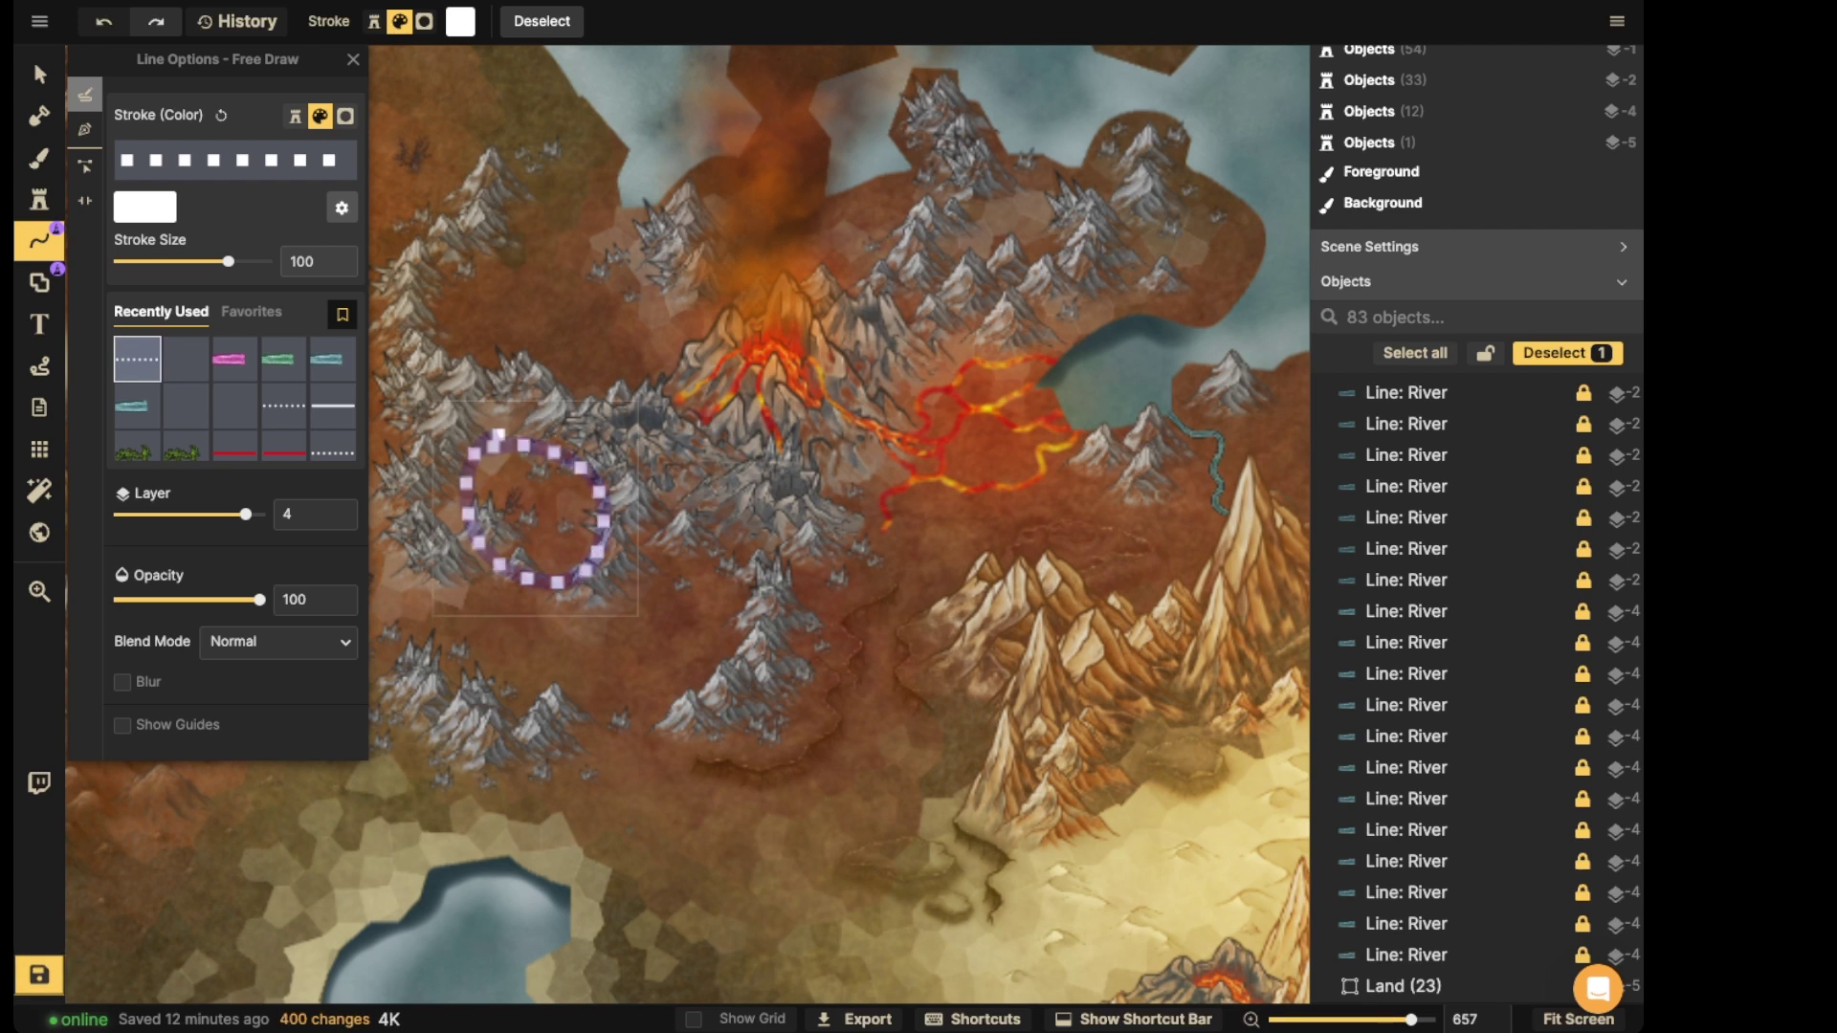
key("Delete")
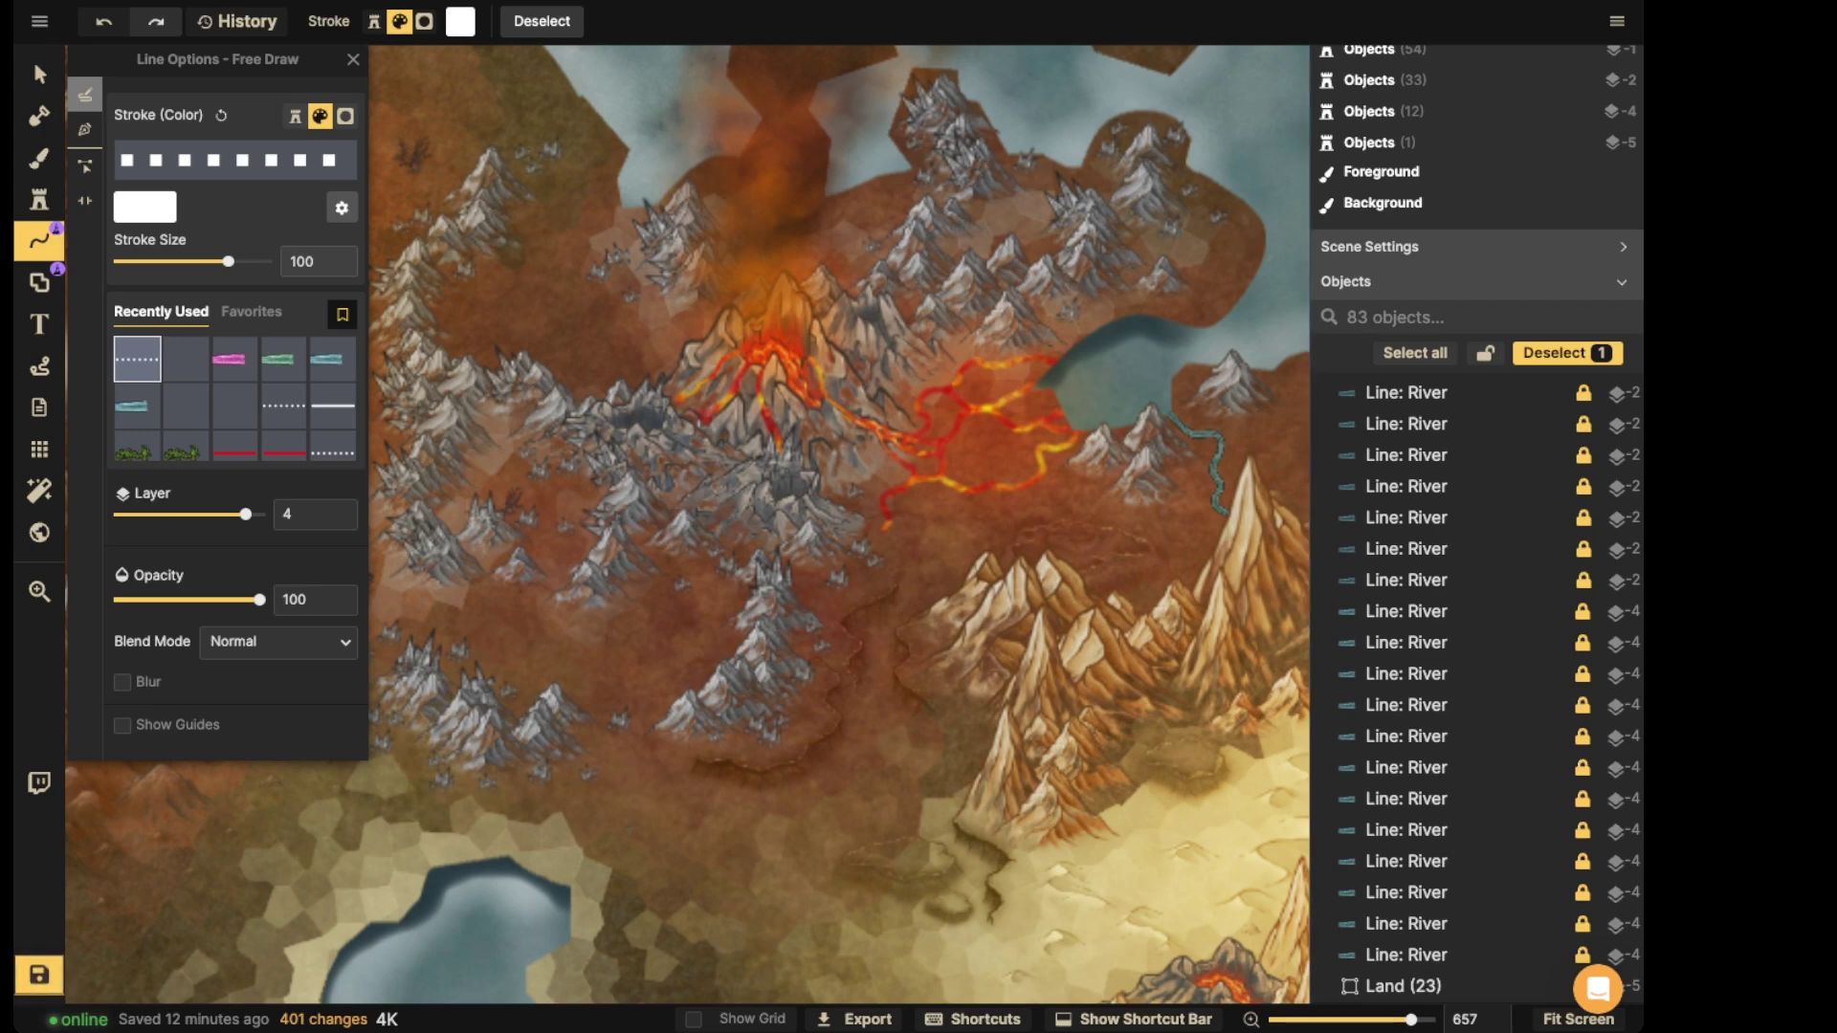
- Find the Chasm stamp in the catalog by searching for "chasm" and place one at scale 20 in the basin west of the volcano
left_click(40, 75)
scroll(707, 394, "down", 3)
left_click_drag(707, 394, 867, 388)
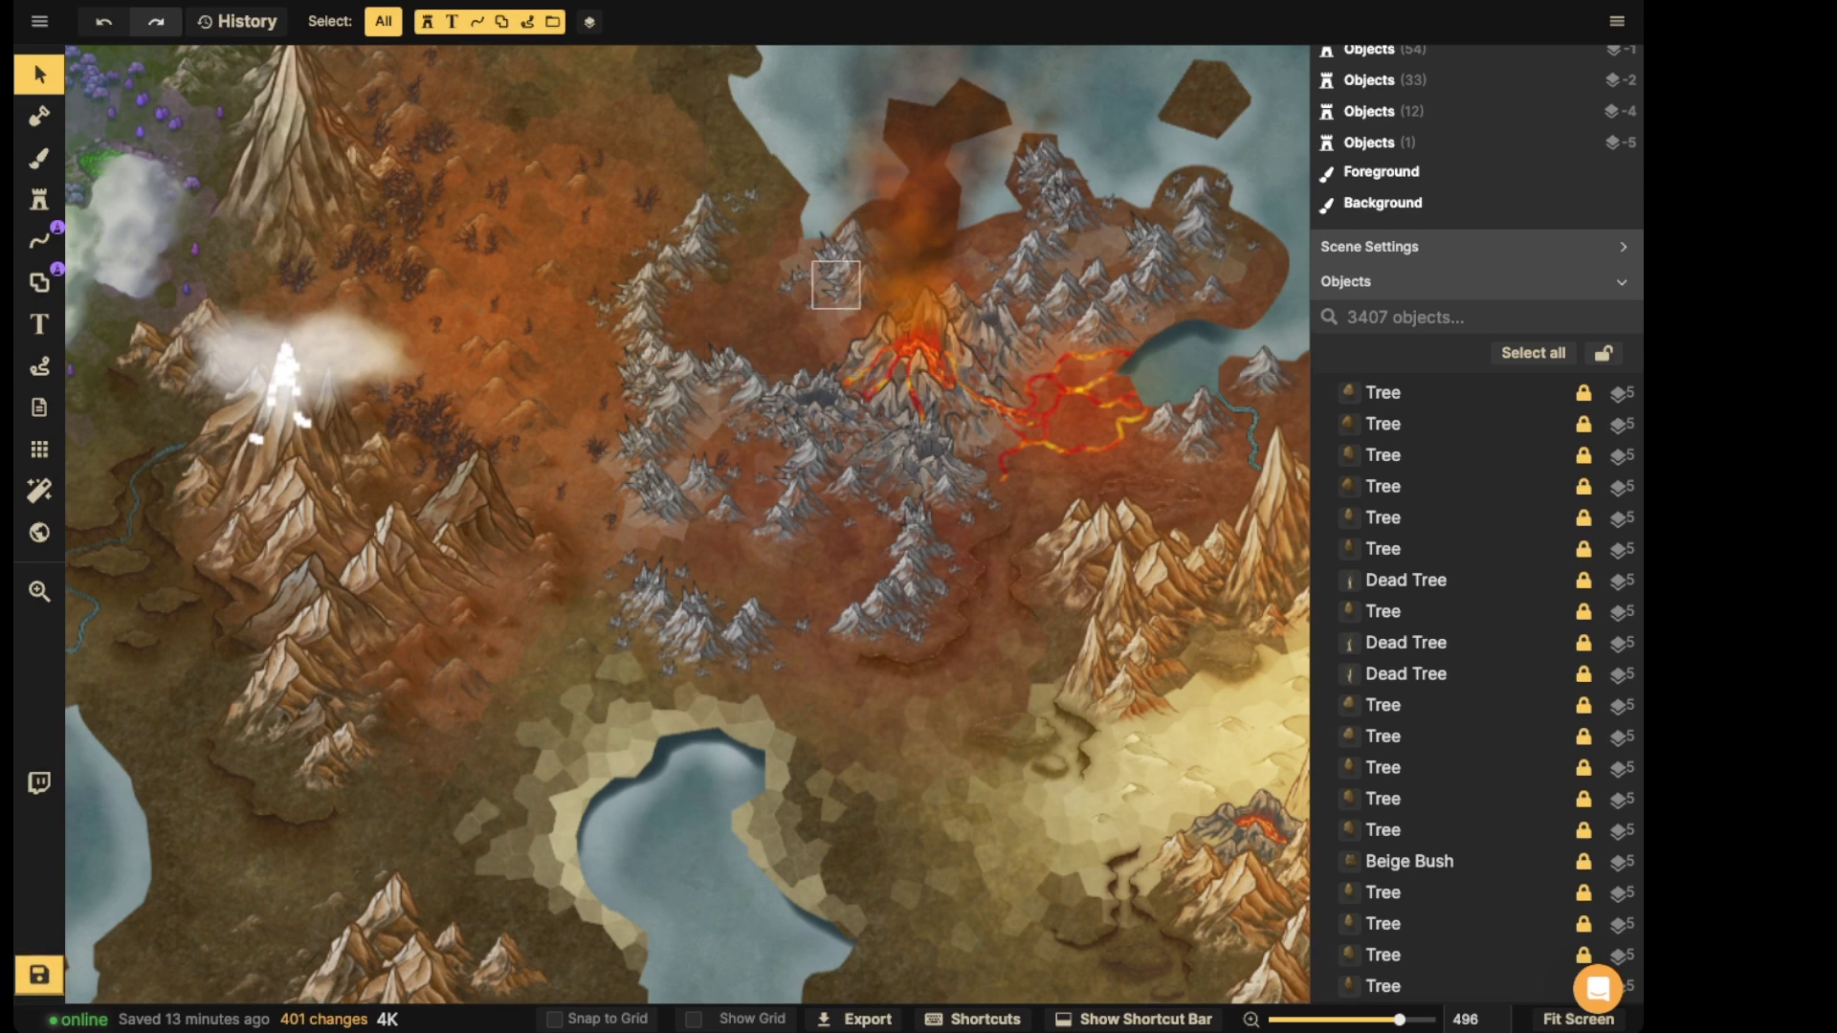
left_click(38, 198)
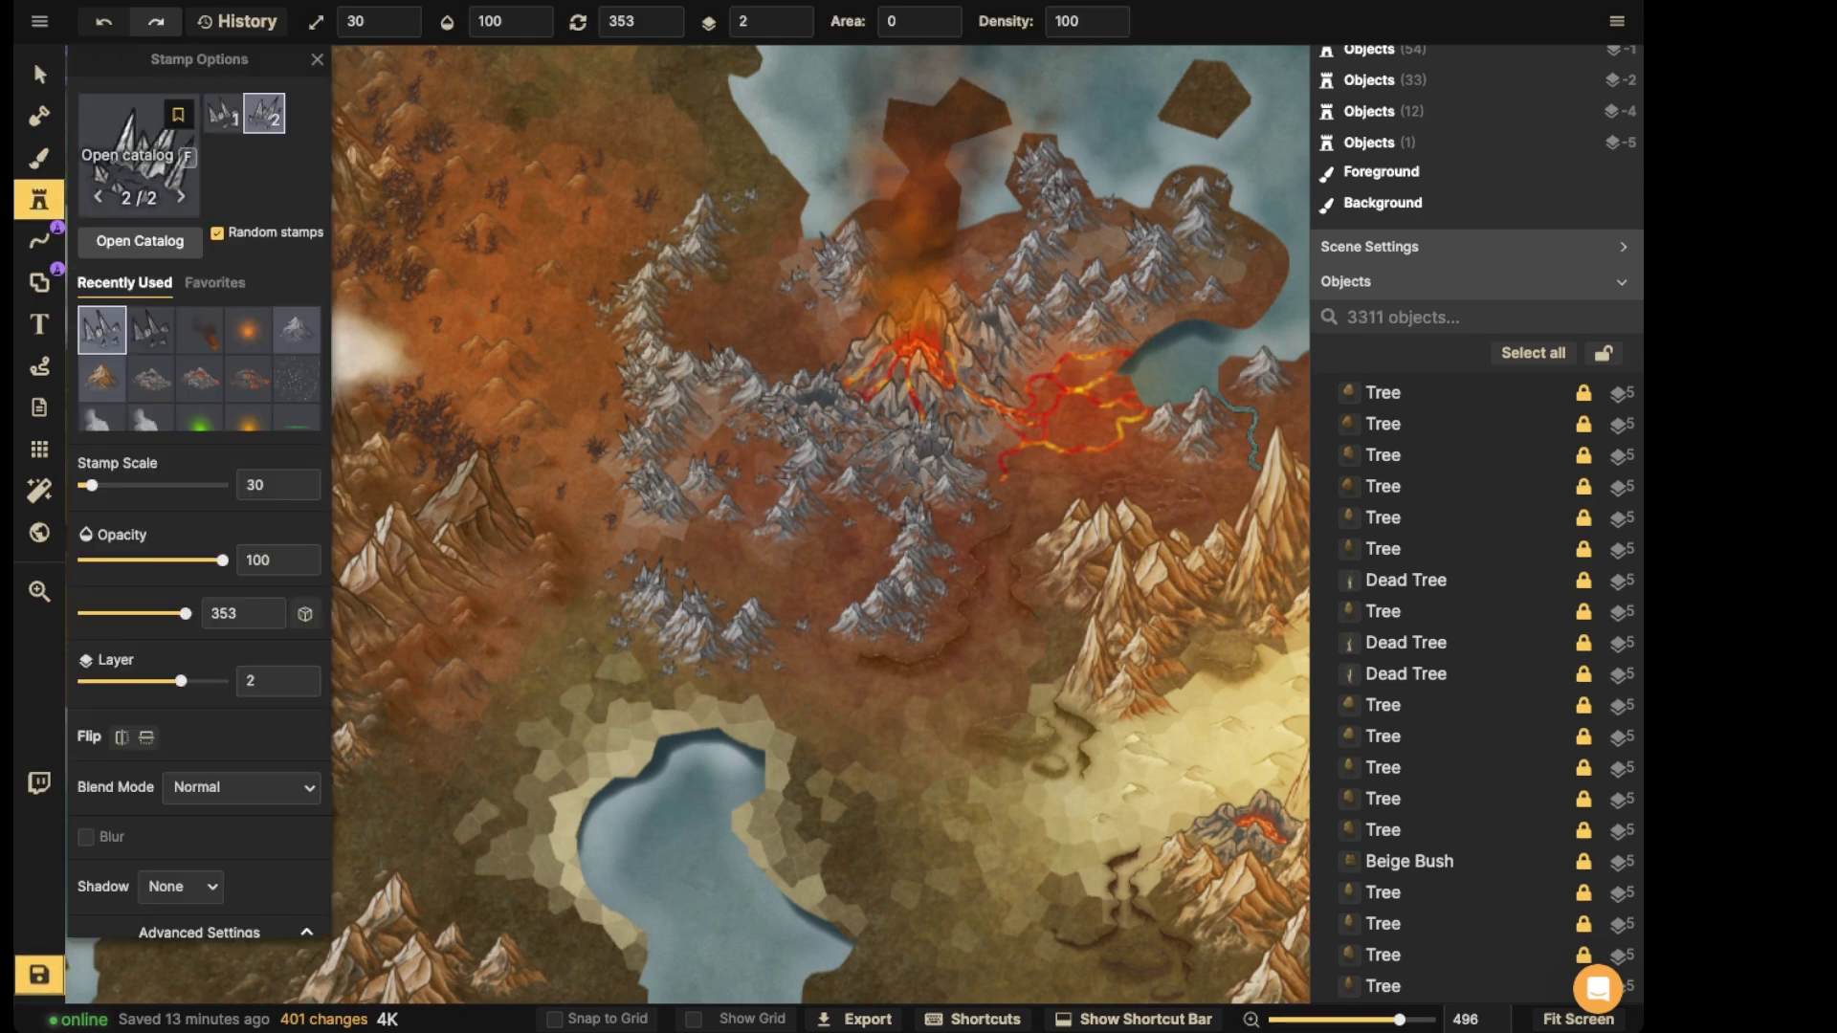
left_click(140, 157)
type("chasm")
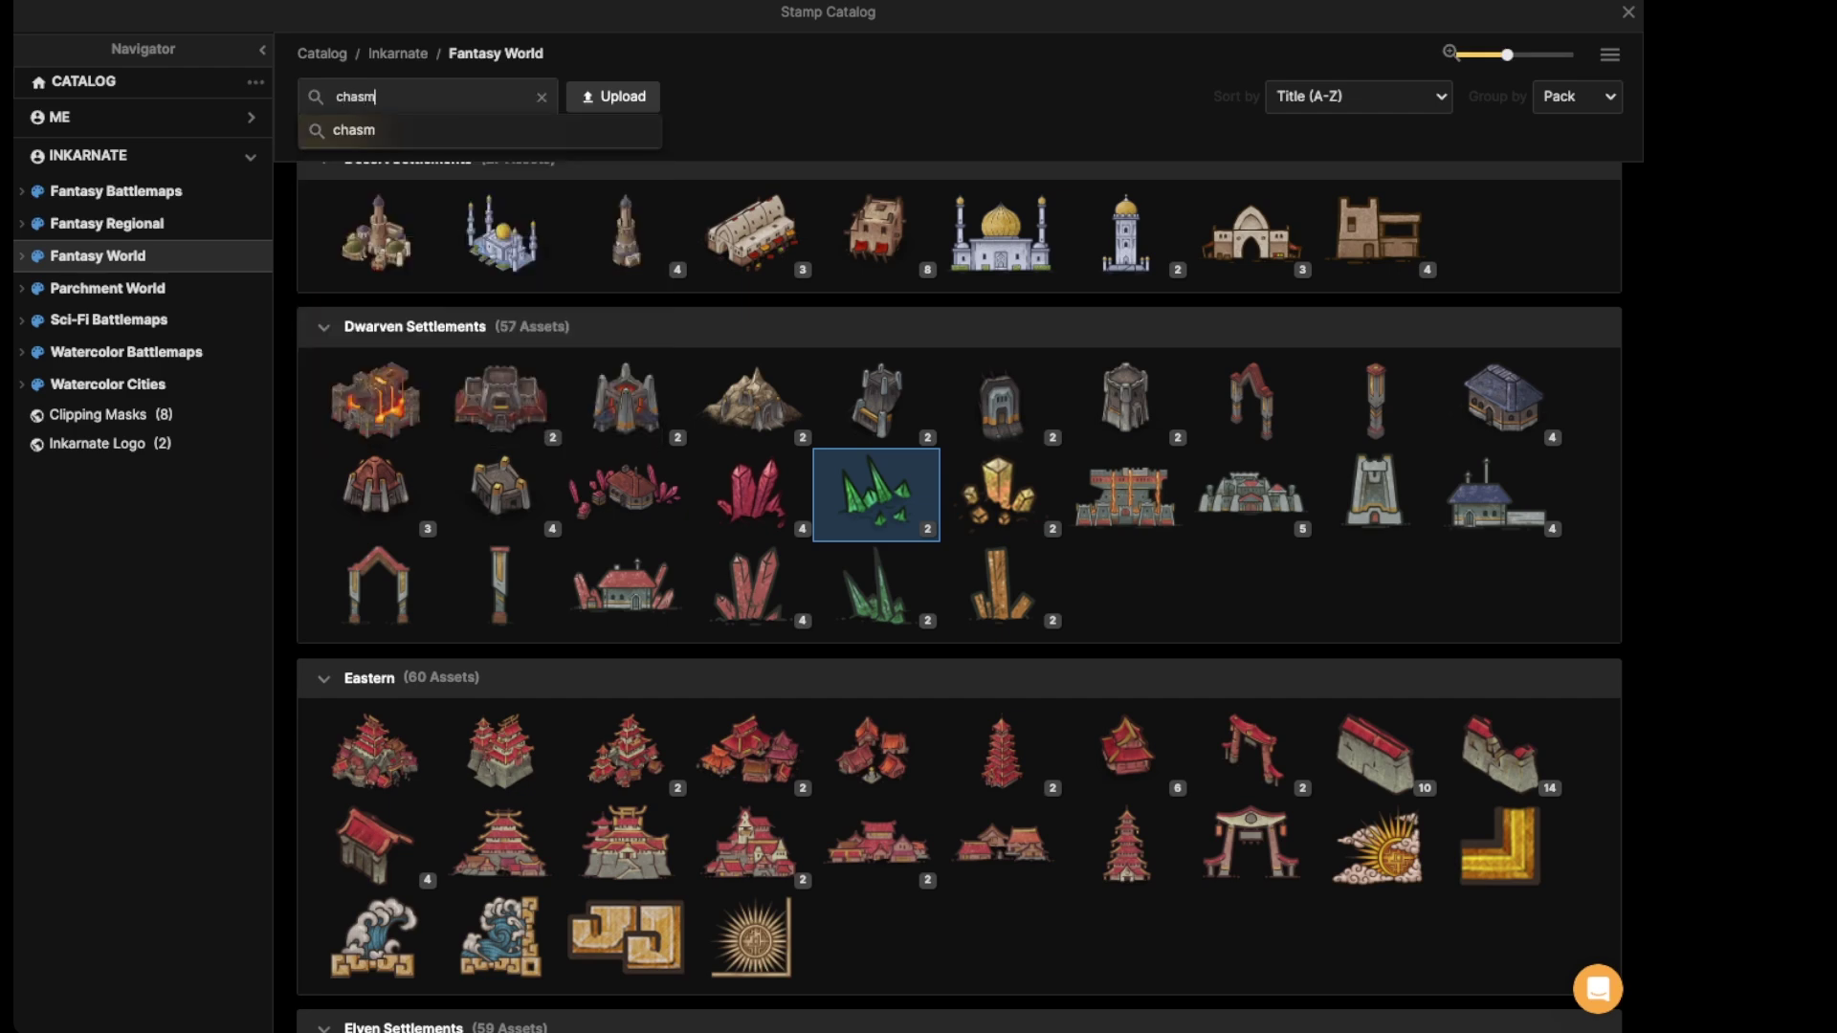
key("Return")
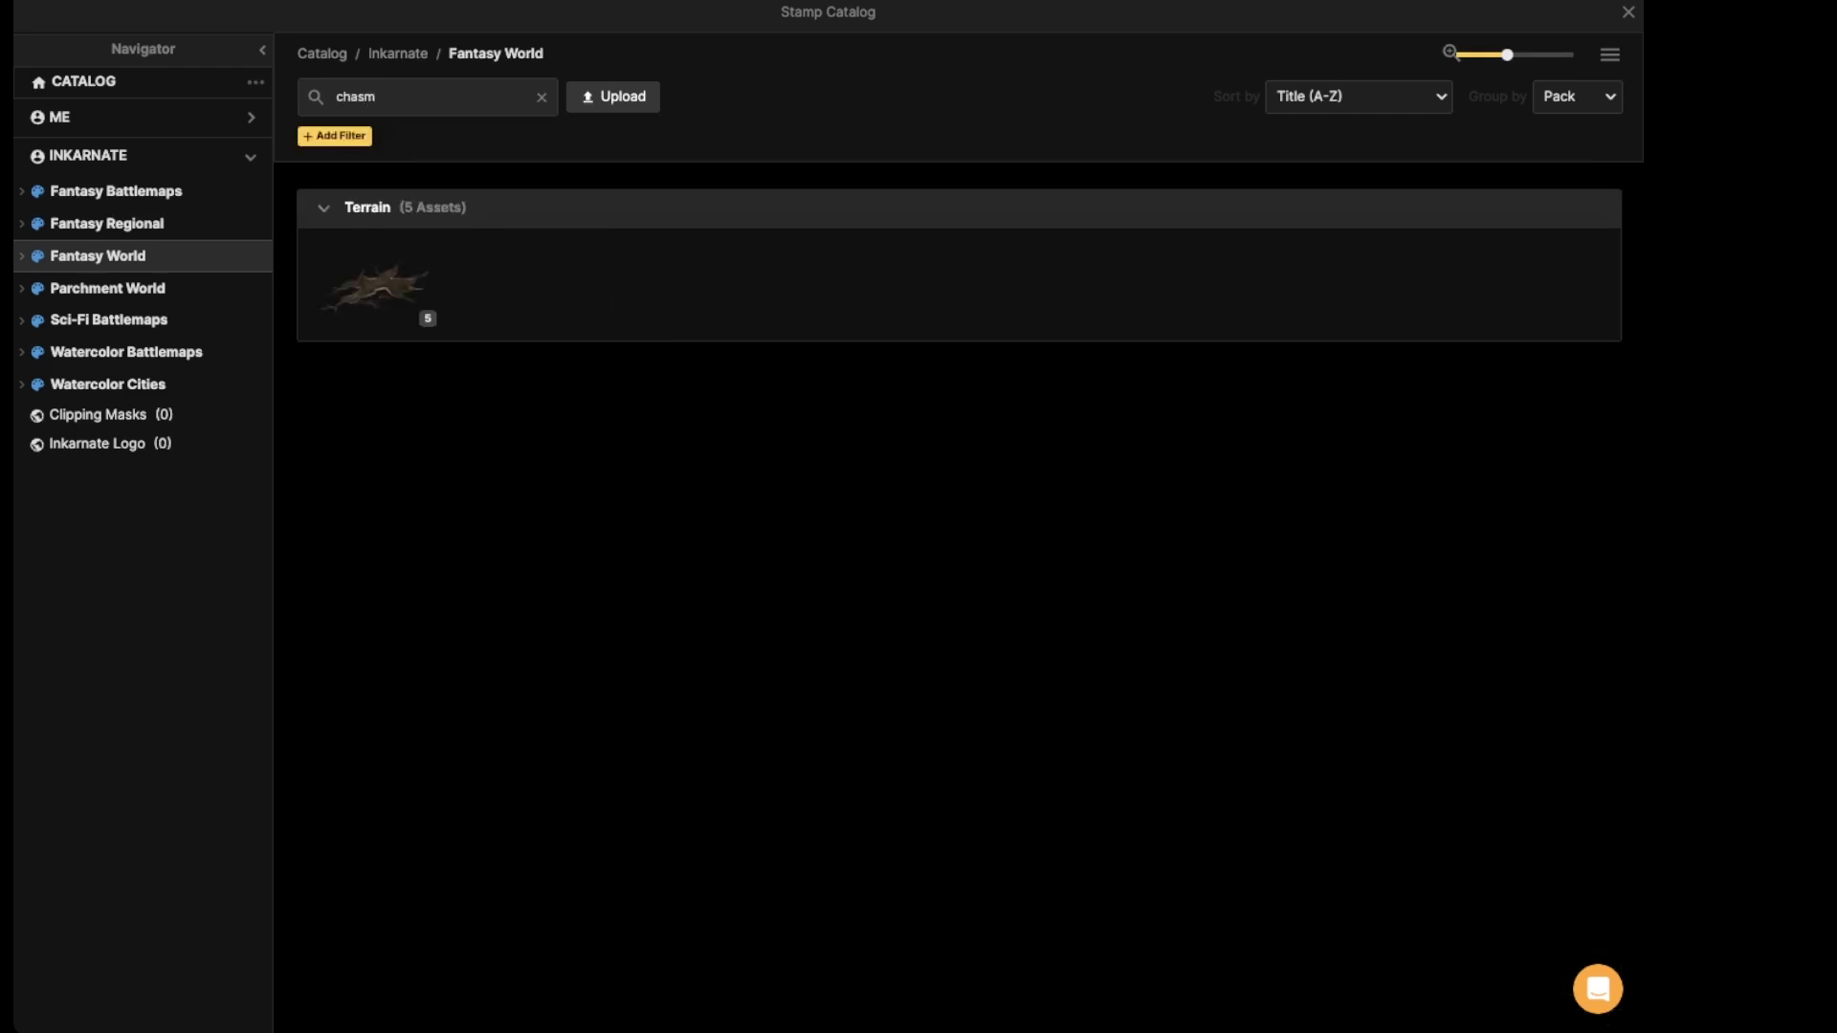
left_click(377, 287)
scroll(703, 292, "up", 5)
scroll(689, 287, "down", 2)
left_click(686, 280)
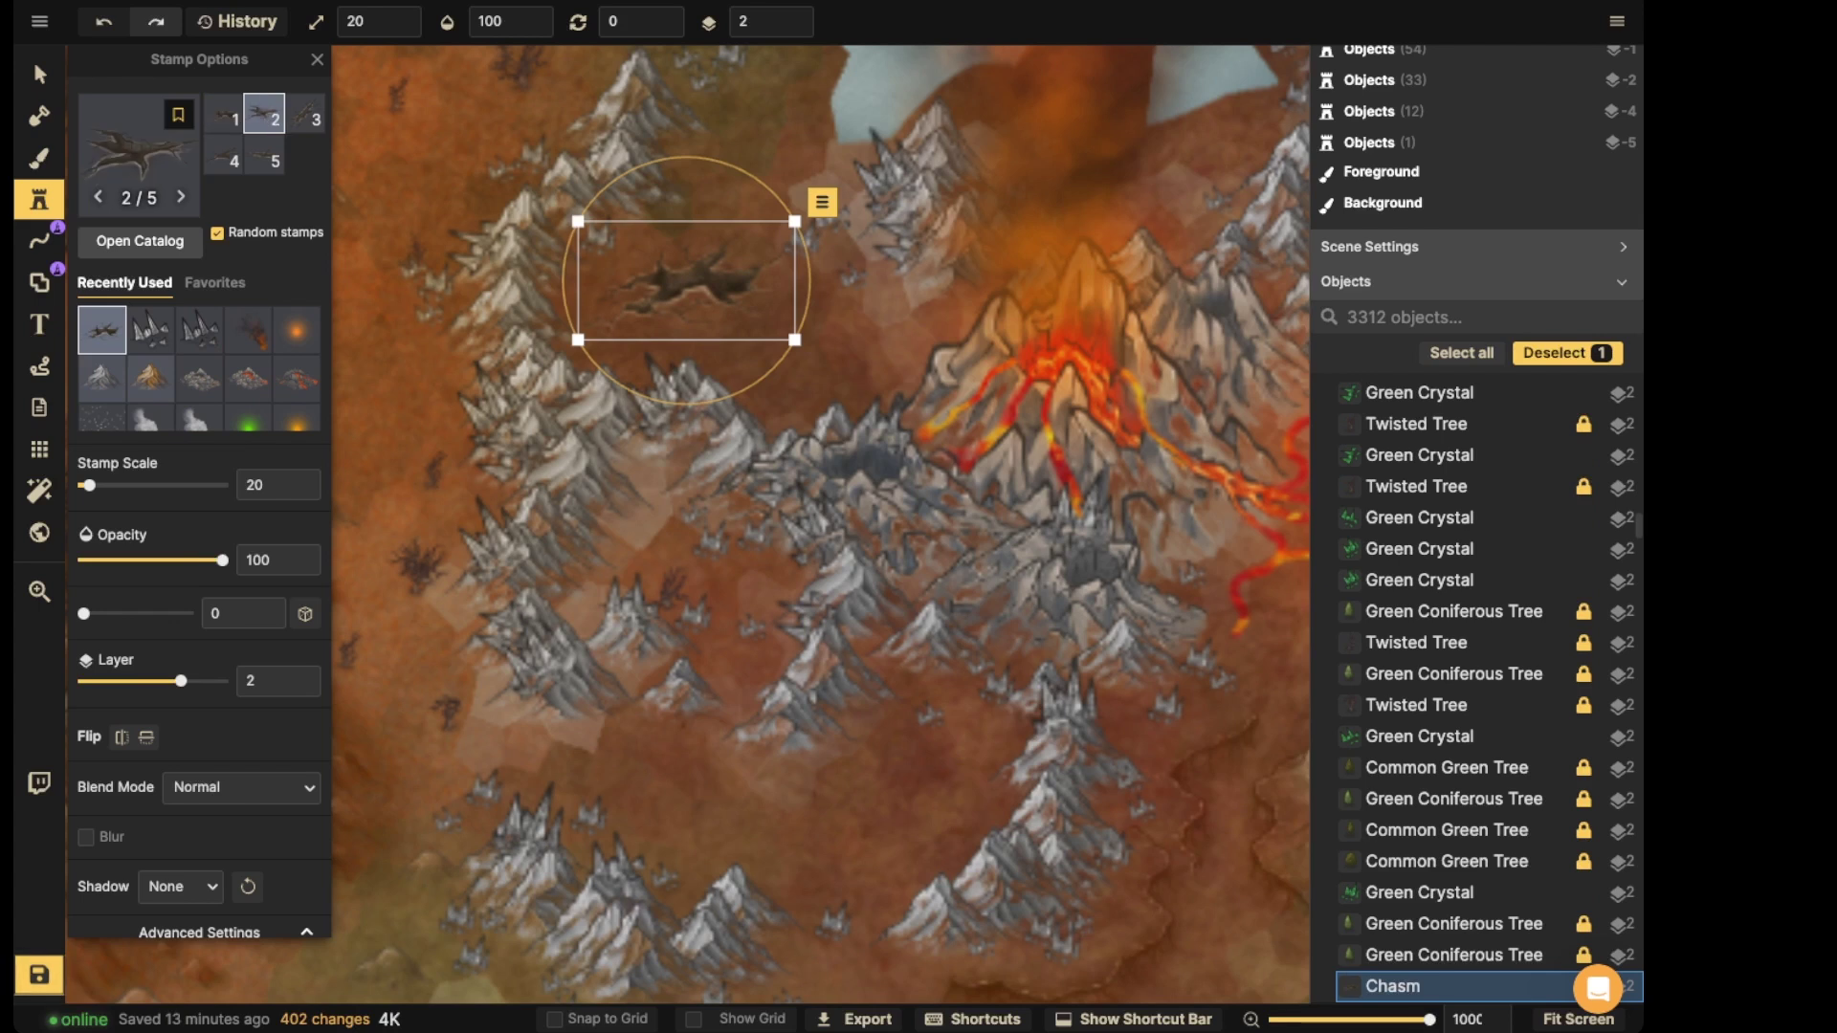
- Blend the placed chasm into the ground with Luminosity blend mode, brightness 82 and contrast 82
left_click(39, 75)
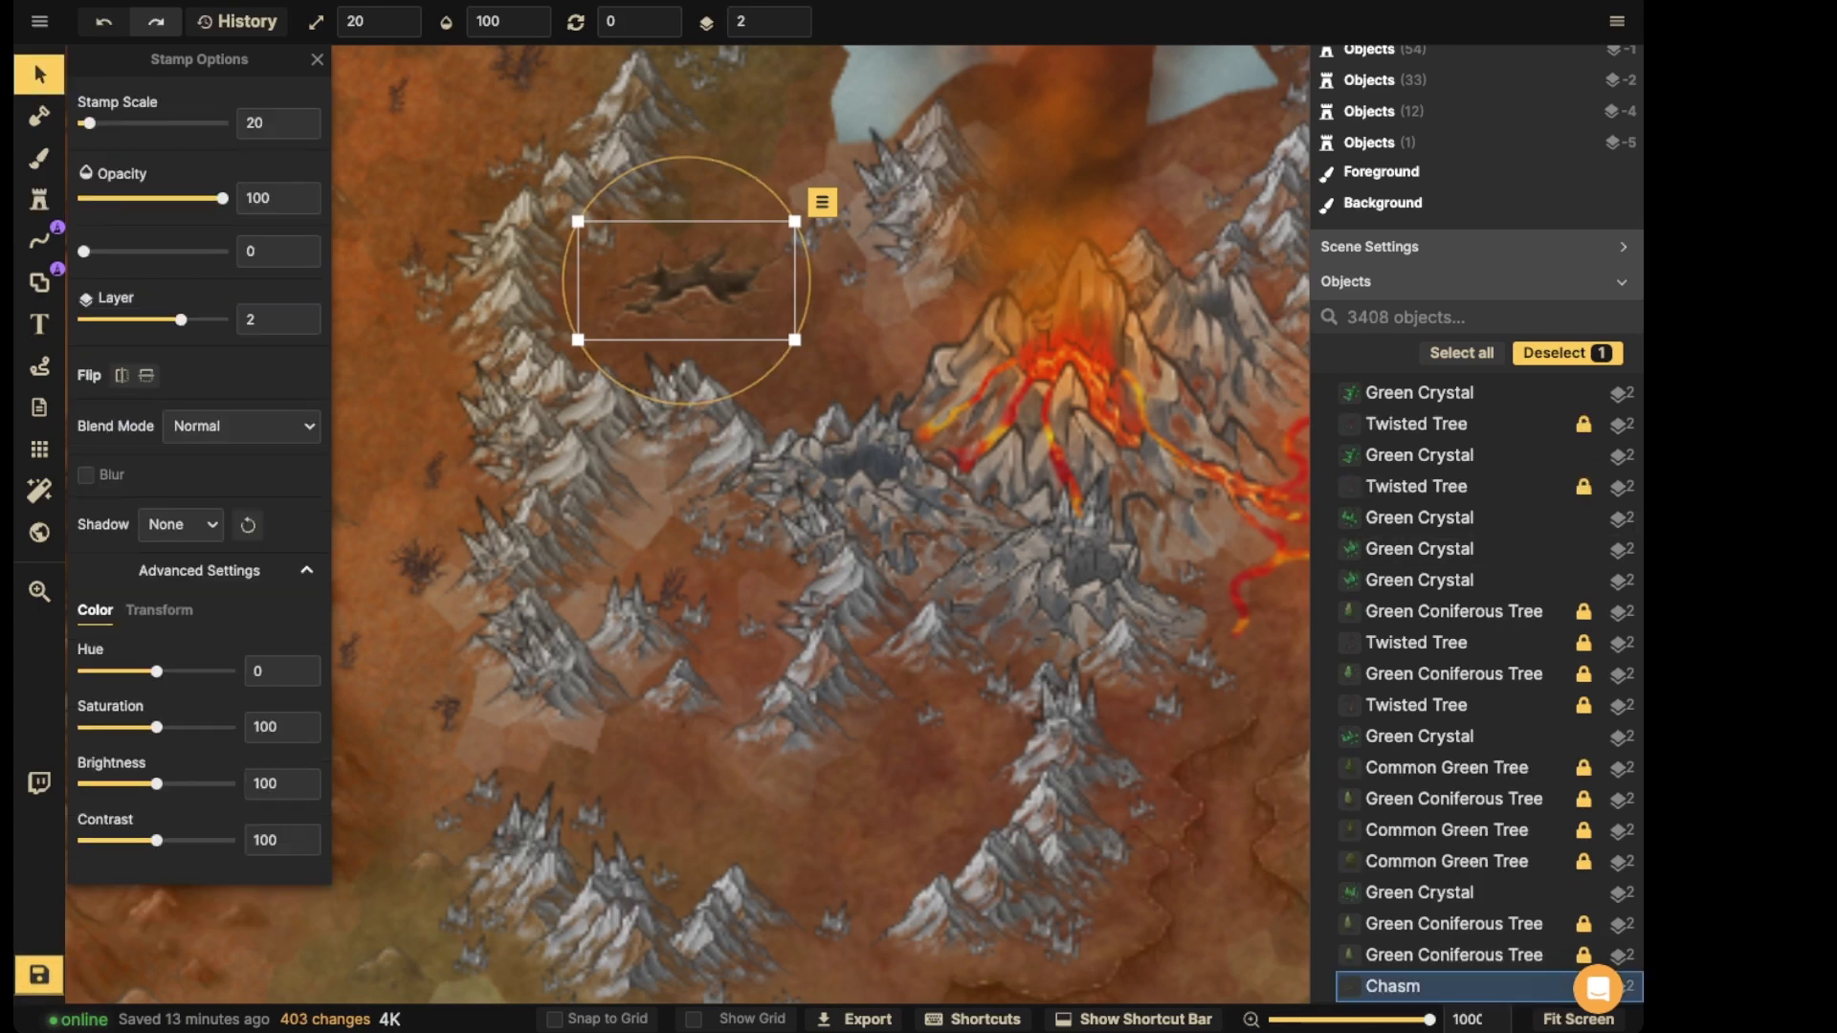
left_click(241, 427)
scroll(191, 669, "down", 5)
left_click(162, 755)
left_click_drag(685, 284, 677, 289)
left_click_drag(157, 784, 143, 840)
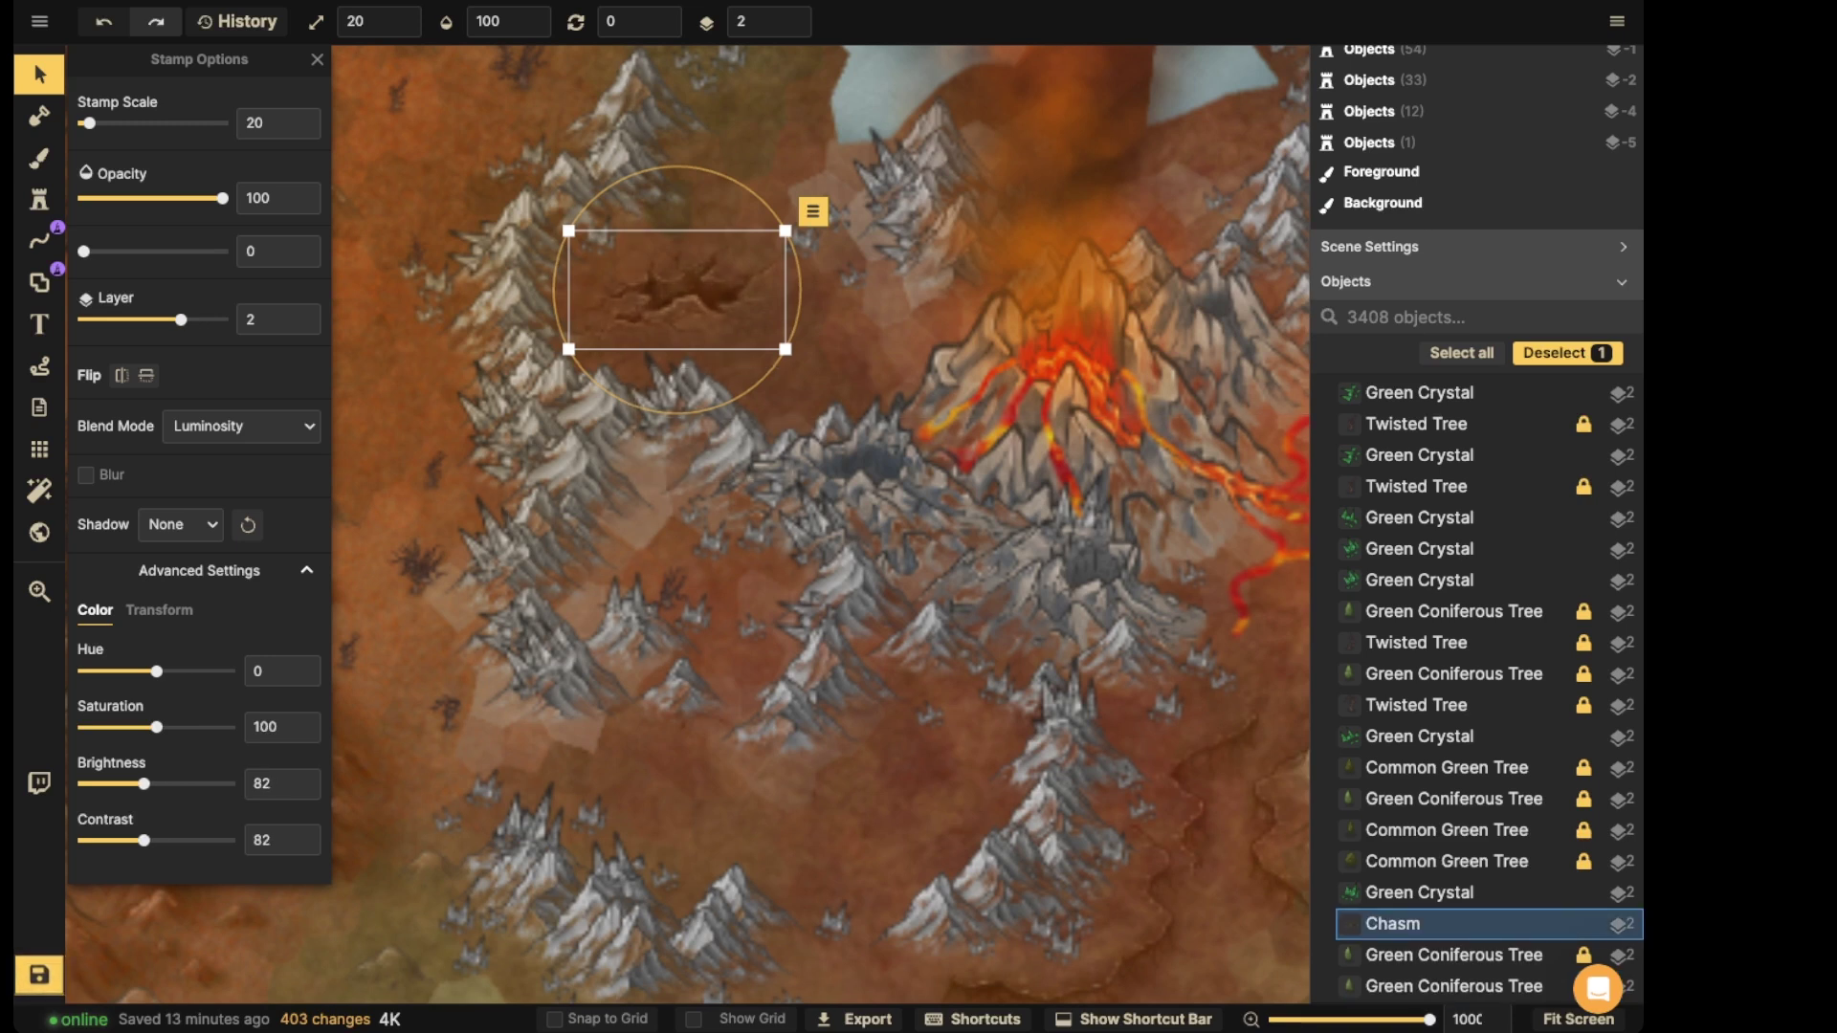
- Shift the chasm slightly toward the northwestern ridge and move it to layer -2
left_click_drag(676, 290, 634, 280)
left_click(792, 29)
left_click(792, 29)
left_click(793, 29)
left_click(792, 28)
- Return to the Stamp tool with the chasm stamp and set its blend mode to Luminosity
left_click(39, 200)
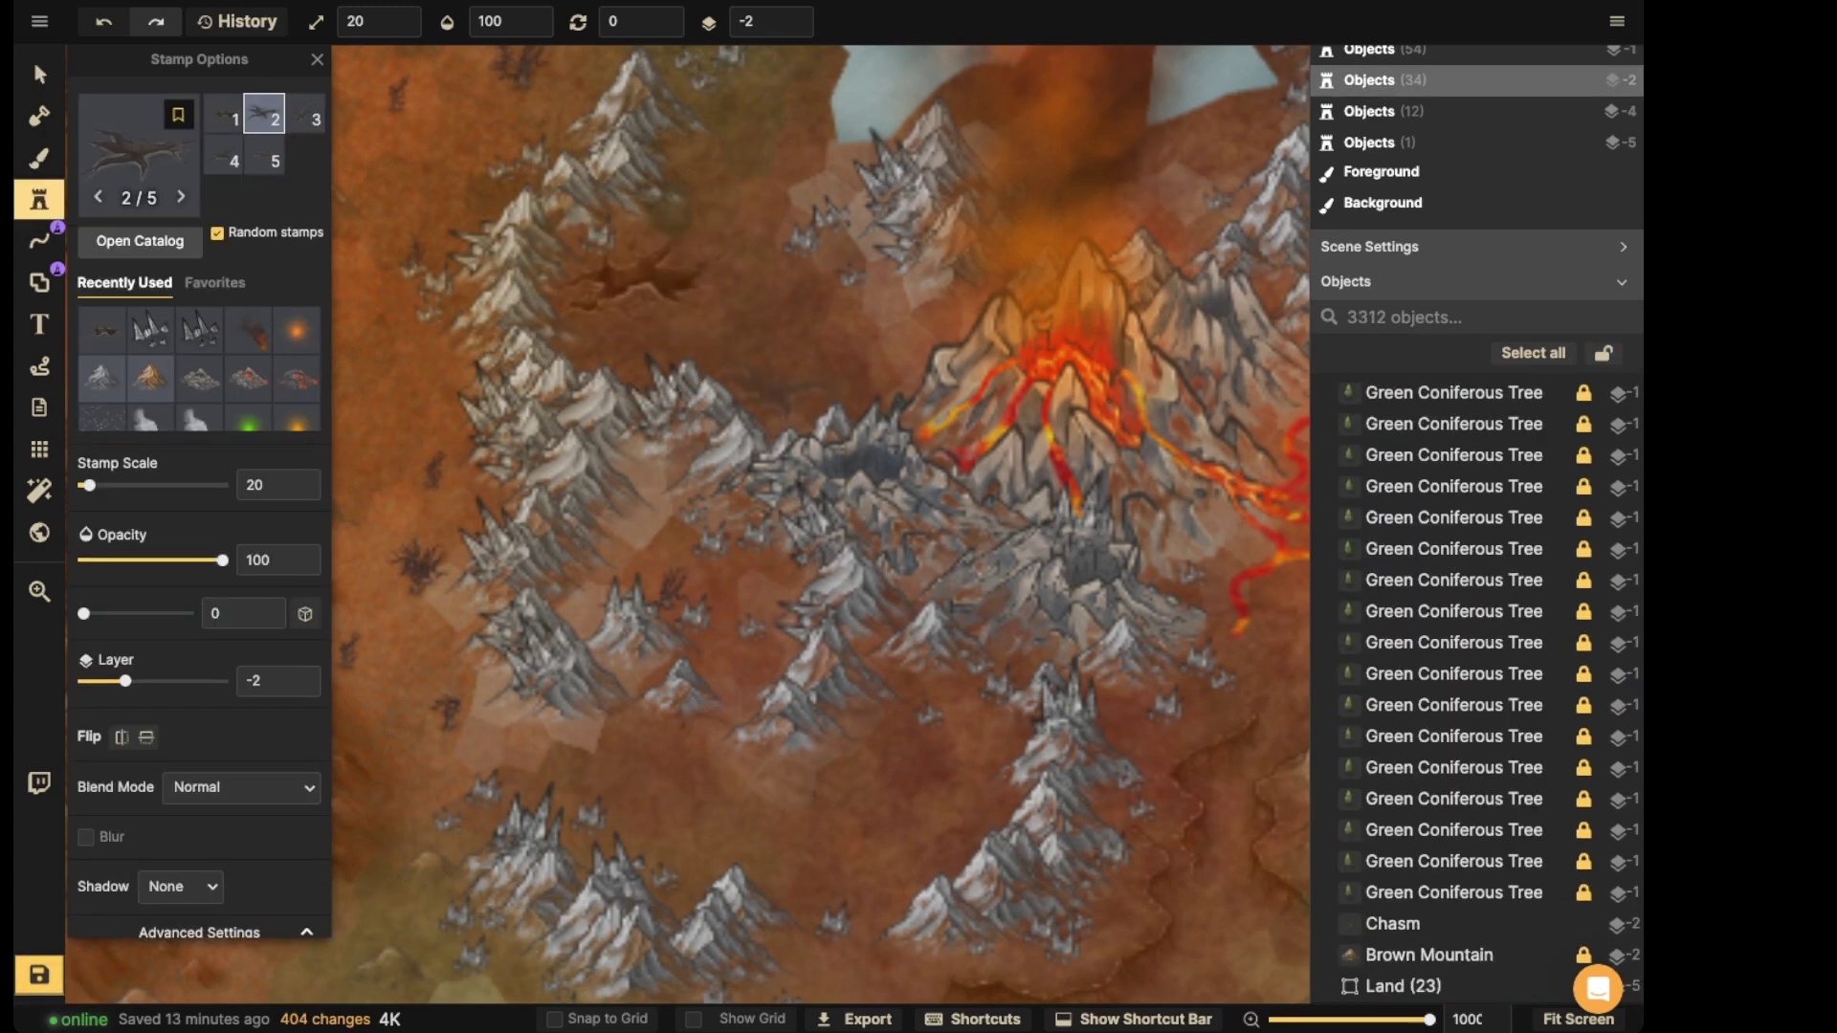
scroll(244, 612, "down", 4)
left_click(242, 479)
scroll(215, 811, "down", 3)
left_click(215, 812)
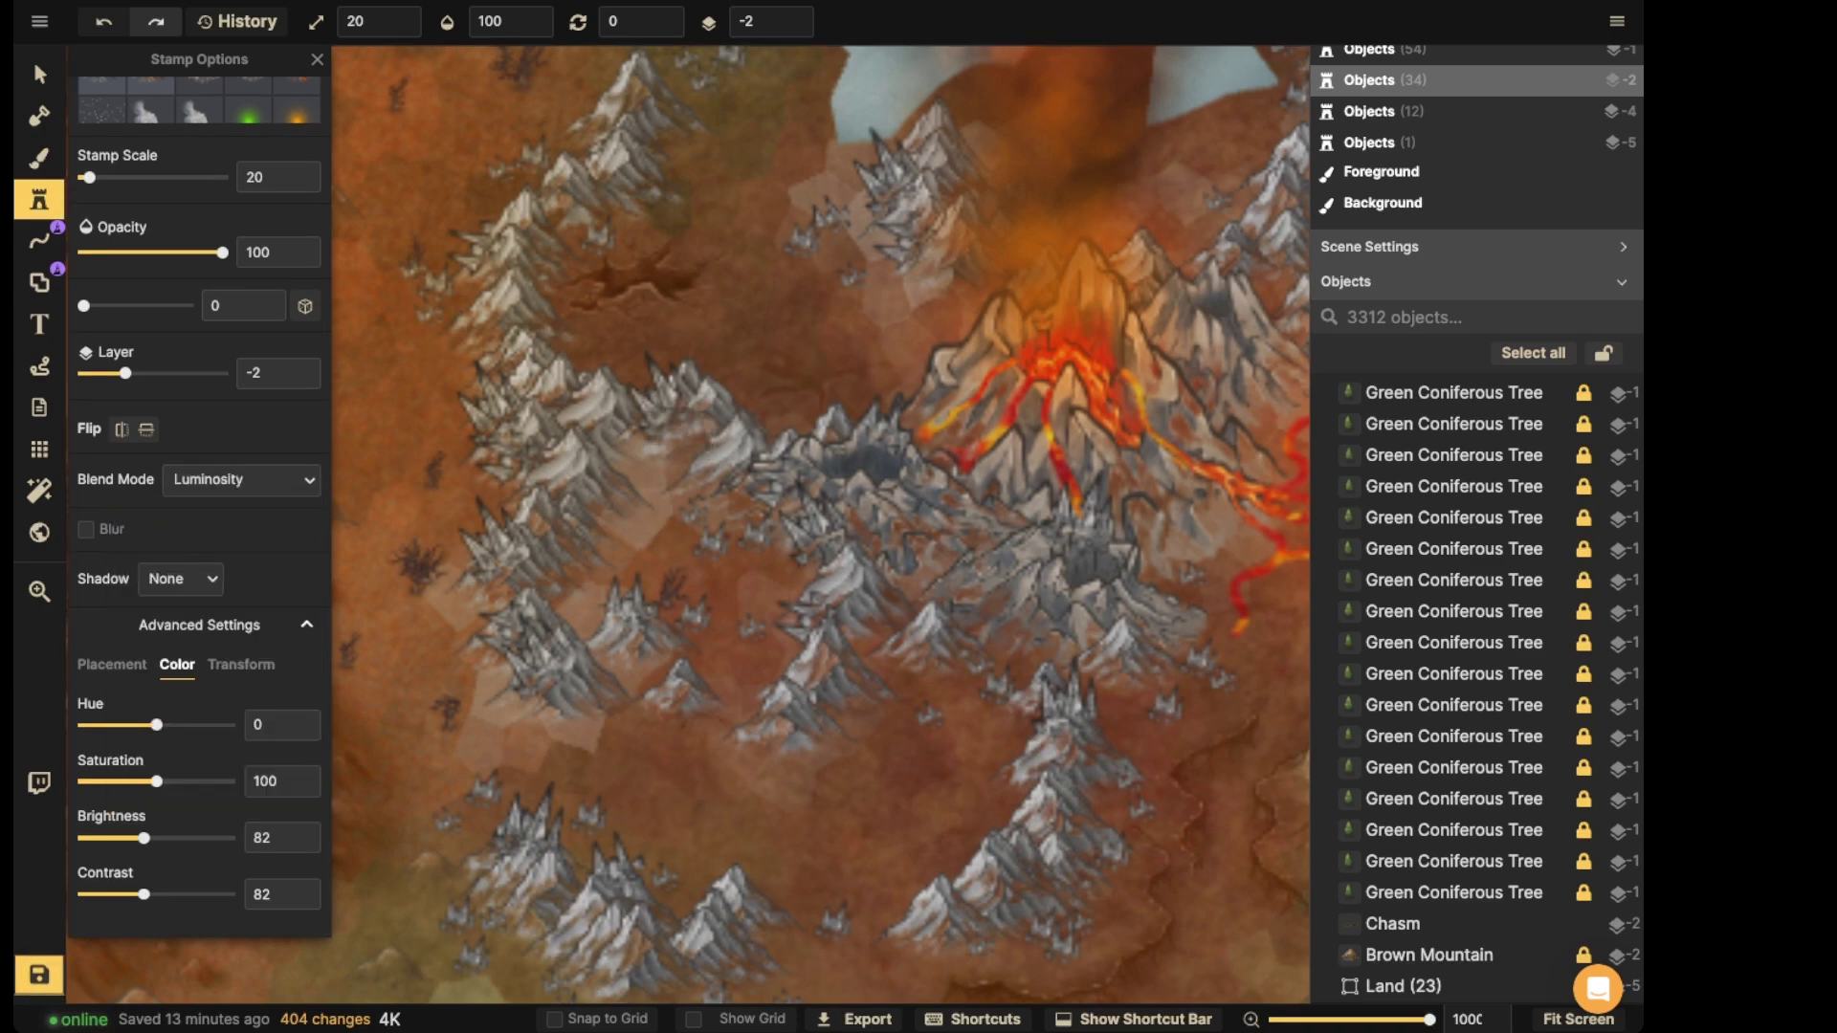
- Place chasms at scale 20 in the basin west of the volcano, between the grey peaks and across the southern plain
left_click(811, 371)
key("space")
left_click_drag(960, 301, 947, 108)
left_click_drag(816, 374, 813, 331)
left_click(734, 342)
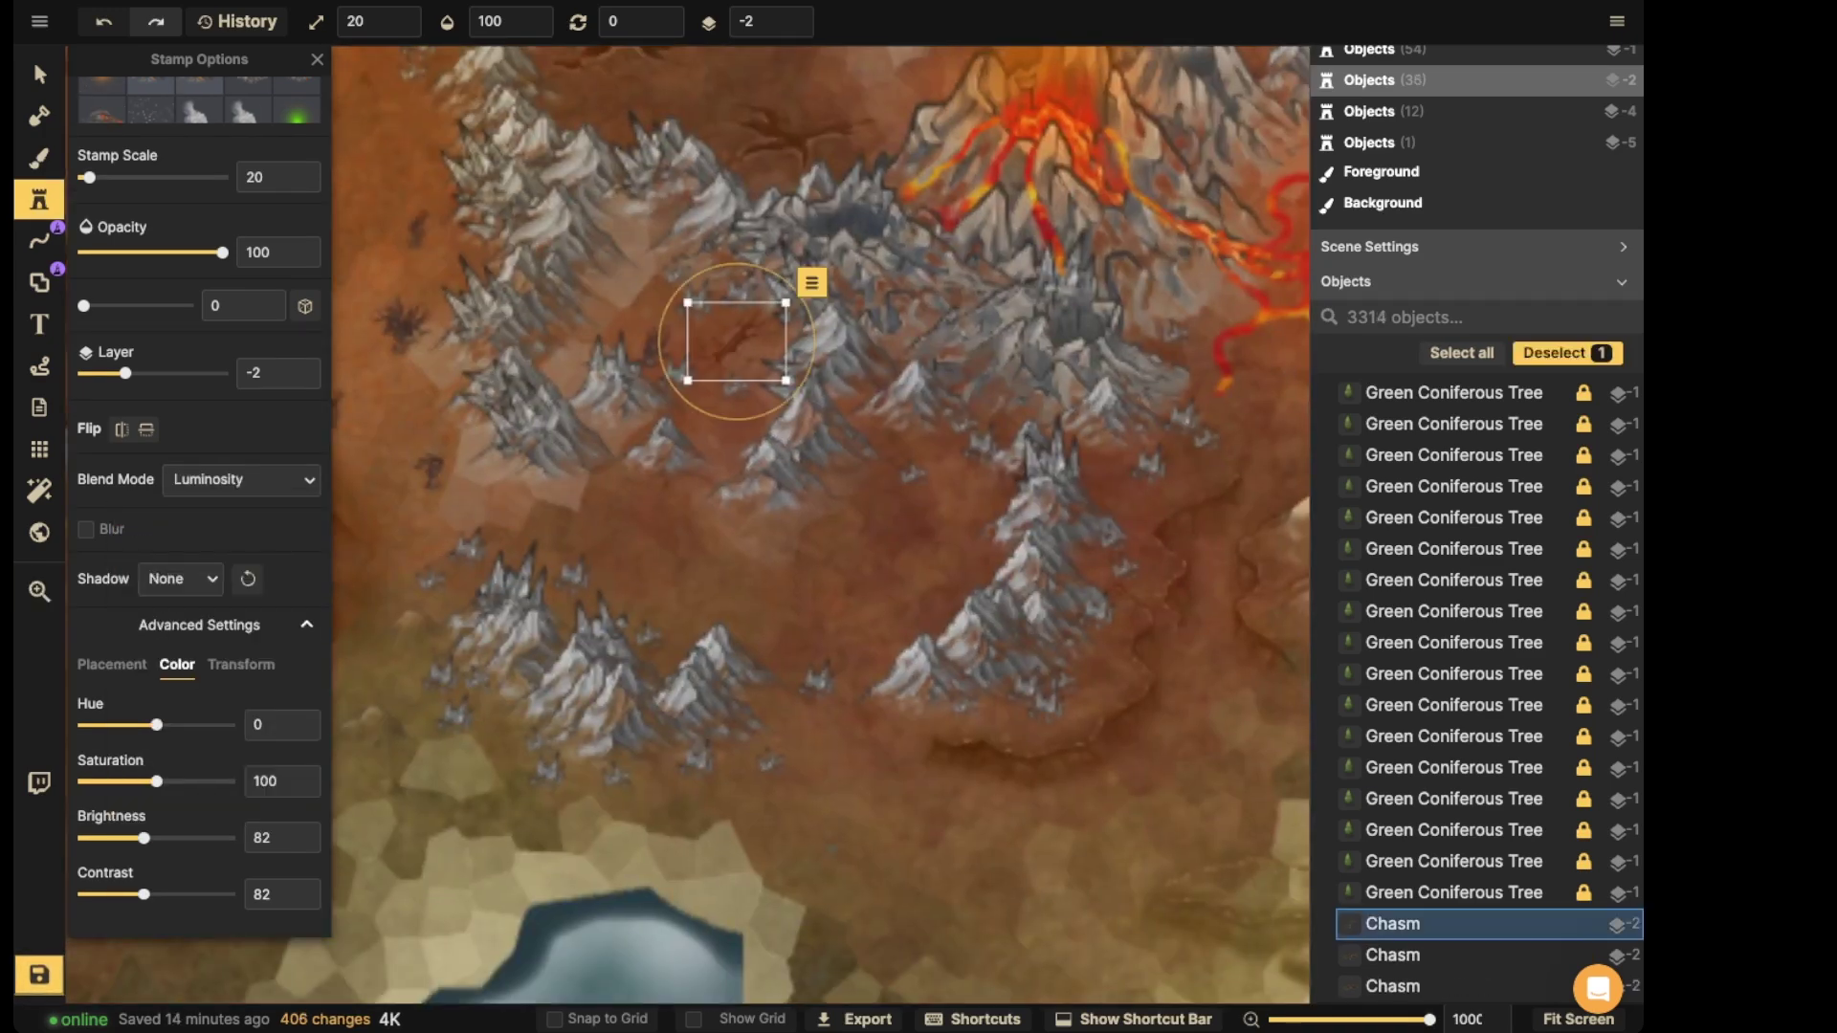
left_click(626, 548)
left_click(899, 526)
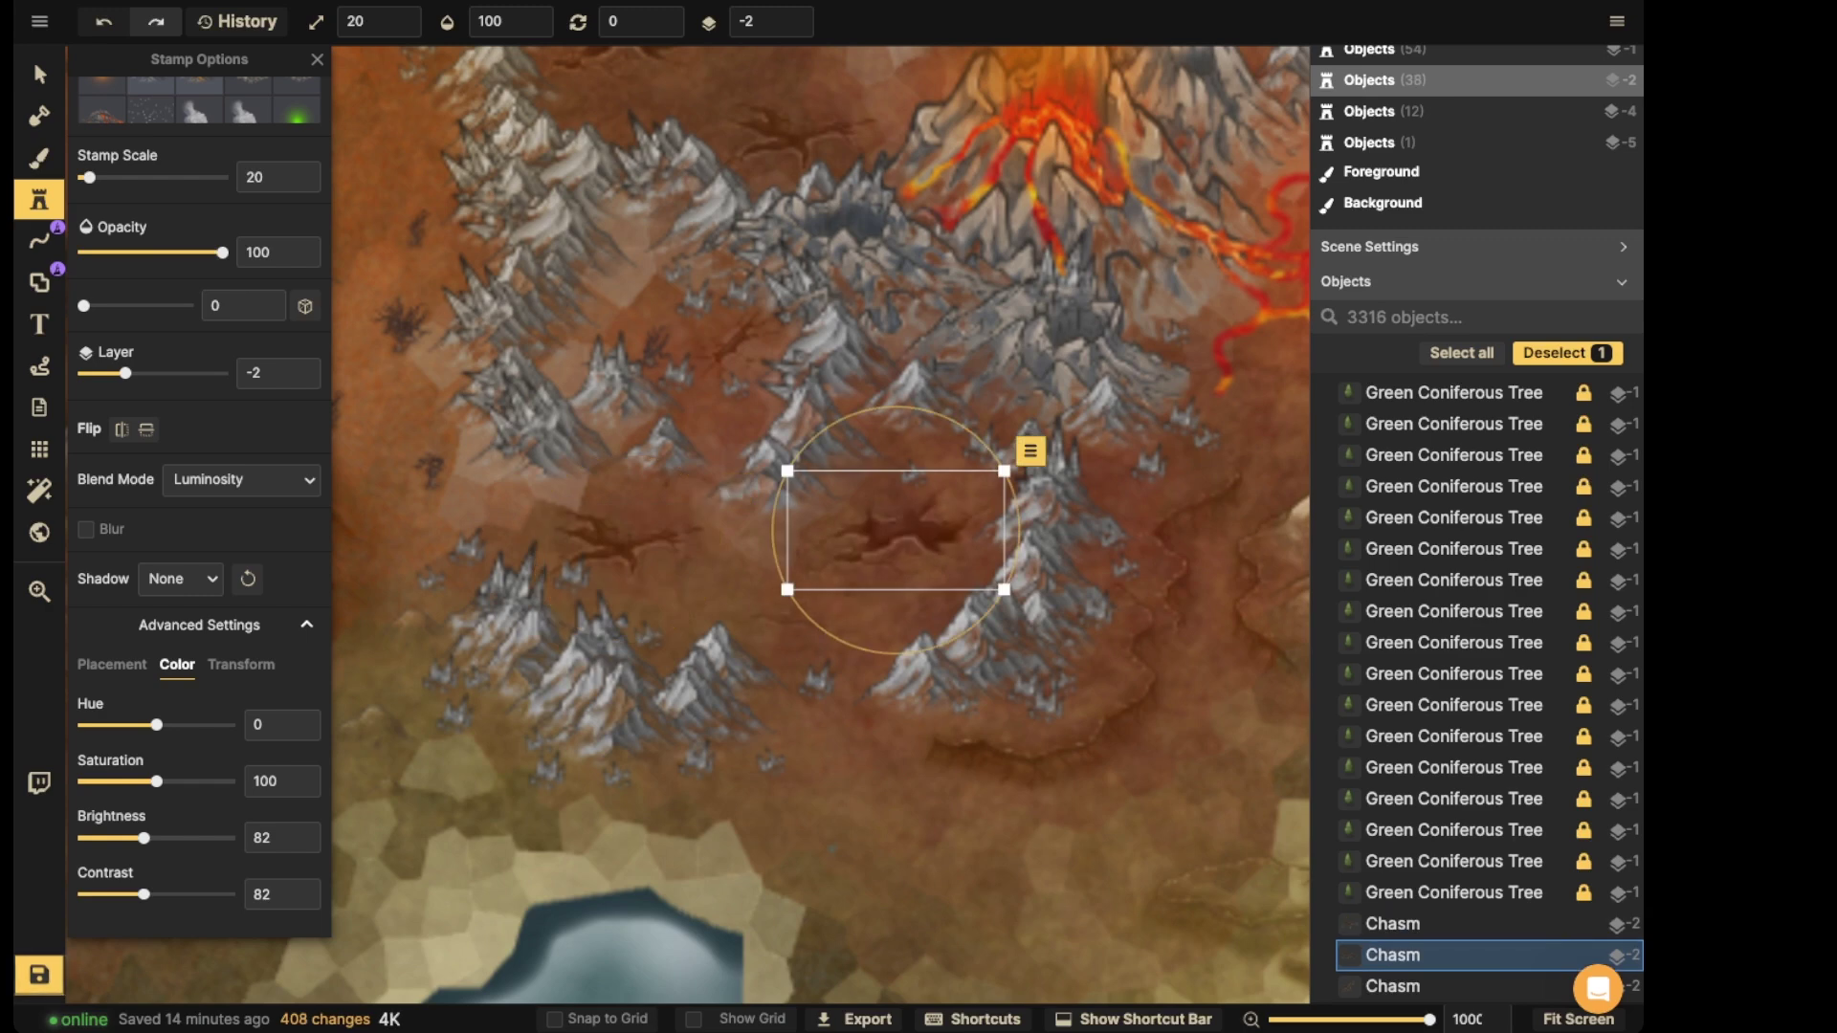
key("Escape")
left_click(748, 602)
- Place more chasms at scale 20 southeast of the lava streams and around the smoke plume above the volcano
scroll(732, 564, "down", 3)
key("space")
left_click_drag(1173, 436, 899, 524)
left_click(844, 528)
key("space")
left_click_drag(843, 448, 988, 560)
left_click(797, 363)
key("Escape")
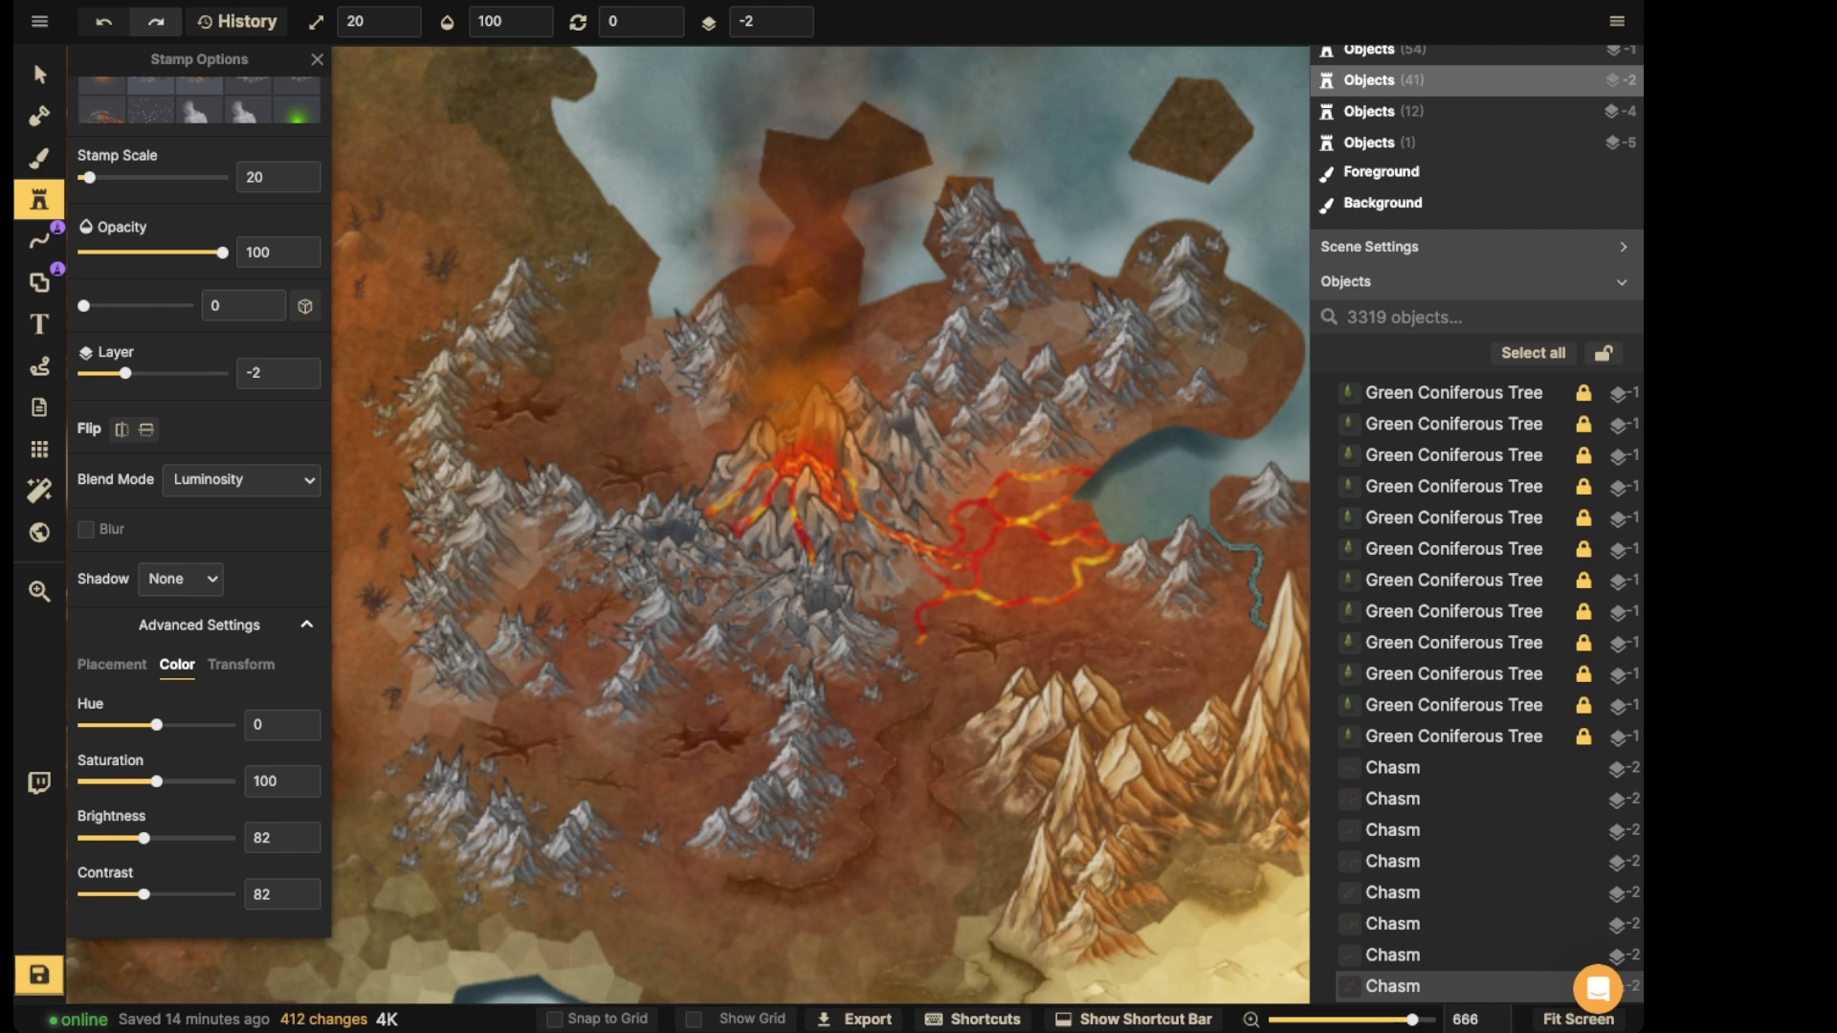
left_click(795, 275)
- Place one chasm at scale 20 on the orange ground just west of the northwestern ridge
key("space")
left_click_drag(727, 535, 992, 381)
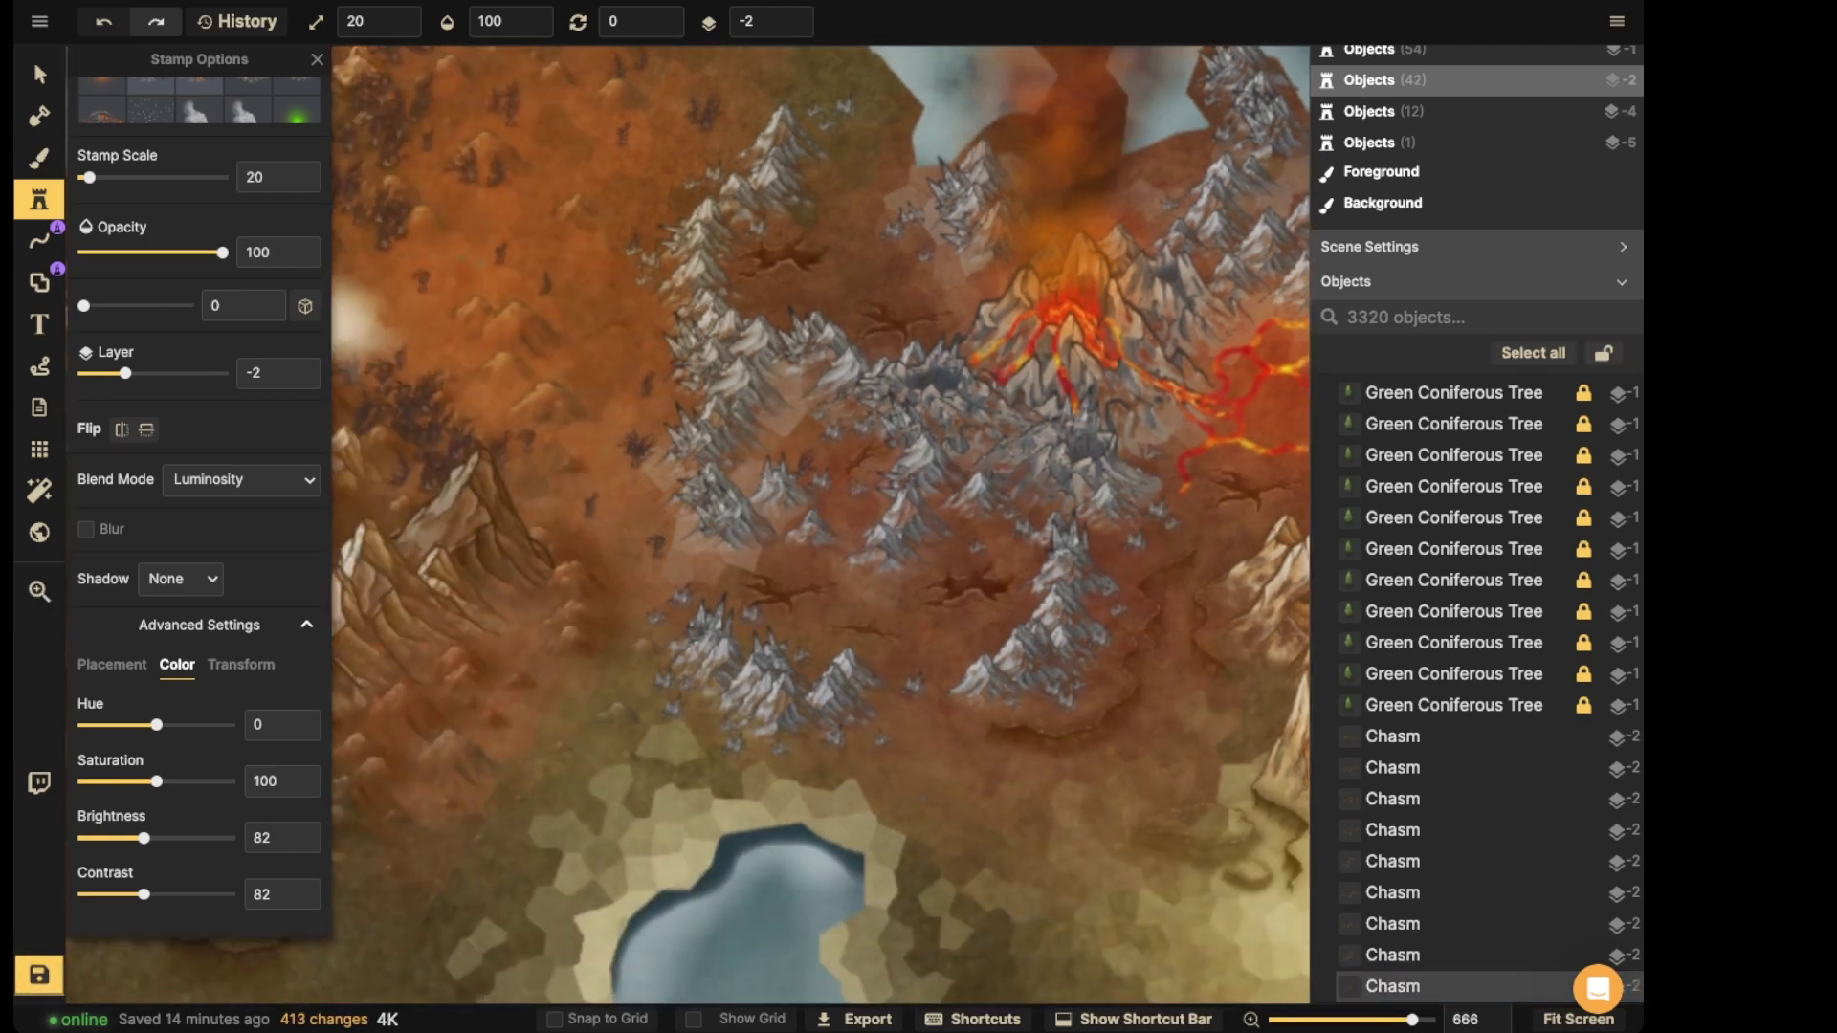
left_click(622, 307)
key("Escape")
key("z")
left_click_drag(966, 744, 784, 764)
key("space")
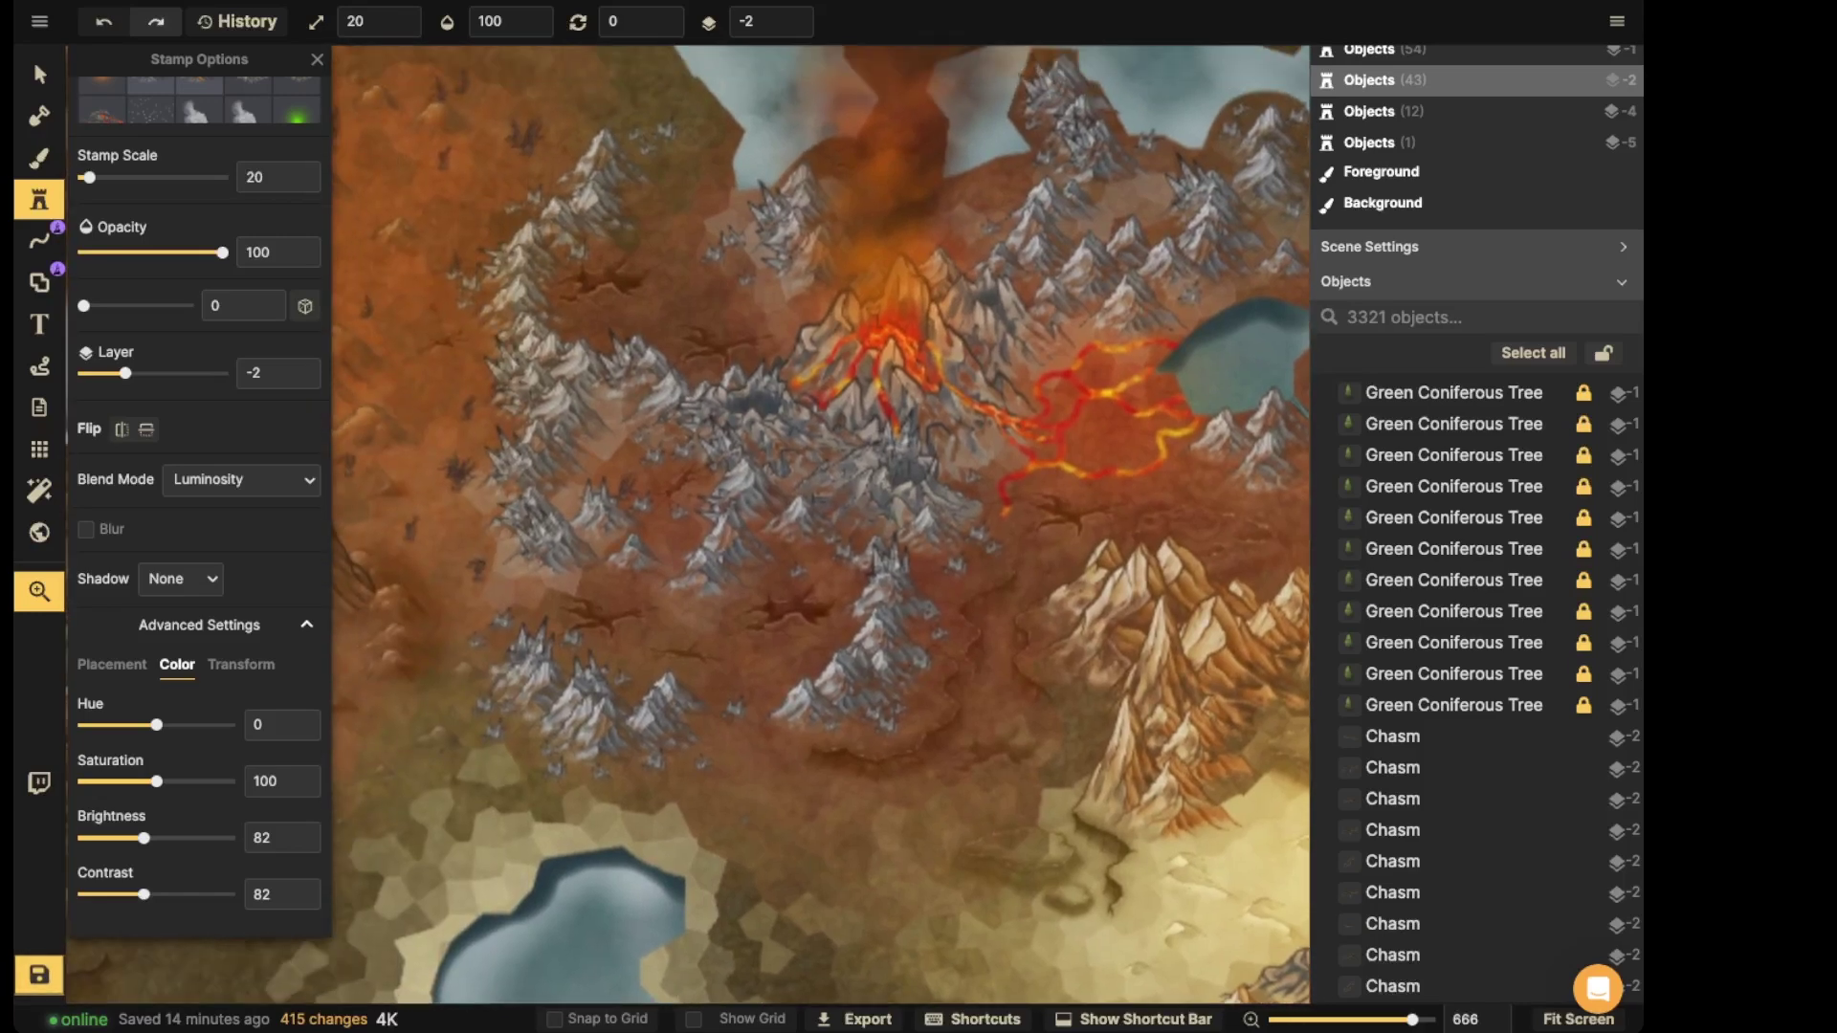
scroll(574, 350, "down", 4)
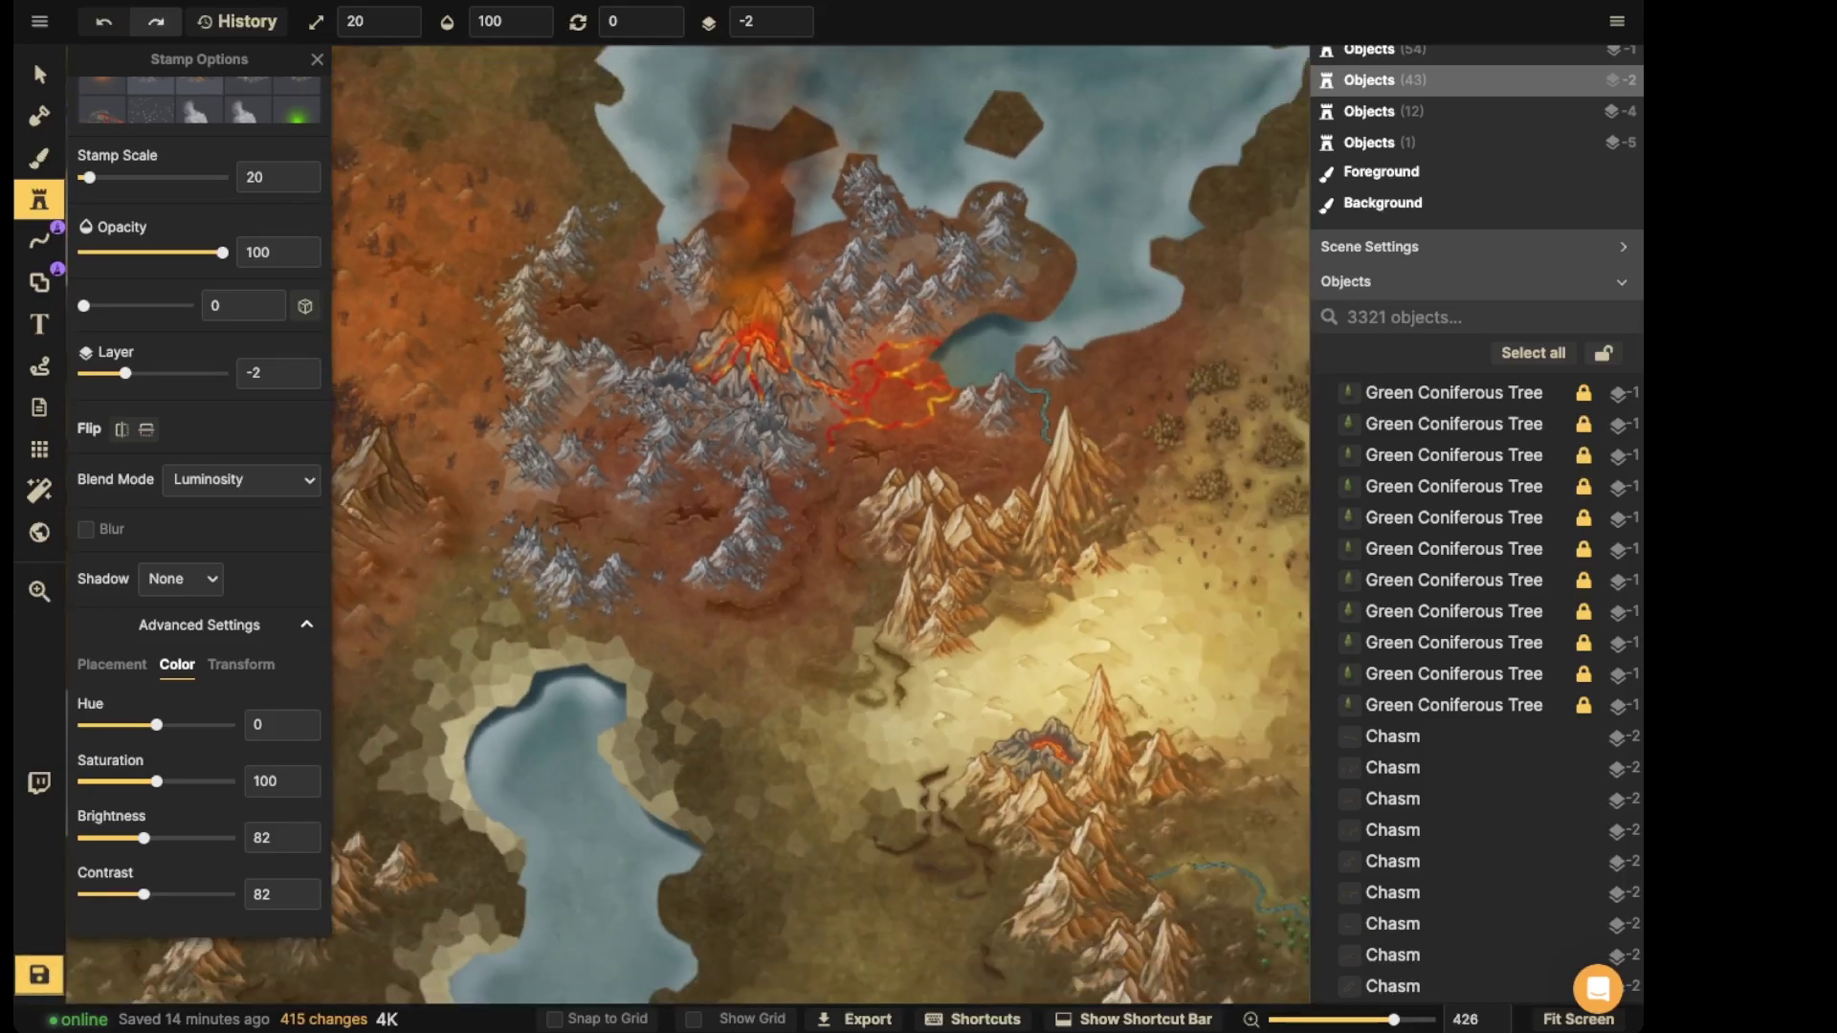
- Delete the chasms from the basin between the northwestern ridge and the volcano
left_click(39, 75)
scroll(715, 414, "up", 2)
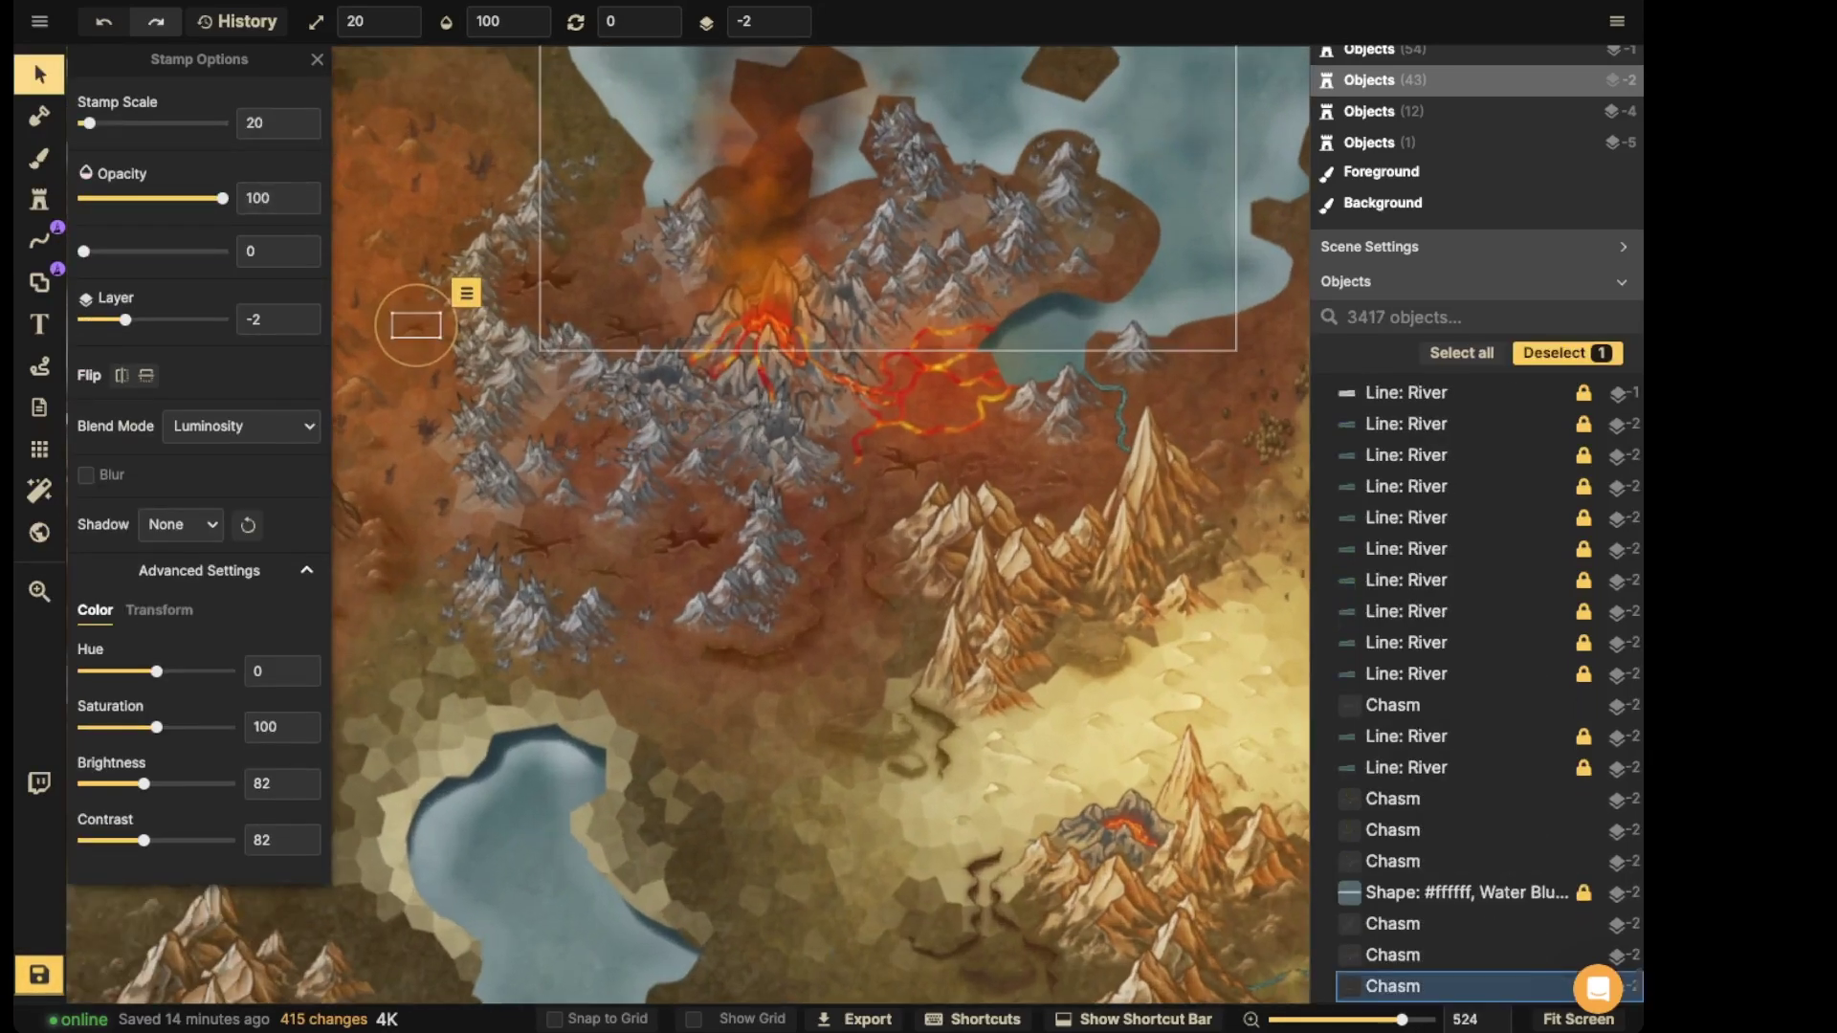
left_click(543, 279)
key("Delete")
left_click(633, 329)
key("Delete")
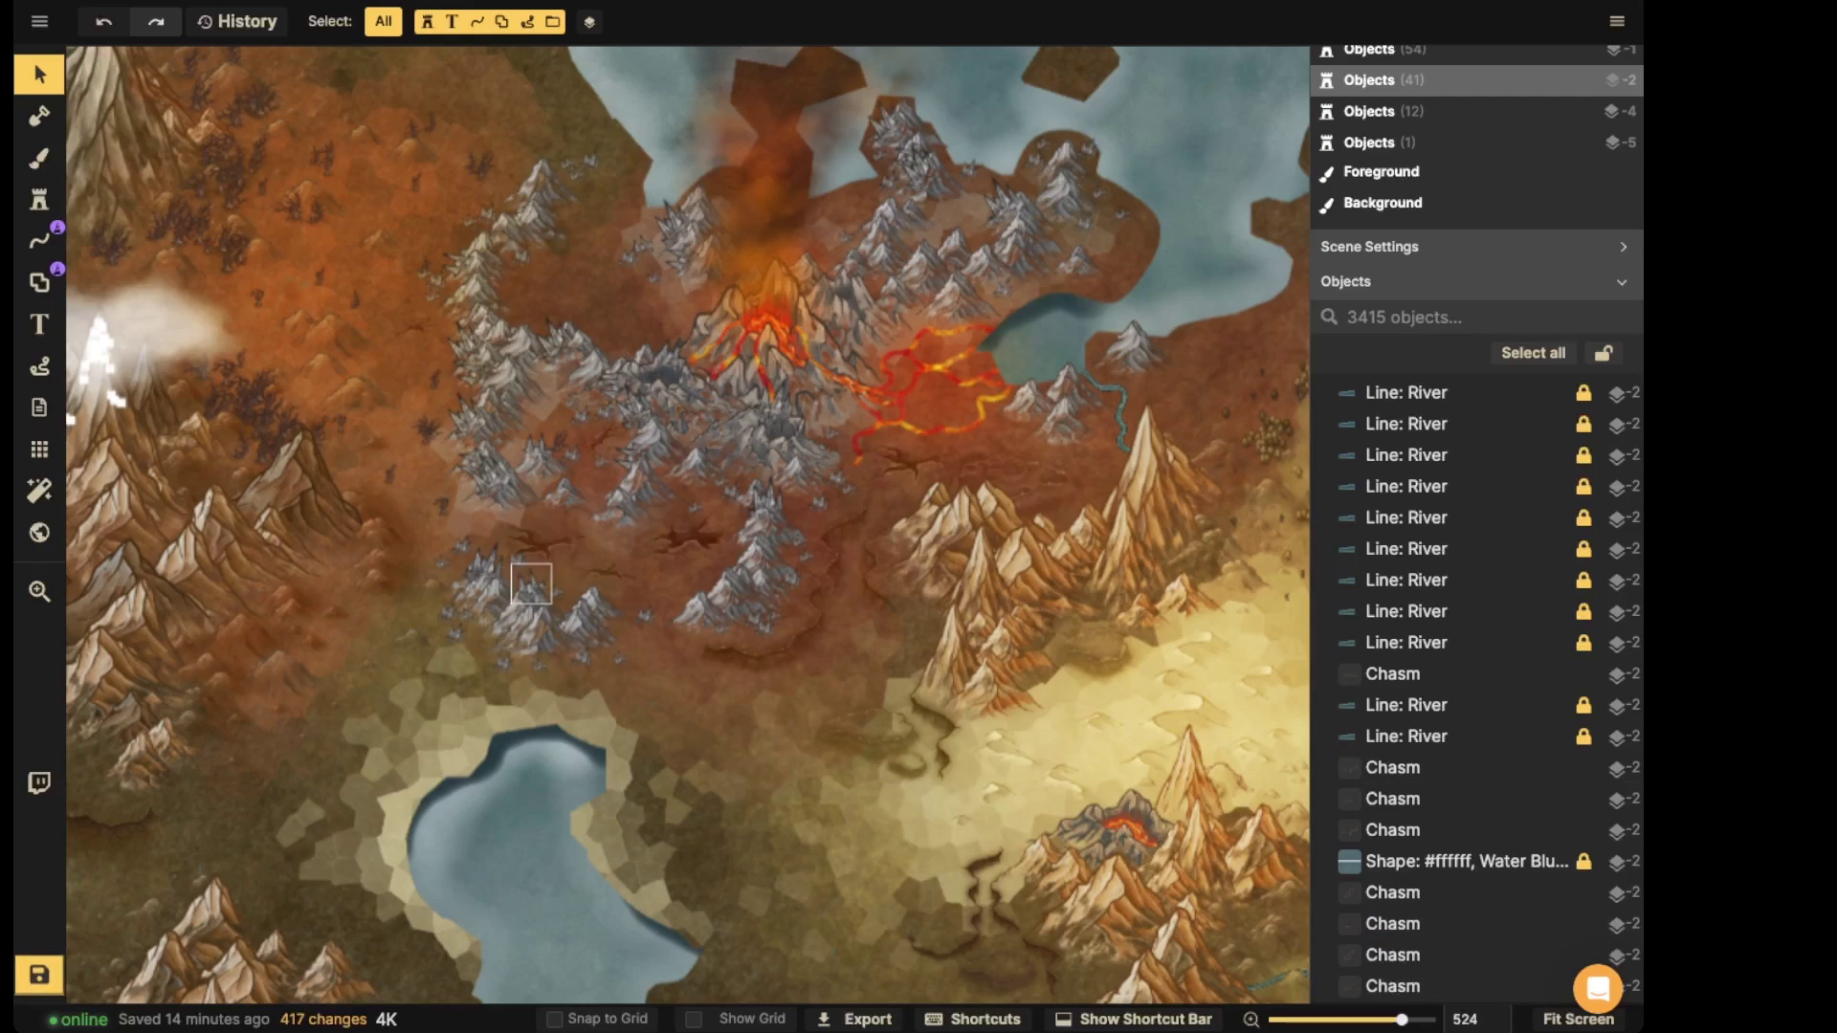
- Delete the chasms on the southern plain and the one southeast of the lava streams
key("Delete")
left_click(907, 466)
key("Delete")
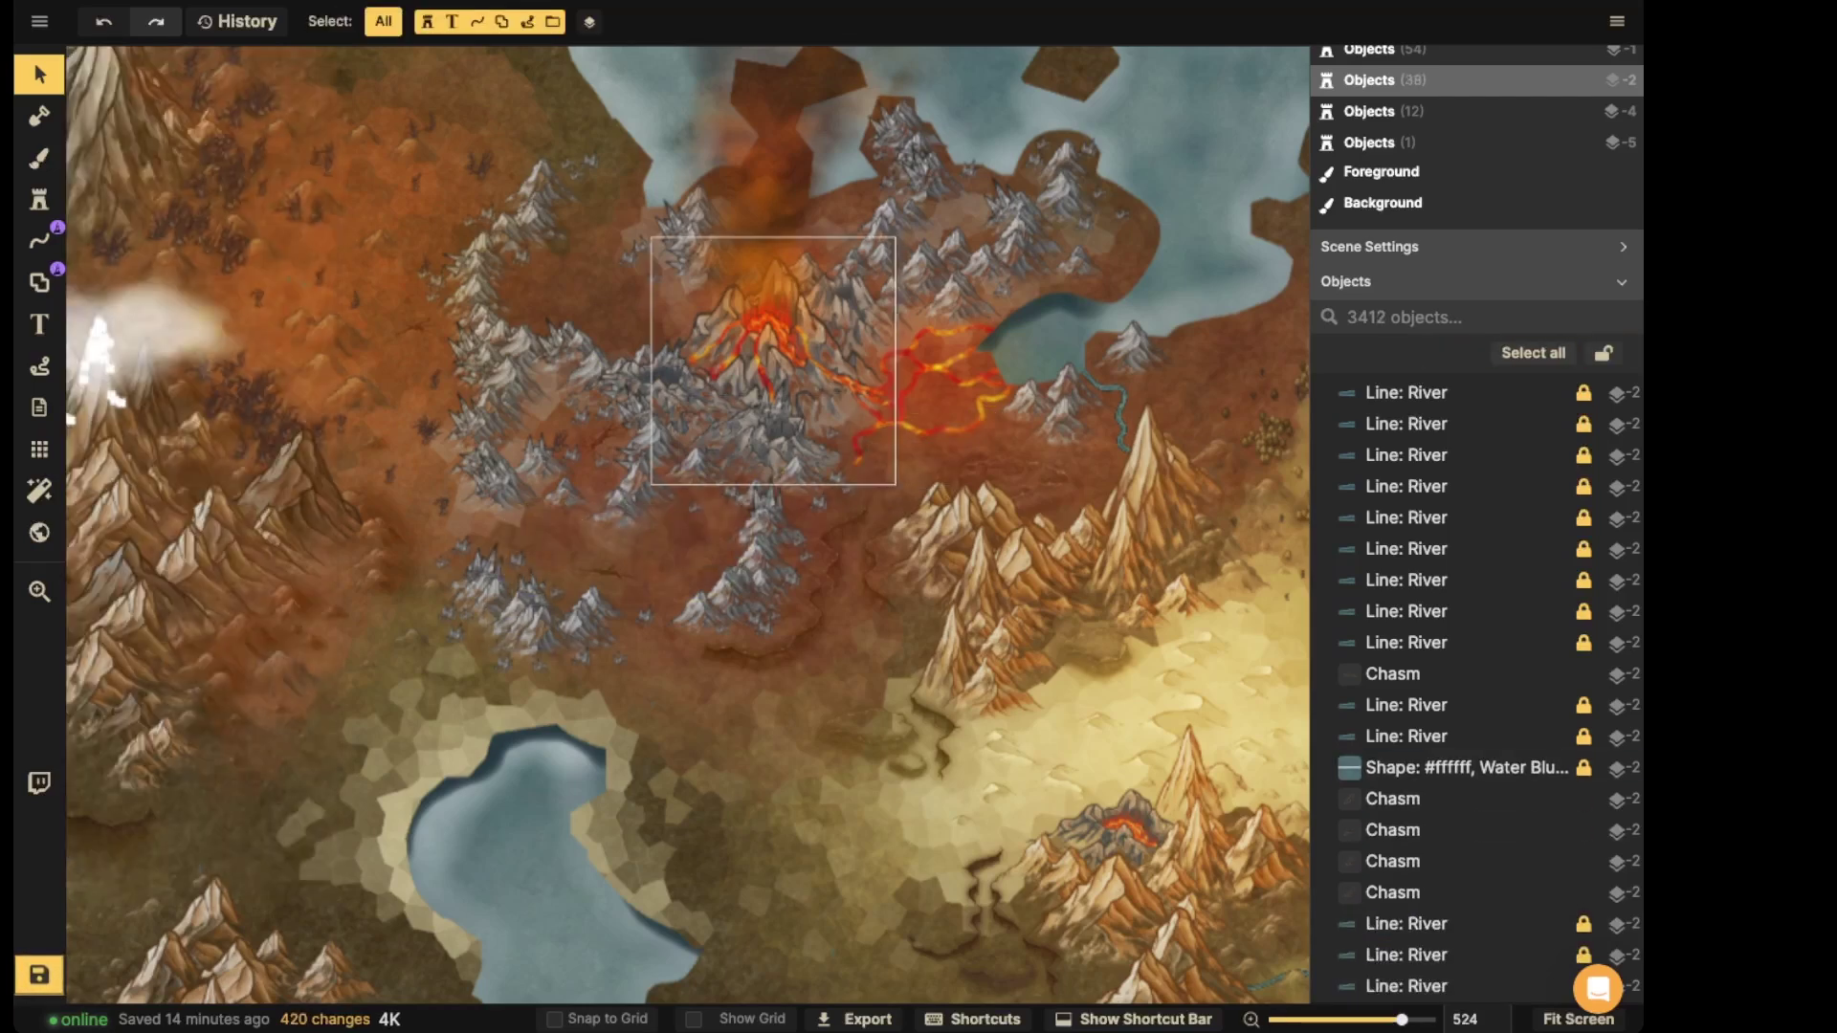
left_click(607, 573)
key("Delete")
key("Delete")
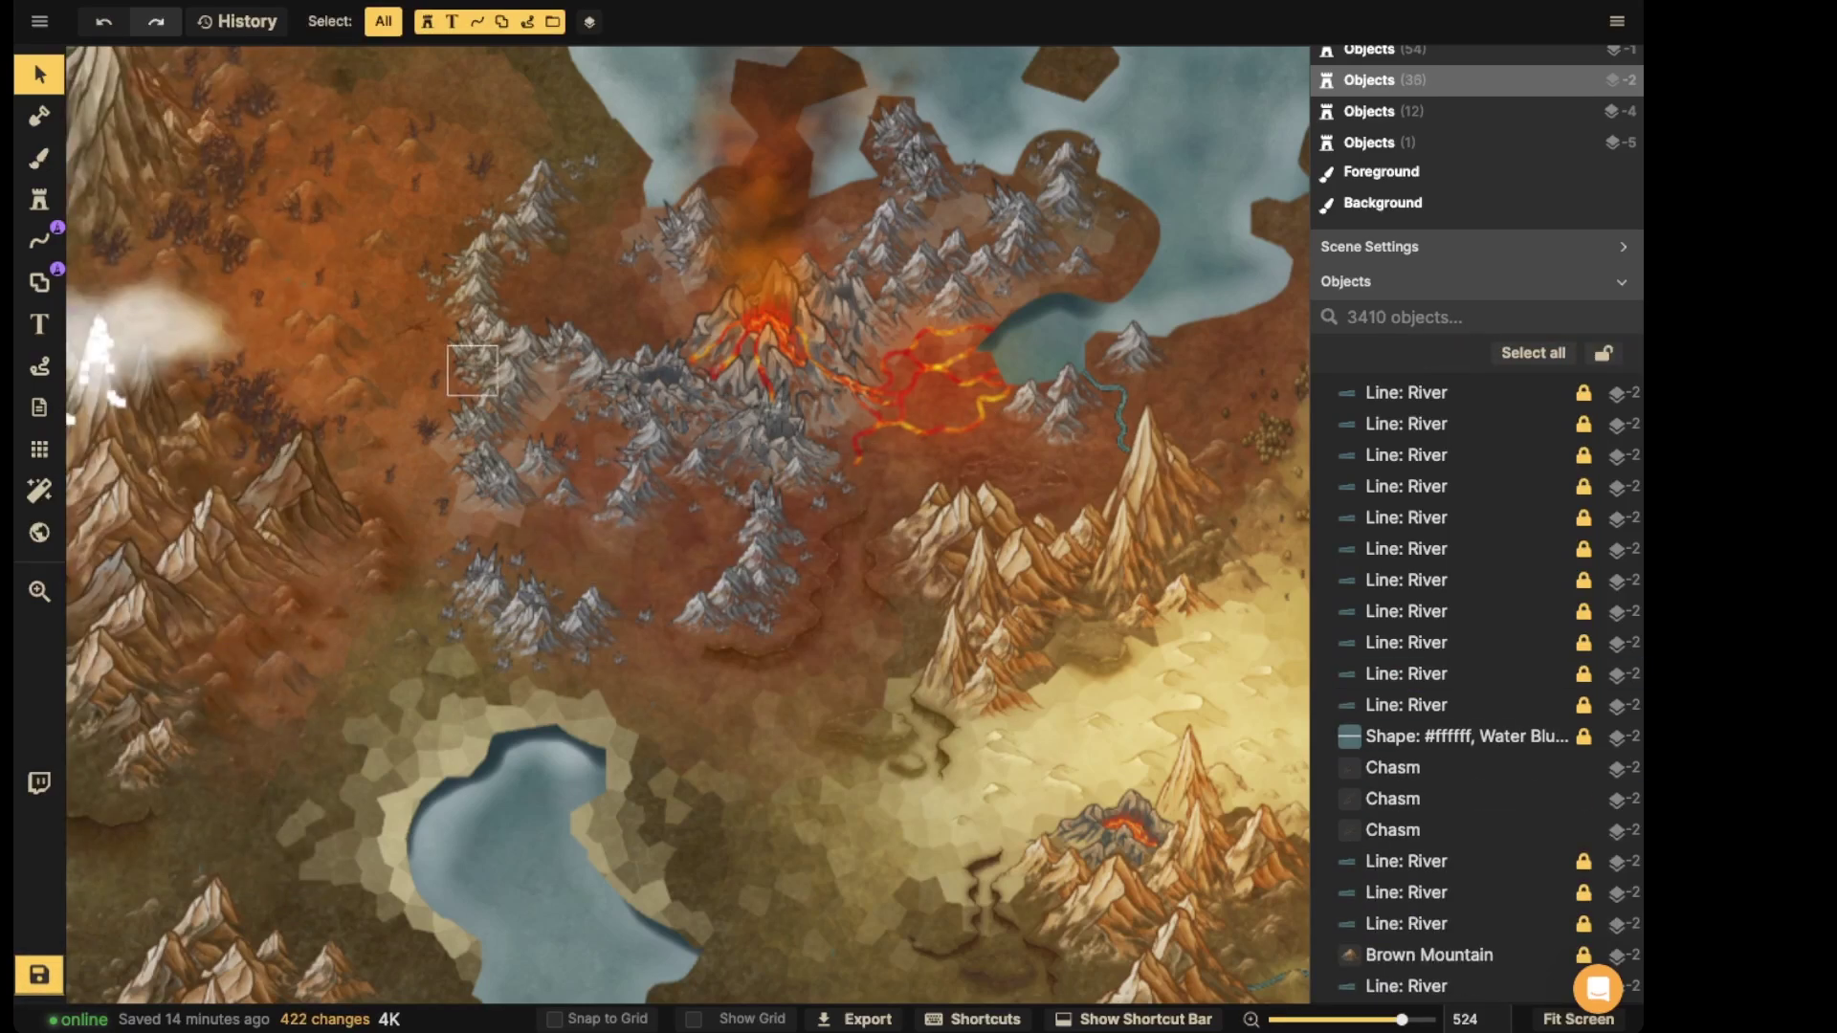
- Find the cracked desert ground texture in the Fantasy Battlemaps catalog by searching "orc" and load it for the foreground brush
left_click(40, 199)
left_click(39, 159)
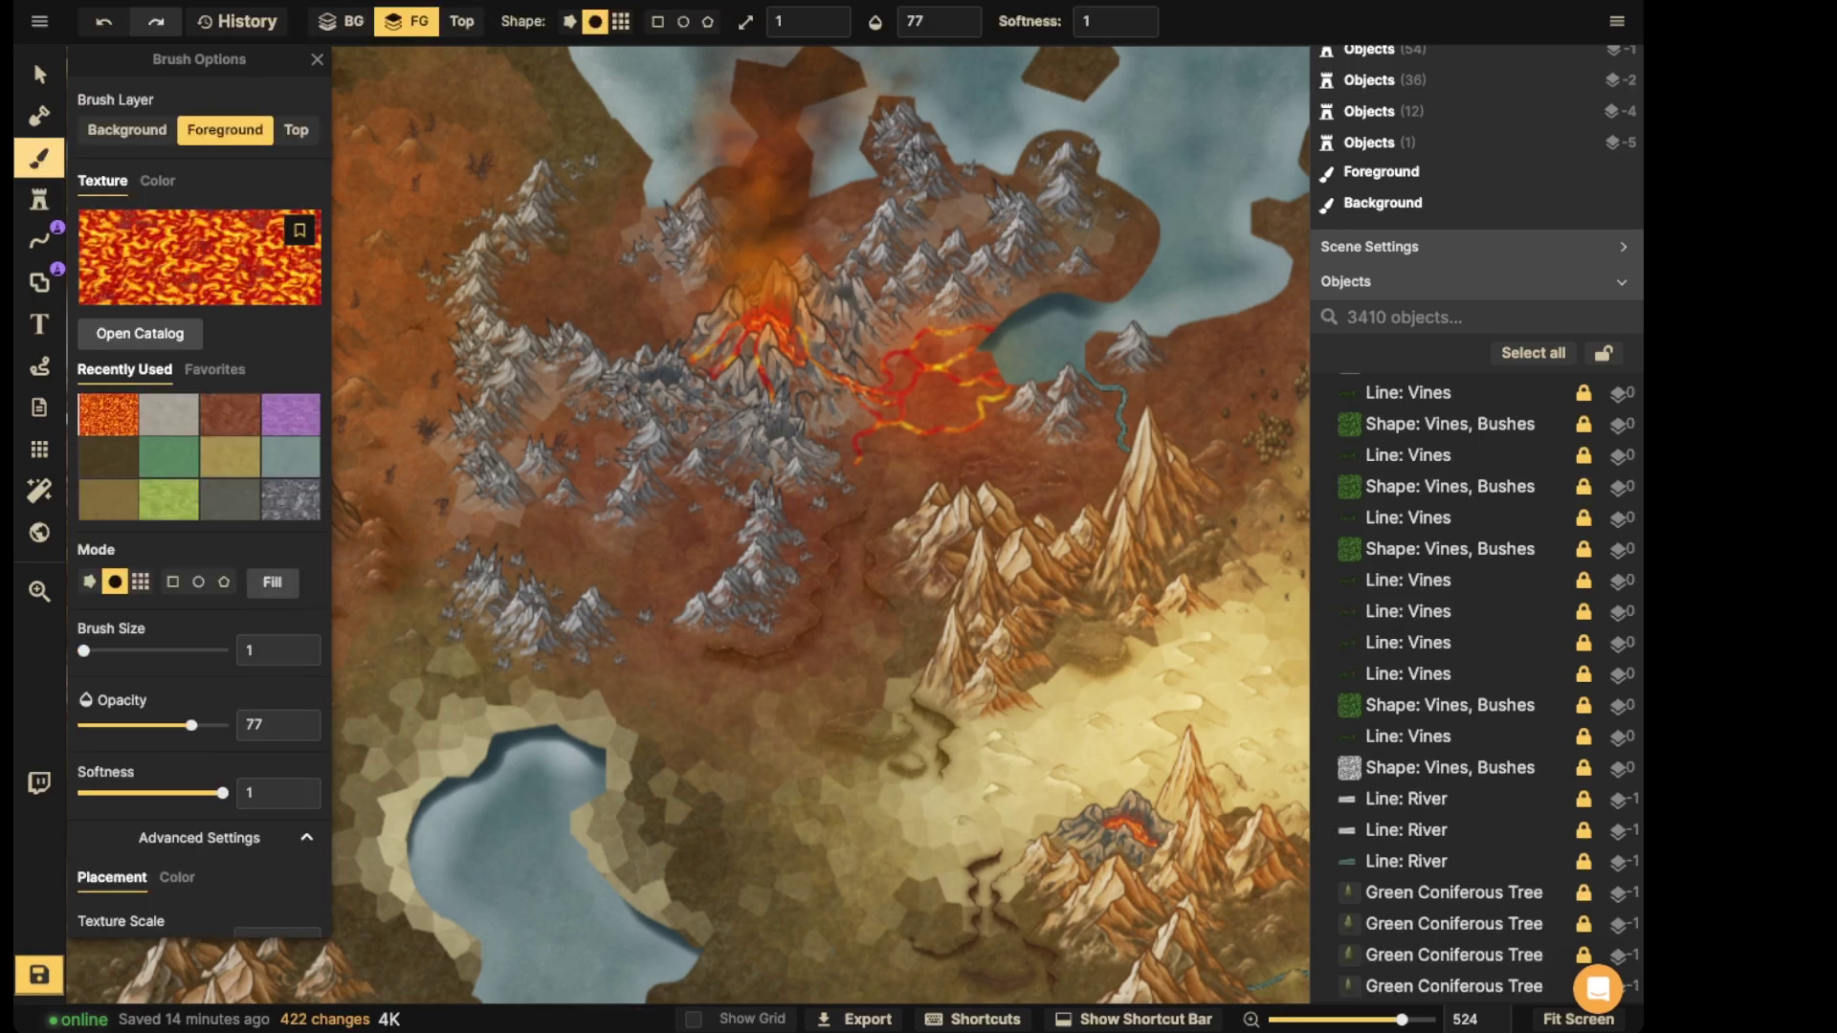
key("f")
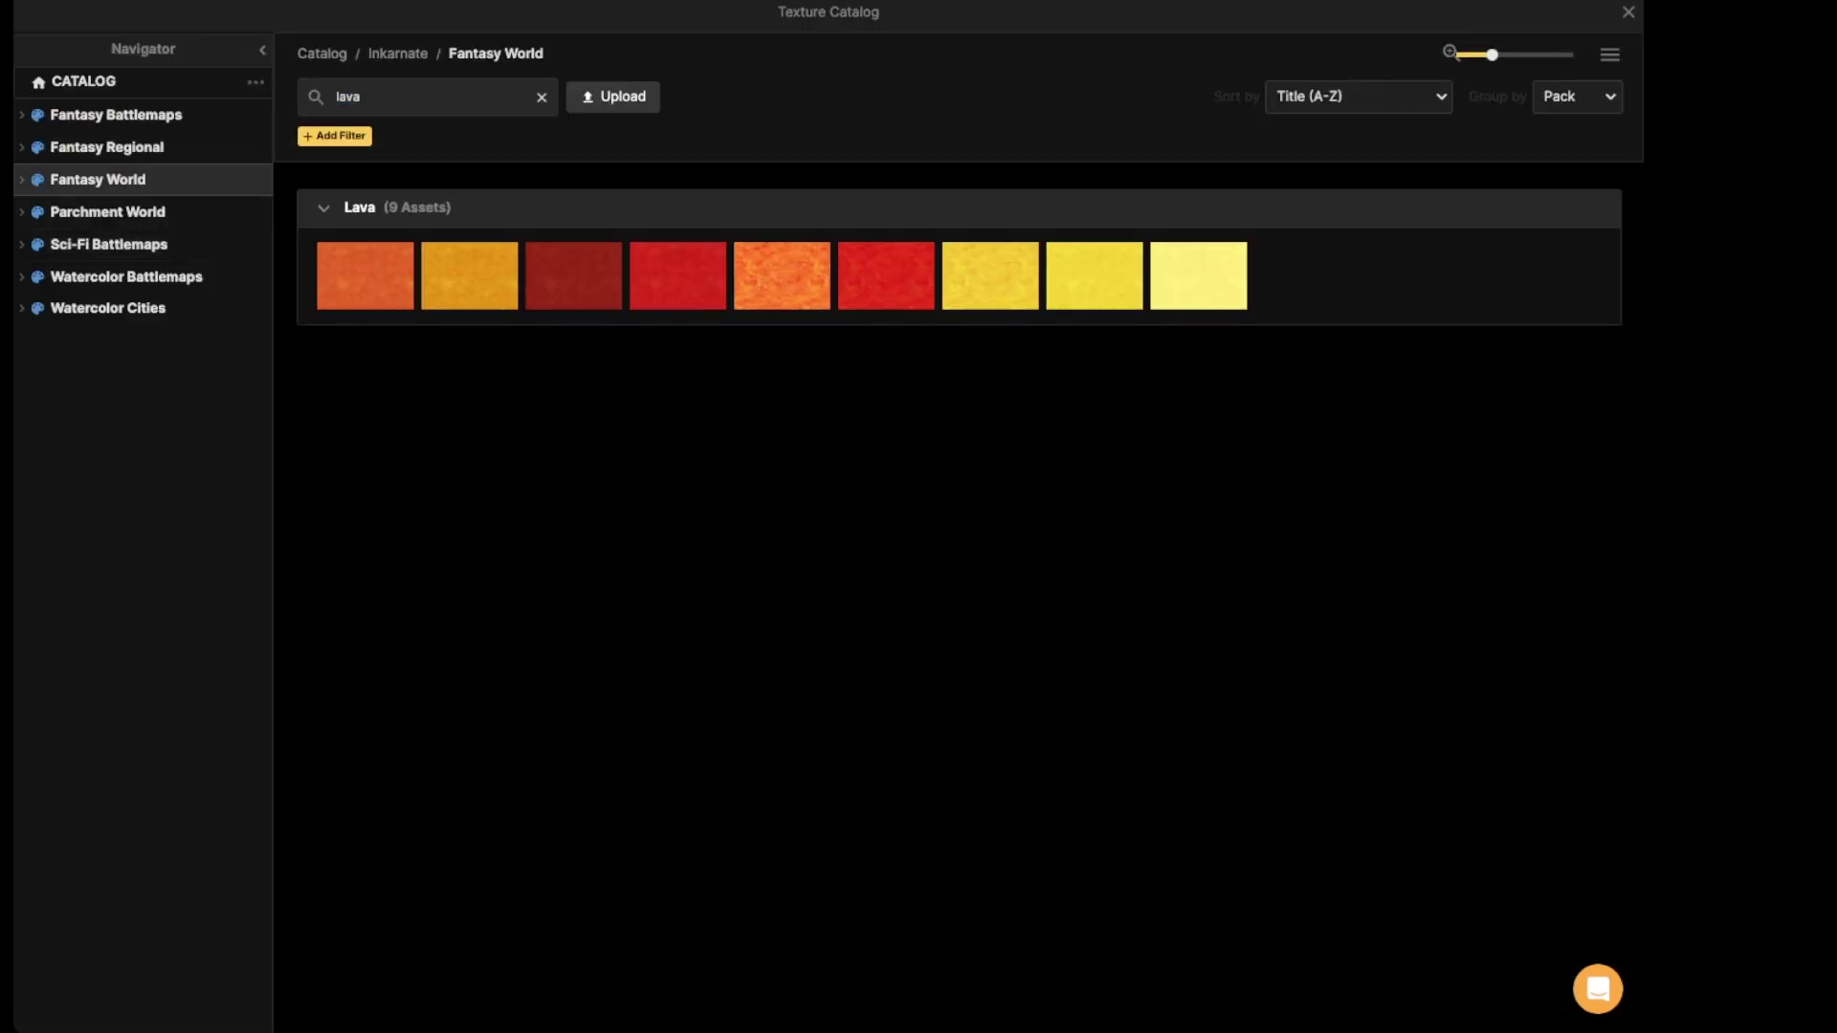
left_click(542, 96)
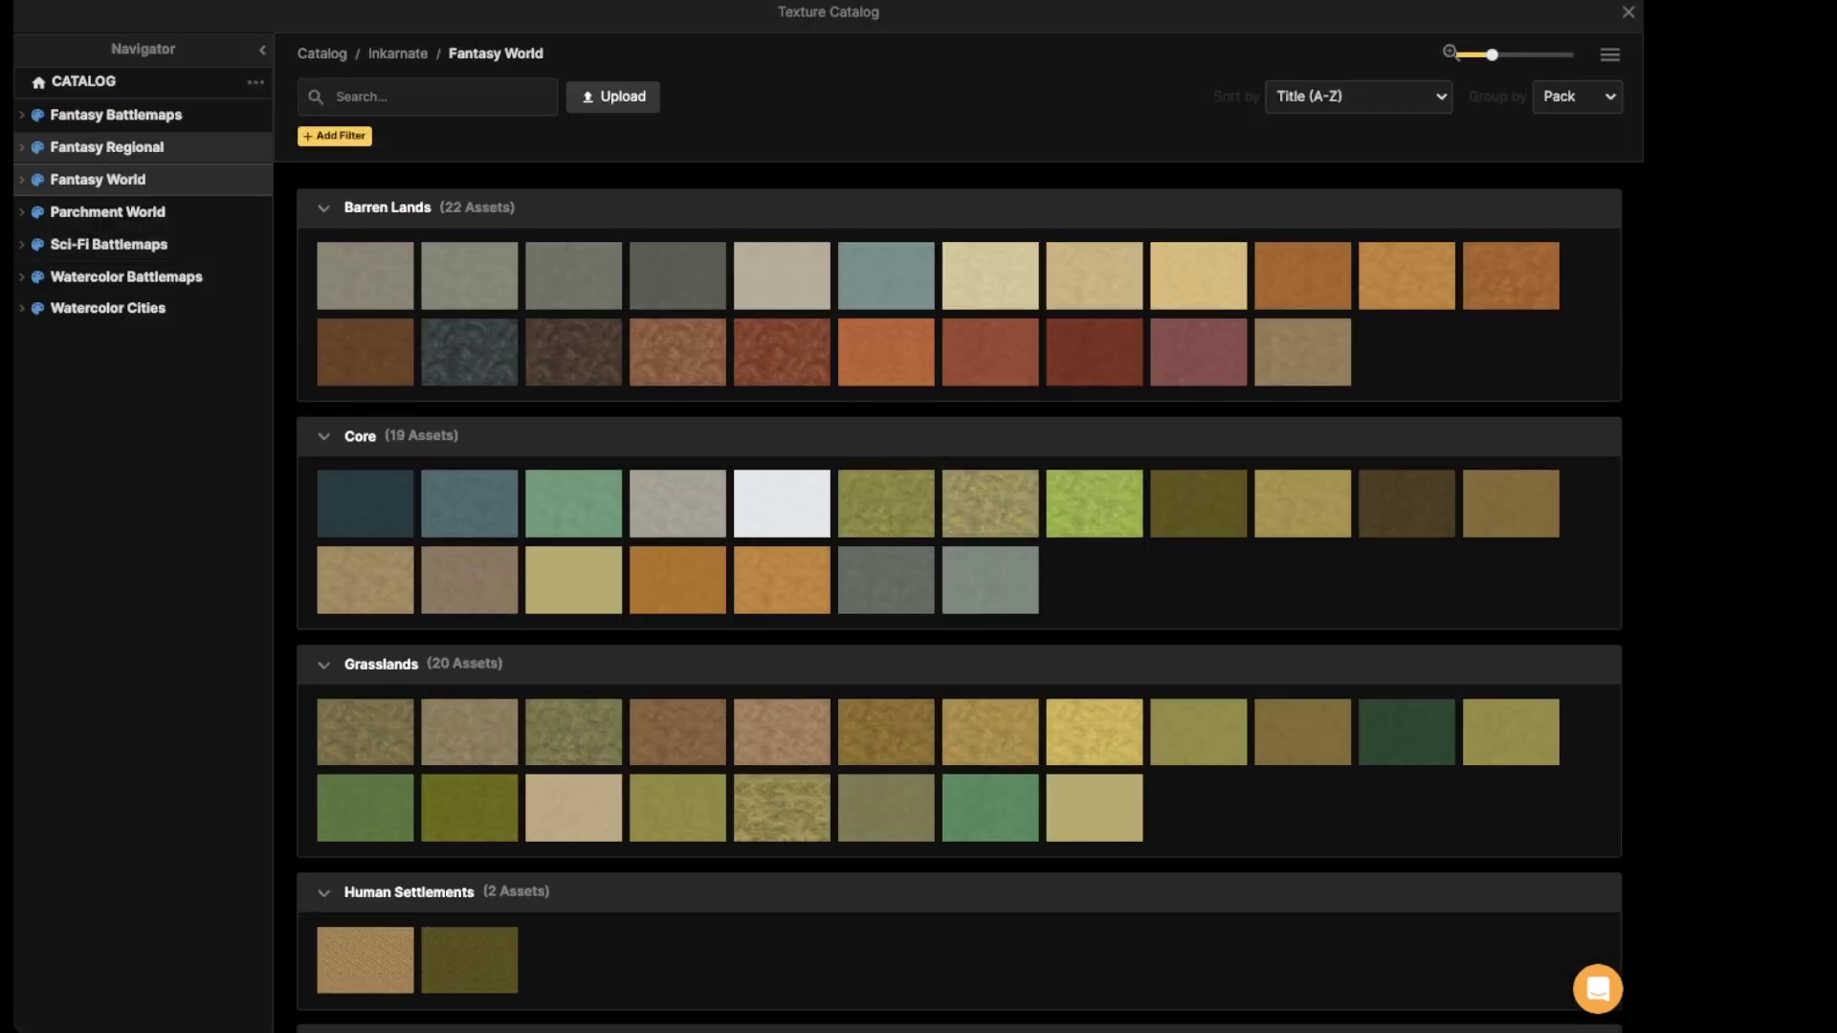
left_click(115, 115)
scroll(958, 593, "down", 10)
scroll(957, 593, "down", 15)
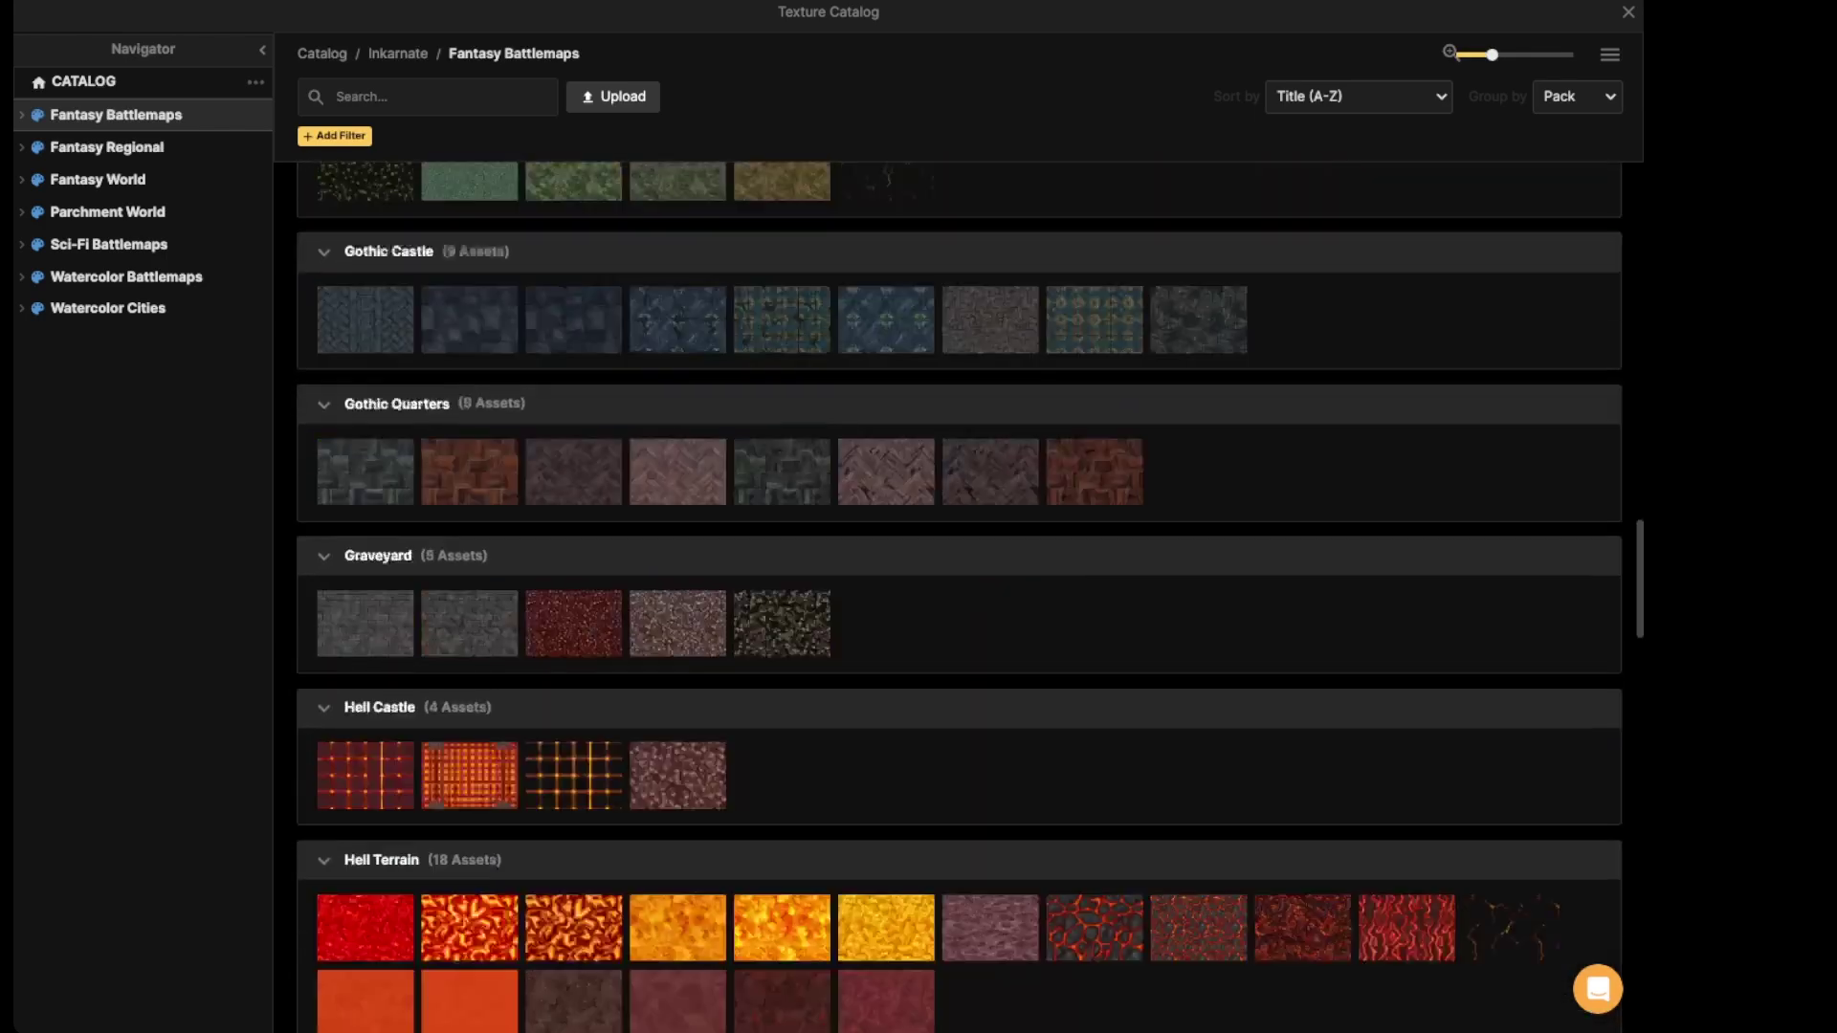
scroll(957, 593, "down", 10)
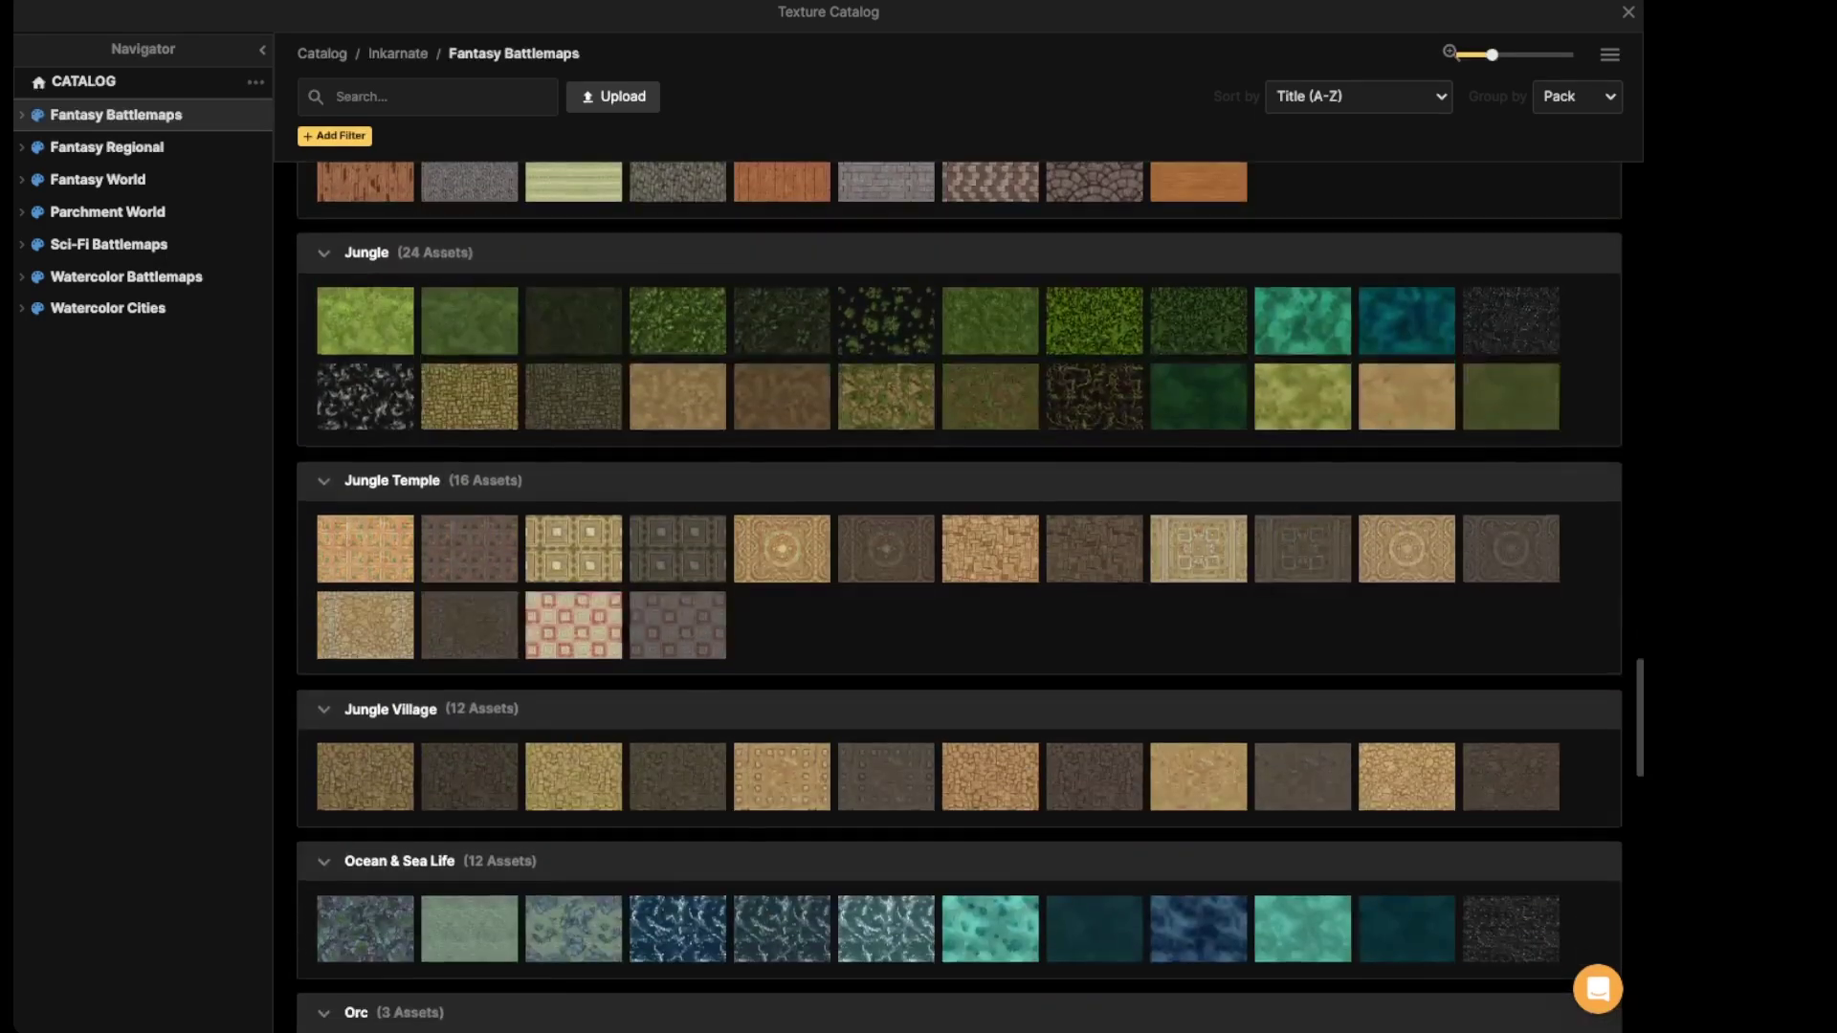
scroll(957, 593, "down", 12)
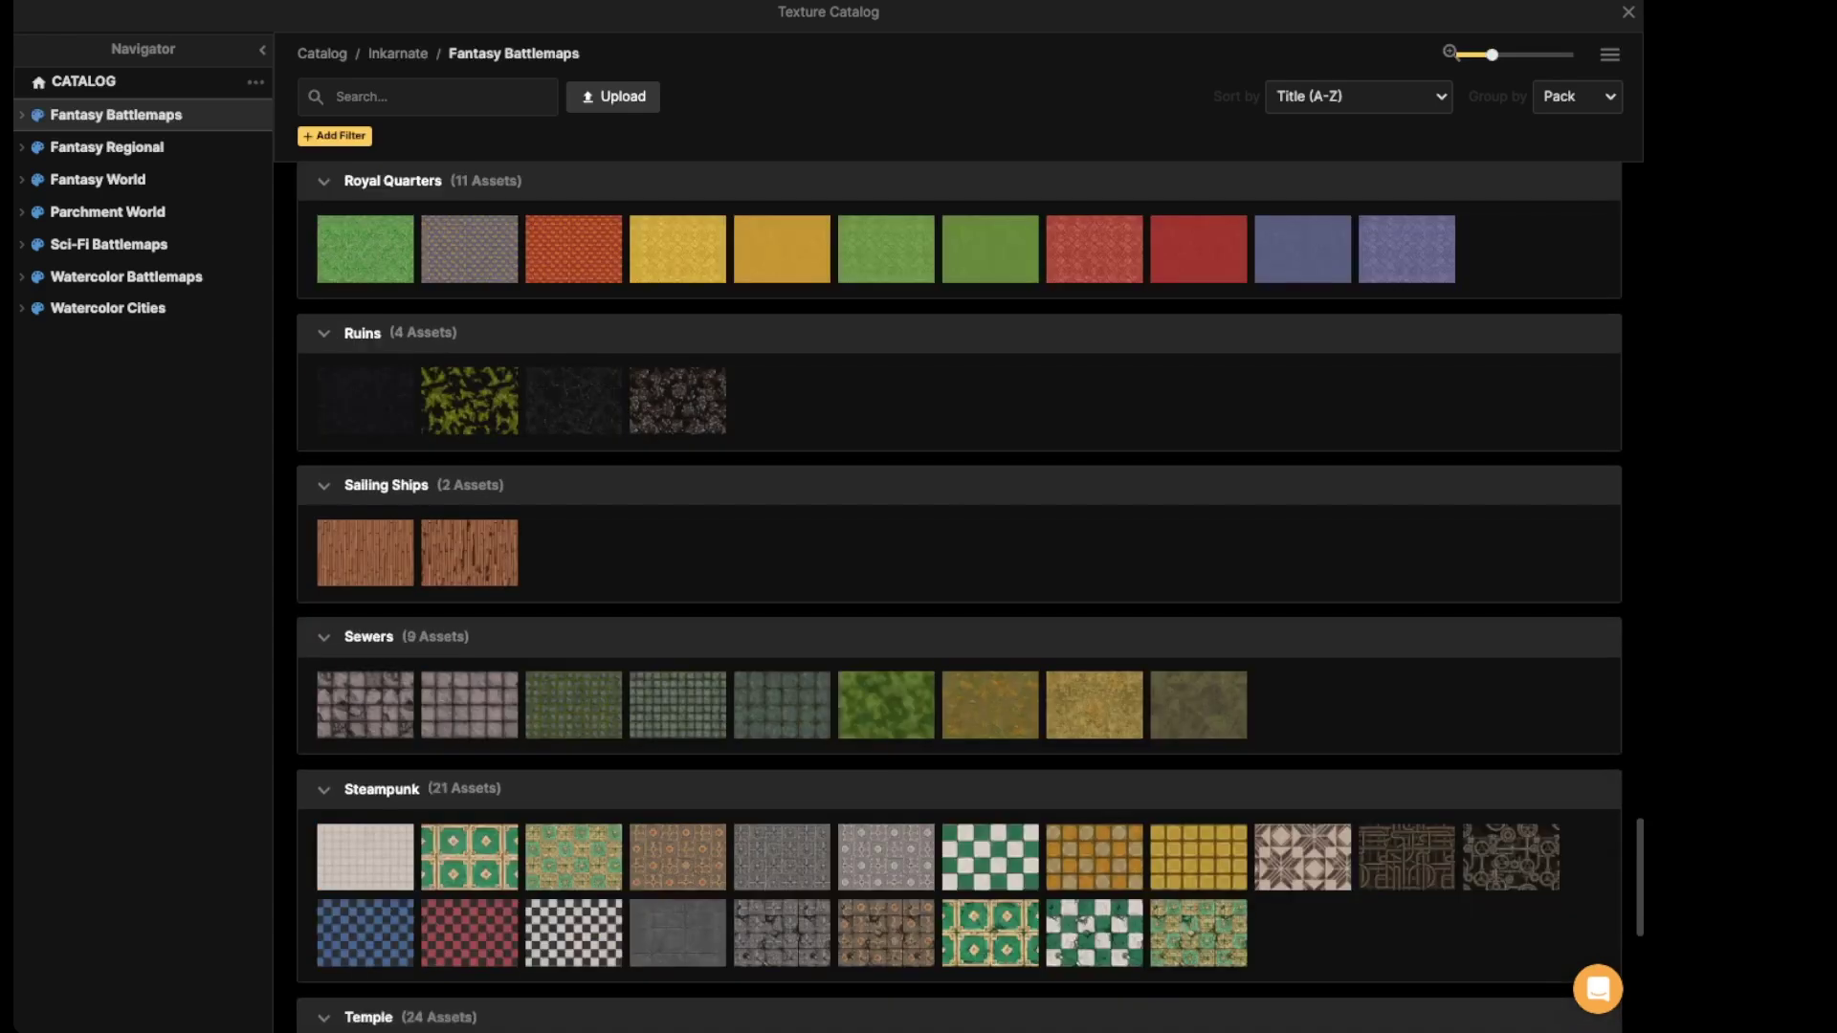
scroll(956, 593, "down", 7)
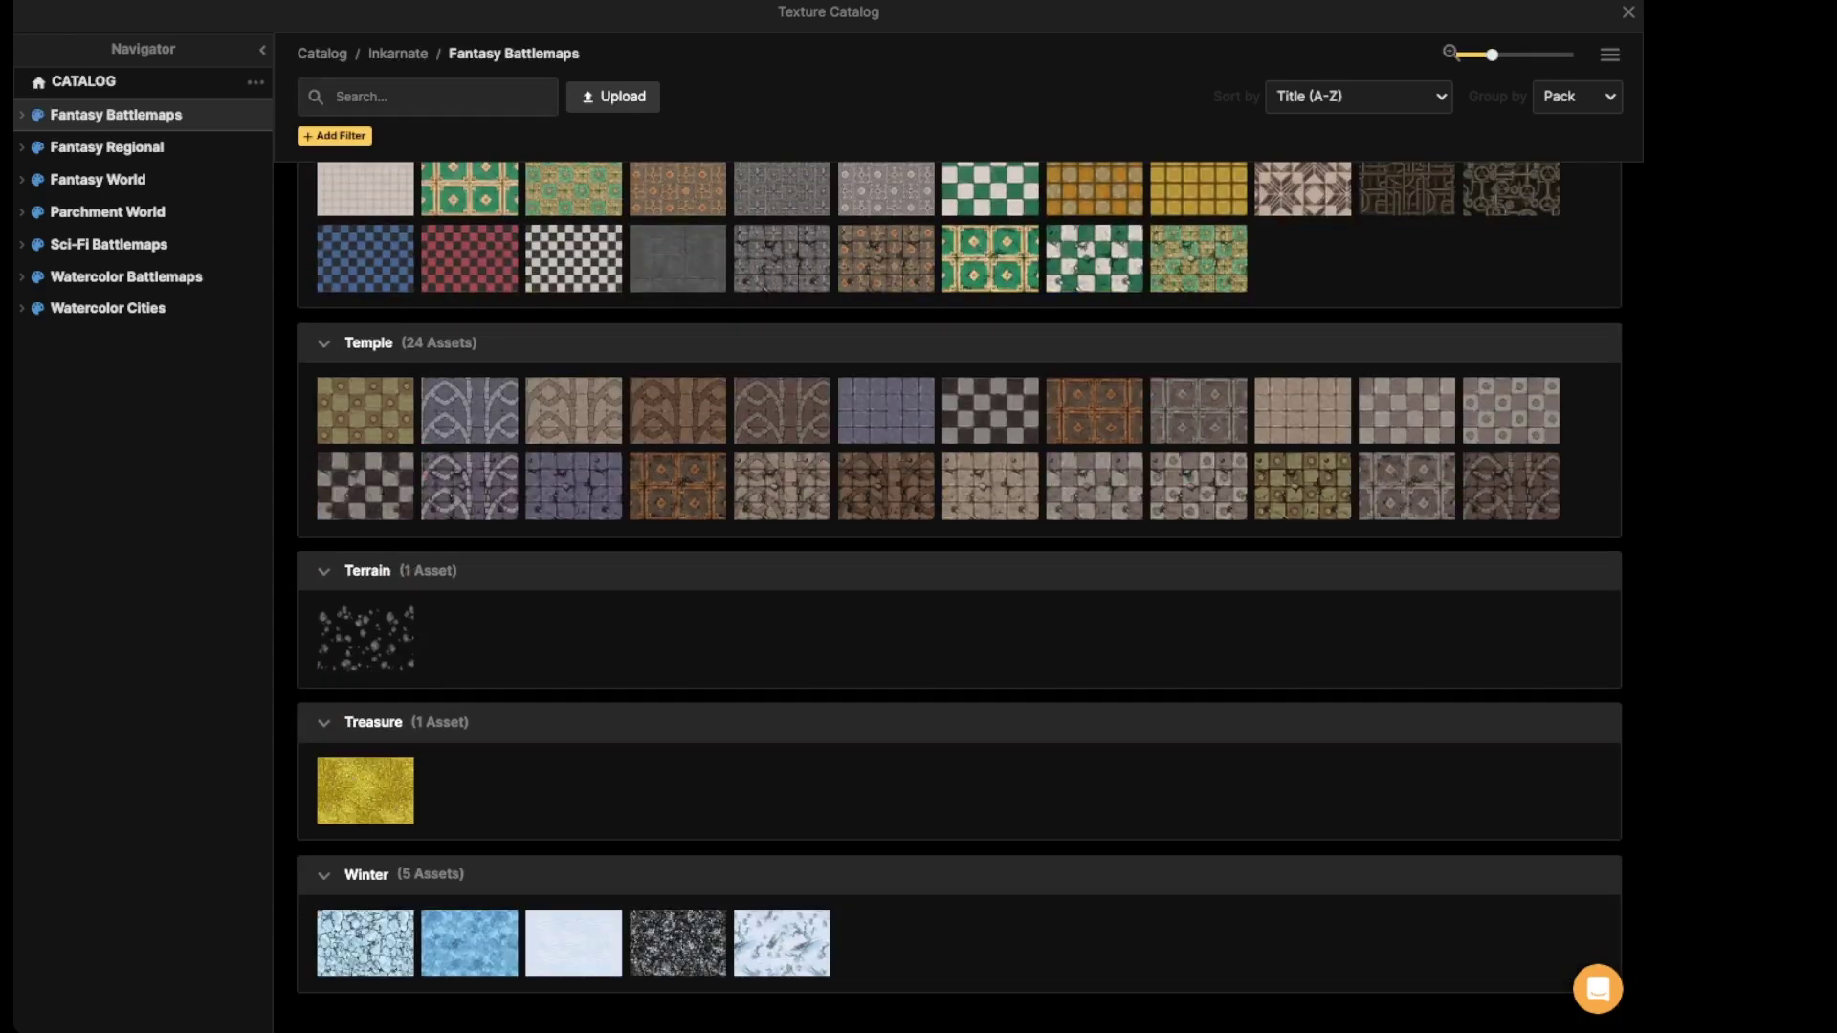
type("orc")
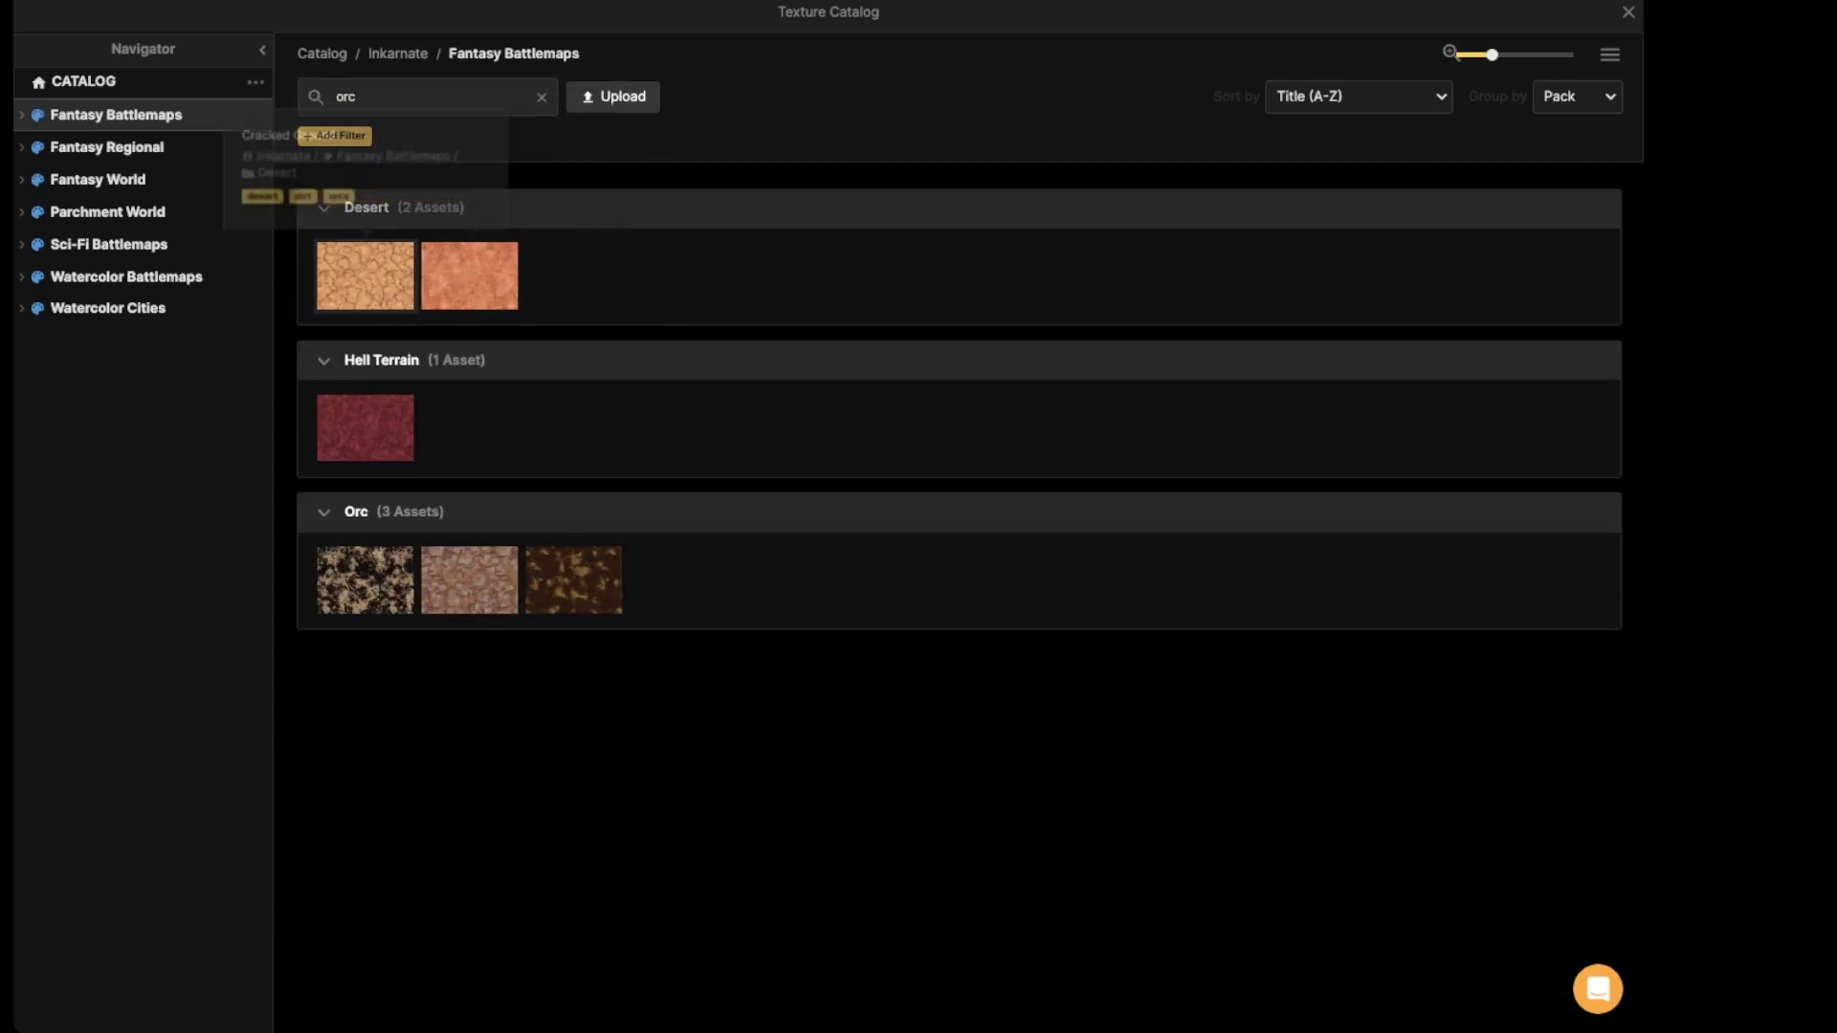
left_click(366, 275)
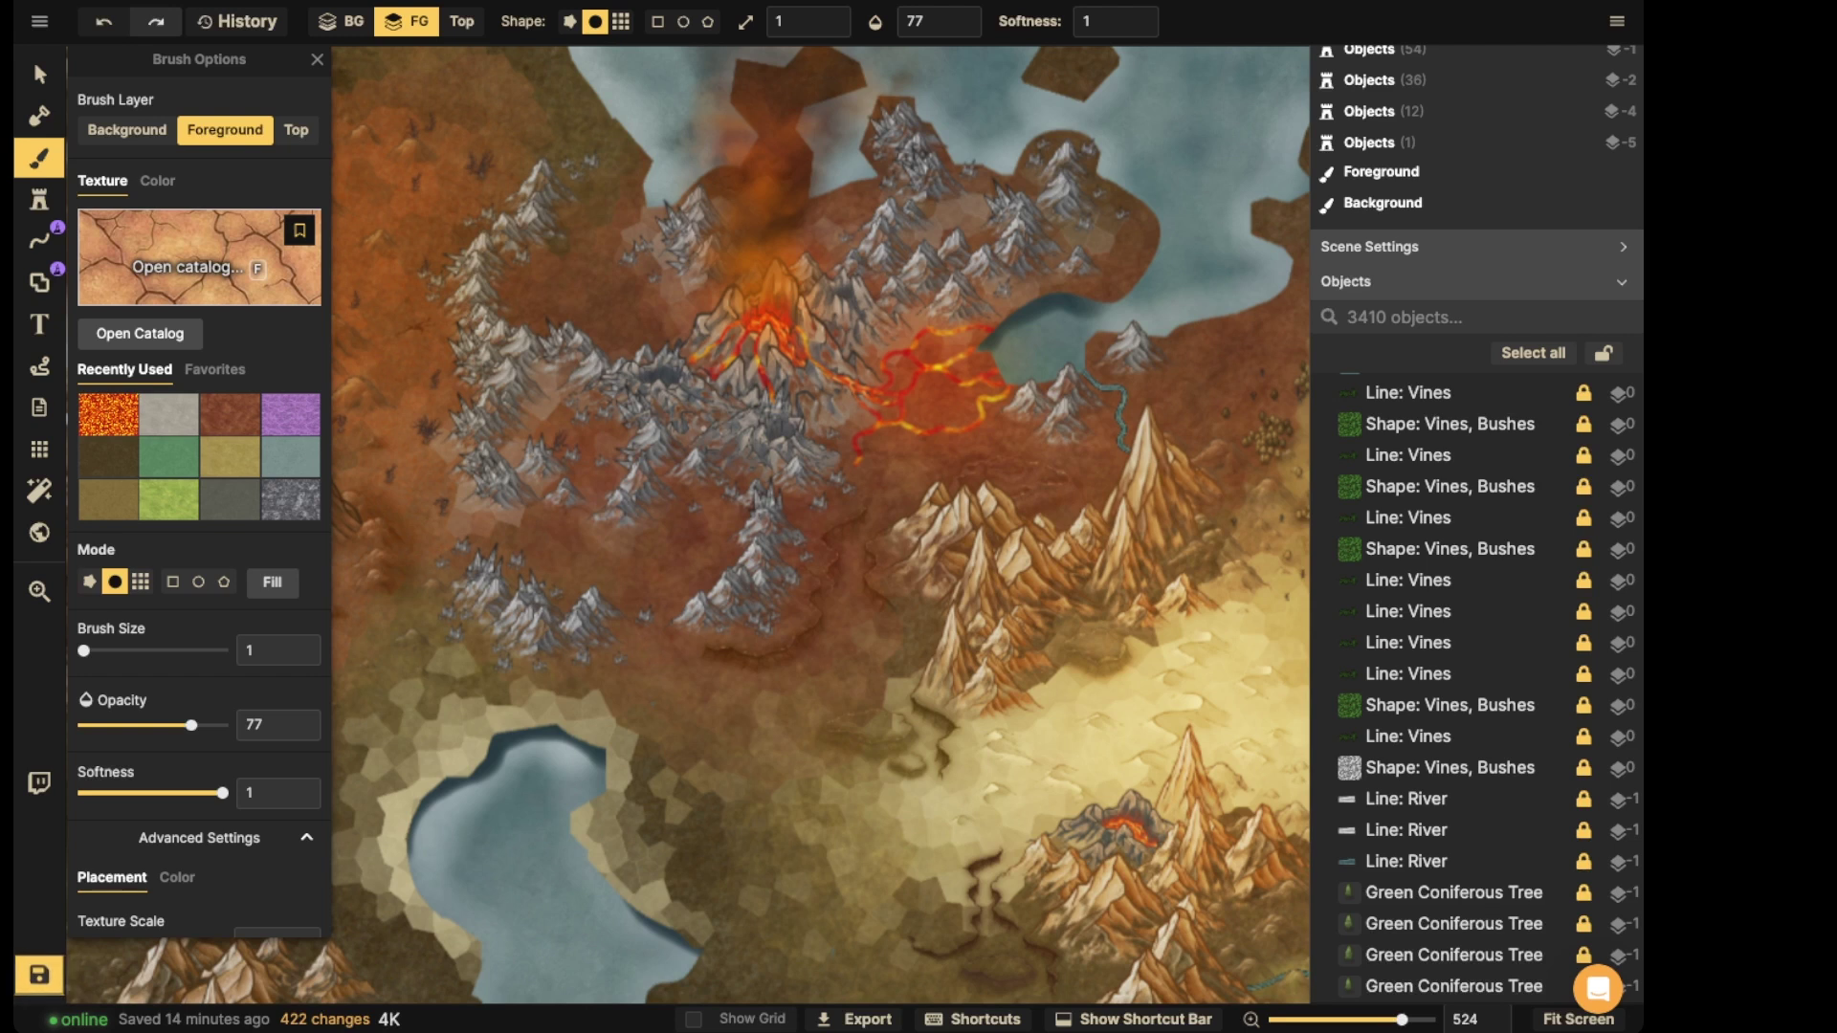
- Set the foreground brush size to 11 and try a cracked-ground stroke in the basin northwest of the volcano
left_click(199, 267)
left_click(365, 275)
scroll(631, 315, "up", 5)
key("]")
key("]")
key("[")
mouse_move(592, 269)
left_mouse_down()
mouse_move(504, 262)
mouse_move(463, 287)
left_mouse_up()
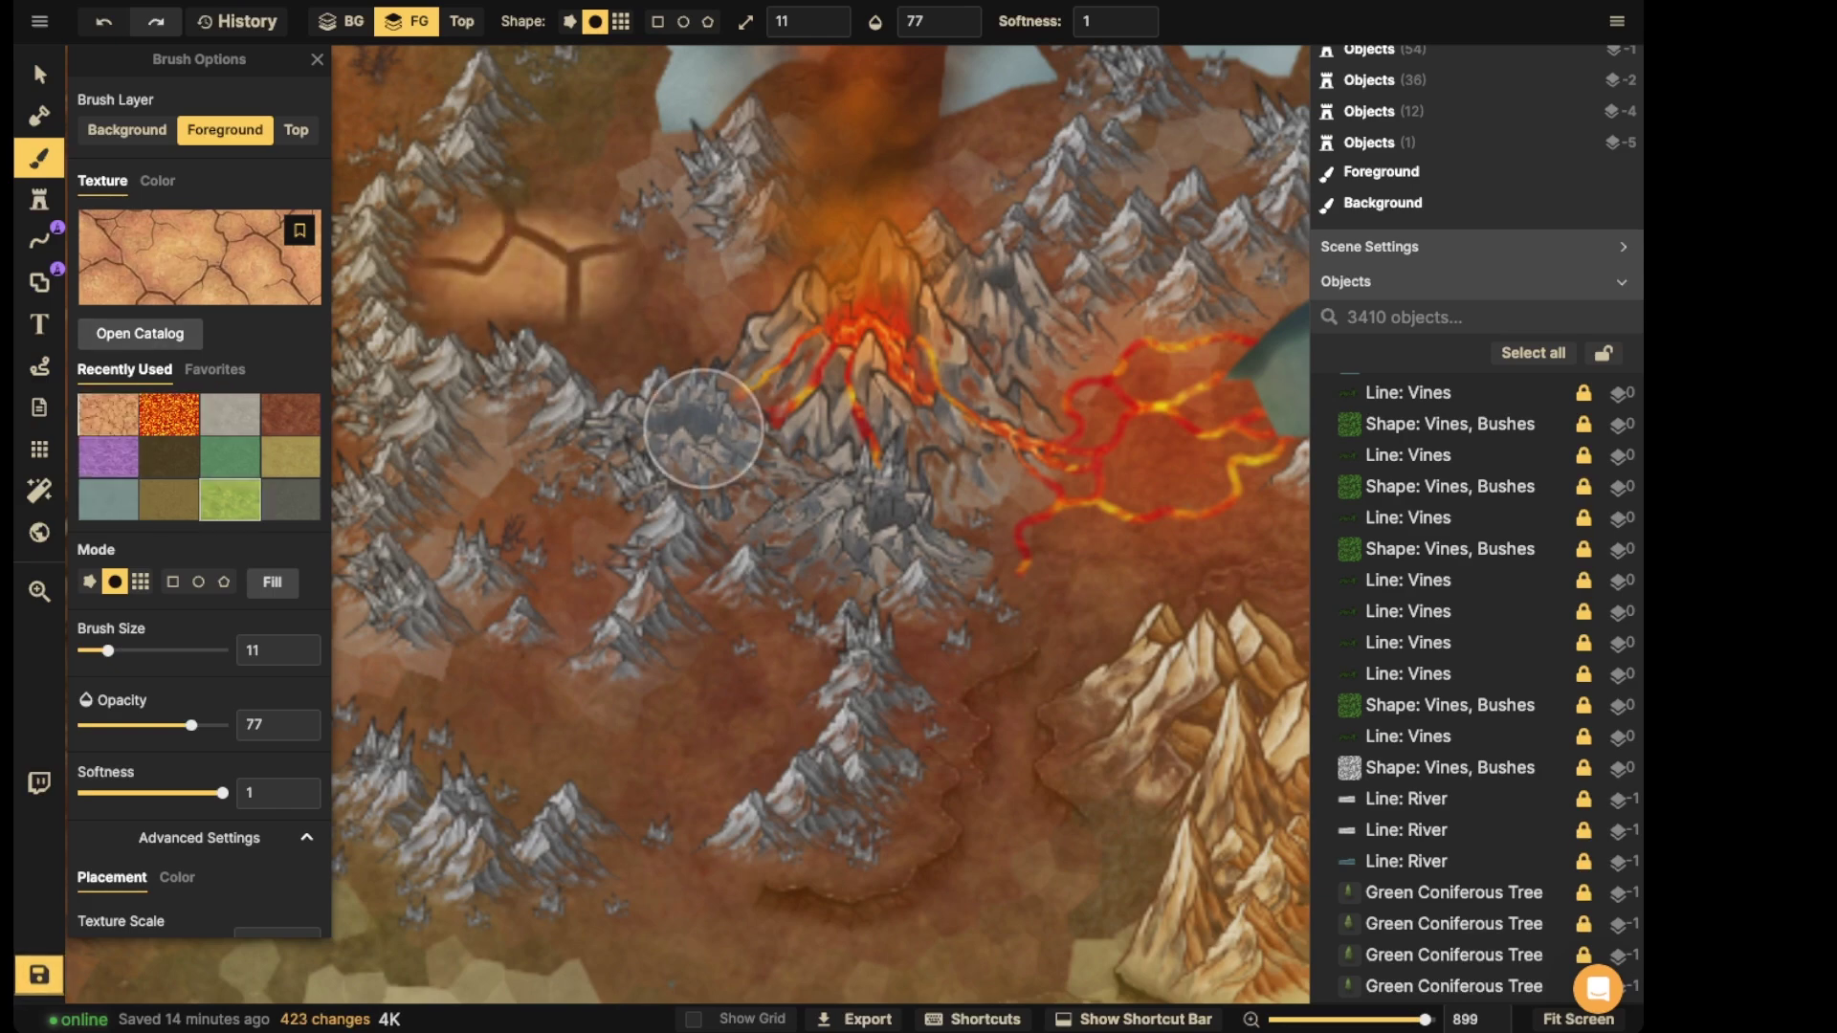
key("ctrl+z")
- Set the texture scale to 6.33 and paint cracked ground over the basins among the grey mountains around the volcano
scroll(192, 689, "down", 3)
left_click_drag(164, 730, 96, 730)
mouse_move(774, 238)
left_mouse_down()
mouse_move(454, 265)
mouse_move(407, 291)
mouse_move(521, 302)
mouse_move(564, 286)
mouse_move(687, 320)
mouse_move(595, 262)
mouse_move(583, 116)
mouse_move(563, 285)
mouse_move(497, 280)
mouse_move(642, 313)
mouse_move(794, 523)
mouse_move(589, 678)
mouse_move(558, 626)
mouse_move(570, 542)
mouse_move(470, 513)
mouse_move(468, 609)
mouse_move(572, 633)
mouse_move(529, 720)
mouse_move(493, 718)
mouse_move(497, 738)
mouse_move(635, 757)
mouse_move(715, 676)
mouse_move(749, 686)
mouse_move(755, 729)
mouse_move(696, 754)
mouse_move(590, 750)
left_mouse_up()
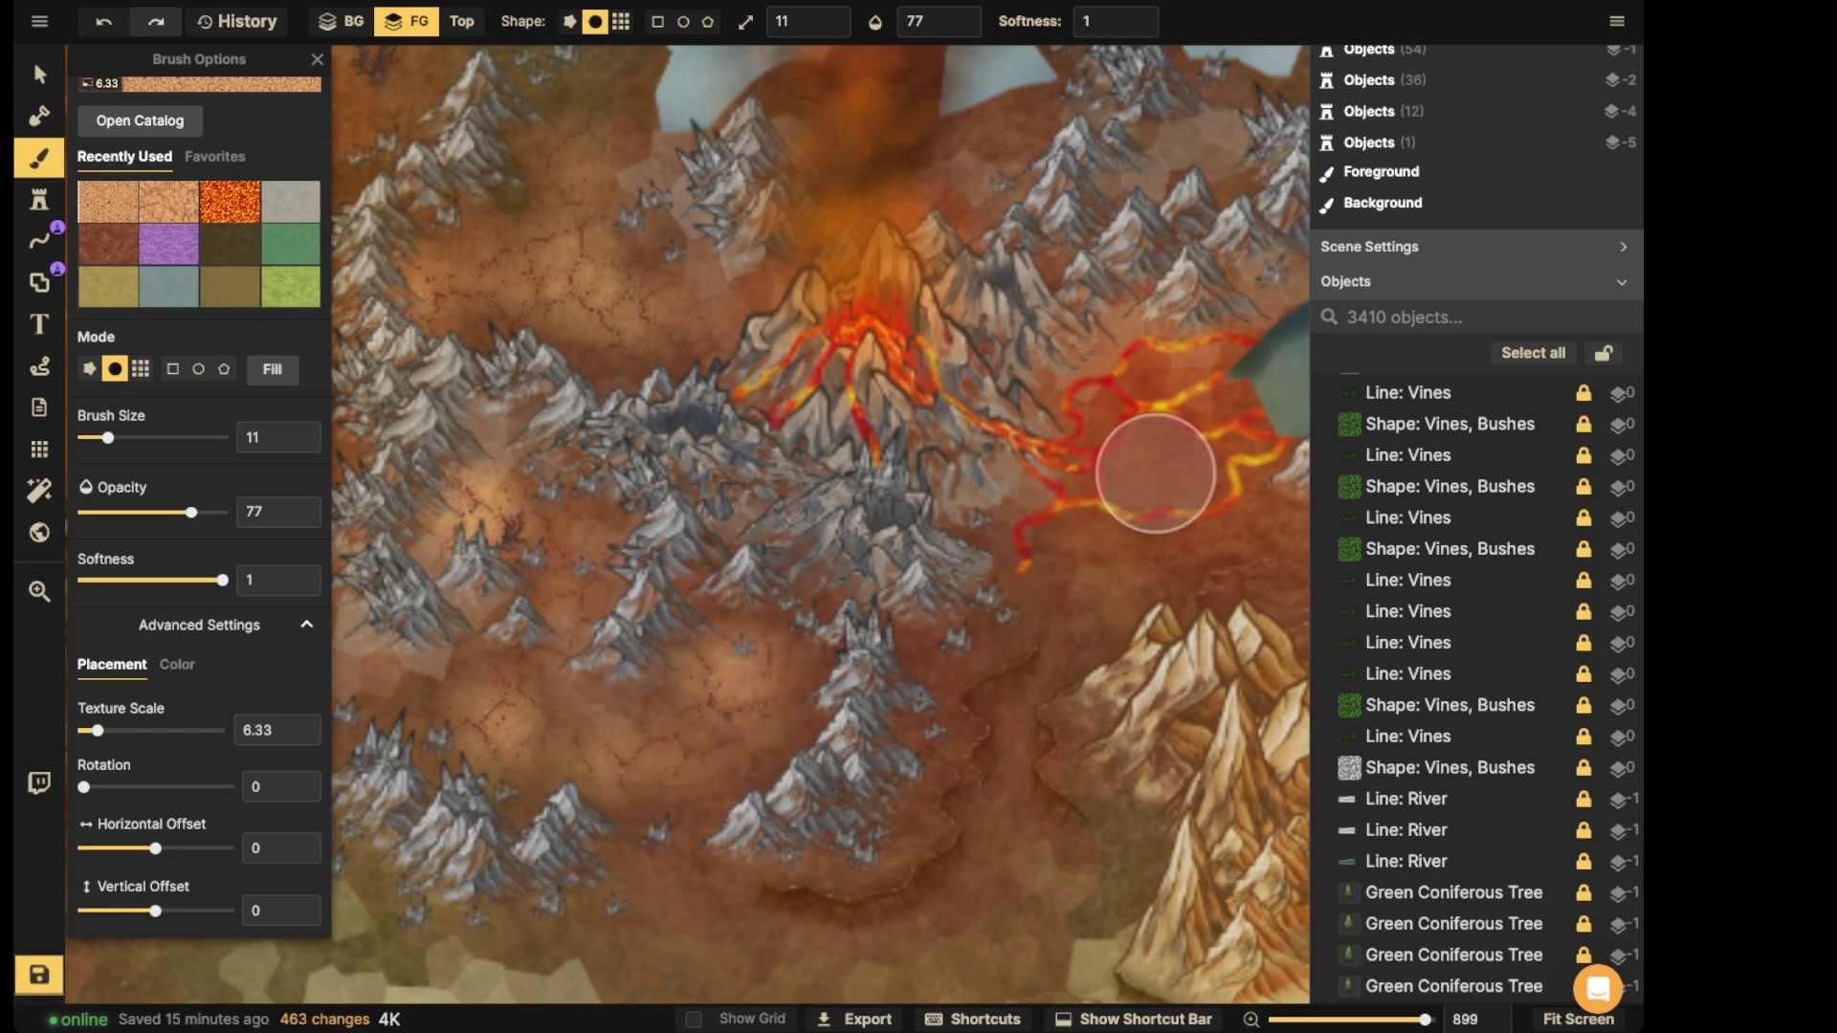
- Paint more cracked ground around the lava streams and along the southwestern edge of the grey mountains
mouse_move(1099, 583)
left_mouse_down()
mouse_move(1287, 552)
mouse_move(1293, 574)
mouse_move(1161, 465)
left_mouse_up()
mouse_move(922, 201)
left_mouse_down()
mouse_move(858, 189)
mouse_move(990, 165)
mouse_move(858, 167)
mouse_move(629, 52)
mouse_move(598, 112)
left_mouse_up()
scroll(550, 611, "down", 3)
left_click_drag(554, 594, 859, 535)
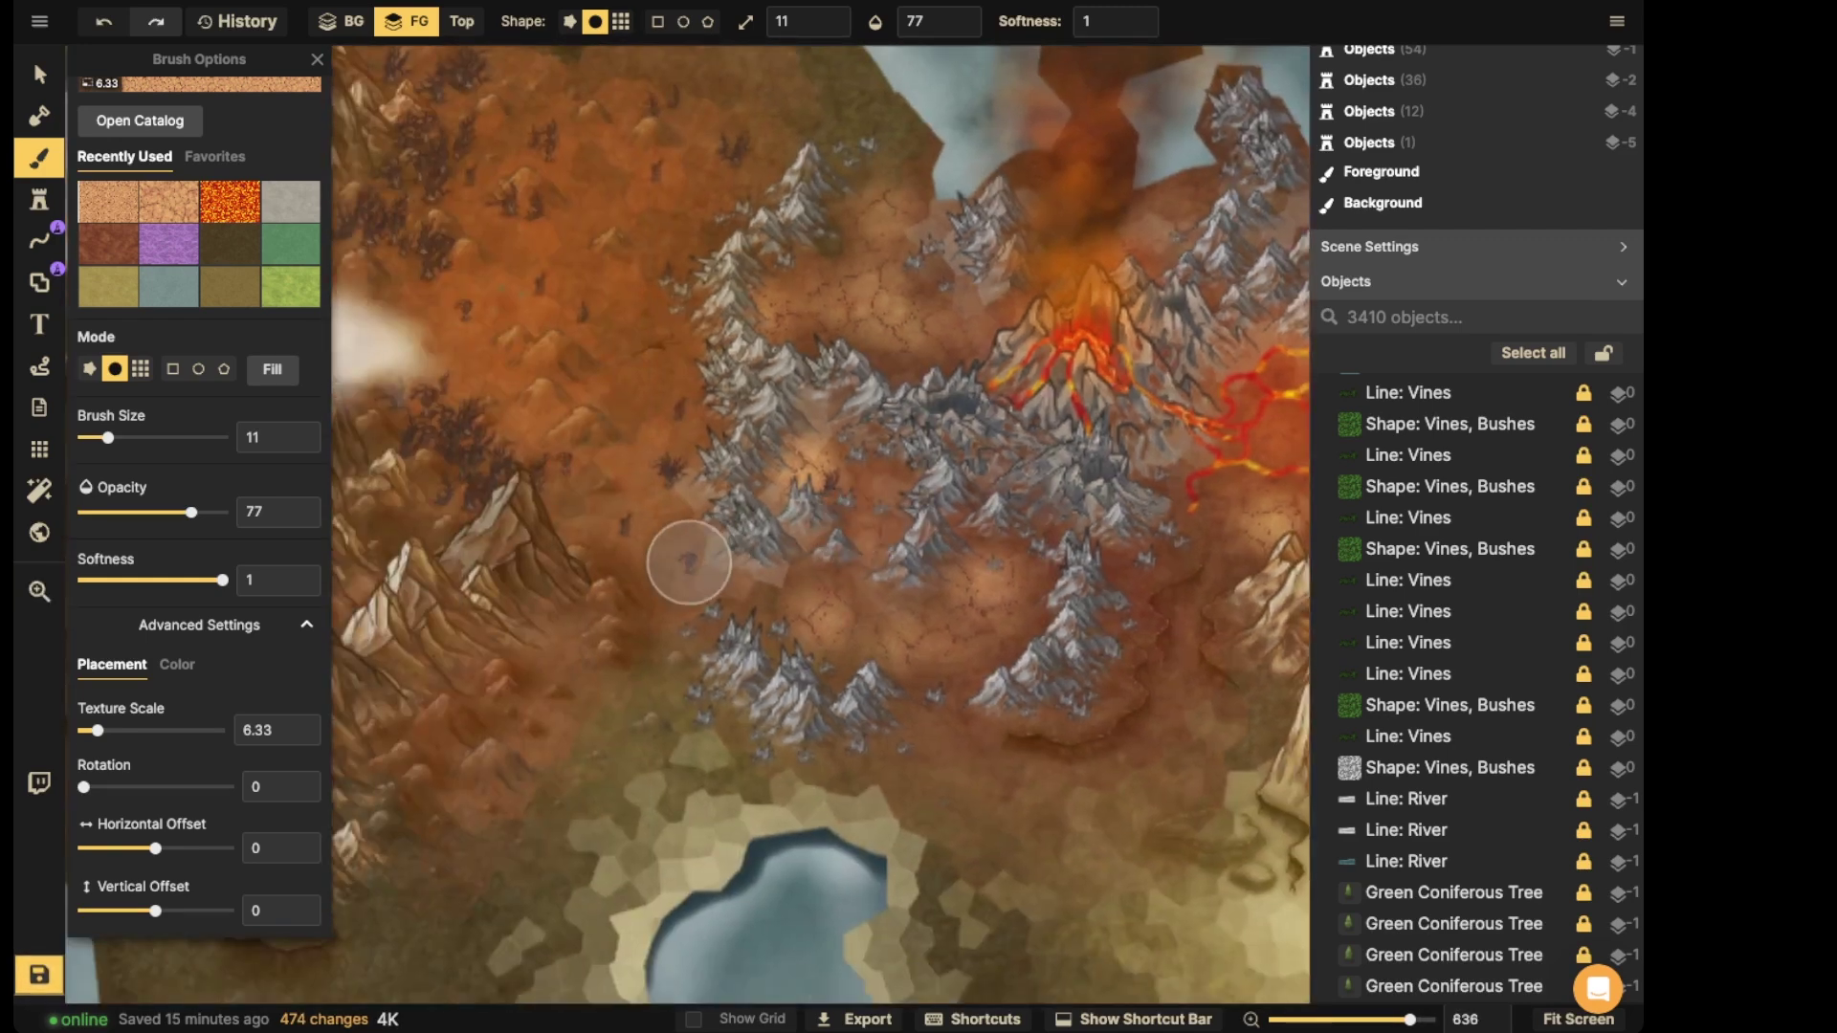
left_click_drag(654, 570, 672, 603)
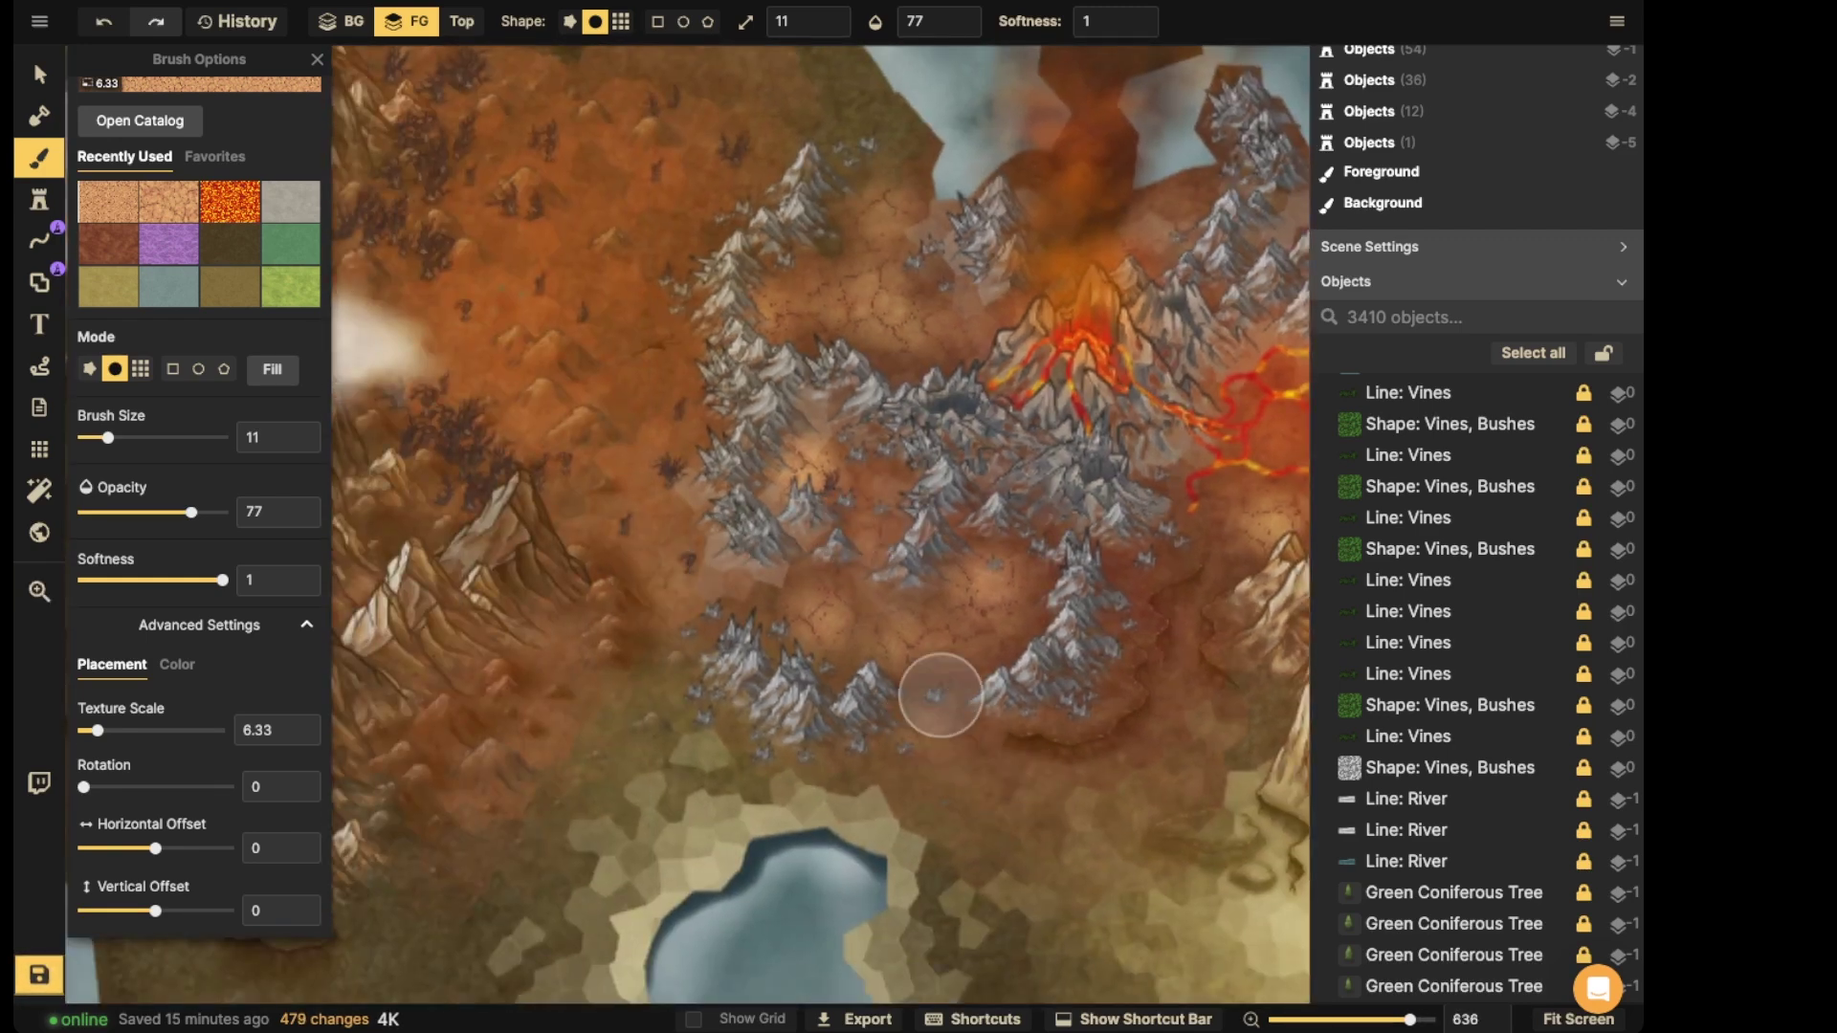
- Leave the brush for the selection tool and save the map
scroll(930, 536, "down", 2)
left_click_drag(949, 430, 574, 437)
left_click(39, 75)
scroll(469, 564, "down", 2)
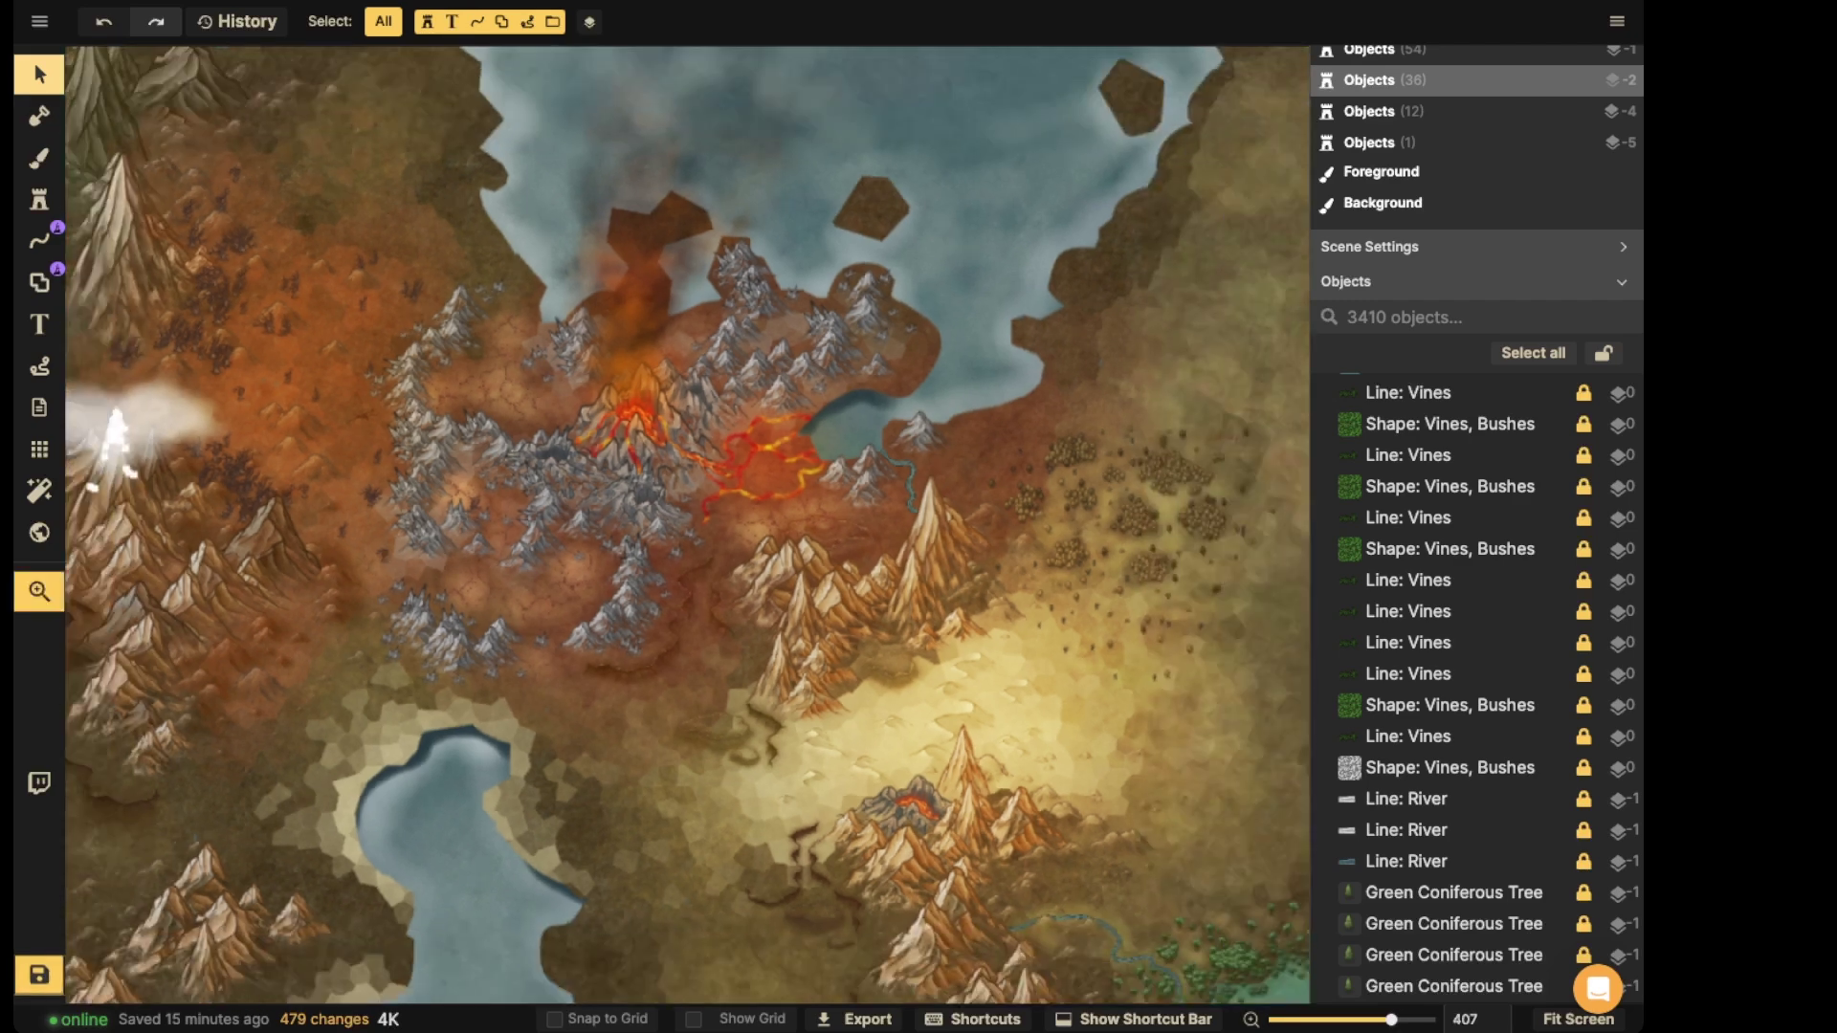
left_click_drag(467, 594, 469, 440)
key("ctrl+s")
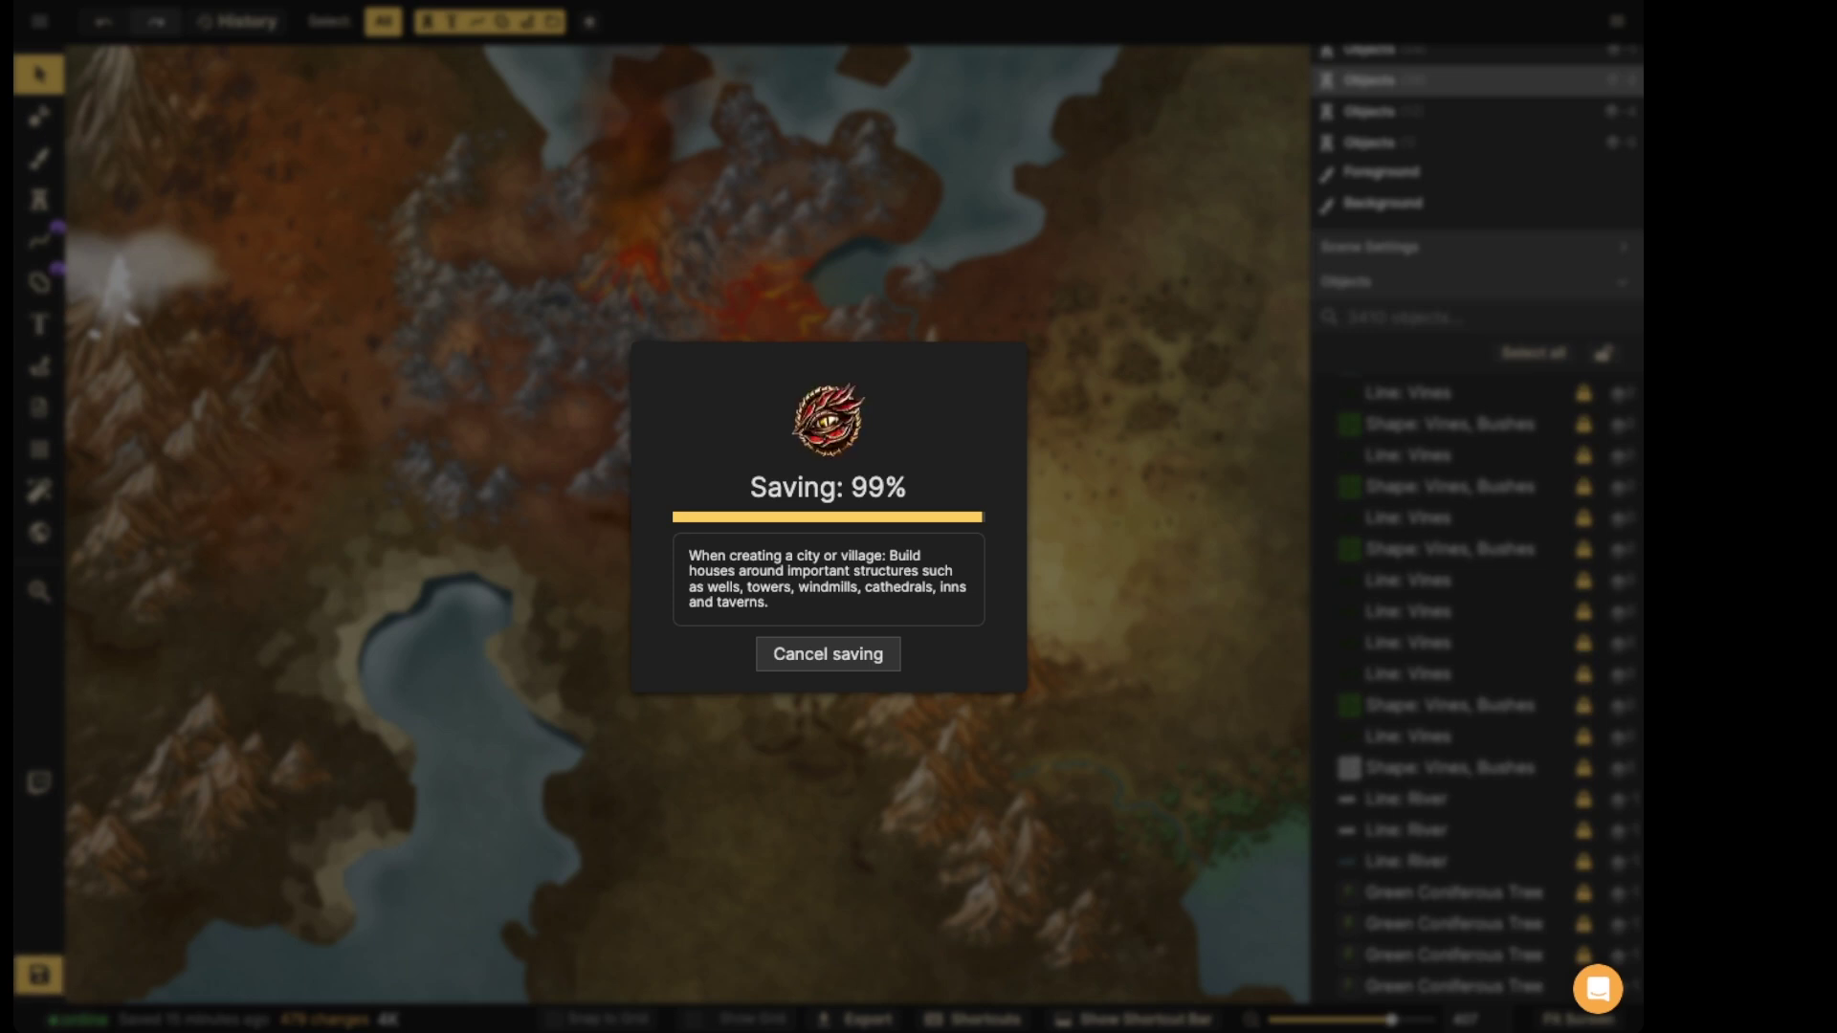
- Search the Fantasy World stamp catalog for "smoke" and load the light grey smoke stamp
scroll(818, 308, "up", 5)
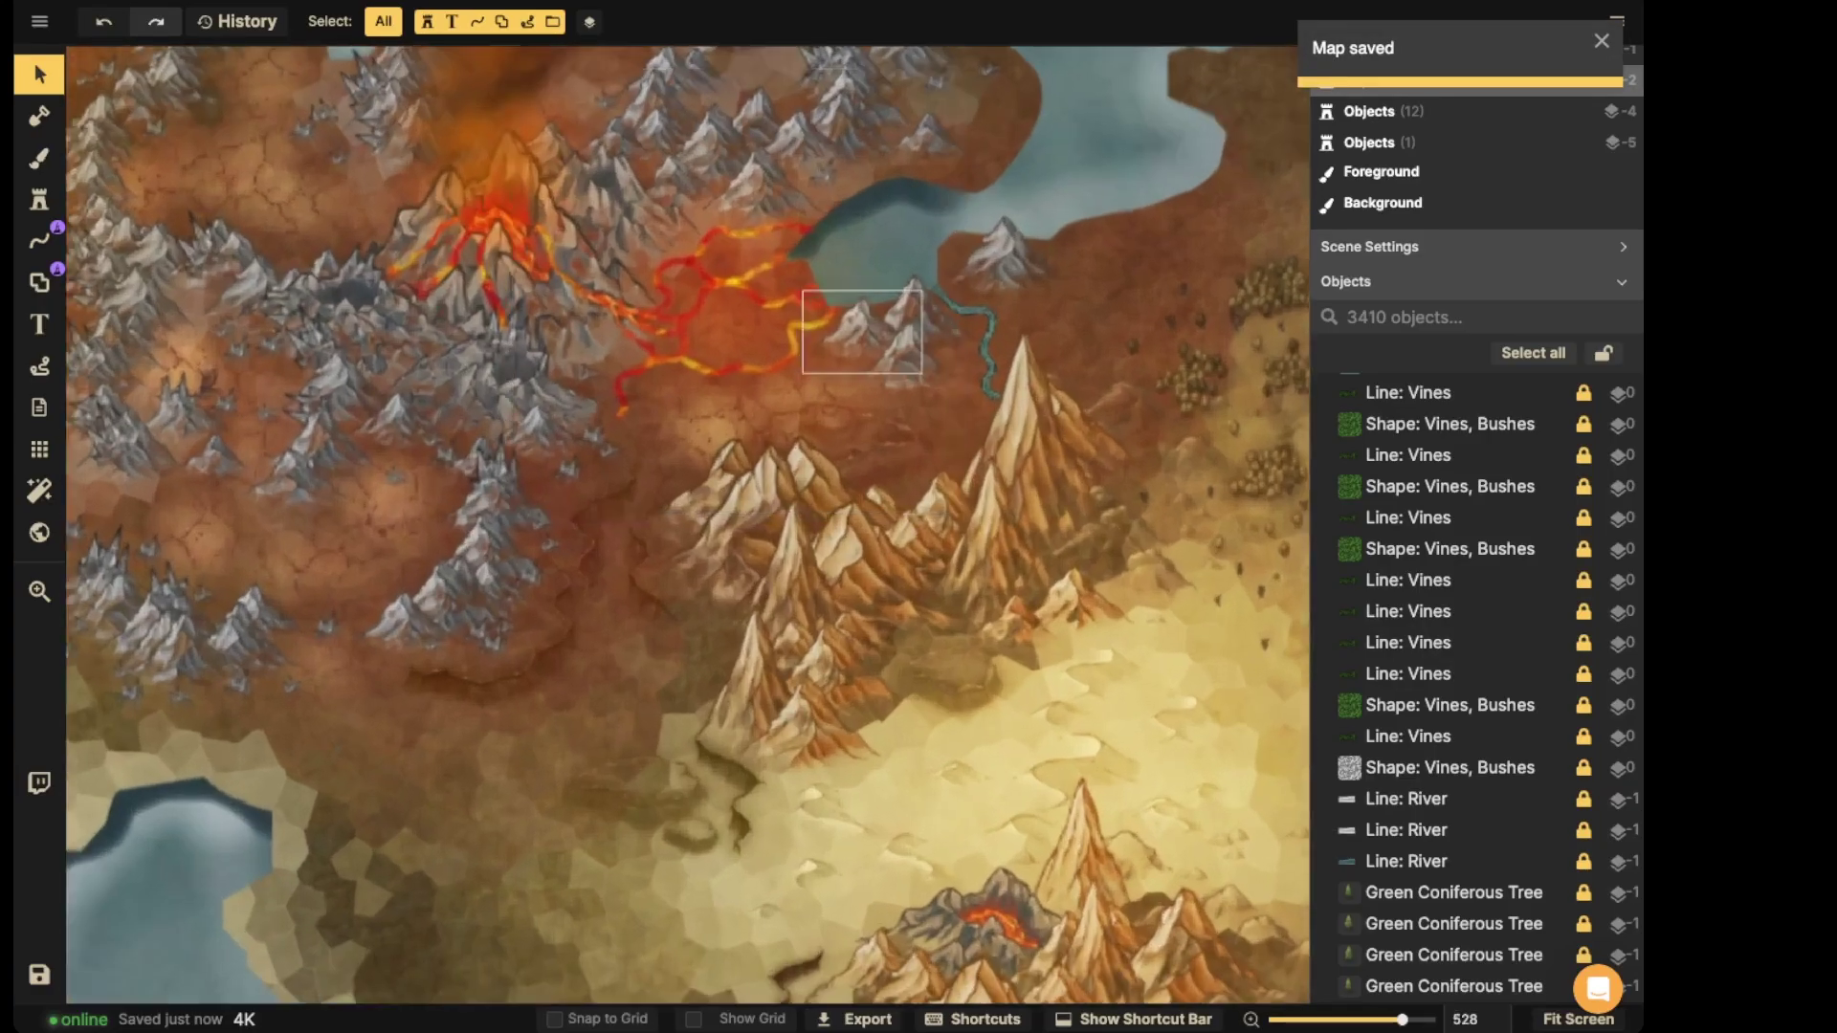
scroll(820, 336, "up", 5)
left_click_drag(820, 337, 642, 558)
key("s")
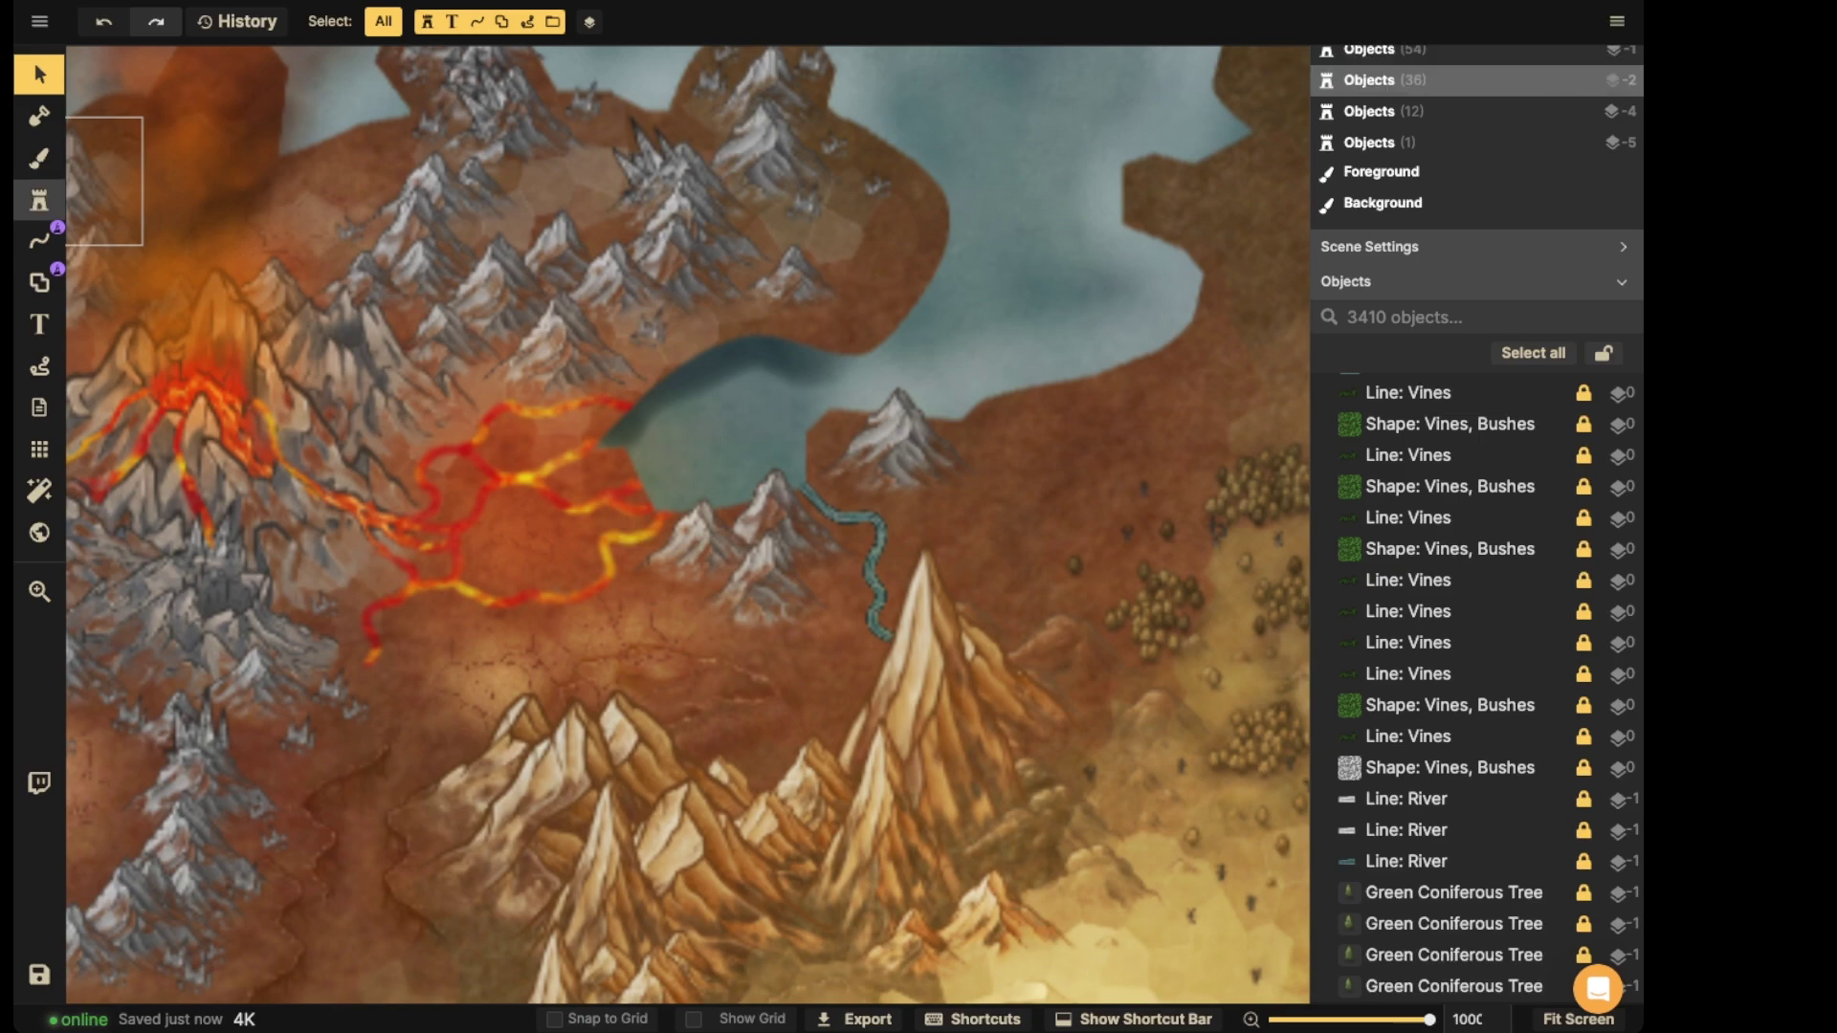
type("f")
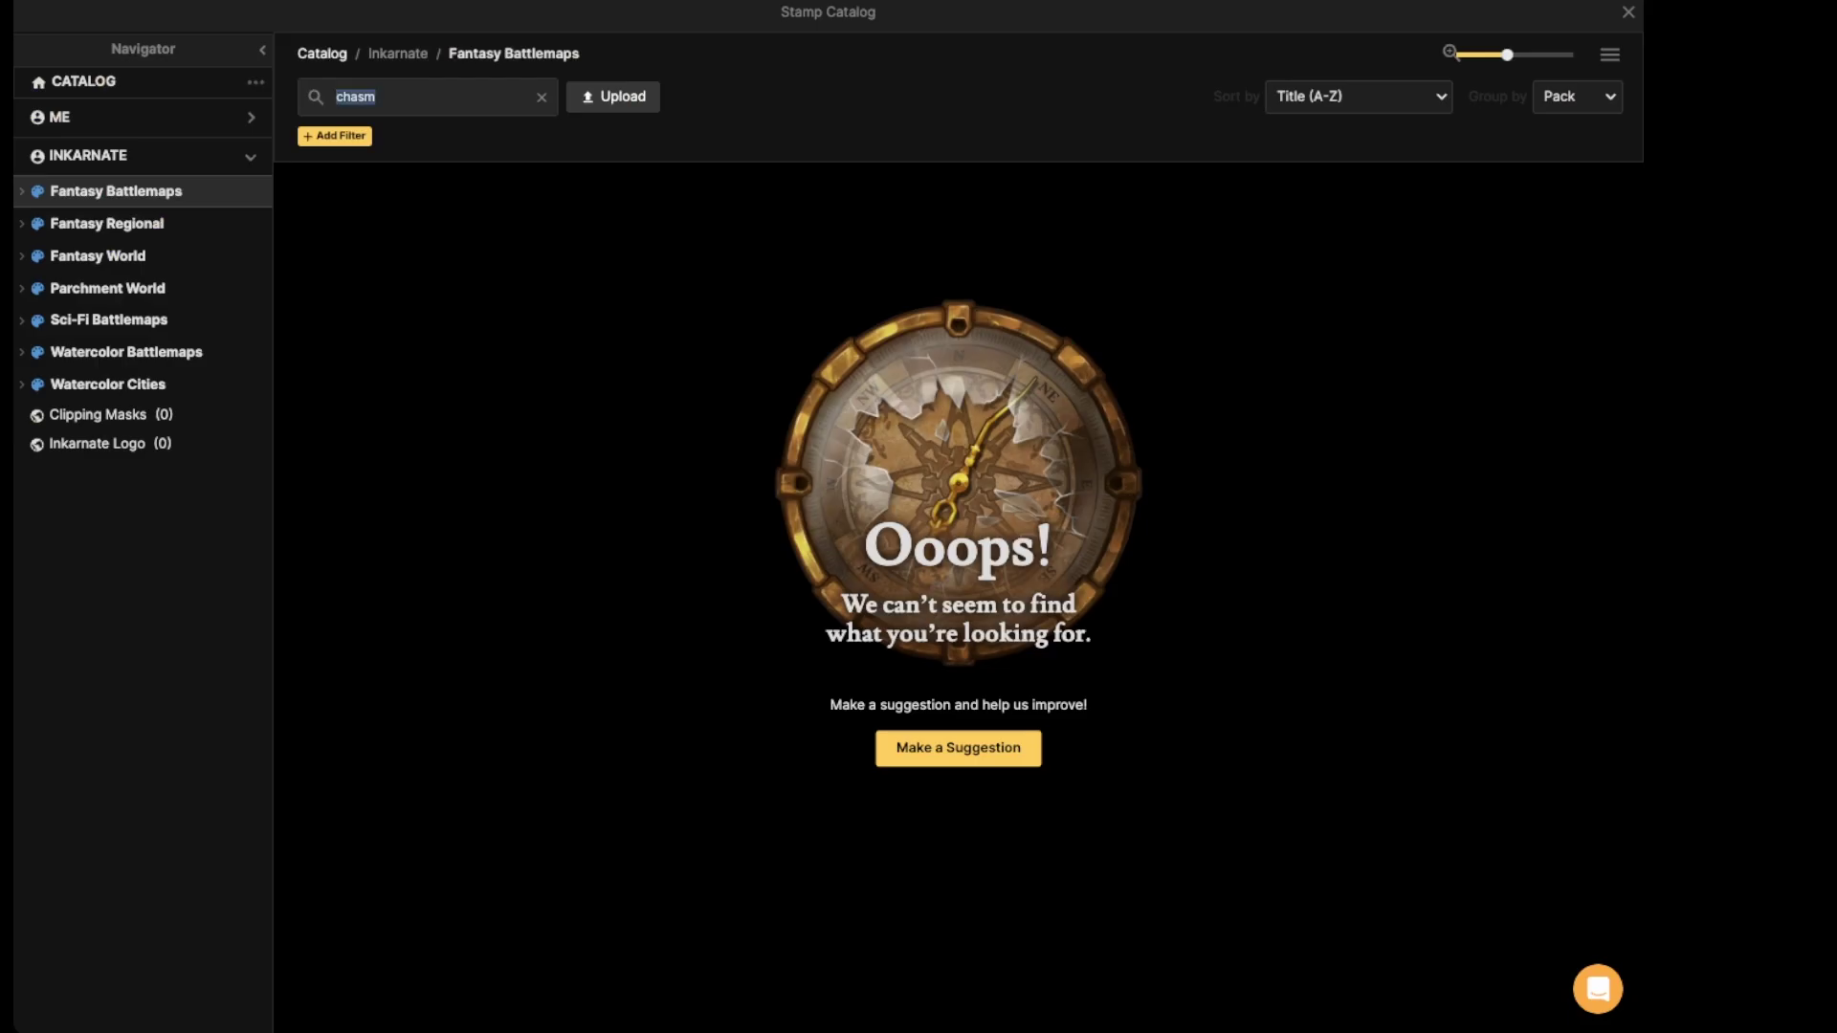
type("smoke")
key("Return")
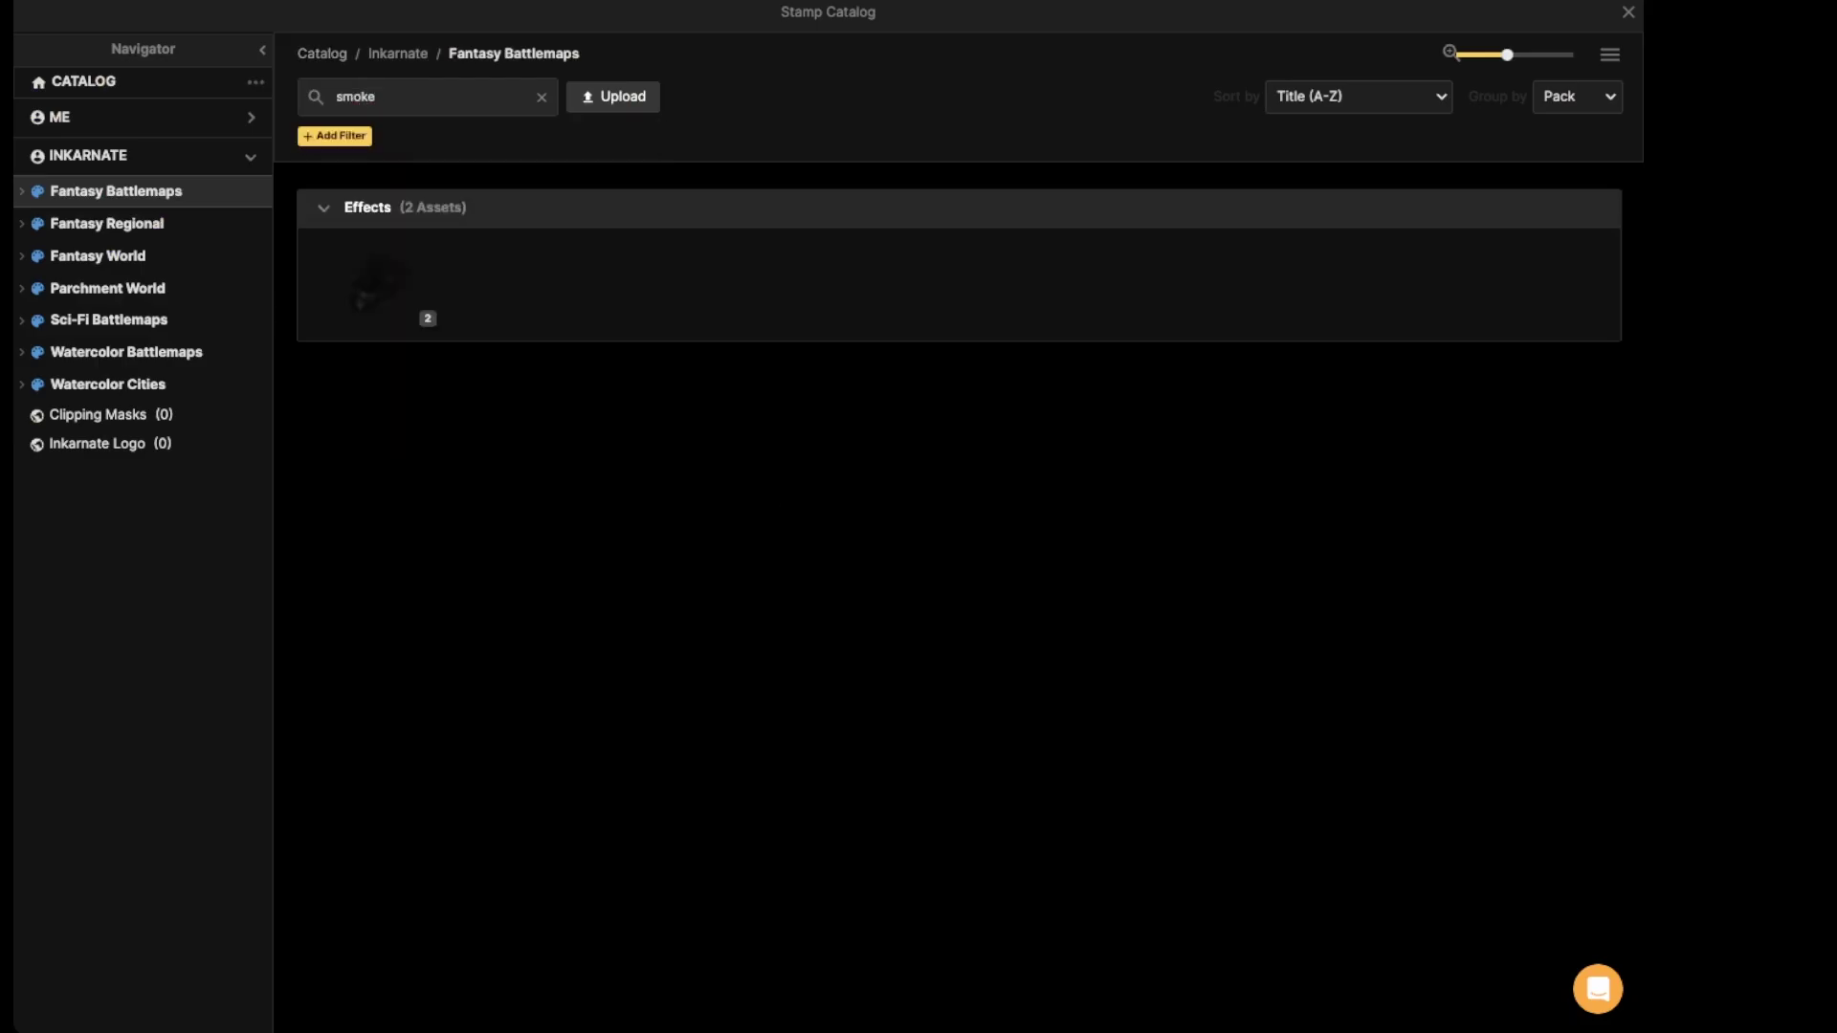
left_click(144, 257)
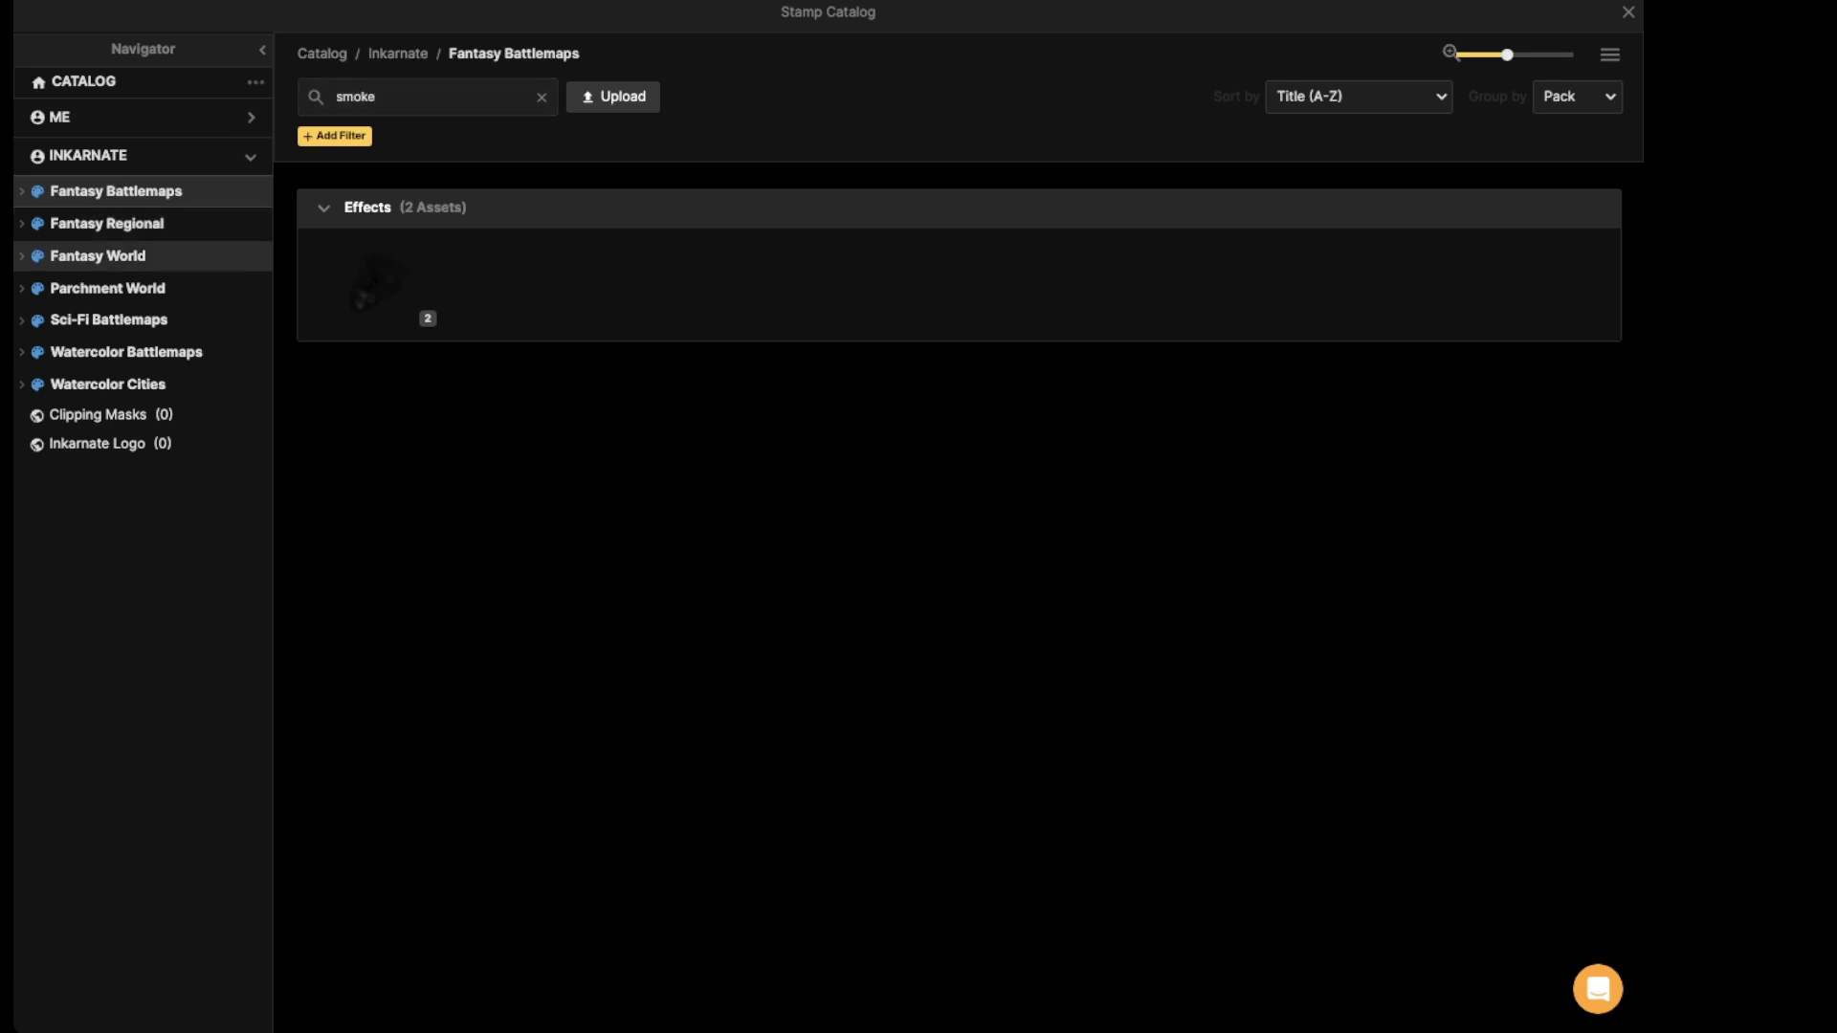
left_click(501, 284)
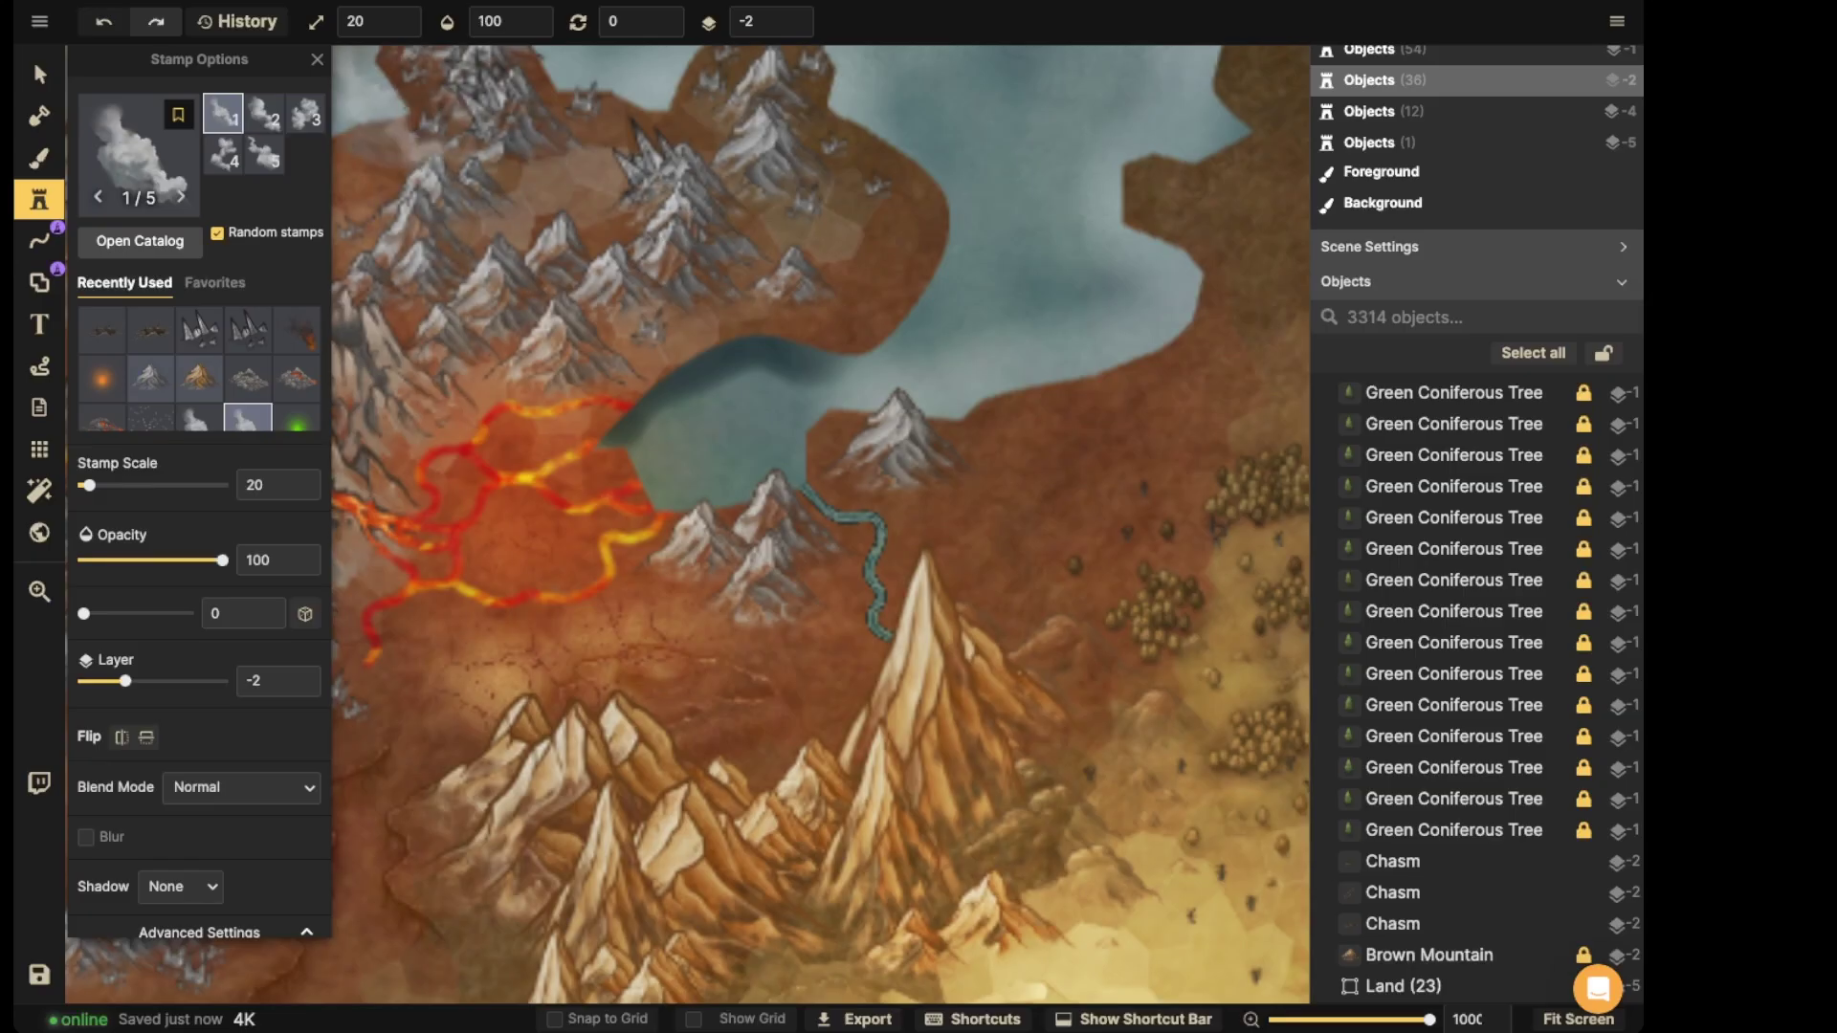
- Place a horizontally flipped smoke stamp at scale 60 and rotation 315 just west of the volcano's plume
scroll(662, 394, "down", 1)
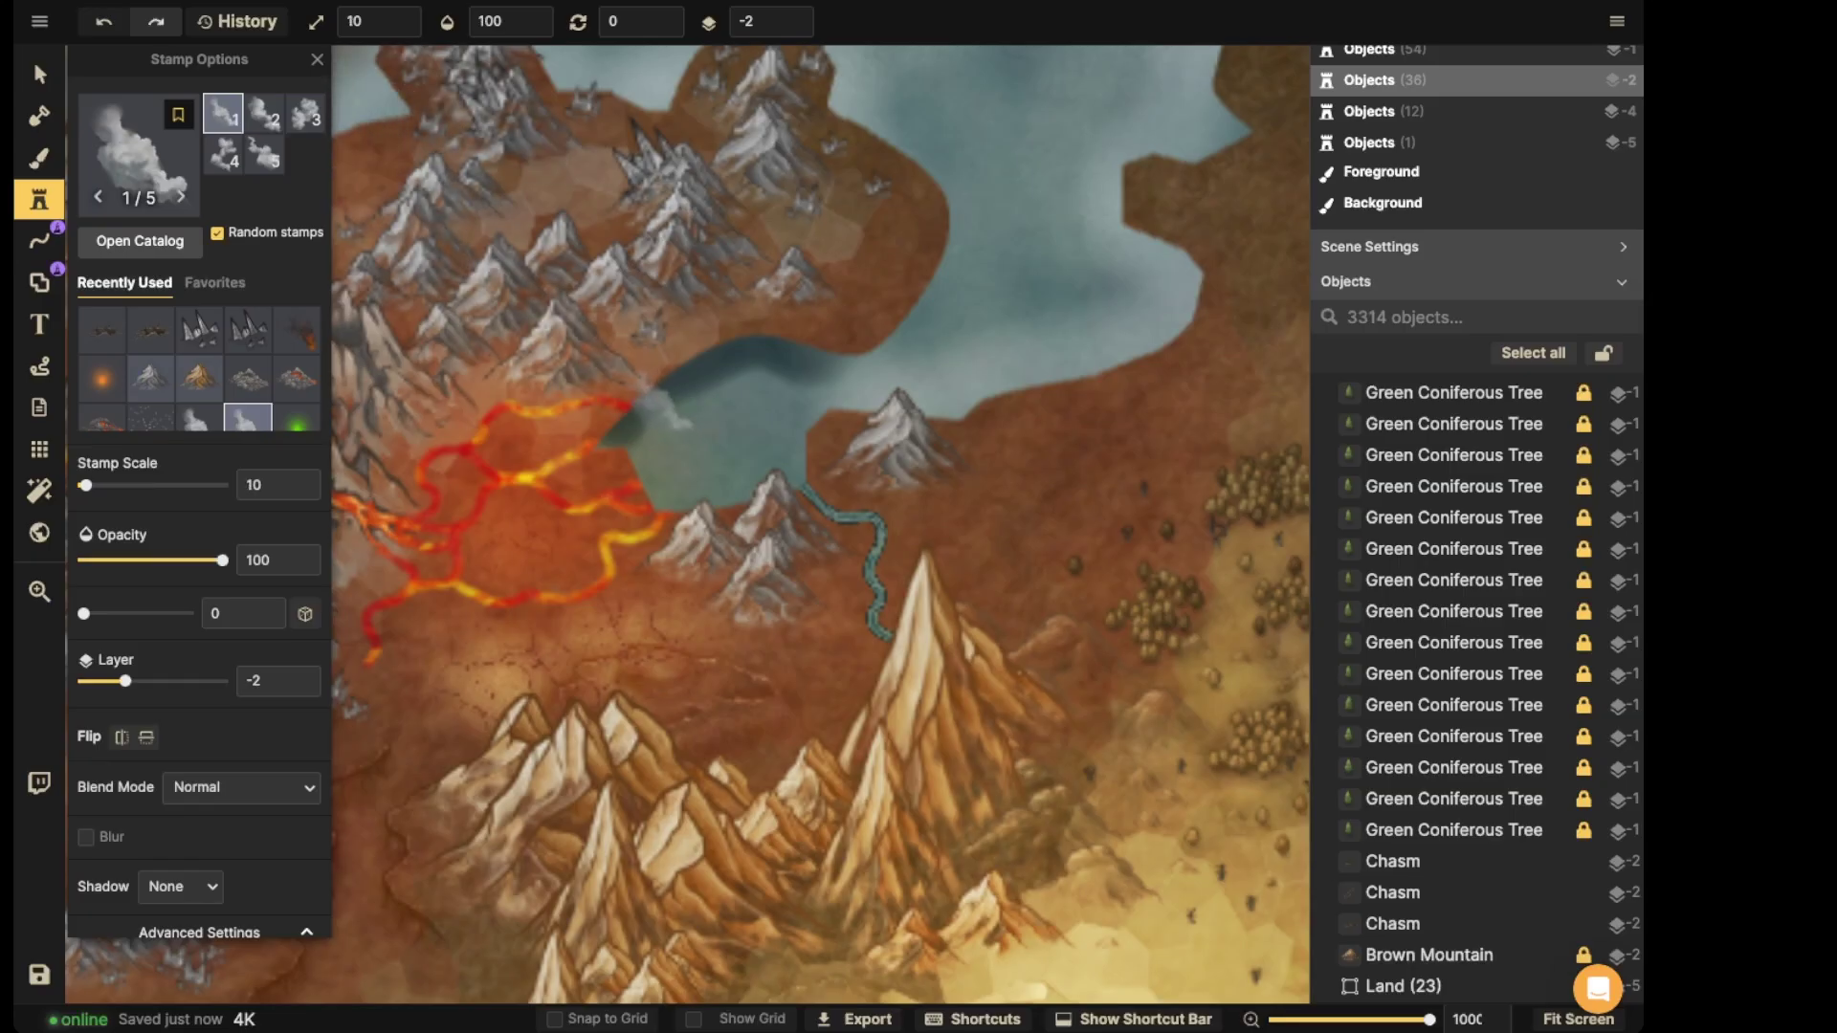
key("space")
left_click_drag(563, 290, 1012, 624)
scroll(610, 368, "down", 2)
scroll(633, 402, "down", 3)
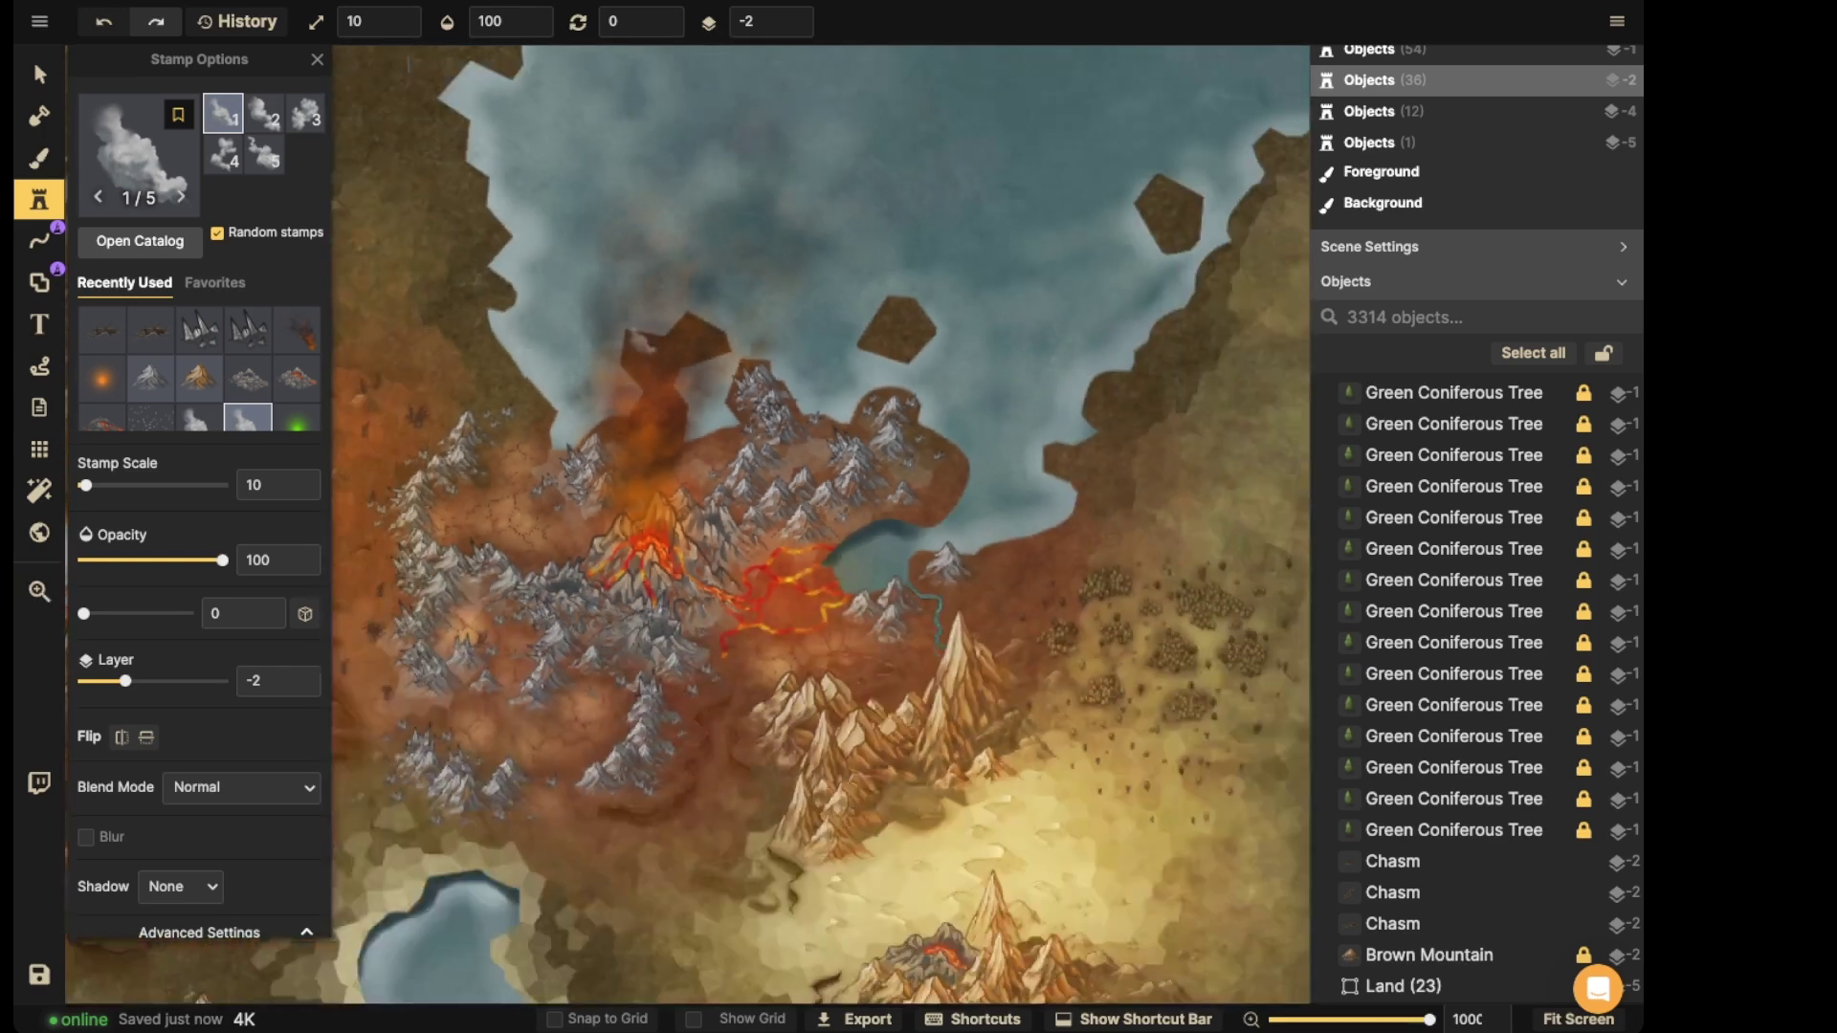
scroll(442, 378, "up", 5)
scroll(535, 356, "up", 5)
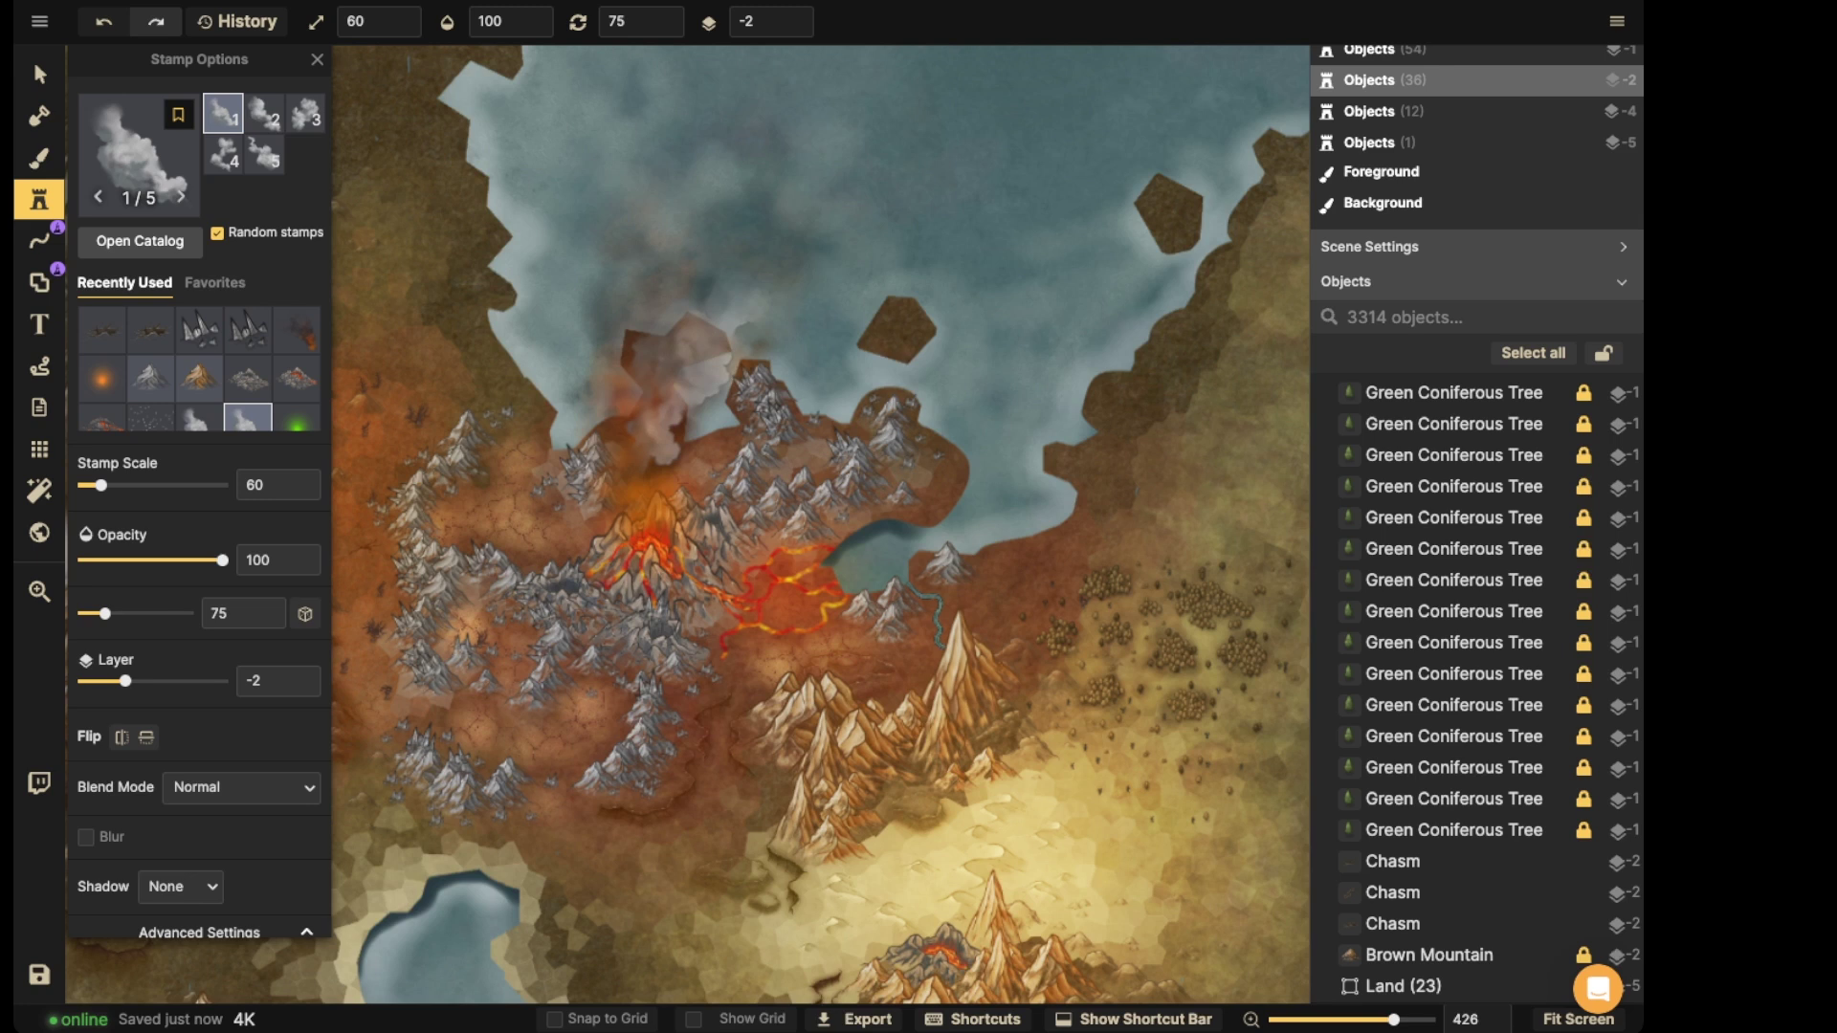
left_click(760, 321)
key("f")
scroll(612, 459, "down", 7)
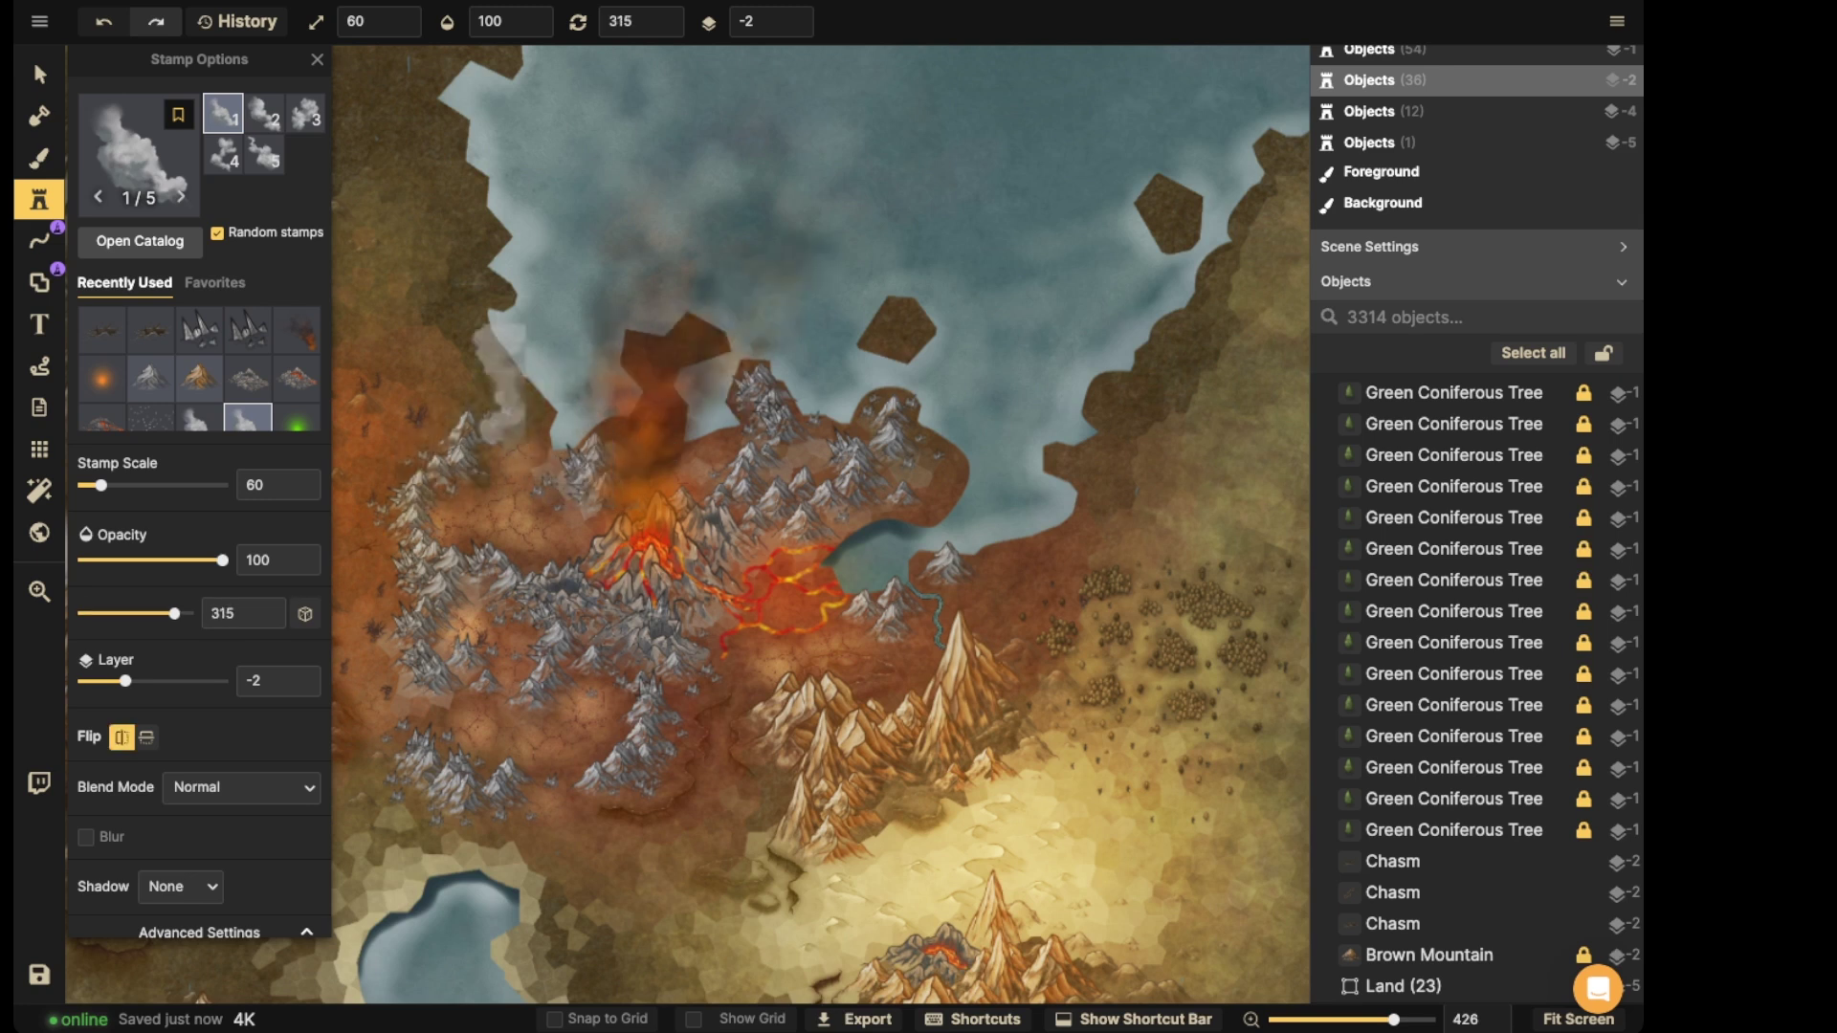
left_click(374, 222)
scroll(449, 205, "up", 3)
left_click_drag(464, 205, 590, 367)
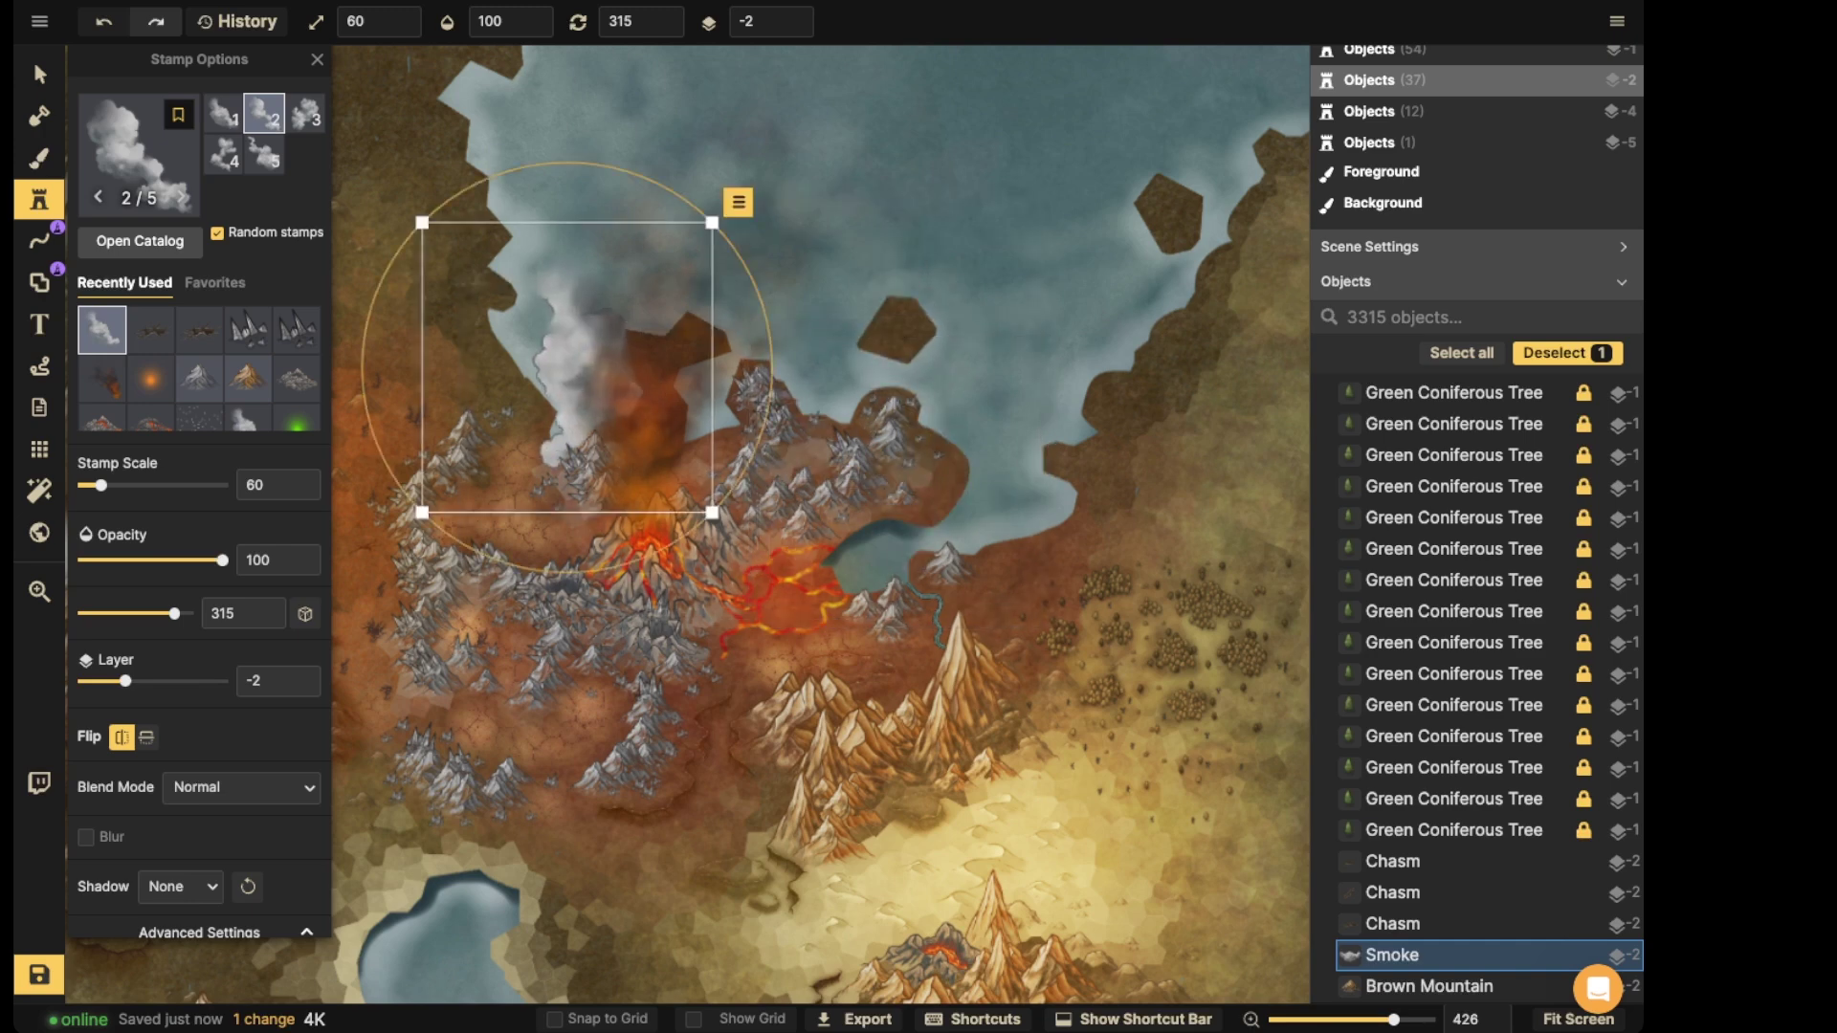
- Unflip the smoke, shrink it to scale 20 near the lava-side bay, and raise it to layer 5
key("f")
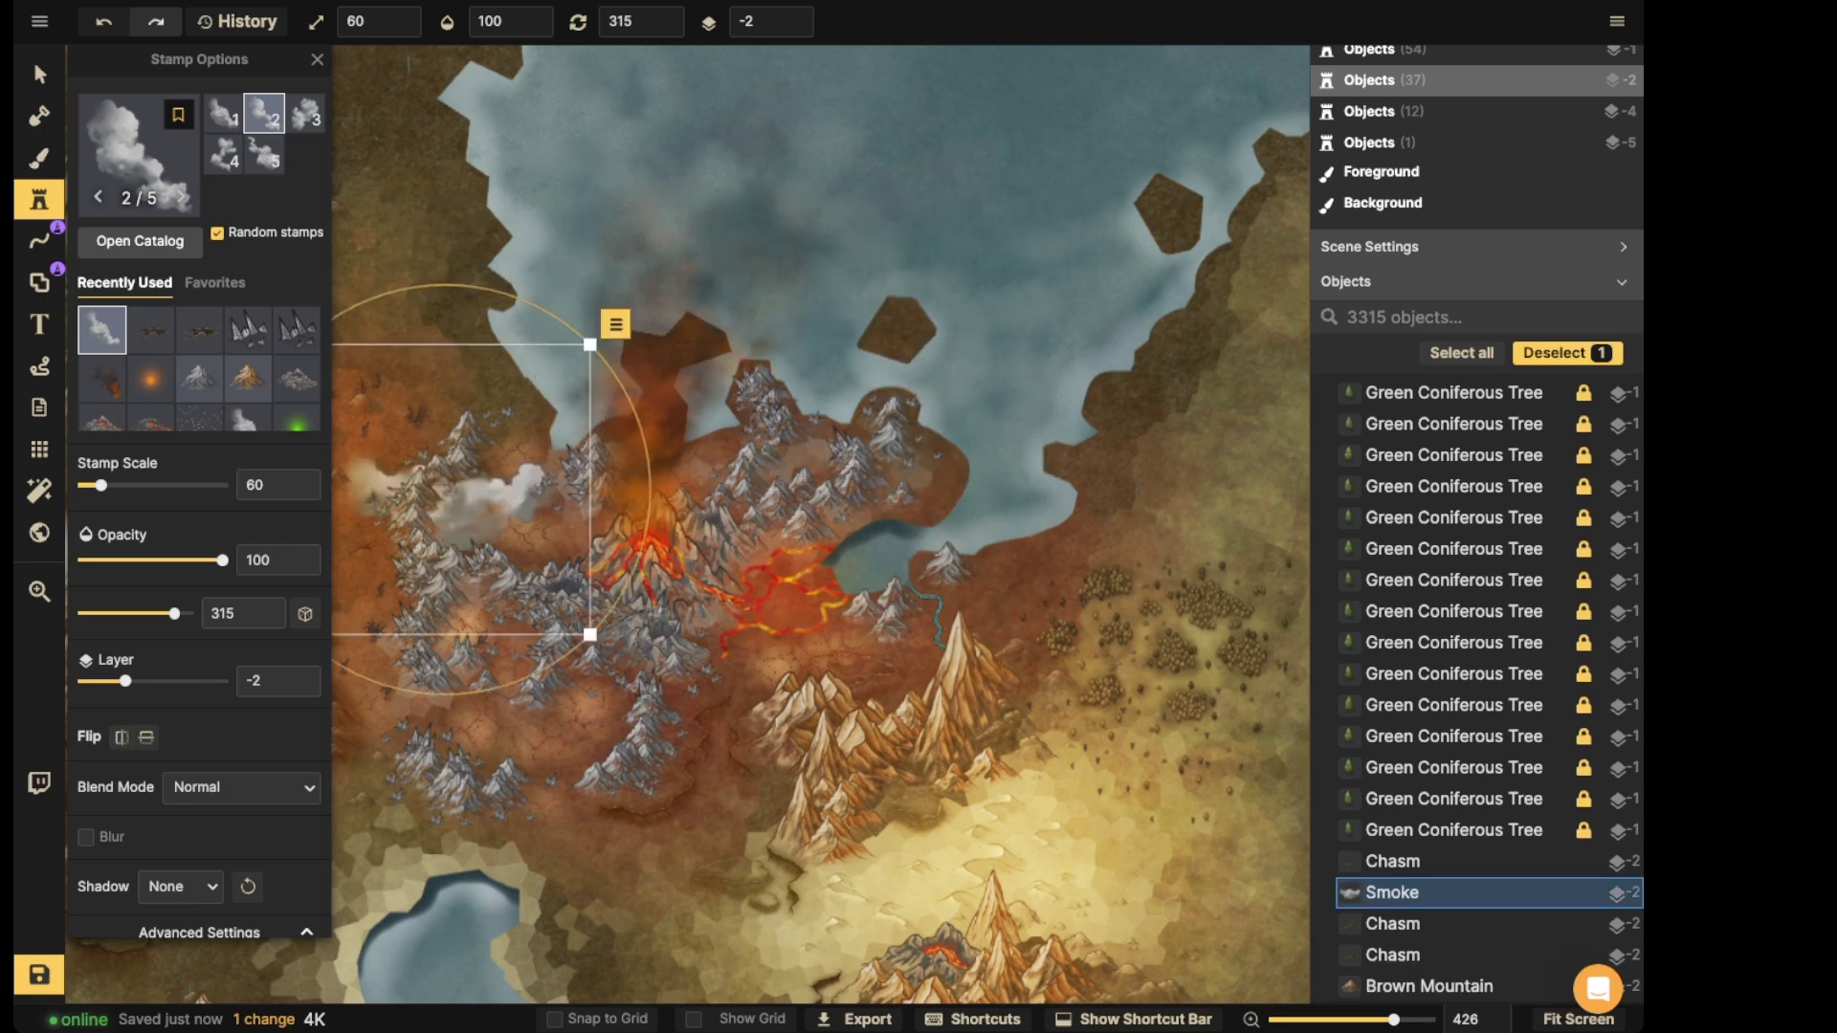
scroll(775, 495, "up", 5)
scroll(899, 490, "down", 5)
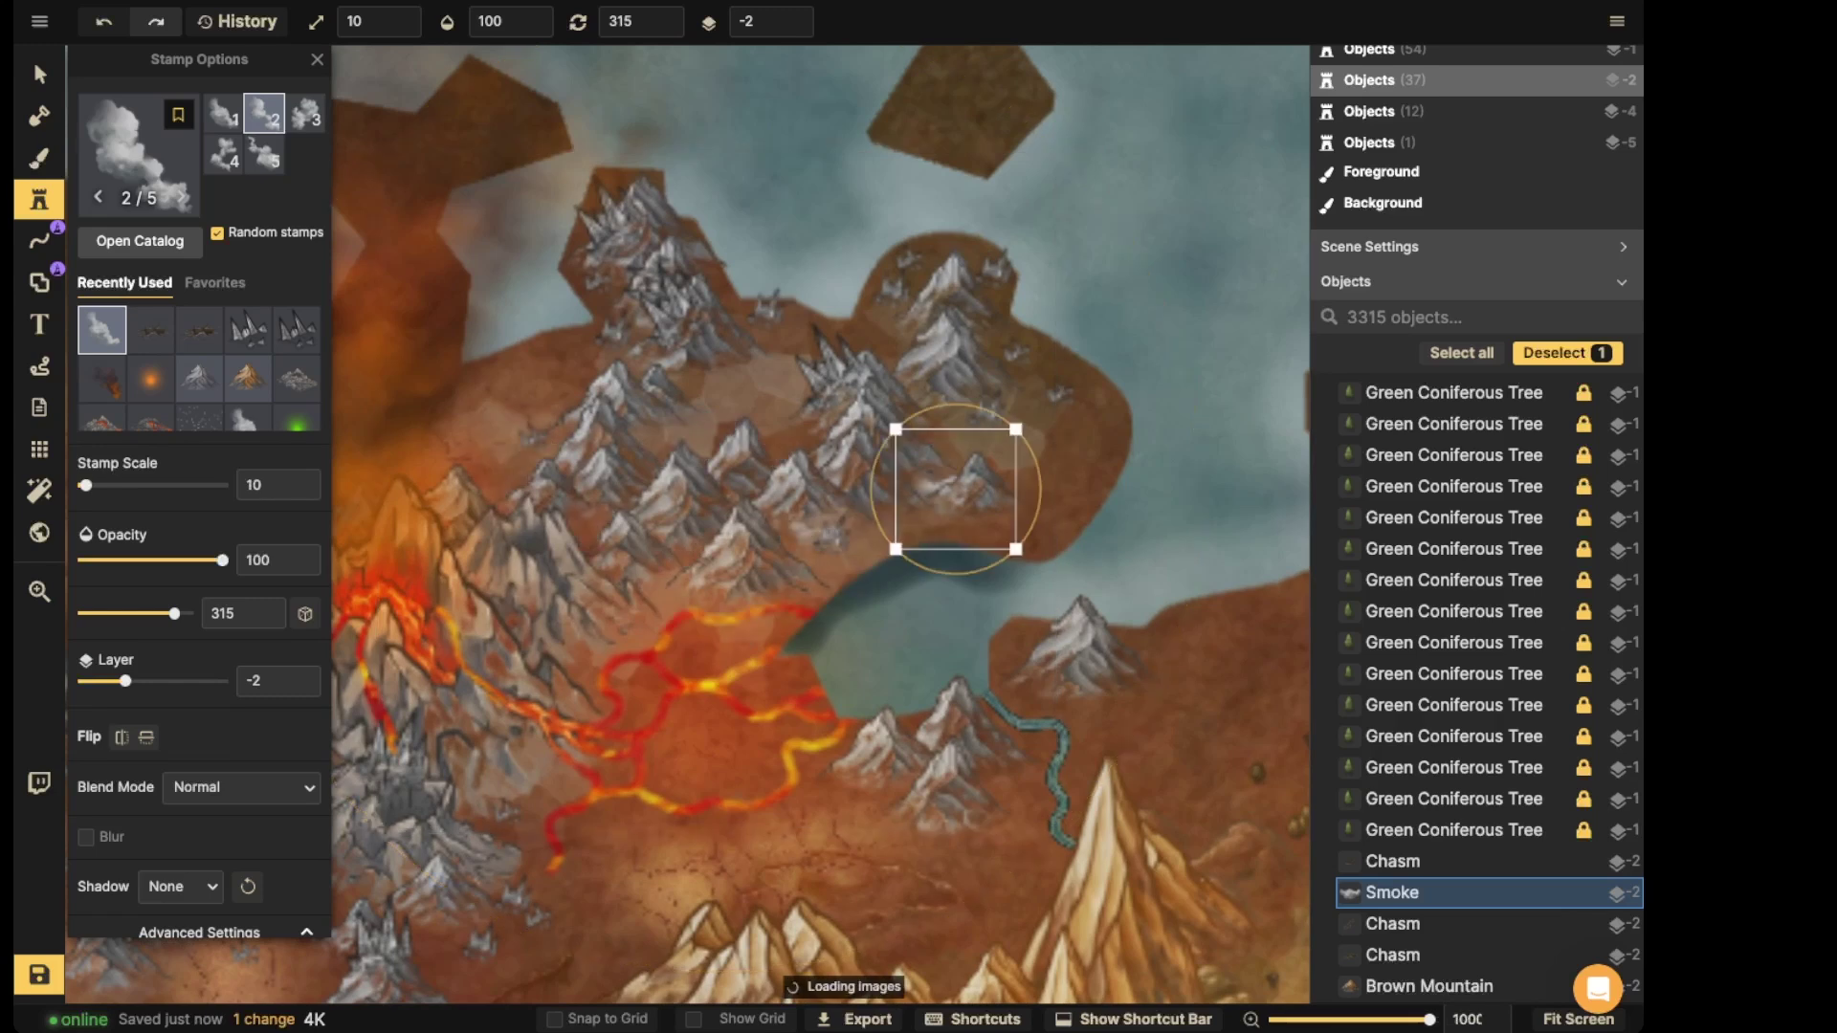
scroll(1002, 488, "up", 3)
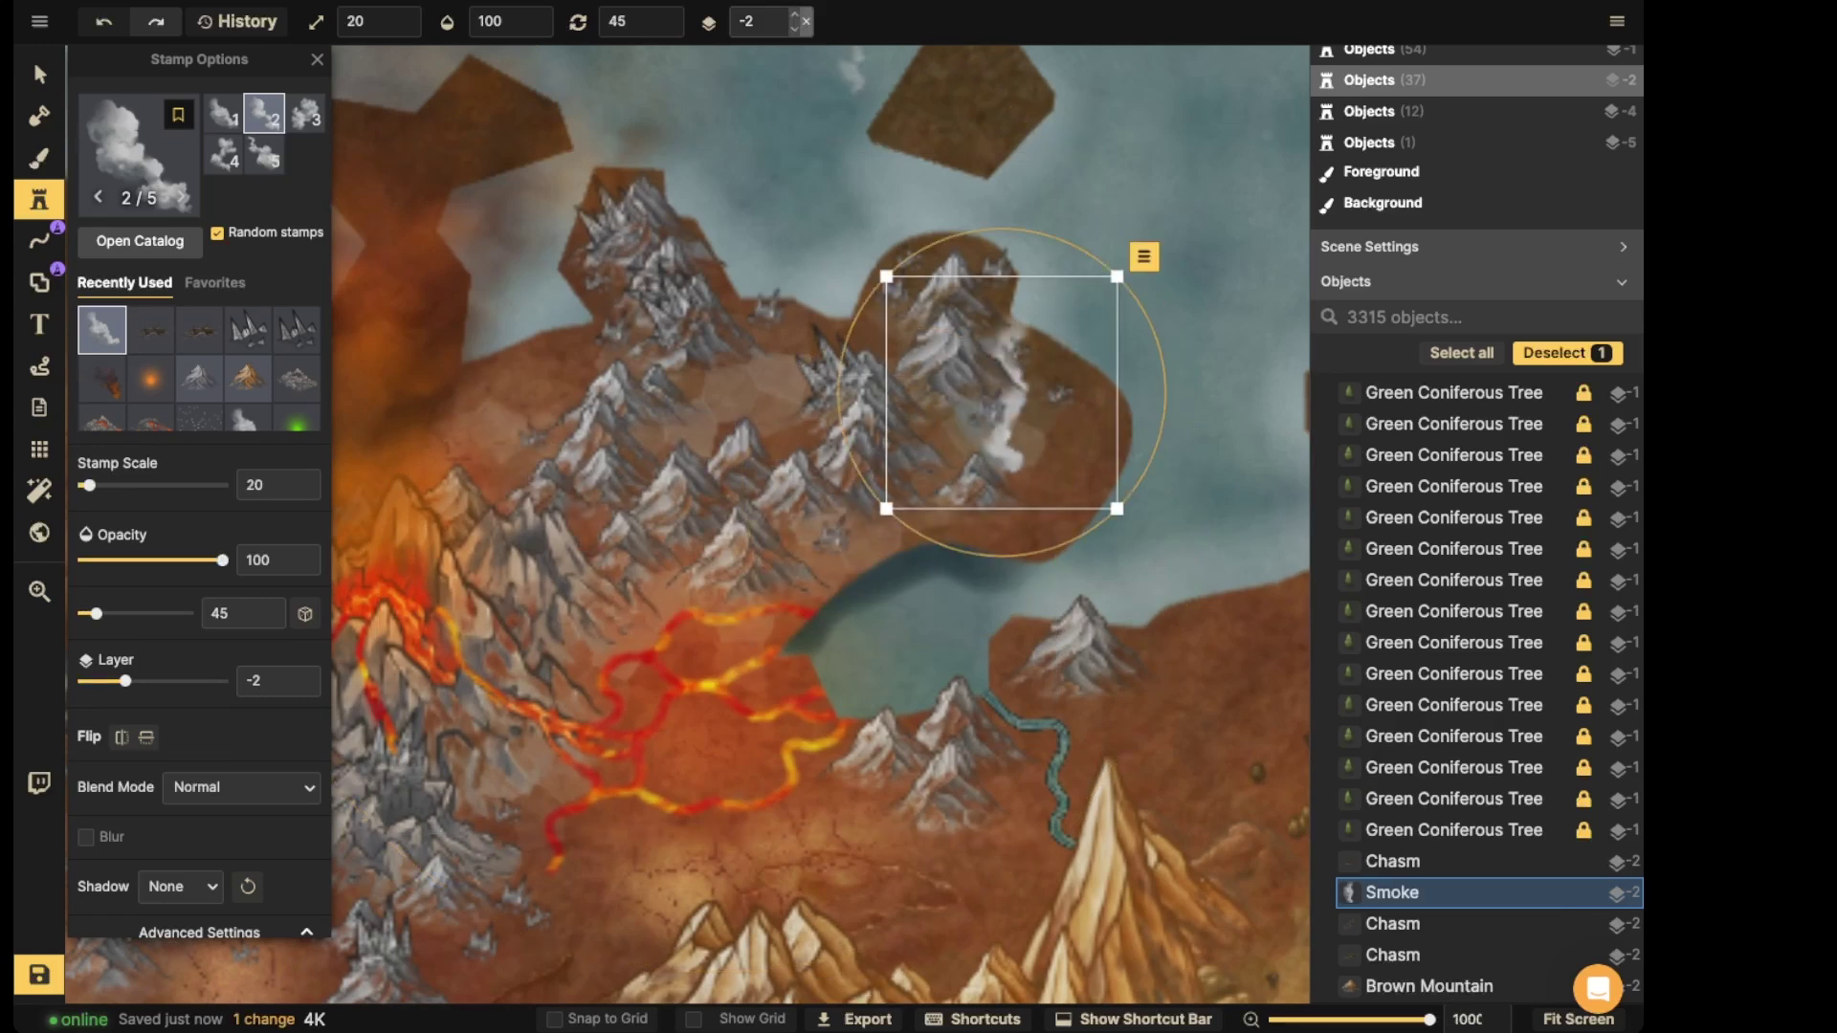
left_click(794, 14)
scroll(1069, 419, "up", 1)
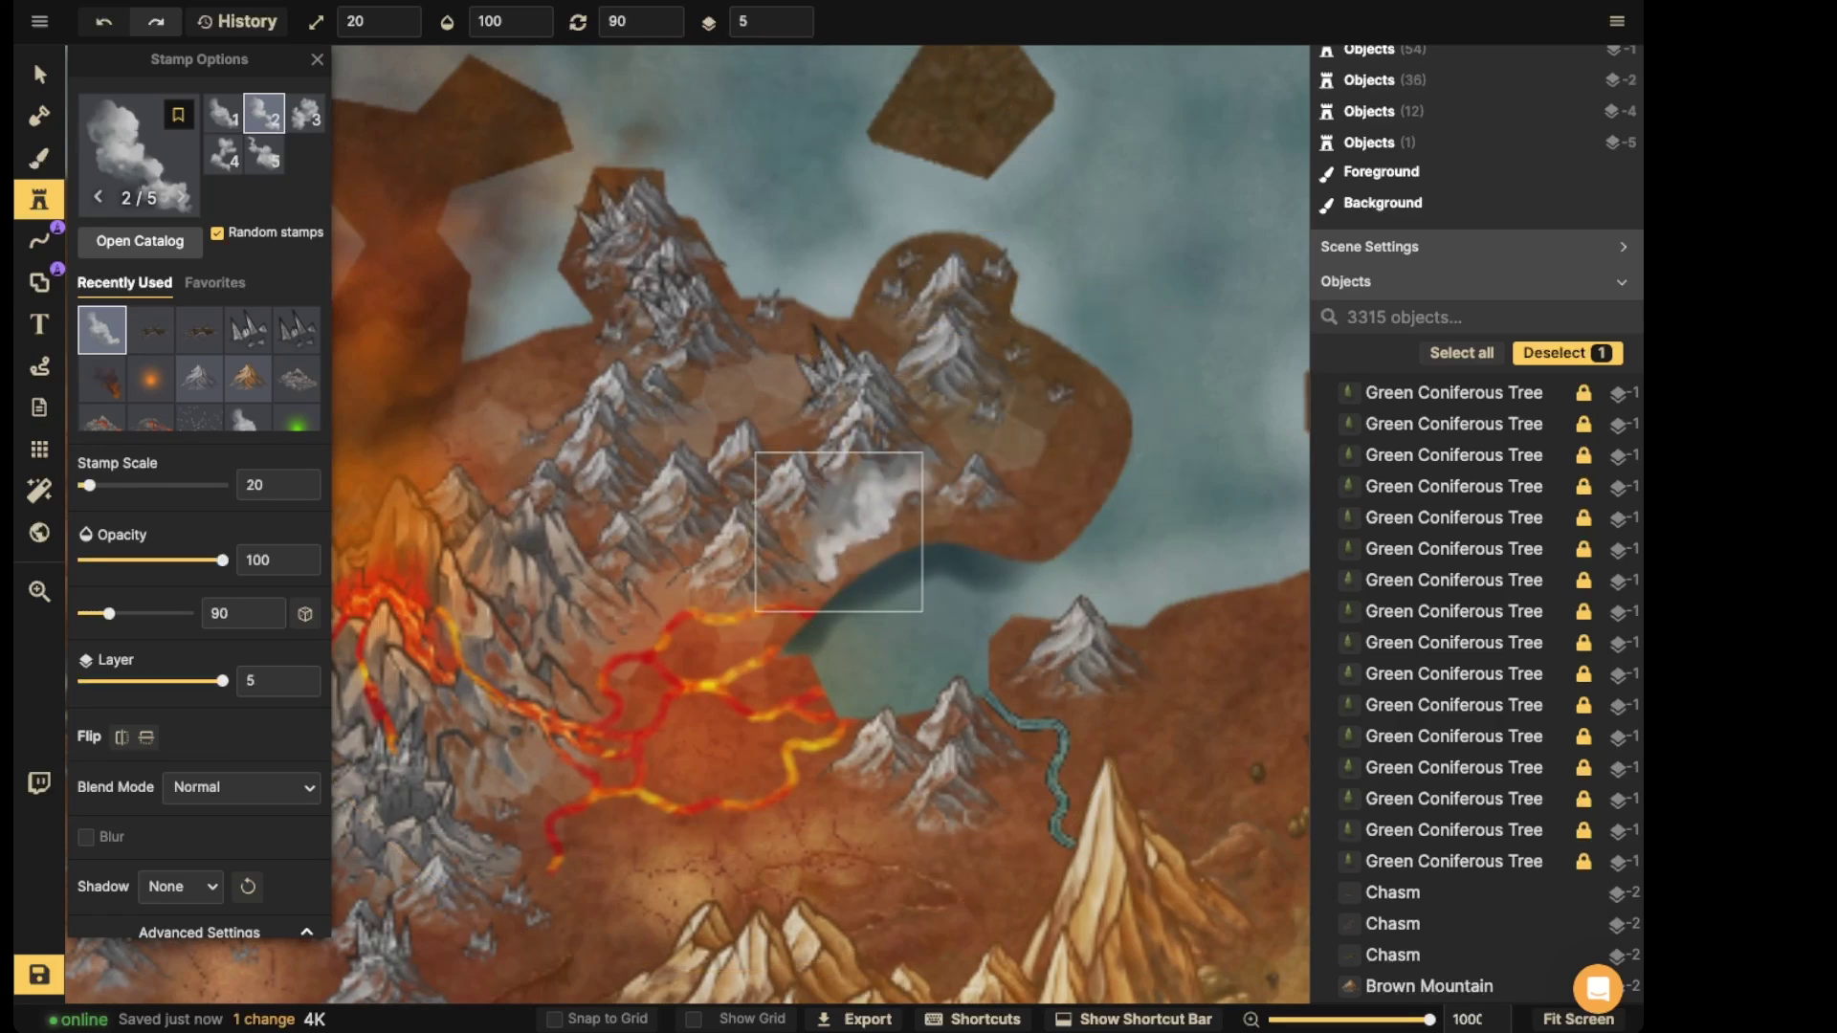
- Place the smoke where the lava meets the bay at scale 30, rotation 60 and opacity 69
scroll(823, 536, "down", 1)
scroll(852, 500, "up", 1)
scroll(852, 500, "down", 1)
left_click(820, 502)
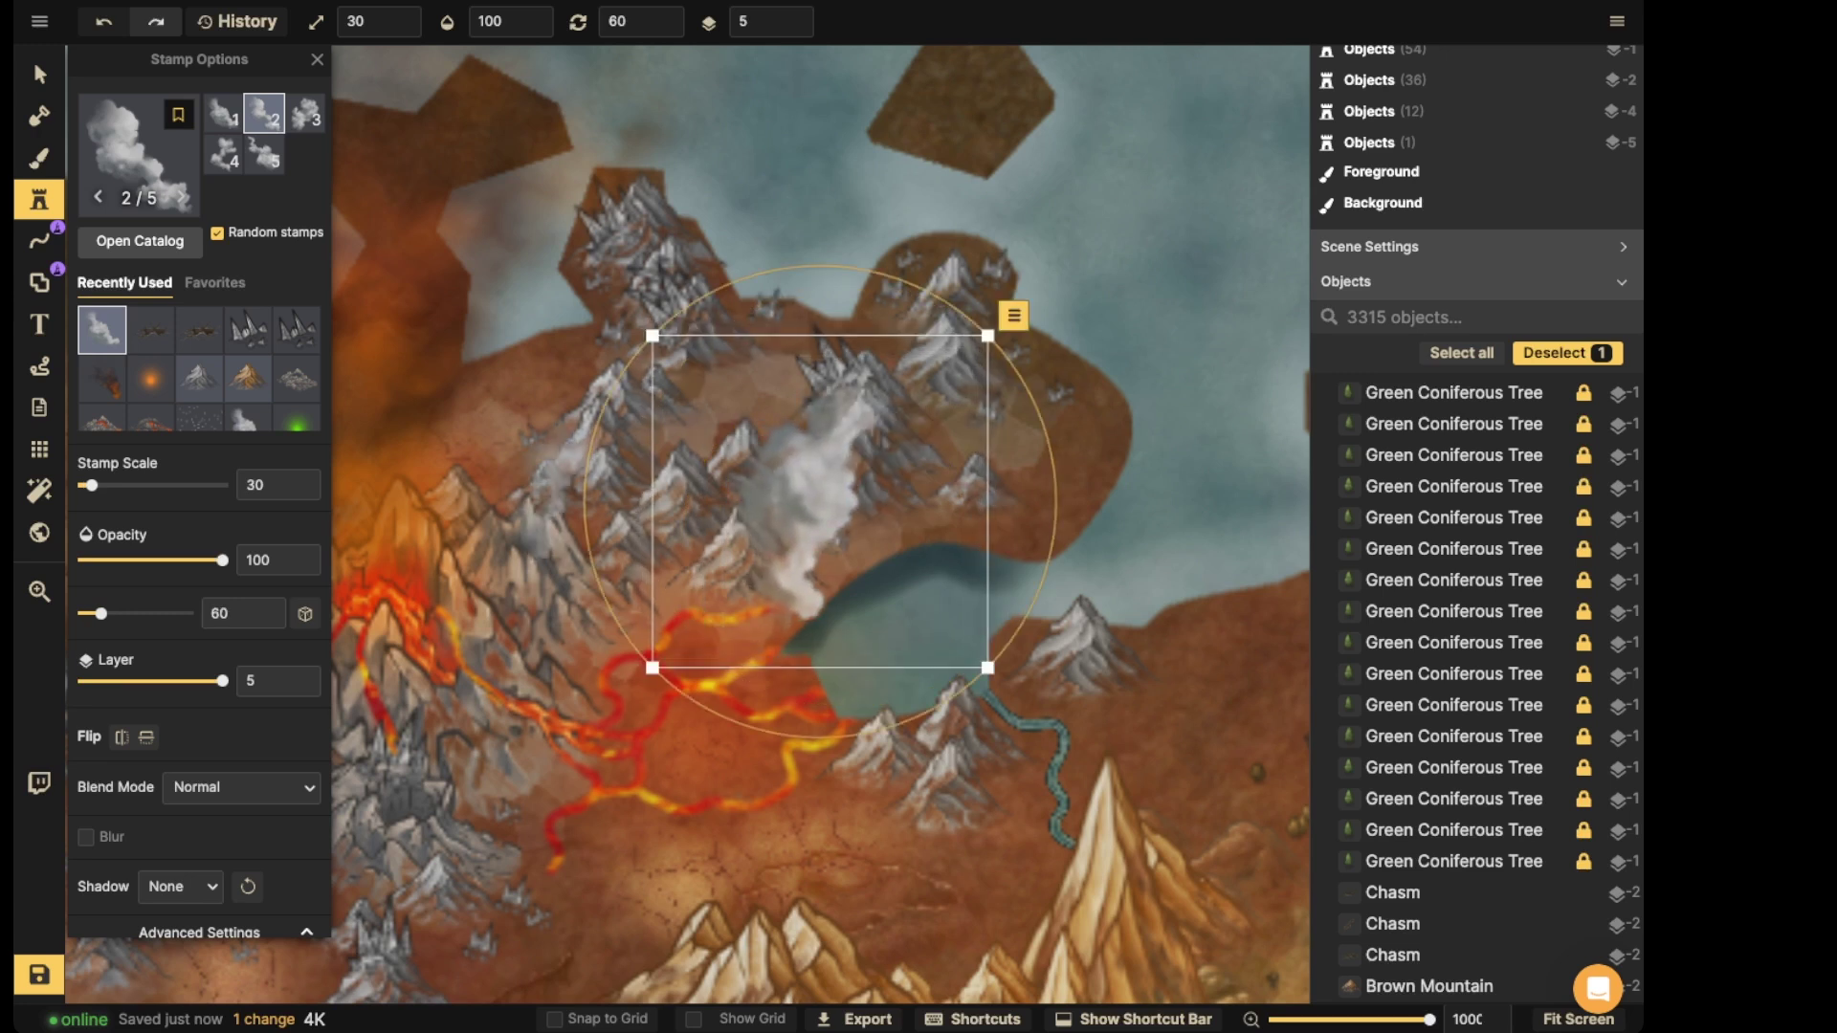
left_click_drag(222, 560, 180, 561)
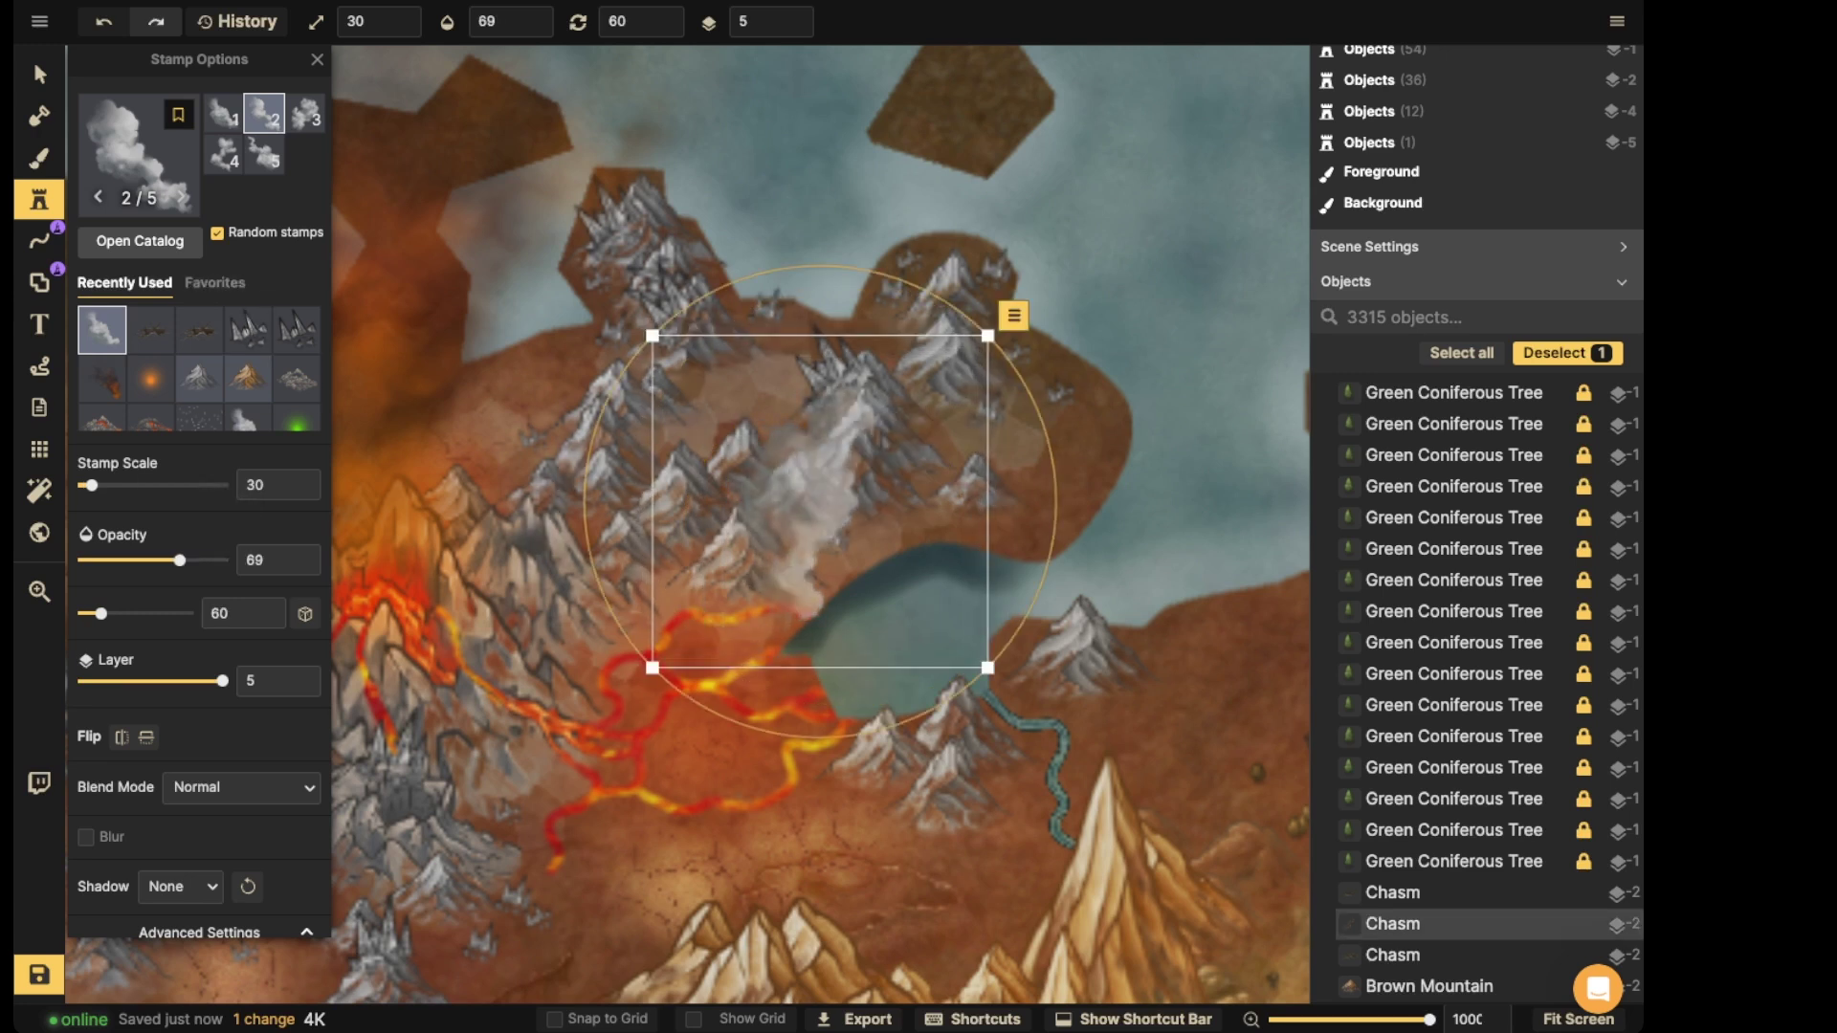
key("Escape")
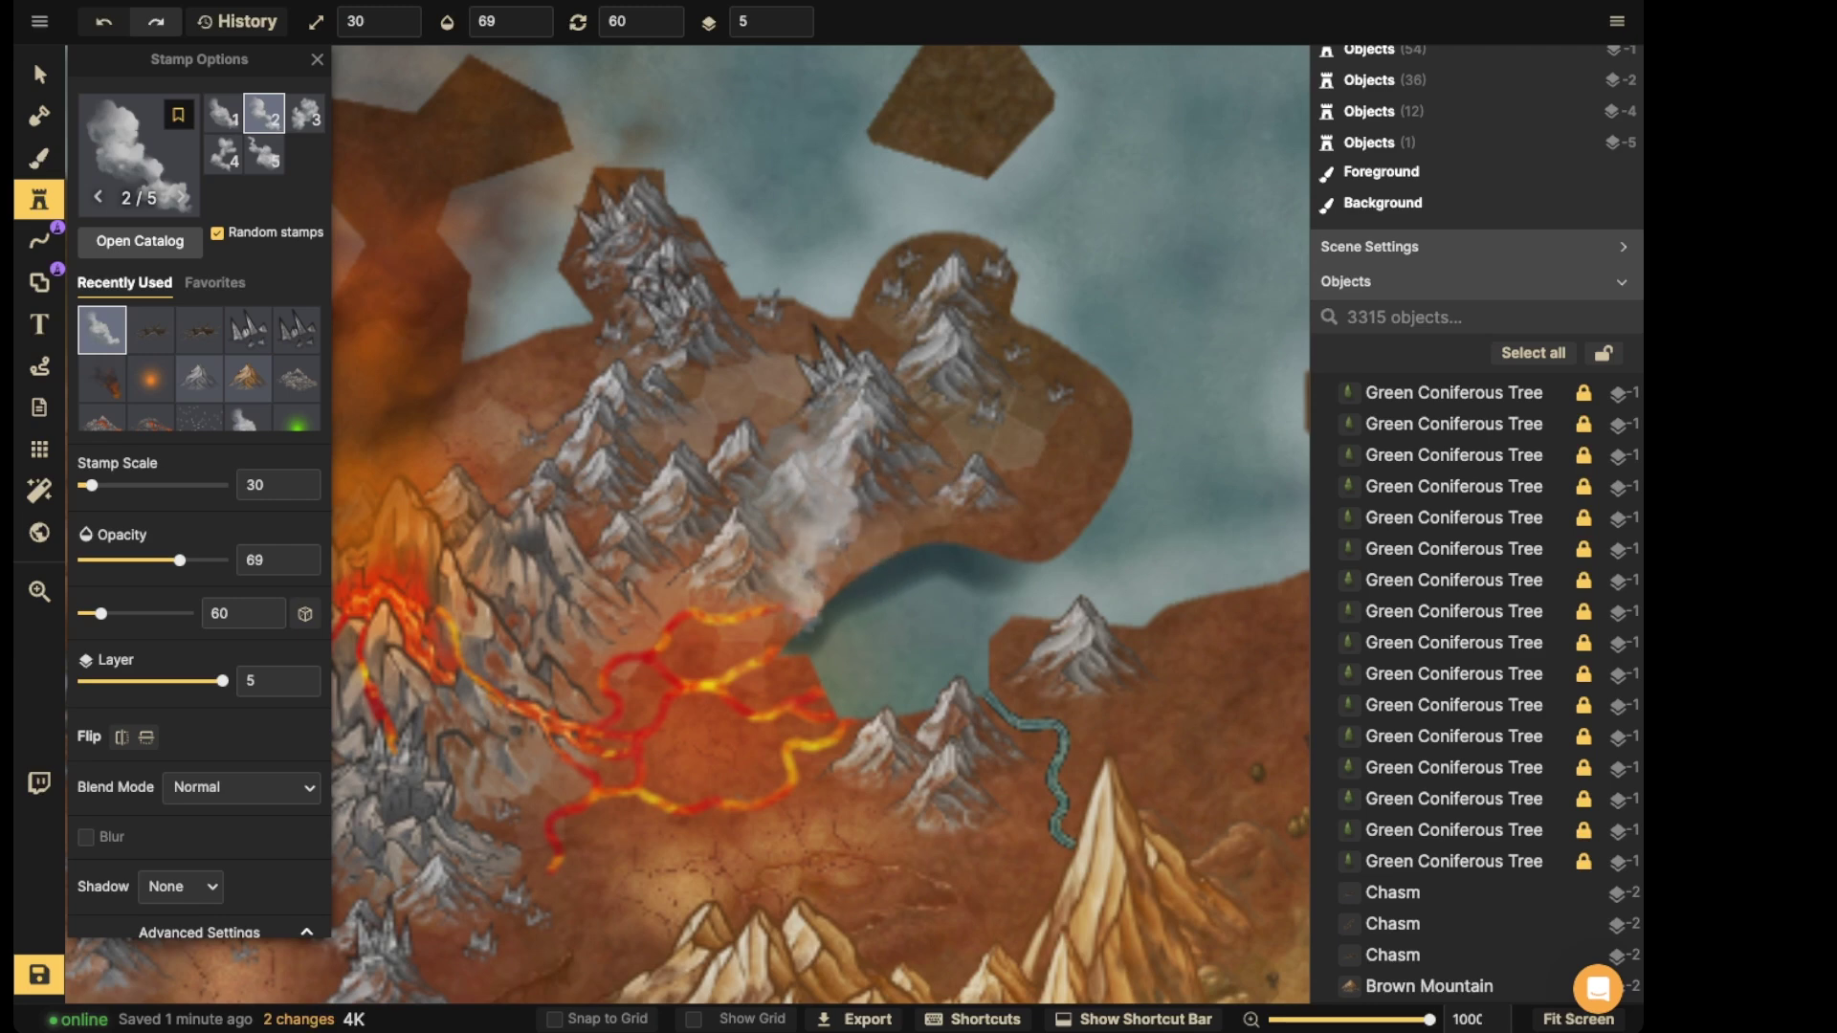
- Add three more smoke stamps at scale 30 and opacity 69 along the bay's western shore beside the lava streams
left_click(804, 570)
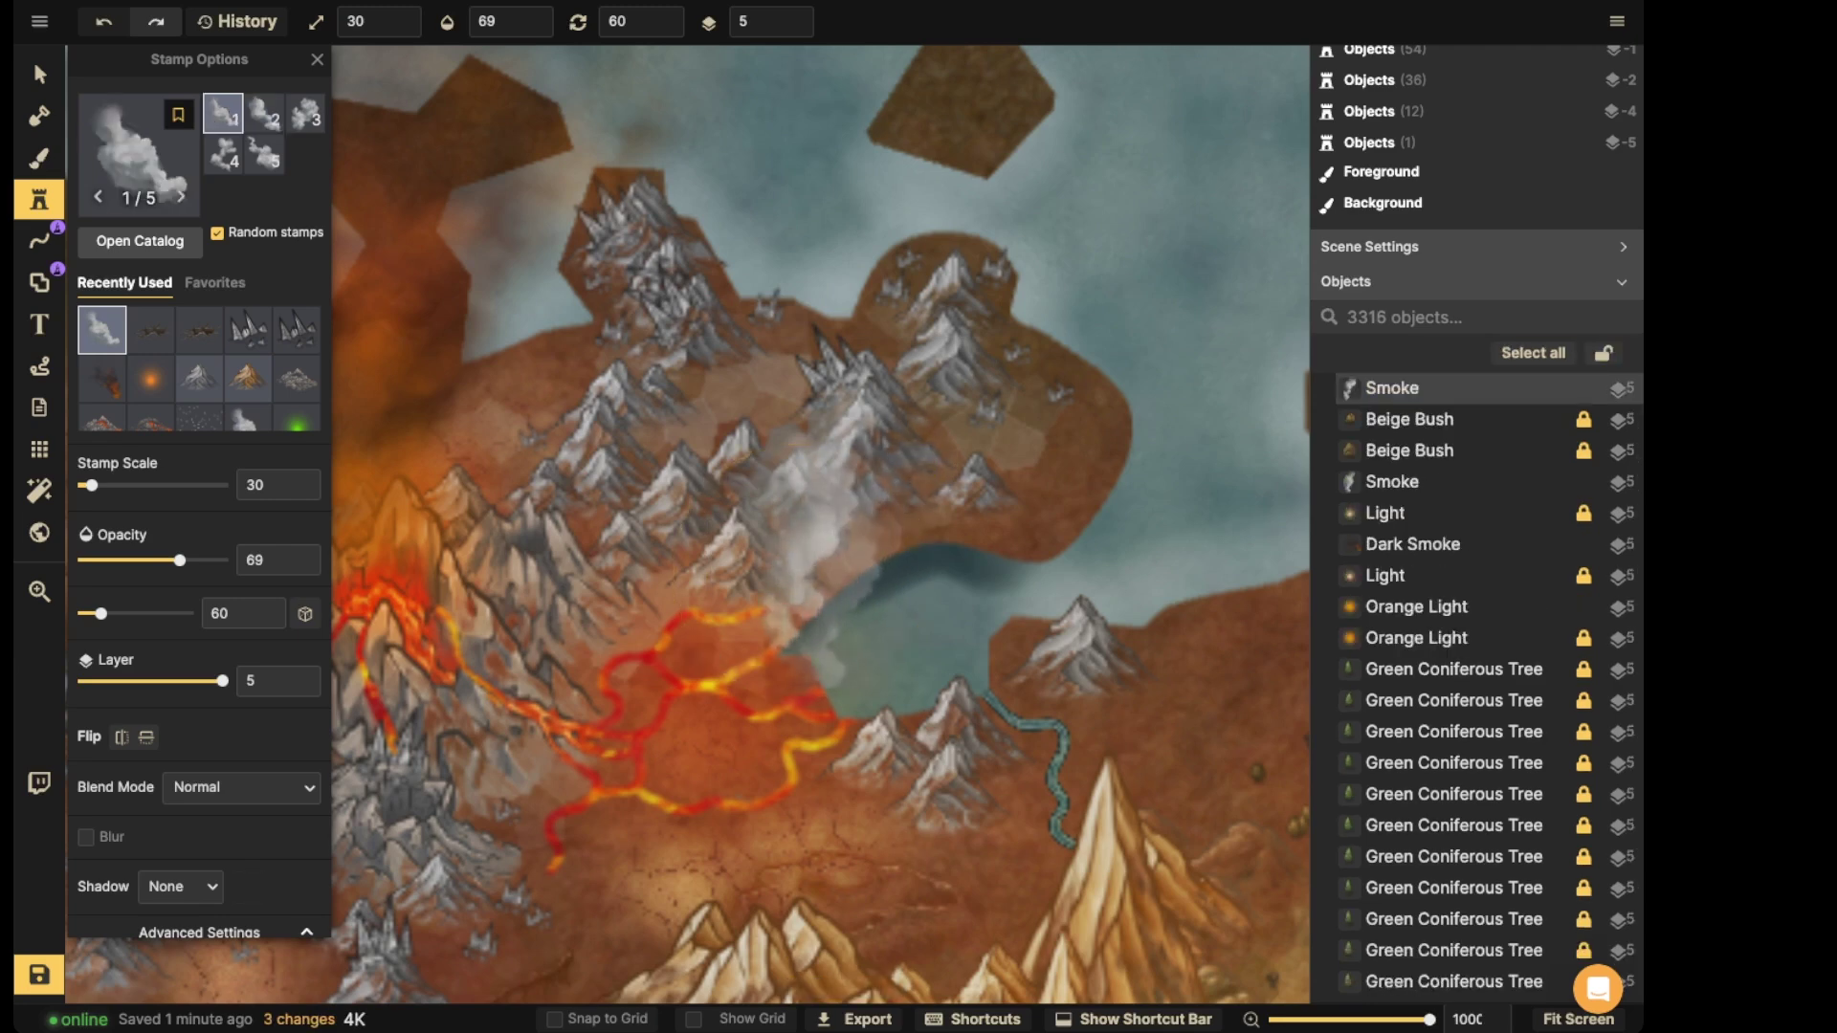
left_click(825, 582)
left_click(877, 643)
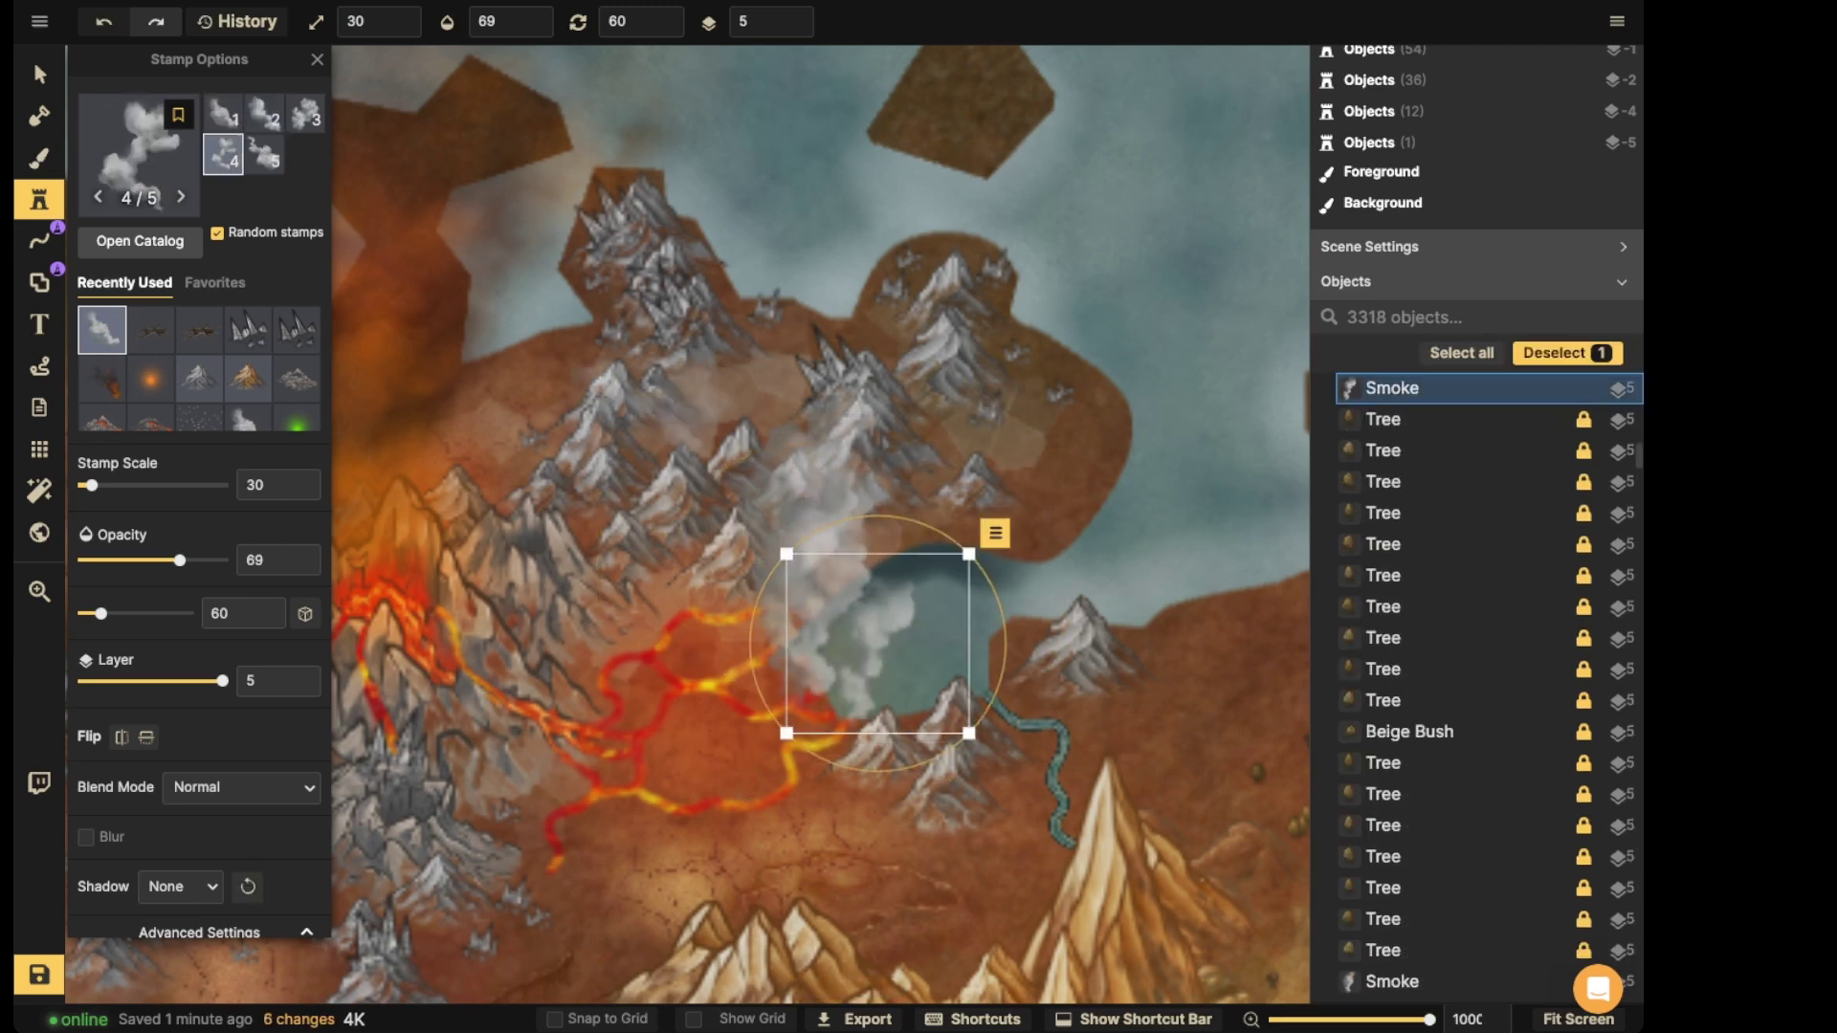
- Search the Fantasy World stamp catalog for crystal and choose the yellow crystal cluster from Dwarven Settlements as the stamp
left_click(39, 74)
scroll(715, 258, "down", 5)
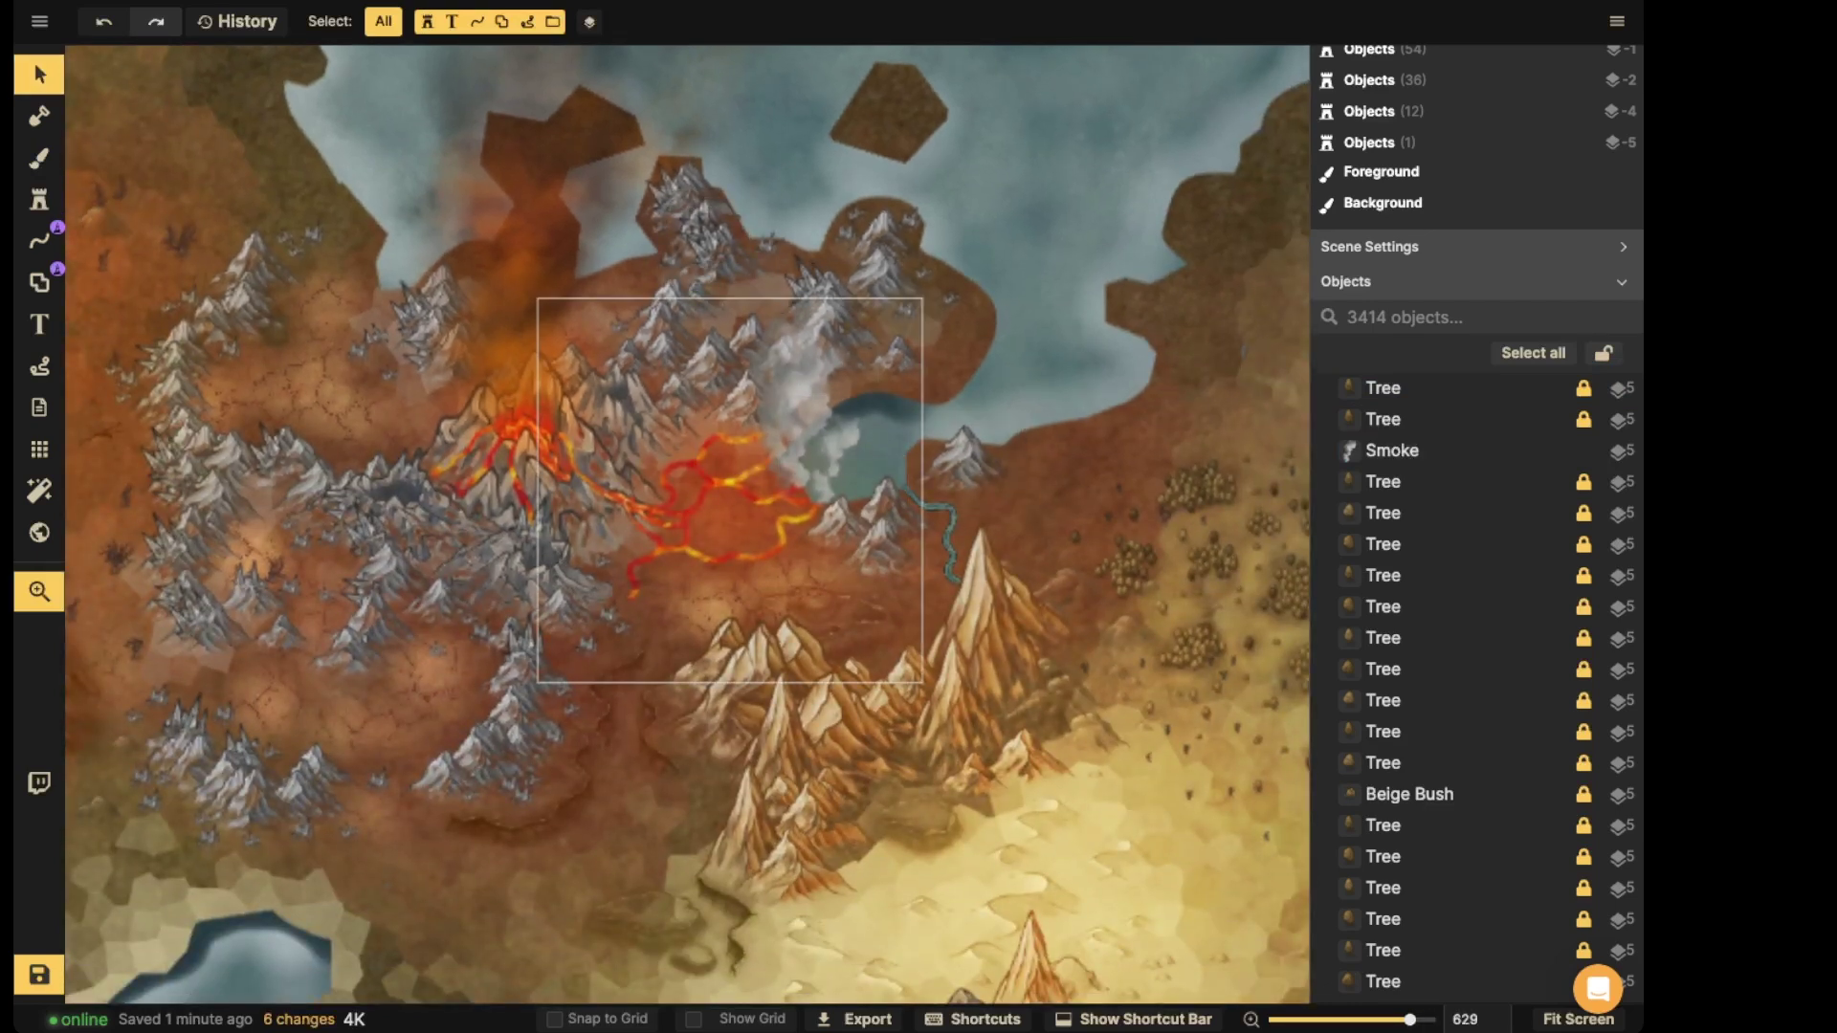
left_click_drag(746, 488, 936, 485)
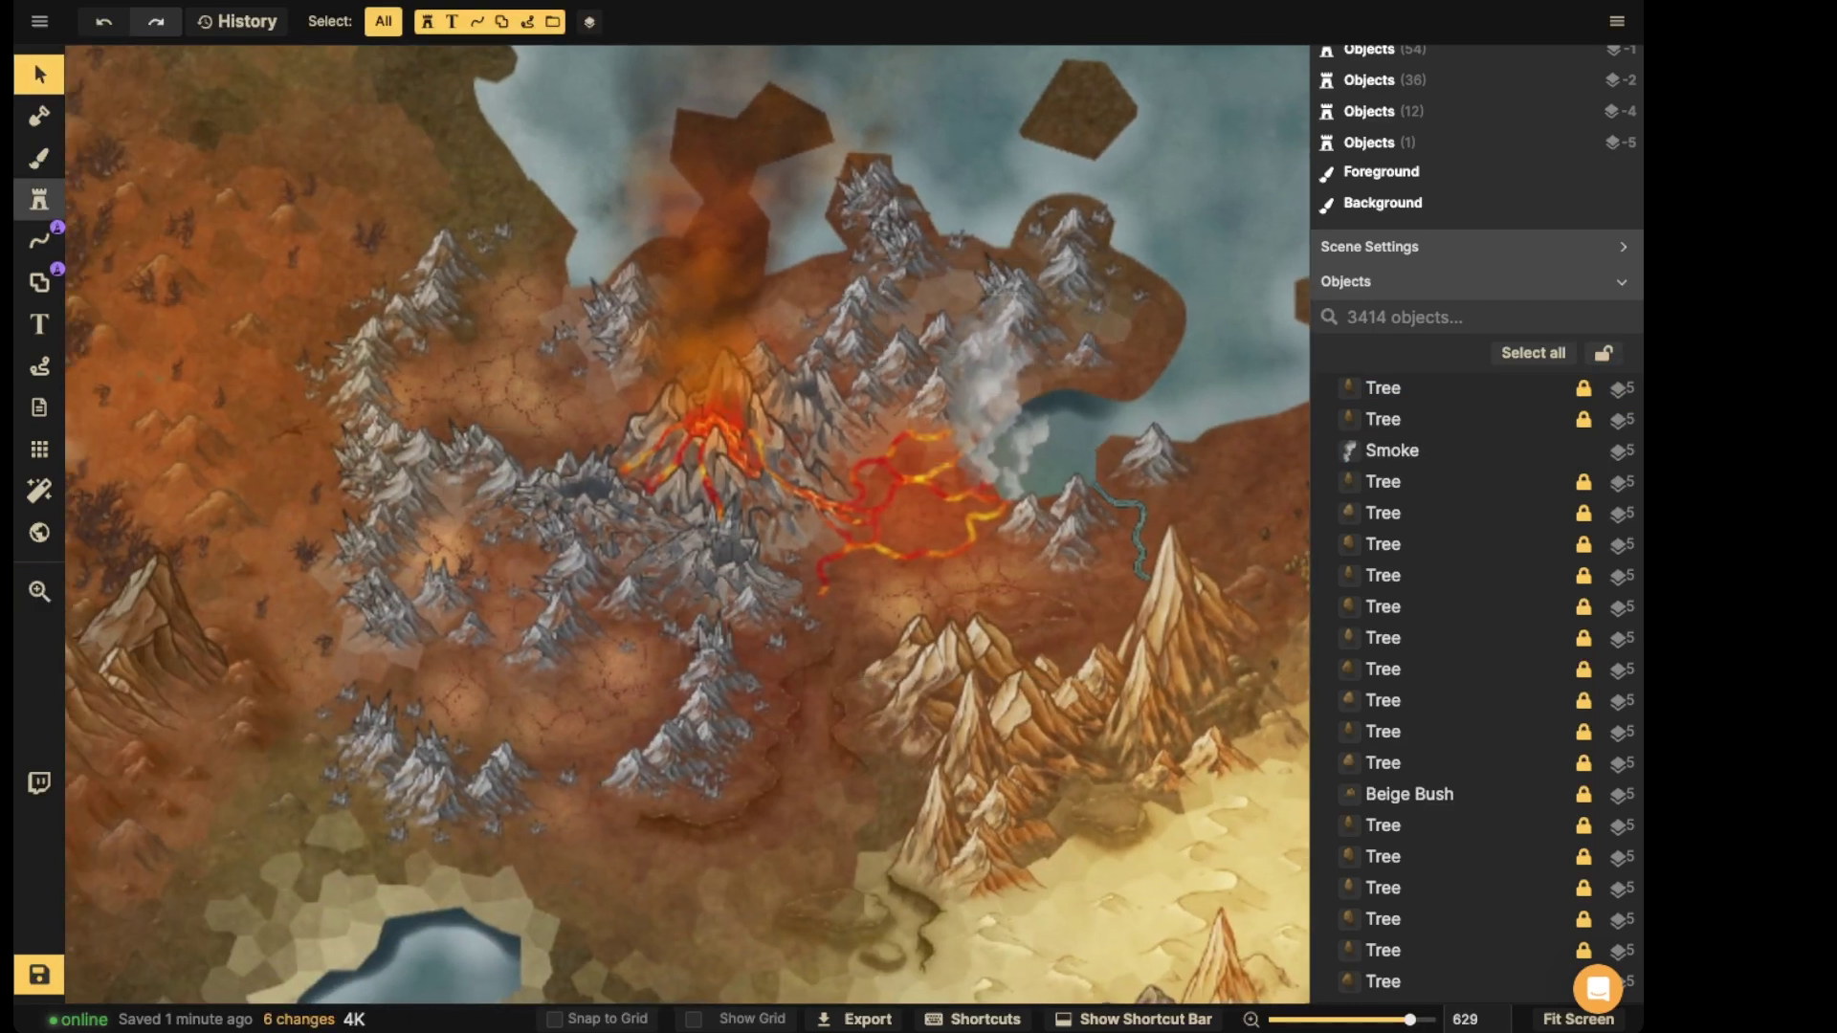
scroll(469, 479, "up", 5)
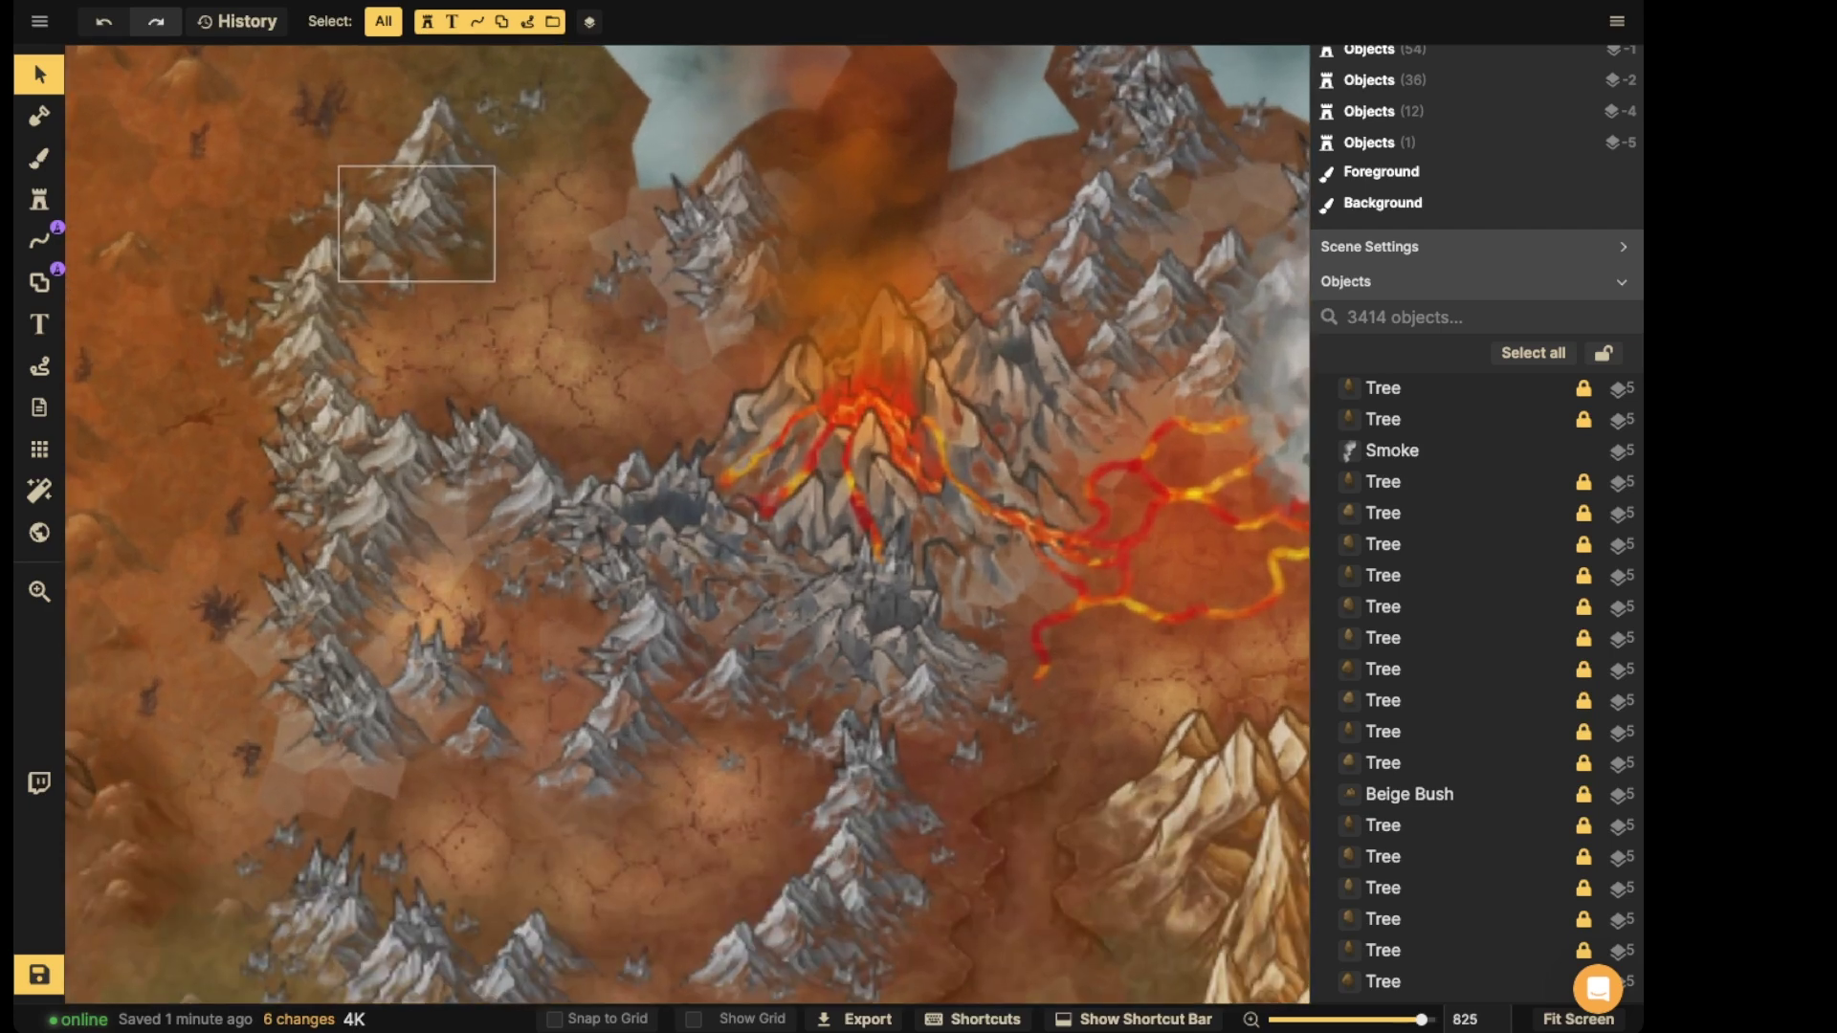
left_click_drag(636, 642, 692, 416)
scroll(661, 613, "up", 3)
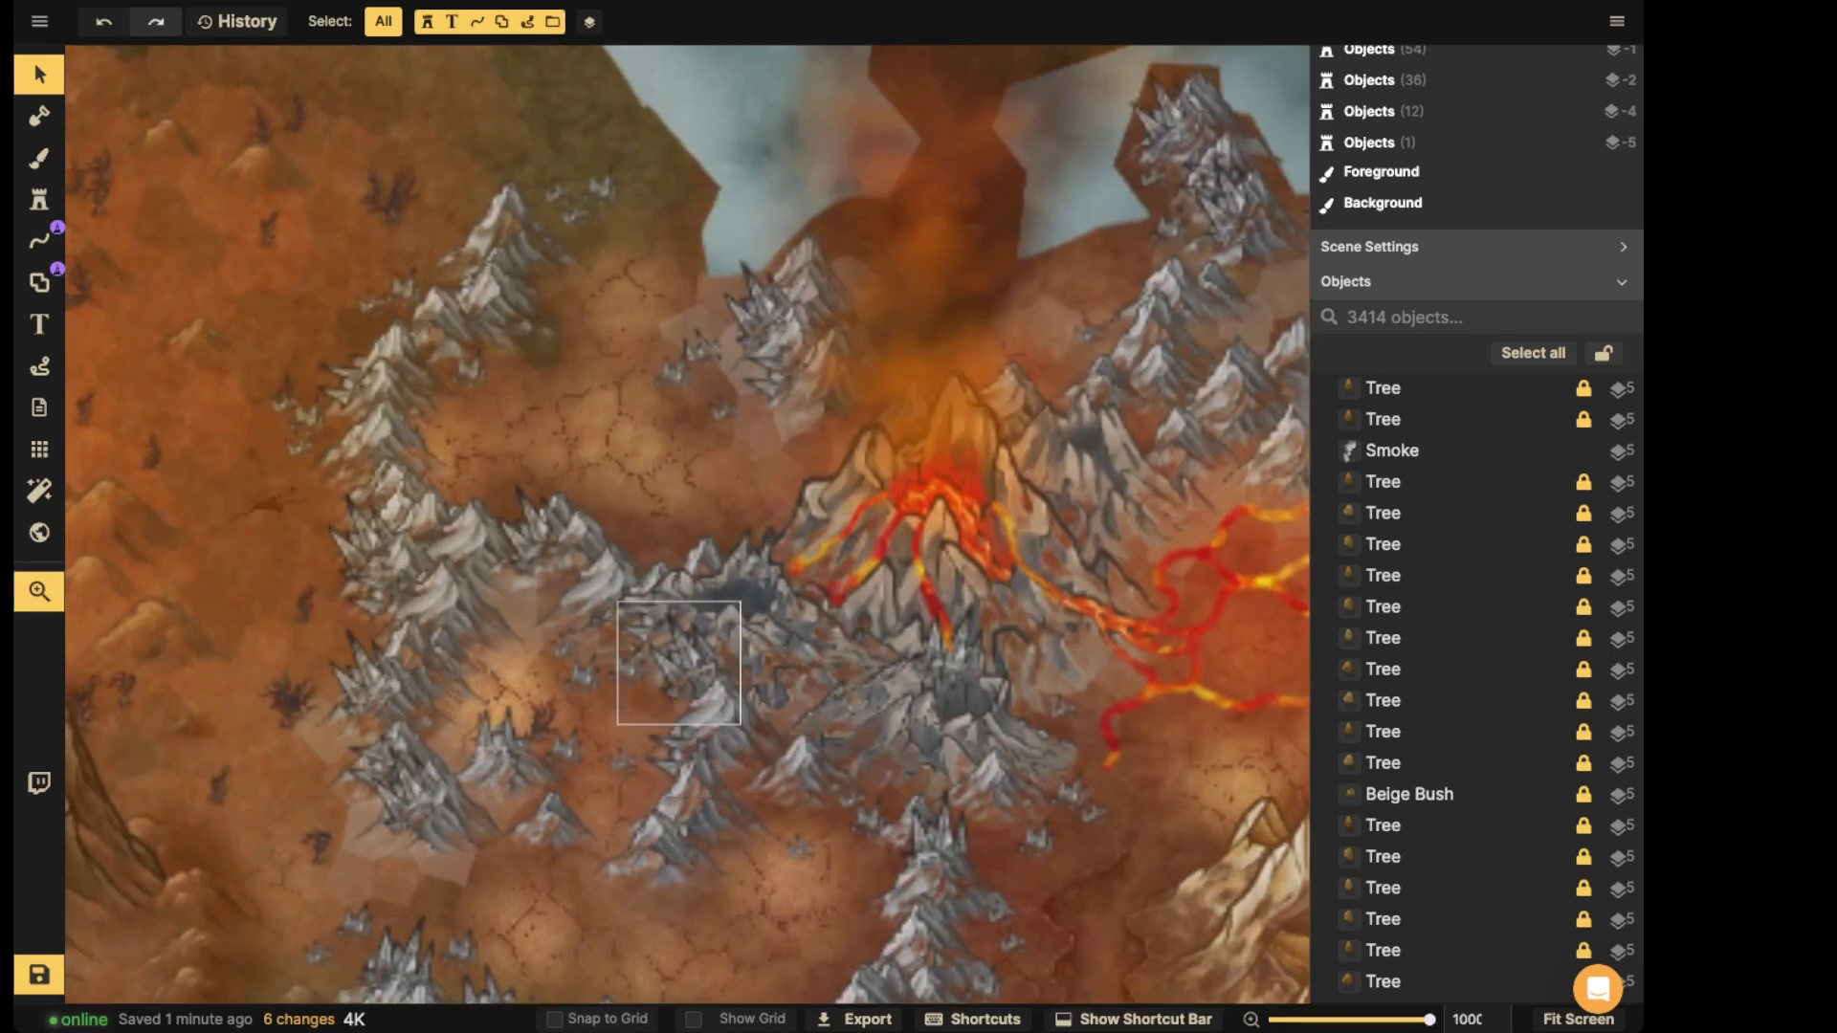
left_click(39, 200)
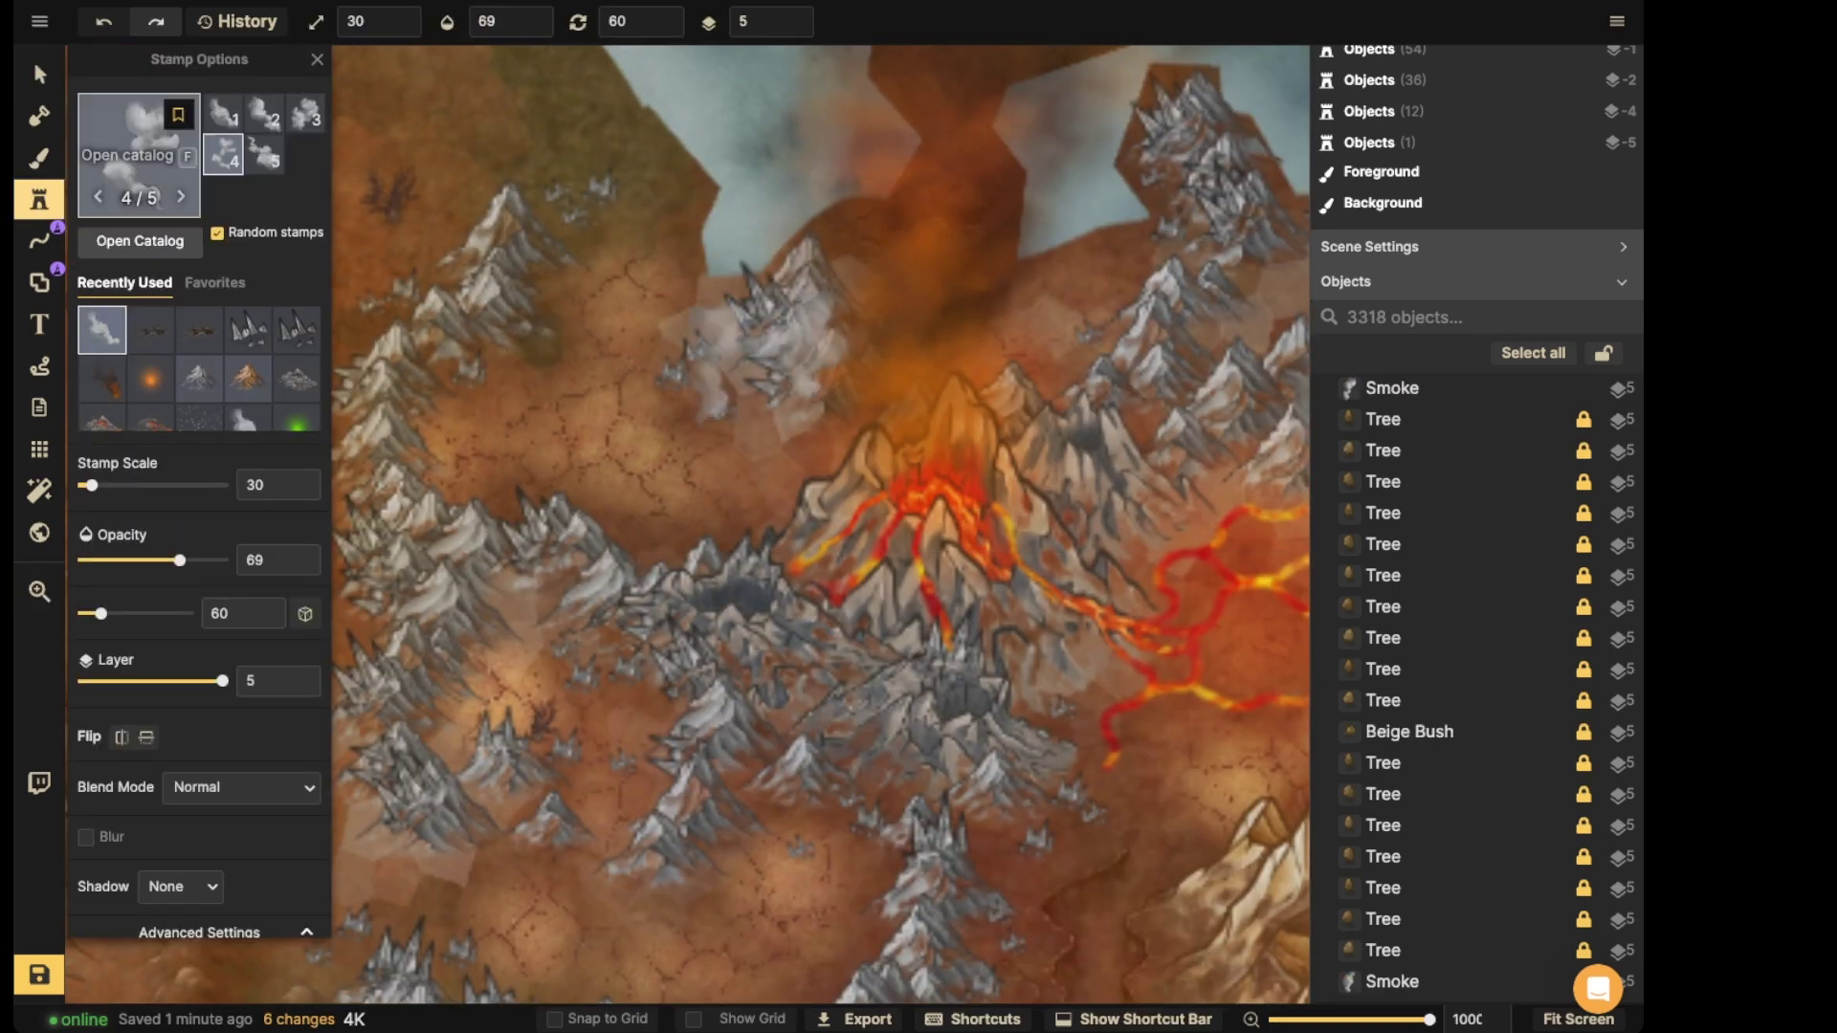
left_click(137, 238)
key("BackSpace")
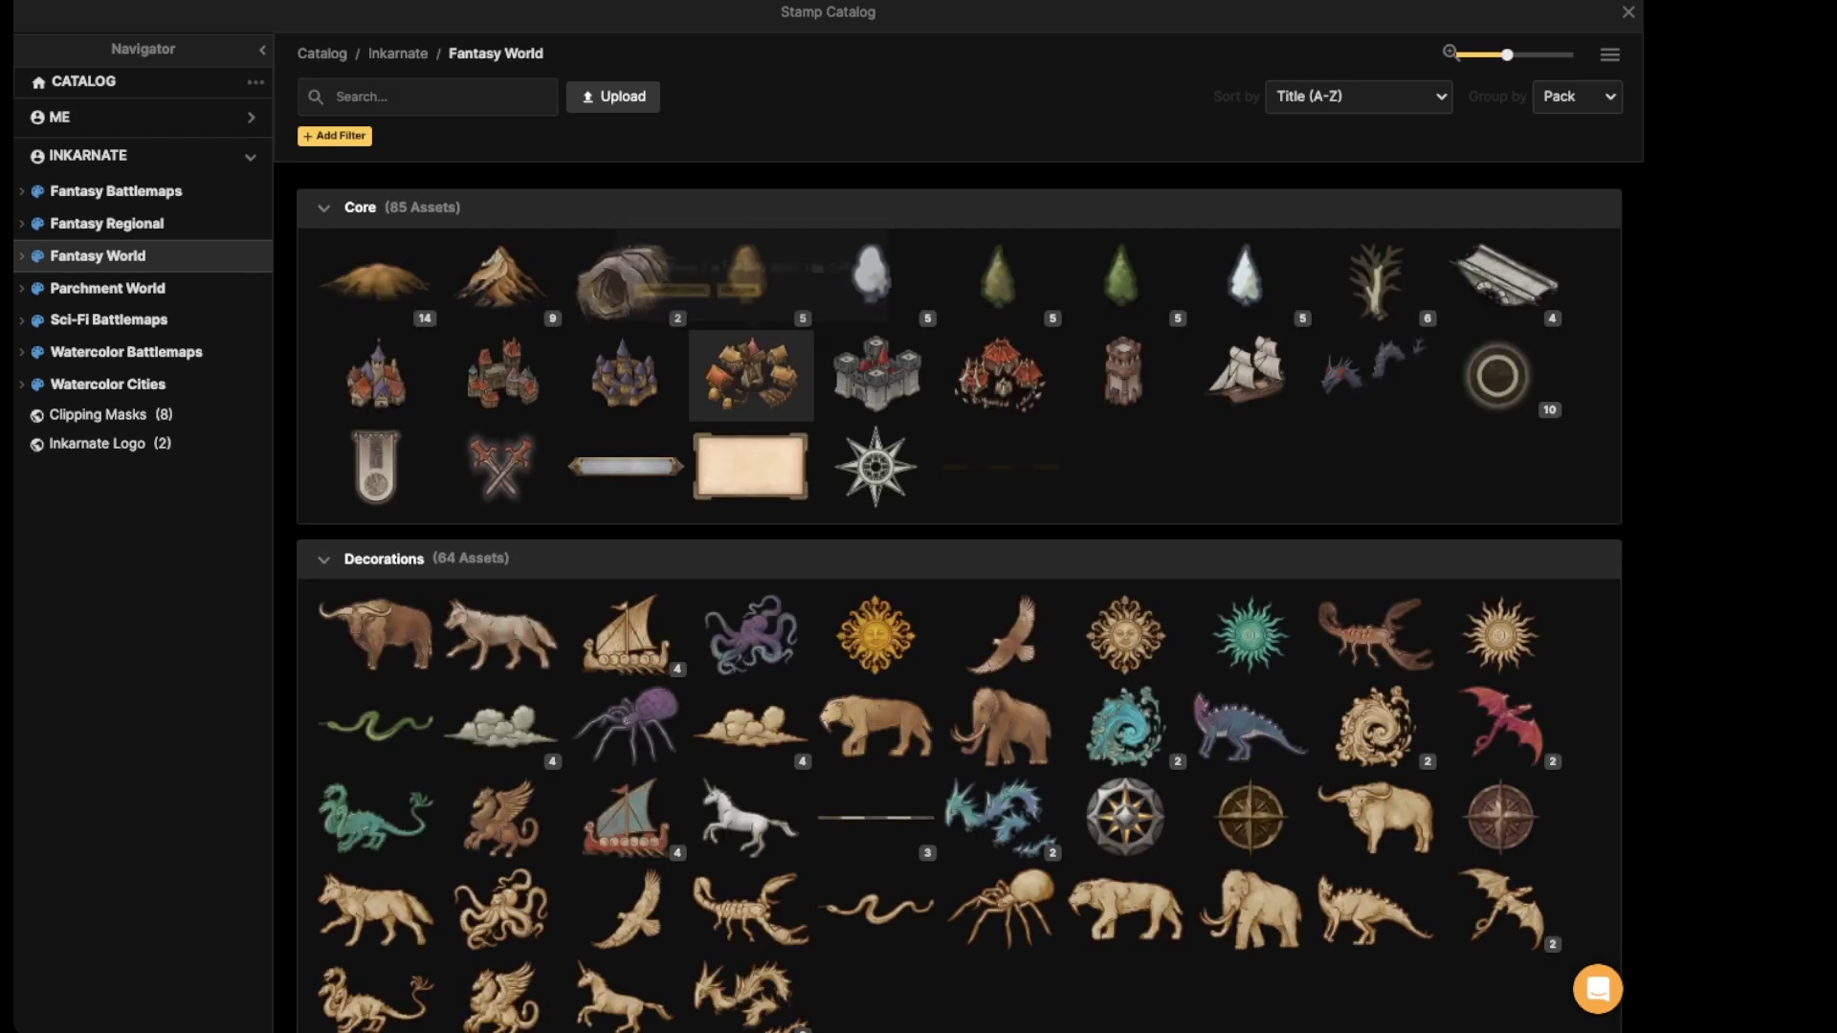
type("cry")
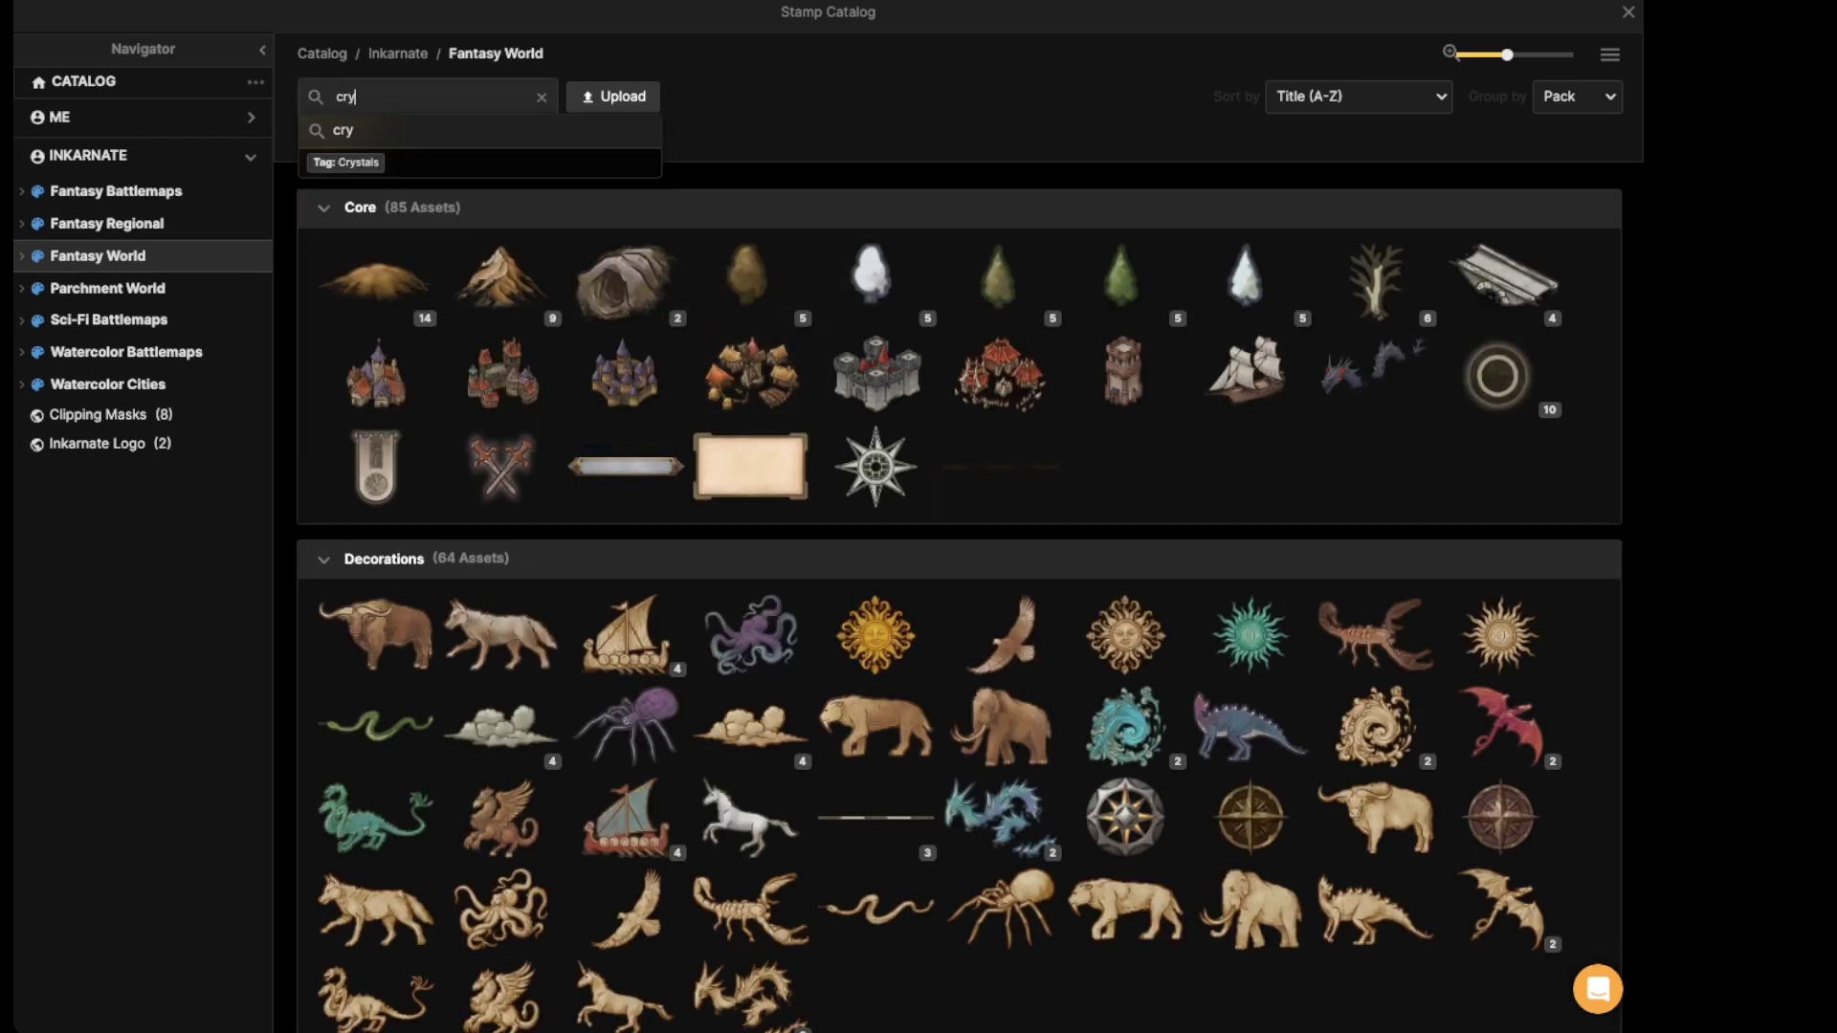
type("stal")
key("Return")
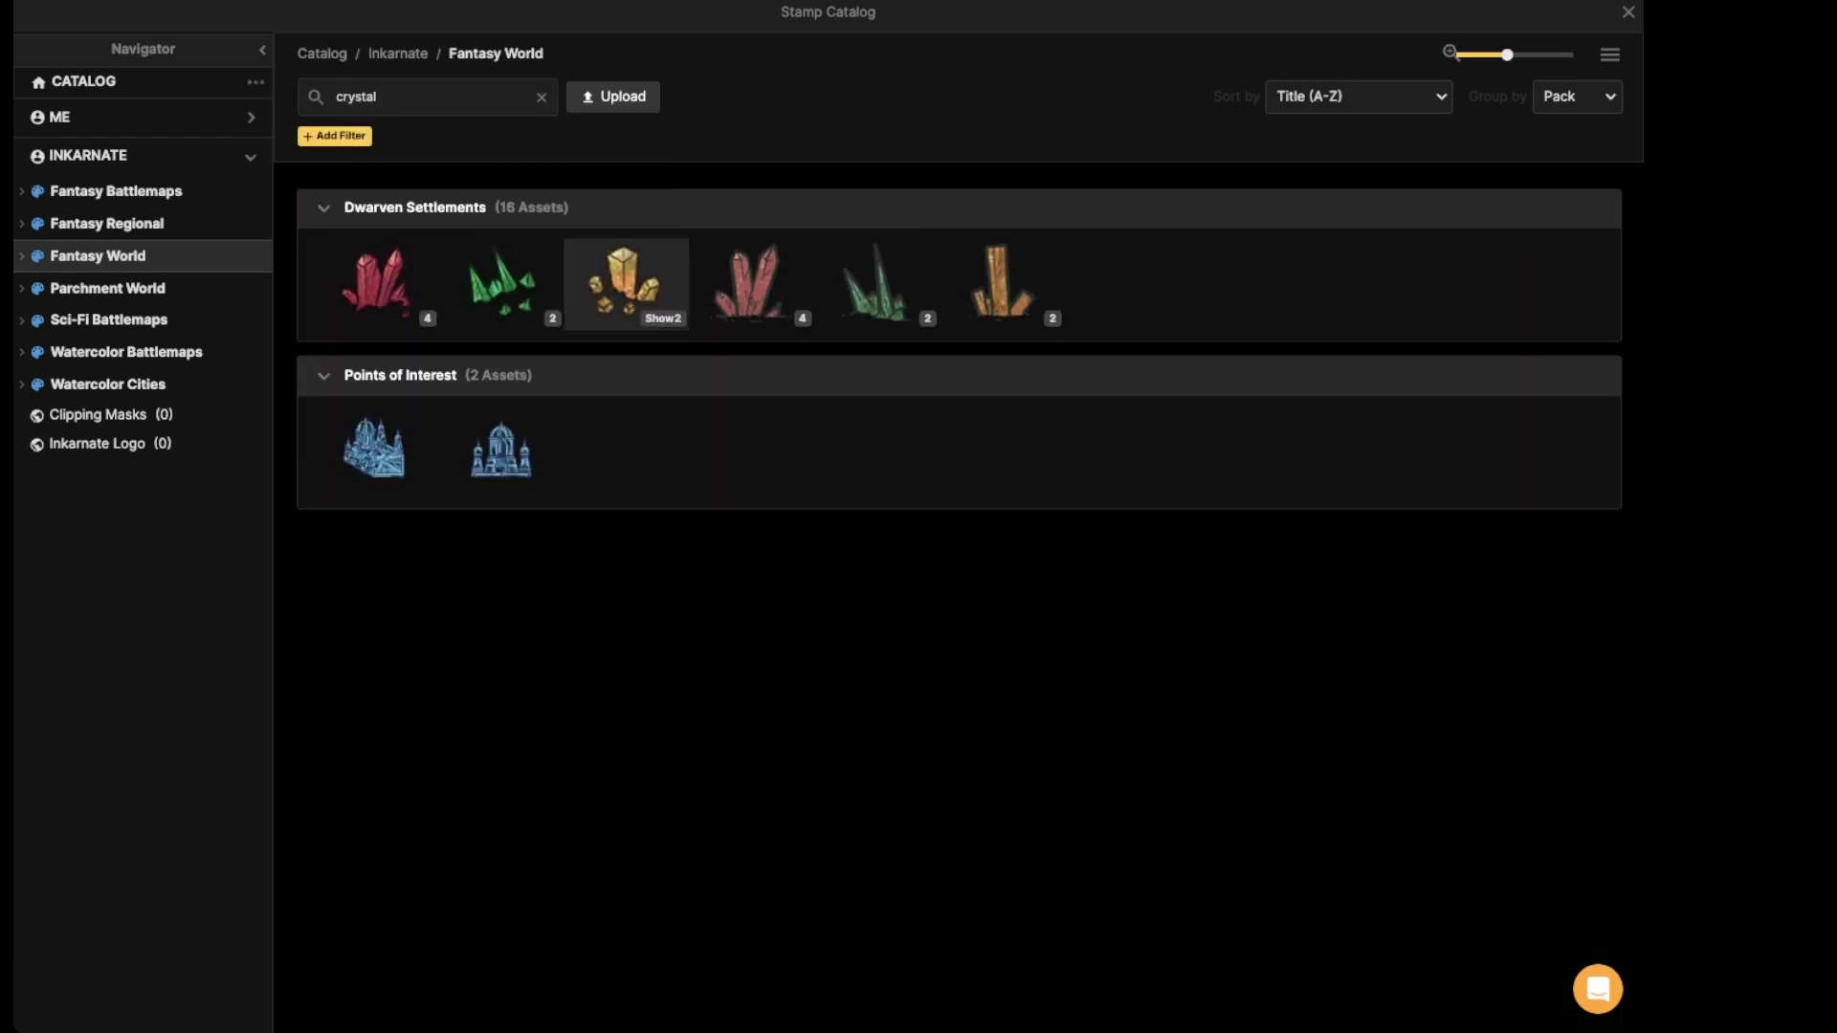
left_click(623, 278)
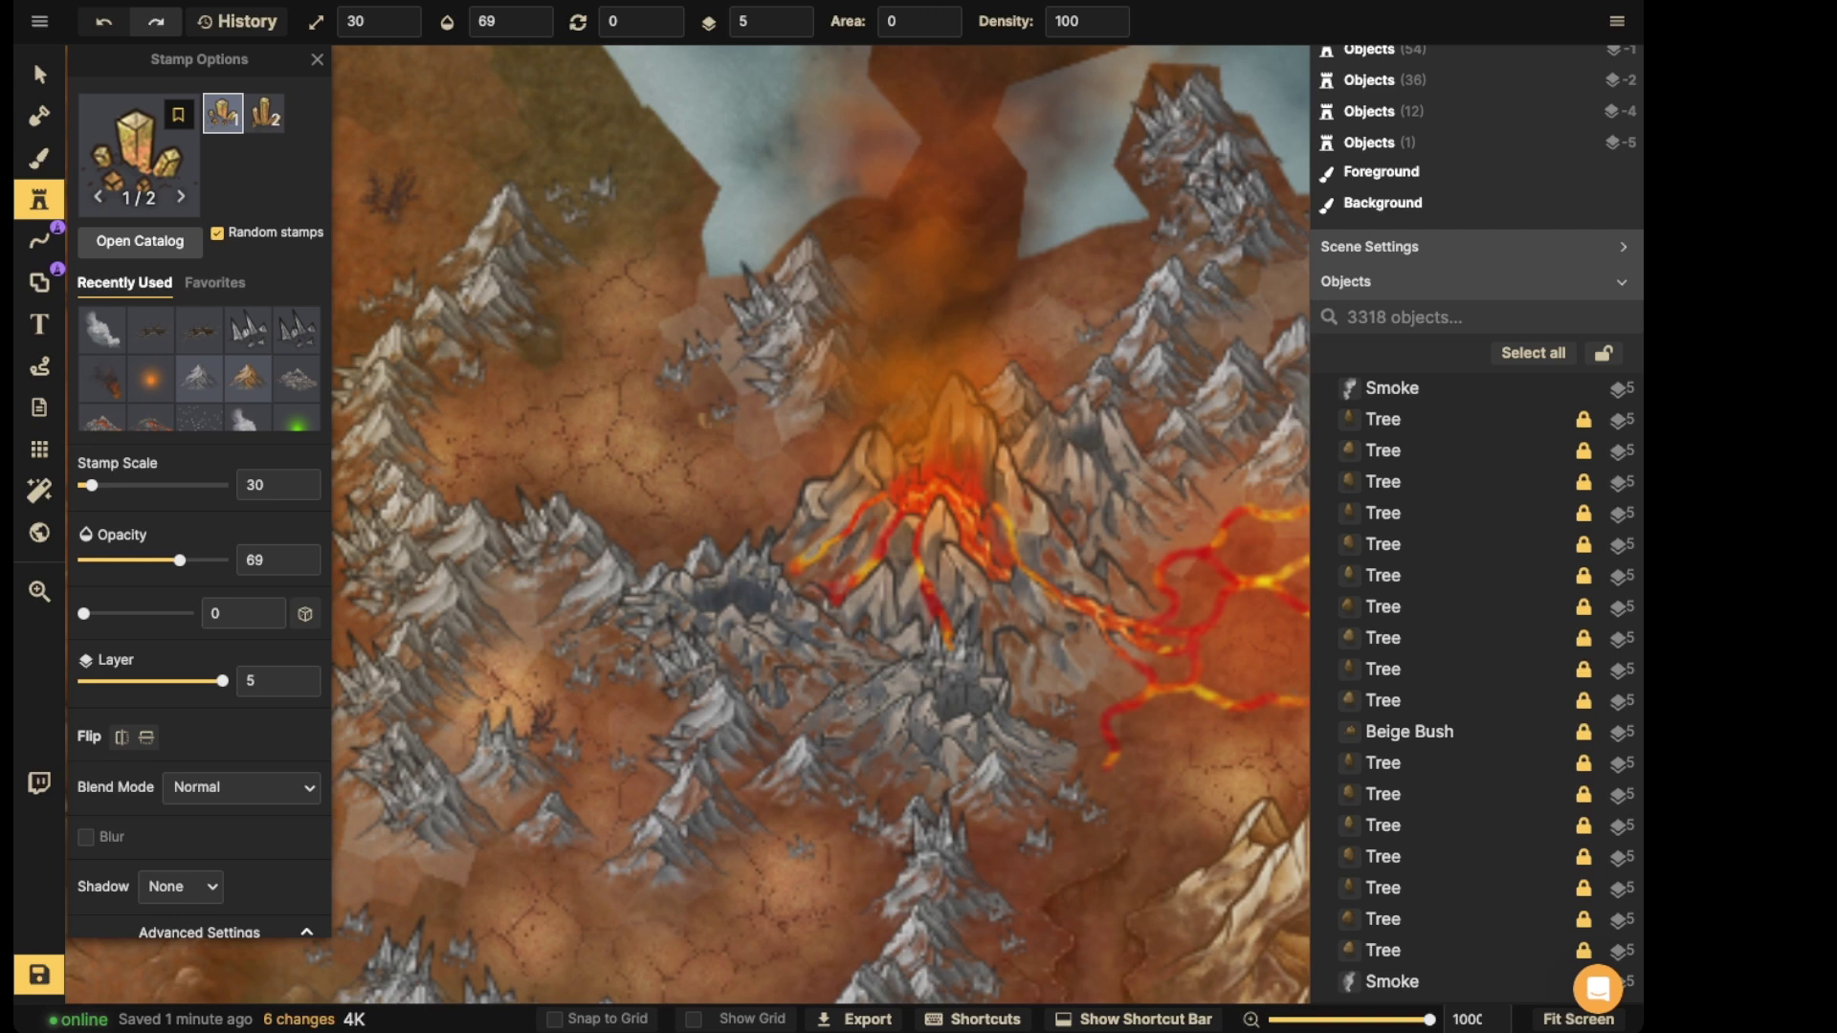
- Tune a test crystal to scale 40, opacity 100, hue -8, saturation 84 and brightness 86, and delete the test stamp
left_click(821, 574)
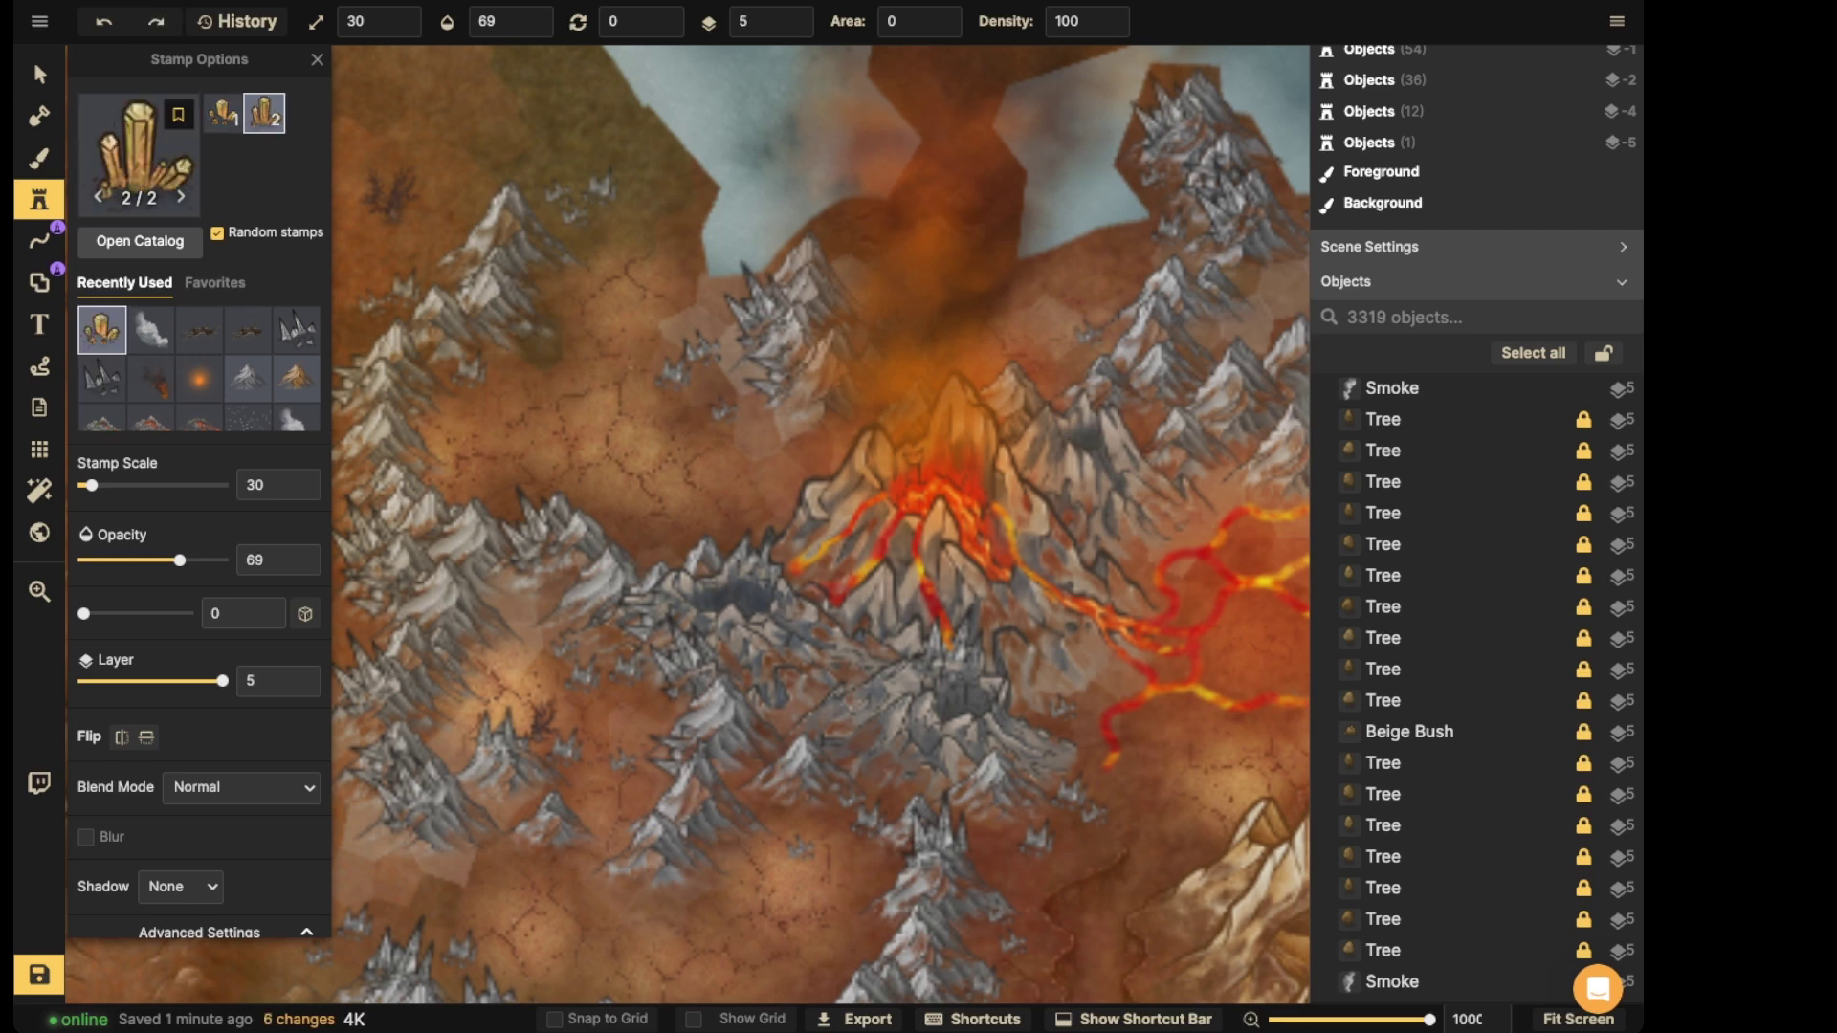
left_click(577, 398)
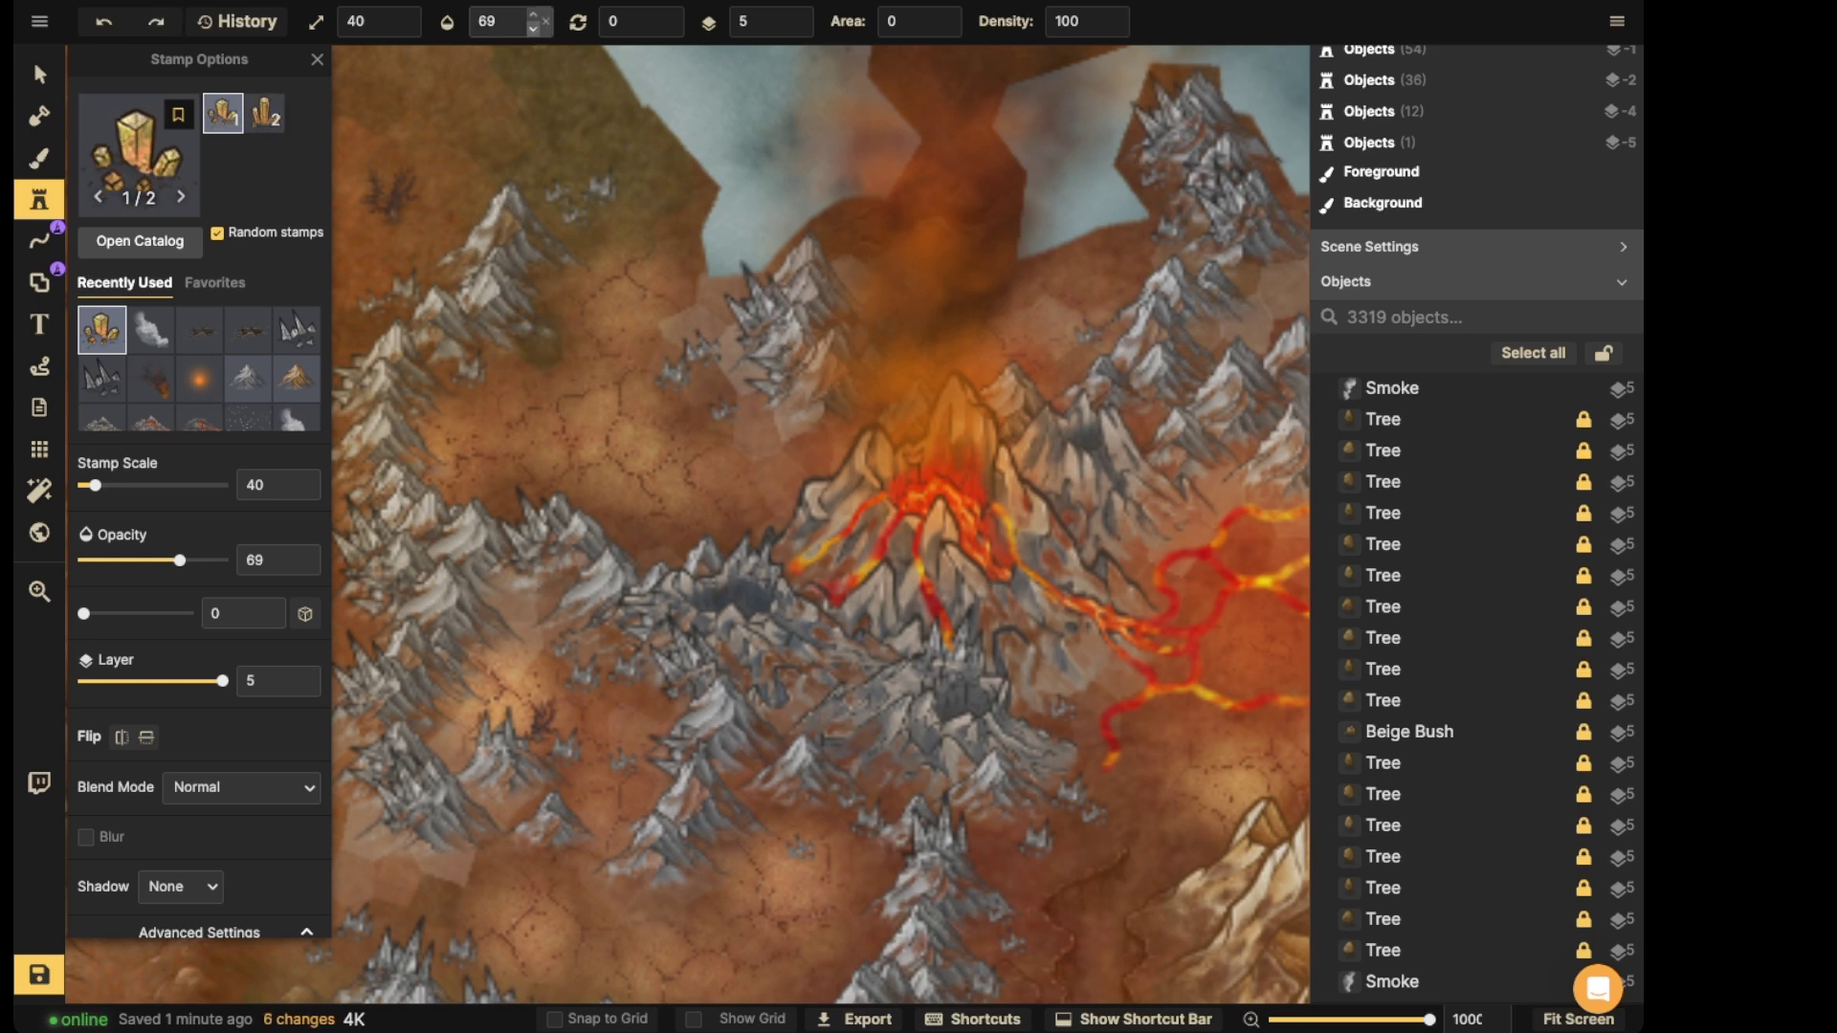
left_click(546, 21)
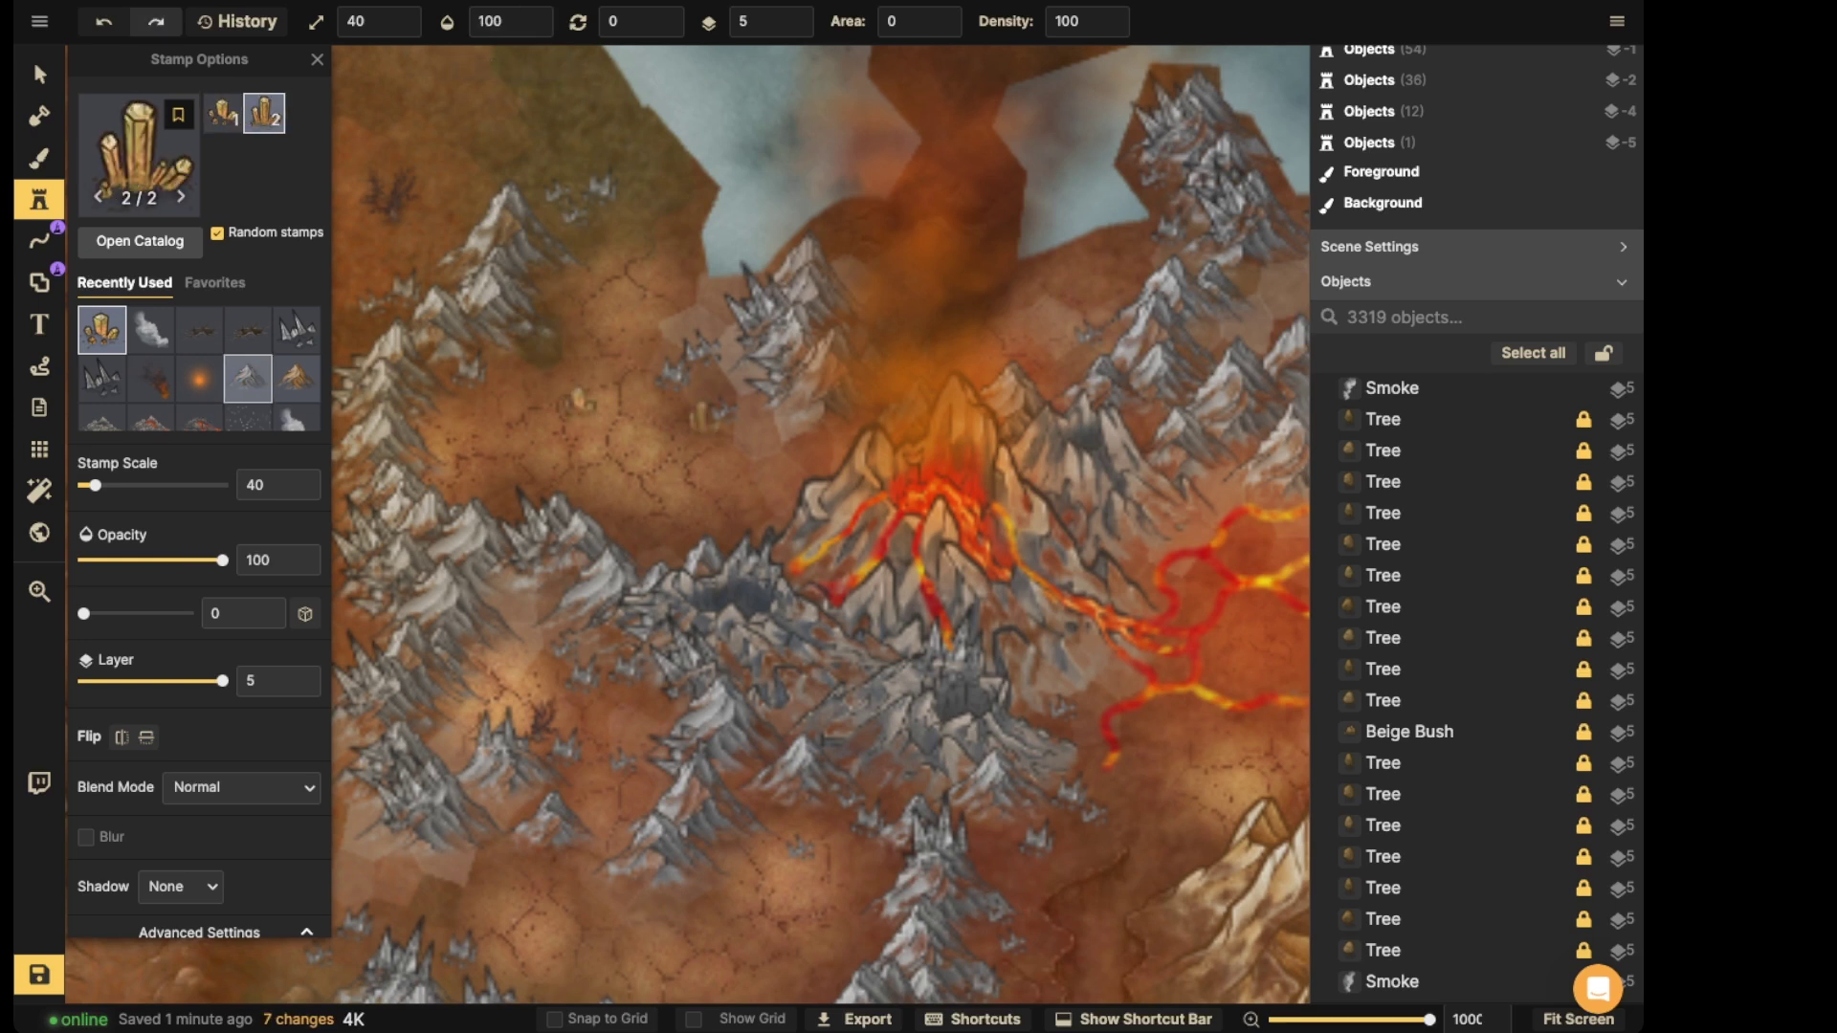
left_click(39, 74)
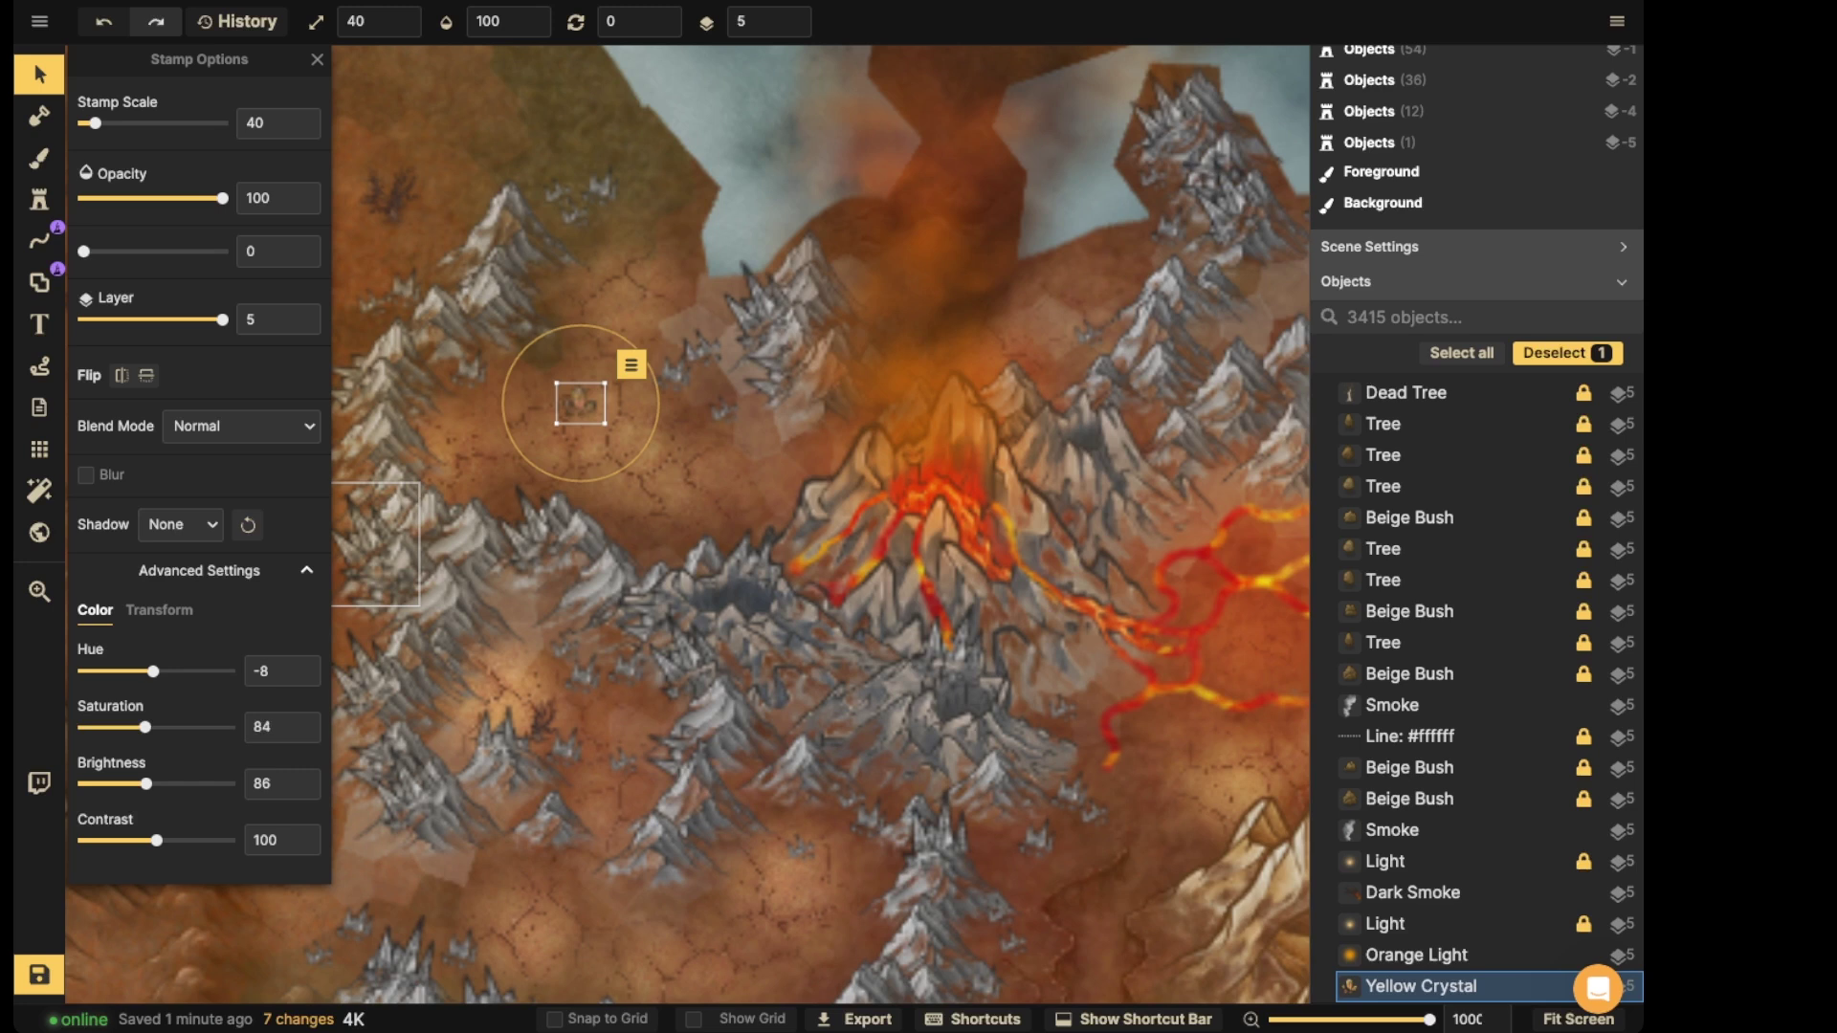
key("Delete")
- Scatter six of the toned-down yellow crystals at scale 40 across the cracked basin northwest of the volcano
left_click(40, 199)
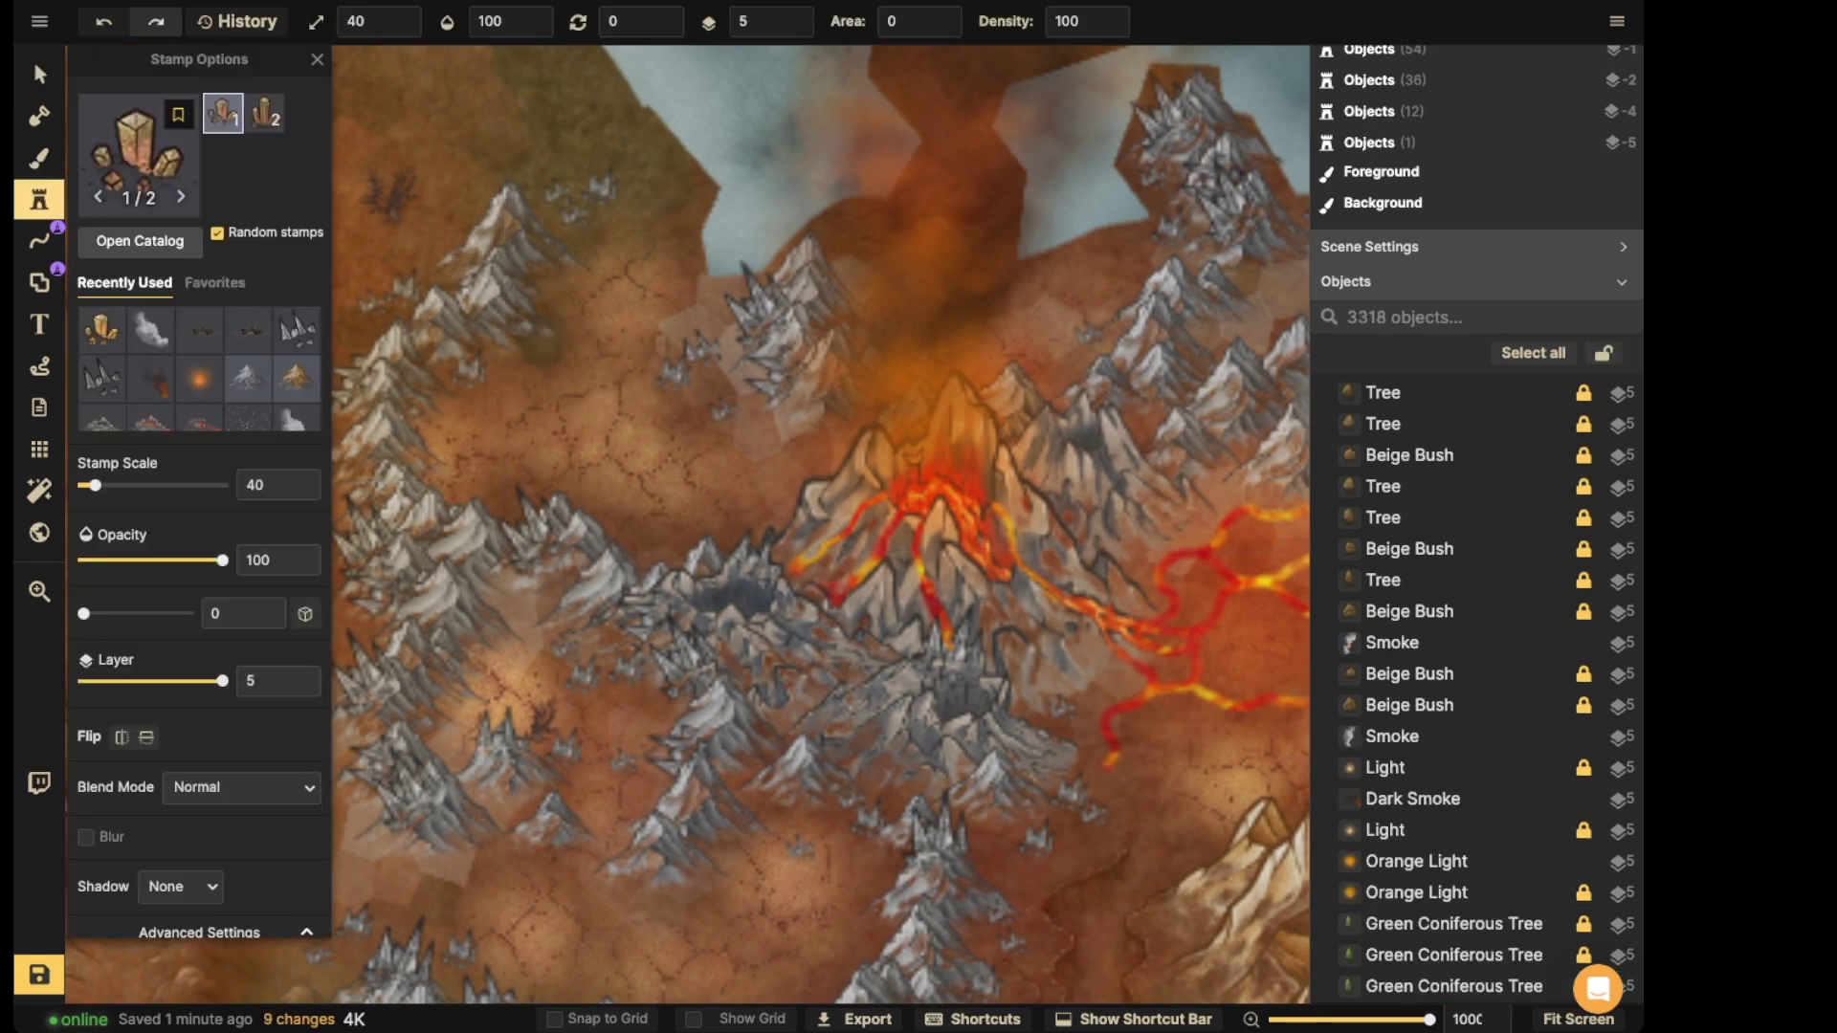
left_click(604, 388)
left_click(612, 435)
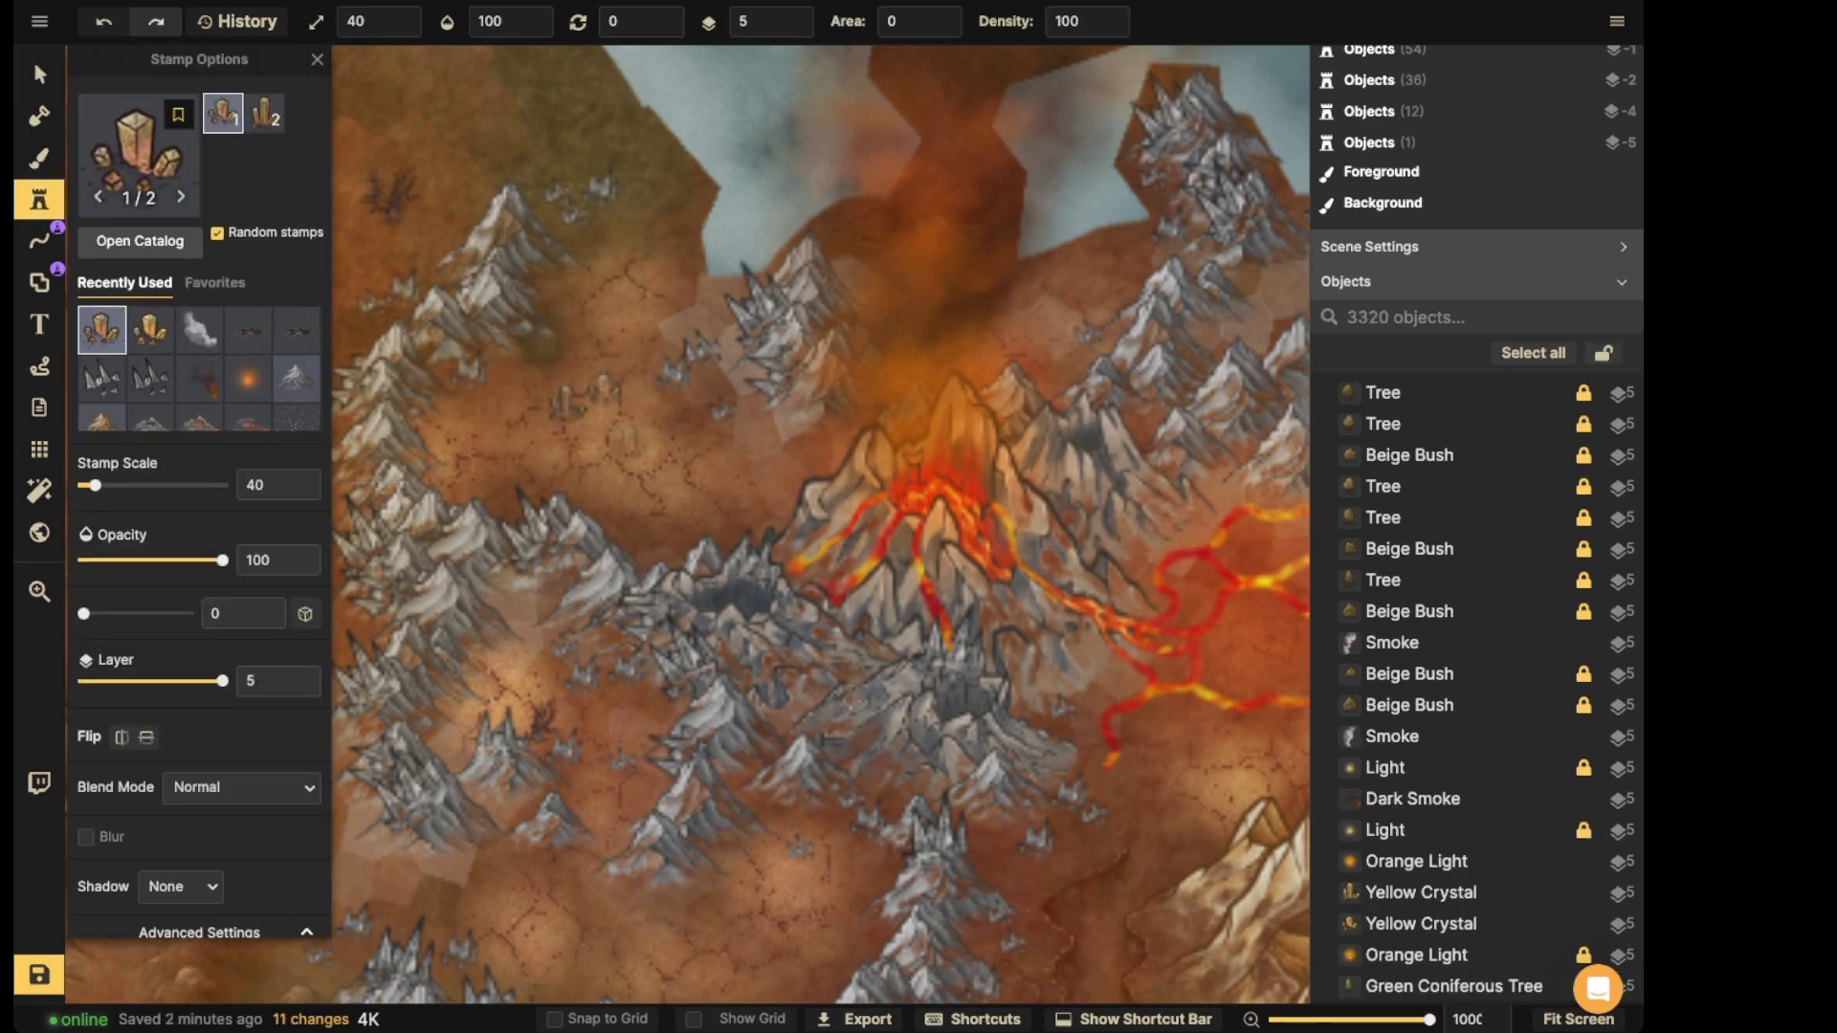
key("ctrl+z")
left_click(639, 440)
left_click(472, 405)
left_click(575, 367)
left_click(630, 295)
left_click(674, 252)
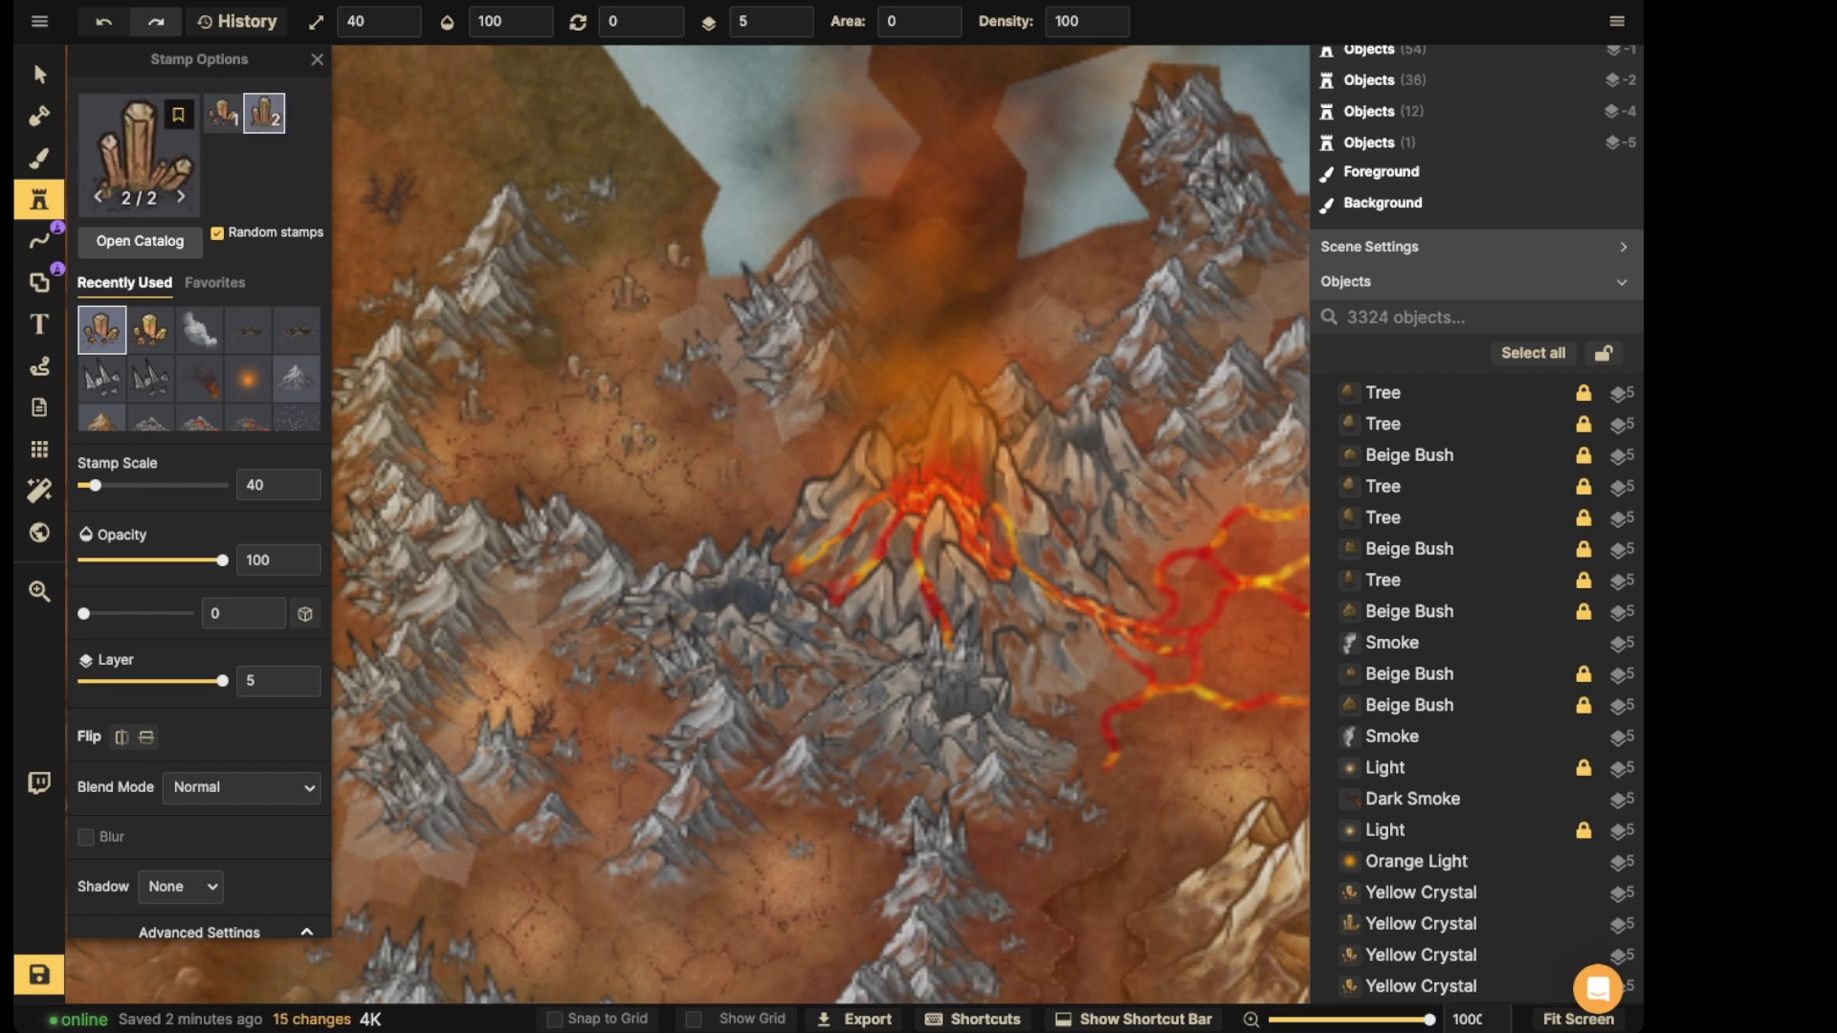
- Add four more yellow crystals along the basin's southern edge and near the volcano's western foot
left_click(735, 473)
left_click(820, 451)
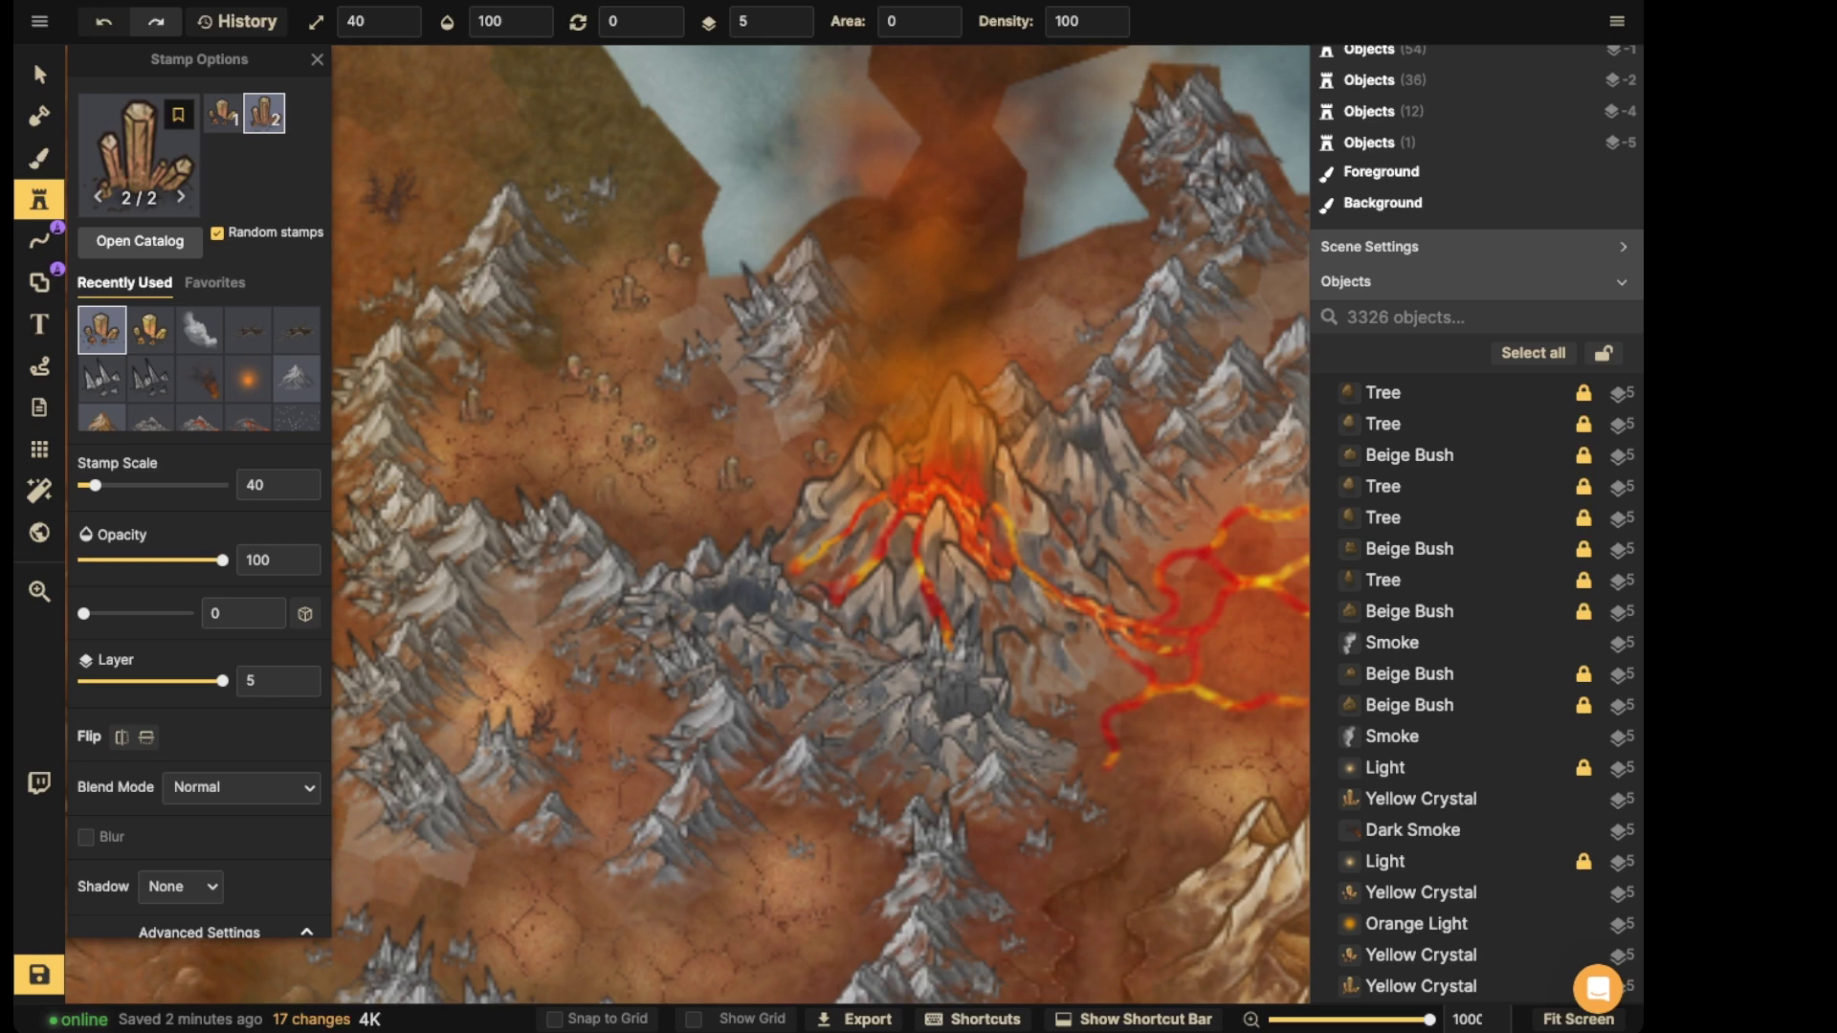
left_click(611, 491)
left_click(500, 465)
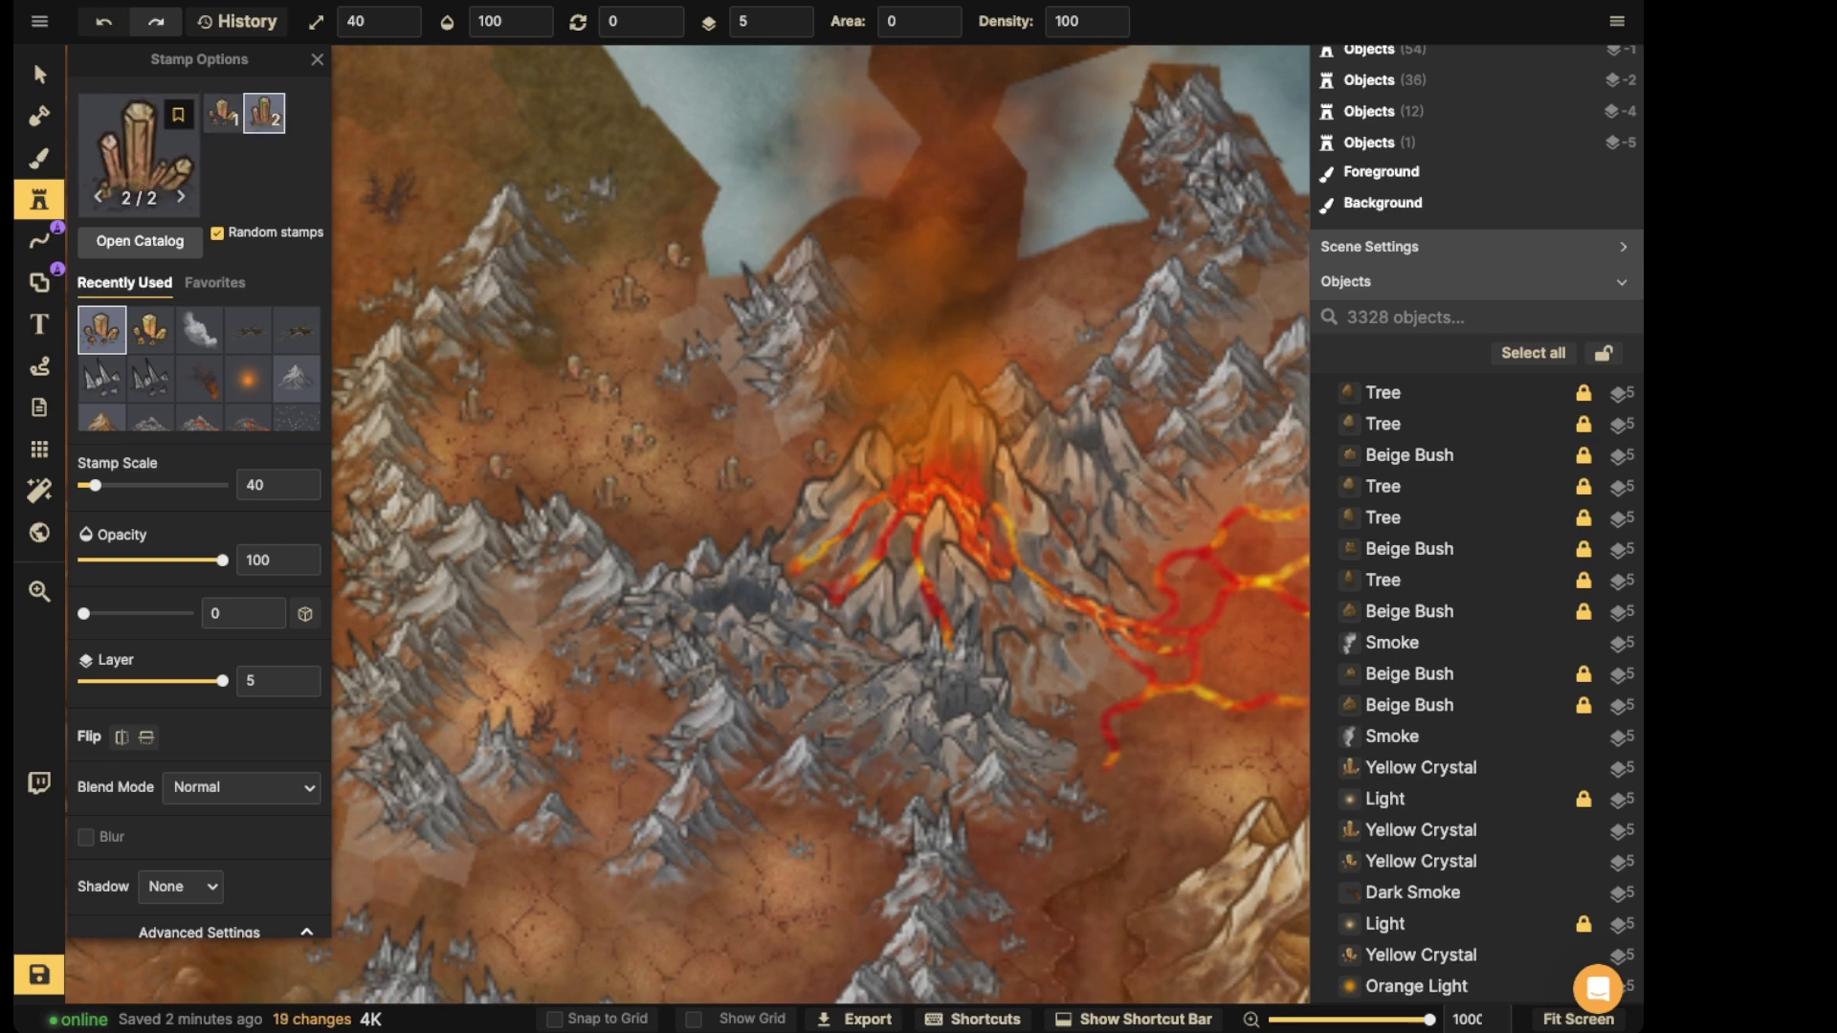
- Search the stamp catalog for tree and choose the dark leafless tree with 14 variants from Foliage
scroll(500, 465, "down", 2)
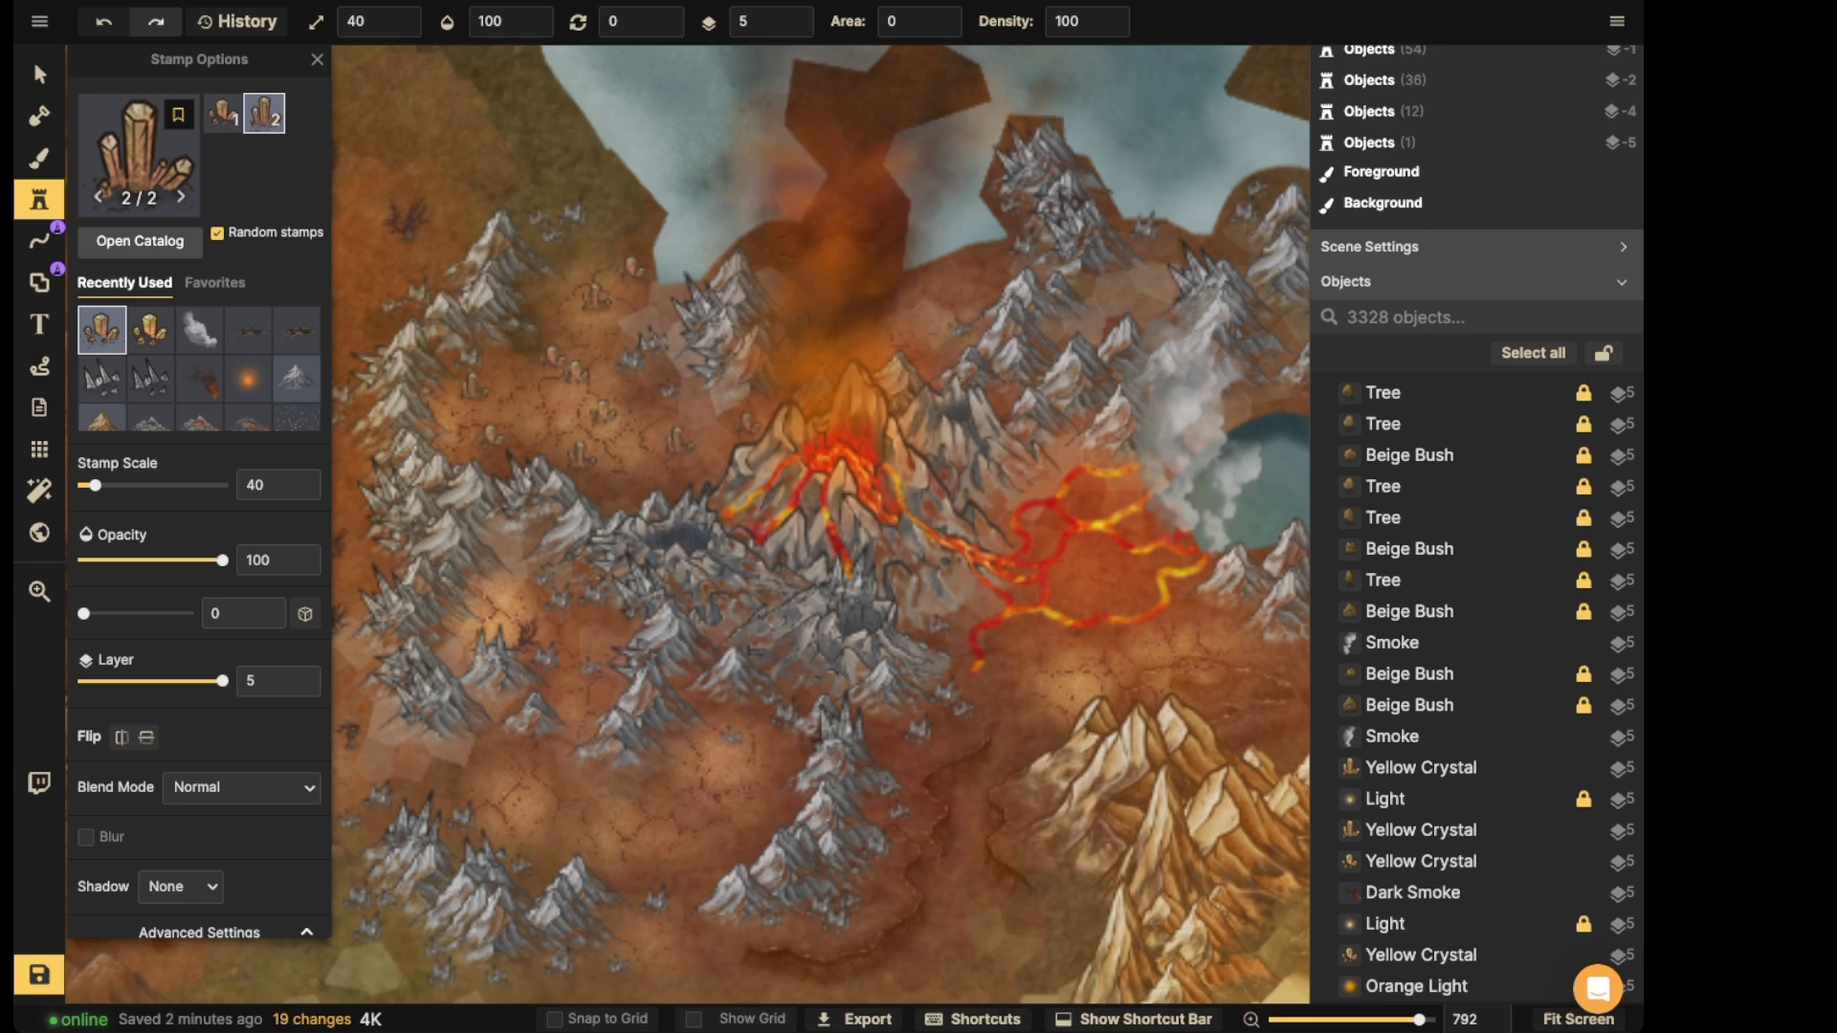
scroll(560, 387, "up", 3)
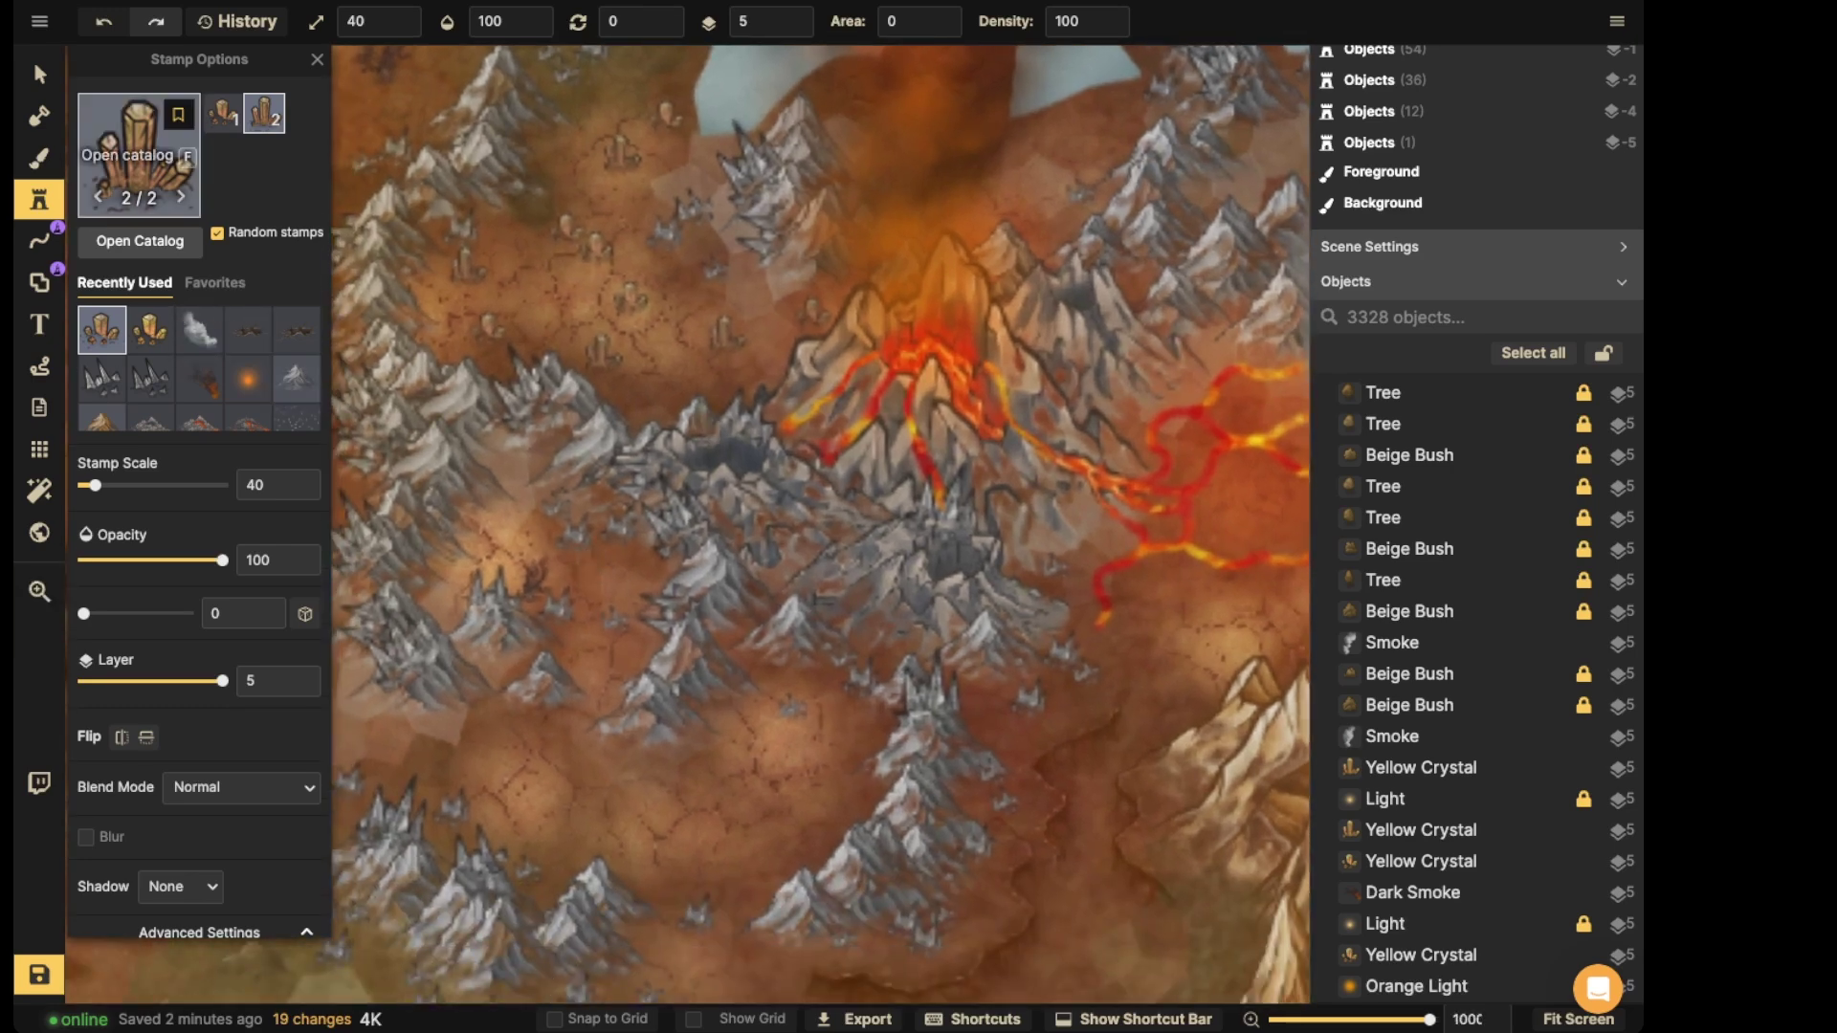
left_click(98, 196)
left_click(134, 138)
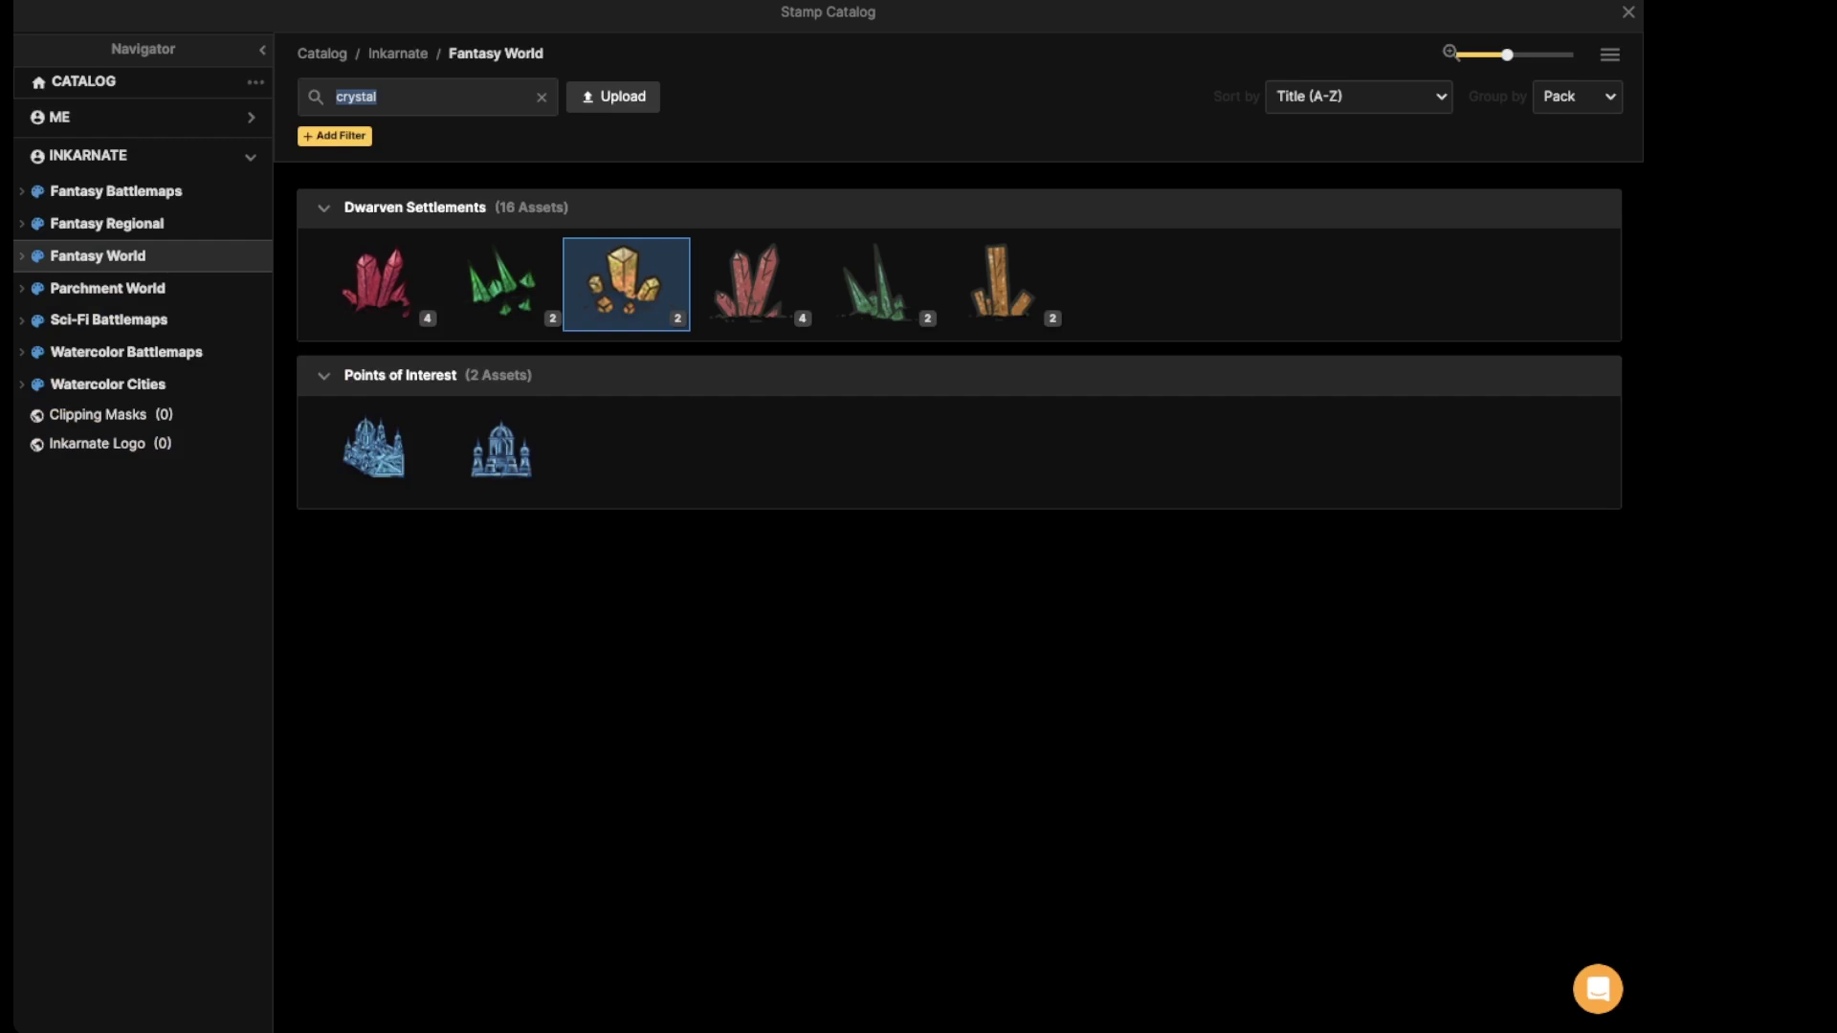
key("BackSpace")
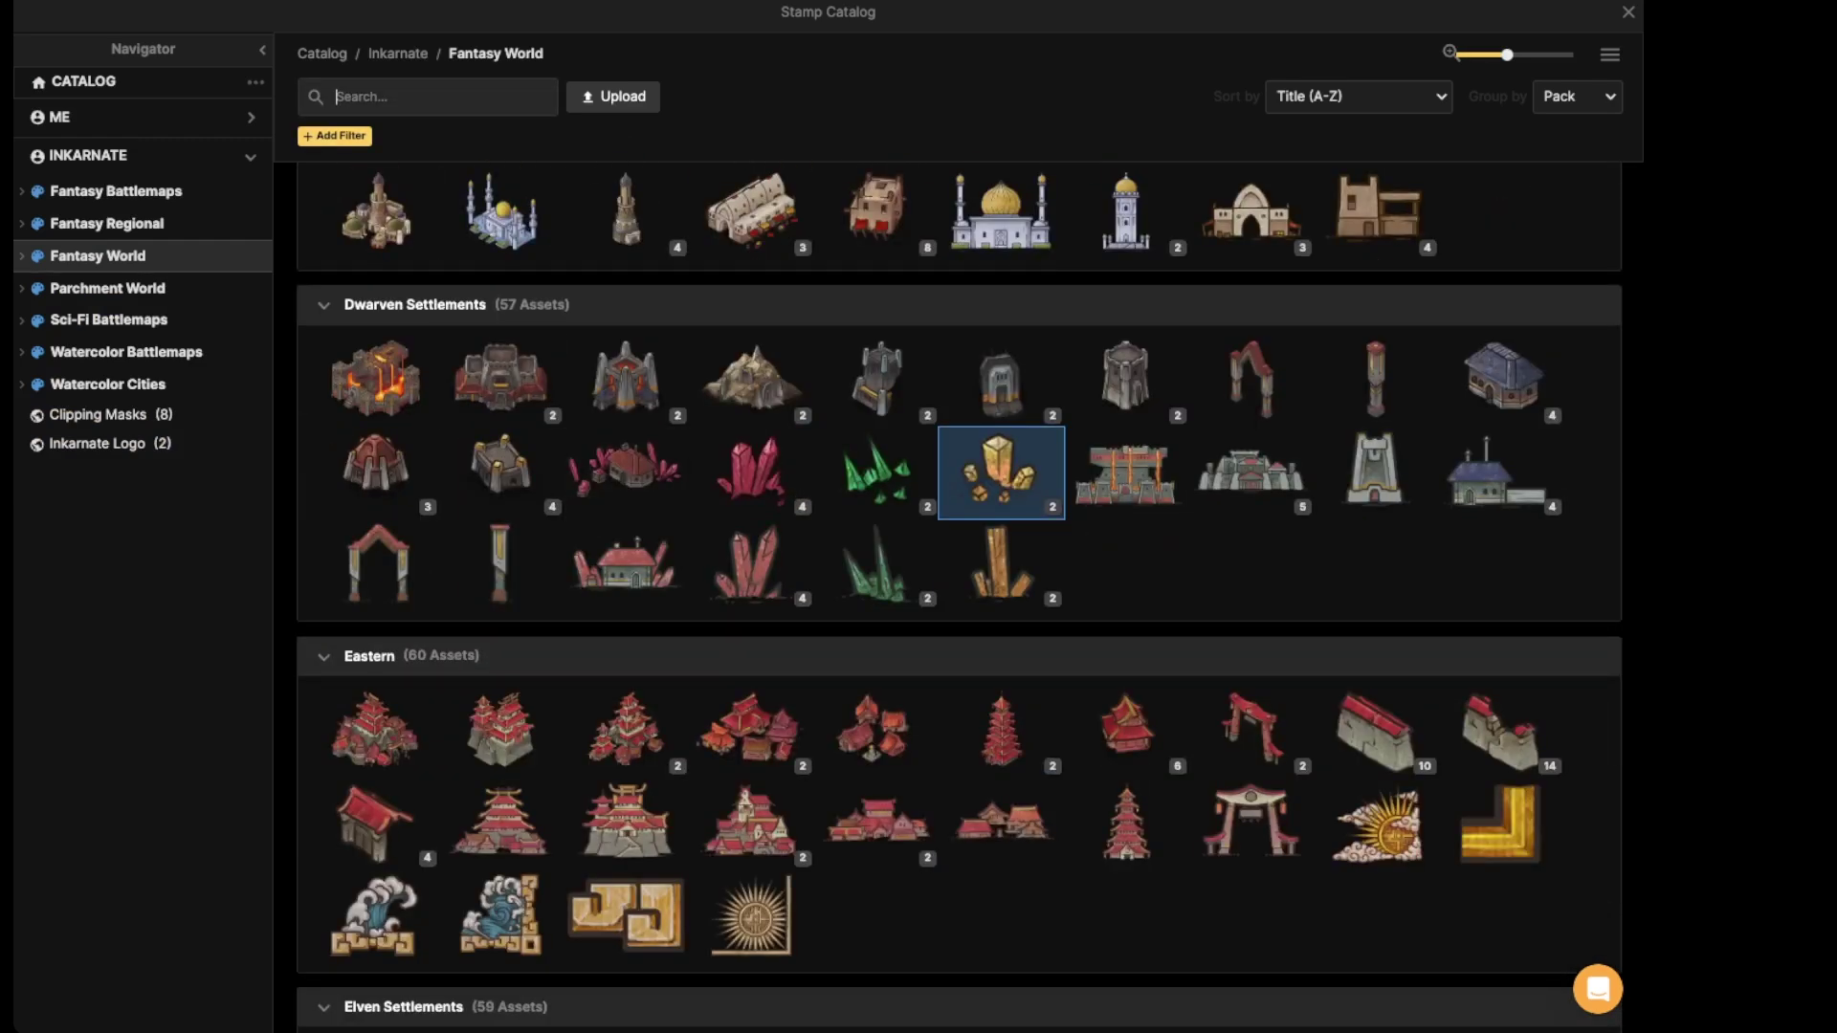
type("tree")
key("Return")
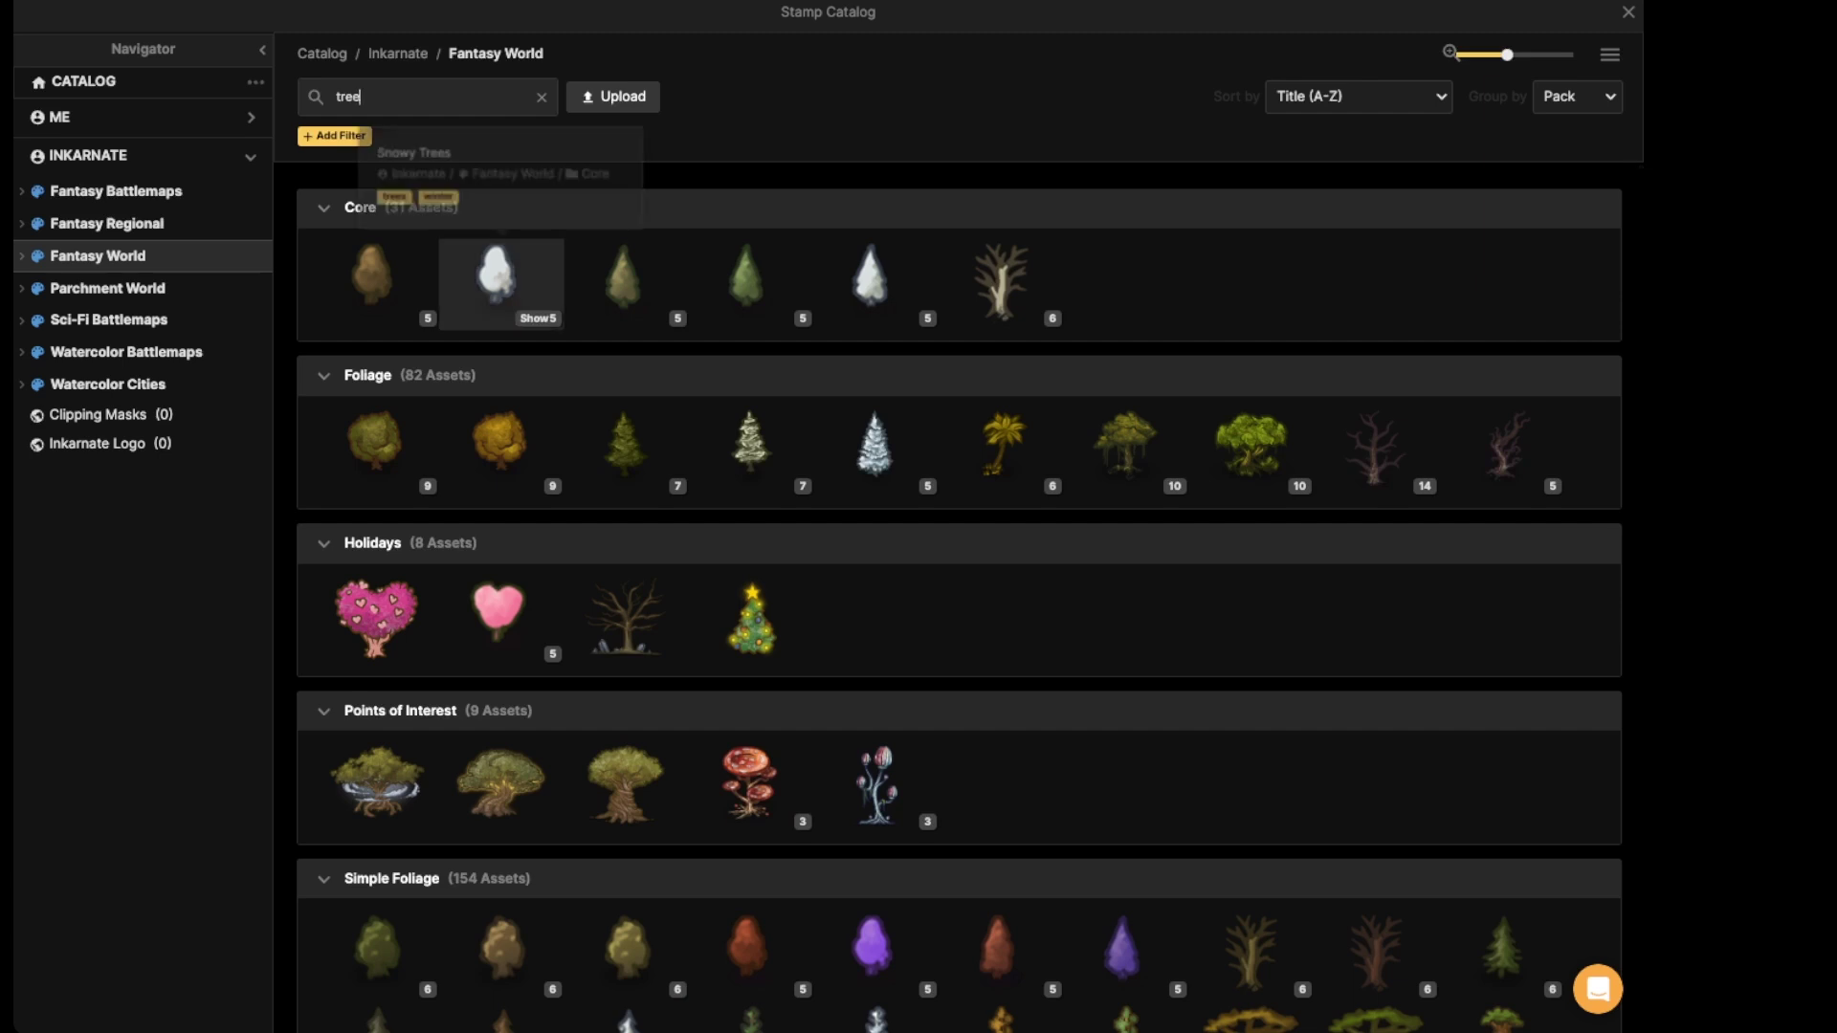
left_click(1375, 444)
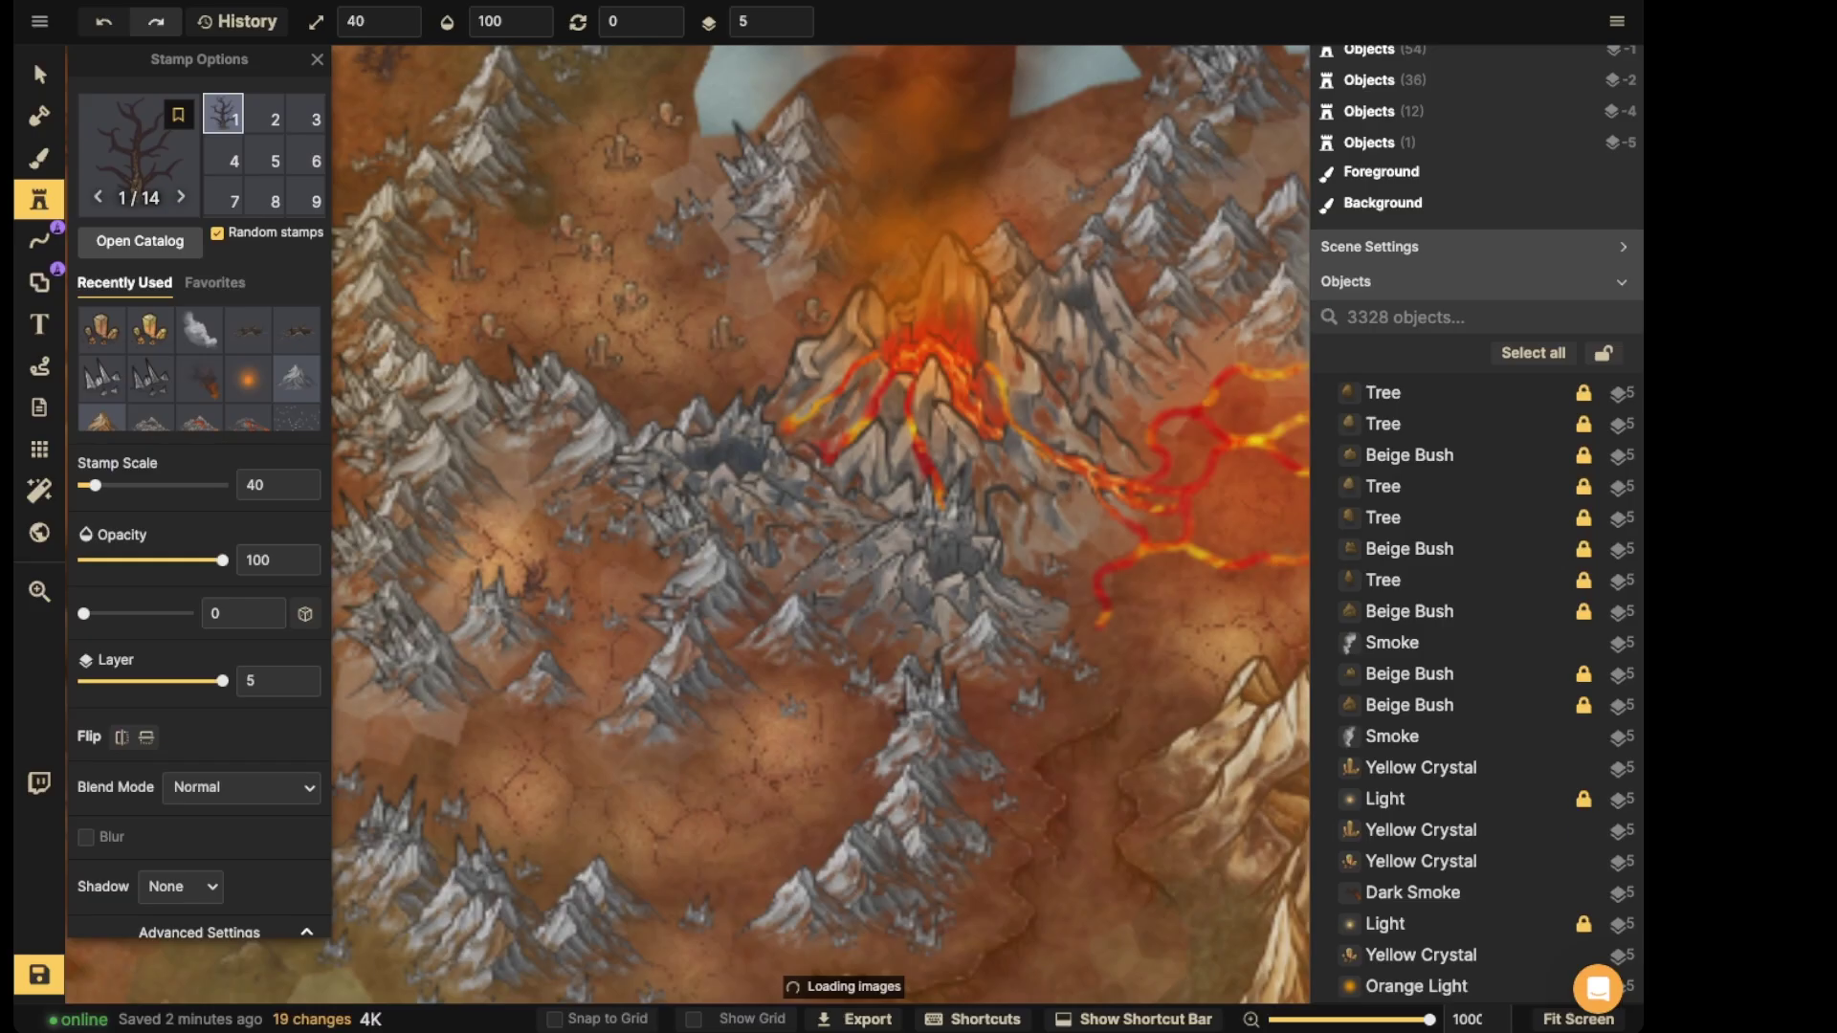
- Set the dead tree stamp to scale 20 and brightness 72 and place one in the small valley southwest of the volcano
key("bracketleft")
scroll(199, 574, "down", 3)
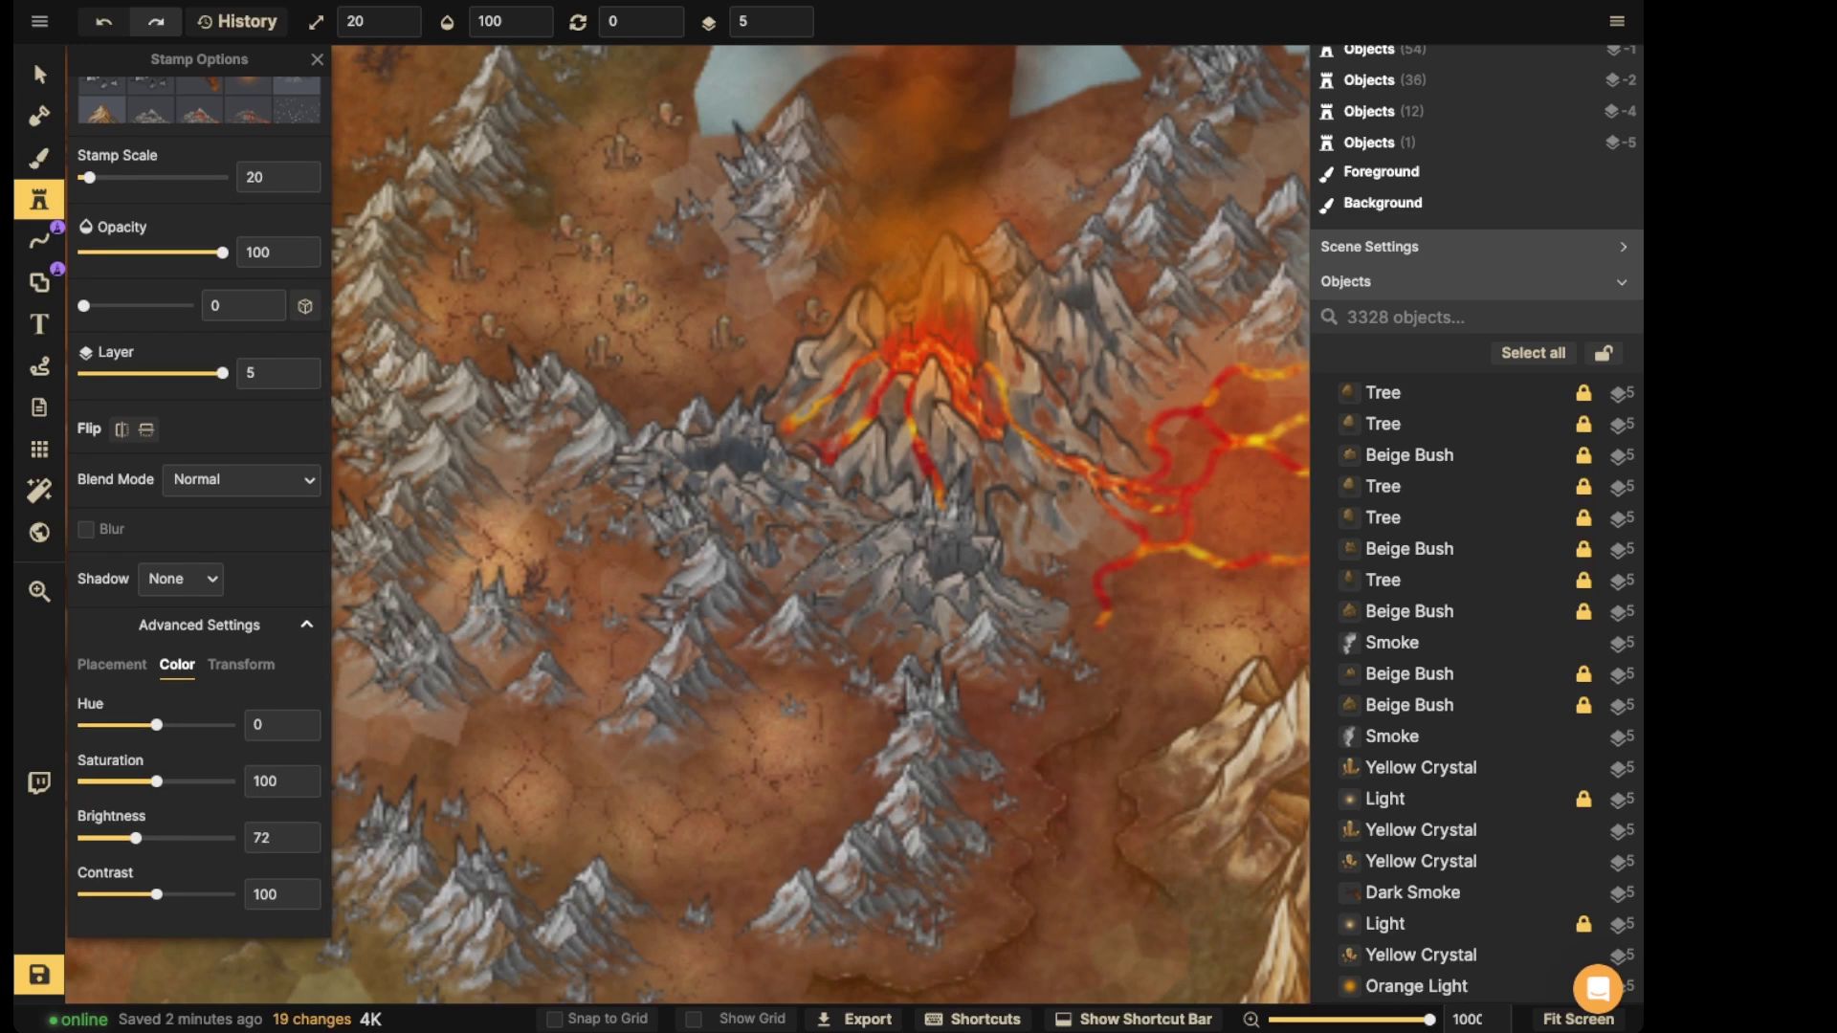
left_click(526, 469)
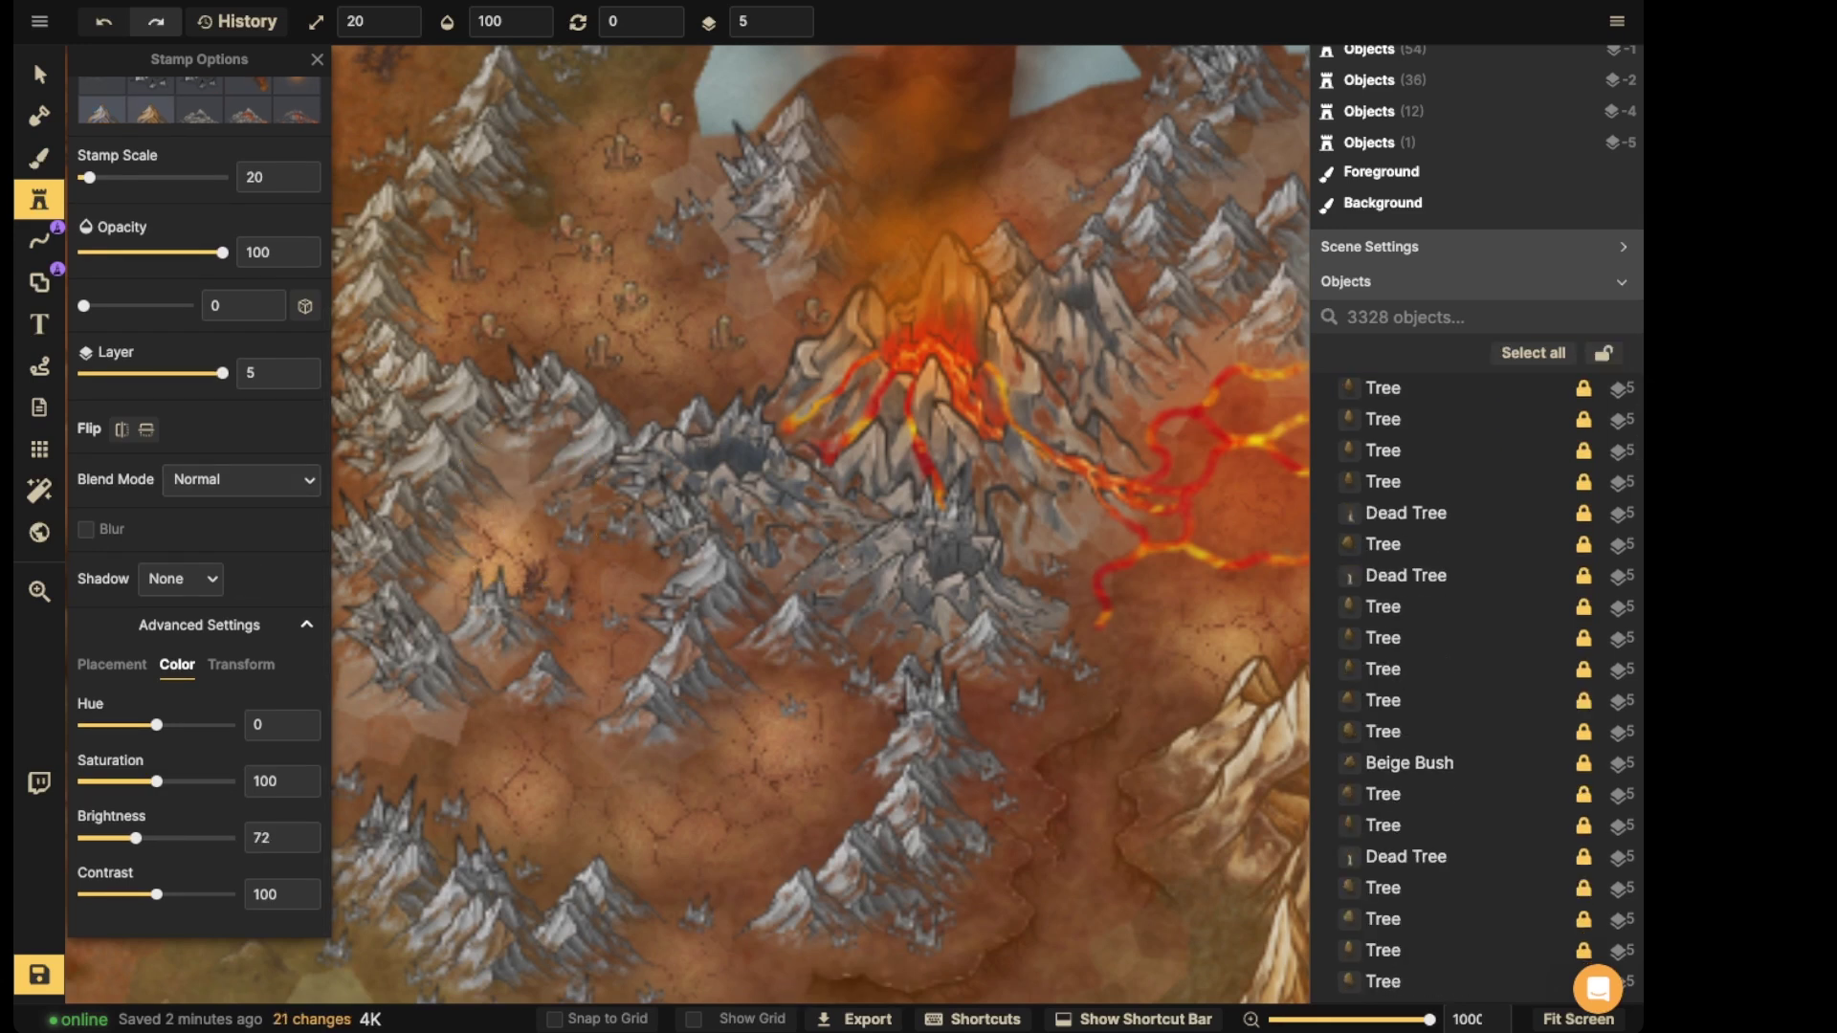
left_click(601, 545)
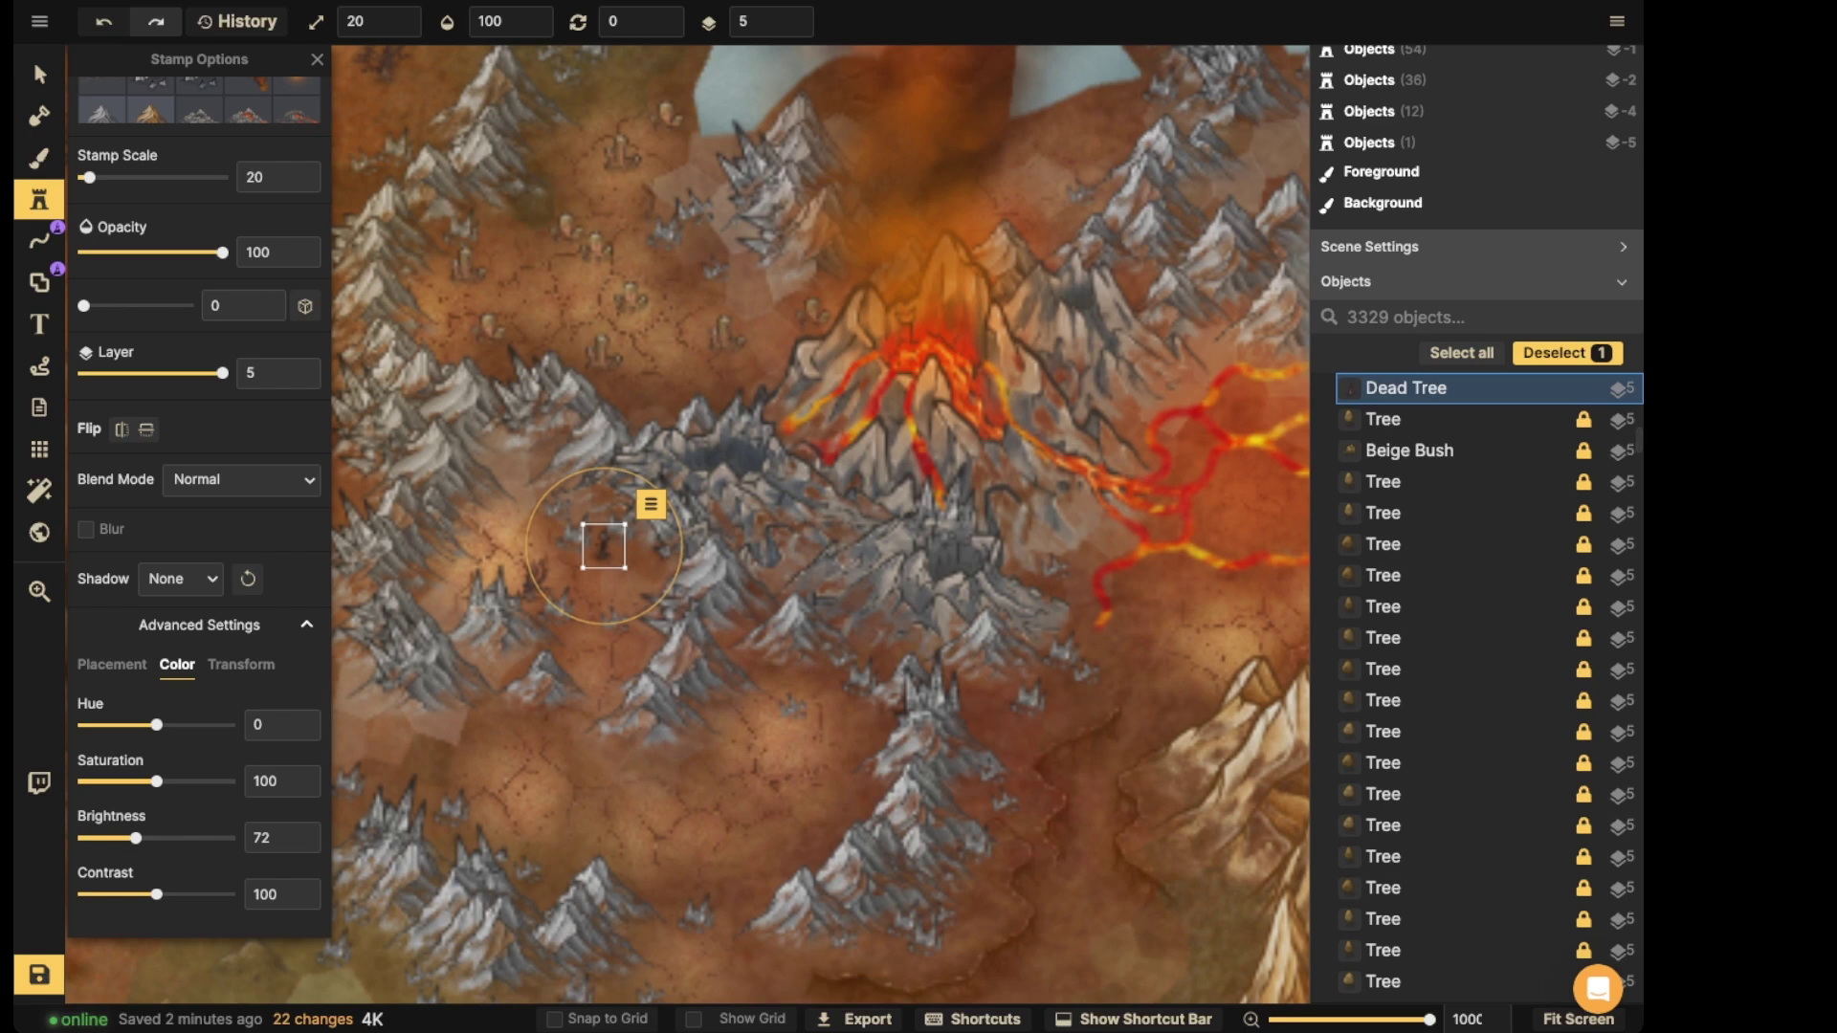
- Lower the placed dead tree to layer 2 and add another dead tree right beside it
left_click(794, 28)
left_click(794, 28)
left_click(794, 29)
left_click(794, 29)
left_click(794, 15)
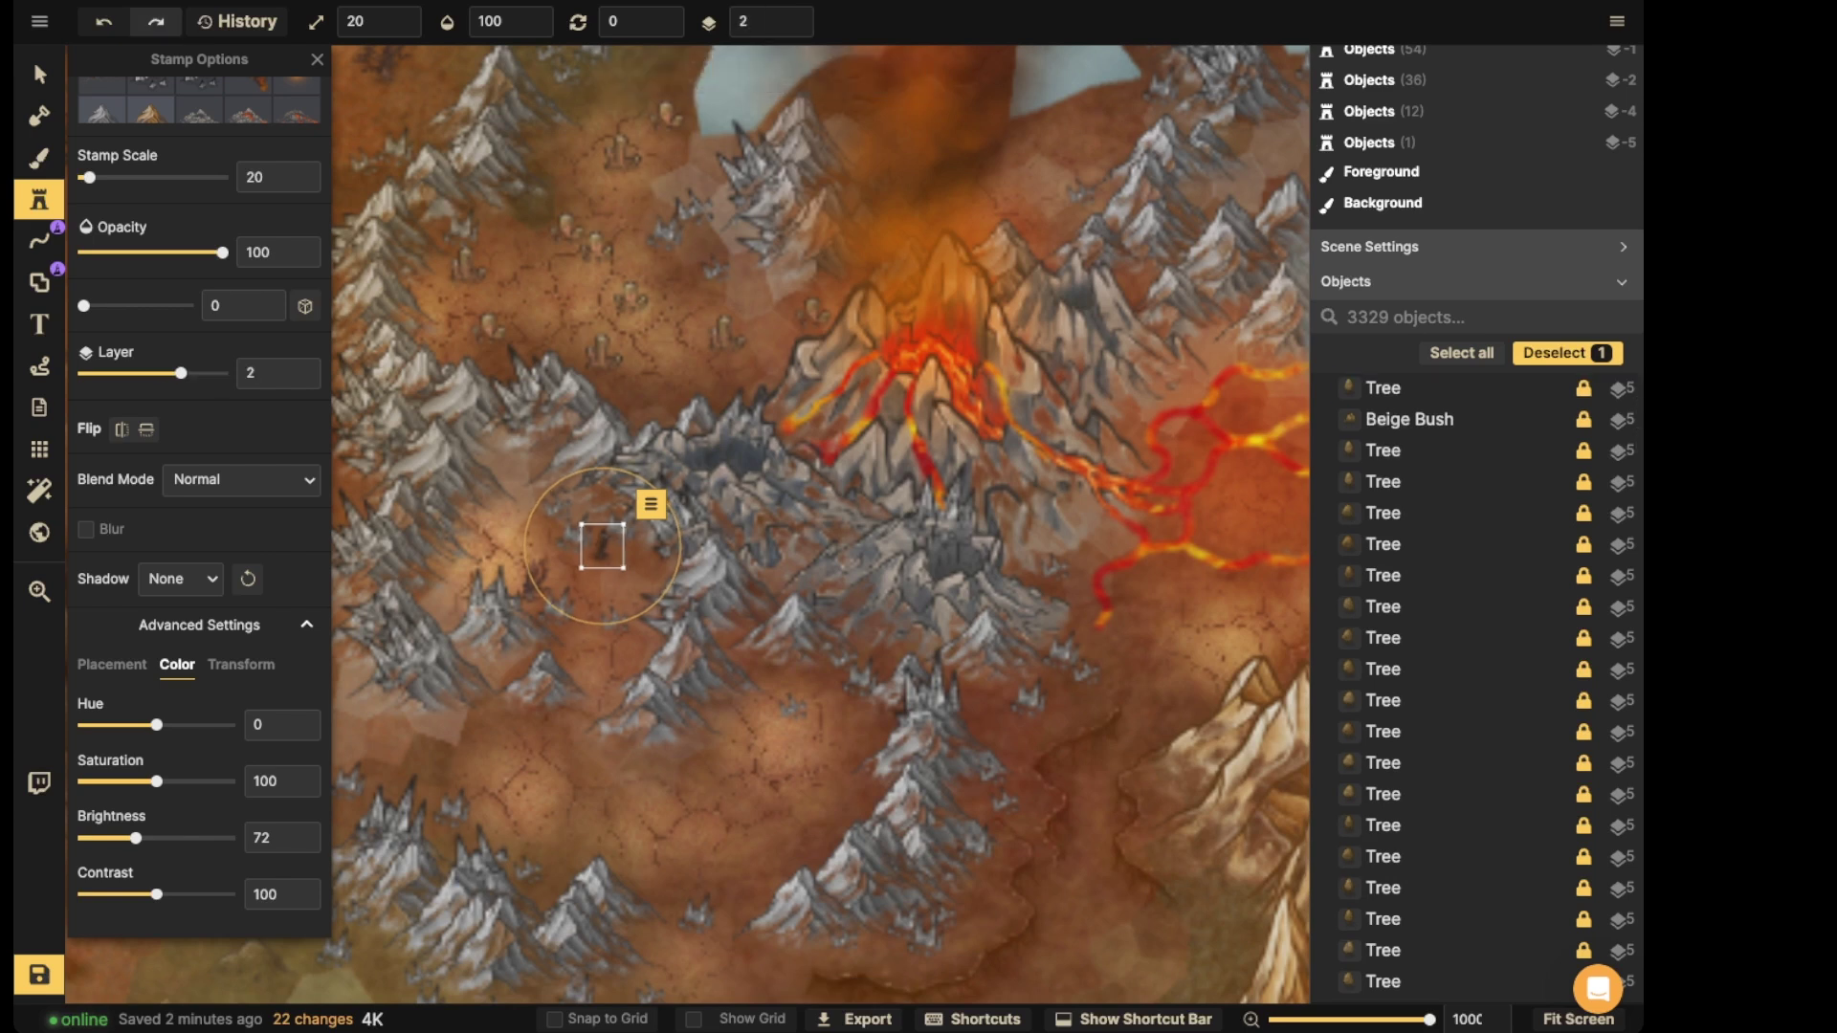
key("Escape")
left_click(636, 548)
key("Escape")
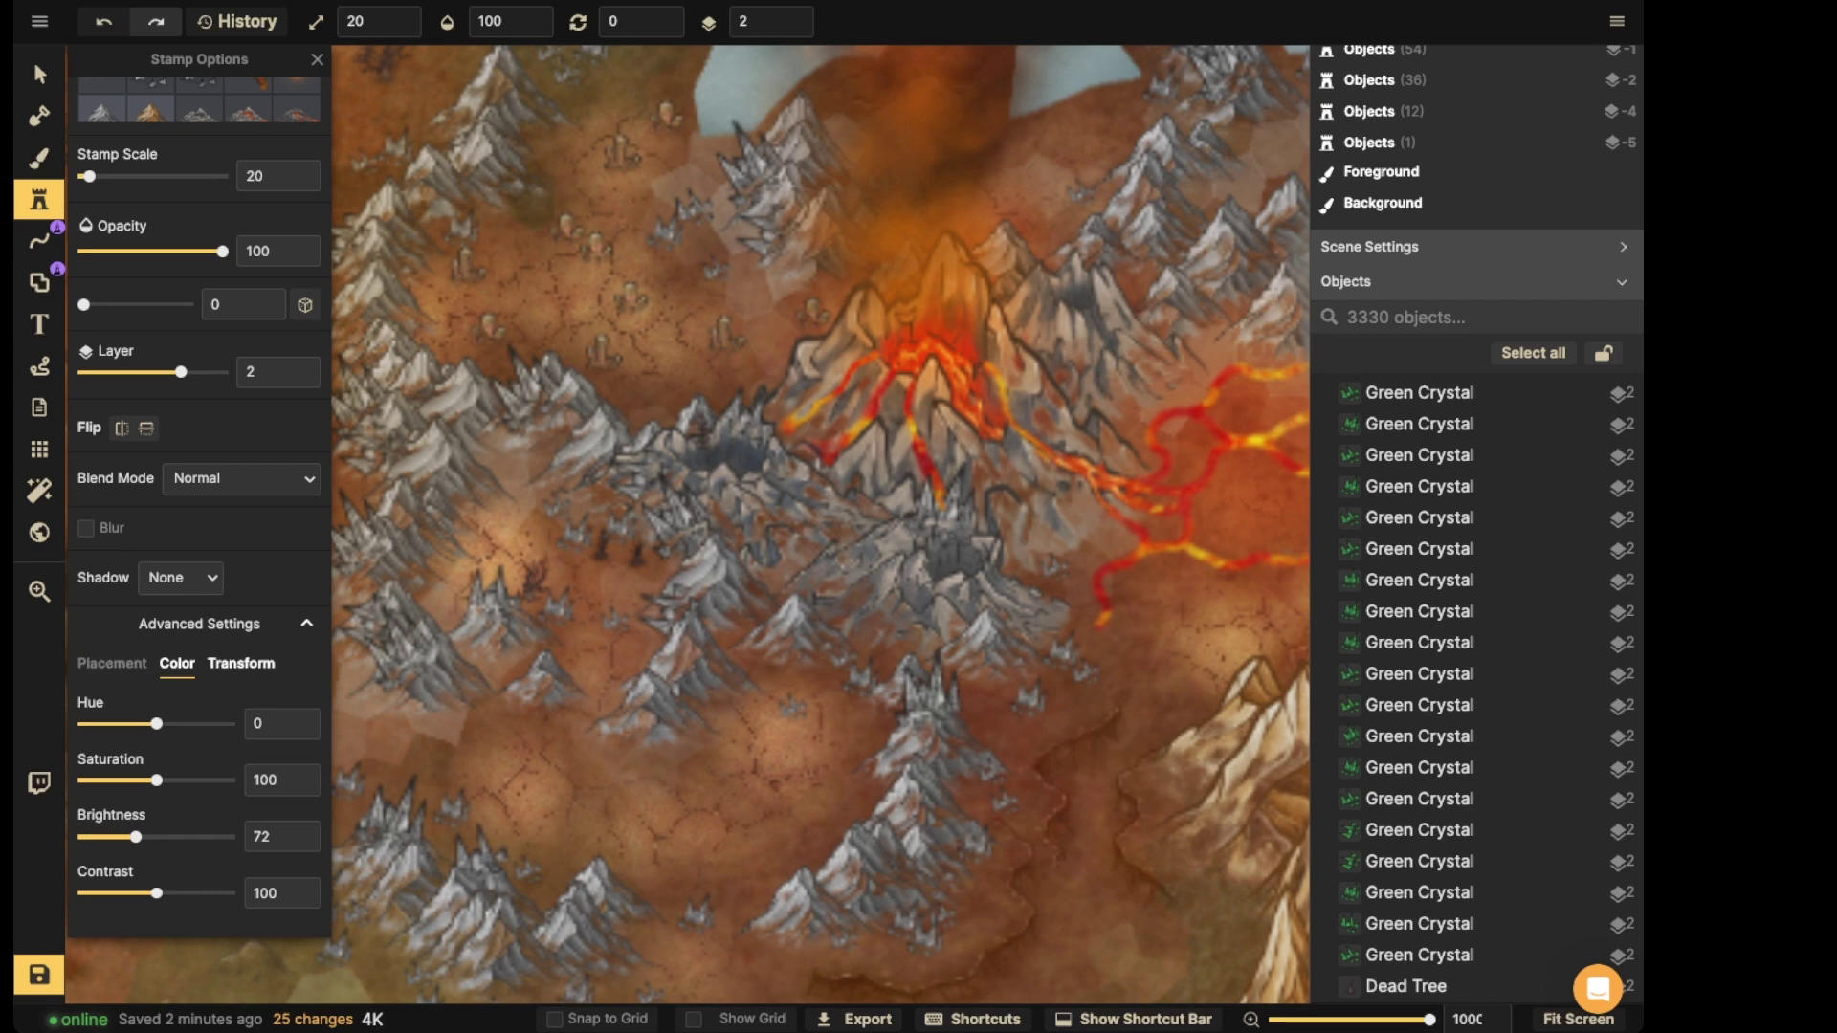
- Switch the dead tree placement to Multiple with auto select off and add more trees to the valley cluster
left_click(112, 664)
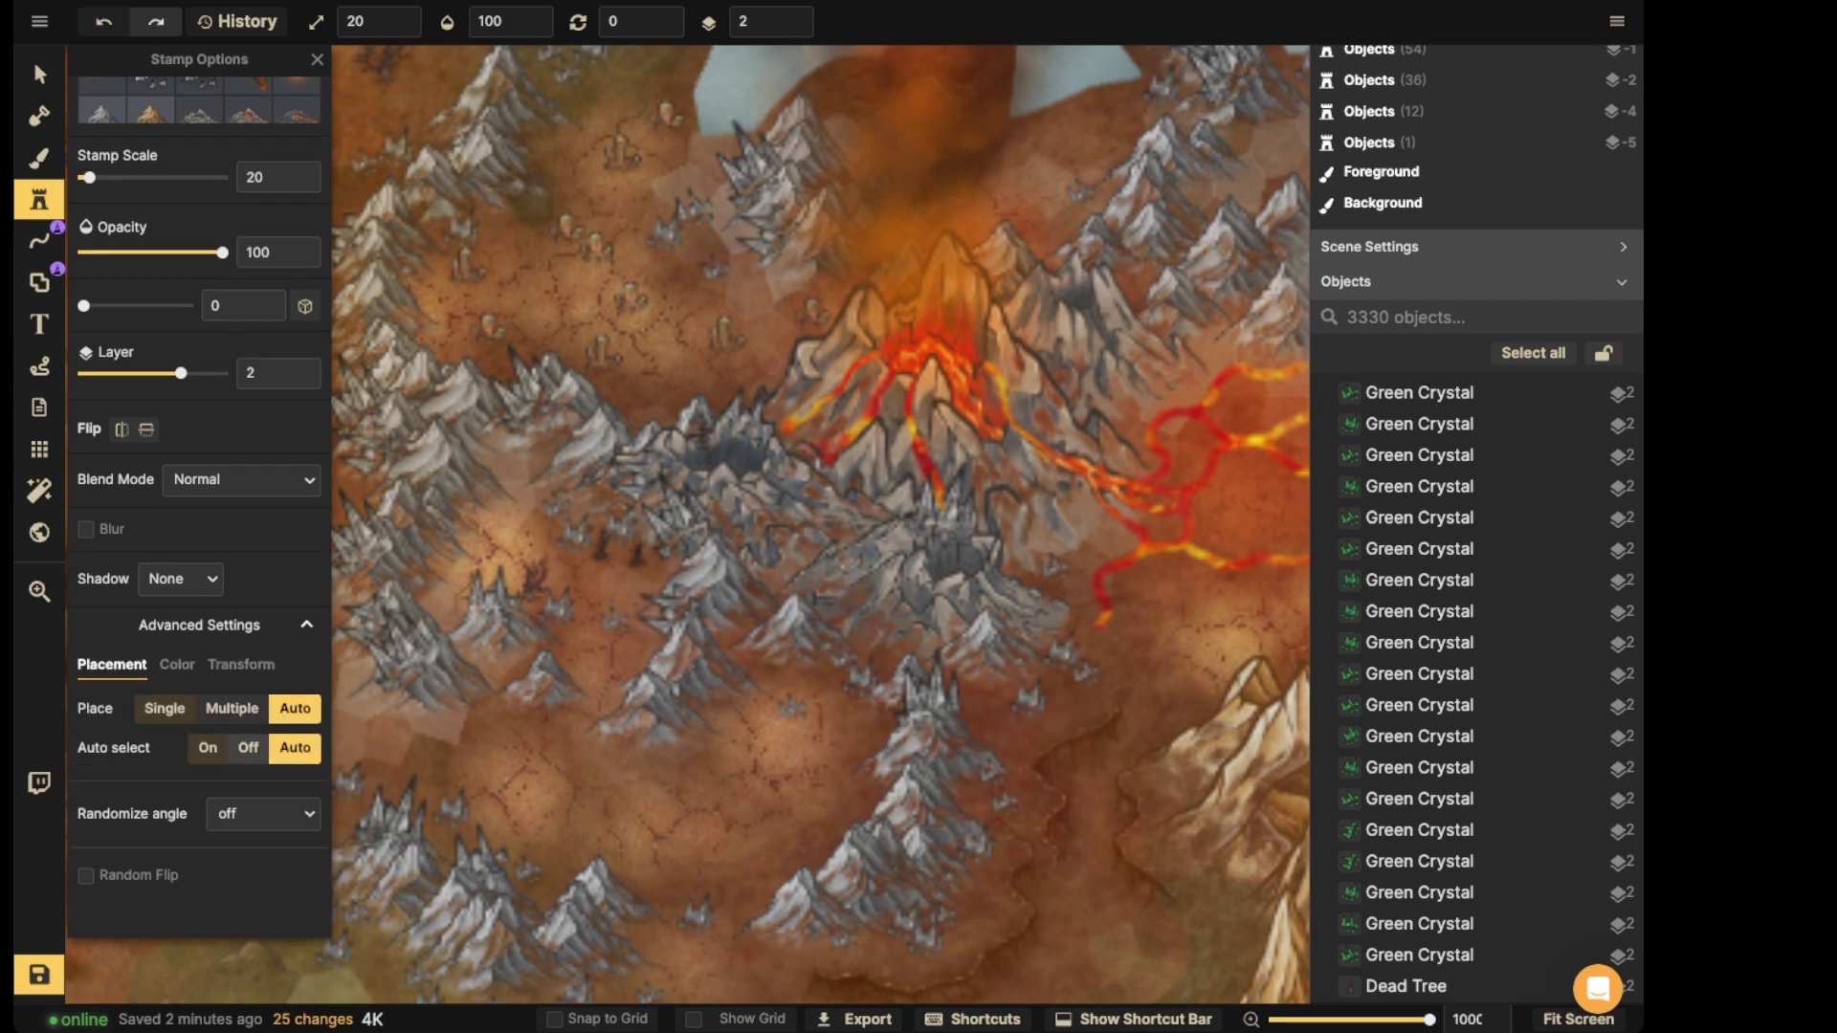
left_click(248, 747)
left_click(232, 708)
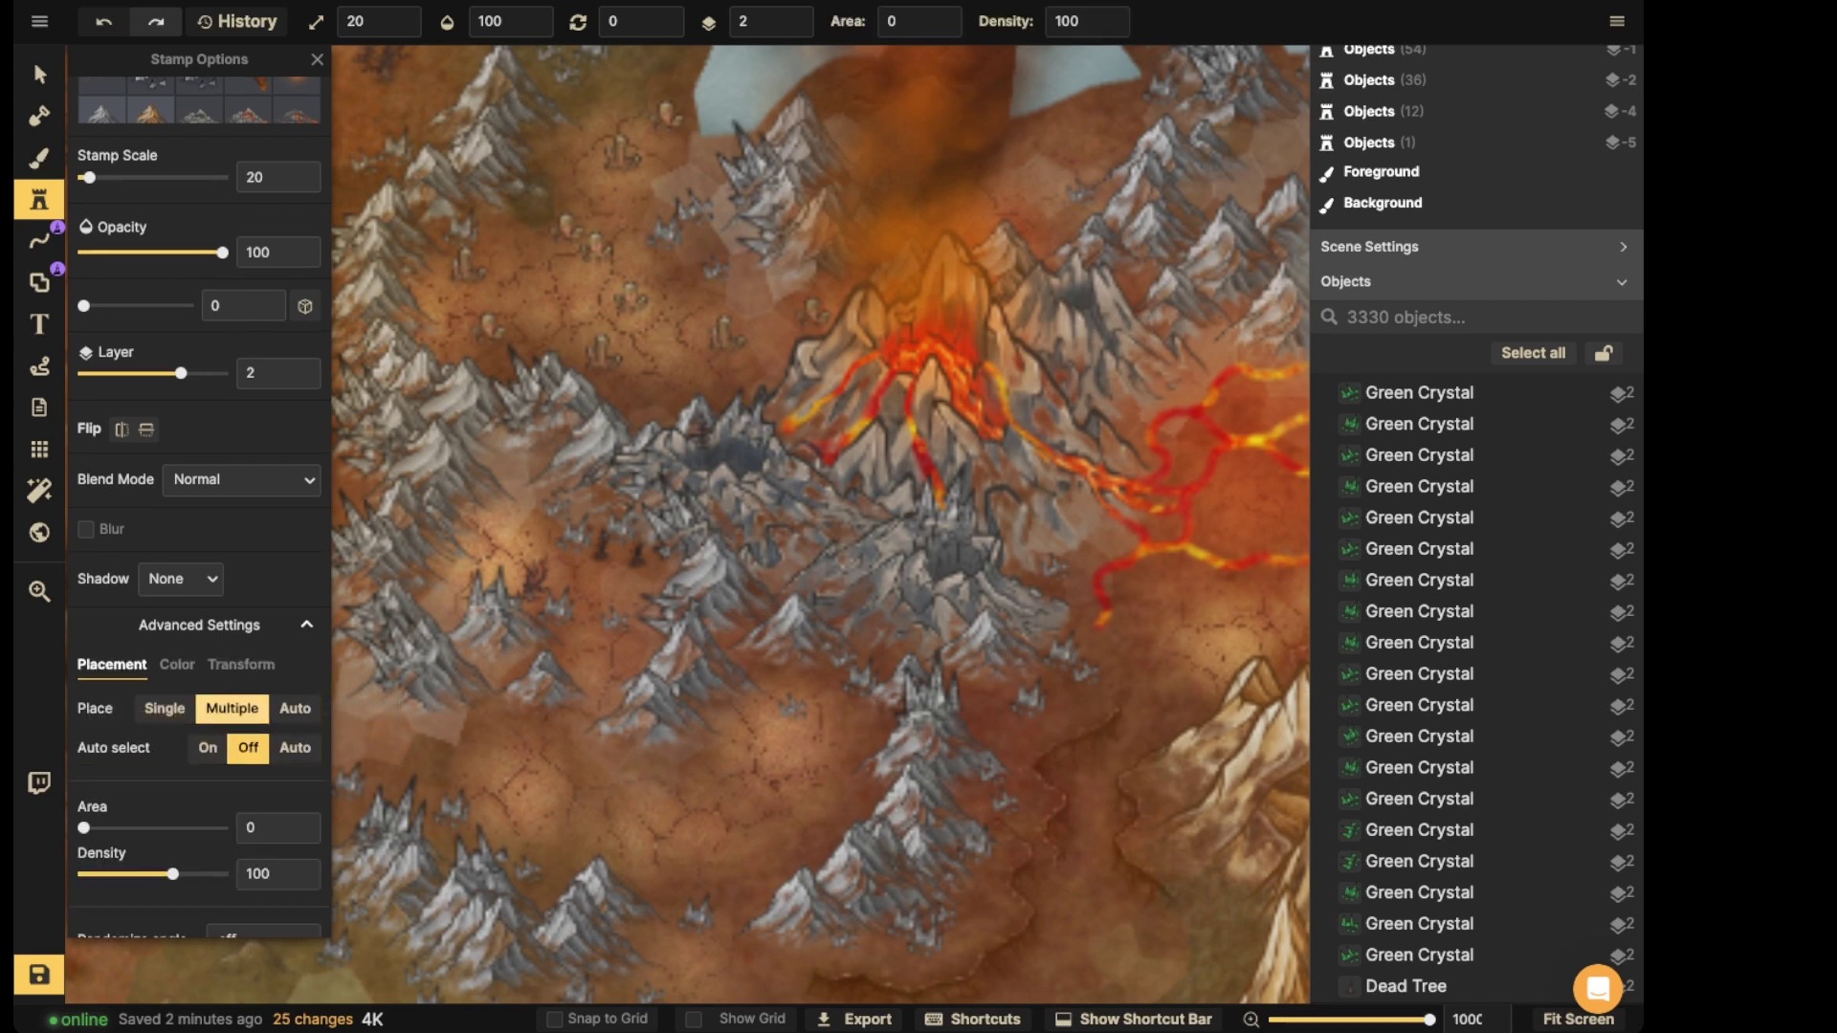
left_click(617, 559)
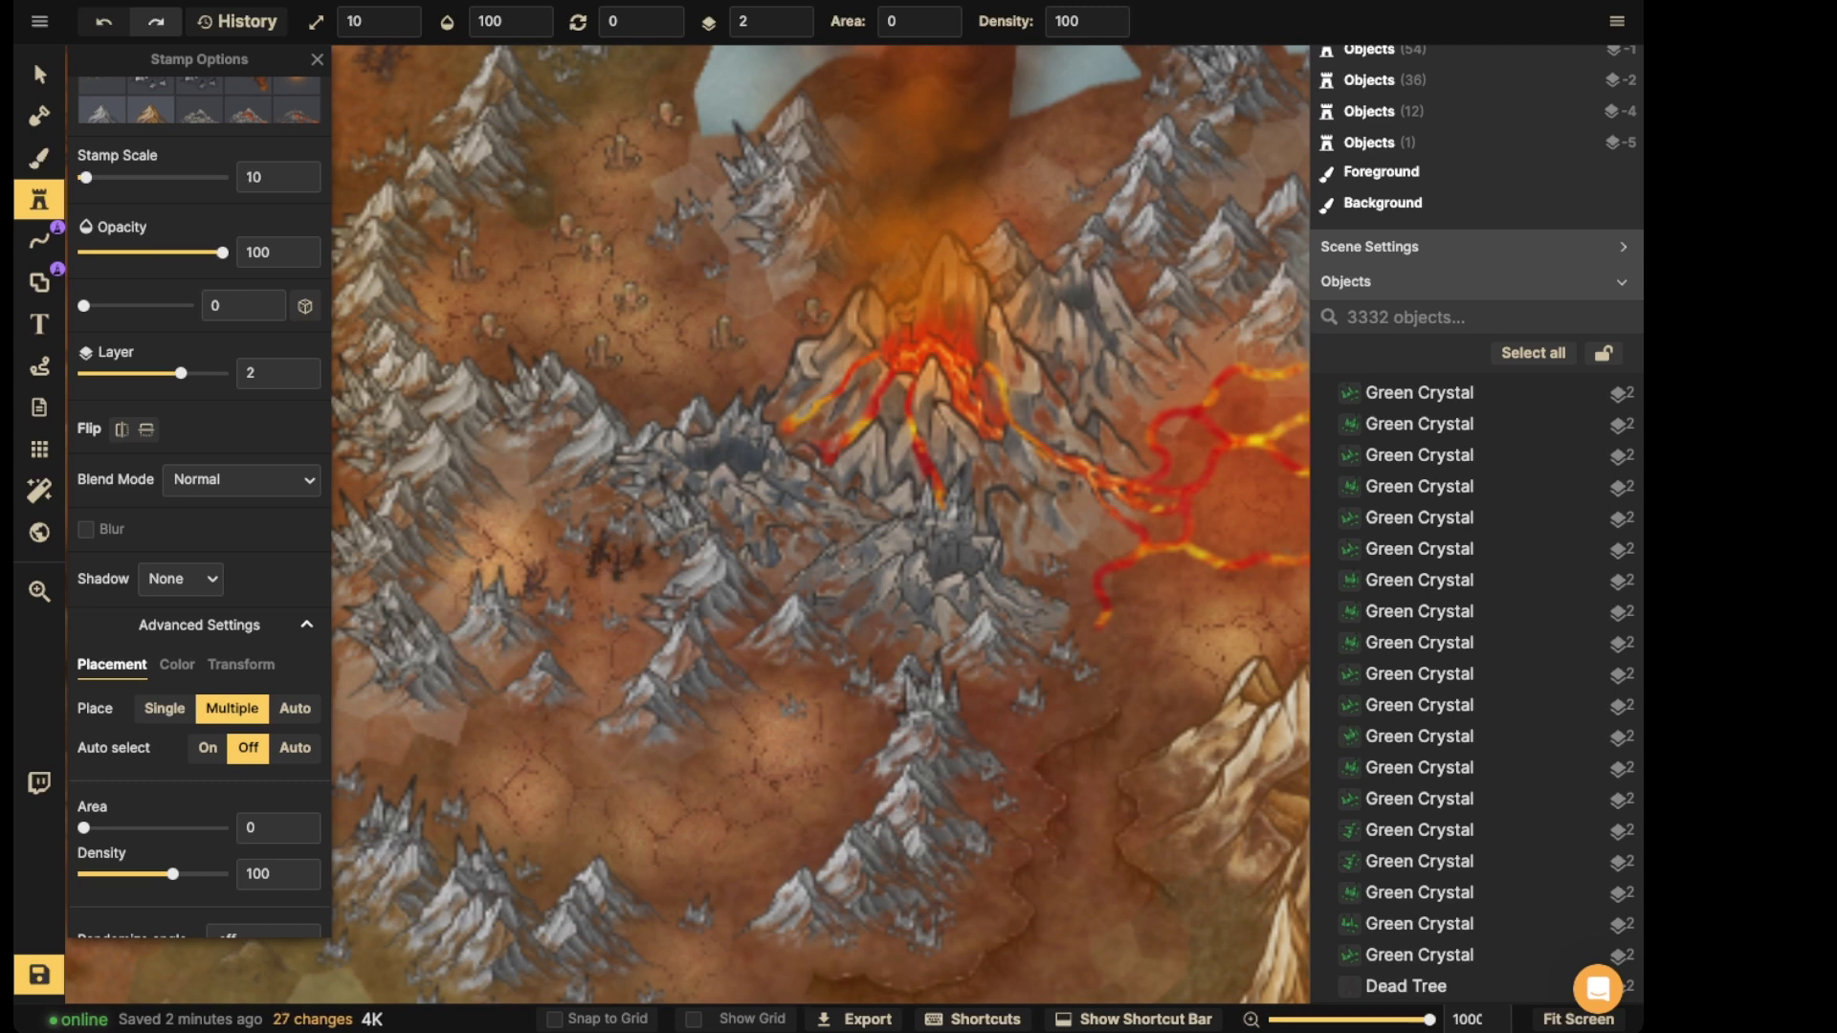
- Fill the valley southwest of the volcano with a dense forest of dead trees at scale 10 on layer 2
left_click(653, 572)
left_click(636, 572)
left_click(616, 583)
left_click(622, 576)
left_click(633, 574)
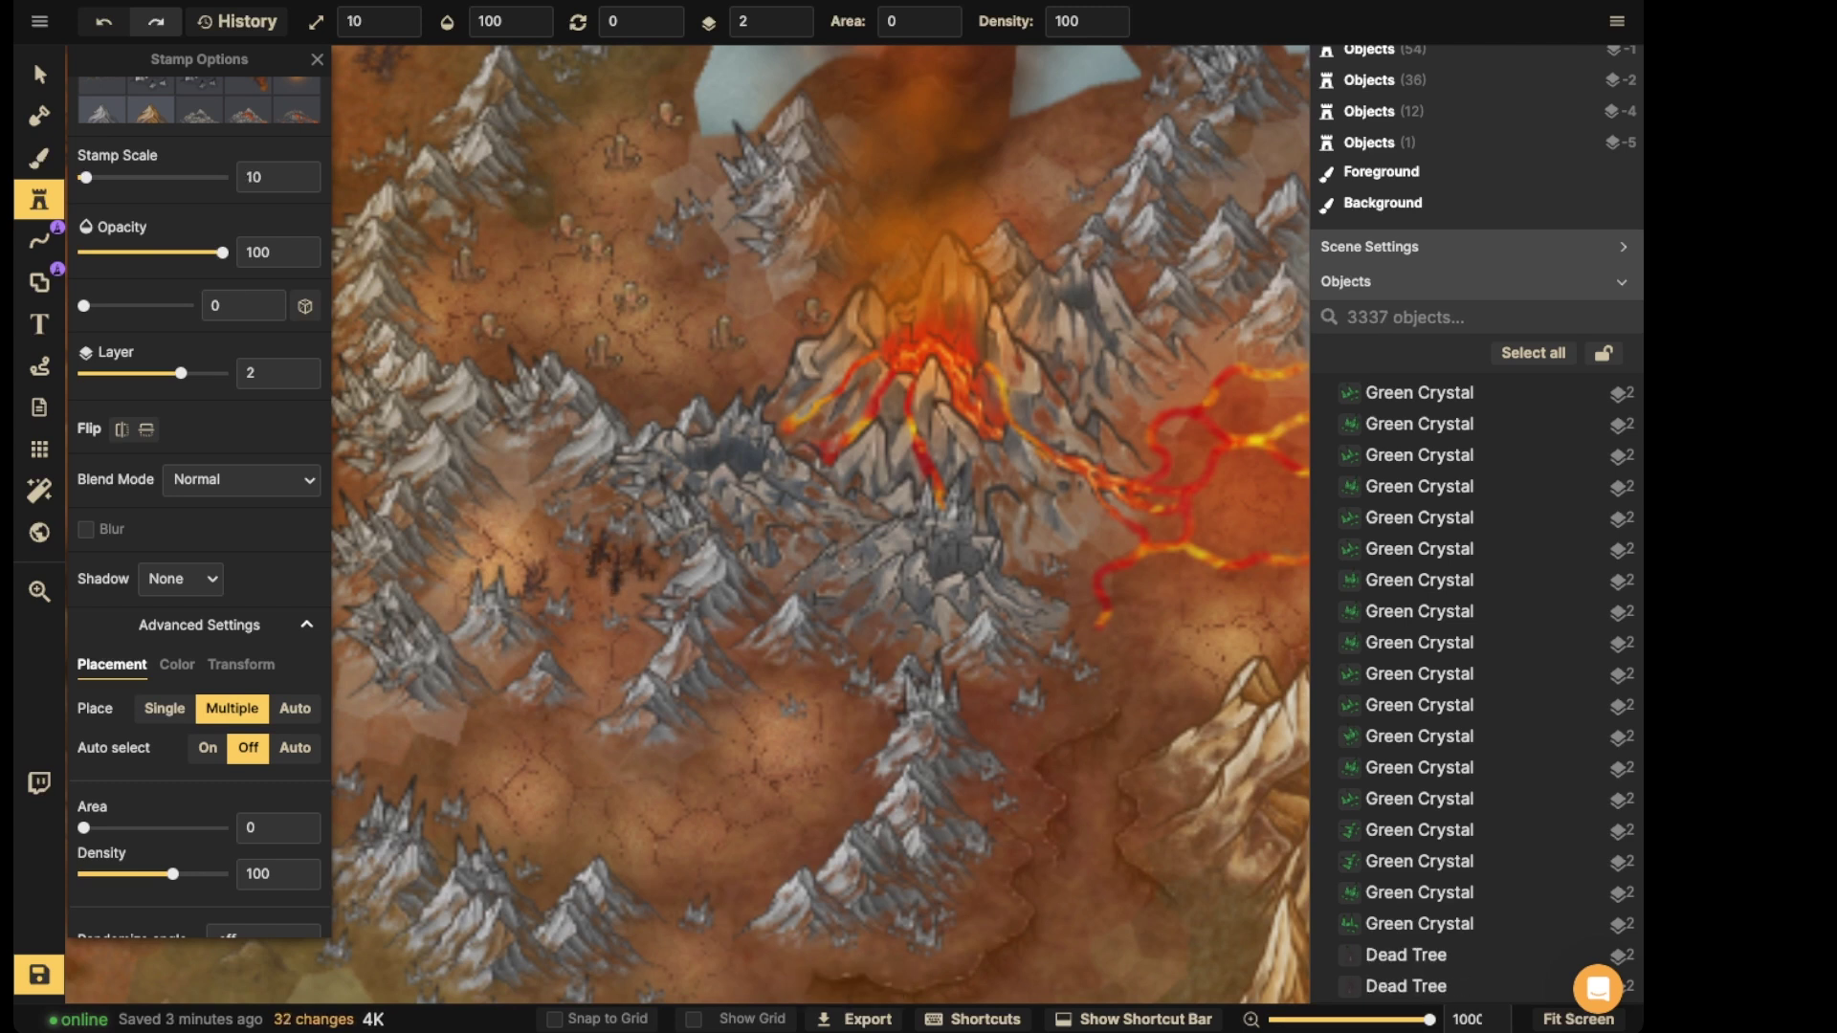
mouse_move(595, 560)
left_mouse_down()
mouse_move(569, 567)
mouse_move(531, 514)
mouse_move(576, 588)
mouse_move(572, 622)
mouse_move(657, 568)
left_mouse_up()
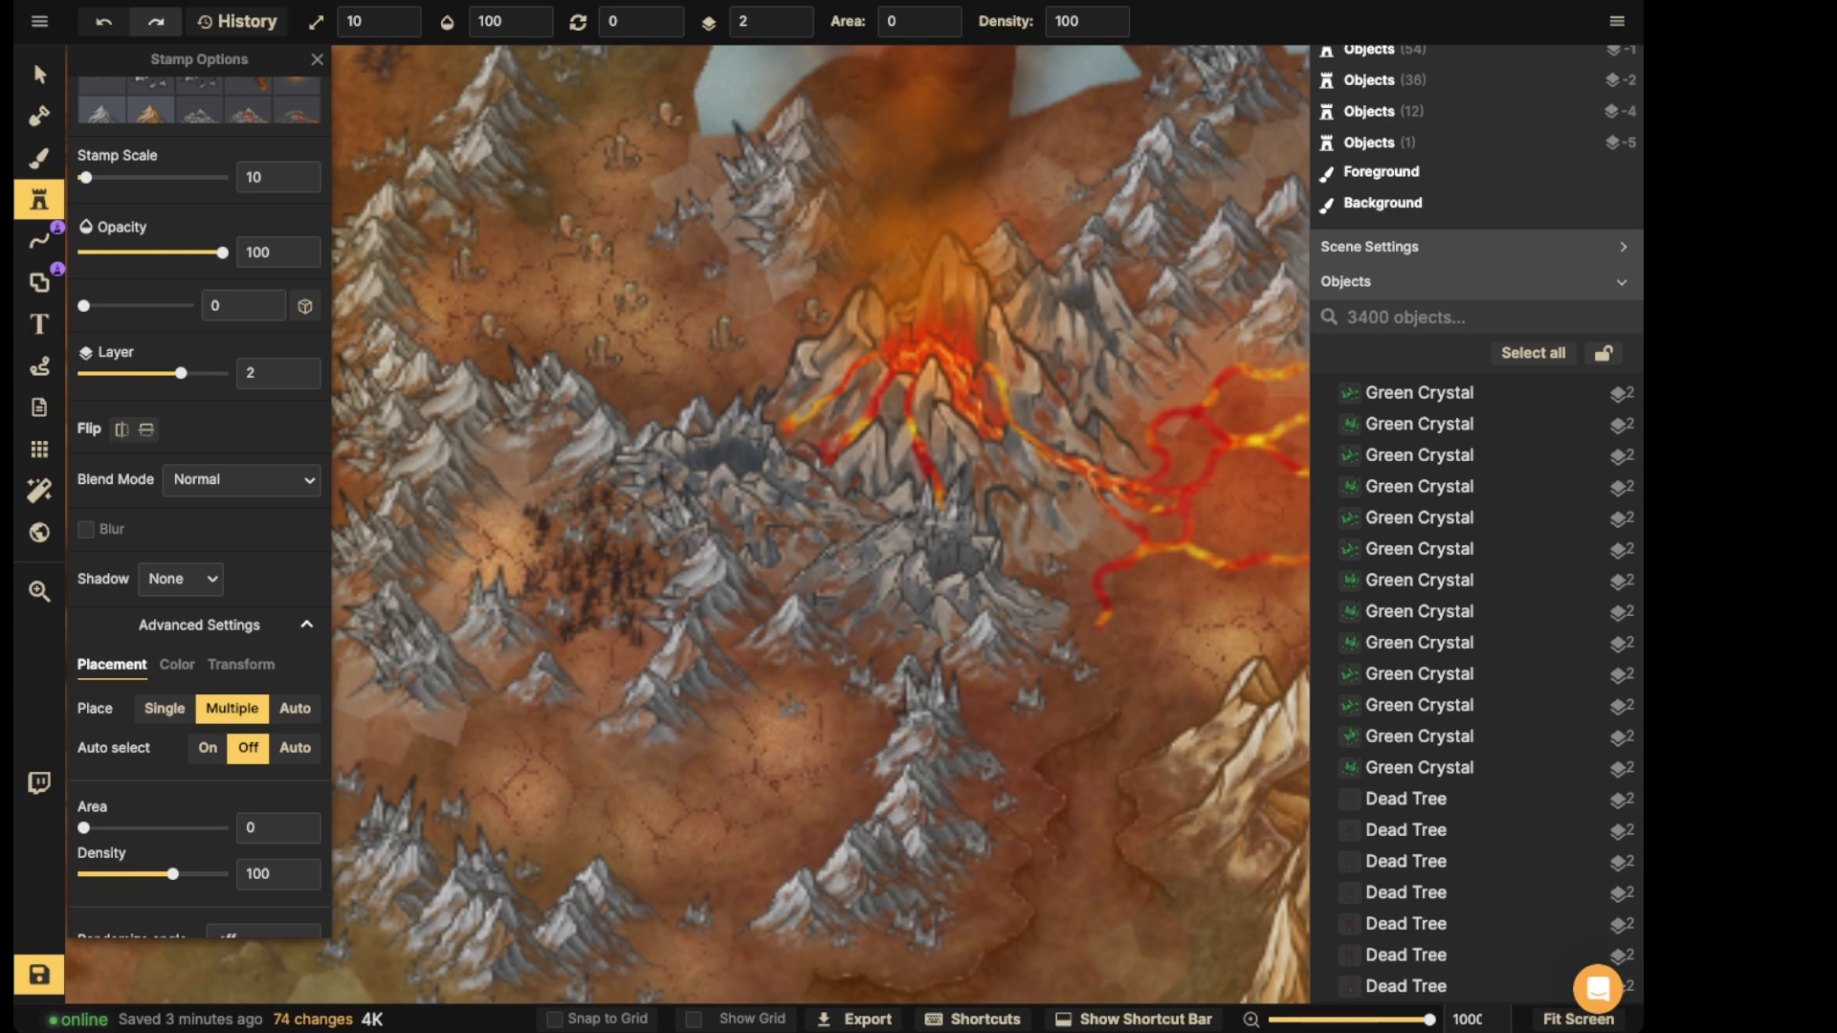
left_click_drag(654, 640, 589, 648)
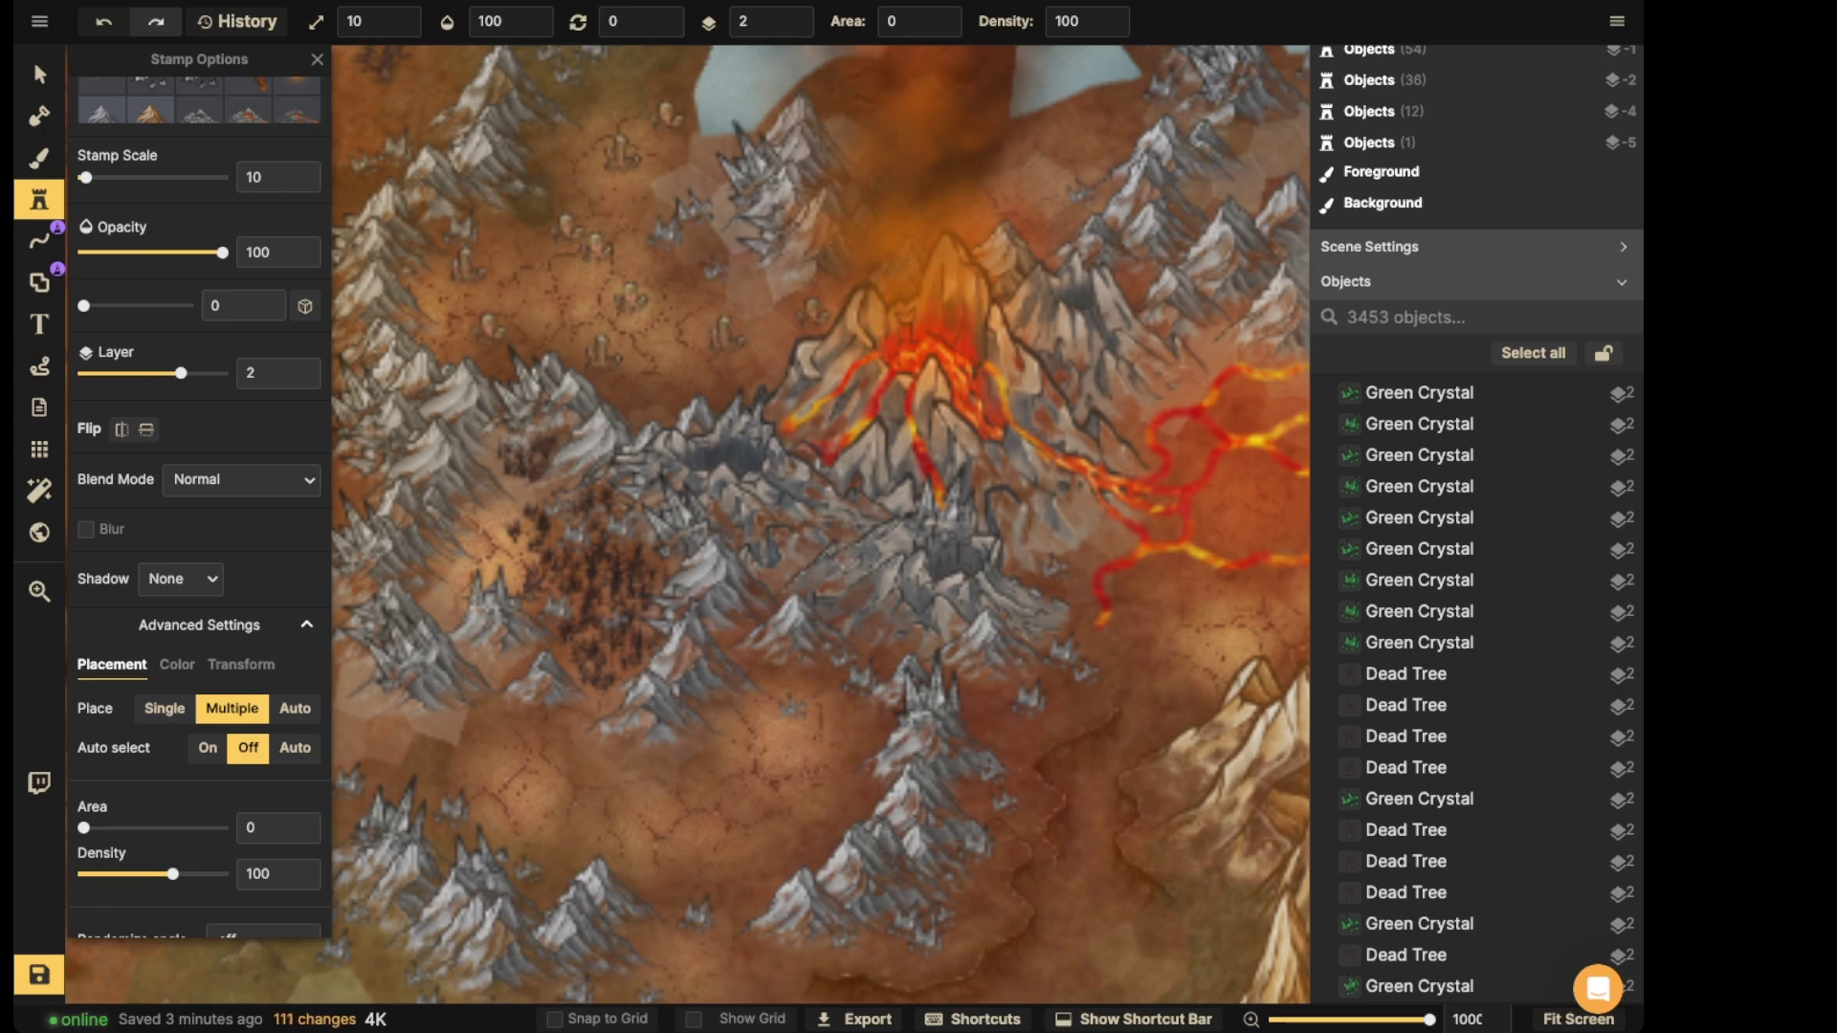
- Finish stamping dead trees, clear the selection and examine the volcano, lava streams and surrounding mountains
key("v")
scroll(440, 420, "down", 5)
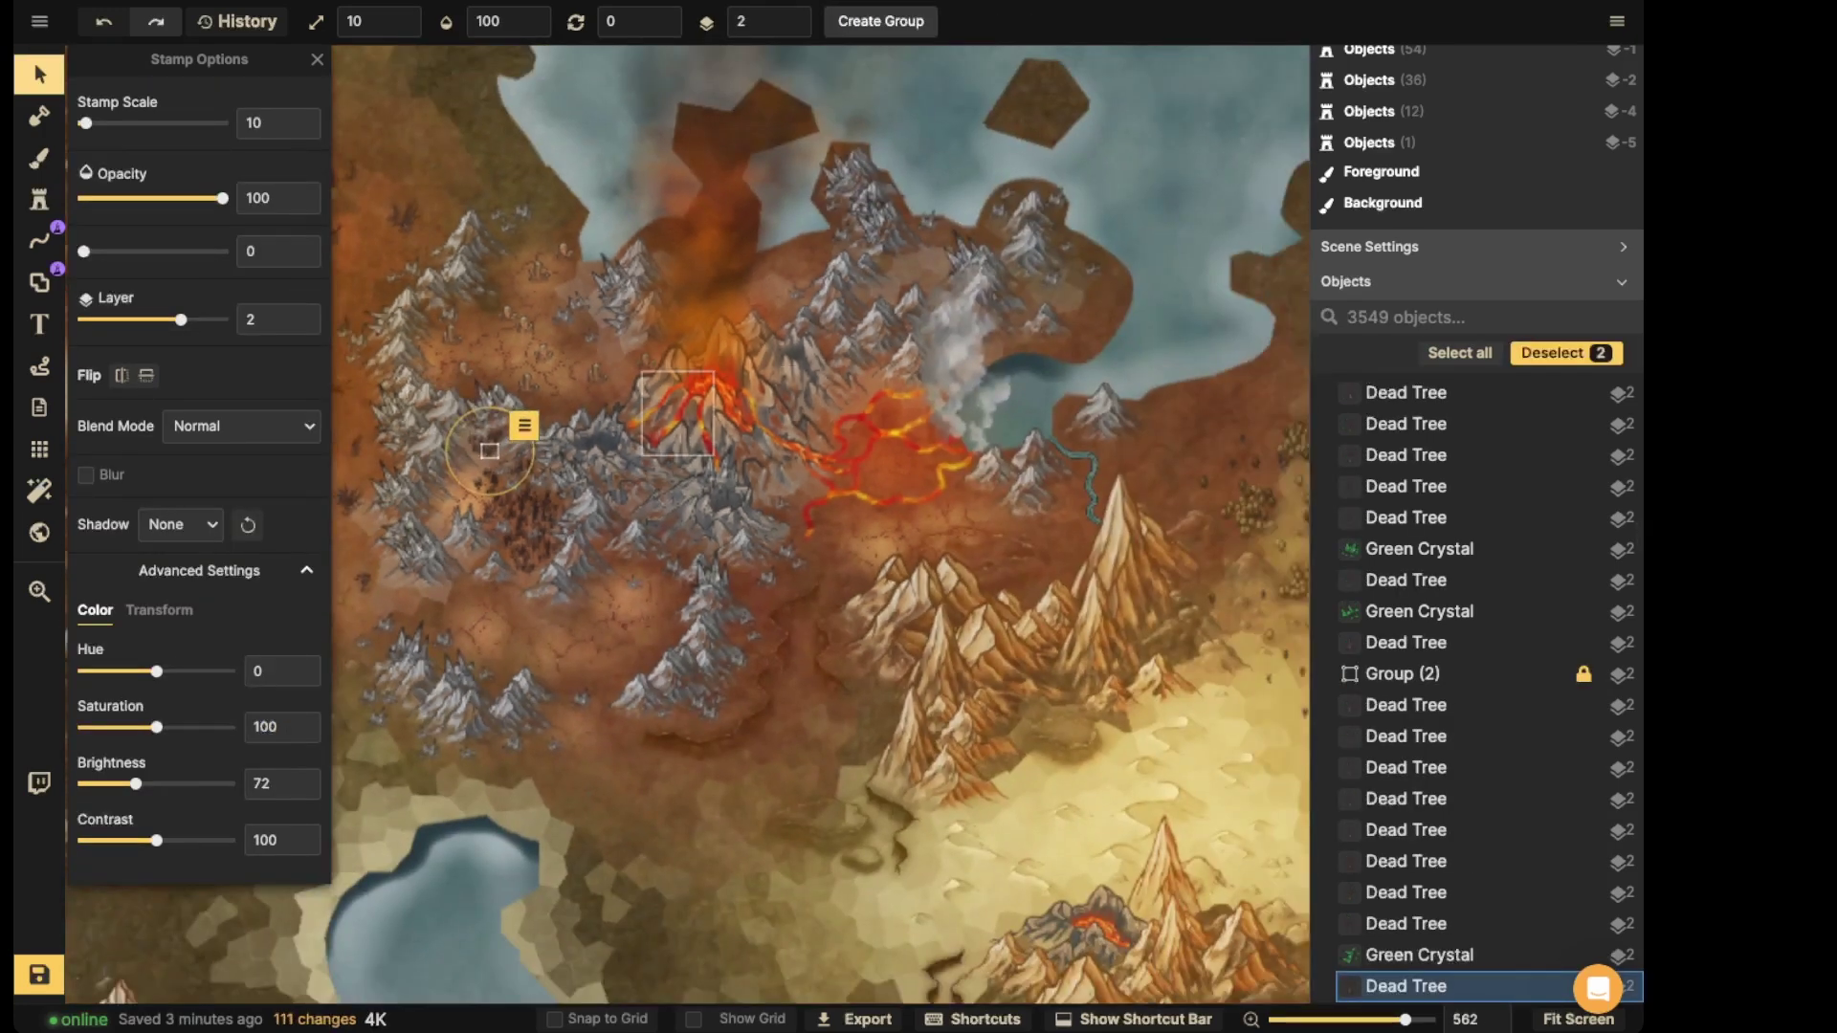
key("Escape")
scroll(708, 535, "up", 2)
left_click_drag(708, 579, 765, 530)
scroll(756, 478, "down", 2)
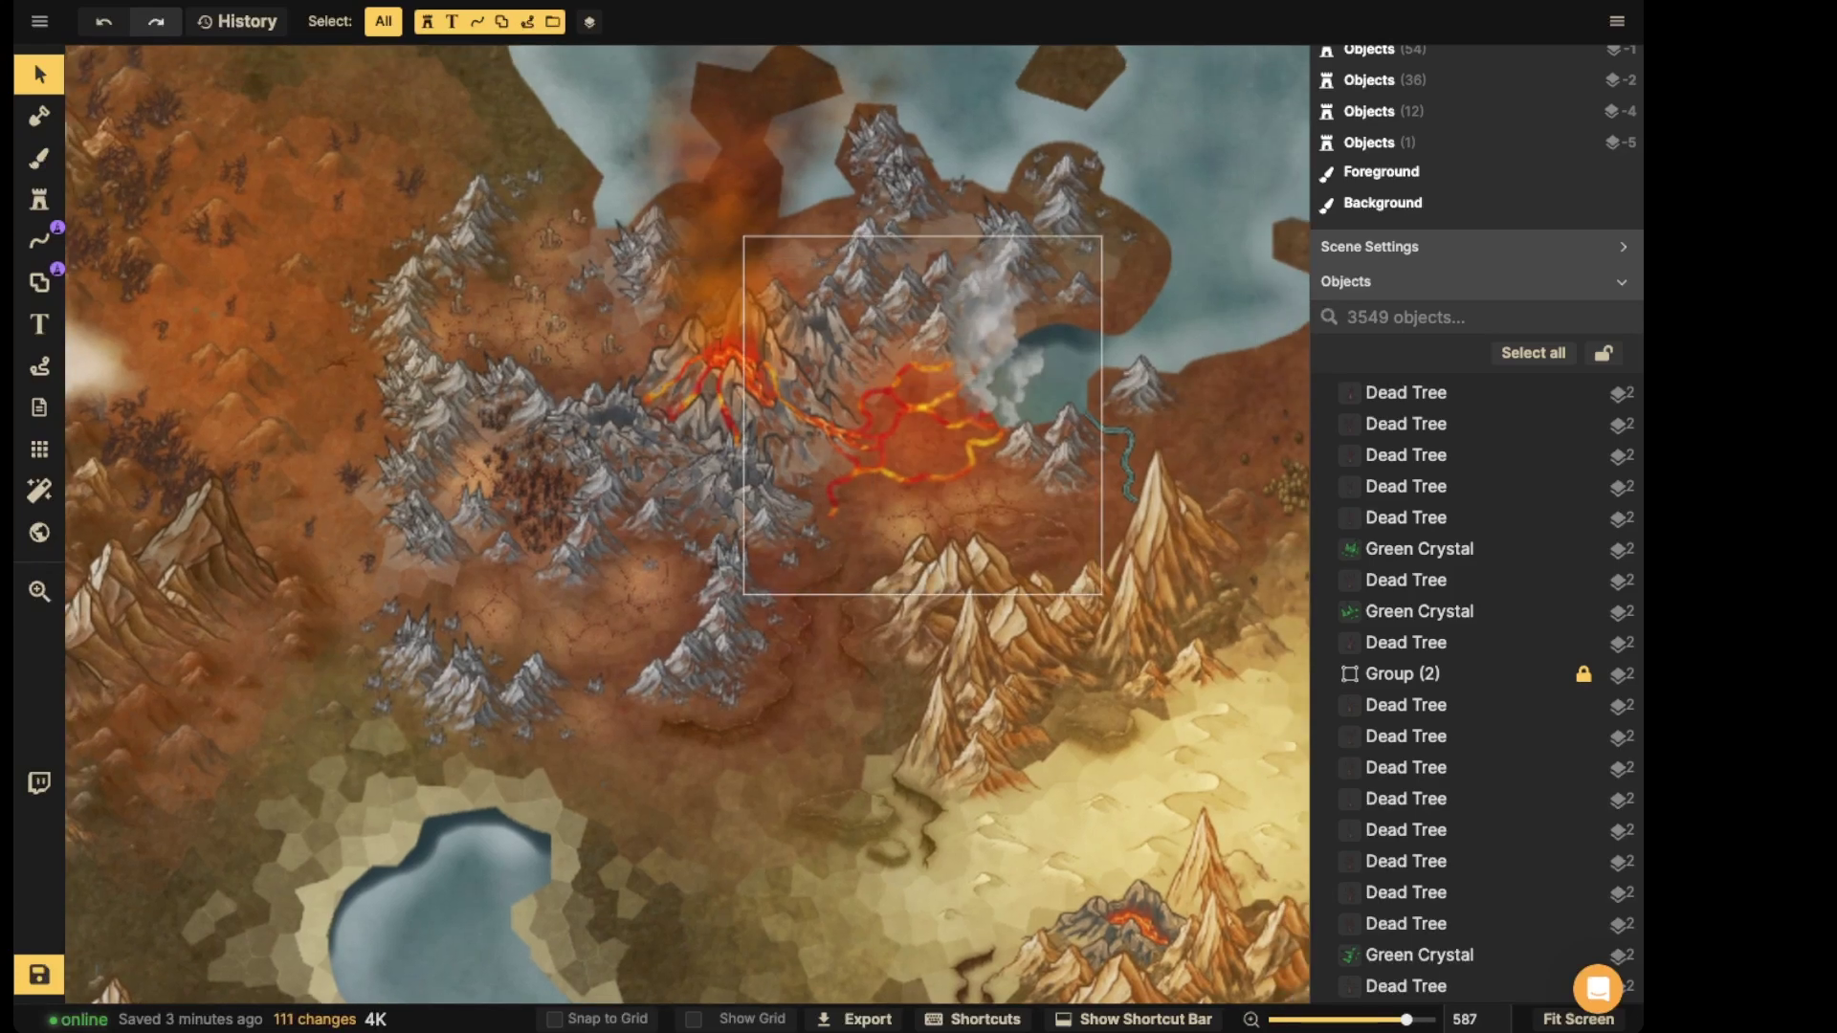
scroll(1147, 301, "up", 5)
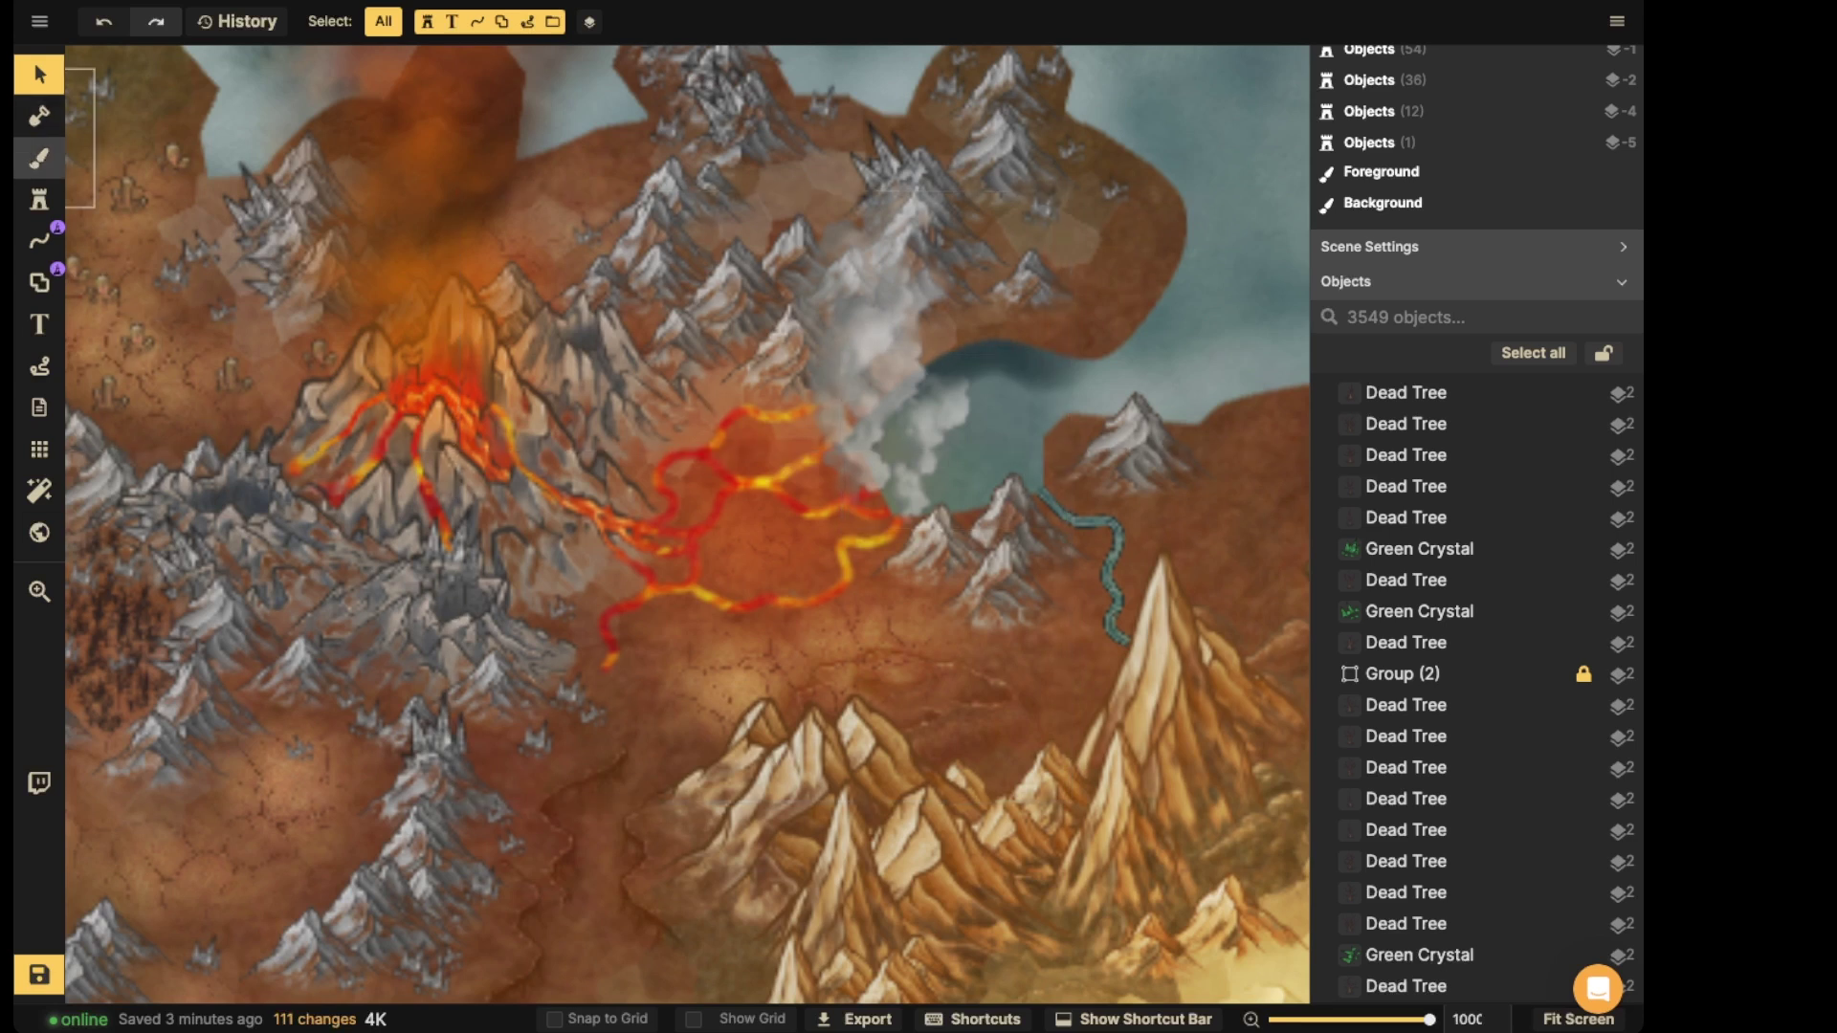
- Search the brush textures for "cracked" and choose Cracked Ground from Parchment World for the foreground brush
left_click(39, 158)
key("f")
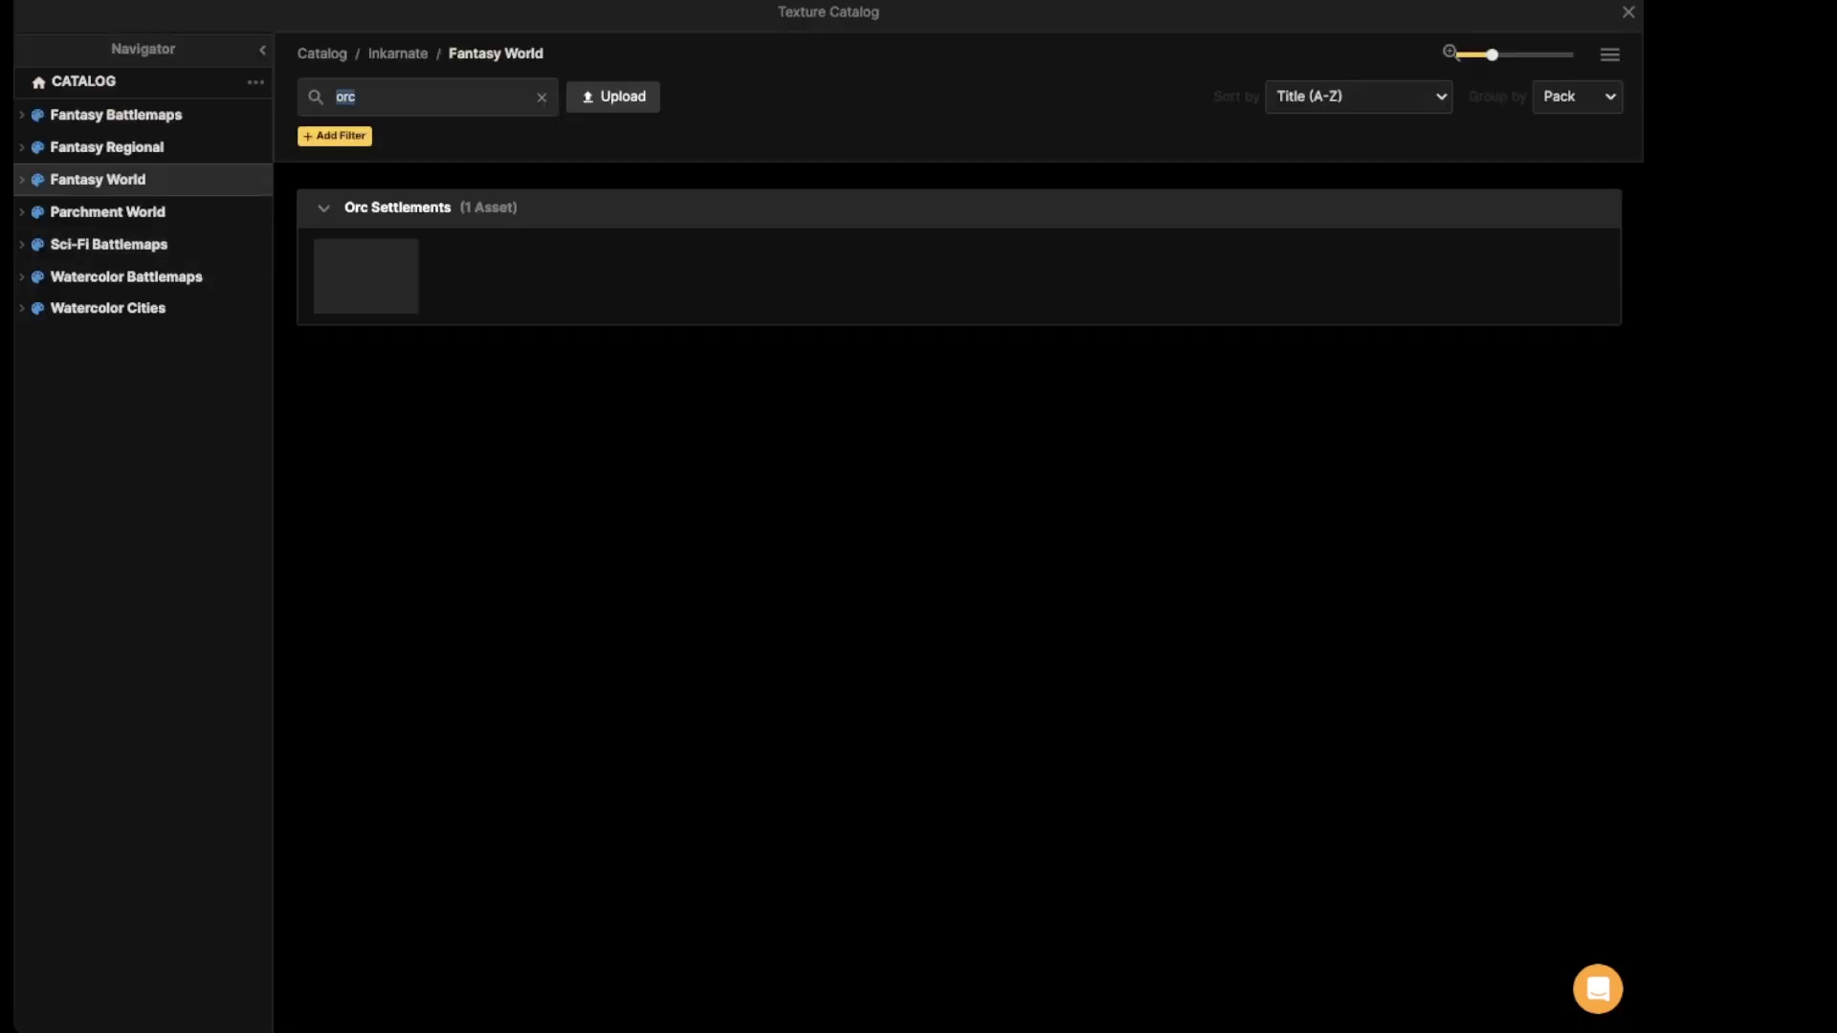
type("cr")
key("BackSpace")
key("BackSpace")
type("cracked")
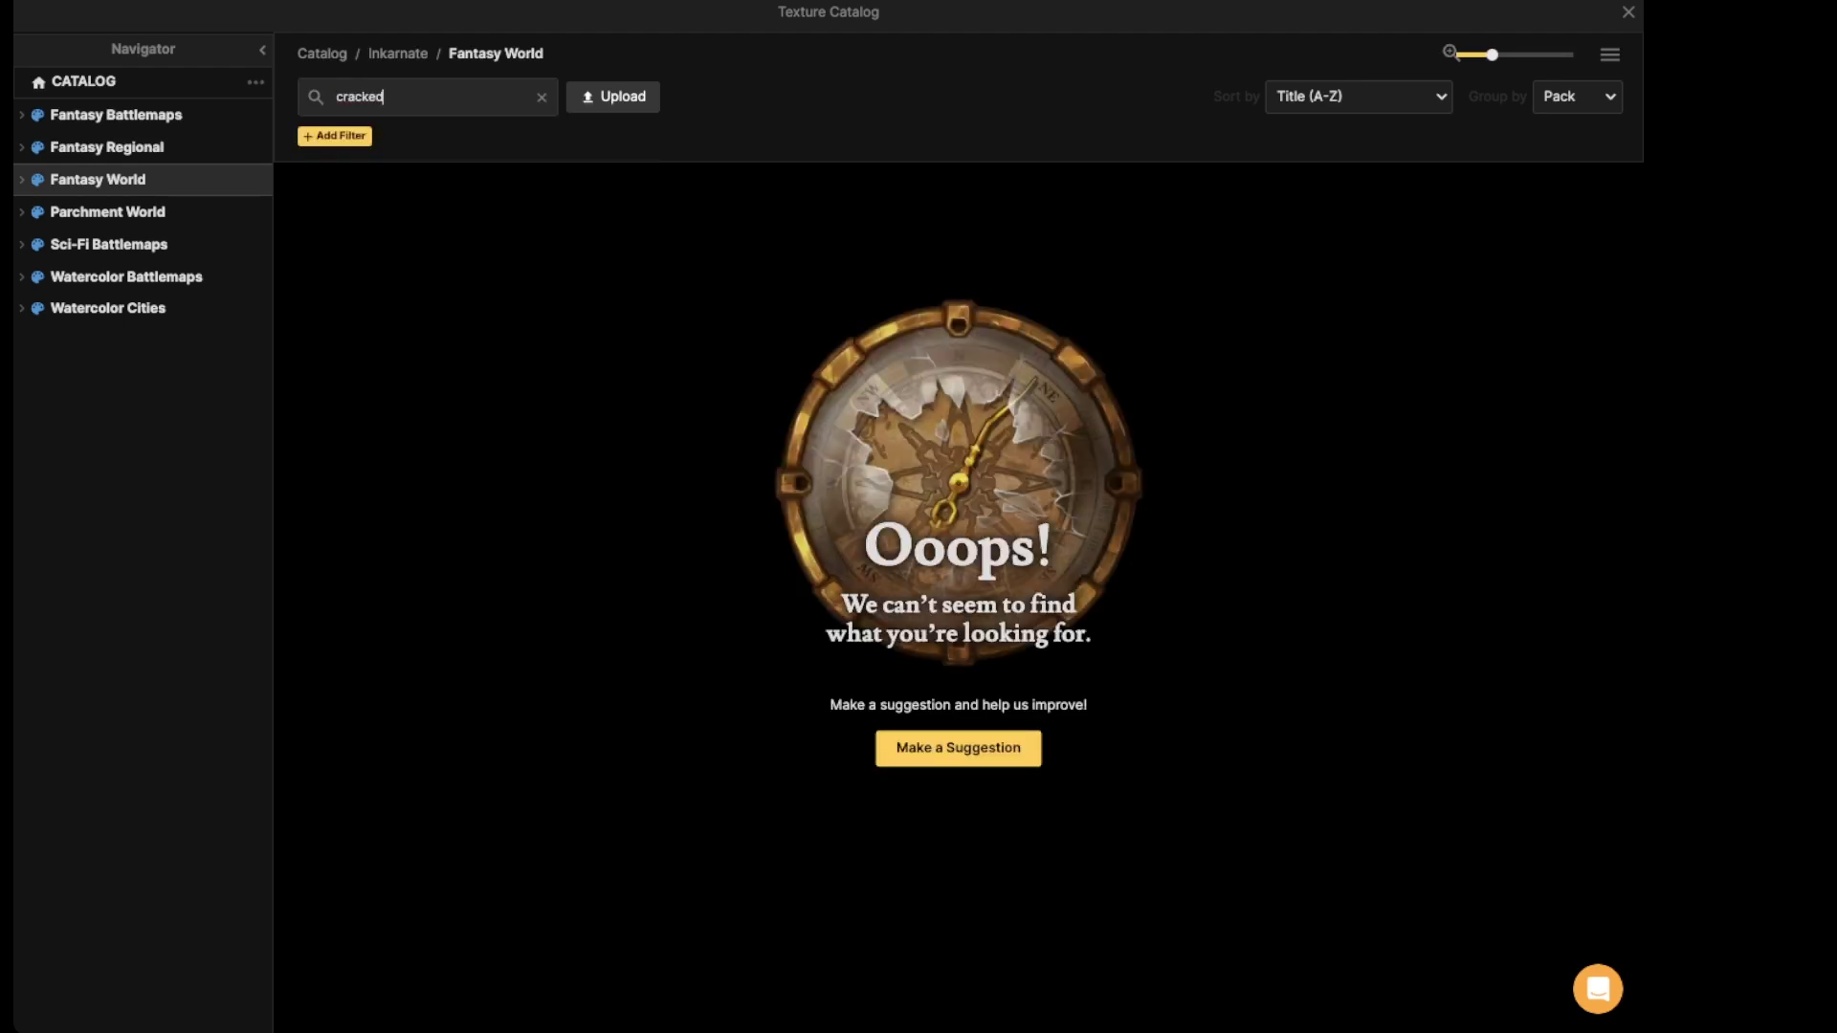
left_click(117, 245)
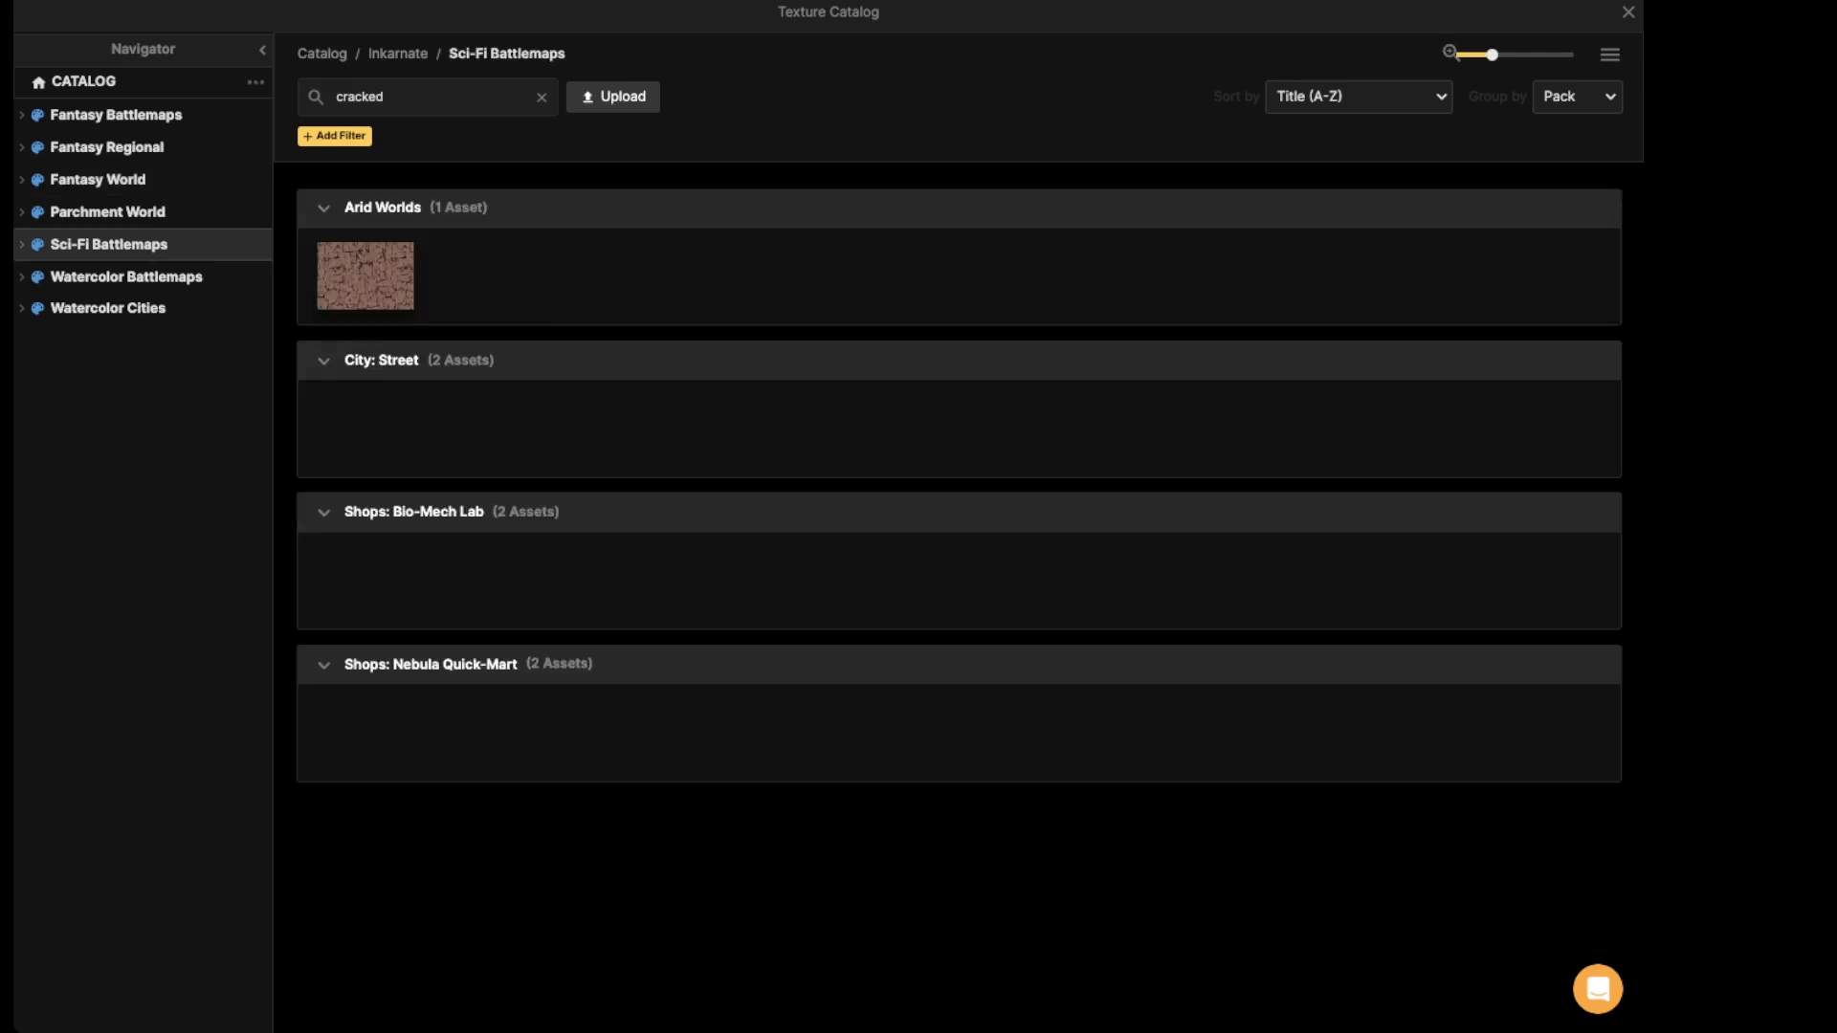
left_click(108, 212)
mouse_move(365, 275)
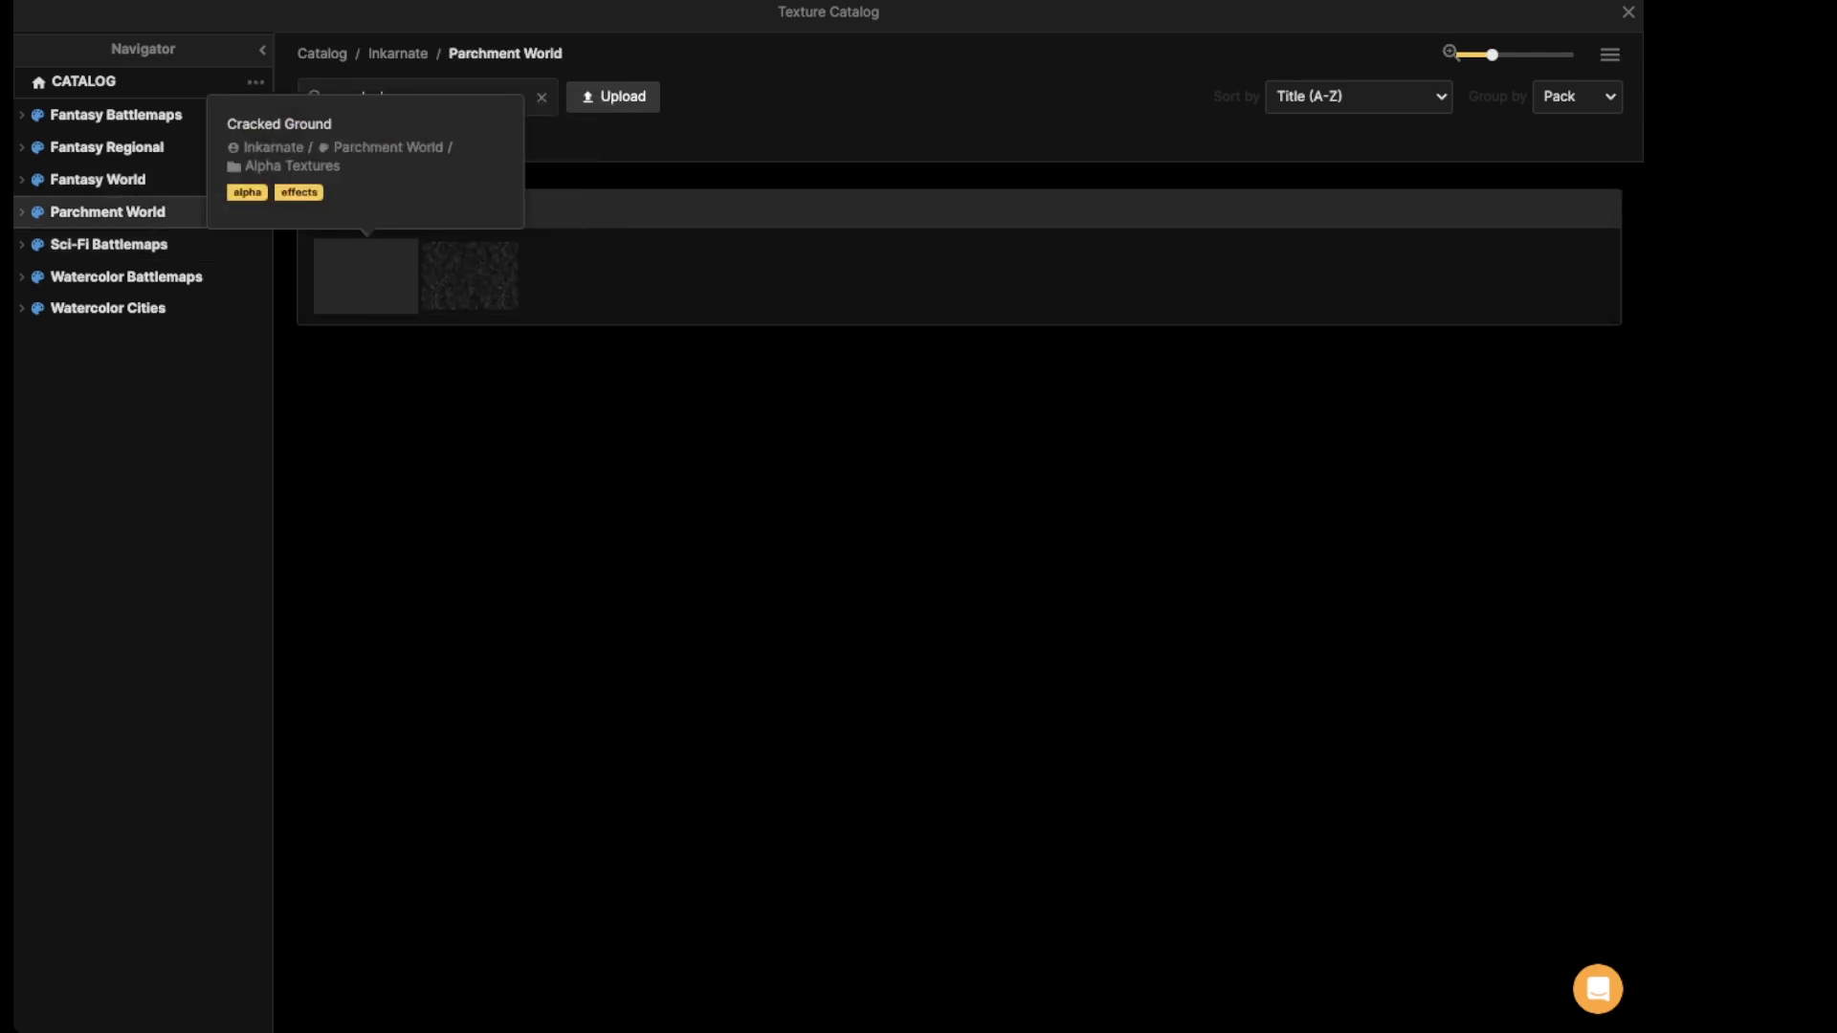
left_click(366, 276)
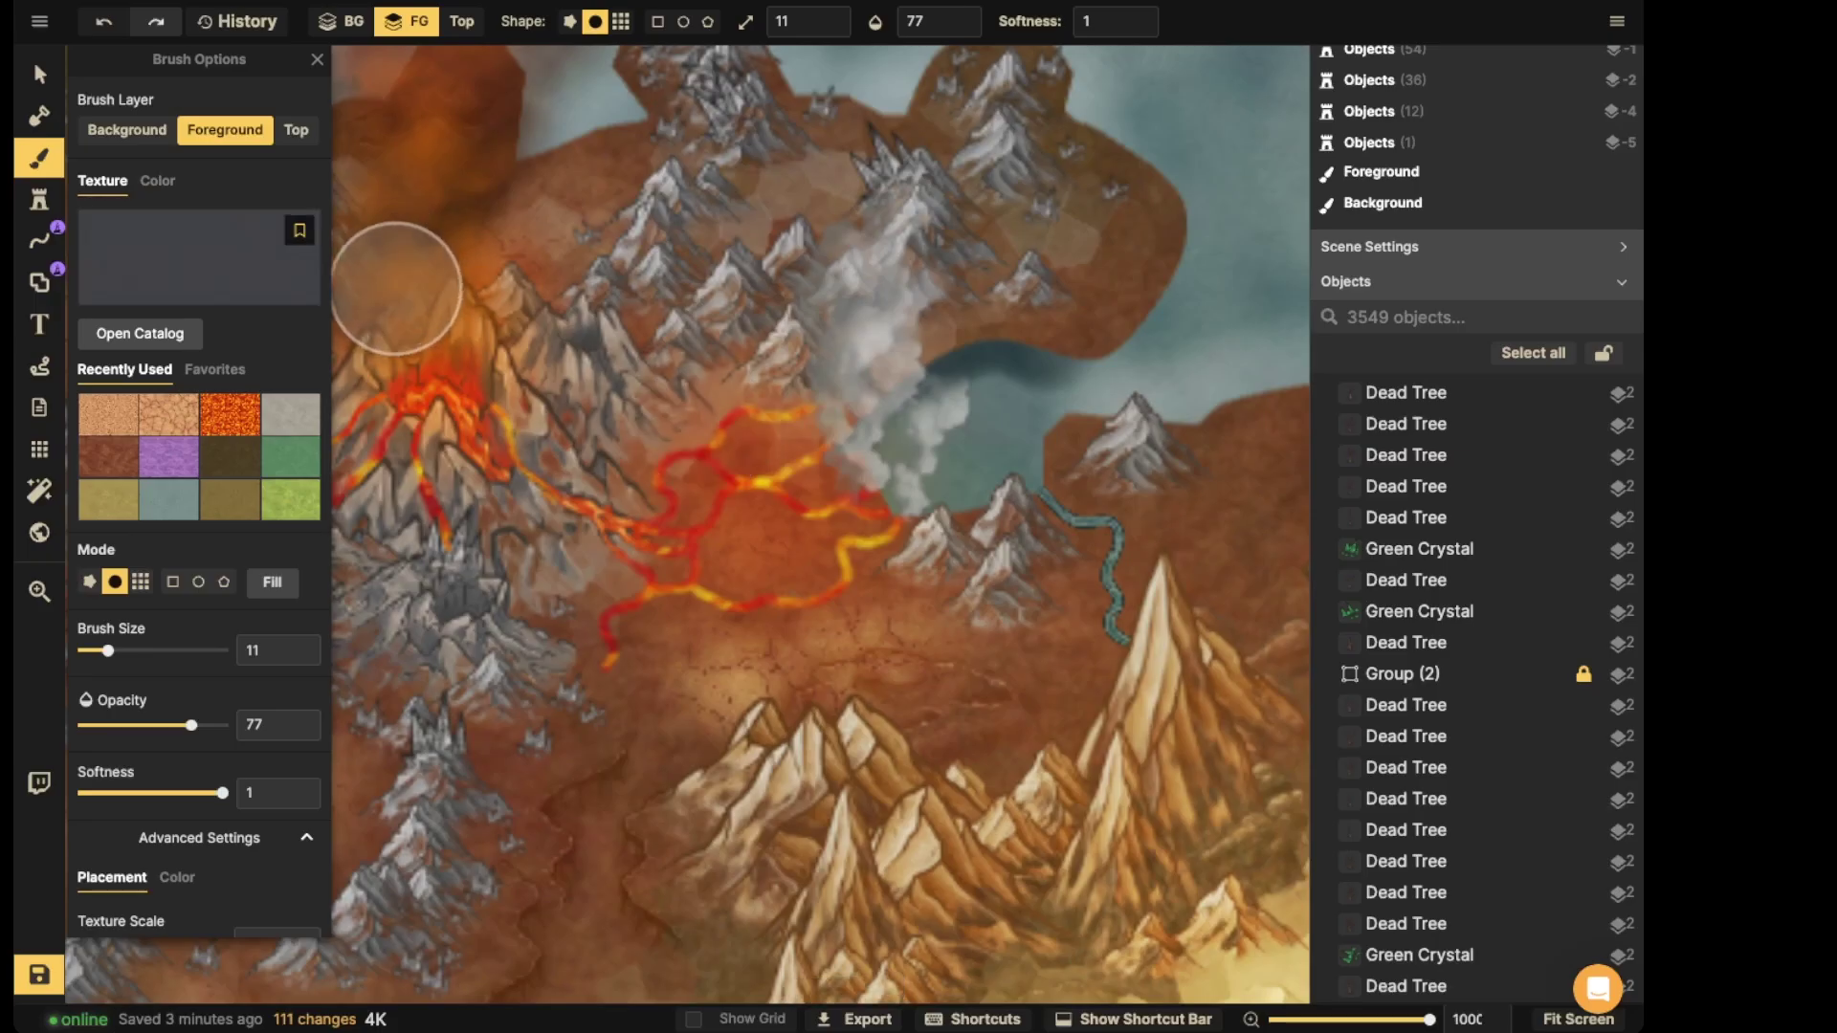
- Try painting cracked ground with a size 10 foreground brush on the plain west of the desert
scroll(535, 572, "down", 5)
left_click_drag(562, 646, 609, 301)
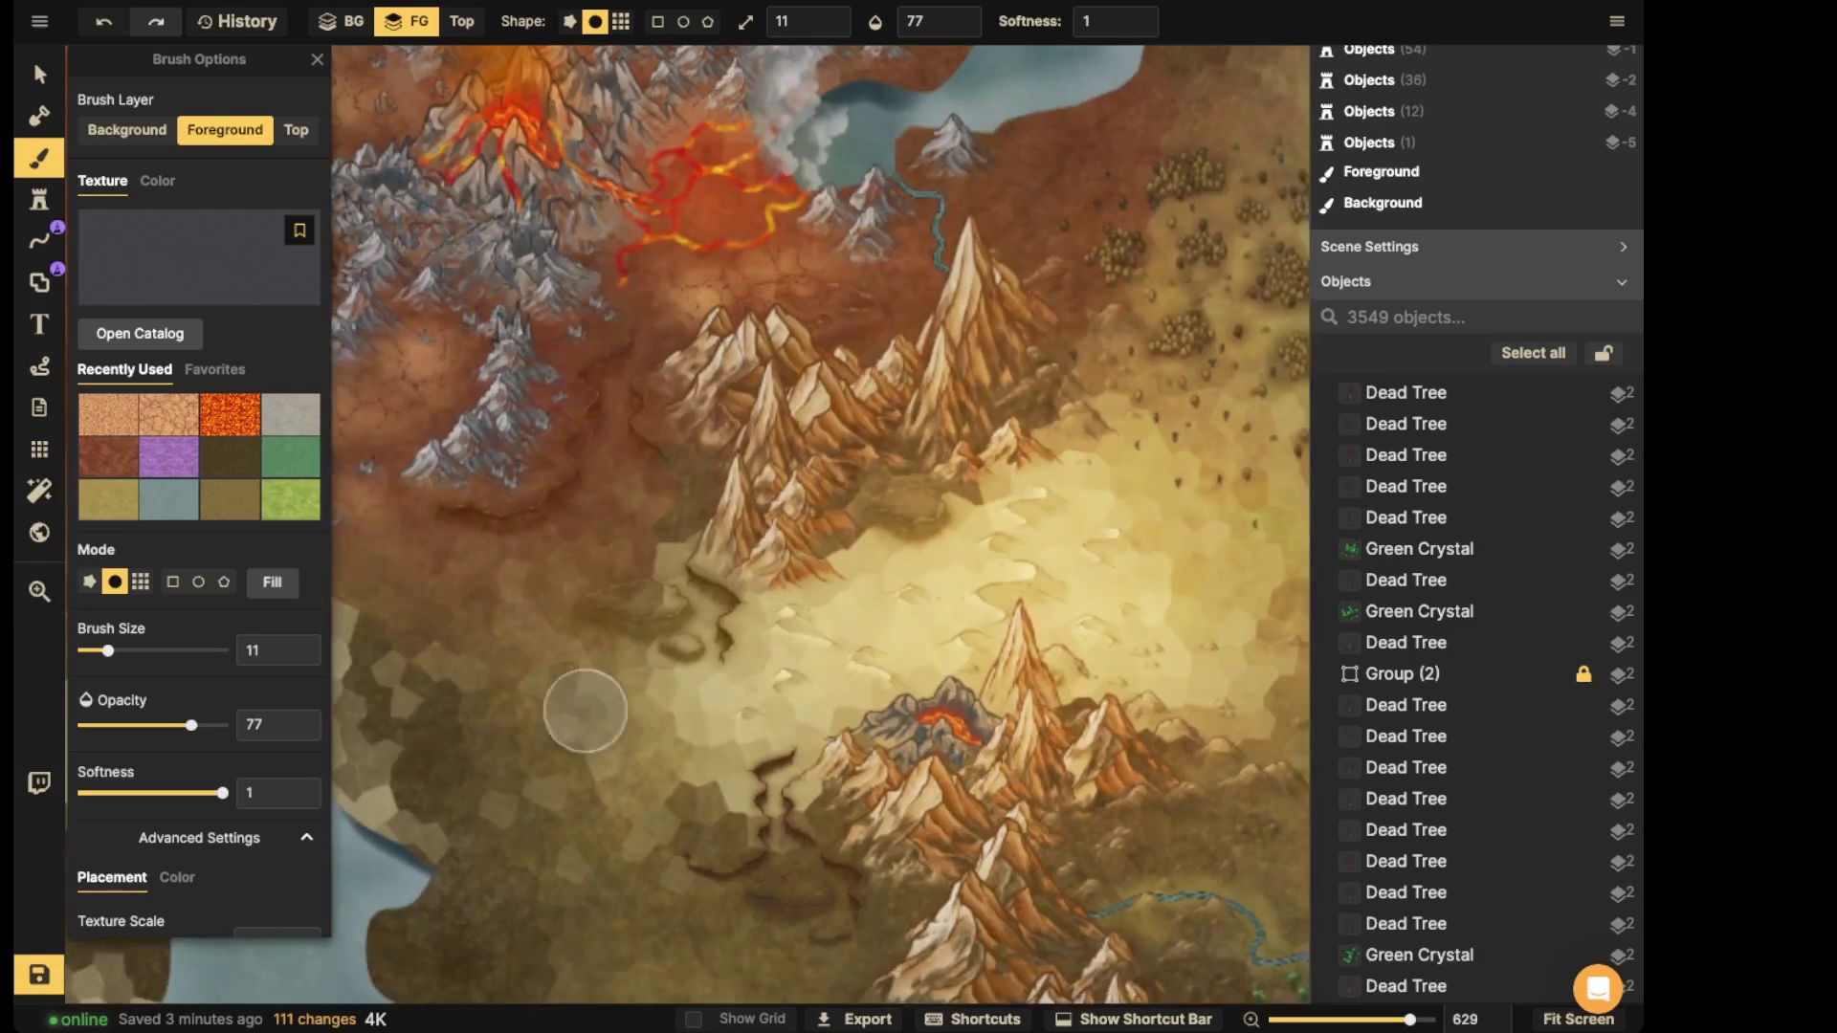
scroll(808, 21, "up", 10)
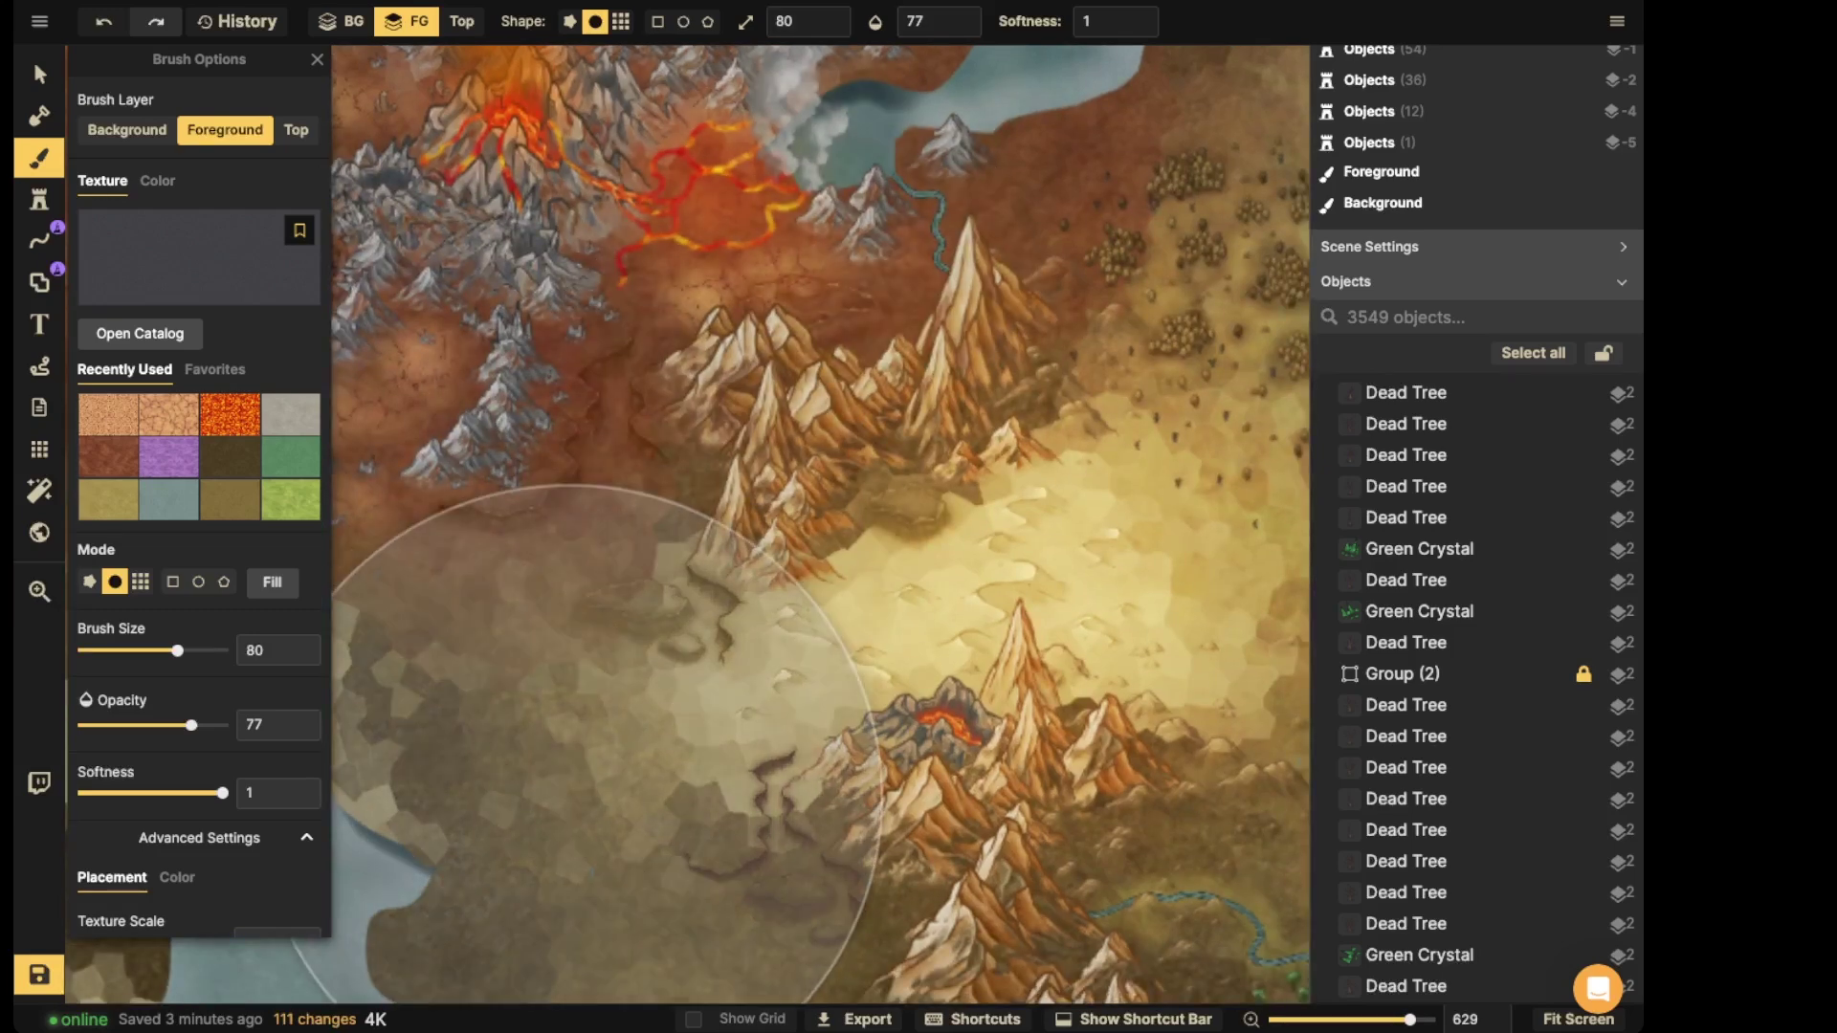
scroll(549, 733, "down", 7)
mouse_move(528, 716)
left_mouse_down()
mouse_move(476, 767)
mouse_move(485, 695)
mouse_move(560, 697)
mouse_move(513, 629)
mouse_move(420, 648)
mouse_move(569, 708)
mouse_move(731, 736)
left_mouse_up()
scroll(536, 718, "up", 5)
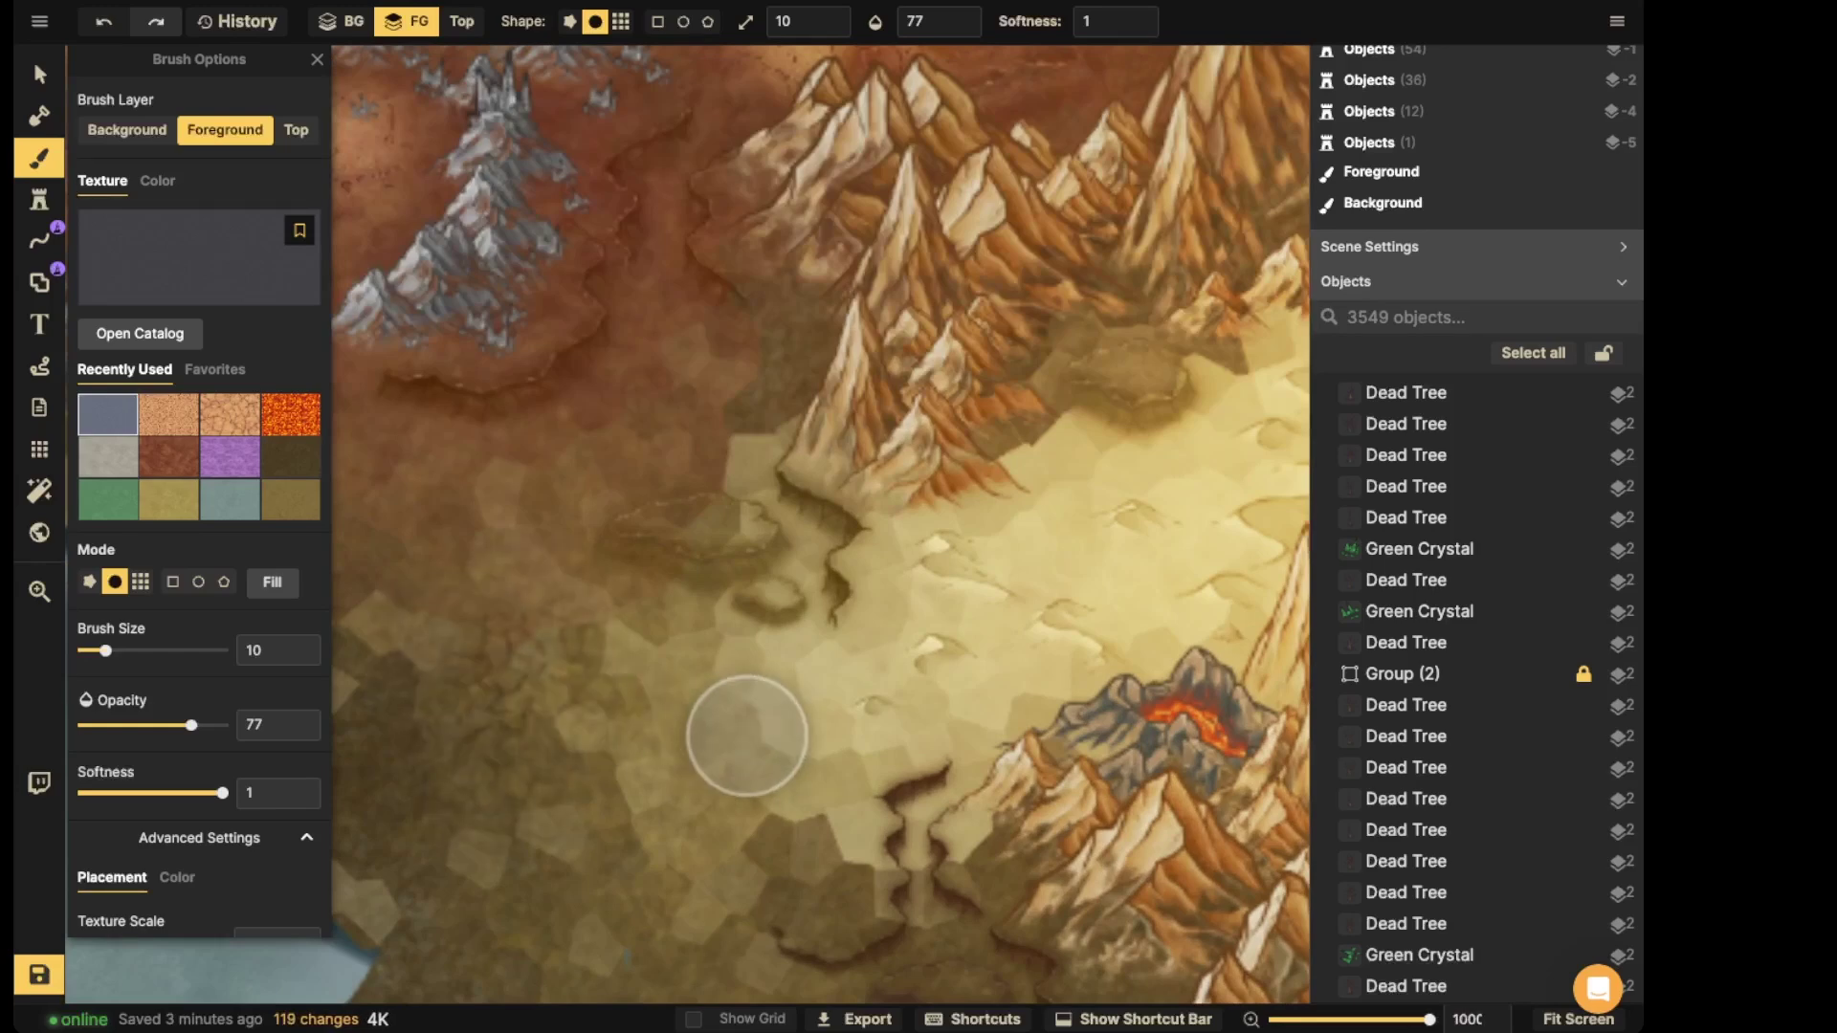
- Undo the cracked ground strokes on the plain west of the desert
key("ctrl+z")
key("ctrl+z")
key("ctrl+z")
key("ctrl+z")
key("ctrl+z")
key("ctrl+z")
key("ctrl+z")
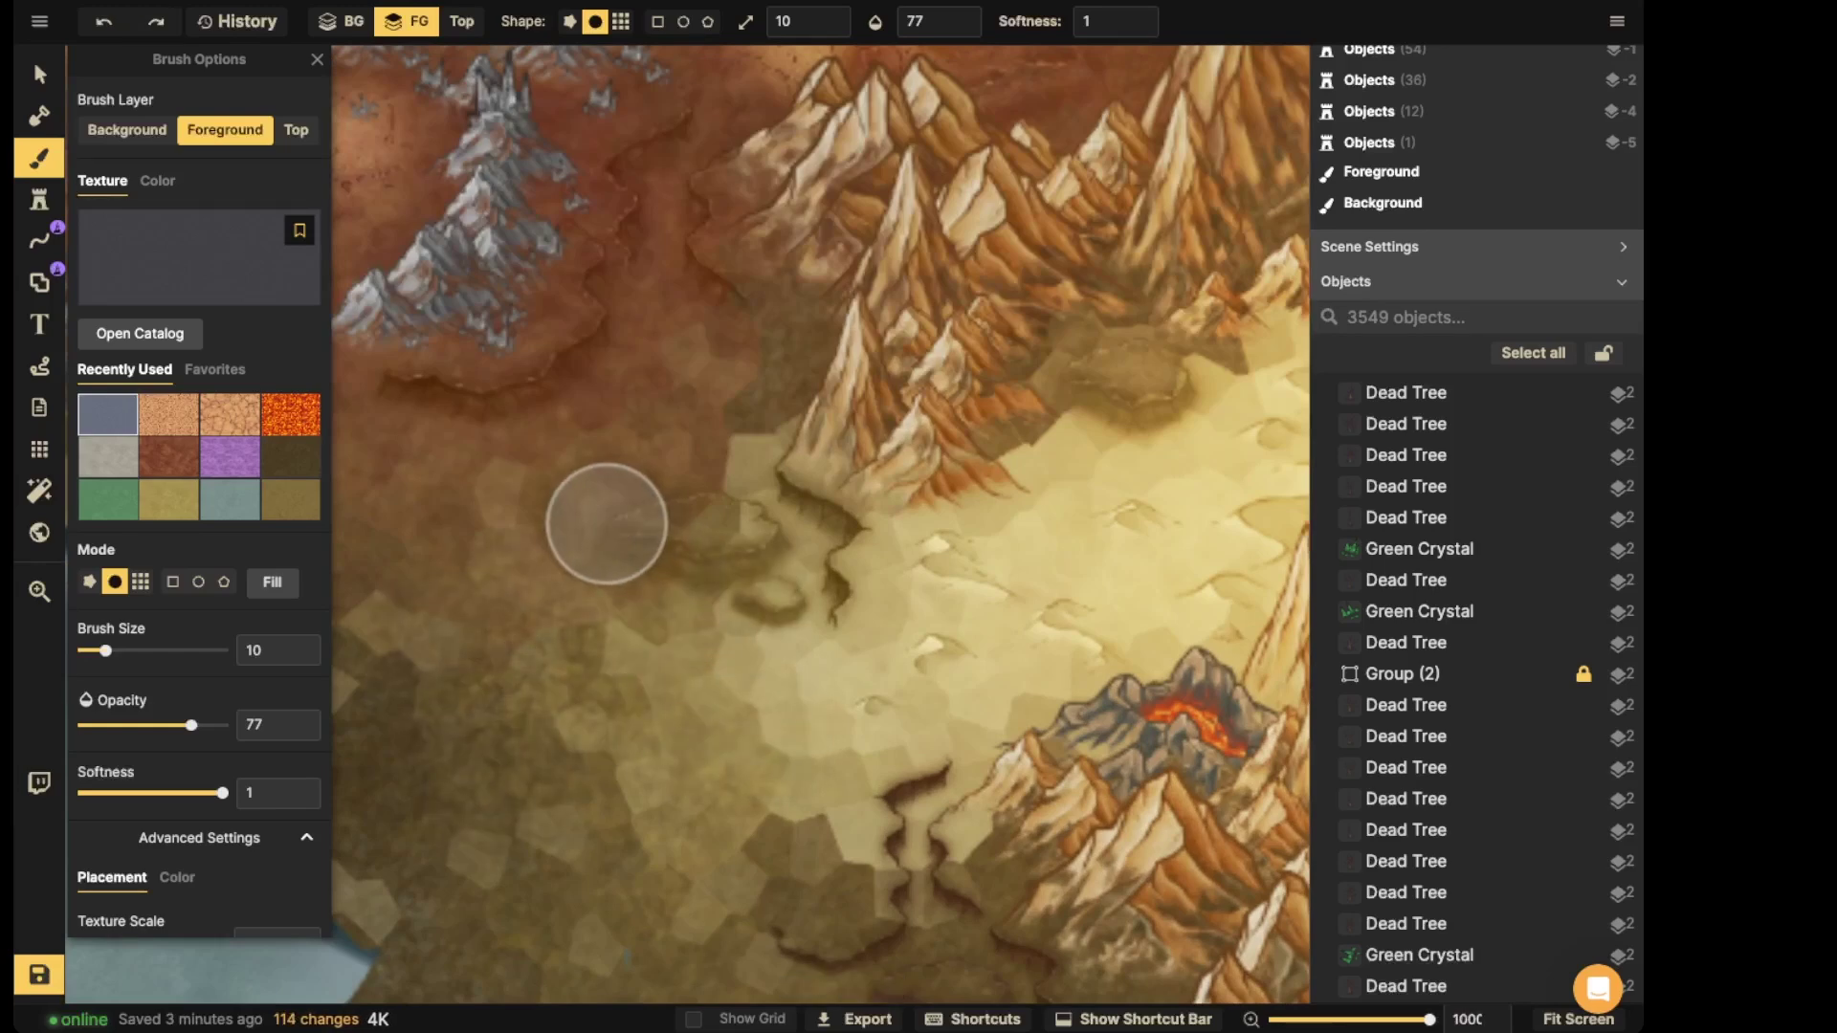
- Paint cracked ground over the lava field and the red plain south of it with brush size 10 and opacity 77
key("space")
left_click_drag(958, 504, 393, 574)
left_click_drag(1282, 600, 644, 570)
mouse_move(1100, 363)
left_mouse_down()
mouse_move(669, 570)
mouse_move(582, 578)
left_mouse_up()
scroll(730, 430, "down", 5)
scroll(716, 450, "down", 5)
key("space")
mouse_move(368, 421)
left_mouse_down()
mouse_move(751, 483)
mouse_move(684, 627)
left_mouse_up()
scroll(669, 629, "up", 3)
scroll(669, 607, "up", 4)
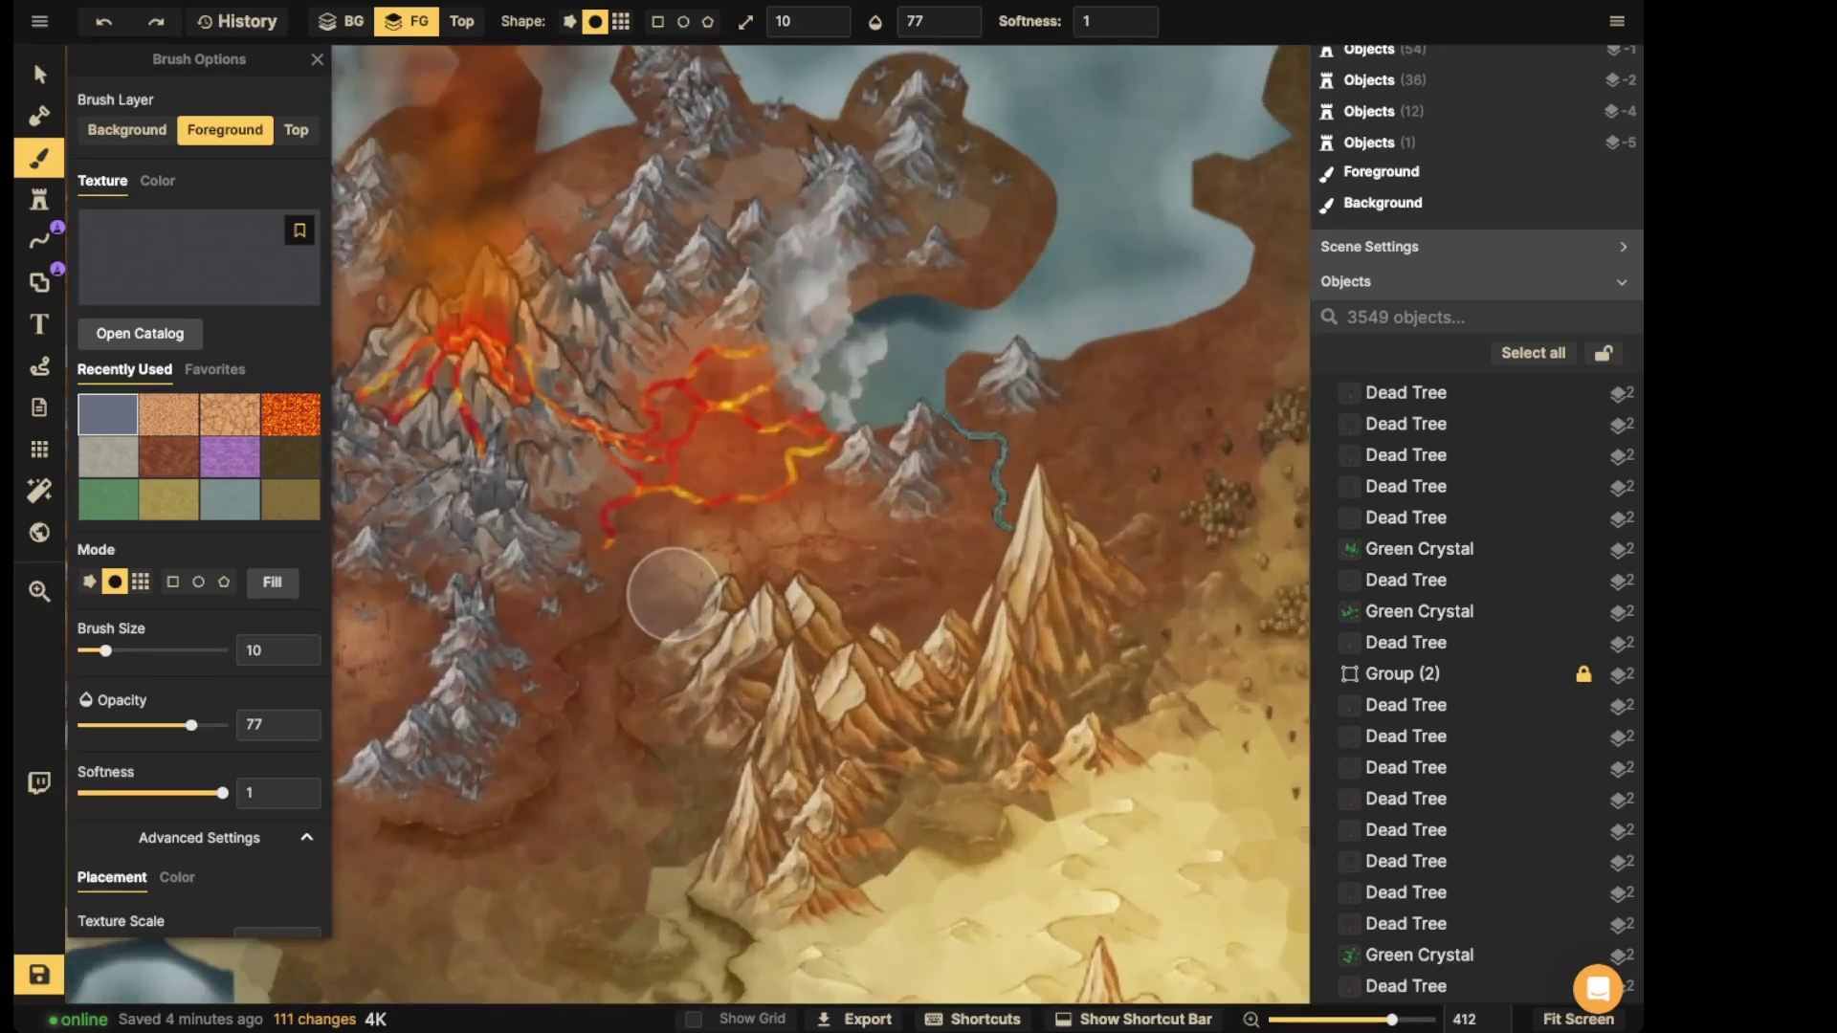
left_click(740, 425)
left_click(725, 441)
mouse_move(725, 441)
left_mouse_down()
mouse_move(760, 453)
mouse_move(702, 456)
mouse_move(720, 368)
mouse_move(755, 365)
mouse_move(663, 438)
mouse_move(791, 435)
mouse_move(774, 454)
mouse_move(663, 479)
mouse_move(610, 520)
mouse_move(637, 542)
mouse_move(779, 406)
mouse_move(806, 466)
mouse_move(738, 424)
mouse_move(723, 368)
mouse_move(763, 333)
mouse_move(824, 470)
mouse_move(730, 464)
mouse_move(646, 491)
mouse_move(809, 202)
left_mouse_up()
key("space")
mouse_move(812, 268)
left_mouse_down()
mouse_move(742, 314)
mouse_move(948, 282)
mouse_move(808, 338)
mouse_move(760, 387)
mouse_move(915, 307)
mouse_move(924, 356)
mouse_move(1046, 330)
mouse_move(1058, 347)
mouse_move(1085, 322)
mouse_move(1006, 336)
mouse_move(1055, 318)
mouse_move(845, 301)
mouse_move(666, 386)
mouse_move(884, 285)
mouse_move(971, 308)
mouse_move(1176, 302)
mouse_move(821, 264)
left_mouse_up()
scroll(820, 264, "down", 1)
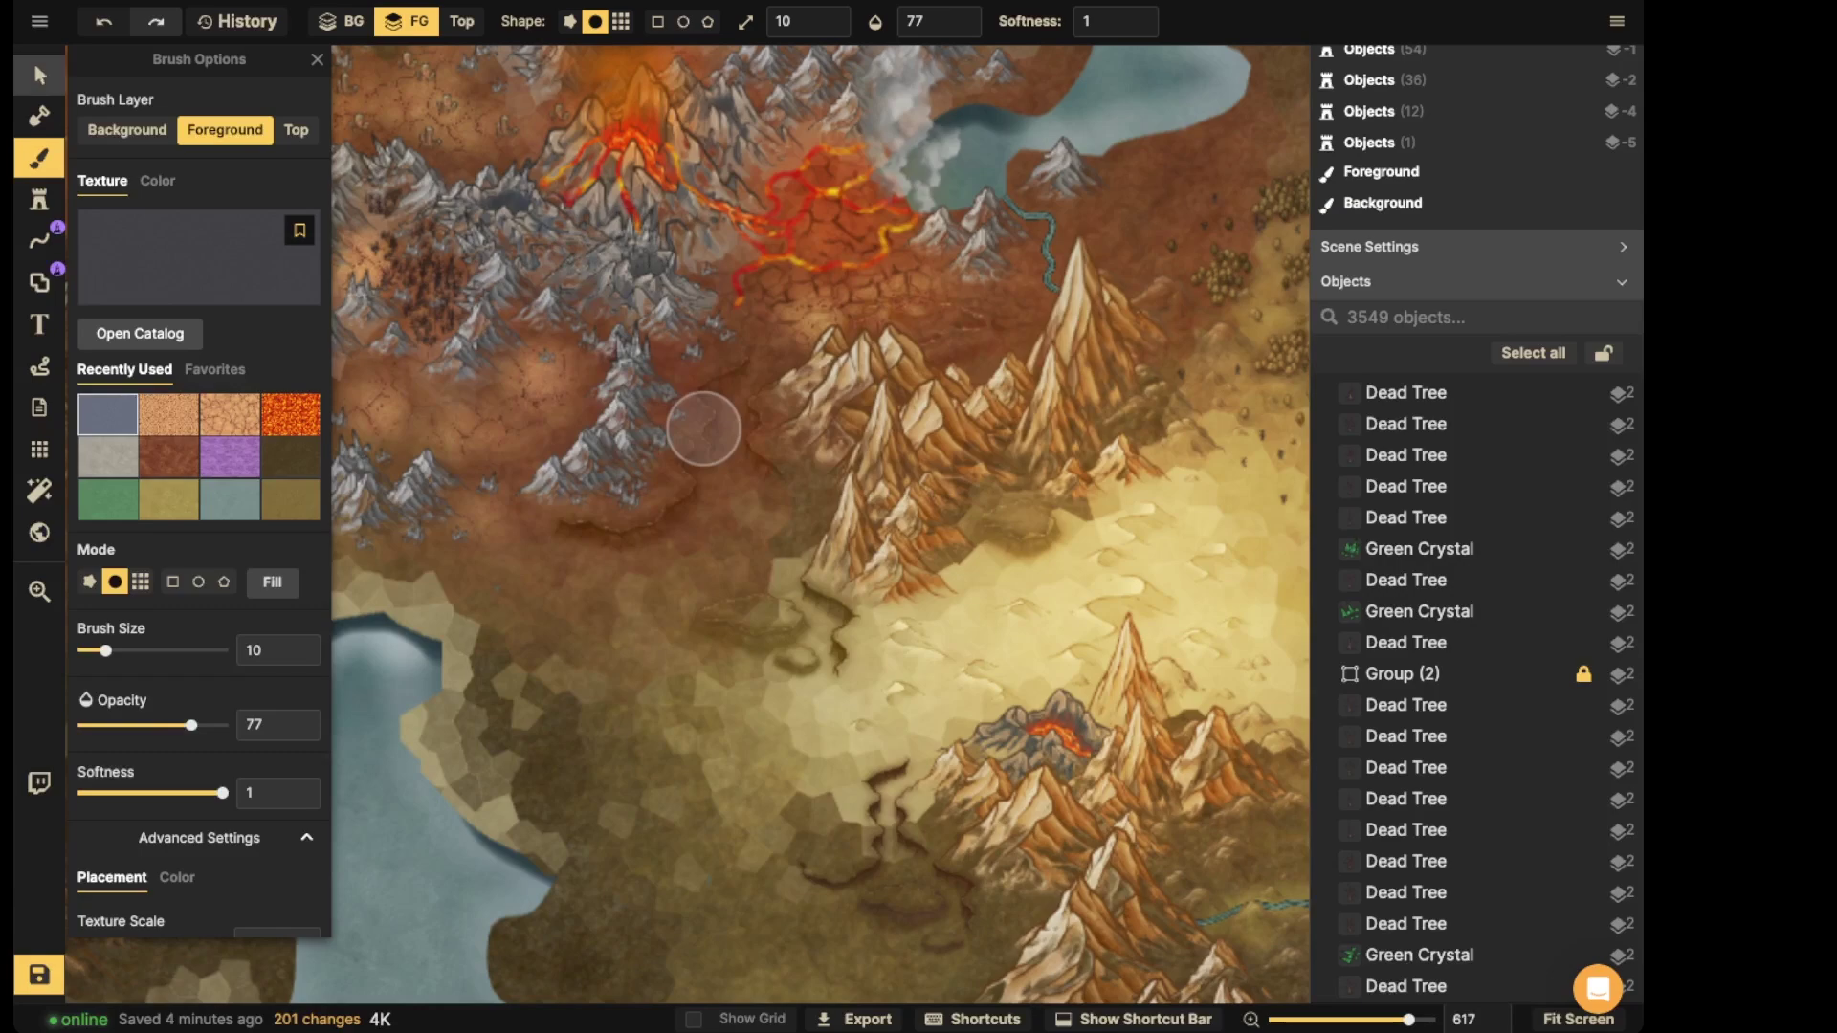
- Leave the brush and save the map
key("v")
scroll(703, 428, "down", 3)
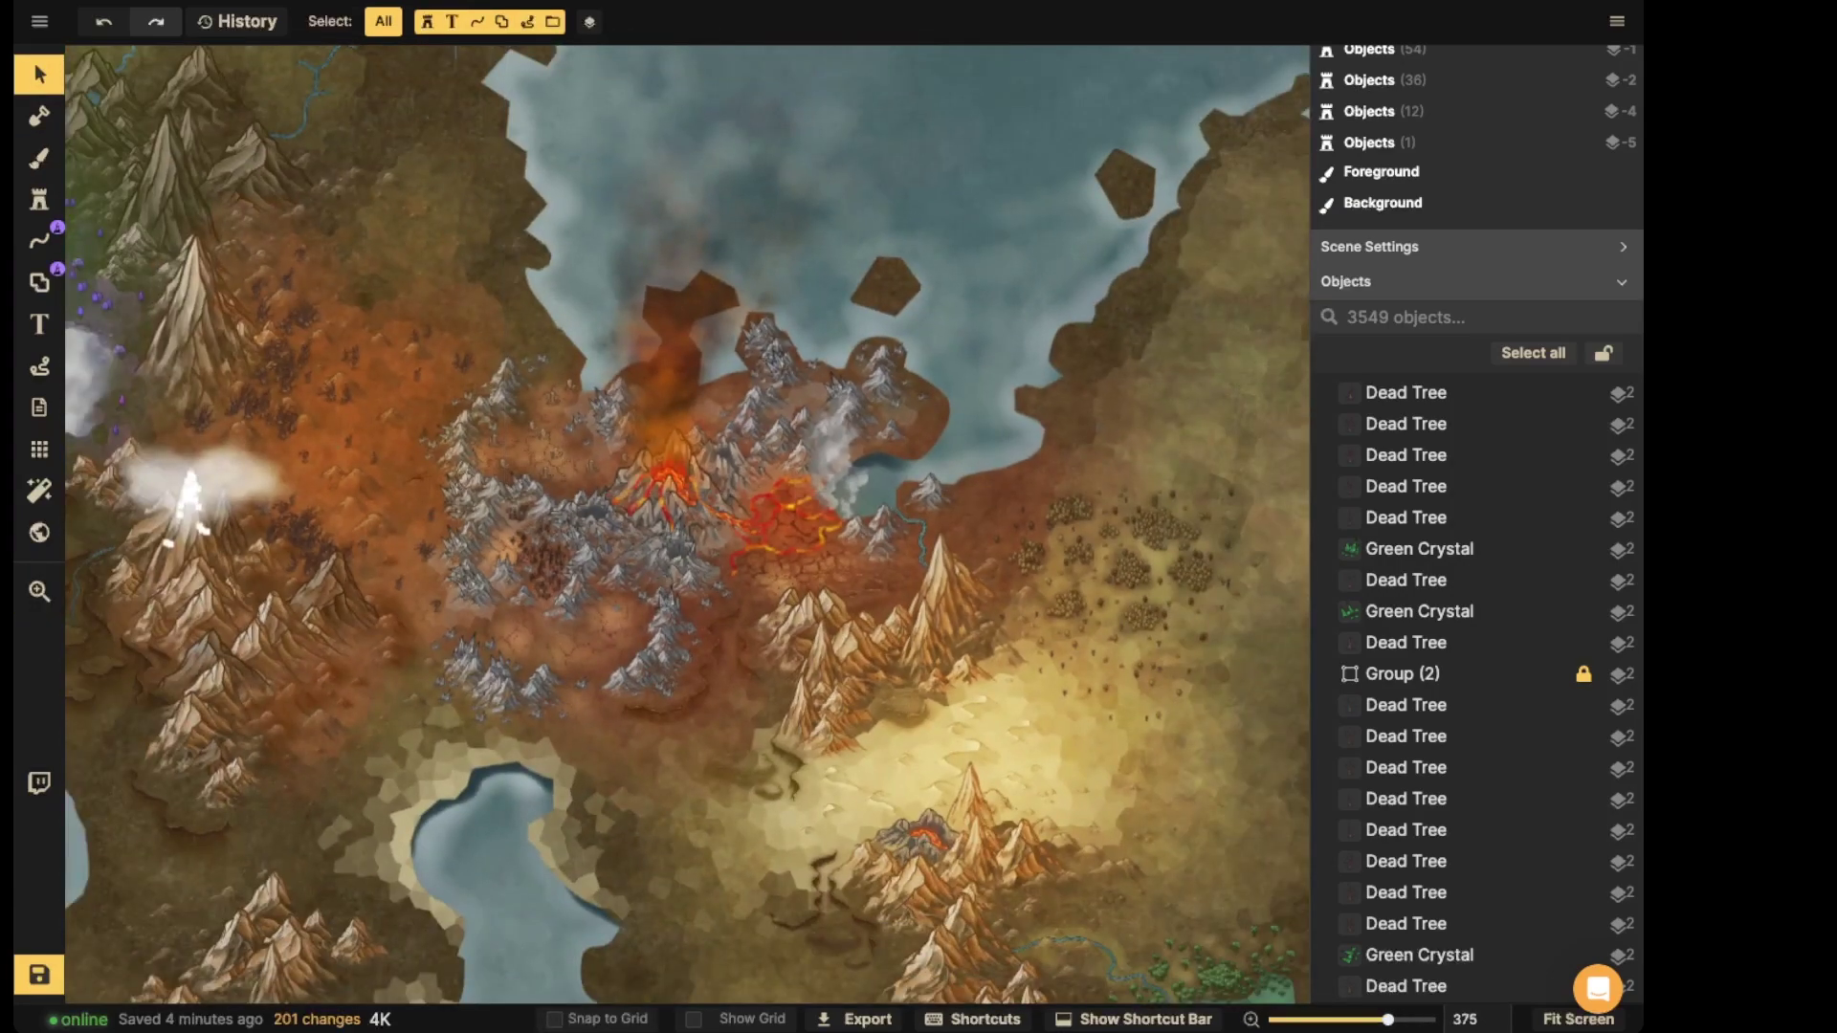
key("ctrl+s")
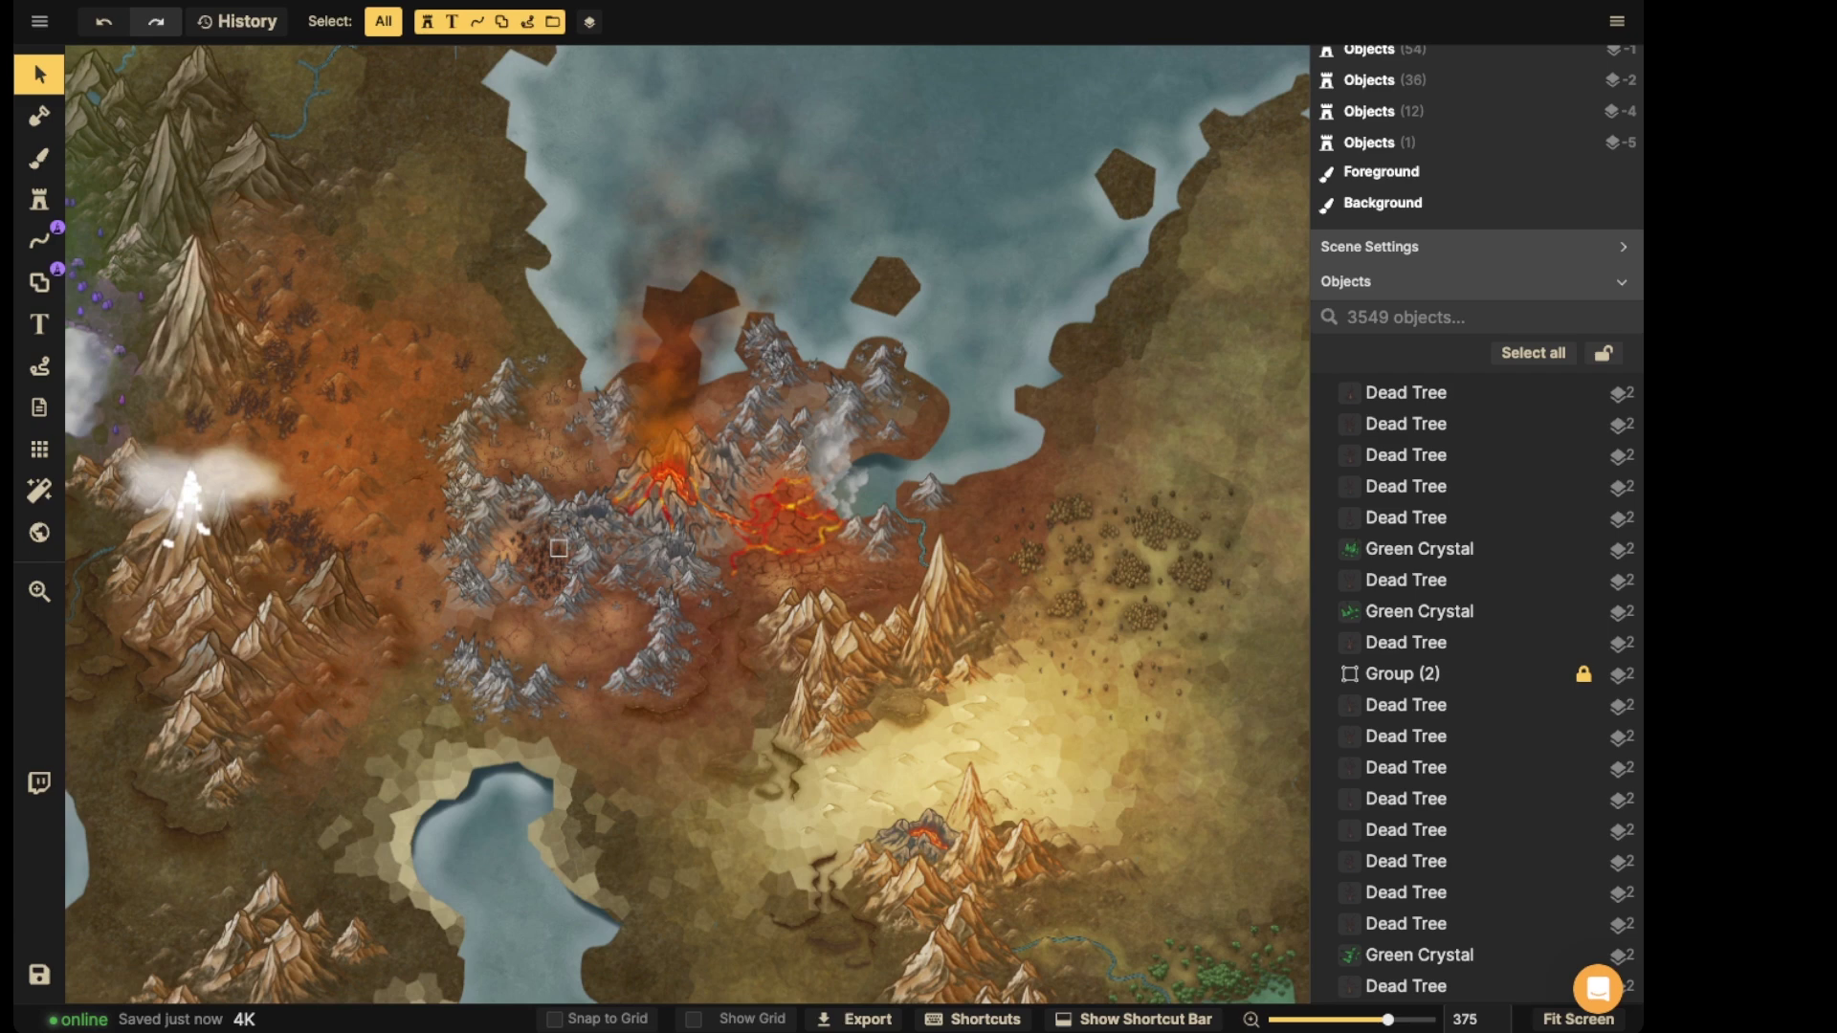
- Examine the volcanic region up close, including the dead forest and lava field, and the glowing magical forest to the west
scroll(547, 443, "up", 10)
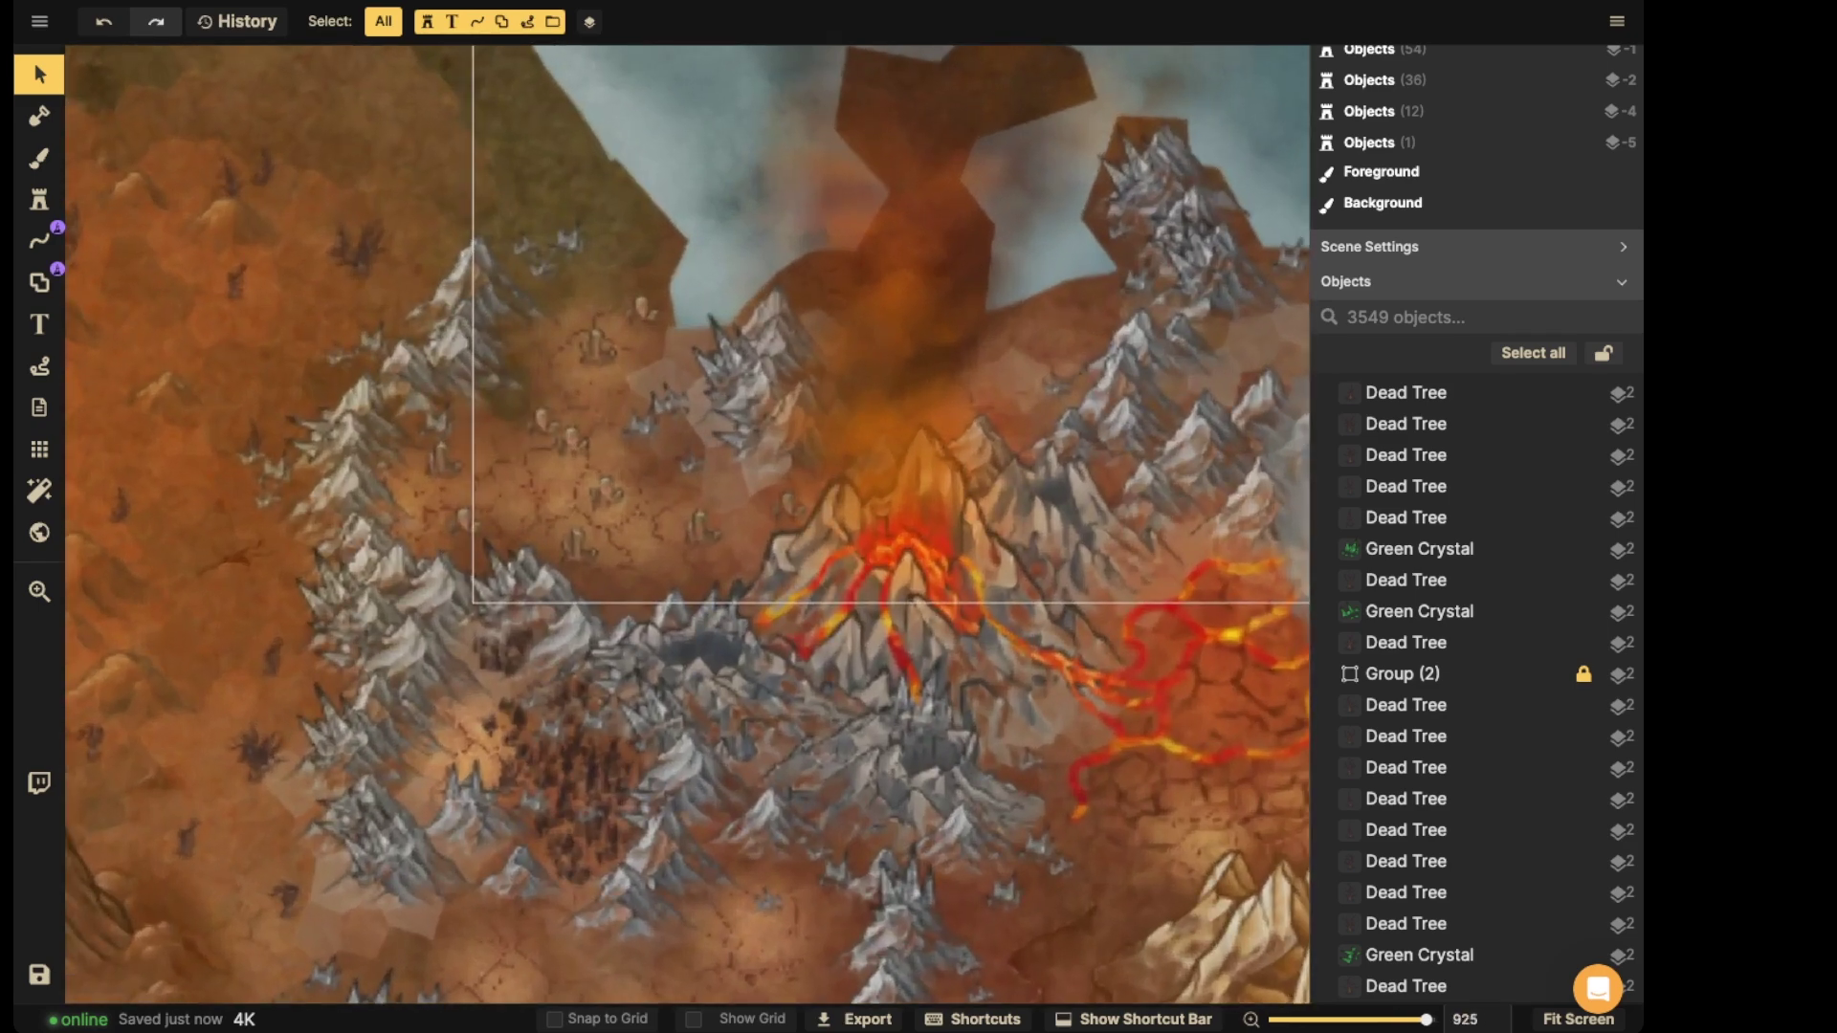
key("space")
left_click_drag(535, 684, 356, 450)
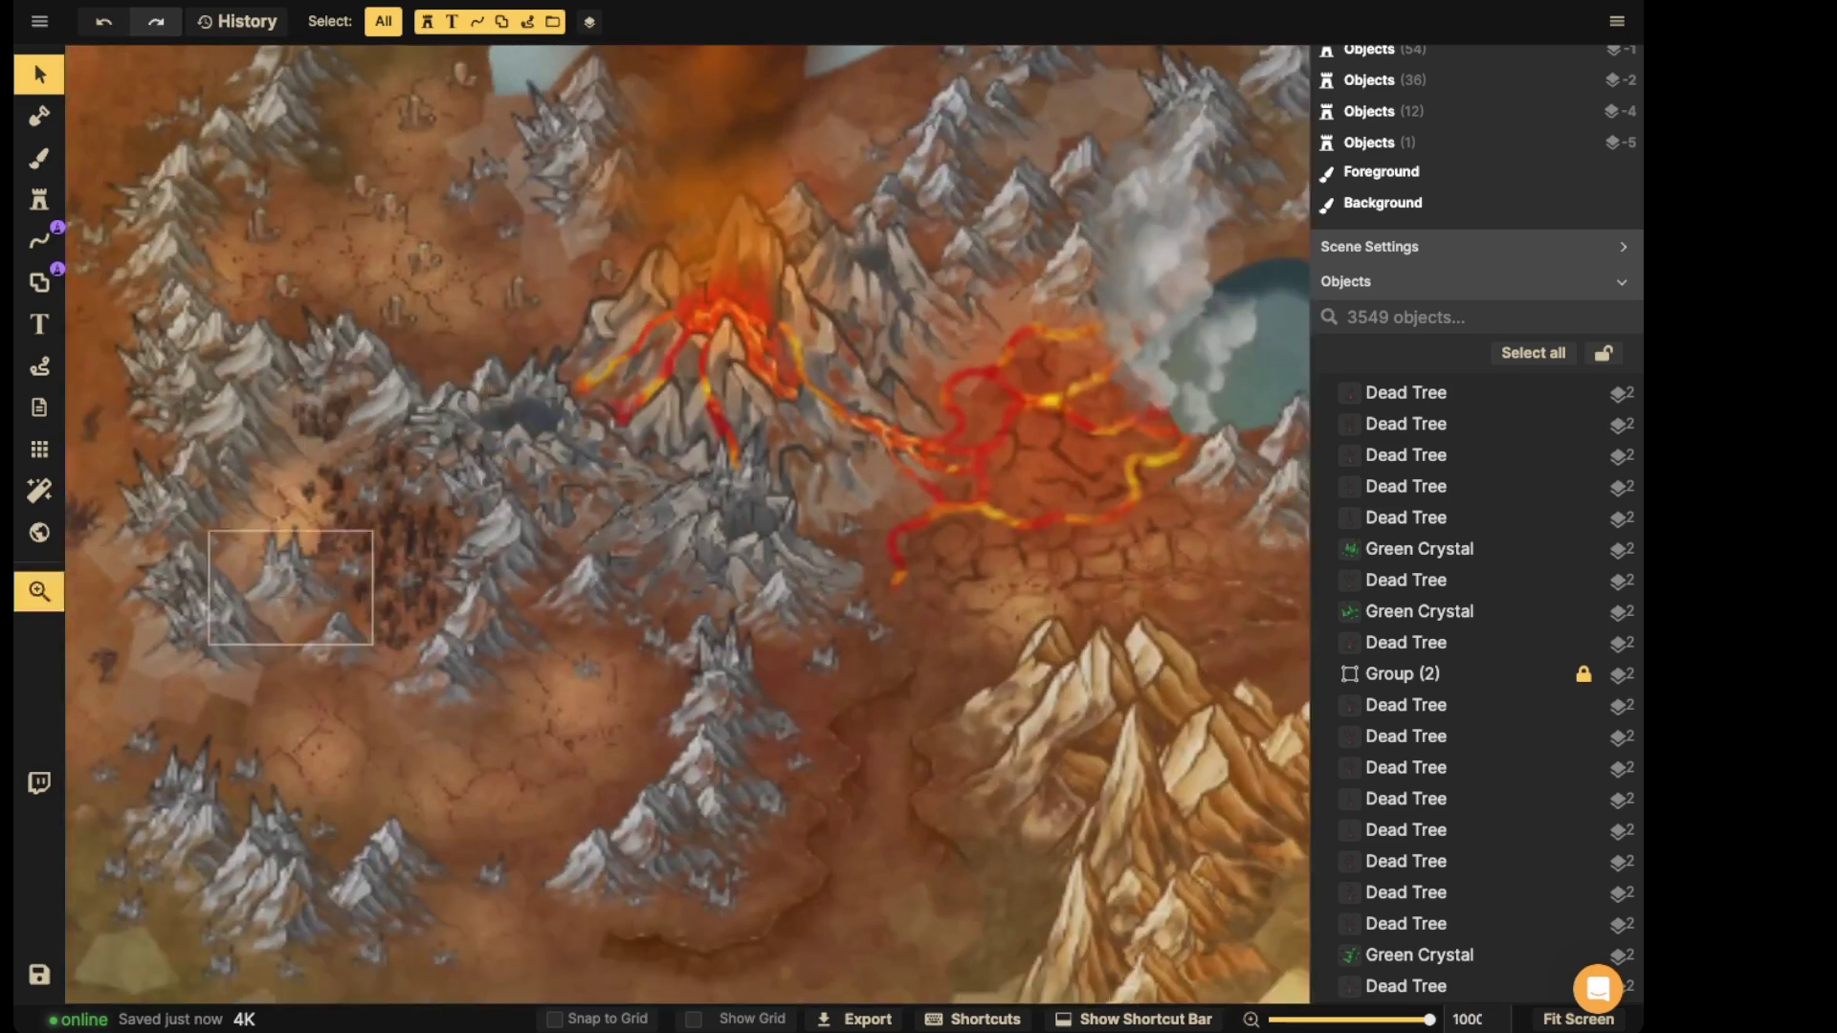
scroll(414, 780, "down", 3)
scroll(392, 779, "down", 3)
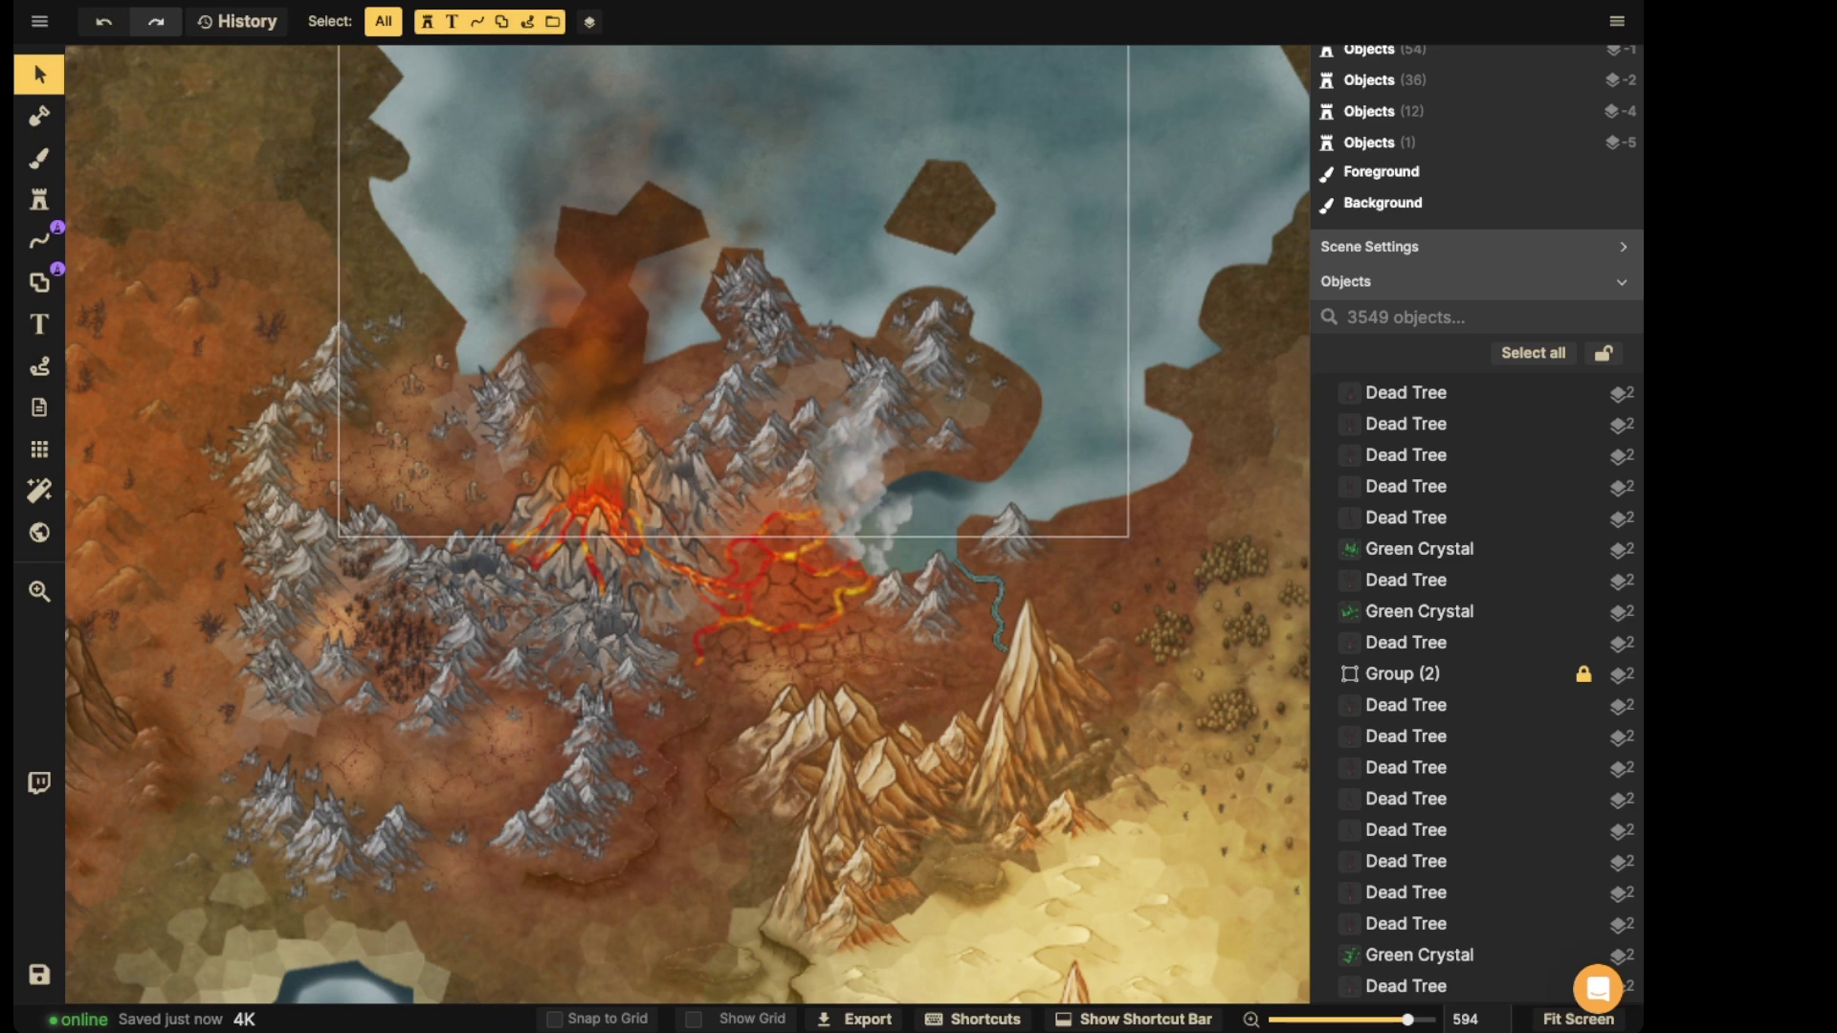
scroll(397, 277, "down", 5)
left_click_drag(397, 278, 1210, 363)
scroll(742, 306, "up", 3)
left_click_drag(742, 306, 623, 463)
scroll(660, 383, "up", 3)
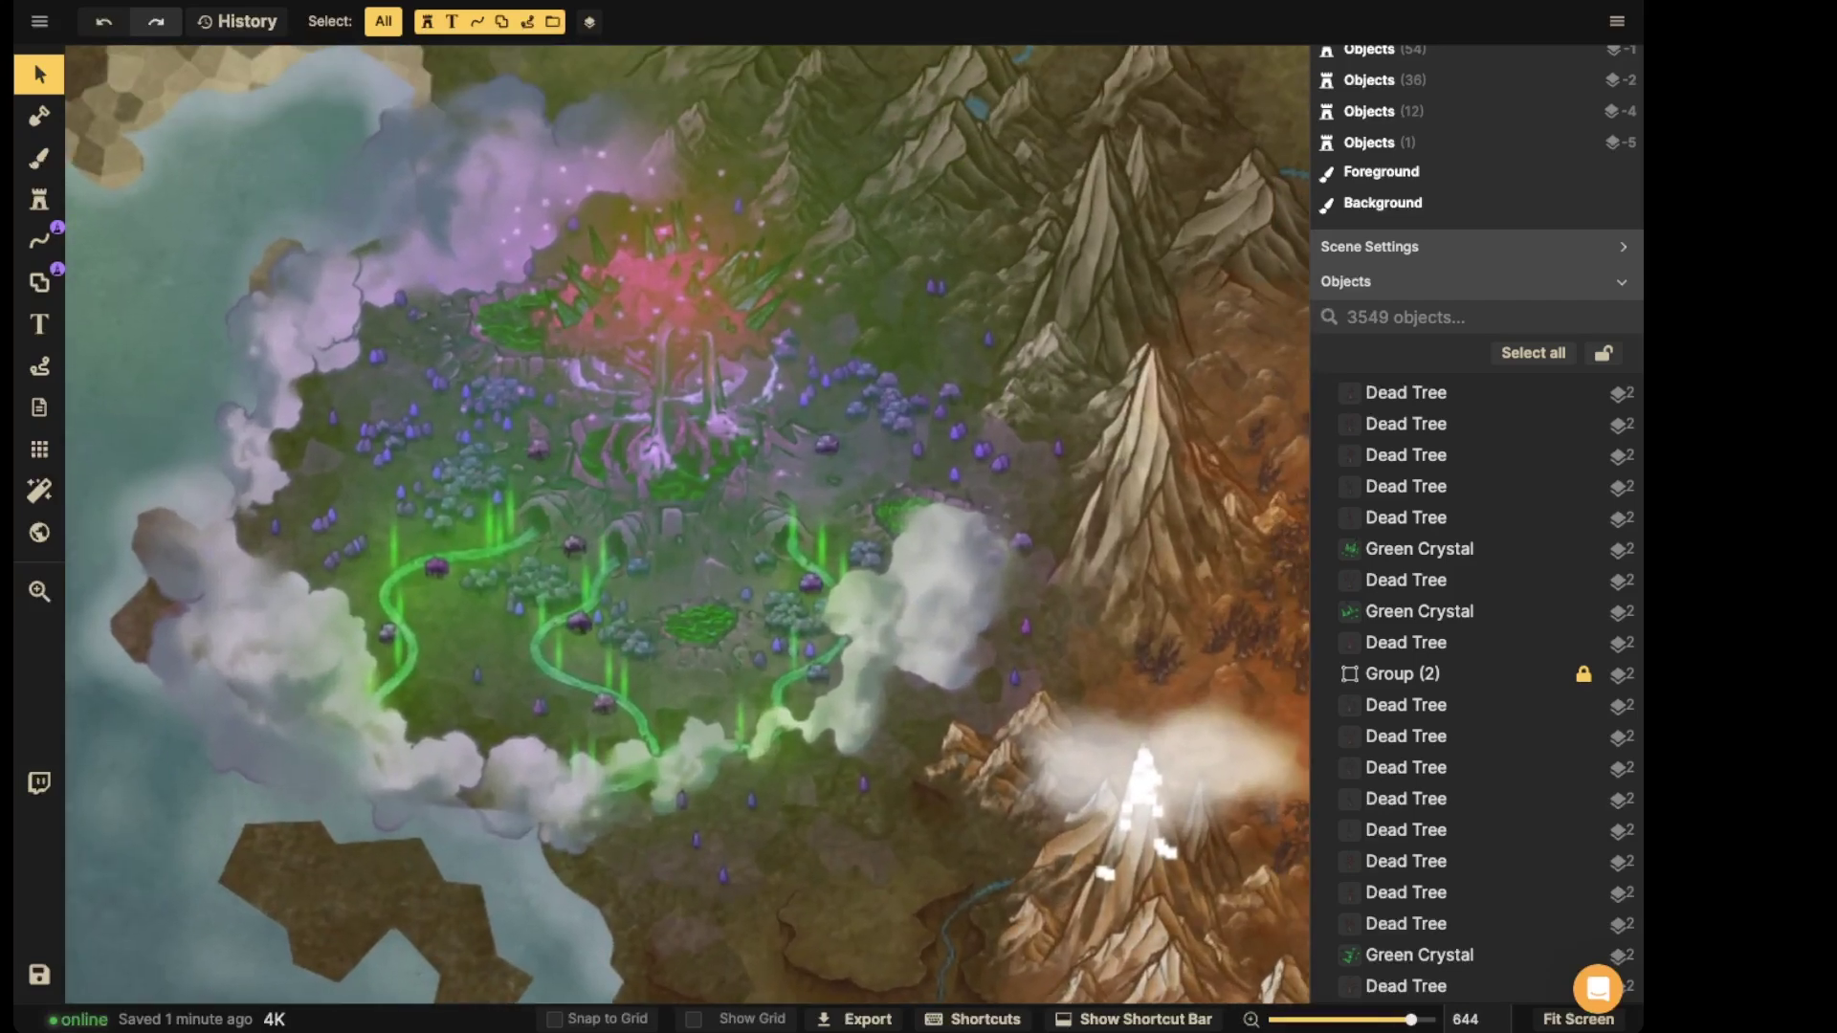
- Review the whole world map and how the volcanic and magical regions fit into the central continent
scroll(623, 463, "down", 2)
scroll(445, 436, "down", 10)
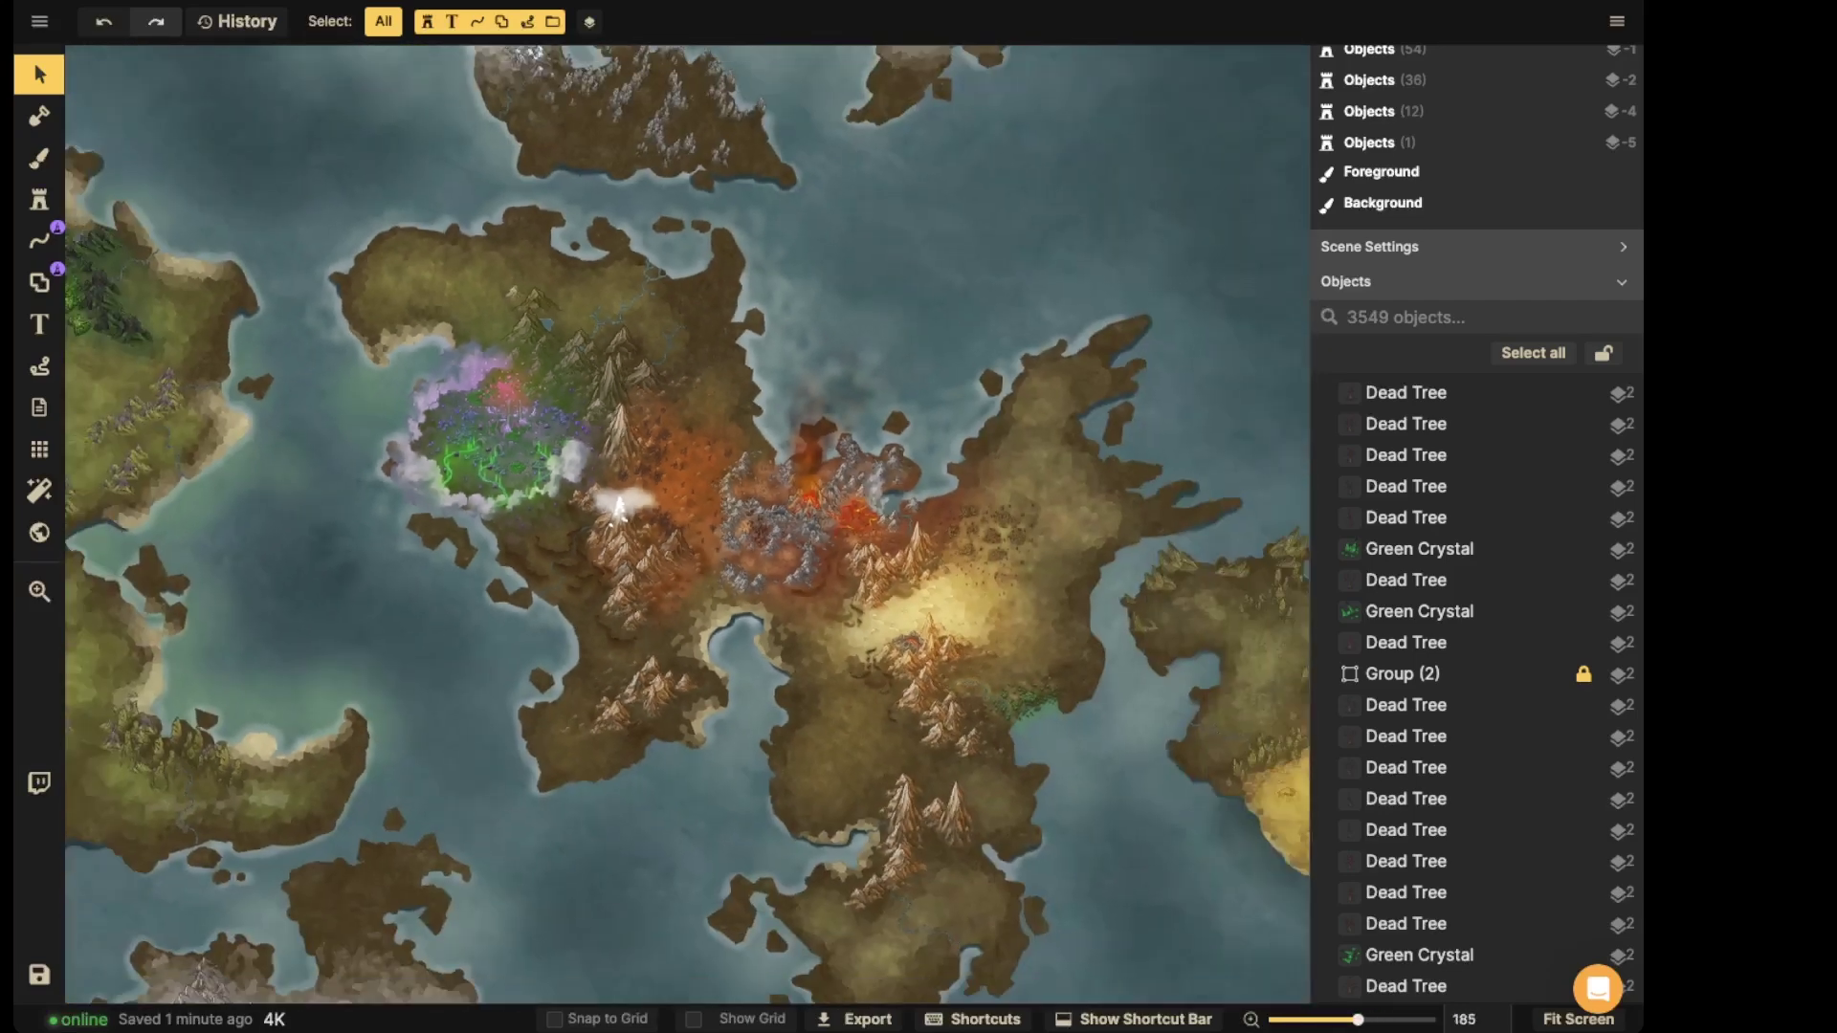
left_click_drag(449, 430, 626, 424)
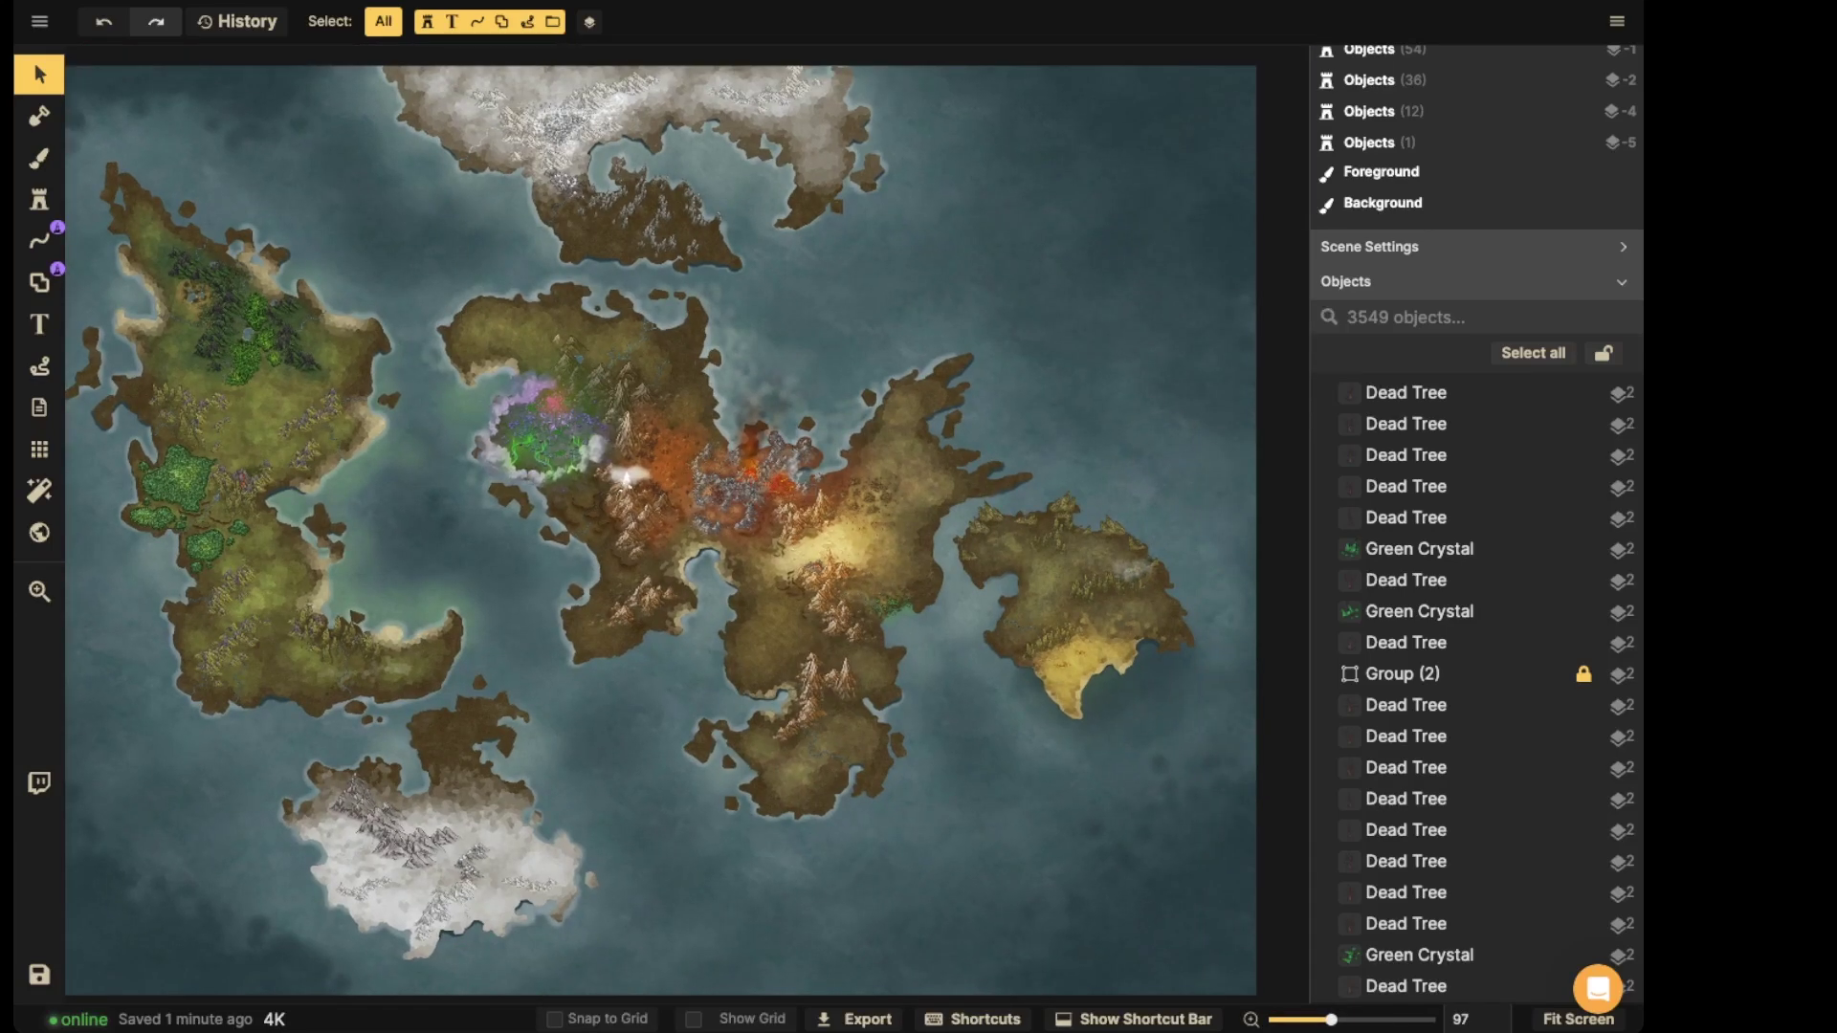
scroll(473, 357, "up", 2)
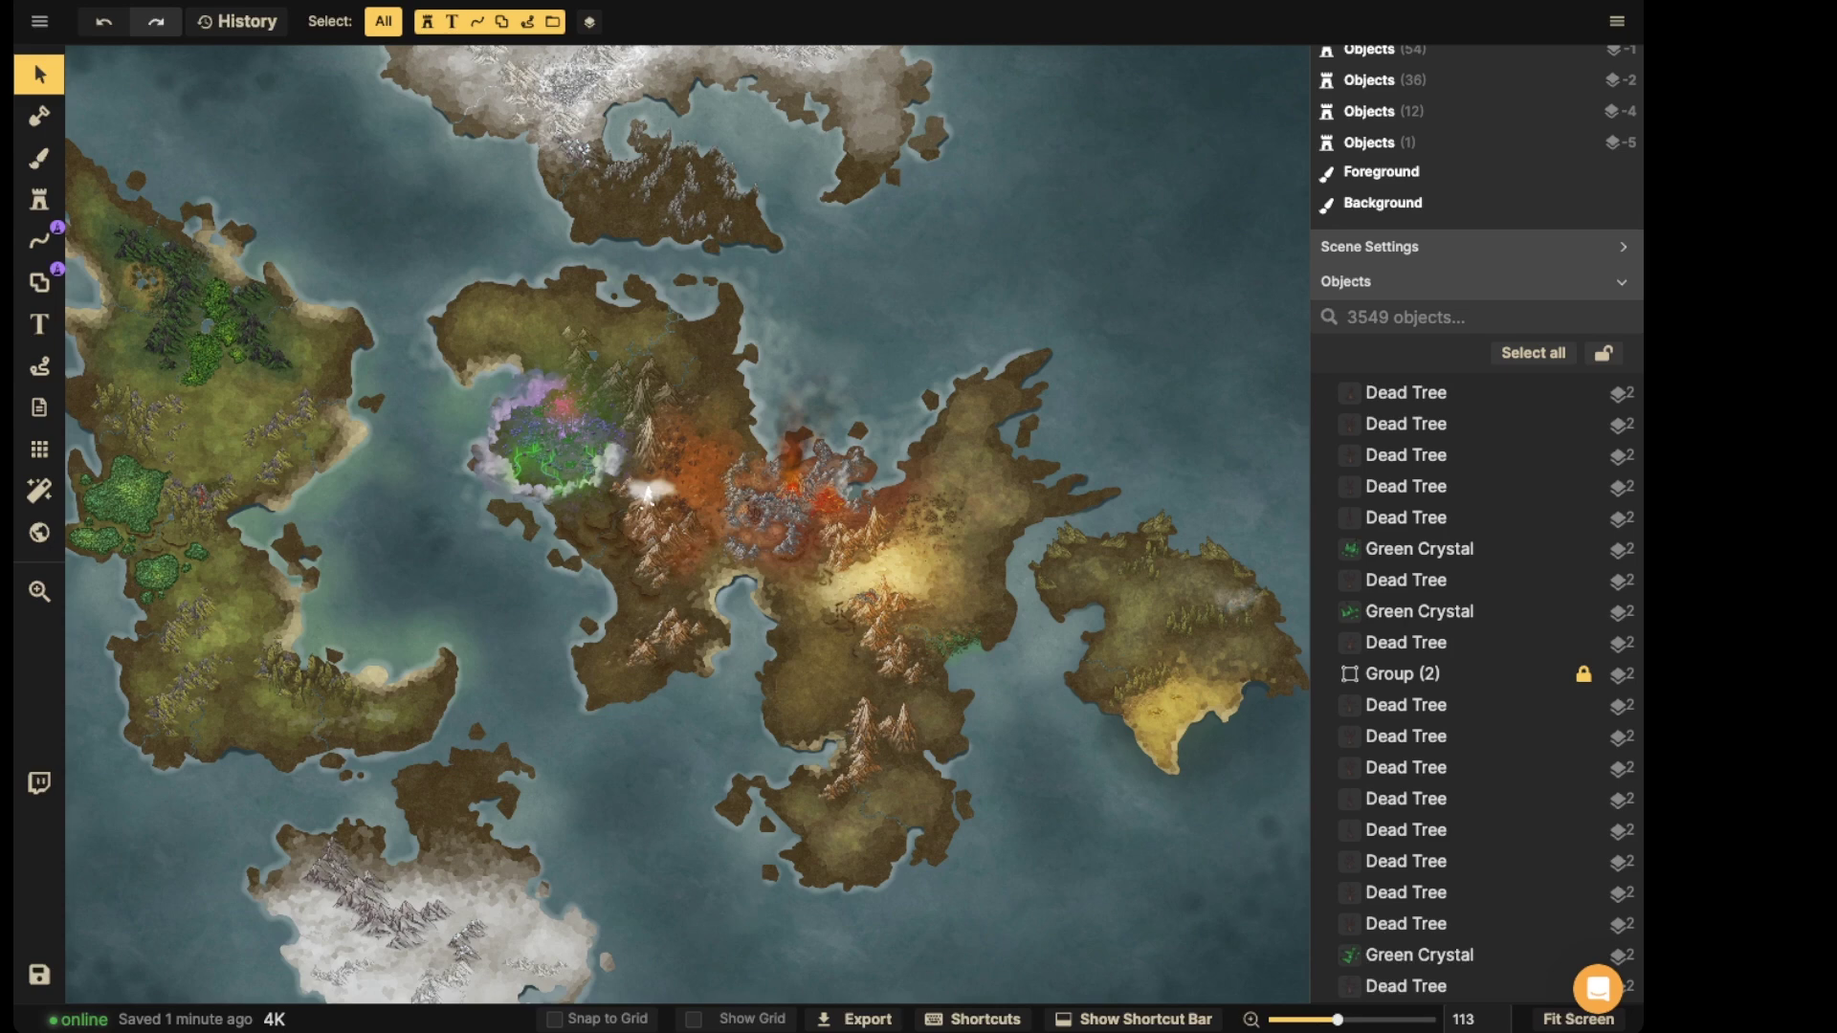
scroll(531, 435, "up", 5)
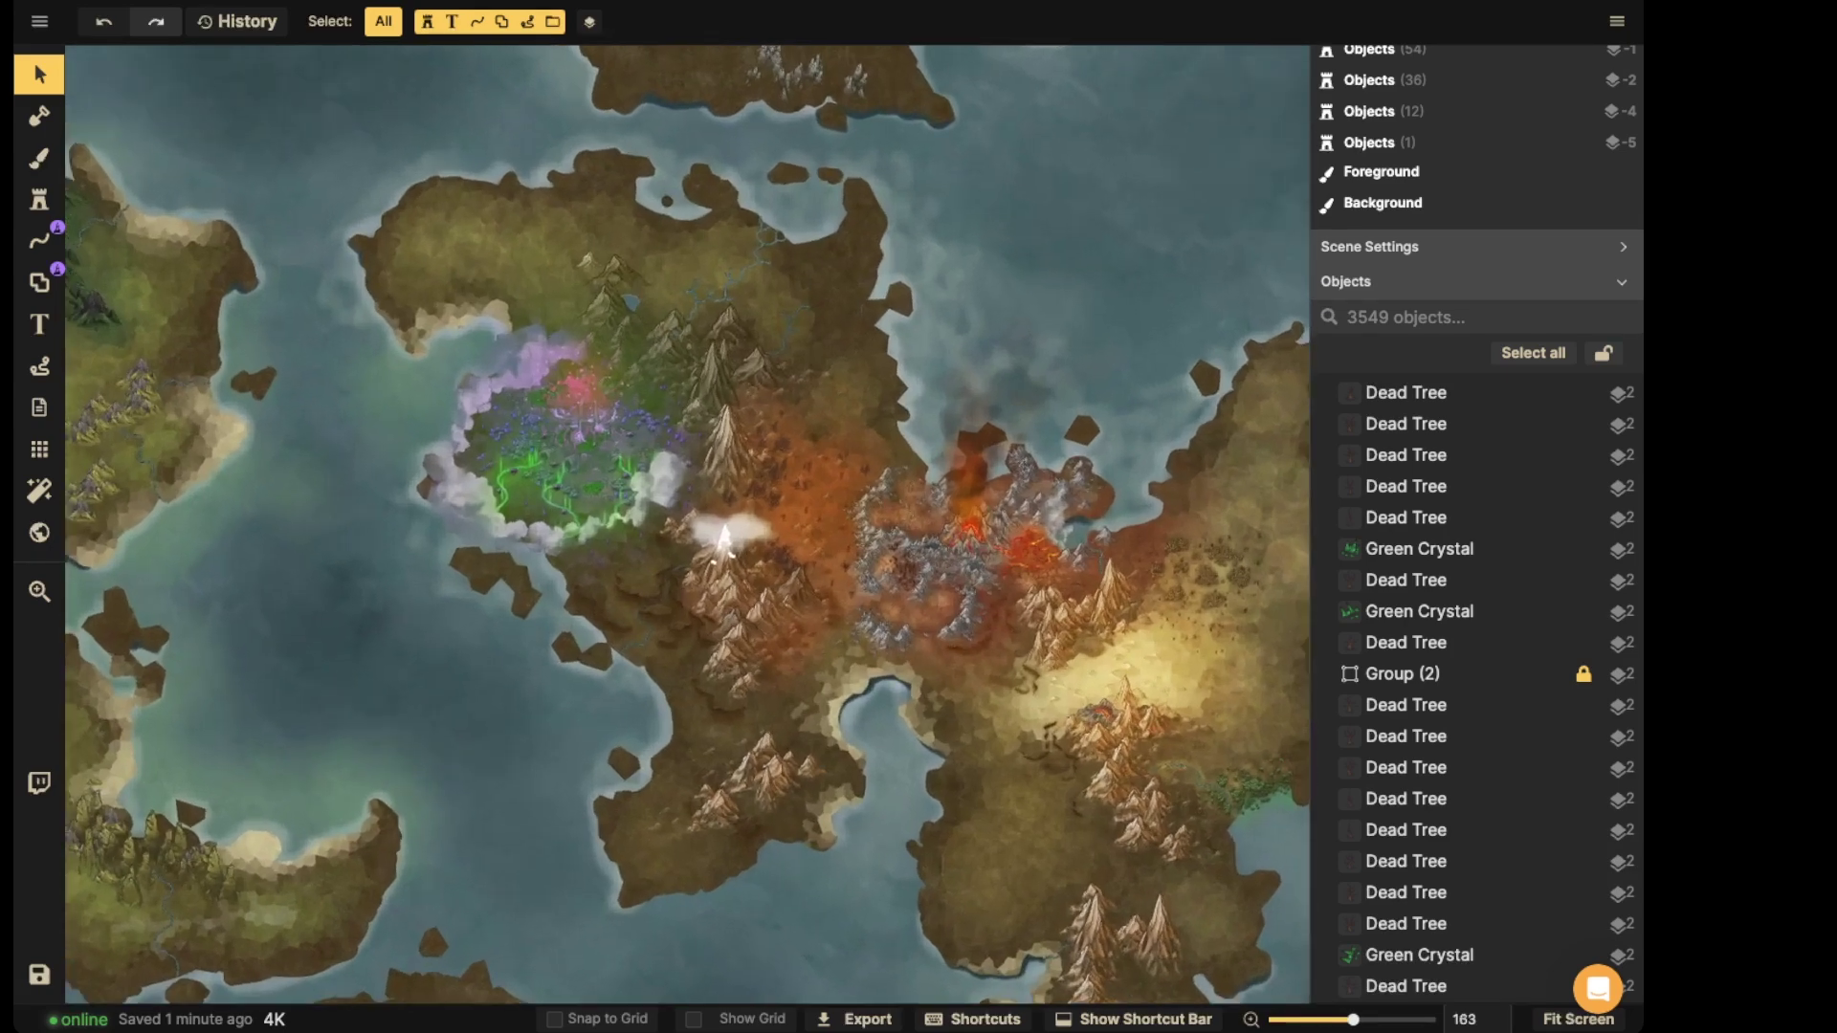
scroll(584, 435, "down", 4)
scroll(693, 505, "down", 5)
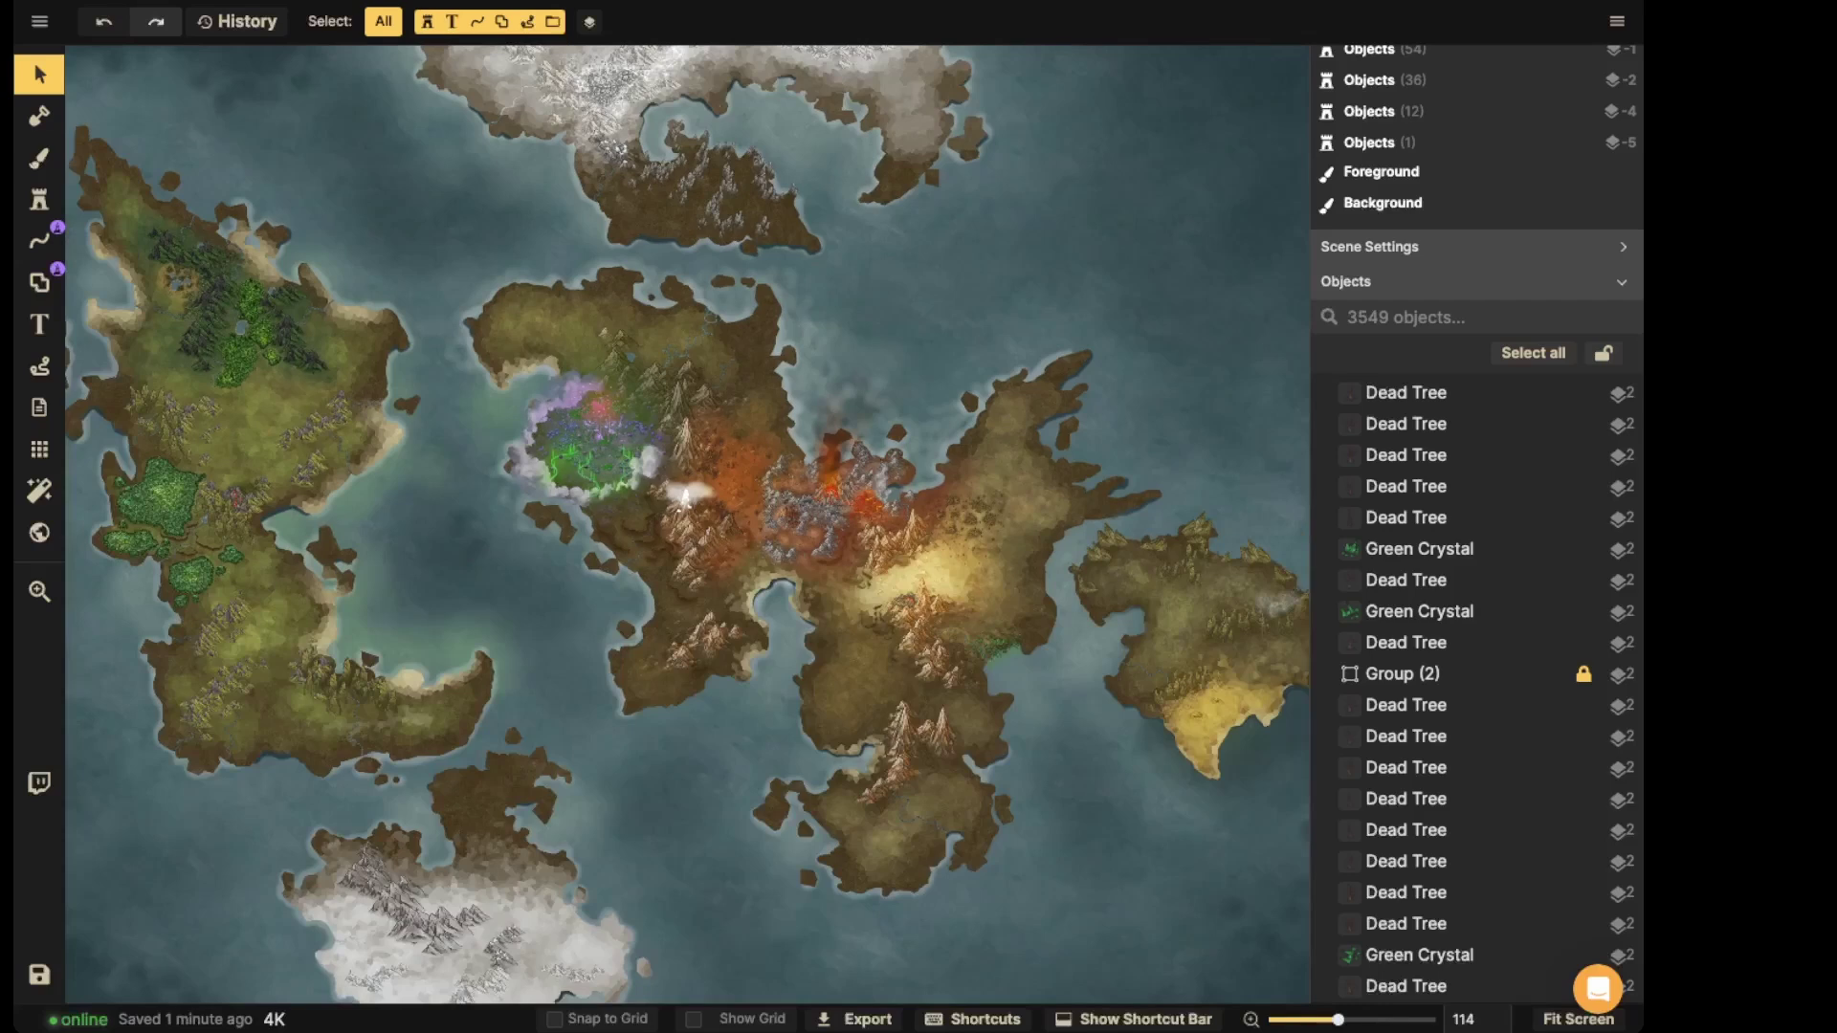